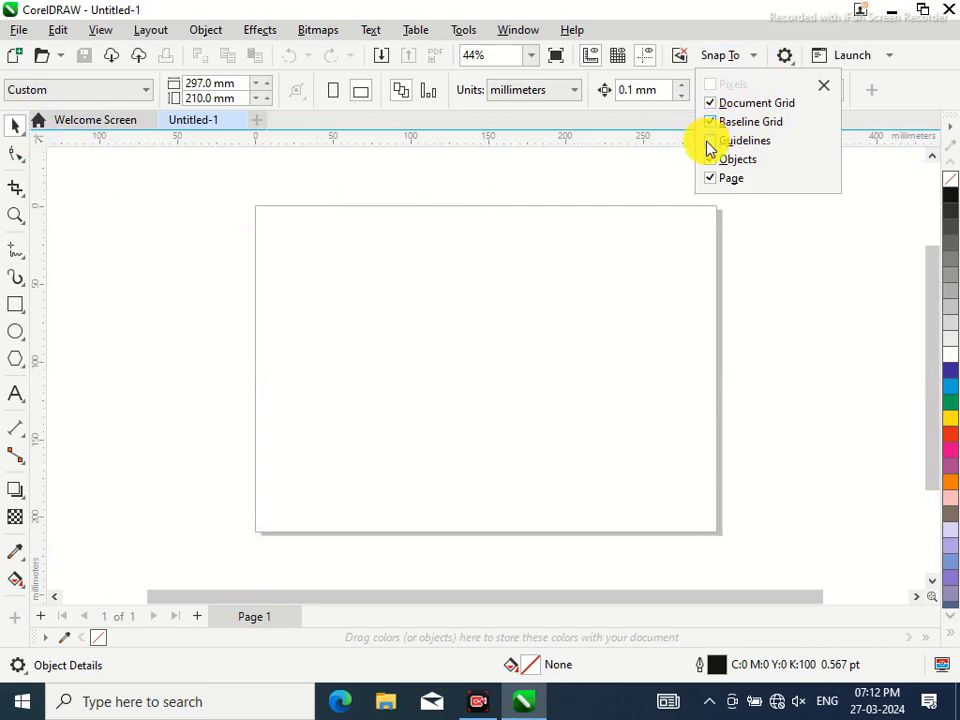
Place a vertical guideline at the page's horizontal centre, 148.5 mm
left_click(35, 288)
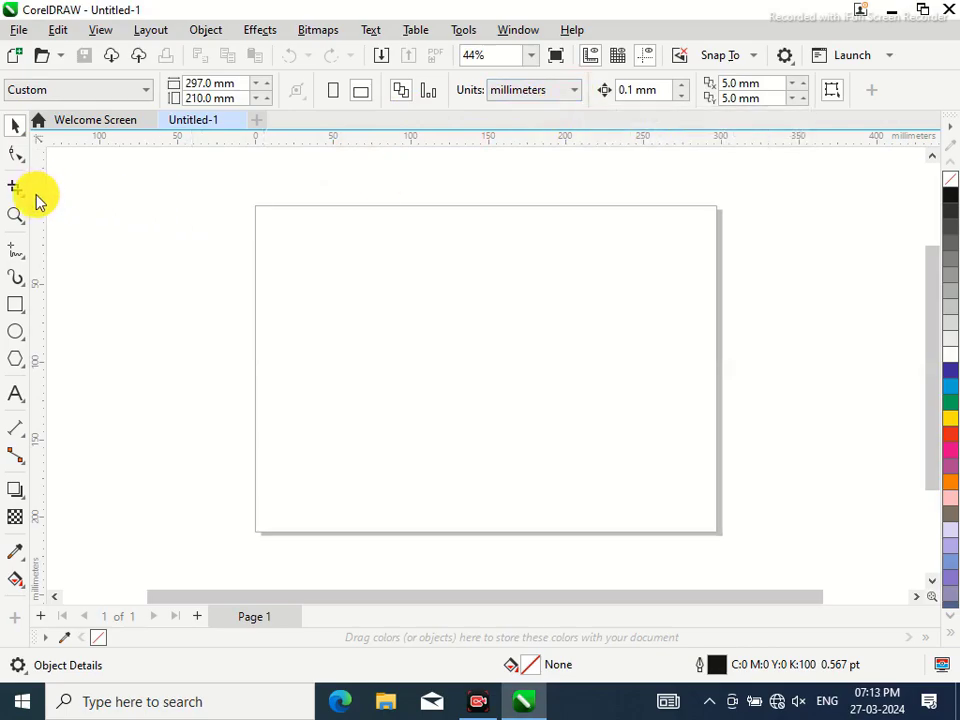
left_click_drag(40, 213, 487, 217)
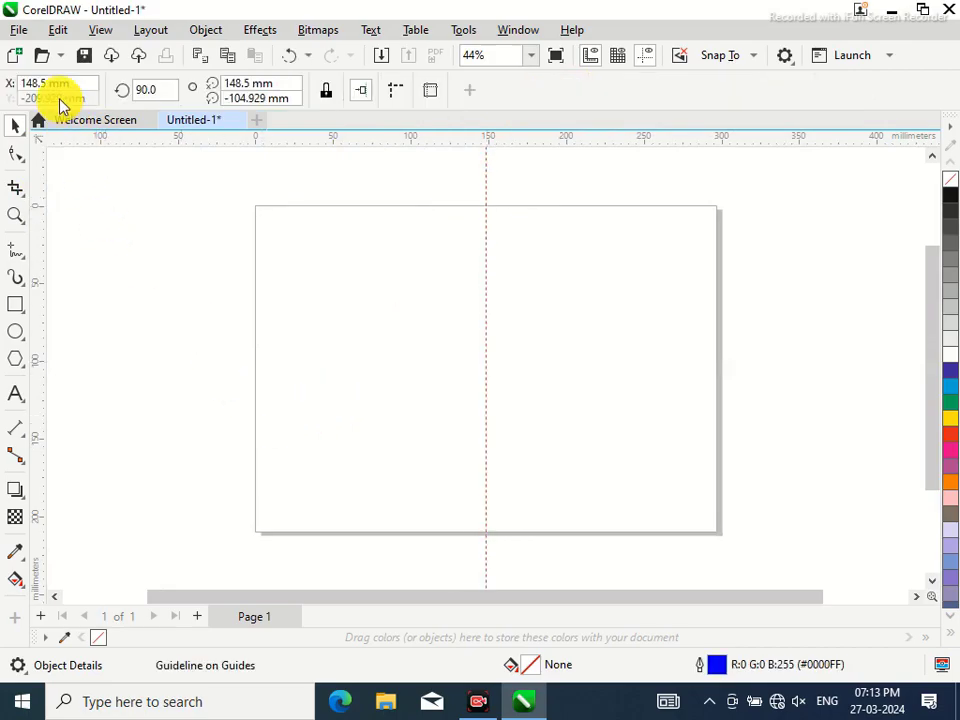
Zoom to 79% and add a vertical guideline at 6.25 mm on the left
left_click(533, 57)
left_click(490, 94)
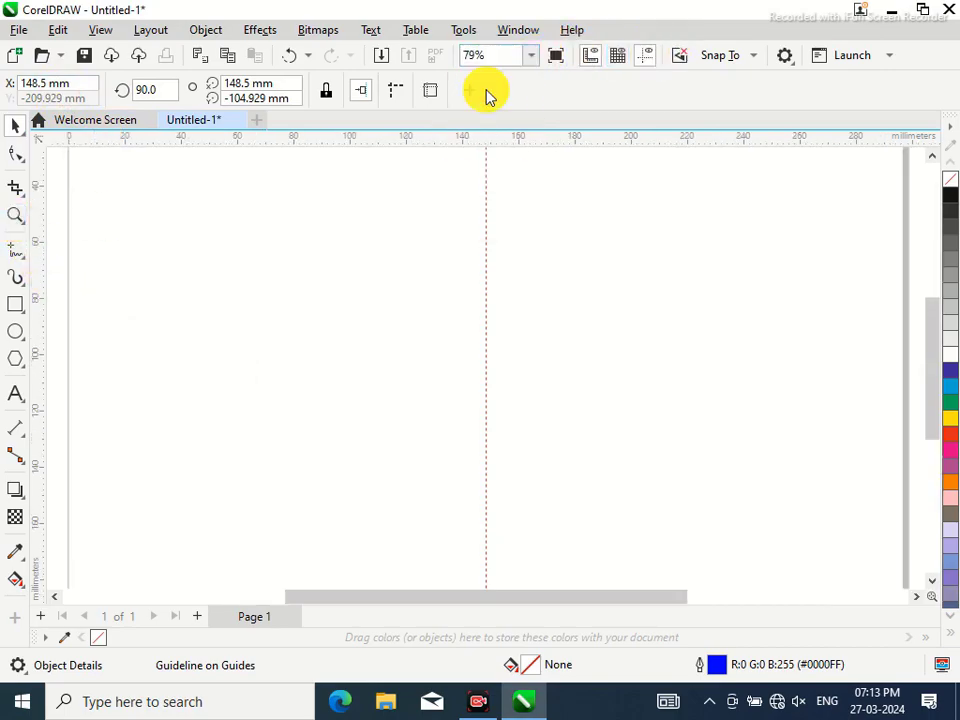
left_click_drag(936, 332, 936, 296)
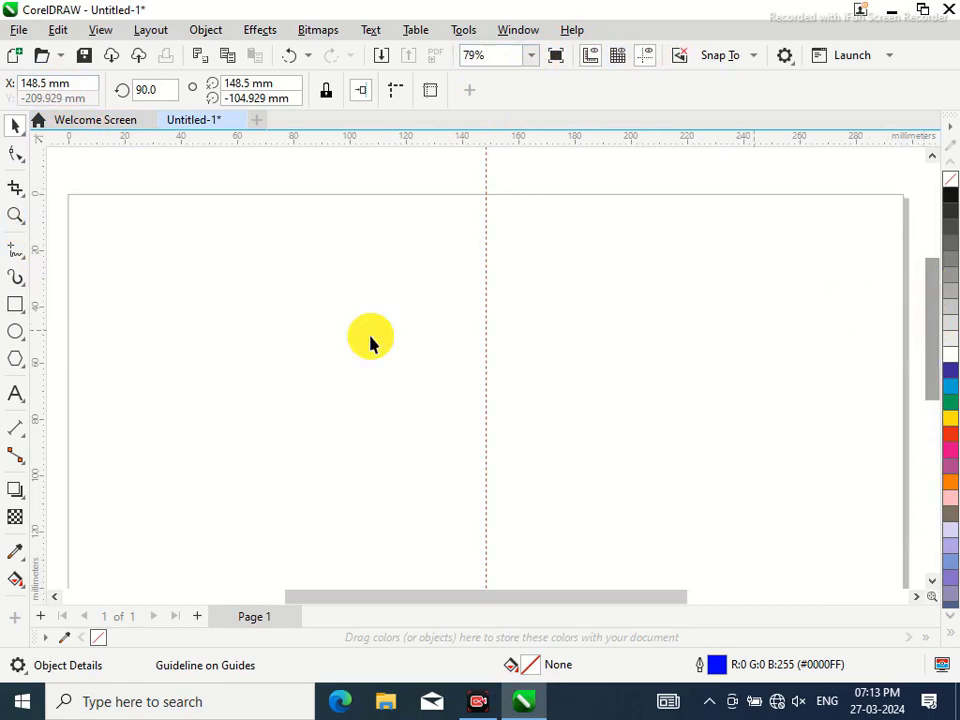
left_click_drag(43, 308, 68, 310)
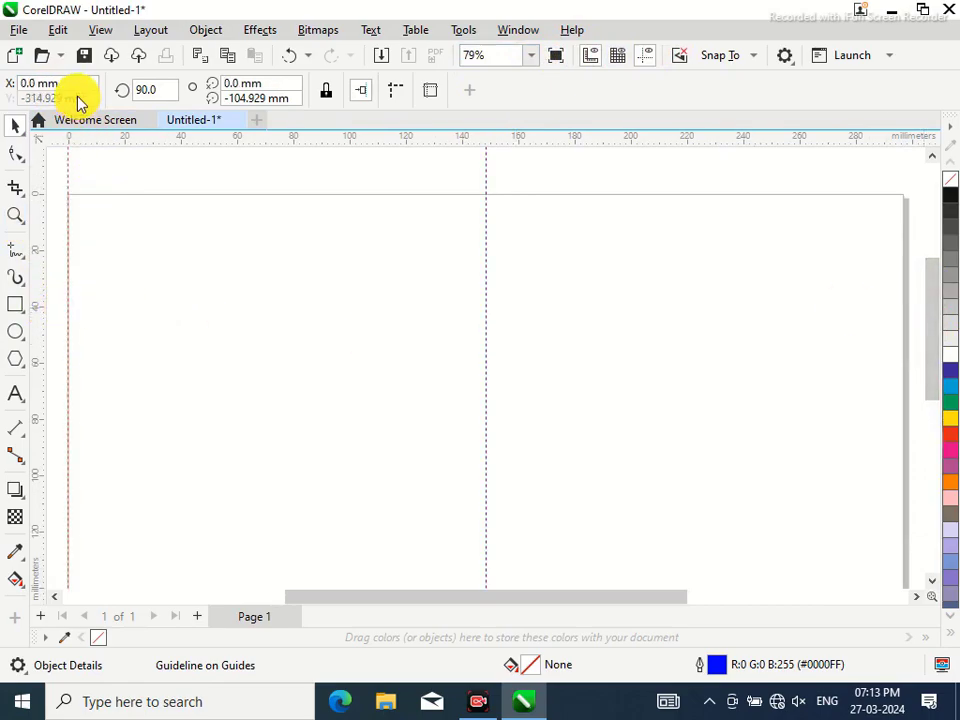
left_click_drag(73, 84, 5, 88)
type("6.25")
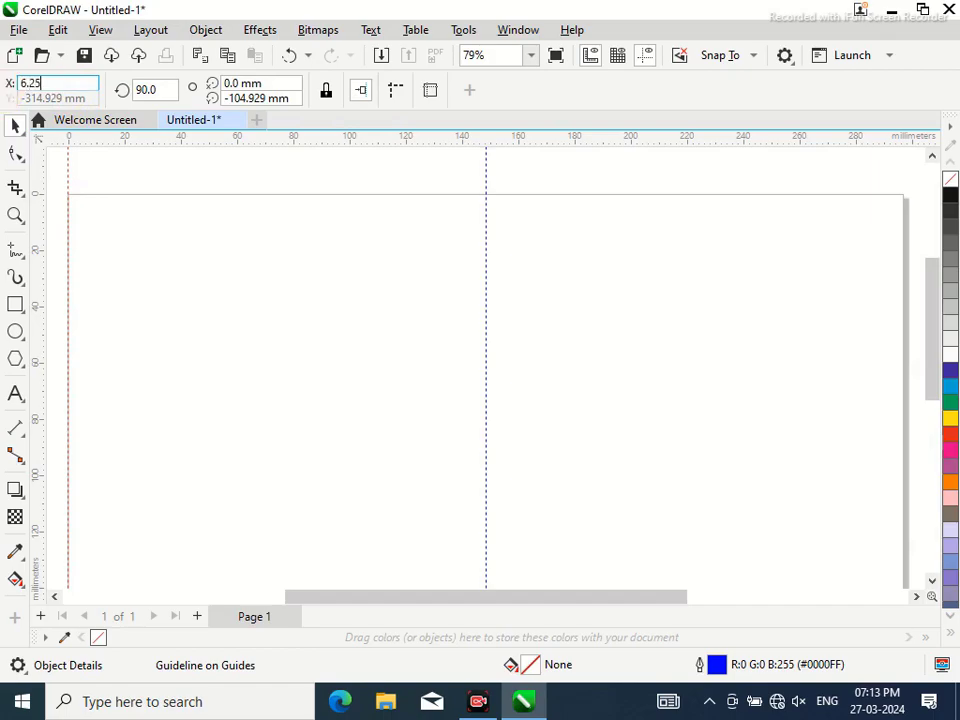
key("Return")
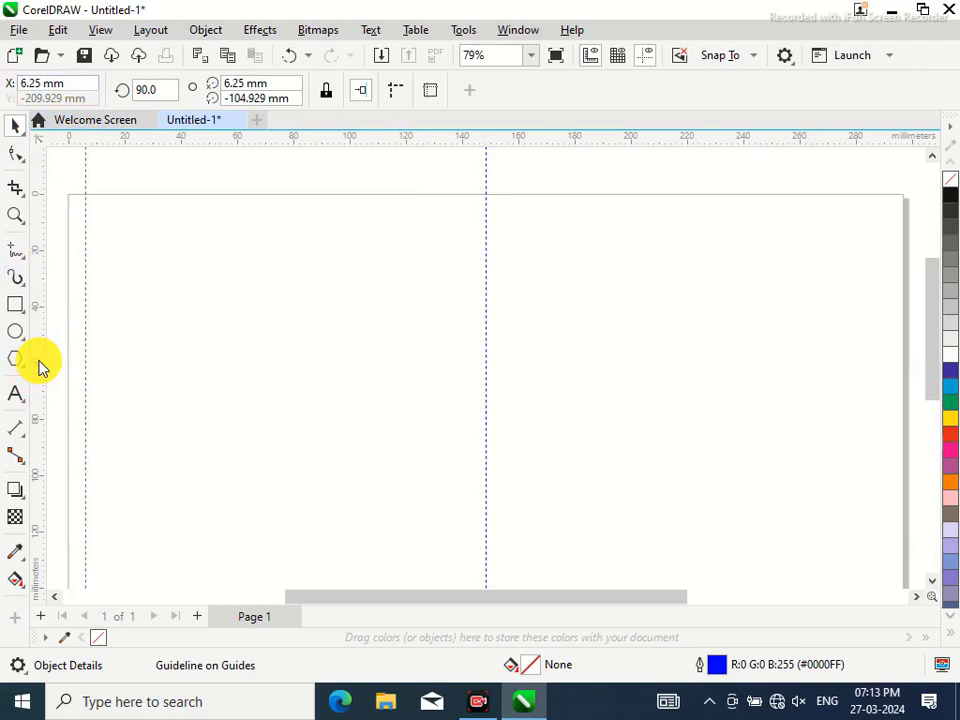
Add a vertical guideline at 142.25 mm and a horizontal guideline at the top edge
left_click_drag(40, 366, 482, 392)
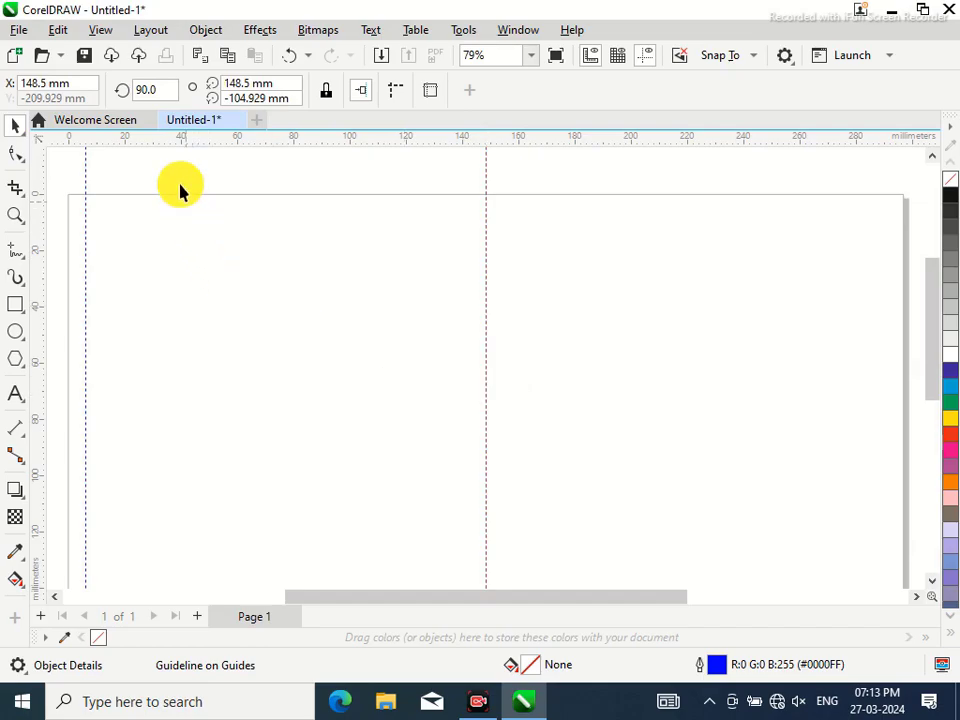
left_click(76, 83)
type("-")
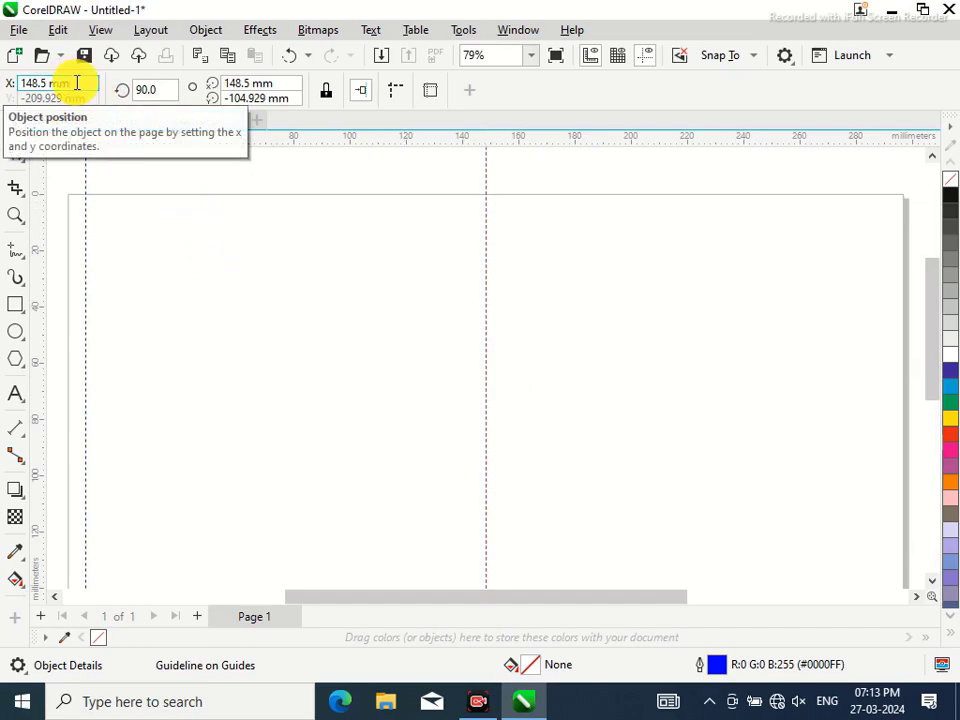
type("6.25")
key("Return")
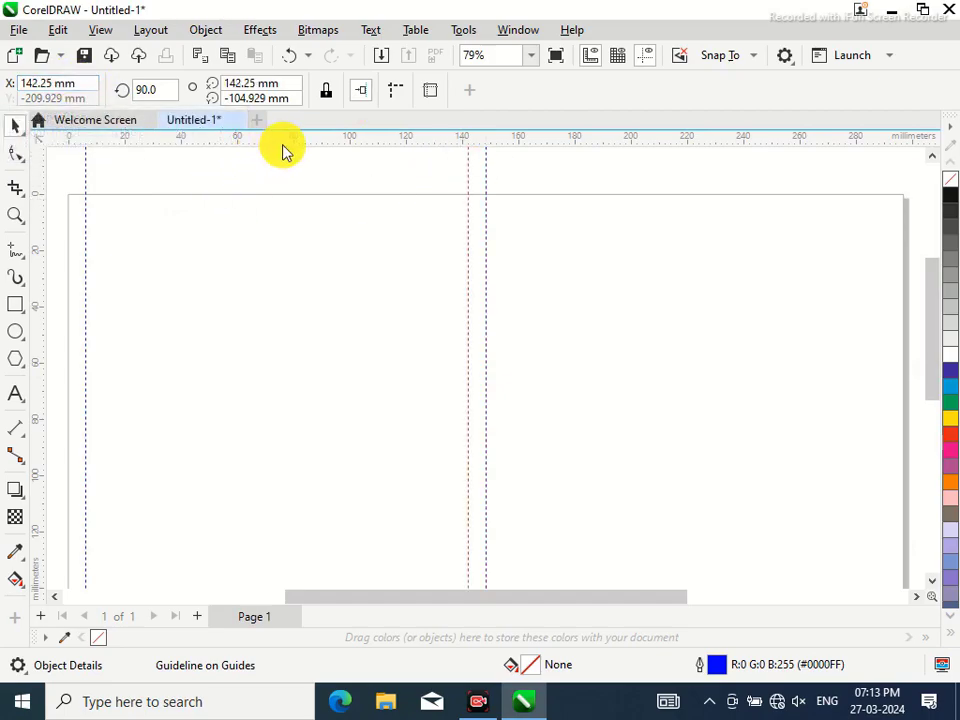
left_click_drag(295, 147, 312, 212)
Set the horizontal guideline's Y position to 210-6.25, giving 203.75 mm
left_click_drag(79, 97, 6, 100)
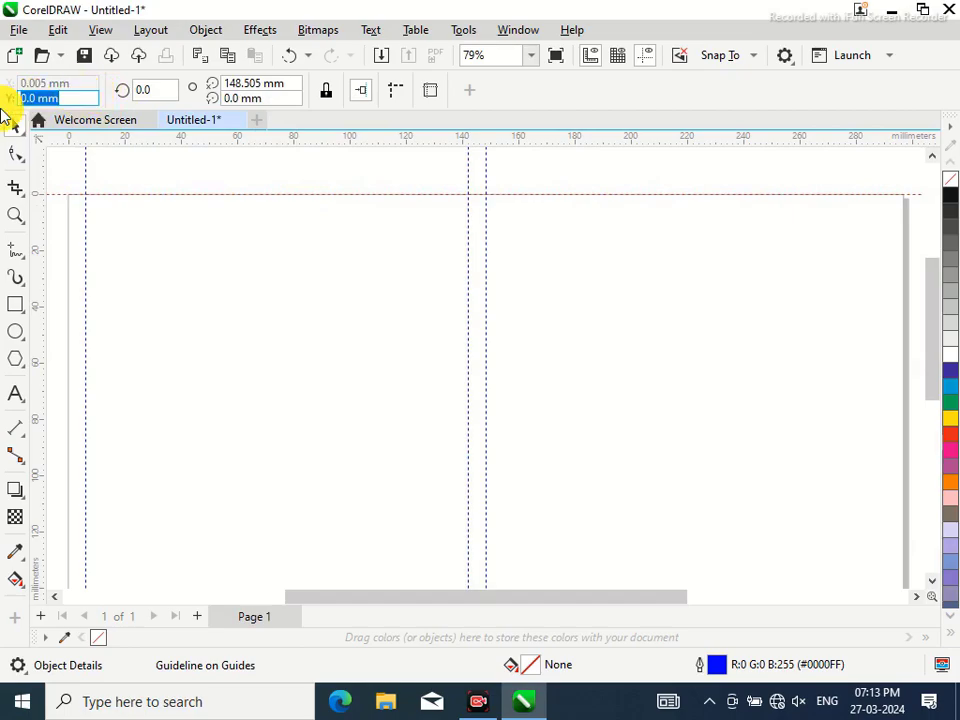
type("210-6.25")
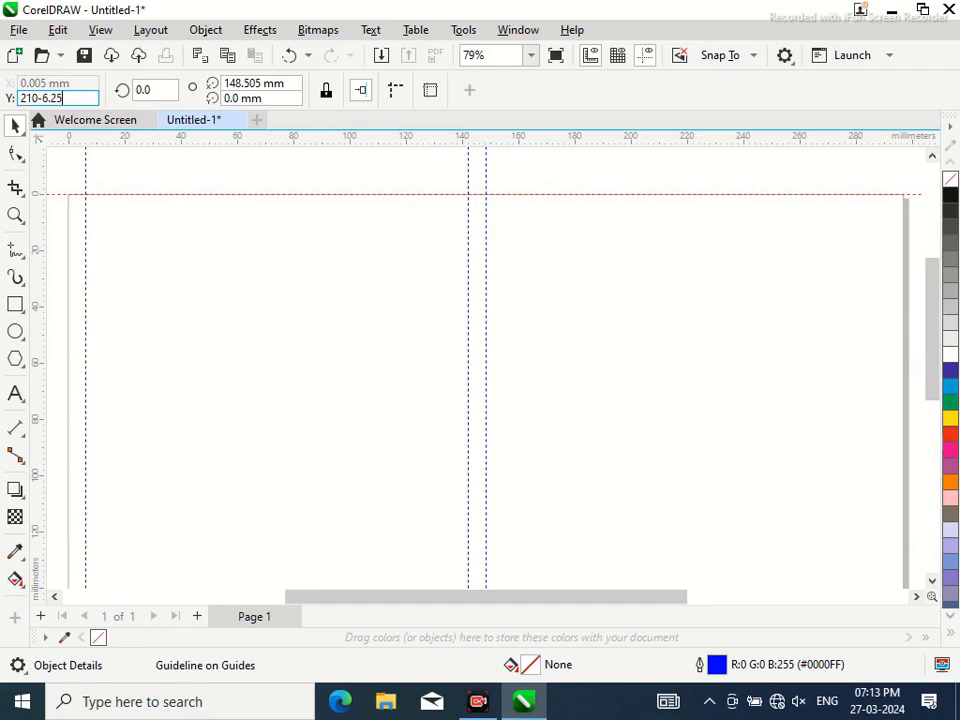
key("Return")
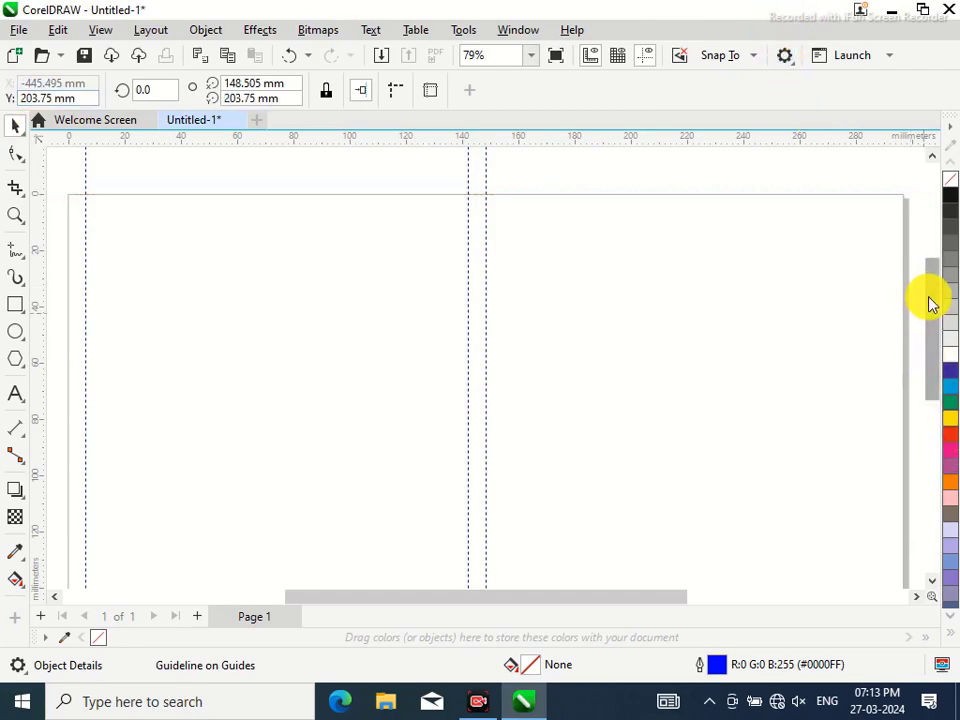
left_click_drag(938, 295, 950, 518)
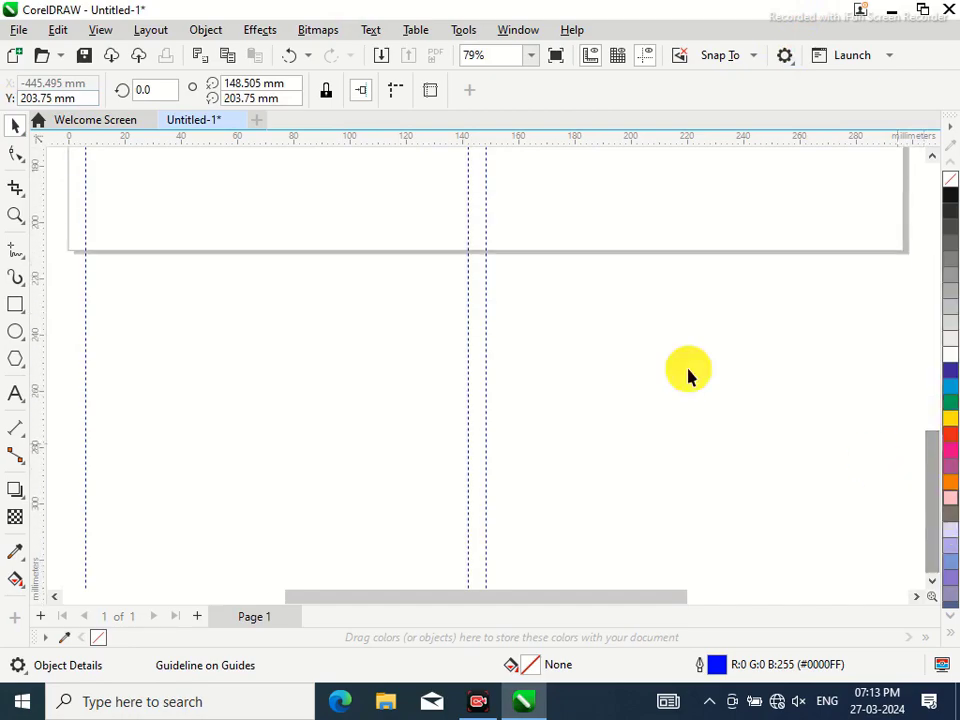
Zoom to page width and add a horizontal guideline, shifting it 12.5 mm lower
left_click(530, 56)
left_click(478, 82)
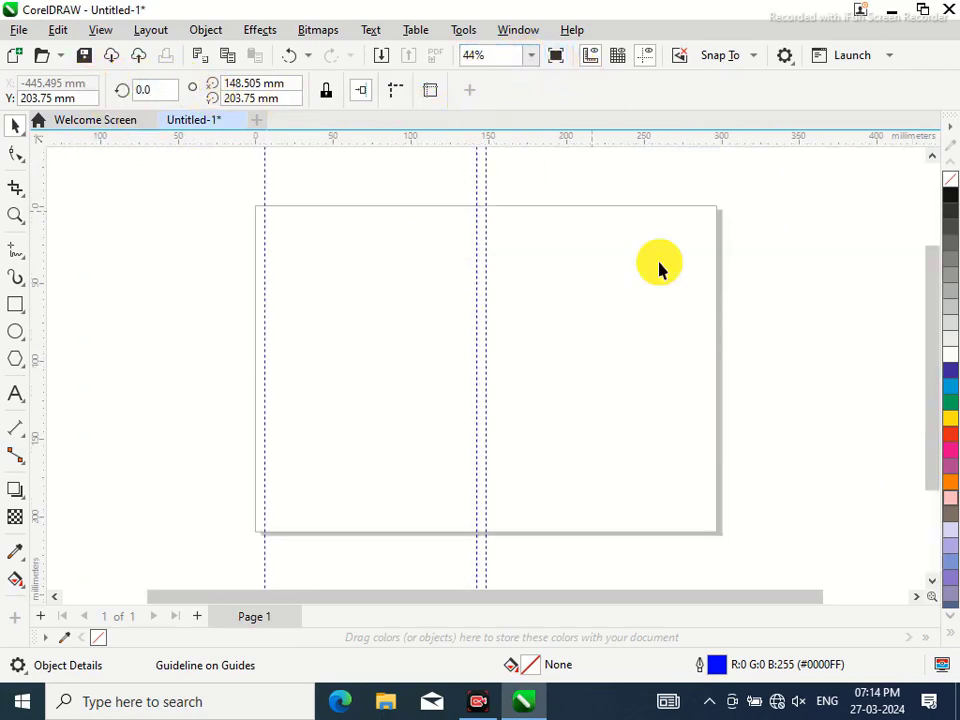
left_click(775, 290)
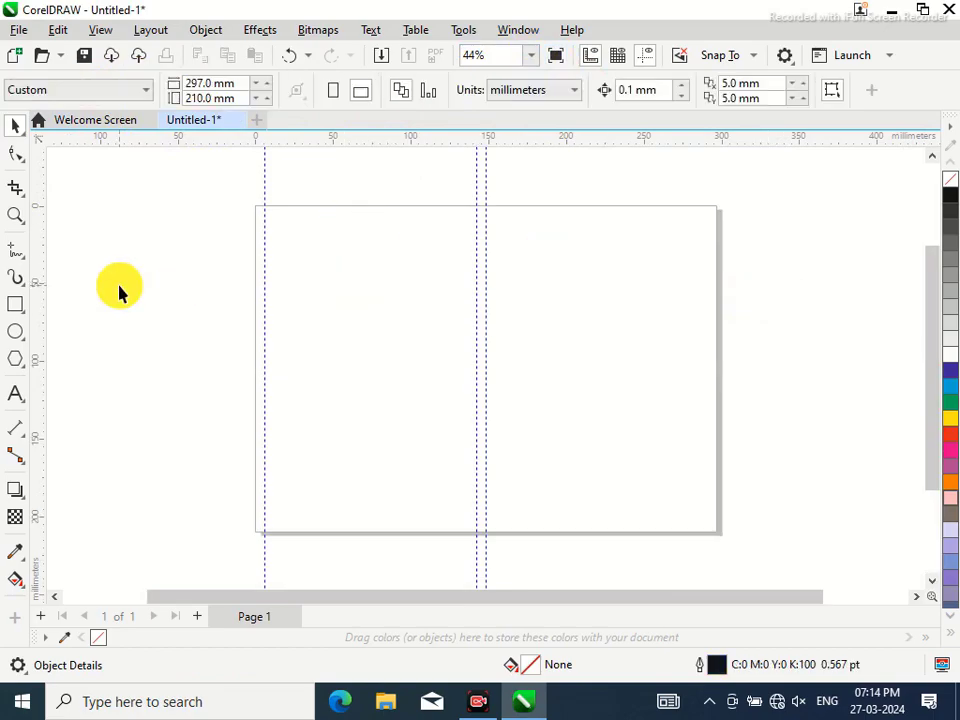
left_click(529, 57)
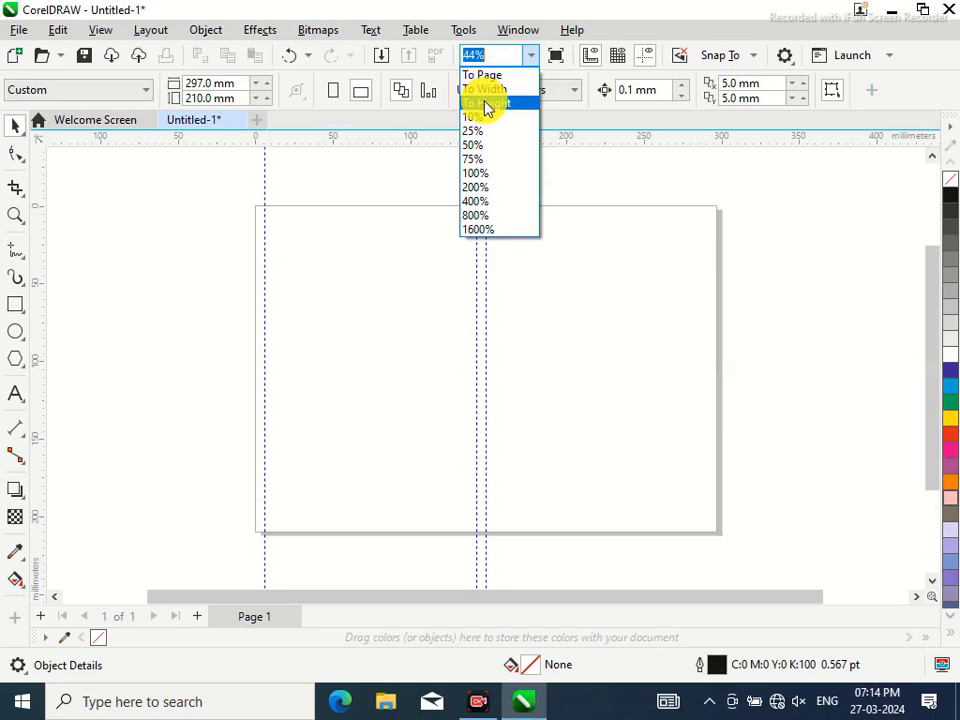
left_click(481, 92)
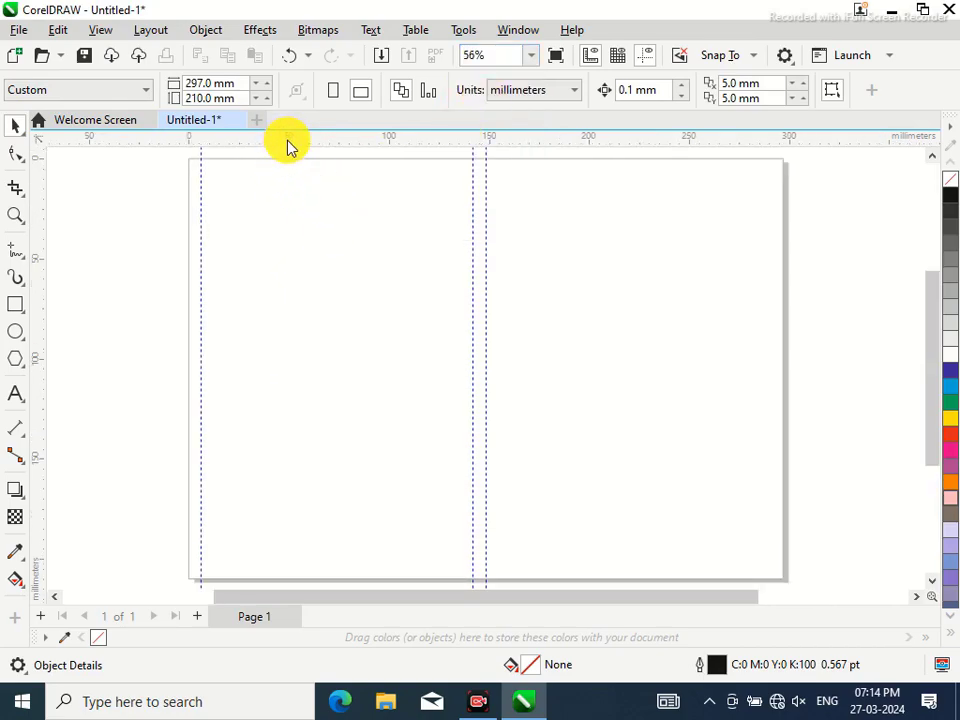
left_click_drag(290, 141, 290, 581)
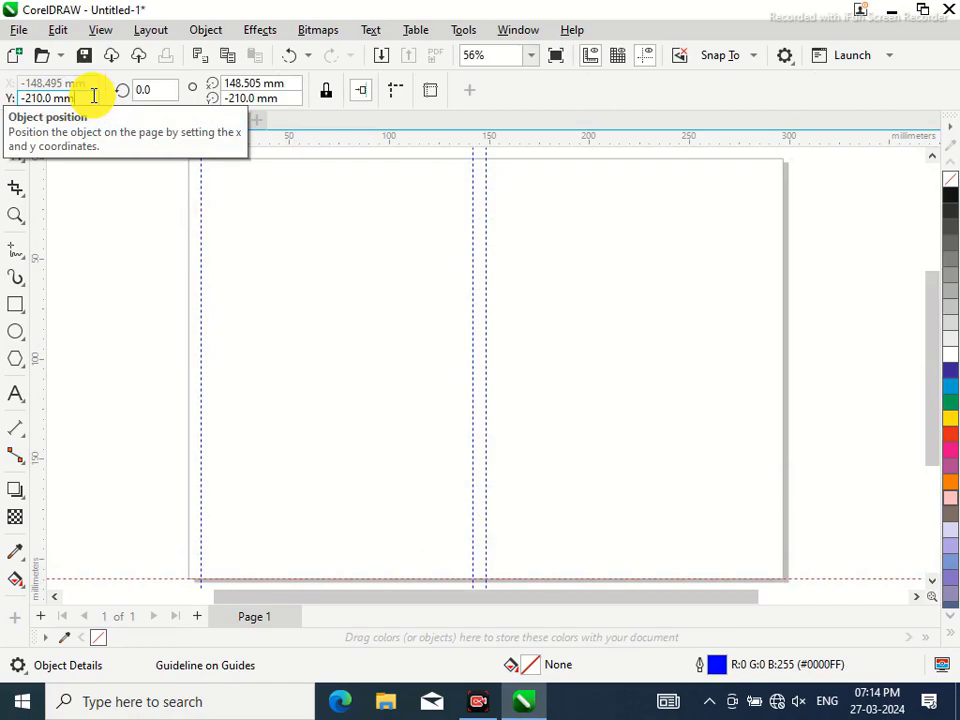
left_click(93, 95)
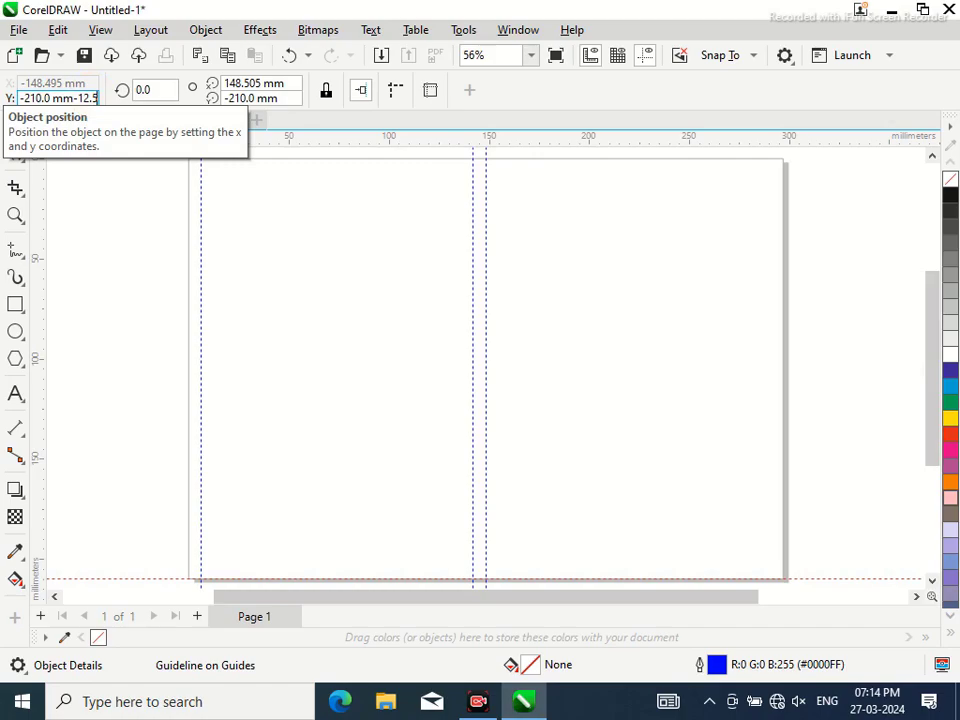
type("-12.5")
key("Return")
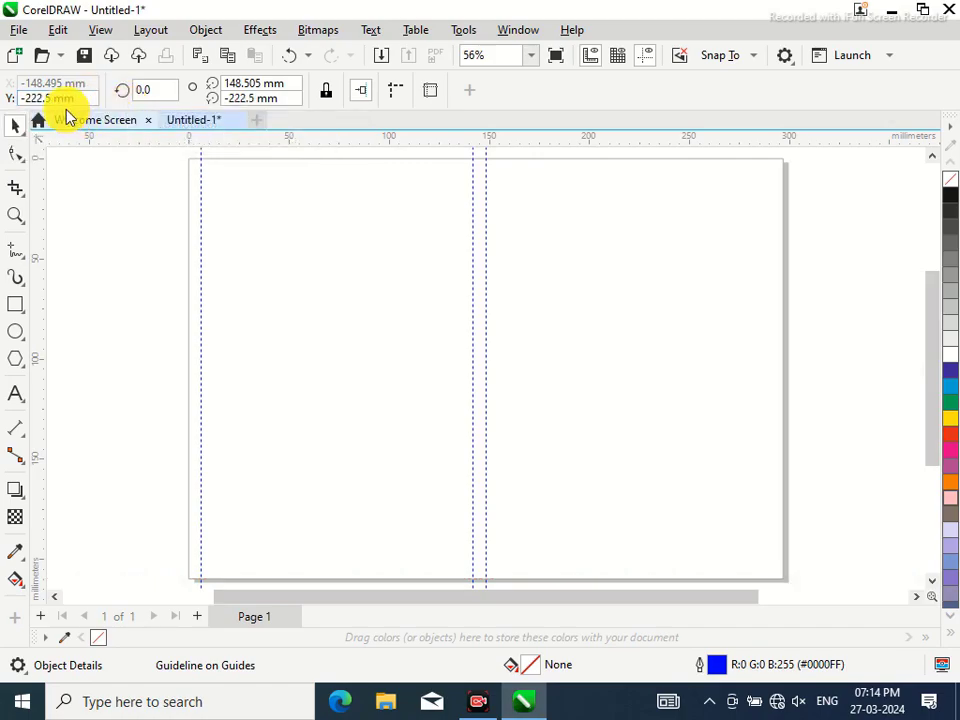
Reposition that horizontal guideline 12.5 mm above the page bottom
left_click_drag(926, 321, 915, 285)
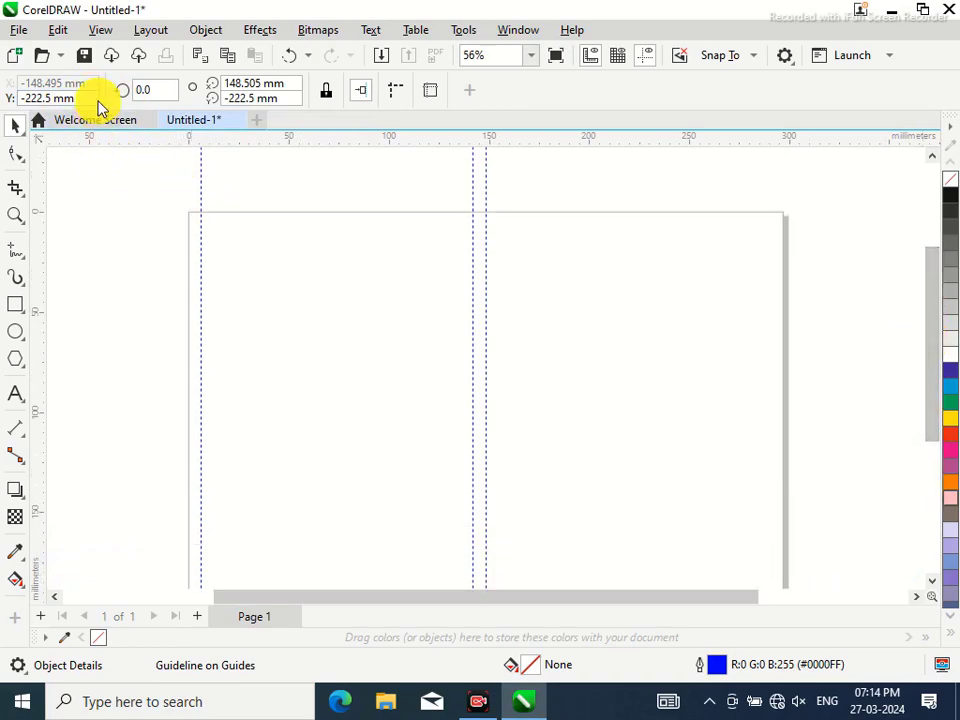
left_click_drag(94, 96, 3, 107)
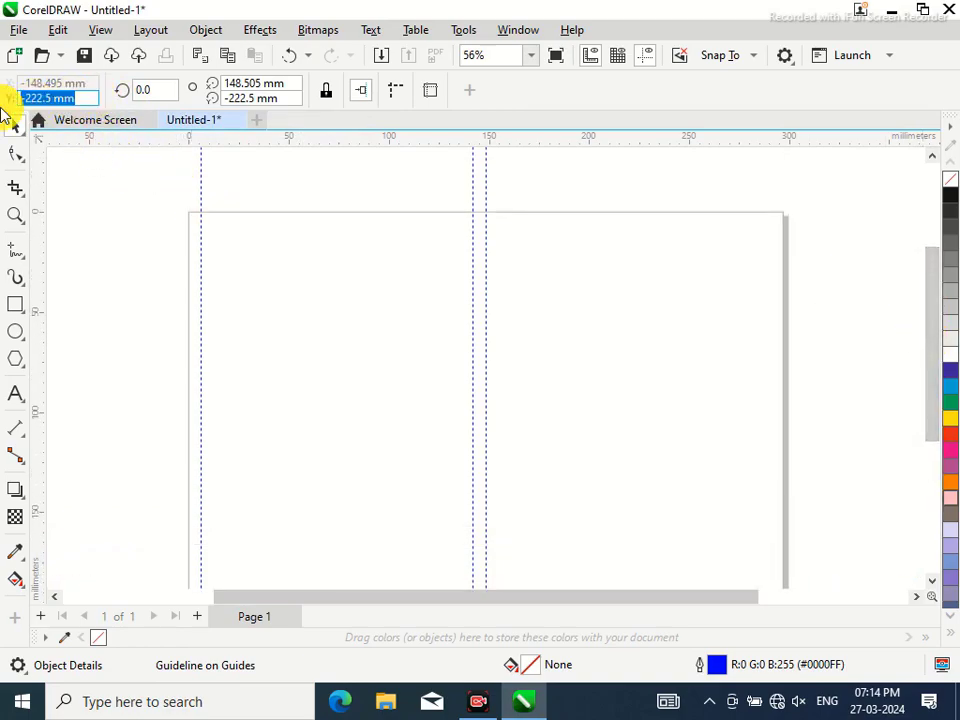
type("-")
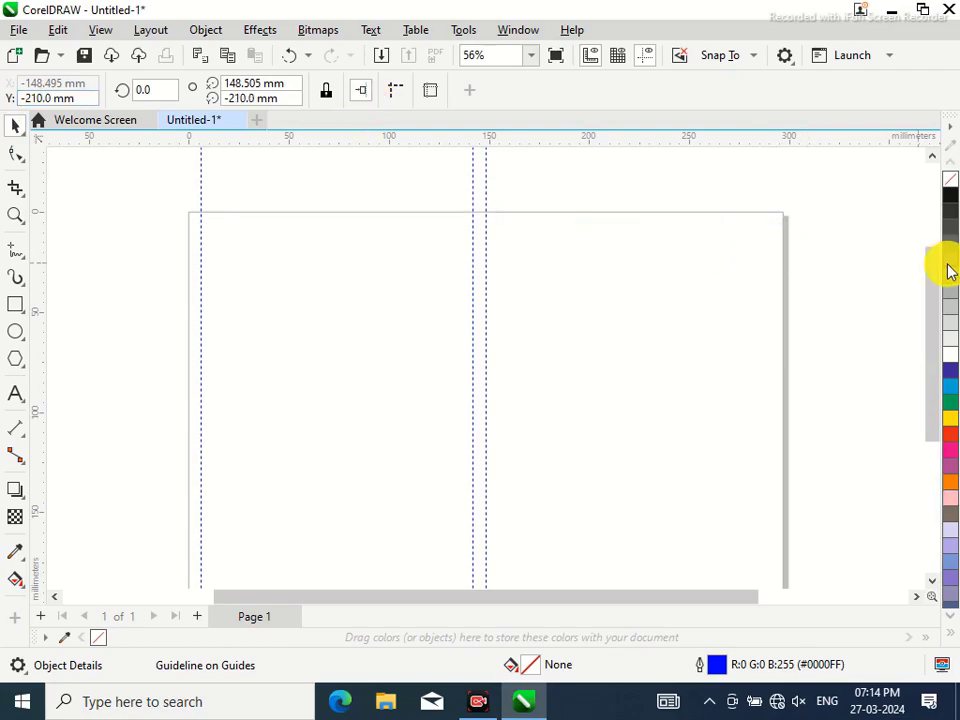
mouse_move(935, 268)
left_mouse_down()
mouse_move(936, 306)
mouse_move(926, 281)
left_mouse_up()
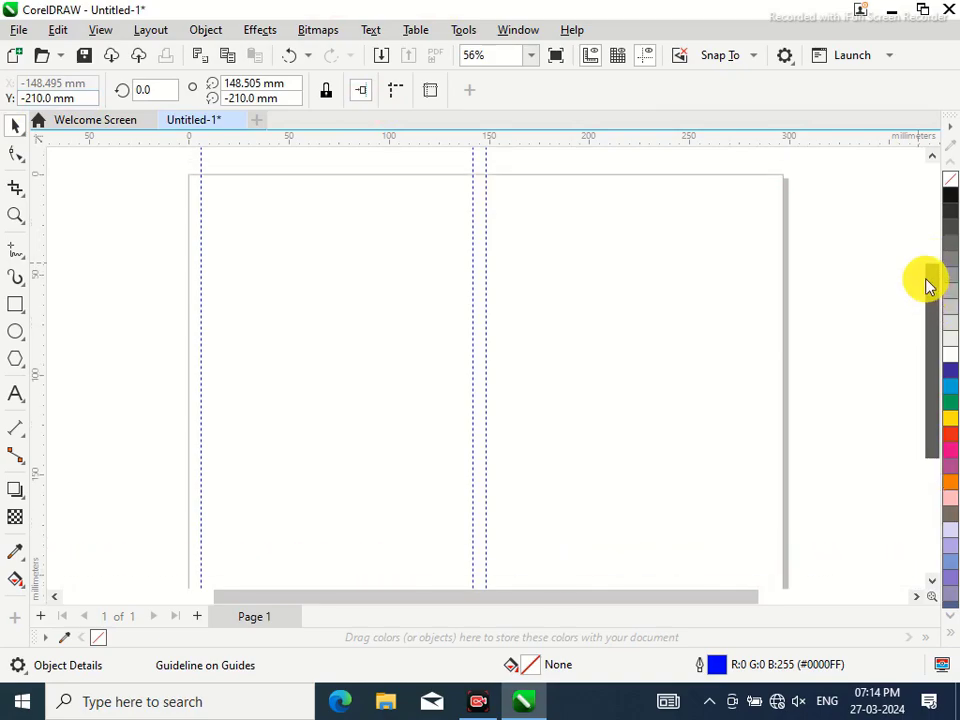
left_click(82, 97)
type("+")
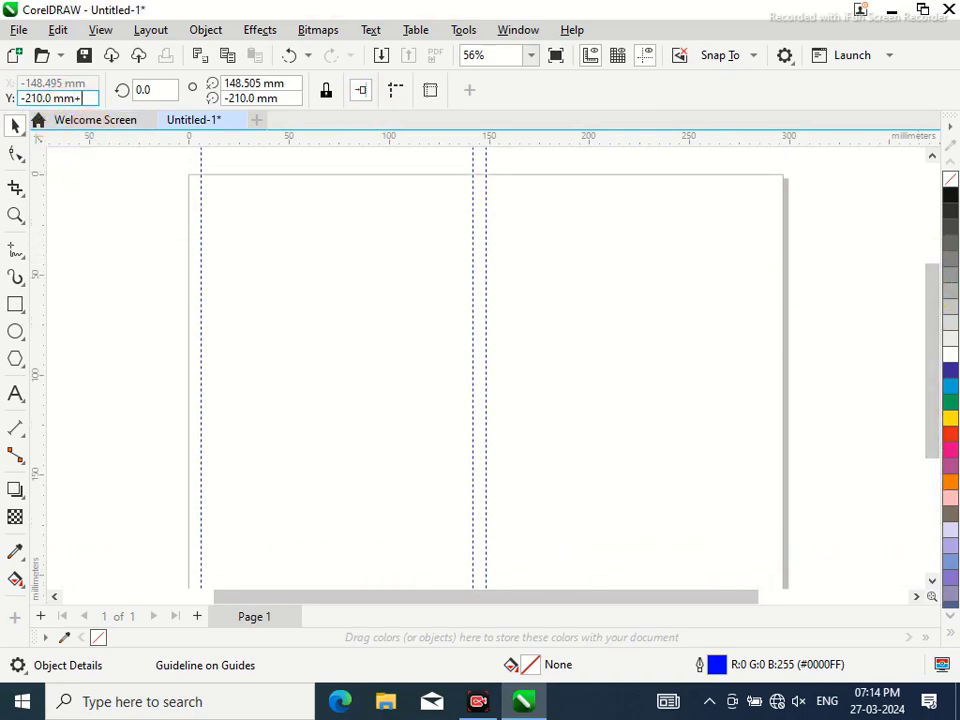
type("12.5")
key("Return")
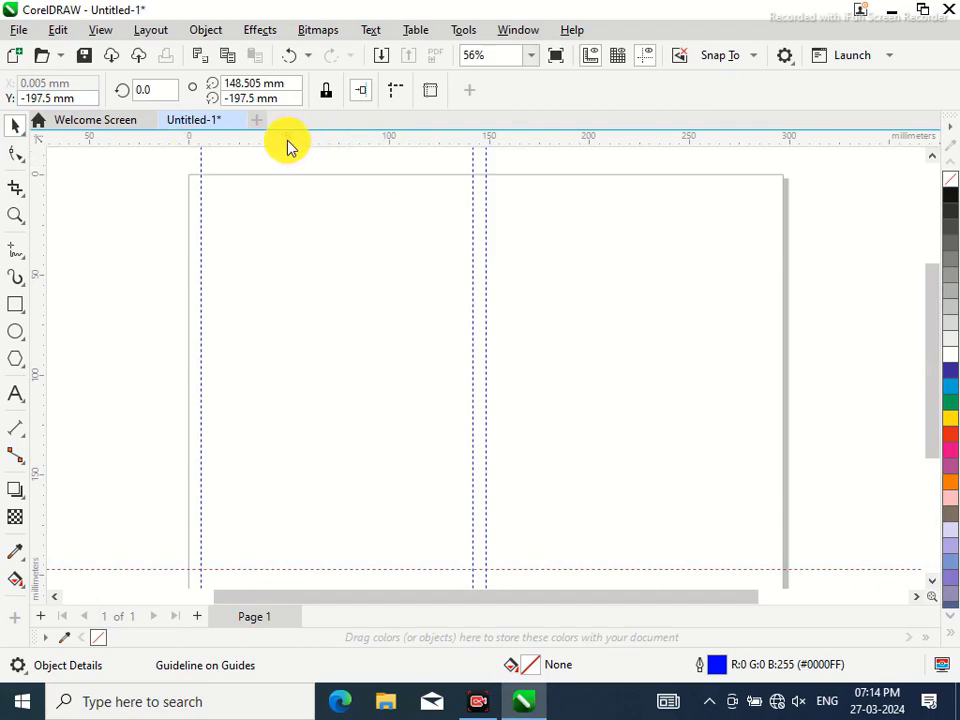
Add a horizontal guideline 6.25 mm below the top edge and another vertical guide near centre
left_click_drag(288, 140, 289, 176)
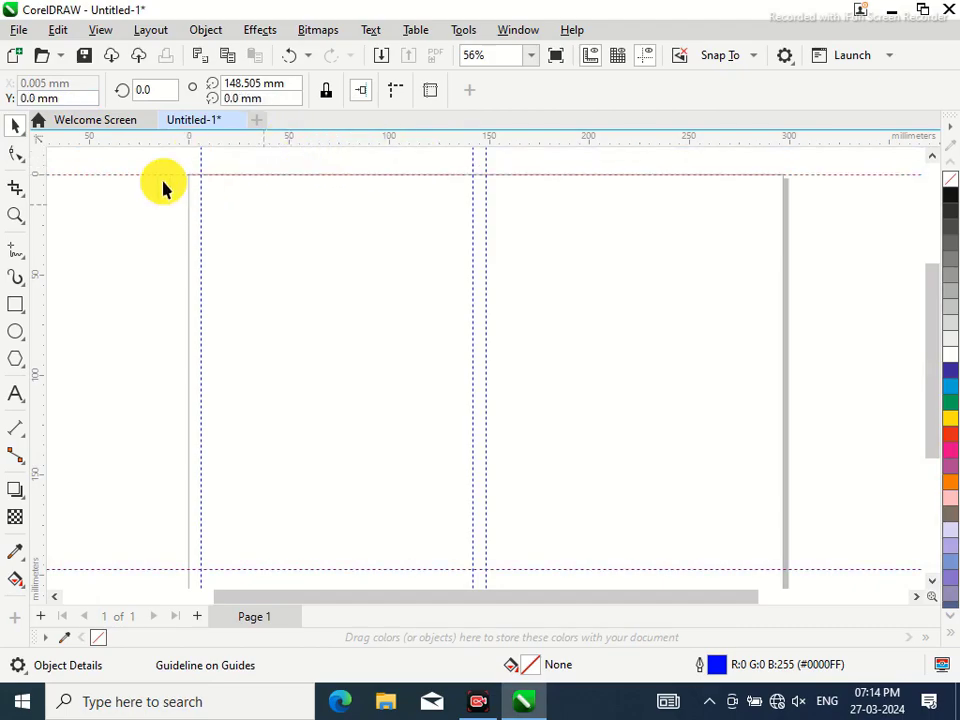
left_click(72, 98)
type("+")
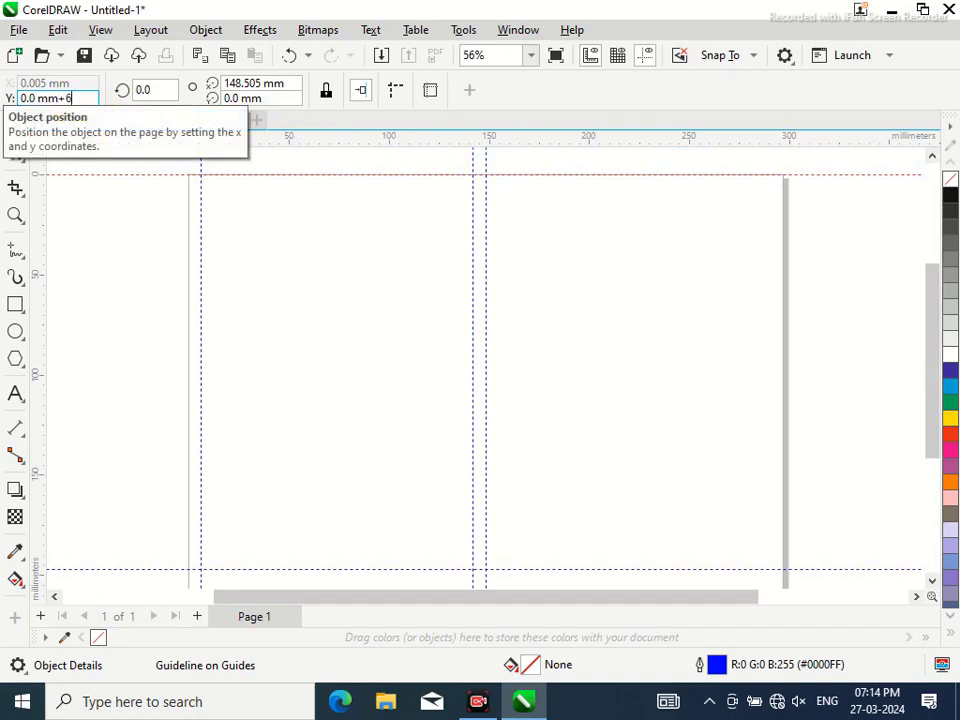
type("6.25")
key("Return")
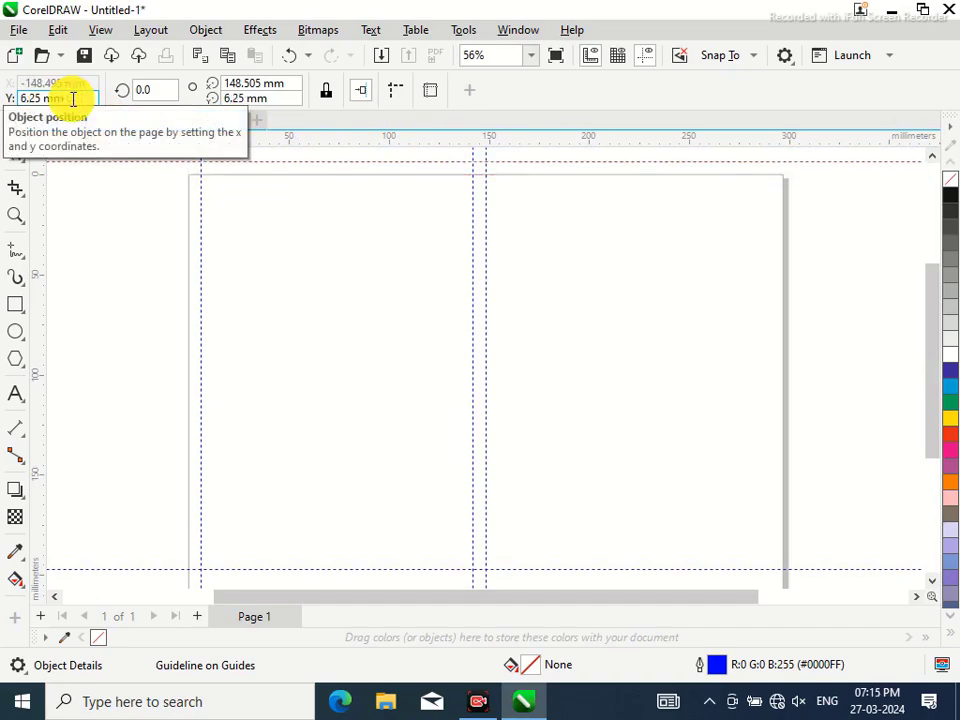
left_click_drag(72, 98, 3, 98)
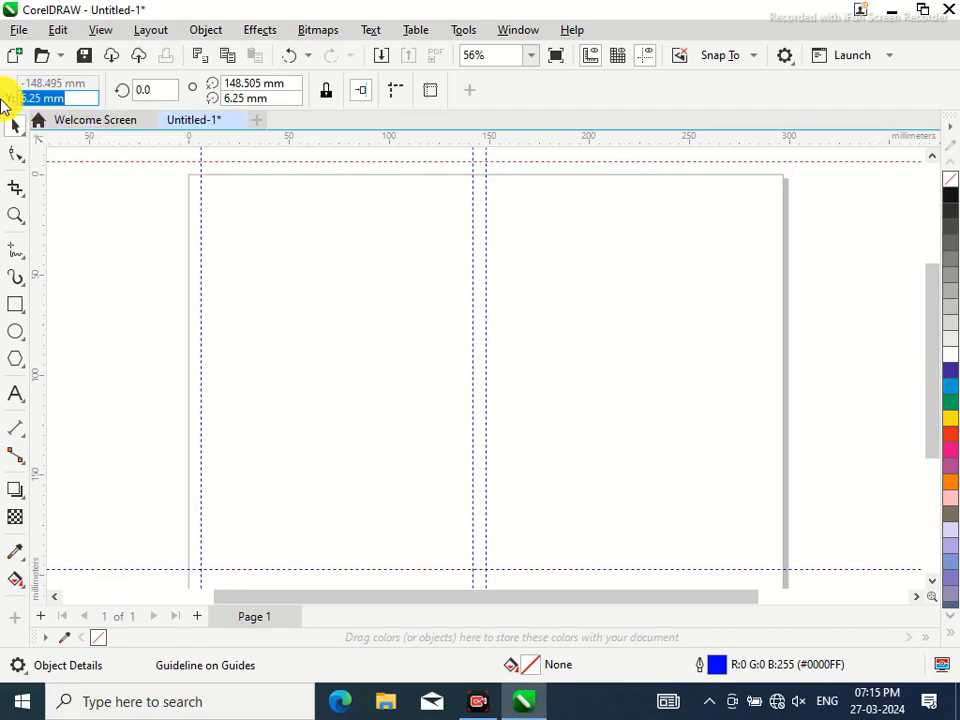
type("-6.25")
key("Return")
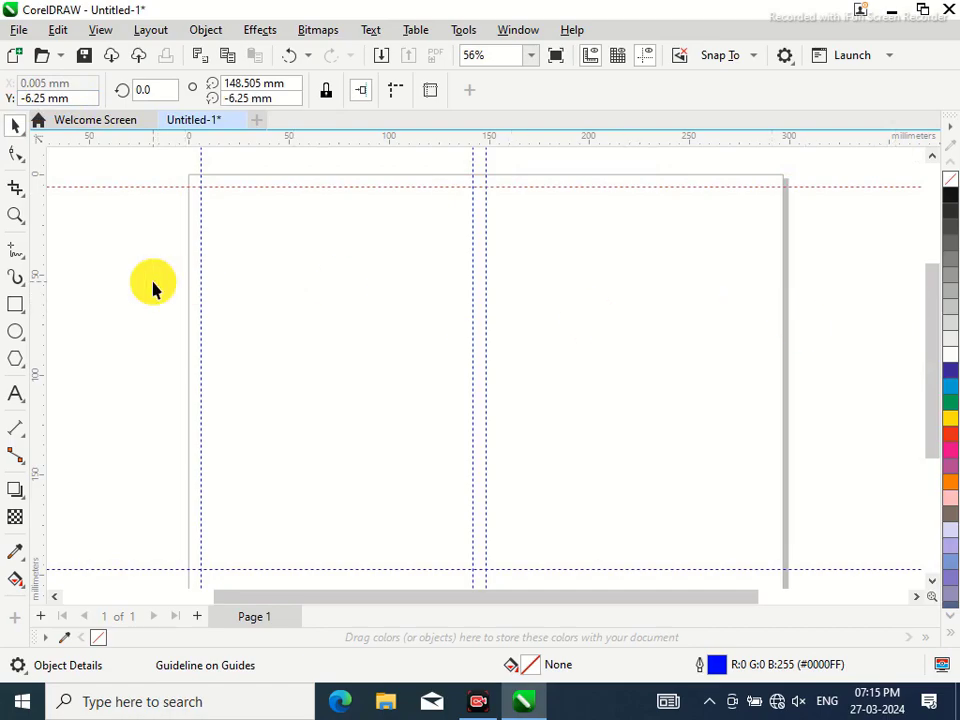
left_click_drag(43, 279, 489, 356)
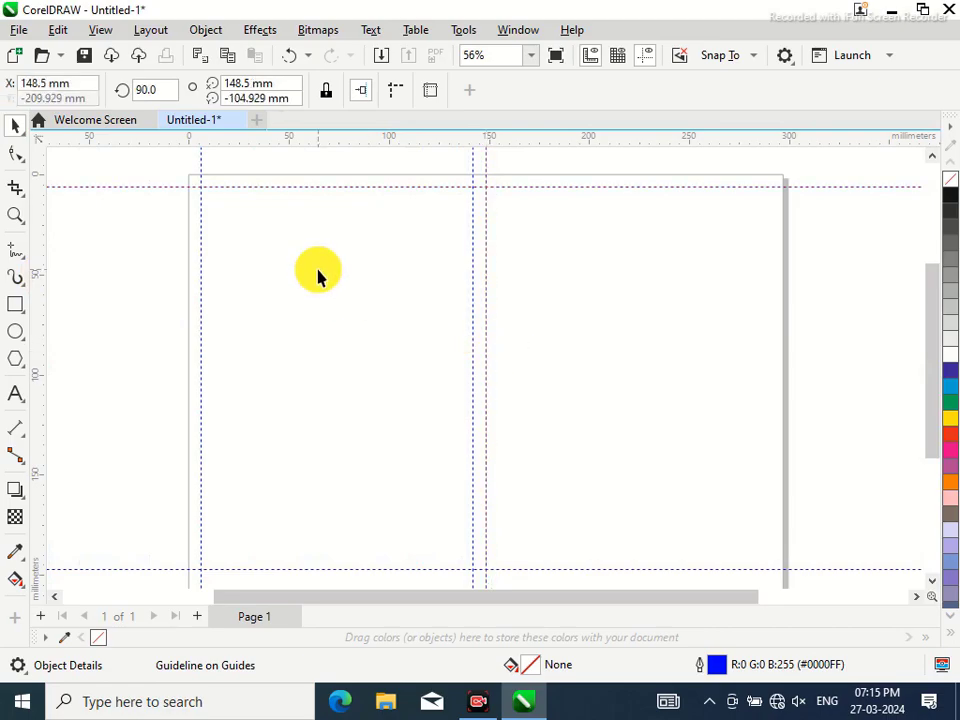
Set the new vertical guideline to 154.75 mm, 6.25 mm right of centre
left_click(80, 87)
type("+6.25")
key("Return")
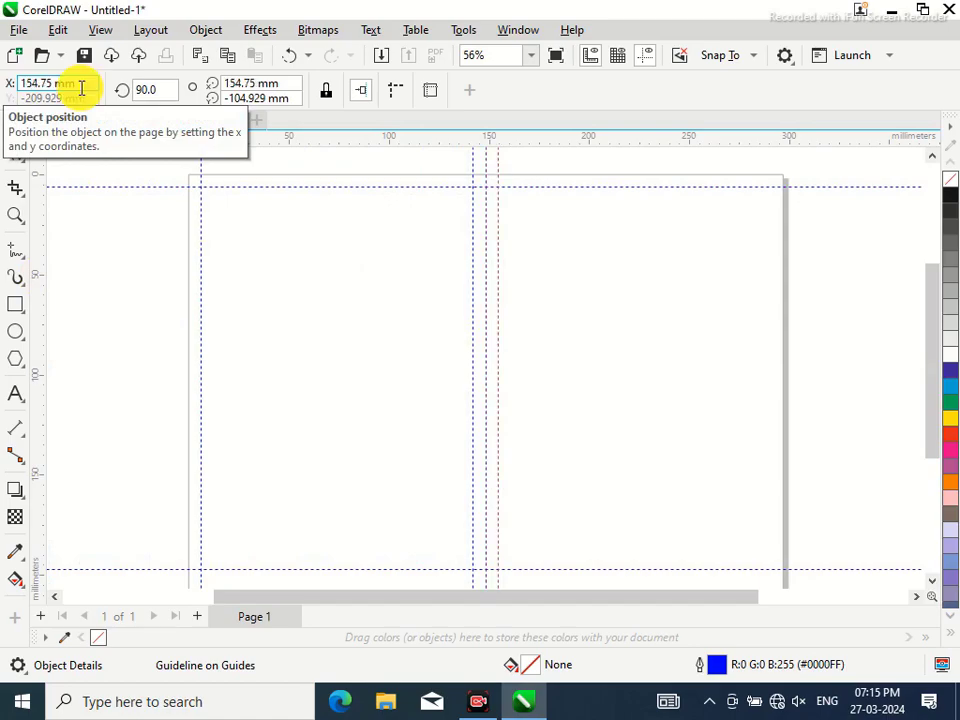
Add a vertical guideline at 290.75 mm, 6.25 mm inside the right edge
left_click_drag(40, 280, 751, 328)
left_click(86, 83)
type("-")
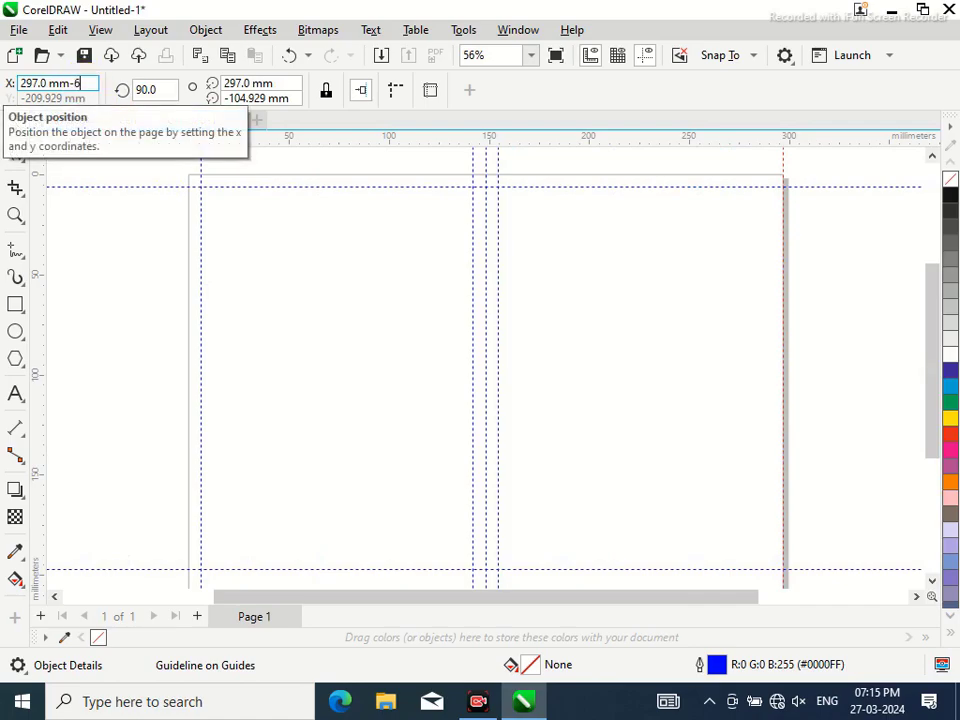
type("6.25")
key("Return")
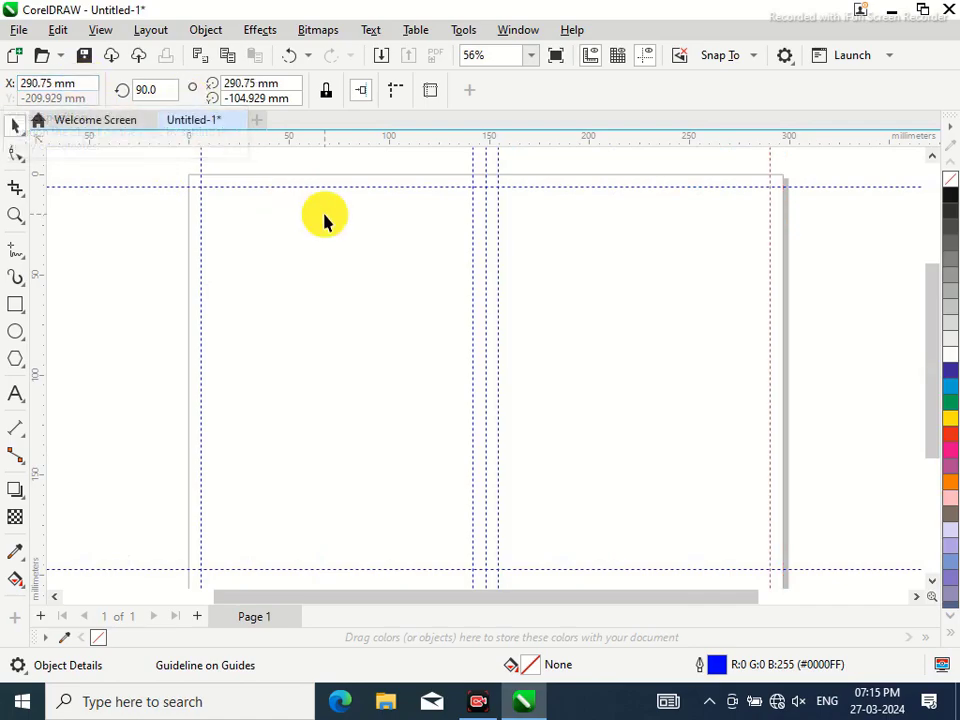
mouse_move(934, 290)
left_mouse_down()
mouse_move(935, 337)
mouse_move(926, 272)
mouse_move(931, 309)
left_mouse_up()
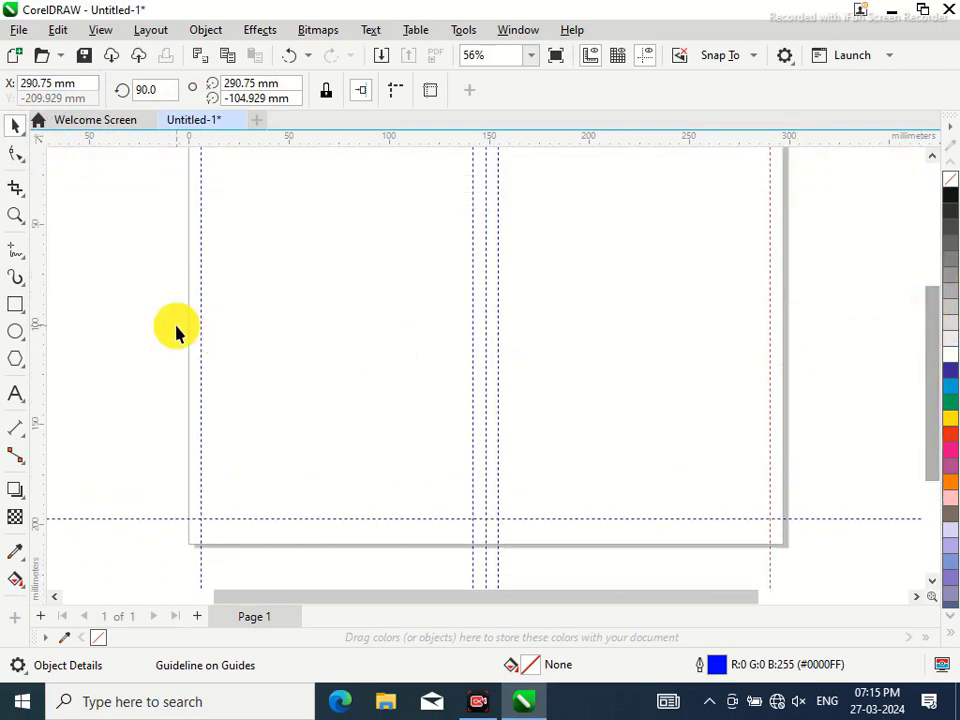
Draw a horizontal dimension from left margin to centre guide, shown in inches (5.35)
left_click(21, 437)
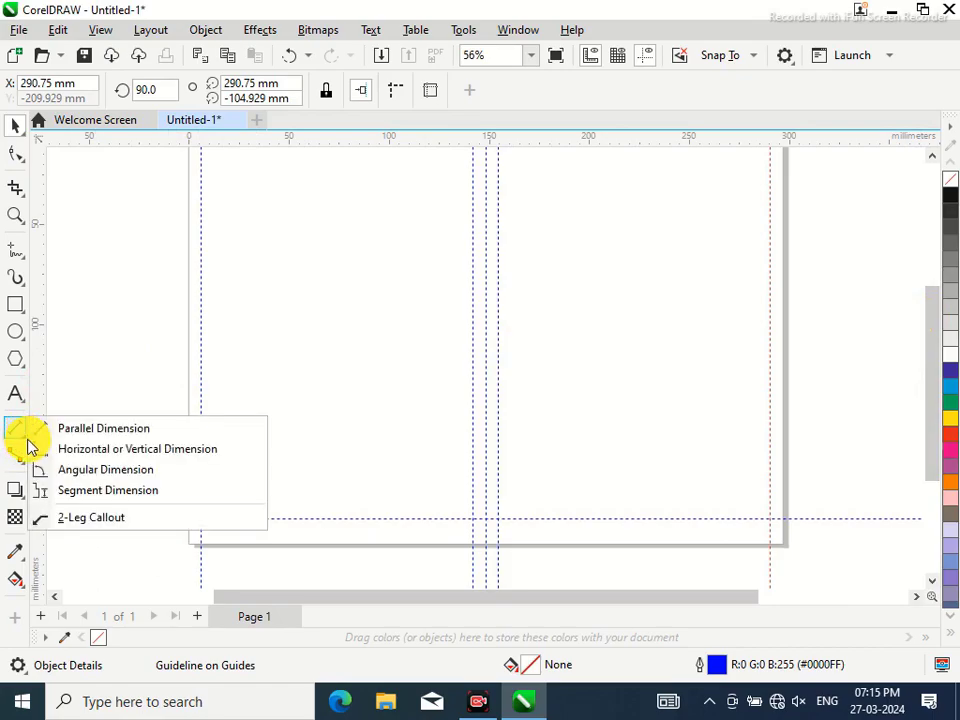
left_click(129, 458)
left_click_drag(936, 375, 936, 320)
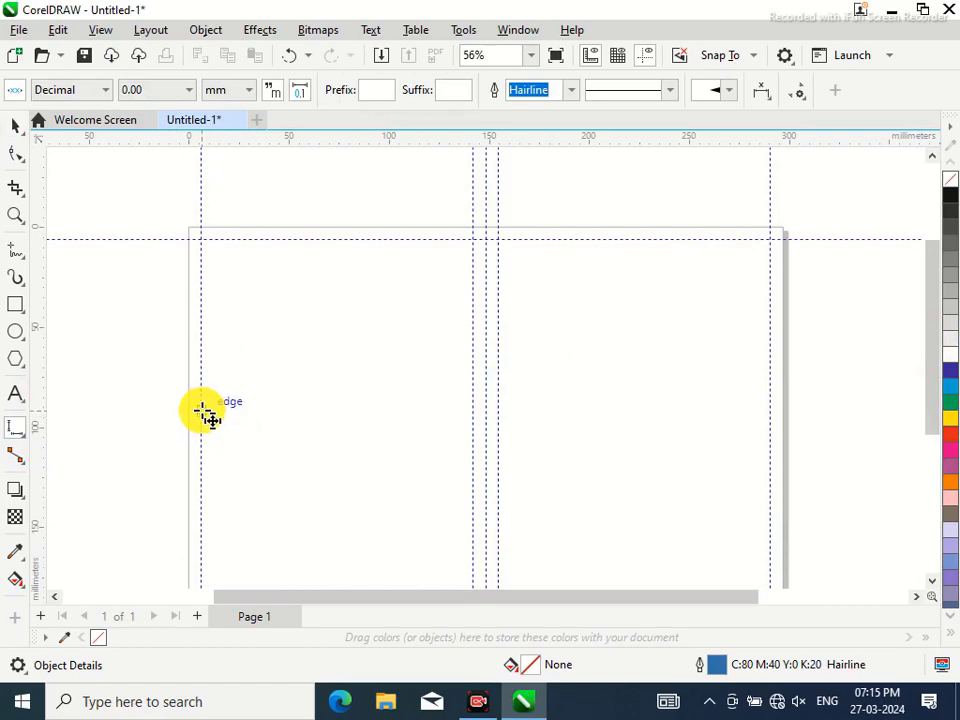
mouse_move(203, 408)
left_mouse_down()
mouse_move(466, 417)
mouse_move(475, 427)
left_mouse_up()
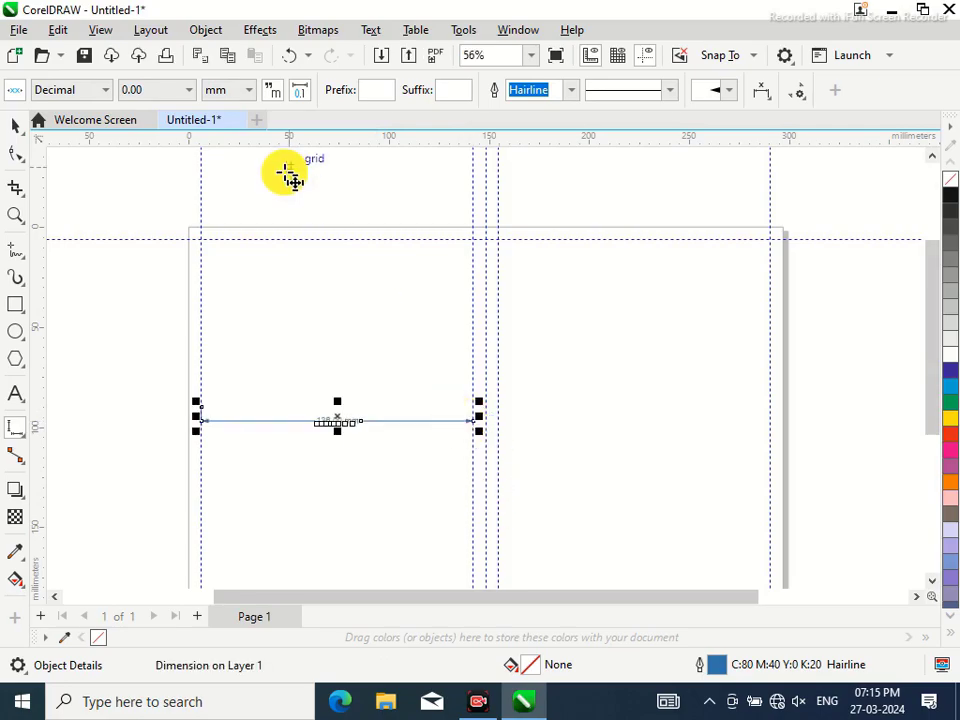
left_click(248, 92)
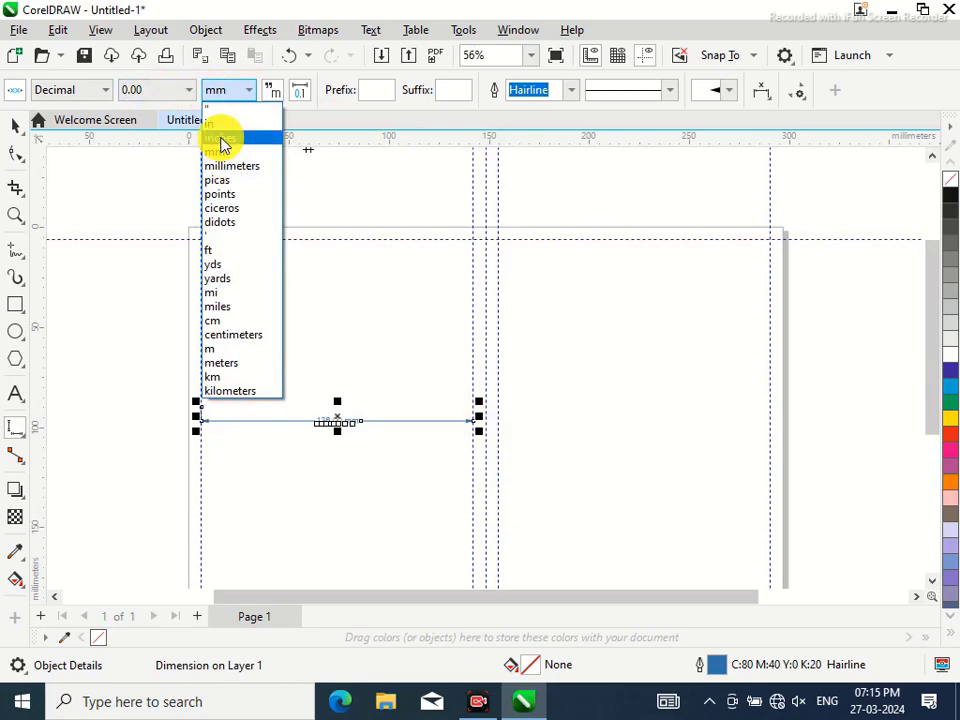
left_click(220, 139)
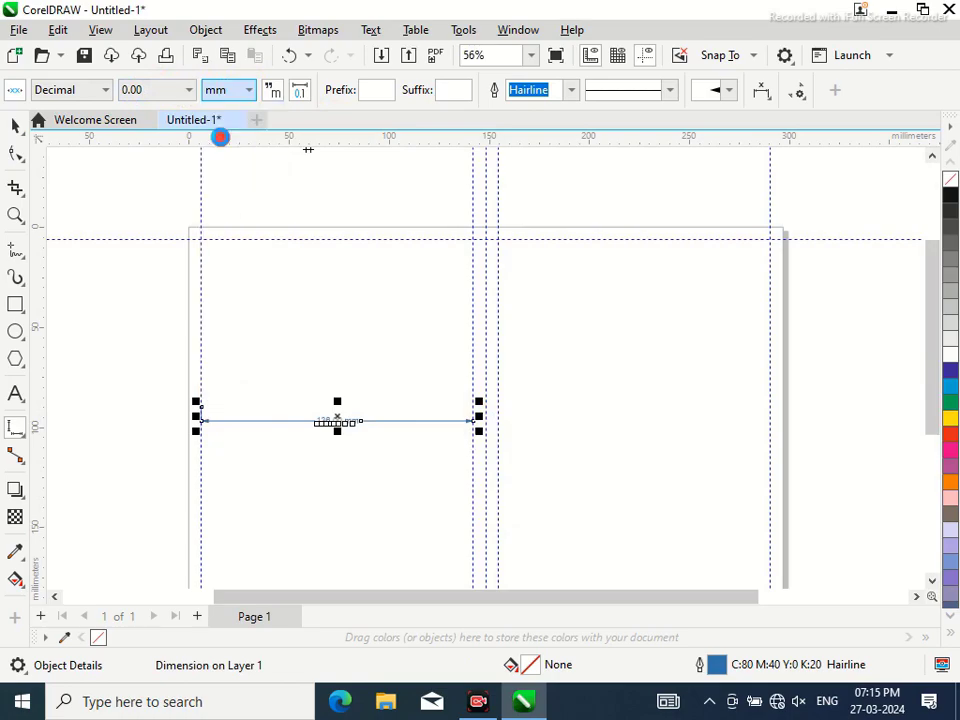
left_click(22, 216)
left_click(381, 463)
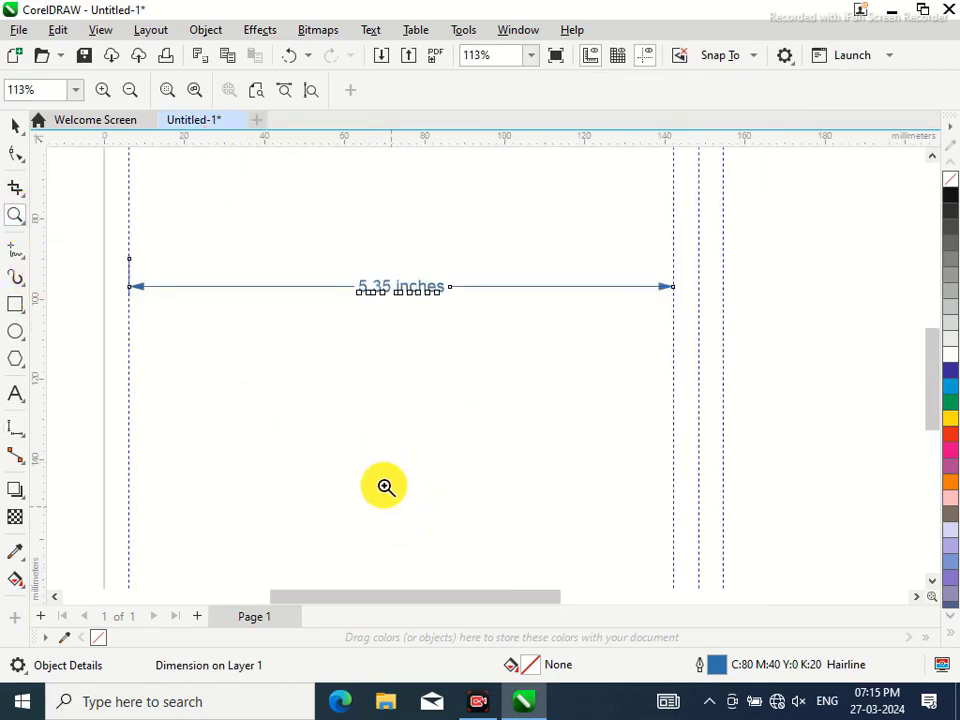
left_click(389, 337)
left_click(22, 128)
left_click(257, 379)
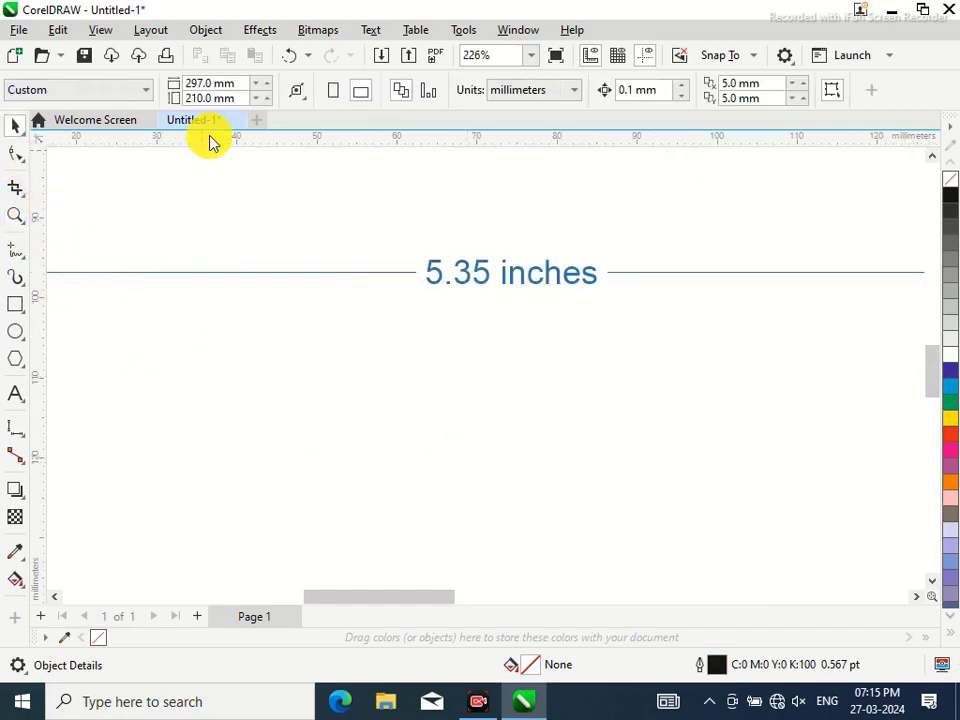
Draw a vertical dimension between the top and bottom guides, shown in inches
left_click(533, 56)
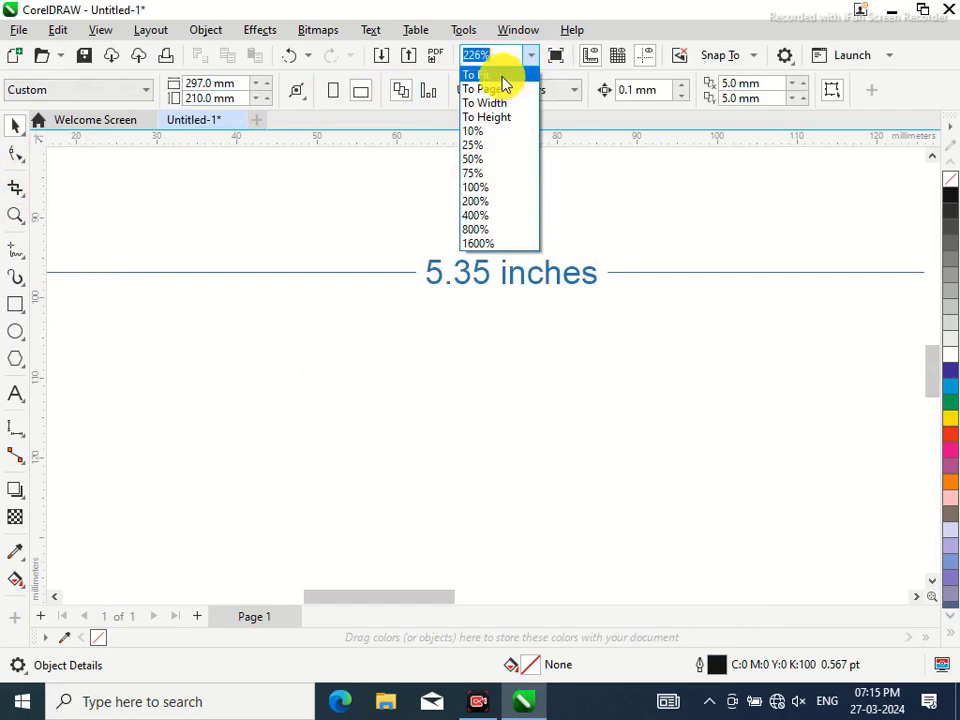
left_click(503, 79)
left_click_drag(938, 368, 926, 300)
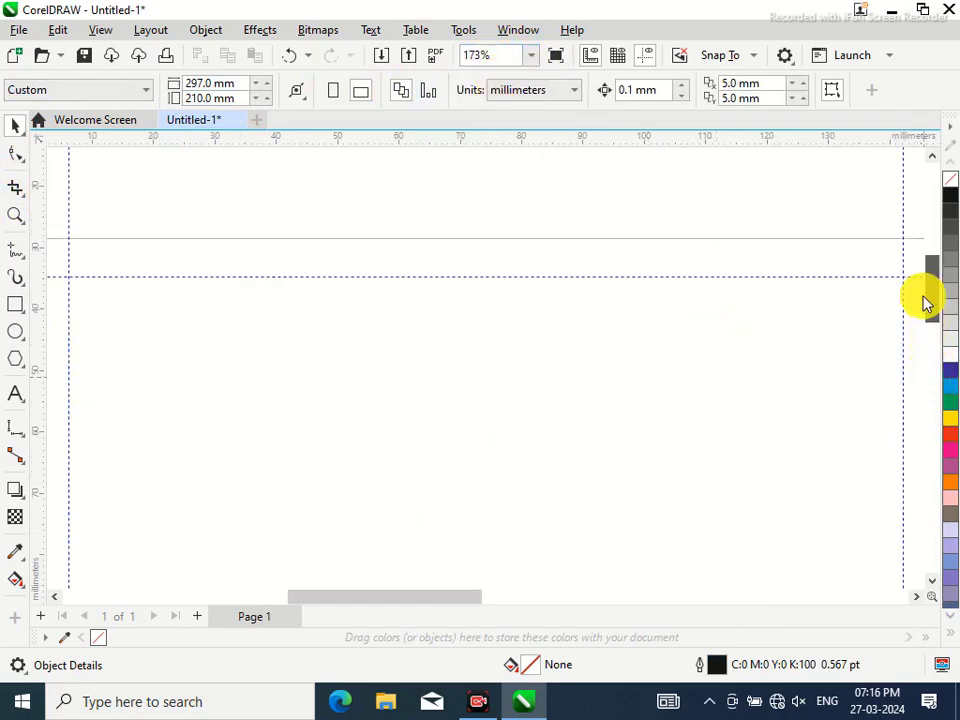
left_click(532, 56)
left_click(491, 77)
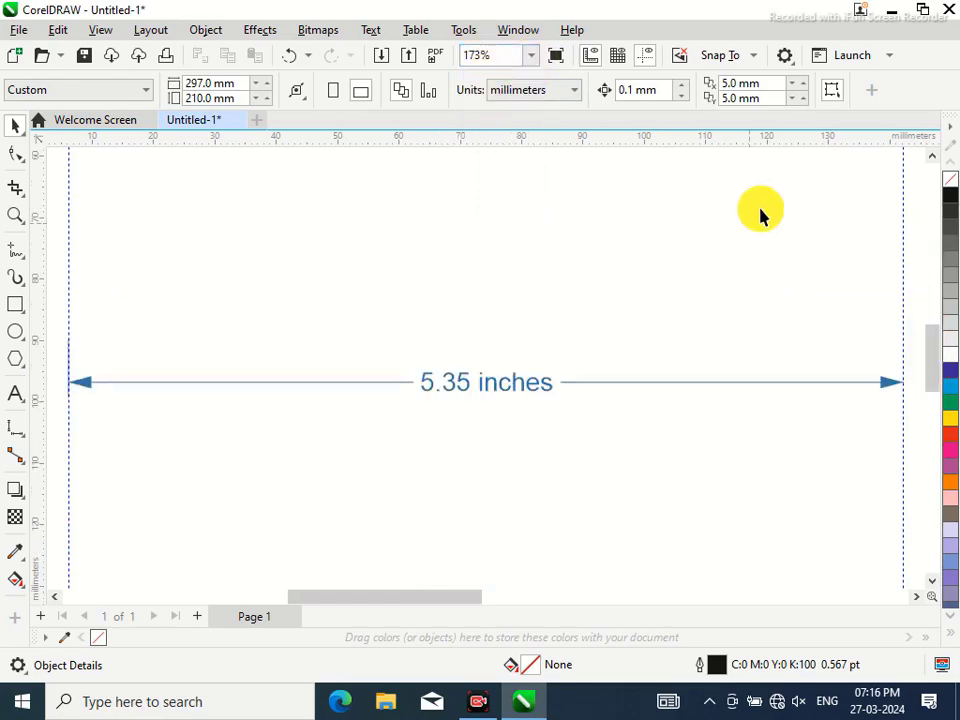
left_click(537, 57)
left_click(495, 99)
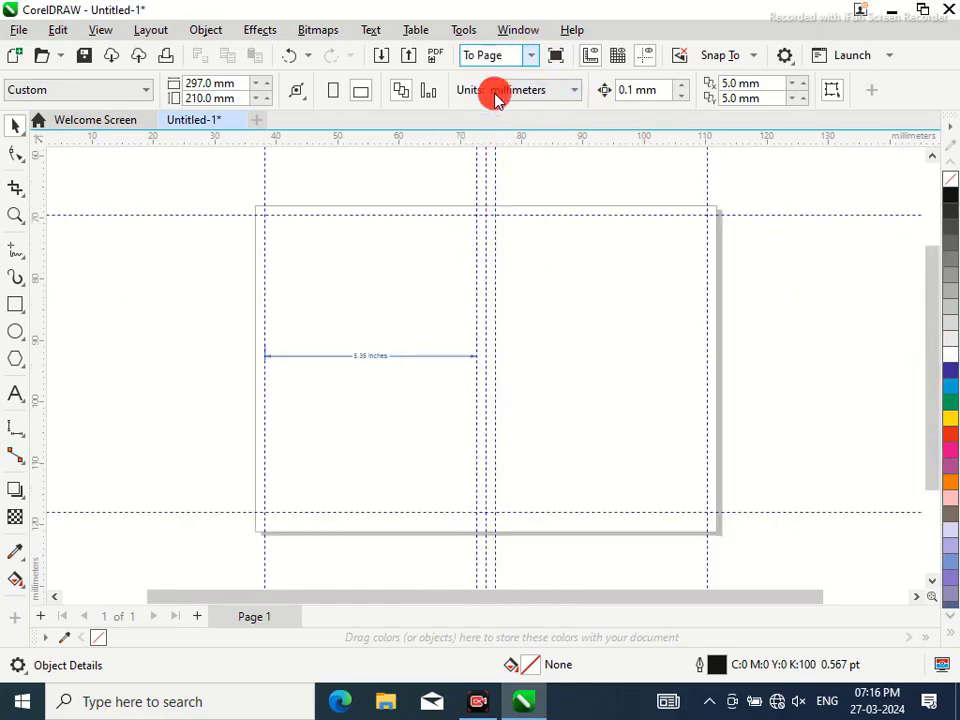
left_click(17, 430)
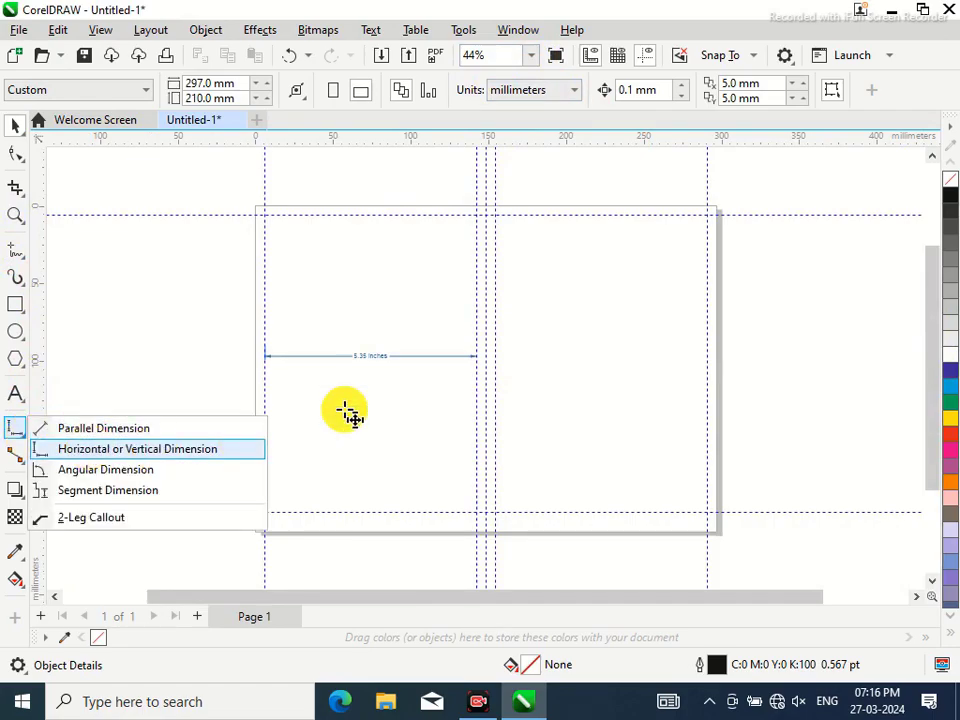
left_click(246, 446)
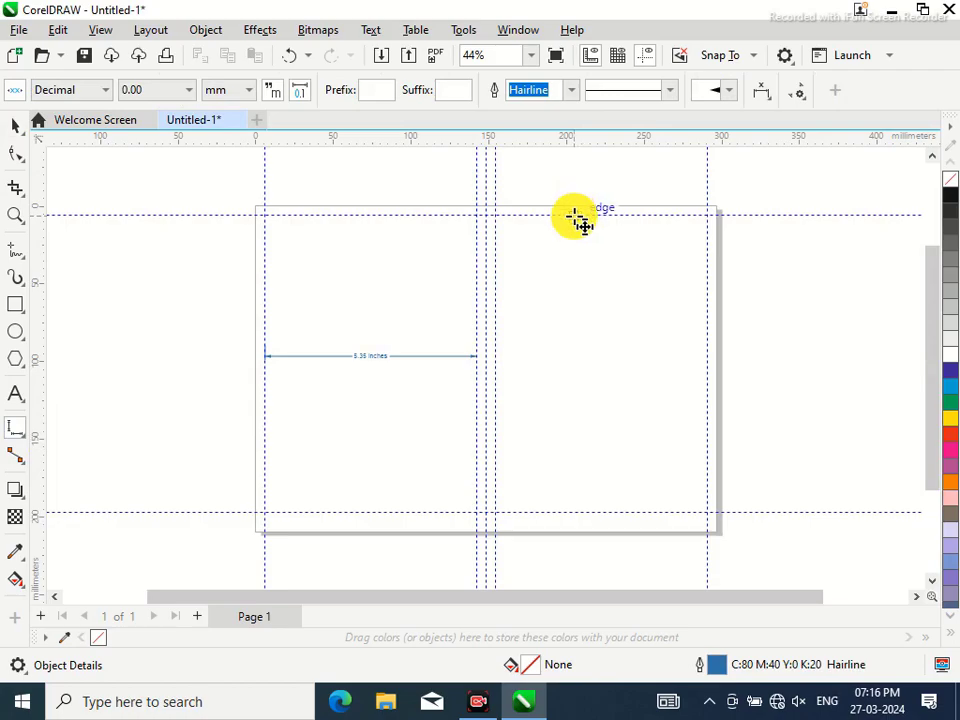
left_click_drag(570, 215, 570, 513)
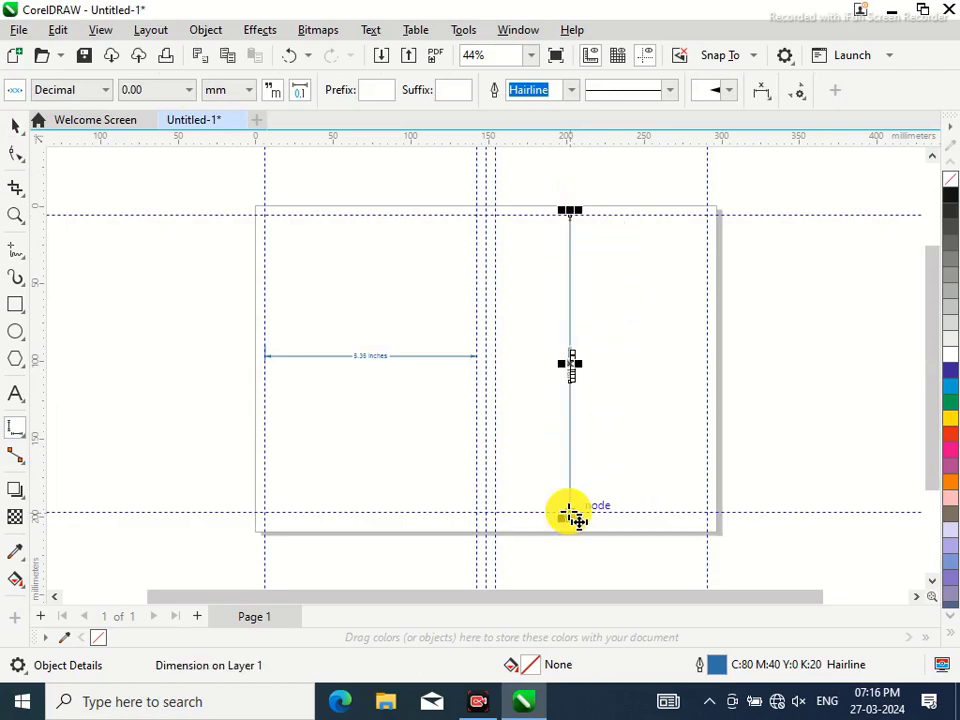
left_click(254, 97)
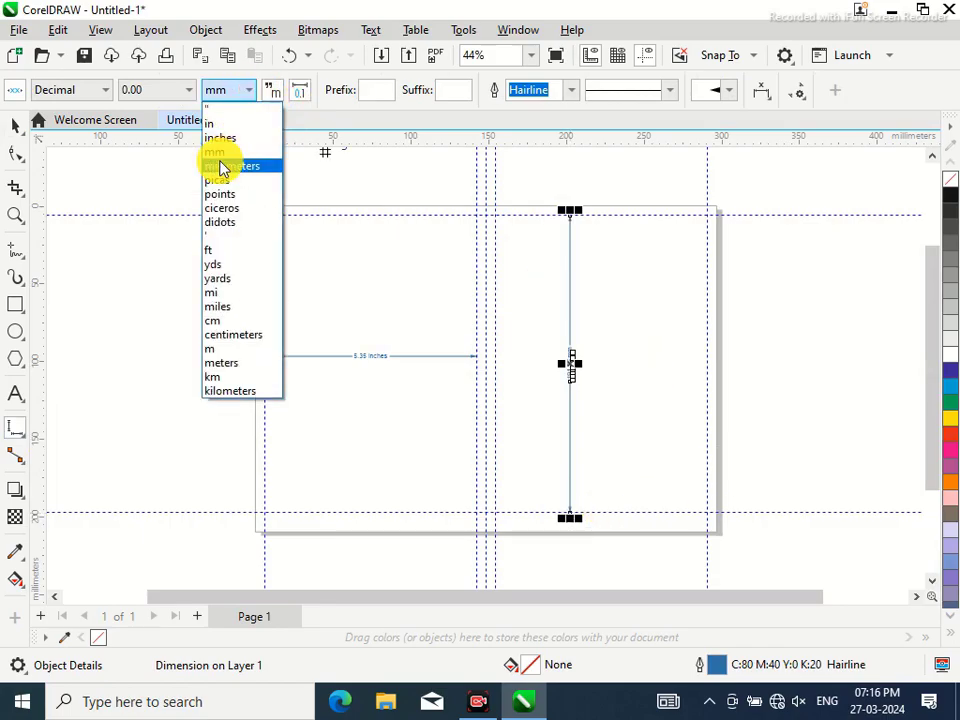
left_click(220, 145)
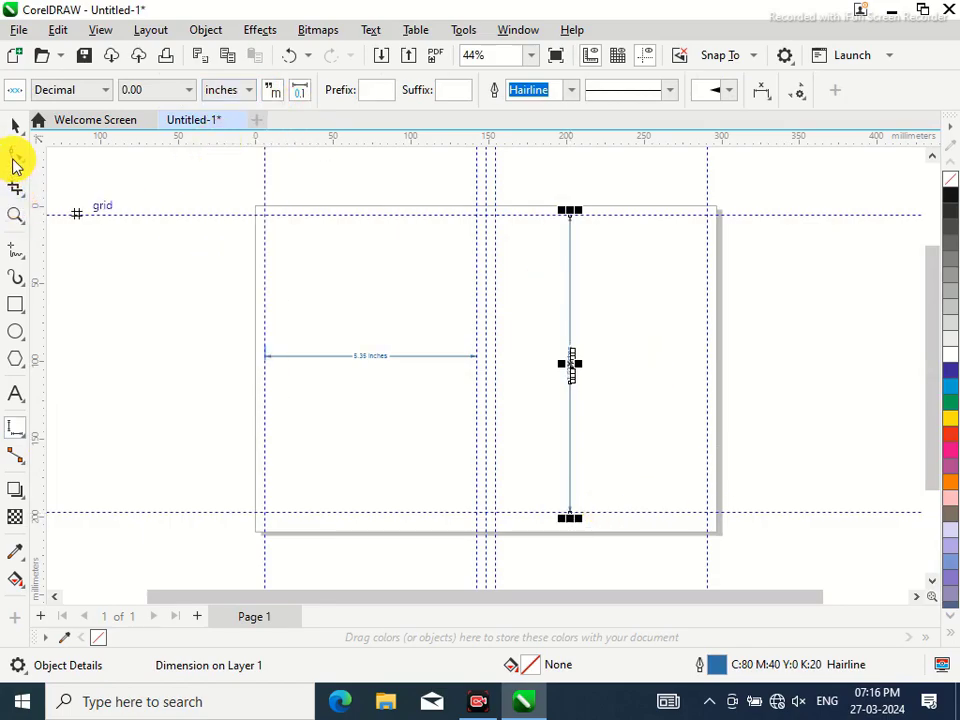
Zoom in to check the vertical dimension reads 7.53 inches
left_click(15, 215)
left_click(591, 372)
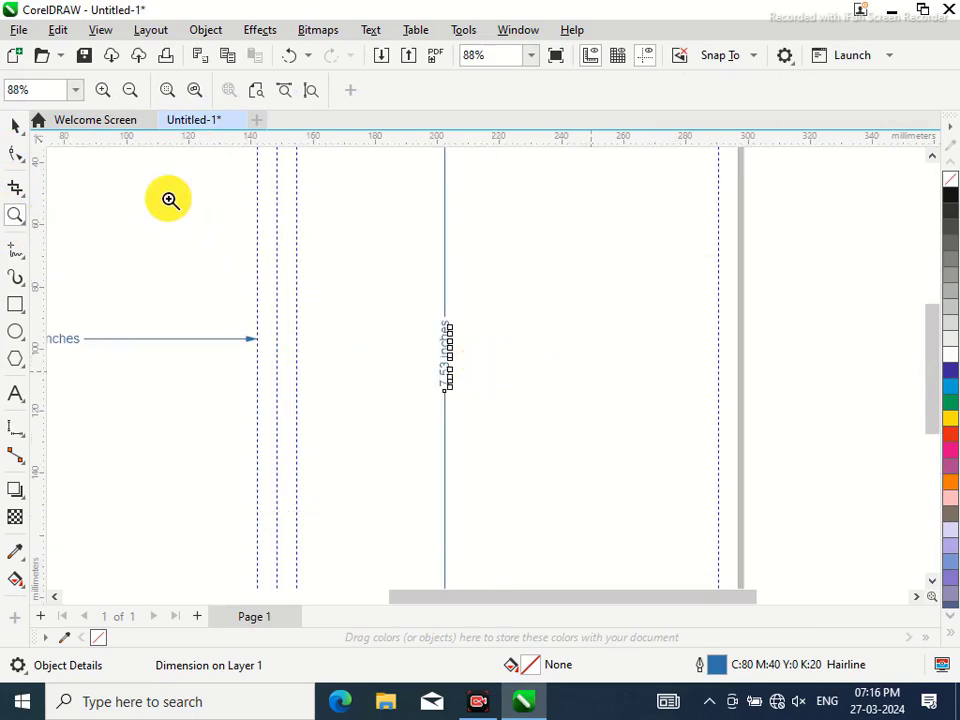
left_click(15, 125)
left_click(575, 332)
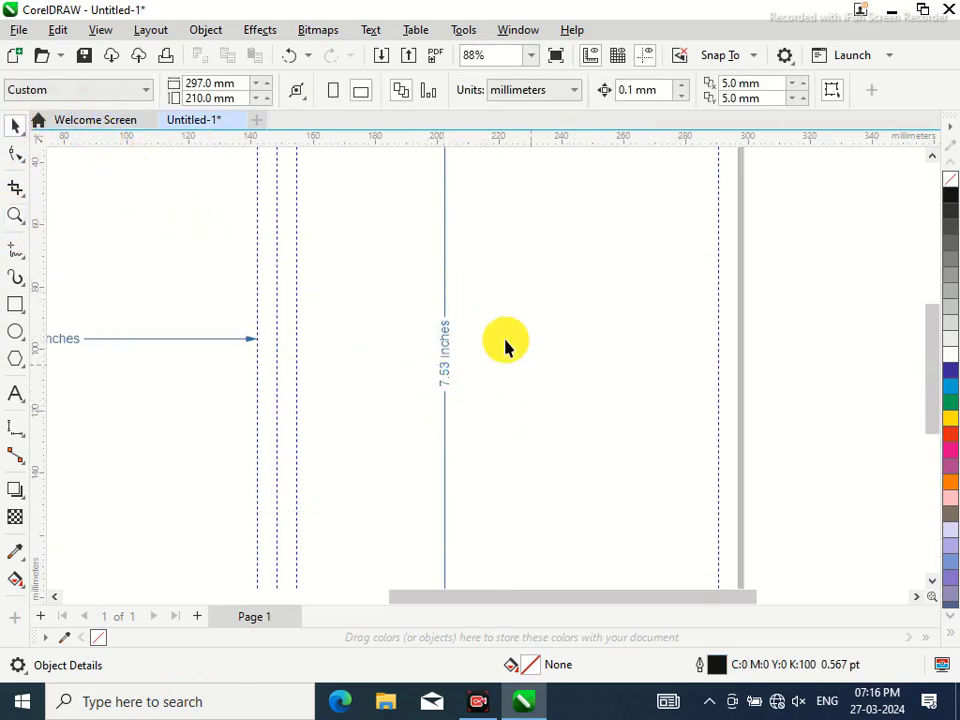
left_click_drag(406, 603, 344, 603)
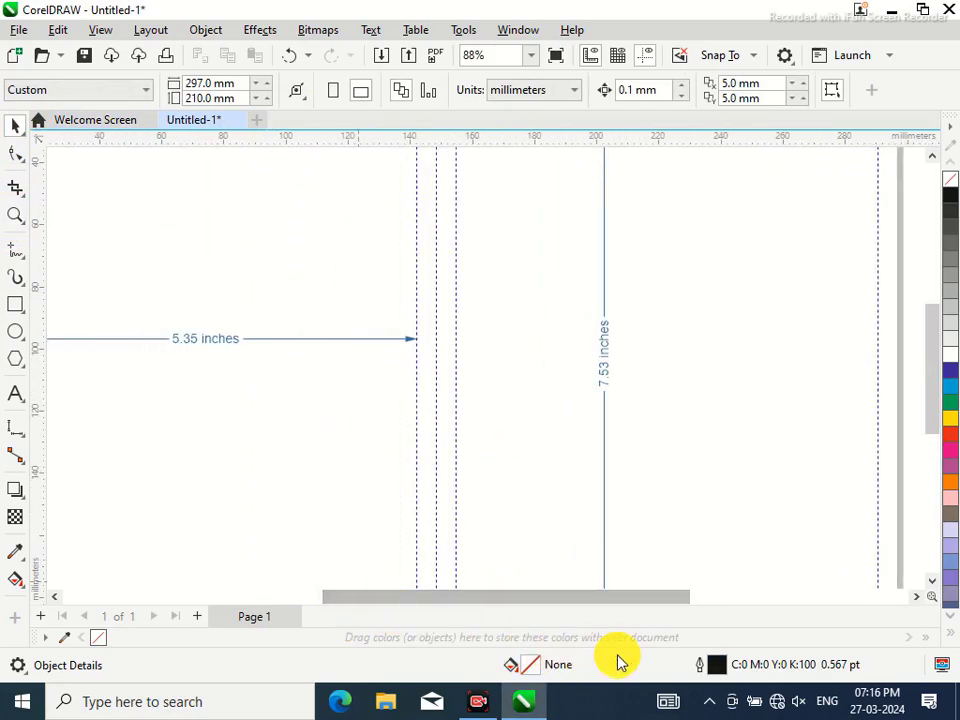
Close Untitled-1 without saving changes, then exit CorelDRAW from the File menu
left_click(242, 121)
left_click(576, 392)
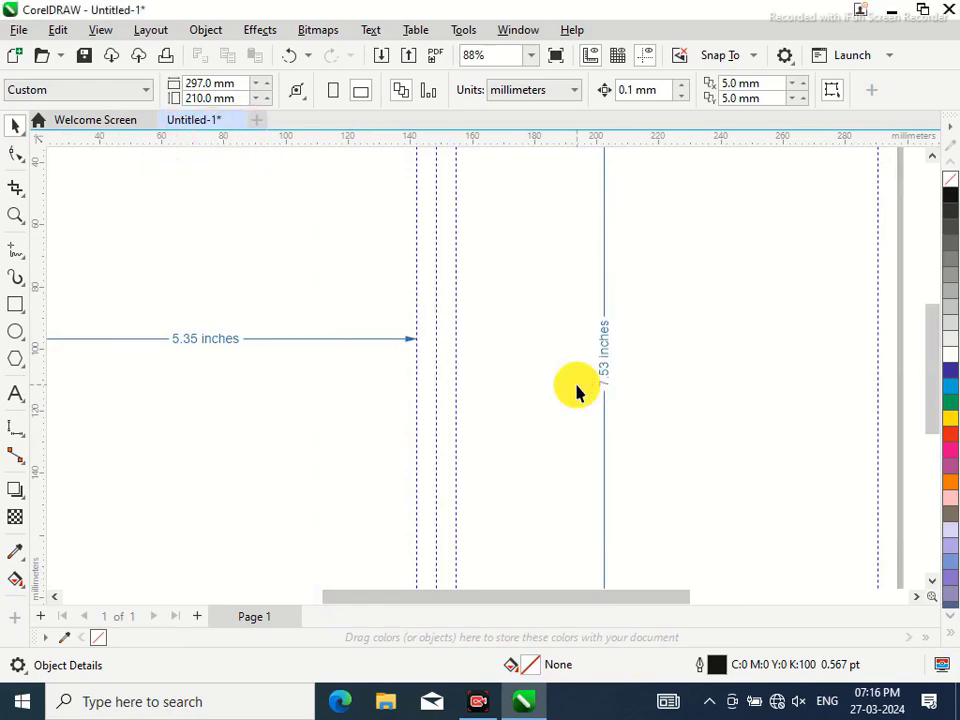
left_click(85, 57)
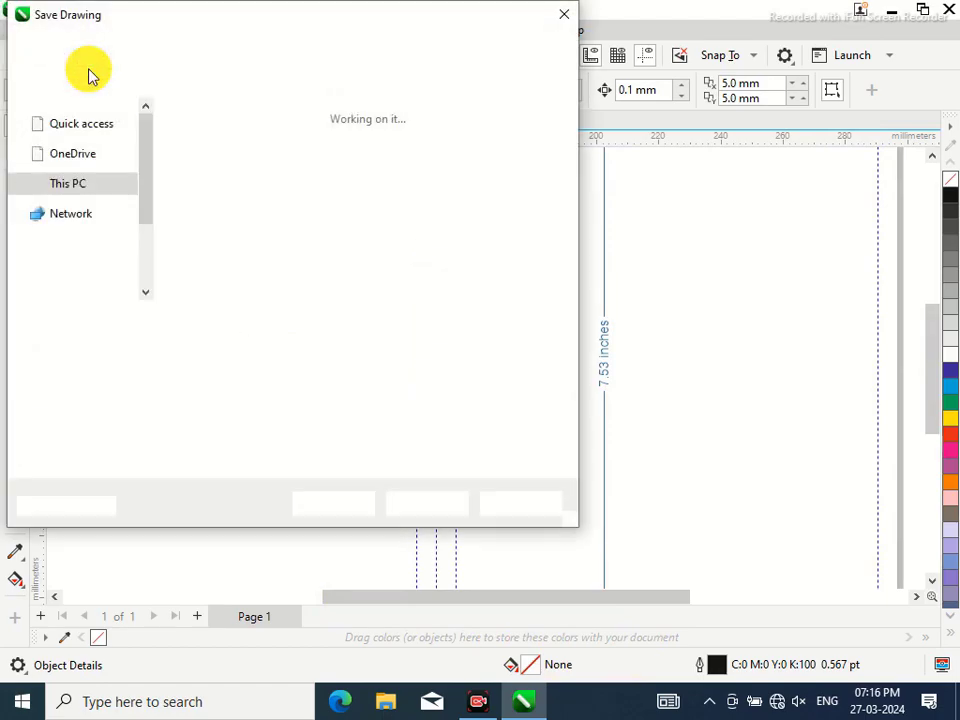
left_click(529, 510)
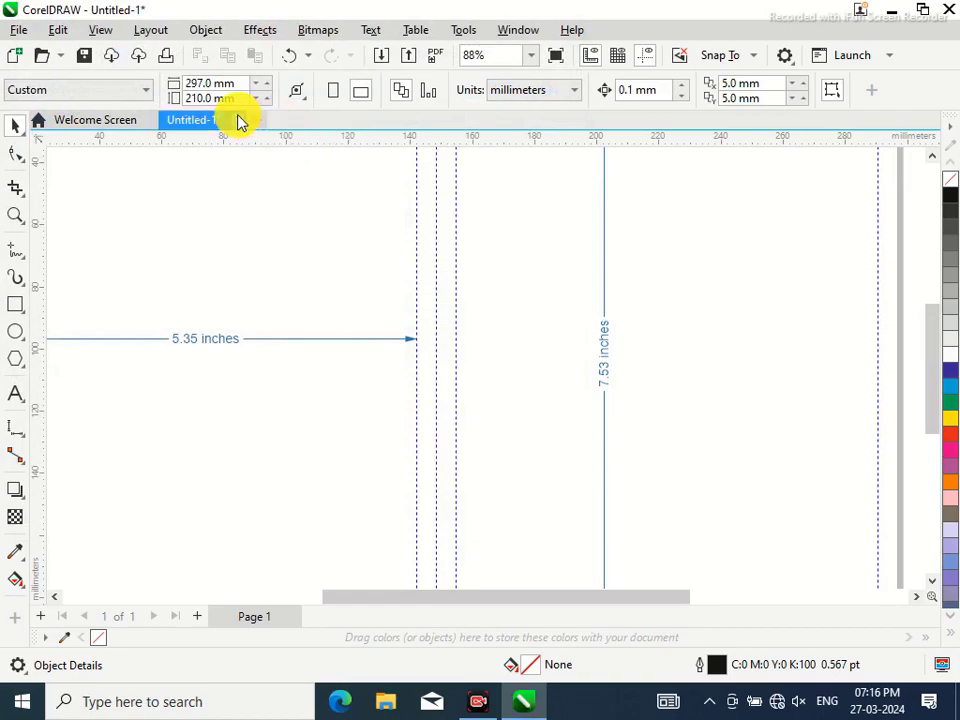
left_click(237, 120)
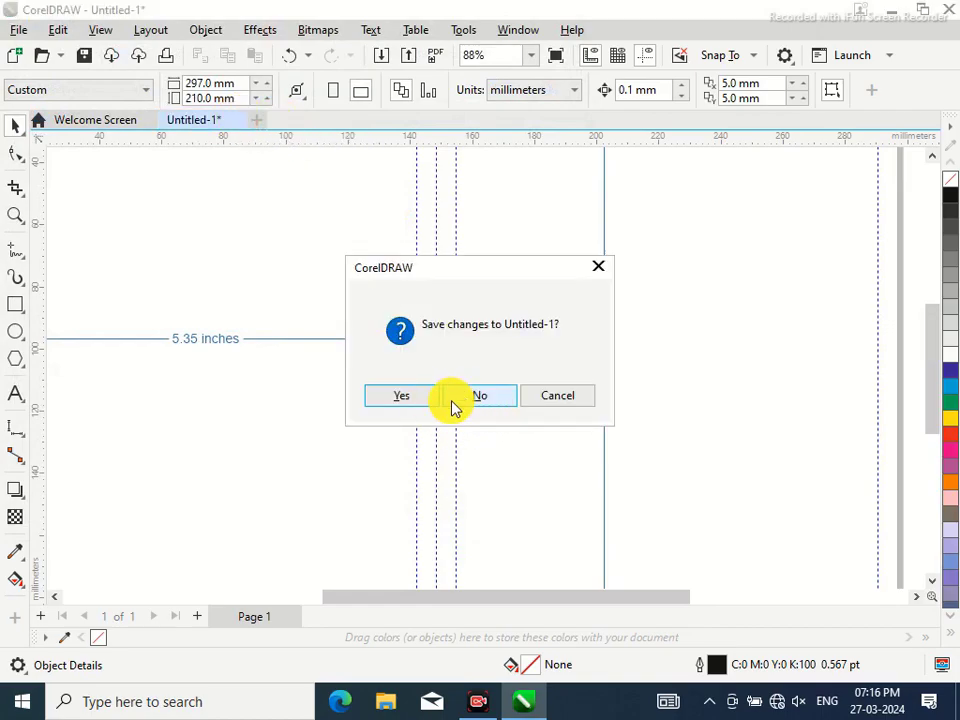
left_click(411, 403)
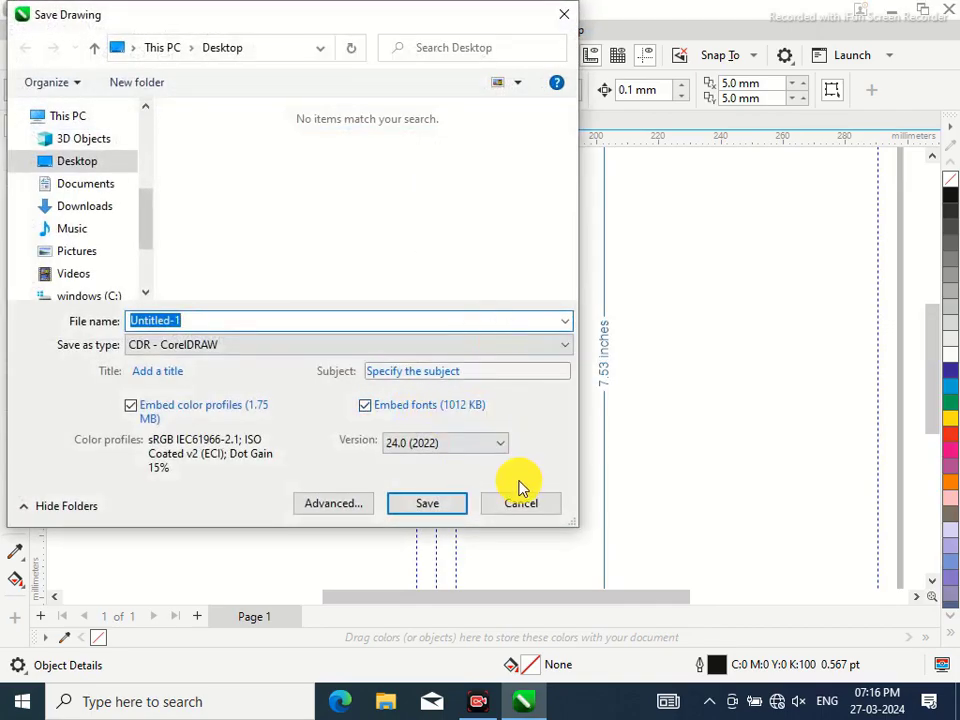
left_click(529, 510)
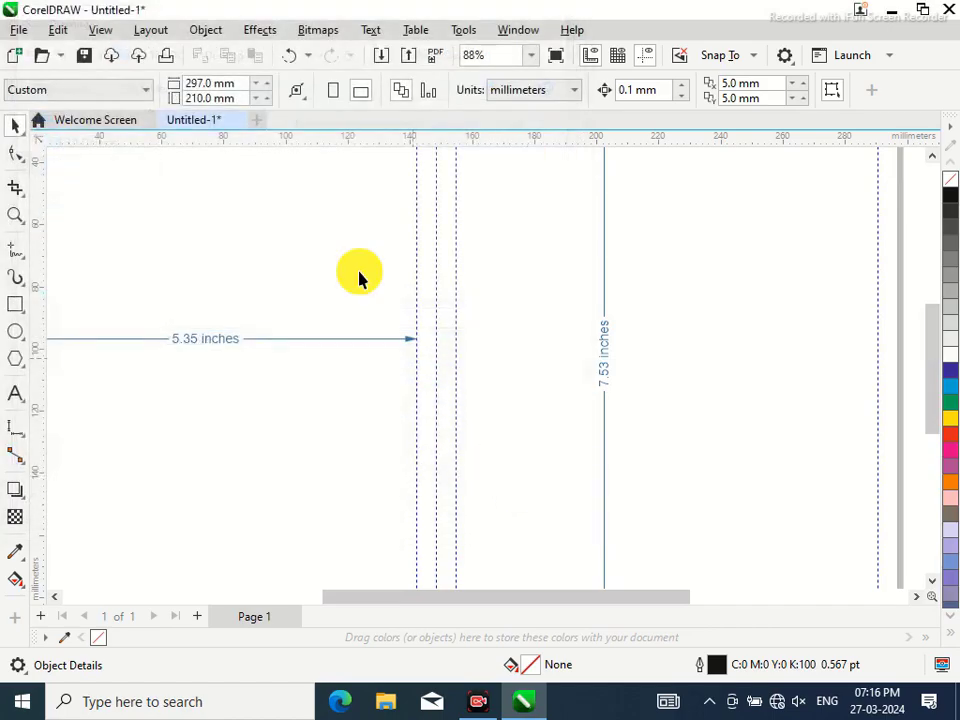
left_click(236, 121)
left_click(506, 400)
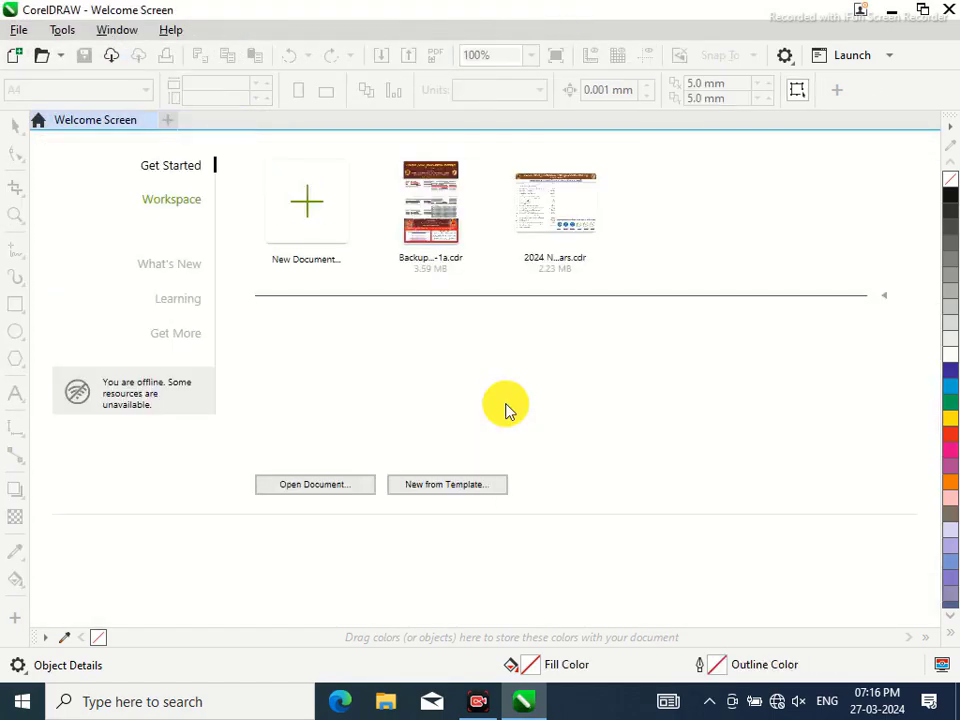
left_click(22, 32)
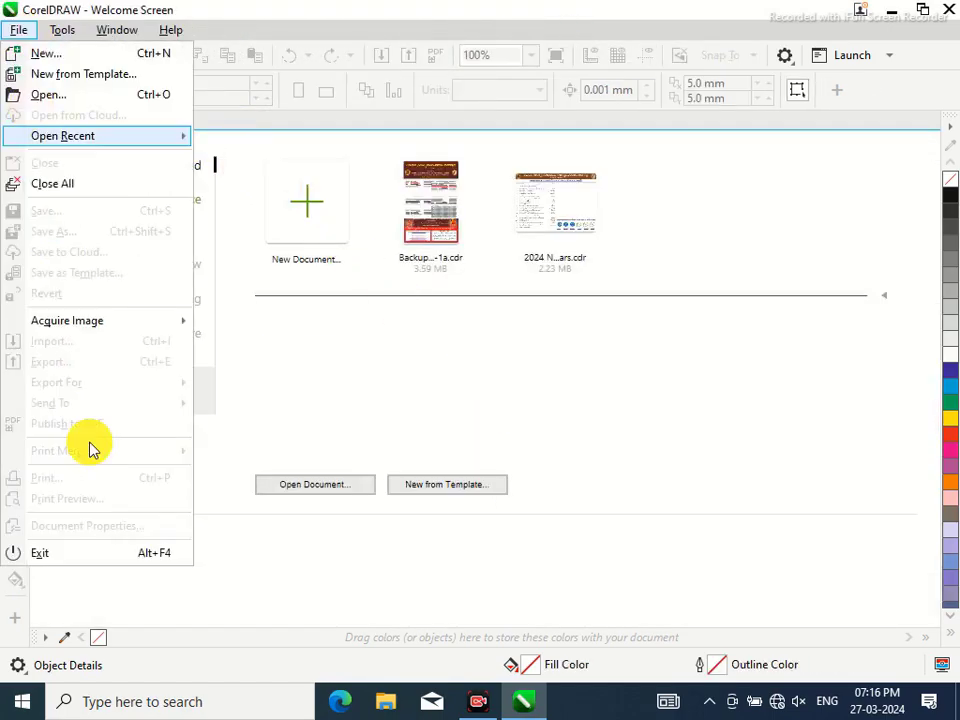
left_click(73, 556)
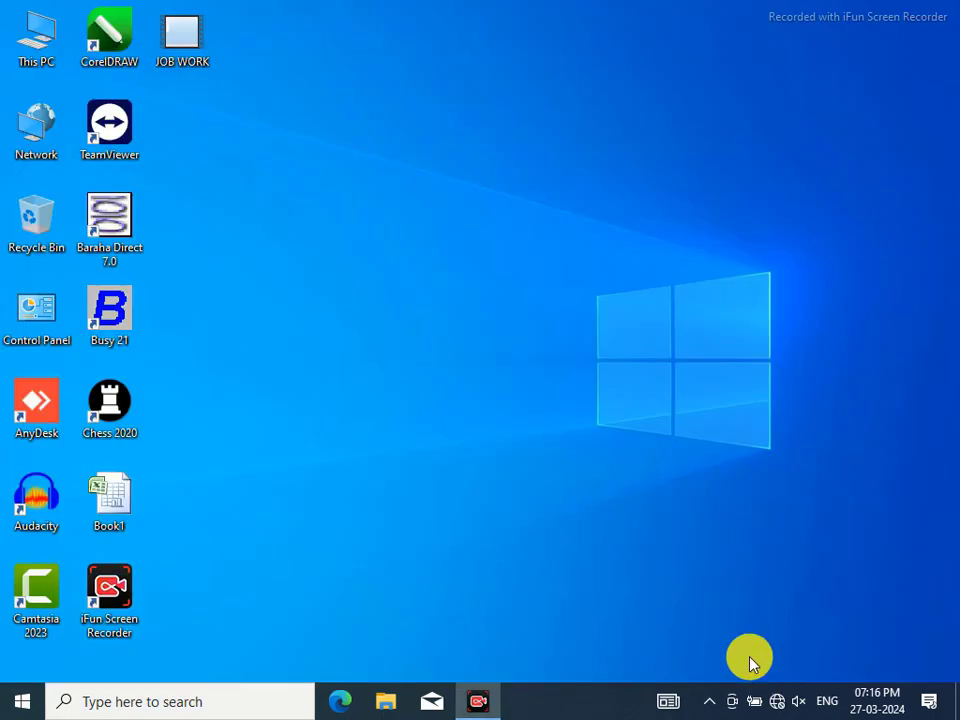
Launch Busy 21 in demo mode and open the Create Company form
double_click(109, 315)
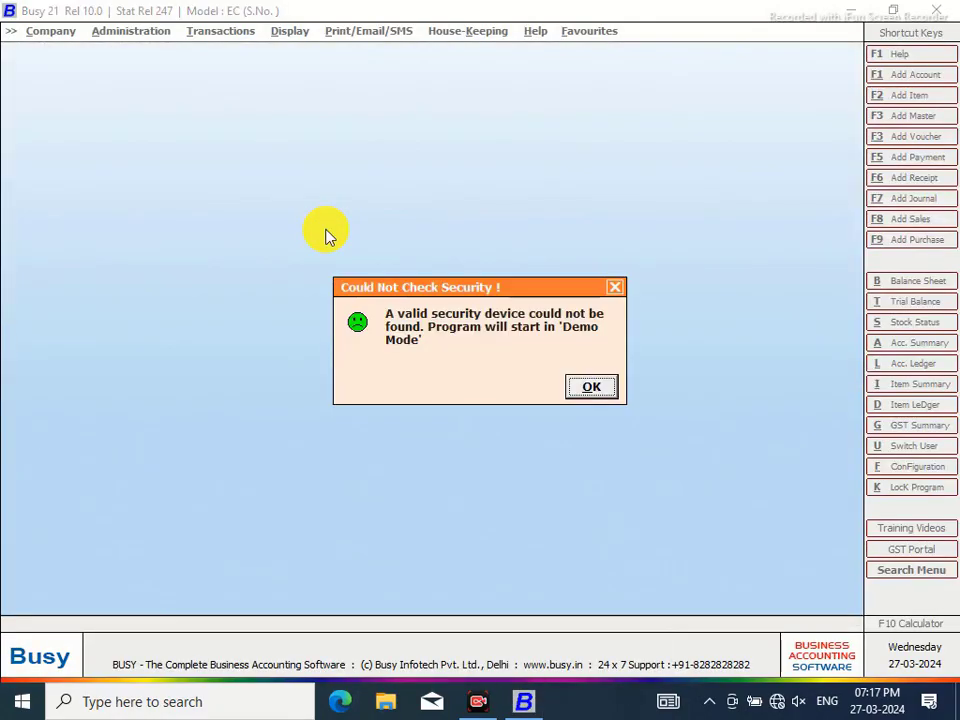
left_click(593, 388)
left_click(82, 67)
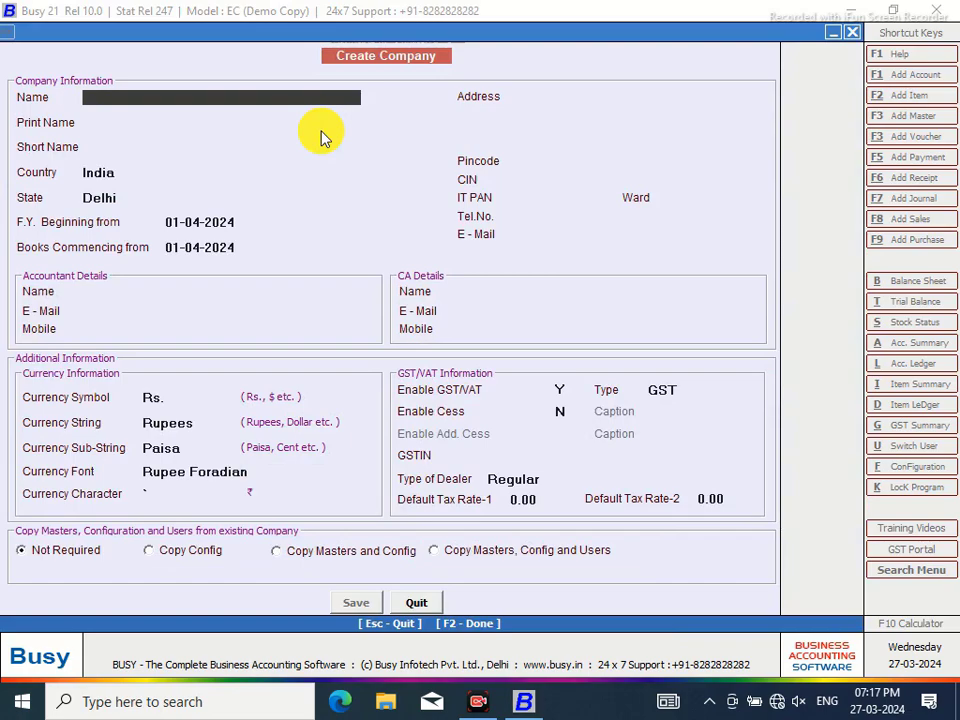
Enter company name 'Mahalasa Enterprises', state Karnataka and financial year start 01-04-2023
type("MAHALASA")
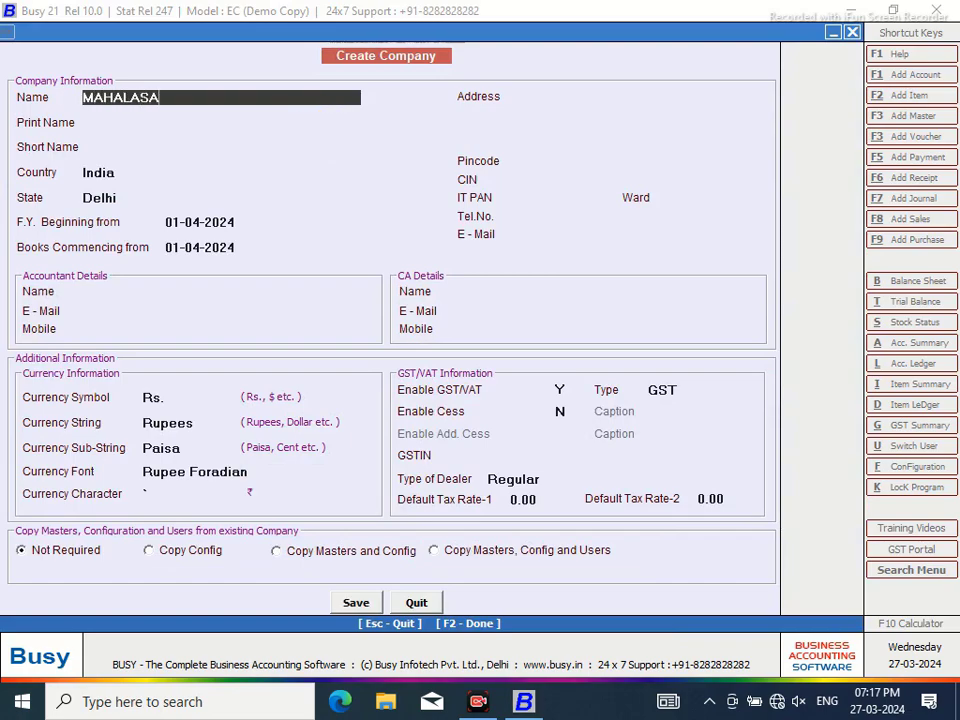
key("BackSpace")
key("BackSpace")
key("BackSpace")
key("BackSpace")
key("BackSpace")
key("BackSpace")
key("BackSpace")
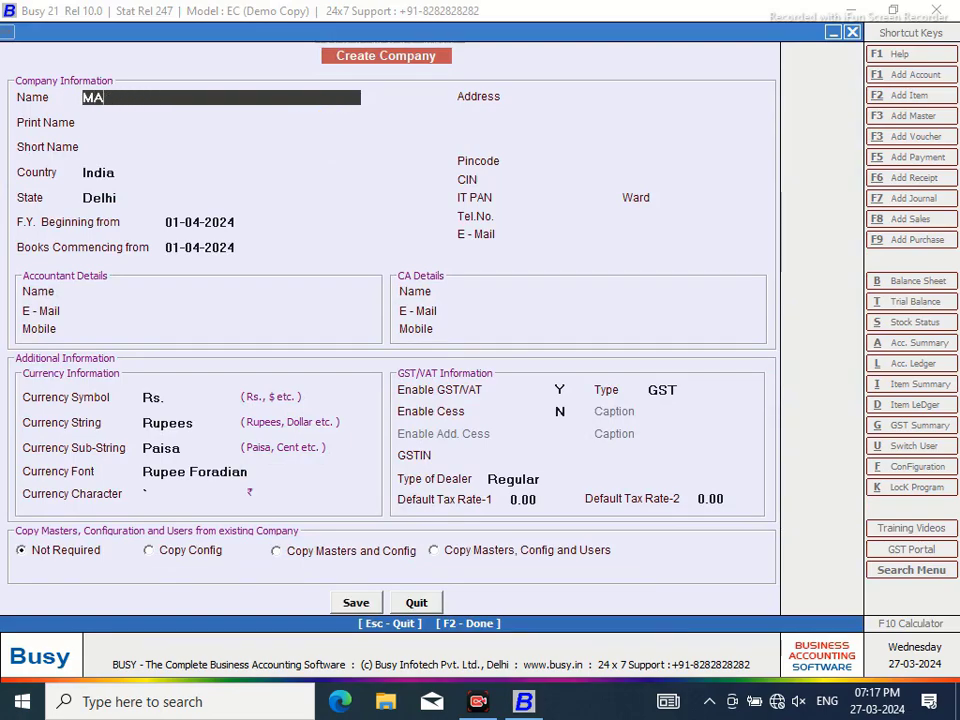
type("ahalasa Enterprises")
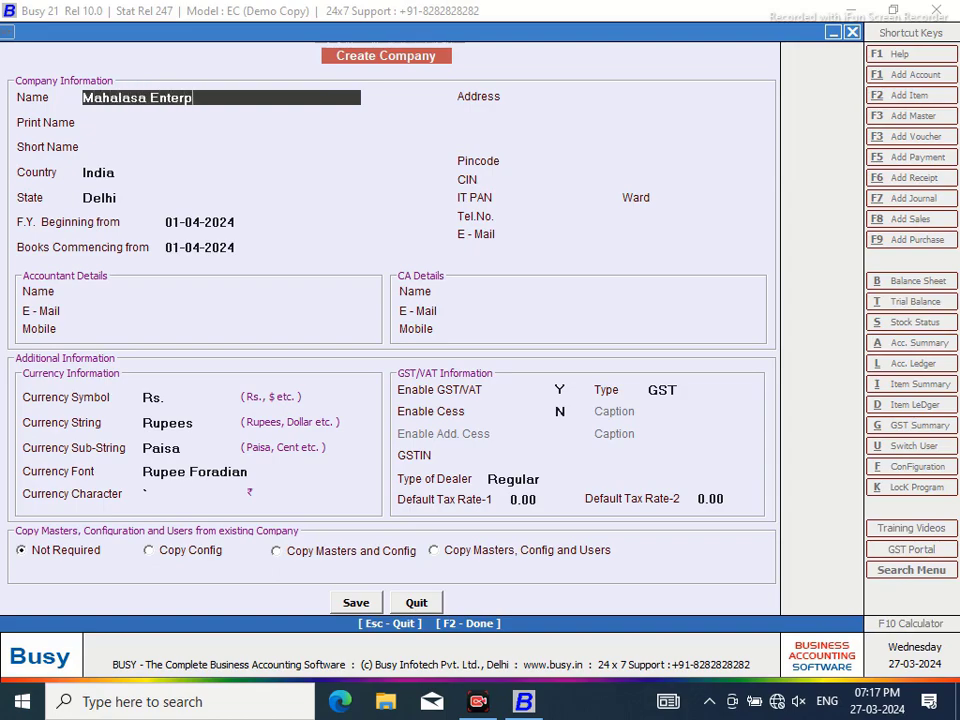
key("Return")
key("Return")
key("Return")
key("Return")
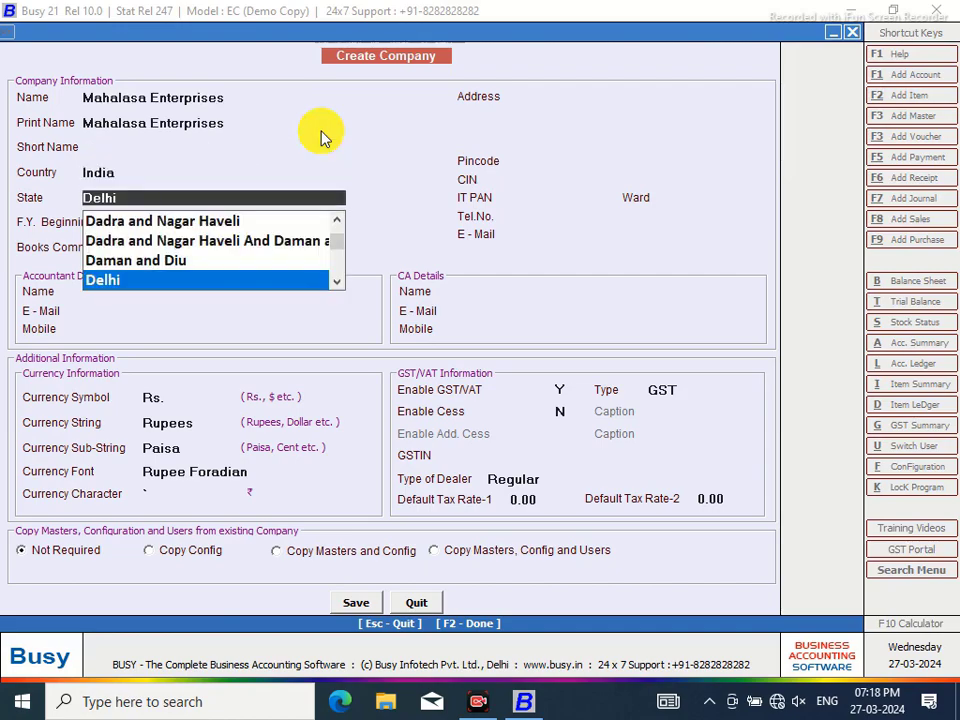
type("kar")
key("Return")
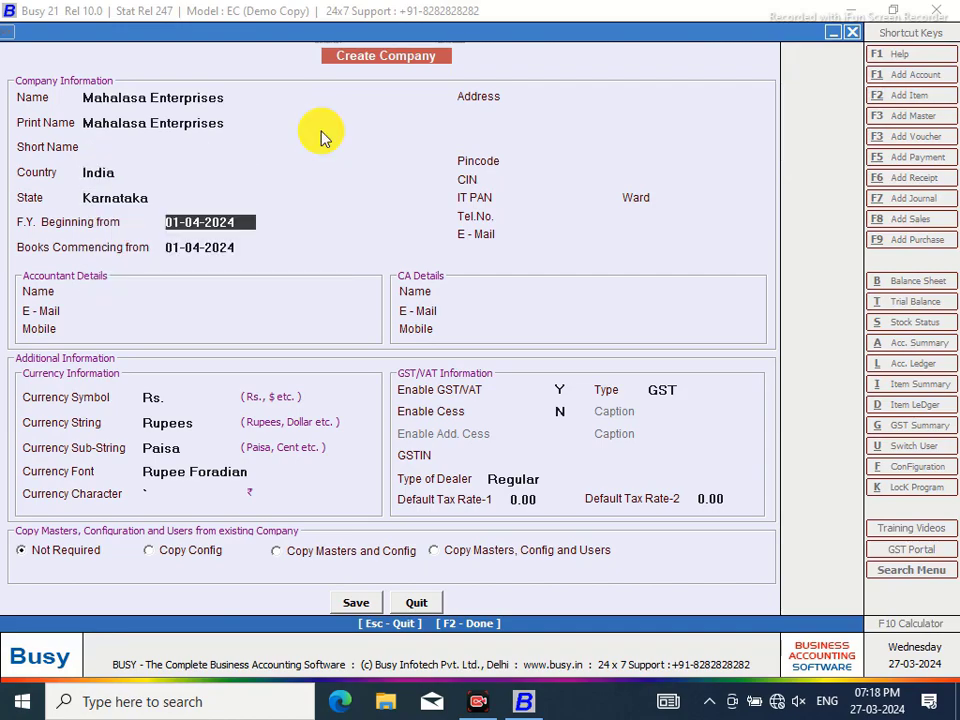
type("01-04-2023")
key("Return")
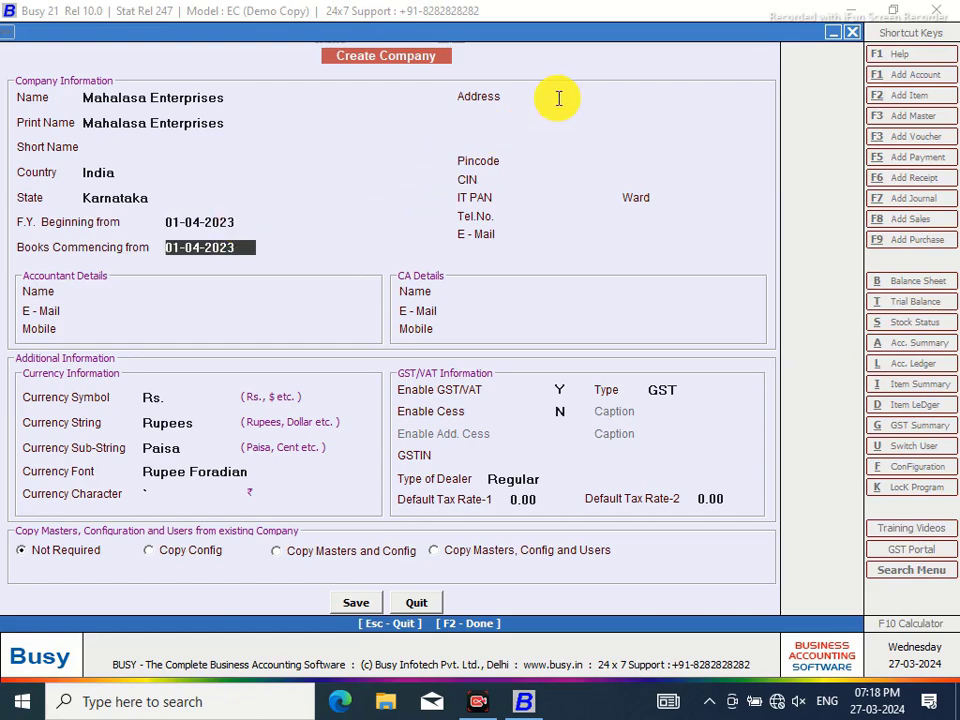
Fill in the company's four-line postal address
key("Return")
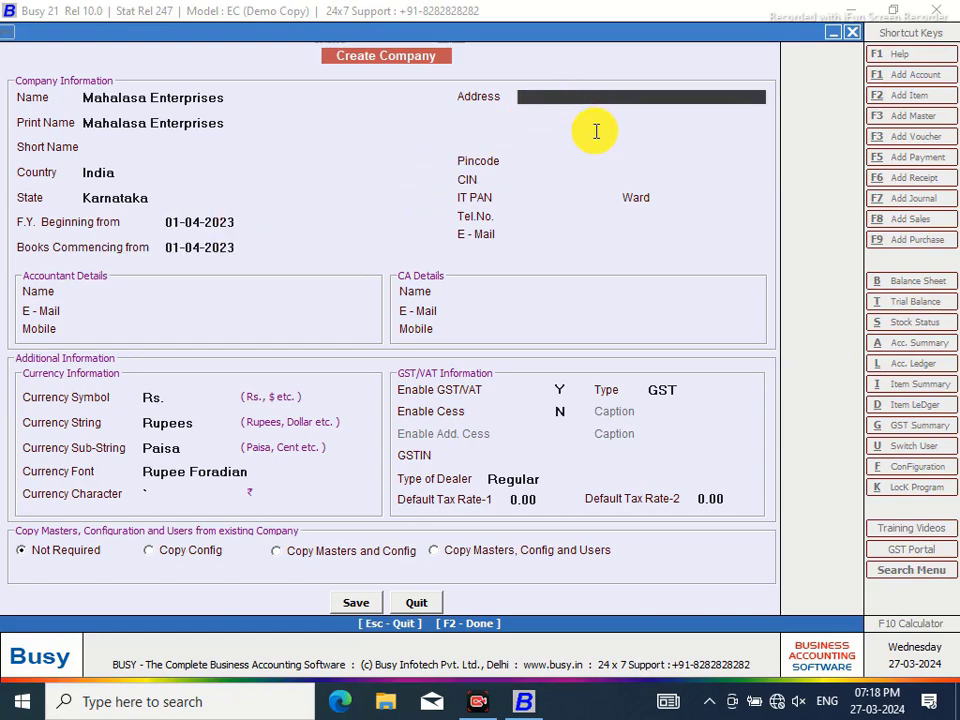
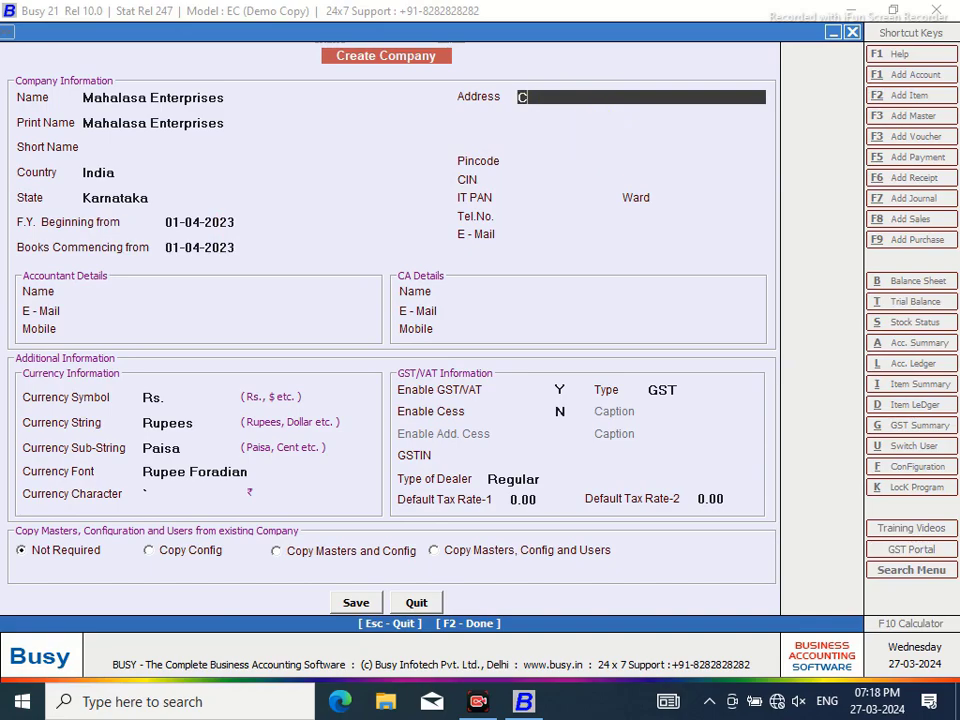
key("Return")
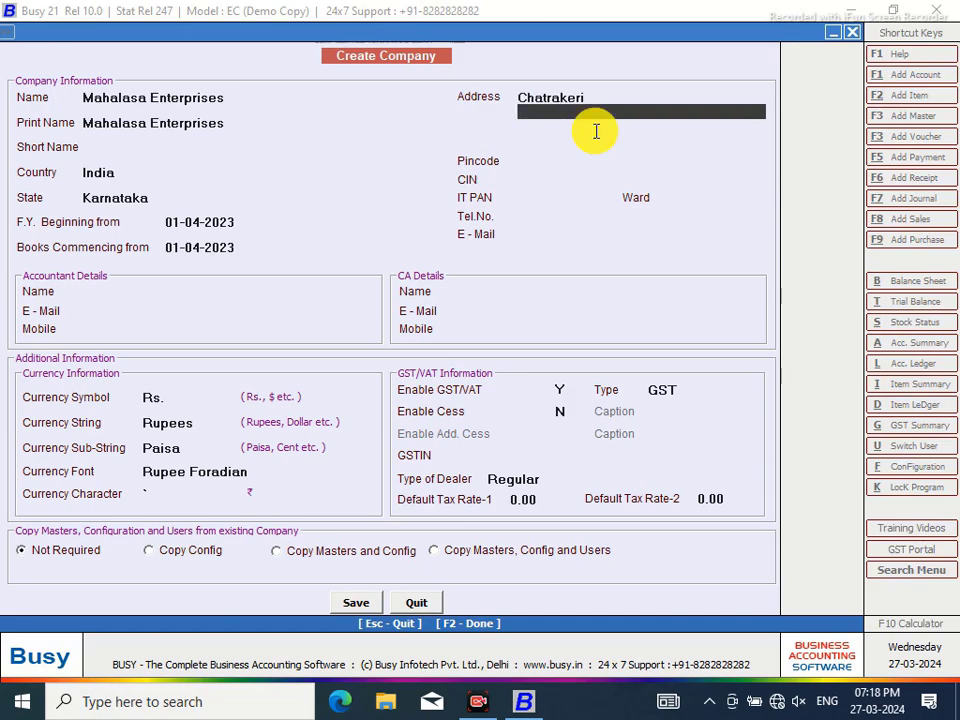
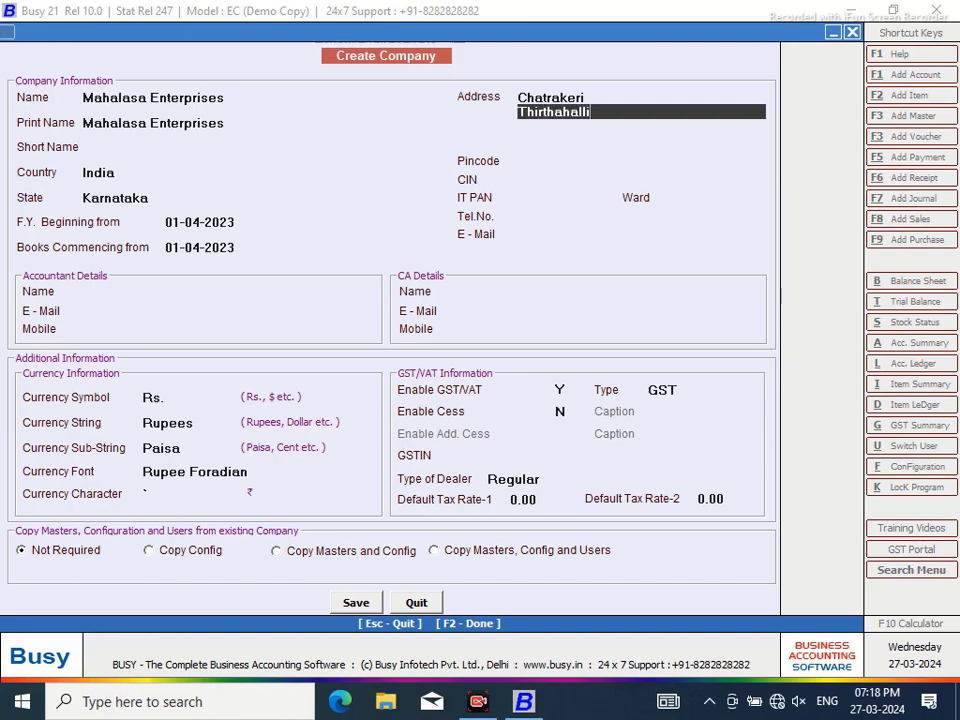
key("Return")
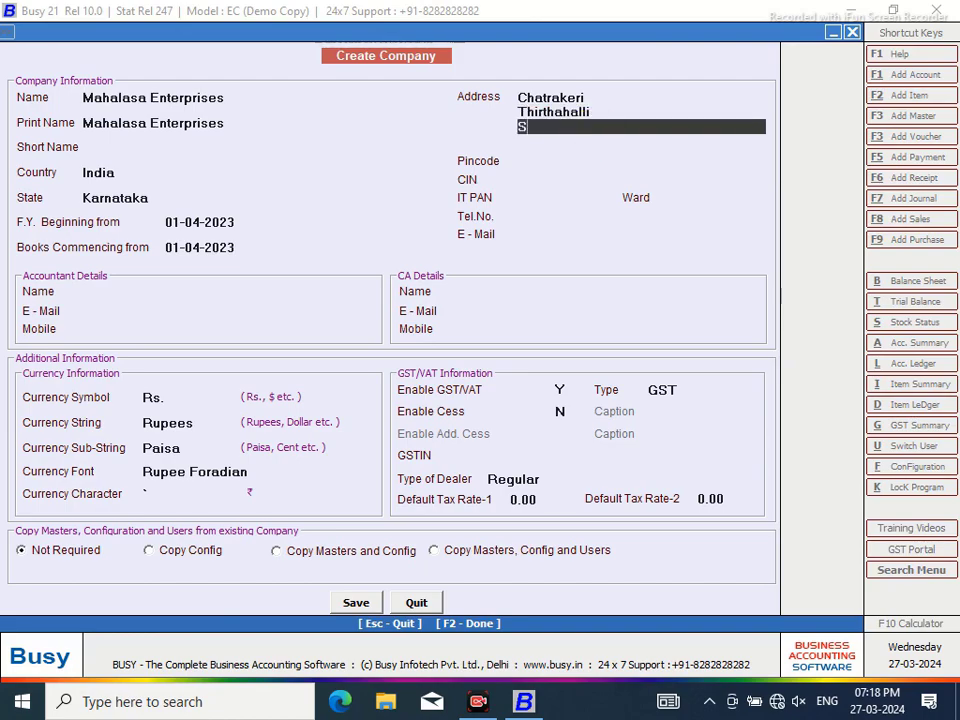
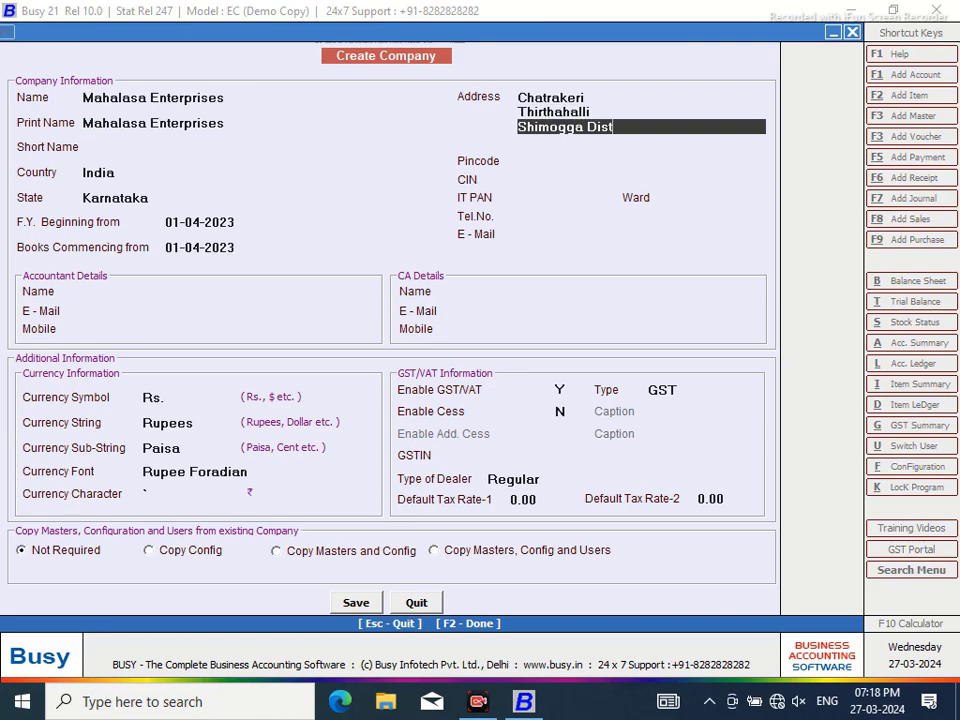
key("Return")
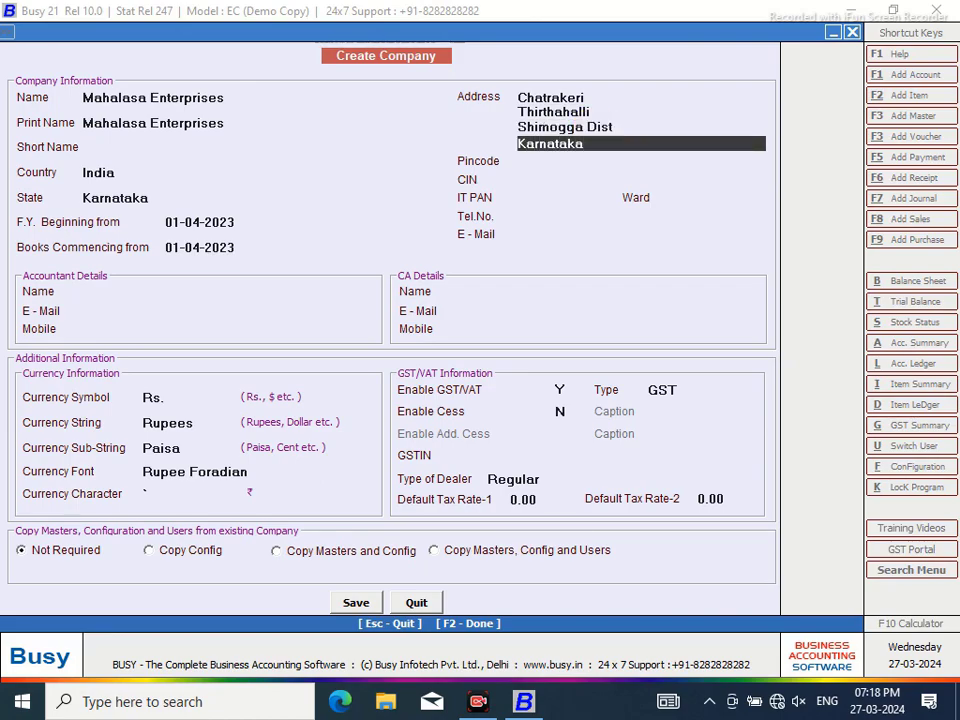
key("Return")
Enter the pincode and the company's business e-mail address
type("577432")
key("Return")
key("Return")
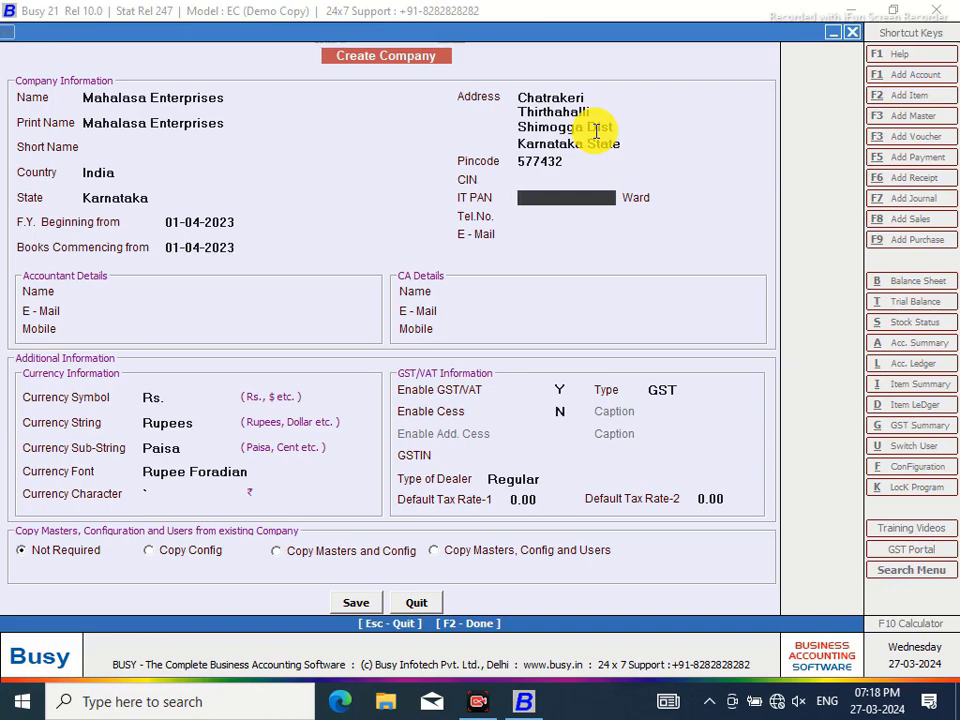
left_click(529, 235)
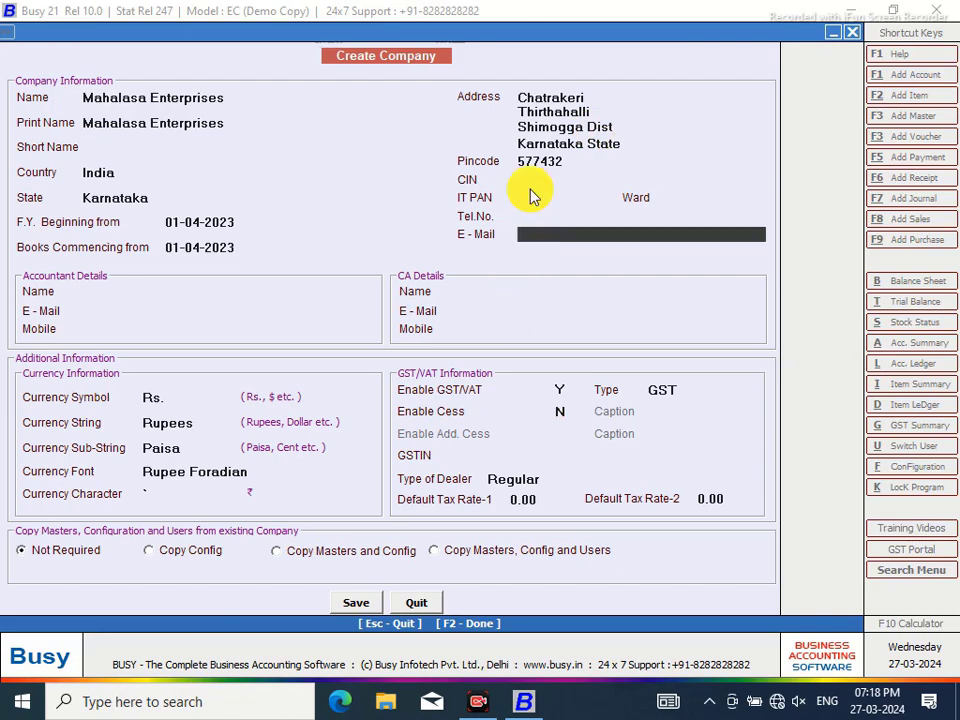
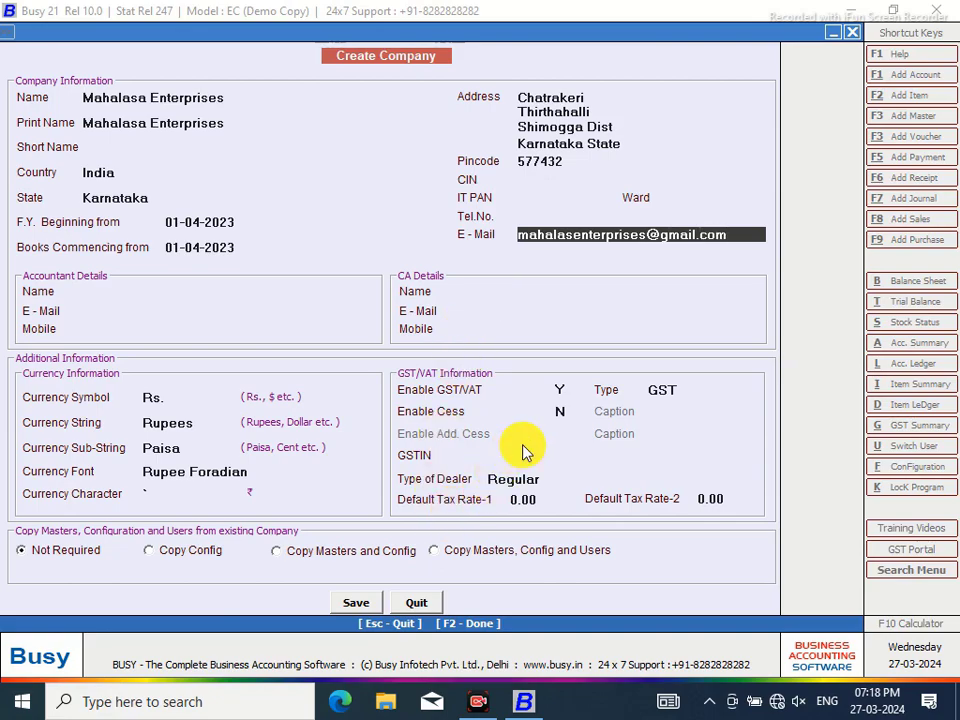
Save the Mahalasa Enterprises company details, confirm with Yes, and acknowledge the Congratulations message
left_click(358, 603)
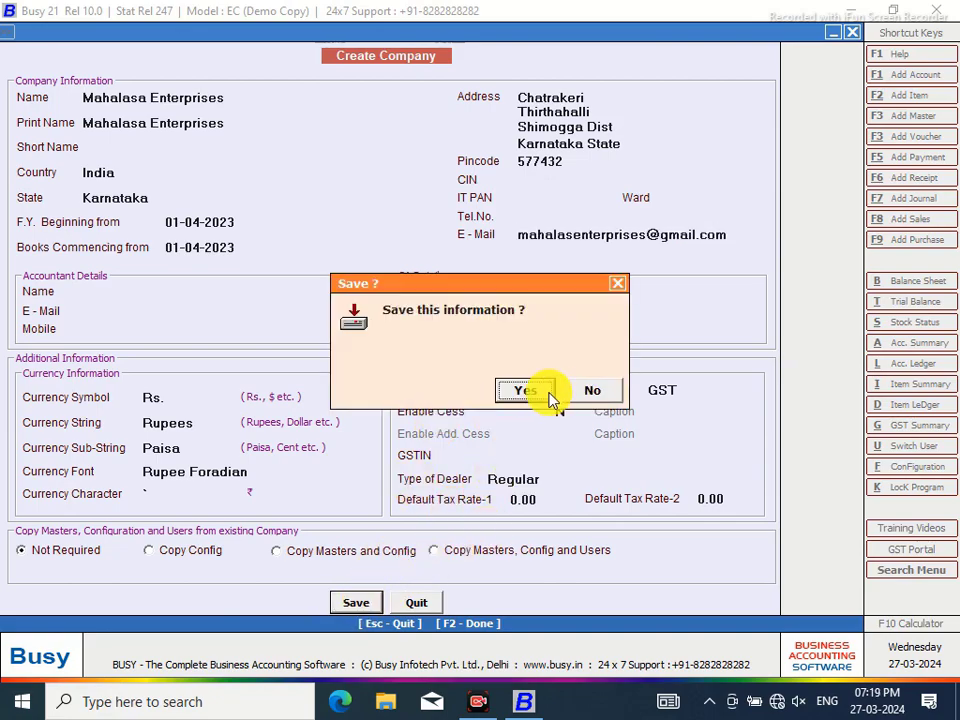
left_click(524, 392)
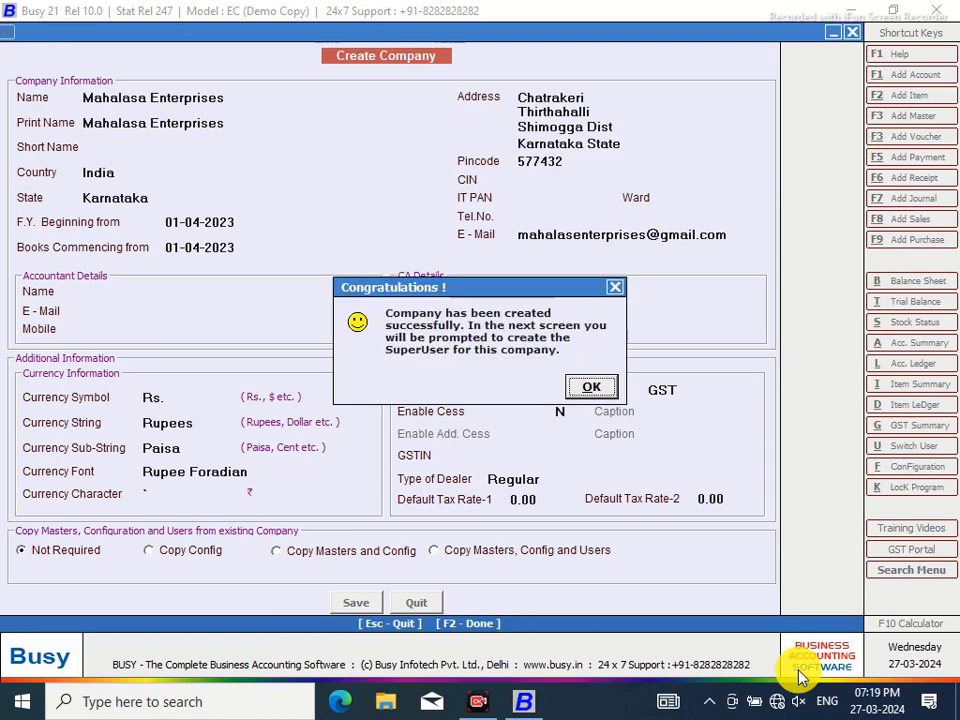
left_click(592, 390)
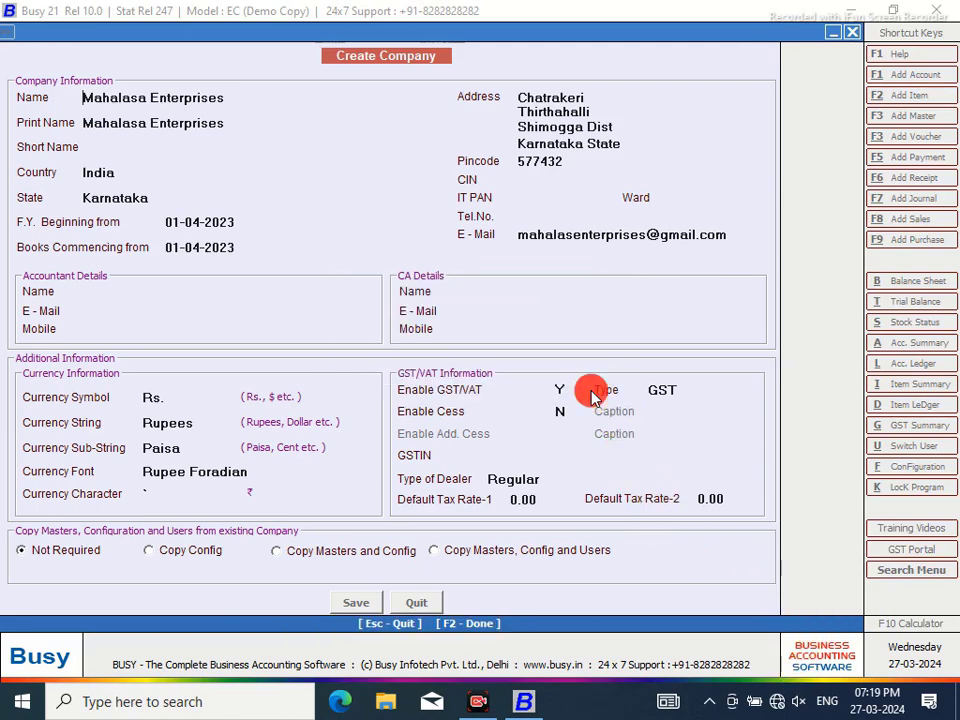
Save user settings without authentication, then compute 297 − 12.5 = 284.5 on the calculator
key("n")
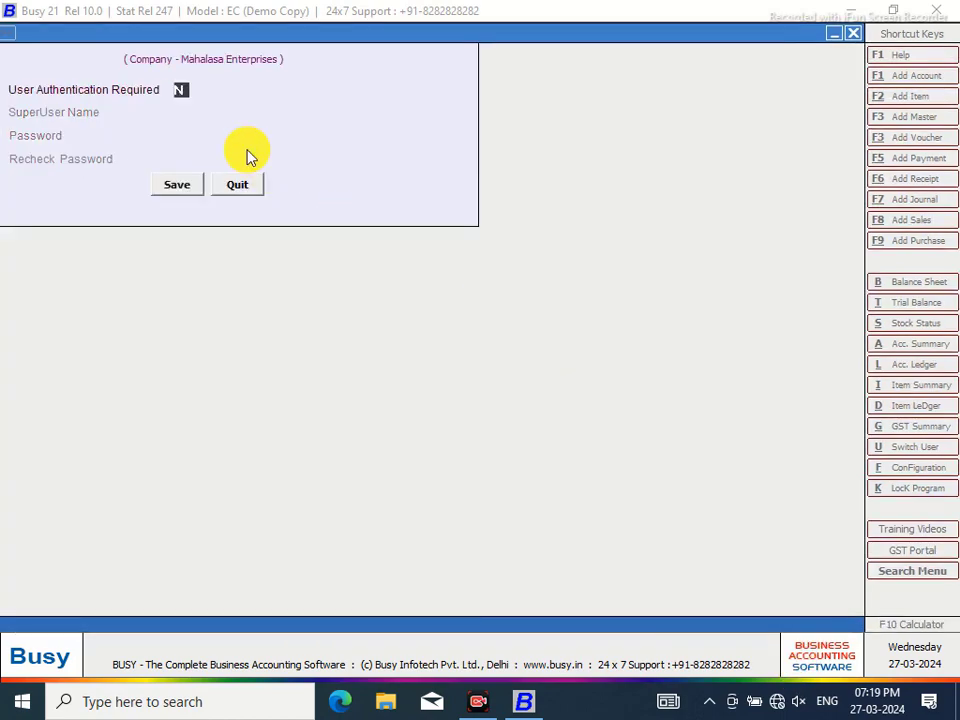
left_click(177, 193)
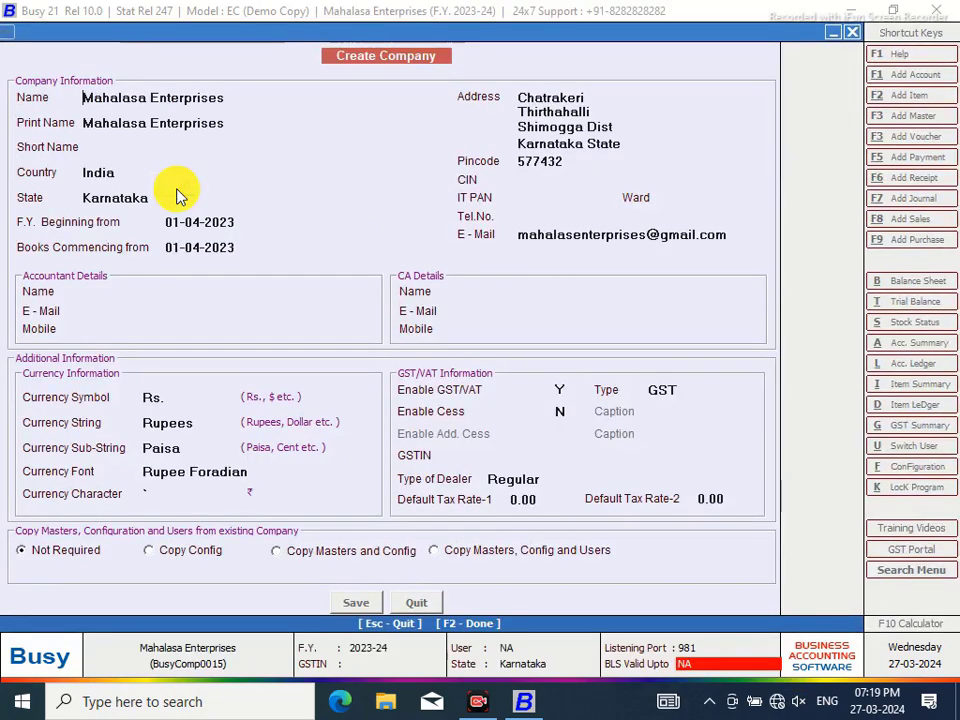
left_click(893, 623)
left_click(281, 394)
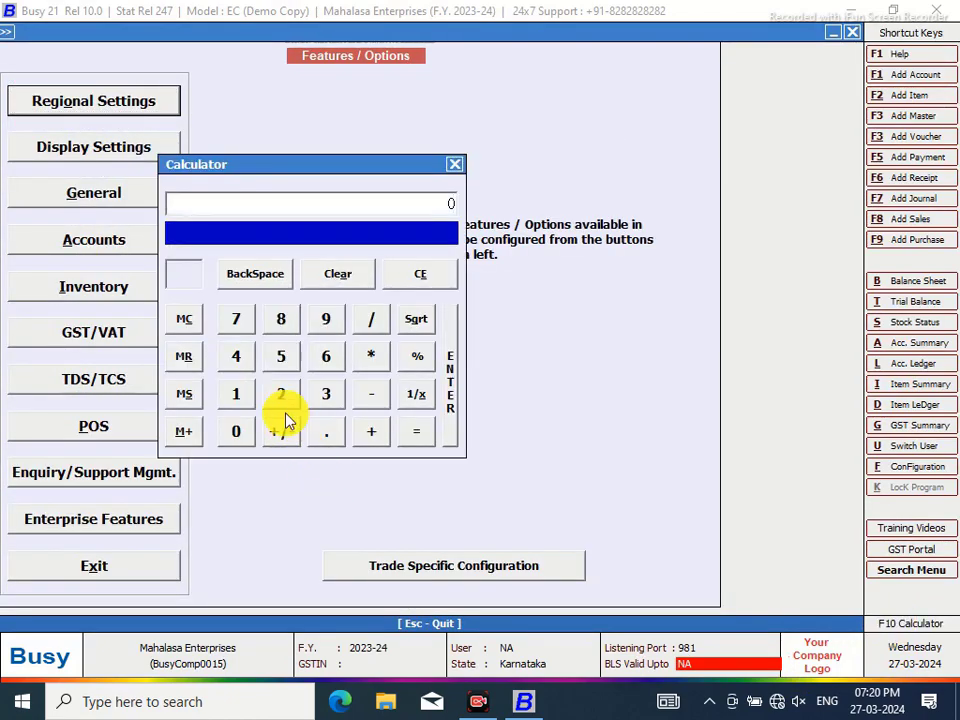
left_click(325, 318)
left_click(240, 322)
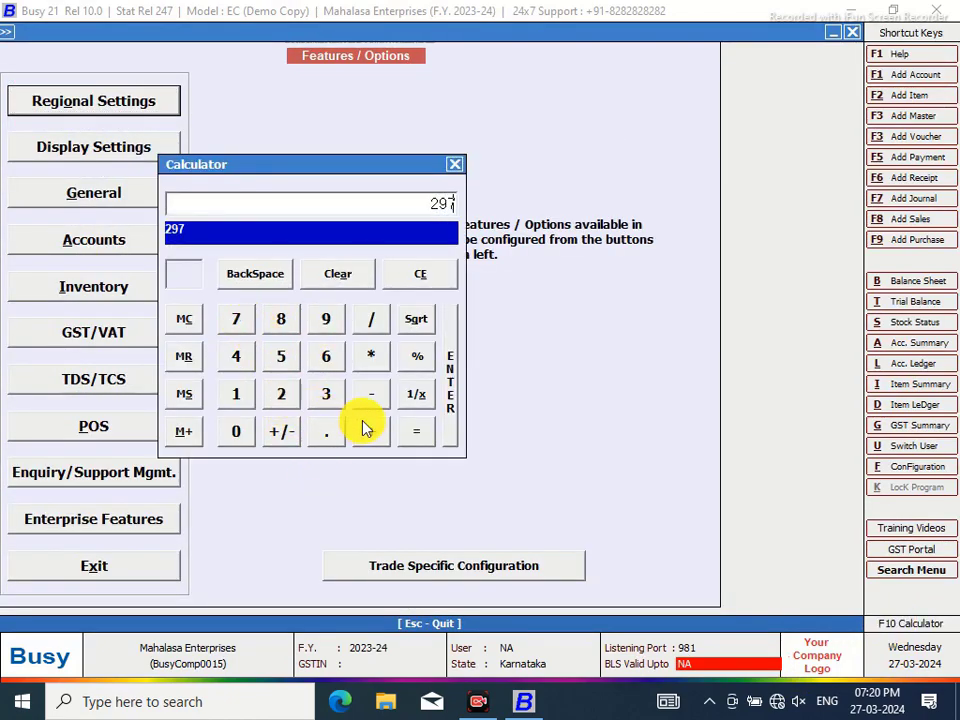
left_click(372, 398)
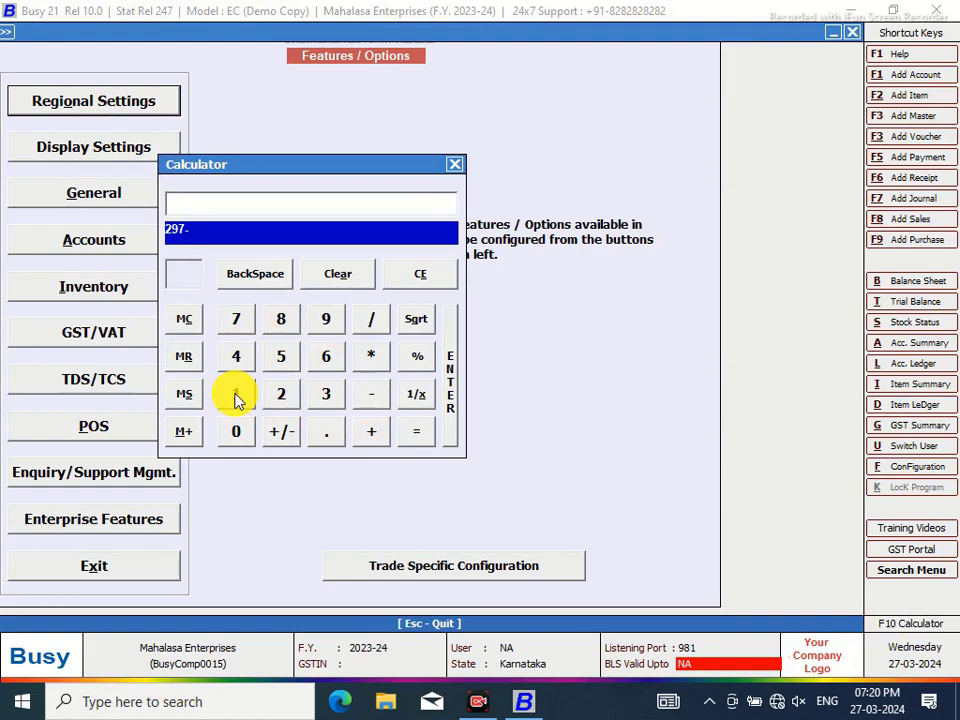
left_click(236, 397)
left_click(281, 394)
left_click(322, 433)
left_click(281, 358)
left_click(407, 435)
Start multiplying 284.5 by 25, then clear the calculator
left_click(372, 357)
left_click(280, 395)
left_click(281, 360)
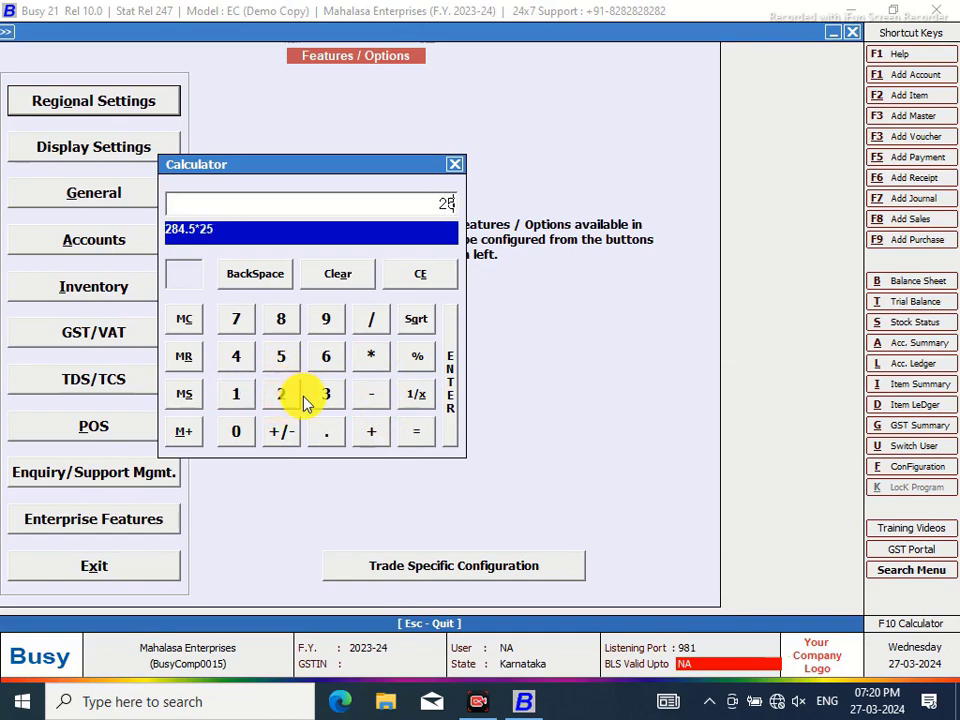
left_click(353, 280)
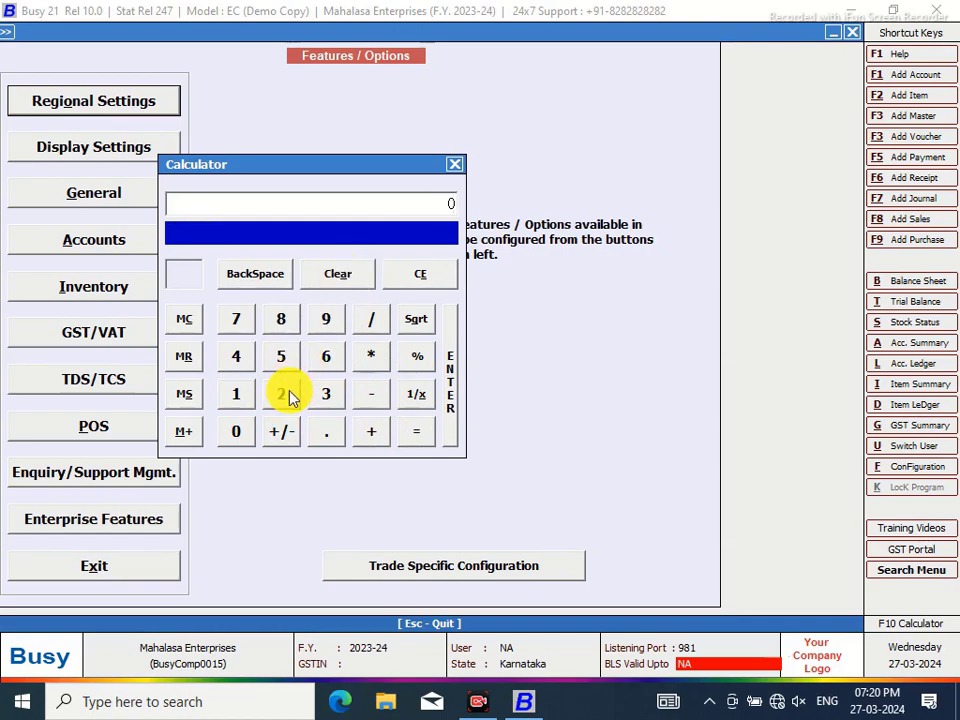
Compute 297 ÷ 25.4 on the calculator
left_click(288, 396)
left_click(323, 318)
left_click(232, 320)
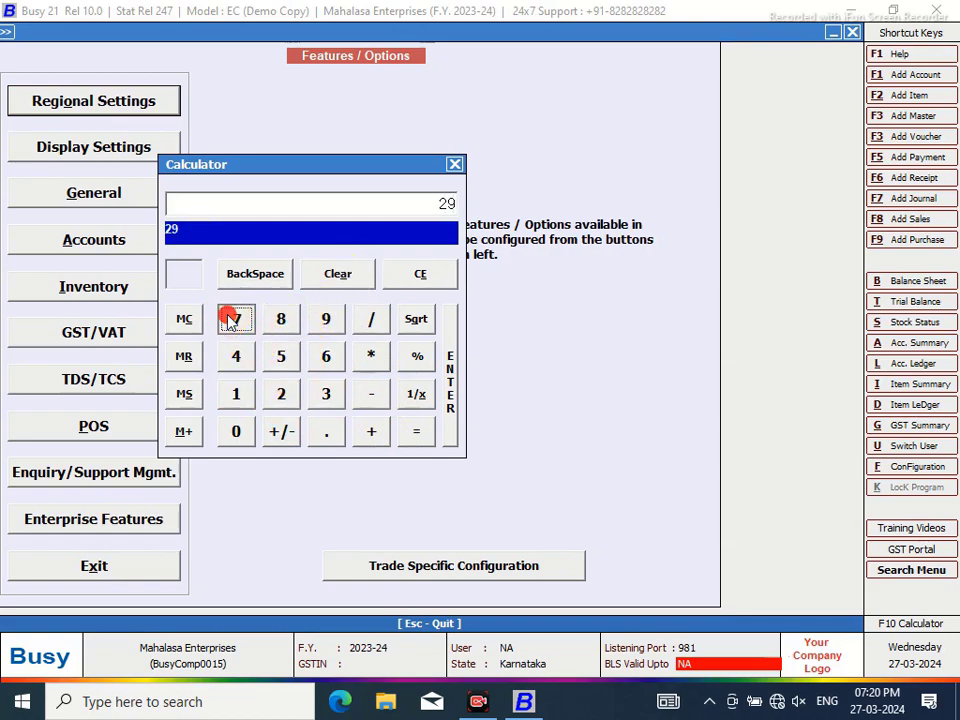
left_click(333, 279)
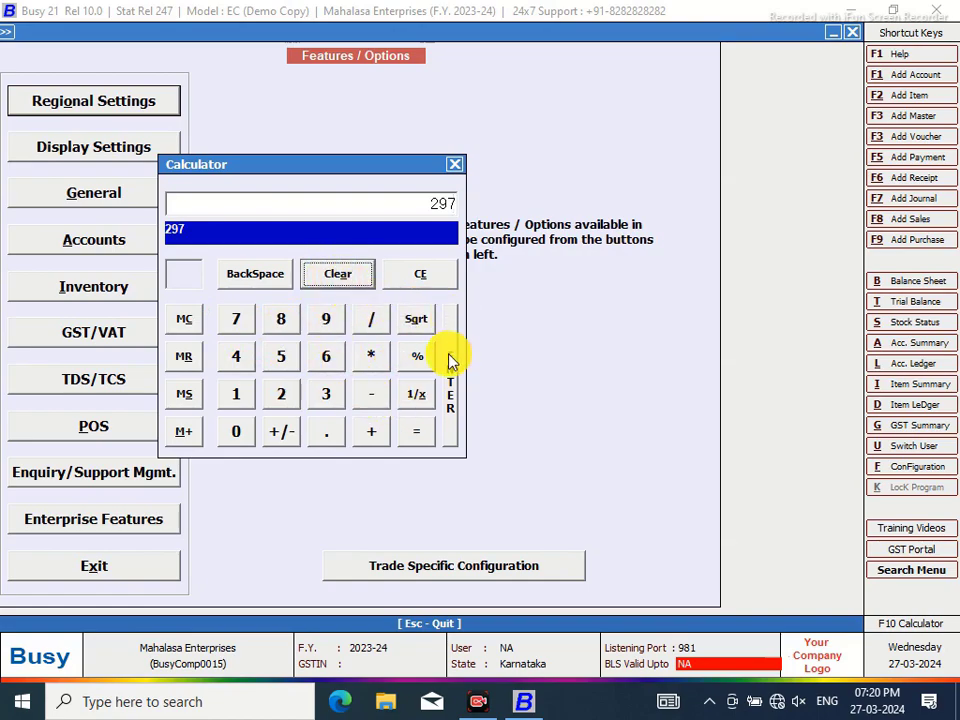
left_click(373, 320)
left_click(284, 394)
left_click(281, 365)
left_click(326, 436)
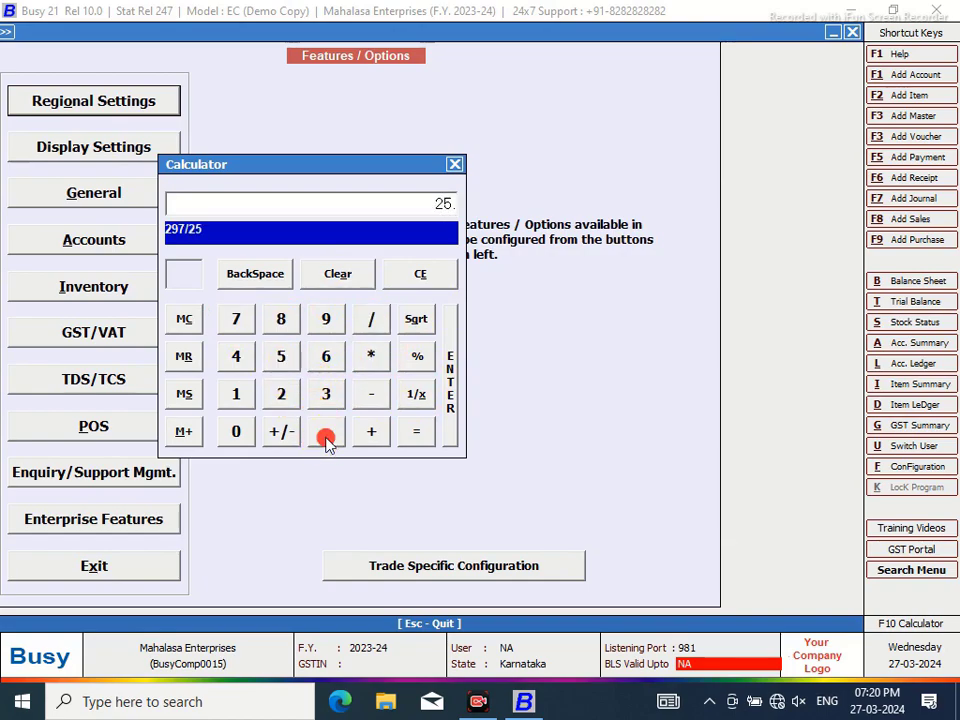
left_click(238, 370)
left_click(412, 443)
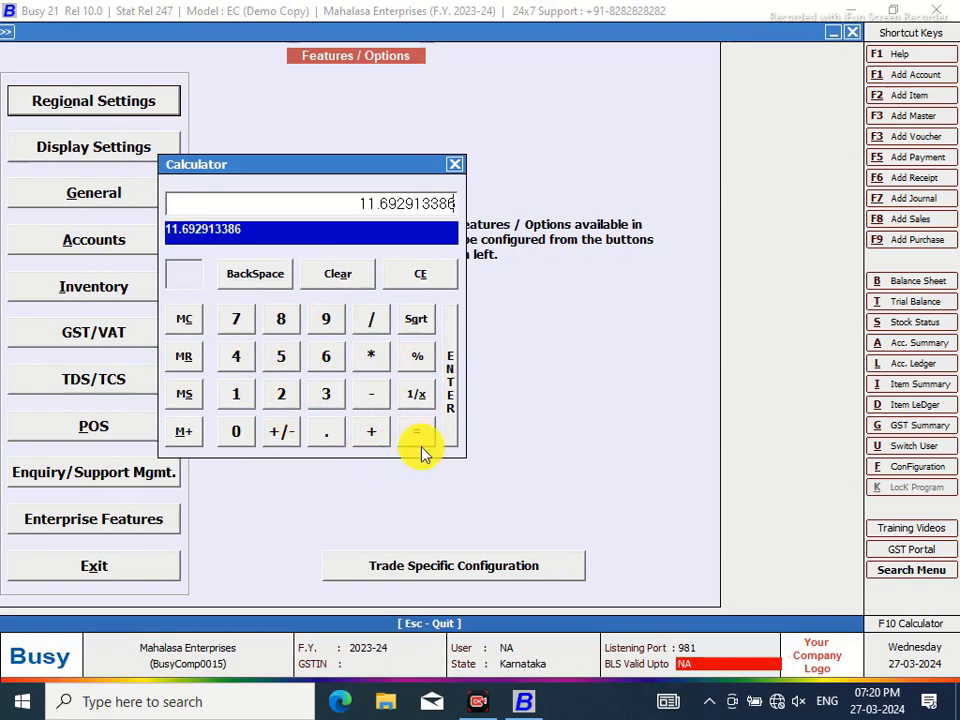
Clear the calculator and subtract 0.5 from 11.69
left_click(339, 276)
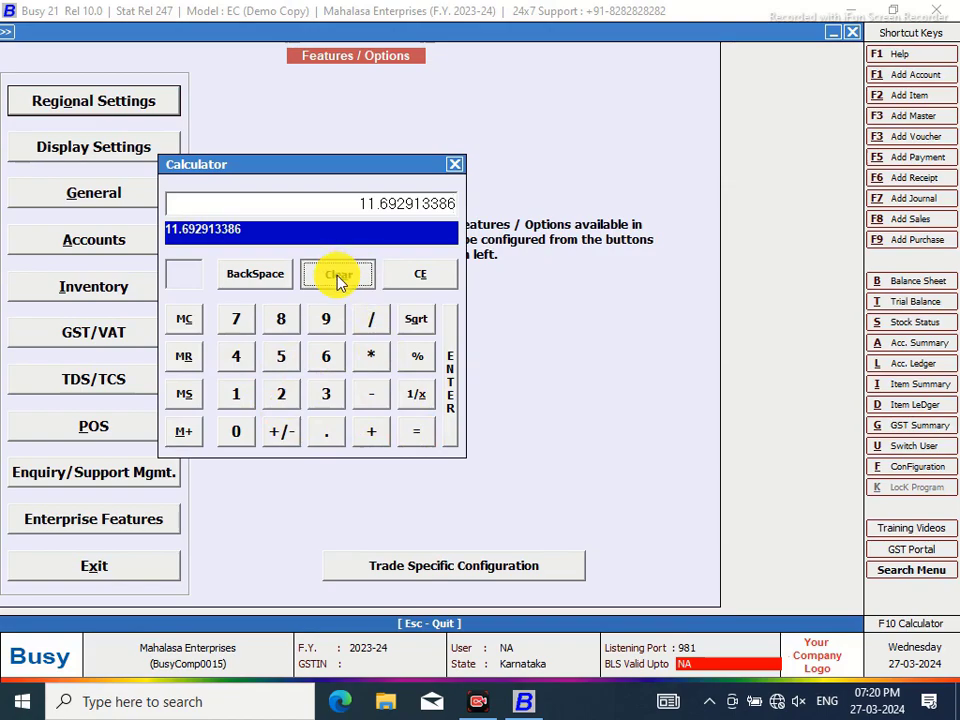
double_click(238, 396)
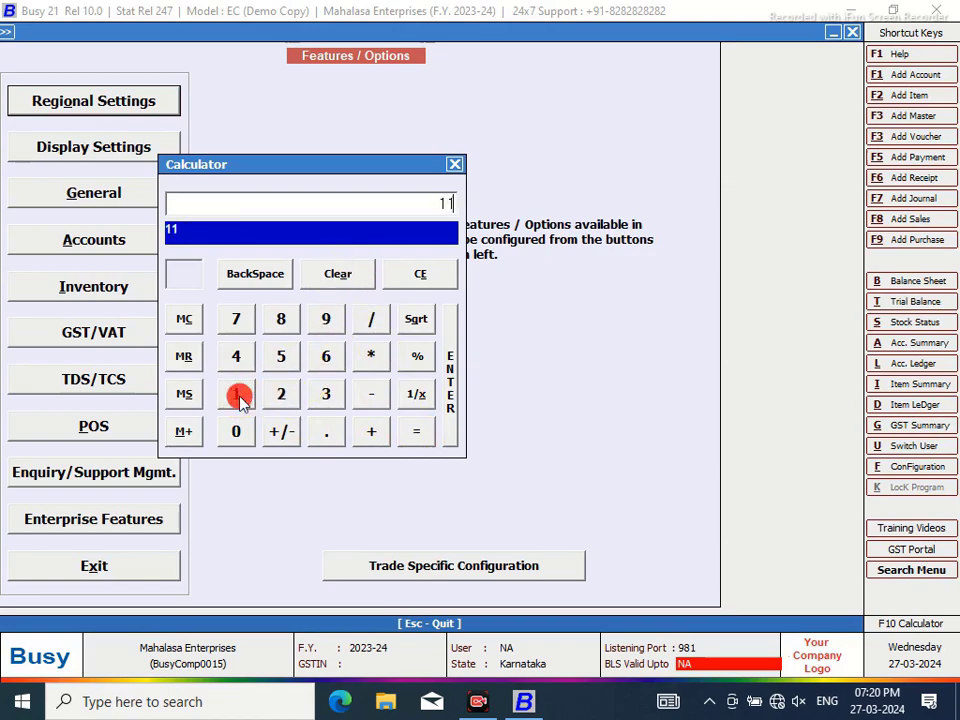
left_click(333, 440)
left_click(328, 358)
left_click(326, 322)
left_click(375, 398)
left_click(326, 432)
left_click(280, 358)
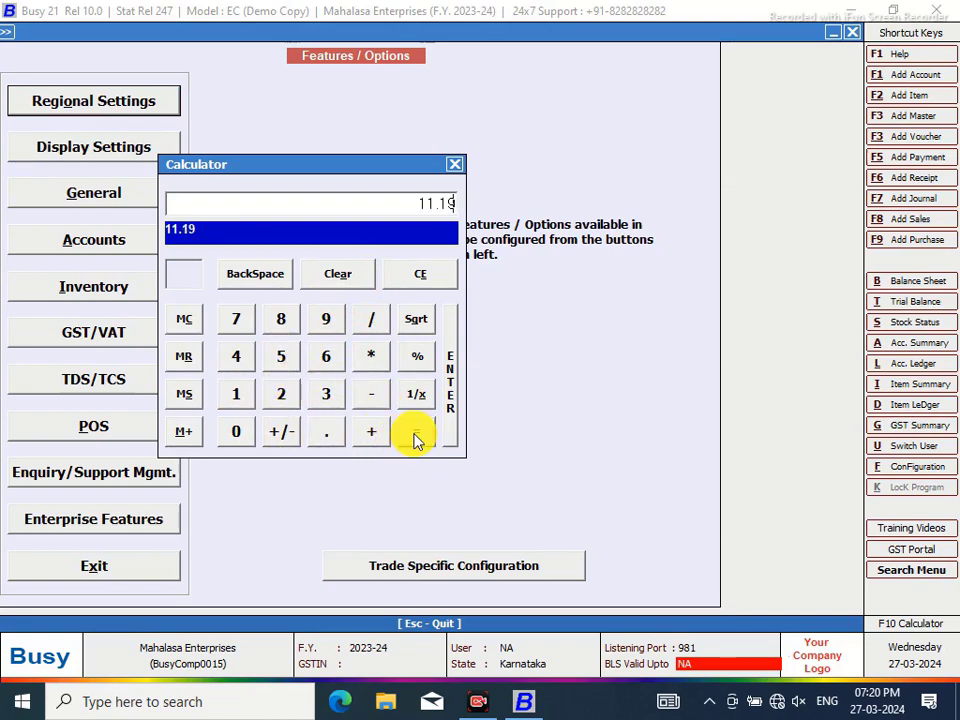
Clear, compute 147 ÷ 11, and close the calculator
left_click(335, 276)
left_click(240, 396)
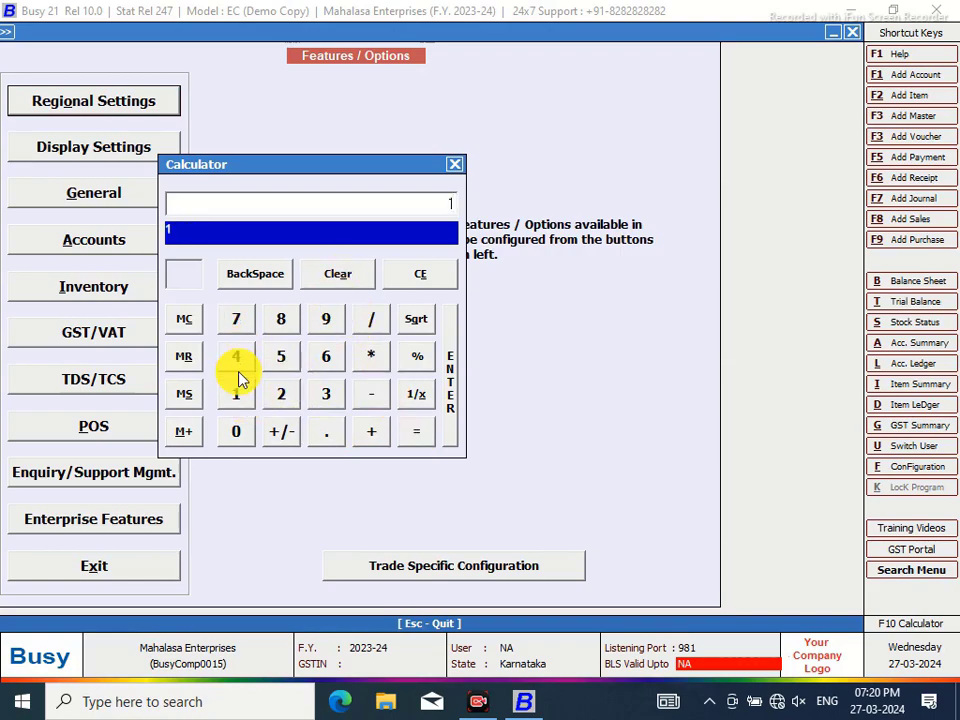
left_click(236, 356)
left_click(236, 320)
left_click(371, 320)
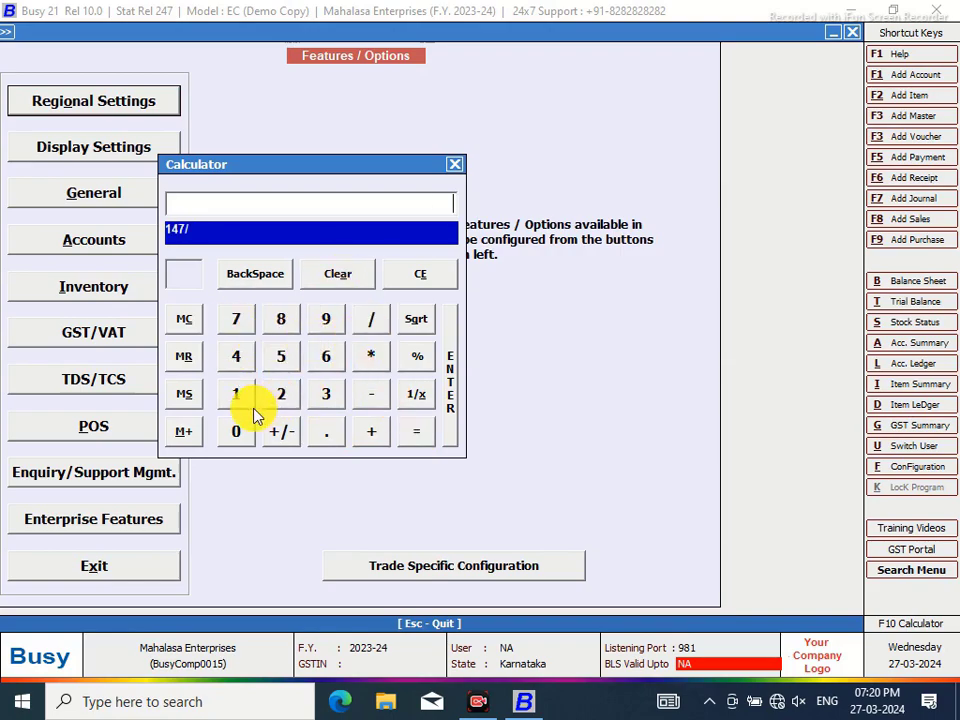
double_click(237, 396)
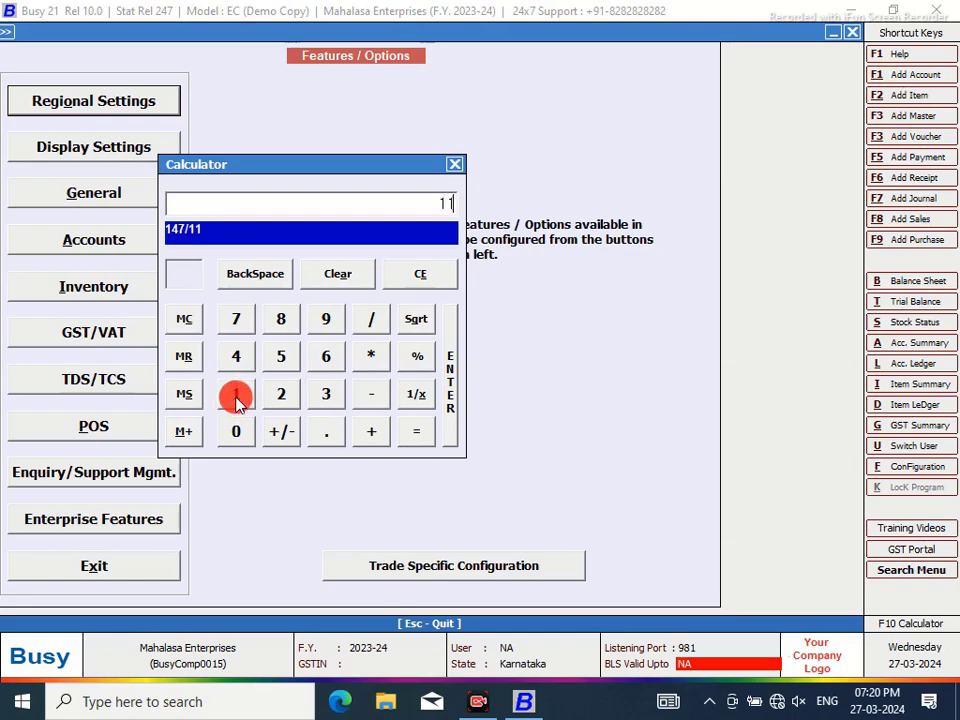
left_click(418, 434)
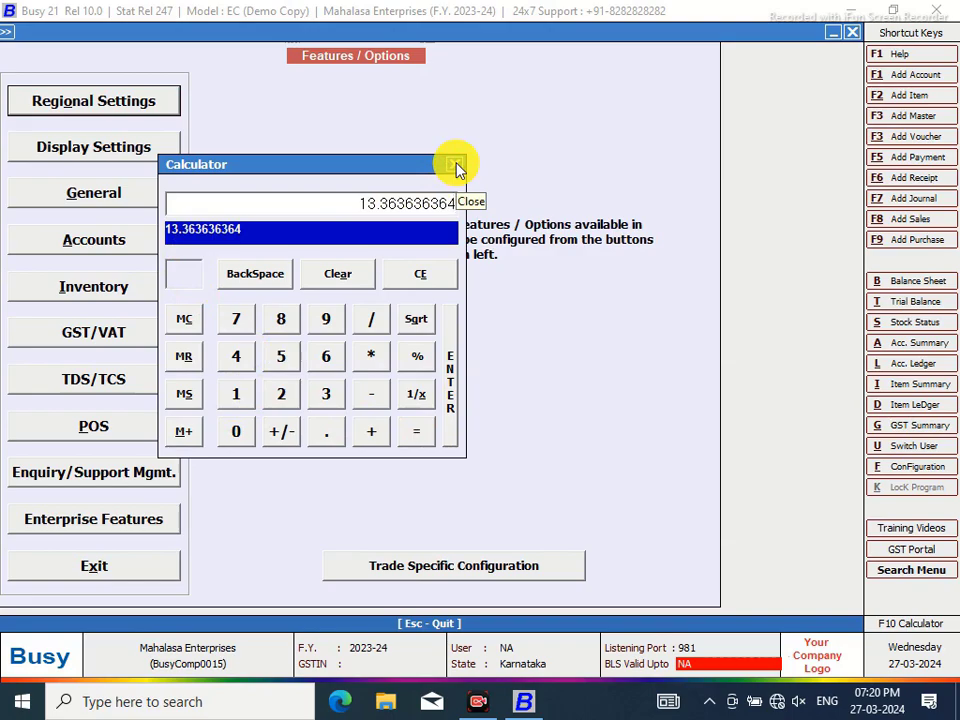
left_click(457, 168)
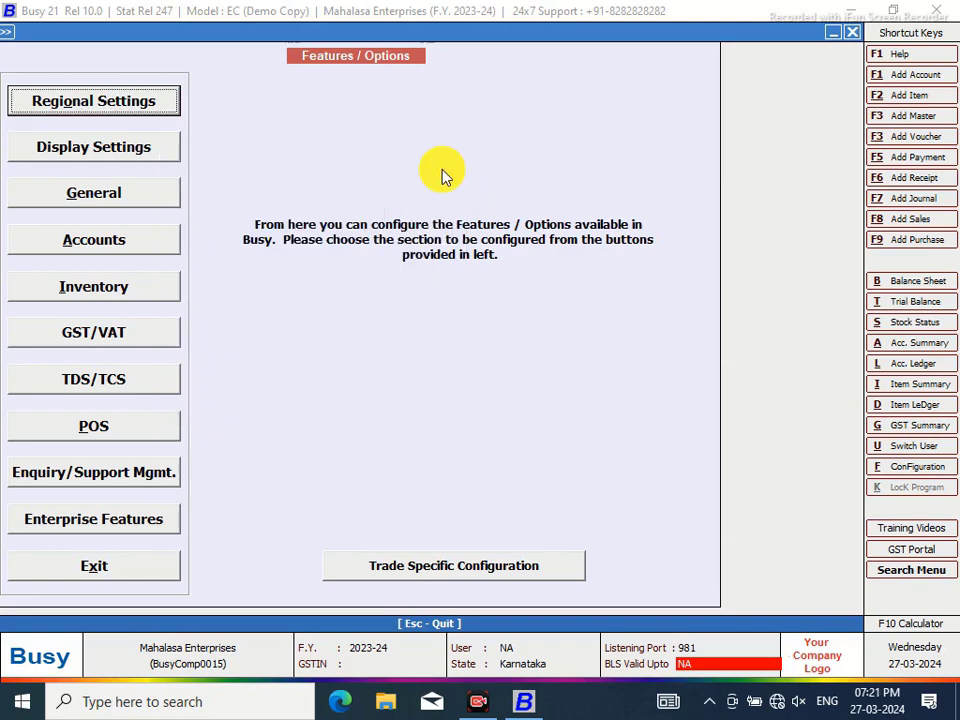
Exit Features / Options and open the Advanced invoice printing configuration with Sales Invoice expanded
left_click(168, 566)
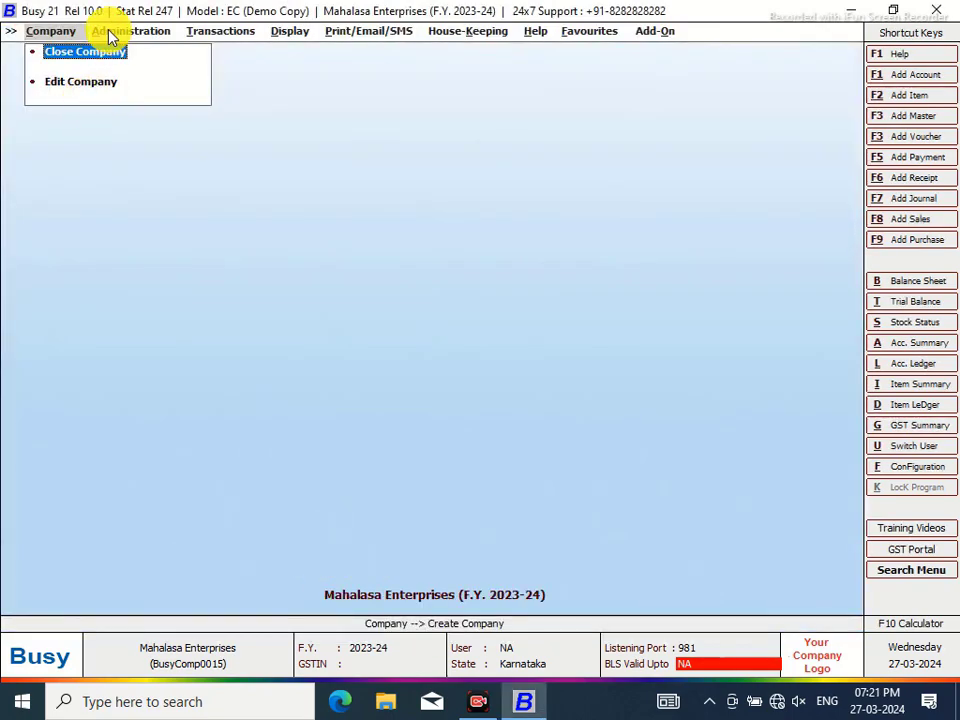
mouse_move(110, 31)
left_click(121, 61)
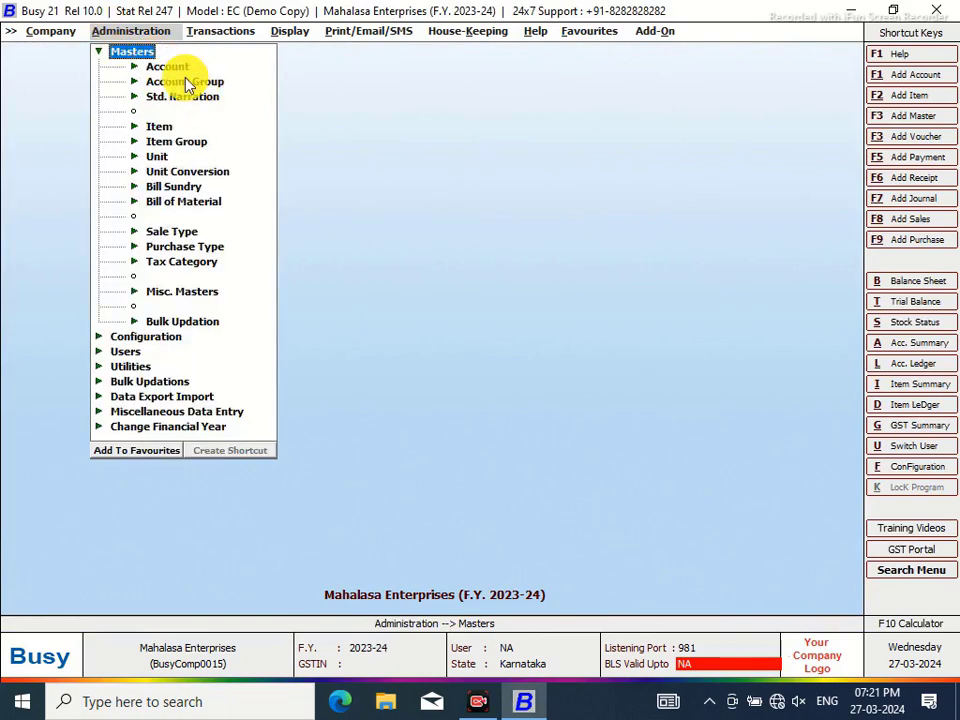
left_click(100, 51)
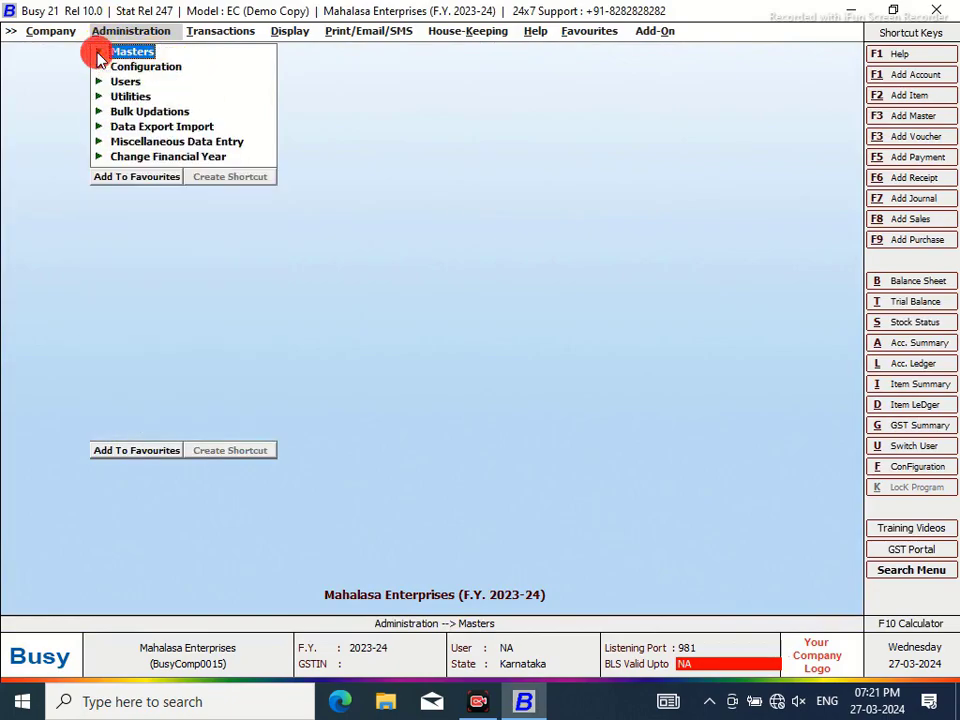
left_click(130, 66)
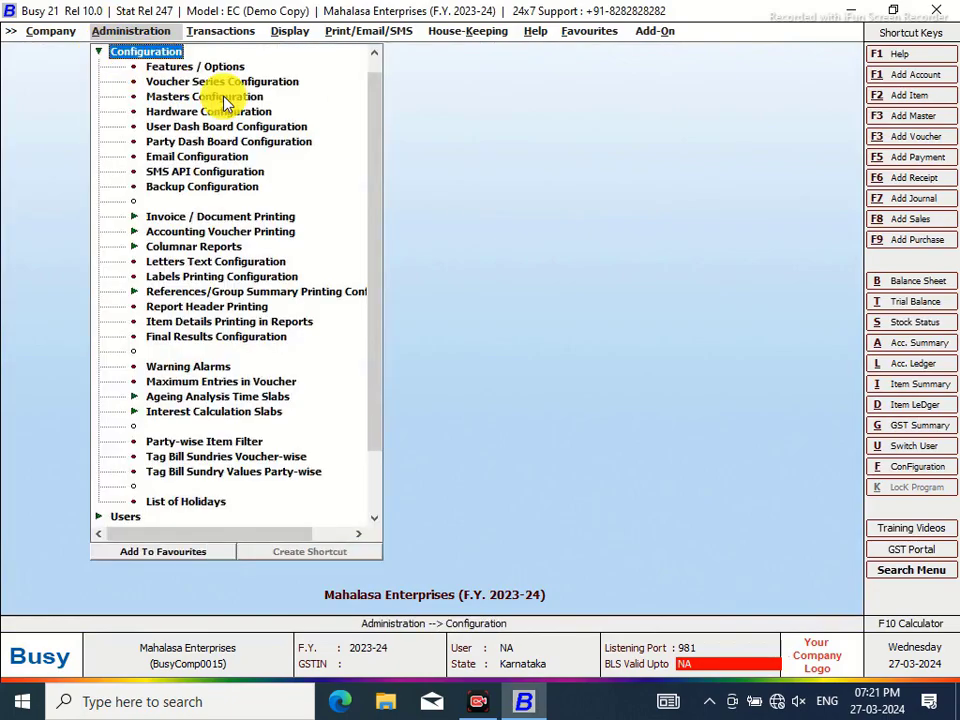
left_click(204, 218)
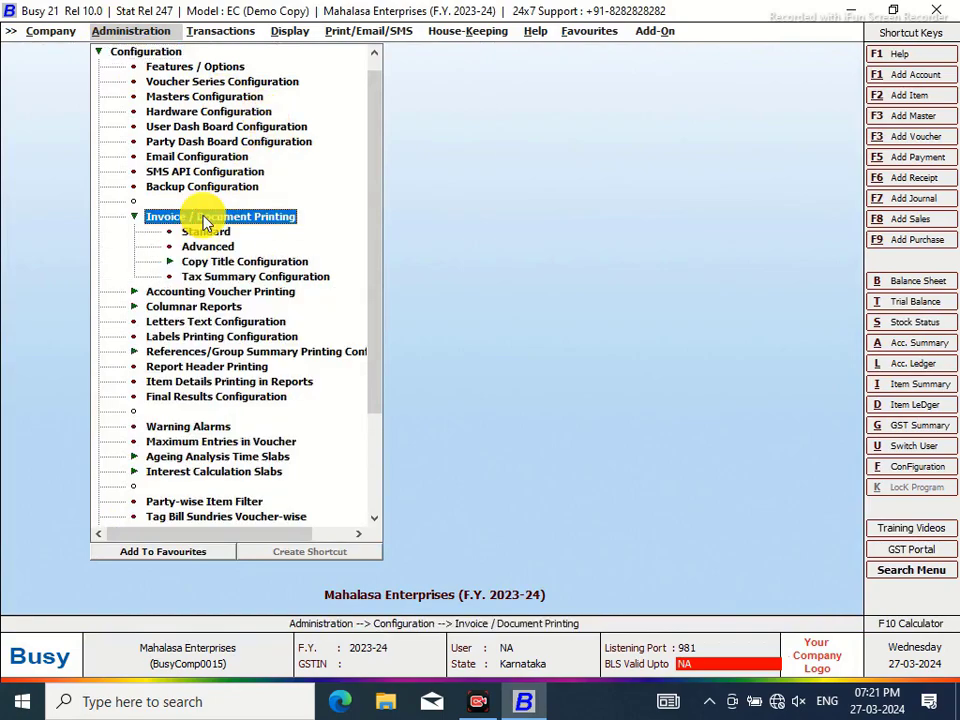
left_click(476, 702)
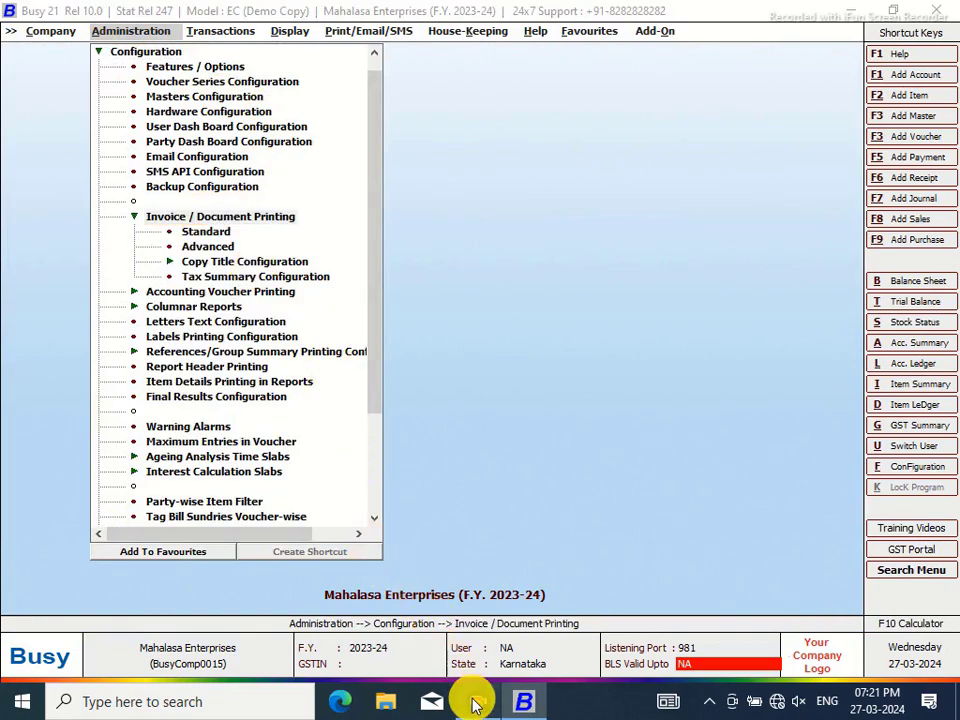
left_click(204, 250)
left_click(31, 114)
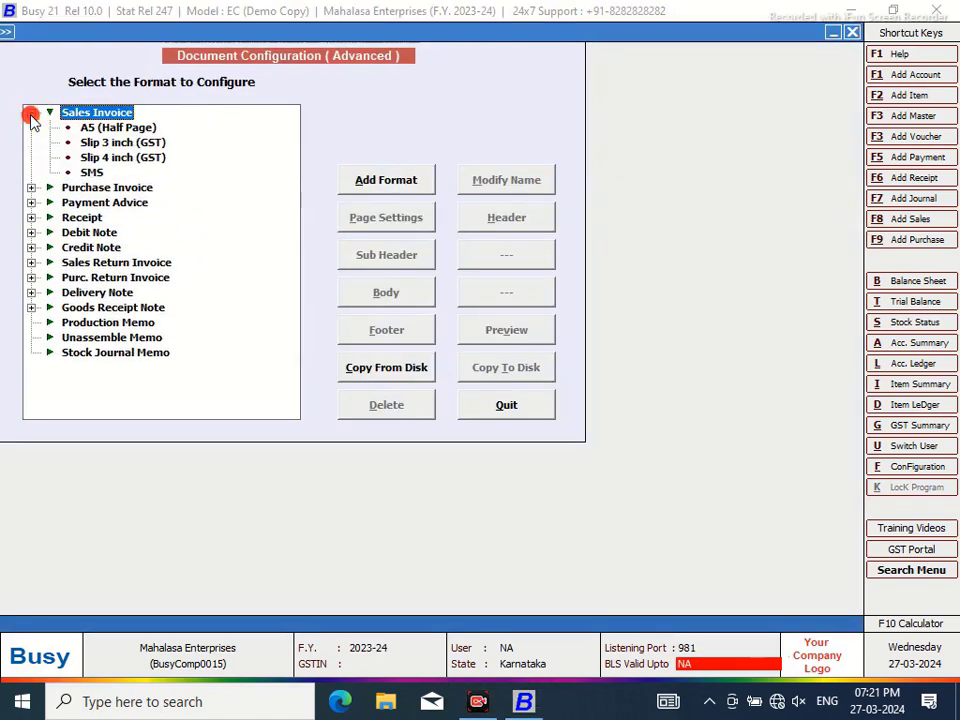
Change the A5 (Half Page) format's name to MAHALASA NEW and save it
left_click(415, 184)
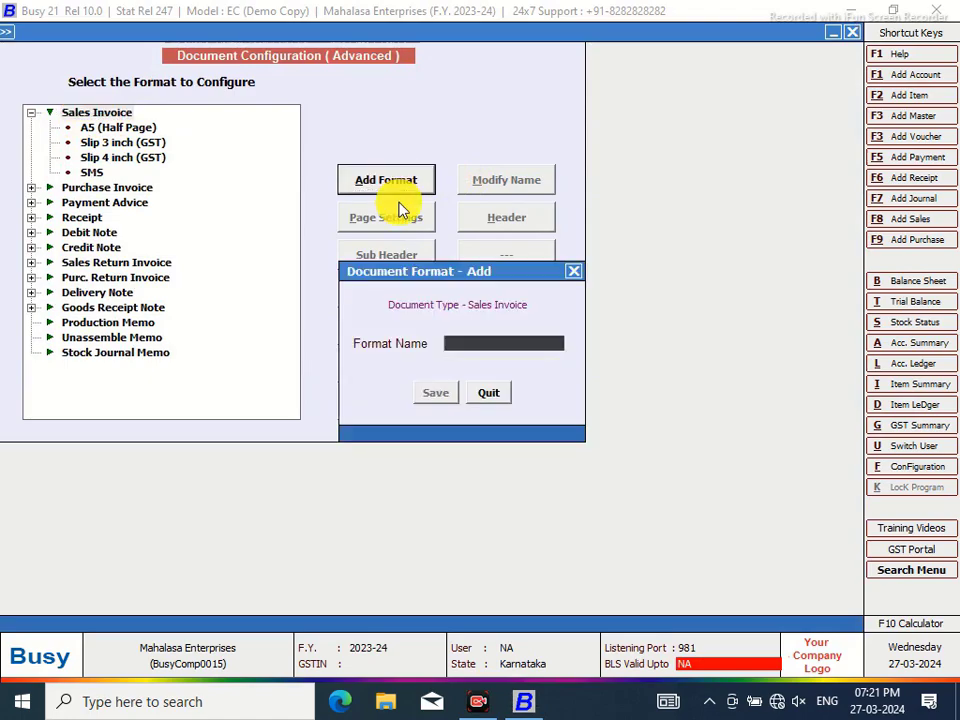
left_click(571, 271)
left_click(135, 127)
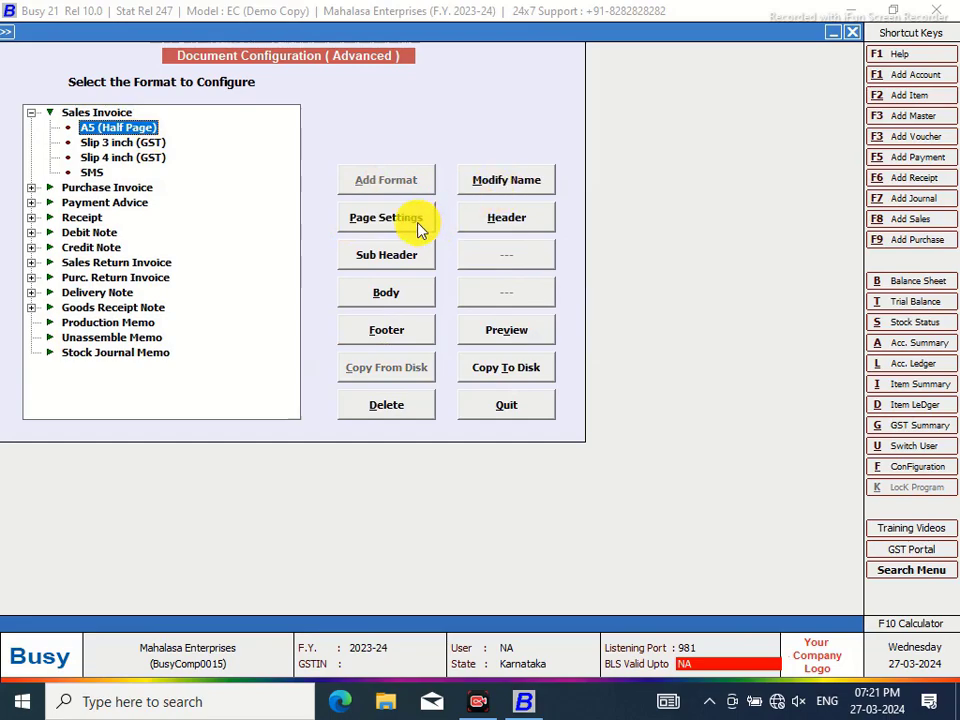
left_click(495, 185)
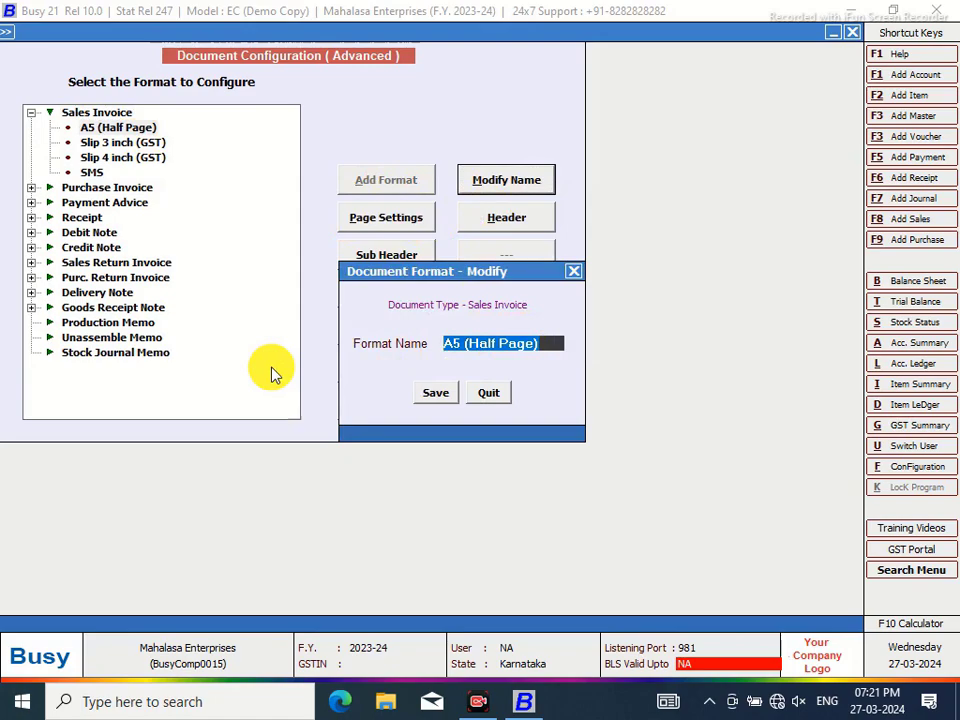
key("BackSpace")
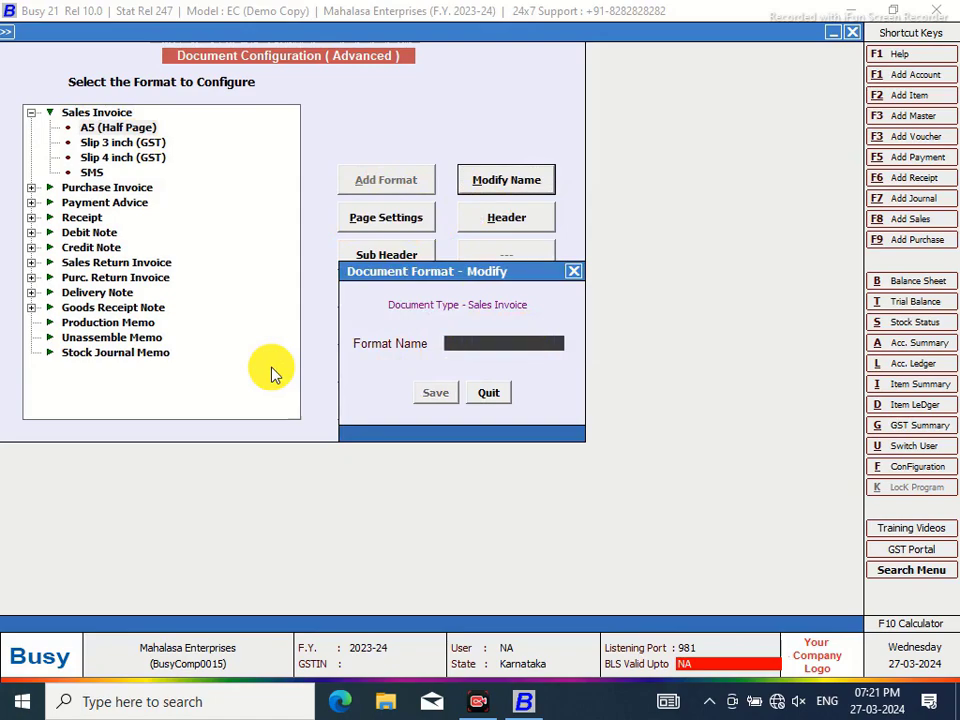
type("MAHALASA NEW")
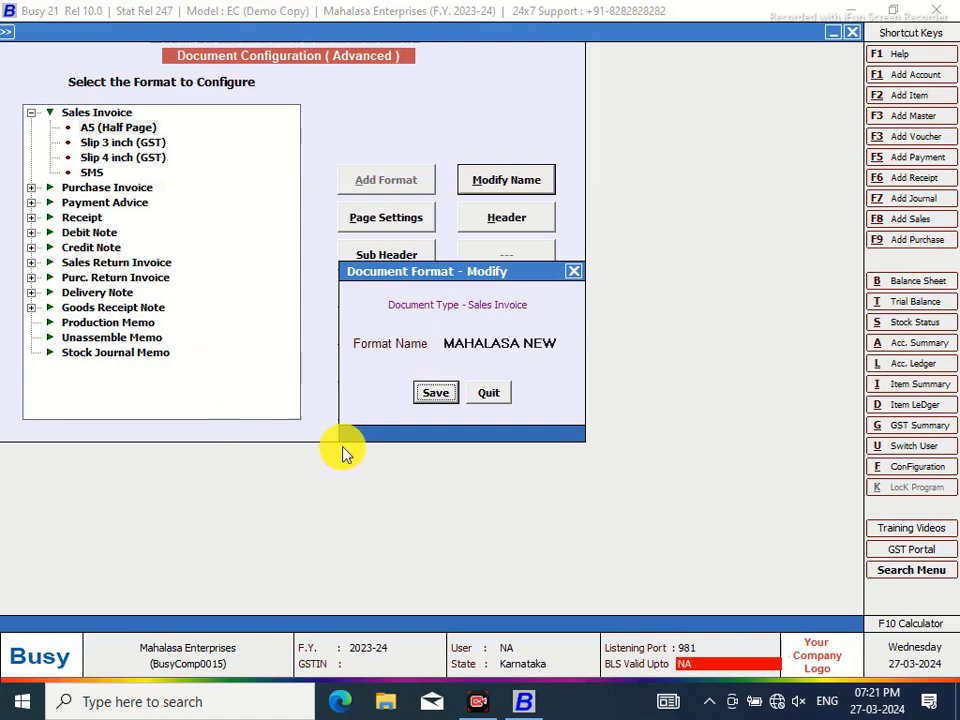
left_click(434, 393)
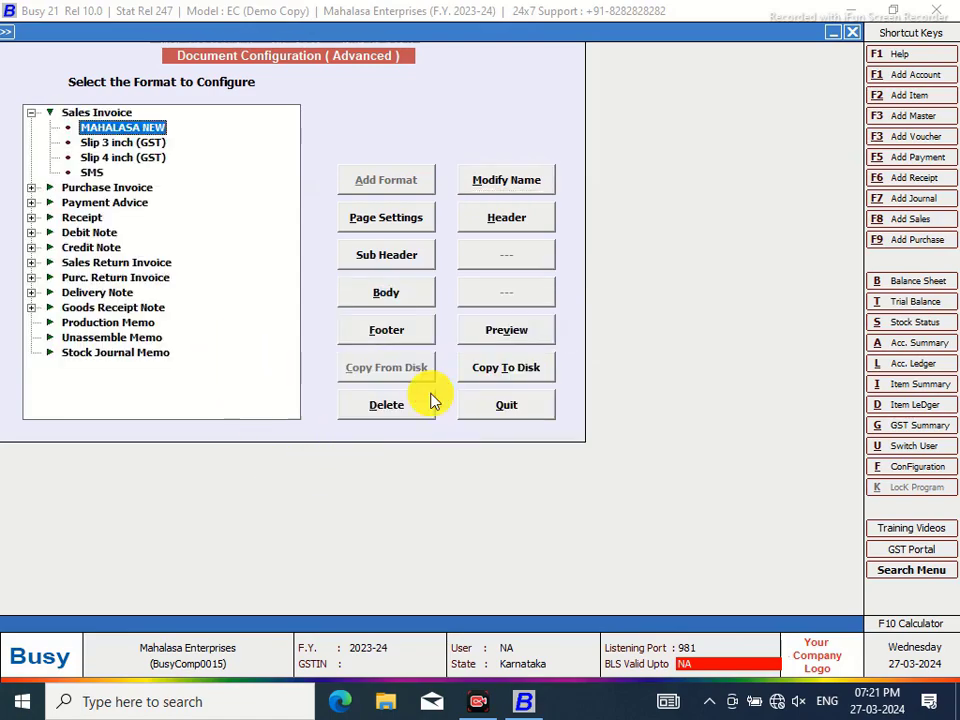
left_click(398, 219)
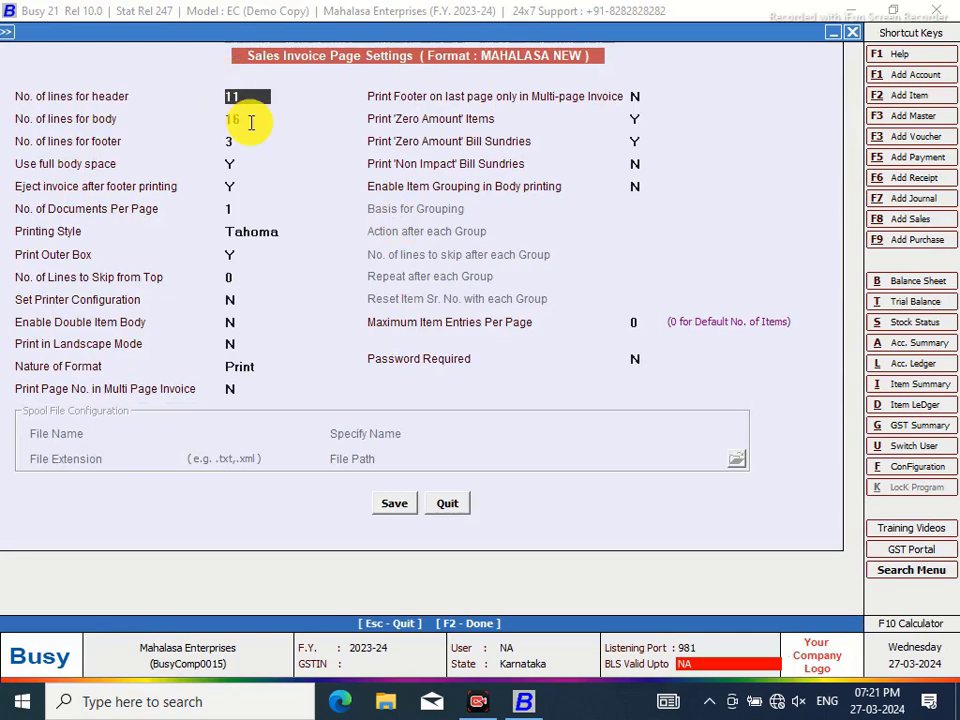
Leave page settings unchanged, then delete all MAHALASA NEW header script text and save
left_click(446, 504)
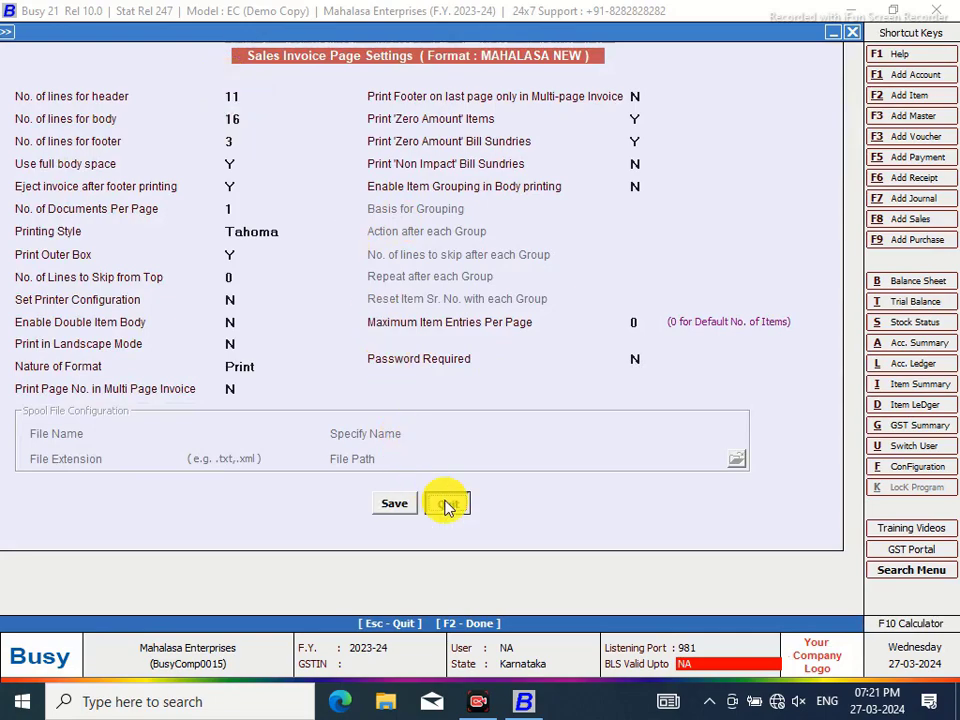
left_click(494, 216)
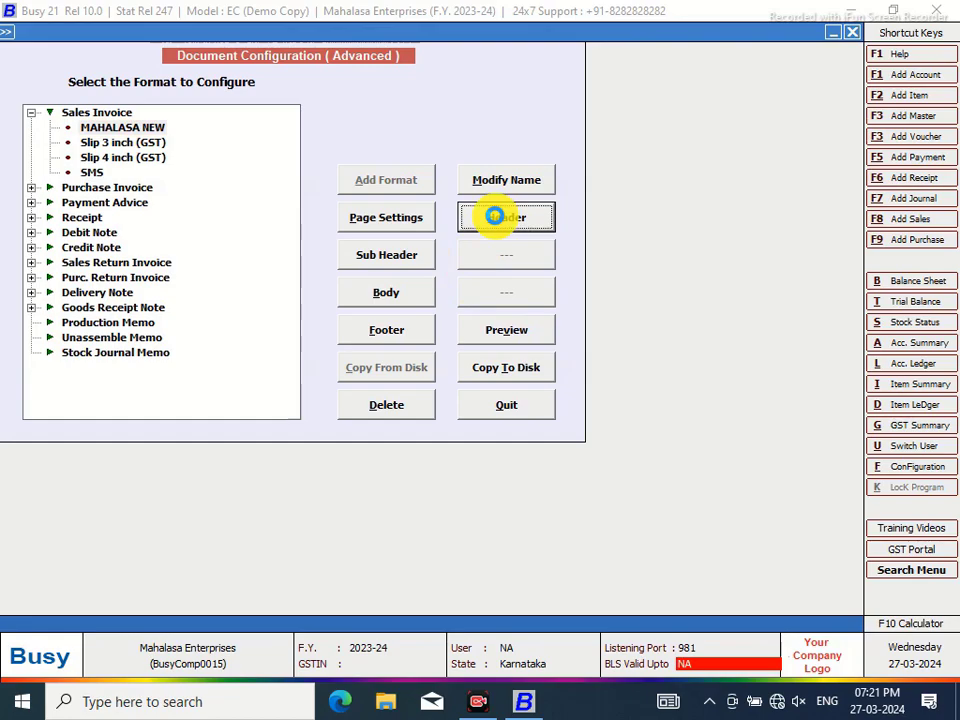
left_click(494, 216)
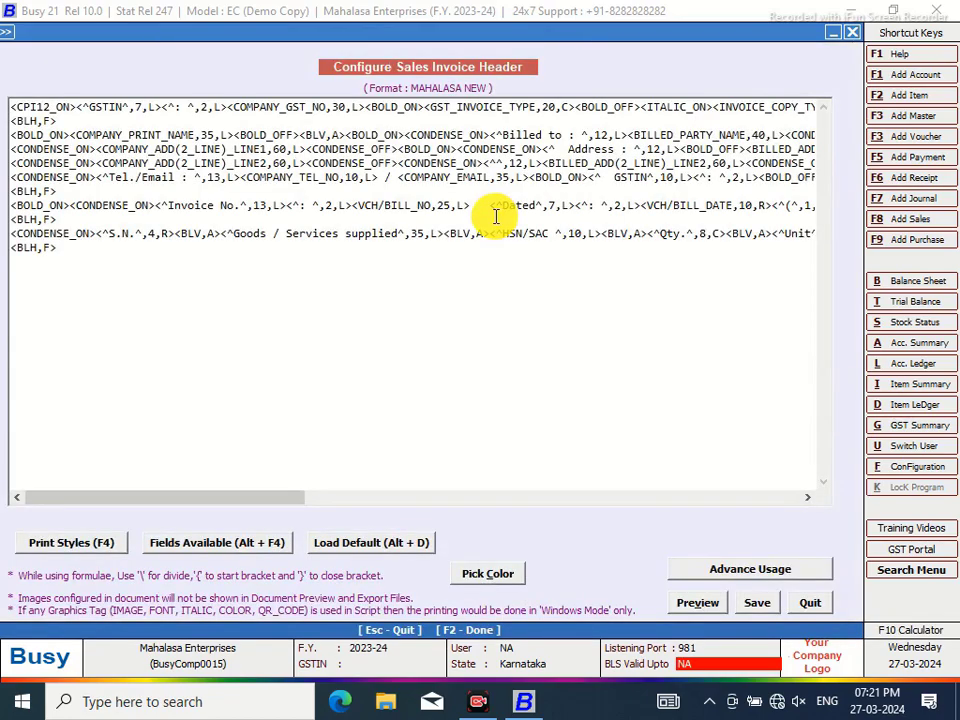
left_click(28, 112)
left_click(13, 107)
left_click_drag(13, 107, 497, 263)
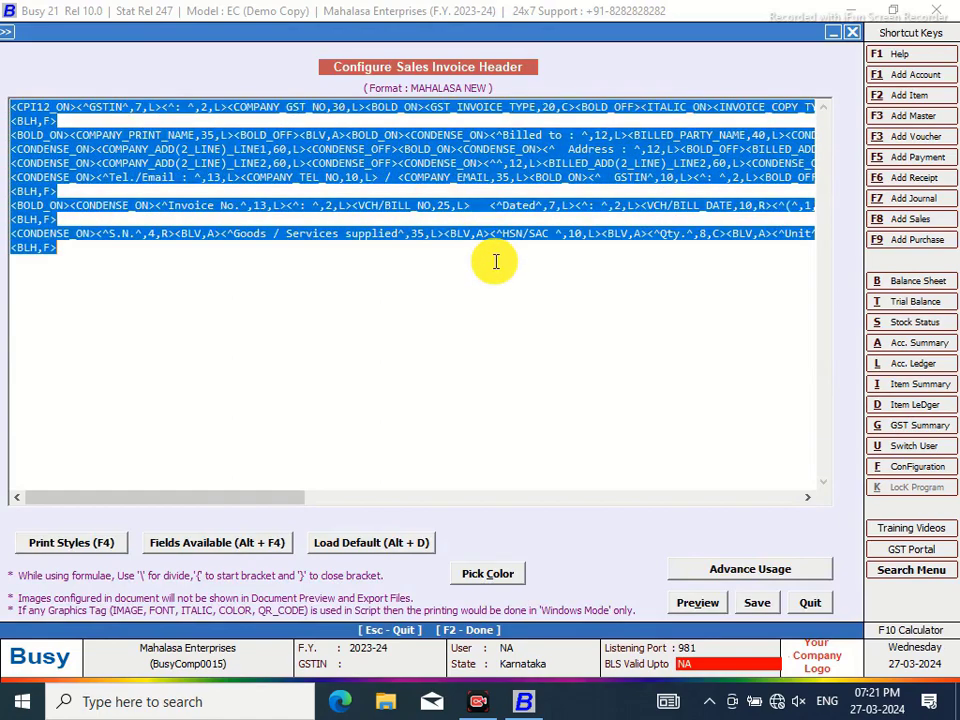
key("Delete")
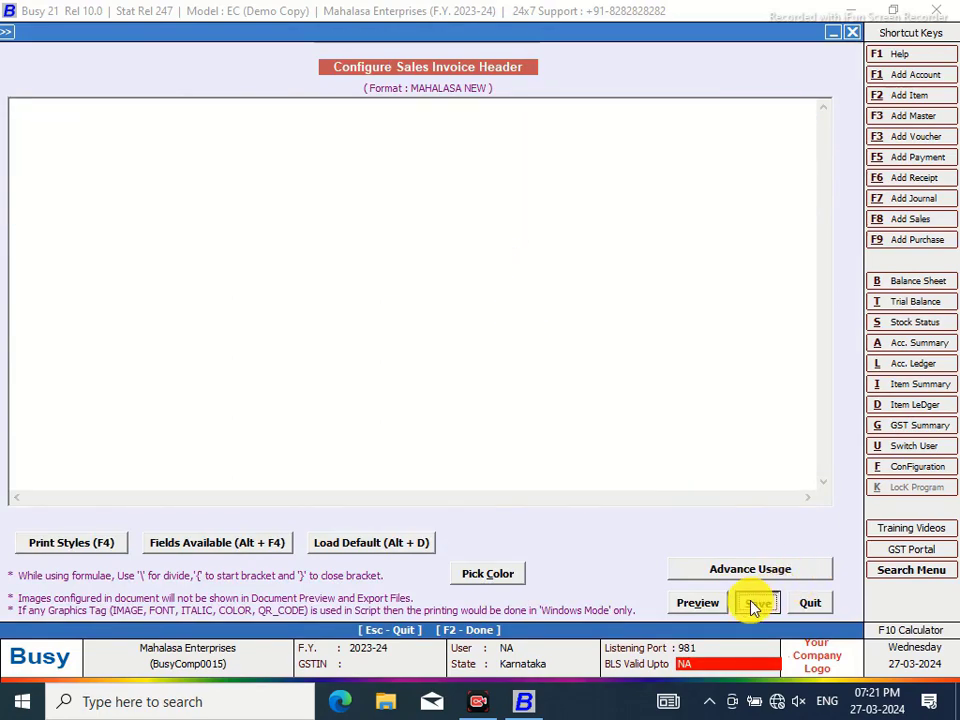
left_click(755, 605)
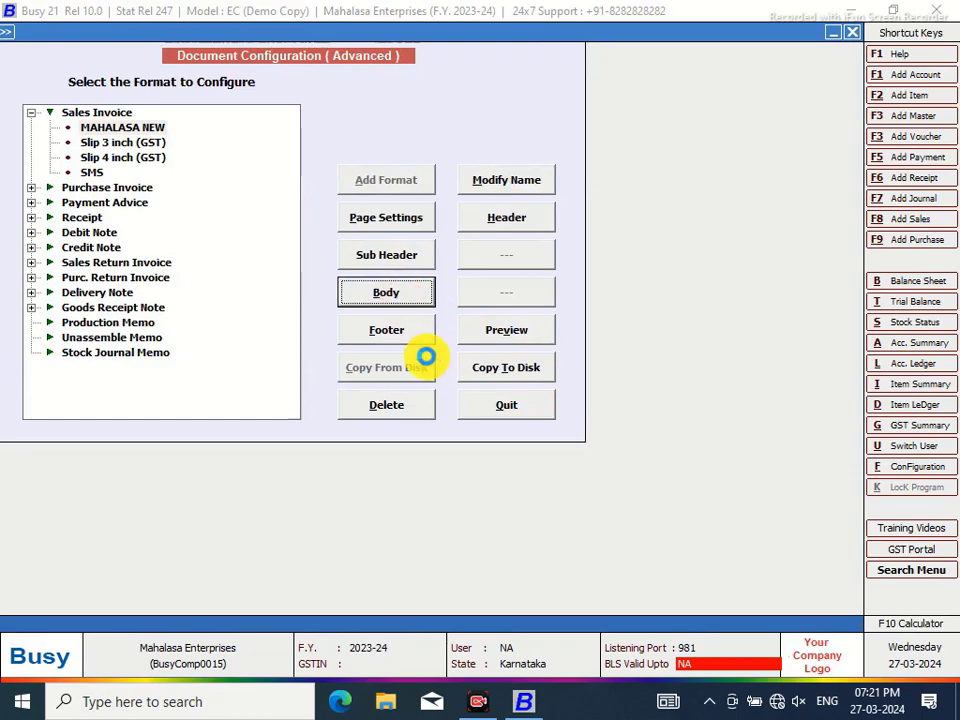
Delete the Items, Sub Totals, Bill Sundries and Grand Totals body scripts and save
key("Return")
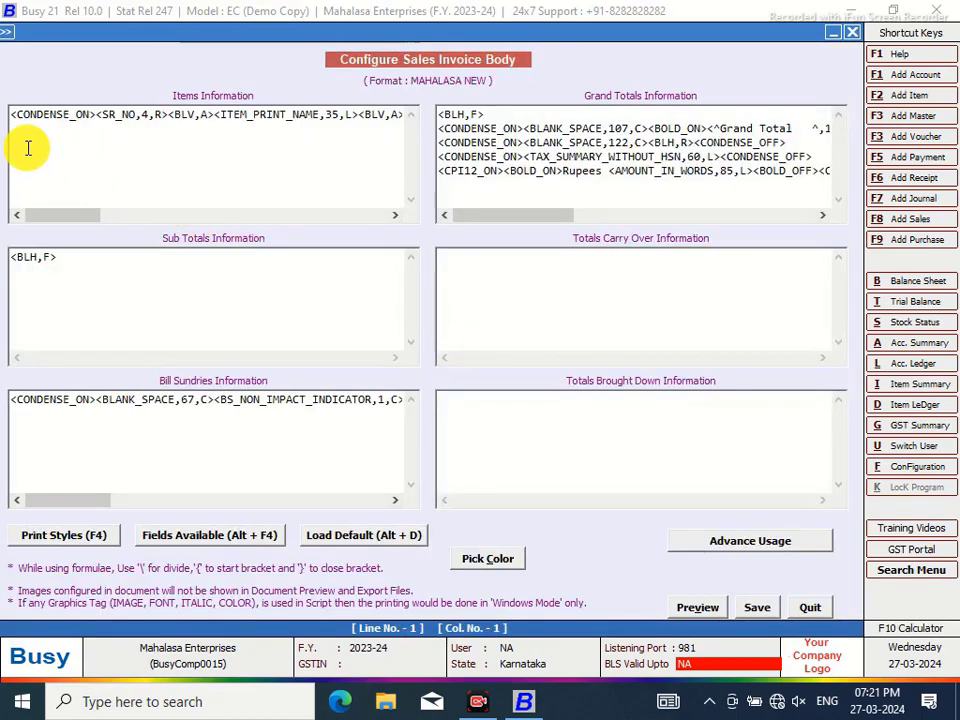
left_click_drag(14, 112, 458, 130)
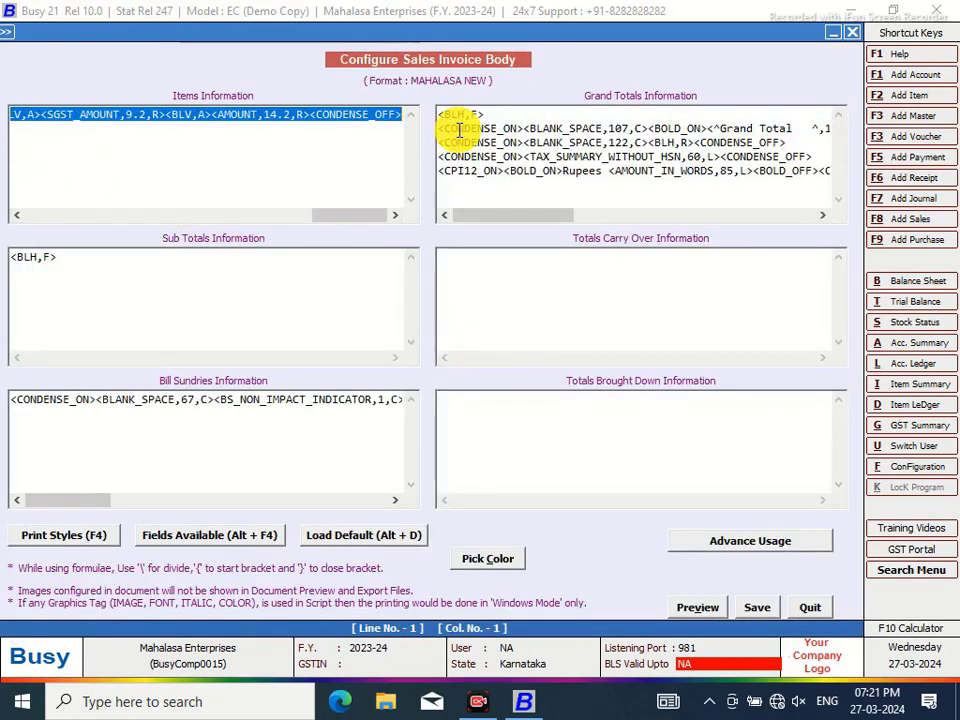
key("Delete")
left_click_drag(86, 259, 6, 272)
key("Delete")
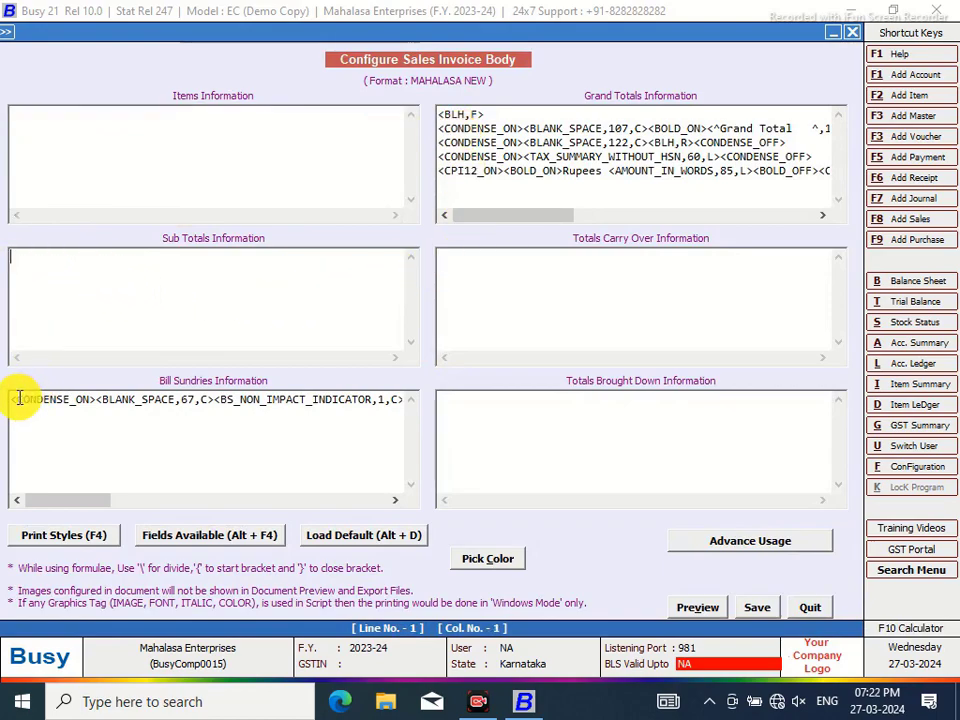
left_click_drag(14, 397, 463, 428)
key("Delete")
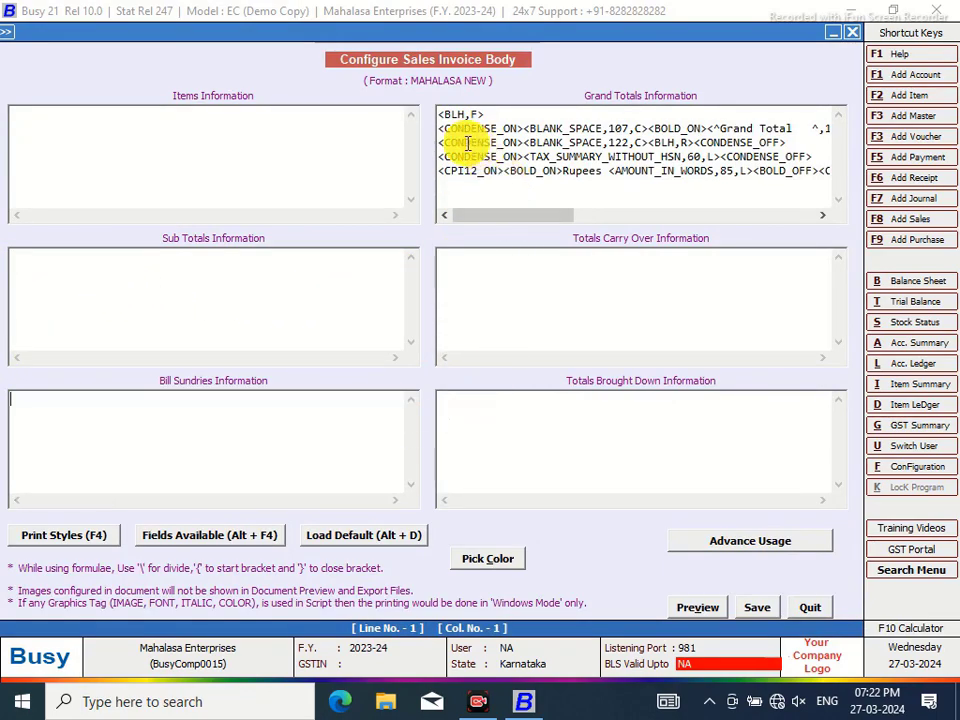
left_click_drag(440, 114, 857, 189)
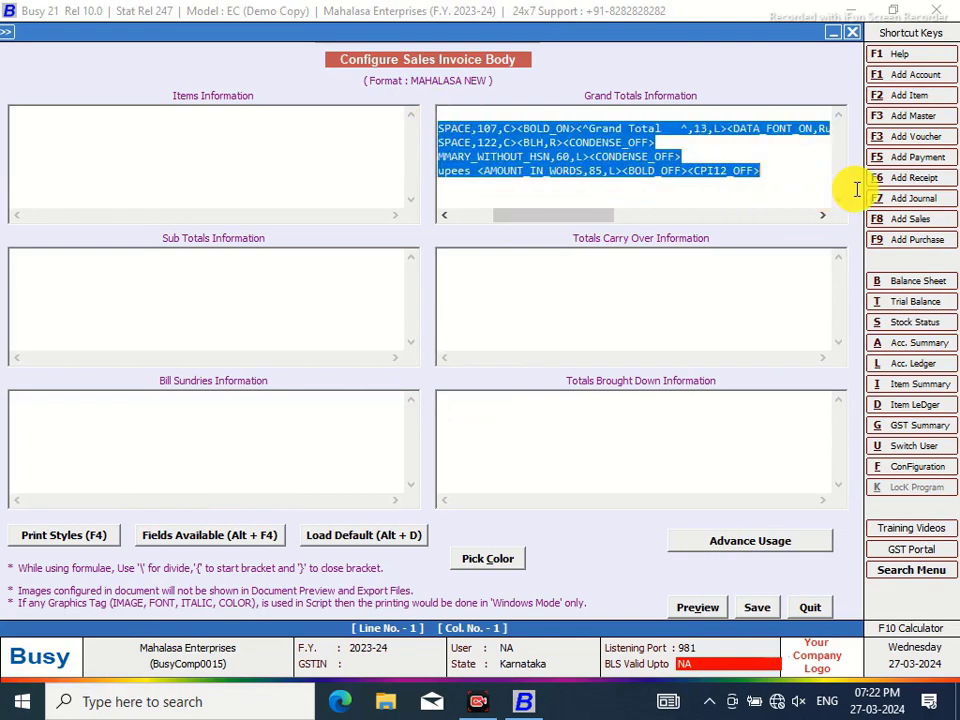
key("Delete")
left_click(762, 608)
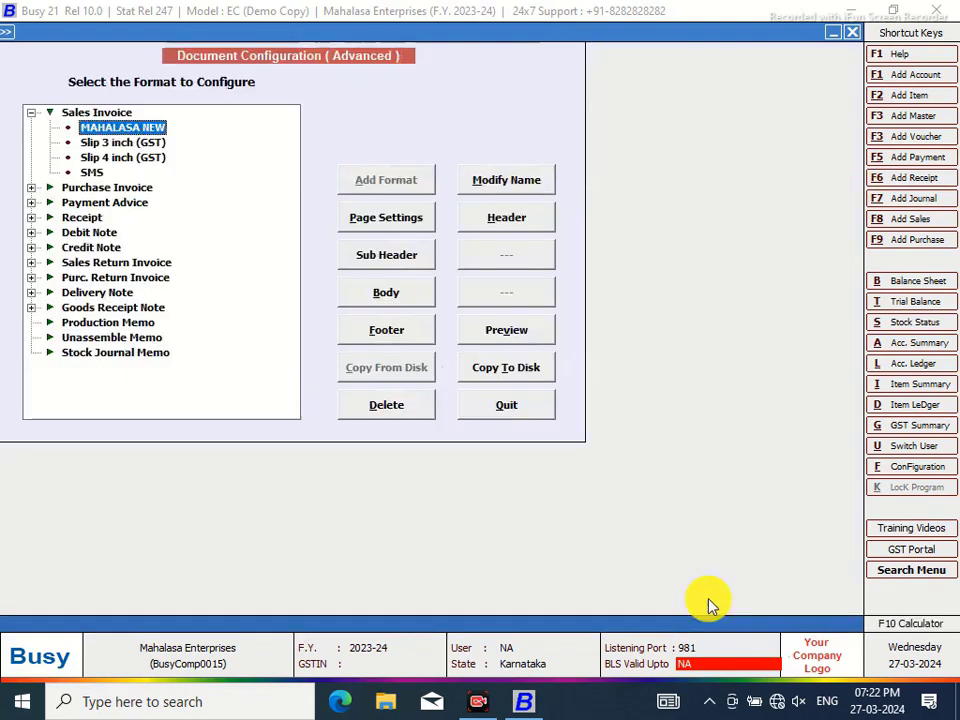
left_click(386, 329)
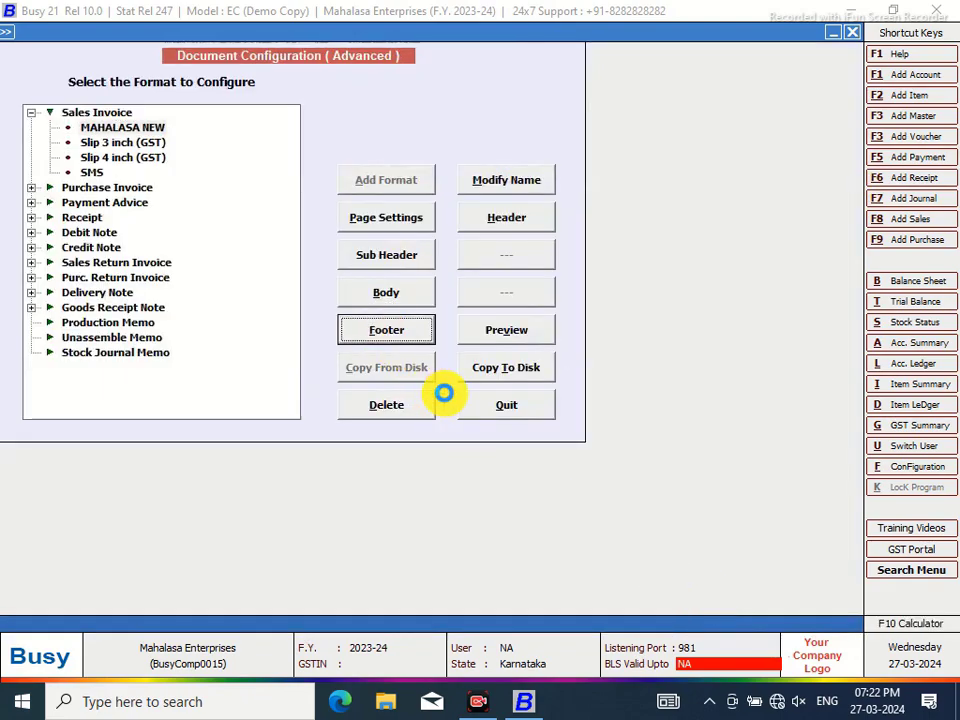
left_click(341, 329)
Delete the whole footer script, then compute 5.3 × 13.4 = 71.02 on the calculator
left_click_drag(12, 105, 842, 176)
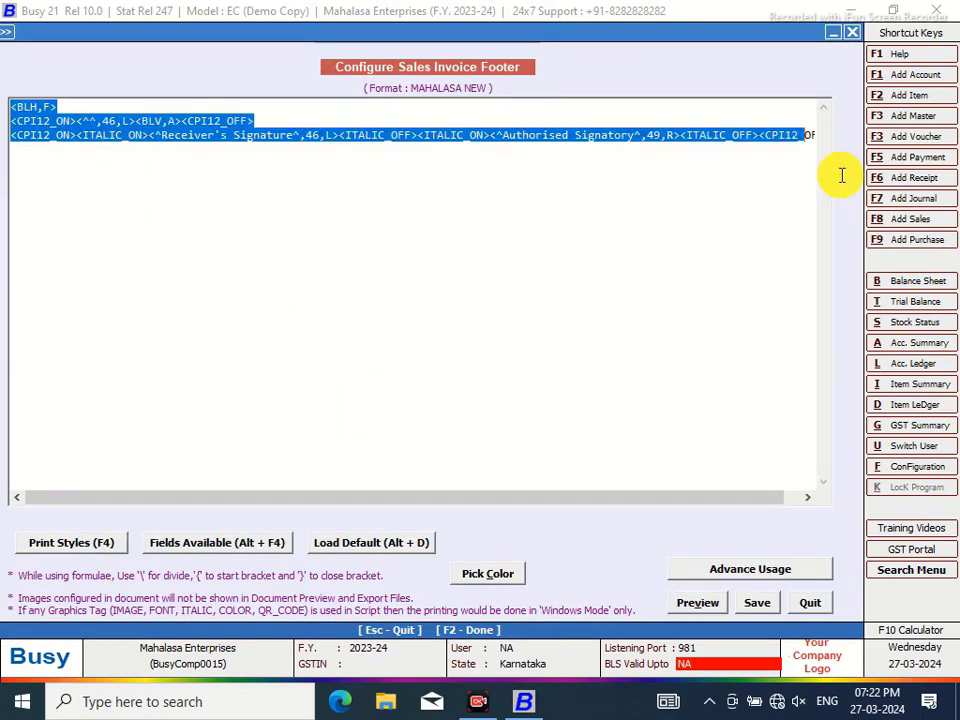
key("Delete")
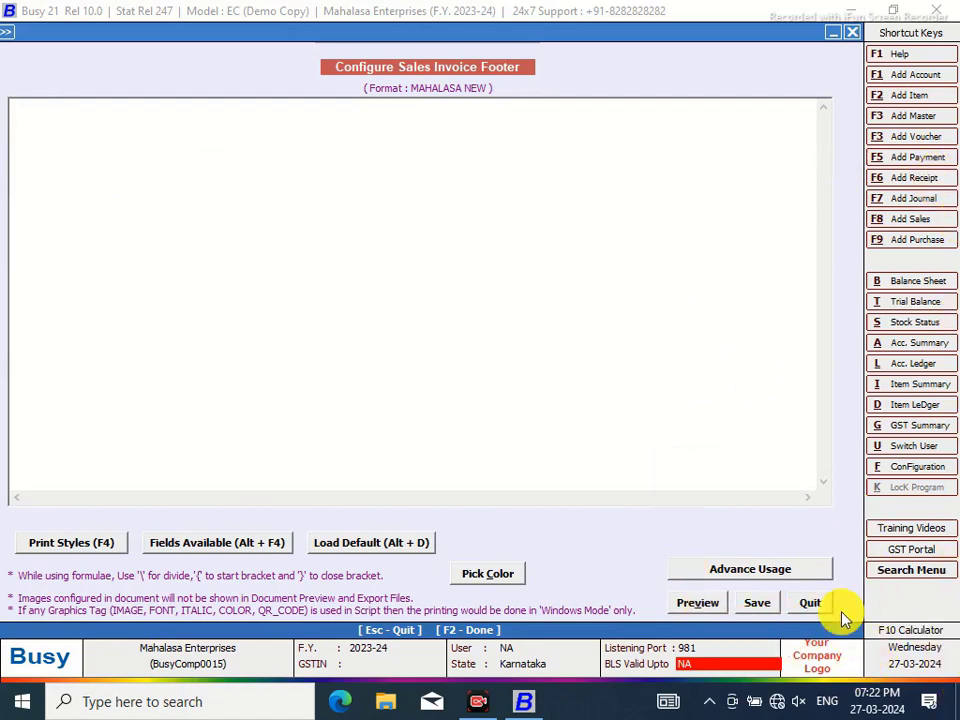
left_click(925, 638)
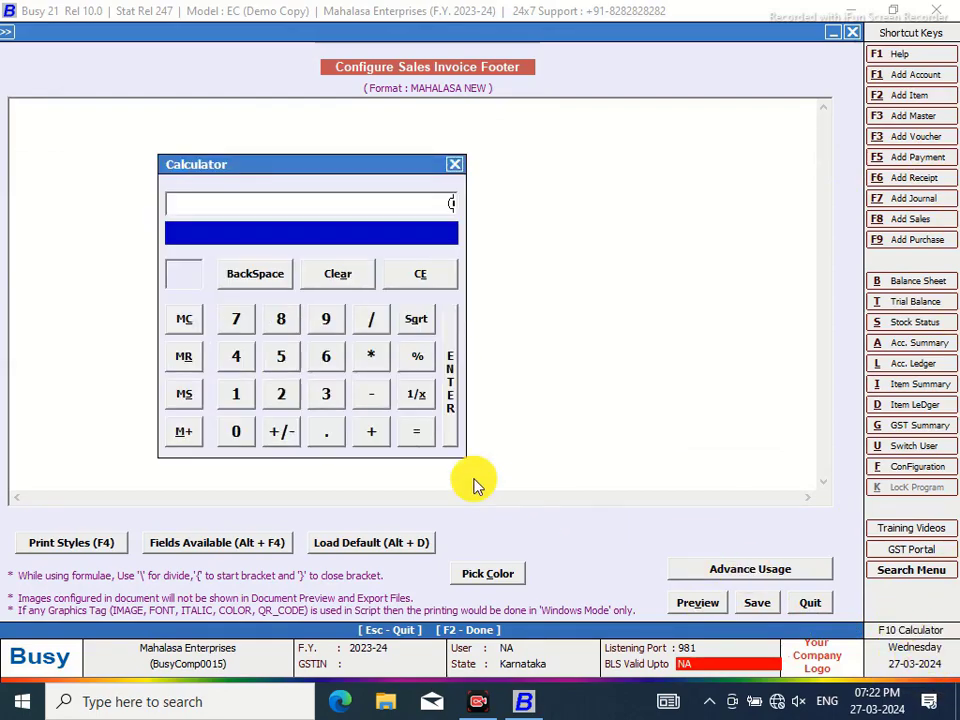
left_click(278, 358)
left_click(330, 440)
left_click(325, 393)
left_click(371, 356)
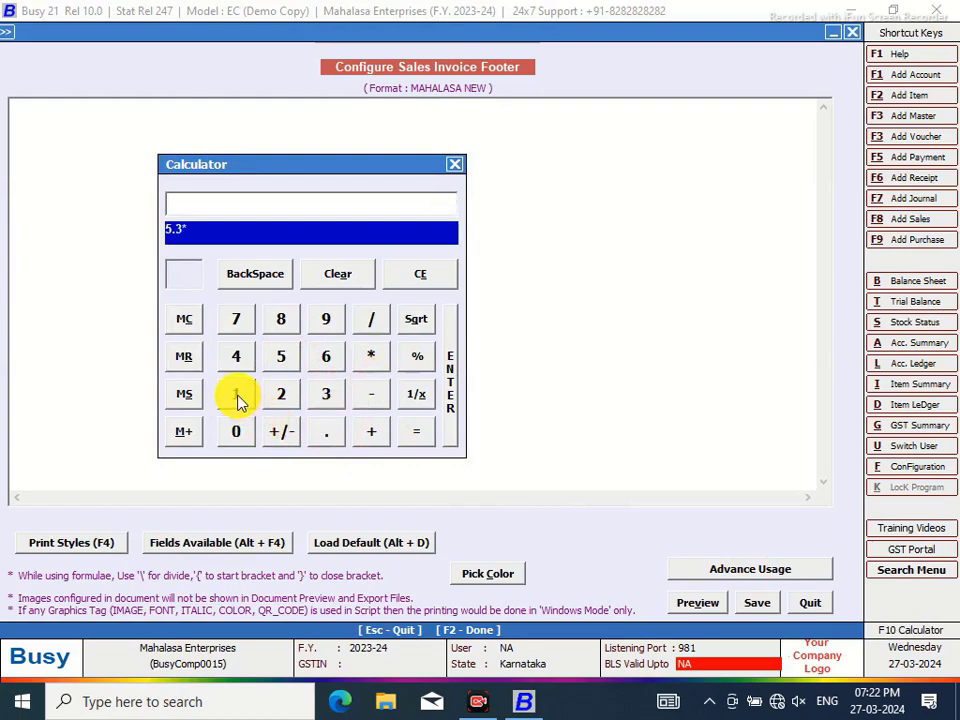
left_click(236, 394)
left_click(328, 394)
left_click(325, 436)
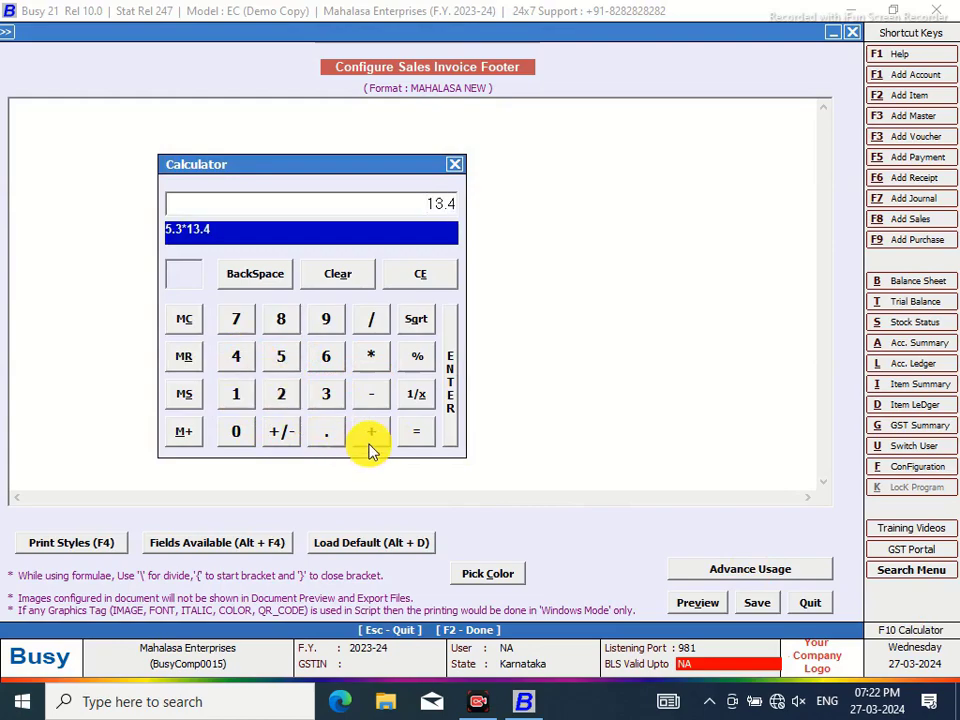
left_click(408, 437)
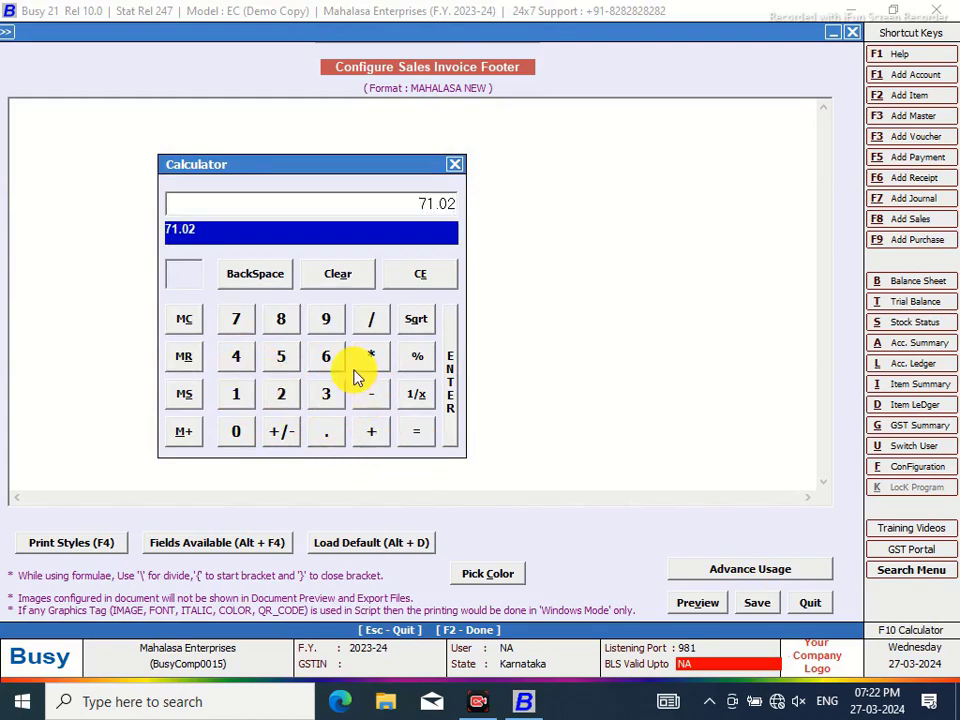
Multiply 71.02 by 1.2 to get 85.224 and close the calculator
left_click(371, 356)
left_click(237, 394)
left_click(328, 433)
left_click(280, 394)
left_click(417, 440)
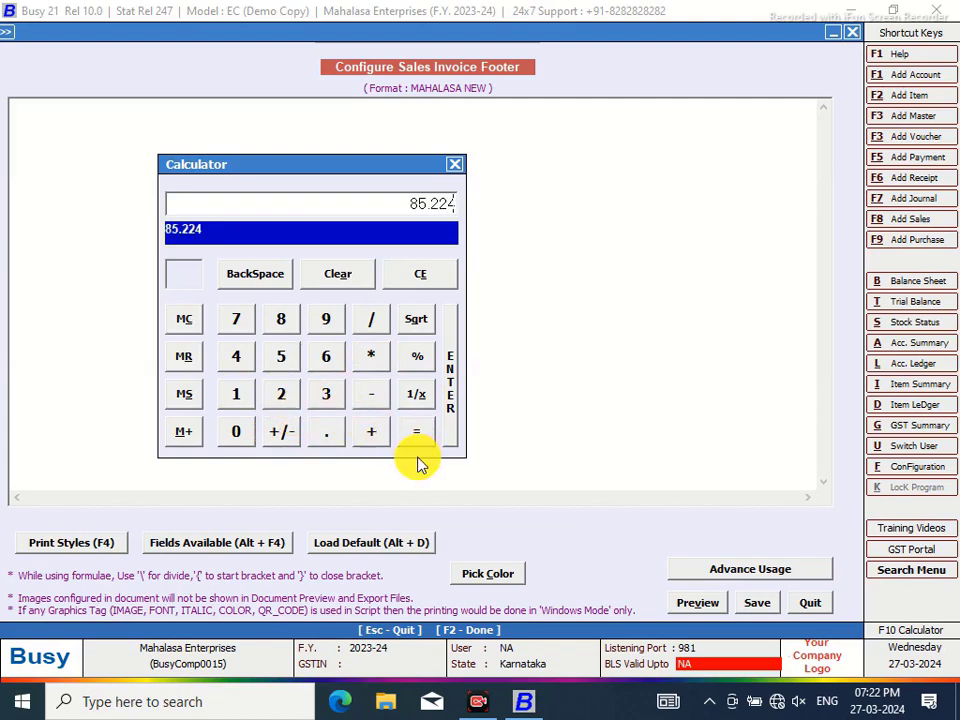
left_click(454, 164)
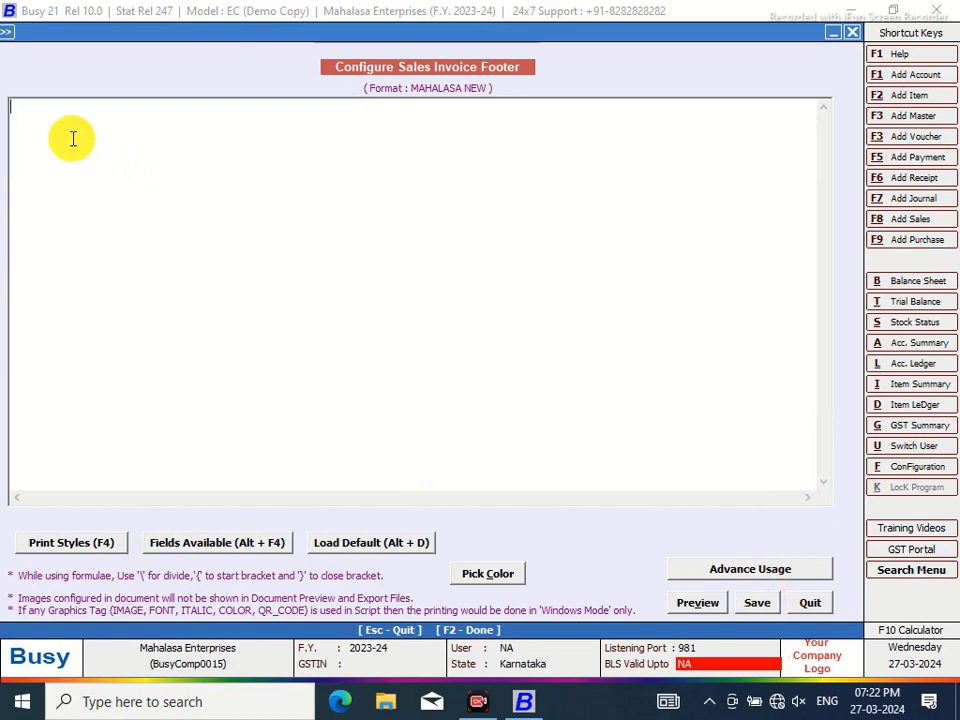
Compute 5.3 × 13 × 1.2 = 82.68 on the calculator and close it
left_click(898, 632)
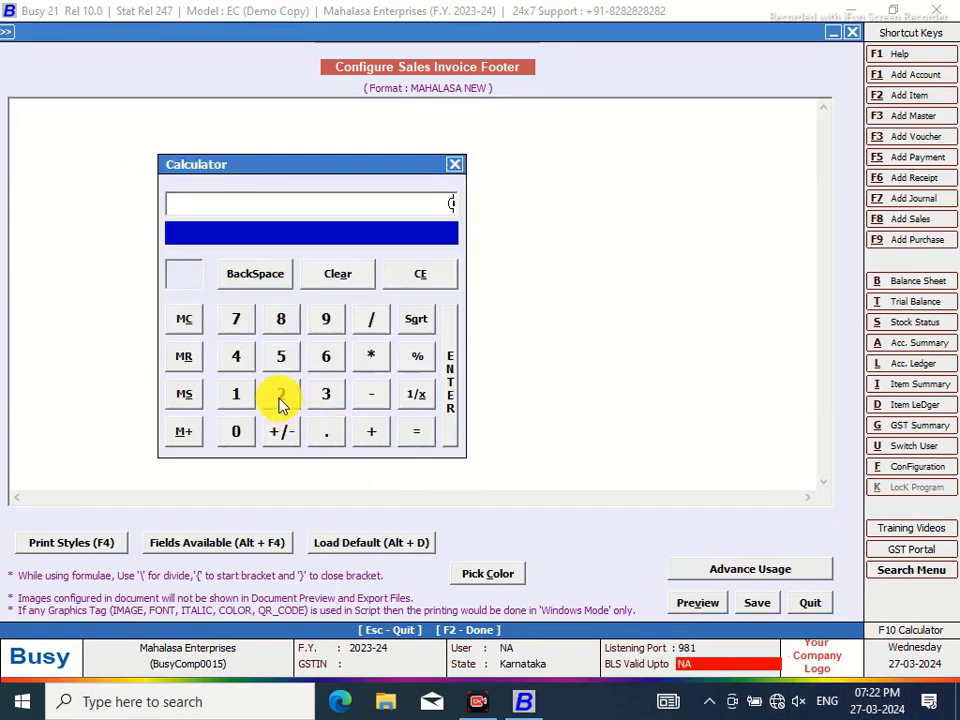
left_click(280, 360)
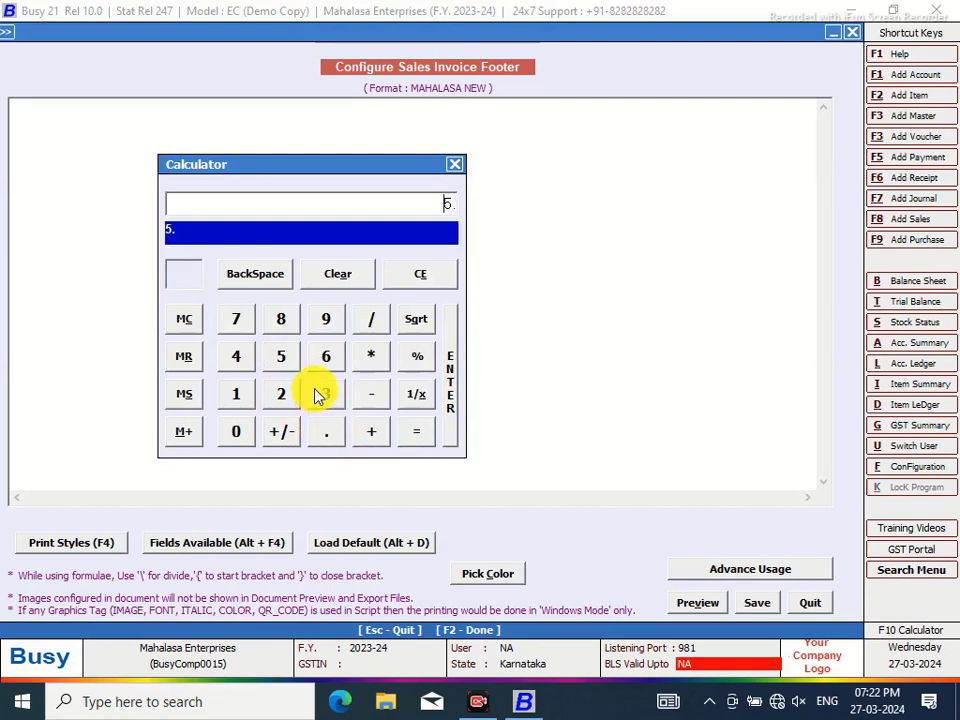
left_click(318, 394)
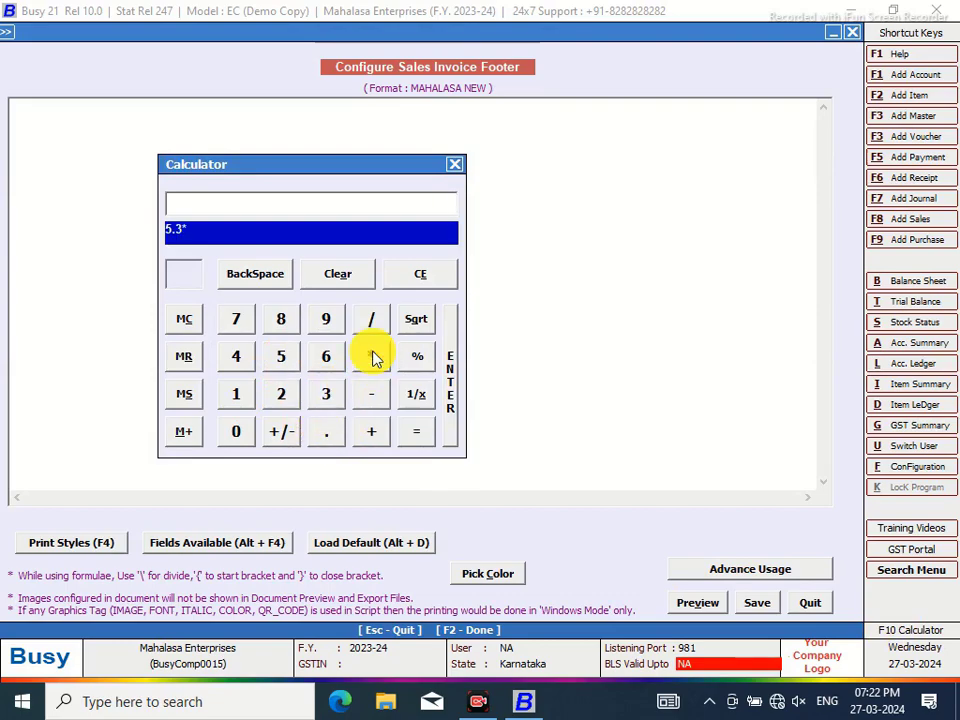
left_click(229, 406)
left_click(327, 393)
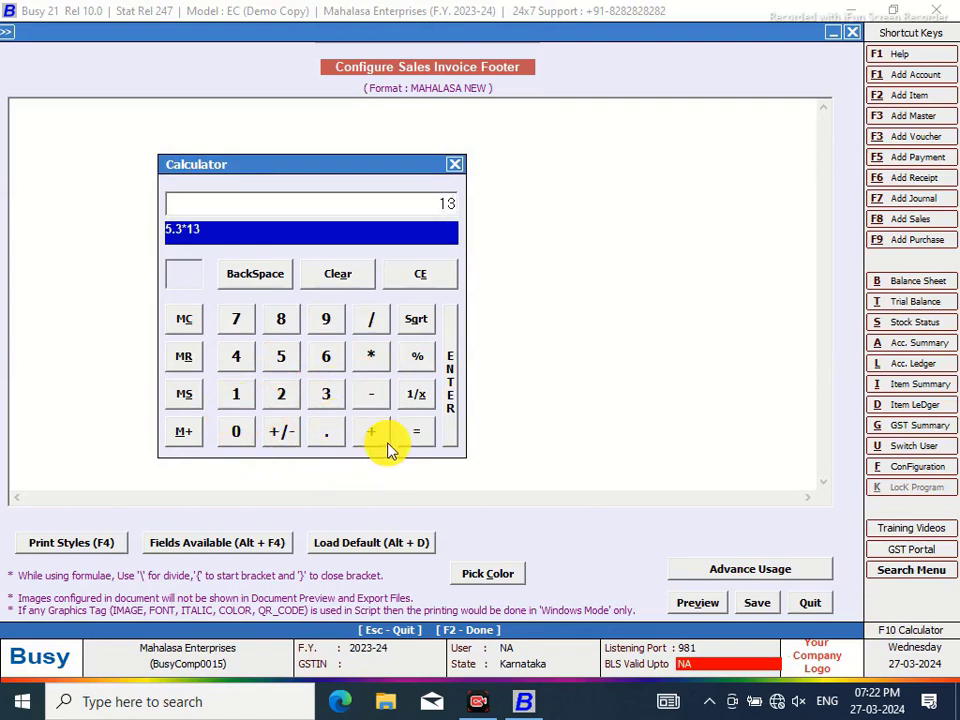
left_click(370, 360)
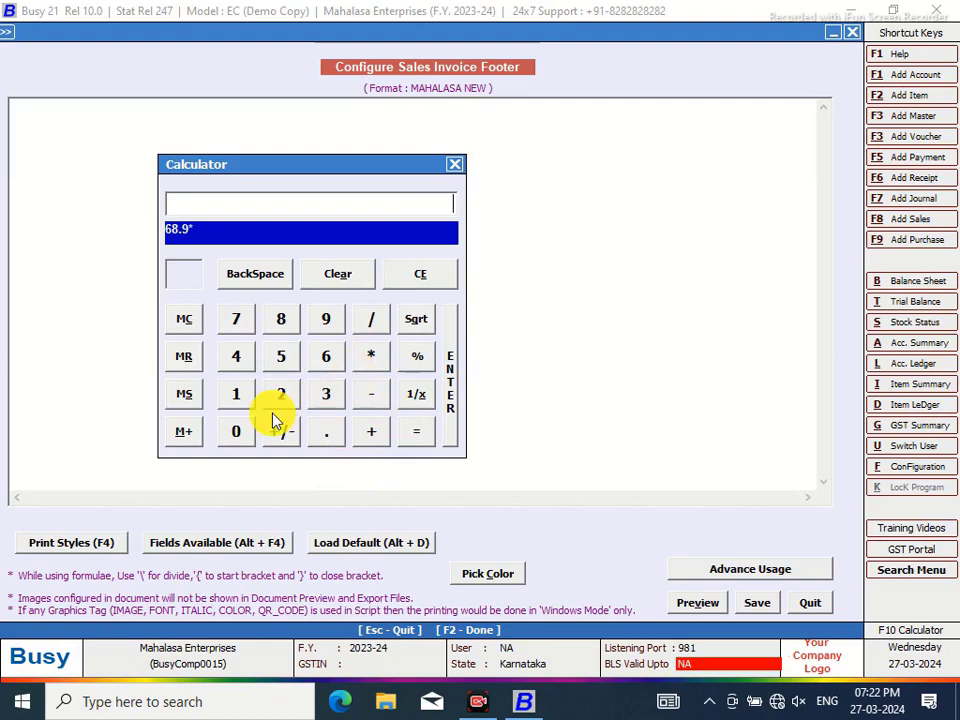
left_click(236, 400)
left_click(334, 440)
left_click(281, 397)
left_click(412, 437)
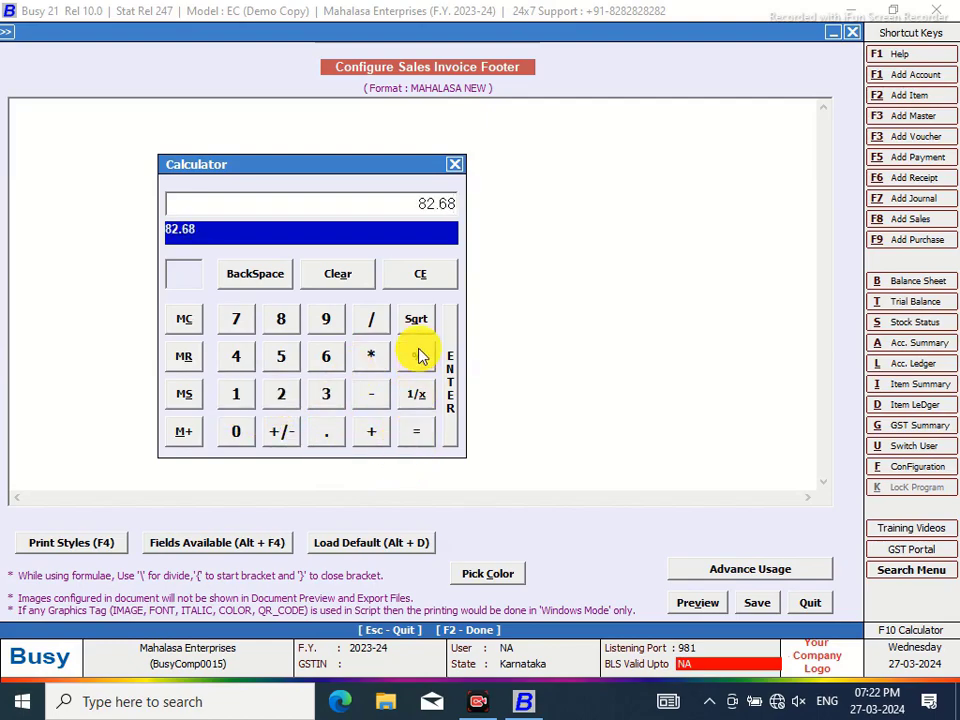
left_click(451, 167)
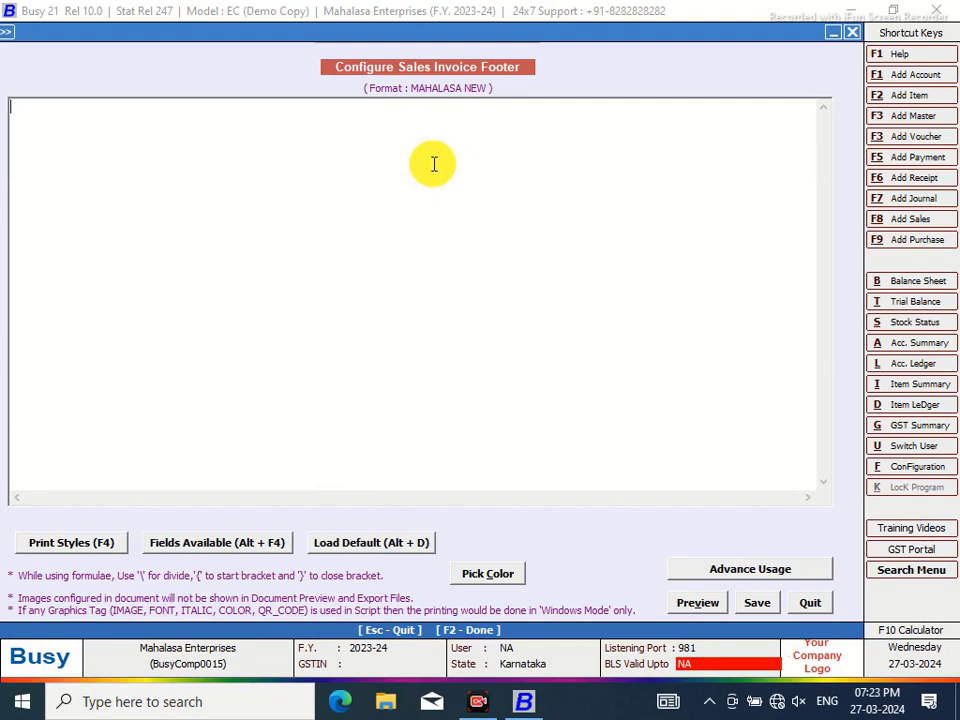
Insert the CPI12_ON print-style tag from the F4 list into the footer
key("F4")
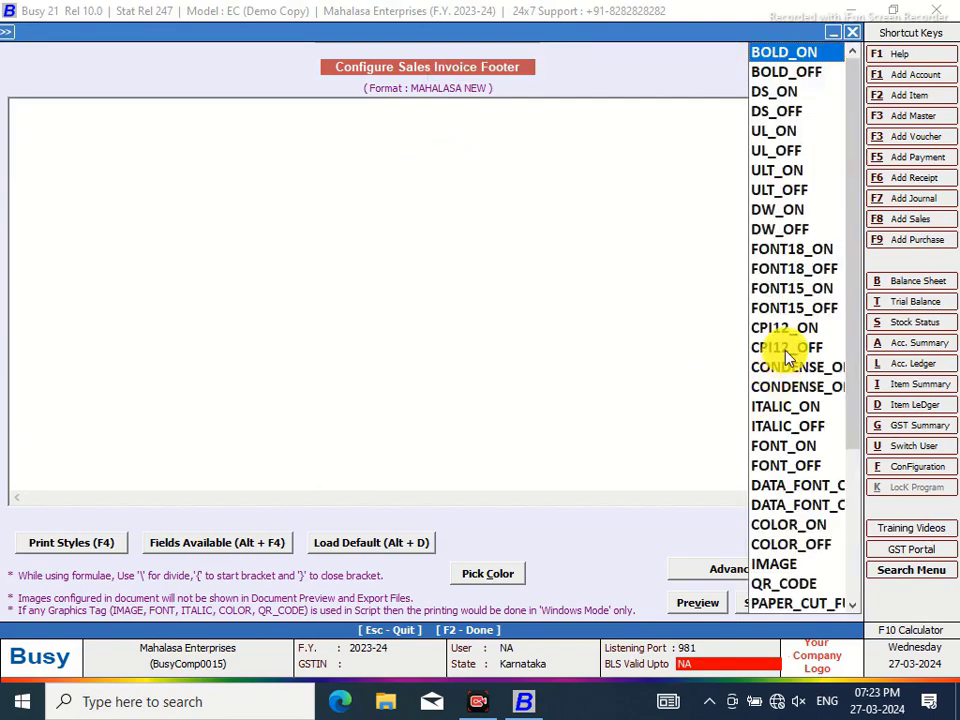
left_click(779, 329)
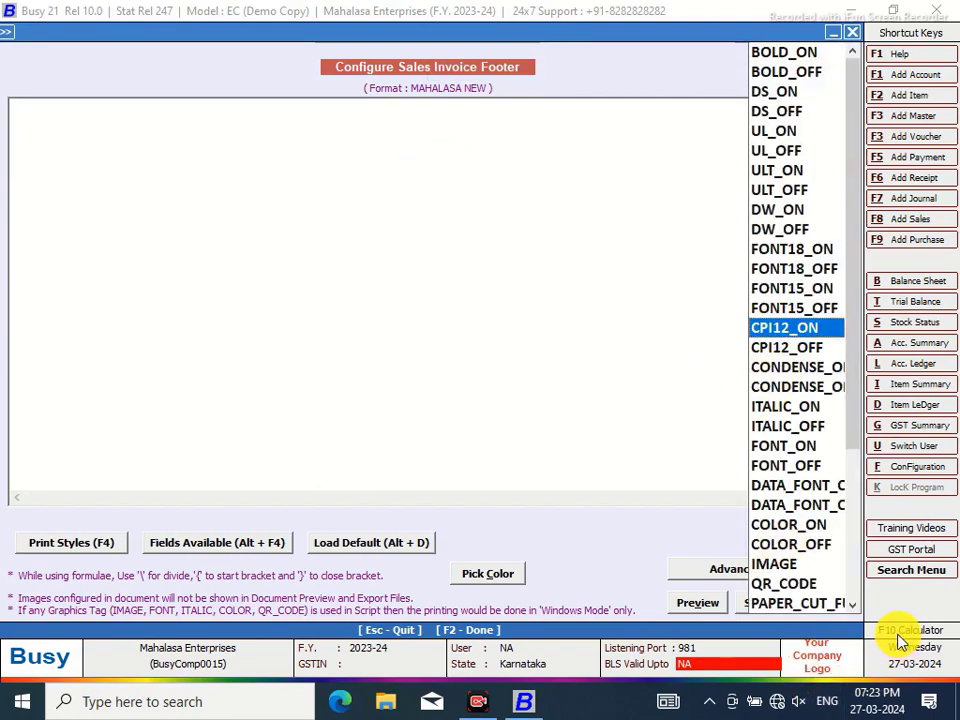
left_click(901, 641)
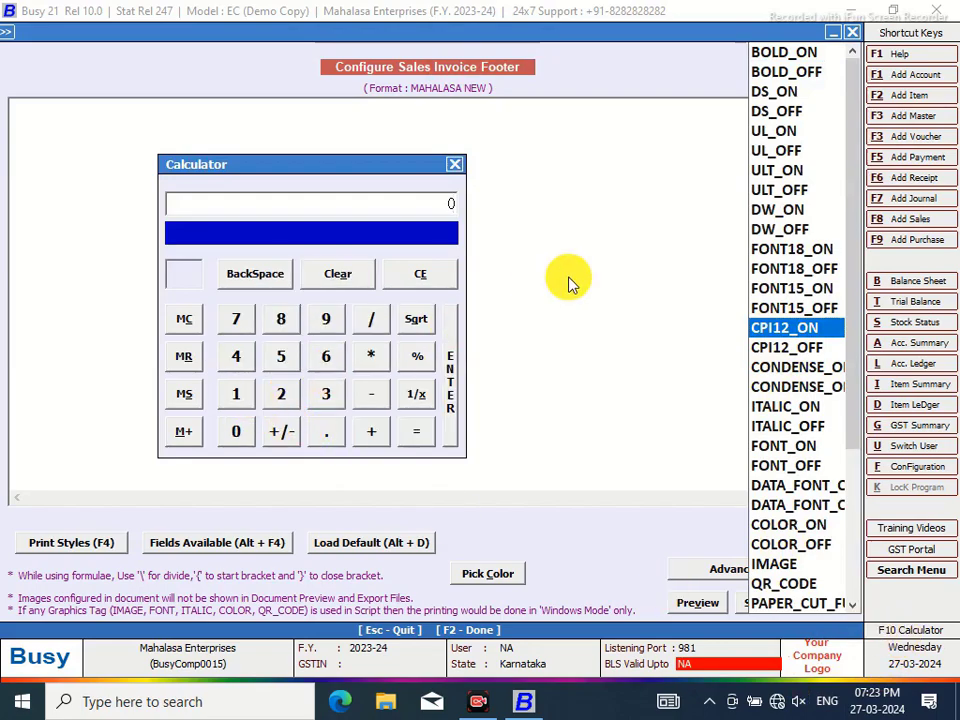
left_click(454, 164)
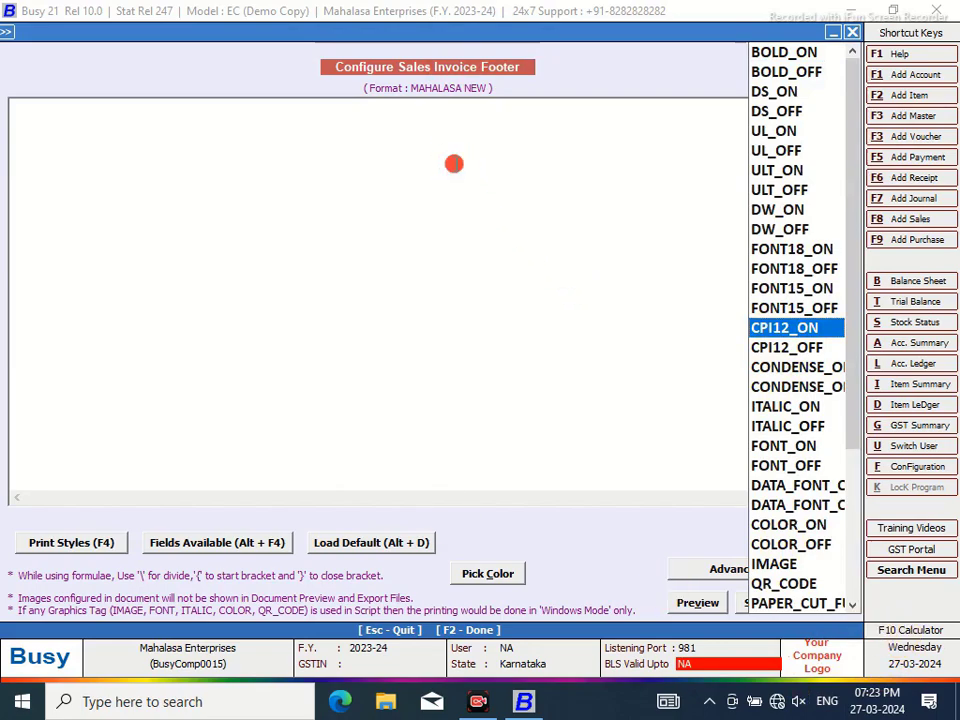
On the calculator, recompute 5.3 × 13.00 = 68.9 after clearing a mistaken 53
left_click(890, 630)
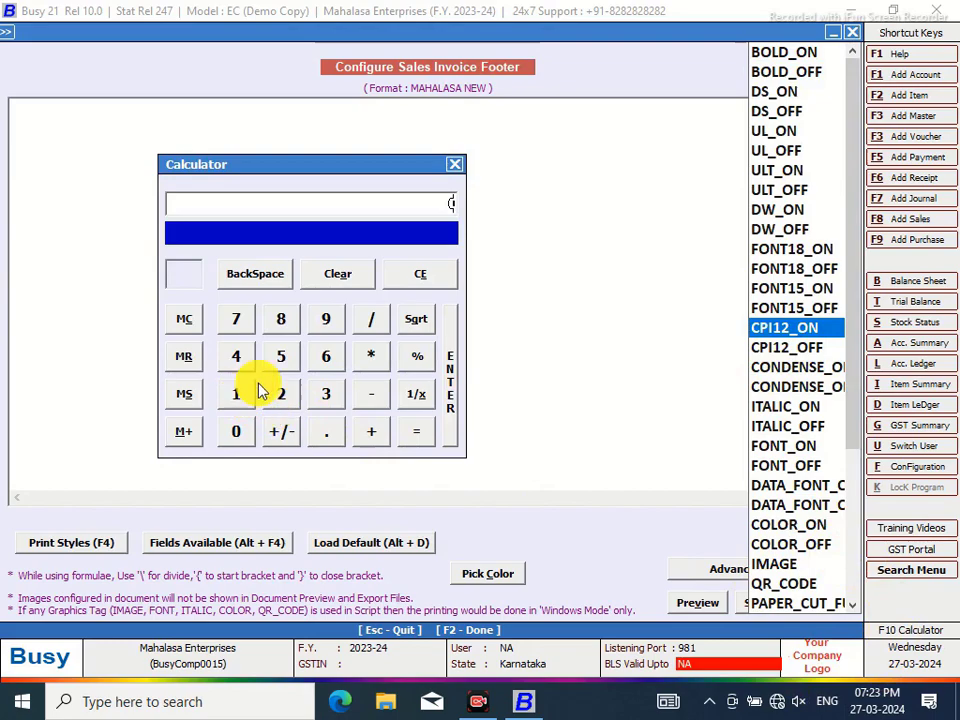
left_click(280, 360)
left_click(328, 398)
left_click(340, 278)
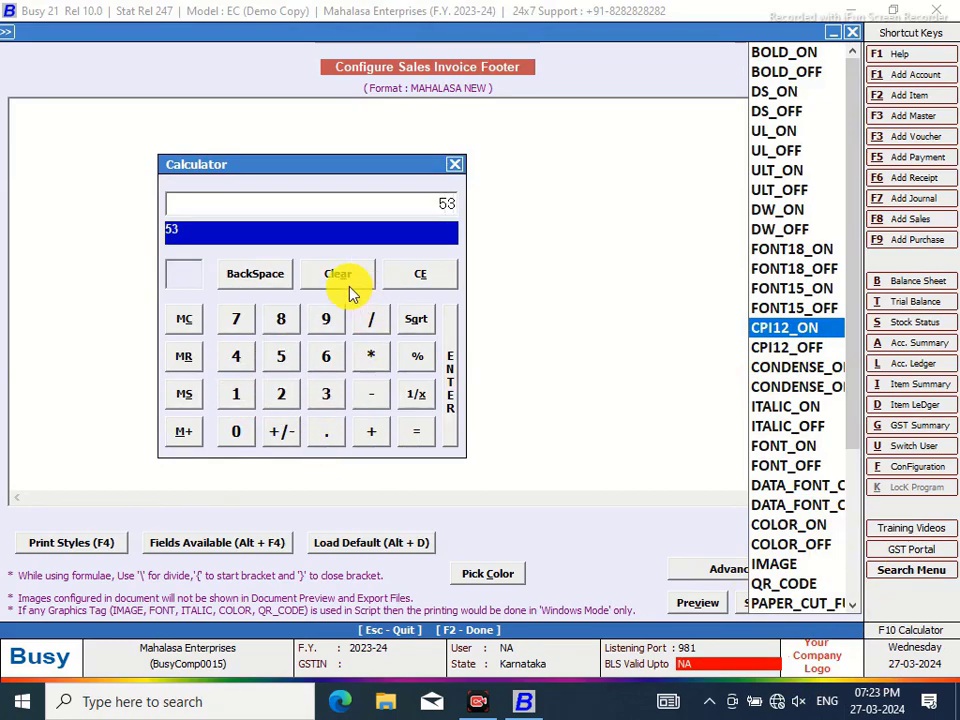
left_click(280, 362)
left_click(327, 438)
left_click(324, 397)
left_click(372, 358)
left_click(238, 400)
left_click(323, 396)
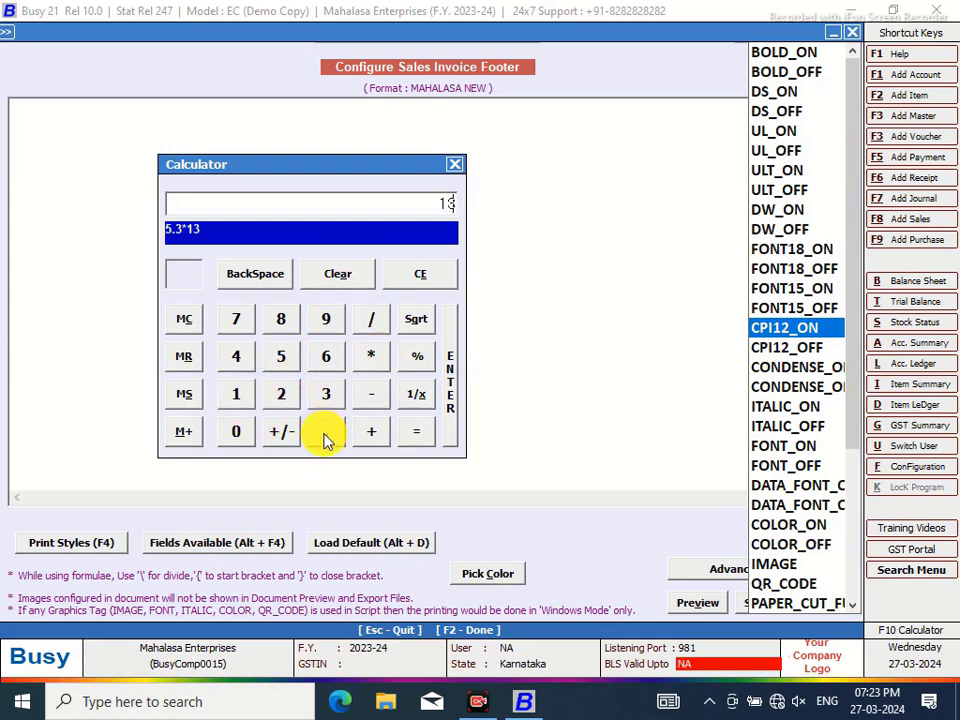
left_click(327, 438)
left_click(240, 436)
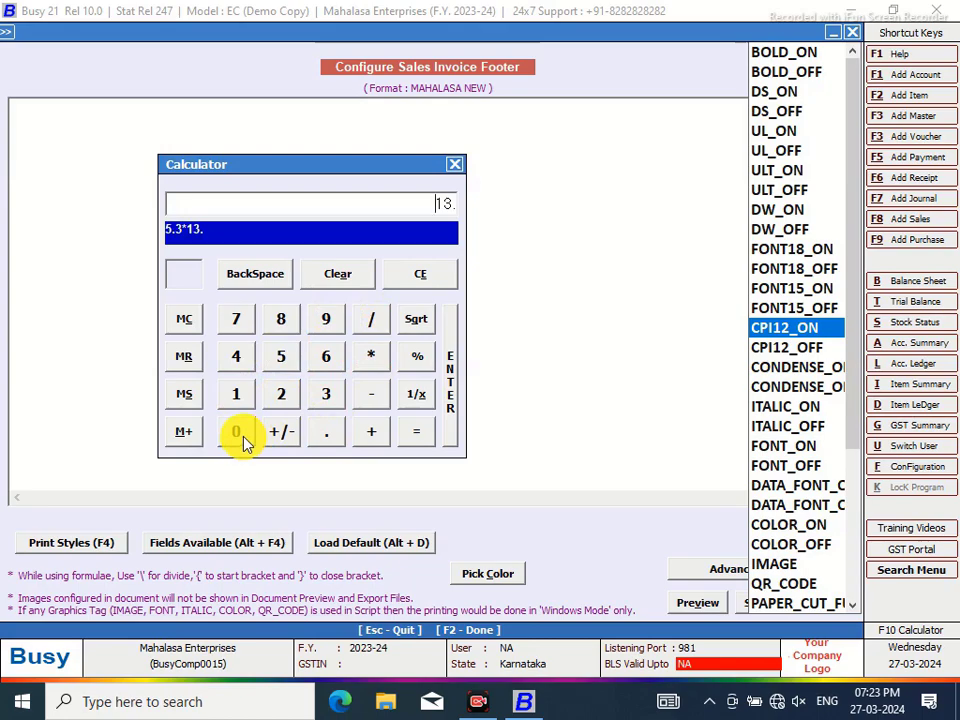
left_click(240, 436)
left_click(418, 440)
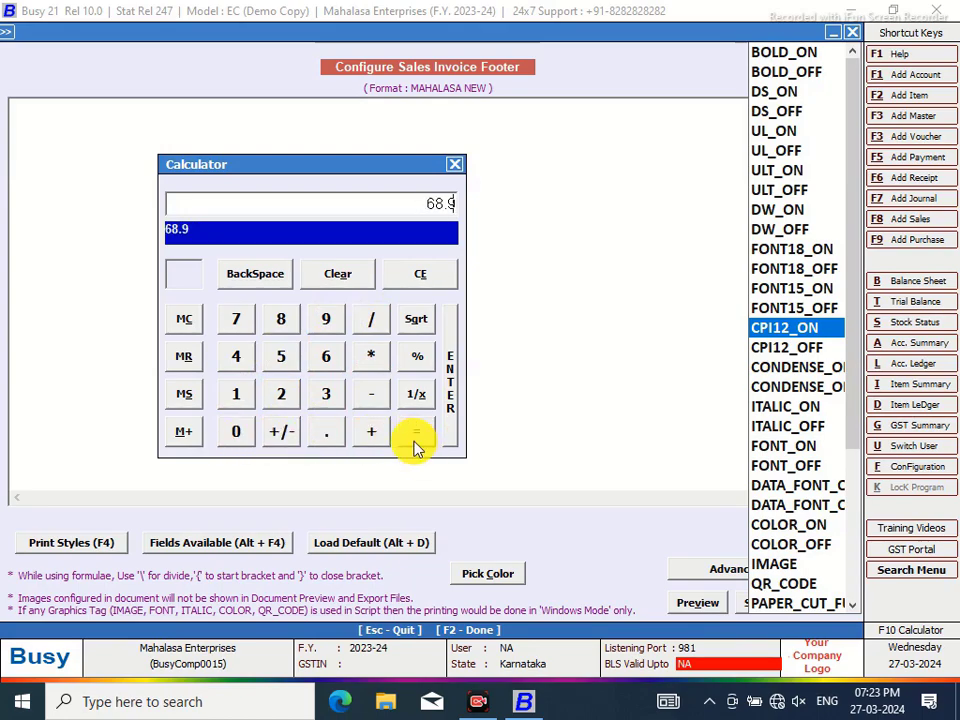
Multiply 68.9 by 1.2, close the calculator, and reopen the tag list at the footer start
left_click(372, 357)
left_click(240, 393)
left_click(328, 434)
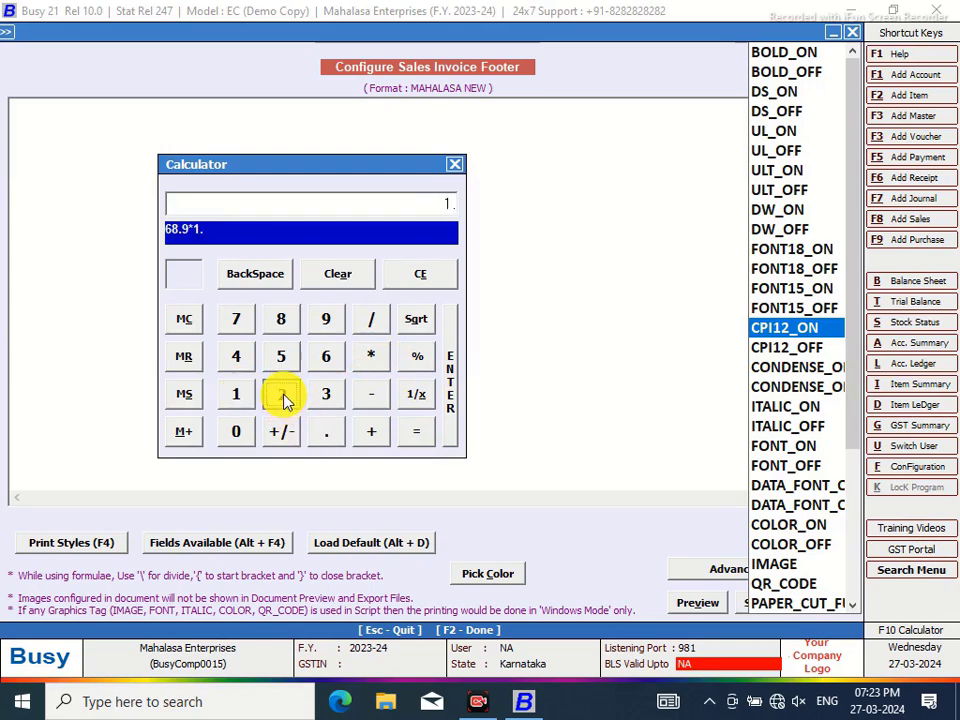
left_click(407, 438)
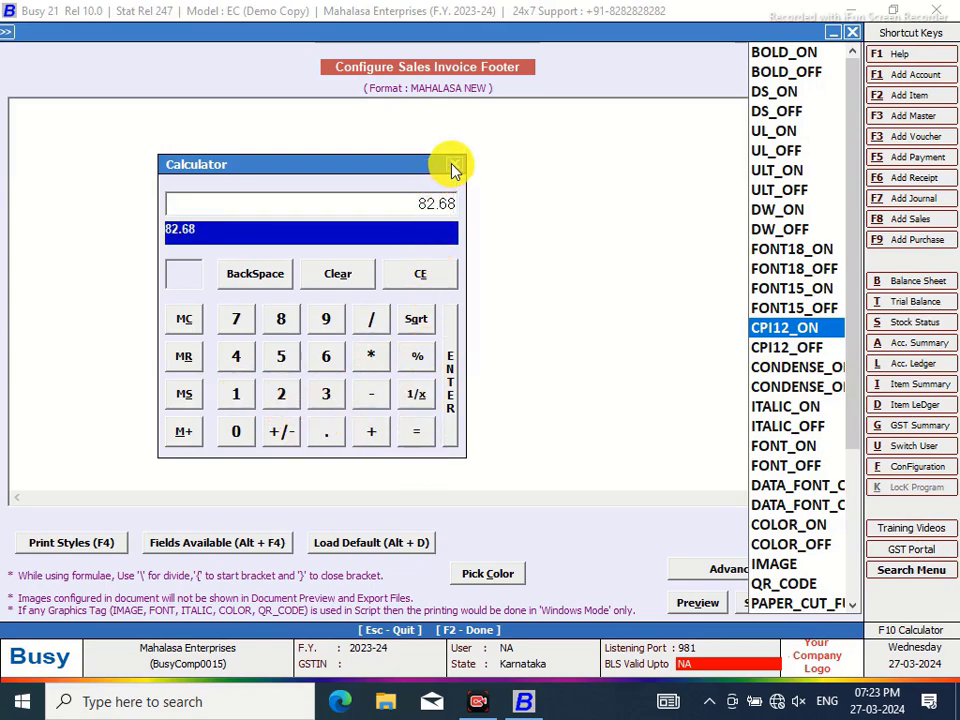
left_click(453, 168)
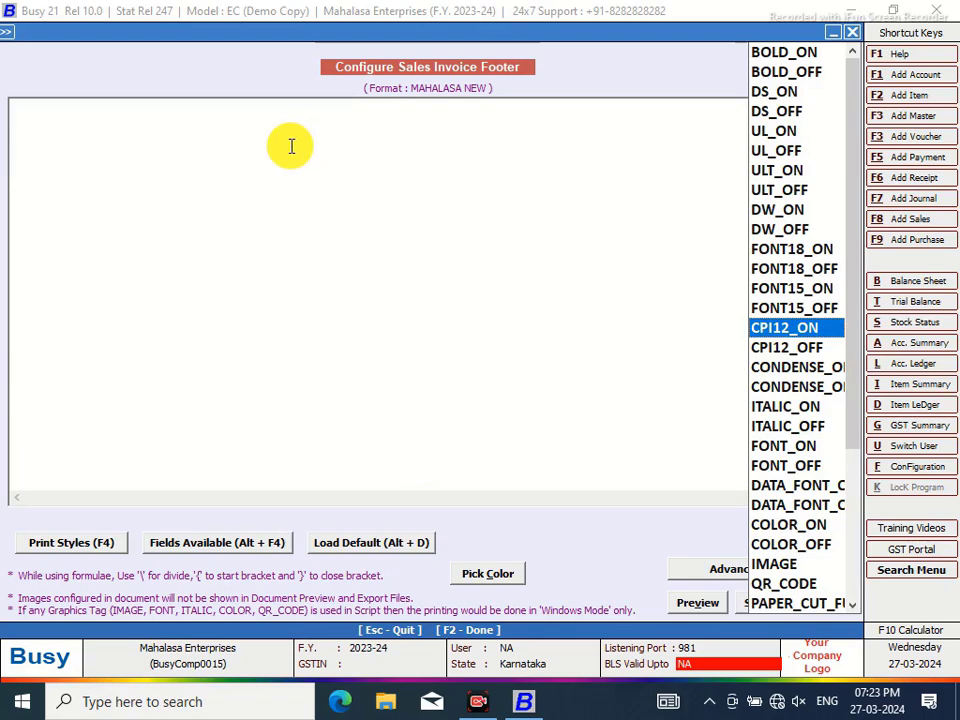
left_click(87, 105)
key("F4")
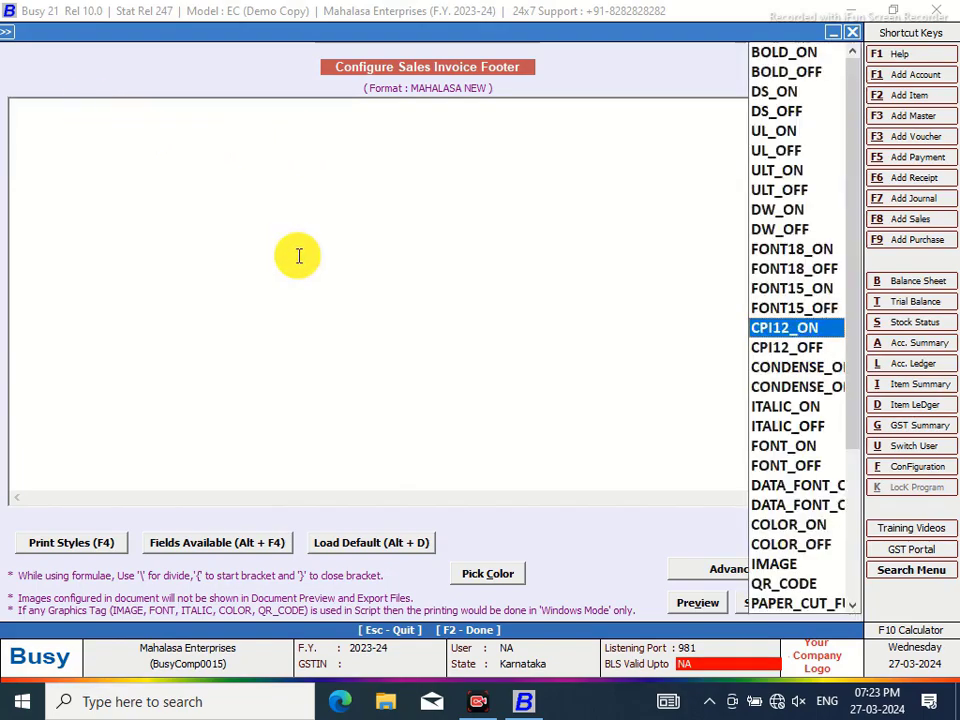
Make the footer line <CPI12_ON><INVOICE_COPY_TYPE,18,R><CPI12_OFF>, with the copy type right-aligned
double_click(770, 328)
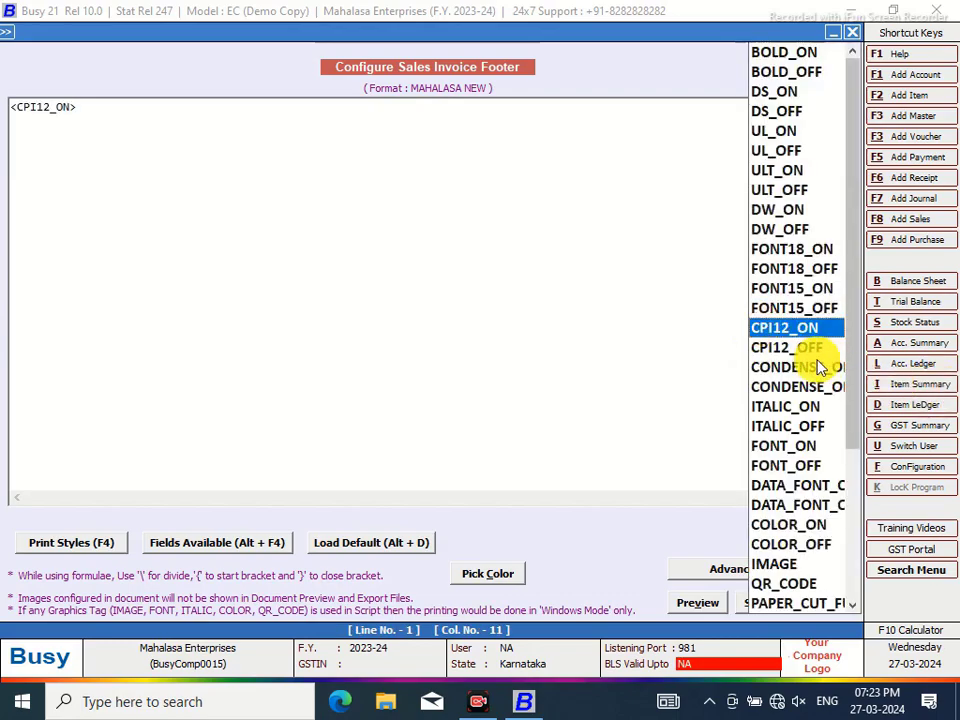
double_click(803, 348)
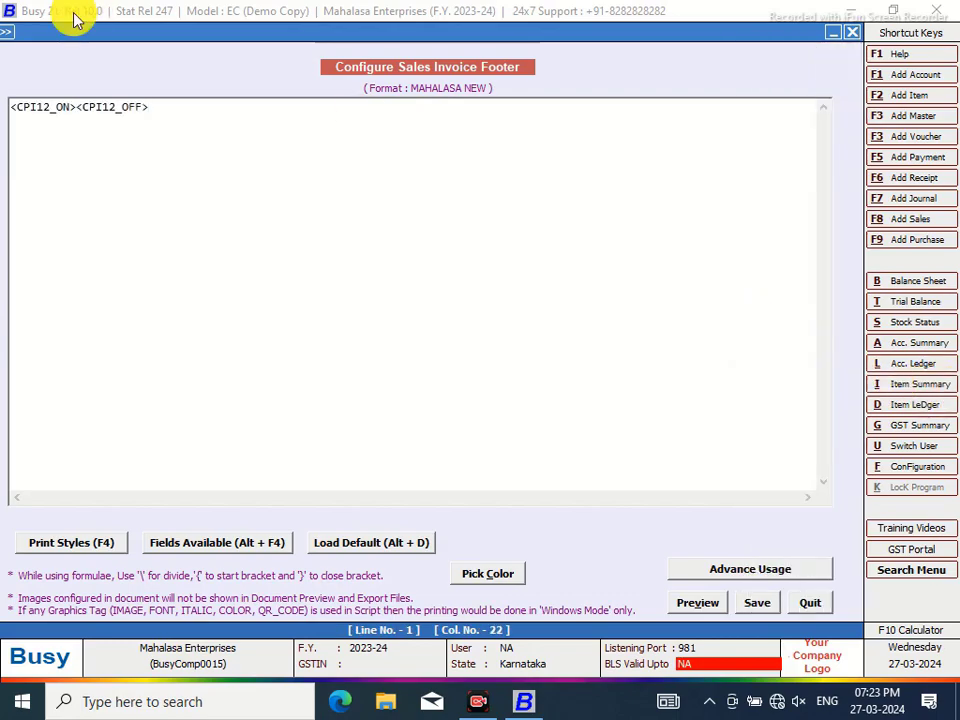
left_click(77, 104)
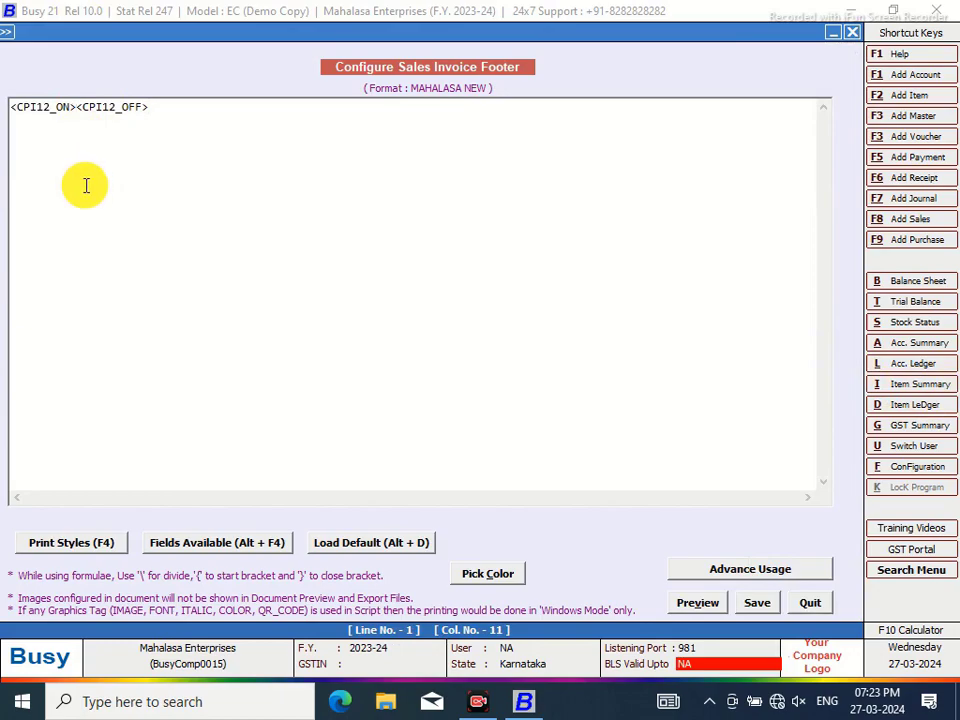
key("alt+F4")
double_click(621, 94)
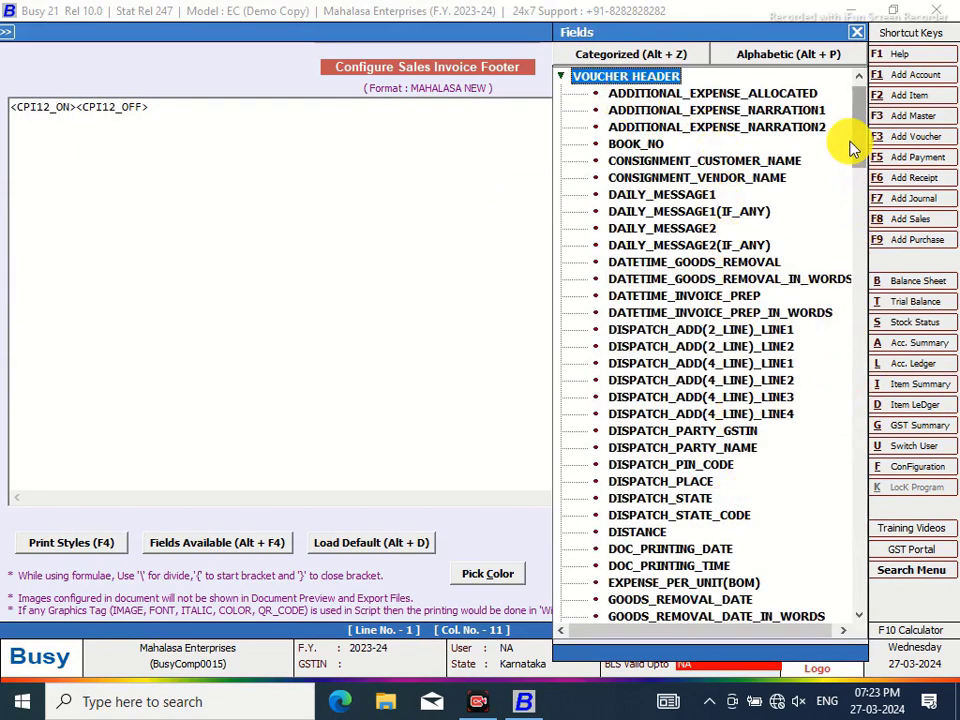
left_click_drag(859, 119, 867, 185)
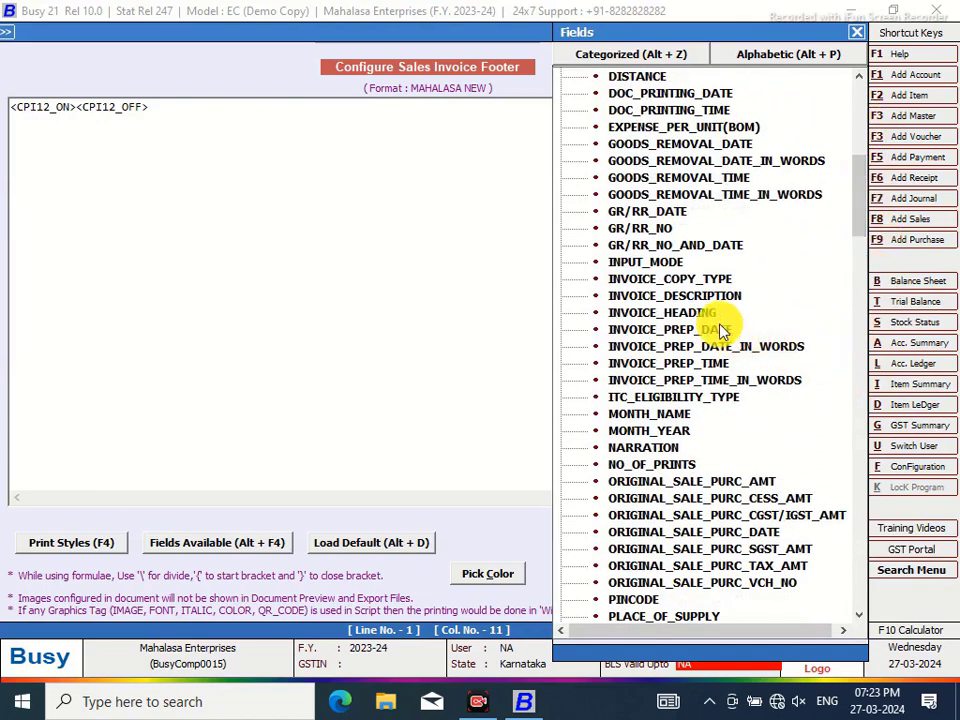
double_click(701, 279)
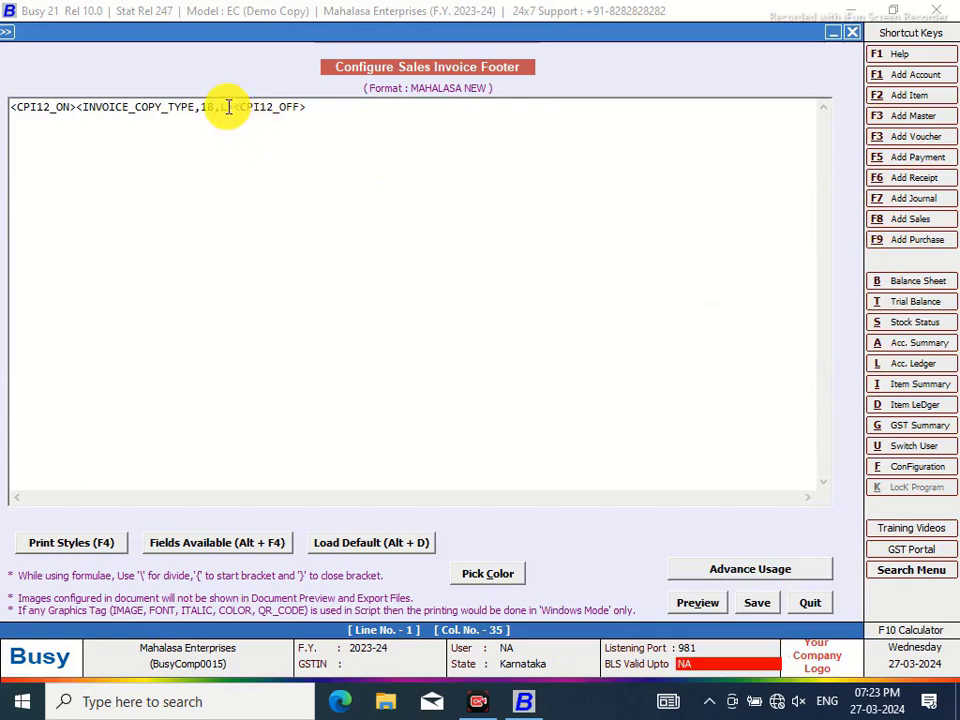
left_click(227, 105)
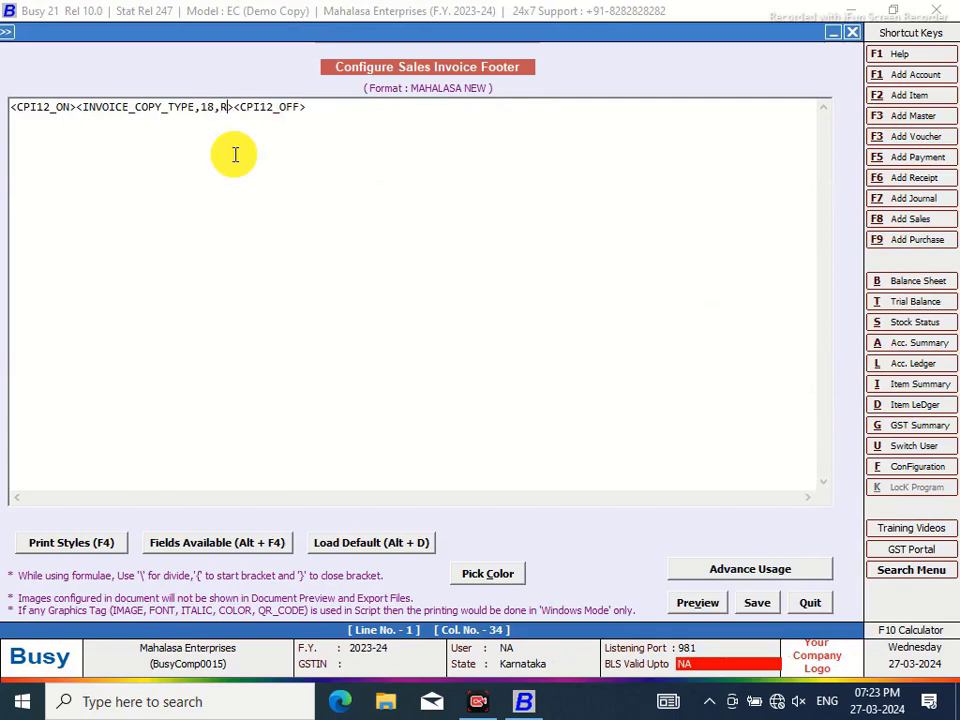
left_click(77, 106)
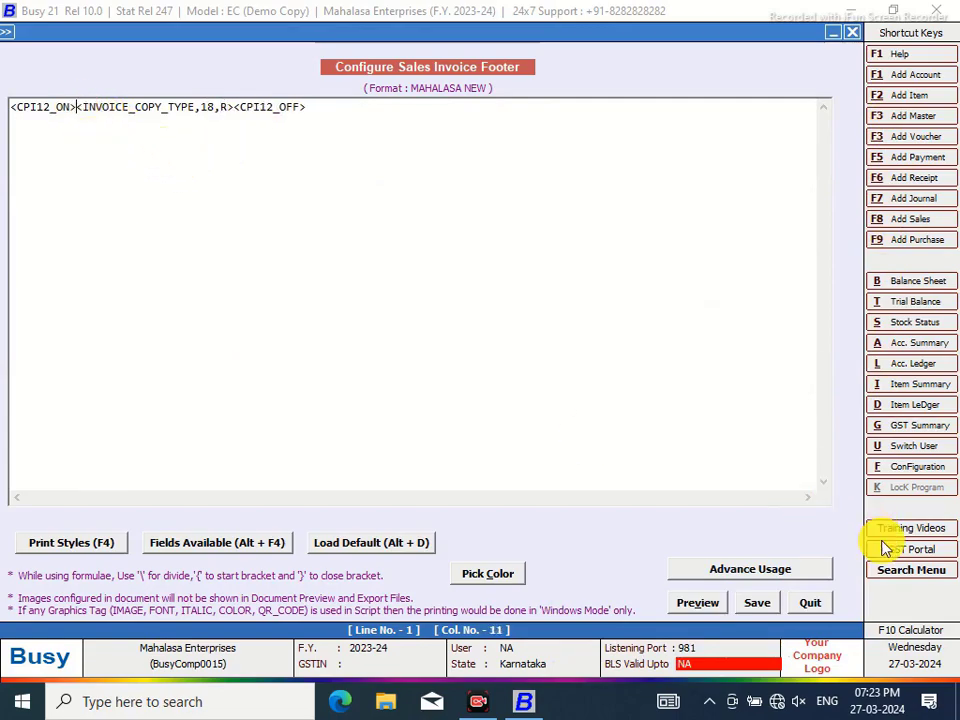
Work out 82 minus 18 in the calculator to get a 64-column blank width
left_click(905, 638)
left_click(281, 318)
left_click(281, 393)
left_click(368, 395)
left_click(236, 393)
left_click(281, 318)
left_click(420, 438)
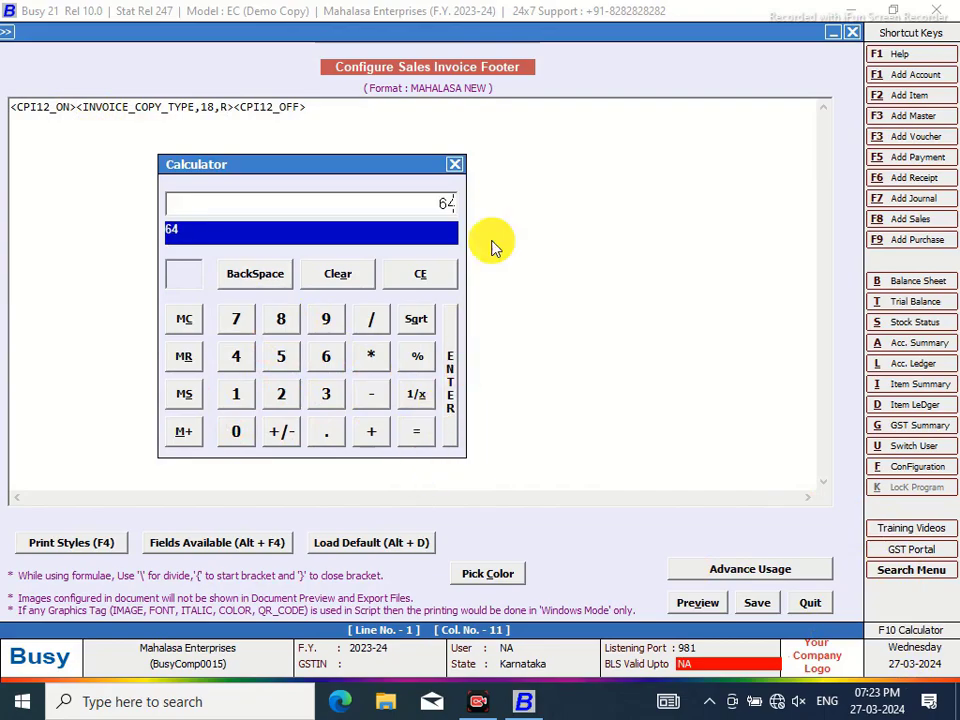
left_click(455, 165)
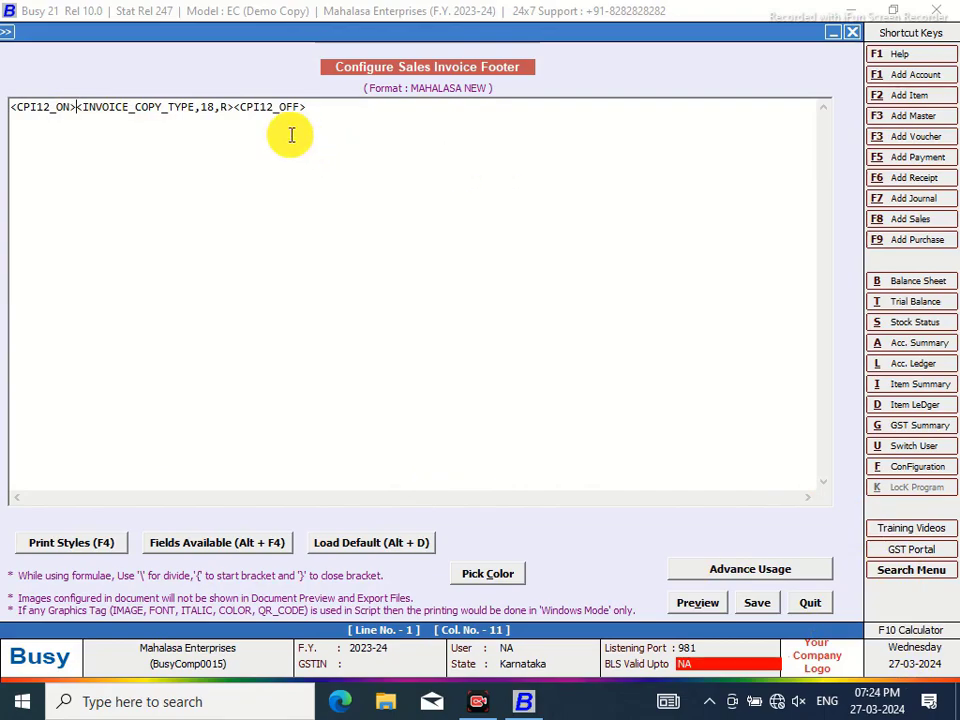
Insert a 64-wide BLANK_SPACE, then a 10-wide left GSTIN label and a 2-wide centred colon
key("alt+F4")
left_click_drag(864, 200, 681, 611)
double_click(608, 581)
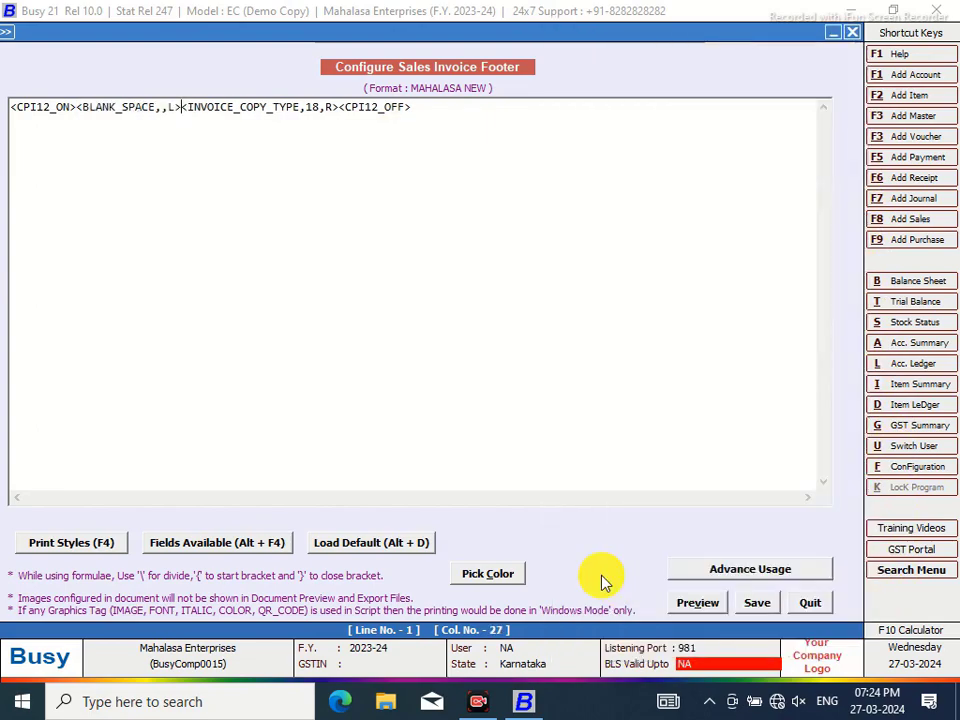
left_click(165, 107)
type("64")
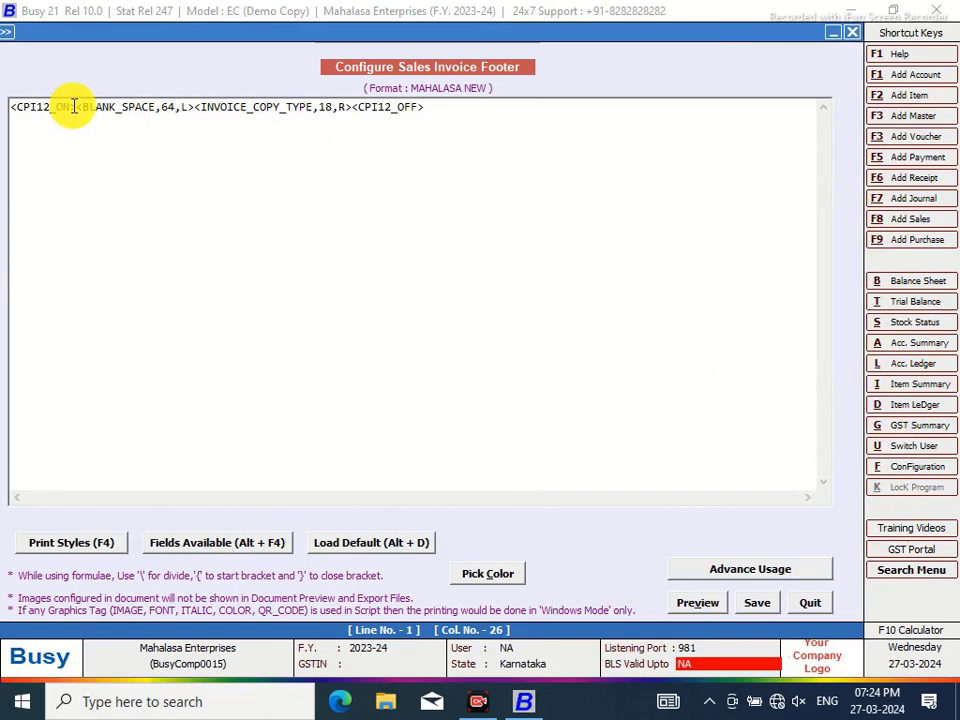
type("<^")
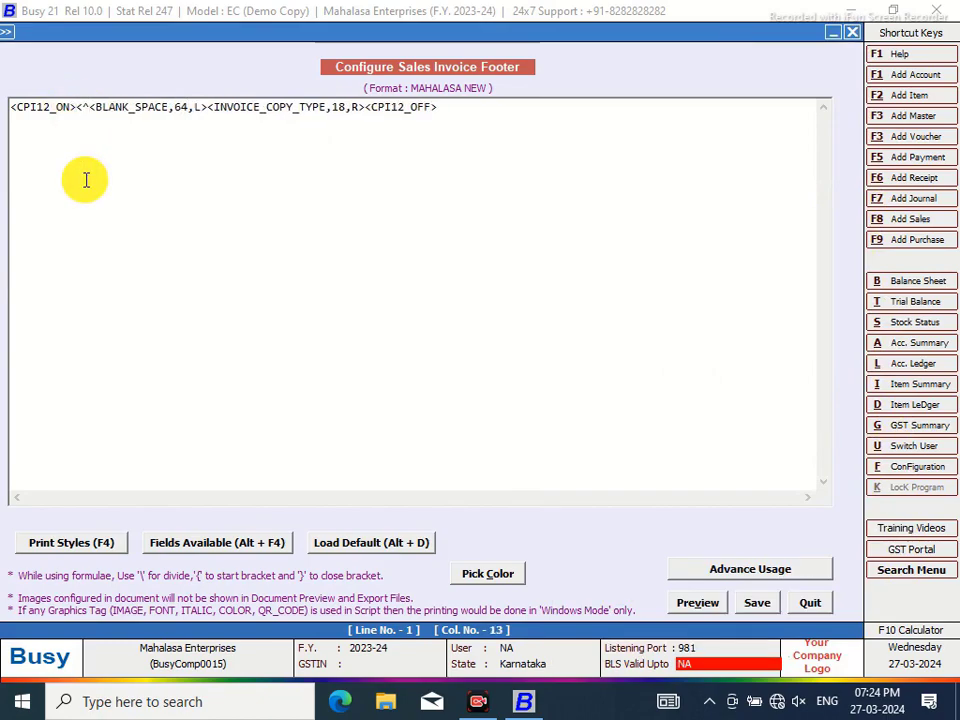
type("GSTIN")
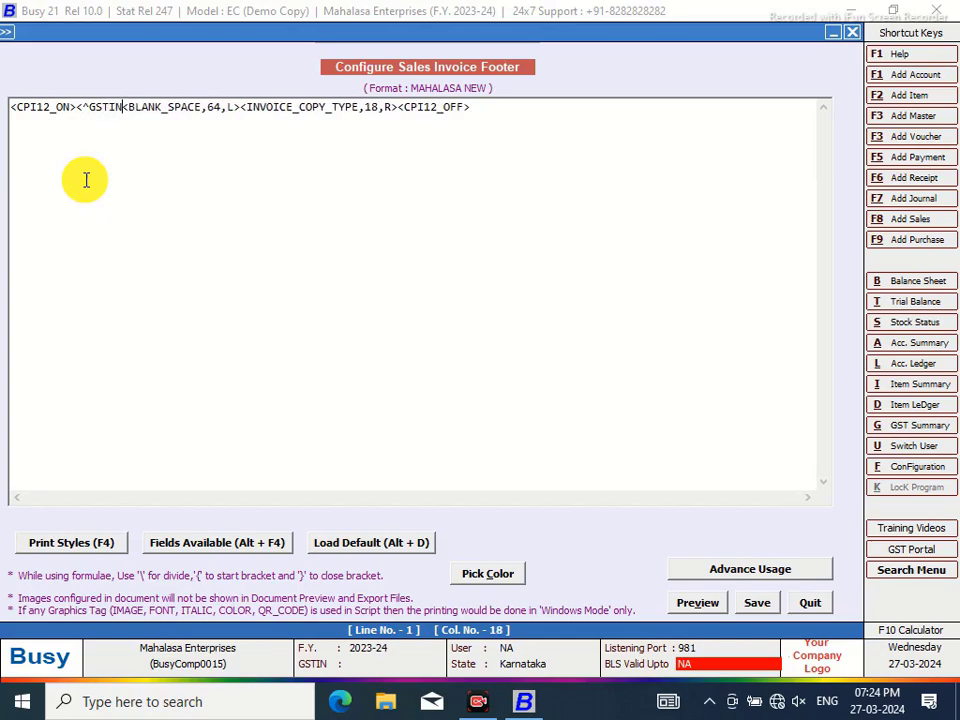
type("^")
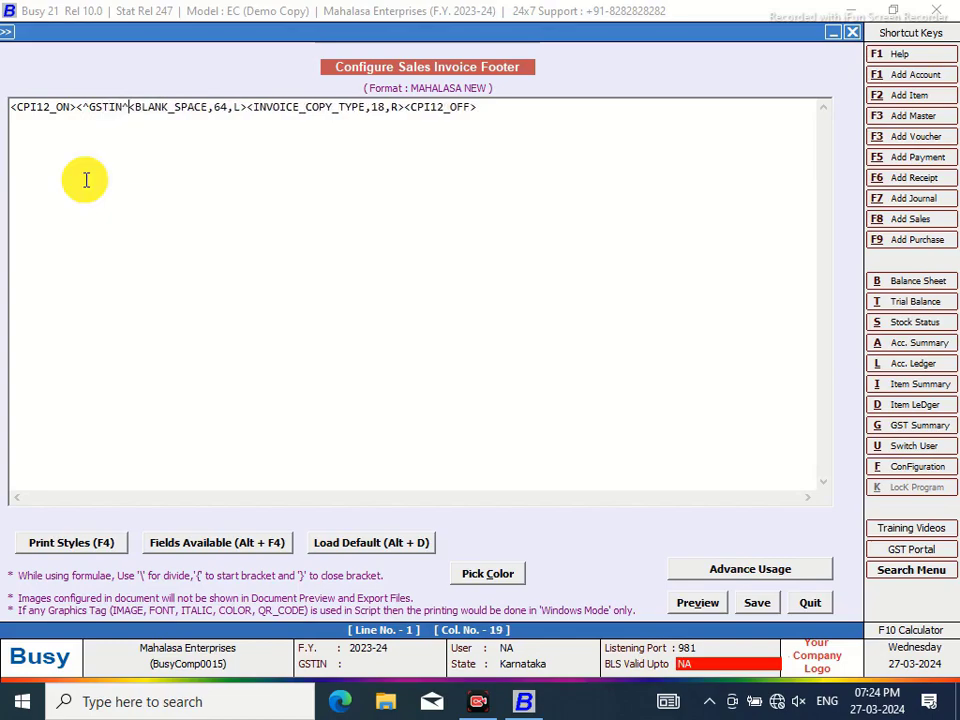
type(",10,L")
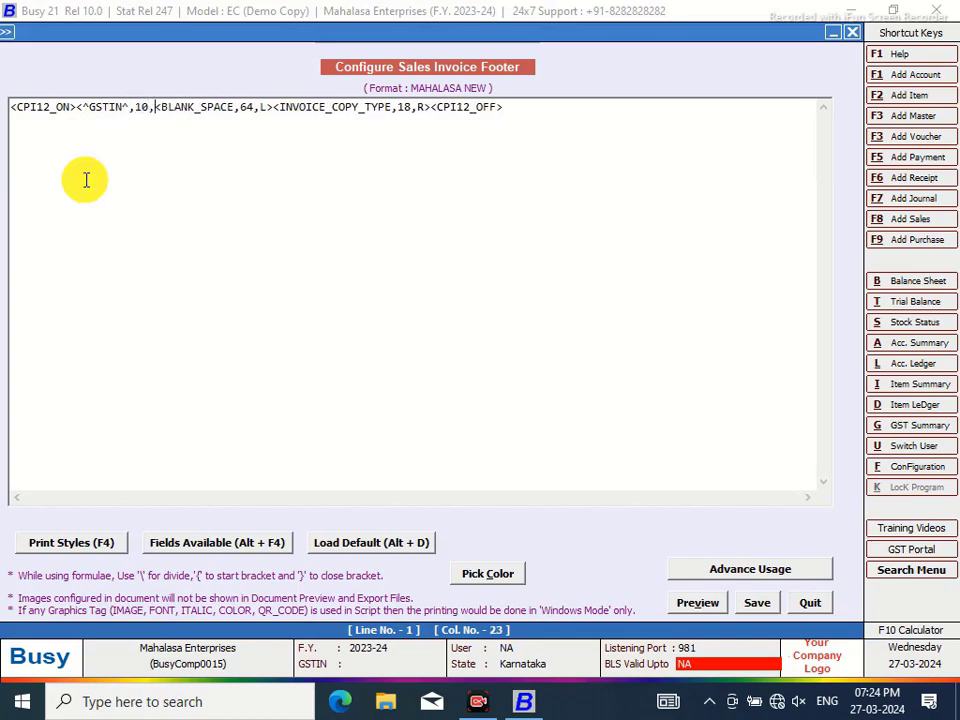
type("><^")
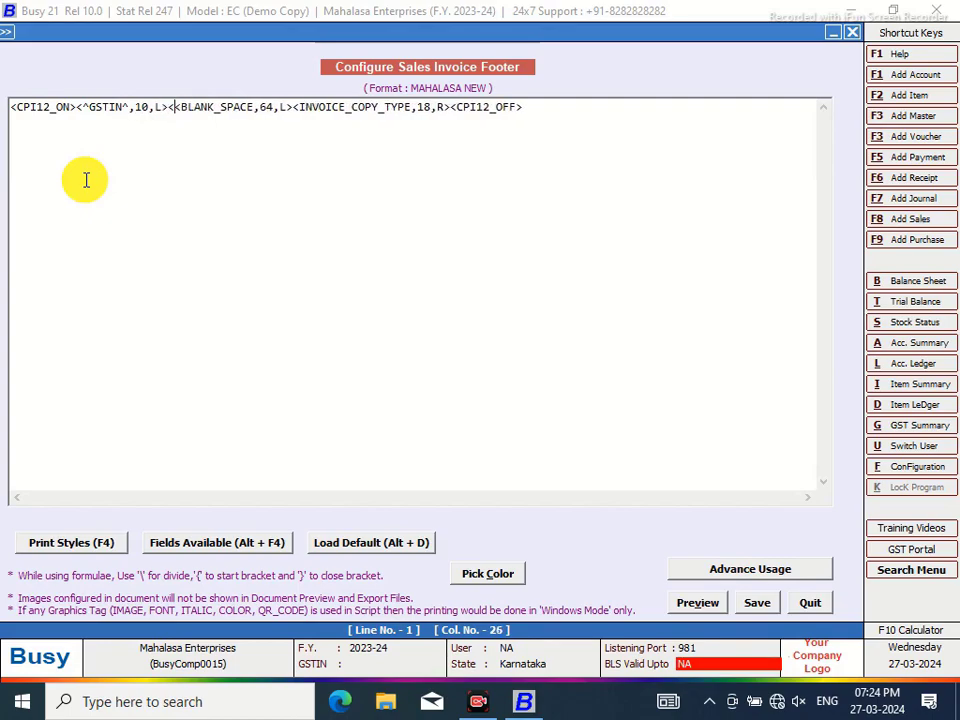
type(":^1")
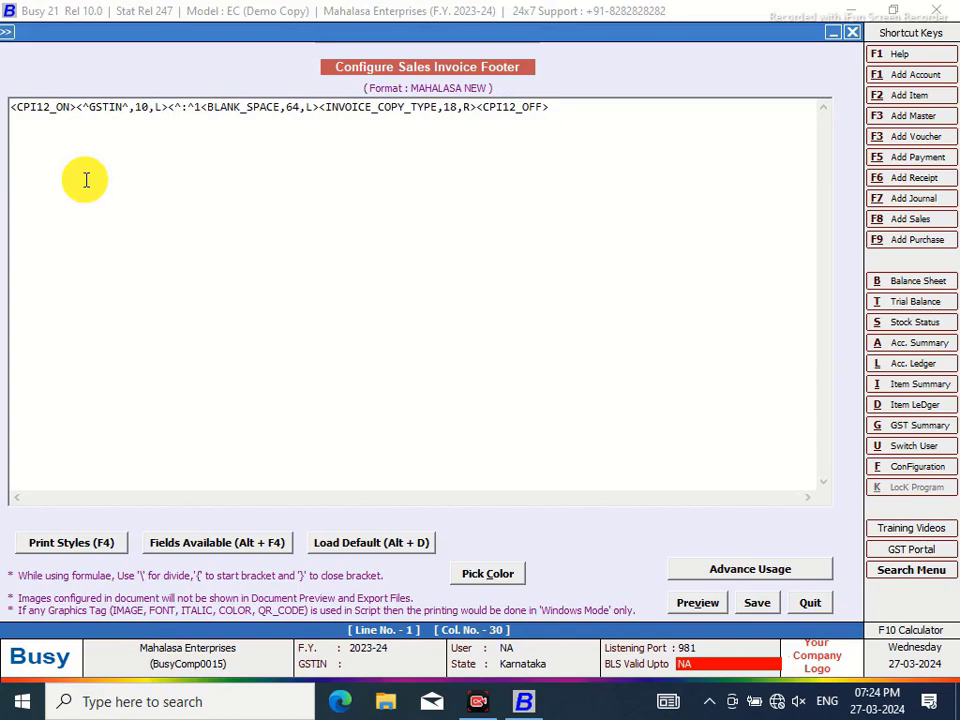
key("BackSpace")
type(",2,C")
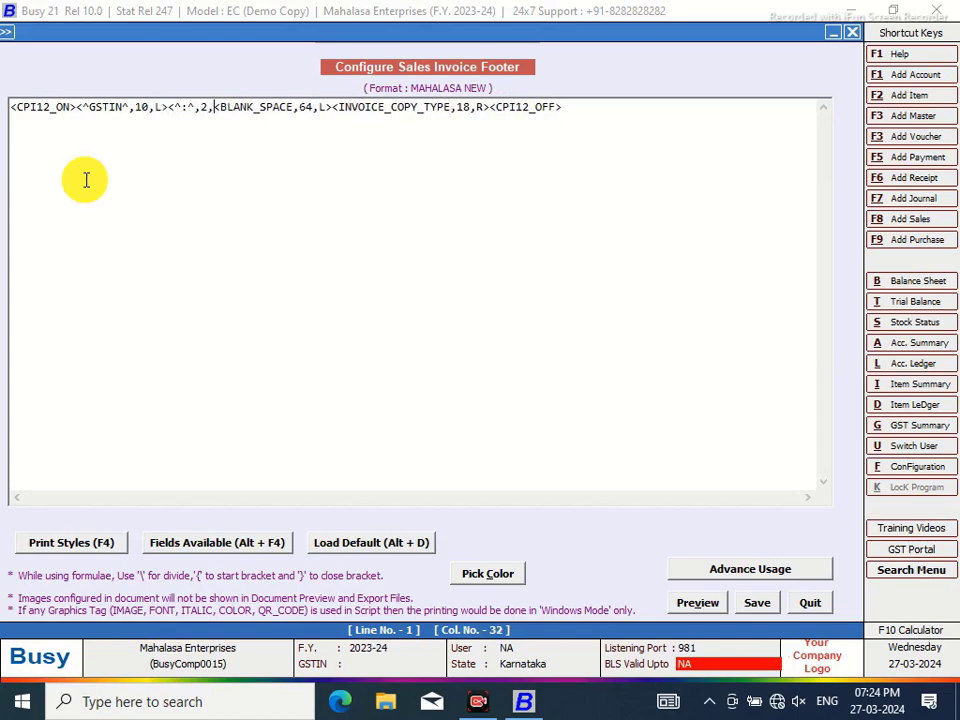
type(">")
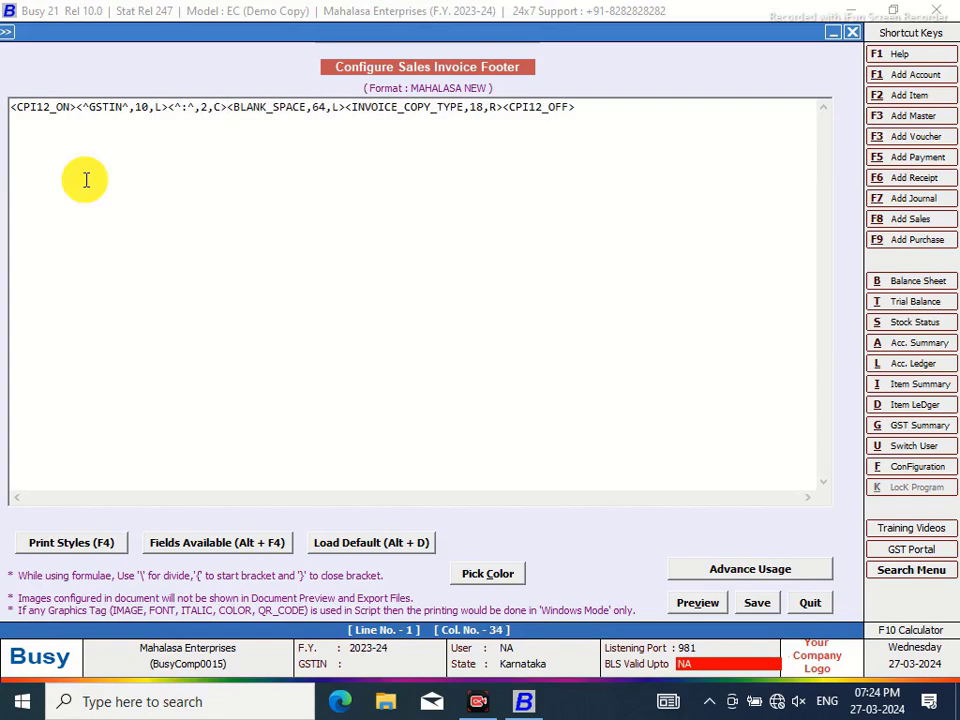
Insert the COMPANY_GST_NO field from the COMPANY group with its width changed to 18
key("alt+F4")
left_click(860, 287)
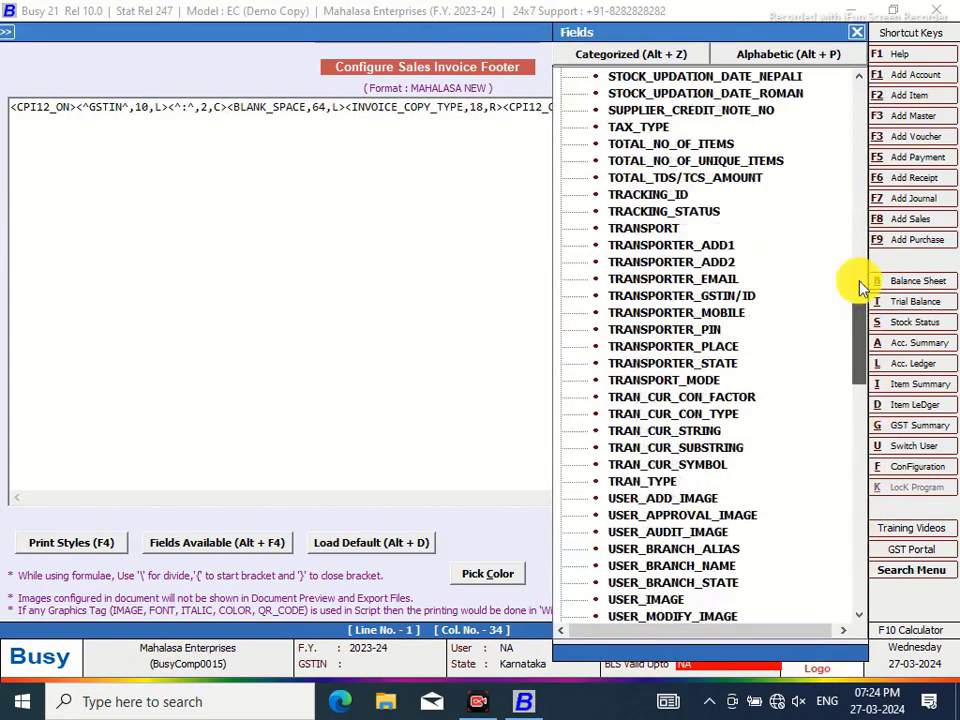
left_click_drag(860, 287, 864, 103)
left_click(561, 95)
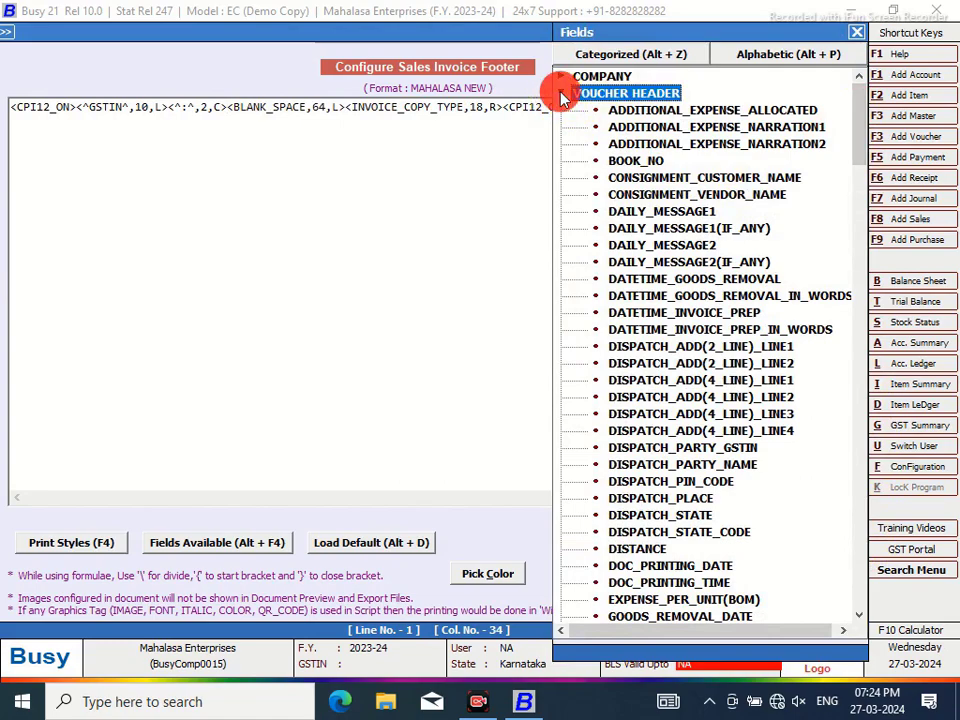
left_click(561, 95)
double_click(605, 73)
left_click_drag(862, 143, 878, 300)
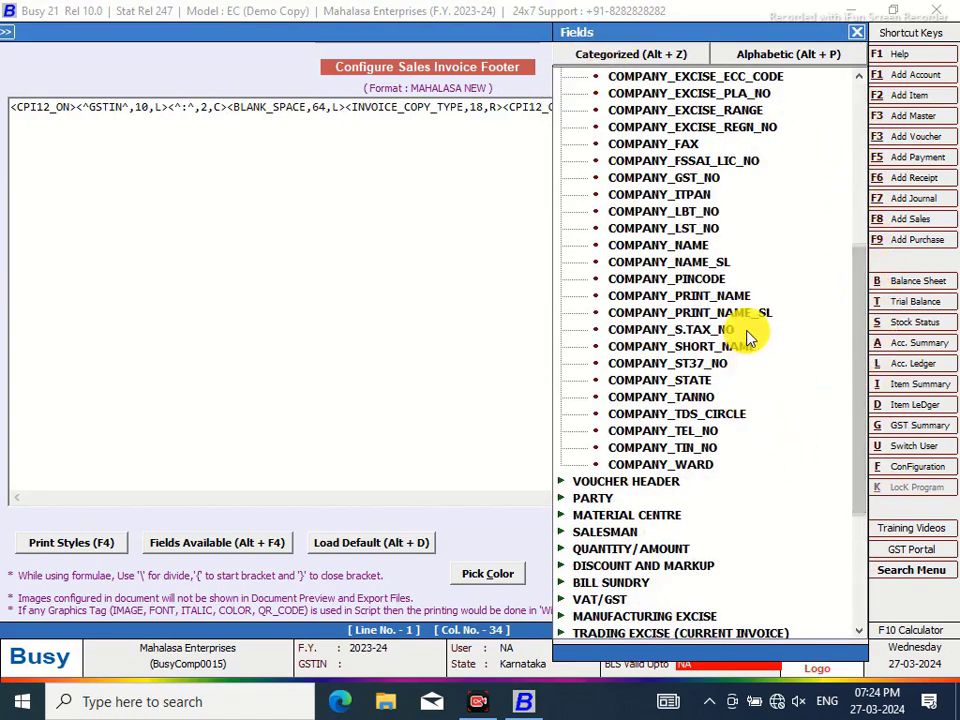
double_click(690, 179)
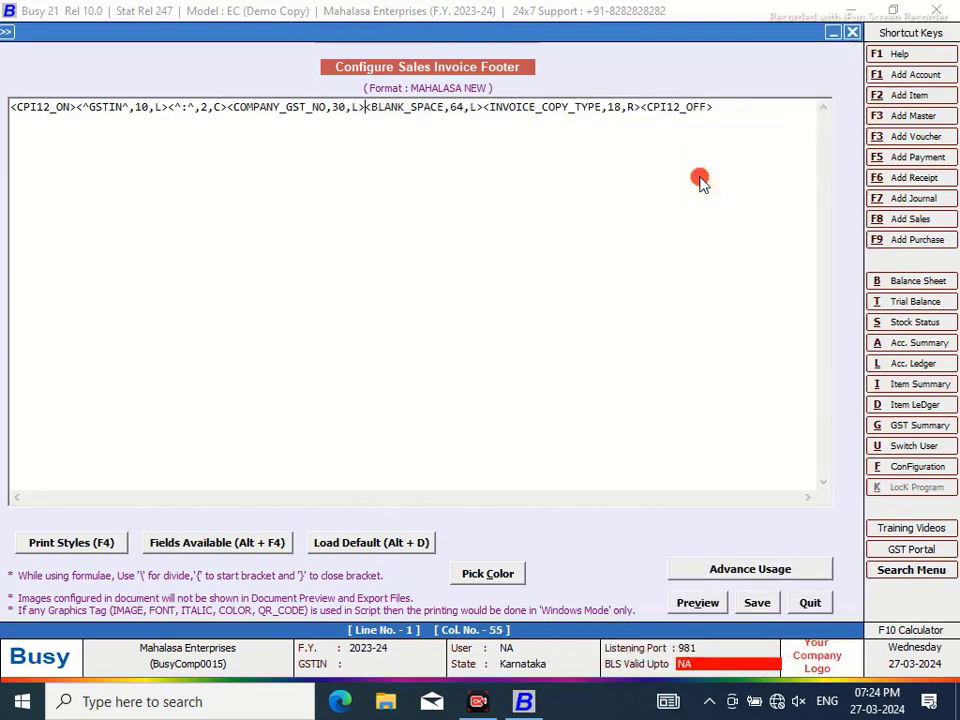
left_click(346, 107)
key("BackSpace")
key("BackSpace")
type("18")
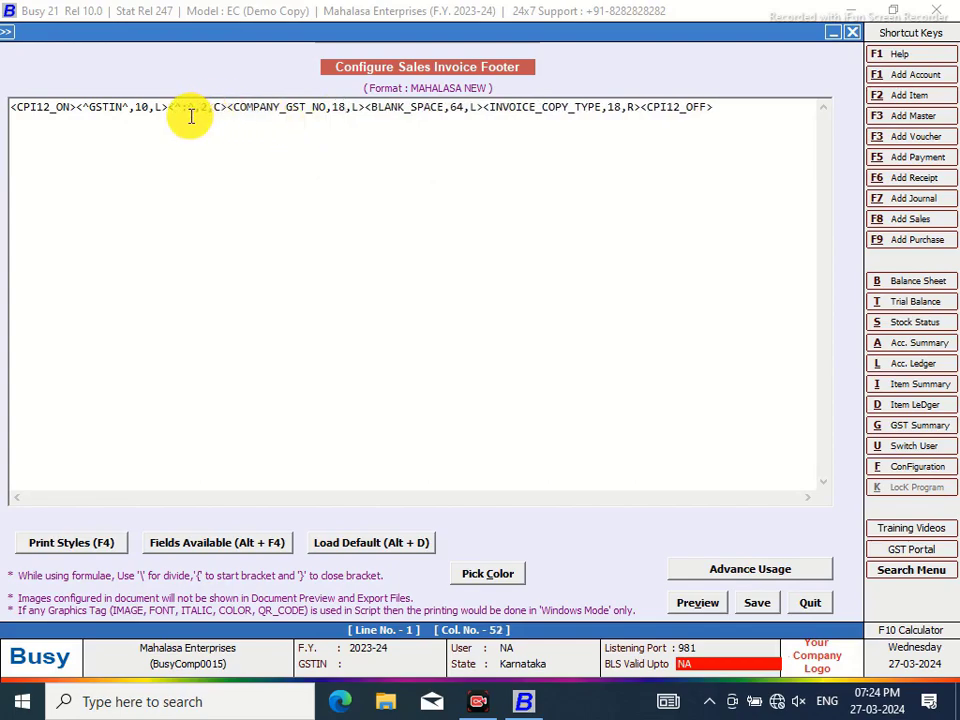
Add a 12-wide BLANK_SPACE after the company GST number
left_click(365, 106)
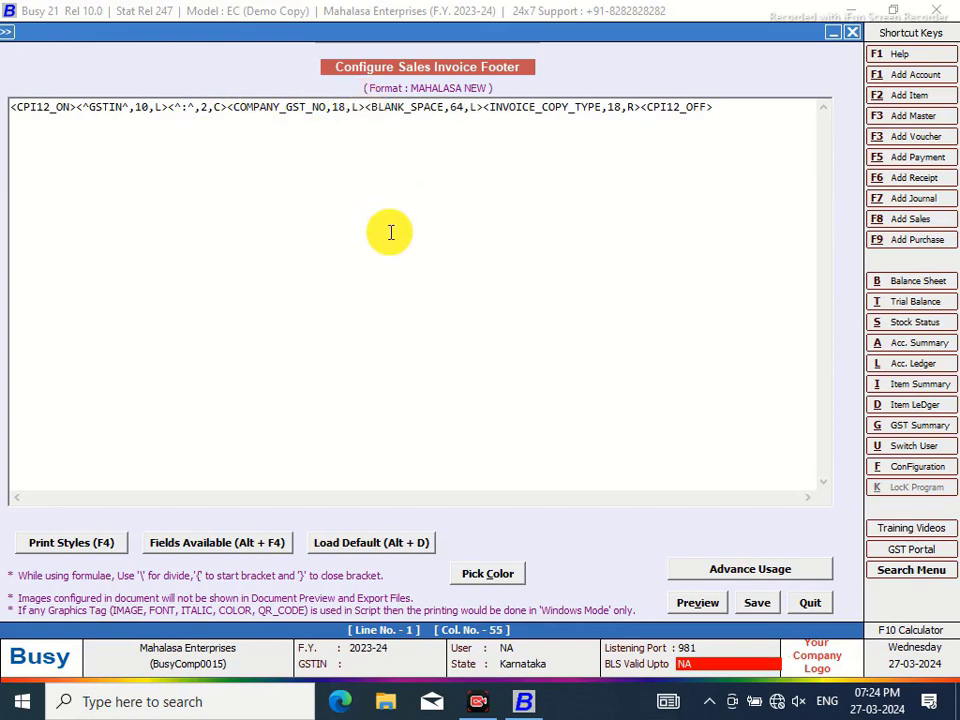
key("alt+F4")
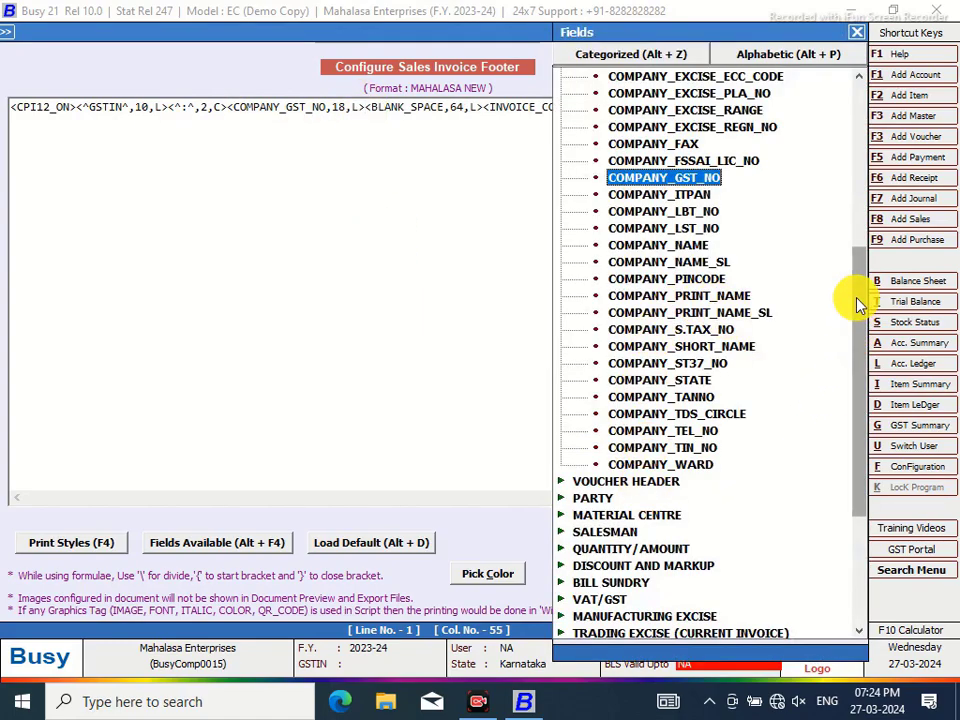
scroll(864, 300, "down", 5)
left_click(617, 600)
double_click(617, 600)
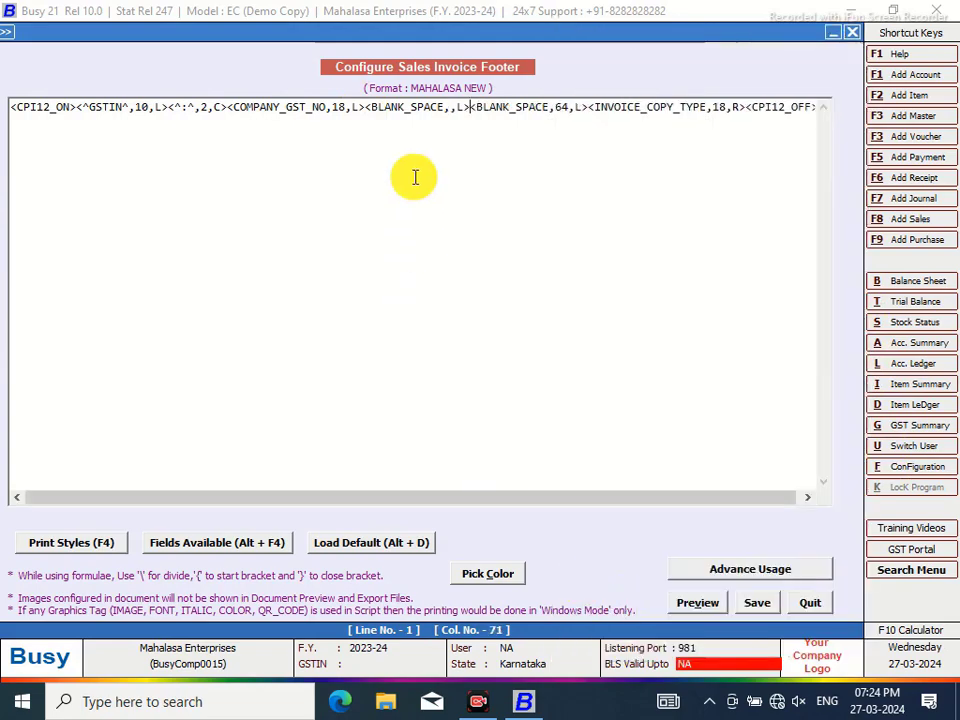
left_click(452, 107)
type("12")
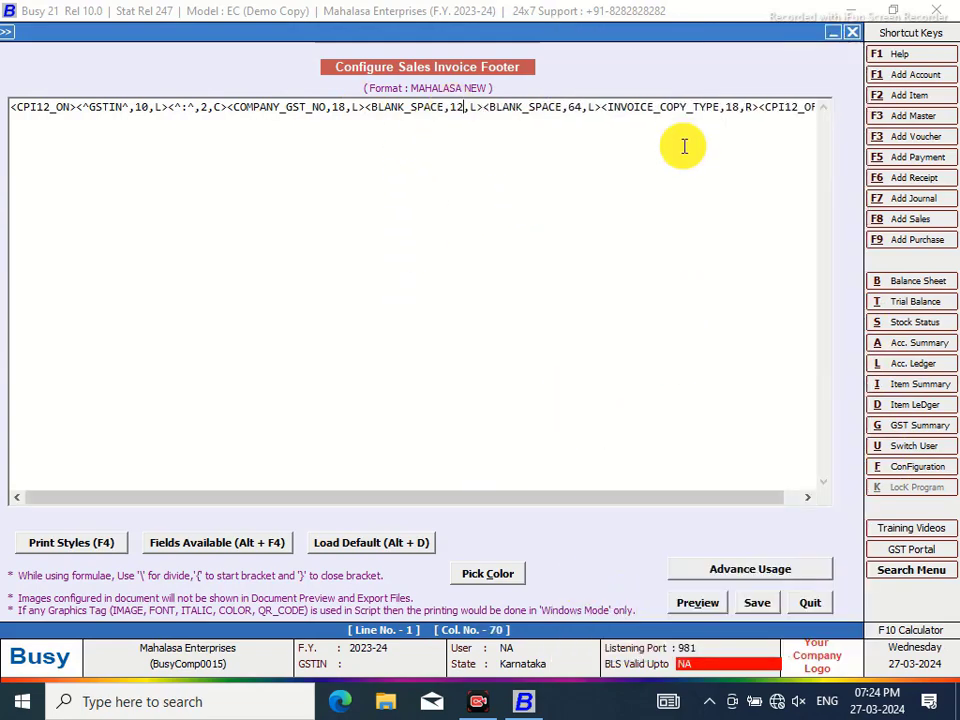
left_click(893, 633)
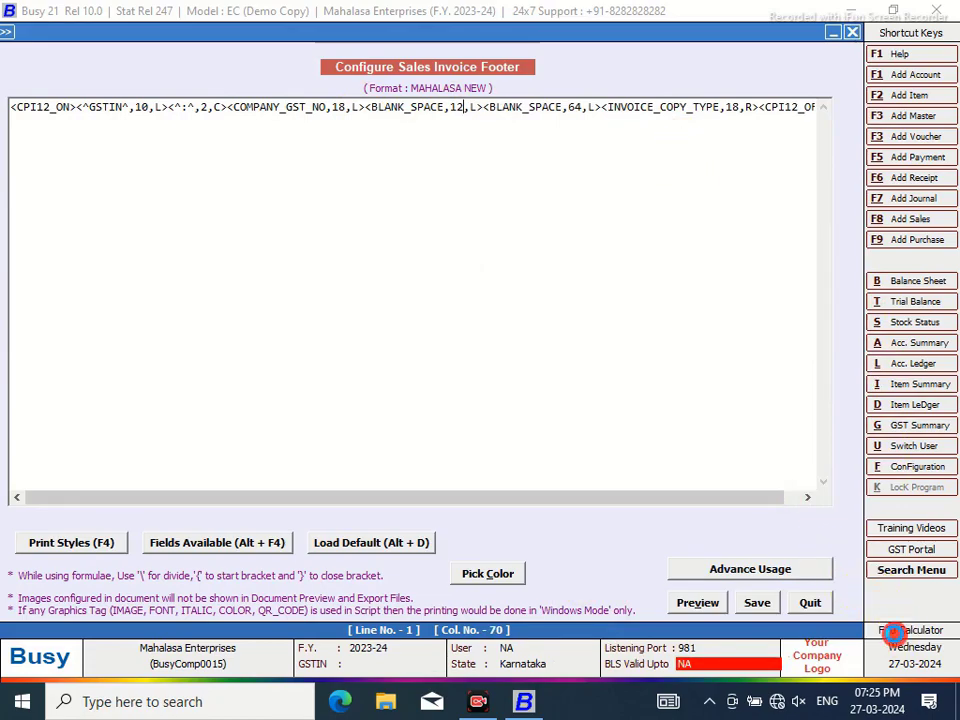
Calculate 42 minus 18 and change the 64-wide blank space width to 24
left_click(236, 357)
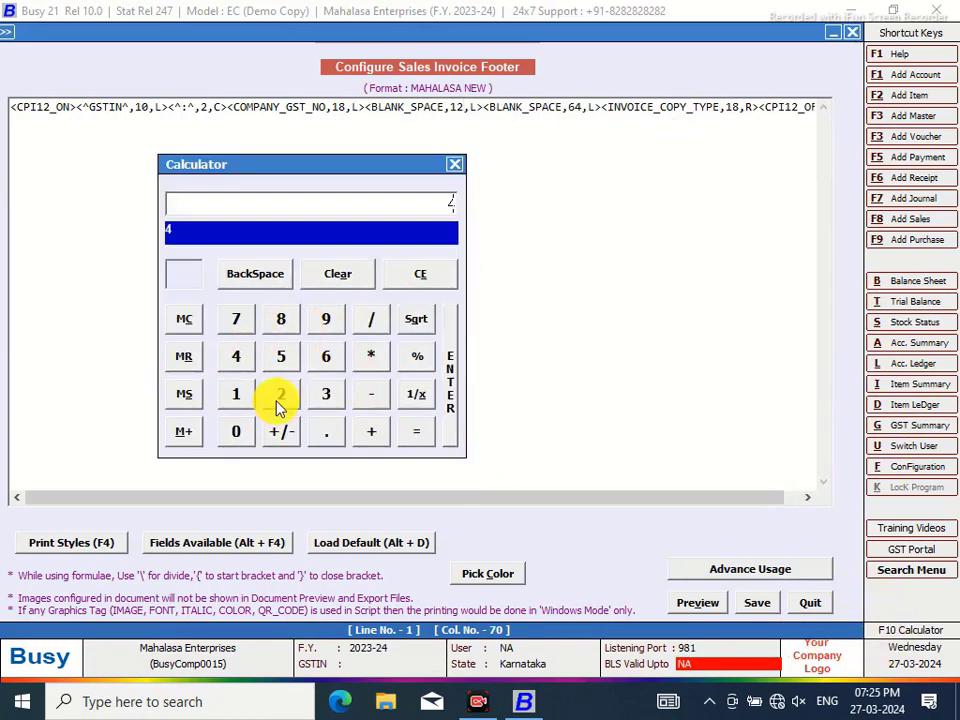
left_click(281, 396)
left_click(370, 396)
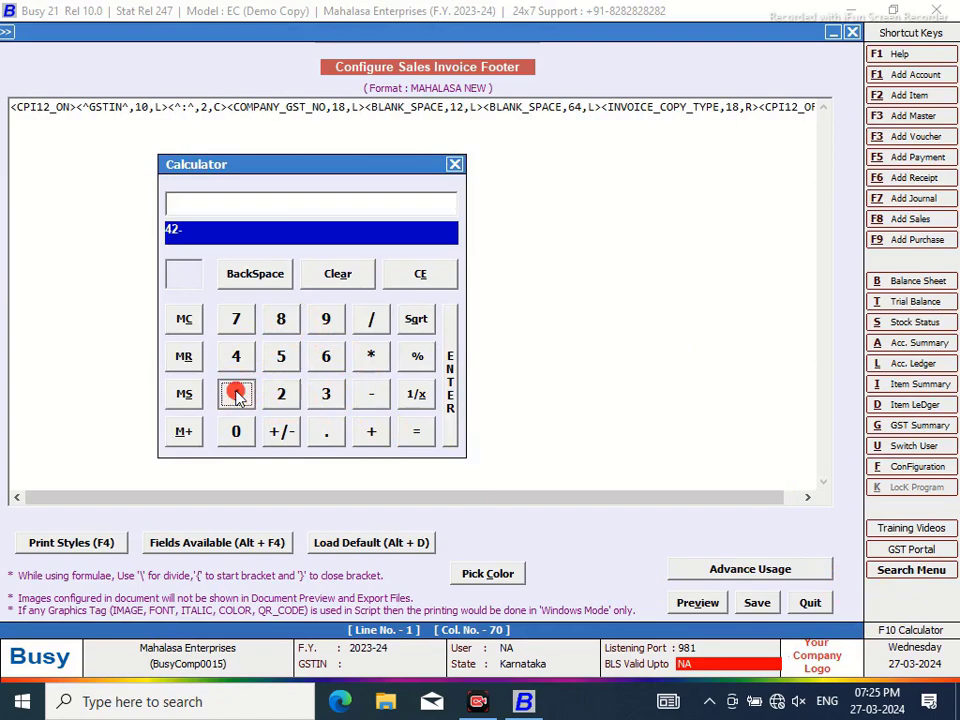
left_click(236, 396)
left_click(283, 320)
left_click(414, 433)
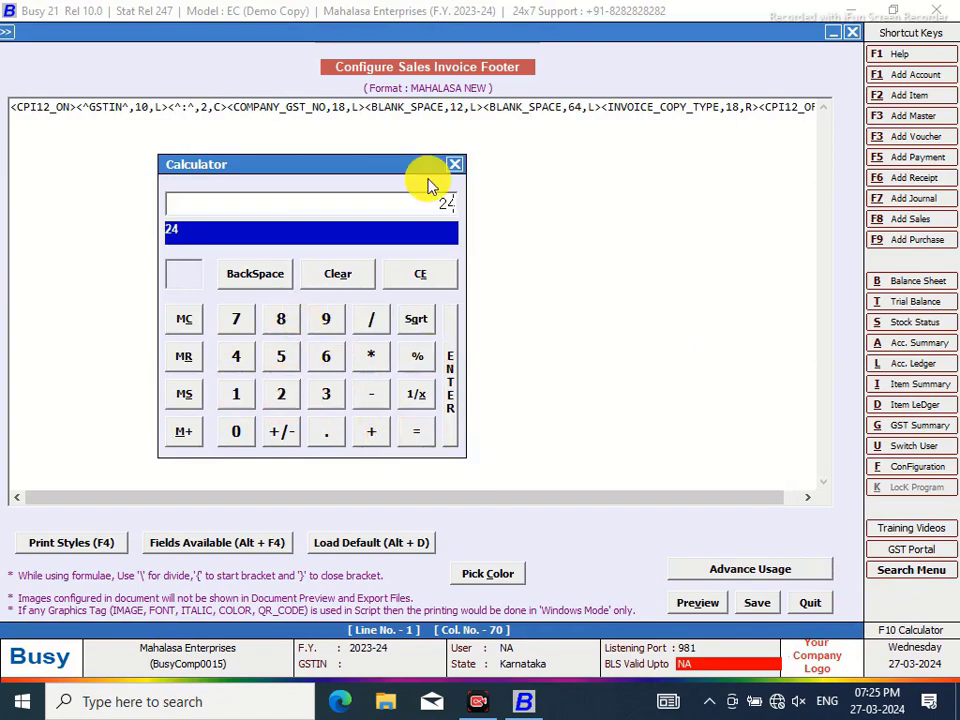
left_click(454, 164)
double_click(574, 107)
type("24")
left_click(574, 107)
key("BackSpace")
type("2")
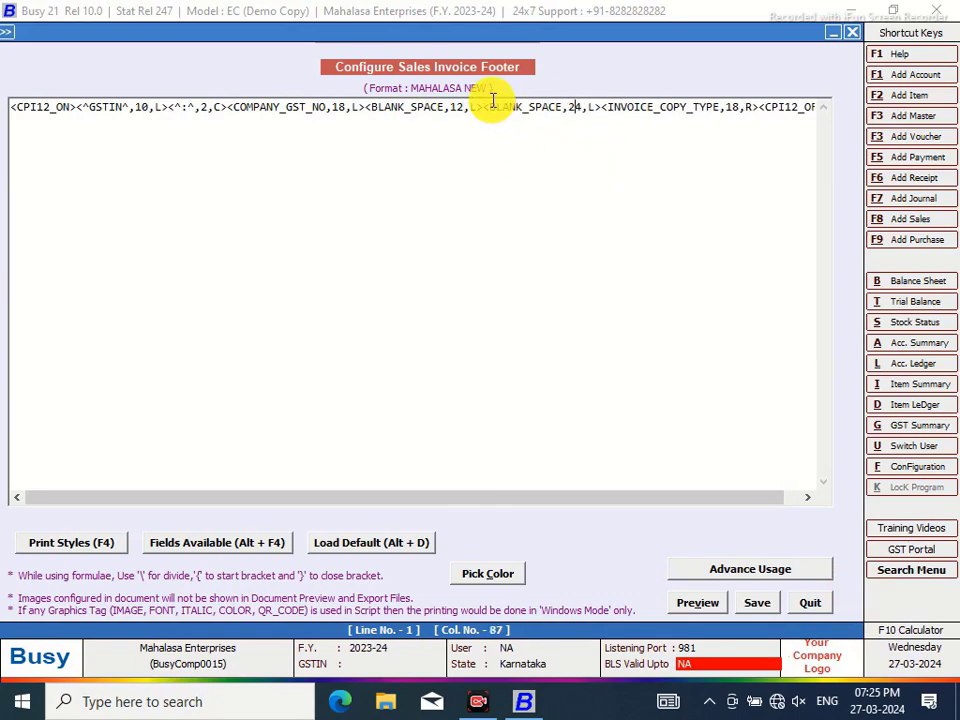
Insert a 12-wide centred <^TAX INVOICE^,12,C> label before the second blank space
left_click(485, 107)
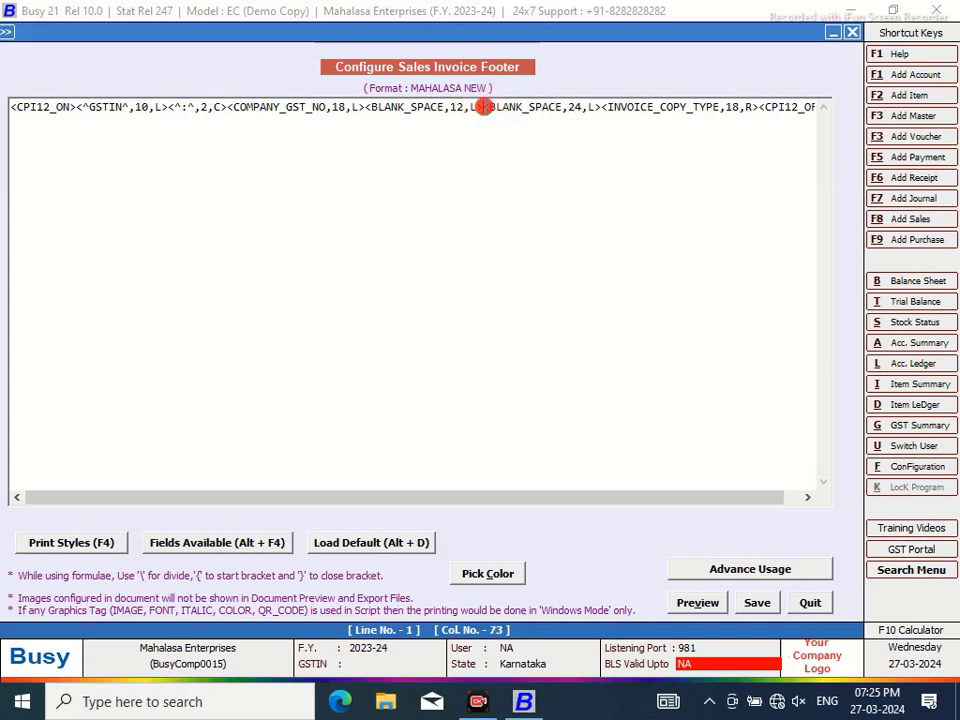
type("<^TYAX")
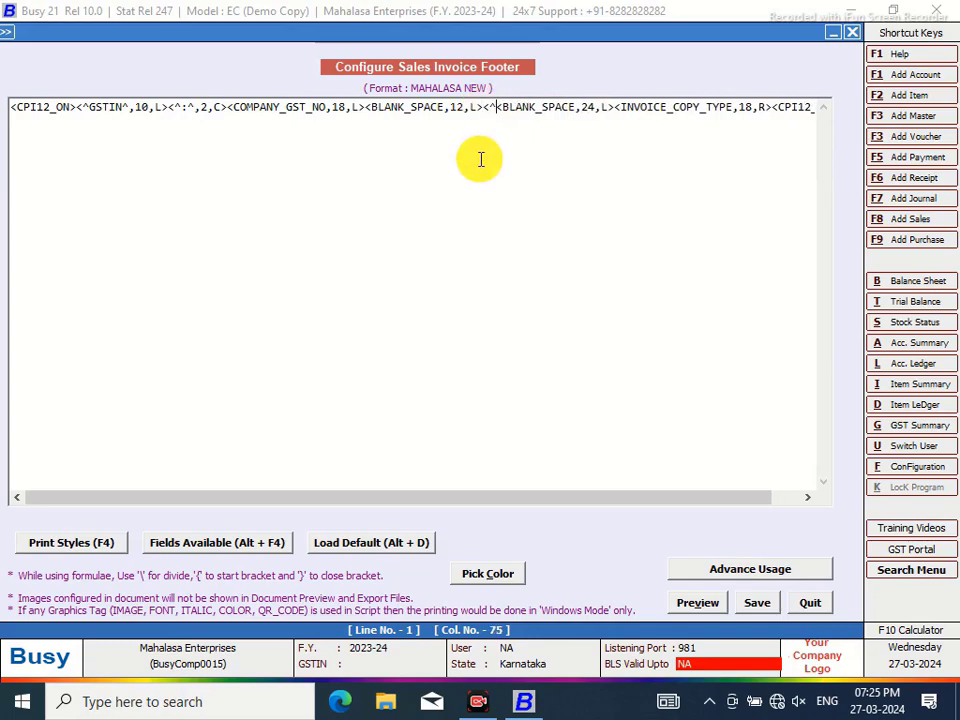
key("BackSpace")
key("BackSpace")
key("BackSpace")
type("AX I")
type("NVOICE")
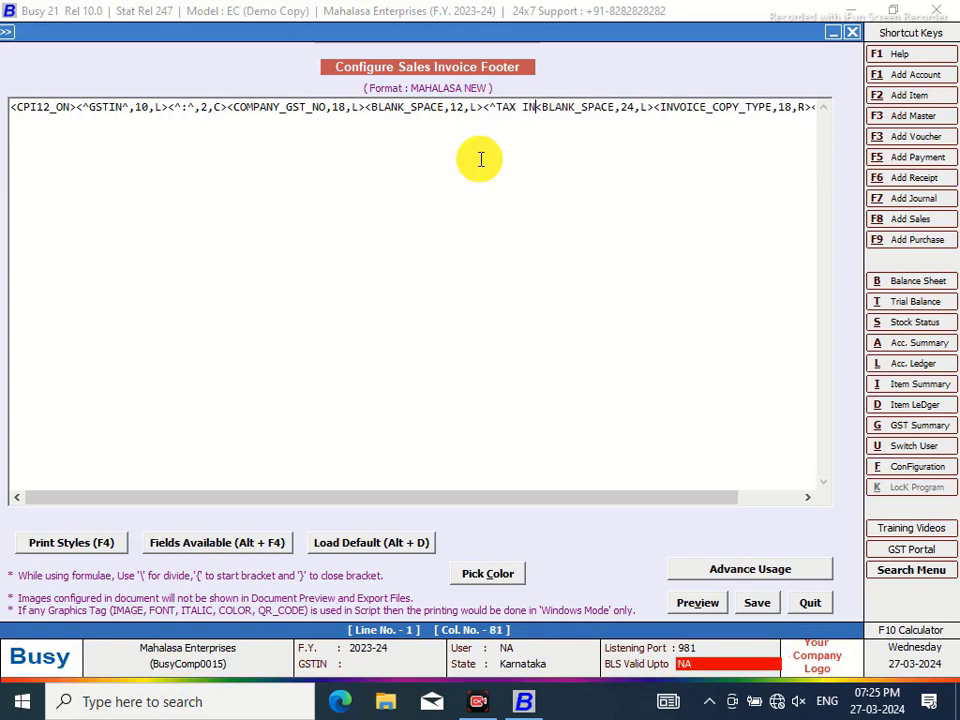
type("^")
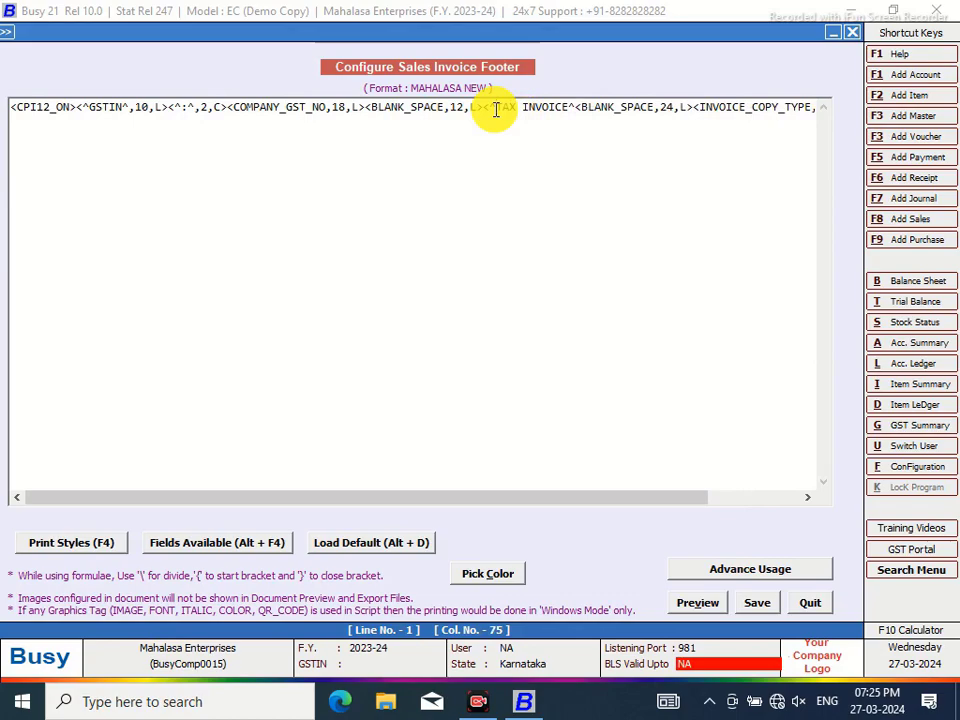
left_click(579, 107)
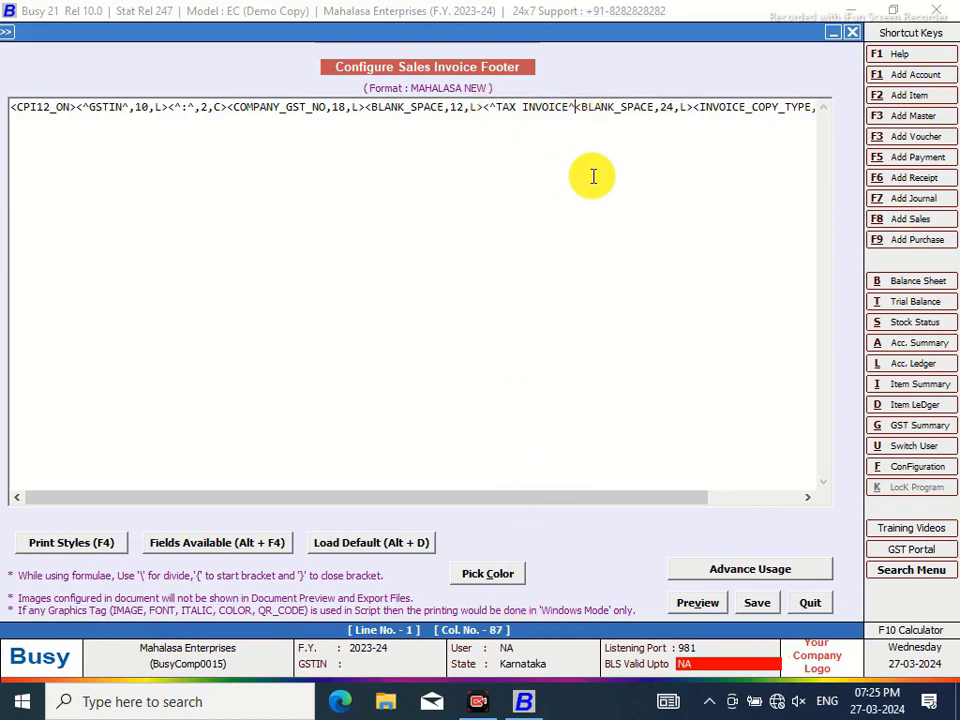
type(",12,C")
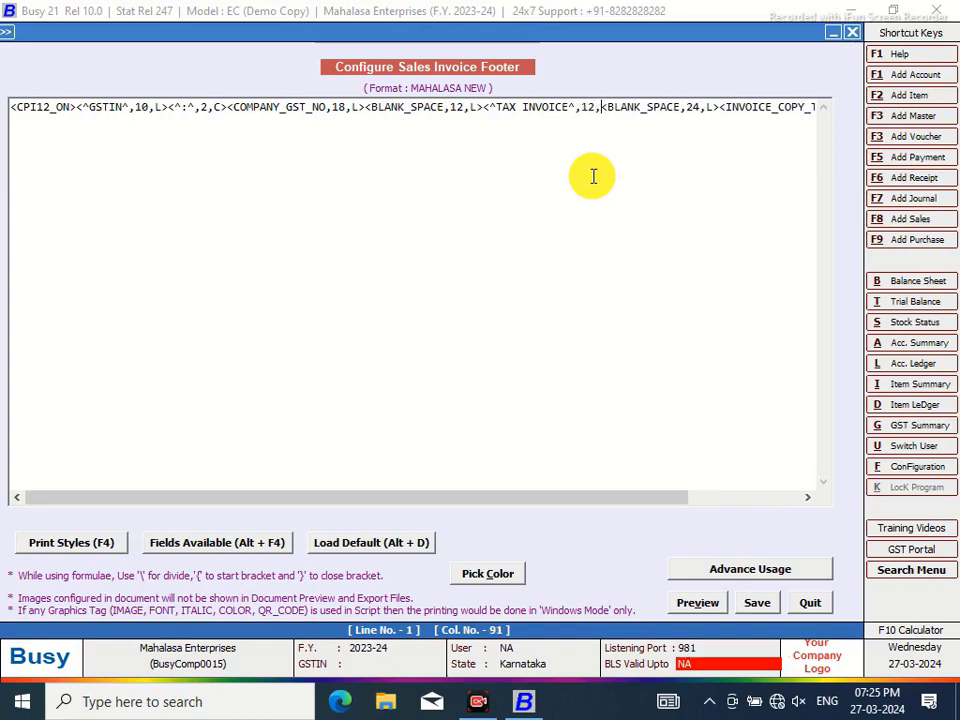
type(">")
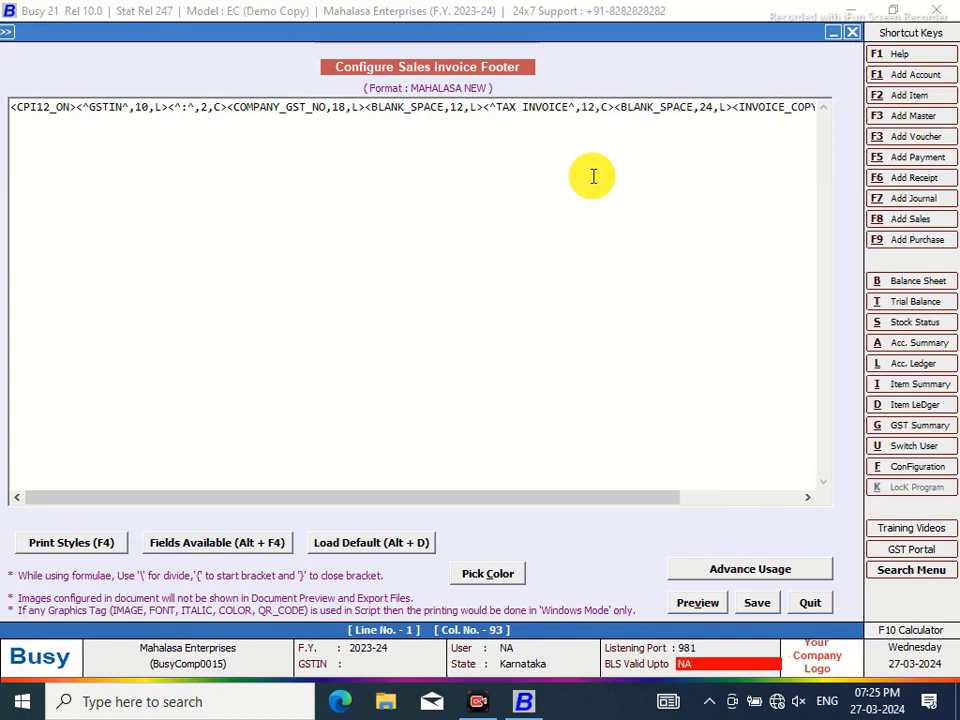
Set the surrounding blank spaces to 6 and 18 and save the footer script
left_click(466, 104)
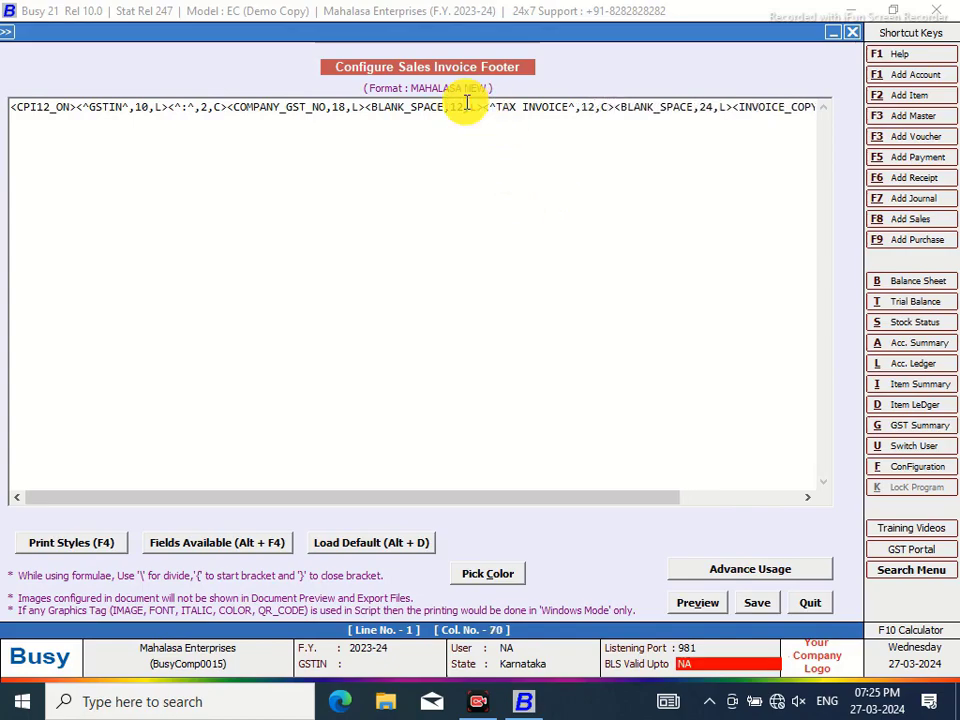
key("BackSpace")
key("BackSpace")
type("6")
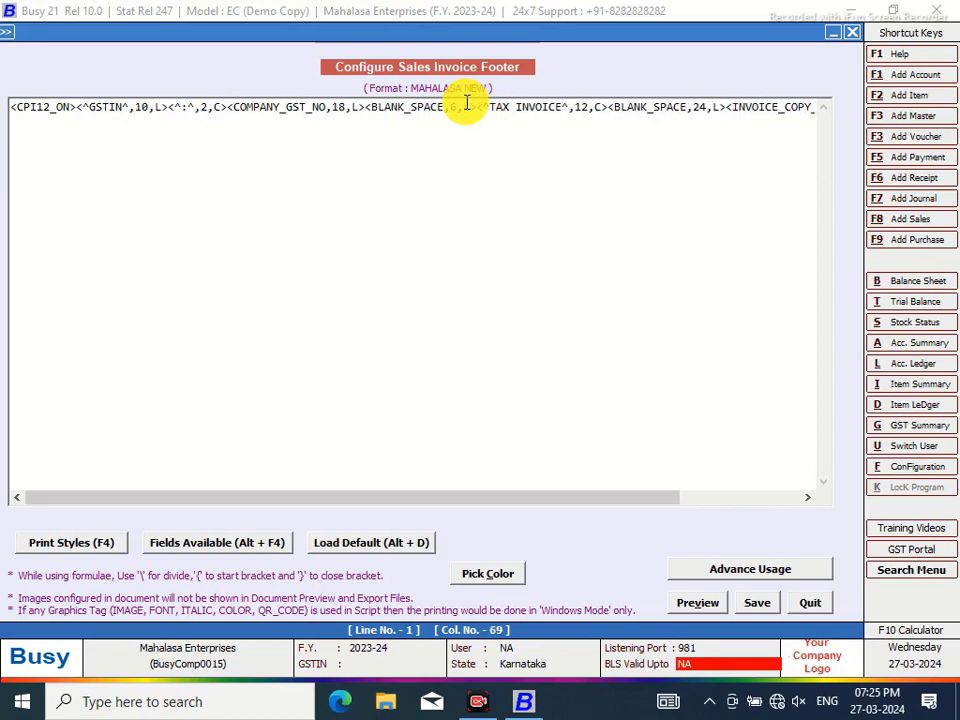
left_click(706, 104)
key("BackSpace")
key("BackSpace")
type("18")
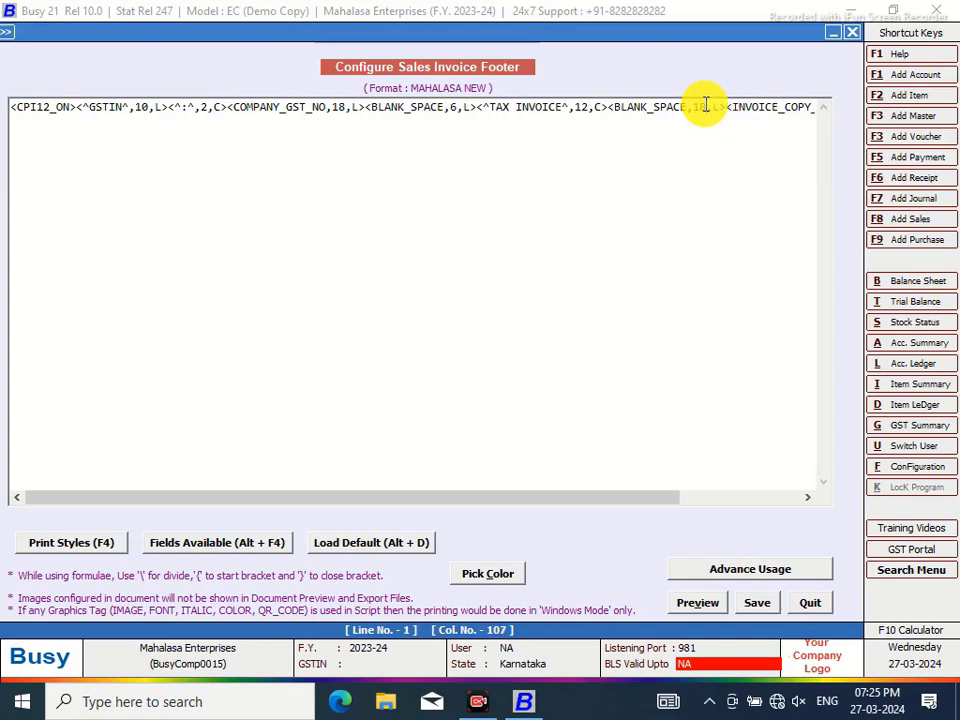
left_click(760, 605)
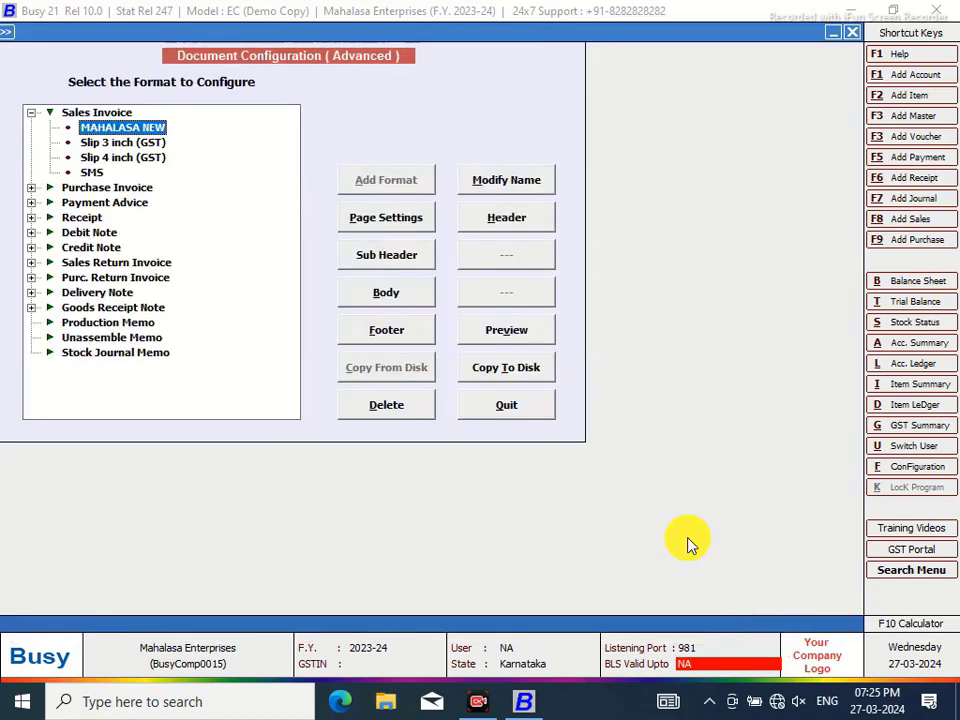
In the Body settings, give Sub Totals a <CPI12_ON><BLH,82,A><CPI12_OFF> separator line
left_click(400, 296)
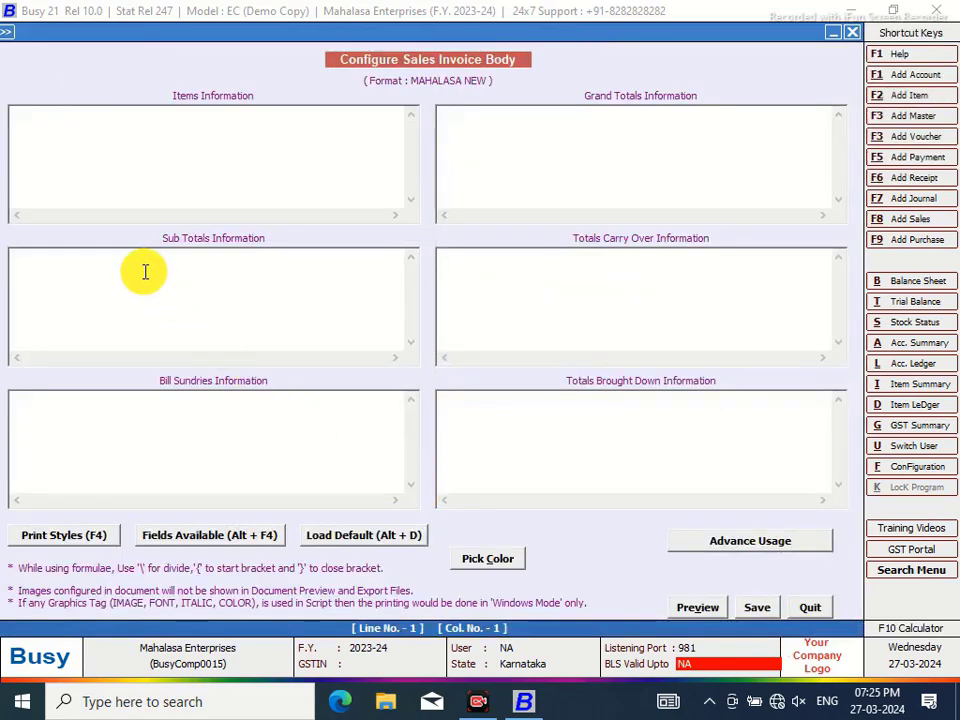
left_click(134, 256)
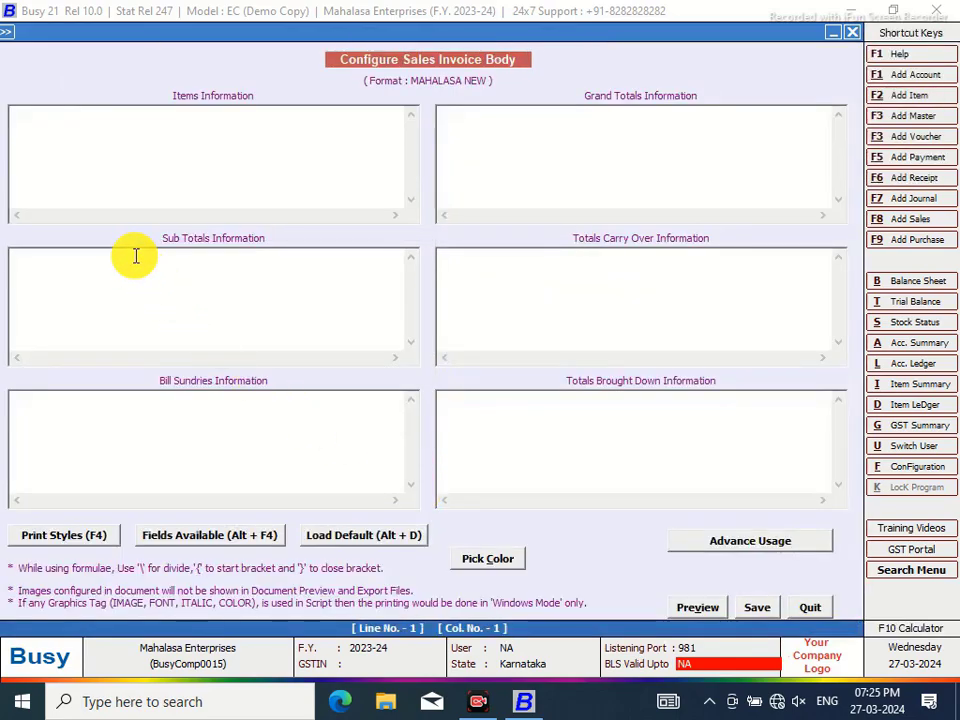
right_click(135, 256)
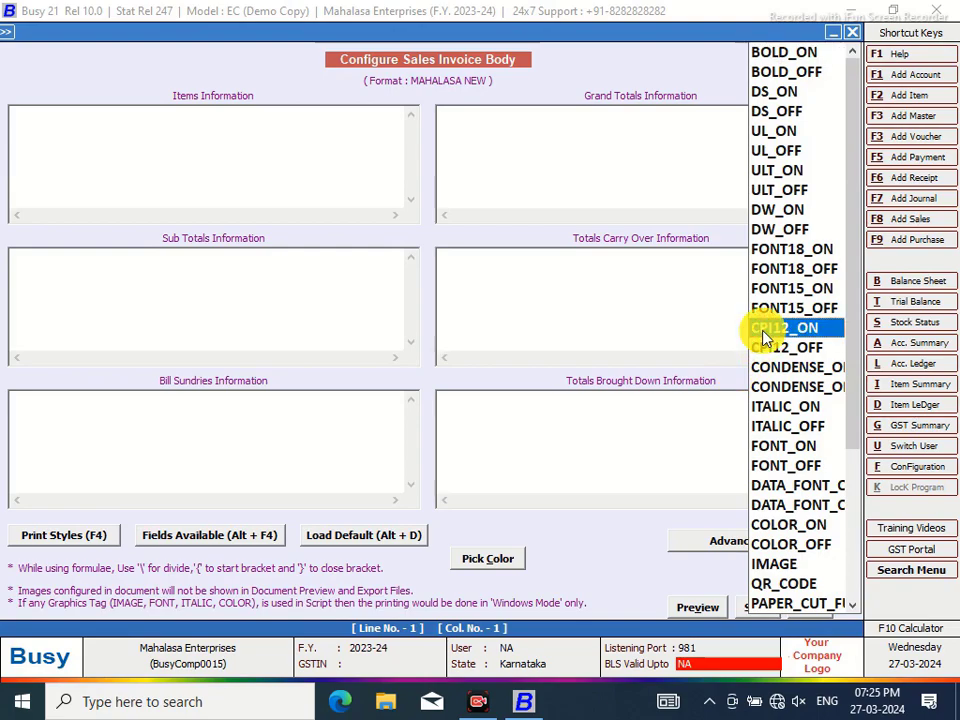
left_click(765, 330)
right_click(762, 330)
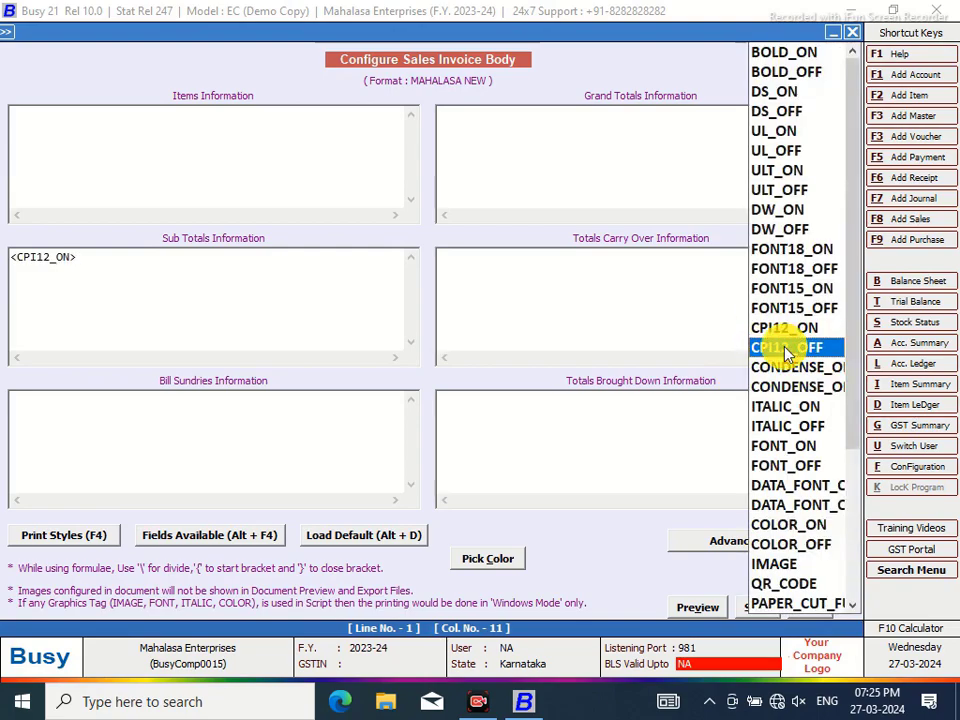
left_click(785, 348)
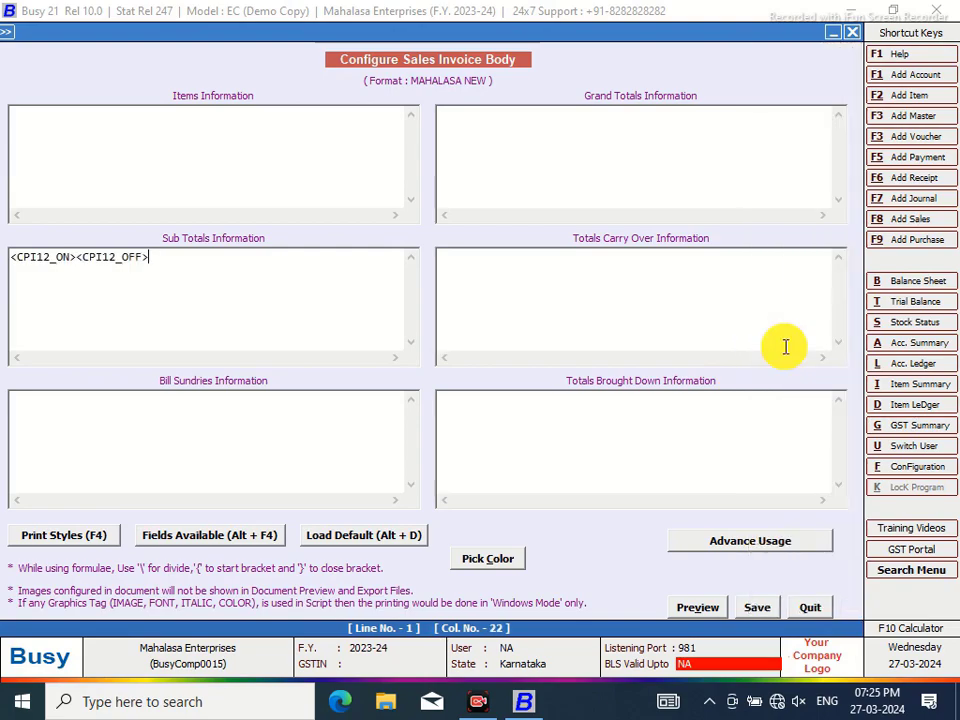
left_click(77, 256)
type("<BLH")
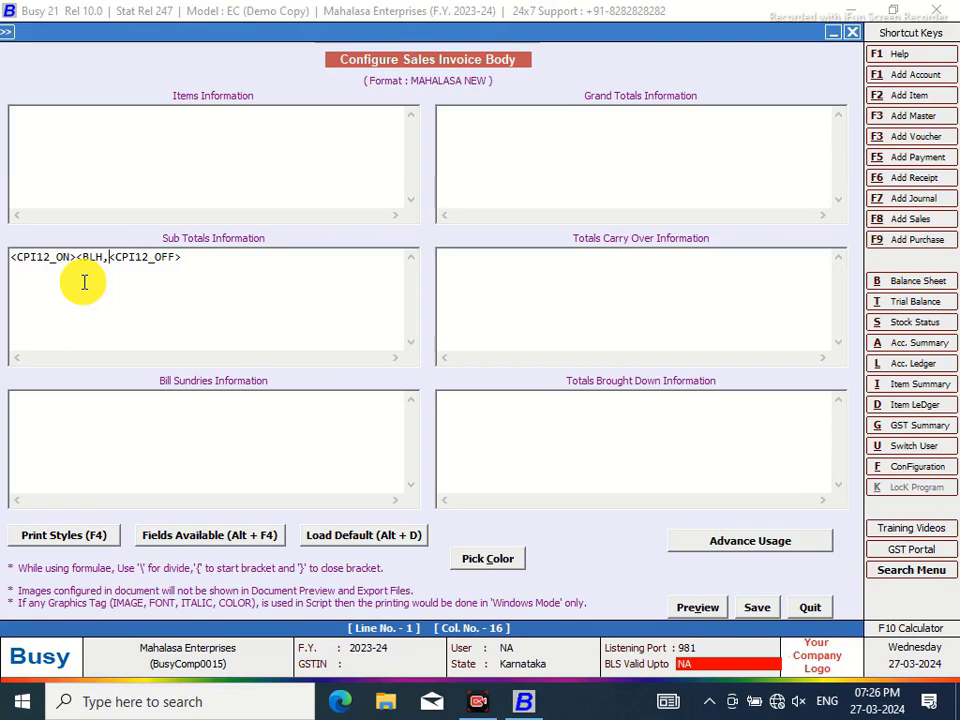
type(",82")
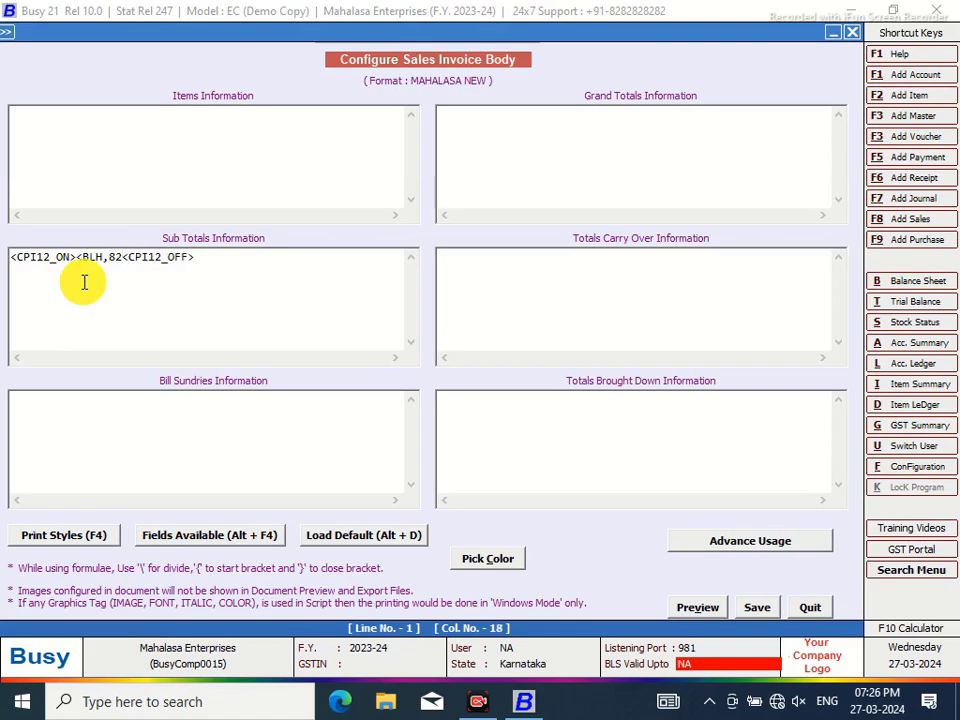
type(",L")
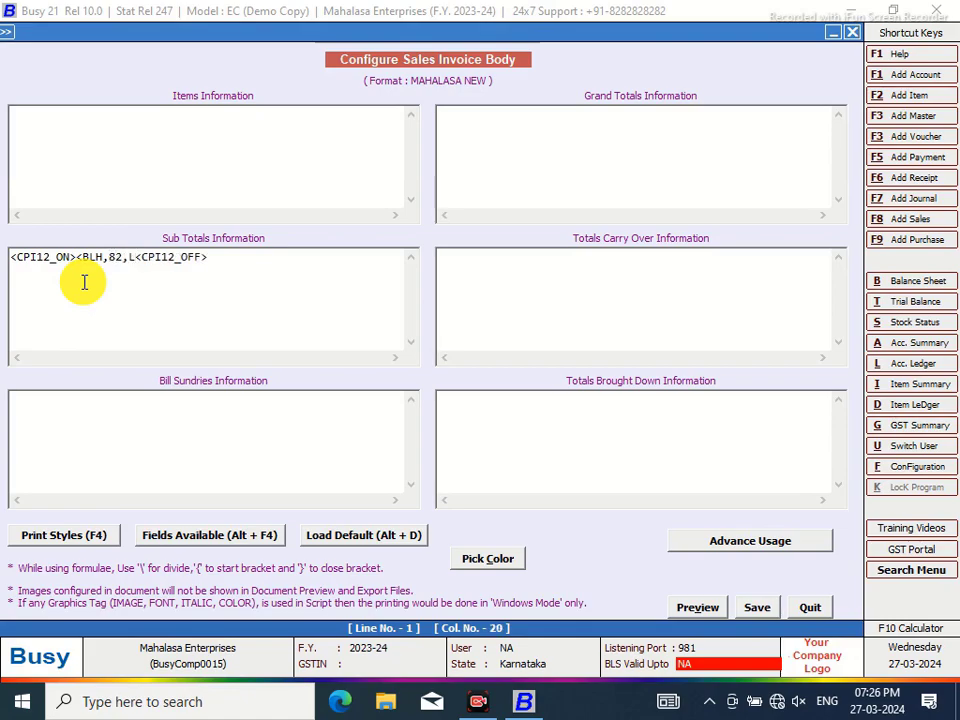
type(">")
left_click(136, 257)
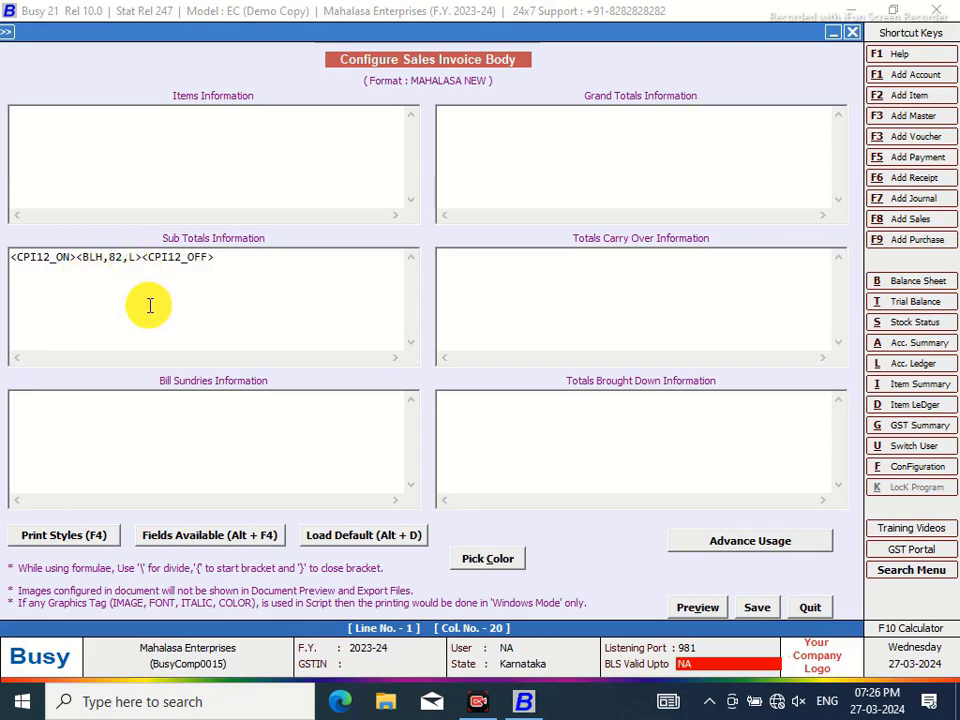
type("A")
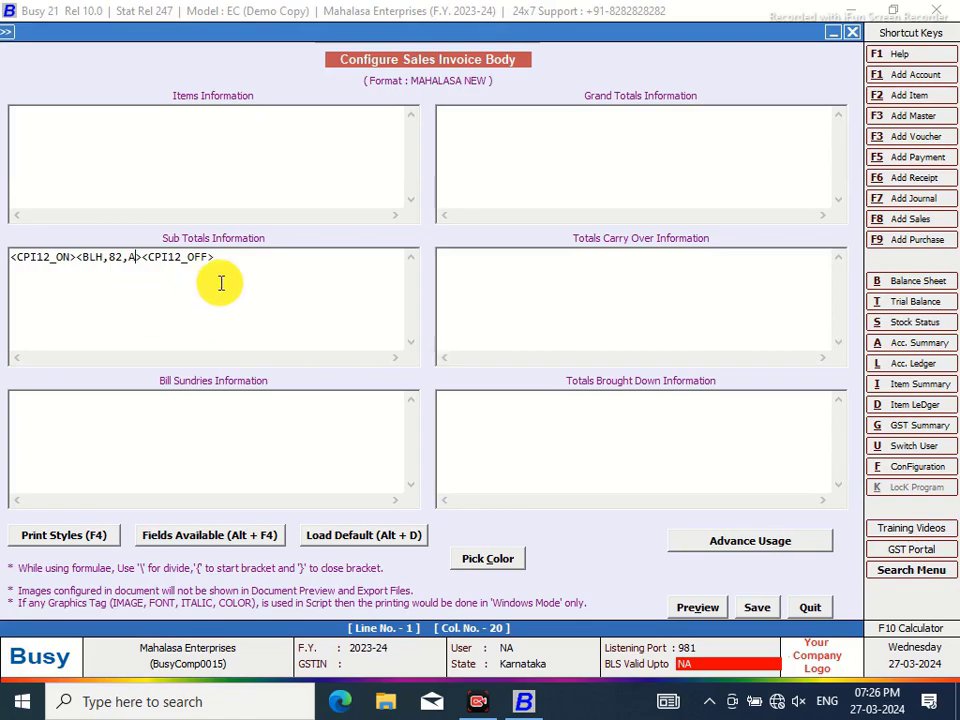
Copy that line into Grand Totals, Totals Carry Over and Totals Brought Down, then save
left_click_drag(225, 259, 9, 258)
right_click(13, 258)
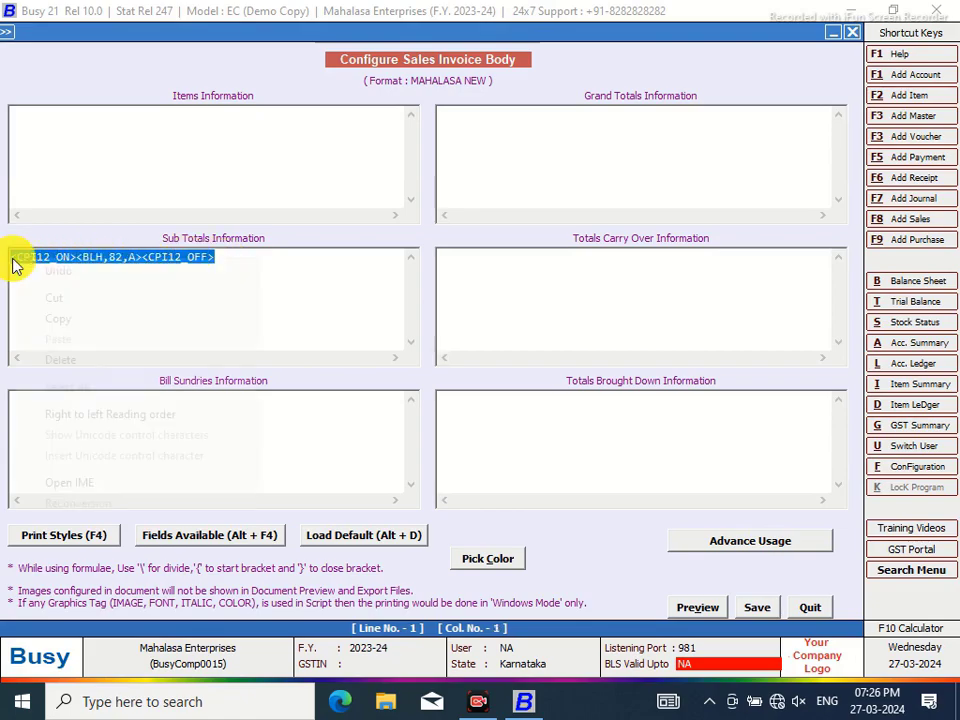
left_click(81, 320)
left_click(470, 113)
right_click(470, 113)
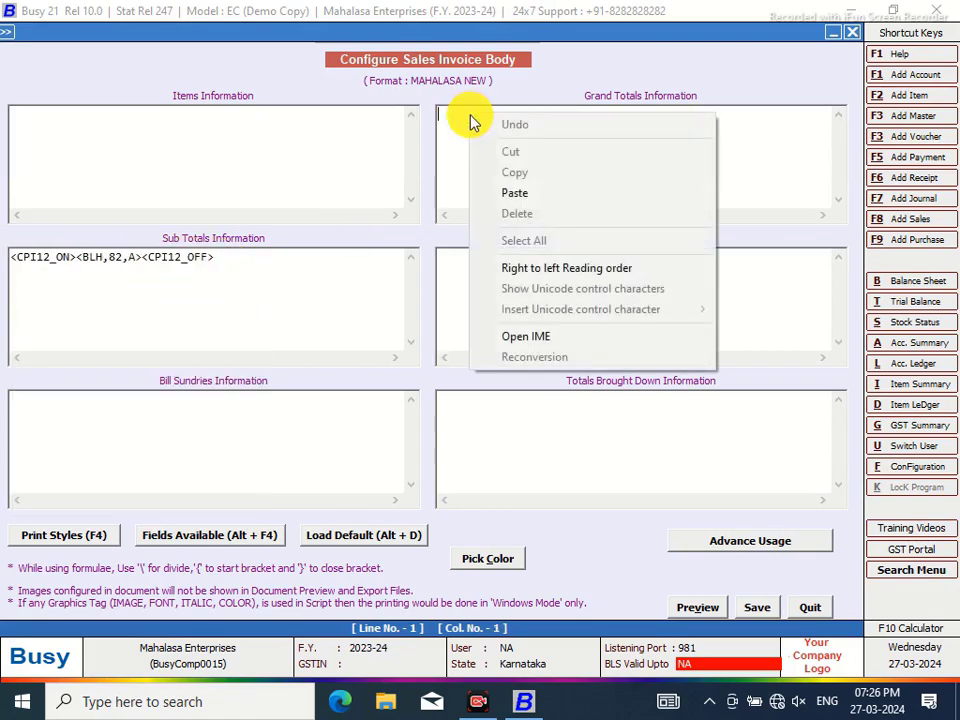
left_click(506, 198)
left_click(470, 257)
right_click(470, 257)
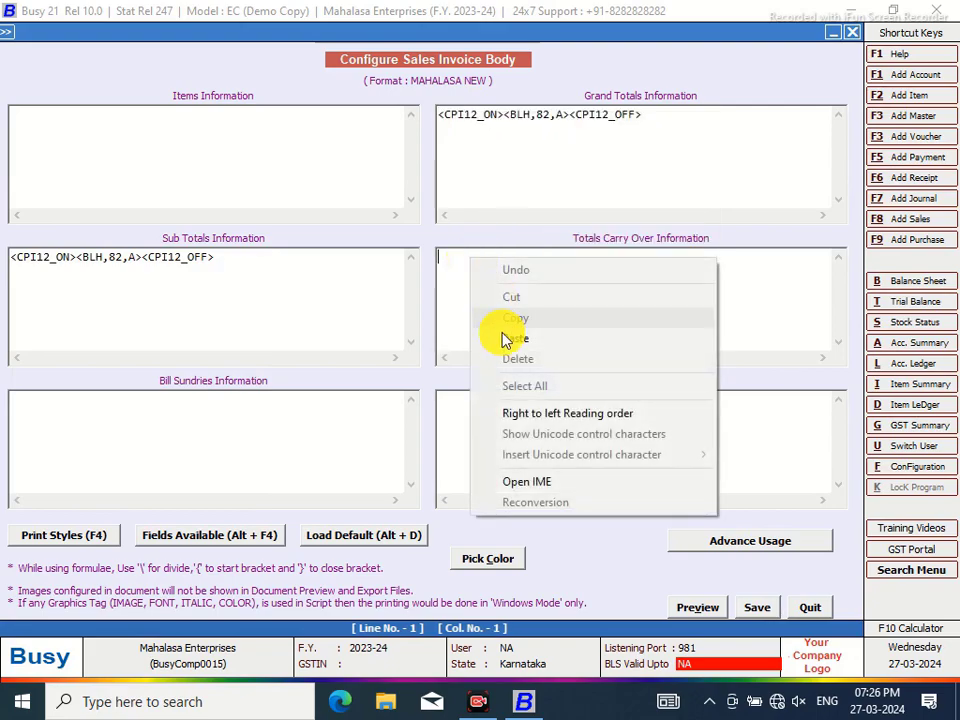
left_click(506, 342)
left_click(473, 405)
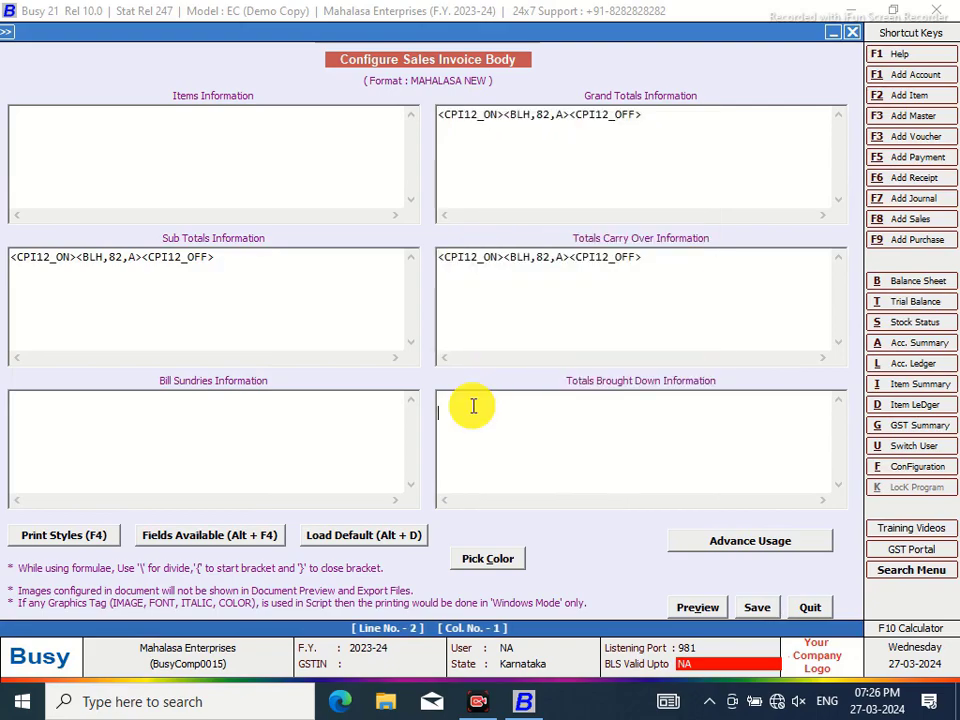
key("ctrl+v")
left_click(760, 609)
Reopen the MAHALASA NEW footer script to review its saved GSTIN and TAX INVOICE line
left_click(386, 330)
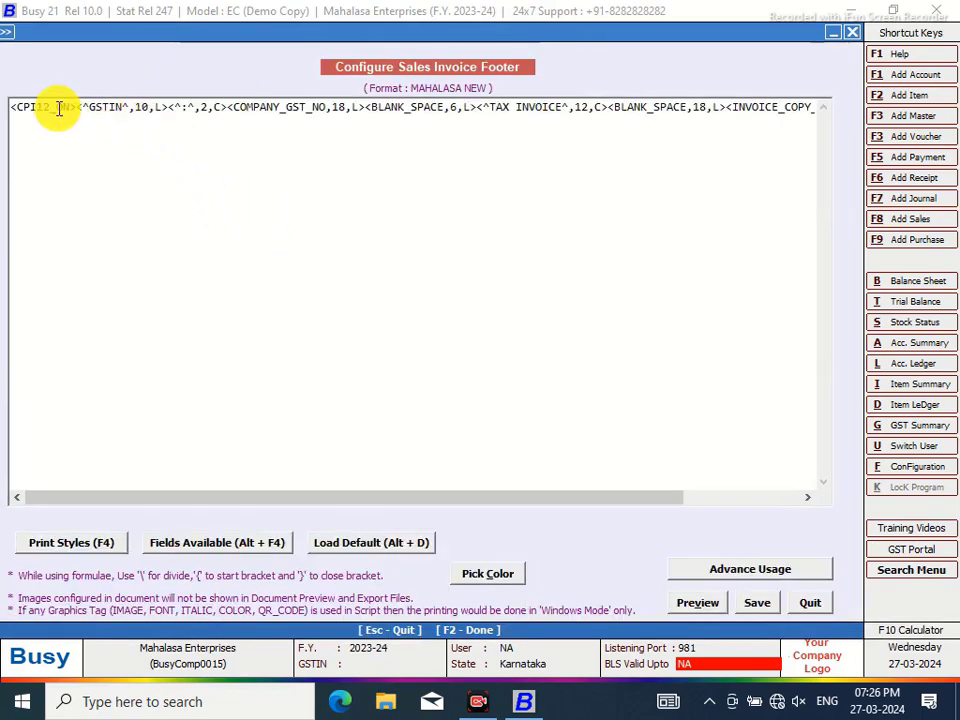
left_click(756, 600)
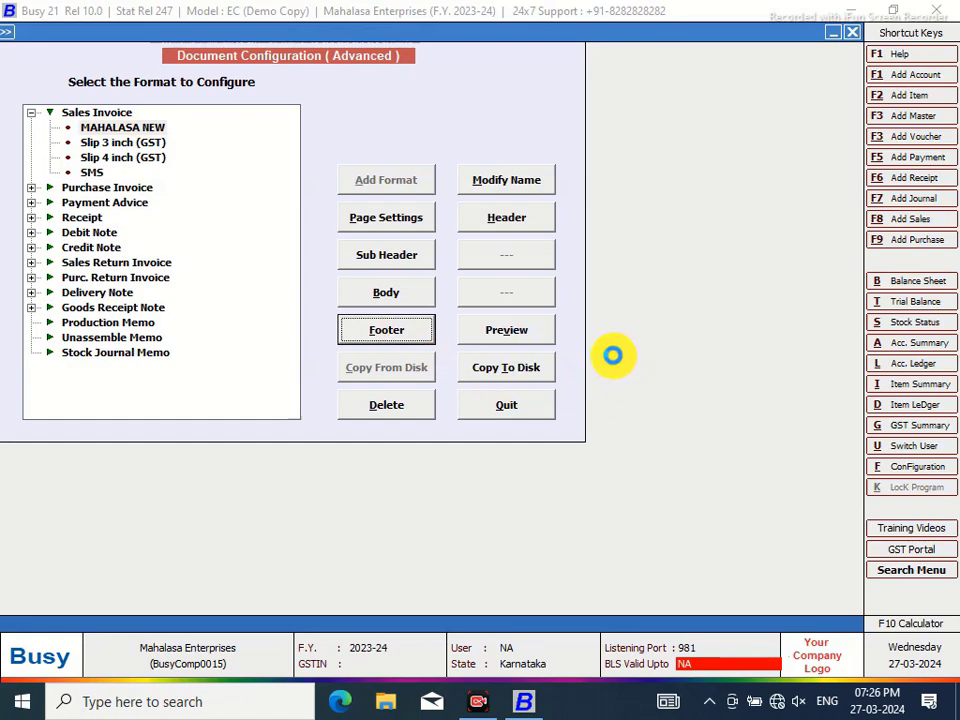
key("Return")
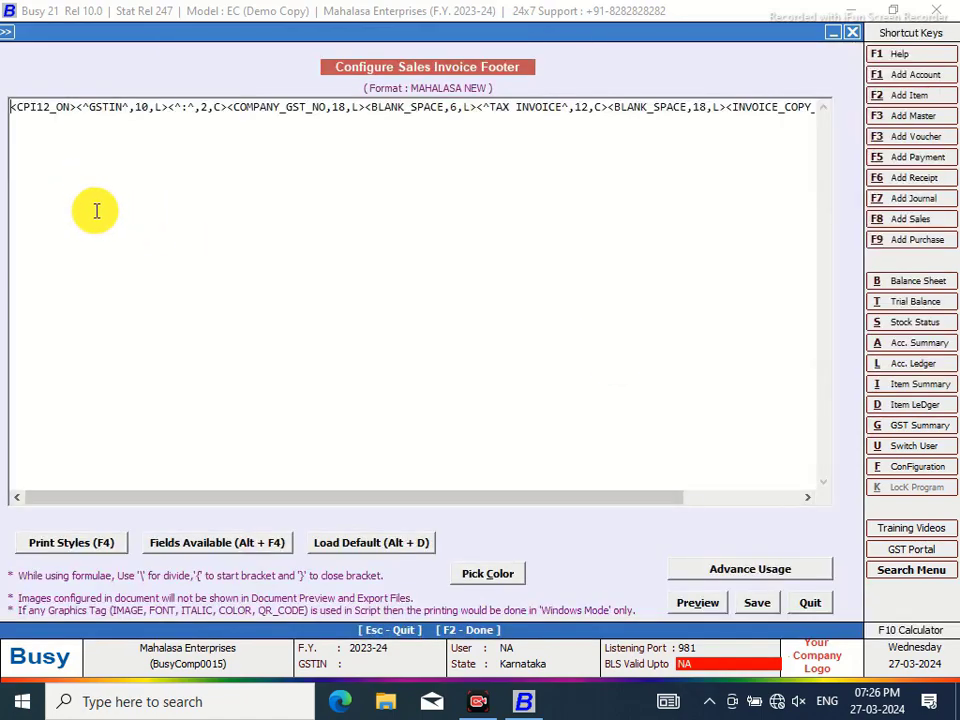
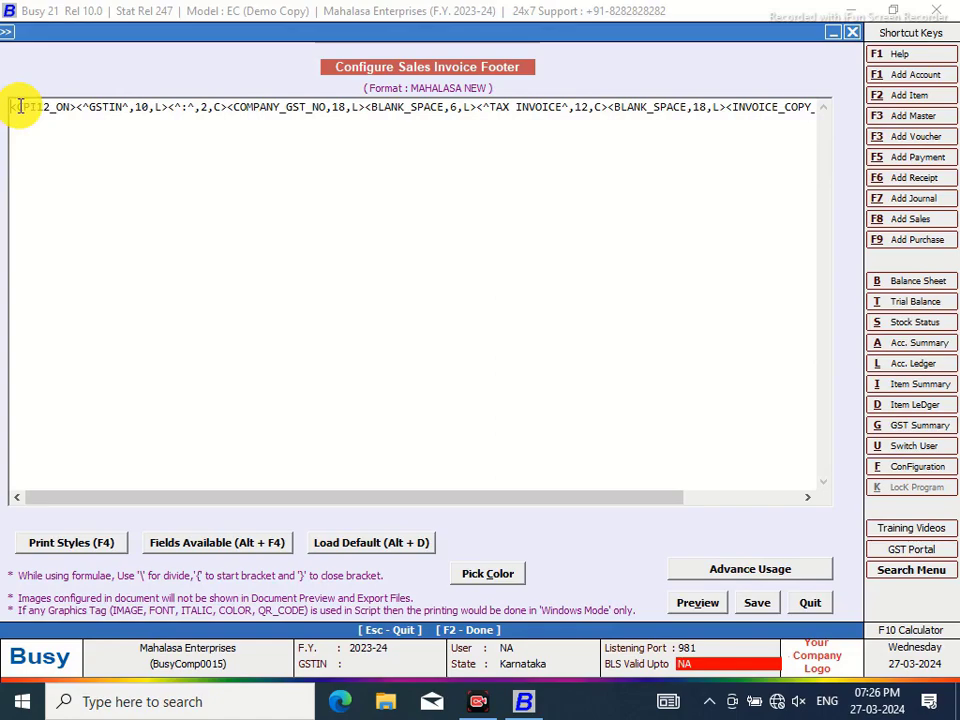
Cut the GSTIN and TAX INVOICE script line out of the MAHALASA NEW footer
left_click_drag(14, 105, 750, 110)
right_click(750, 110)
left_click(755, 152)
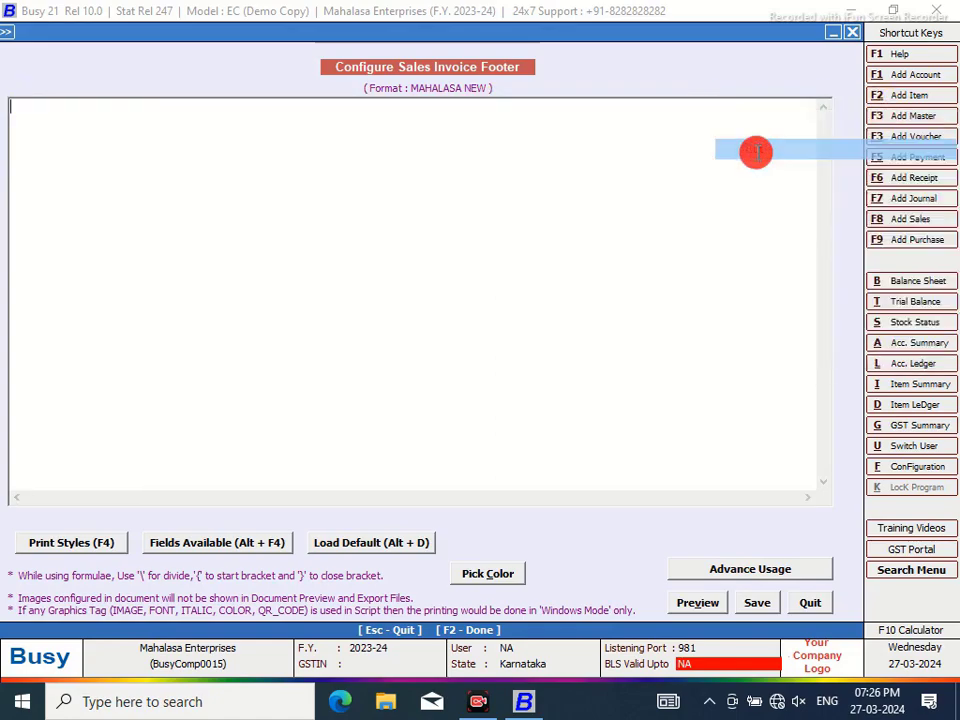
left_click(810, 605)
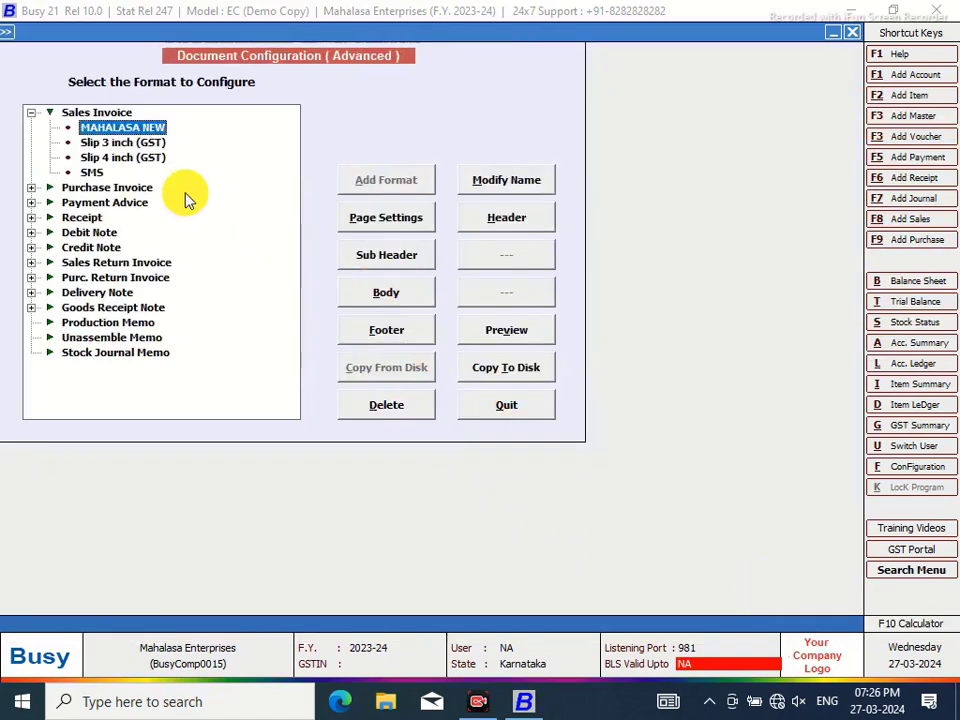
Paste that script line into the empty header and save it
left_click(502, 220)
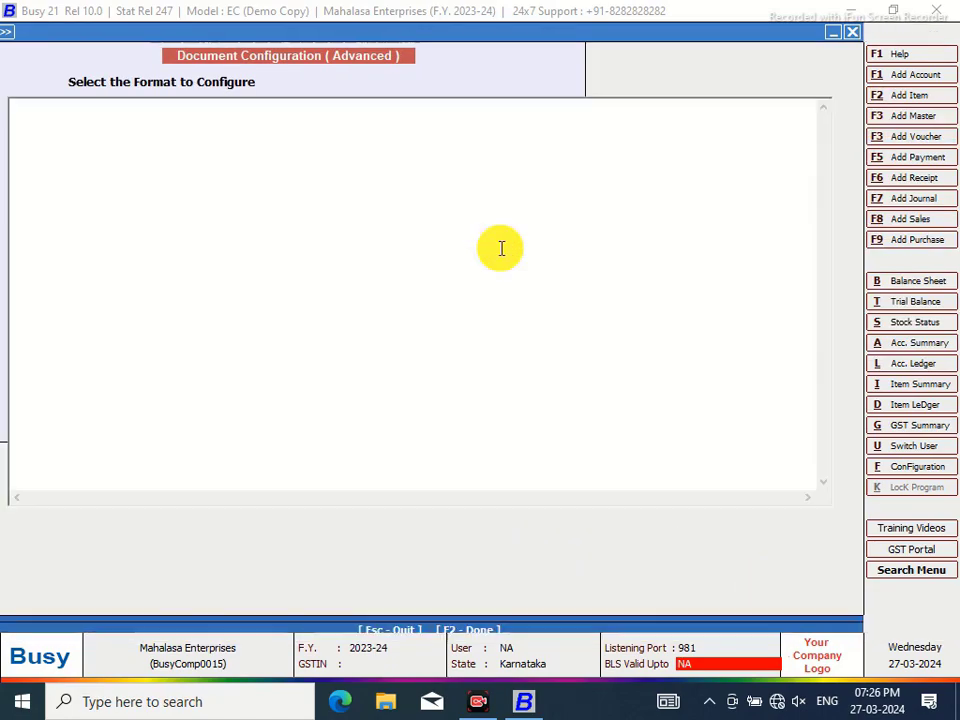
right_click(36, 108)
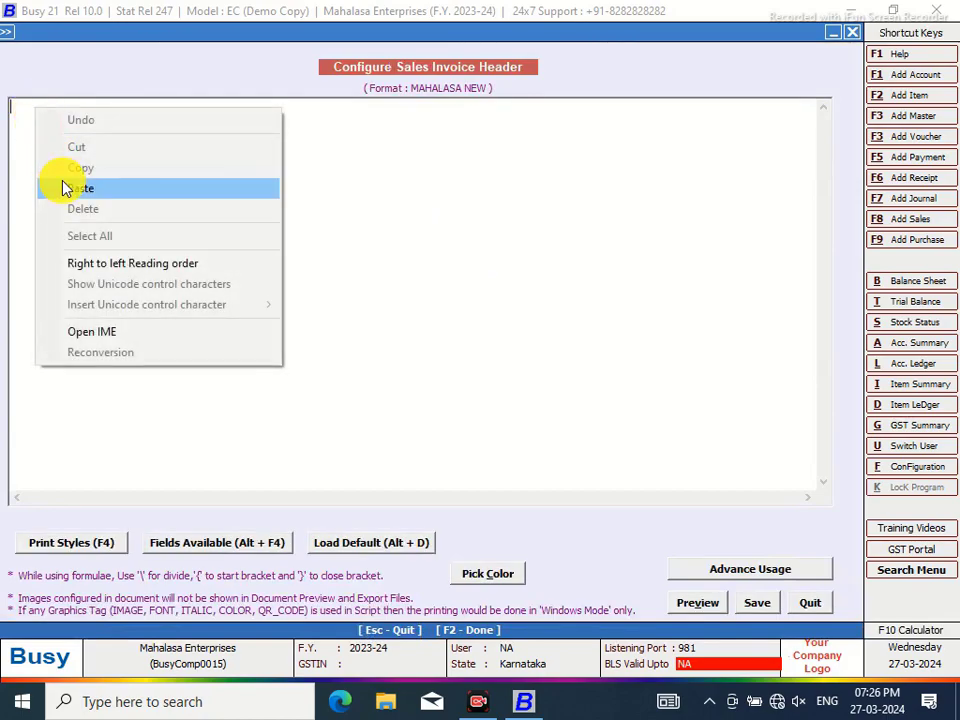
left_click(66, 188)
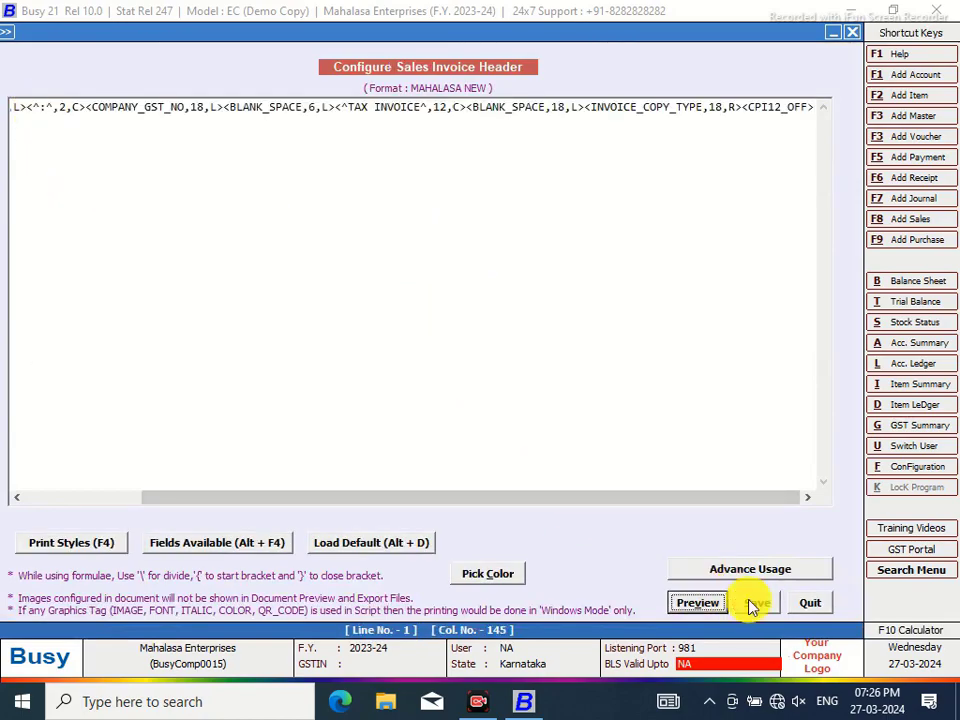
left_click(752, 605)
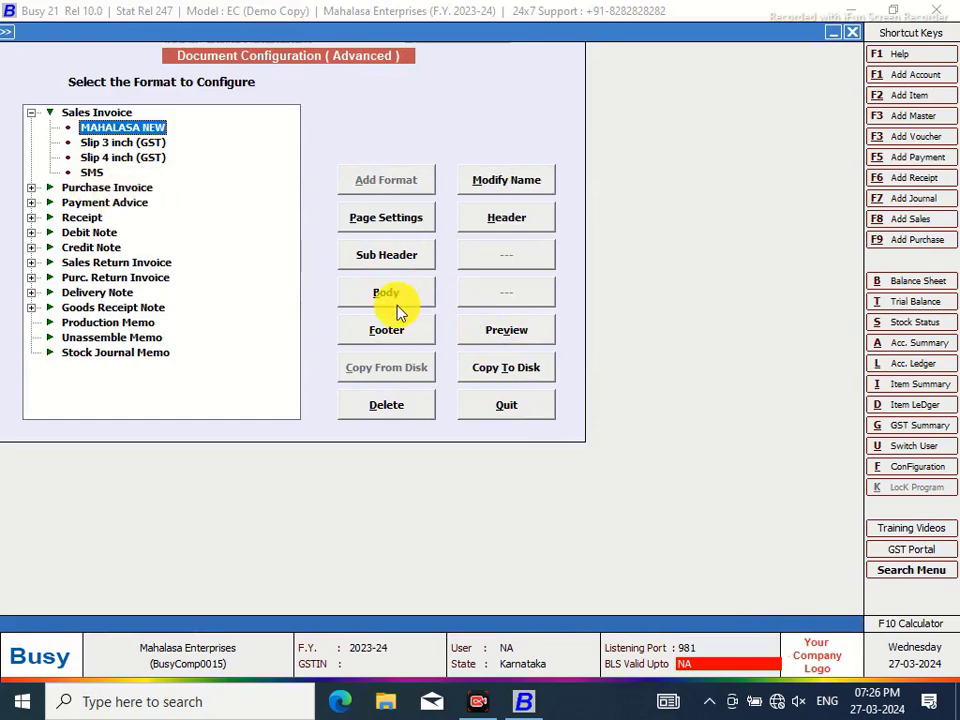
Add empty lines below the header's GSTIN line and type <BLH,82,A on a lower line
left_click(493, 220)
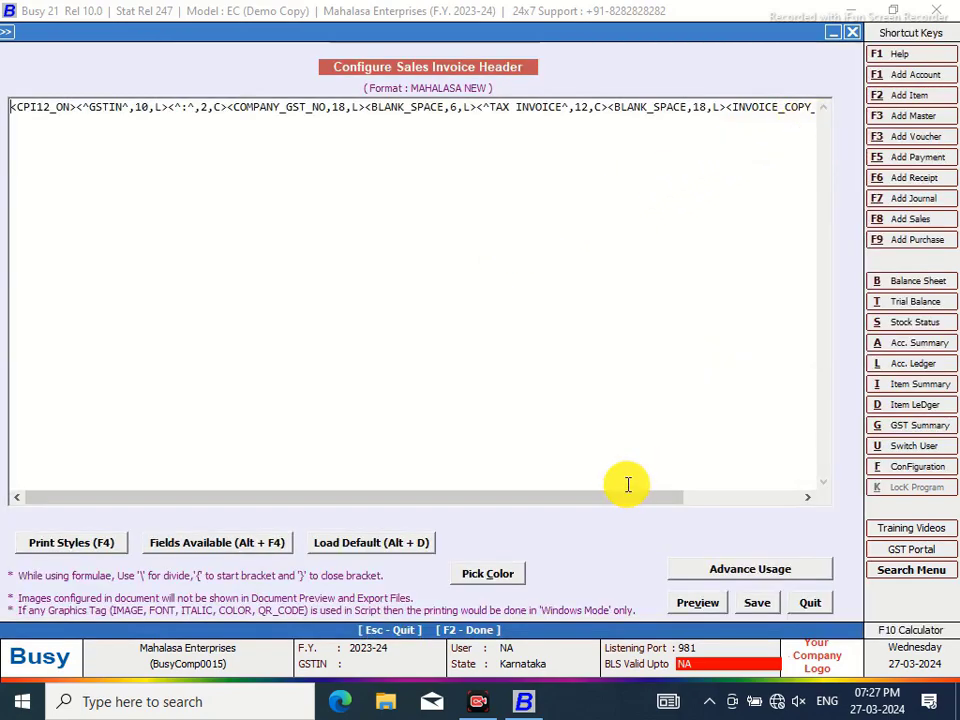
left_click_drag(617, 499, 764, 363)
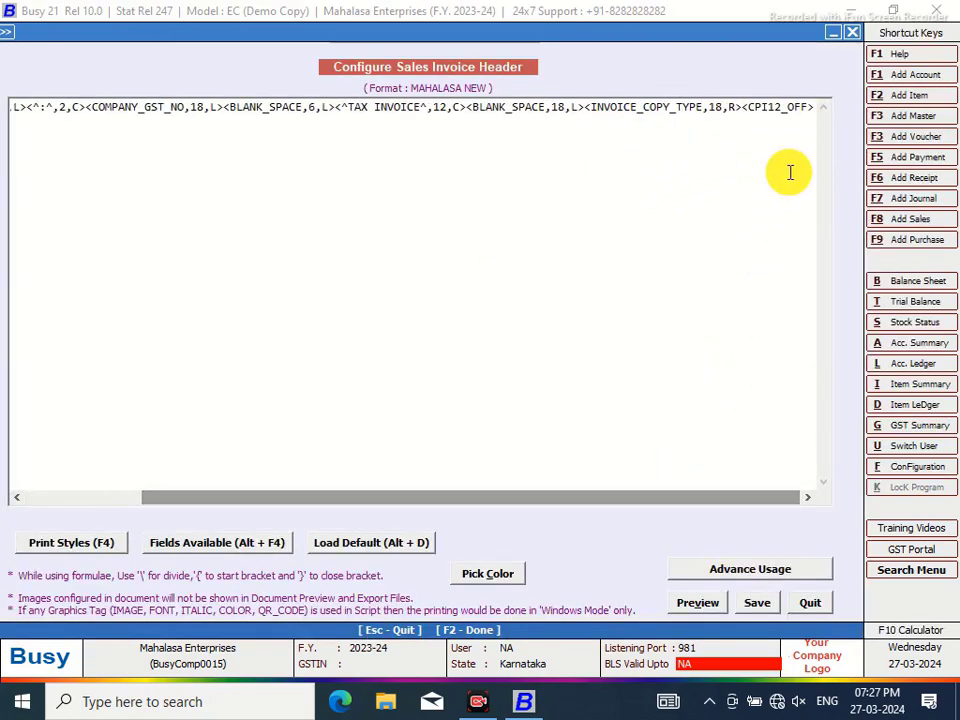
left_click(814, 107)
key("Return")
key("Return")
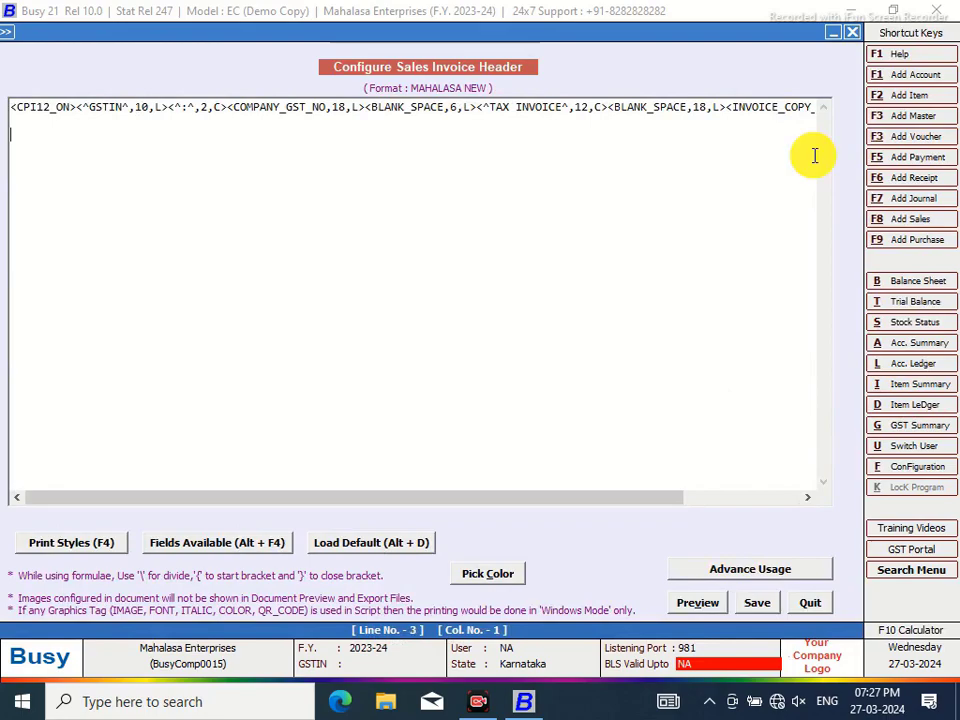
key("Return")
key("Return")
key("Return")
key("Return")
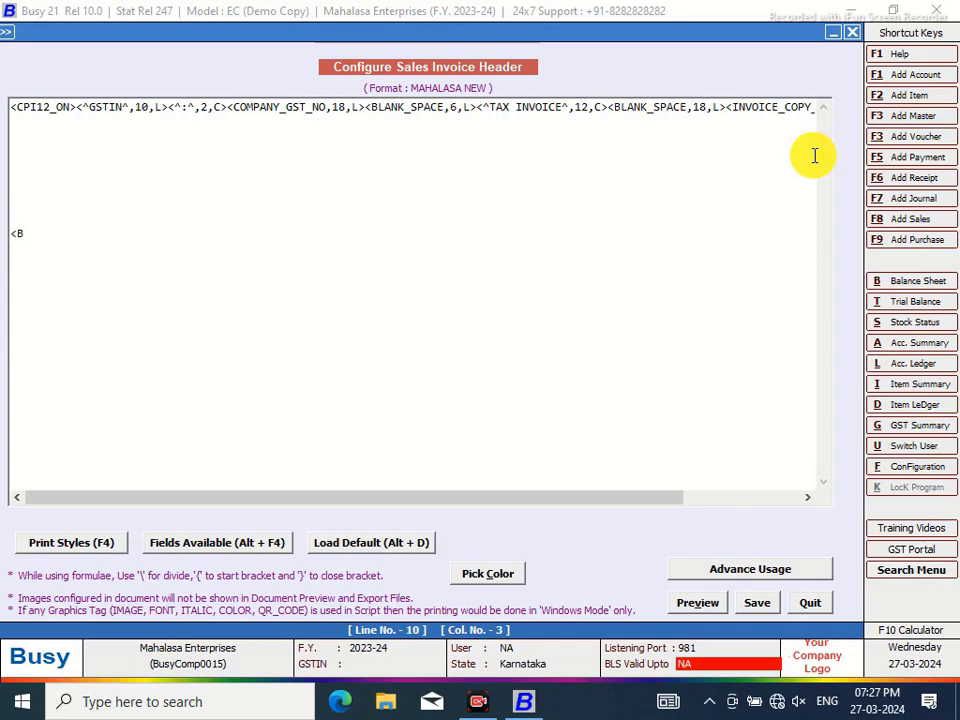
type("<BLH,82,A>")
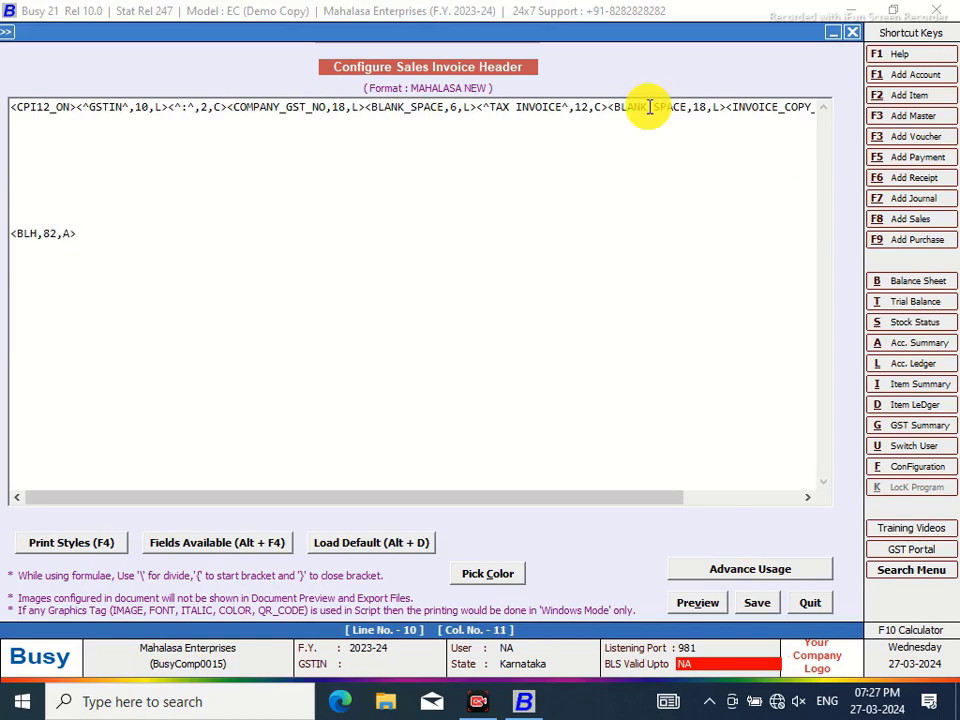
Wrap the line tag in CPI12_ON and CPI12_OFF print styles and remove an extra empty line
left_click(11, 234)
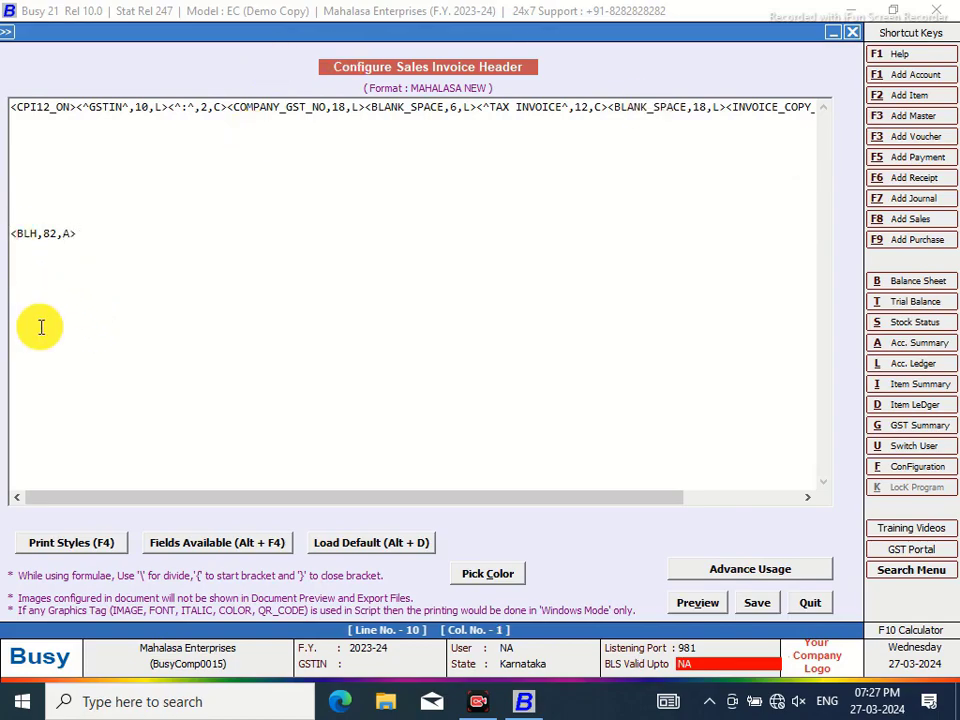
key("F4")
left_click(763, 330)
double_click(763, 330)
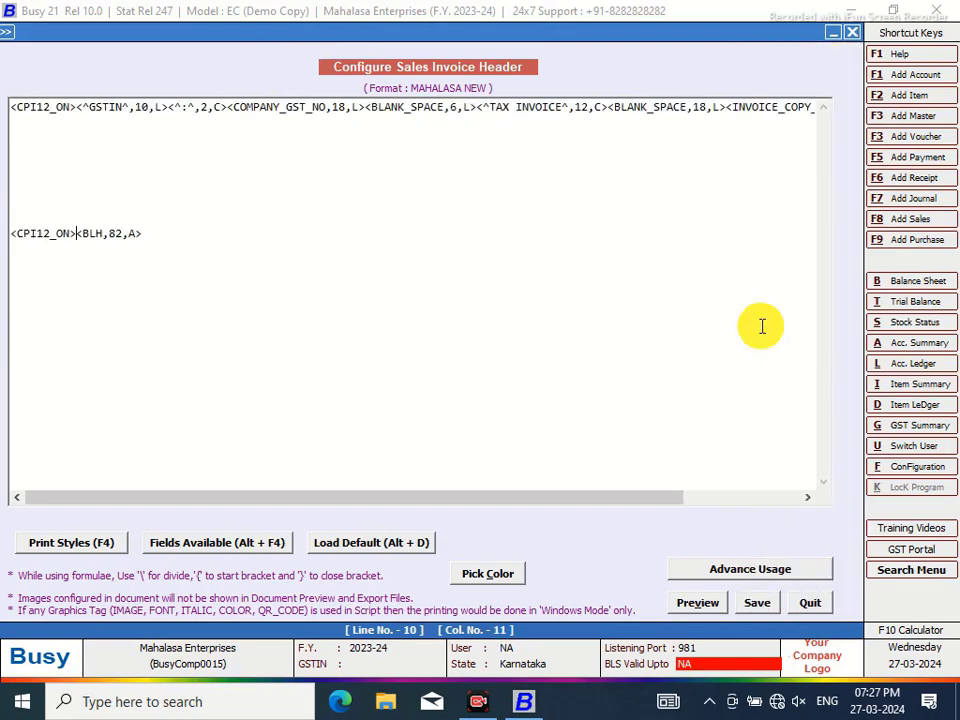
key("F4")
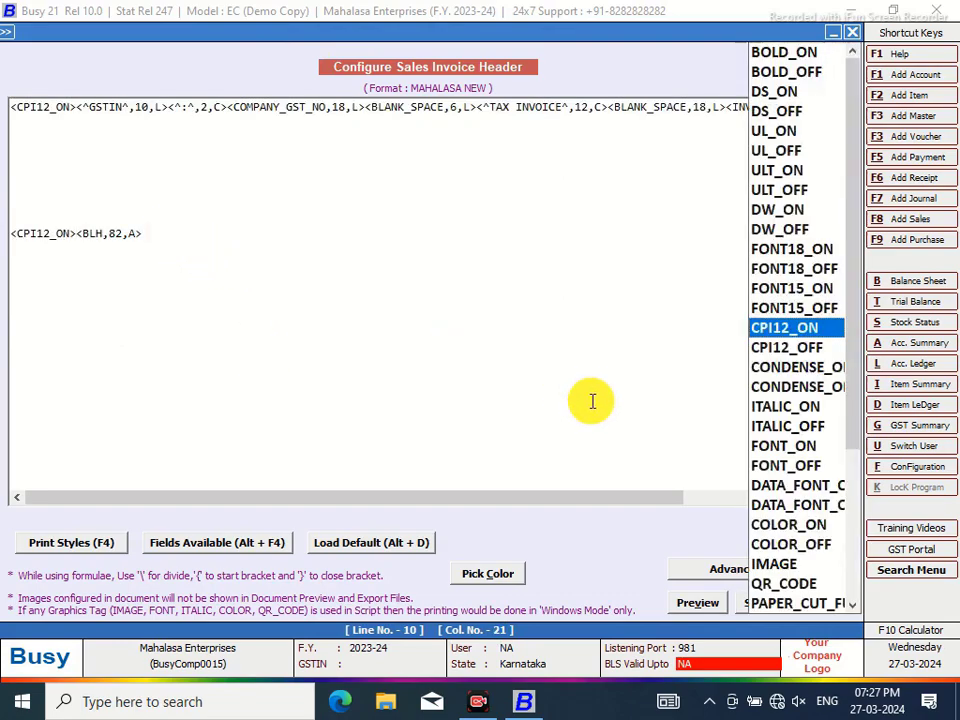
left_click(771, 349)
double_click(771, 349)
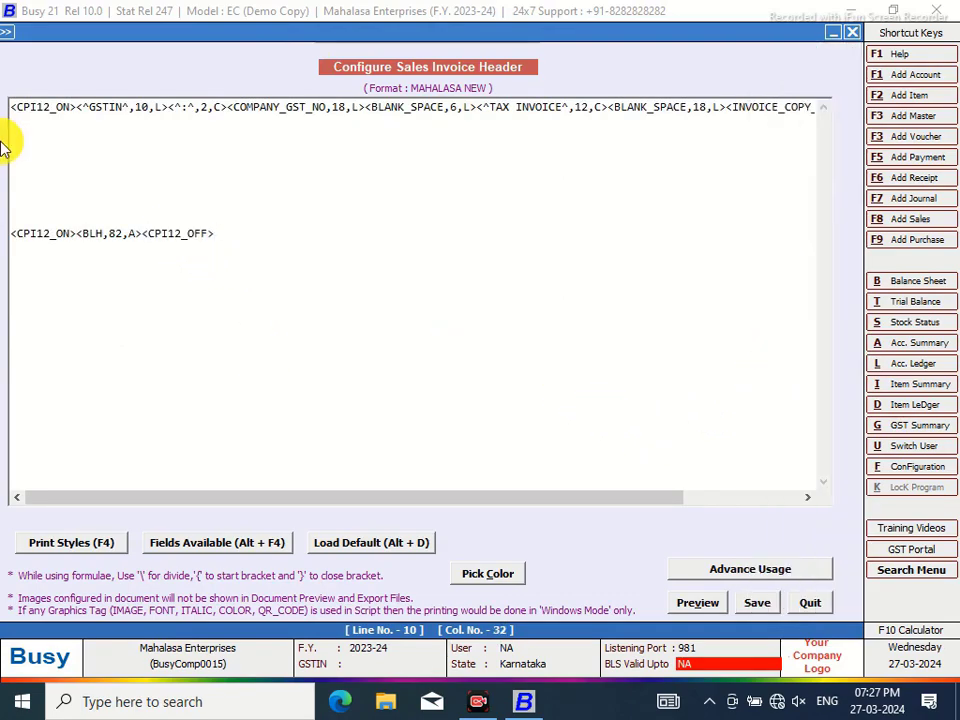
left_click(40, 208)
key("Delete")
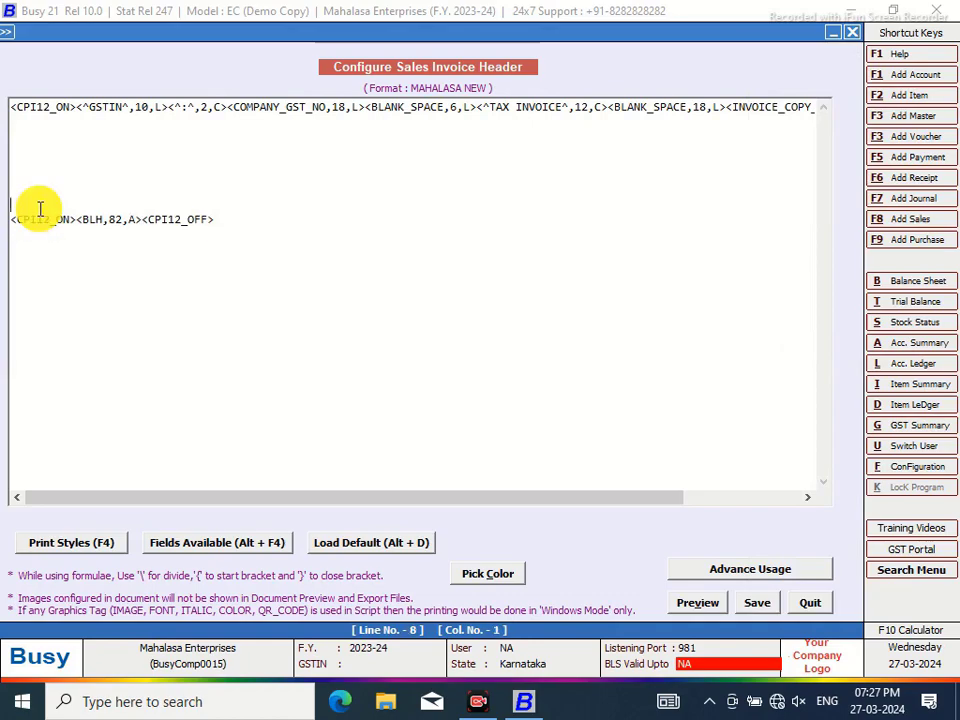
Duplicate the horizontal-line row below itself and save the header
left_click_drag(223, 221, 3, 222)
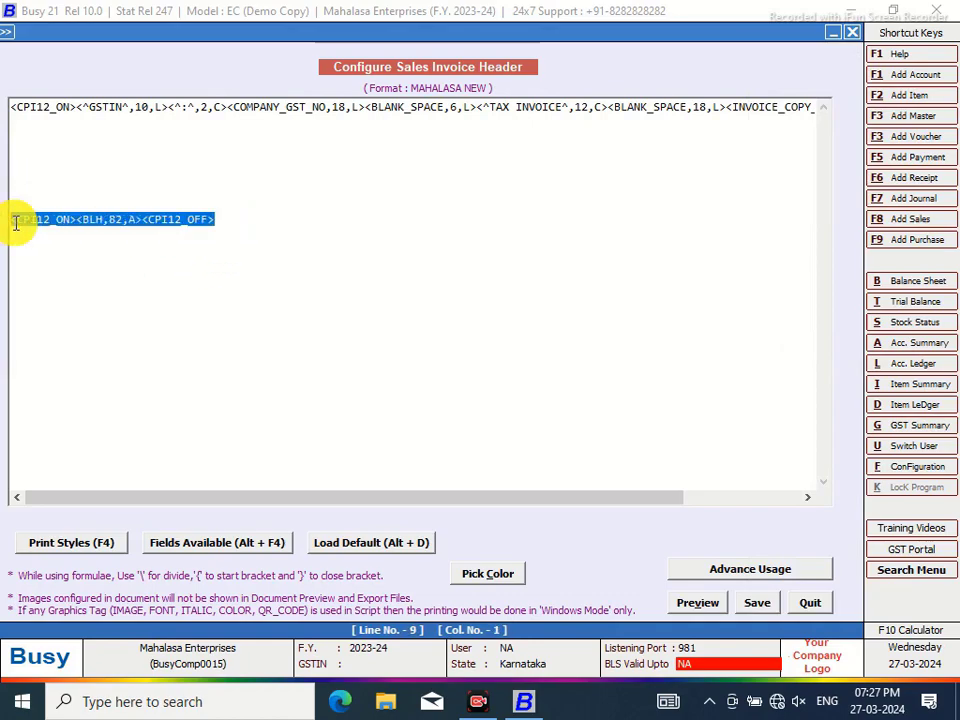
right_click(17, 220)
left_click(68, 282)
left_click(234, 224)
key("Return")
key("Return")
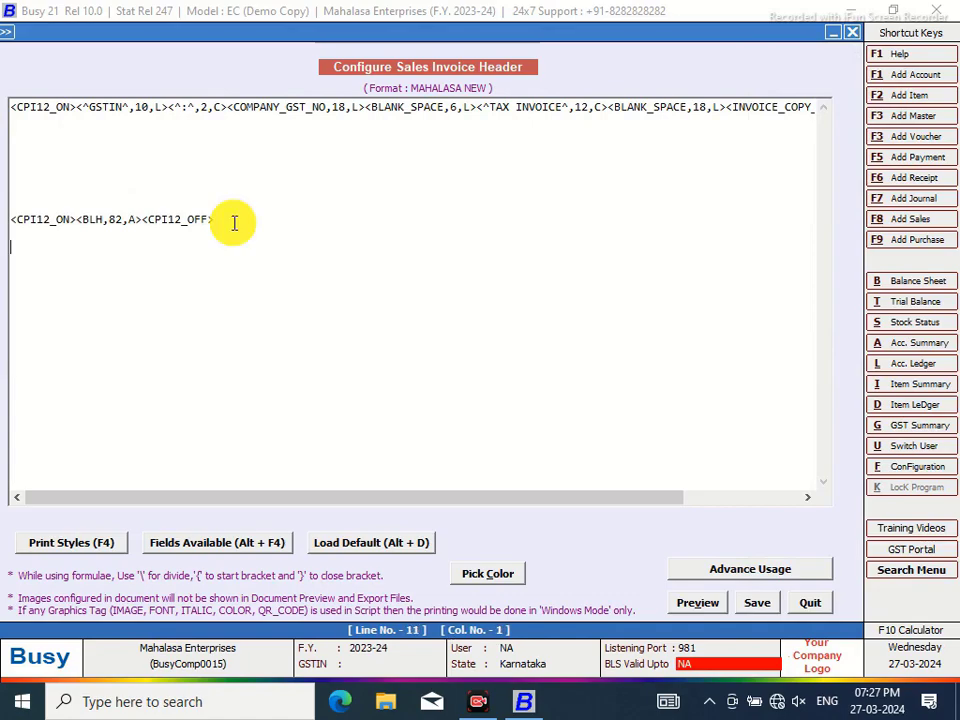
key("ctrl+v")
left_click(755, 606)
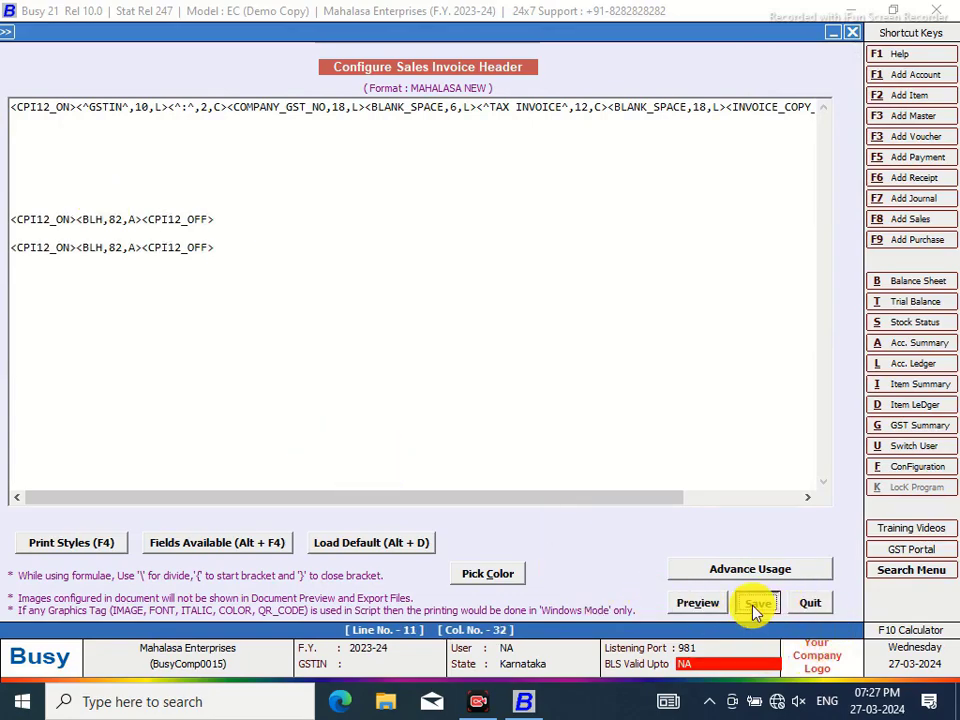
Preview the invoice to check the header and footer lines
left_click(508, 331)
left_click(510, 329)
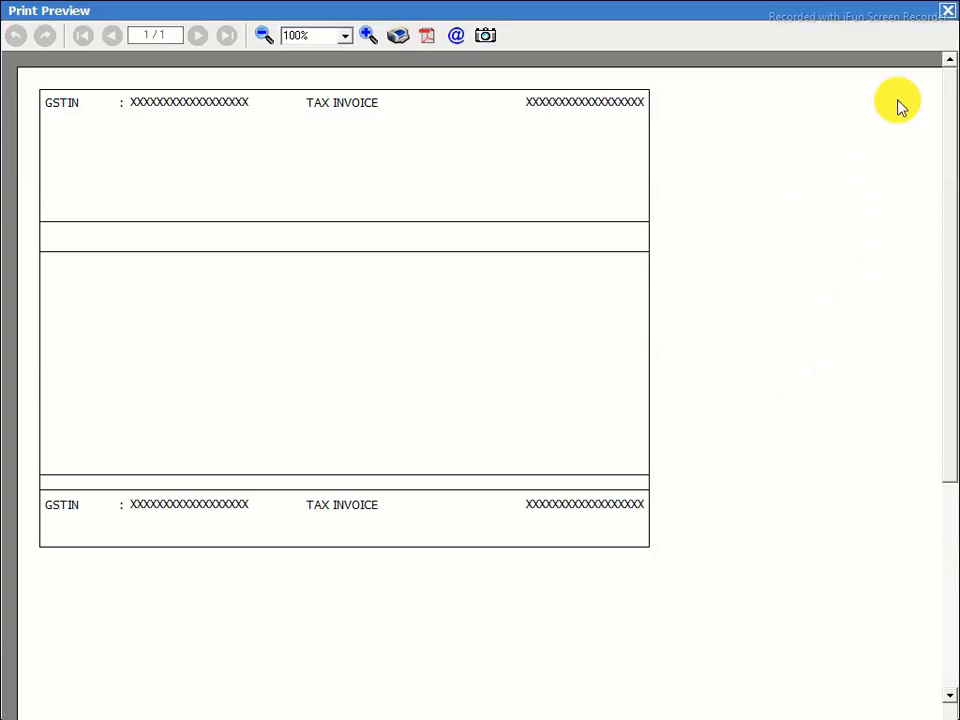
left_click(947, 10)
left_click(388, 332)
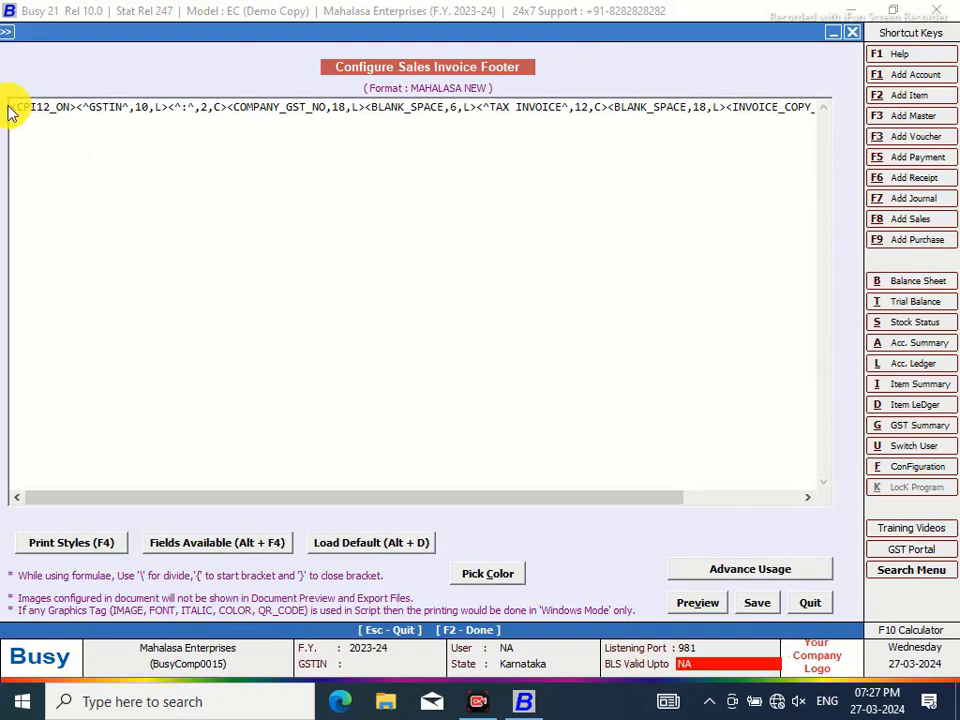
Swap the footer's GSTIN/TAX INVOICE text for <BLH,82,A>, save, and check the preview
left_click_drag(77, 106, 744, 108)
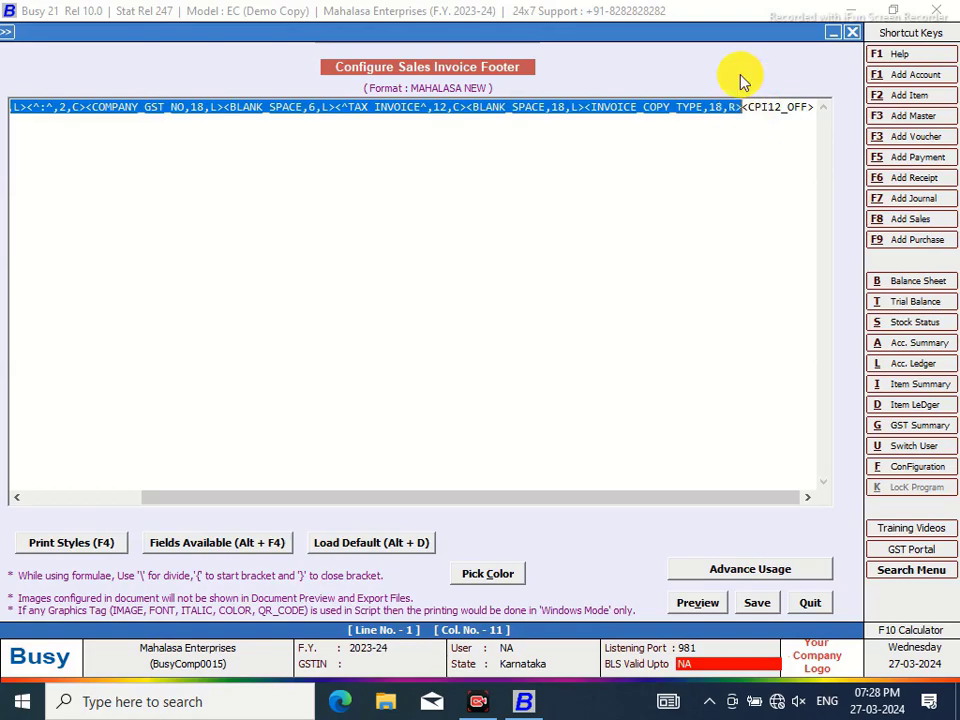
key("Delete")
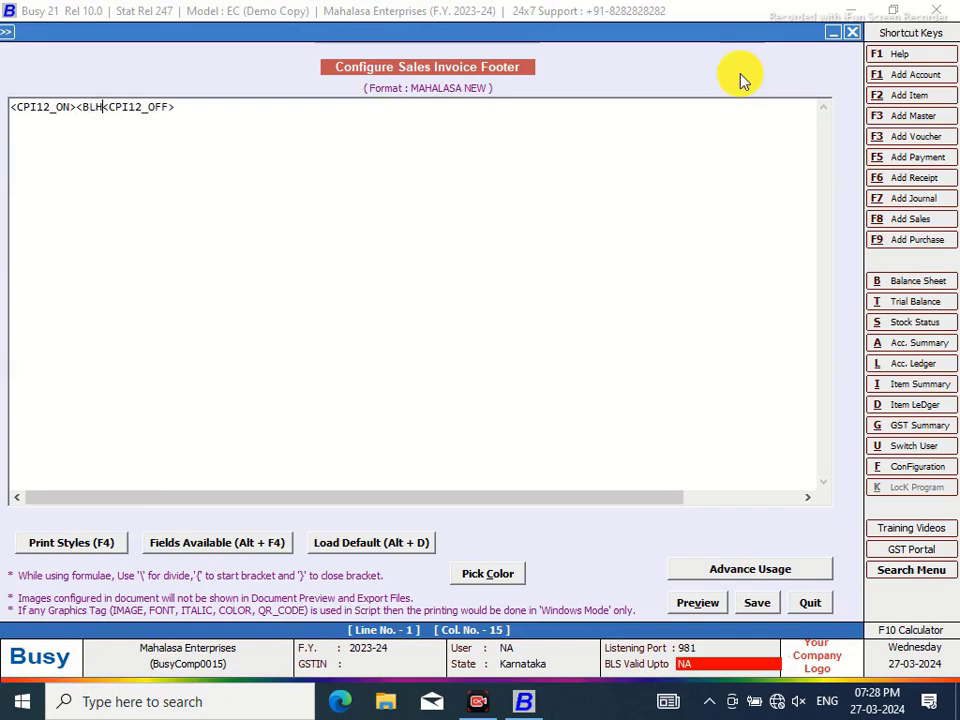
type("<BLH,82,")
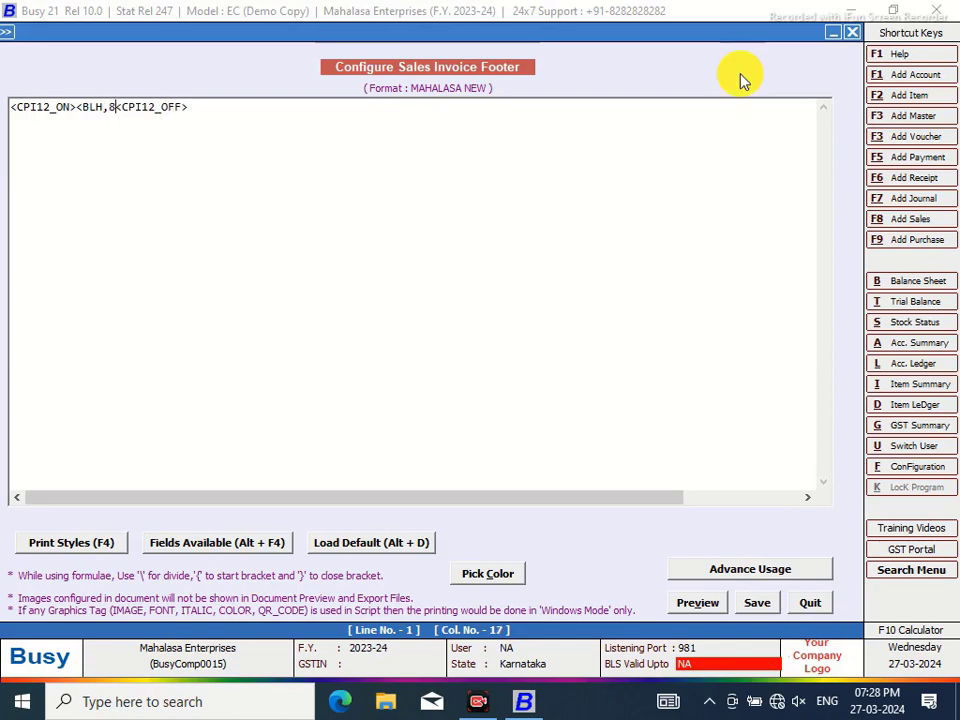
type("A>")
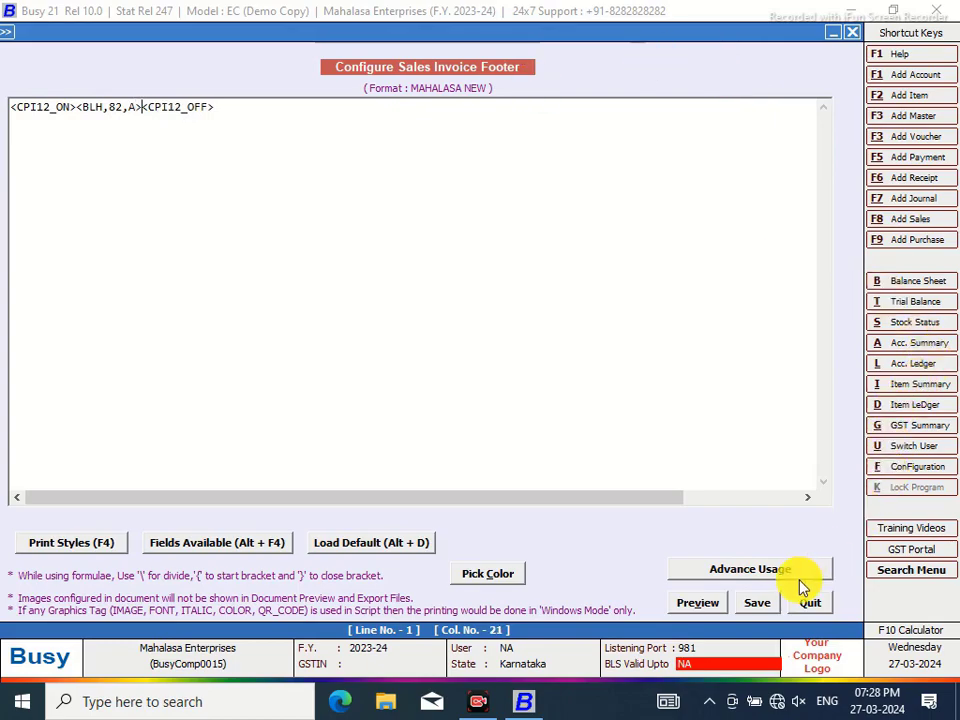
left_click(746, 606)
key("v")
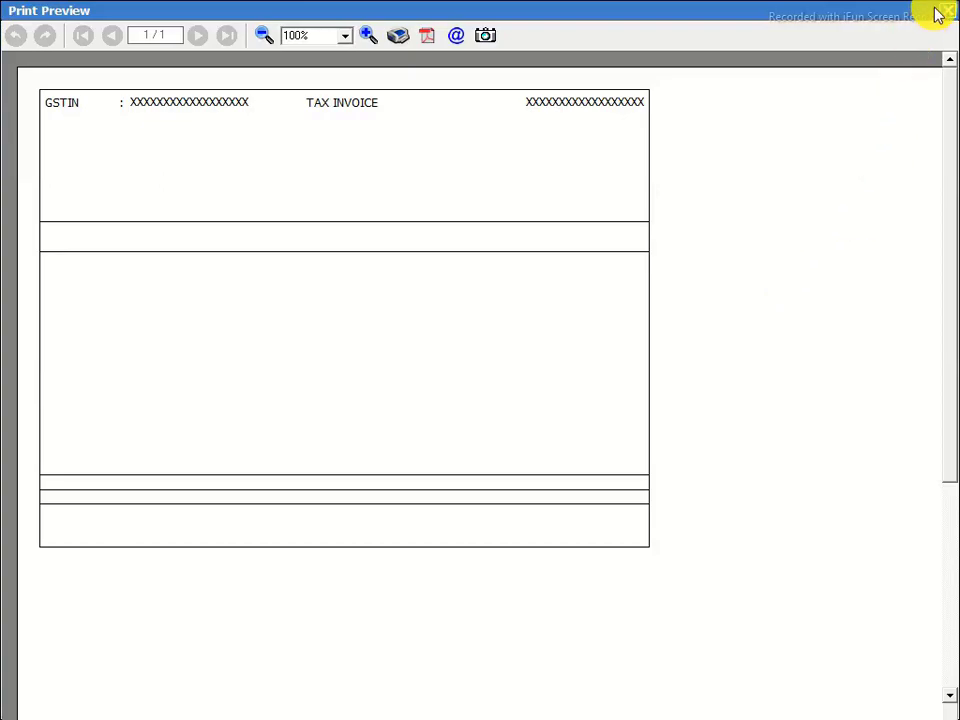
left_click(948, 15)
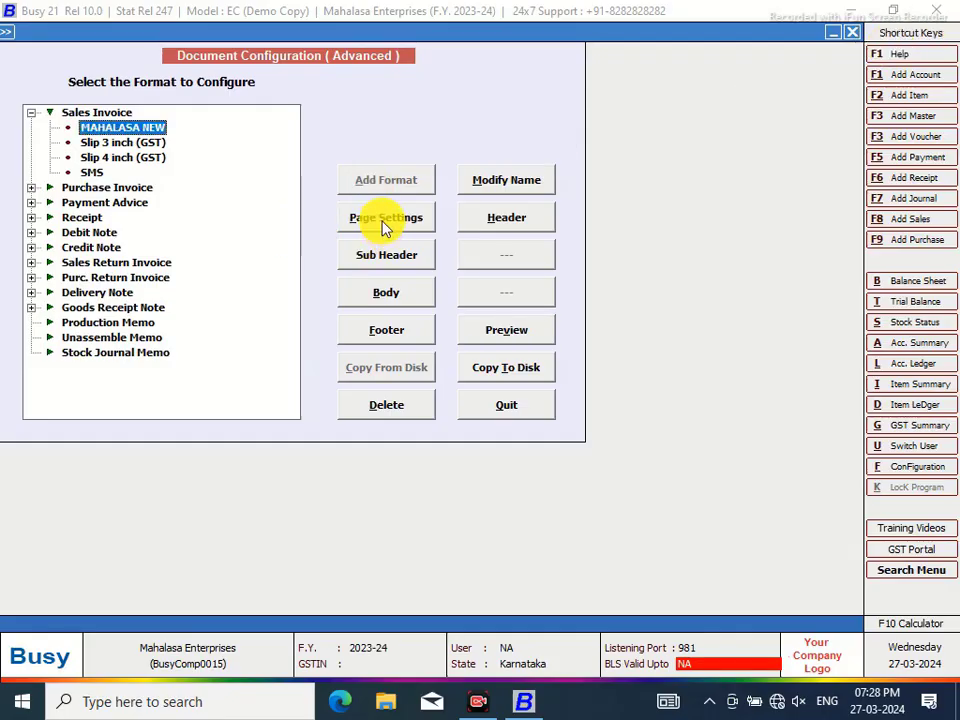
In MAHALASA NEW page settings, set 12 header, 8 footer and 37 body lines, then save
left_click(381, 218)
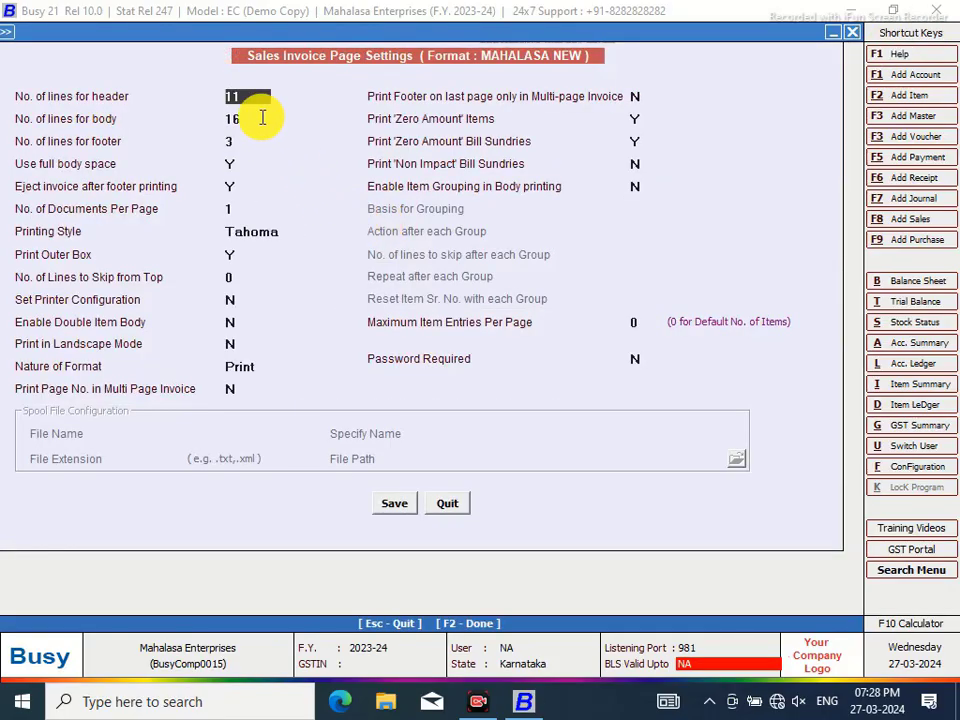
left_click(250, 97)
key("BackSpace")
type("2")
key("Return")
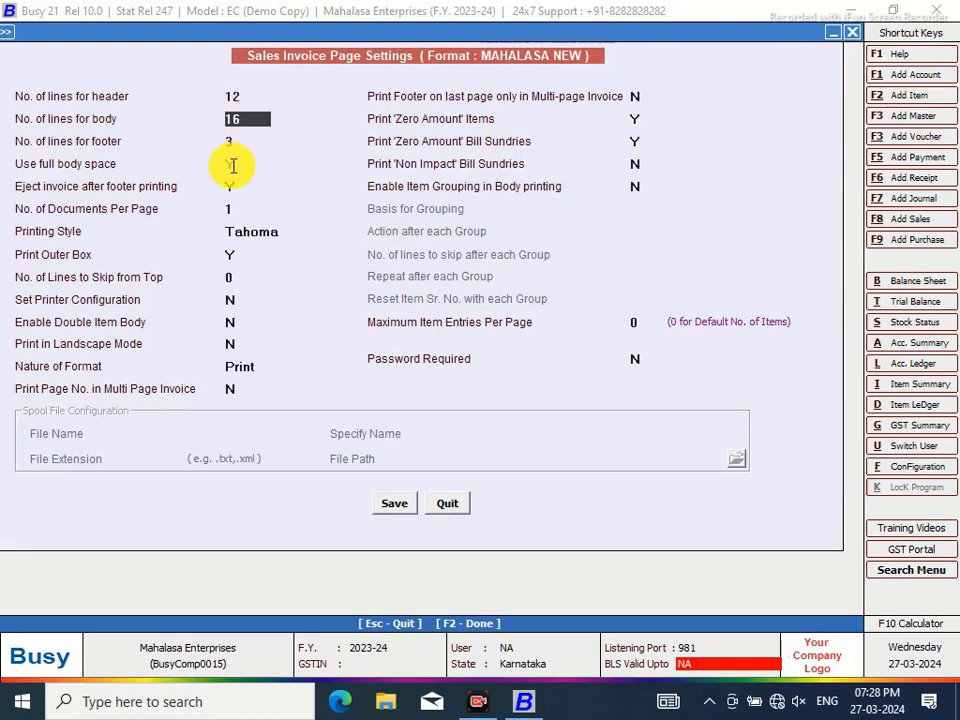
key("Return")
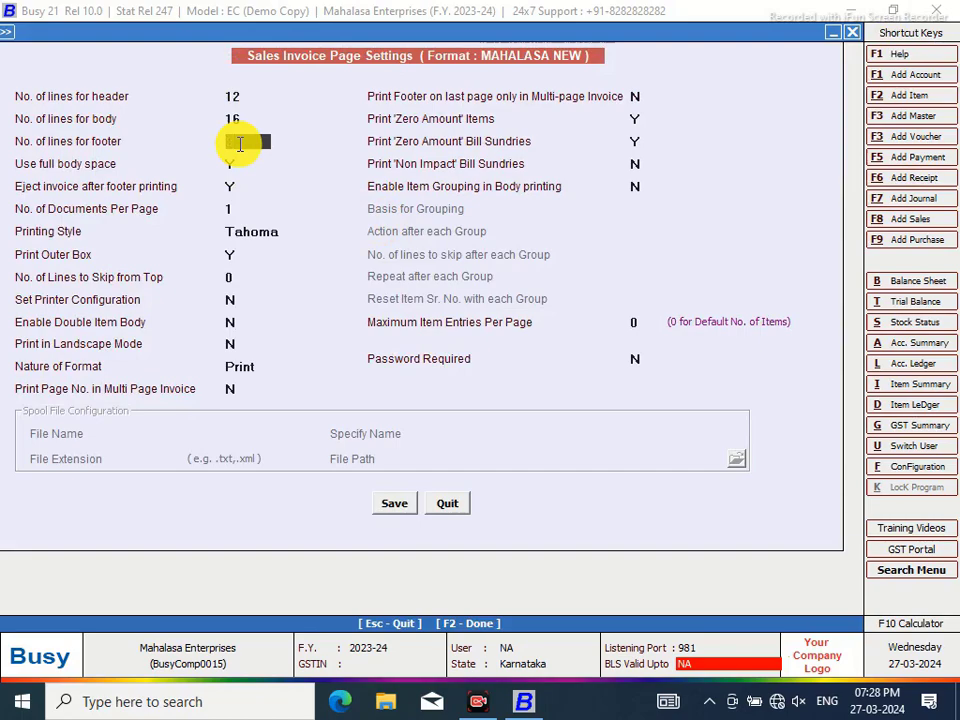
type("8")
left_click(249, 117)
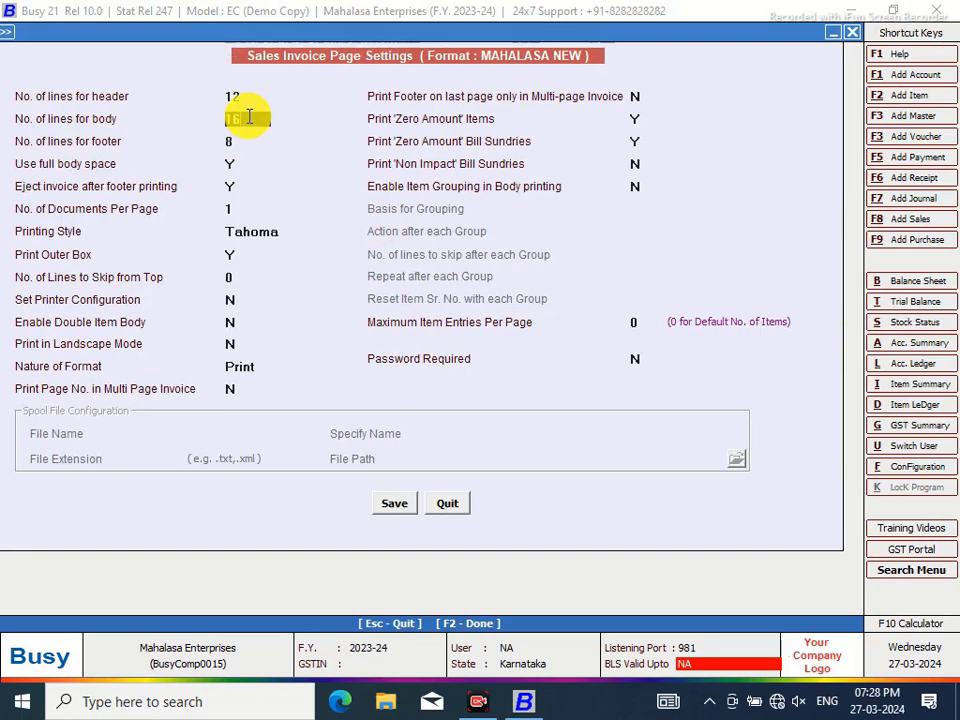
type("3")
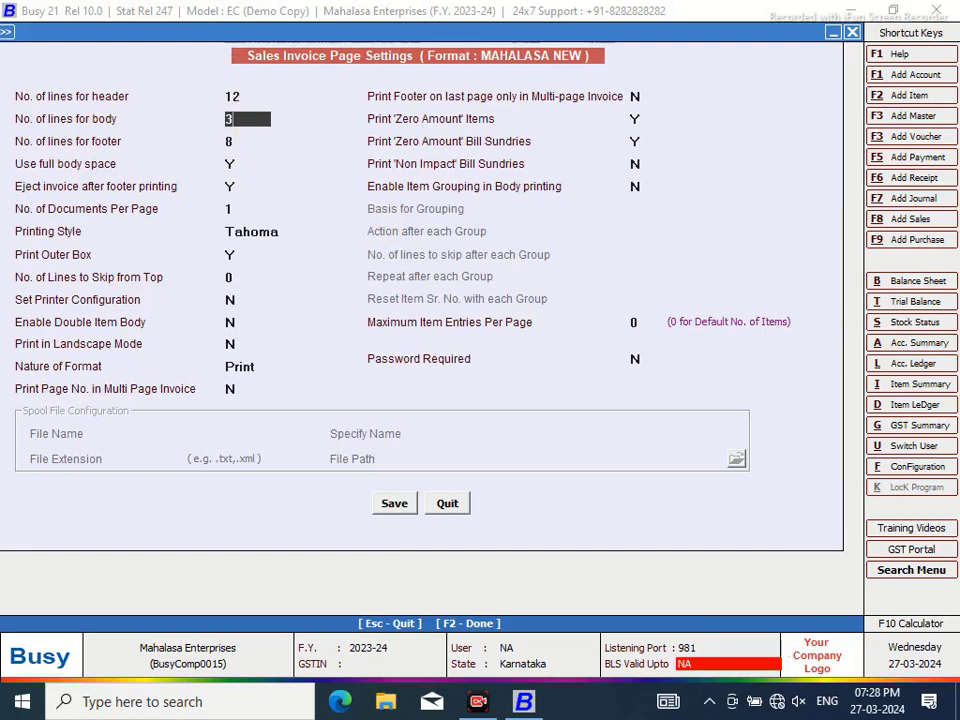
type("7")
left_click(398, 504)
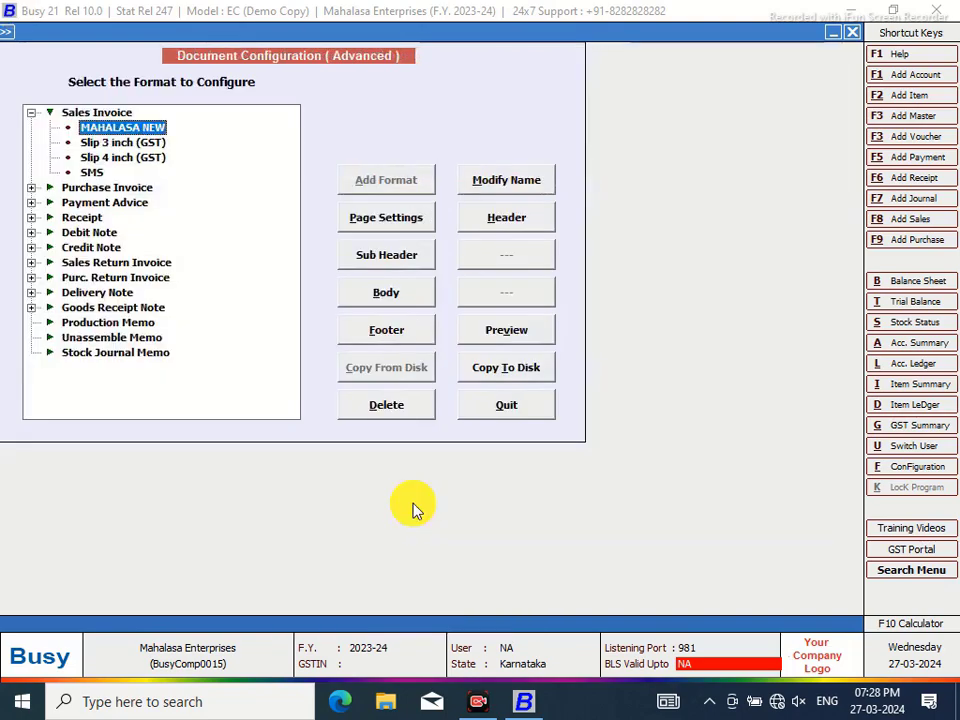
Preview the invoice layout, zooming in and out to see the whole page
left_click(512, 337)
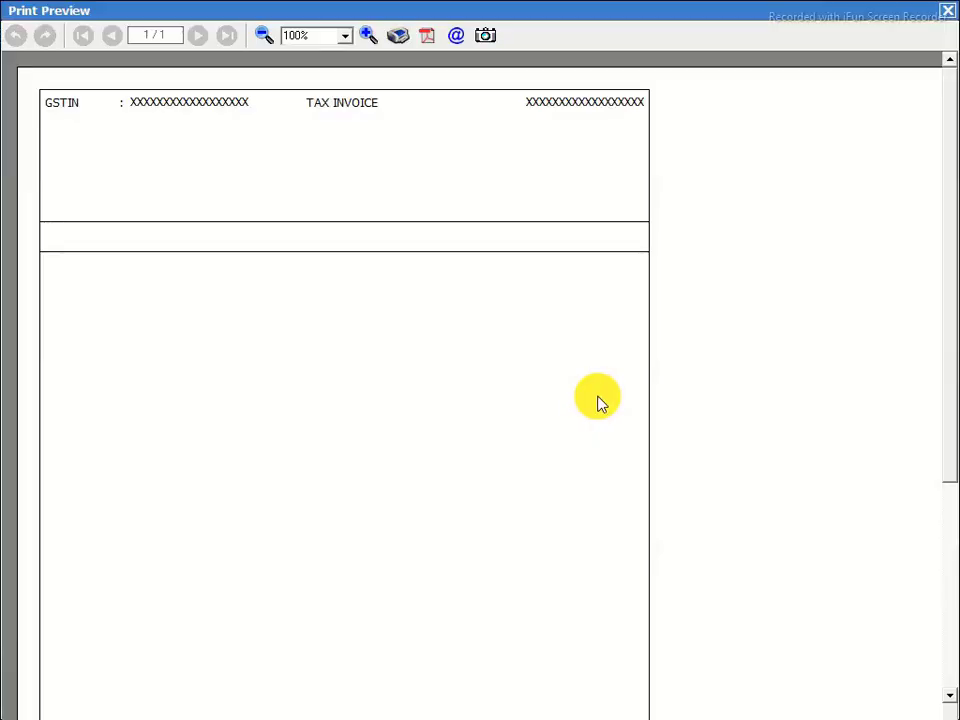
left_click(369, 35)
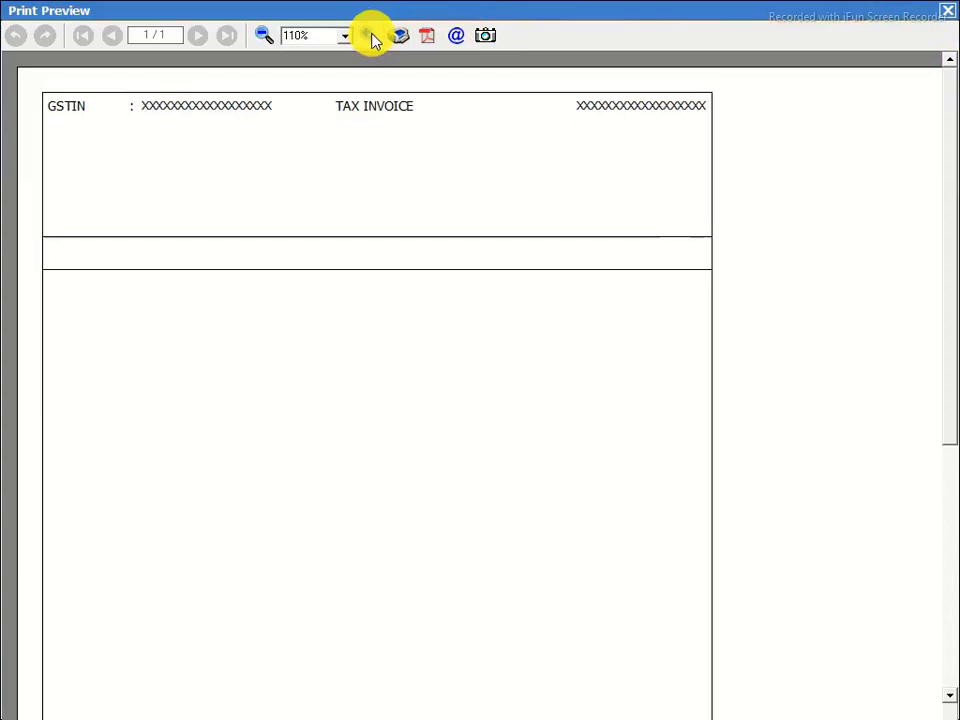
left_click(264, 36)
left_click(264, 36)
left_click(264, 36)
left_click(264, 36)
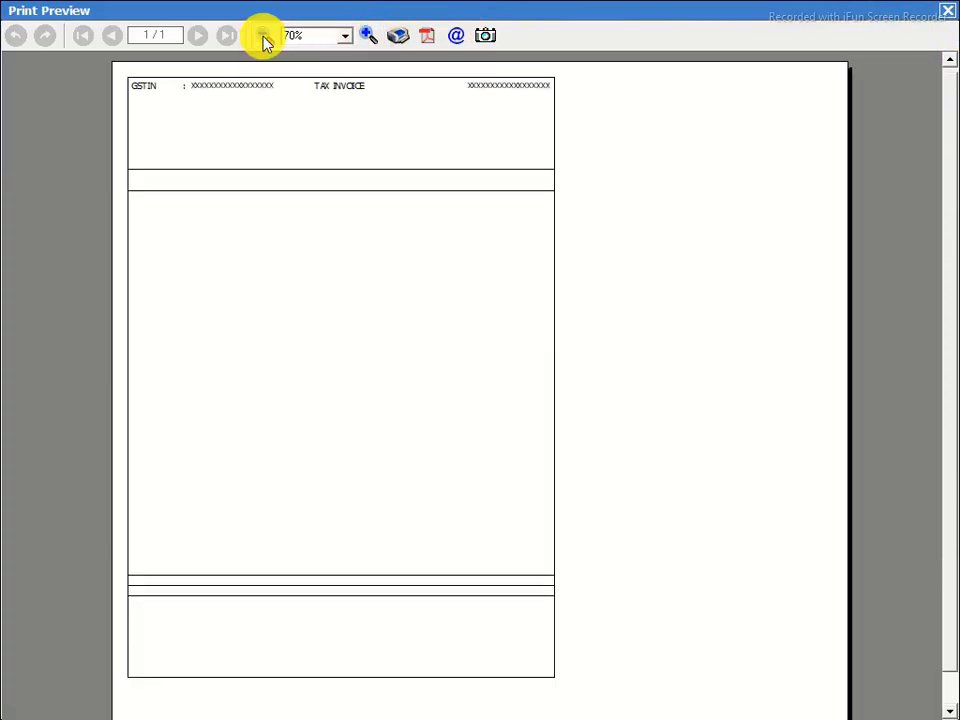
left_click(264, 36)
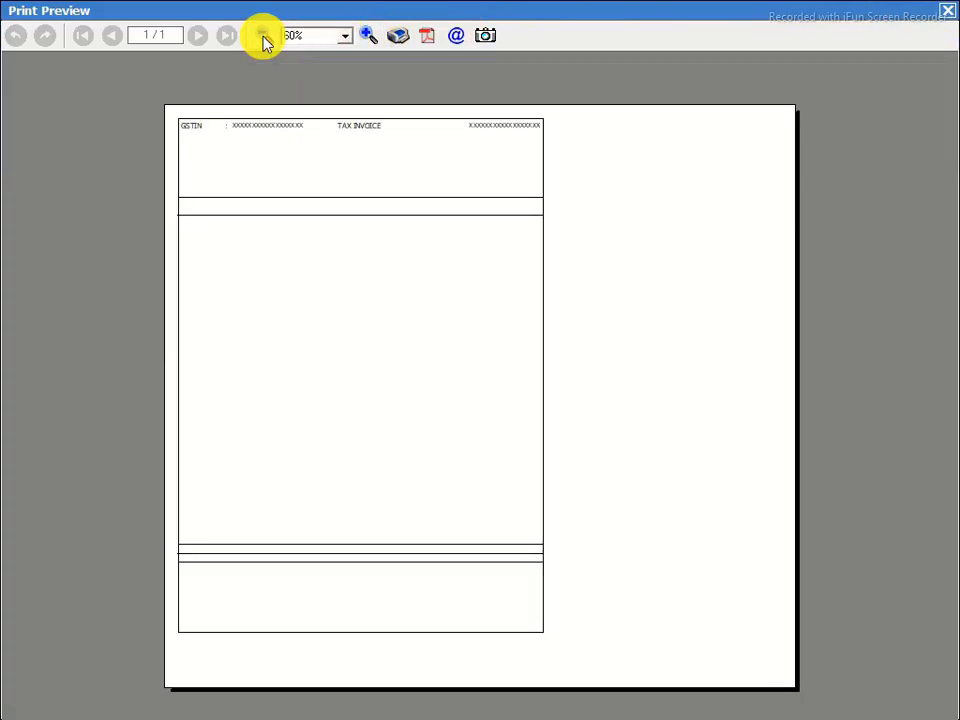
left_click(950, 16)
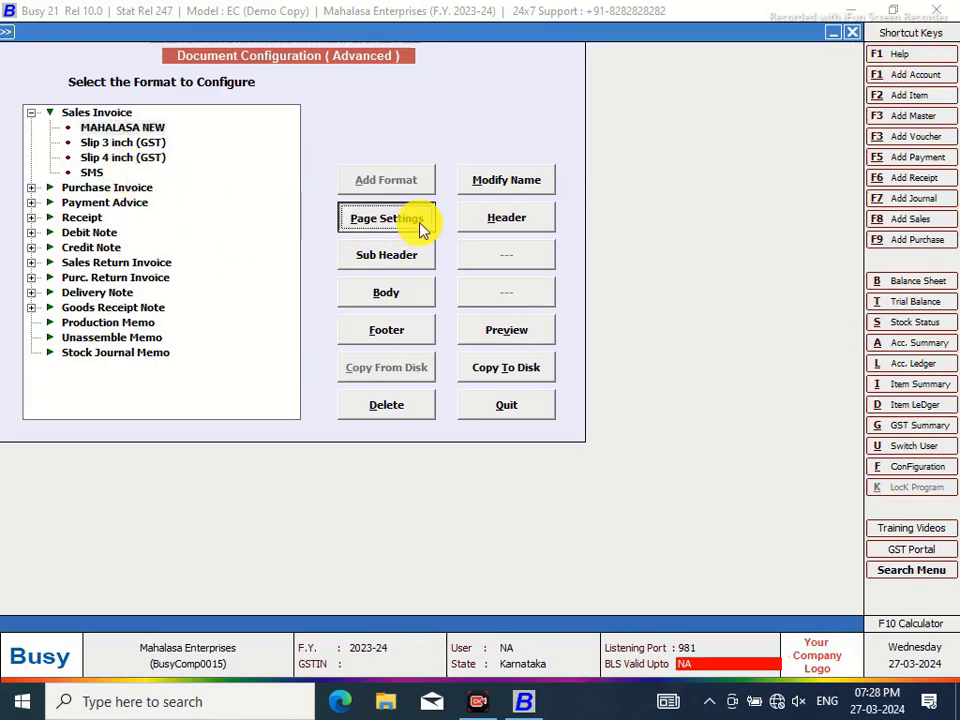
Turn on Landscape Mode and Set Printer Configuration in the page settings
key("Return")
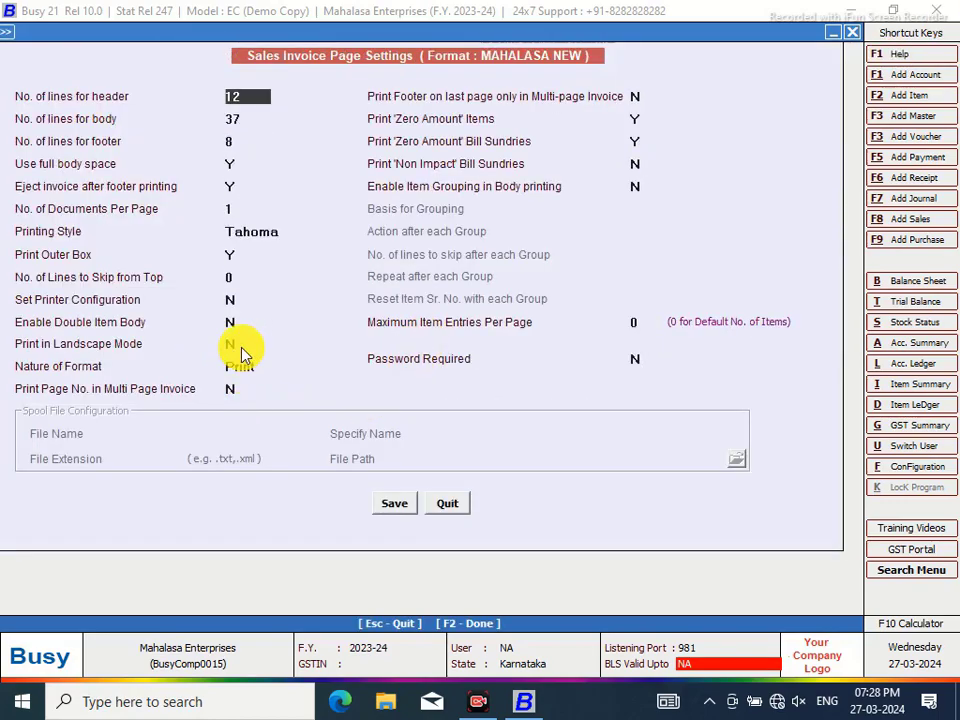
left_click(236, 346)
type("y")
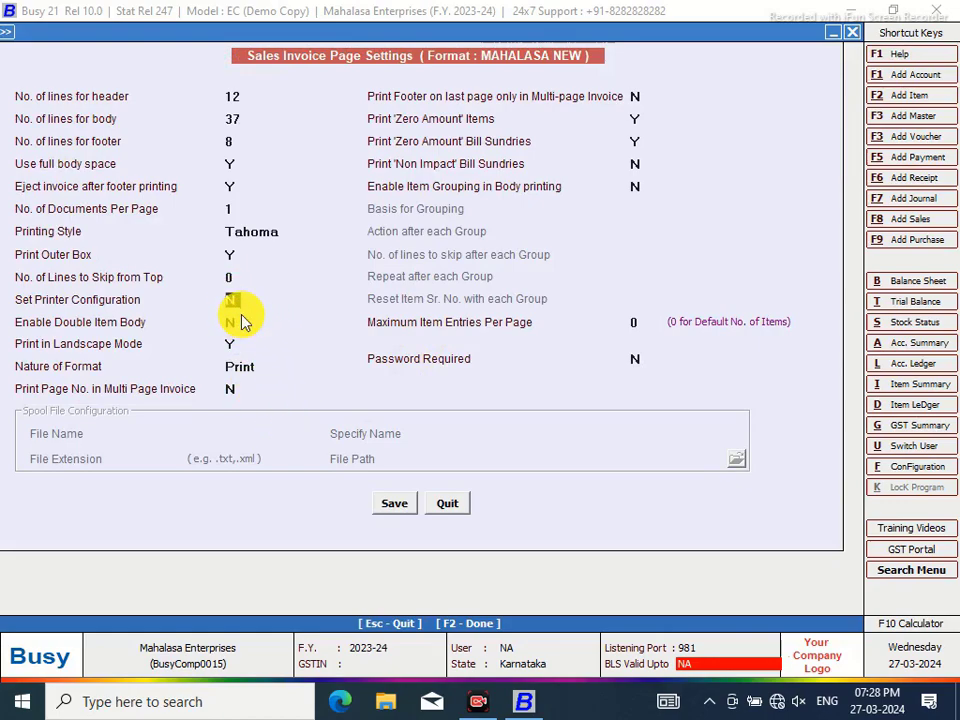
type("y")
left_click(332, 307)
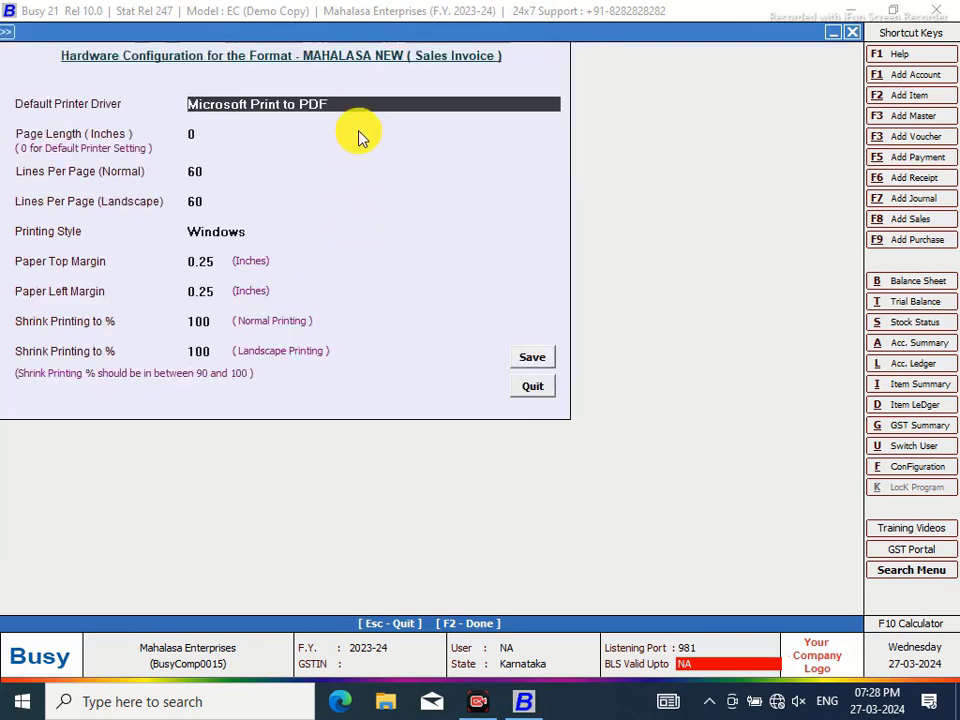
Choose Microsoft XPS Document Writer with 57 landscape lines, and save both settings screens
left_click(336, 104)
left_click(334, 132)
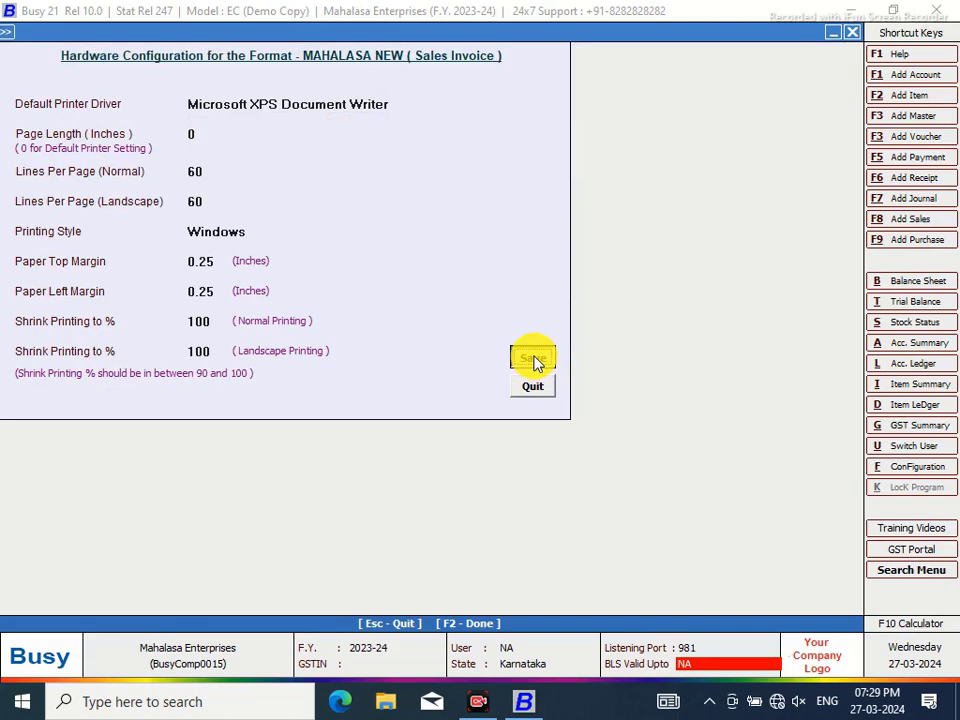
left_click(211, 200)
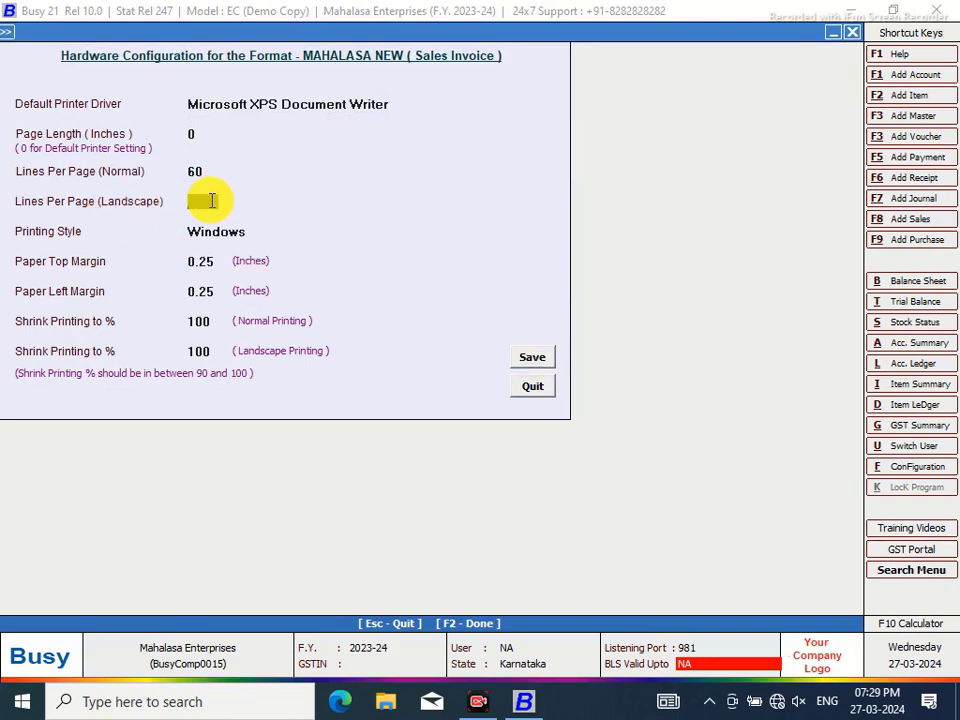
type("57")
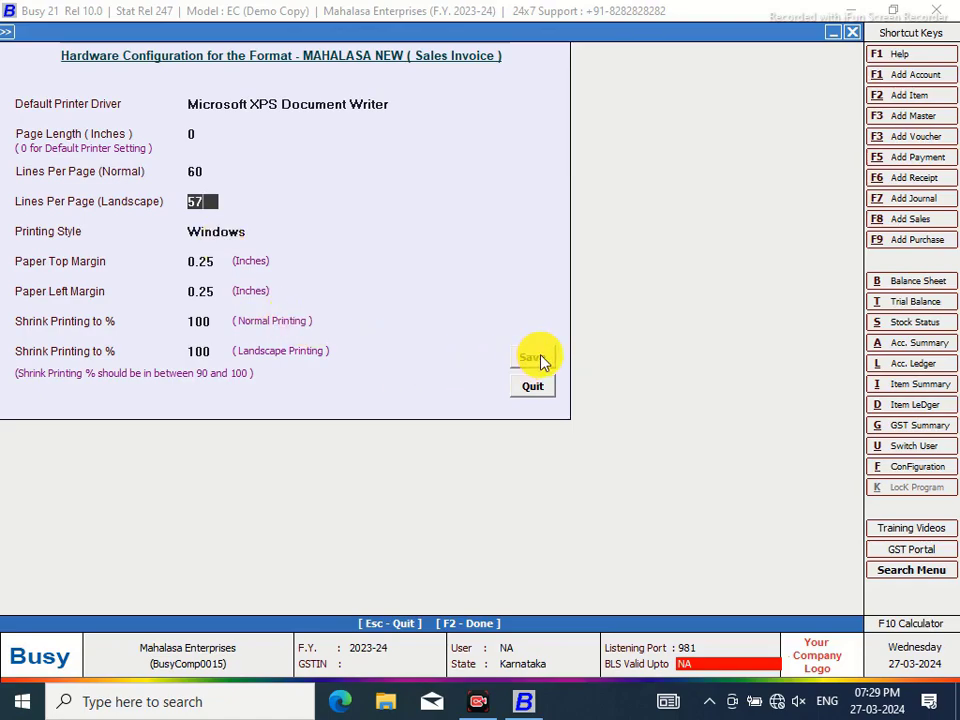
left_click(543, 362)
left_click(390, 506)
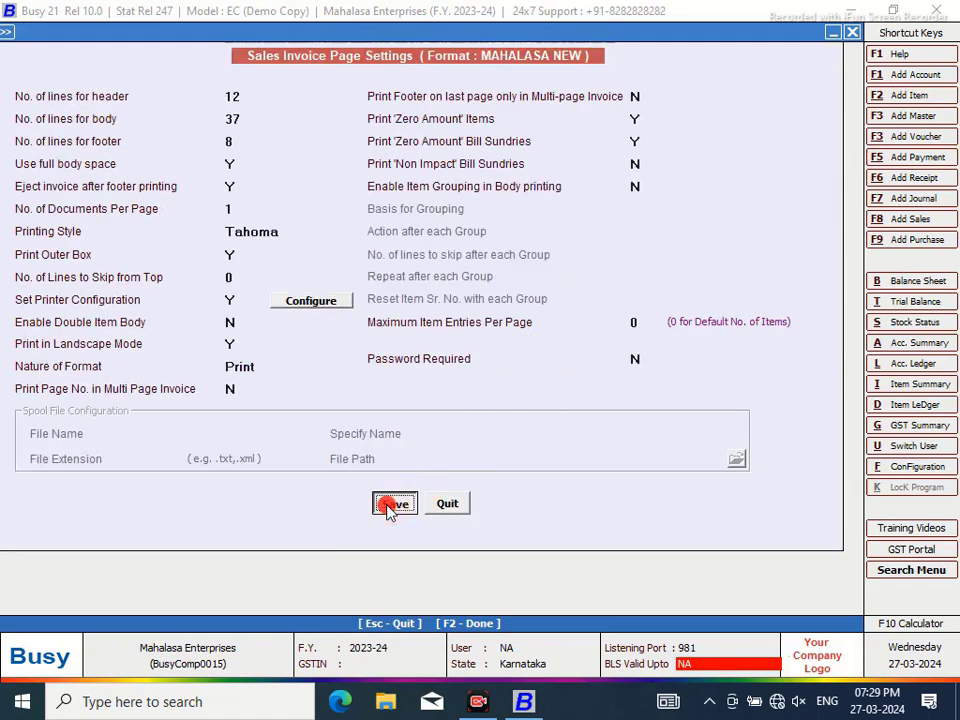
left_click(512, 407)
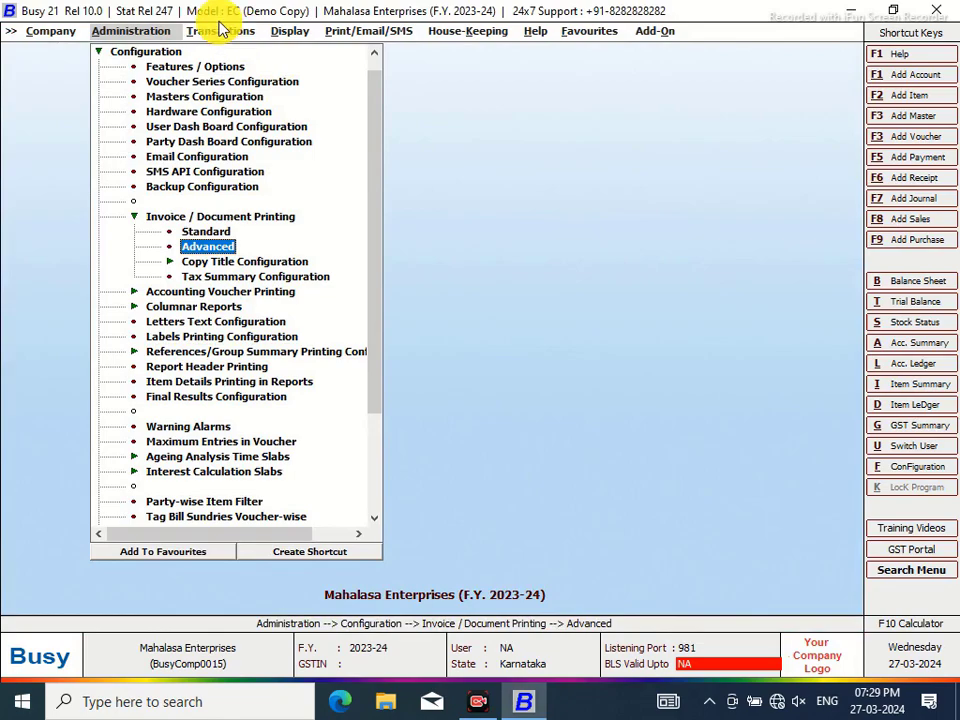
Open the body layout of the MAHALASA NEW sales invoice format
left_click(216, 245)
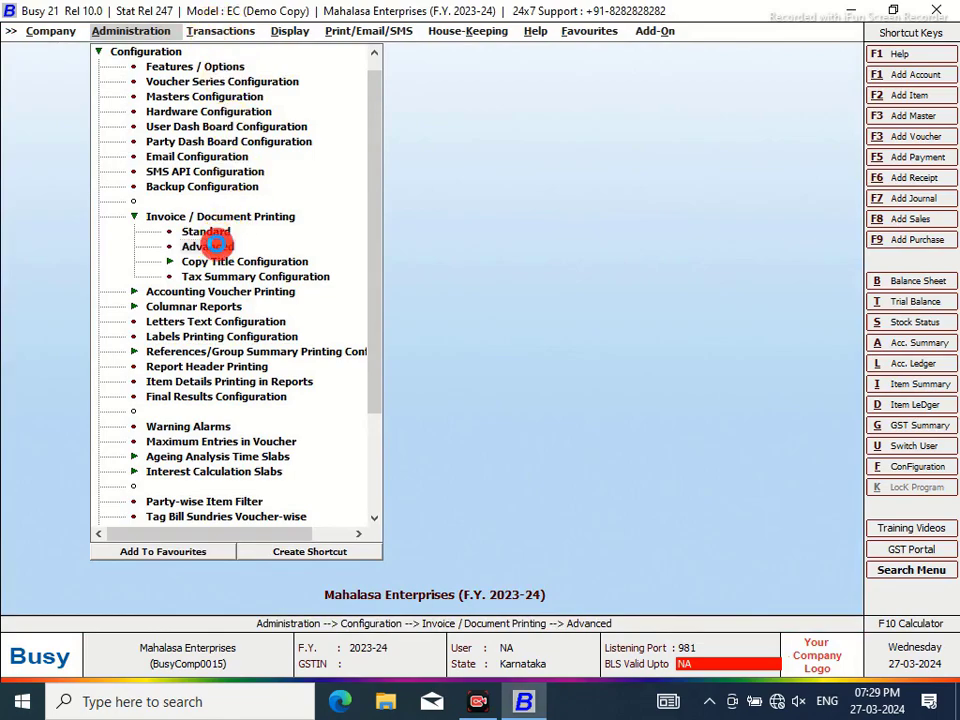
left_click(31, 114)
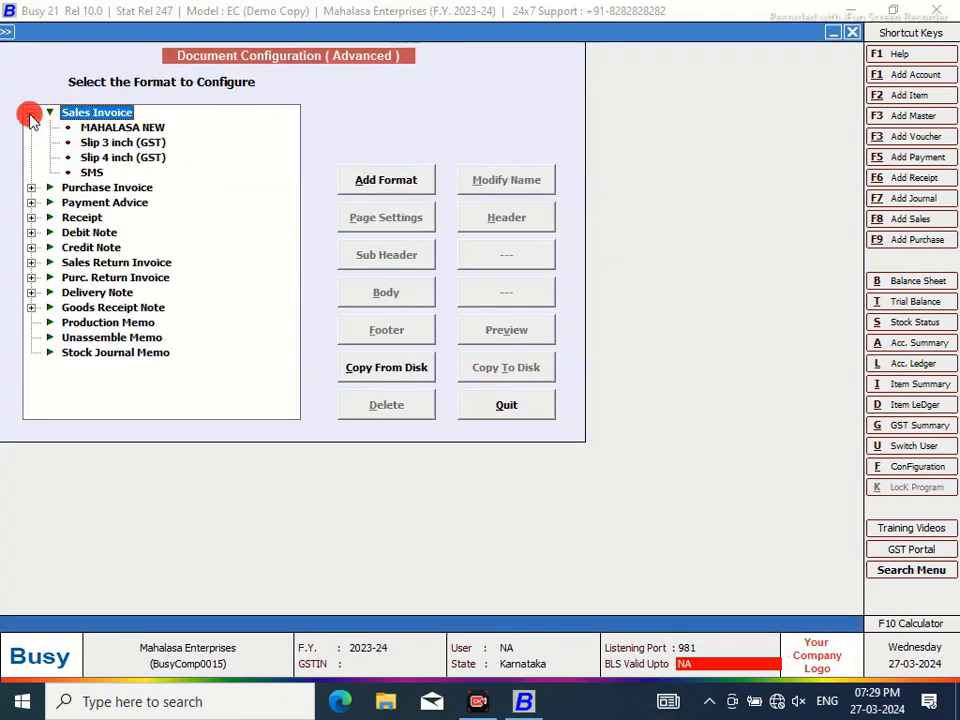
left_click(116, 130)
left_click(405, 296)
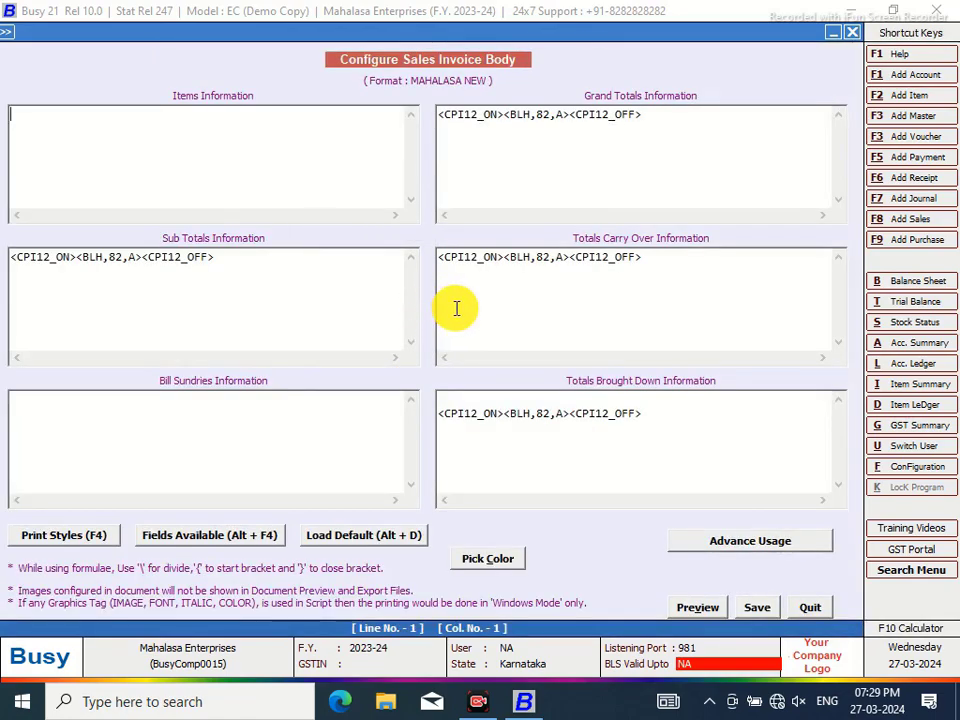
Add a second Grand Totals line holding AMOUNT_GRAND_TOTAL between CPI12_ON and CPI12_OFF tags
left_click(659, 114)
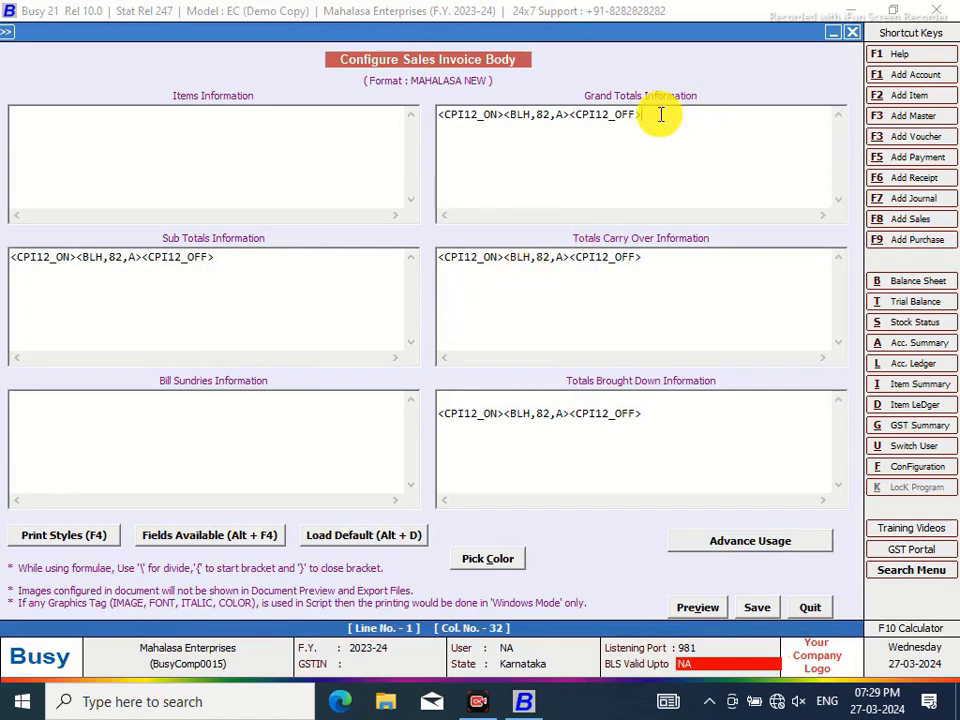
key("Return")
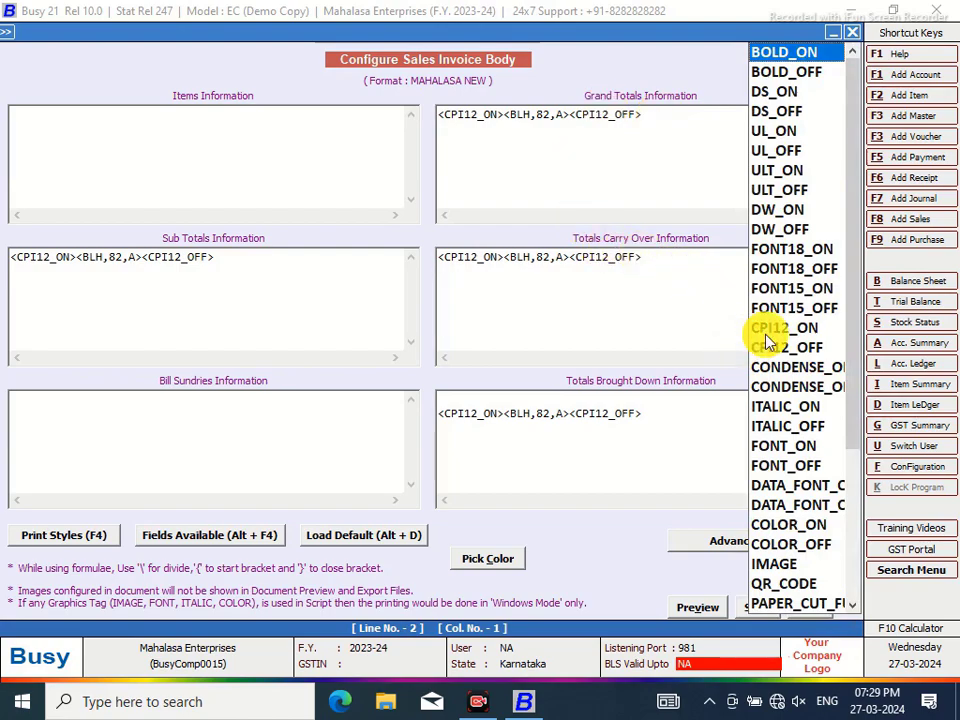
left_click(765, 337)
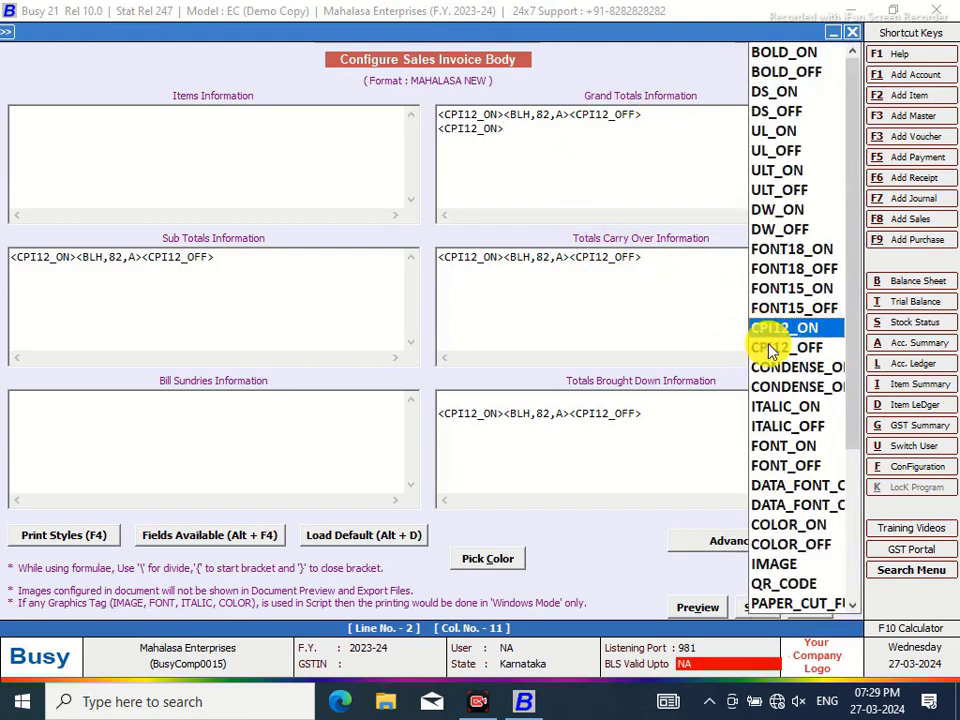
left_click(776, 352)
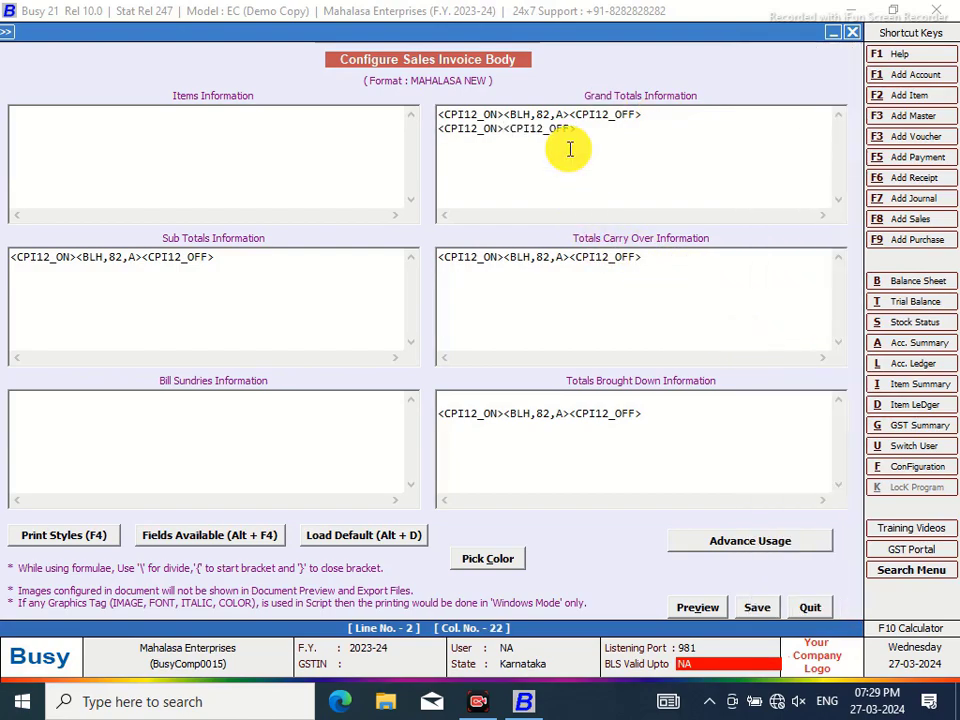
left_click(505, 128)
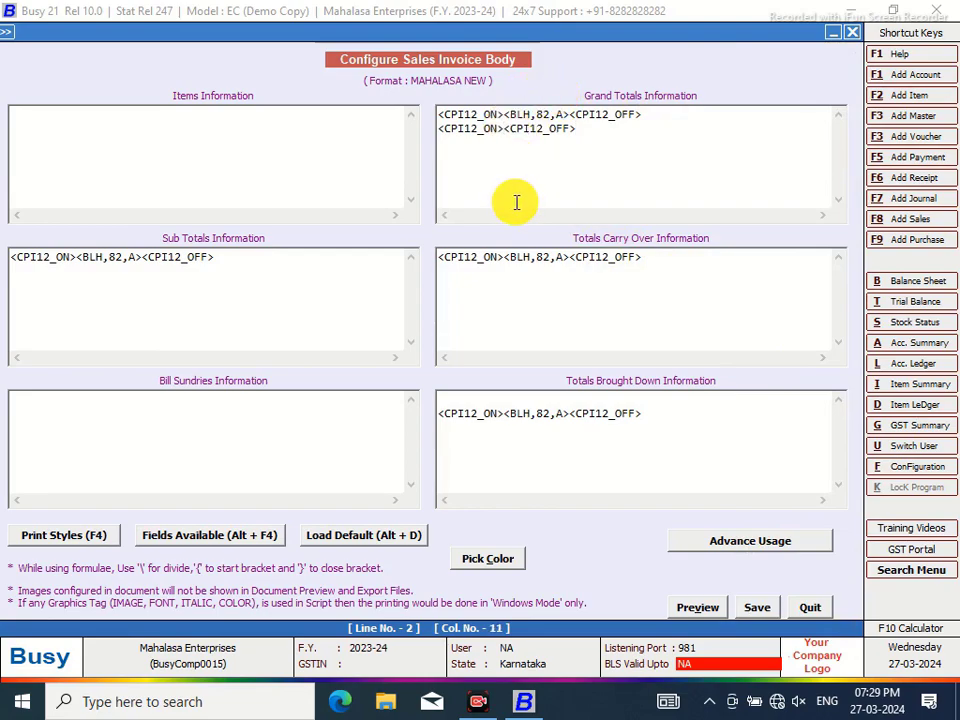
key("alt+F4")
double_click(579, 78)
left_click(737, 94)
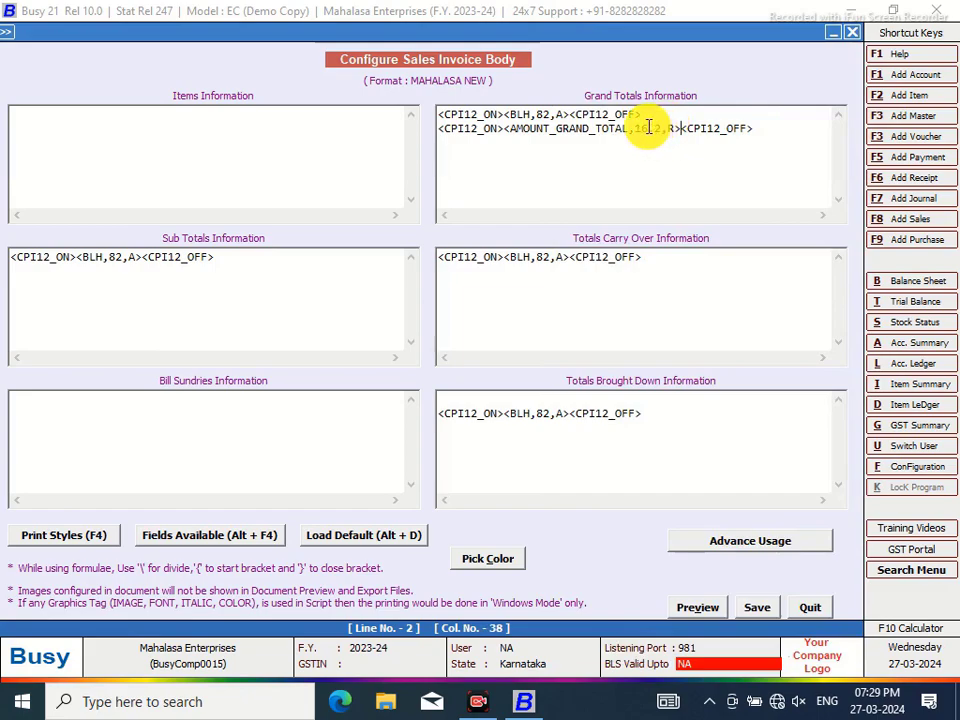
Edit the grand total field's width and insert a <BLV,A> separator before it
left_click(650, 128)
key("BackSpace")
type("2")
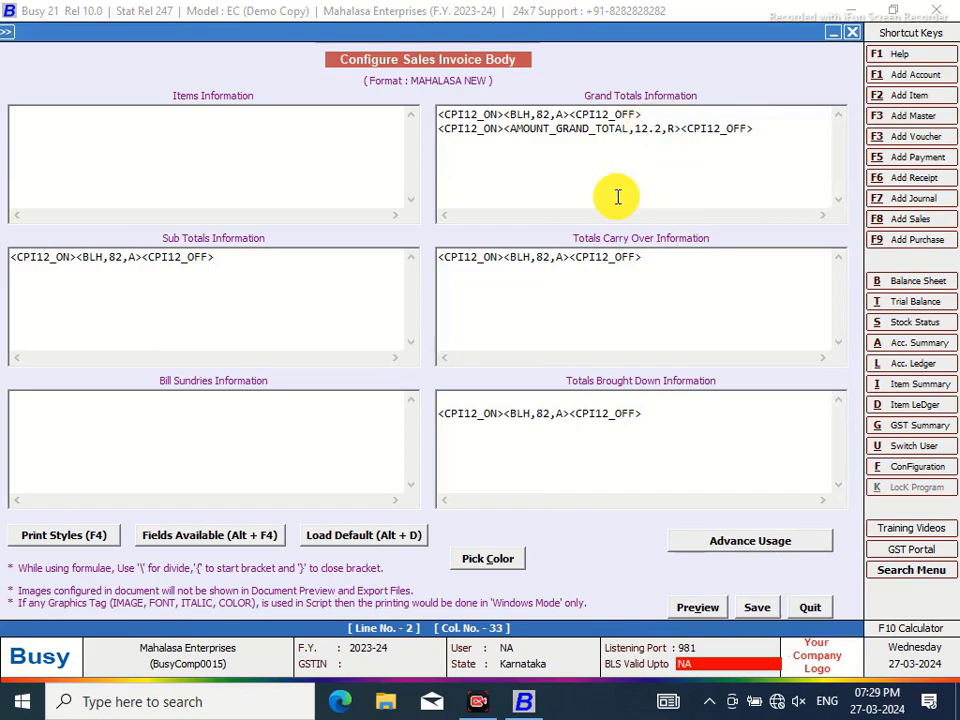
left_click(506, 129)
type("<")
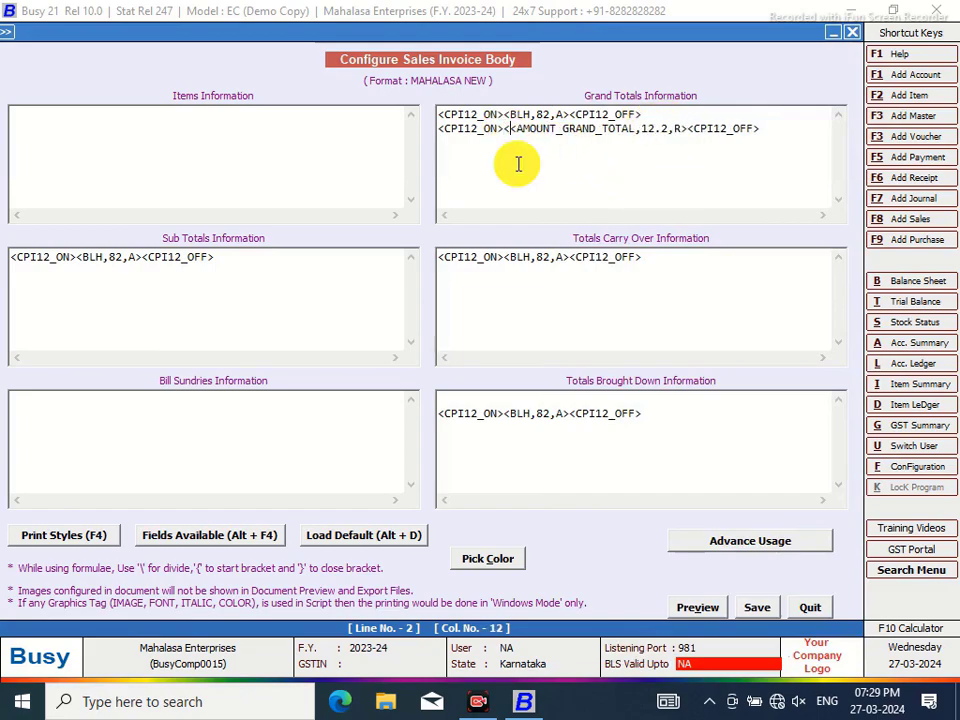
type("BLV")
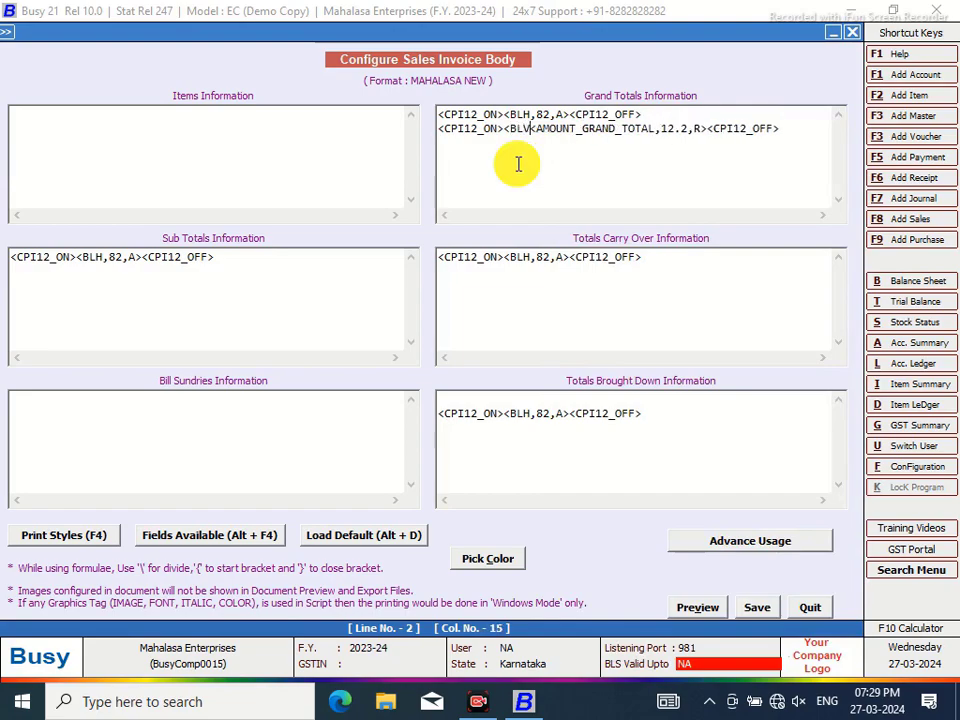
type(",A>")
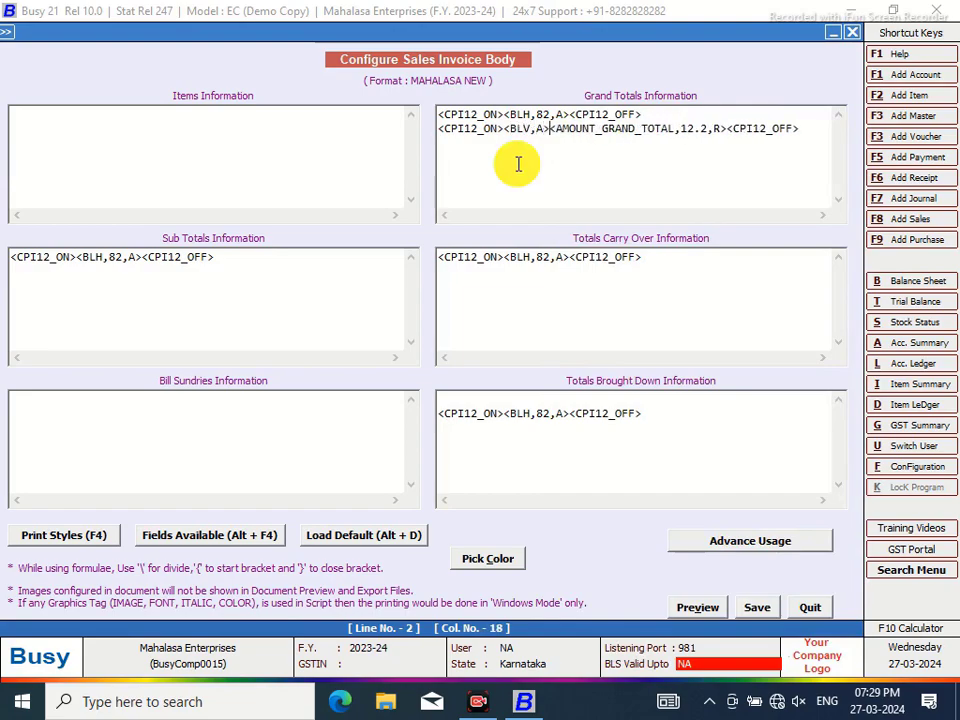
Add a third Grand Totals line with a <BLH,R> rule between CPI12 tags
key("Return")
right_click(808, 133)
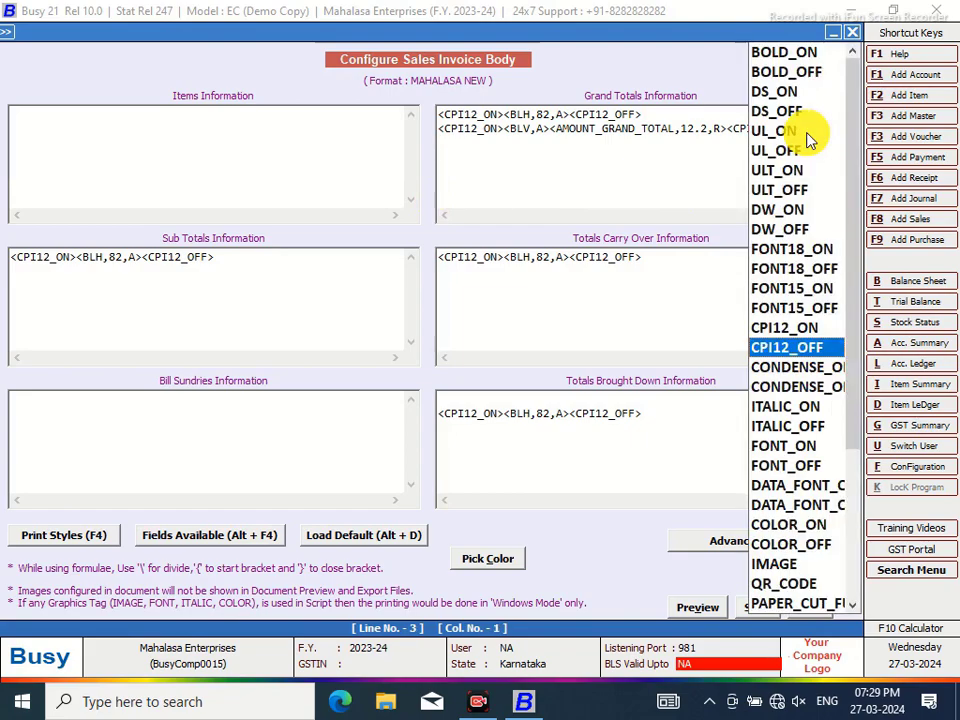
double_click(763, 333)
right_click(761, 332)
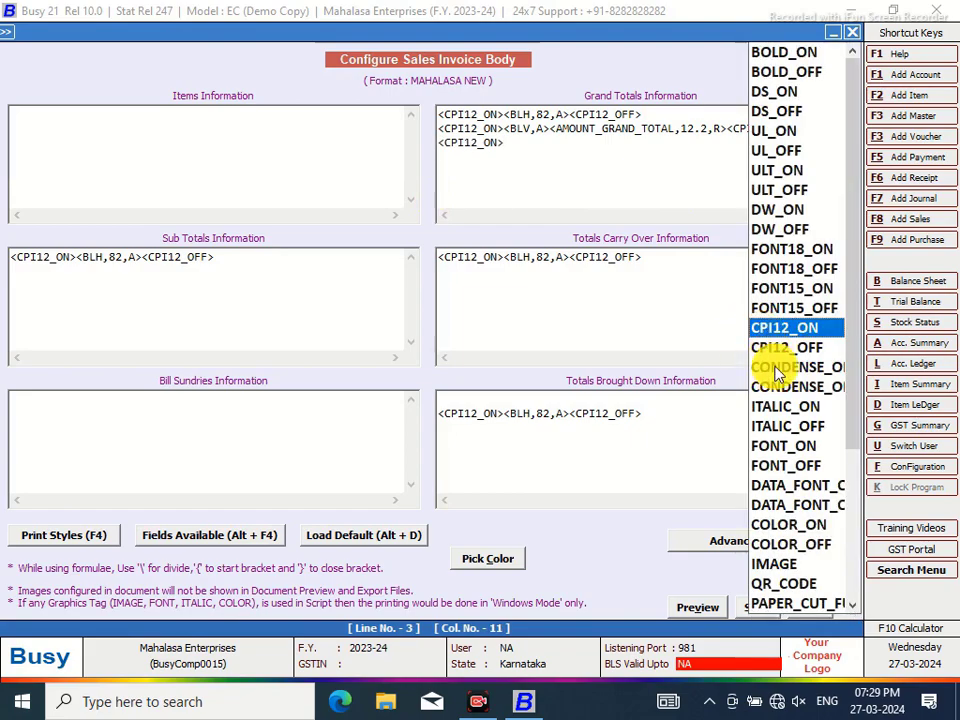
double_click(775, 350)
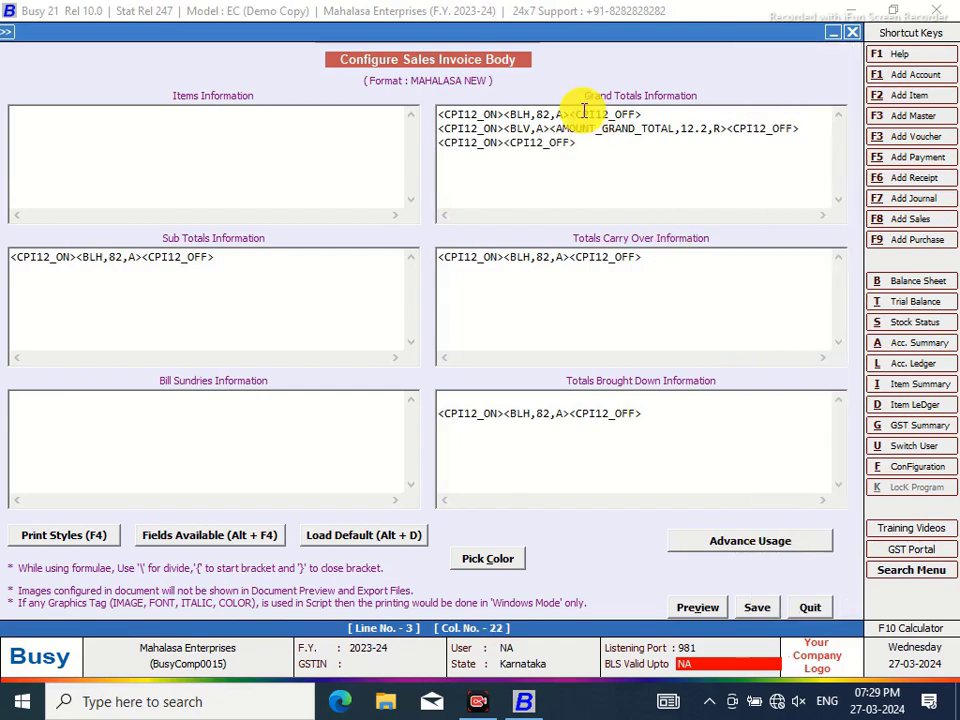
left_click(504, 142)
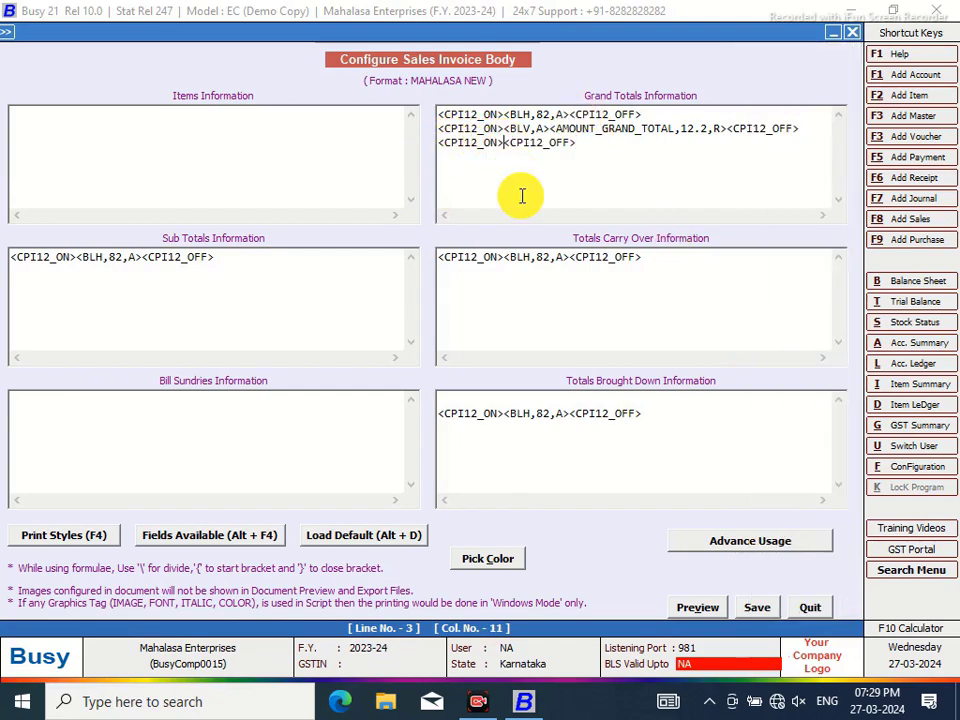
type("<BLH,R>")
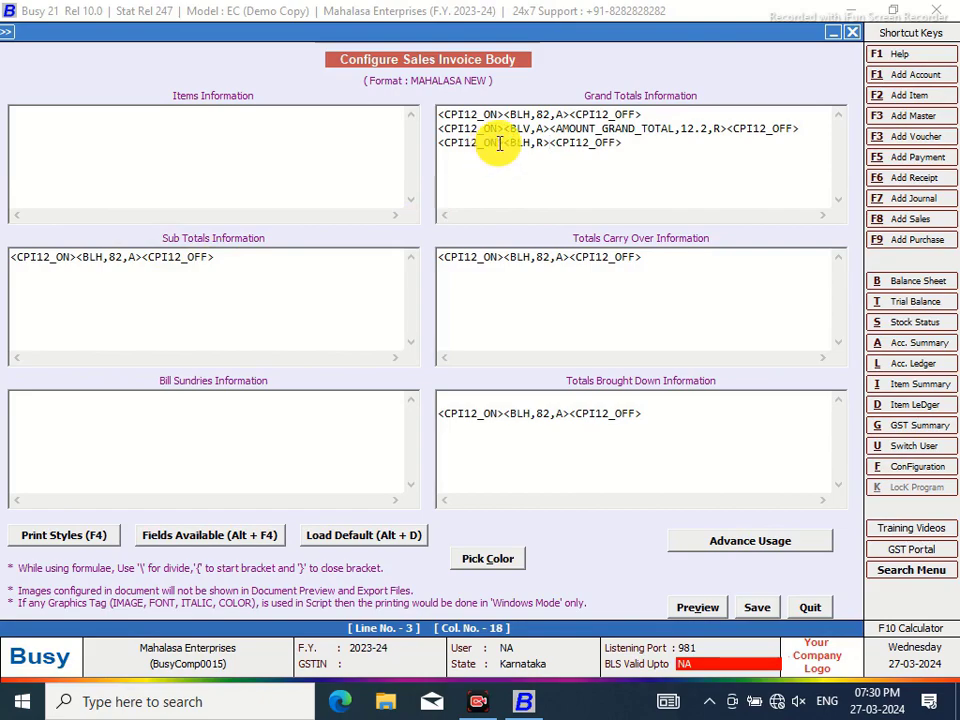
Insert a BLANK_SPACE field of width 69 before the rule on line 3
left_click(503, 145)
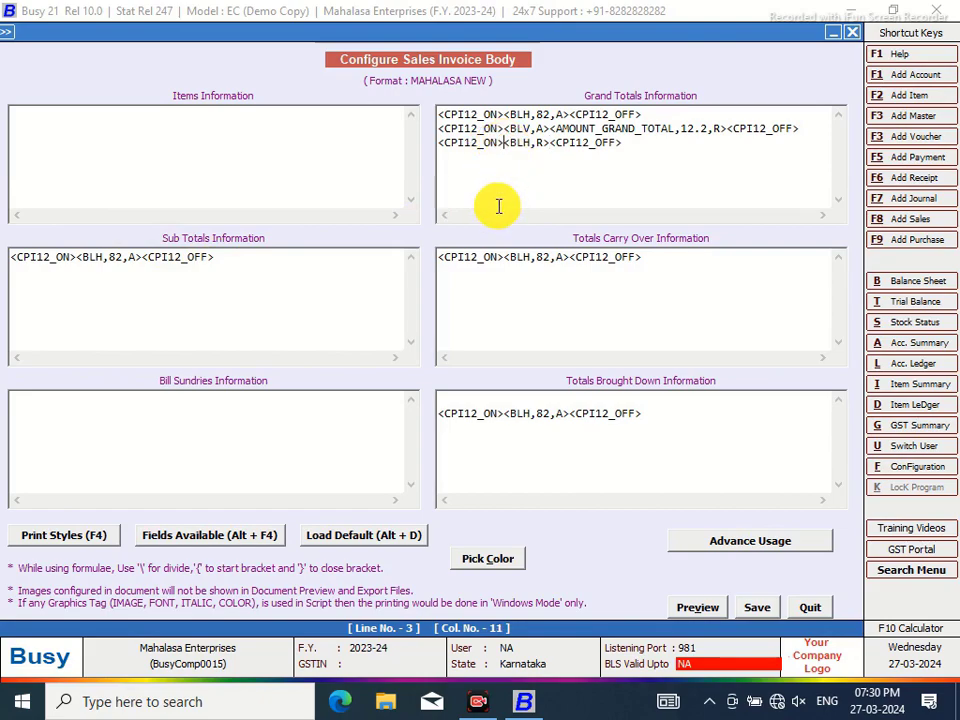
key("alt+F4")
left_click(562, 80)
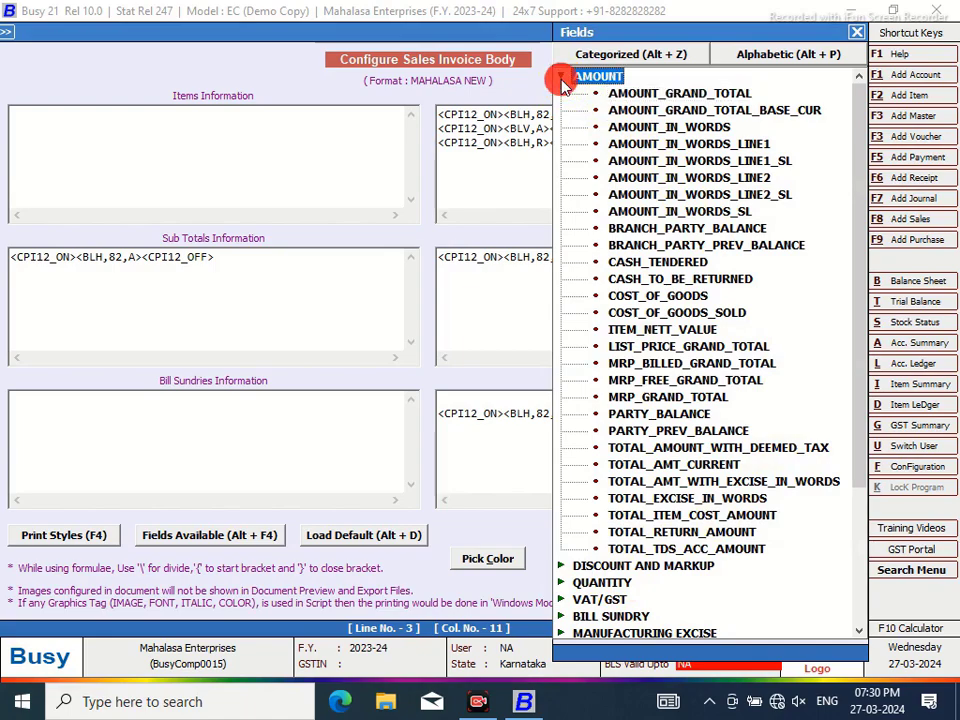
left_click(562, 82)
double_click(597, 314)
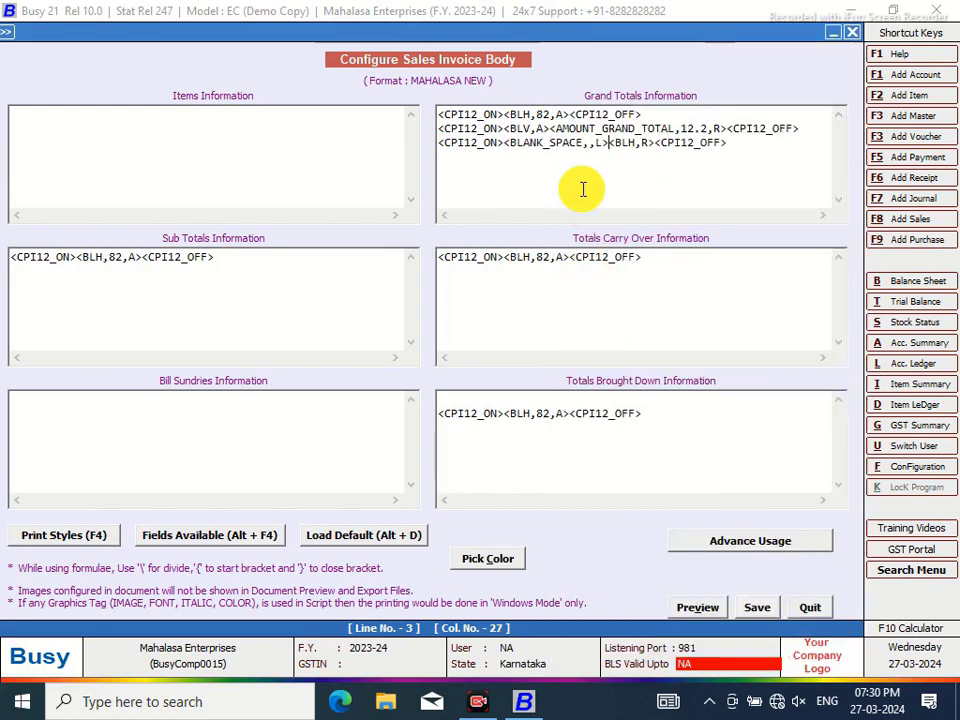
type("69")
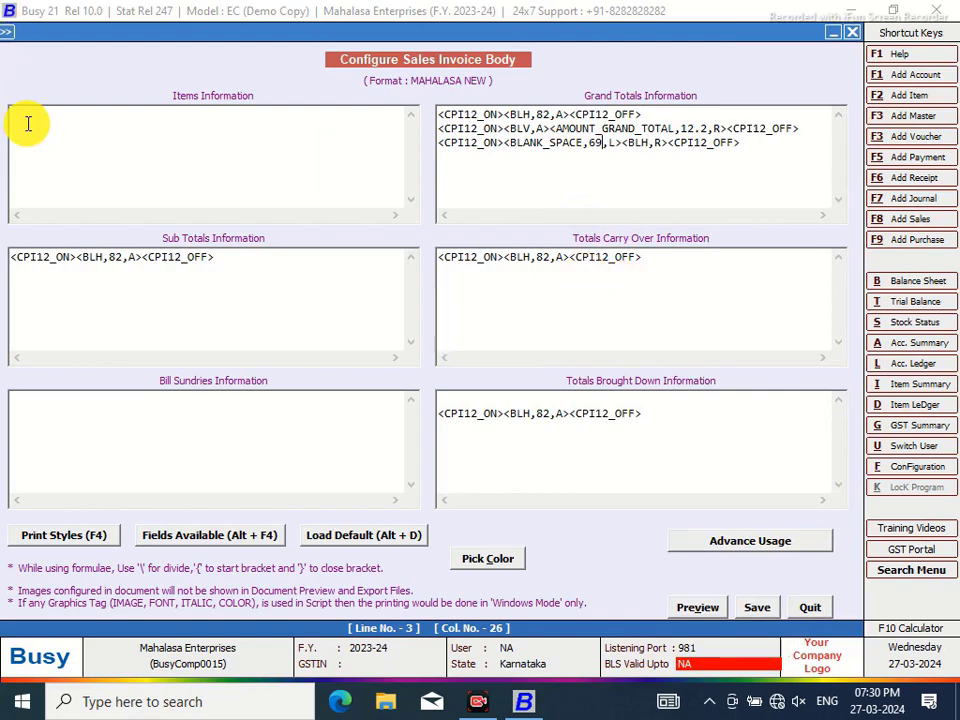
left_click(28, 123)
Give Items Information an AMOUNT field of width 12.2 between CPI12_ON and CPI12_OFF tags
key("F4")
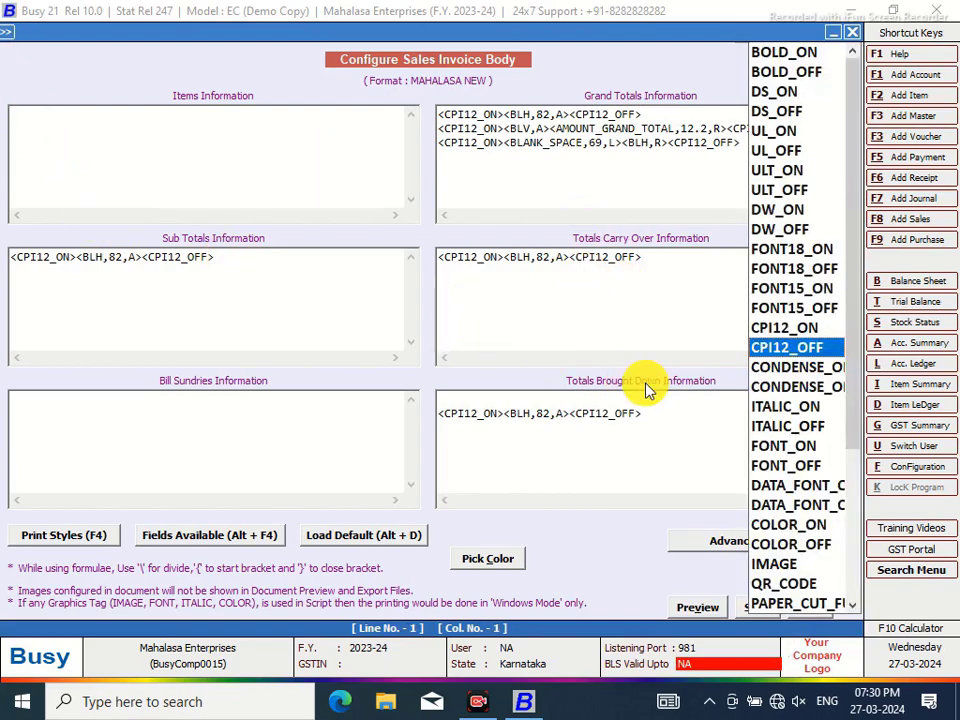
left_click(763, 328)
key("F4")
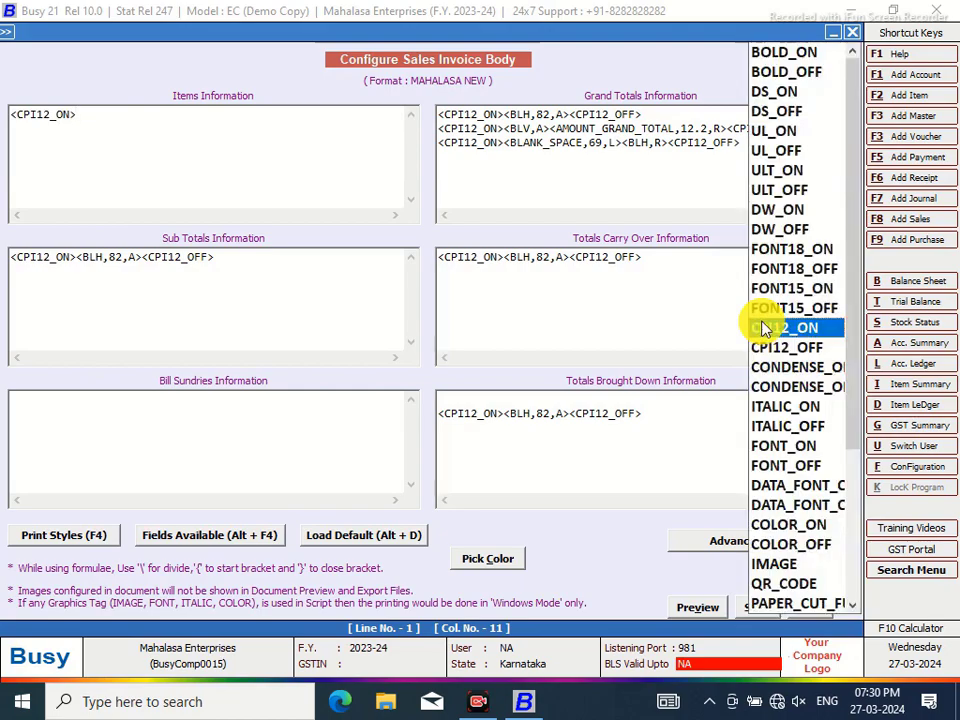
left_click(785, 348)
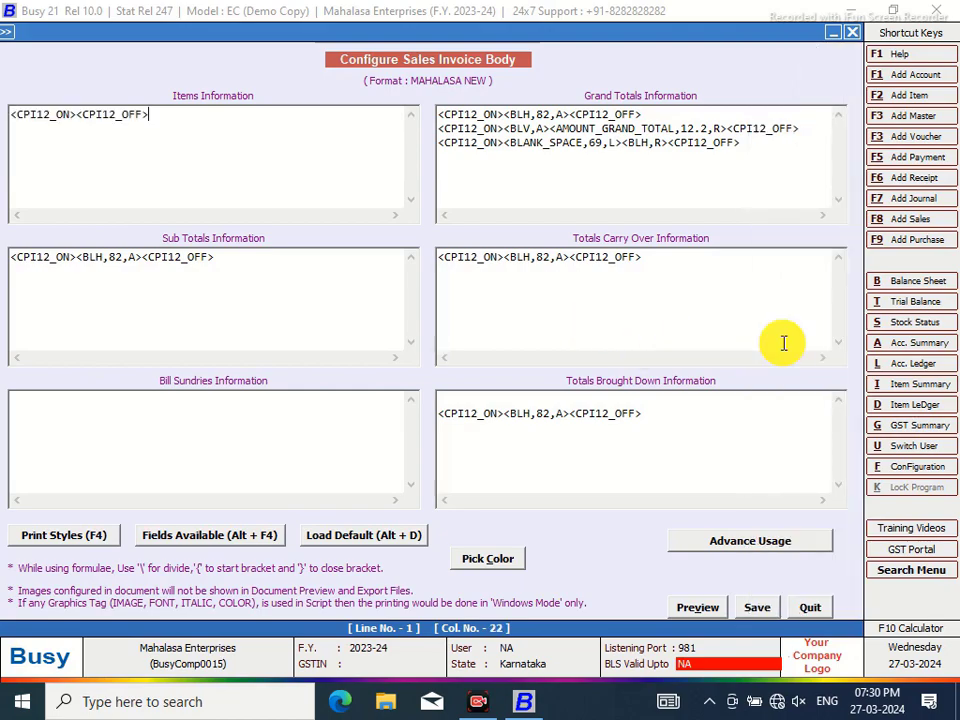
left_click(77, 115)
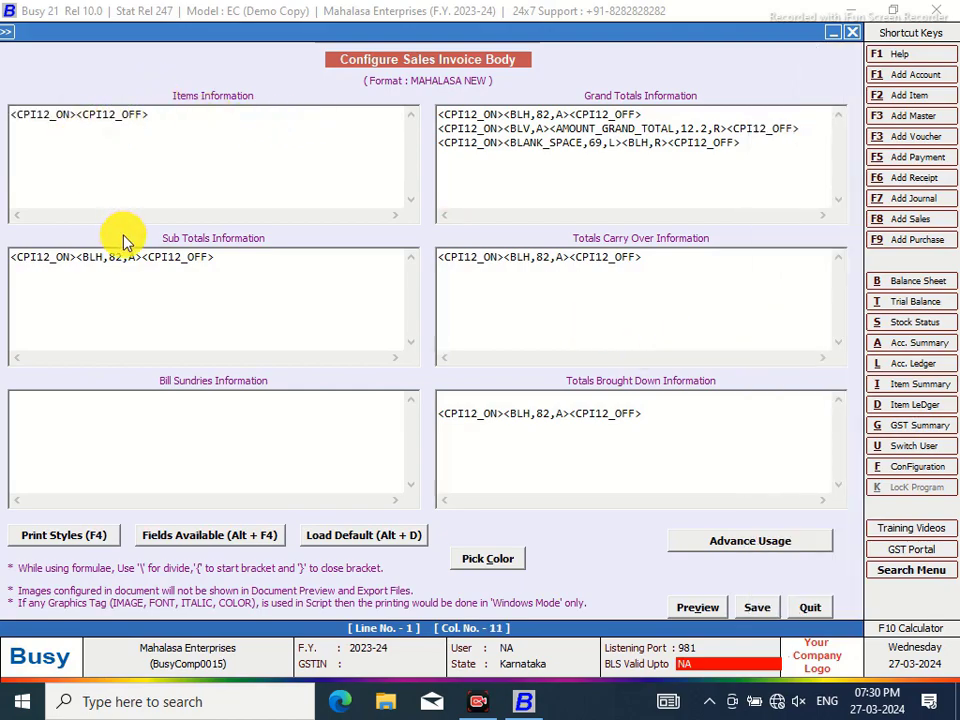
key("alt+F4")
double_click(614, 111)
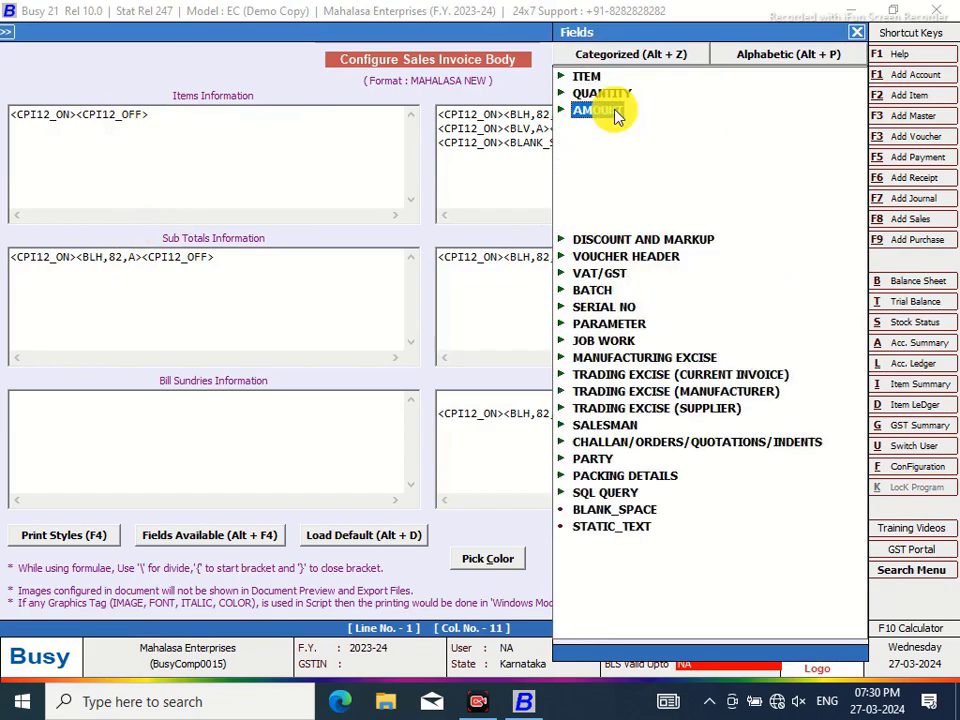
double_click(638, 131)
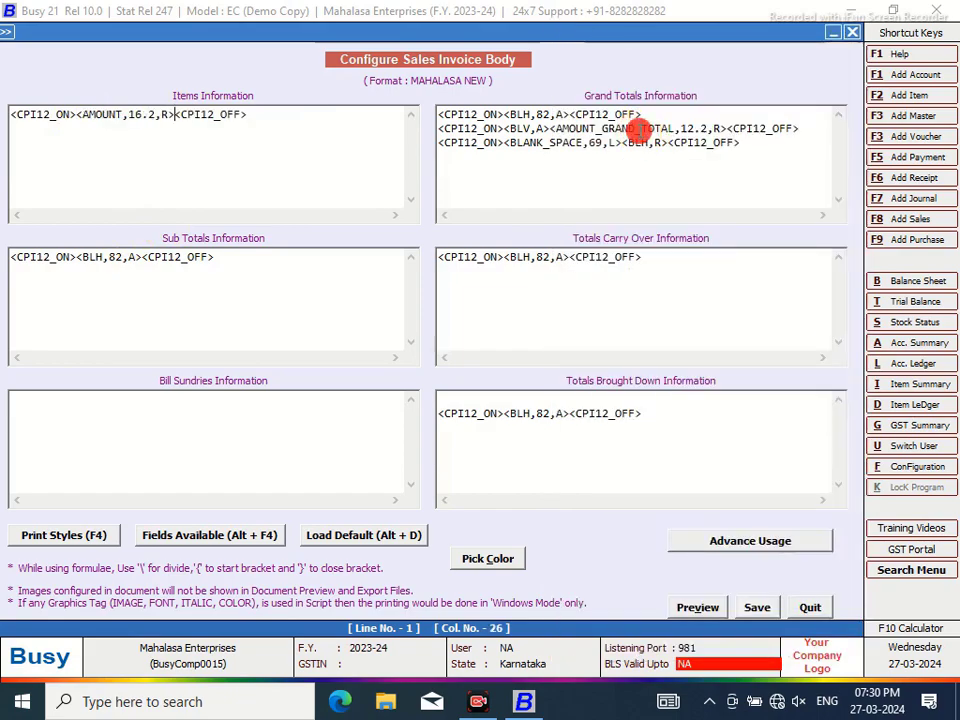
left_click(141, 114)
key("BackSpace")
type("2")
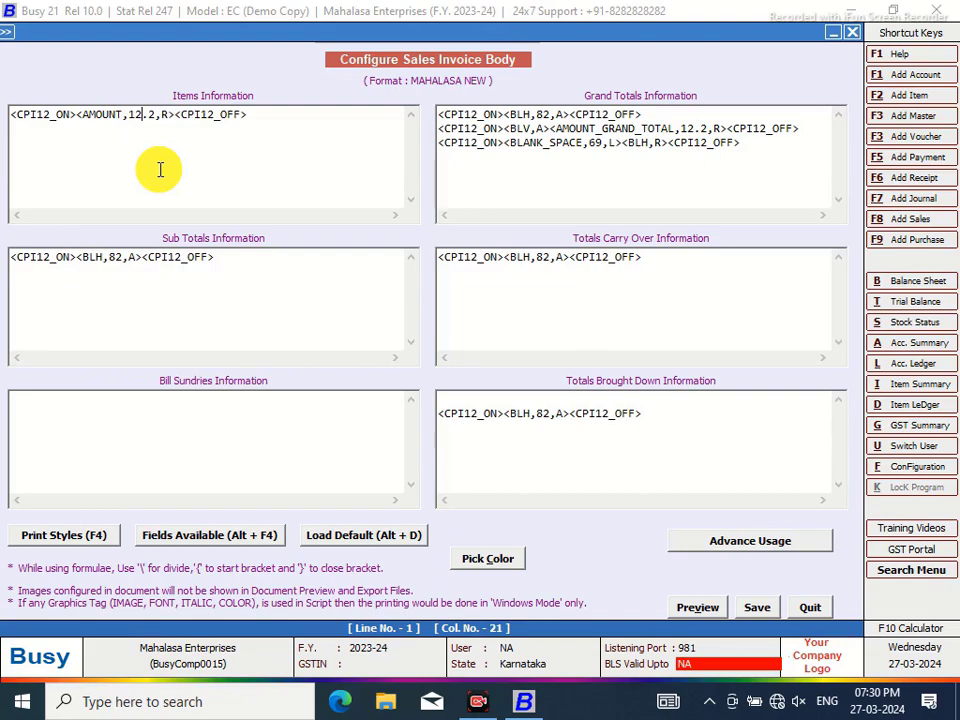
Add the SR_NO field before AMOUNT, separated by <BLV,A> vertical lines
left_click(82, 115)
type("<BLV")
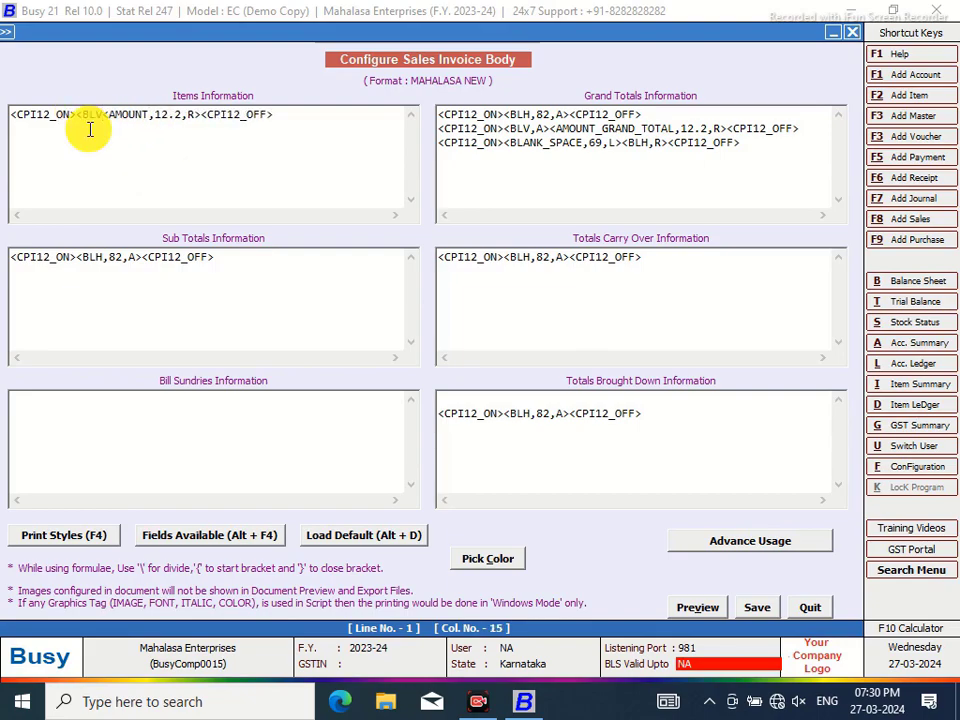
type(",A>")
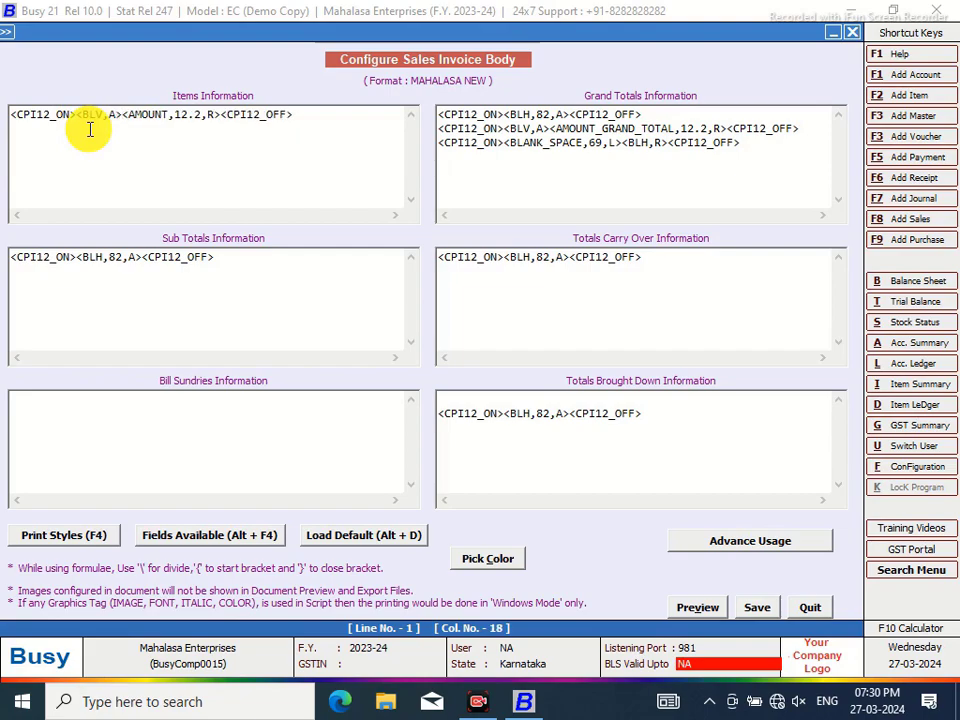
left_click(77, 114)
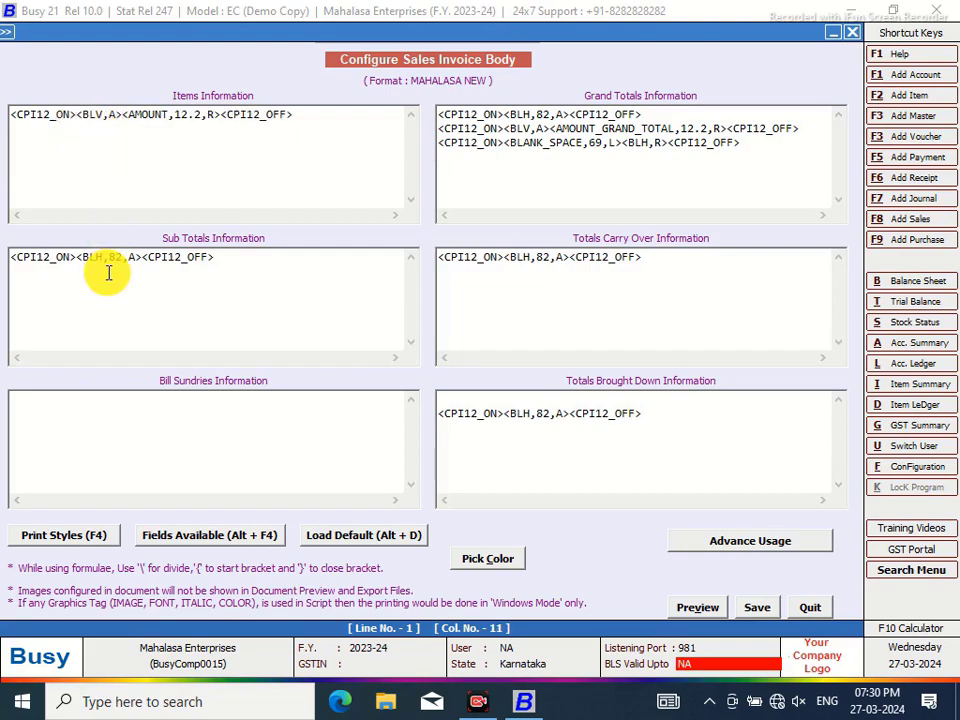
key("alt+F4")
double_click(583, 77)
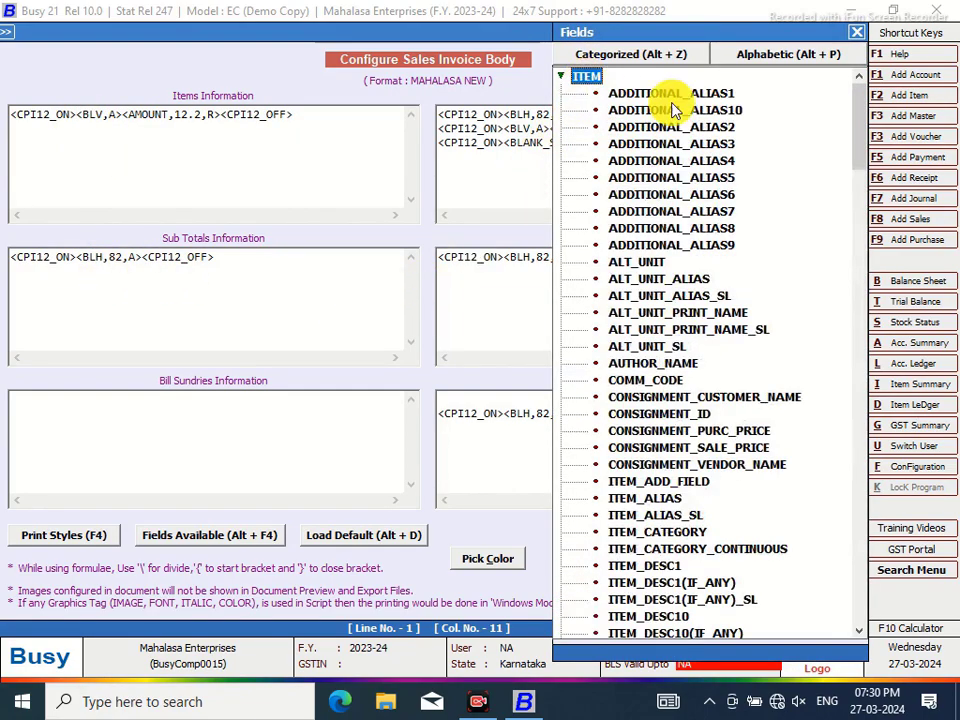
left_click_drag(859, 101, 857, 452)
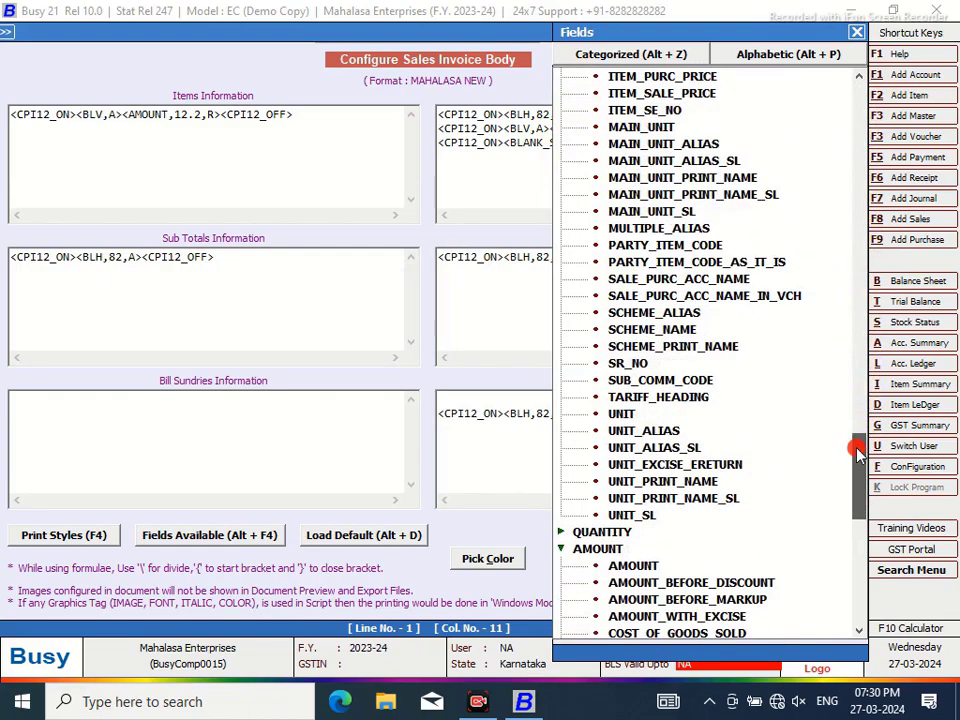
double_click(606, 364)
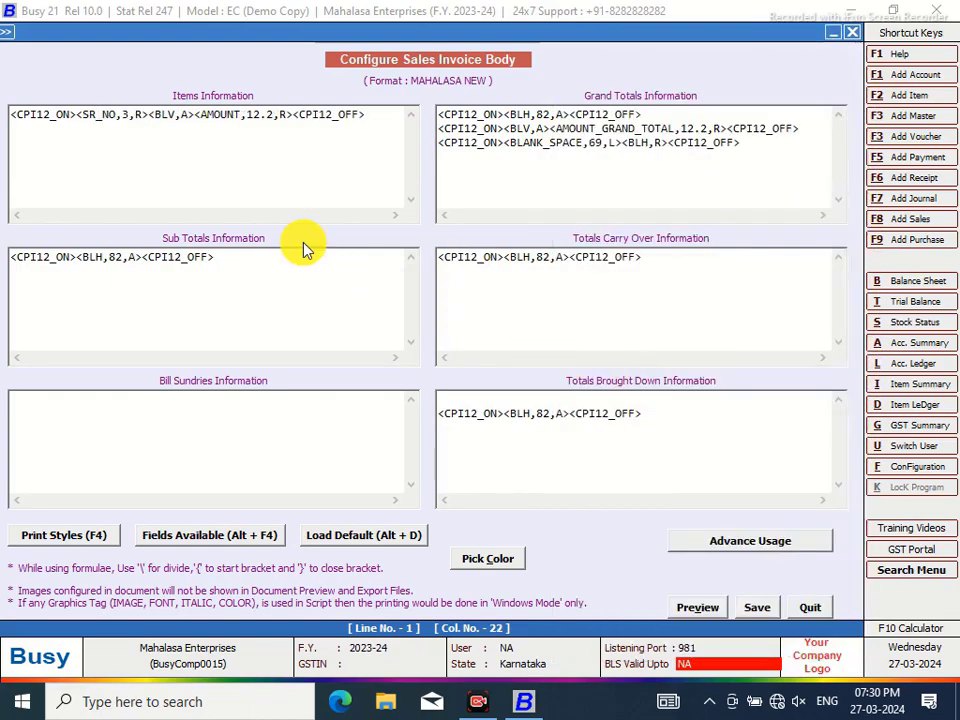
type("<BLV,A>")
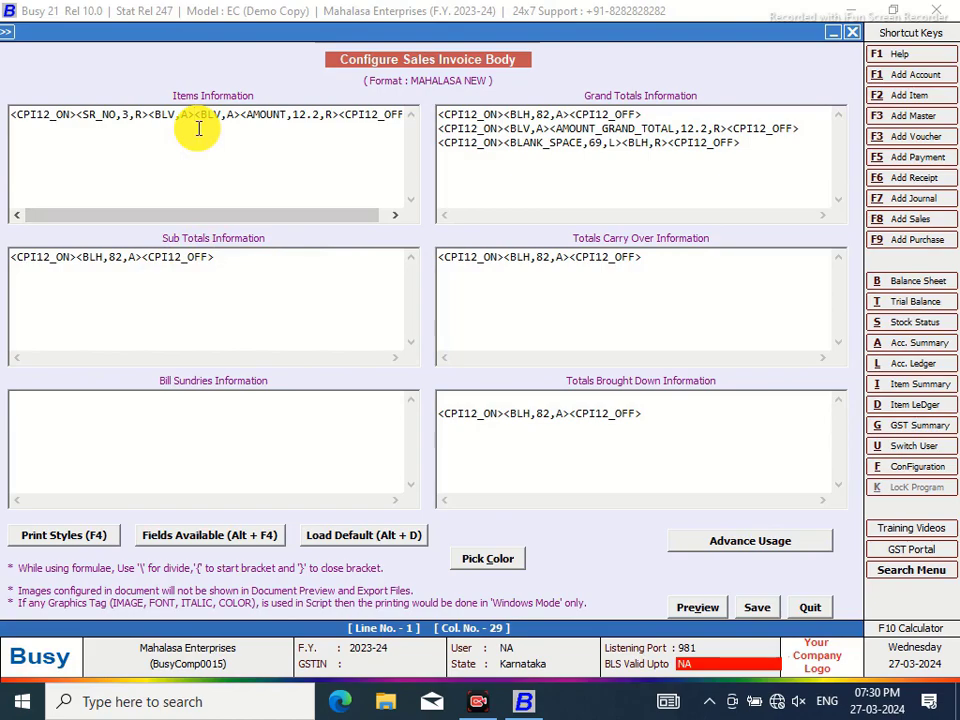
Use the built-in calculator to add 65 and 17, giving 82
left_click(900, 630)
left_click(326, 356)
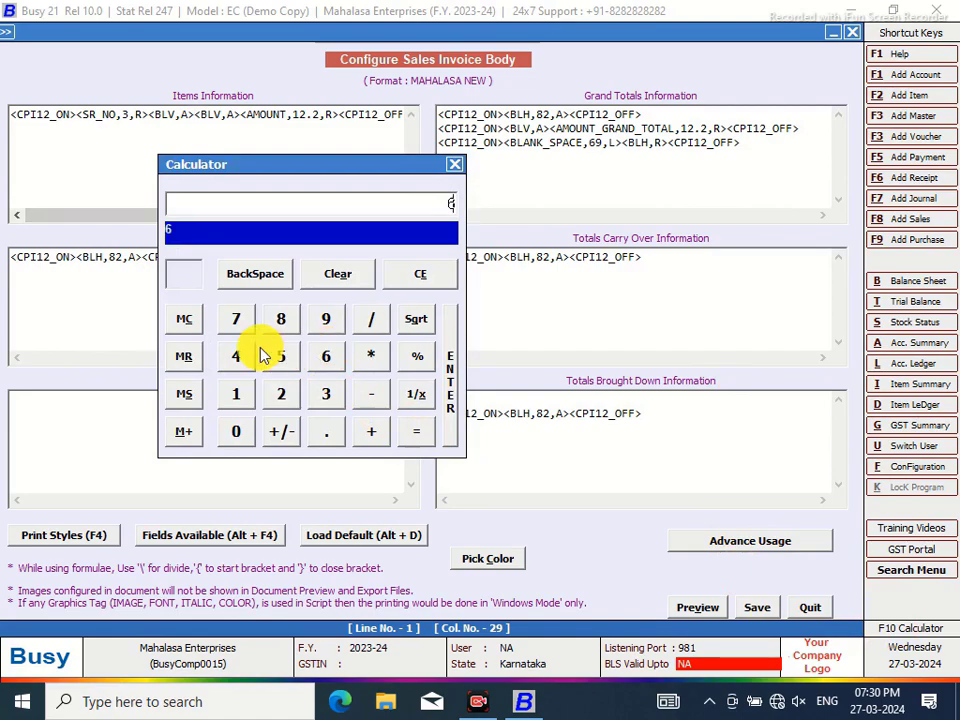
left_click(276, 357)
left_click(373, 430)
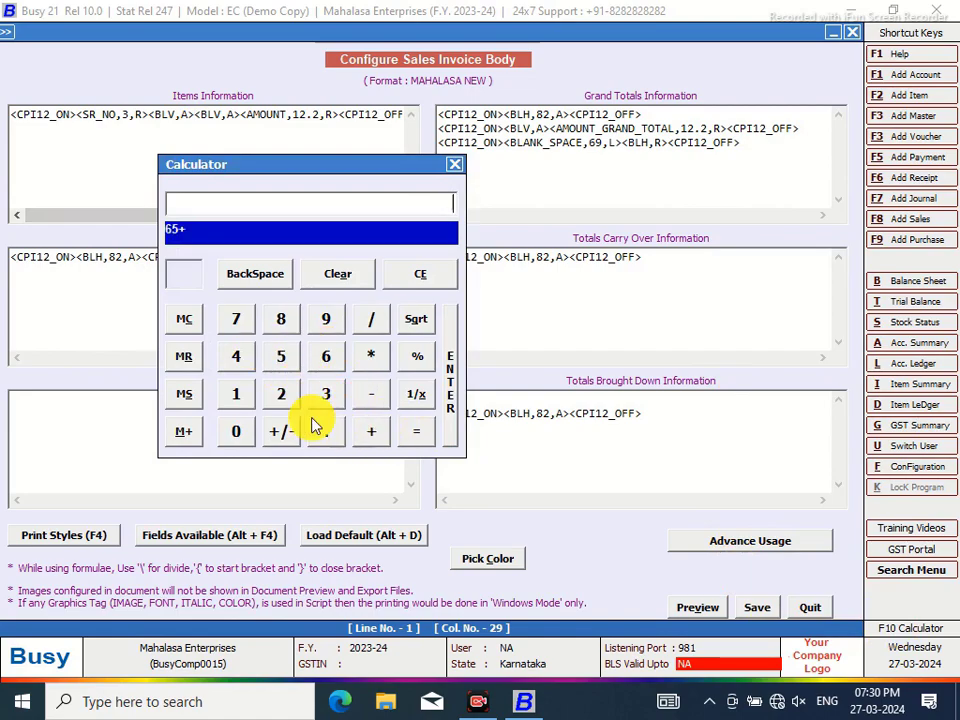
left_click(237, 394)
left_click(237, 319)
left_click(416, 428)
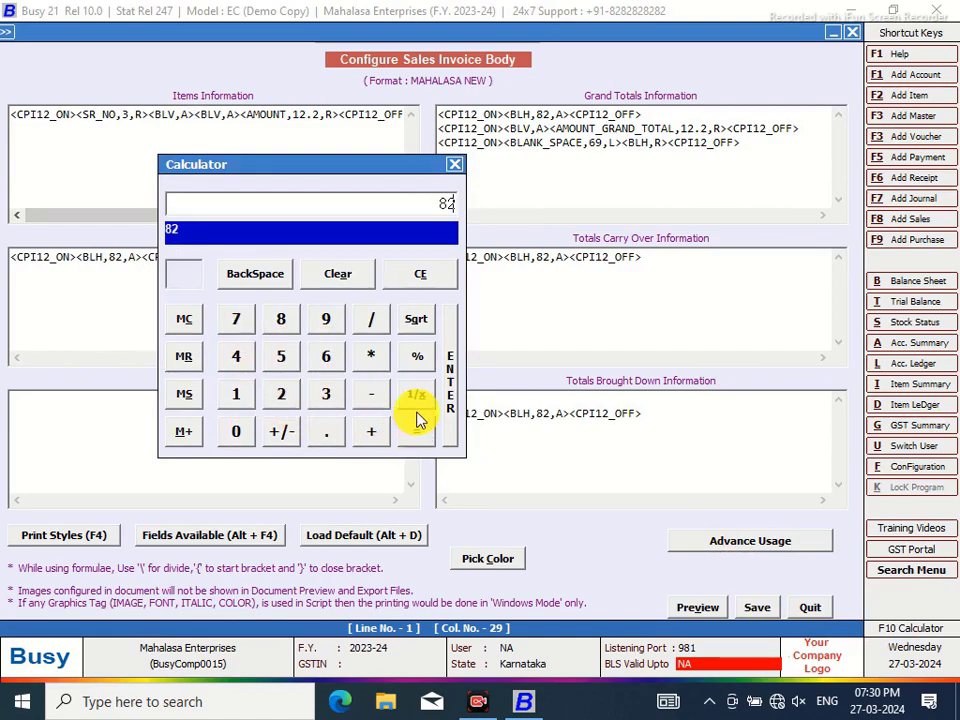
left_click(453, 166)
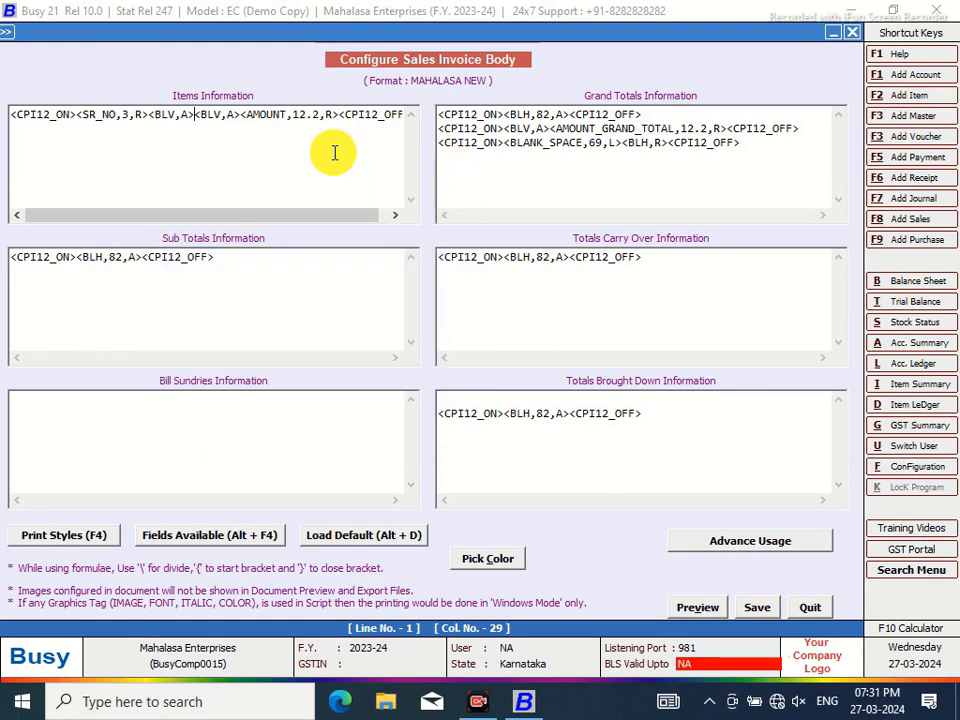
Insert a BLANK_SPACE field of width 65 into the item line
key("alt+F4")
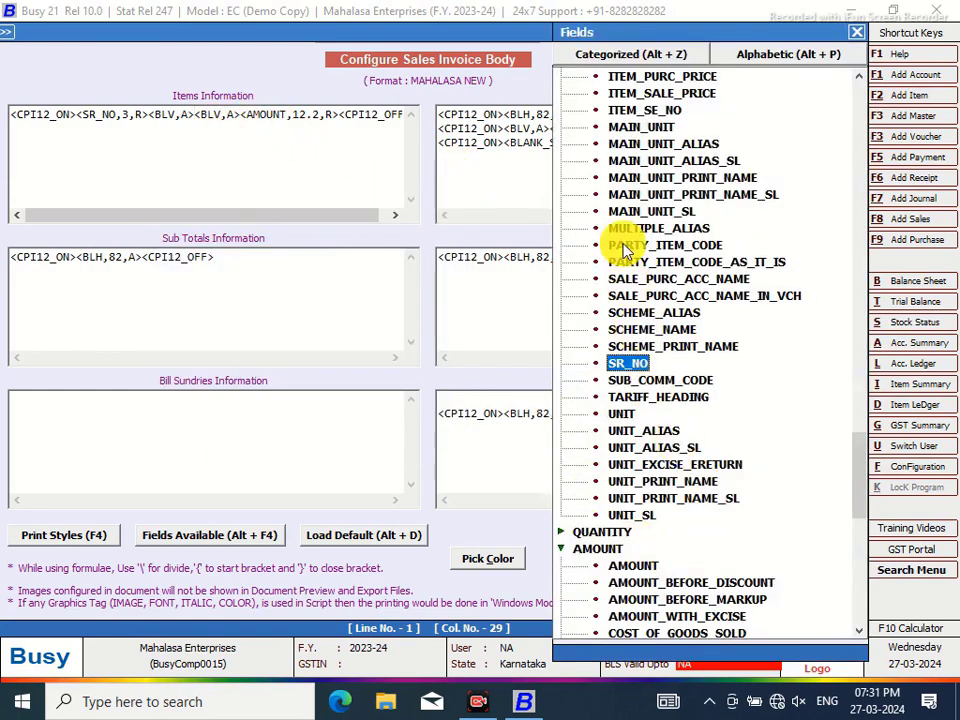
left_click_drag(869, 448, 857, 553)
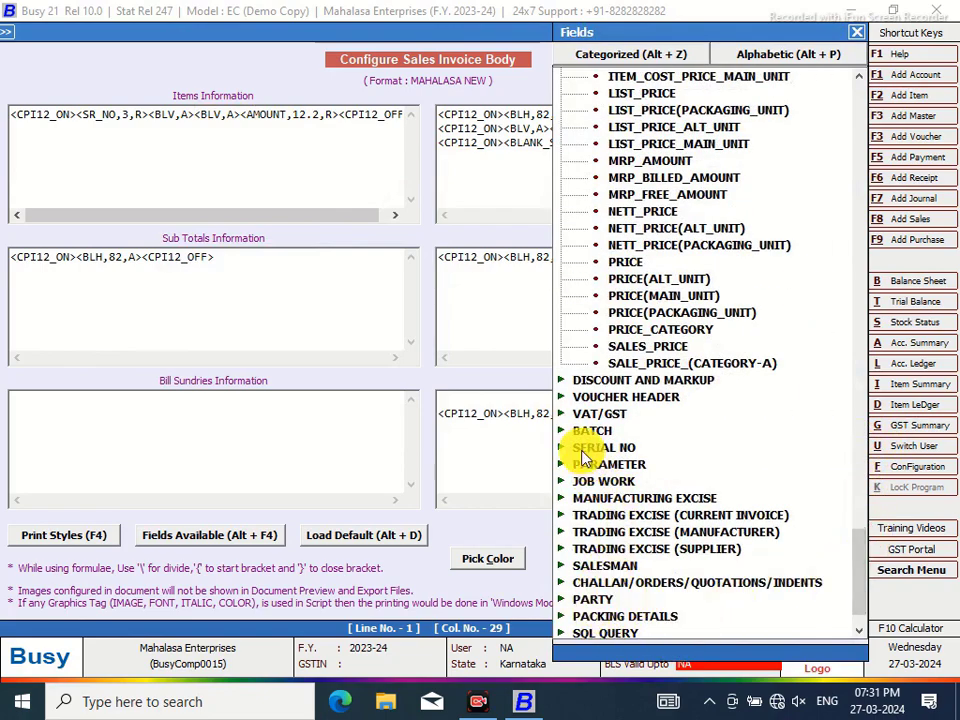
left_click_drag(864, 553, 864, 600)
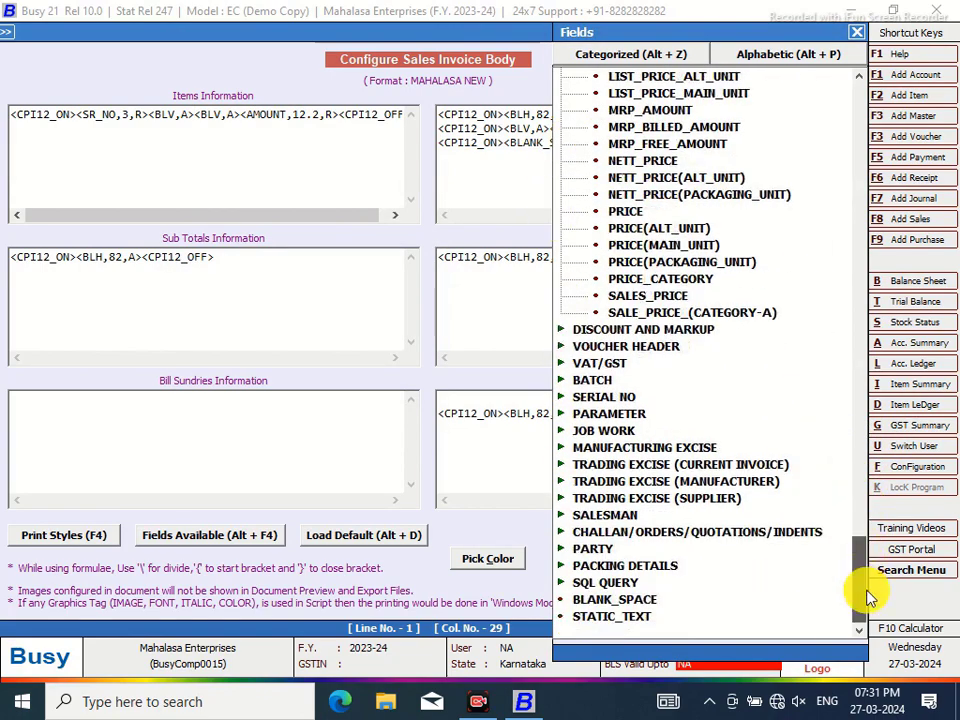
double_click(604, 600)
left_click(280, 114)
type("65,L><BL")
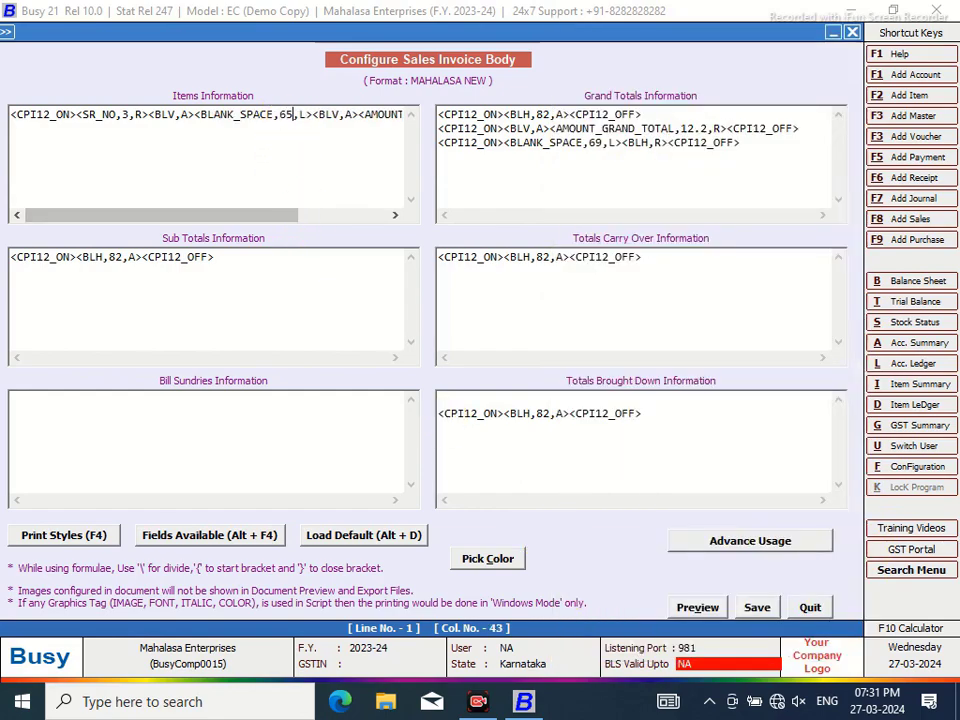
Save the invoice body configuration and close document configuration
left_click(755, 608)
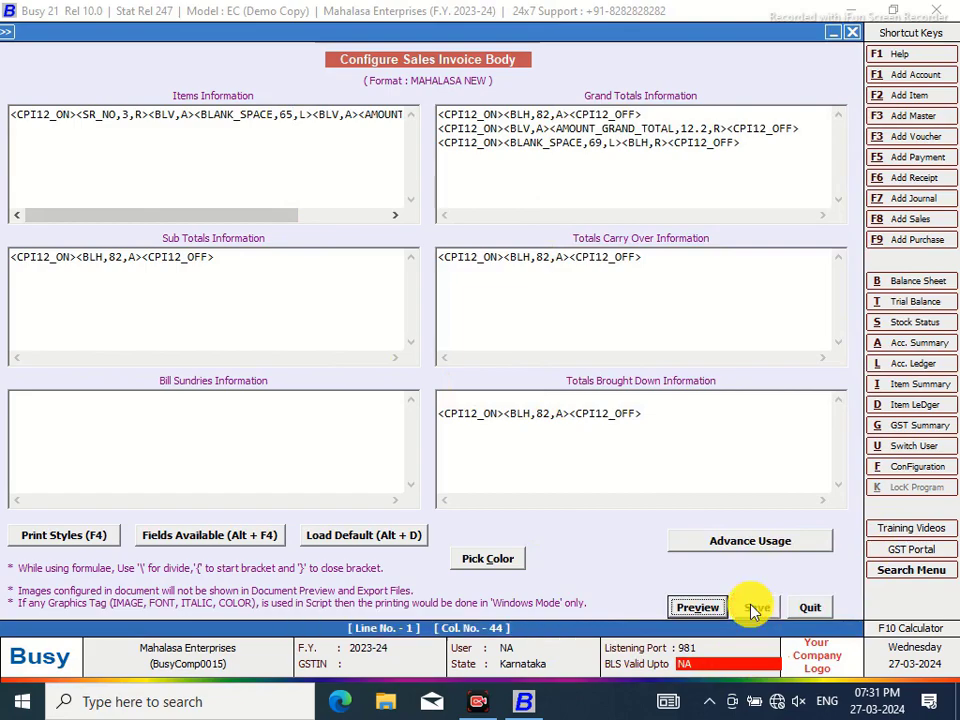
key("Escape")
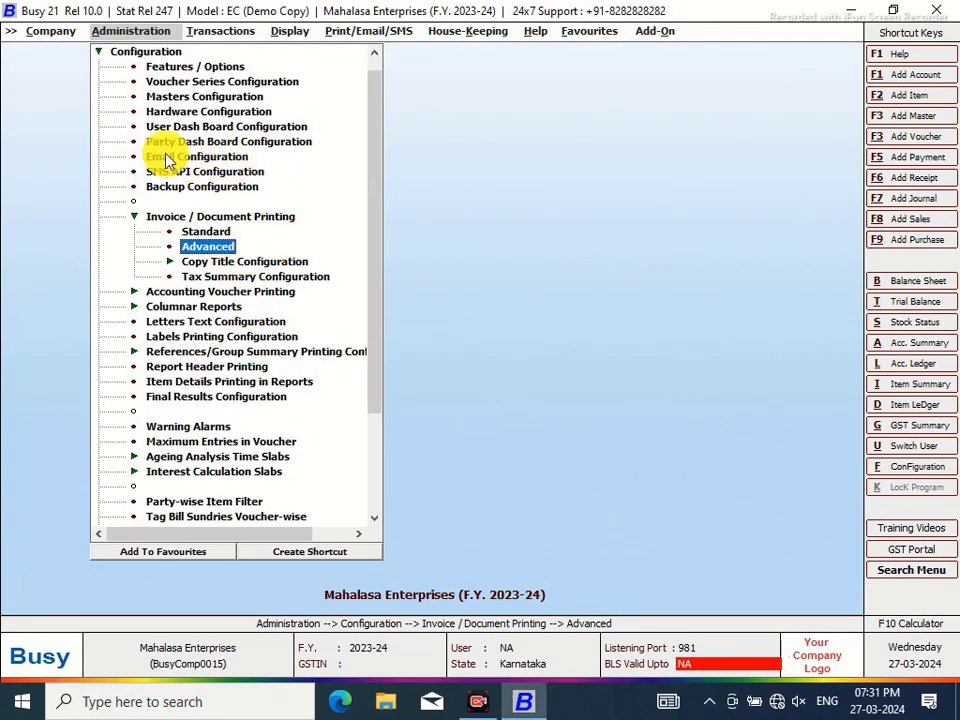
left_click(101, 51)
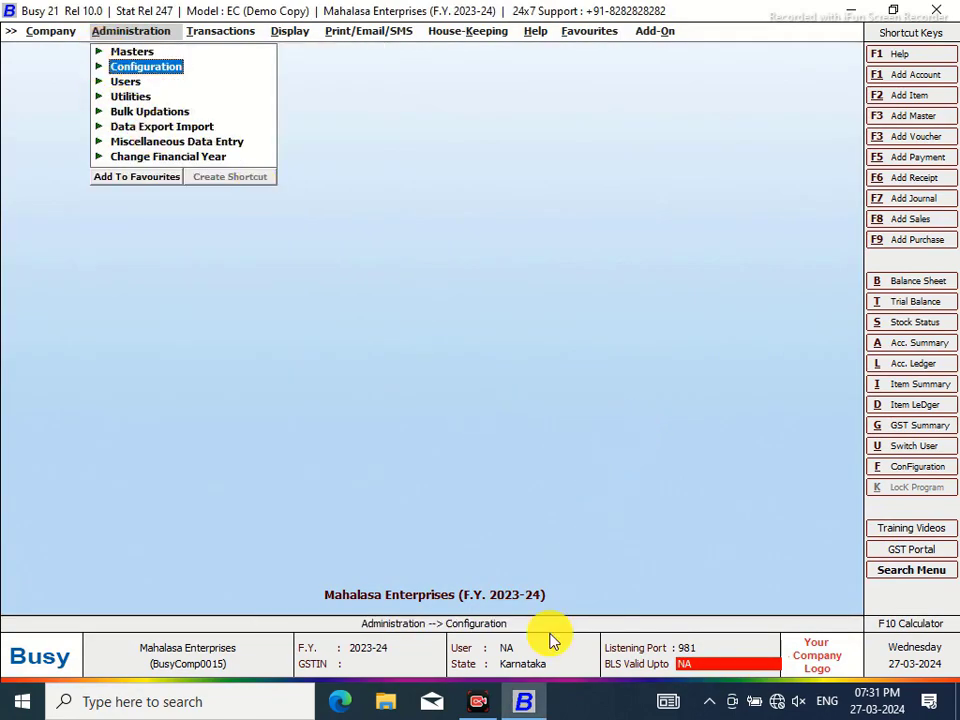
left_click(478, 701)
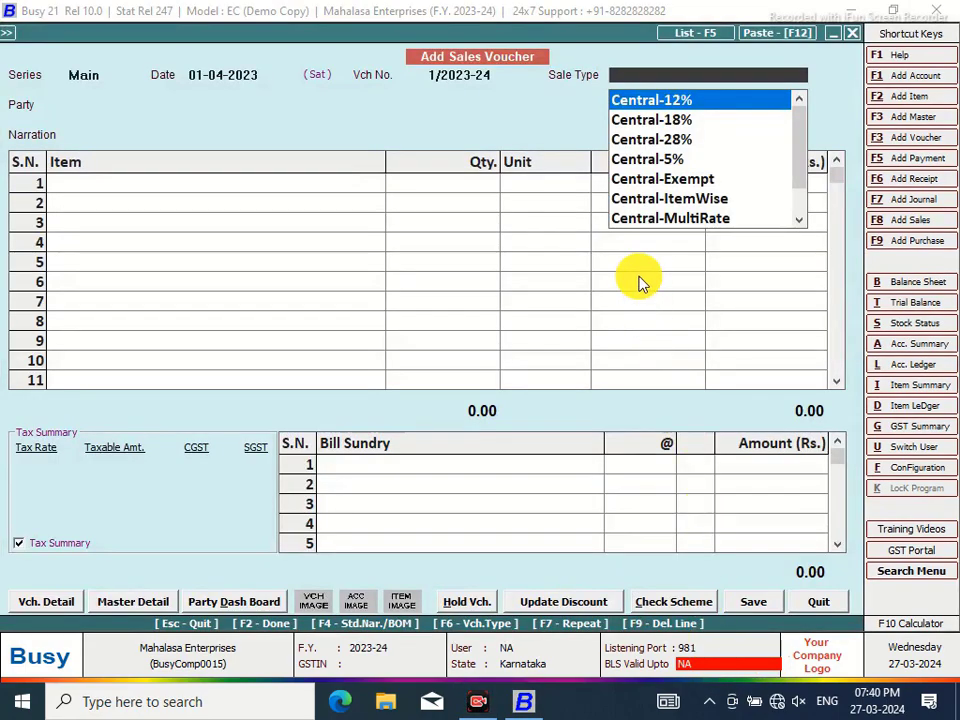
Make the Central-MultiRate sale type taxable item-wise, then return to the voucher
left_click(660, 218)
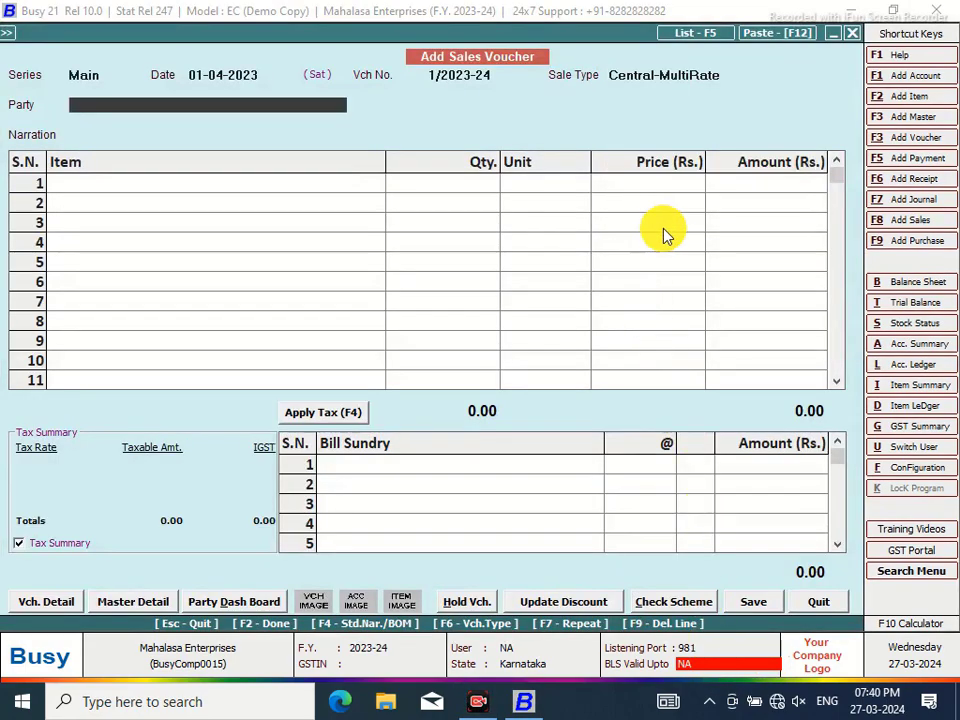
left_click(723, 77)
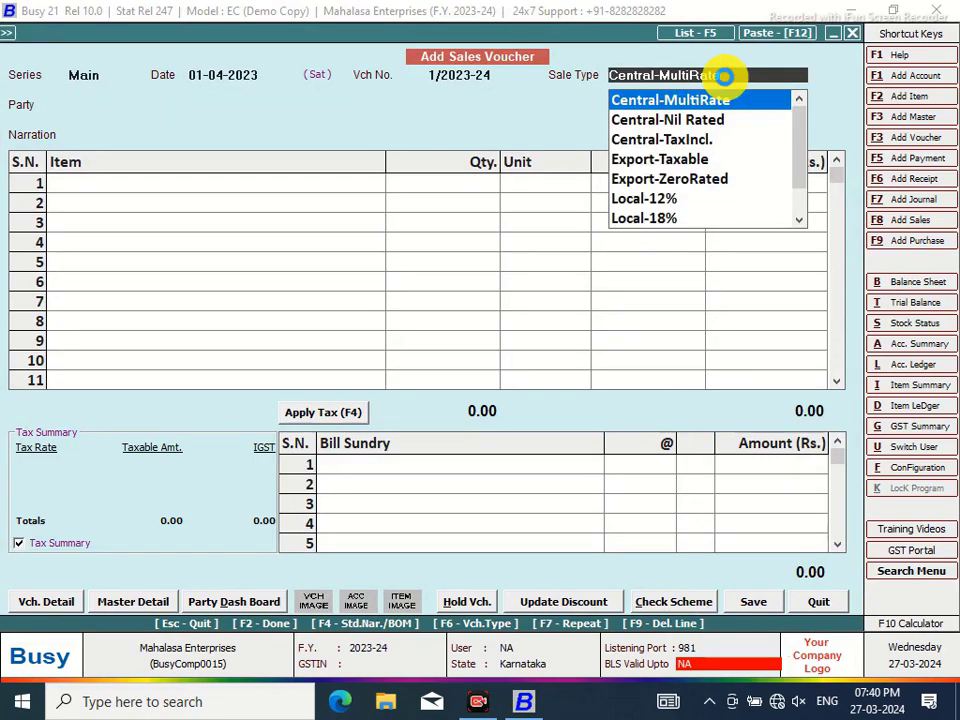
key("ctrl+Return")
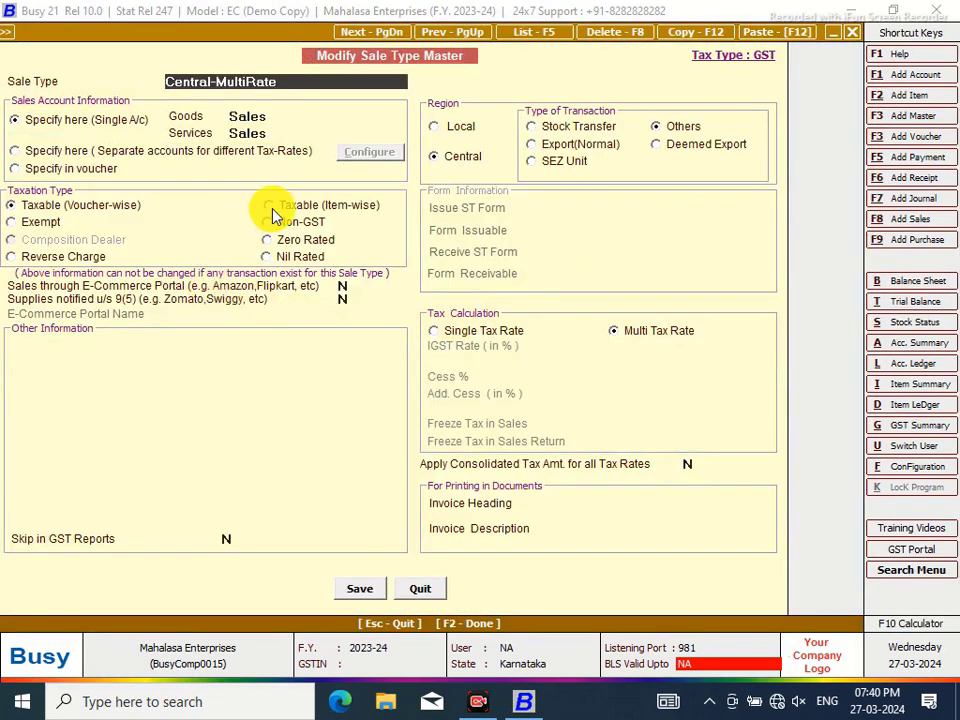
left_click(273, 206)
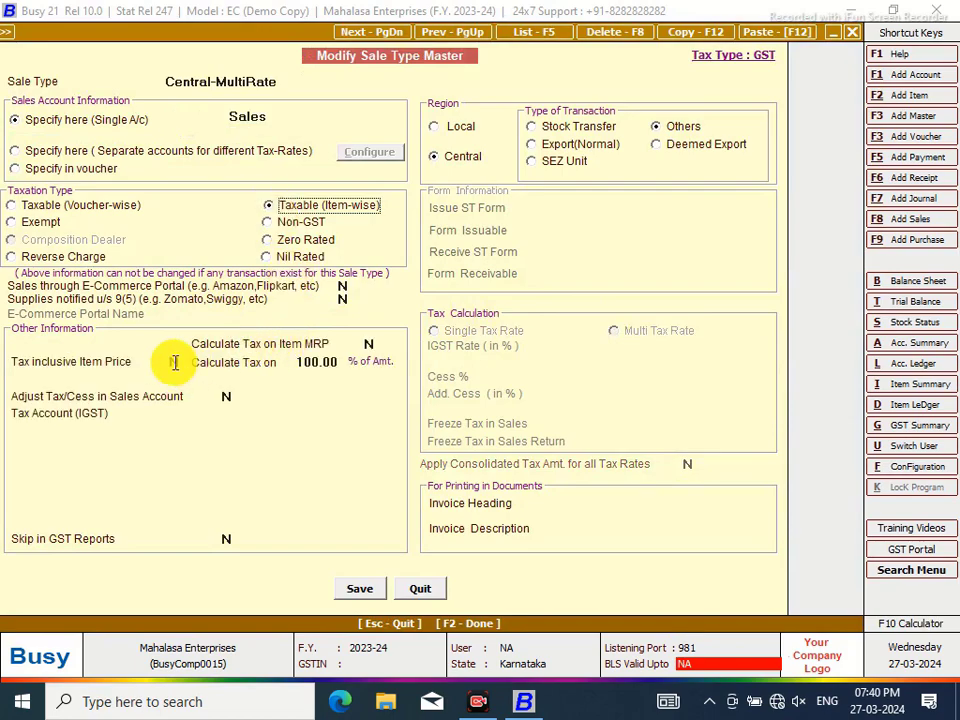
type("Y")
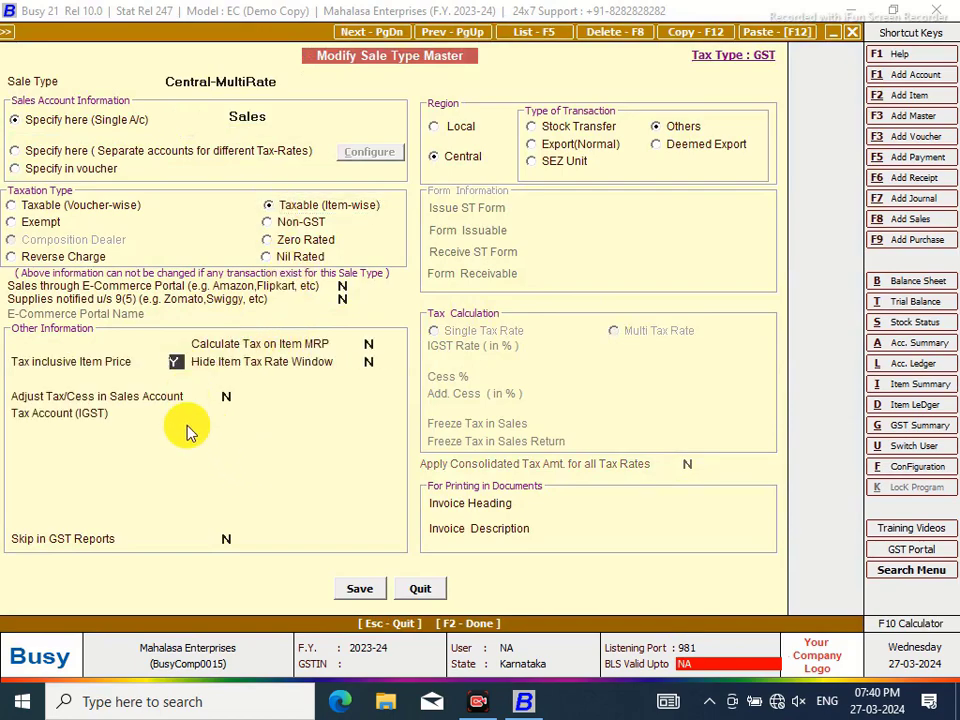
left_click(239, 410)
left_click(426, 588)
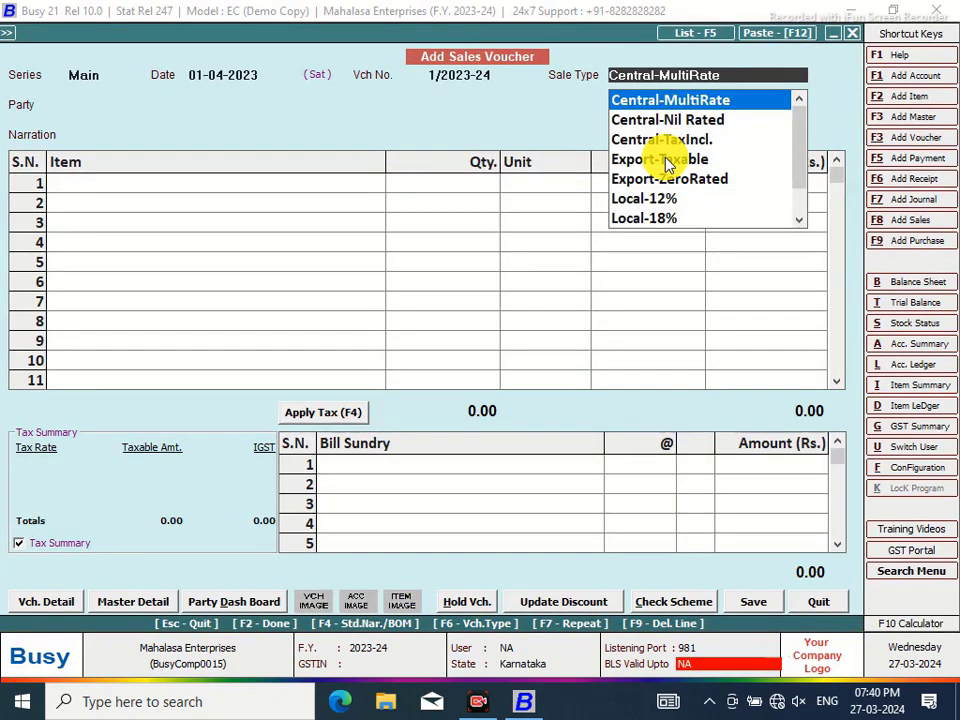
Select Local-MultiRate as the sale type and make it taxable item-wise
type("MUL")
key("Down")
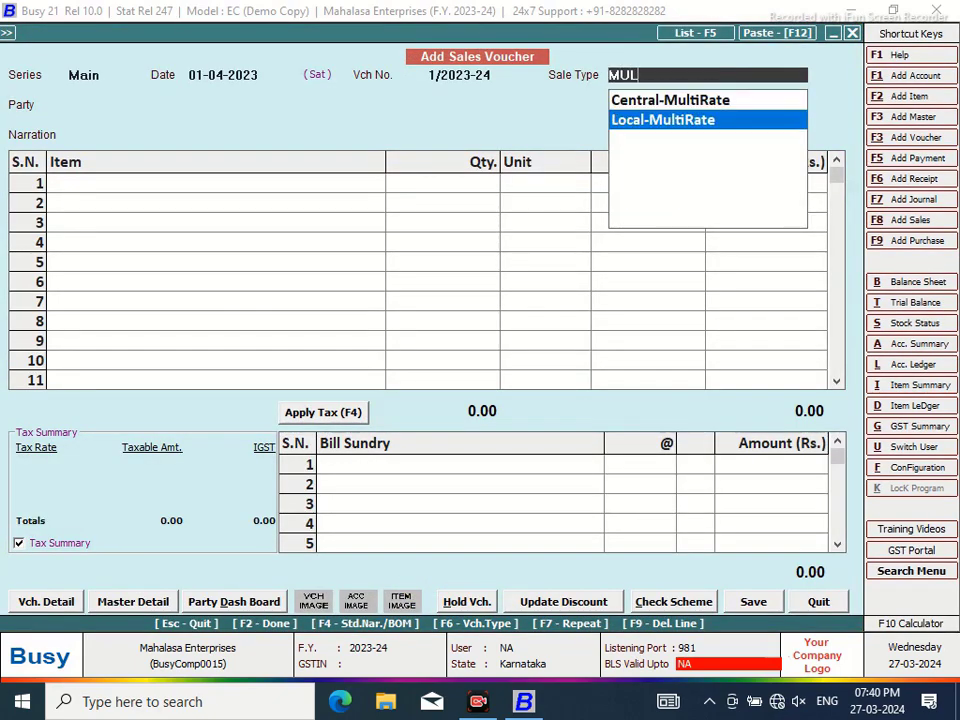
key("Return")
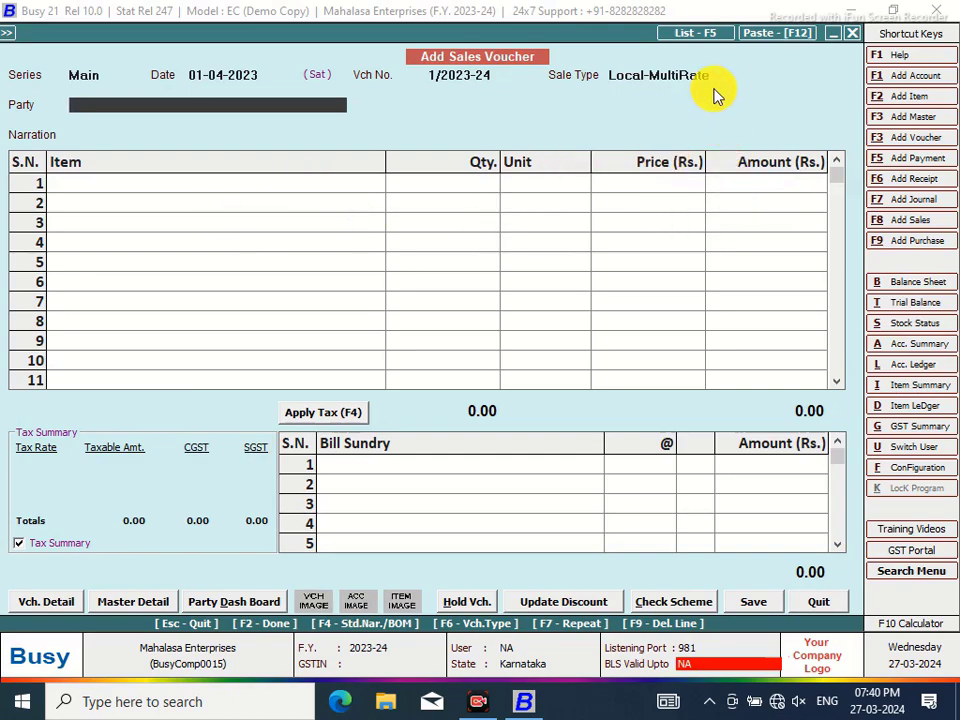
left_click(716, 79)
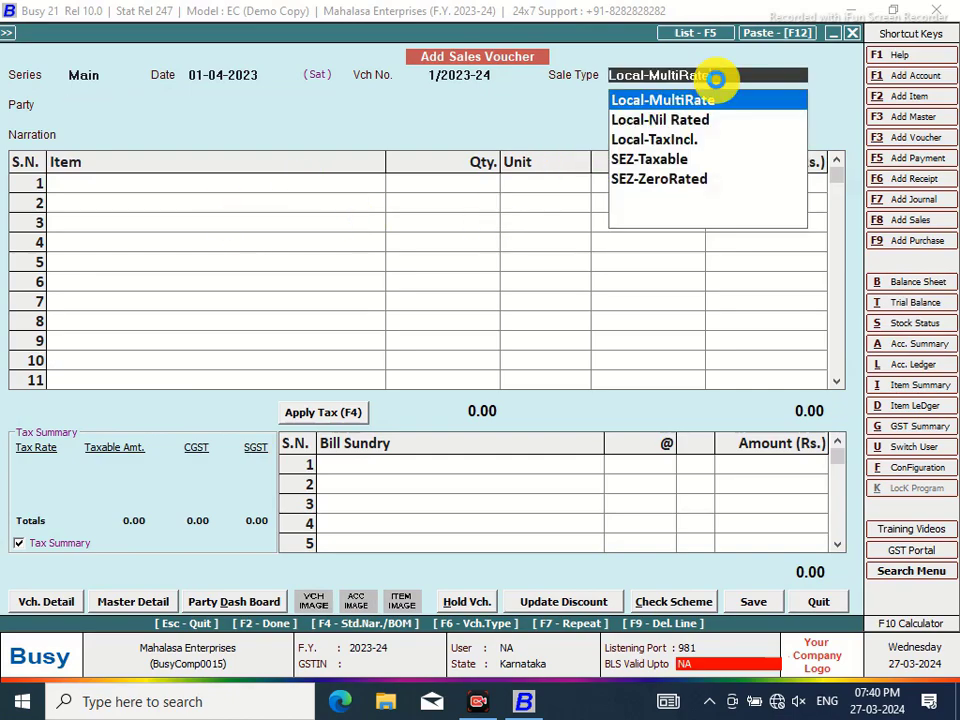
key("ctrl+Return")
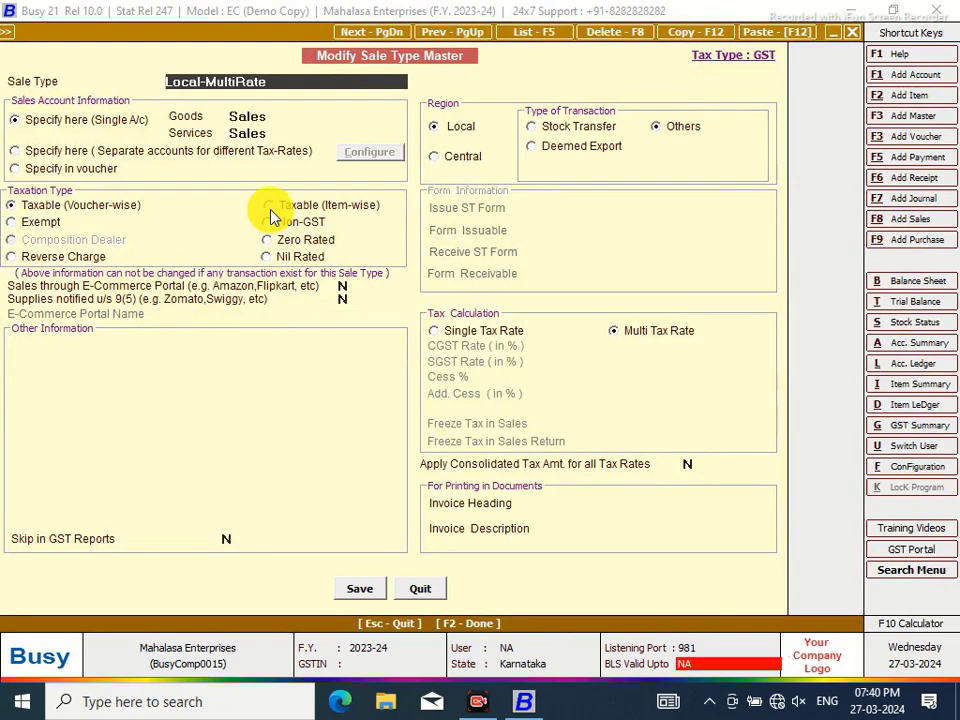
left_click(268, 206)
Assign CGST Output and SGST Output as its tax accounts and save the sale type
left_click(200, 412)
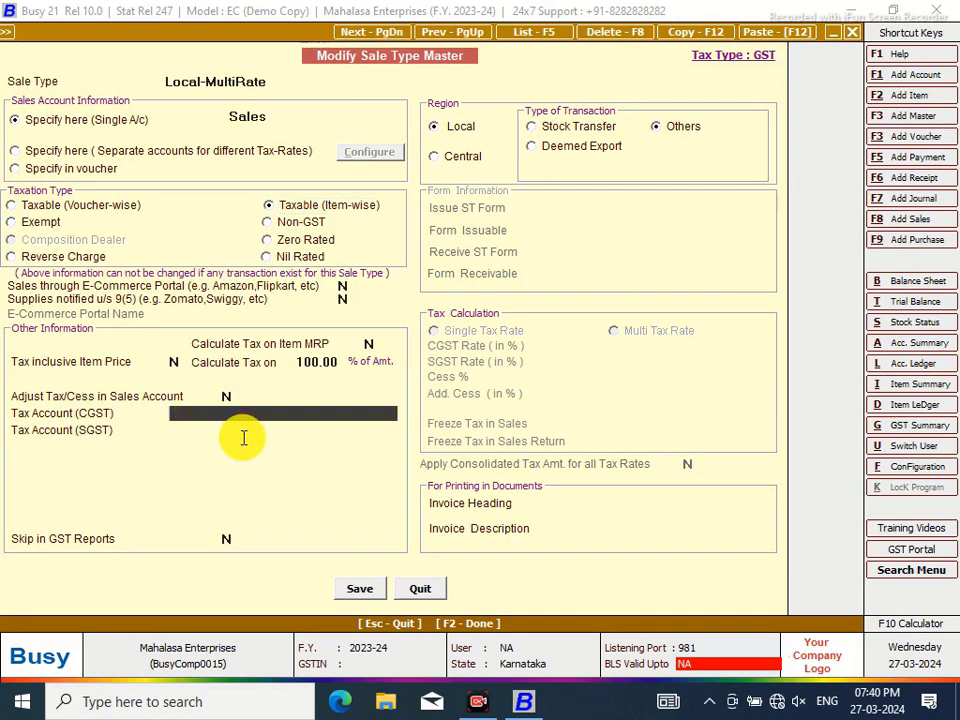
type("CG")
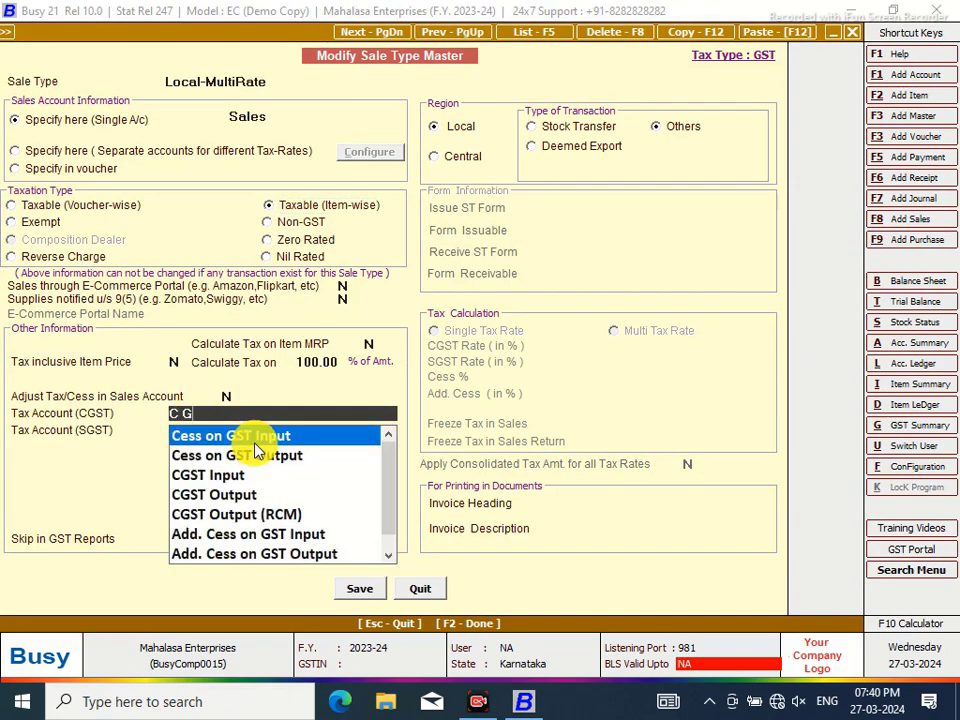
left_click(229, 493)
left_click(193, 433)
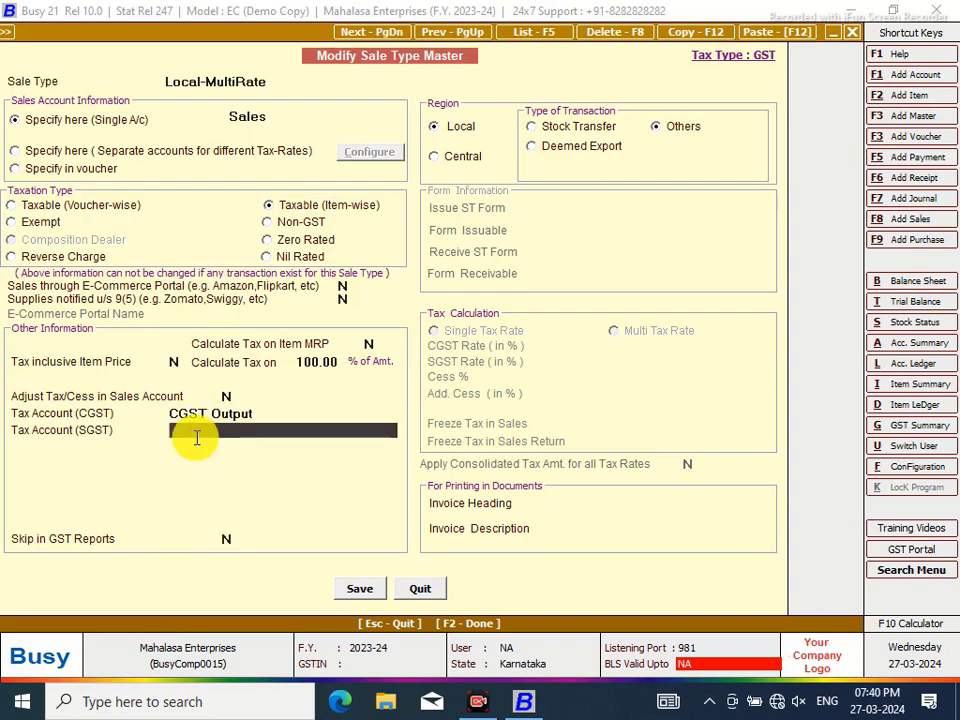
type("SG")
left_click(221, 476)
left_click(362, 593)
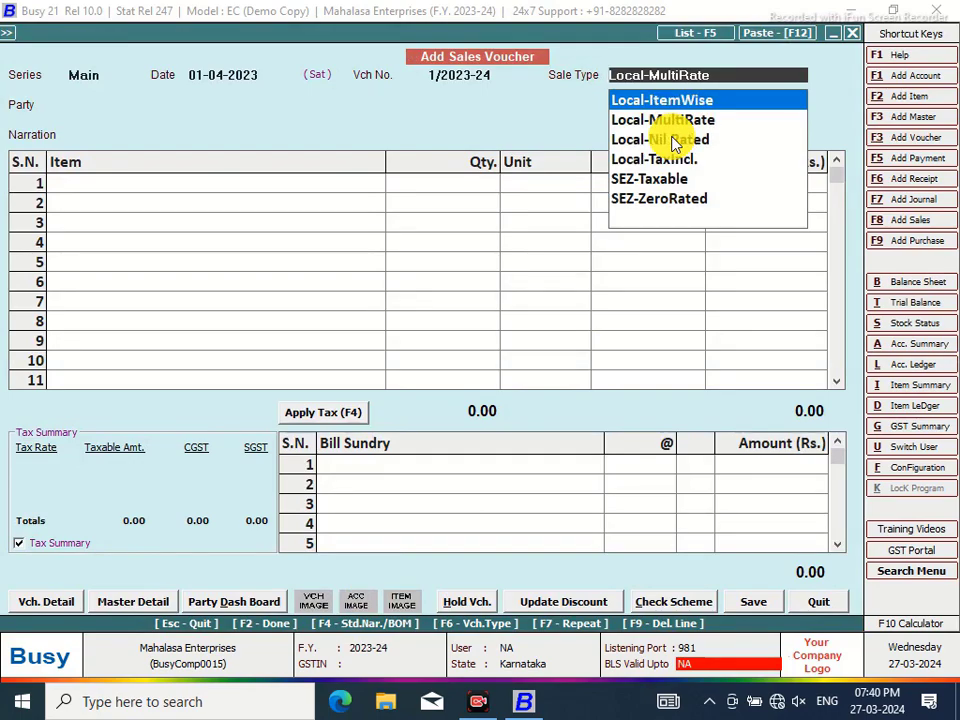
Change the voucher's sale type from Local-ItemWise to Central-MultiRate
key("Return")
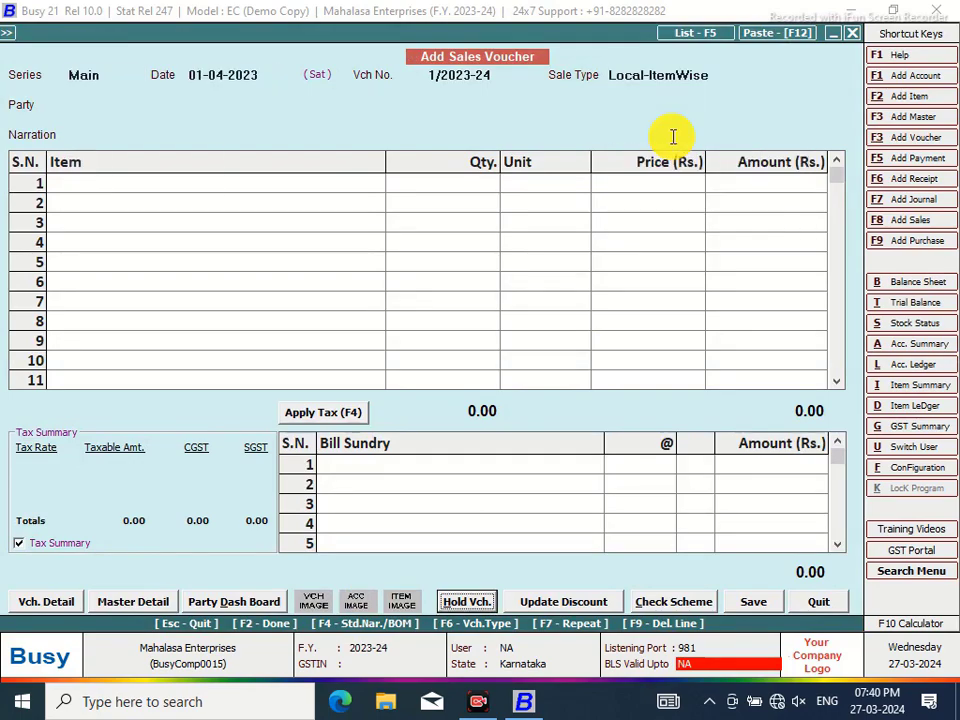
left_click(739, 79)
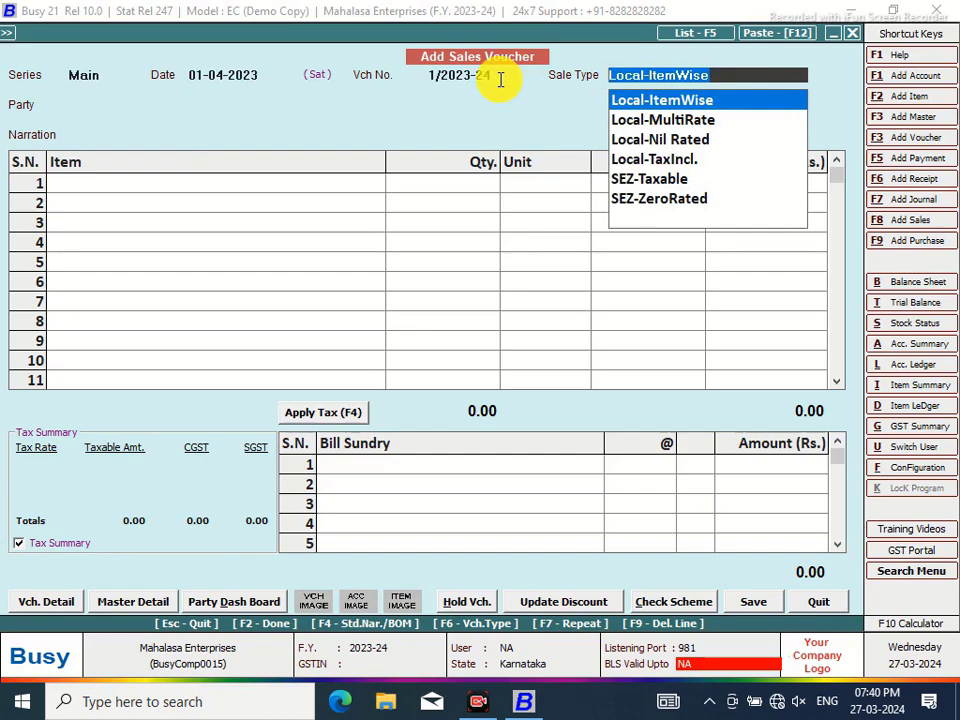
key("BackSpace")
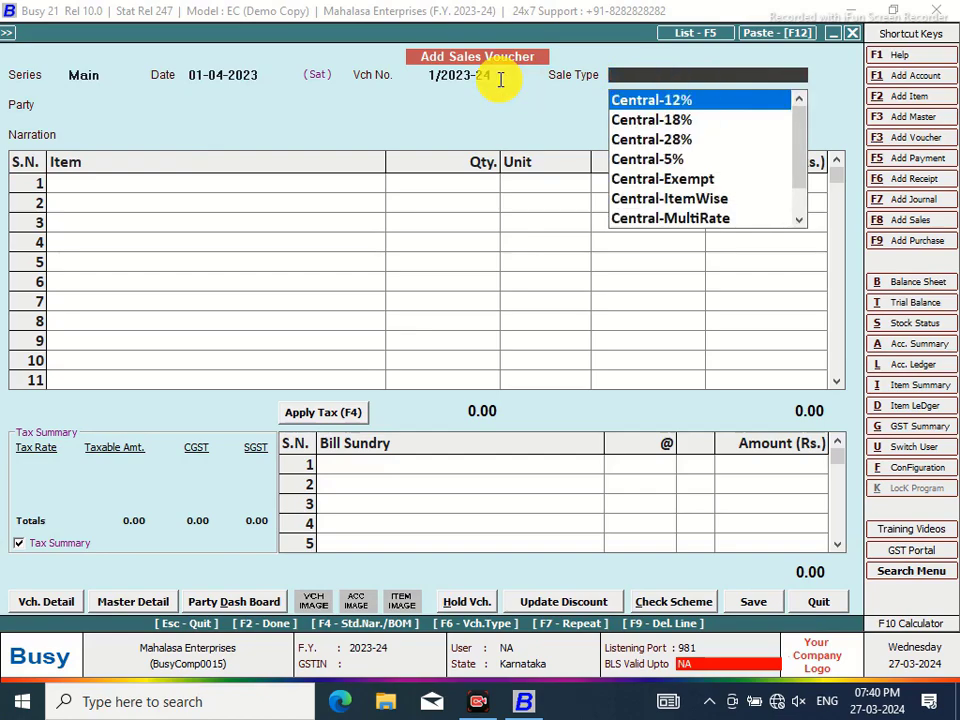
type("MUL")
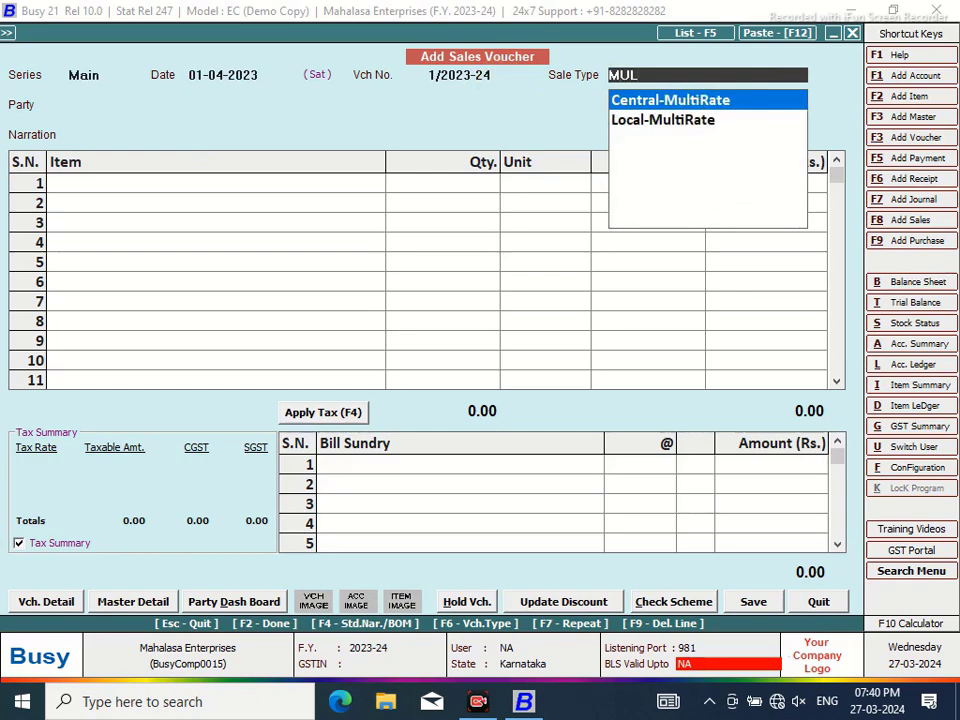
key("Return")
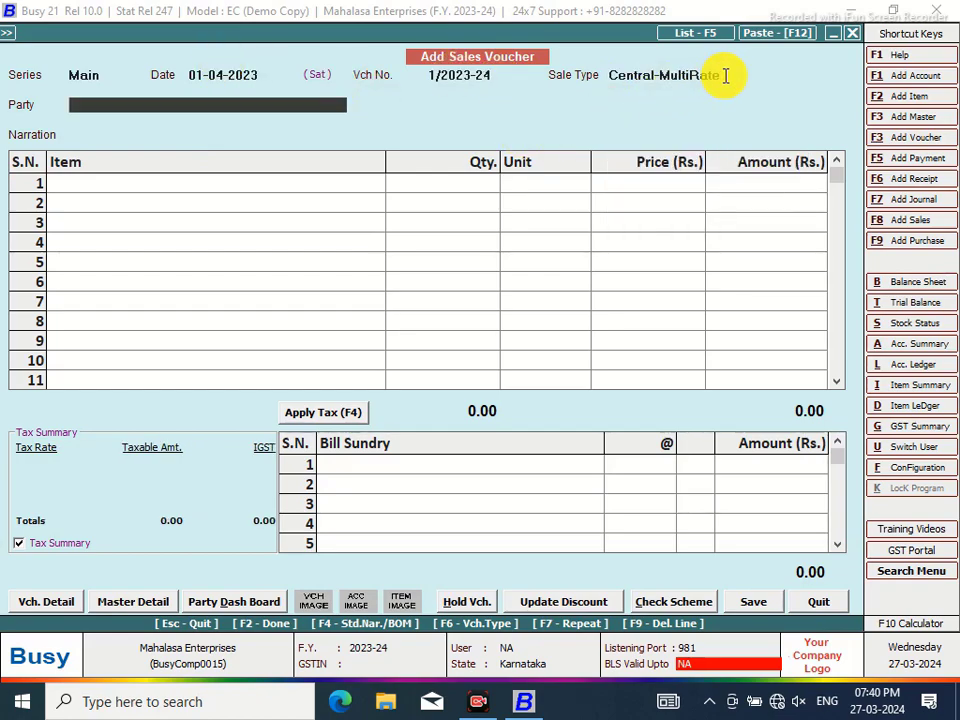
Make Central-MultiRate taxable item-wise with IGST Output as its IGST account, and save
left_click(726, 76)
double_click(724, 76)
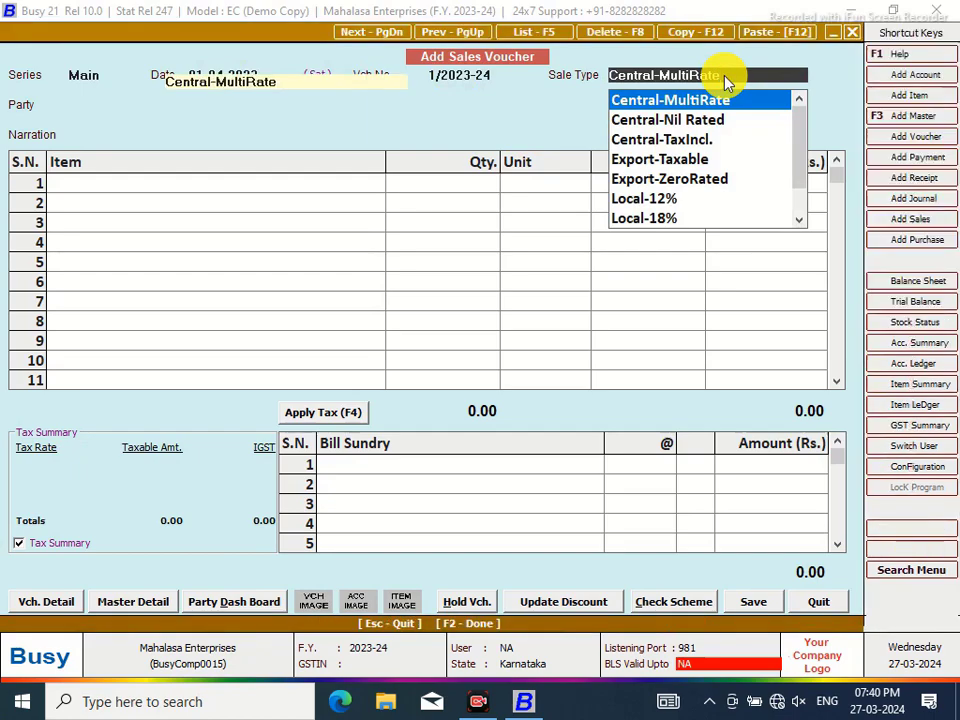
left_click(268, 206)
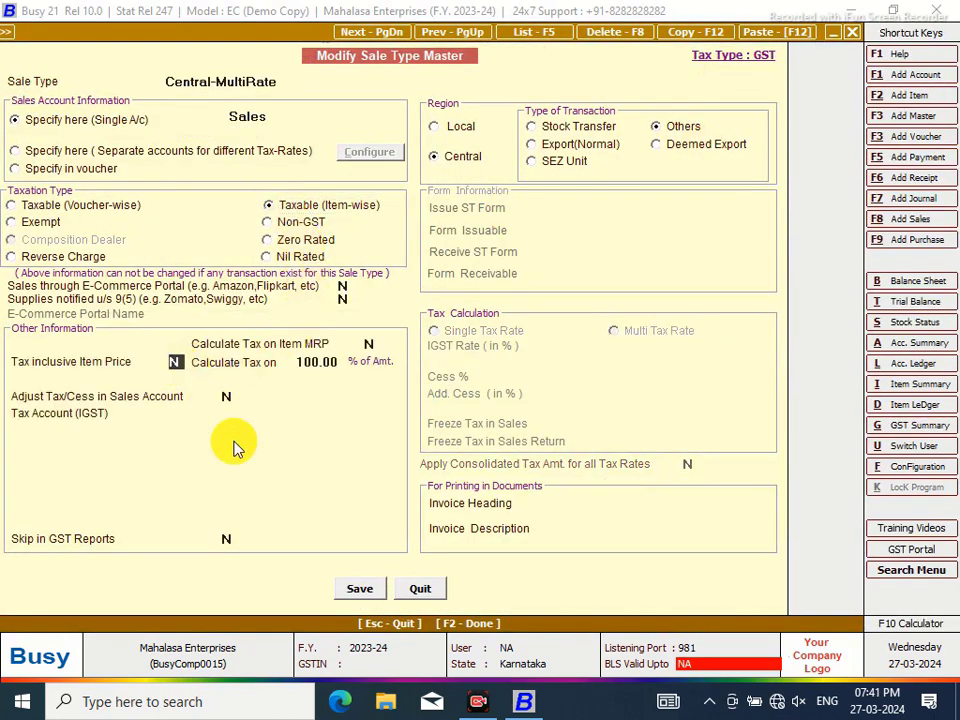
type("y")
key("Return")
key("Return")
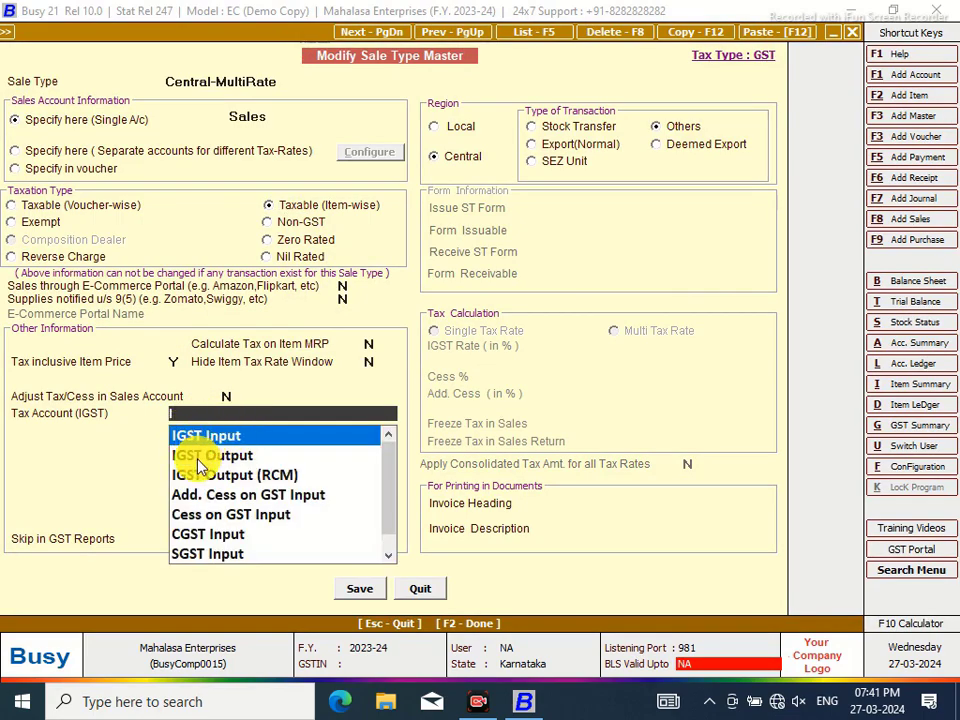
left_click(195, 455)
left_click(355, 590)
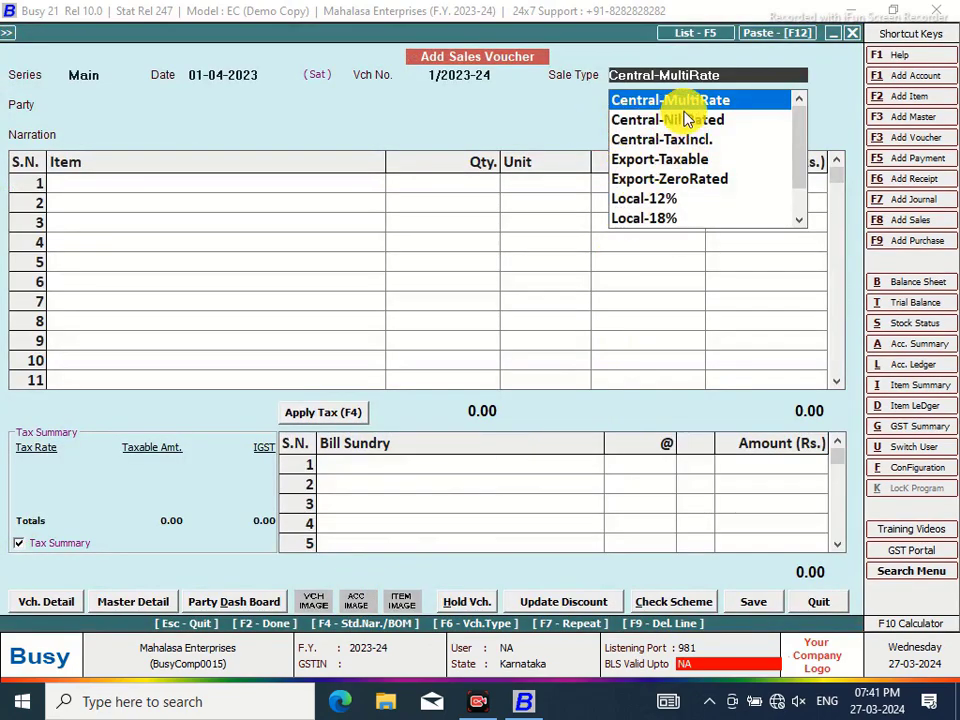
Search MUL and pick Local-MultiRate as the voucher's sale type
type("LO")
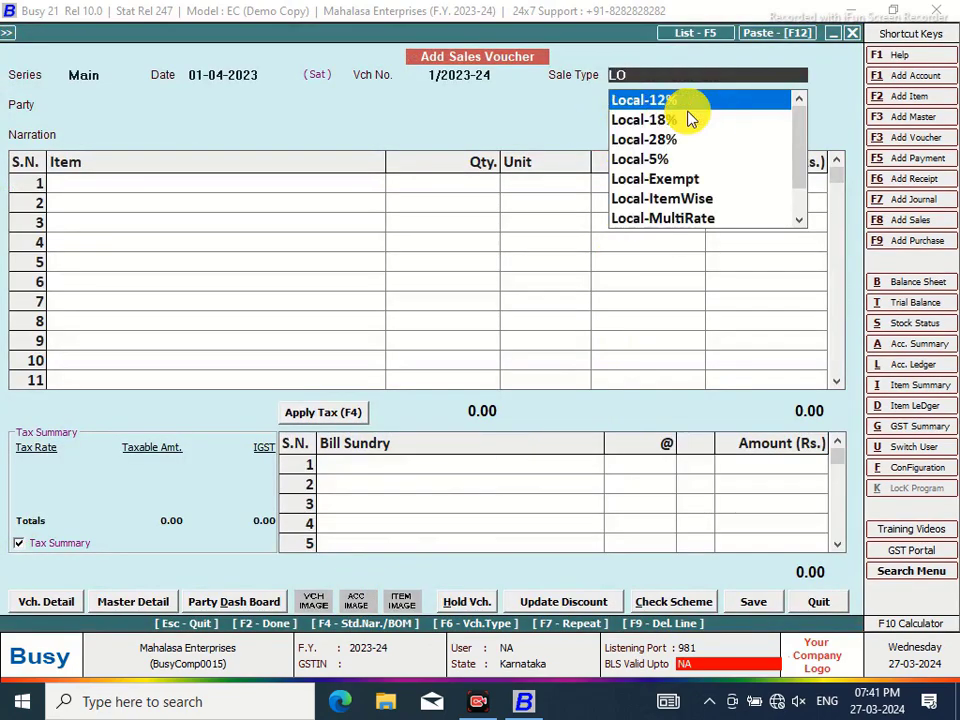
key("BackSpace")
key("BackSpace")
type("MUL")
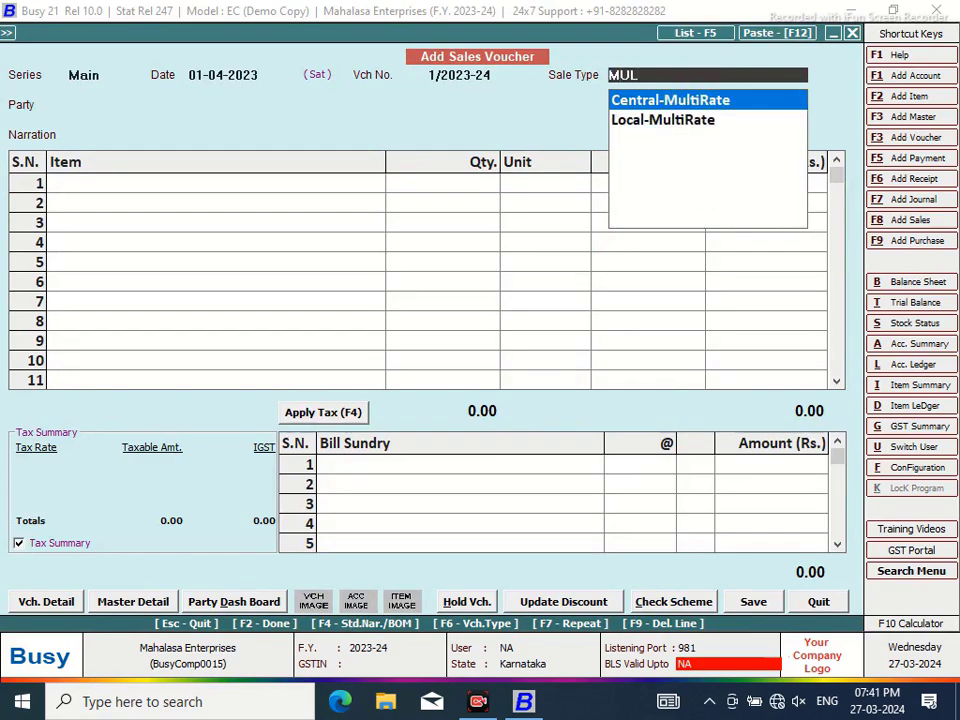
left_click(688, 117)
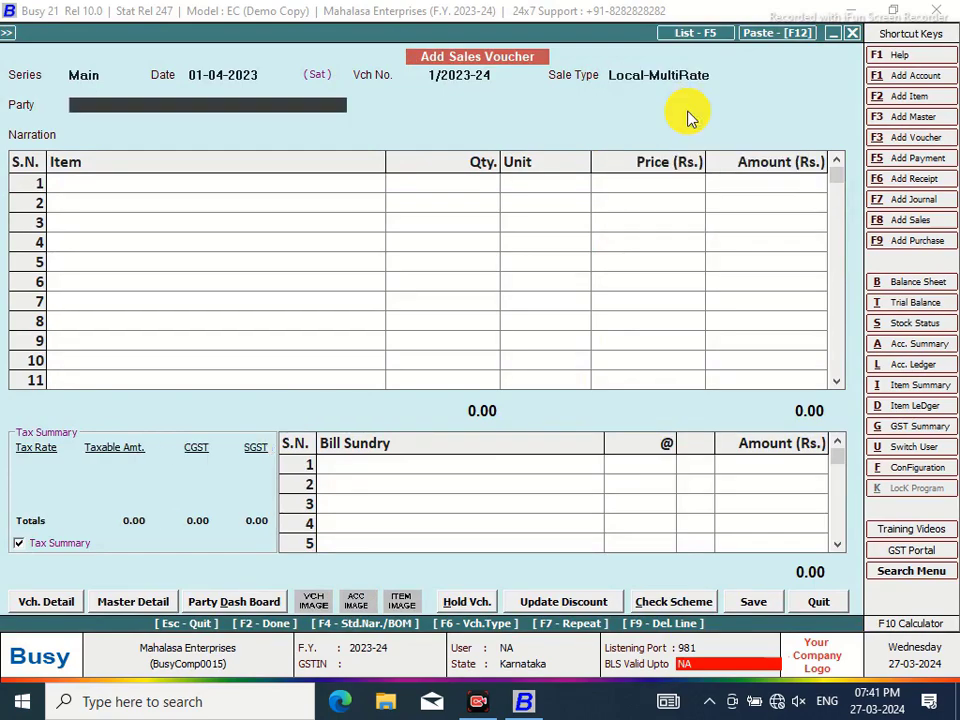
Create a new party account in the Sundry Debtors group with 7 credit days for sale
key("alt+F1")
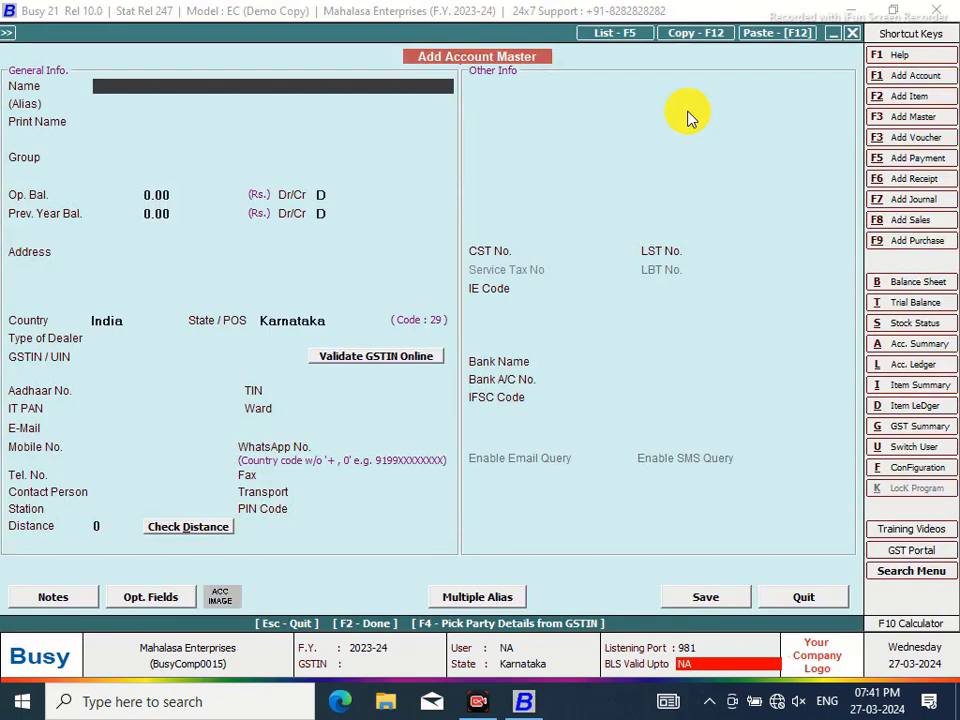
type("Lakshmi Tractors")
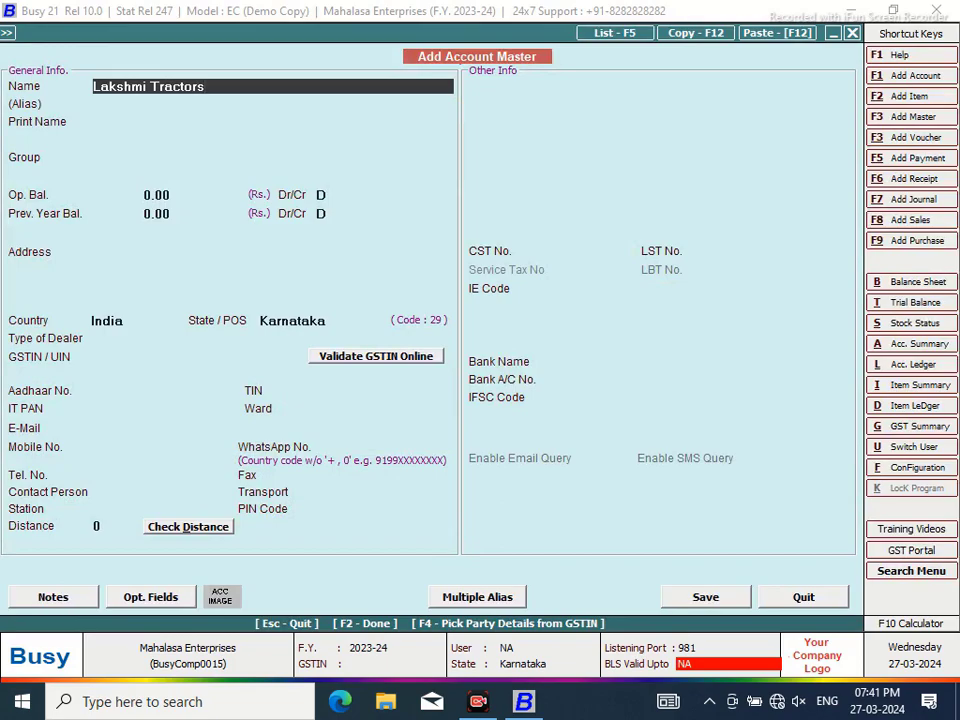
key("Return")
key("Return")
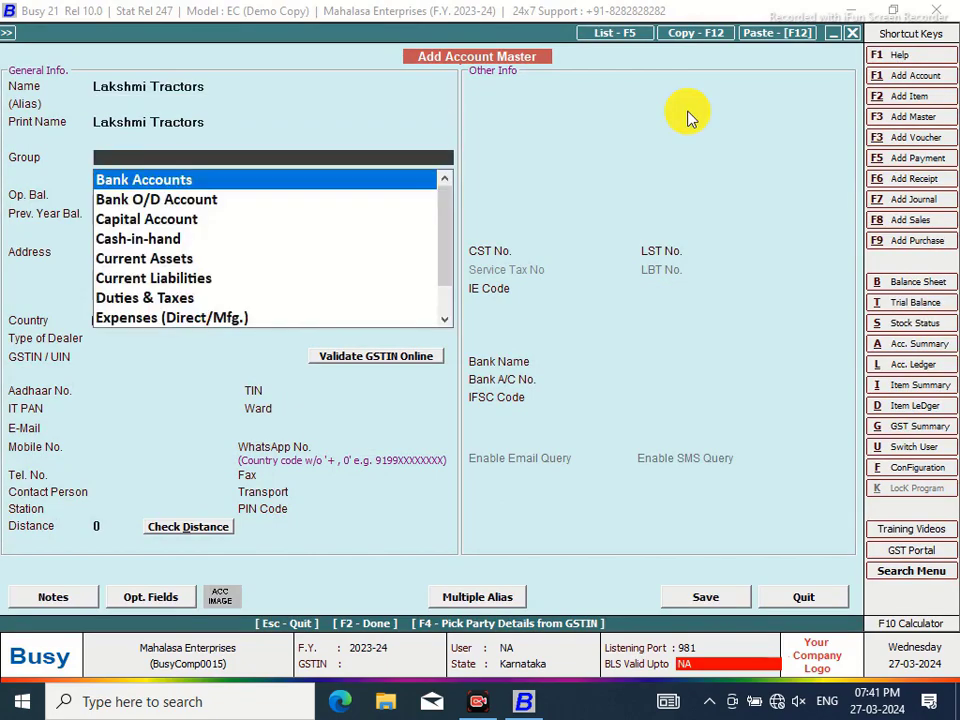
type("sun")
key("Down")
key("Return")
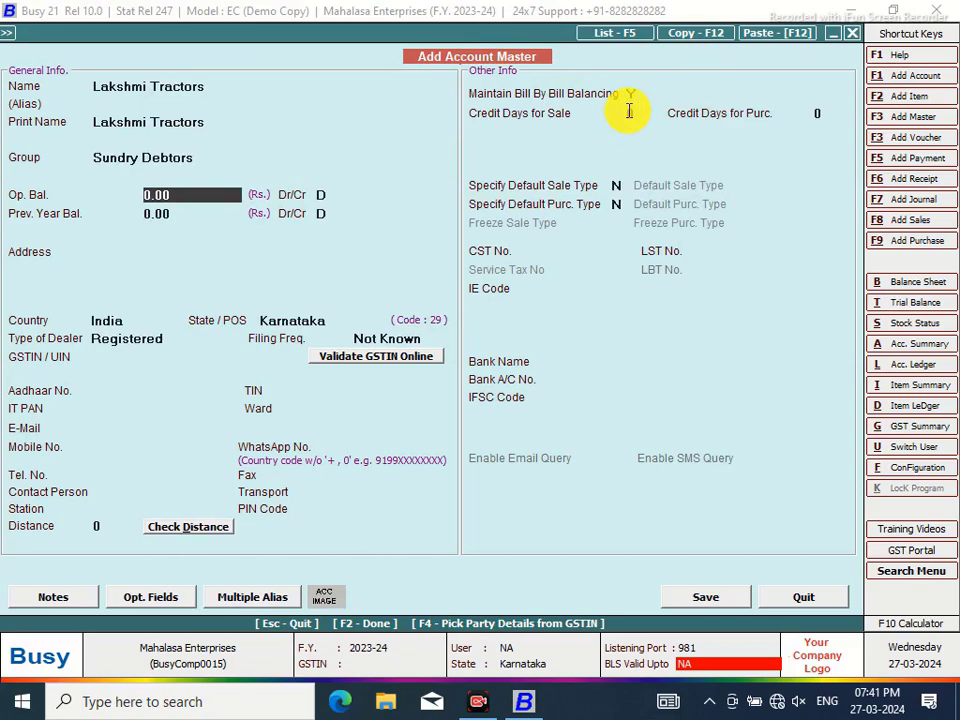
left_click(629, 112)
type("7")
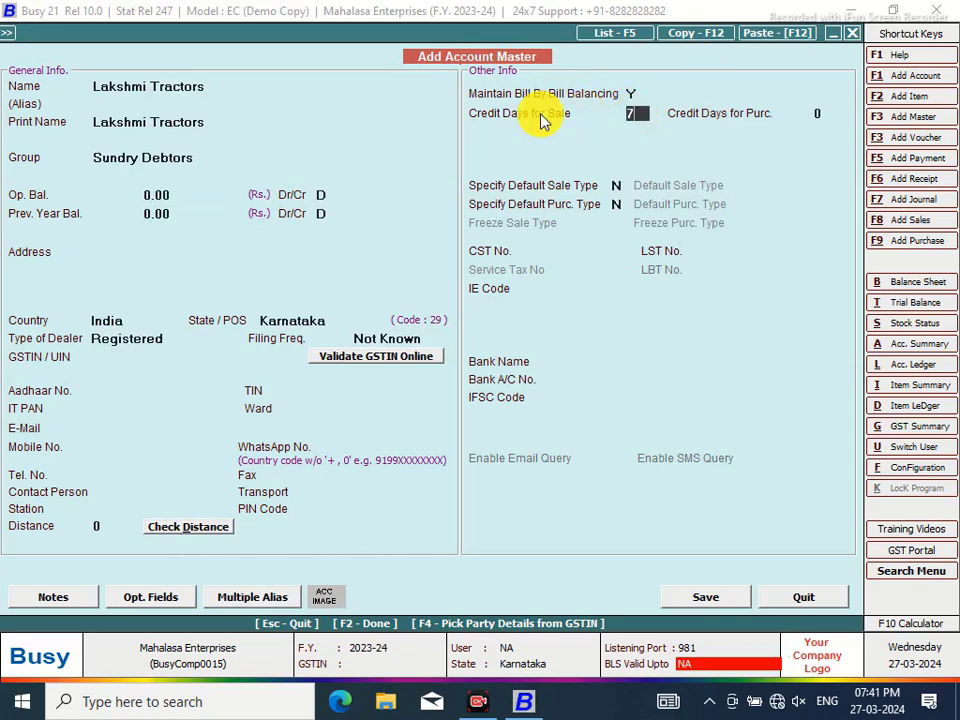
key("Return")
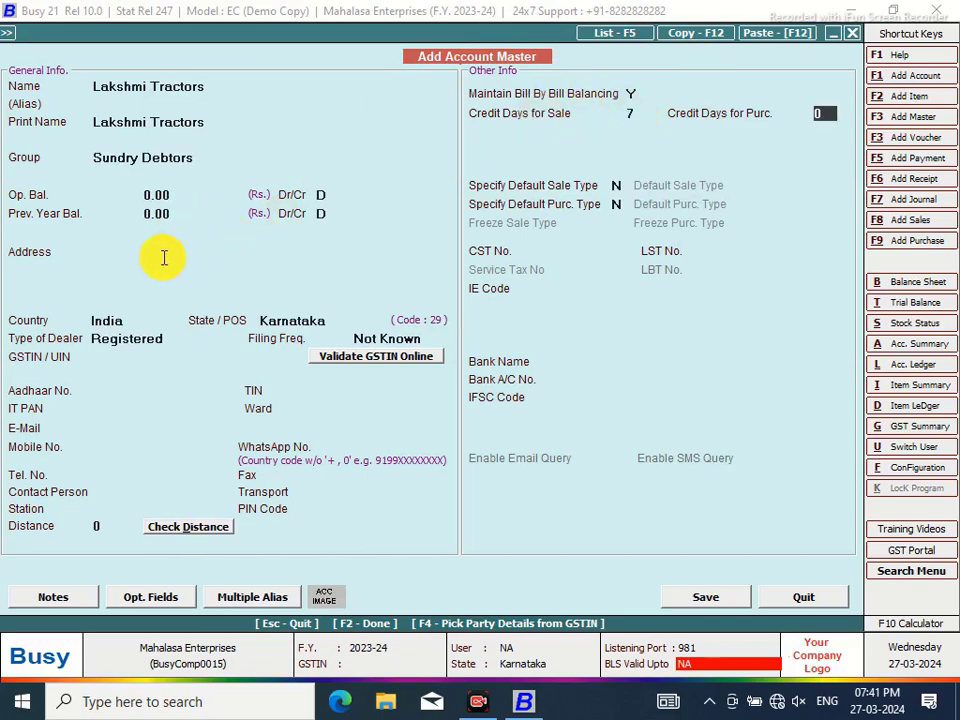
Enter the account's two-line address and save the account
left_click(306, 276)
type("BY Pass Road")
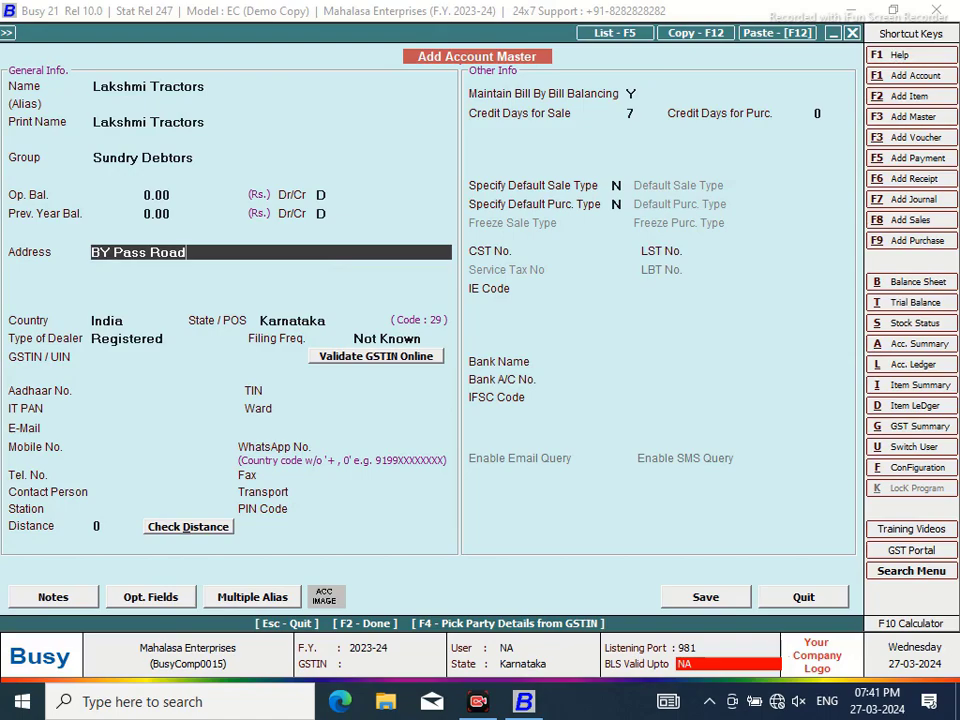
key("Return")
type("Shimogga")
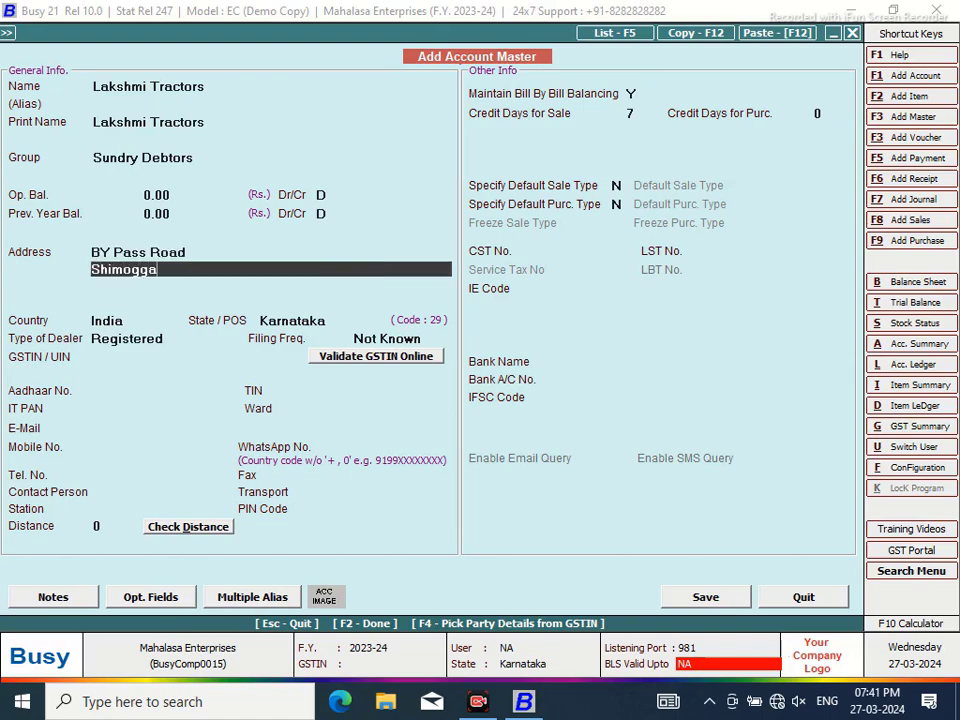
key("Return")
left_click(688, 598)
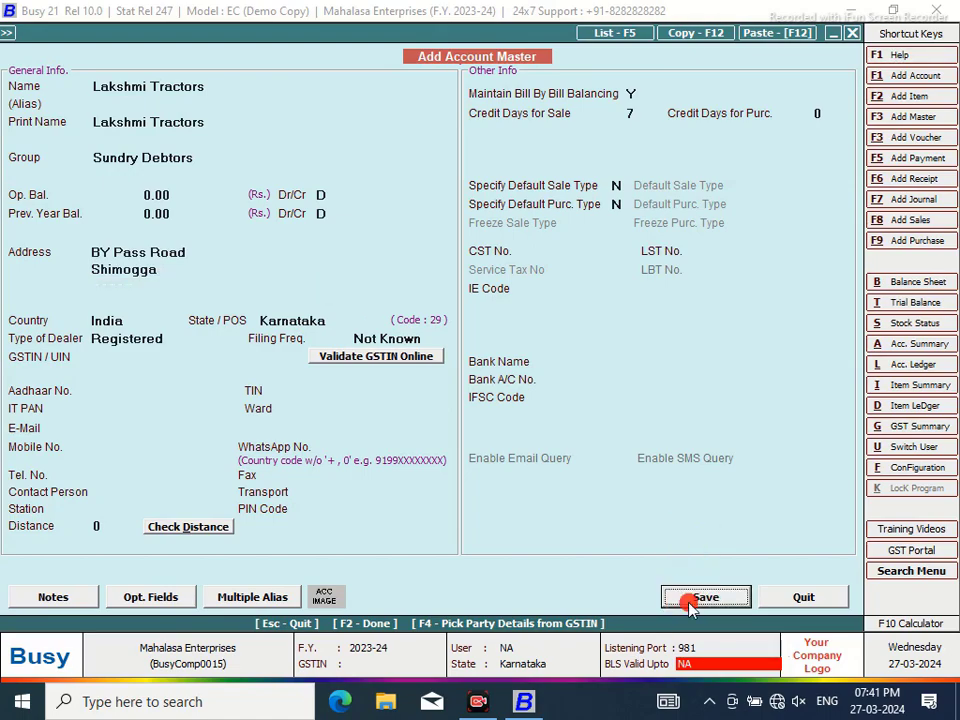
Add Diesel Filter 1/2Ltr Cloth (qty 25) and F002 H20 247 LOF S4/NEW HOLLAND (qty 15)
left_click(538, 391)
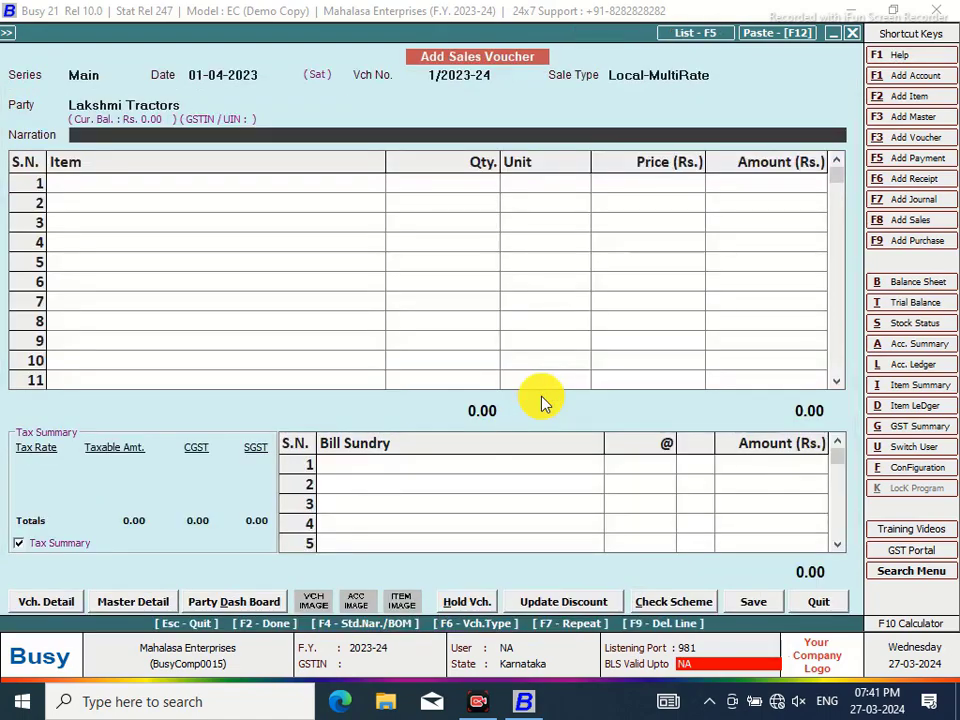
key("Return")
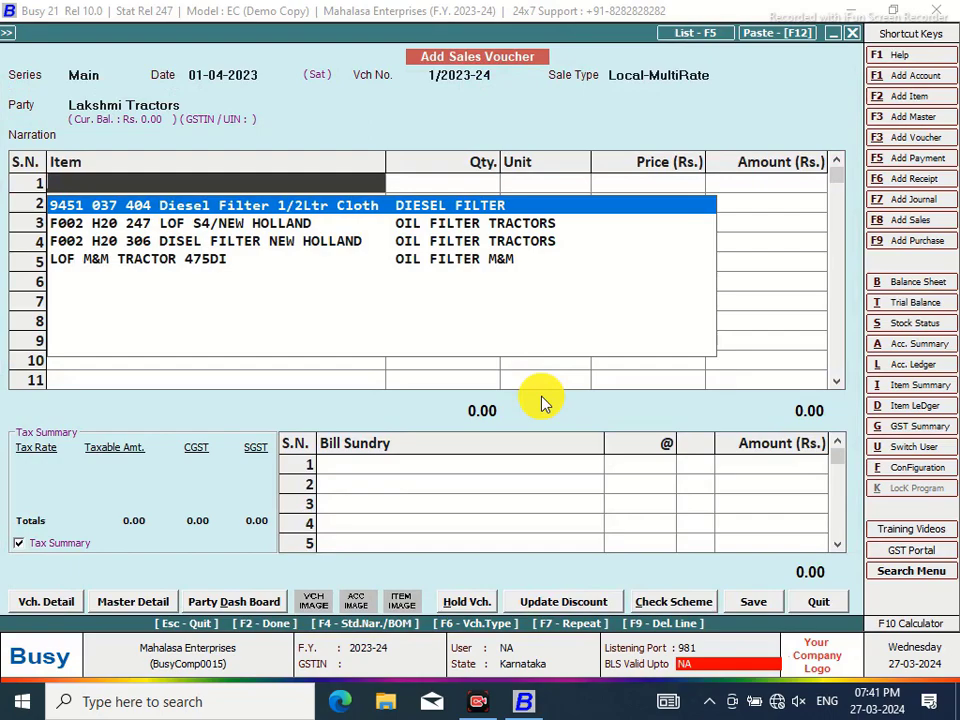
key("Return")
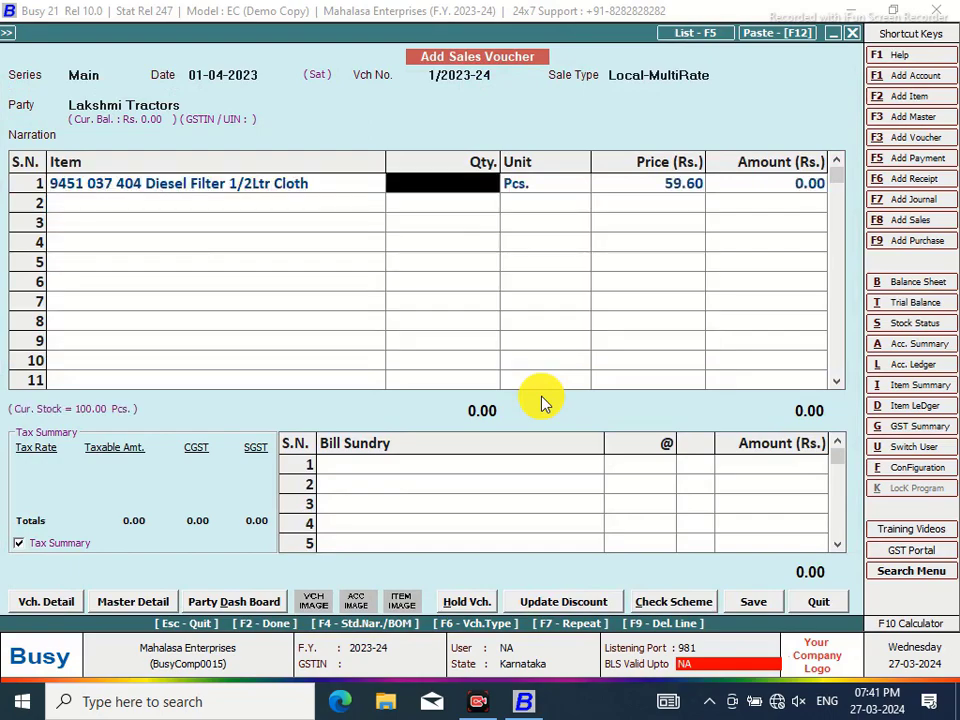
type("25")
key("Return")
key("Return")
key("Return")
key("Return")
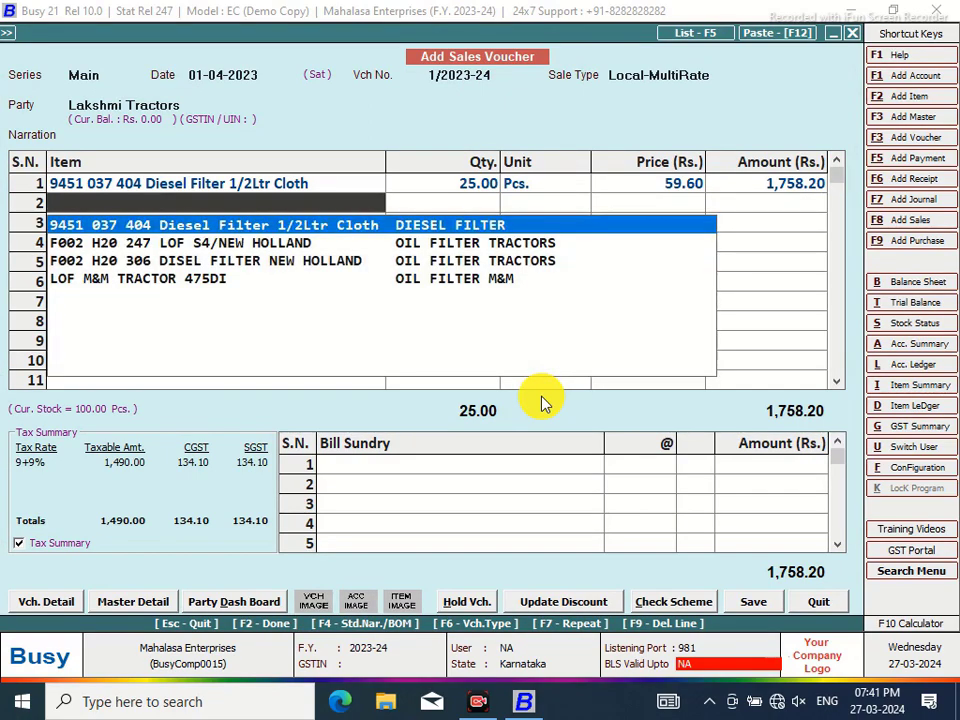
key("Down")
key("Return")
type("15")
key("Return")
key("Return")
key("Return")
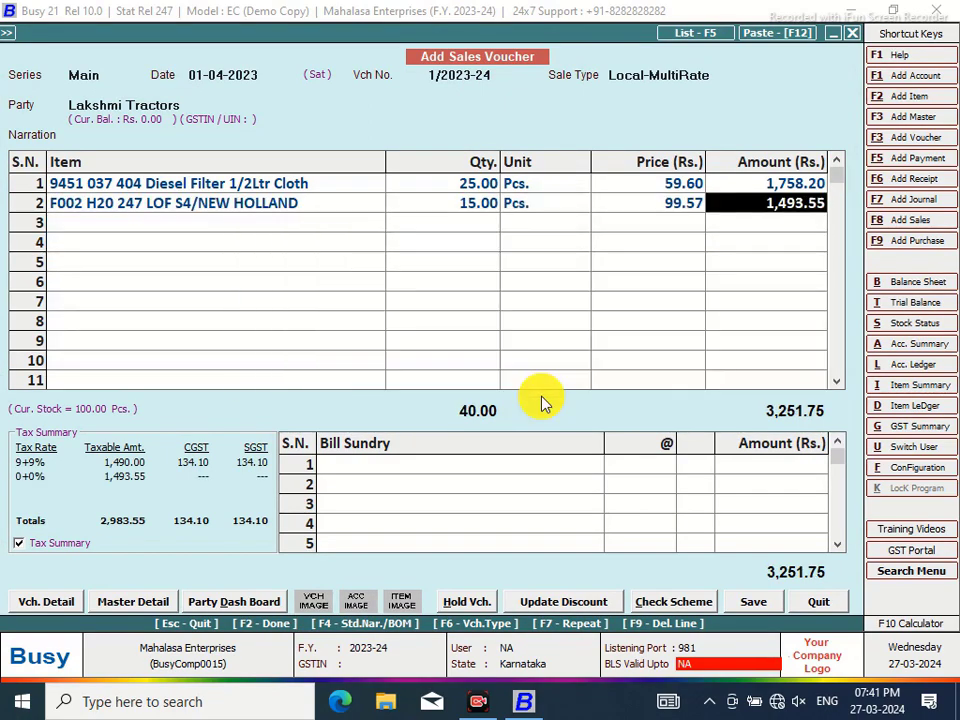
key("Return")
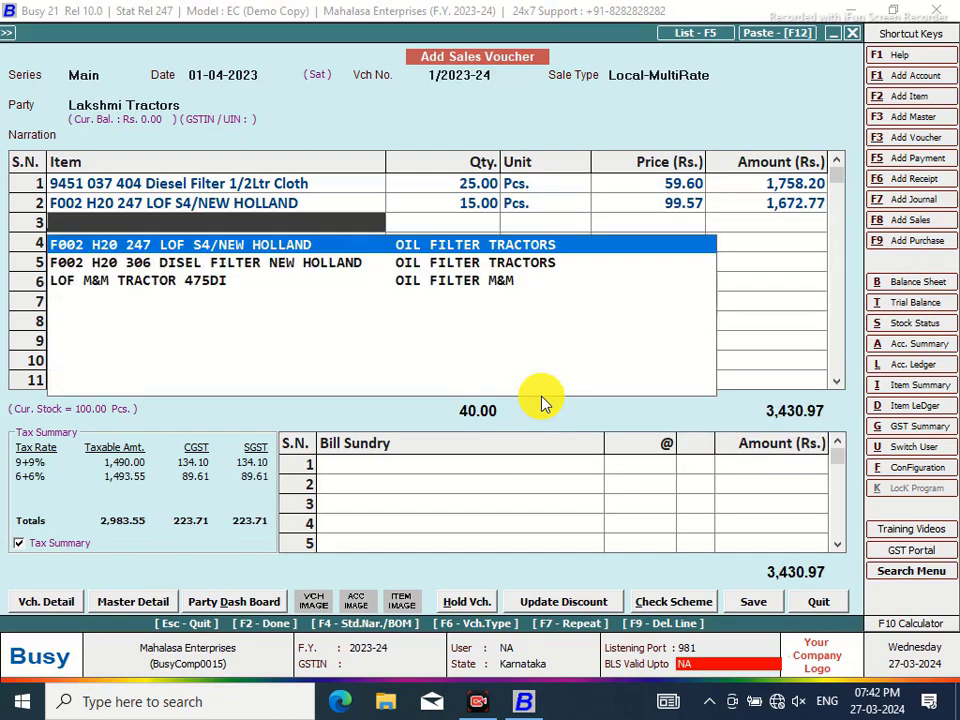
Add F002 H20 306 DISEL FILTER NEW HOLLAND (qty 5) and LOF M&M TRACTOR 475DI (qty 22)
key("Down")
key("Return")
type("5")
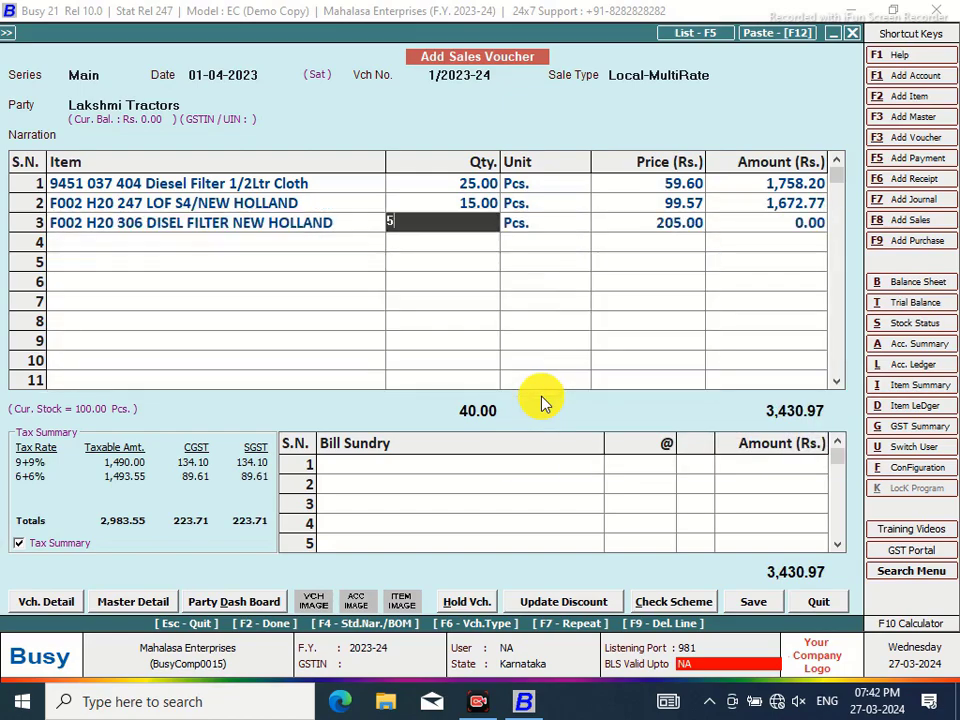
key("Return")
key("Return")
key("Return")
key("Return")
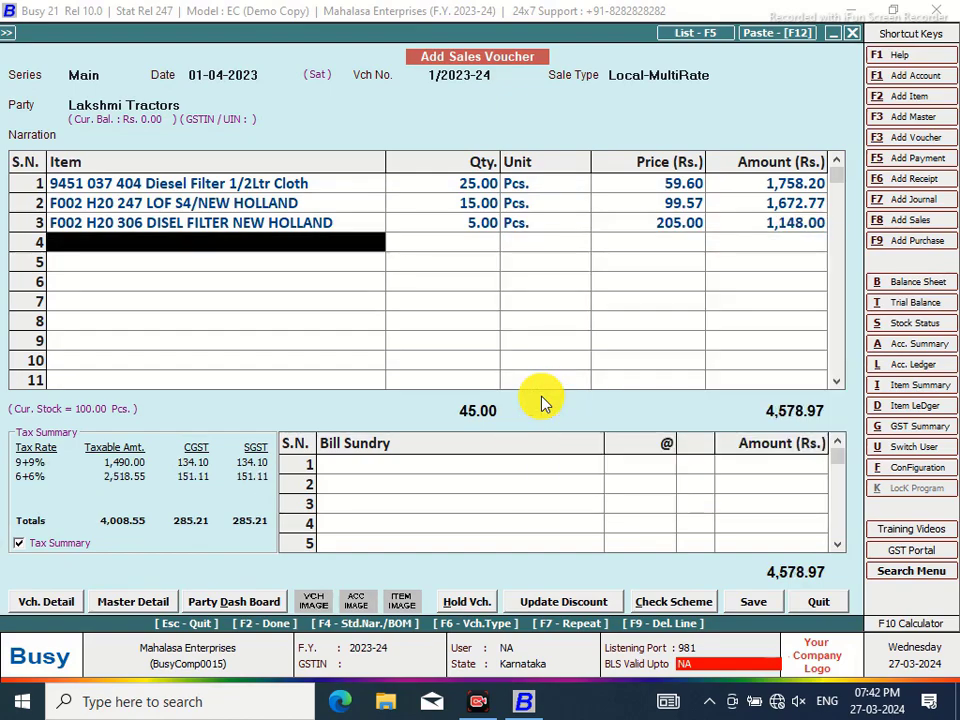
key("Down")
key("Return")
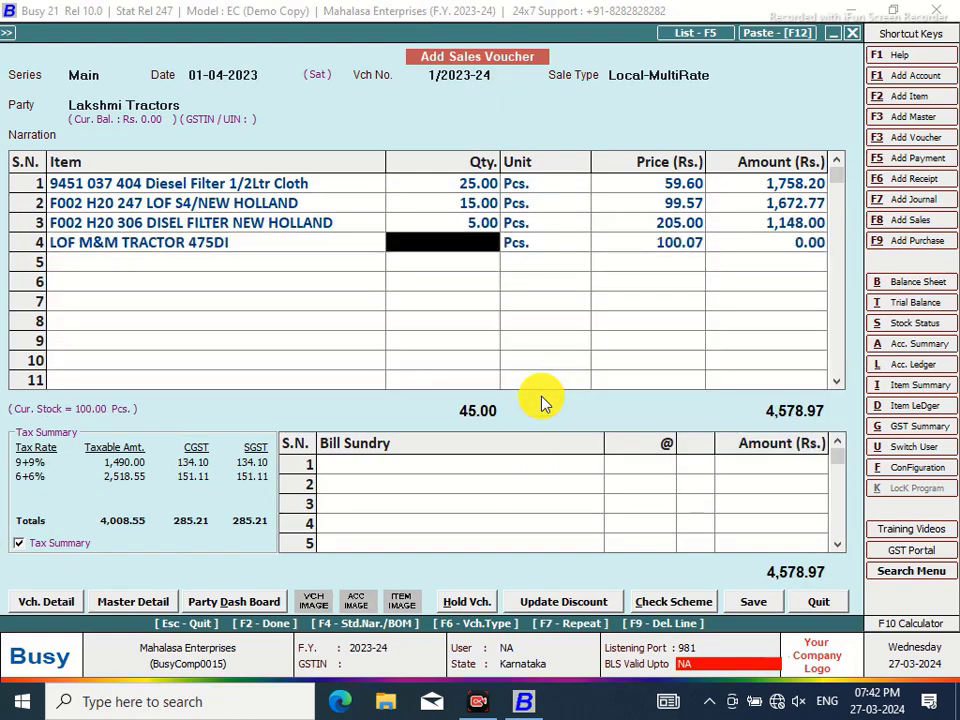
type("22")
key("Return")
key("Return")
key("Return")
key("Return")
key("Return")
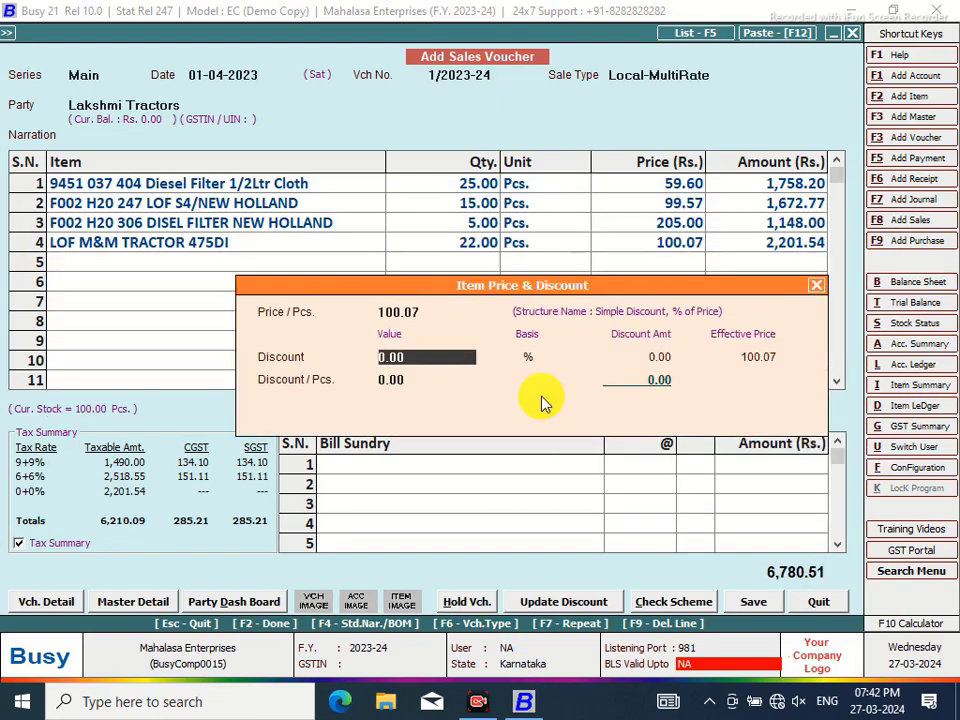
key("Return")
key("Return")
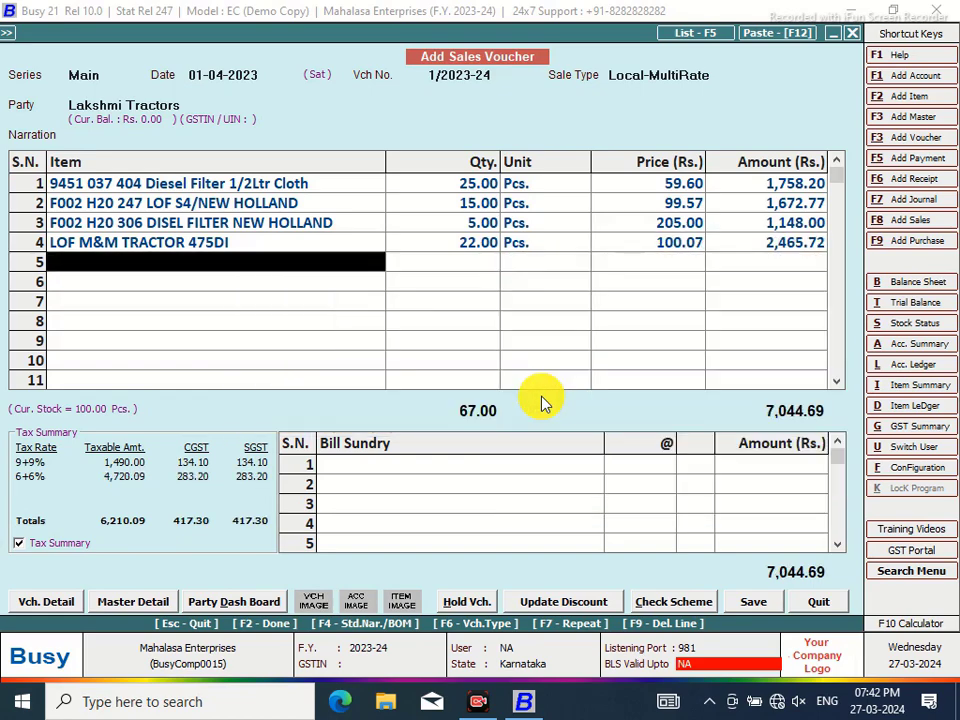
Add a 30.00 Freight & Forwarding Charges bill sundry
left_click(461, 468)
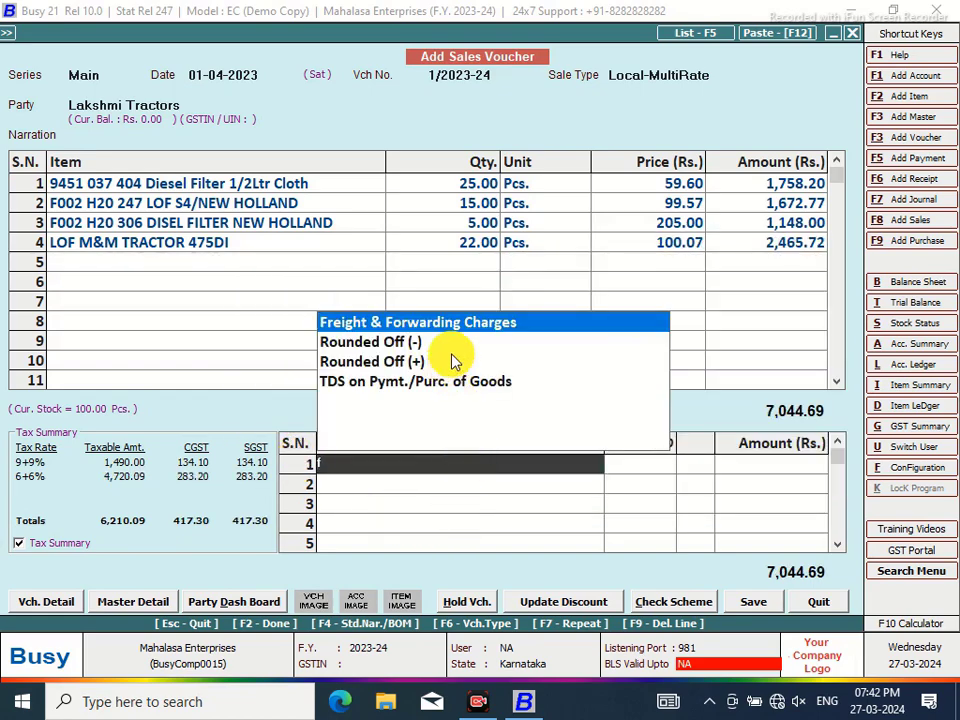
left_click(457, 330)
left_click(755, 466)
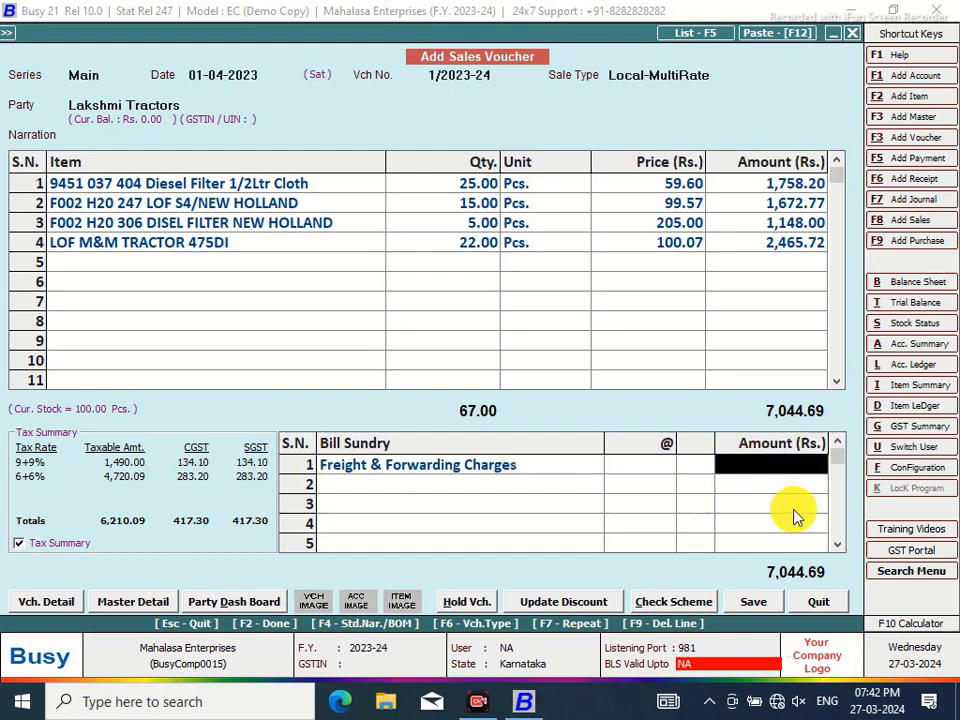
type("30")
key("Return")
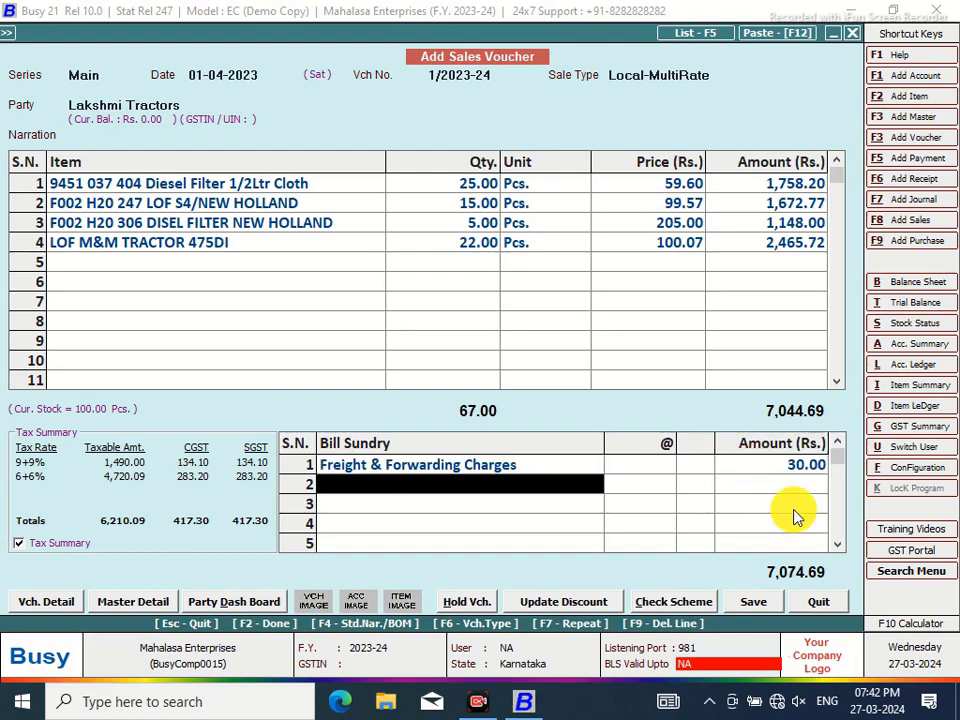
Save the voucher, skip bill-by-bill adjustment, and decline printing the invoice
left_click(754, 606)
left_click(755, 601)
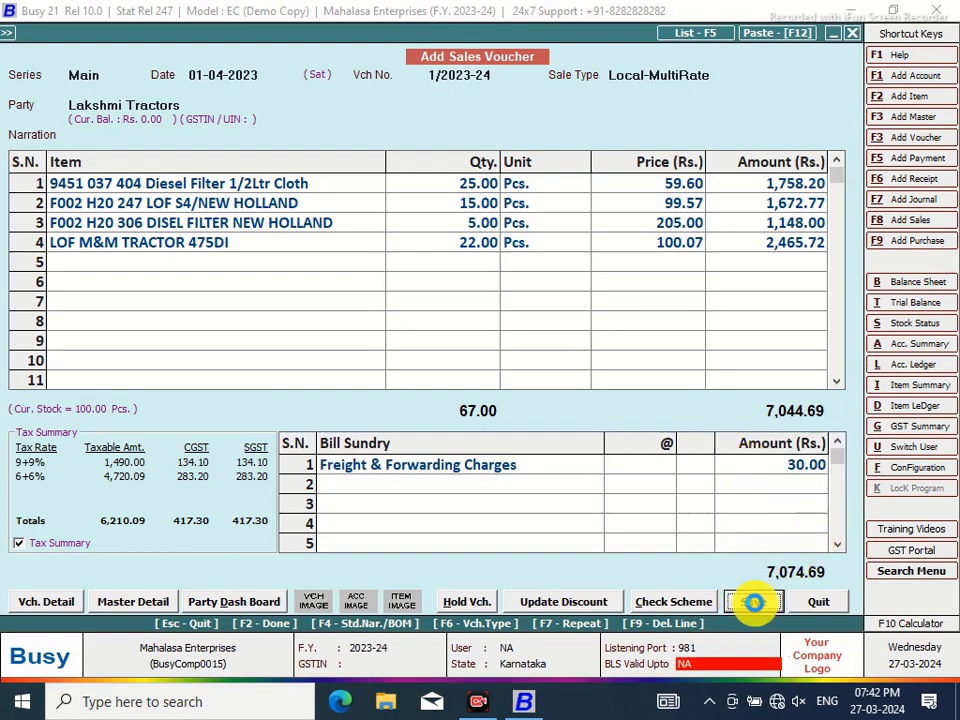
left_click(476, 501)
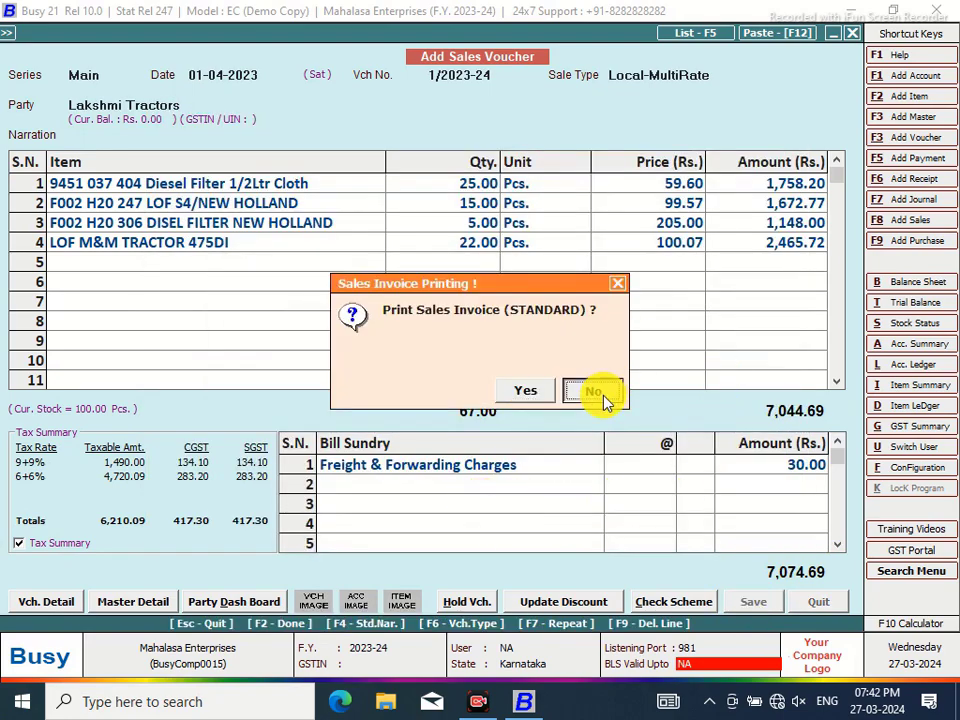
left_click(603, 393)
Open the voucher configuration for the Sales Main series under Administration > Configuration
left_click(852, 33)
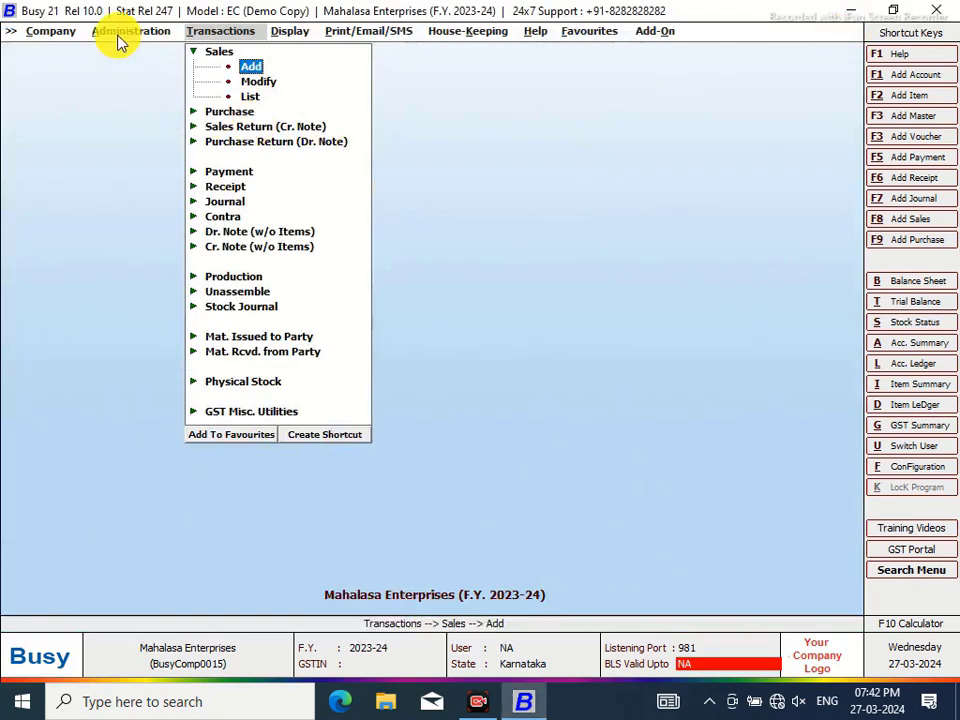
left_click(125, 33)
left_click(102, 54)
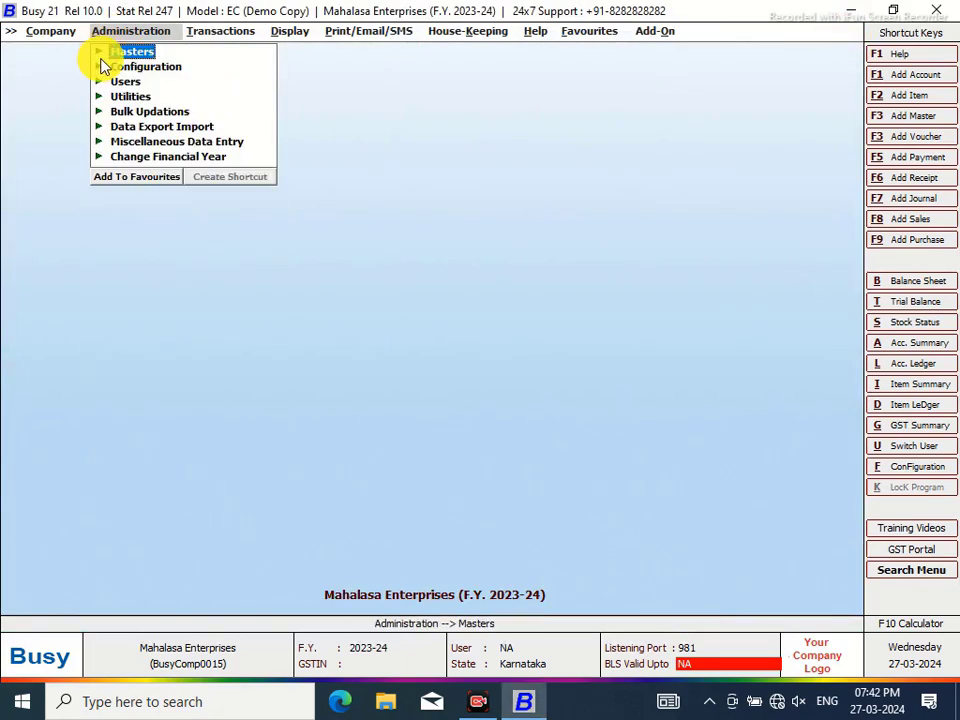
left_click(113, 70)
left_click(168, 82)
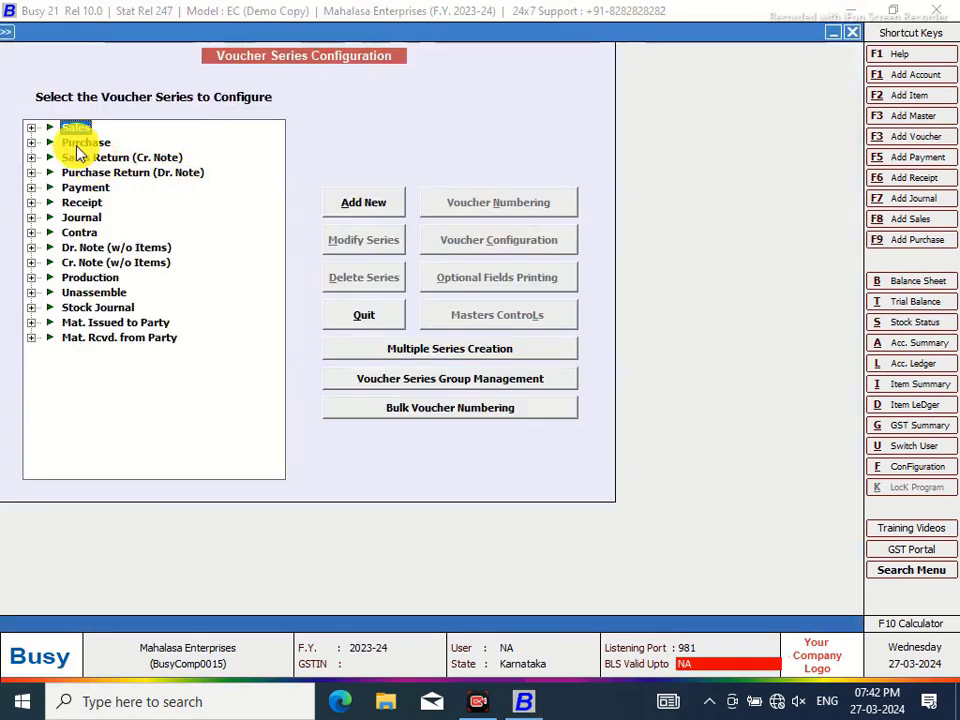
left_click(31, 127)
left_click(110, 143)
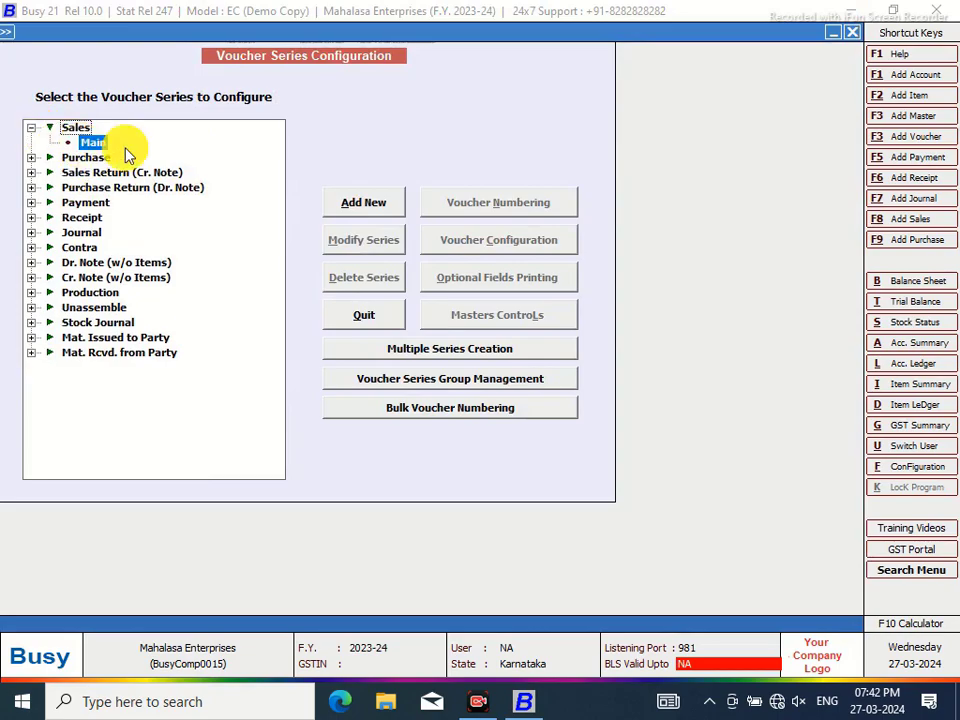
left_click(535, 241)
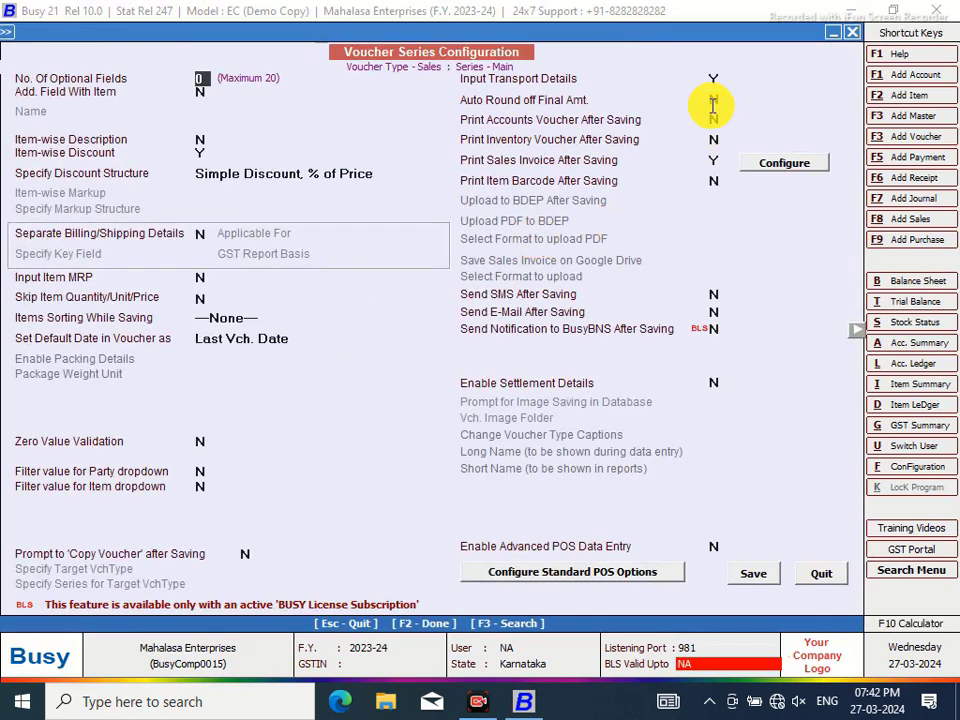
Turn off transport details and enable auto round off using Rounded Off (+) and Rounded Off (-)
left_click(716, 78)
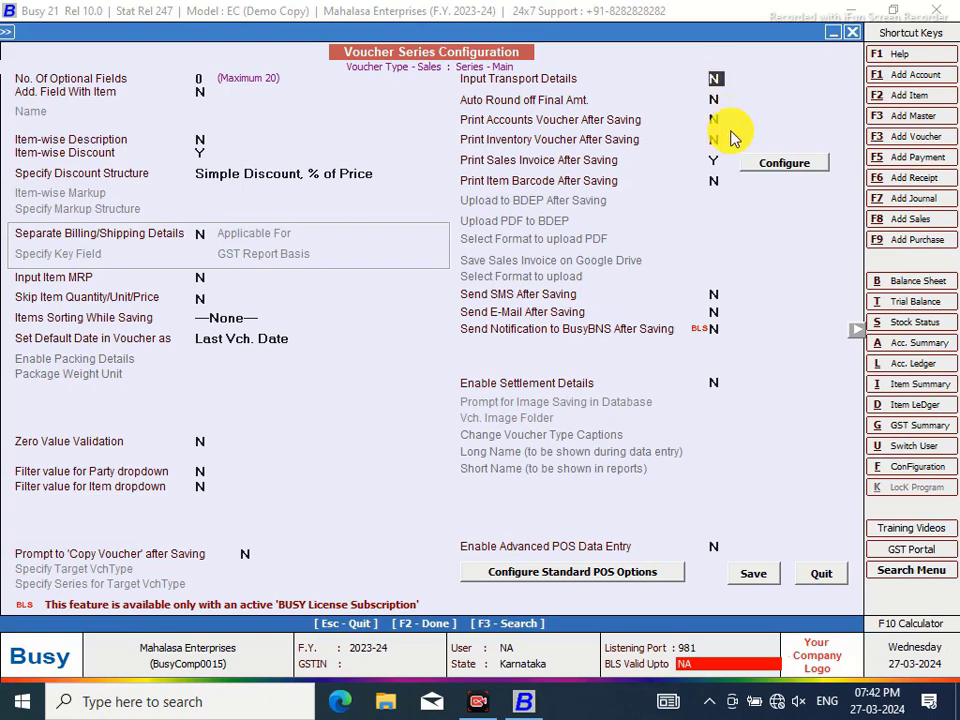
left_click(718, 100)
key("y")
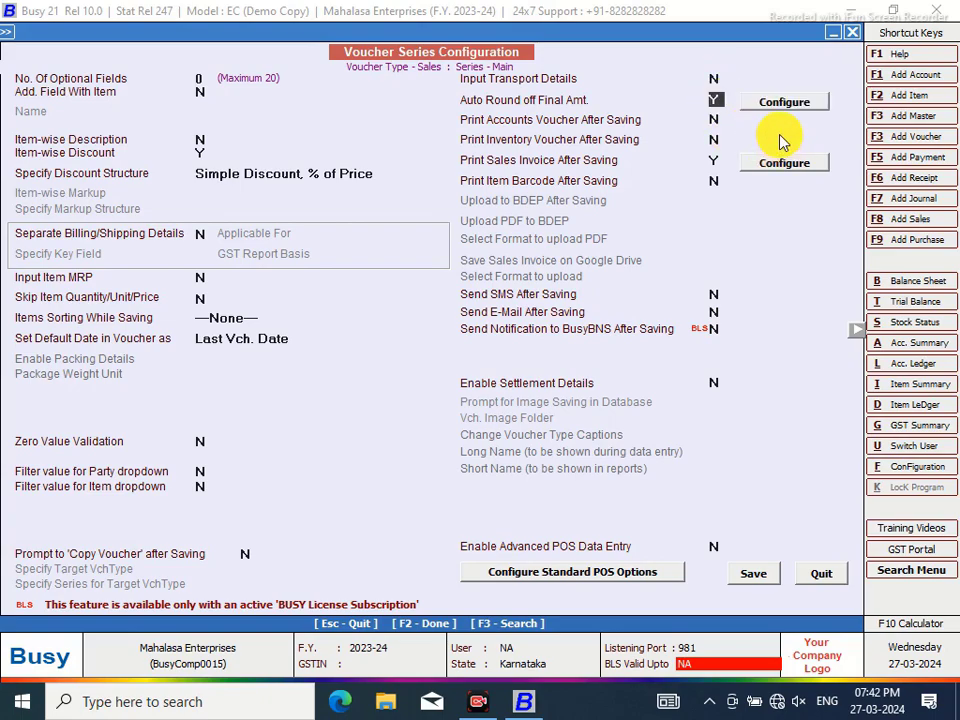
left_click(784, 101)
left_click(754, 531)
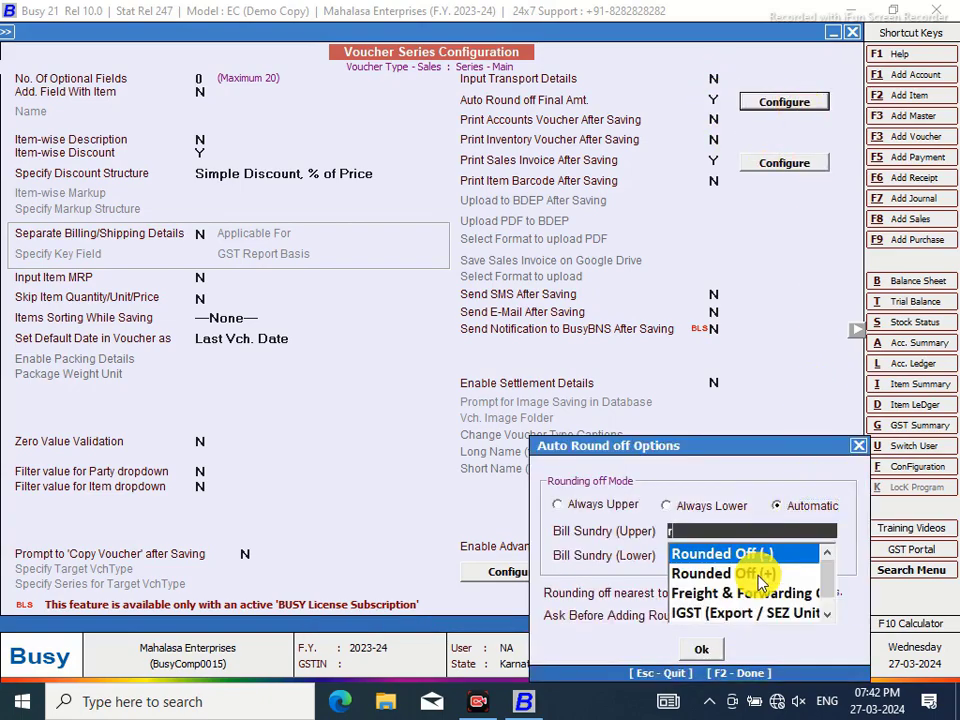
left_click(760, 575)
left_click(761, 574)
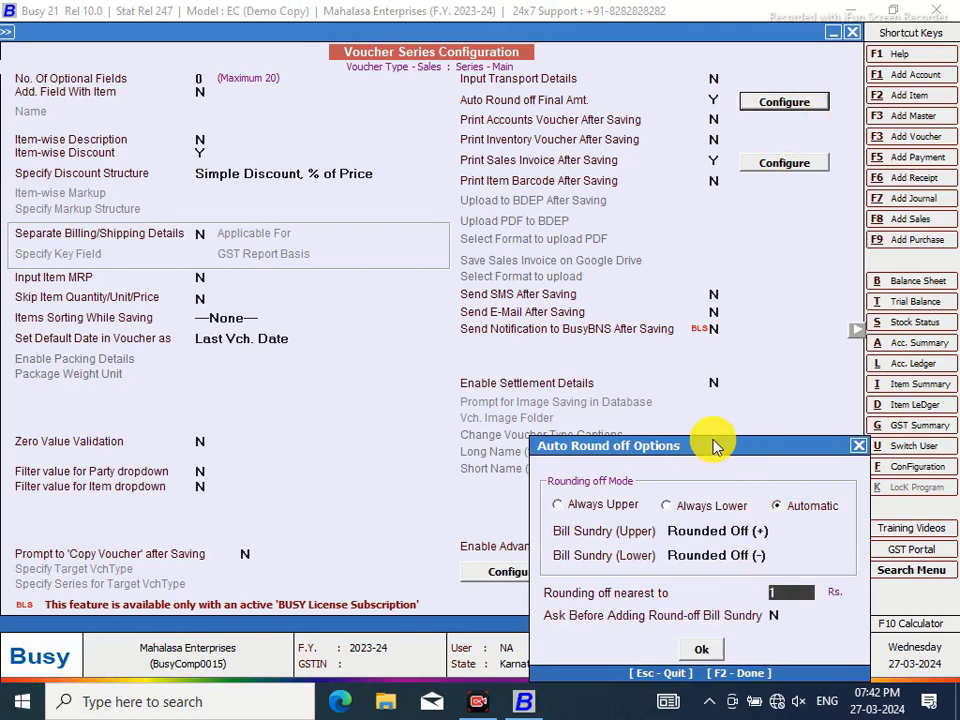
left_click_drag(714, 446, 595, 165)
key("F2")
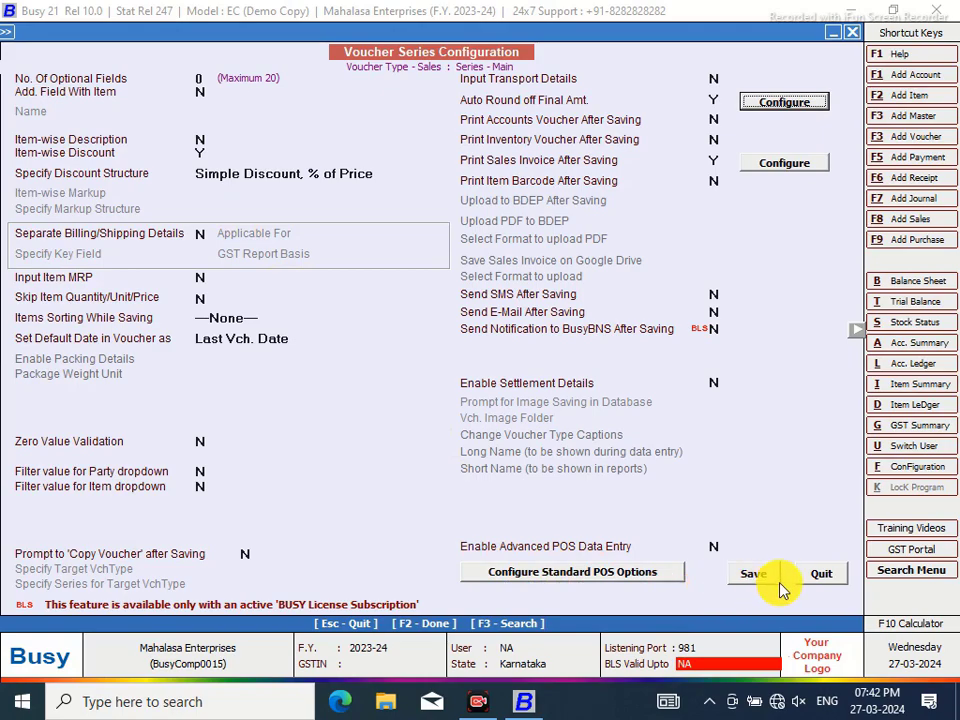
left_click(200, 78)
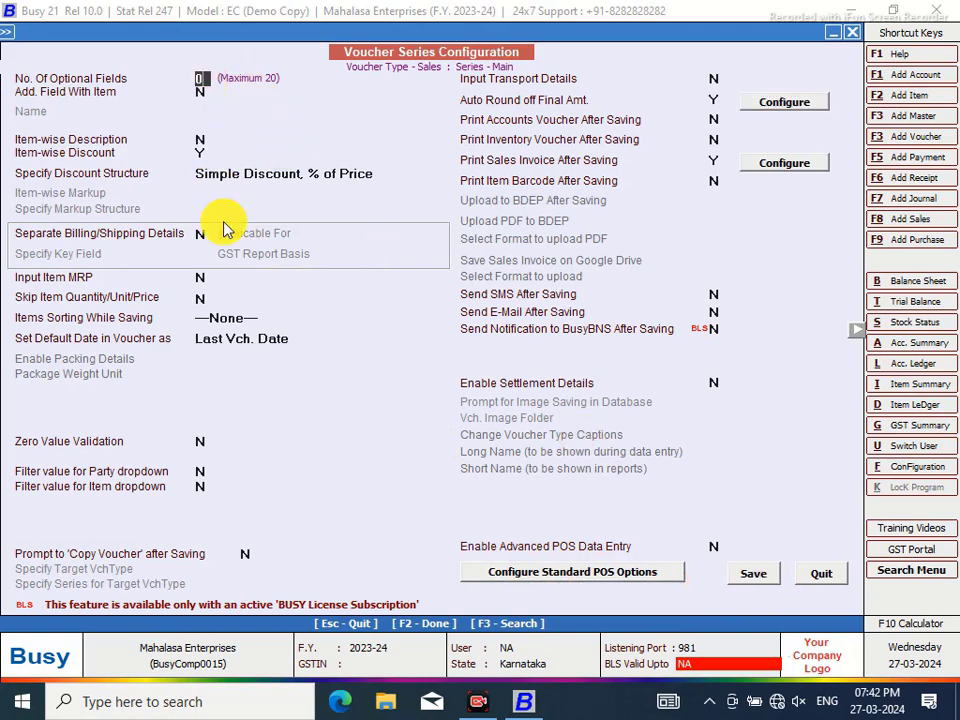
Define 2 Text optional fields, 'CASH / CREDIT' and 'VEHICLE NO', then save the configuration
type("2")
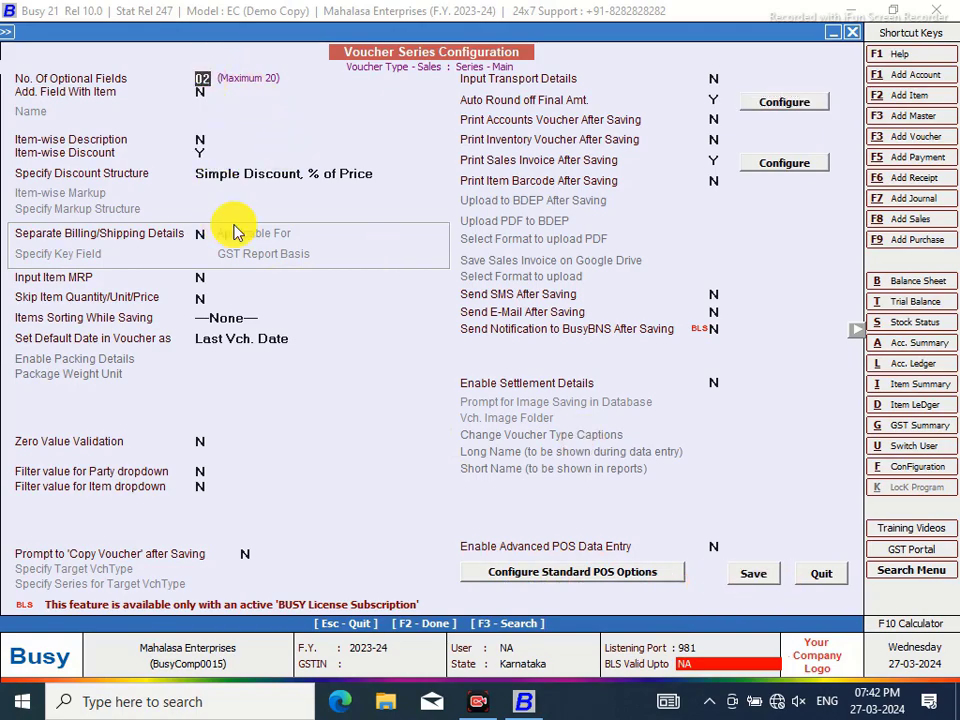
key("Return")
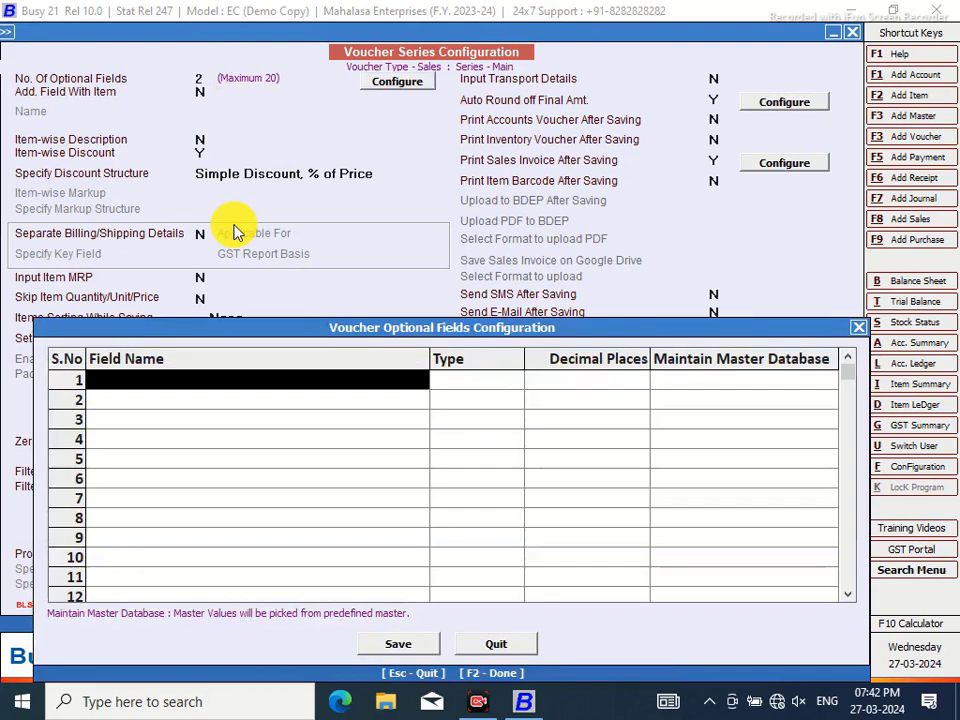
type("cASH")
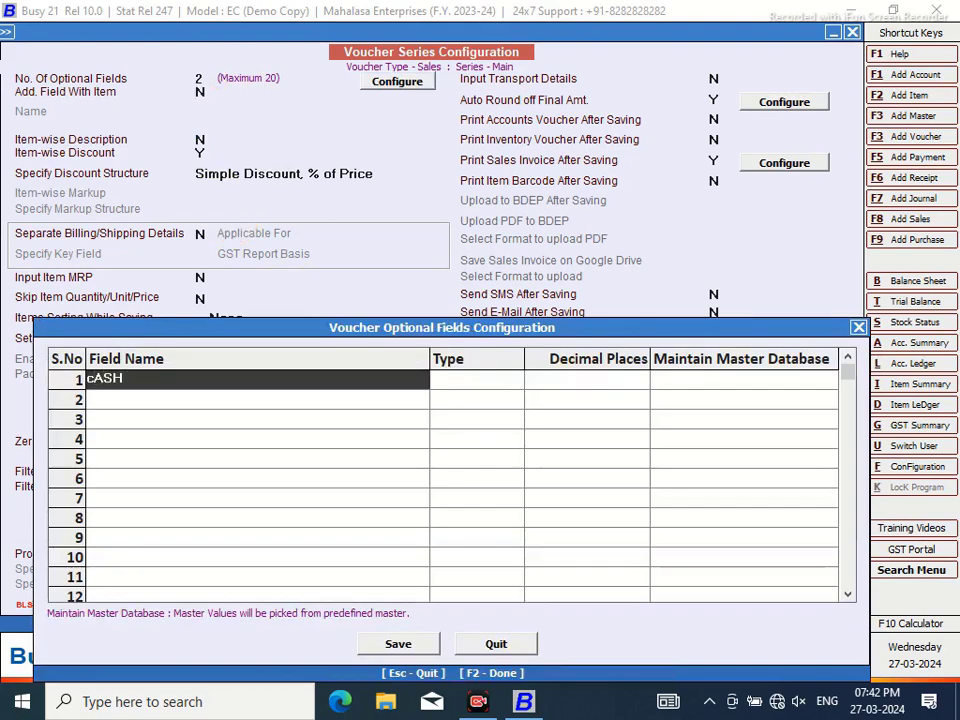
type(" / CREDI")
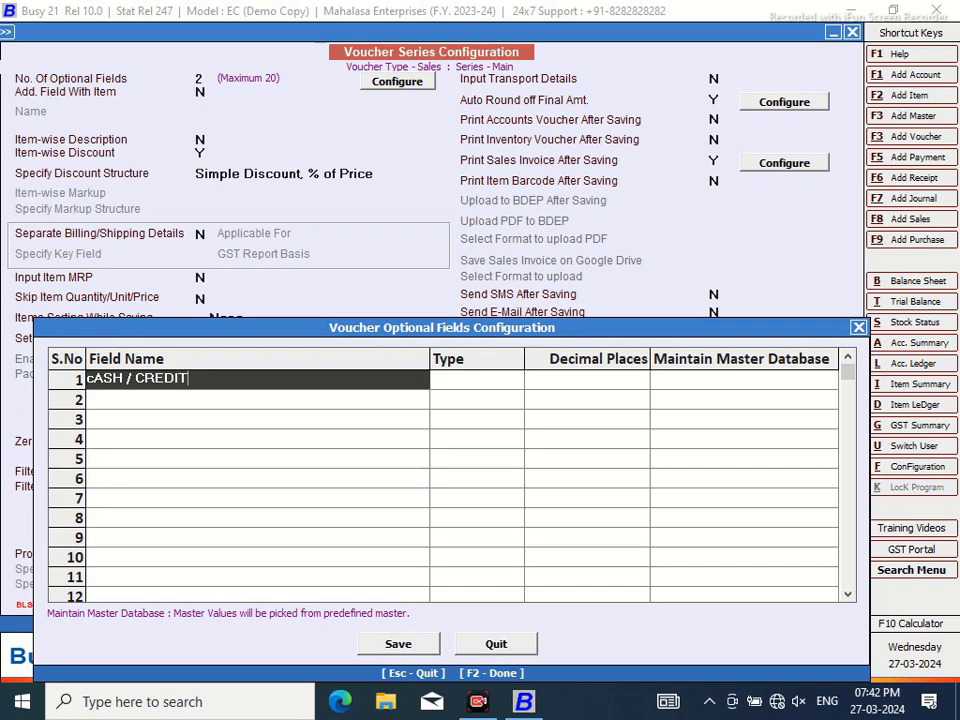
type("T")
key("Return")
key("Return")
key("Return")
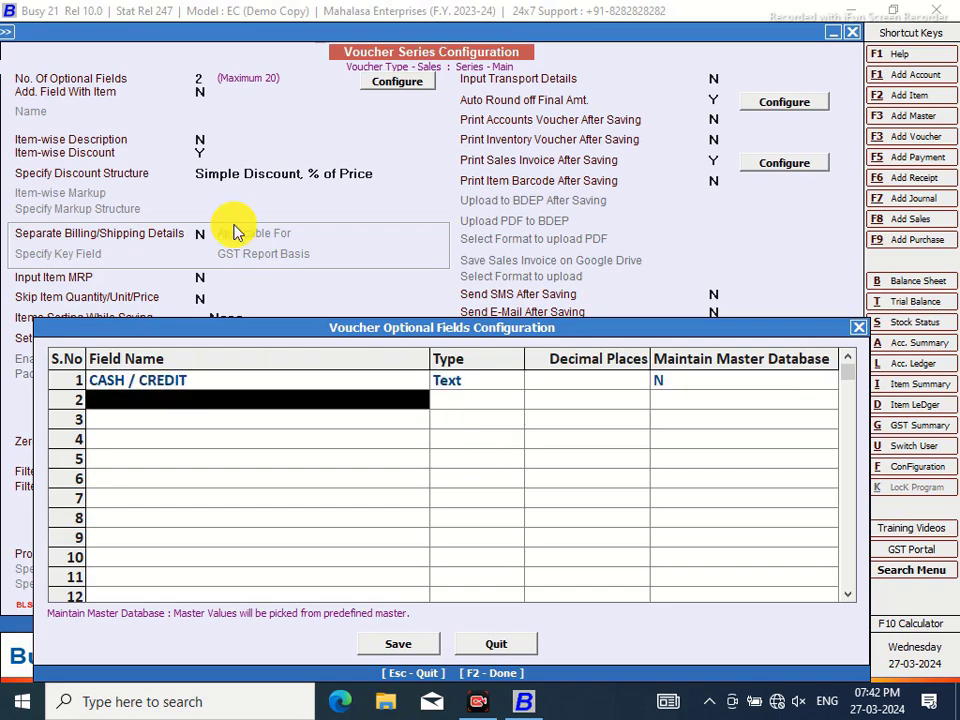
type("vEHI")
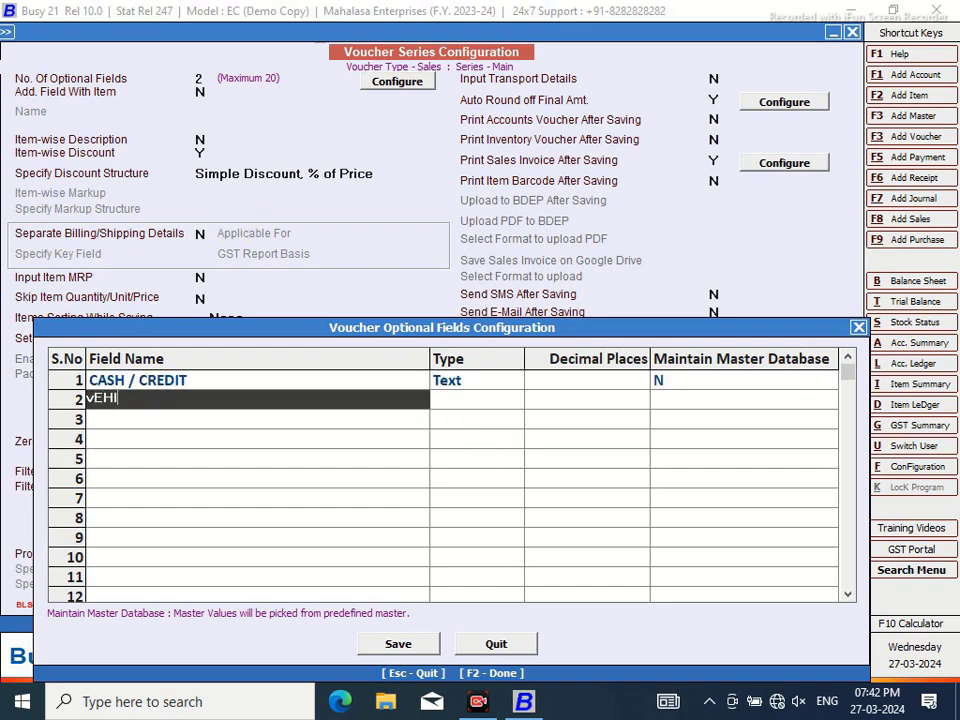
type("CLE NO")
key("Return")
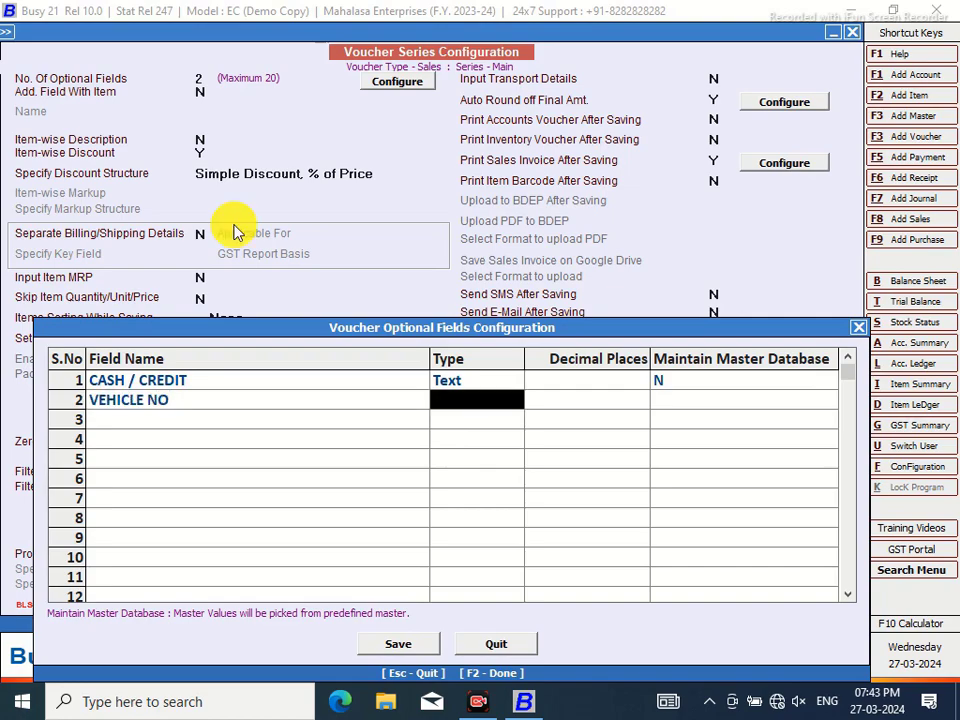
key("Return")
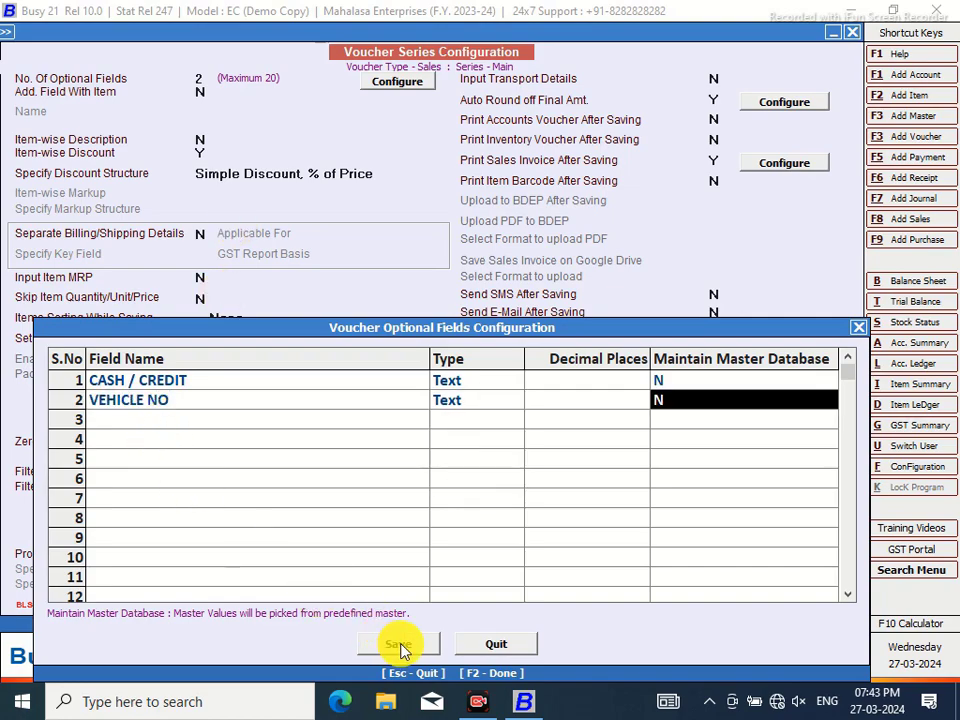
left_click(399, 644)
left_click(770, 578)
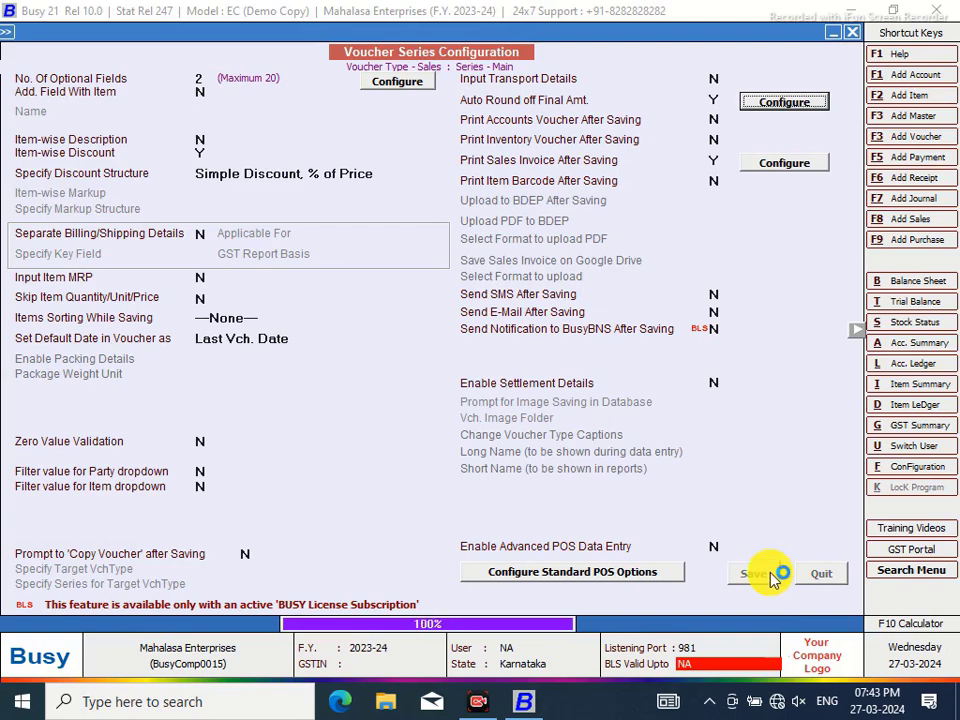
Open Main series sales voucher 1/2023-24 for modification
left_click(390, 316)
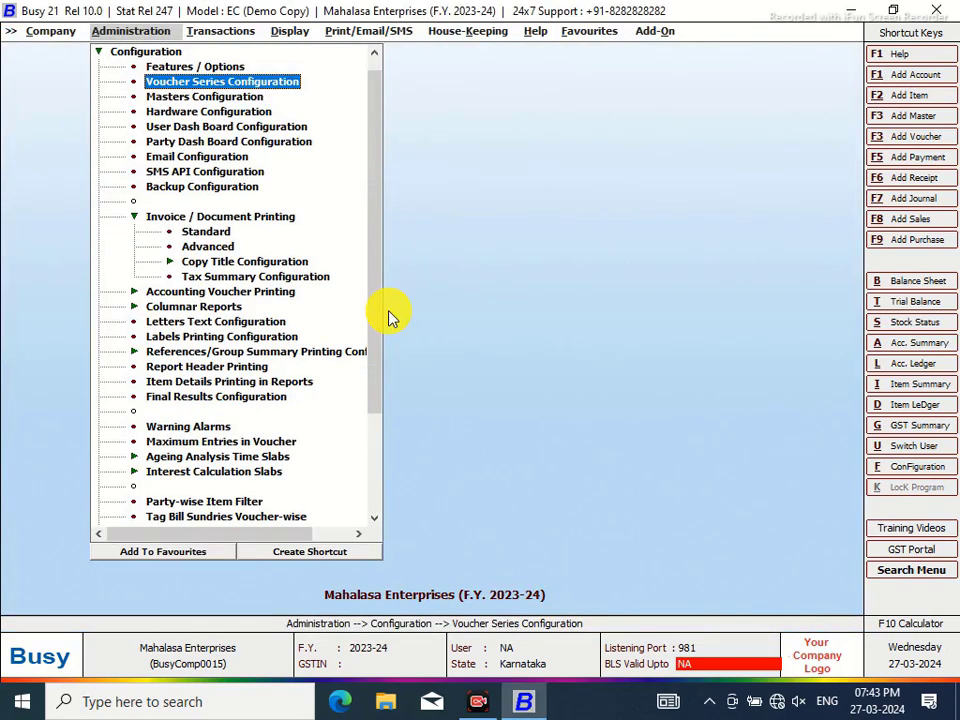
left_click(206, 31)
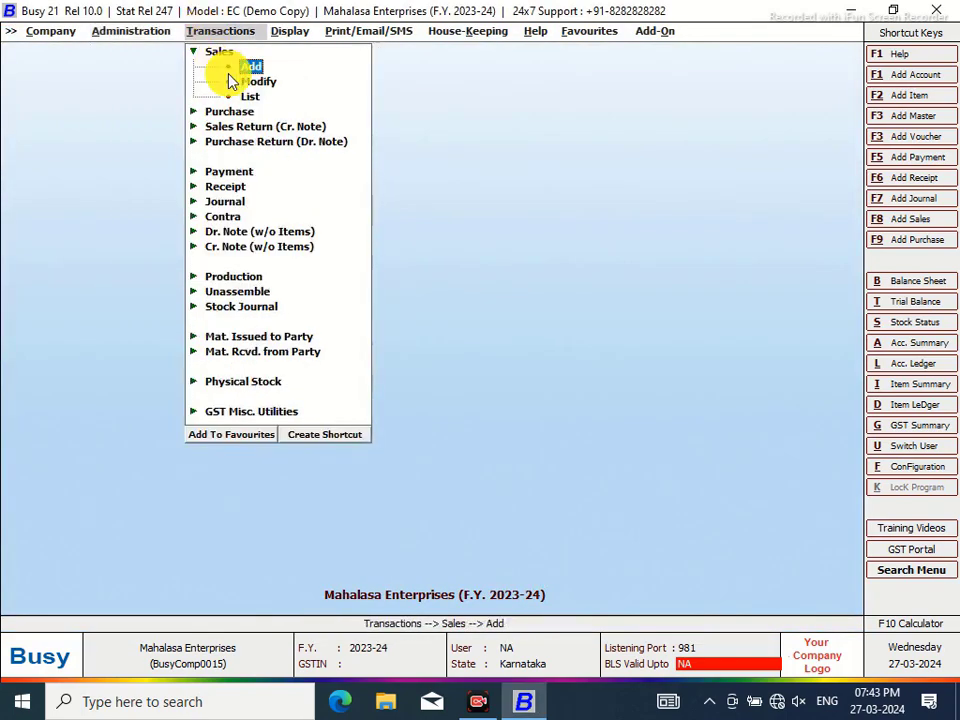
left_click(251, 80)
left_click(181, 110)
left_click(174, 199)
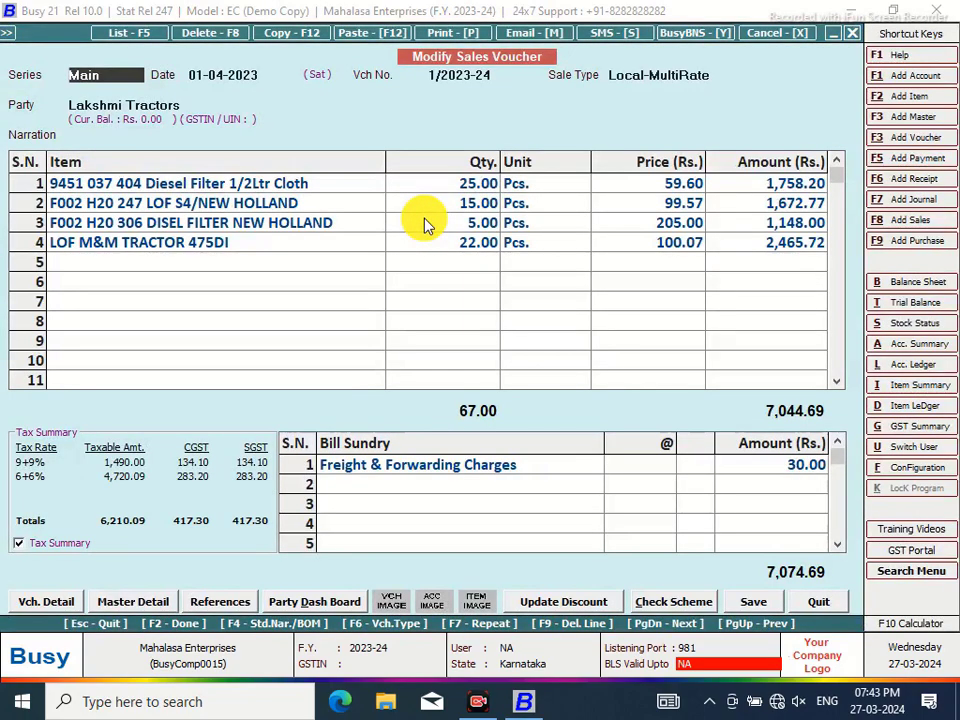
Fill the optional fields with CREDIT and a vehicle number
key("Return")
key("Return")
key("Return")
key("Return")
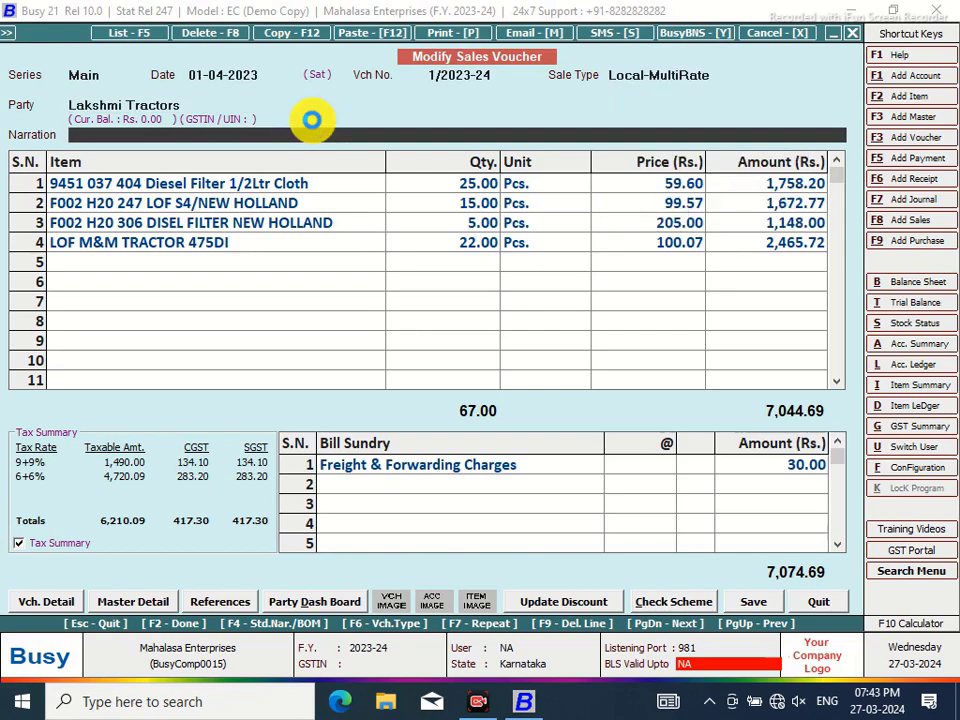
key("Return")
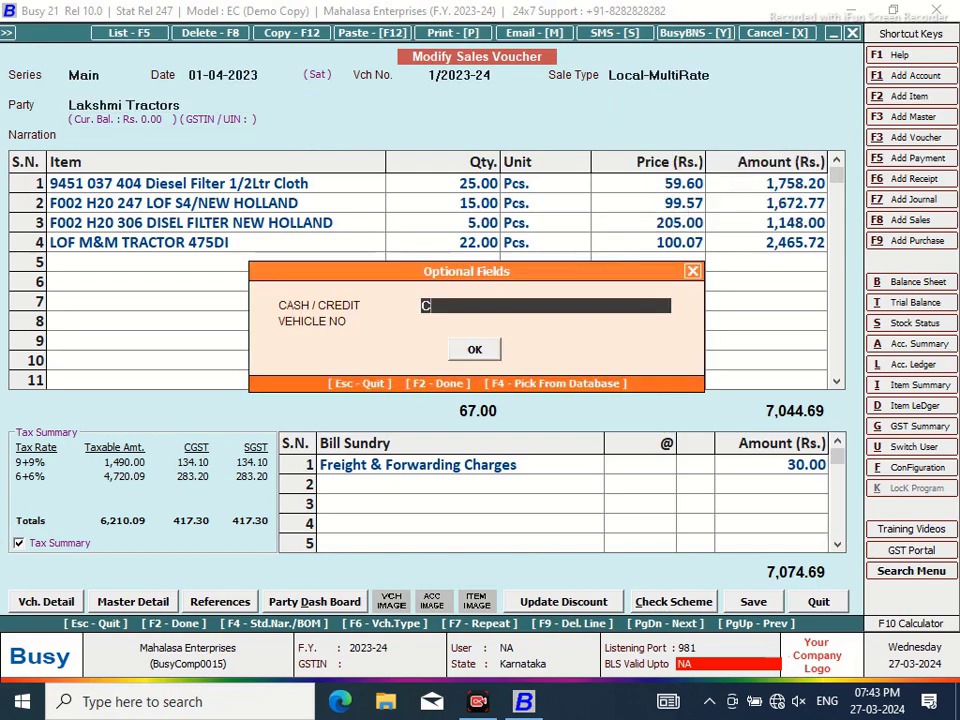
key("Return")
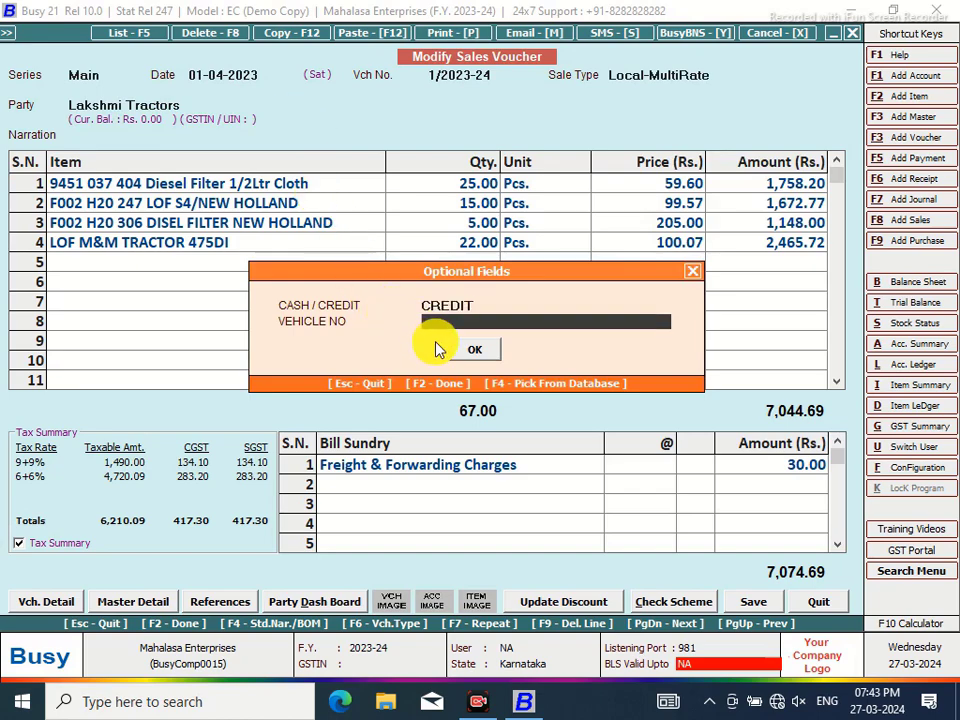
type("KA18 B 66")
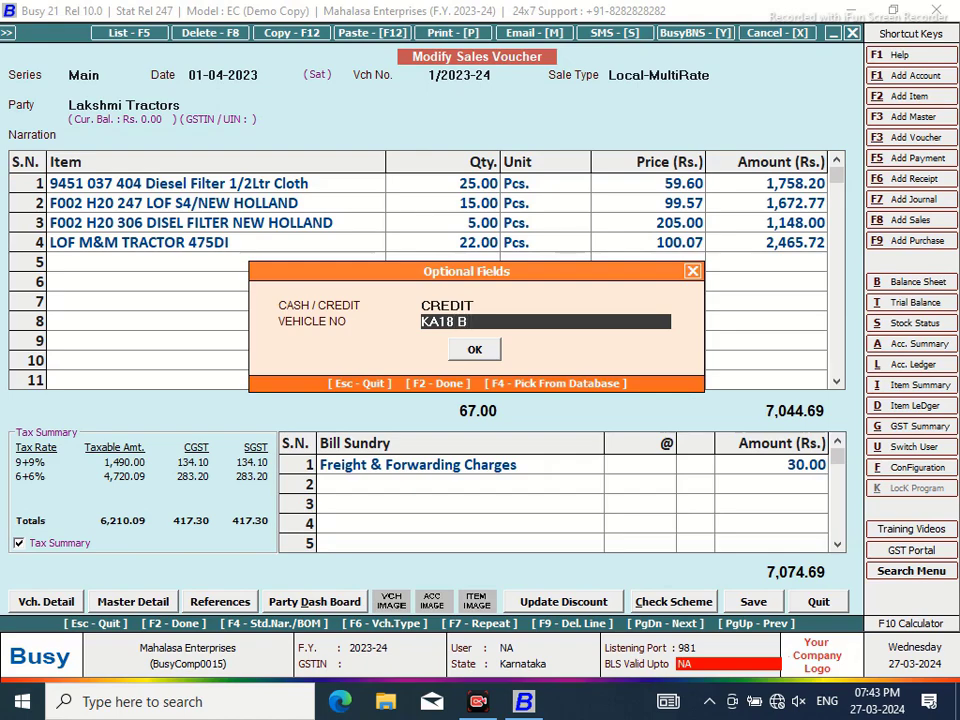
left_click(470, 352)
Save the voucher, confirm the bill adjustment, and decline printing
left_click(748, 605)
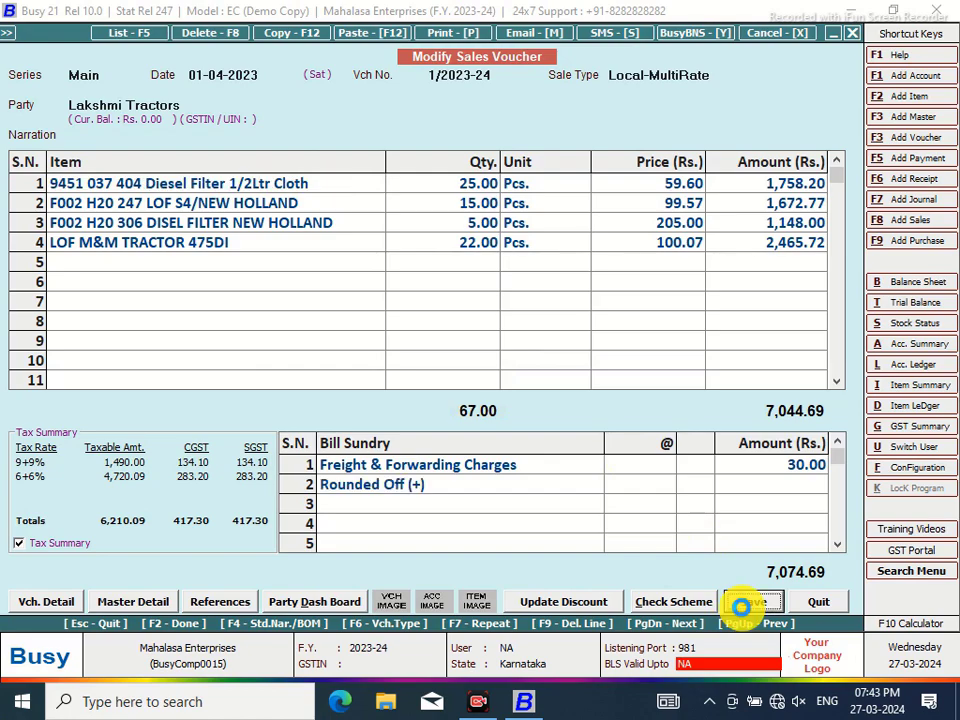
left_click(480, 498)
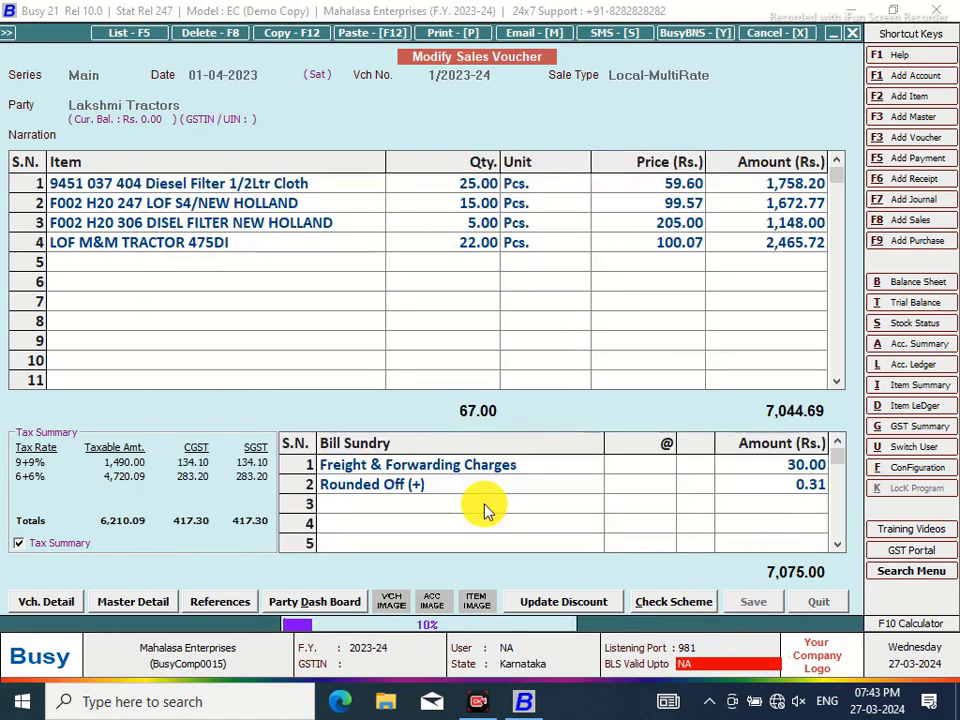
left_click(593, 393)
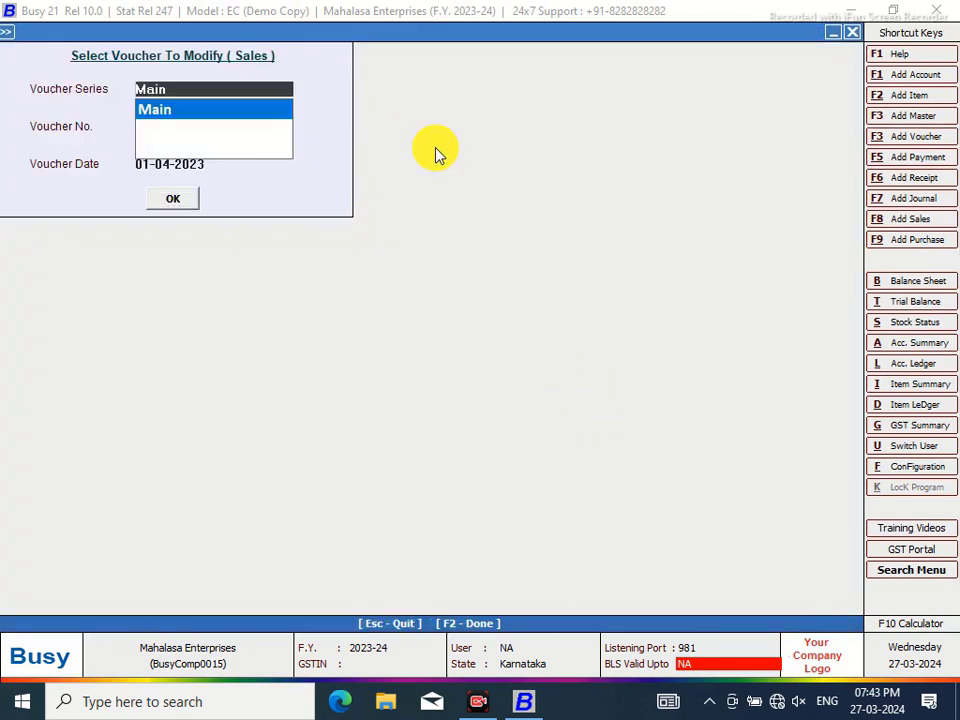
Open the MAHALASA NEW Sales Invoice body layout and place the cursor after the blank space field
key("Escape")
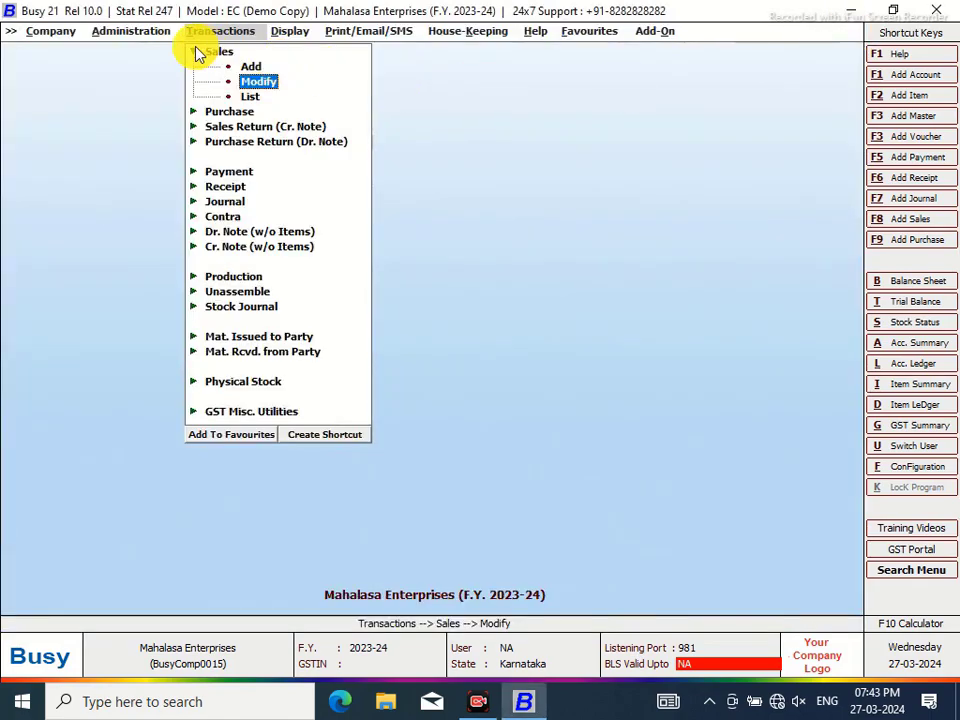
left_click(122, 35)
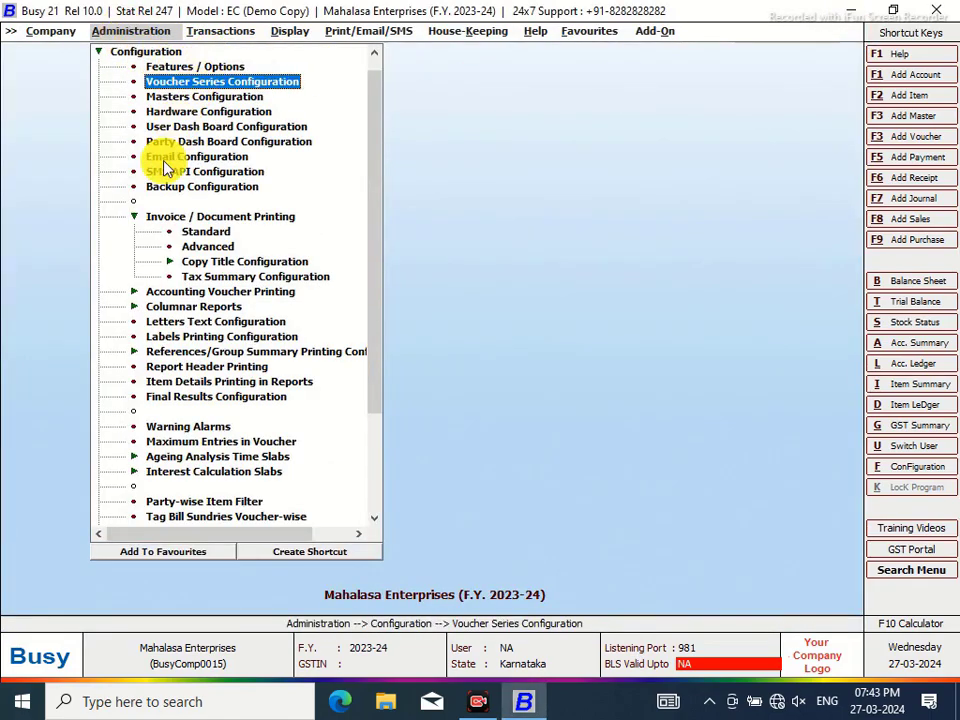
left_click(207, 246)
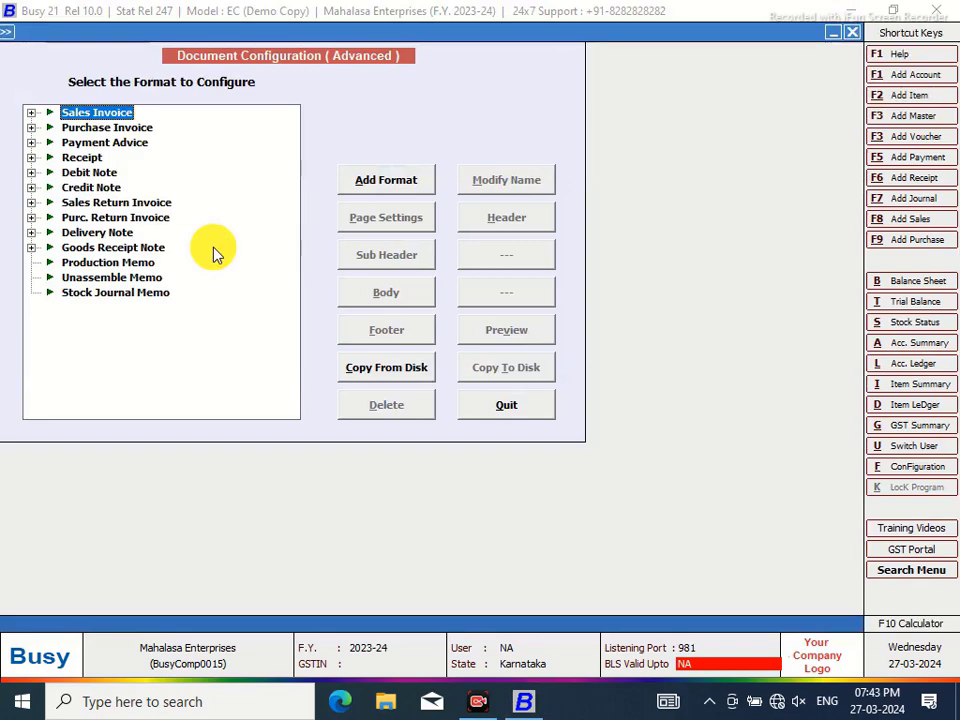
left_click(33, 115)
left_click(120, 128)
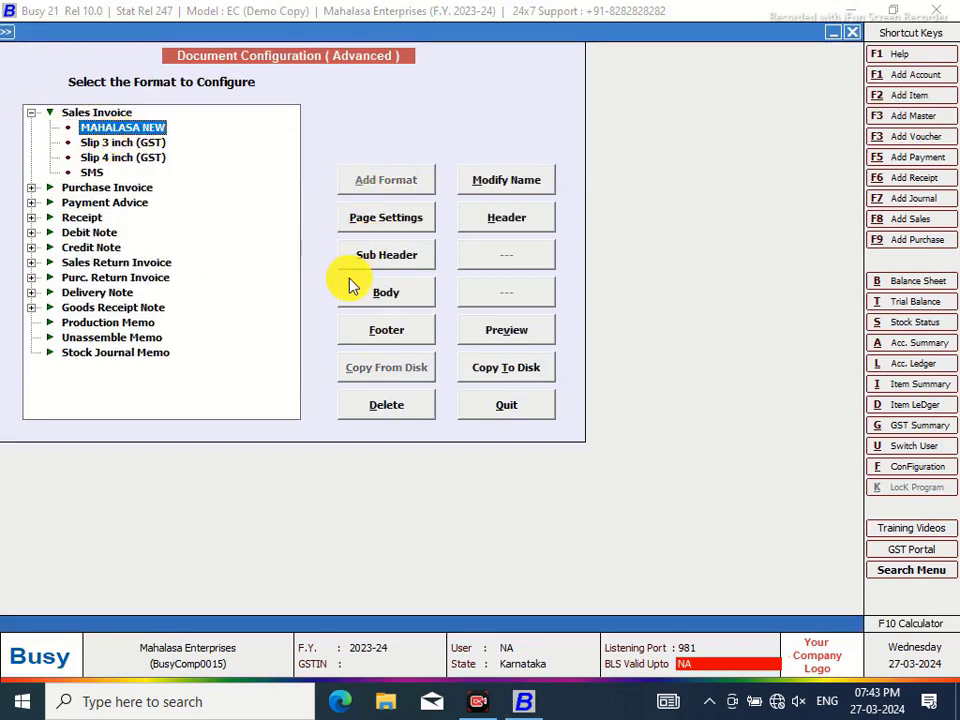
left_click(385, 293)
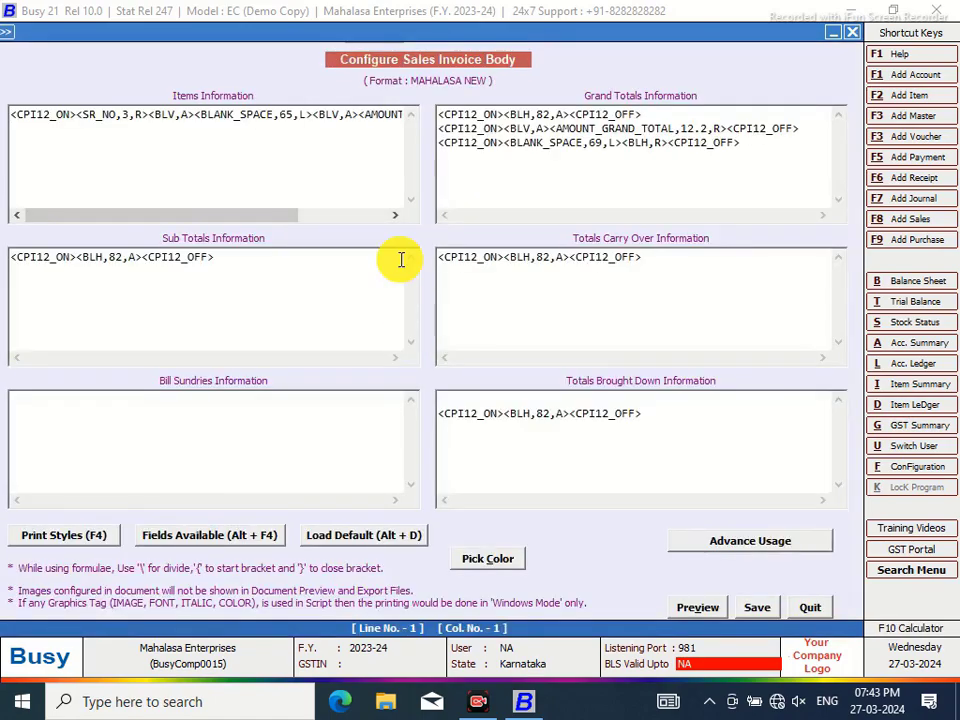
left_click_drag(278, 219, 343, 214)
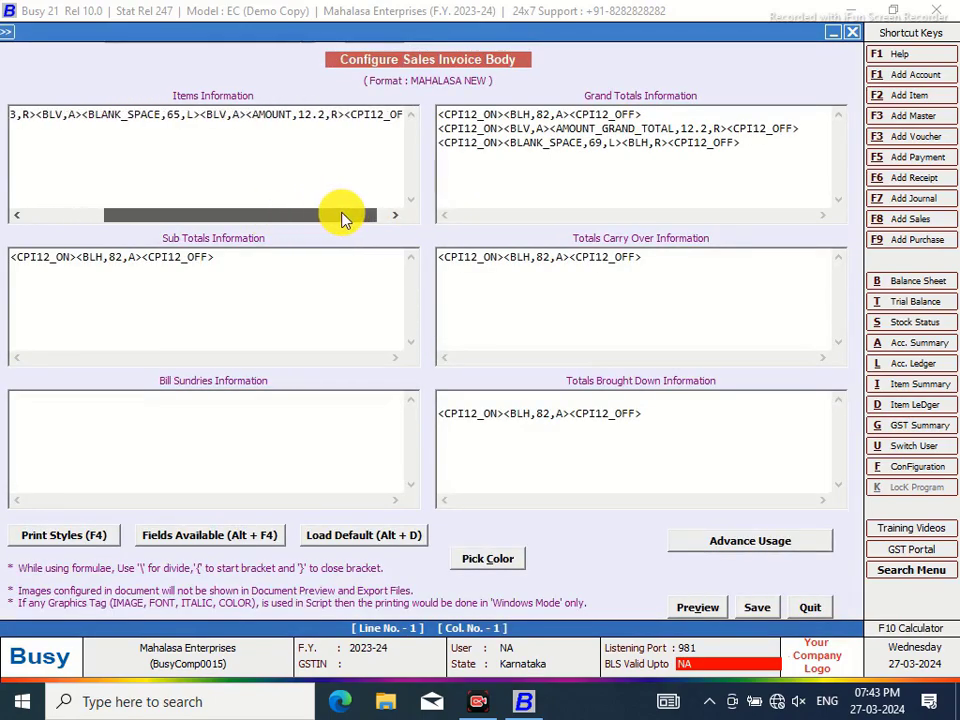
left_click(199, 114)
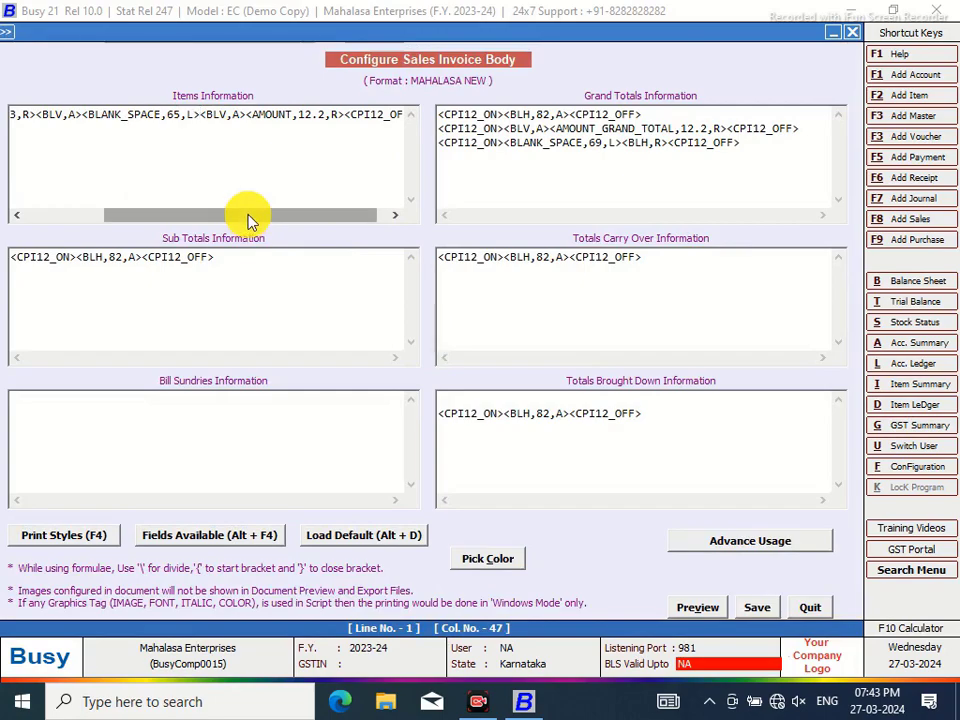
Insert the CESS_GST_PERCENT field with a <BLV,A> separator and change the blank space width to 59
key("alt+F4")
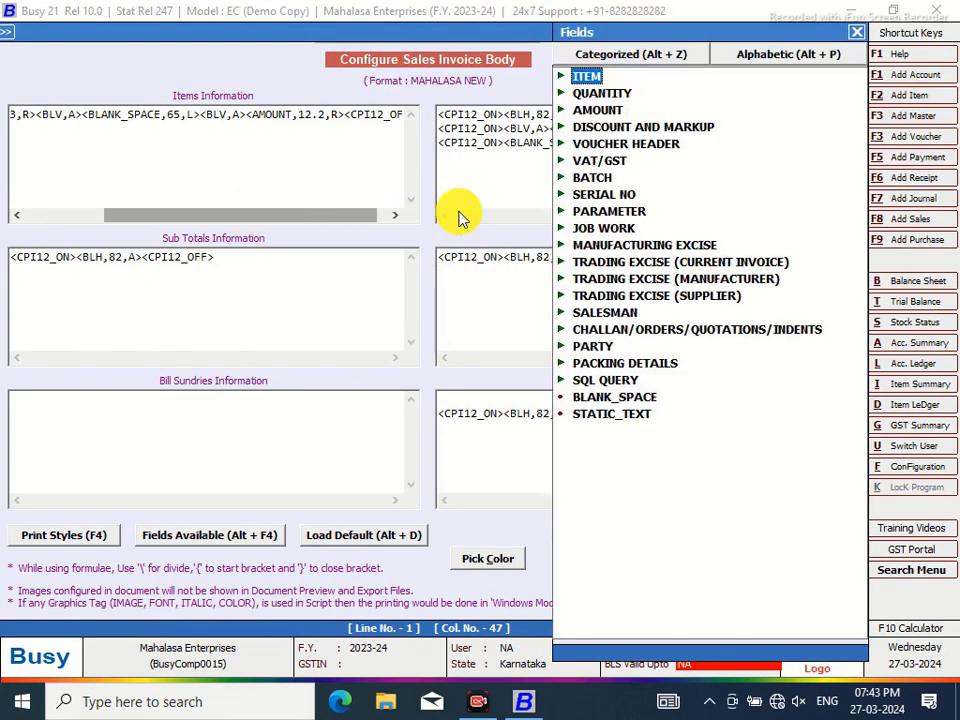
double_click(583, 161)
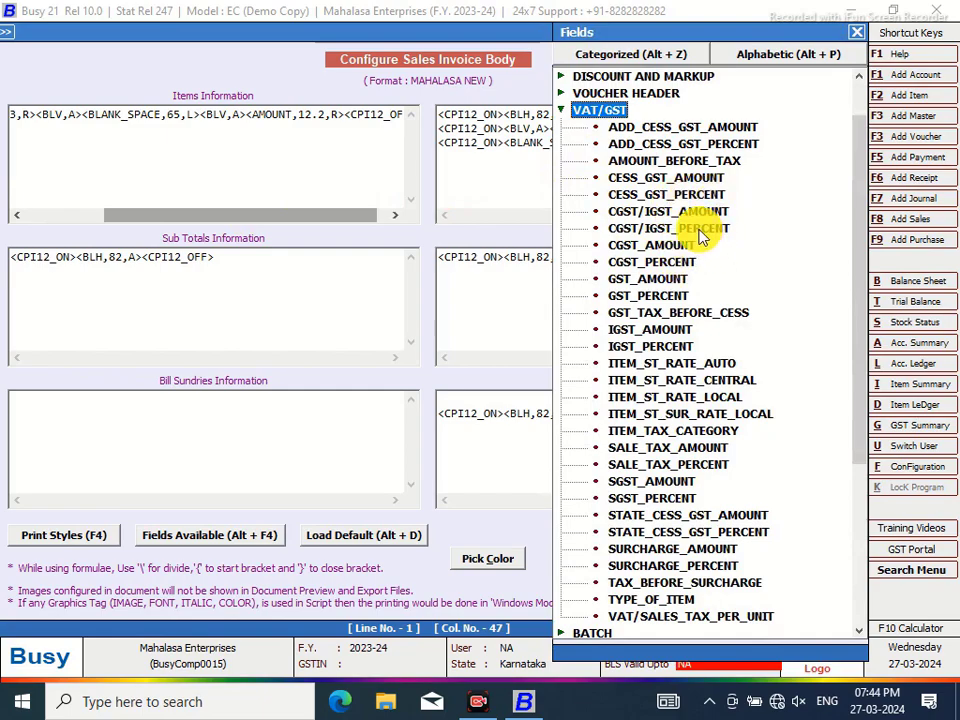
double_click(686, 194)
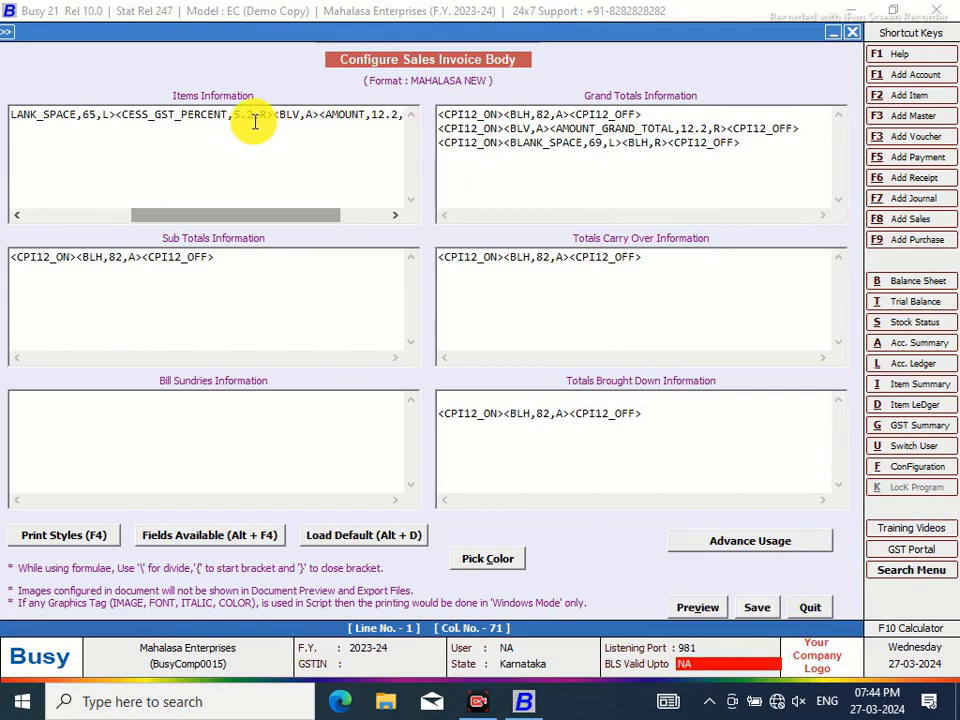
left_click(115, 113)
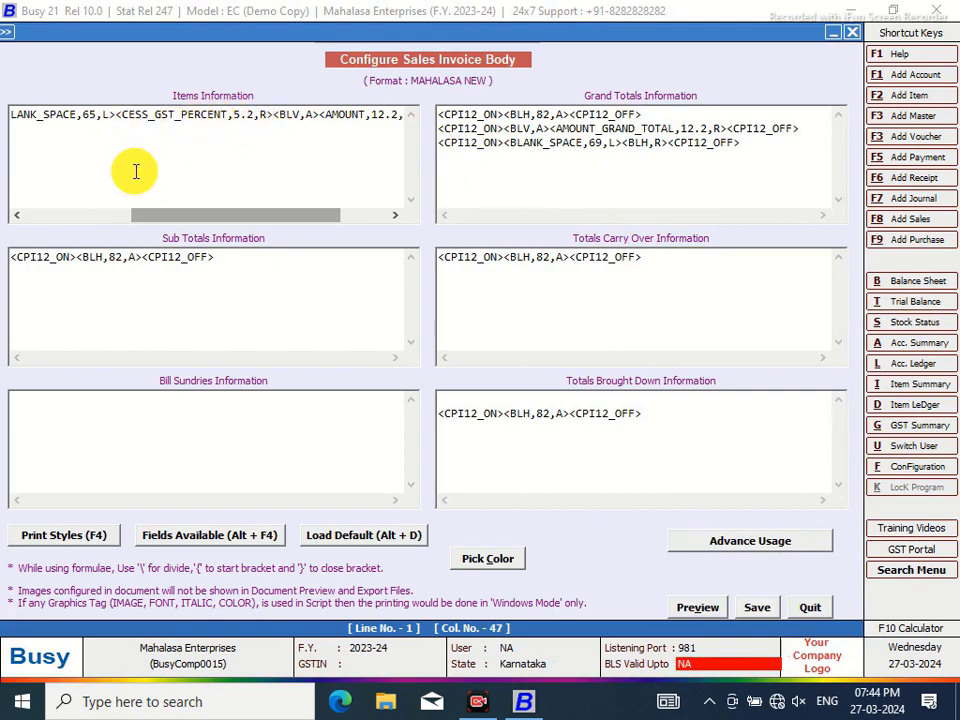
type("<BLV,A>")
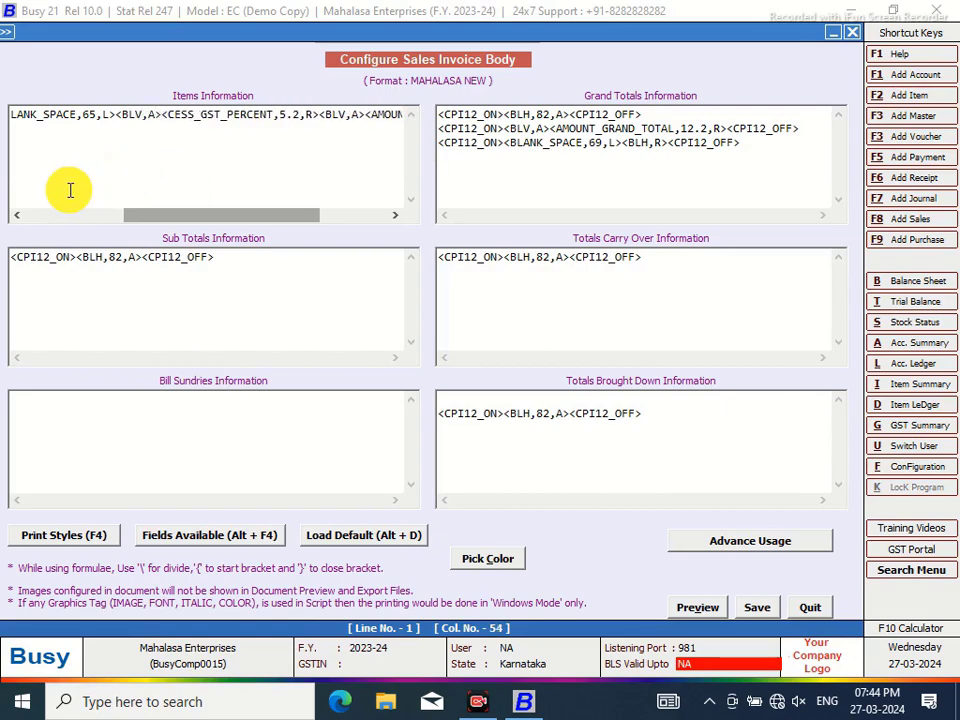
left_click(98, 116)
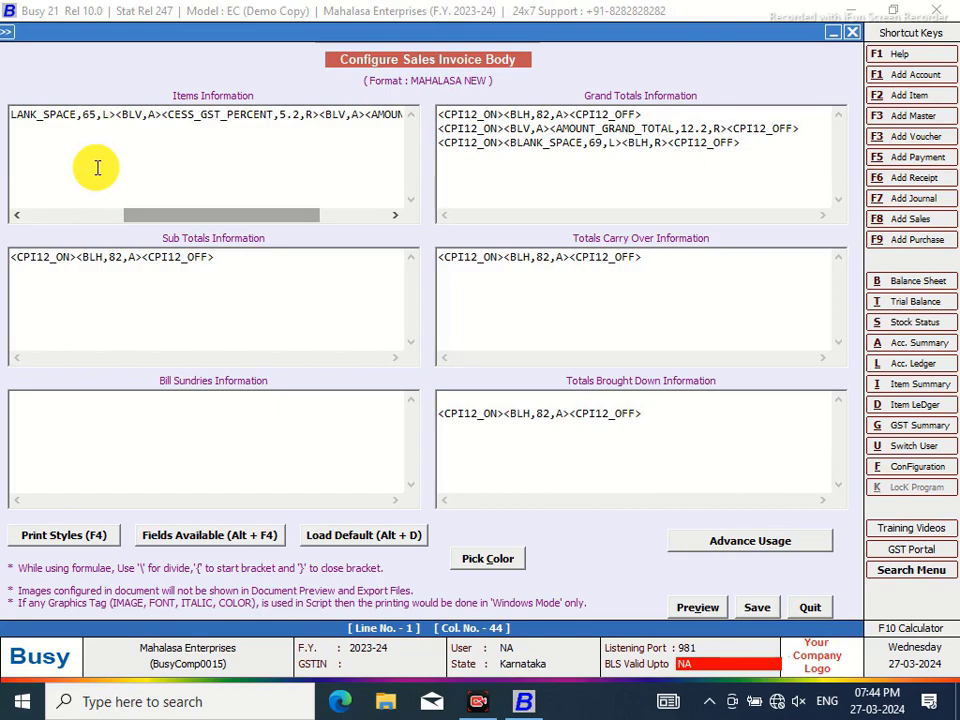
key("BackSpace")
key("BackSpace")
type("59")
left_click(118, 116)
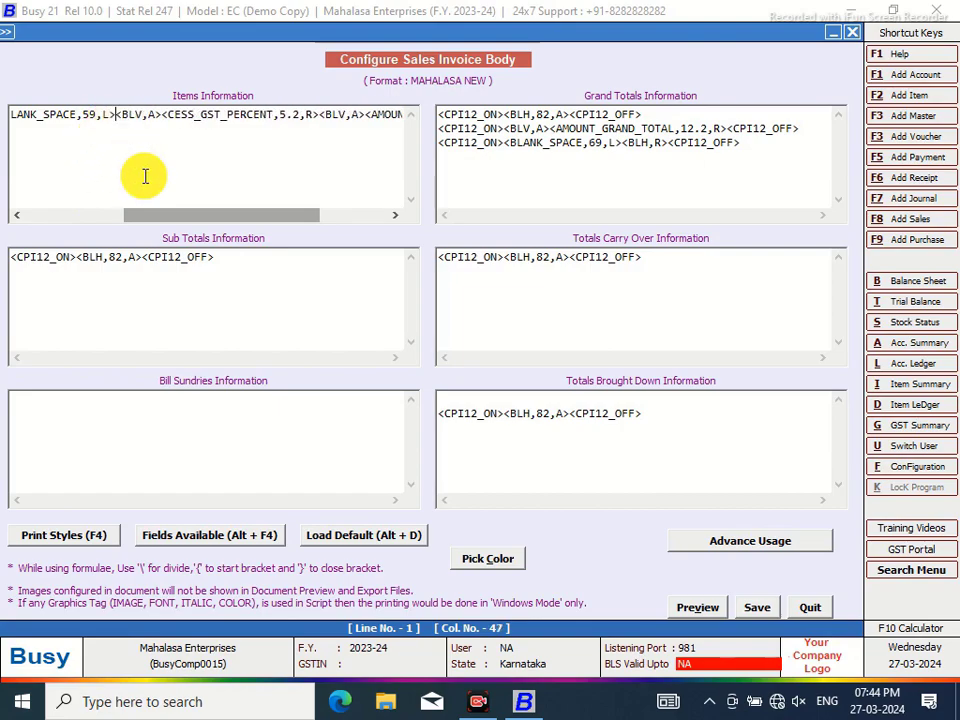
Add a GST_PERCENT column of width 7.2 with a <BLV,A> separator and shrink the blank space to 51
key("alt+F4")
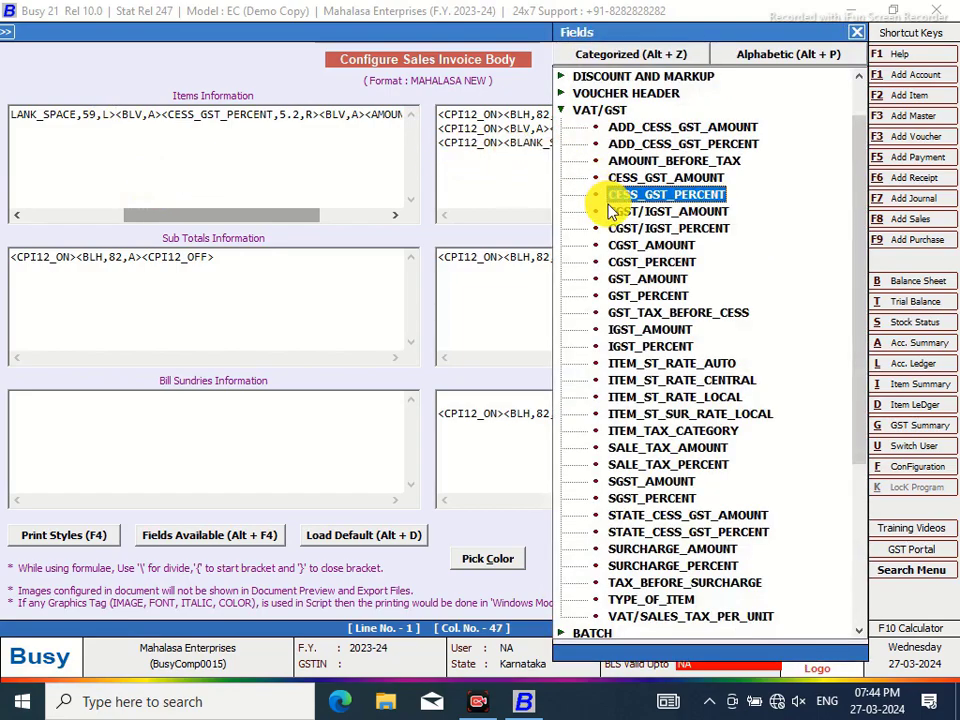
left_click(647, 298)
double_click(647, 296)
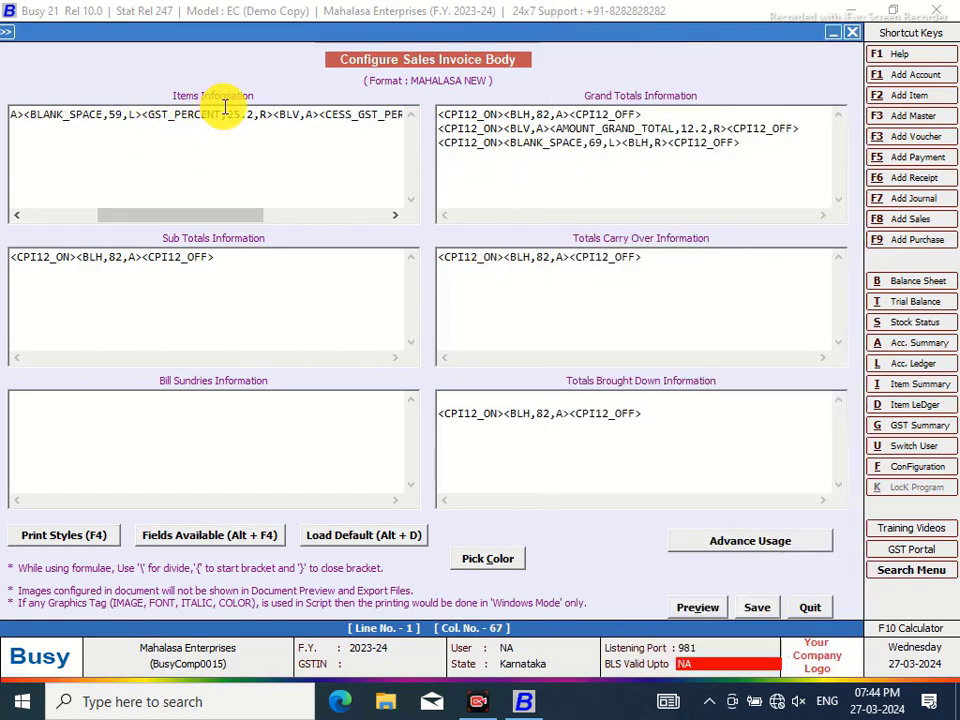
key("BackSpace")
key("BackSpace")
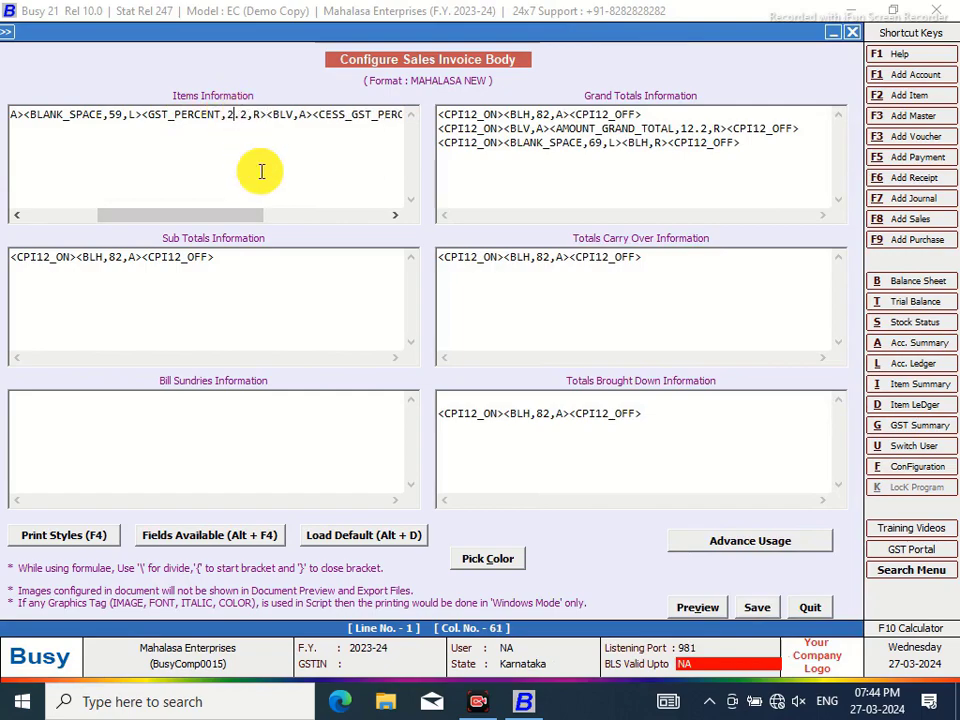
type("7")
left_click(141, 115)
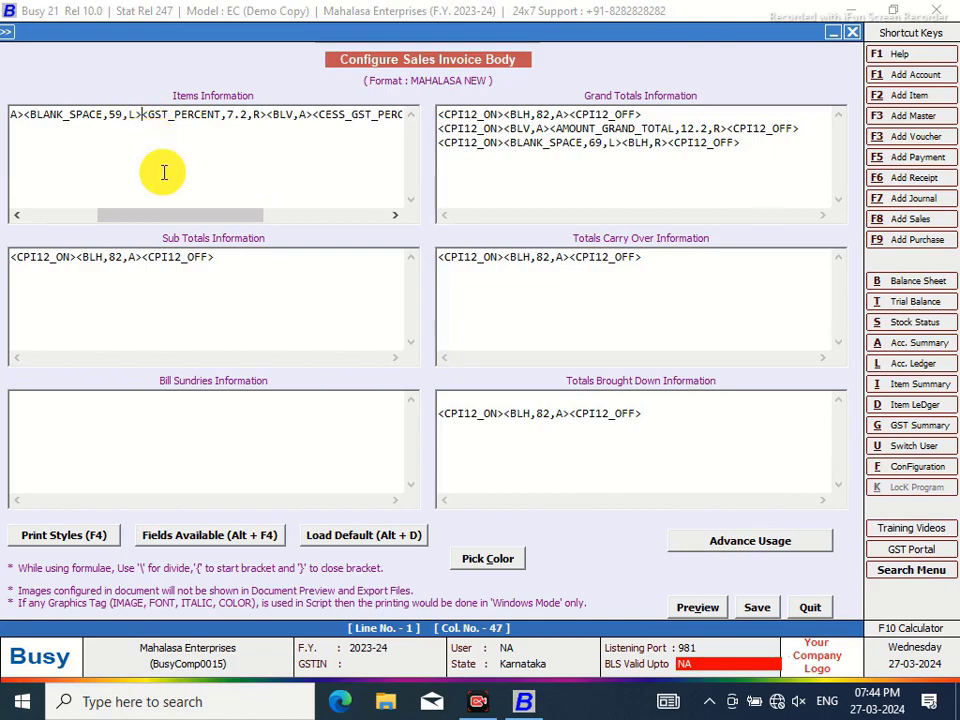
type("<BVL")
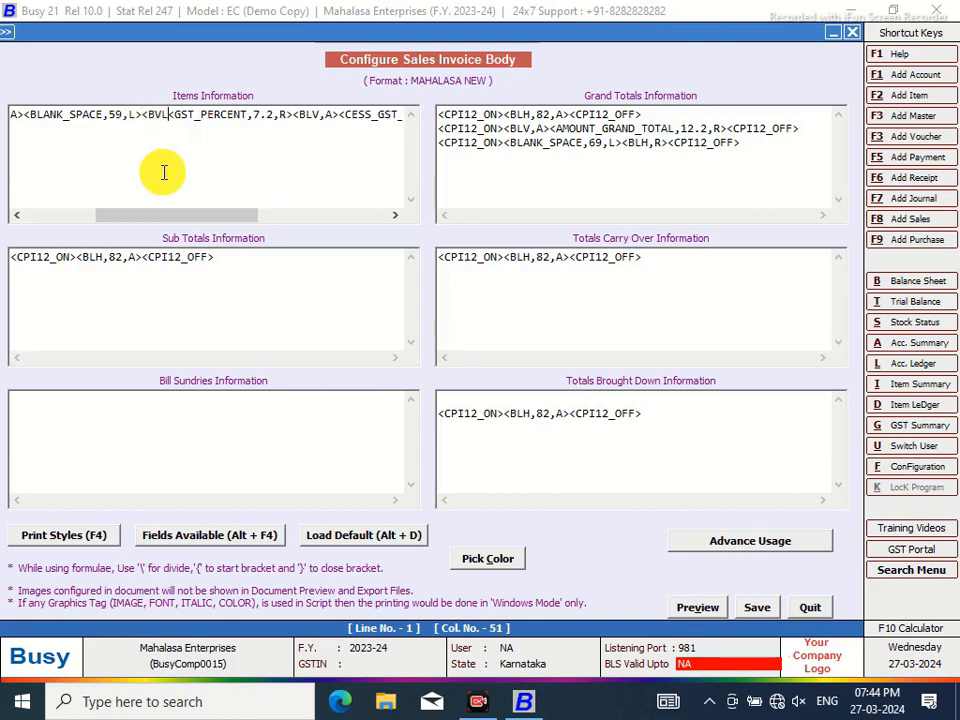
key("BackSpace")
key("BackSpace")
type("LV,A>")
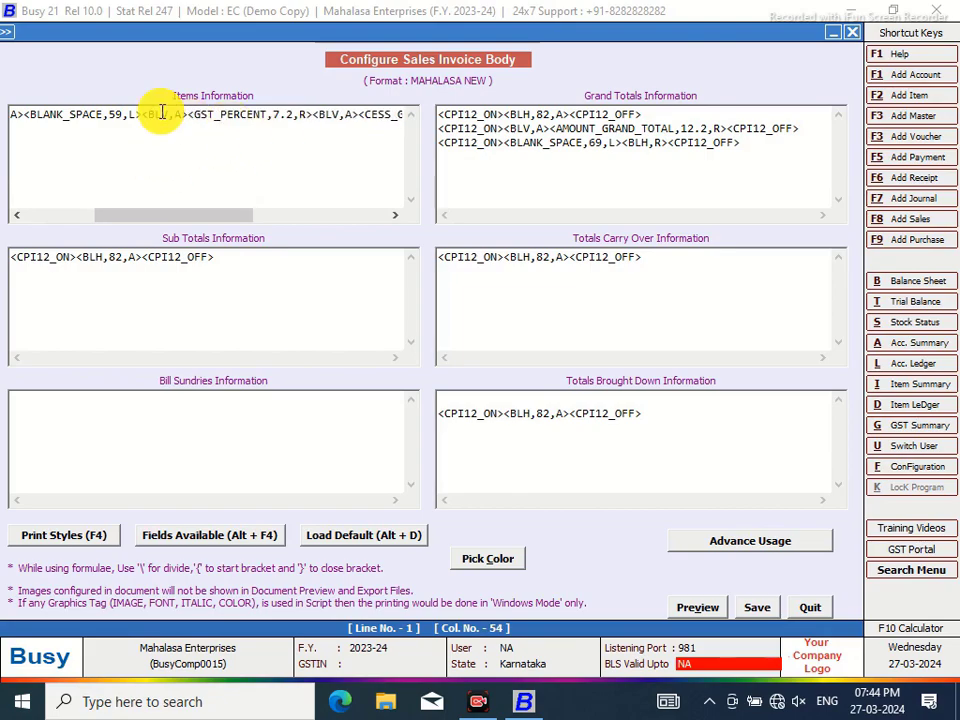
left_click(124, 113)
key("BackSpace")
type("1")
left_click(139, 113)
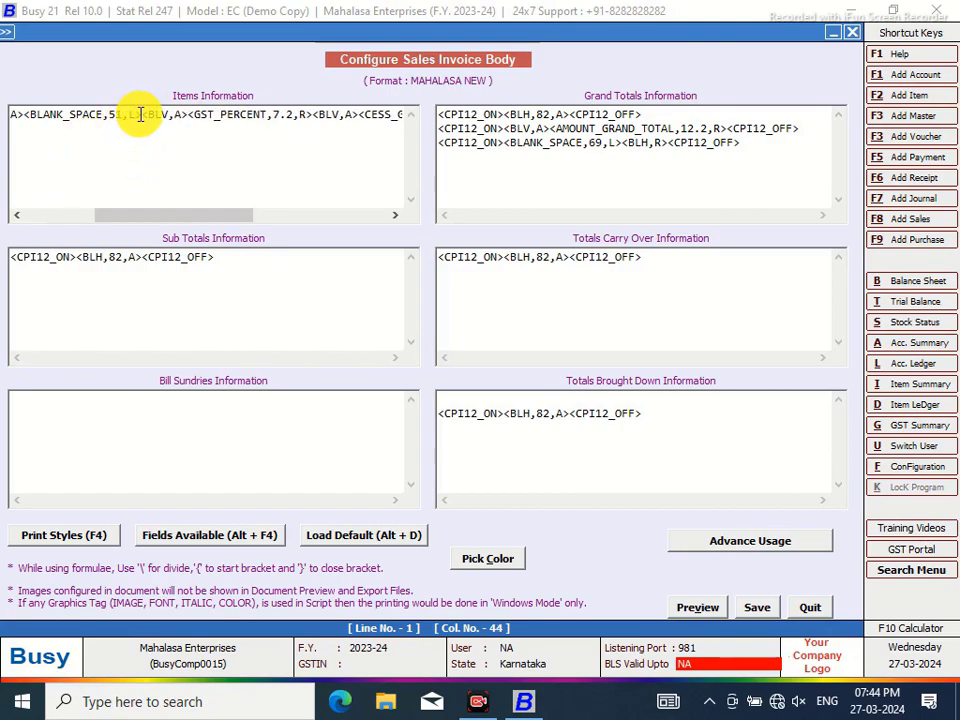
key("alt+F4")
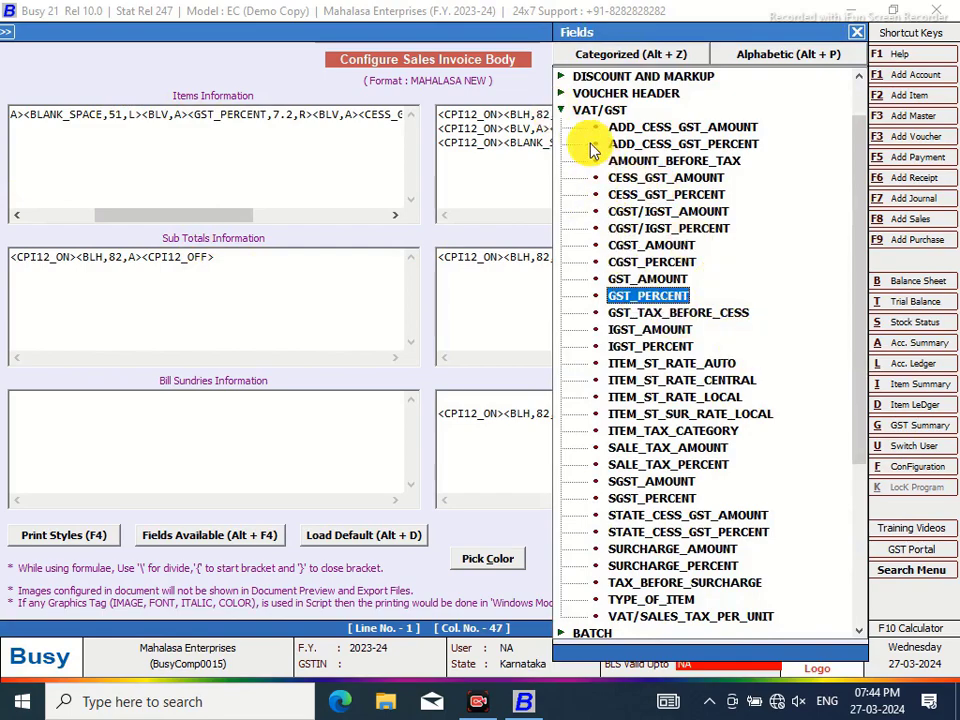
Add the PRICE column at width 10.2 with a <BLV,A> separator, reducing the spacer to 40
double_click(563, 110)
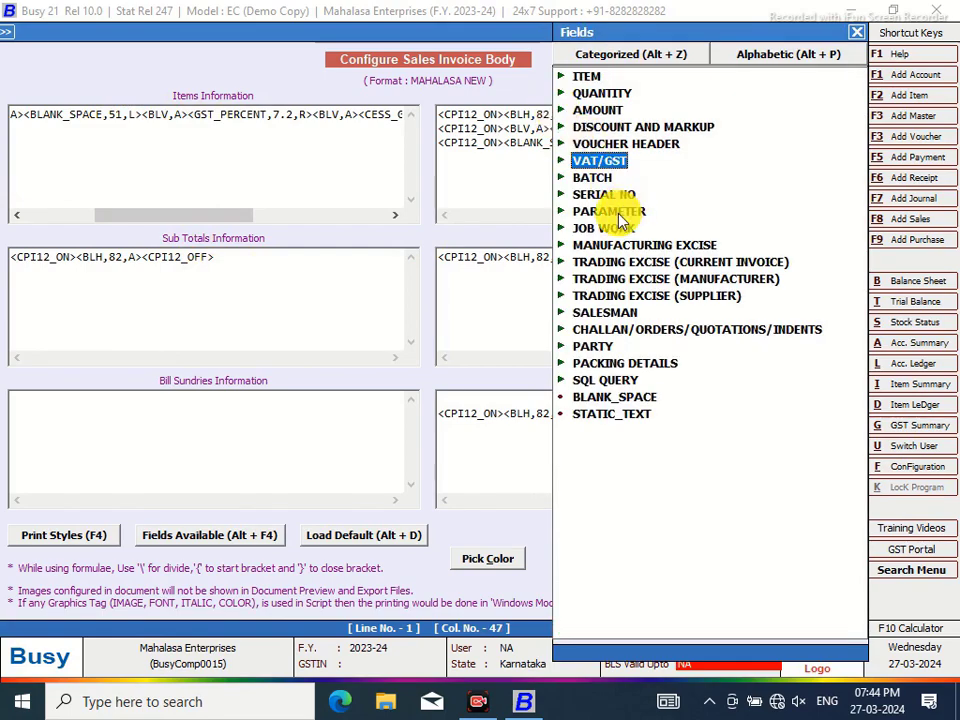
double_click(603, 110)
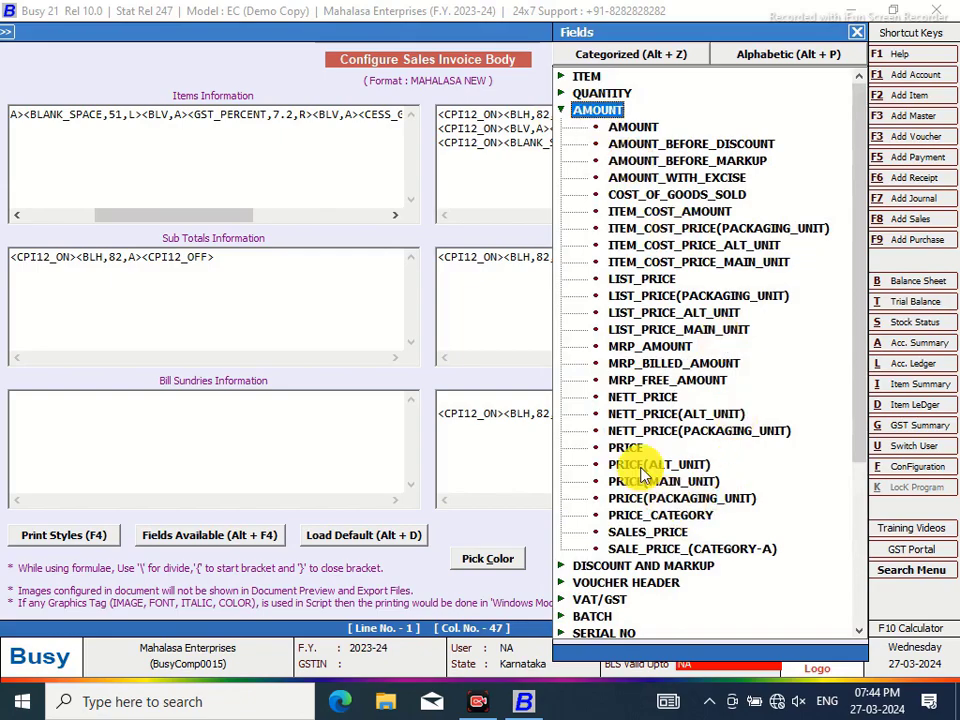
double_click(627, 446)
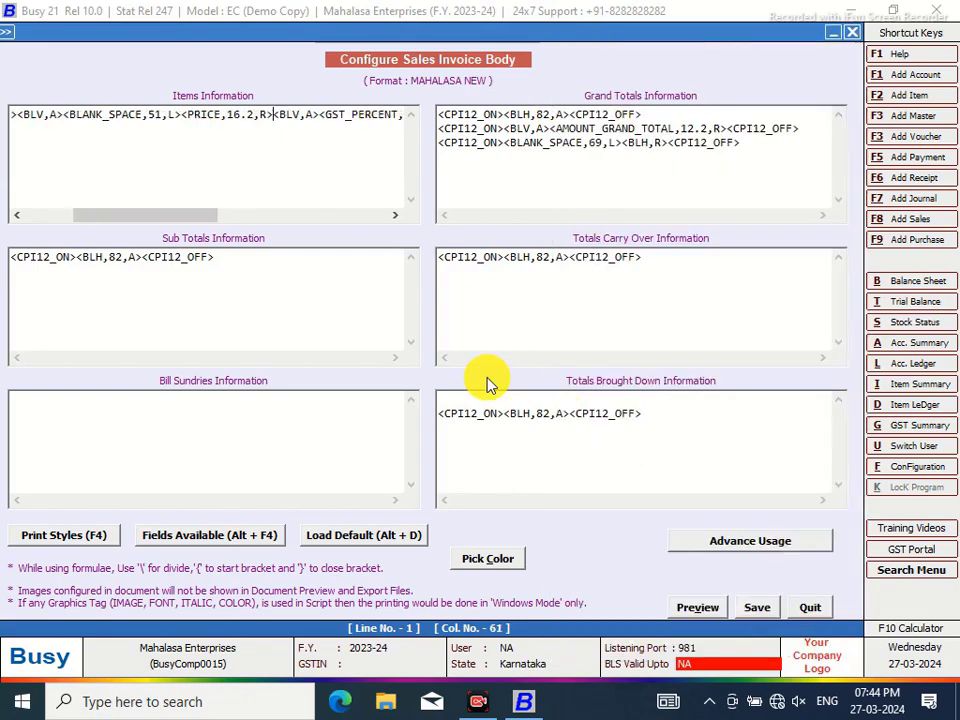
left_click(240, 114)
key("BackSpace")
type("0")
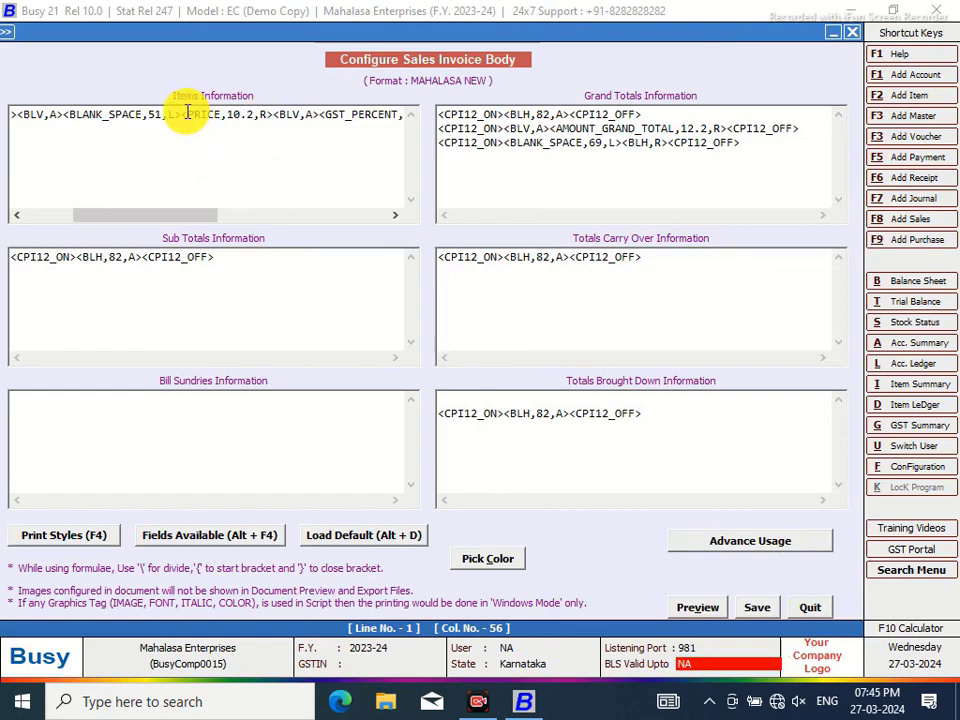
left_click(182, 114)
type("<BLV")
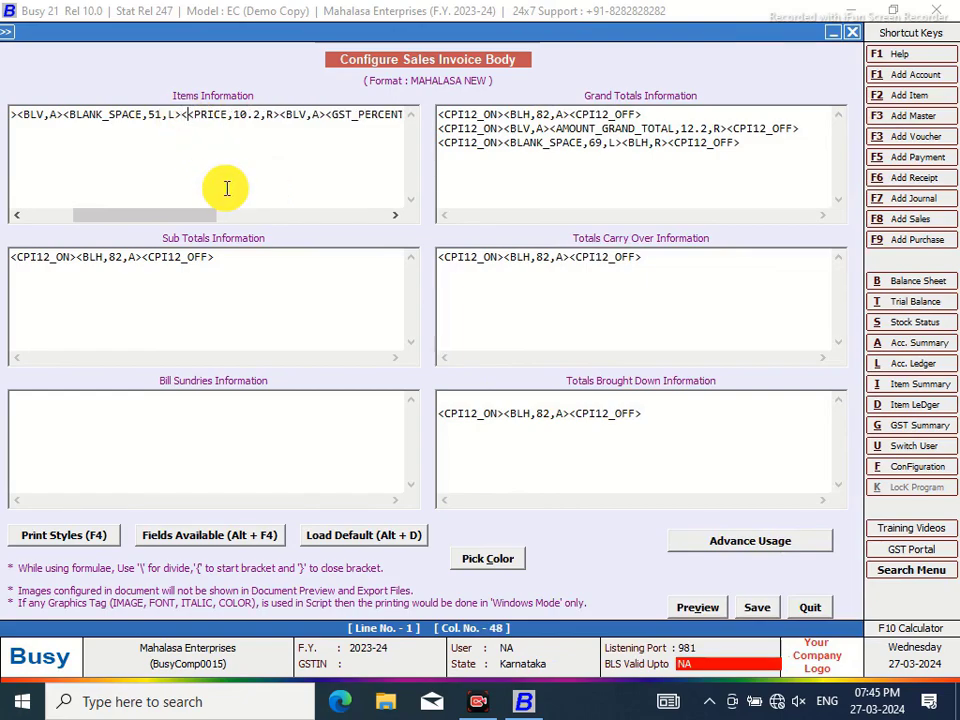
type(",A")
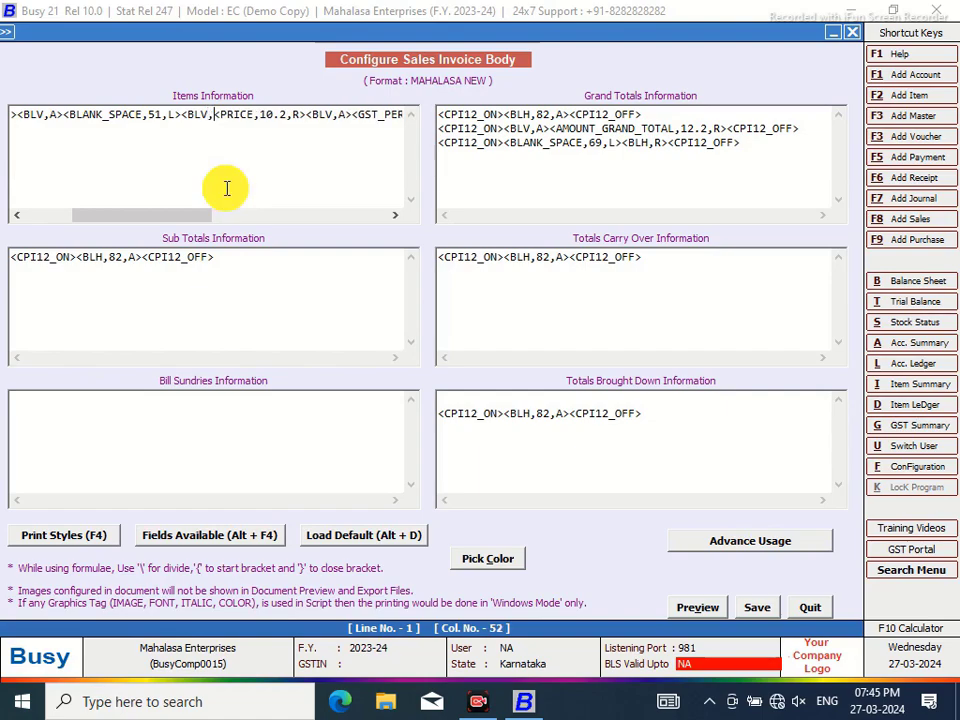
type(">")
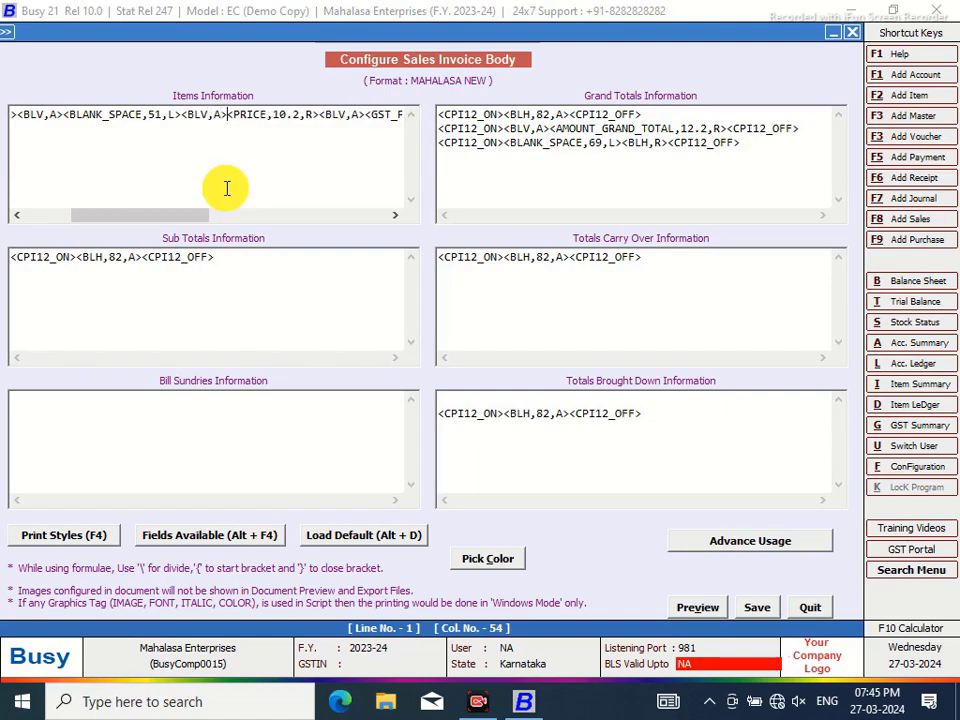
left_click(168, 131)
key("BackSpace")
key("BackSpace")
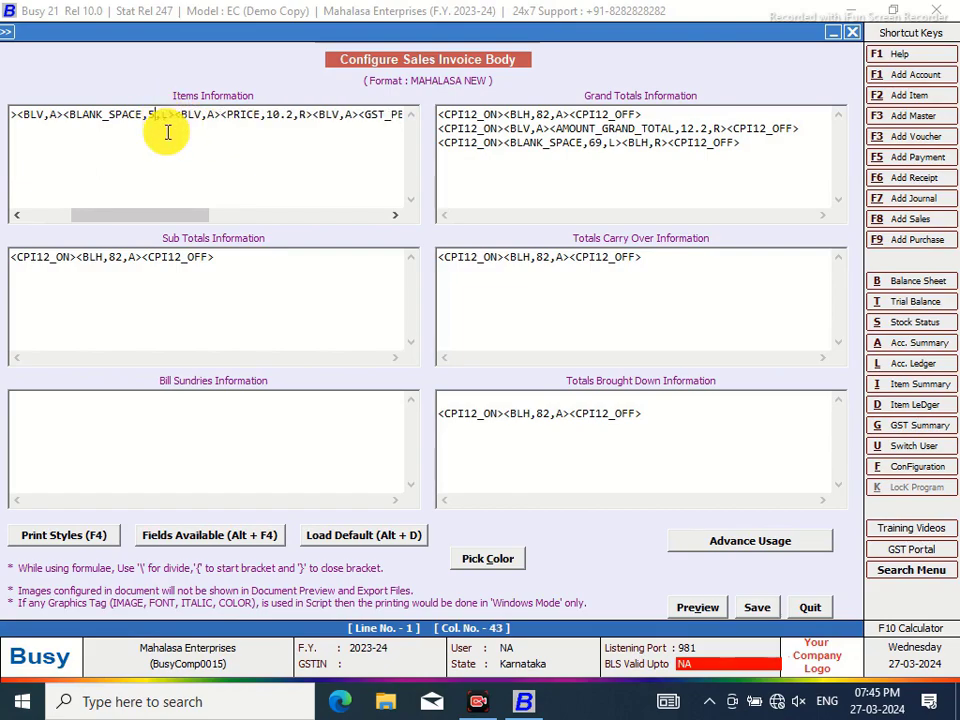
type("40")
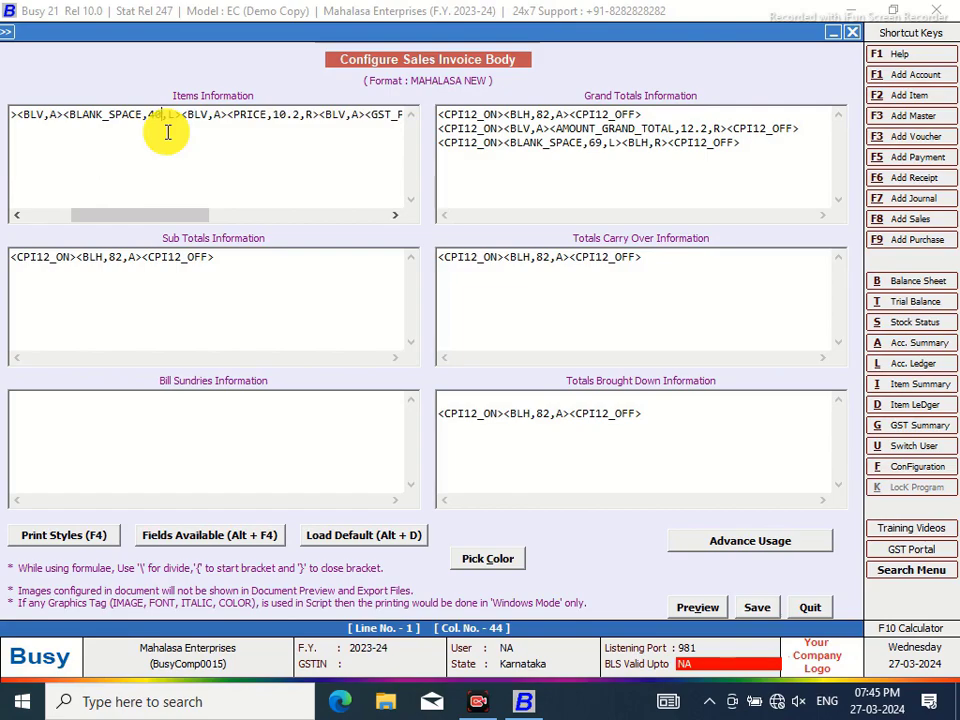
left_click(183, 114)
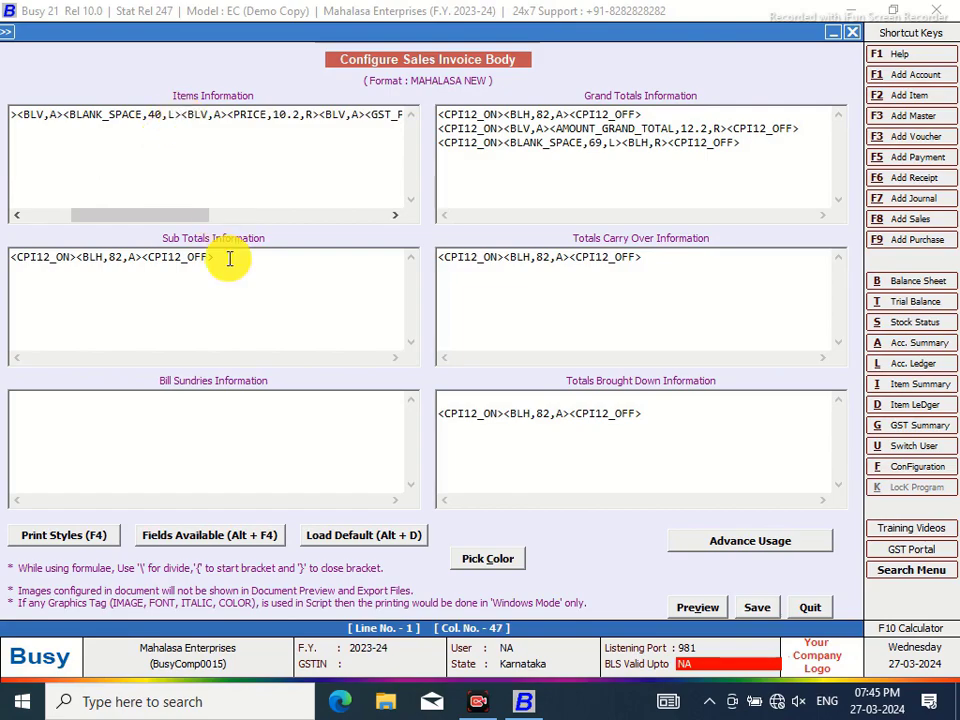
Add a QUANTITY column of width 6.2 with a <BLV,A> separator and shrink the spacer to 33
key("alt+F4")
left_click(562, 111)
double_click(589, 95)
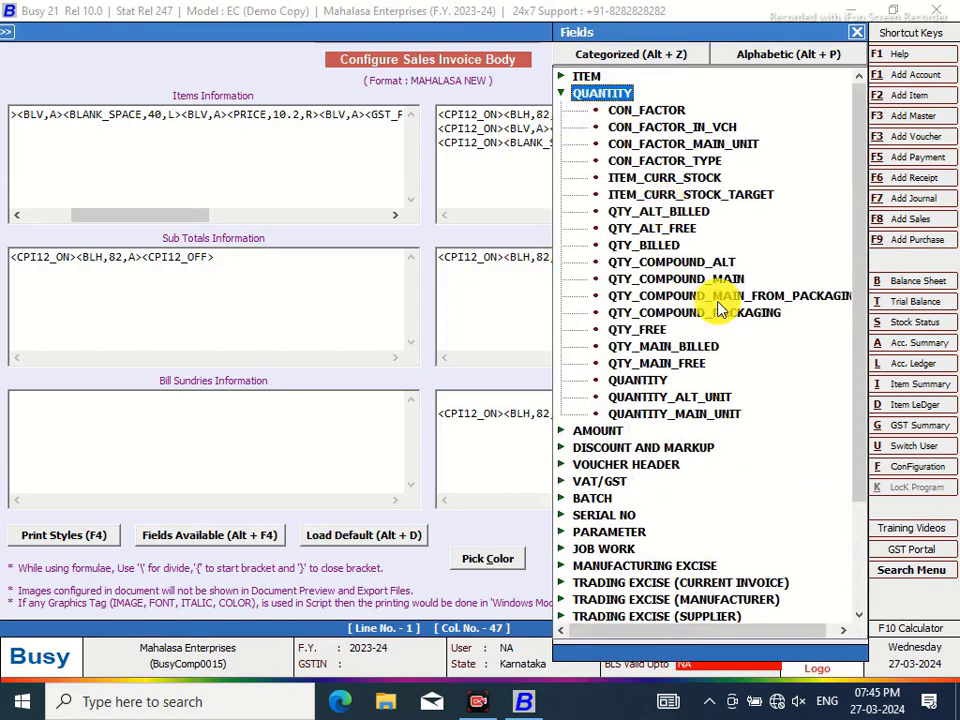
double_click(650, 381)
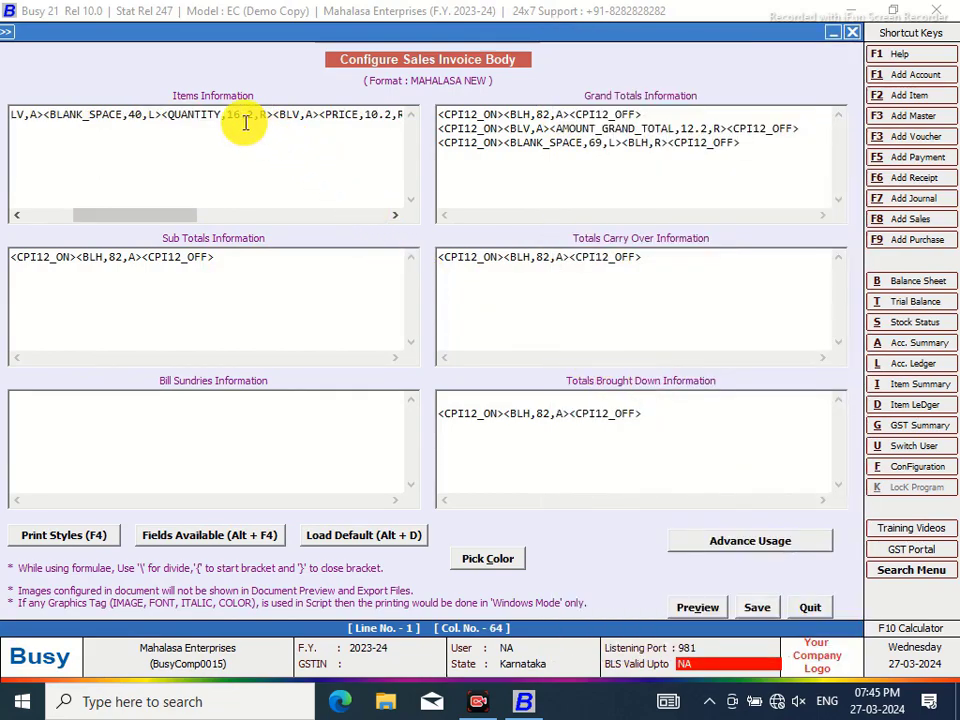
left_click(236, 114)
key("BackSpace")
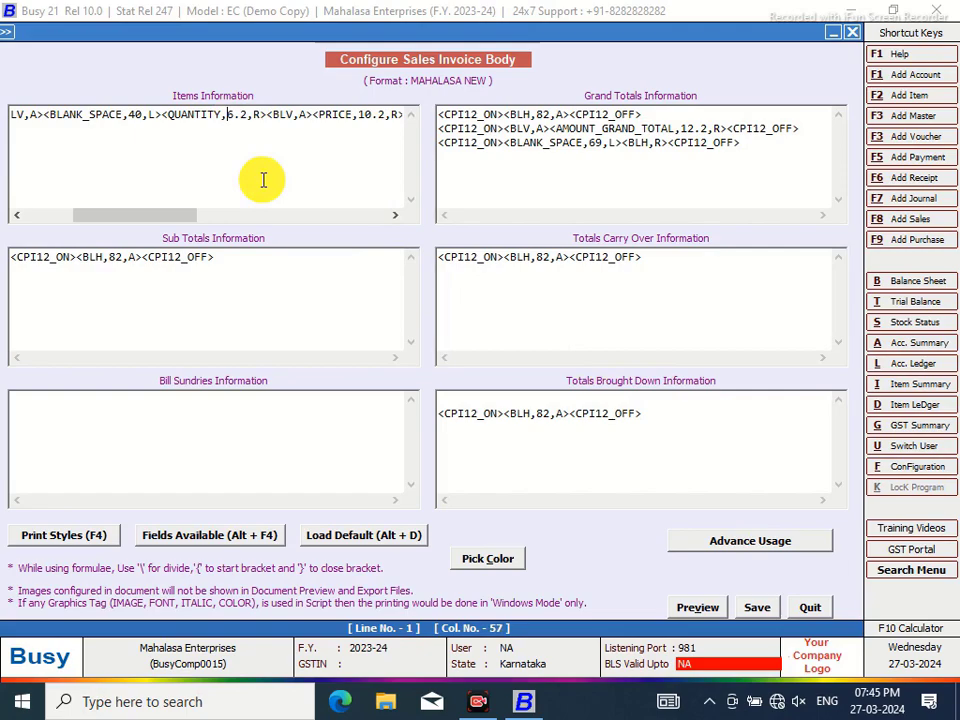
left_click(161, 114)
type("<BLV")
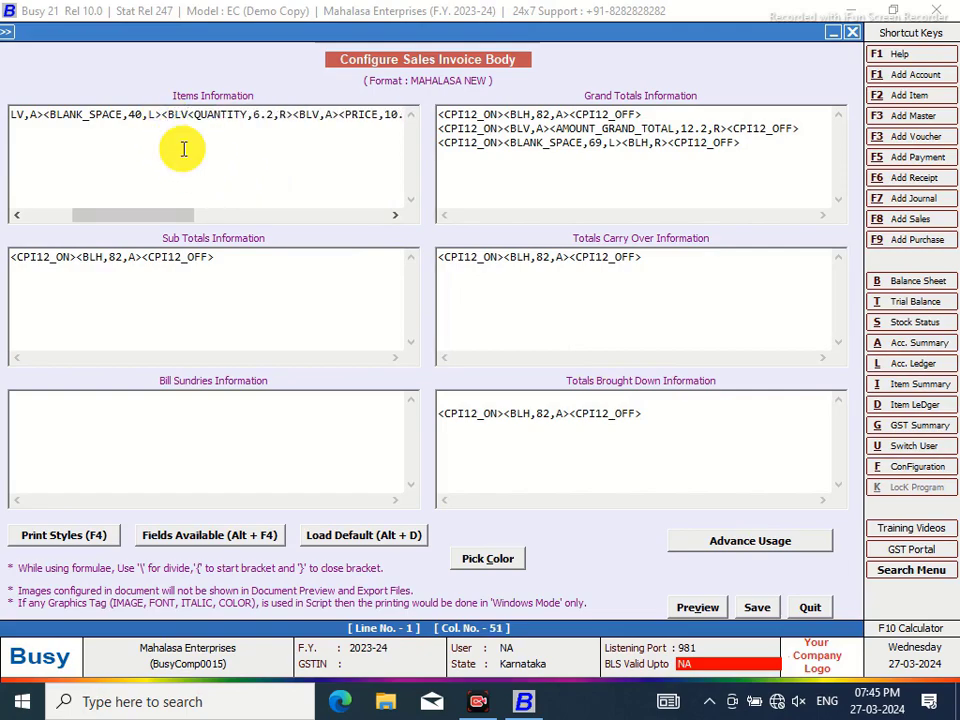
type(",A>")
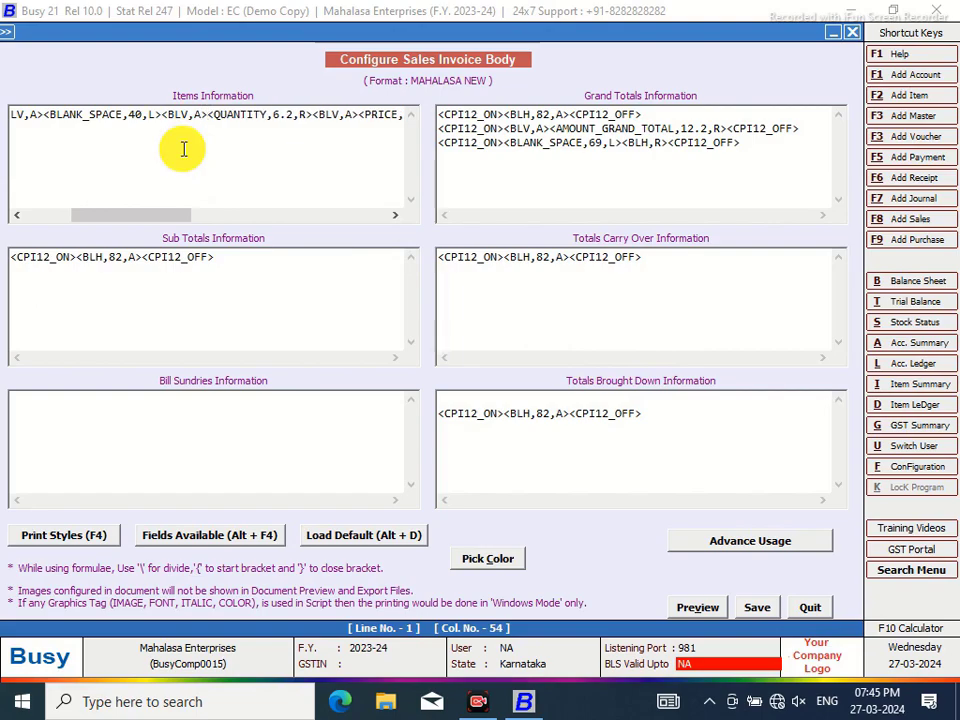
left_click(142, 114)
key("BackSpace")
key("BackSpace")
type("33")
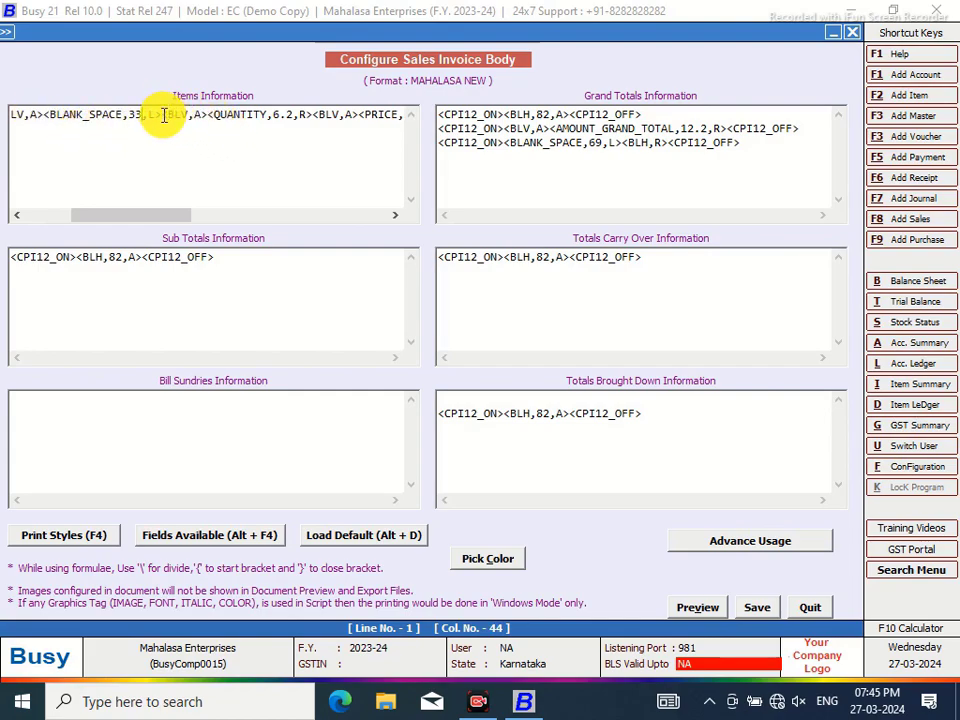
left_click(162, 114)
Insert the ITEM_HSN_CODE column with a <BLV,A> separator and set the spacer width to 22
key("alt+F4")
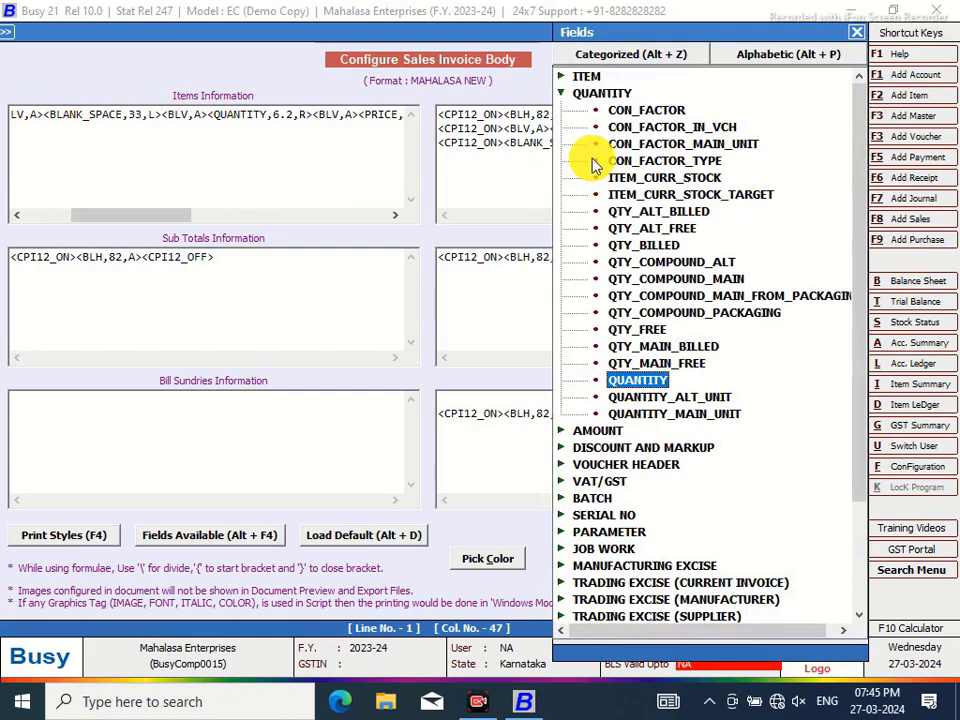
left_click(584, 78)
double_click(584, 78)
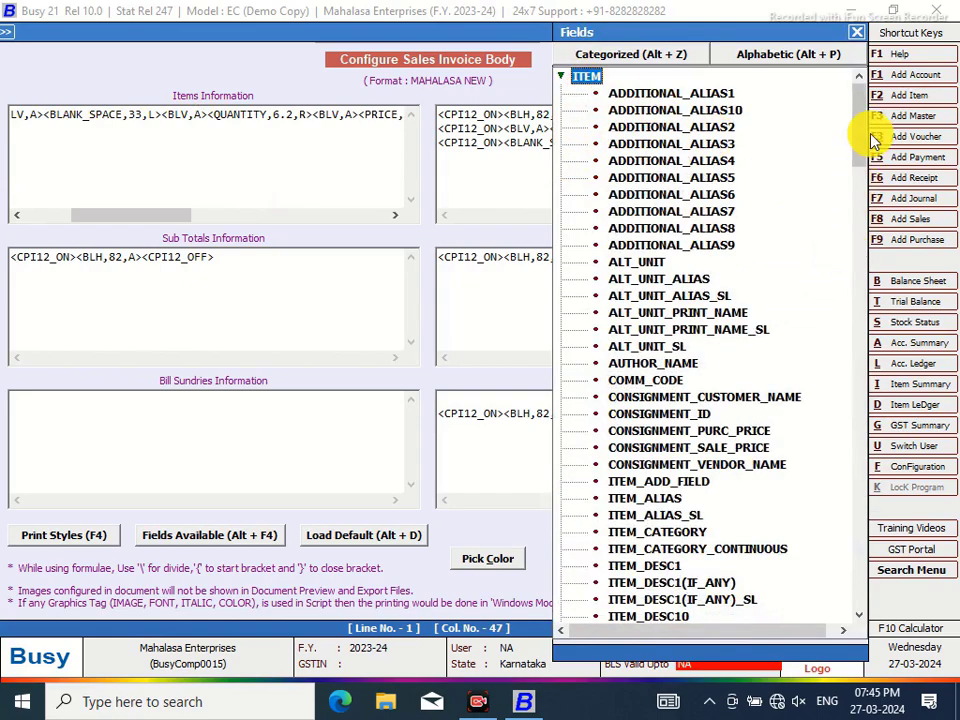
left_click_drag(860, 130, 857, 279)
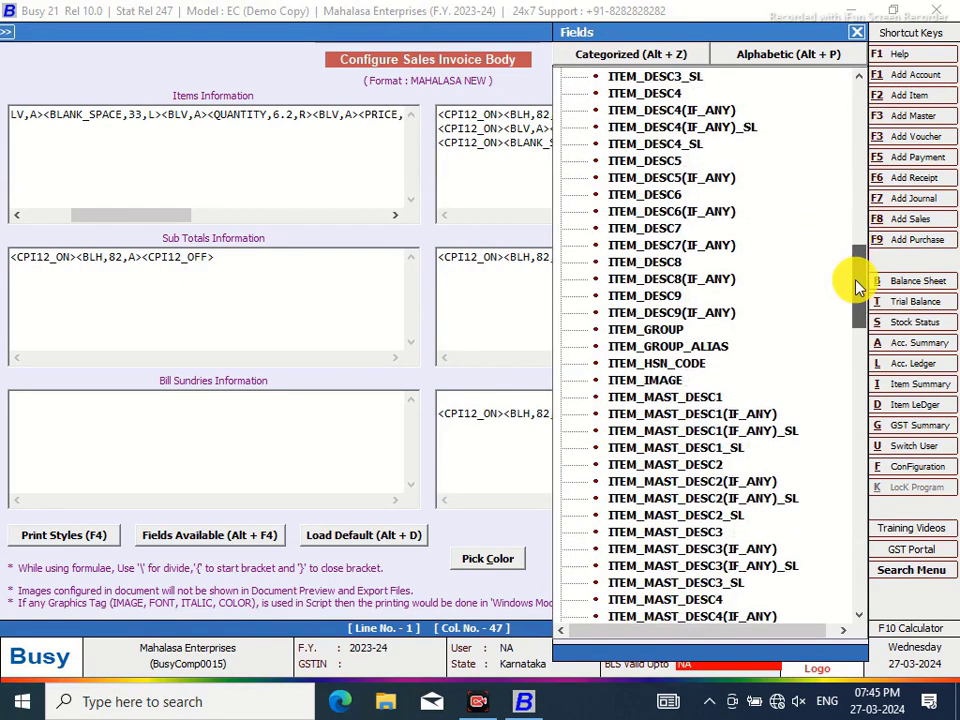
double_click(652, 366)
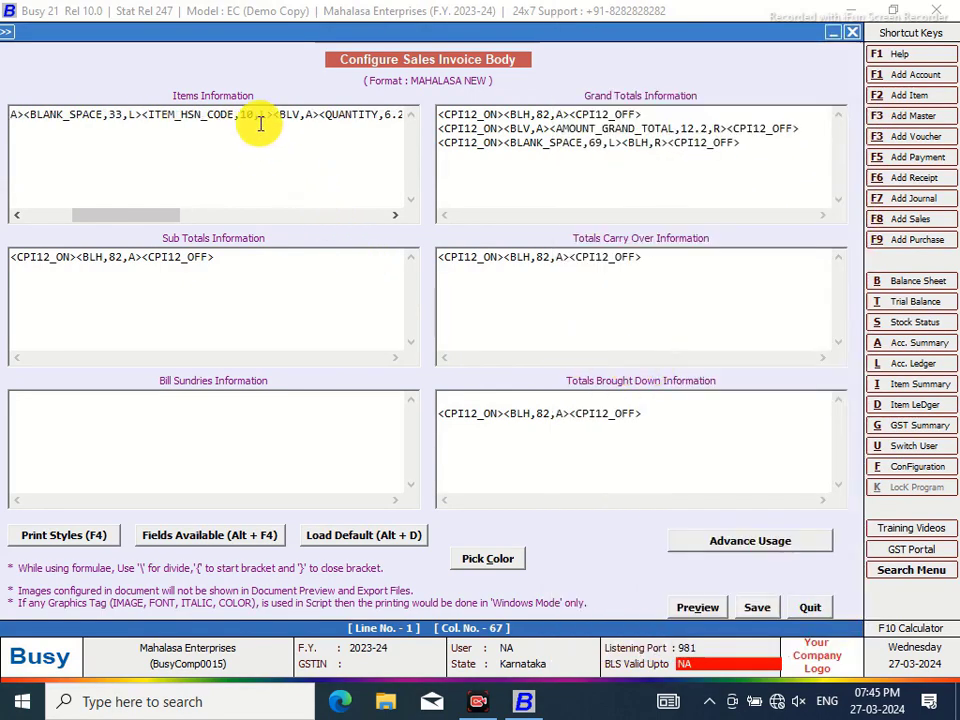
left_click(142, 114)
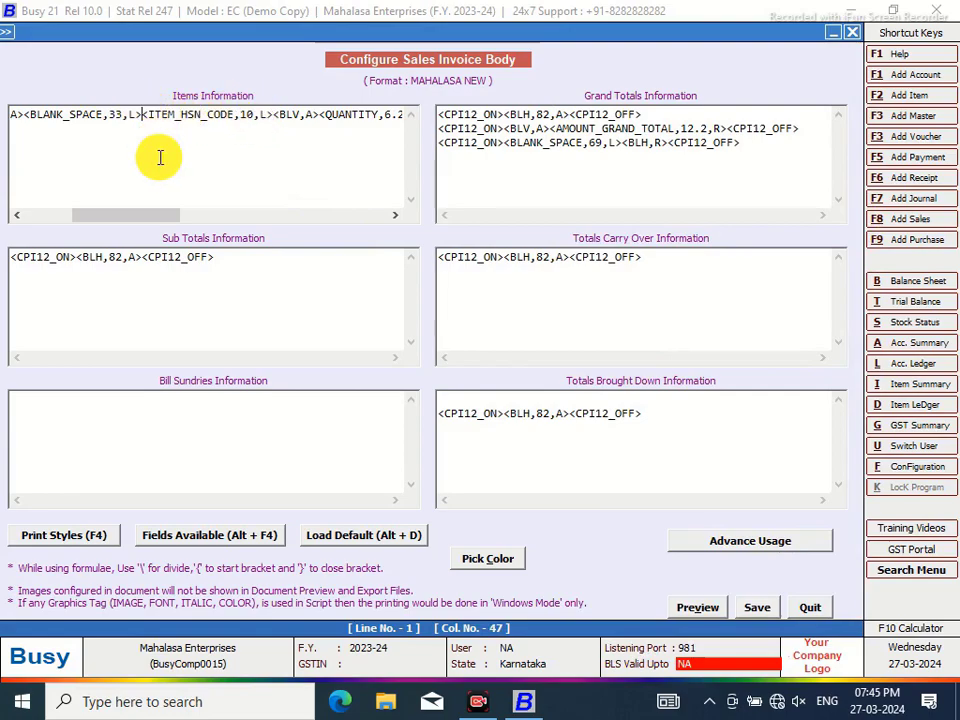
type("<BLV")
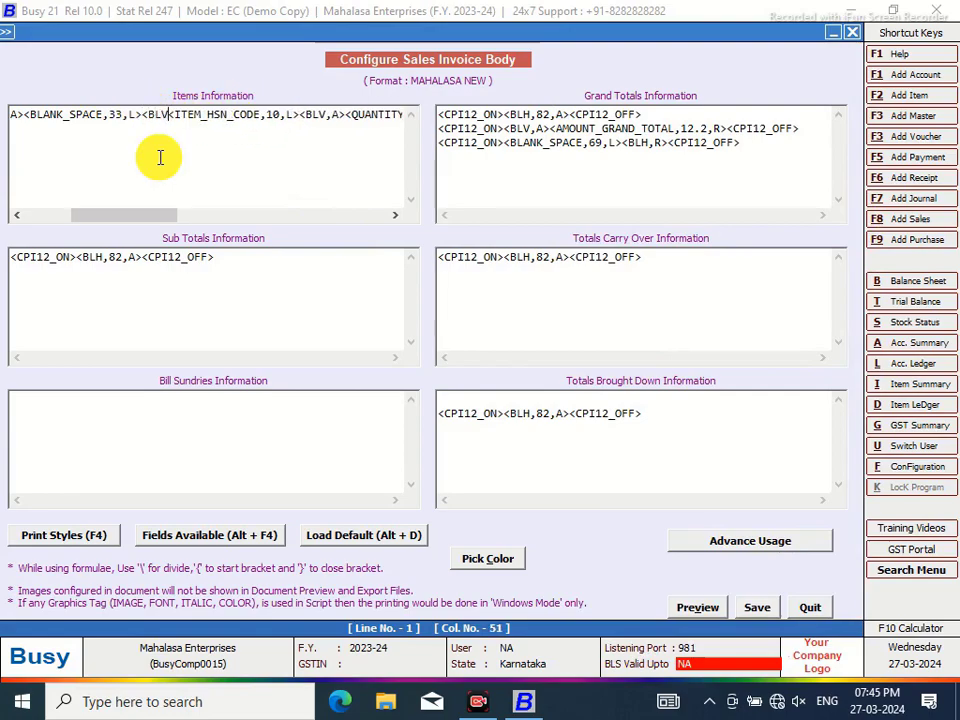
type(",A>")
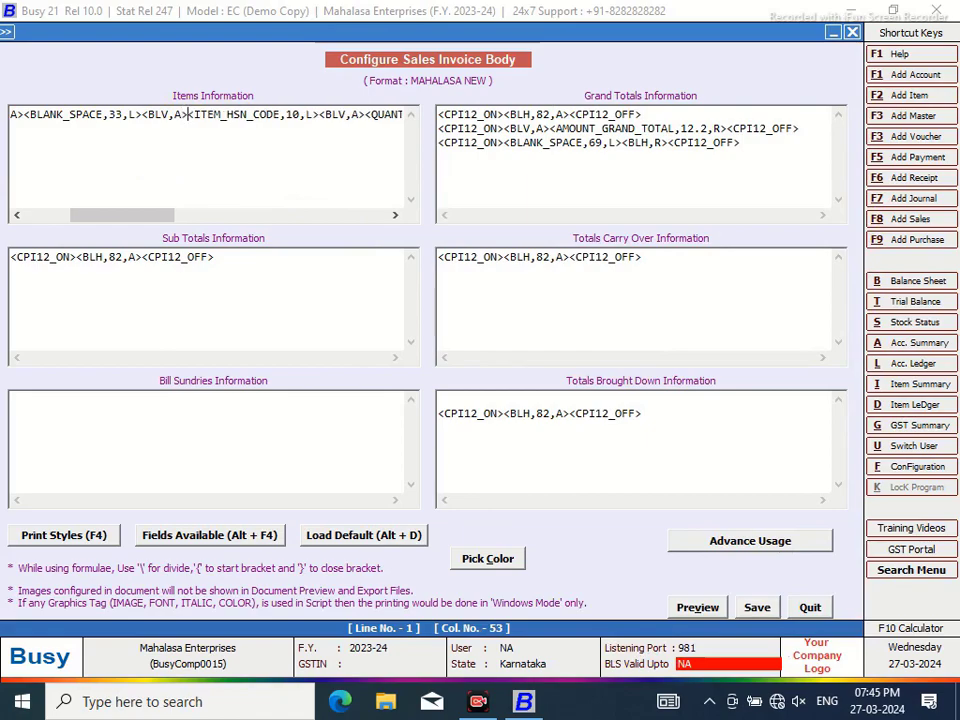
double_click(116, 114)
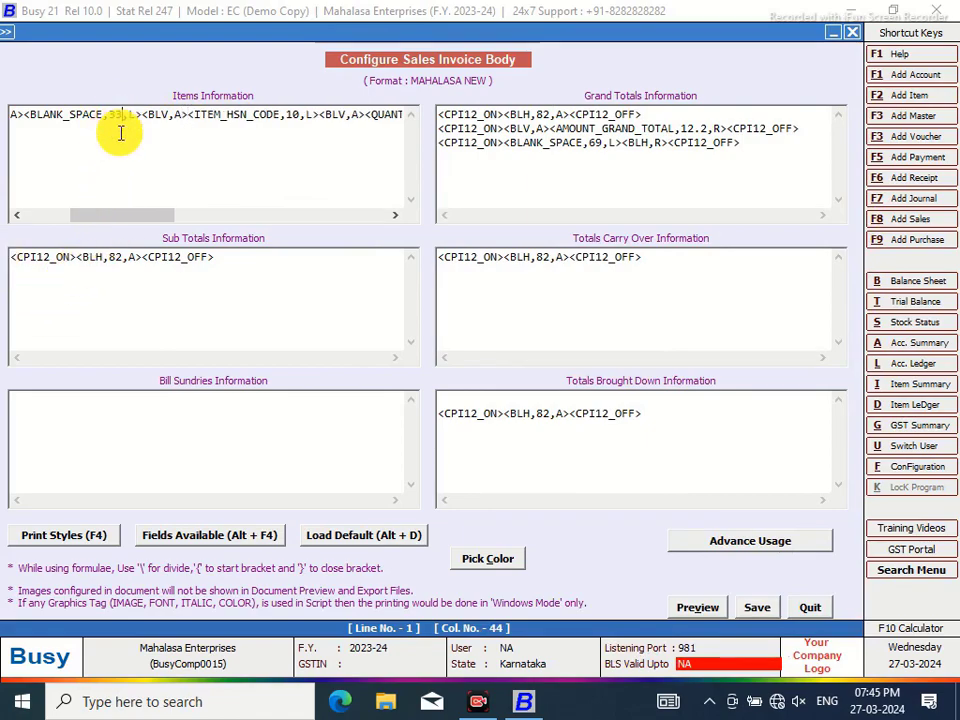
key("BackSpace")
type("22")
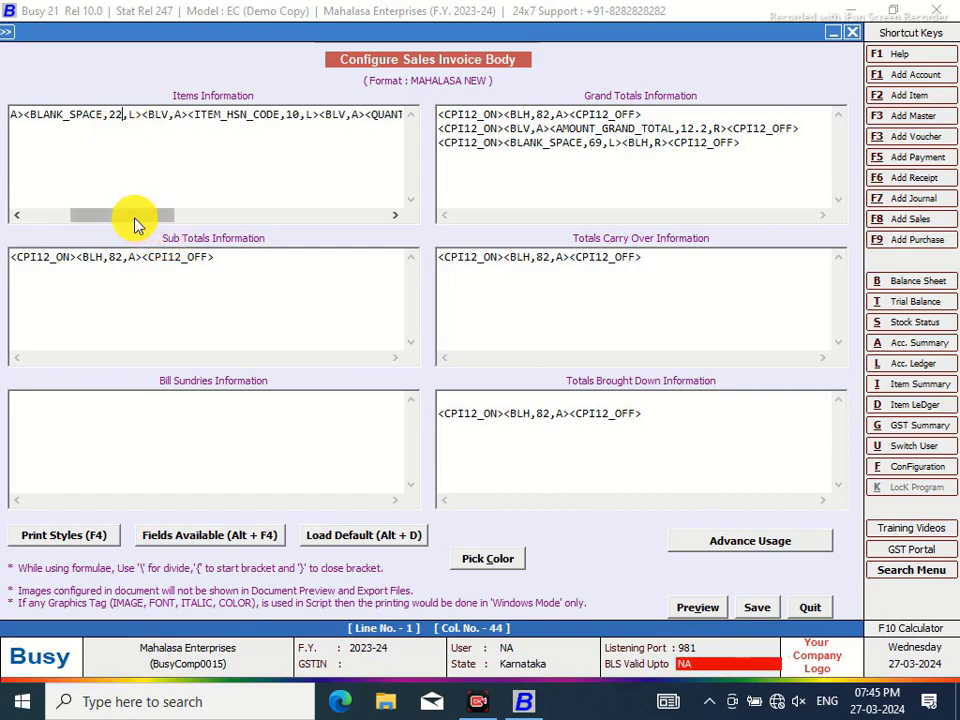
Delete the blank spacer, insert ITEM_MC_NAME after SR_NO, and begin editing its width 40
left_click_drag(137, 224, 32, 176)
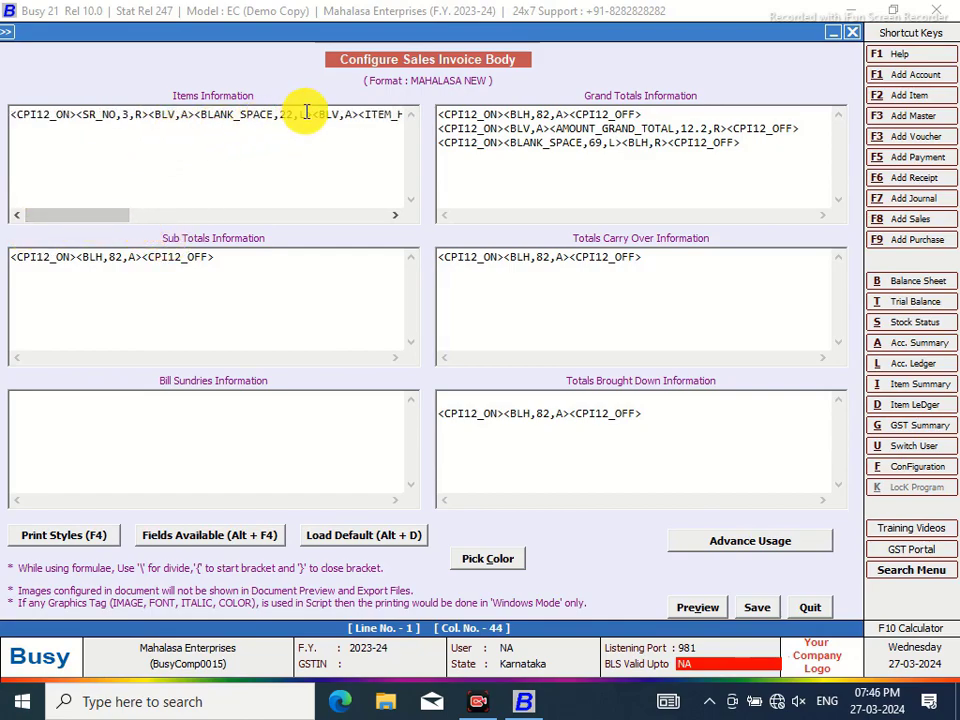
left_click_drag(312, 113, 202, 114)
key("Delete")
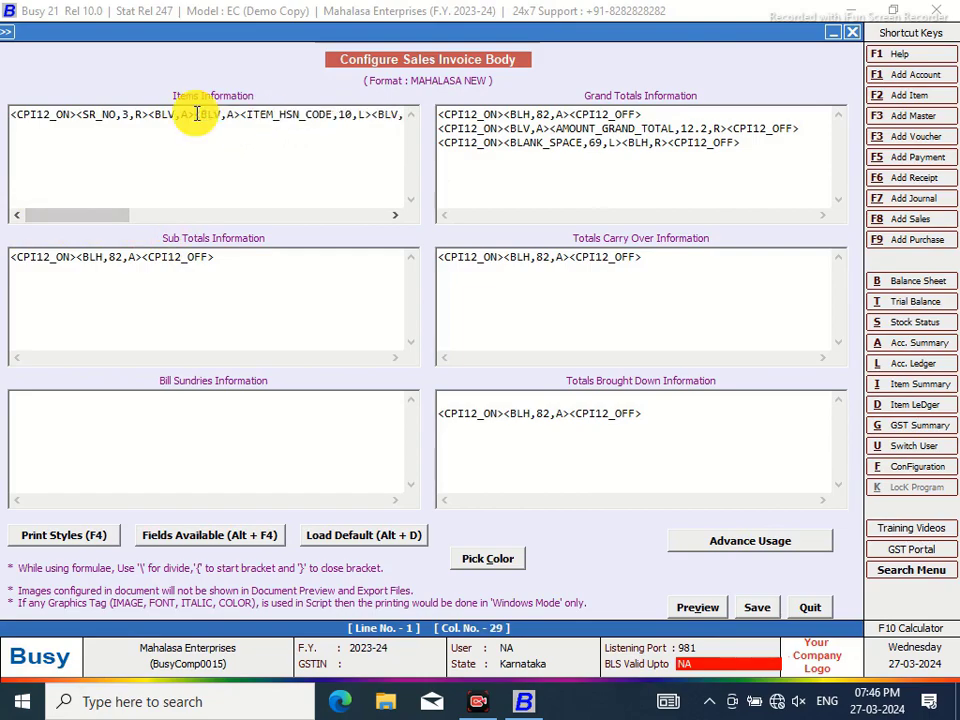
key("alt+F4")
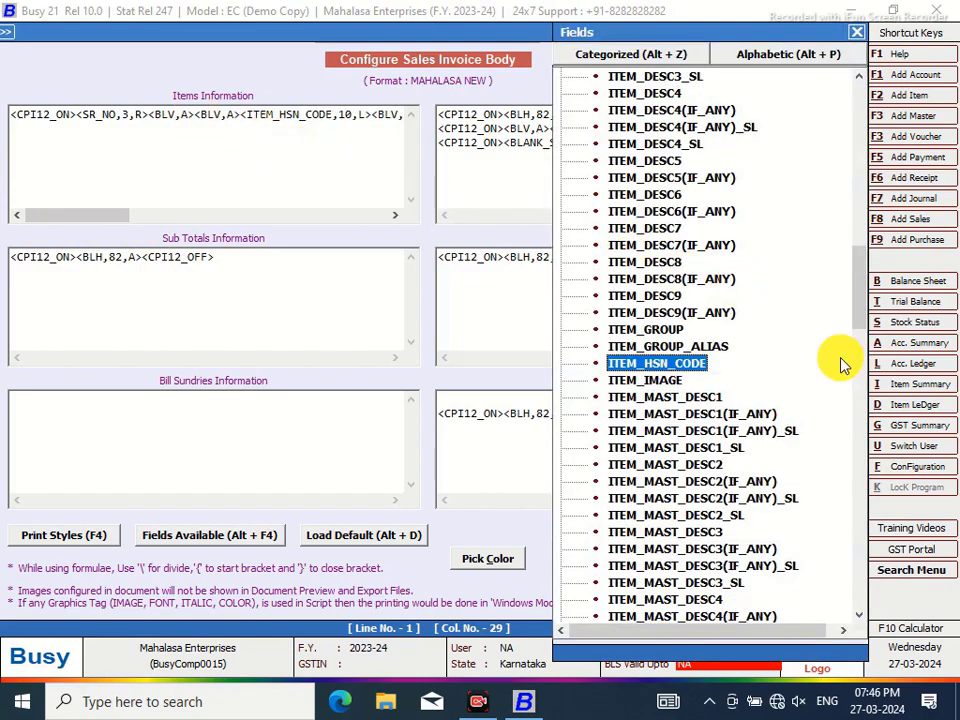
left_click_drag(857, 268, 858, 308)
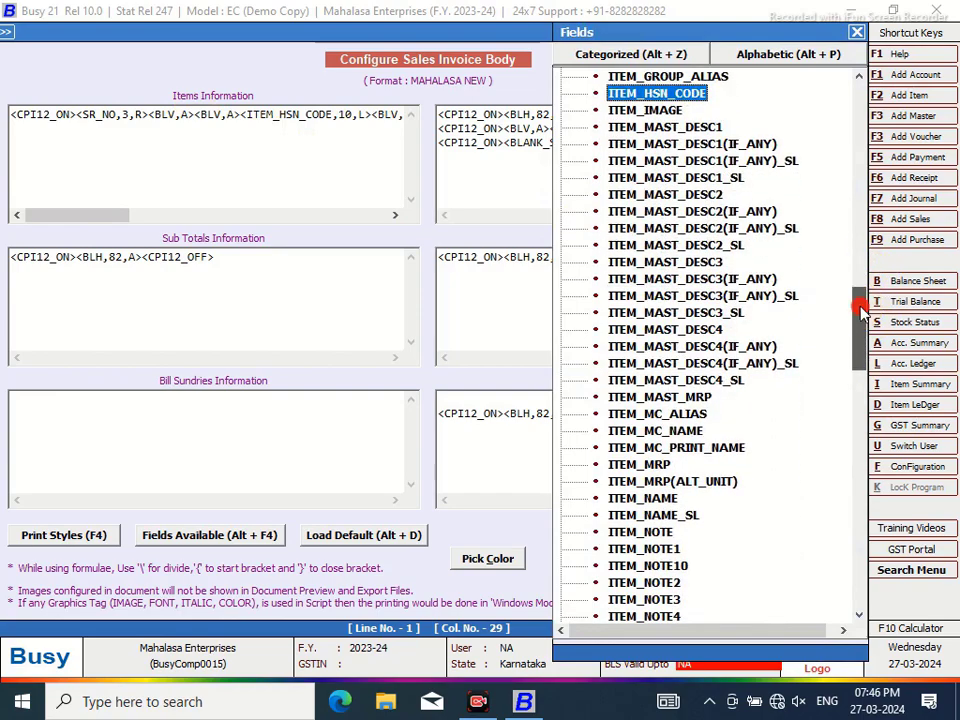
double_click(686, 432)
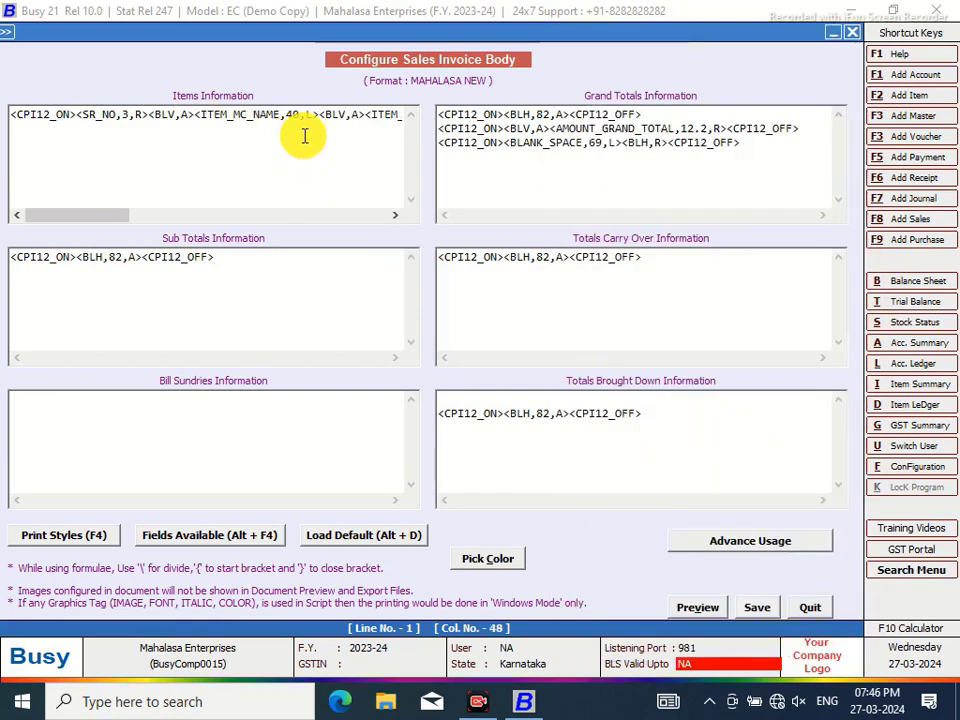
left_click(288, 114)
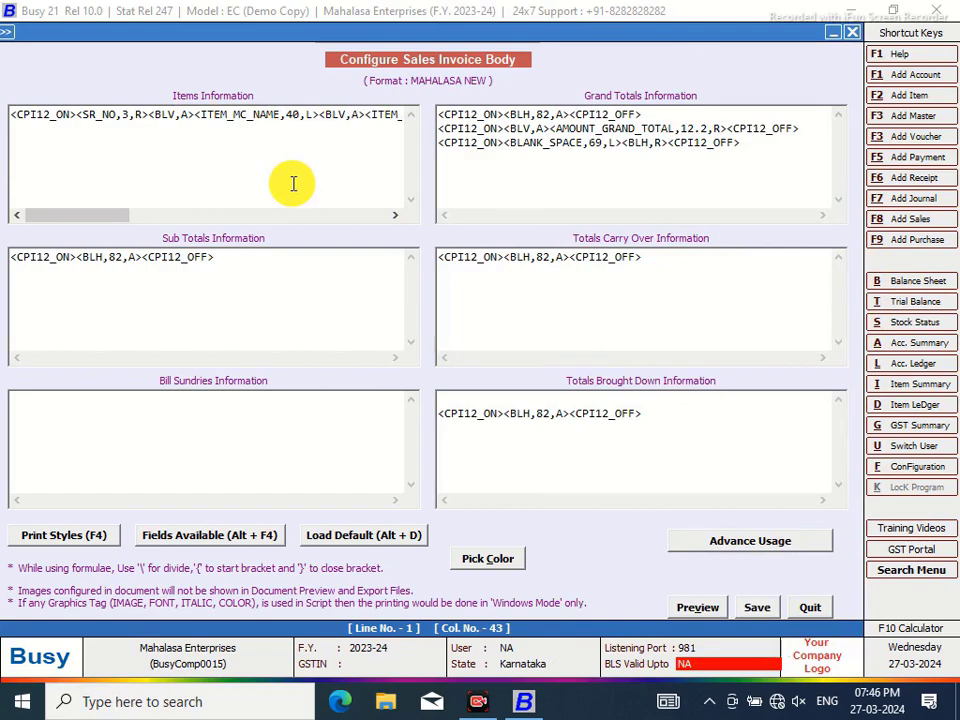
type("#'L")
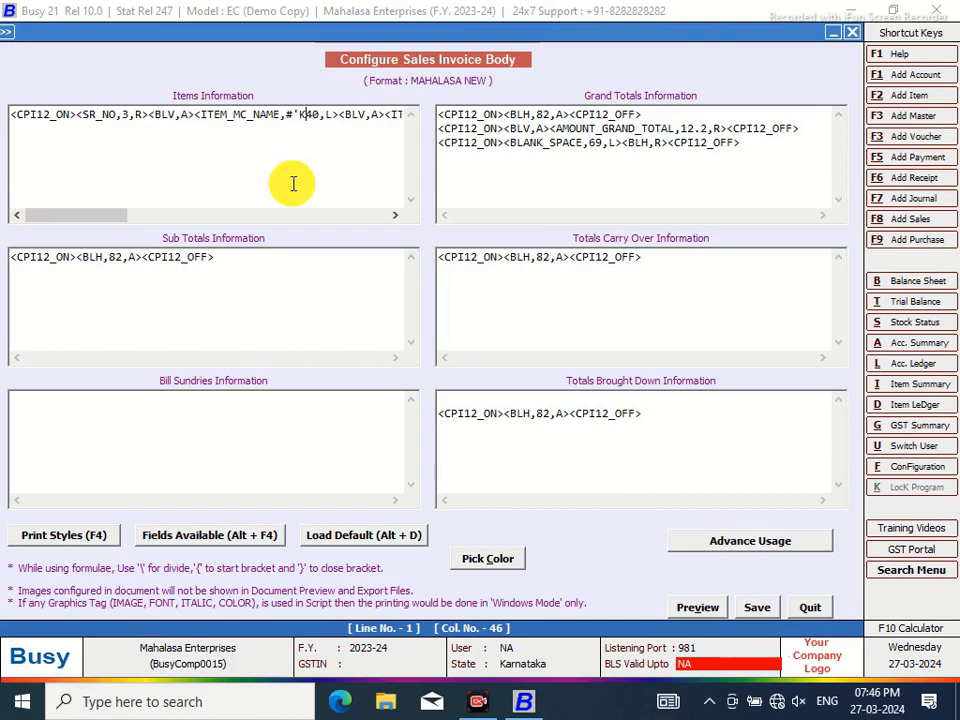
type("'")
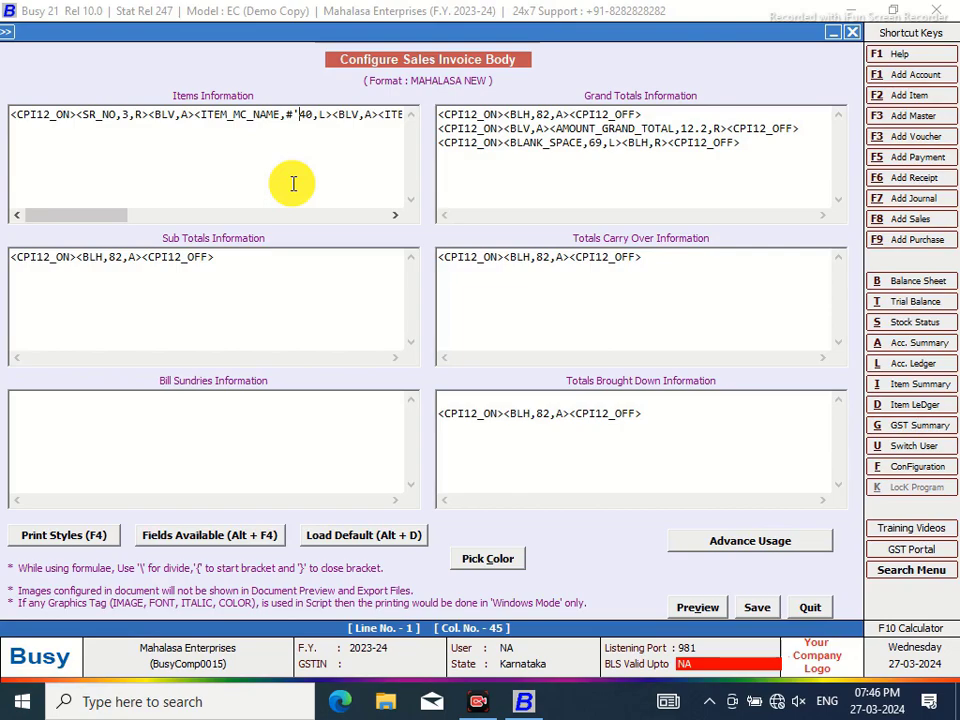
type("K")
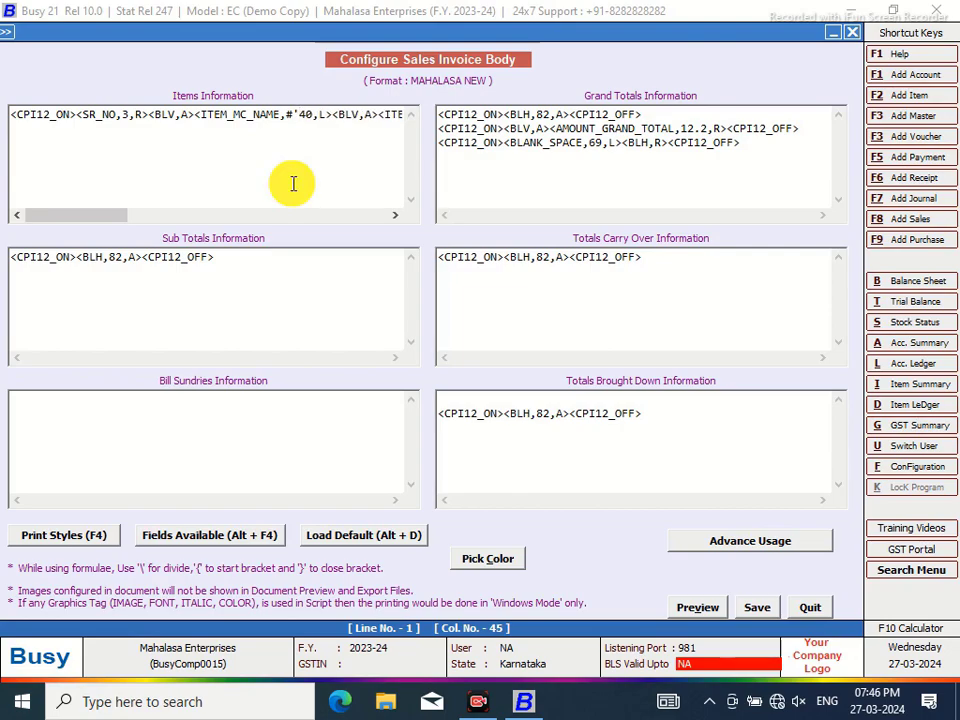
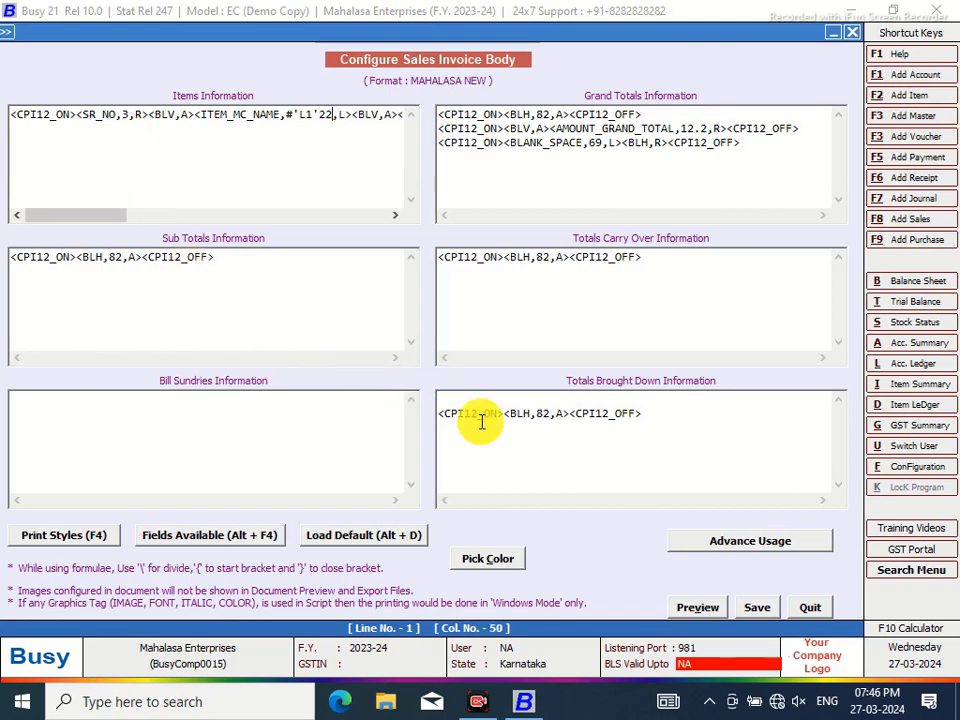
Save the MAHALASA NEW body layout, check it in print preview, and reopen the body
left_click(745, 610)
left_click(512, 332)
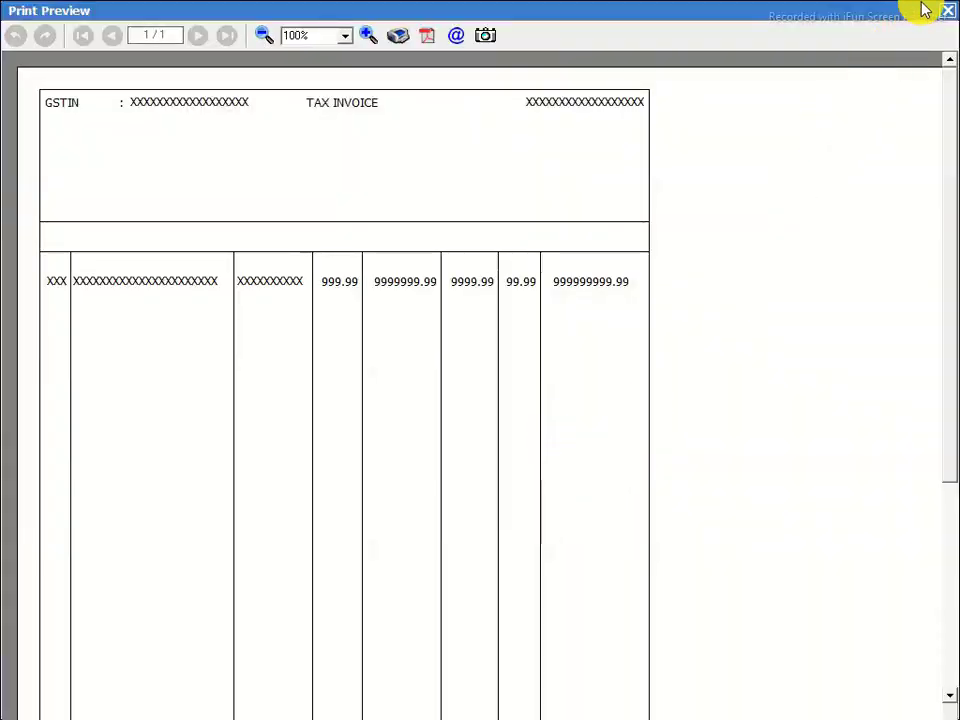
left_click(946, 11)
left_click(416, 301)
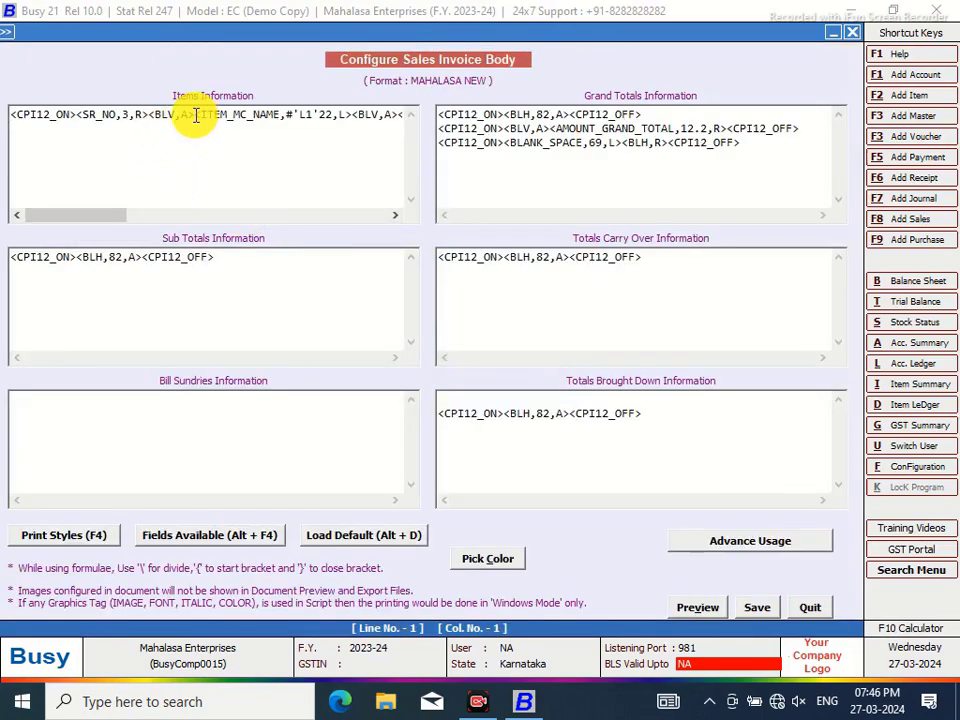
Review the items line tags SR_NO, ITEM_MC_NAME, PRICE, GST_PERCENT, CESS_GST_PERCENT, AMOUNT, then save and reopen
left_click(196, 115)
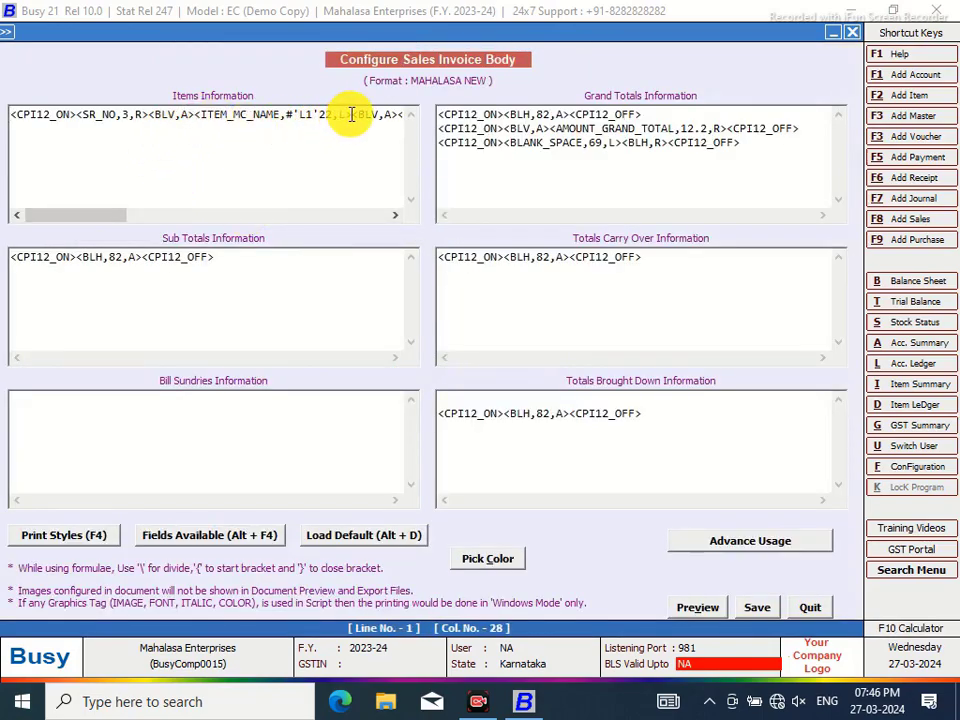
left_click(352, 115)
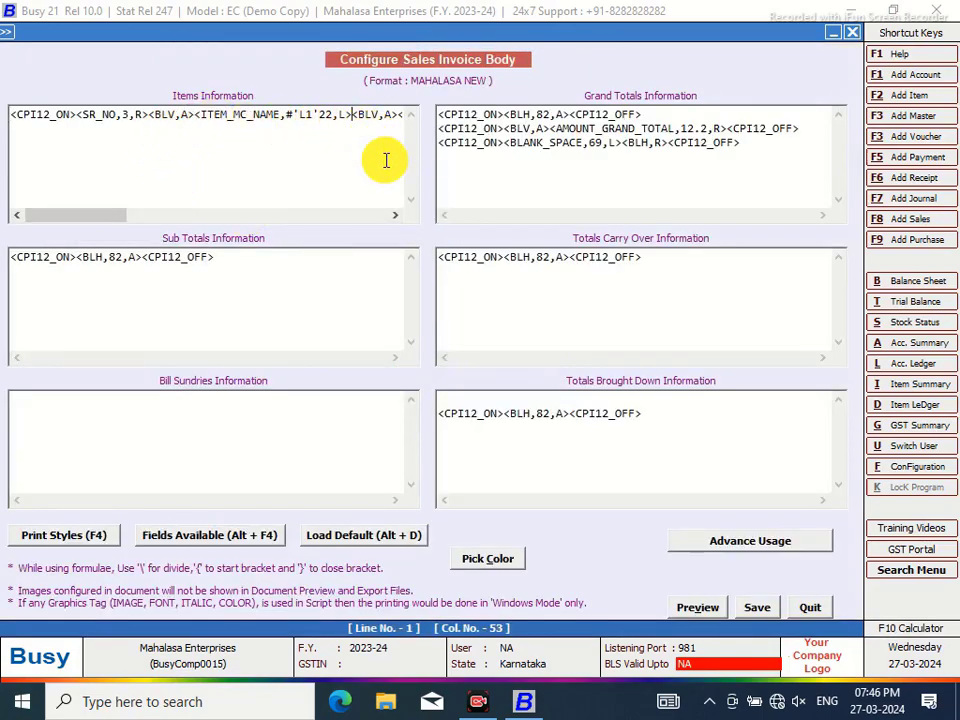
left_click(396, 215)
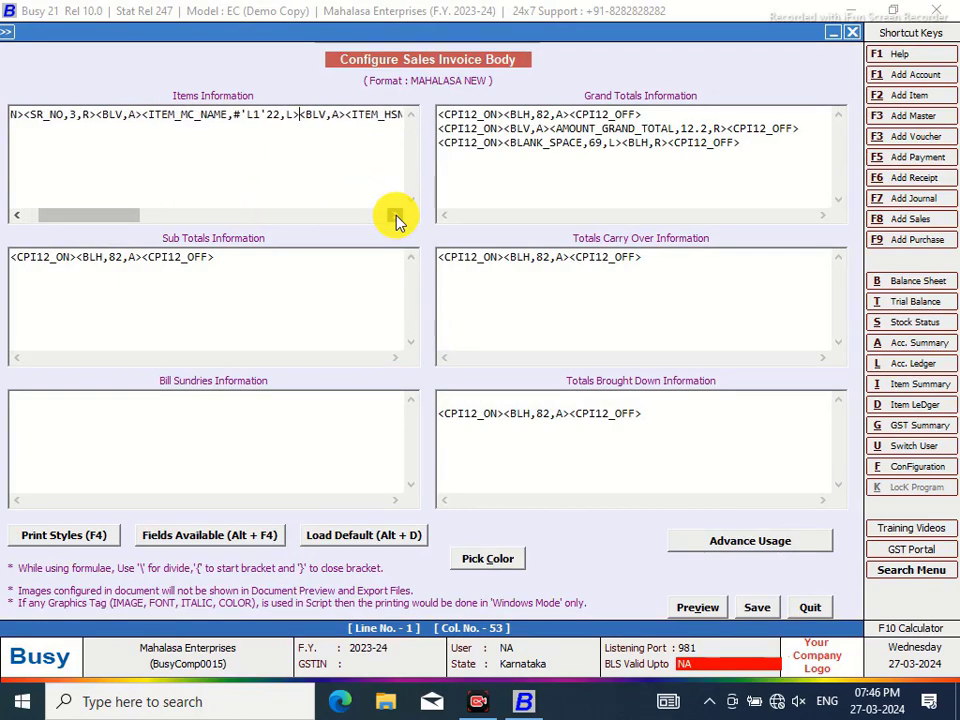
left_click_drag(396, 217, 396, 217)
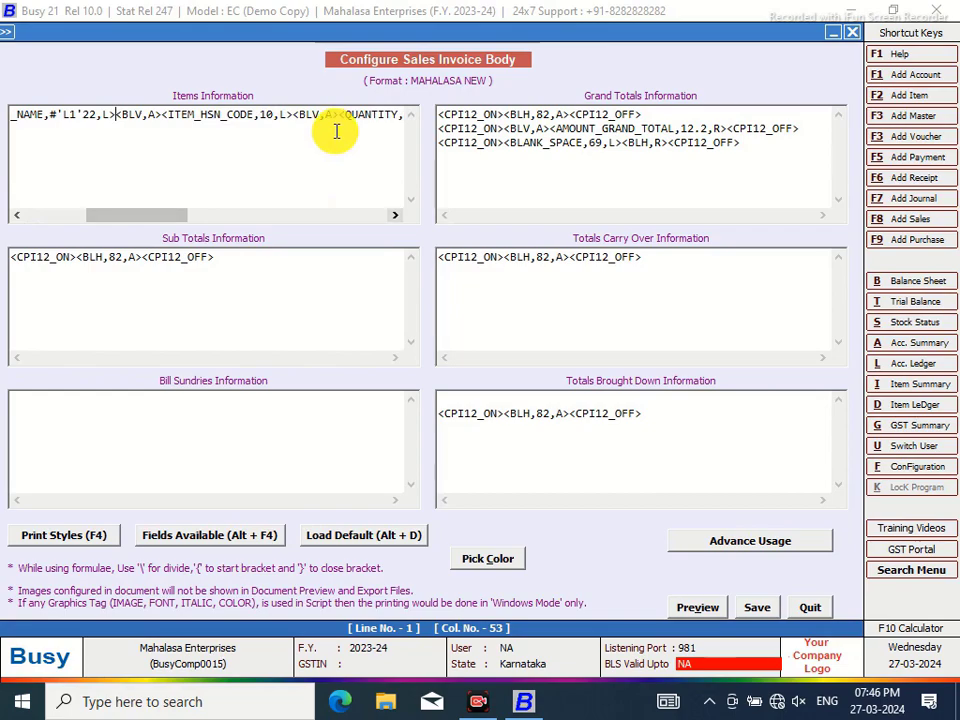
left_click(343, 114)
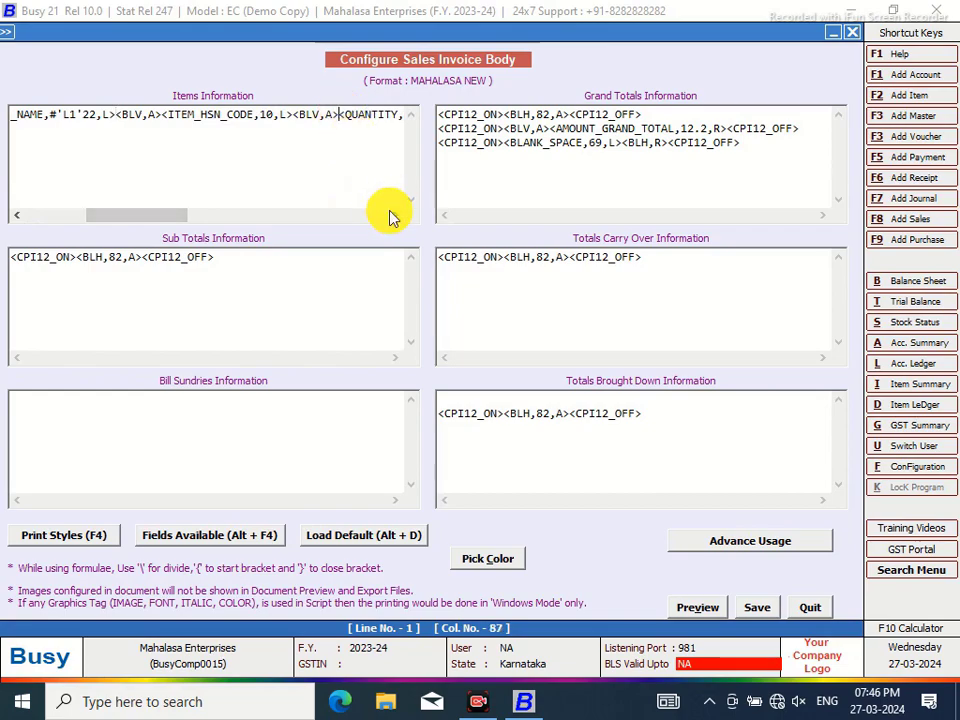
left_click_drag(396, 215, 396, 214)
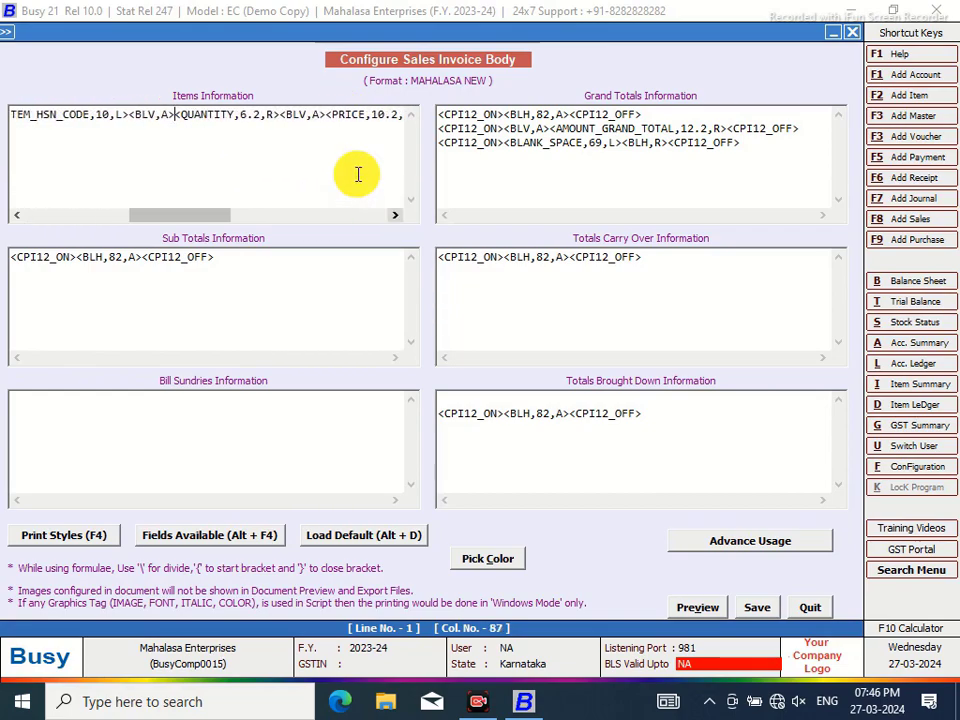
left_click(323, 114)
left_click_drag(396, 217, 79, 257)
left_click(345, 114)
left_click(384, 116)
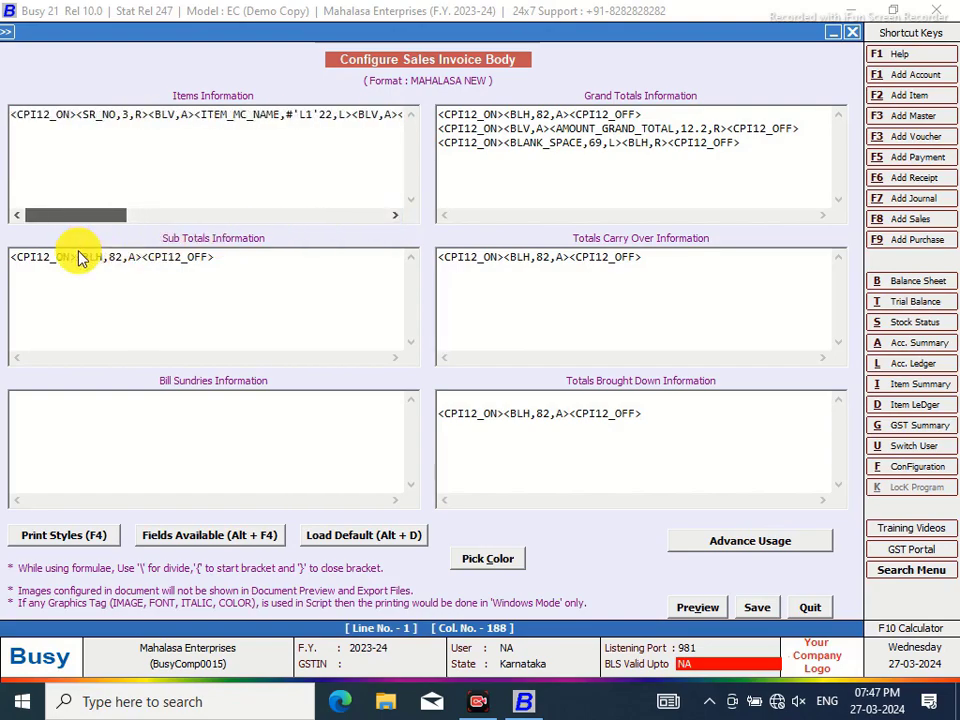
left_click(757, 609)
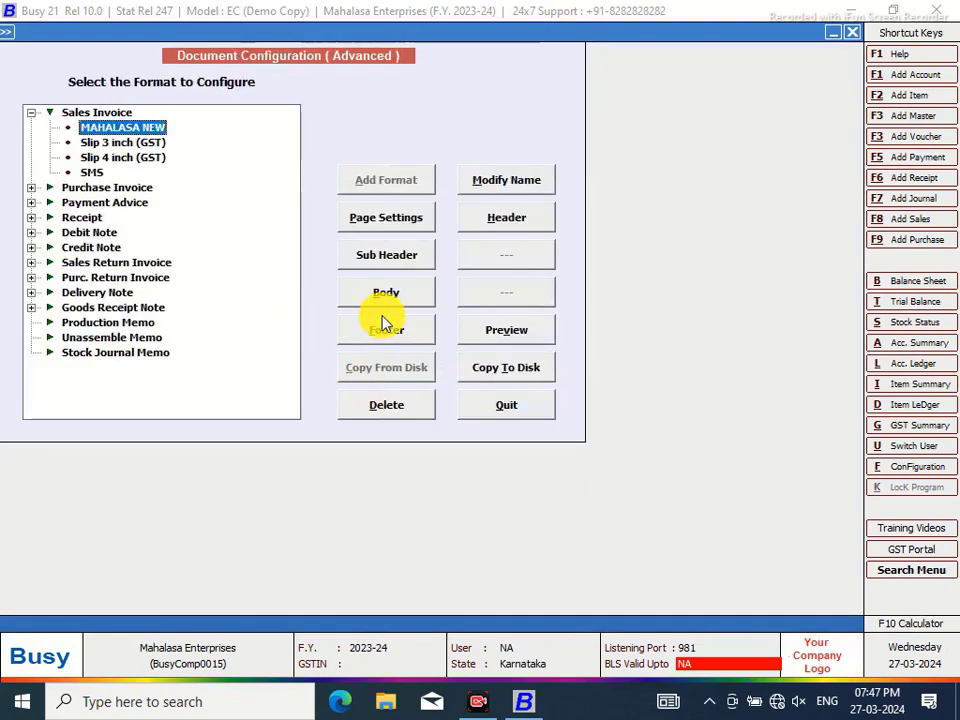
left_click(388, 300)
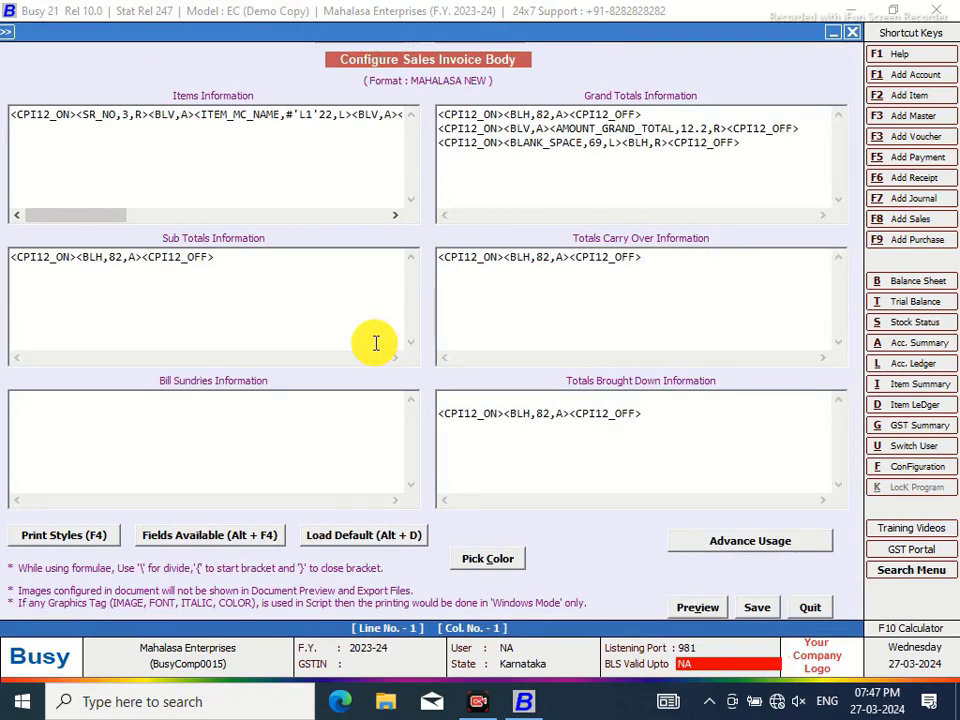
Start a new Sub Totals line holding the CPI12_ON and CPI12_OFF print style tags
left_click(223, 259)
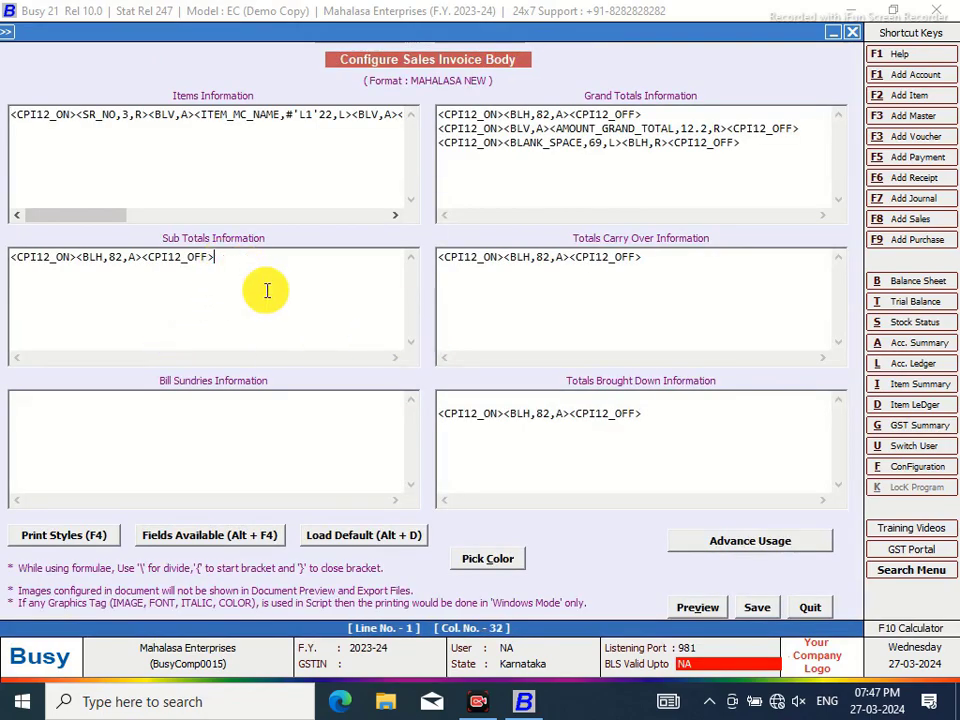
key("Return")
key("F4")
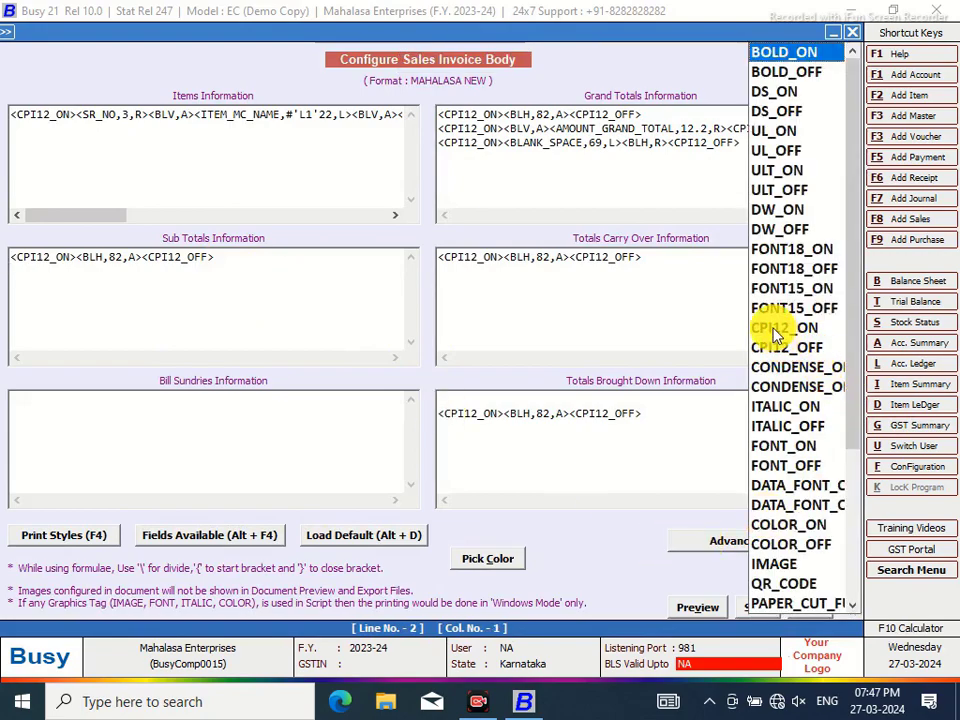
left_click(772, 330)
double_click(772, 330)
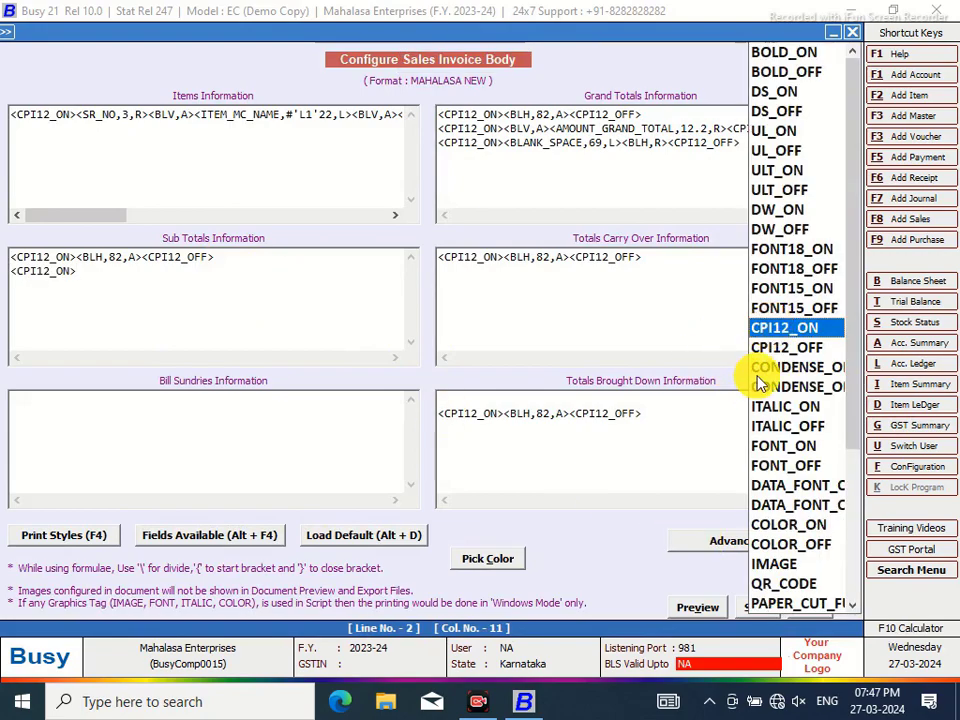
left_click(777, 348)
double_click(777, 348)
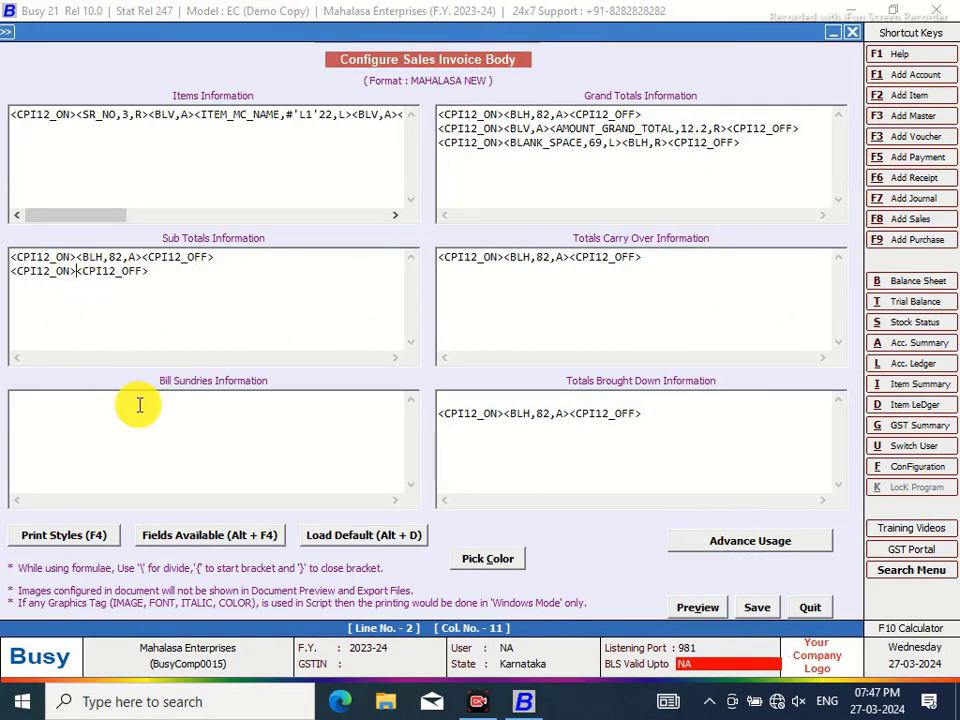
Insert the AMOUNT_SUB_TOTAL field into the new Sub Totals line
key("alt+F4")
double_click(603, 80)
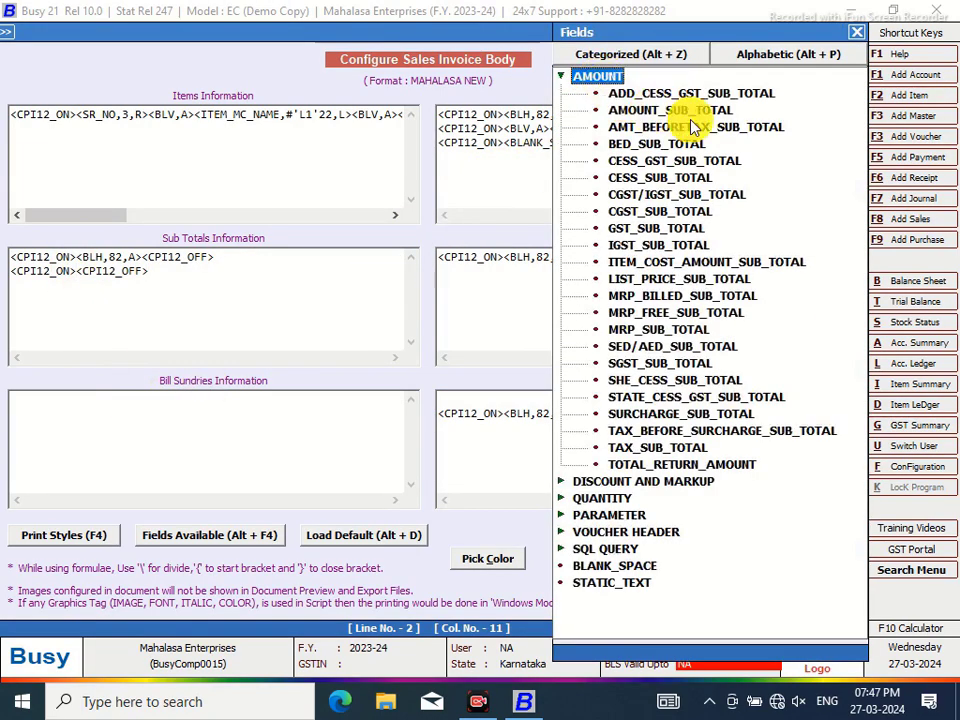
double_click(700, 113)
left_click(210, 271)
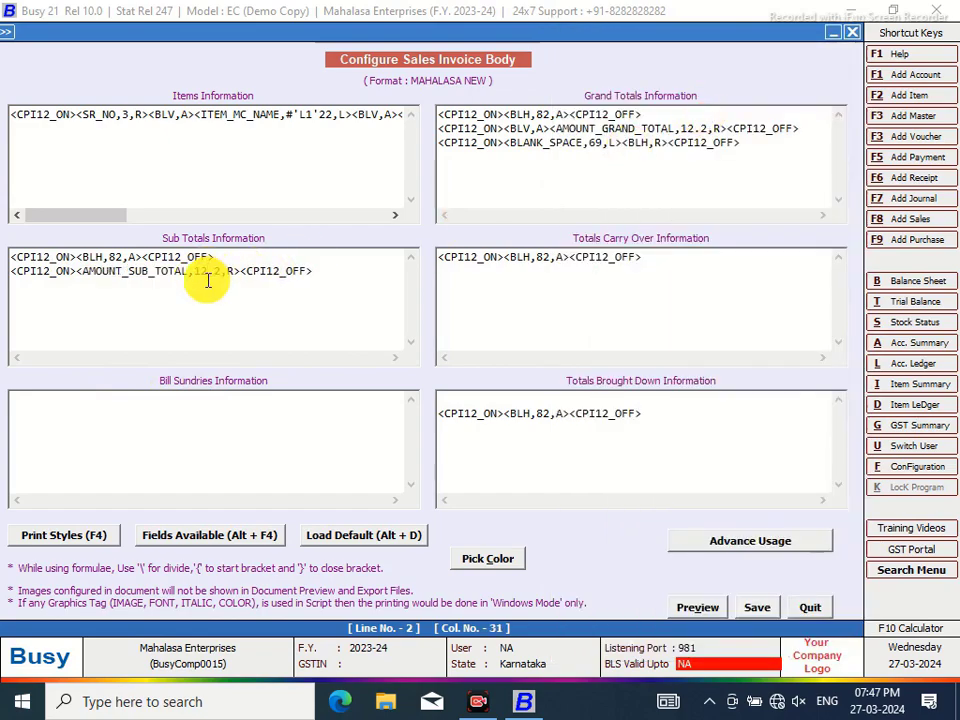
Put a BLANK_SPACE of width 70 before the subtotal and save the body
left_click(77, 270)
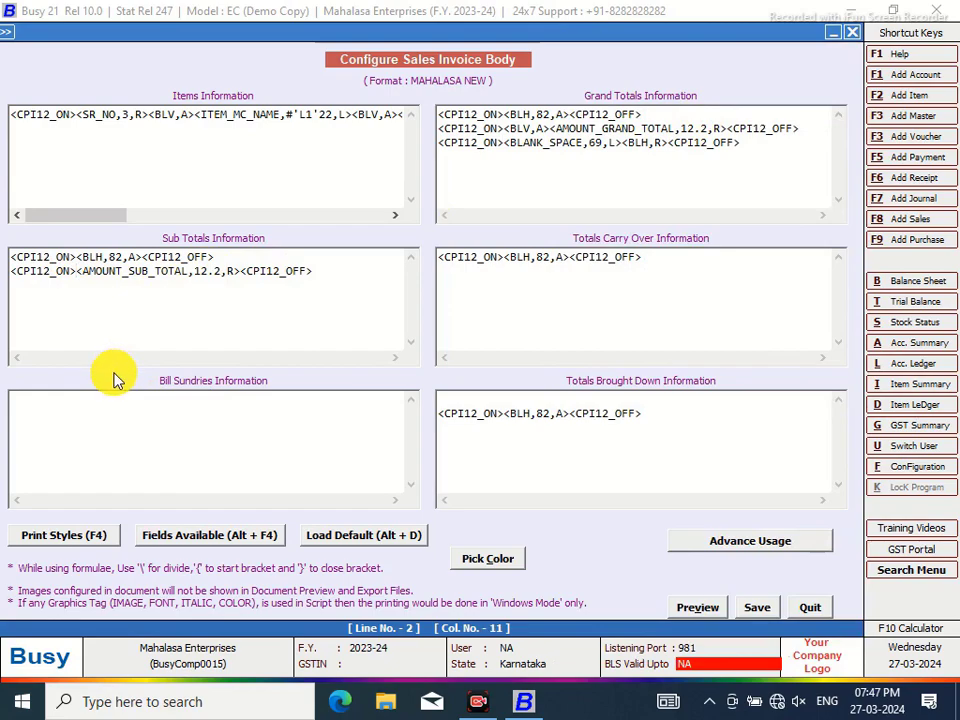
key("alt+F4")
double_click(611, 562)
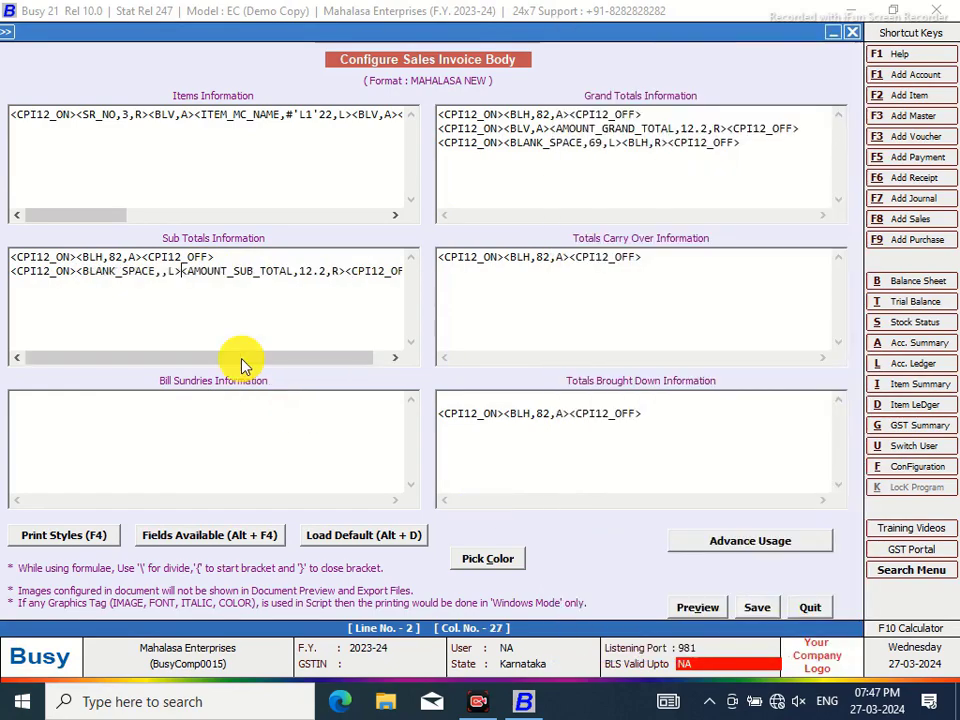
left_click(164, 271)
type("70")
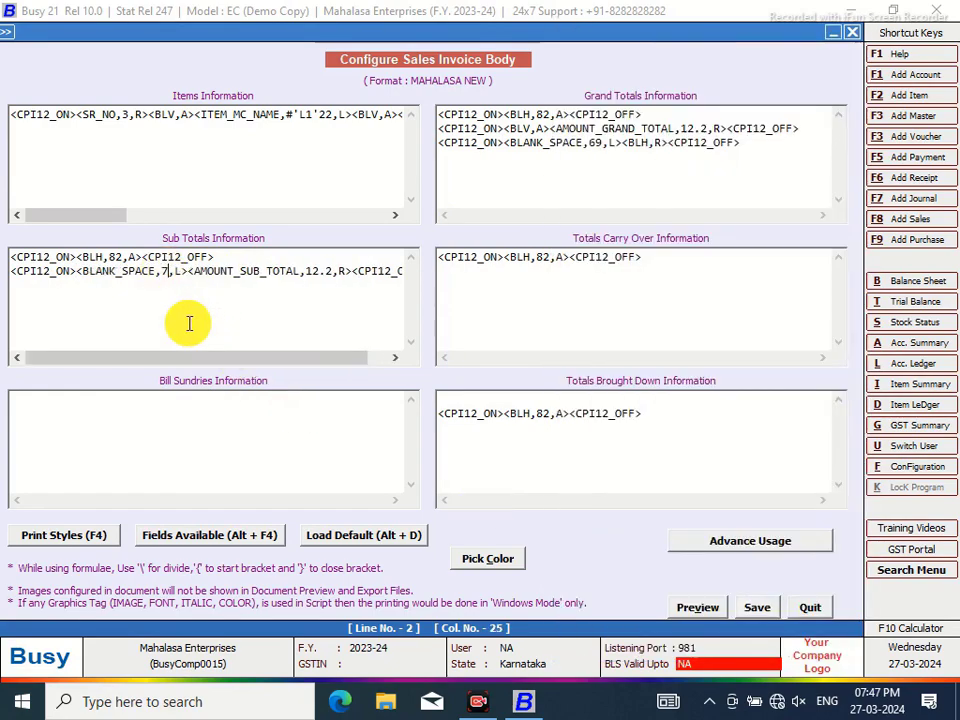
left_click(753, 610)
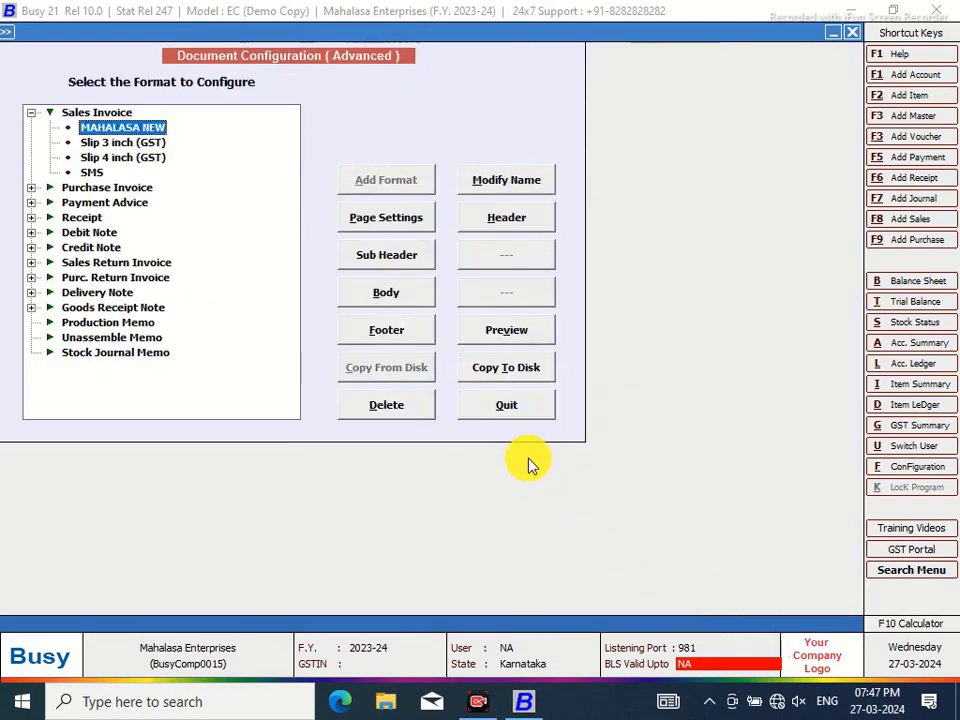
Leave the configuration and load sales voucher 1/2023-24 from the Main series for modification
left_click(529, 461)
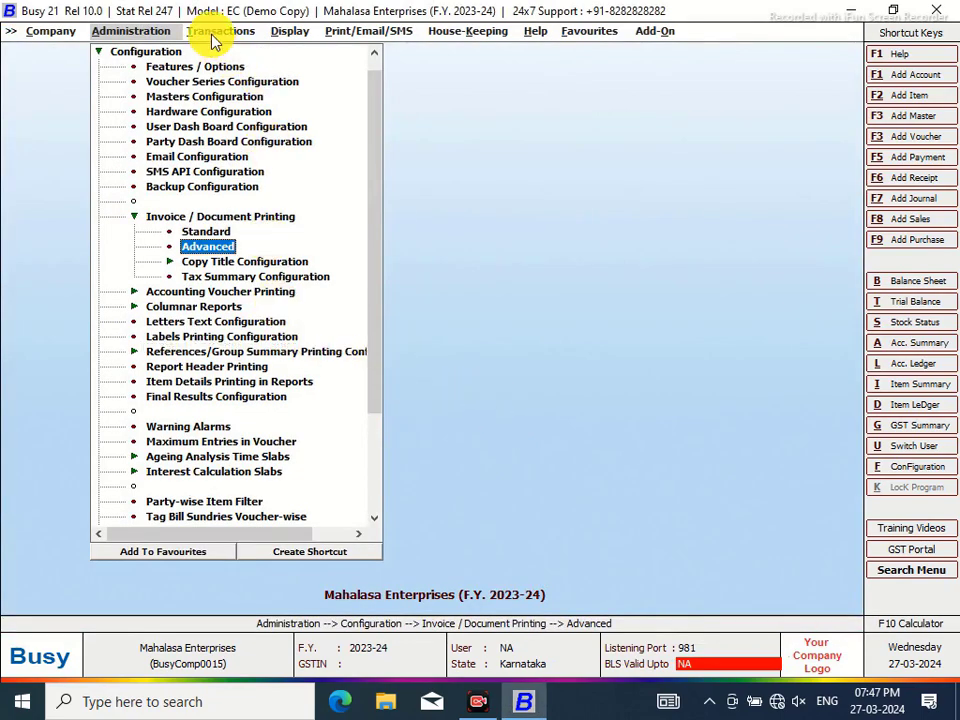
left_click(216, 33)
left_click(255, 80)
left_click(184, 118)
left_click(172, 199)
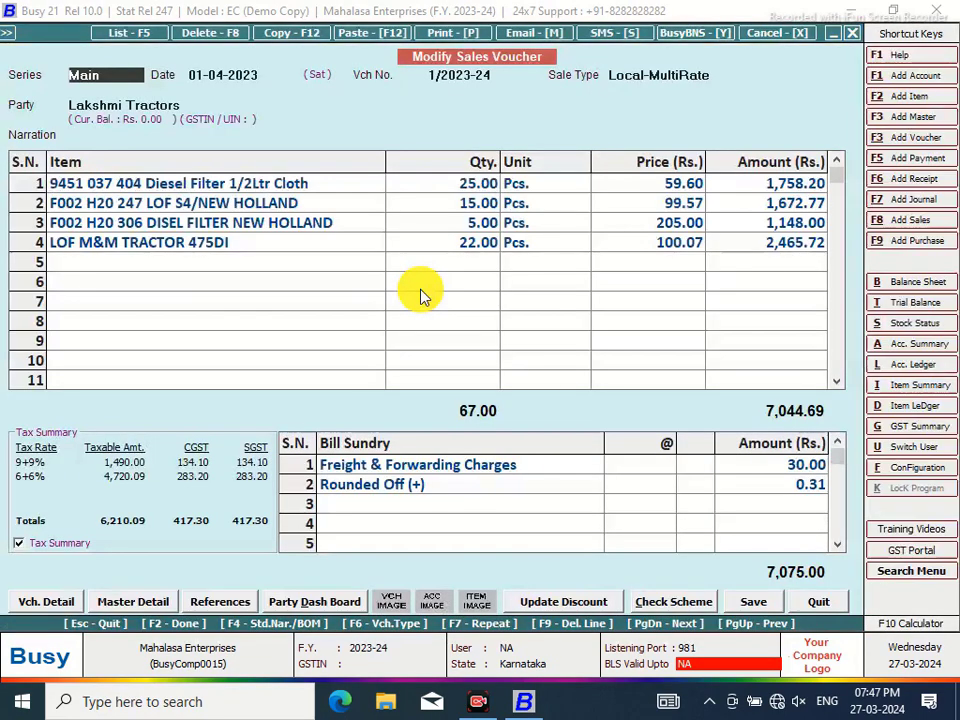
Preview the voucher as a Sales Invoice in MAHALASA NEW format at 100%, then close the preview
left_click(453, 34)
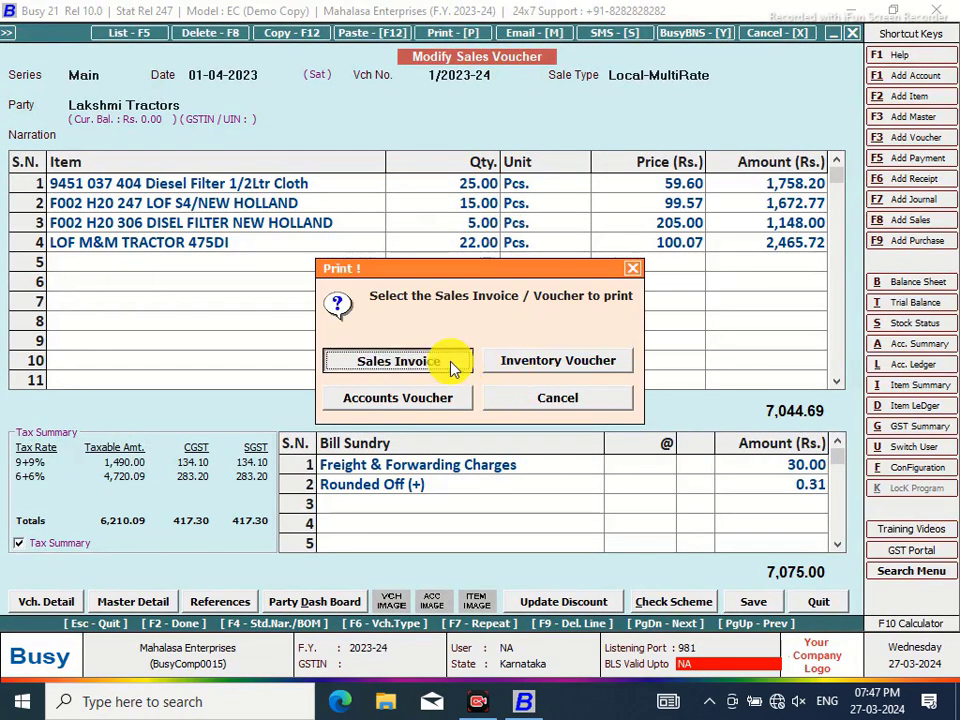
left_click(454, 369)
key("alt+p")
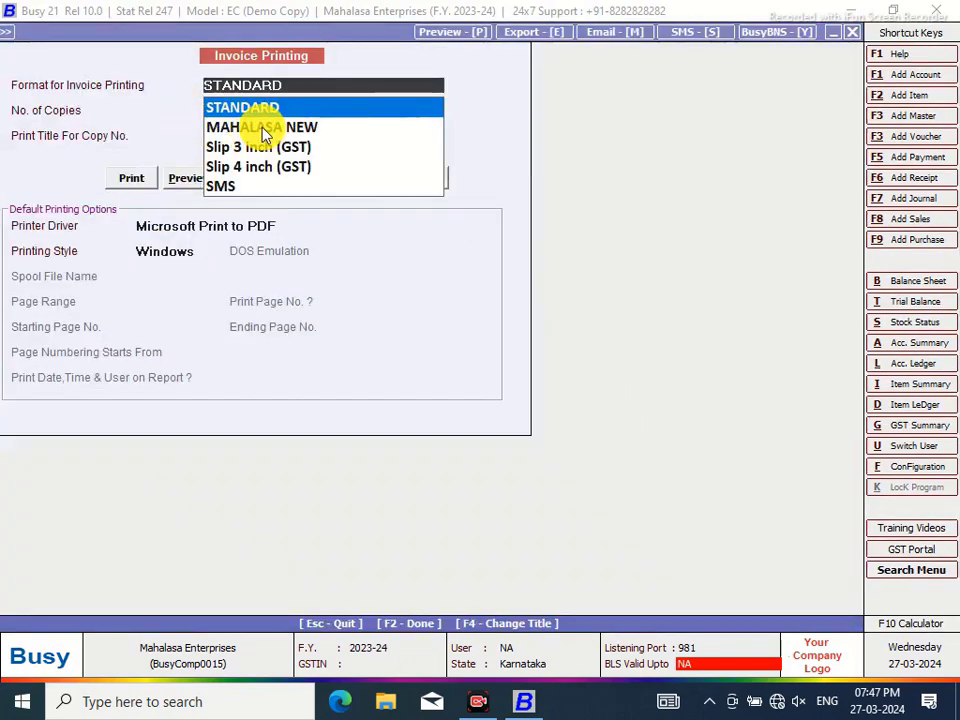
left_click(262, 128)
left_click(192, 178)
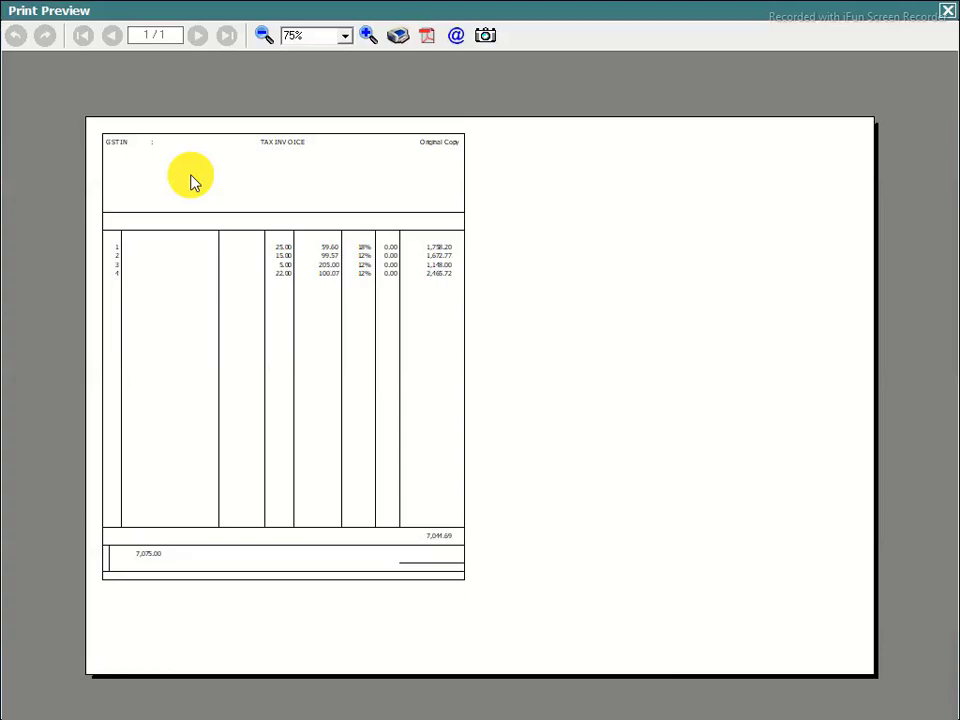
left_click(366, 36)
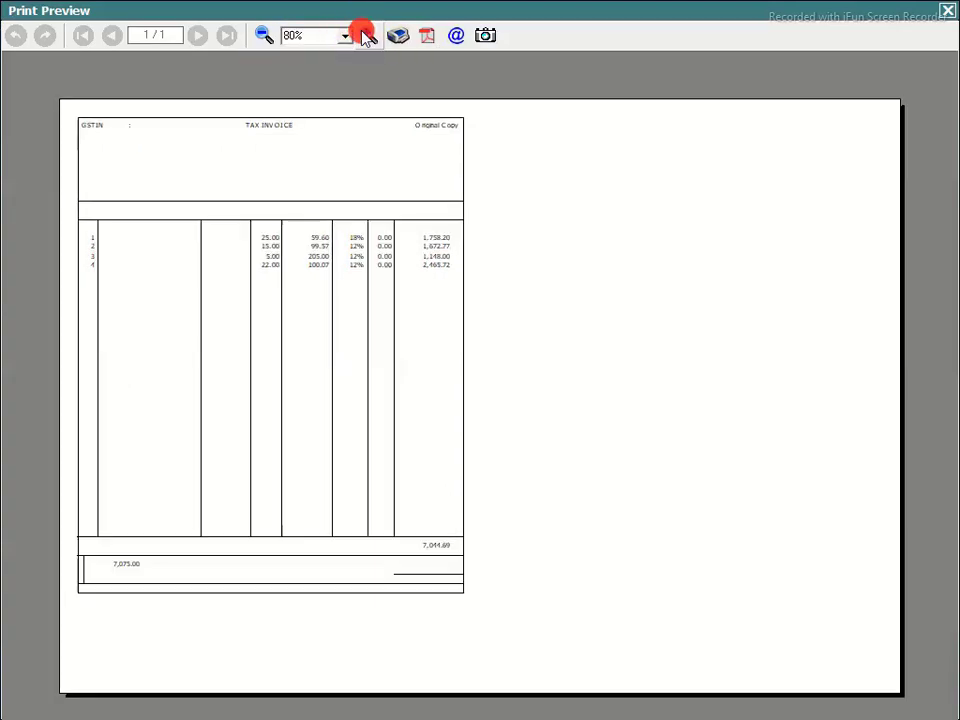
left_click(366, 36)
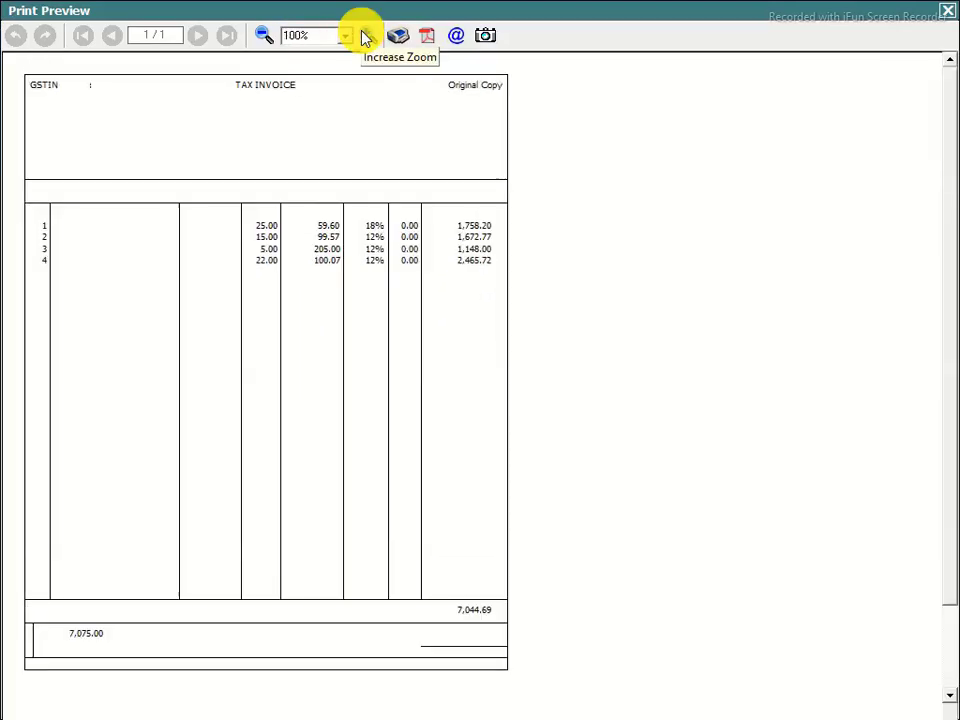
left_click(946, 16)
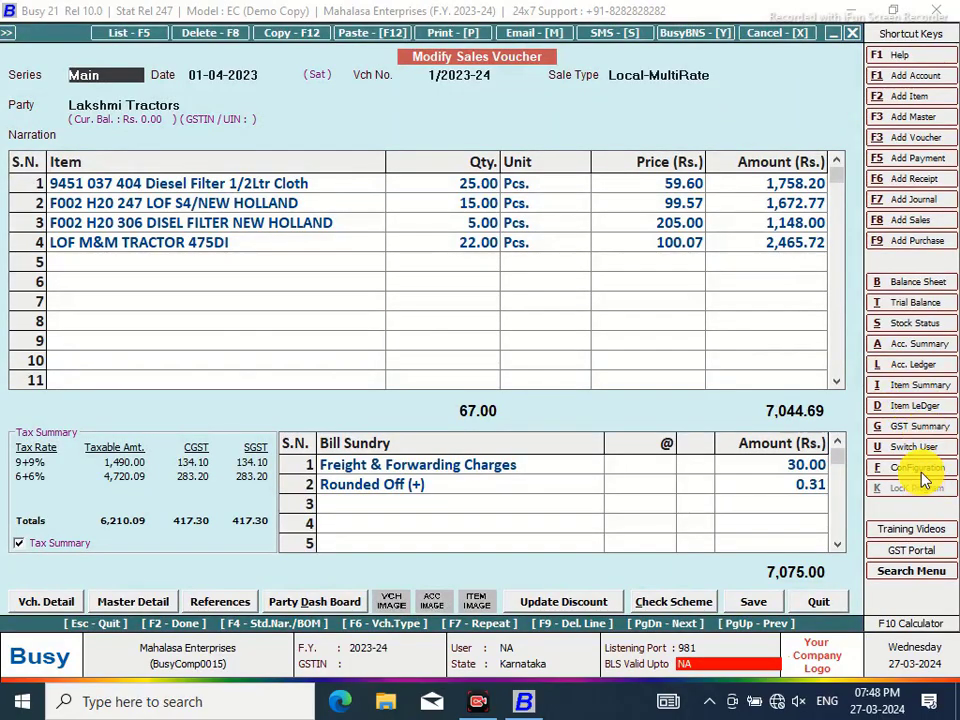
Open the MAHALASA NEW Sales Invoice header in Invoice/Document Printing (Advanced) configuration
left_click(921, 471)
left_click(199, 207)
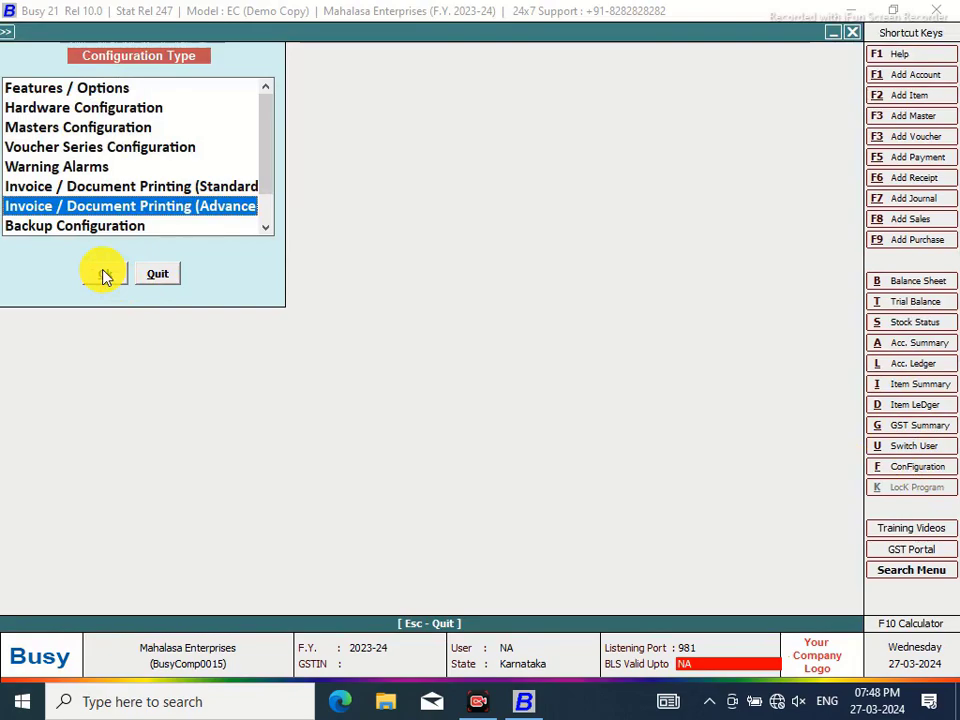
left_click(104, 274)
left_click(31, 113)
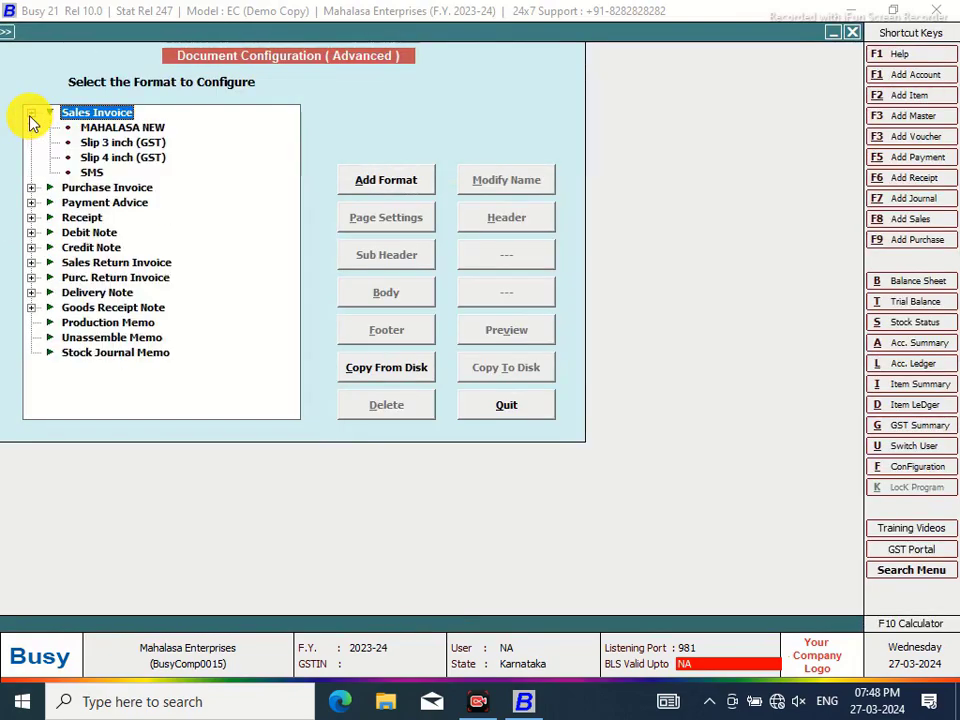
left_click(95, 128)
left_click(550, 217)
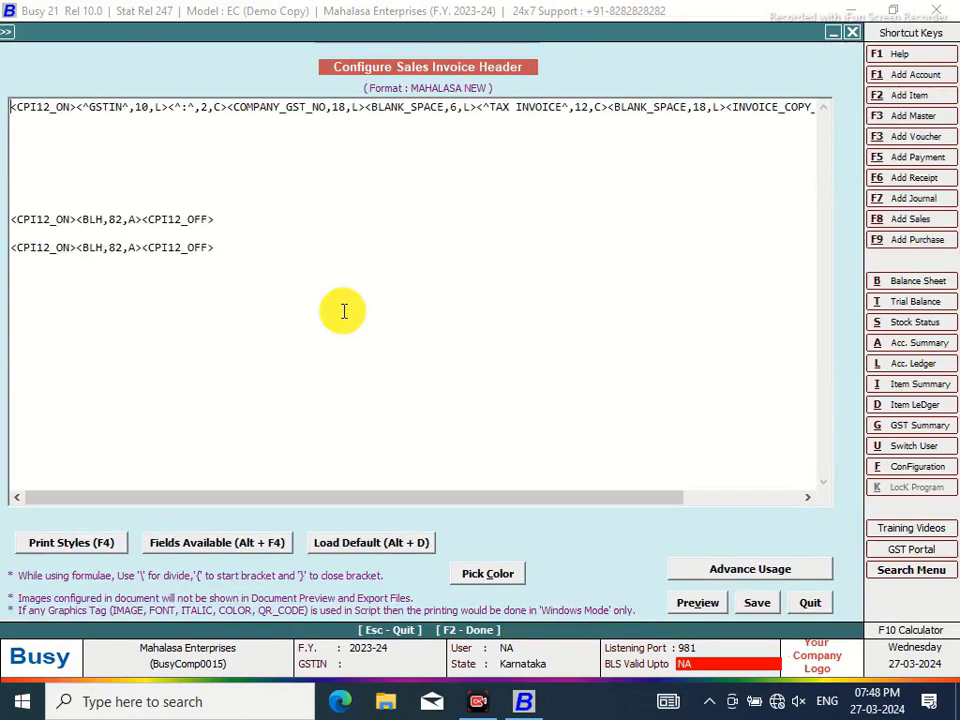
Change the BLANK_SPACE before TAX INVOICE from 6 to 16 and save the header
left_click(366, 106)
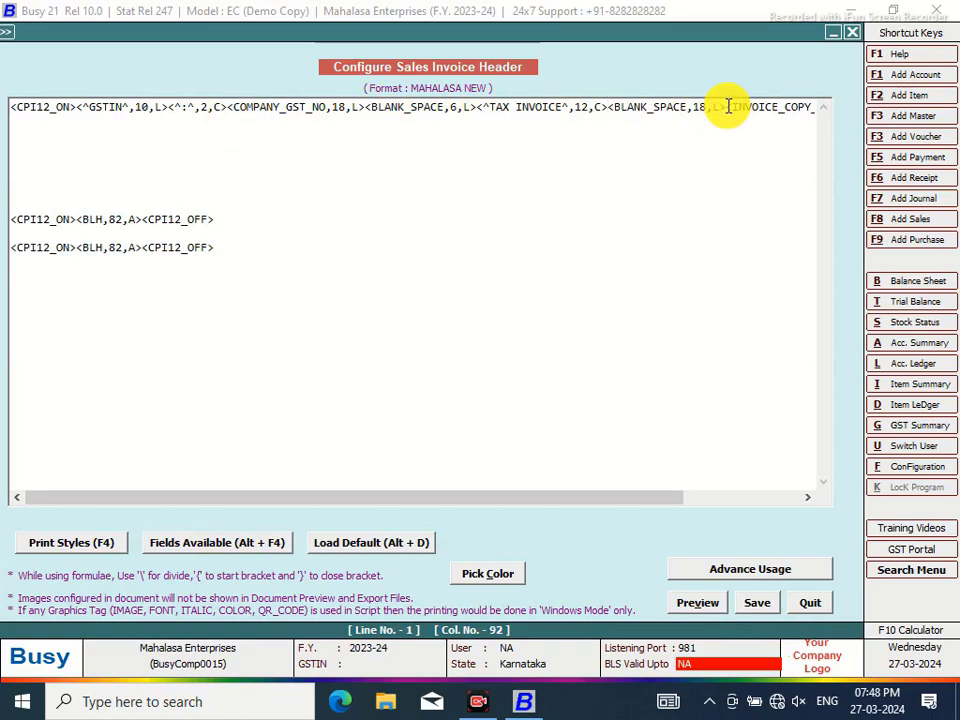
left_click(728, 107)
left_click_drag(617, 505, 762, 491)
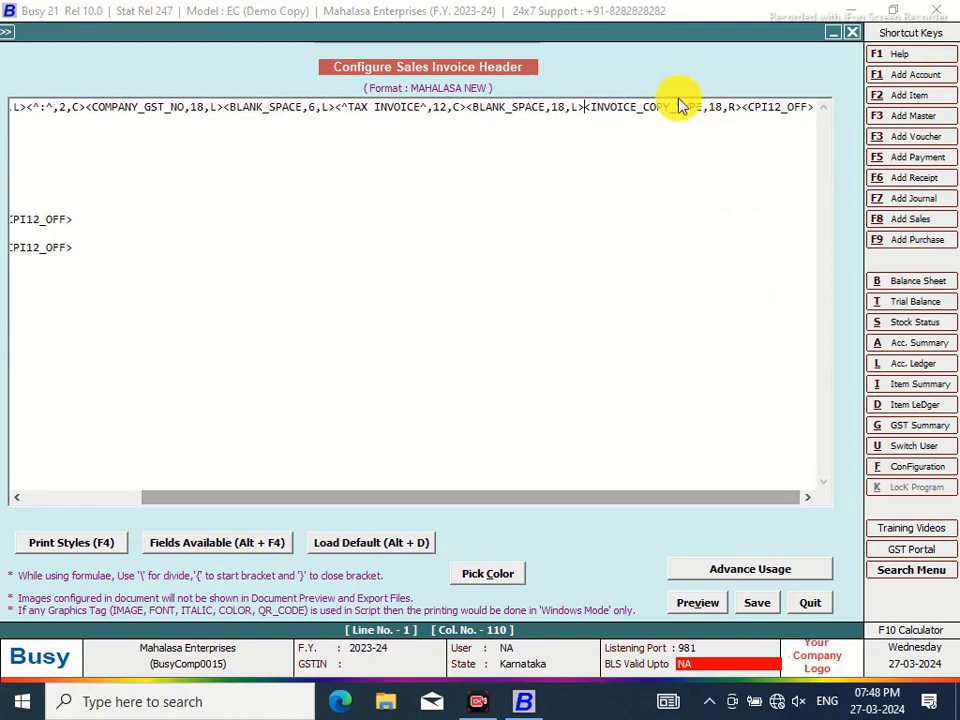
left_click(466, 106)
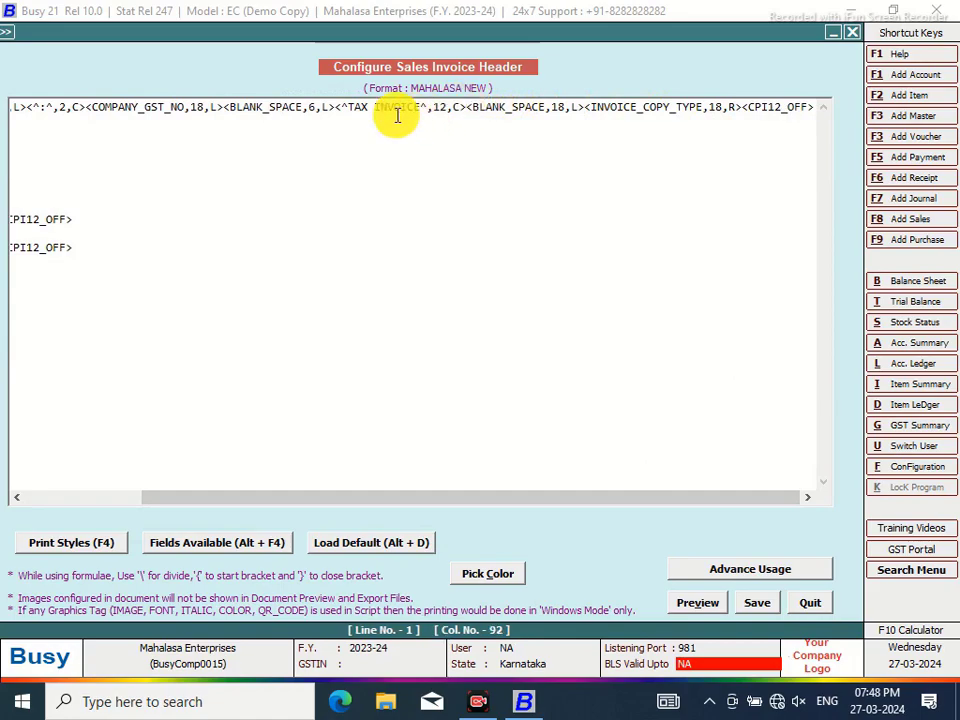
left_click(225, 106)
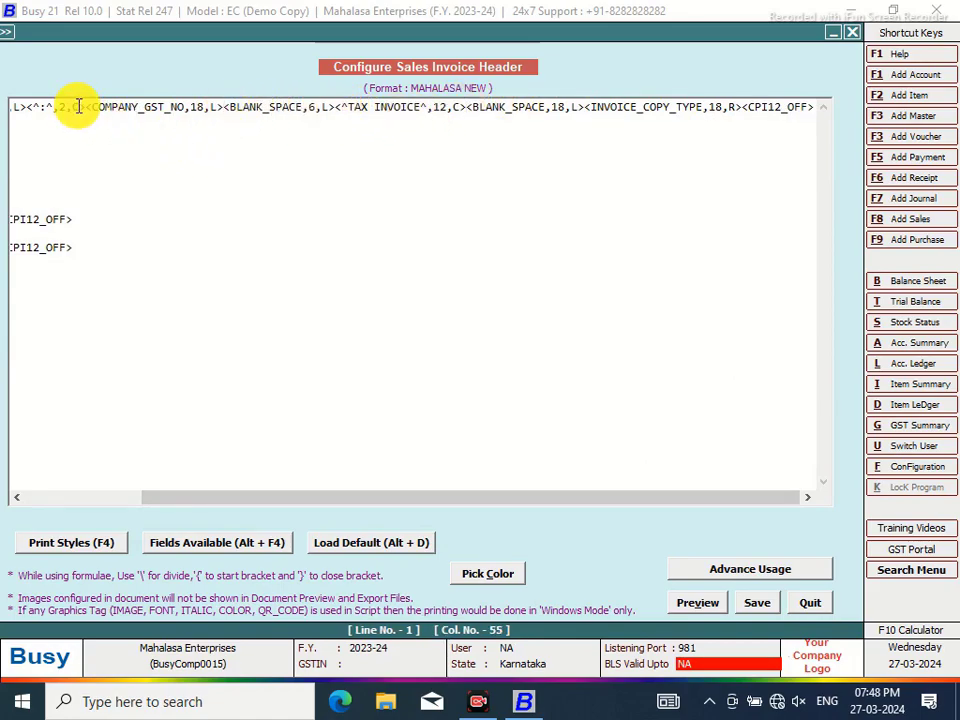
left_click(28, 106)
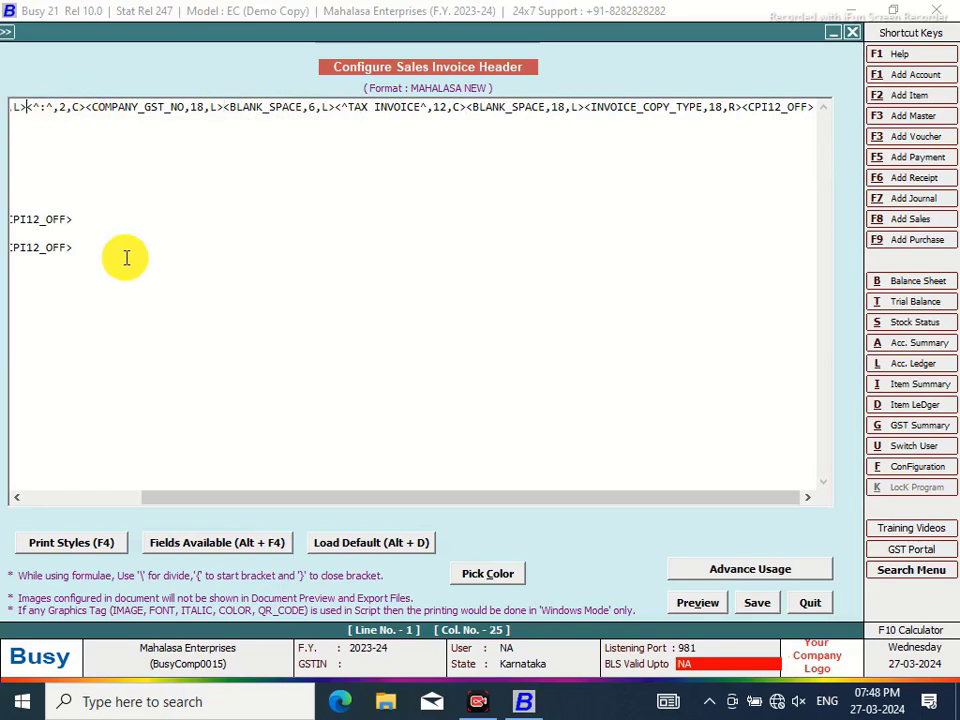
left_click_drag(171, 506, 50, 505)
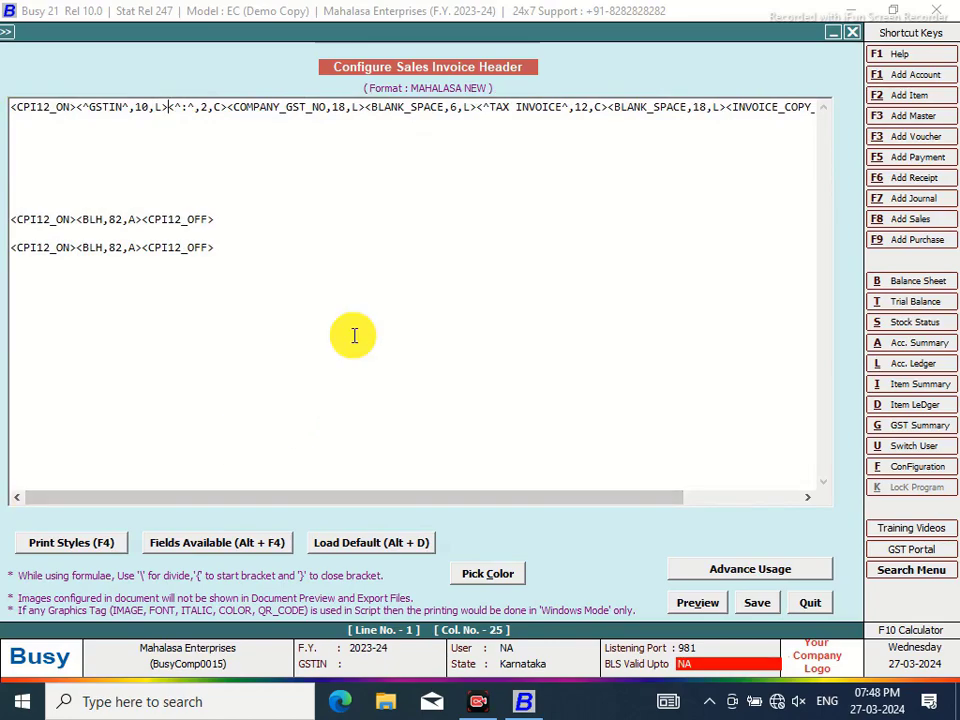
left_click(450, 106)
type("1")
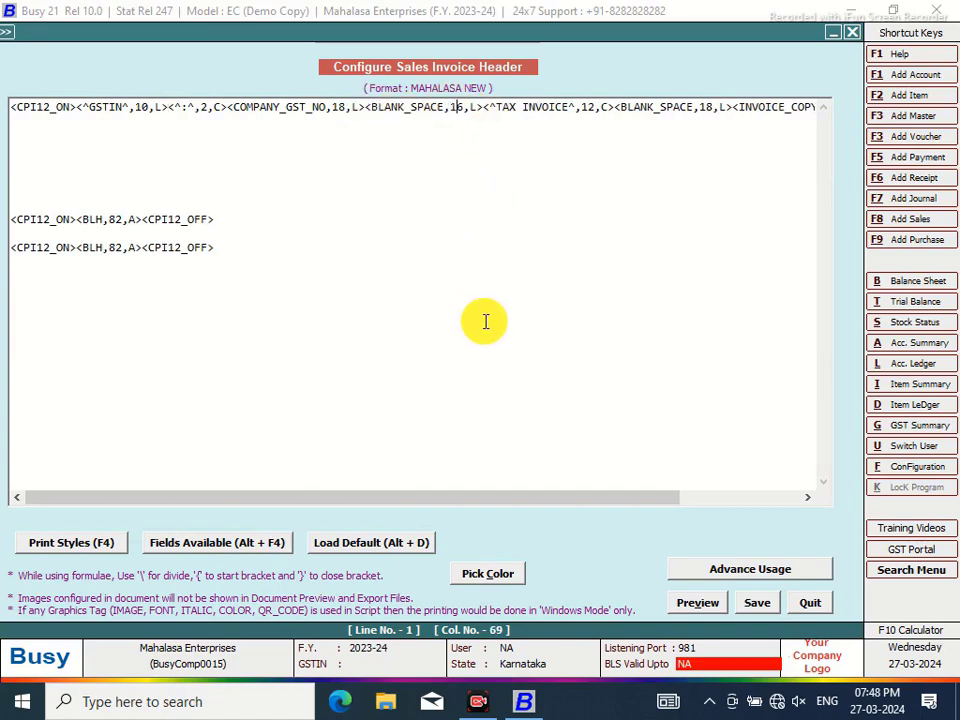
left_click(760, 603)
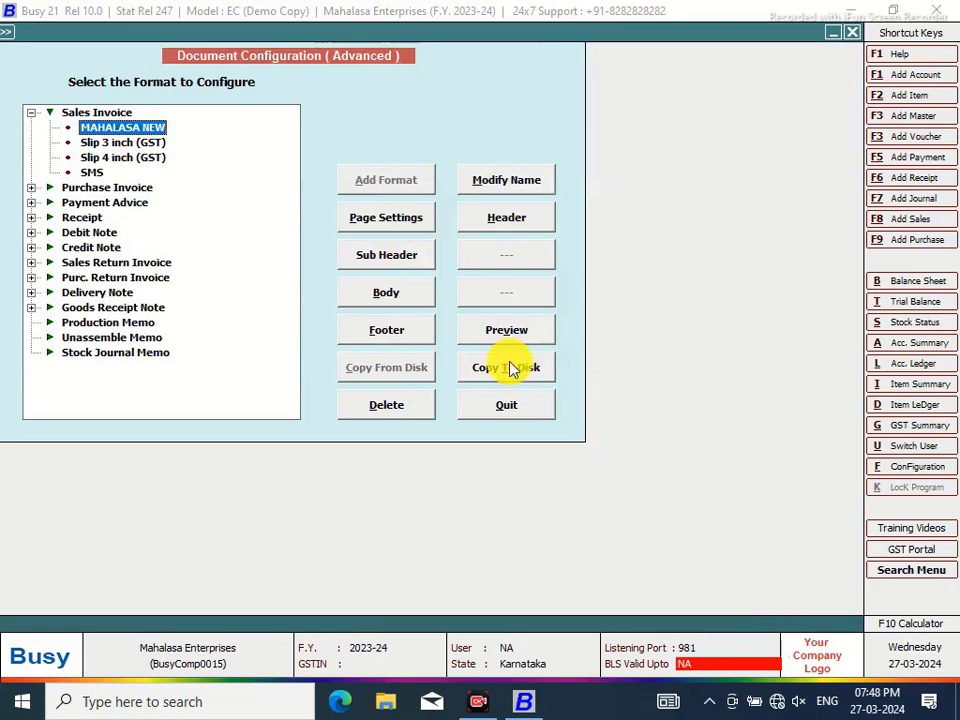
Preview the invoice, then reopen the header and return the 16-wide blank space to 6
key("Return")
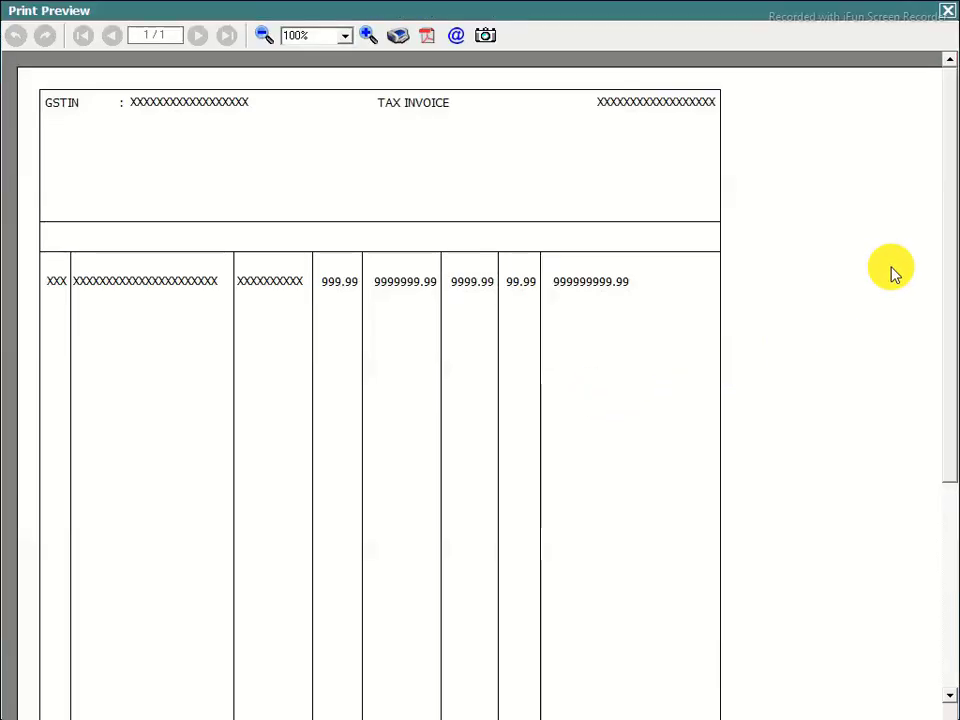
left_click(947, 16)
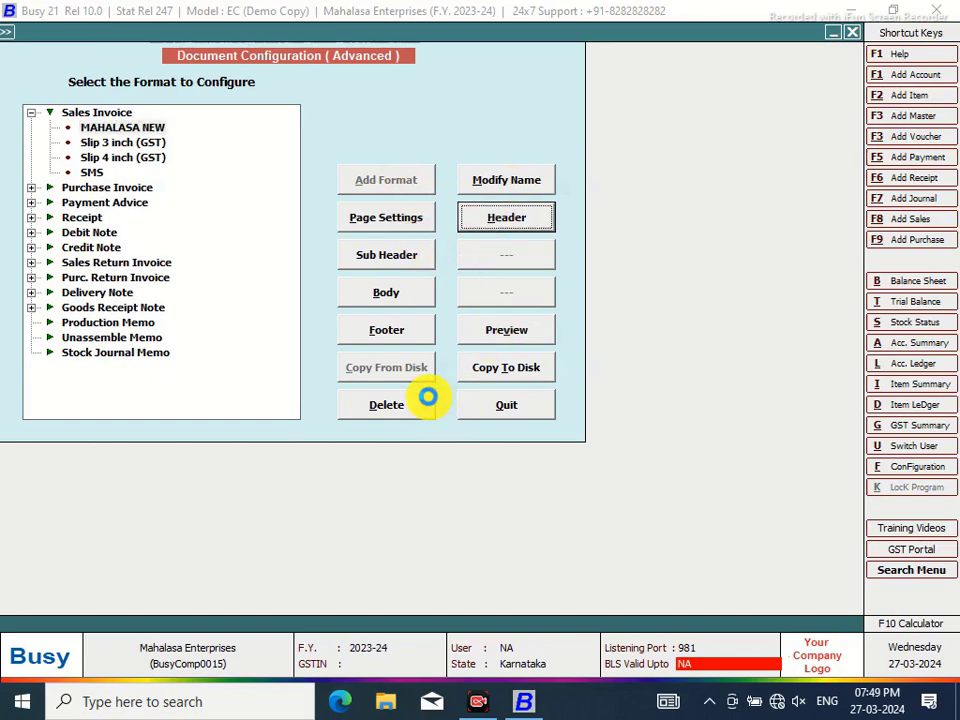
key("Return")
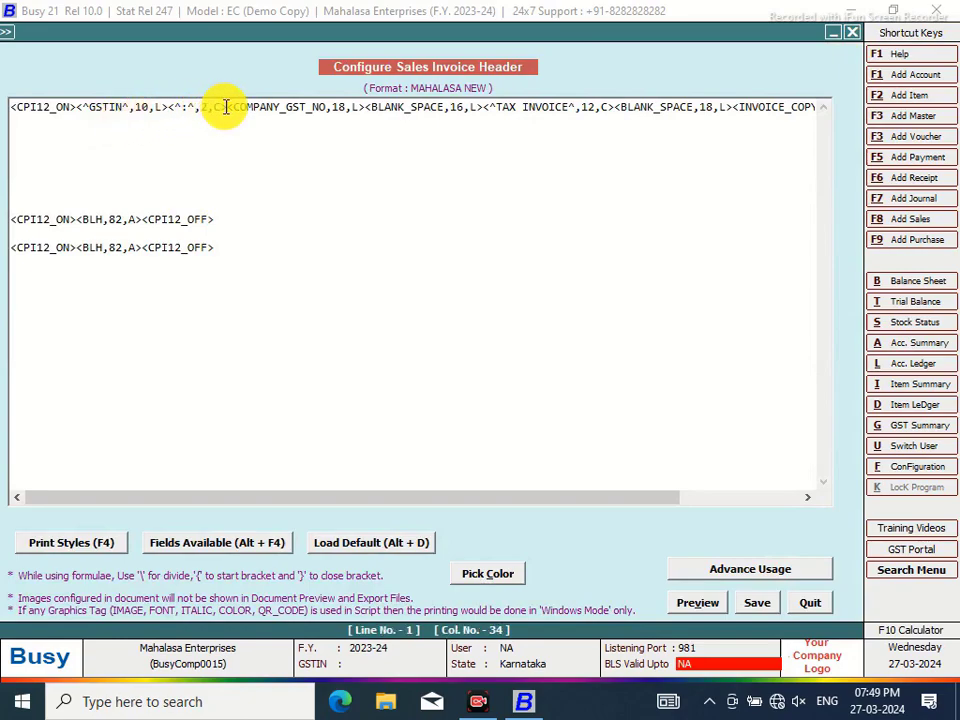
left_click(365, 107)
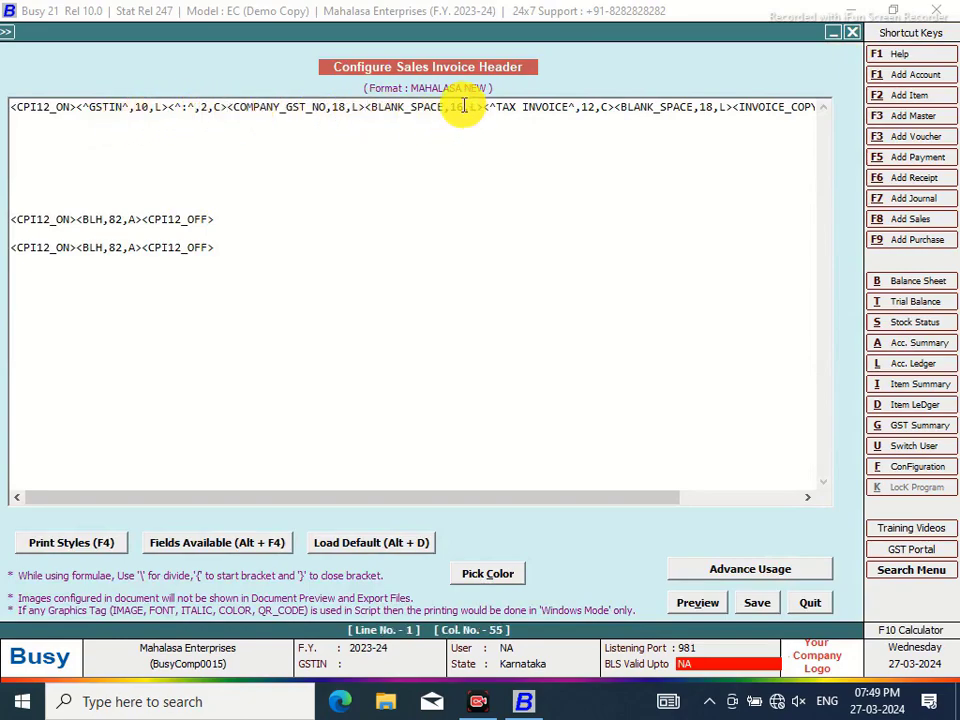
left_click(455, 107)
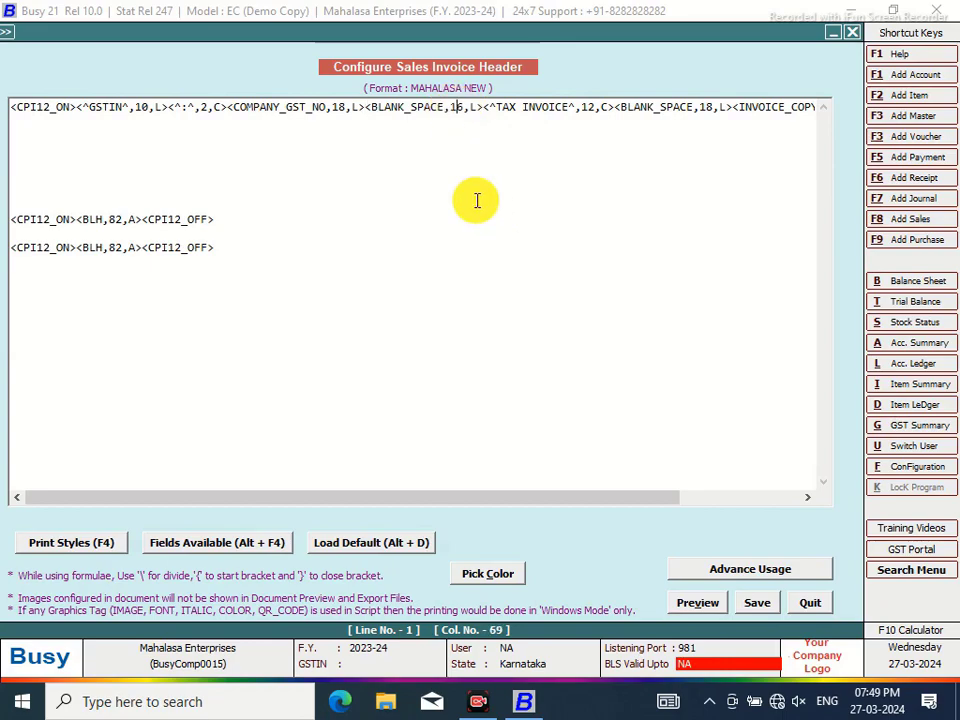
key("BackSpace")
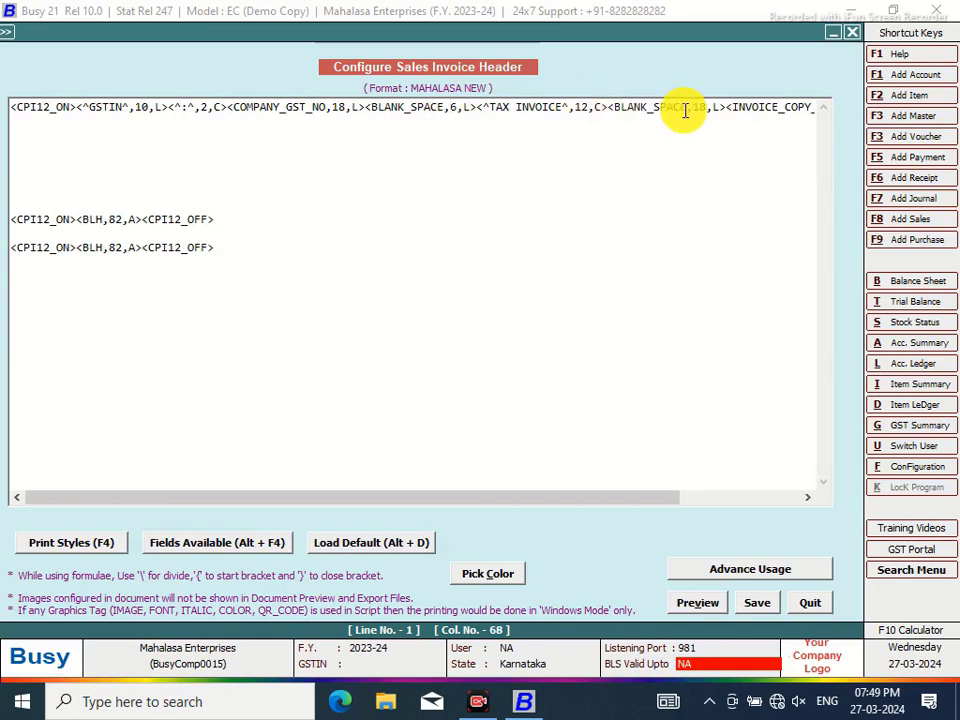
Change the later BLANK_SPACE width from 18 to 16 and save the header
left_click(729, 106)
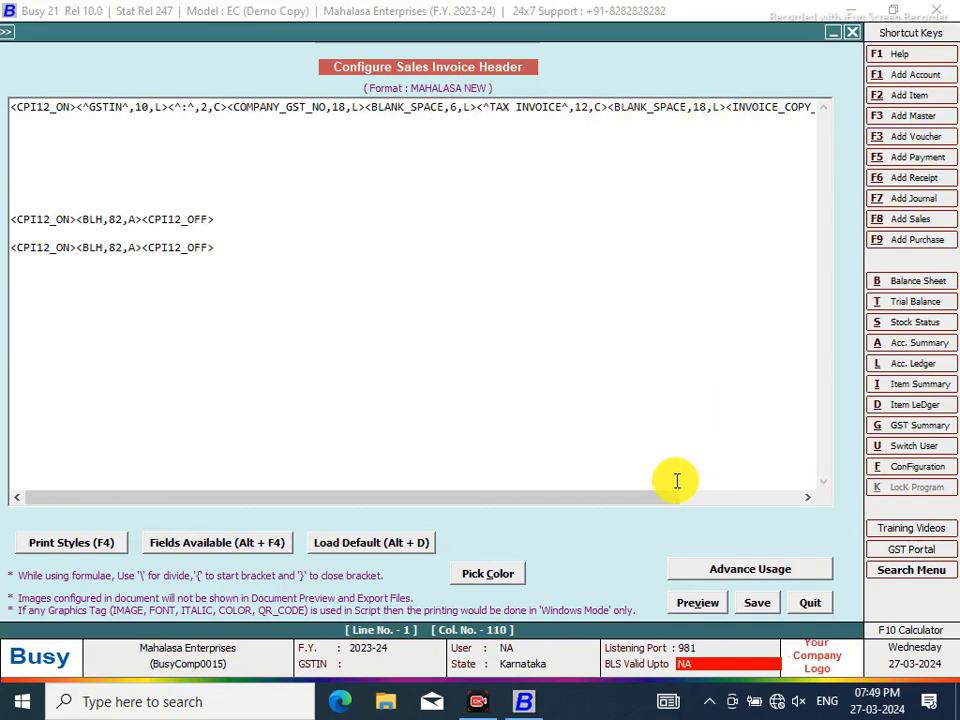
left_click_drag(664, 503, 799, 489)
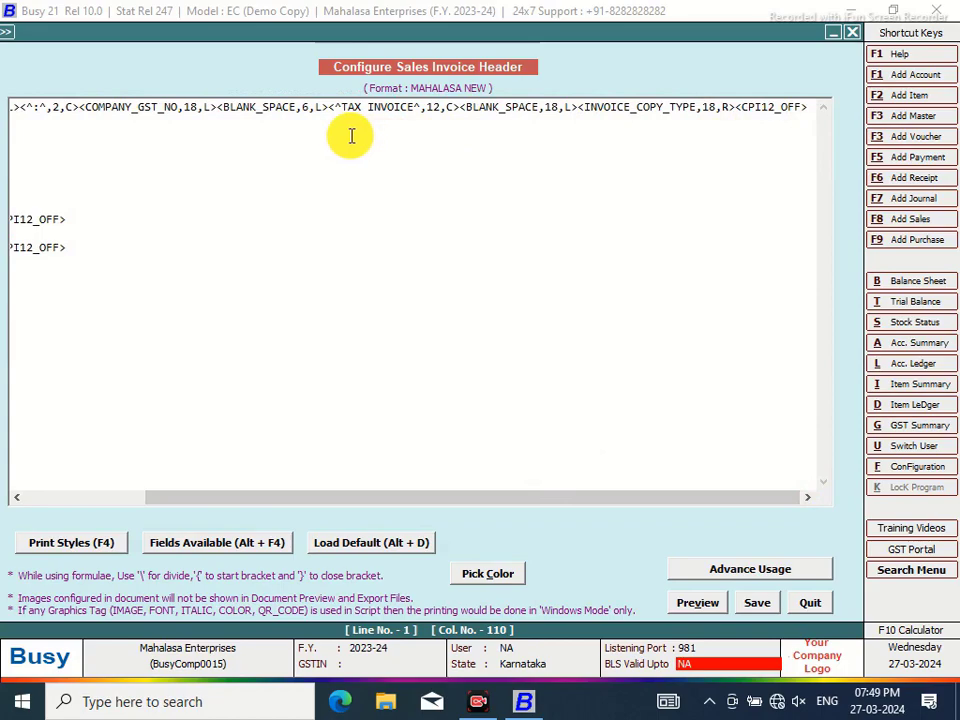
left_click(555, 106)
key("BackSpace")
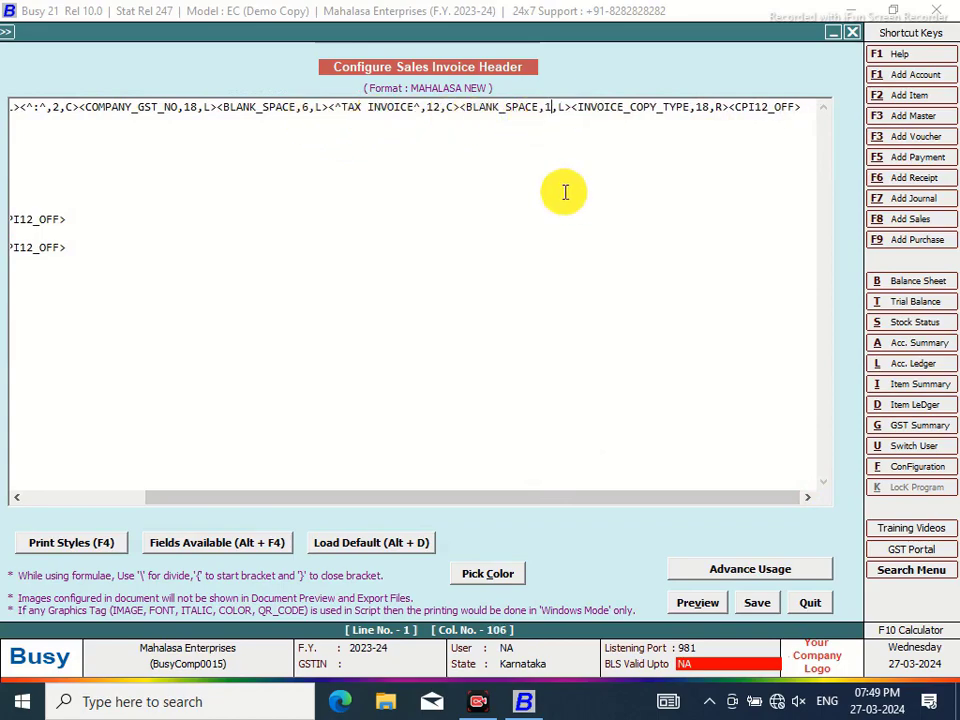
type("6")
left_click(760, 604)
Preview the updated invoice, scrolling through the page, then close it
left_click(499, 323)
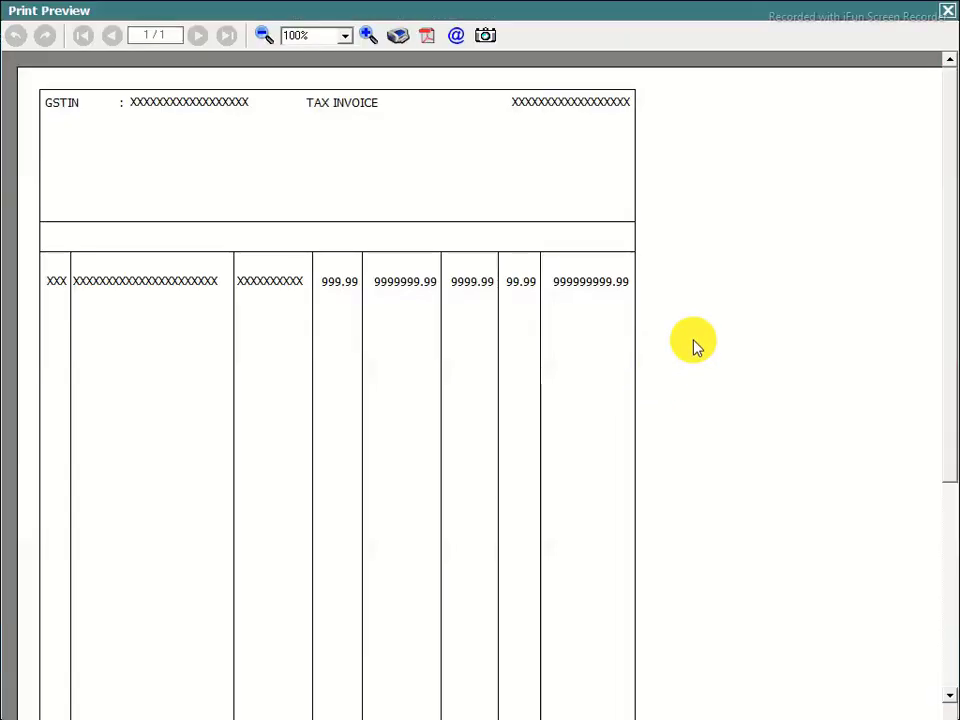
left_click_drag(947, 99, 945, 236)
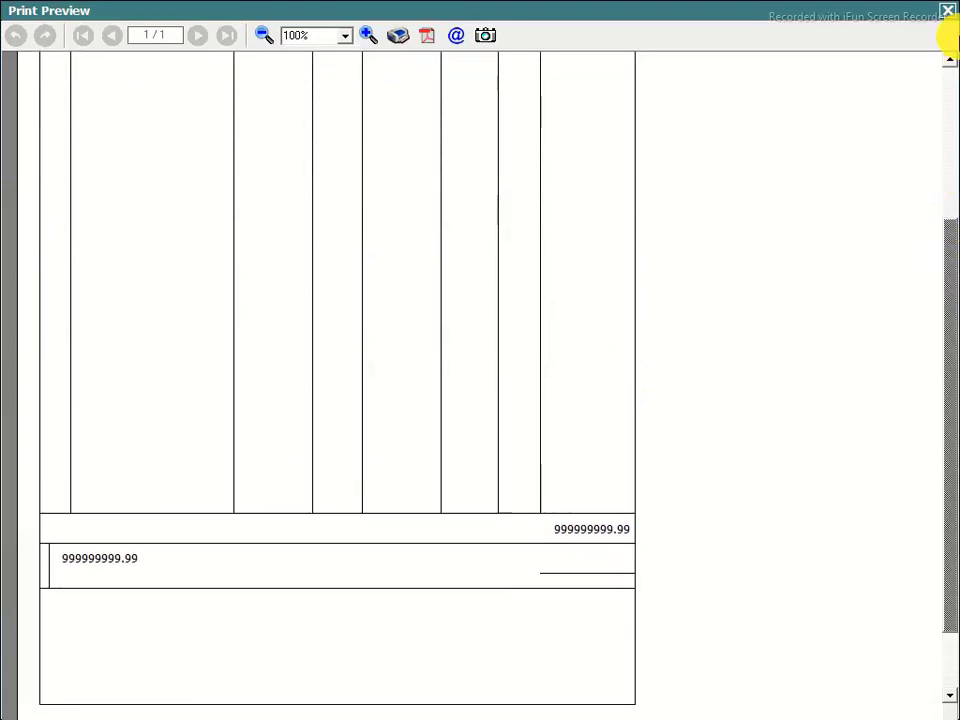
left_click(950, 15)
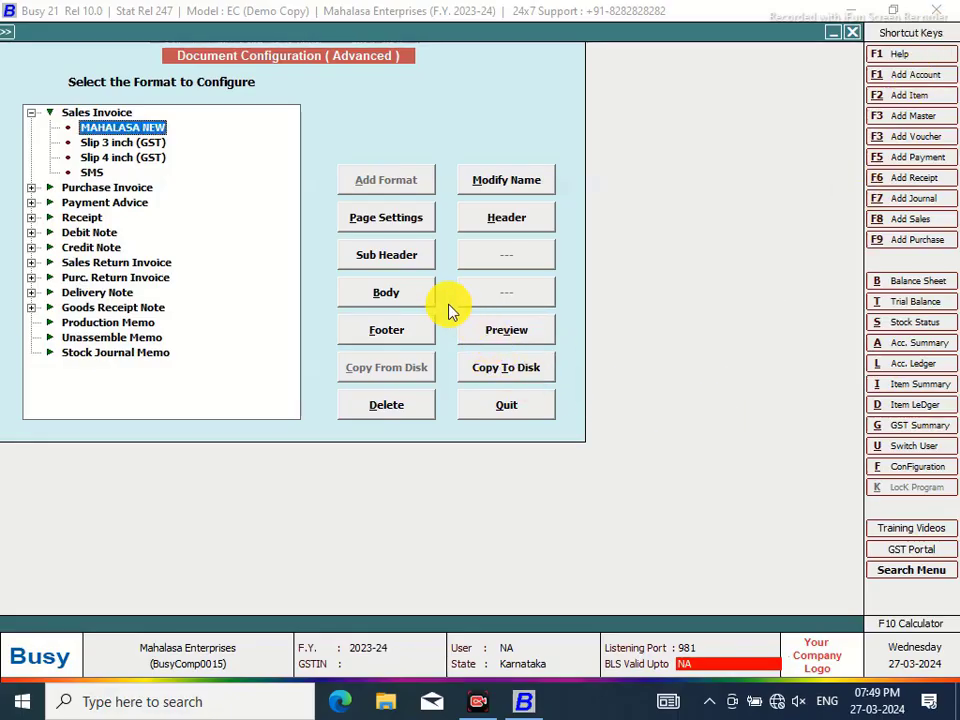
Copy the BLANK_SPACE,69,L entry to the start of the AMOUNT_GRAND_TOTAL line in Grand Totals
left_click(418, 293)
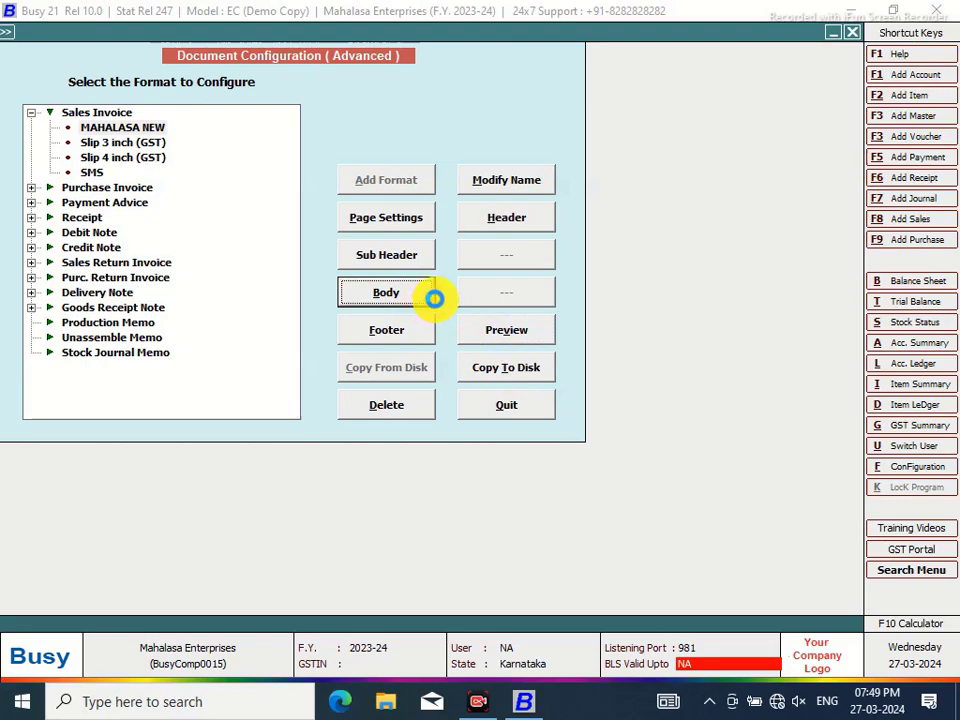
left_click(434, 298)
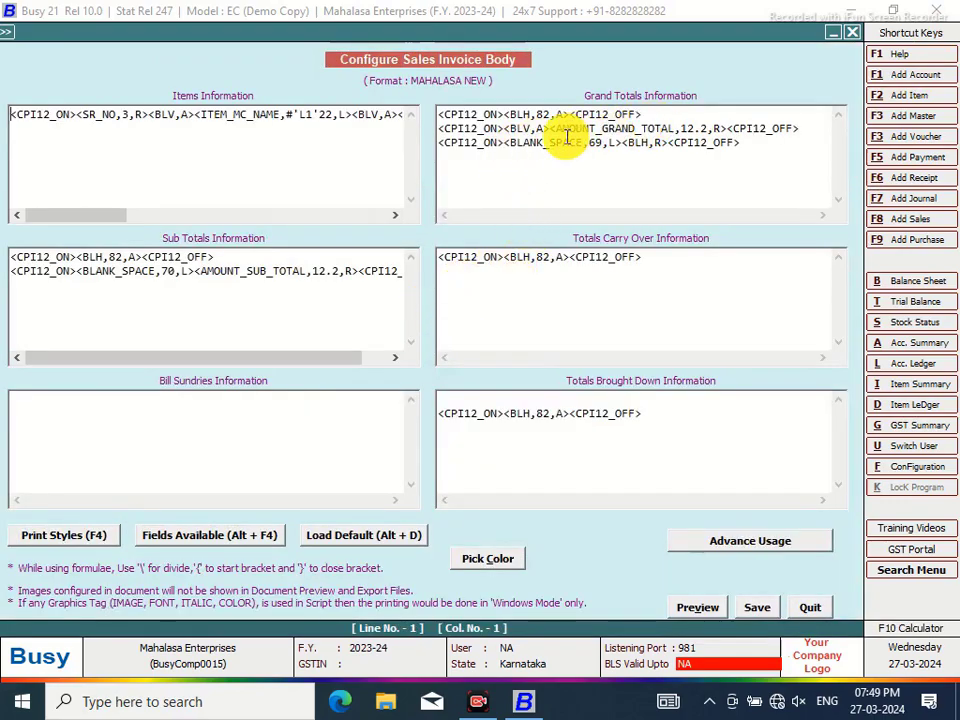
left_click(503, 128)
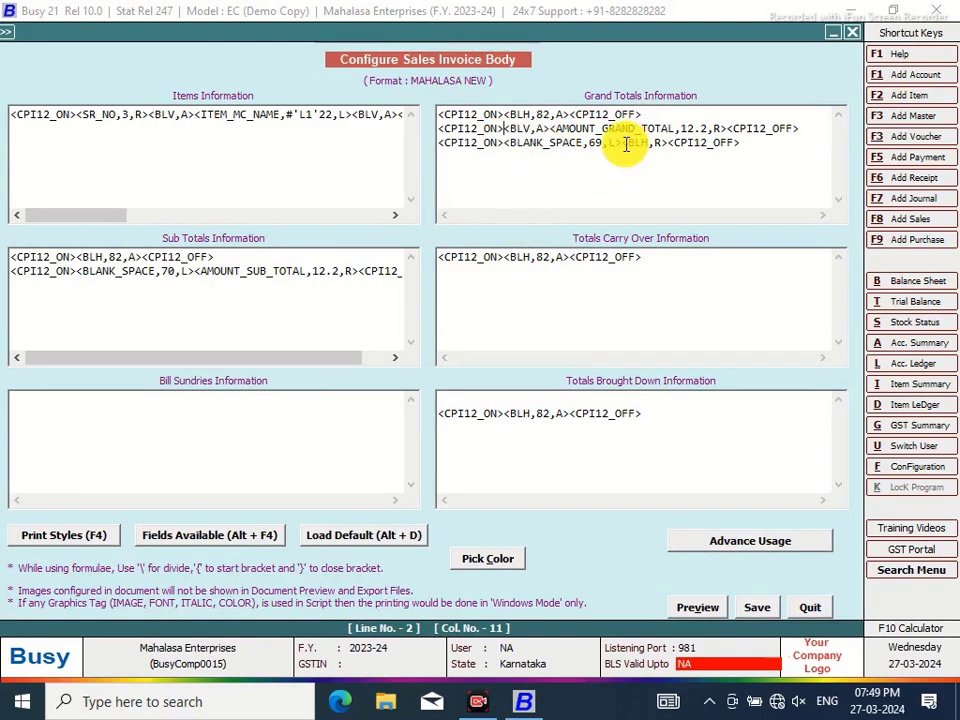
left_click_drag(622, 142, 502, 136)
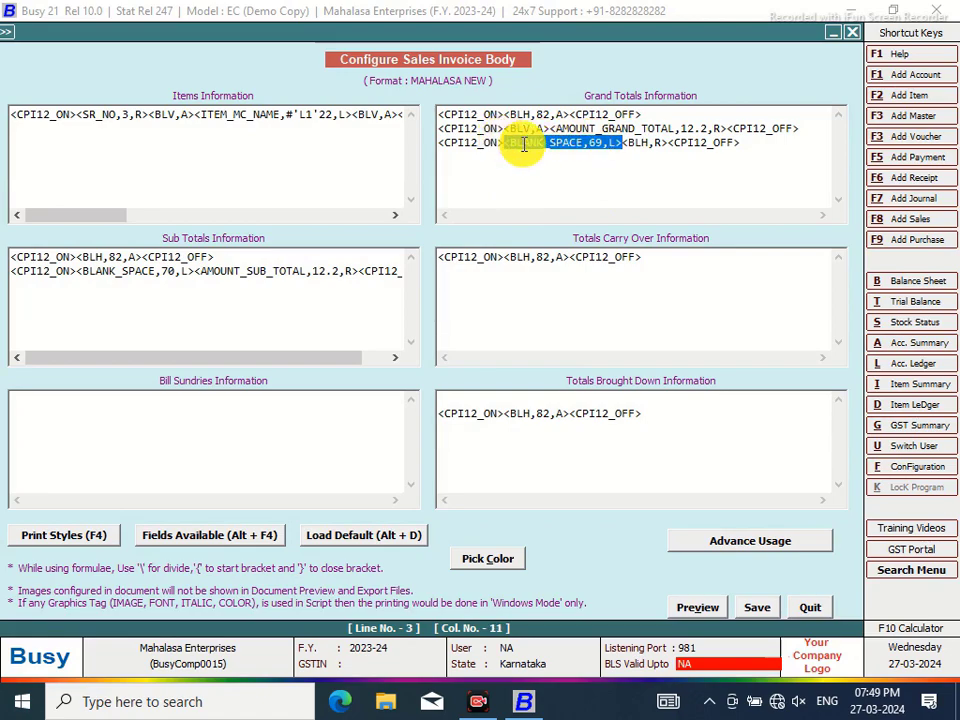
right_click(522, 145)
left_click(563, 206)
left_click(506, 128)
right_click(530, 128)
left_click(553, 210)
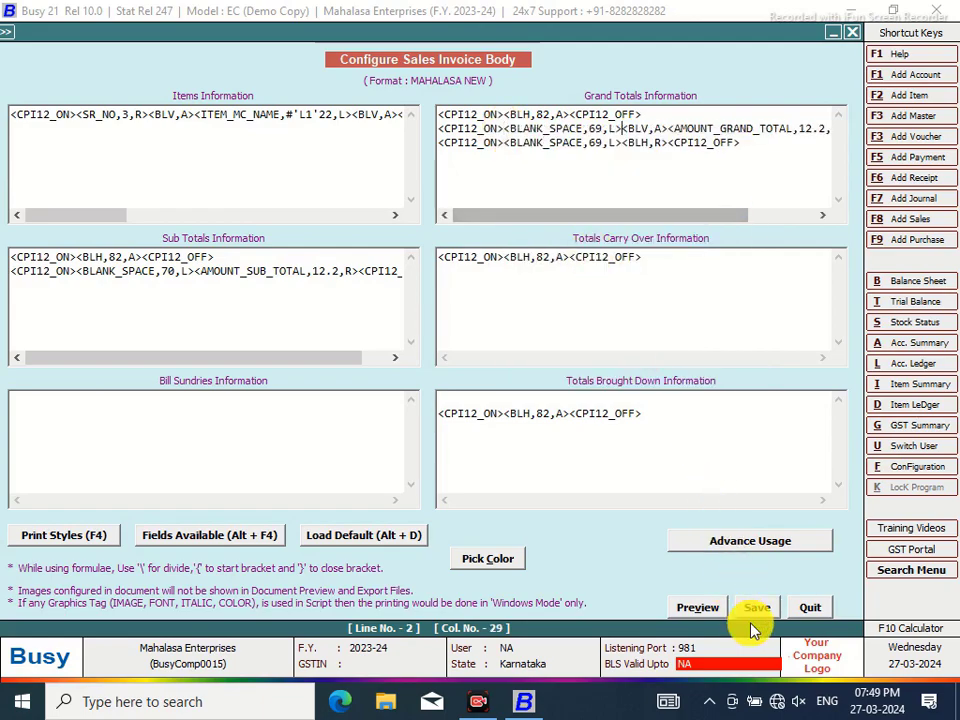
Preview the invoice with the edited Grand Totals and close the preview
left_click(708, 607)
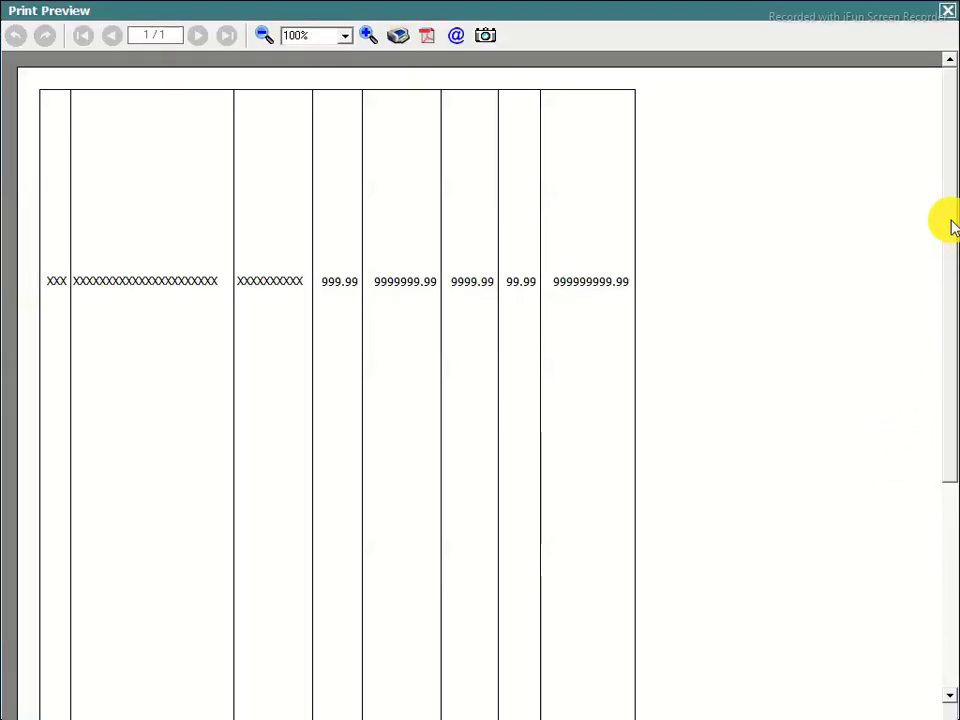
left_click_drag(949, 189, 926, 141)
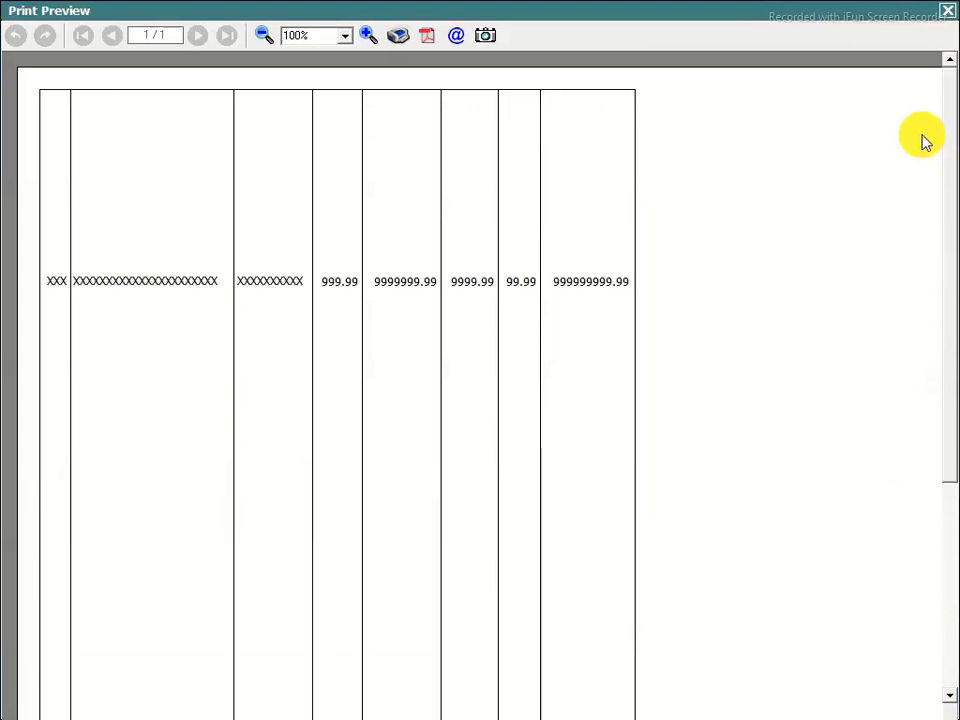
left_click(946, 11)
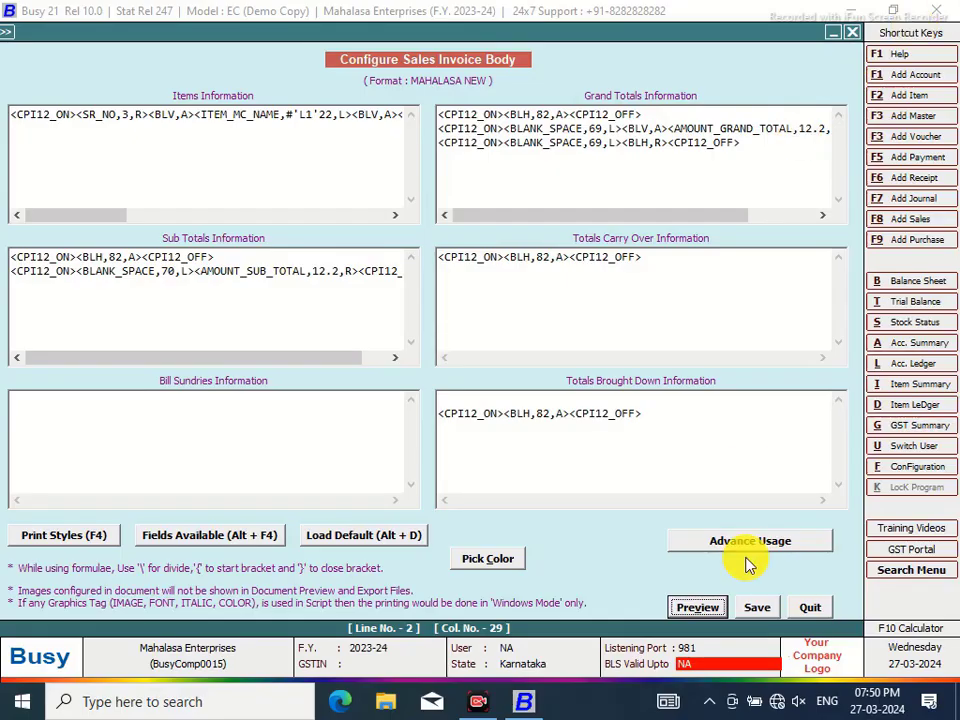
Save the body, save Page Settings with Use full body space set to N, and reopen Body
left_click(757, 607)
left_click(388, 220)
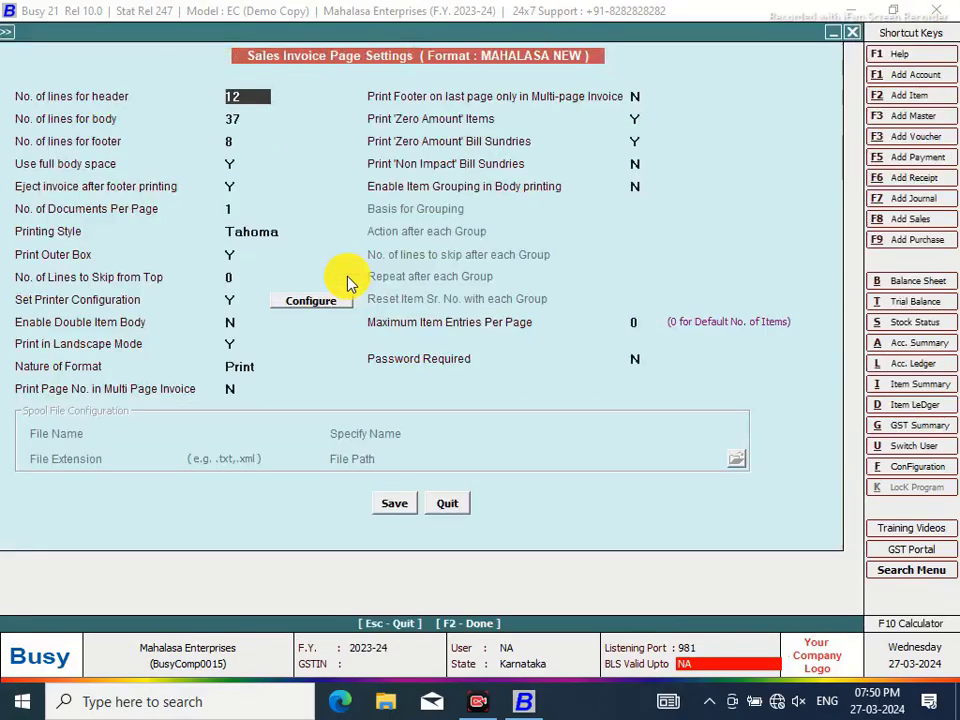
left_click(232, 164)
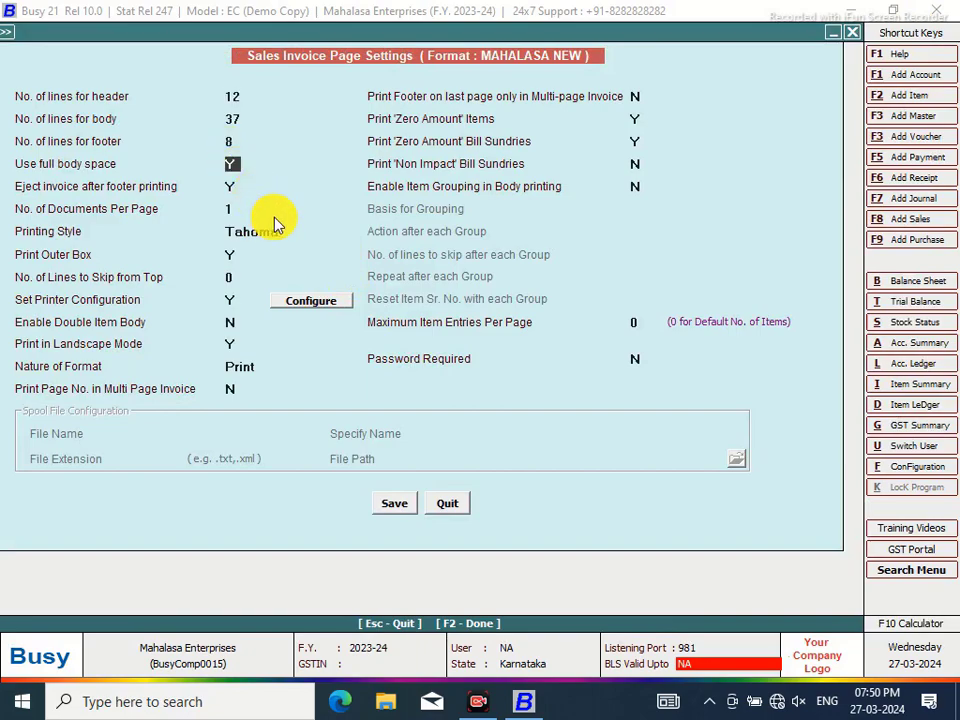
left_click(388, 505)
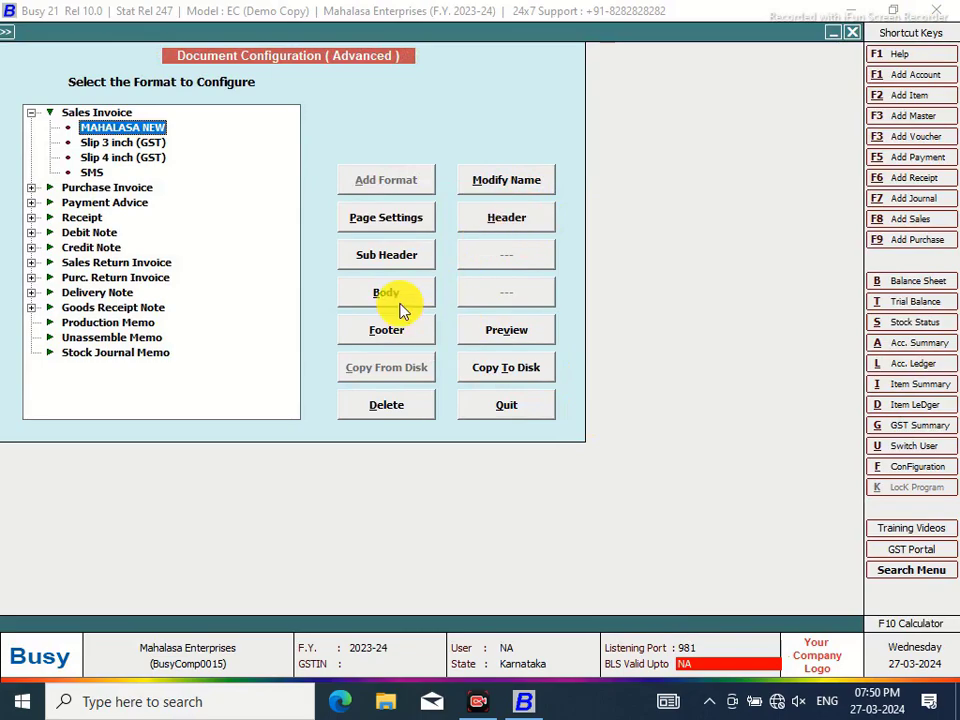
left_click(405, 295)
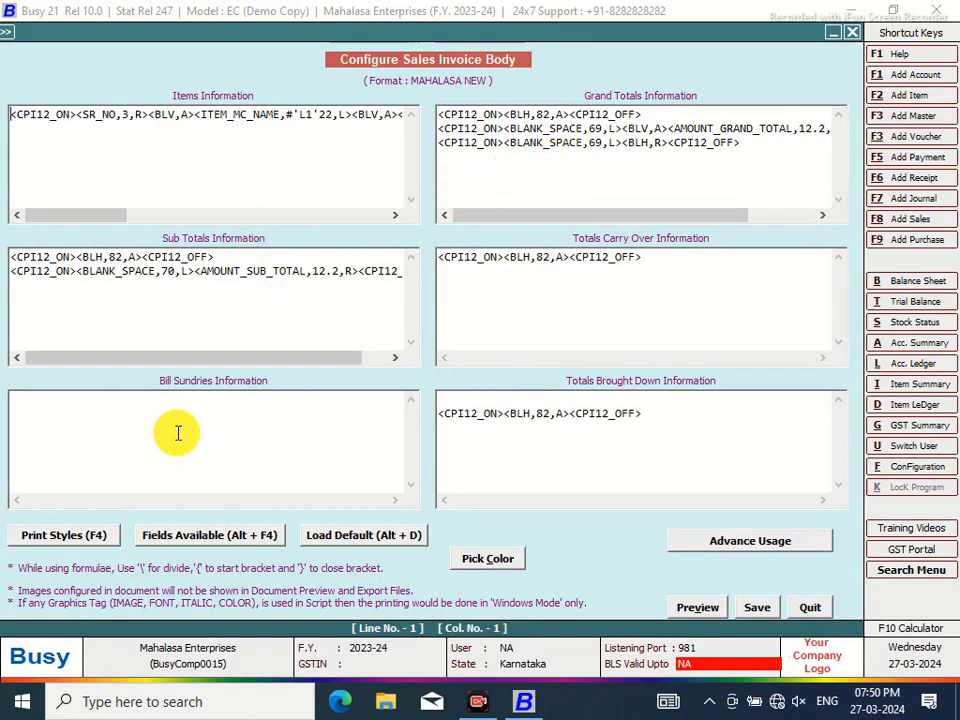
Add the CPI12_ON and CPI12_OFF tags to the Bill Sundries line
key("ctrl+space")
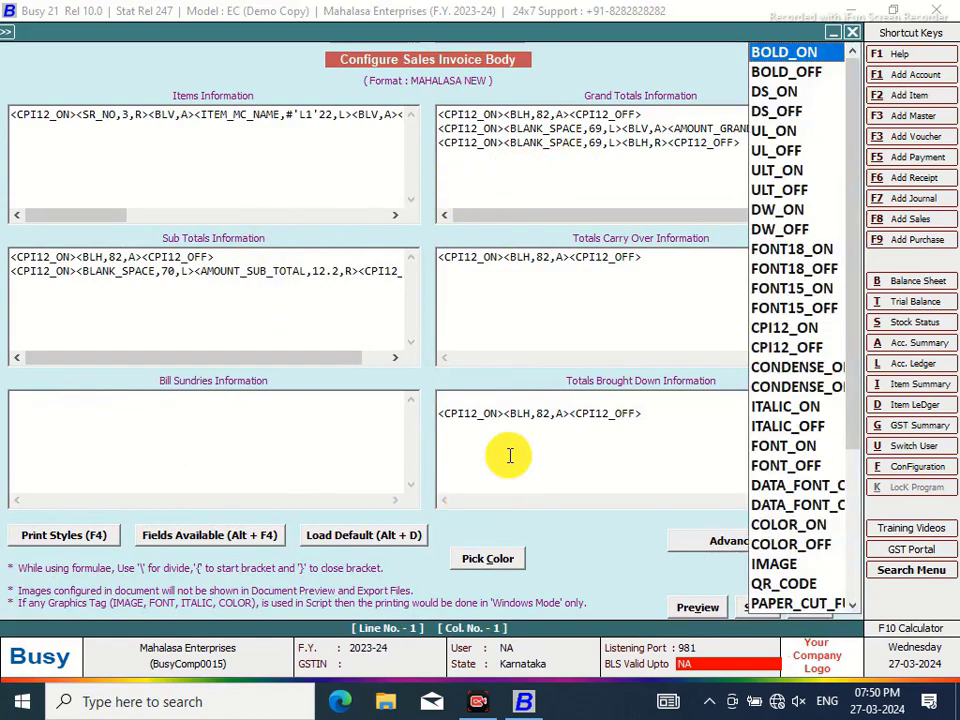
left_click(765, 330)
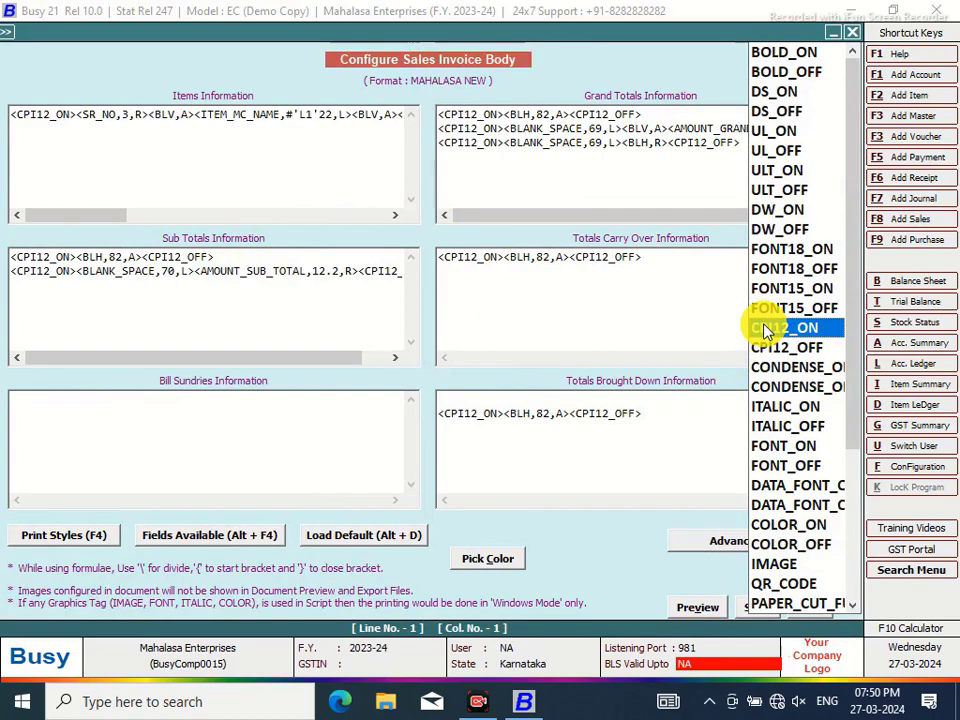
left_click(765, 330)
key("ctrl+space")
left_click(780, 350)
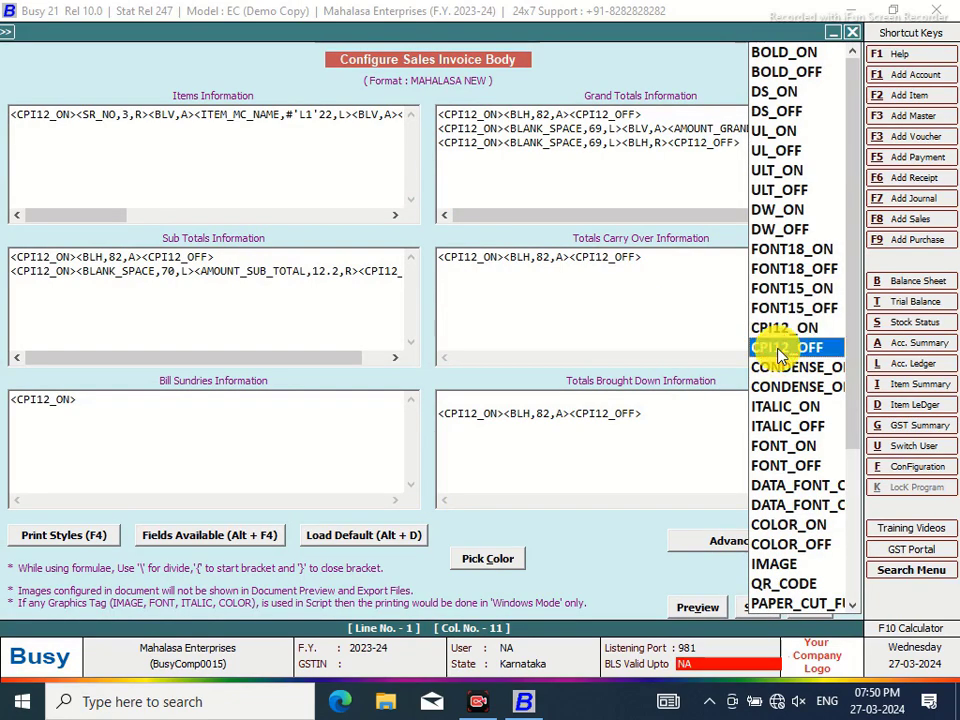
left_click(781, 350)
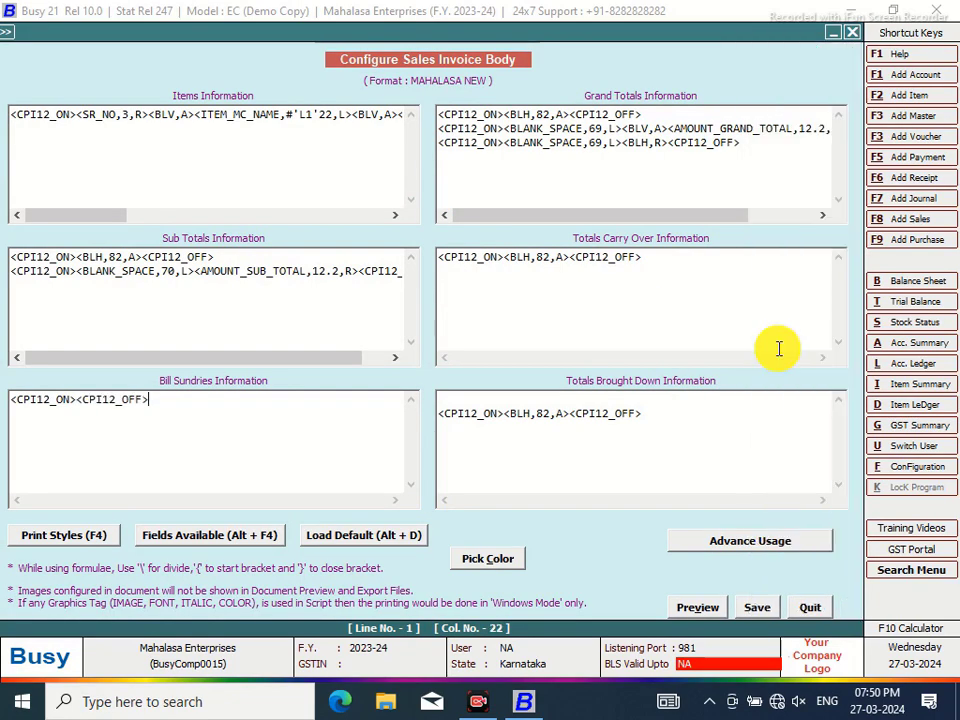
left_click(77, 400)
Insert the BS_TYPE(ADD/LESS) field followed by '<^:^,2,' into Bill Sundries
left_click(146, 533)
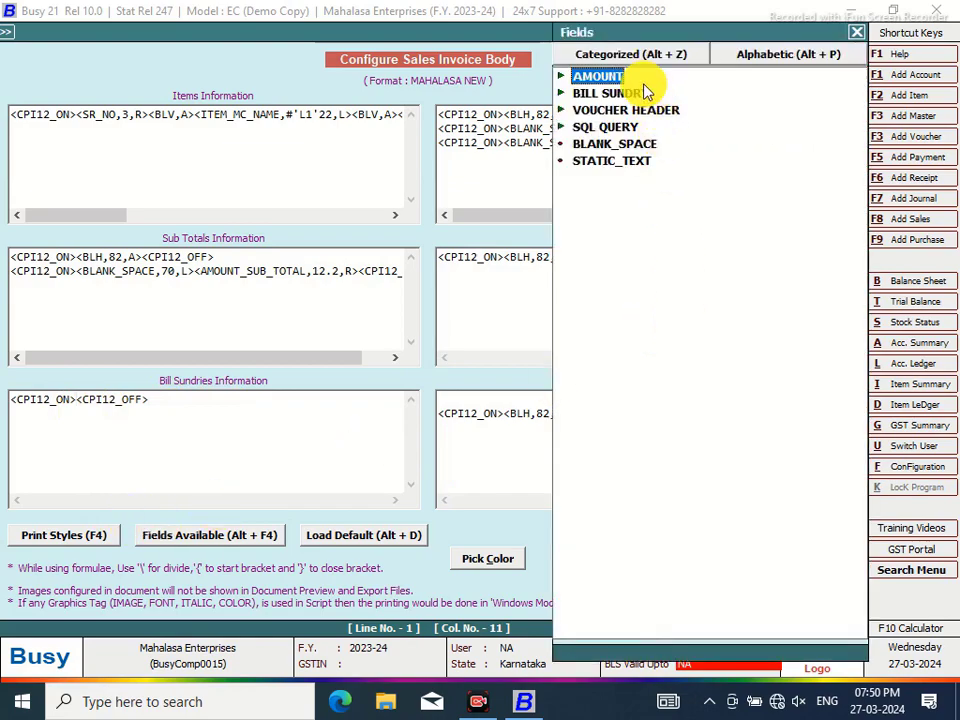
double_click(595, 80)
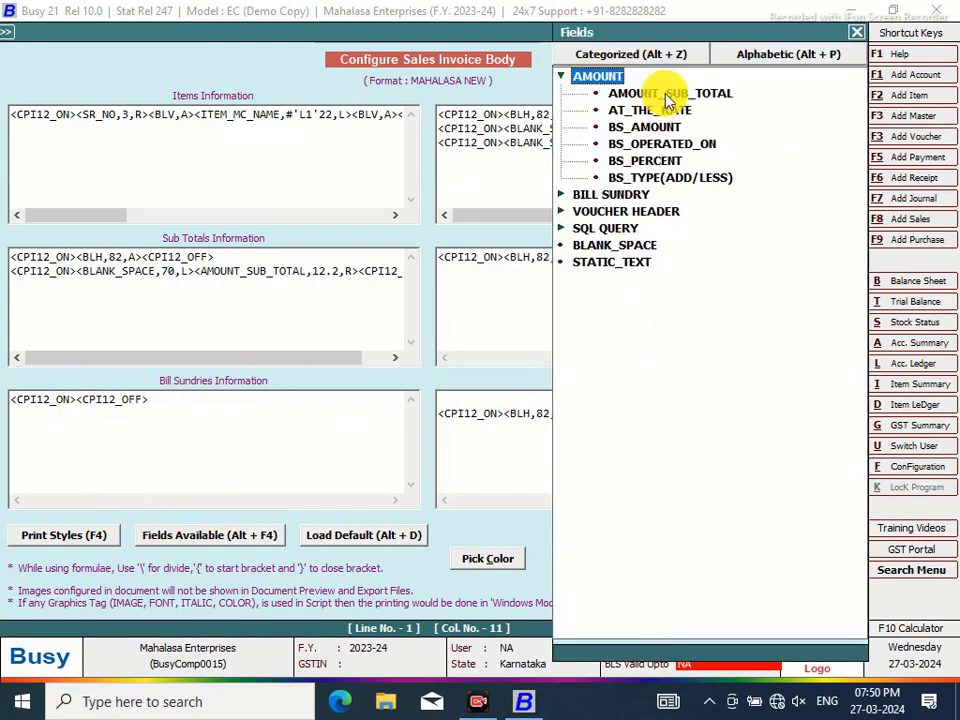
left_click(565, 195)
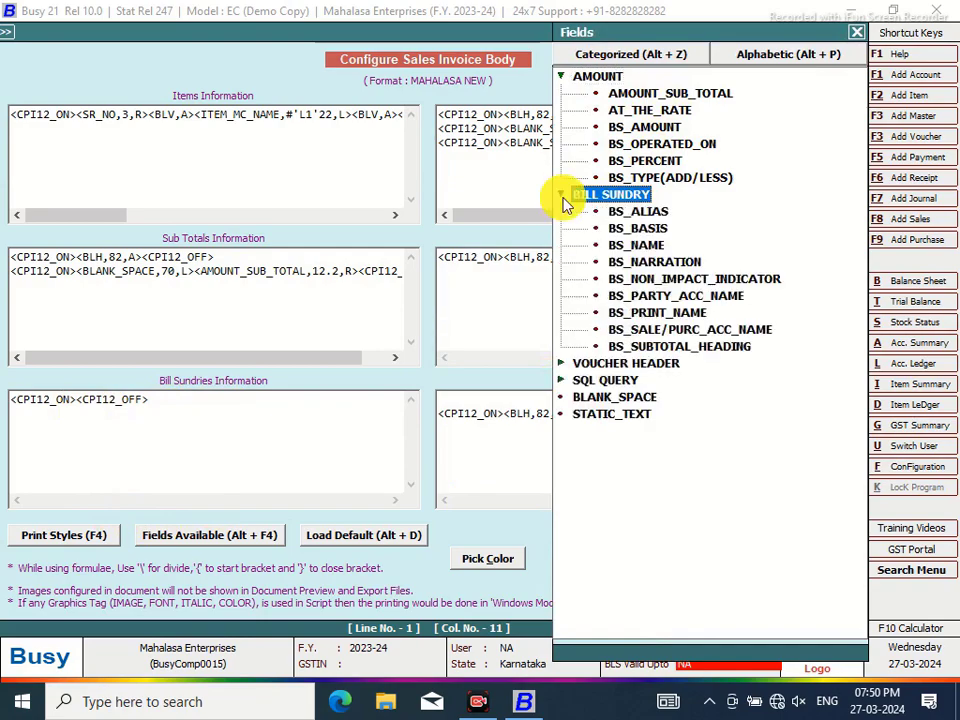
double_click(668, 178)
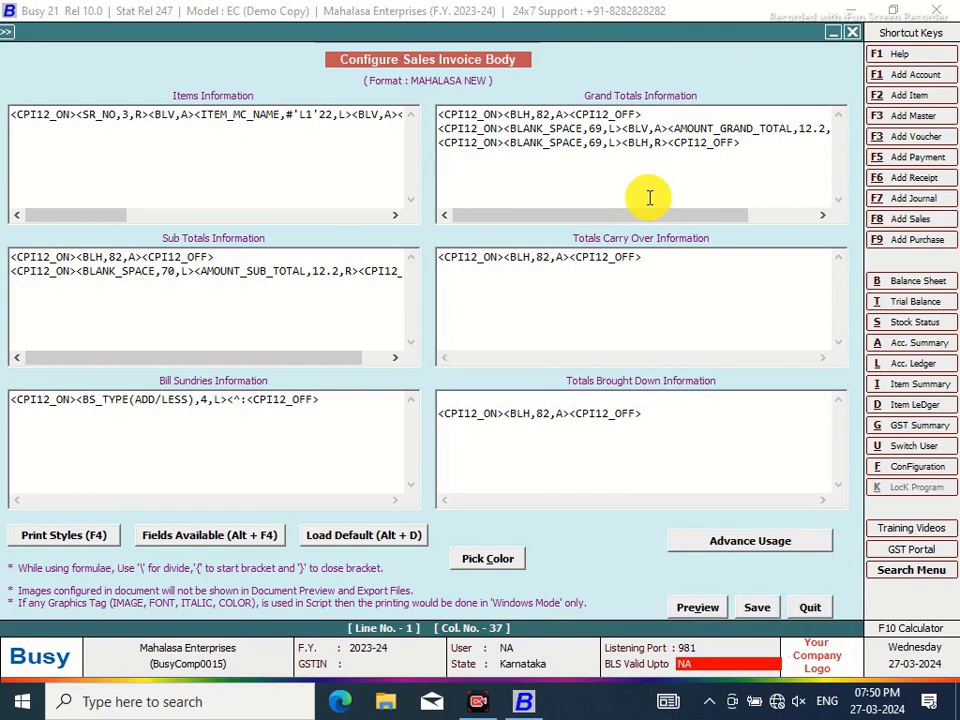
type("<^:^,2,C>")
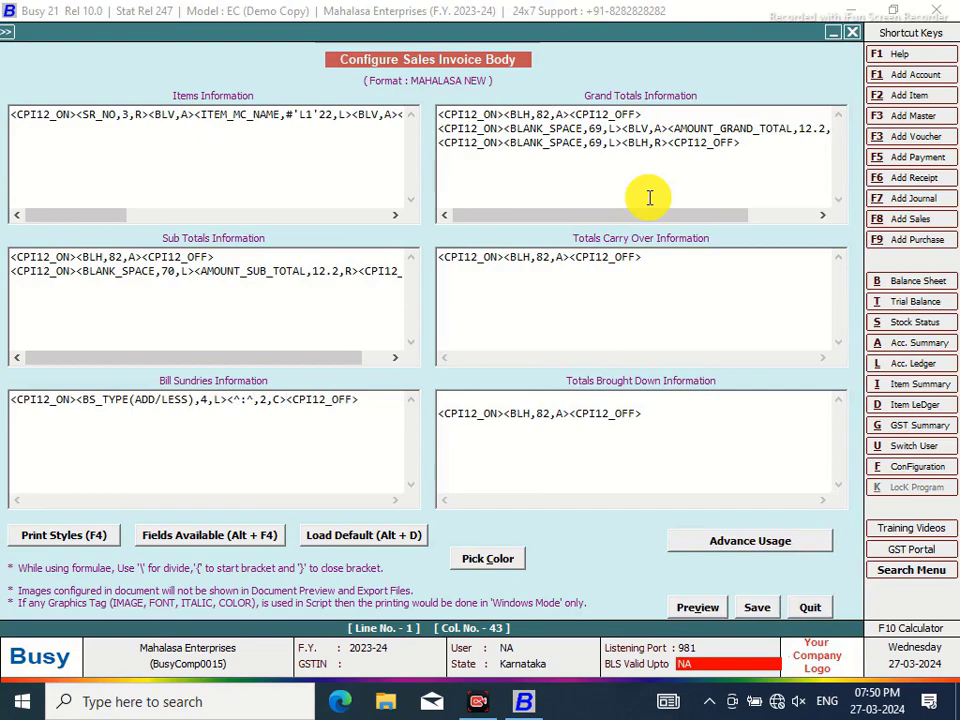
Insert the BS_NAME and AT_THE_RATE fields into Bill Sundries, checking their widths
key("alt+F4")
double_click(637, 245)
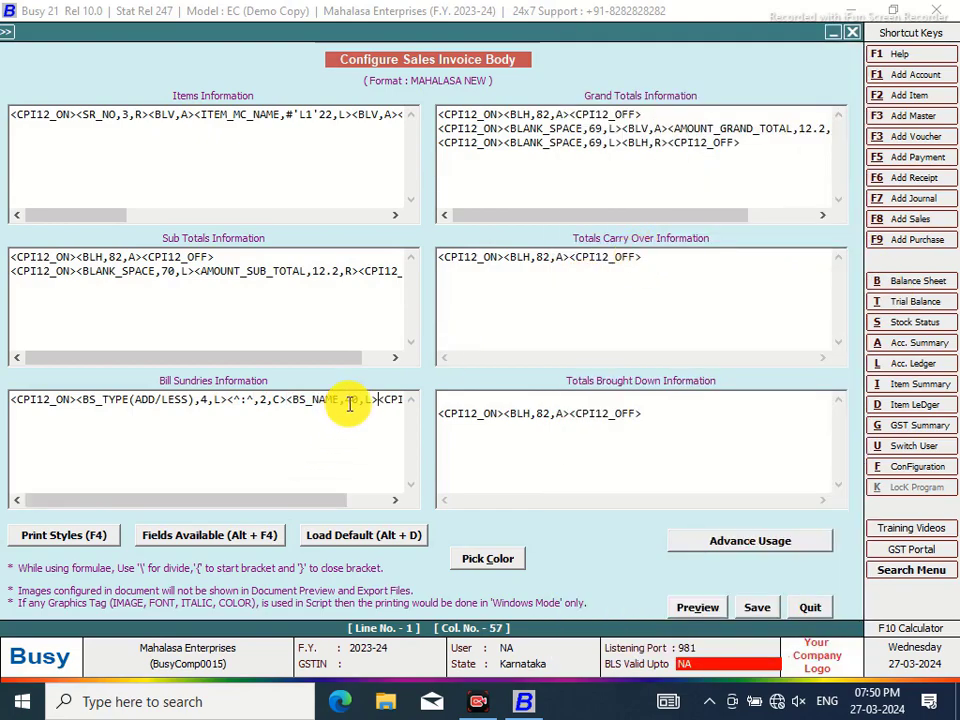
left_click(351, 400)
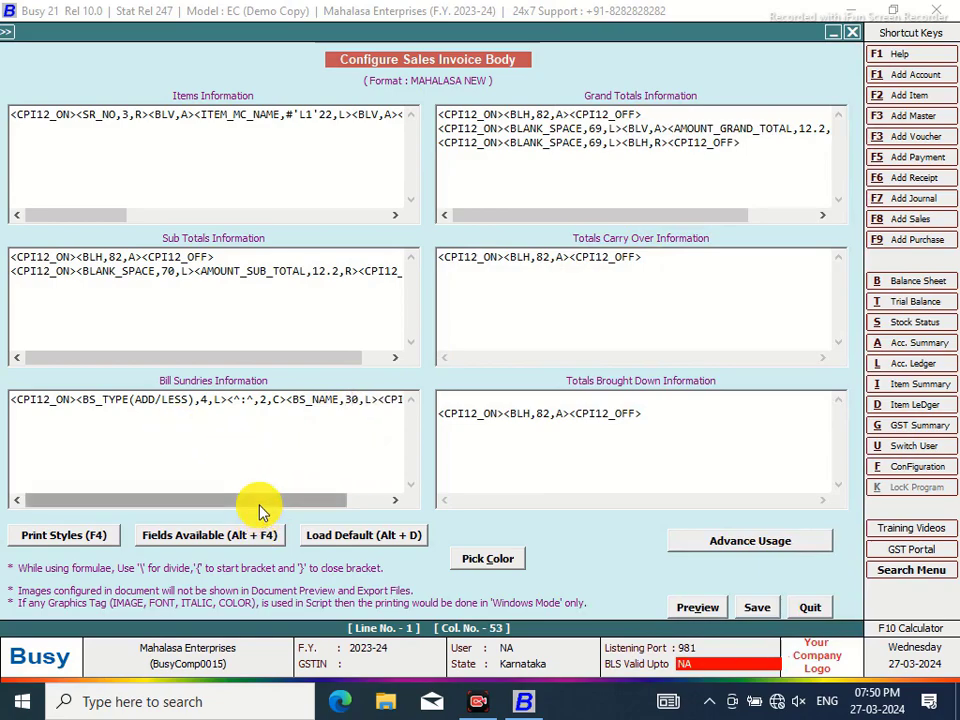
left_click_drag(259, 502, 365, 473)
left_click(325, 399)
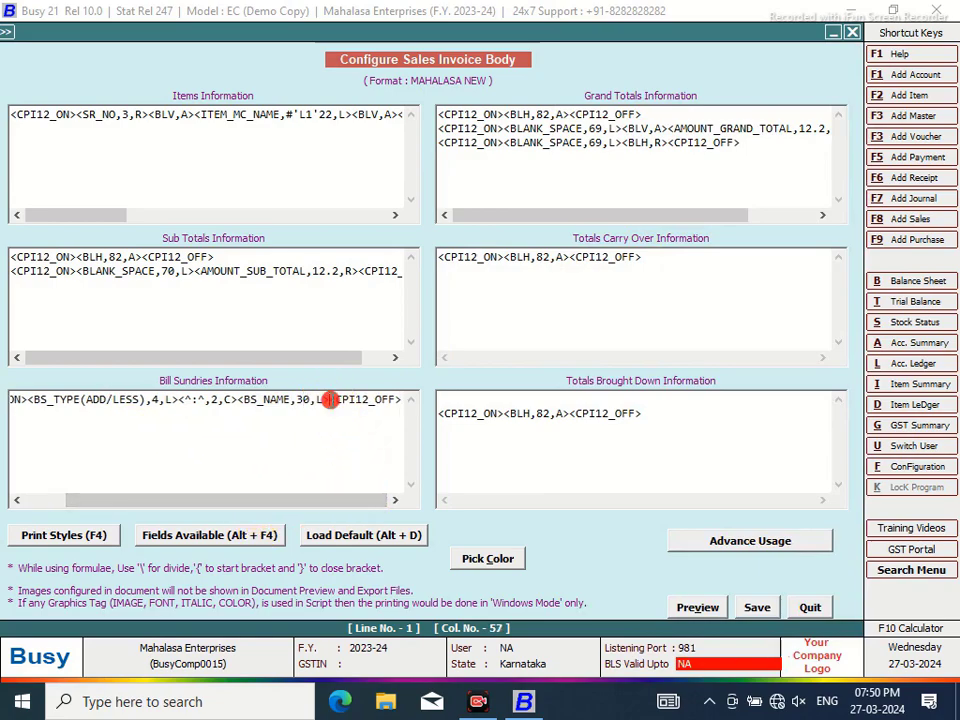
key("alt+F4")
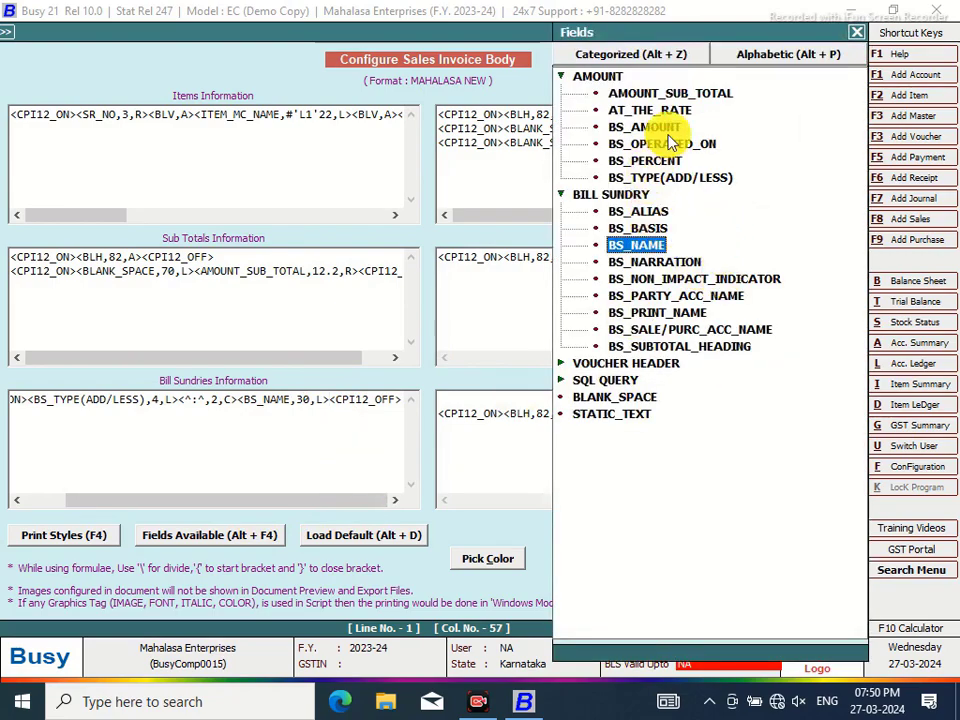
double_click(671, 110)
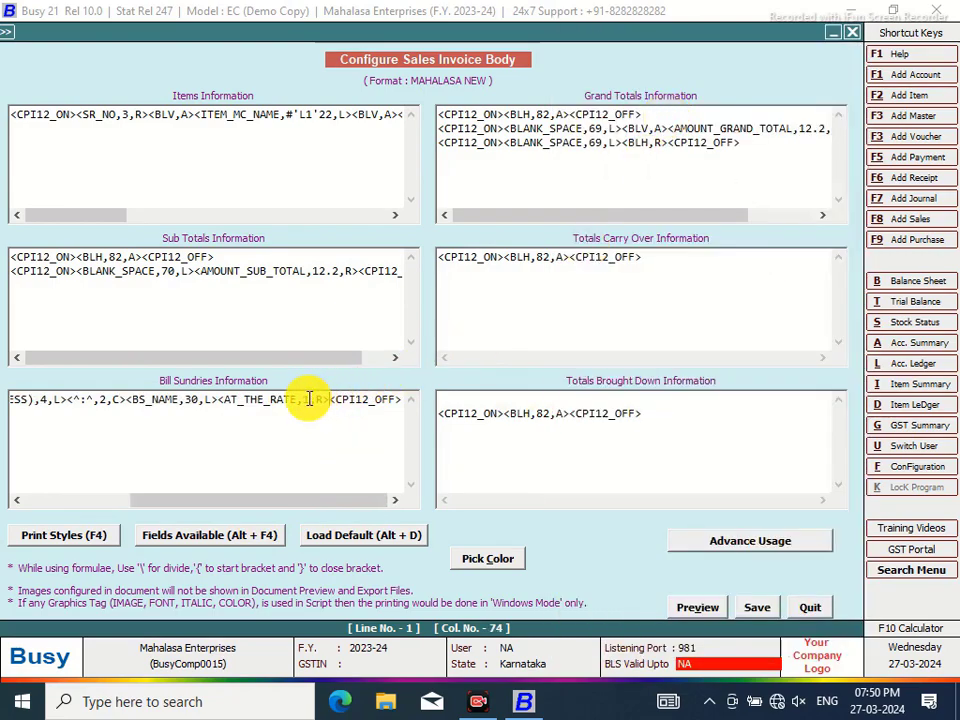
left_click(309, 399)
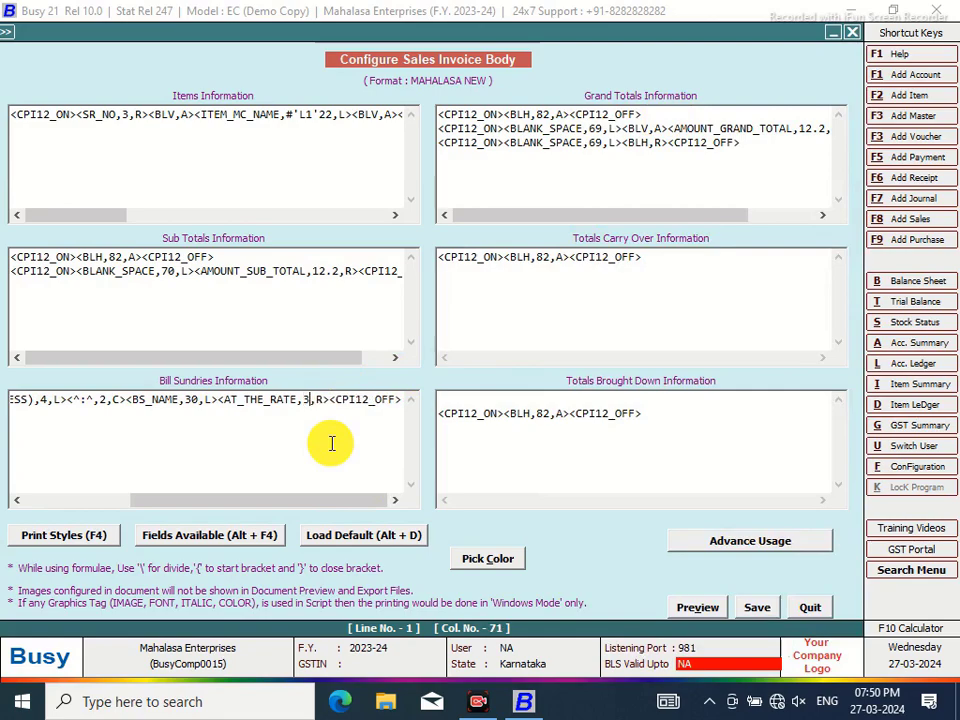
left_click_drag(303, 399, 327, 404)
left_click(330, 399)
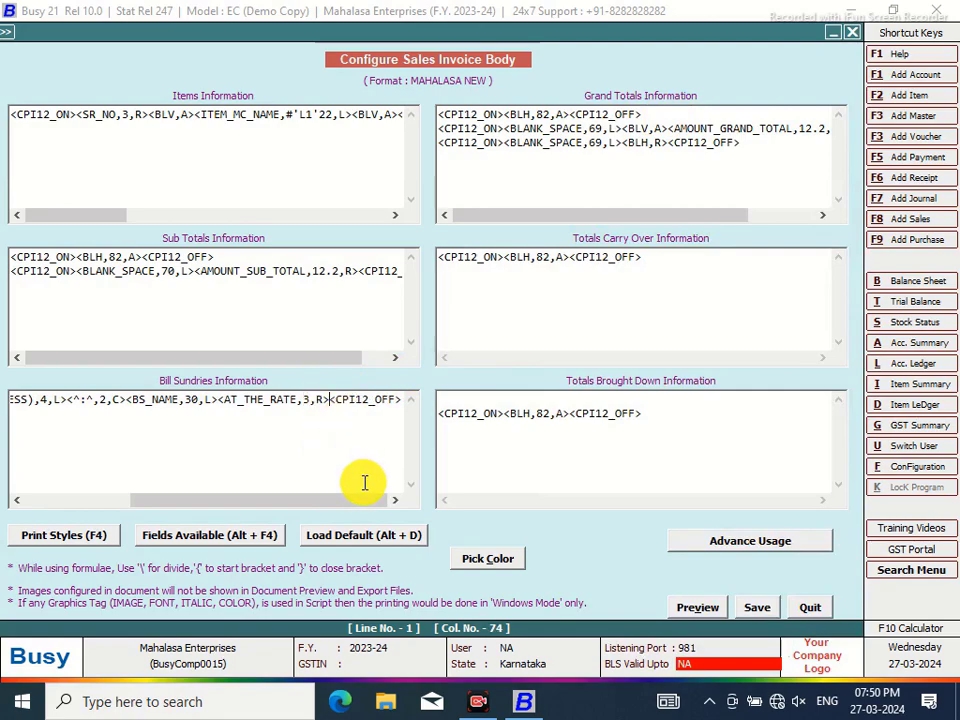
Add the BS_PERCENT, BS_BASIS and BS_AMOUNT fields to the Bill Sundries line
key("alt+F4")
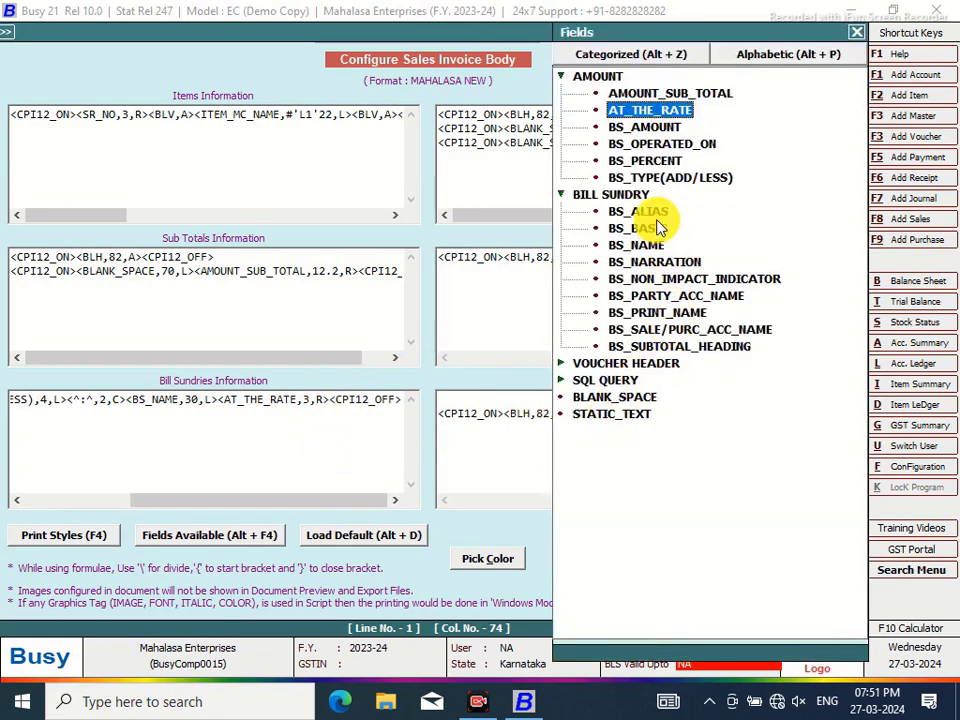
double_click(648, 164)
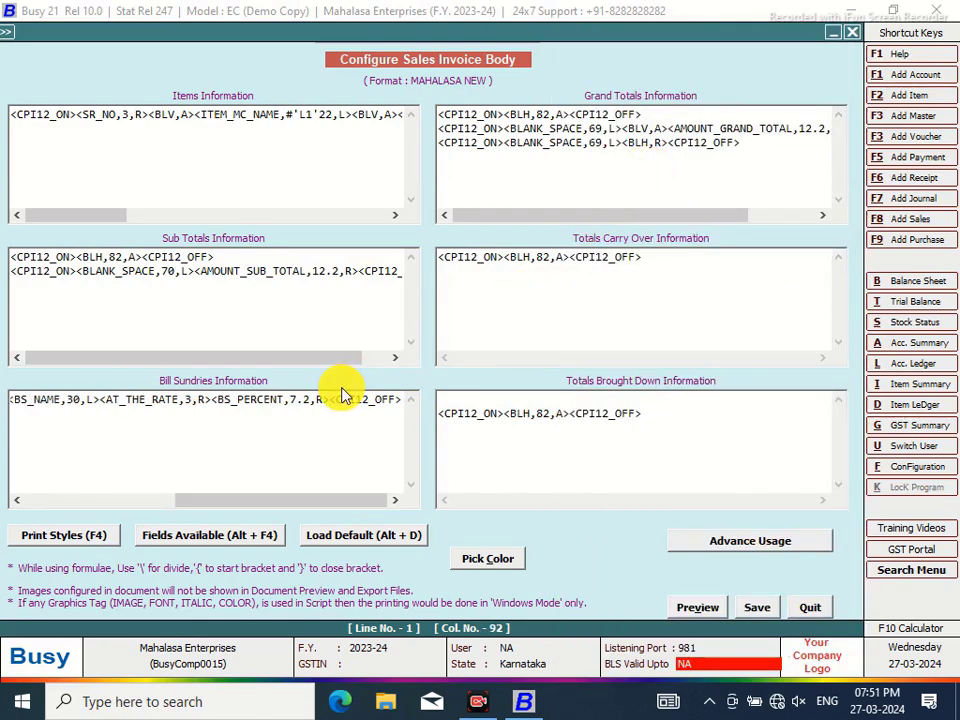
key("alt+F4")
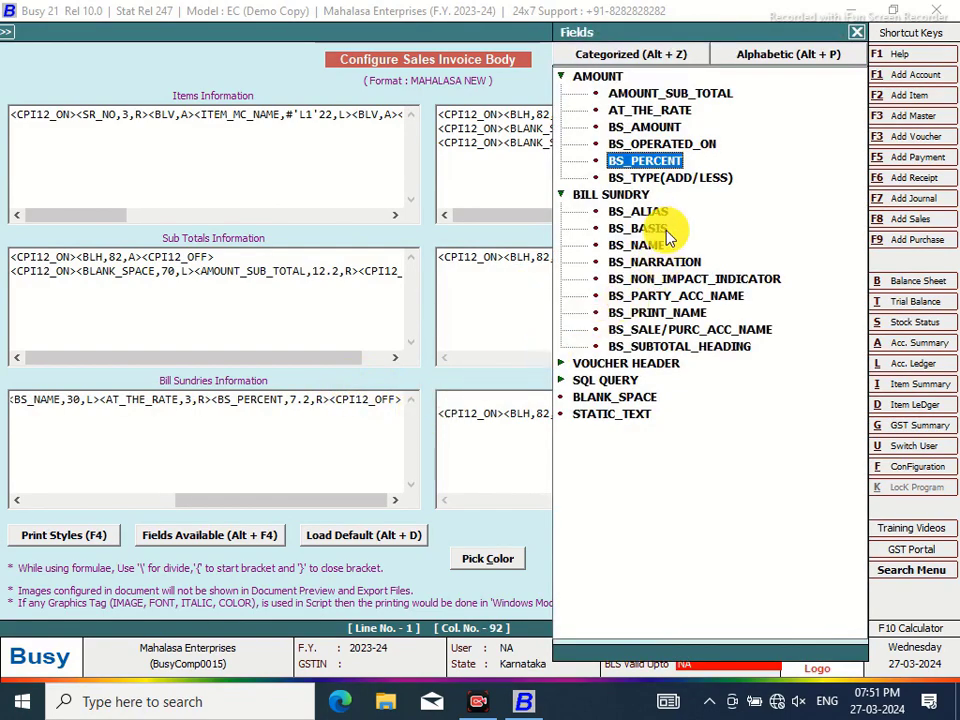
double_click(668, 230)
key("alt+F4")
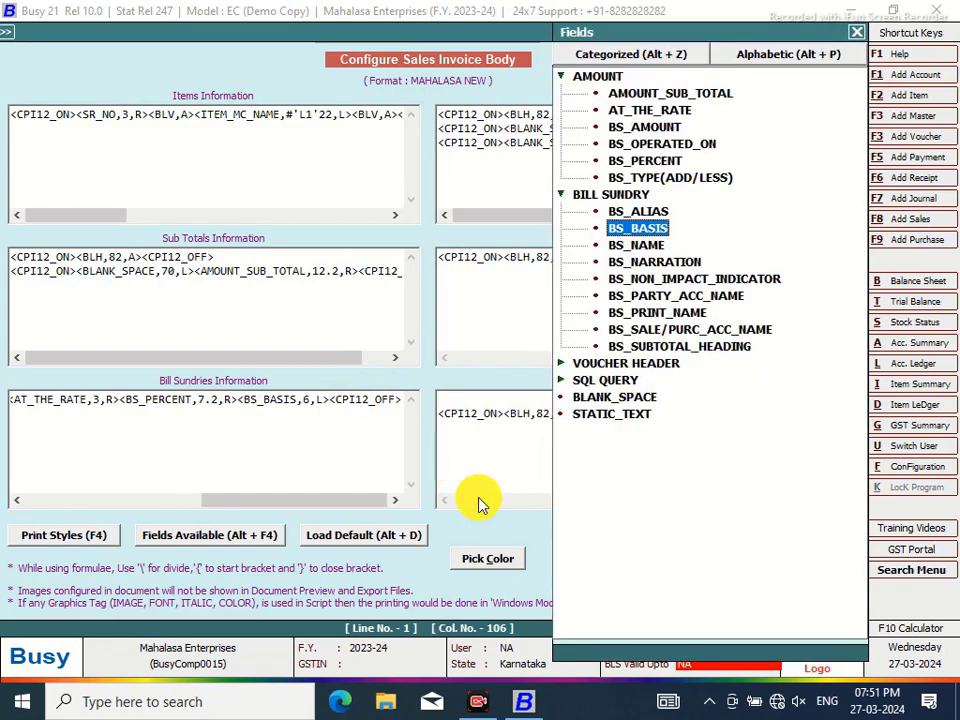
double_click(656, 128)
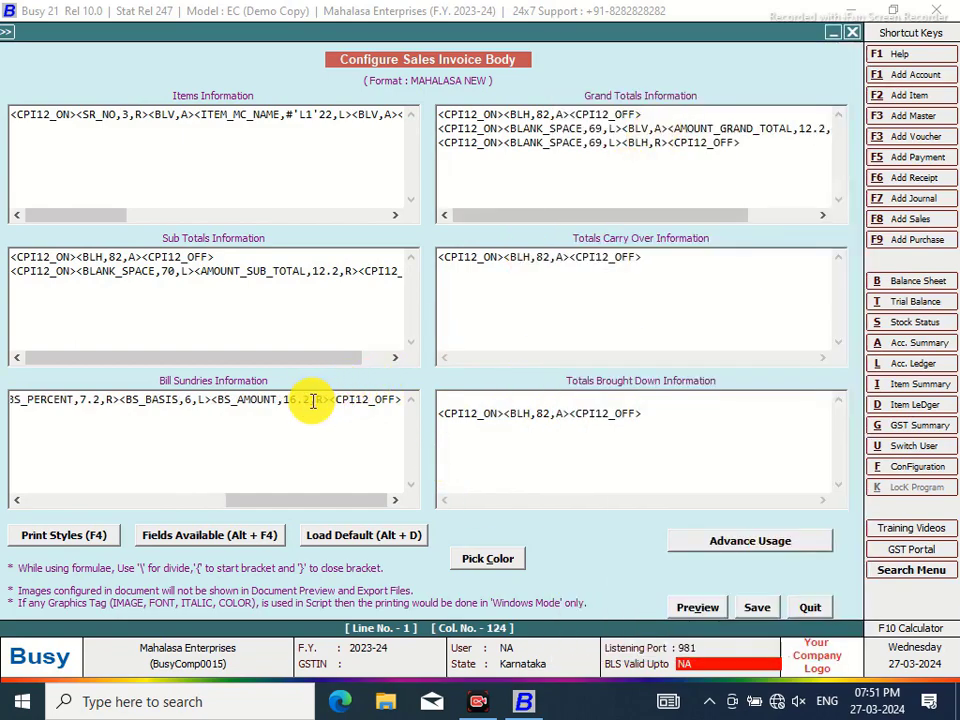
left_click(297, 399)
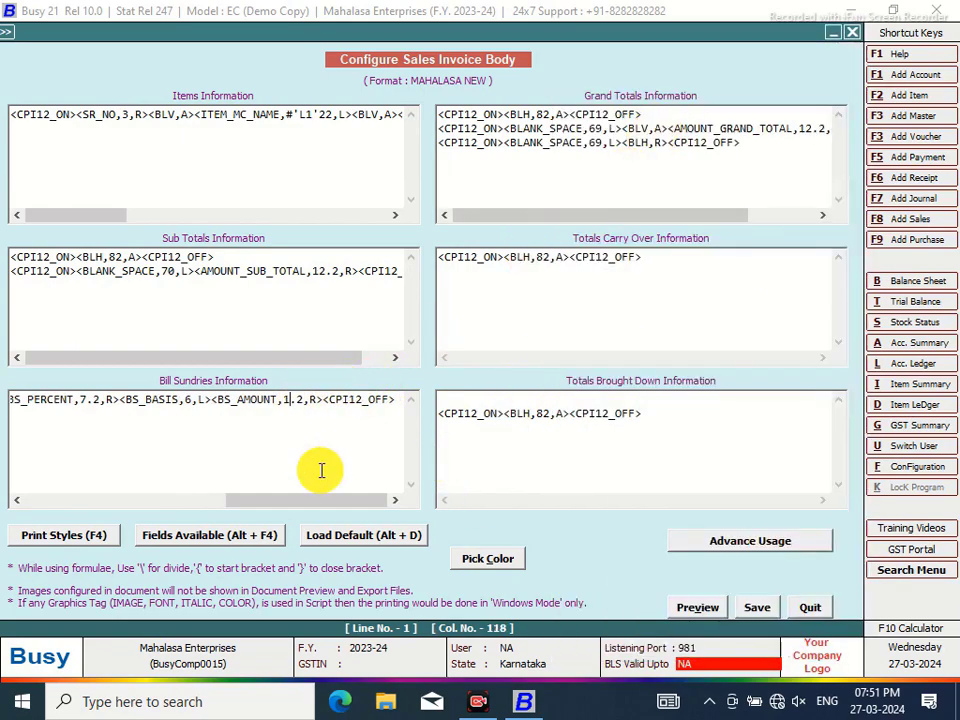
left_click_drag(325, 502, 110, 558)
Insert an 18-wide BLANK_SPACE after CPI12_ON in Bill Sundries and save the body
left_click(77, 398)
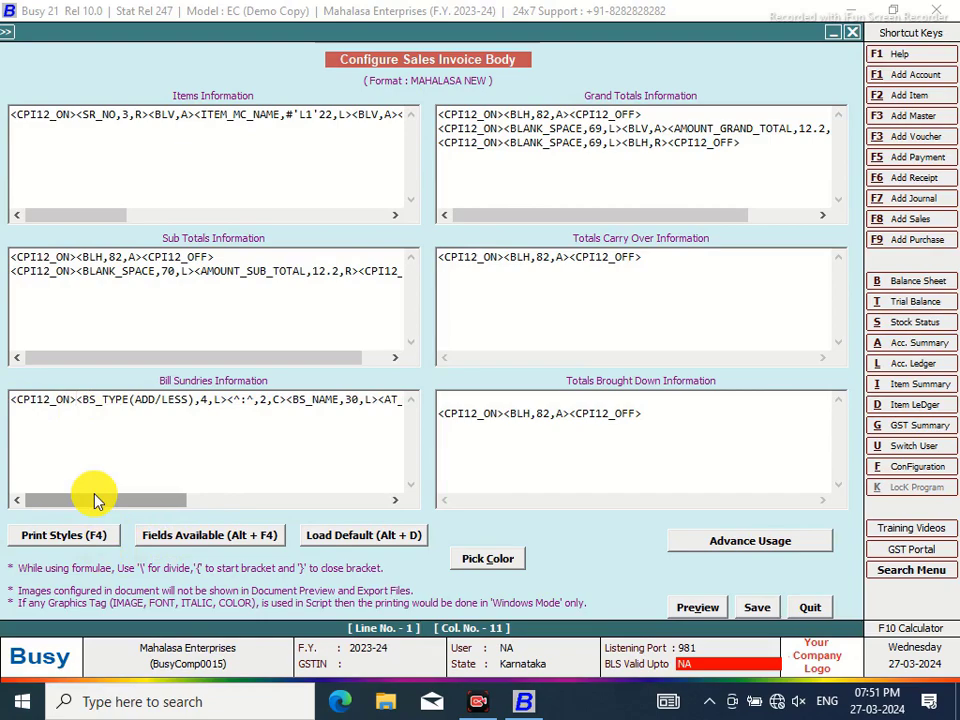
key("alt+F4")
double_click(621, 399)
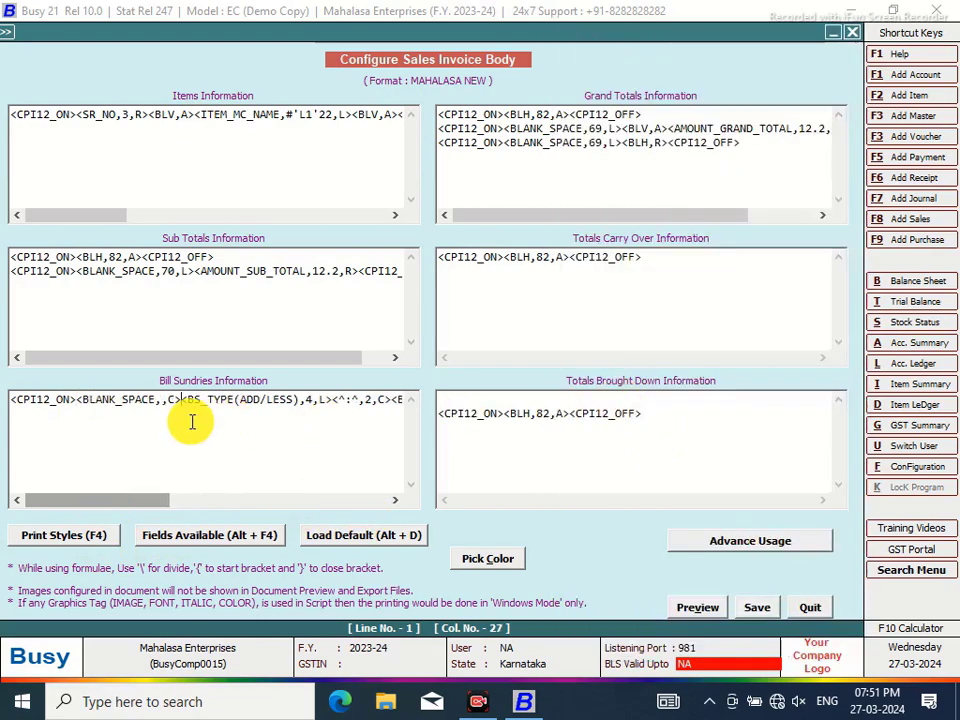
left_click(161, 400)
type("18")
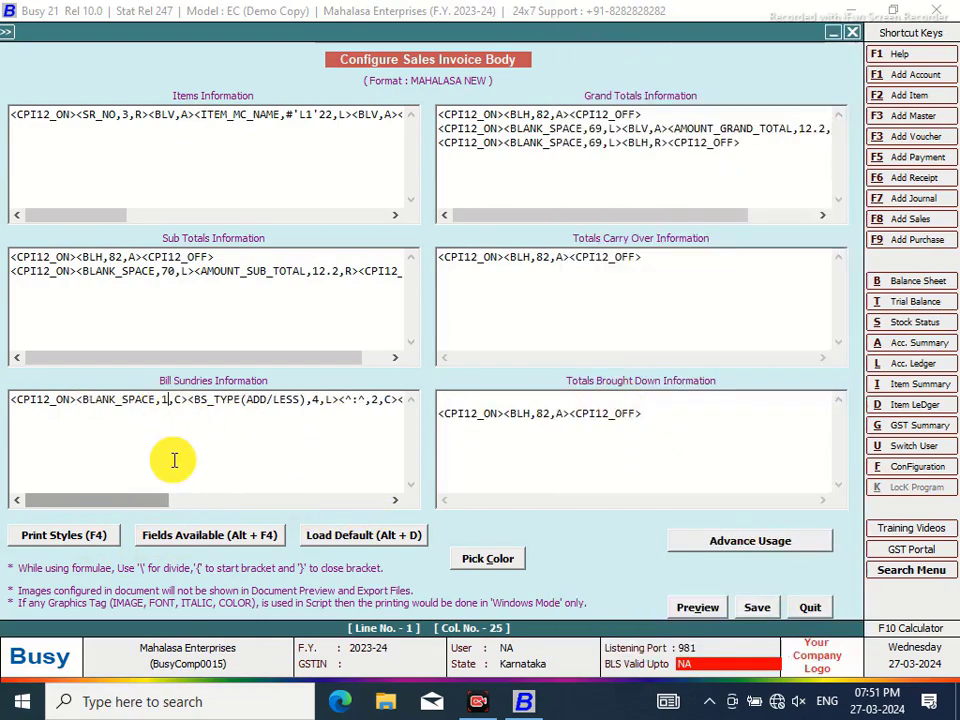
left_click(757, 608)
Exit the configuration and preview the voucher as a Sales Invoice
left_click(525, 415)
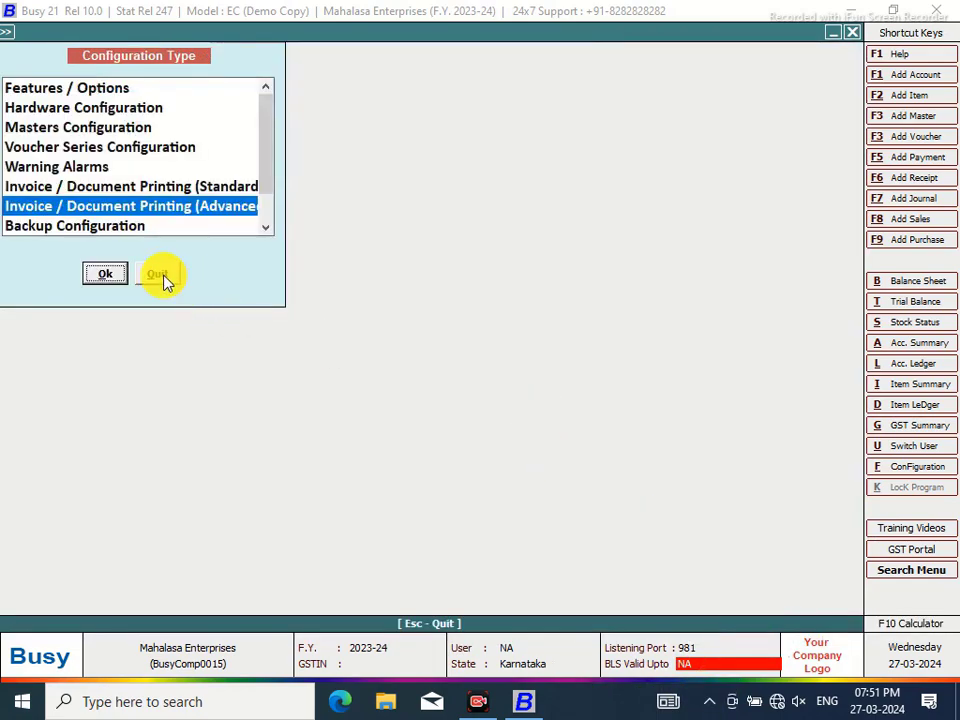
left_click(160, 276)
left_click(448, 38)
left_click(440, 360)
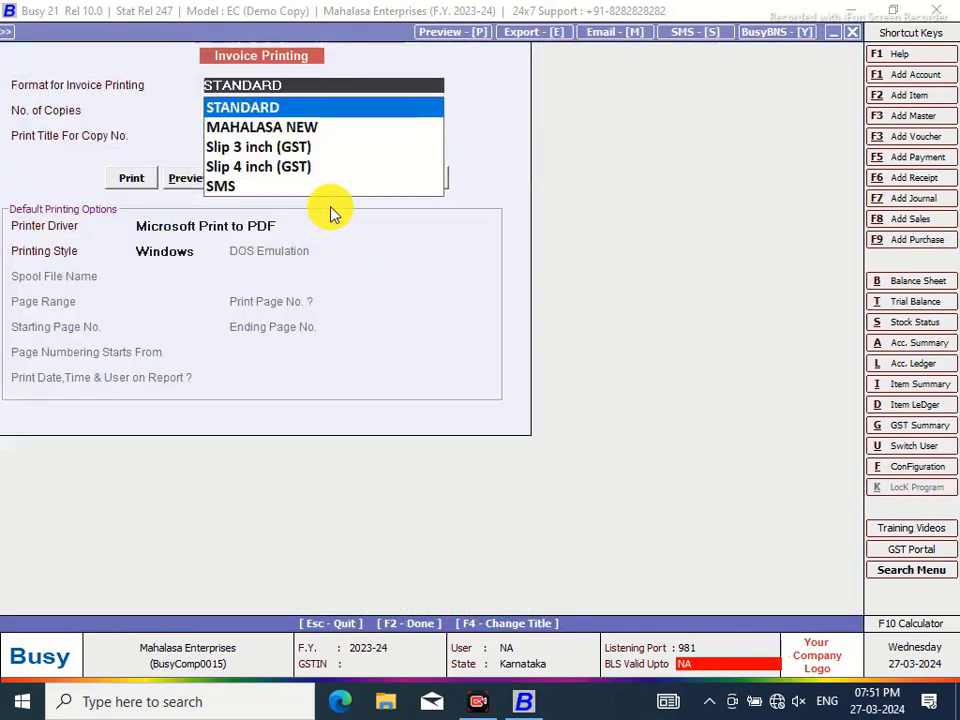
left_click(194, 202)
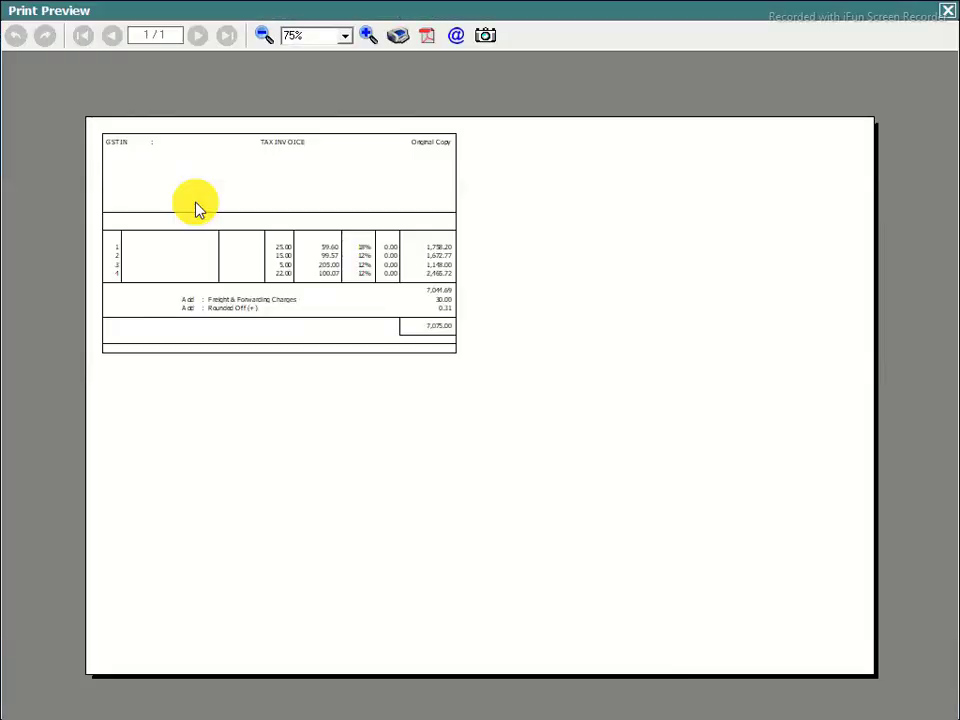
Zoom the invoice preview to 100% to check the 7,075.00 total, then close it
left_click(368, 36)
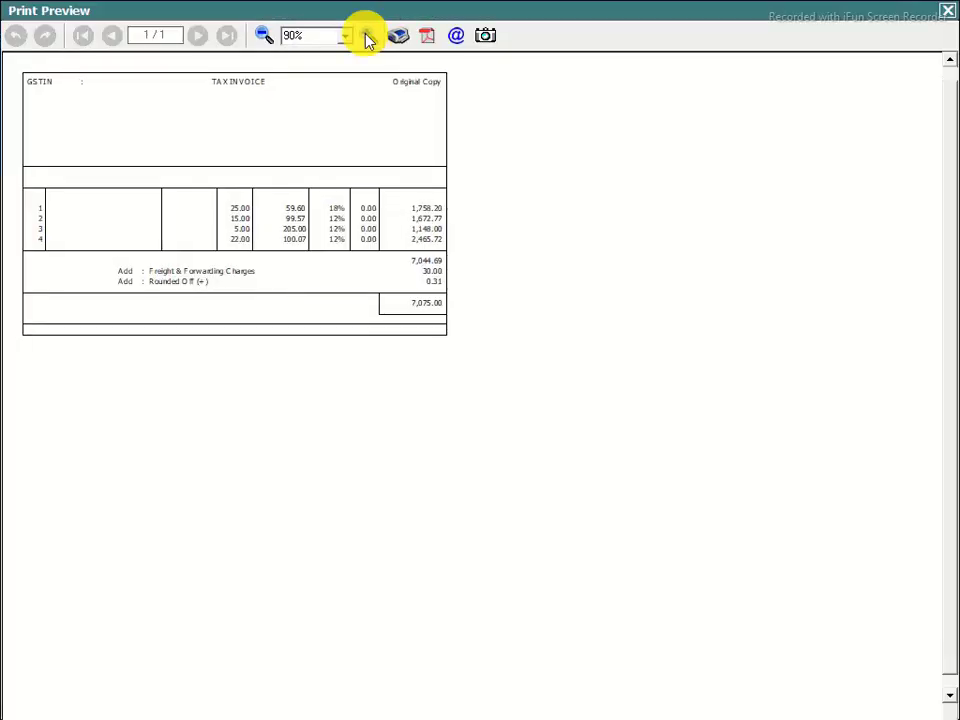
left_click(368, 36)
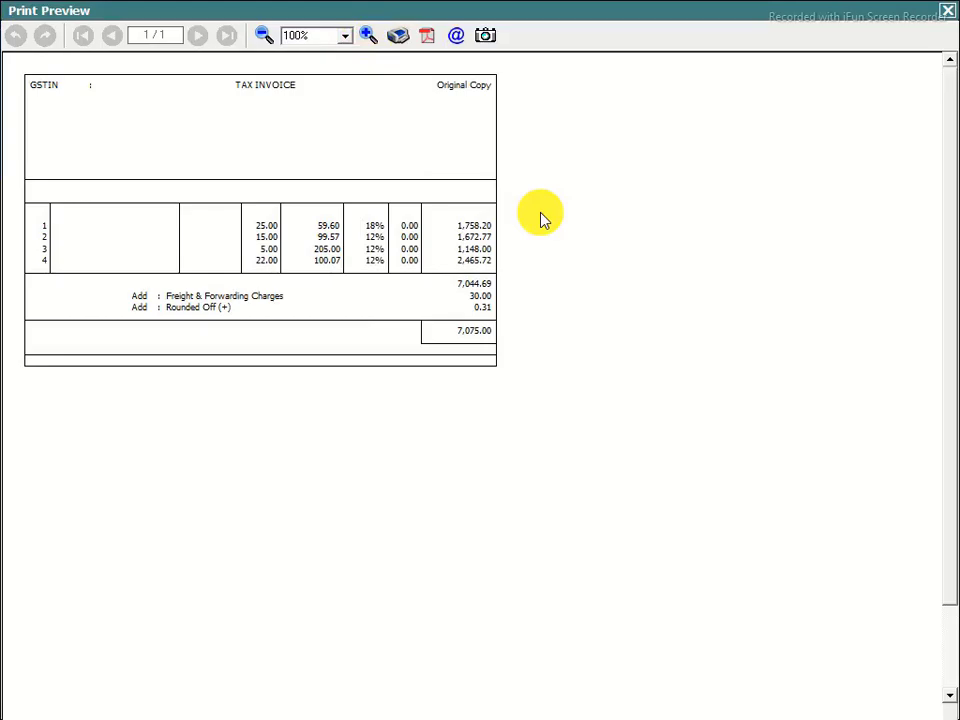
left_click(946, 11)
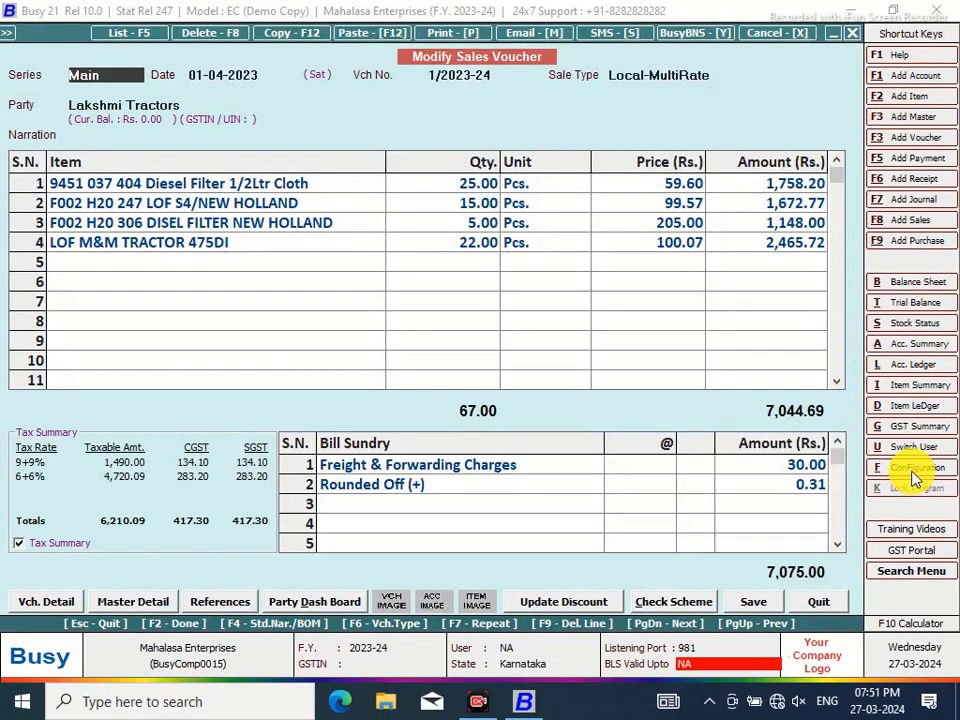
Reopen the Body layout of the MAHALASA NEW sales invoice under advanced invoice/document printing configuration
left_click(914, 470)
left_click(219, 206)
left_click(105, 272)
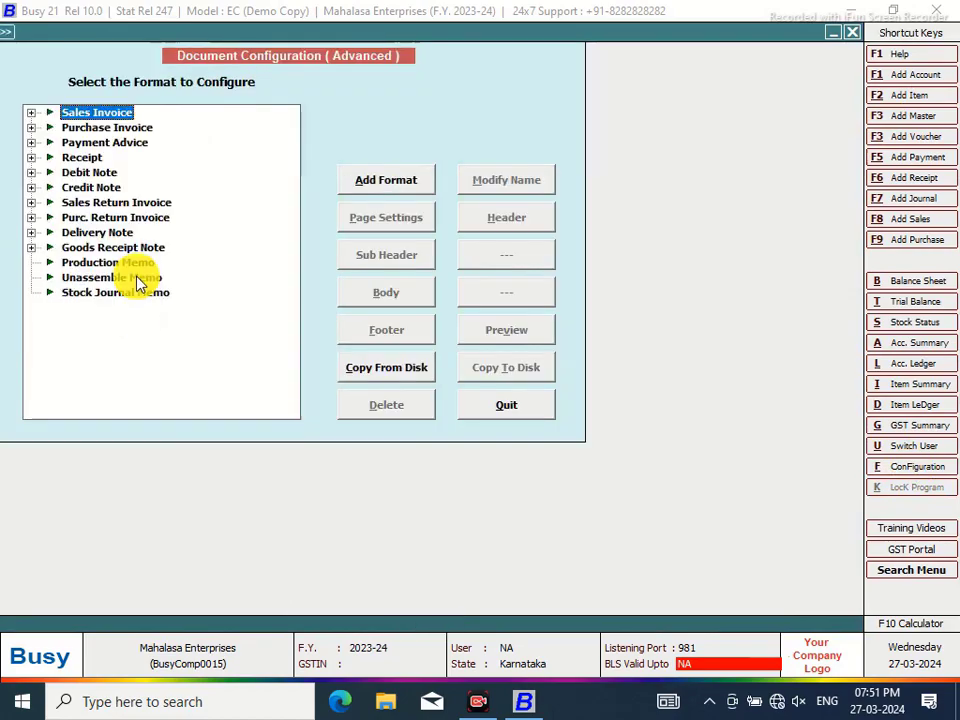
left_click(31, 113)
left_click(95, 128)
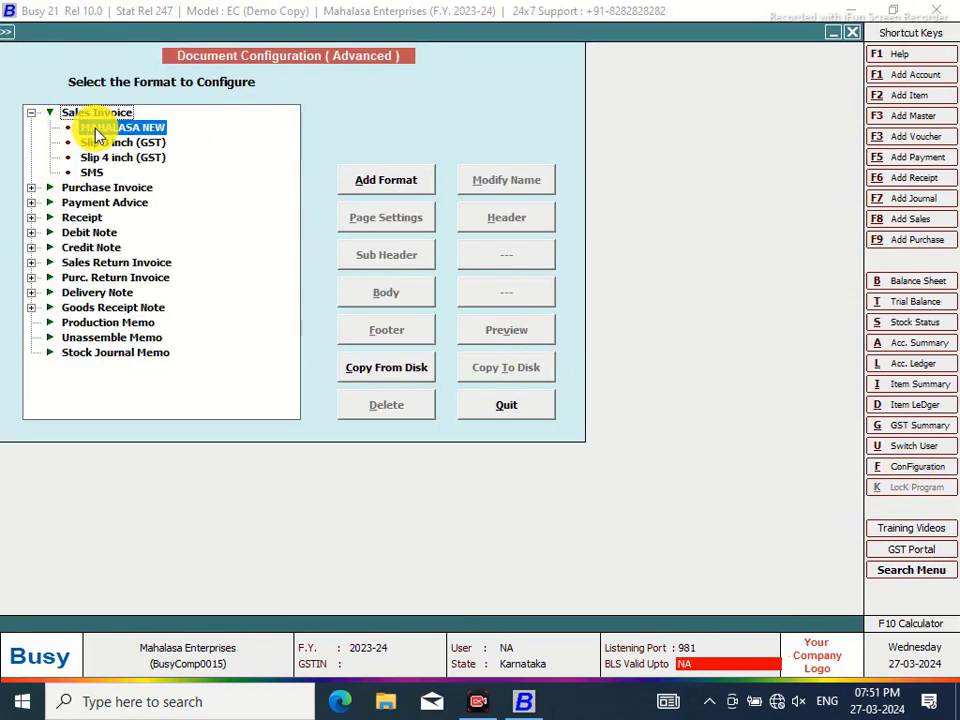
left_click(390, 297)
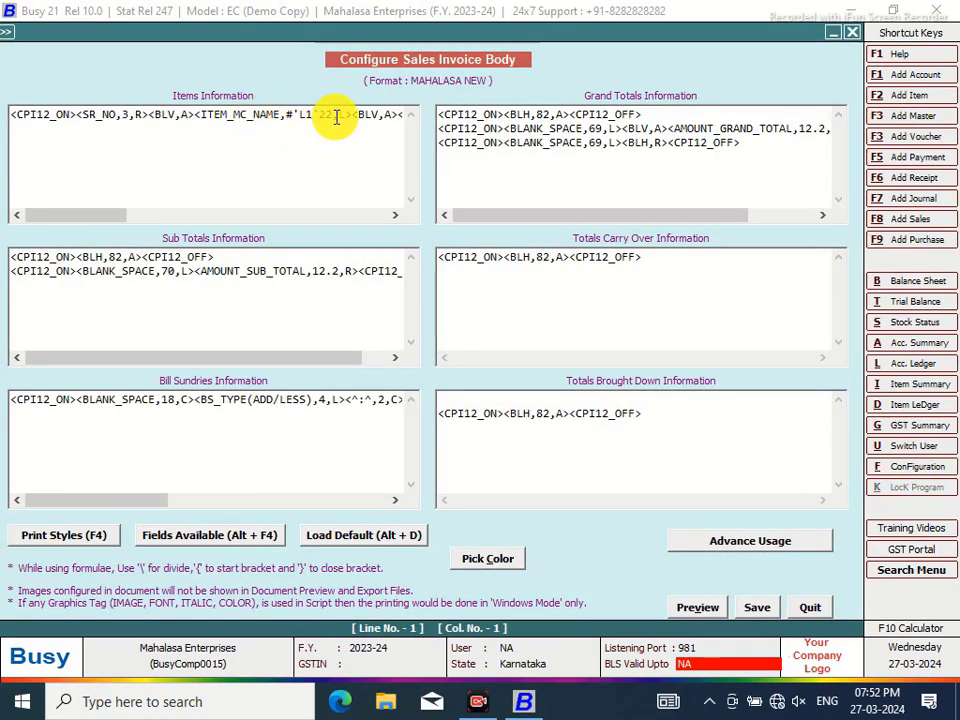
Replace the ITEM_MC_NAME field in the items line with ITEM_NAME from the ITEM fields
left_click_drag(353, 114, 196, 116)
key("Delete")
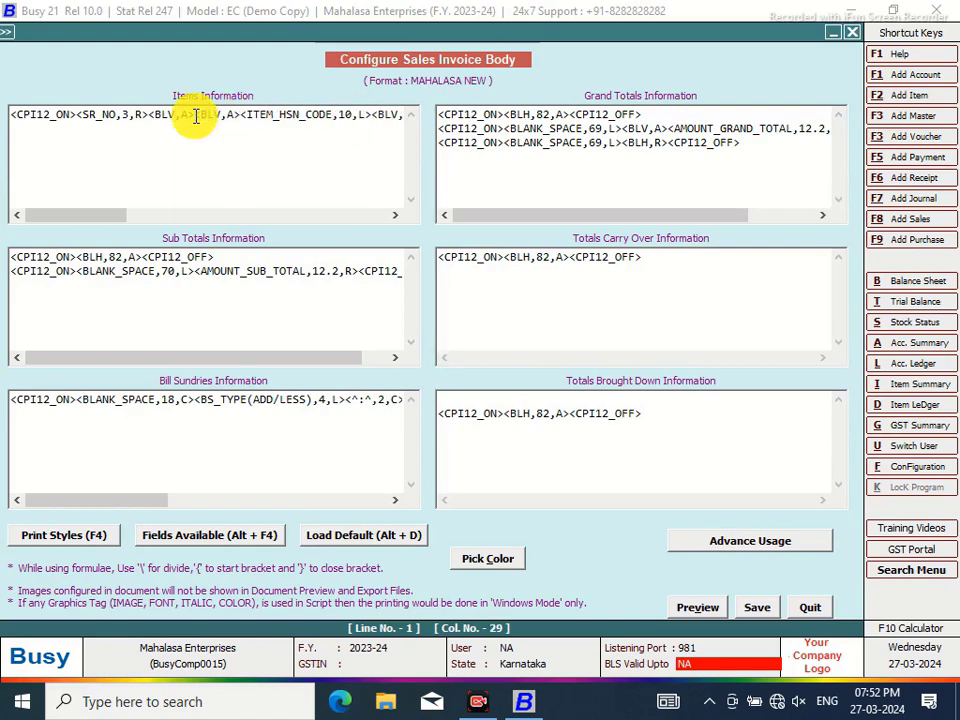
key("alt+F4")
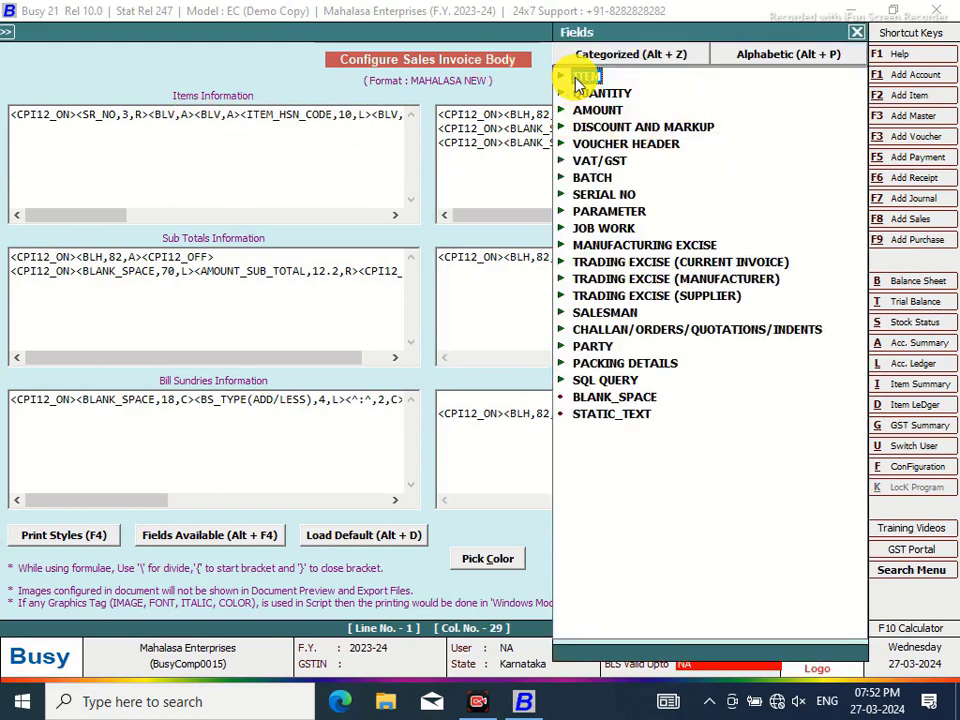
double_click(578, 77)
left_click_drag(862, 128, 872, 358)
double_click(658, 465)
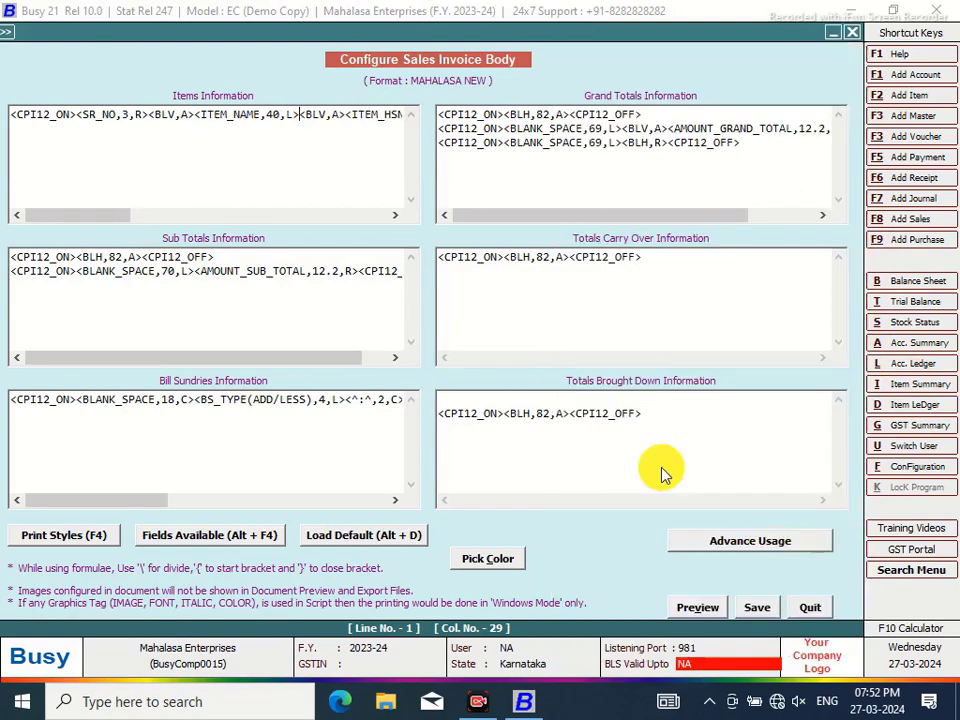
Change the ITEM_NAME format to #'L1'22 and start a second items line
left_click(267, 115)
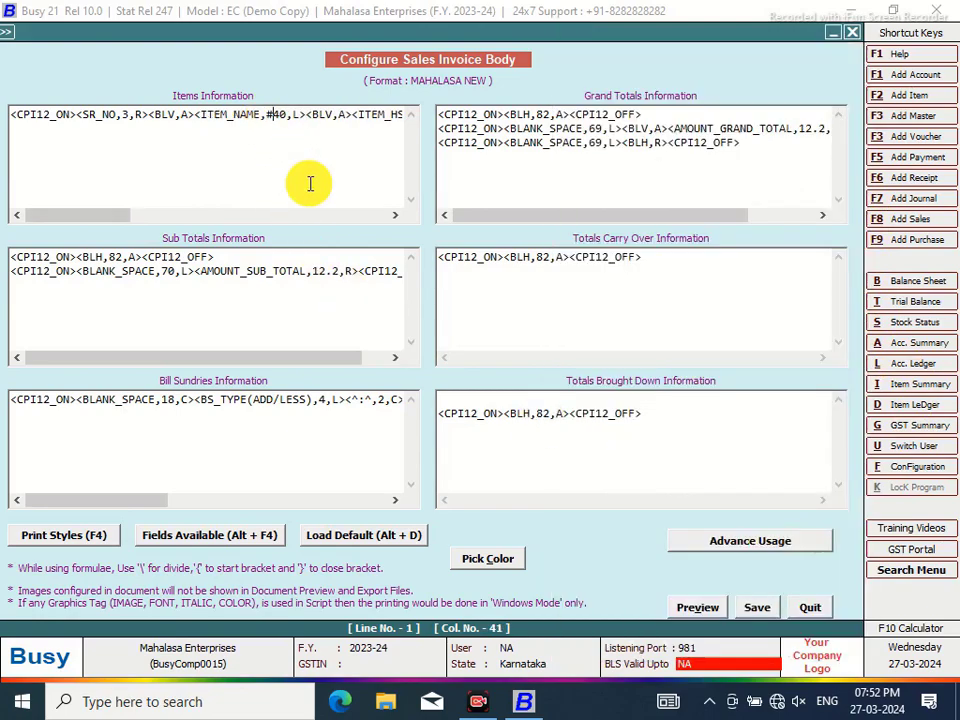
type("1")
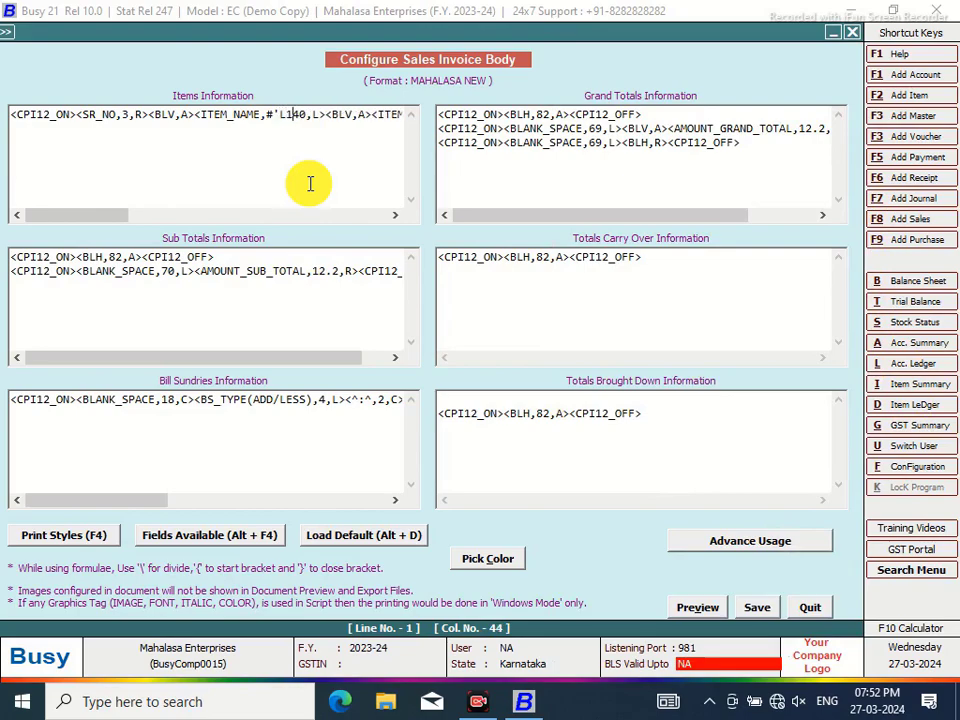
type("'")
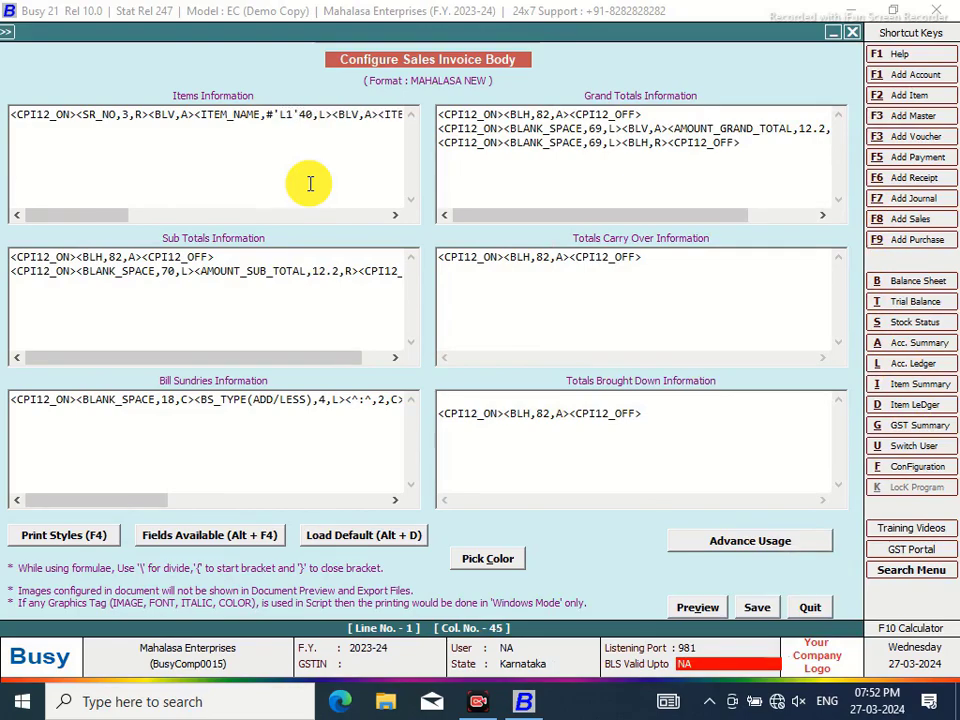
left_click(314, 115)
key("BackSpace")
key("BackSpace")
type("22")
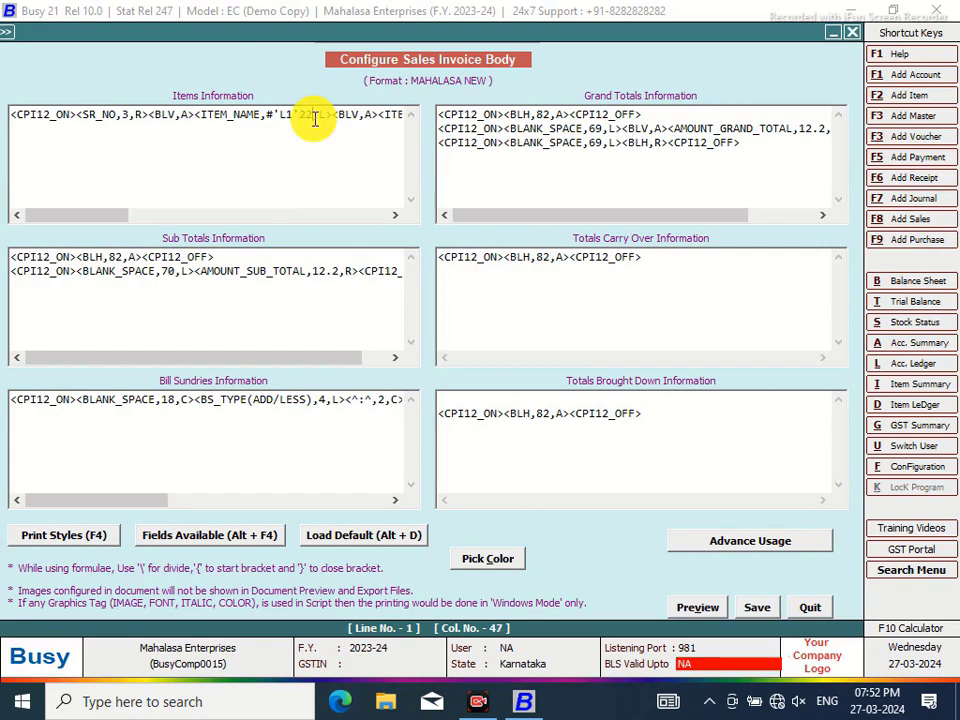
left_click_drag(100, 216, 375, 219)
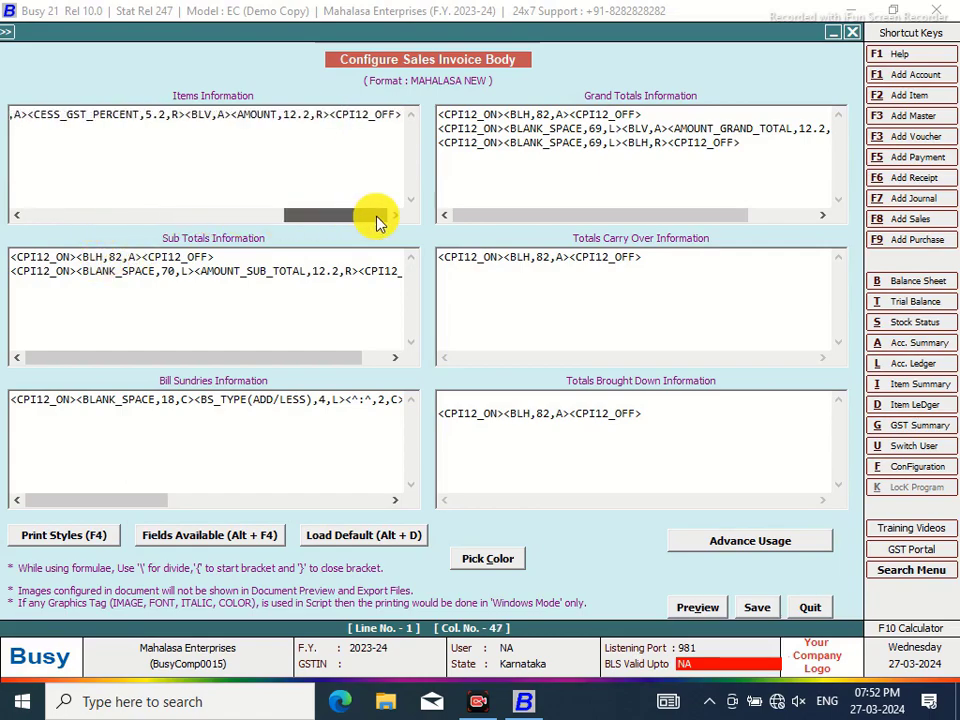
left_click(400, 115)
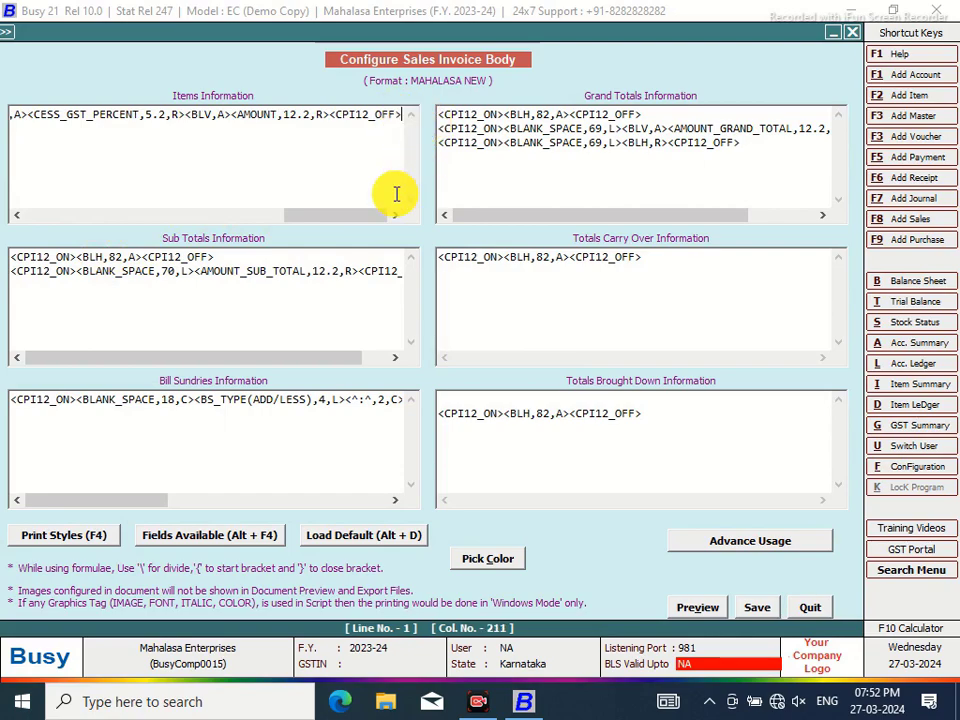
key("Return")
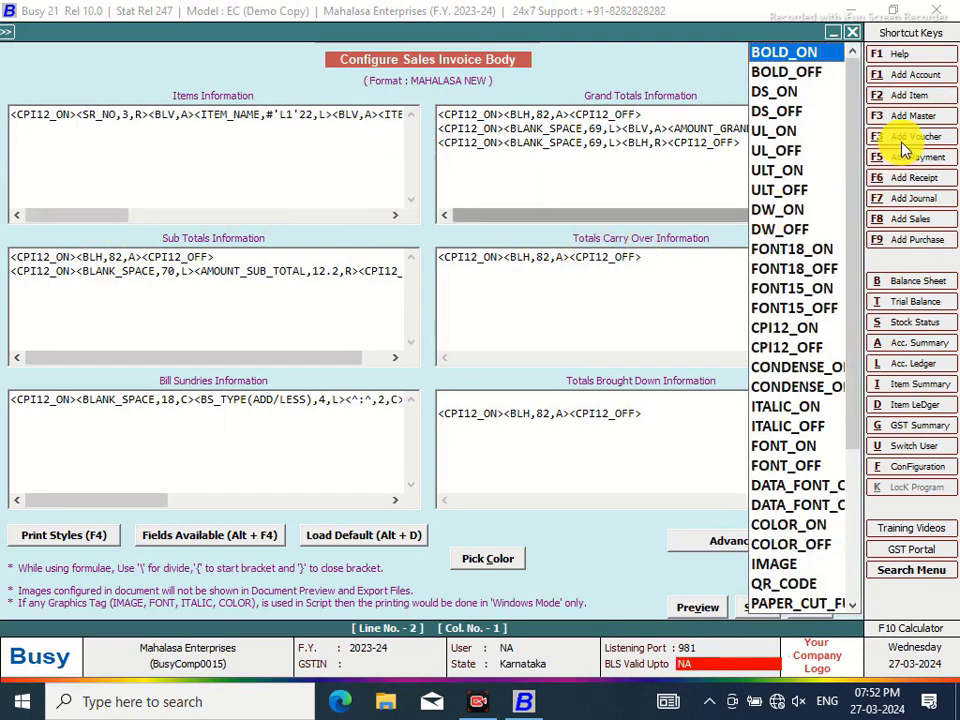
Put PRINT_IF_ANY, CPI12_ON and CPI12_OFF tags on the second items line
left_click_drag(858, 125, 885, 499)
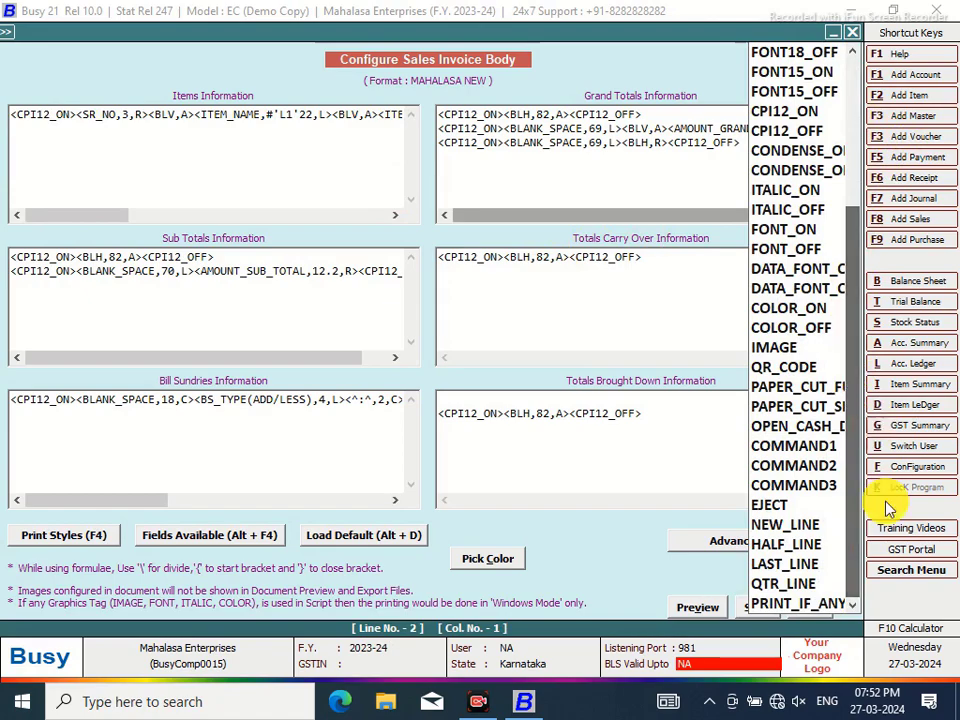
left_click(785, 605)
key("Return")
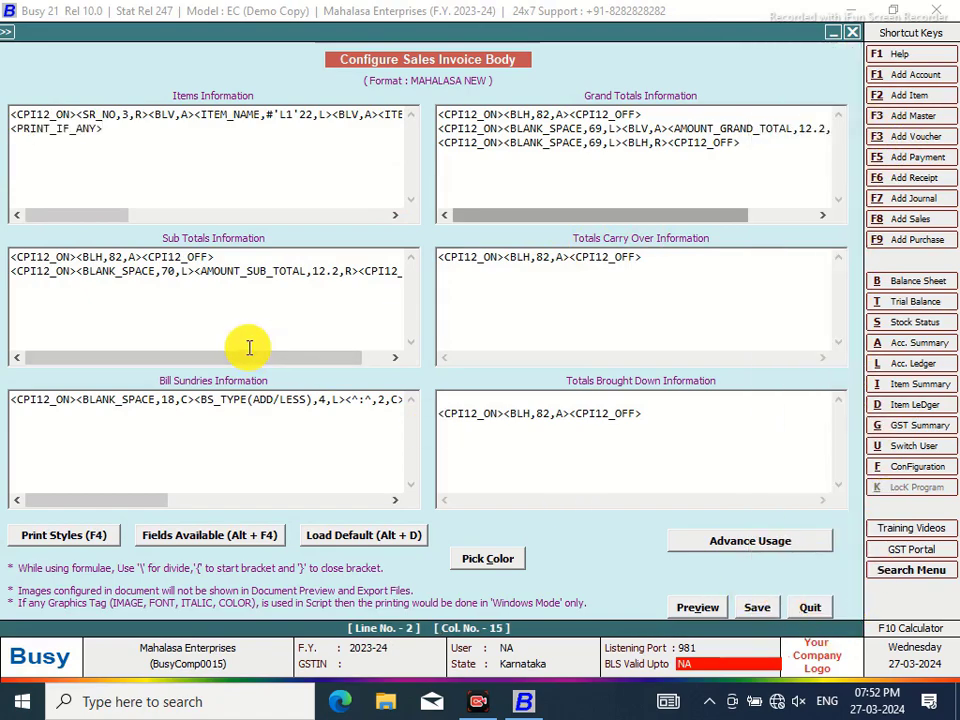
left_click(770, 134)
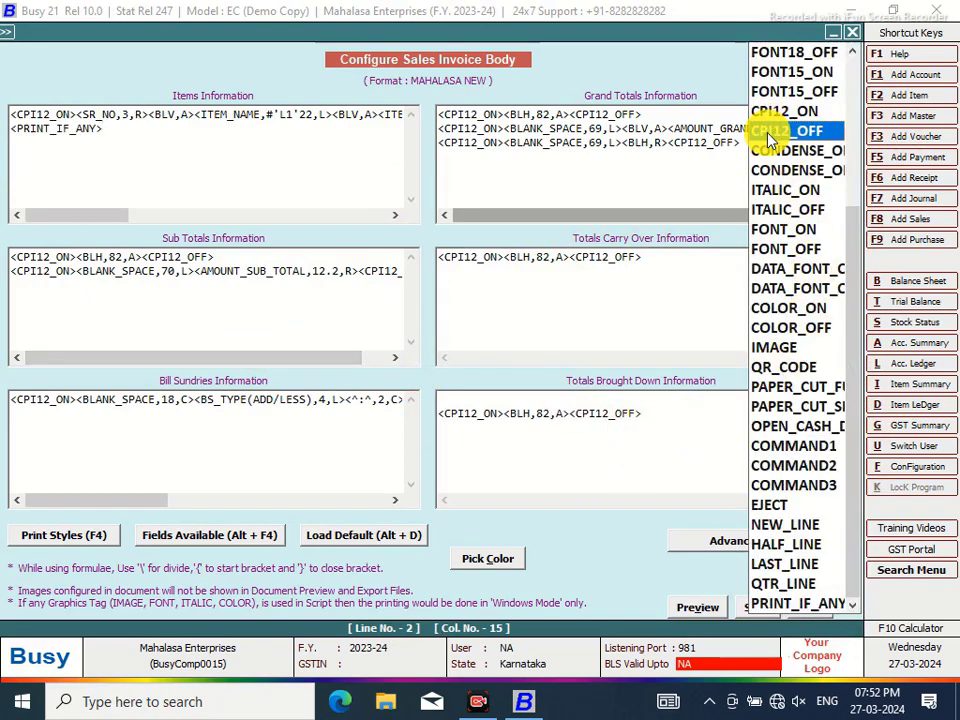
left_click(770, 134)
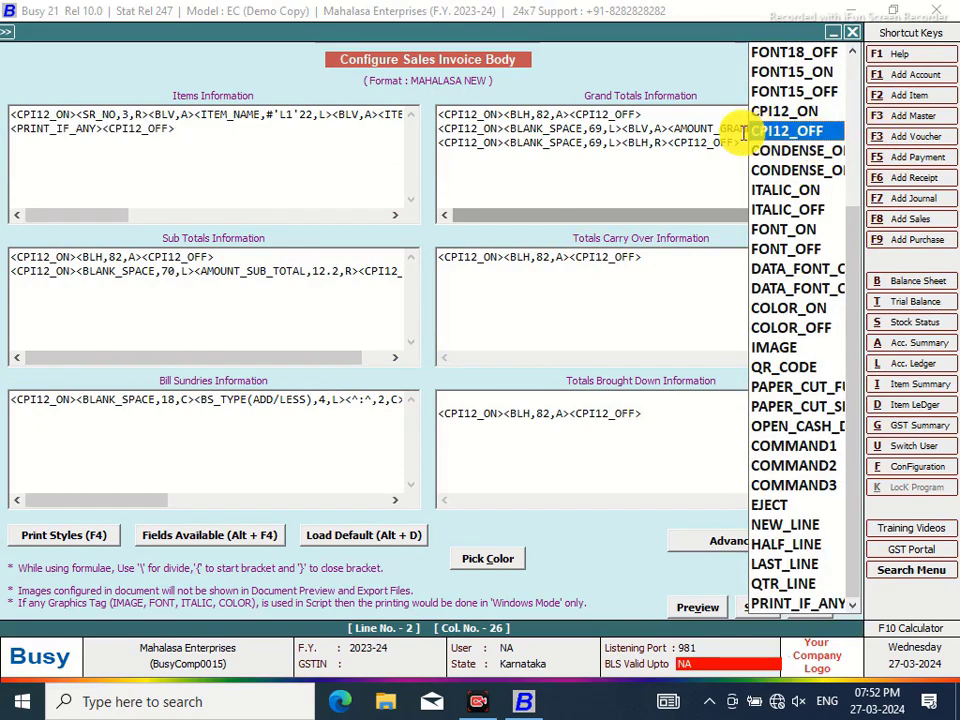
left_click(100, 129)
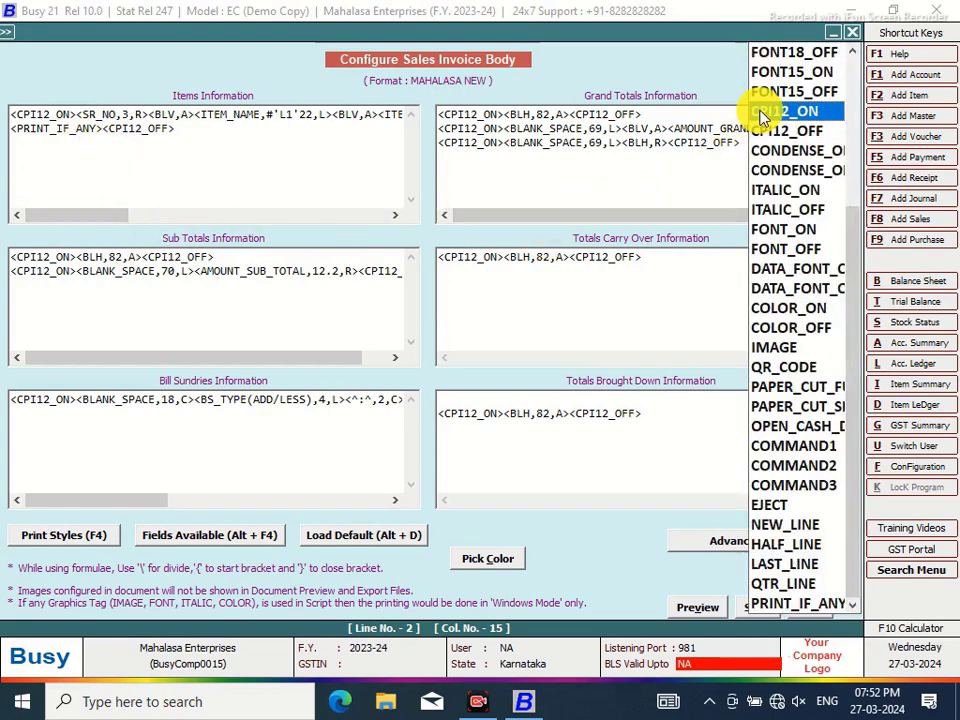
left_click(762, 112)
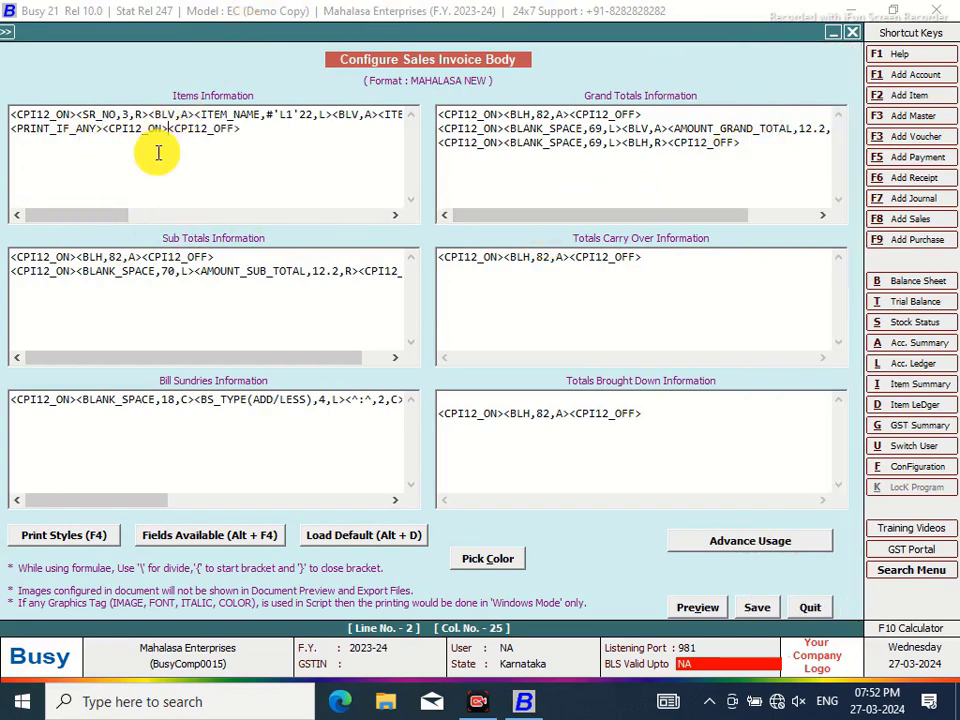
Add a BLANK_SPACE field of width 4 to line two
key("alt+F4")
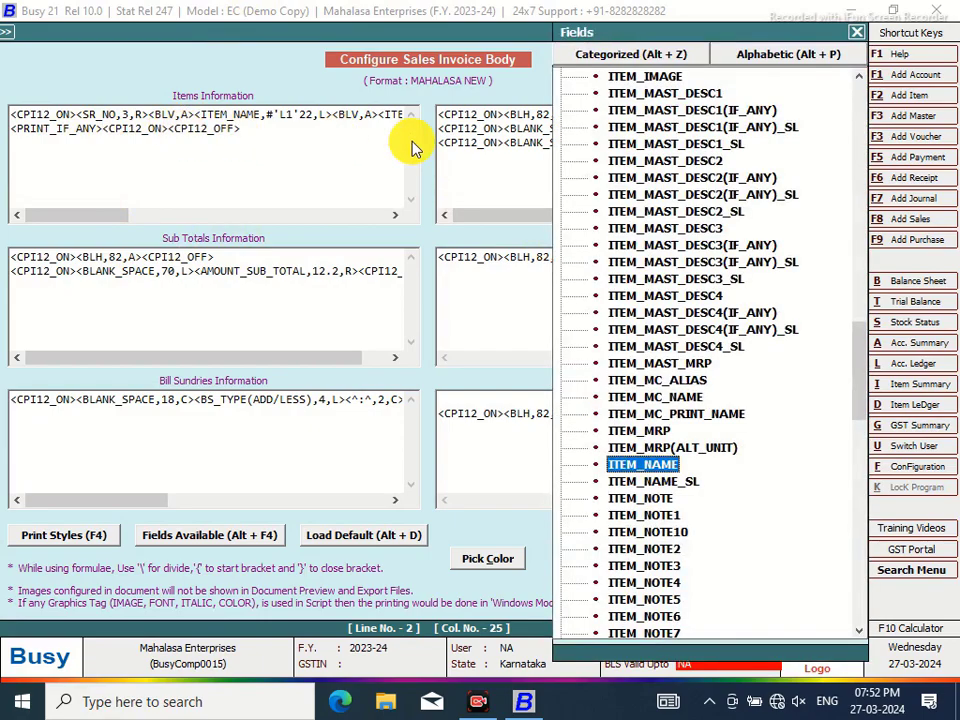
left_click_drag(857, 336, 793, 596)
left_click(645, 601)
double_click(645, 601)
left_click(253, 130)
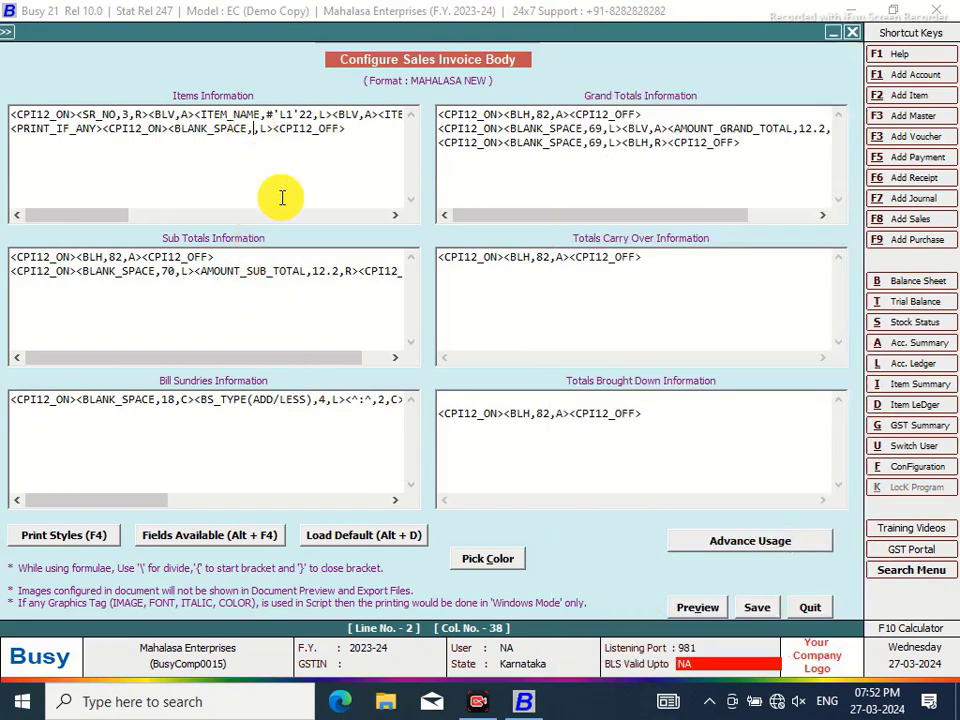
type("4")
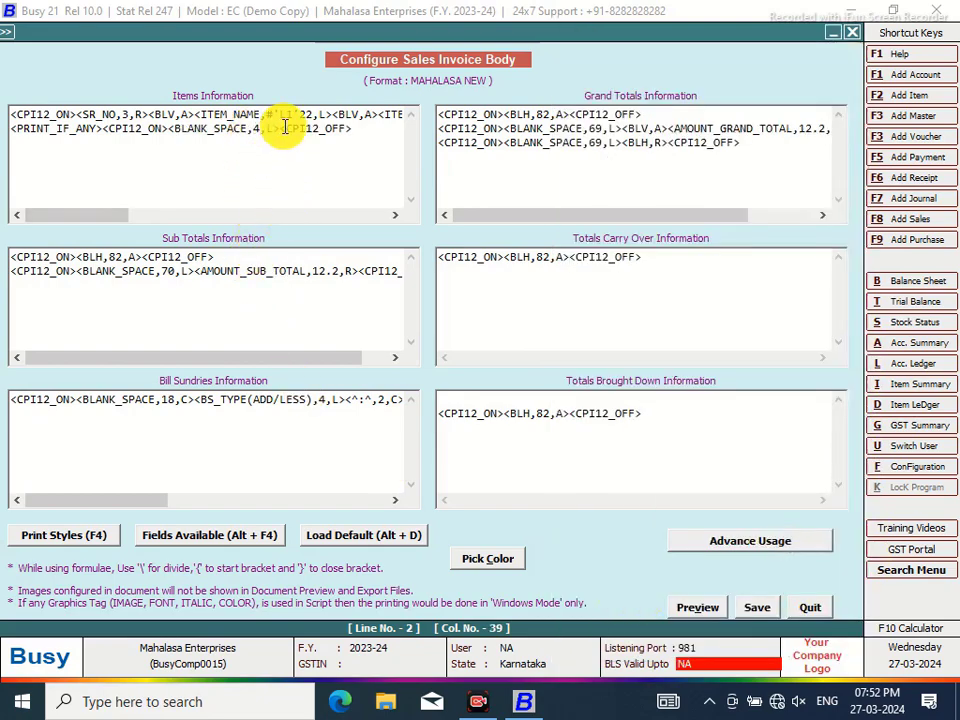
key("Right")
key("Right")
key("Right")
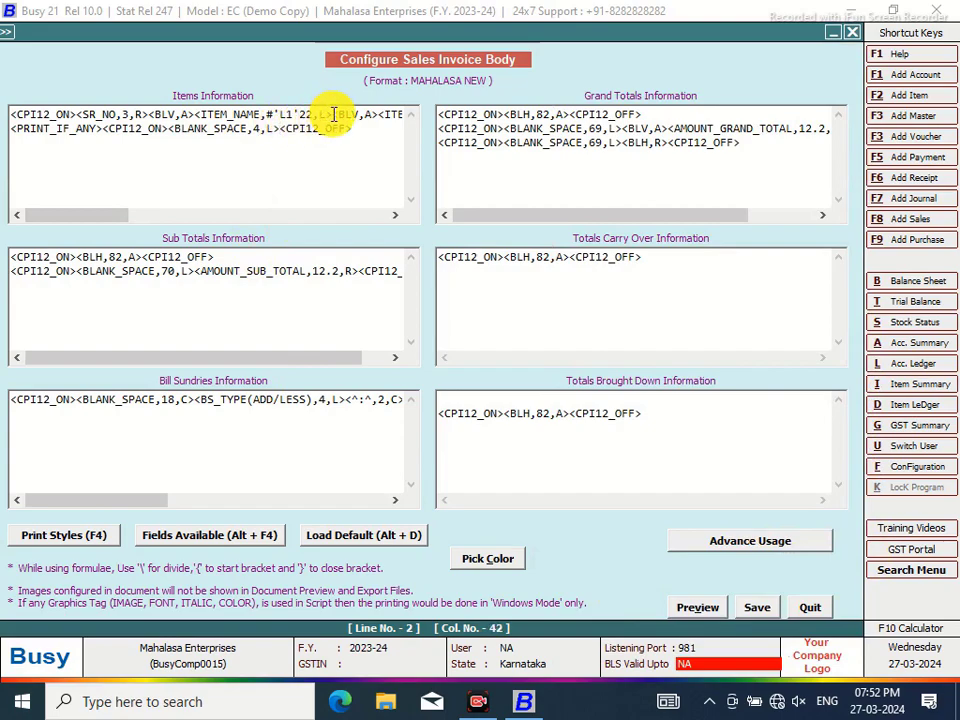
Copy the <ITEM_NAME,#'L1'22,L> field onto line two and begin changing L1 to L2
left_click_drag(333, 113, 195, 116)
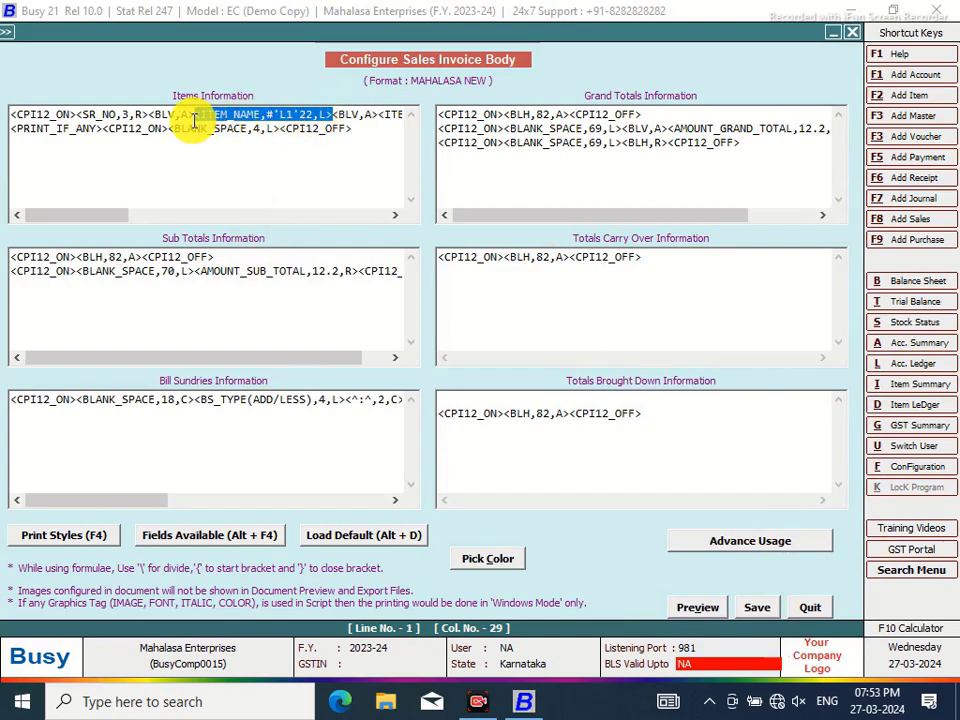
right_click(214, 118)
left_click(200, 113)
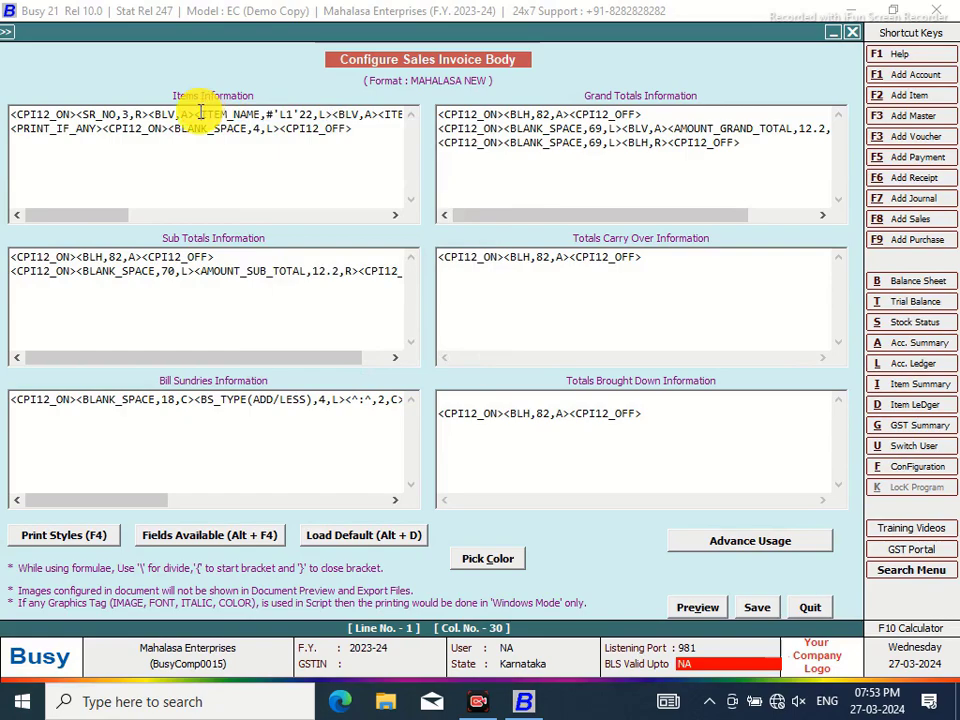
left_click_drag(197, 115, 330, 117)
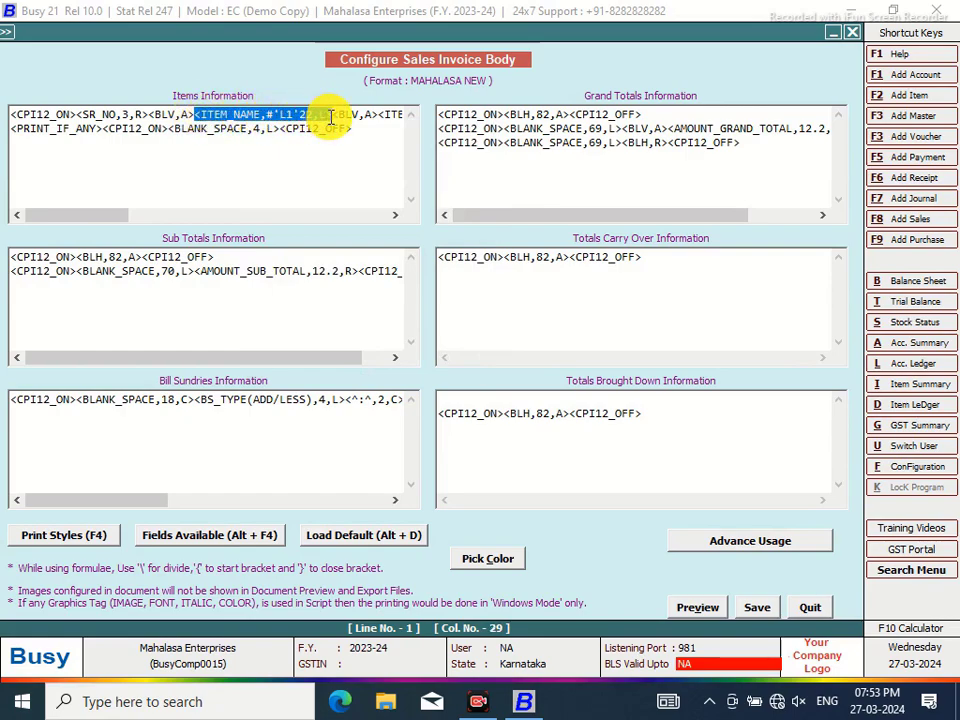
right_click(321, 121)
left_click(364, 182)
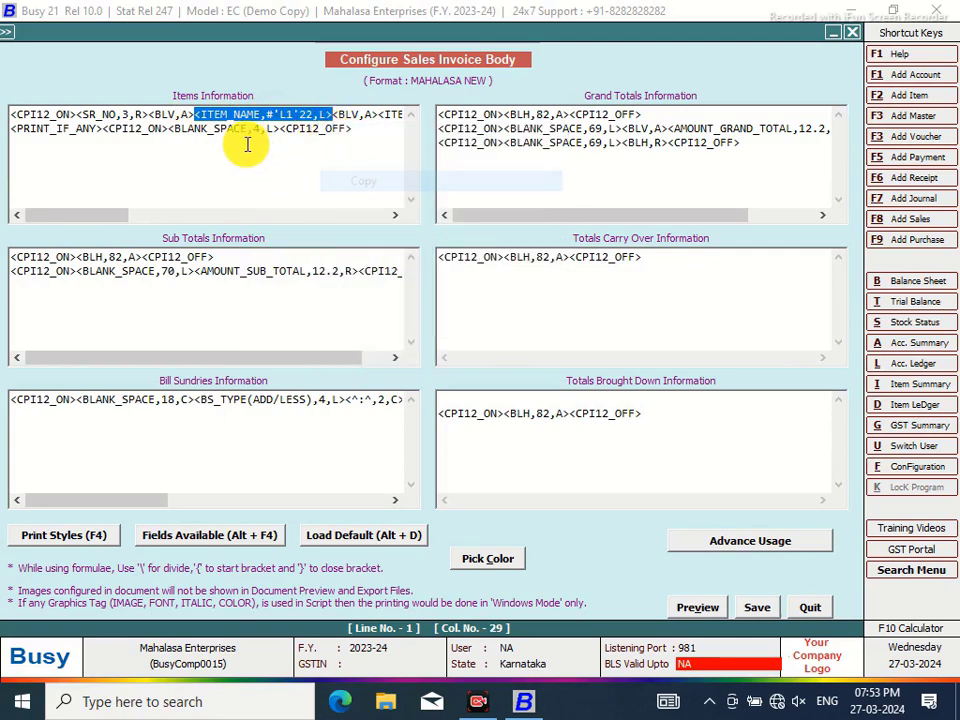
left_click(271, 130)
right_click(276, 132)
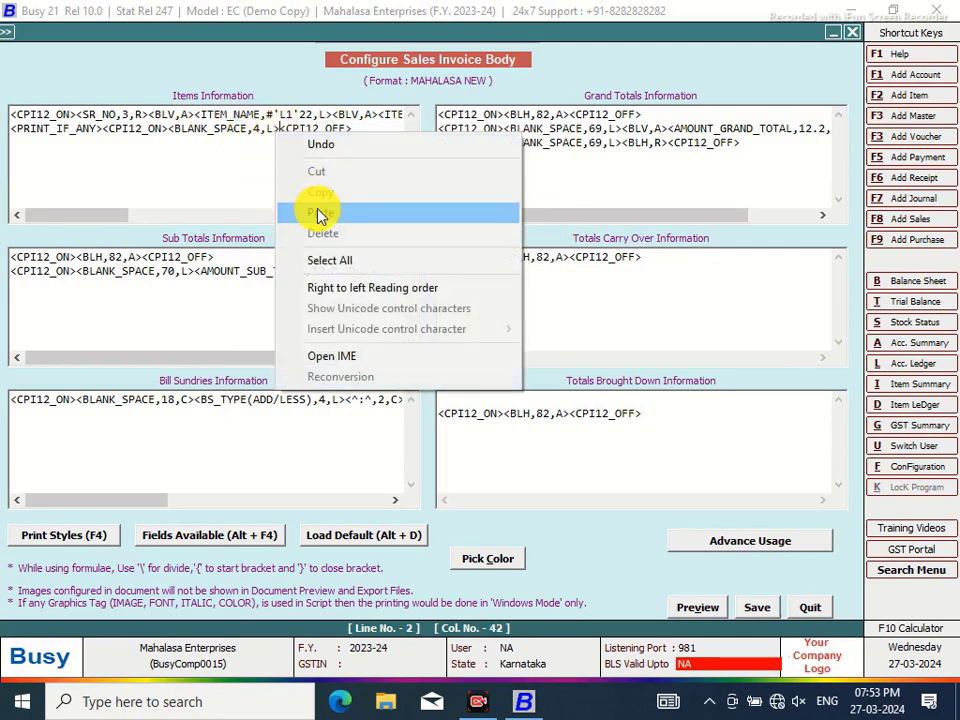
left_click(320, 215)
left_click(233, 130)
key("BackSpace")
Finish the L2 line number, save the invoice body and exit configuration to the voucher
type("2'22,L><")
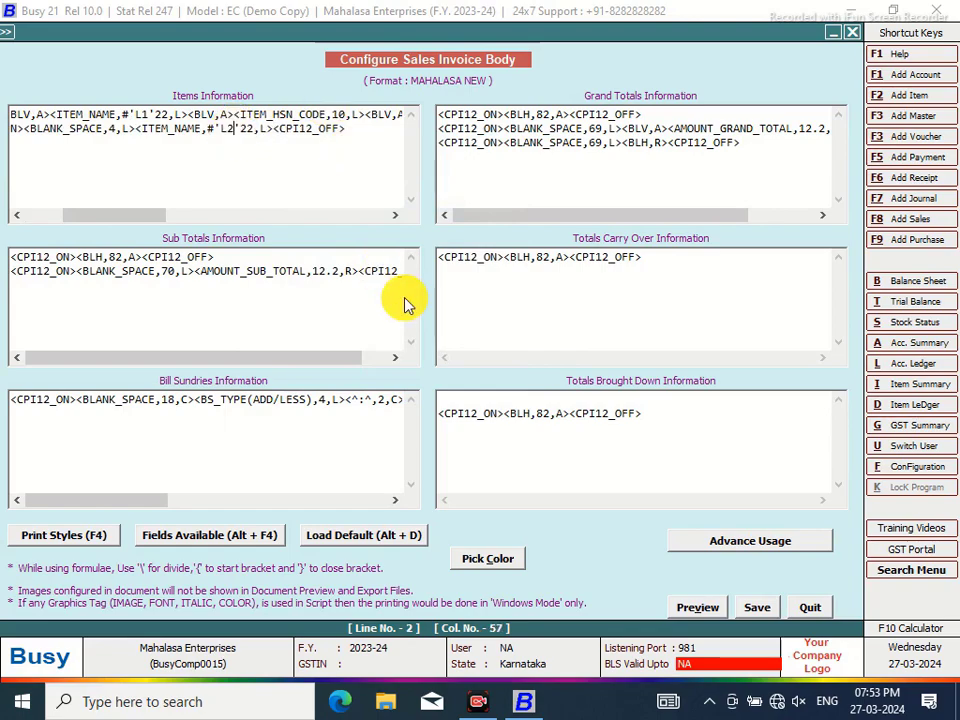
left_click(748, 610)
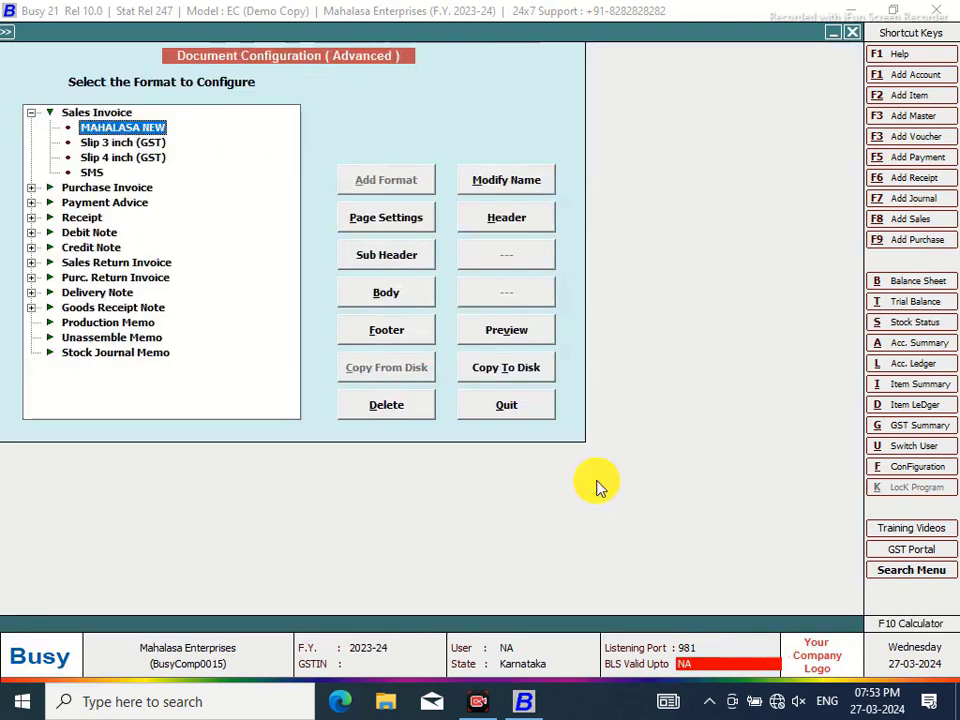
left_click(508, 410)
left_click(157, 274)
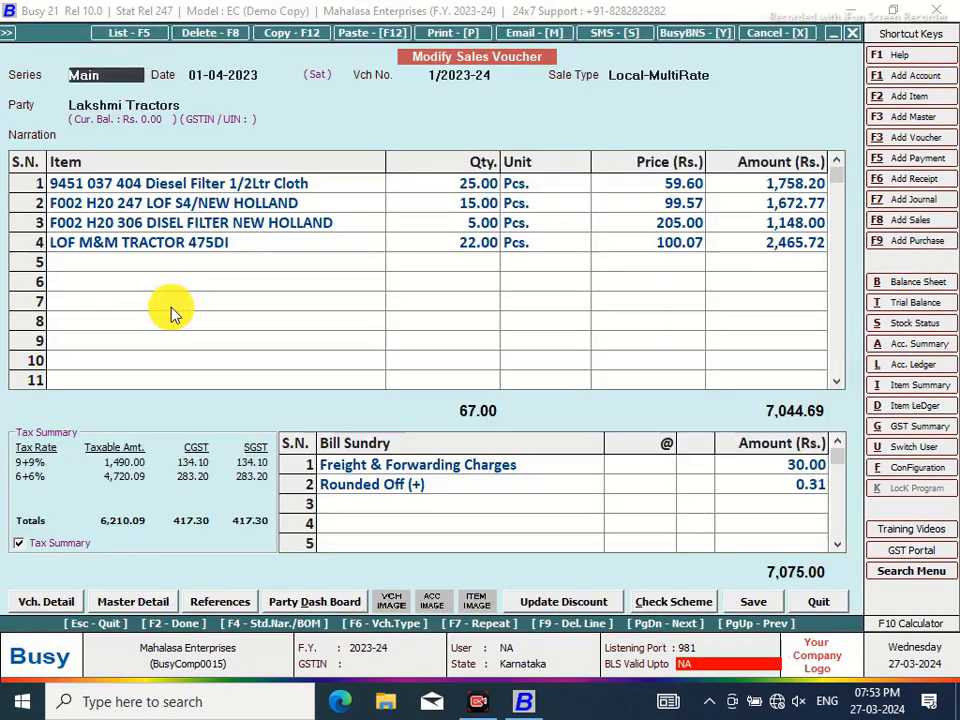
Preview the sales voucher as a Sales Invoice in the MAHALASA NEW format
left_click(445, 33)
left_click(415, 362)
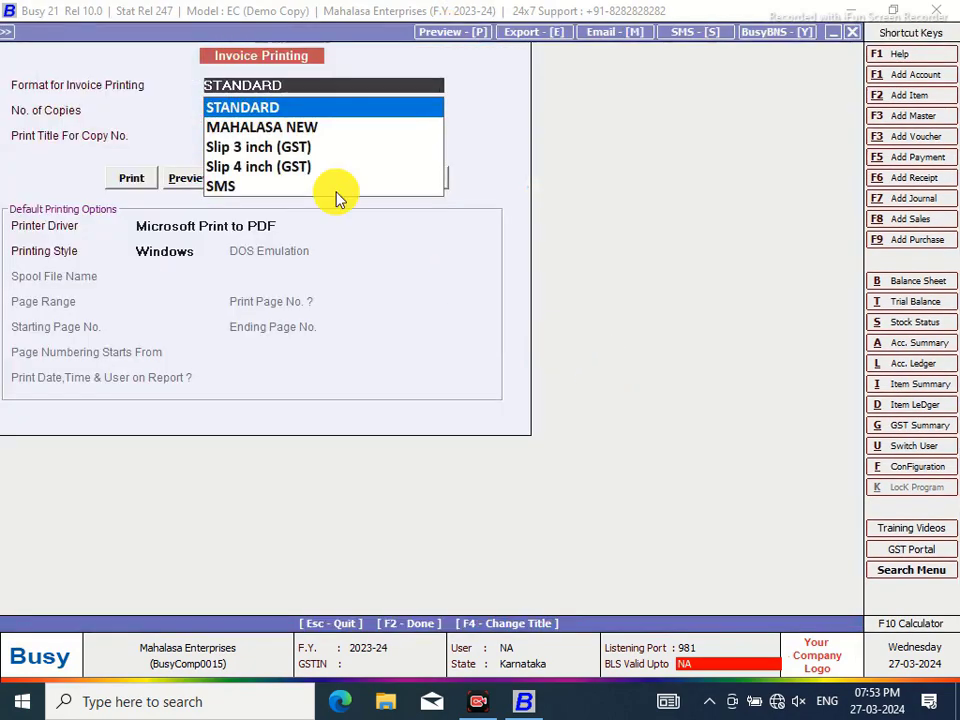
left_click(257, 127)
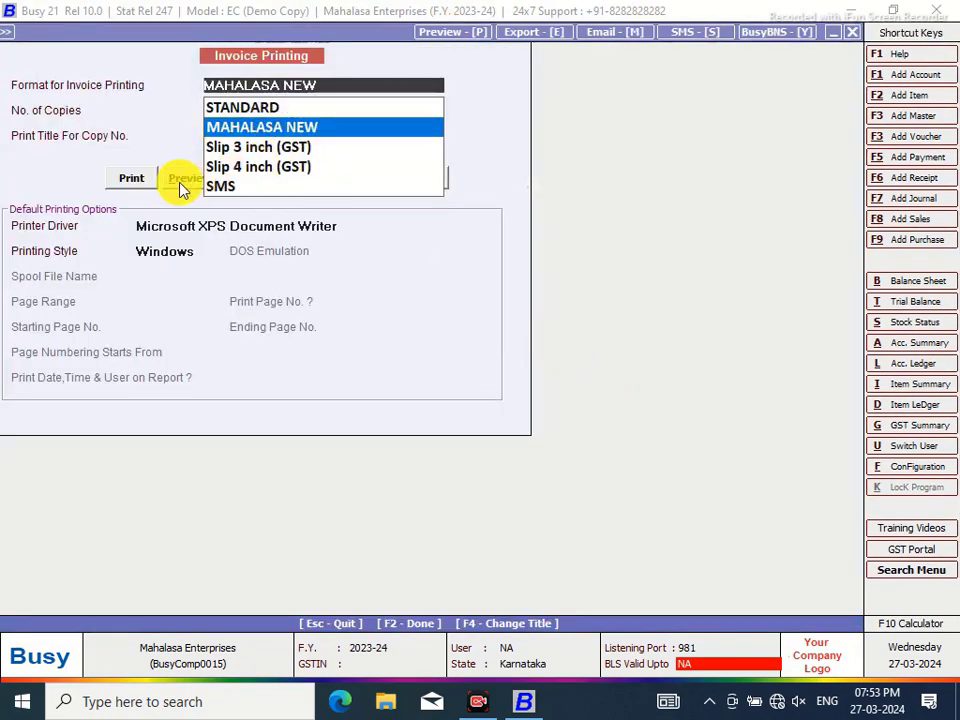
left_click(180, 180)
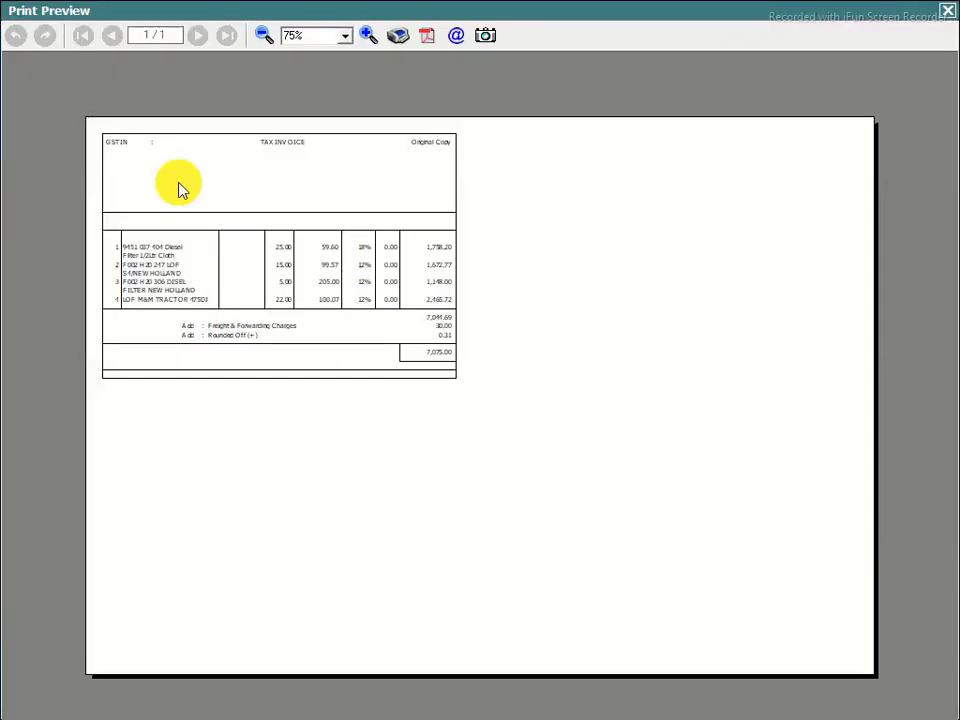
Zoom the MAHALASA NEW invoice preview to 120%, check the wrapped item names, then close it
left_click(369, 38)
left_click(369, 38)
left_click(369, 38)
left_click(369, 38)
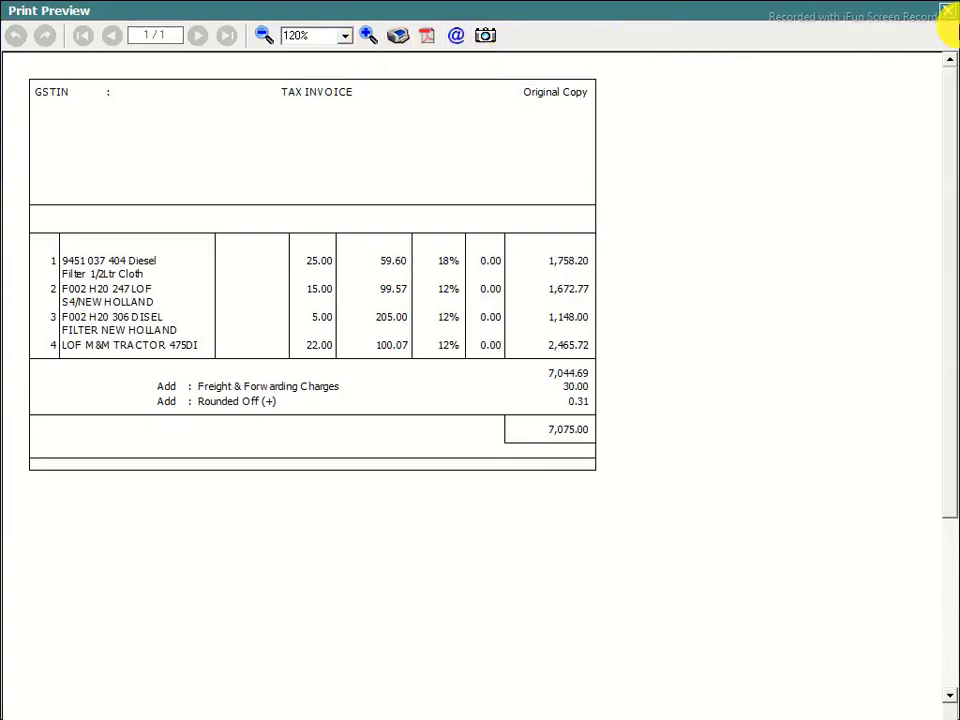
left_click(946, 11)
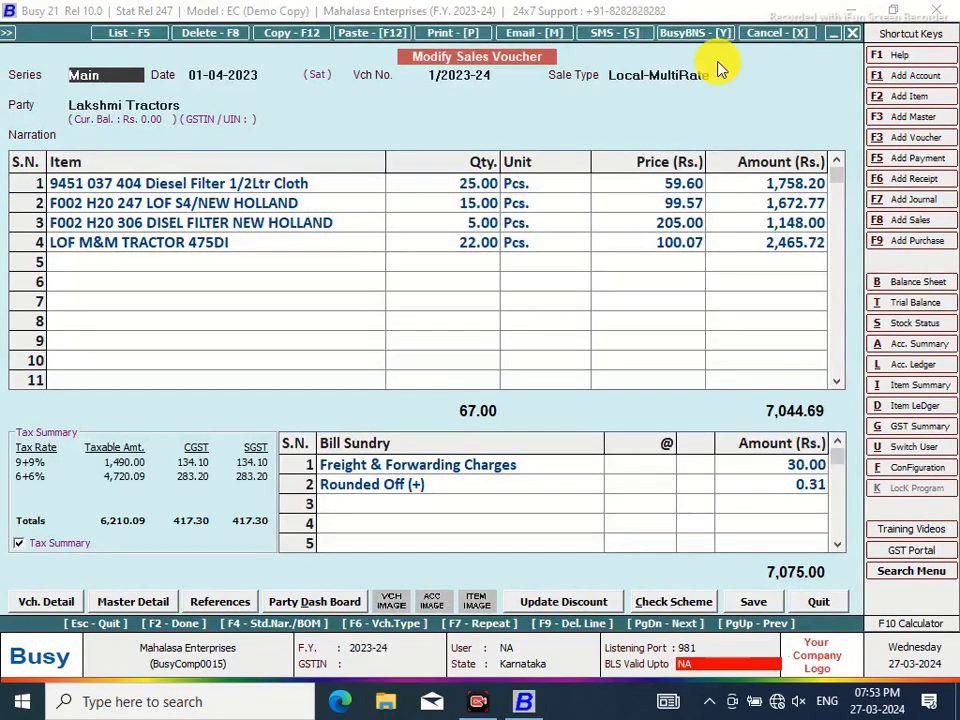
left_click(224, 245)
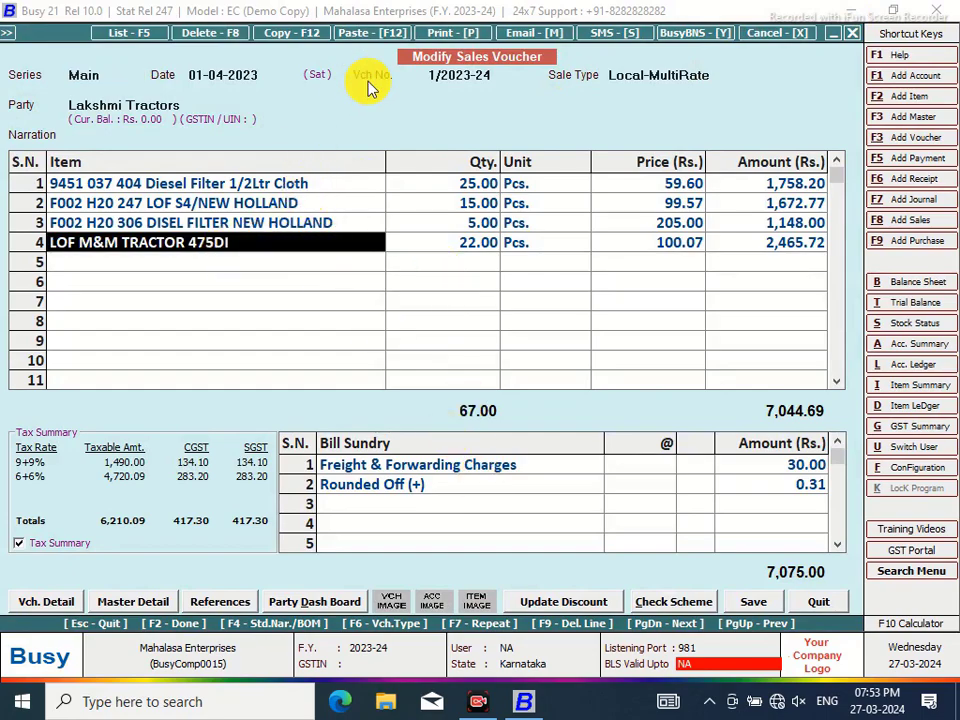
left_click(444, 32)
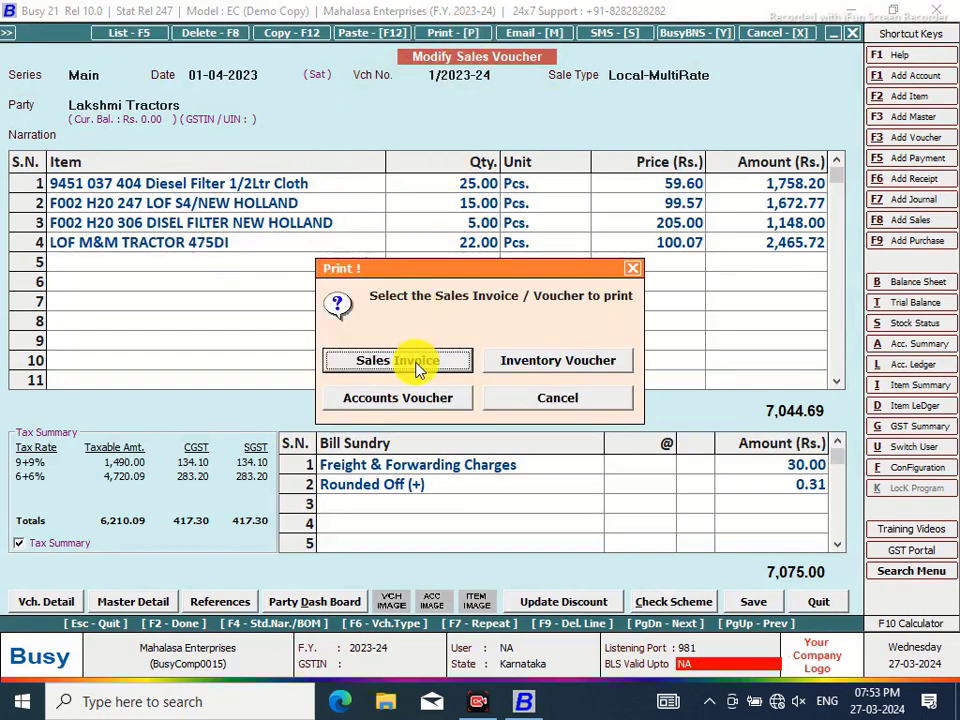
left_click(418, 364)
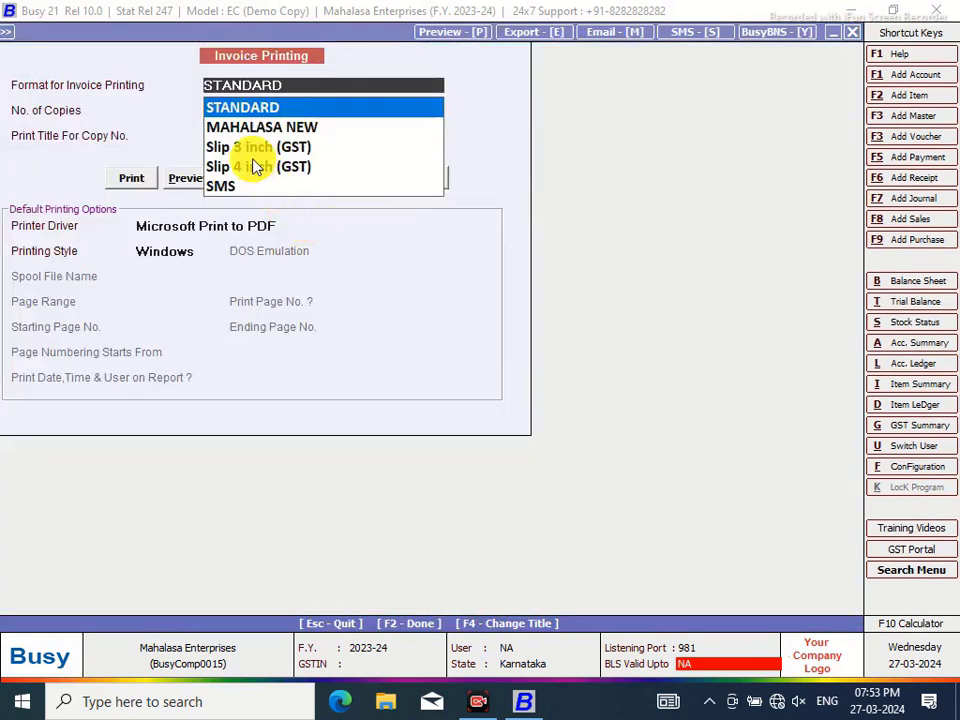
left_click(252, 130)
left_click(178, 177)
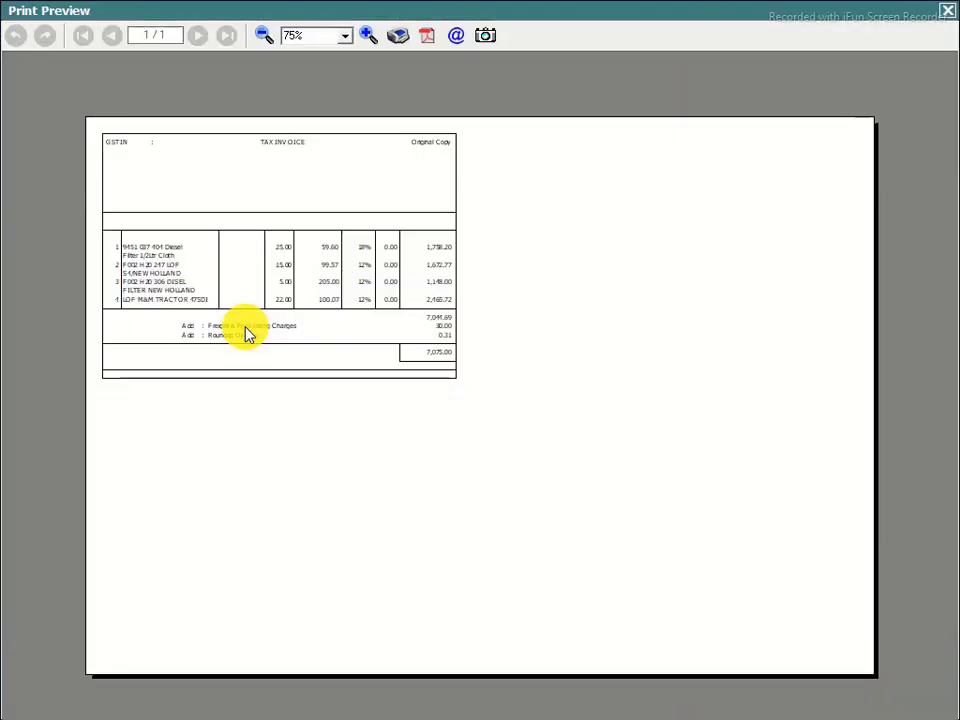
left_click(367, 37)
left_click(366, 37)
left_click(365, 37)
left_click(364, 38)
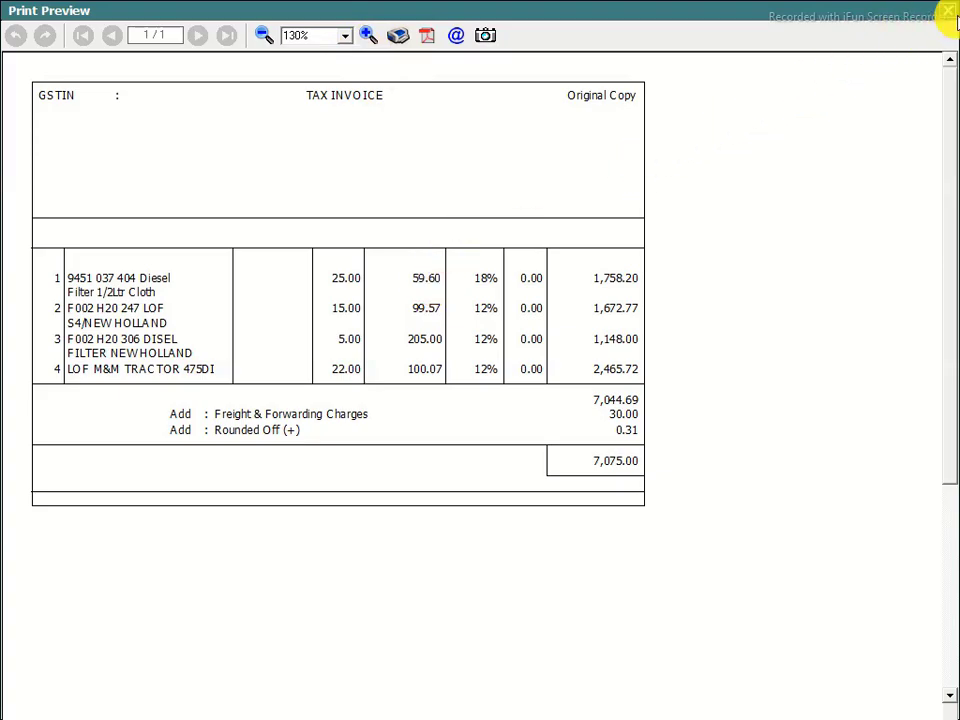
left_click(949, 12)
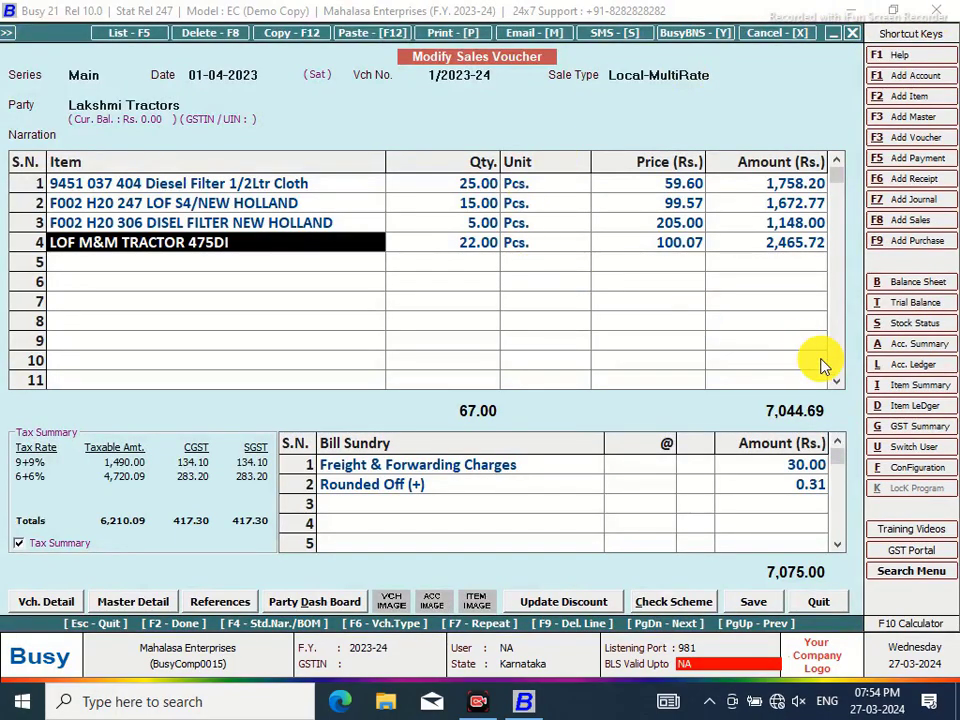
left_click(912, 470)
Set MAHALASA NEW page settings to 11 header lines and 38 body lines, and save
left_click(221, 208)
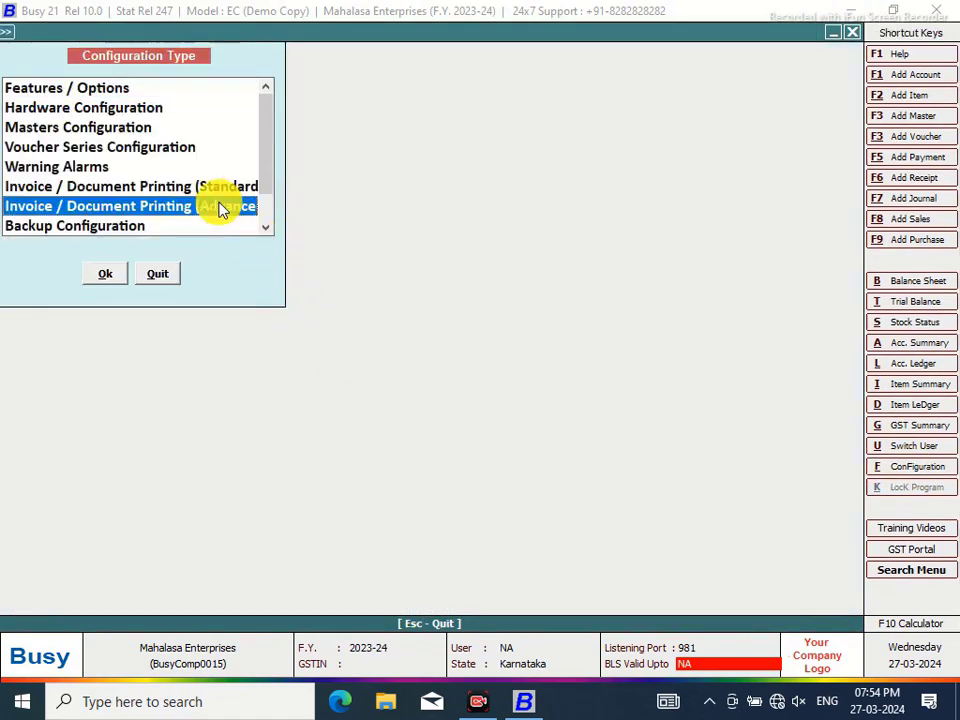
left_click(118, 282)
left_click(32, 113)
left_click(123, 129)
left_click(392, 217)
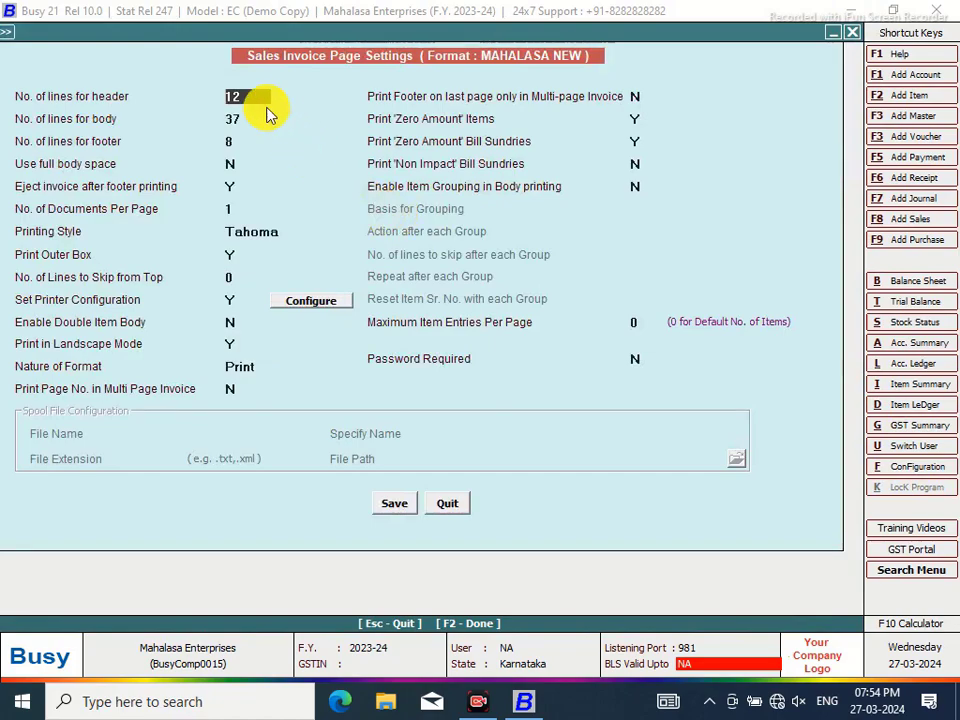
left_click(254, 96)
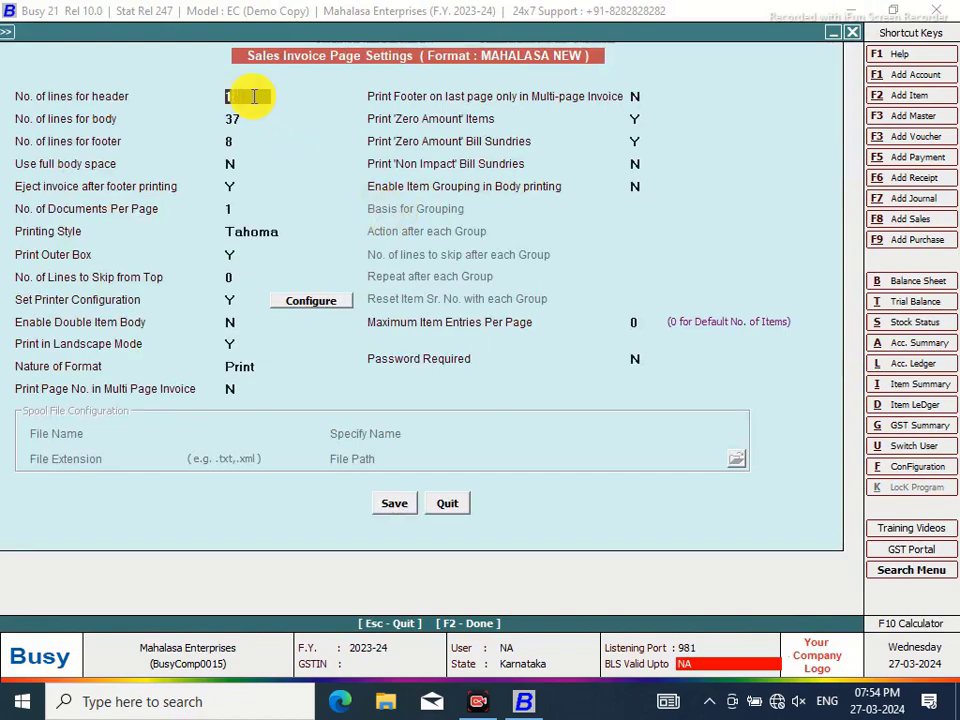
type("11")
key("Return")
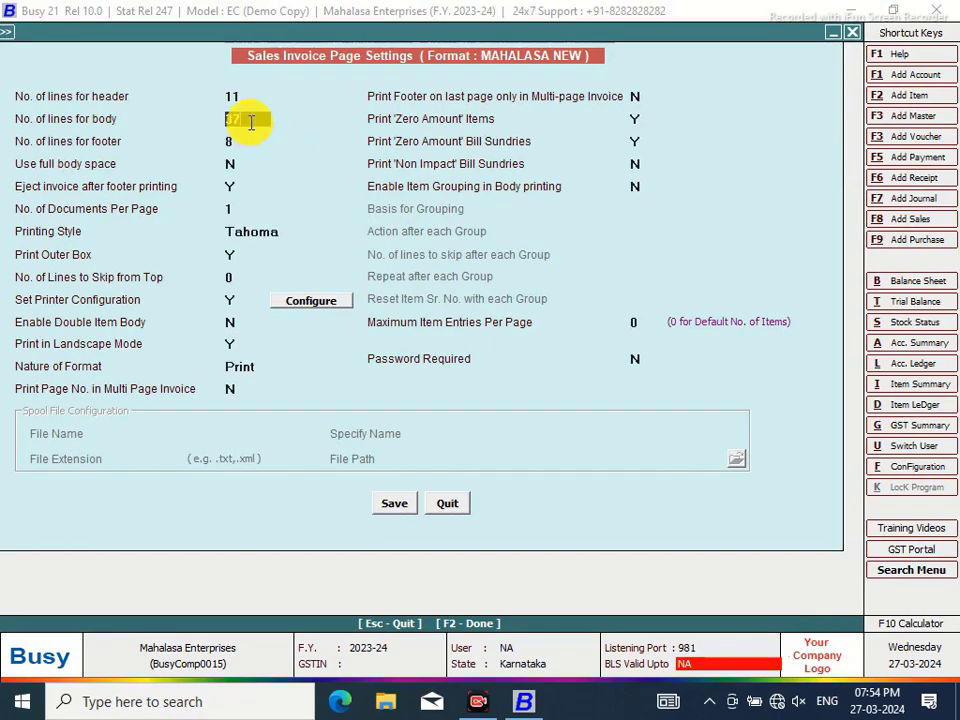
type("38")
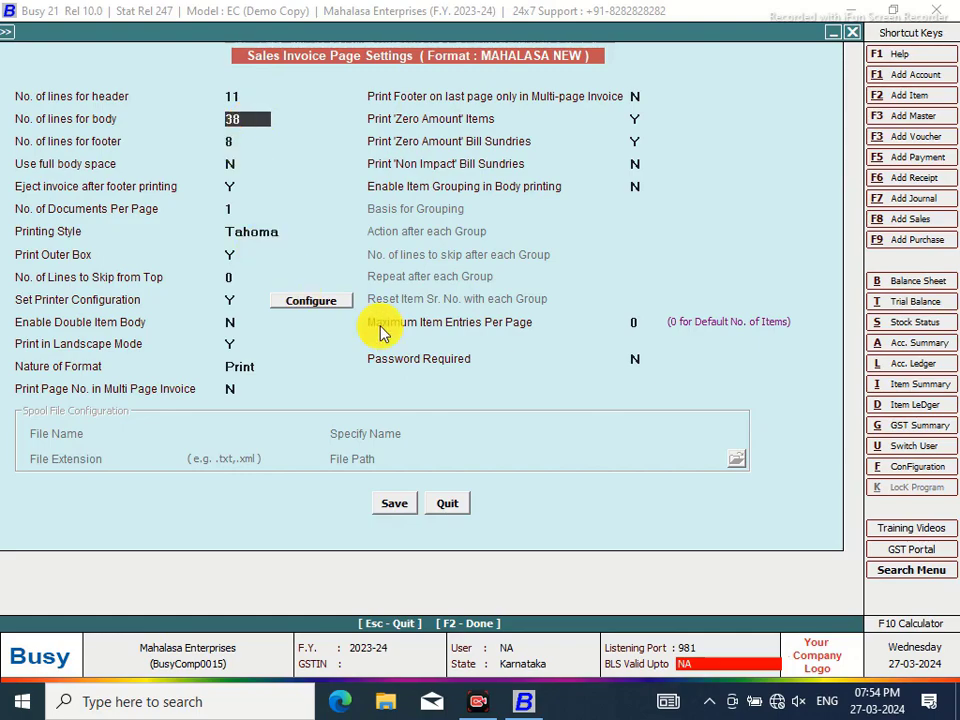
left_click(385, 507)
Preview the adjusted layout, then leave configuration back to the Modify Sales Voucher
left_click(498, 337)
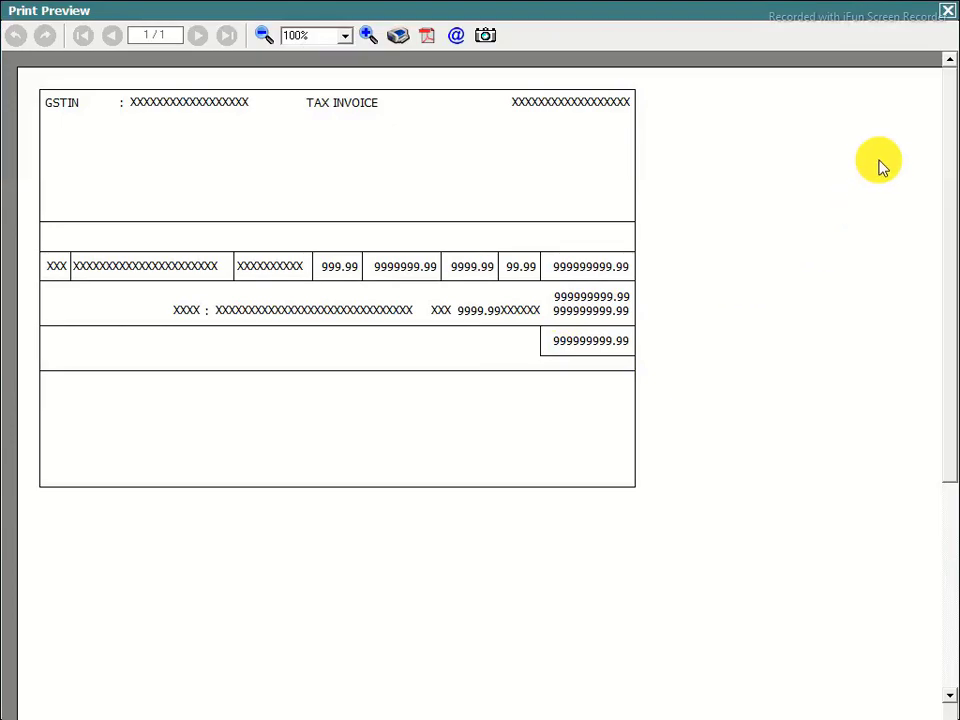
left_click(948, 14)
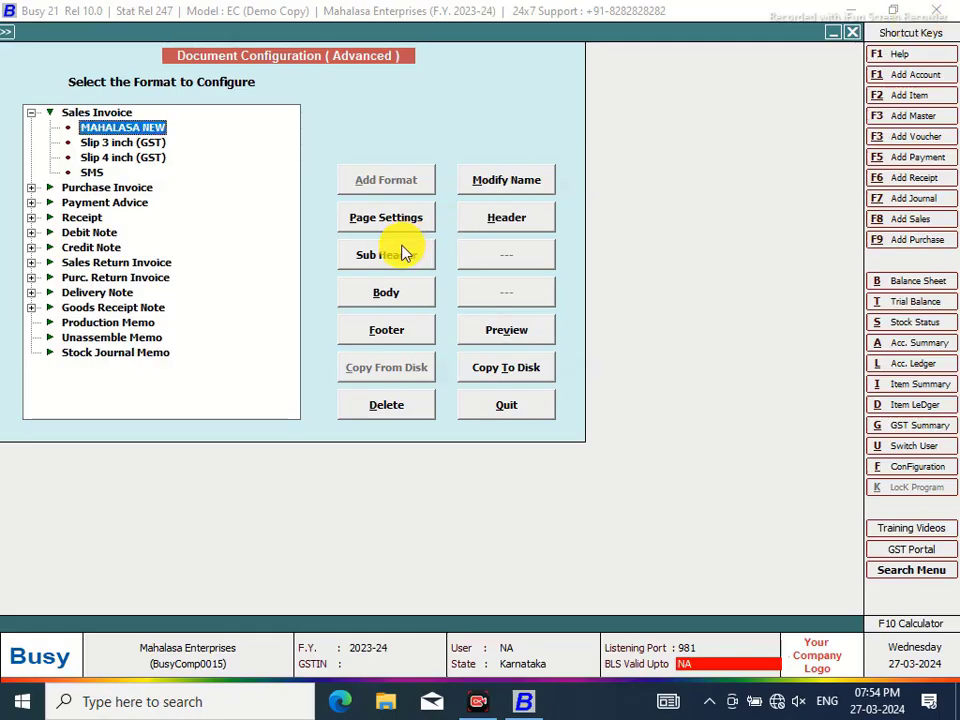
left_click(506, 405)
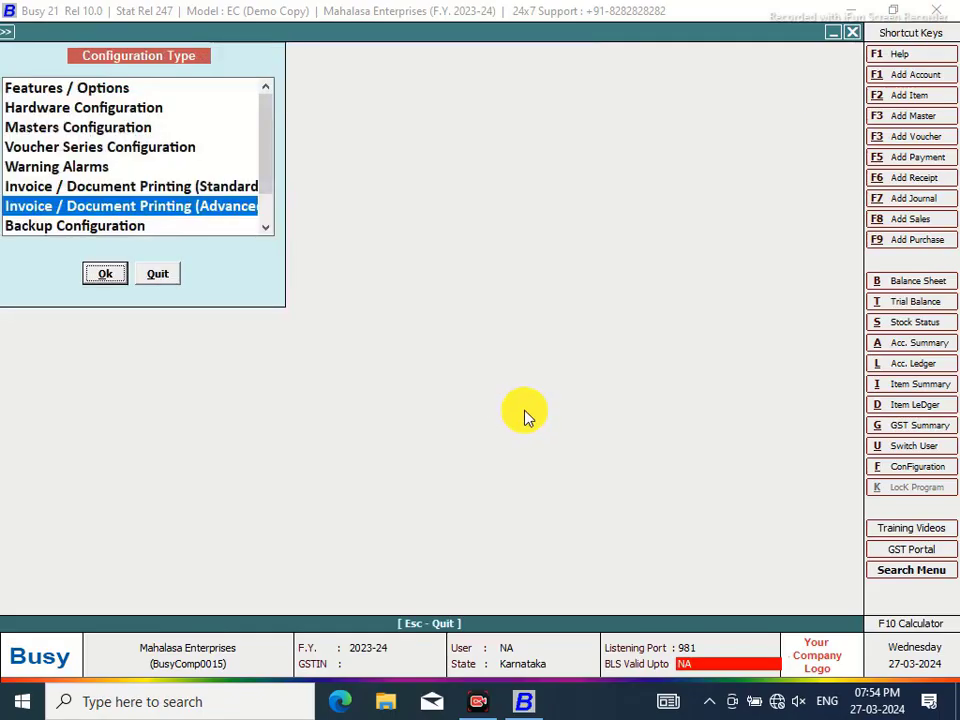
key("Escape")
From item row 5, start a new item RC KOLA 600ML in group General with unit Pcs
left_click(152, 264)
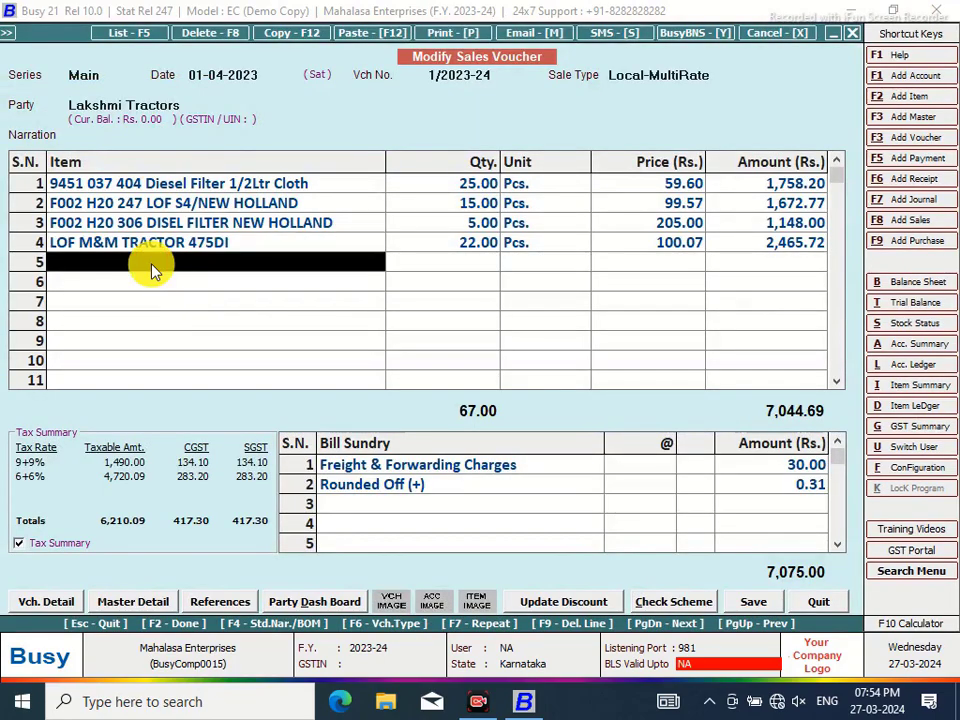
key("F2")
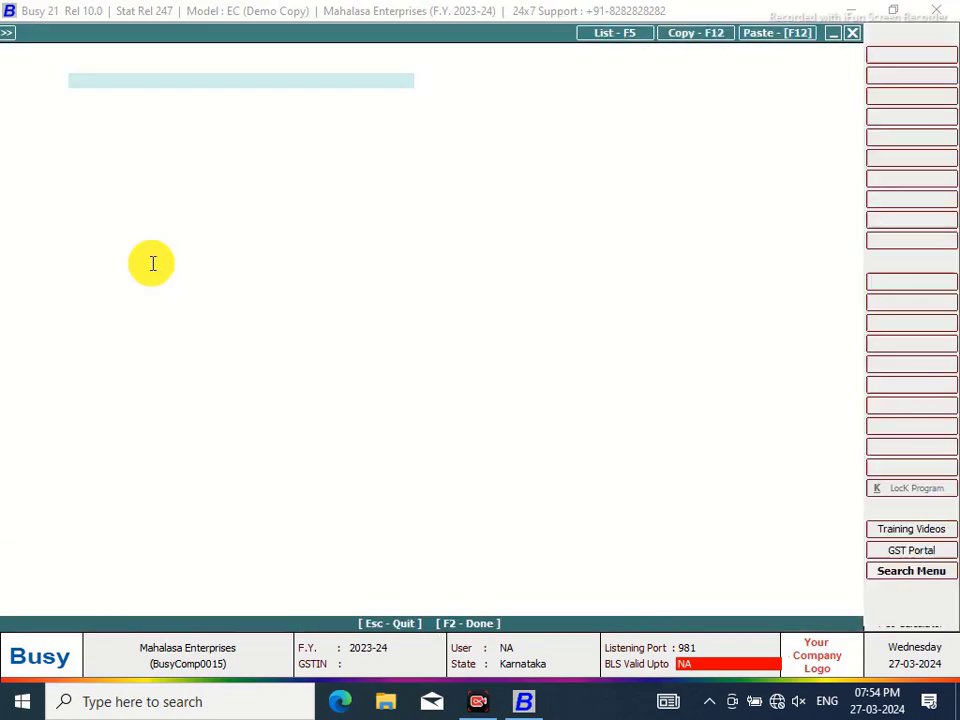
type("RC KOLA 600ML")
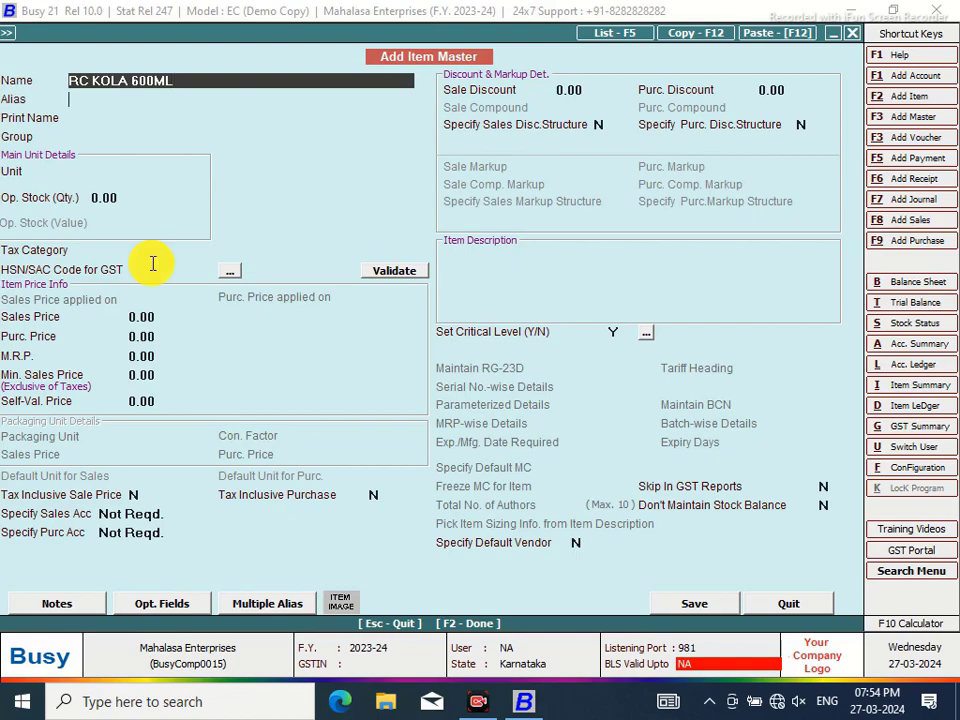
key("Return")
key("Return")
key("Return")
key("Down")
key("Return")
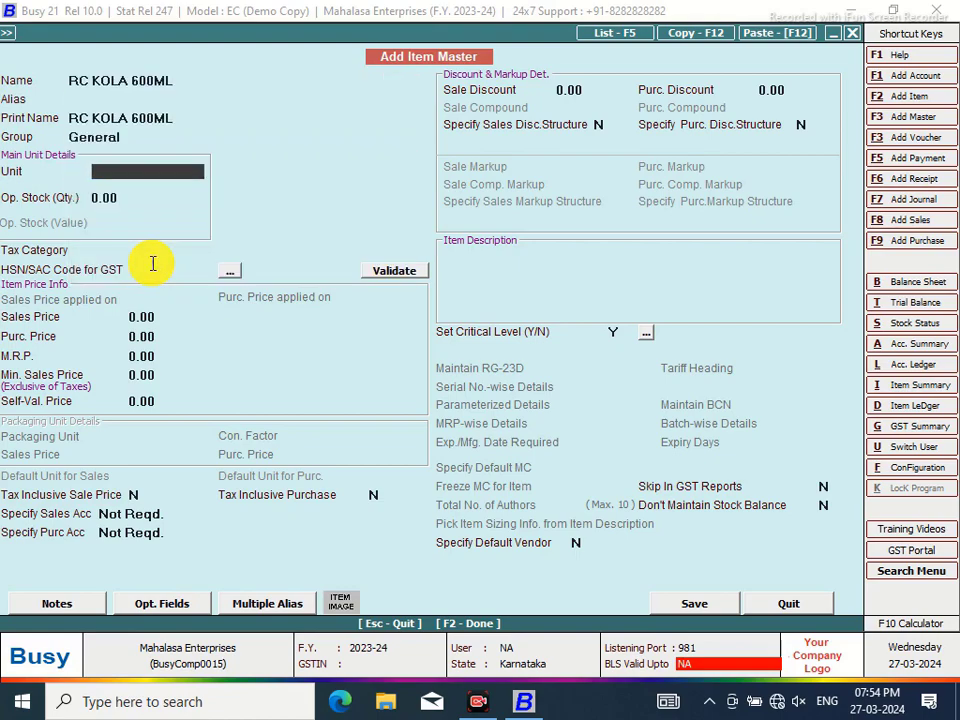
type("pcs")
key("Return")
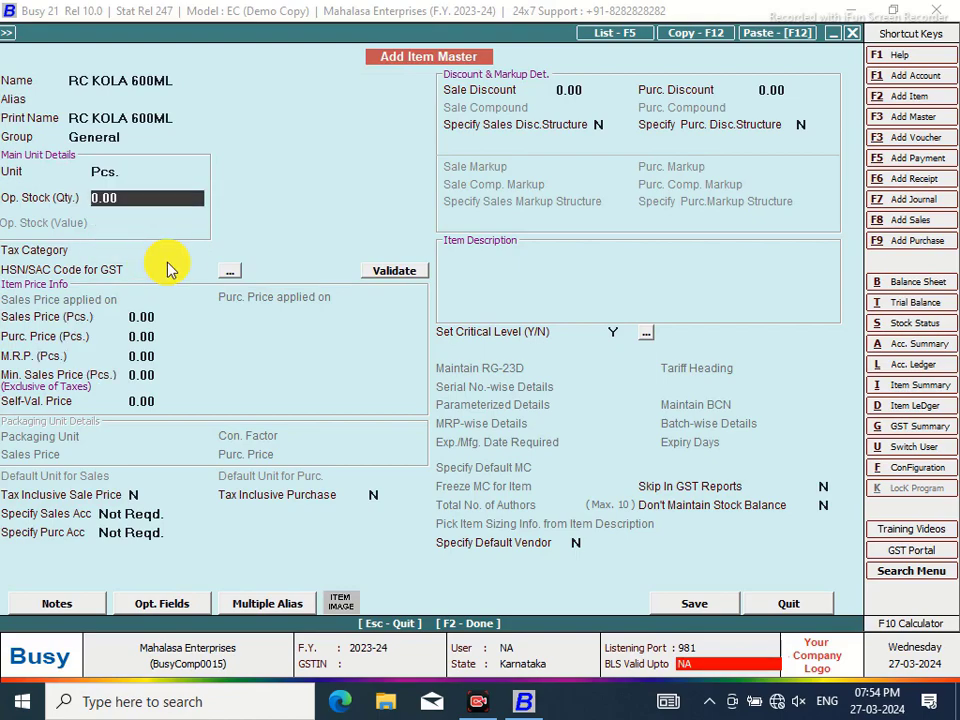
Give it opening stock 100 worth 18,000 and tax category GST 28%, then save
type("100")
key("Return")
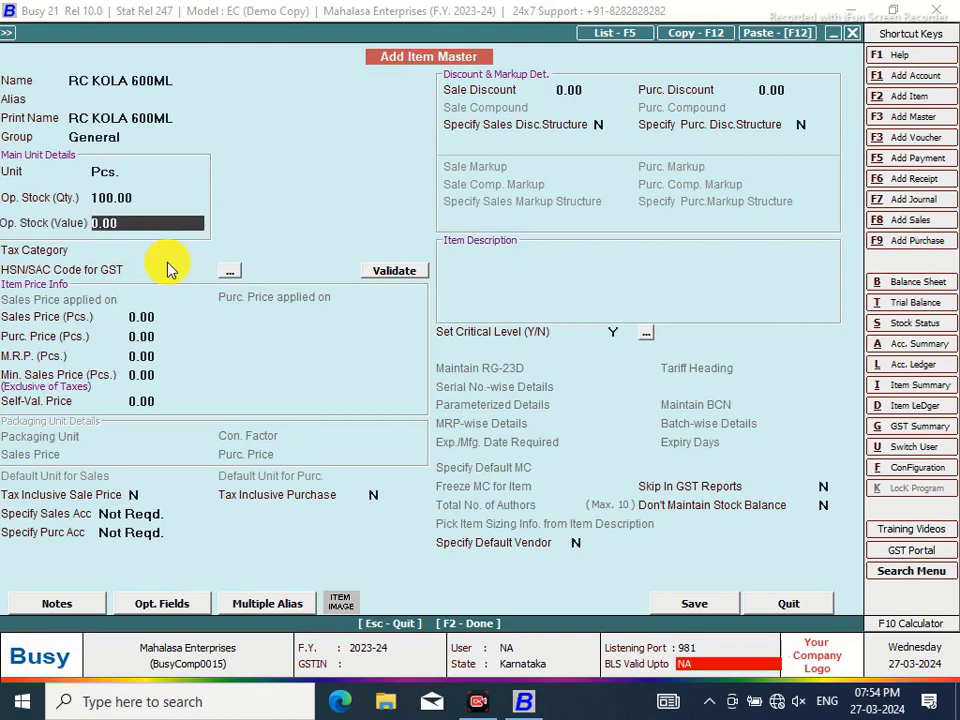
type("18000")
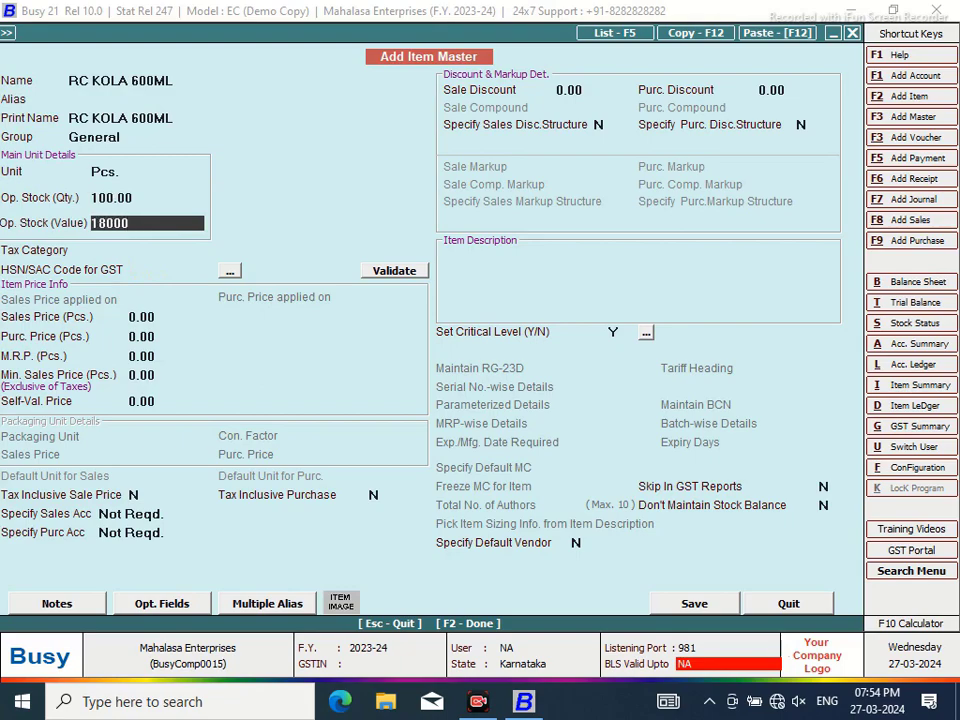
key("Return")
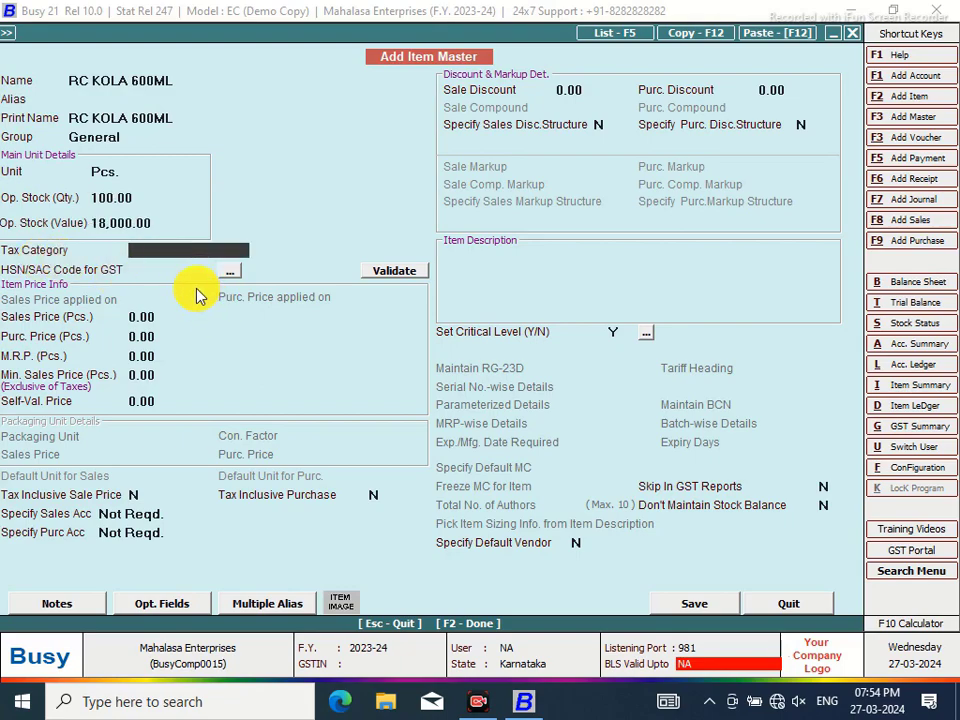
left_click(168, 312)
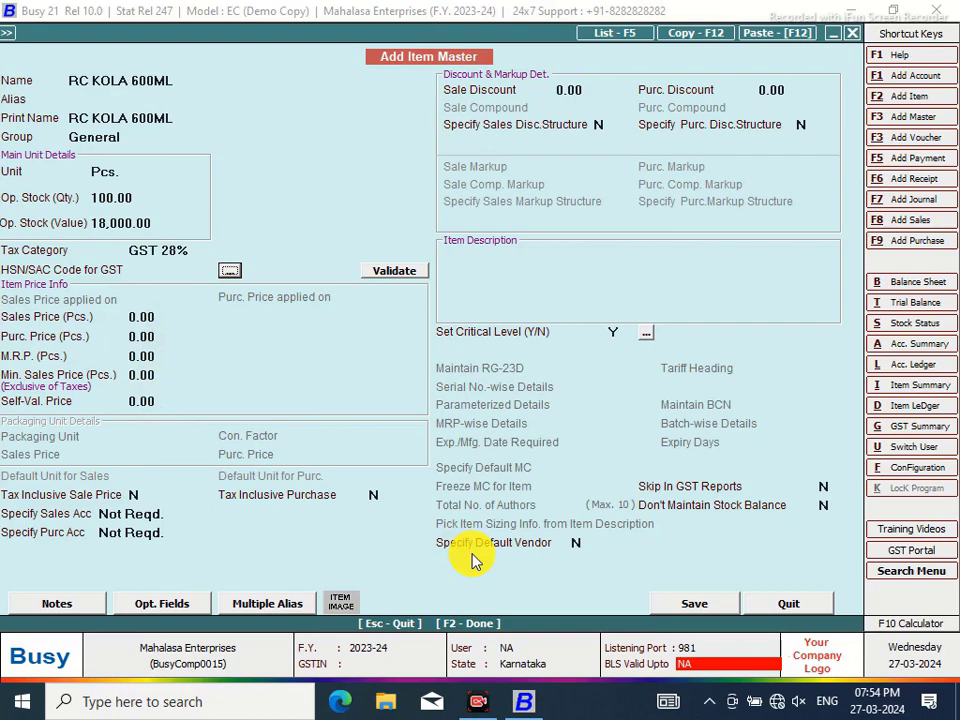
left_click(682, 603)
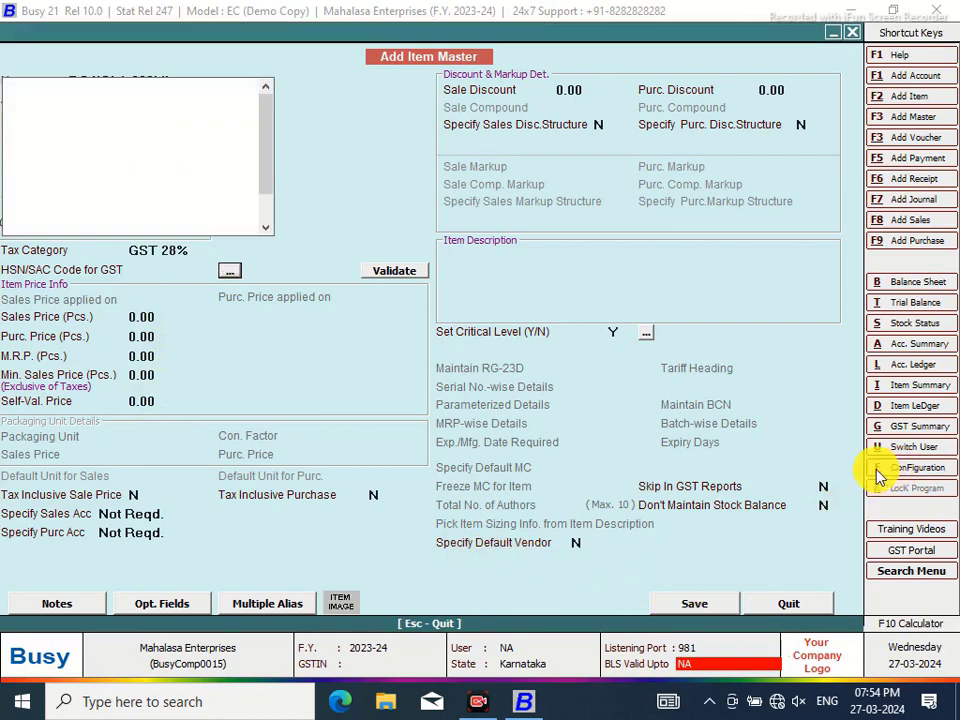
Set Enable Cess to Y in the GST/VAT feature options, save, and return to the sales voucher
left_click(878, 470)
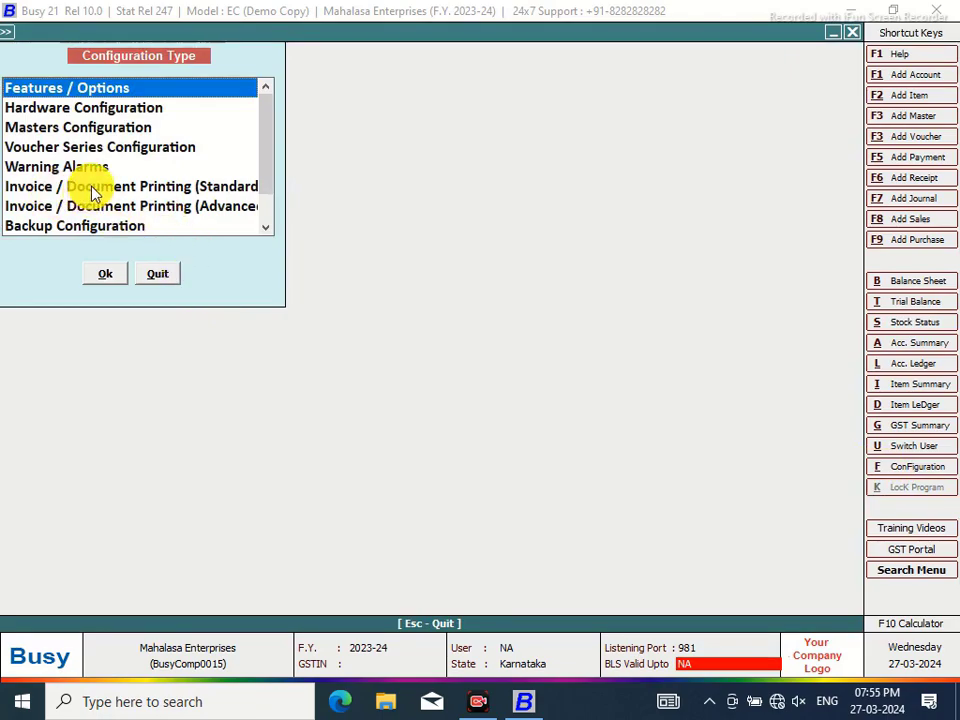
left_click(103, 273)
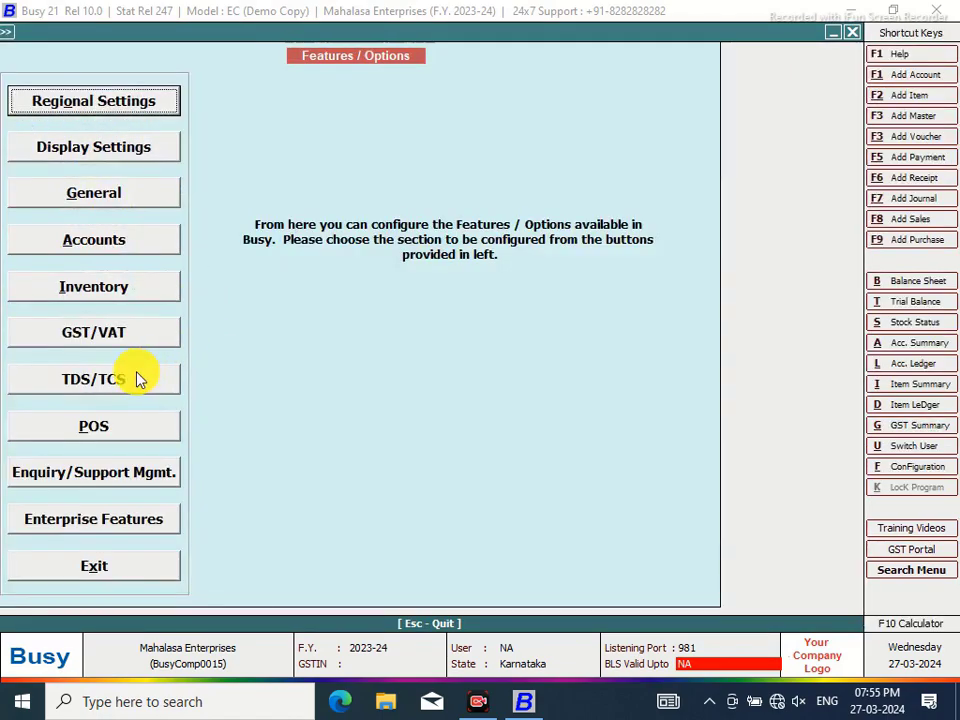
left_click(80, 338)
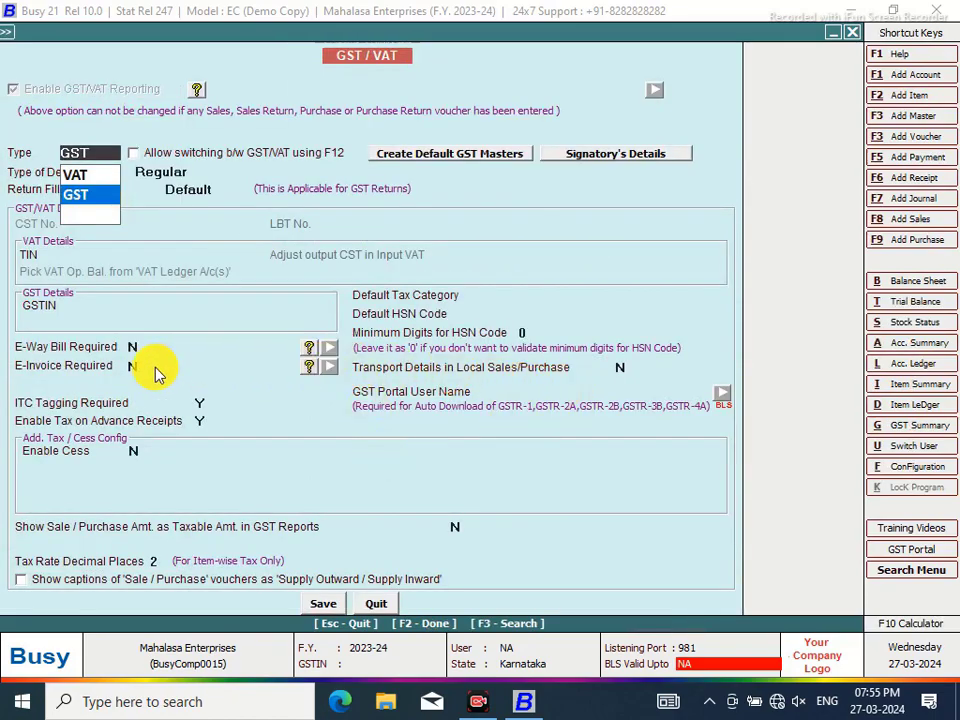
left_click(135, 450)
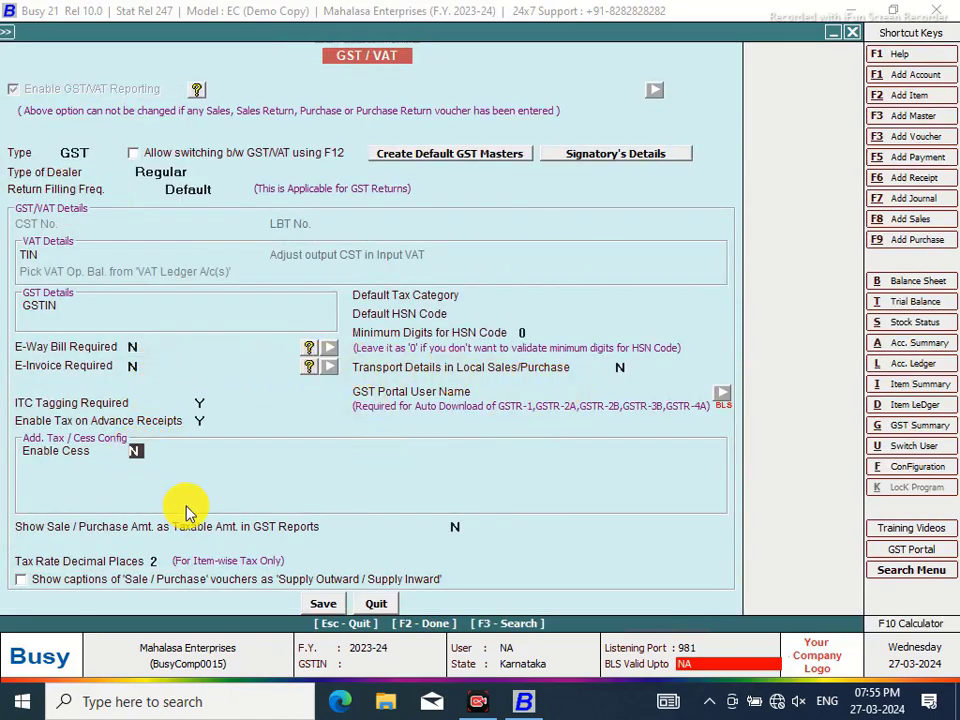
key("y")
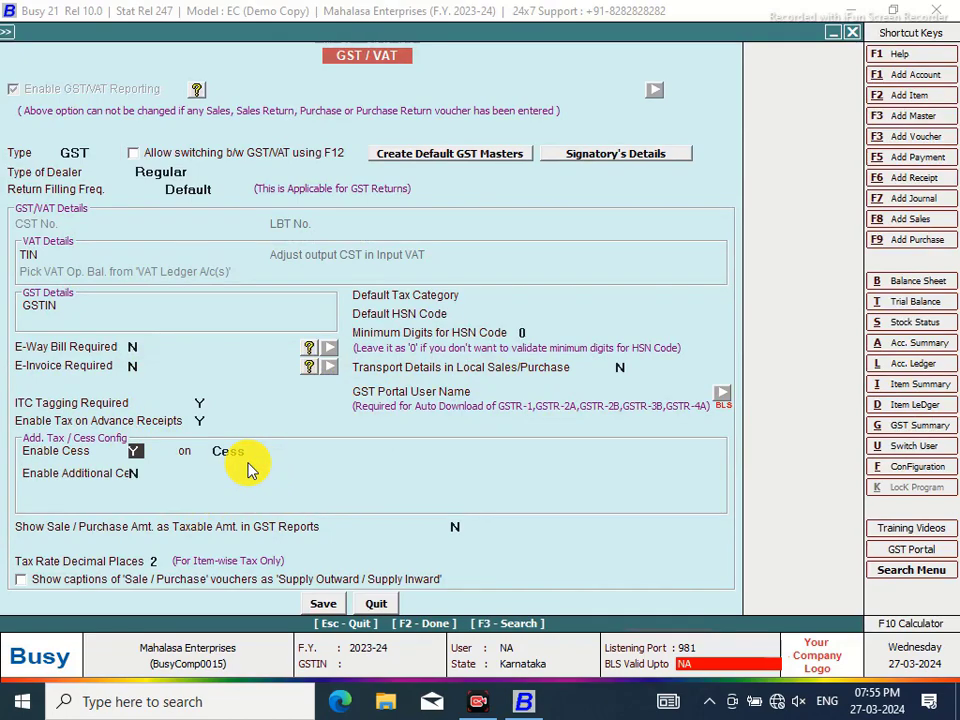
left_click(326, 602)
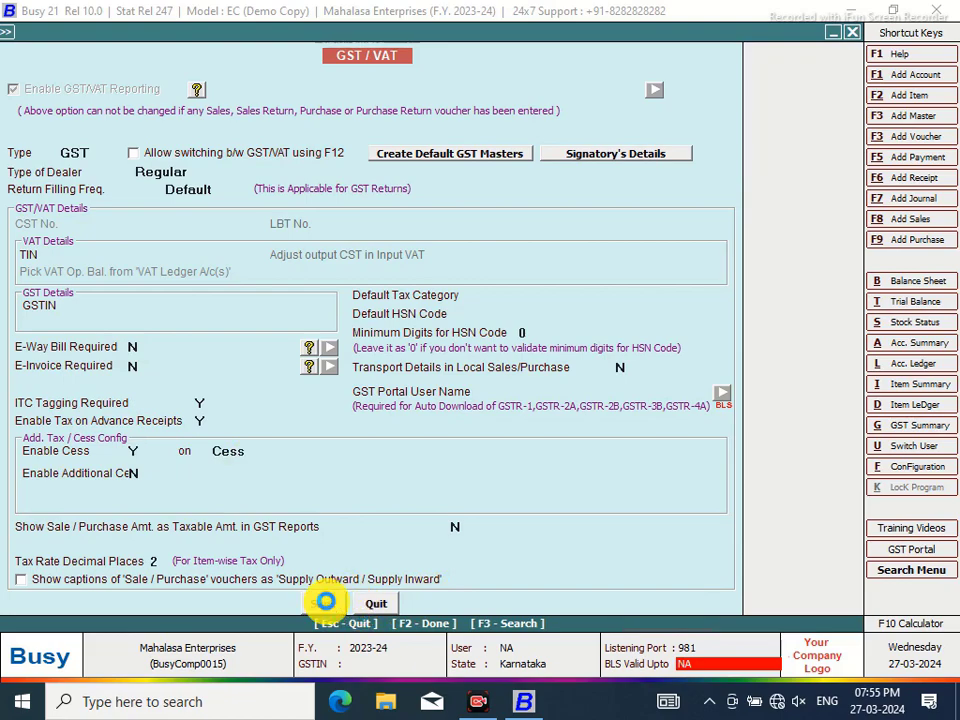
left_click(171, 572)
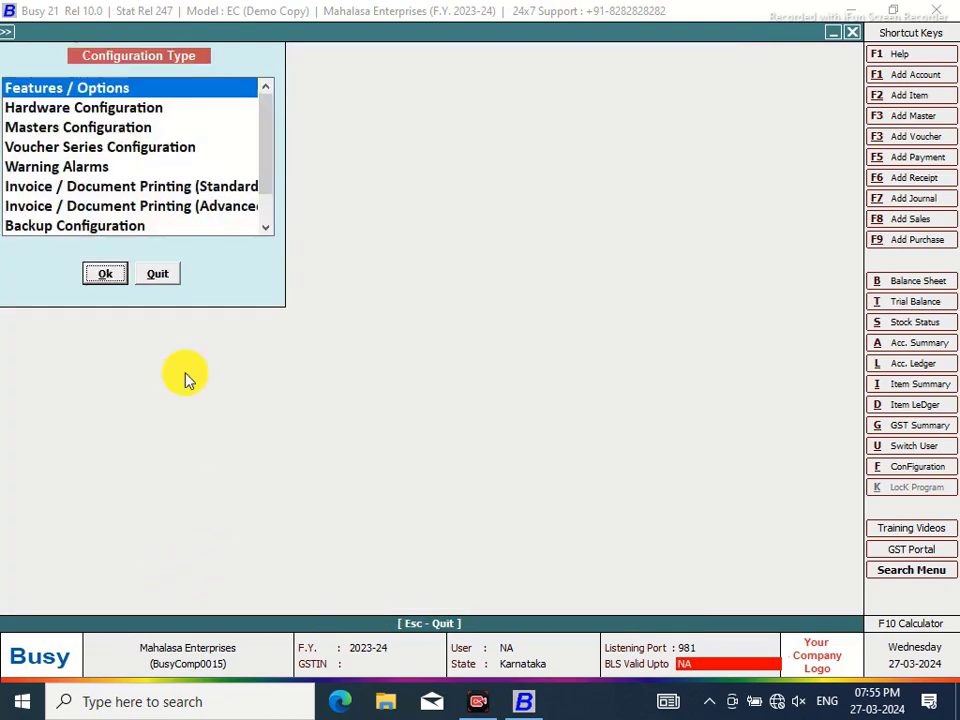
left_click(160, 274)
left_click(784, 603)
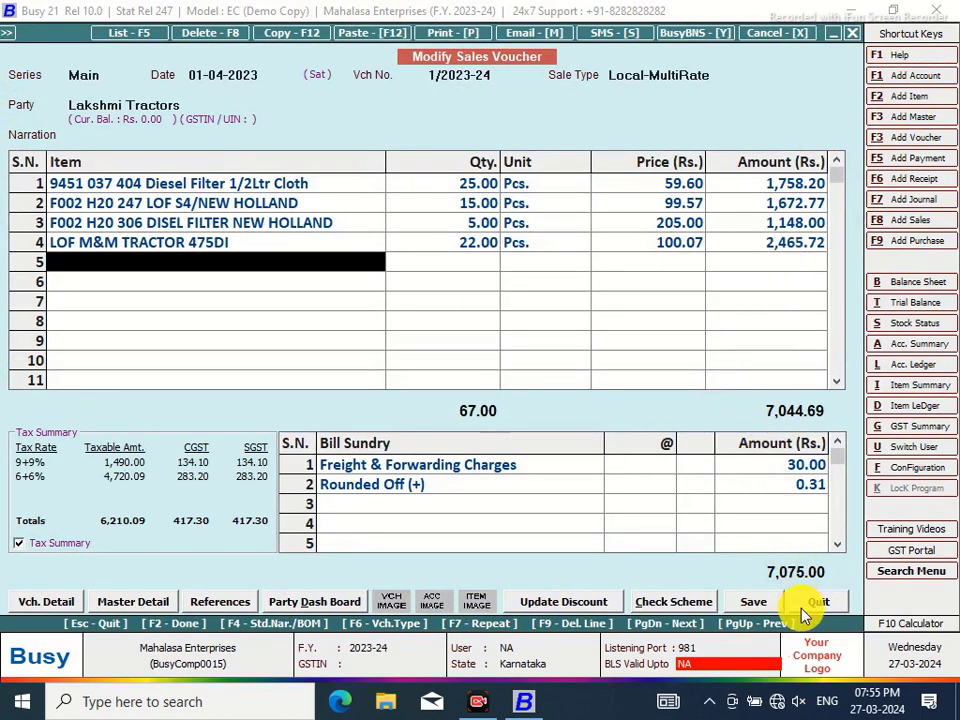
Leave the voucher and open the GST 28% tax category for modification under Administration > Masters
left_click(809, 604)
left_click(852, 32)
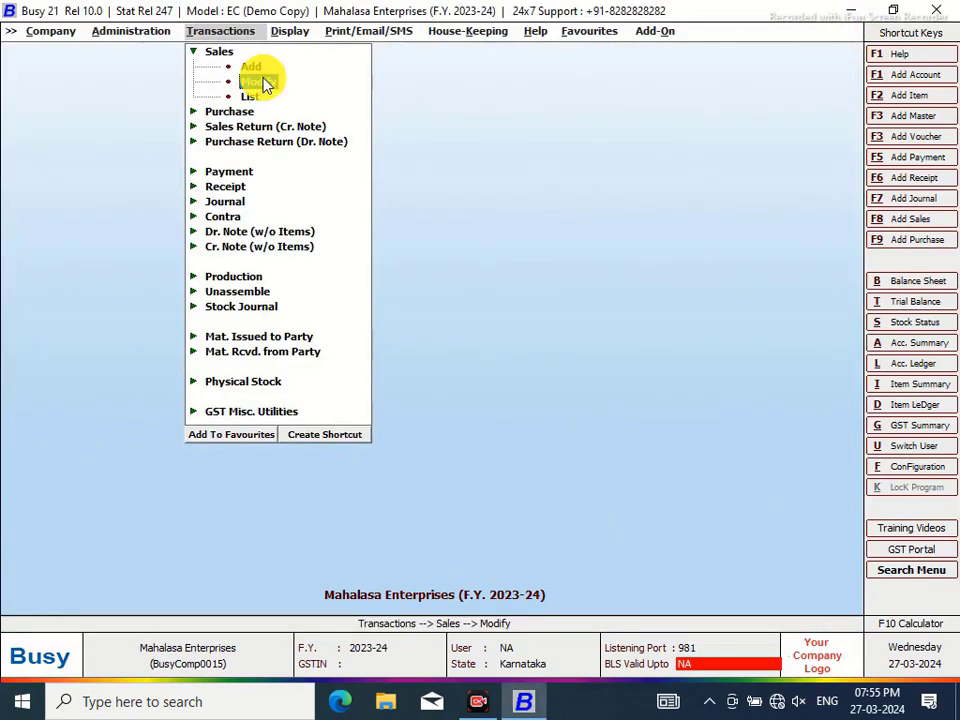
left_click(124, 38)
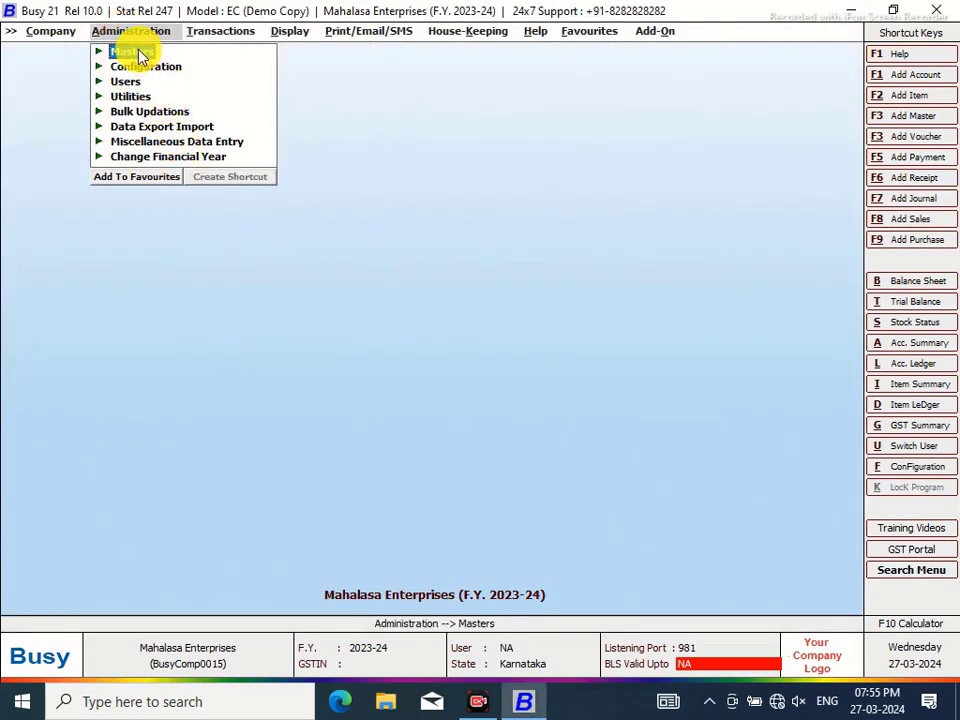
left_click(137, 53)
left_click(180, 263)
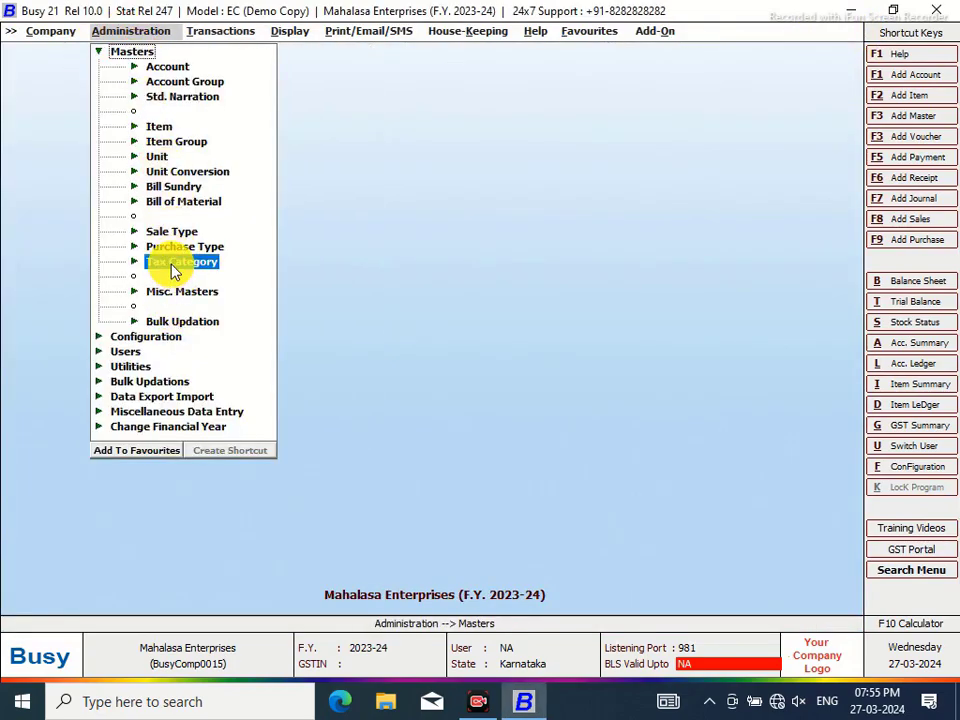
left_click(197, 290)
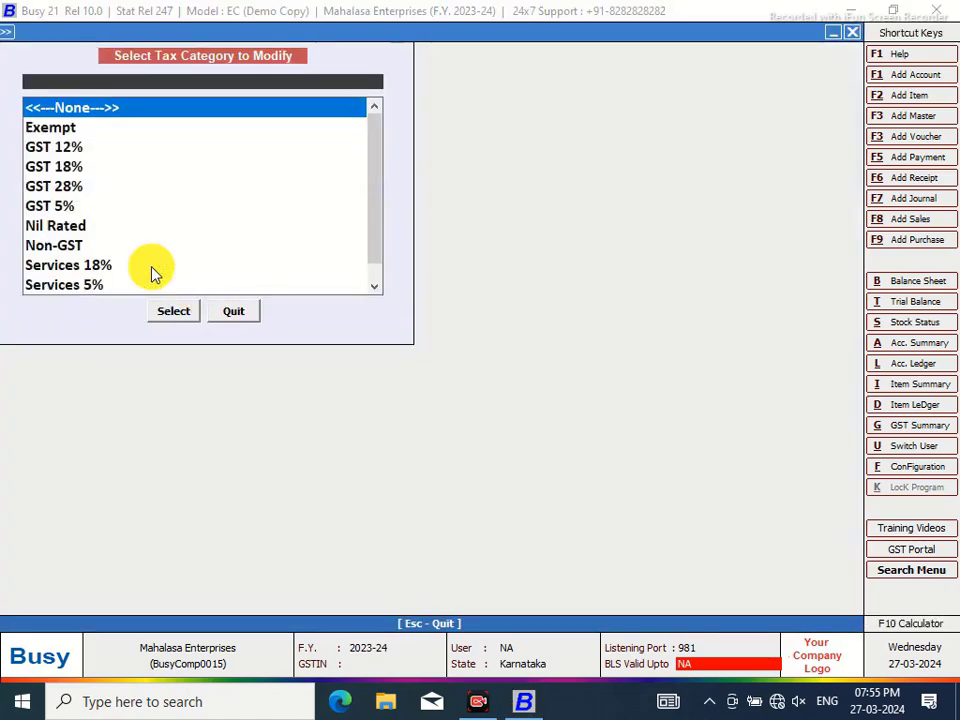
left_click(62, 196)
left_click(176, 313)
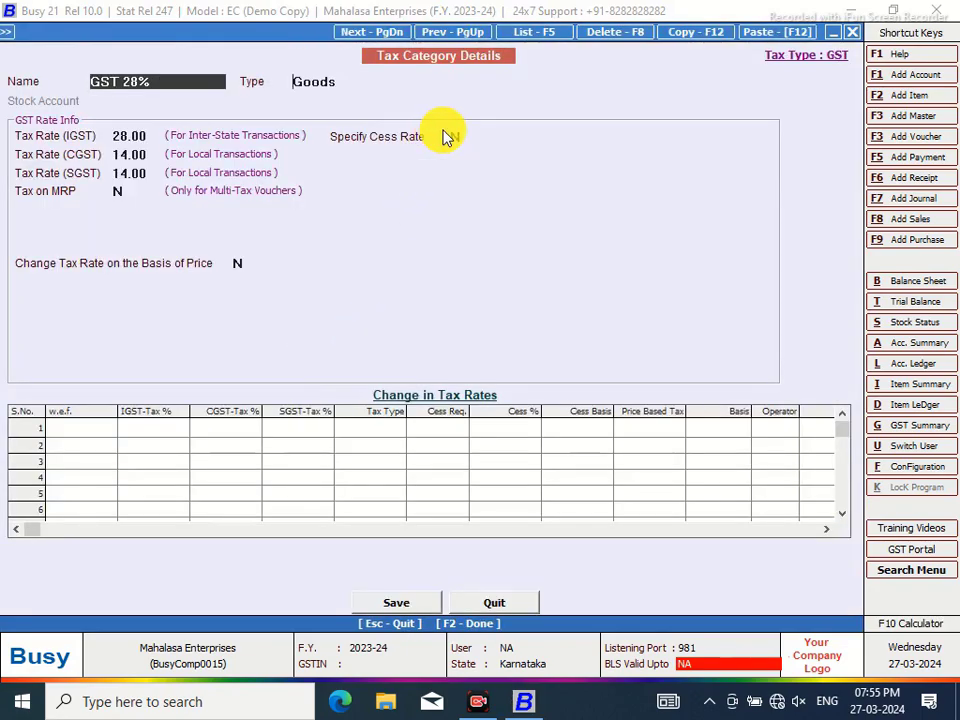
Specify a 12.00 cess rate on Percentage basis, save GST 28%, and close the list
key("Return")
key("Return")
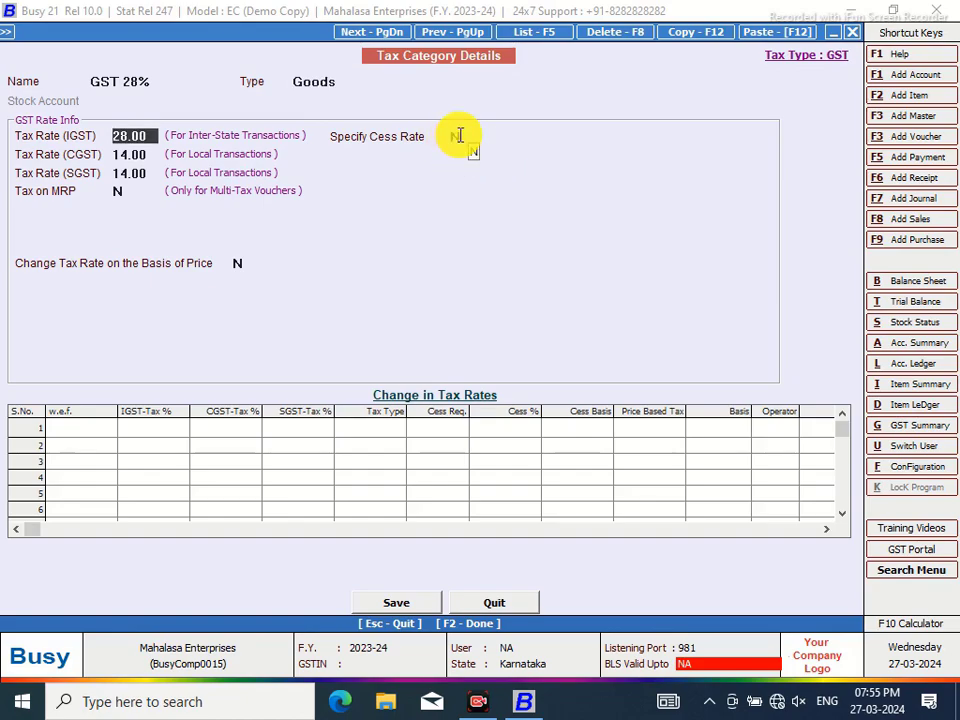
key("Return")
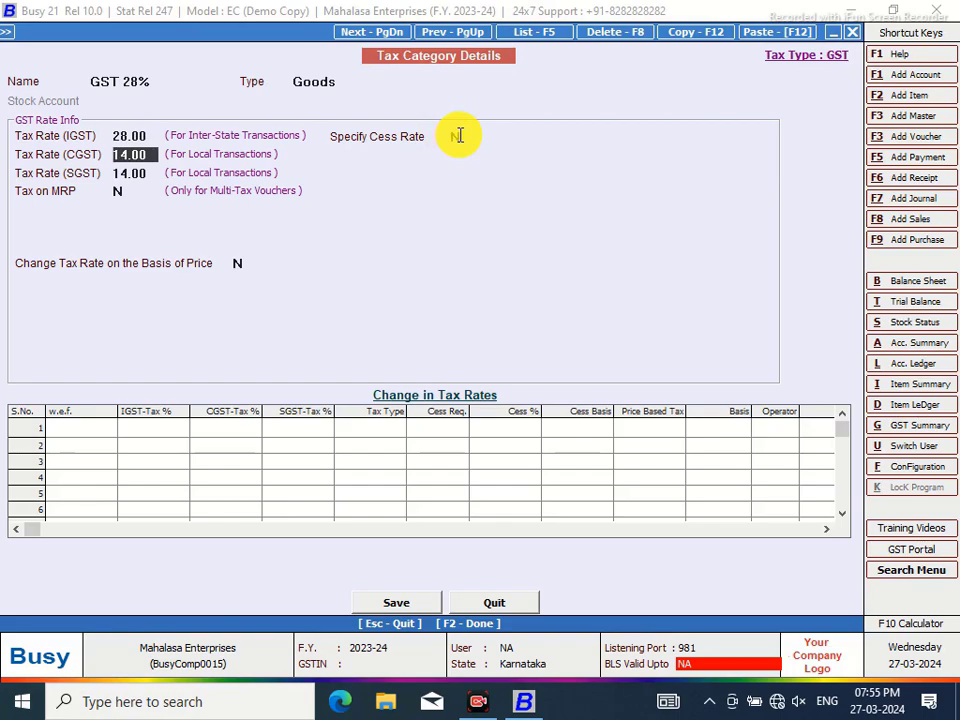
key("Return")
key("Return")
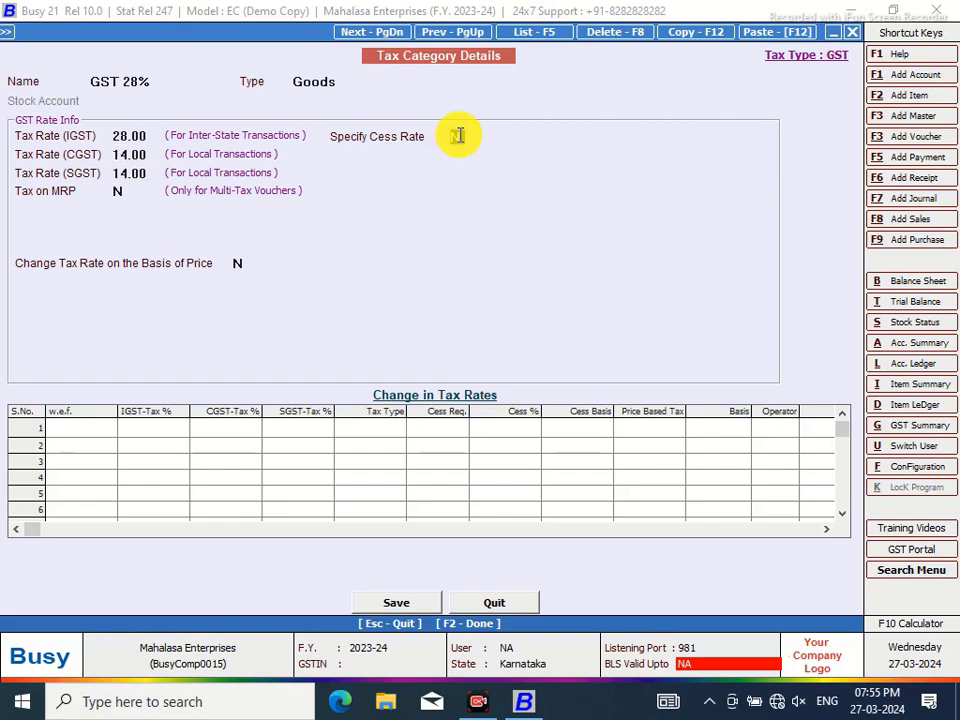
type("Y")
key("Return")
type("12.00")
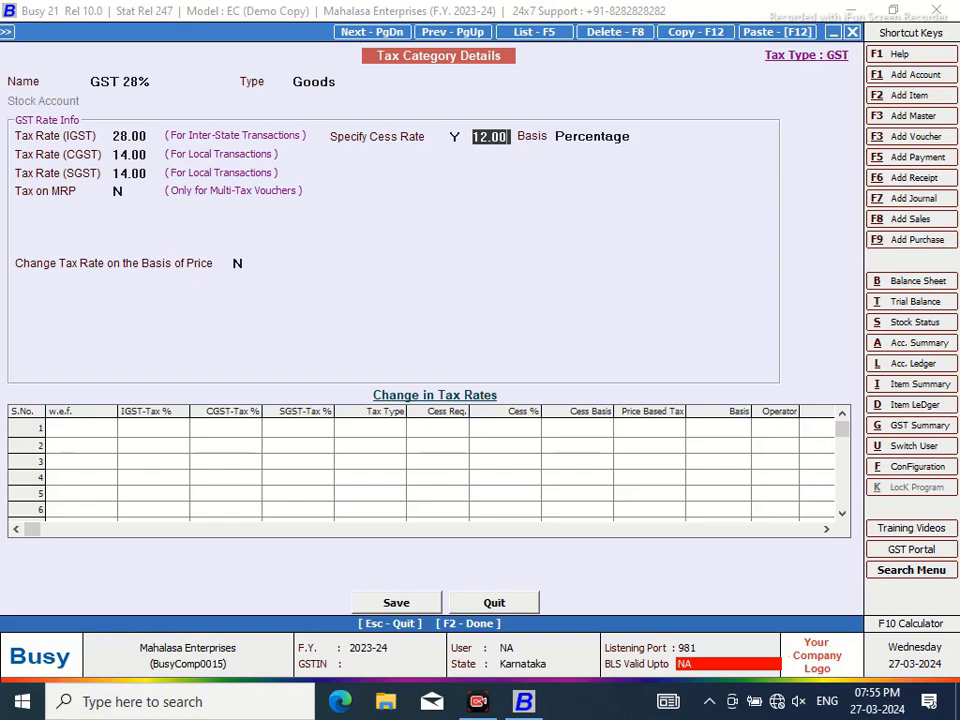
key("Return")
left_click(592, 162)
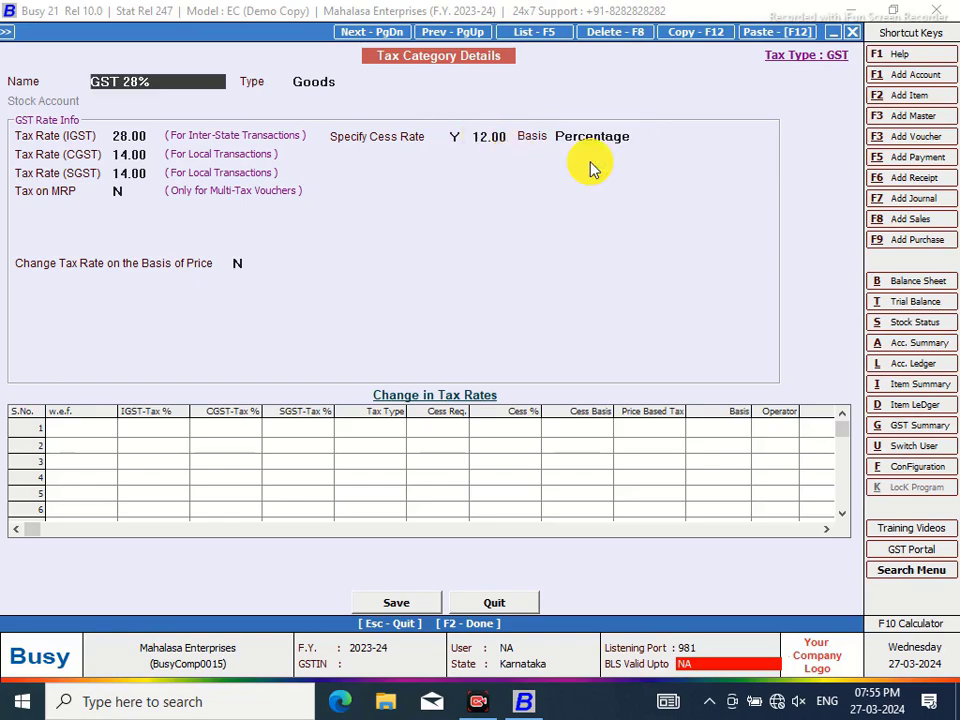
left_click(392, 603)
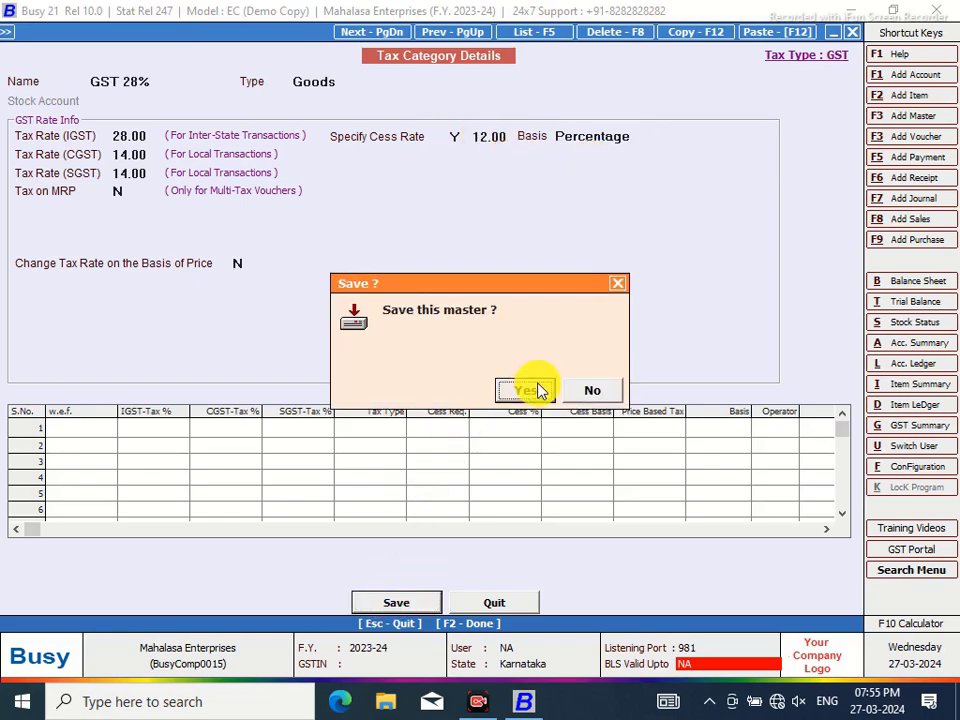
left_click(535, 387)
left_click(250, 312)
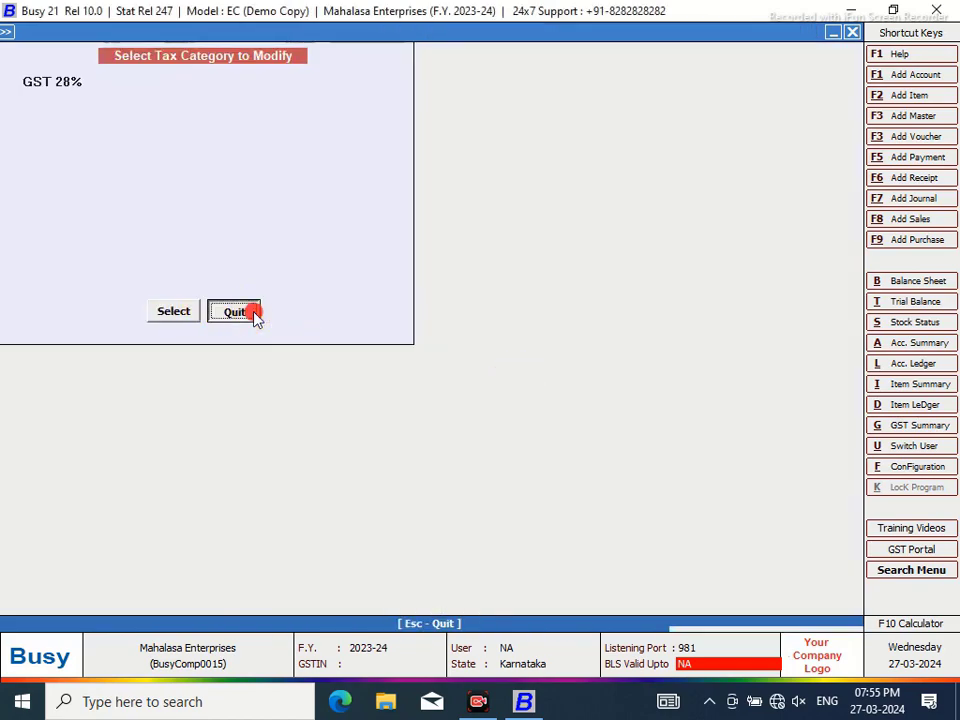
Open Main series sales voucher 1/2023-24 and start adding a new item from row 5
left_click(210, 31)
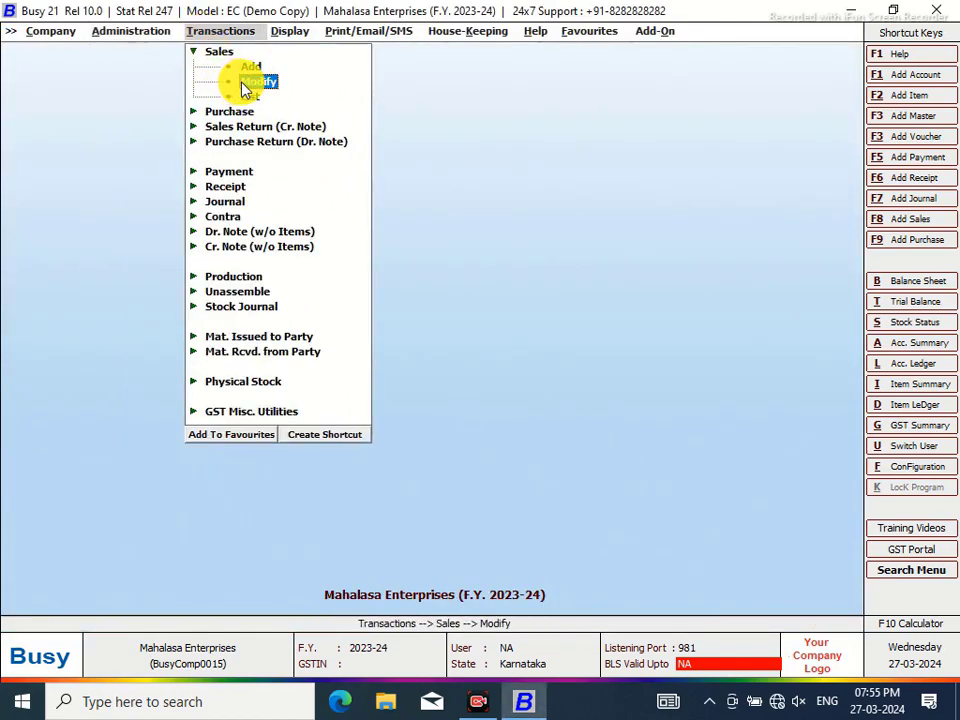
left_click(250, 82)
left_click(150, 116)
left_click(173, 205)
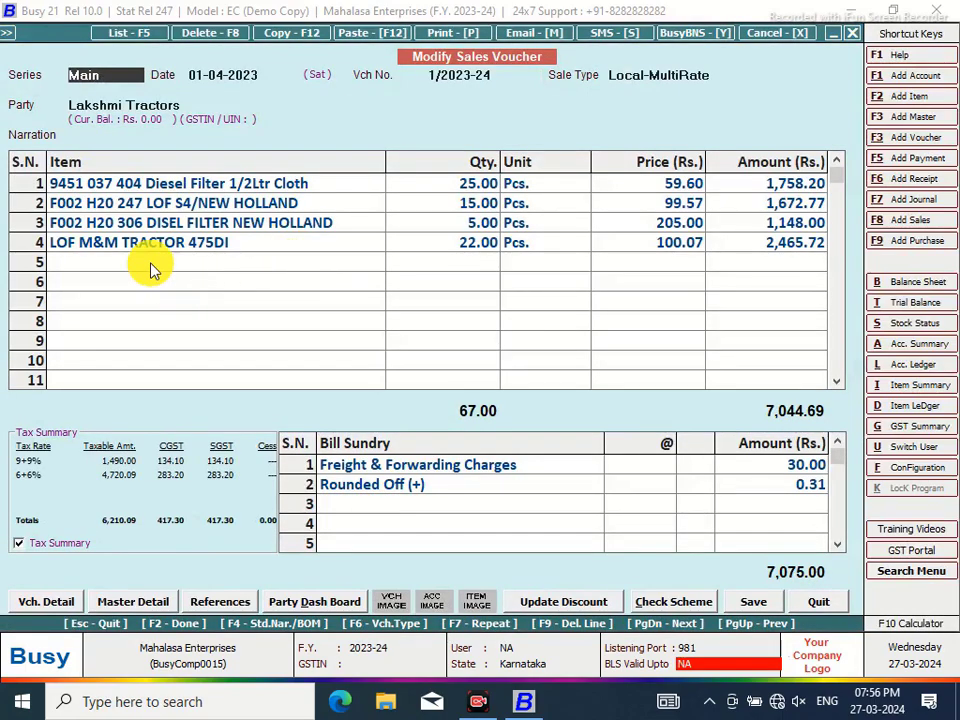
left_click(152, 268)
key("Return")
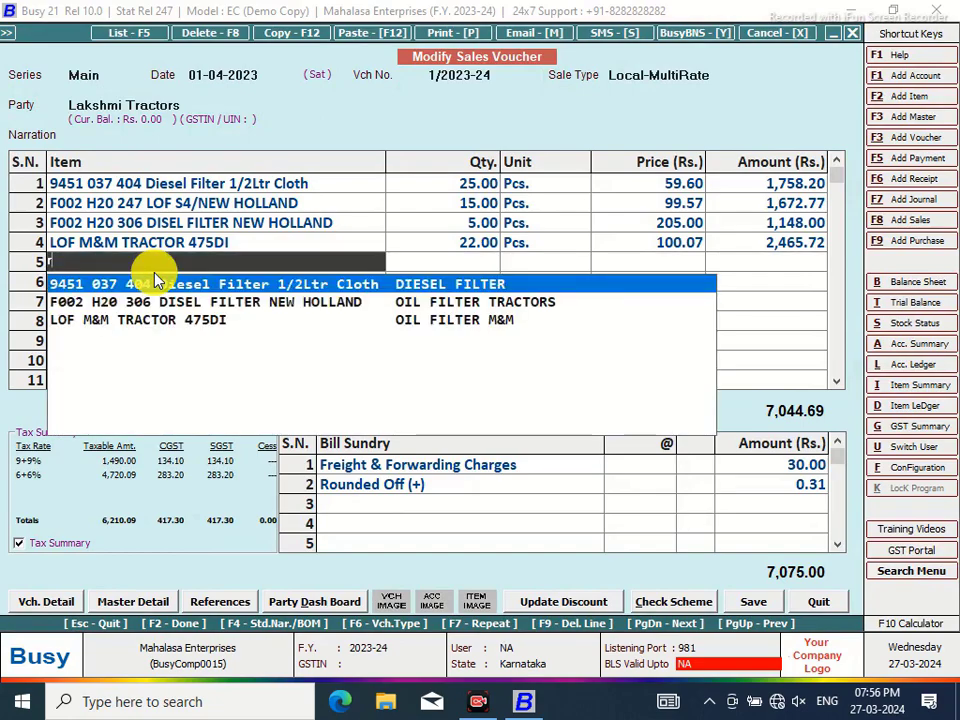
key("BackSpace")
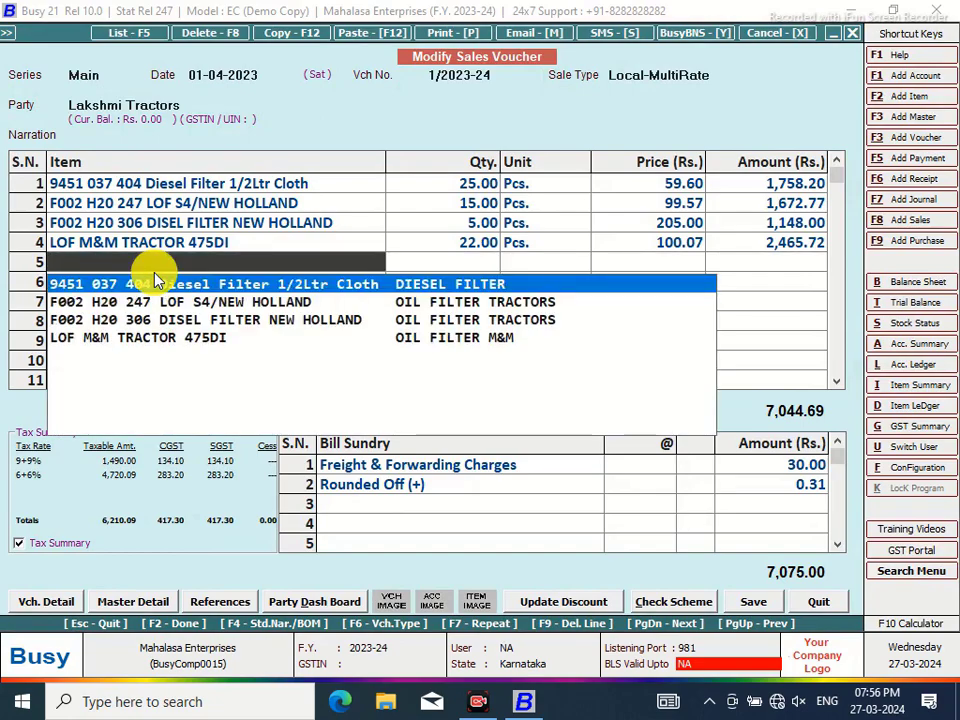
key("F2")
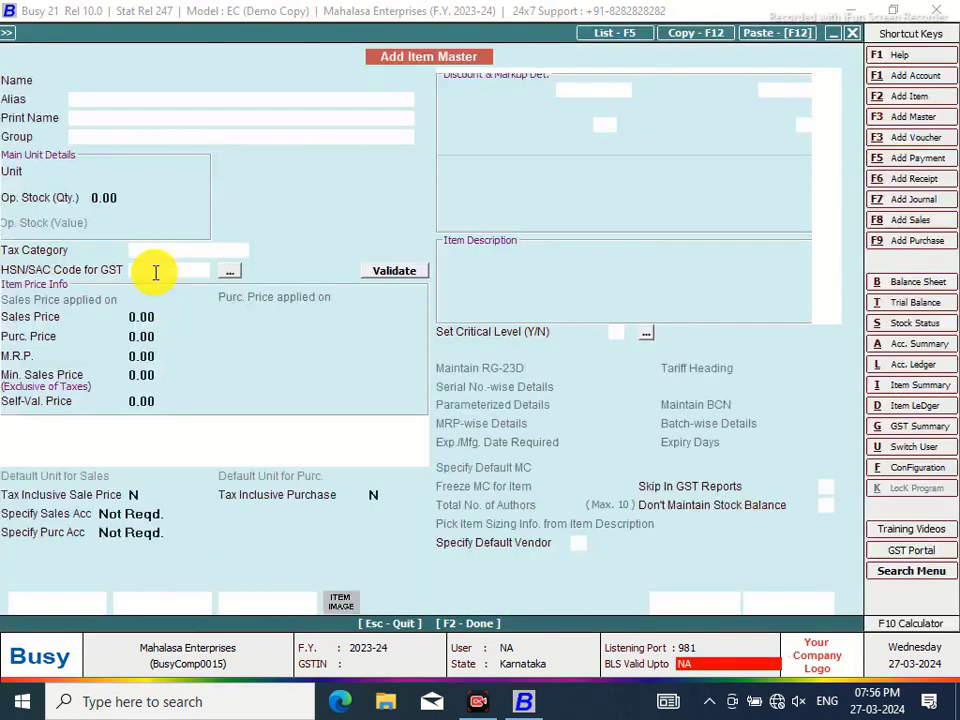
Name the item rc kola 200ml in group General, unit Pcs., opening stock 200 worth 32,000
type("rc")
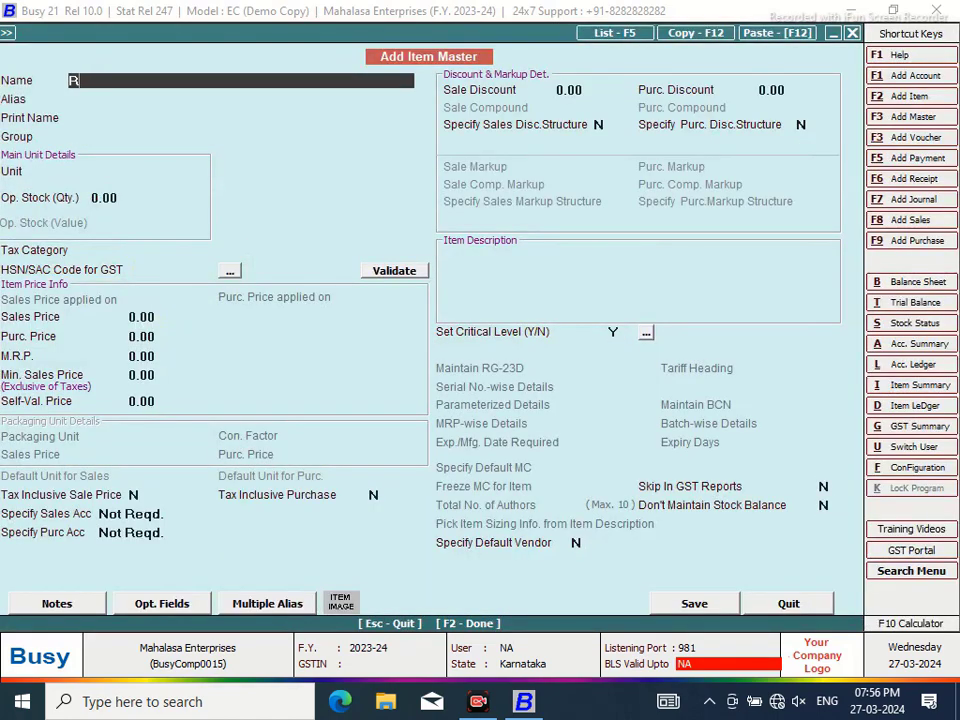
type(" kola 200ml")
key("Return")
key("Return")
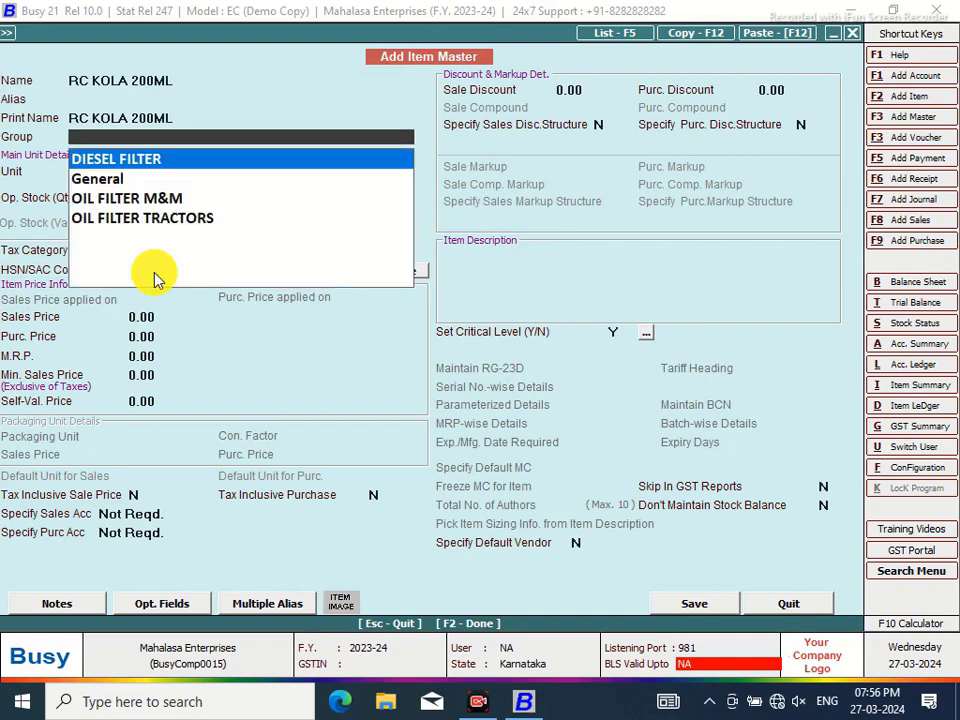
key("Down")
key("Return")
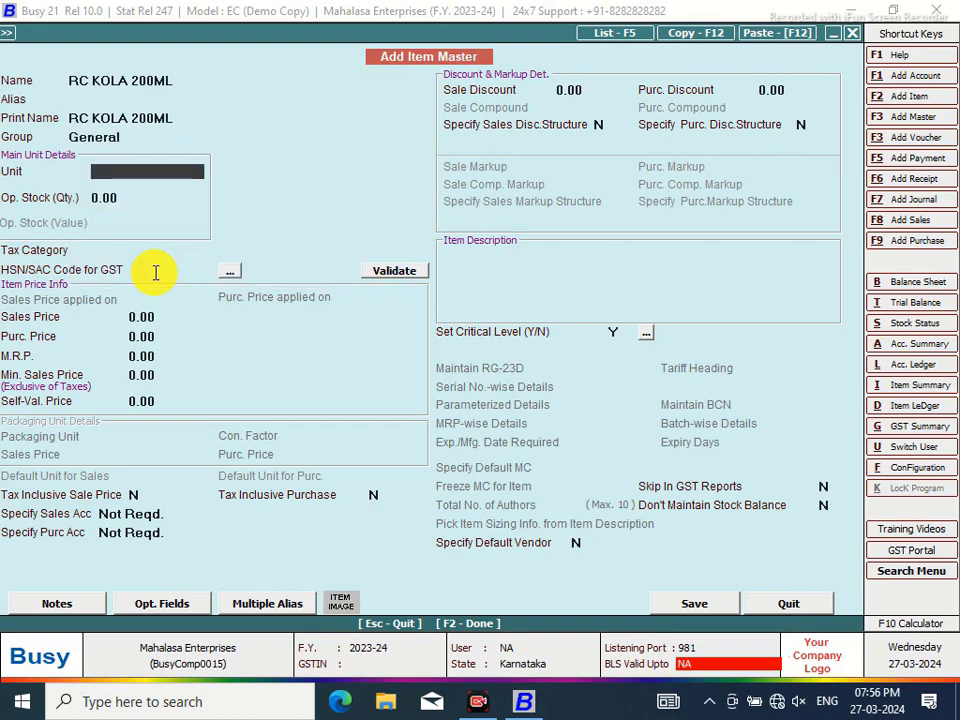
type("pcs")
key("Return")
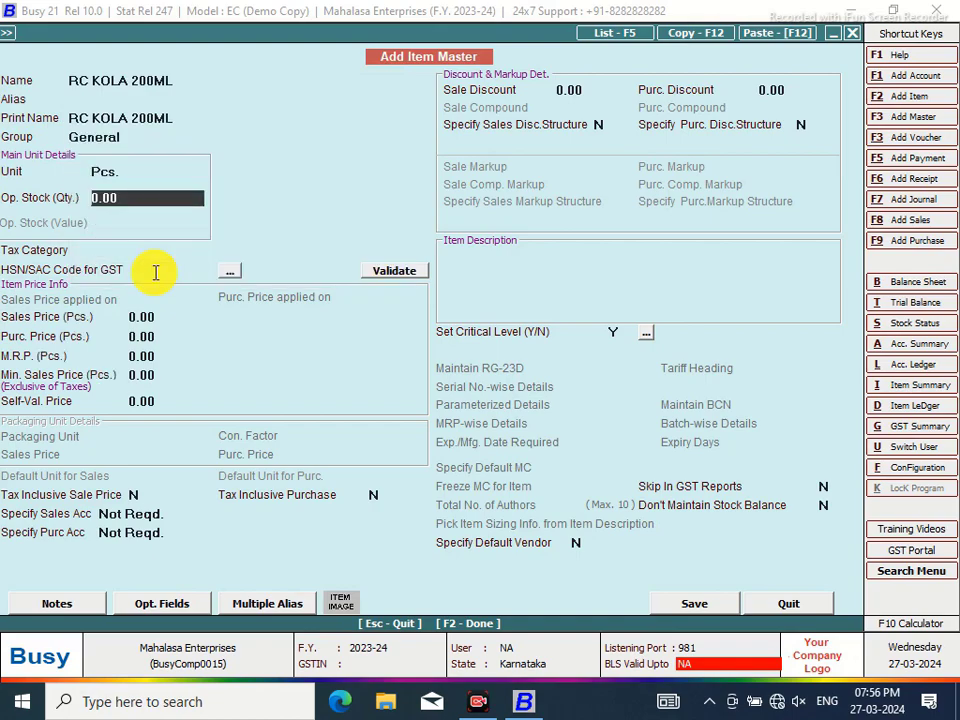
type("200")
key("Return")
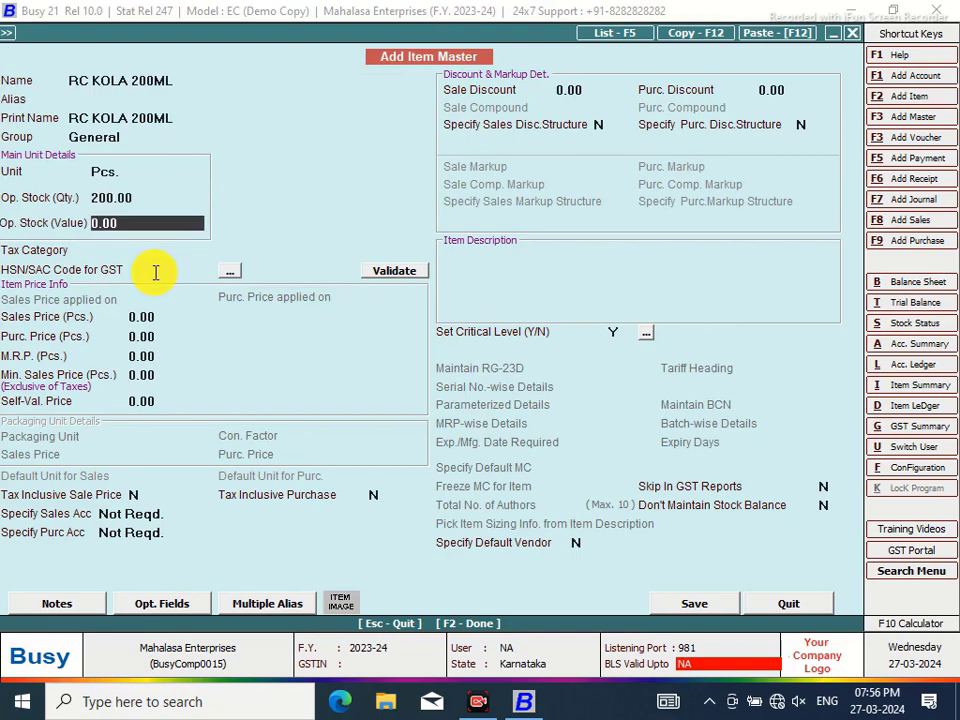
type("32000")
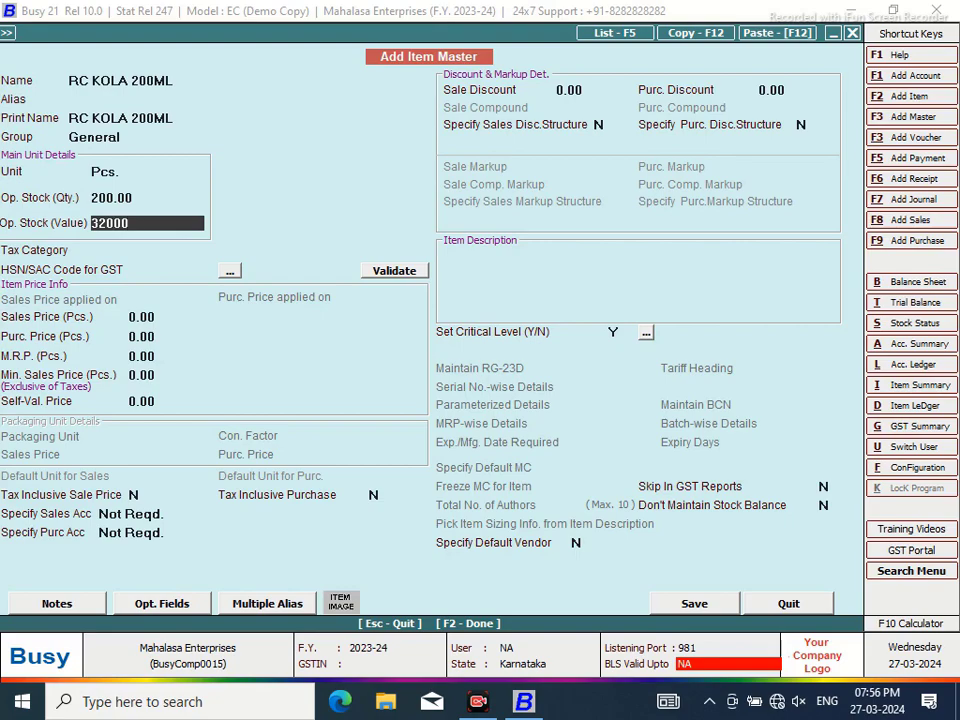
key("Return")
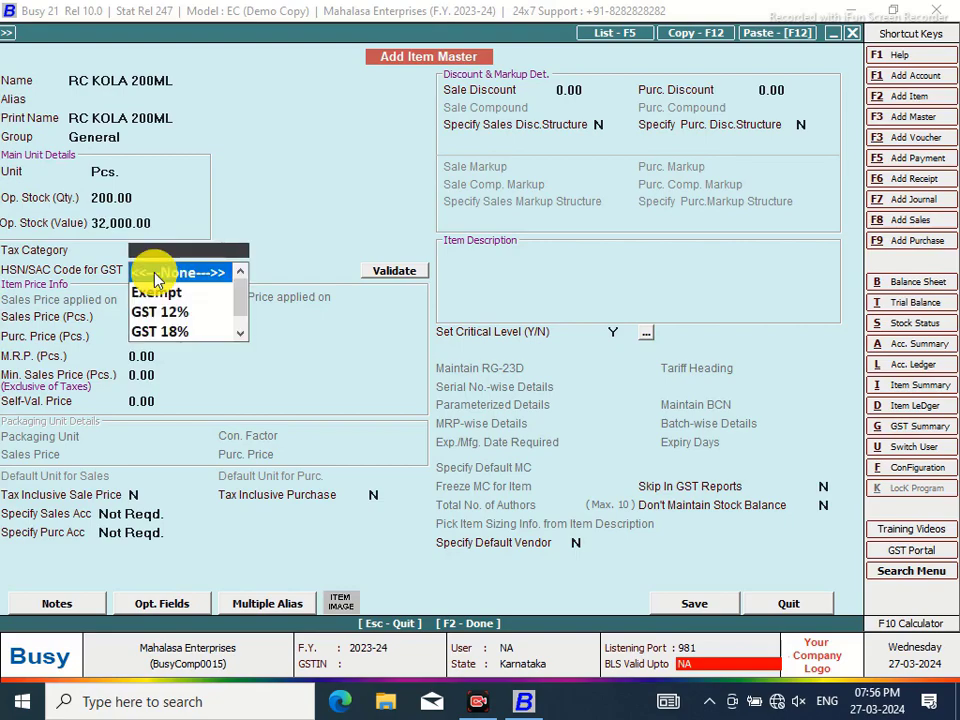
Set tax category GST 28%, an HSN/SAC code and M.R.P. 28.00, then save the item
key("Down")
key("Down")
key("Down")
key("Down")
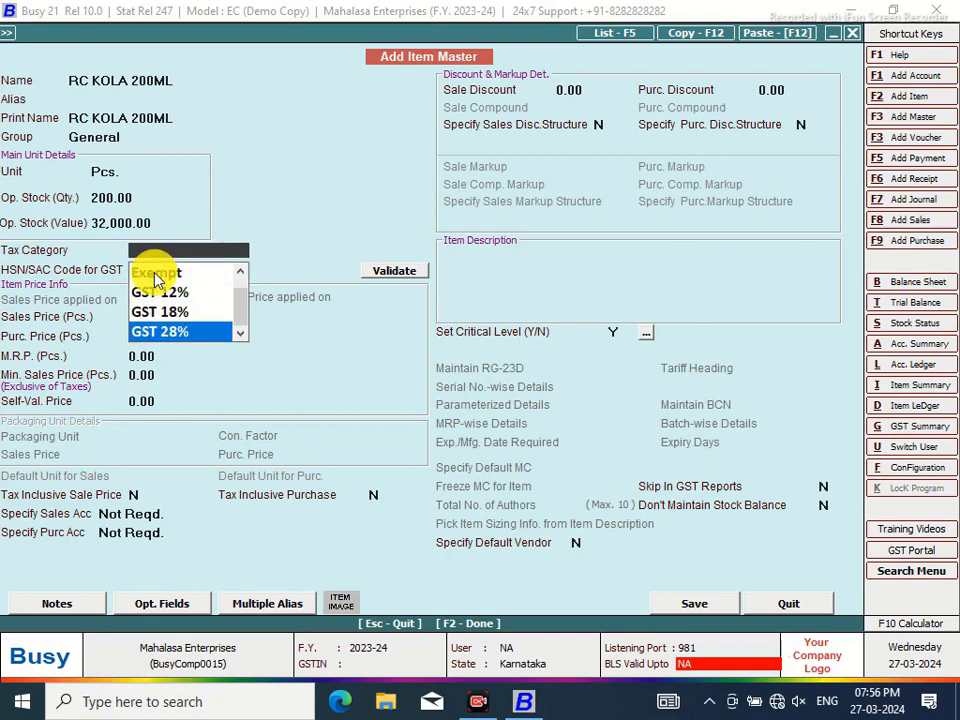
key("Return")
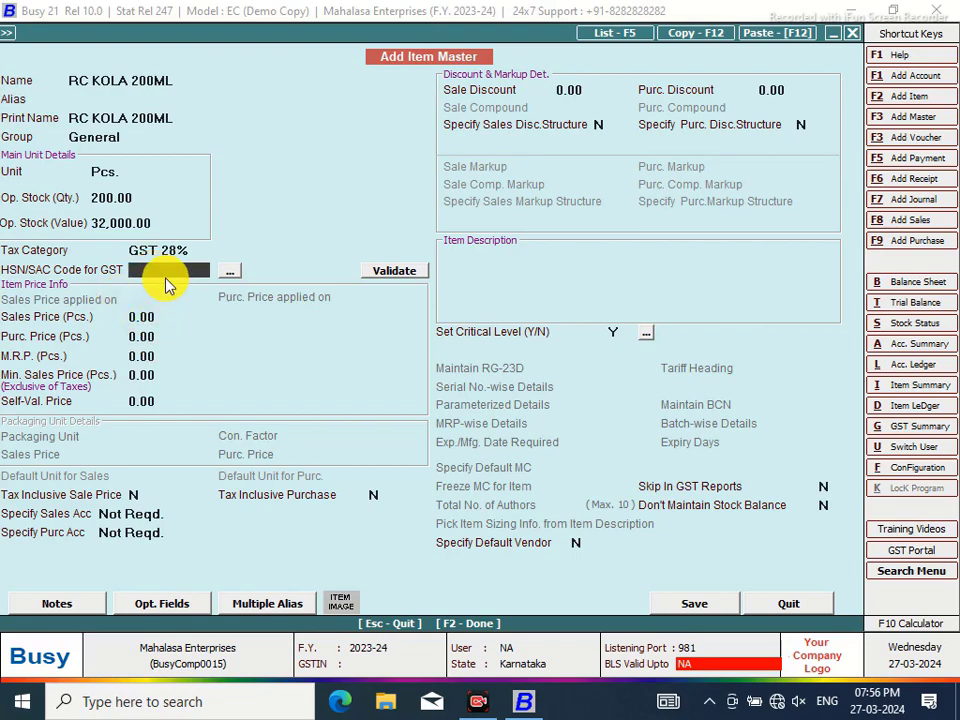
type("1234567890")
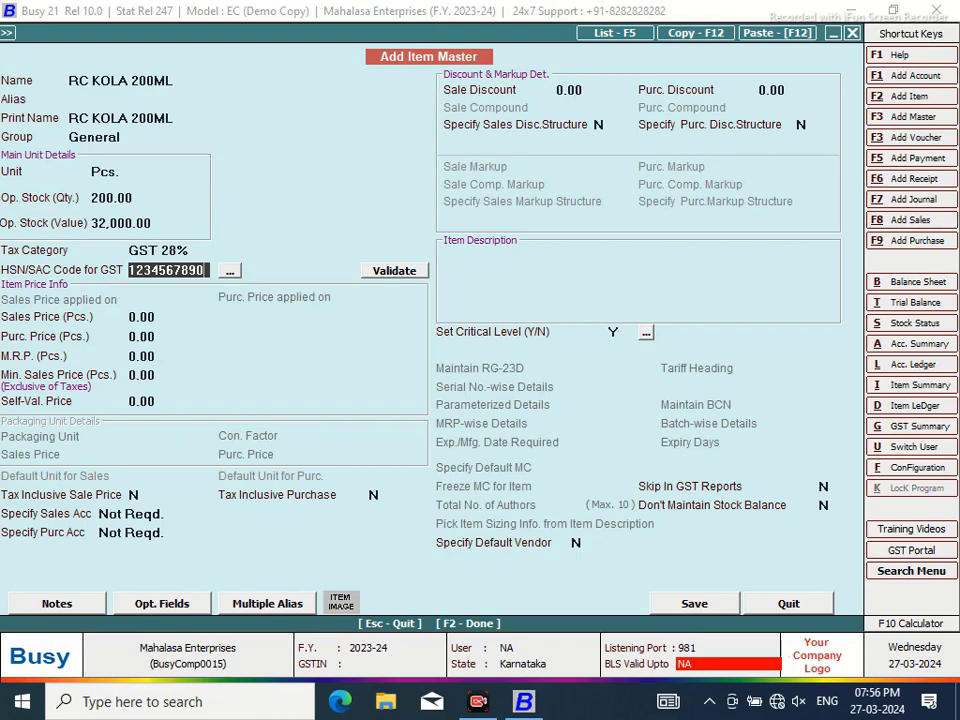
key("Return")
left_click(162, 357)
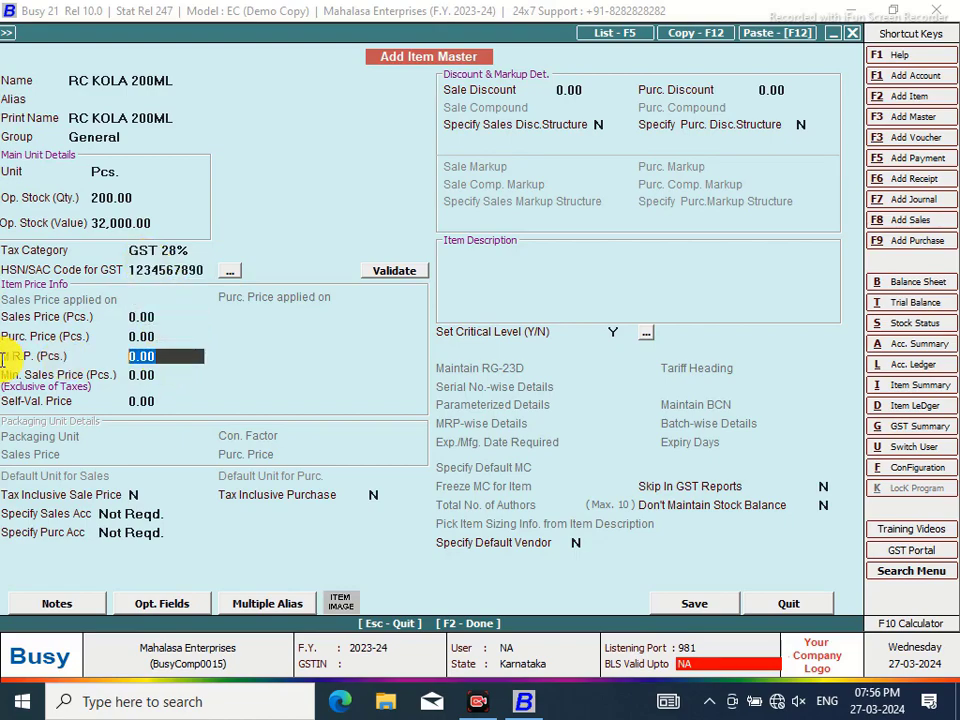
type("28")
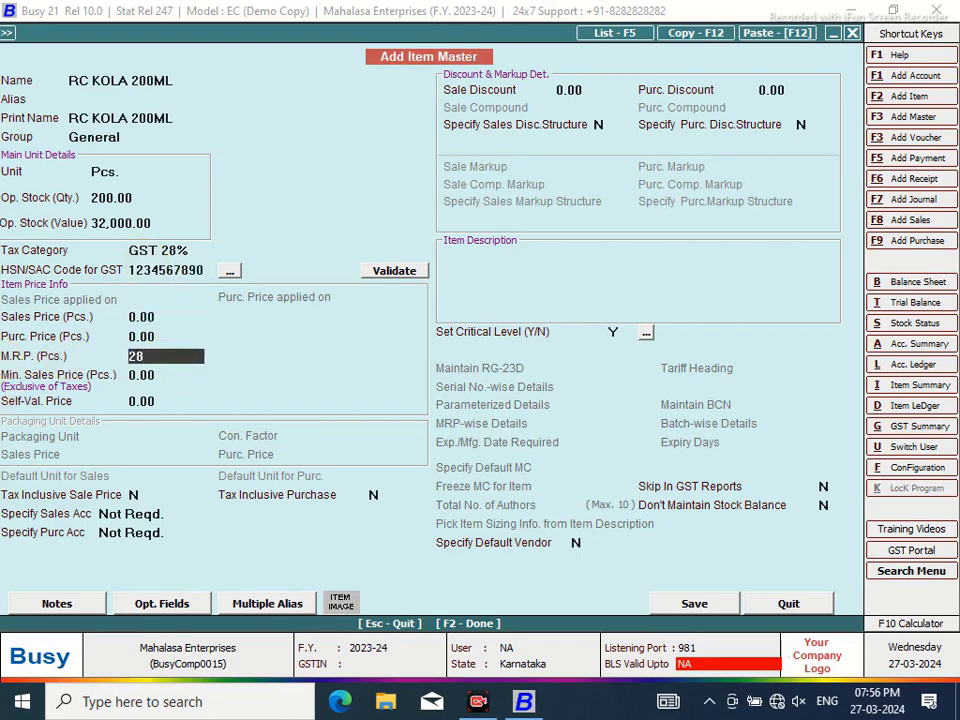
key("Return")
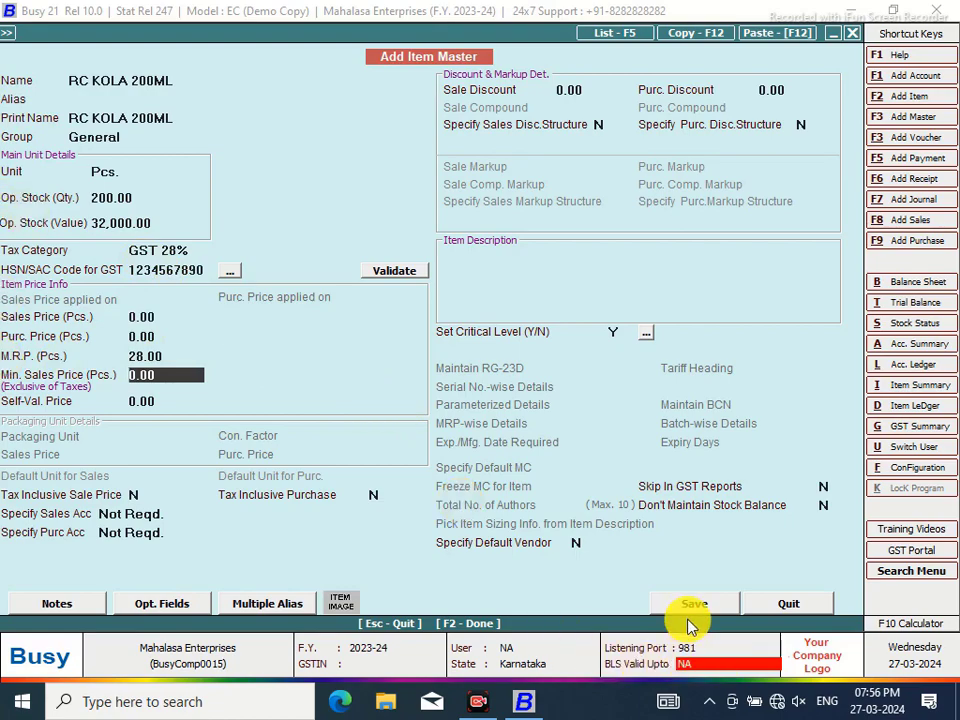
left_click(684, 603)
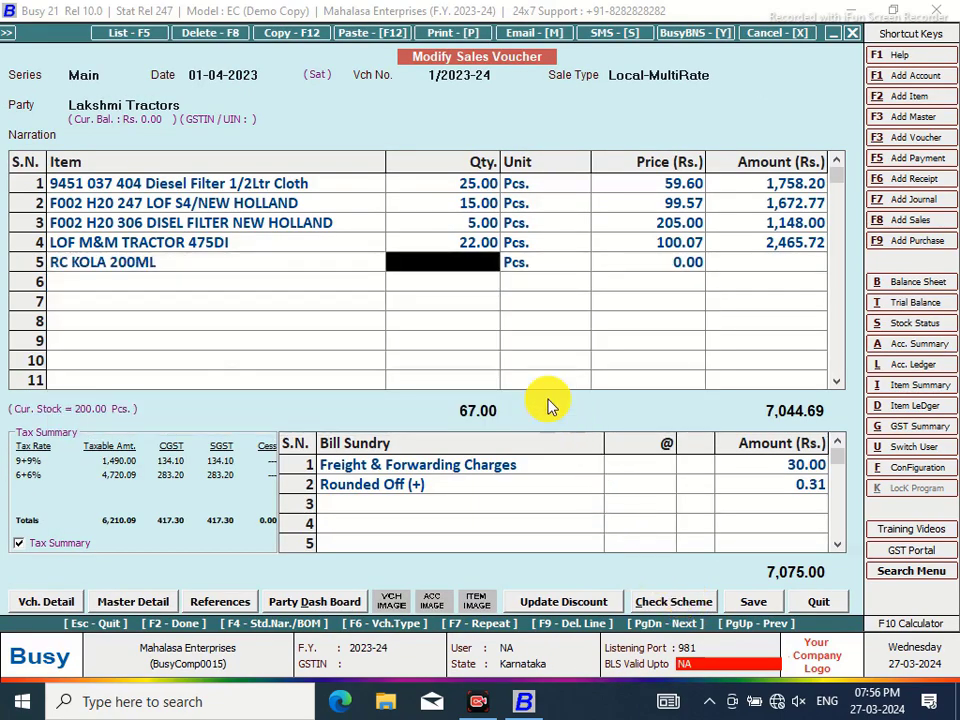
Enter 55 pcs of RC KOLA 200ML at 22.00 on row 5
type("1")
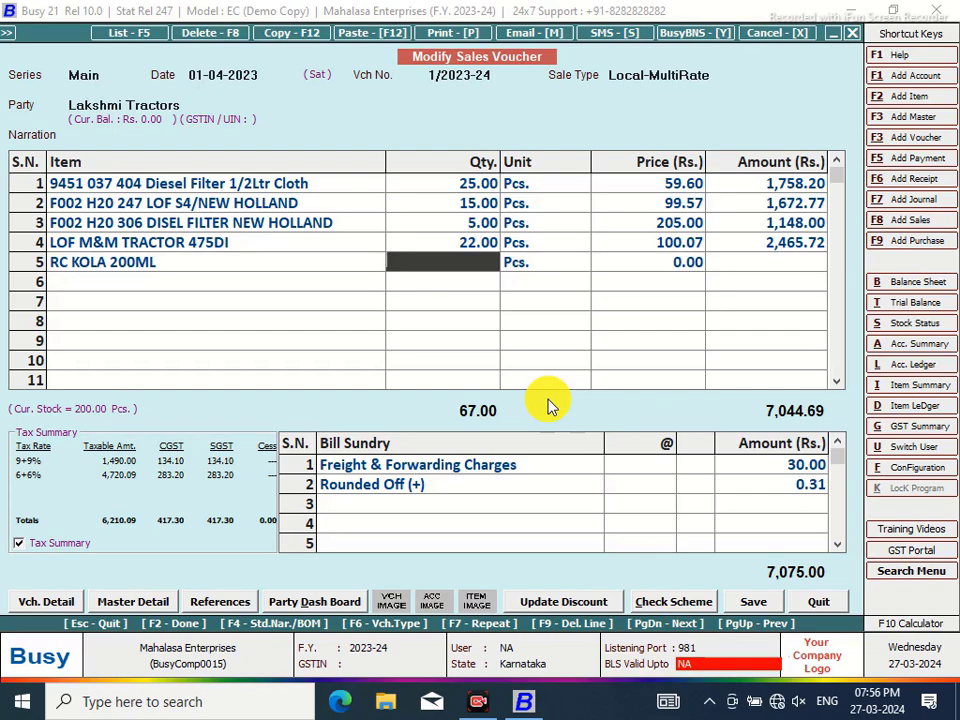
type("55")
key("Return")
key("Return")
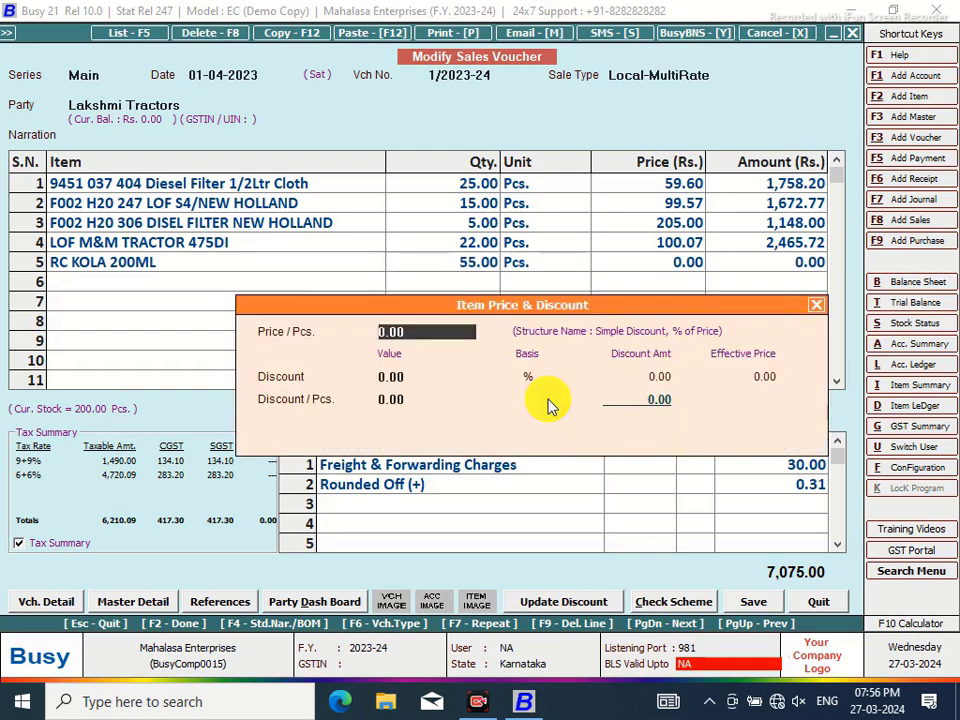
type("2")
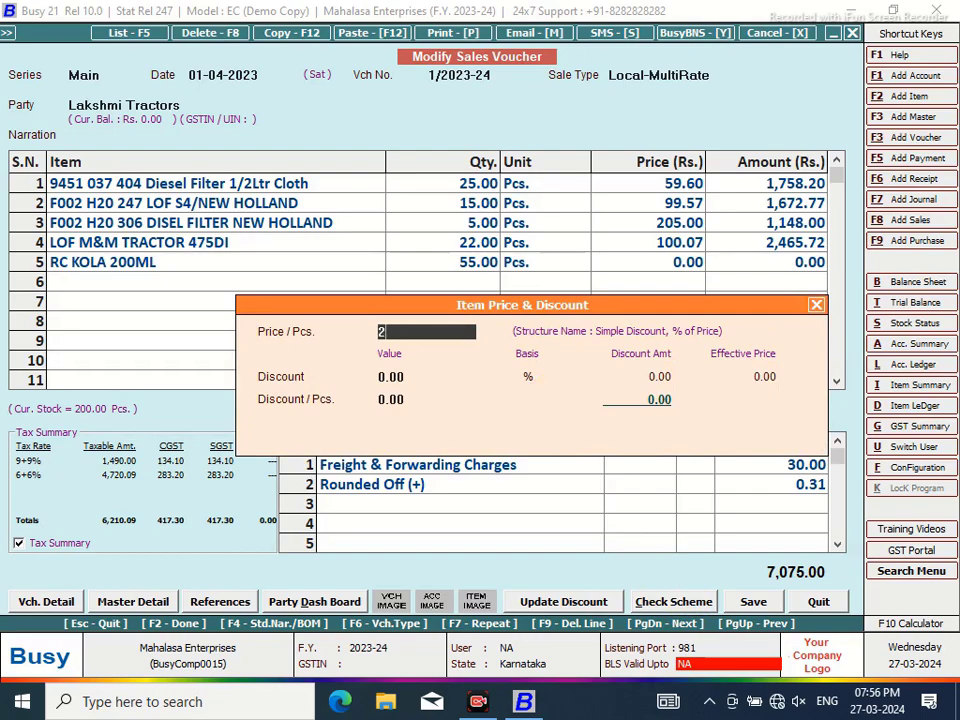
key("Return")
key("Return")
key("Return")
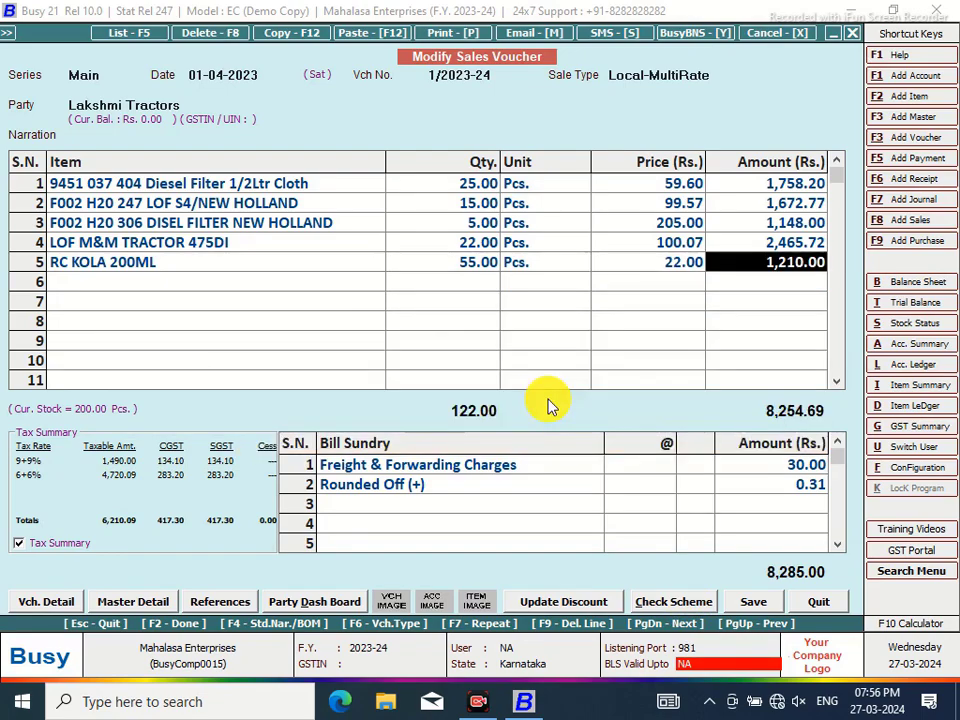
key("Return")
key("Return")
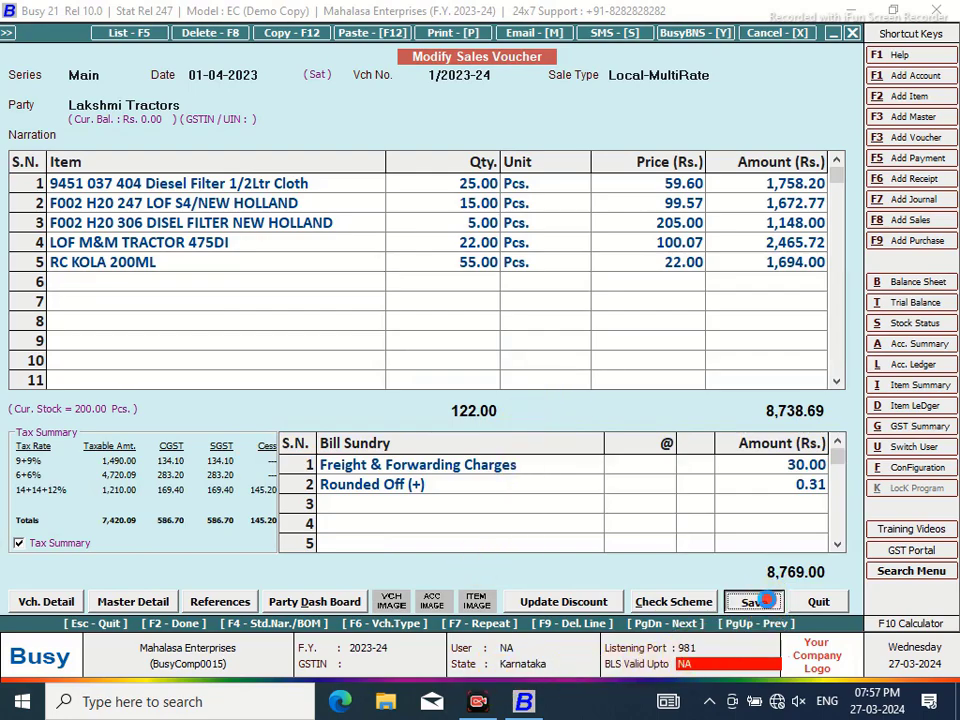
Save the voucher at 8,769.00, accepting the cess and bill-by-bill prompts, and agree to print
left_click(764, 603)
left_click(525, 390)
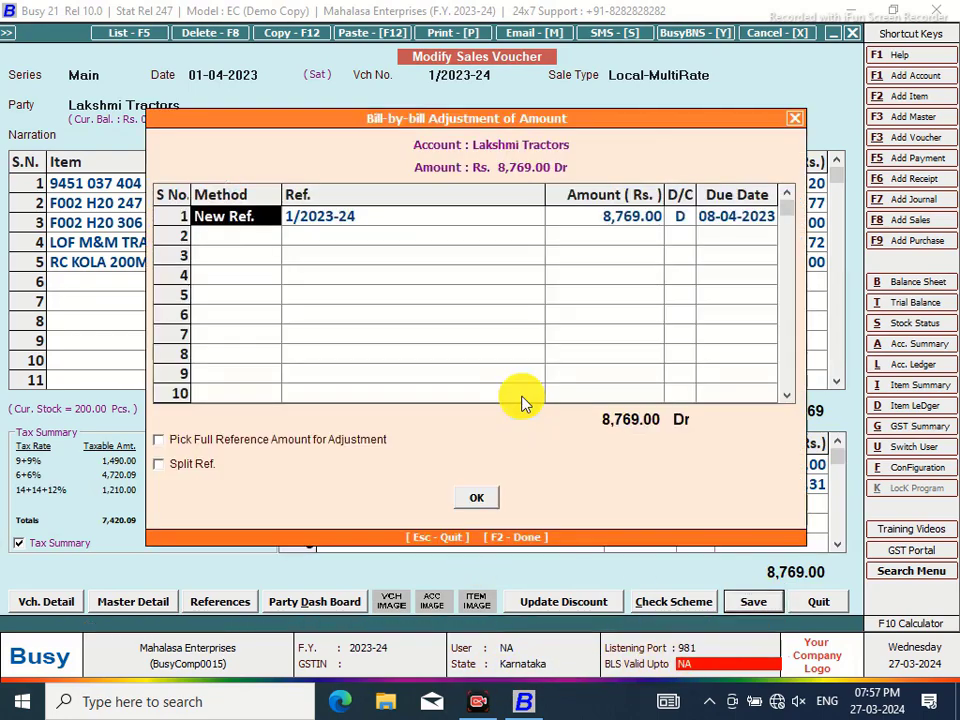
left_click(478, 497)
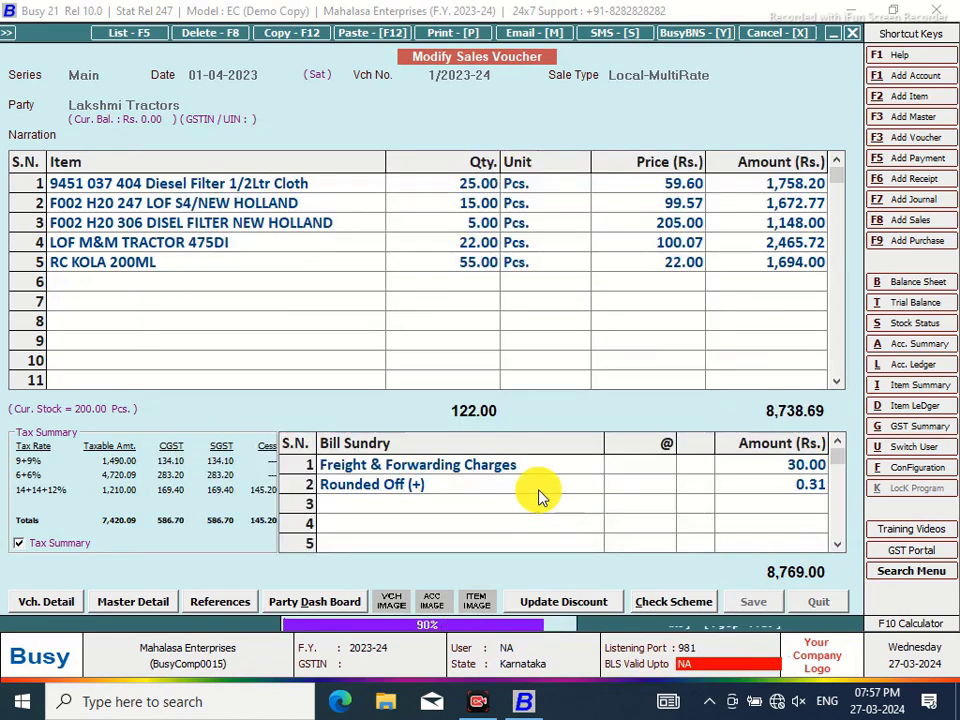
left_click(527, 391)
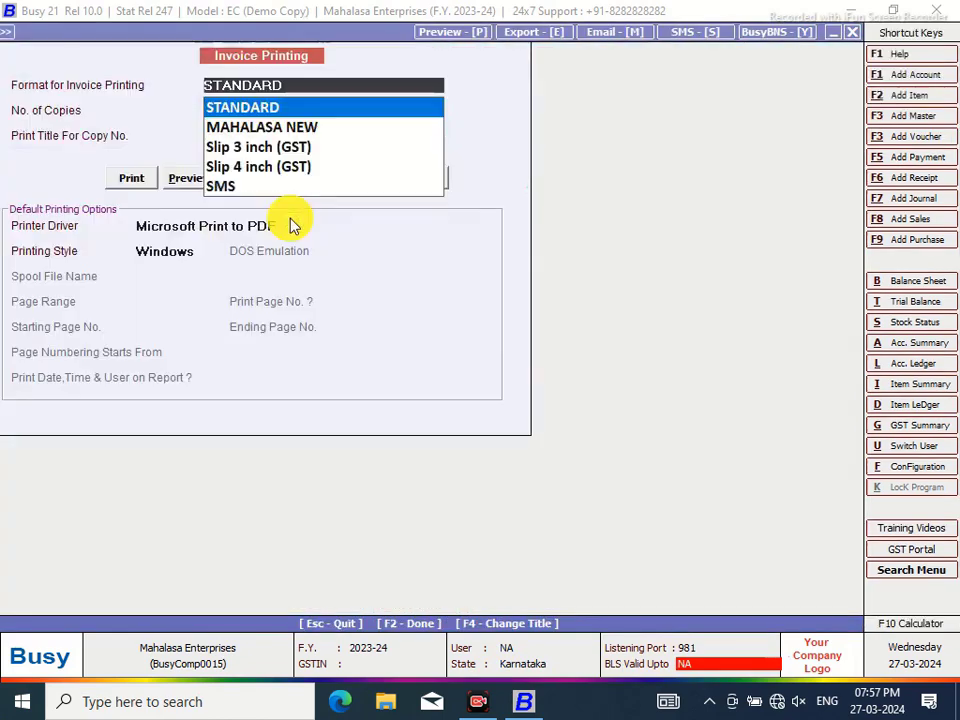
Preview the invoice in the MAHALASA NEW format, zoomed in, then close the preview
left_click(229, 128)
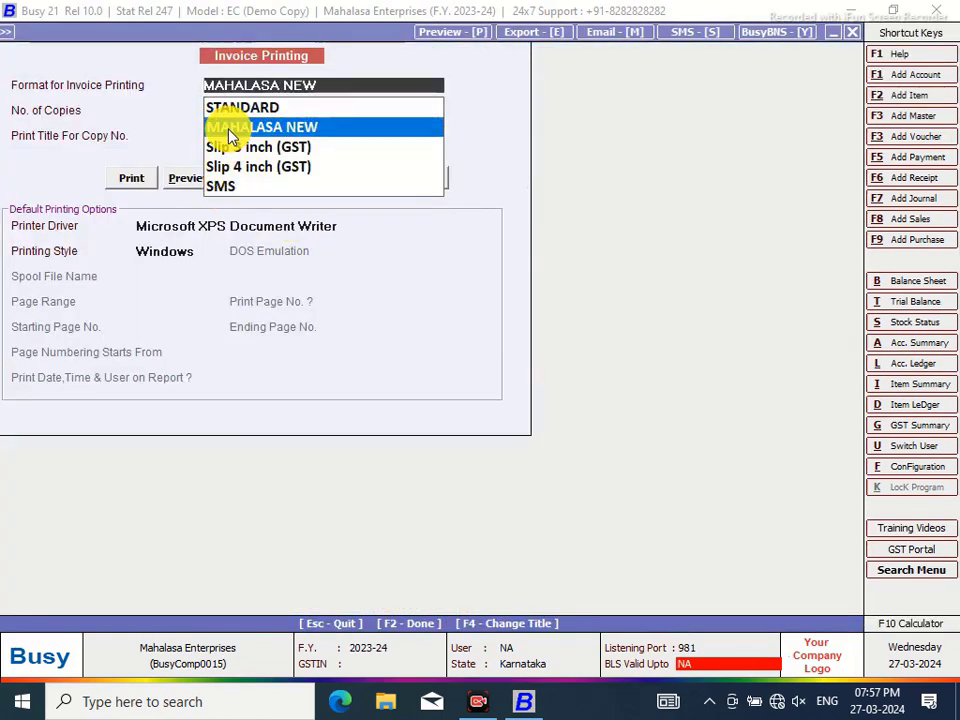
left_click(192, 179)
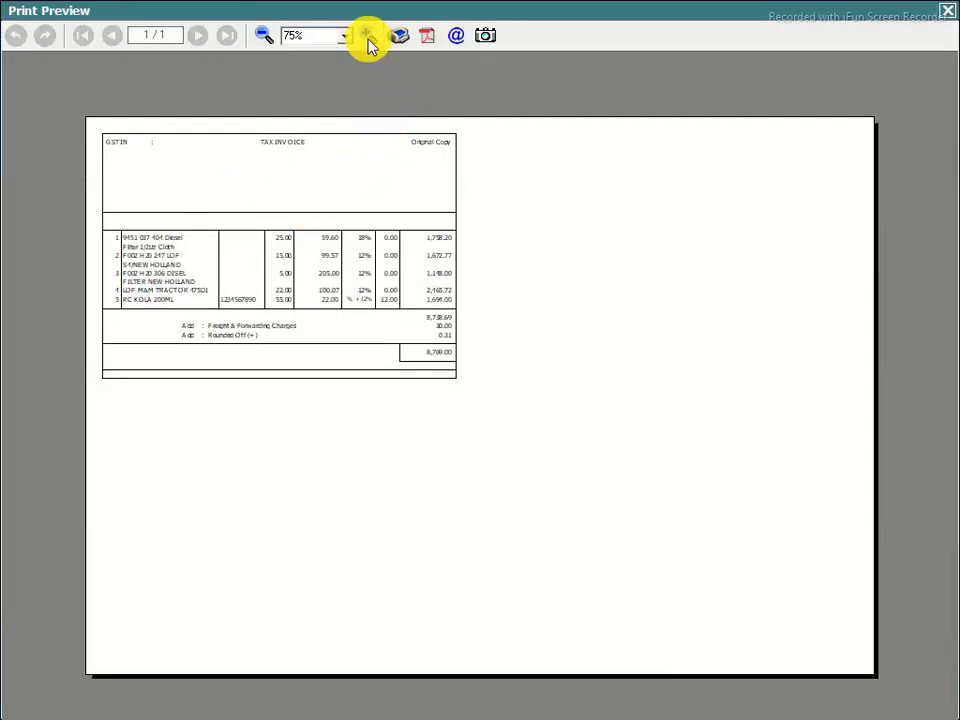
left_click(368, 36)
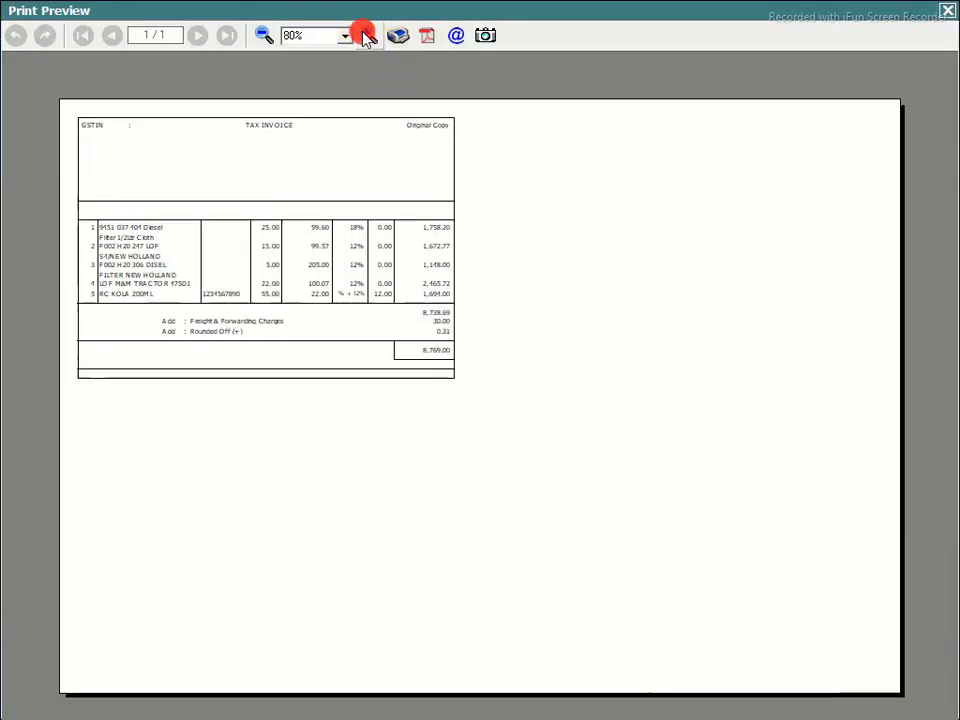
left_click(368, 36)
left_click(368, 36)
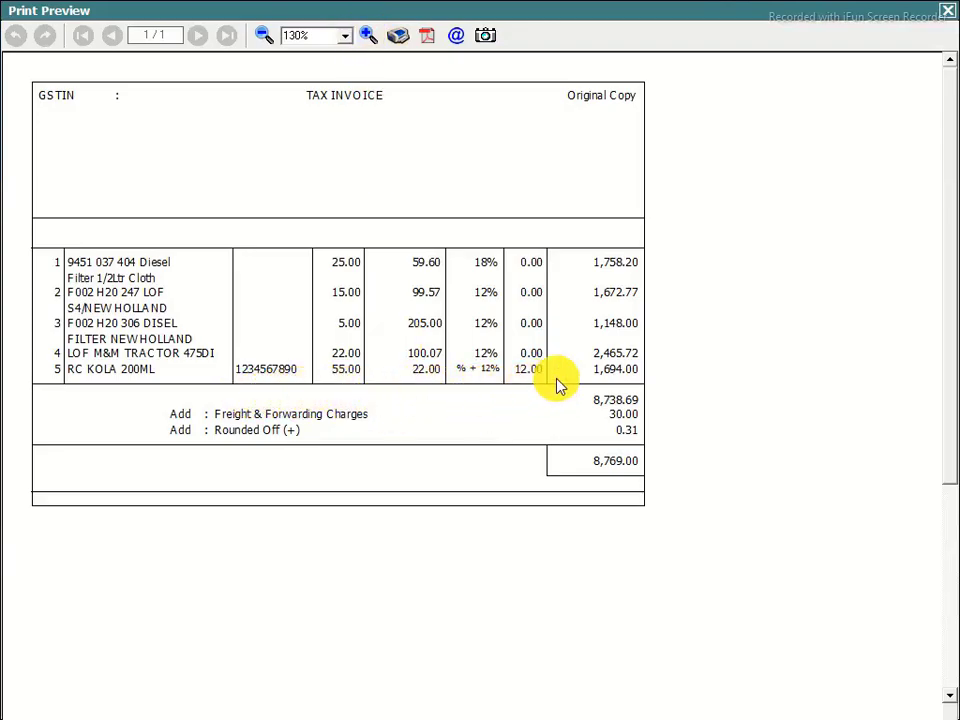
left_click(948, 13)
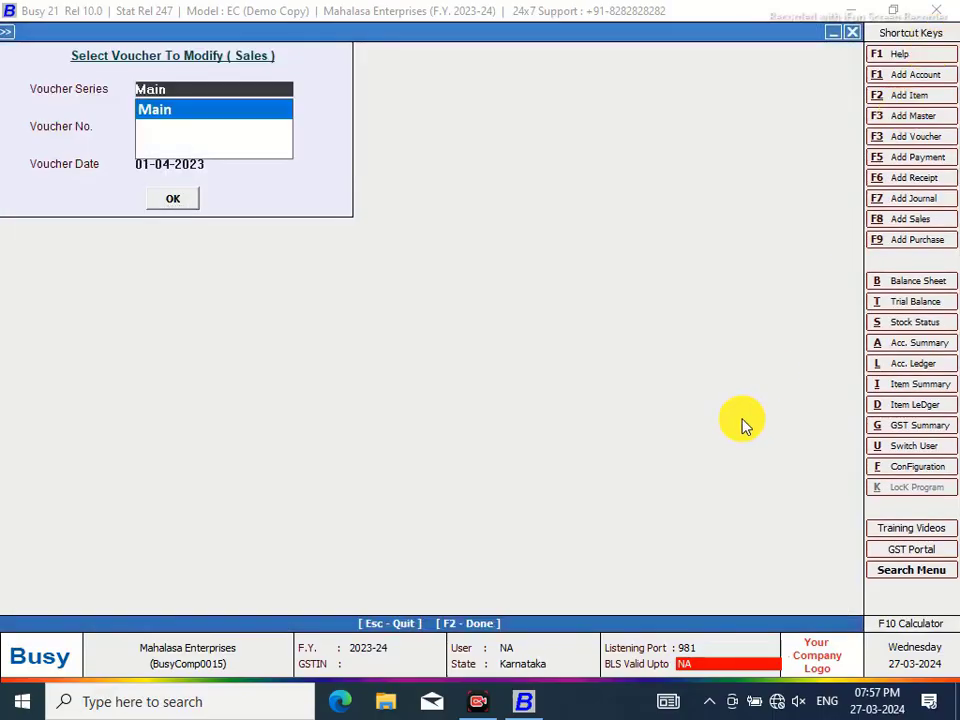
Reopen sales voucher 1/2023-24 from the Main series for modification
left_click(225, 118)
key("Return")
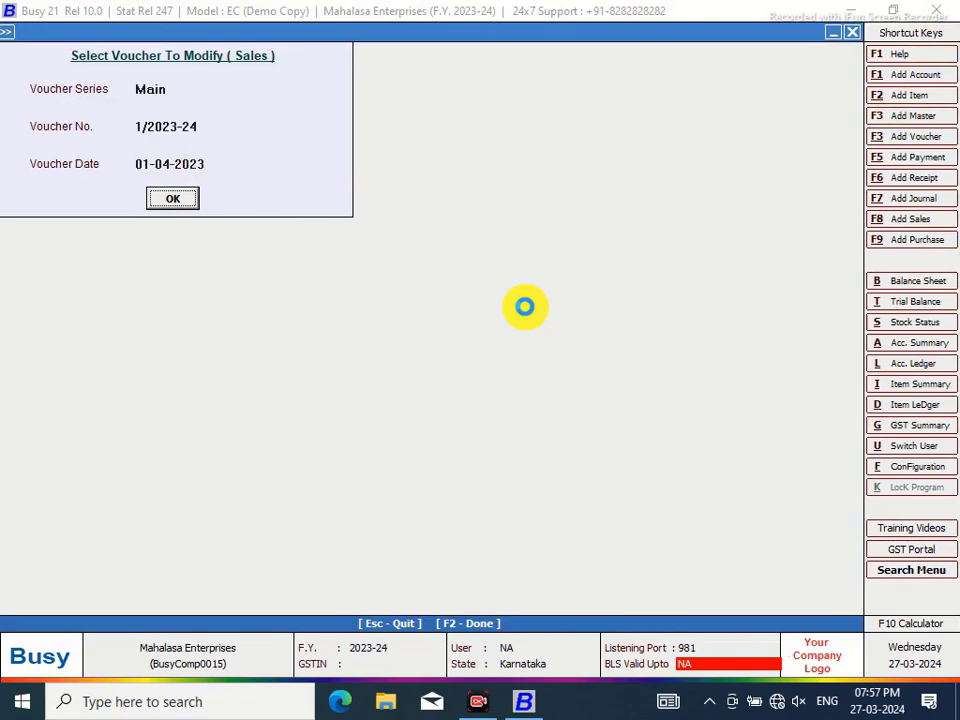
key("Return")
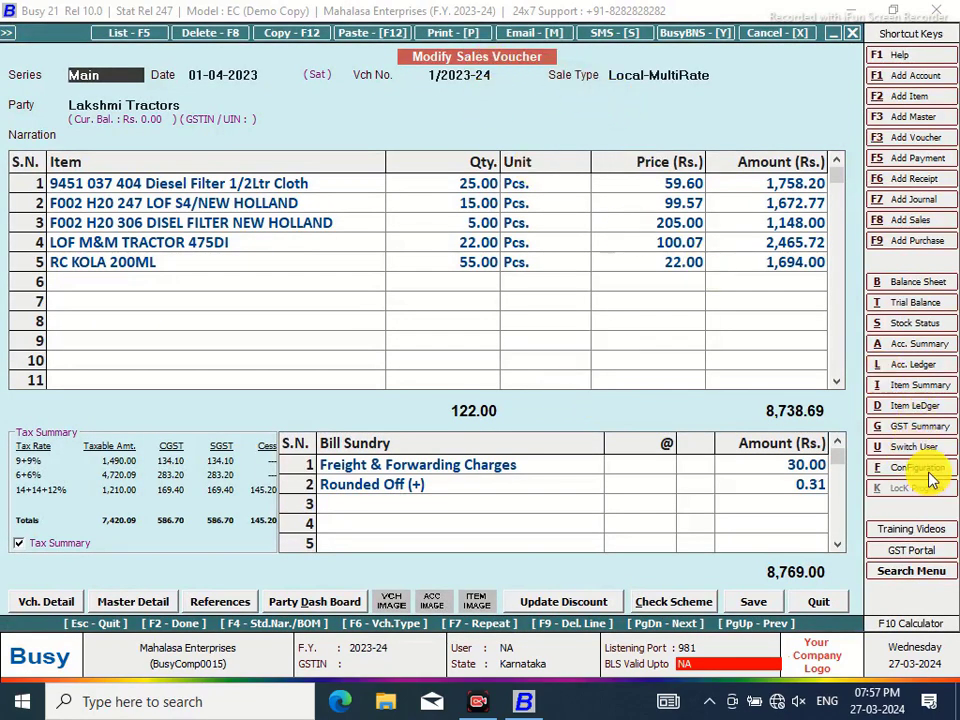
left_click(926, 470)
Open the Body layout of the MAHALASA NEW Sales Invoice format under Invoice / Document Printing (Advanced)
left_click(214, 206)
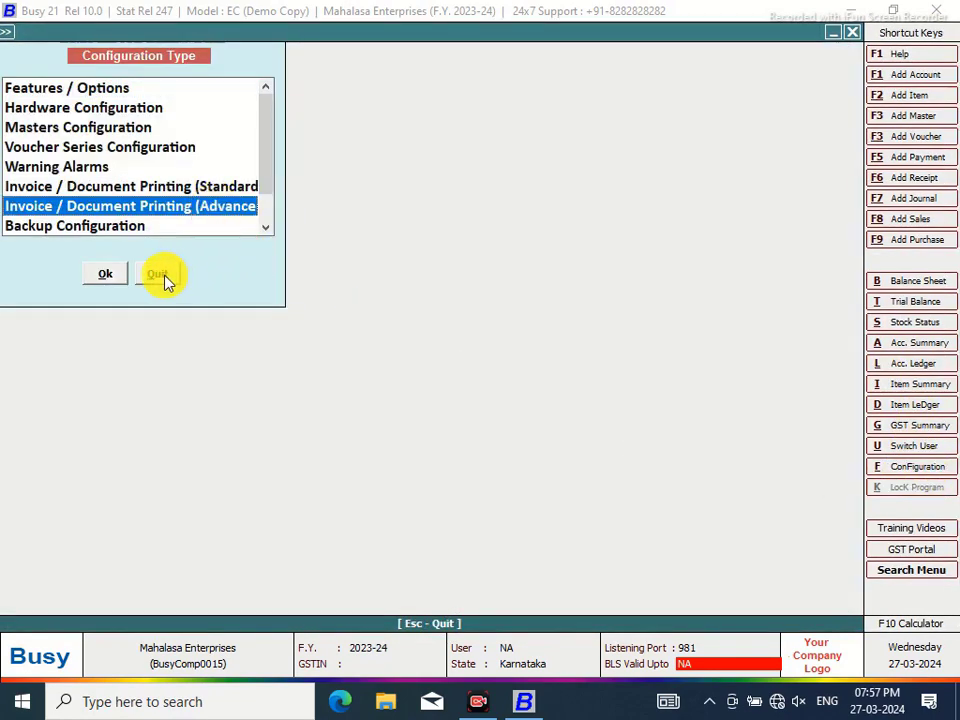
left_click(105, 274)
left_click(31, 112)
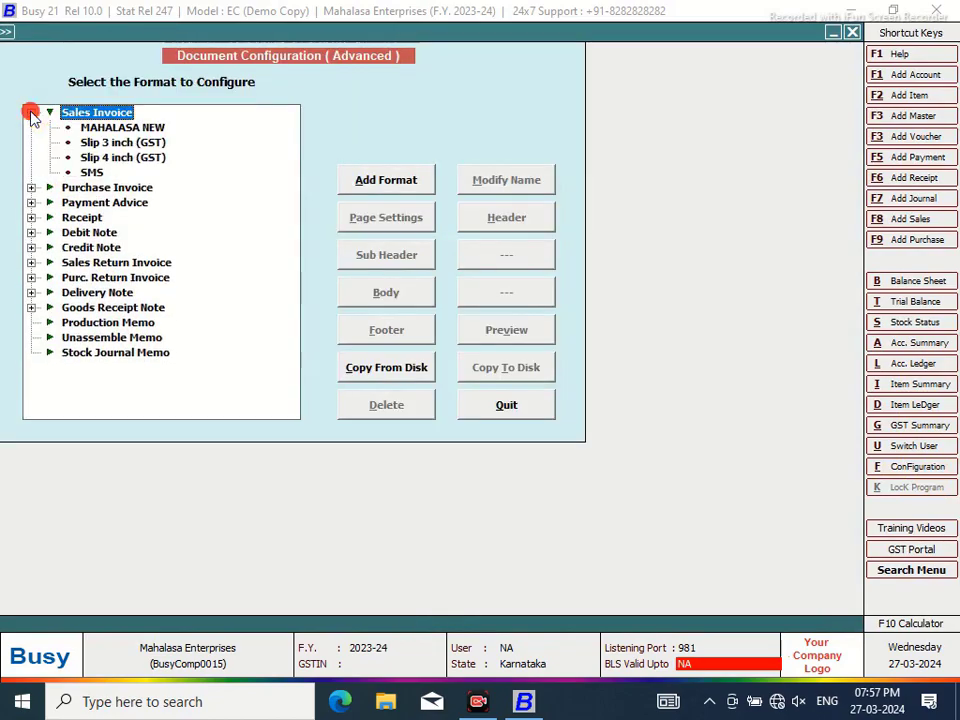
left_click(118, 128)
left_click(396, 293)
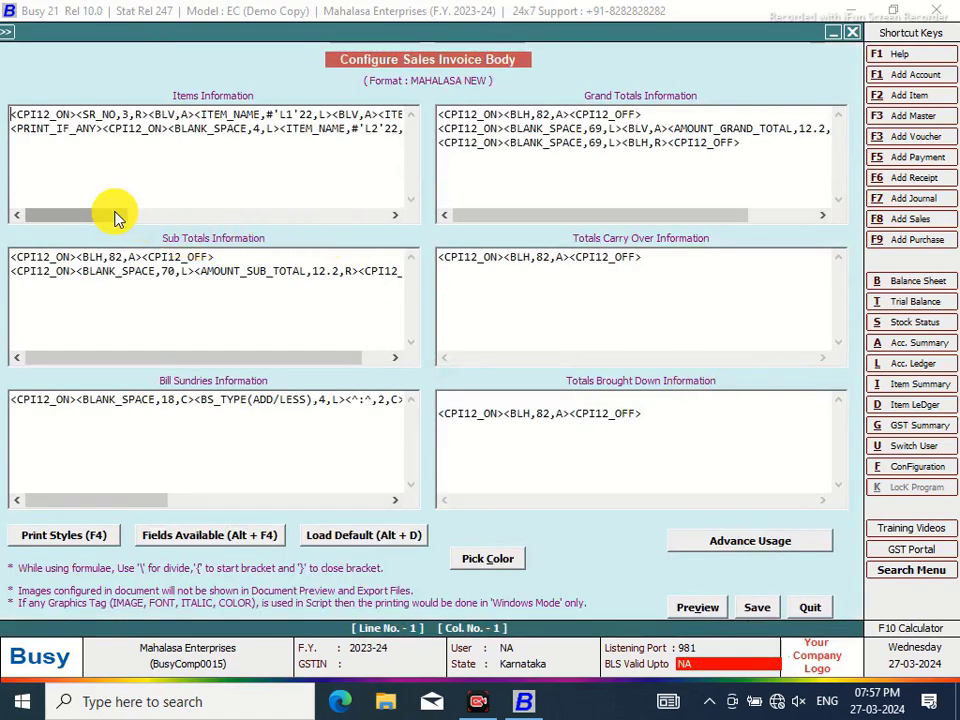
left_click_drag(115, 217, 378, 230)
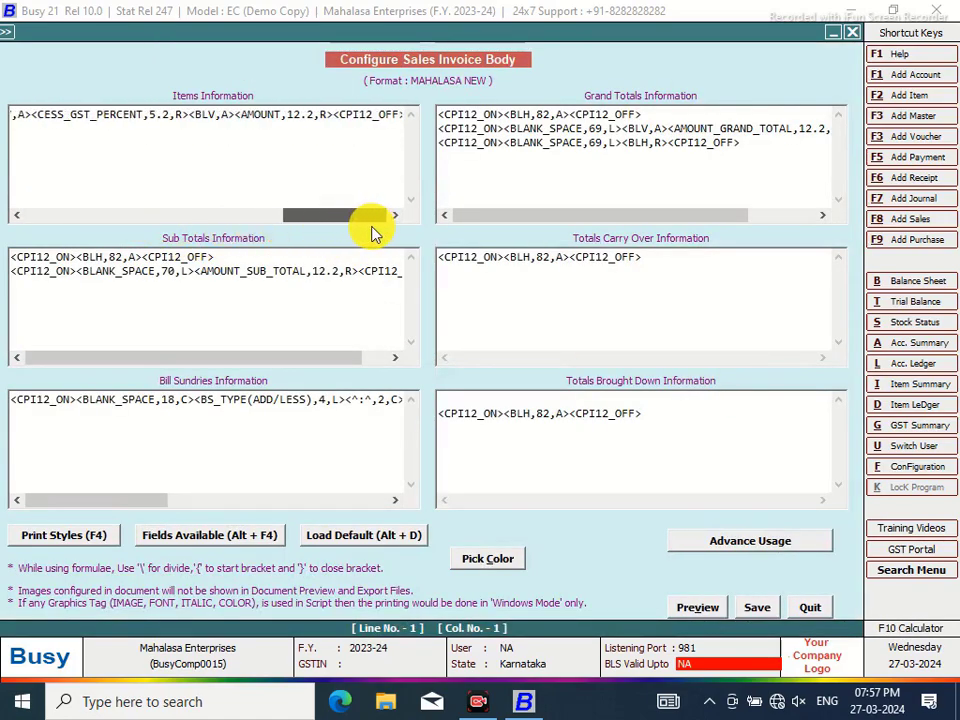
Replace the CESS_GST_PERCENT tag on the item line with a fresh one from the VAT/GST fields
left_click_drag(190, 115, 35, 114)
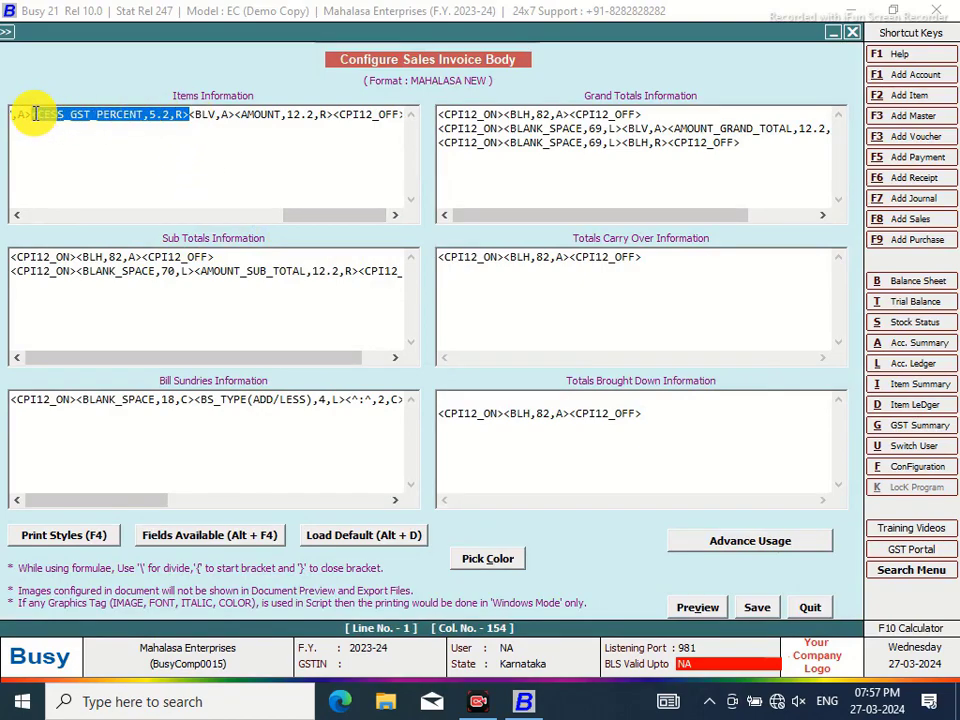
key("Delete")
key("alt+F4")
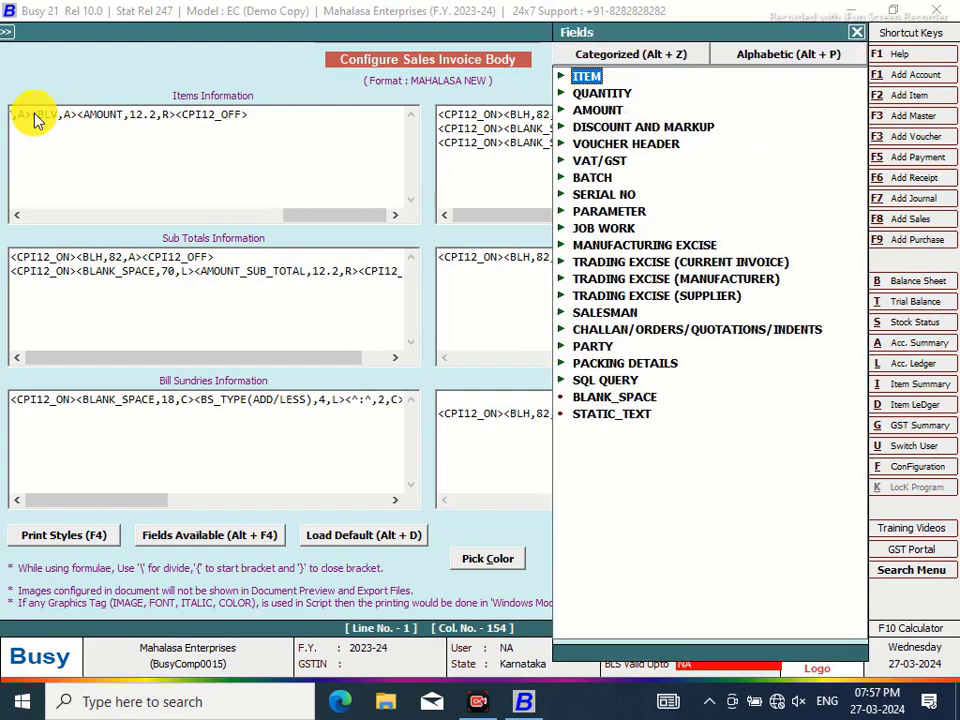
left_click(603, 162)
left_click(603, 162)
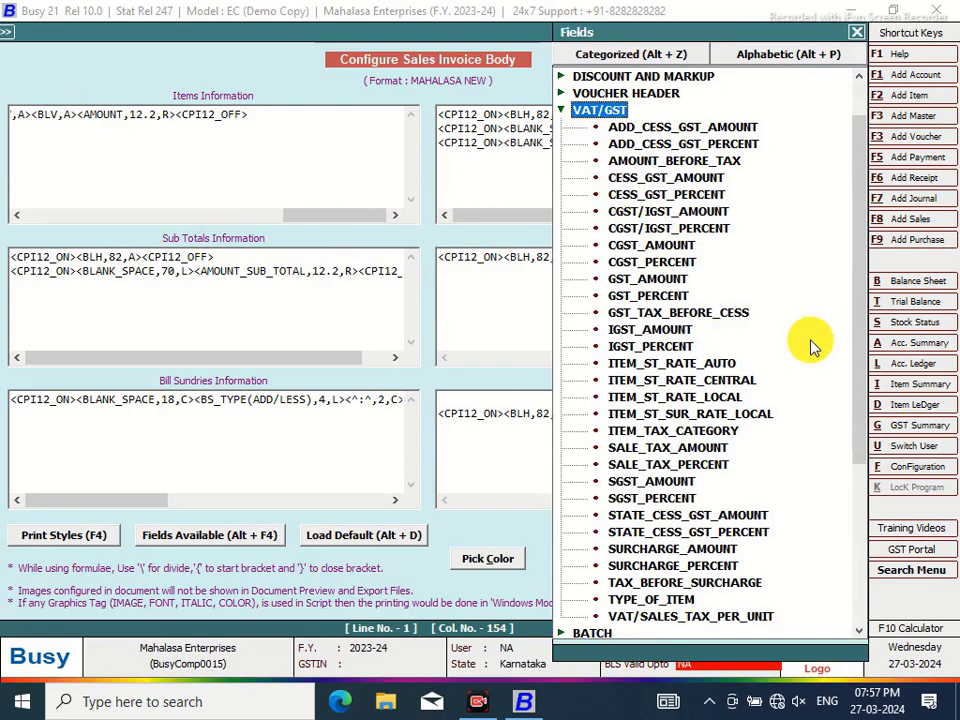
double_click(658, 196)
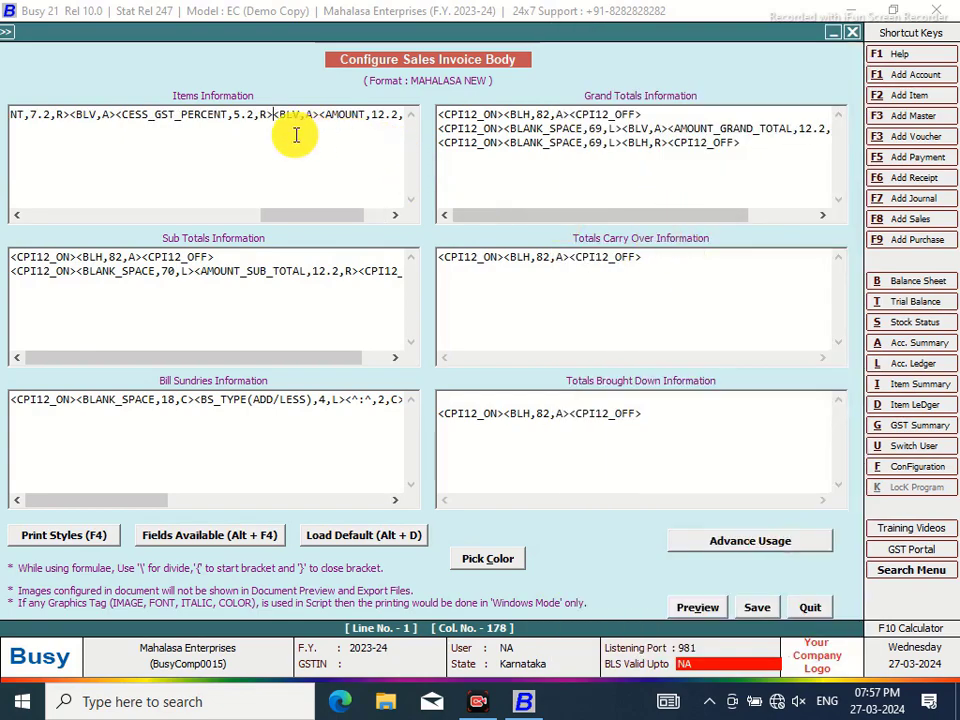
Set the CESS_GST_PERCENT width to 5.2, save and preview the body, then quit
left_click(241, 113)
key("BackSpace")
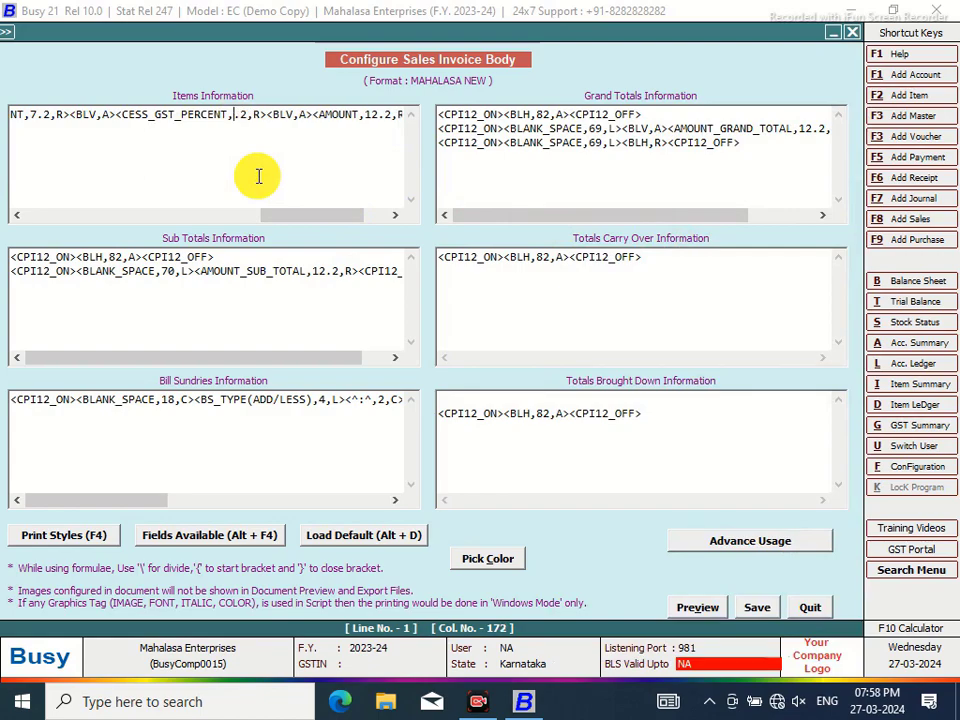
type("5")
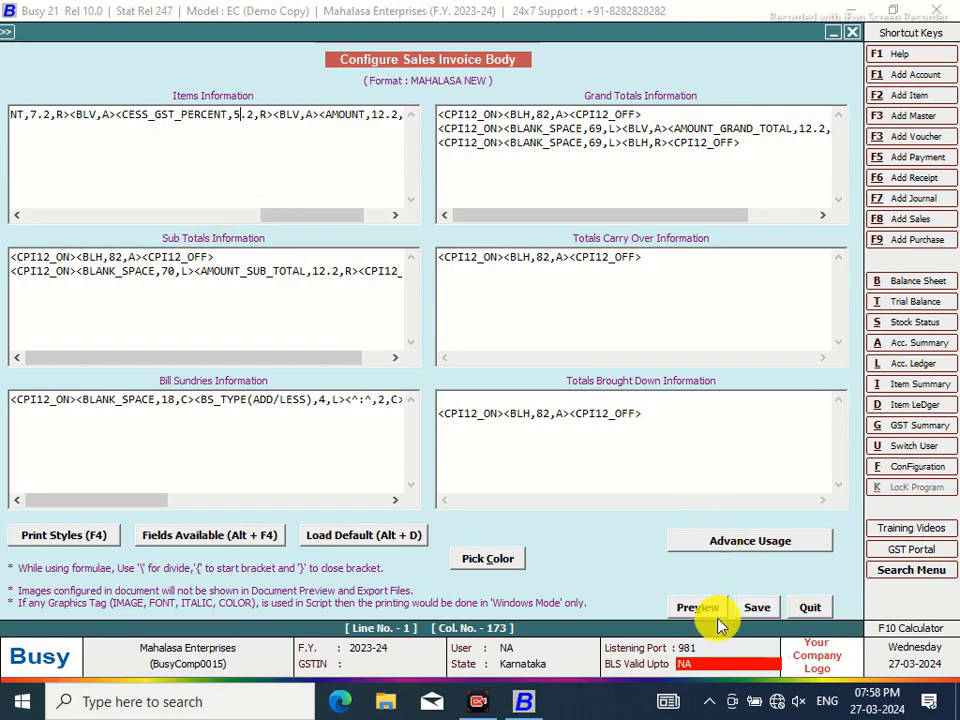
left_click(808, 608)
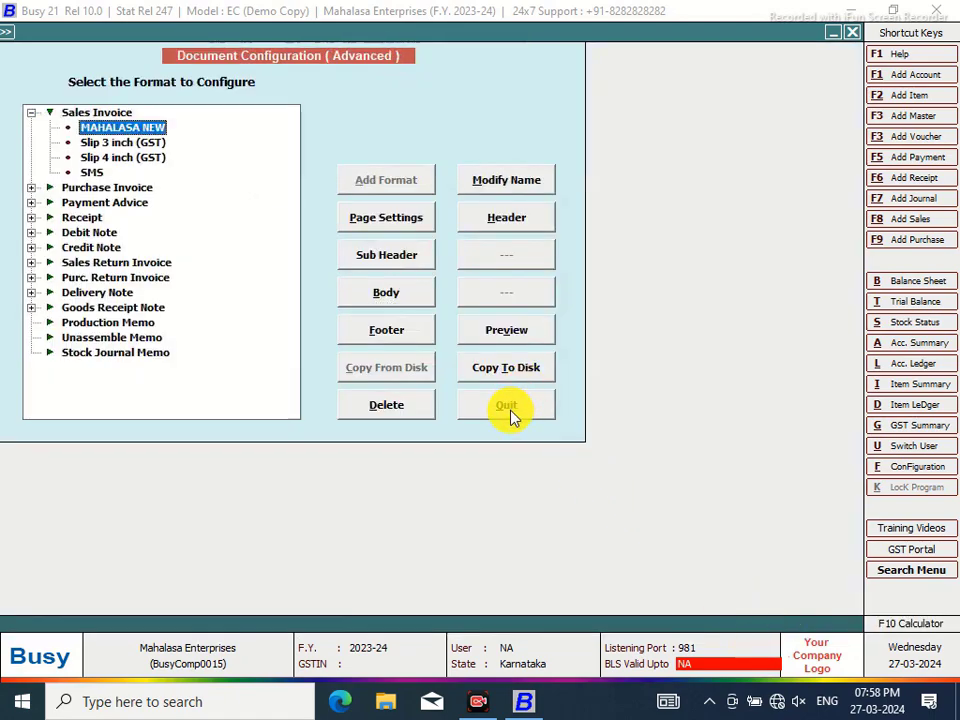
left_click(495, 331)
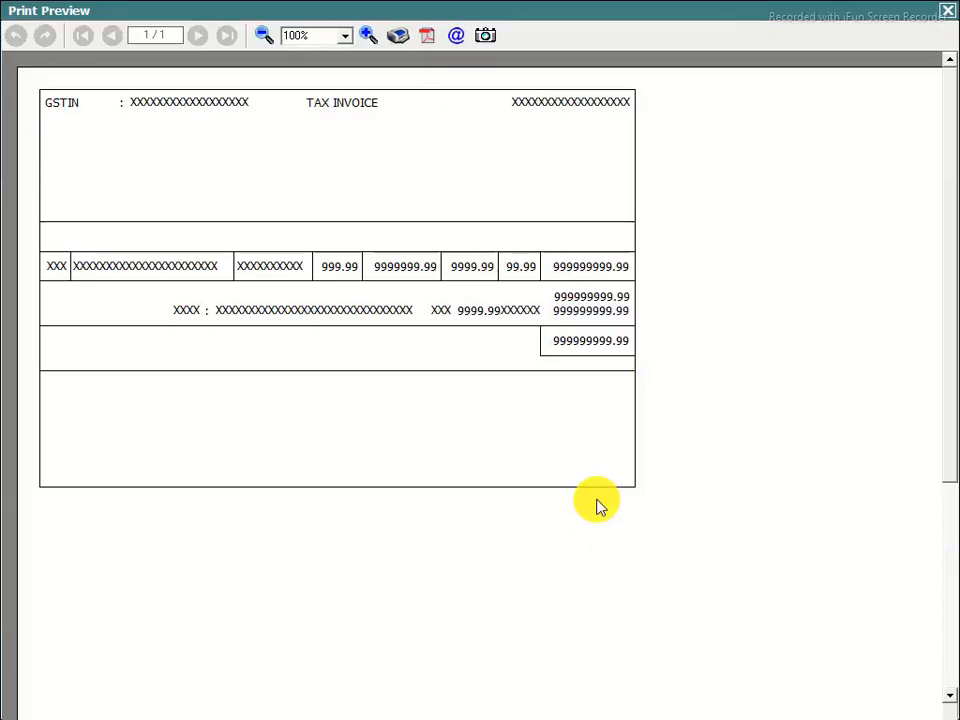
left_click(948, 11)
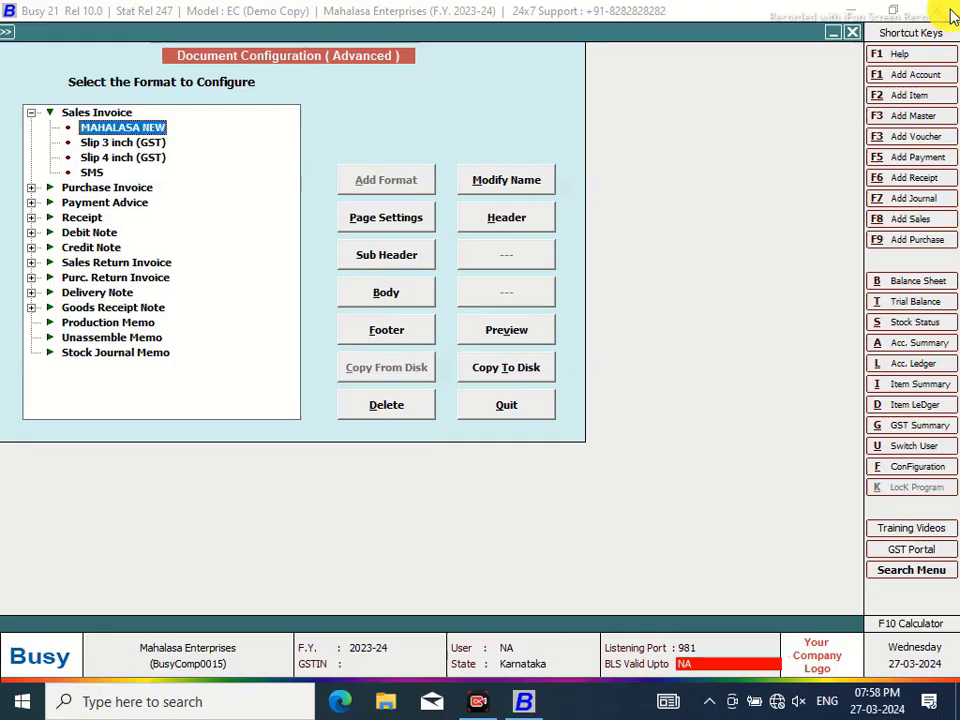
left_click(508, 406)
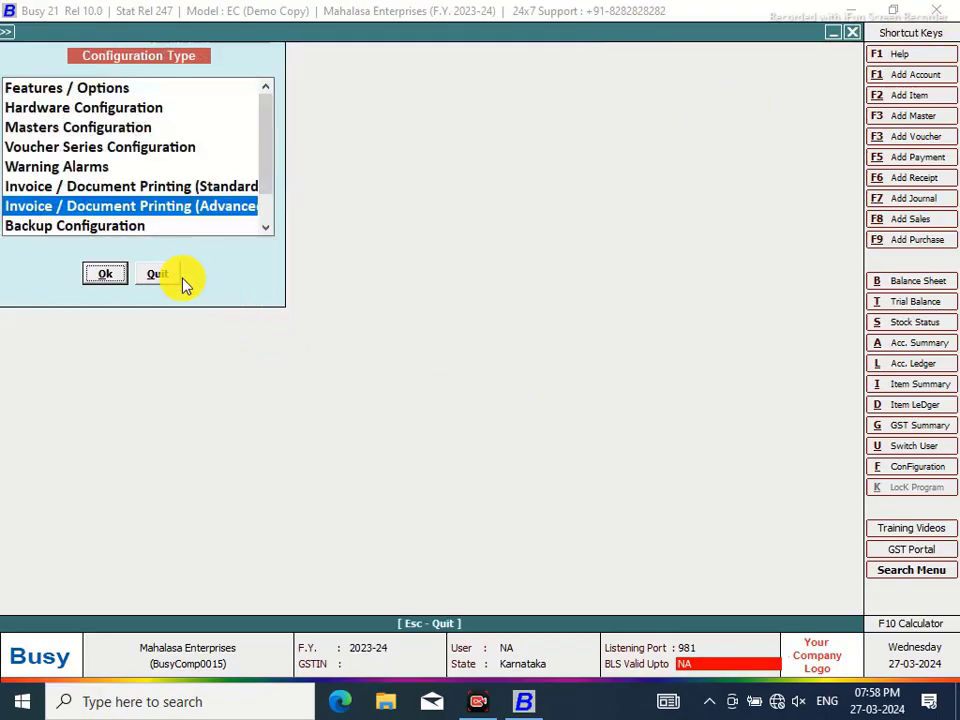
Print-preview the Sales Invoice in MAHALASA NEW format, zoomed in to show RC KOLA's 12% cess
left_click(160, 275)
left_click(447, 34)
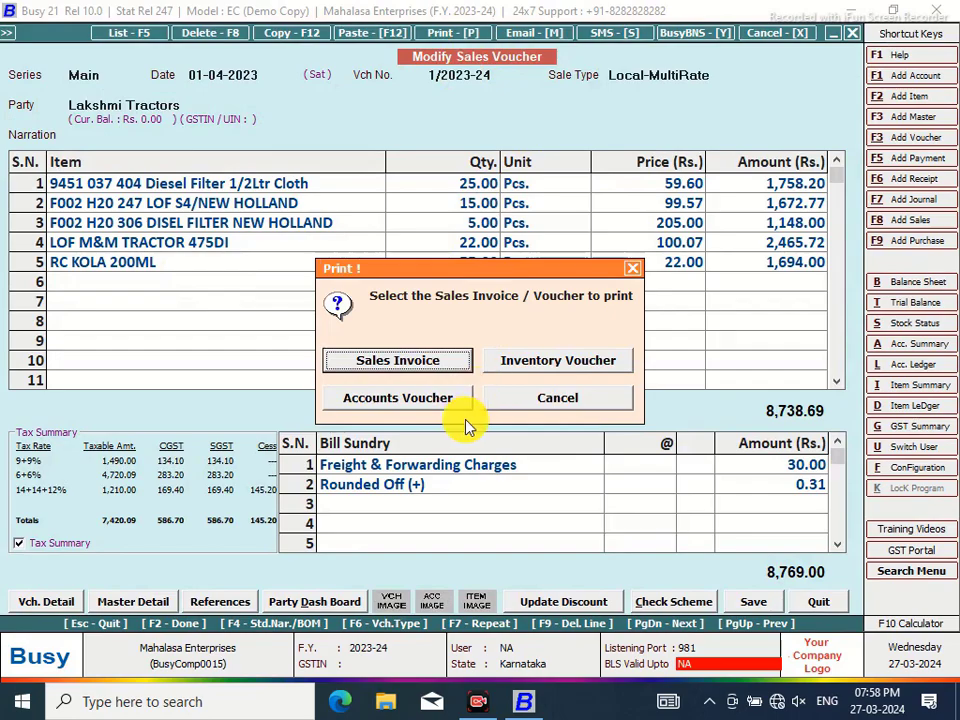
left_click(428, 362)
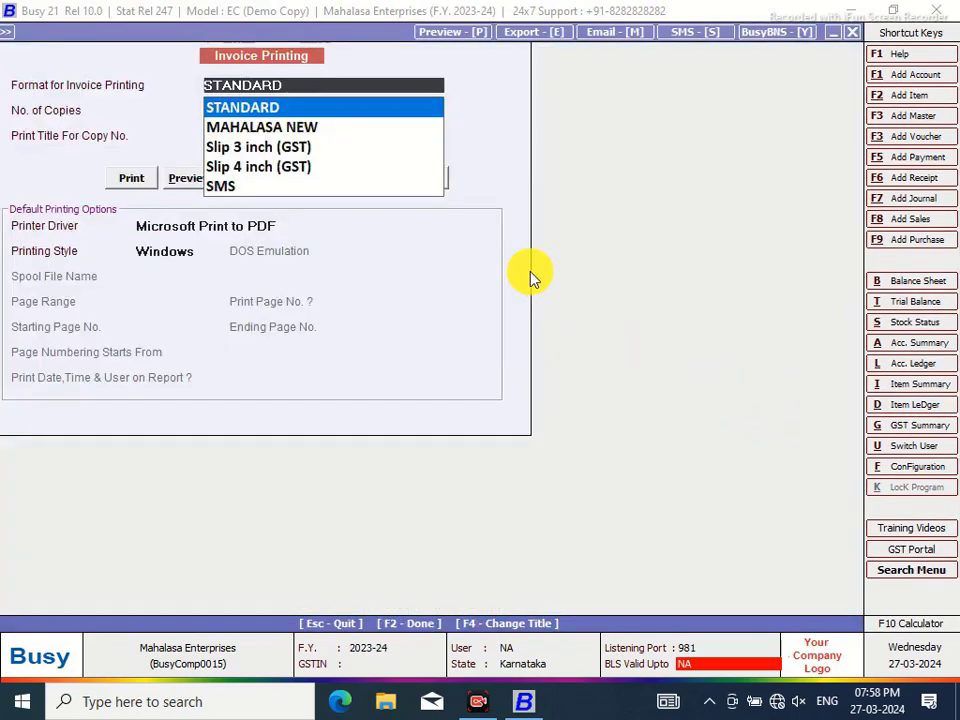
left_click(270, 127)
left_click(180, 178)
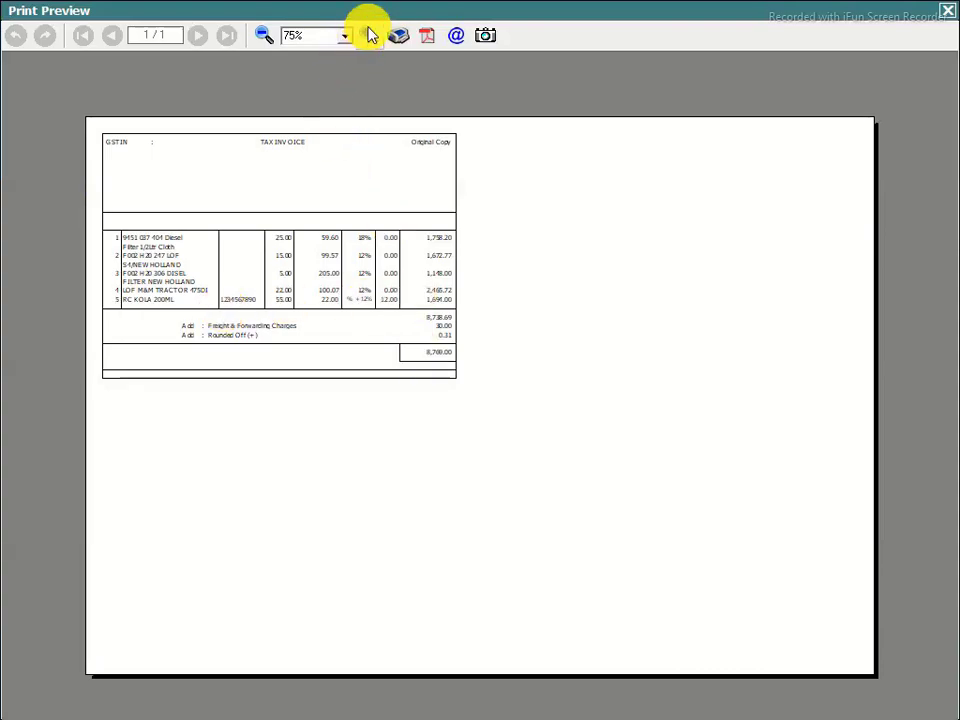
left_click(370, 35)
left_click(370, 35)
left_click(370, 35)
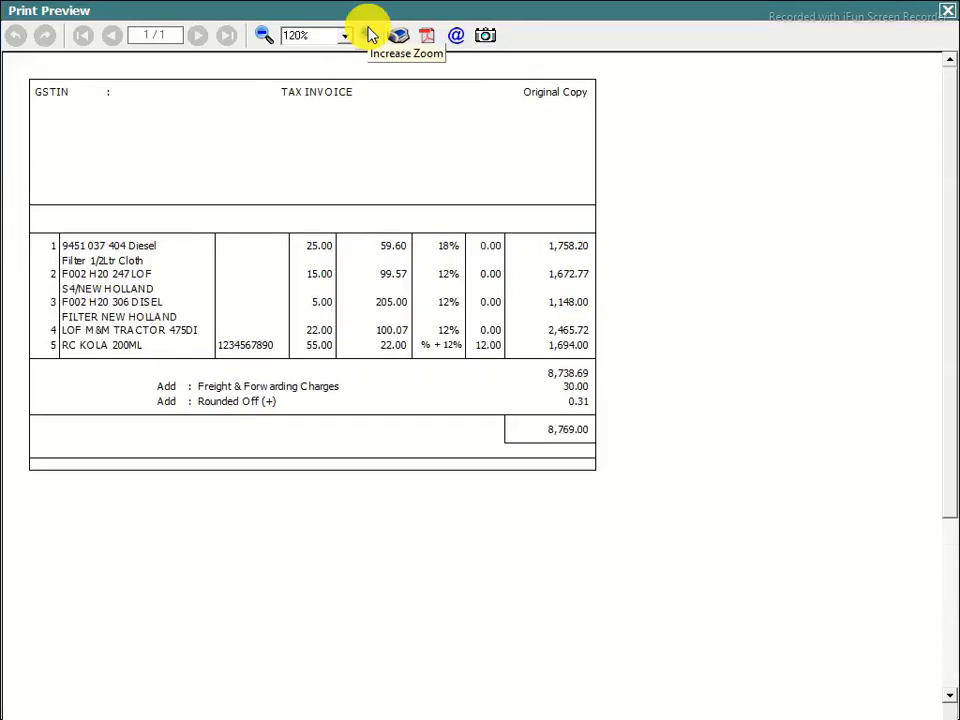
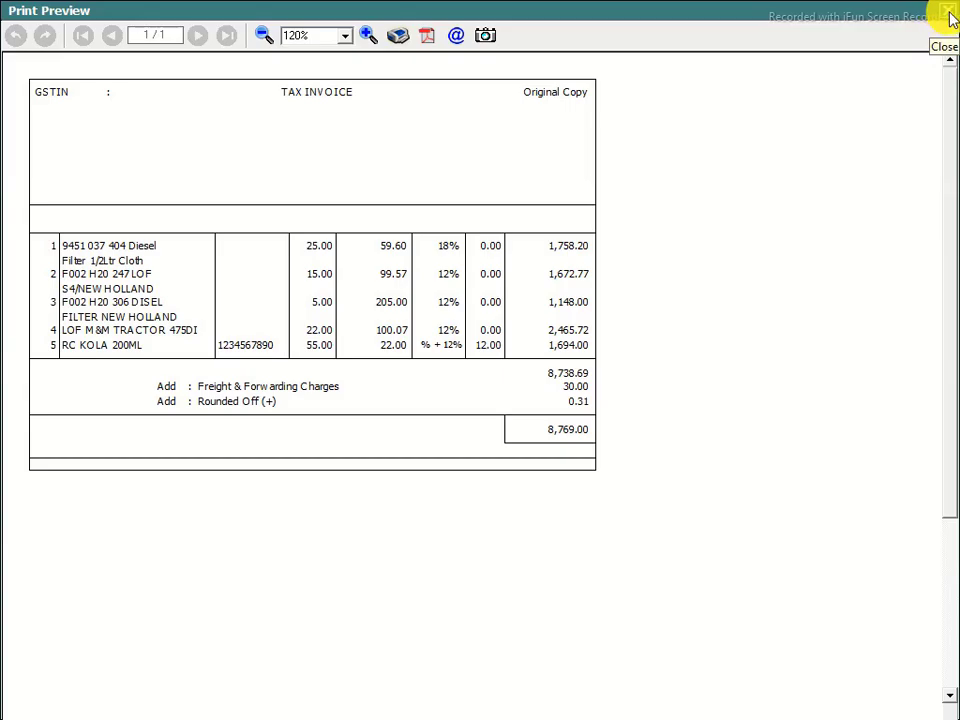
Close the preview and open the Body layout of the MAHALASA NEW format under Invoice/Document Printing (Advanced)
left_click(948, 16)
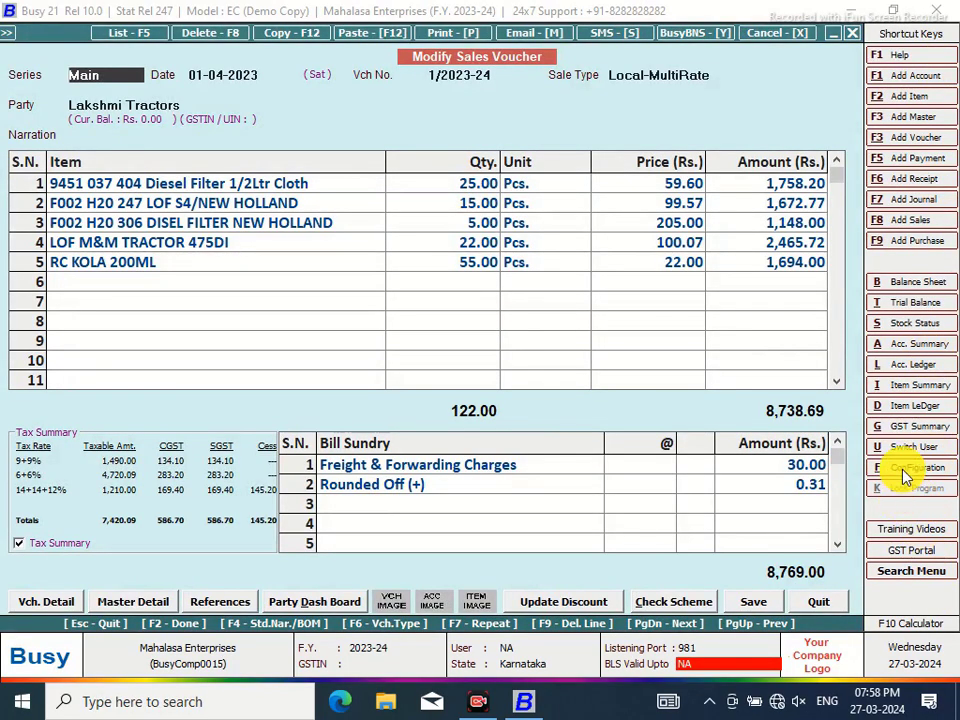
left_click(906, 470)
left_click(228, 210)
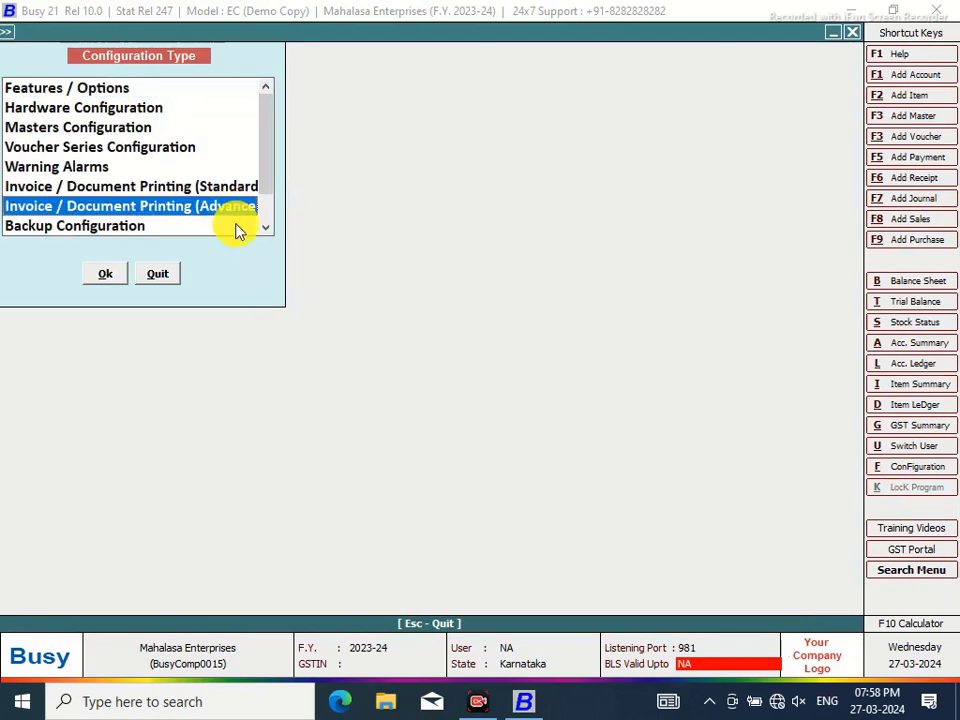
left_click(106, 276)
left_click(31, 112)
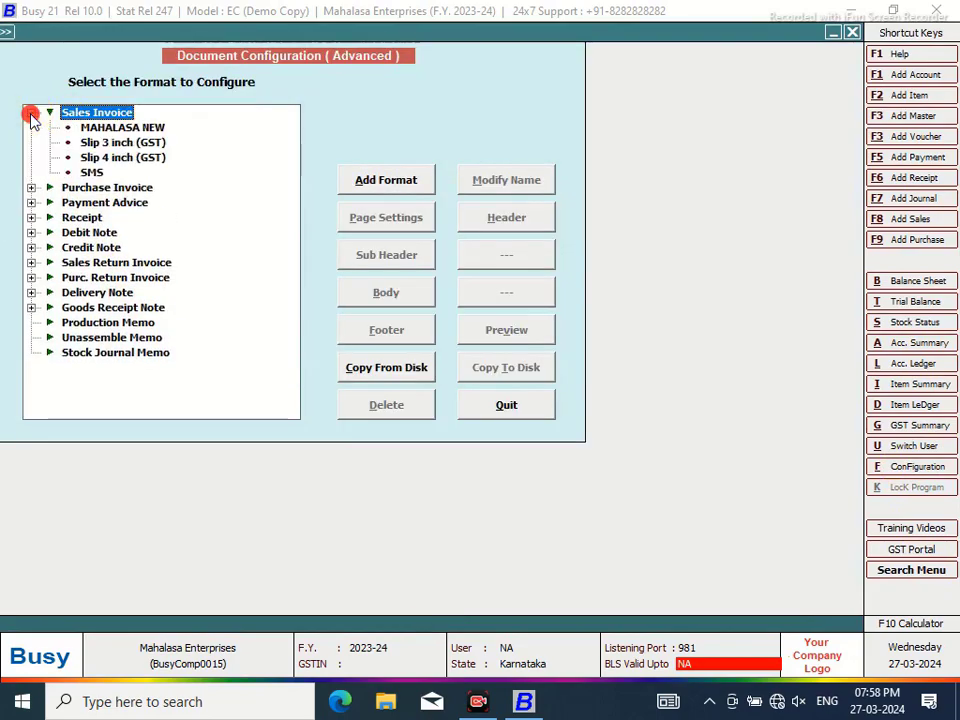
left_click(110, 130)
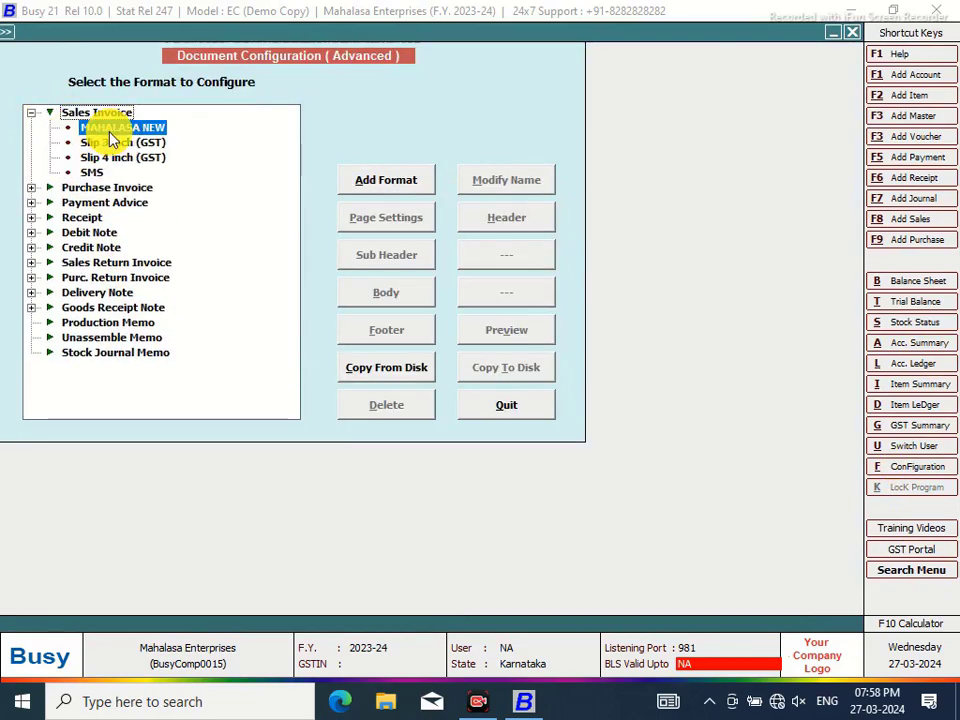
left_click(388, 295)
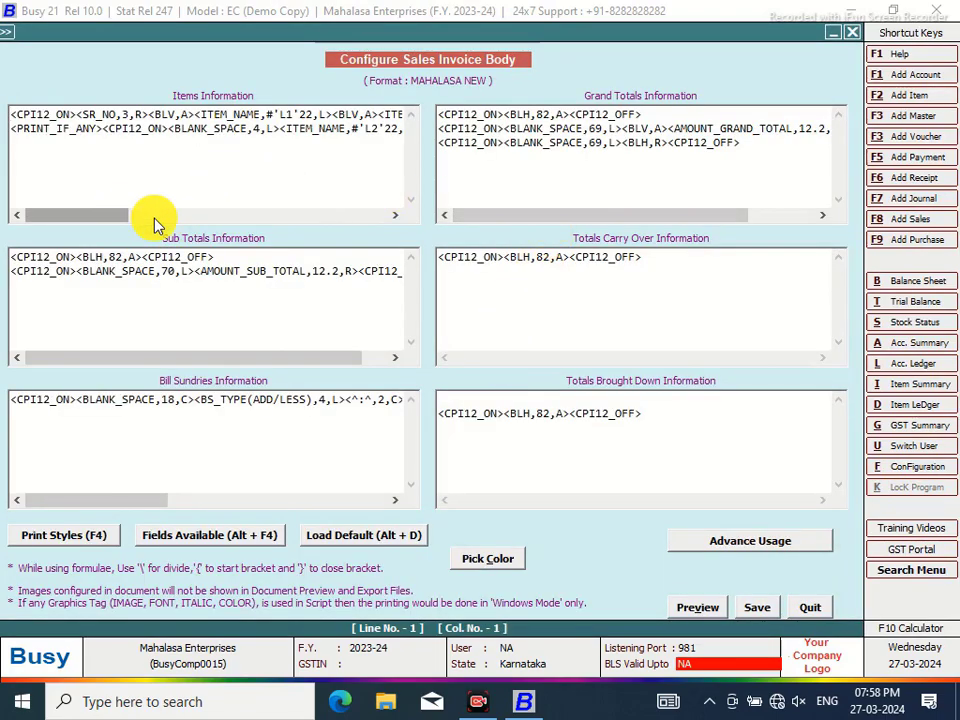
left_click_drag(155, 222, 347, 214)
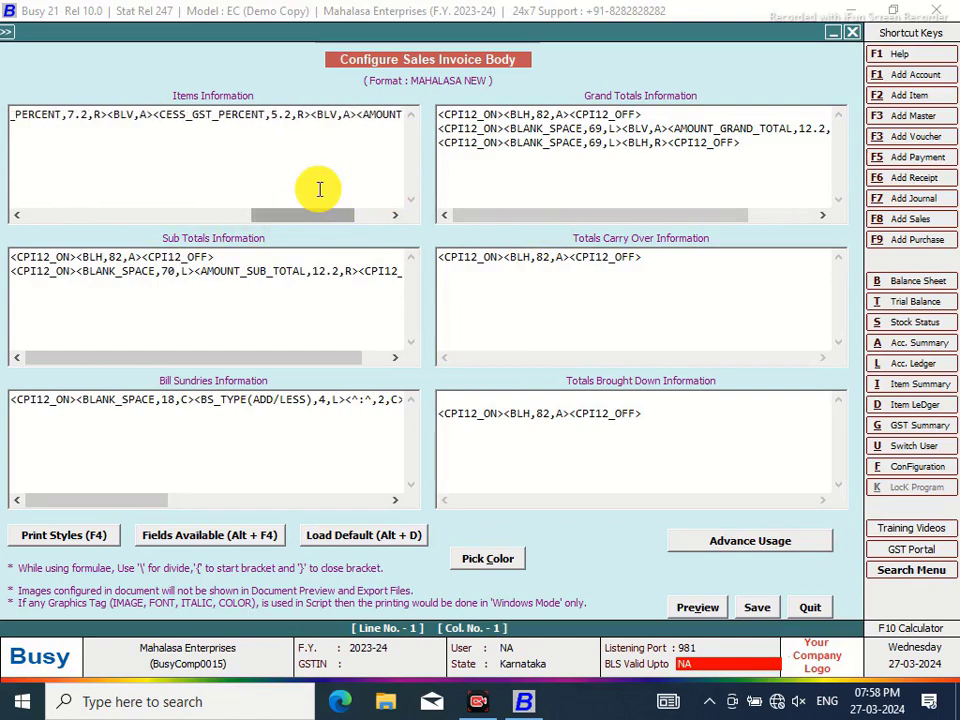
Insert the CESS_PERCENTAGE field on the item line and delete the old CESS_GST_PERCENT entry
left_click(313, 114)
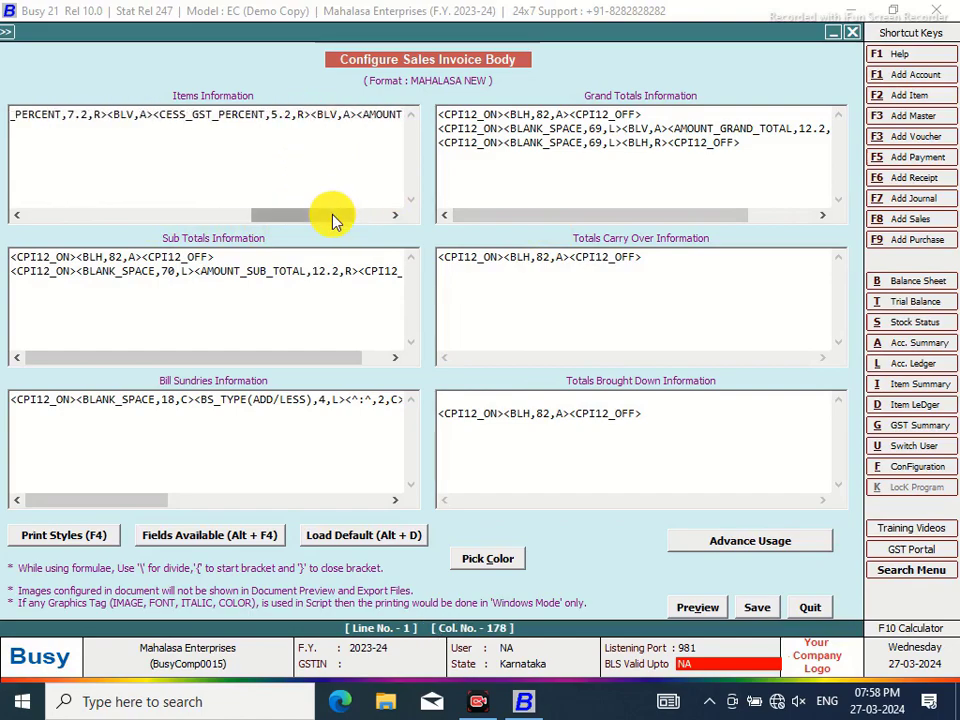
key("alt+F4")
left_click(739, 54)
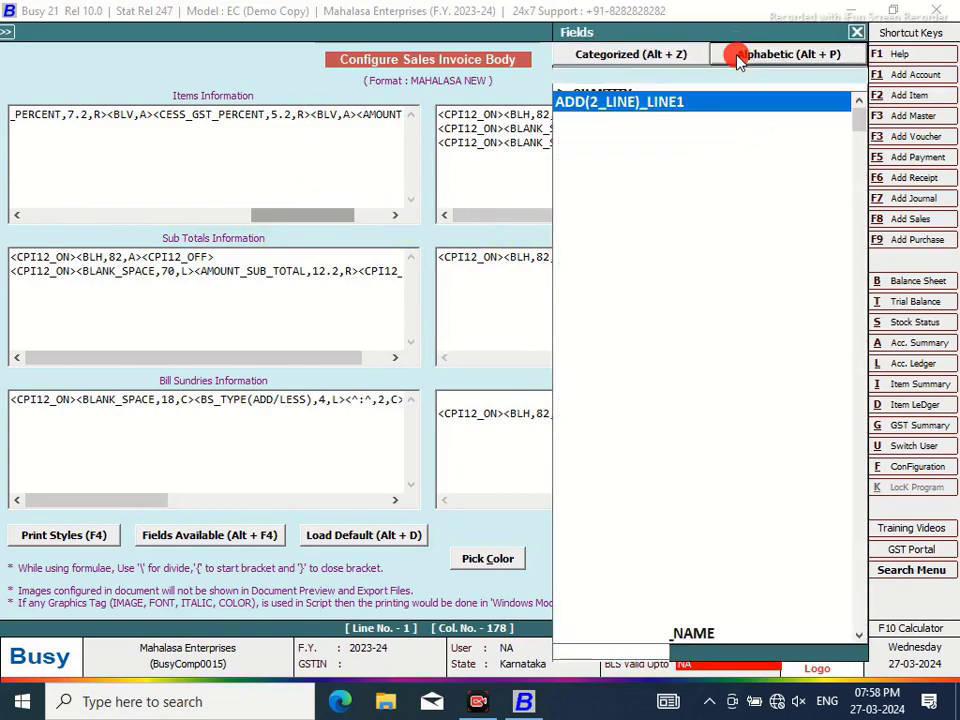
type("CESS")
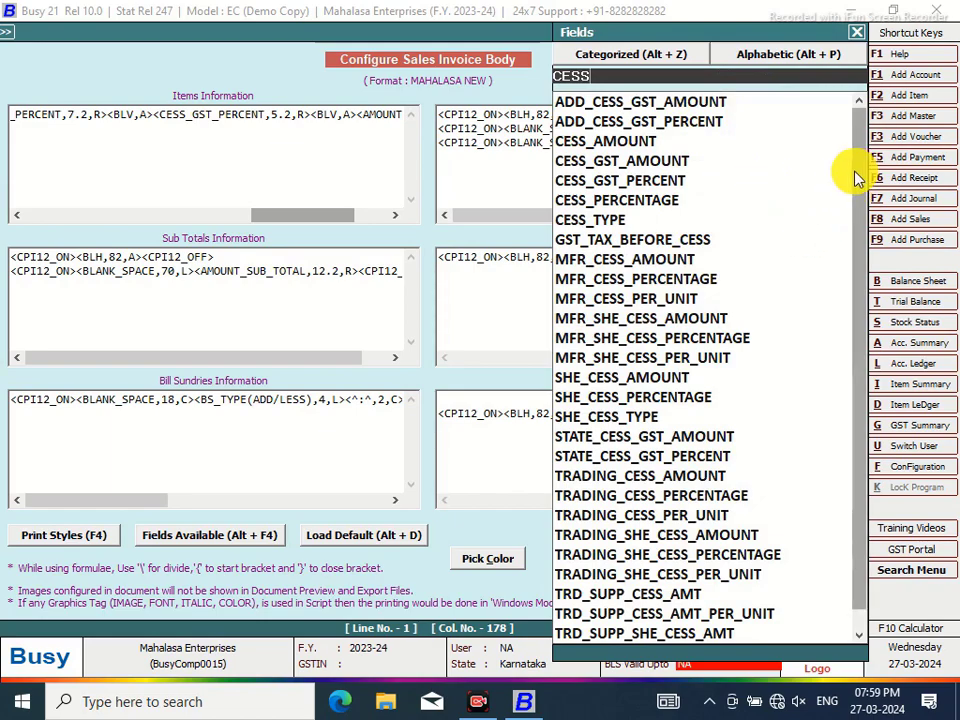
left_click(665, 203)
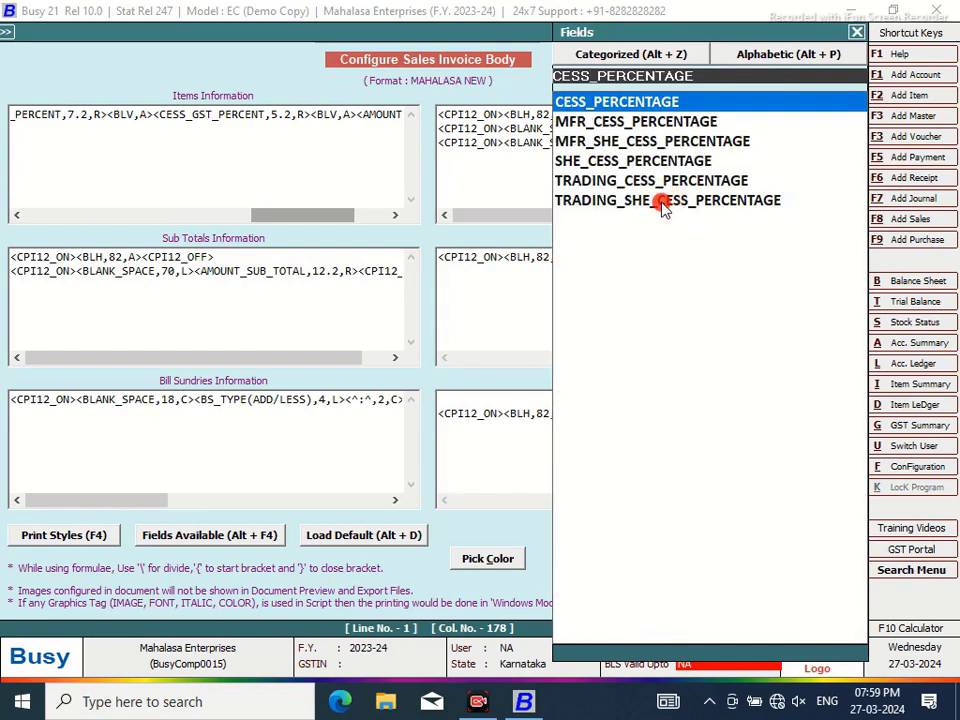
double_click(643, 108)
left_click(47, 321)
left_click_drag(294, 215, 261, 215)
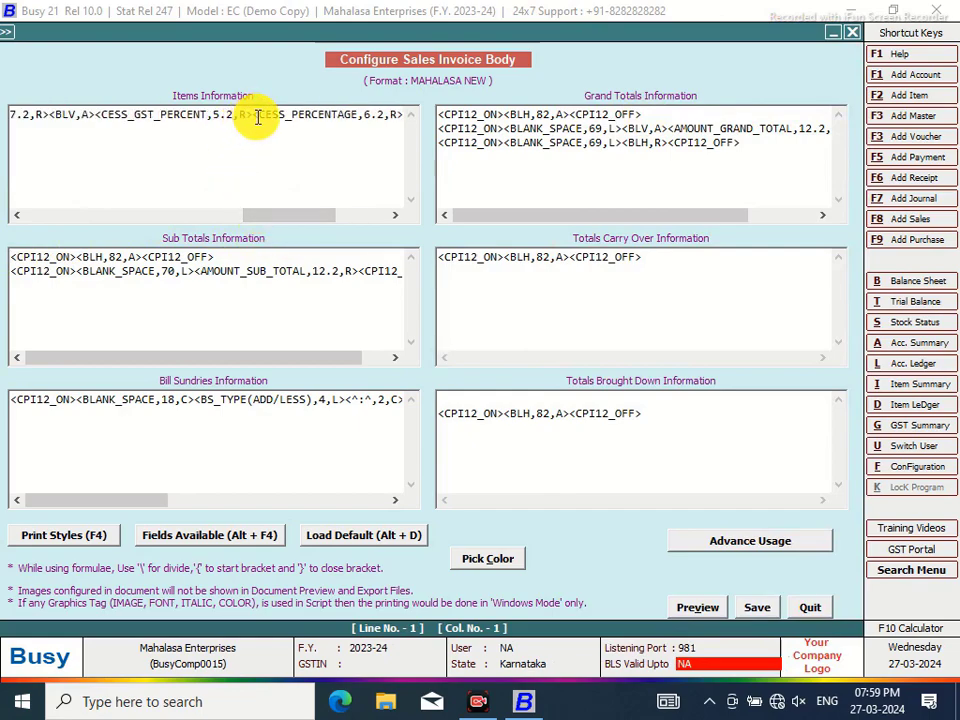
left_click_drag(254, 114, 95, 116)
key("Delete")
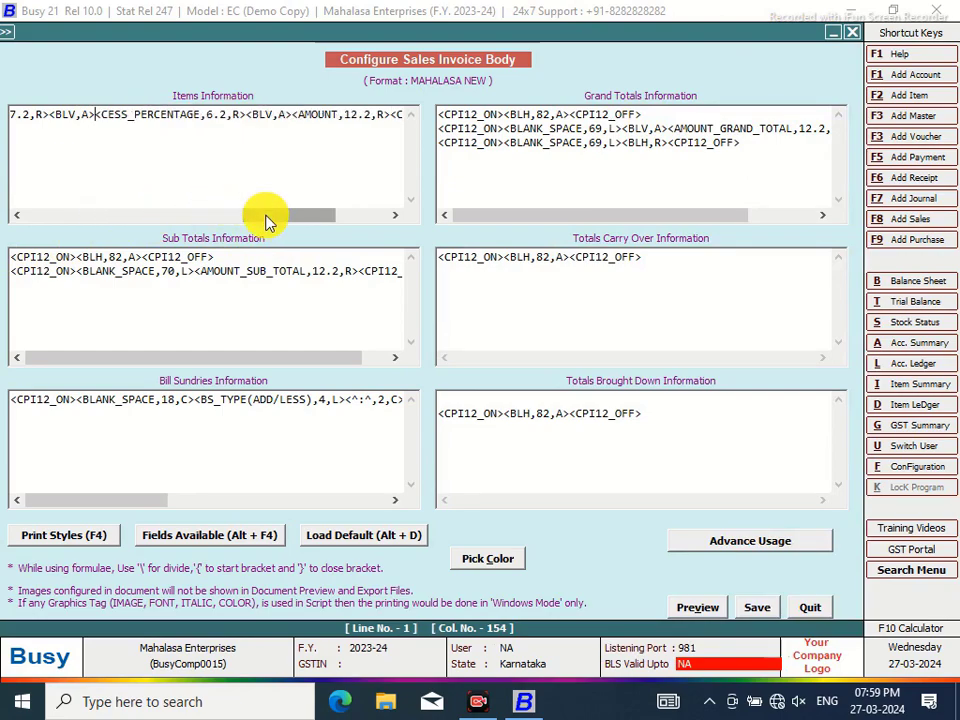
left_click_drag(266, 218, 199, 216)
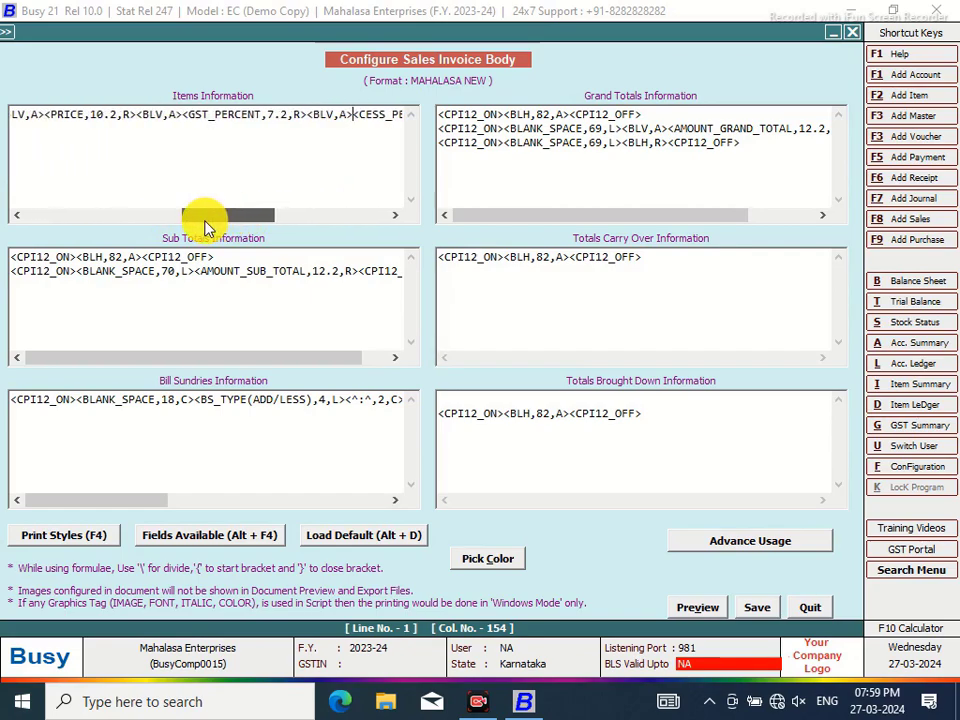
Change the PRICE width from 10.2 to 9.2 and save the body layout
left_click(104, 113)
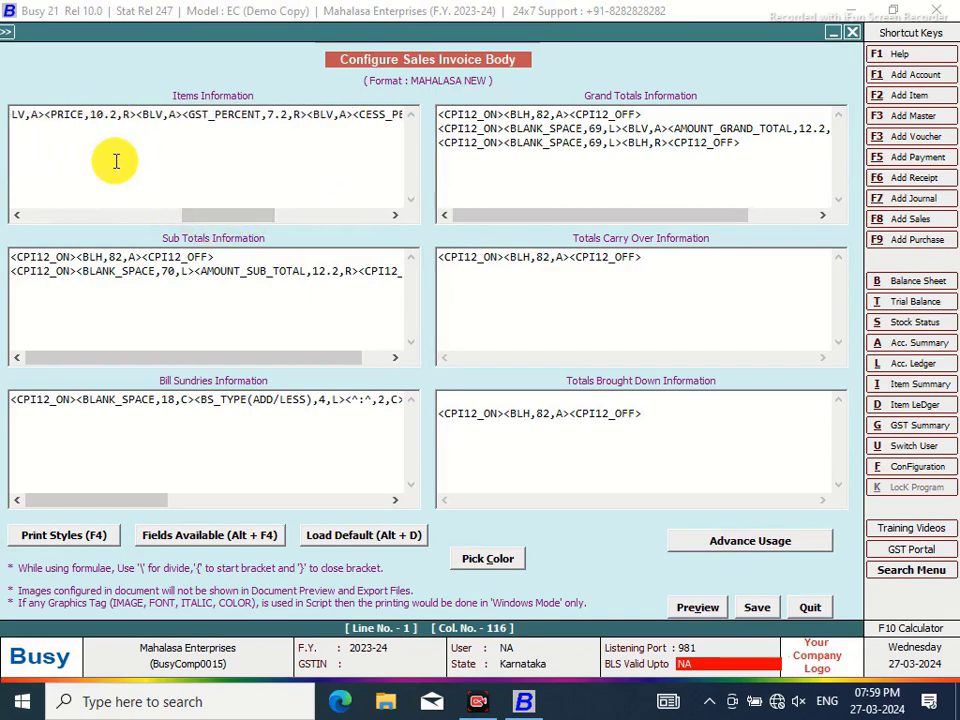
key("BackSpace")
key("BackSpace")
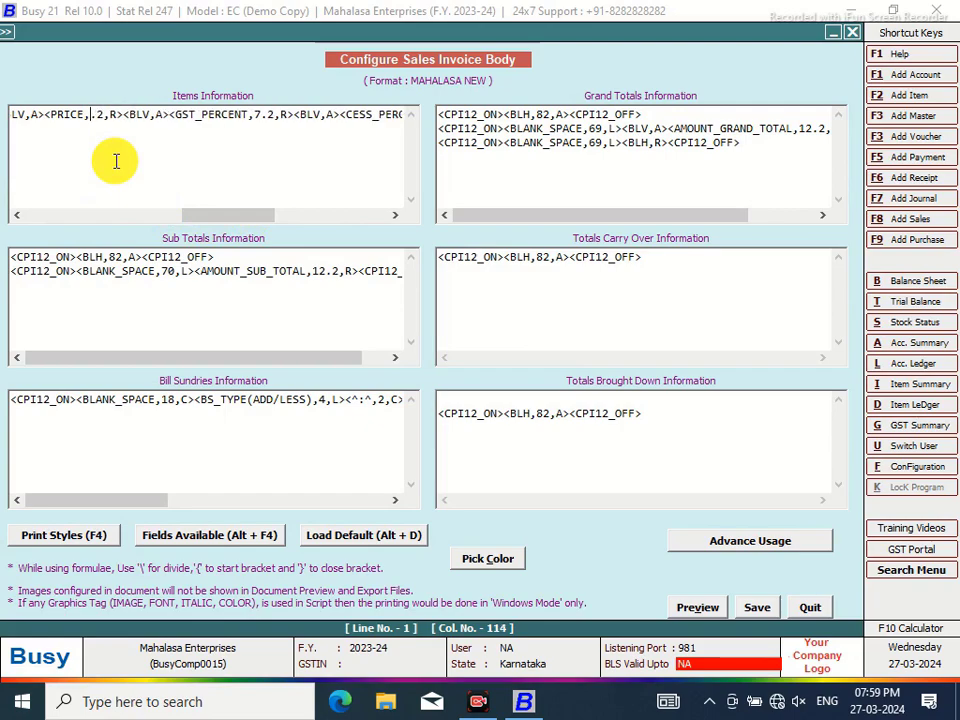
type("9")
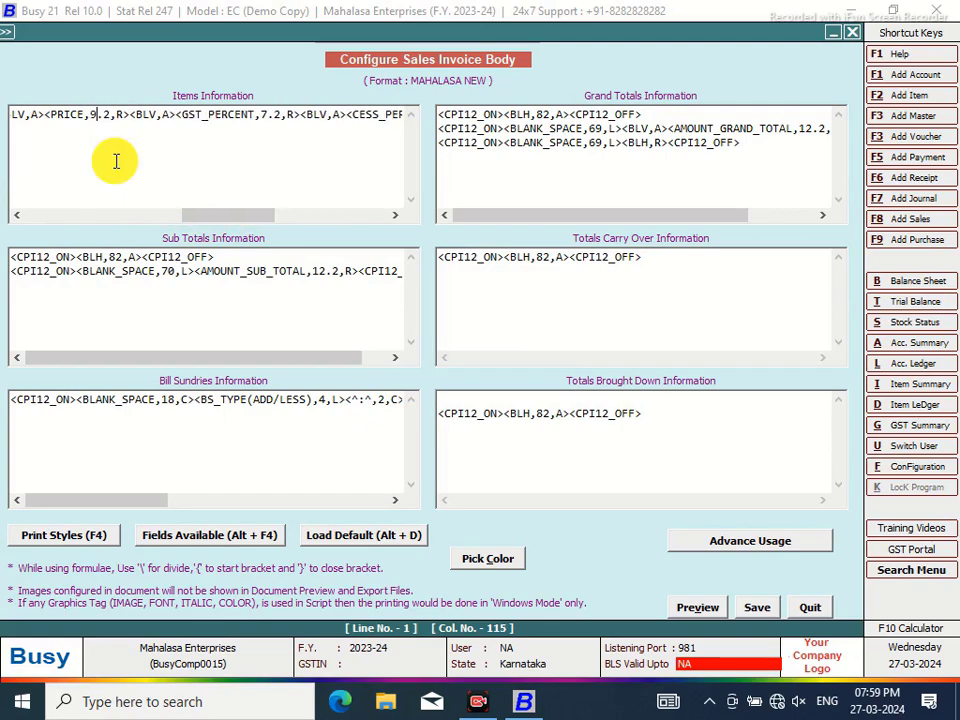
left_click(748, 612)
Leave configuration, print-preview the voucher as a Sales Invoice in MAHALASA NEW format zoomed in, then close the preview
left_click(502, 406)
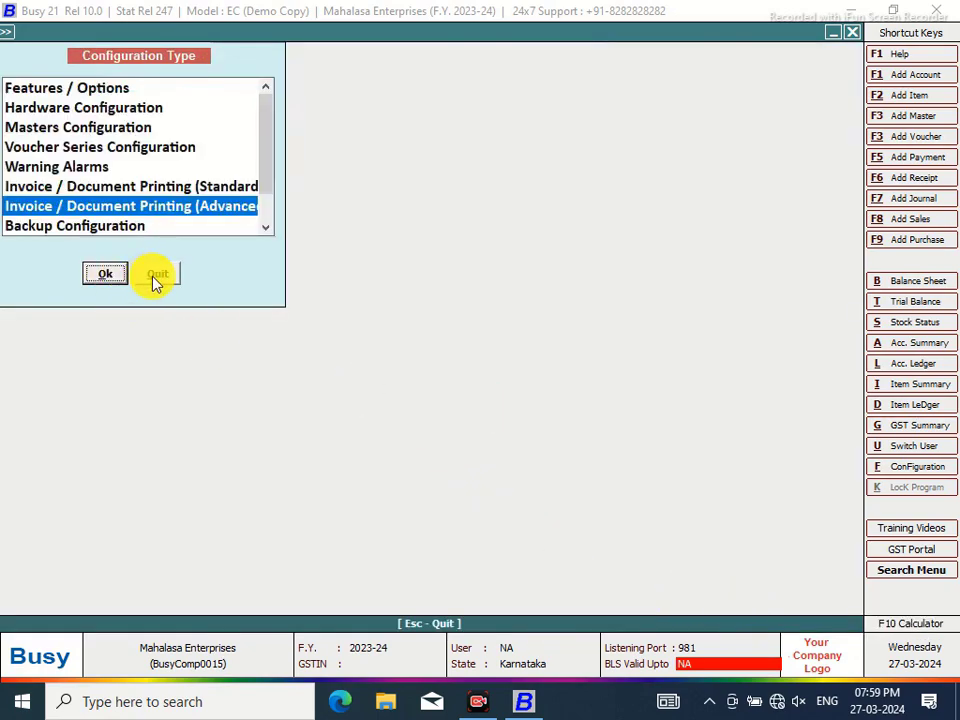
left_click(157, 274)
left_click(448, 30)
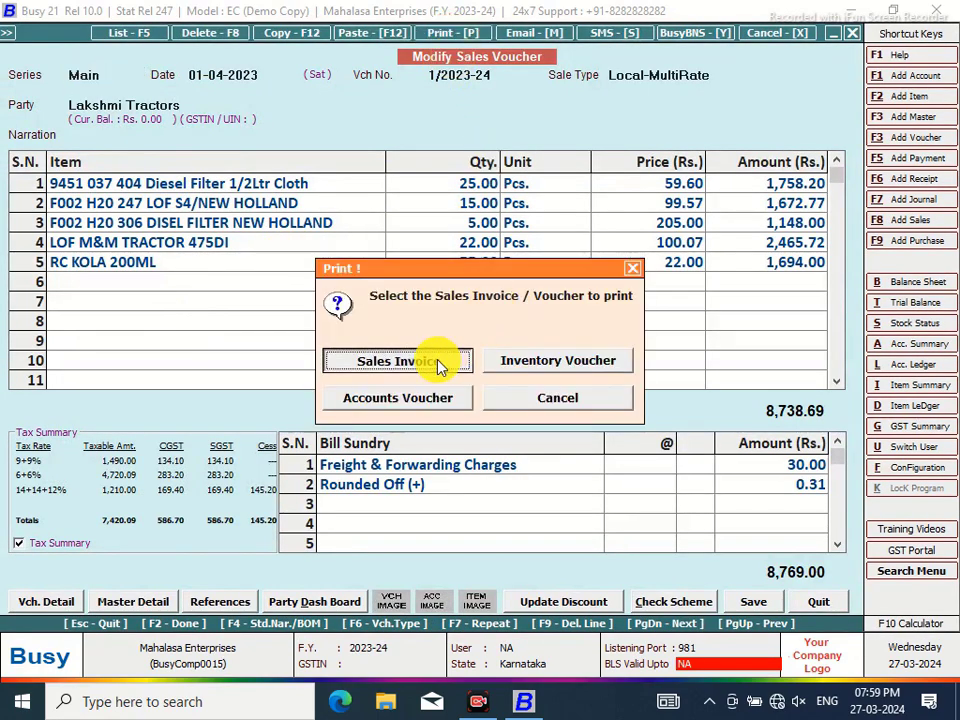
left_click(437, 363)
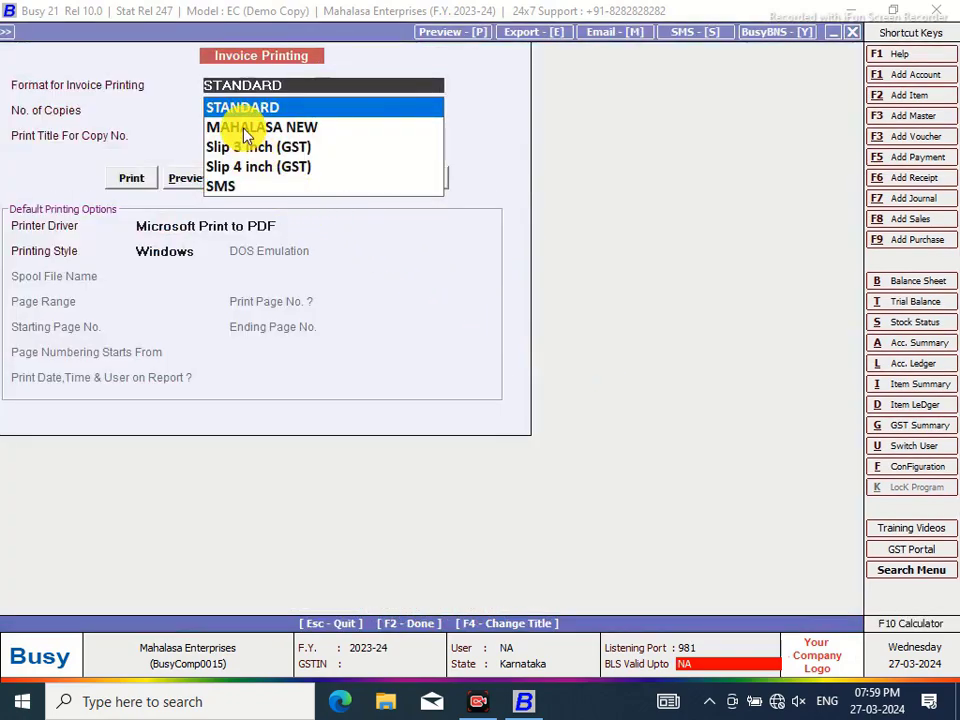
left_click(242, 127)
left_click(278, 325)
key("Return")
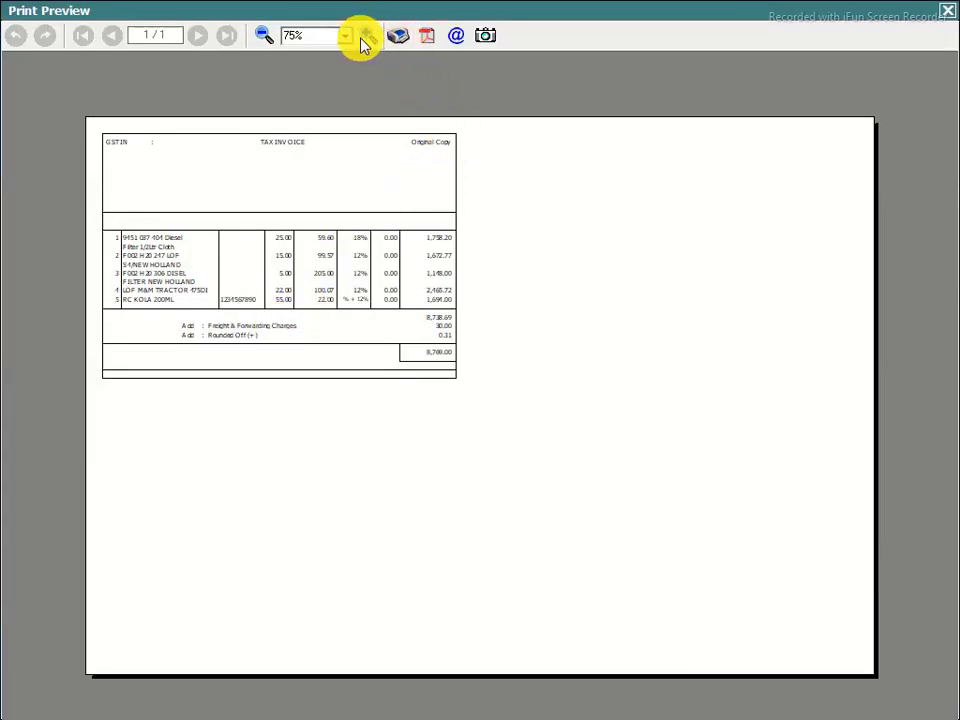
left_click(368, 35)
left_click(368, 35)
left_click(368, 35)
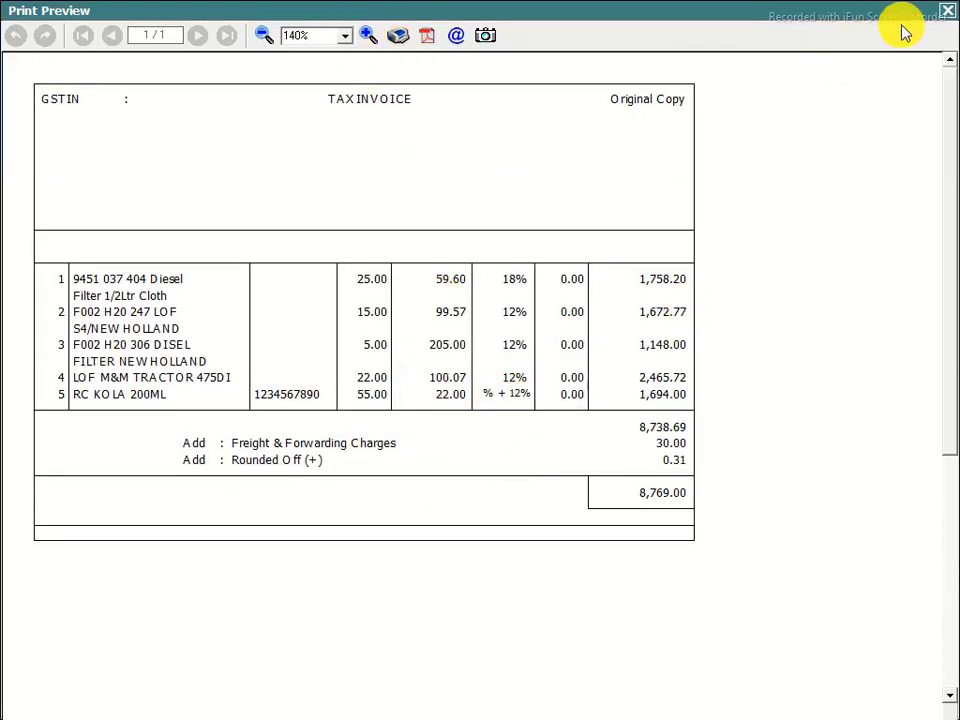
left_click(946, 11)
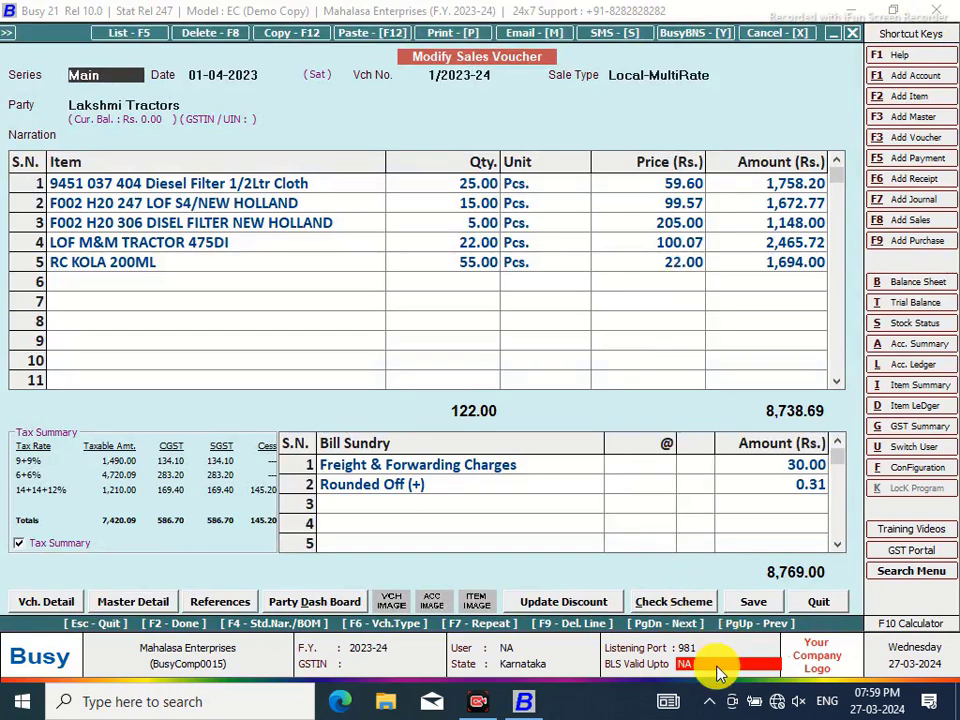
Add a Direct SQL query named NEW under Query System > SQL Query and begin typing its Select statement
key("Escape")
left_click(335, 412)
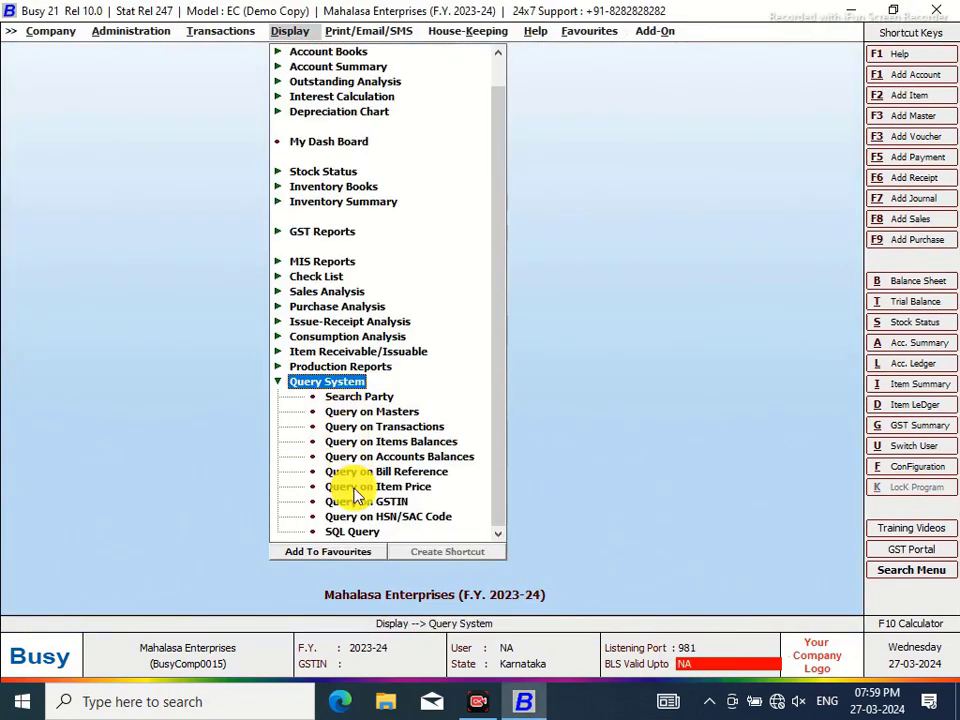
left_click(350, 531)
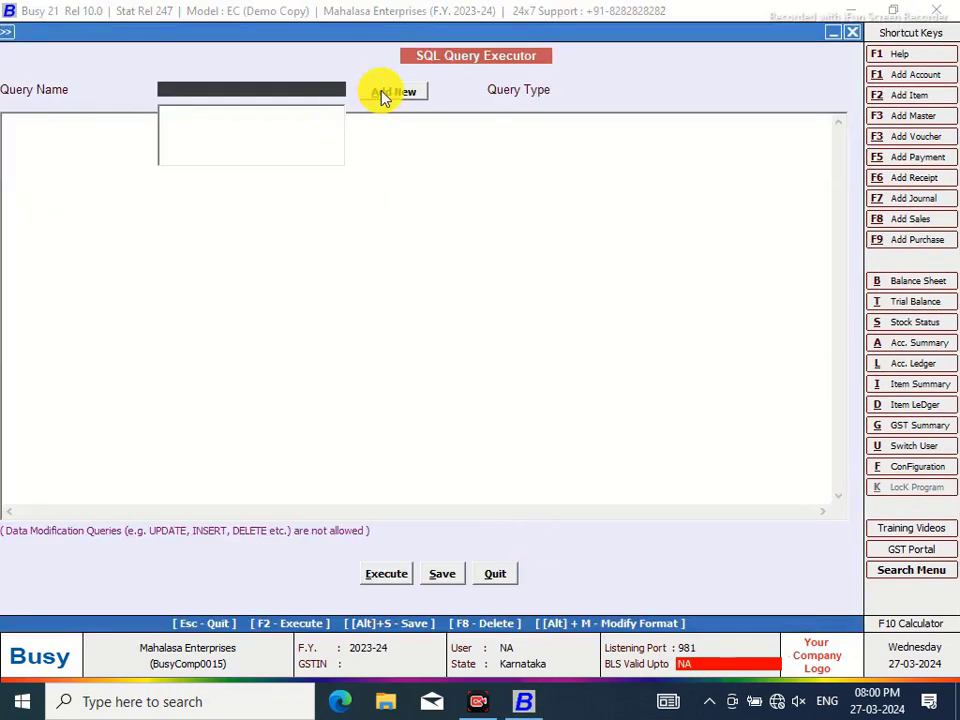
left_click(381, 92)
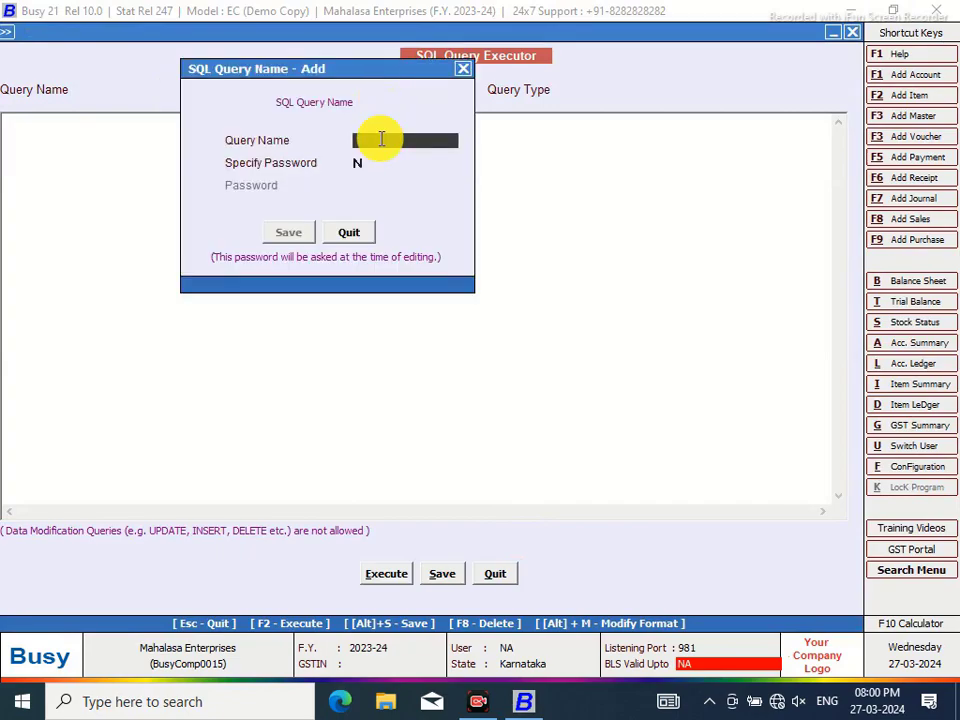
type("NEW")
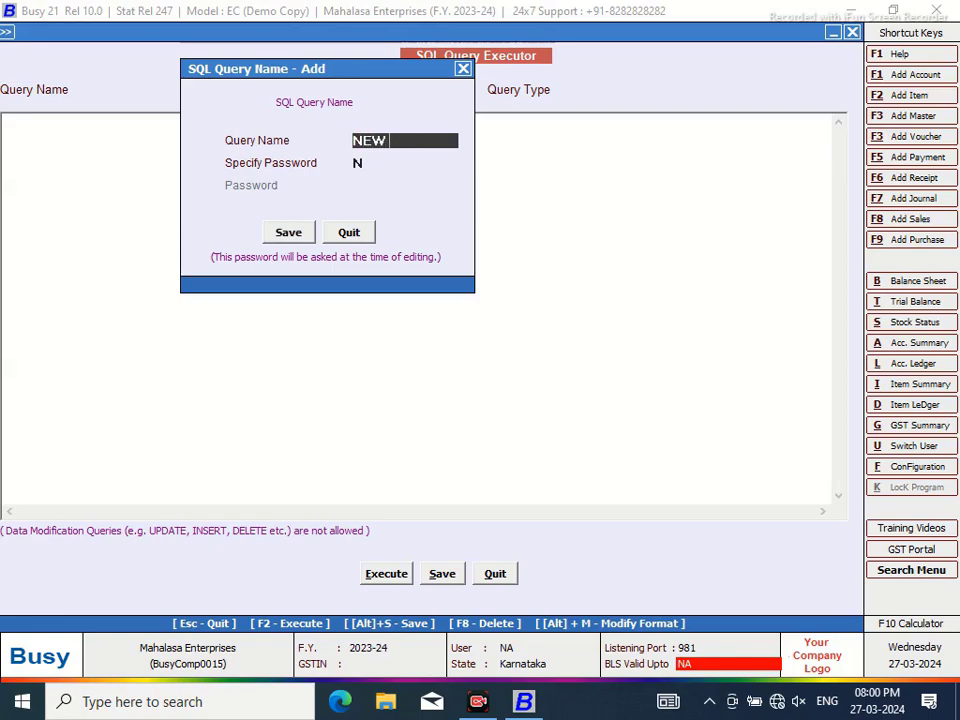
left_click(287, 234)
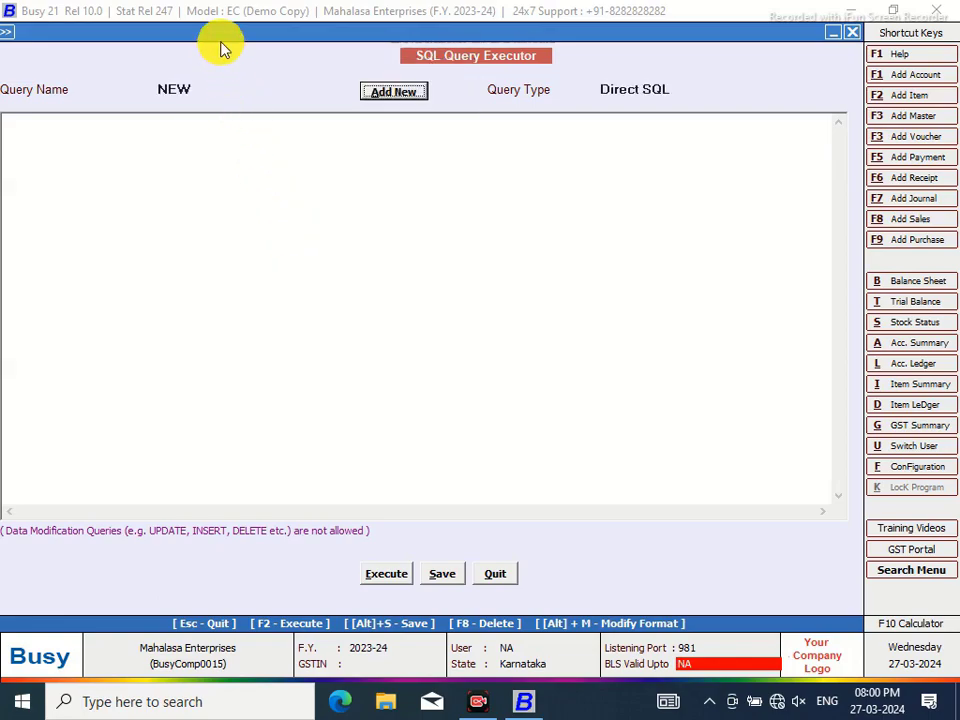
left_click(160, 160)
type("Select")
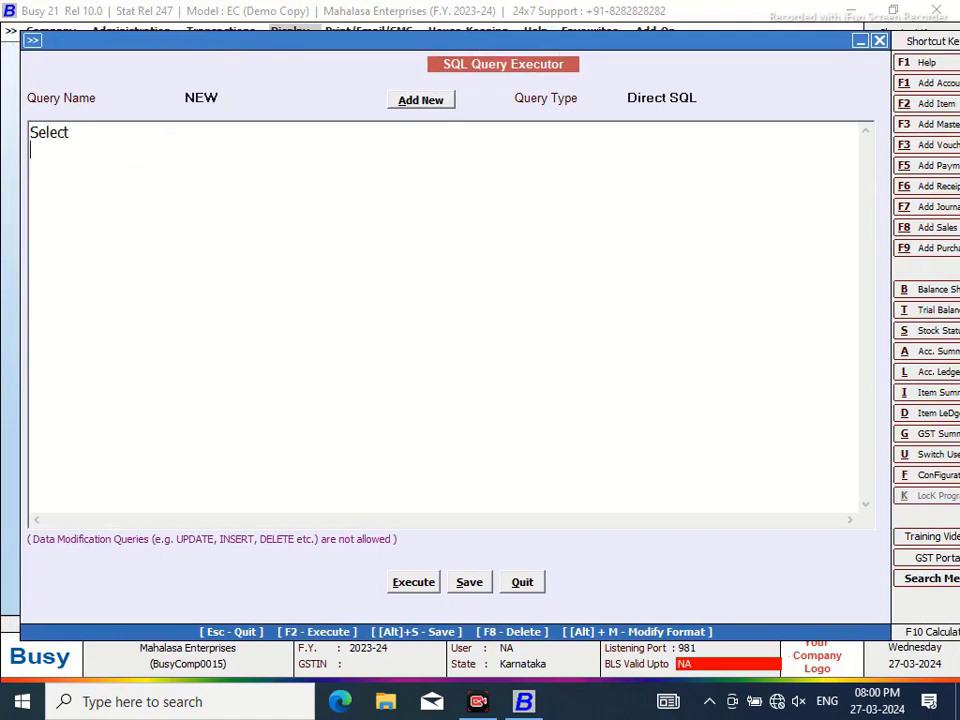
type("m")
Type 'Select Tran2.MasterCode1 from Tran2 Where Tran2.VchType=9 and Tran2.RecType=2' and execute it
key("BackSpace")
key("BackSpace")
key("BackSpace")
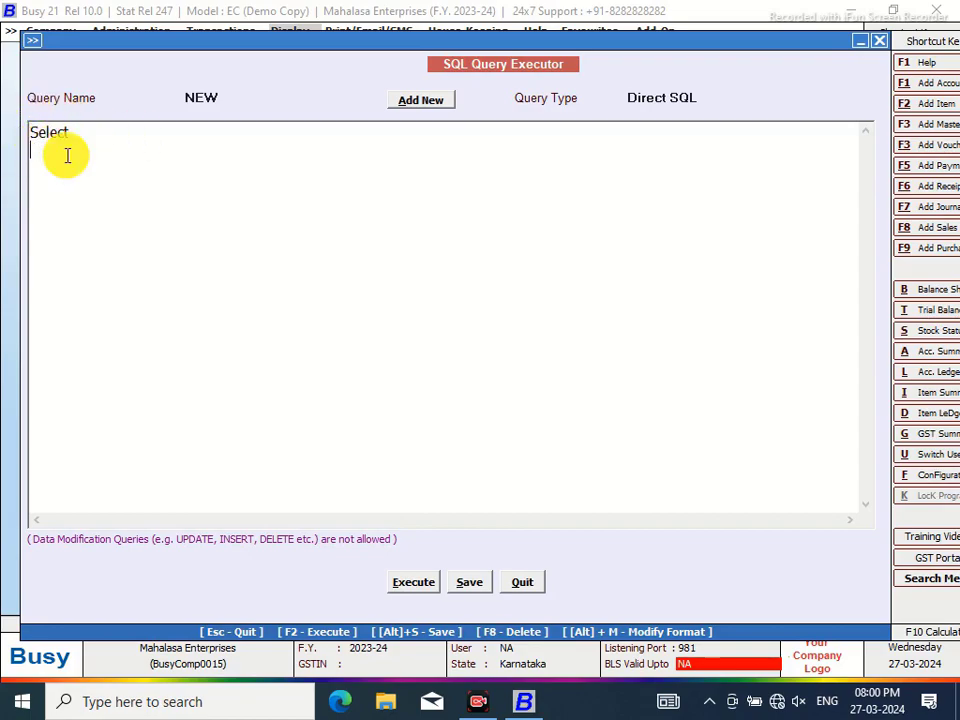
type("9")
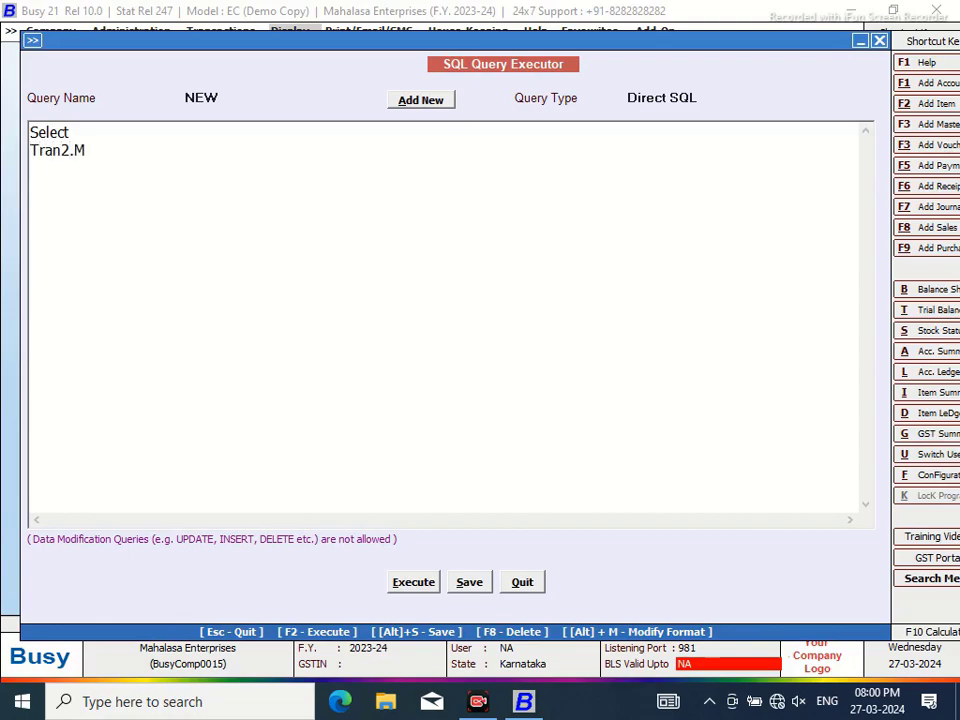
type("ster")
type("from")
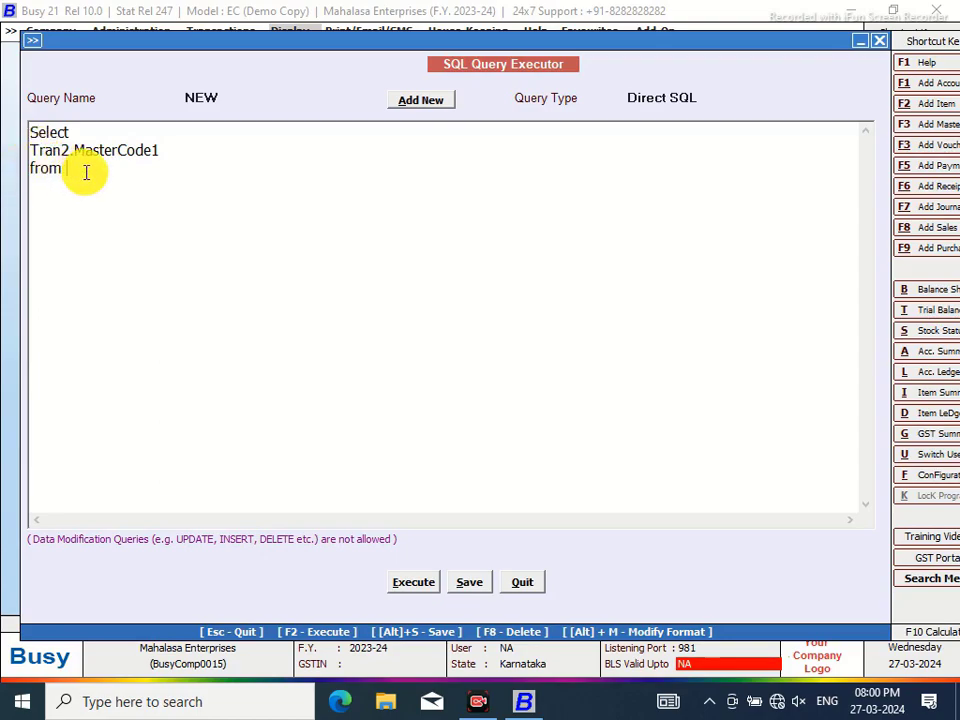
type("tRA")
key("BackSpace")
key("BackSpace")
type("tRA")
key("BackSpace")
key("BackSpace")
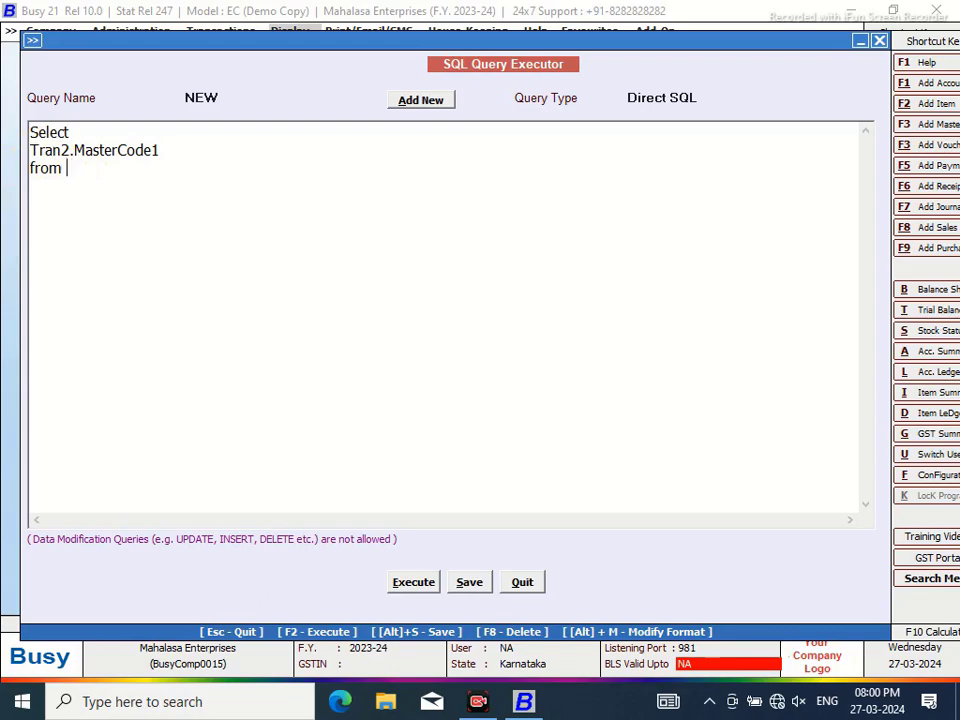
type("Where Tran")
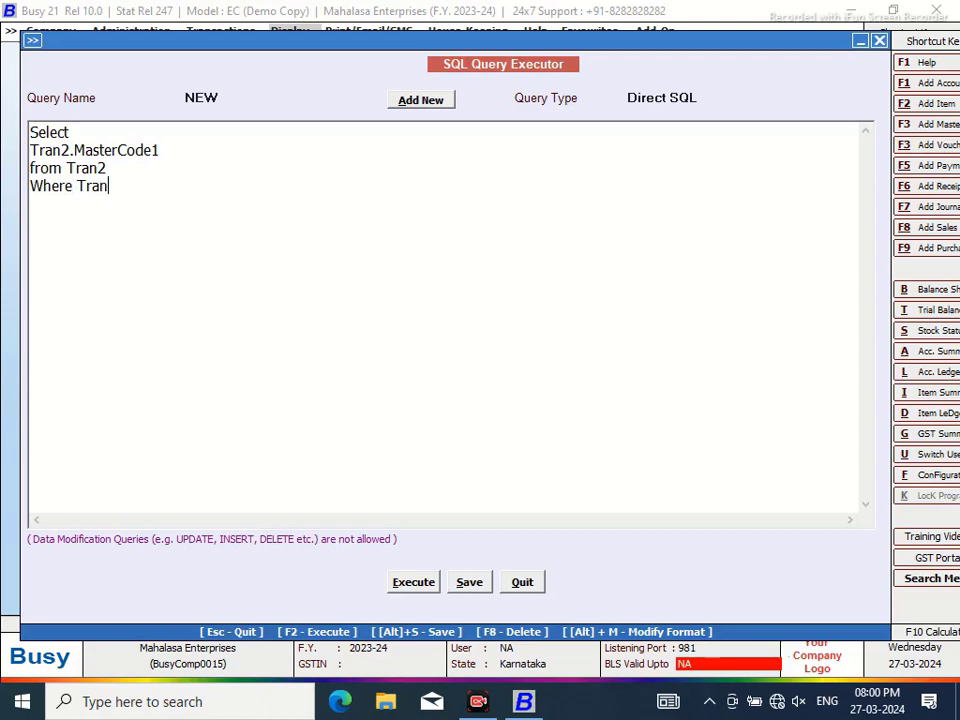
type("2.VchType=9 and Tran")
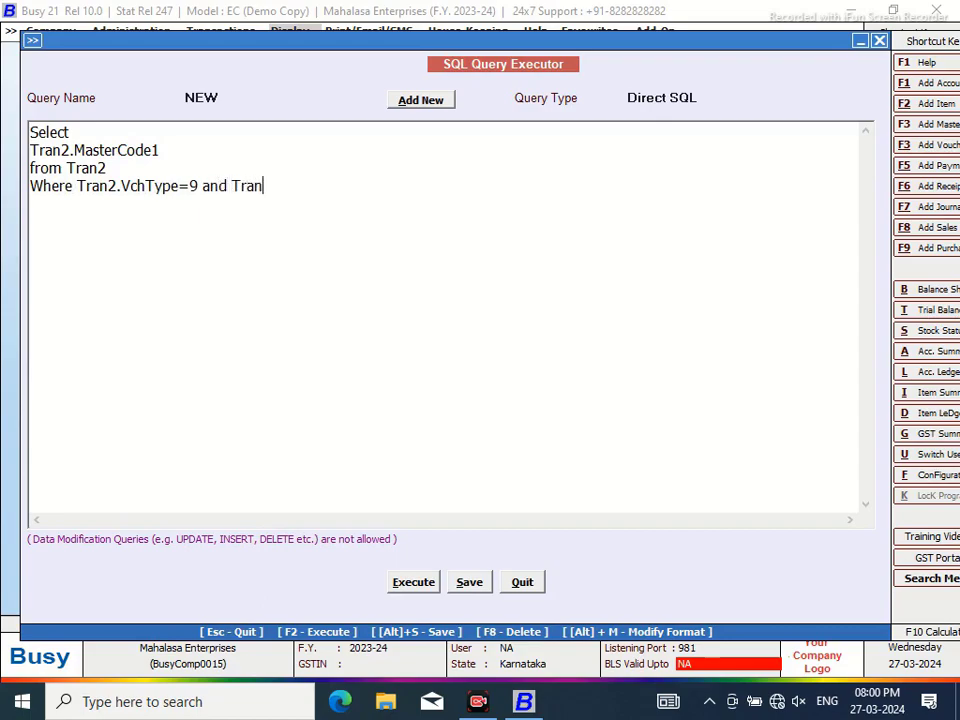
type("2.RecType=2")
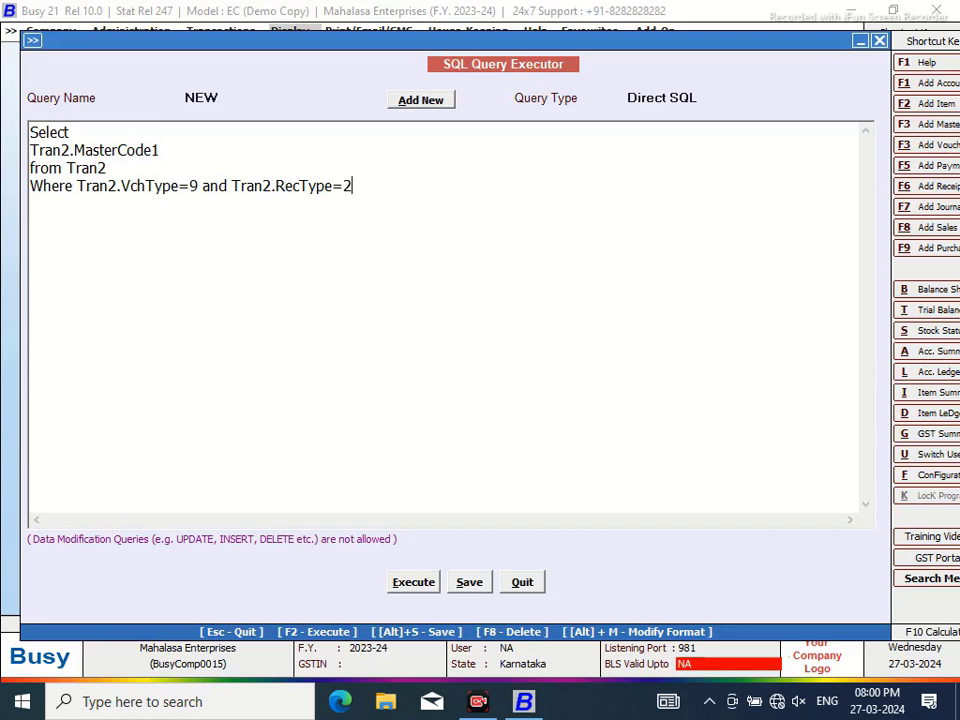
left_click(411, 582)
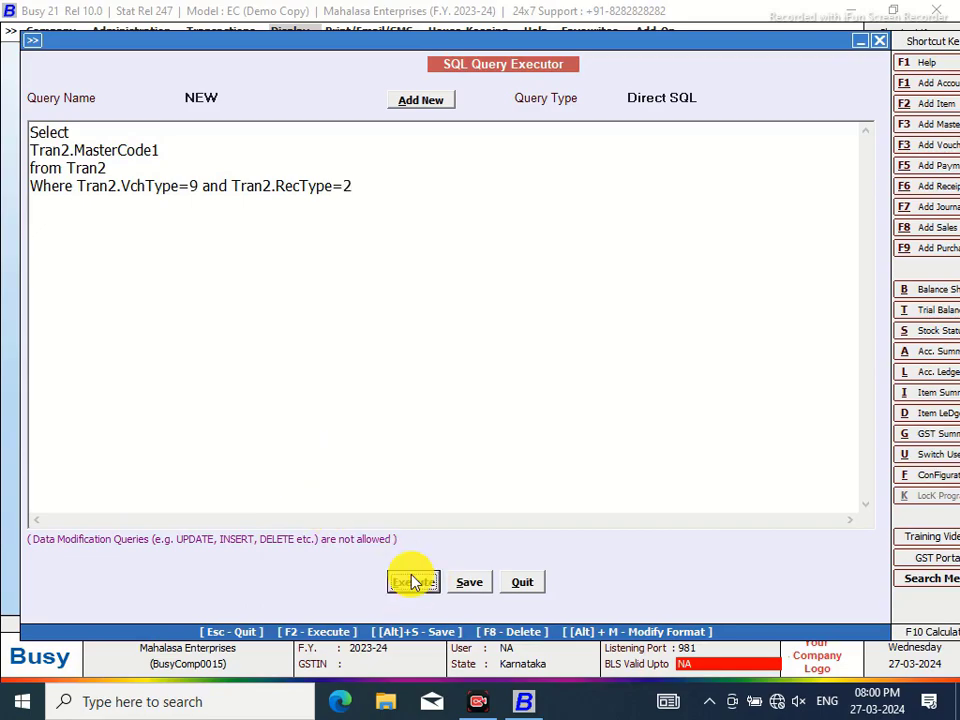
Dismiss the results, save the NEW query and return to the editor
left_click(589, 390)
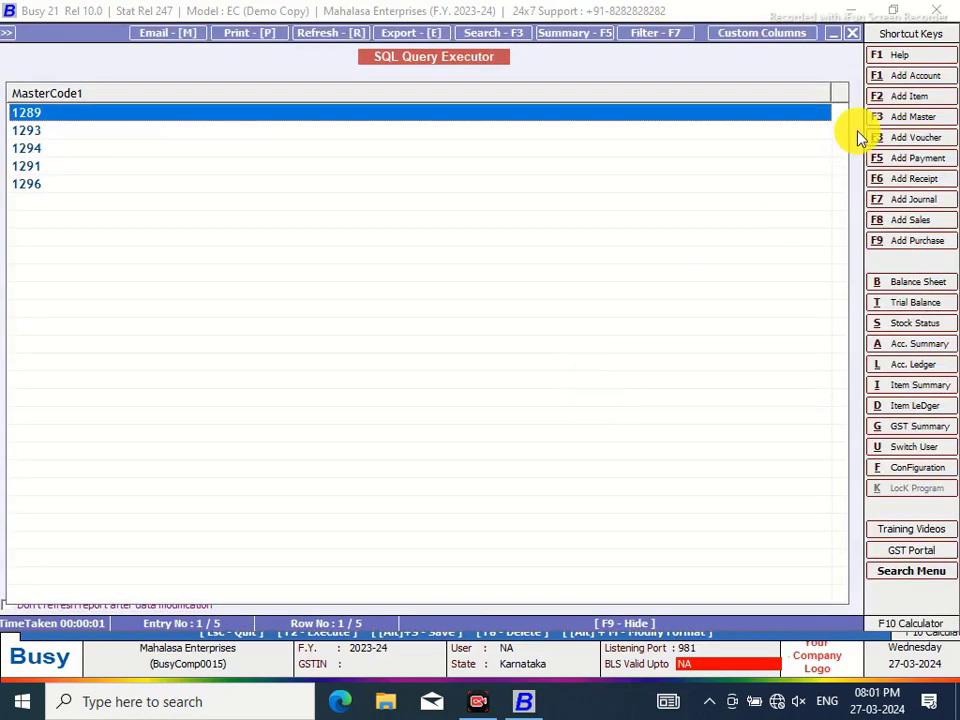
left_click(852, 35)
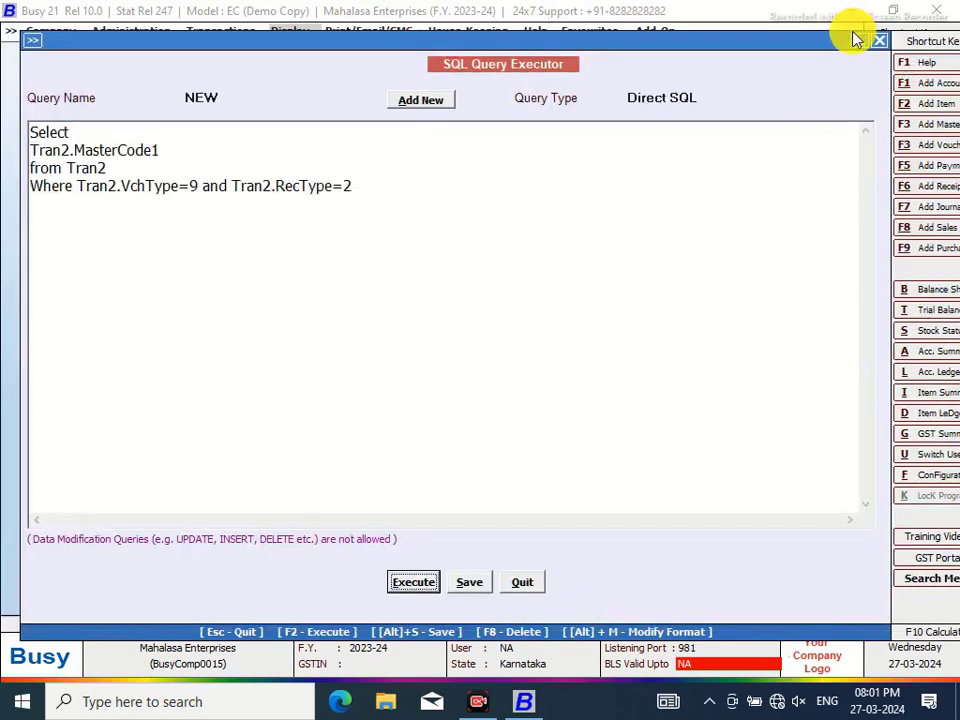
left_click(469, 586)
left_click(592, 386)
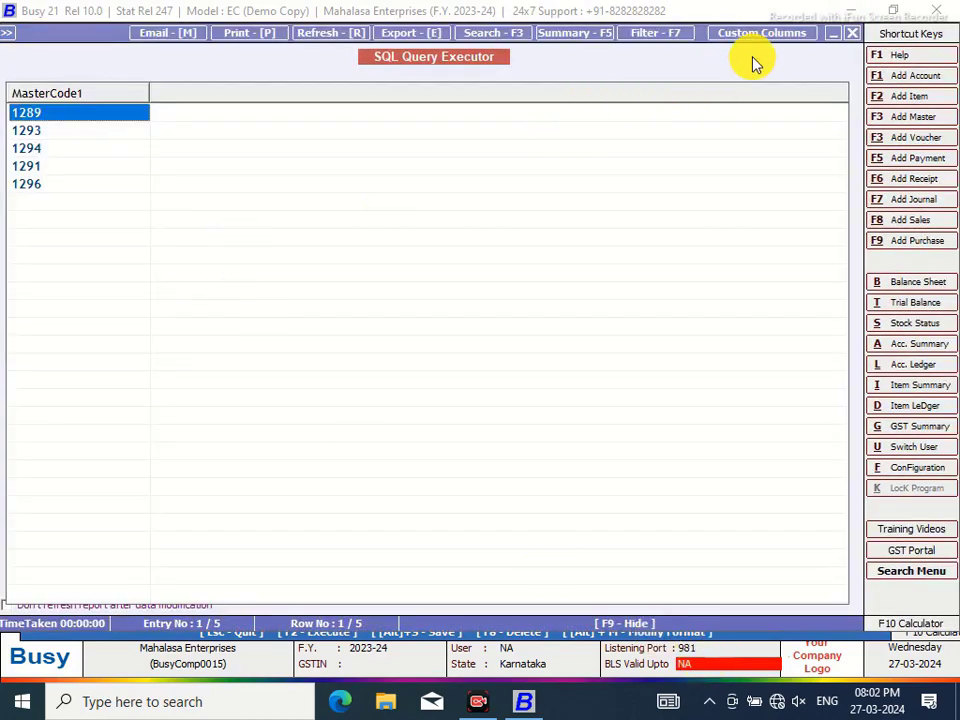
left_click(855, 35)
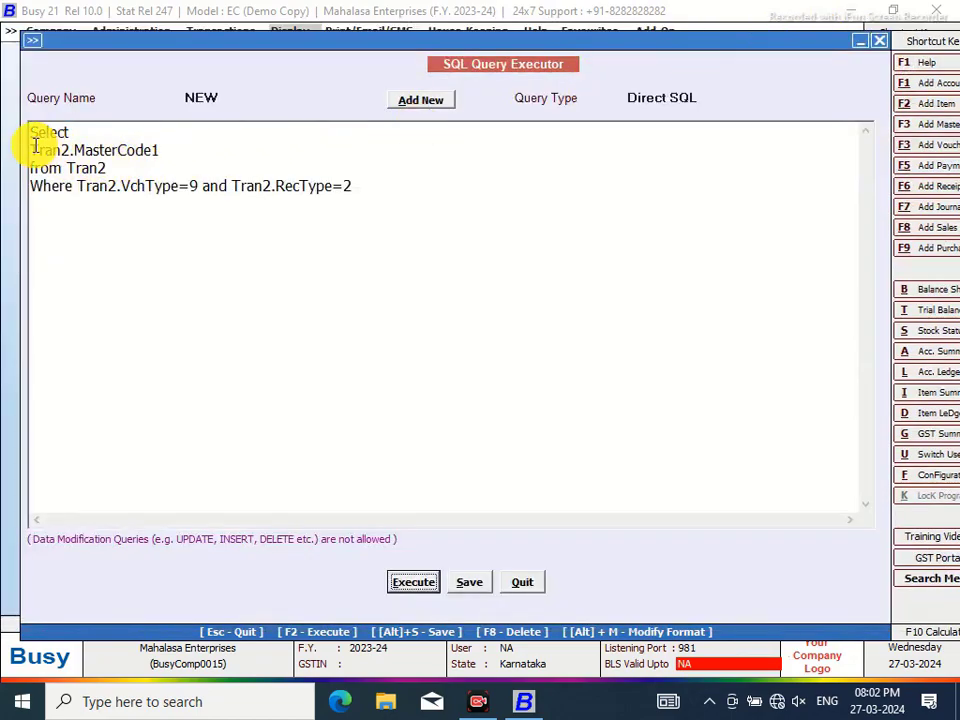
Wrap Tran2.MasterCode1 in '(Select M2.D3 from MasterSupport AS M2 Where M2.MasterCode=…)' and execute it
type("(")
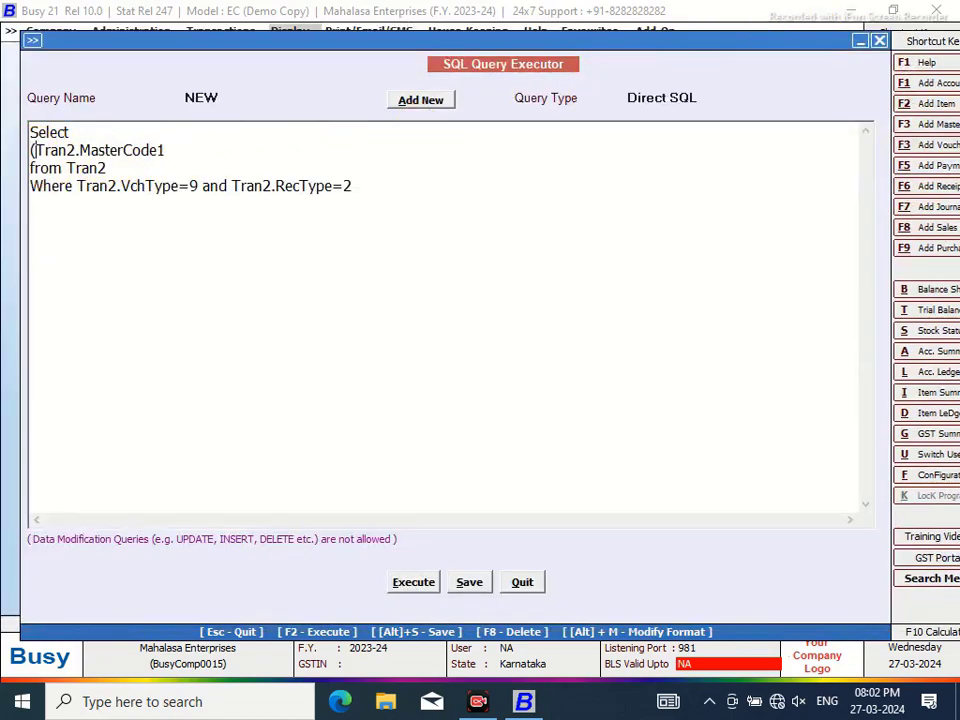
type("Select ")
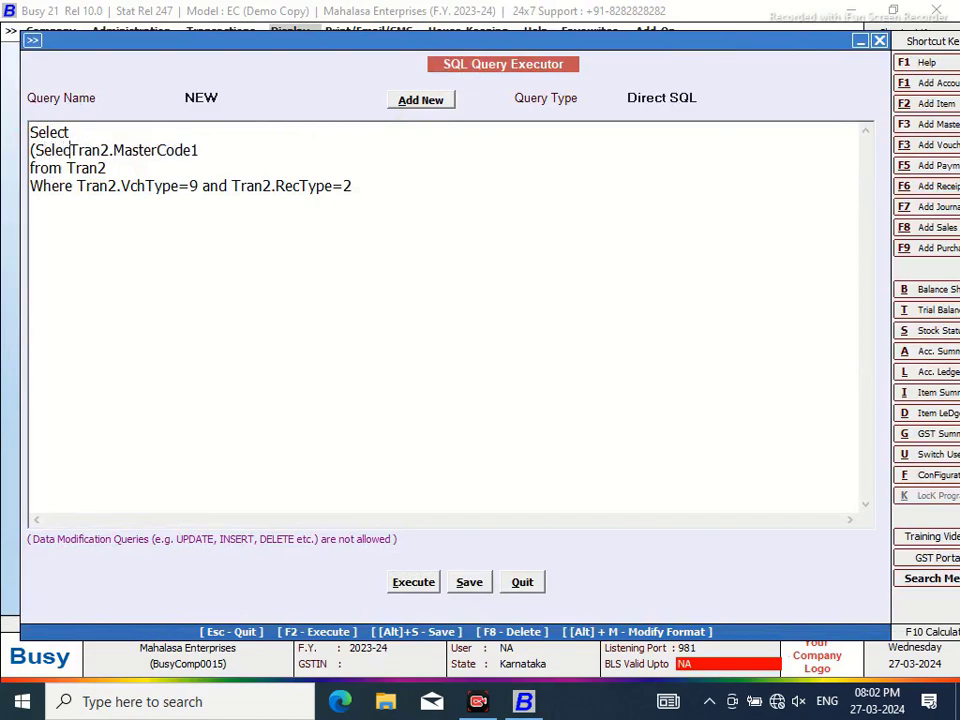
type("M")
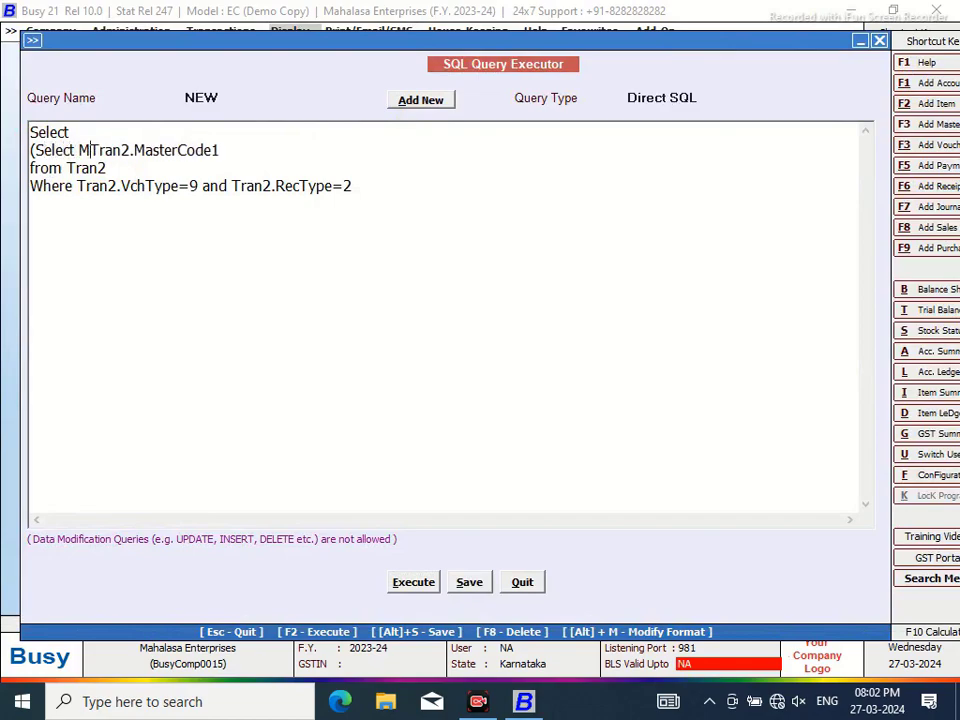
type("2.")
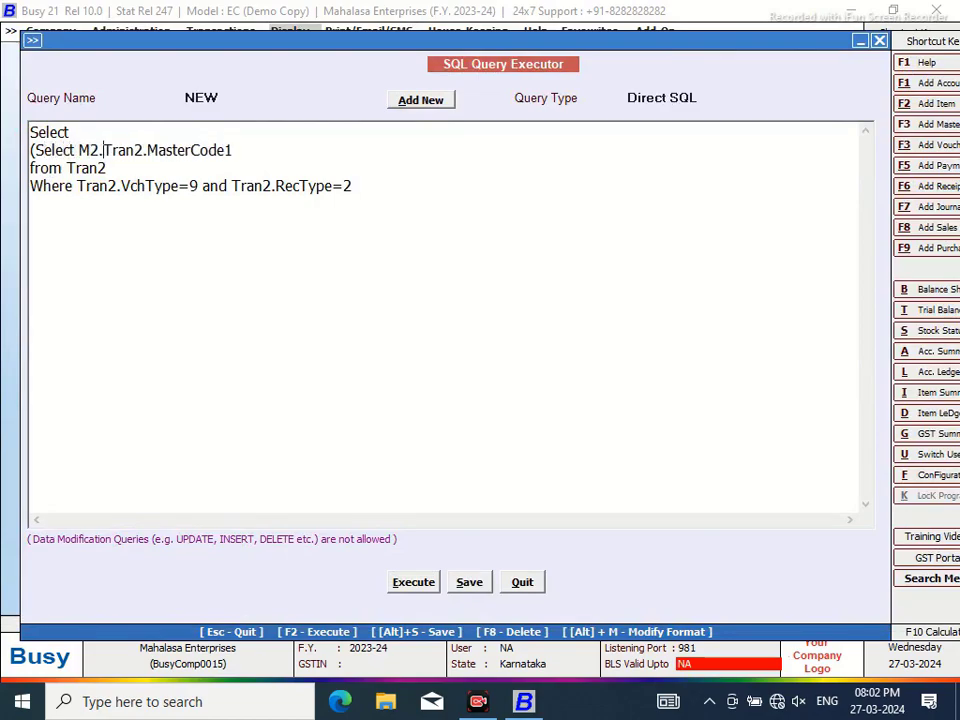
type("D3 from")
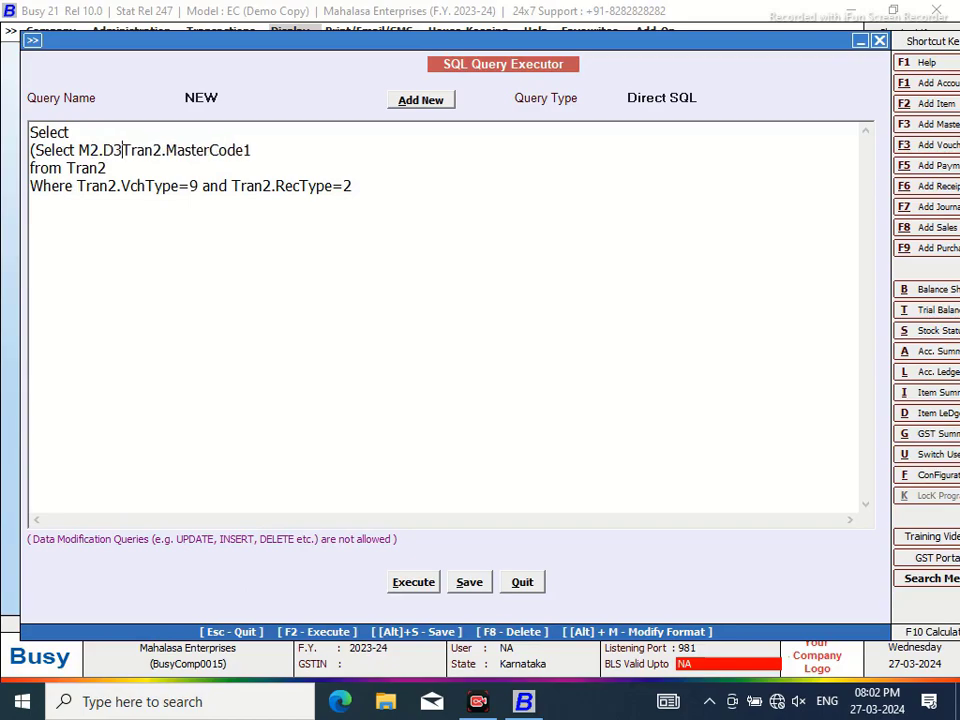
type(" MasterSu")
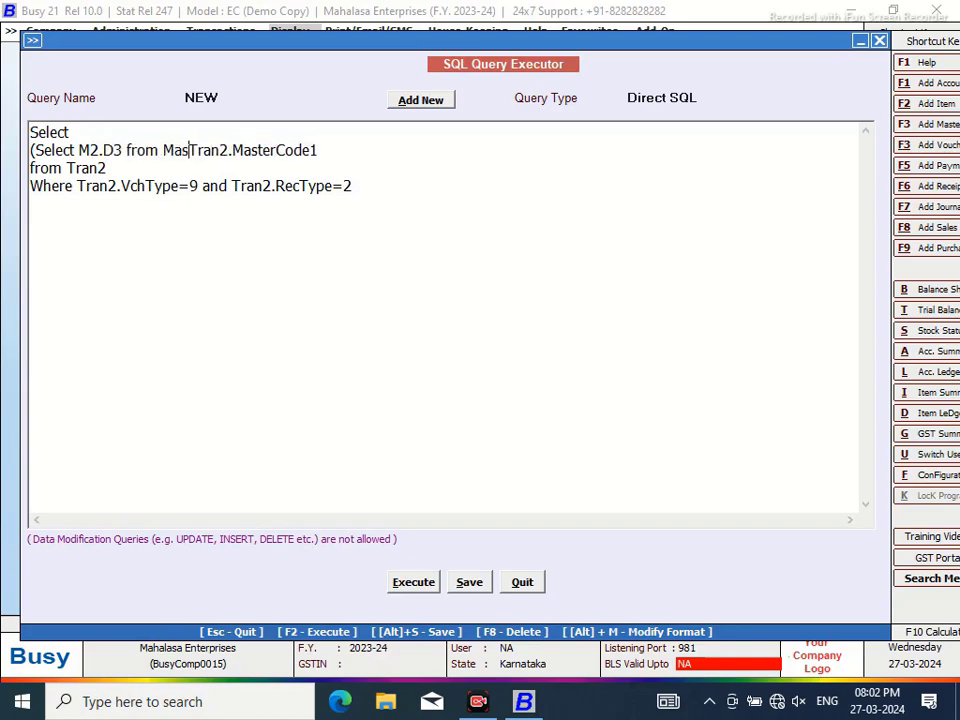
type("pport A")
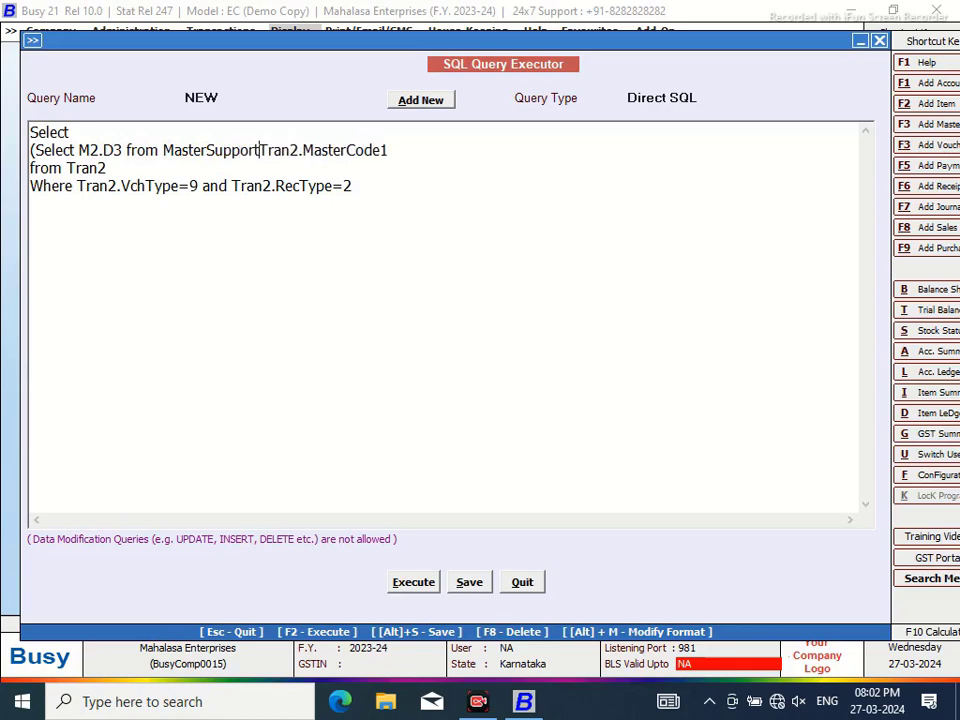
type("S ")
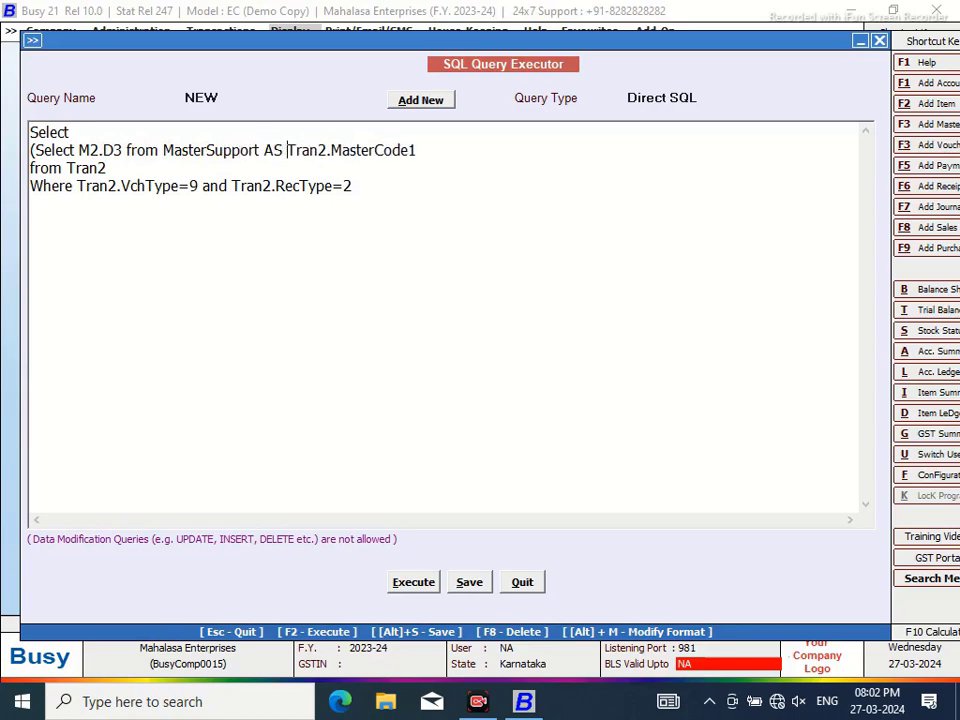
type("M2 Where M2.Mas")
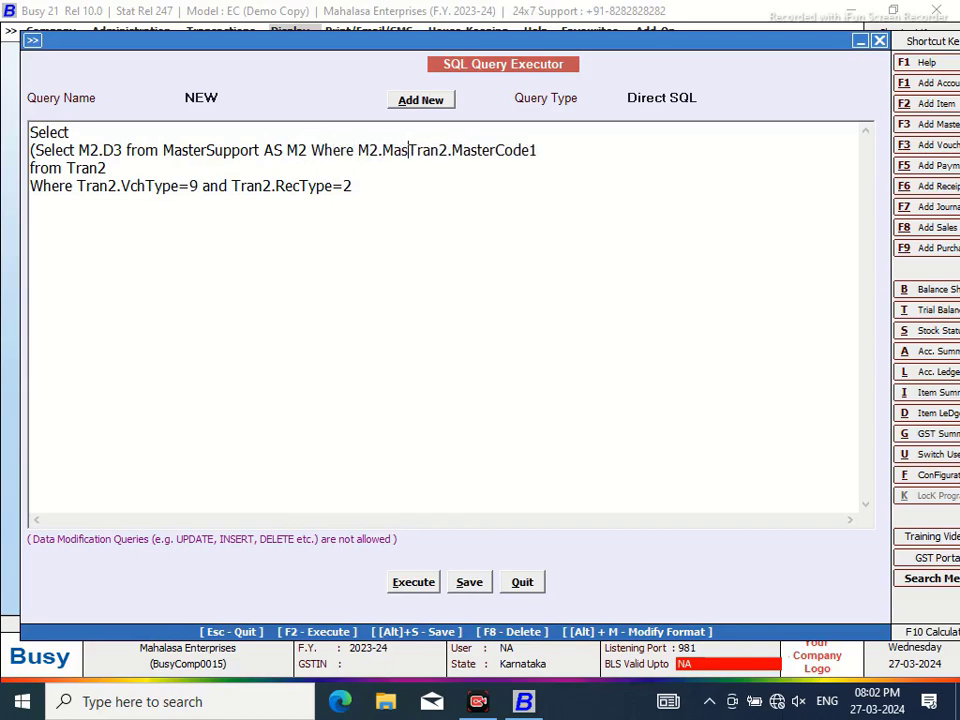
type("terCode")
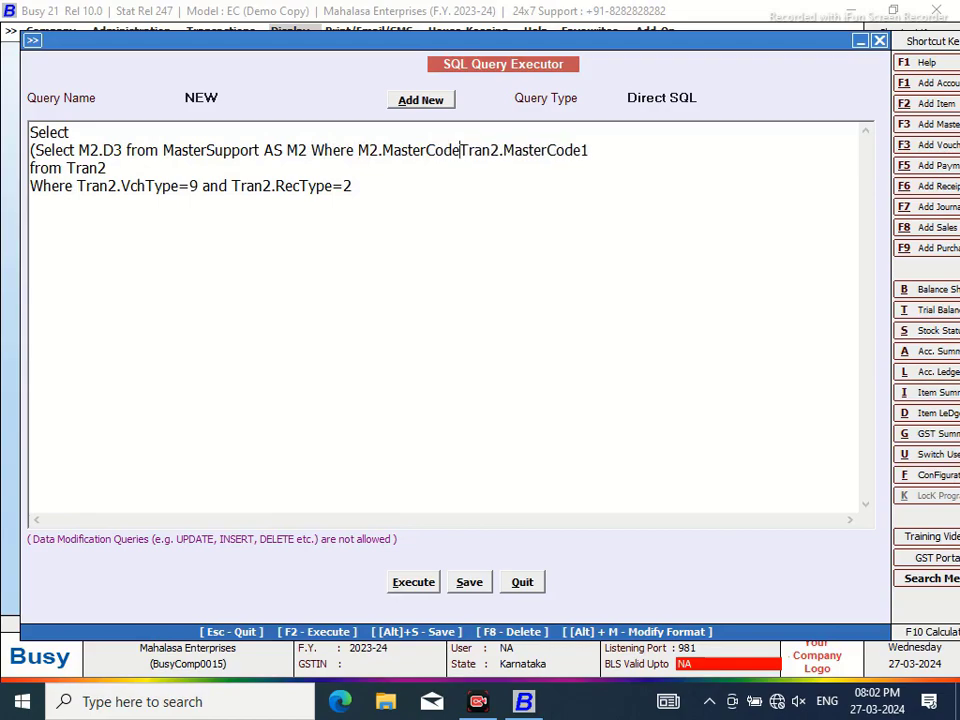
type("=")
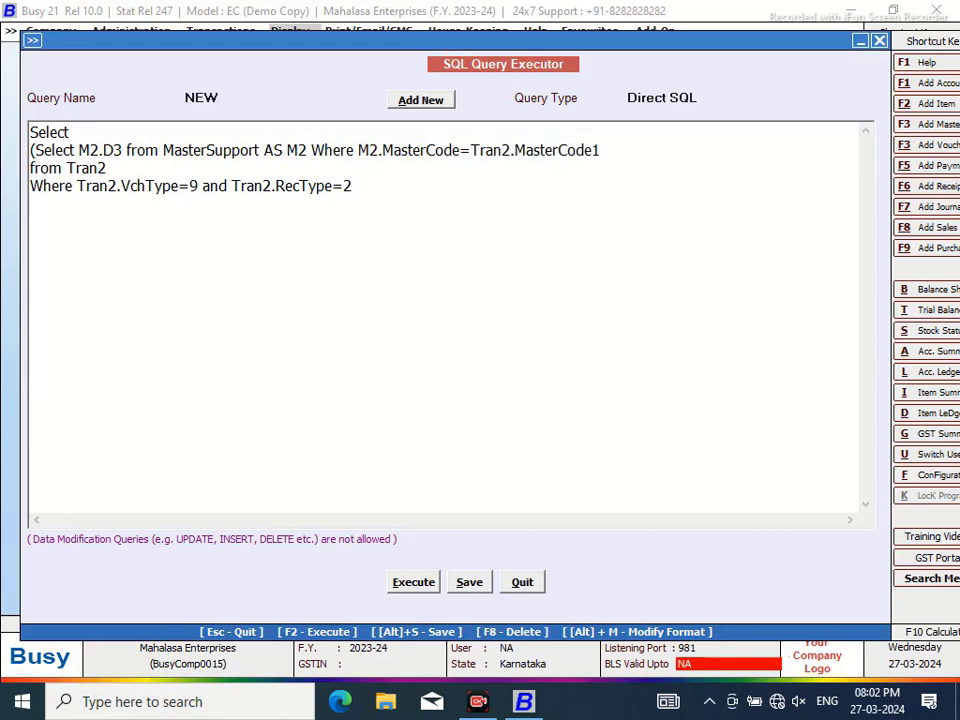
left_click(611, 148)
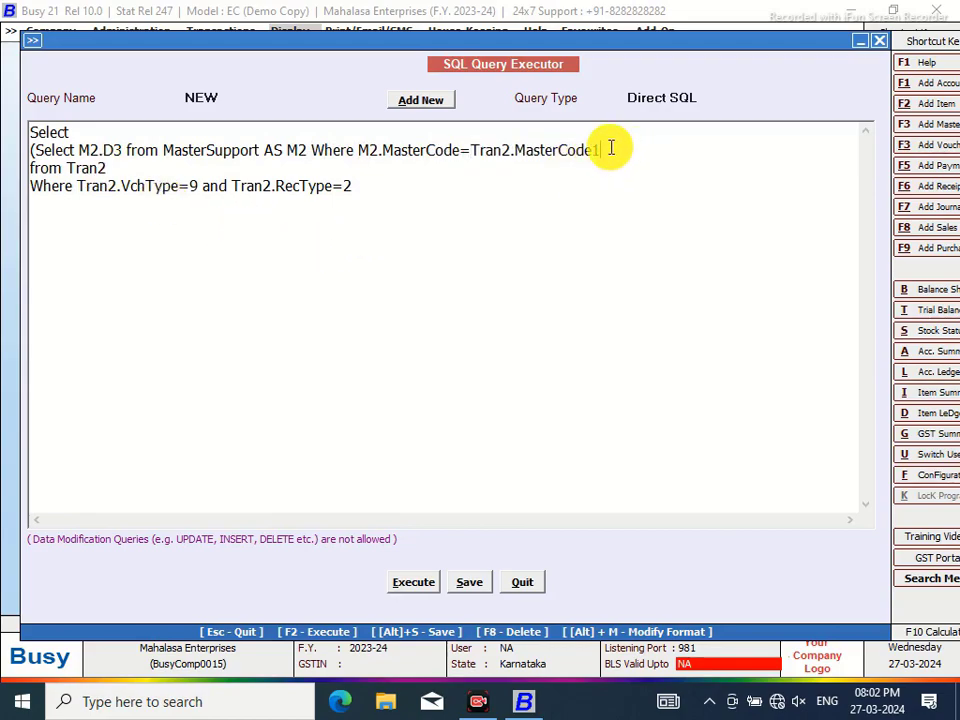
type(")")
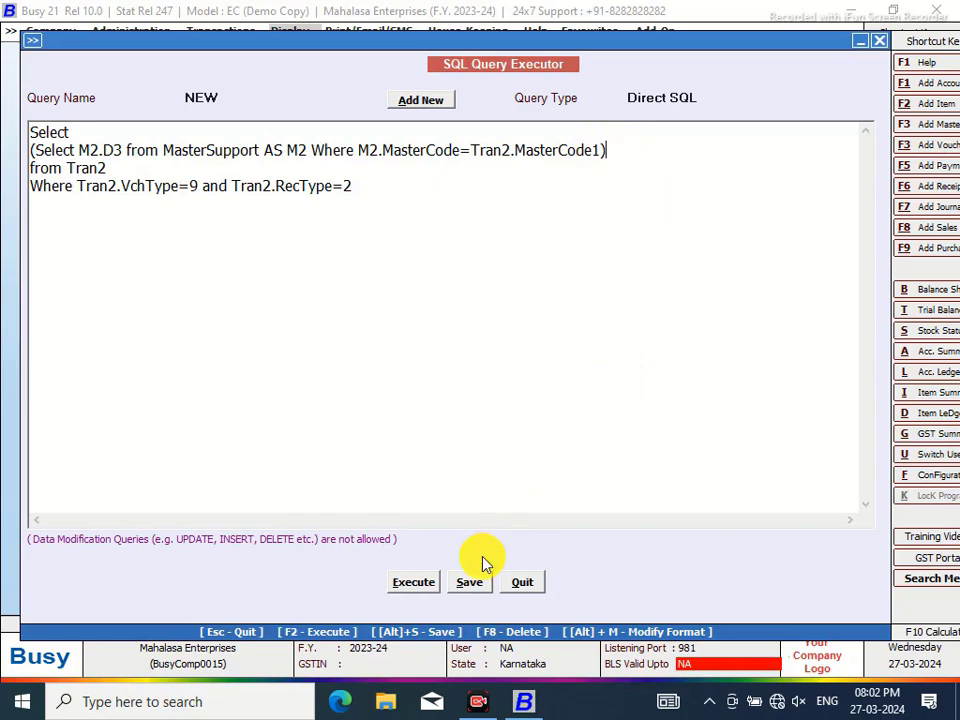
left_click(416, 582)
left_click(592, 390)
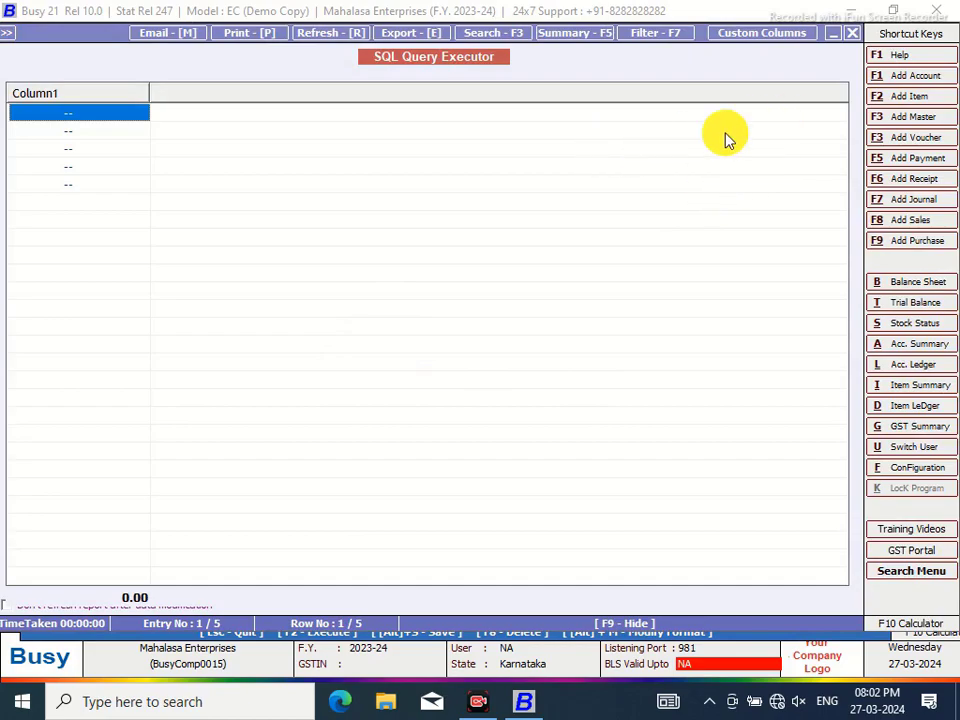
left_click(852, 33)
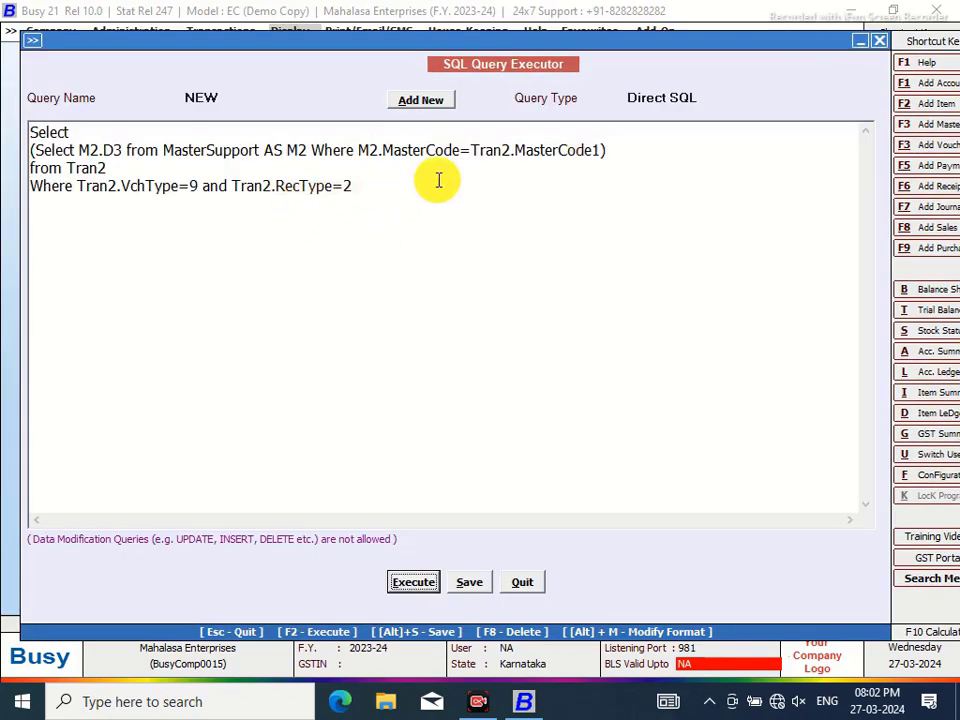
Insert '(Select Master1.CM8 from Master1 Where Code=' before Tran2.MasterCode1 and close the brackets
left_click(472, 150)
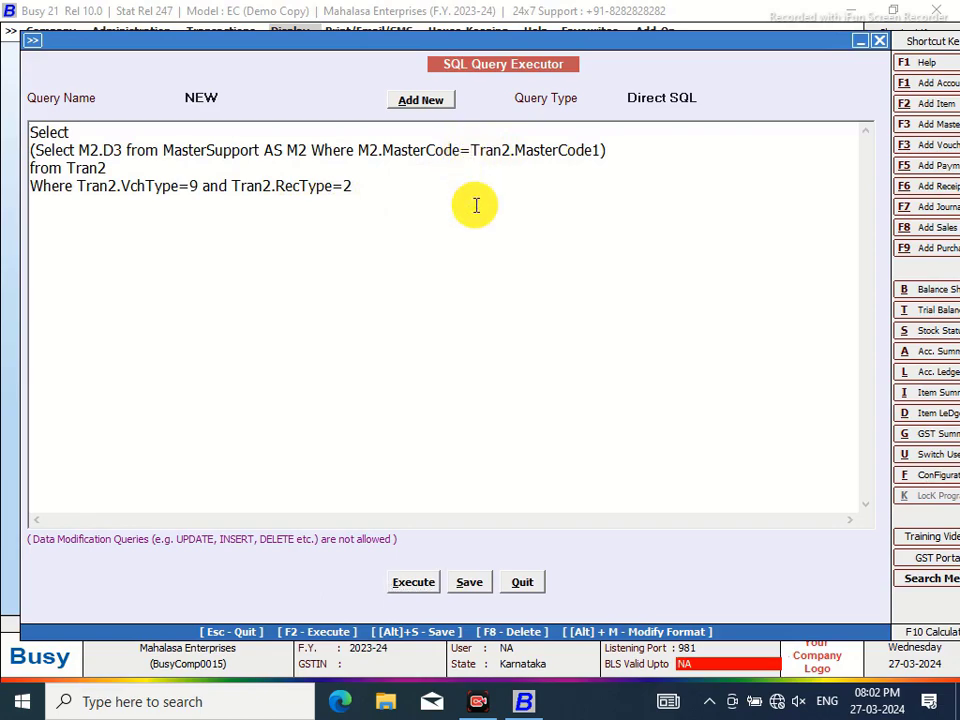
type("(Selec")
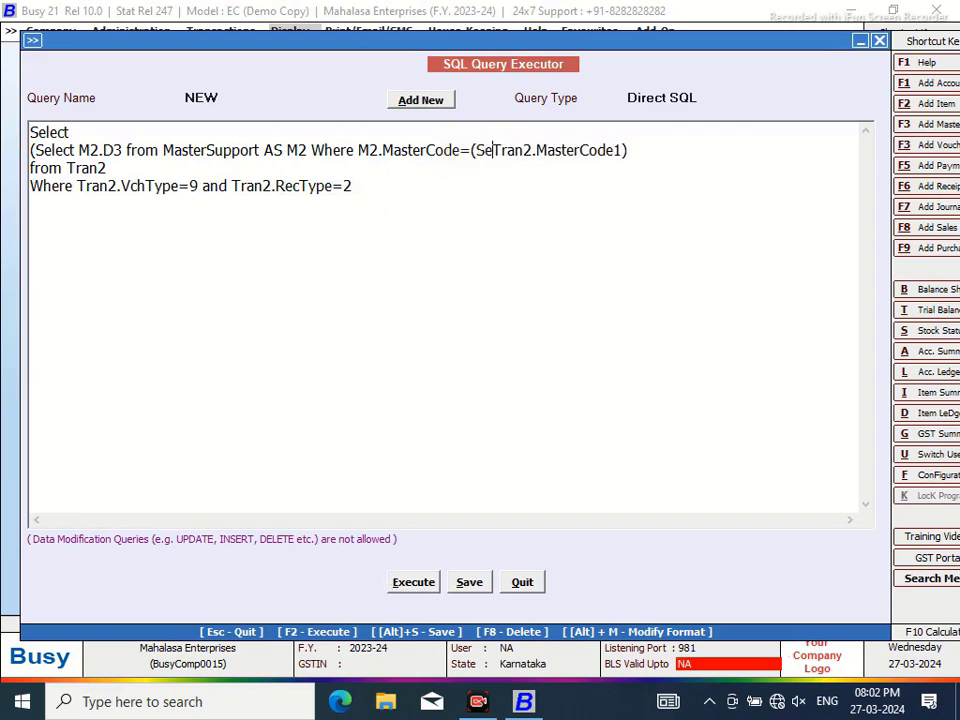
type("t Master")
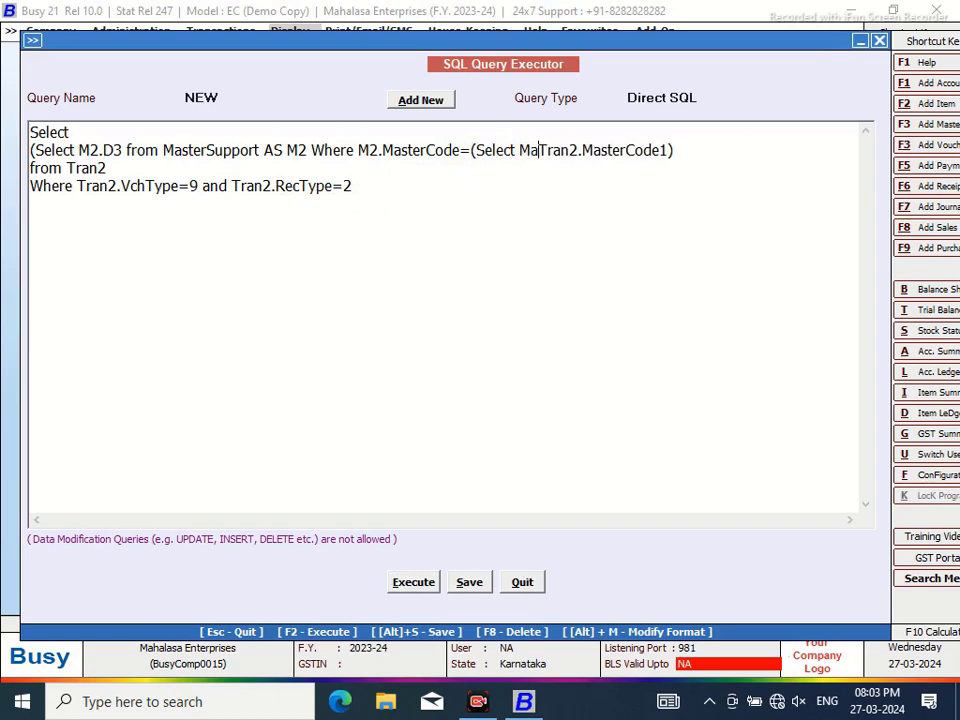
type("1.CM")
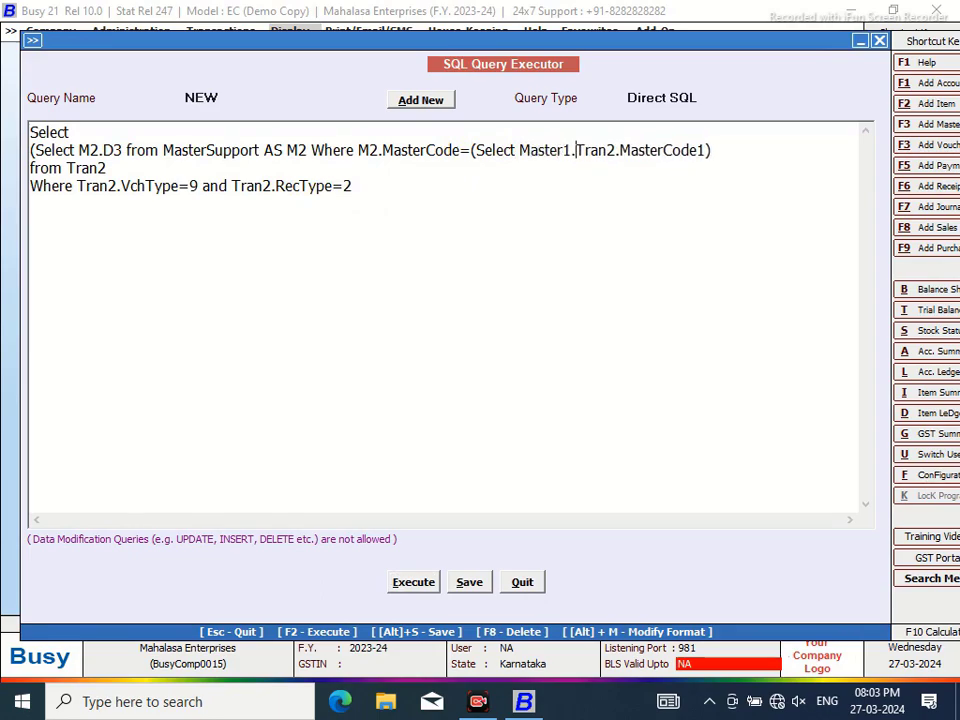
type("1")
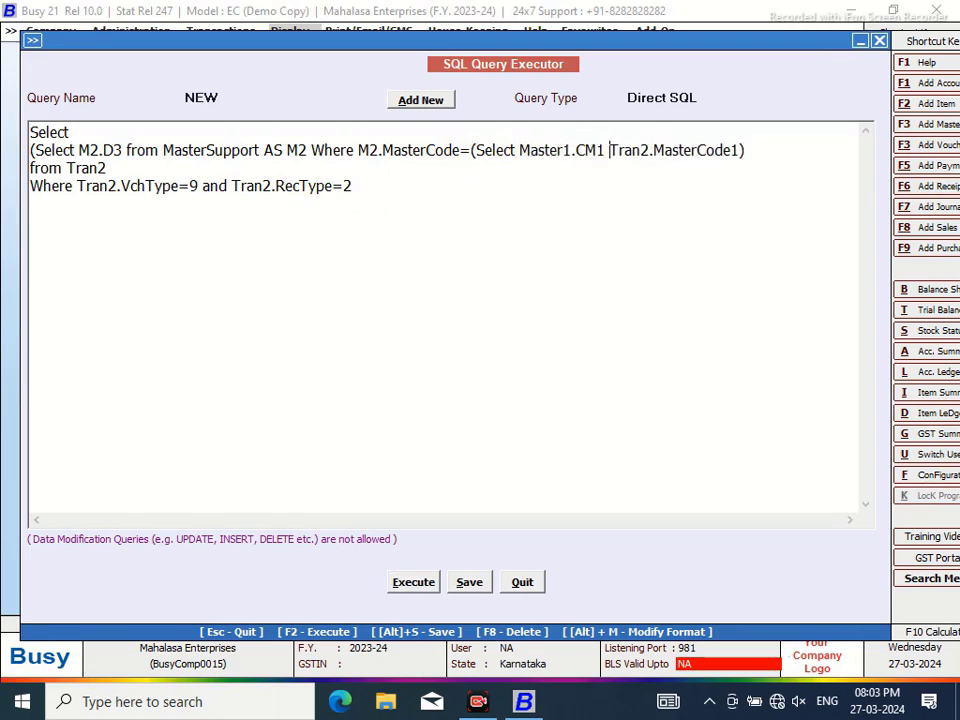
key("BackSpace")
key("BackSpace")
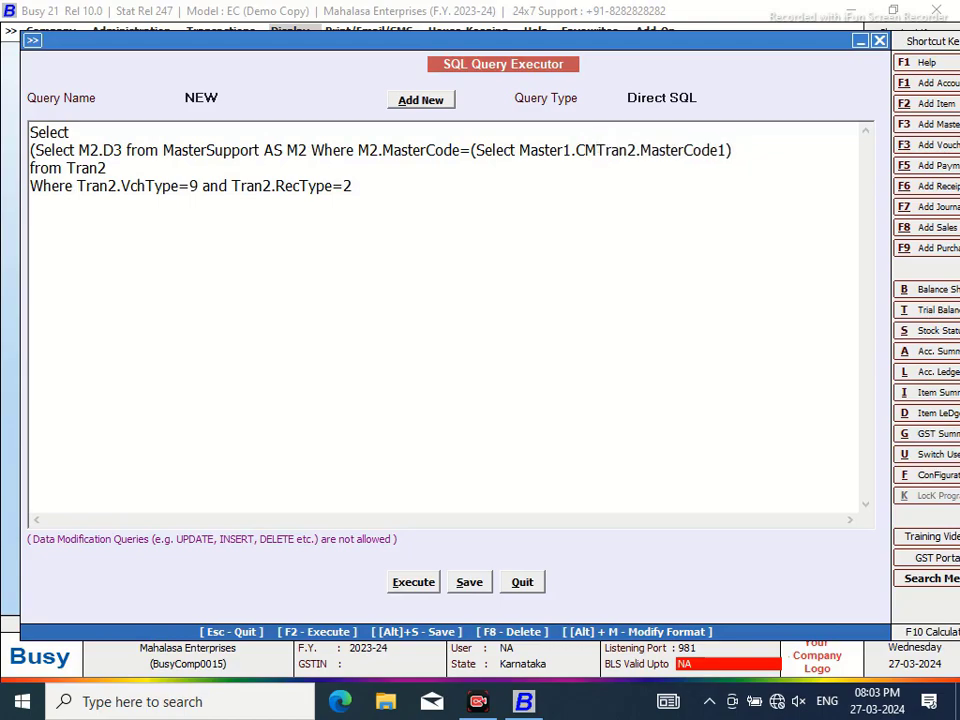
type("8 from")
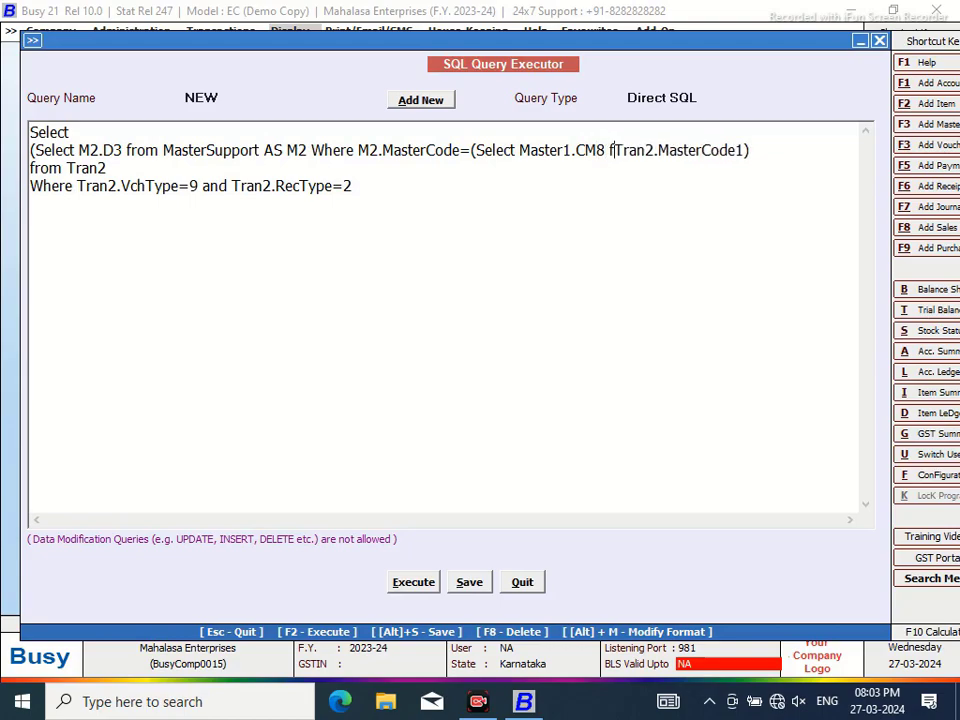
type(" Master")
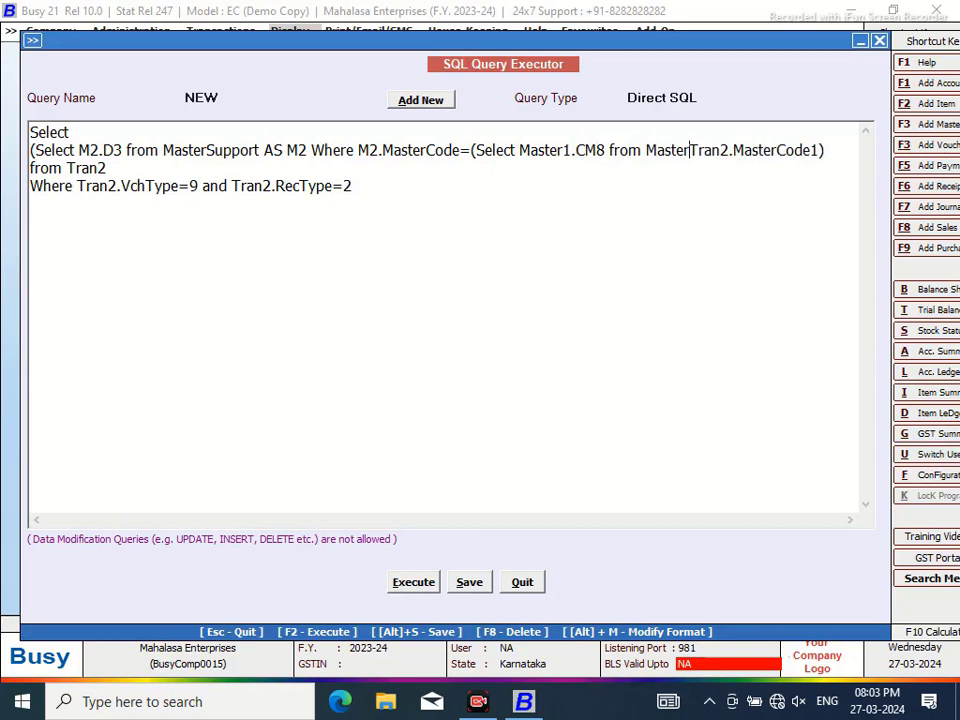
type("1 Where C")
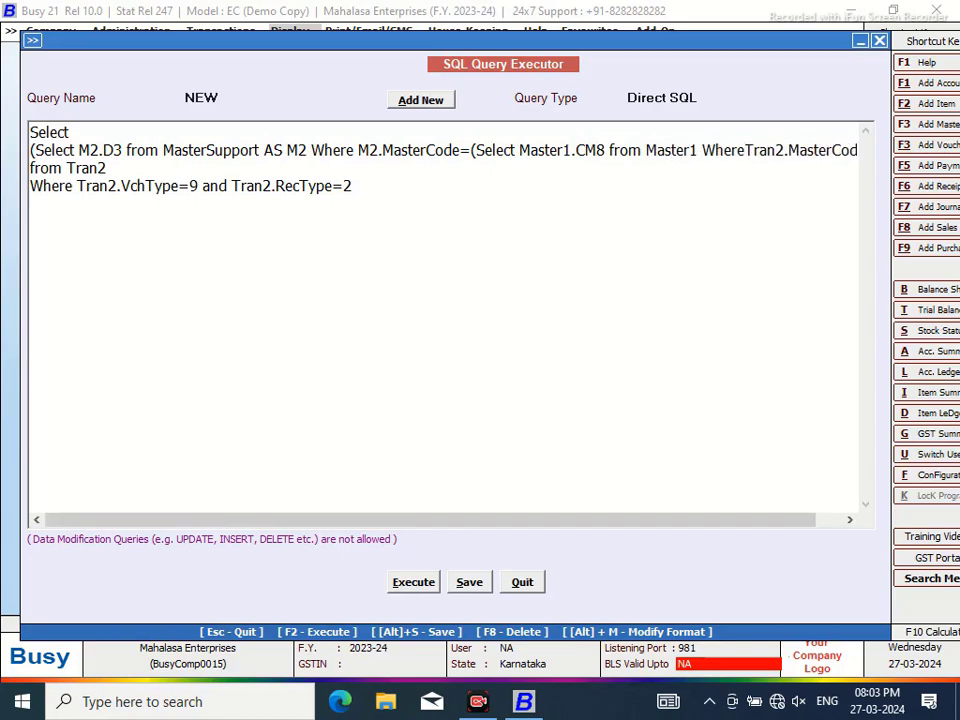
type("ode=")
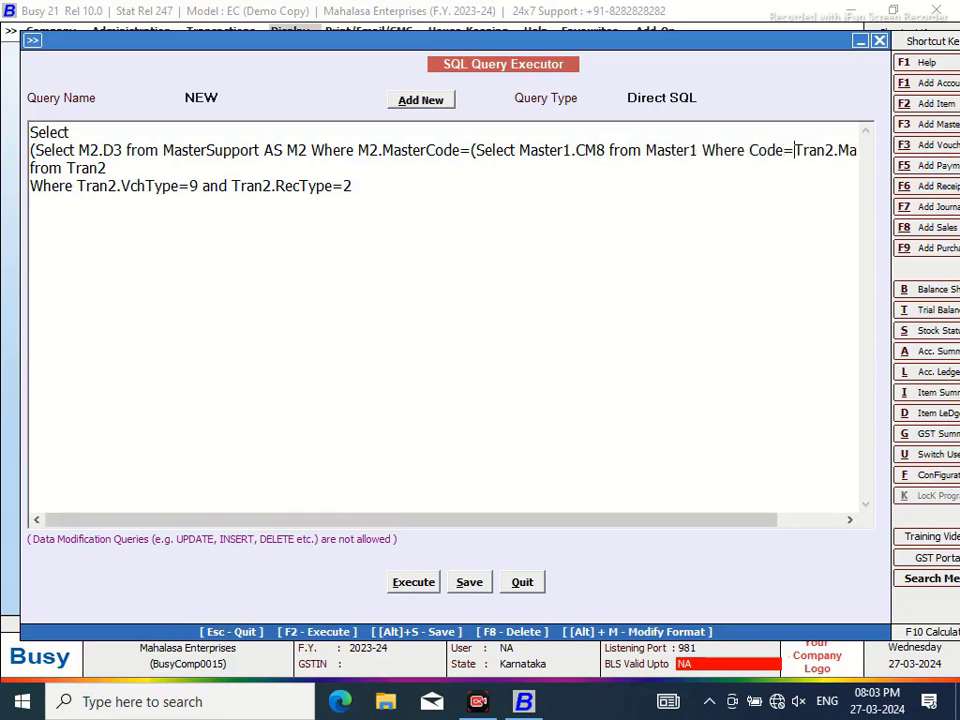
left_click_drag(680, 530, 825, 508)
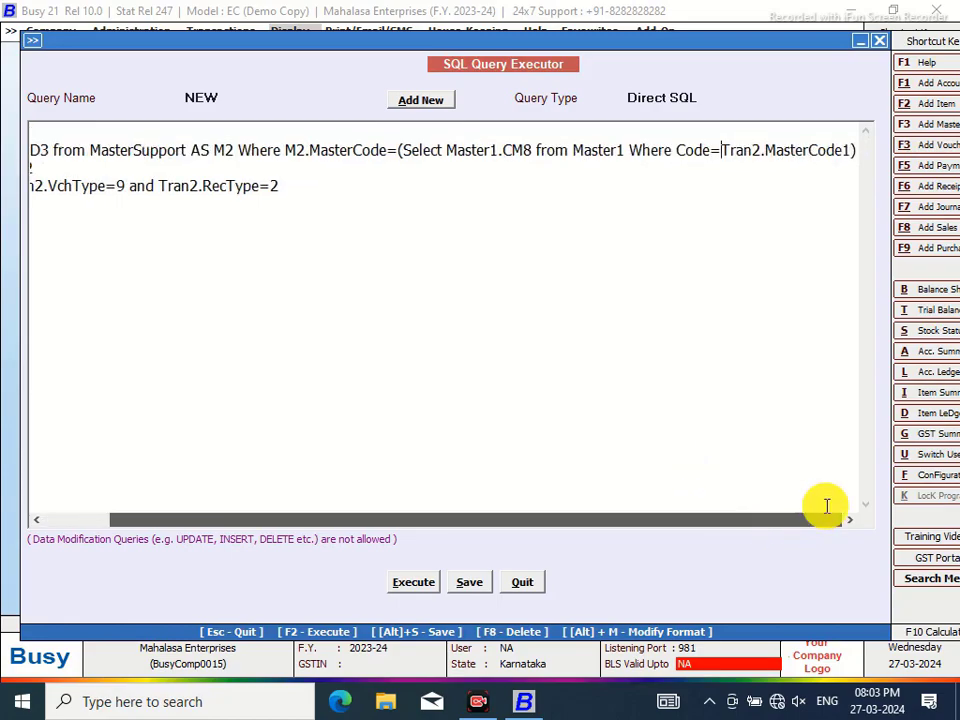
left_click(855, 150)
type(")")
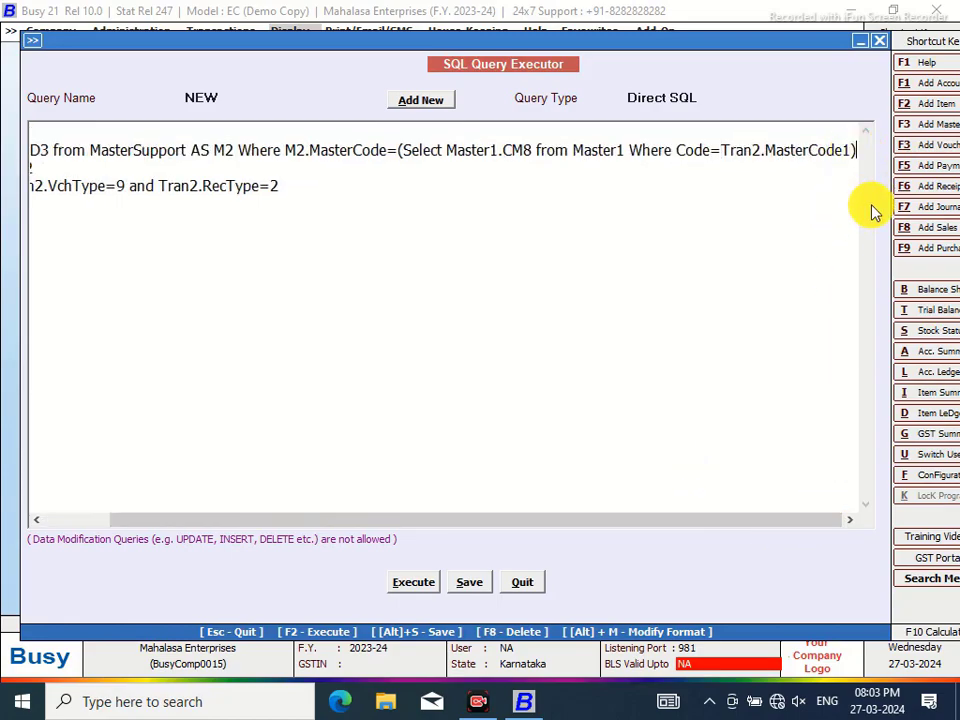
type(")")
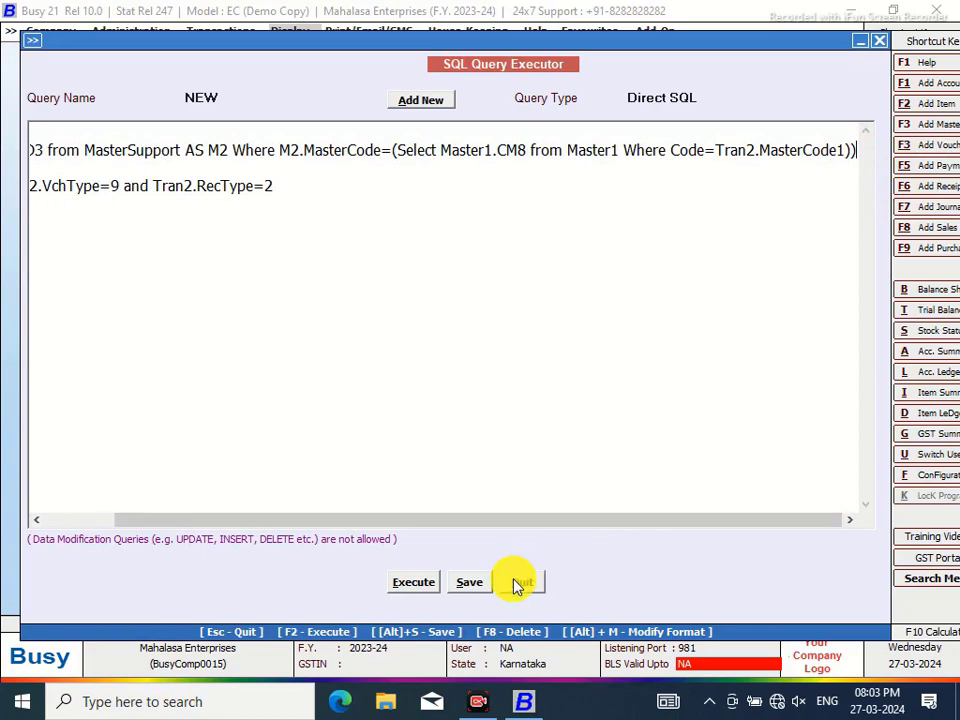
Execute the edited query, close the 12.00 result, and save it
left_click(411, 584)
left_click(591, 388)
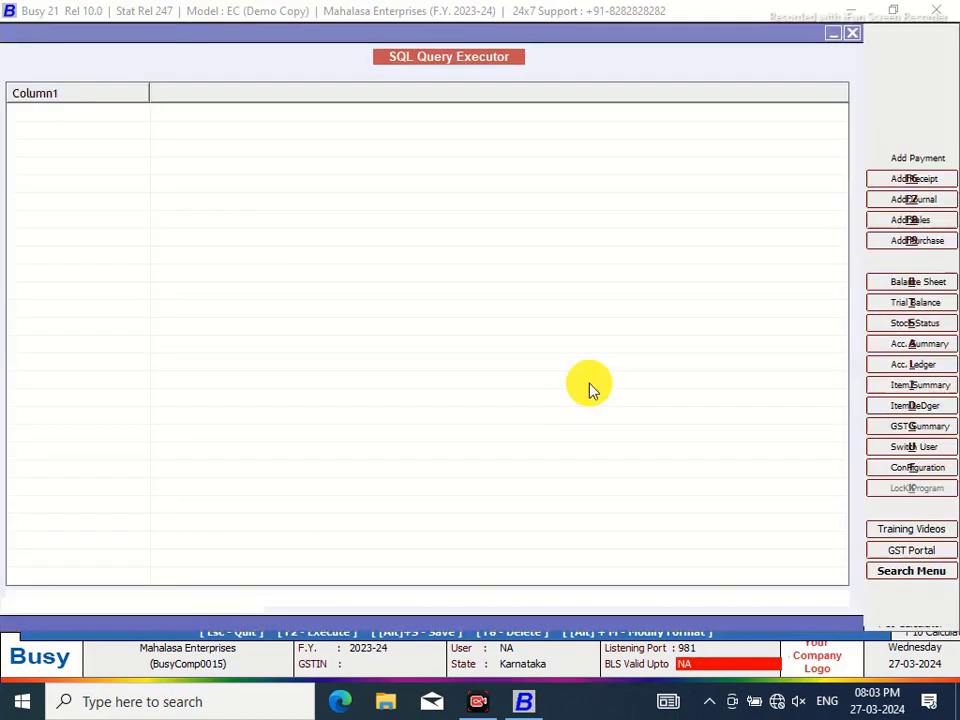
left_click(853, 38)
left_click(472, 584)
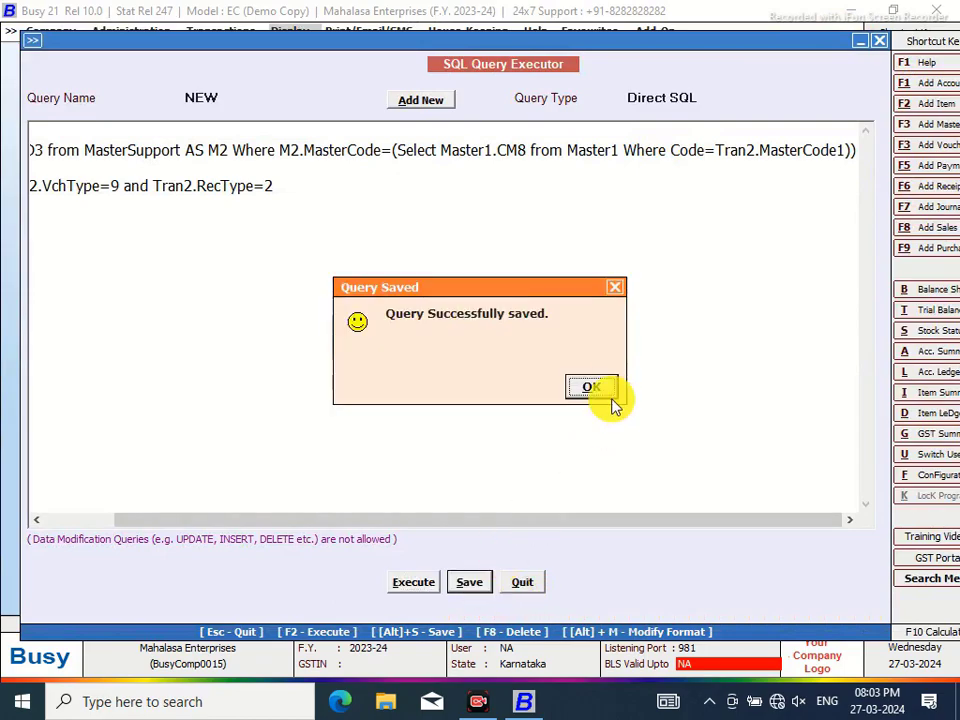
left_click(591, 388)
left_click_drag(420, 519, 350, 519)
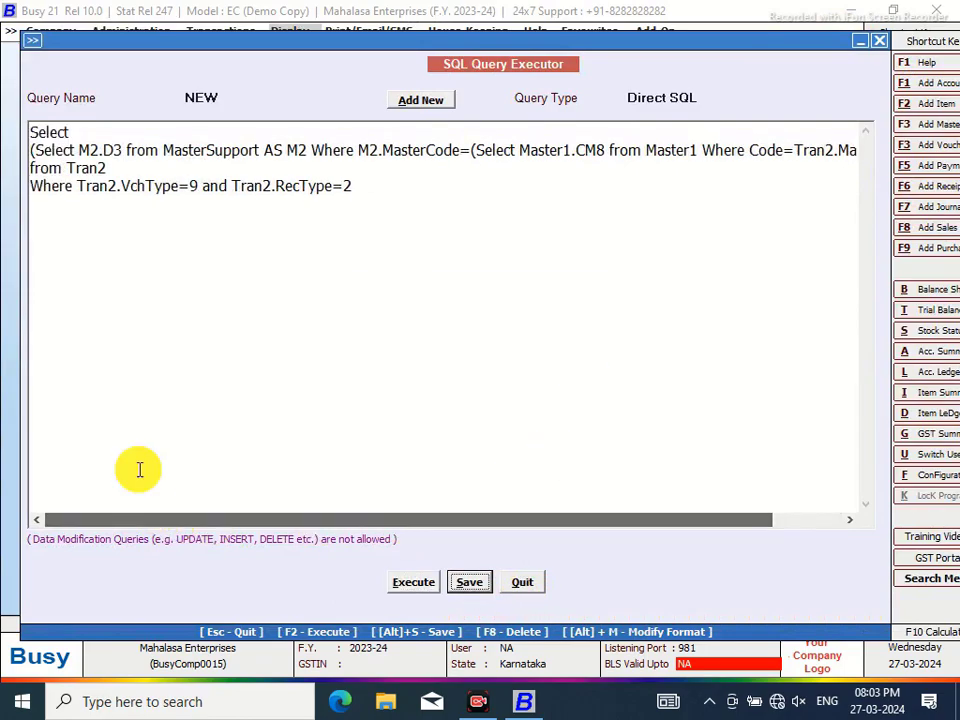
left_click(81, 180)
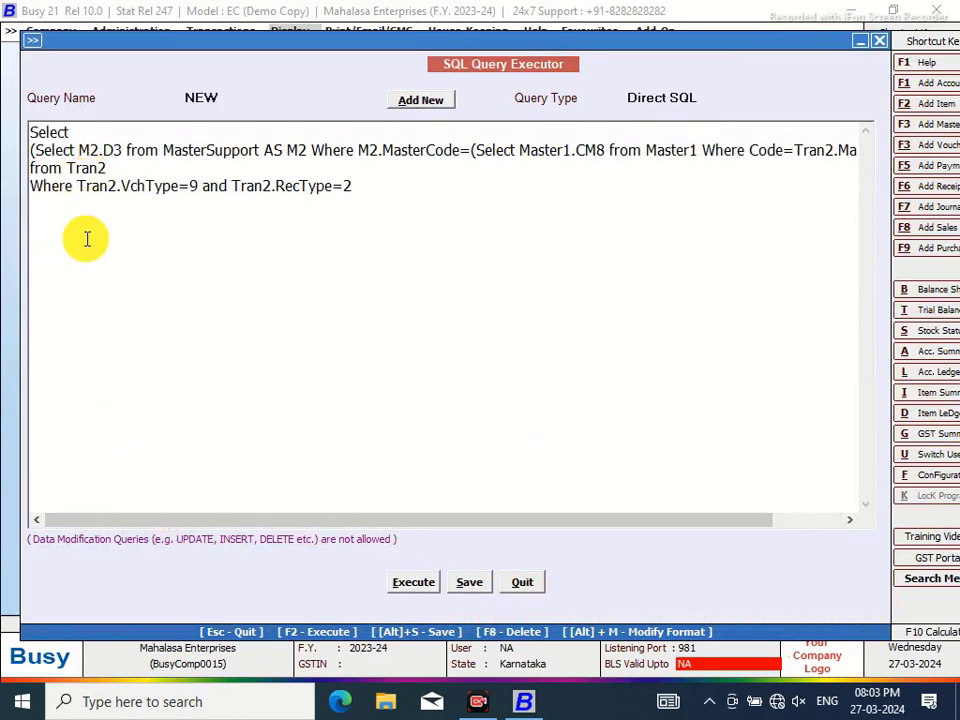
key("Return")
type("and")
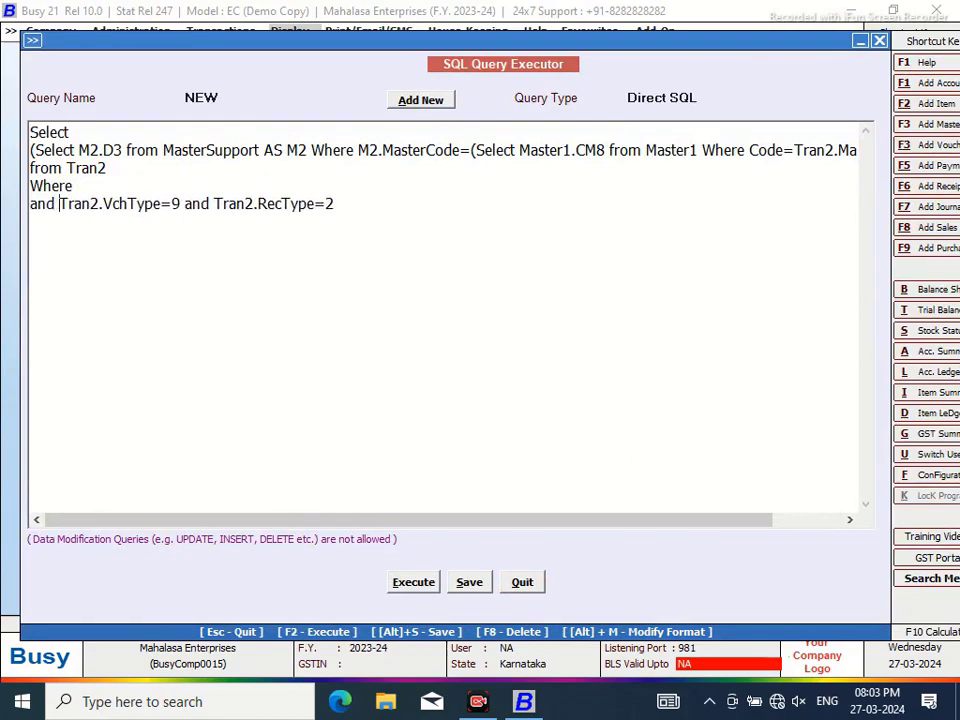
left_click(96, 187)
type("T")
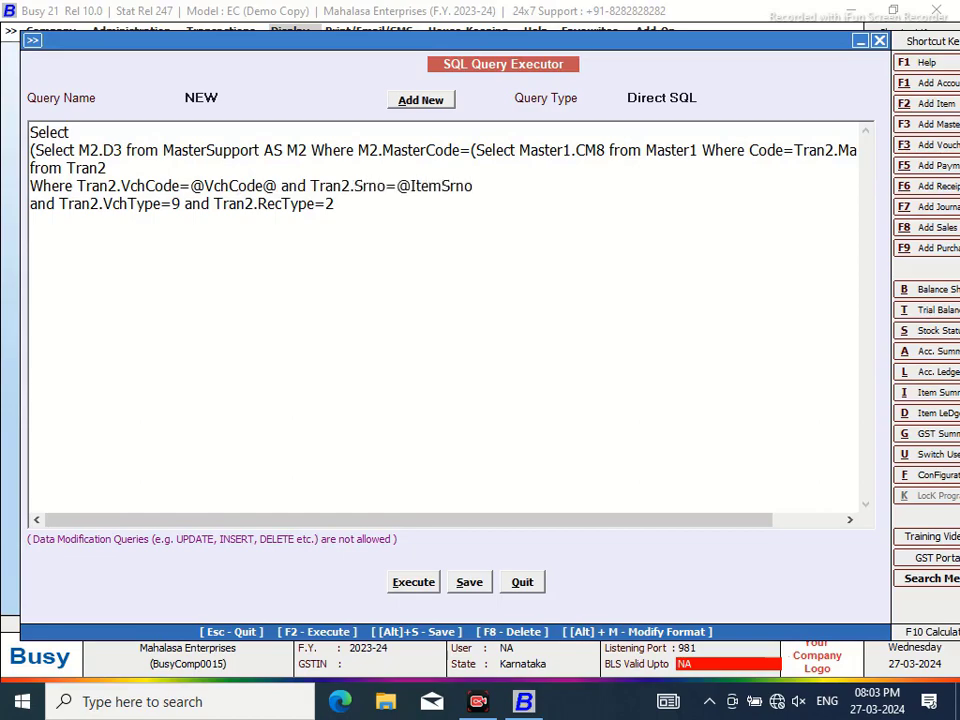
Set the query type to Item Details, save the query and close the editor
left_click(707, 97)
left_click(861, 226)
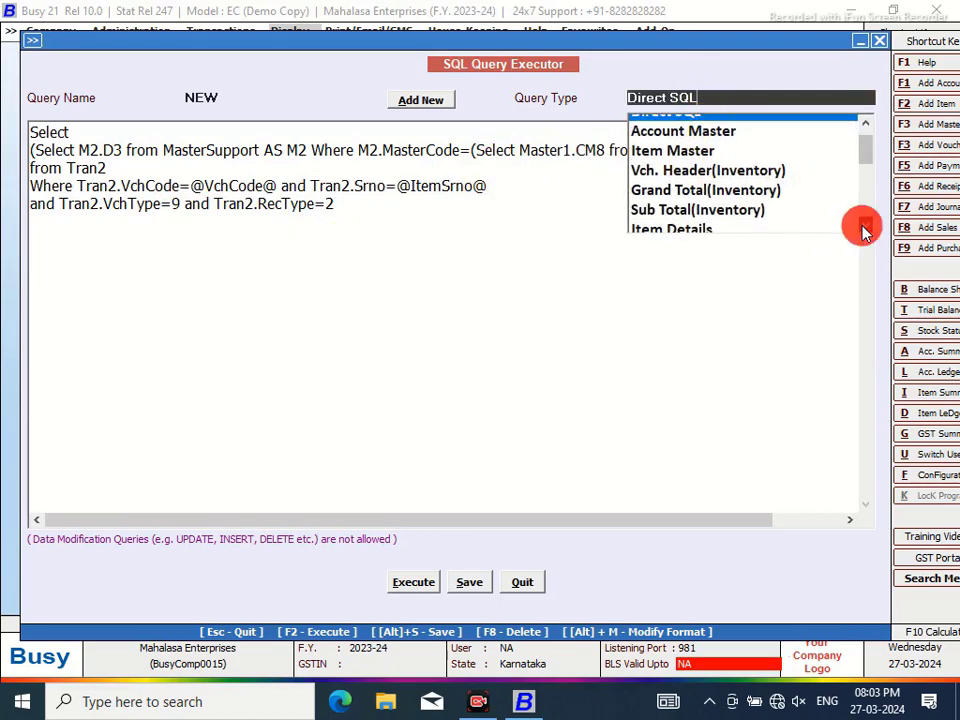
left_click(697, 223)
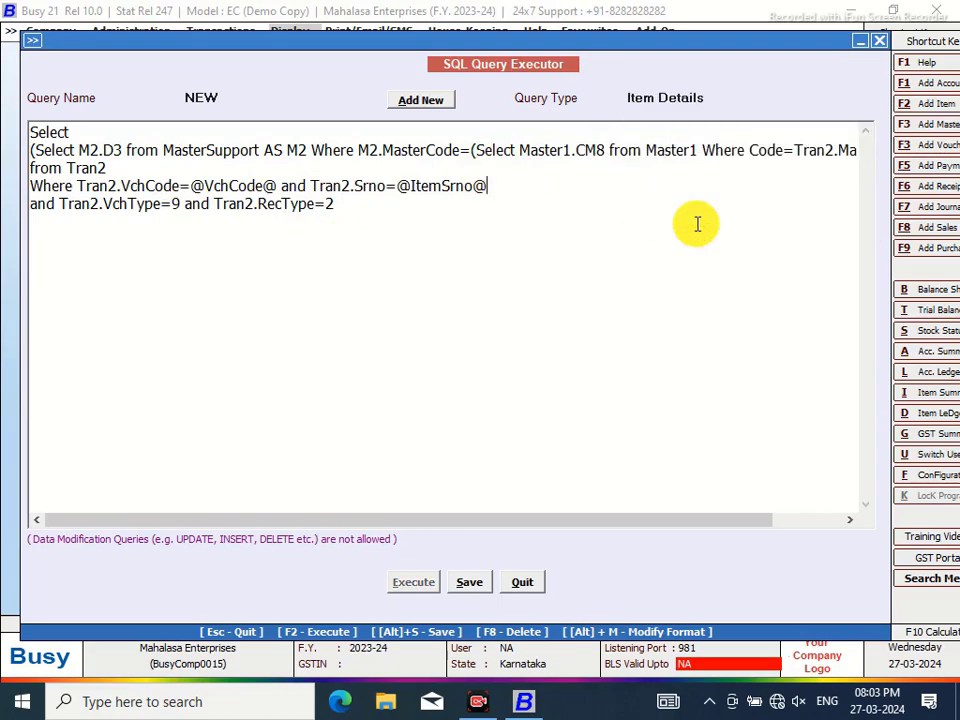
left_click(467, 582)
left_click(589, 387)
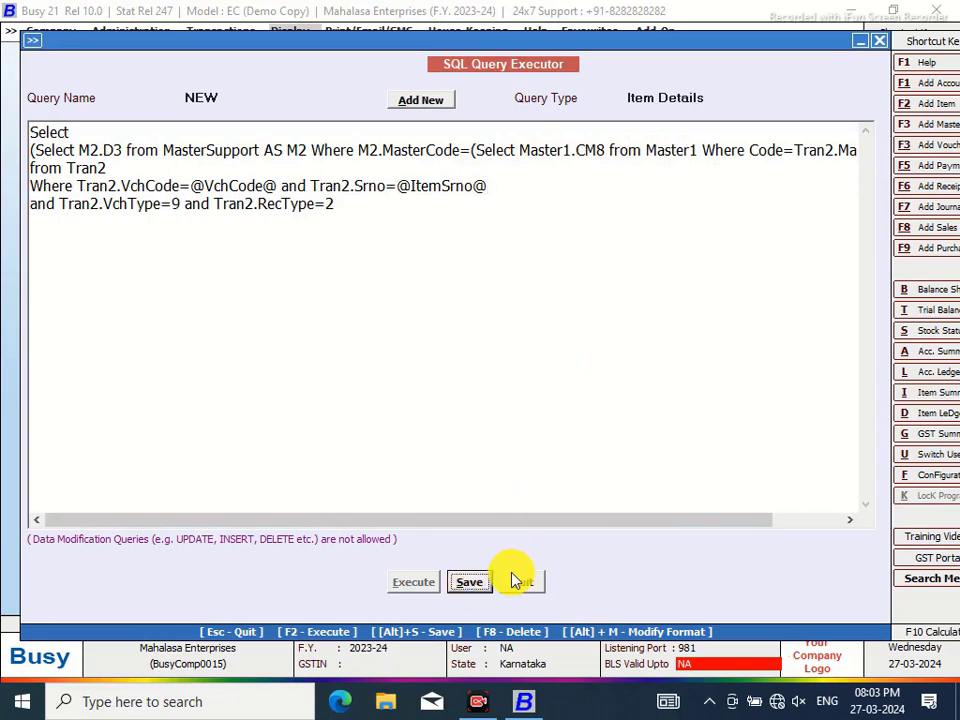
left_click(523, 582)
Check that MAHALASA NEW appears among Sales Invoice formats in Invoice/Document Printing (Advanced), then quit
left_click(131, 31)
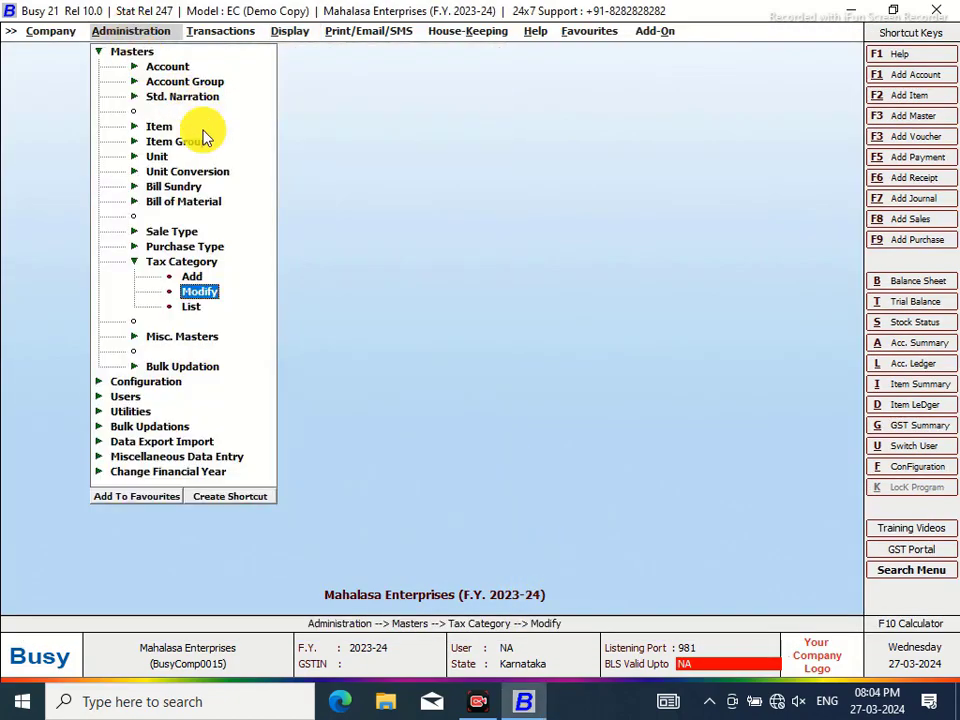
left_click(97, 52)
left_click(140, 67)
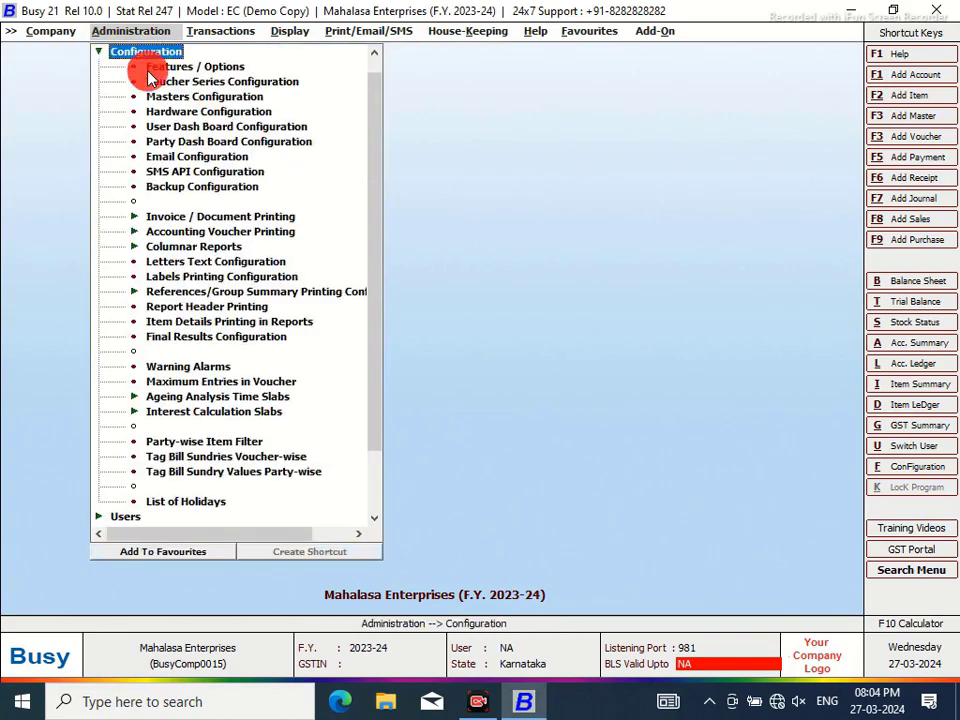
left_click(206, 218)
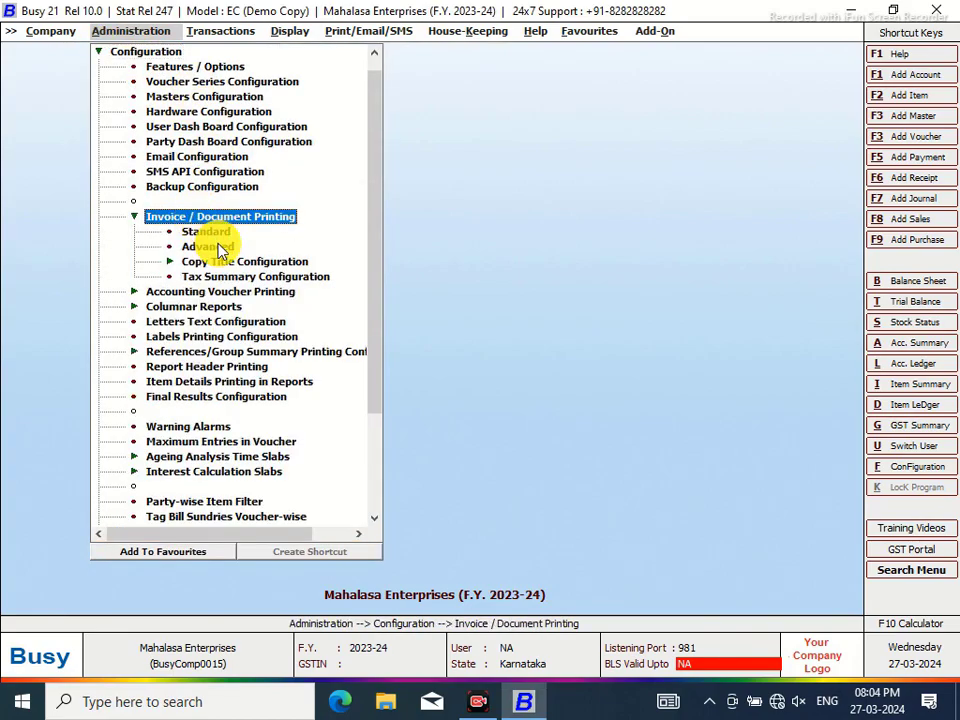
left_click(214, 245)
left_click(31, 113)
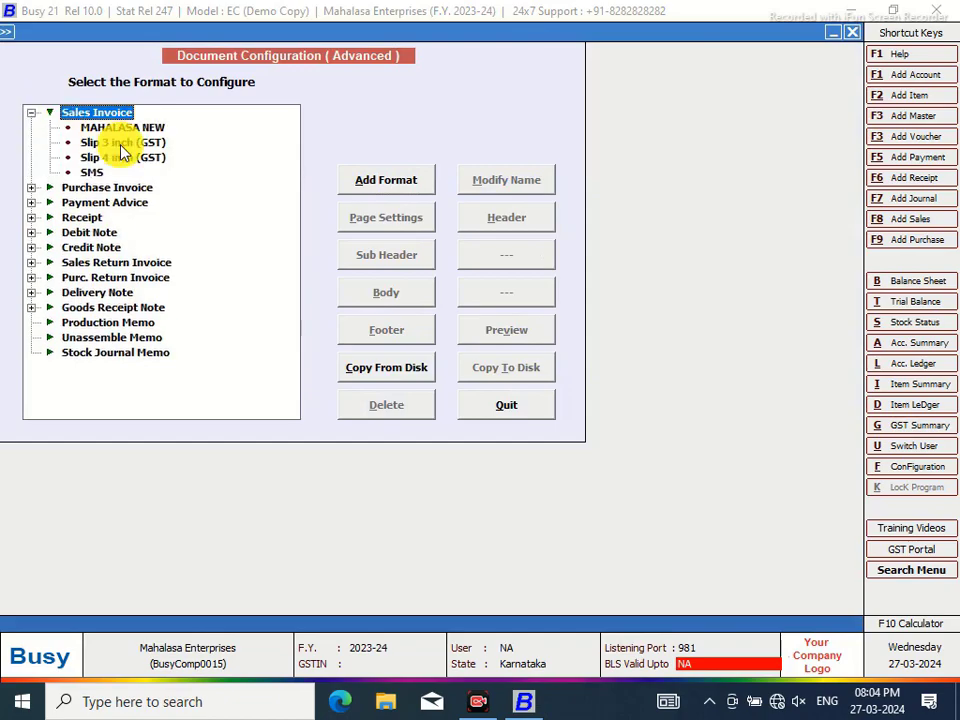
left_click(506, 405)
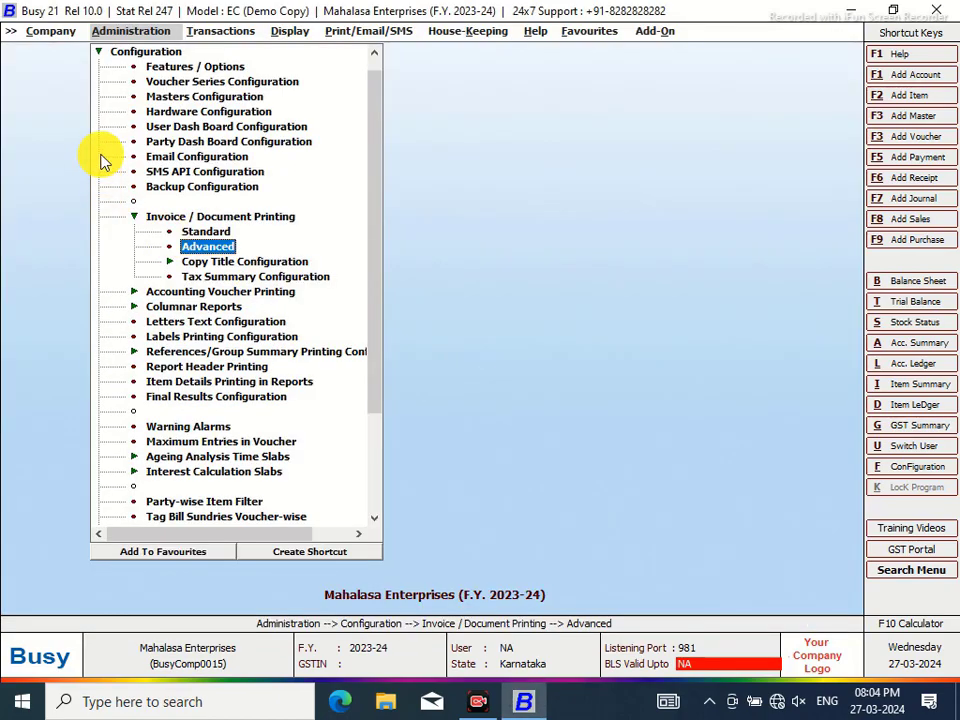
Open Voucher Series Configuration and select the Sales Main series
left_click(184, 81)
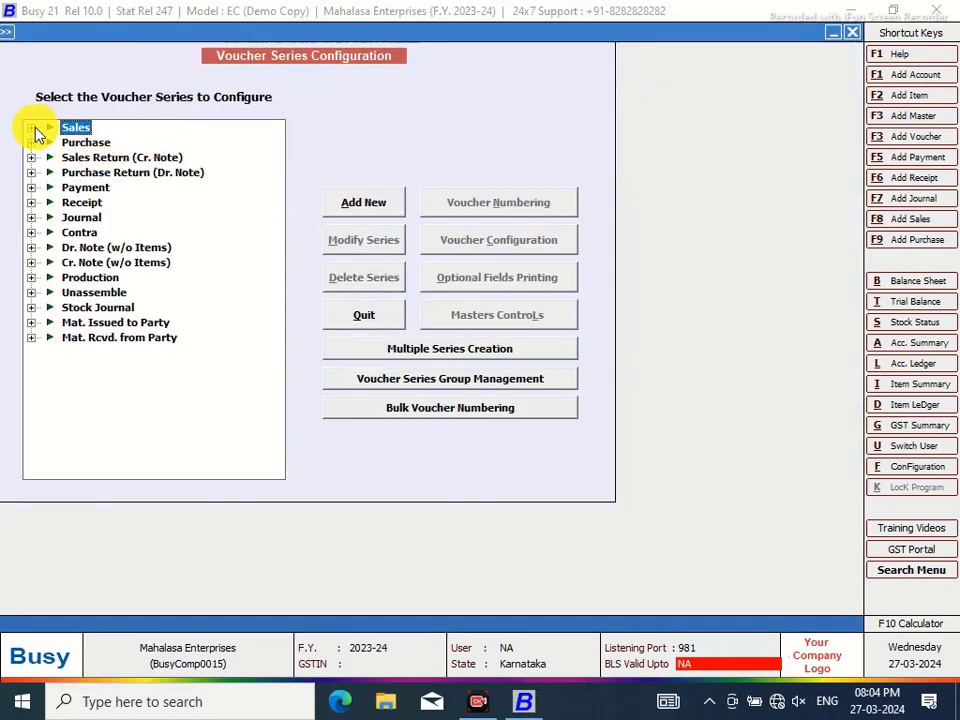
left_click(32, 128)
left_click(92, 143)
Choose MAHALASA NEW as invoice format 1 for Print Sales Invoice After Saving and save both windows
left_click(510, 241)
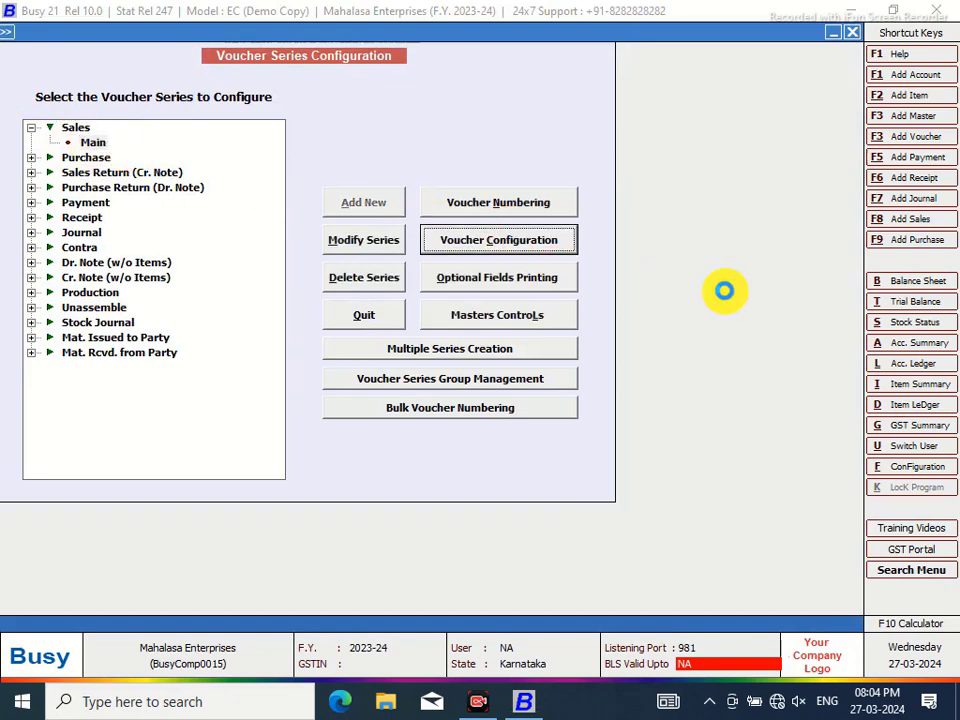
left_click(778, 162)
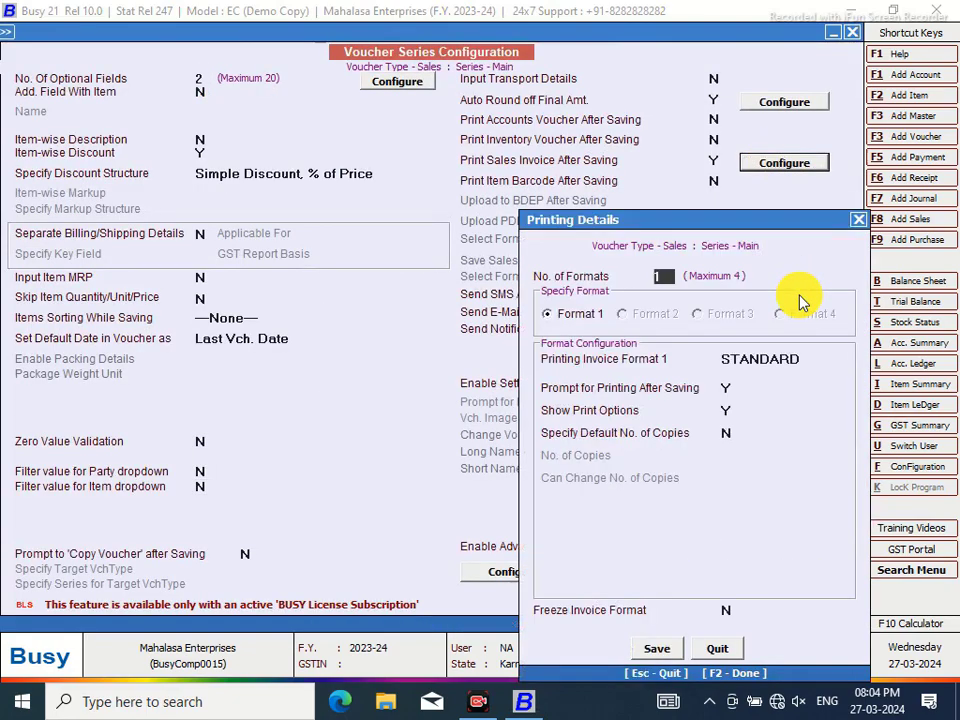
left_click(808, 360)
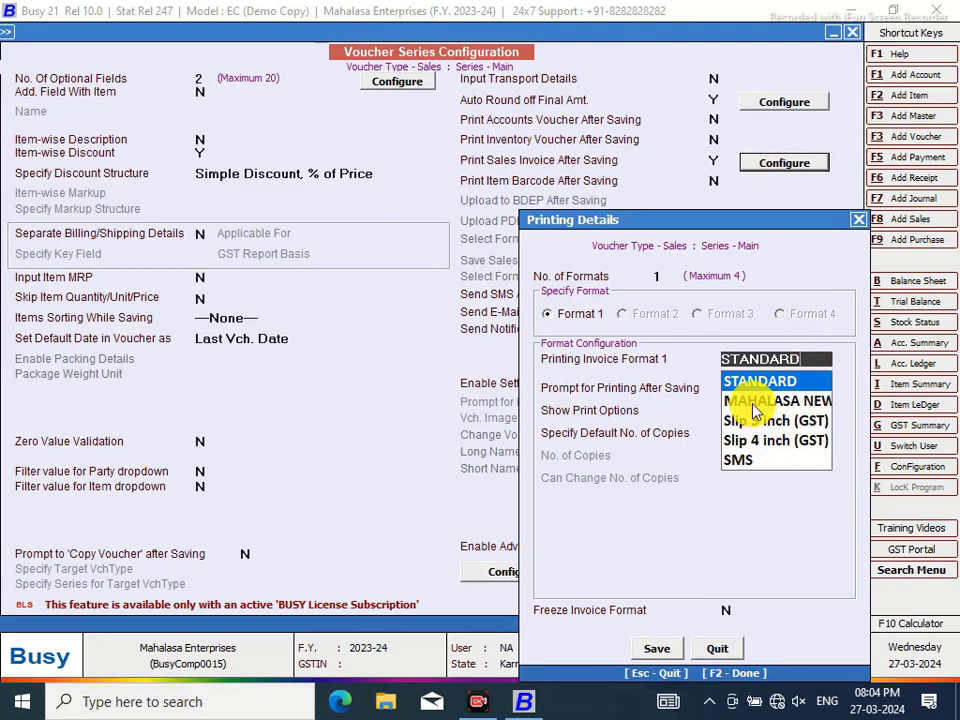
left_click(755, 401)
left_click_drag(628, 220, 432, 87)
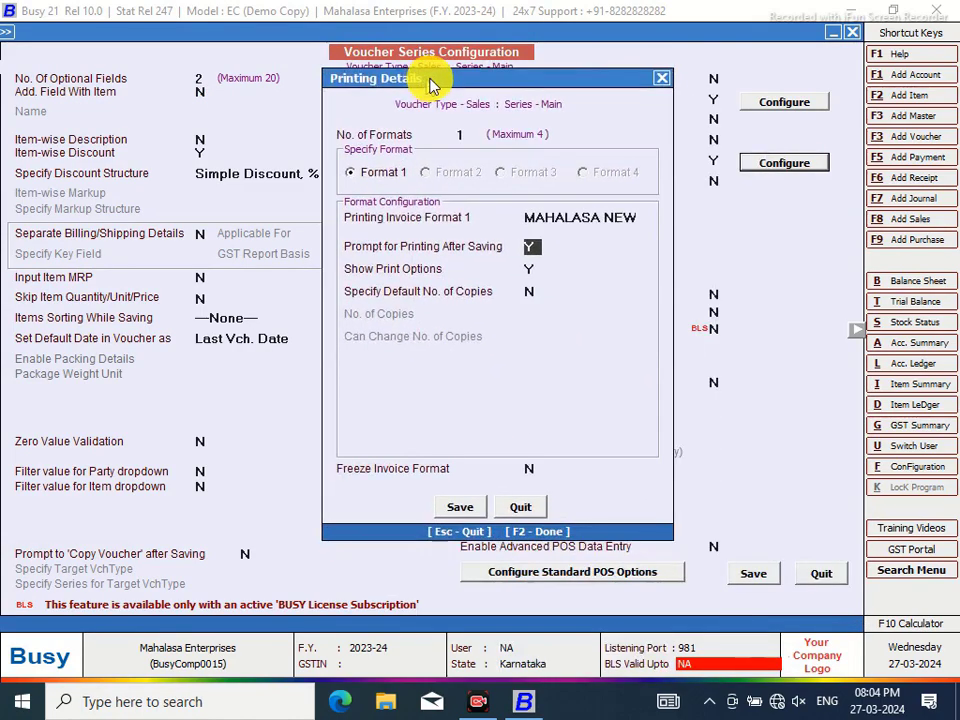
left_click(455, 508)
left_click(760, 576)
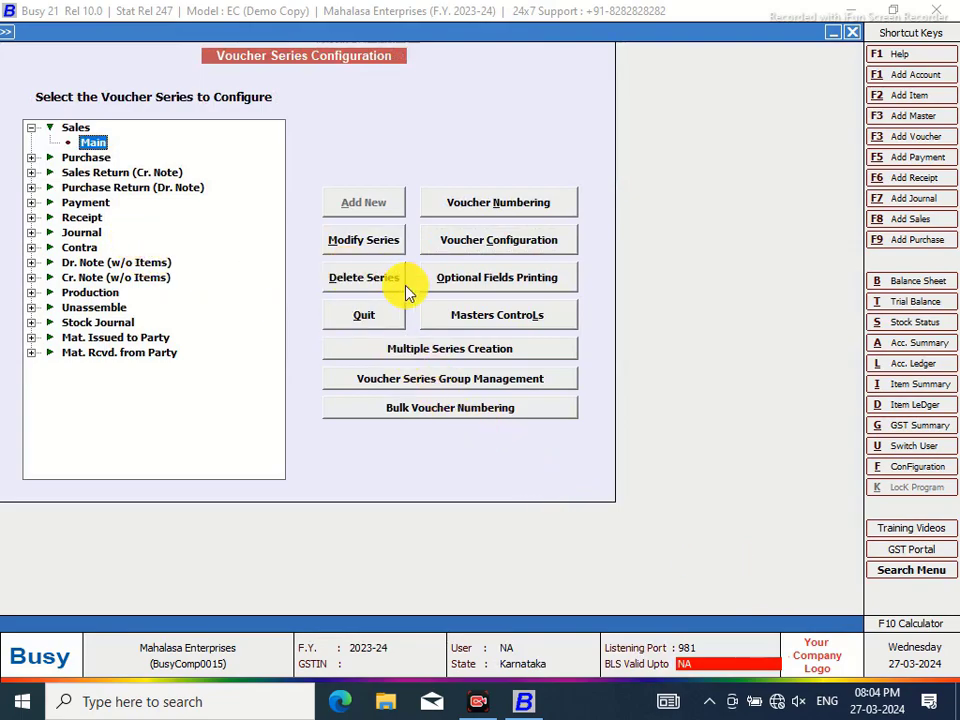
Leave the voucher series configuration and select the MAHALASA NEW sales invoice format
left_click(509, 248)
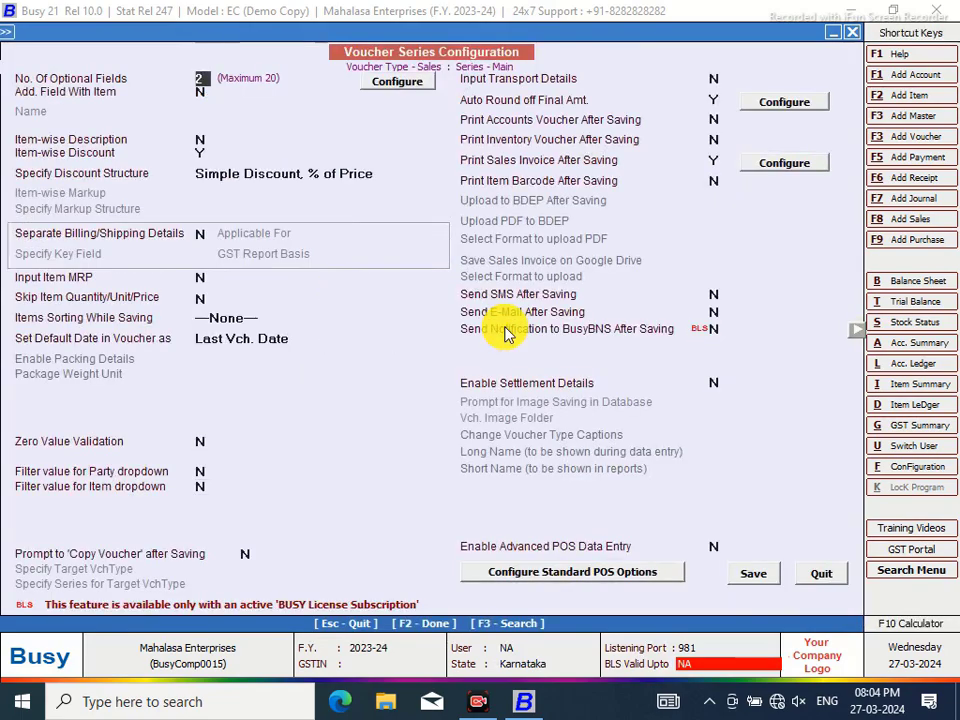
left_click(824, 573)
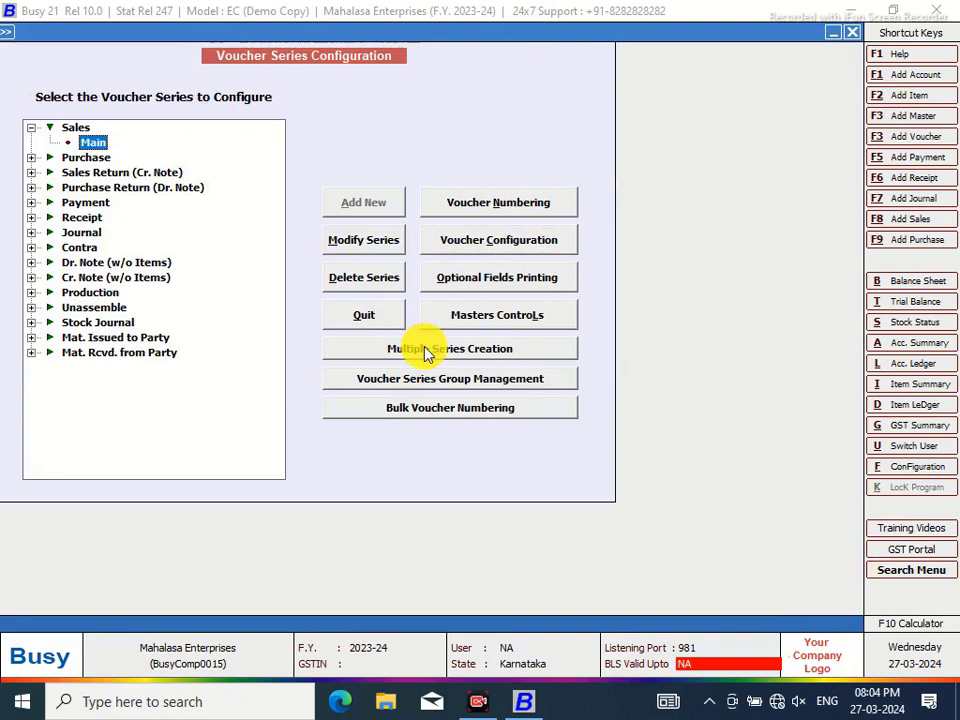
left_click(382, 320)
left_click(208, 247)
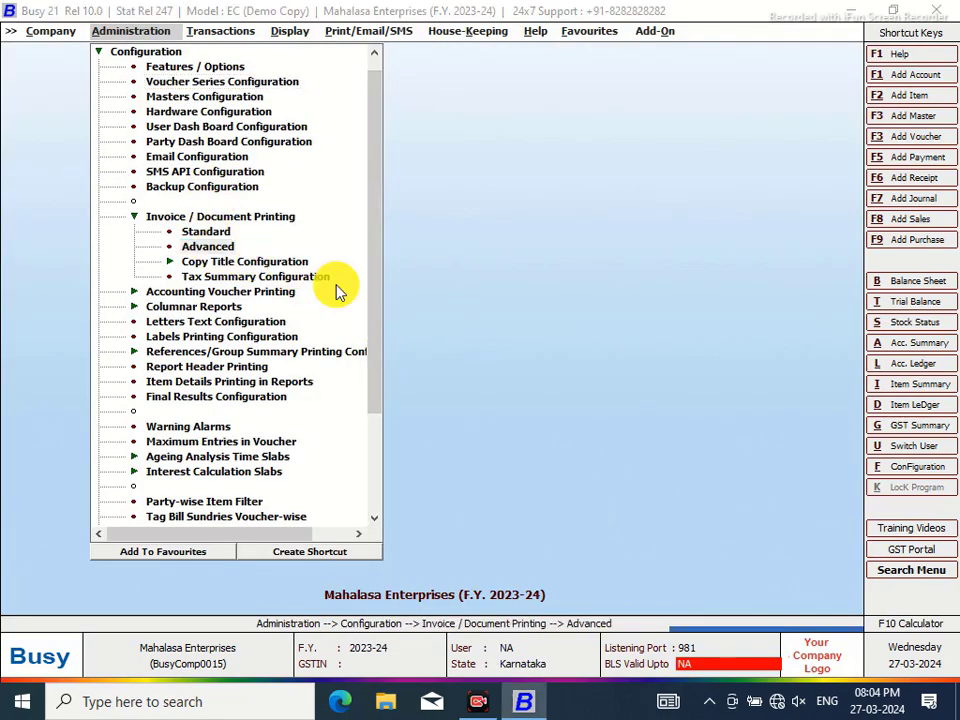
left_click(32, 113)
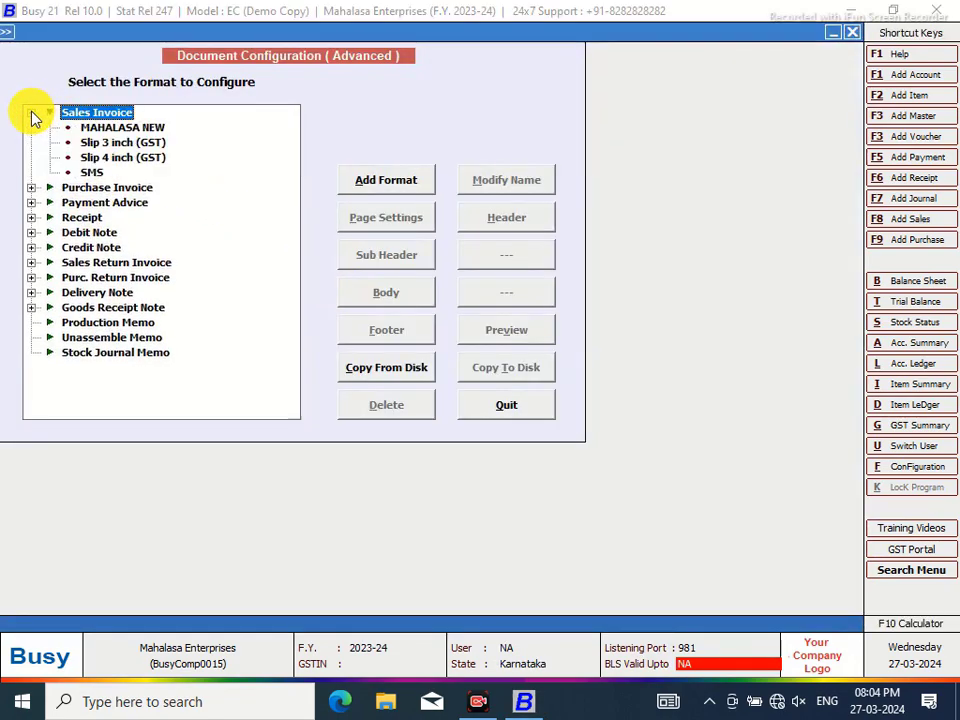
left_click(96, 129)
left_click(506, 405)
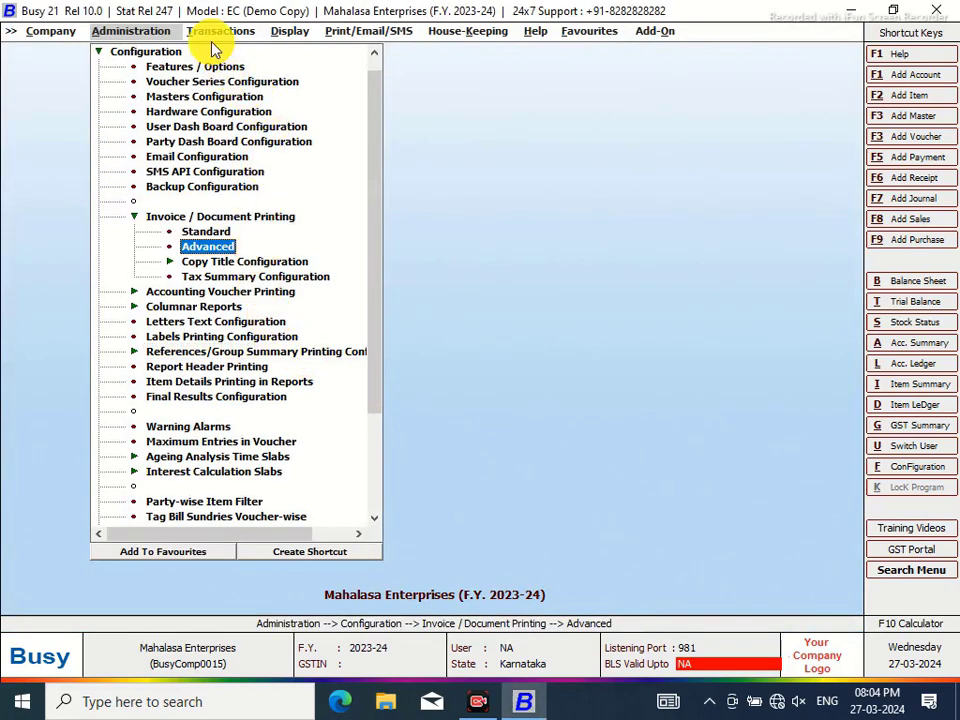
Open sales voucher 1/2023-24 from the Main series for modification
left_click(220, 31)
left_click(221, 51)
left_click(240, 80)
left_click(214, 112)
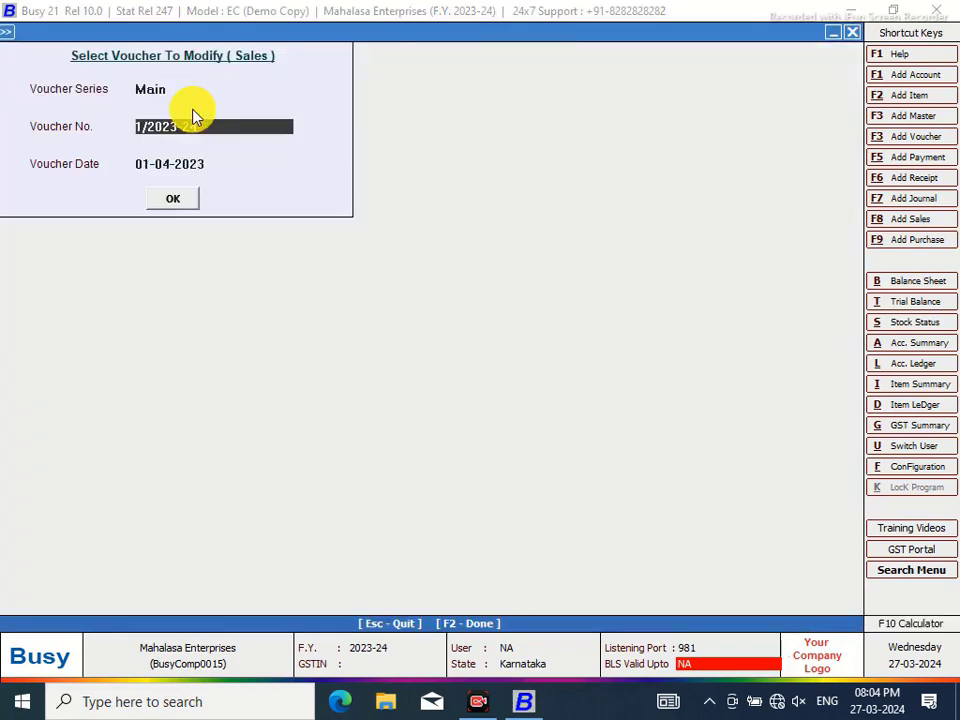
left_click(171, 199)
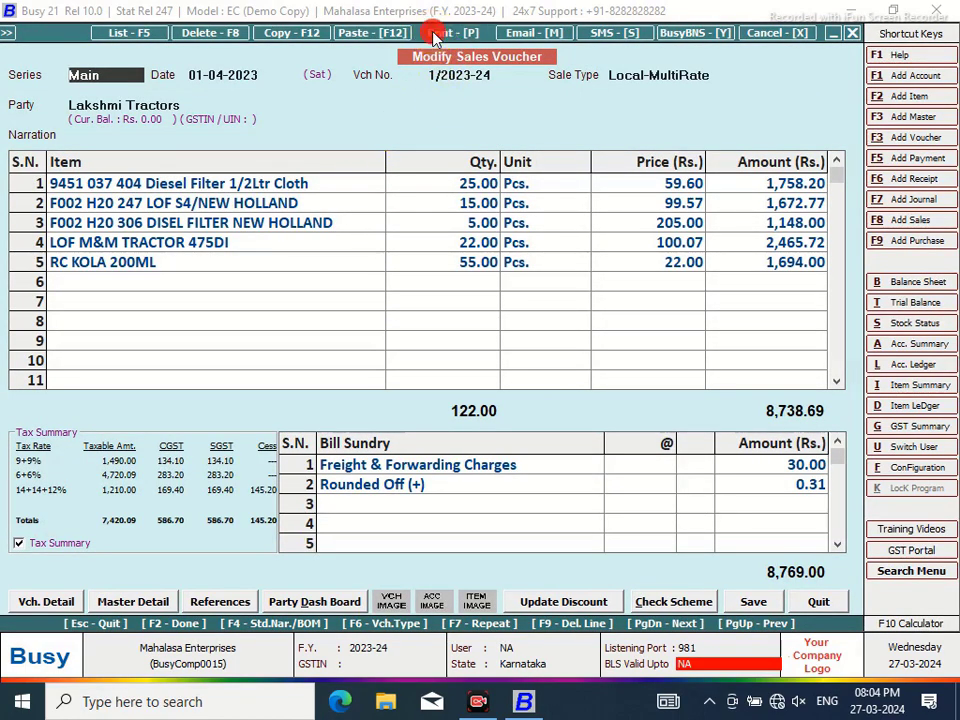
Preview the sales invoice in MAHALASA NEW format, zoom in, then close the preview
left_click(436, 37)
left_click(439, 369)
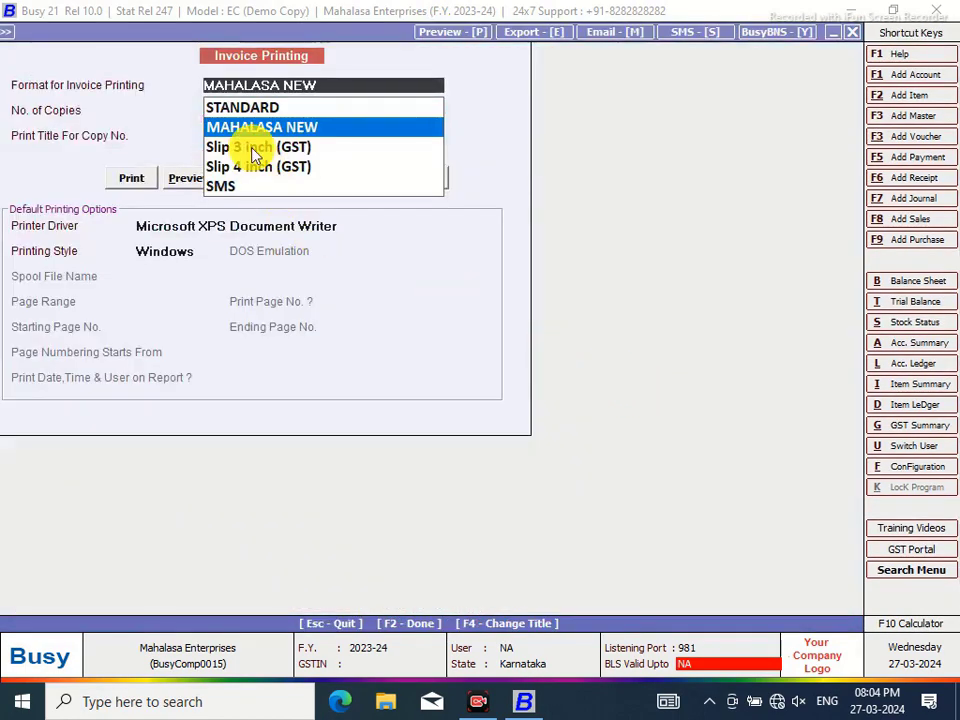
left_click(187, 190)
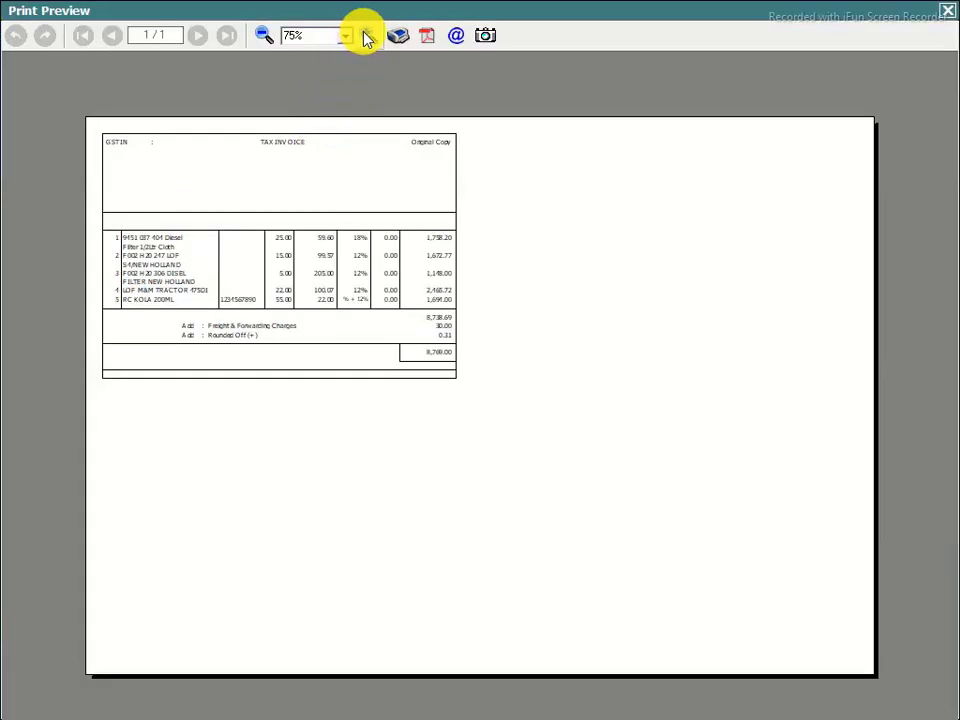
left_click(366, 35)
left_click(366, 35)
left_click(366, 35)
left_click(366, 35)
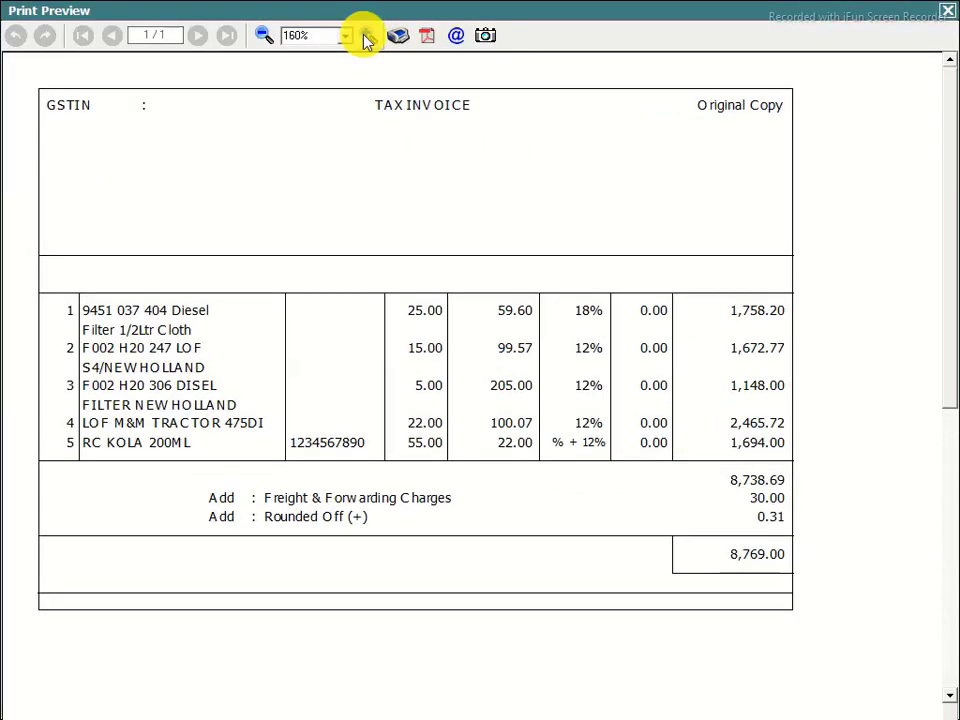
left_click(366, 35)
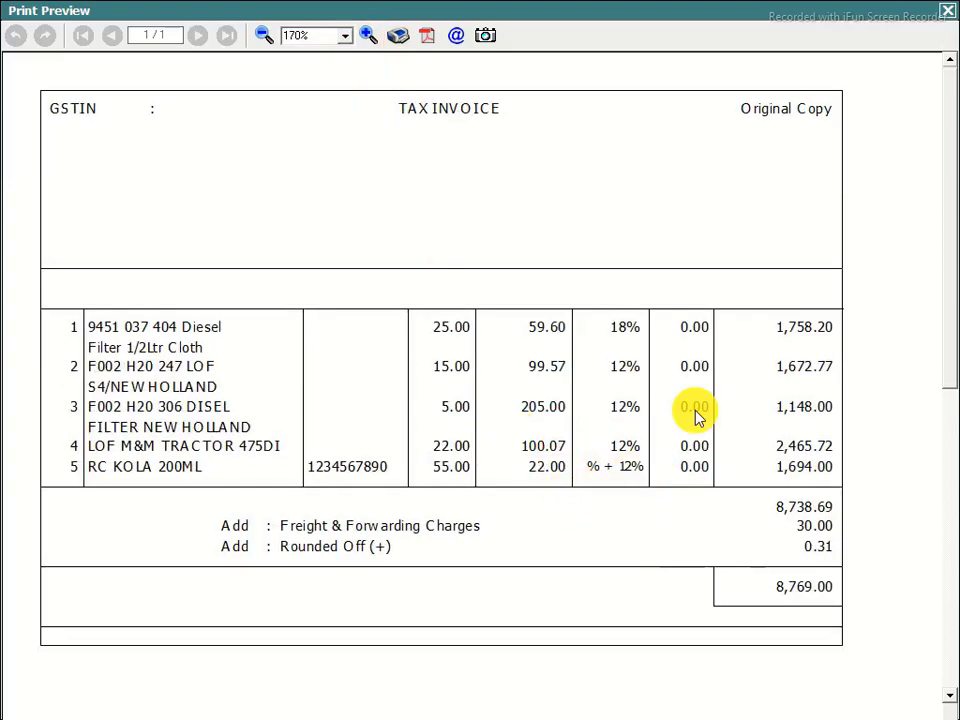
left_click(949, 15)
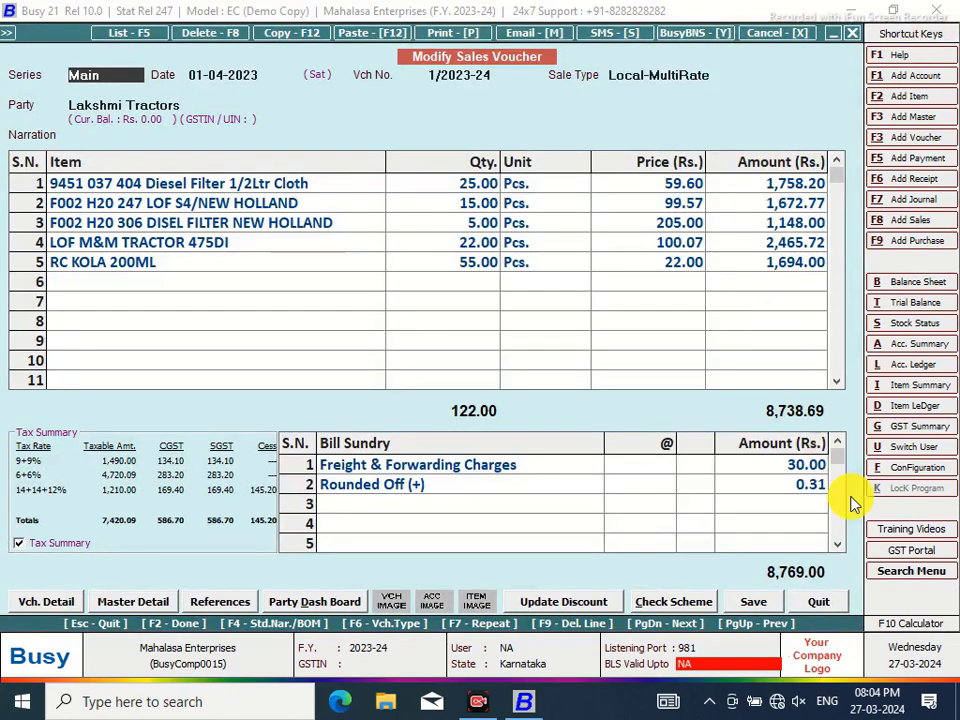
Open the Body layout of MAHALASA NEW via Invoice / Document Printing (Advanced) configuration
left_click(906, 468)
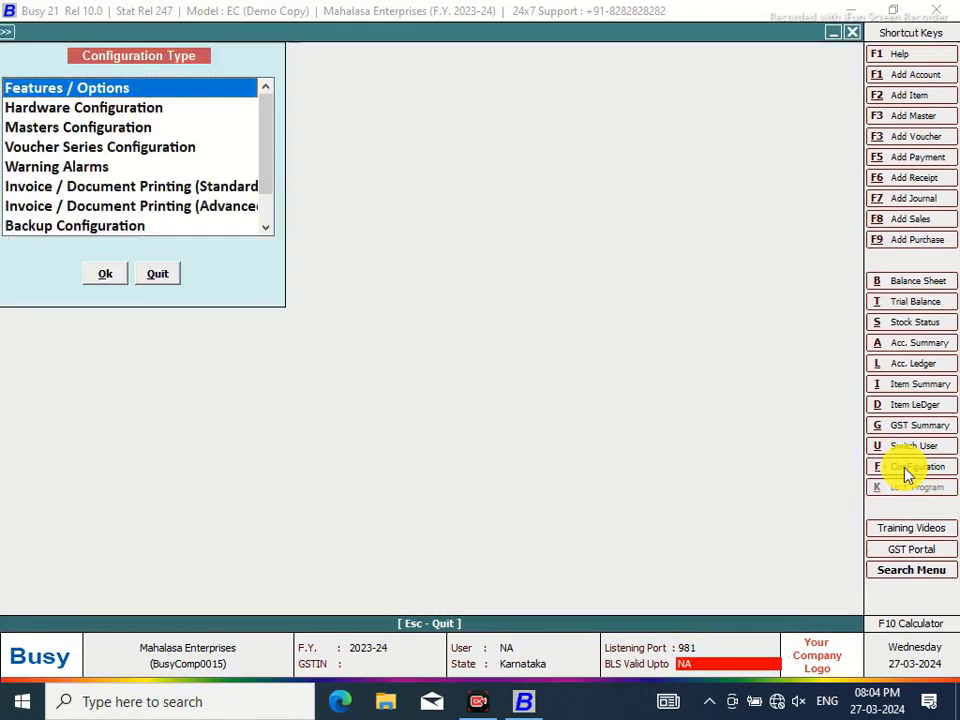
left_click(190, 205)
left_click(112, 273)
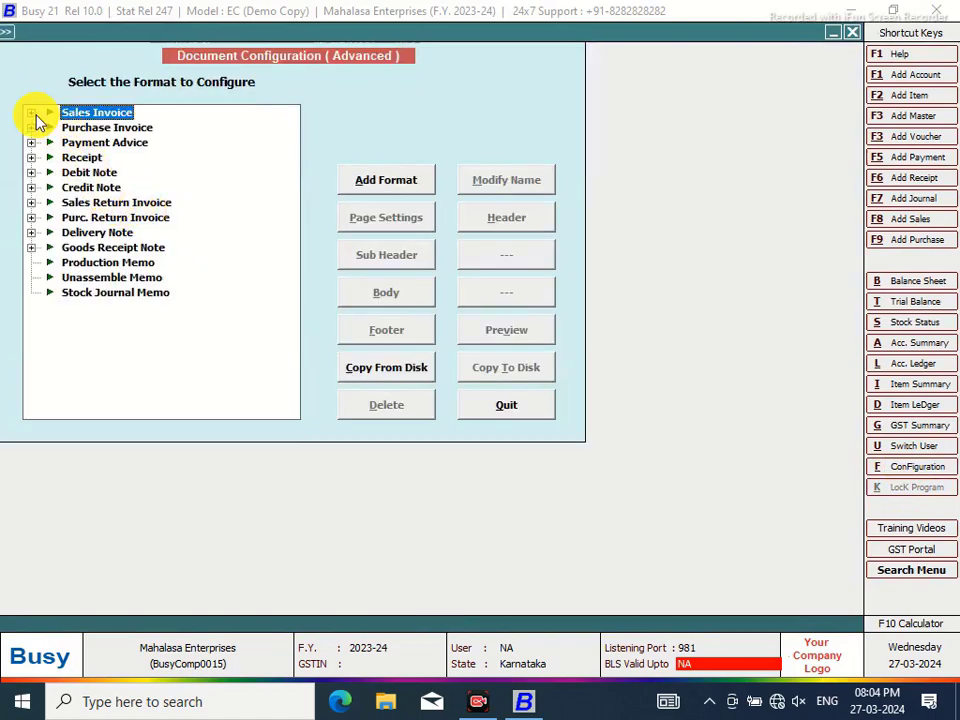
left_click(31, 112)
left_click(100, 128)
left_click(388, 298)
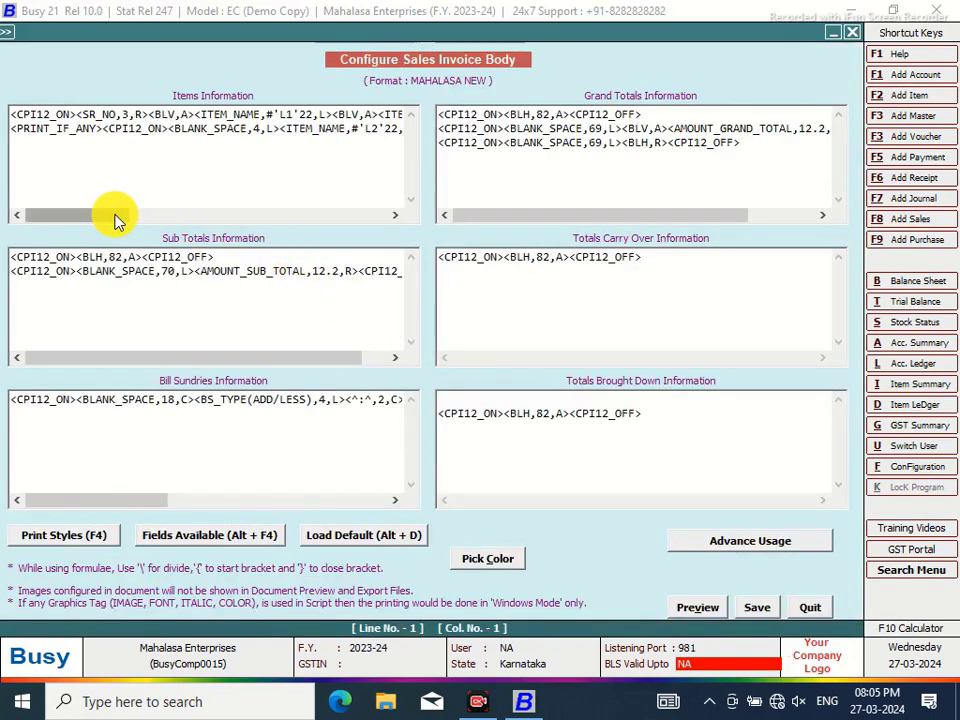
left_click_drag(118, 214, 326, 229)
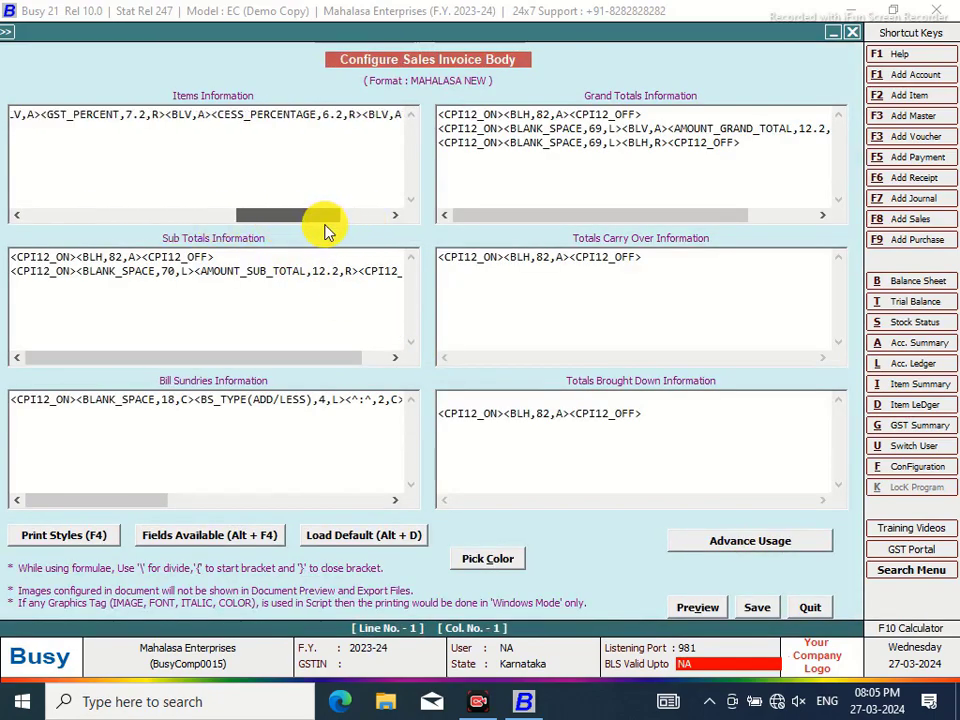
Change the PRICE field width in the item line to 10.2
left_click(369, 120)
key("shift+Down")
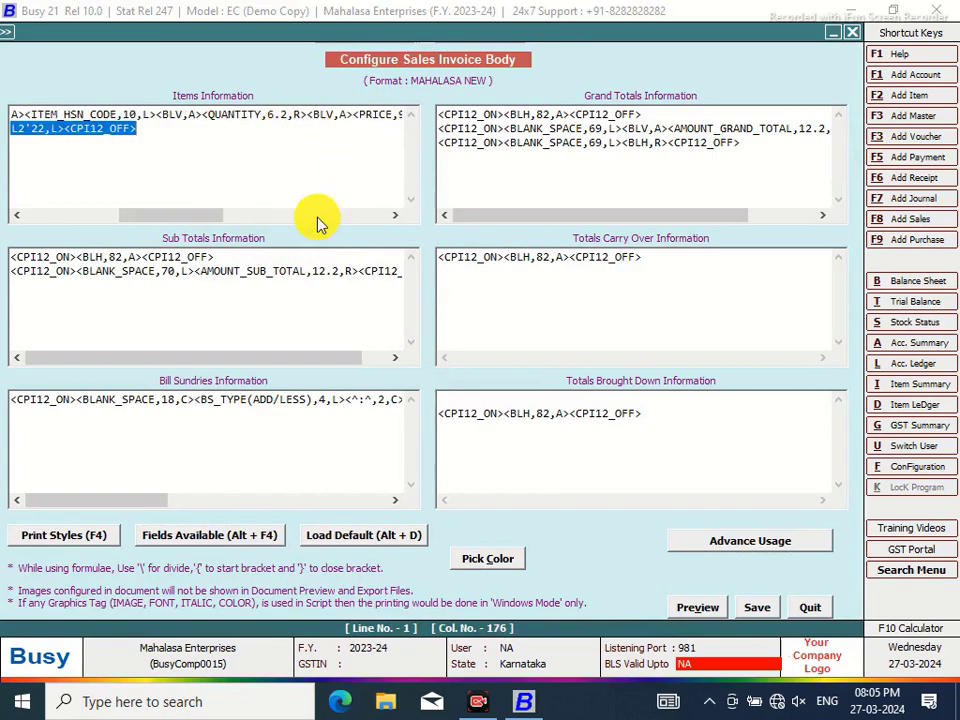
left_click_drag(199, 213, 270, 217)
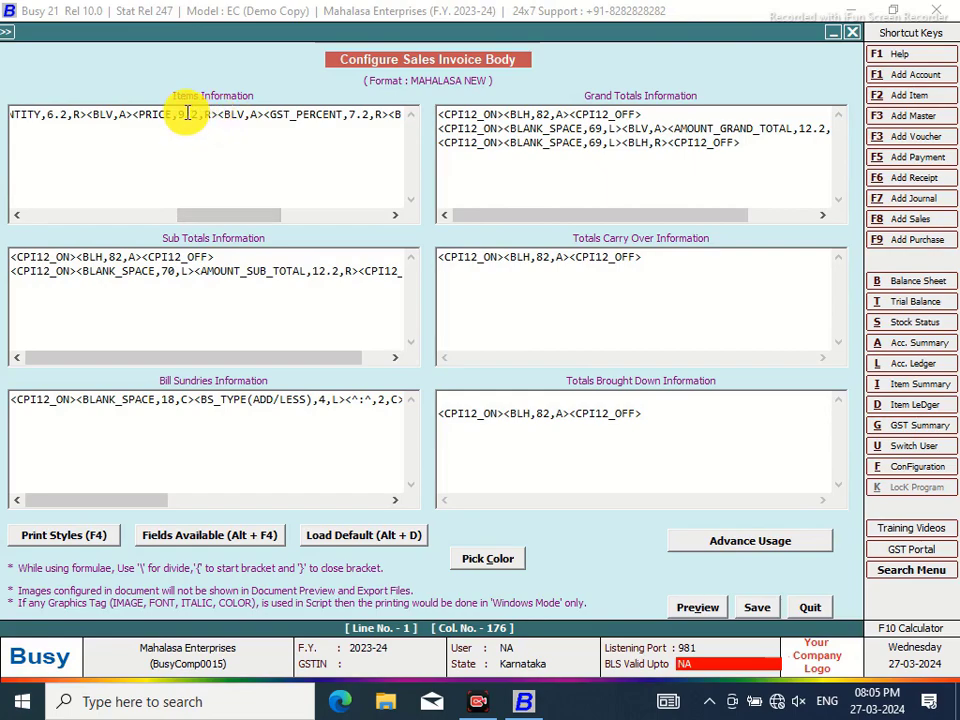
key("BackSpace")
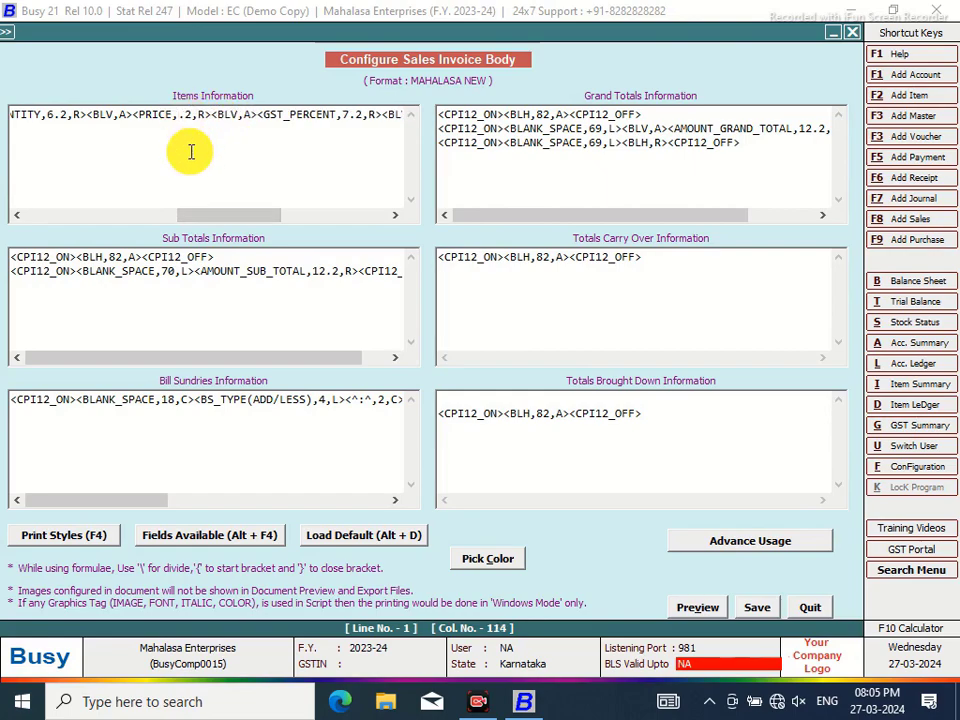
type("10")
left_click_drag(199, 212, 255, 223)
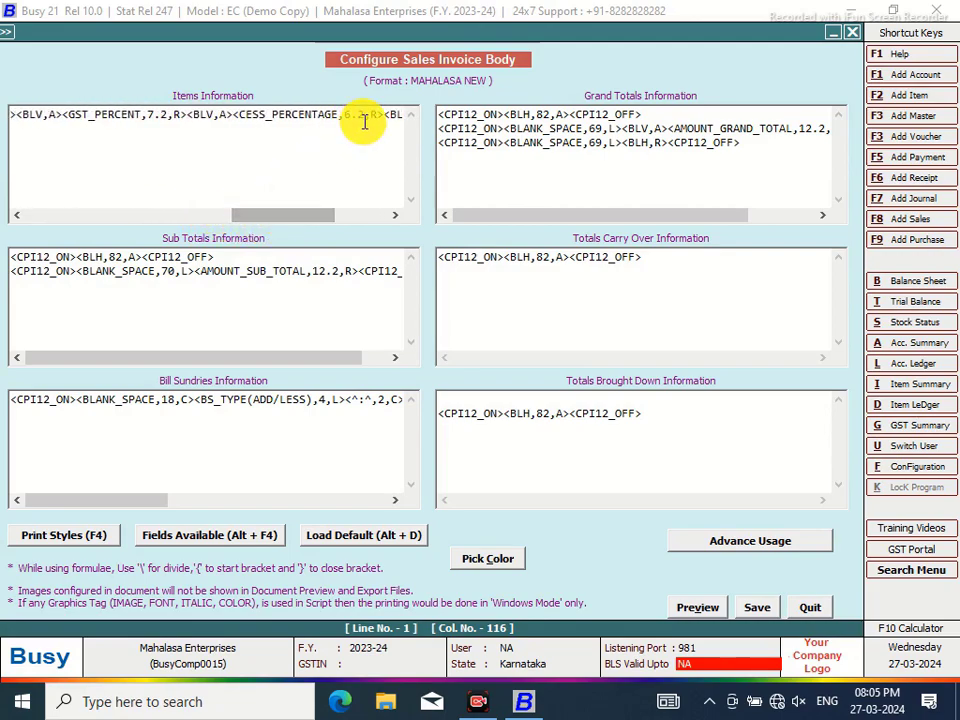
Delete the <CESS_PERCENTAGE,6.2,R> field from the item line
left_click_drag(386, 116, 234, 113)
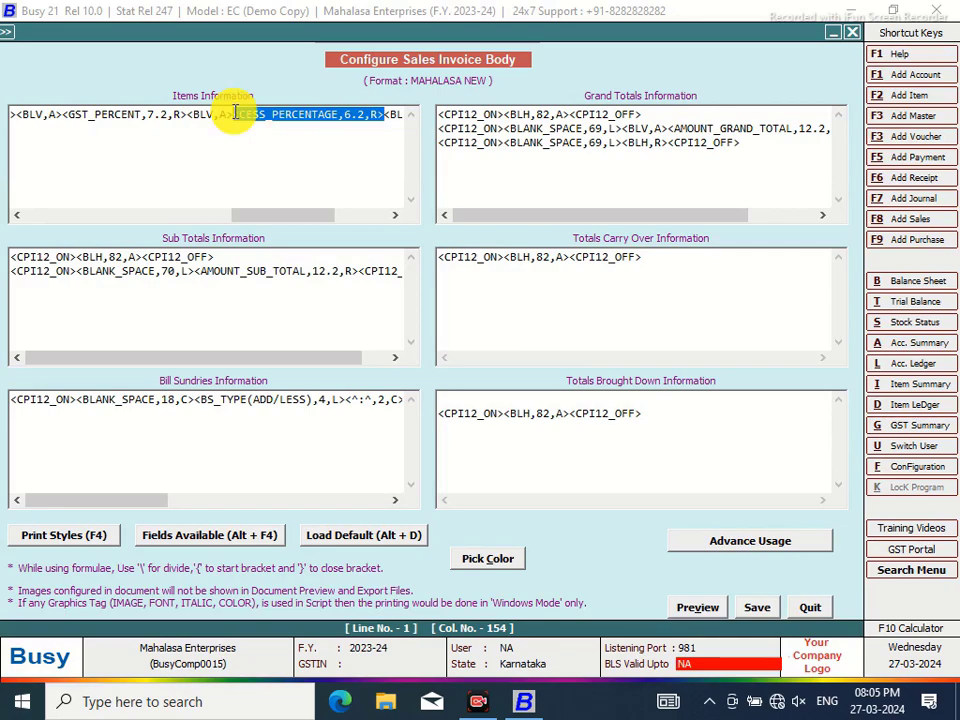
key("Delete")
key("alt+F4")
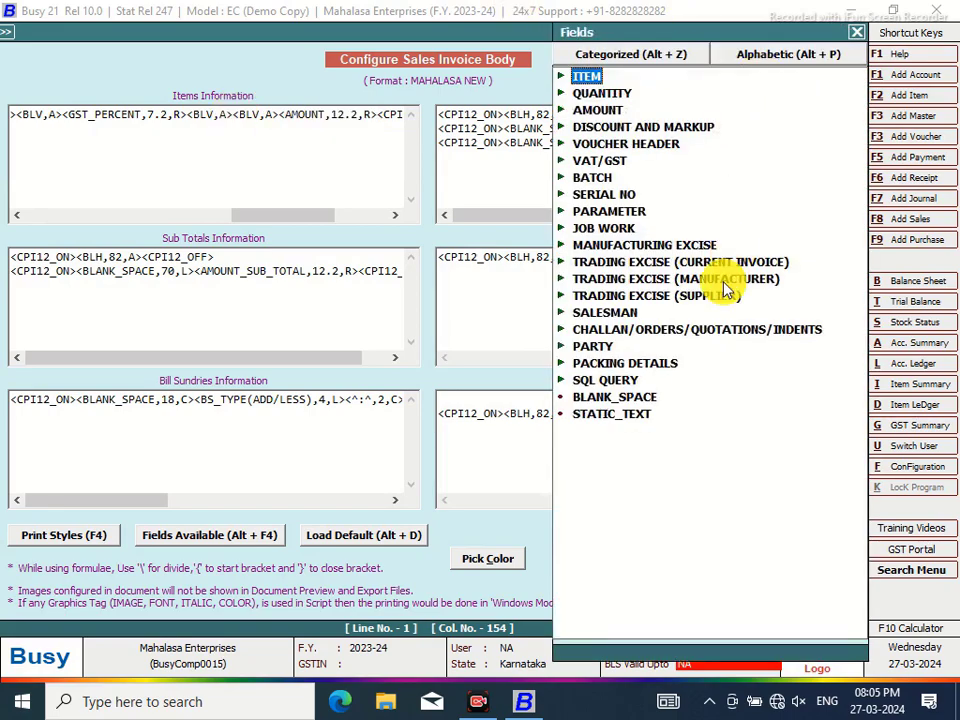
Insert the SQL_QUERY_NUM field from the SQL QUERY group and rename it NEW
double_click(608, 380)
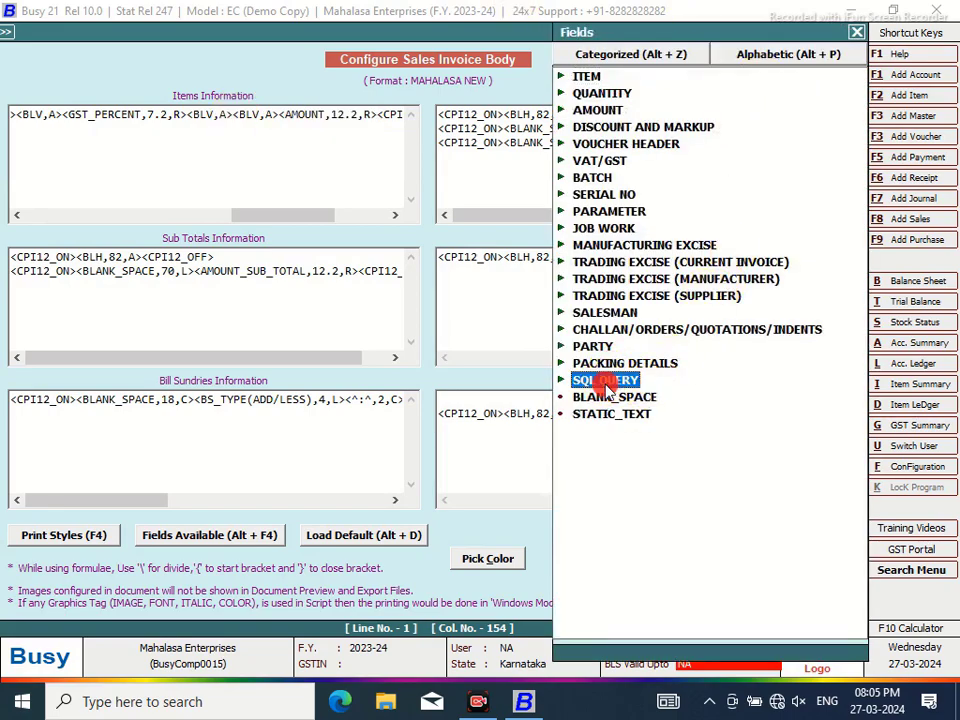
left_click(704, 420)
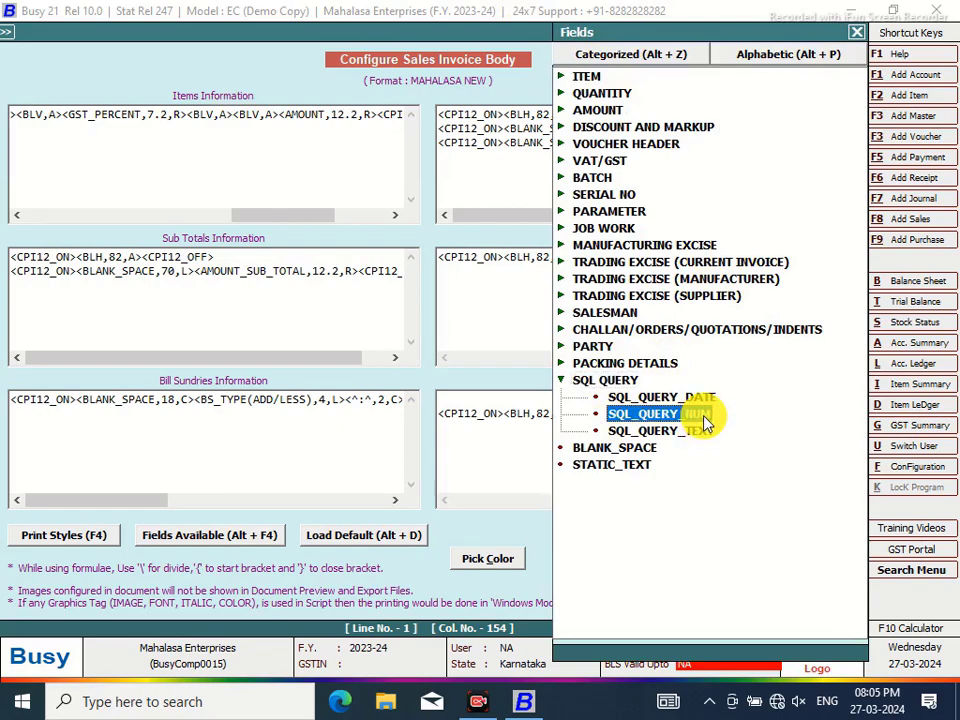
double_click(704, 420)
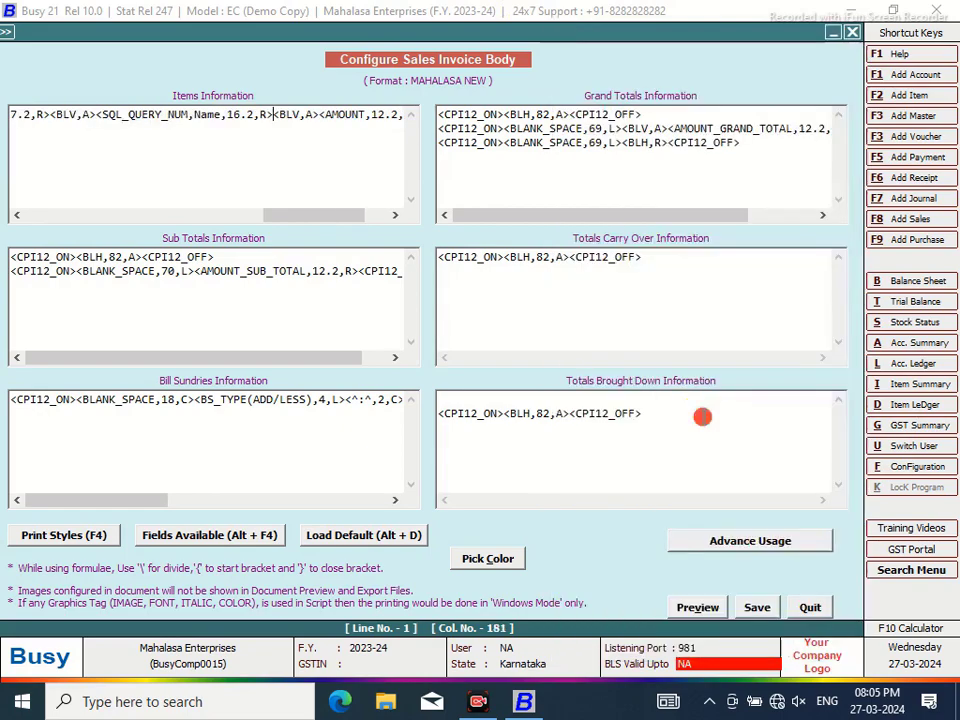
left_click(222, 114)
key("BackSpace")
key("BackSpace")
key("BackSpace")
type("EWW")
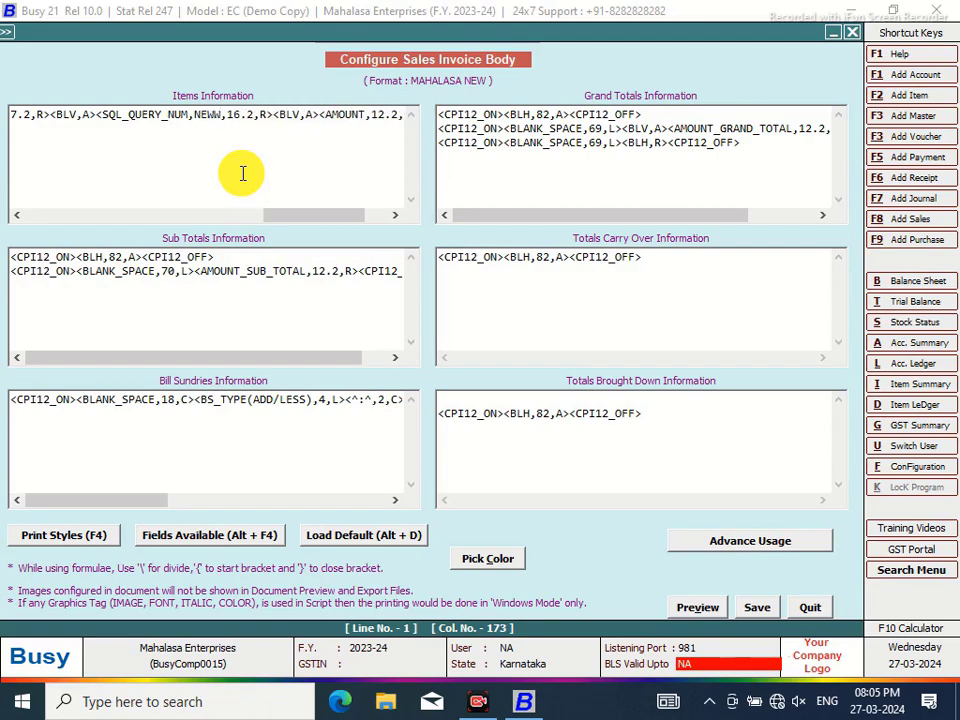
key("BackSpace")
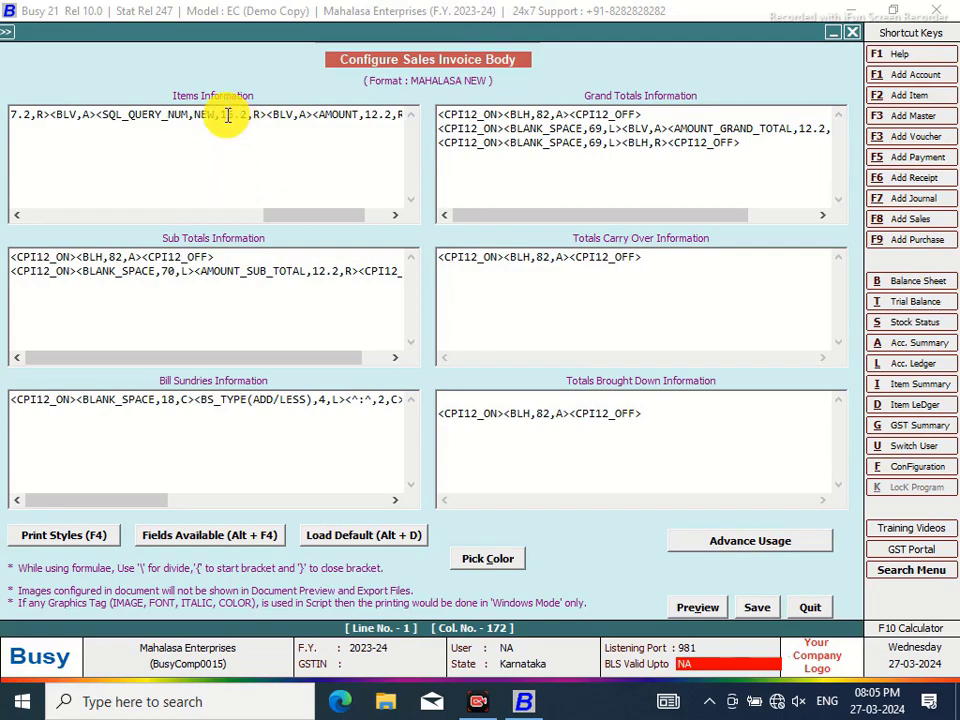
Set the NEW field's width to 5.2 and save the body layout
left_click(233, 114)
key("BackSpace")
key("Delete")
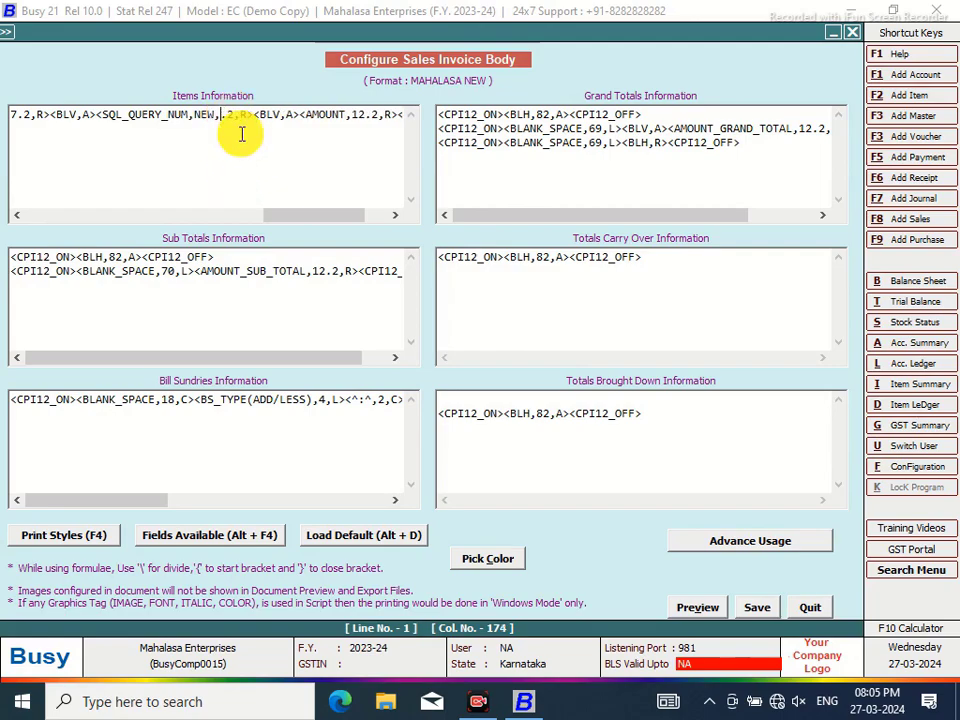
type("5")
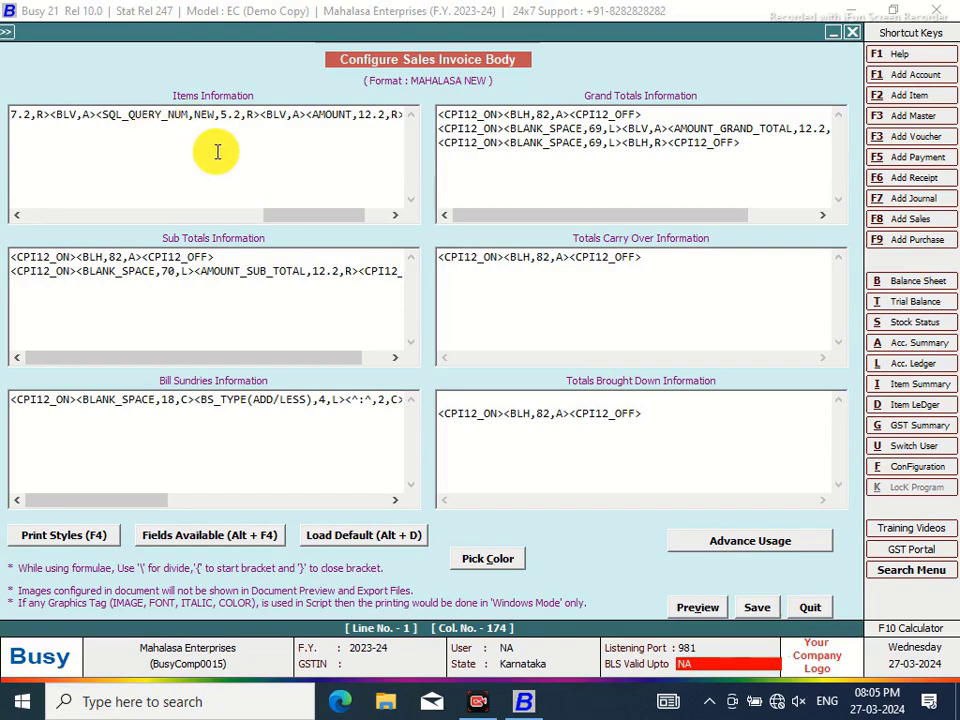
type("5")
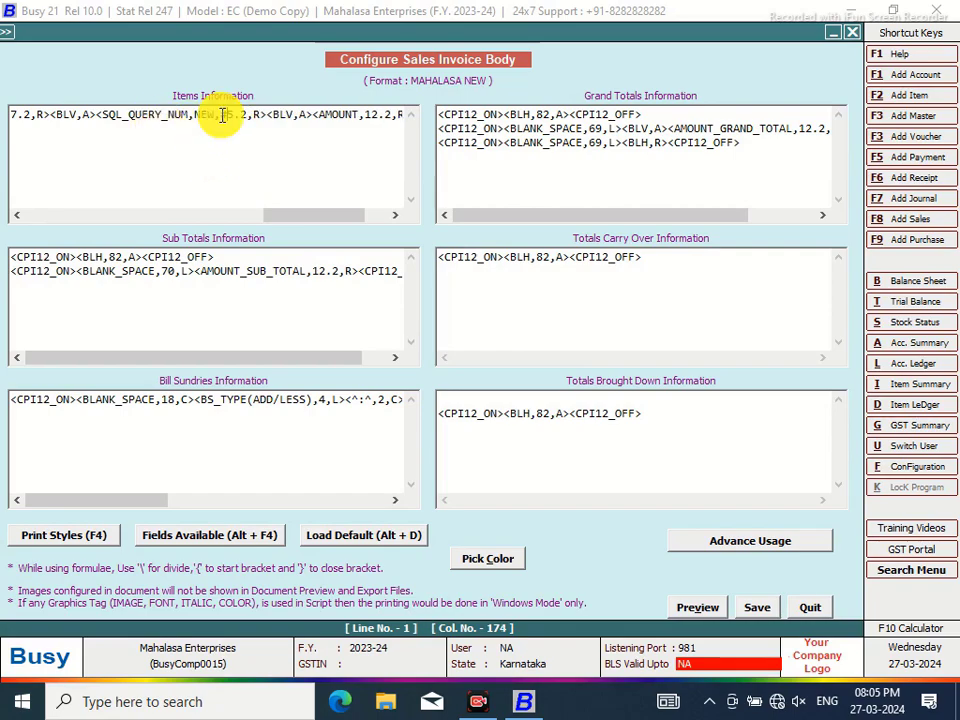
type("12")
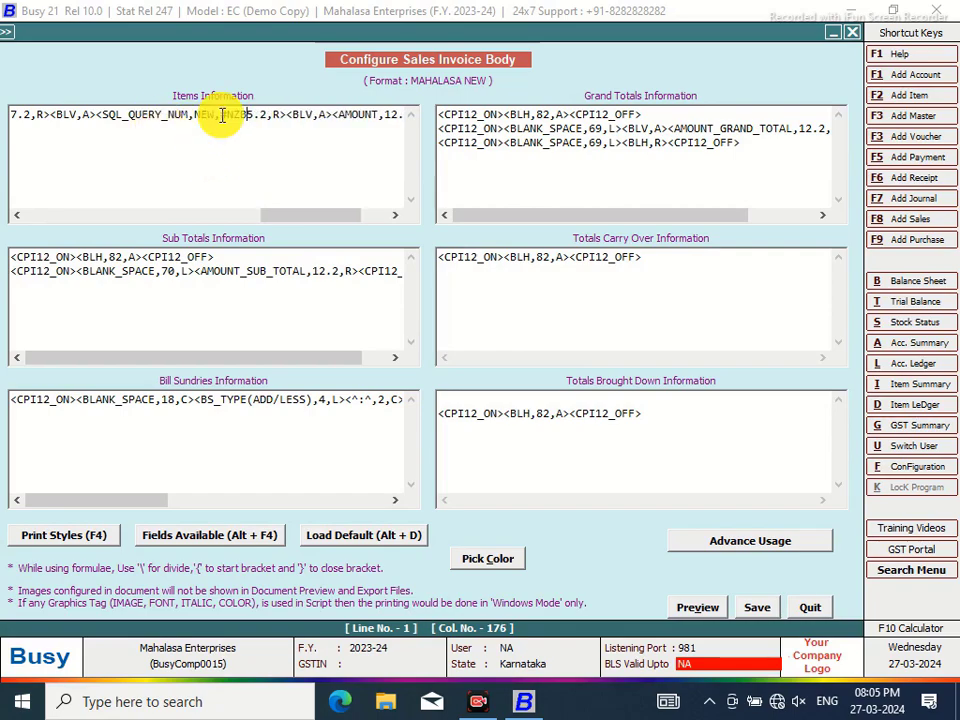
left_click(758, 612)
left_click(540, 458)
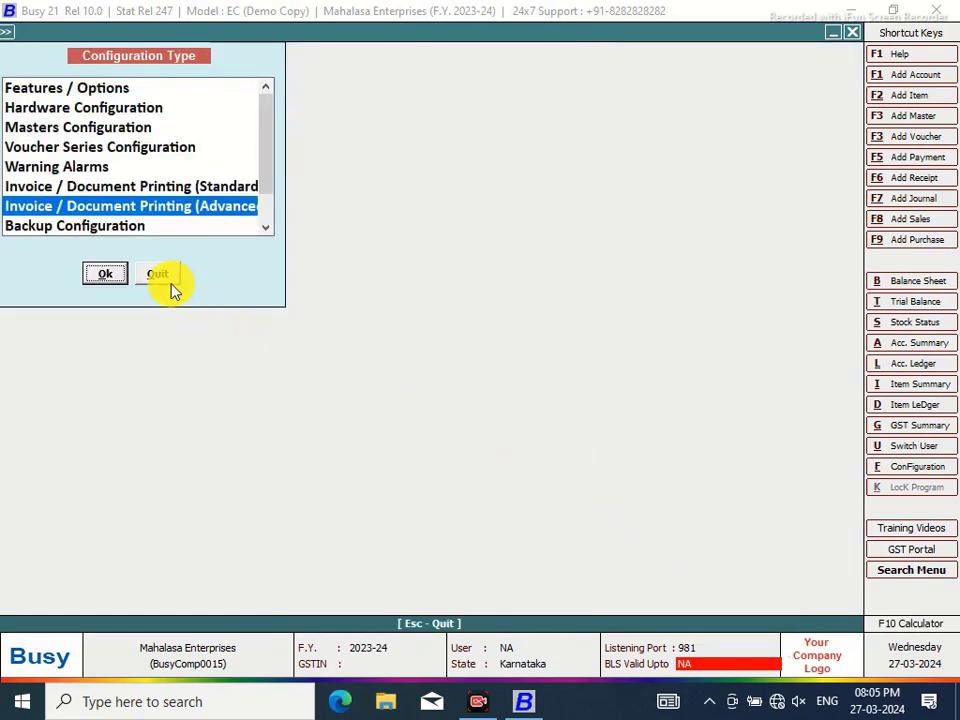
Preview the sales invoice in MAHALASA NEW format at 110% zoom, then close it
left_click(160, 276)
left_click(440, 34)
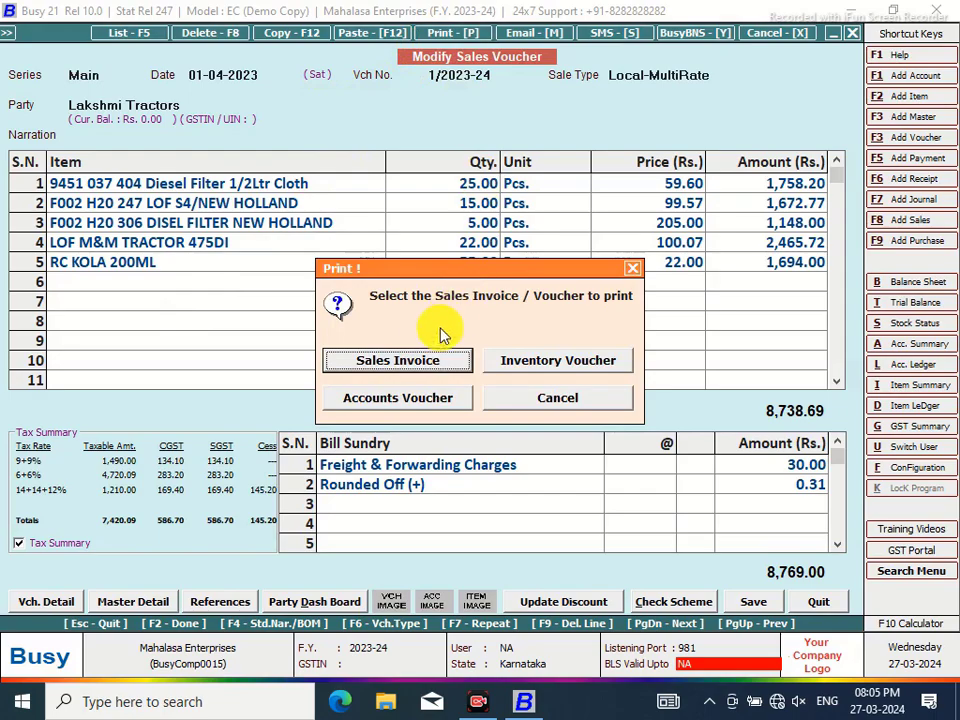
left_click(433, 362)
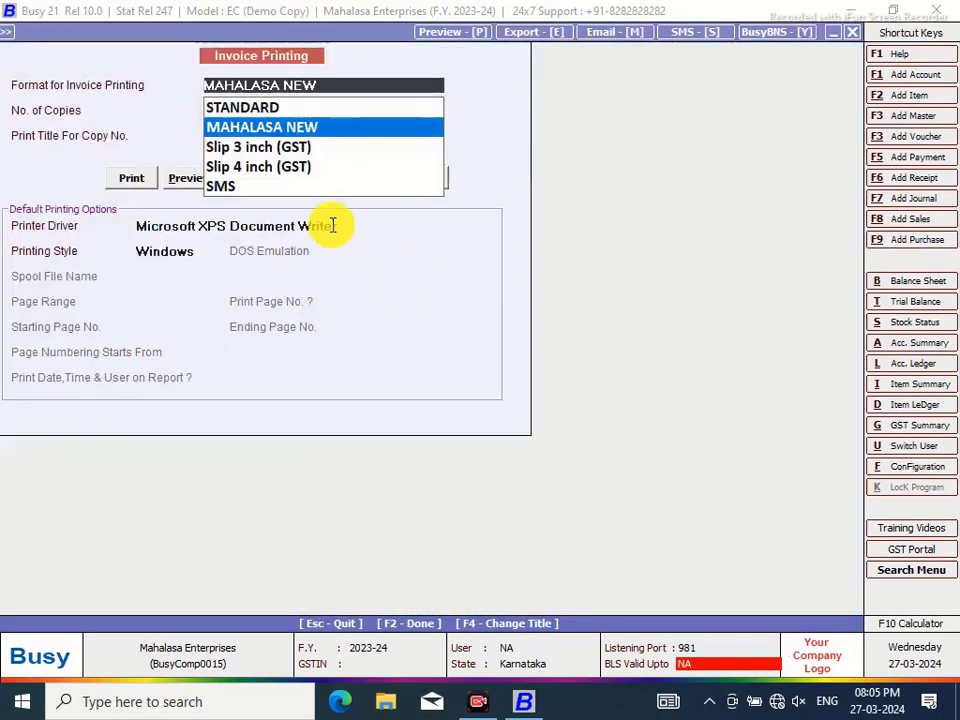
left_click(184, 178)
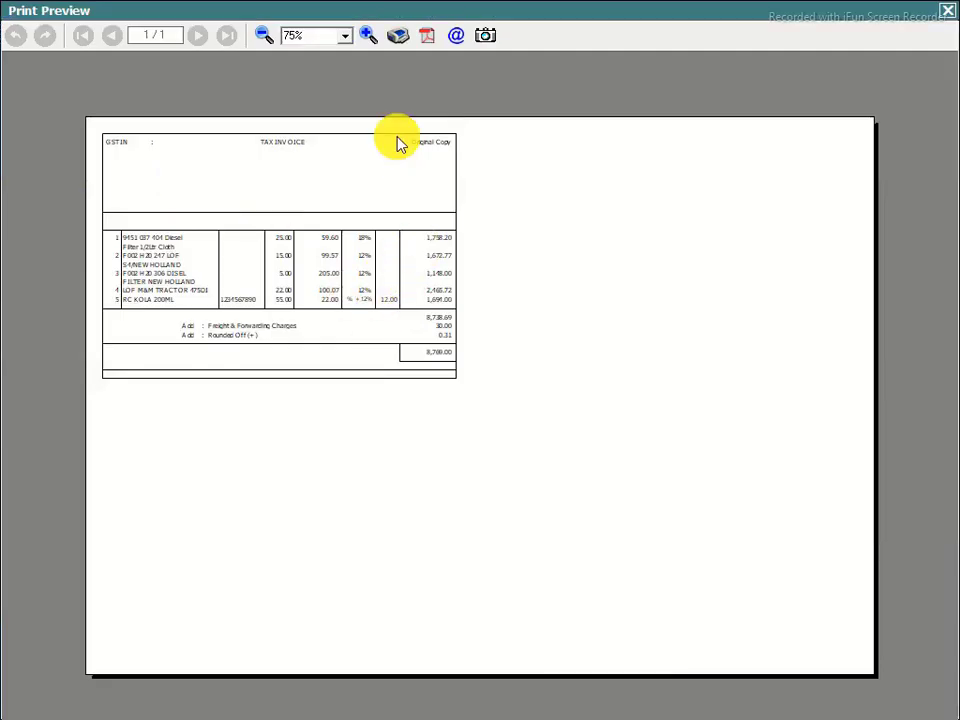
left_click(367, 35)
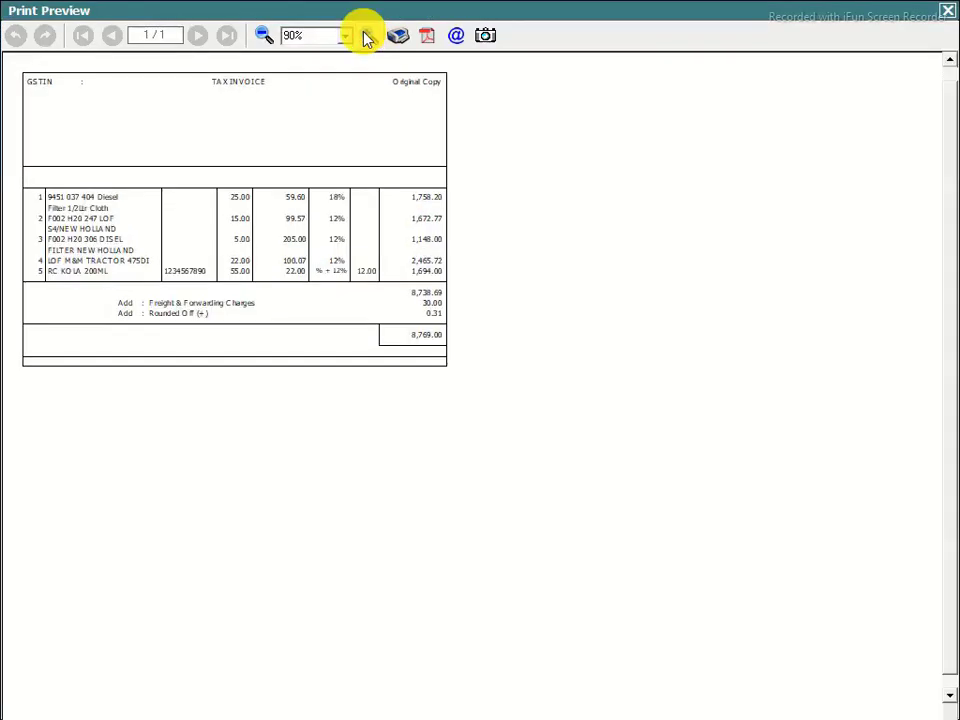
left_click(367, 35)
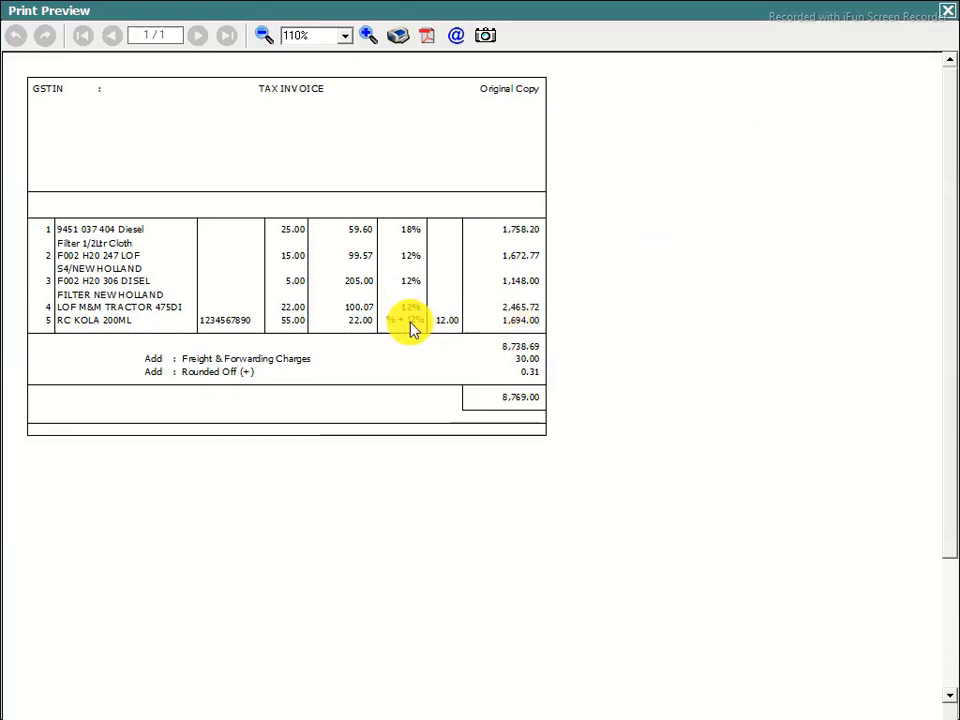
left_click(947, 15)
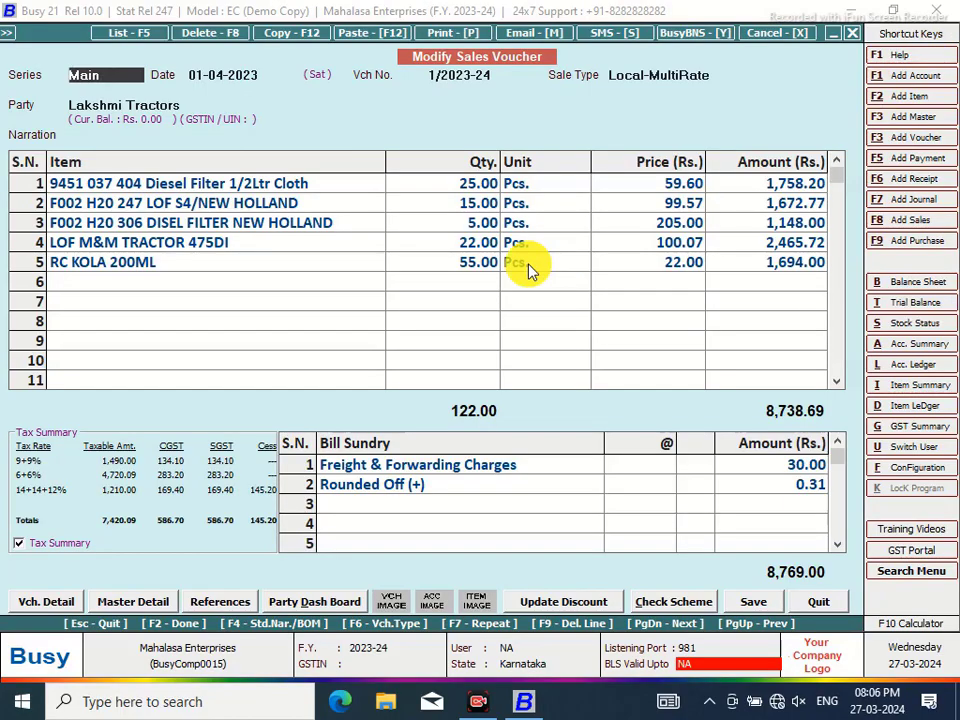
Close the voucher without configuration changes and reopen sales voucher 1/2023-24
left_click(912, 470)
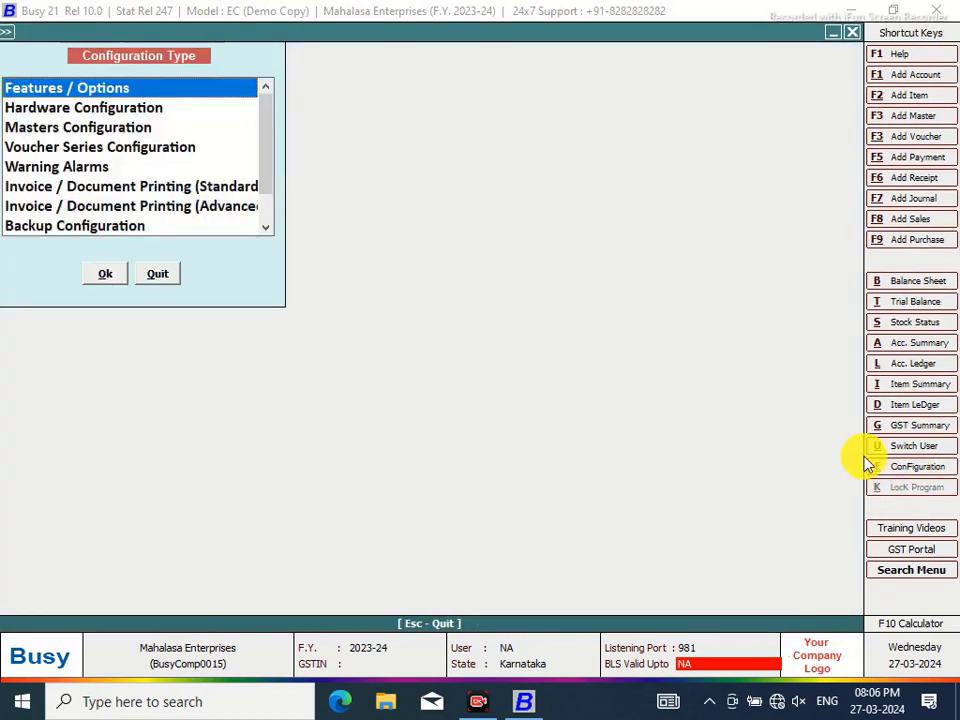
left_click(158, 272)
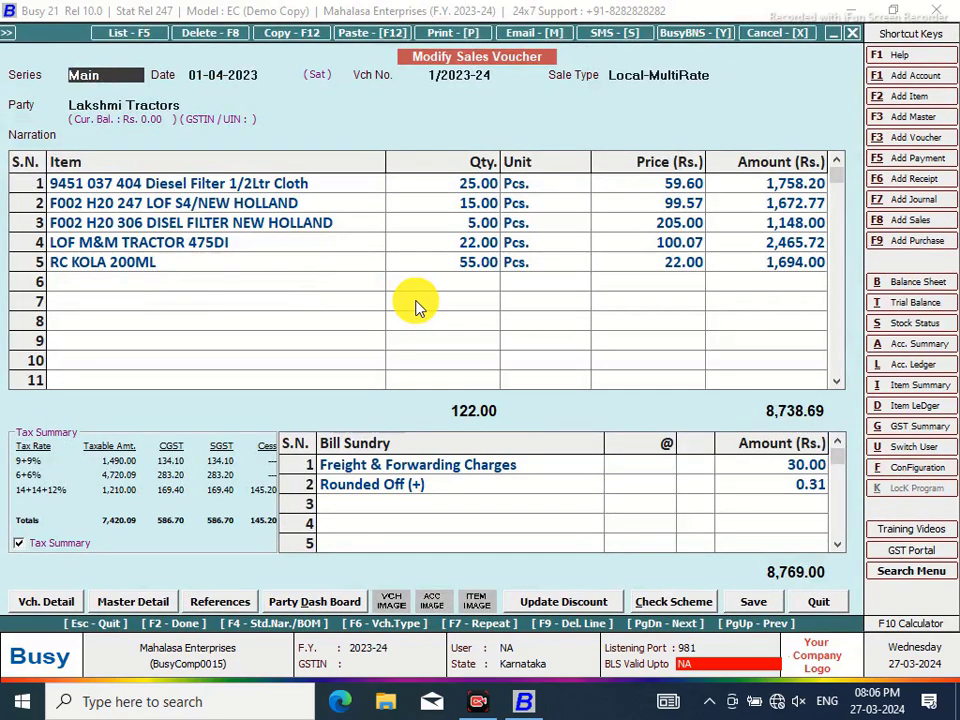
left_click(910, 97)
left_click(788, 607)
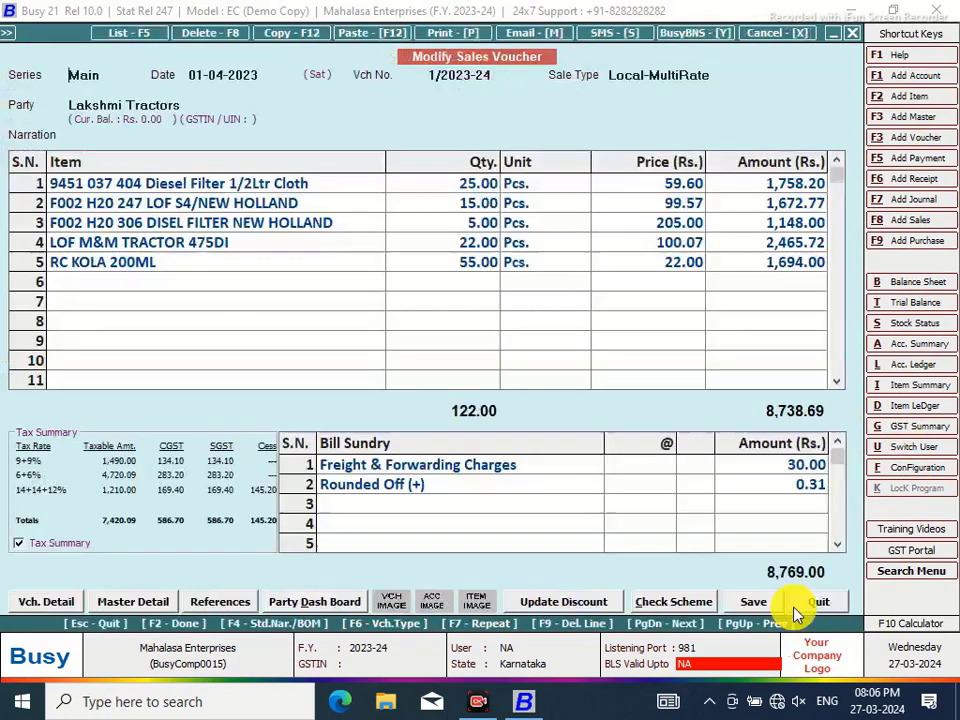
left_click(856, 33)
left_click(255, 114)
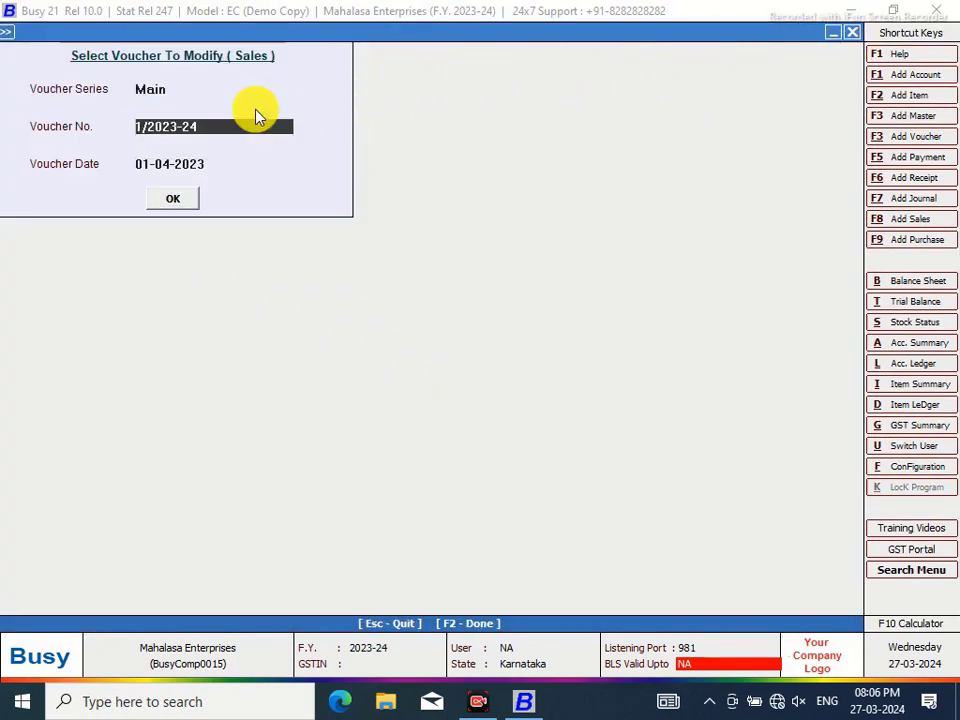
left_click(168, 203)
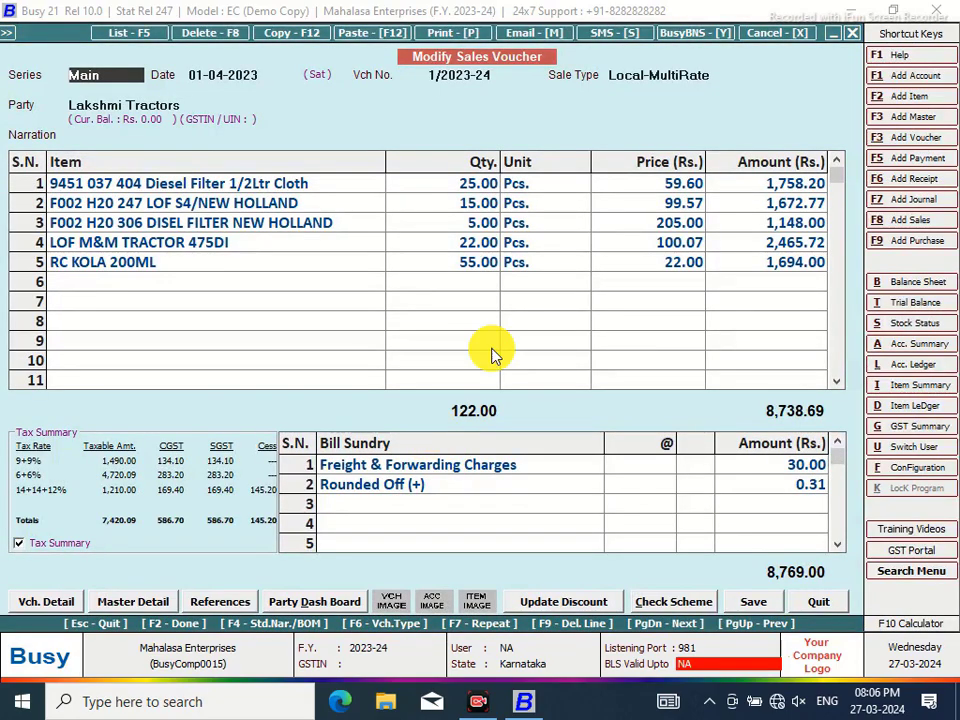
Preview the invoice again in MAHALASA NEW at 140% zoom, then close preview and voucher
left_click(440, 34)
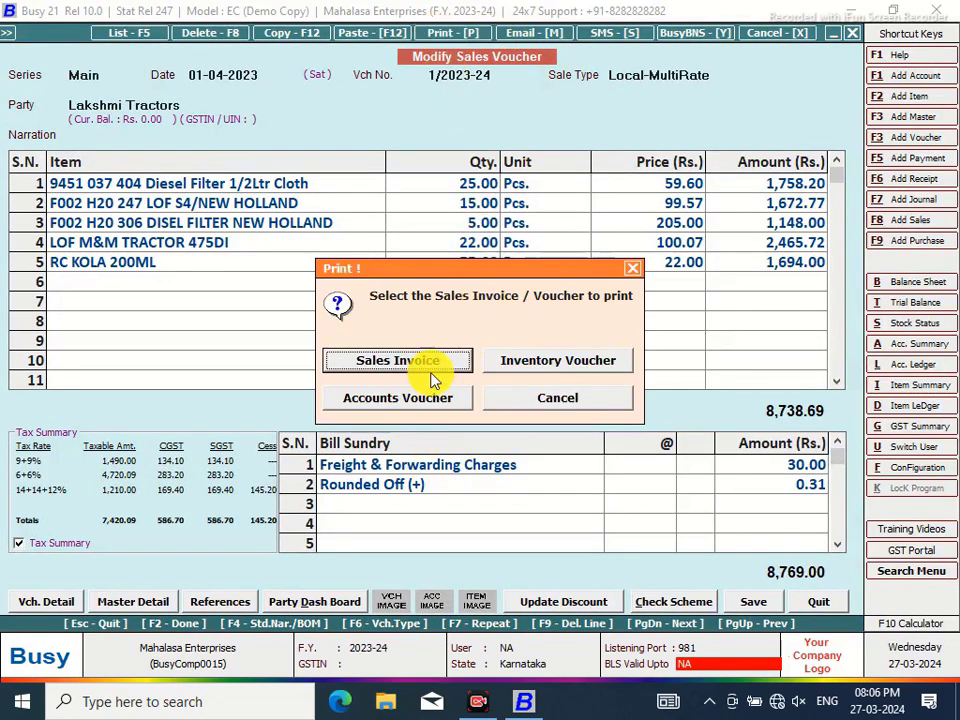
left_click(425, 370)
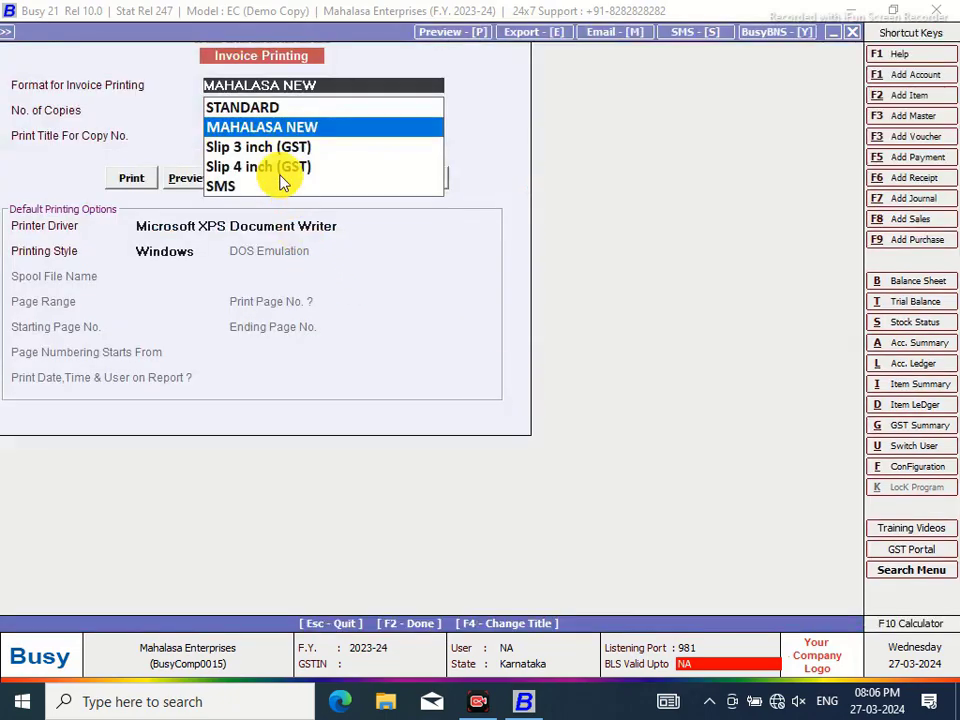
left_click(197, 180)
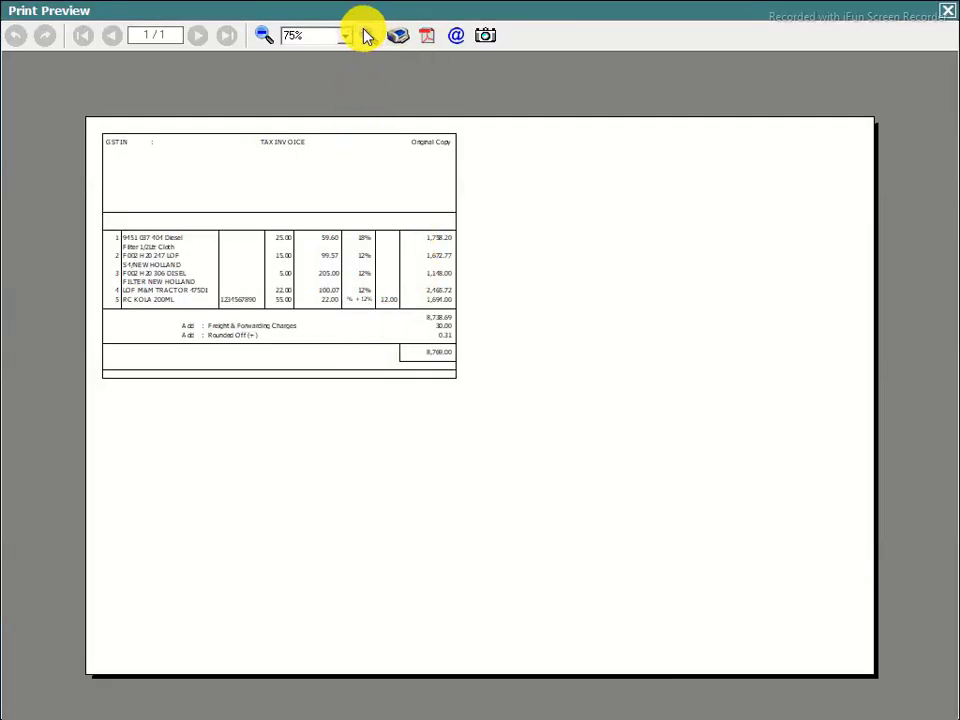
left_click(367, 35)
left_click(366, 34)
left_click(366, 34)
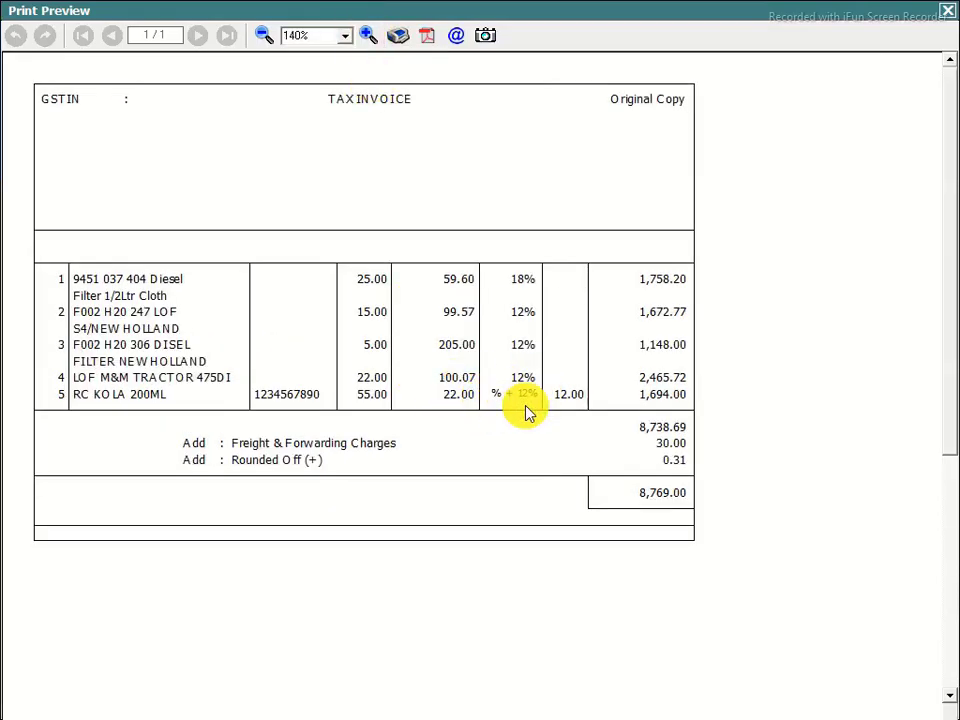
left_click(946, 18)
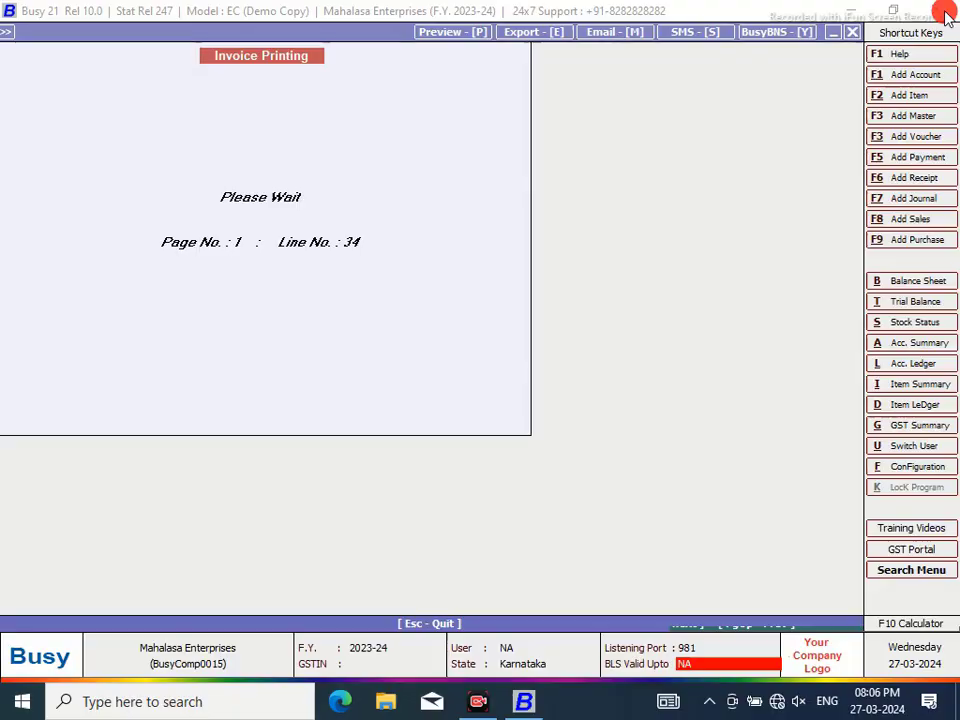
left_click(810, 600)
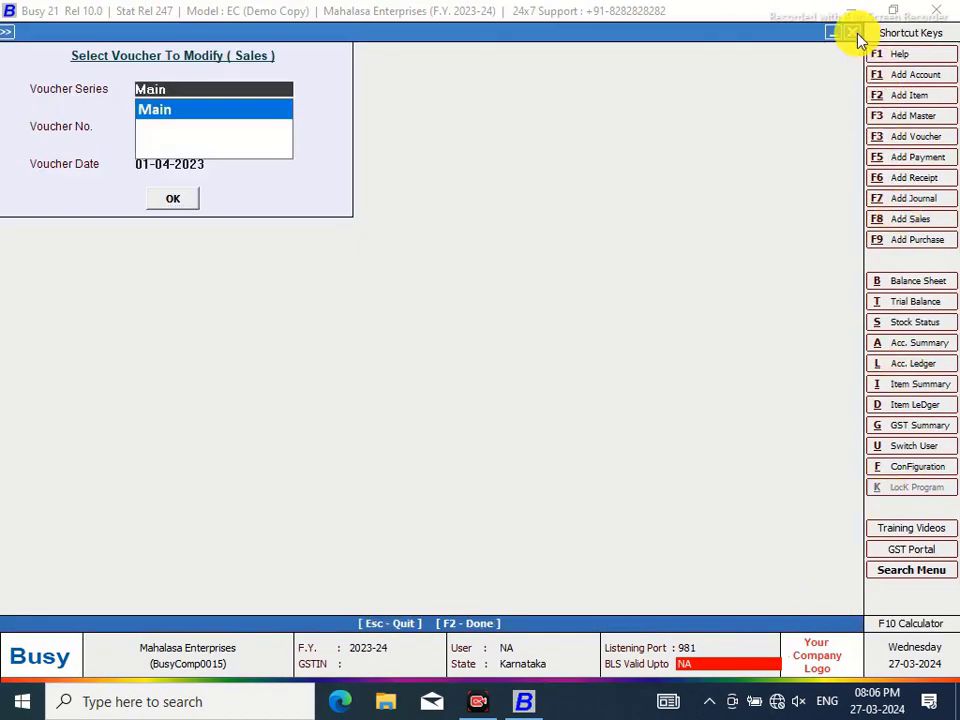
Assign the keyboard shortcut Shift+Ctrl+F2 to the SQL Query menu item
left_click(852, 33)
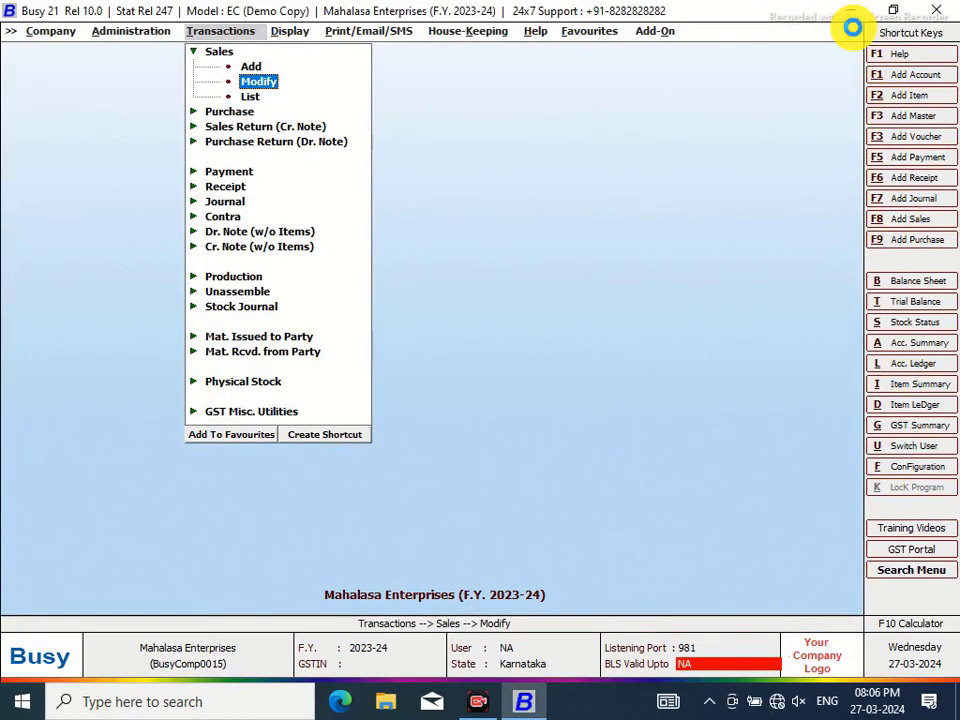
key("F2")
key("Escape")
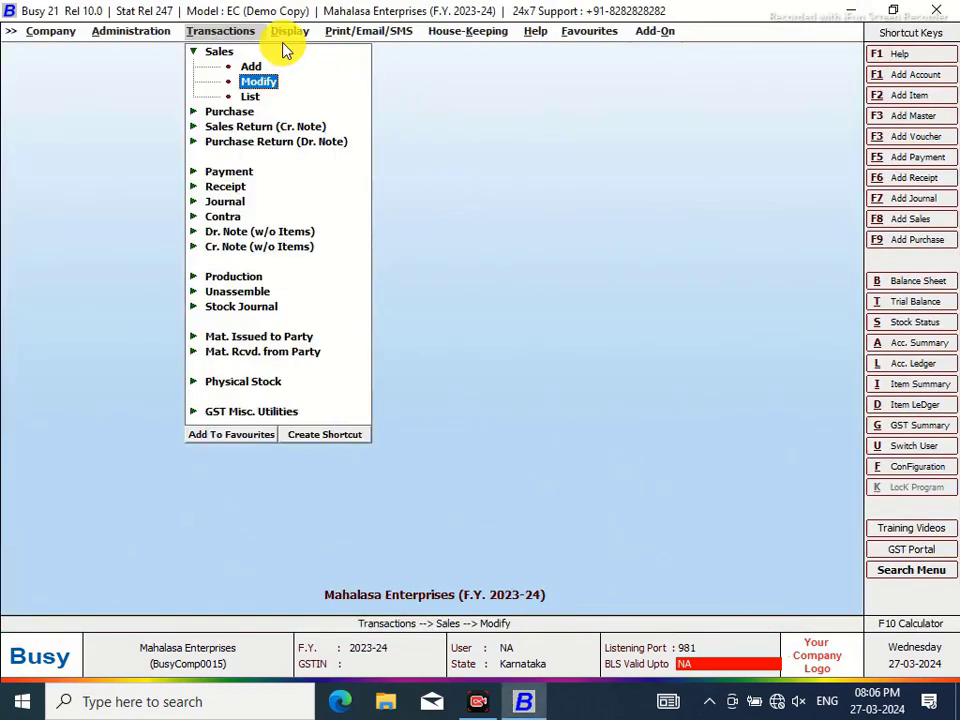
left_click(285, 31)
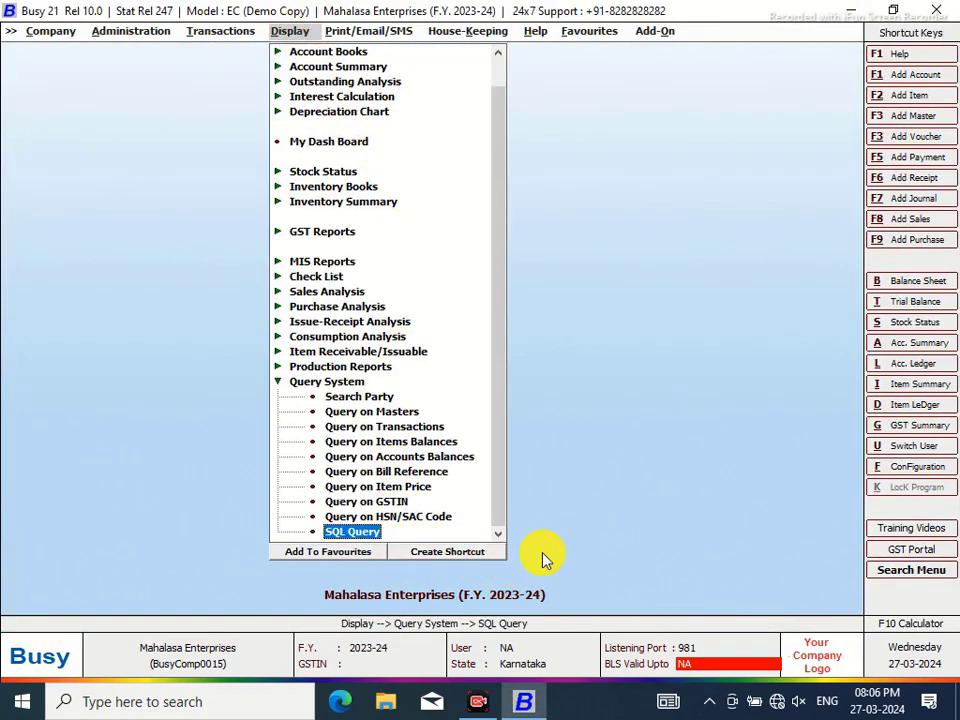
left_click(440, 553)
left_click(161, 259)
left_click(204, 259)
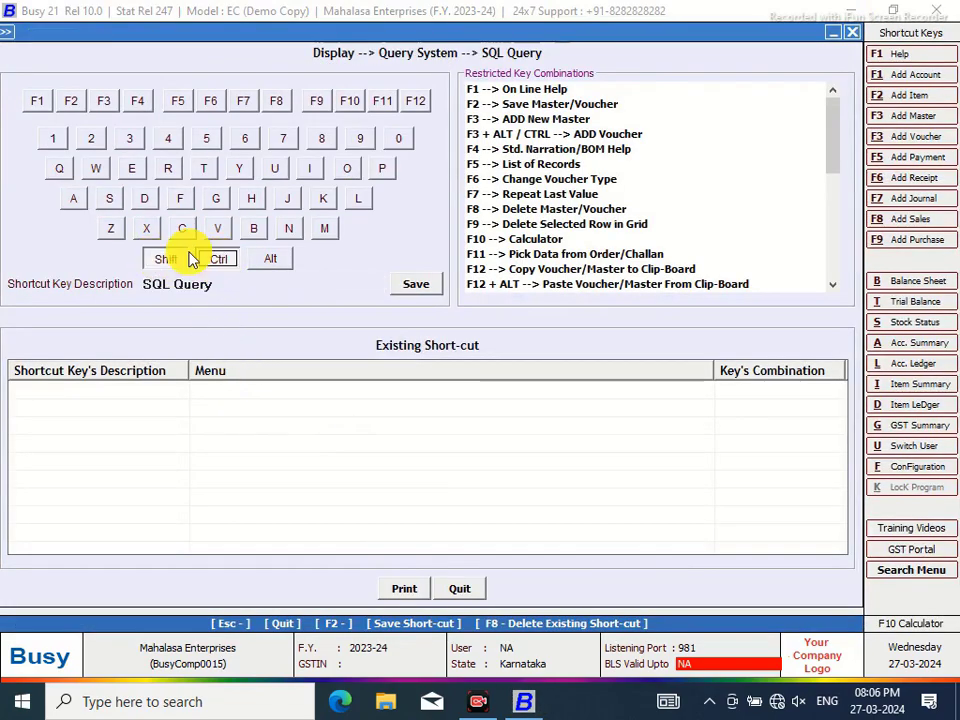
left_click(78, 104)
left_click(414, 284)
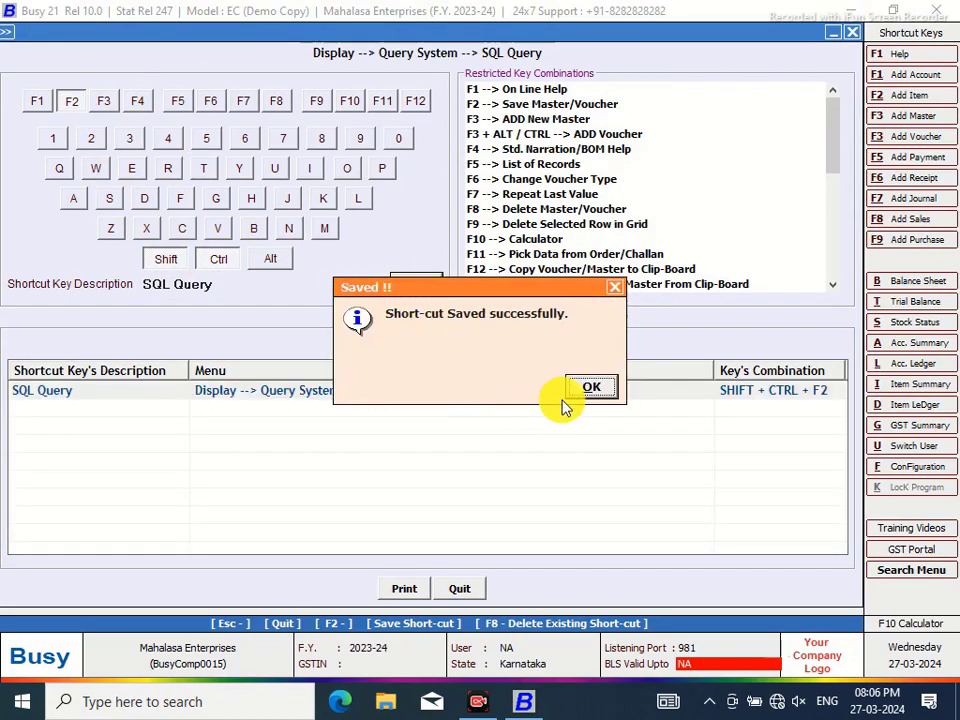
left_click(585, 390)
Open the SQL Query Executor, load the NEW query and copy its SQL text
key("Return")
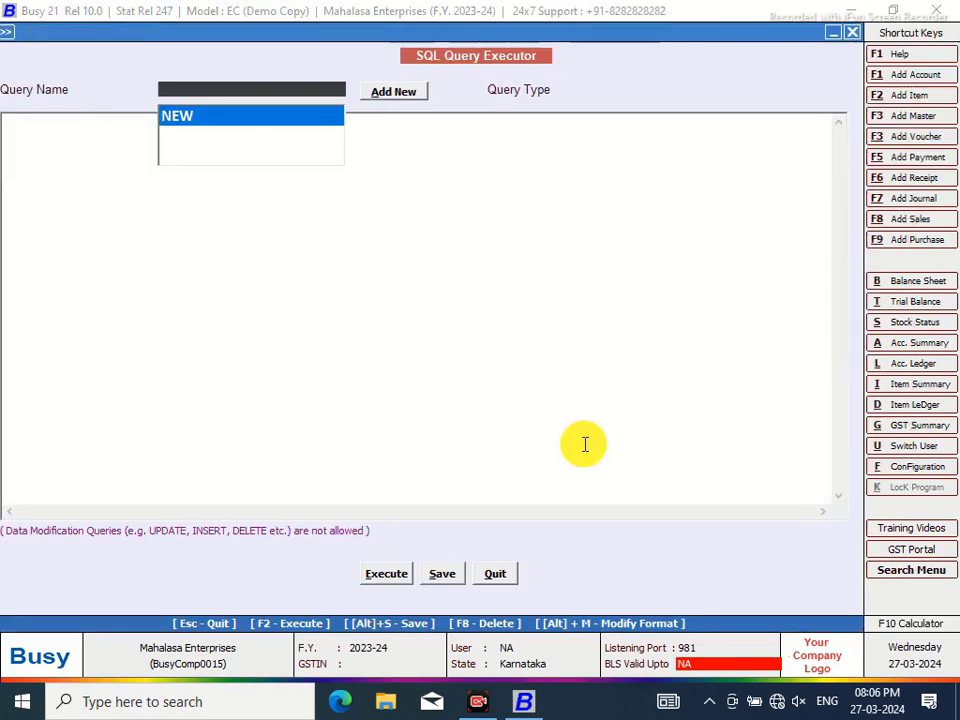
left_click(197, 117)
left_click(317, 197)
left_click_drag(317, 197, 2, 122)
right_click(30, 178)
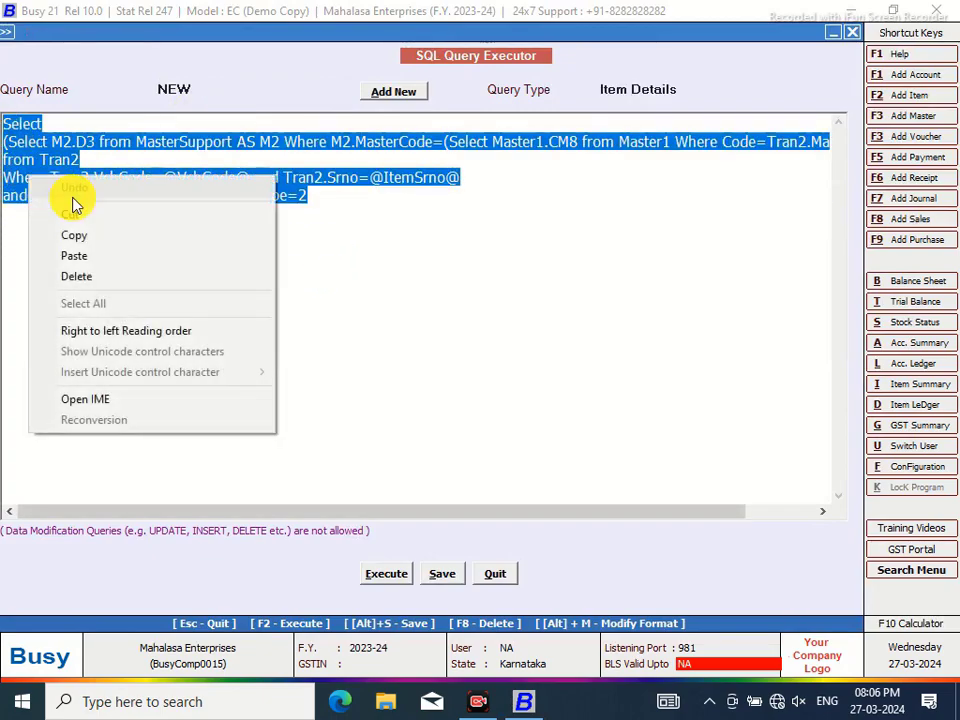
left_click(87, 236)
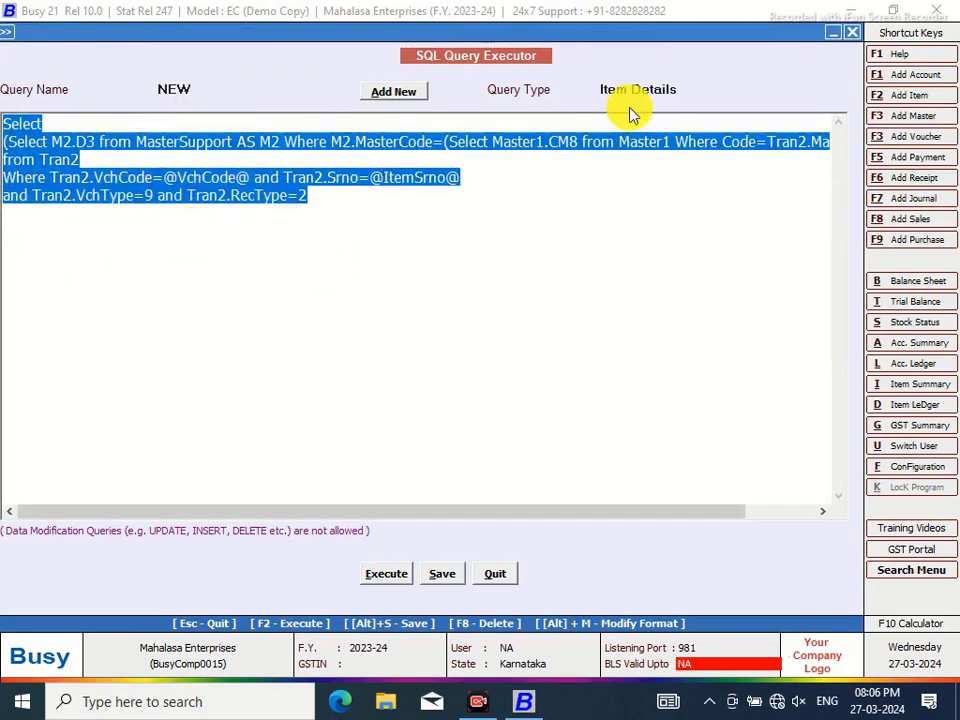
Password-protect the NEW query, then begin entering NEW2 as a new query name
left_click(330, 89)
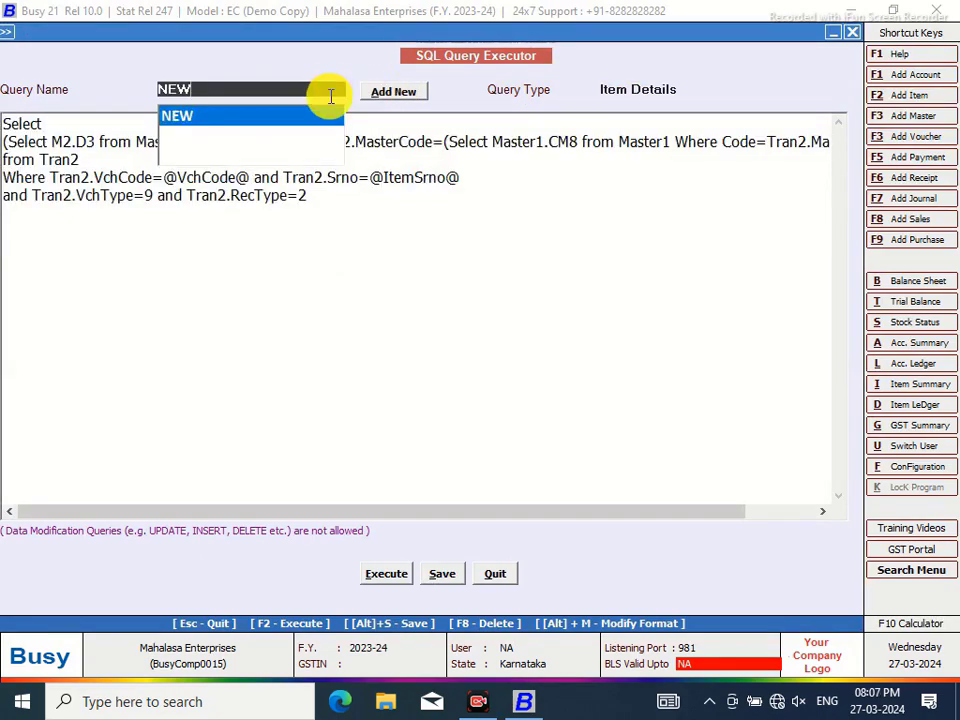
key("Return")
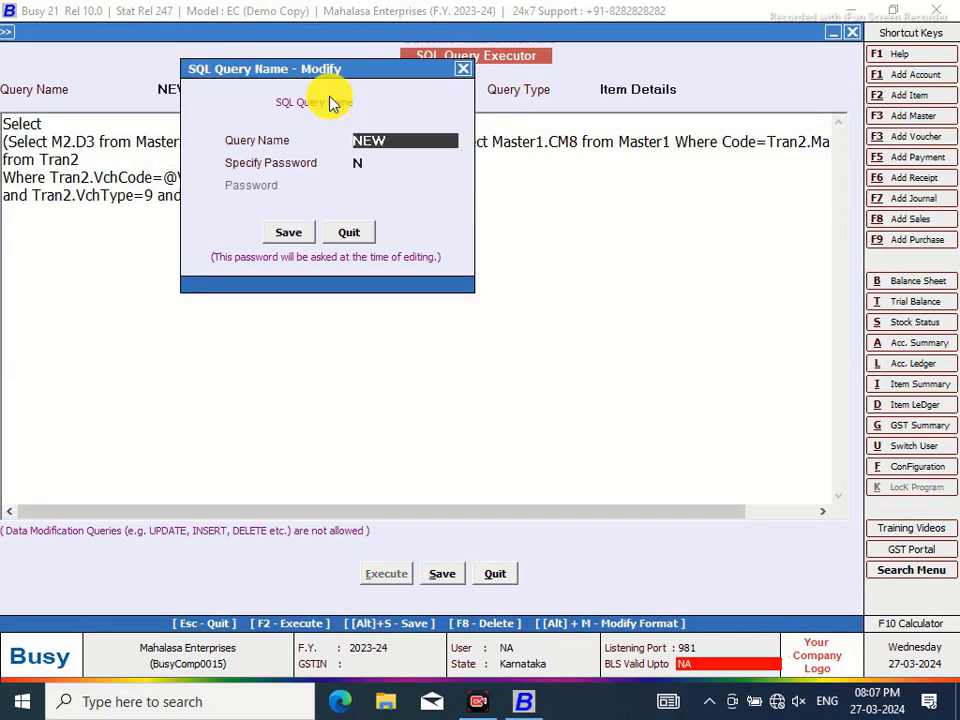
key("Return")
type("Y")
key("Return")
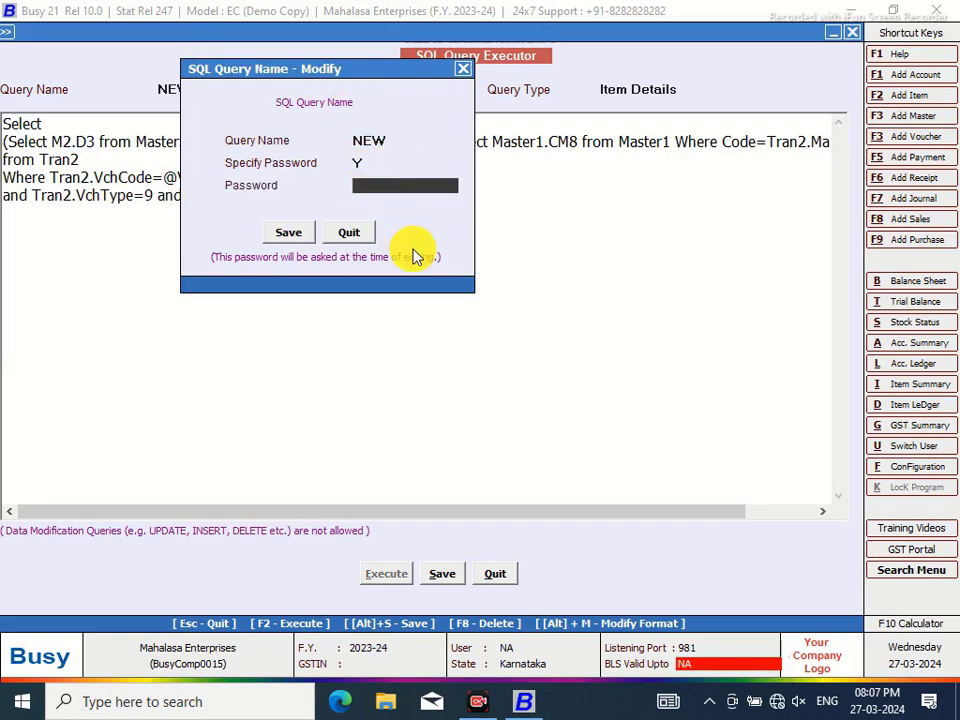
type("**")
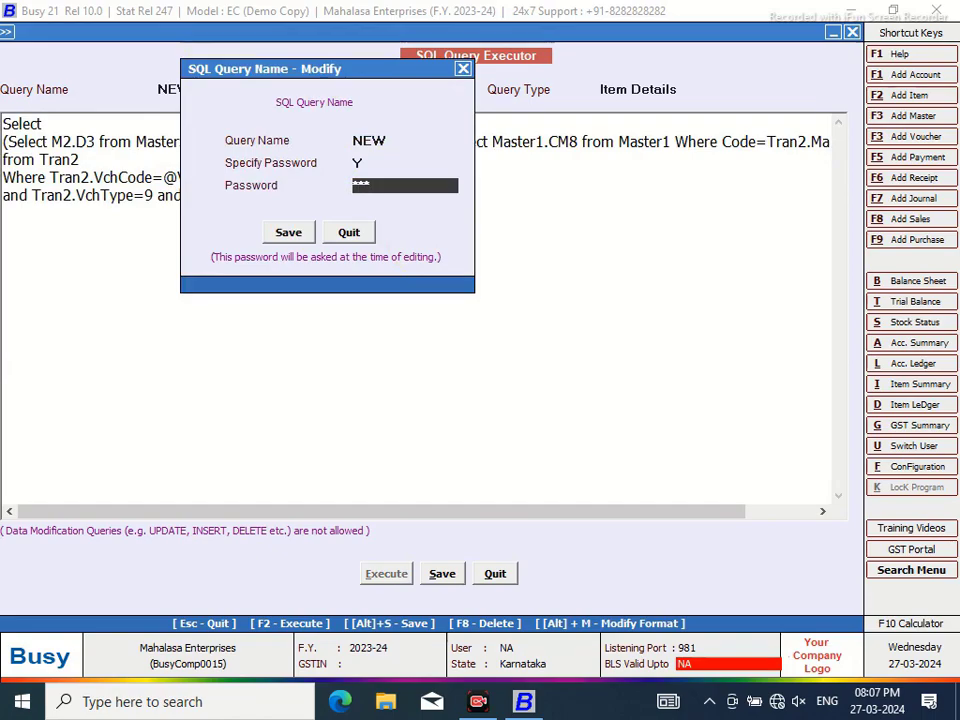
left_click(286, 234)
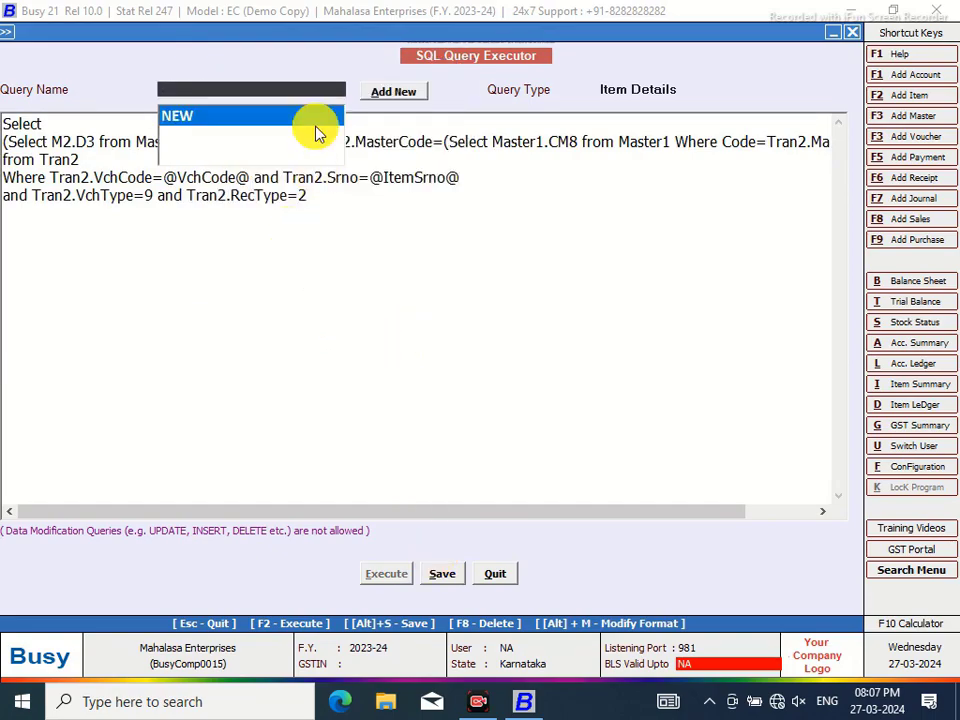
left_click(390, 92)
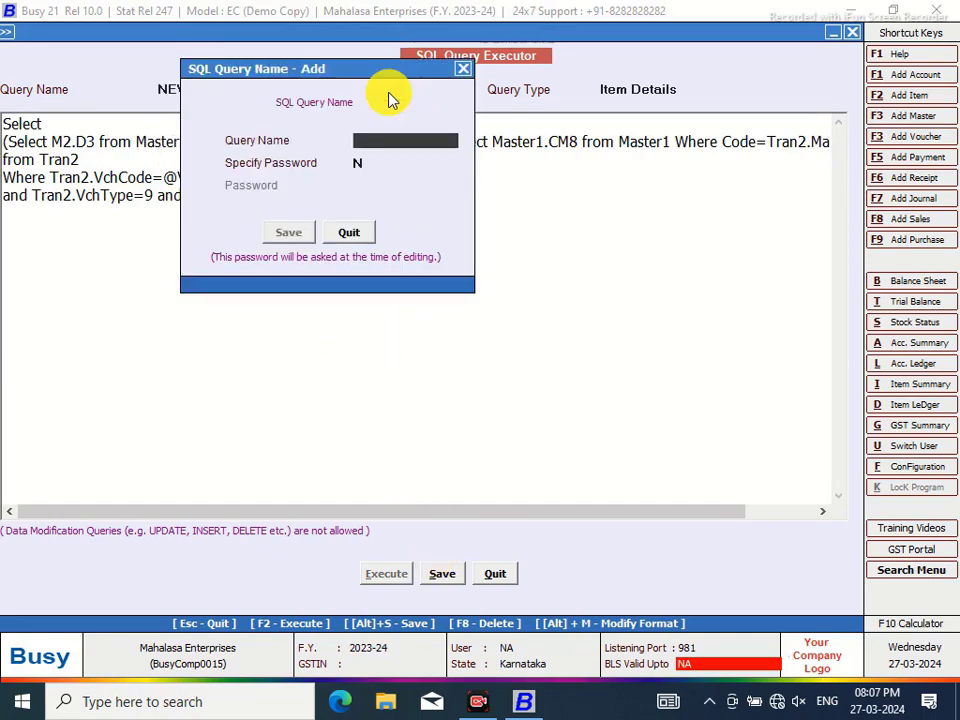
type("NEW2")
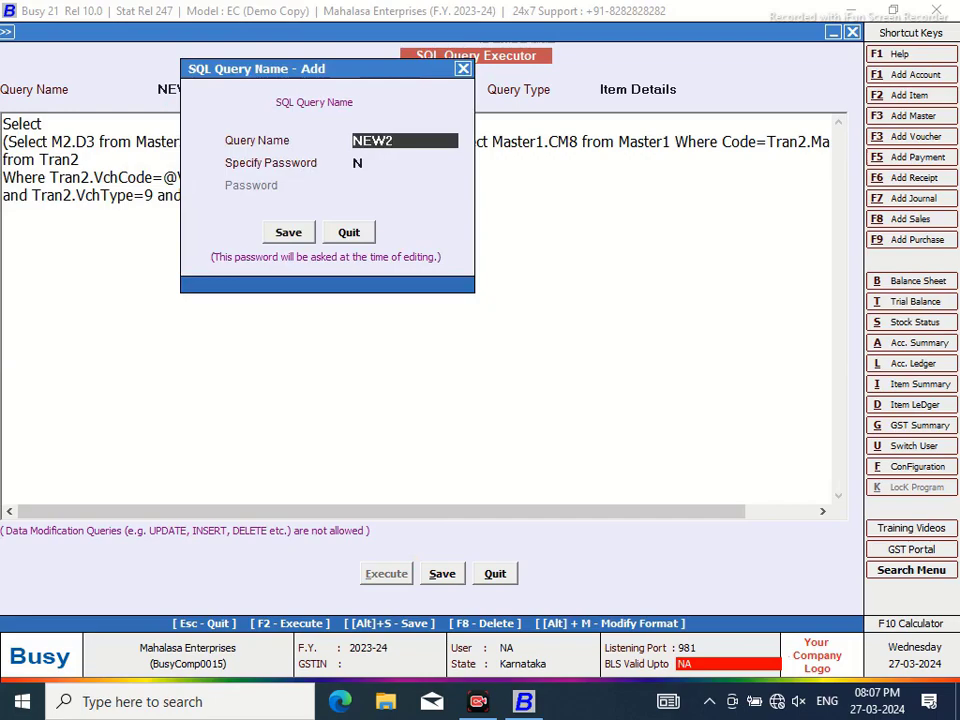
Save the NEW2 name, paste the copied query and change M2.D3 to M2.D2
left_click(294, 231)
left_click(122, 137)
right_click(122, 137)
left_click(192, 217)
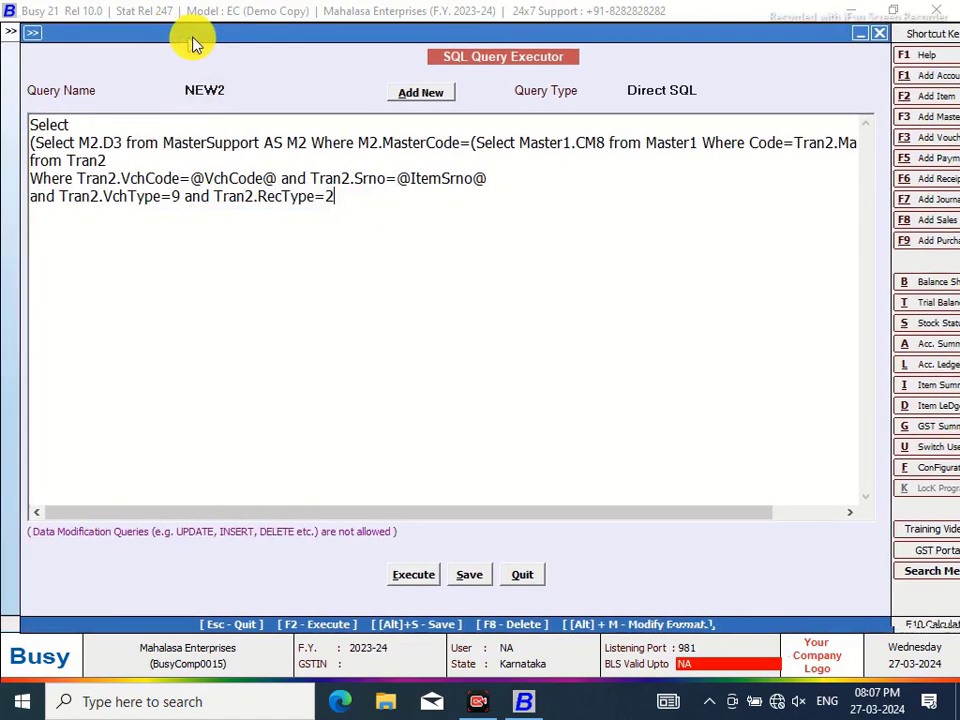
left_click(134, 145)
key("BackSpace")
type("2")
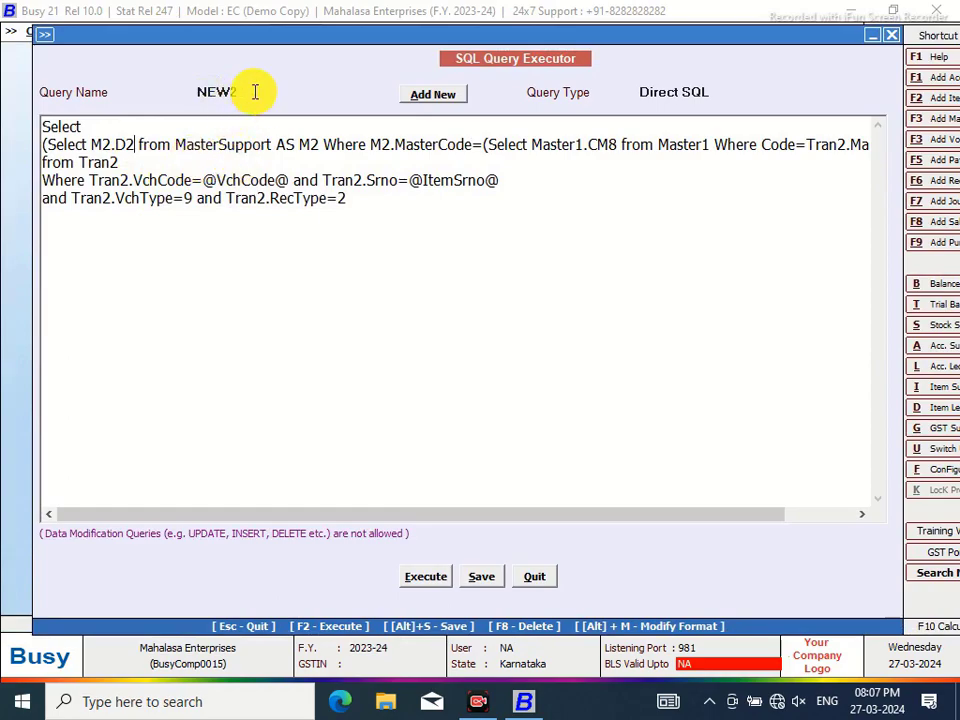
Turn on password protection for NEW2, enter the password, save, and reopen NEW2
left_click(255, 92)
key("alt+s")
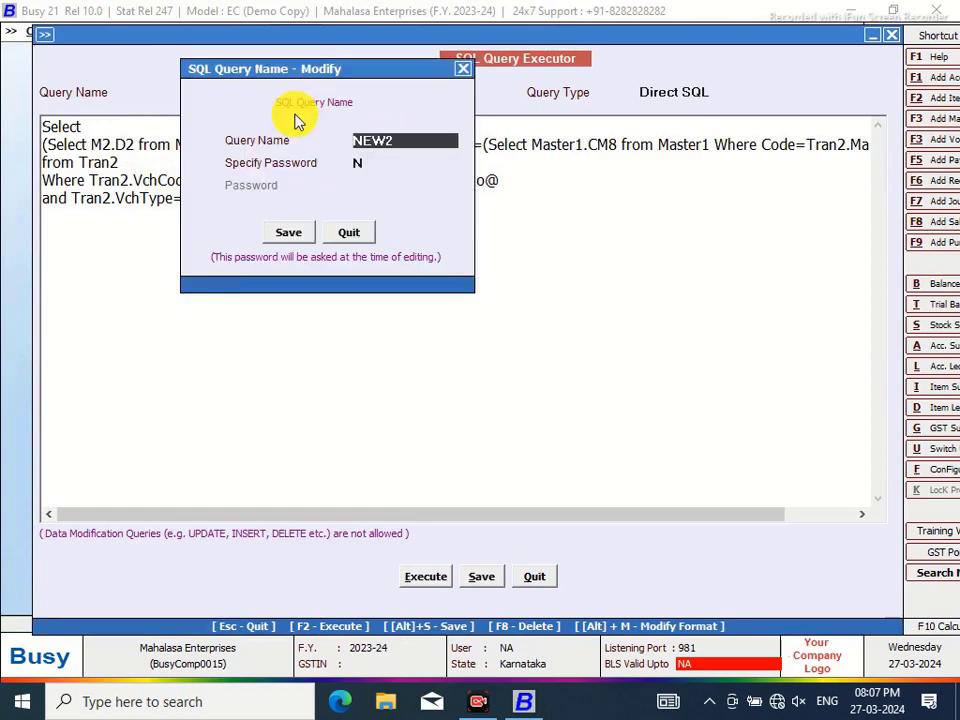
left_click(360, 164)
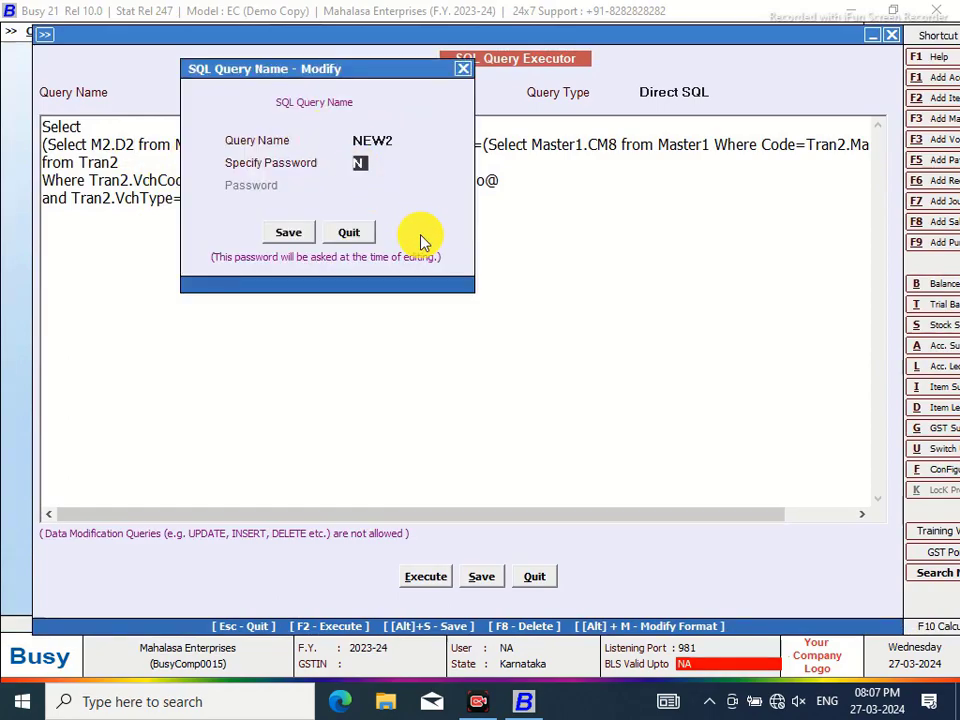
type("Y")
left_click(365, 186)
type("*")
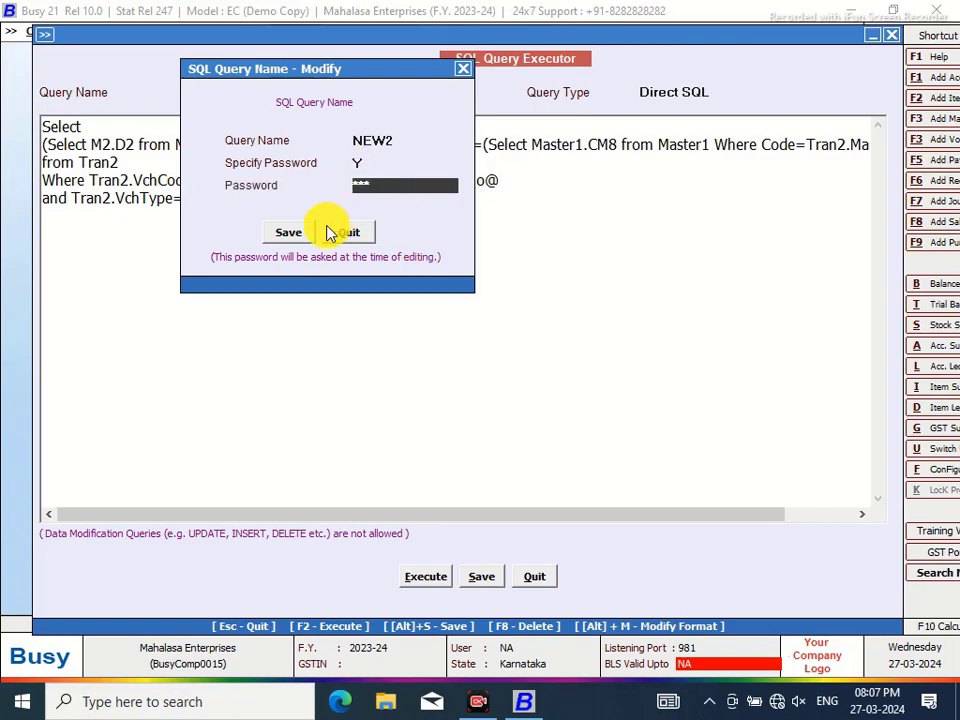
left_click(288, 233)
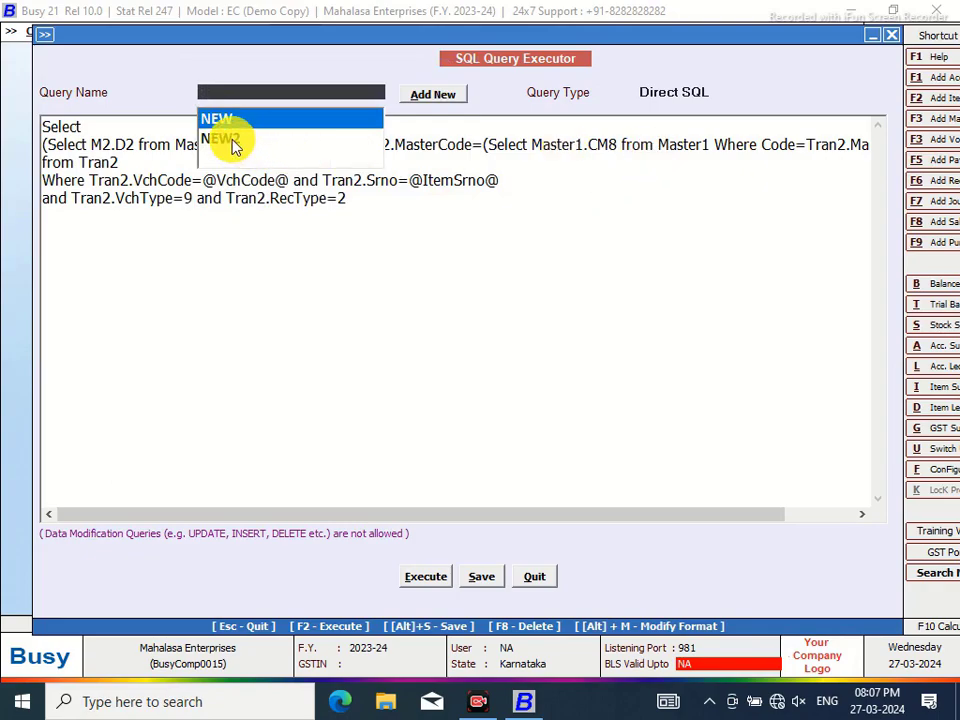
left_click(228, 138)
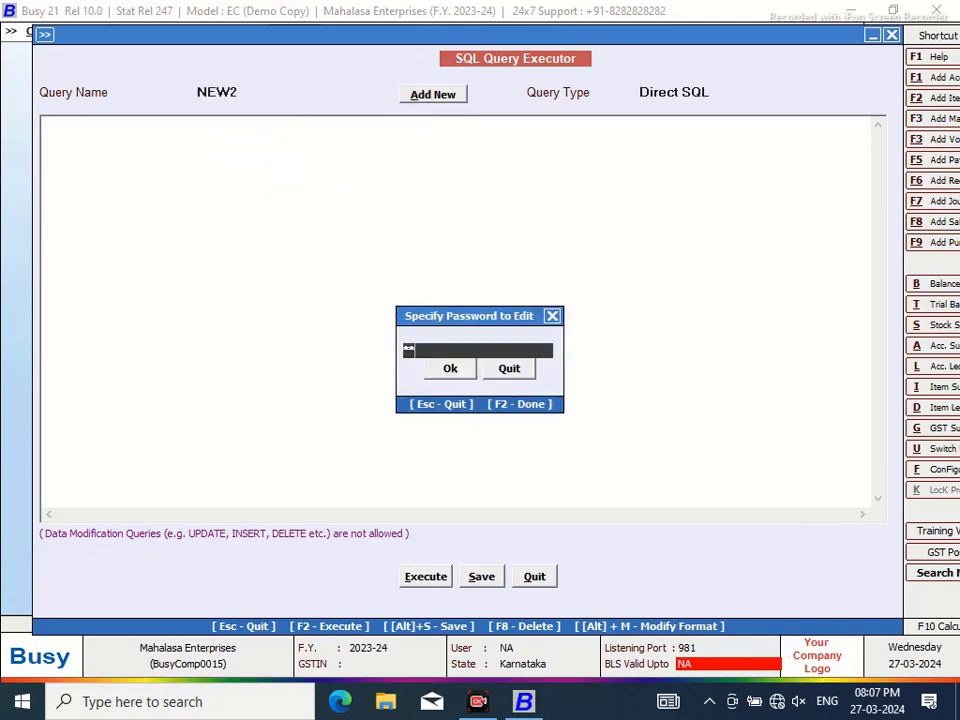
Unlock NEW2 and switch its query type to Item Details
left_click(442, 372)
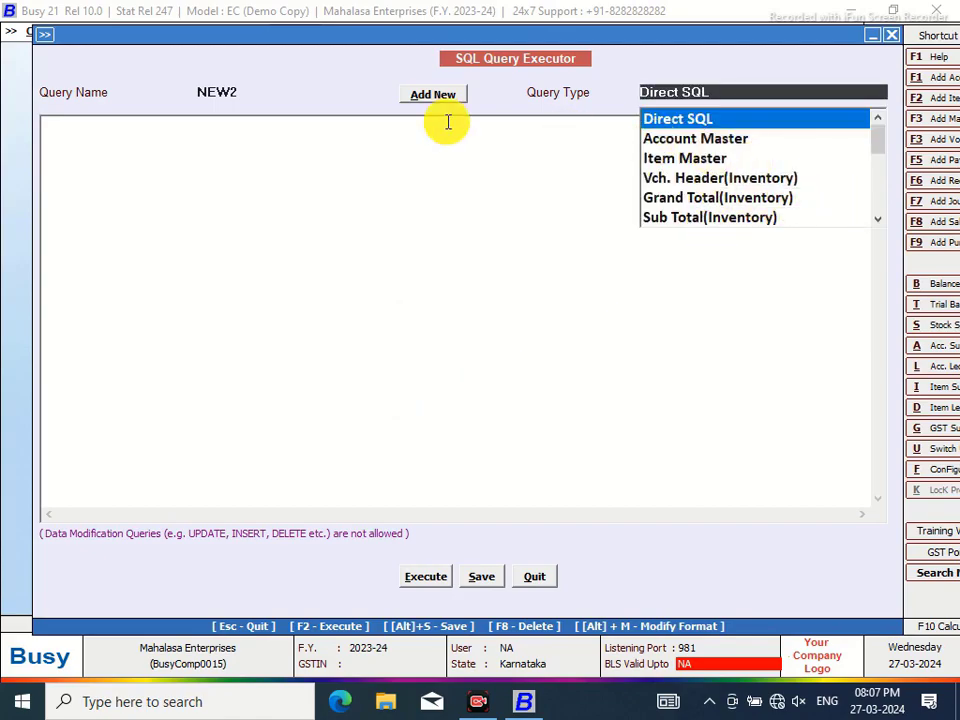
left_click(236, 90)
left_click(231, 138)
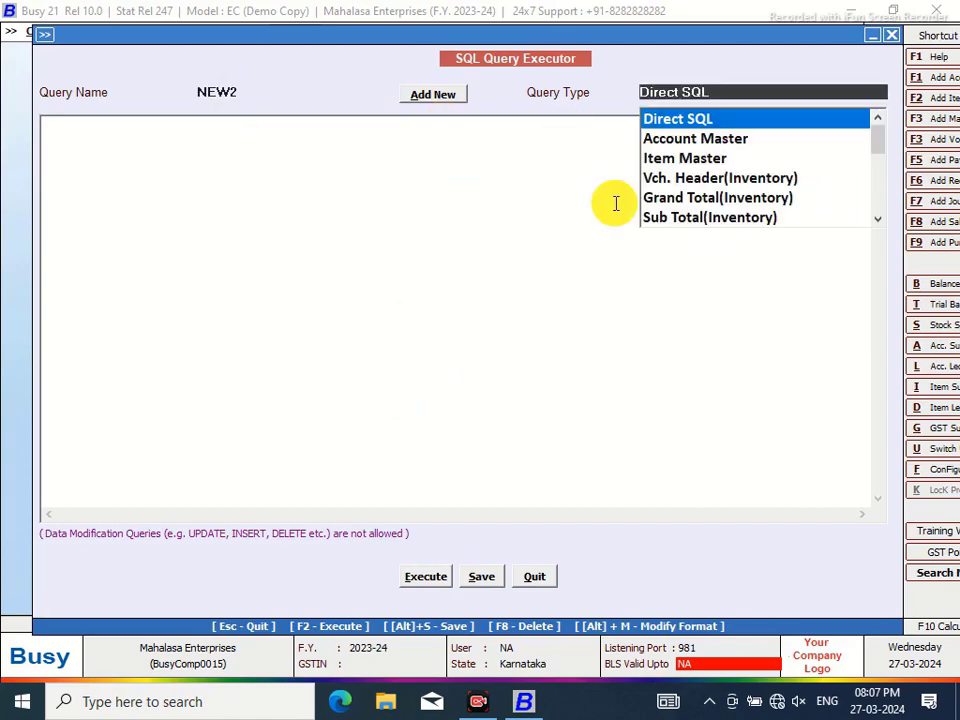
left_click(878, 220)
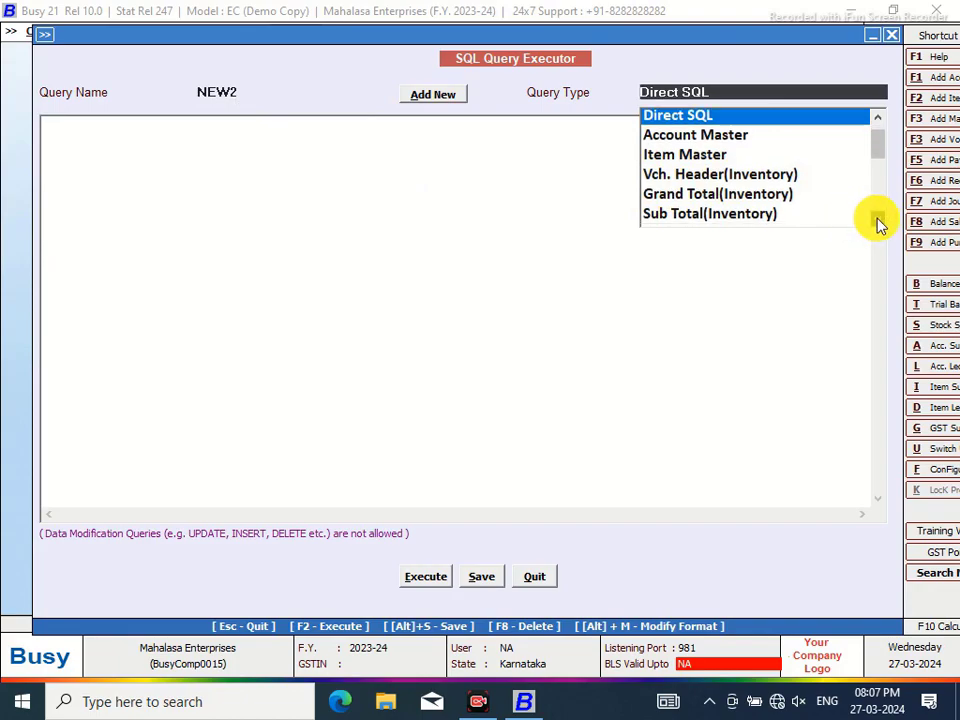
left_click(878, 222)
left_click(876, 221)
left_click(705, 199)
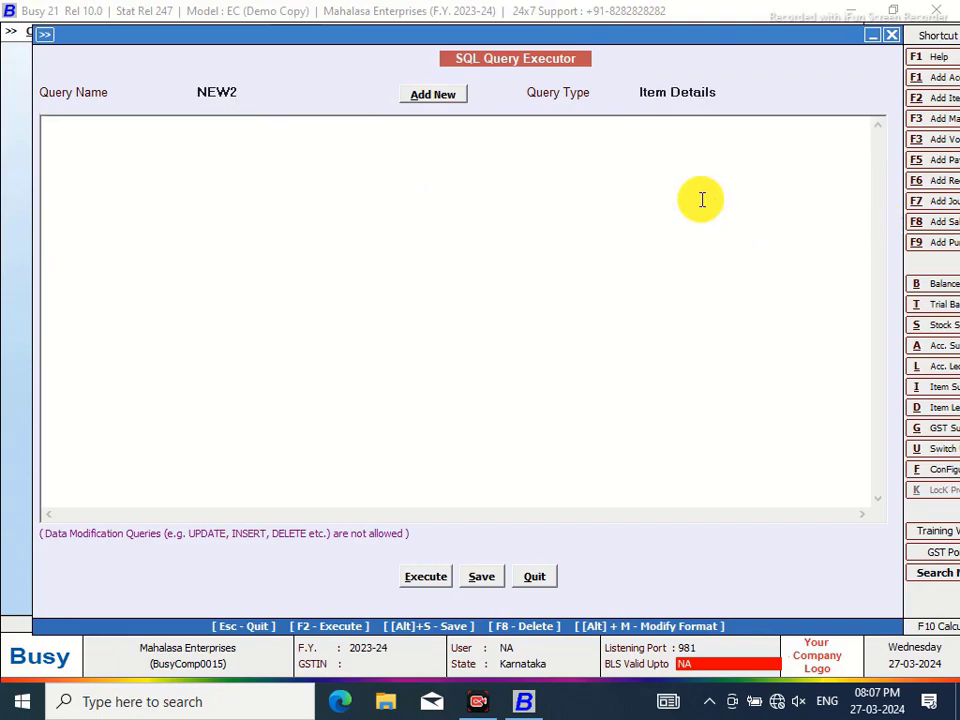
Open the NEW query with its password and copy its entire query text
left_click(240, 92)
left_click(222, 122)
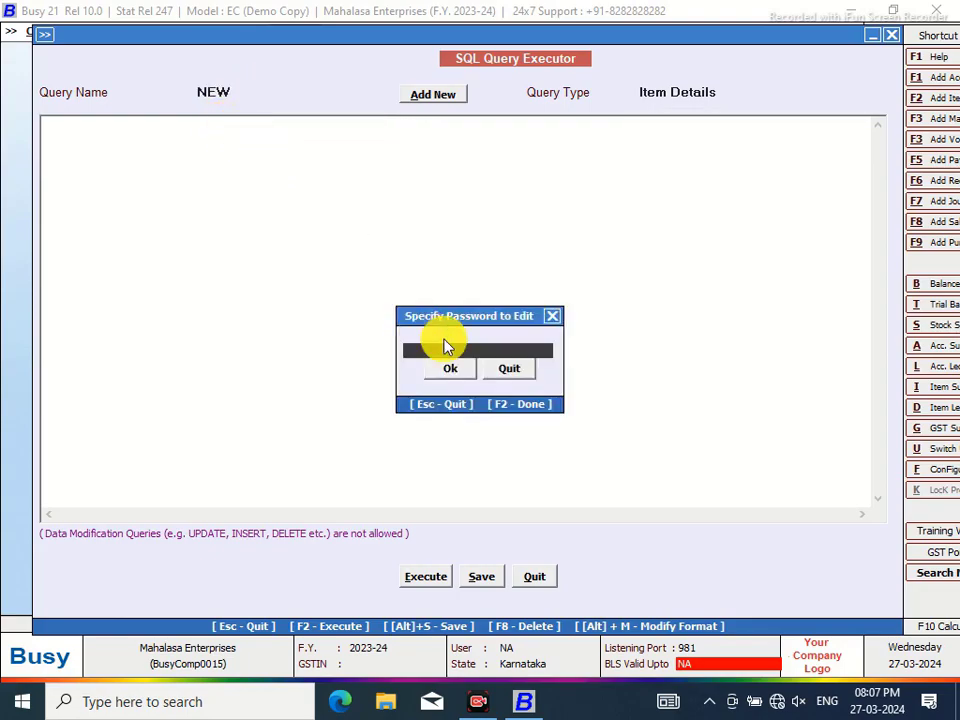
type("*")
left_click(452, 367)
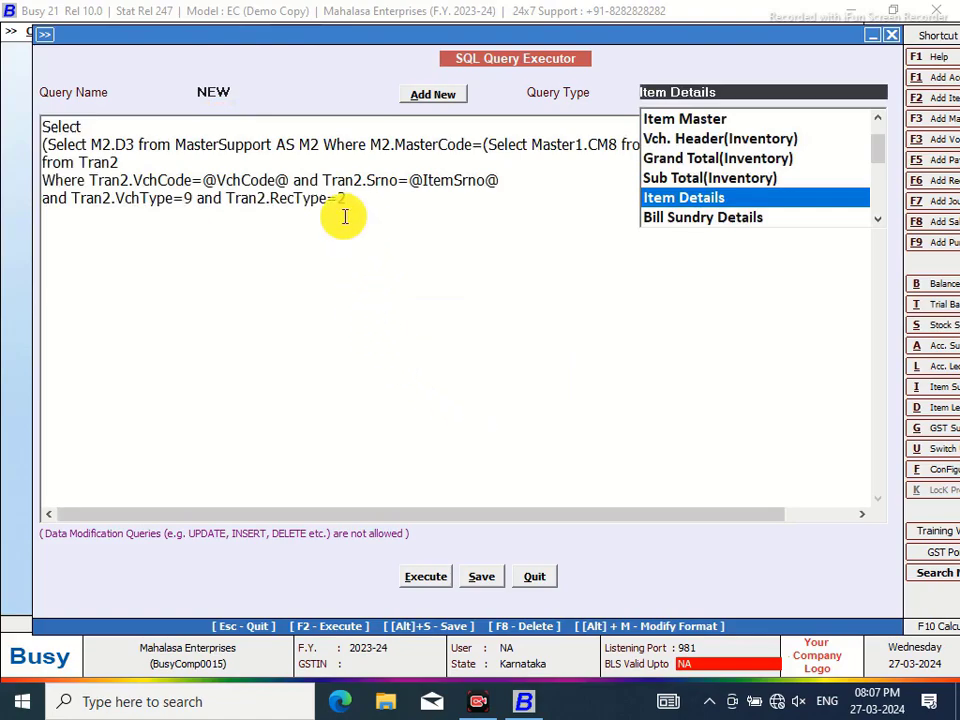
left_click_drag(350, 200, 64, 129)
right_click(88, 163)
left_click(128, 216)
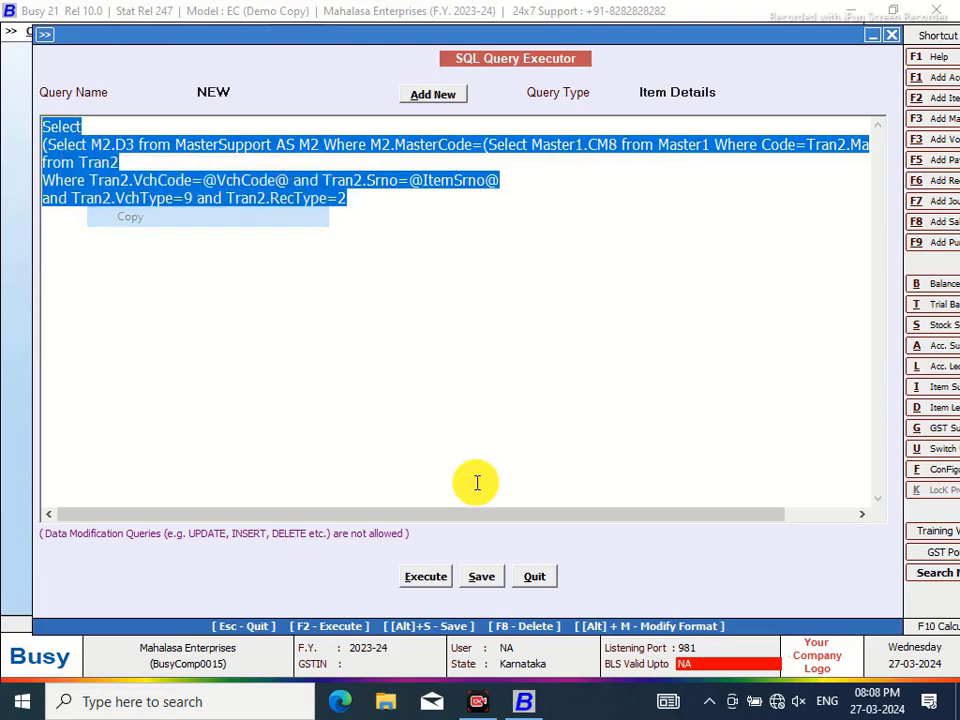
Reopen NEW2 in the SQL query executor with Item Details as its query type
left_click(544, 579)
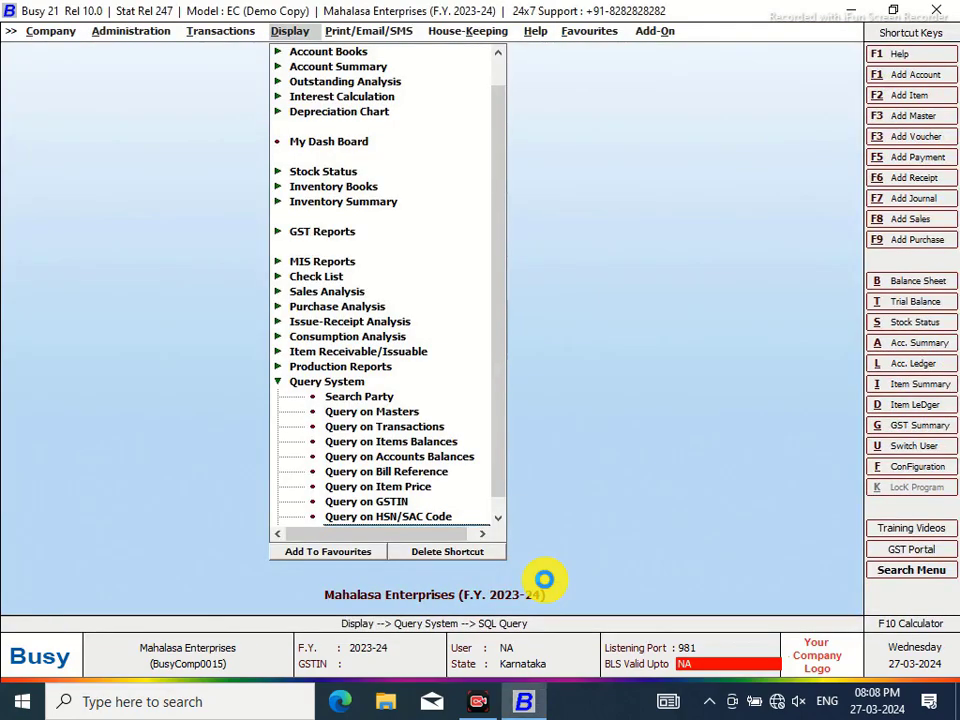
key("Return")
left_click(185, 140)
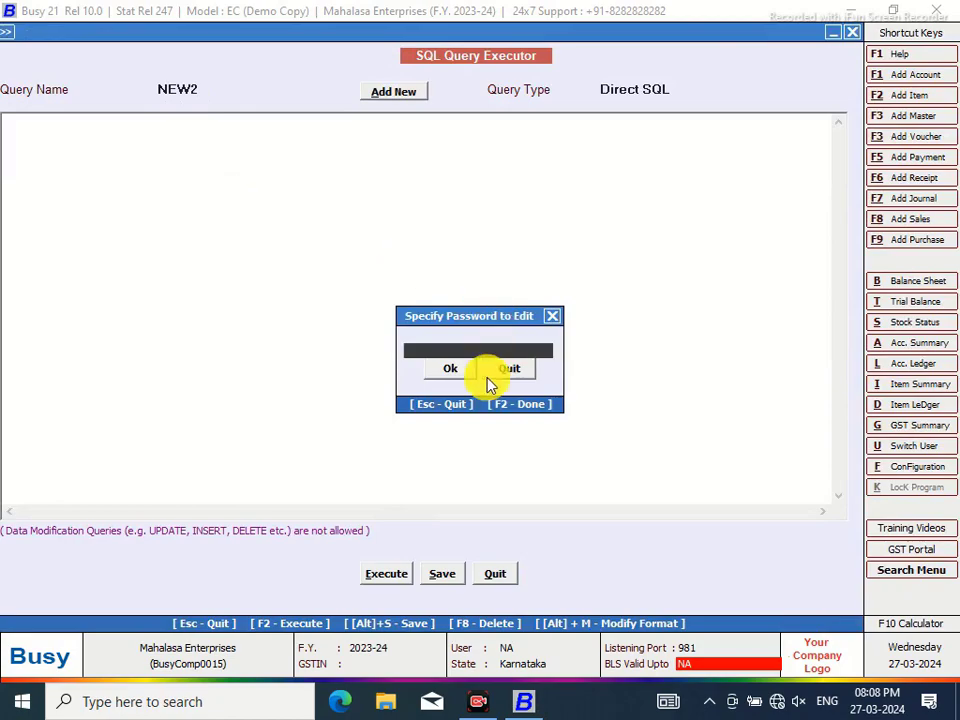
left_click(461, 376)
left_click(455, 370)
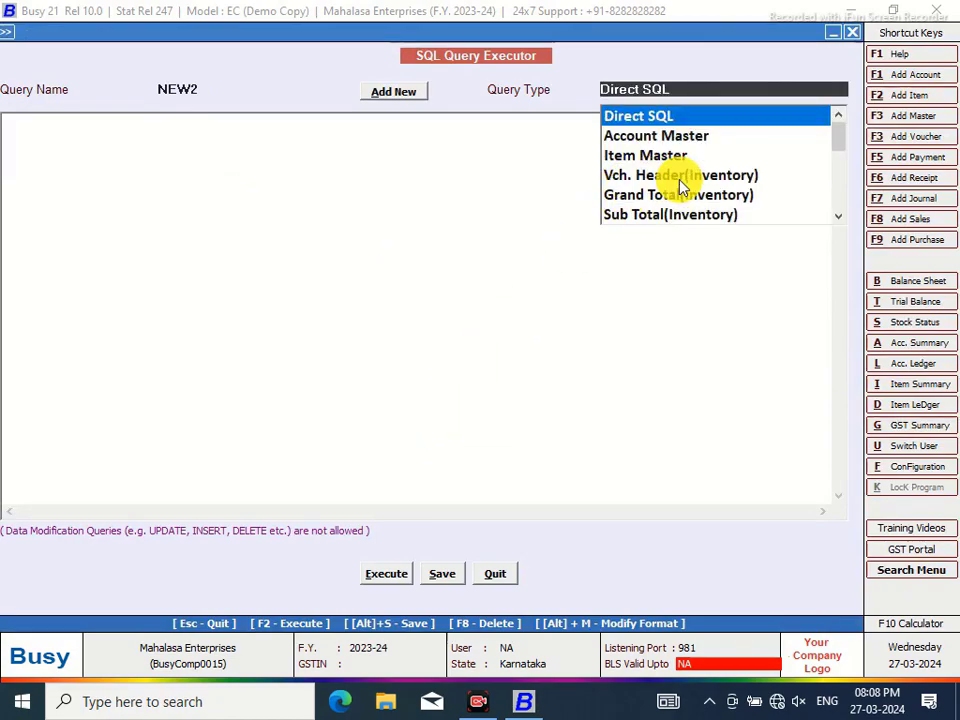
scroll(842, 150, "down", 3)
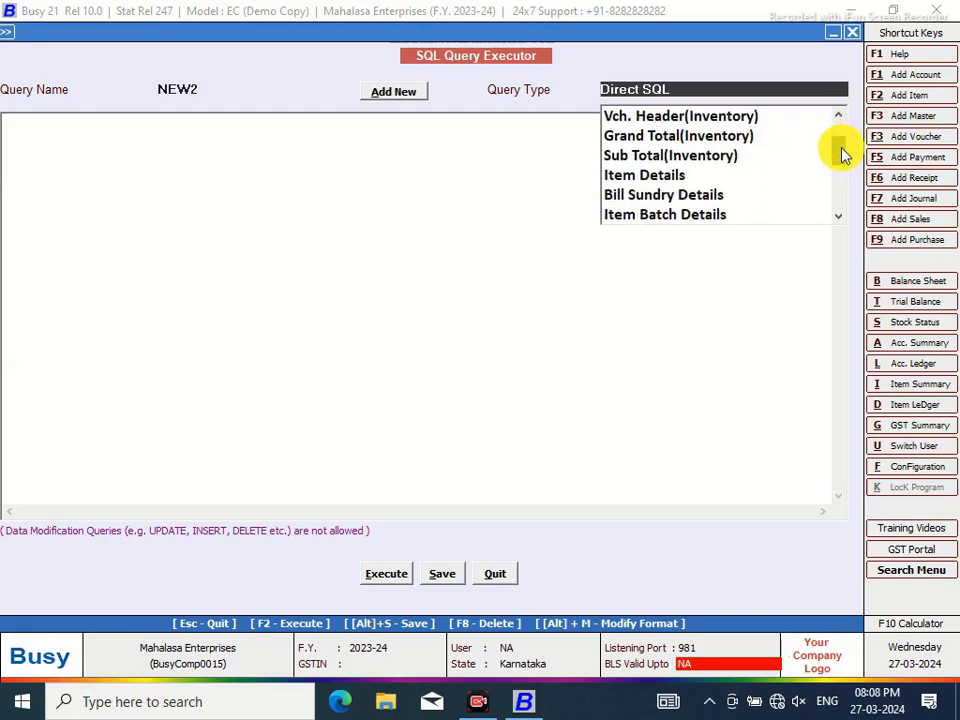
left_click(643, 178)
Paste NEW's query into NEW2, change M2.D3 to M2.D2, save, and close the executor
right_click(106, 130)
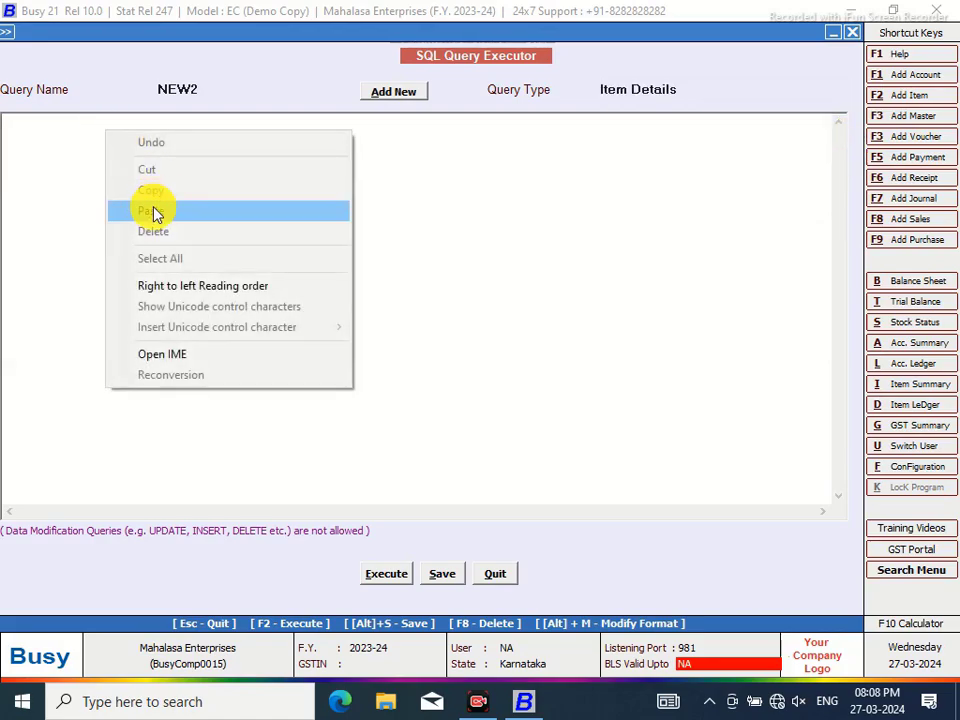
left_click(154, 210)
left_click(96, 140)
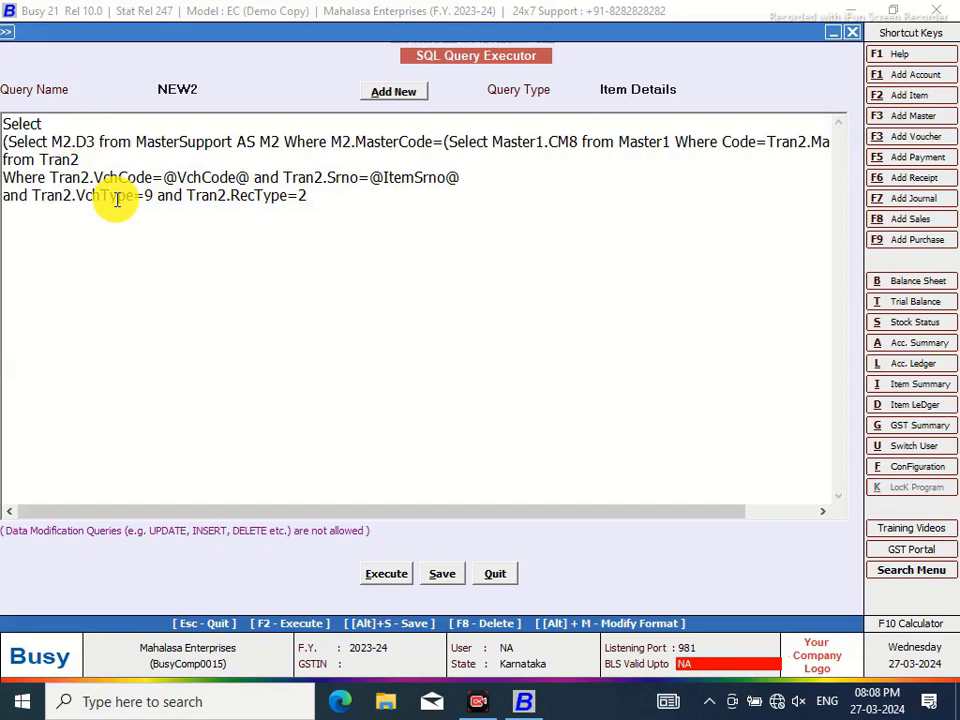
key("BackSpace")
type("2")
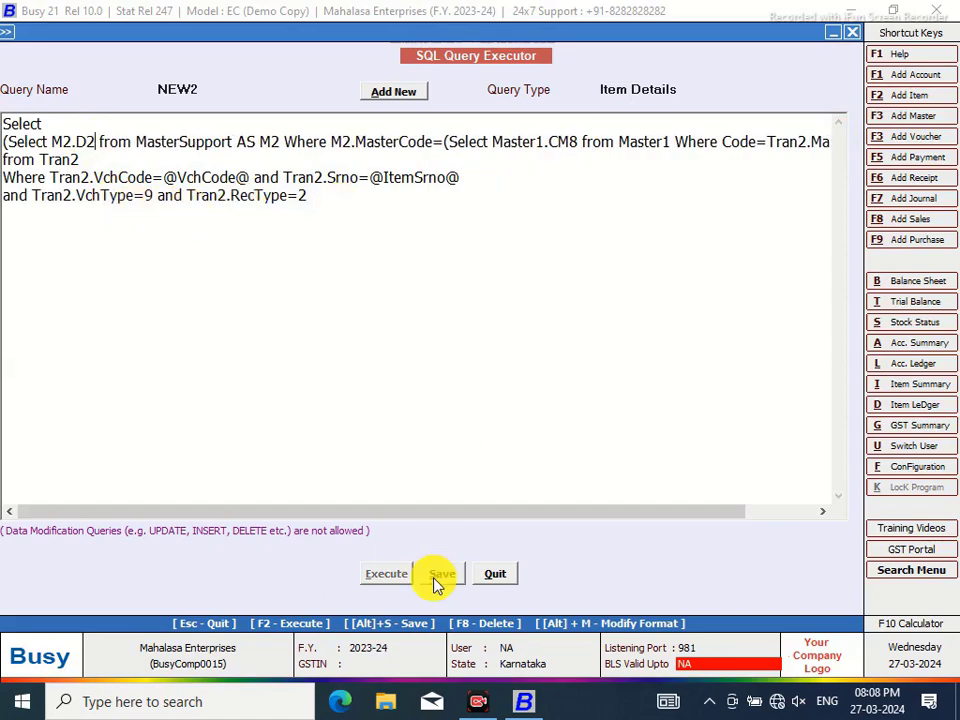
left_click(441, 574)
left_click(591, 386)
left_click(496, 574)
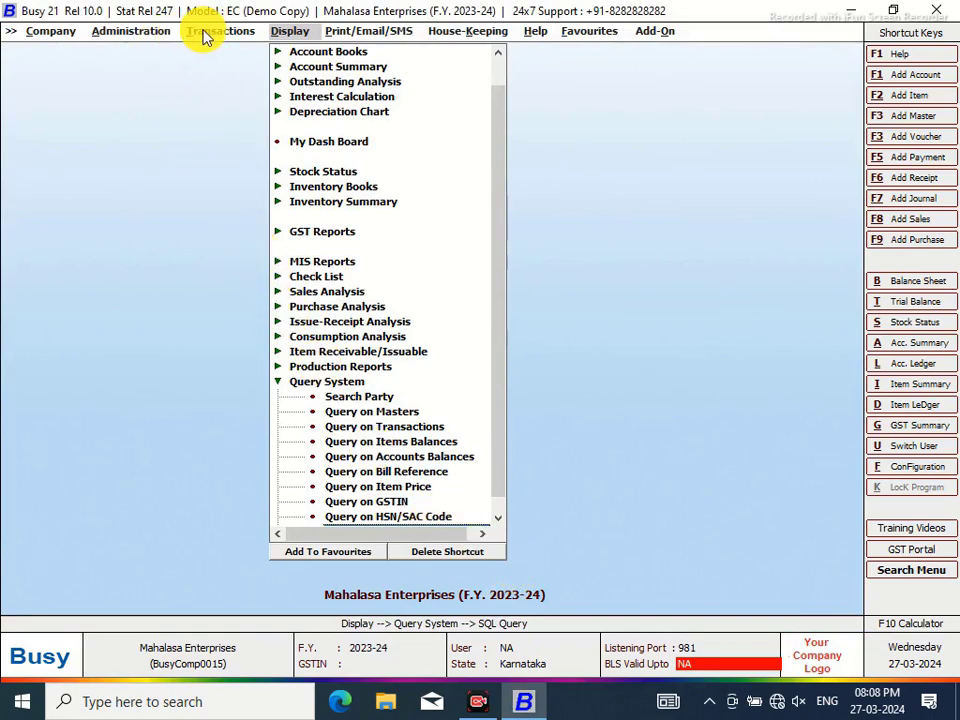
Open MAHALASA NEW's body layout and delete <GST_PERCENT,7.2,R> from the item line
left_click(203, 31)
left_click(128, 33)
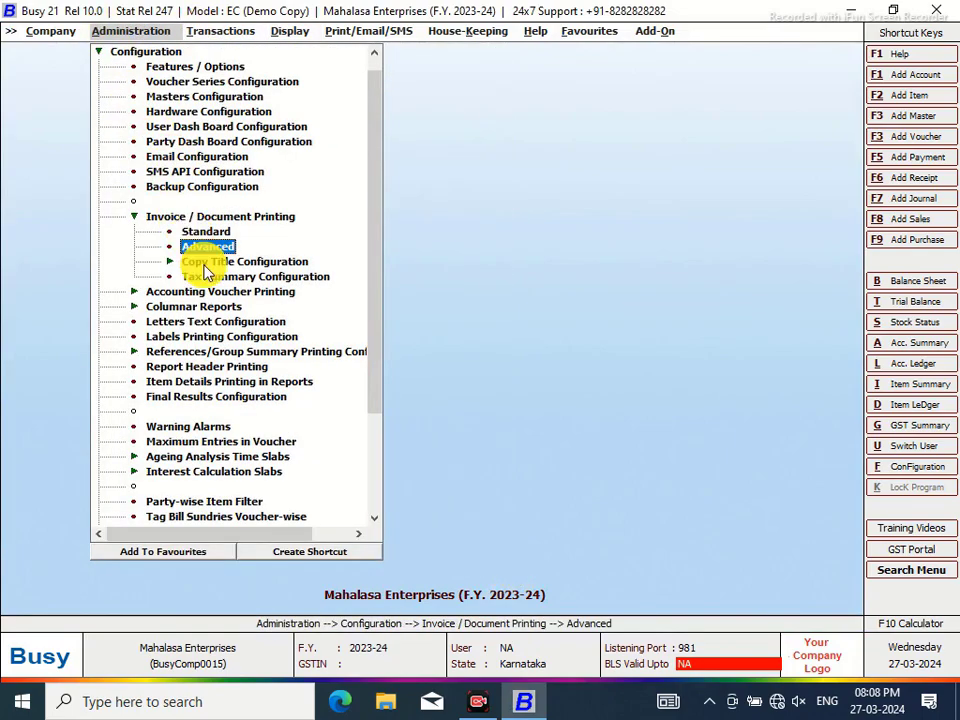
left_click(199, 253)
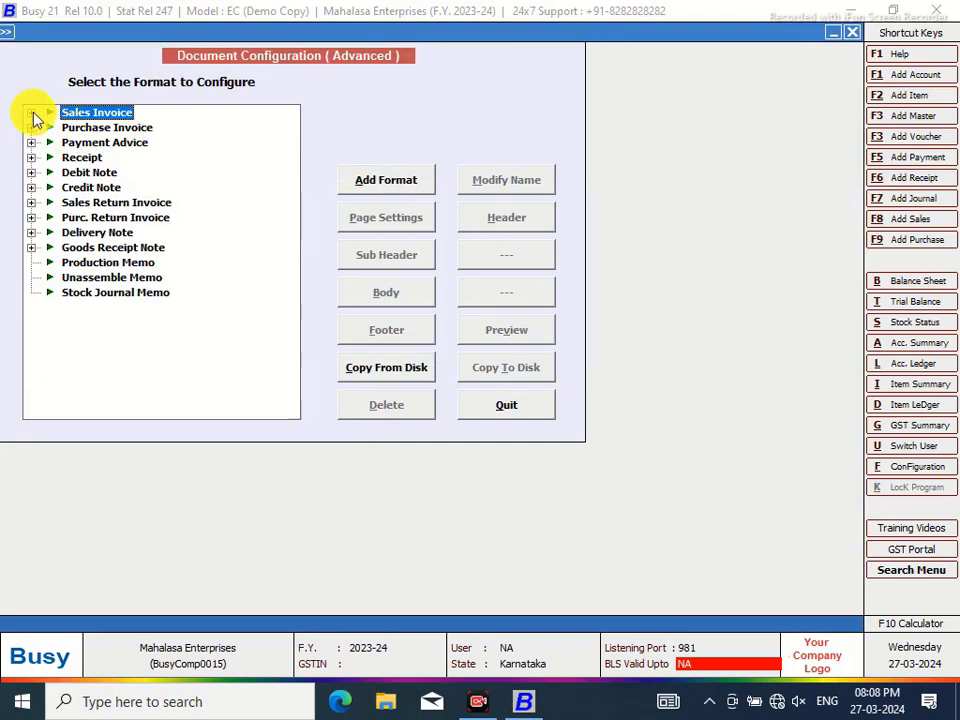
left_click(32, 114)
left_click(96, 128)
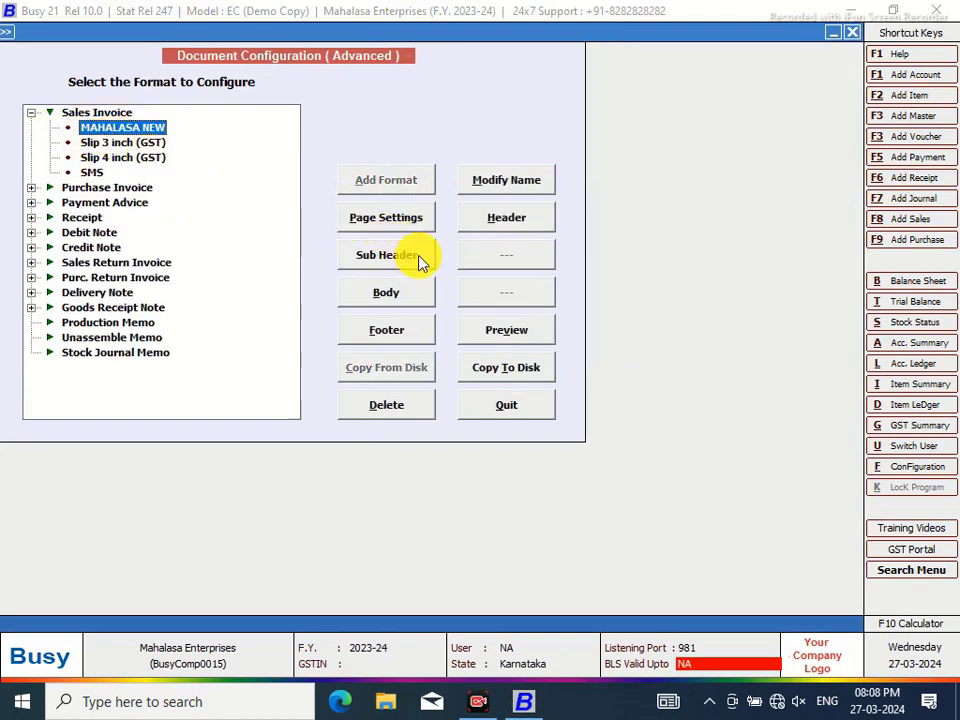
left_click(390, 294)
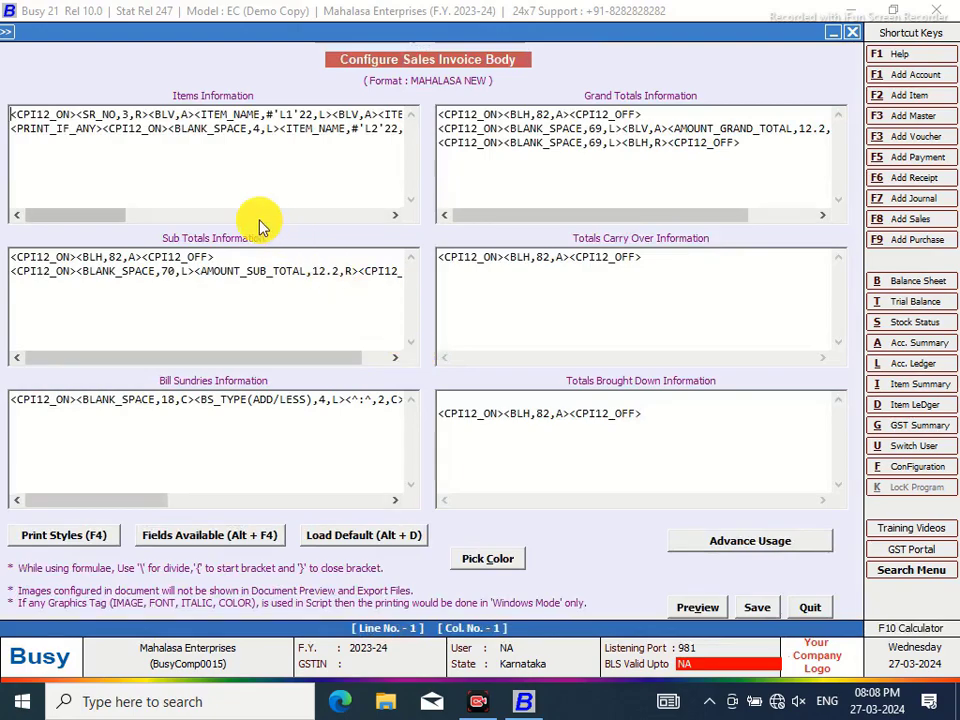
left_click_drag(111, 221, 272, 223)
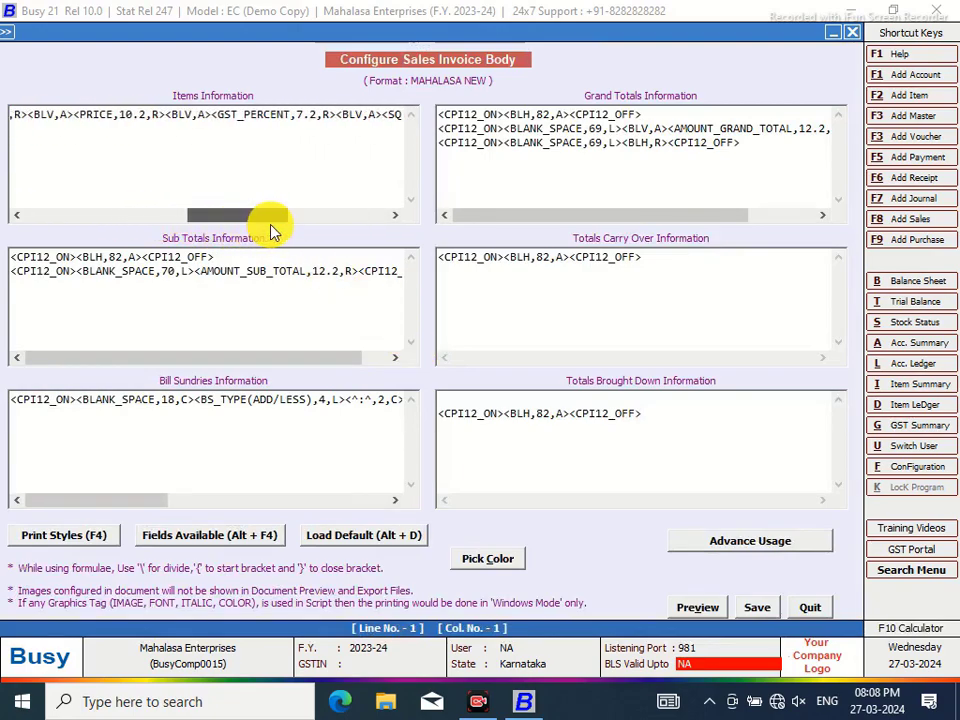
double_click(337, 113)
left_click_drag(337, 113, 218, 114)
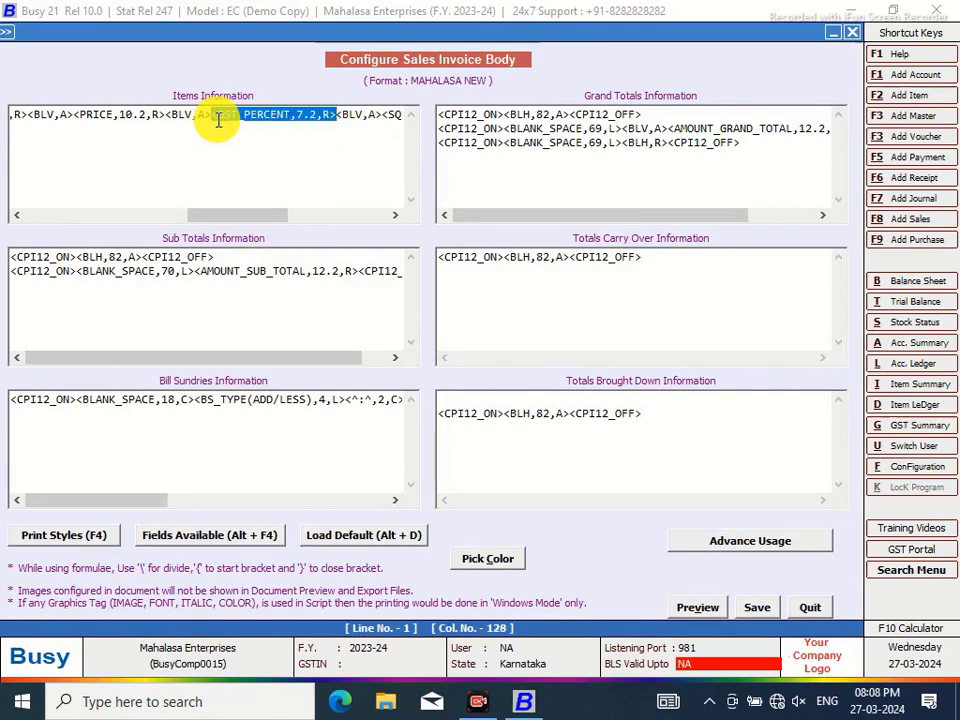
key("Delete")
Insert <SQL_QUERY_NUM,NEW2,#NZB7.2,R> in its place and save the layout
key("alt+F4")
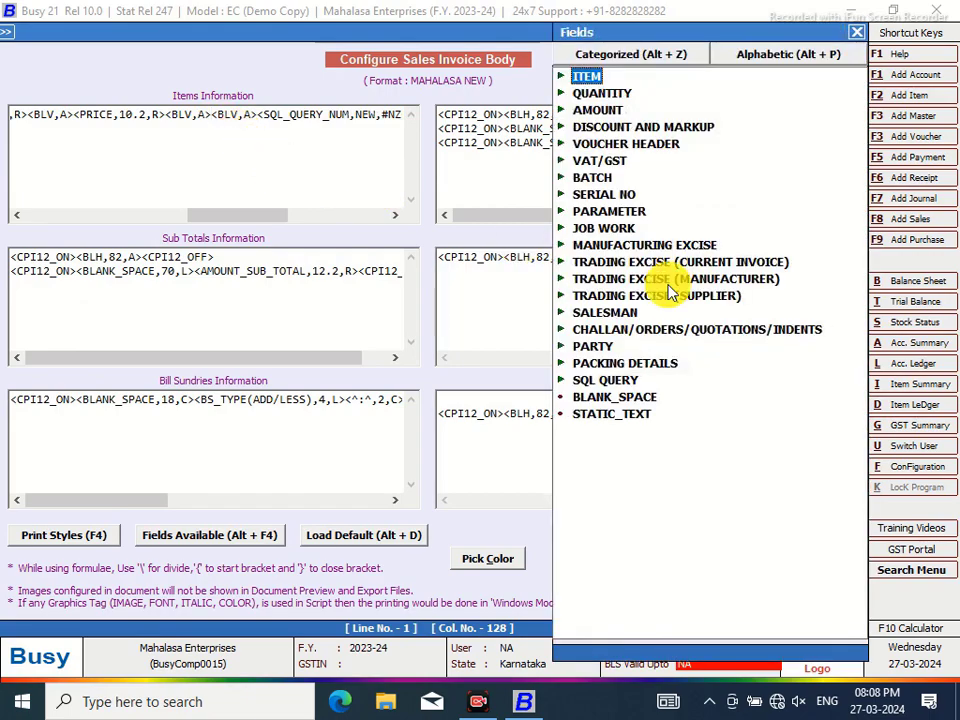
left_click(636, 381)
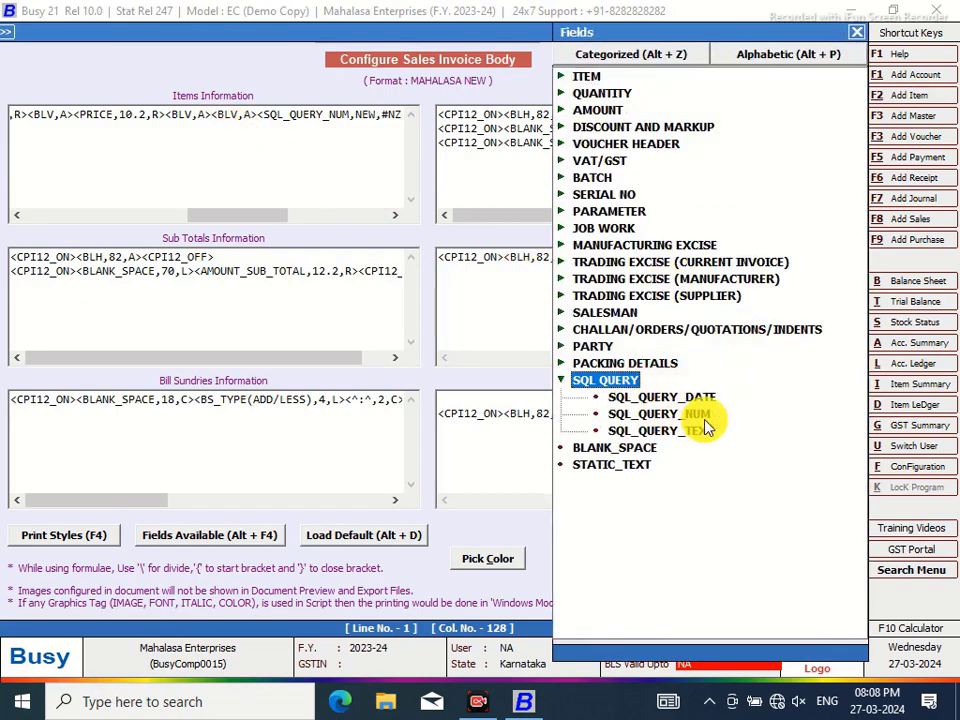
double_click(703, 422)
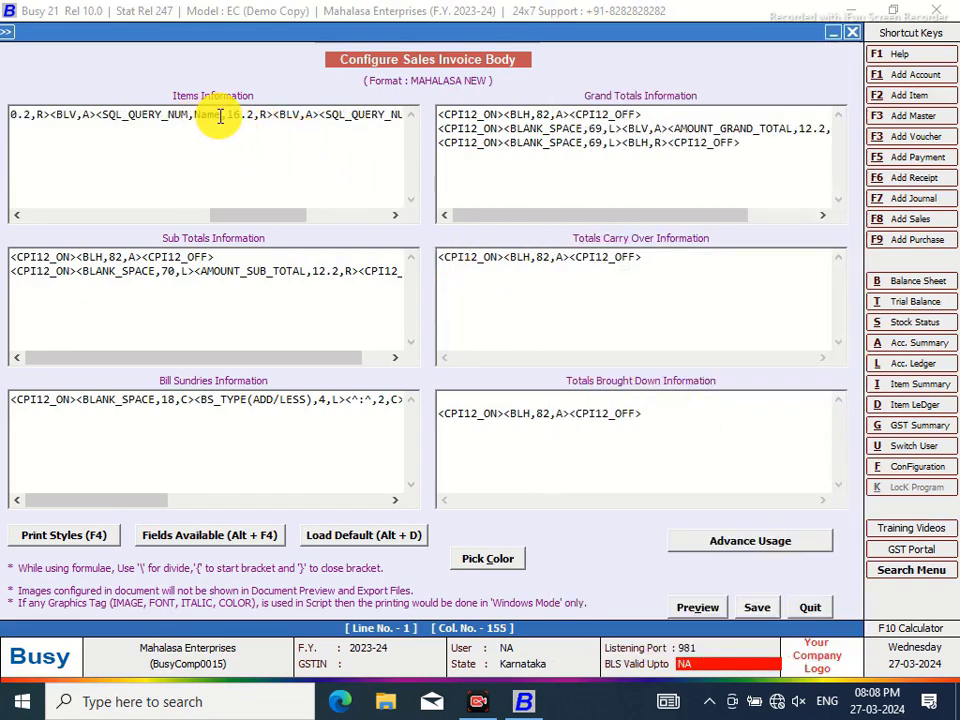
key("BackSpace")
key("BackSpace")
key("BackSpace")
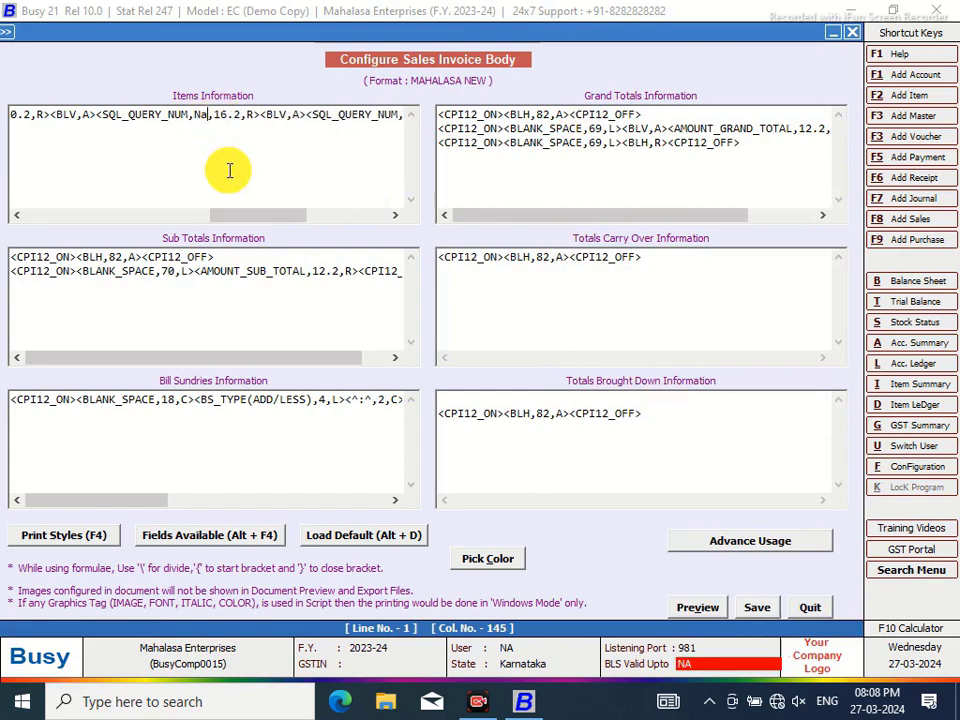
type("EW")
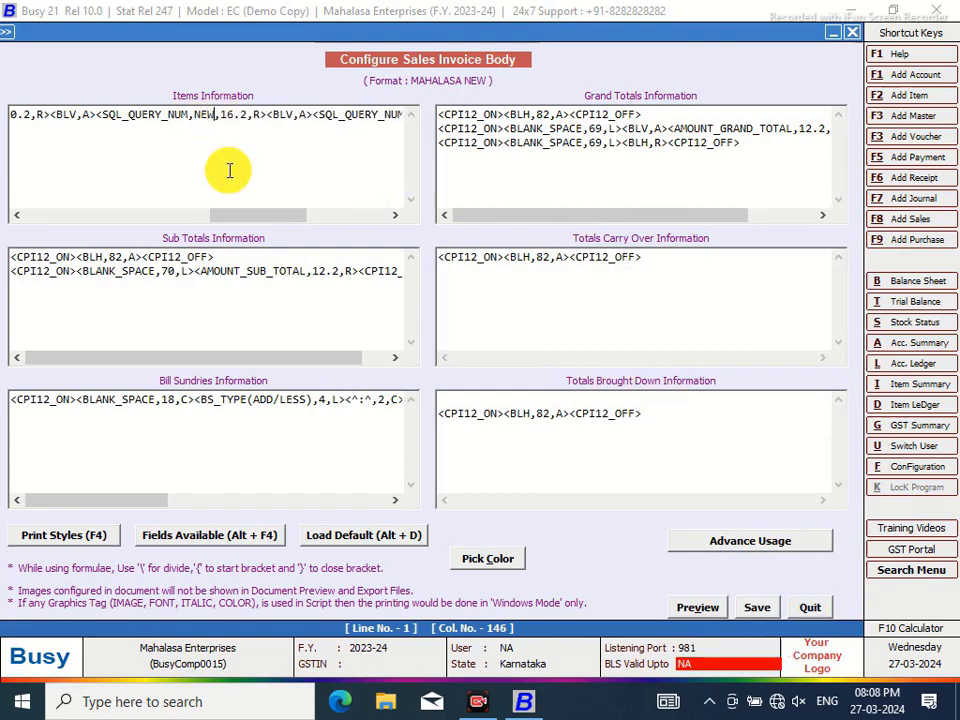
type("2")
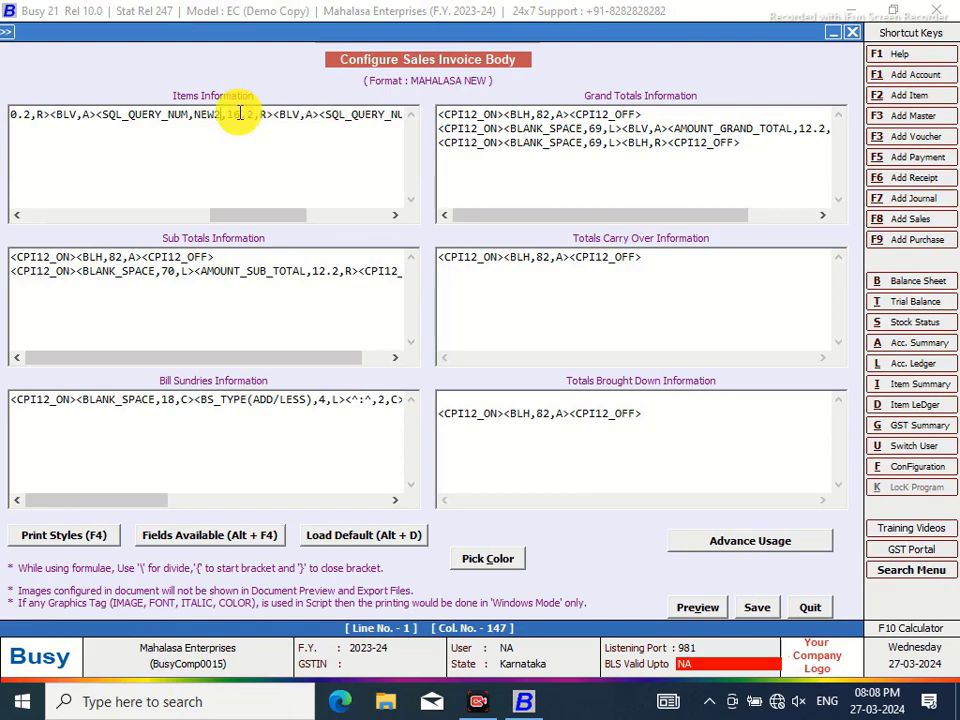
left_click(240, 113)
key("BackSpace")
key("BackSpace")
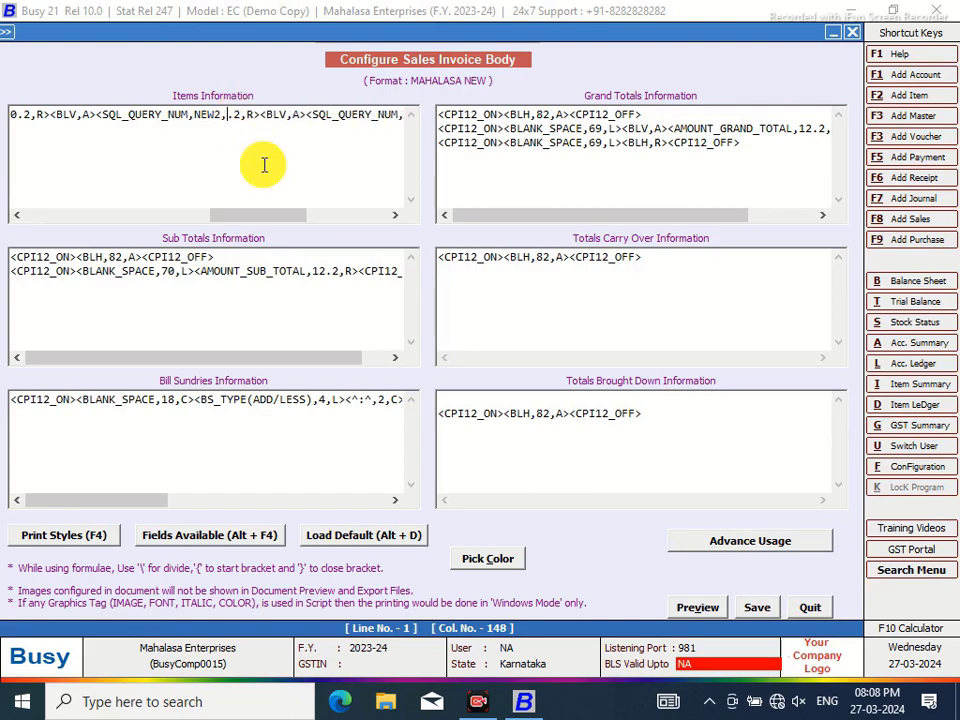
type("7")
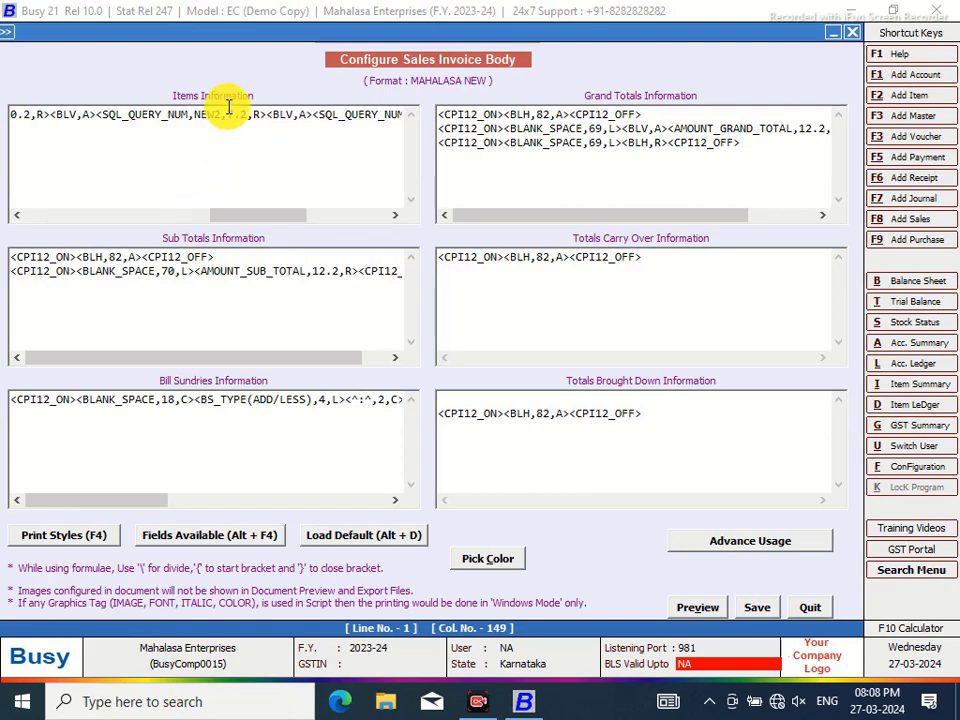
left_click(230, 113)
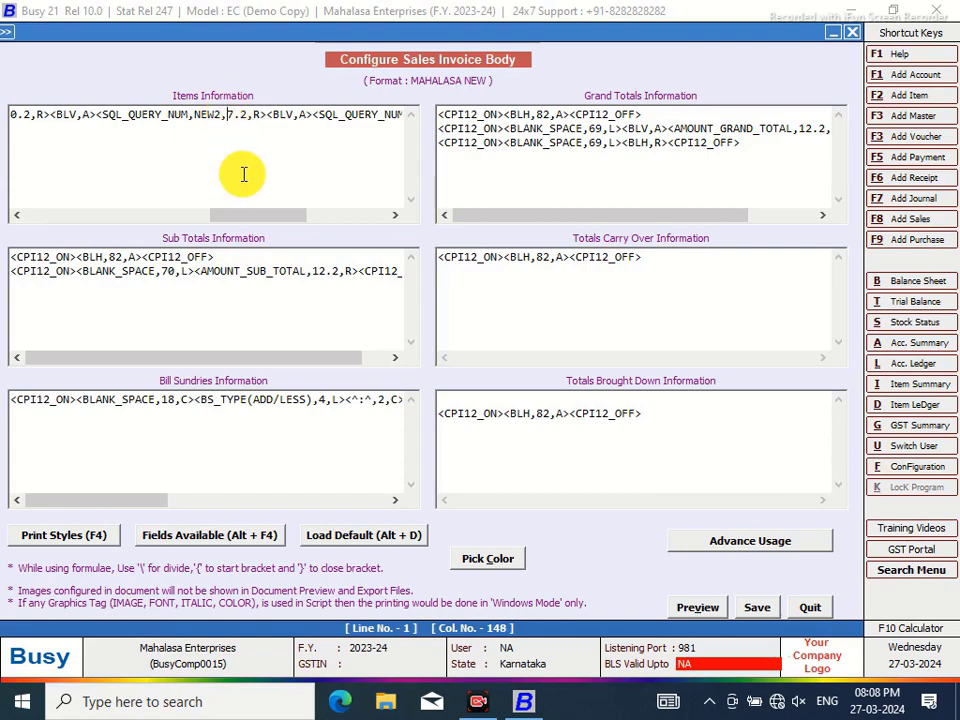
type("#NZB")
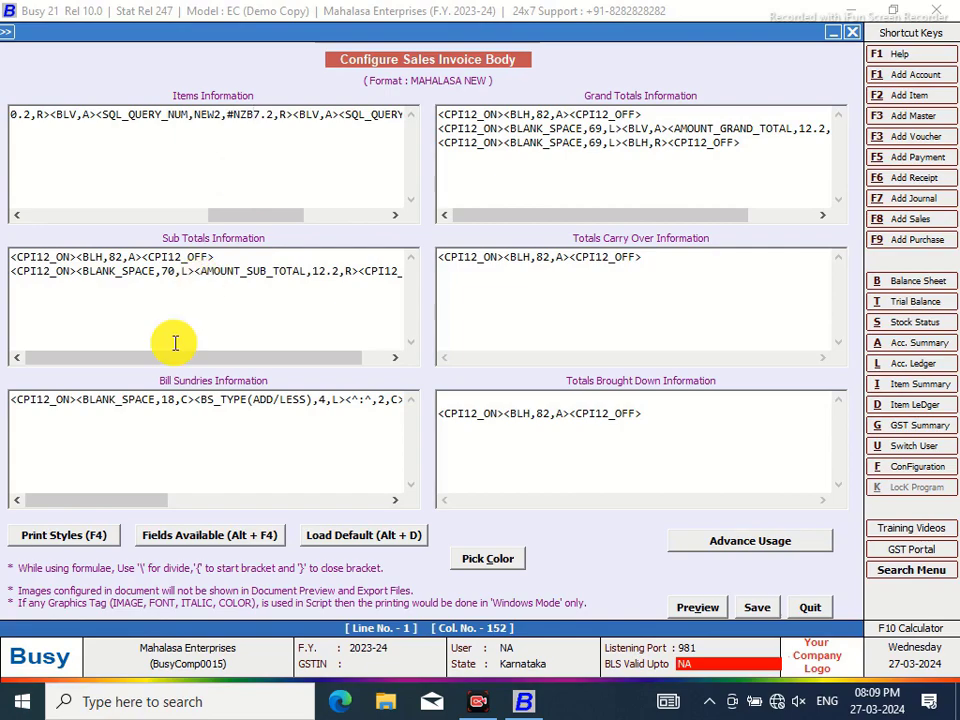
left_click(757, 609)
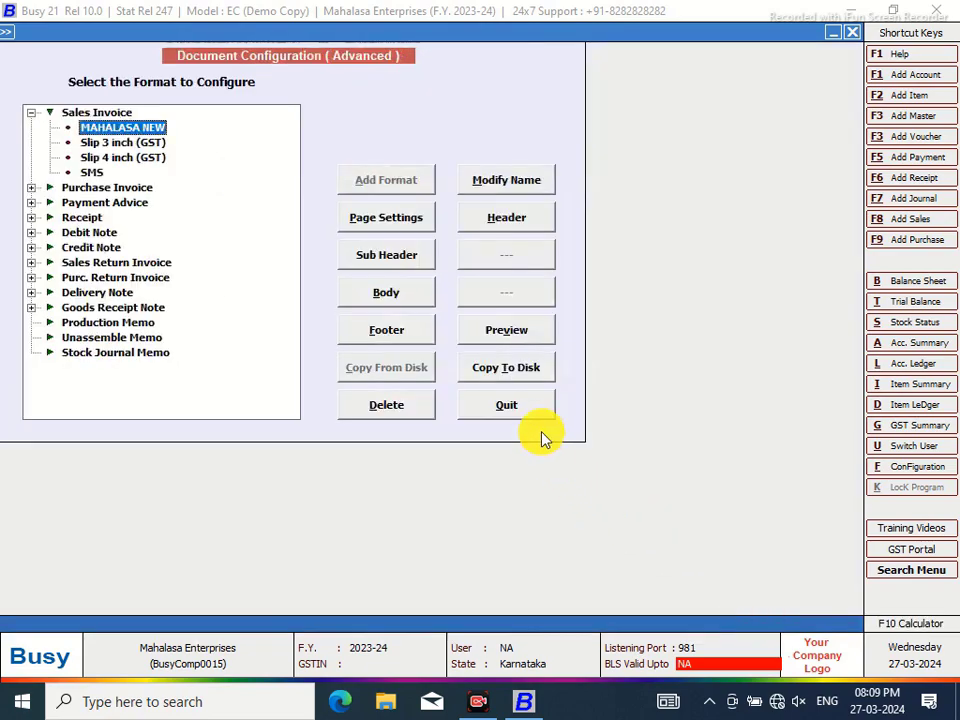
Leave format configuration and open sales voucher 1/2023-24 for modification
left_click(506, 407)
left_click(222, 36)
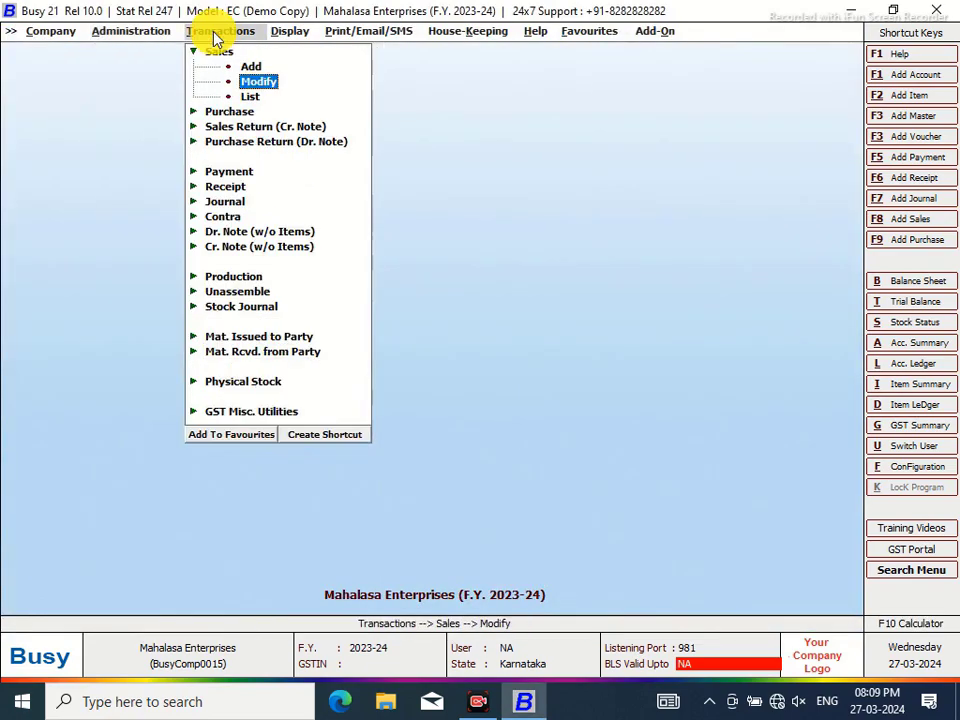
left_click(253, 79)
left_click(188, 124)
left_click(163, 202)
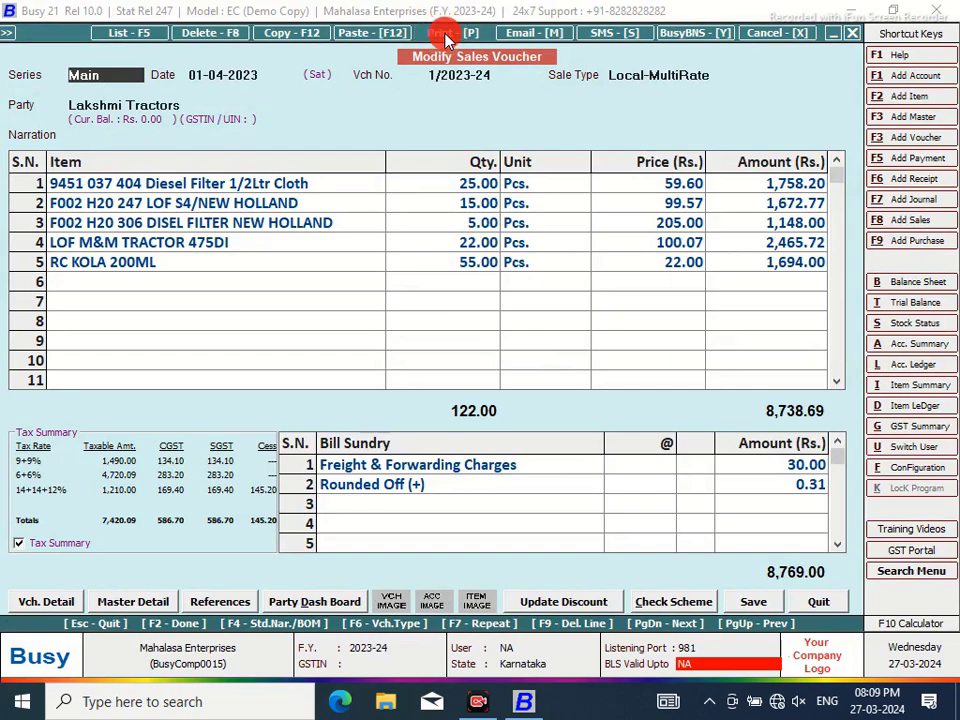
Print-preview the invoice in the MAHALASA NEW format at 120% zoom
left_click(446, 38)
left_click(570, 399)
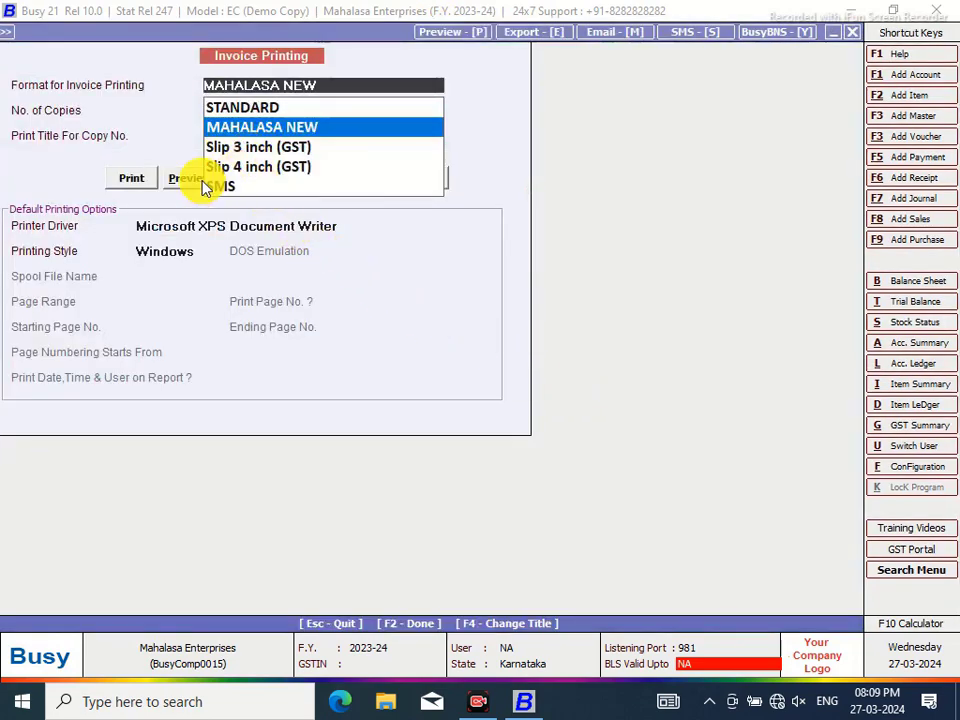
left_click(186, 178)
left_click(186, 178)
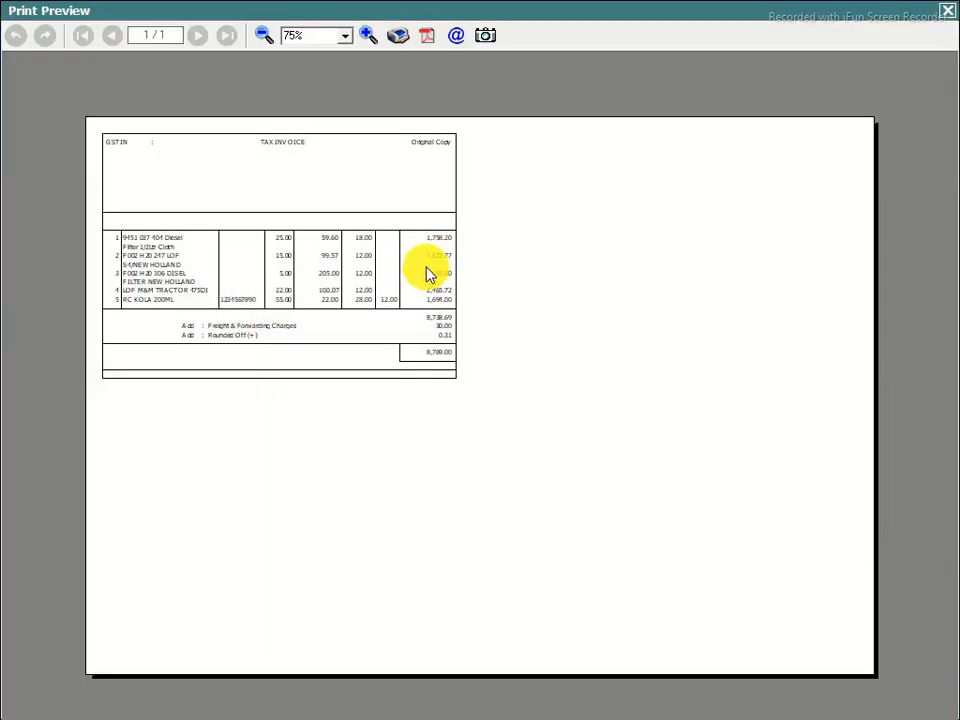
left_click(368, 35)
left_click(368, 35)
left_click(368, 35)
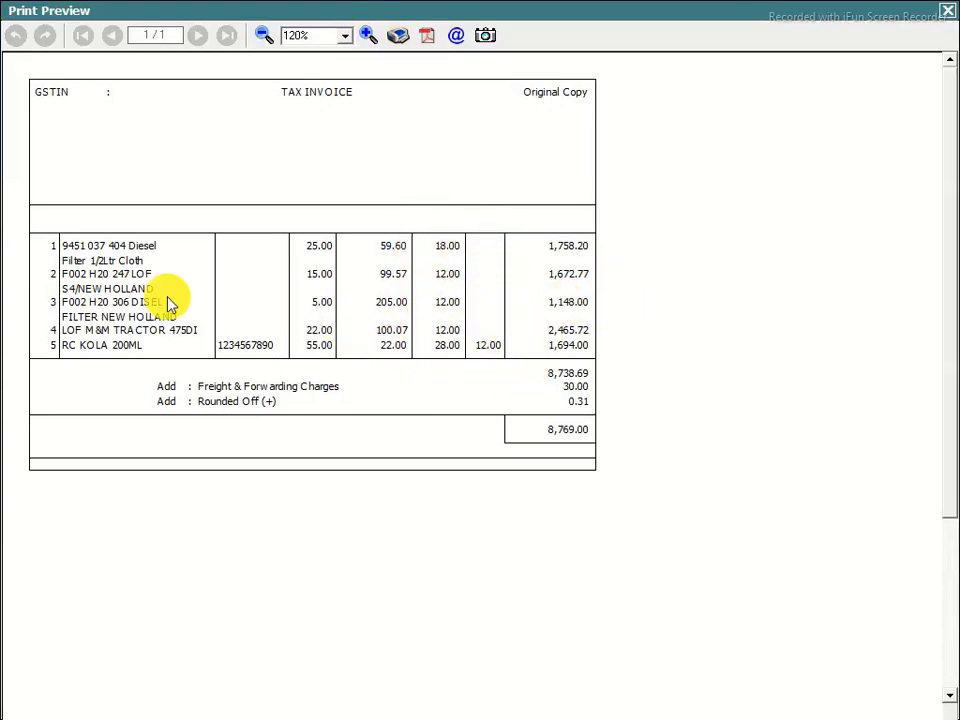
left_click(950, 14)
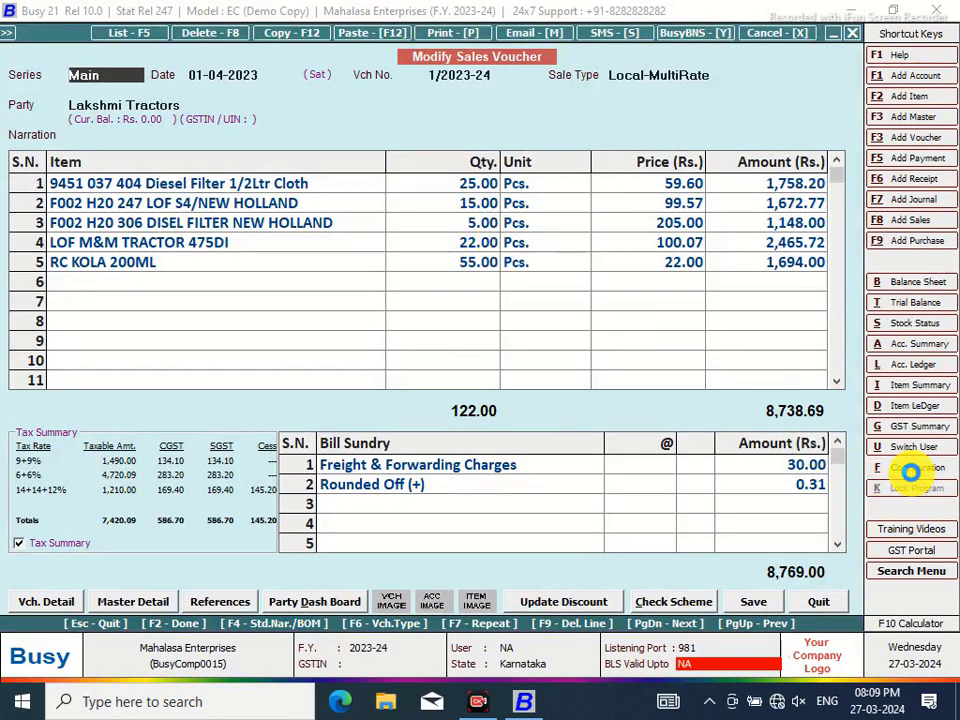
Return to Invoice/Document Printing (Advance) configuration
left_click(910, 470)
left_click(220, 208)
left_click(101, 272)
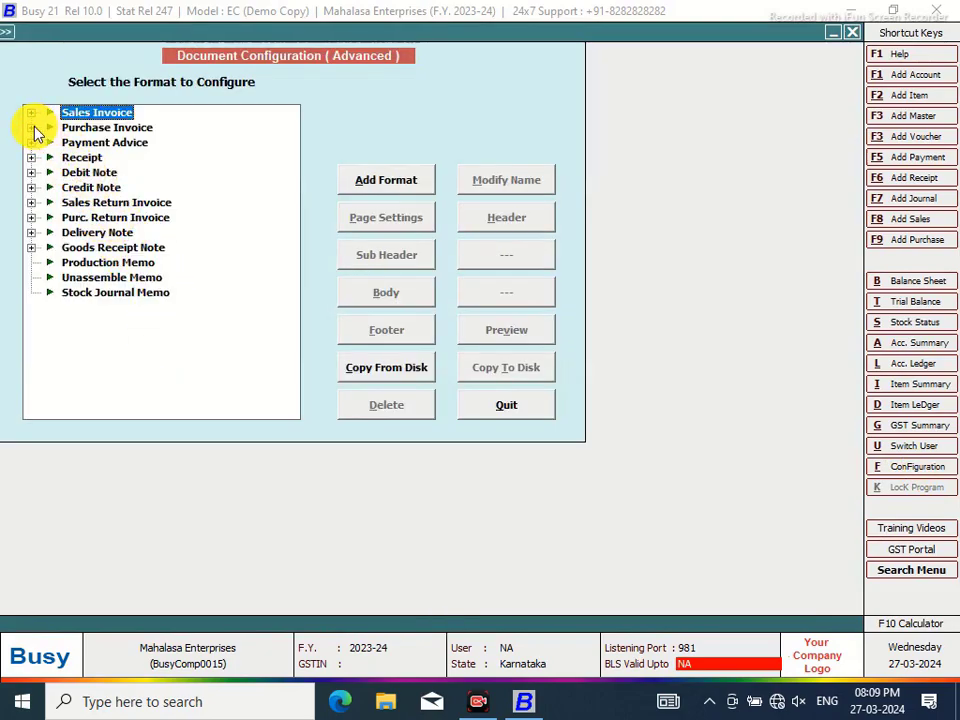
Open the MAHALASA NEW header and add line 10 with CPI12 tags, S.N, a vertical line and Amount
left_click(32, 114)
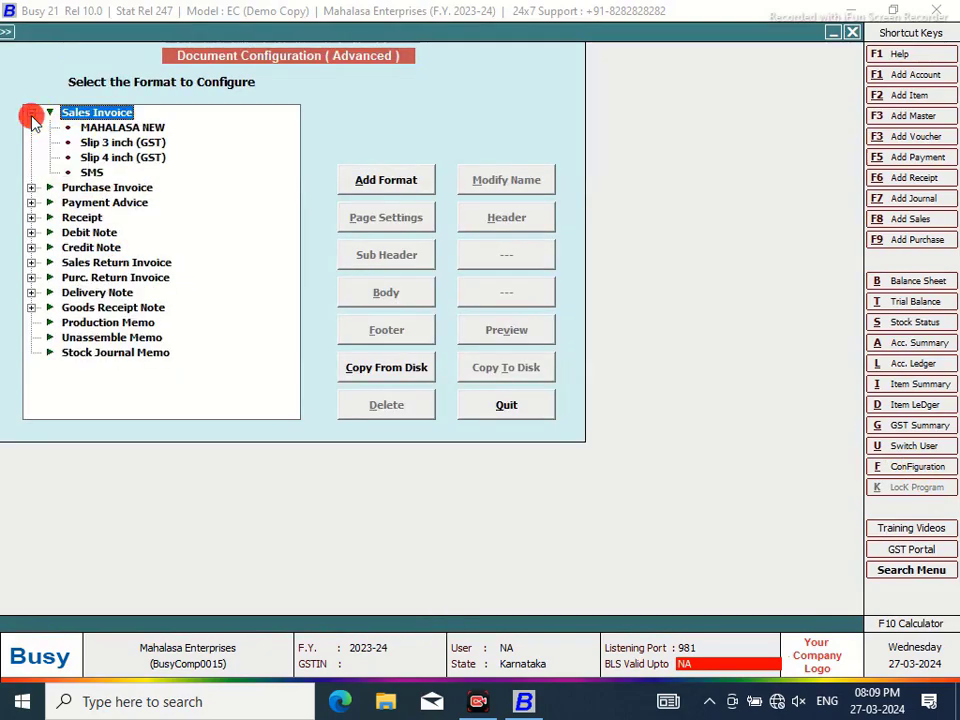
left_click(502, 218)
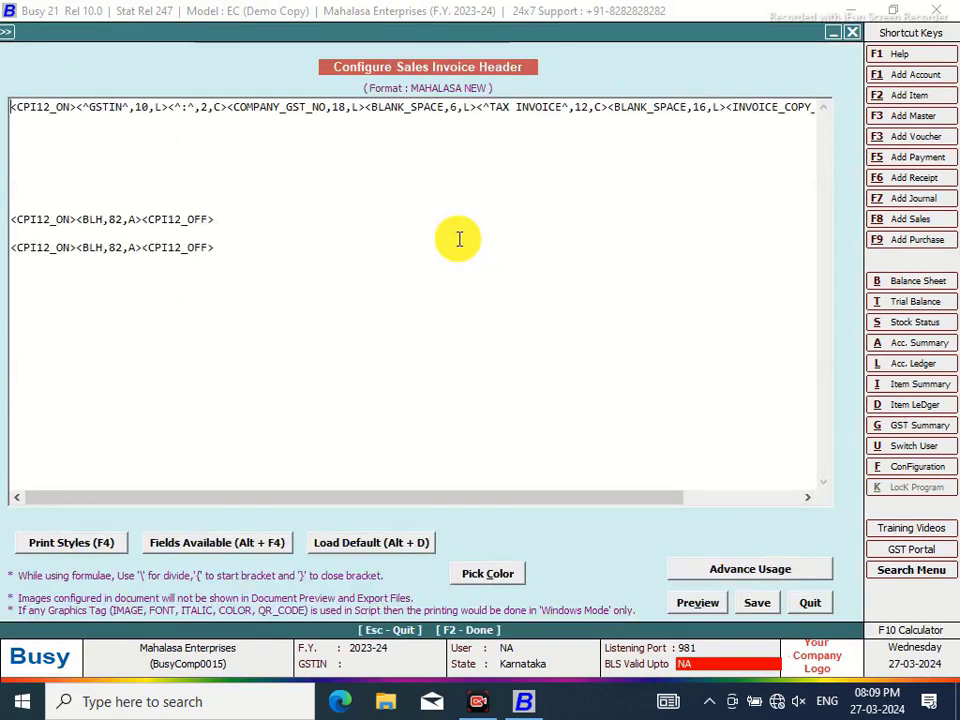
left_click(20, 234)
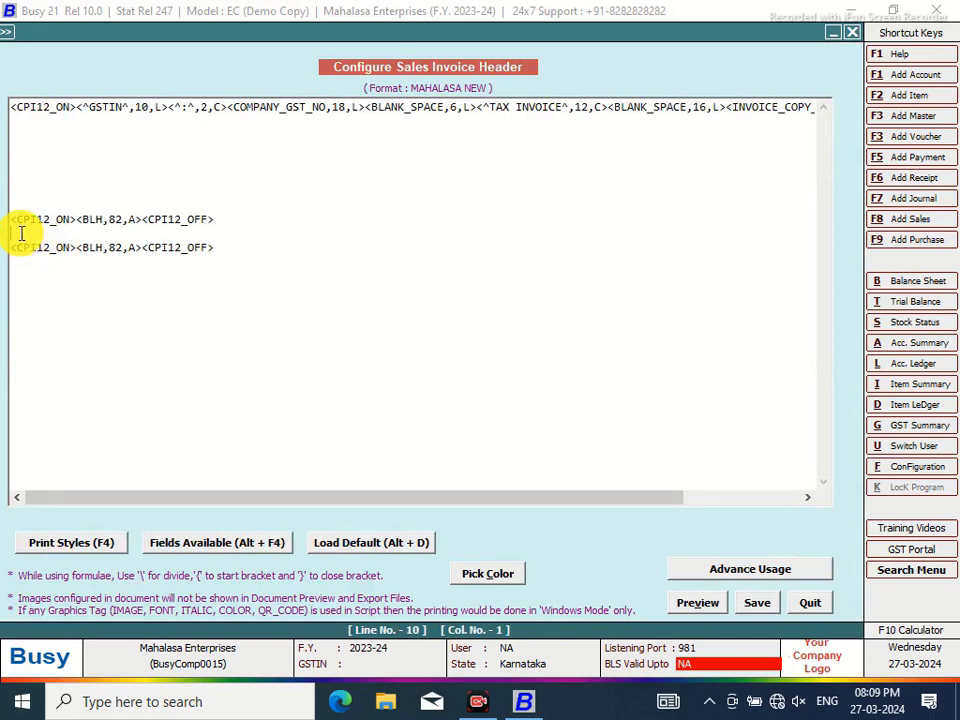
key("F4")
left_click(776, 332)
double_click(776, 332)
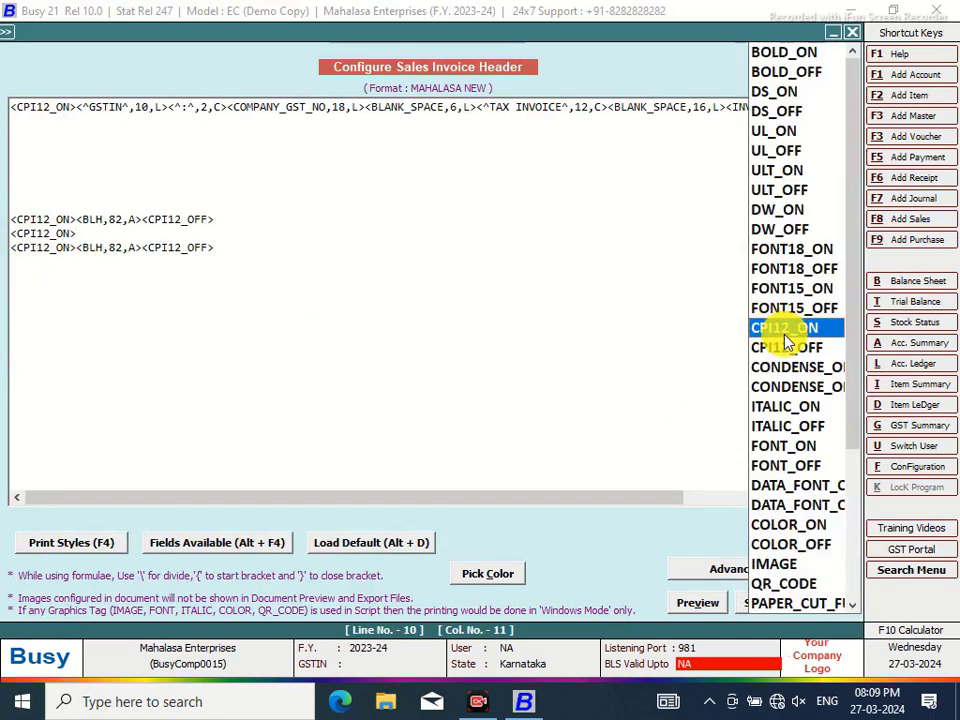
left_click(779, 352)
double_click(779, 352)
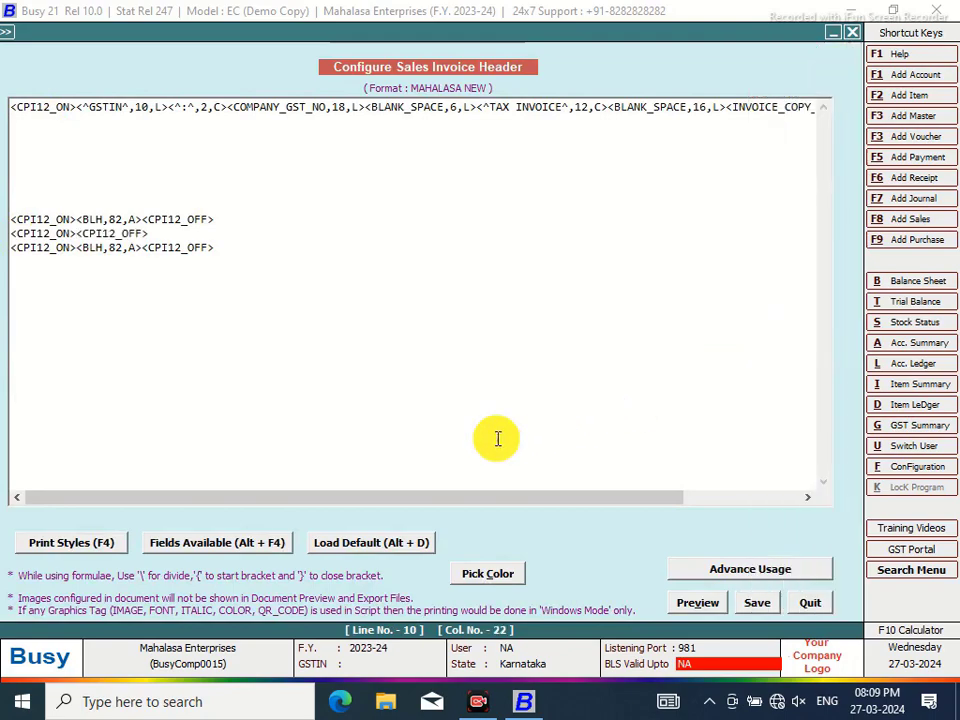
left_click(78, 232)
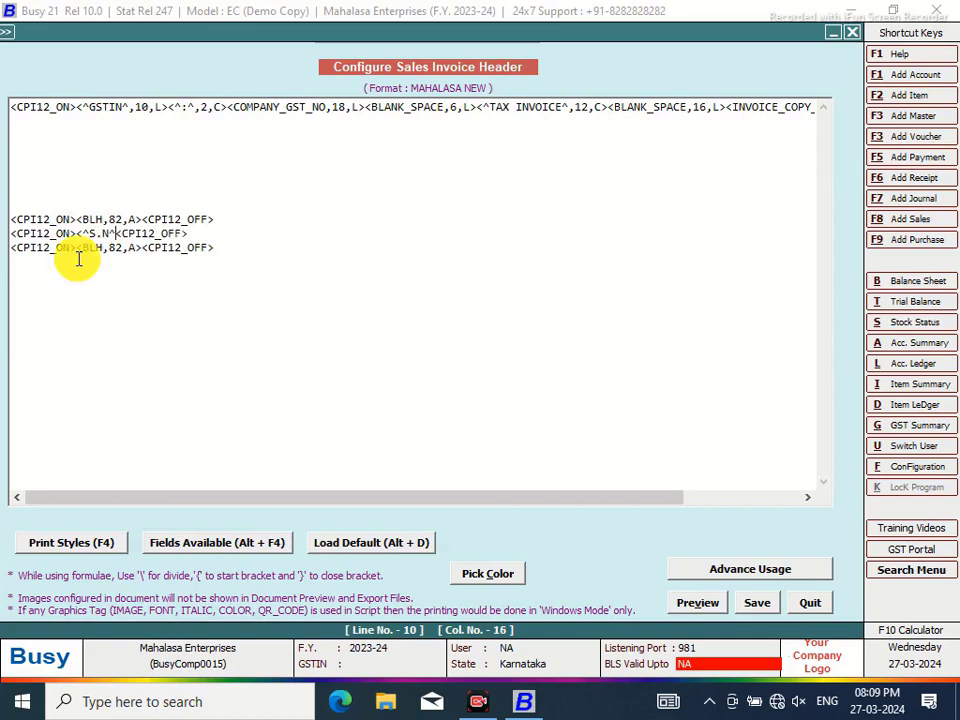
type("^S.N^,3,C")
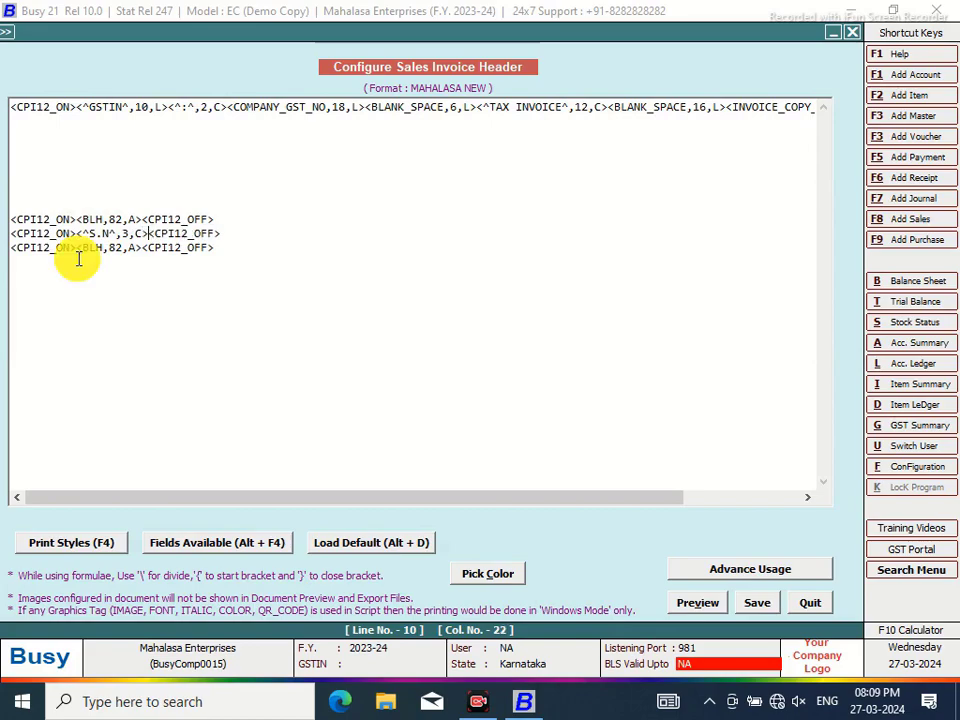
type("><^")
type("<BLV")
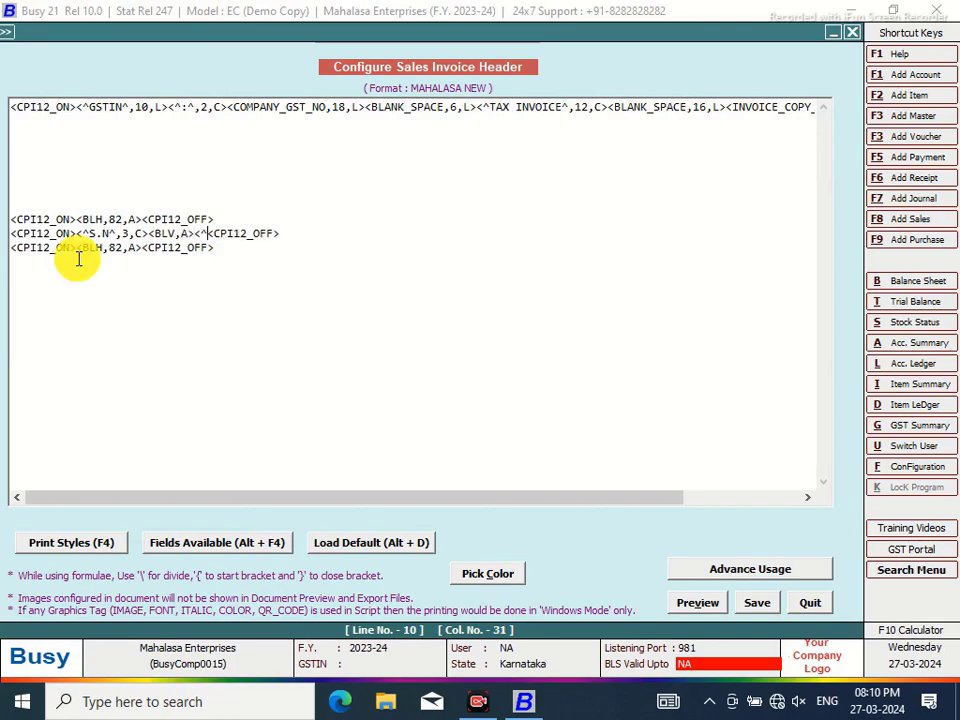
type(",A><^Amount")
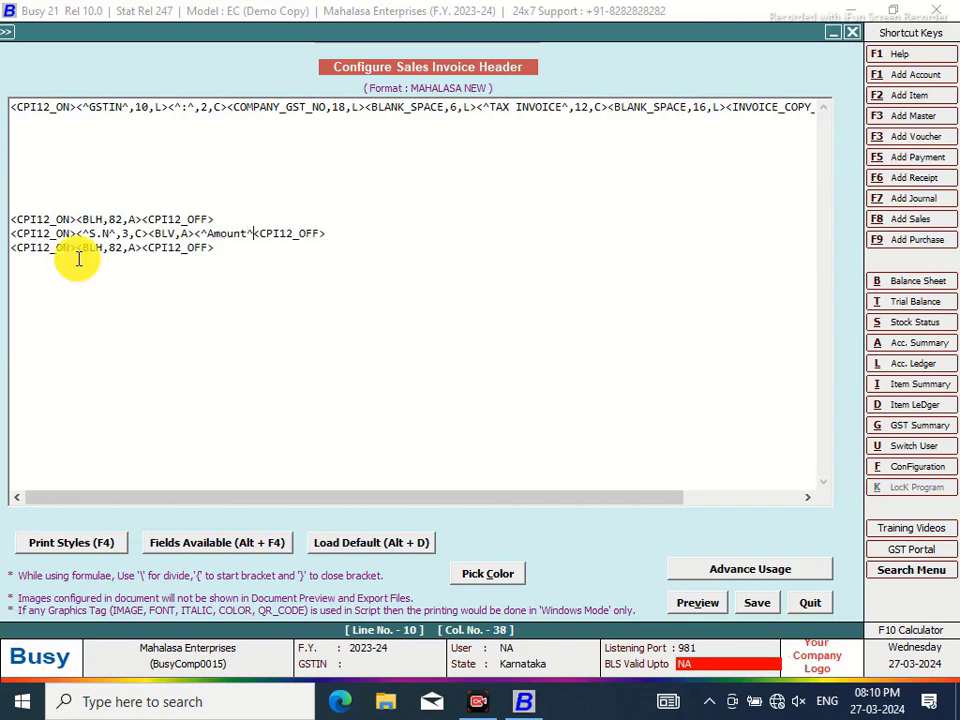
type("^,9,c>")
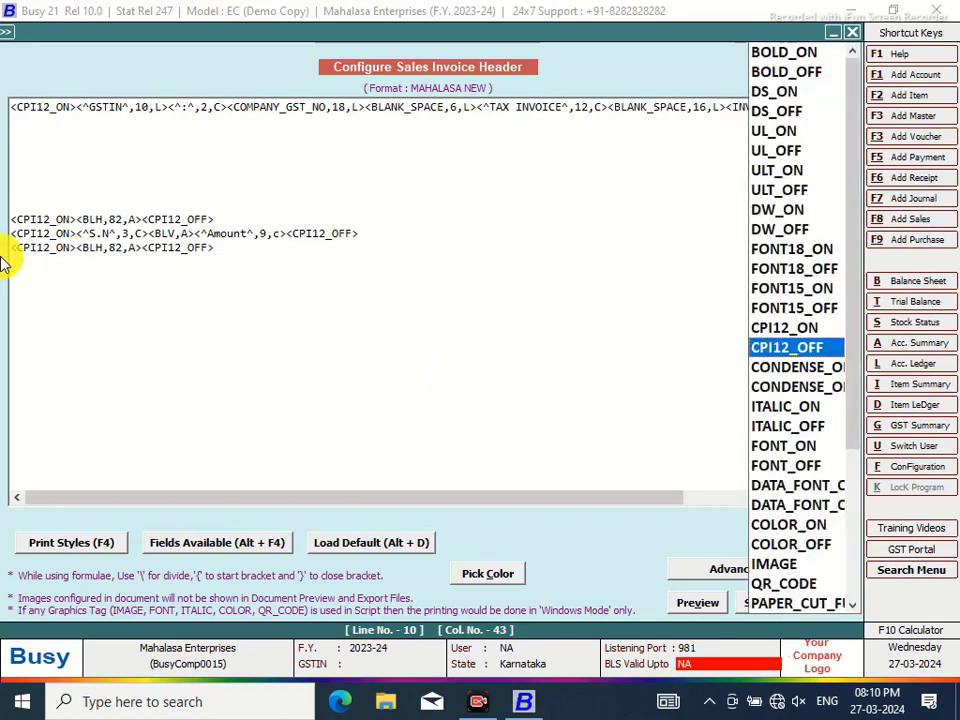
Insert DATA_FONT_ON and DATA_FONT_OFF tags on header line 5
left_click(51, 162)
right_click(51, 162)
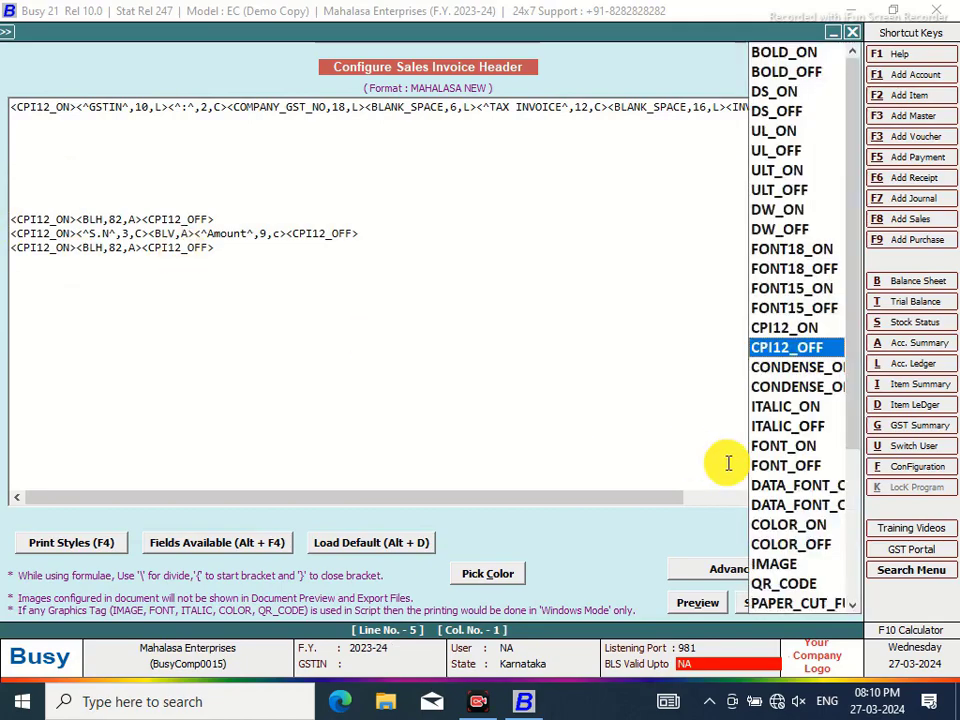
left_click(774, 490)
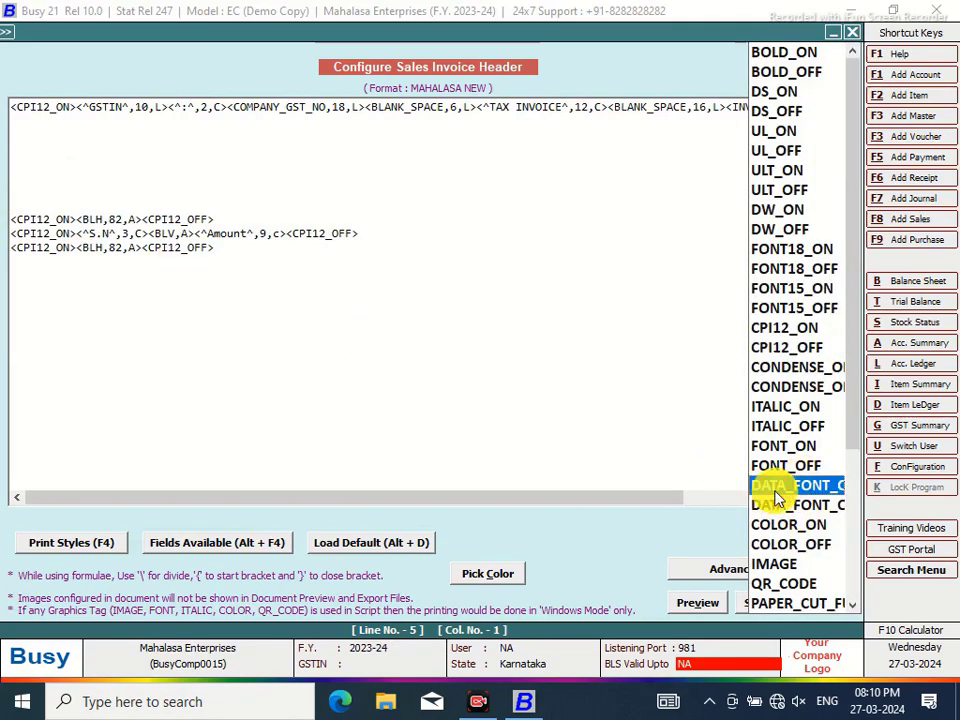
double_click(777, 499)
right_click(777, 499)
left_click(788, 510)
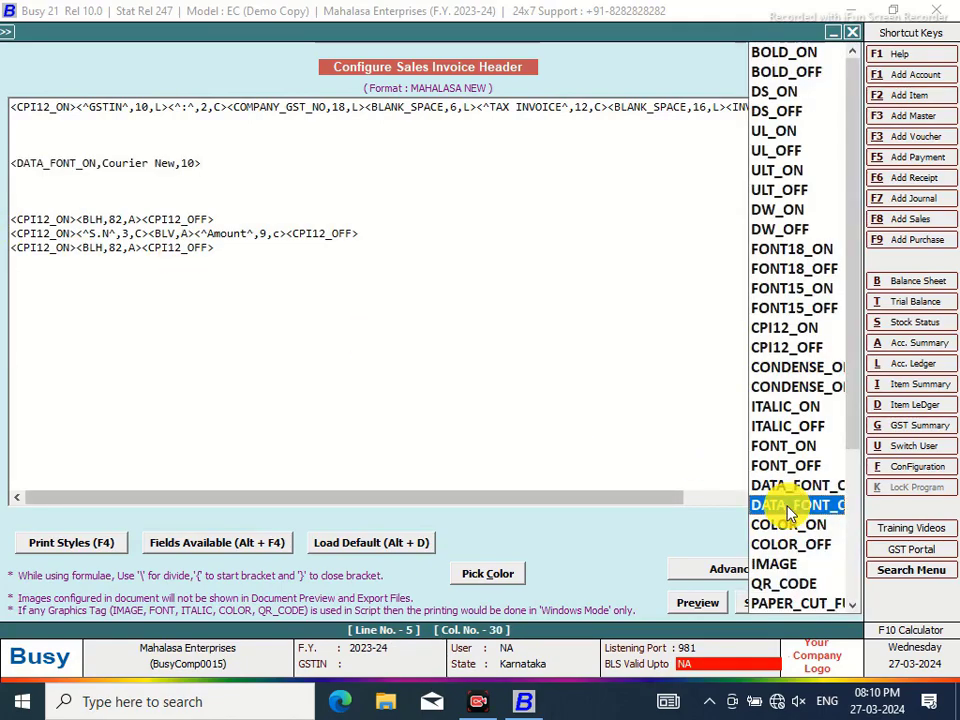
double_click(790, 508)
Replace Courier New with Rupee Foradian and type the rupee symbol tag between the font tags
left_click(181, 164)
key("BackSpace")
key("BackSpace")
key("BackSpace")
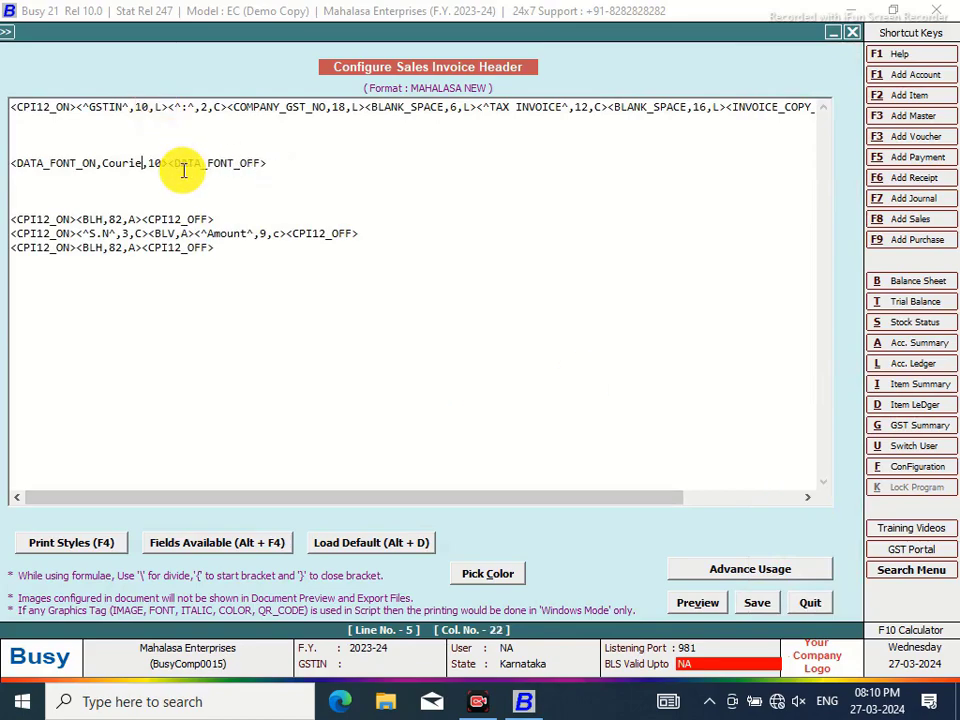
key("BackSpace")
key("BackSpace")
key("BackSpace")
type("Rupee F")
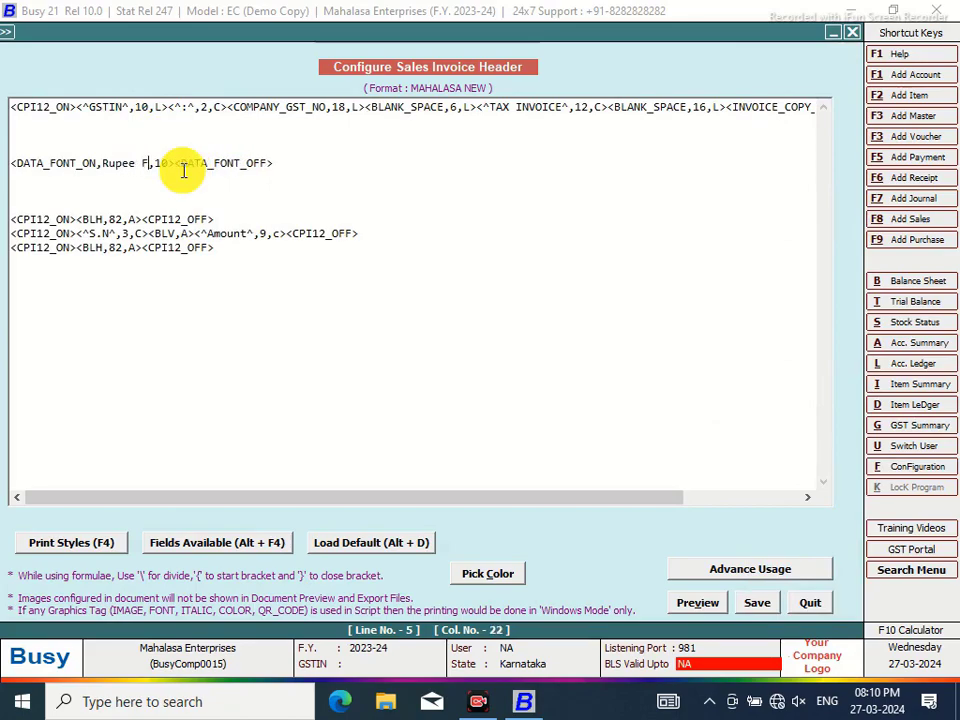
type("oradian")
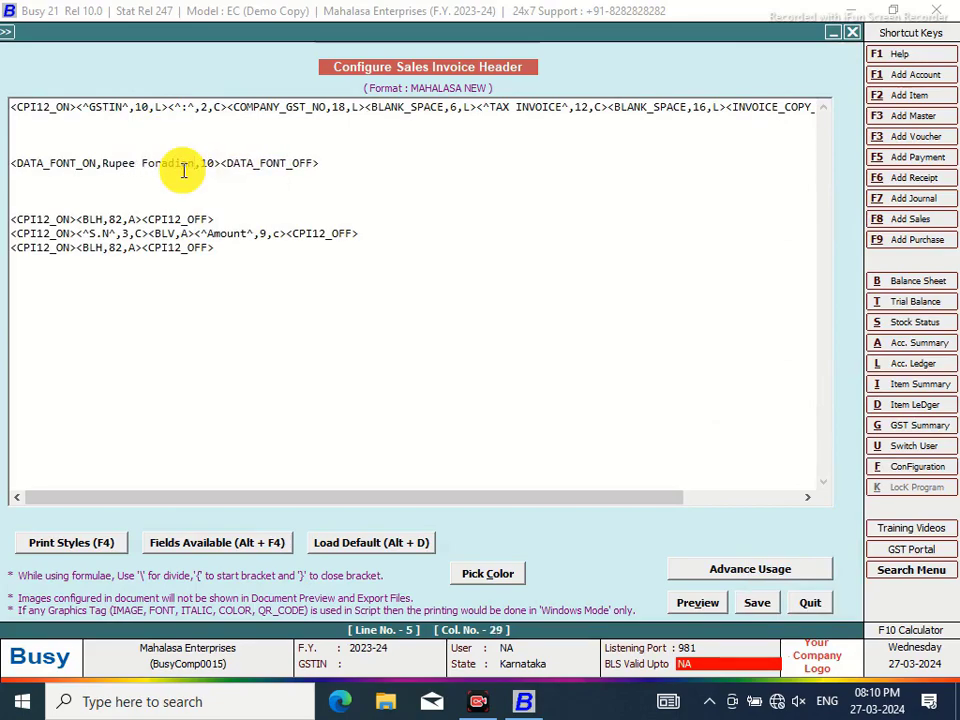
left_click(221, 162)
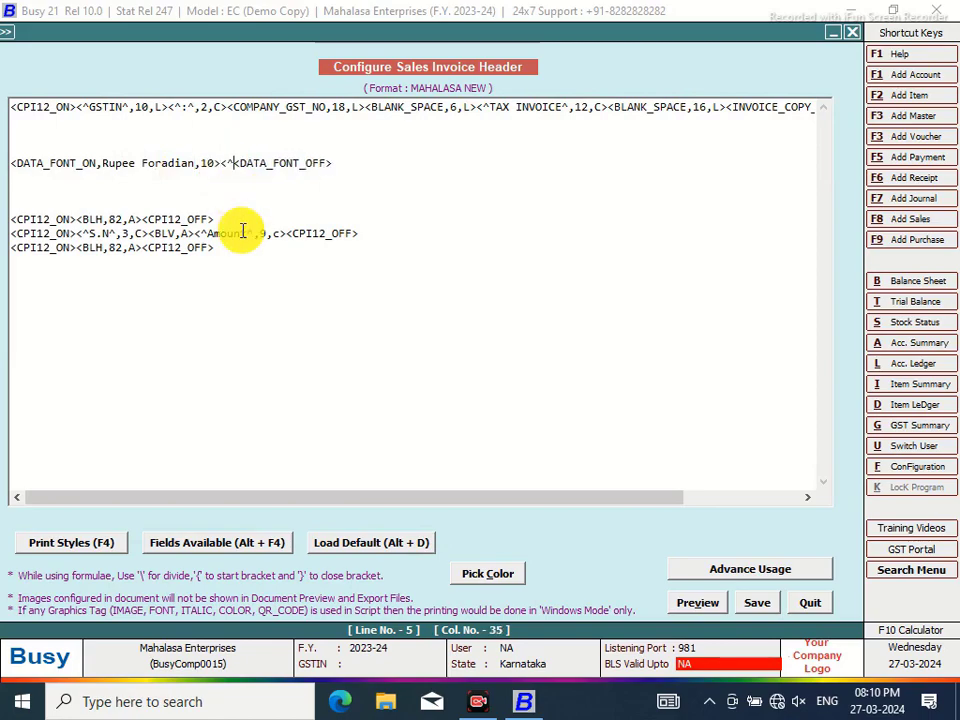
type("<^(`)^,3,c>")
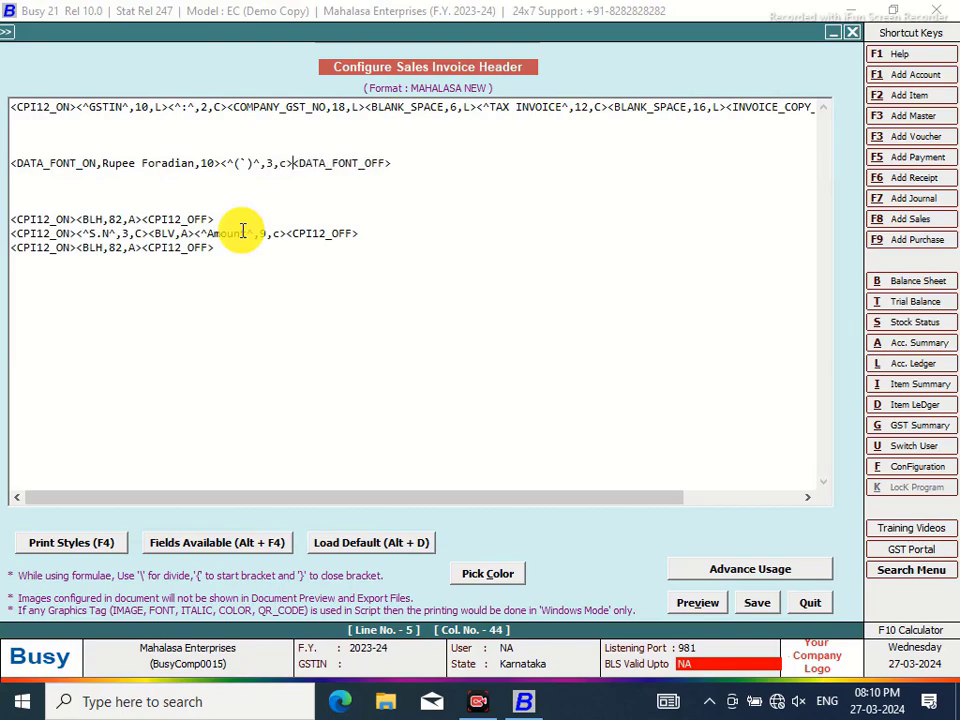
Copy the rupee font line and paste it after the Amount heading
left_click_drag(399, 163, 21, 163)
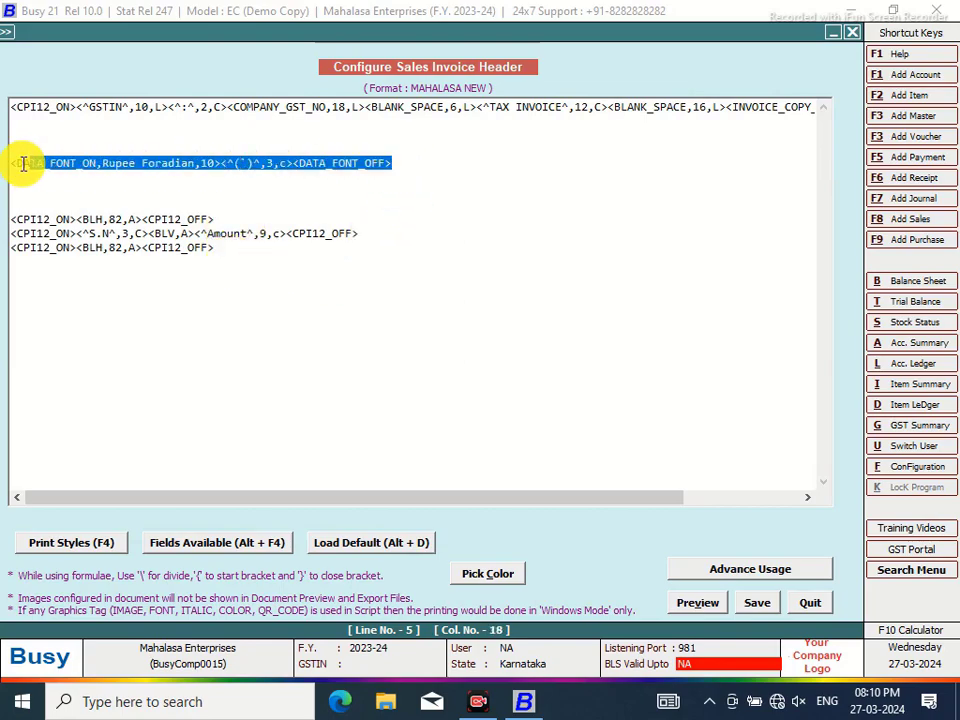
right_click(65, 175)
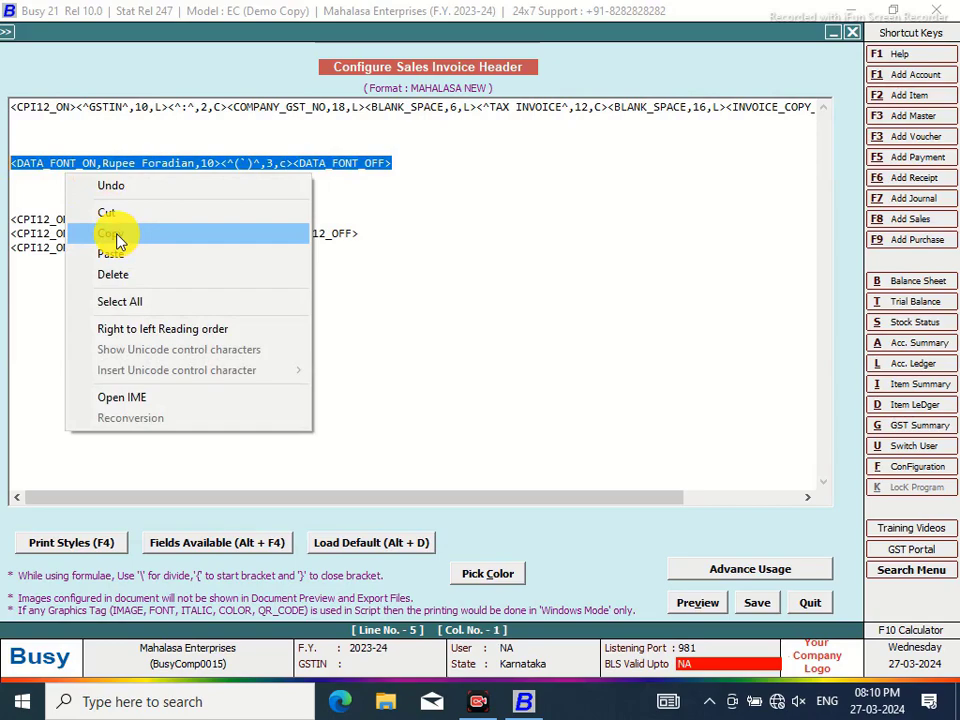
left_click(118, 233)
left_click(283, 238)
right_click(281, 241)
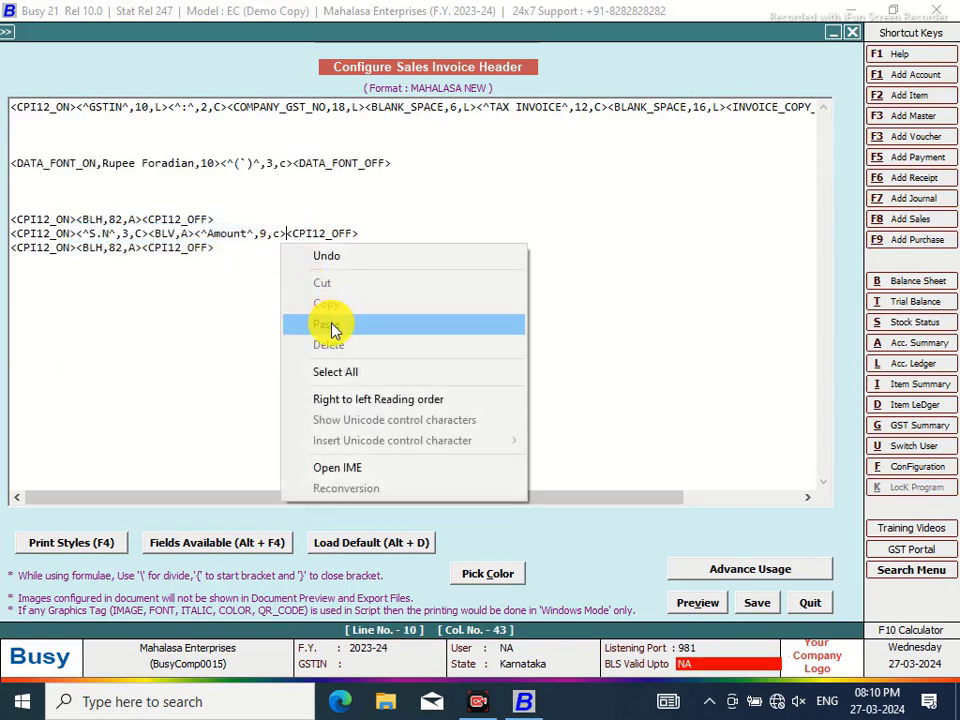
left_click(332, 326)
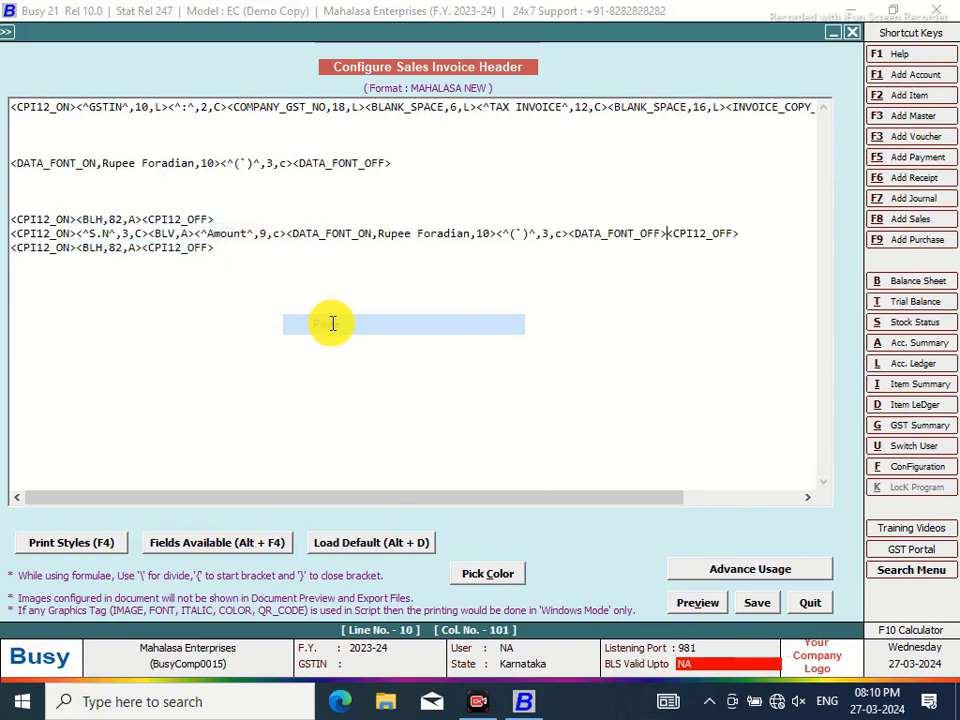
left_click(563, 234)
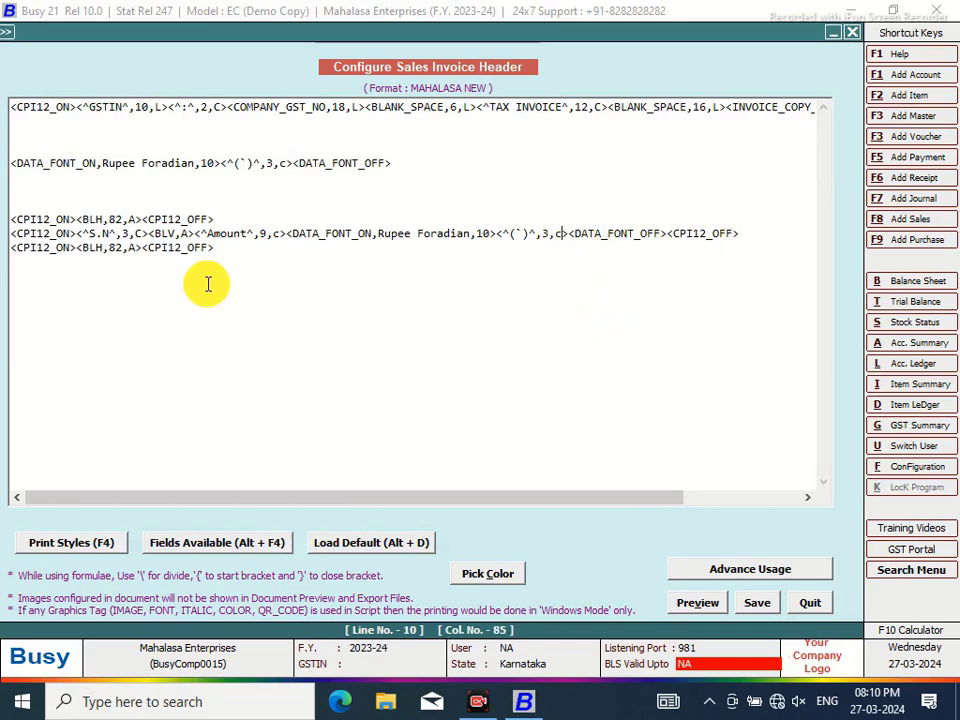
Duplicate the <BLV,A> vertical line tag after S.N
left_click_drag(195, 233, 149, 233)
right_click(167, 241)
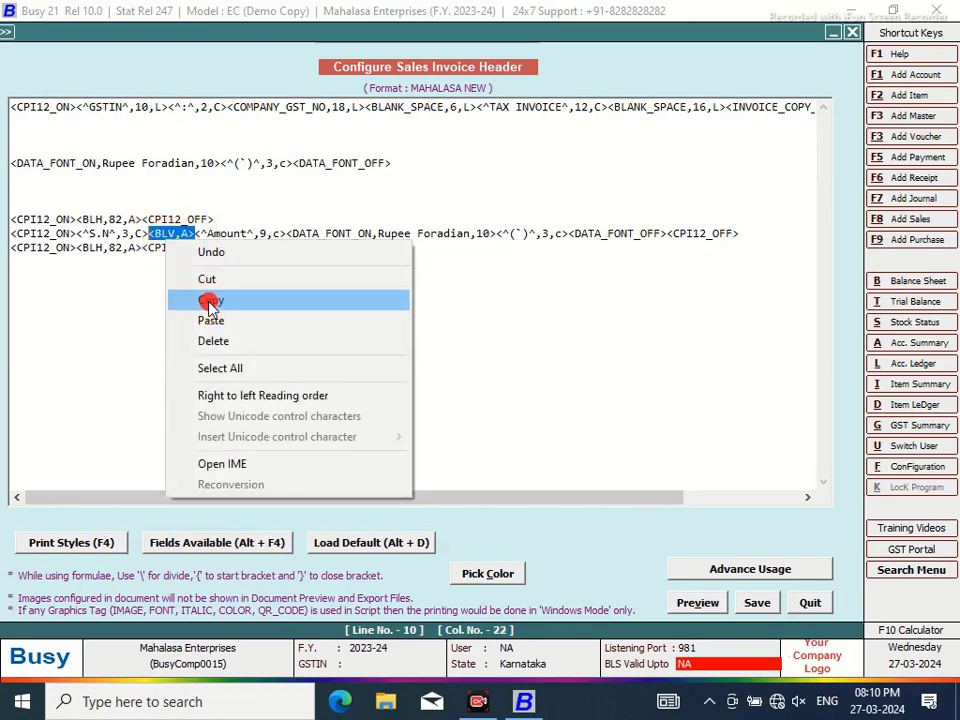
left_click(207, 300)
left_click(195, 234)
right_click(191, 241)
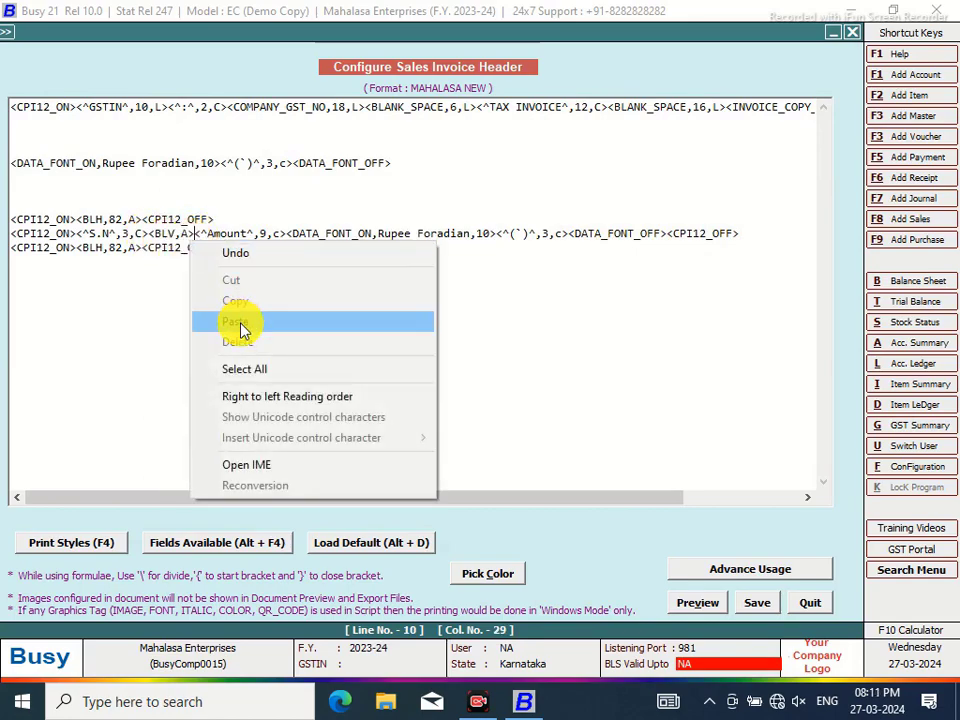
left_click(240, 321)
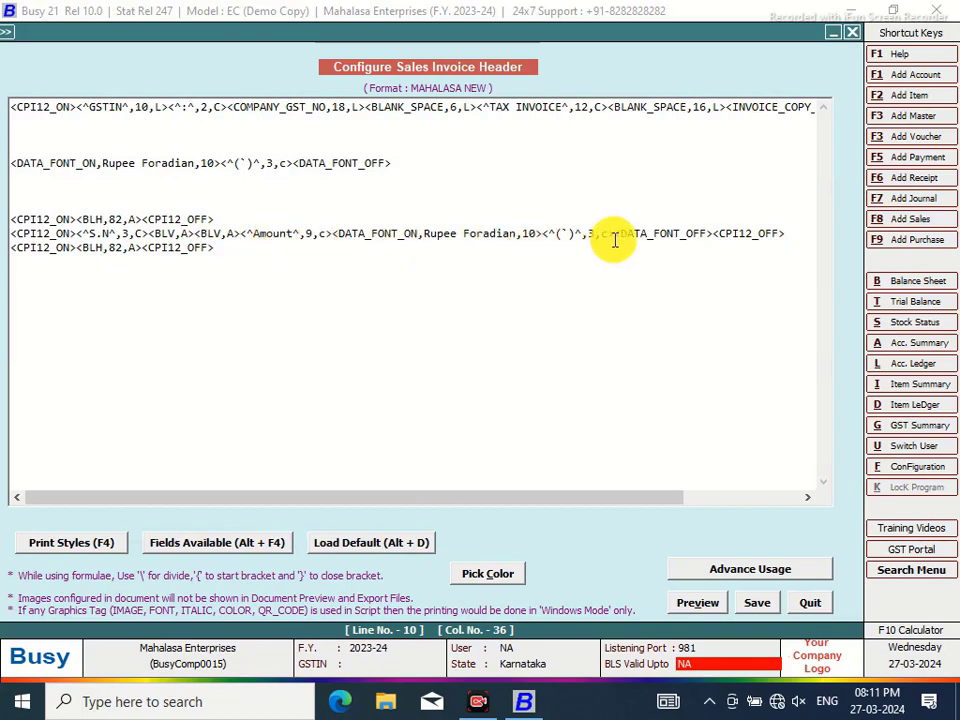
left_click(196, 233)
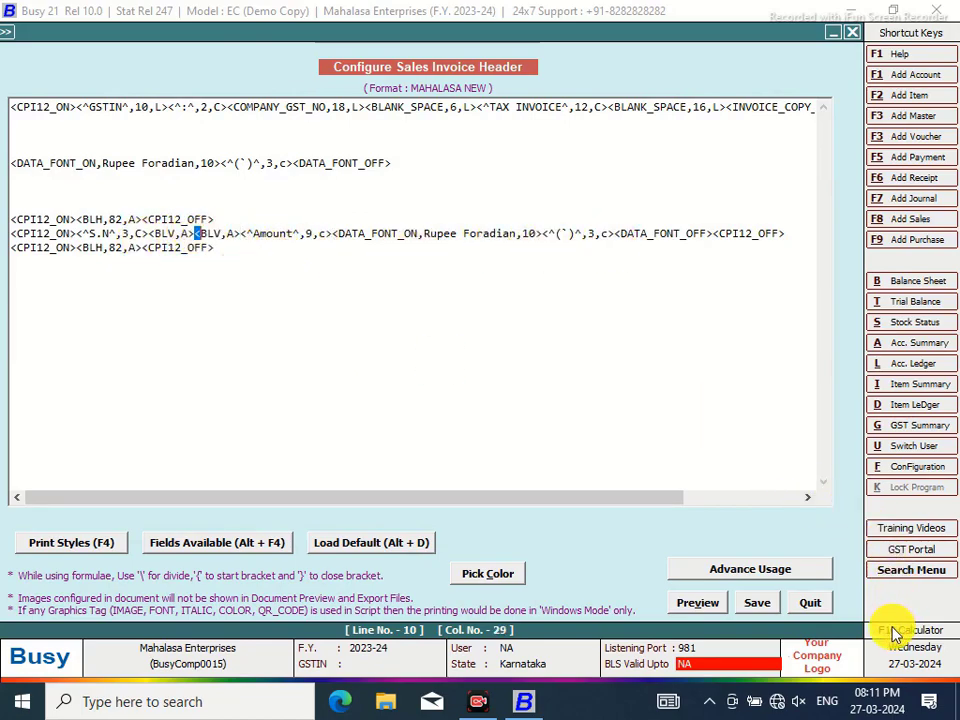
Work out 82 − 17 = 65 in the F10 Calculator
left_click(893, 632)
left_click(281, 320)
left_click(281, 393)
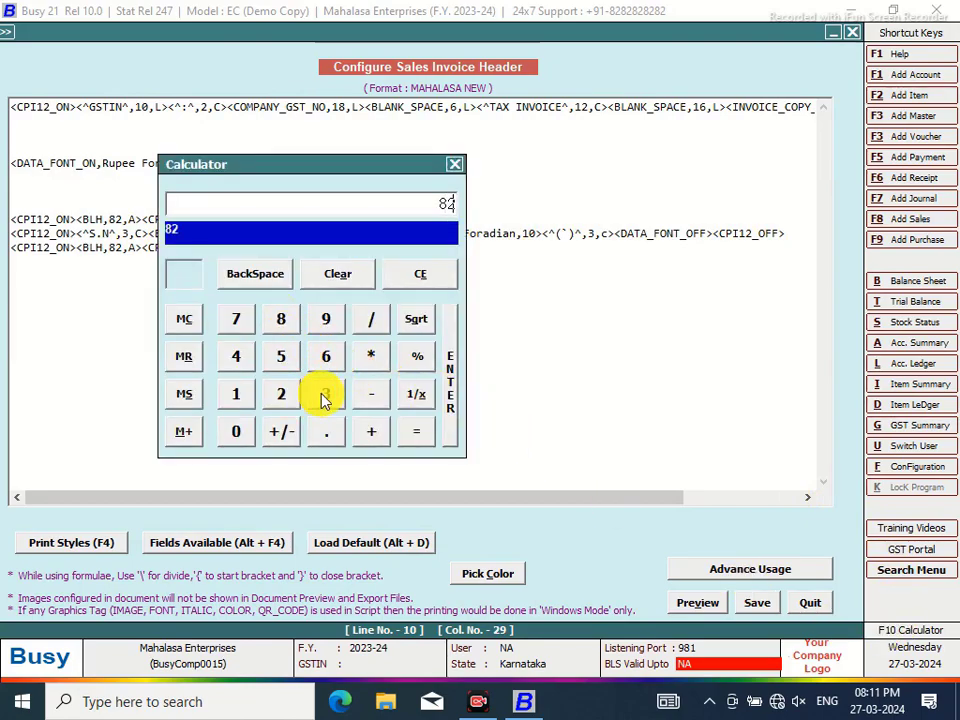
left_click(384, 394)
left_click(257, 400)
left_click(236, 318)
left_click(414, 433)
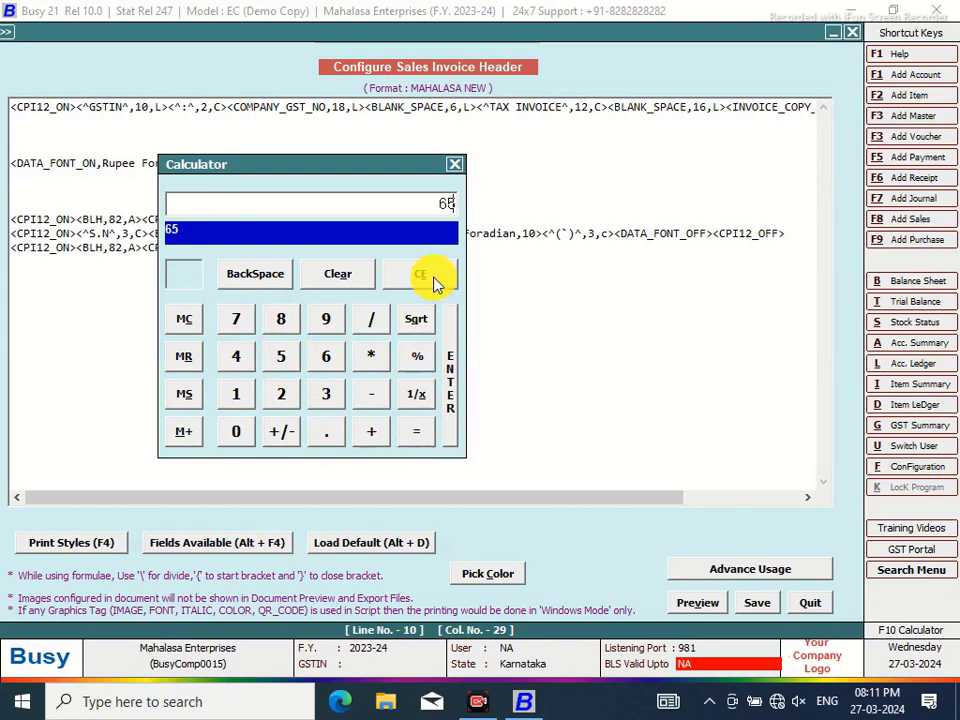
left_click(454, 164)
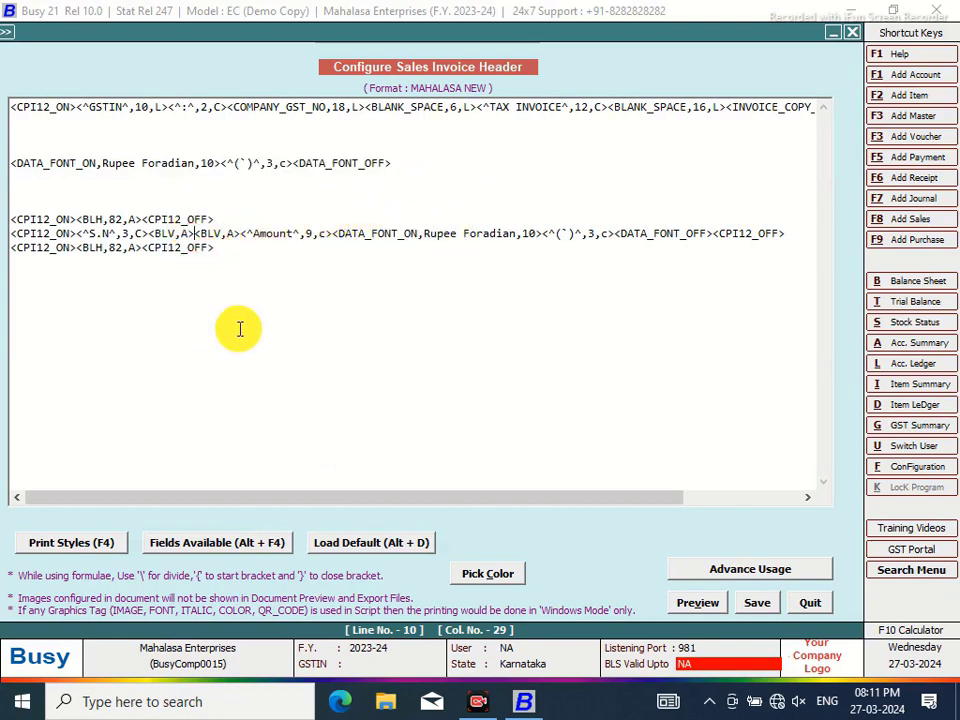
Insert a BLANK_SPACE of width 65 between the vertical lines and save the header
key("alt+F4")
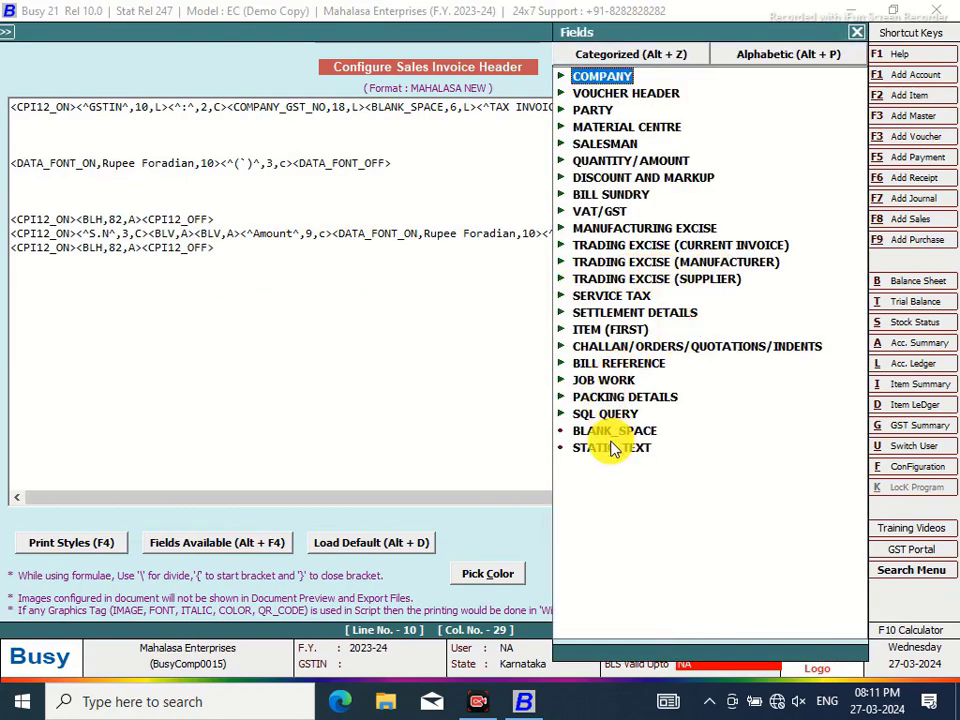
double_click(605, 432)
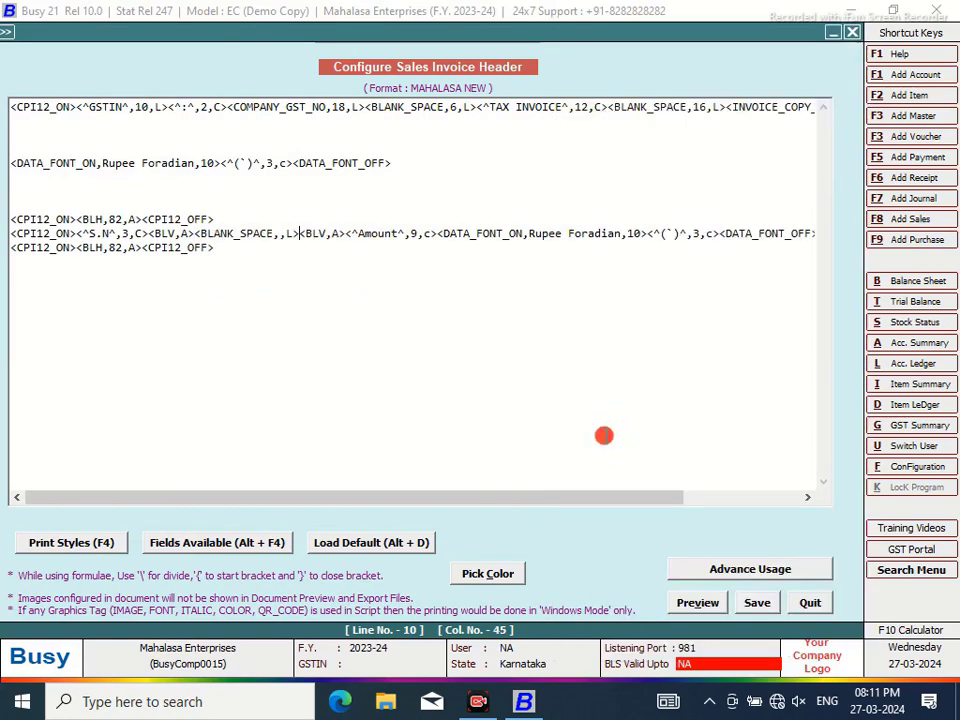
left_click(281, 234)
type("65")
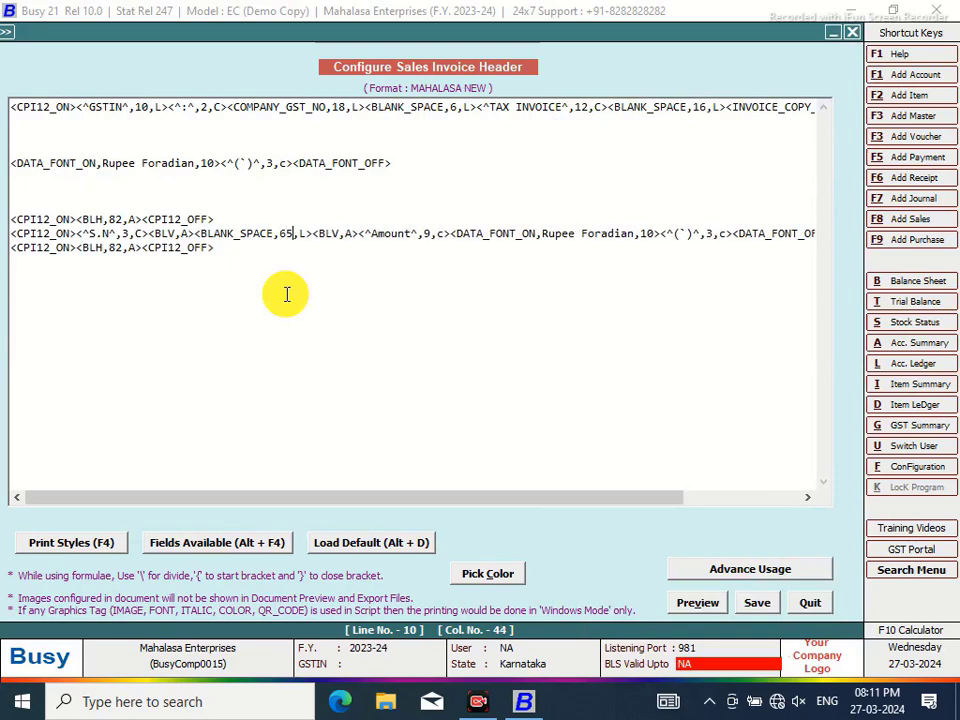
left_click(759, 606)
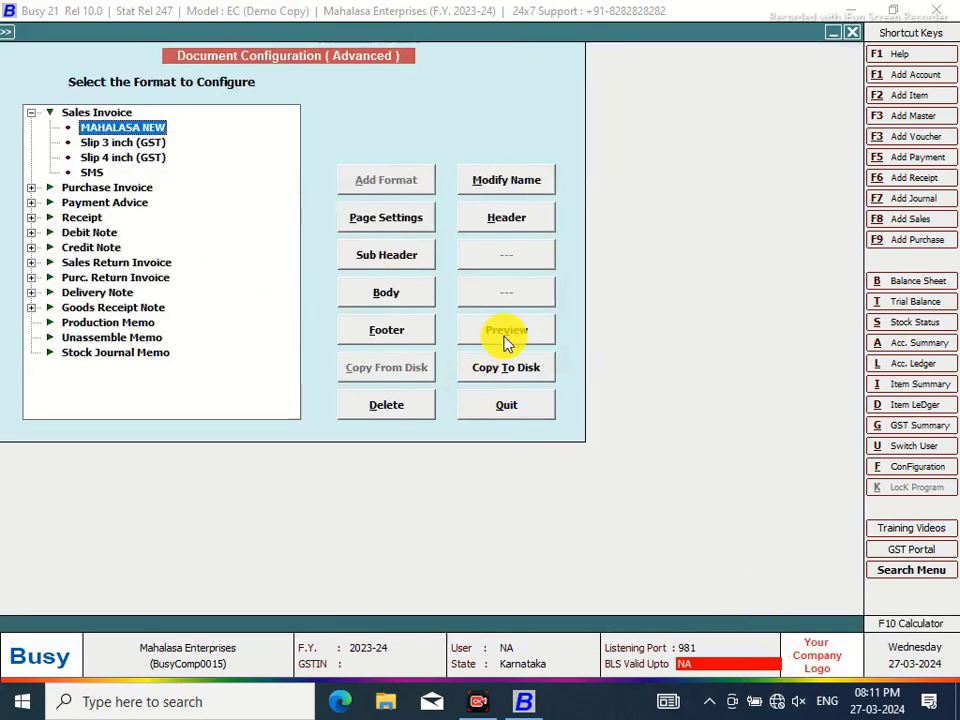
key("Return")
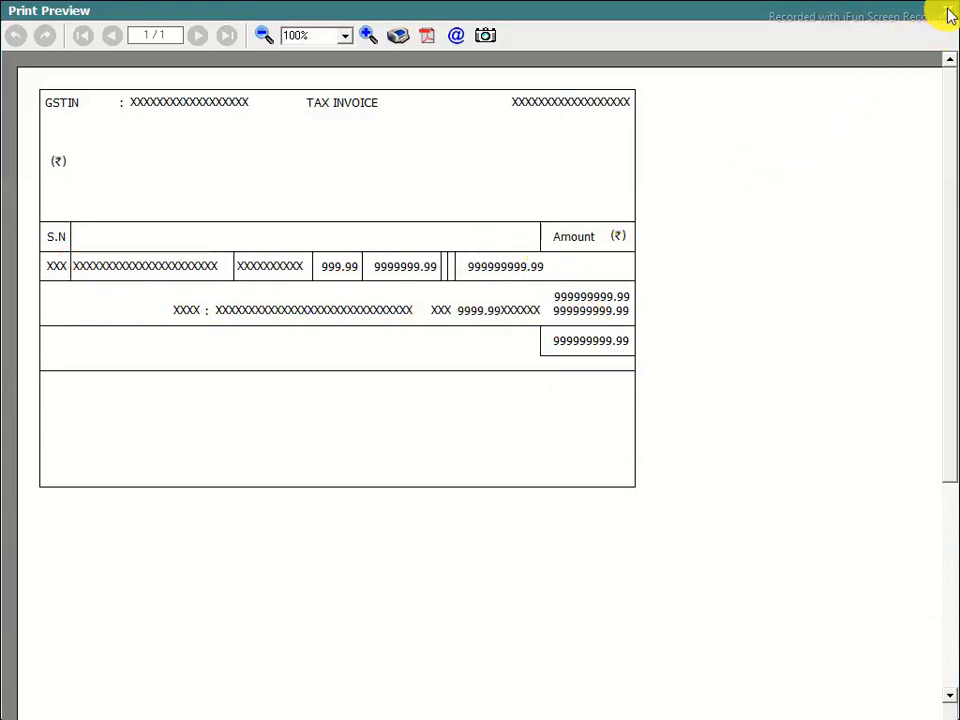
left_click(950, 14)
left_click(391, 298)
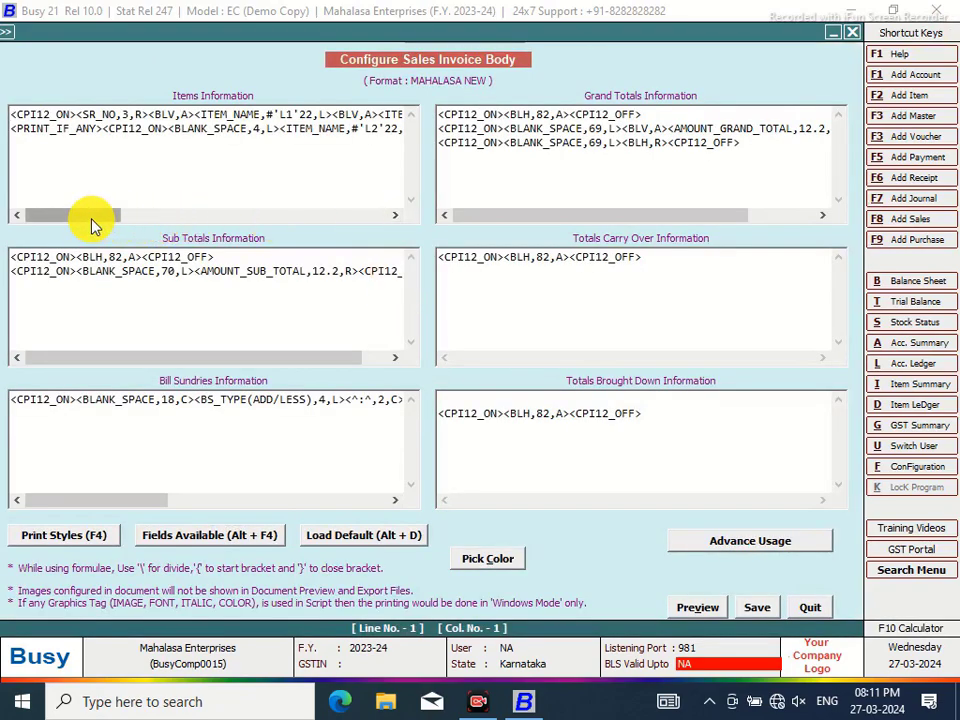
Start a new items line 3 holding PRINT_IF_ANY, CPI12_ON and CPI12_OFF tags
left_click_drag(90, 216, 167, 214)
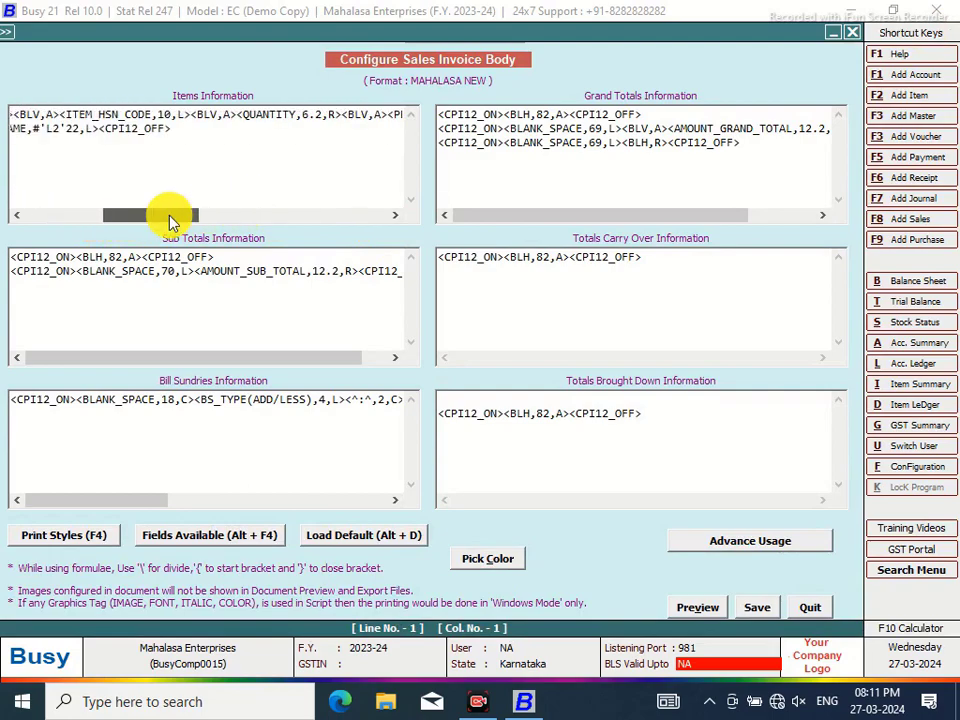
left_click(183, 135)
key("Return")
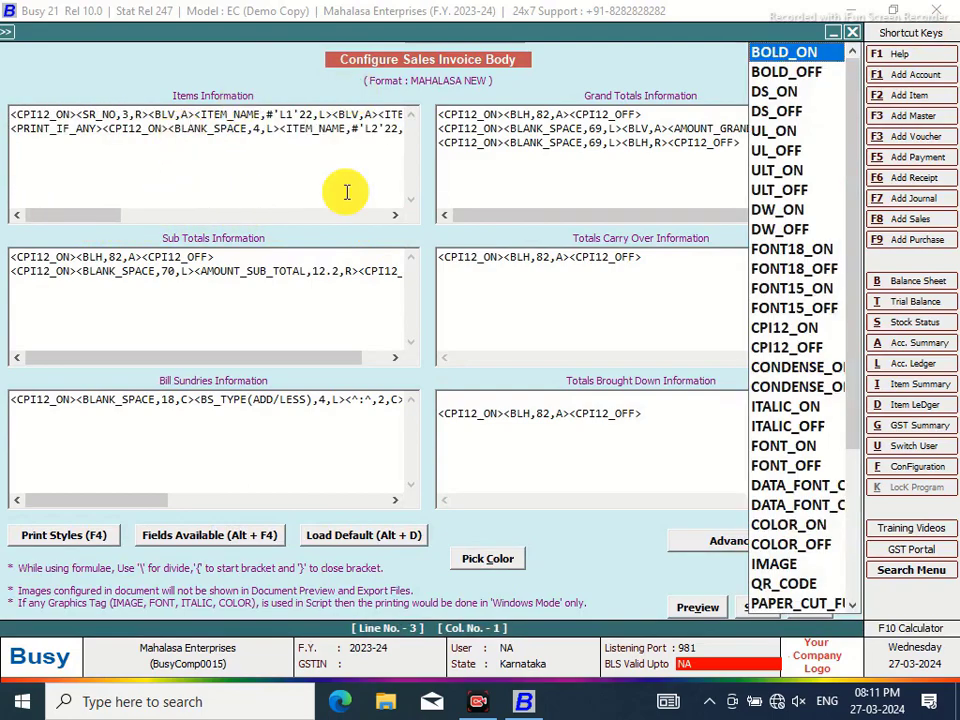
left_click_drag(857, 214, 853, 435)
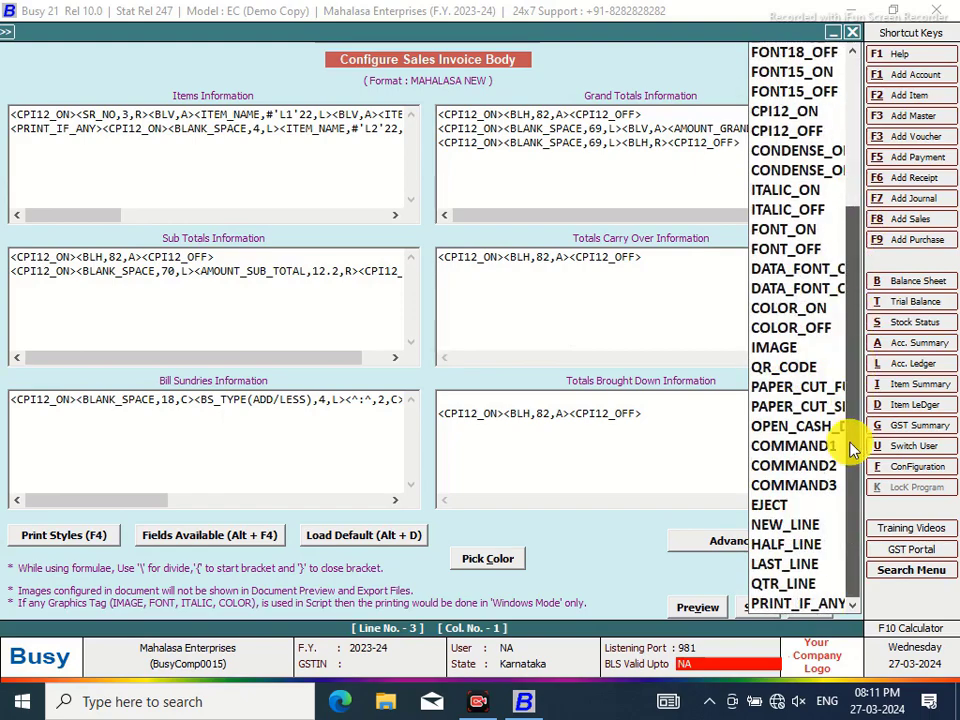
left_click(780, 605)
double_click(780, 605)
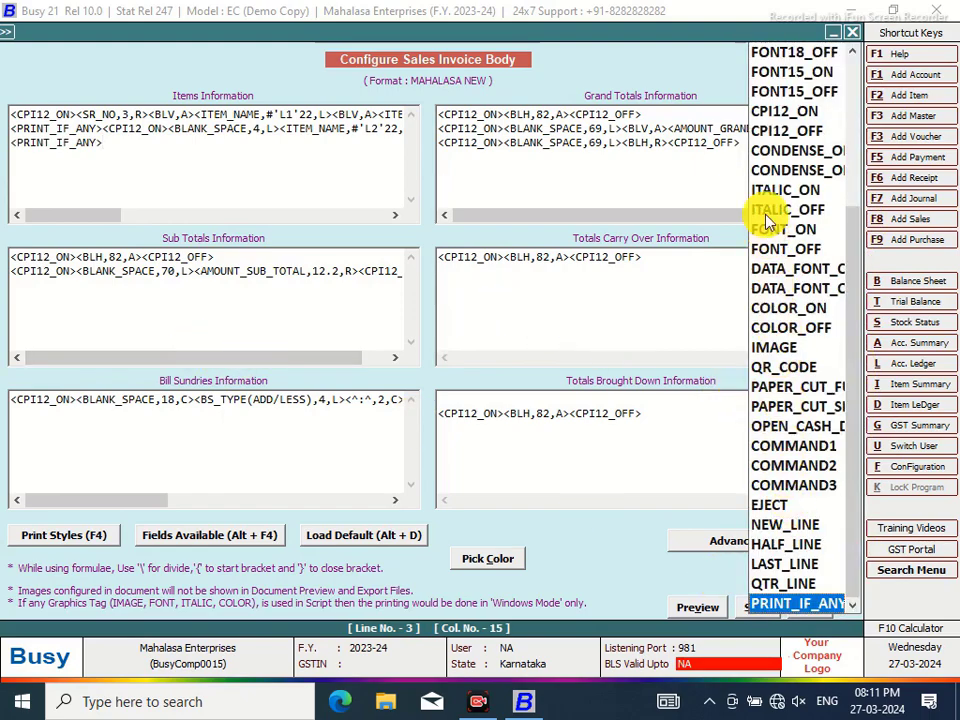
left_click(771, 117)
double_click(771, 117)
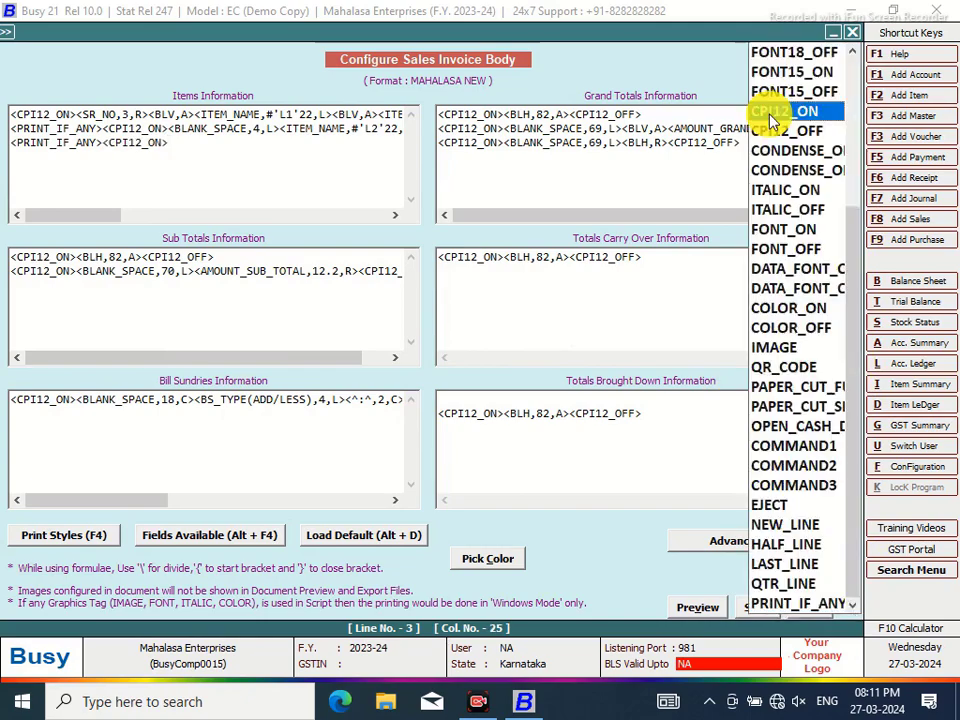
double_click(797, 132)
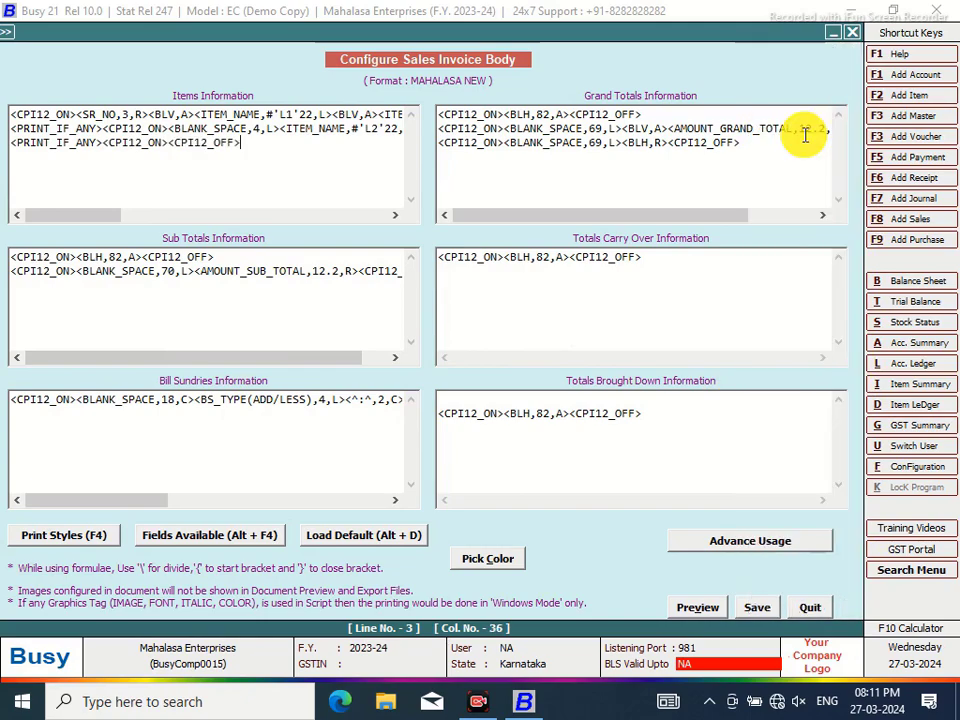
Insert a BLANK_SPACE field on line 3 and add CONDENSE_ON and CONDENSE_OFF tags to line 2
left_click(166, 143)
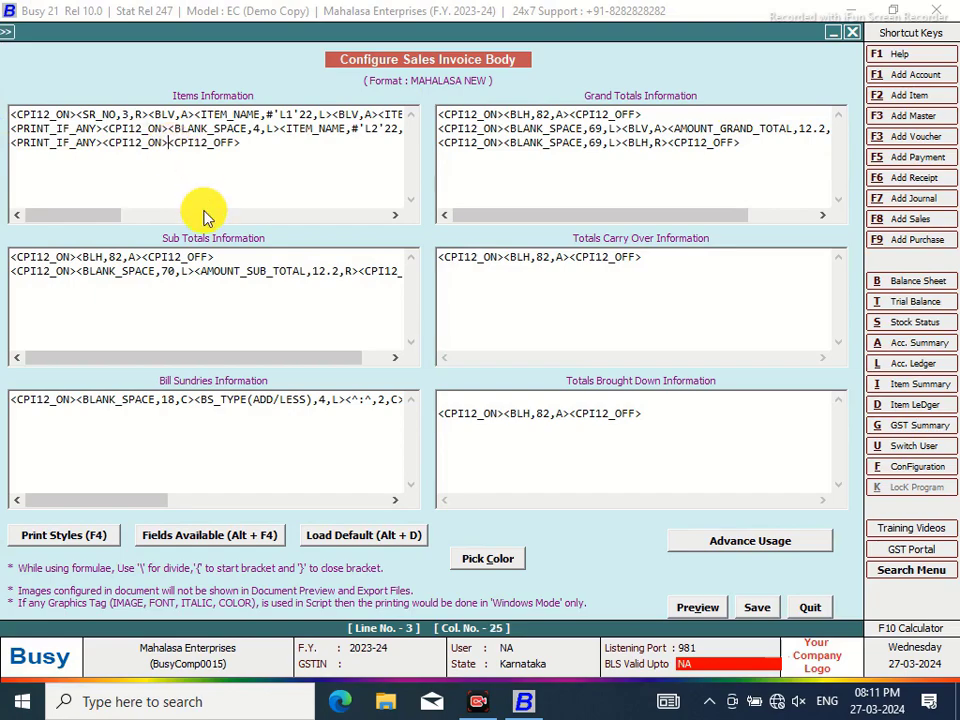
key("alt+F4")
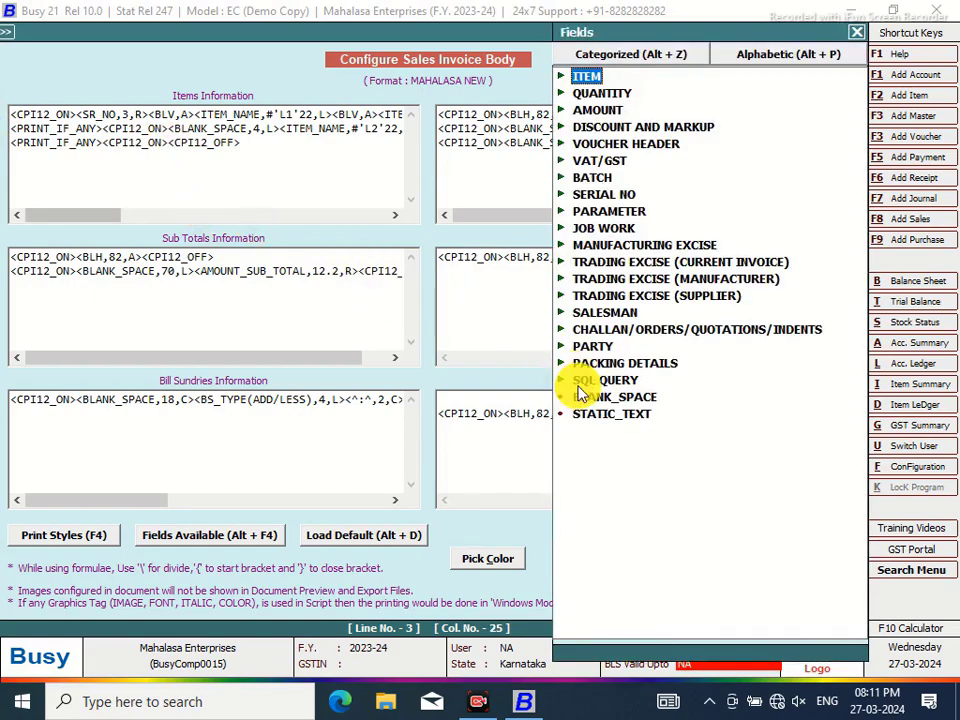
double_click(587, 400)
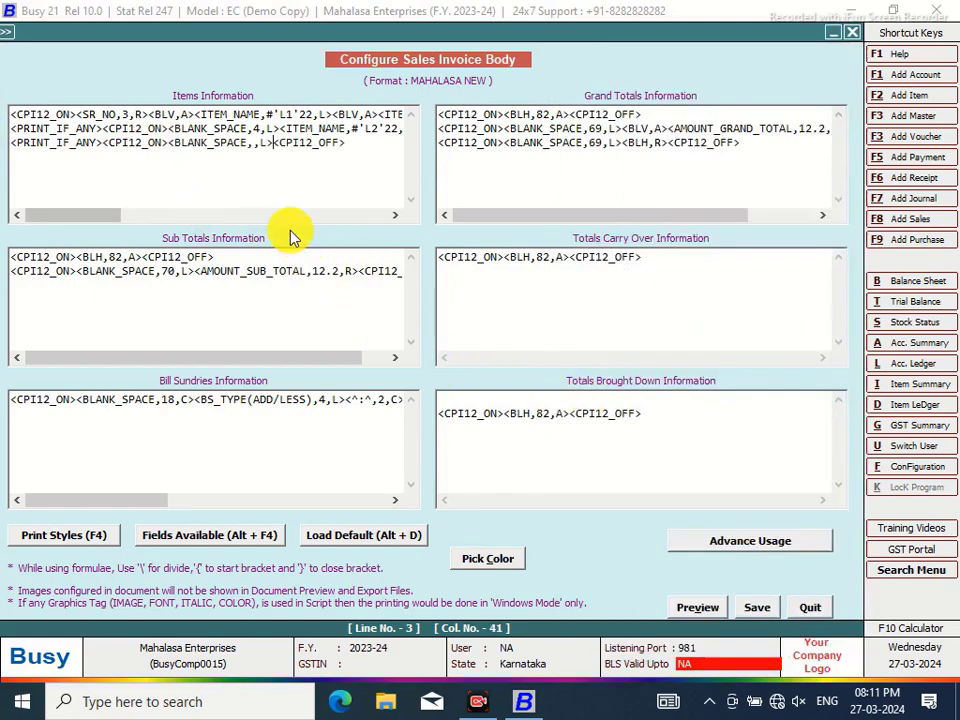
left_click(281, 129)
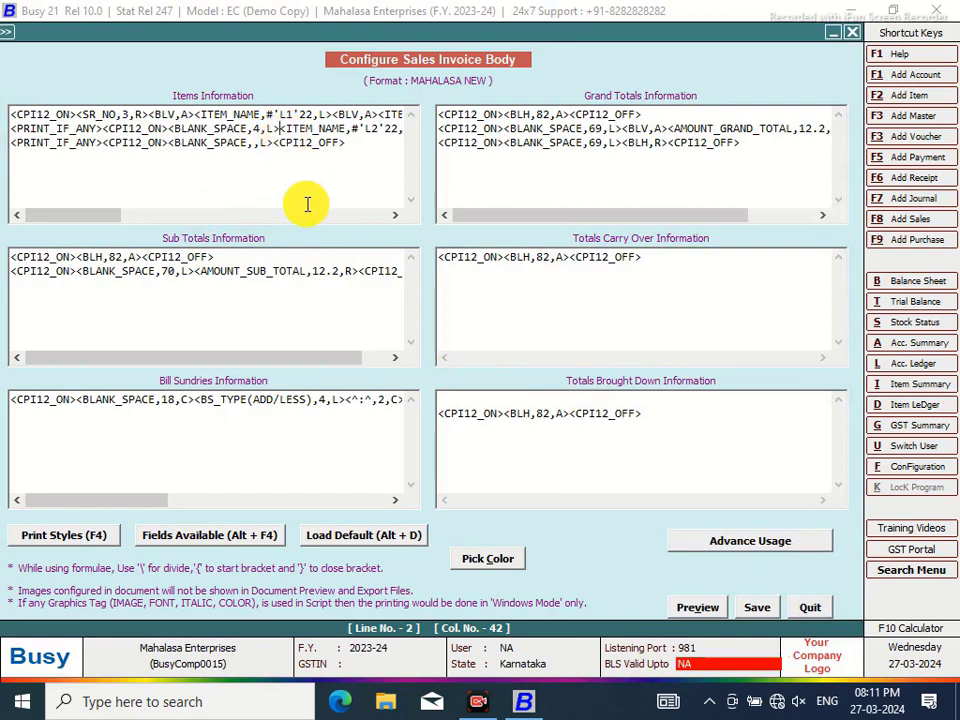
key("alt+F4")
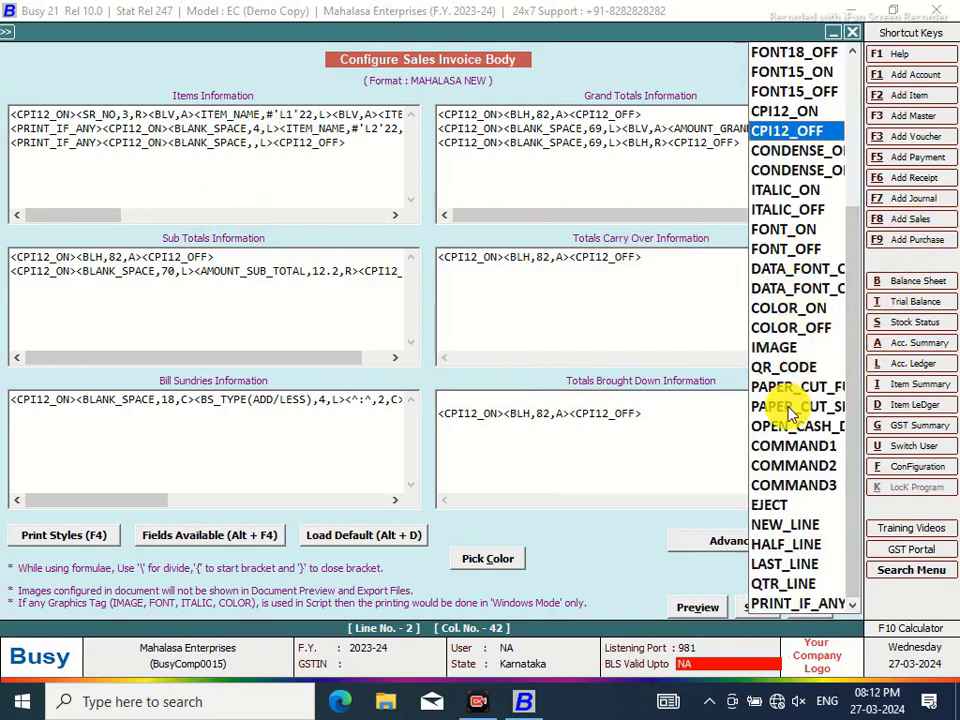
left_click(767, 155)
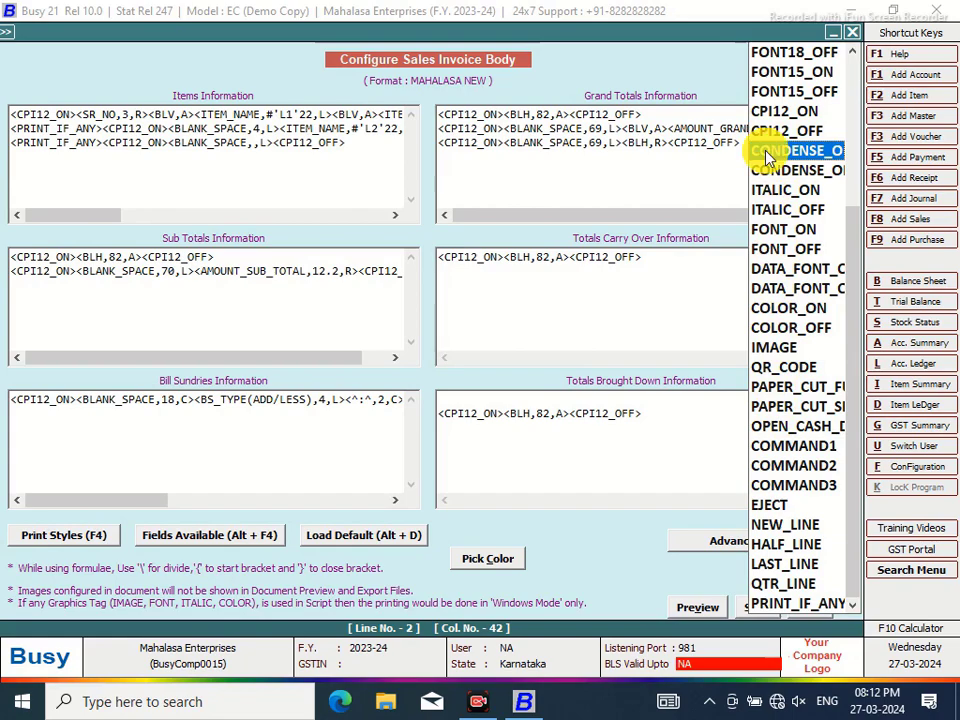
double_click(767, 155)
key("alt+F4")
left_click(778, 172)
double_click(778, 172)
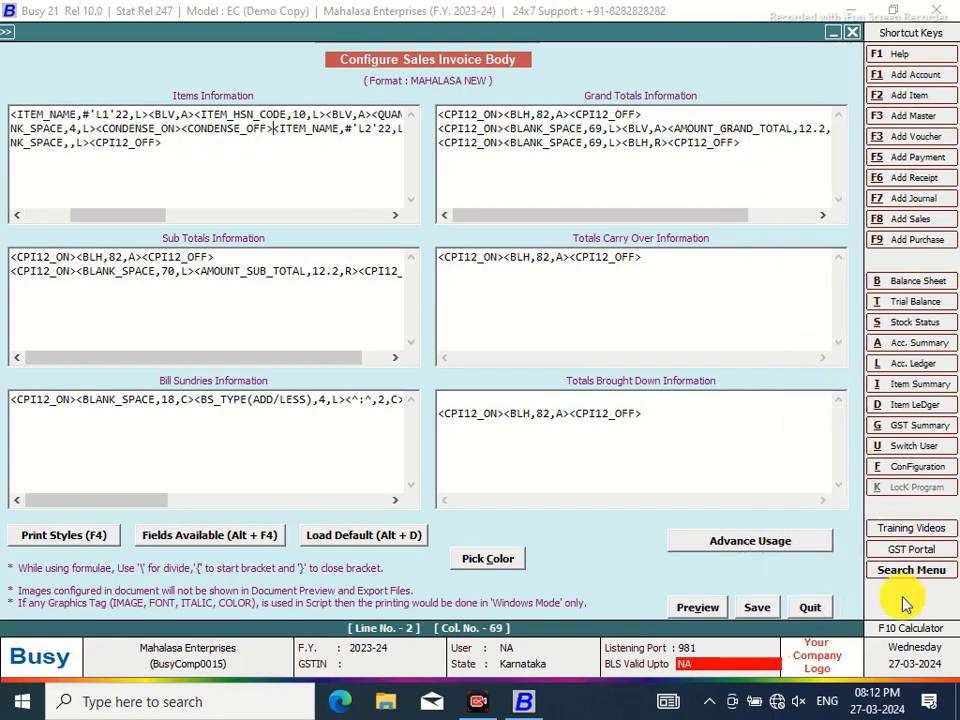
Work out 22 × 1.7 in the calculator
left_click(892, 630)
double_click(281, 394)
left_click(370, 356)
left_click(238, 402)
left_click(322, 436)
left_click(242, 317)
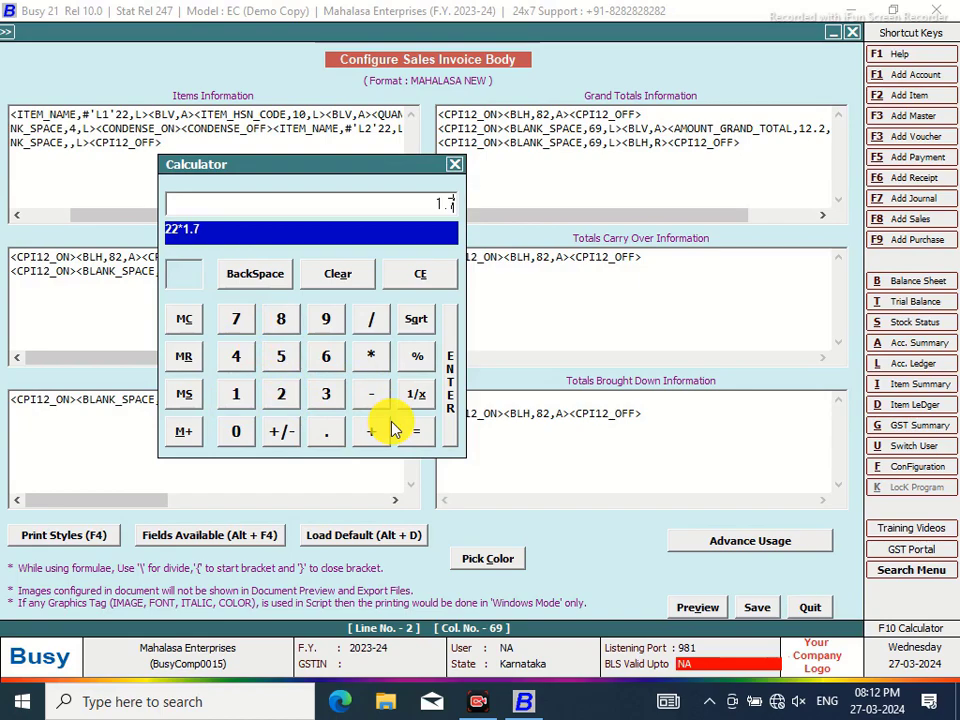
left_click(414, 431)
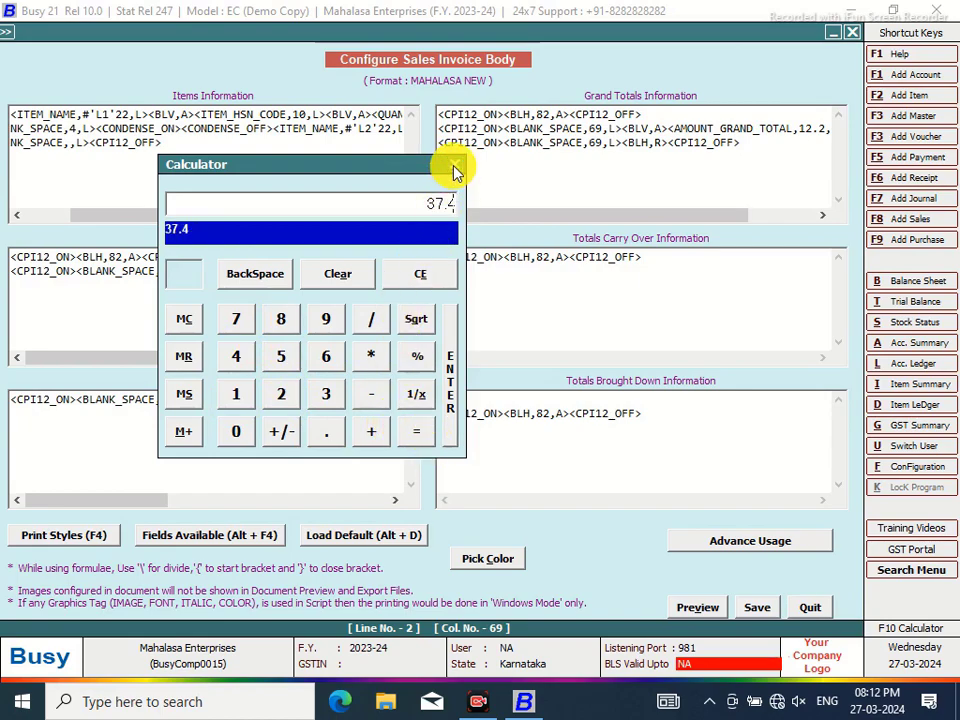
left_click(455, 166)
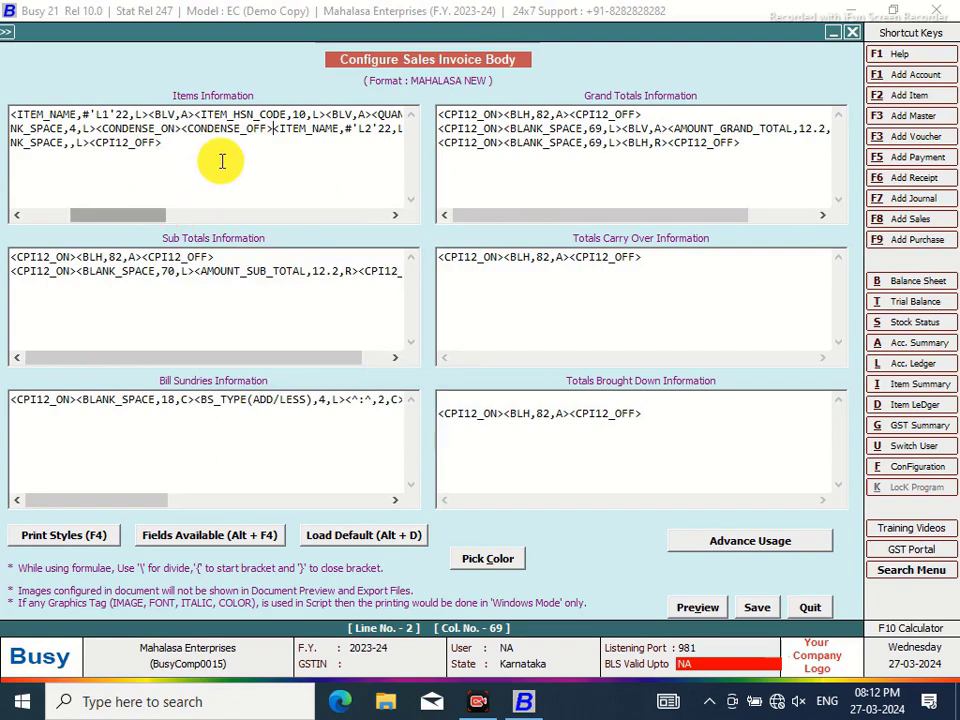
Move line 2's CONDENSE tags onto line 3, replacing line 3's print tags
left_click_drag(272, 130, 100, 132)
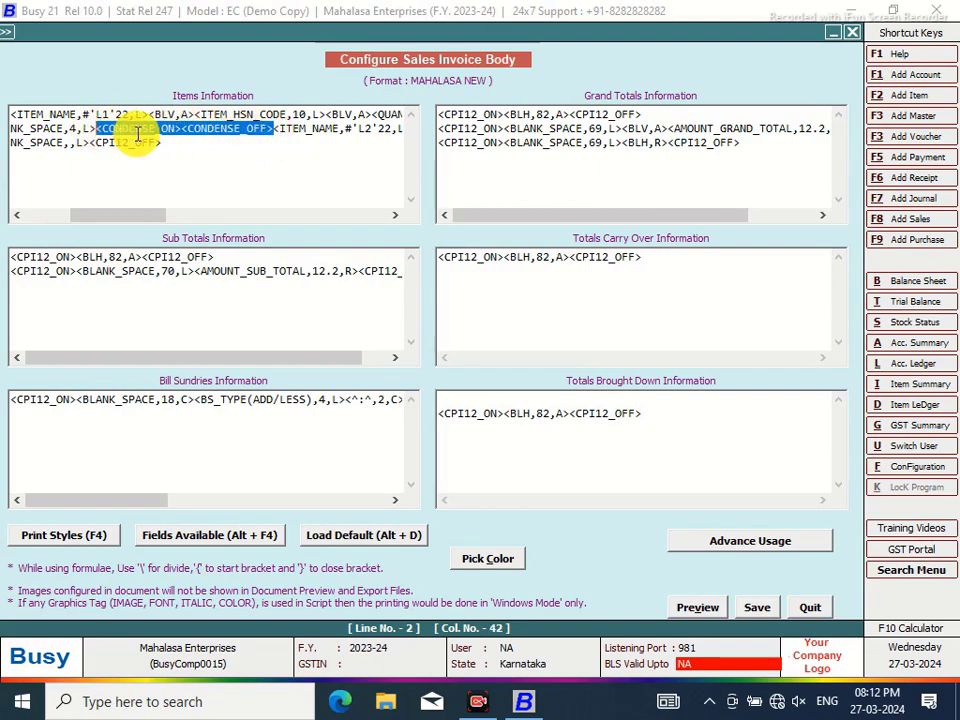
right_click(137, 137)
left_click(172, 176)
left_click_drag(135, 214, 60, 217)
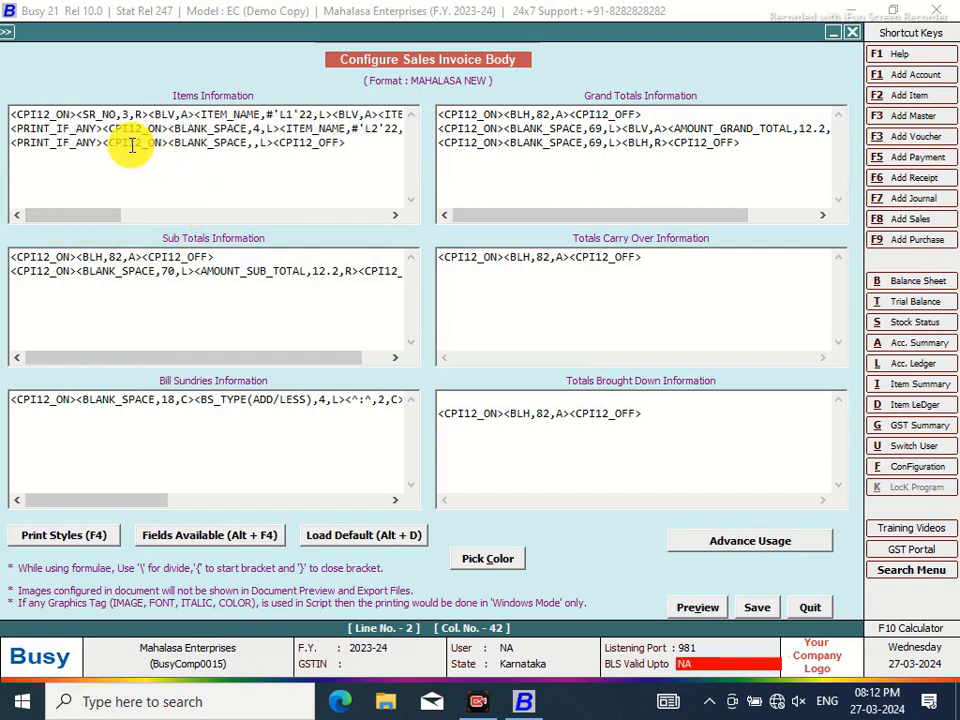
left_click_drag(344, 142, 106, 144)
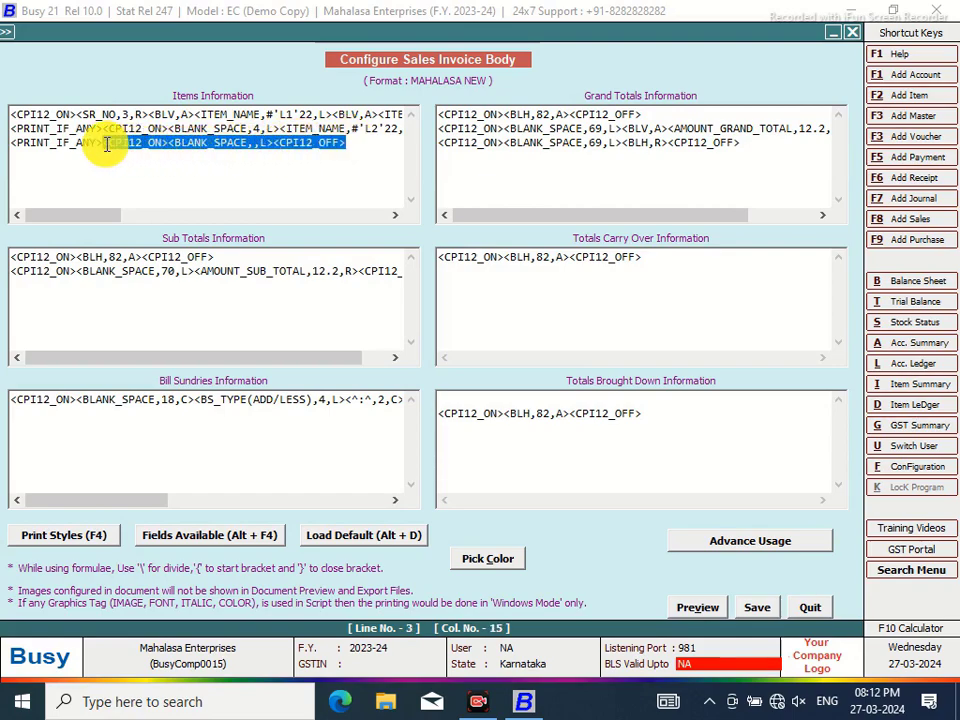
right_click(143, 145)
left_click(107, 141)
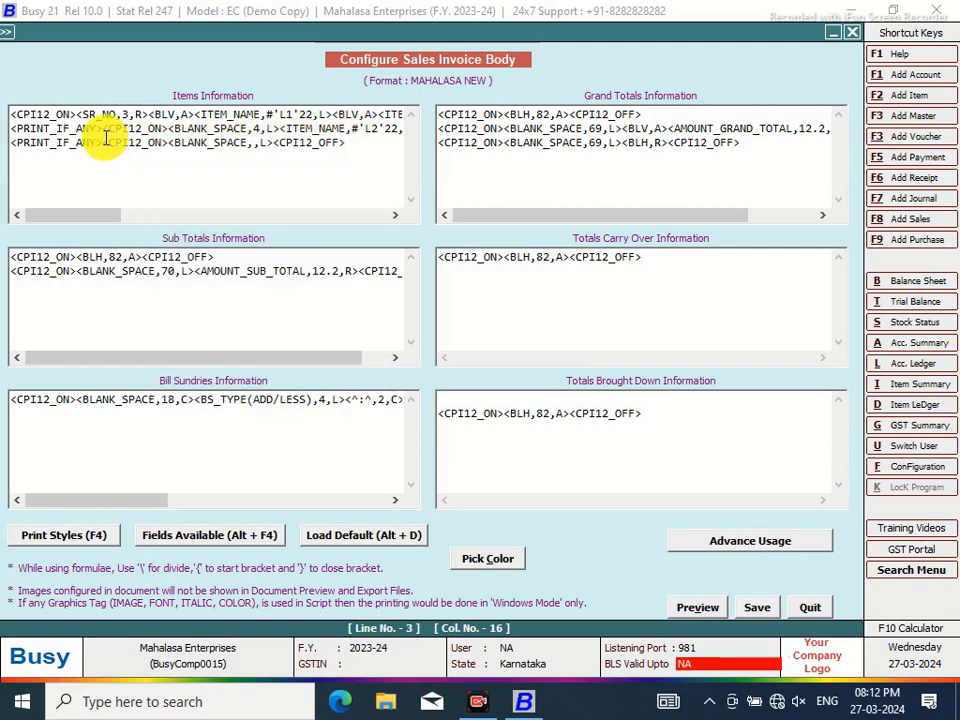
left_click_drag(105, 142, 330, 150)
right_click(331, 151)
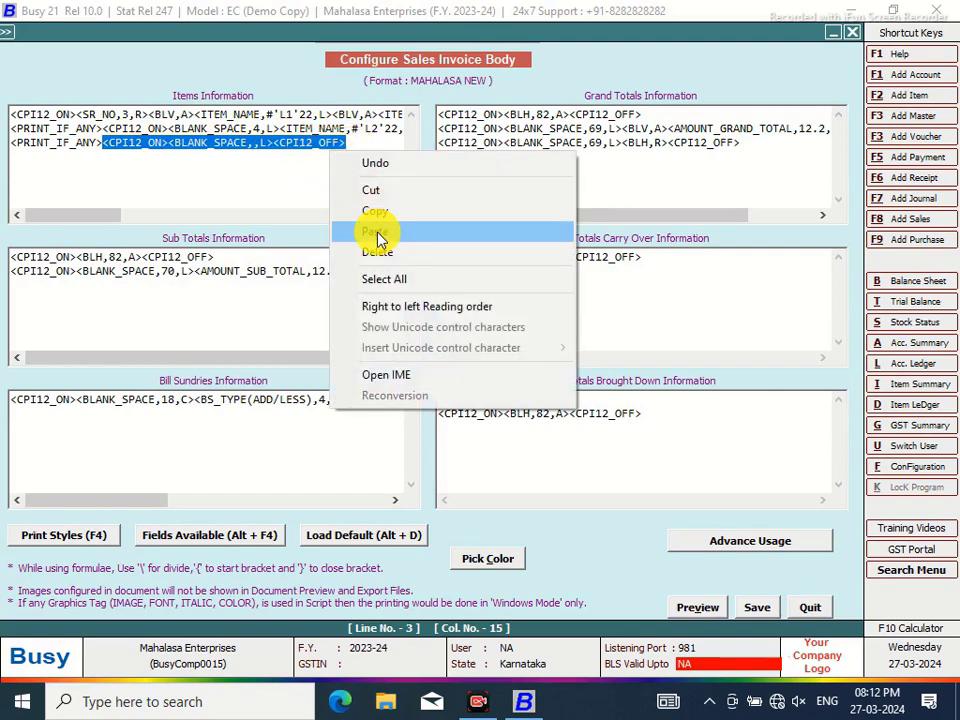
left_click(378, 237)
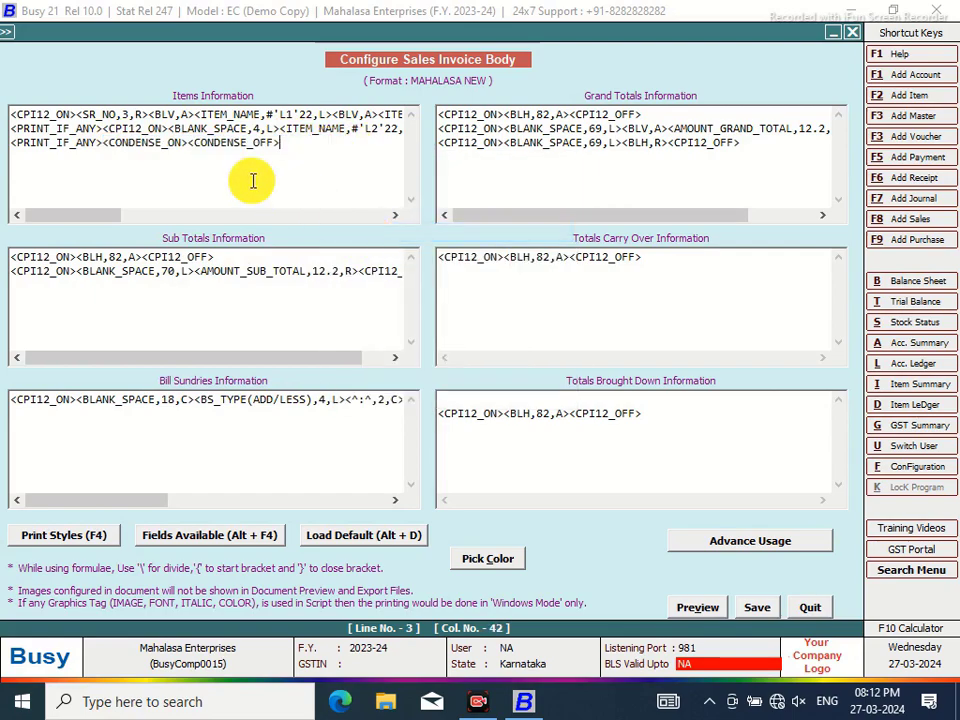
Insert ITEM_DESC1 between line 3's CONDENSE tags and change its width to 37
left_click(190, 143)
key("alt+F4")
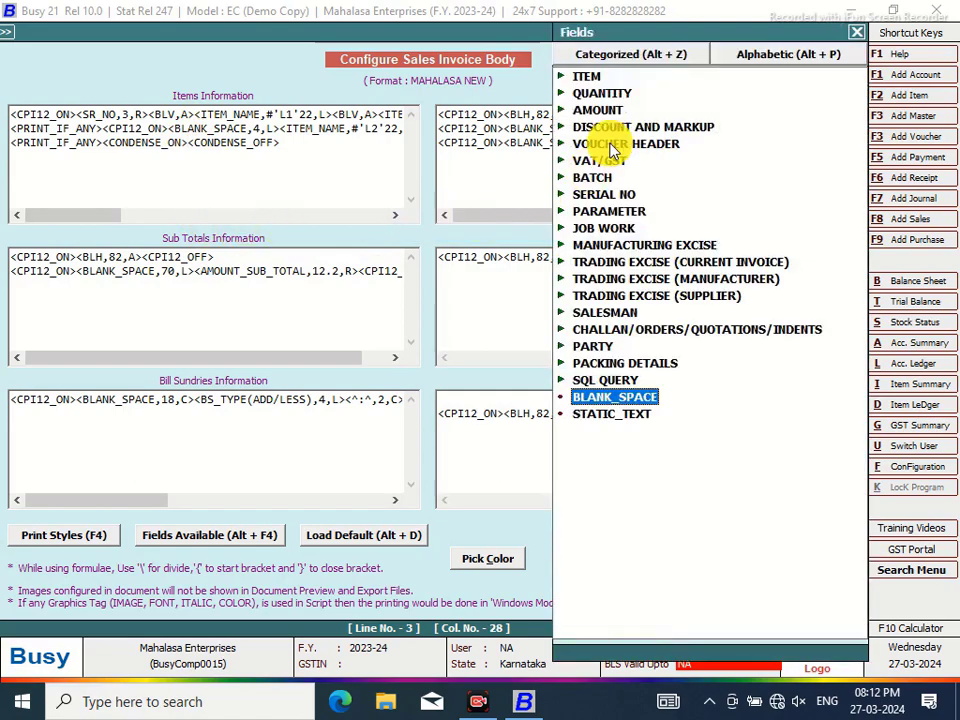
double_click(585, 77)
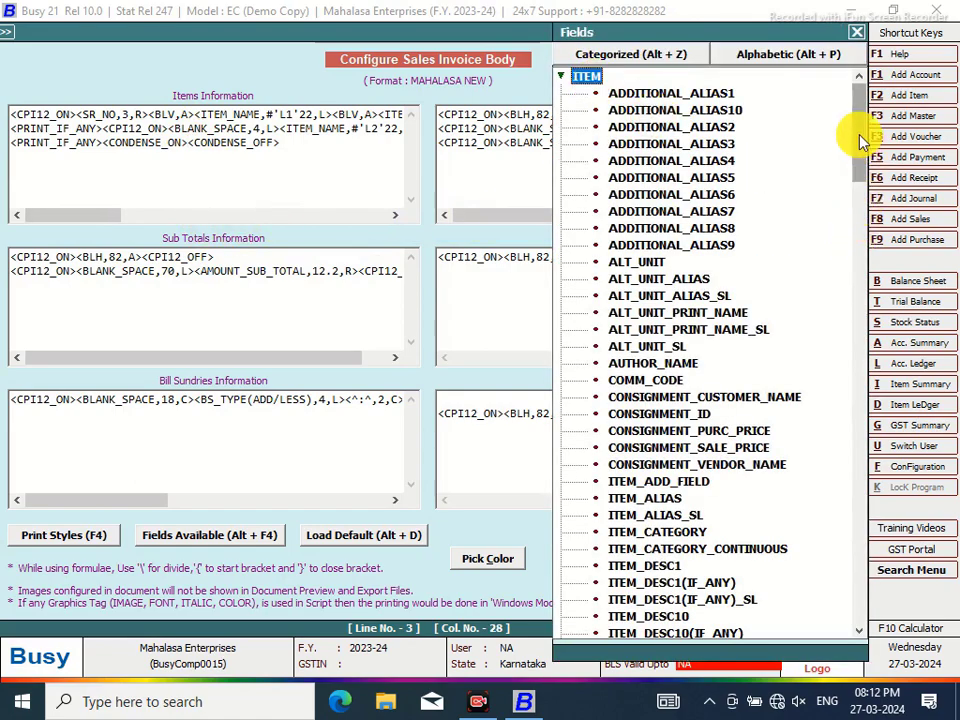
scroll(861, 131, "down", 4)
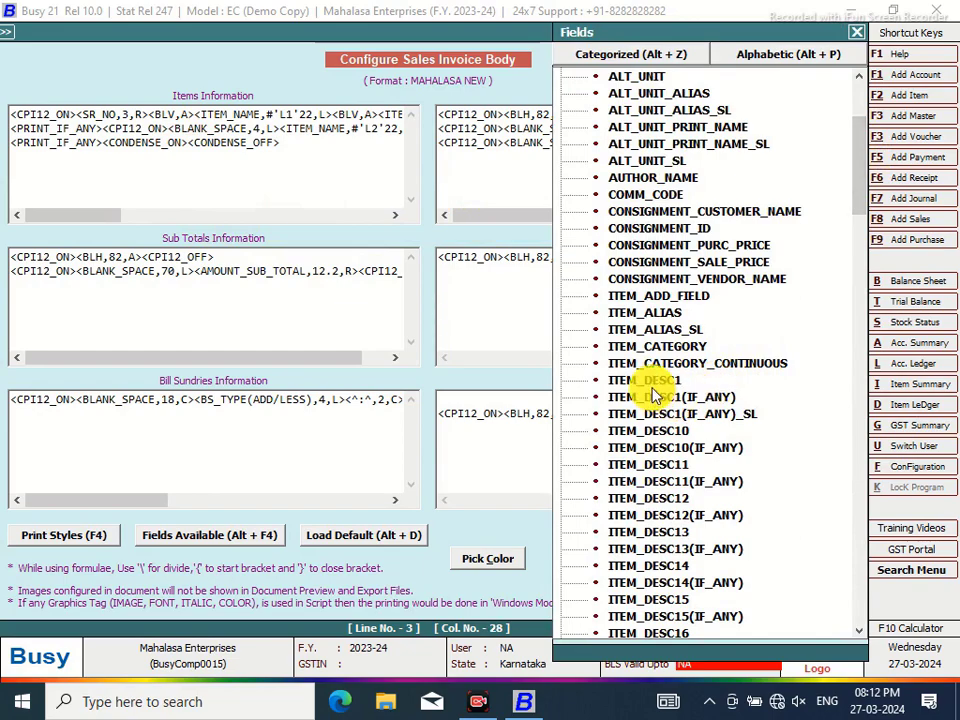
double_click(650, 385)
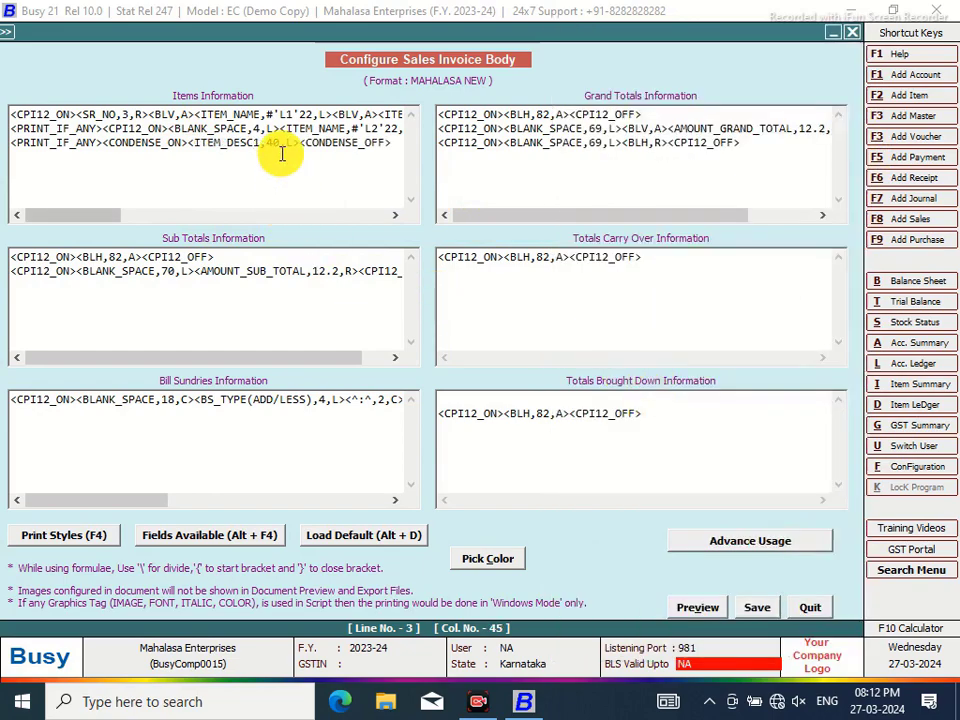
left_click(281, 143)
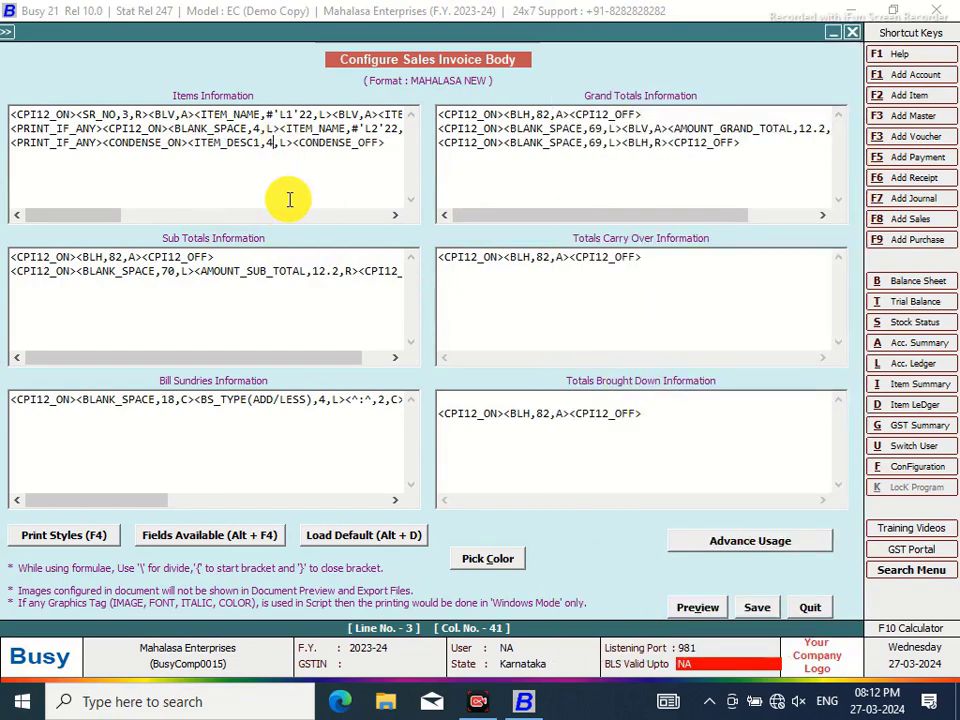
type("37")
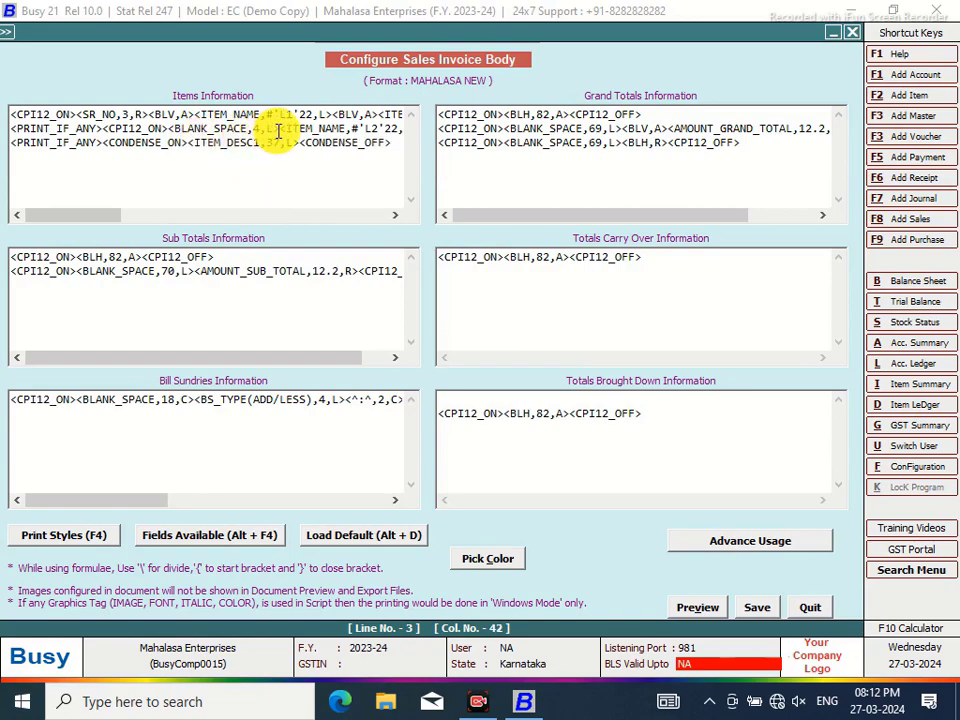
Remove line 3's description and CONDENSE tags and end the line with CPI12_ON and CPI12_OFF
left_click_drag(283, 129, 176, 131)
right_click(196, 132)
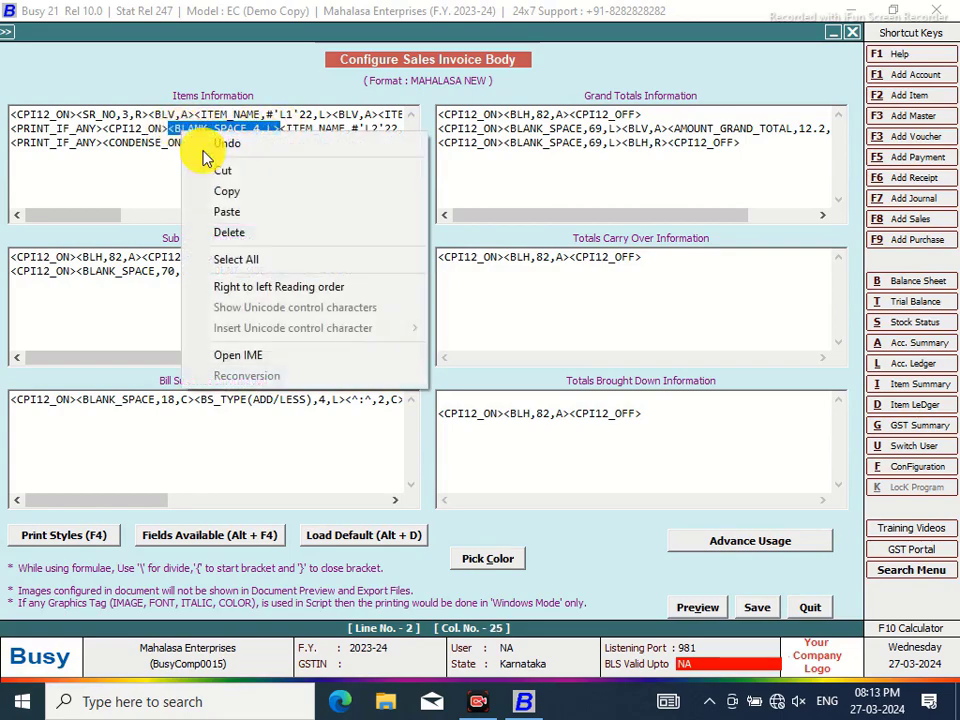
left_click(220, 191)
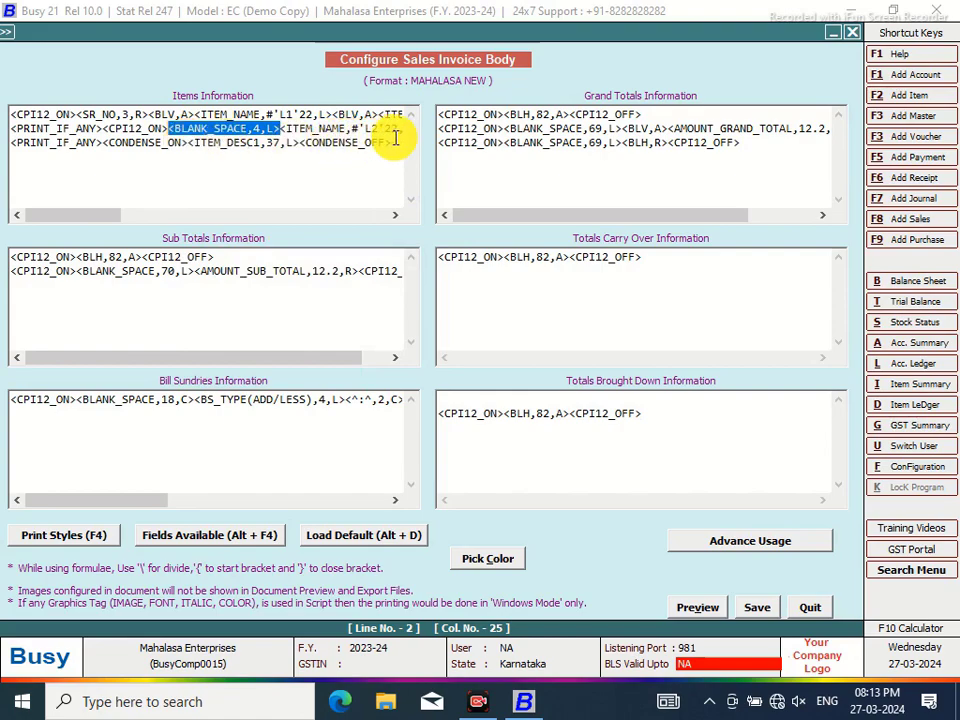
left_click_drag(396, 141, 101, 145)
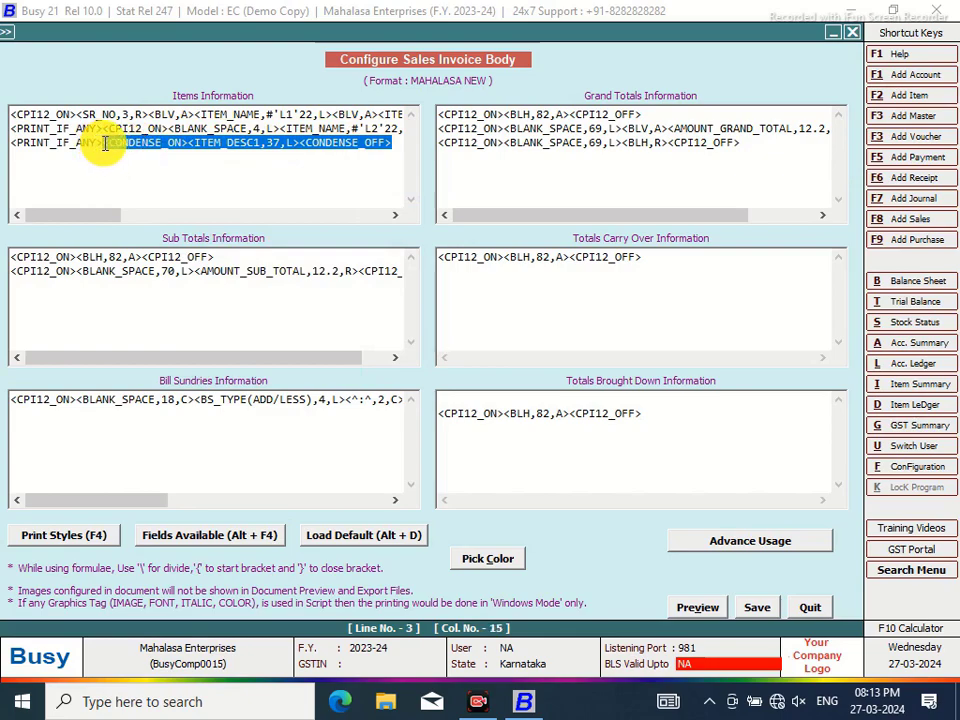
key("Delete")
key("F4")
double_click(772, 111)
key("F4")
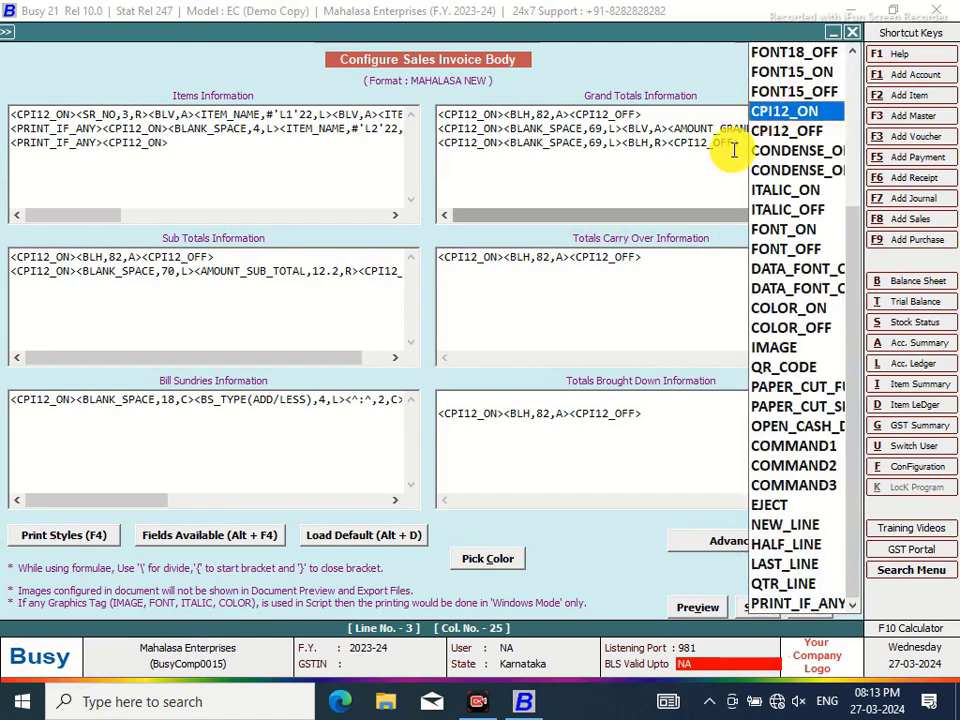
left_click(786, 136)
double_click(786, 136)
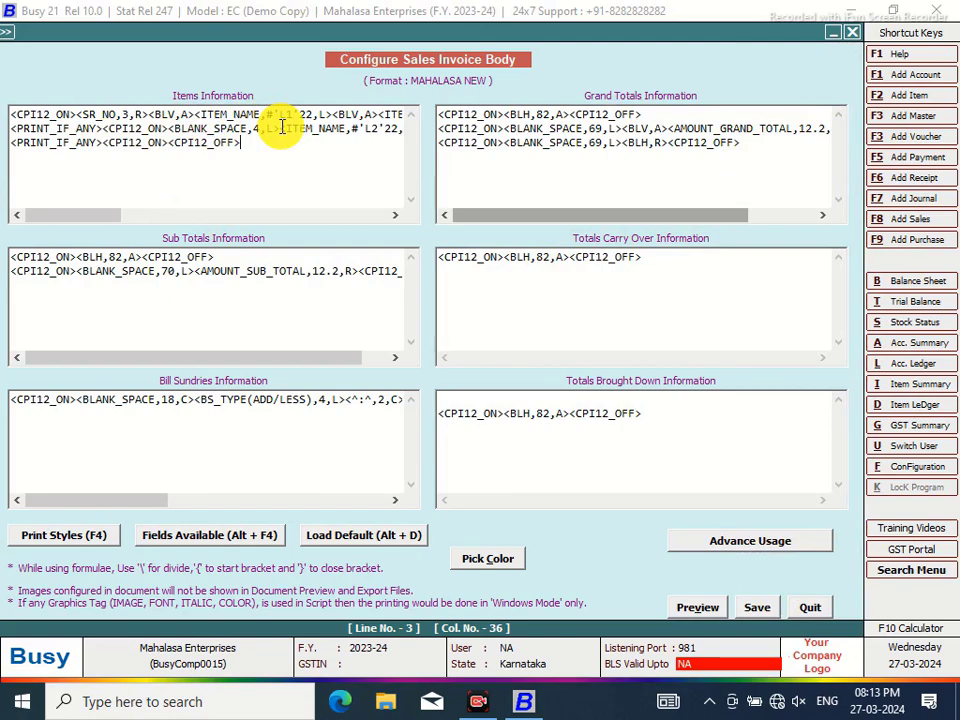
Paste line 2's blank-space field into line 3 followed by the ITEM_DESC1 field
mouse_move(281, 129)
left_mouse_down()
mouse_move(166, 129)
mouse_move(265, 129)
left_mouse_up()
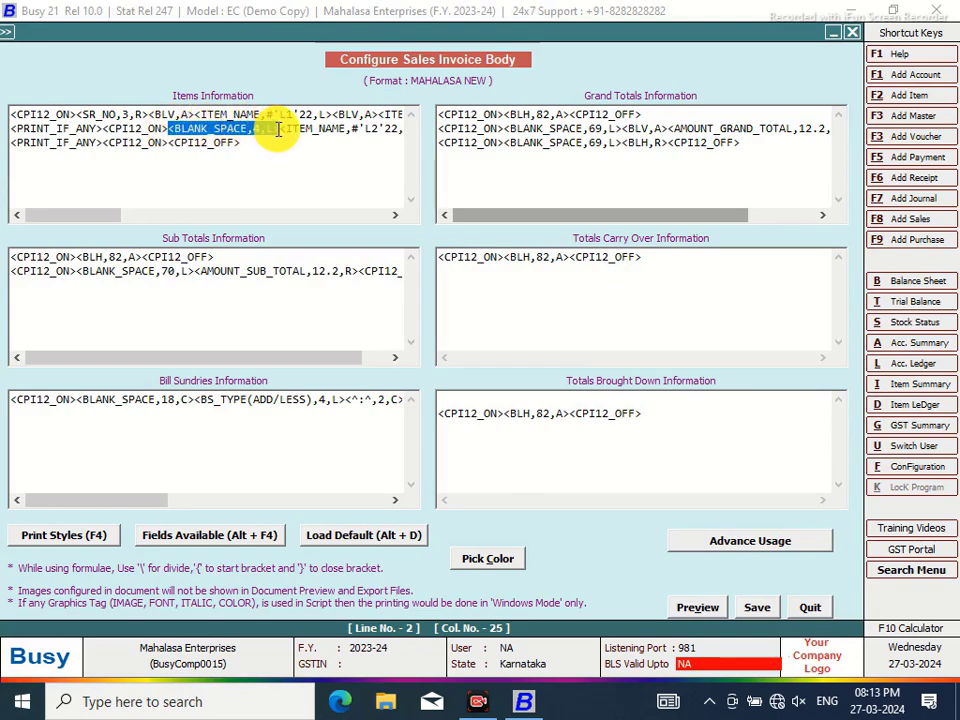
right_click(258, 132)
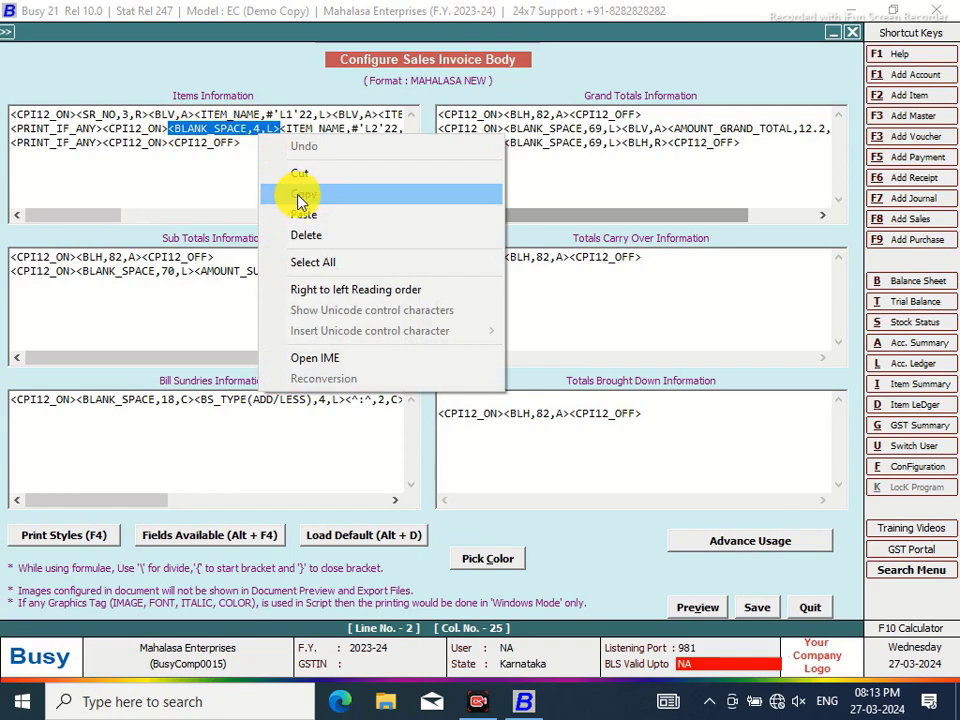
left_click(300, 195)
left_click(167, 143)
right_click(167, 143)
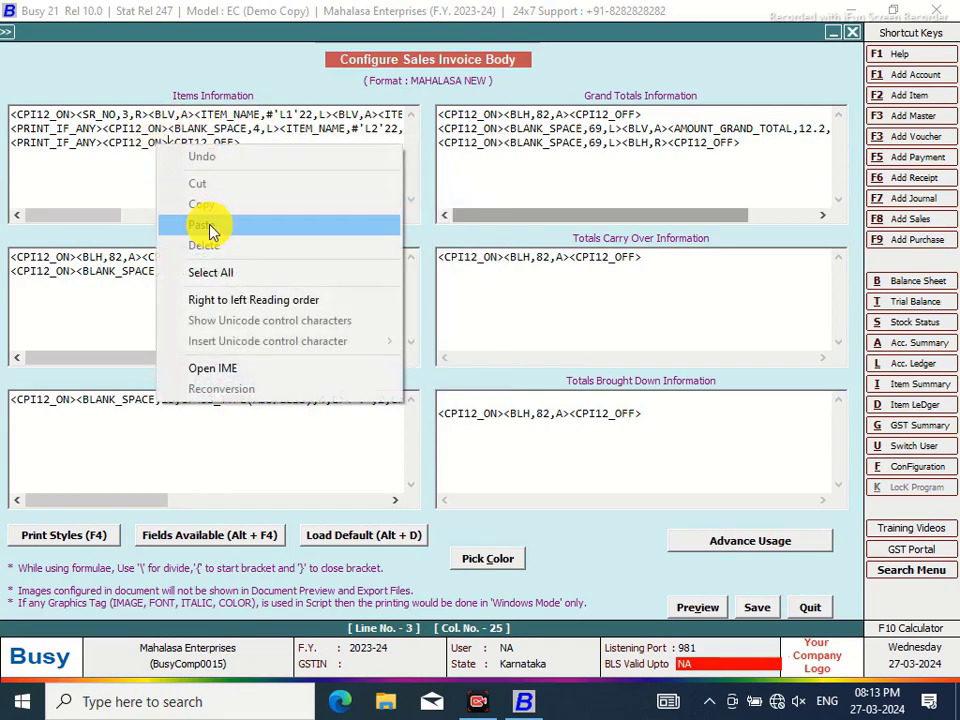
left_click(211, 228)
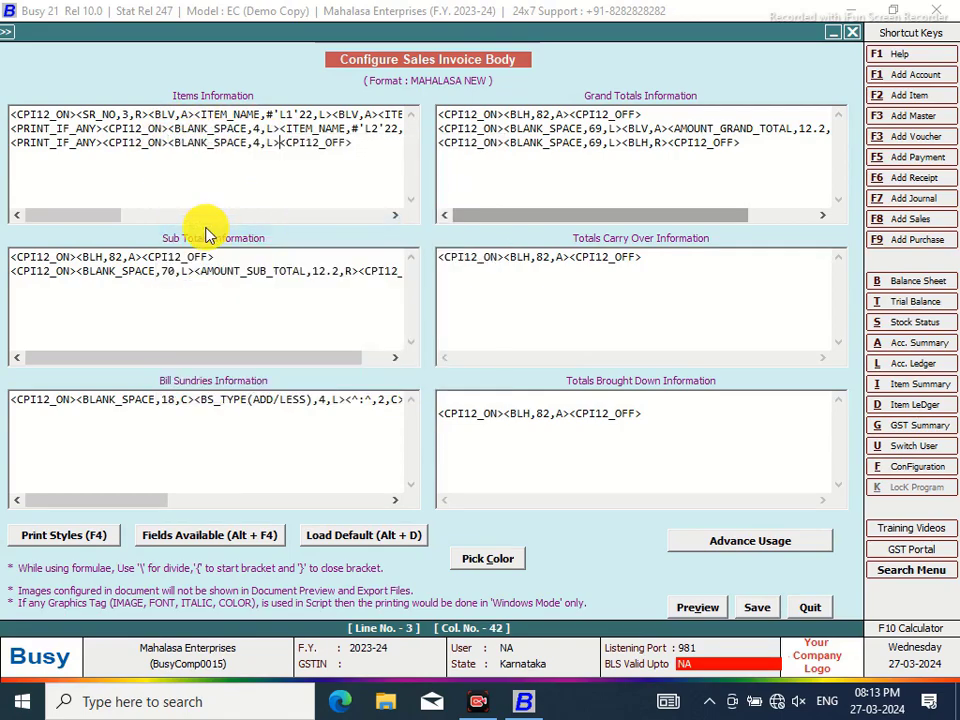
key("alt+F4")
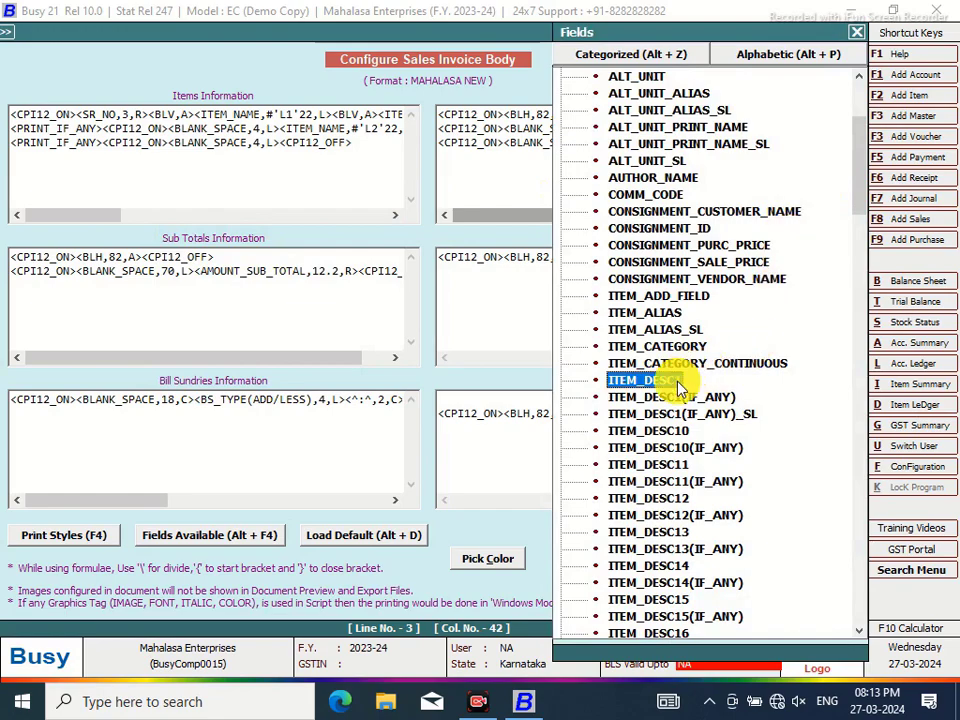
double_click(680, 388)
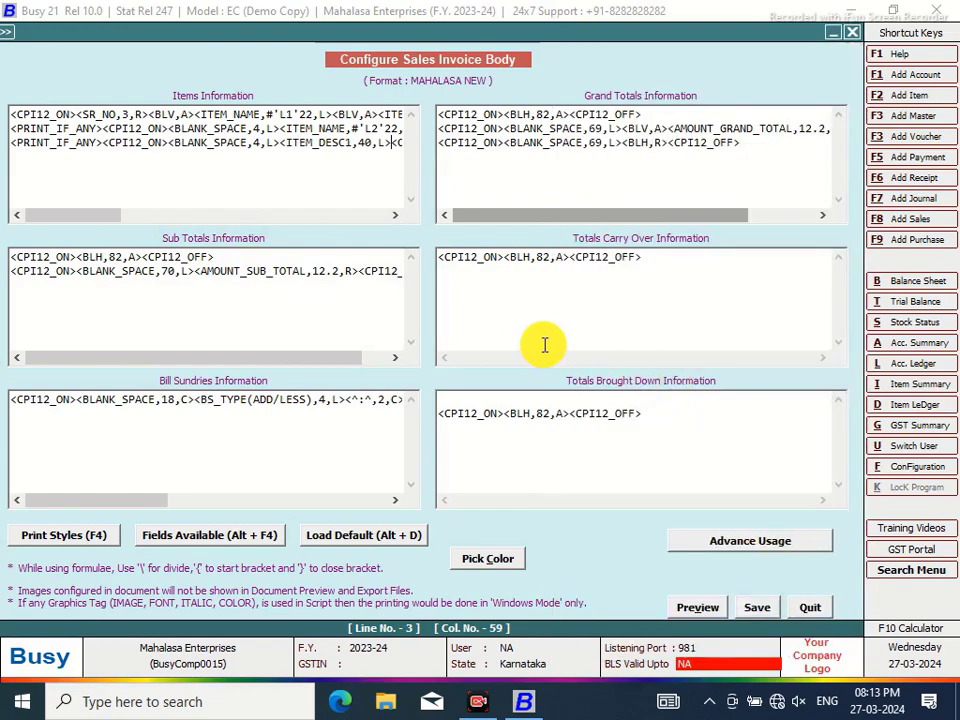
left_click(372, 142)
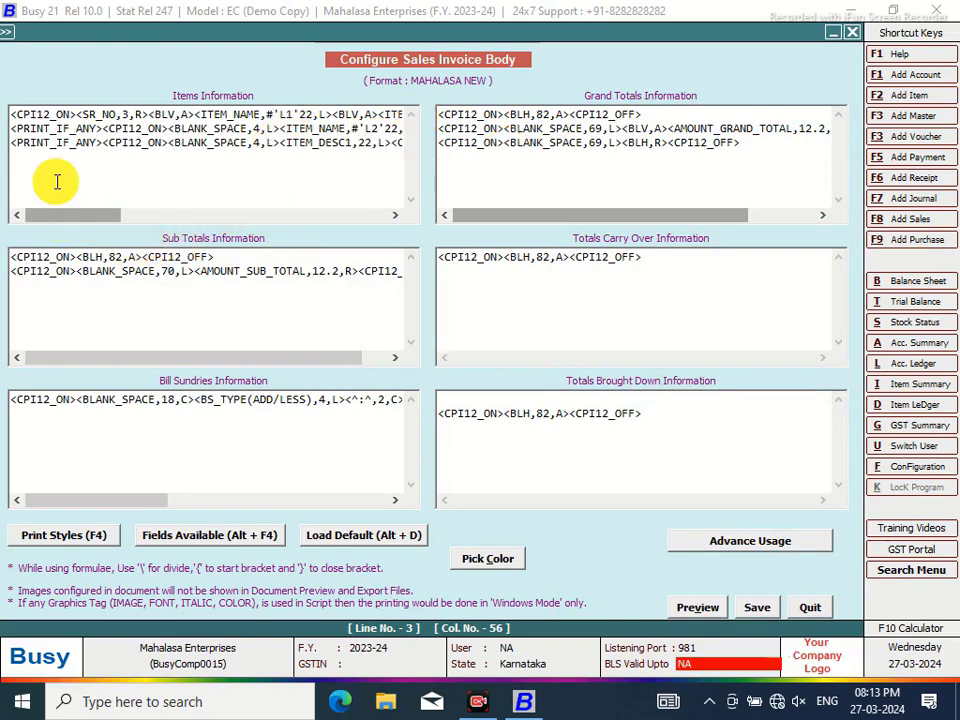
Copy line 3 into a new line 4 and change it to ITEM_DESC2
left_click_drag(12, 143, 304, 150)
right_click(303, 158)
left_click(350, 215)
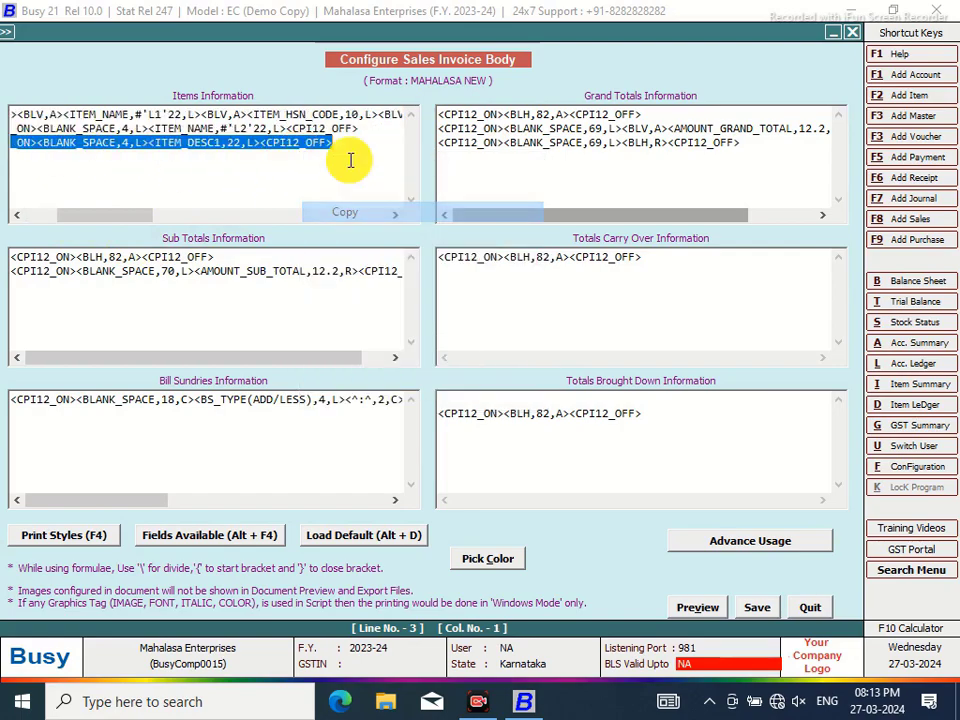
left_click(351, 148)
key("Return")
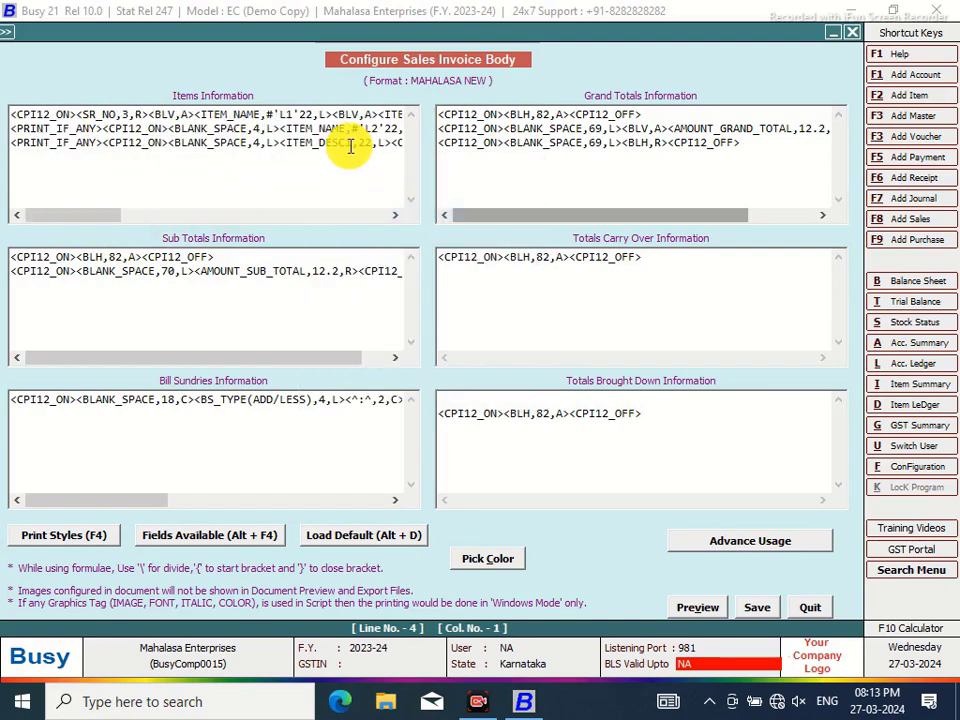
key("ctrl+v")
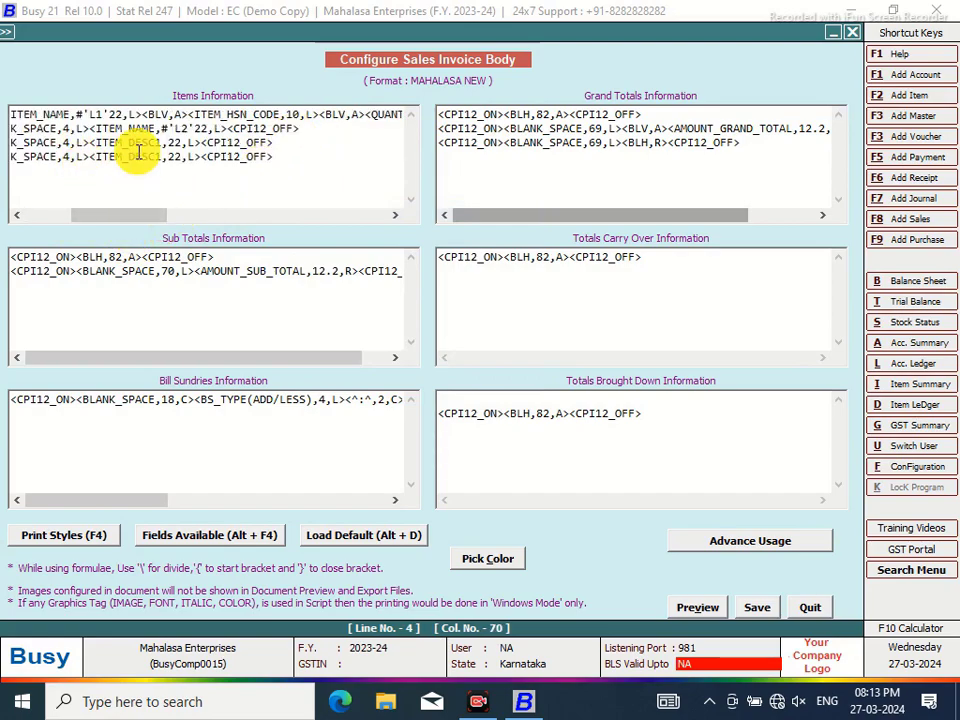
left_click(160, 157)
key("BackSpace")
type("2")
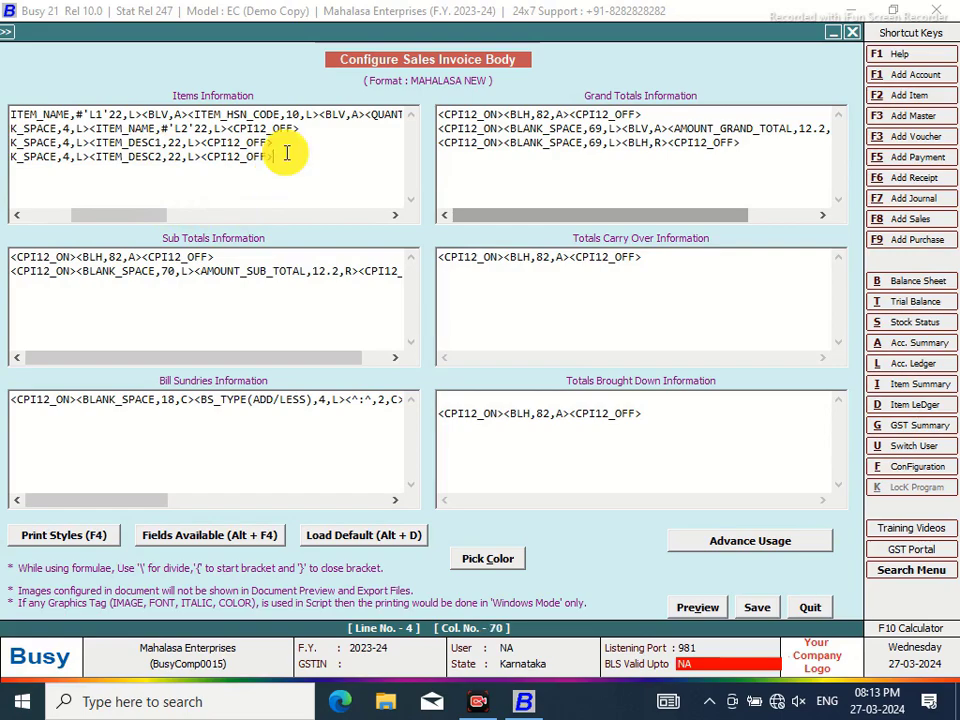
Paste the description line as lines 5 and 6, making line 6 ITEM_DESC4
key("Return")
key("ctrl+v")
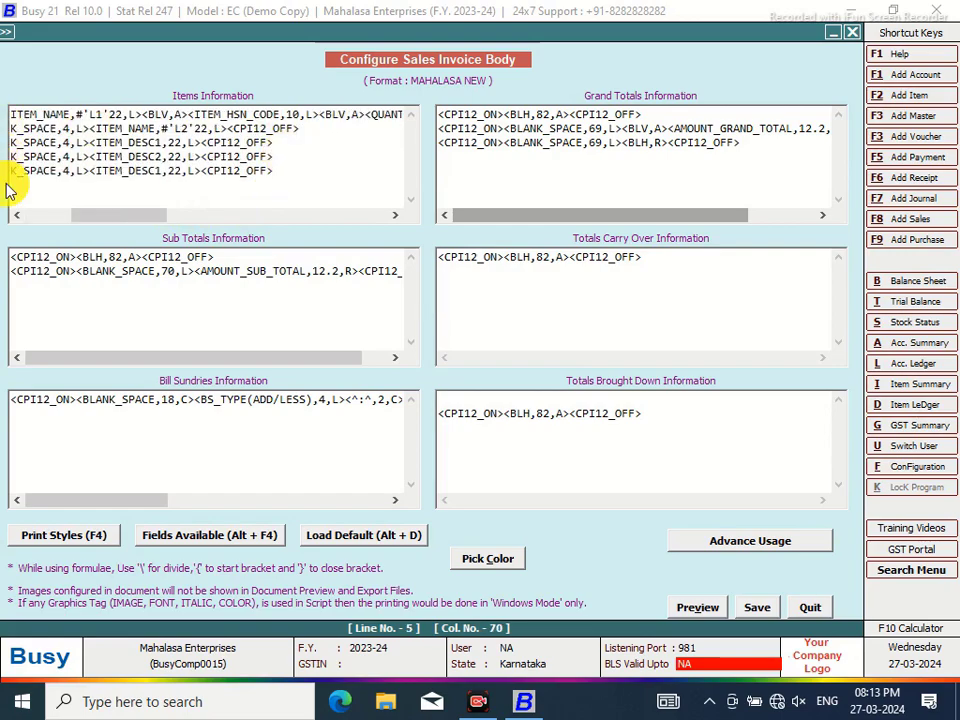
key("End")
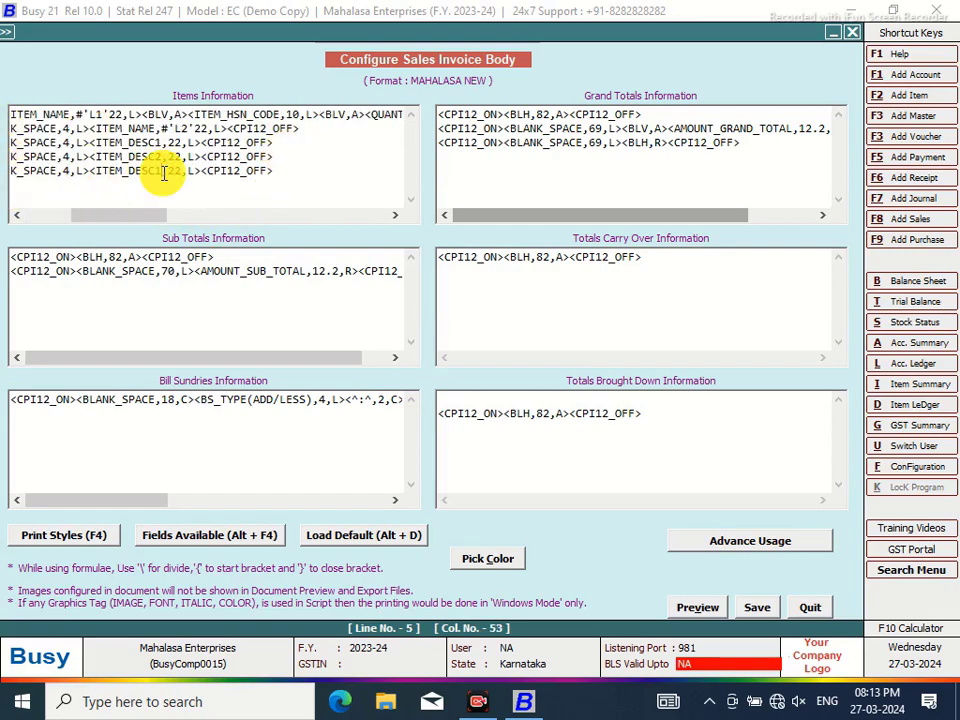
left_click(279, 166)
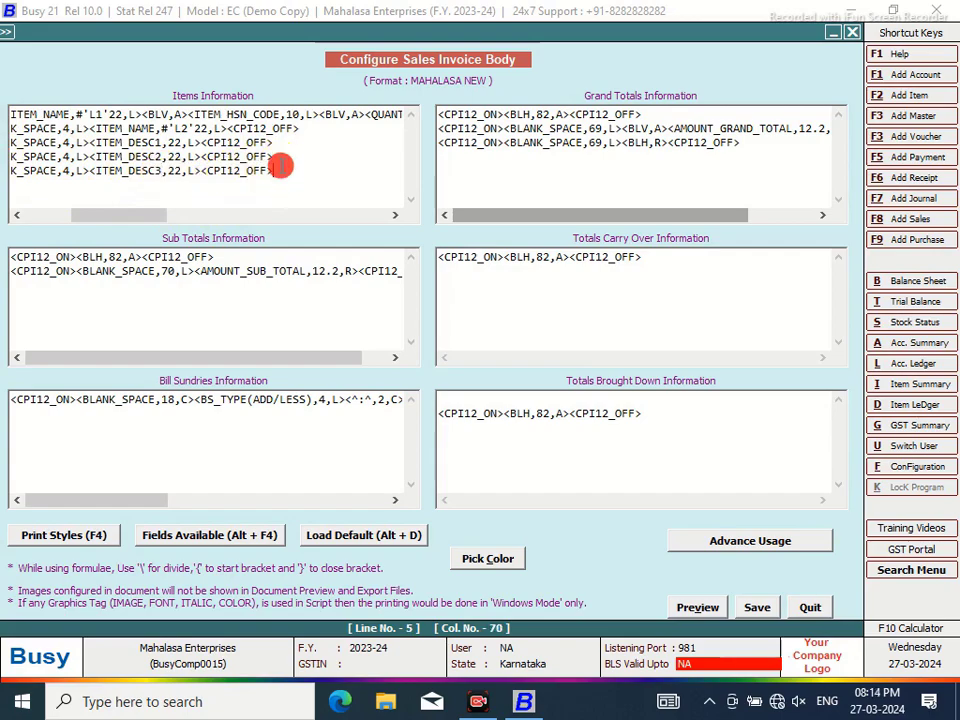
key("Return")
key("ctrl+v")
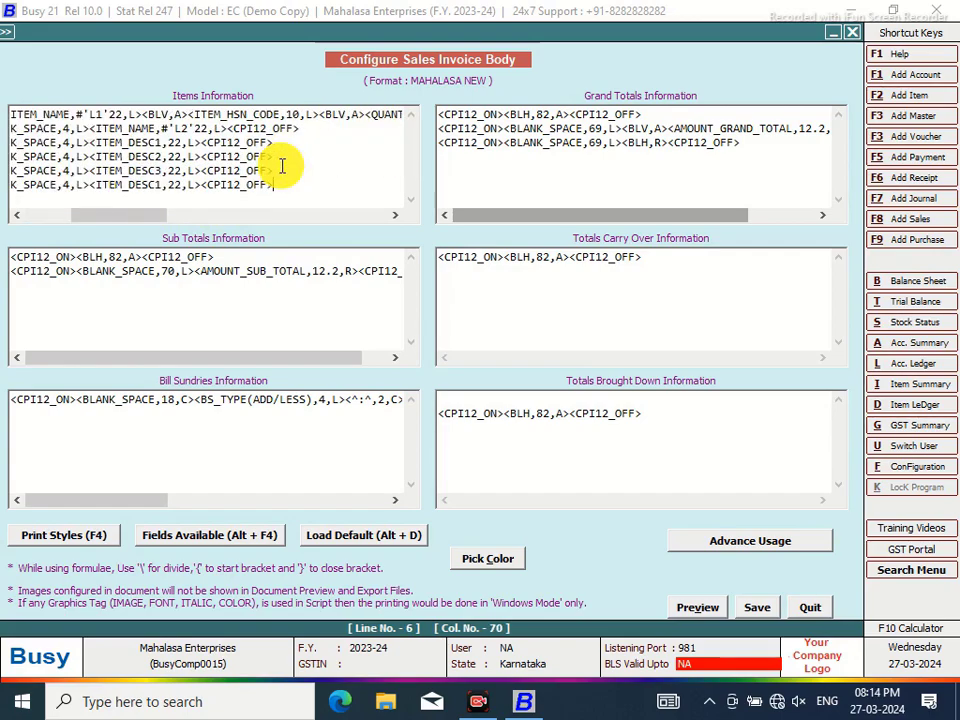
left_click(162, 187)
key("BackSpace")
type("4")
Add line 7 as ITEM_DESC5 and save the invoice body layout
left_click(289, 184)
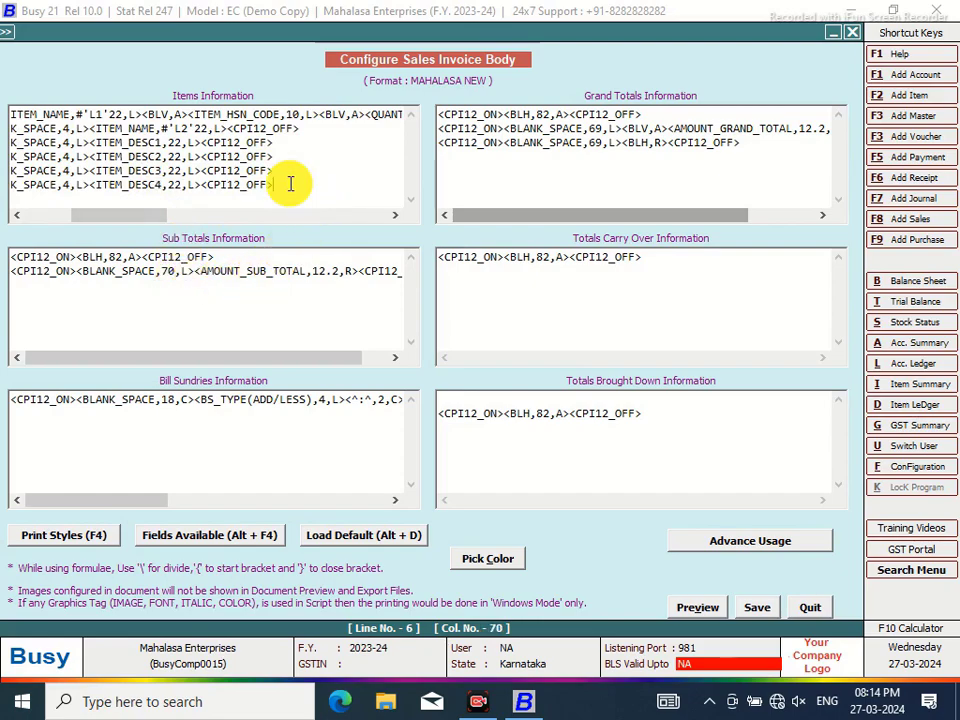
key("Return")
key("ctrl+v")
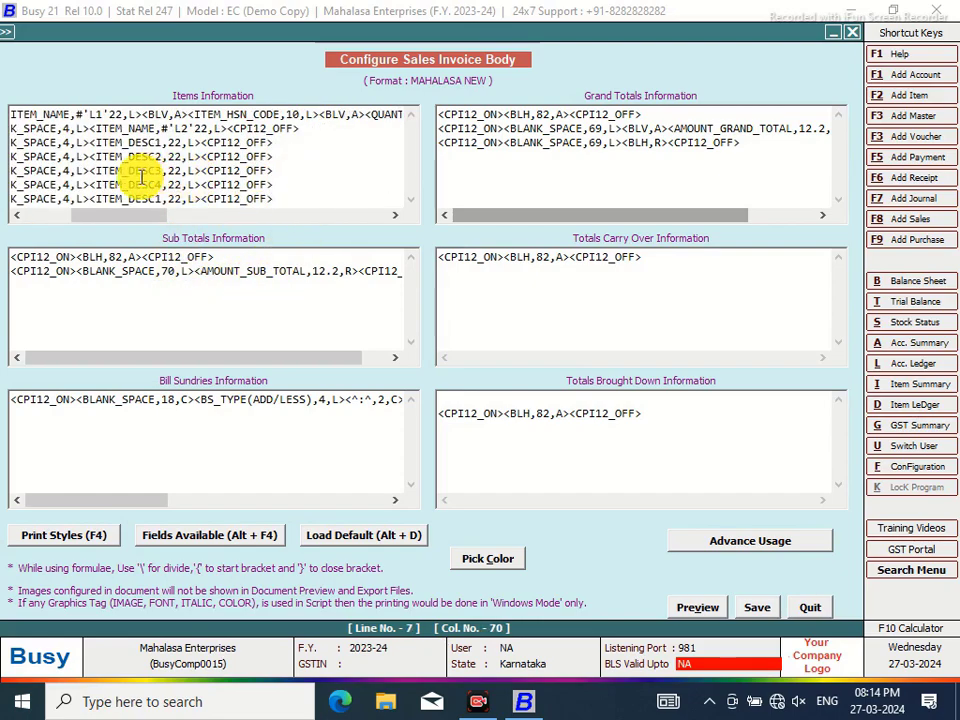
left_click(161, 199)
key("BackSpace")
type("5")
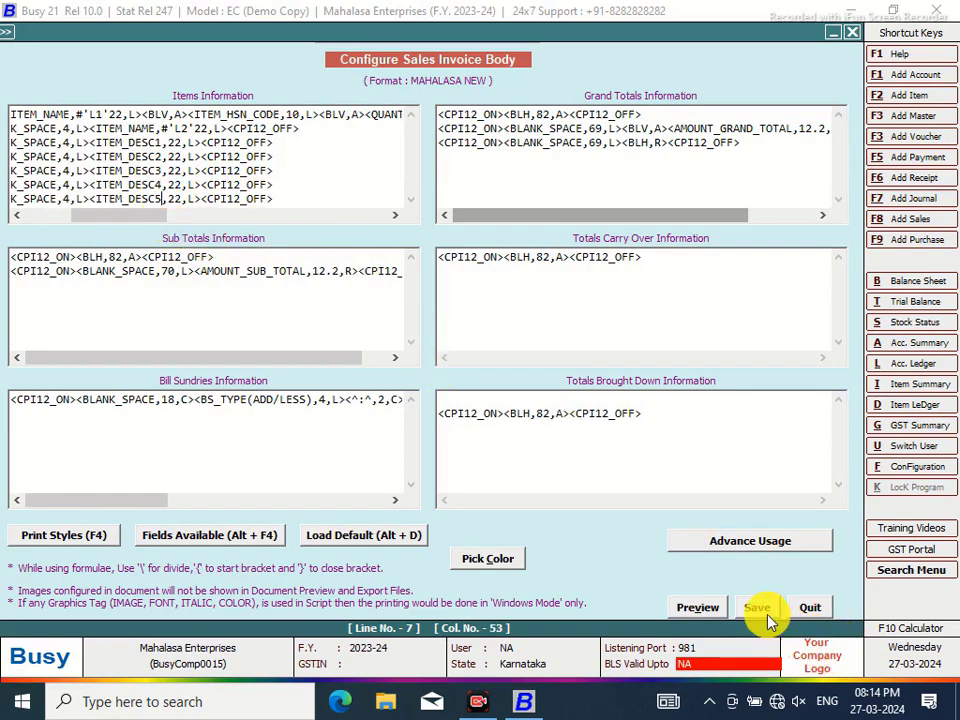
left_click(765, 612)
Exit the configuration and preview the sales voucher in the MAHALASA NEW format
left_click(506, 405)
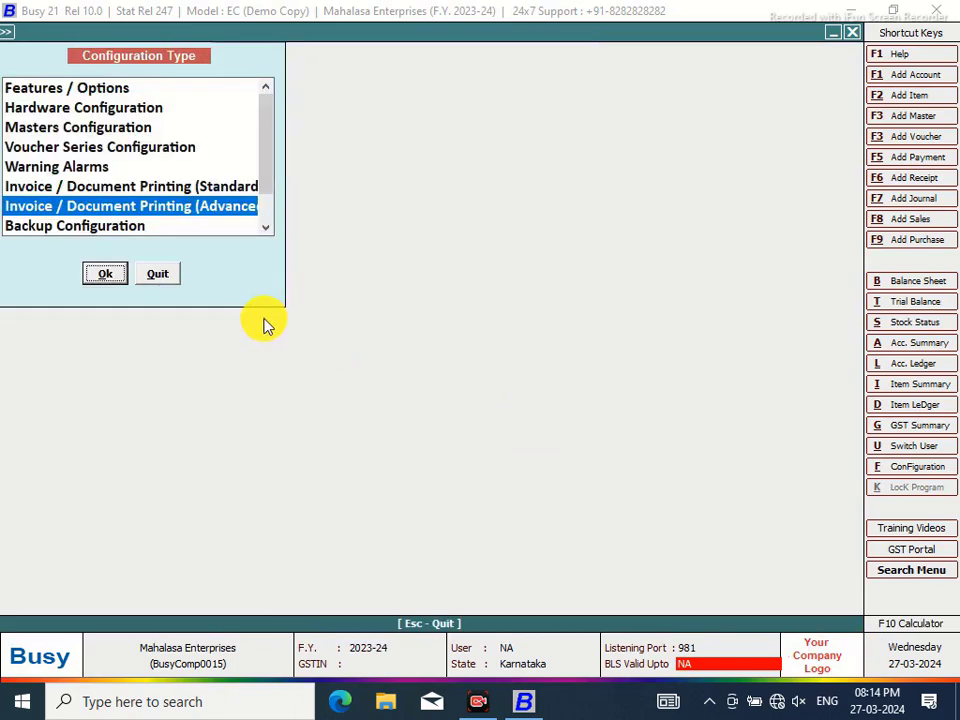
left_click(158, 273)
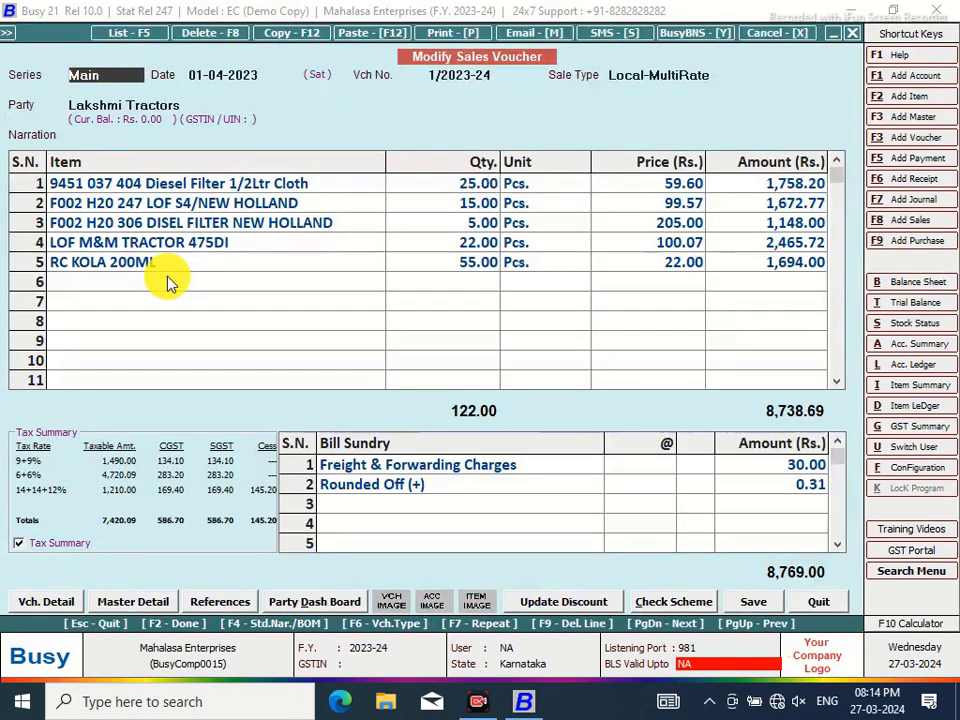
left_click(443, 38)
left_click(424, 364)
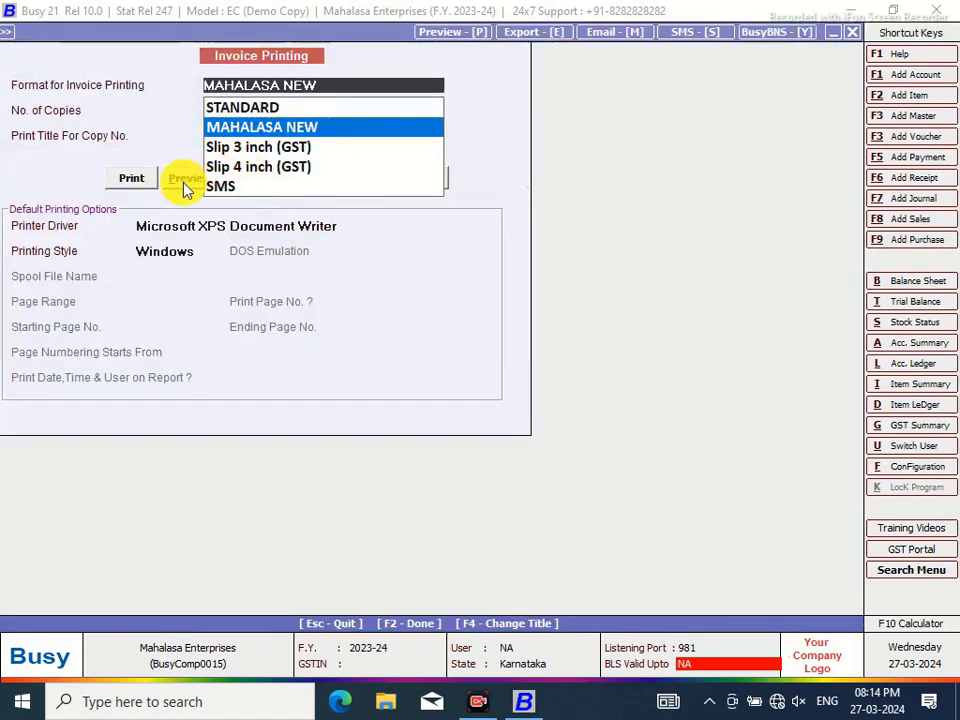
left_click(181, 182)
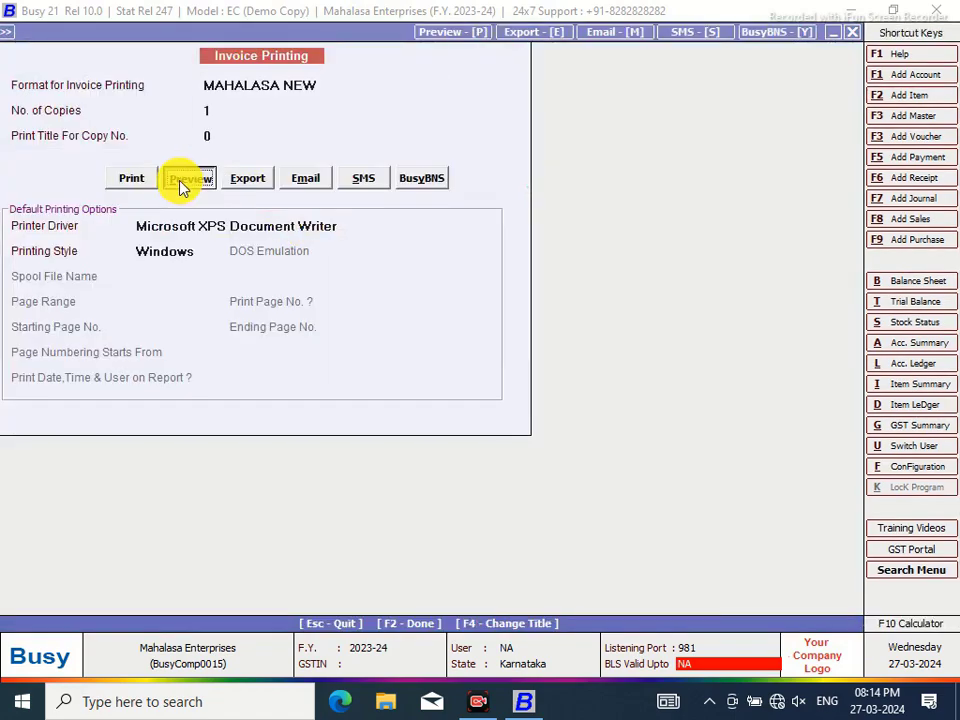
left_click(178, 180)
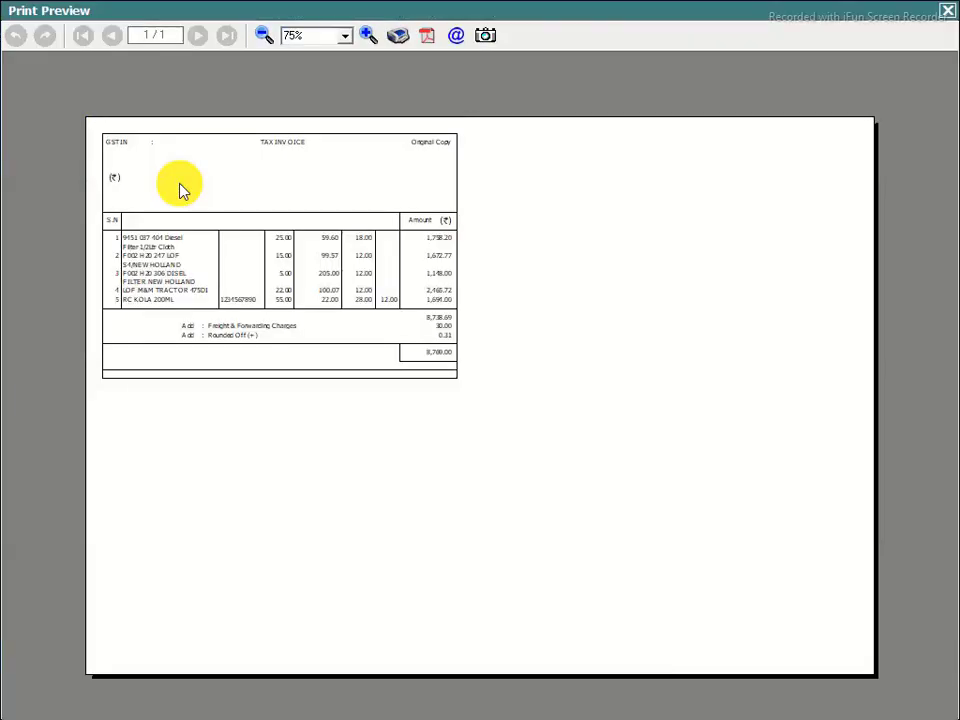
Zoom the invoice preview in to 120%
left_click(368, 37)
left_click(368, 37)
left_click(368, 37)
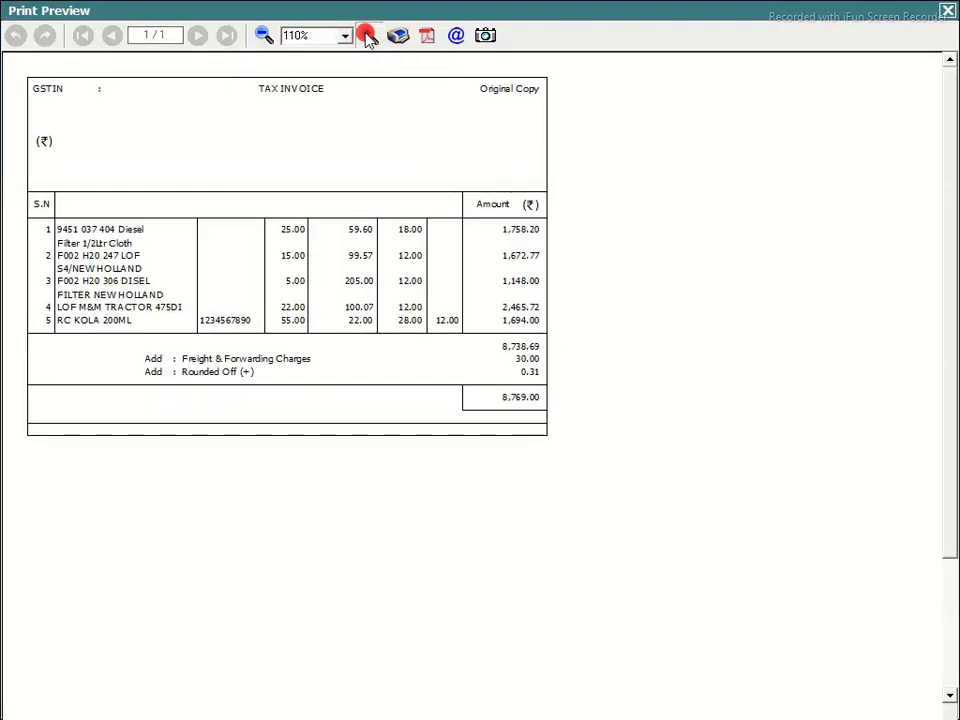
left_click(368, 37)
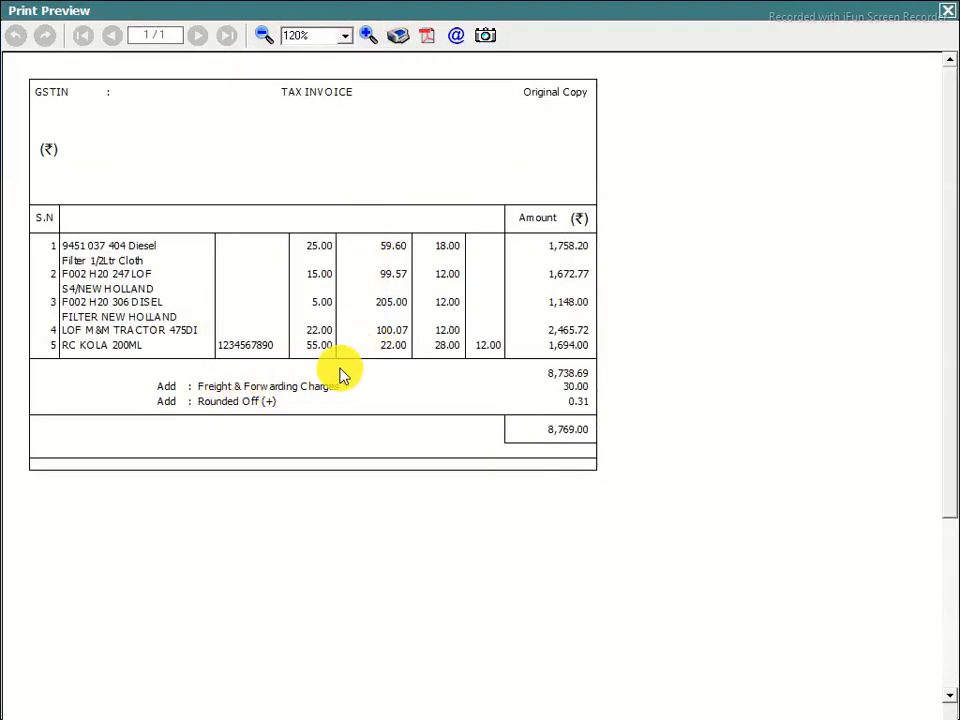
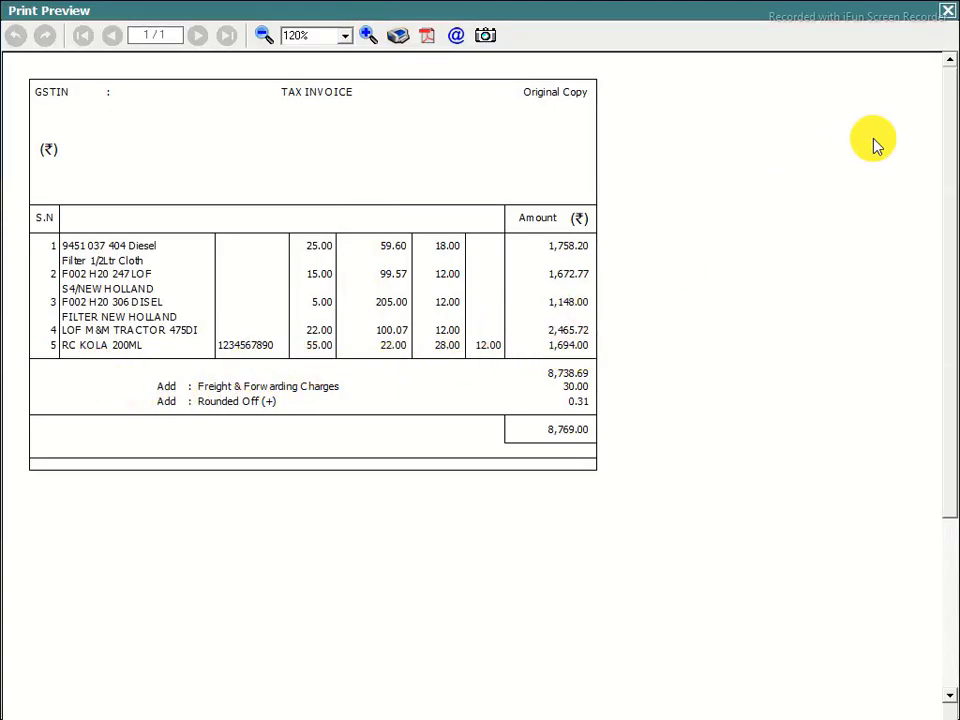
Close the 120% print preview of the MAHALASA NEW tax invoice
left_click(951, 13)
Open Invoice / Document Printing (Advanced) and select the MAHALASA NEW sales invoice format
left_click(911, 467)
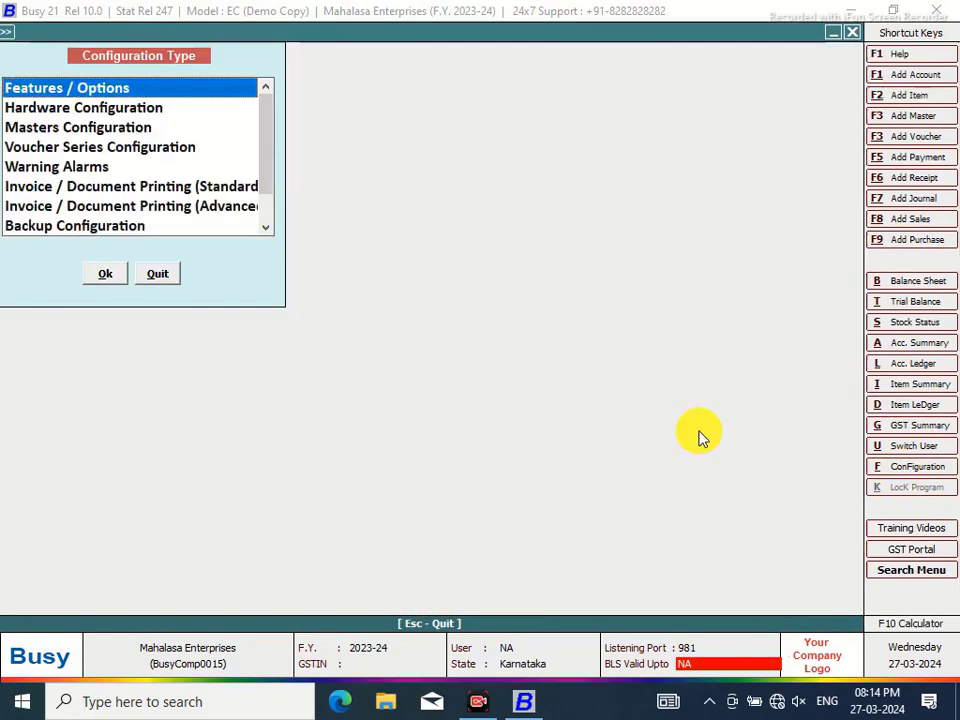
left_click(216, 207)
left_click(105, 273)
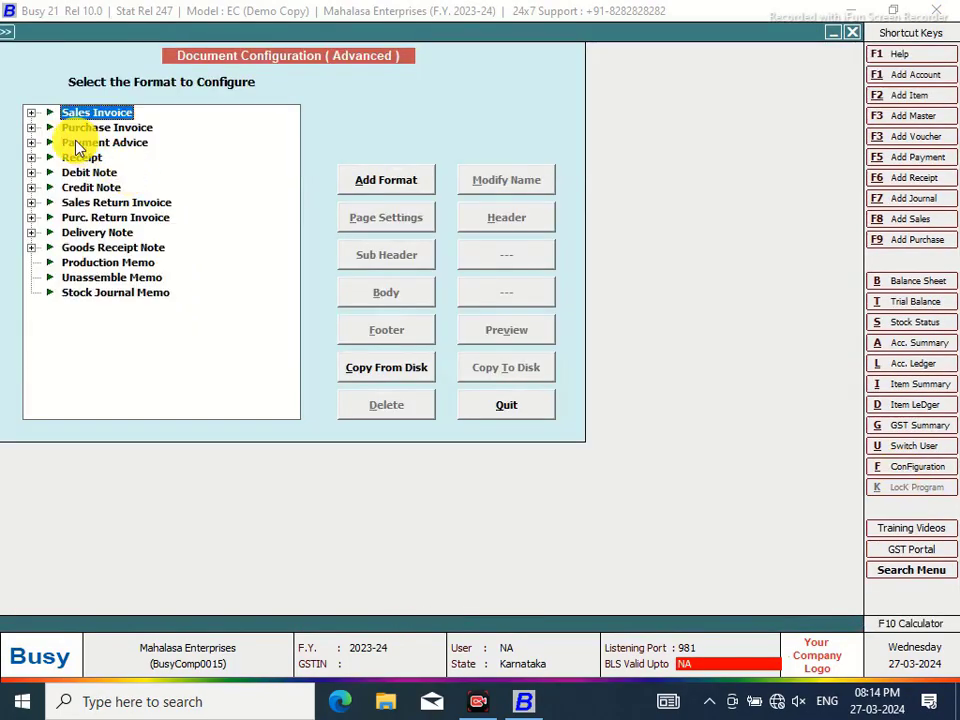
left_click(31, 112)
left_click(110, 130)
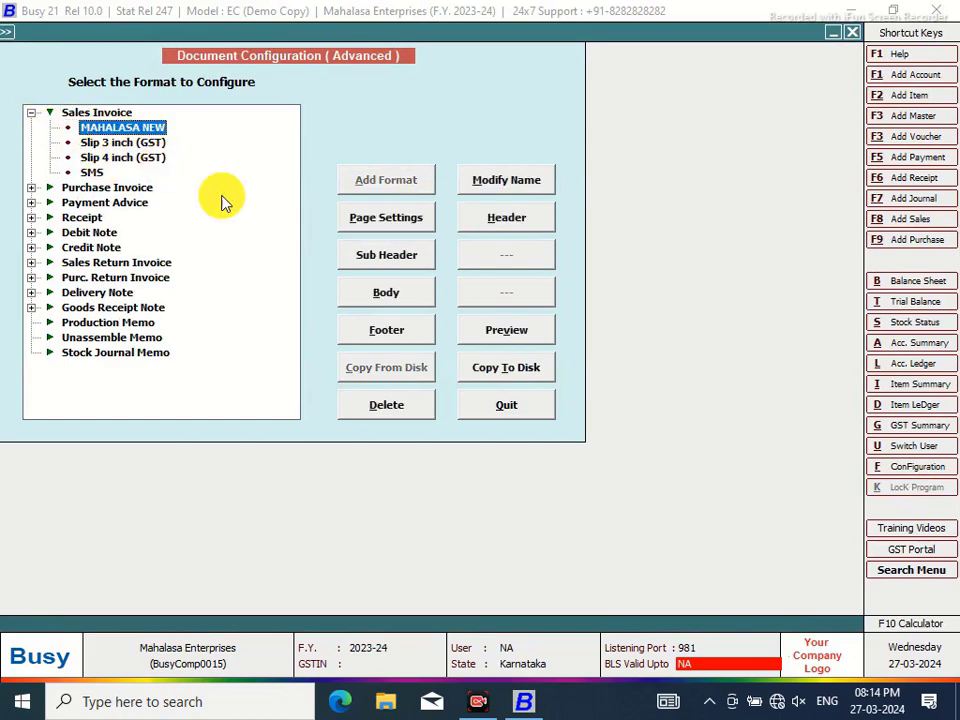
left_click(398, 296)
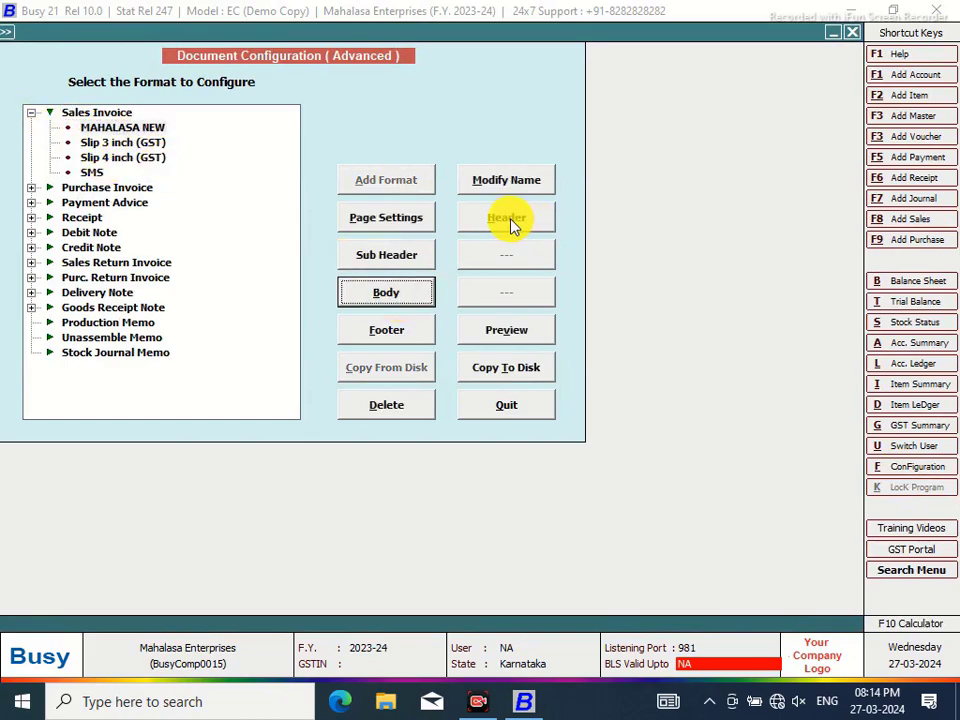
Review the MAHALASA NEW body script, then switch to its header script
left_click(400, 301)
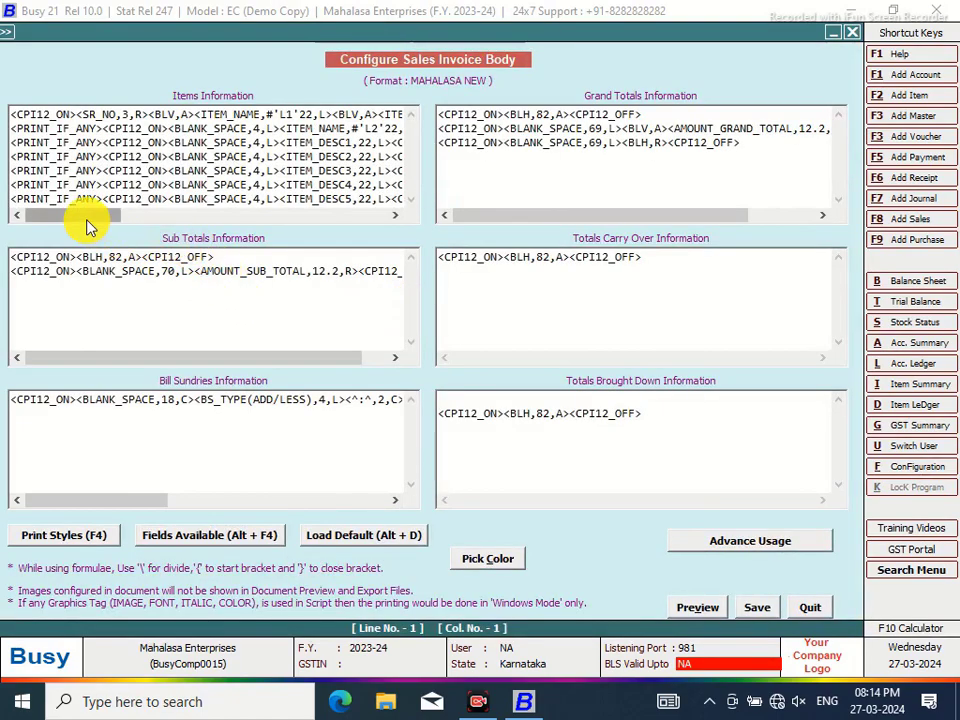
left_click_drag(129, 214, 365, 218)
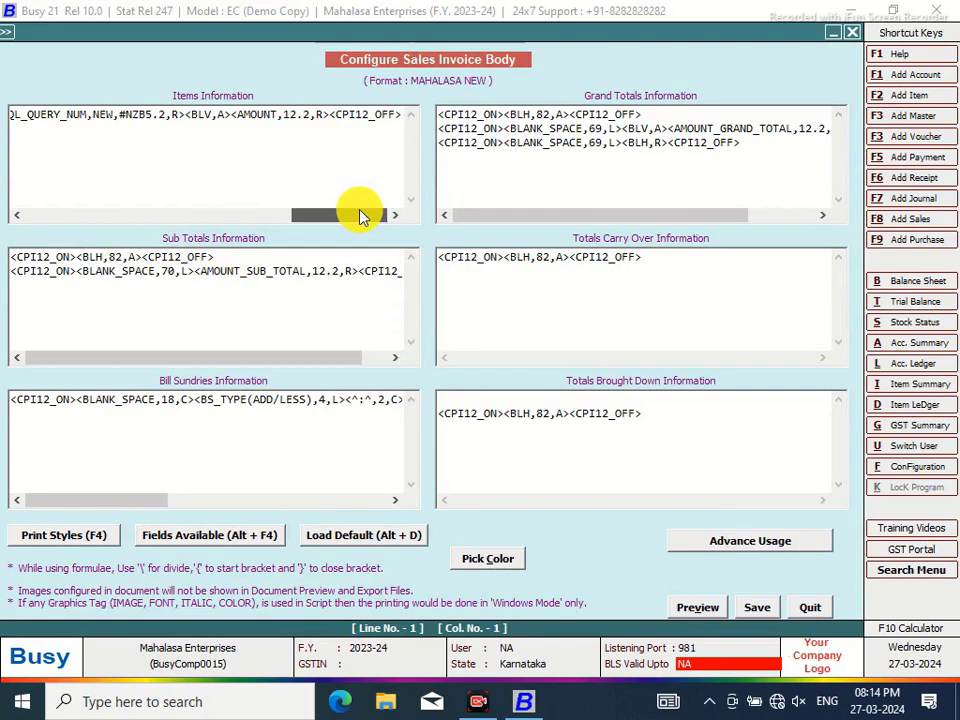
left_click(797, 608)
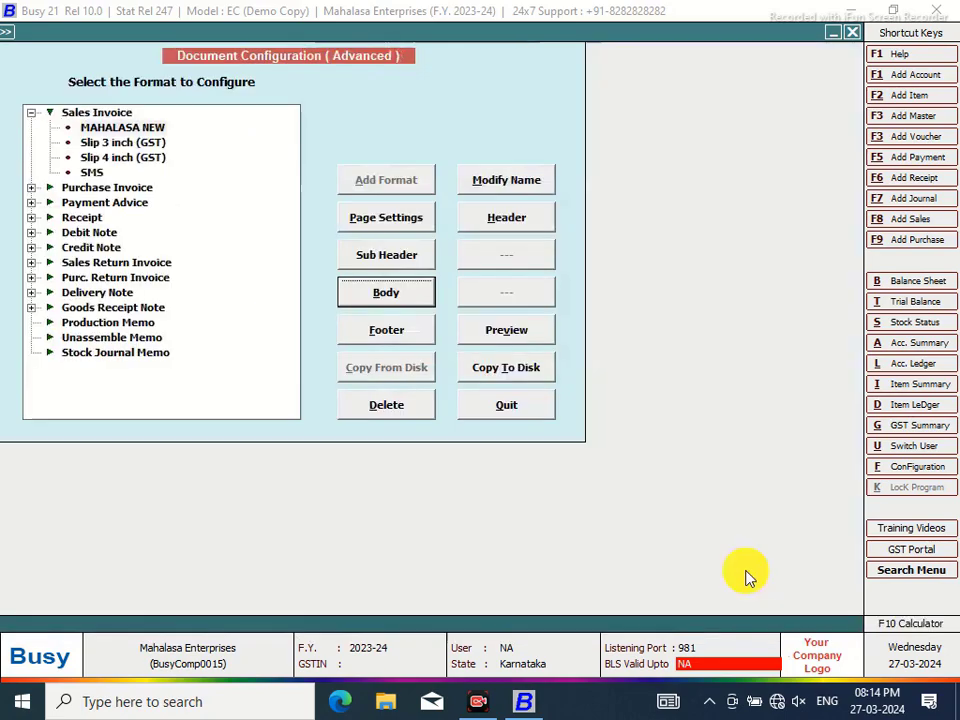
left_click(497, 214)
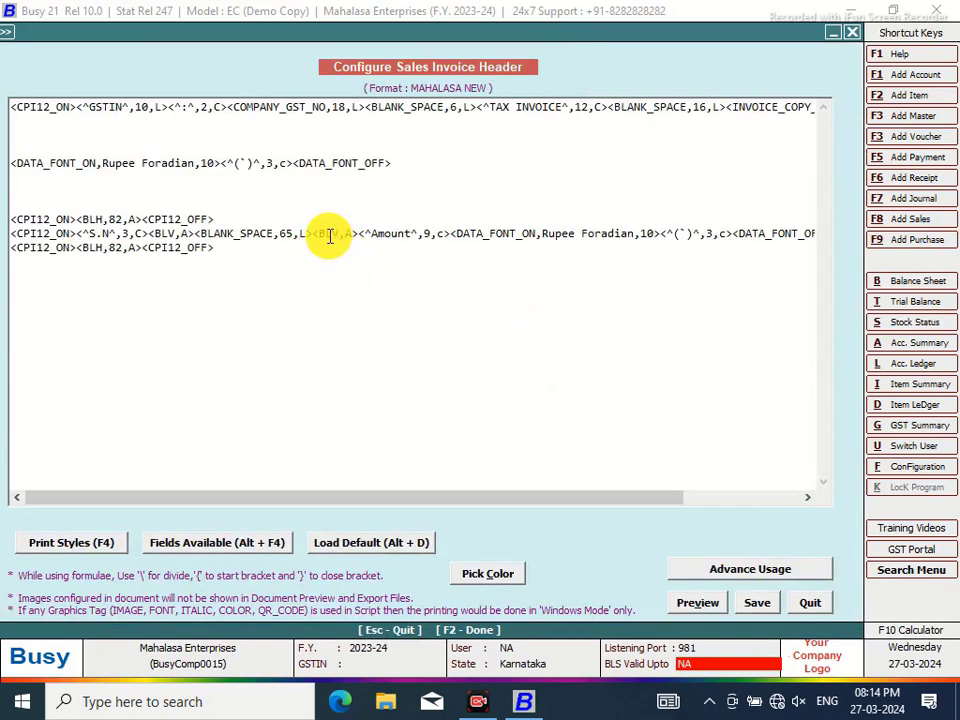
Add a 5-wide centred Cess heading with a <BLV,A> separator and cut BLANK_SPACE to 59
left_click(313, 233)
type("<^Cess")
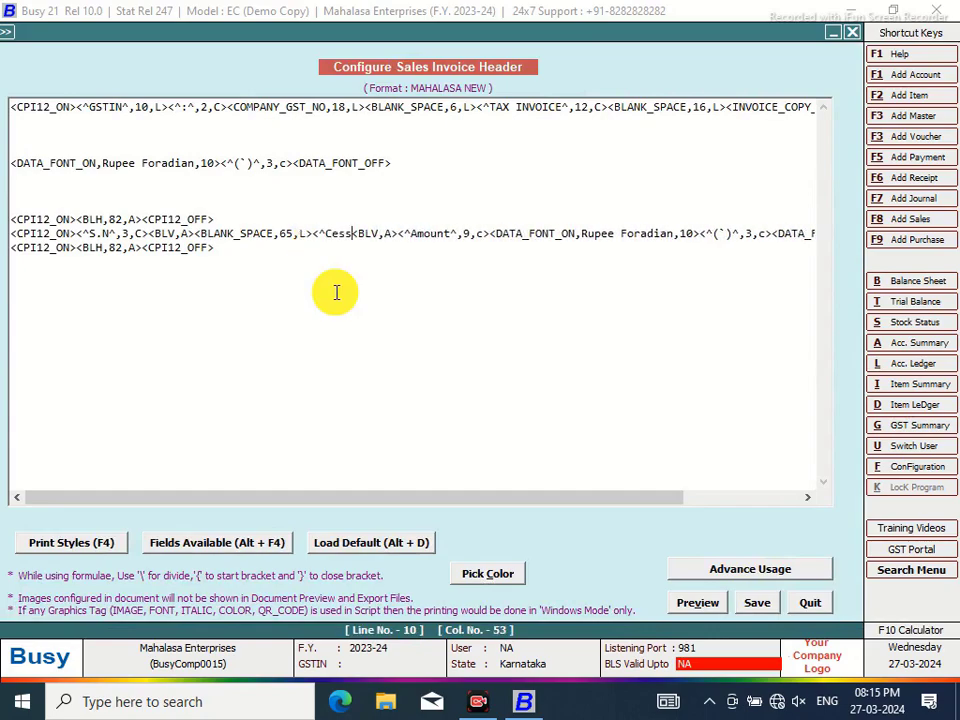
type("^,")
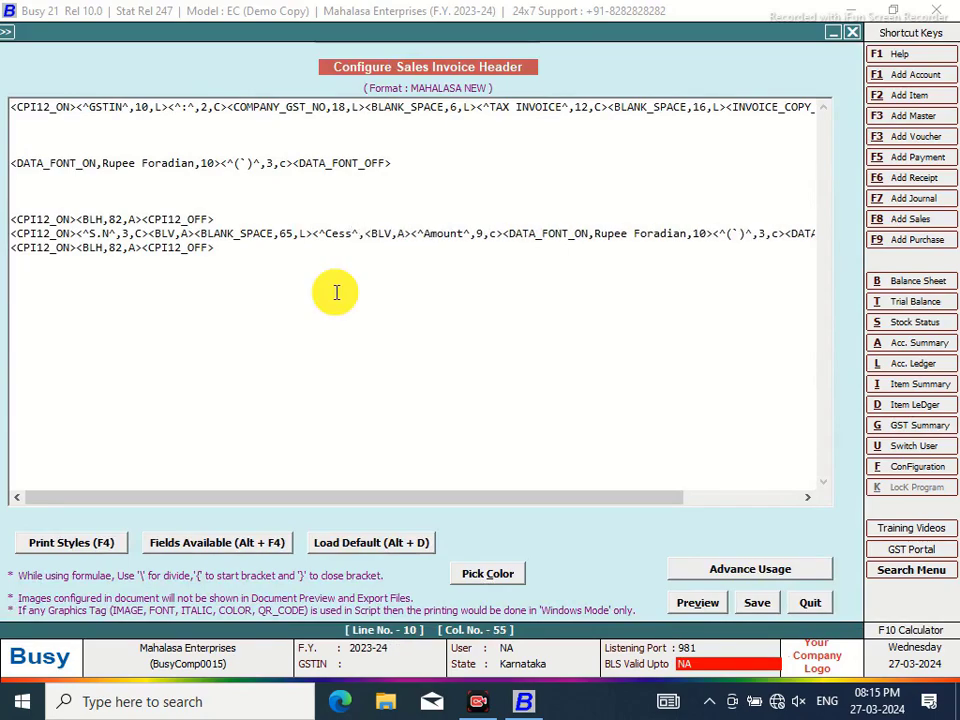
type("5,c")
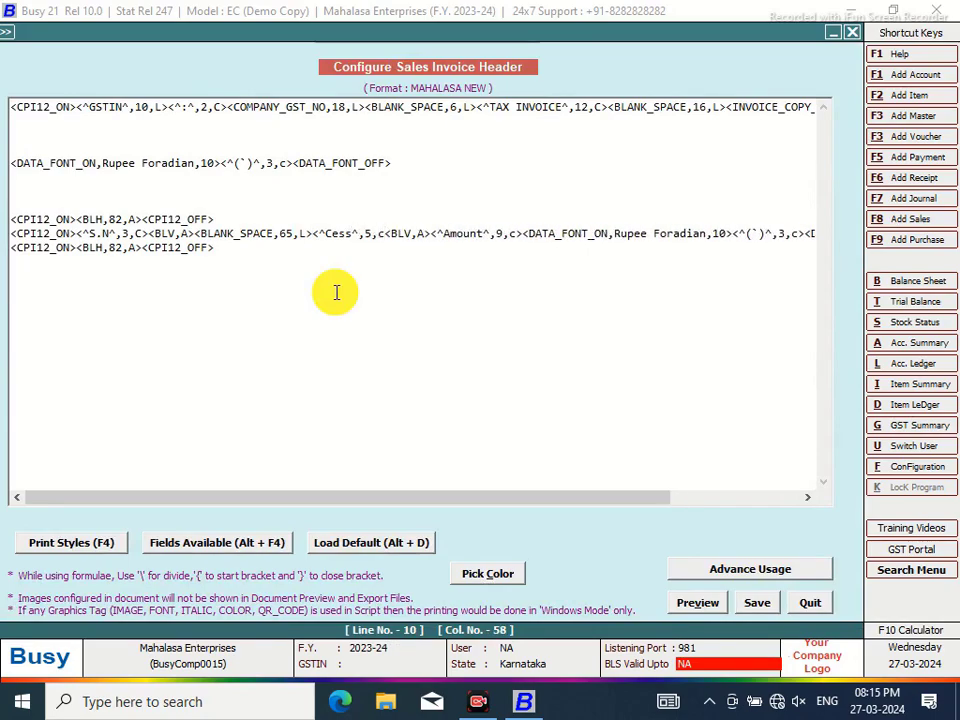
type(">")
left_click(316, 233)
type("<BLV,A")
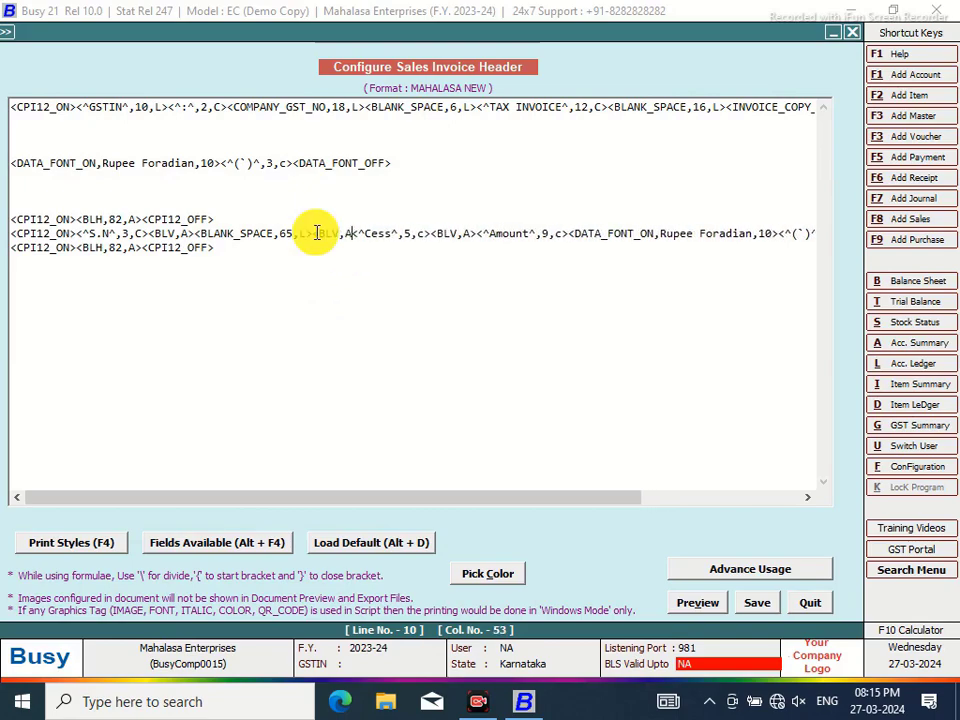
type(">")
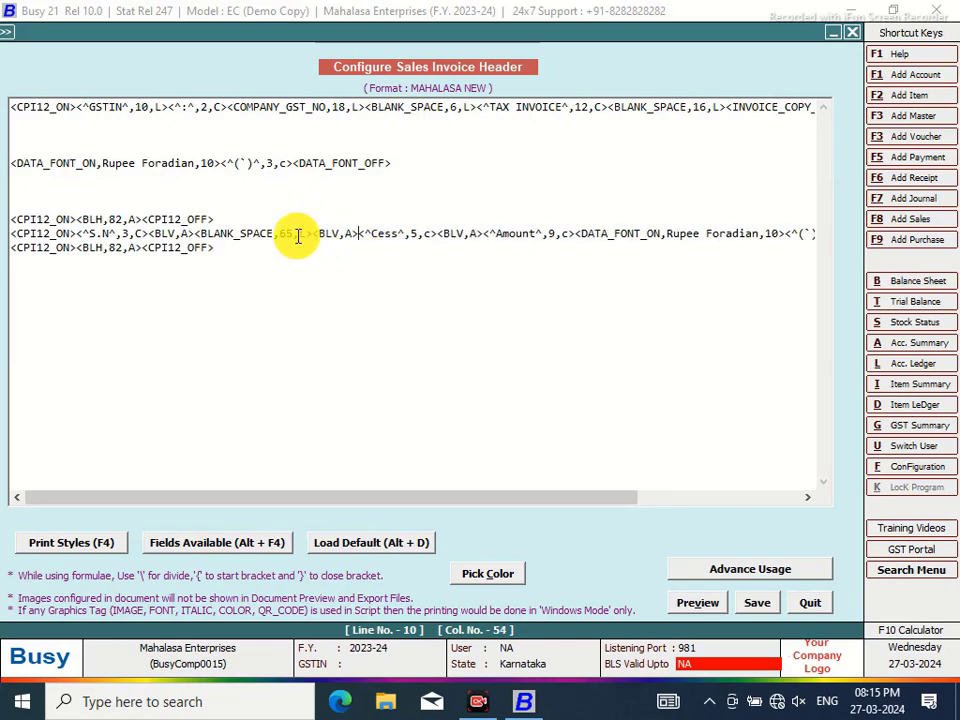
left_click(292, 233)
key("BackSpace")
key("BackSpace")
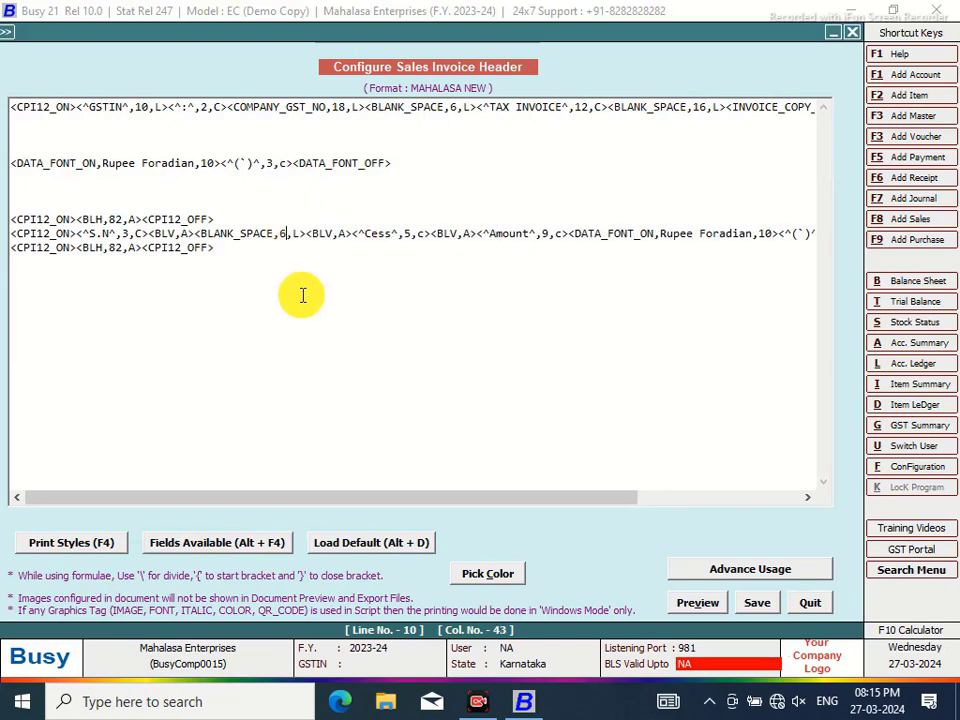
type("59")
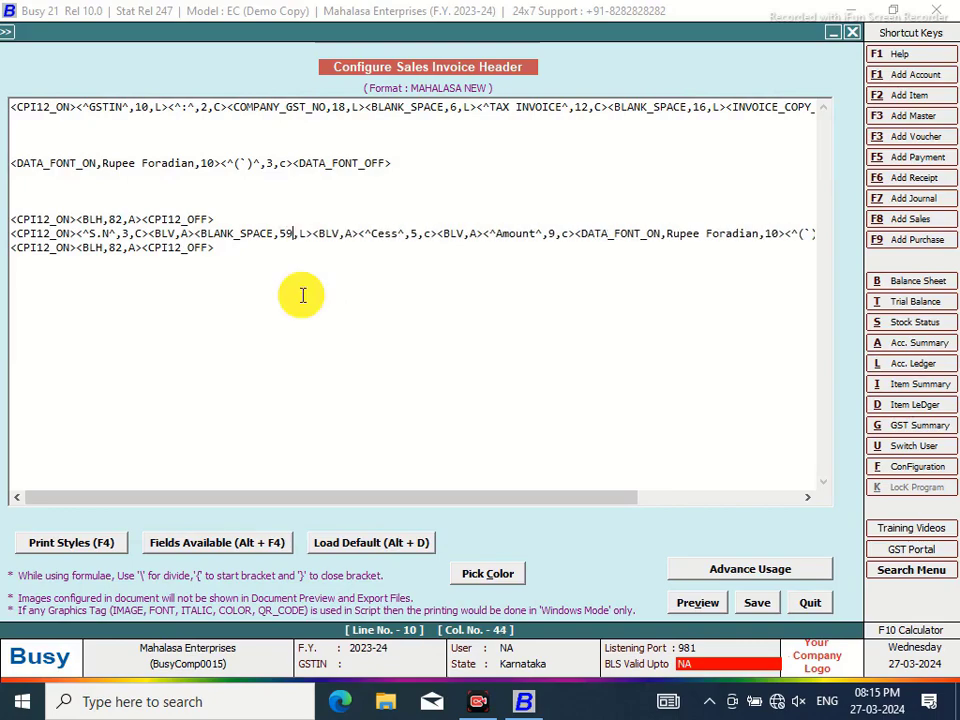
Add a 7-wide GST % heading with separator, reduce BLANK_SPACE to 51, and begin the Price heading
left_click(320, 243)
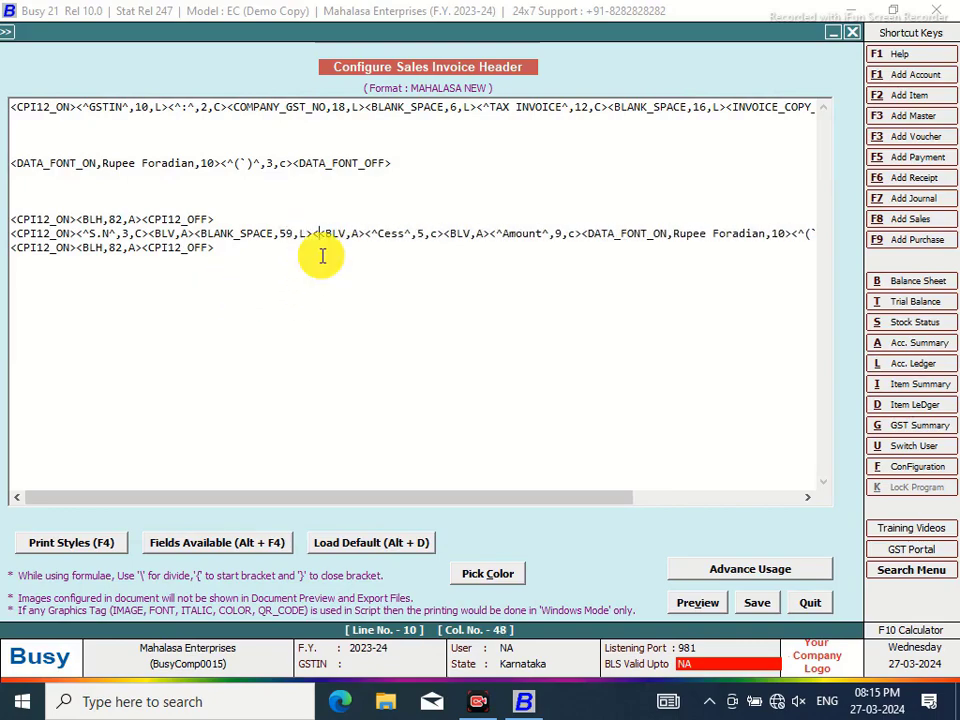
type("GST %")
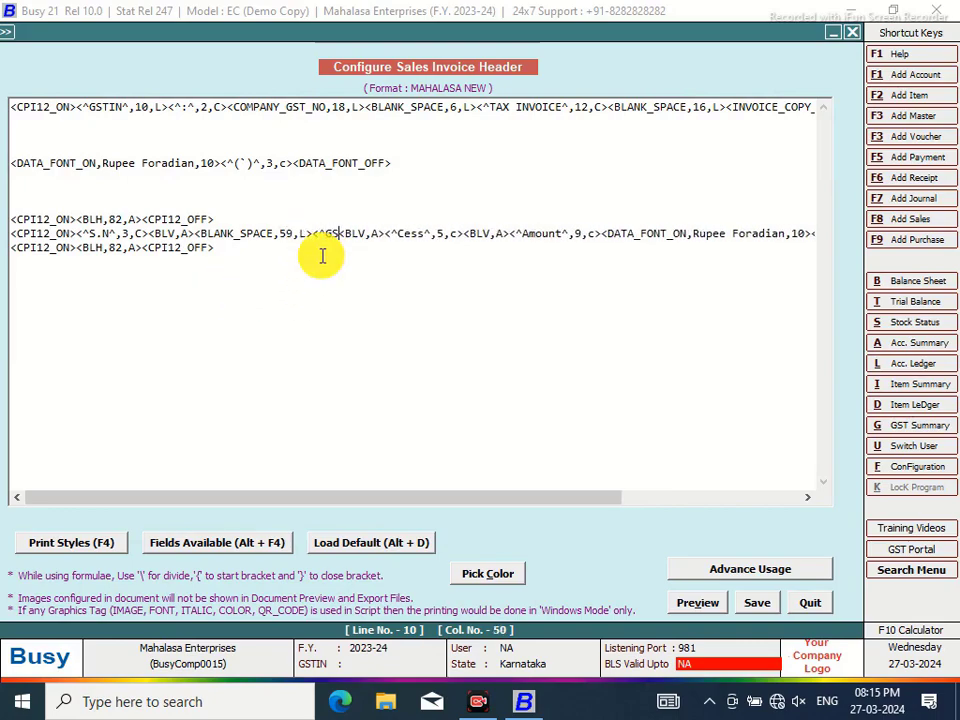
type("^,7")
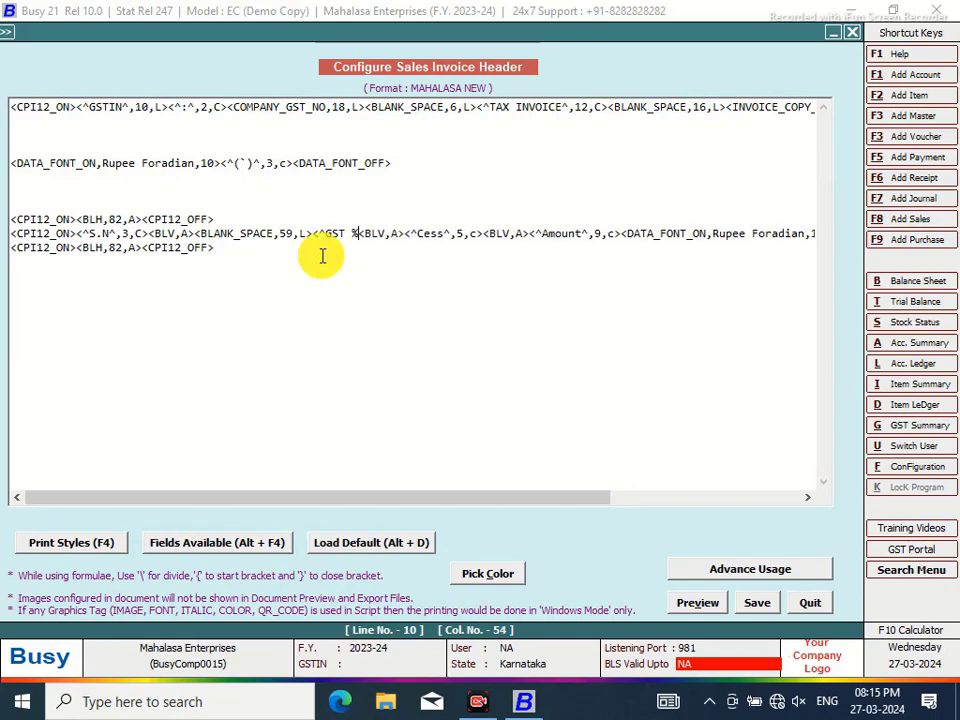
type(",C>")
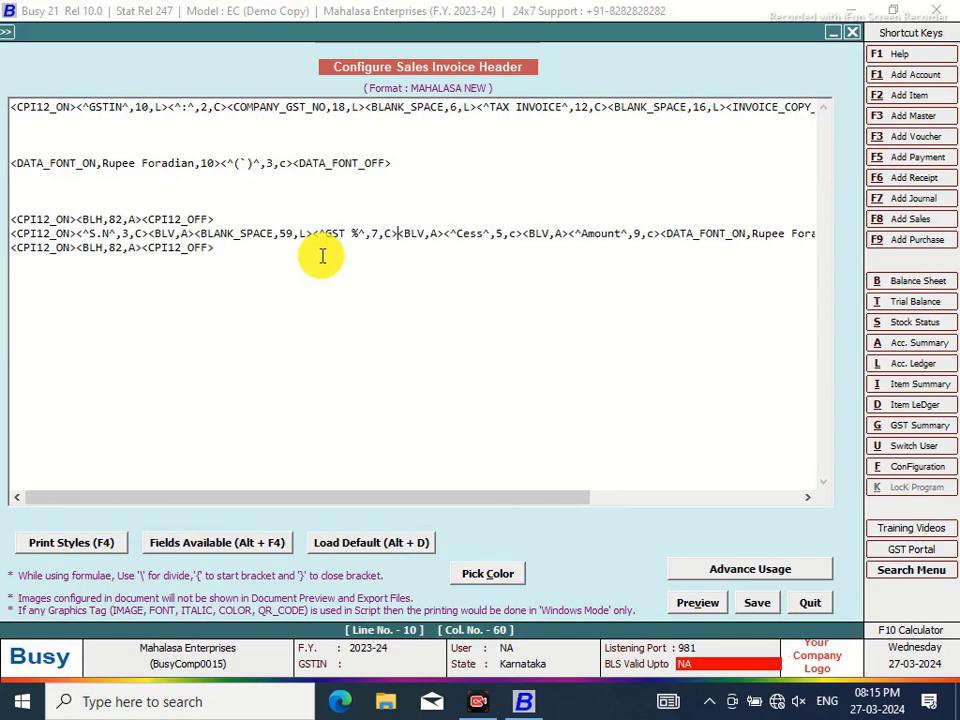
left_click(320, 233)
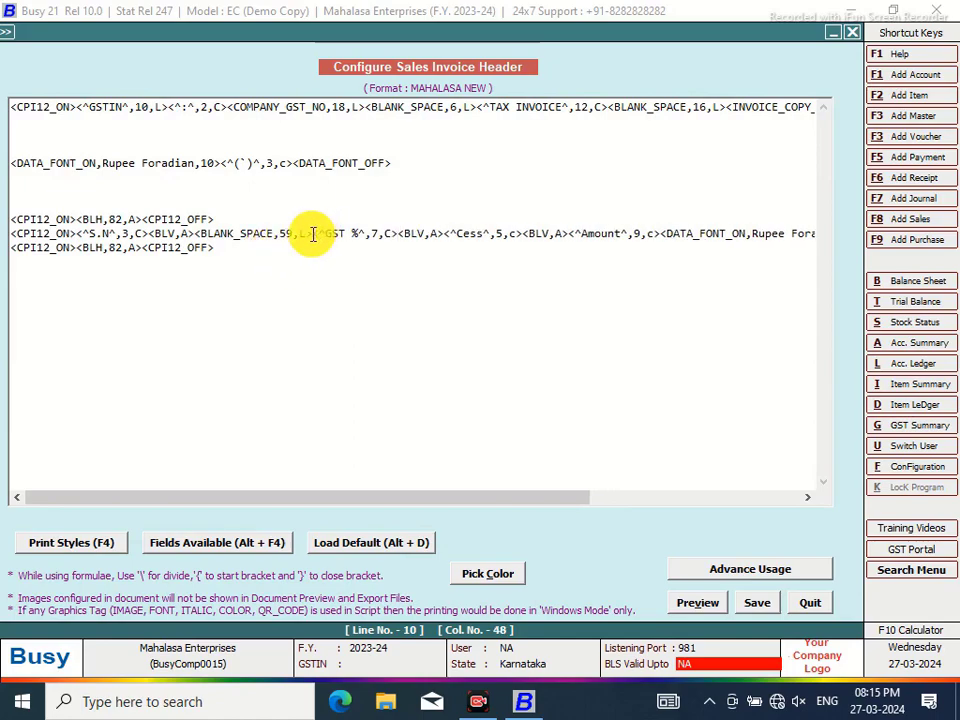
type("<BLV")
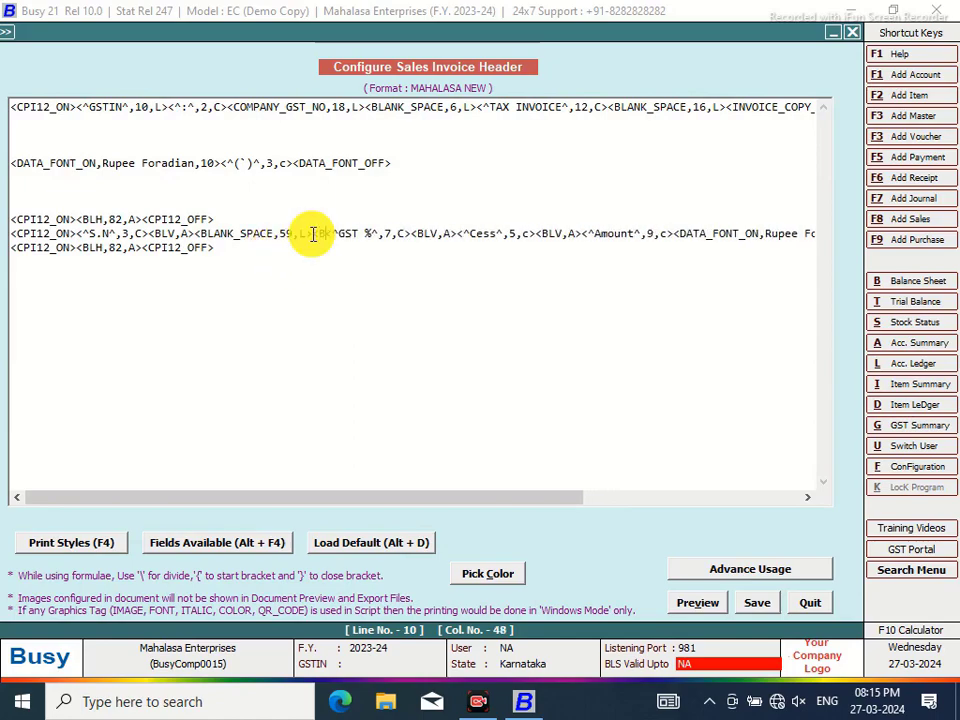
type(",")
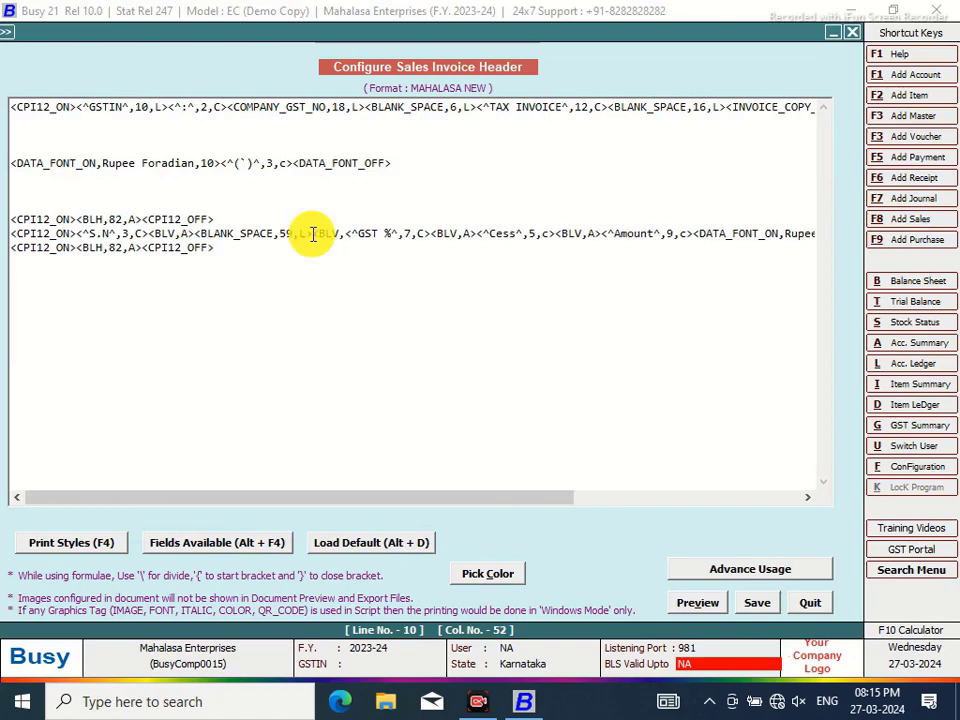
type("A")
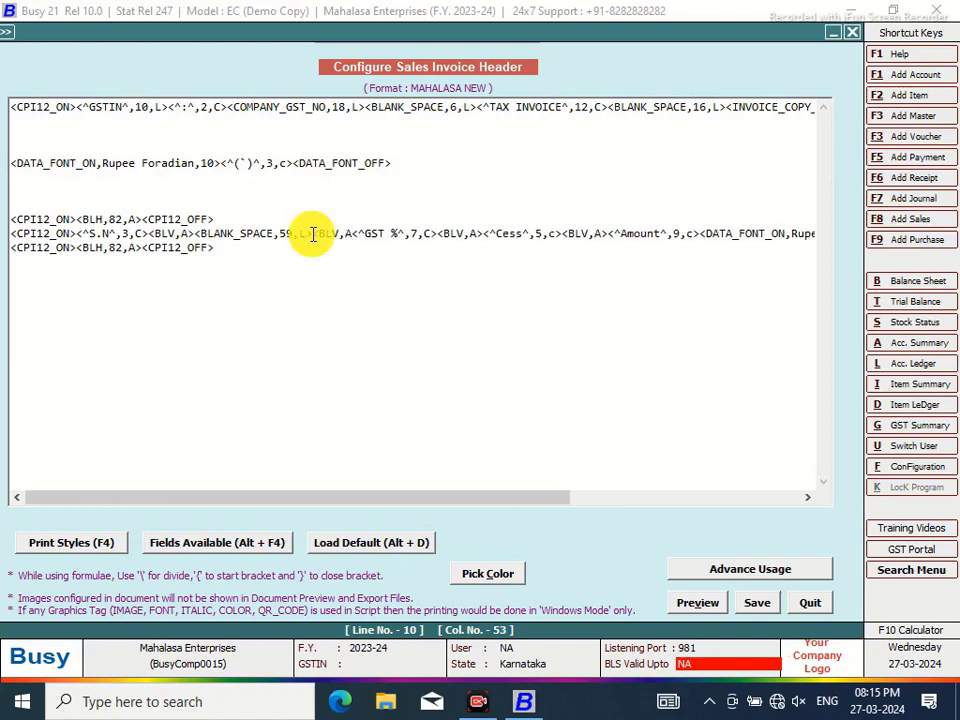
type(">")
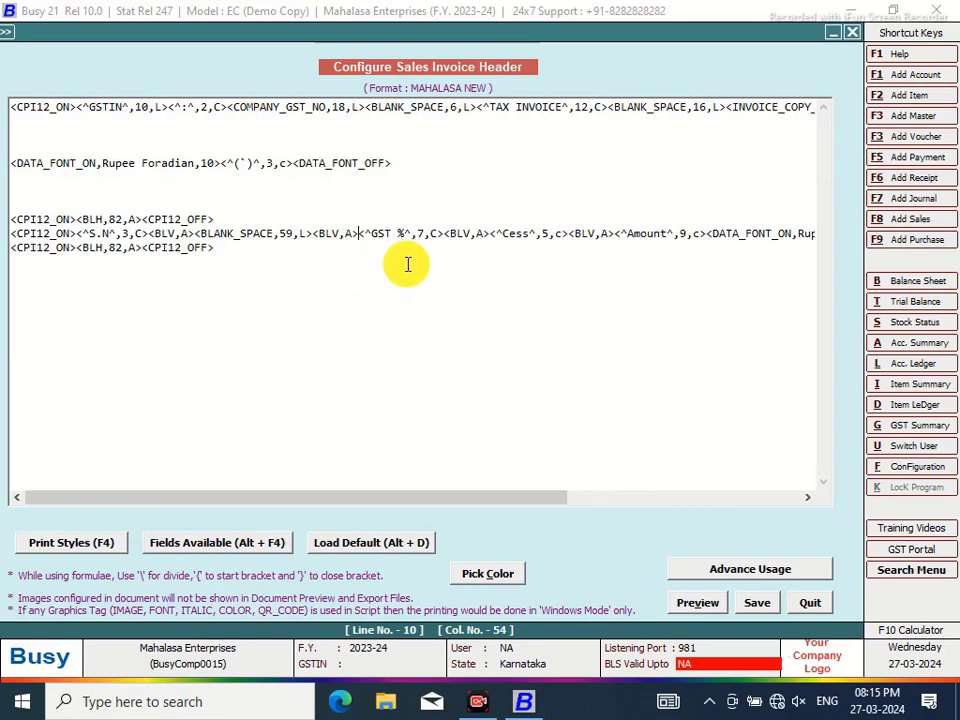
left_click(292, 233)
key("BackSpace")
type("1")
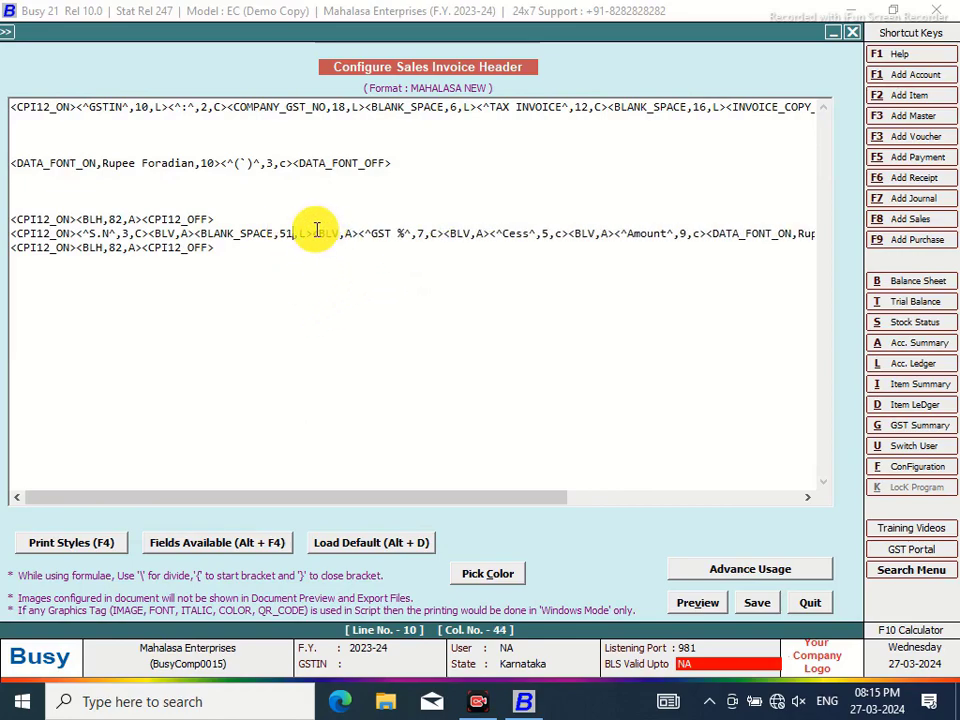
left_click(315, 233)
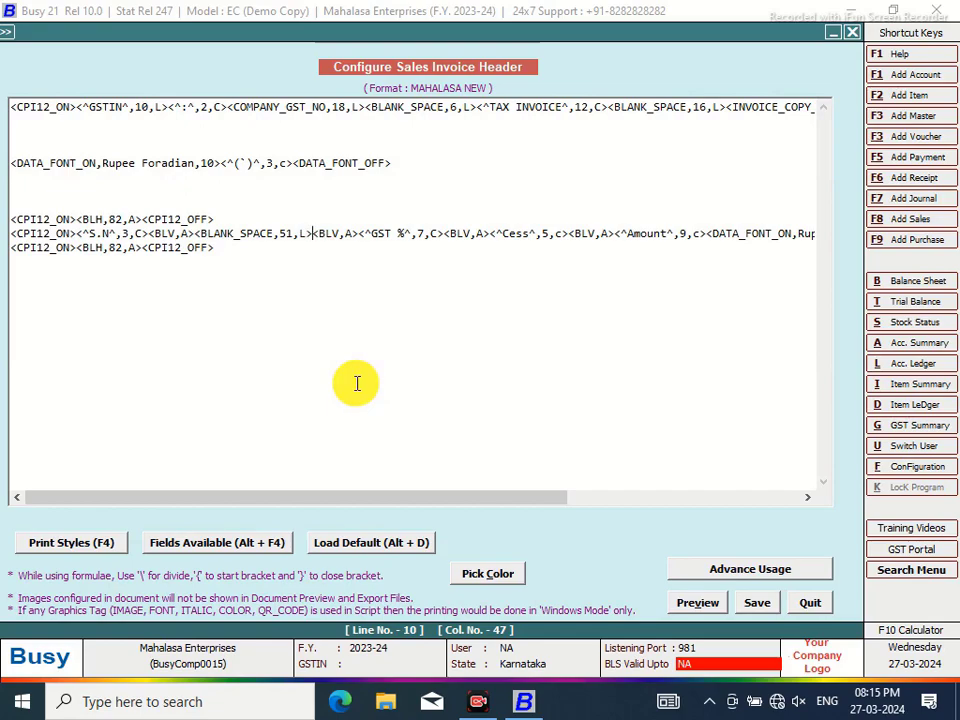
type("<^Price")
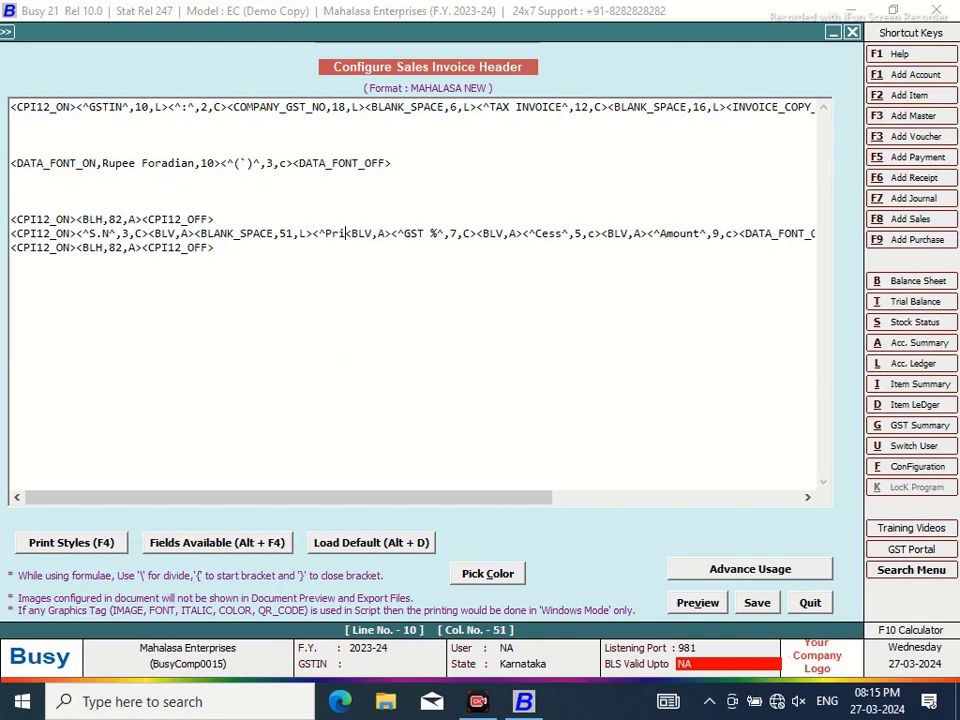
type("^")
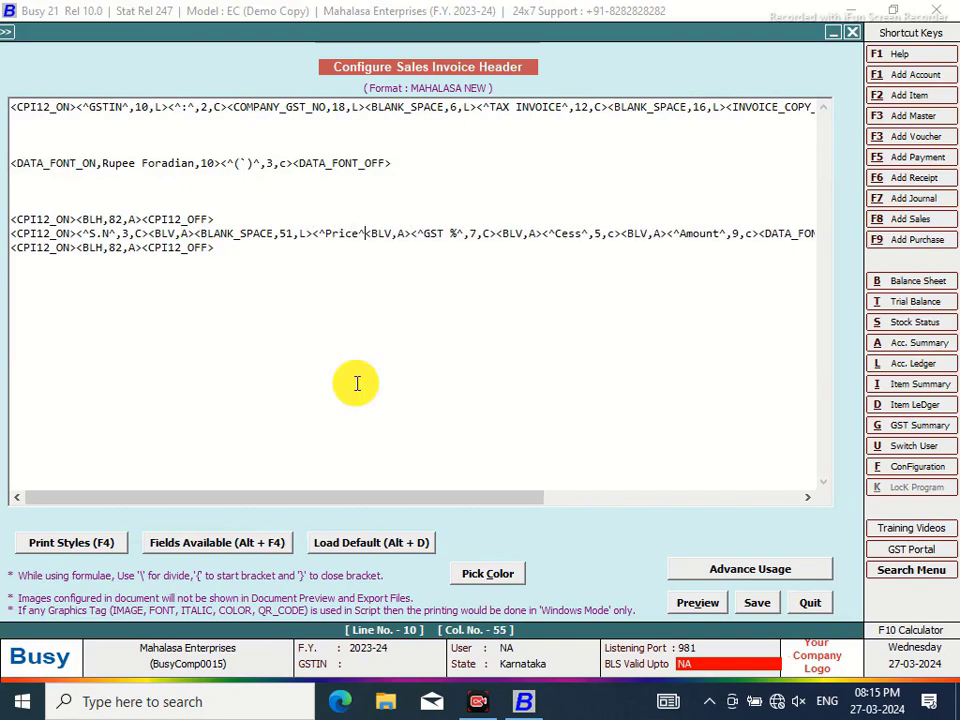
type(",6,c>")
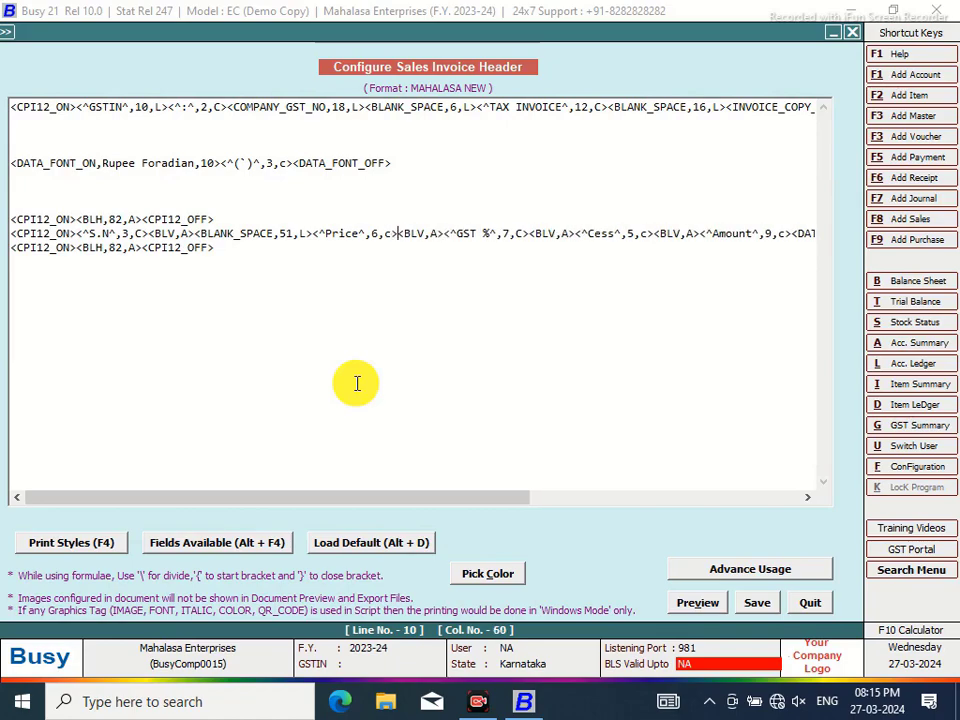
Copy the DATA_FONT rupee-symbol line and paste it after the Price heading
left_click(400, 163)
left_click_drag(400, 163, 4, 161)
right_click(54, 168)
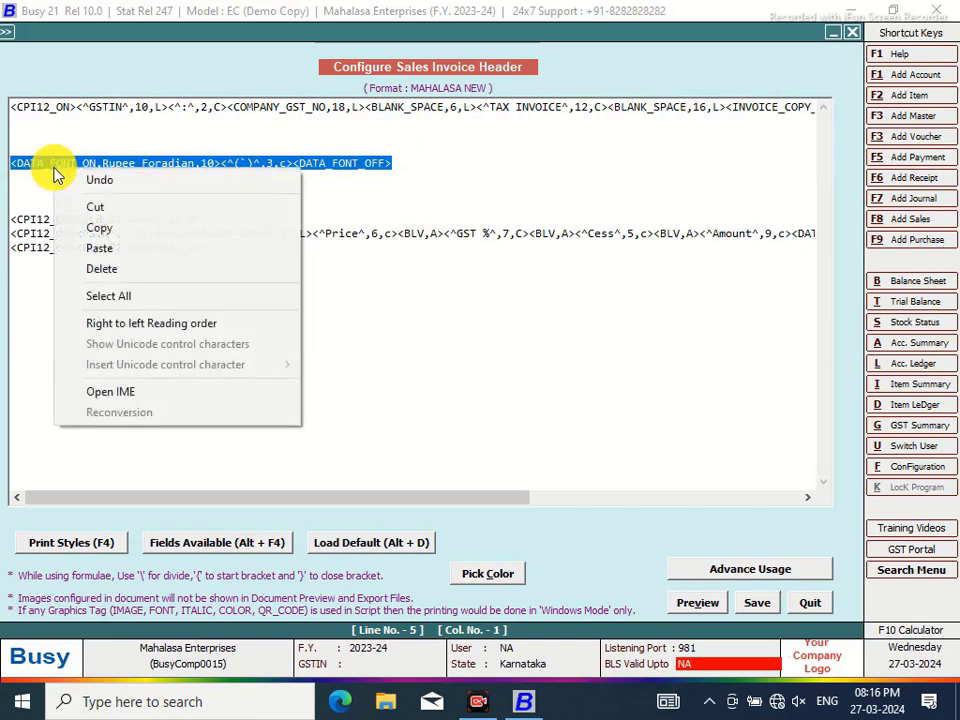
left_click(100, 226)
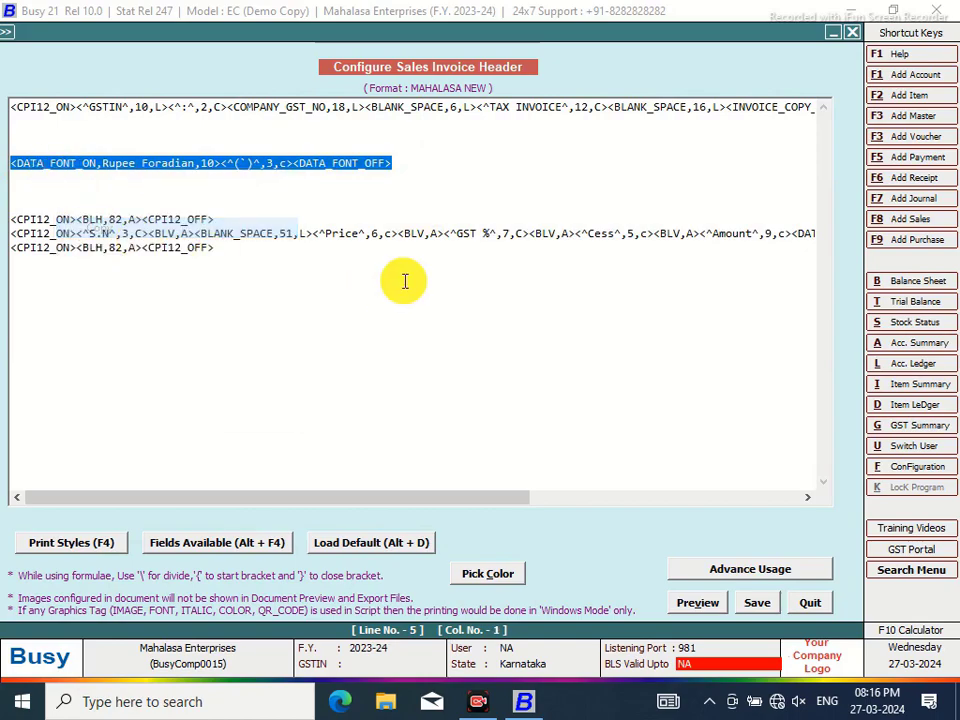
left_click(398, 233)
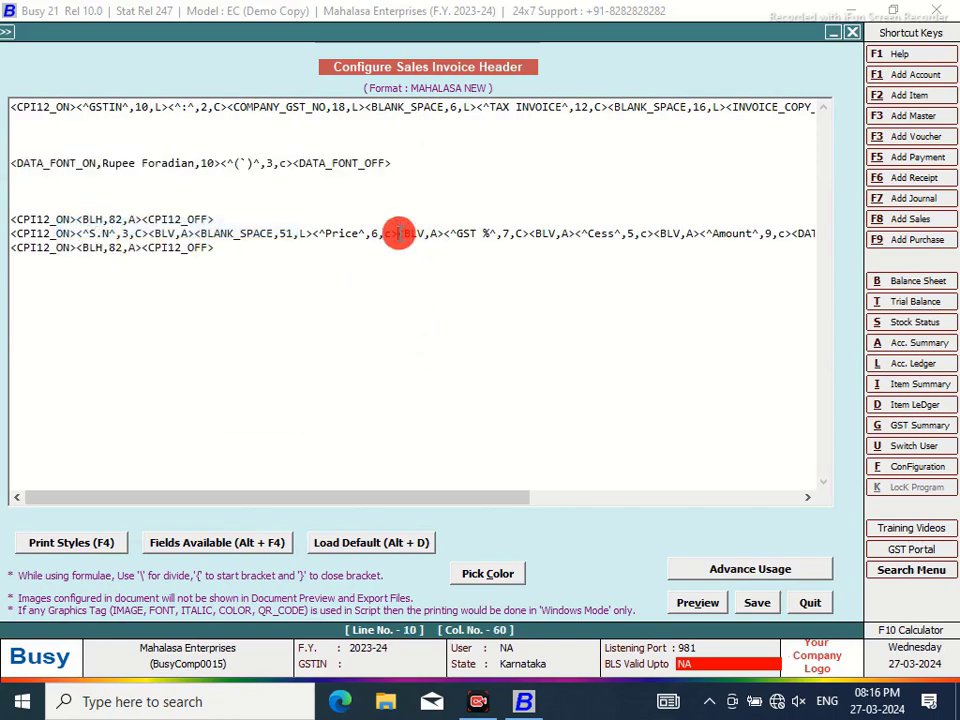
right_click(426, 234)
left_click(444, 313)
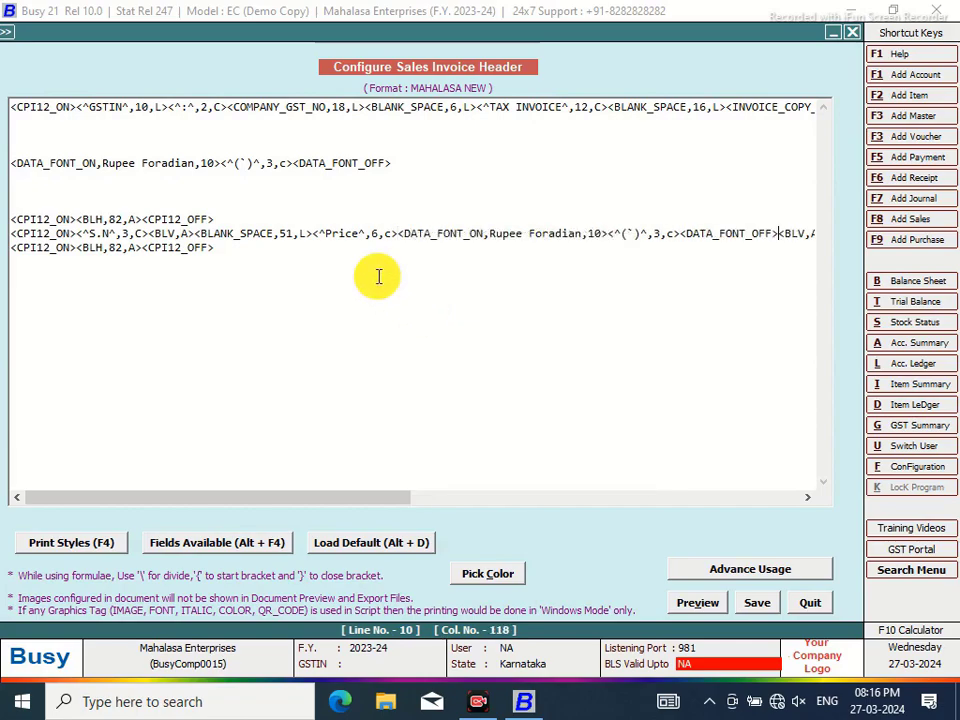
Insert a 6-wide centred Qty heading with <BLV,A> separators and narrow BLANK_SPACE to 41
left_click(314, 233)
type("<")
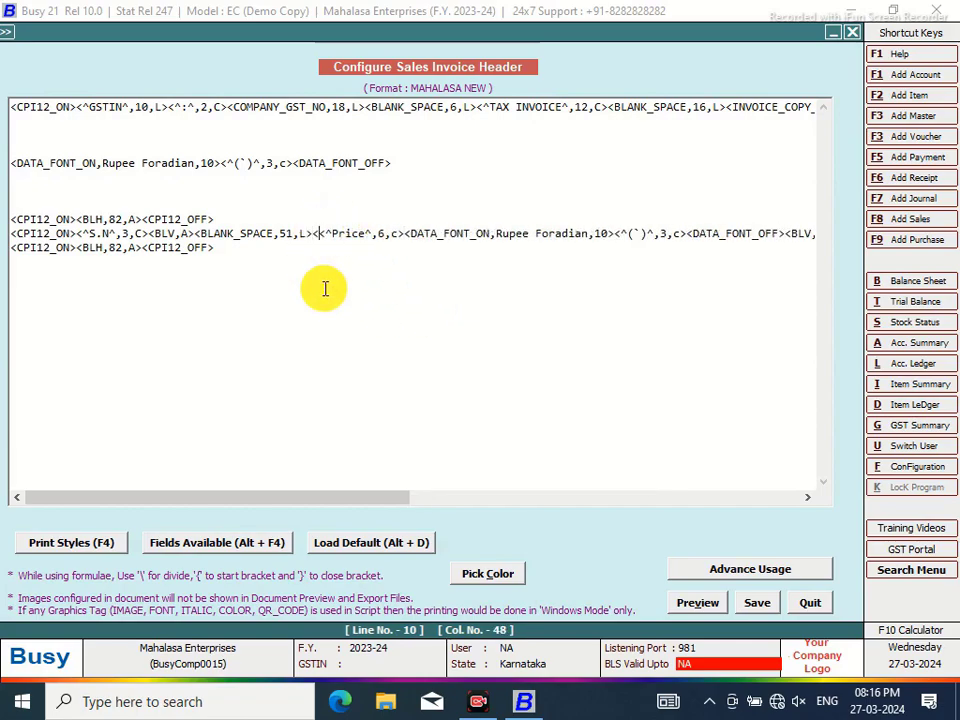
type("BLV,A")
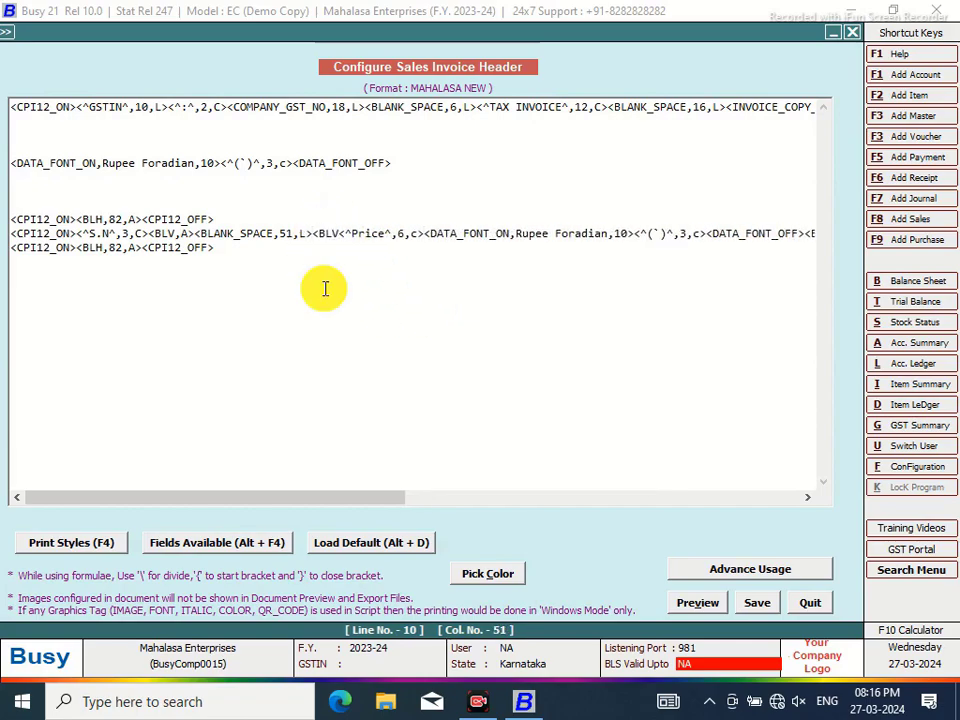
type(">")
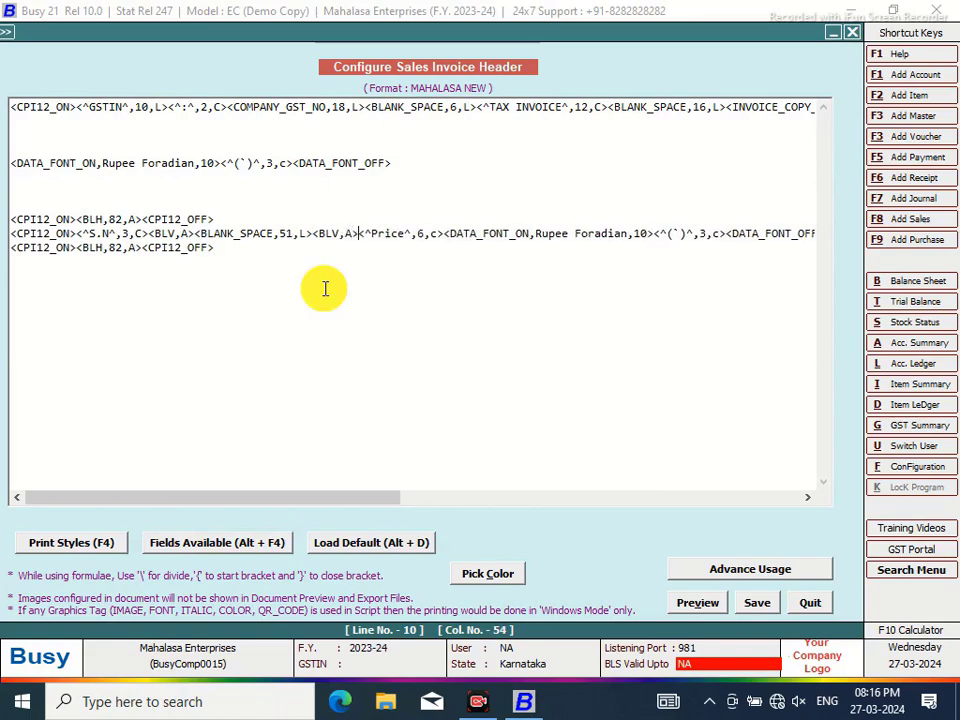
left_click(283, 234)
key("BackSpace")
type("4")
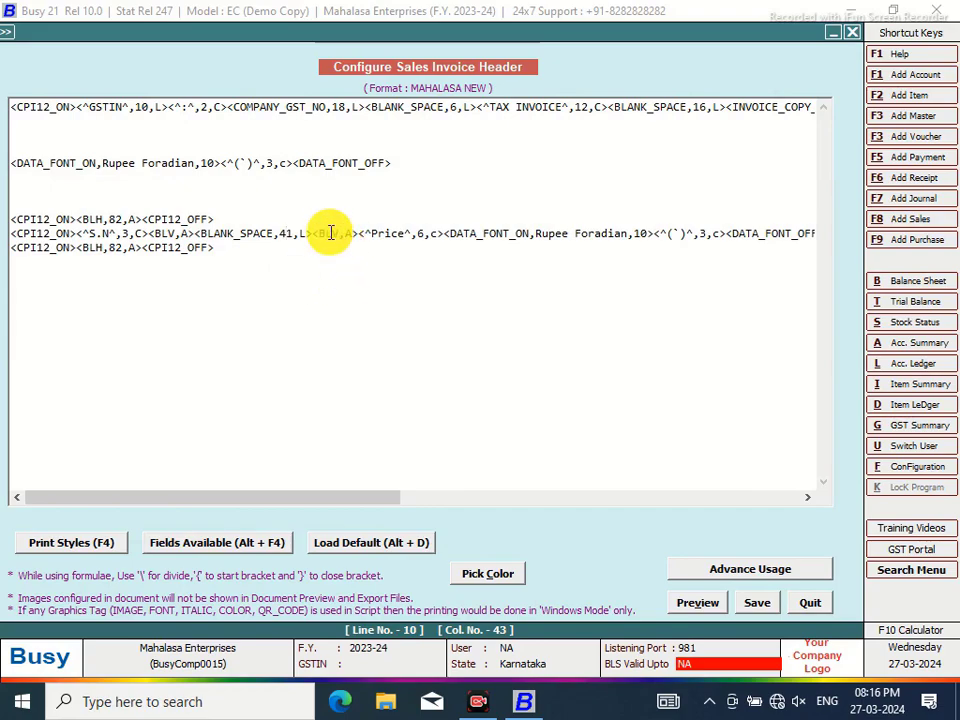
left_click(322, 236)
left_click(311, 234)
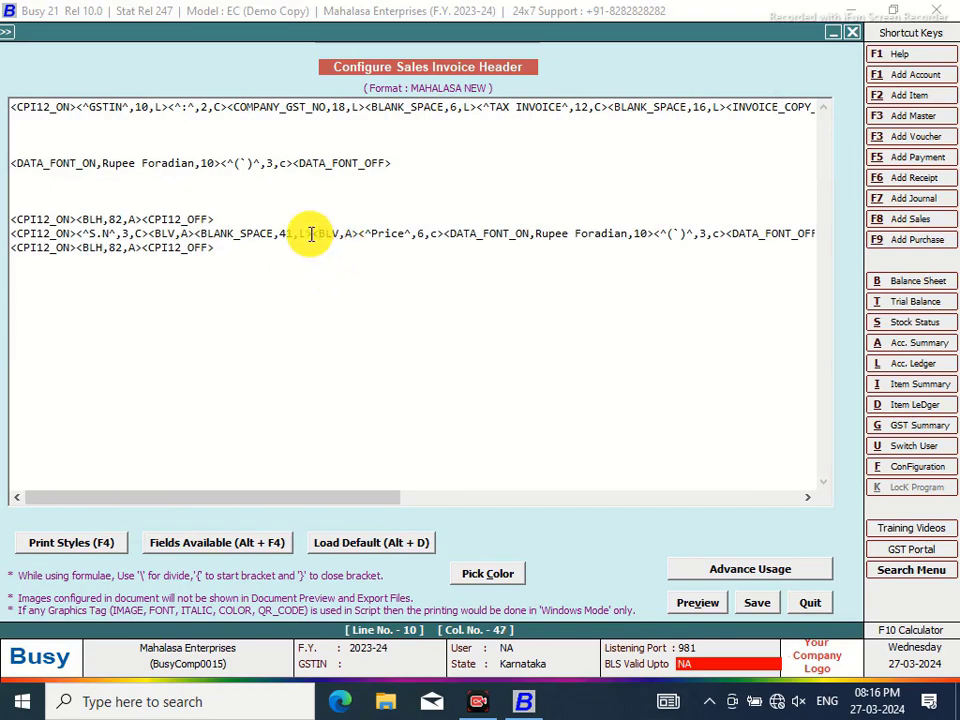
type("<^Qt")
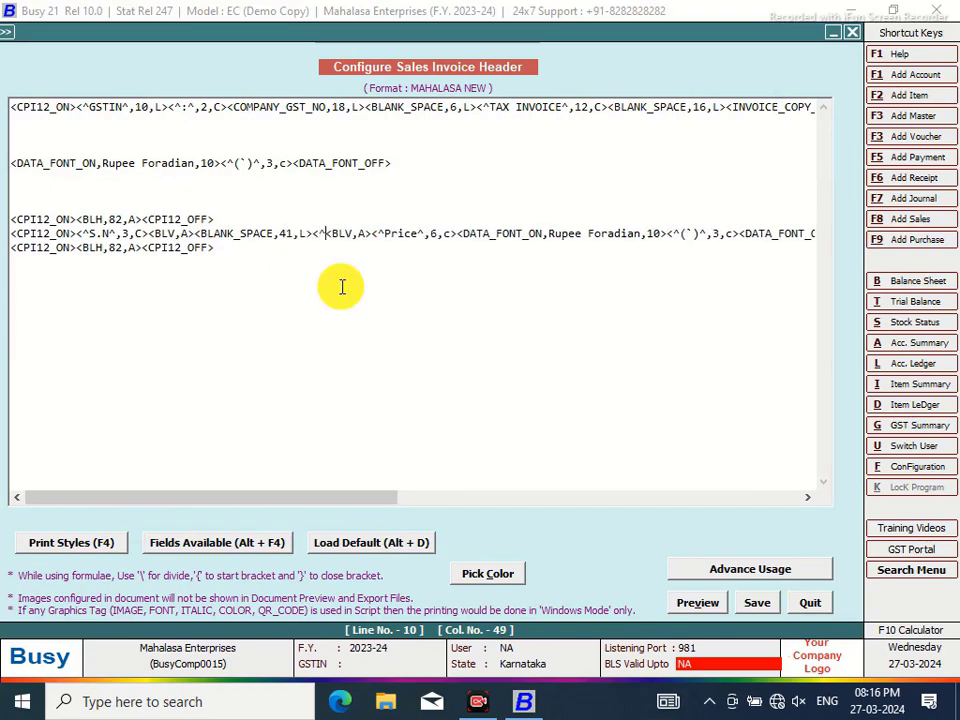
type("y")
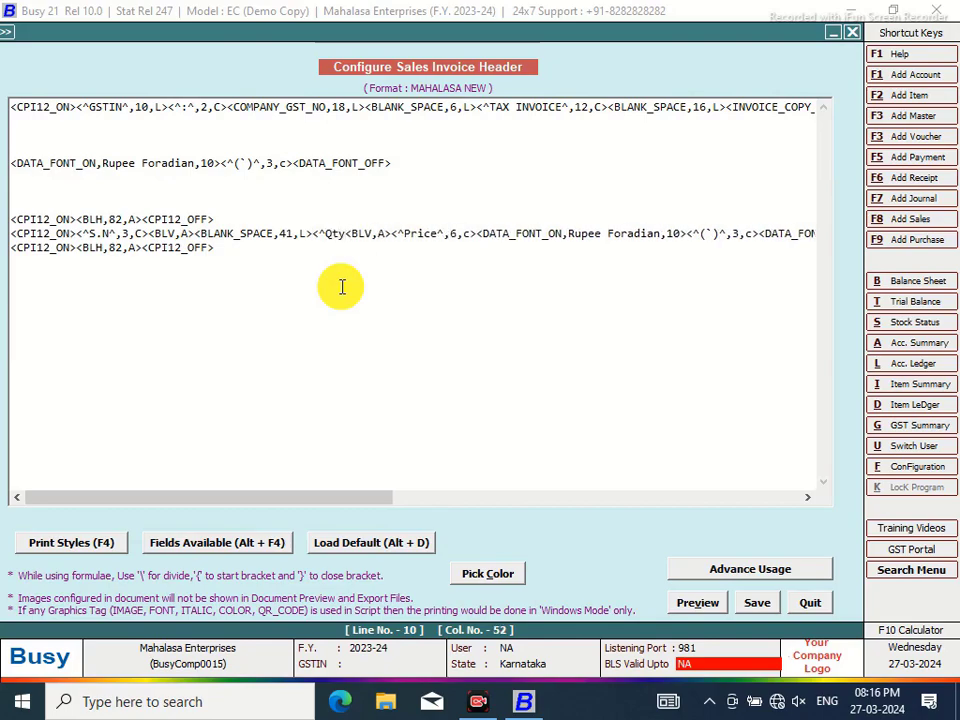
type("^,6,c")
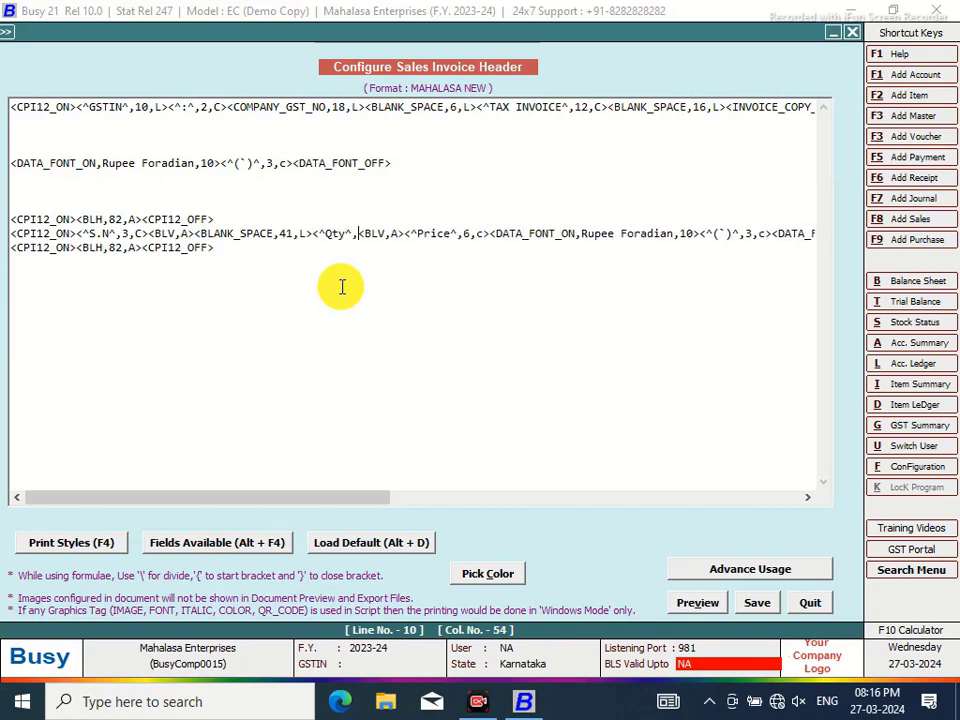
type(">")
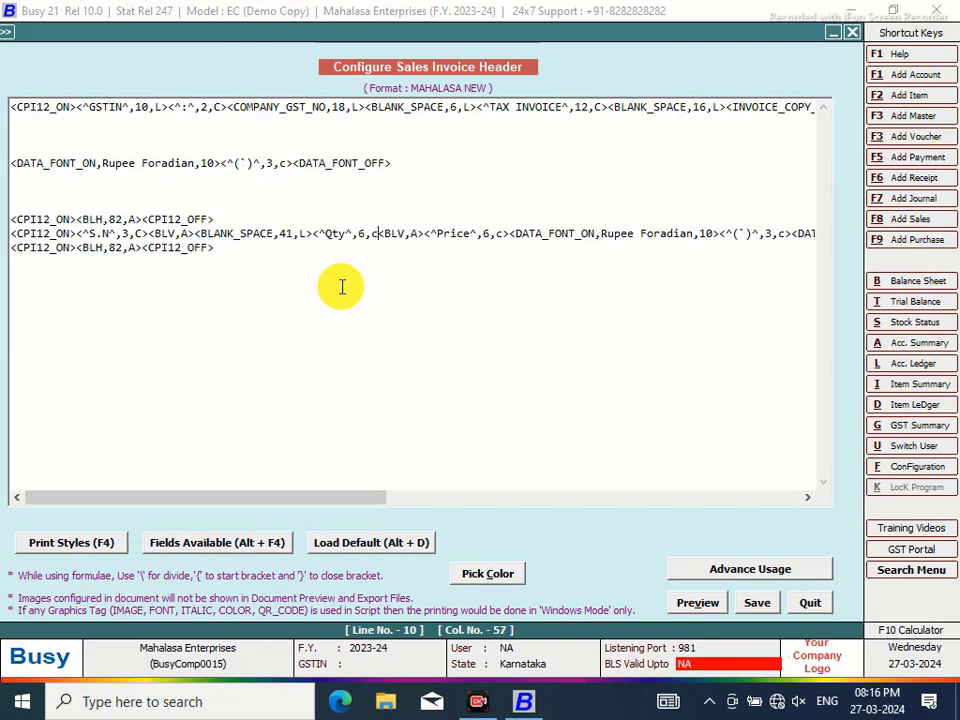
left_click(314, 233)
type("<")
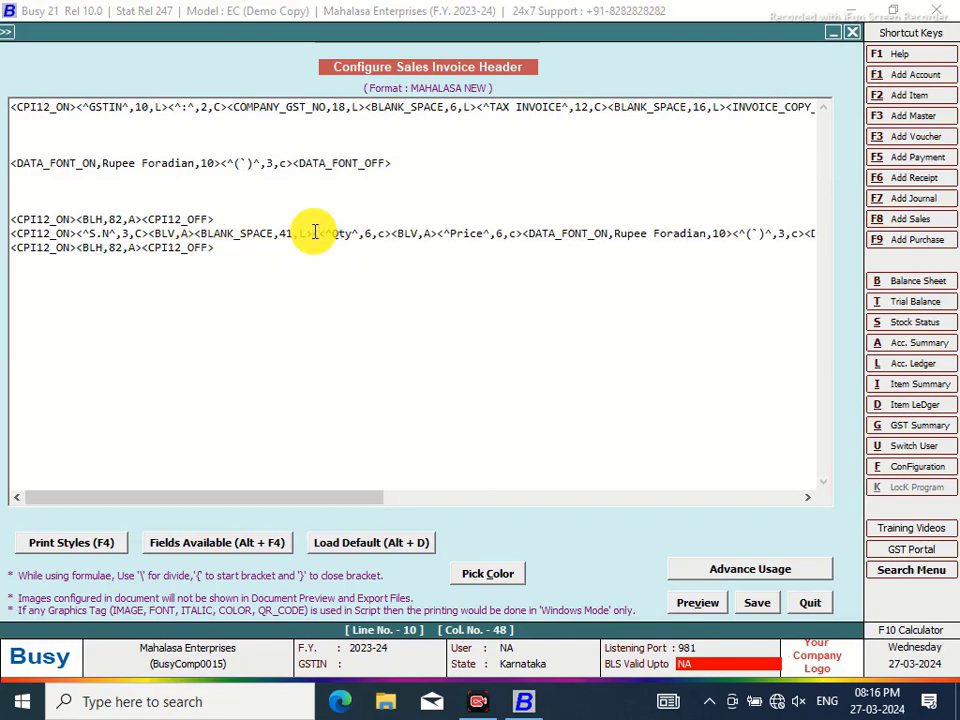
type("BLV,A")
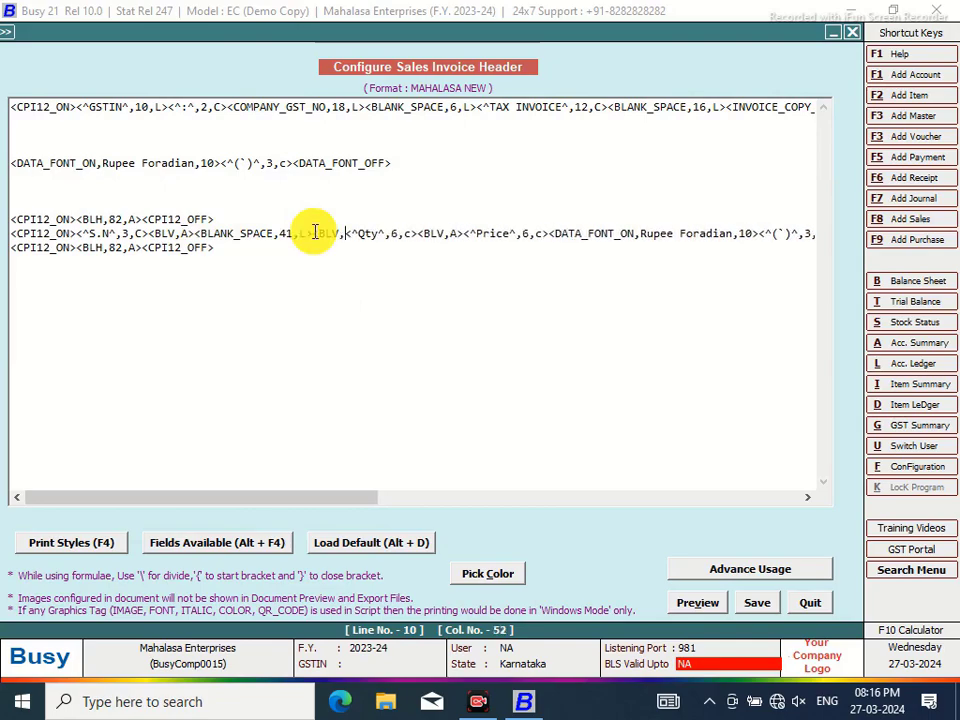
type(">")
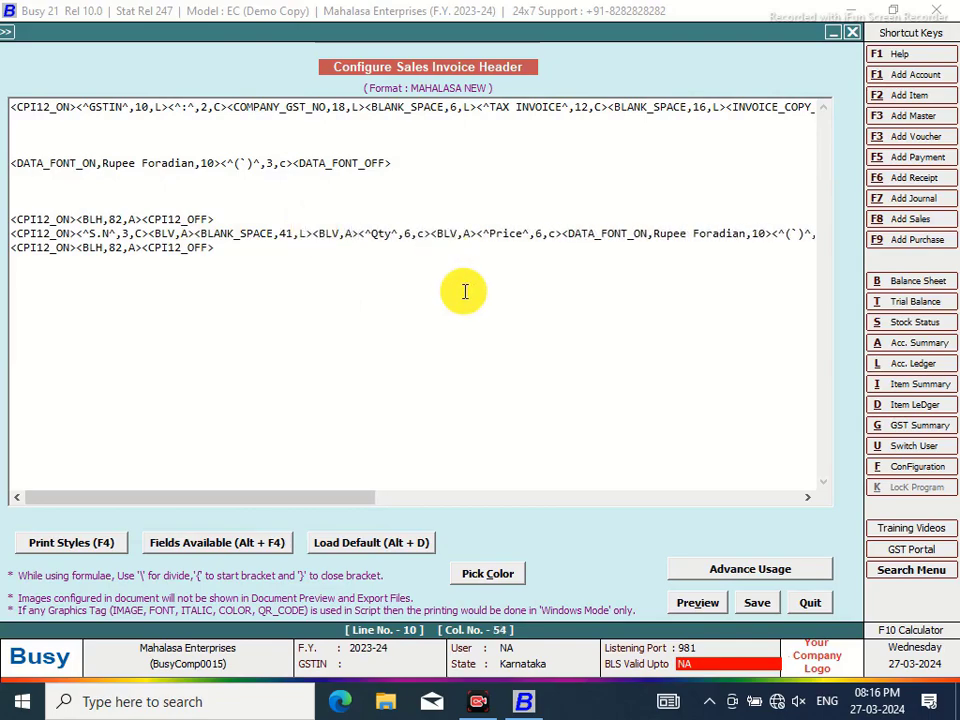
left_click(293, 233)
Set BLANK_SPACE to 34, save the header, and leave the configuration
key("BackSpace")
key("BackSpace")
type("34")
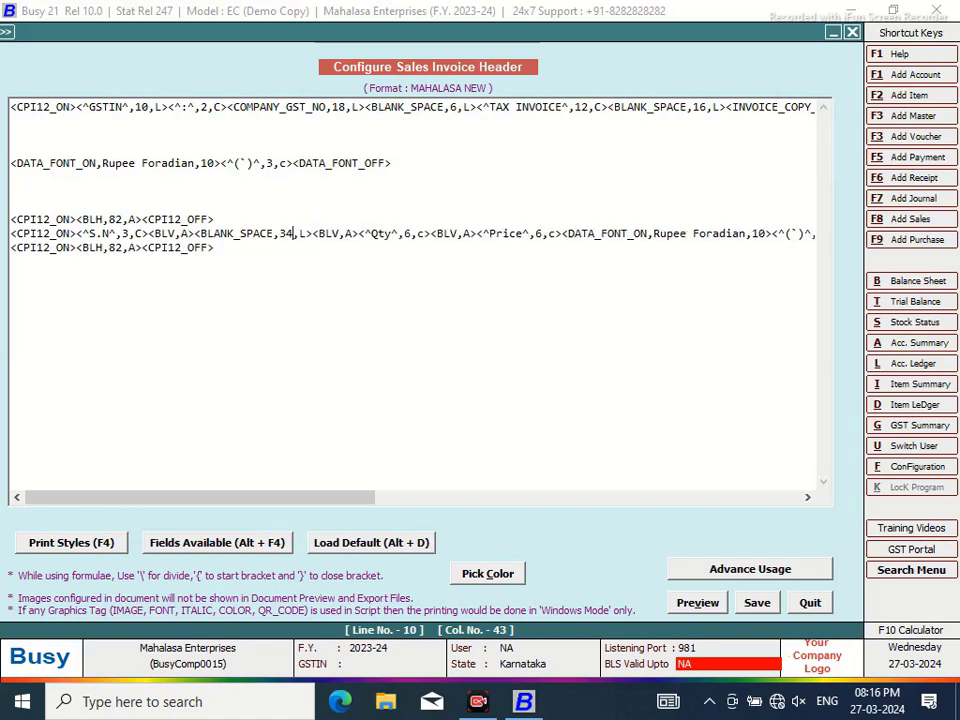
left_click(757, 600)
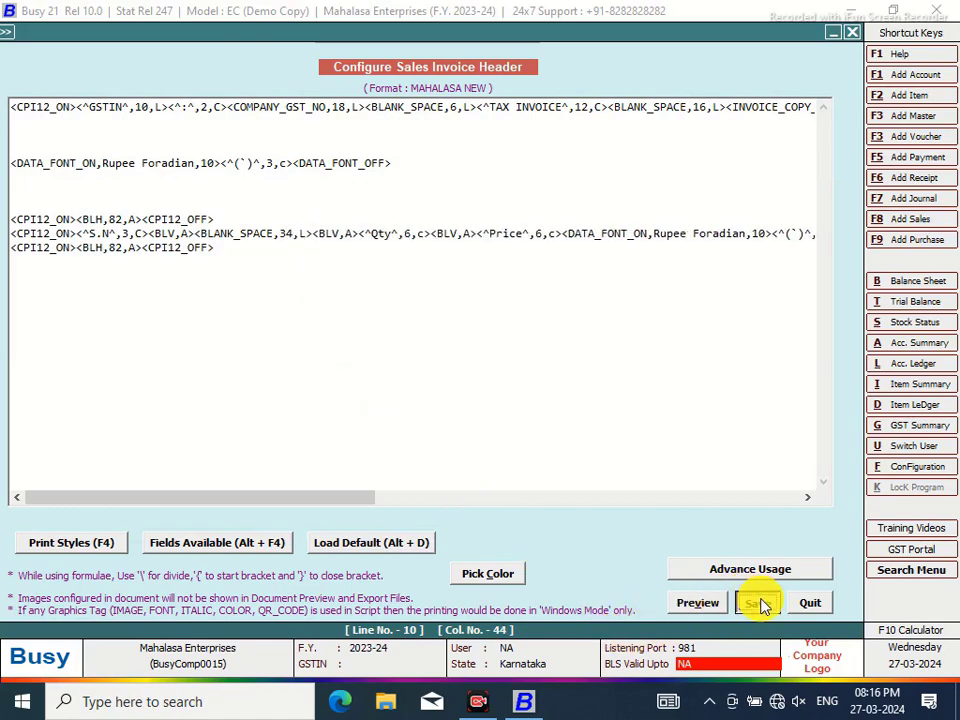
left_click(514, 408)
left_click(163, 274)
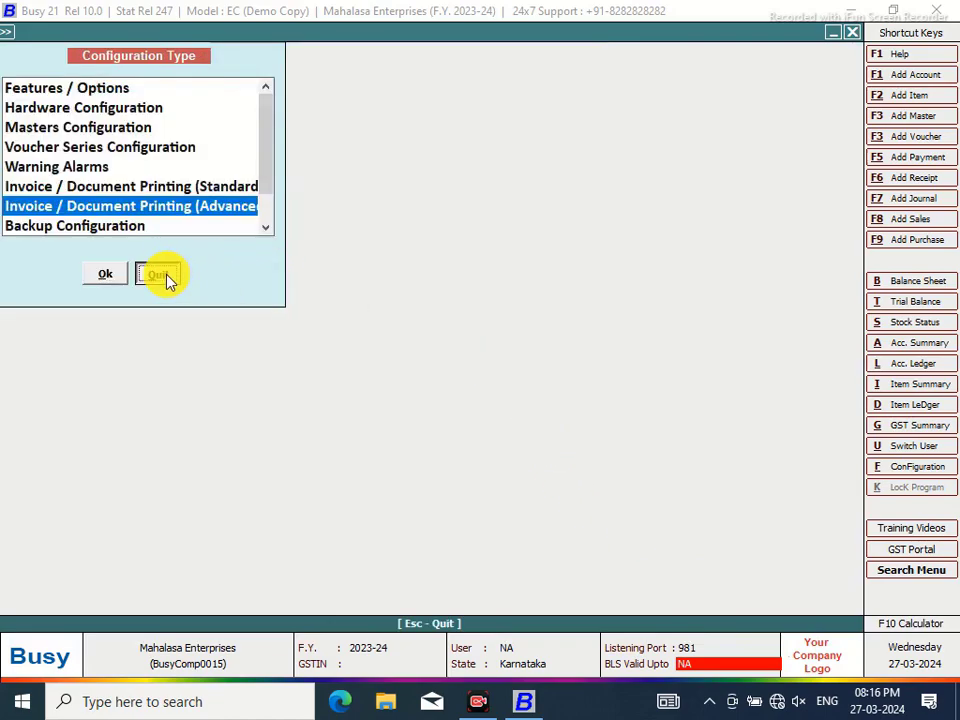
Preview the sales invoice in MAHALASA NEW format, then return to advanced document configuration
left_click(444, 34)
left_click(447, 352)
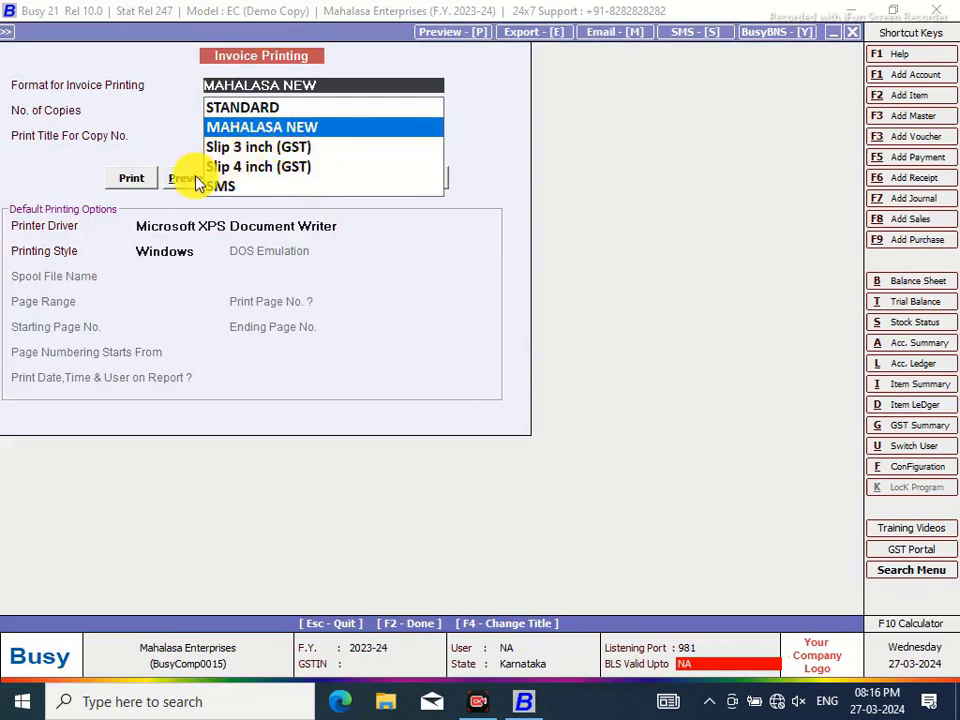
left_click(185, 178)
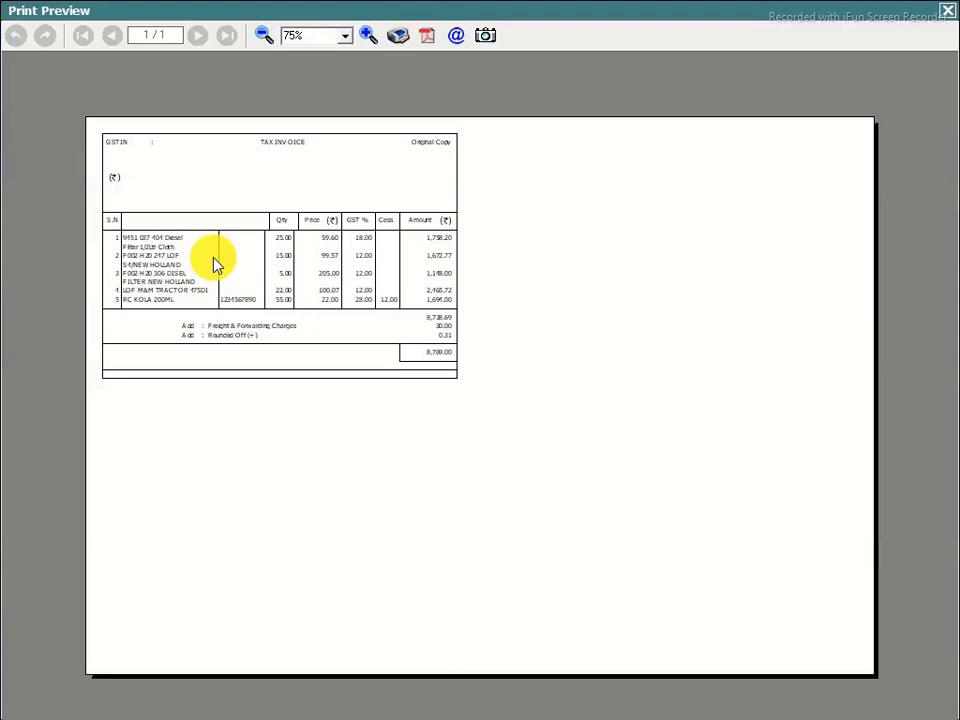
left_click(948, 14)
left_click(911, 467)
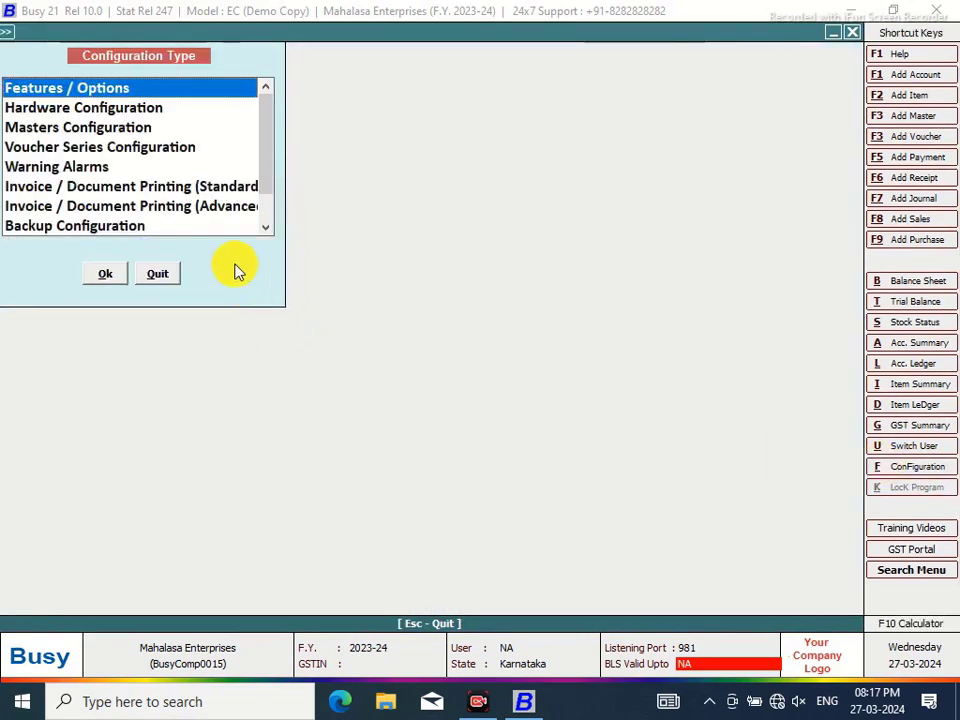
left_click(214, 206)
In the MAHALASA NEW header, set BLANK_SPACE to 33 and add a 10-wide centred HSN CODE heading
left_click(104, 274)
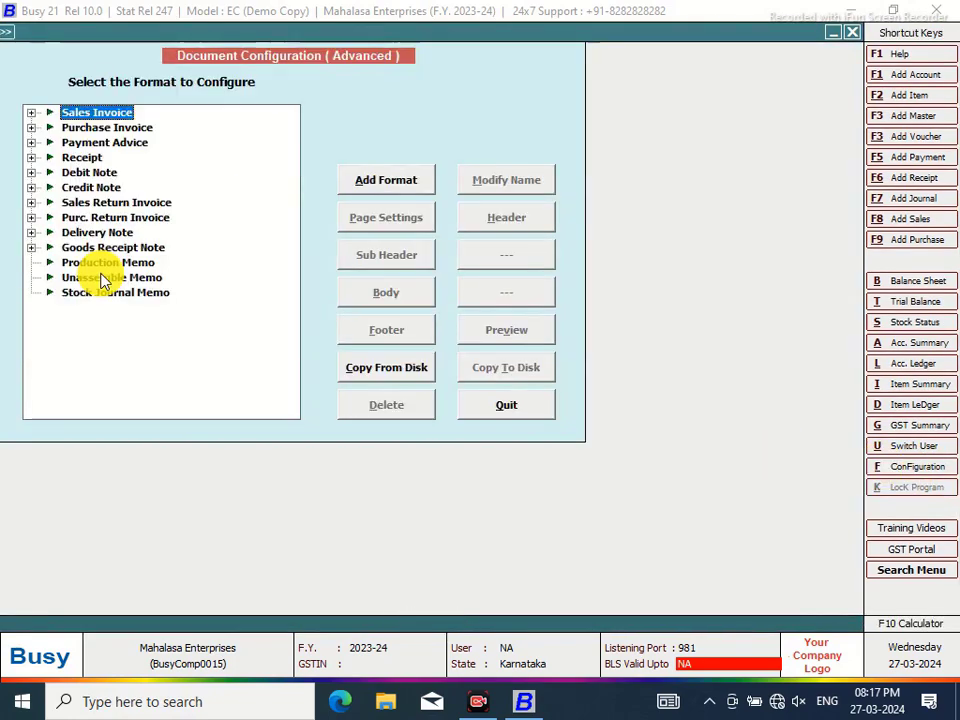
left_click(31, 112)
left_click(100, 127)
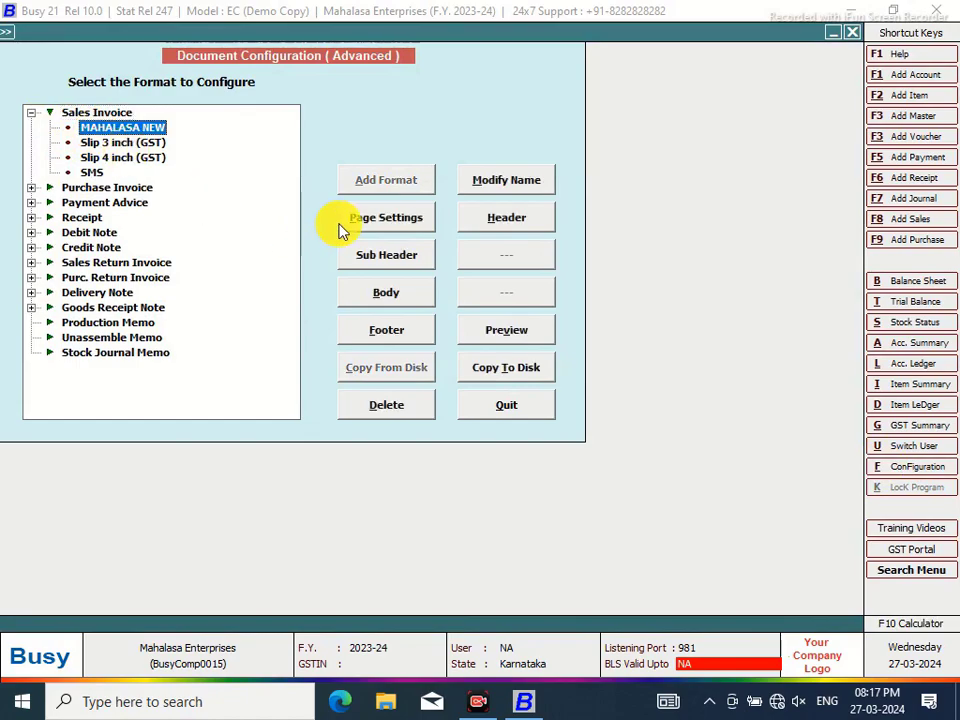
left_click(506, 217)
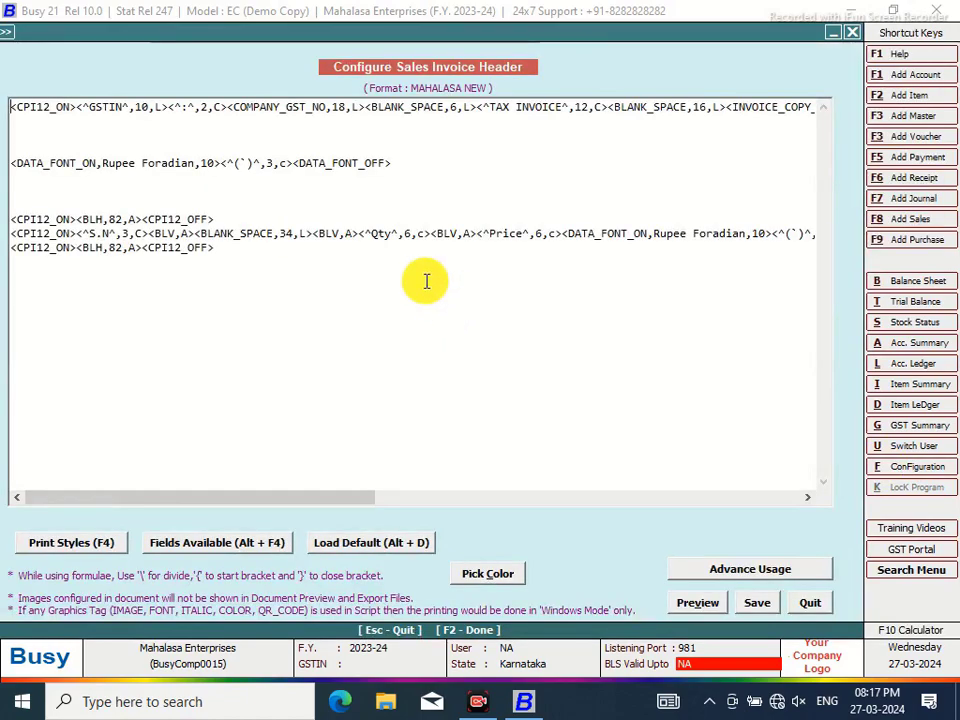
left_click(295, 234)
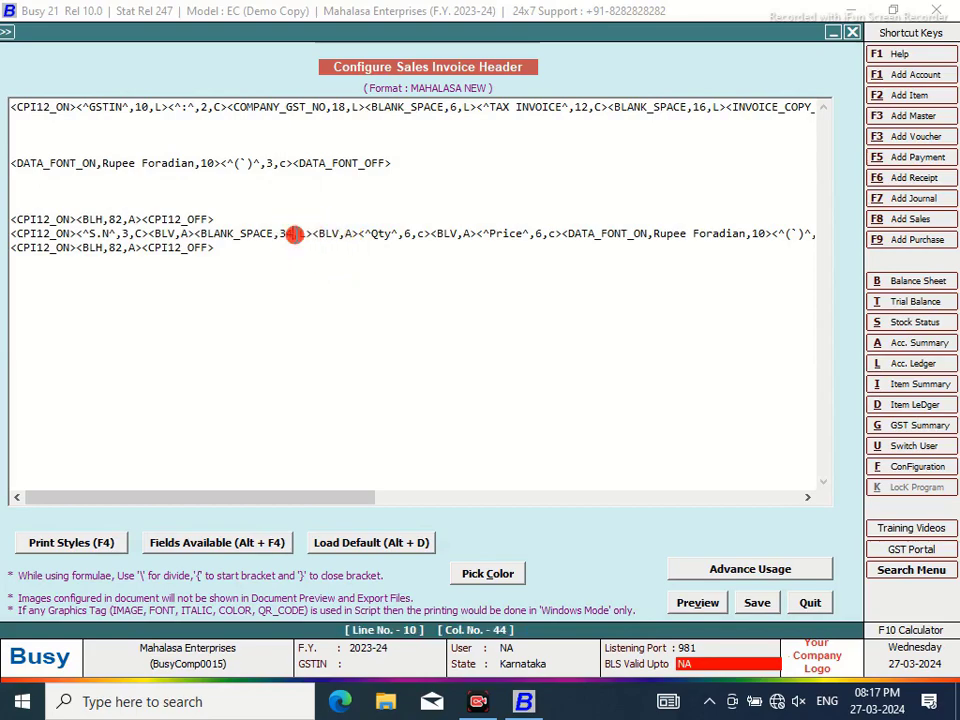
key("BackSpace")
type("3")
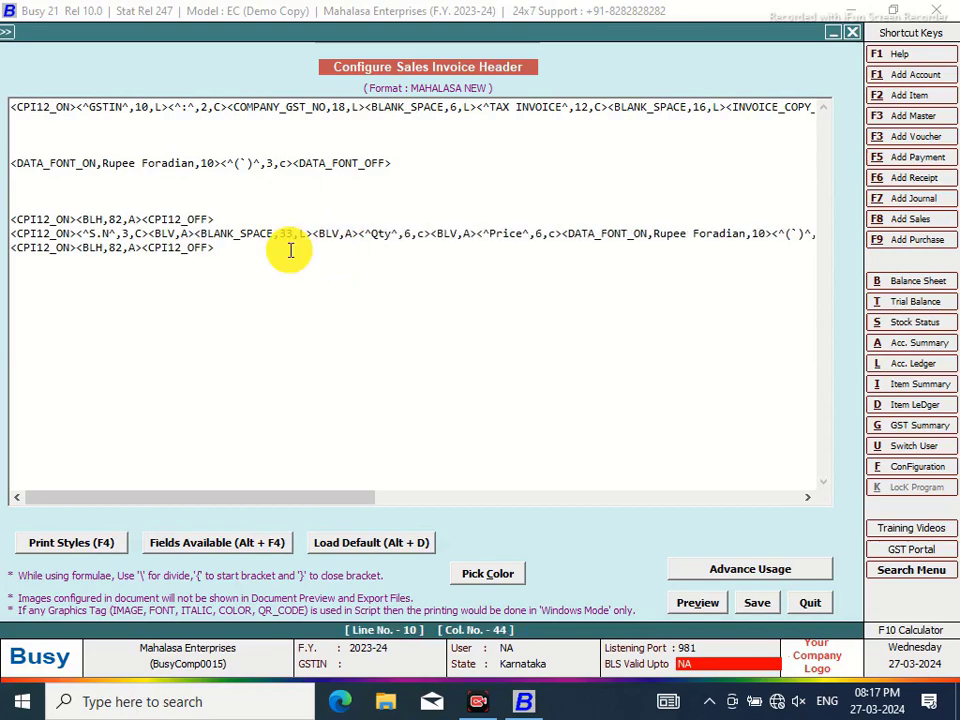
left_click(312, 234)
type("<^HS")
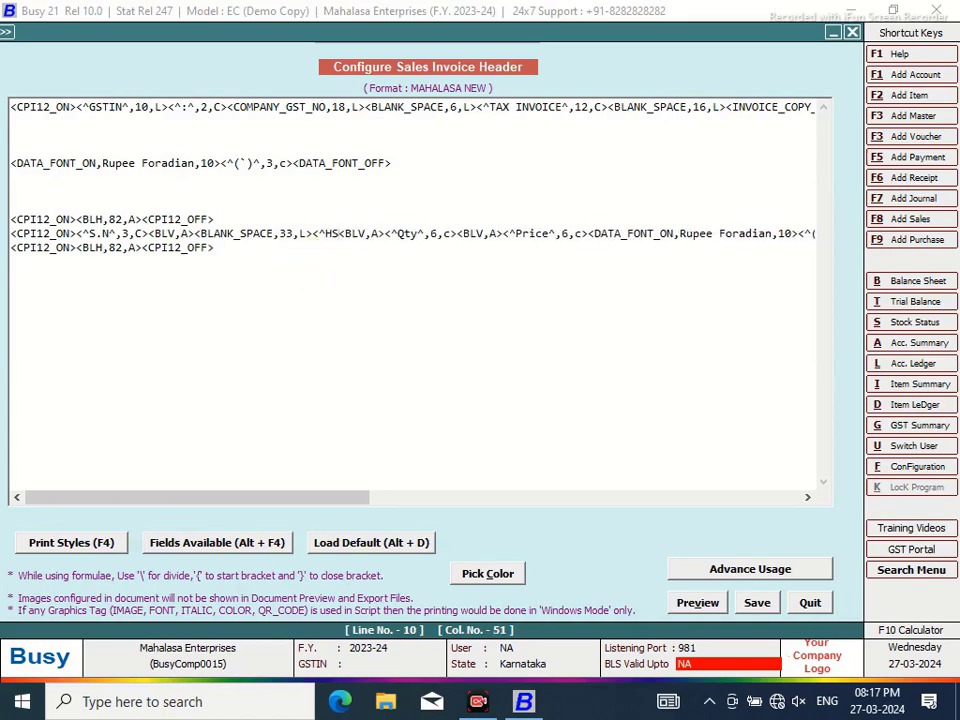
type("N CODE")
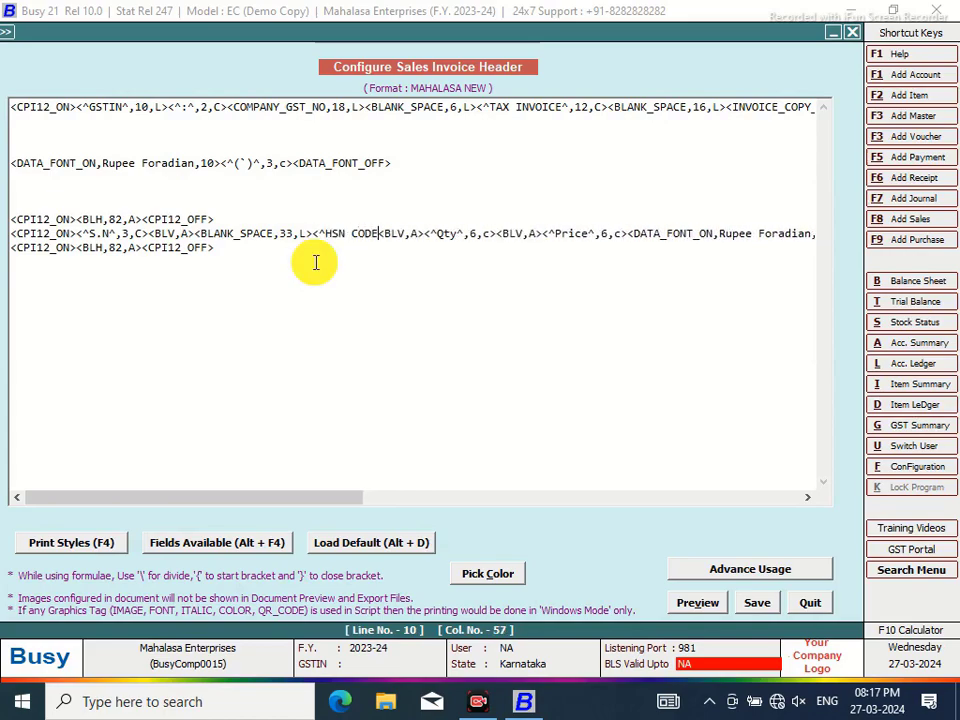
type("^,10,C")
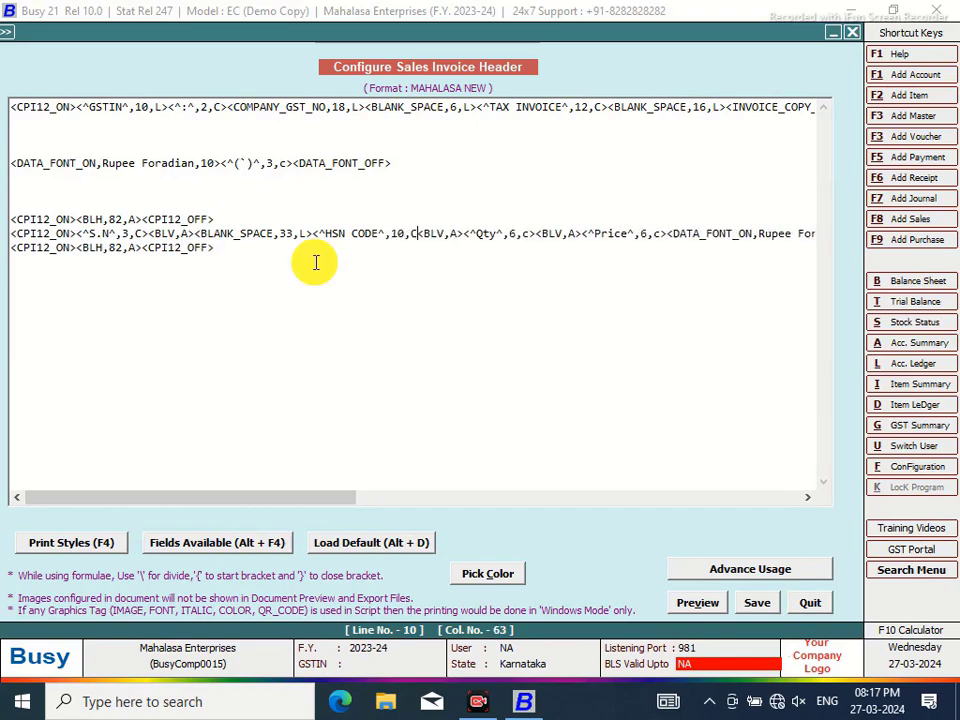
type(">")
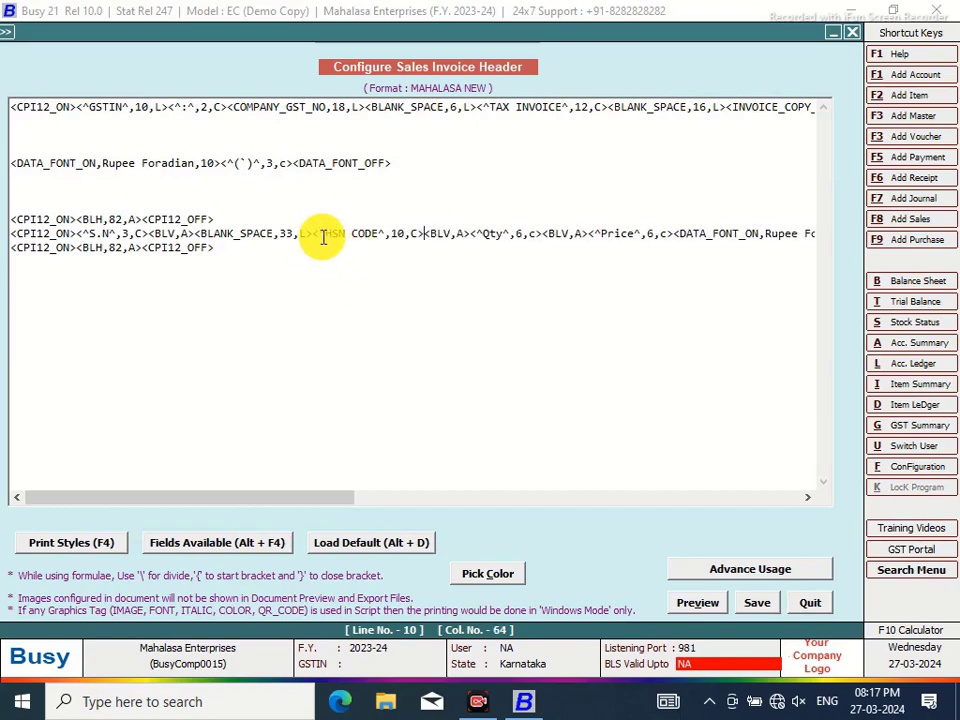
type("<BLV")
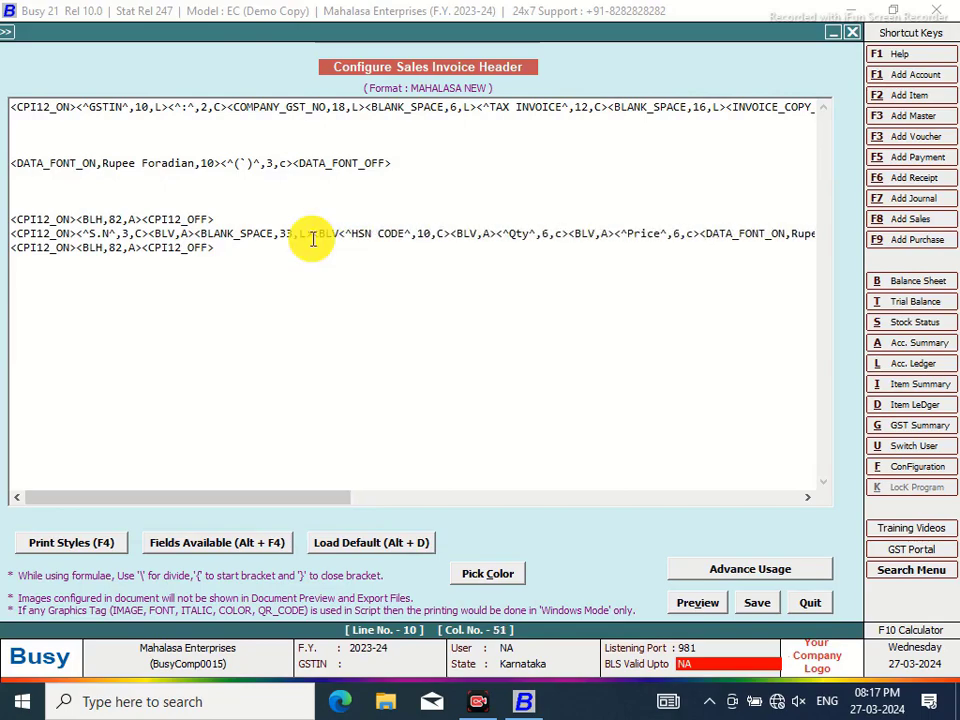
type(",A>")
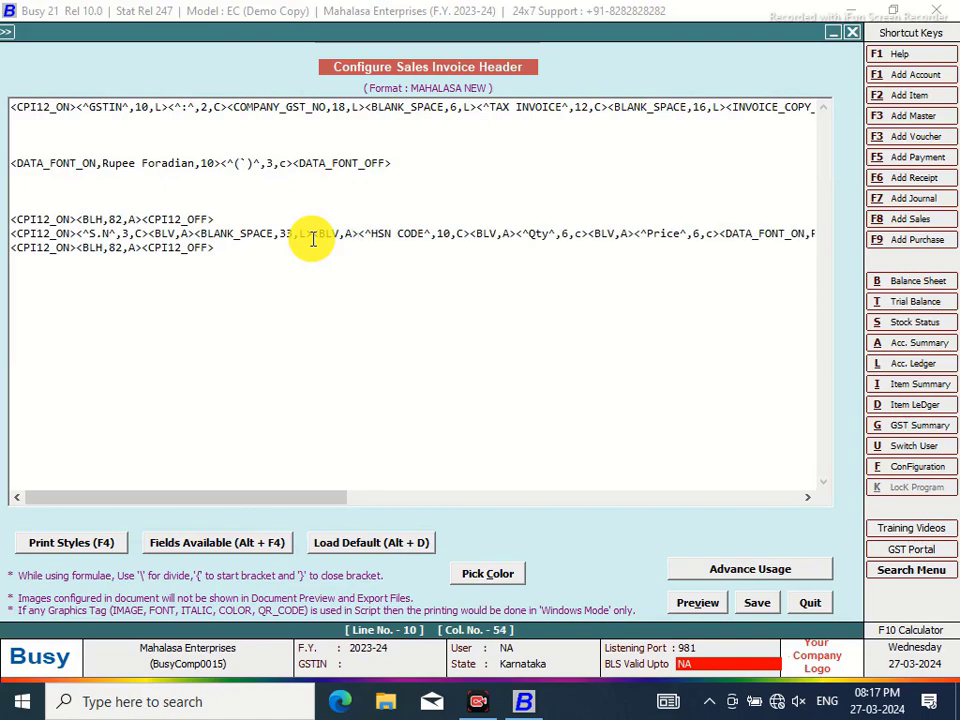
Replace the leading BLANK_SPACE tag with a 22-wide Particulars heading
left_click(293, 233)
key("BackSpace")
key("BackSpace")
type("32")
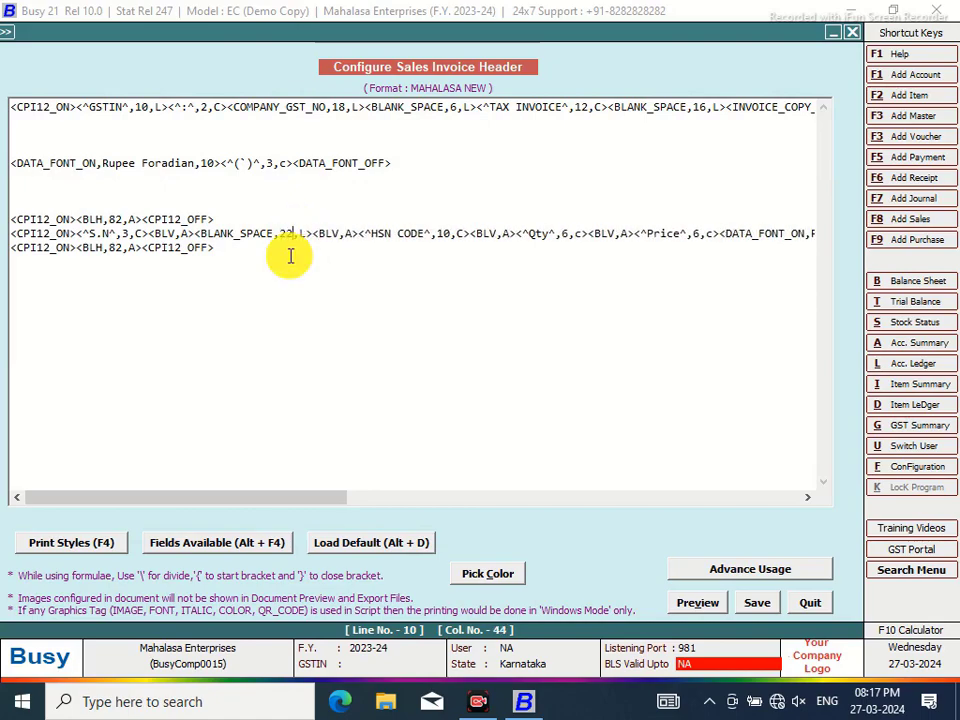
key("BackSpace")
key("BackSpace")
key("BackSpace")
key("BackSpace")
key("BackSpace")
key("BackSpace")
key("BackSpace")
key("BackSpace")
key("BackSpace")
key("BackSpace")
key("BackSpace")
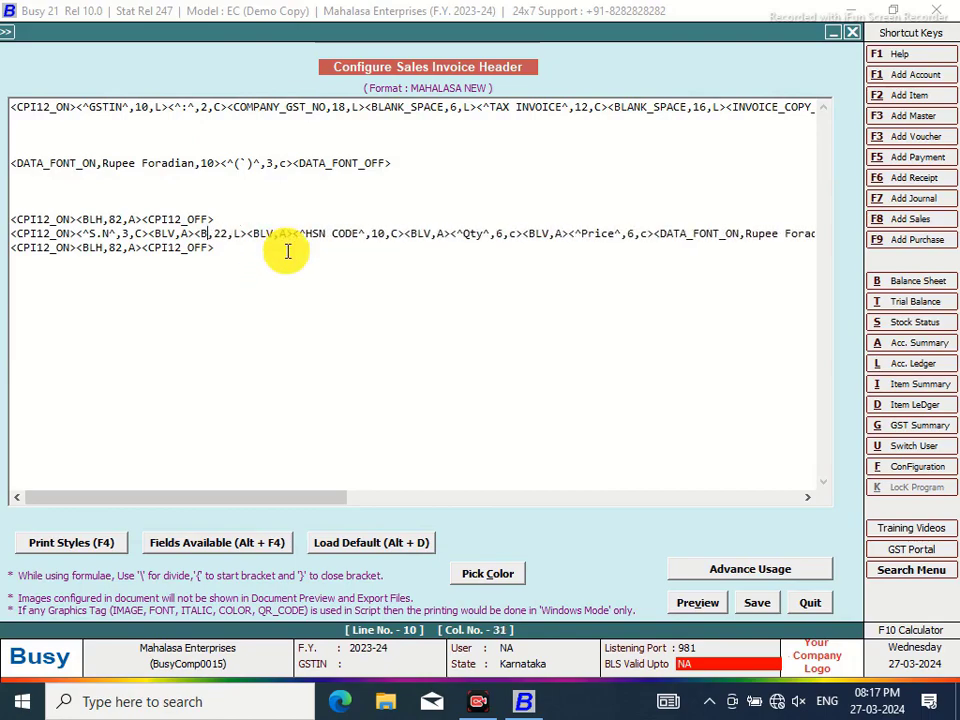
type("^D")
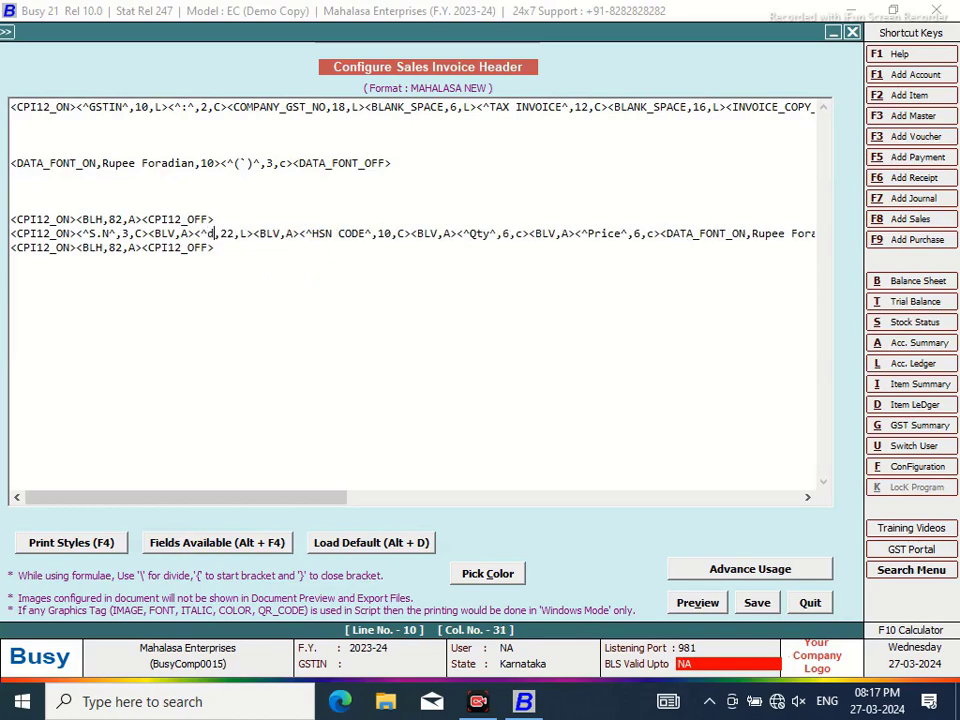
type("esc")
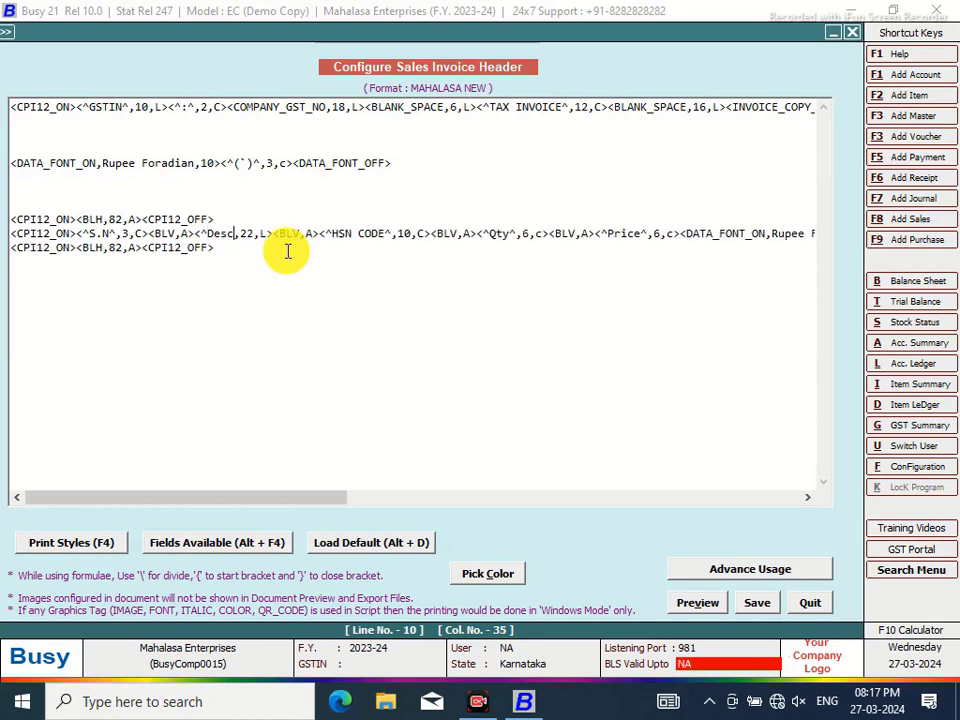
key("BackSpace")
key("BackSpace")
key("BackSpace")
key("BackSpace")
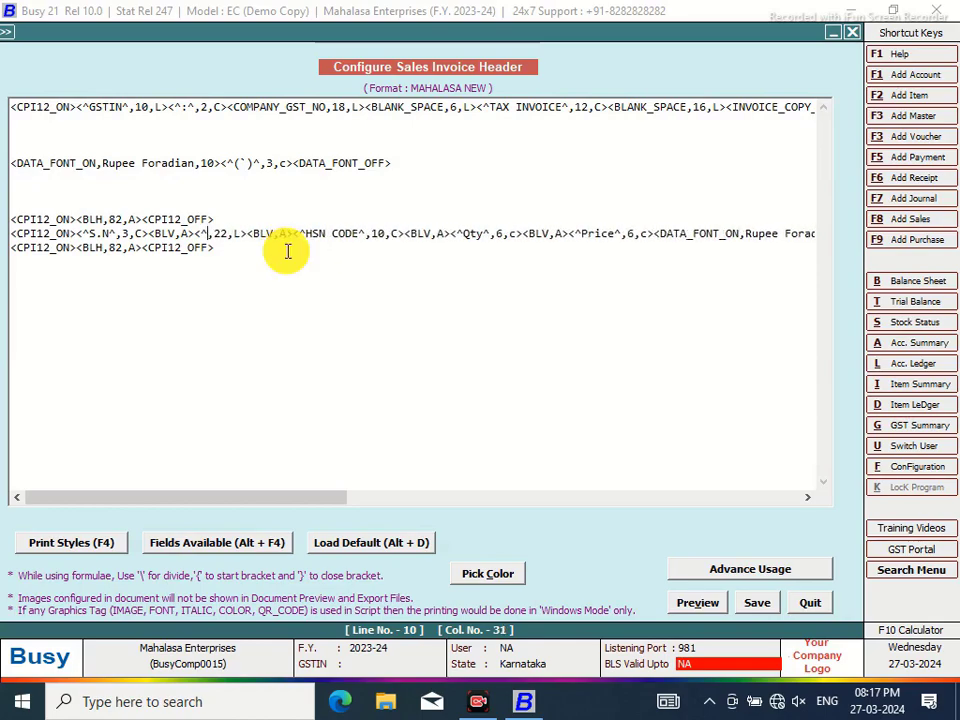
type("Particulars")
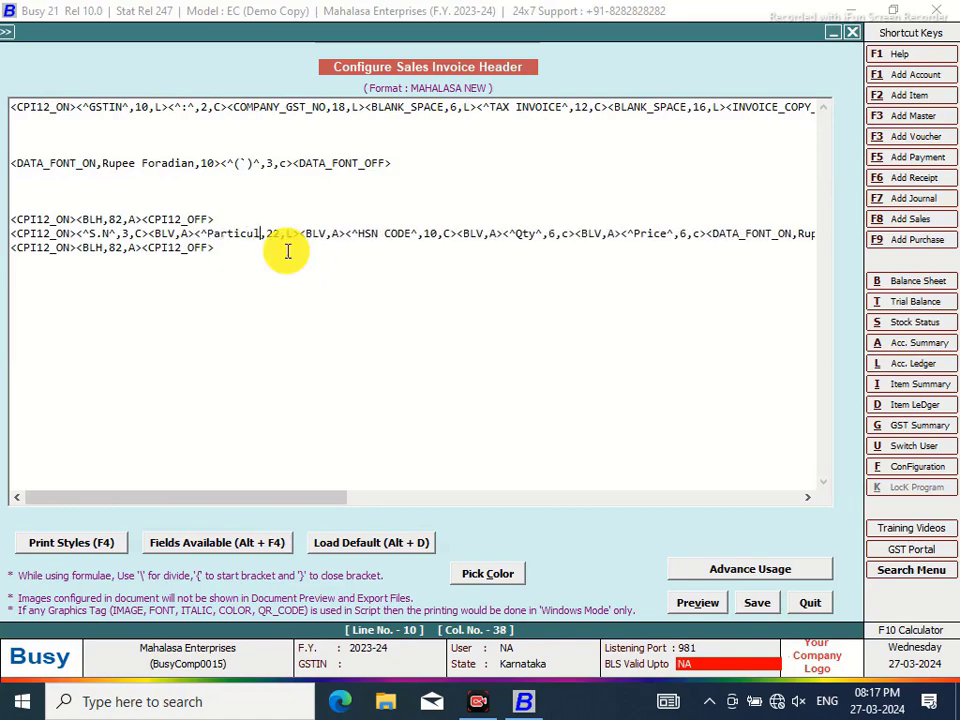
type("^^")
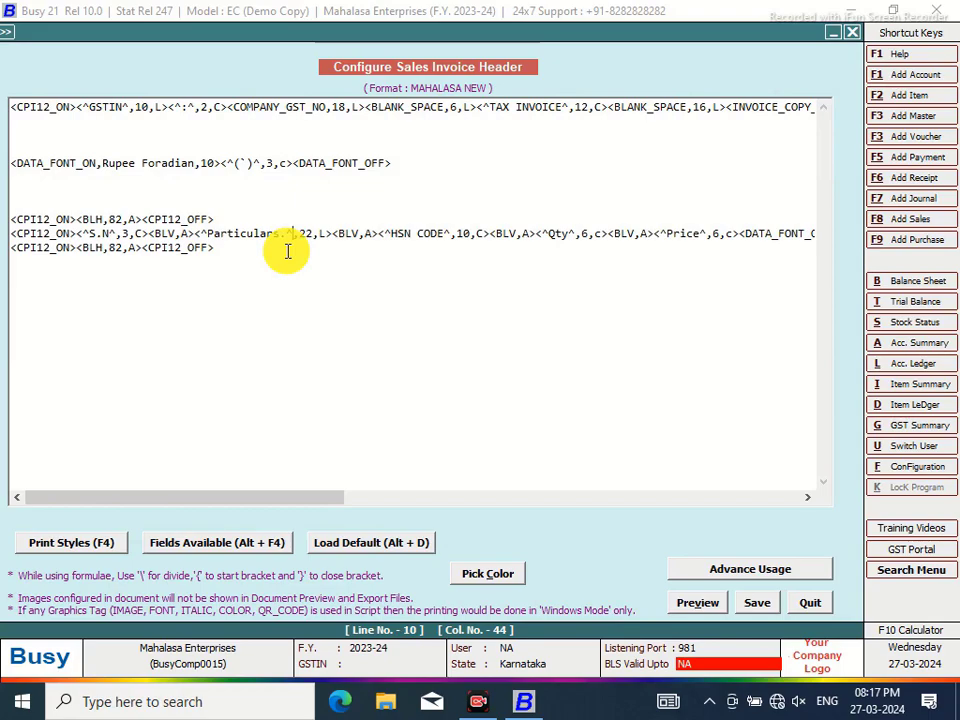
Save the header and preview the sales invoice in MAHALASA NEW format
left_click(762, 604)
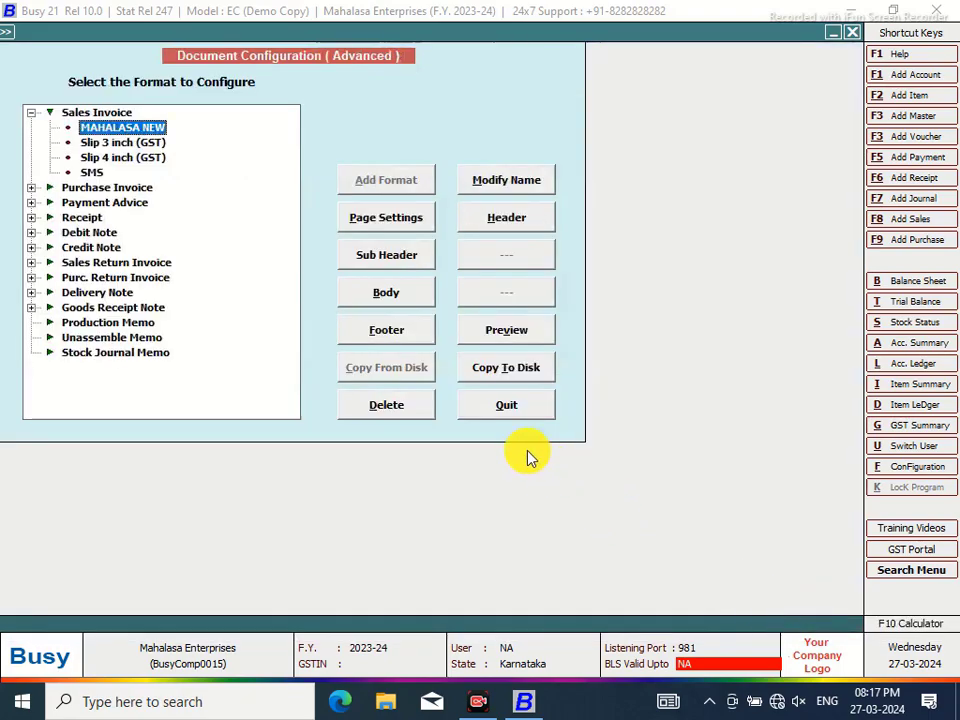
left_click(512, 407)
left_click(166, 276)
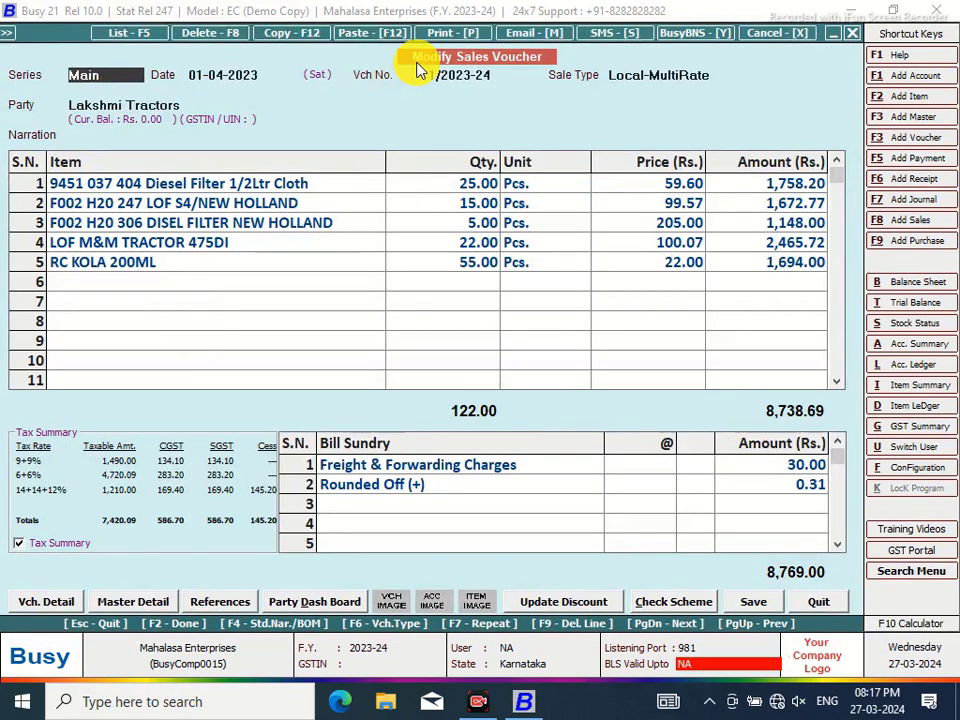
left_click(441, 36)
left_click(455, 368)
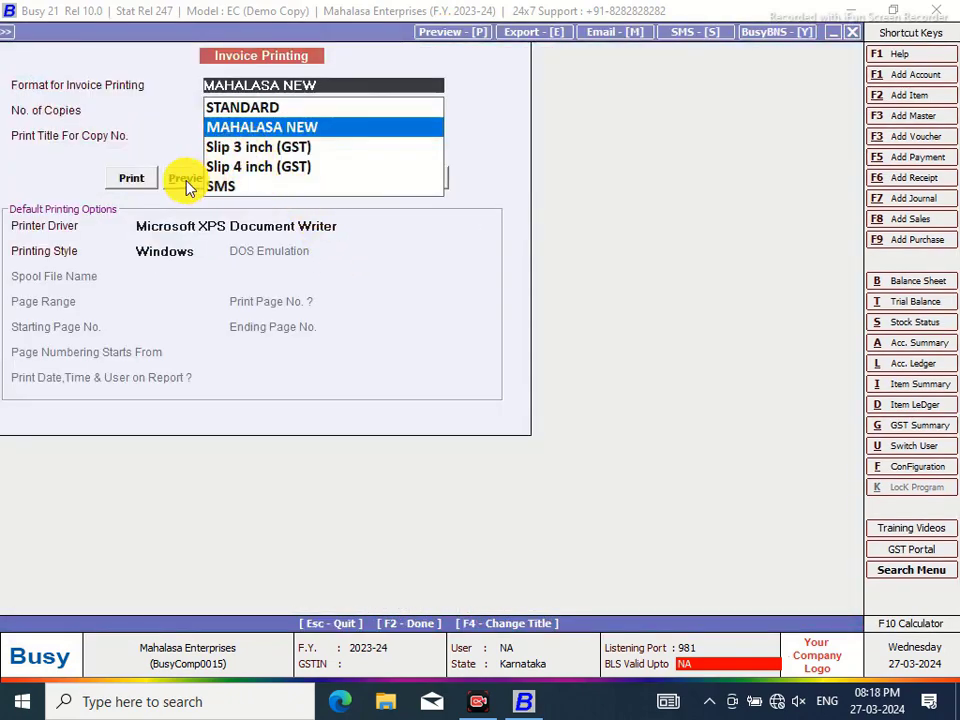
left_click(185, 180)
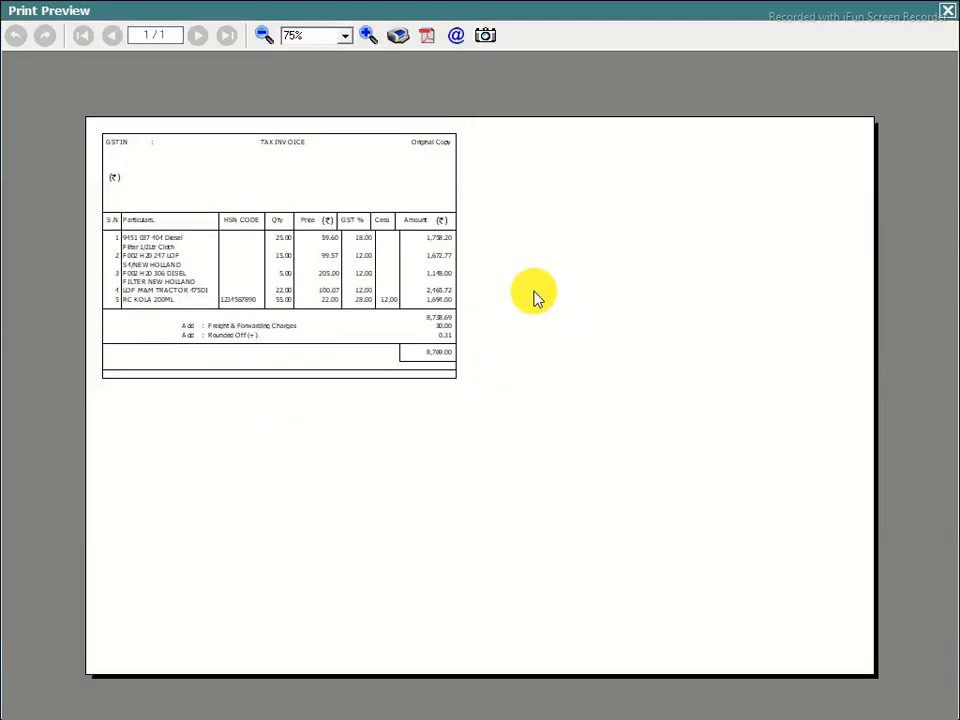
left_click(949, 14)
Reopen Invoice / Document Printing (Advanced) and expand the Sales Invoice formats
left_click(917, 468)
left_click(180, 212)
left_click(108, 272)
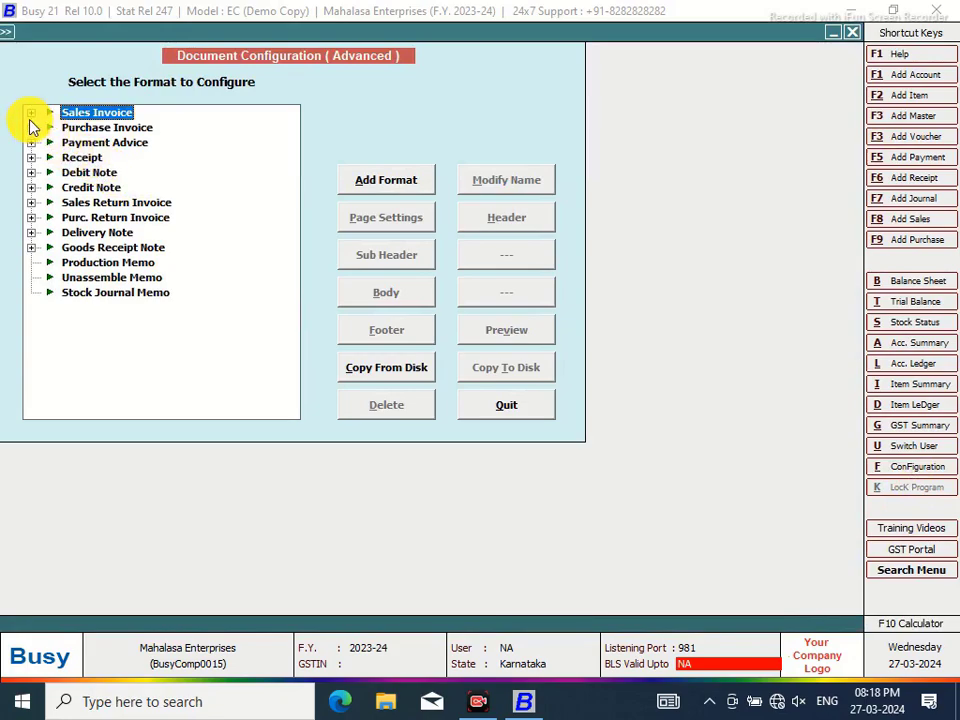
left_click(31, 113)
Change the MAHALASA NEW header's Price column width from 6 to 7 and save
left_click(118, 128)
left_click(481, 226)
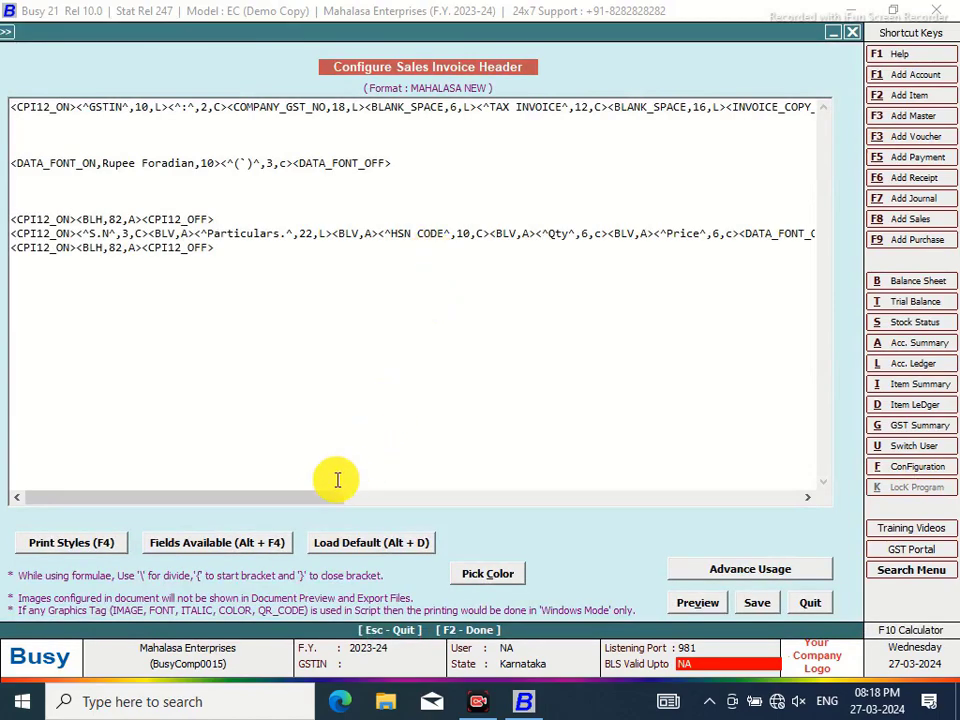
left_click(718, 234)
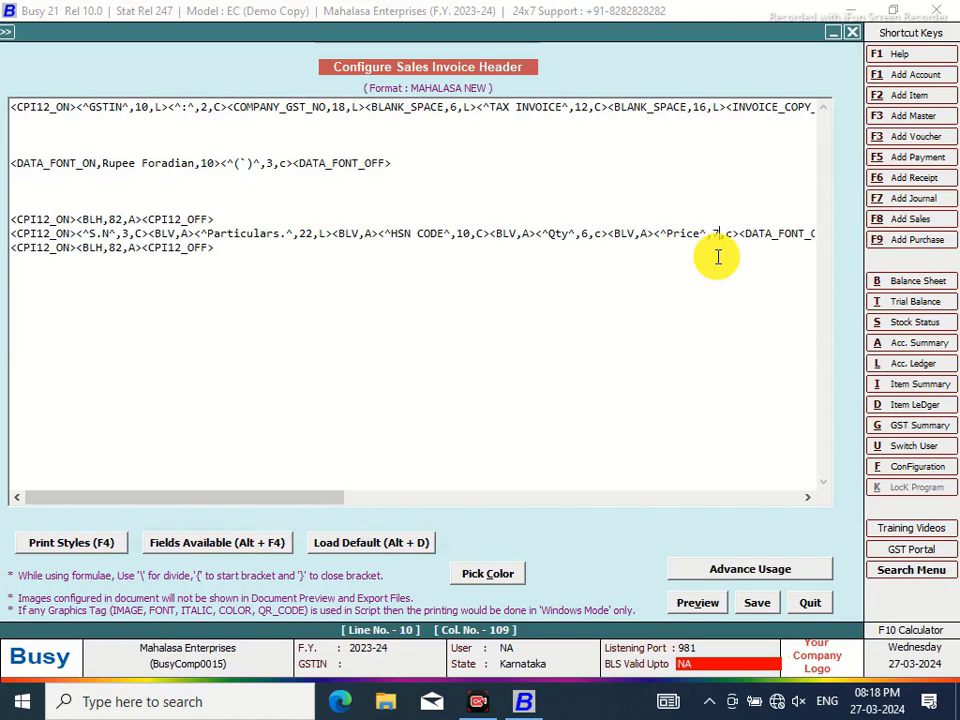
left_click(757, 604)
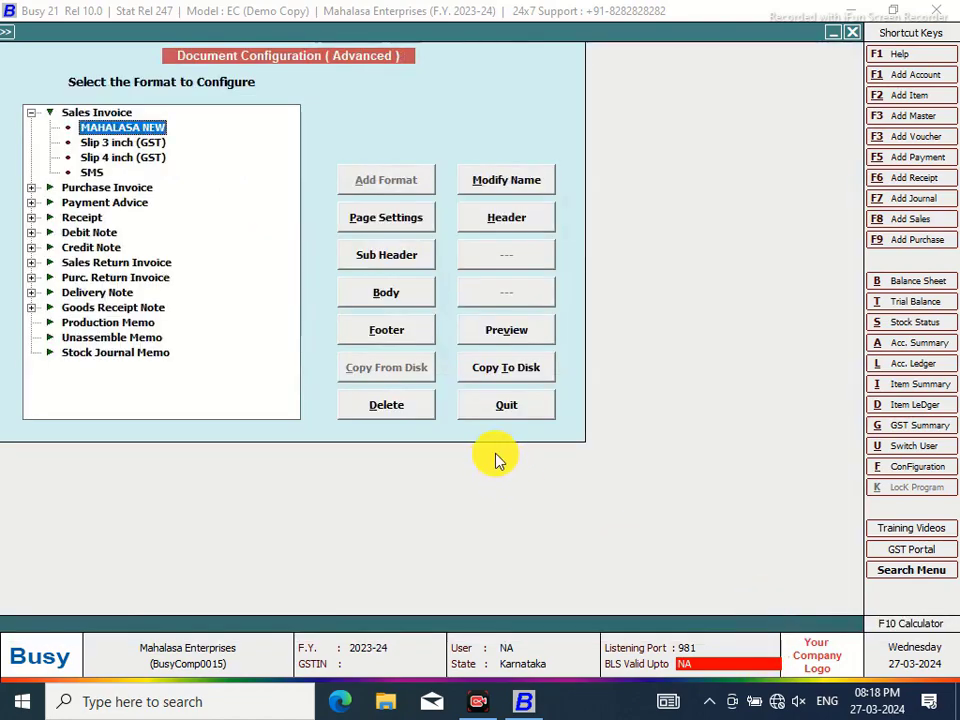
Preview the sales invoice zoomed to 90%, then close the preview
left_click(490, 414)
left_click(160, 279)
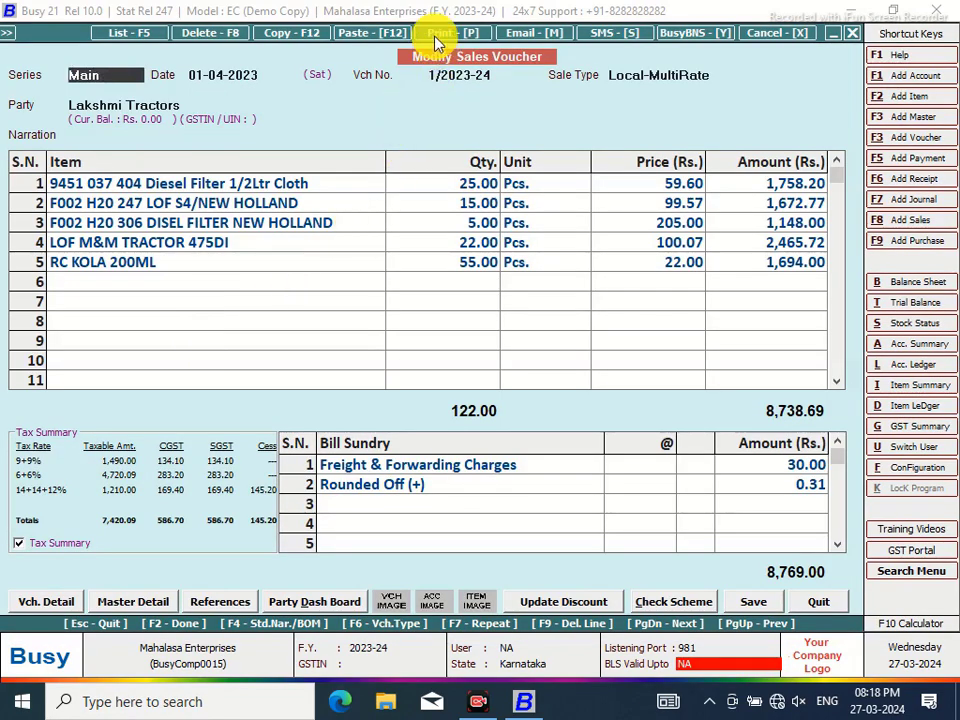
left_click(439, 33)
left_click(424, 366)
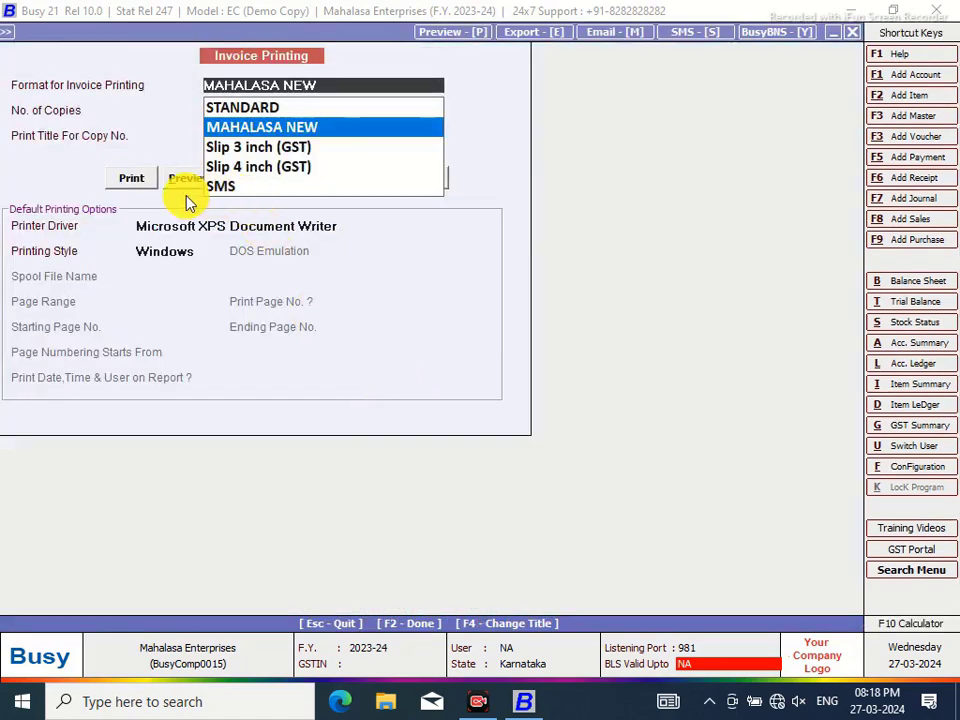
left_click(187, 179)
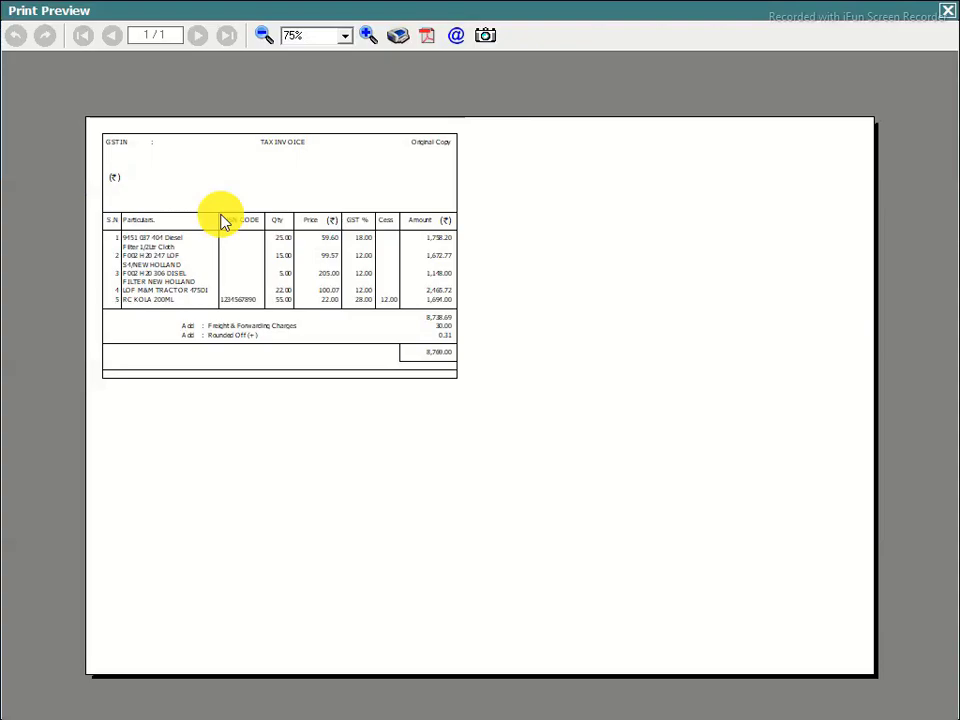
left_click(369, 34)
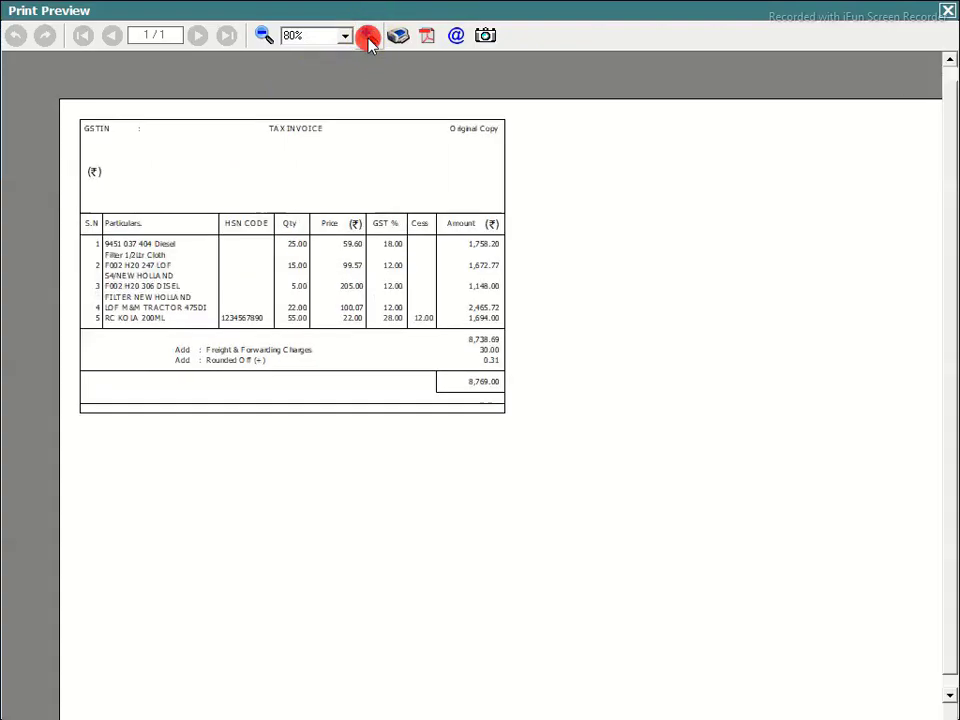
left_click(369, 37)
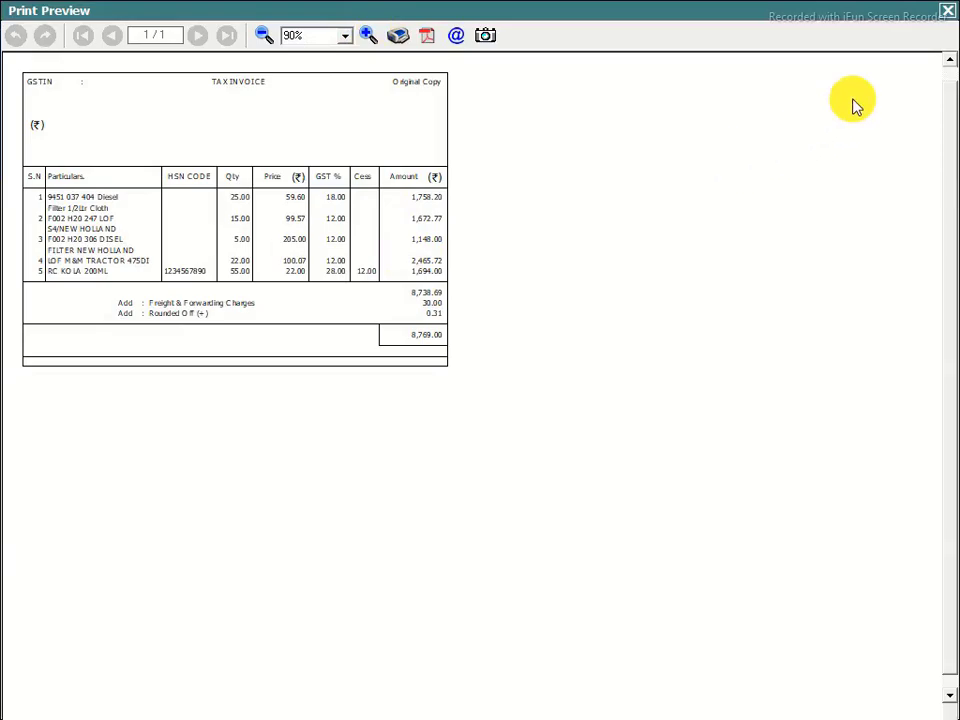
left_click(948, 14)
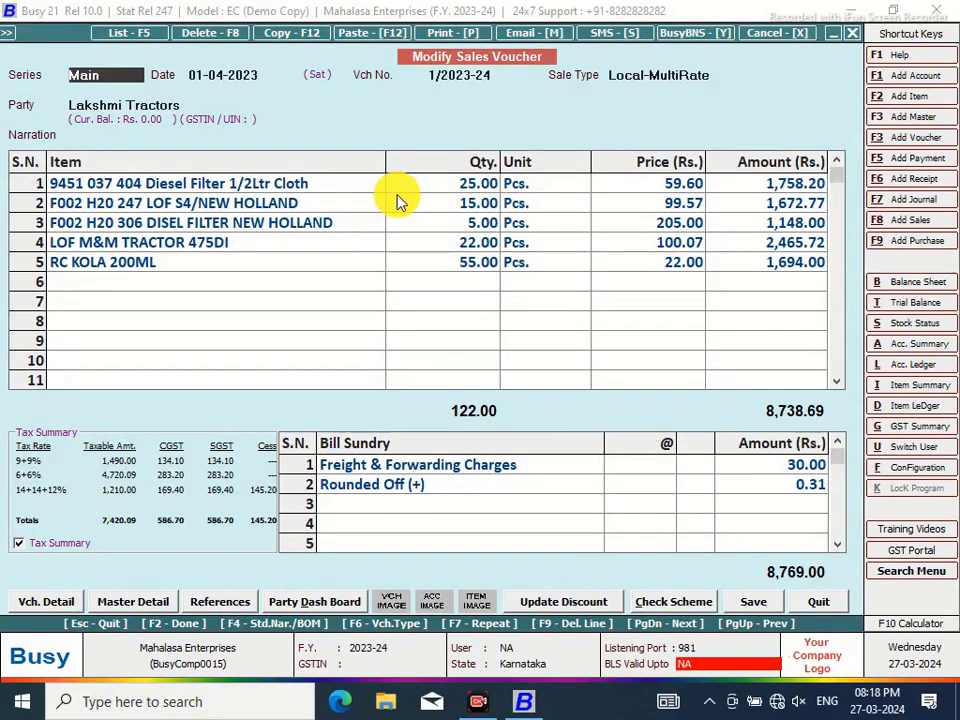
Open the MAHALASA NEW sales invoice header in advanced document configuration
left_click(918, 470)
left_click(183, 209)
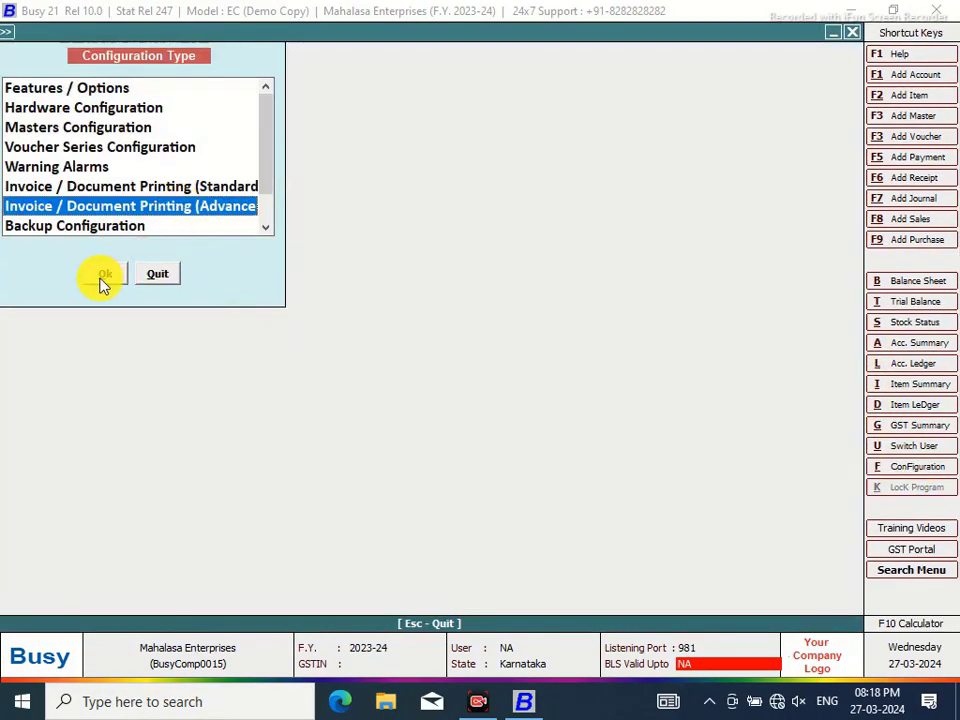
left_click(100, 276)
left_click(33, 114)
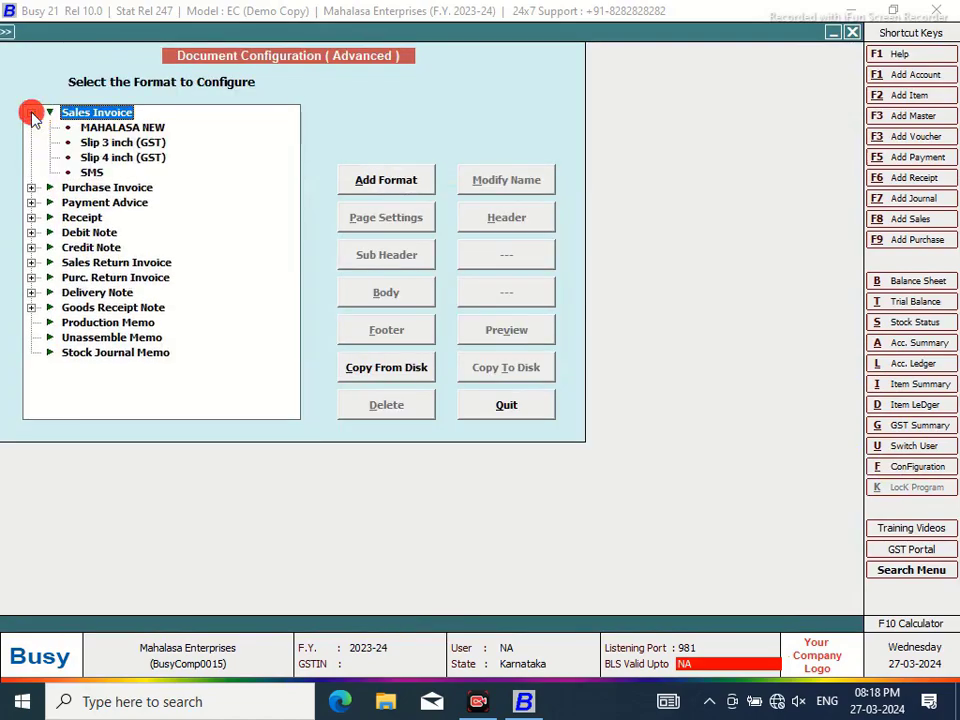
left_click(108, 128)
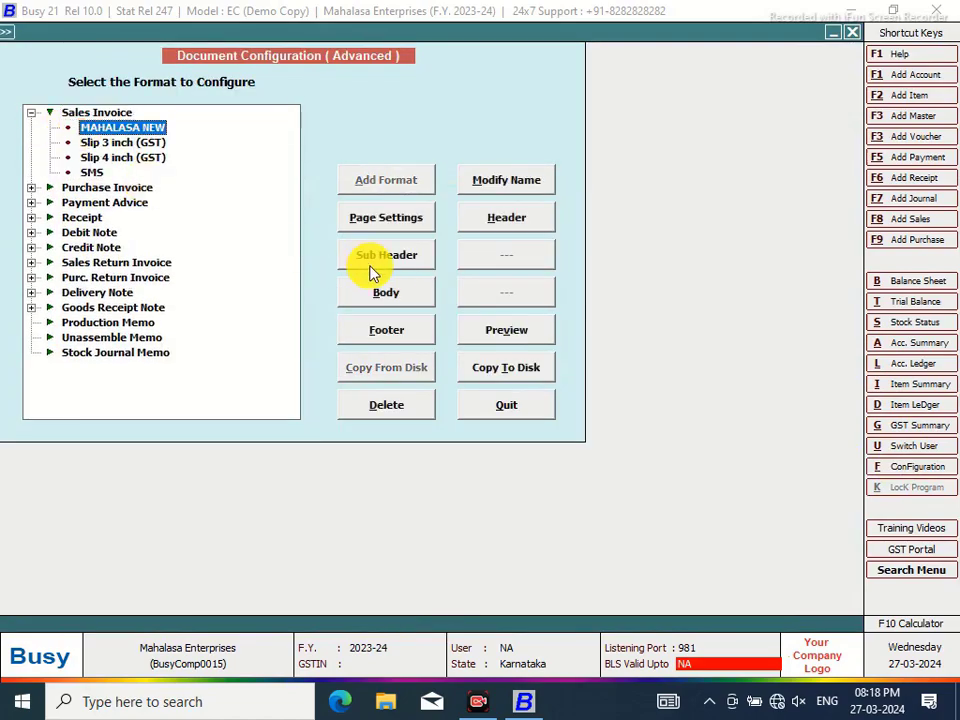
left_click(506, 217)
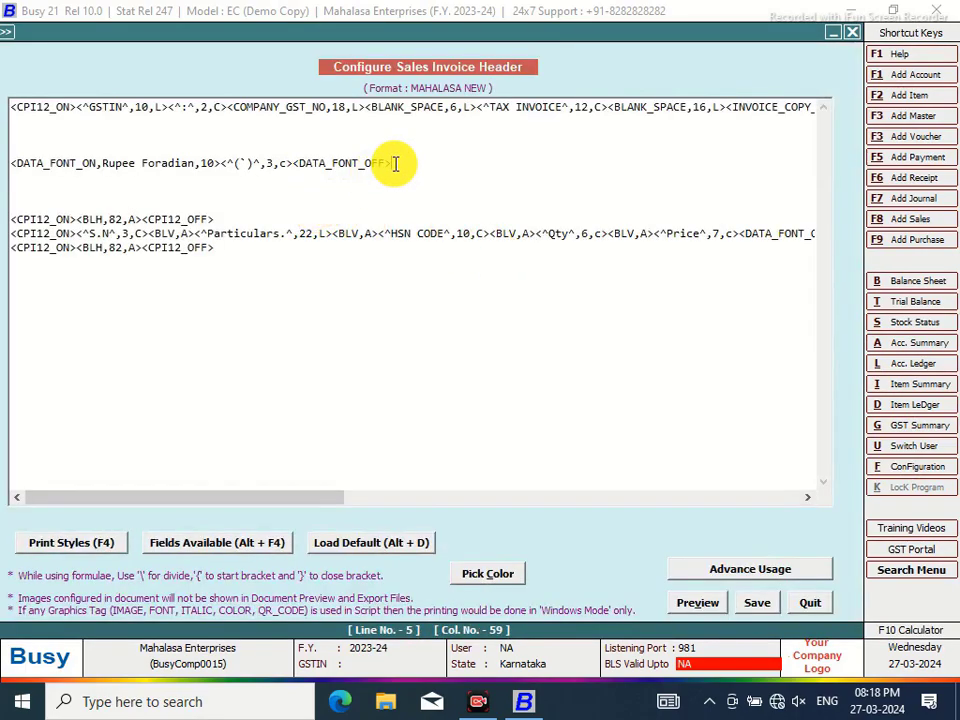
Cut the standalone DATA_FONT rupee-symbol line from the header and save it
left_click_drag(394, 166, 20, 163)
right_click(68, 163)
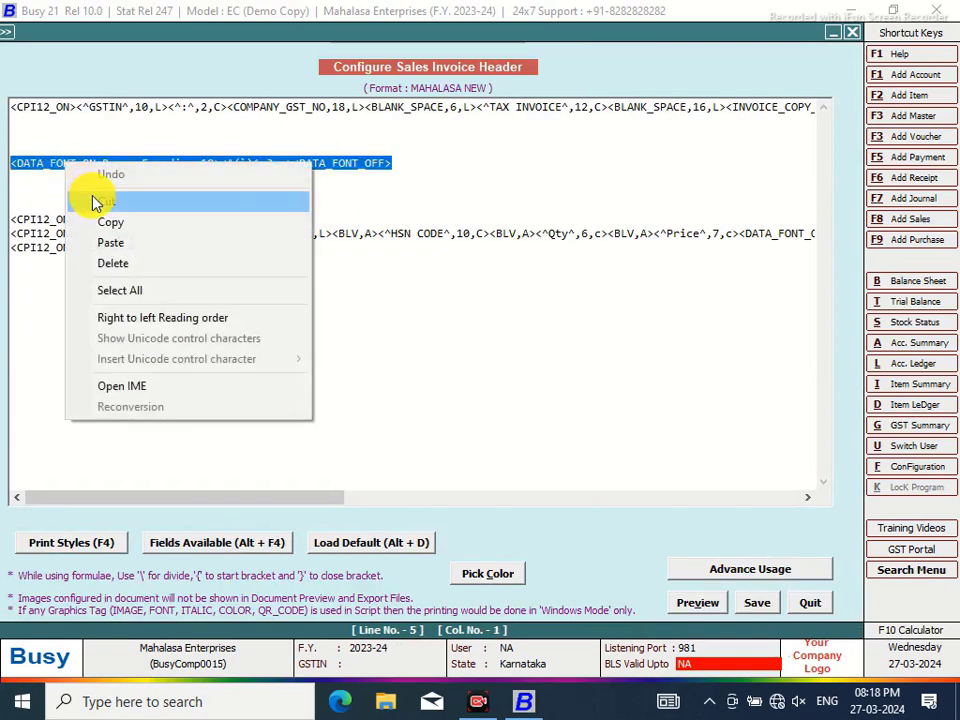
left_click(96, 200)
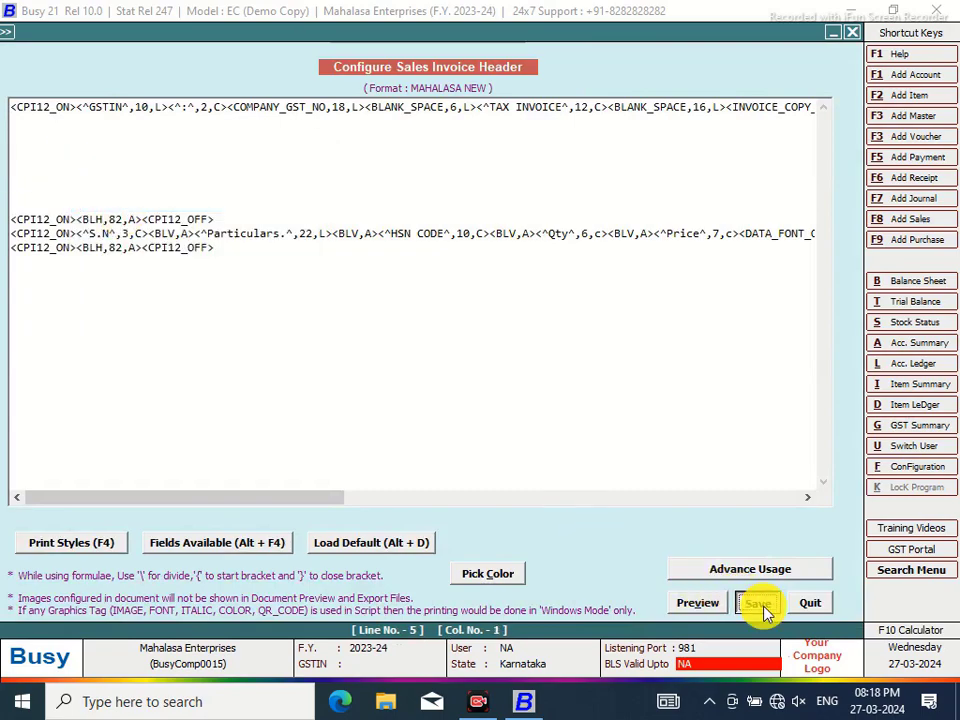
left_click(760, 603)
left_click(392, 298)
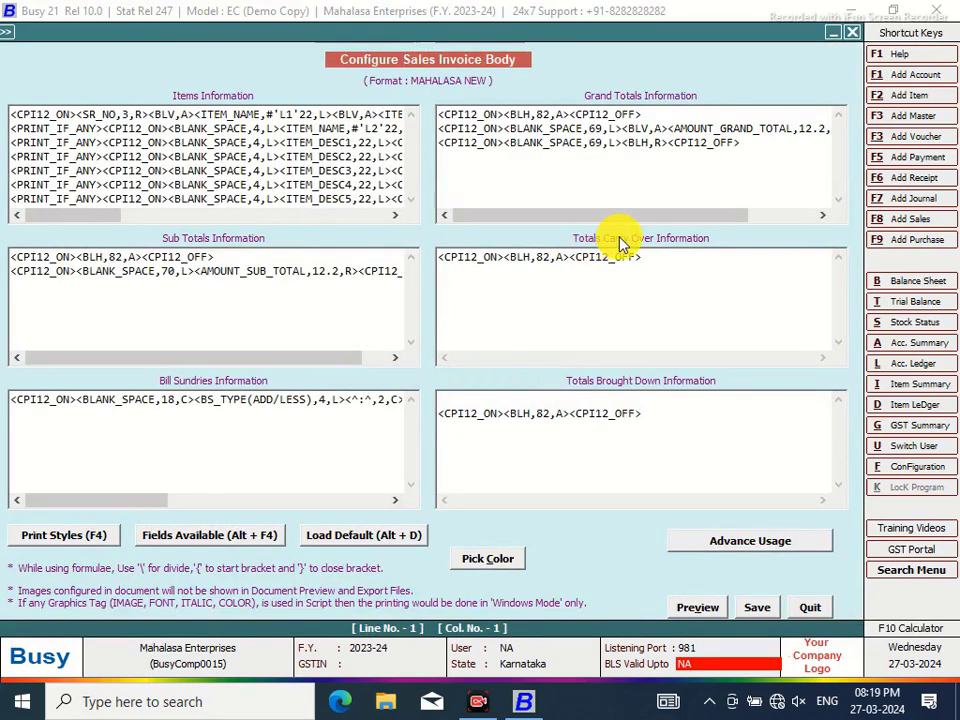
Insert a 2-wide BLANK_SPACE field into the Grand Totals line
left_click(621, 128)
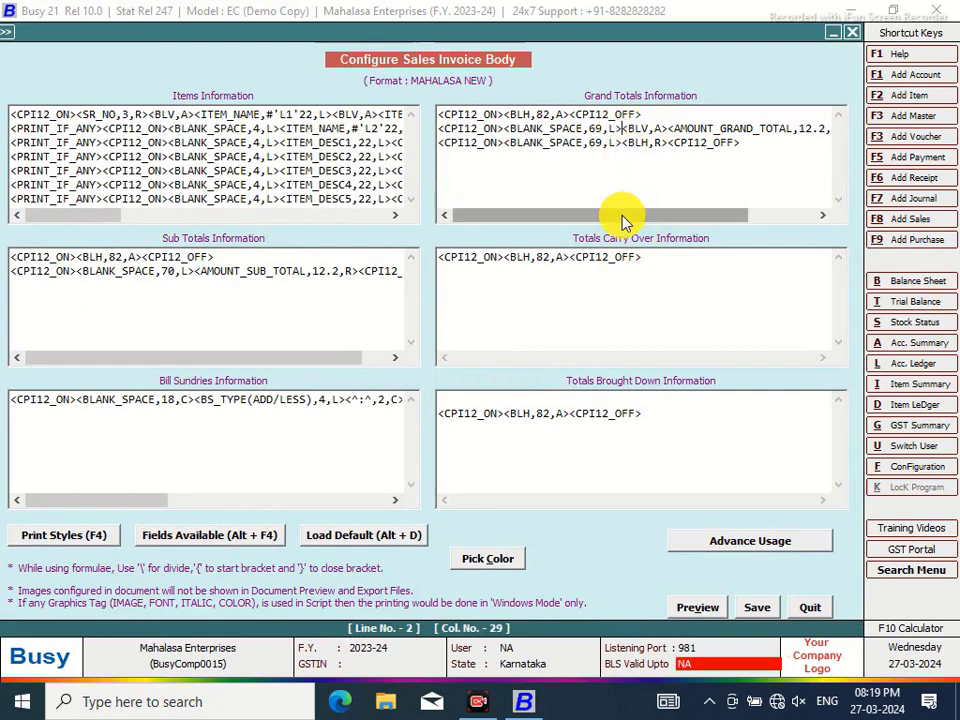
key("alt+F4")
double_click(589, 313)
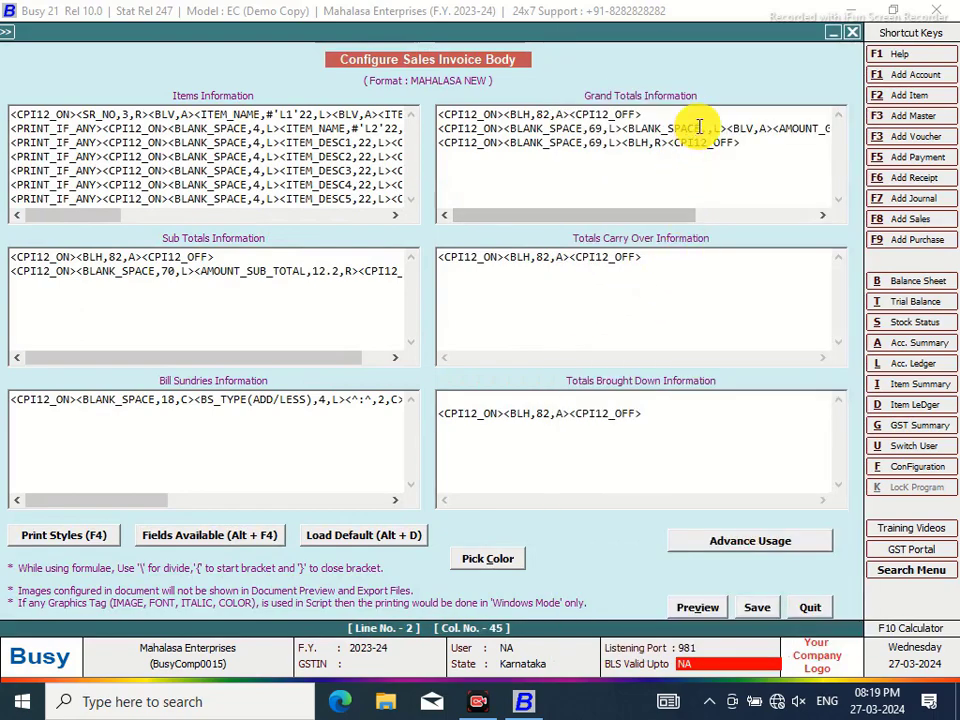
left_click(707, 129)
type("2,")
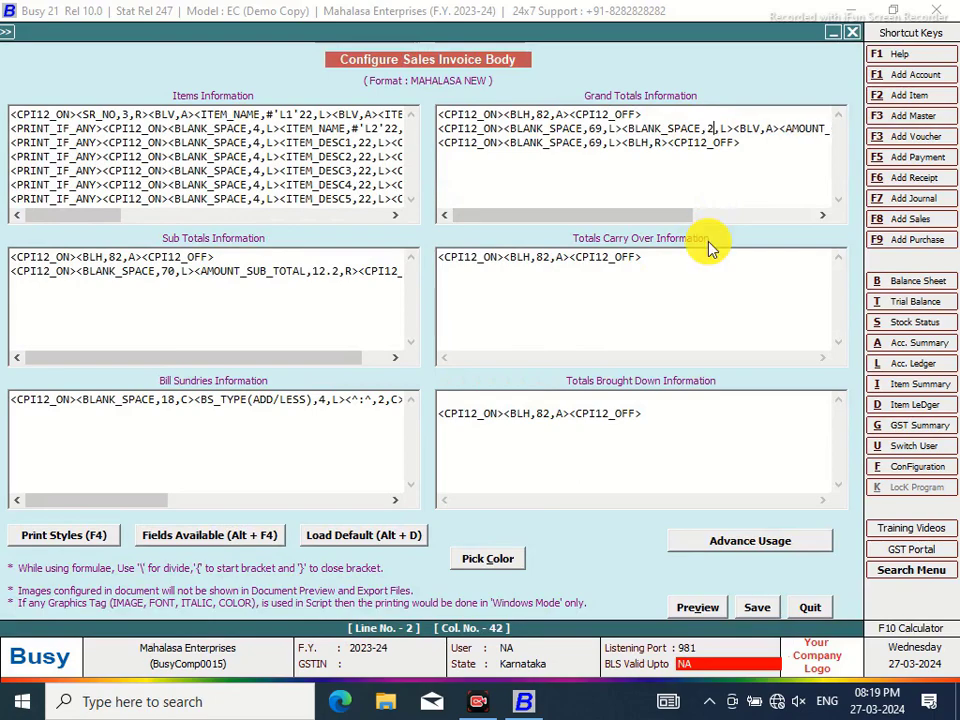
Change the leading gap from 69 to 64, paste the rupee font tag after it, and save
left_click(602, 129)
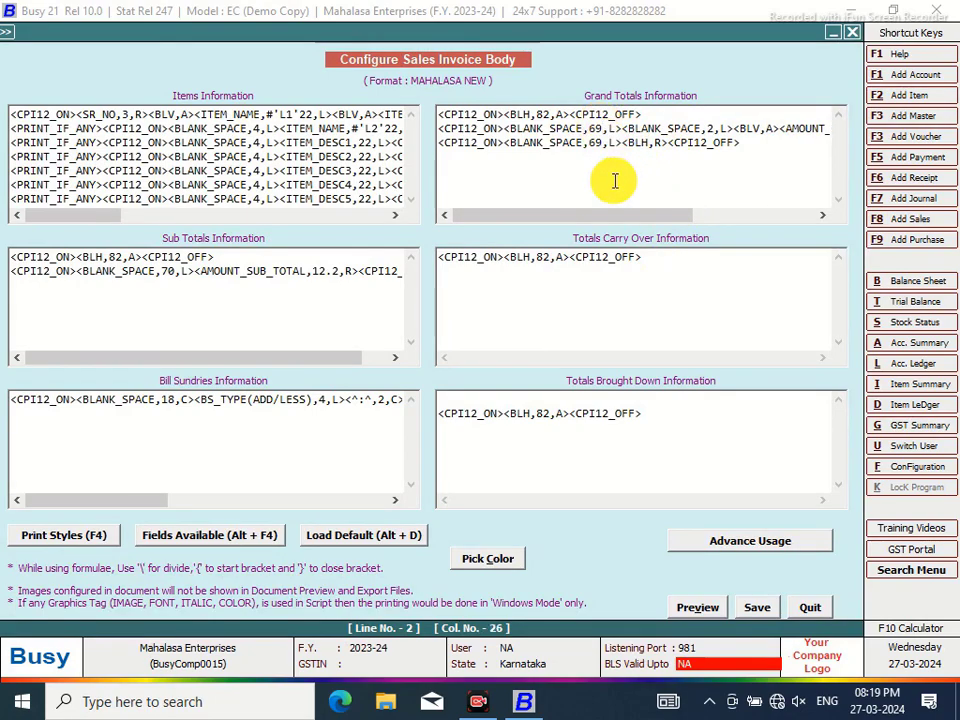
key("BackSpace")
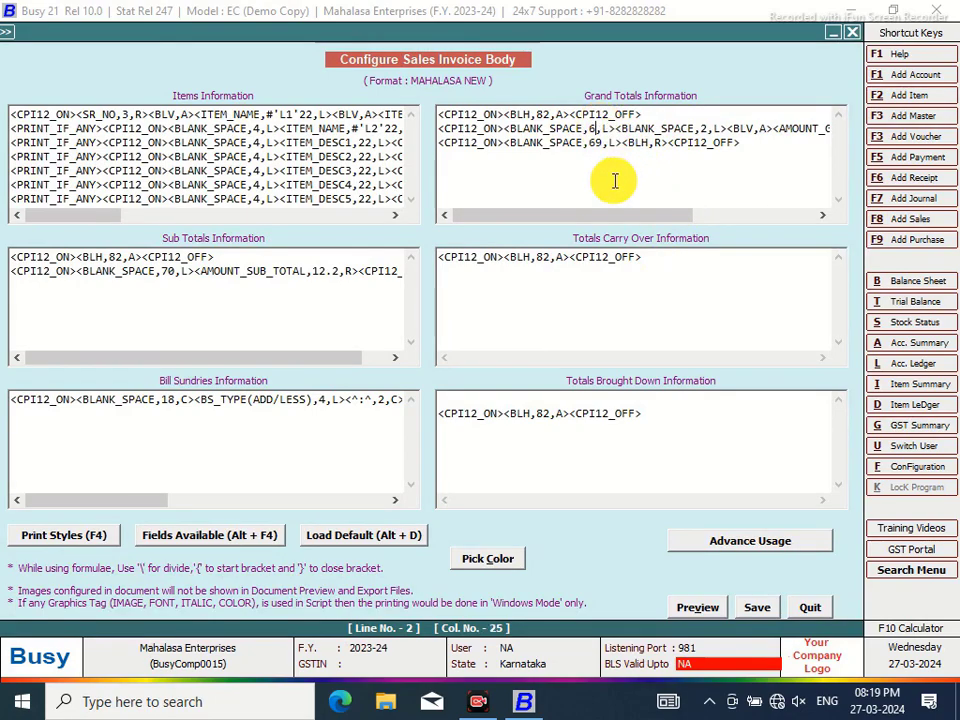
type("4")
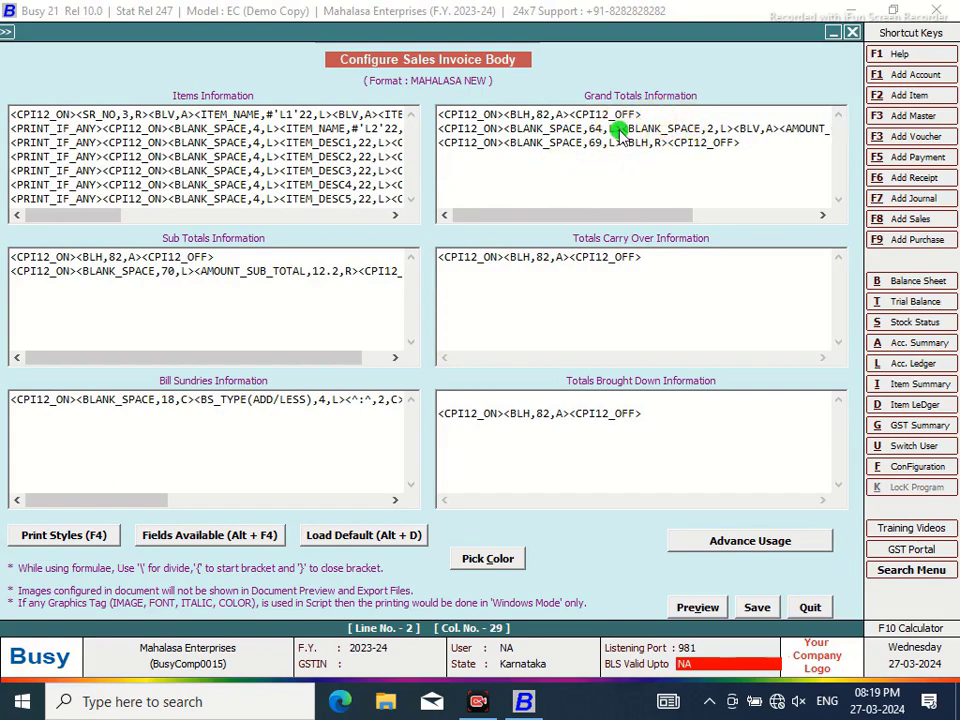
right_click(620, 130)
left_click(671, 216)
left_click(758, 610)
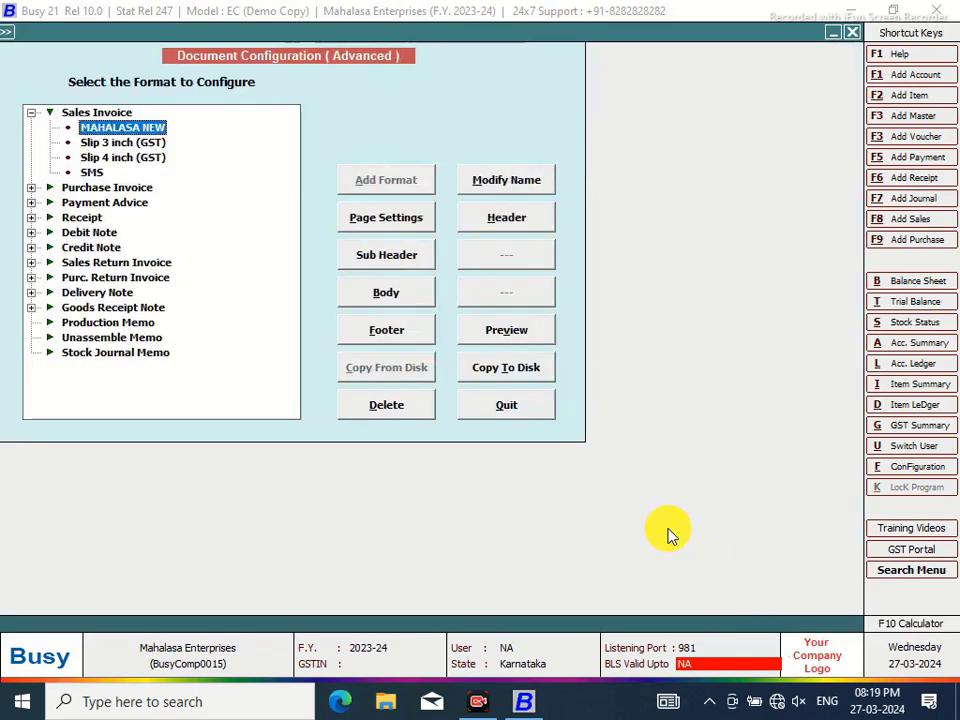
Return to the sales voucher and preview it as a Sales Invoice in MAHALASA NEW format
left_click(510, 410)
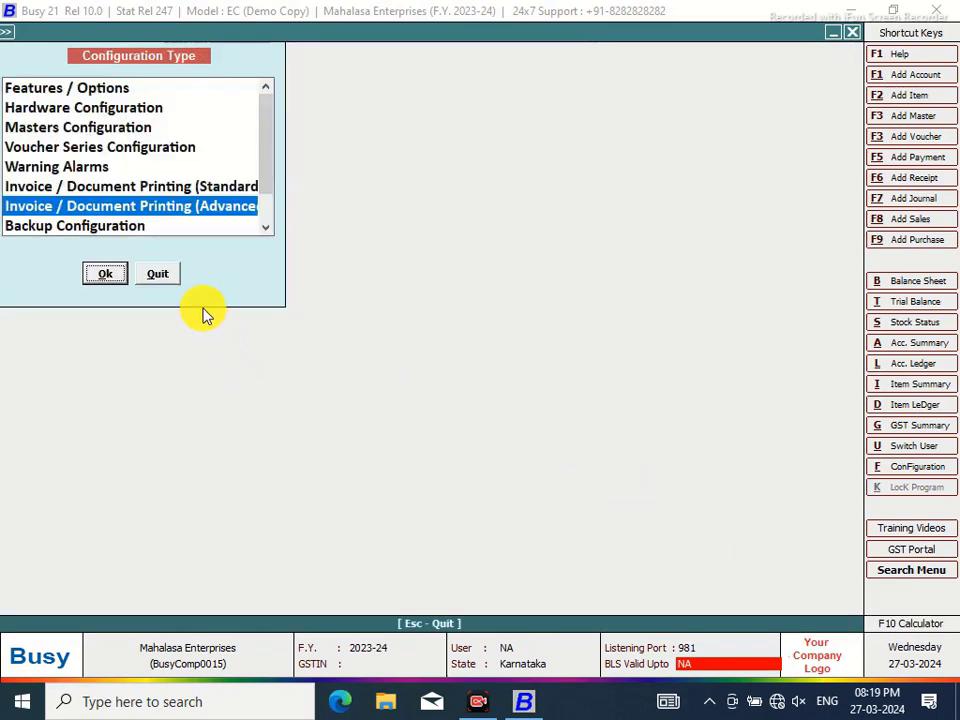
key("Escape")
left_click(440, 32)
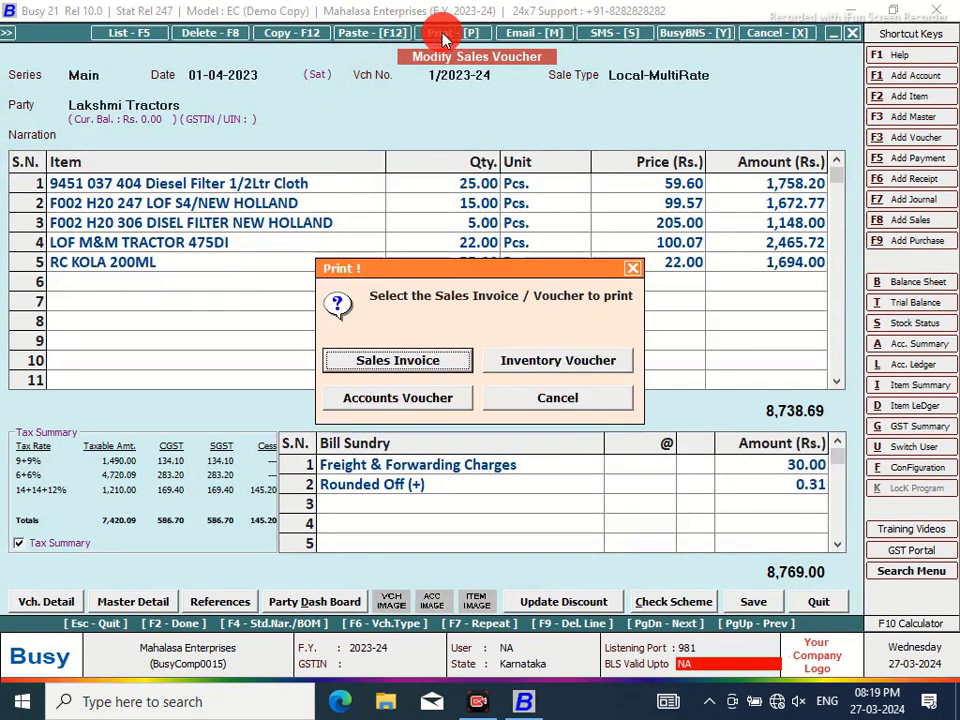
left_click(443, 362)
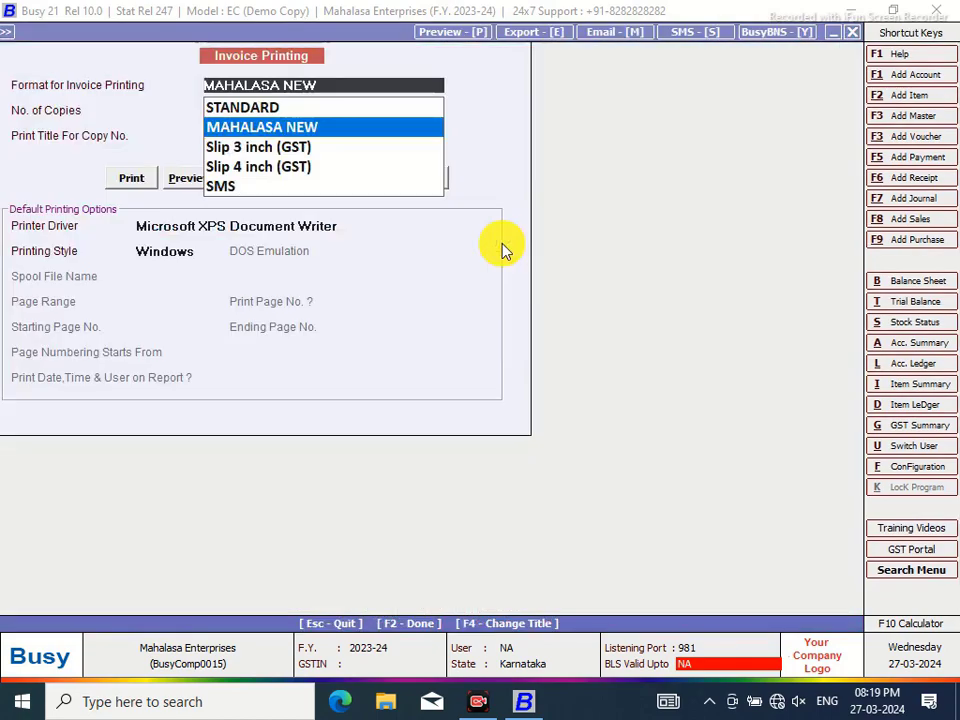
left_click(189, 178)
left_click(187, 175)
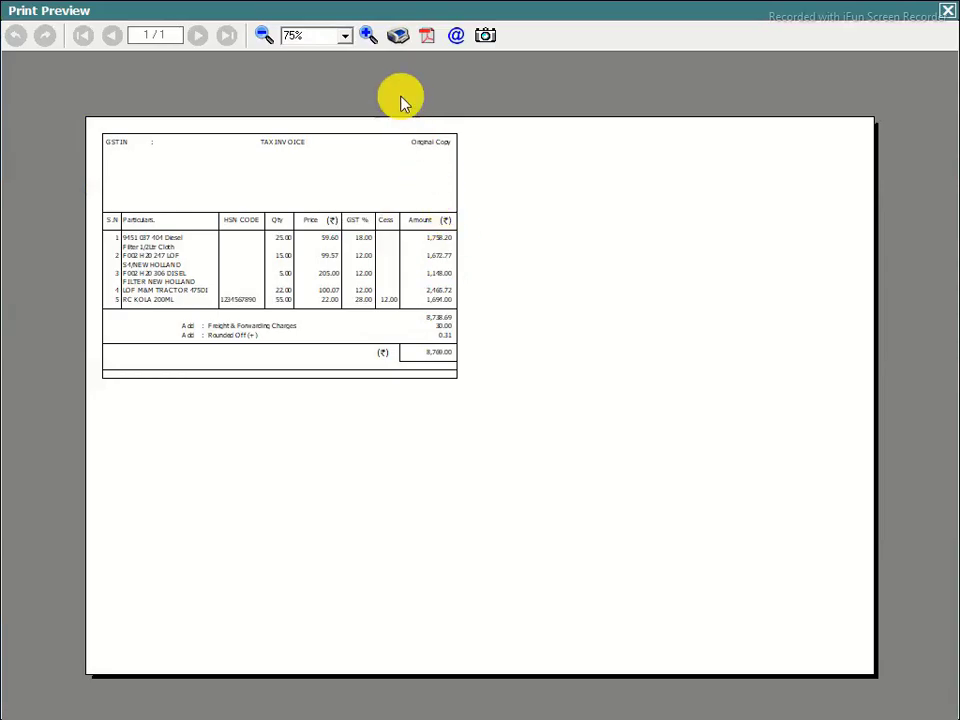
Zoom the preview to 120% to check the rupee beside 8,769.00, then reopen Configuration
left_click(371, 36)
left_click(371, 36)
left_click(371, 36)
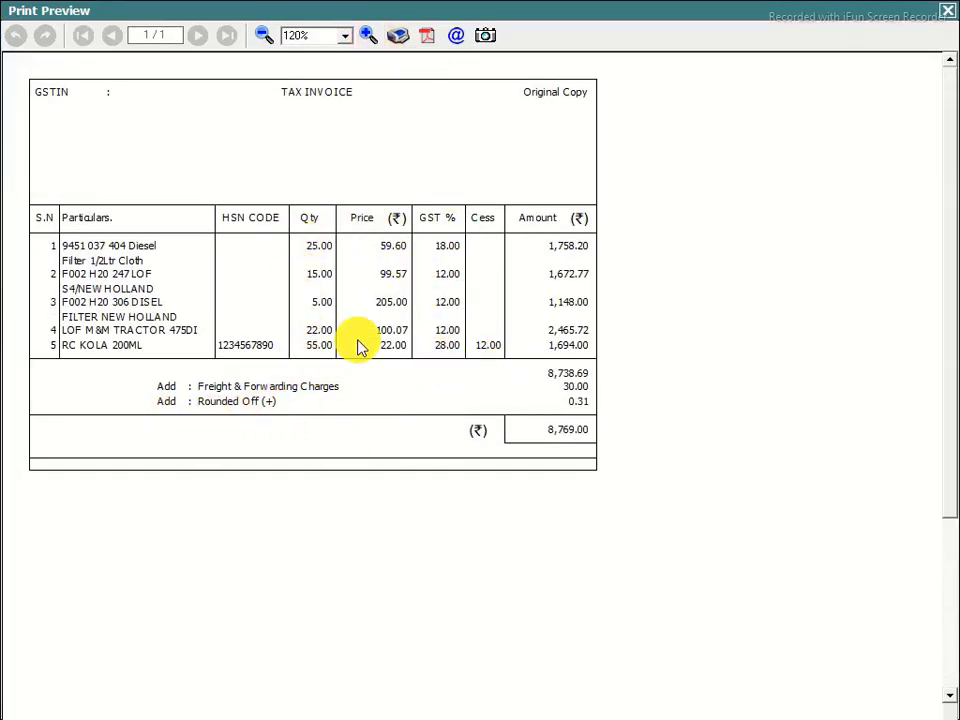
left_click(950, 12)
left_click(909, 466)
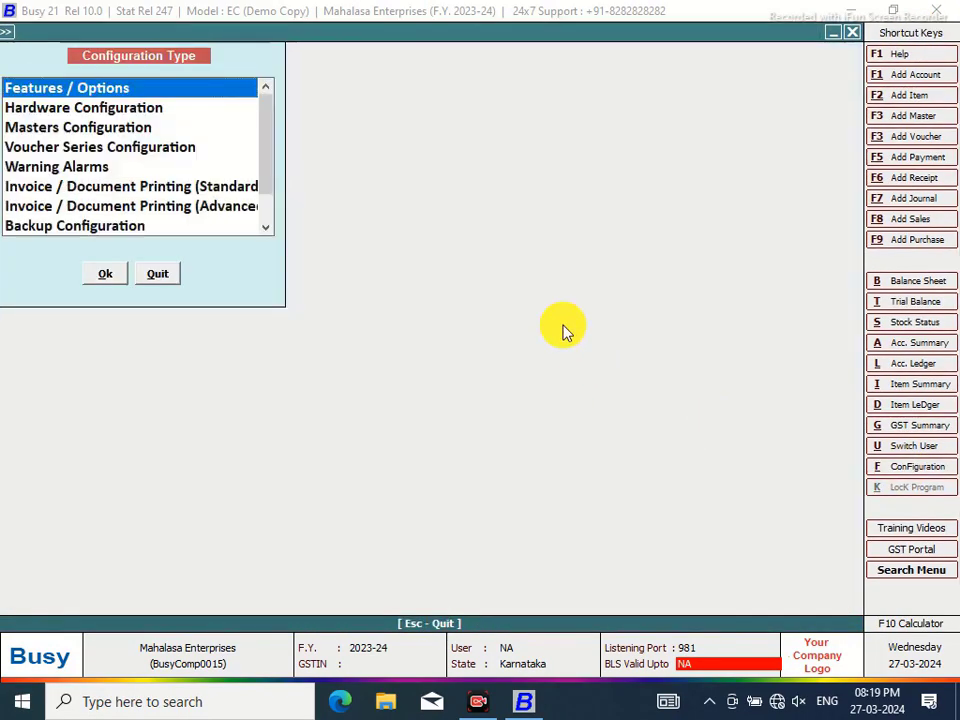
Open the MAHALASA NEW Sales Invoice body layout and inspect the items information line
left_click(237, 207)
left_click(104, 274)
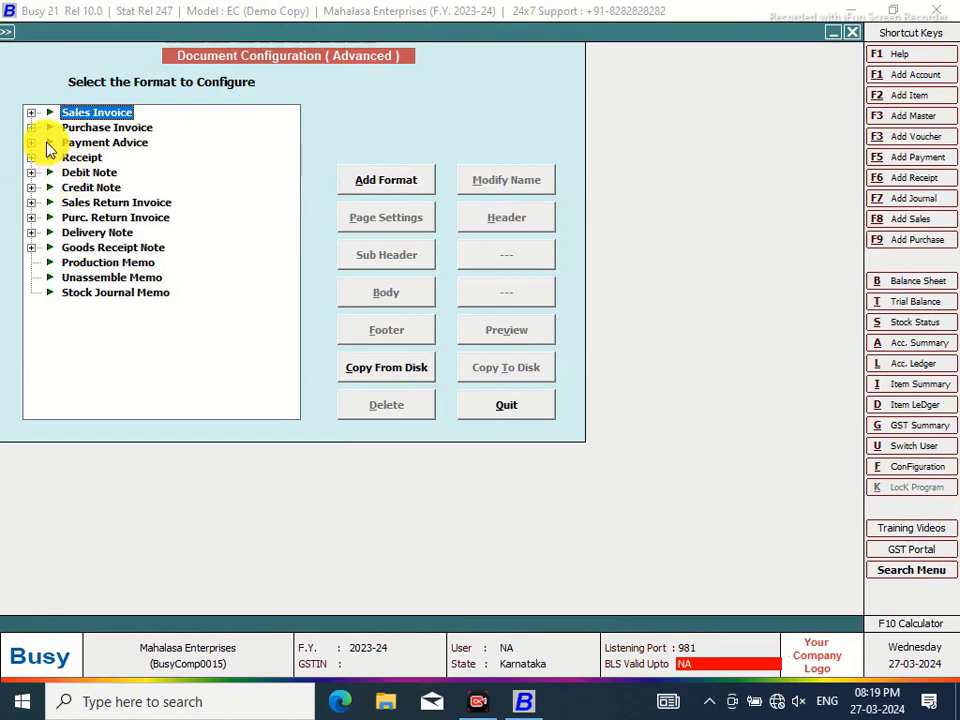
left_click(31, 112)
left_click(110, 128)
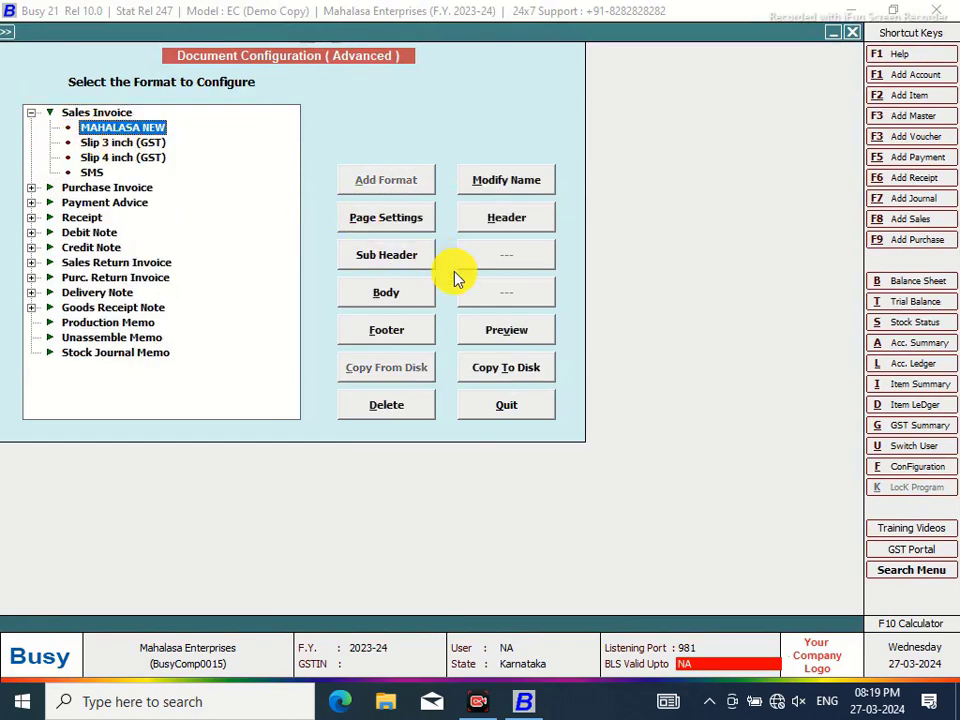
left_click(390, 303)
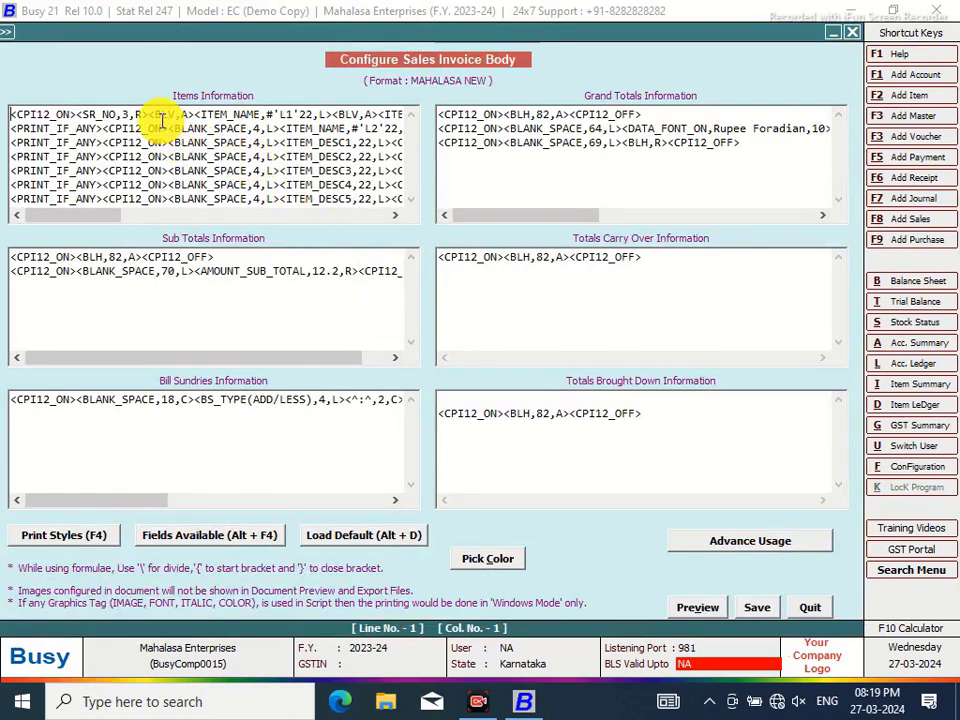
left_click(190, 114)
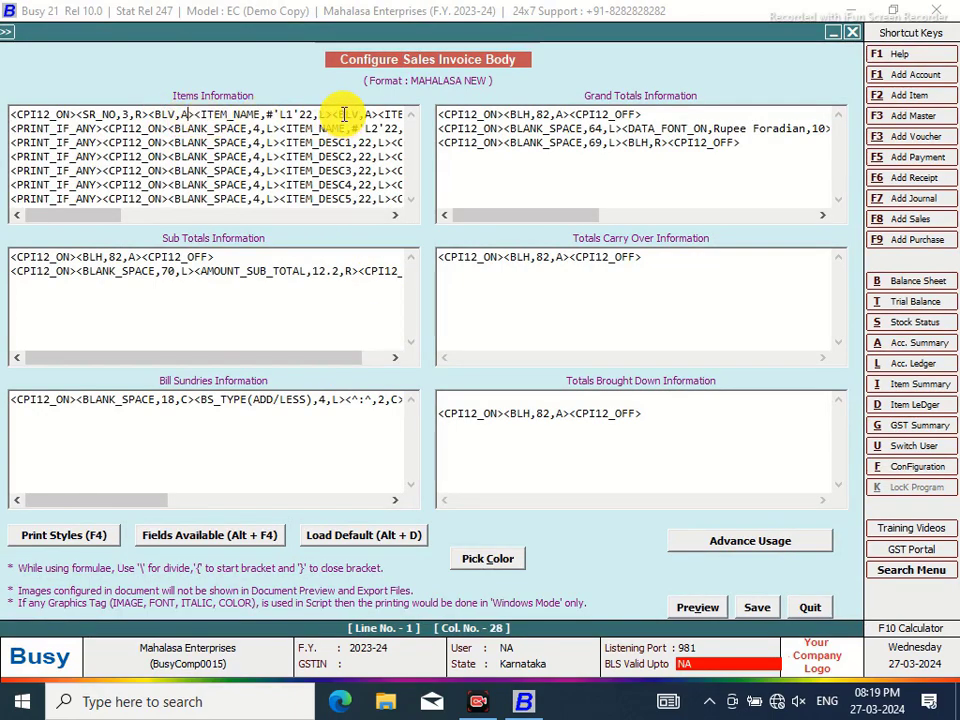
left_click(334, 115)
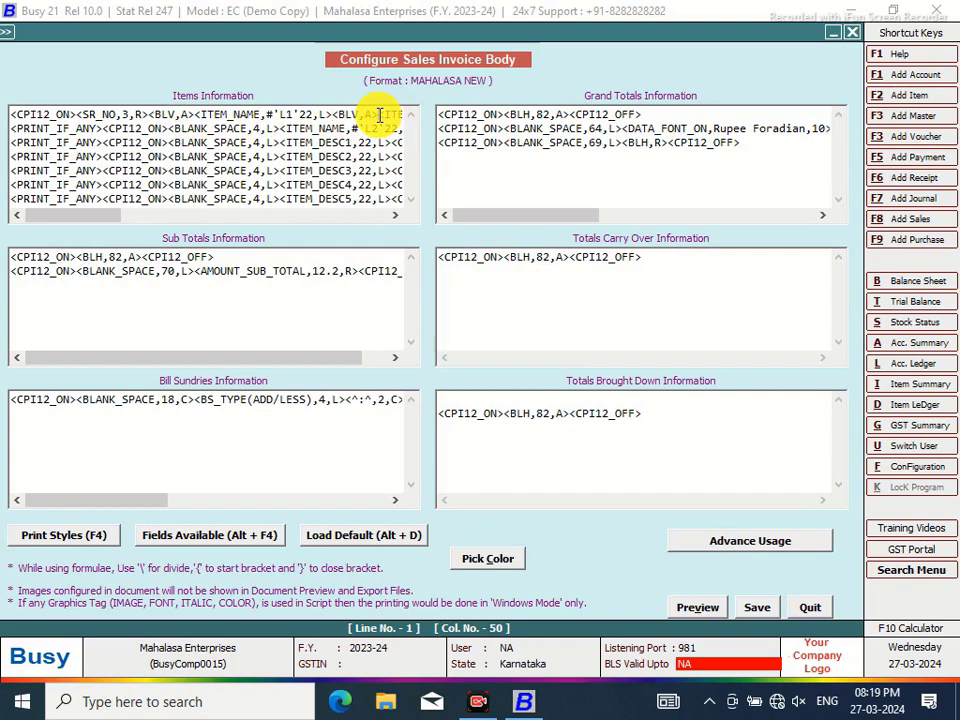
left_click(380, 115)
left_click(395, 215)
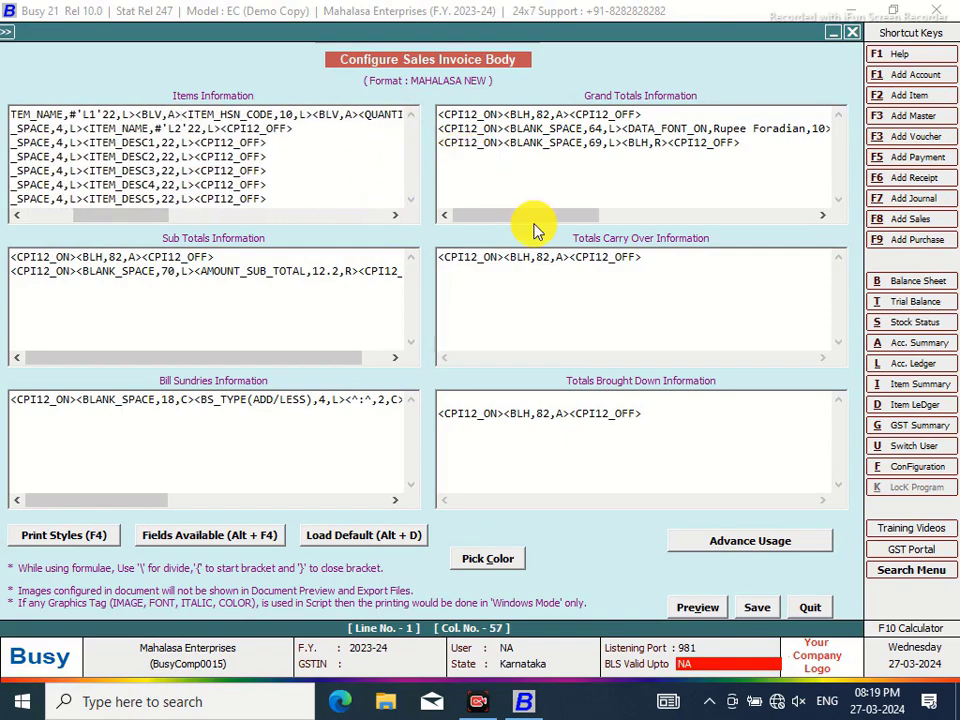
Start Grand Totals line 2 with a 38-wide BLANK_SPACE and shrink the 64 gap to 26
left_click(504, 128)
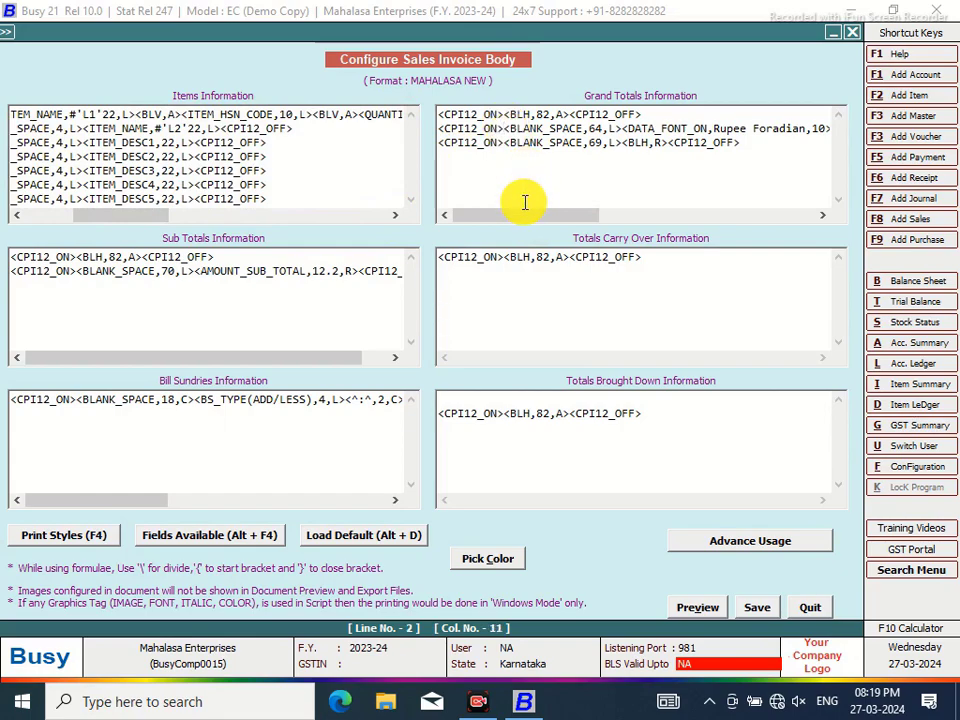
key("alt+F4")
double_click(626, 313)
left_click(590, 128)
type("38,L")
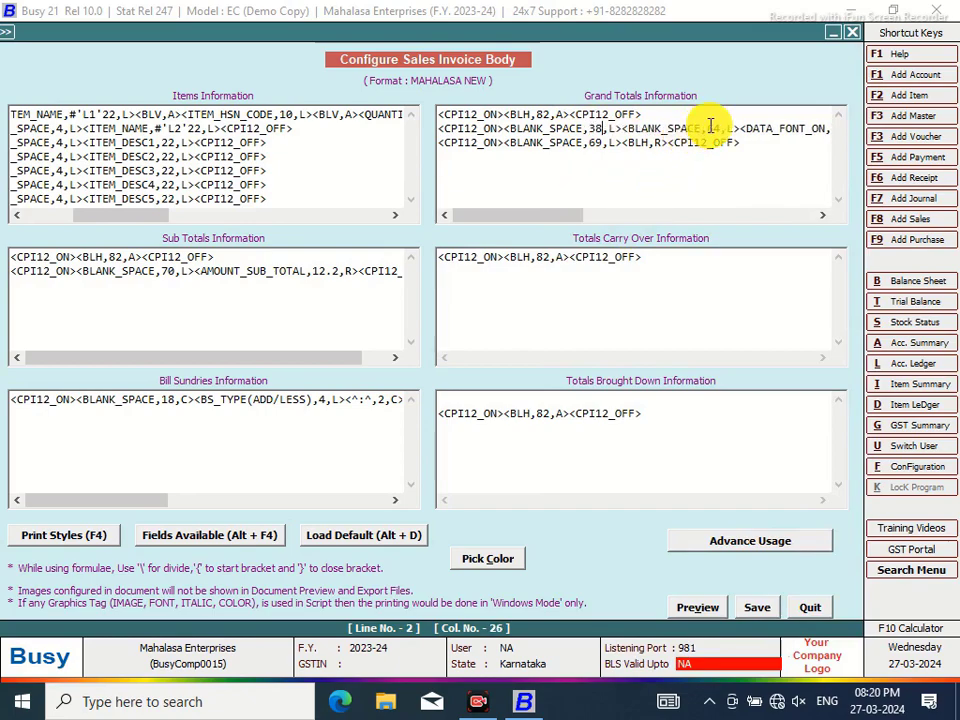
left_click(721, 128)
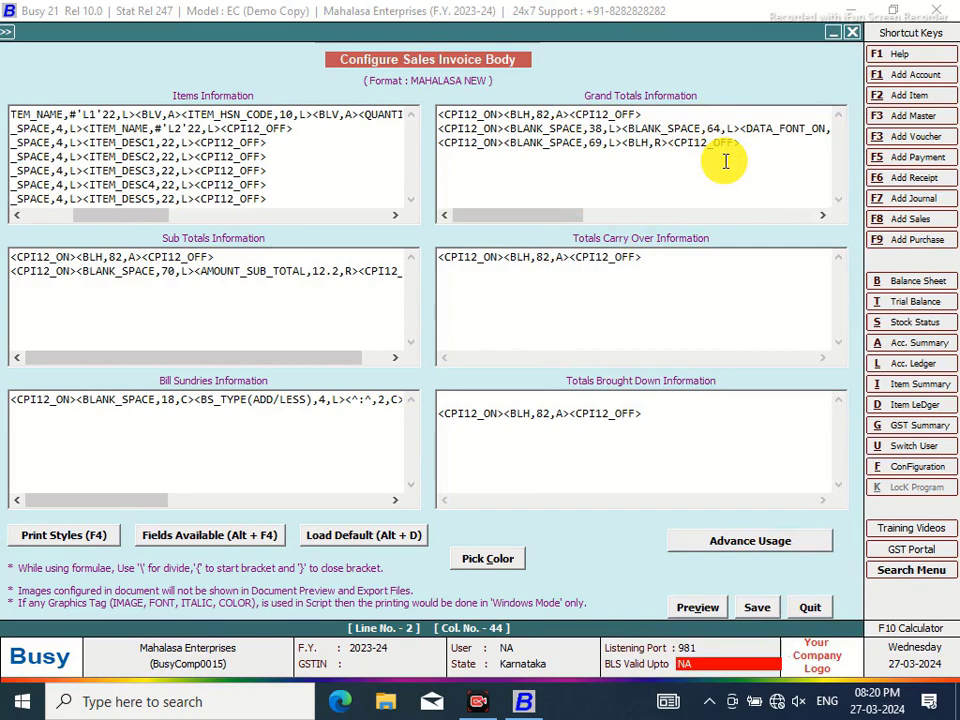
key("BackSpace")
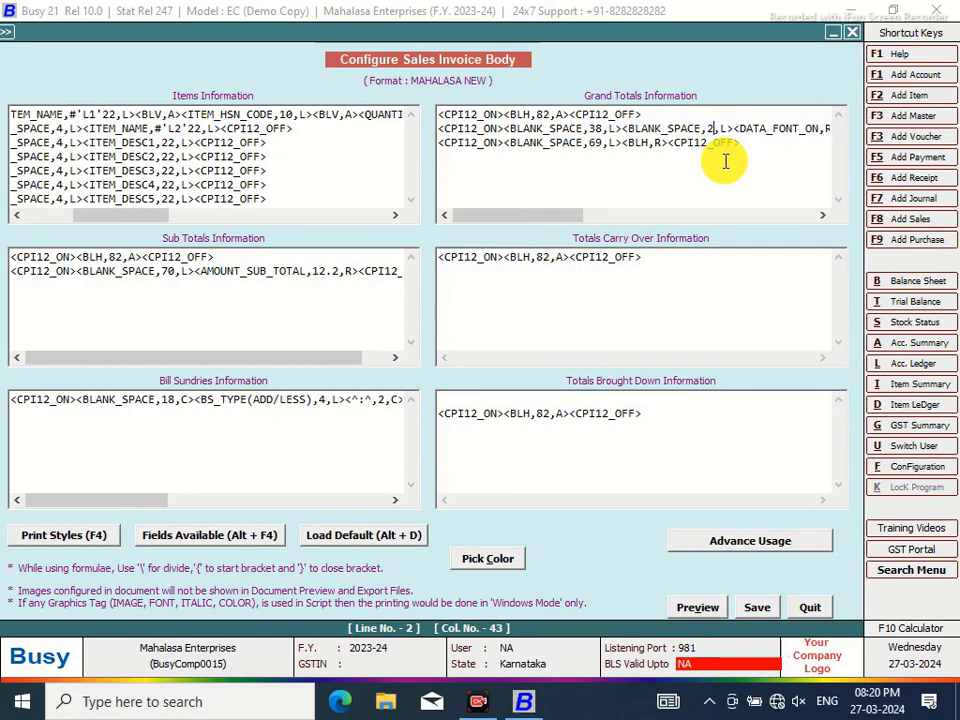
left_click(623, 128)
key("alt+F4")
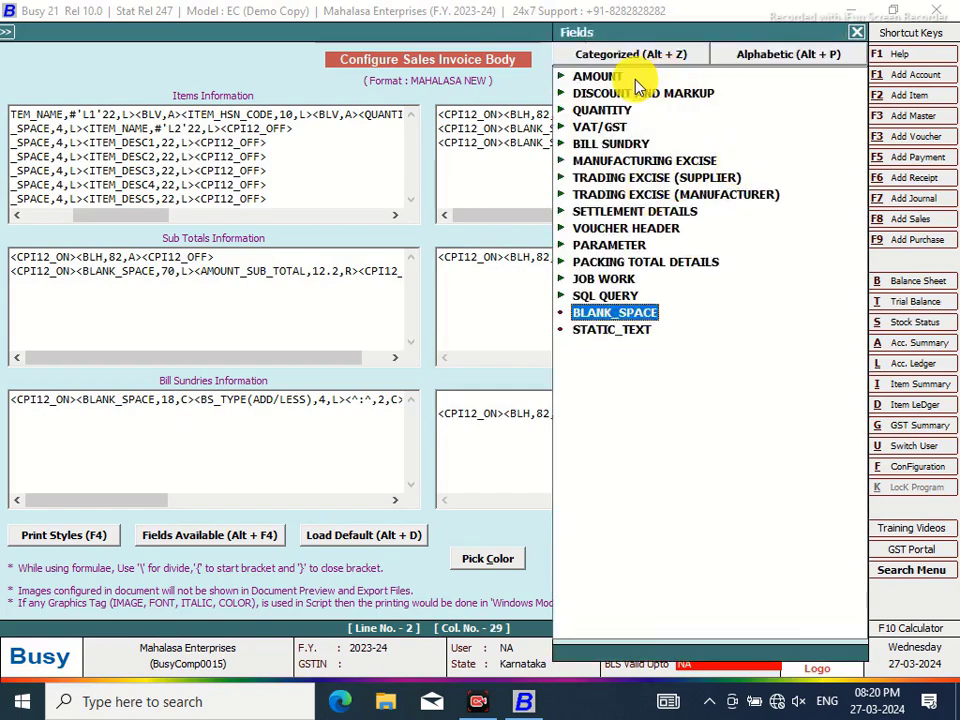
Insert QTY_GRAND_TOTAL after the 38 gap and change its width from 16.2 to 6.2
left_click(617, 111)
double_click(620, 114)
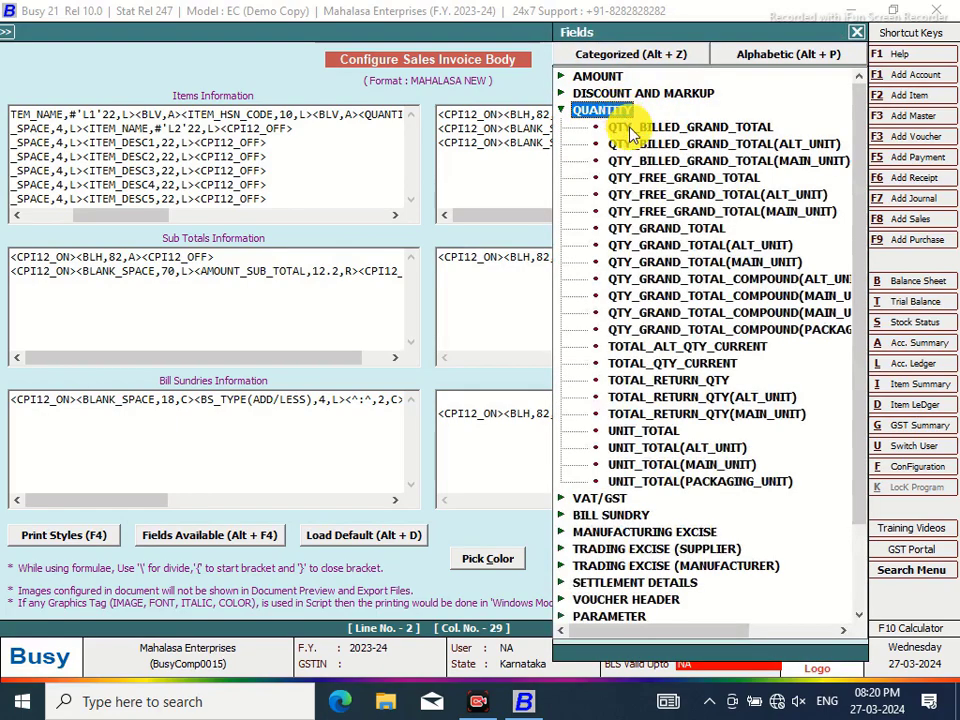
double_click(686, 238)
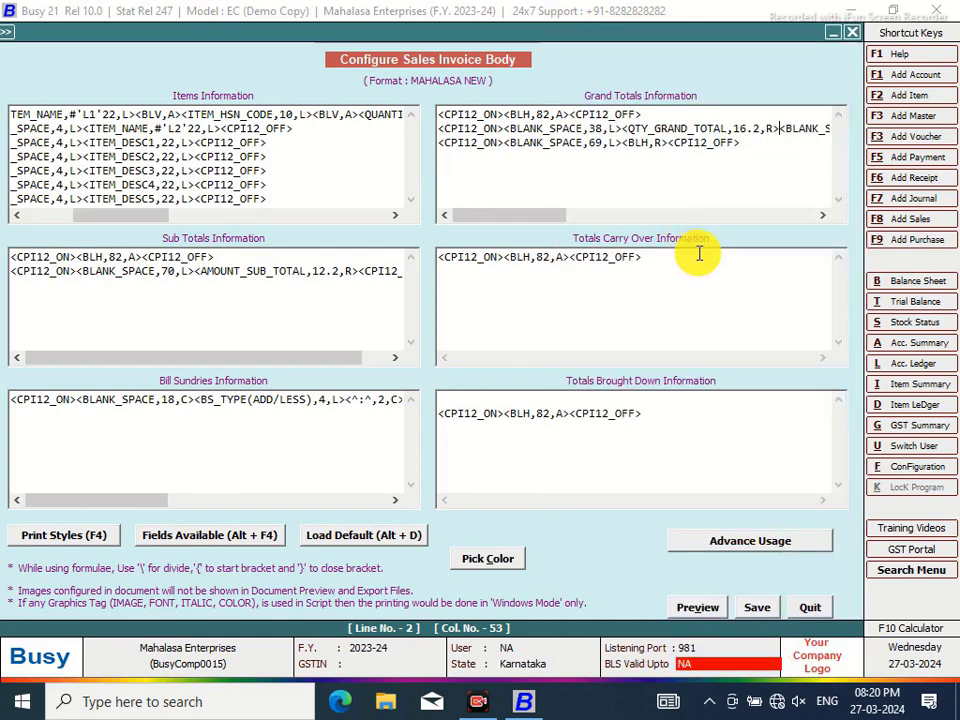
left_click(743, 129)
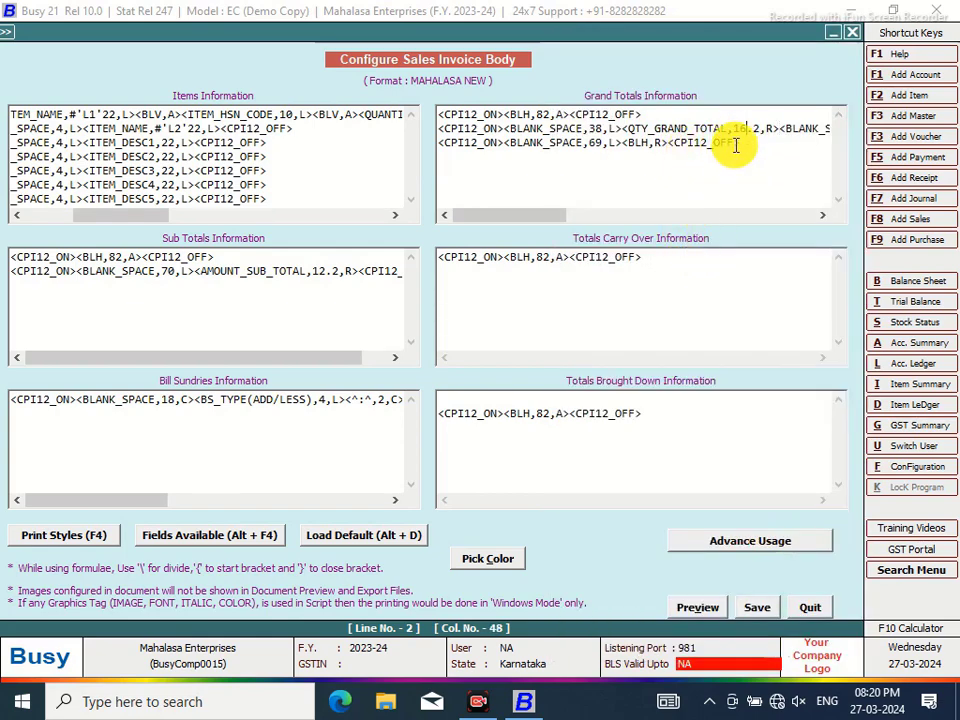
key("Left")
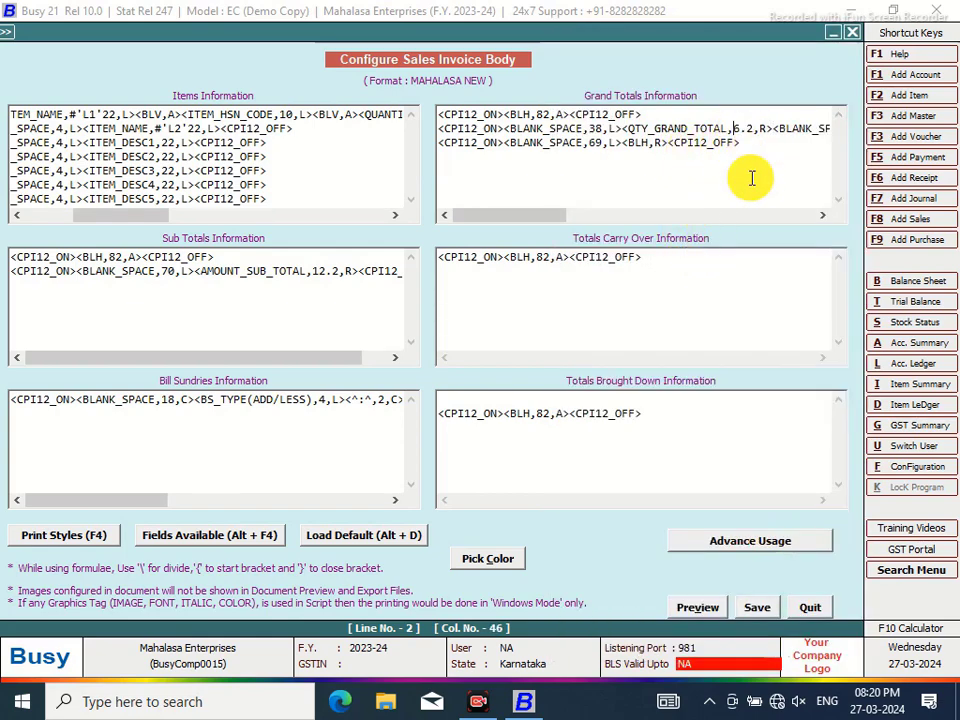
Reduce the blank space before the rupee symbol from 26 to 20
left_click_drag(499, 218, 597, 220)
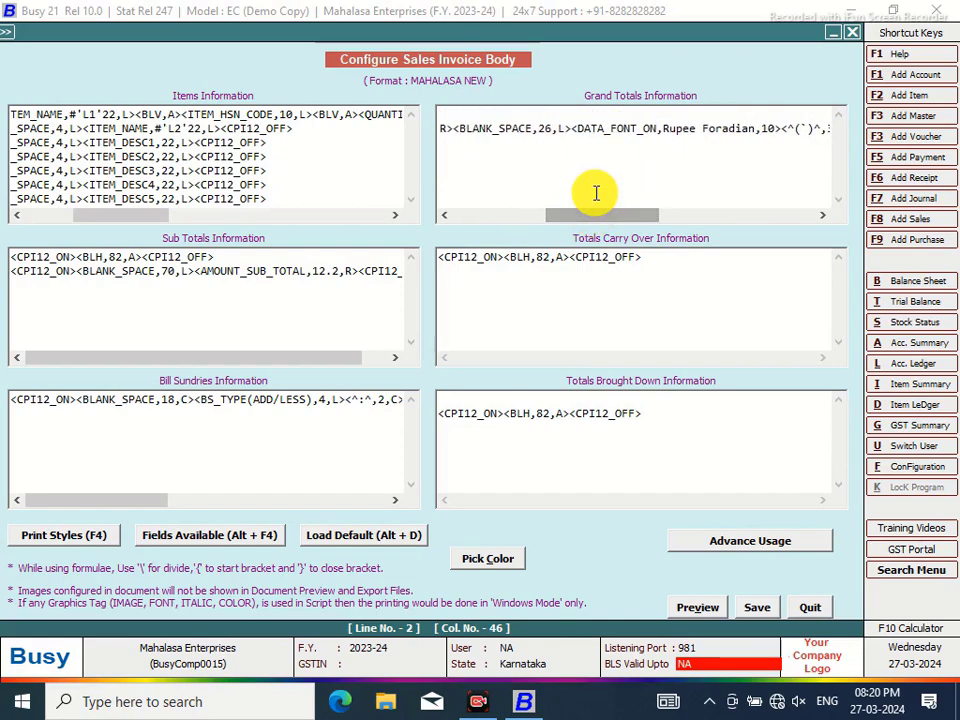
left_click(553, 129)
key("BackSpace")
type("0")
left_click_drag(560, 216, 425, 248)
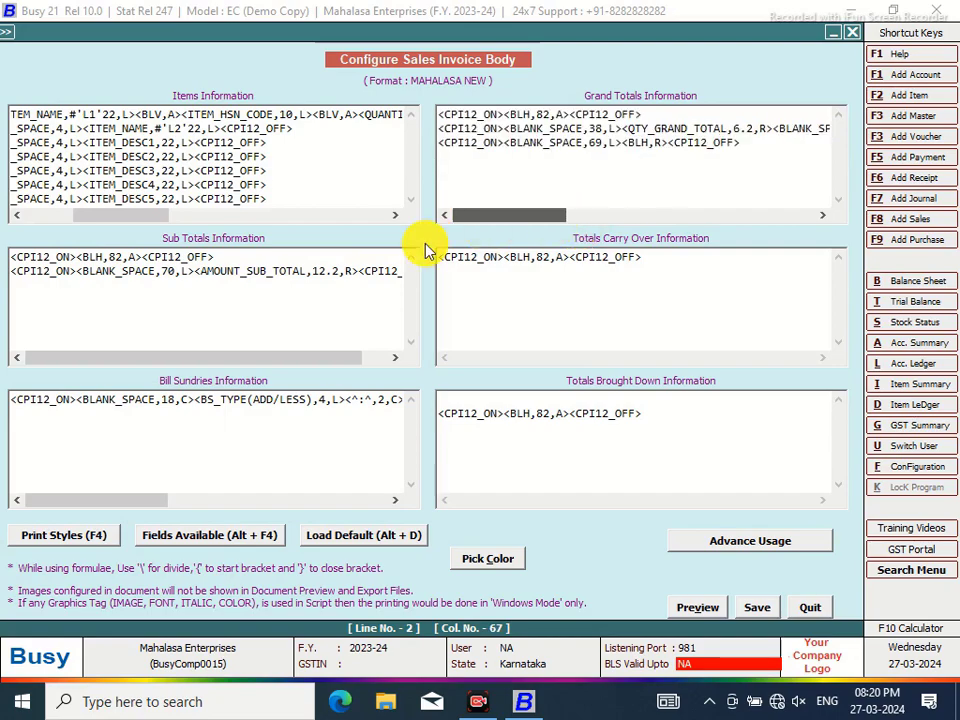
left_click(510, 130)
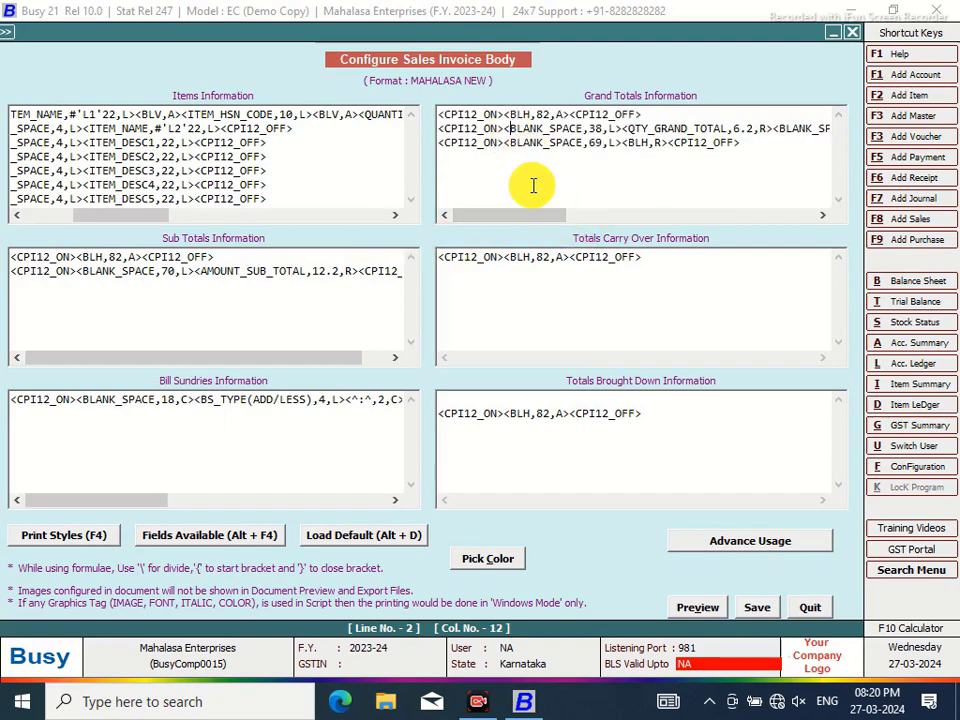
Replace the leading BLANK_SPACE with a right-aligned 38-wide 'GRAND TOTAL' label
type("^")
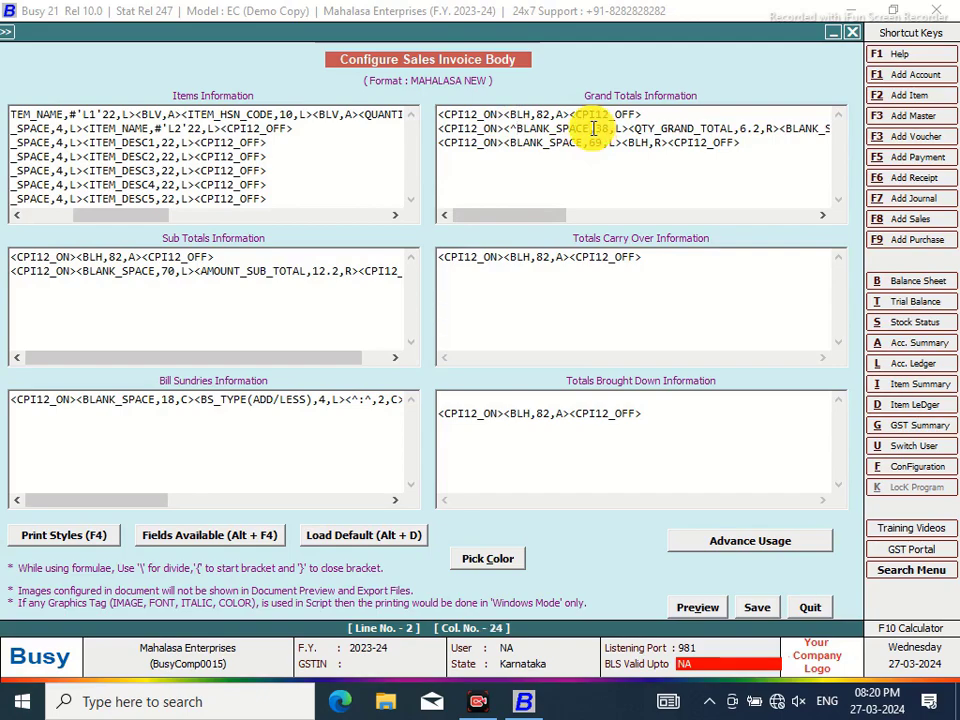
type(",")
left_click(591, 128)
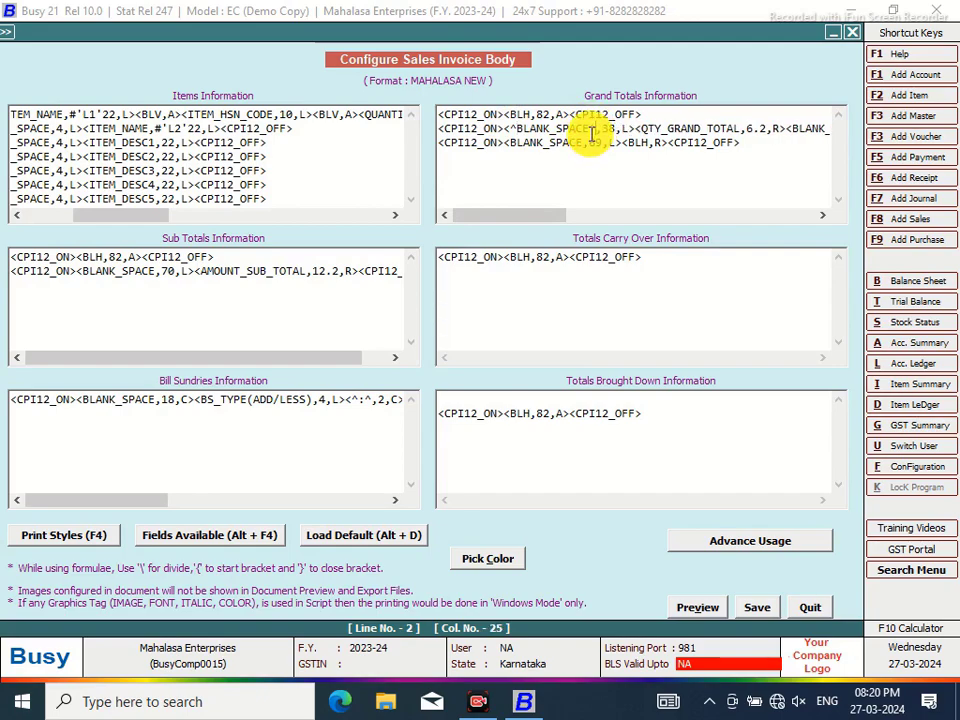
key("BackSpace")
key("BackSpace")
key("BackSpace")
key("BackSpace")
key("BackSpace")
key("BackSpace")
key("BackSpace")
key("BackSpace")
key("BackSpace")
key("BackSpace")
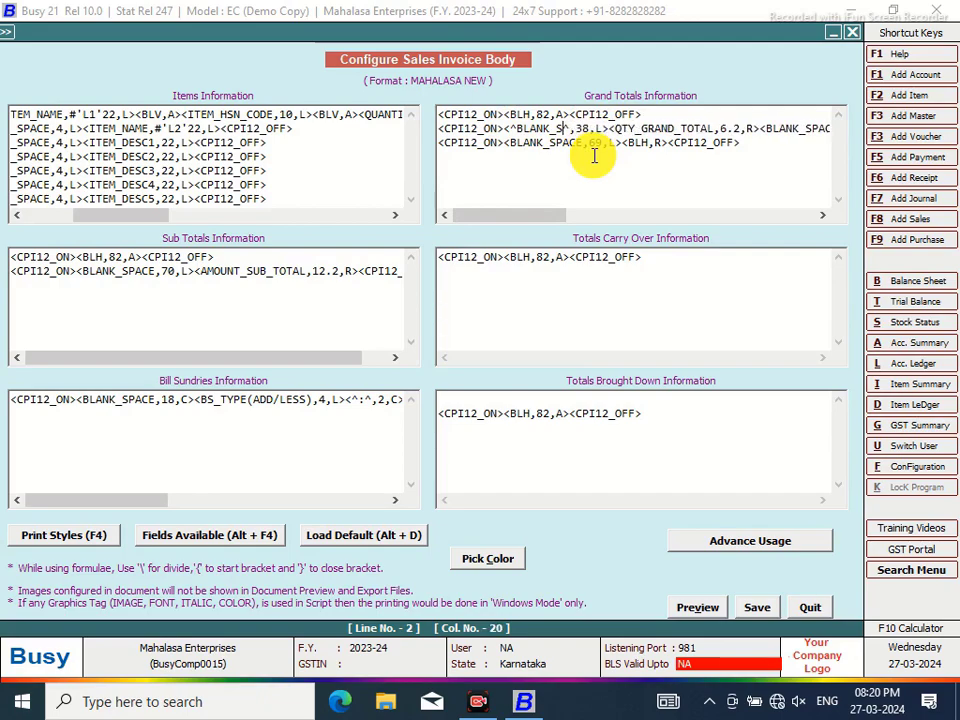
key("BackSpace")
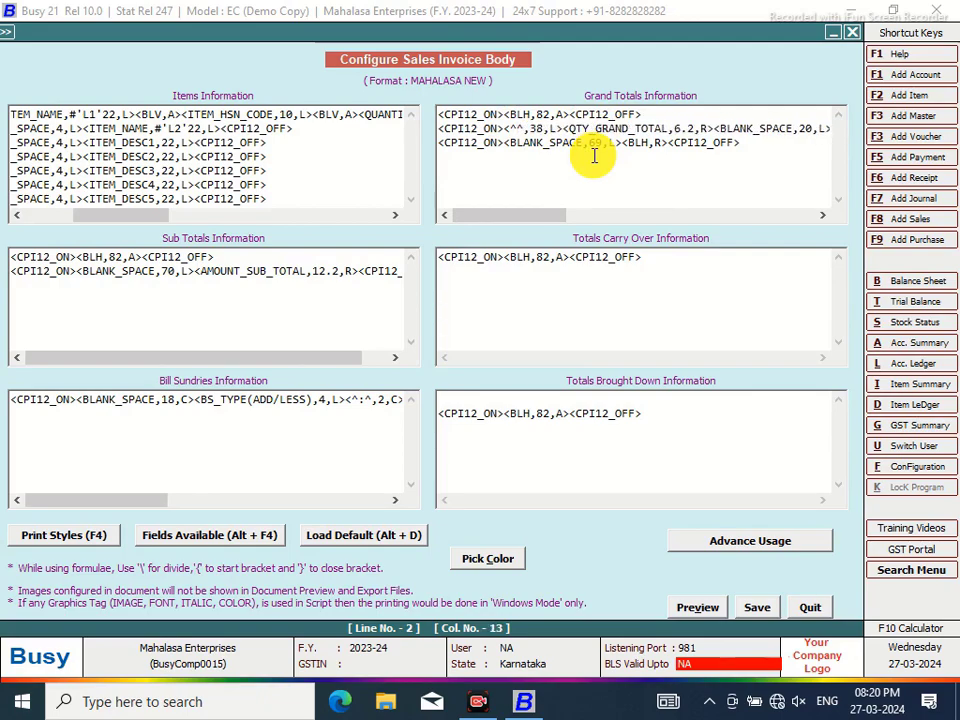
type("GRAND TOT")
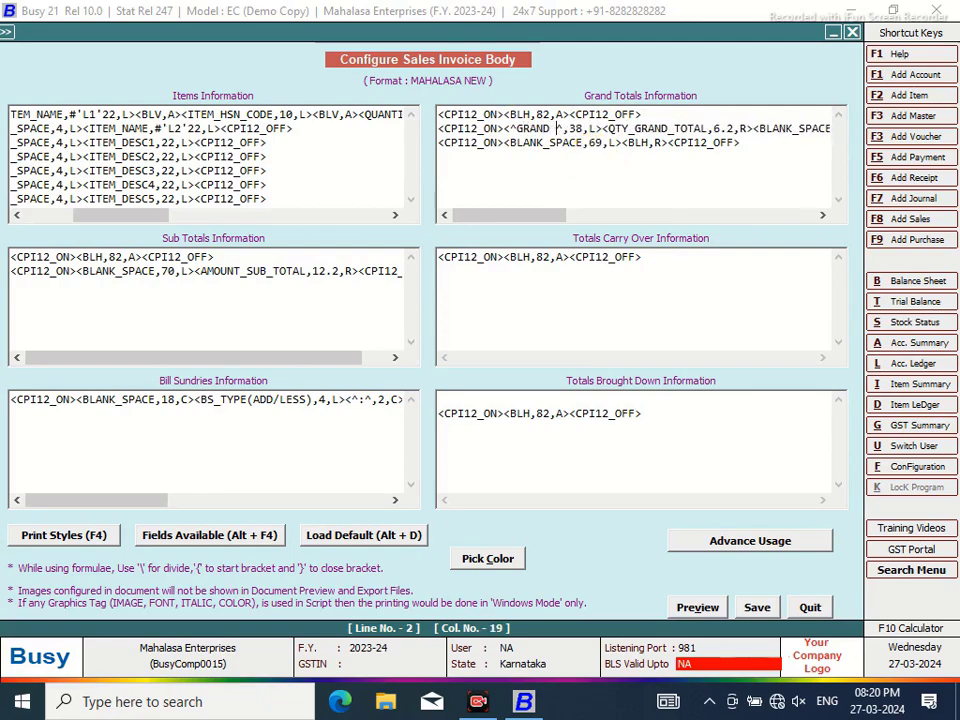
type("AL")
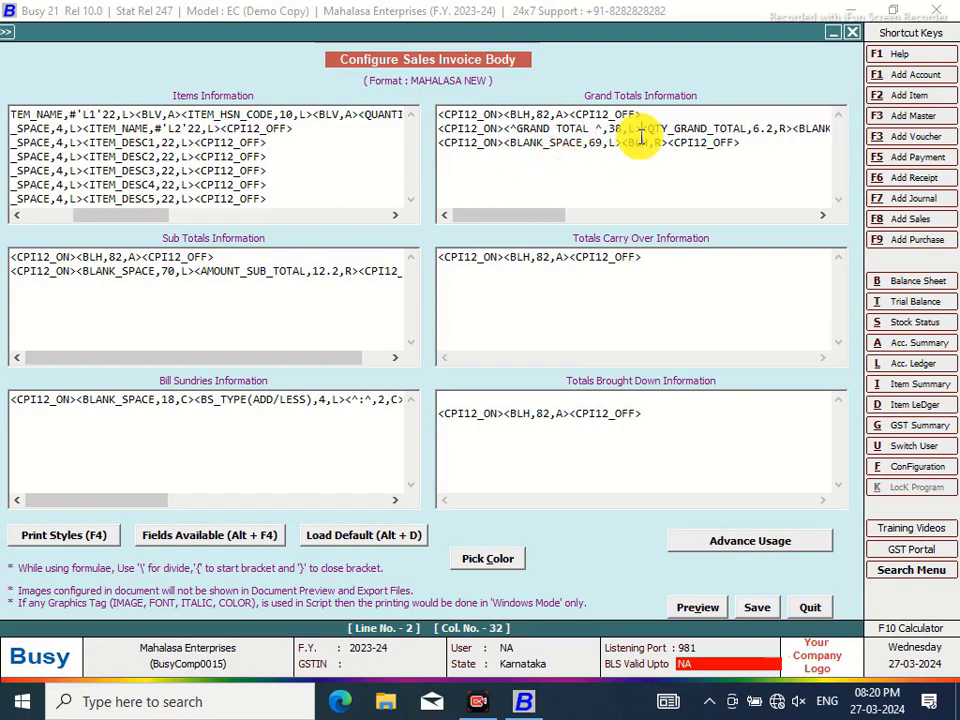
key("BackSpace")
key("BackSpace")
type("R")
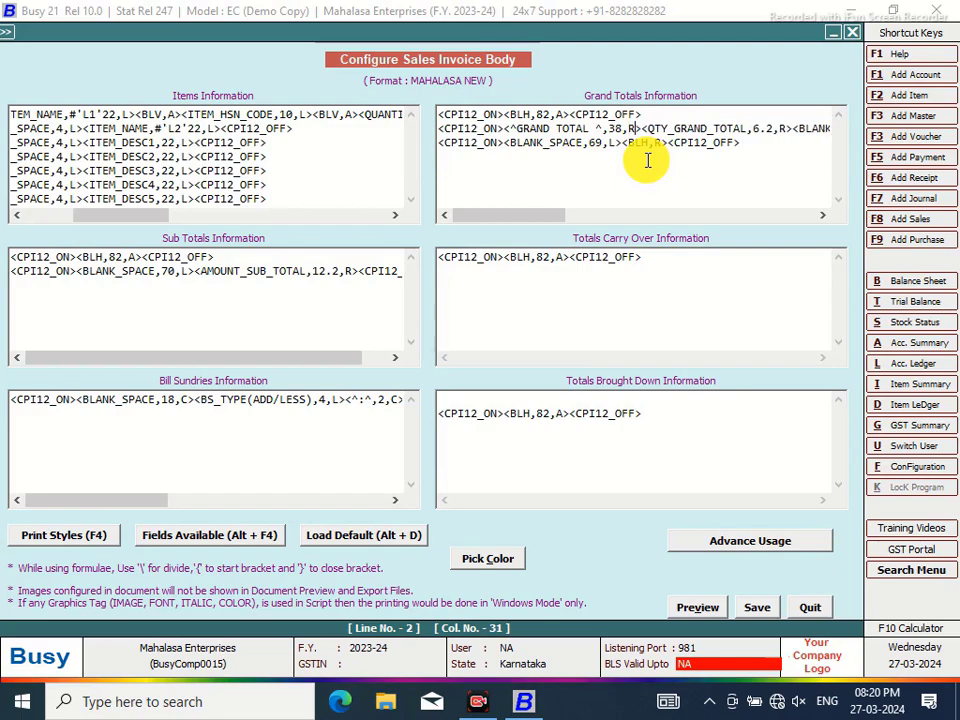
left_click(594, 129)
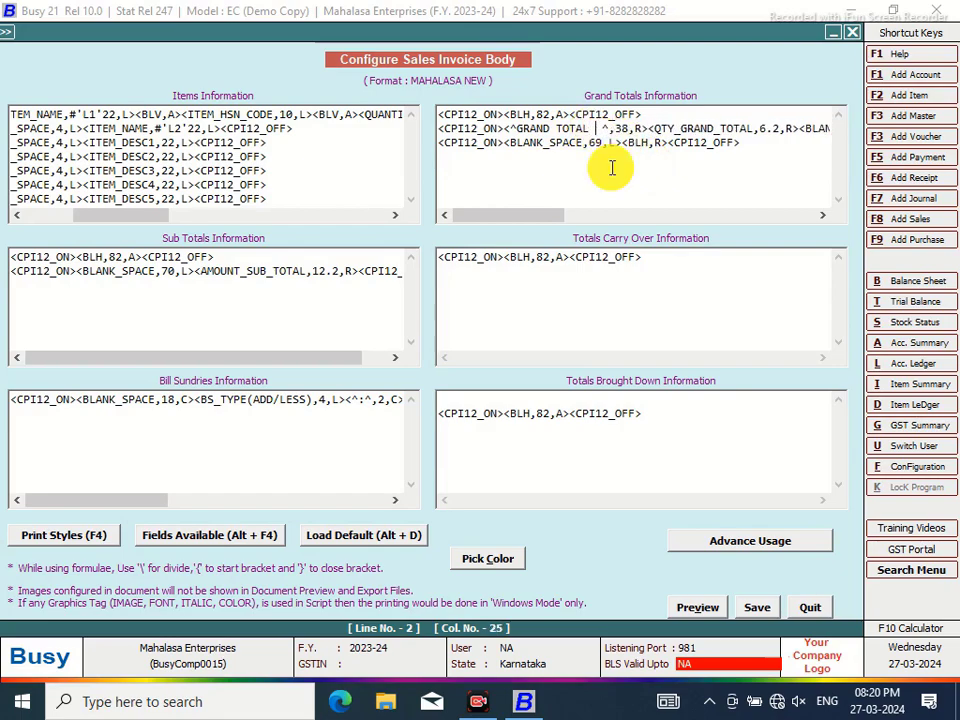
Wrap Grand Totals line 2 in BOLD_ON and BOLD_OFF print styles
left_click(505, 128)
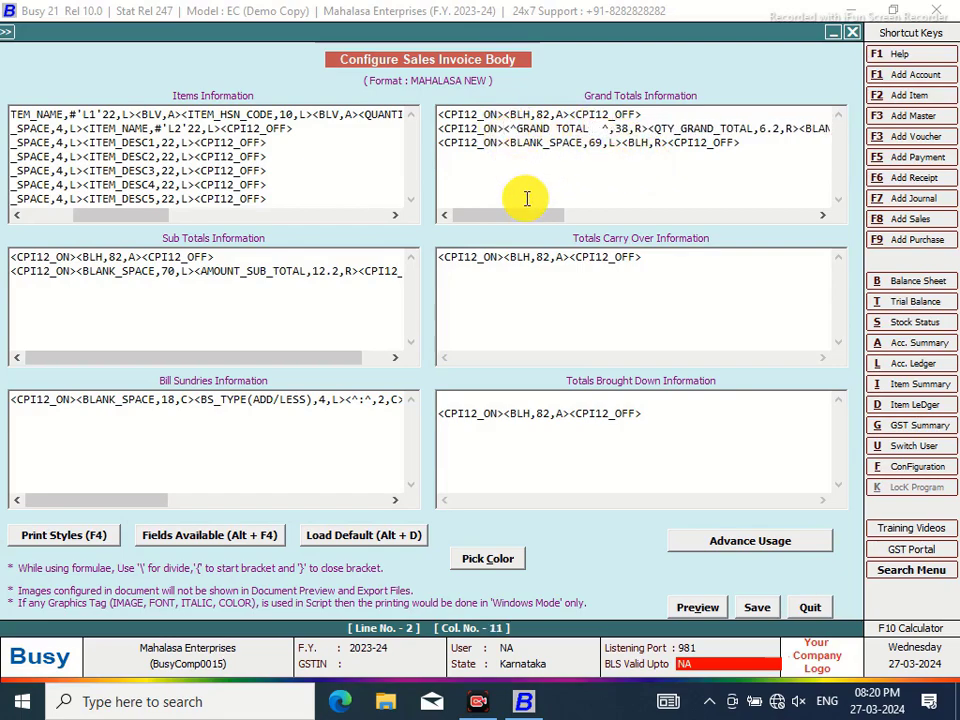
key("F4")
left_click(797, 55)
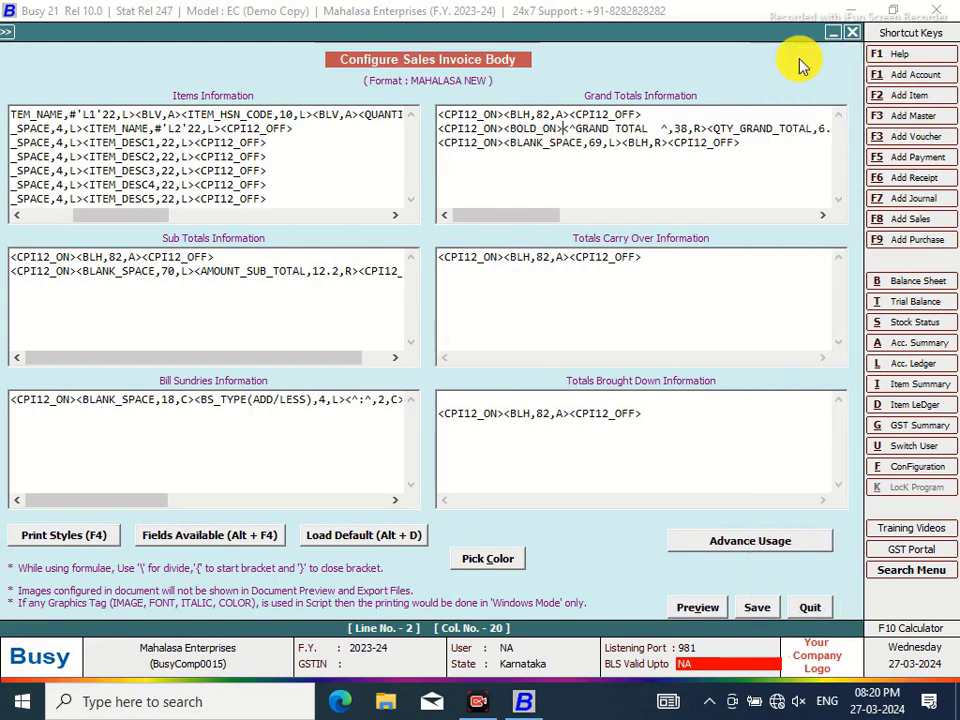
left_click_drag(489, 215, 757, 219)
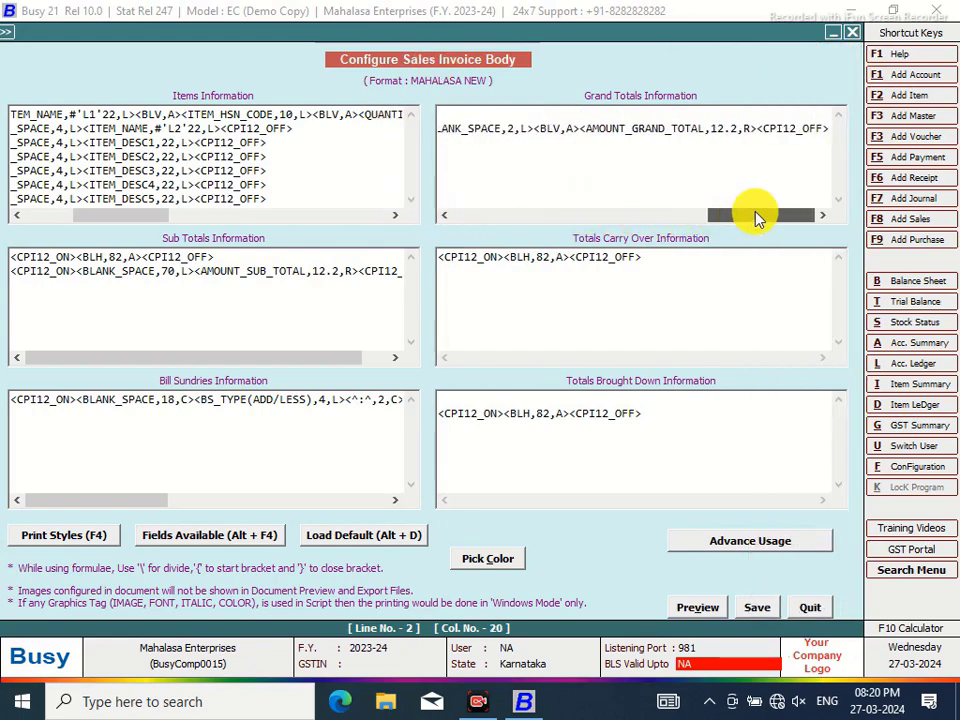
left_click(759, 129)
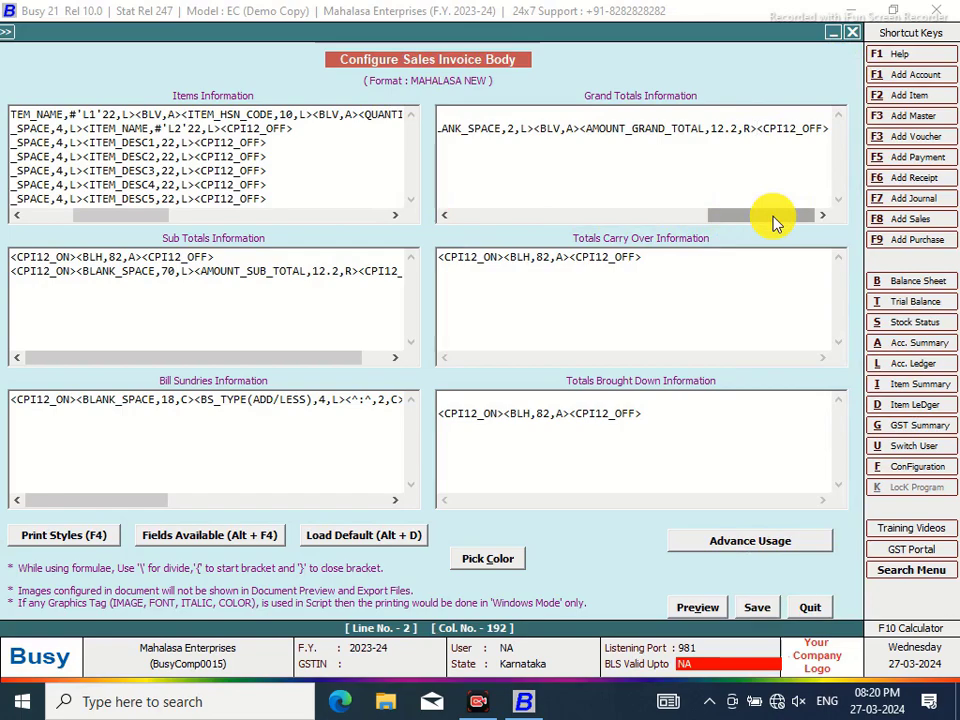
key("F4")
left_click(793, 73)
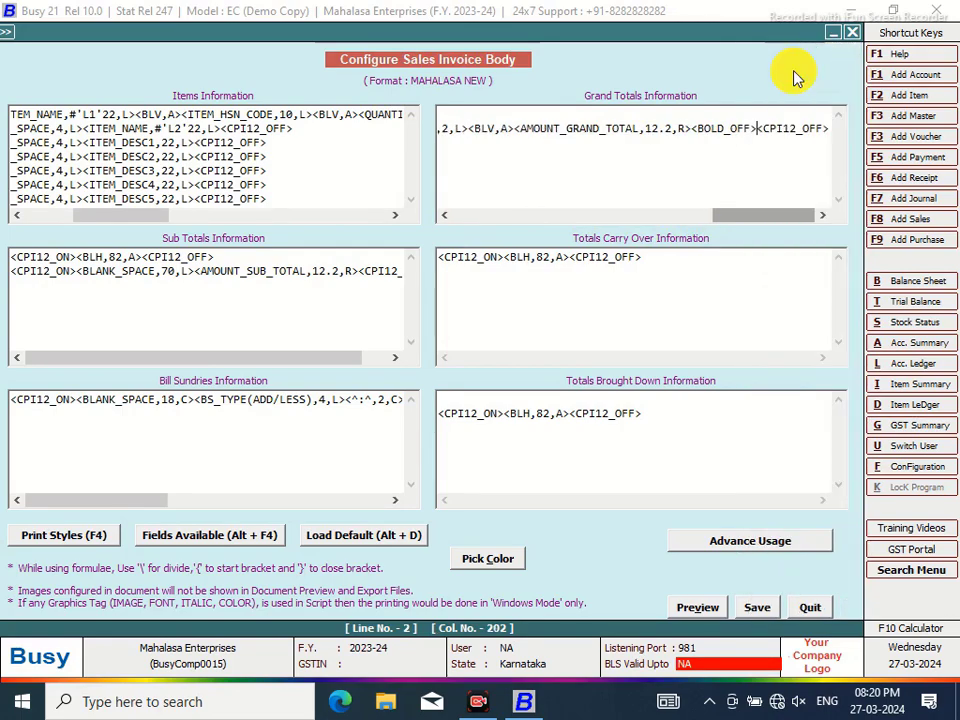
left_click_drag(726, 219, 457, 270)
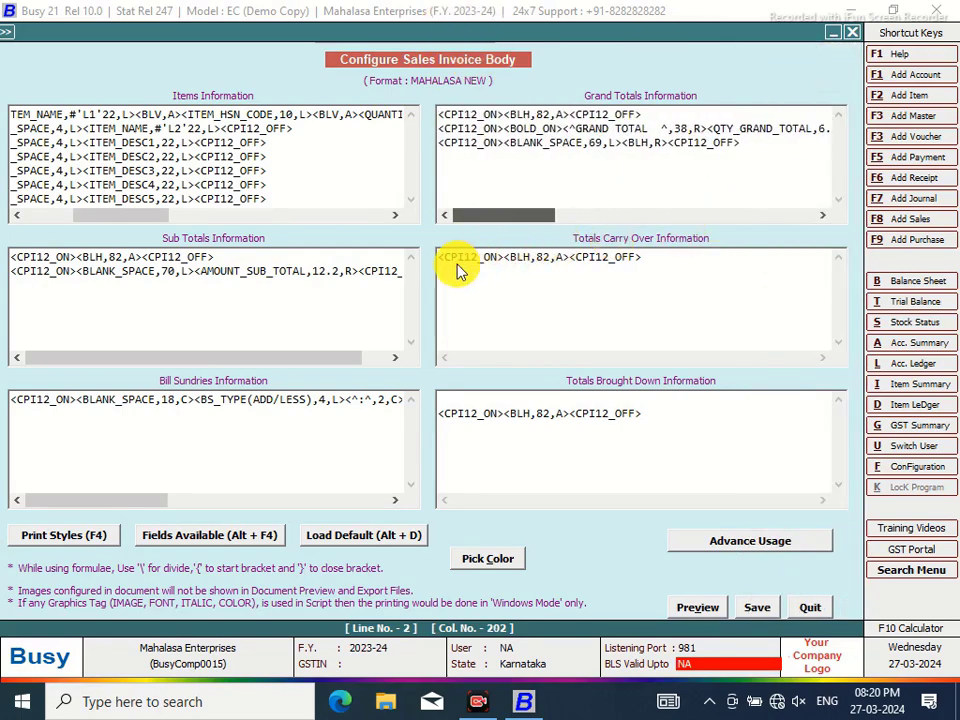
Begin Grand Totals line 3 with a 38-wide BLANK_SPACE field
left_click(505, 142)
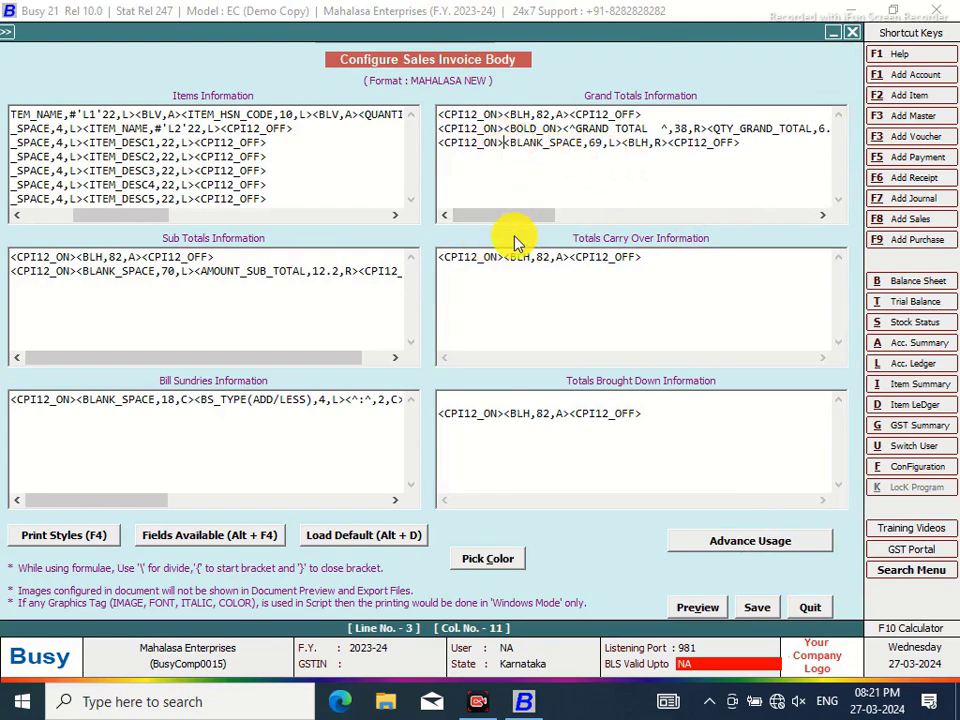
key("alt+F4")
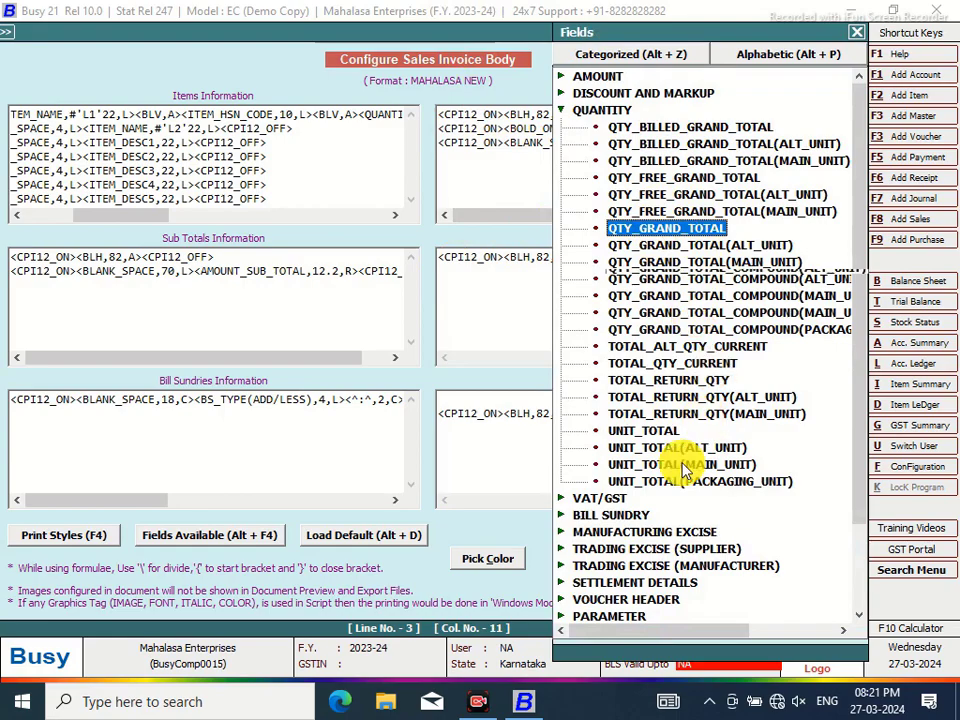
left_click(564, 110)
left_click(595, 315)
double_click(595, 315)
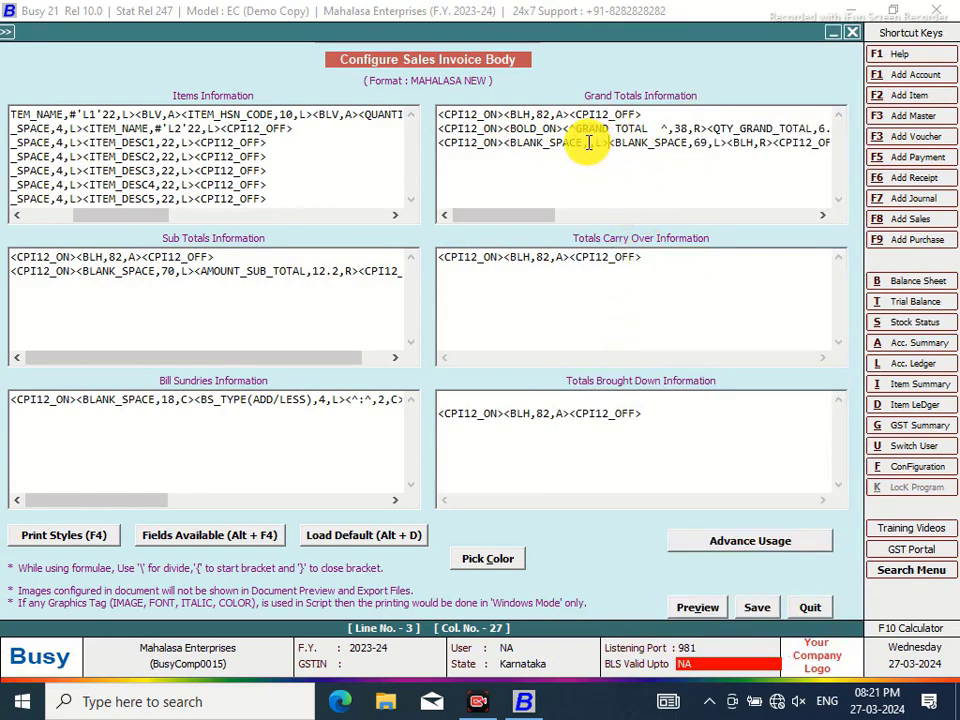
type("38,")
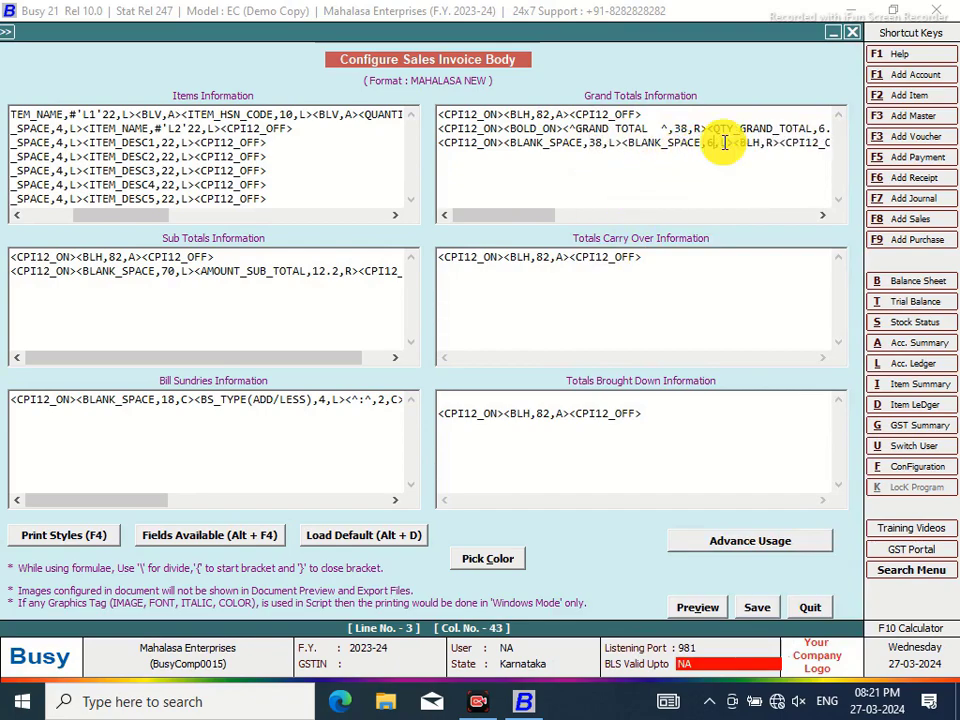
Add a 6-wide right-aligned dash HOR_LINE after the 38 gap and narrow the following blank
key("BackSpace")
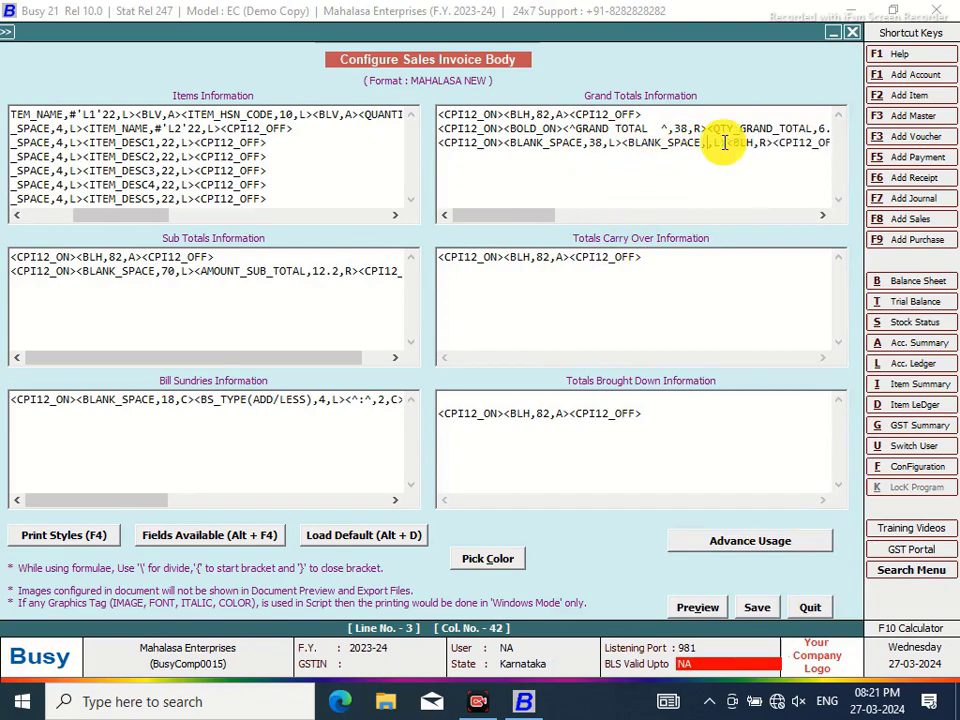
type("31")
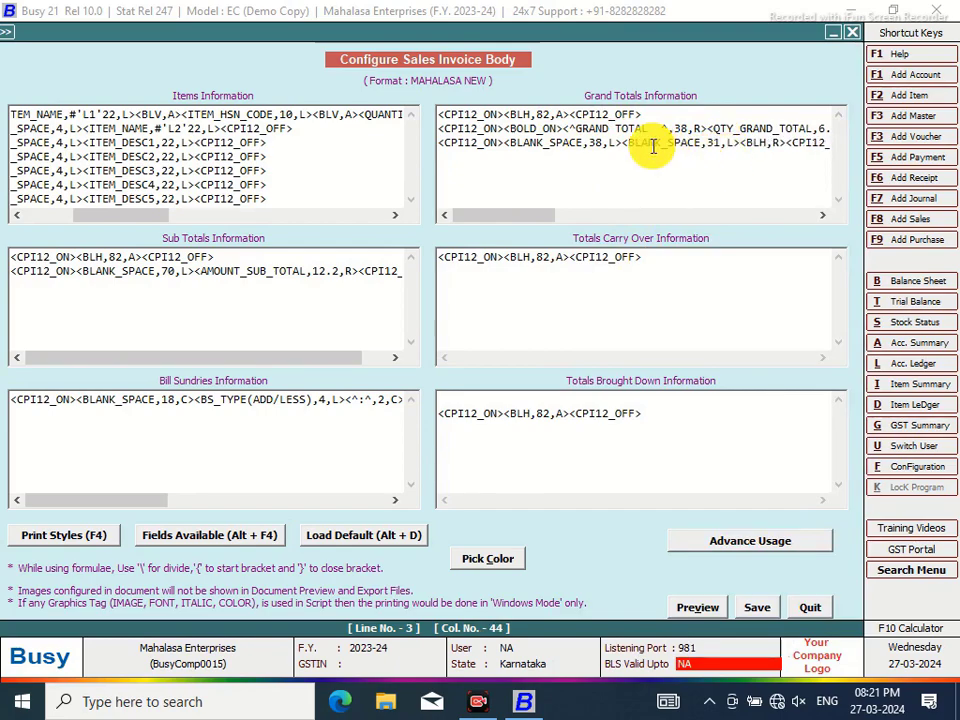
left_click(622, 143)
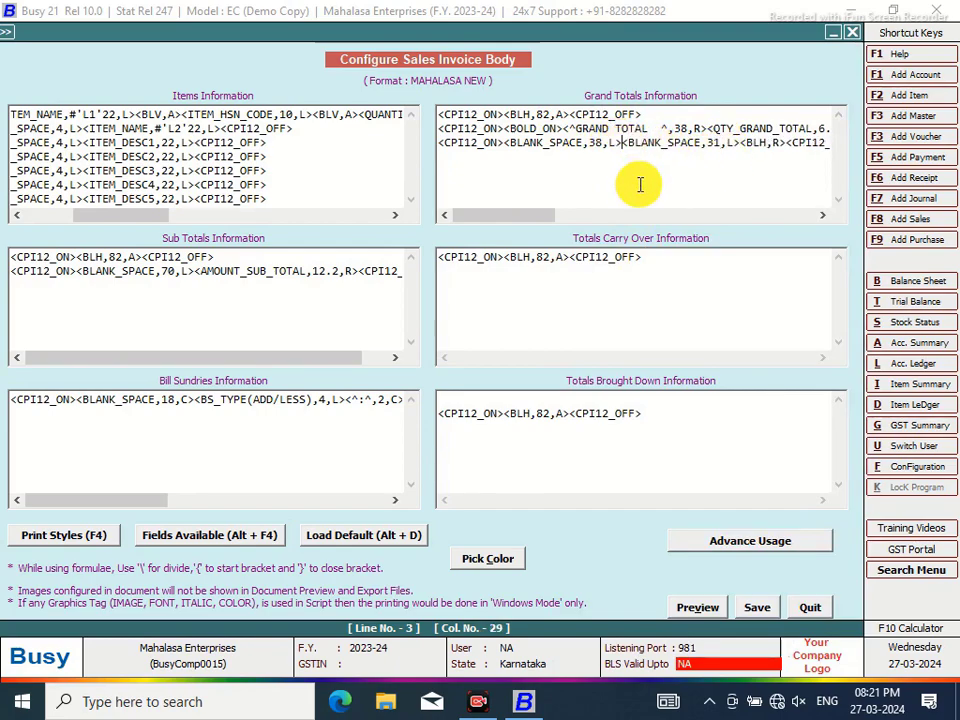
type("<HOR")
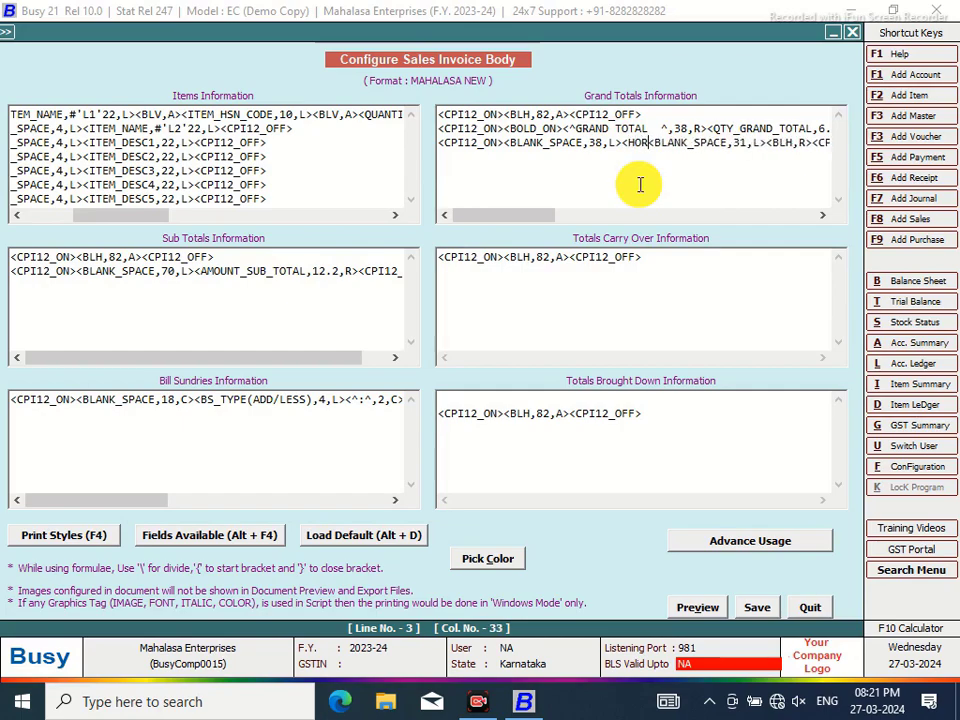
type("_LINE")
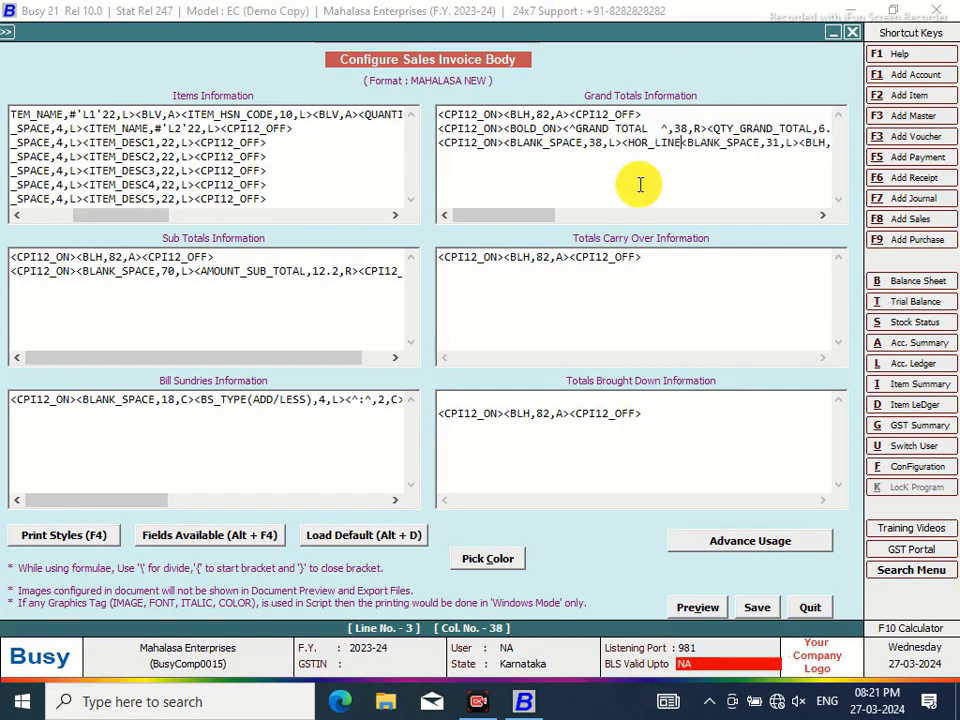
type(",")
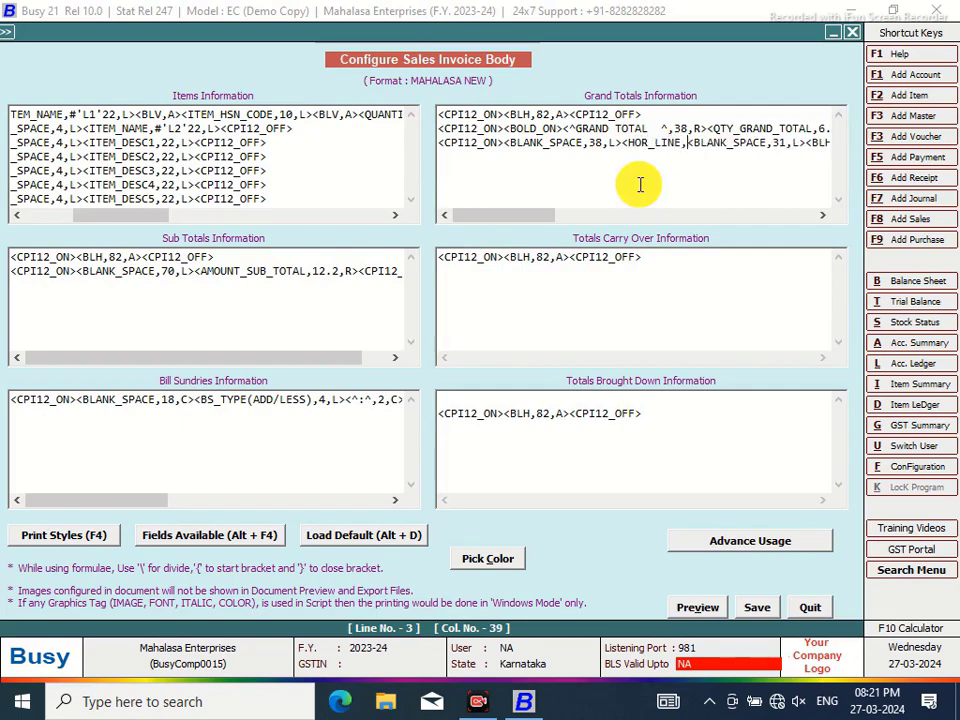
type("-")
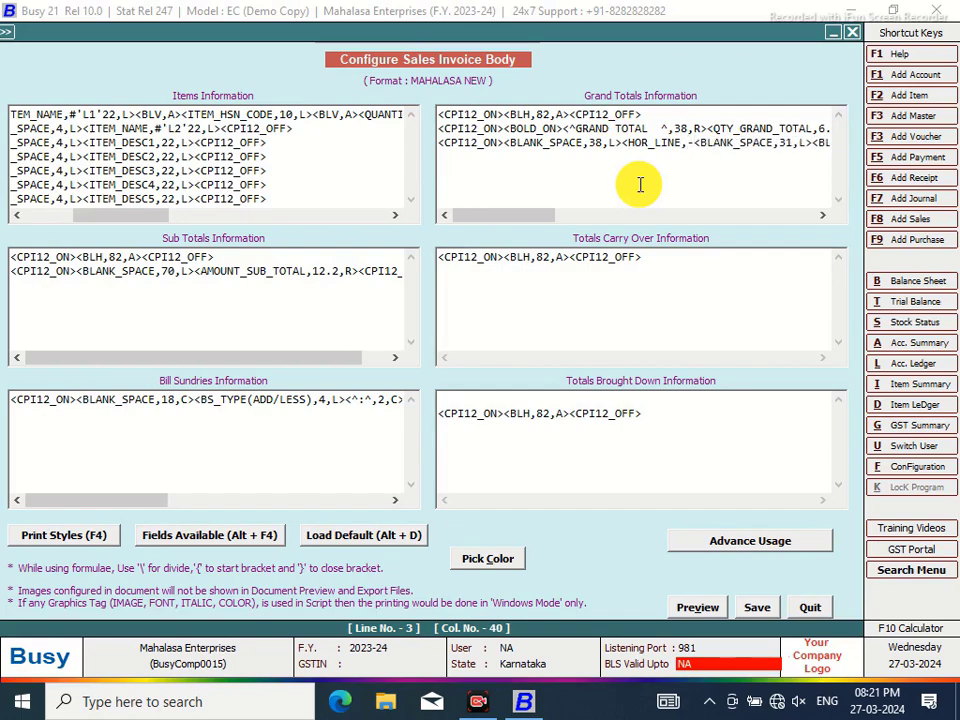
type(";")
type("6,R")
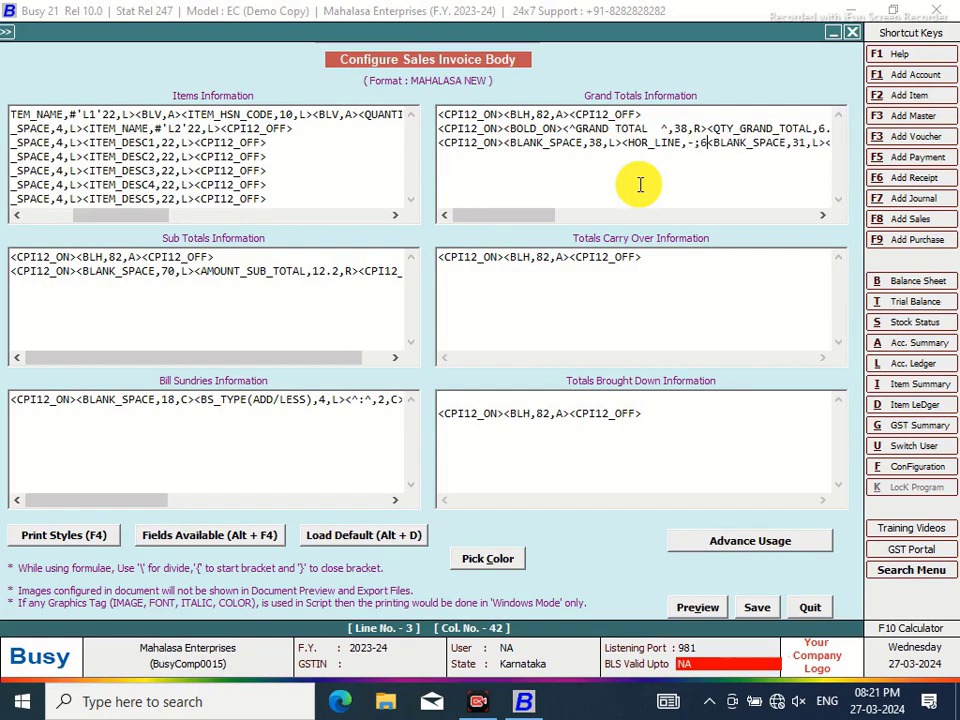
type(">")
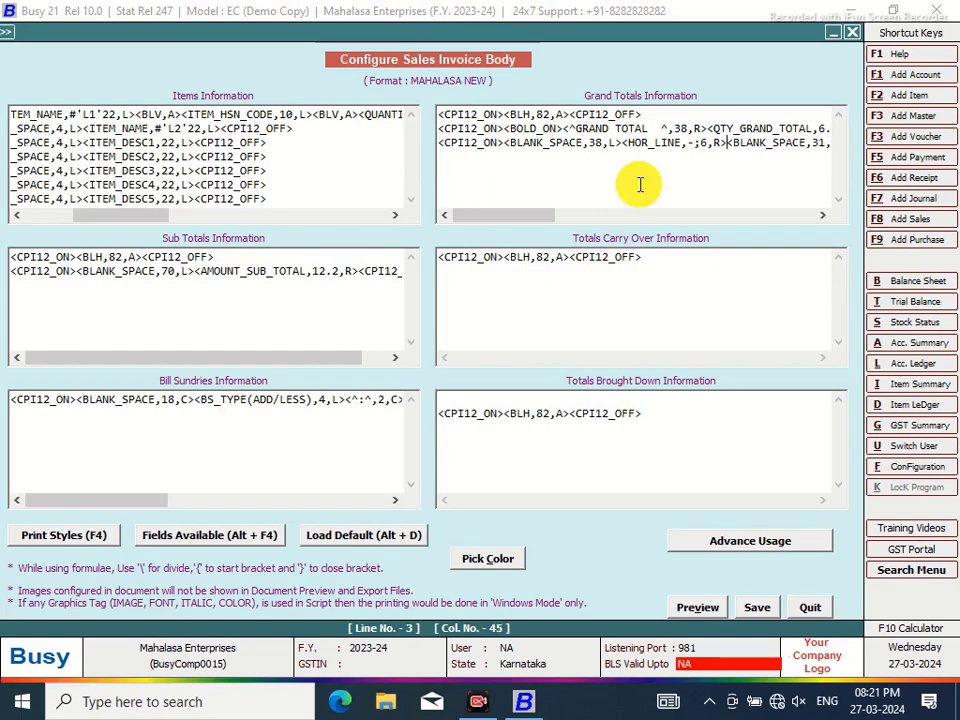
left_click(822, 215)
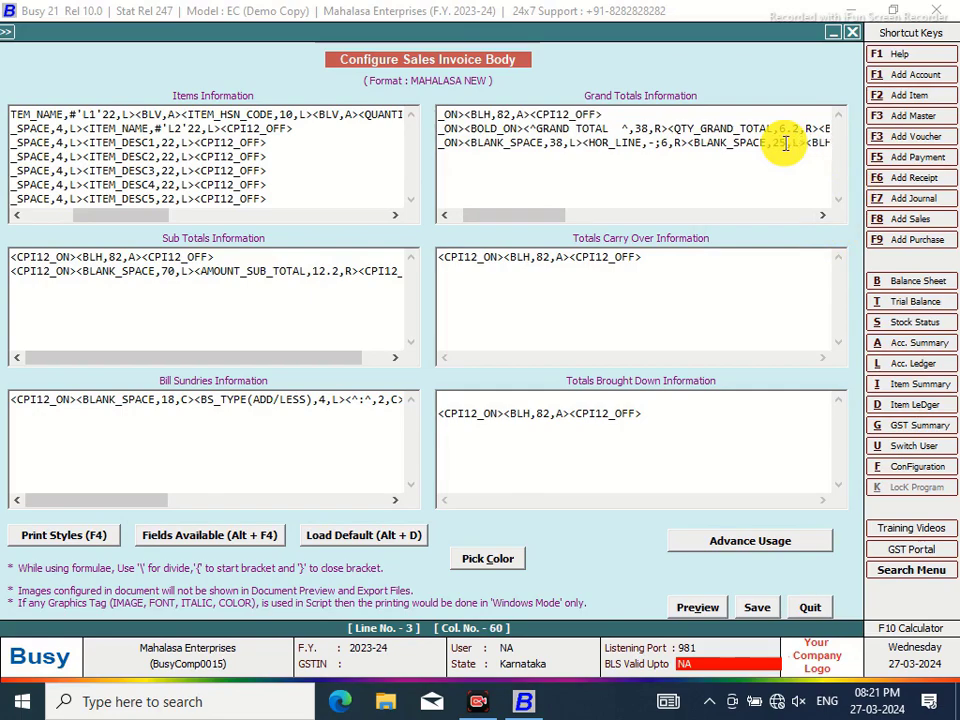
left_click(589, 221)
left_click_drag(589, 221, 640, 222)
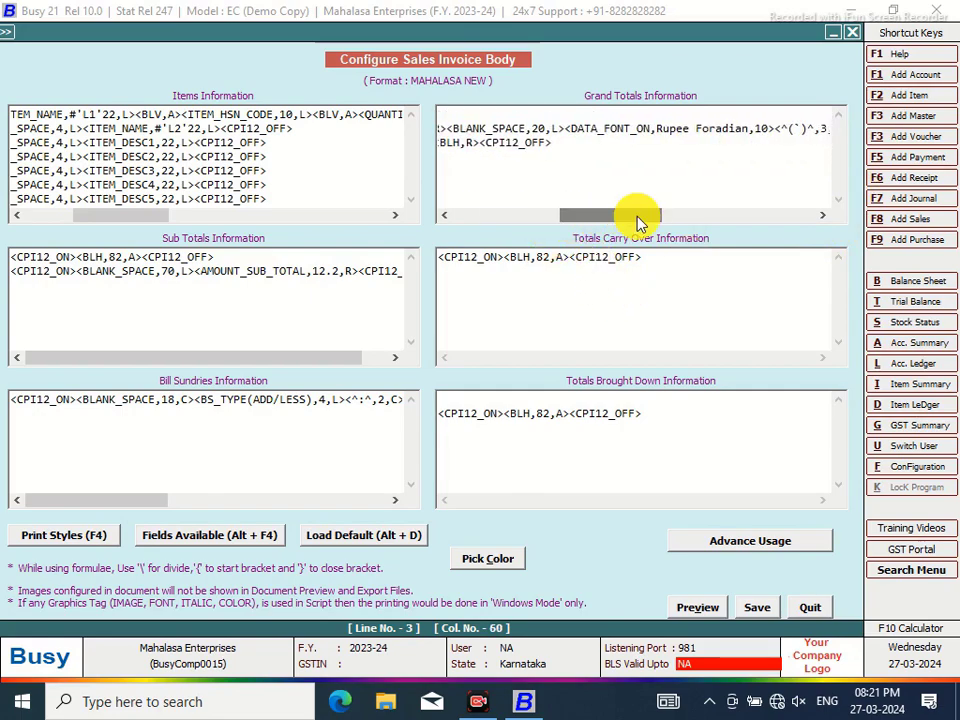
Start a fourth Grand Totals line wrapped in CPI12_ON and CPI12_OFF tags
key("Return")
key("F4")
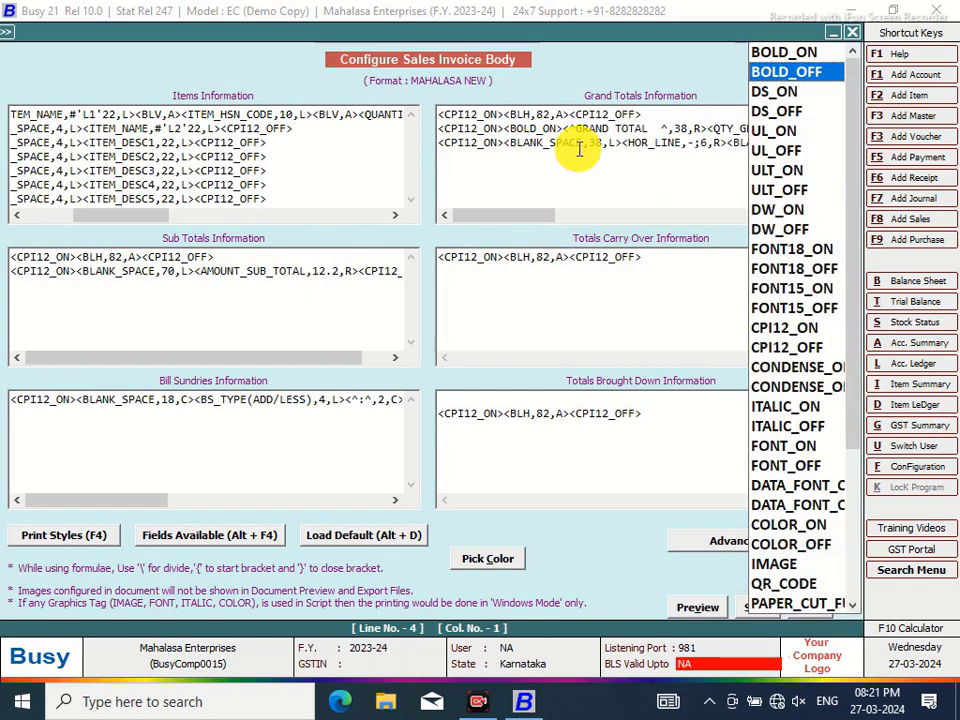
left_click(780, 328)
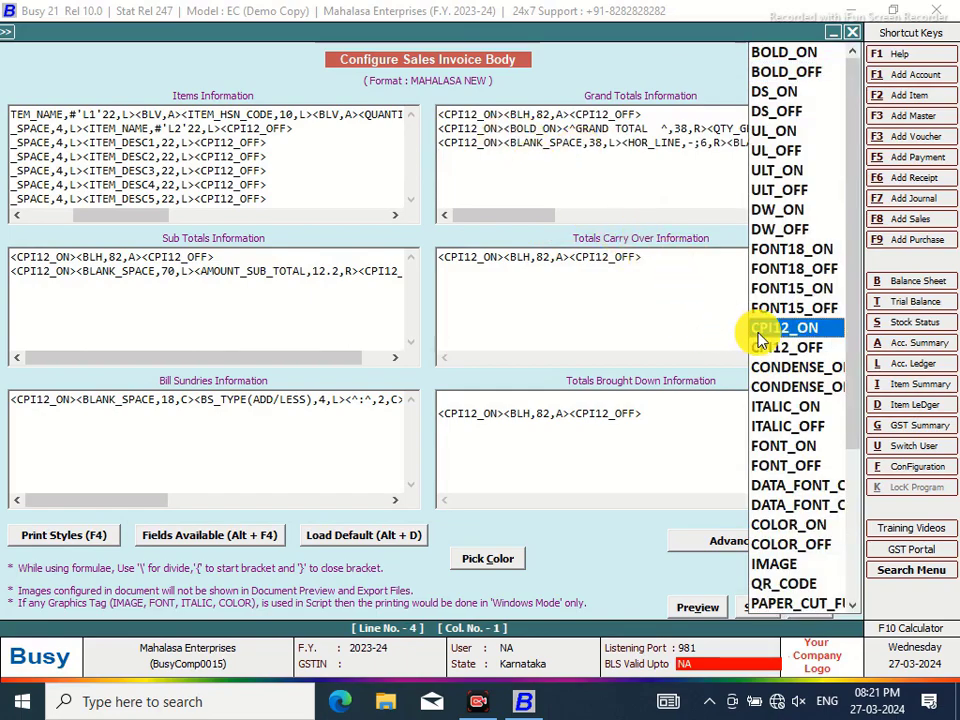
double_click(780, 328)
key("F4")
left_click(790, 346)
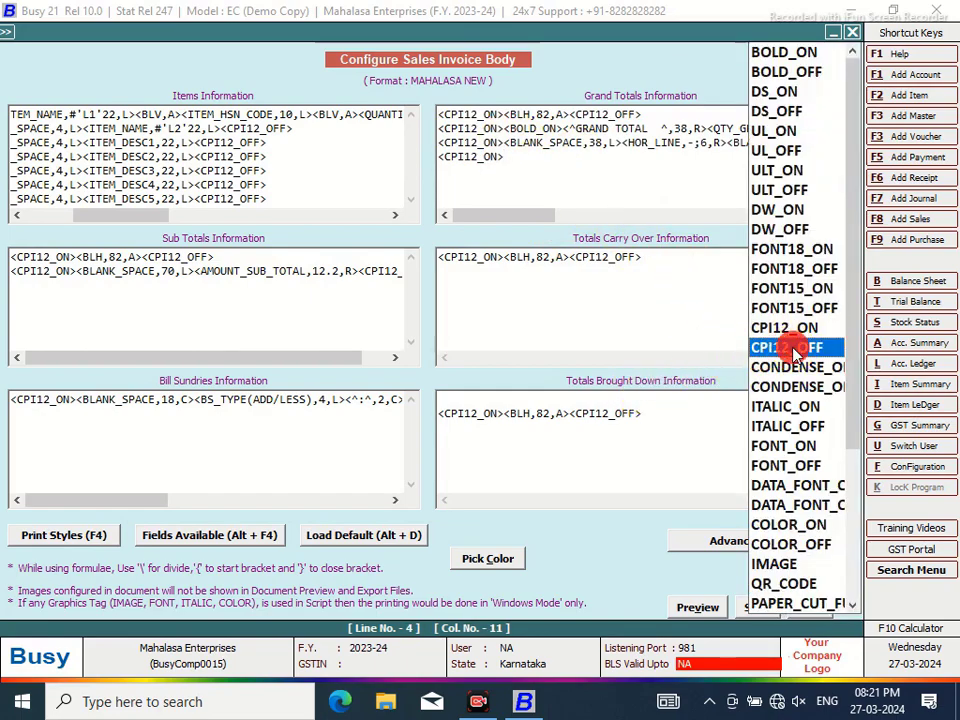
double_click(790, 346)
left_click(505, 157)
Insert TAX_SUMMARY_WITH_HSN between the tags at width 78 and save the body
key("alt+F4")
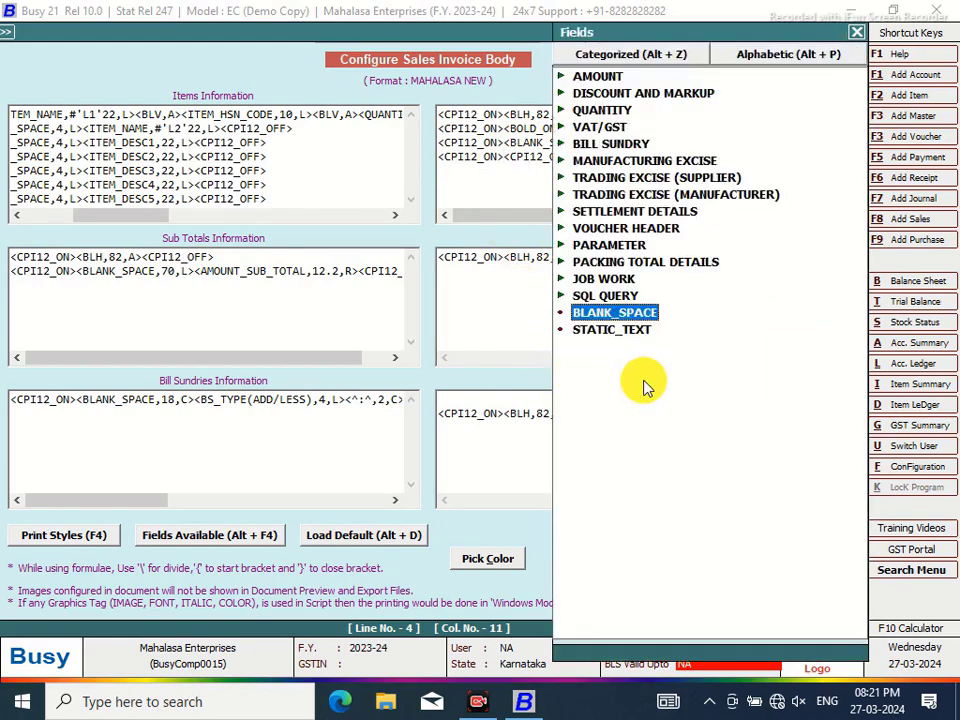
double_click(657, 127)
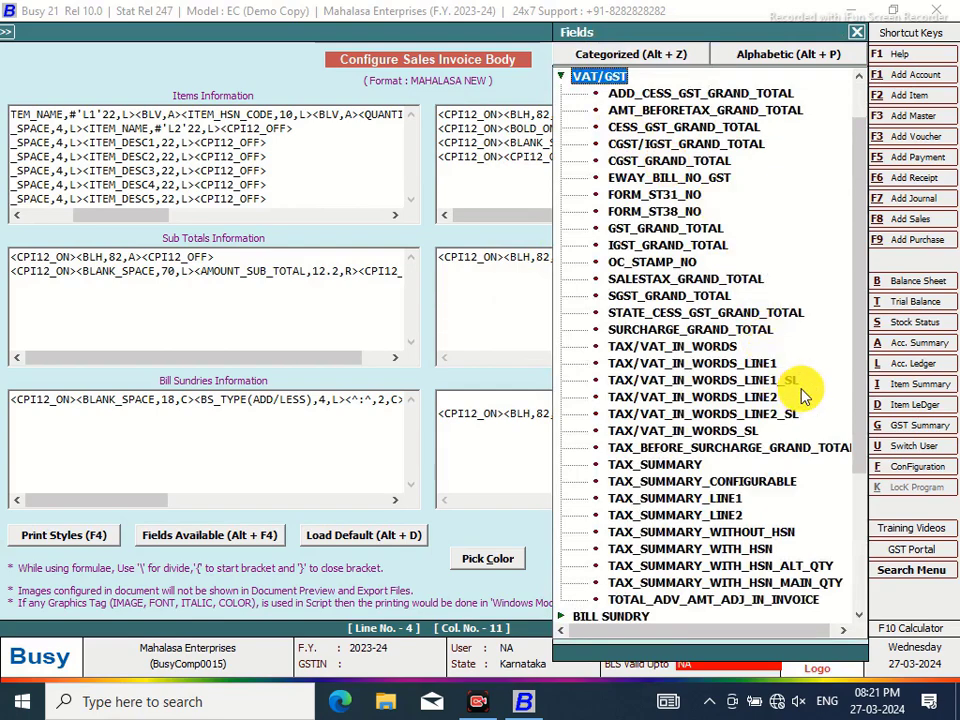
left_click_drag(857, 304, 864, 340)
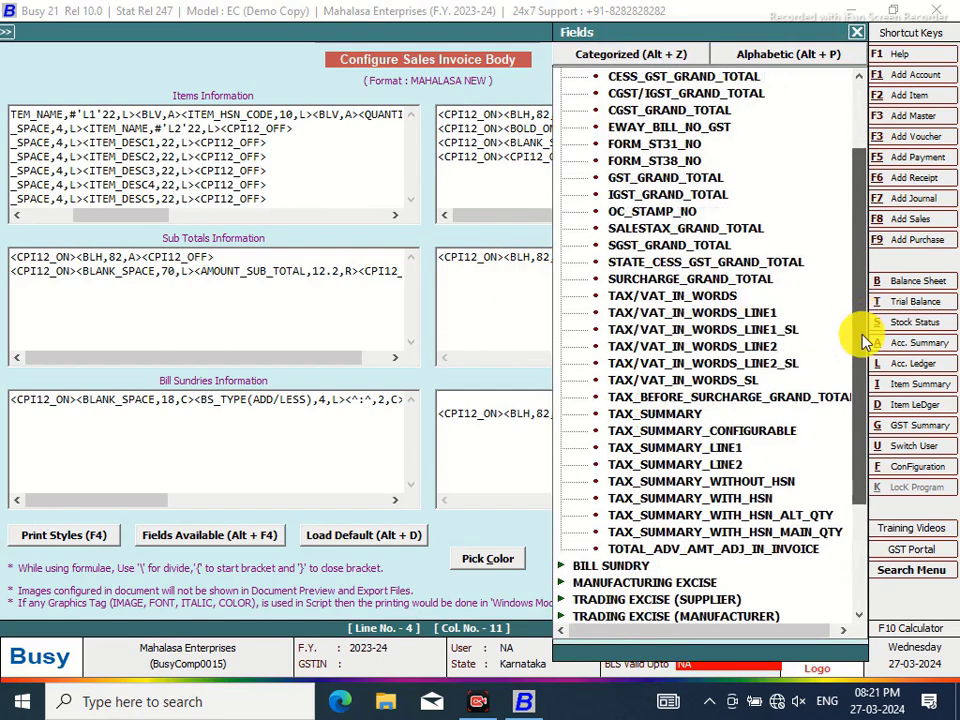
left_click(831, 396)
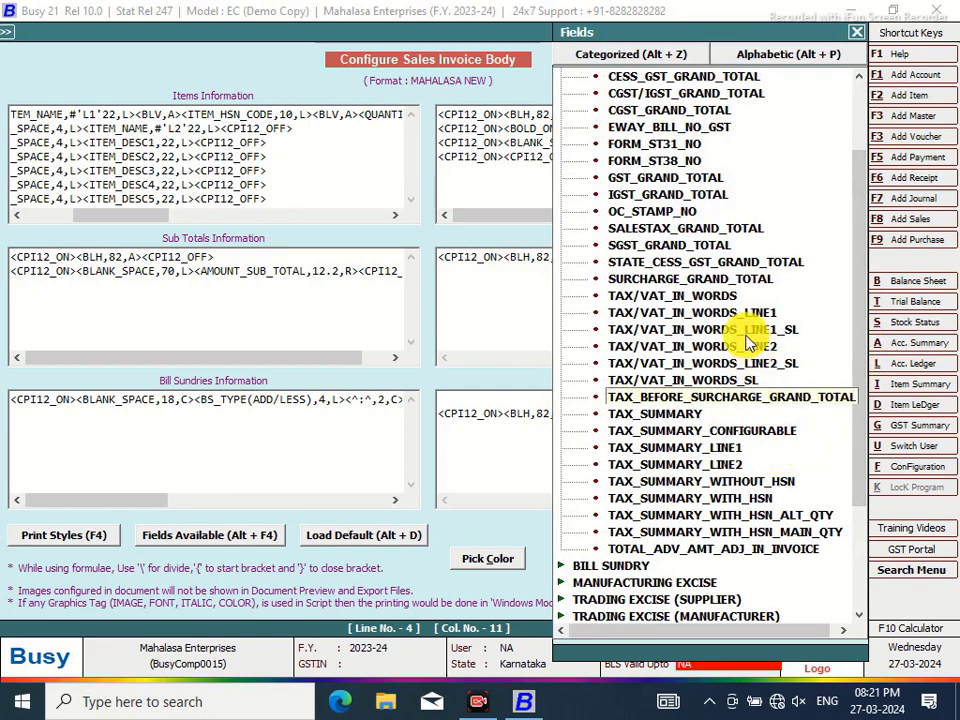
left_click(739, 499)
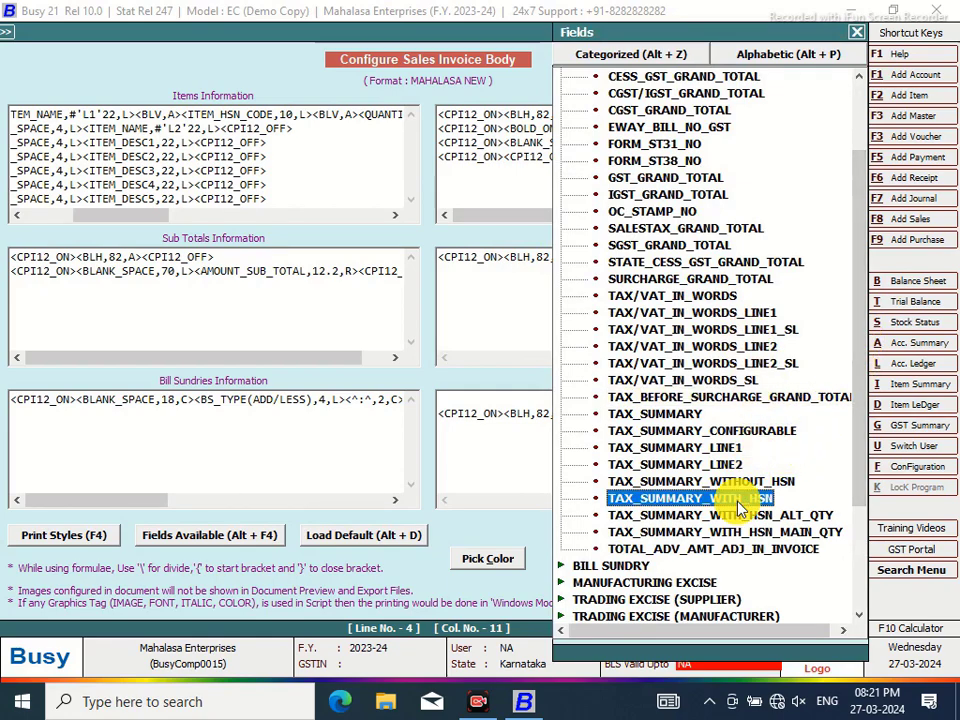
double_click(737, 500)
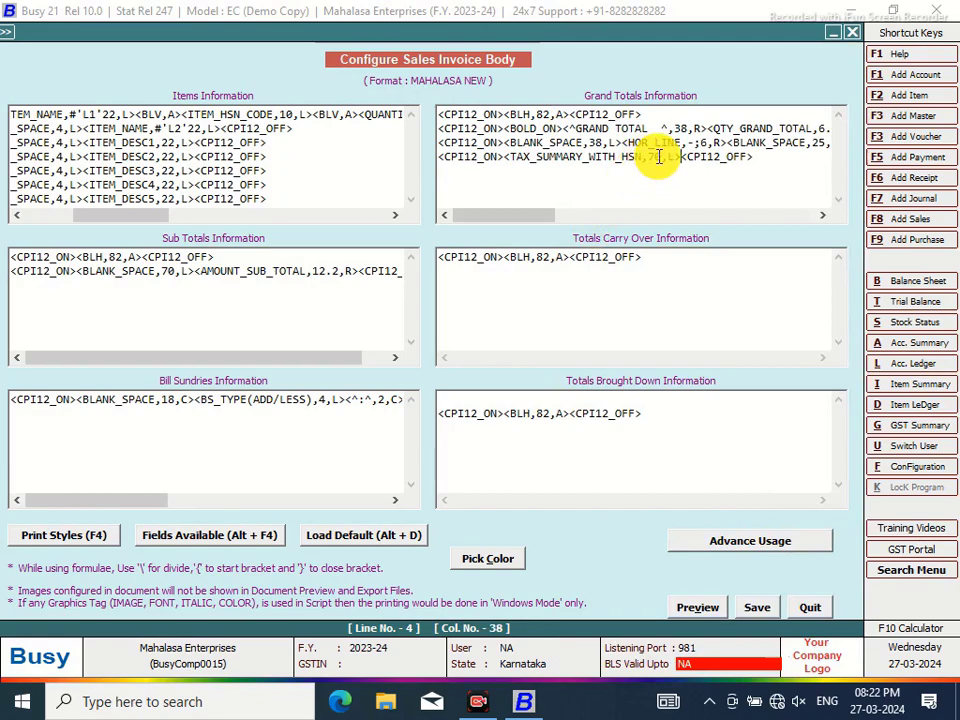
left_click(661, 157)
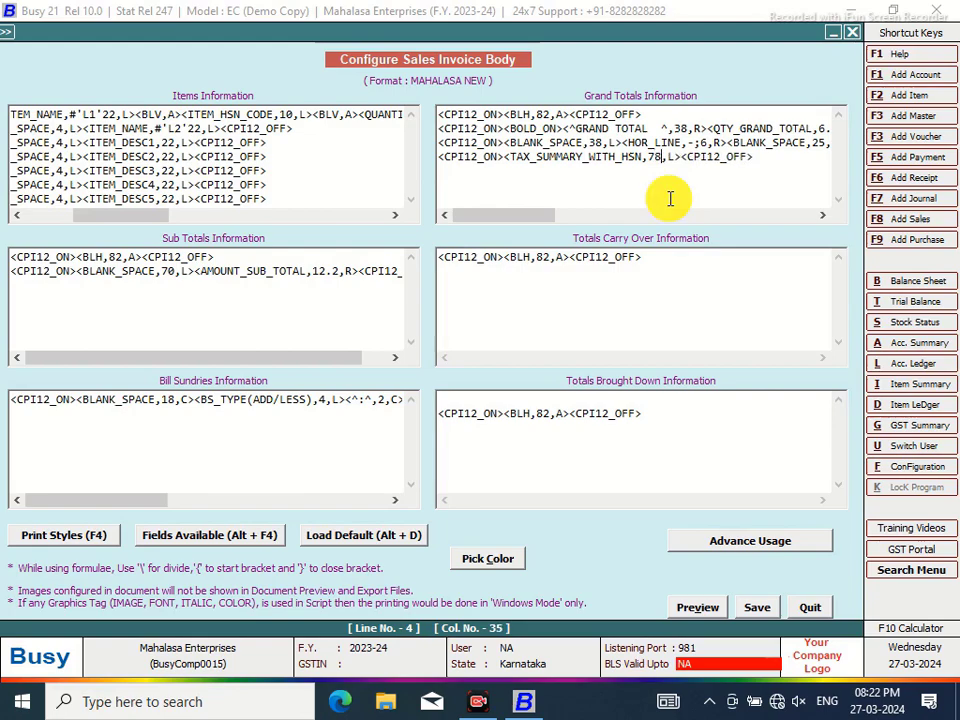
left_click(758, 610)
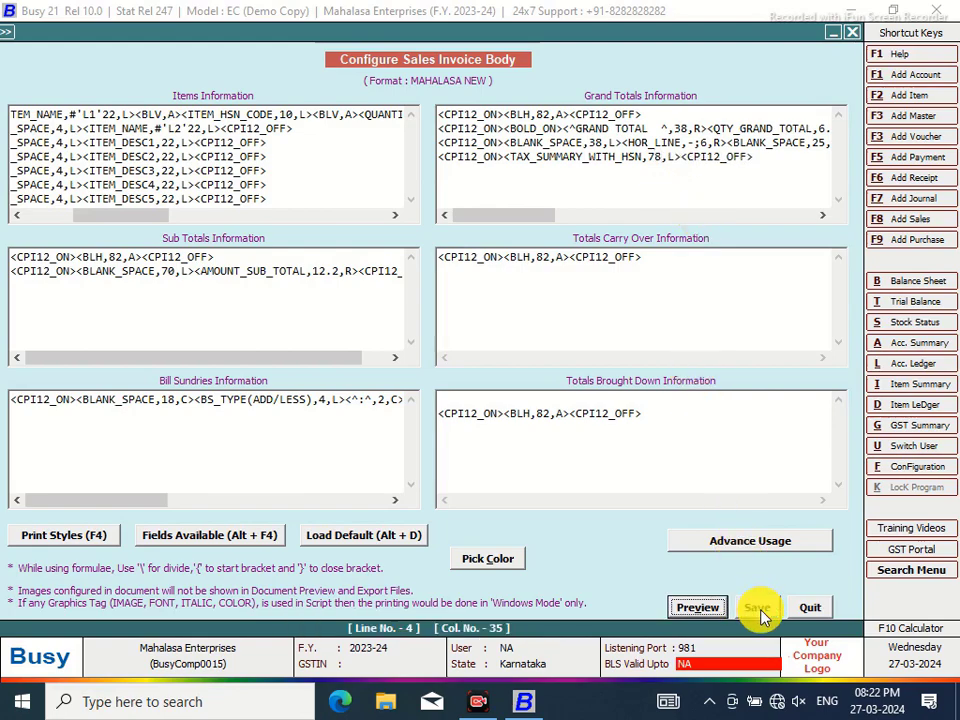
Return to the voucher and preview it as a Sales Invoice in MAHALASA NEW format
left_click(512, 410)
left_click(174, 279)
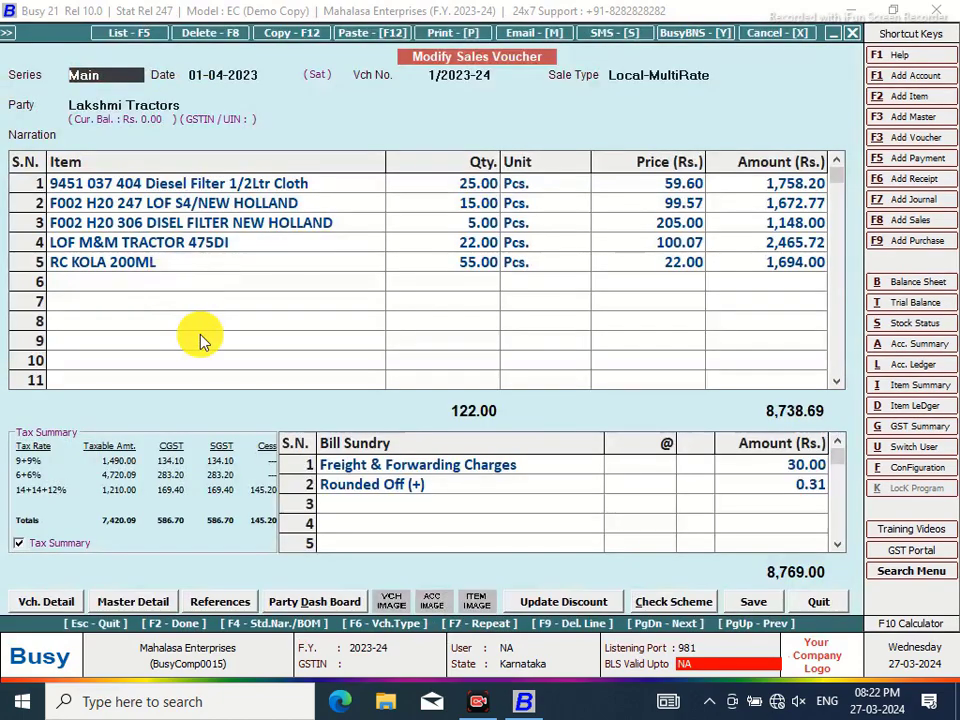
left_click(445, 32)
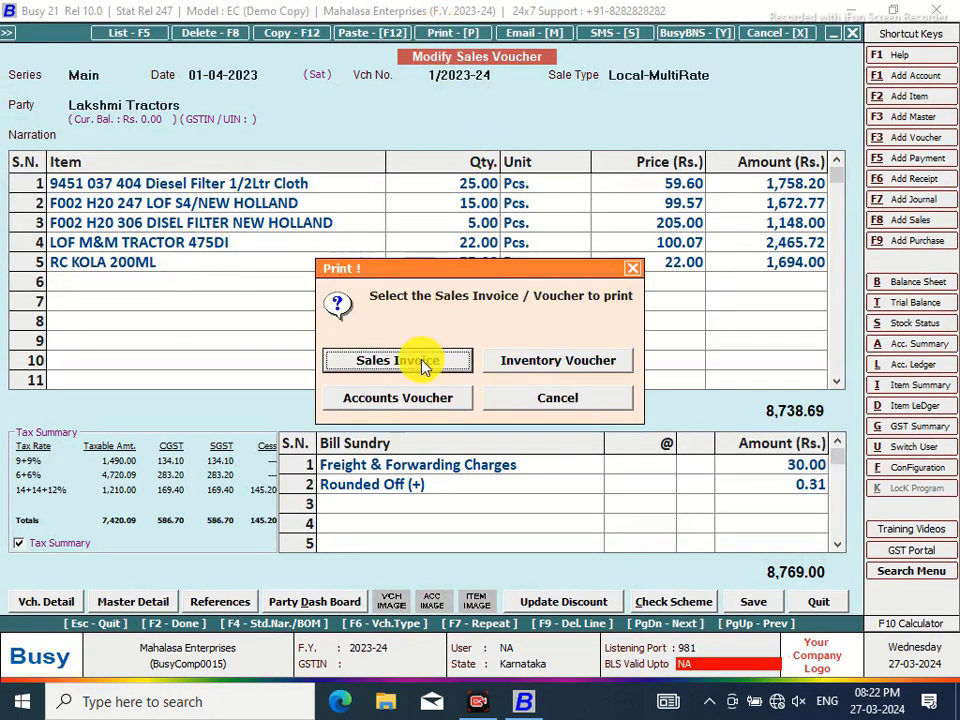
left_click(420, 364)
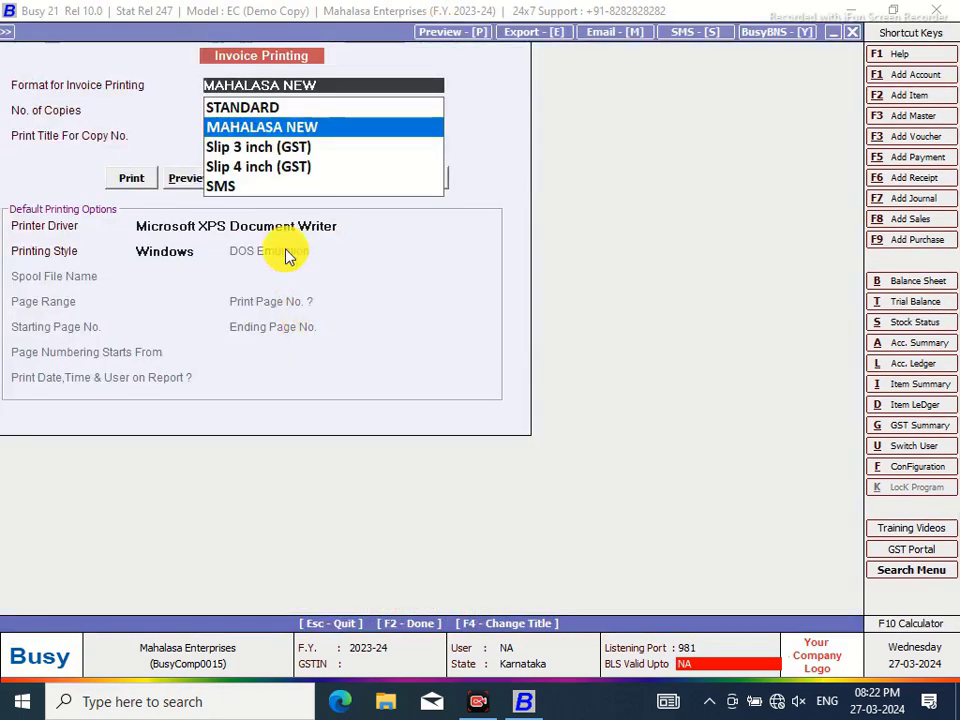
left_click(182, 176)
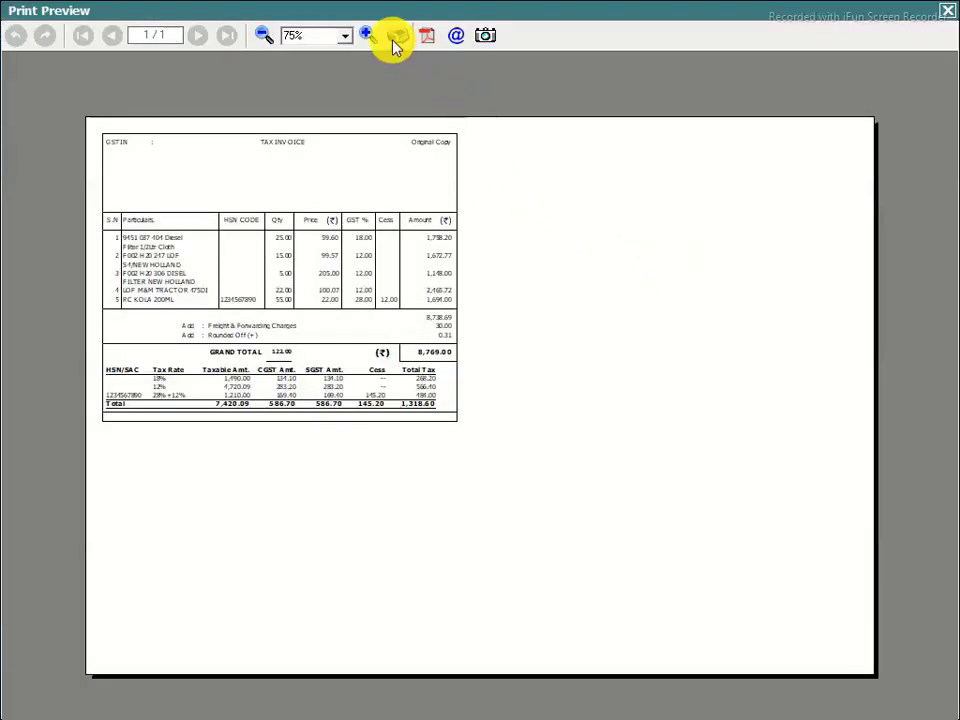
Zoom the preview to 120% to check the HSN tax summary under GRAND TOTAL, then close it
left_click(367, 35)
left_click(368, 35)
left_click(368, 35)
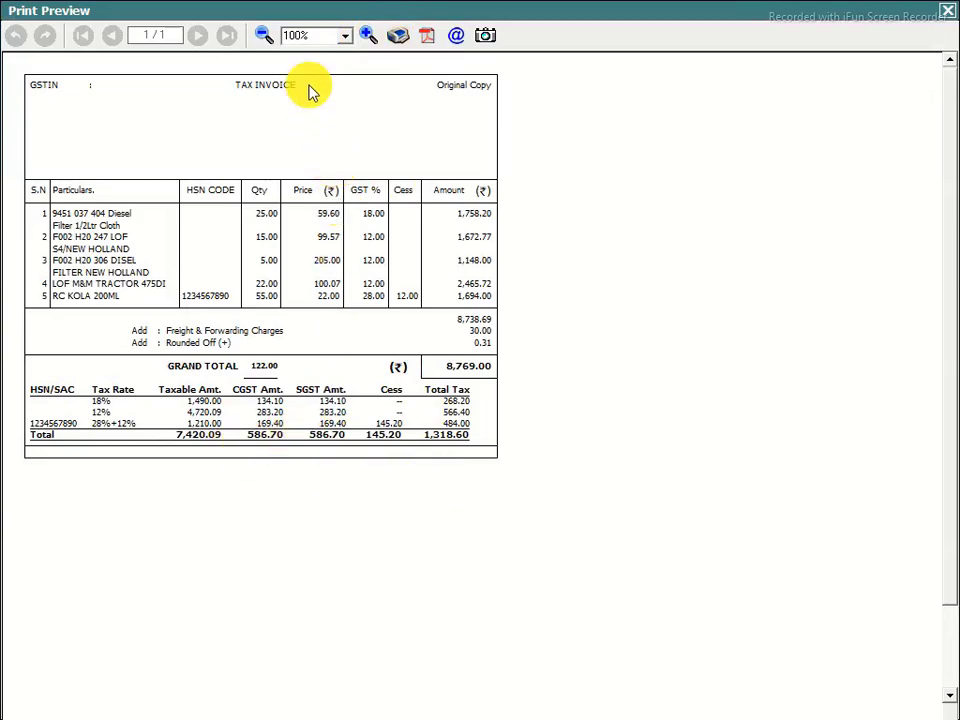
left_click(368, 35)
left_click(368, 35)
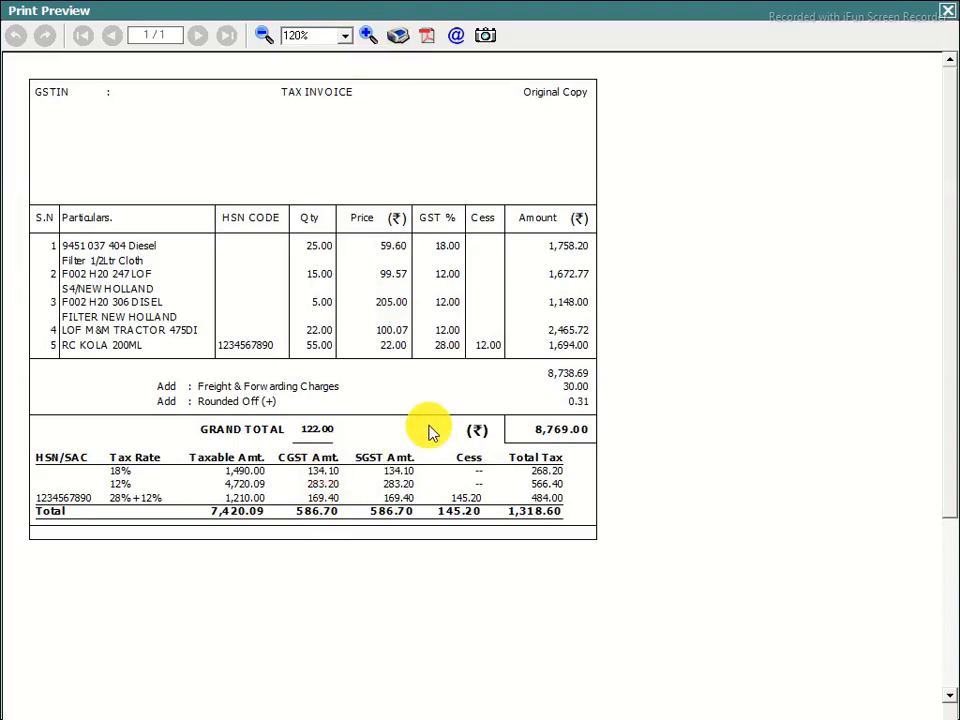
left_click(947, 11)
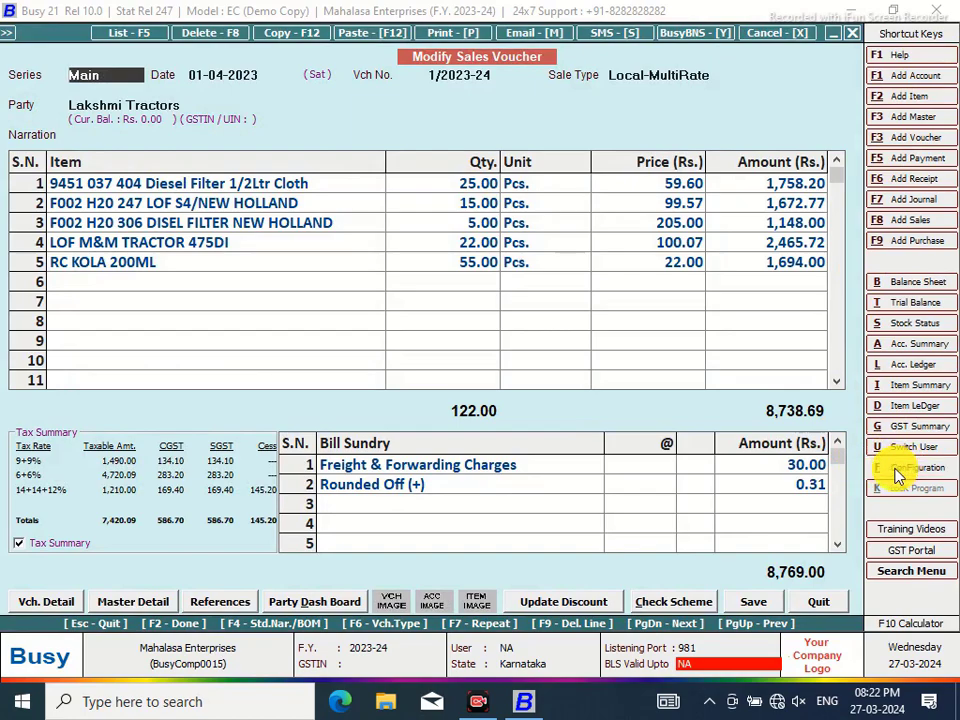
Reopen the MAHALASA NEW Sales Invoice body layout from advanced document configuration
left_click(900, 467)
left_click(214, 210)
left_click(105, 276)
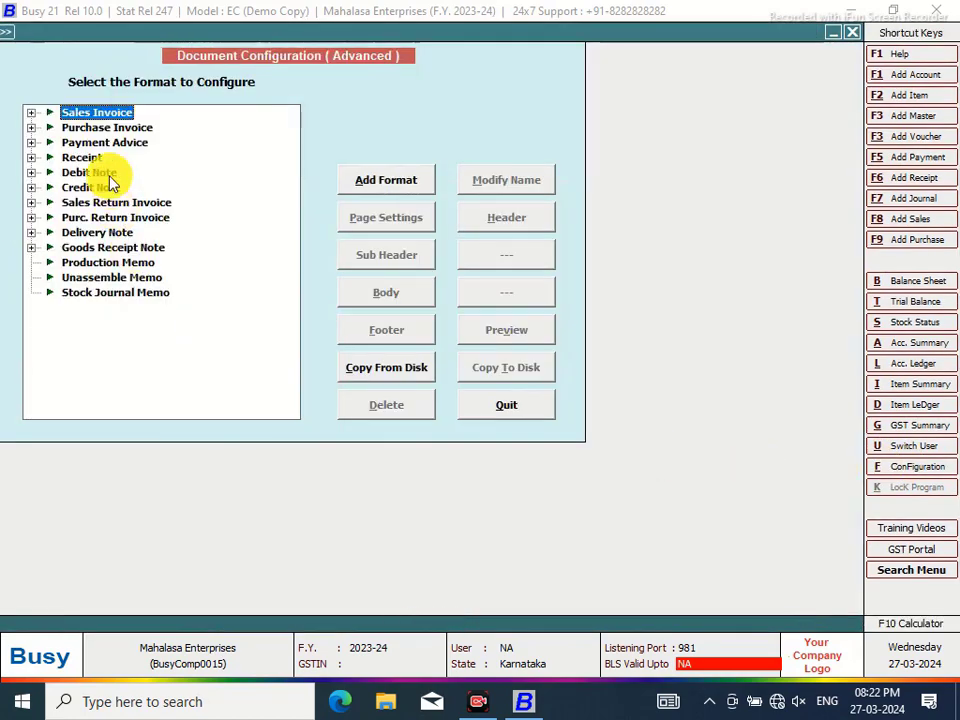
left_click(31, 113)
left_click(108, 128)
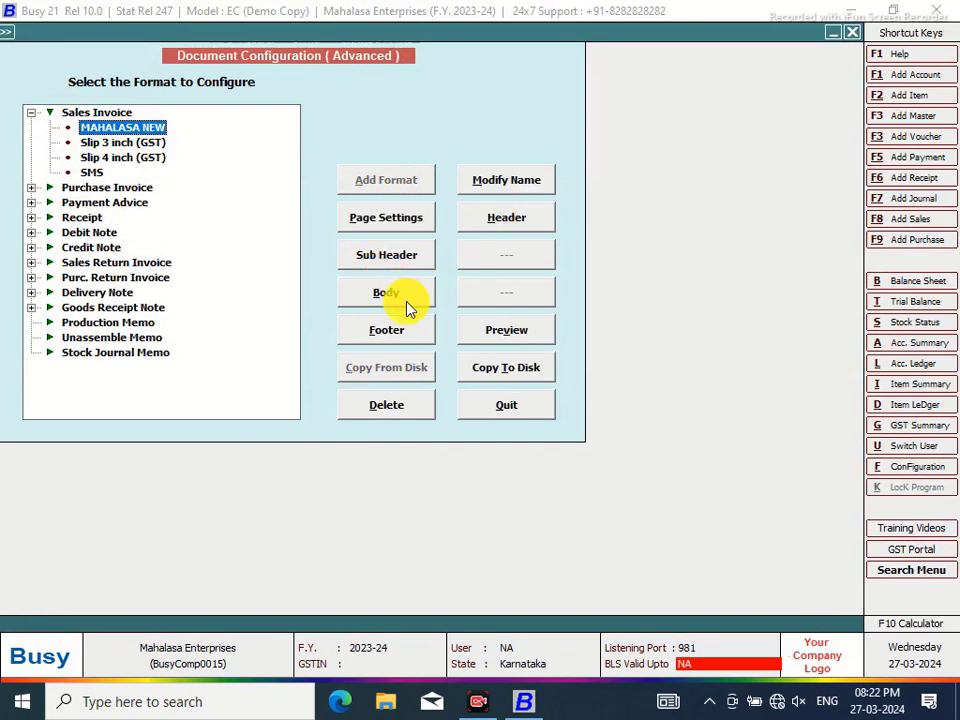
left_click(398, 294)
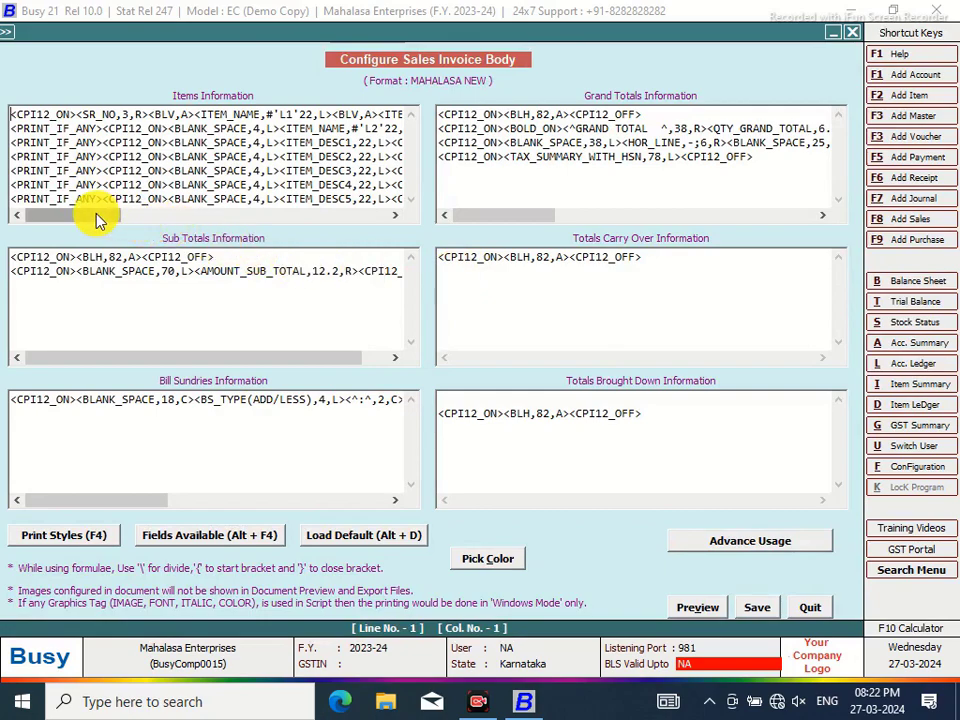
Set the items line PRICE width to 8.2 and QUANTITY to 8.2, then save
left_click_drag(97, 216, 214, 214)
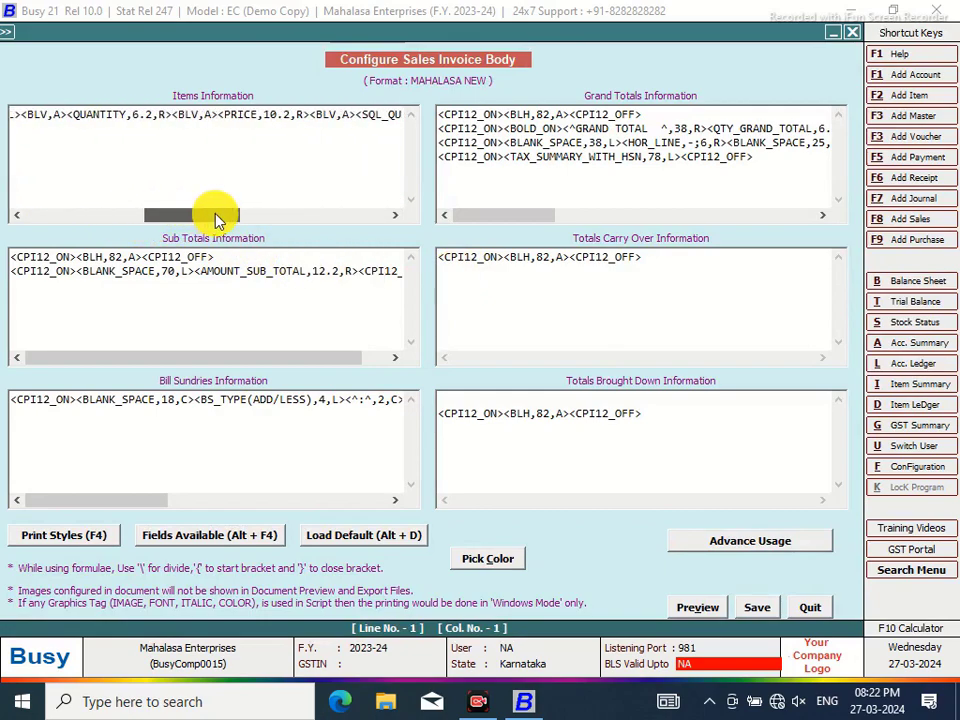
left_click(269, 114)
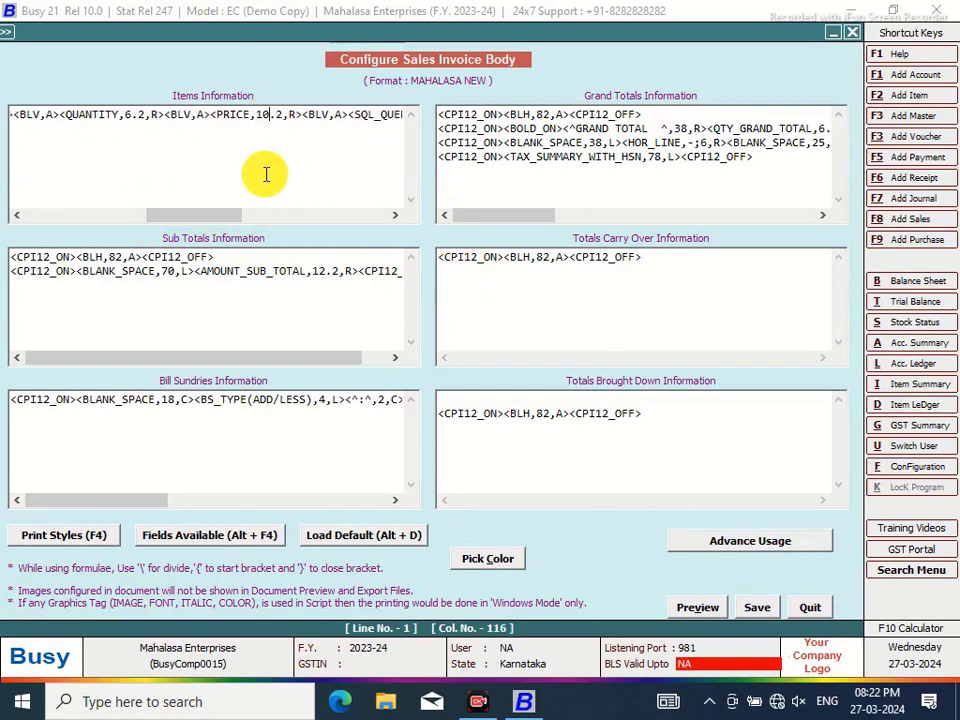
key("BackSpace")
key("BackSpace")
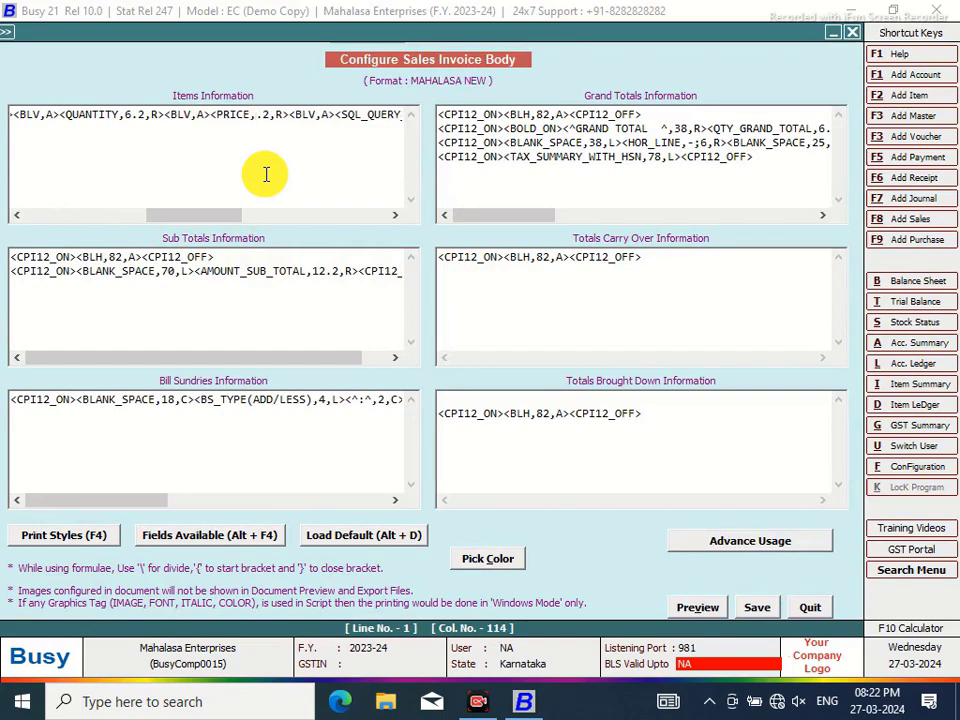
type("8")
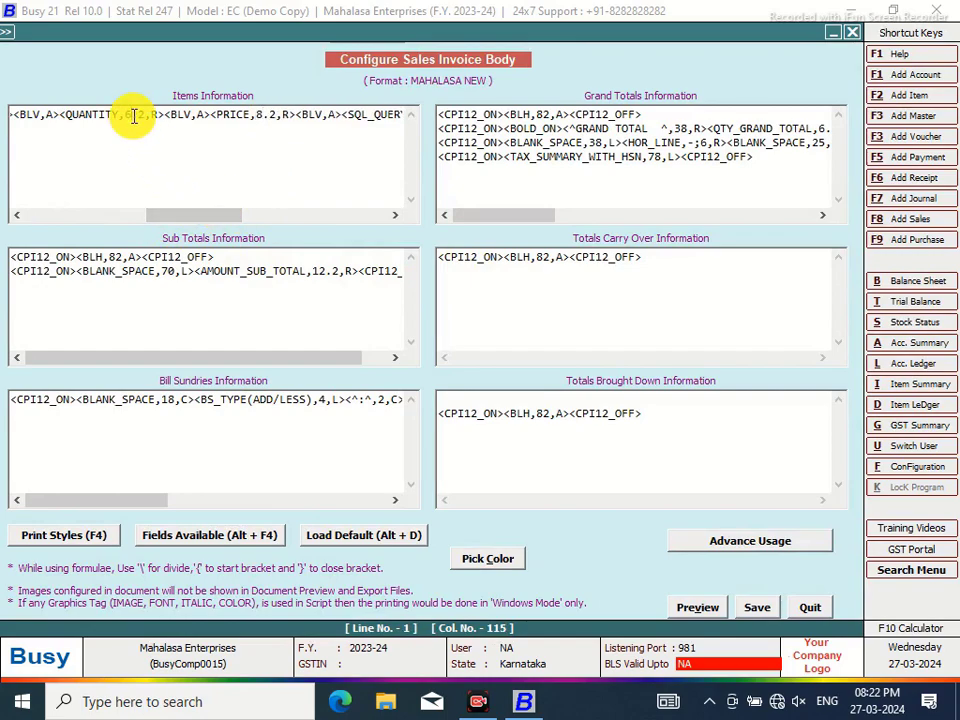
left_click(133, 115)
key("BackSpace")
type("8")
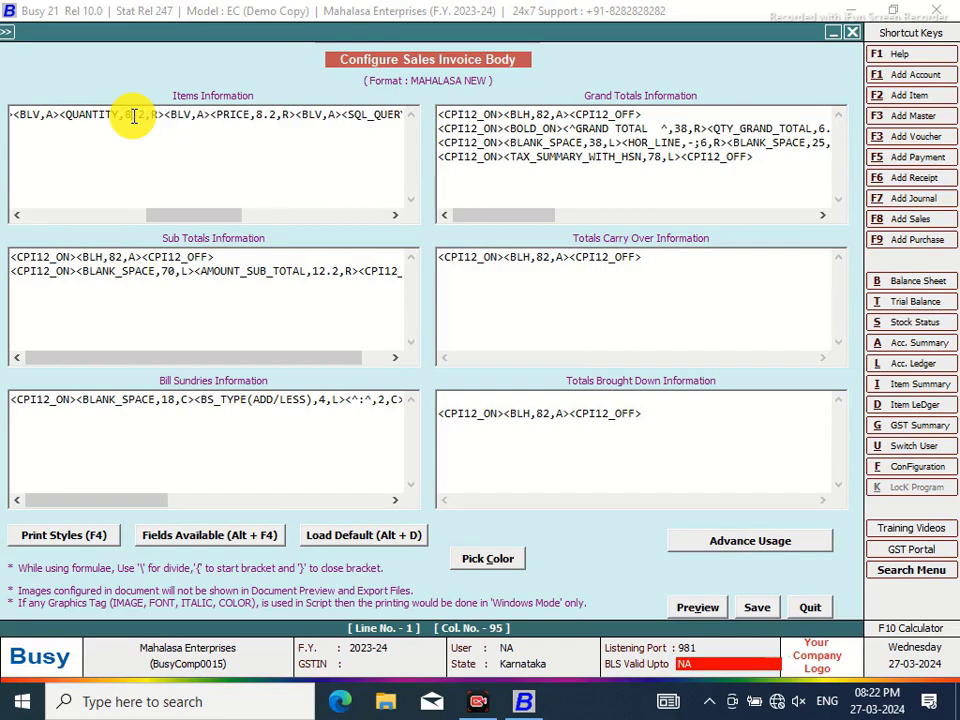
left_click(758, 610)
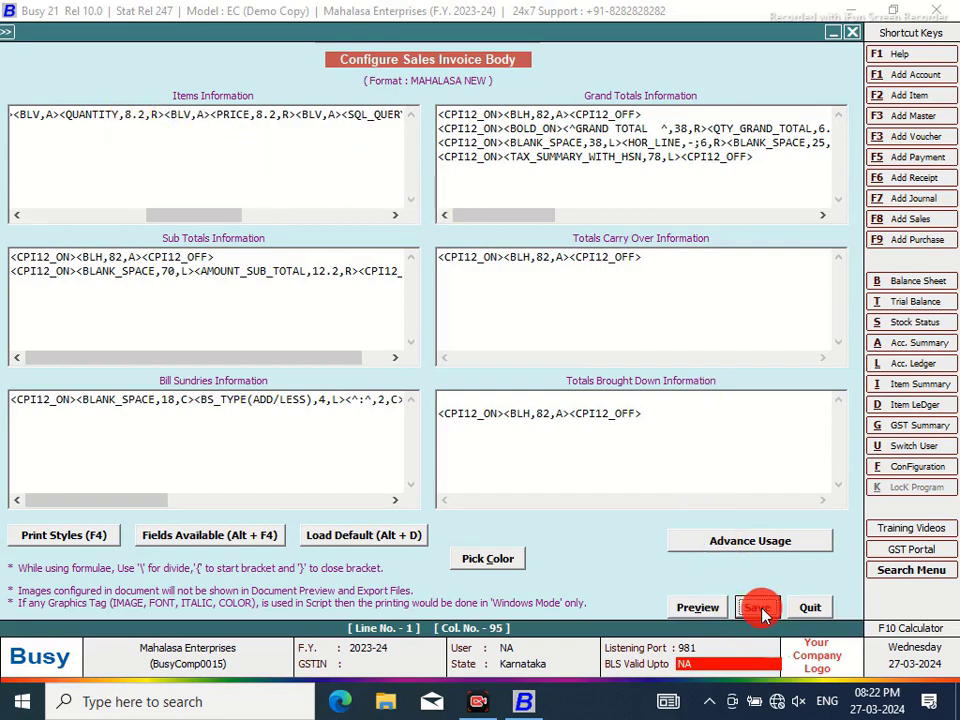
In the header, widen the Qty heading to 8, narrow Price to 5, and save
left_click(507, 219)
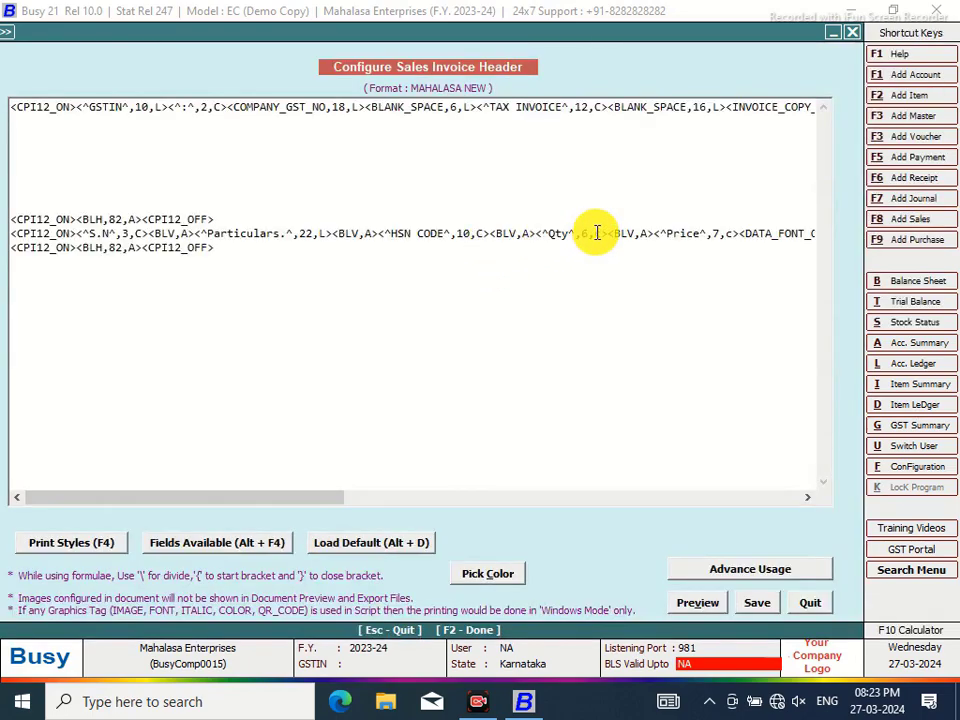
left_click(590, 233)
key("BackSpace")
type("8")
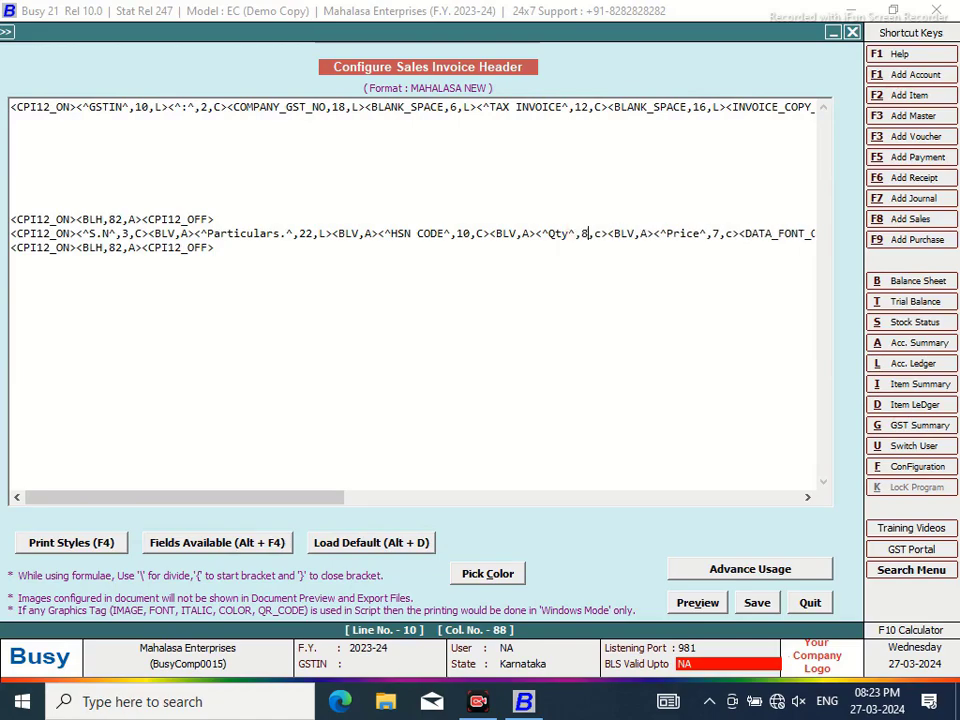
left_click(718, 228)
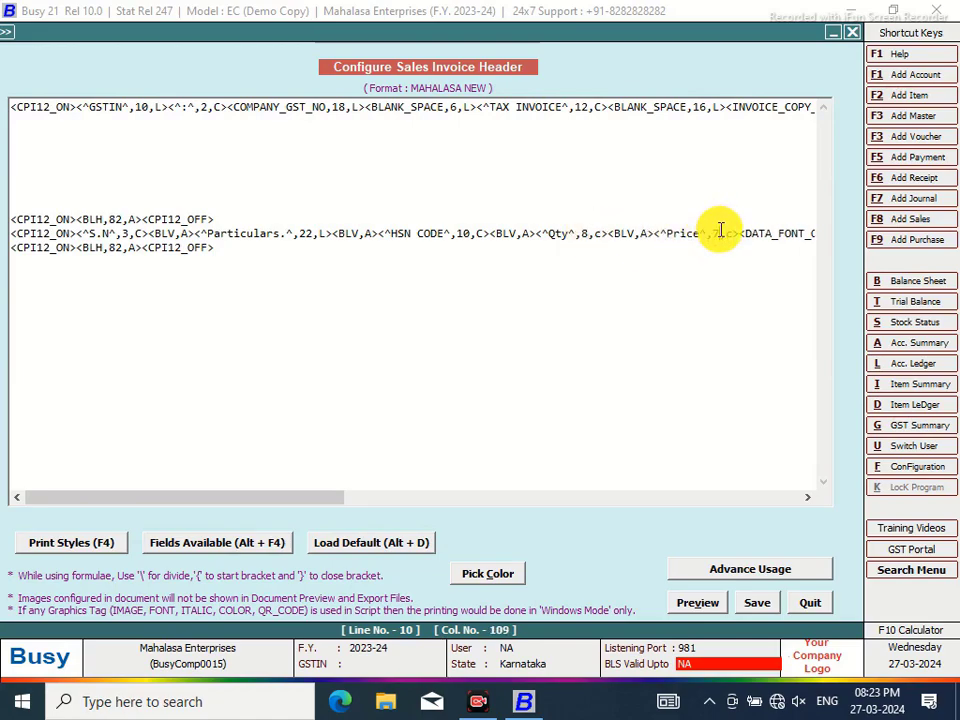
key("Delete")
type("5")
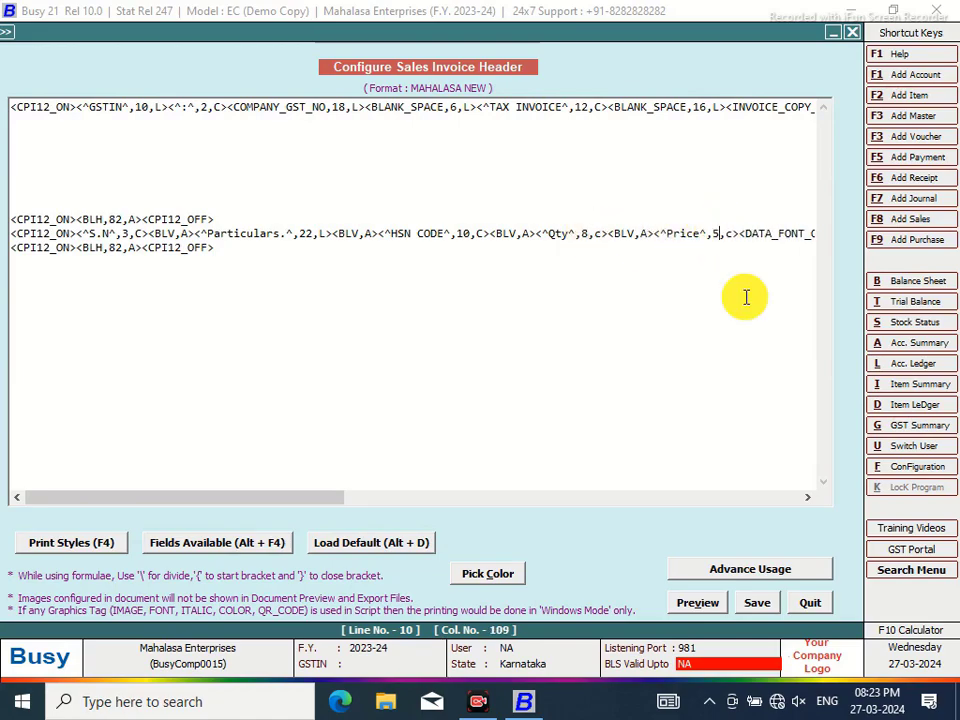
left_click(760, 608)
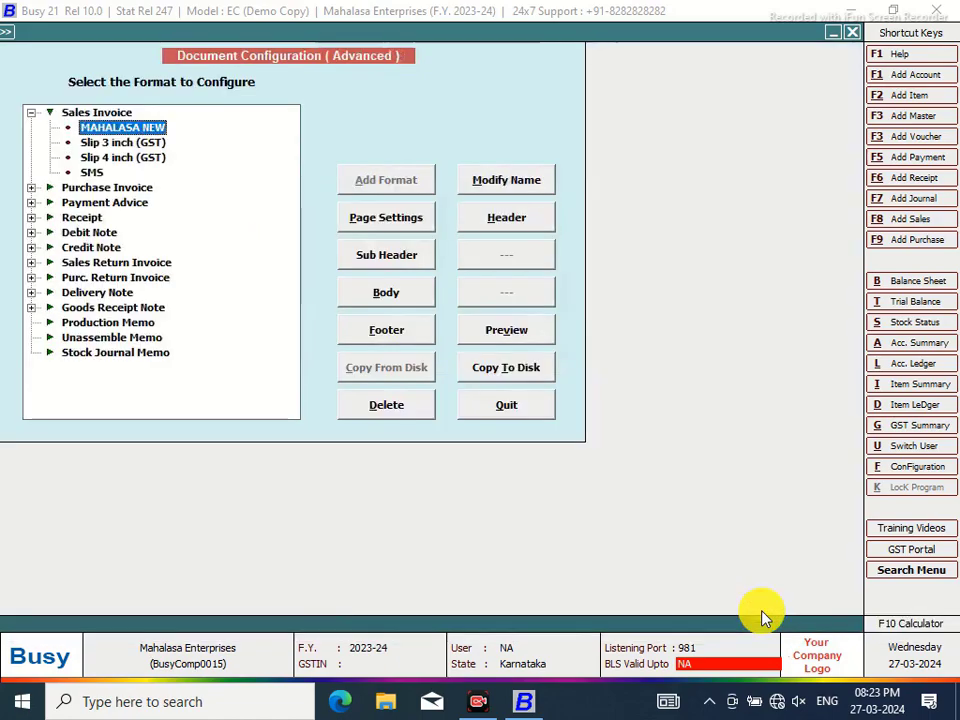
In the body, set Grand Totals line 2 widths: label 40, QTY_GRAND_TOTAL 8.2, blank 18
left_click(410, 292)
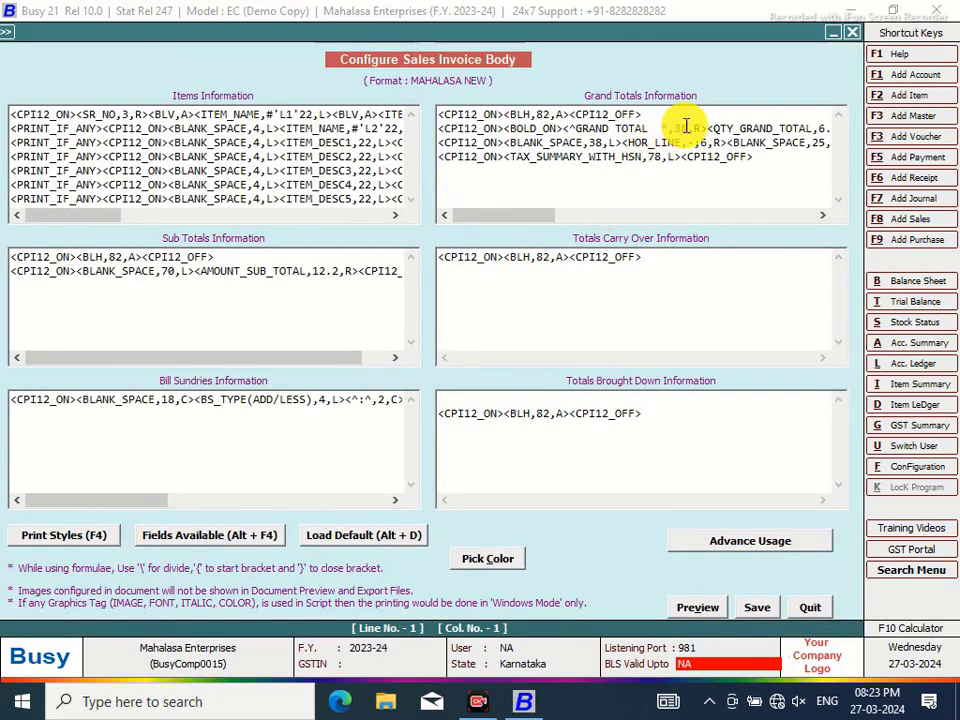
left_click(688, 128)
key("BackSpace")
key("BackSpace")
type("40")
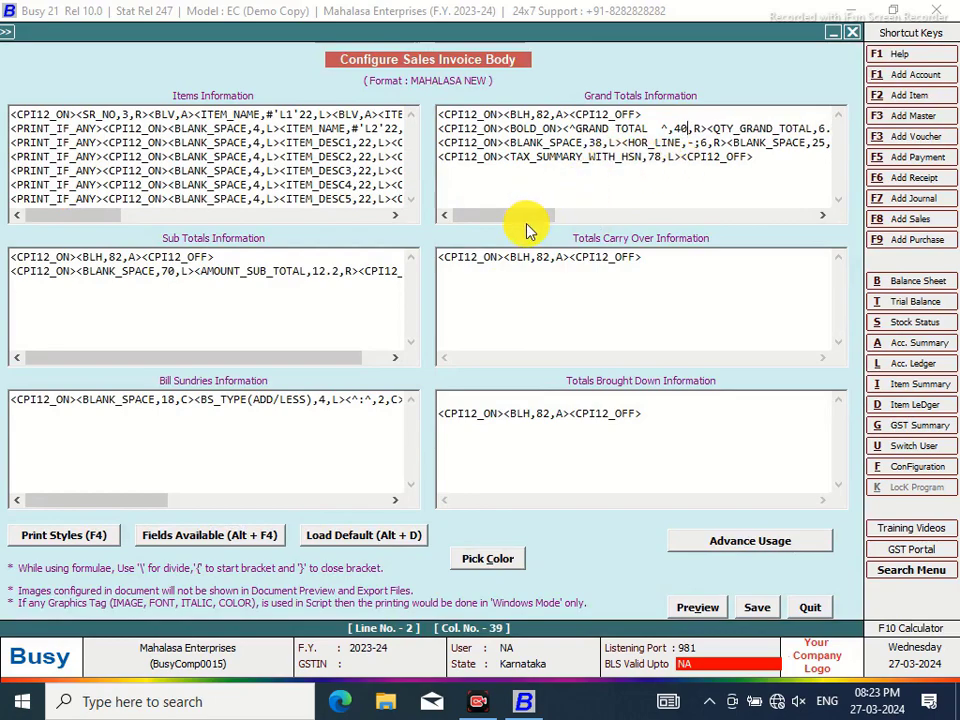
left_click_drag(516, 219, 572, 219)
left_click(617, 132)
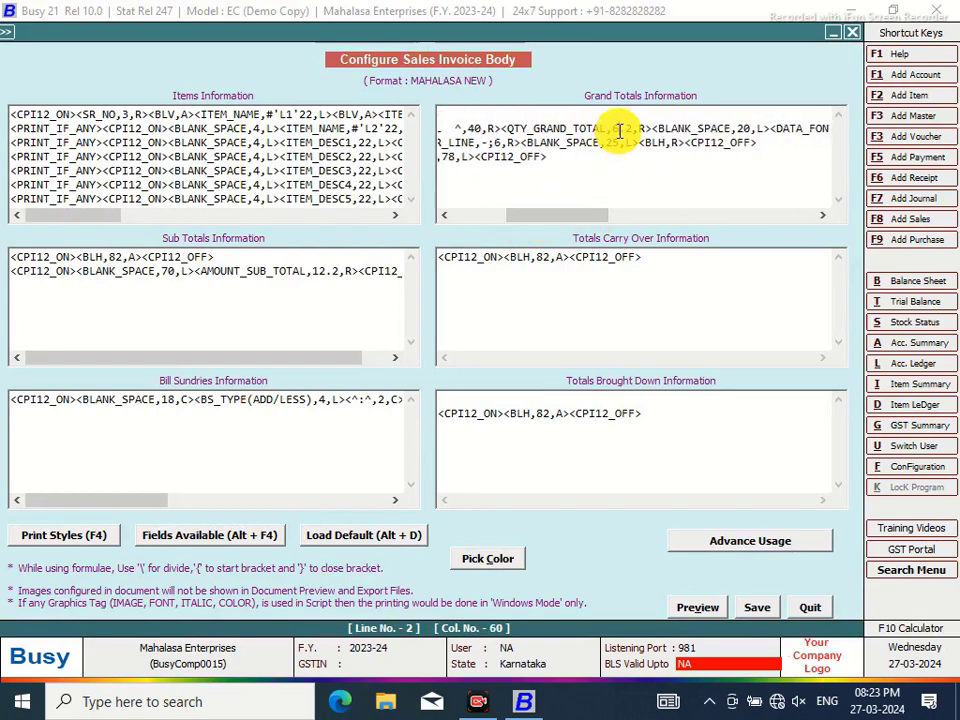
key("BackSpace")
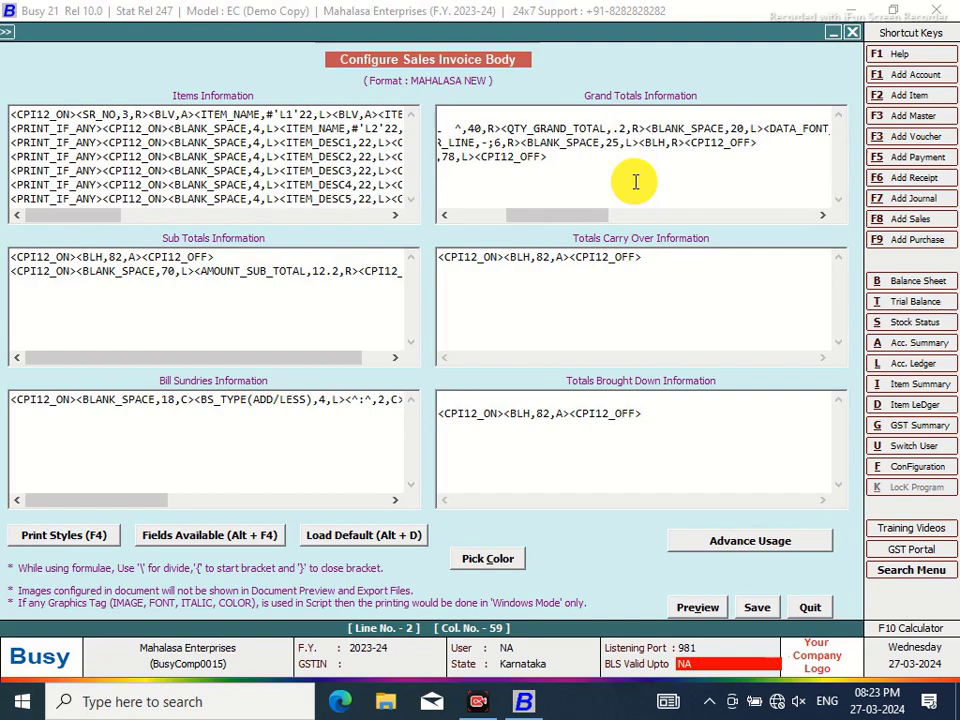
type("8")
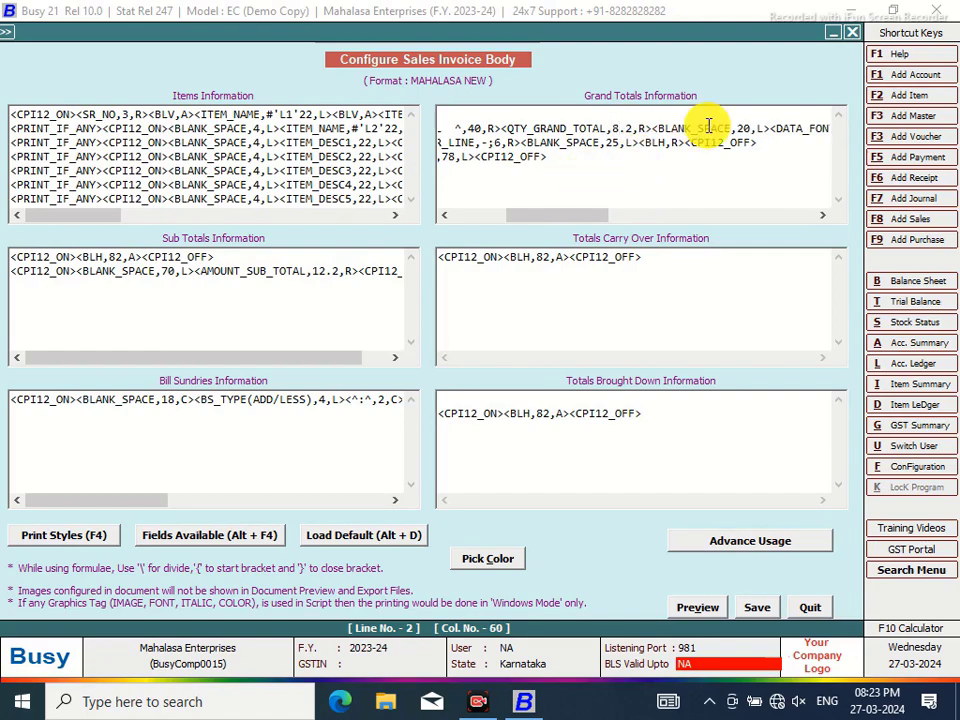
left_click(750, 127)
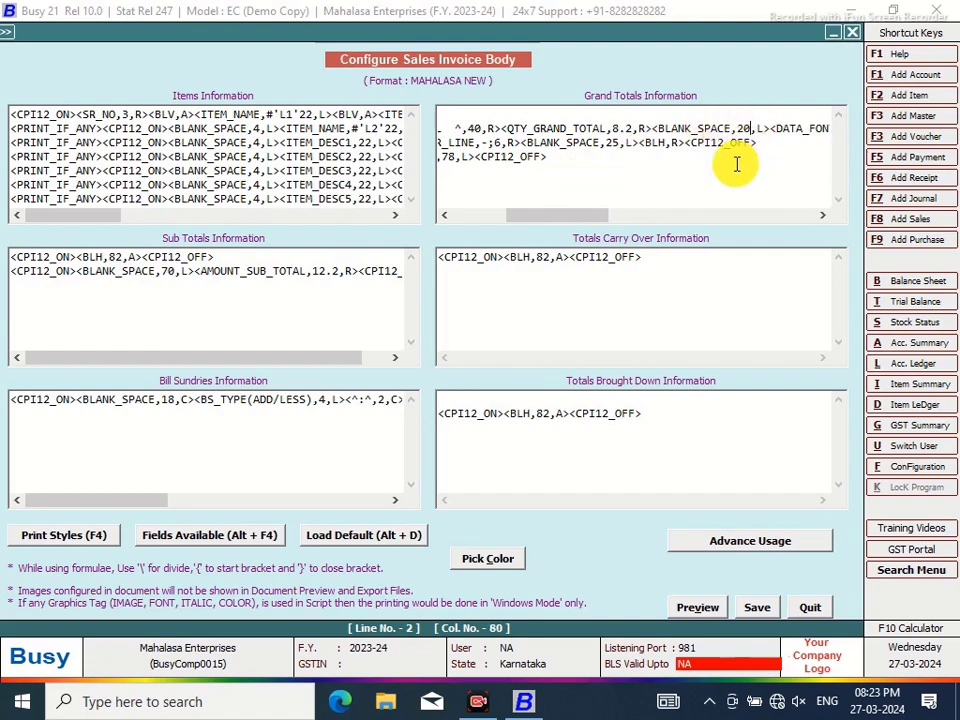
key("BackSpace")
key("BackSpace")
type("18")
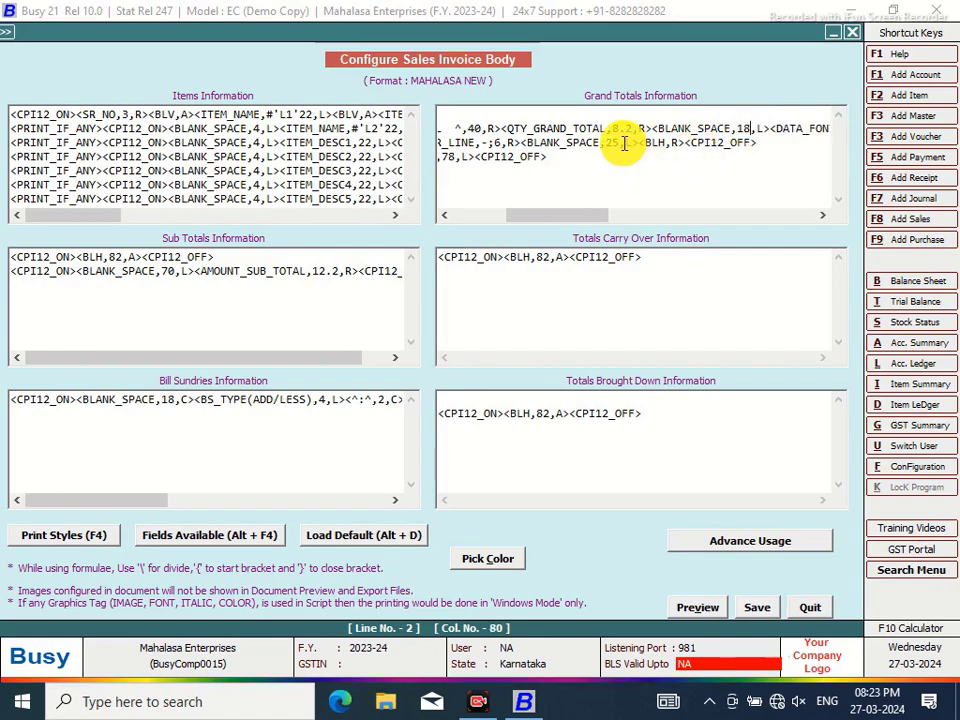
Set line 3 blank to 23, dash line to 8, leading gap to 40, and save
key("BackSpace")
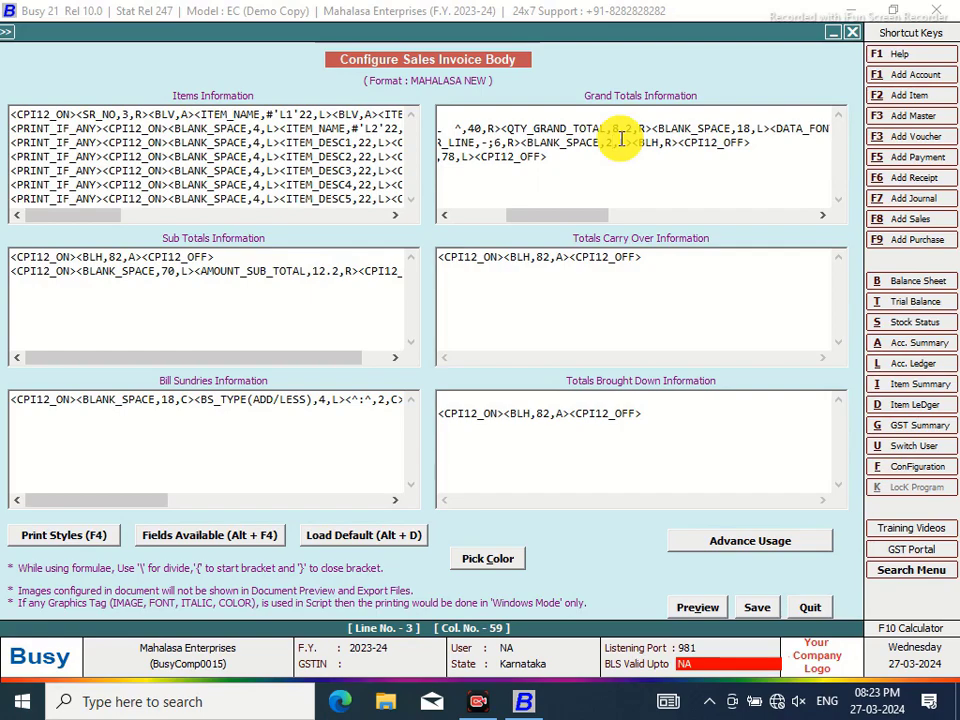
type("3")
left_click_drag(583, 216, 547, 225)
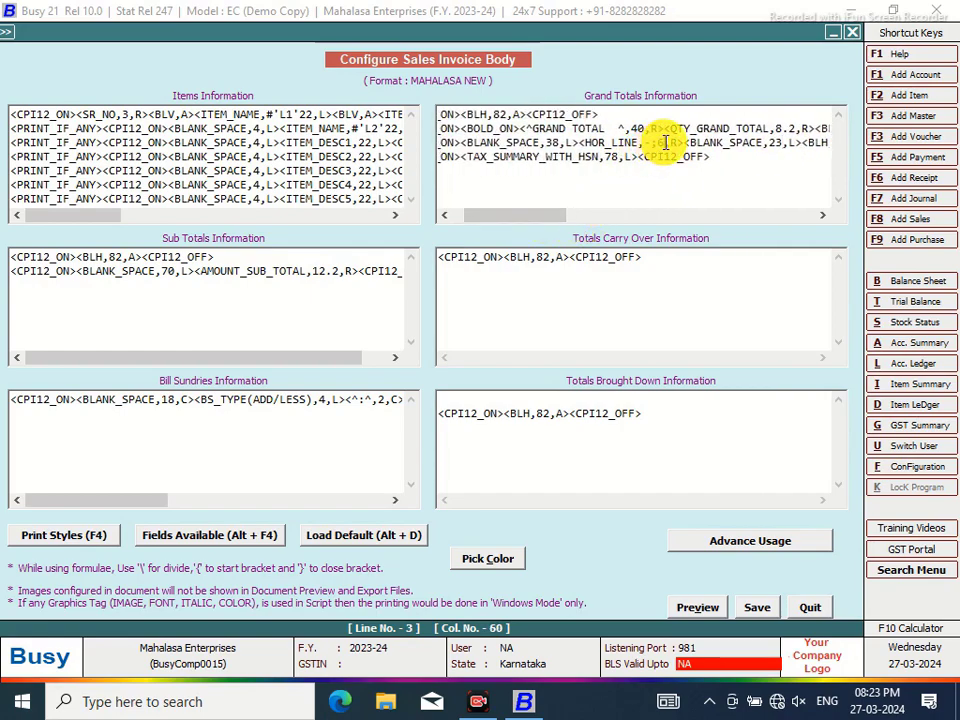
left_click(662, 145)
key("BackSpace")
type("8")
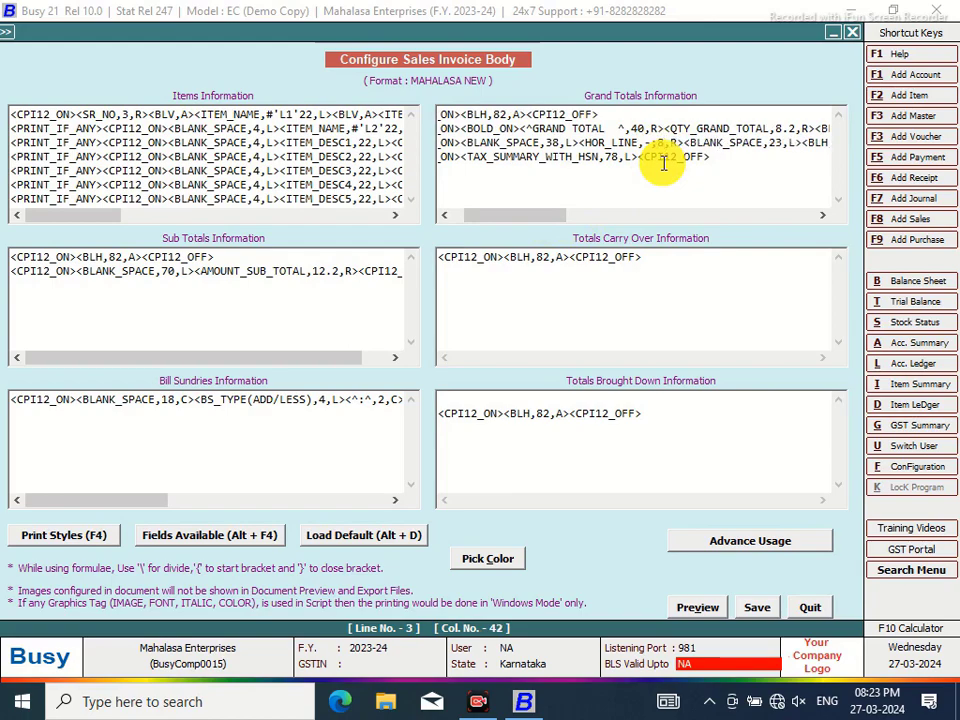
left_click(562, 142)
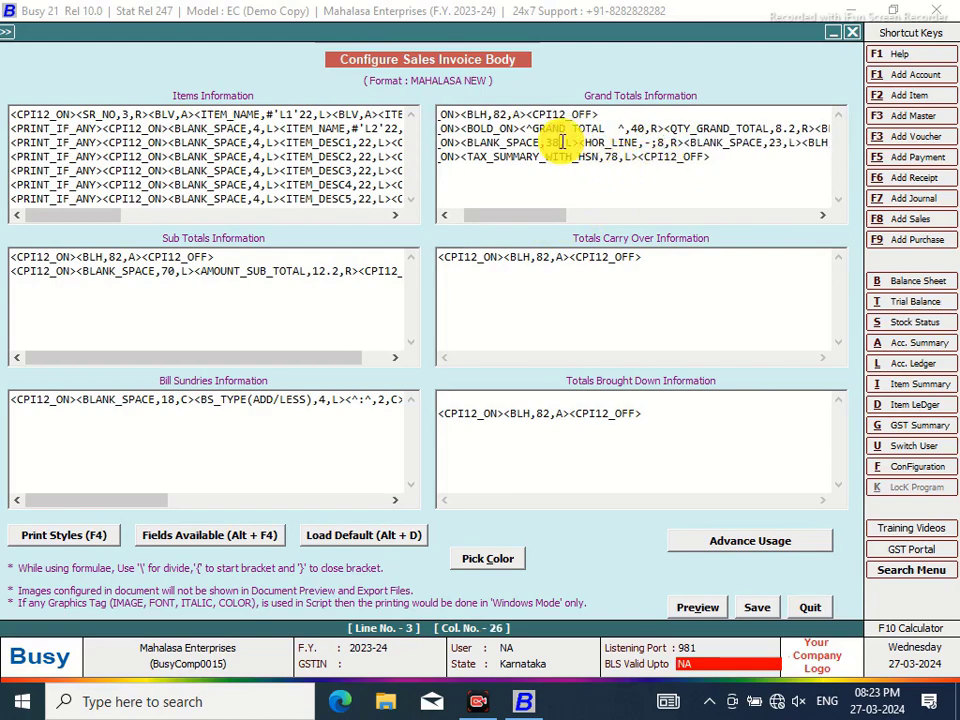
key("BackSpace")
key("BackSpace")
type("40")
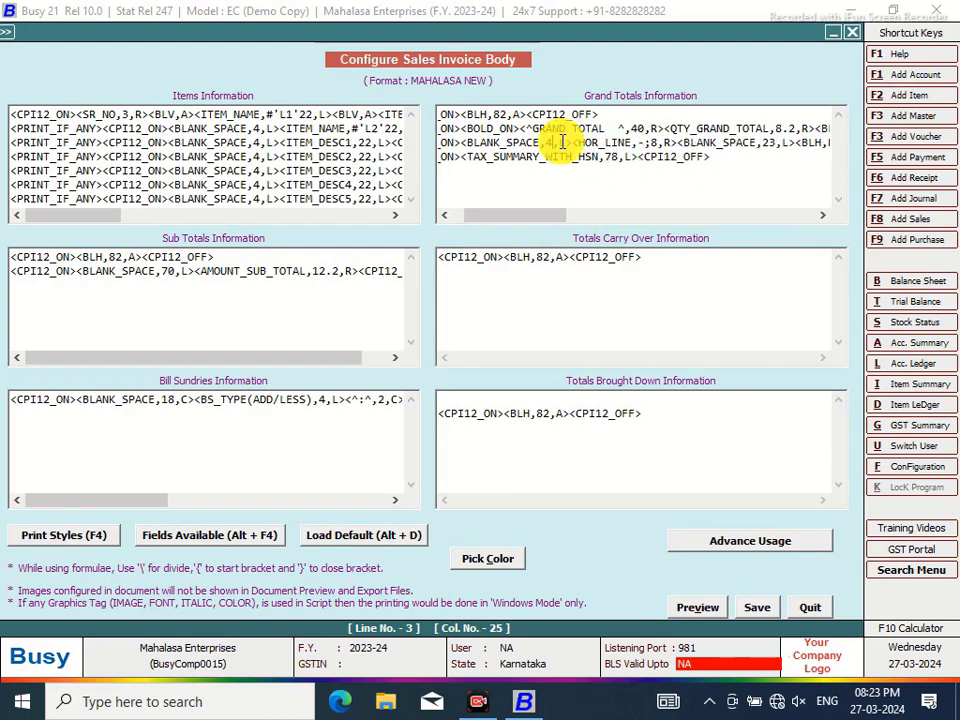
left_click(750, 612)
Leave configuration and preview the sales voucher as a Sales Invoice in MAHALASA NEW format
left_click(500, 406)
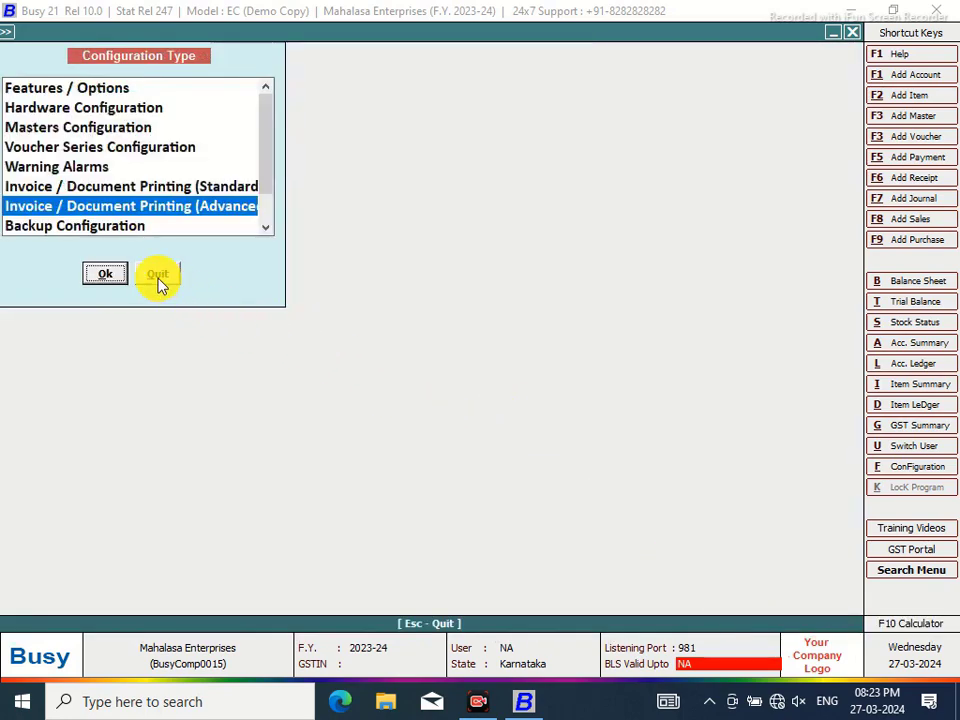
left_click(157, 280)
left_click(437, 36)
left_click(444, 369)
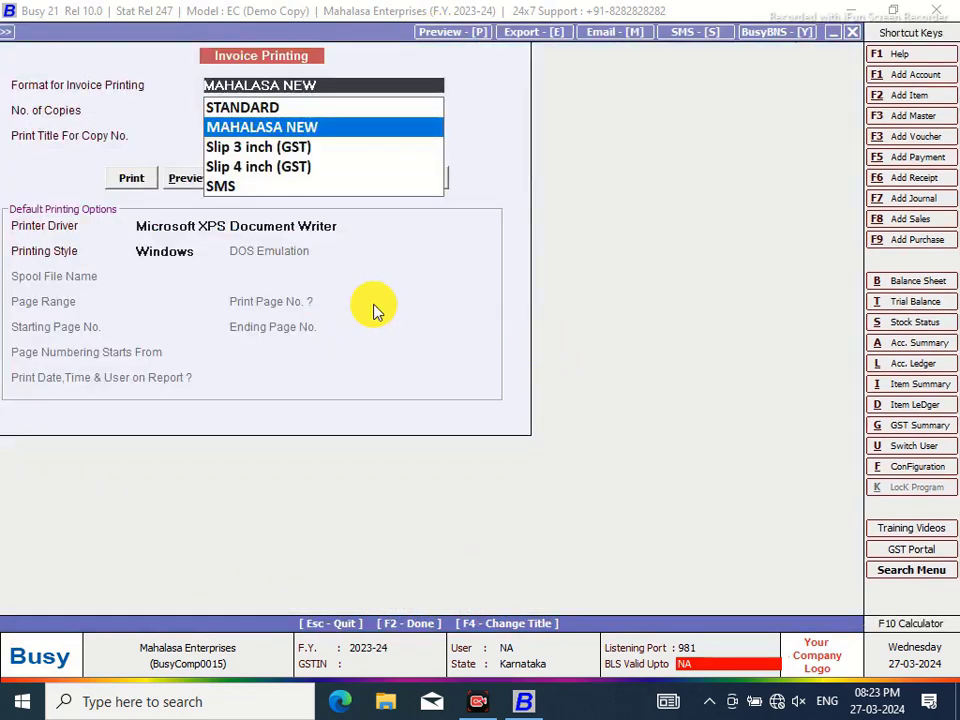
left_click(184, 178)
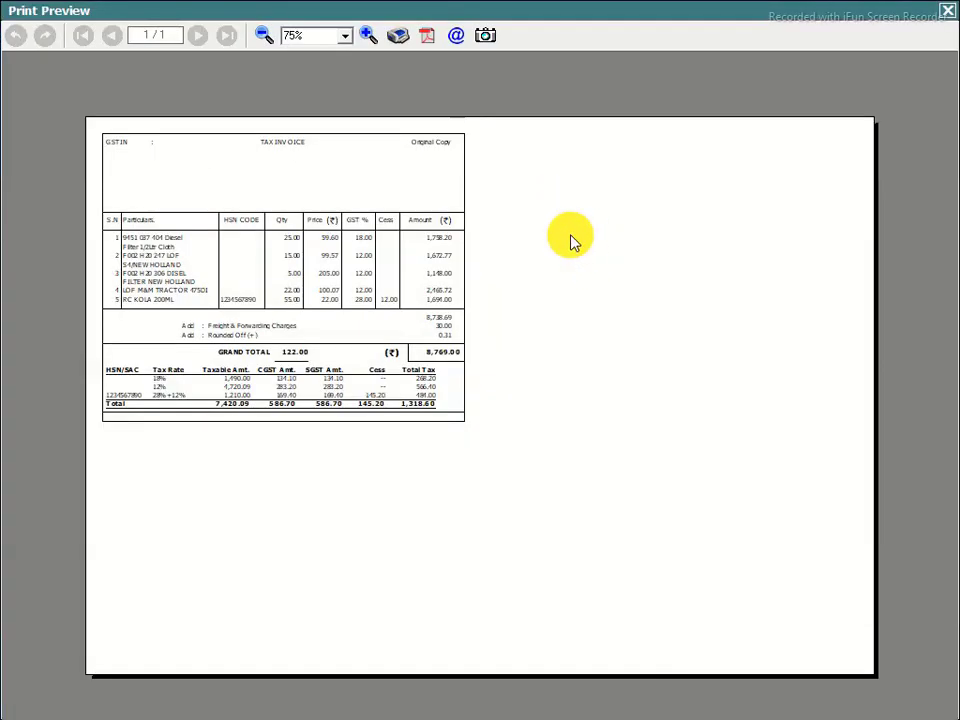
Zoom the preview to check GRAND TOTAL 122.00 under the Qty column, then close it
left_click(369, 36)
left_click(369, 36)
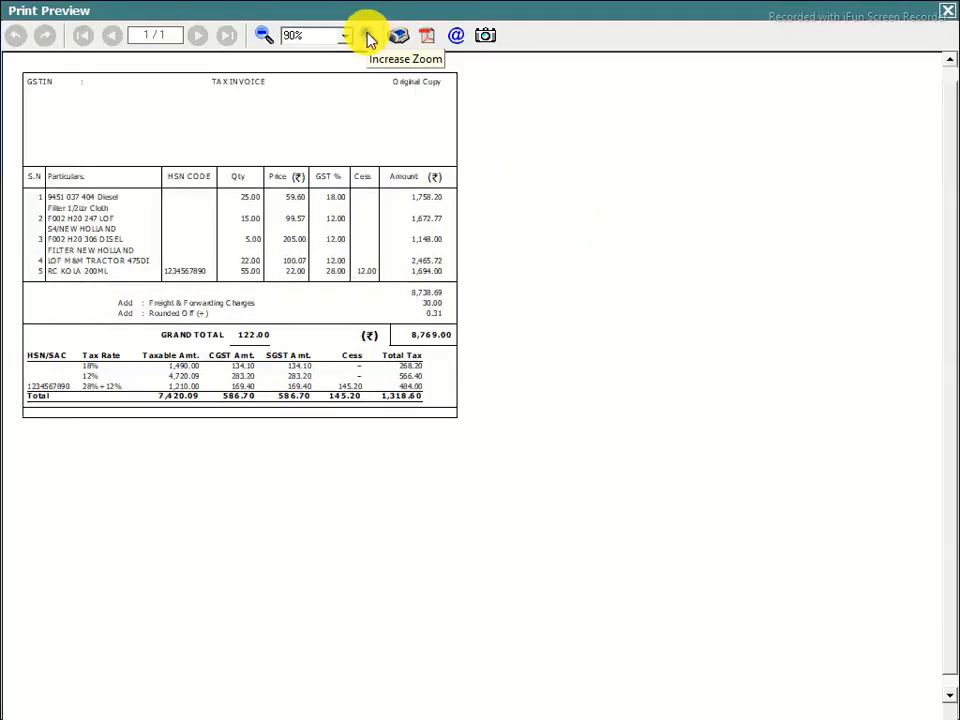
left_click(369, 36)
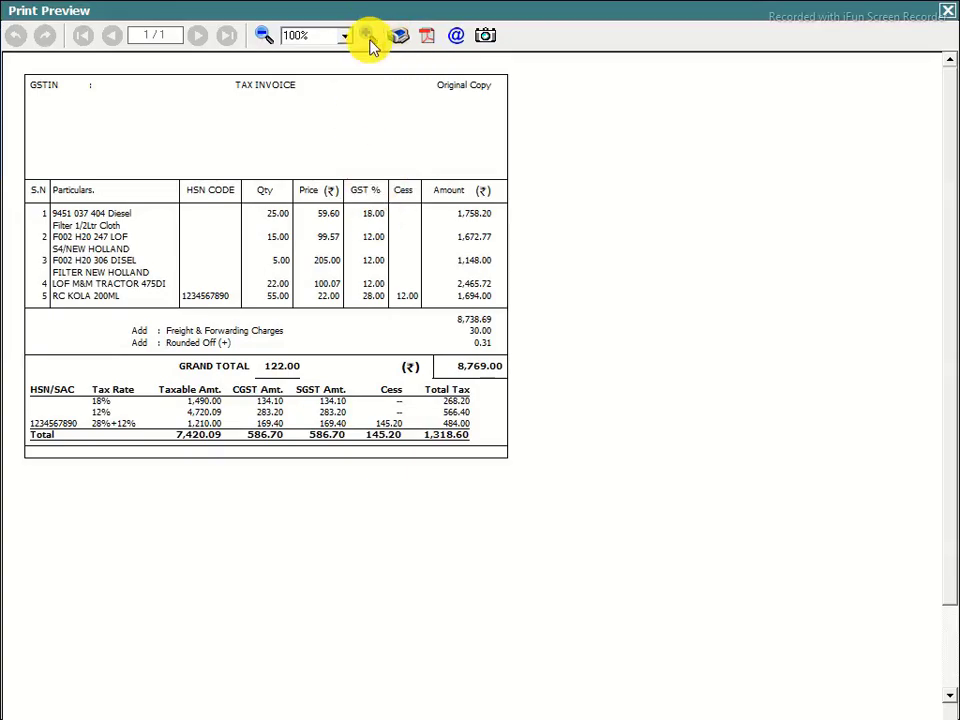
left_click(369, 36)
left_click(369, 36)
left_click(369, 36)
left_click(369, 36)
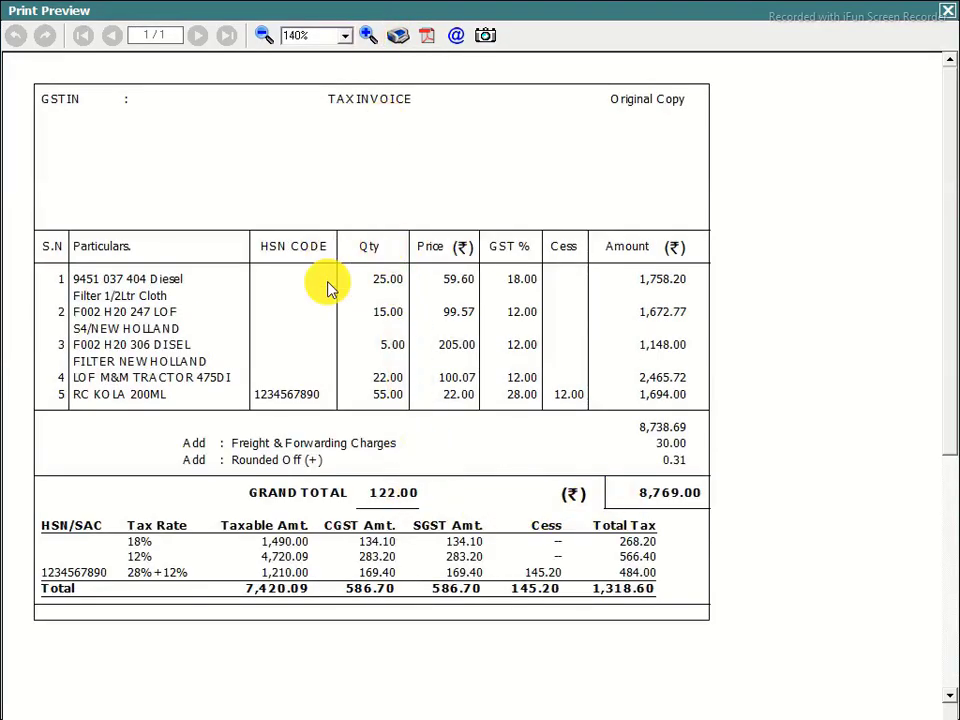
left_click(264, 38)
left_click(264, 38)
left_click(264, 38)
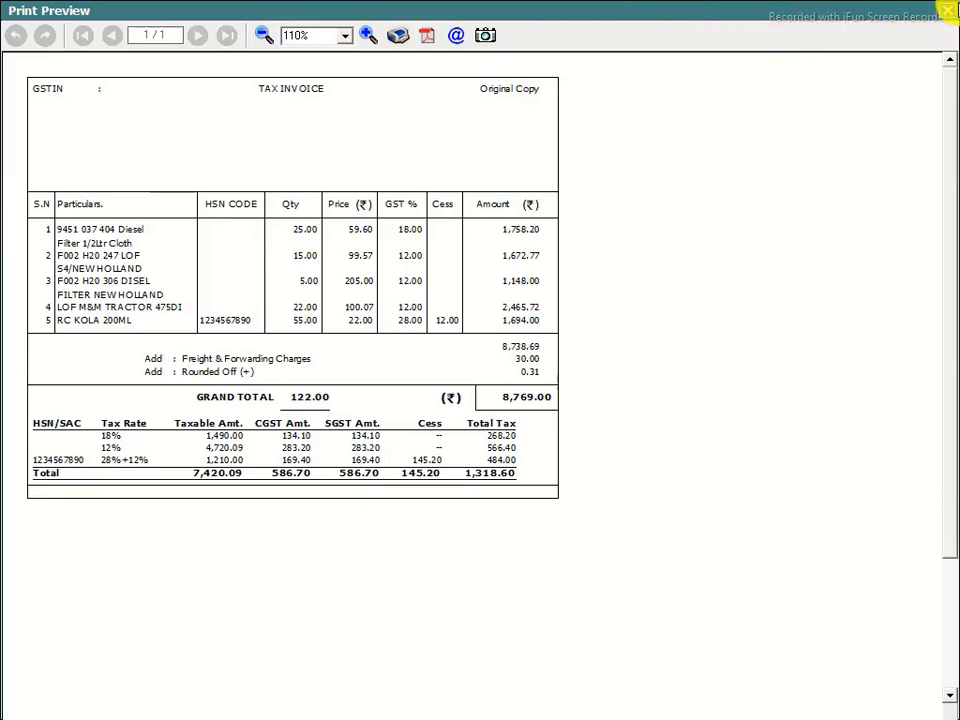
left_click(947, 18)
left_click(912, 466)
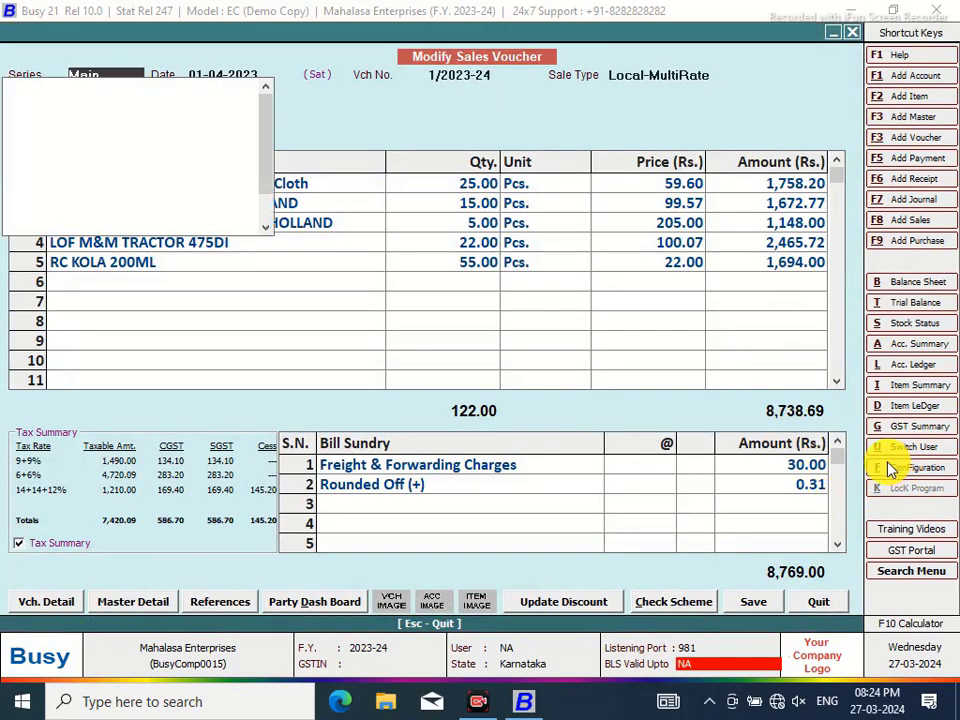
Open the Body layout of the MAHALASA NEW sales invoice format in advanced configuration
left_click(192, 209)
left_click(112, 273)
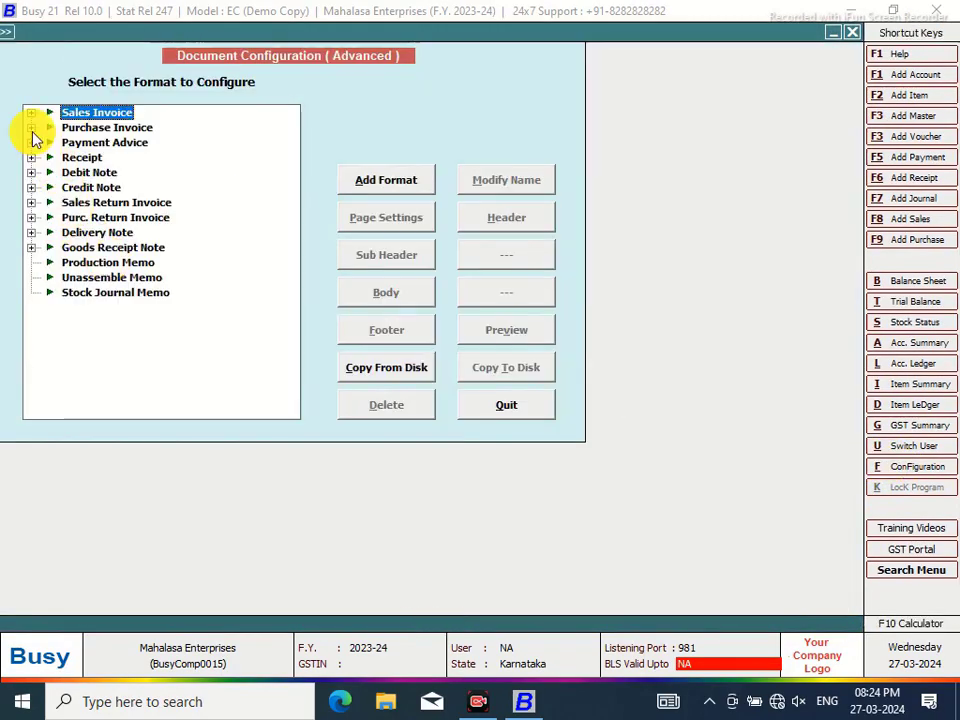
left_click(31, 113)
left_click(84, 130)
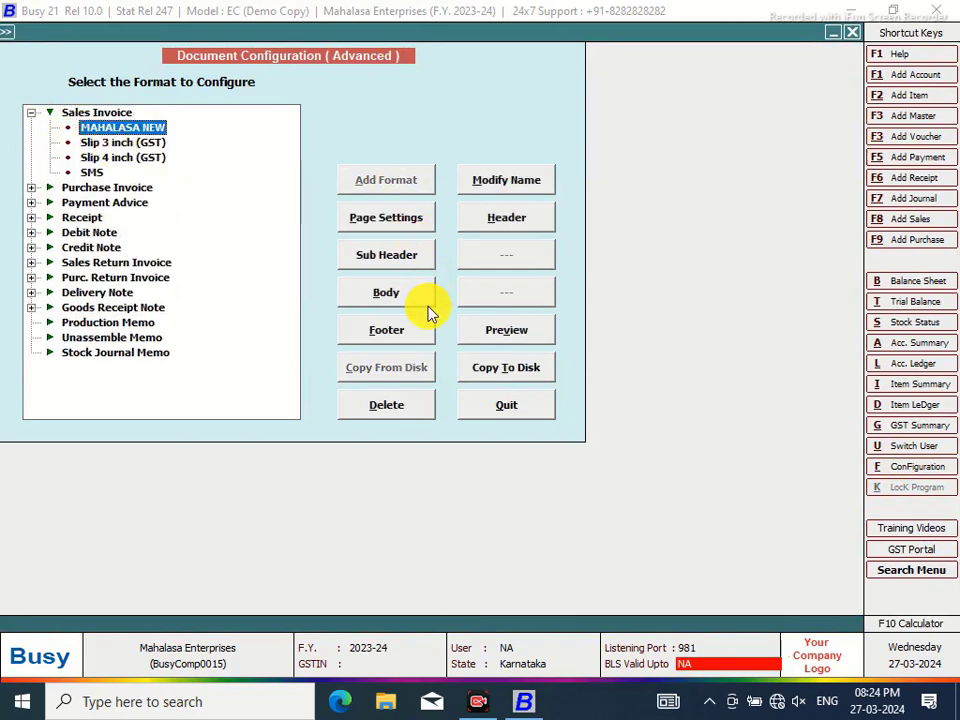
left_click(390, 296)
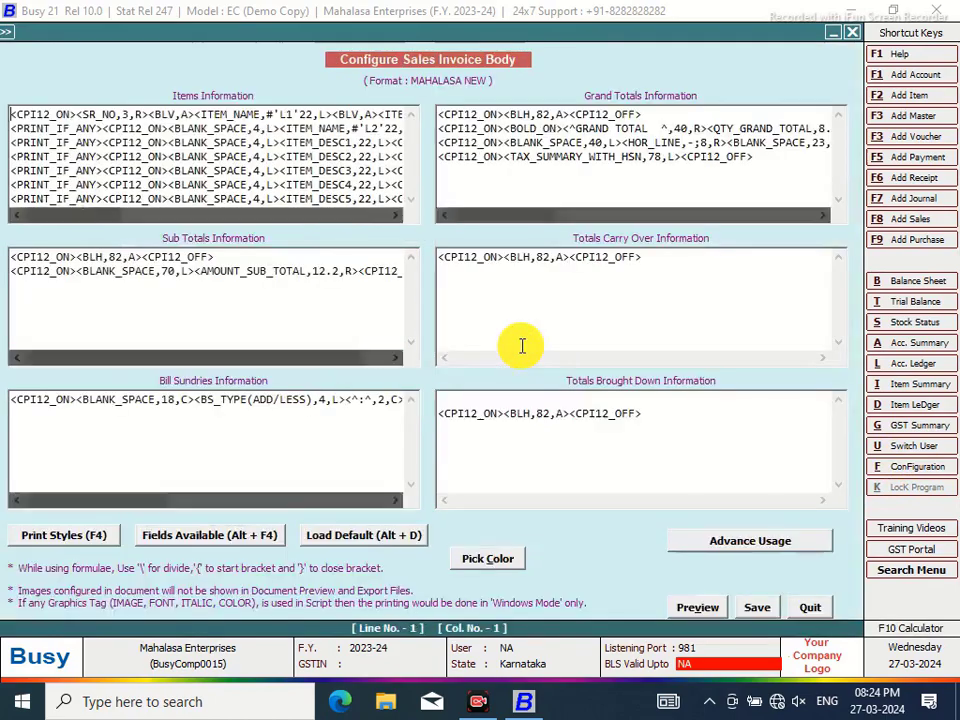
Add a new Grand Totals line holding CPI12_ON and CPI12_OFF print style tags
left_click(754, 156)
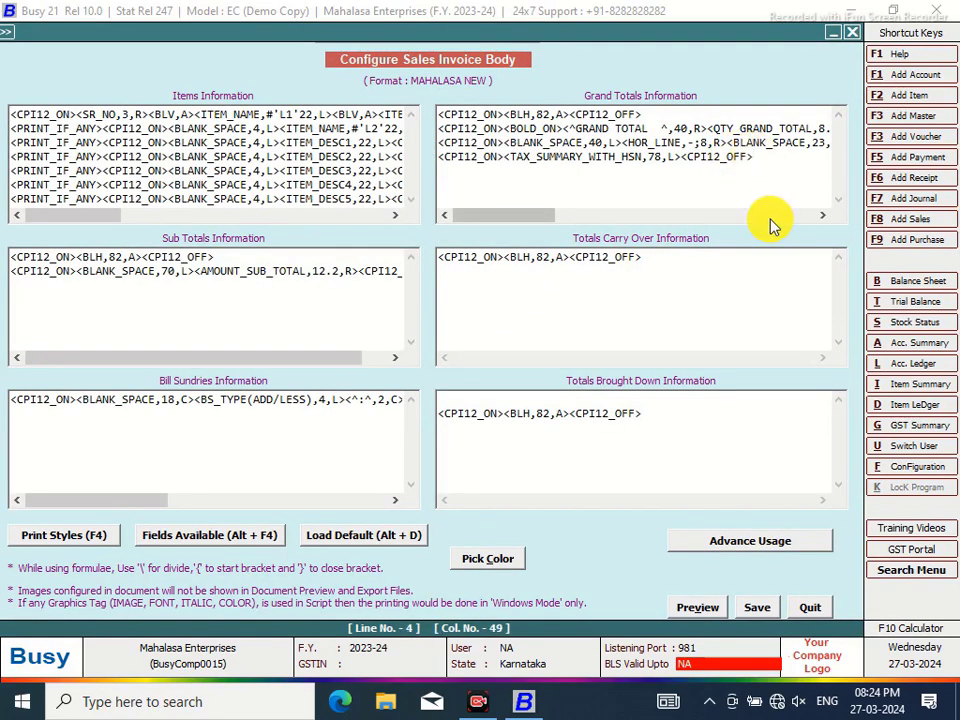
key("Return")
key("F4")
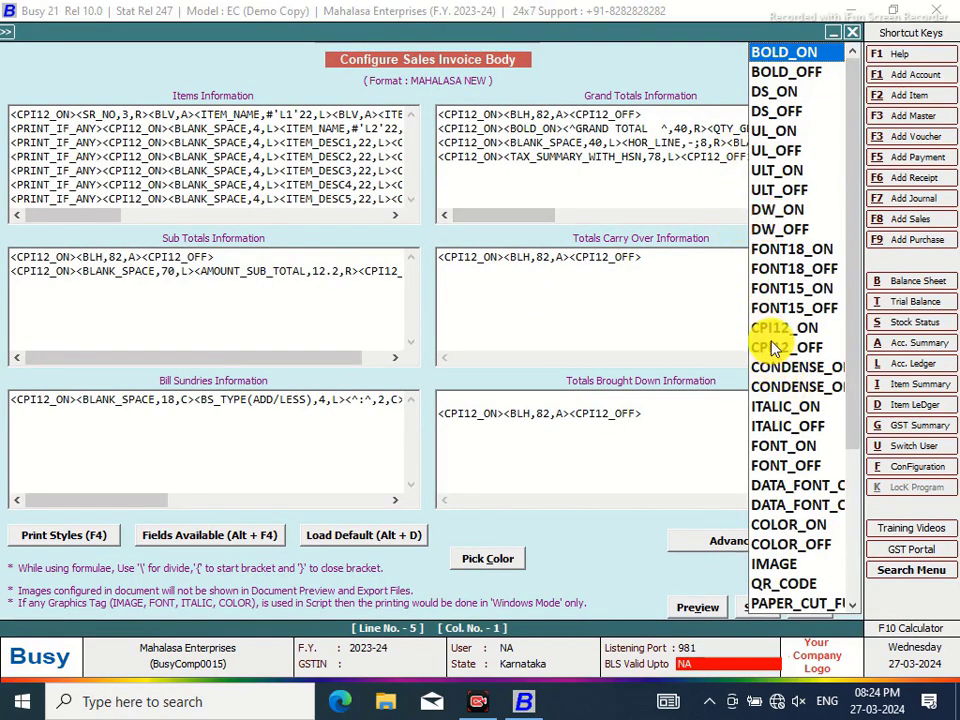
left_click(771, 328)
double_click(771, 328)
key("F4")
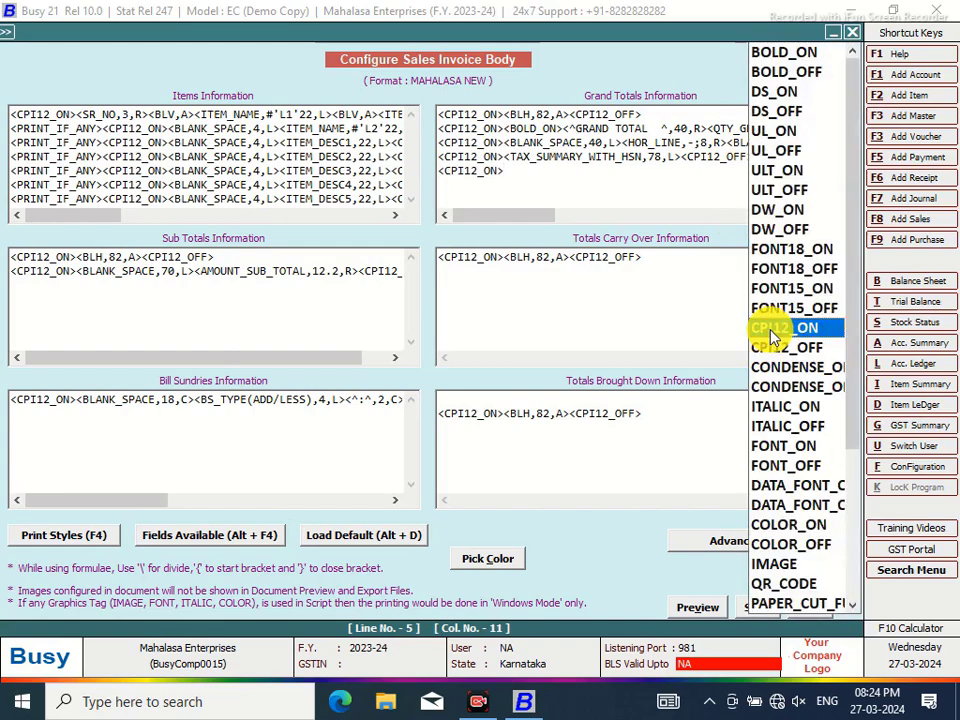
left_click(778, 350)
double_click(778, 350)
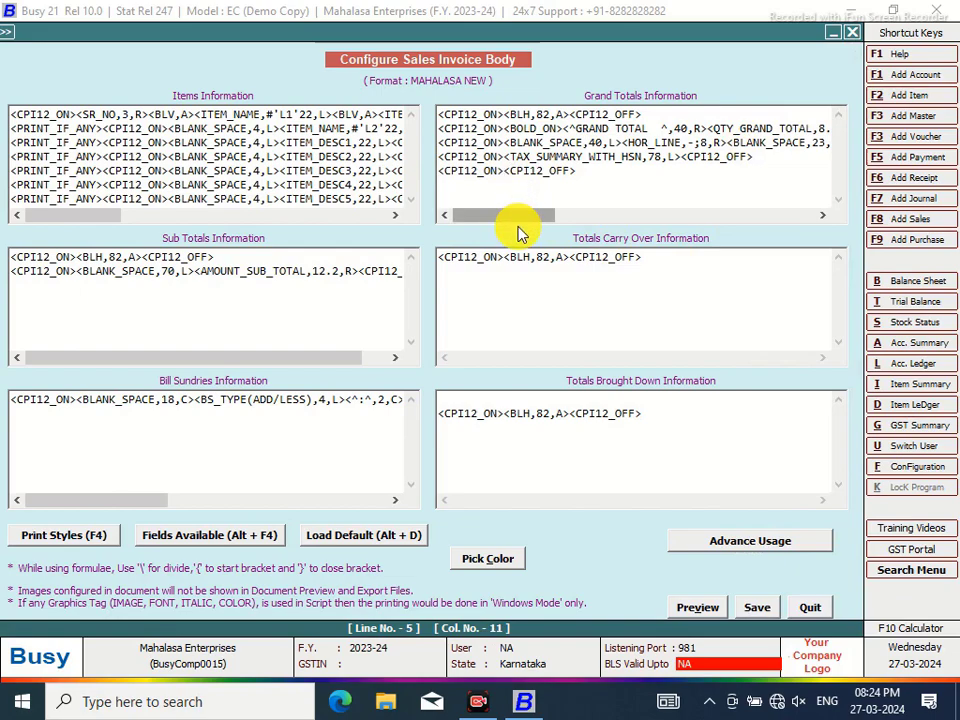
Insert the TRAN_CUR_STRING field into the new Grand Totals line
key("alt+F4")
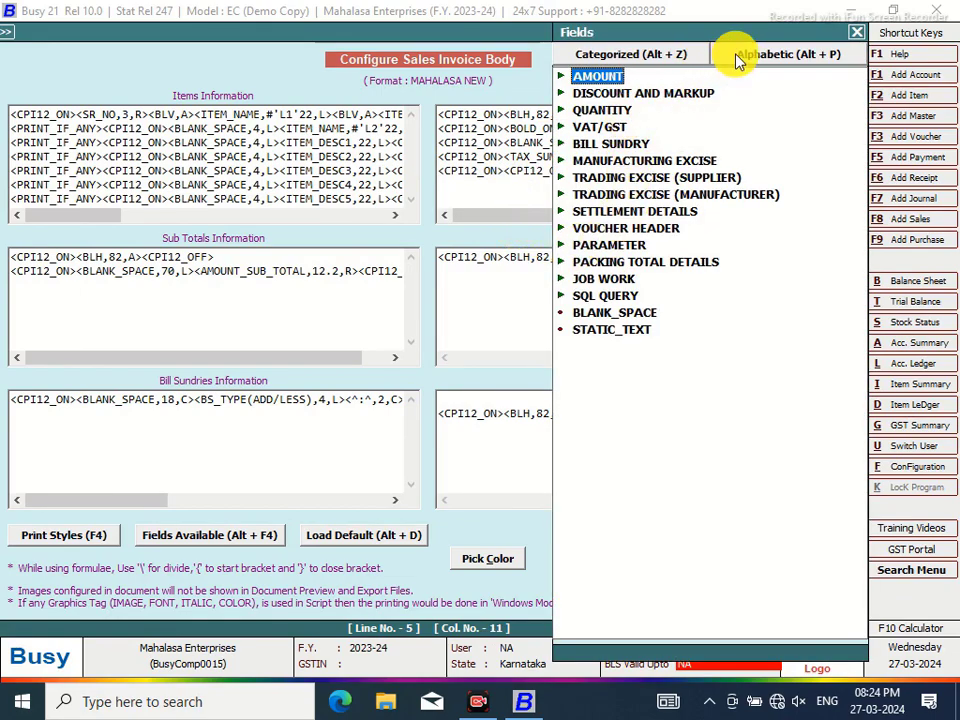
left_click(735, 58)
type("TRA")
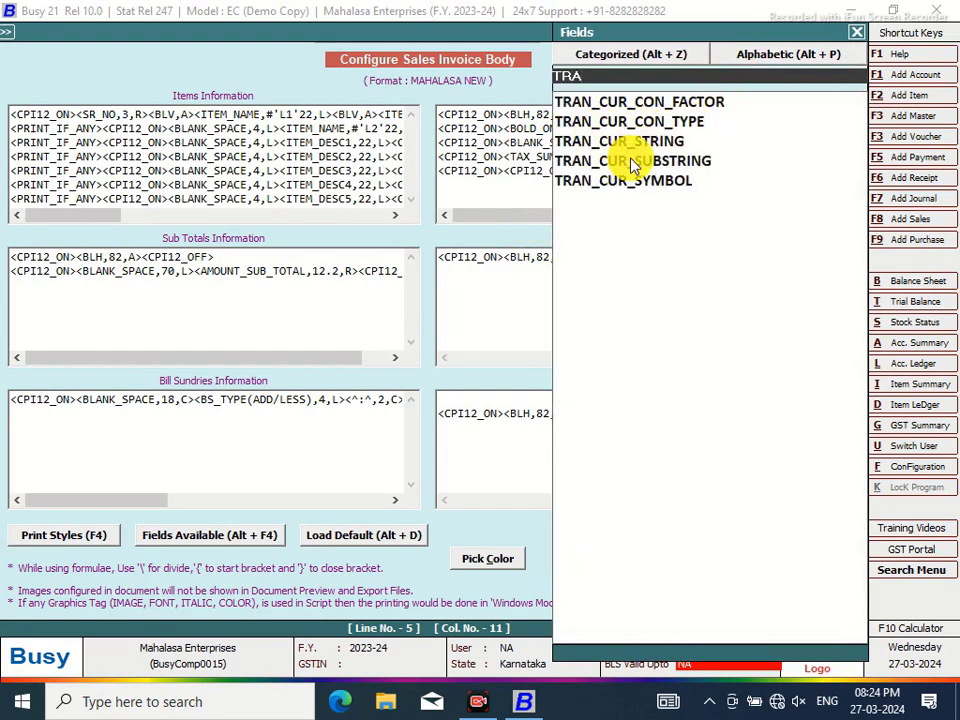
left_click(648, 141)
key("Return")
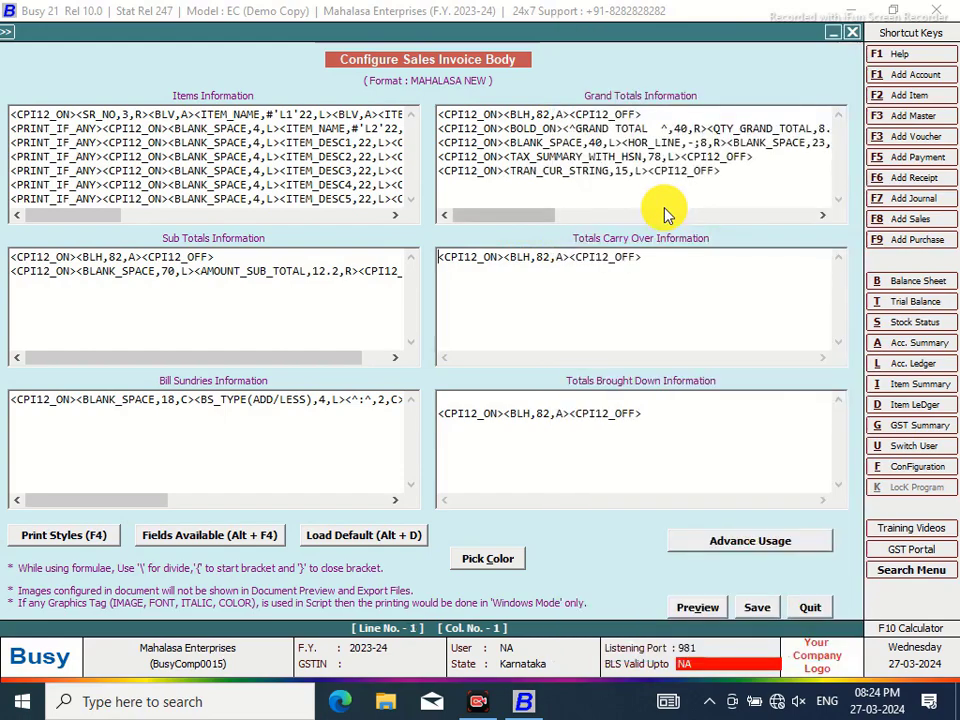
double_click(628, 171)
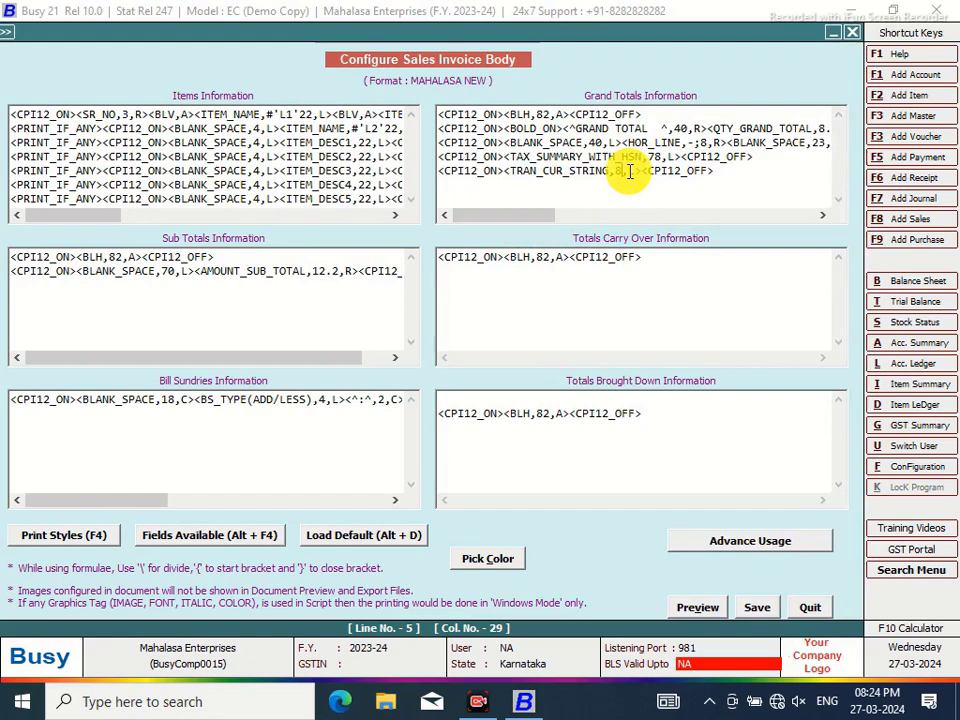
key("Right")
key("Right")
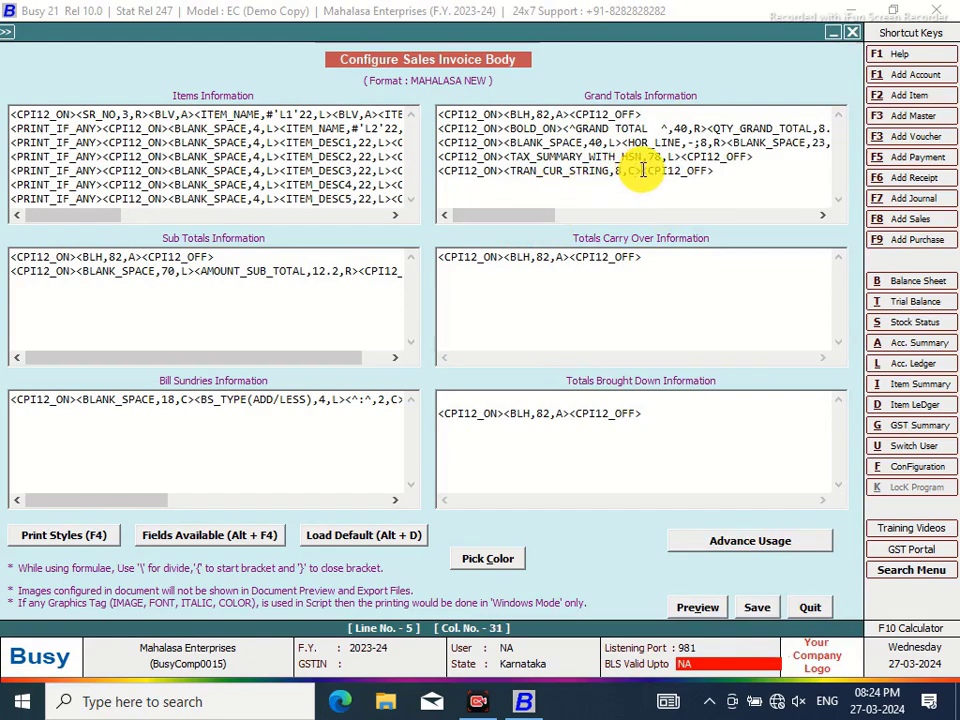
key("Right")
Insert AMOUNT_GRAND_TOTAL after it, formatted as #W70,L to print in words
key("alt+F4")
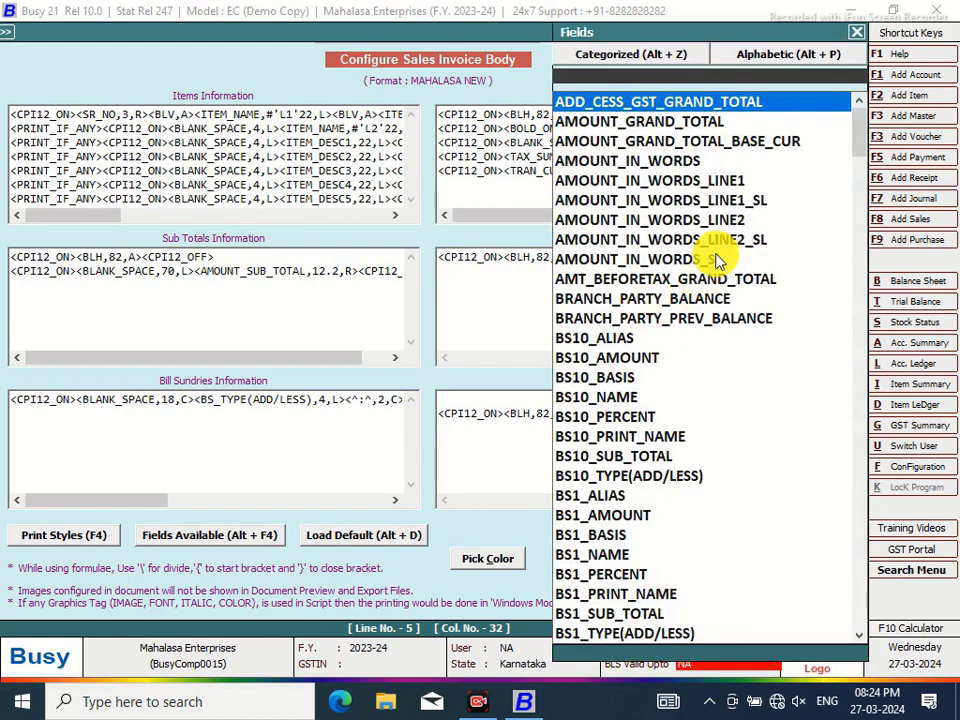
left_click(697, 125)
key("Return")
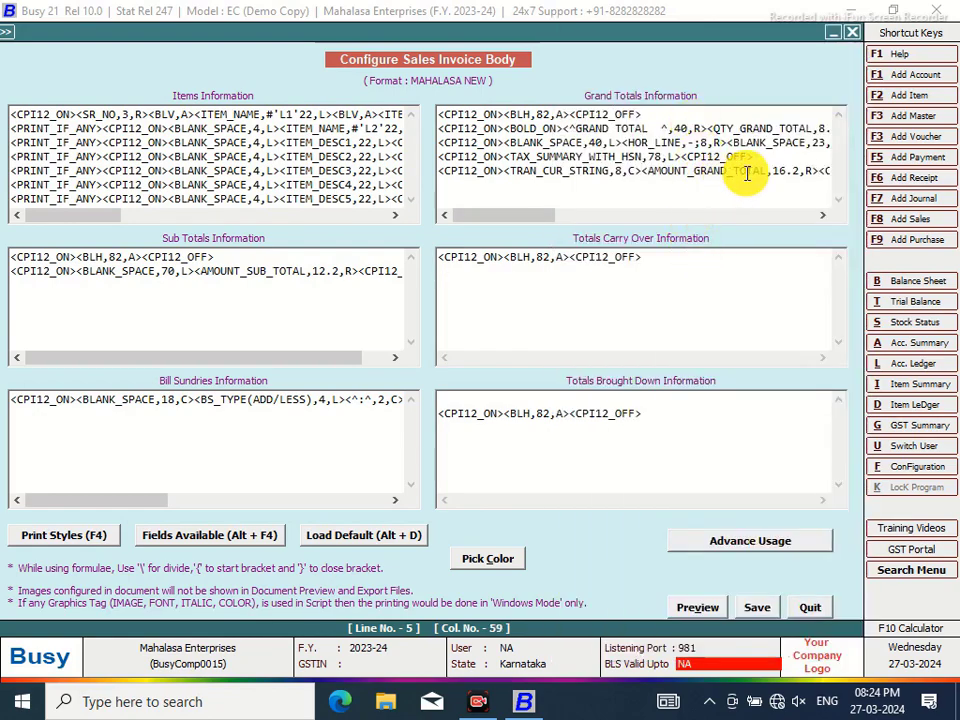
left_click_drag(535, 222, 564, 221)
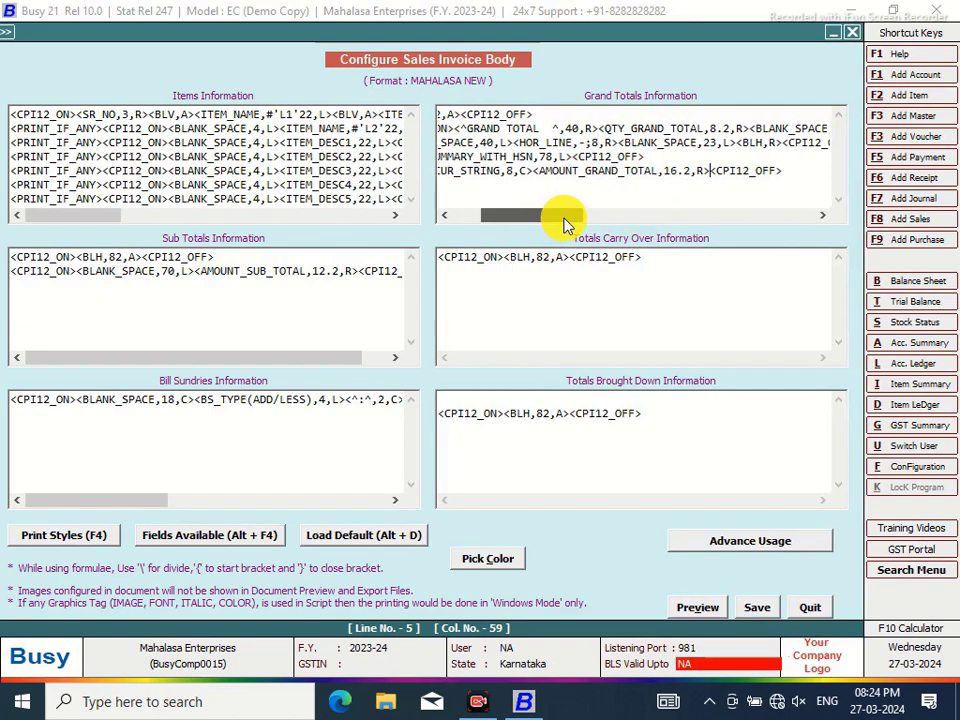
left_click(644, 170)
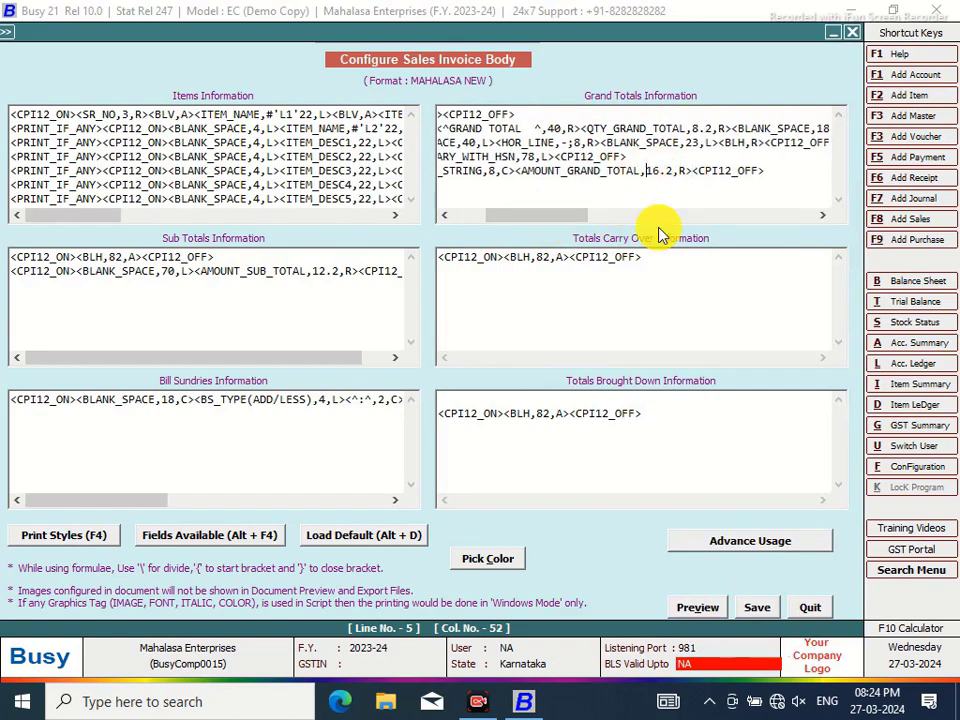
type("#")
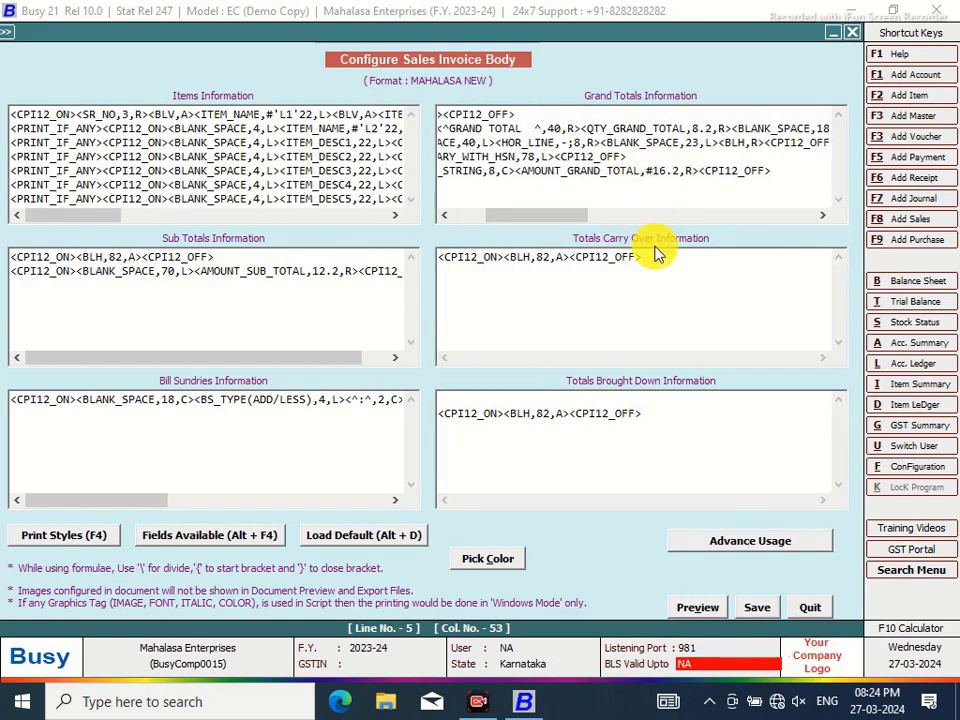
type("W")
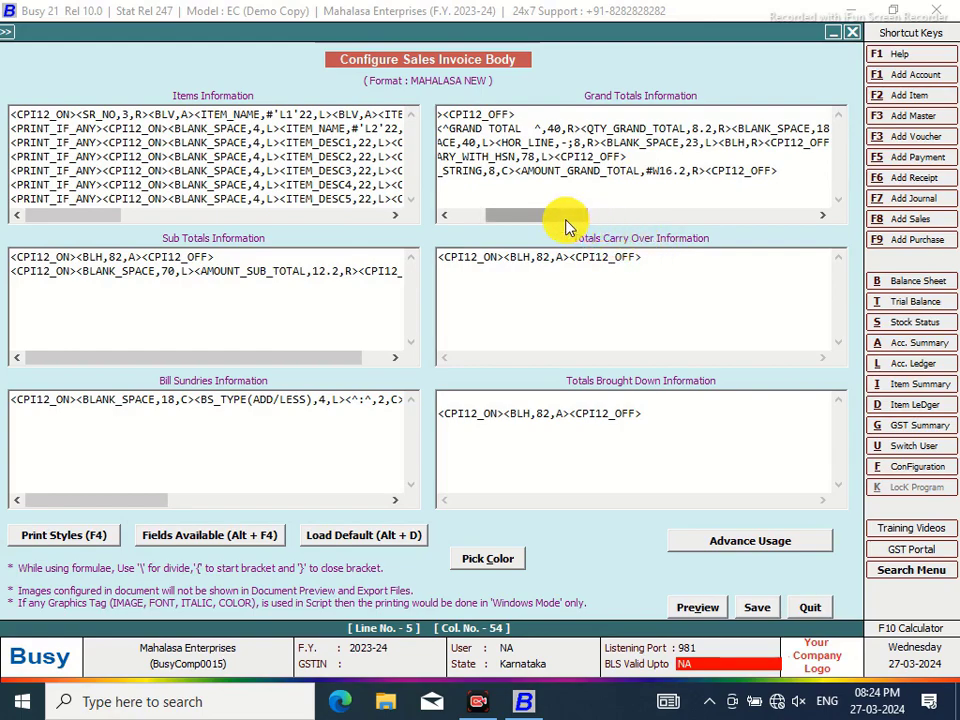
left_click(686, 168)
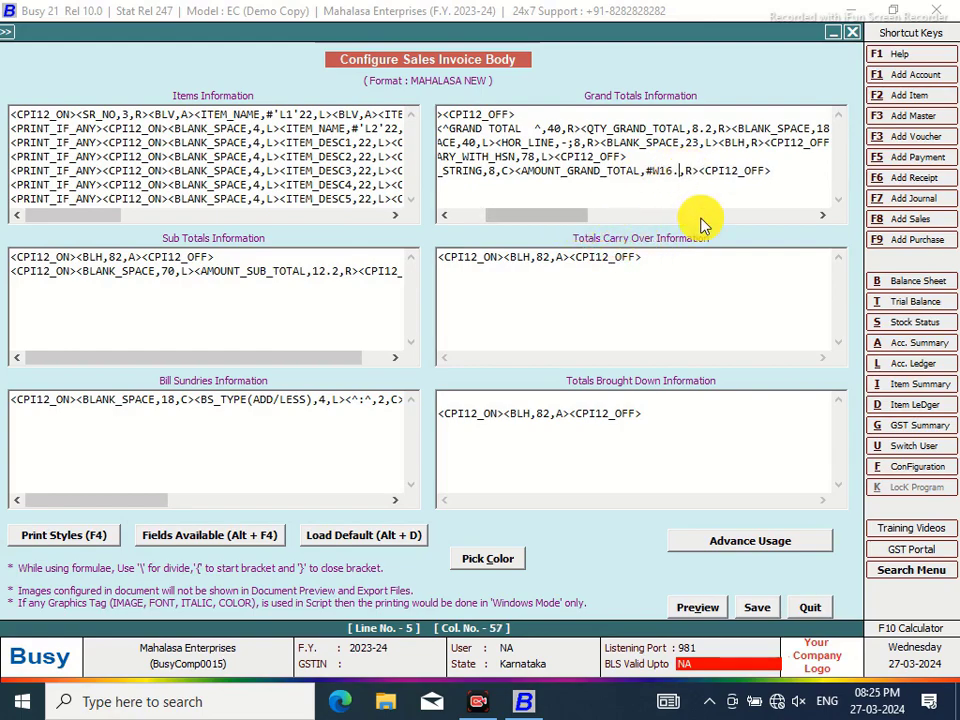
type("70")
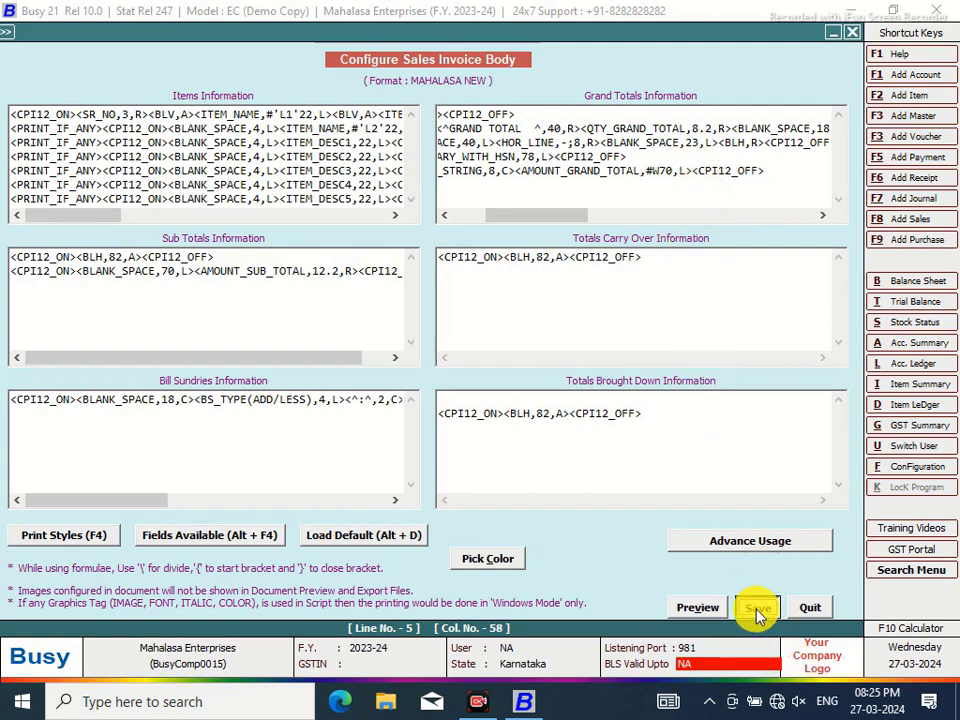
Save the edited invoice body and return to the sales voucher
key("Escape")
left_click(518, 412)
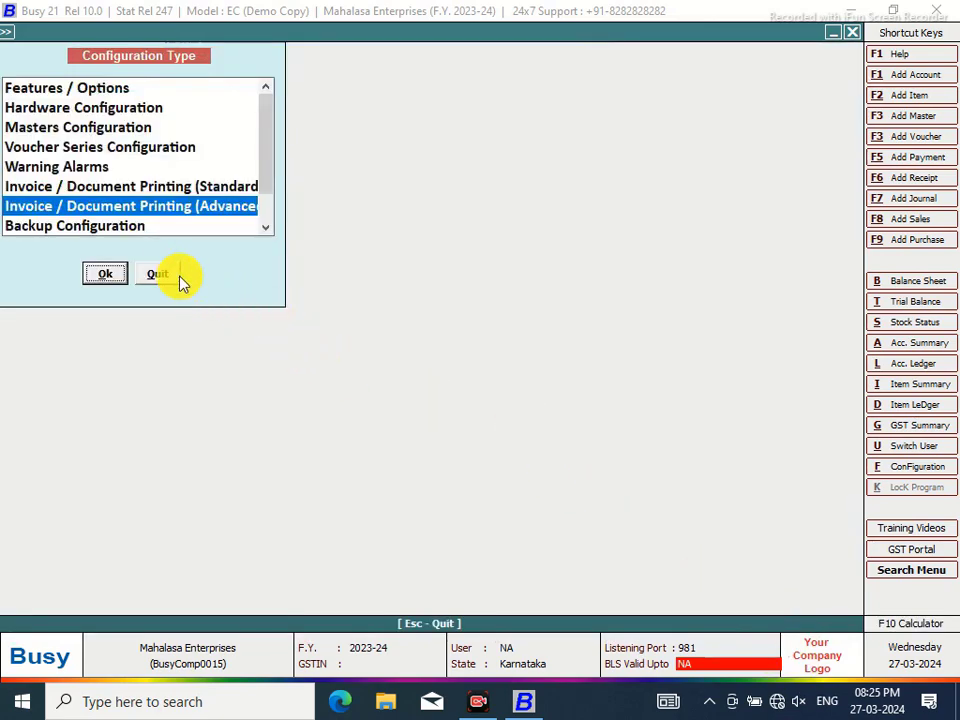
left_click(172, 273)
Preview the MAHALASA NEW sales invoice and zoom to the amount-in-words line under the HSN summary
left_click(447, 42)
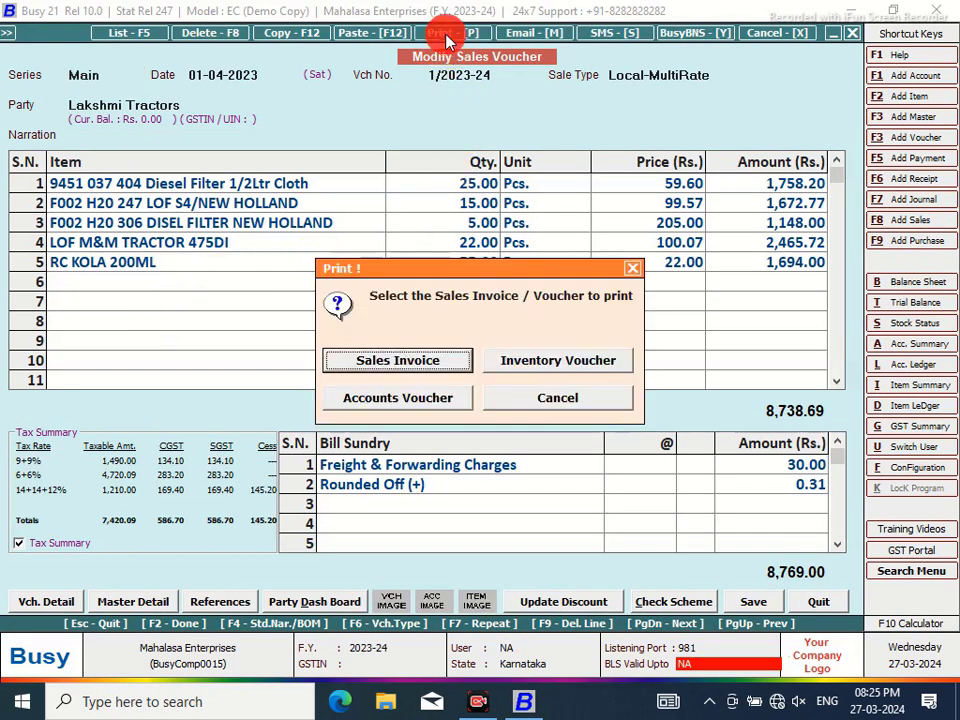
left_click(446, 379)
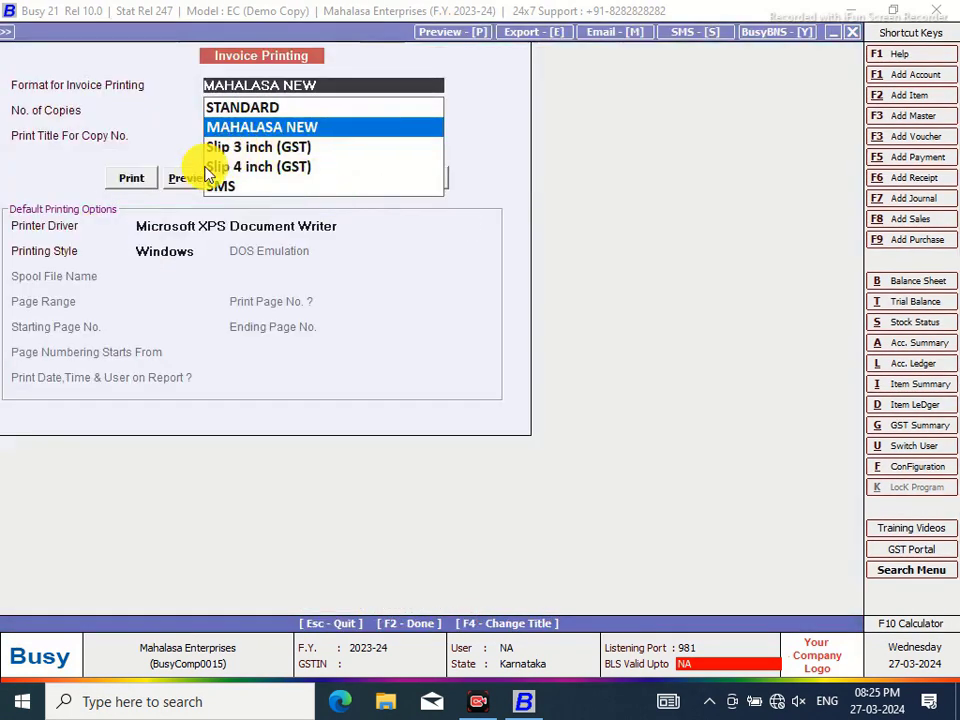
left_click(190, 178)
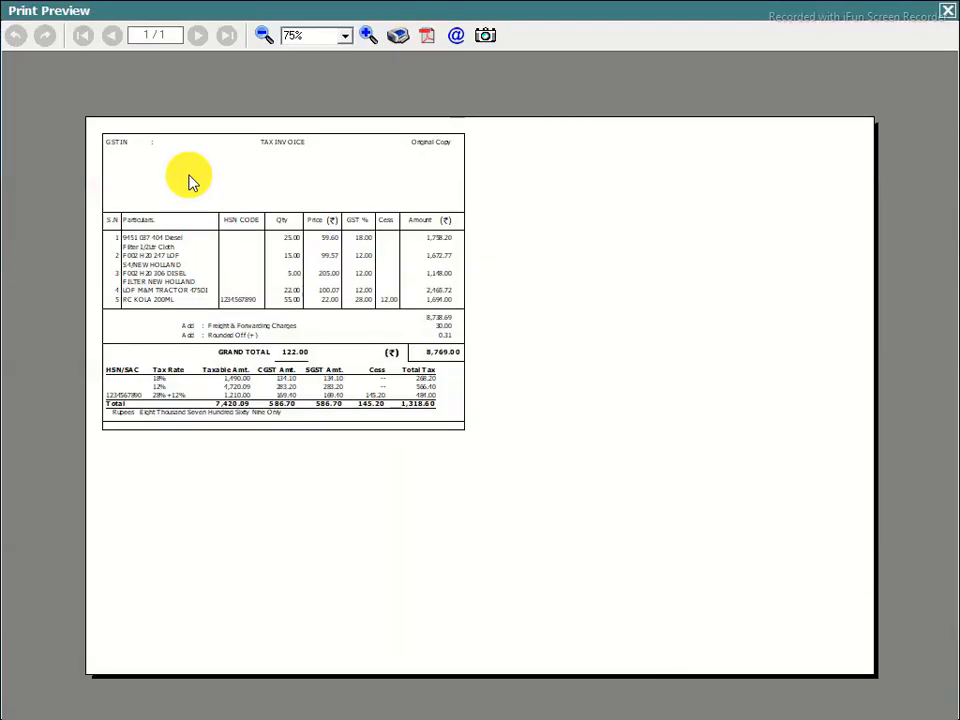
left_click(369, 36)
left_click(369, 36)
left_click(369, 36)
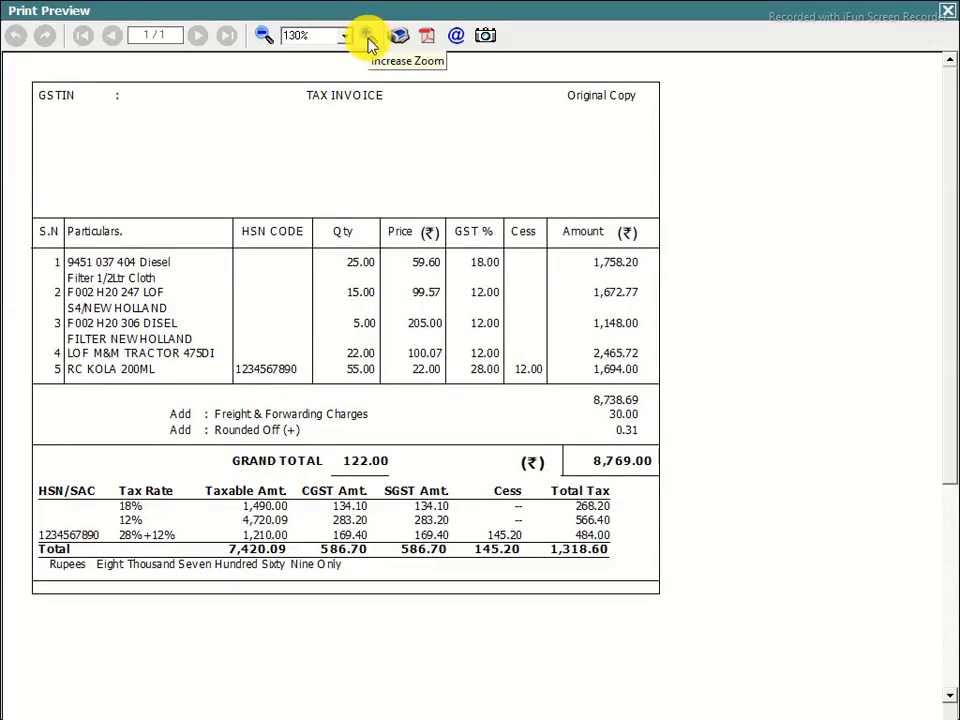
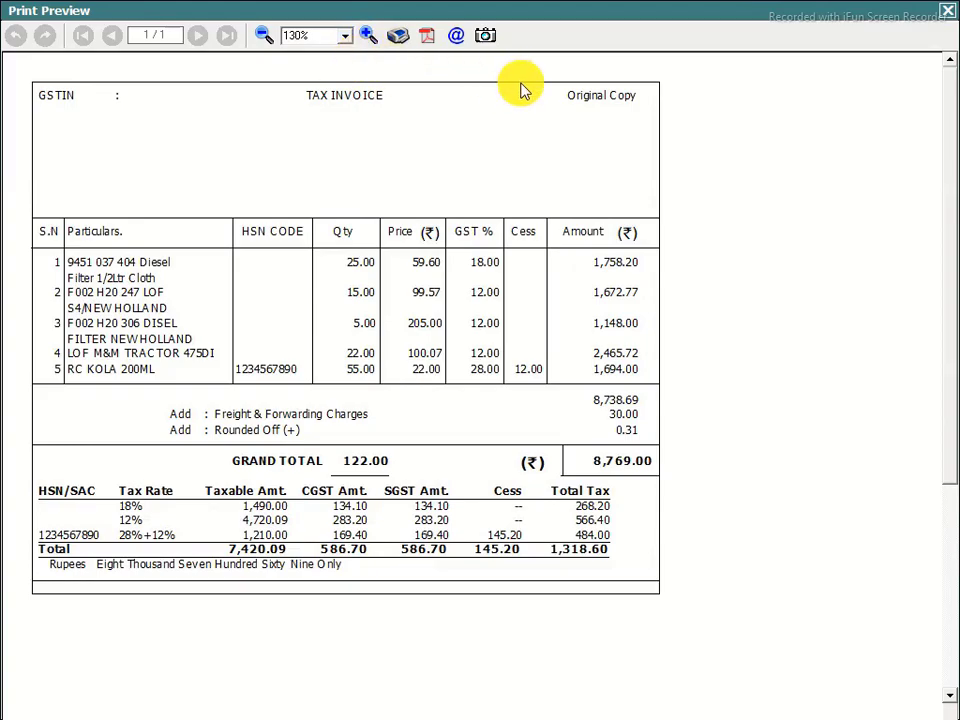
Open the Body layout of the MAHALASA NEW sales invoice format in advanced document configuration
left_click(947, 13)
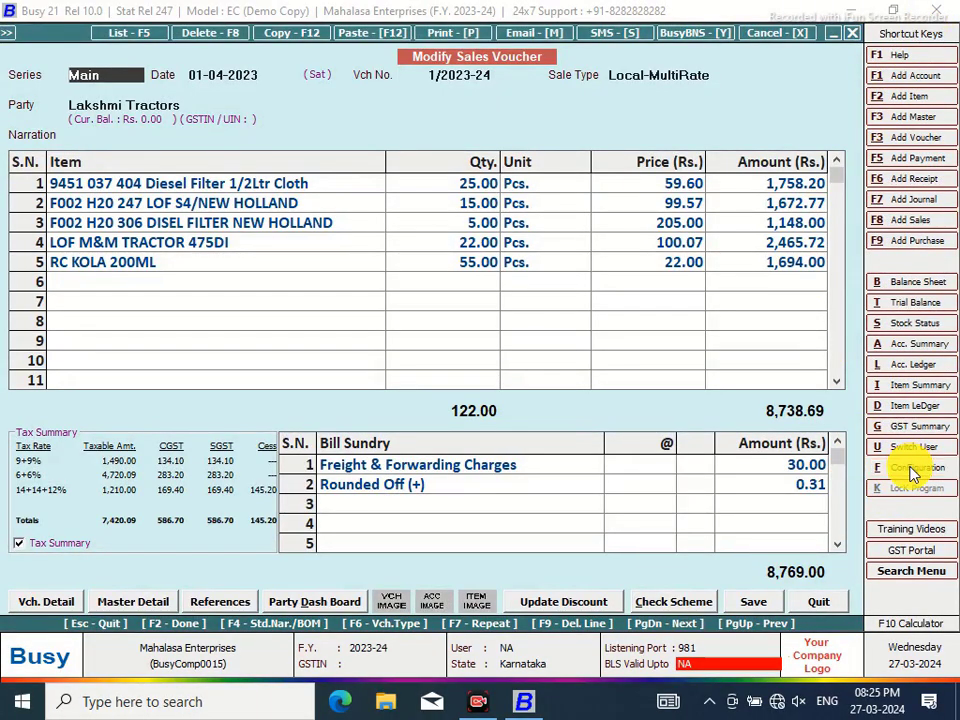
left_click(912, 474)
left_click(240, 208)
left_click(118, 270)
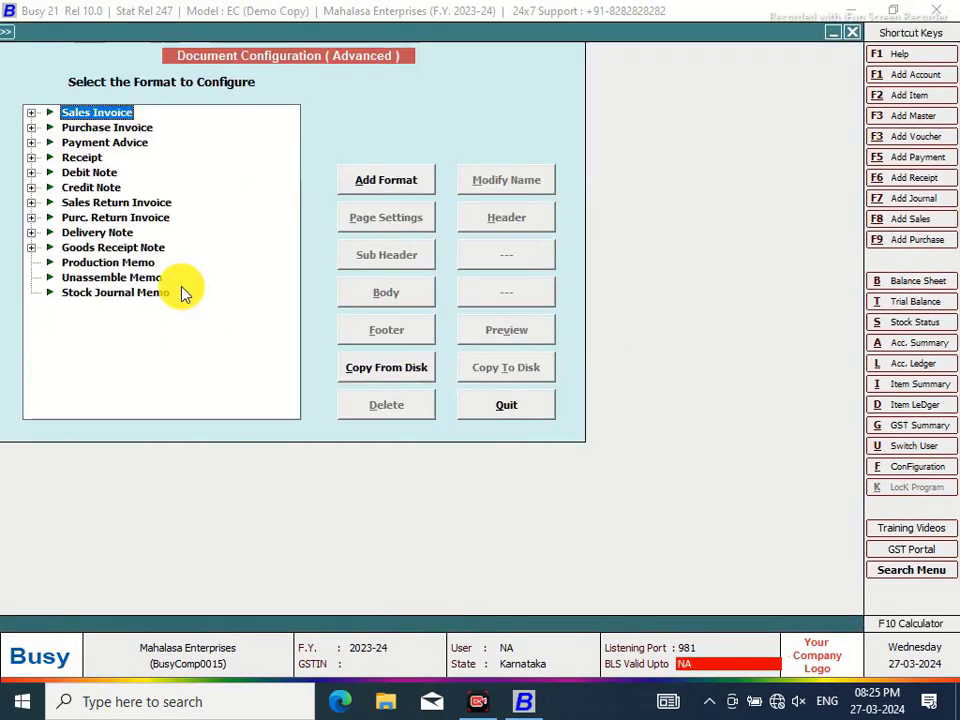
left_click(32, 113)
left_click(118, 128)
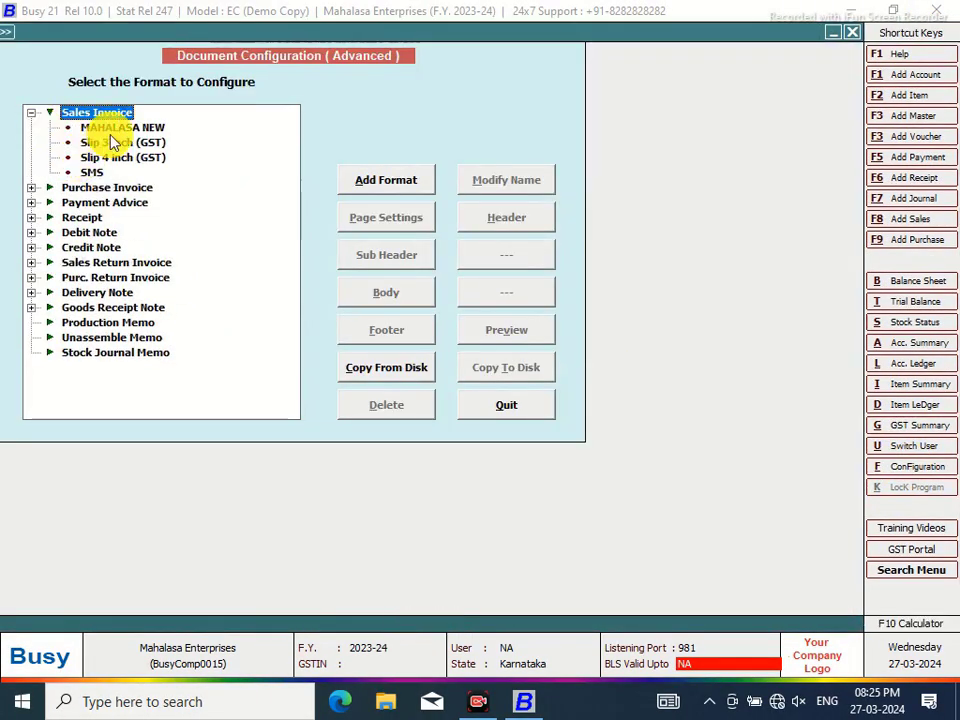
left_click(404, 304)
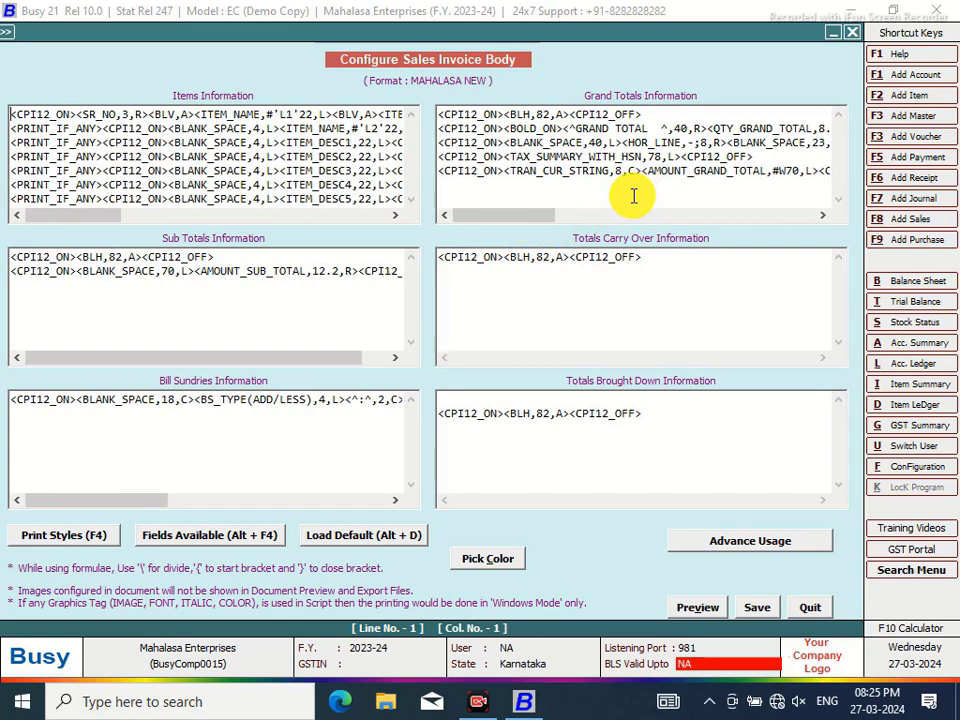
Change the Grand Totals blank space from 18 to 16, save the body, and preview the format
left_click_drag(549, 214, 562, 218)
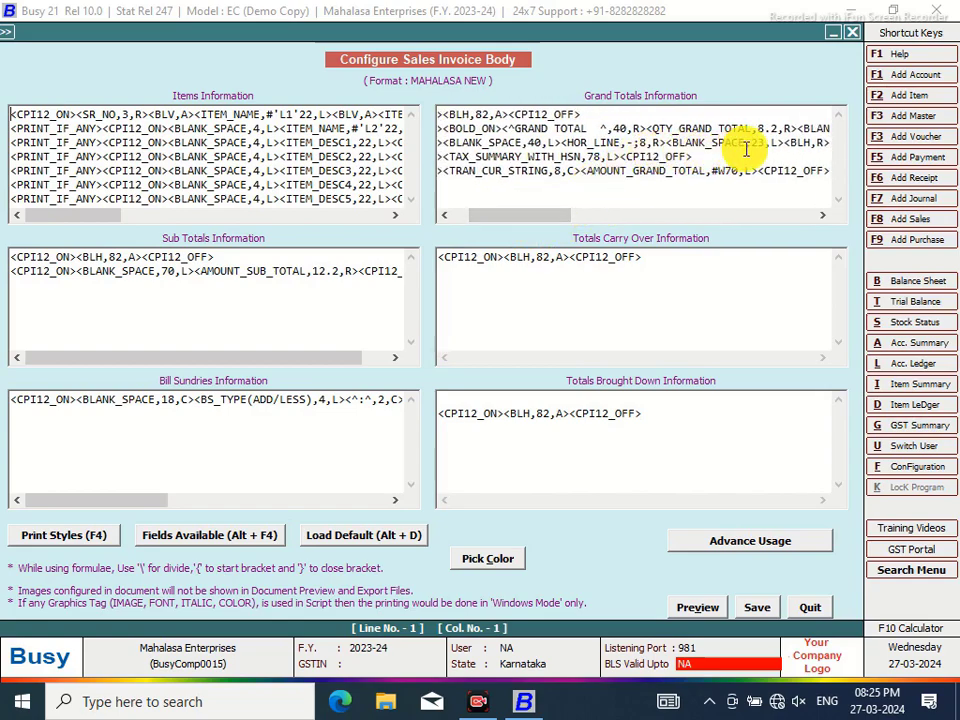
left_click_drag(570, 220, 594, 214)
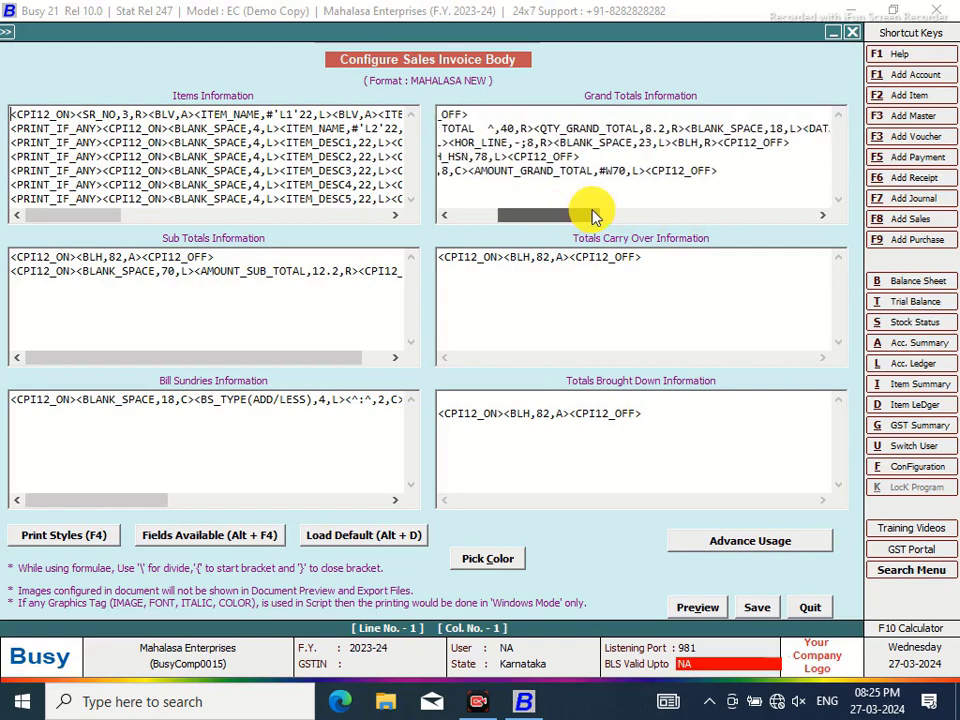
left_click(684, 128)
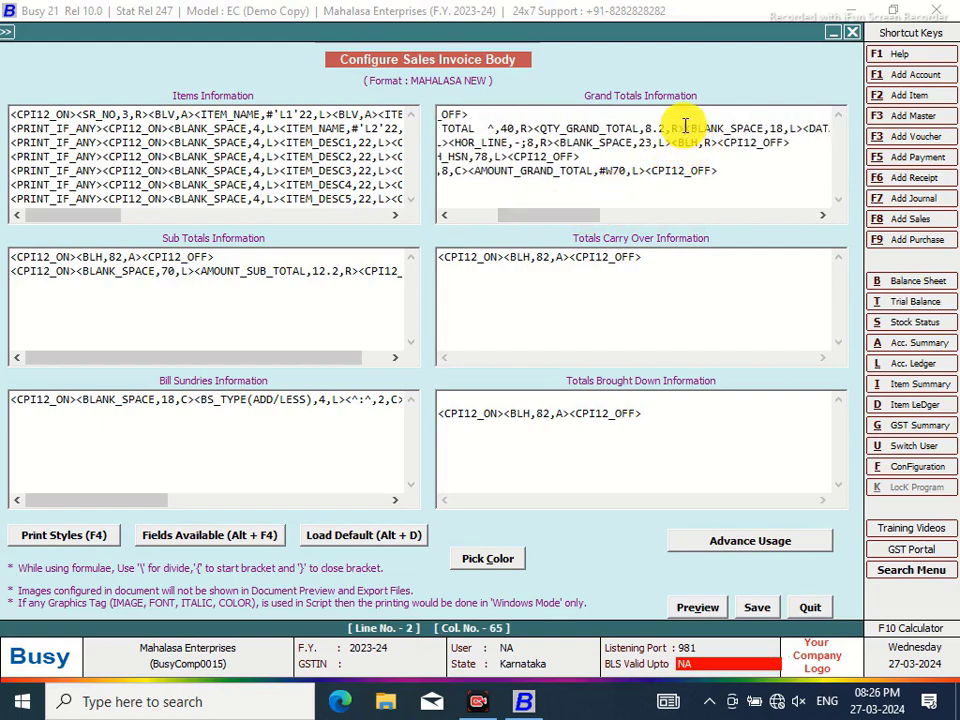
left_click(785, 128)
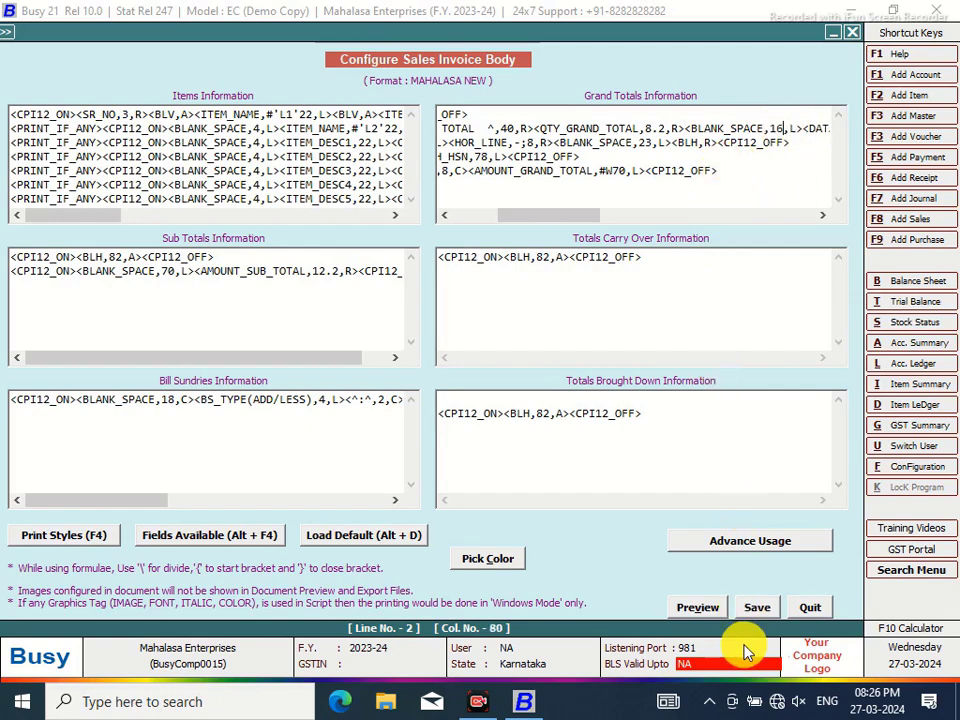
left_click(757, 610)
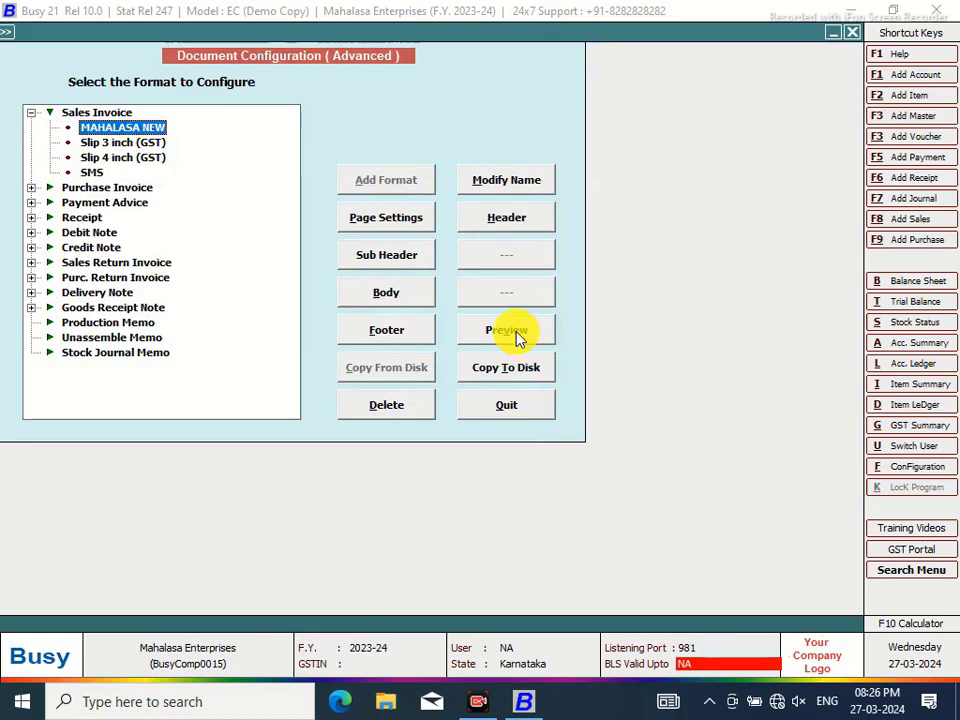
left_click(514, 334)
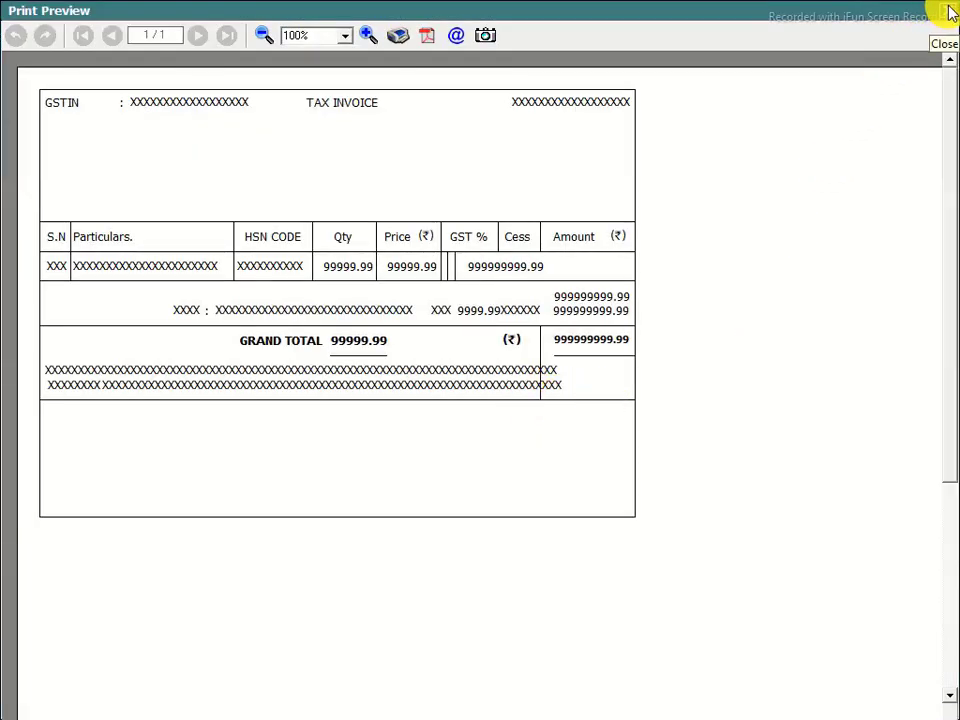
left_click(950, 12)
Preview the sales voucher printed as a sales invoice in the MAHALASA NEW format
left_click(515, 352)
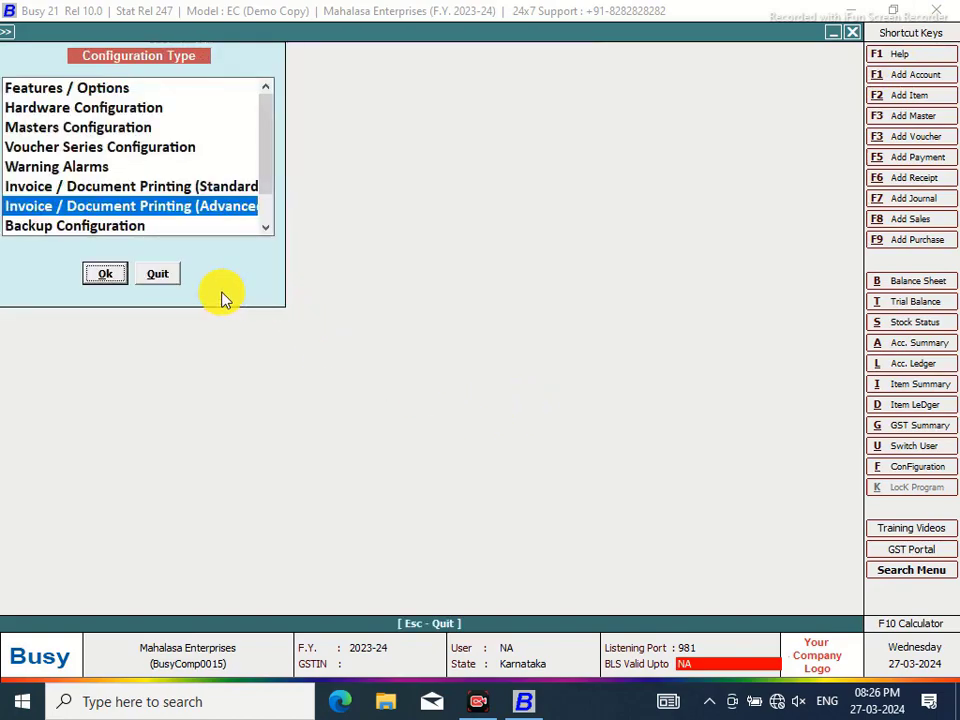
key("Escape")
left_click(443, 35)
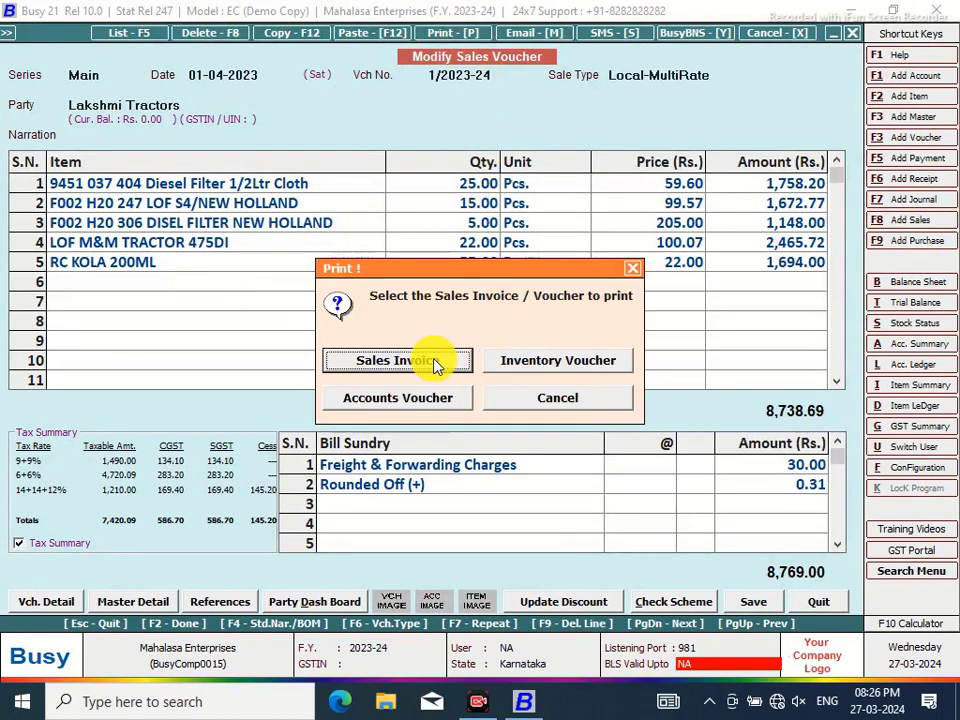
left_click(432, 360)
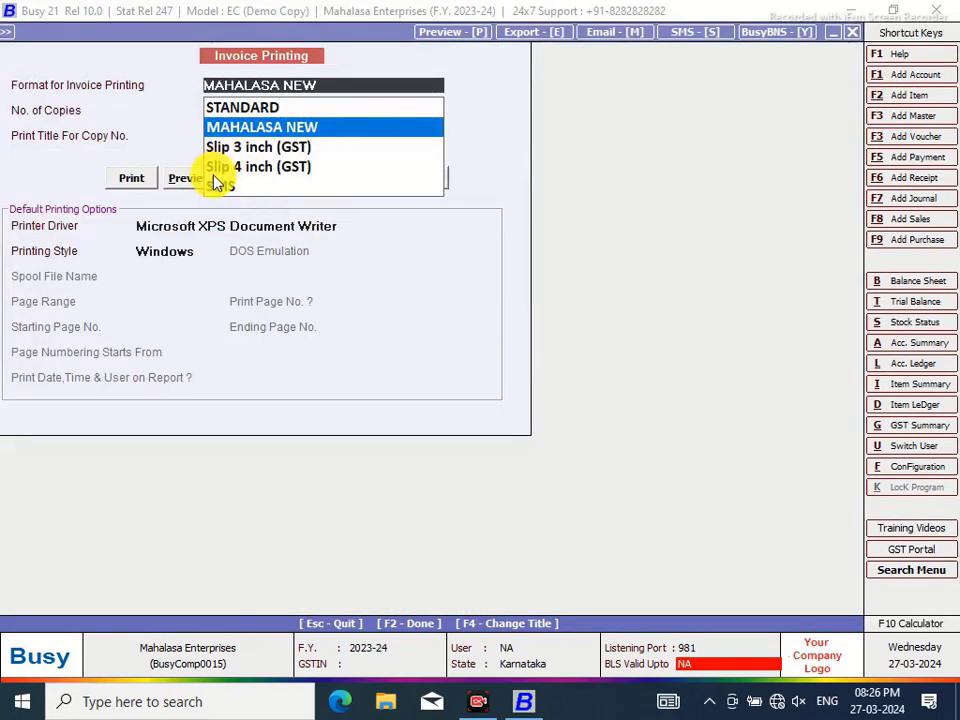
left_click(186, 180)
left_click(186, 180)
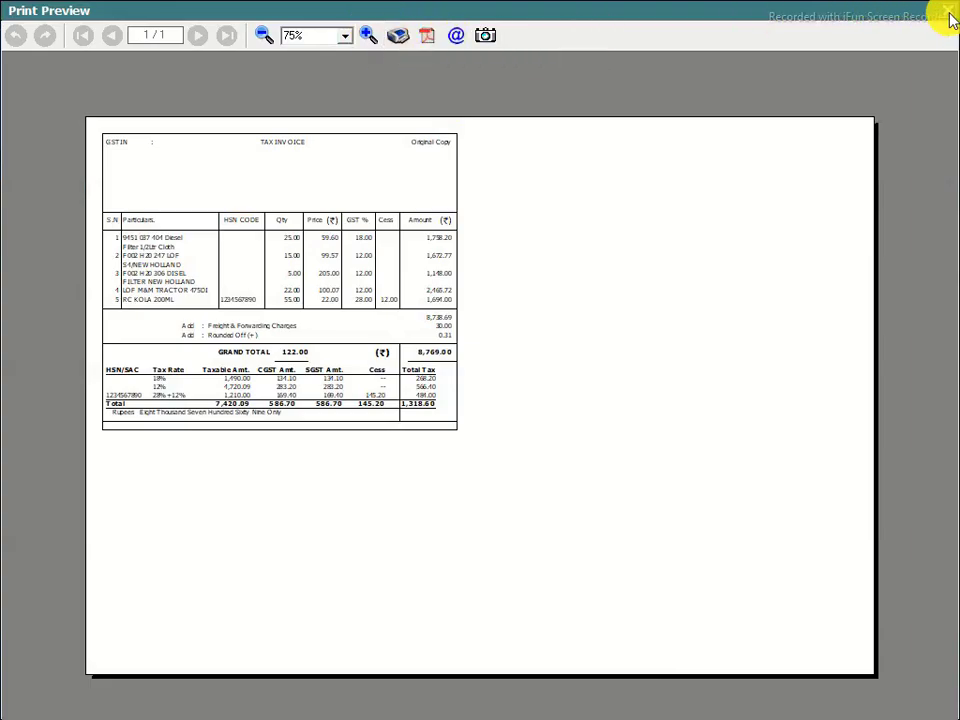
left_click(950, 18)
left_click(910, 468)
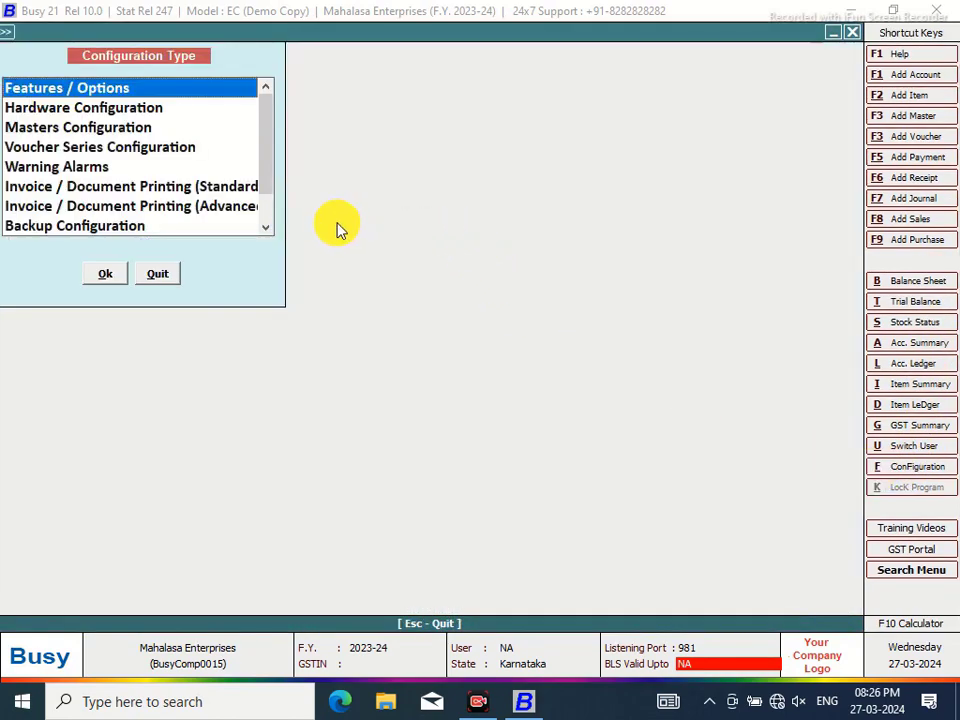
Reopen the MAHALASA NEW Body layout under Invoice/Document Printing (Advanced)
left_click(200, 207)
left_click(104, 274)
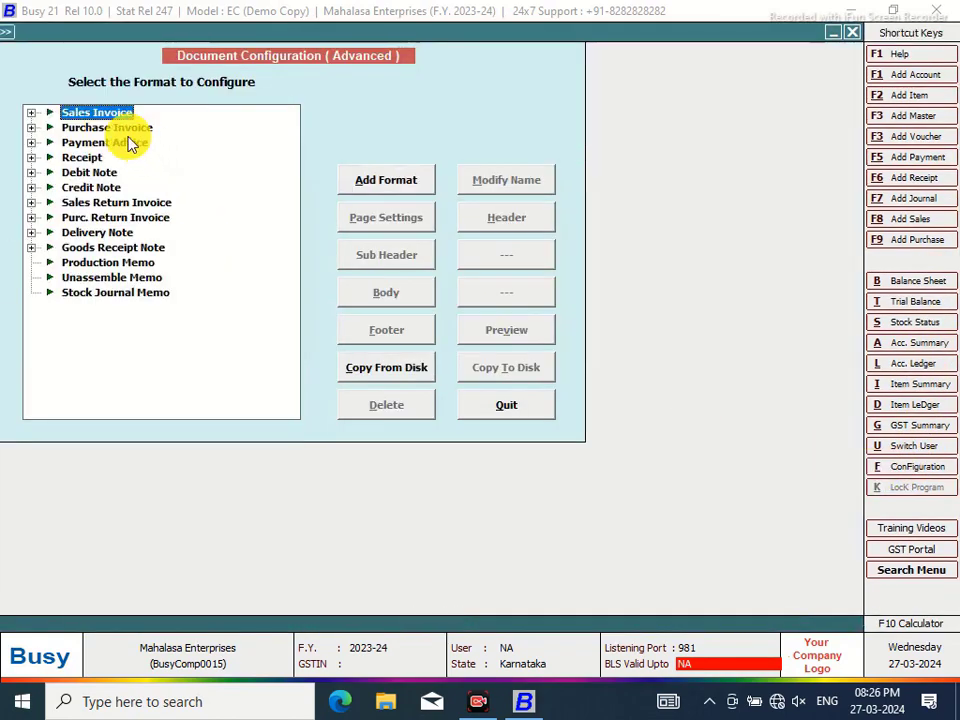
left_click(31, 112)
left_click(105, 128)
left_click(384, 293)
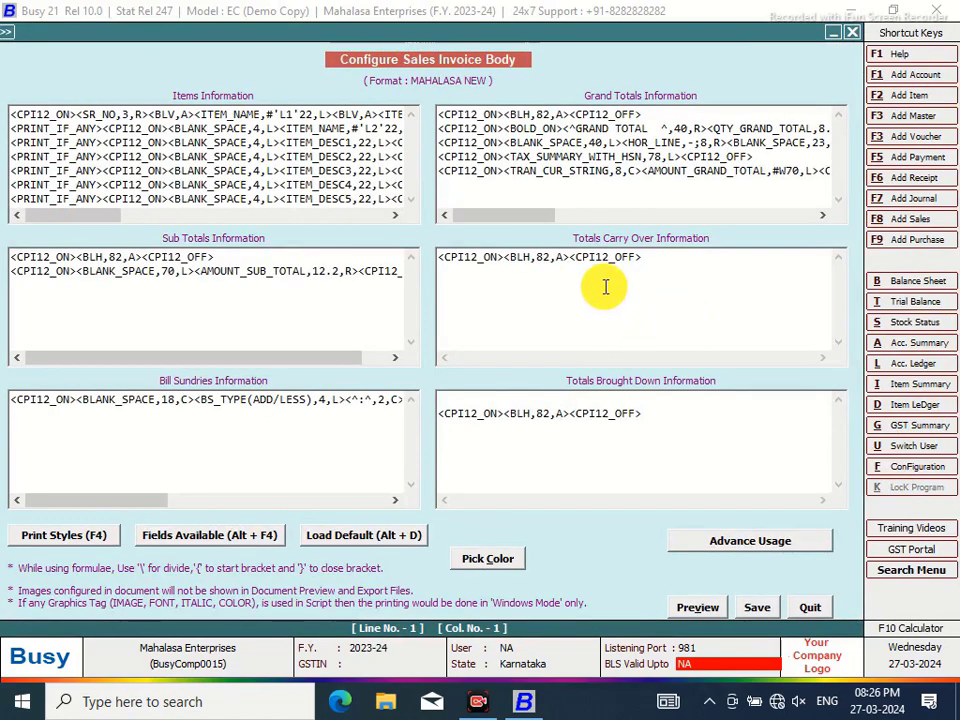
left_click_drag(552, 216, 612, 223)
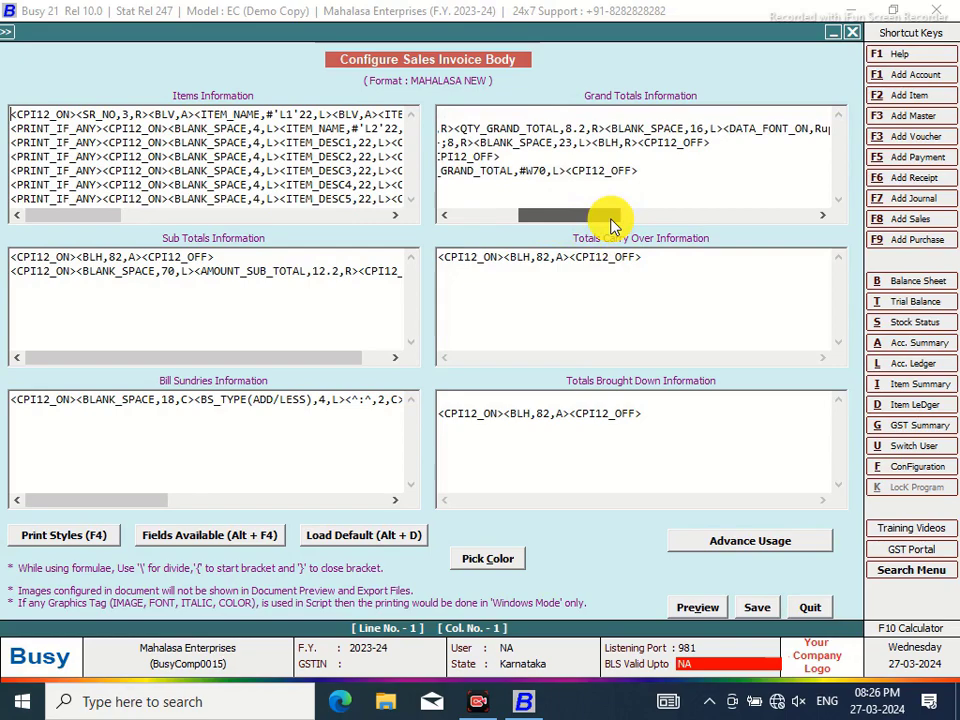
left_click_drag(613, 224, 594, 216)
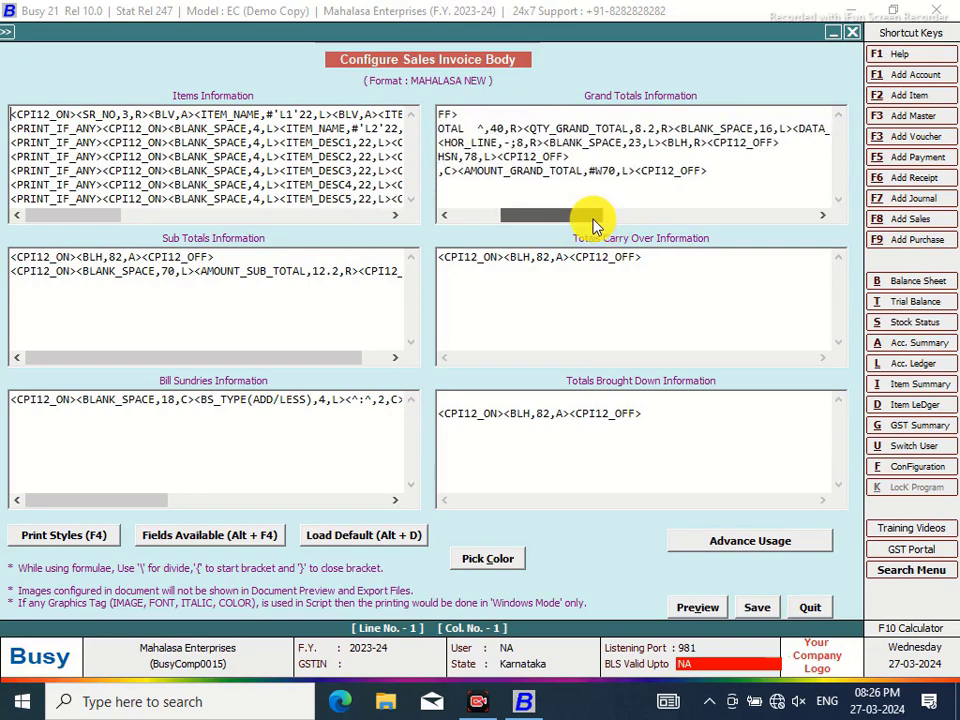
Change the blank space value 23 to 21, preview the format, and save the body
left_click(644, 142)
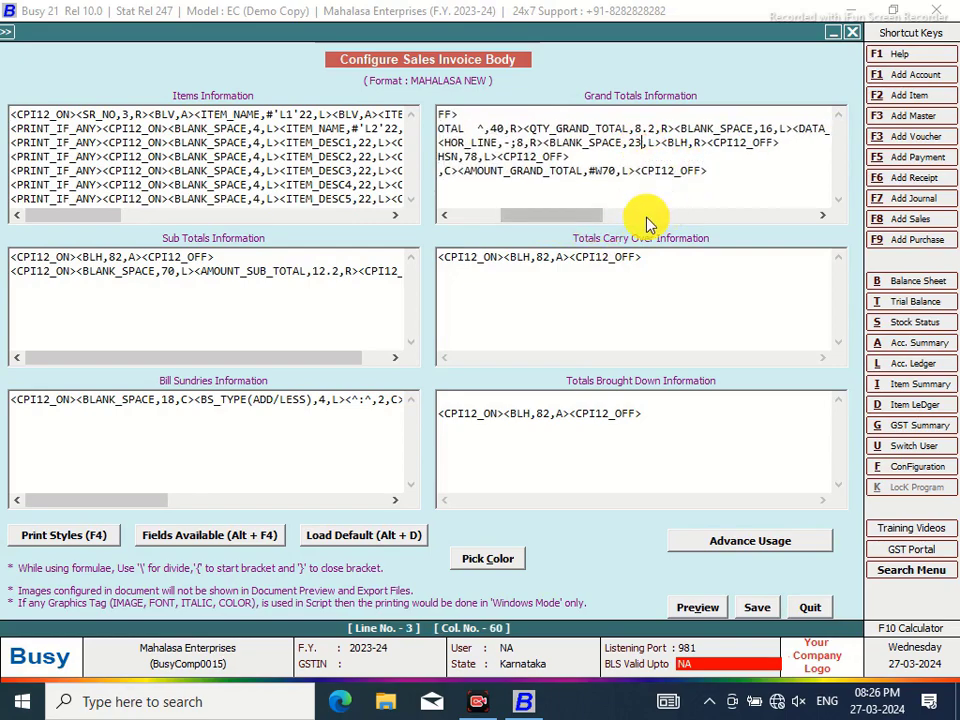
key("BackSpace")
type("1")
left_click(698, 608)
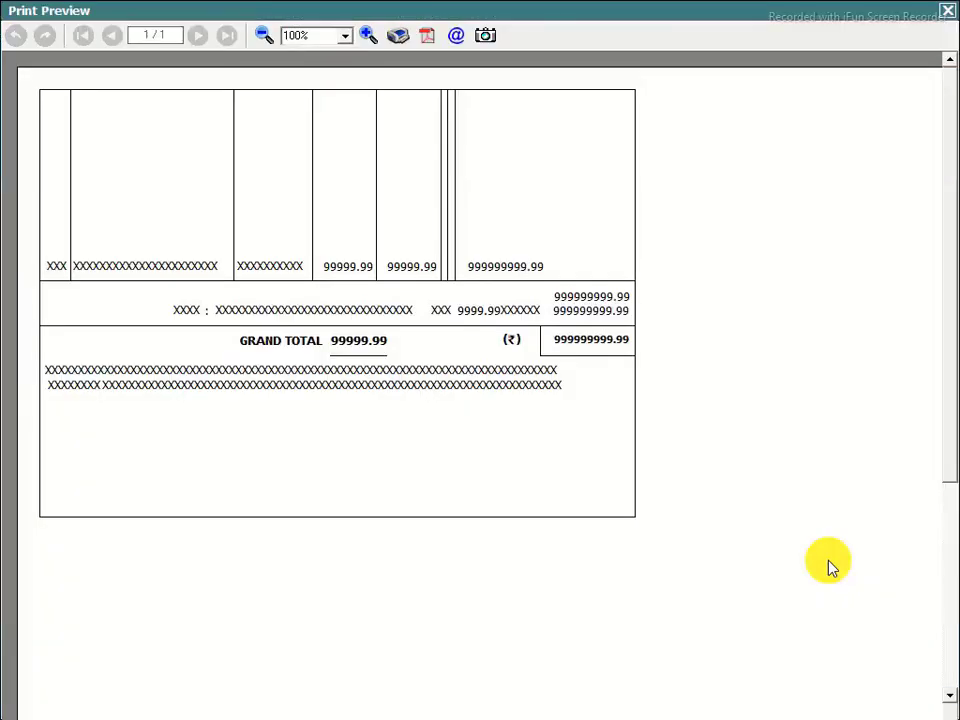
left_click(950, 18)
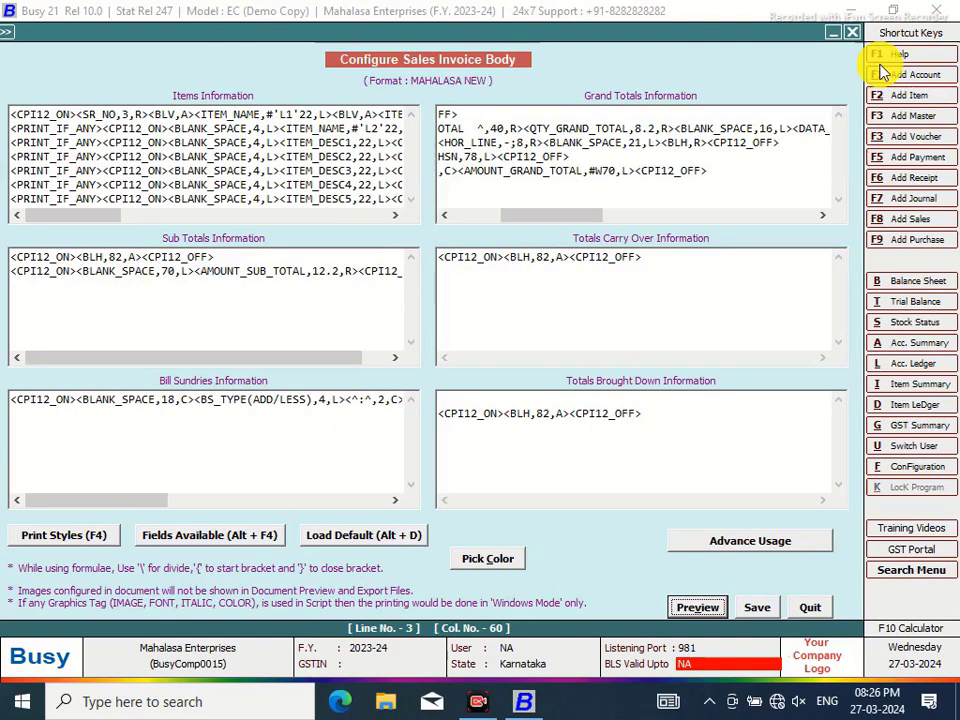
left_click(756, 609)
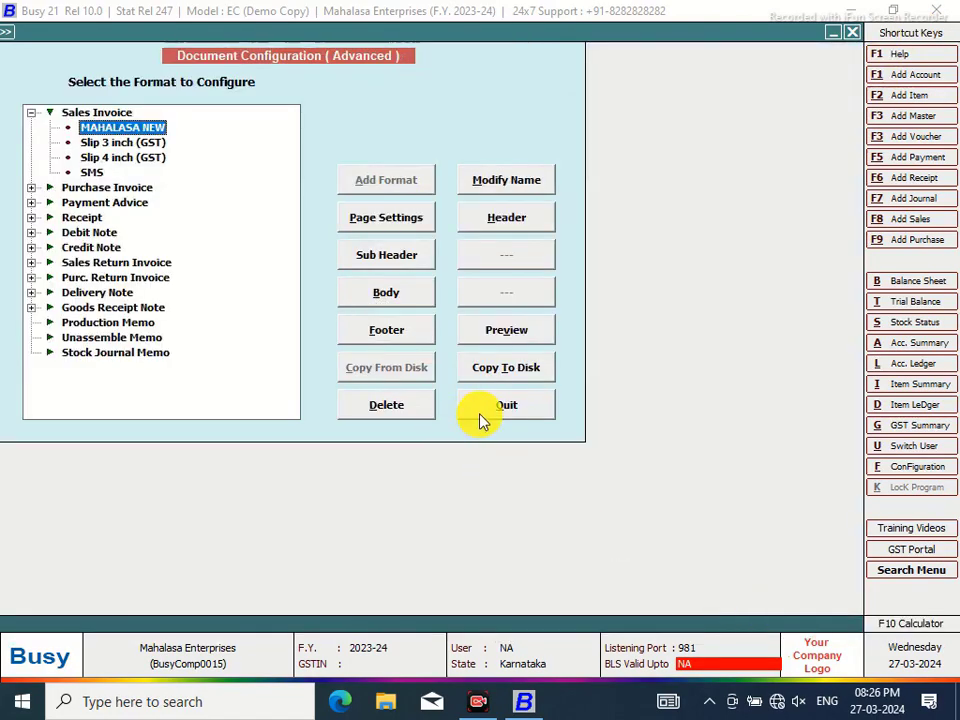
Preview the sales invoice in MAHALASA NEW format, zoomed in, then close the preview
left_click(500, 405)
left_click(158, 273)
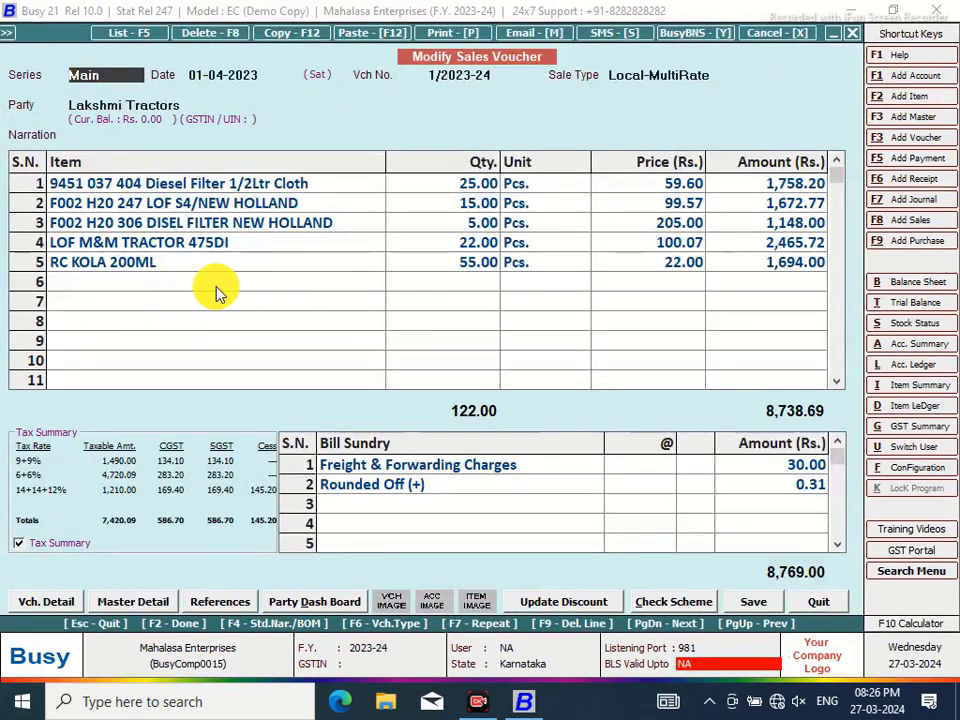
left_click(430, 32)
left_click(439, 360)
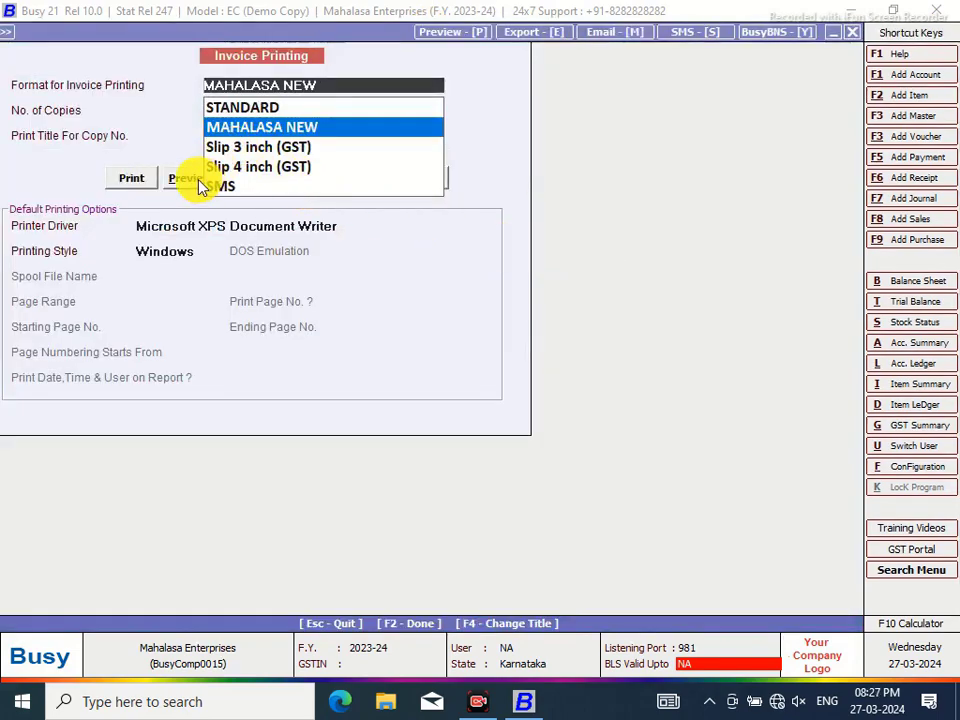
left_click(197, 179)
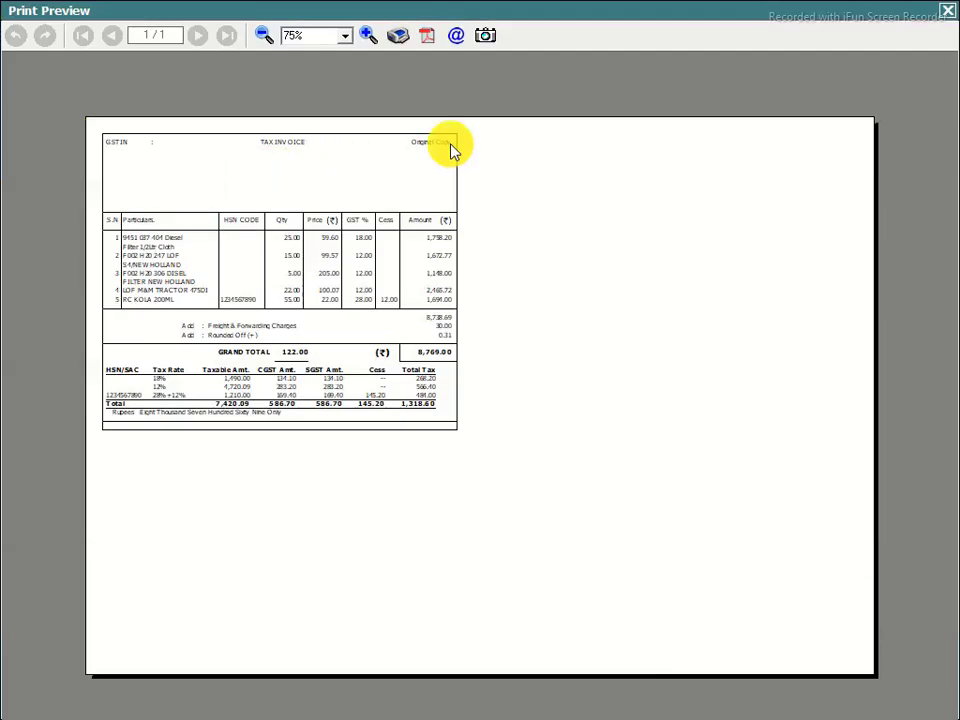
left_click(368, 37)
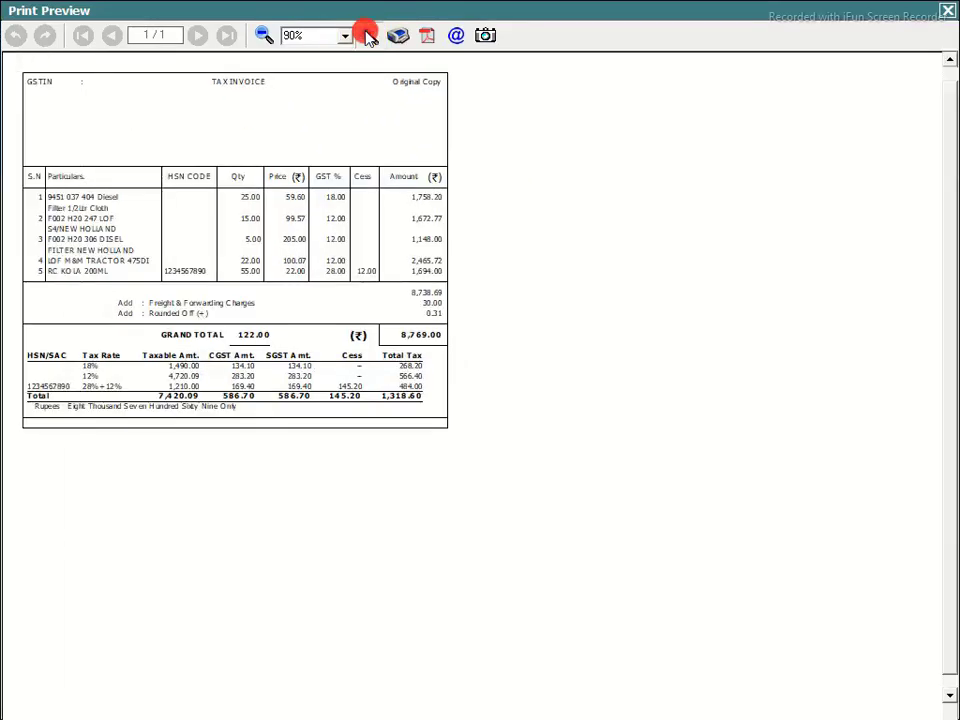
left_click(368, 37)
left_click(368, 37)
left_click(368, 37)
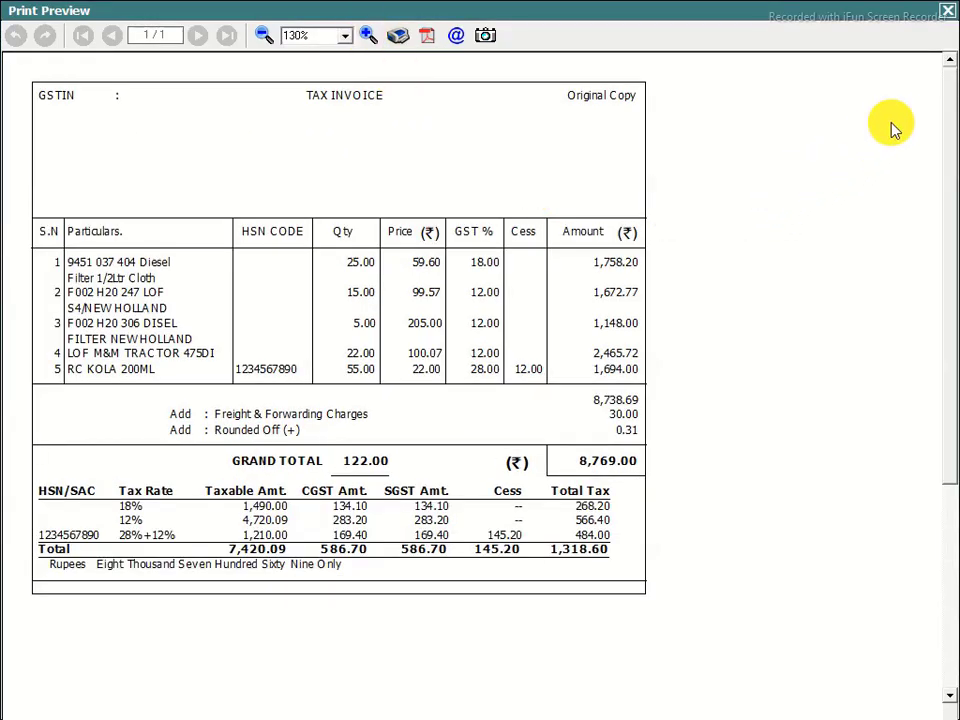
left_click_drag(945, 81, 893, 75)
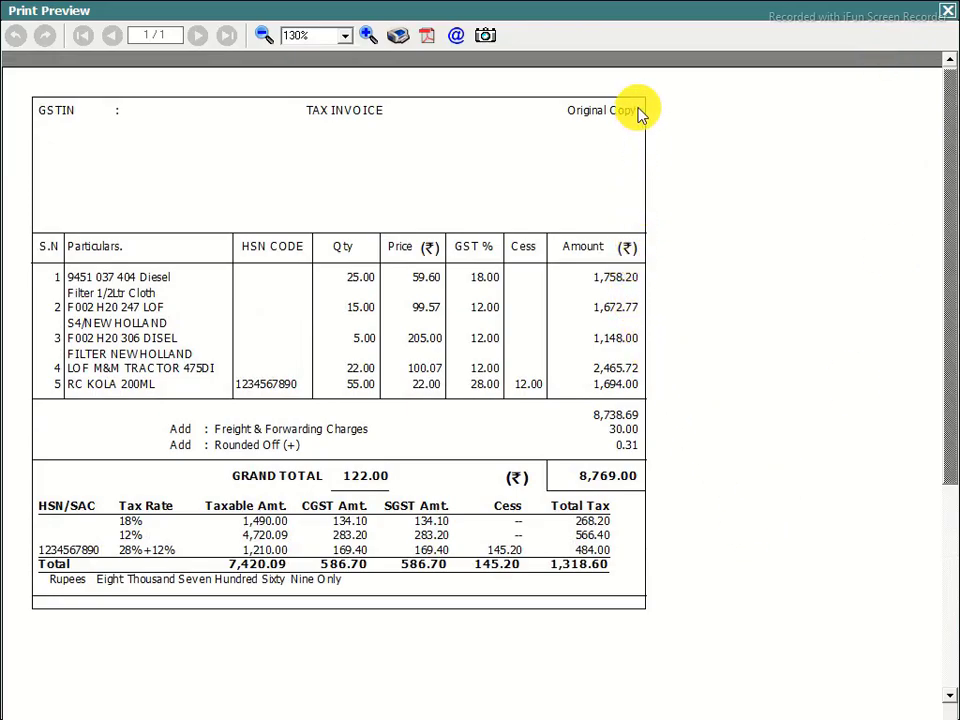
left_click(949, 10)
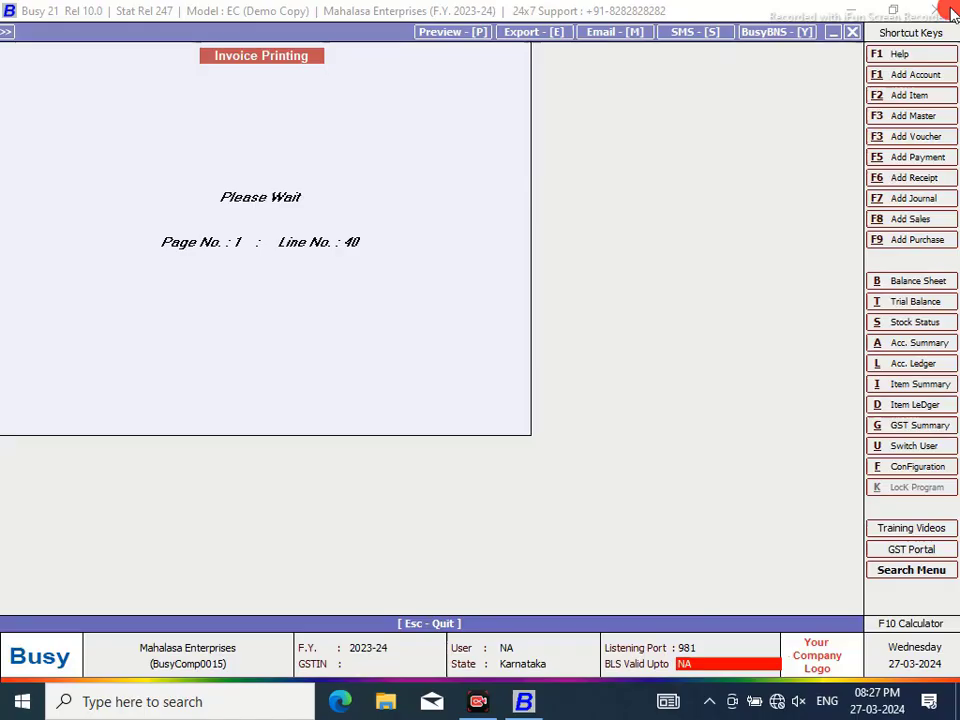
Open the MAHALASA NEW sales invoice header for editing
left_click(905, 472)
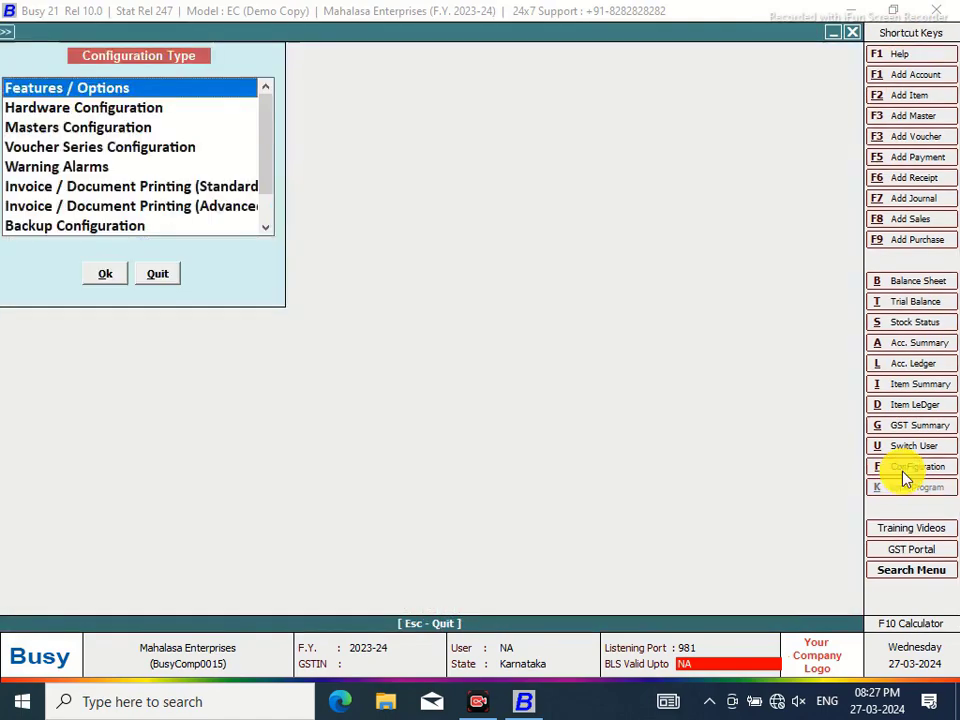
left_click(251, 207)
left_click(107, 276)
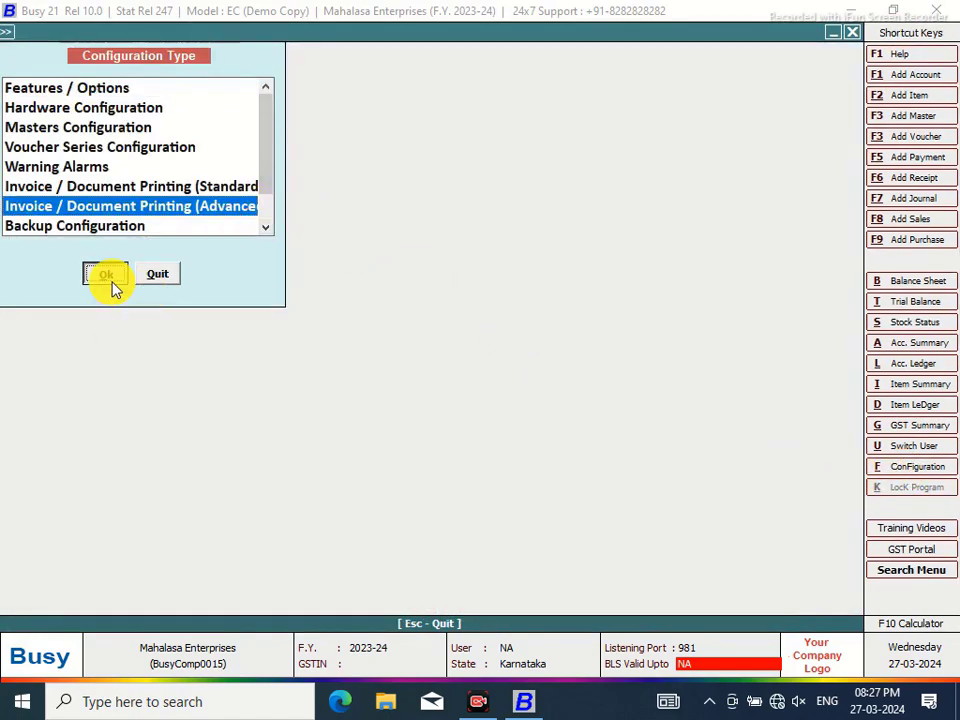
left_click(38, 114)
left_click(108, 128)
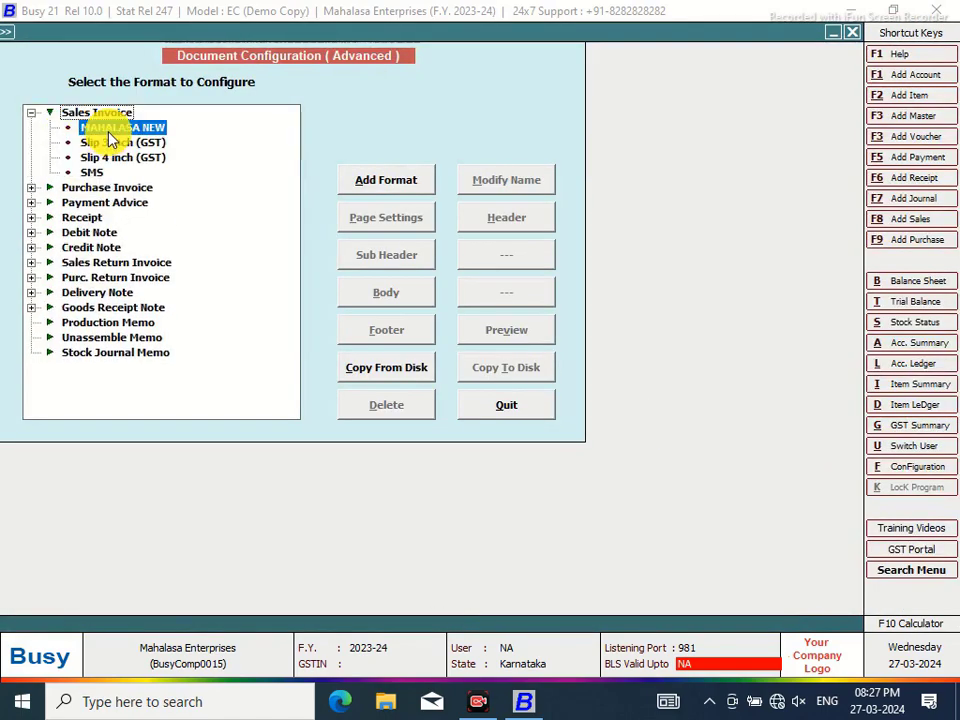
left_click(514, 218)
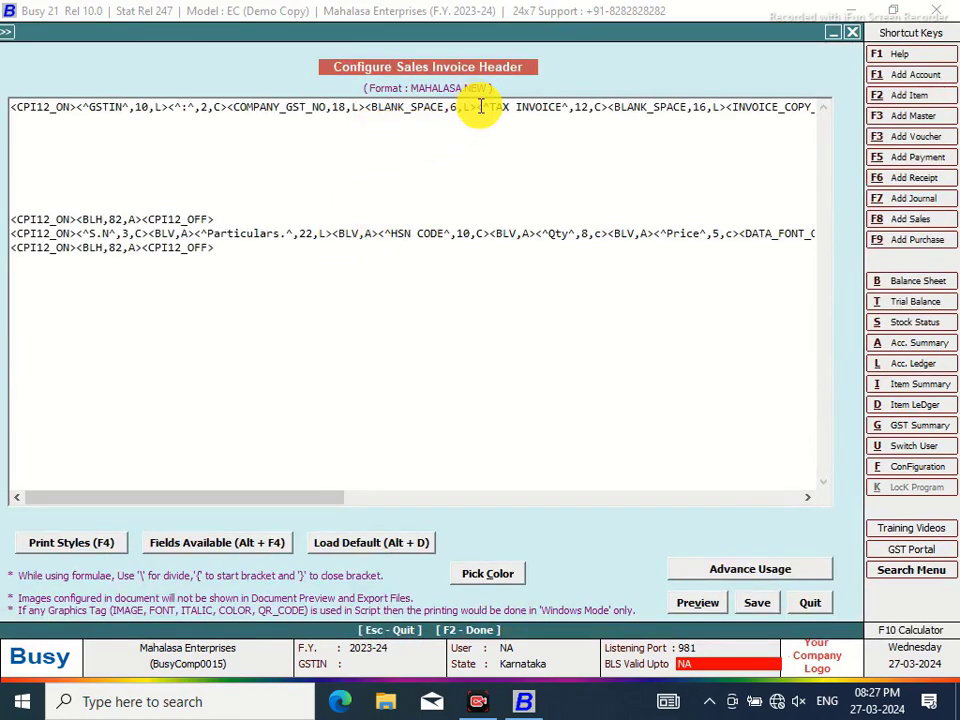
Wrap the TAX INVOICE field in ULT_ON and ULT_OFF underline tags
left_click(478, 106)
key("alt+F4")
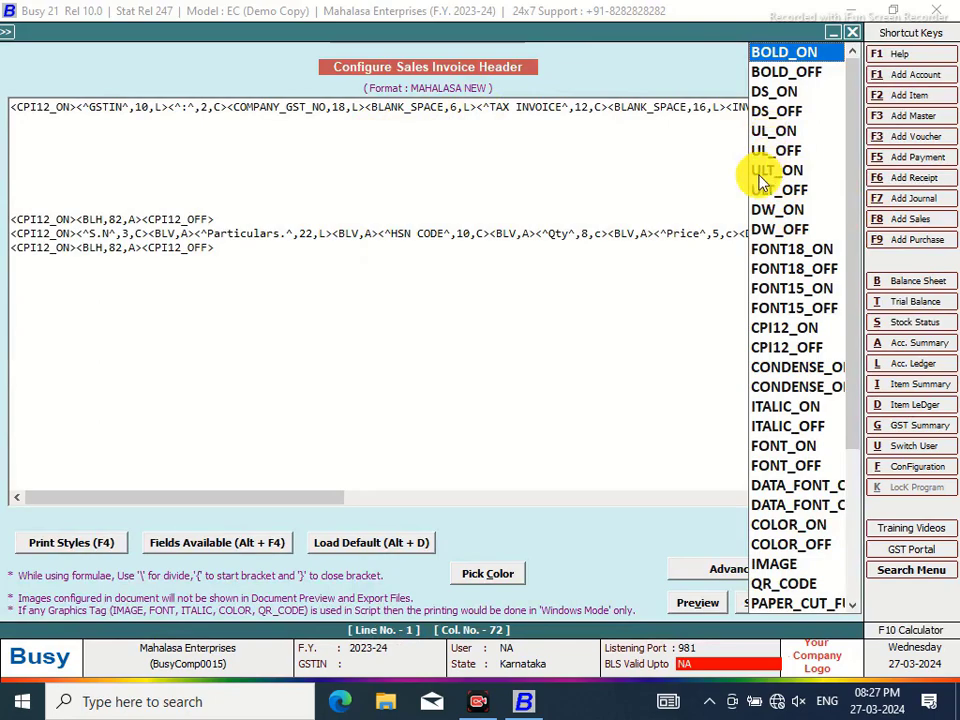
left_click(756, 174)
double_click(742, 175)
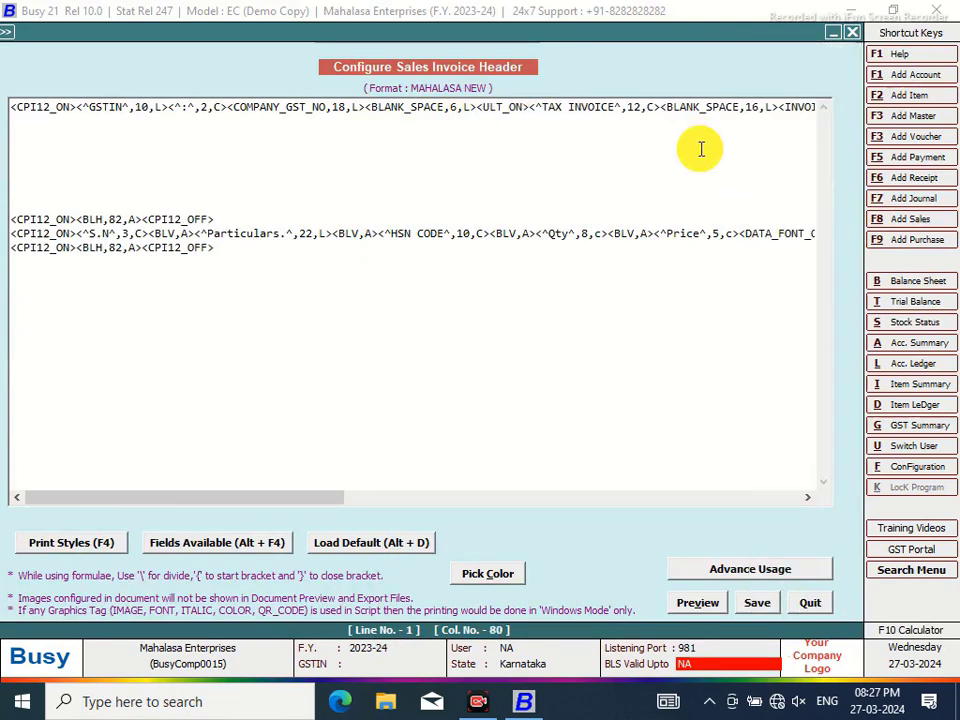
left_click(660, 106)
right_click(667, 158)
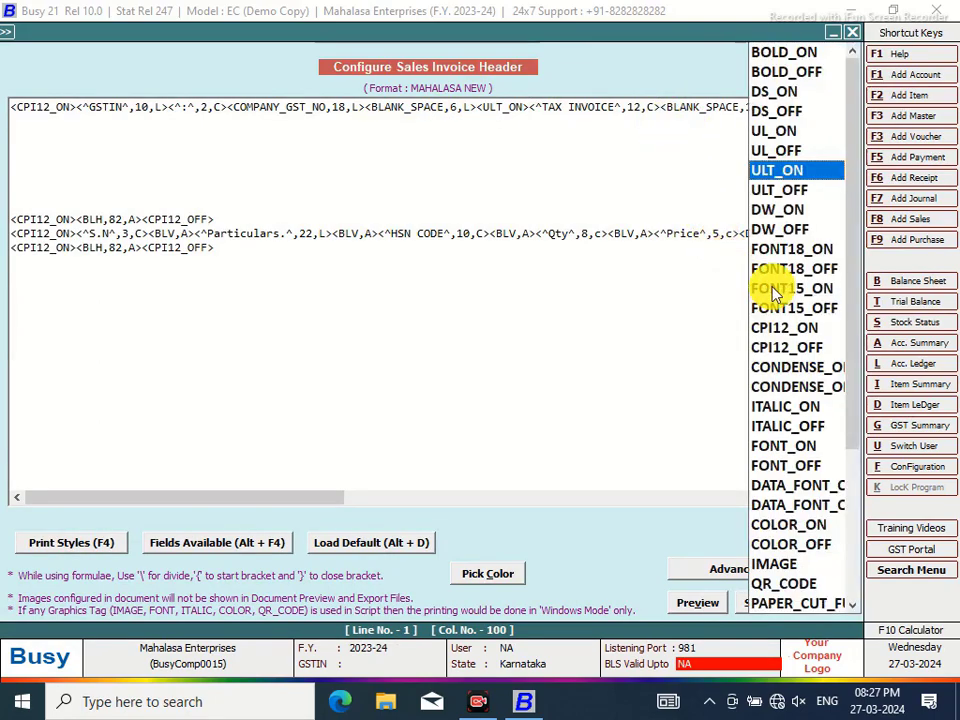
left_click(778, 188)
double_click(780, 188)
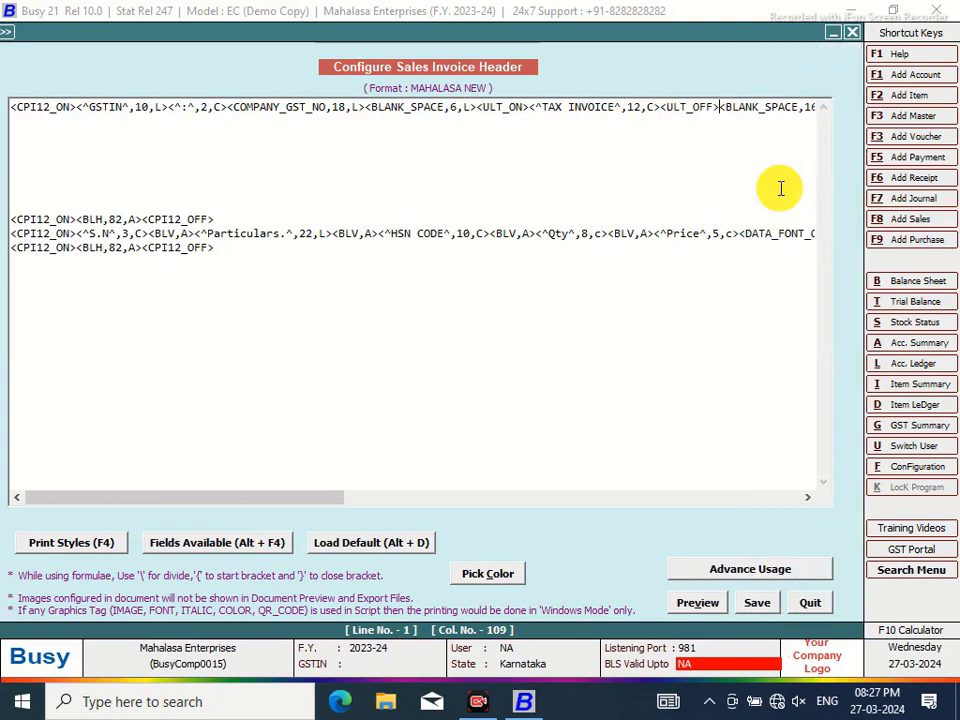
Save the header and preview the MAHALASA NEW layout
left_click(722, 603)
left_click(750, 604)
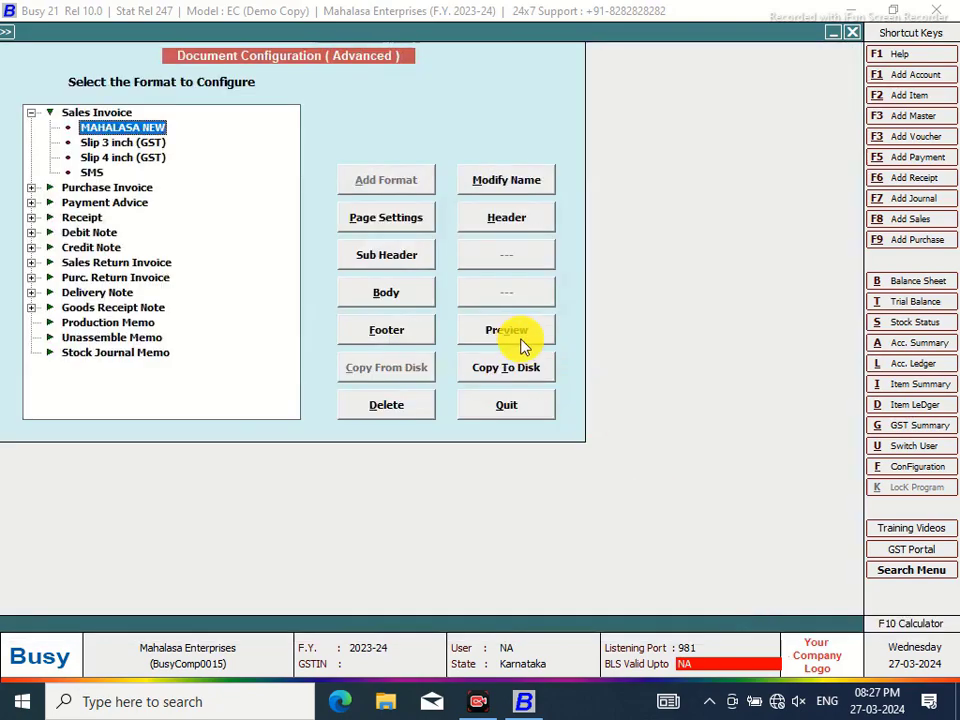
left_click(518, 342)
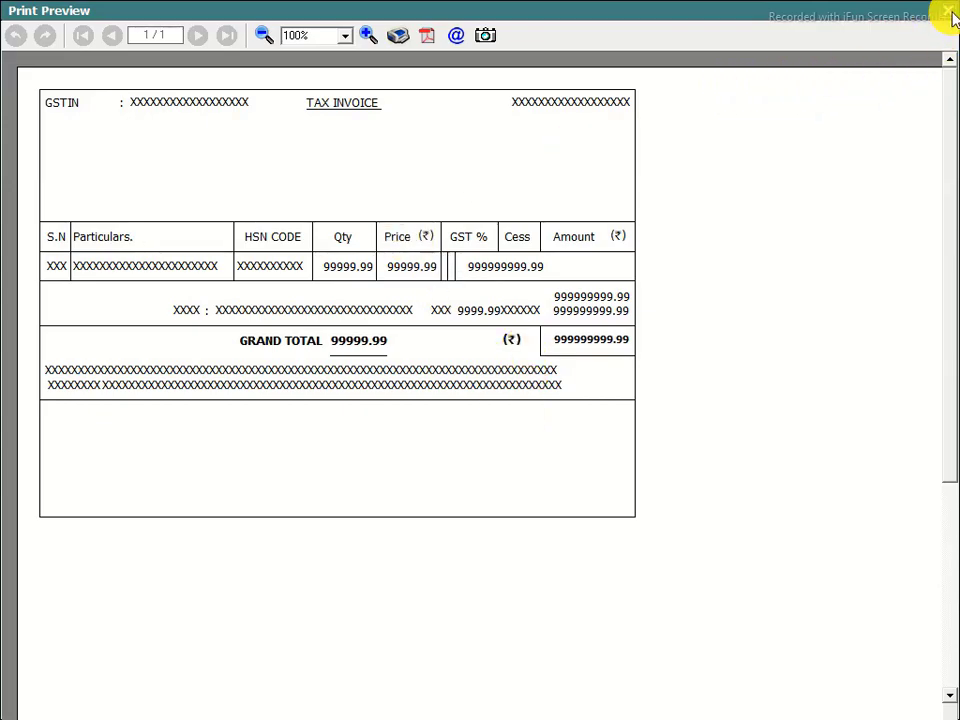
left_click(950, 14)
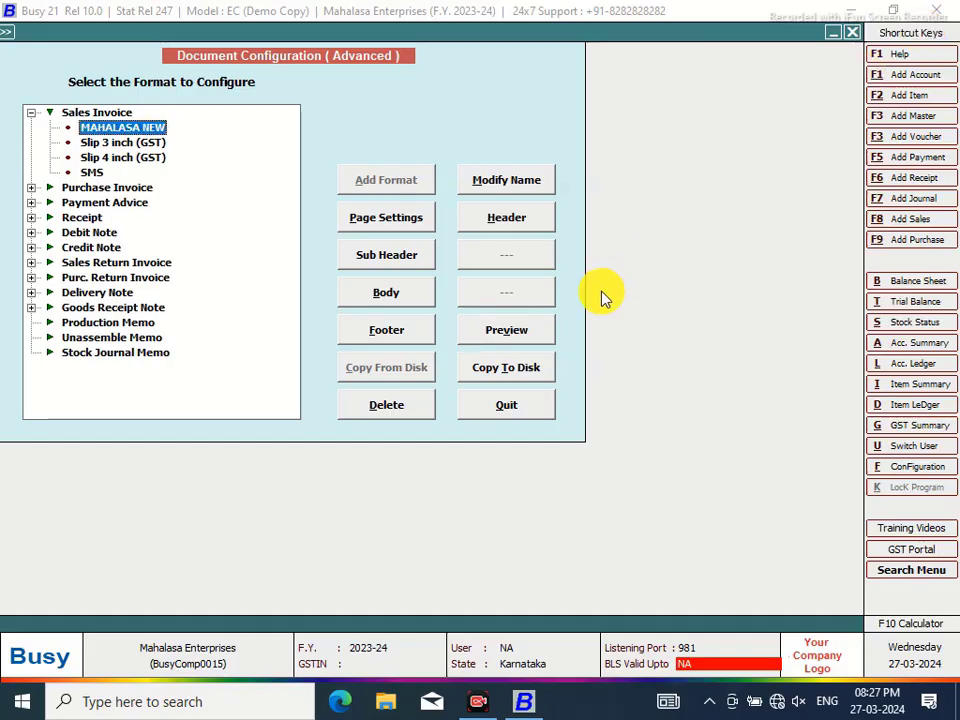
Open the footer script and start a second line, discarding trial CONDENSE_ON/OFF tags
left_click(401, 334)
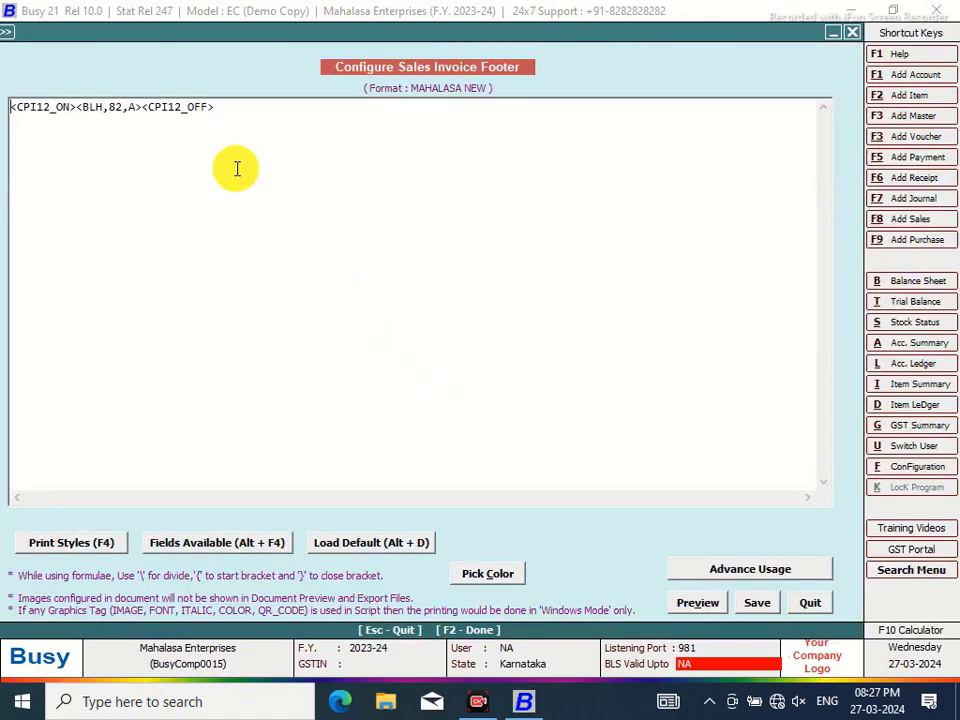
left_click(16, 118)
left_click(240, 140)
key("Return")
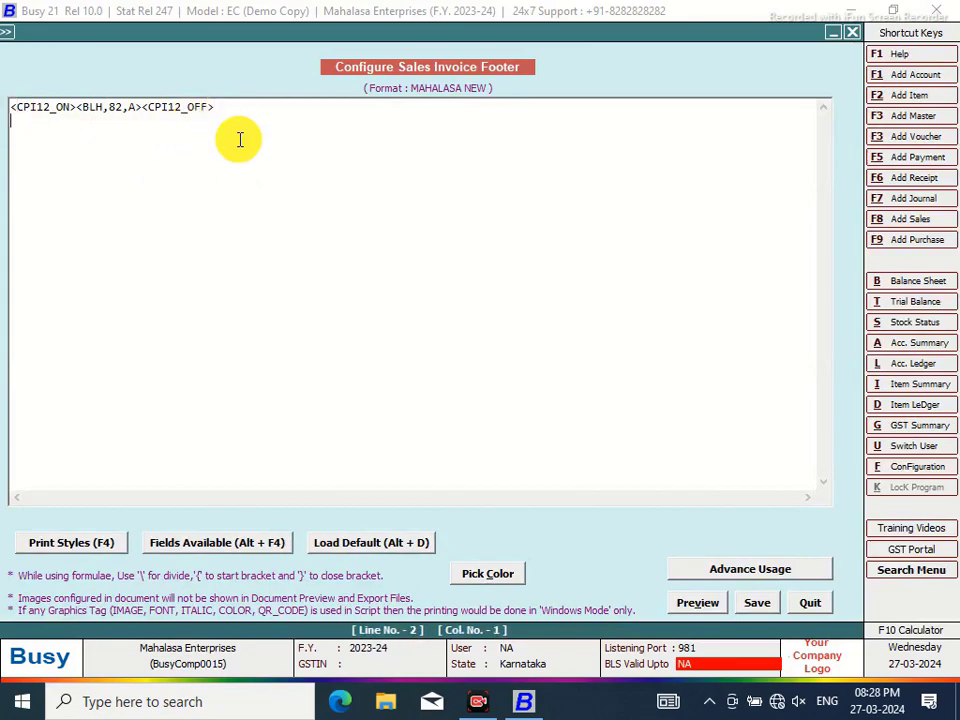
left_click(774, 372)
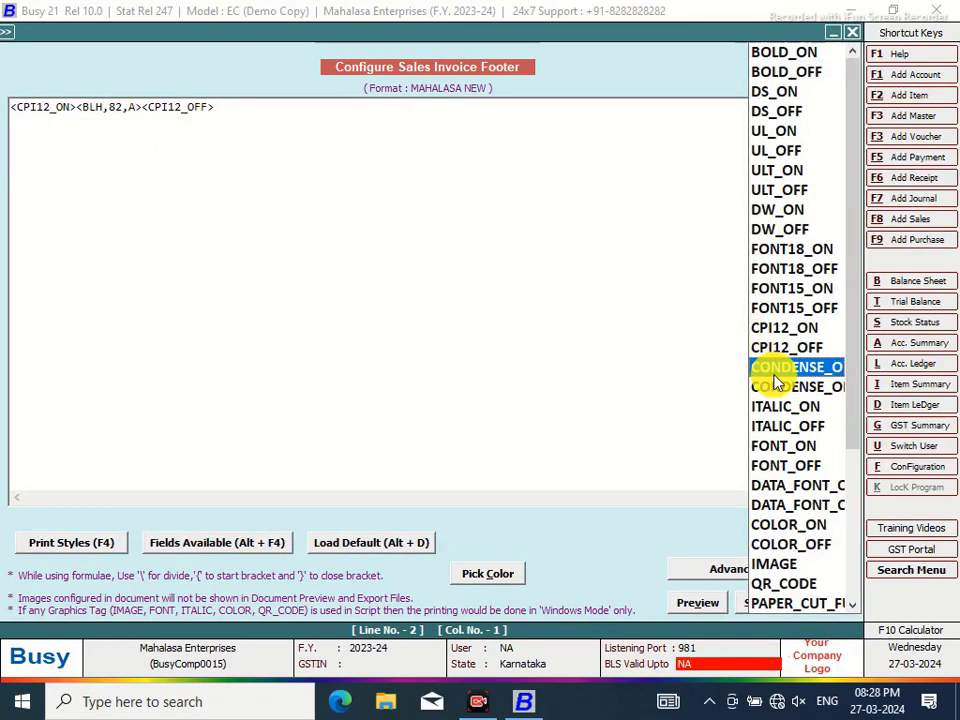
key("Return")
key("F4")
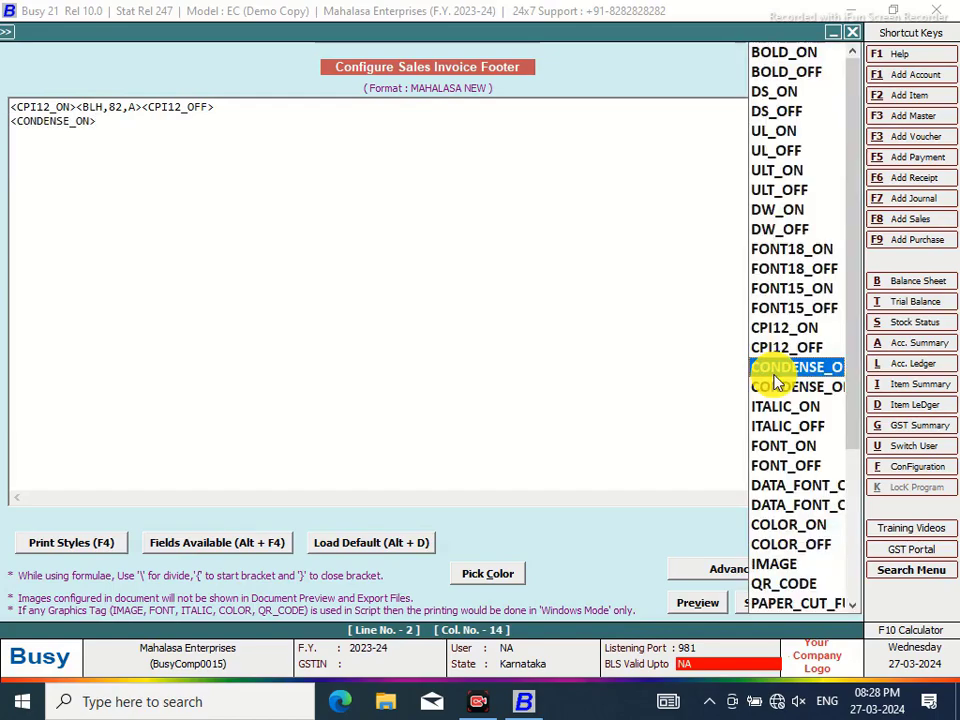
left_click(765, 388)
key("Return")
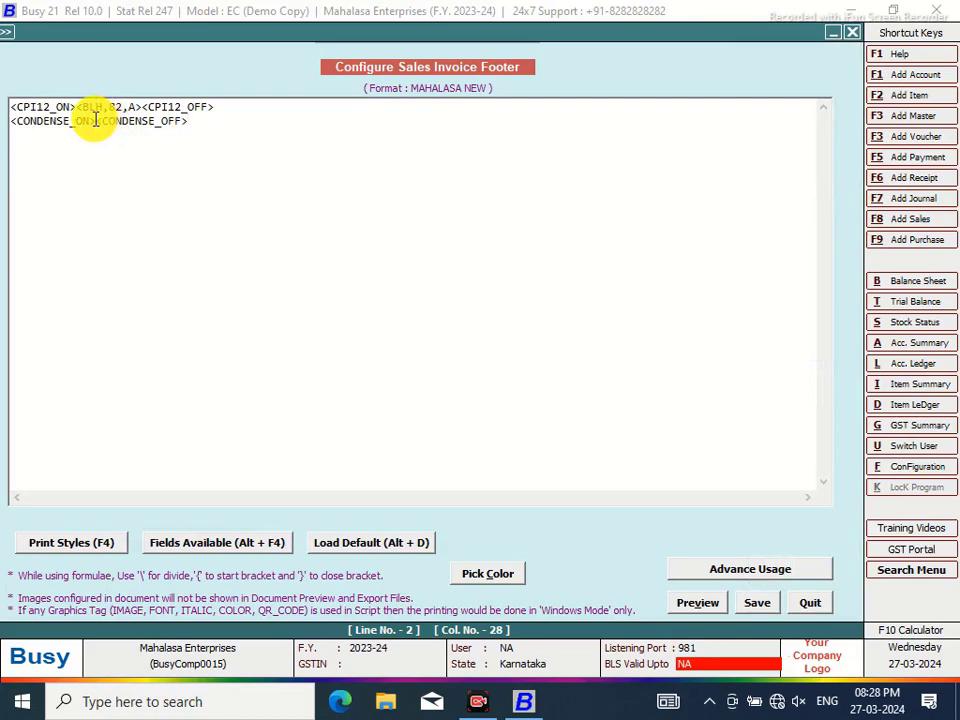
left_click_drag(197, 120, 3, 120)
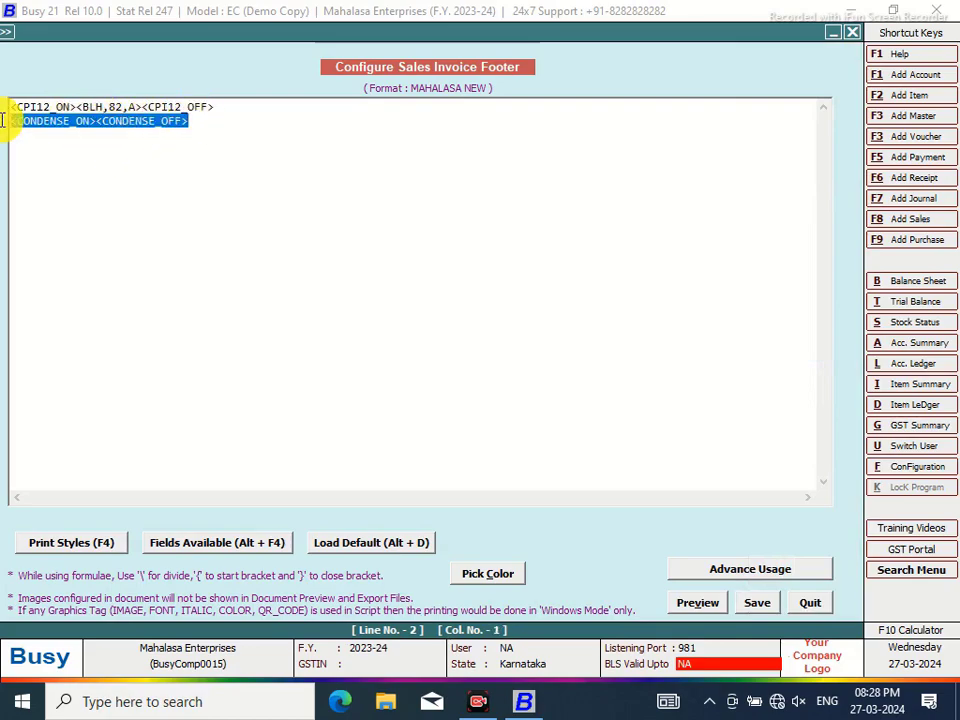
key("Delete")
Add a CPI12-wrapped 'E & O.E' text, 10 wide and left-aligned, to footer line 2
key("F4")
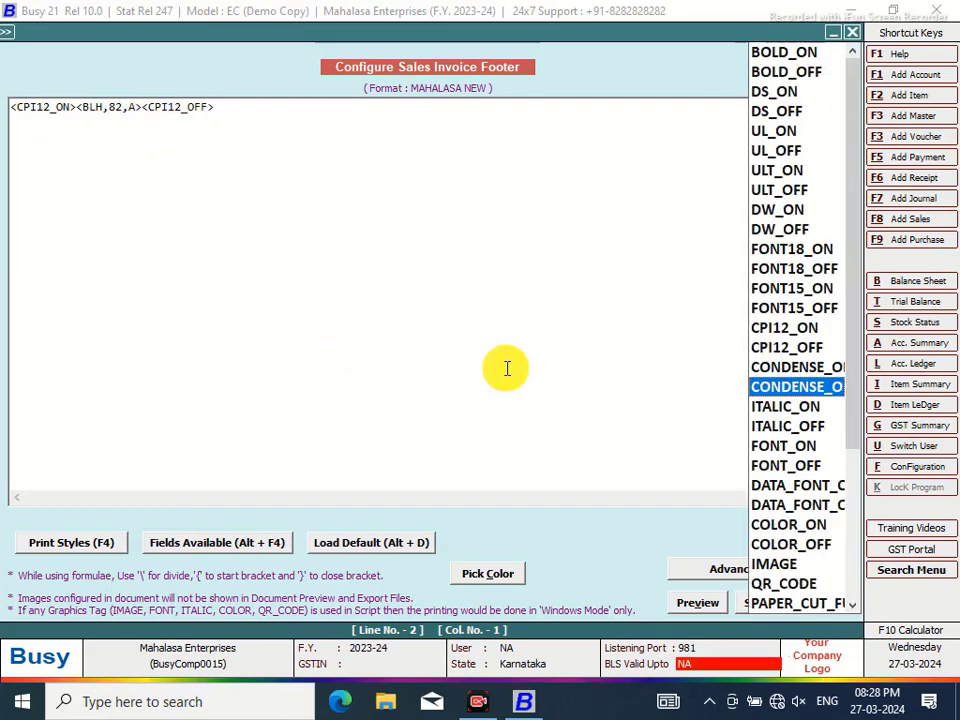
left_click(770, 328)
key("Return")
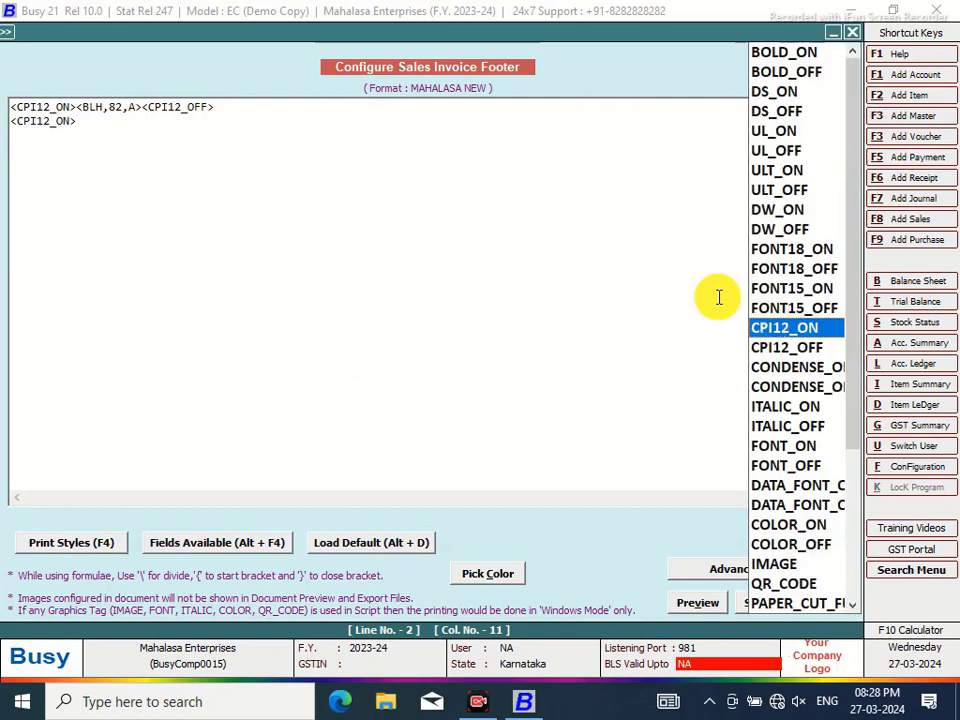
left_click(772, 347)
key("Return")
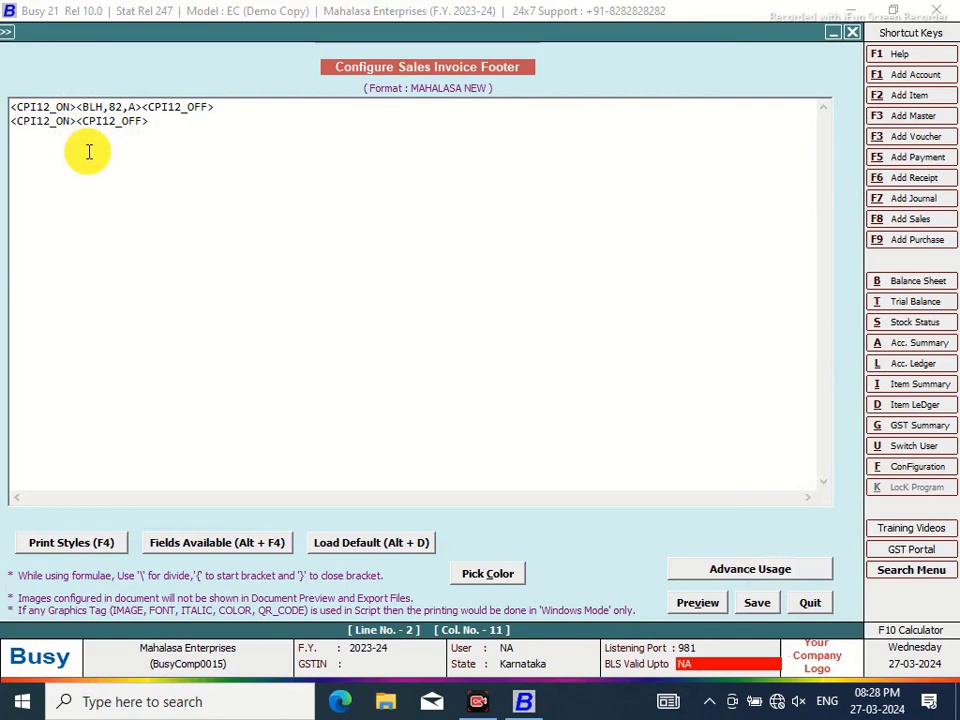
key("Right")
type("^")
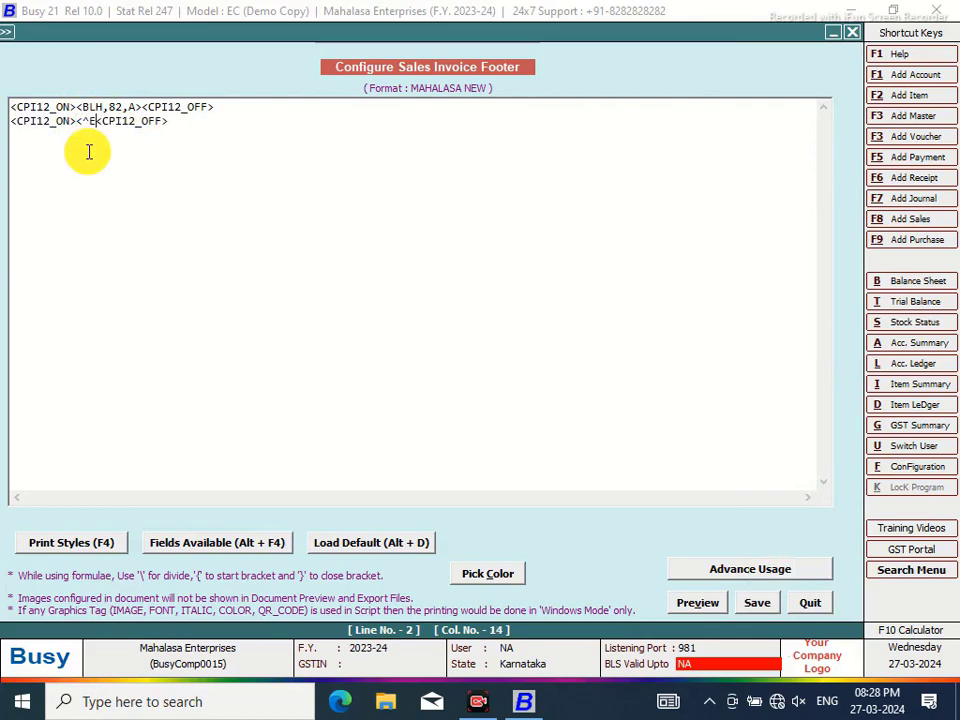
type("E & O.E^")
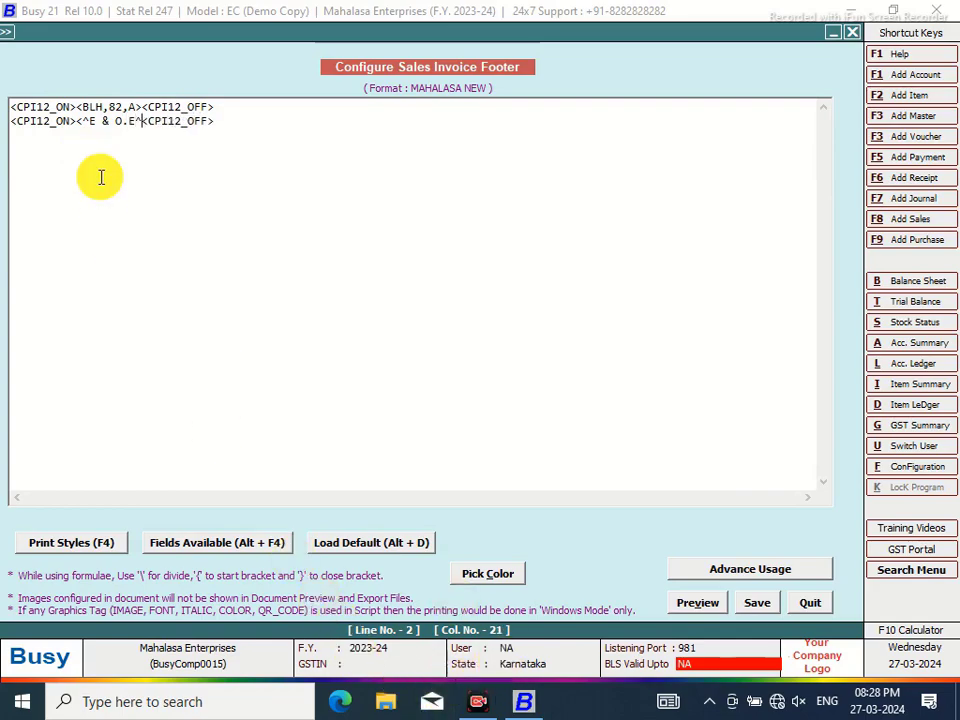
left_click(138, 121)
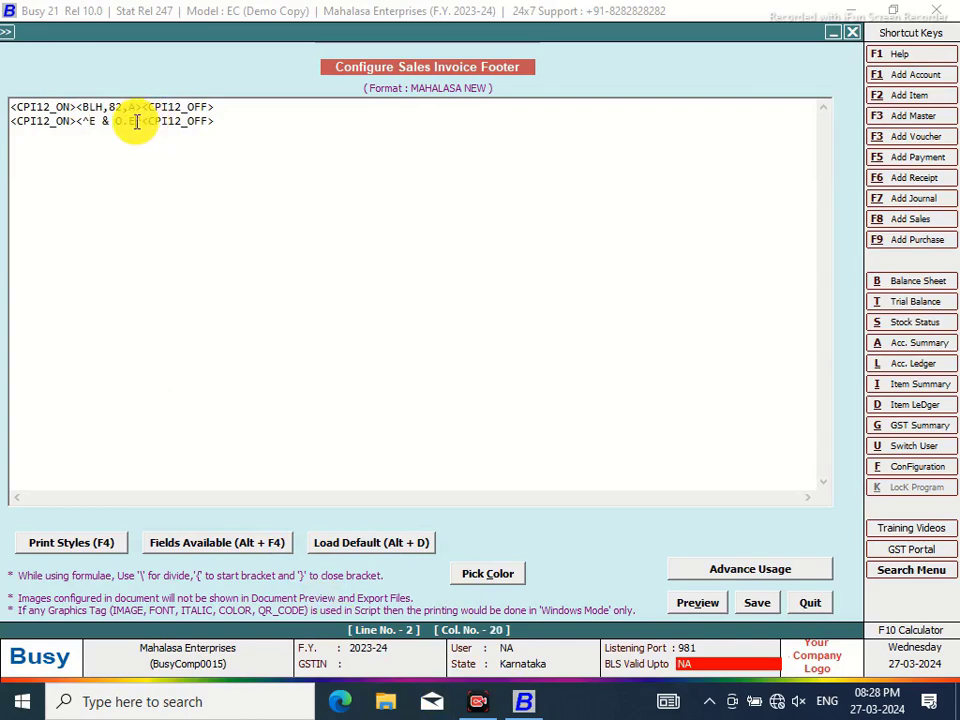
type("^,10,L>")
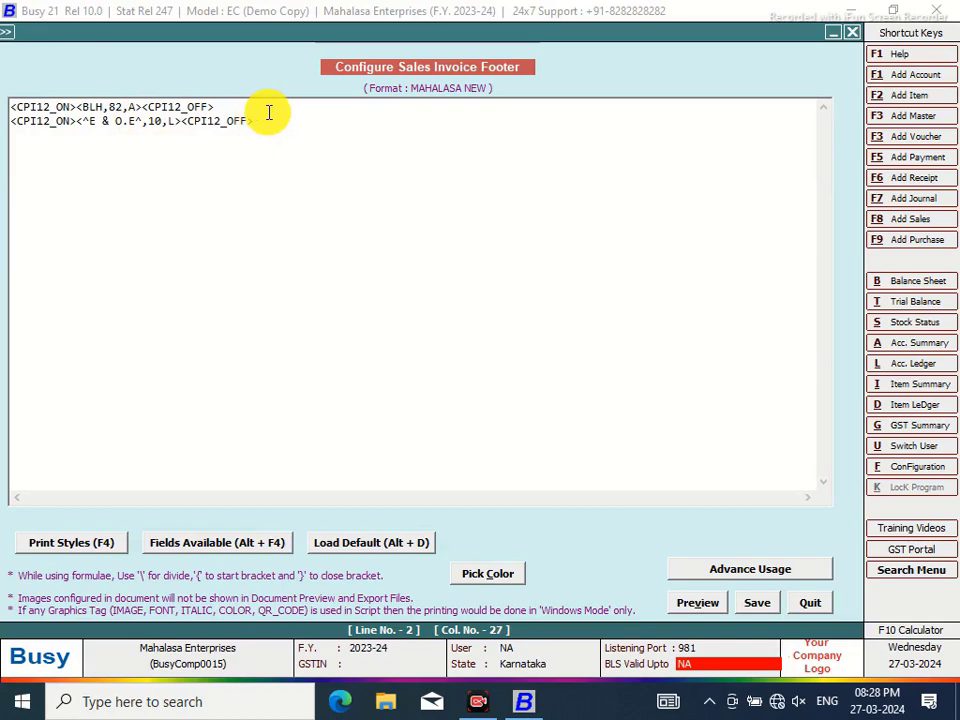
Append another CPI12_ON/OFF block and type 'for MAHALASA ENTERPRISES' inside it
left_click(266, 119)
key("F4")
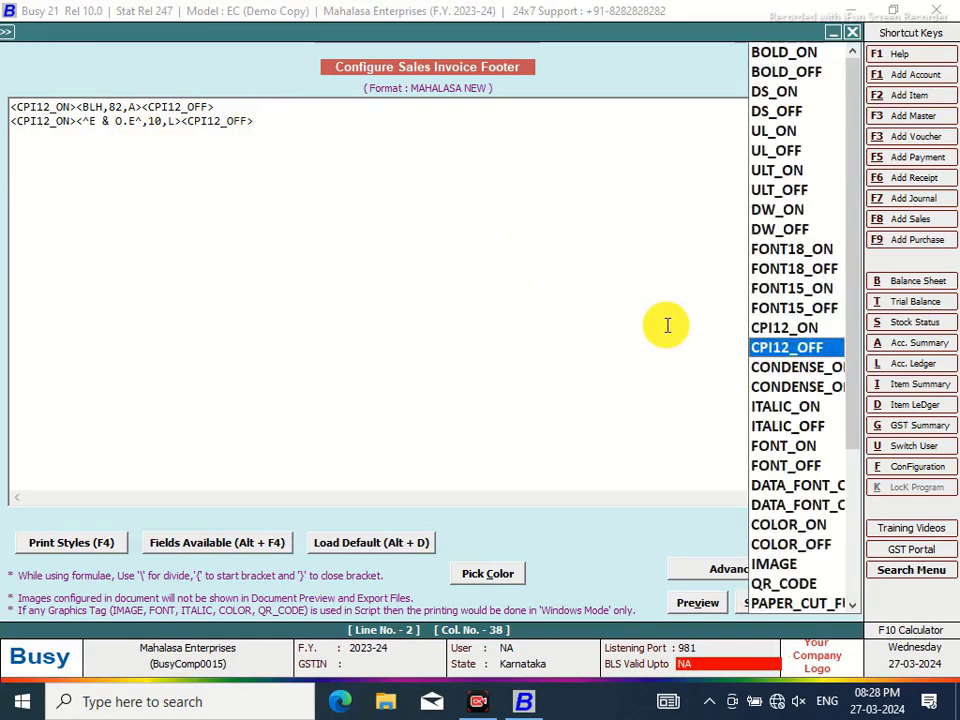
key("Return")
key("F4")
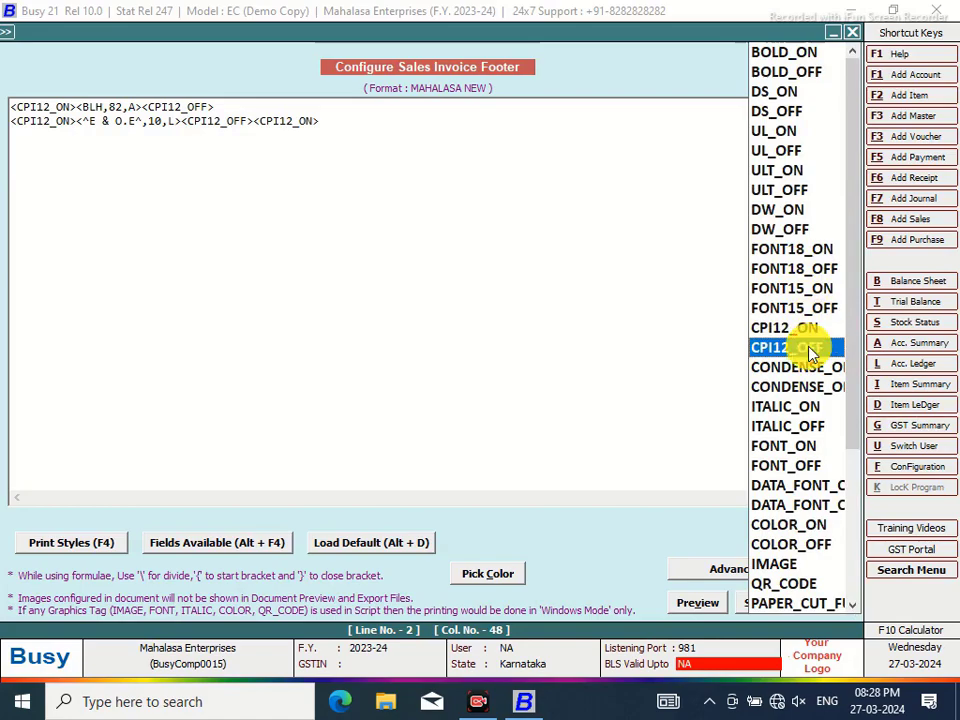
left_click(810, 350)
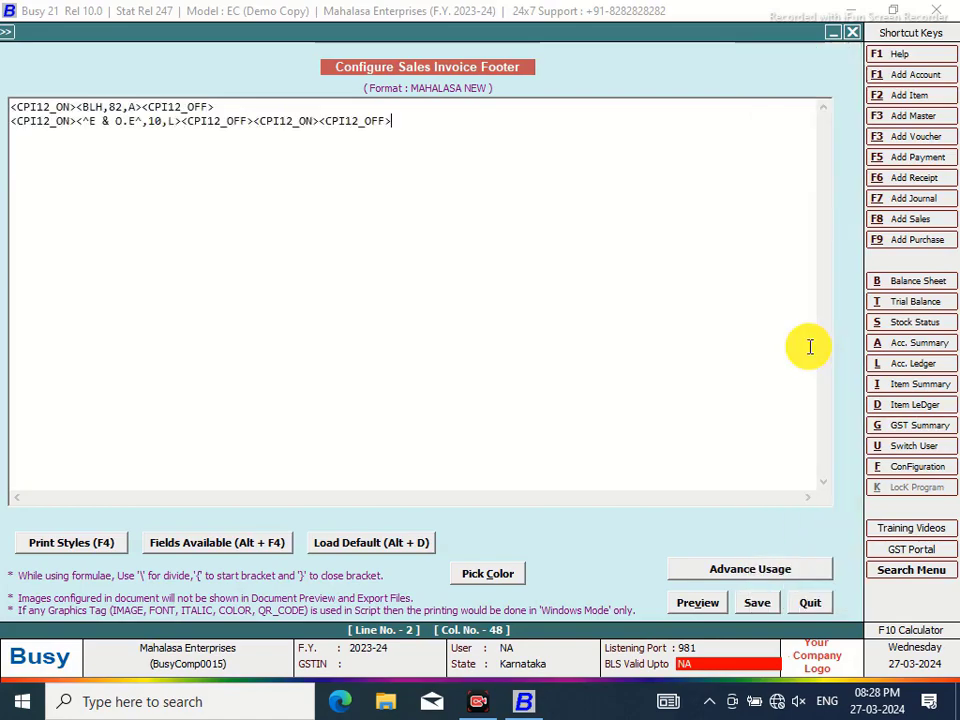
left_click(319, 120)
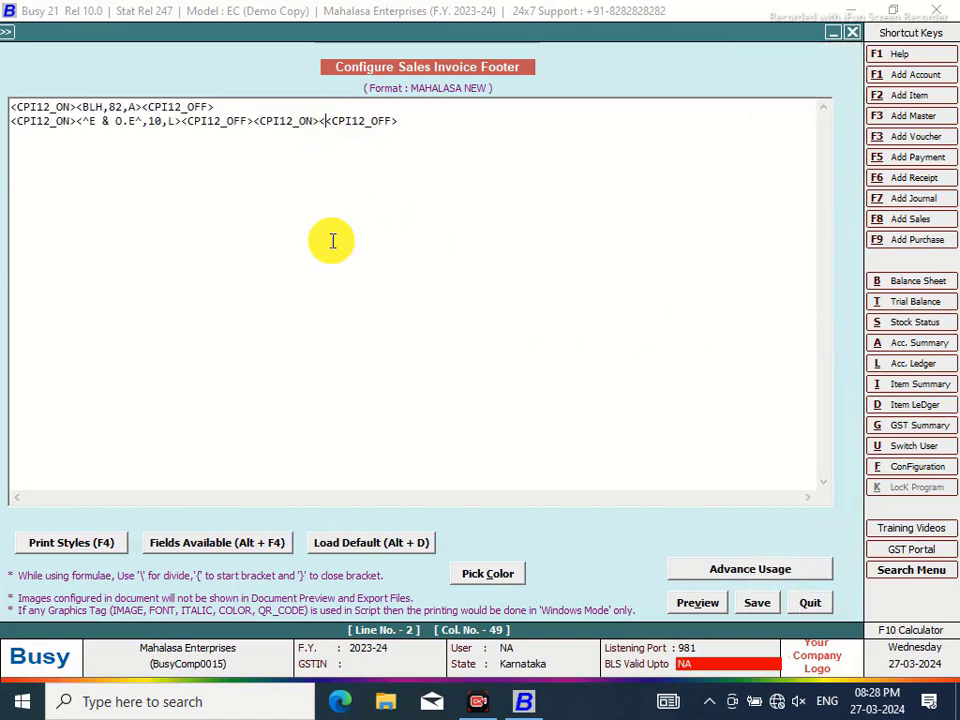
type("<^for ")
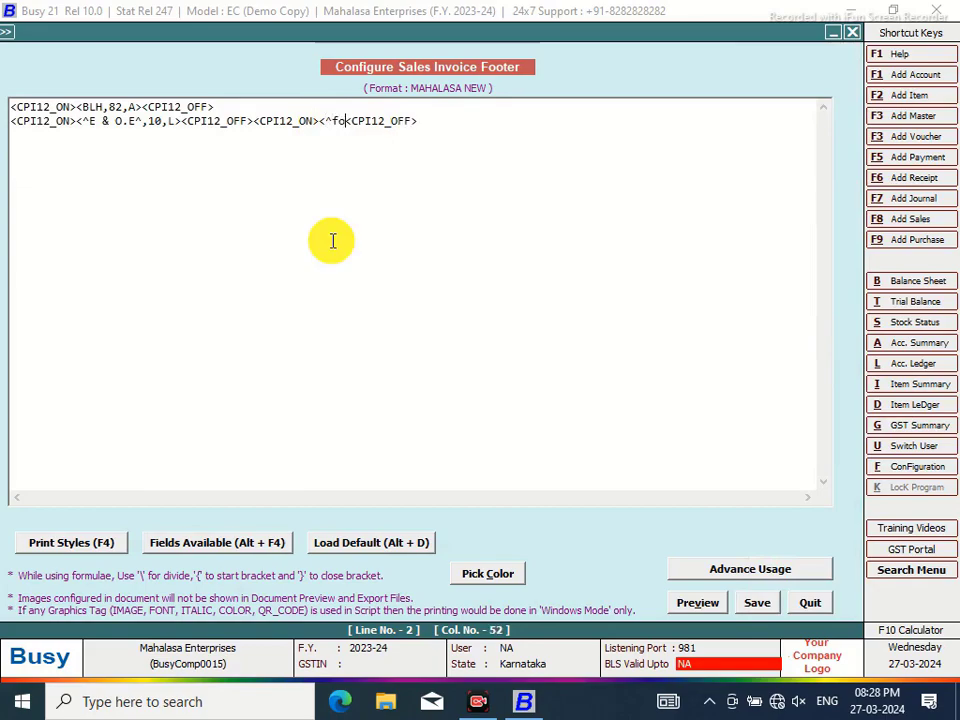
type("MAHALASA ENTERPRISES^>")
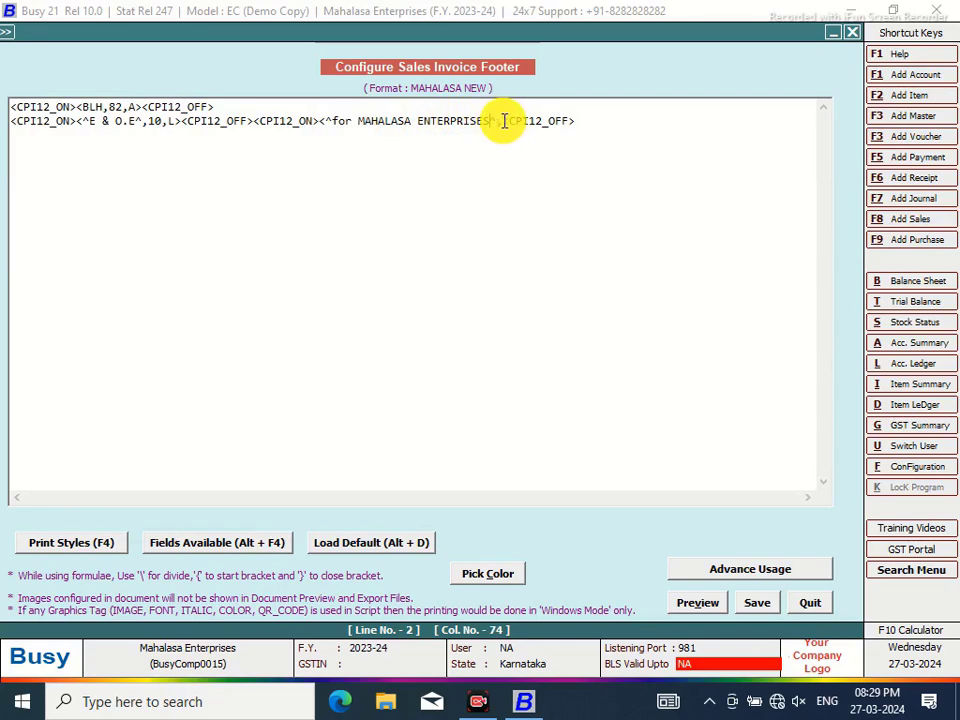
left_click(503, 120)
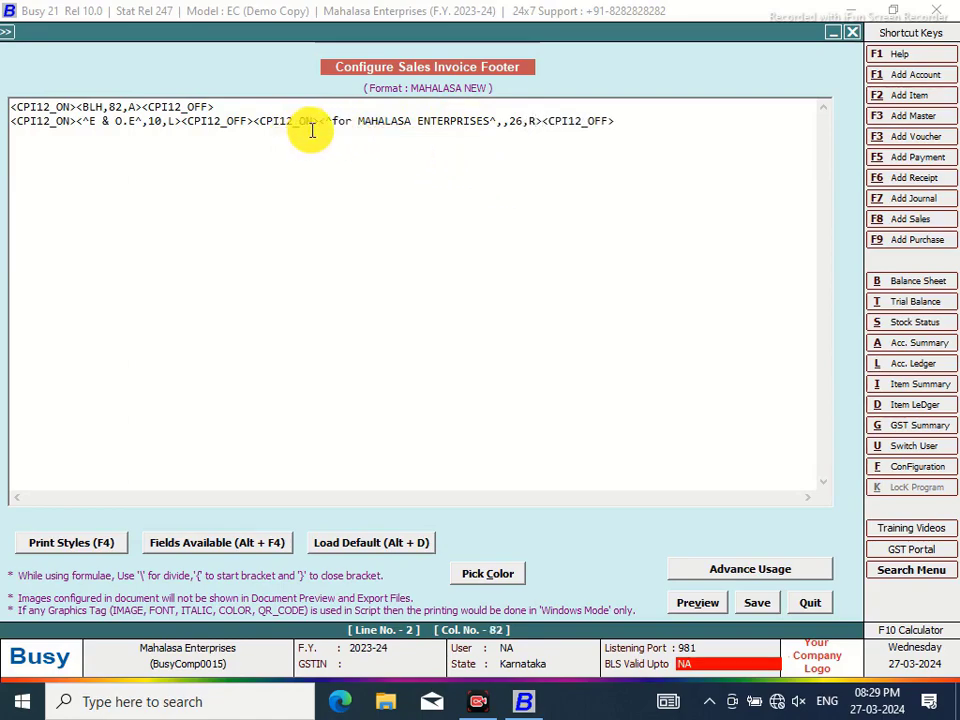
Insert a CPI12_ON/CPI12_OFF tag pair after the E & O.E block
left_click(256, 120)
key("ctrl+space")
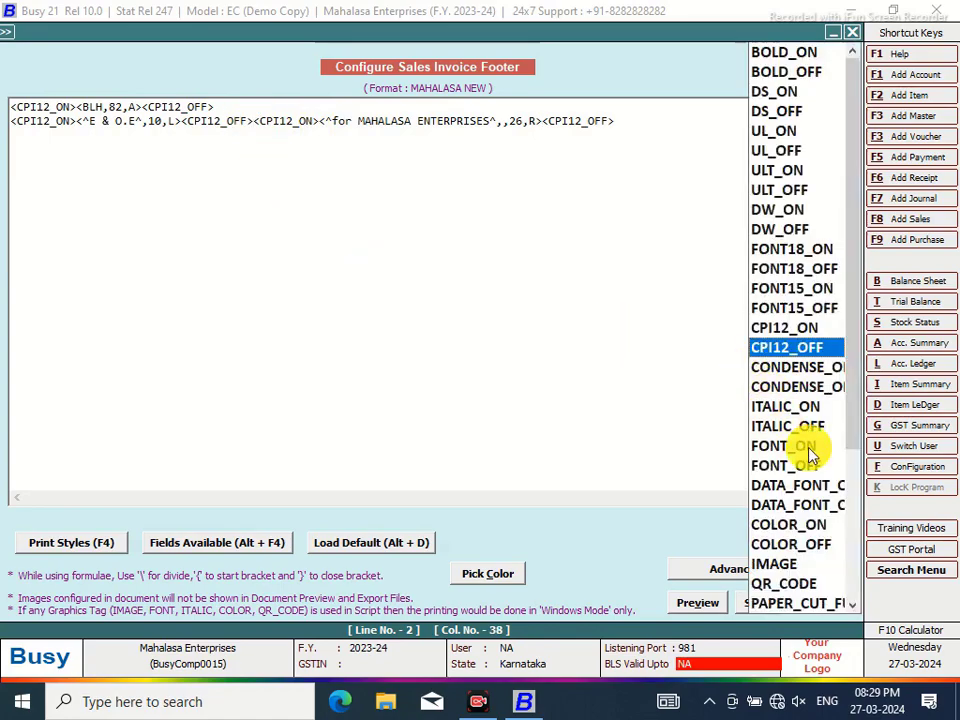
left_click(758, 327)
key("ctrl+space")
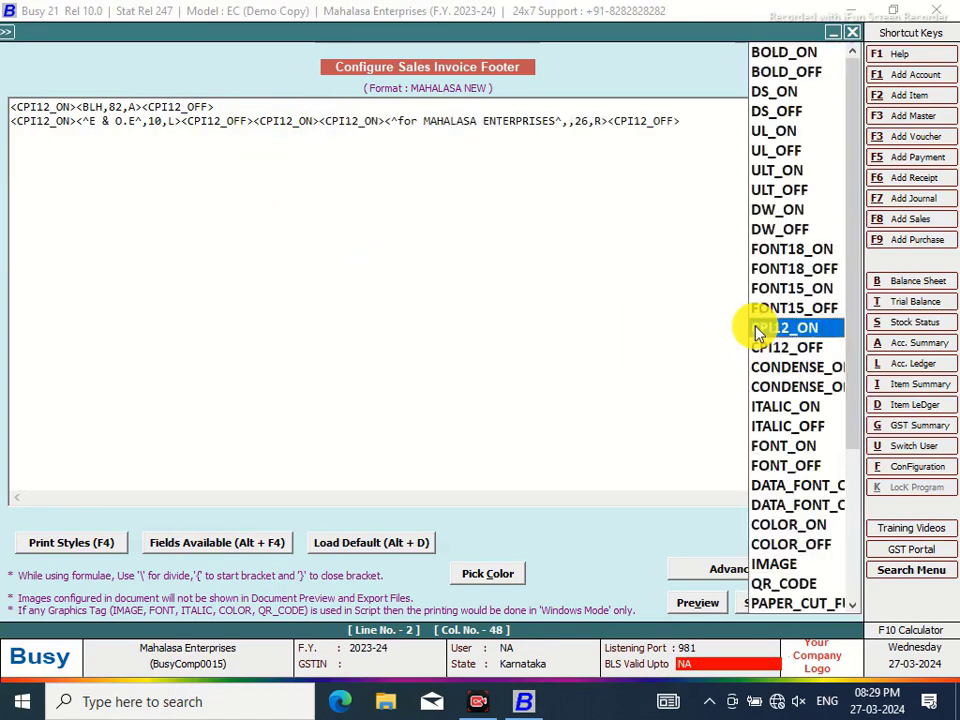
left_click(765, 348)
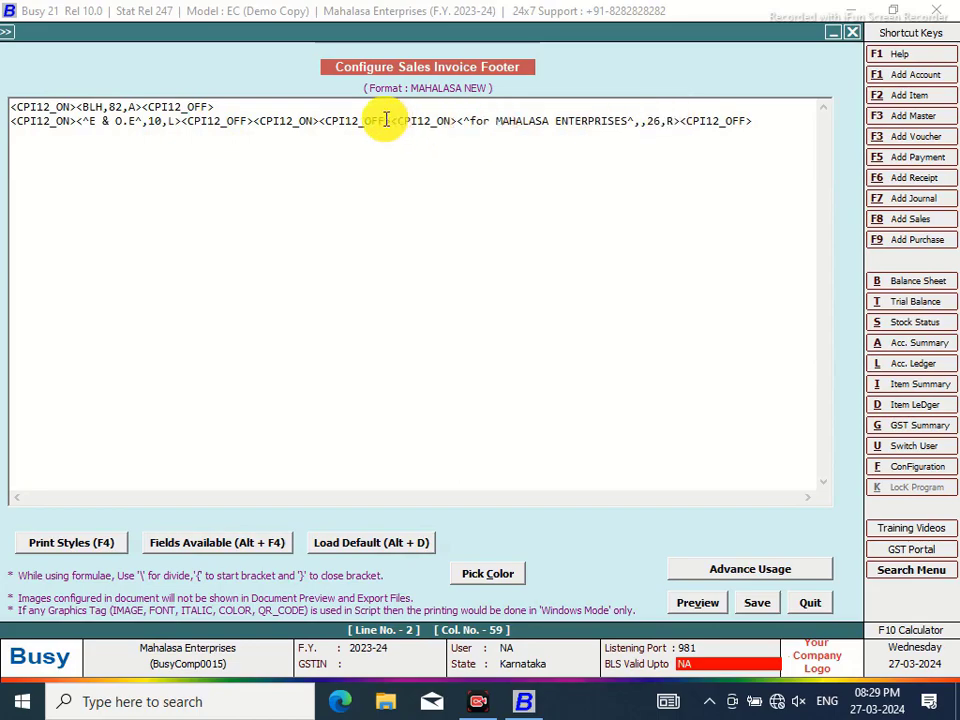
Work out 82 minus 36 in the calculator
left_click(914, 630)
left_click(281, 320)
left_click(280, 395)
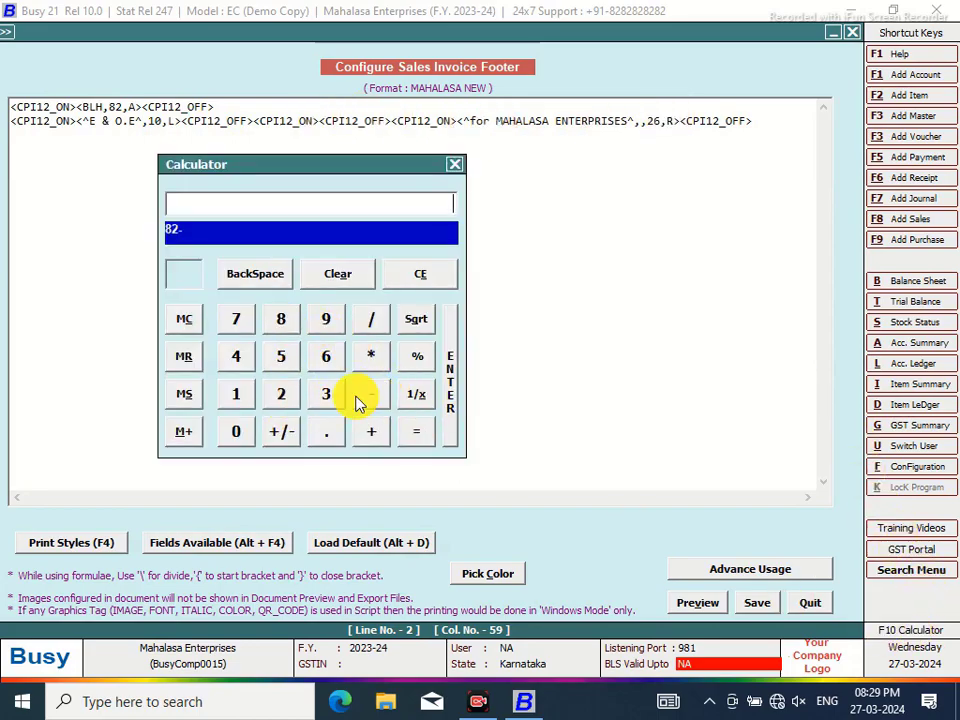
left_click(326, 394)
left_click(326, 357)
left_click(416, 431)
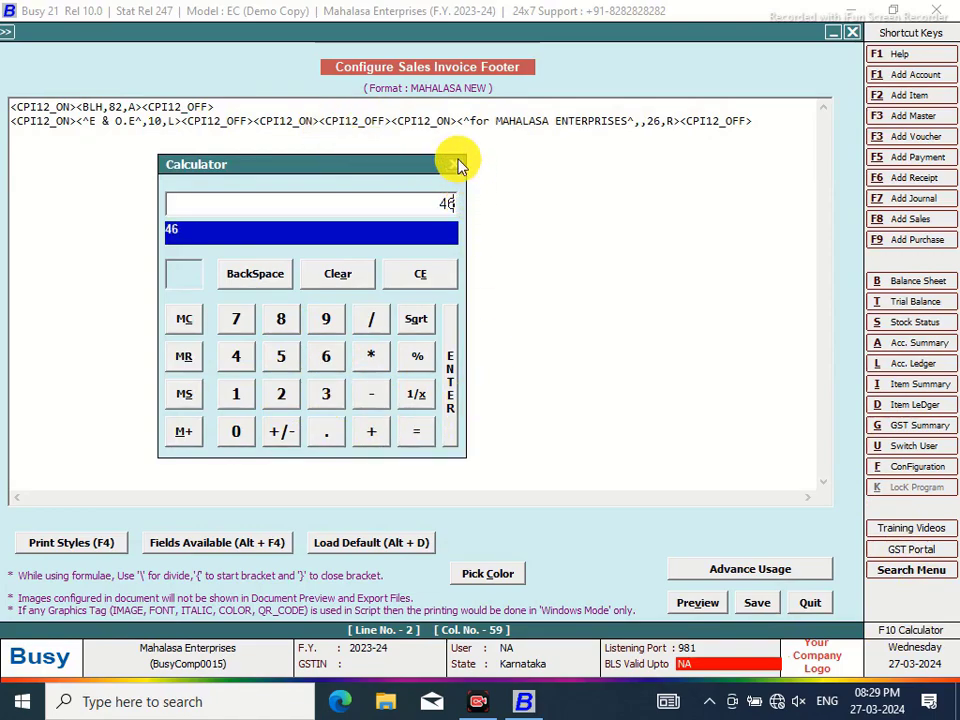
left_click(454, 164)
Insert the BLANK_SPACE field between the new CPI12 tags
left_click(314, 121)
type(">")
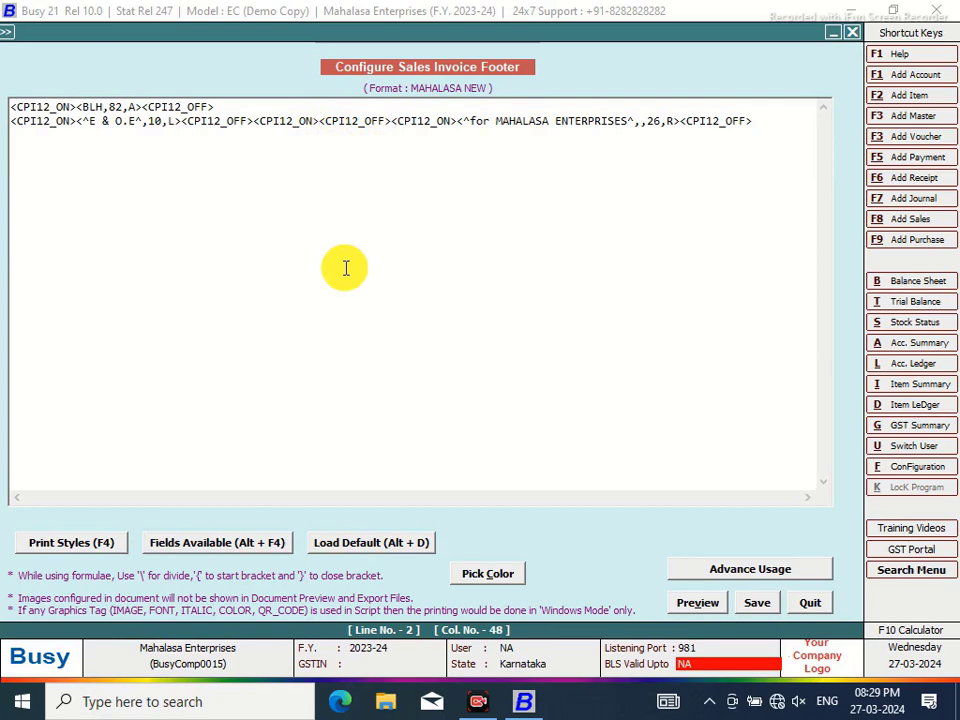
key("alt+F4")
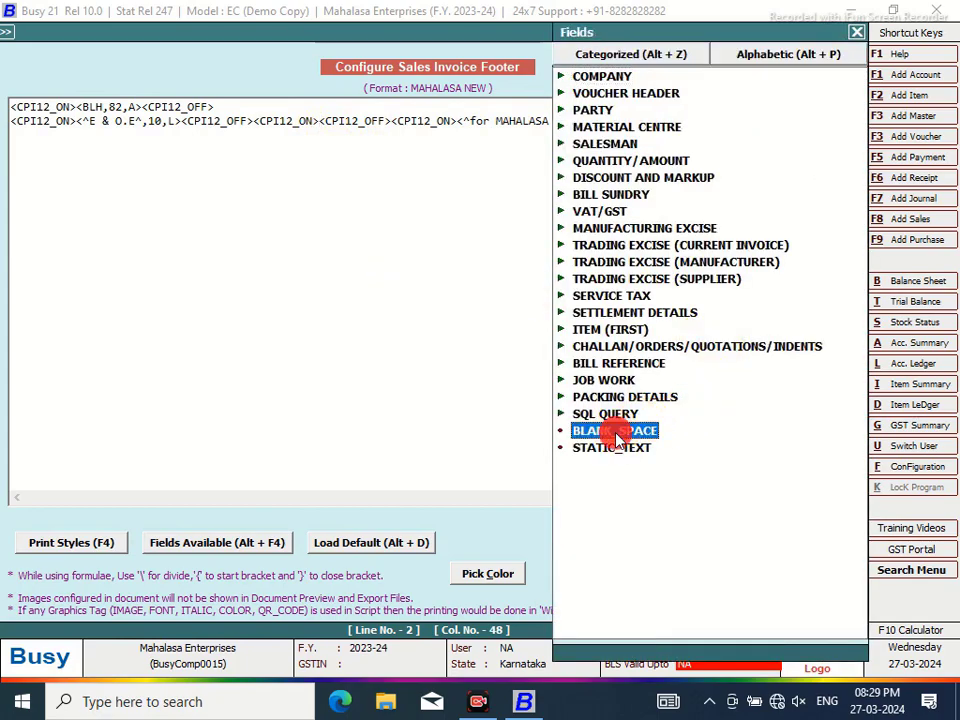
double_click(615, 431)
left_click(403, 121)
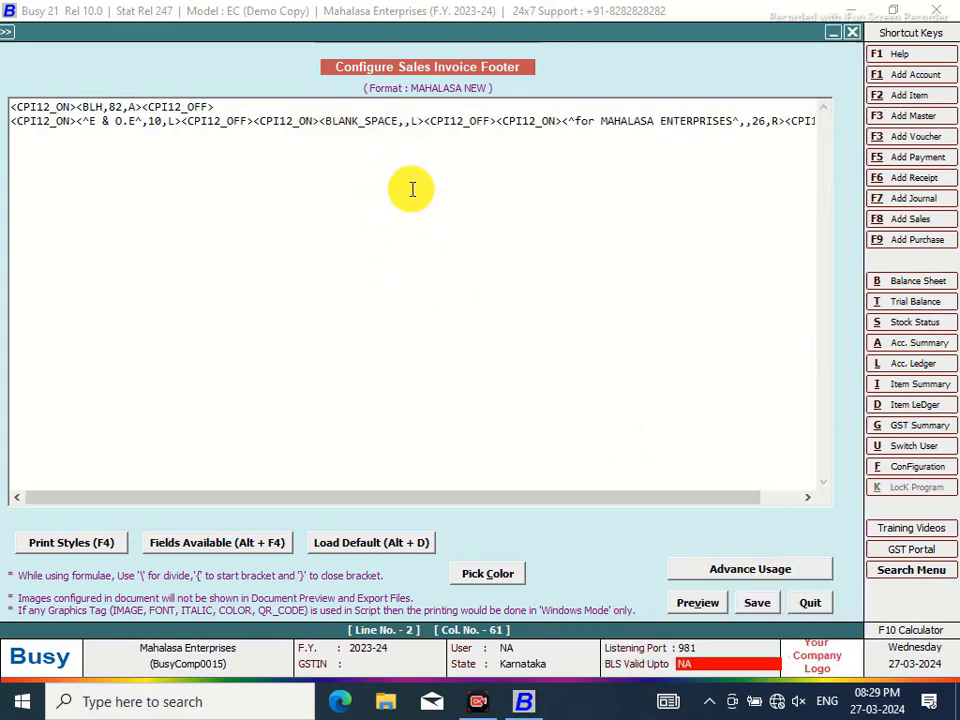
Set the blank space width to 36, save the footer, and leave configuration
type("36")
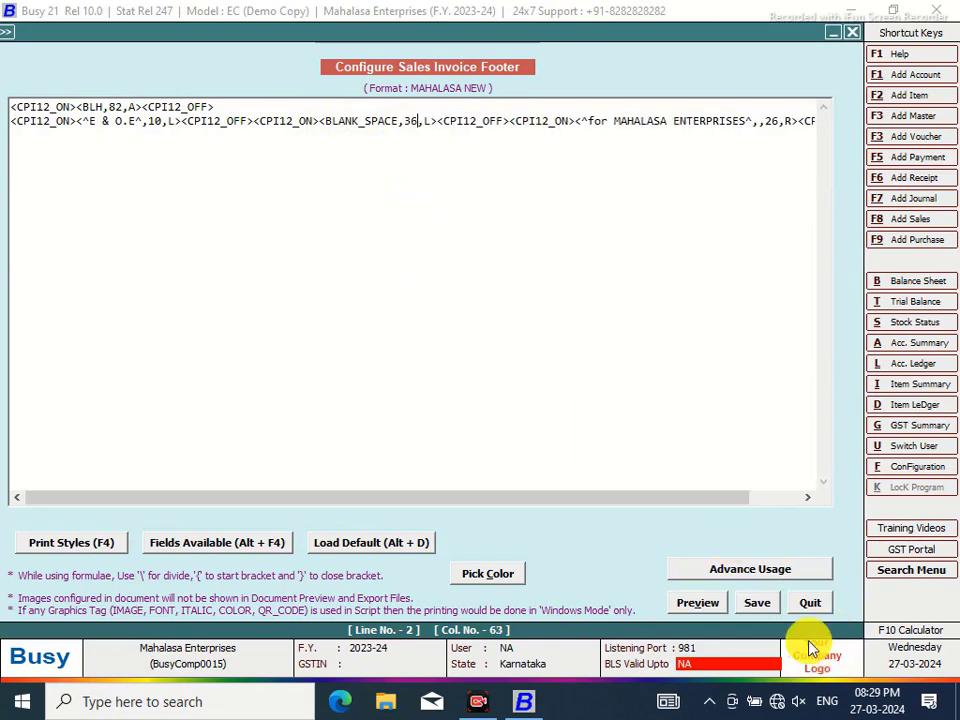
left_click(755, 605)
left_click(514, 413)
left_click(152, 275)
Preview the sales invoice in MAHALASA NEW format, zooming to 120% and back to 70%
left_click(445, 32)
left_click(424, 367)
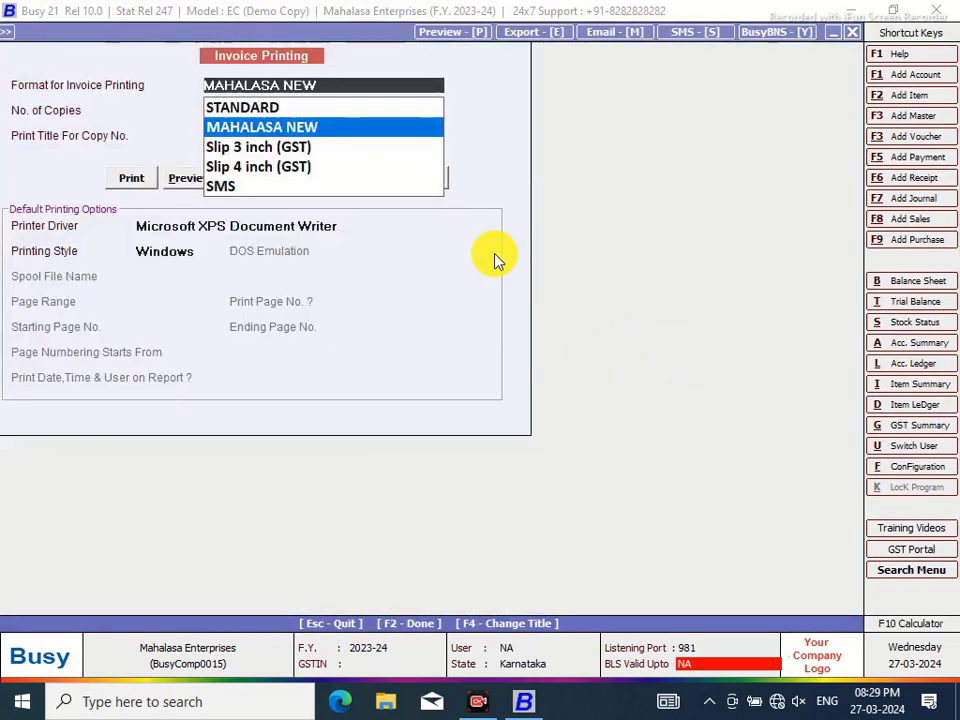
key("Return")
left_click(195, 178)
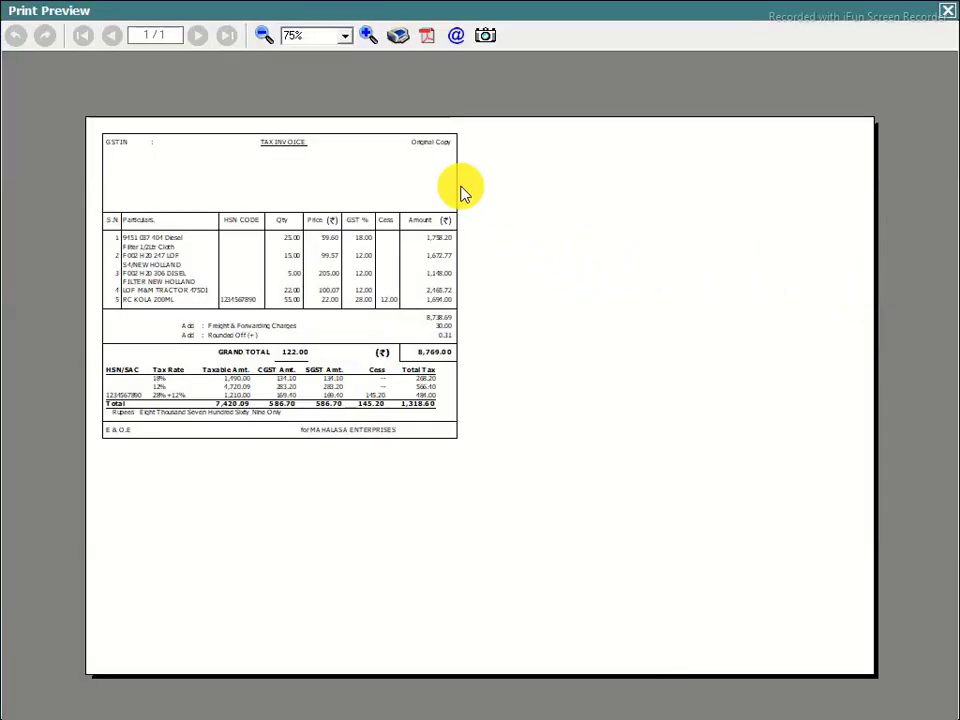
left_click(370, 36)
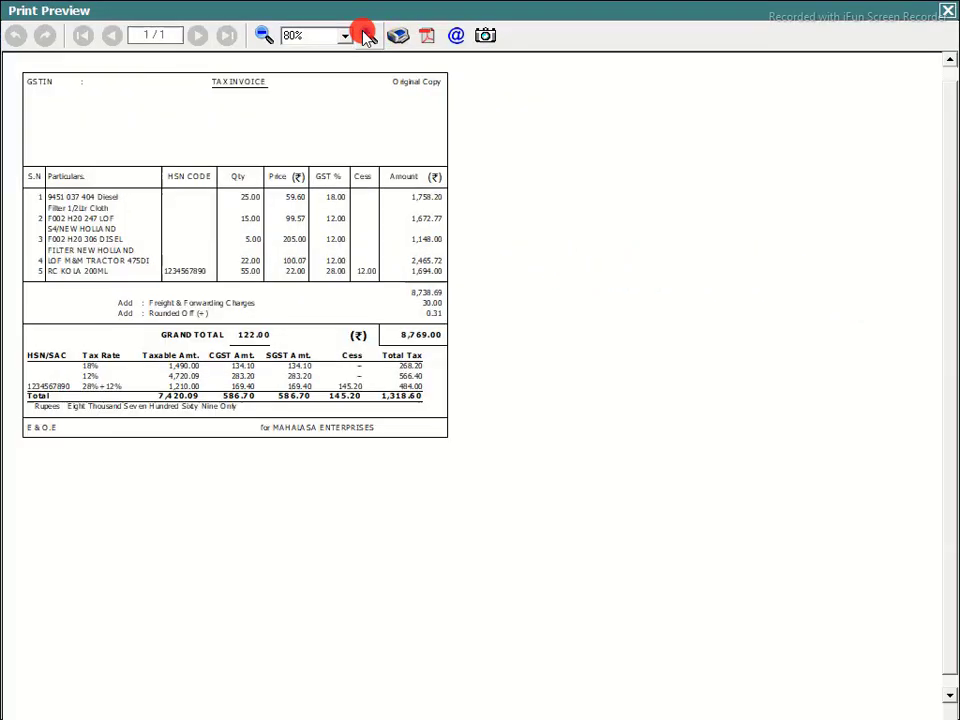
left_click(368, 37)
left_click(367, 37)
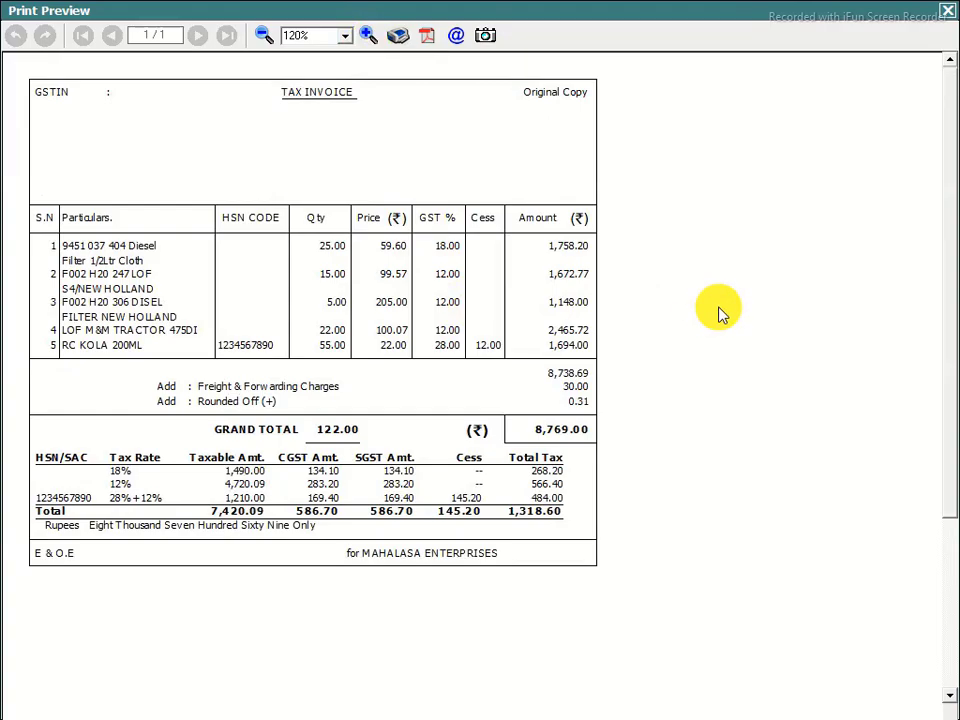
left_click(264, 35)
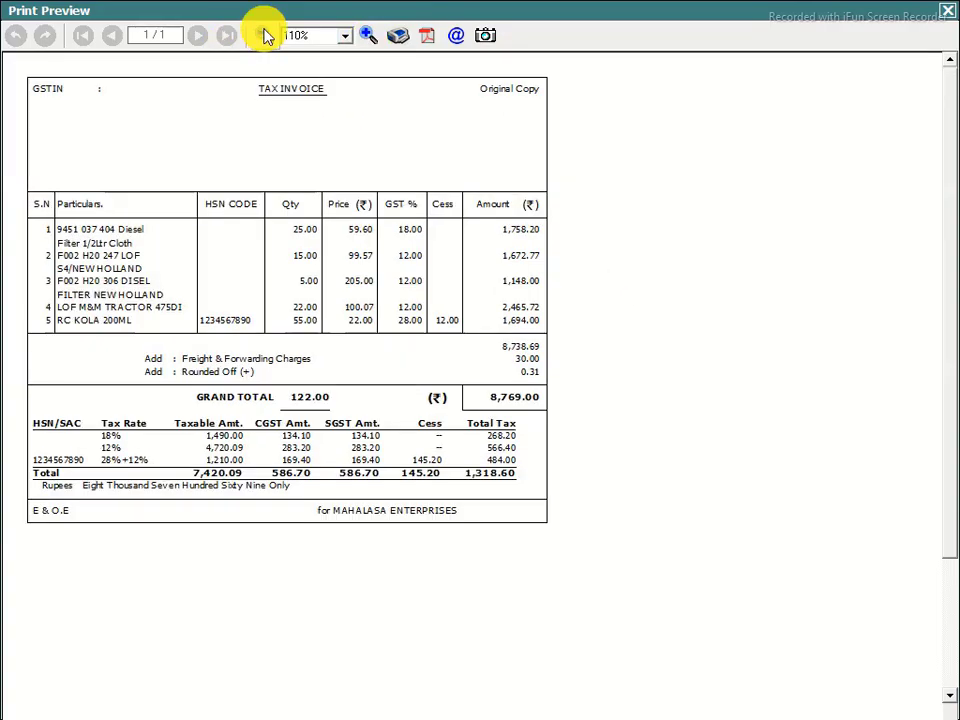
left_click(265, 35)
left_click(265, 35)
left_click(265, 35)
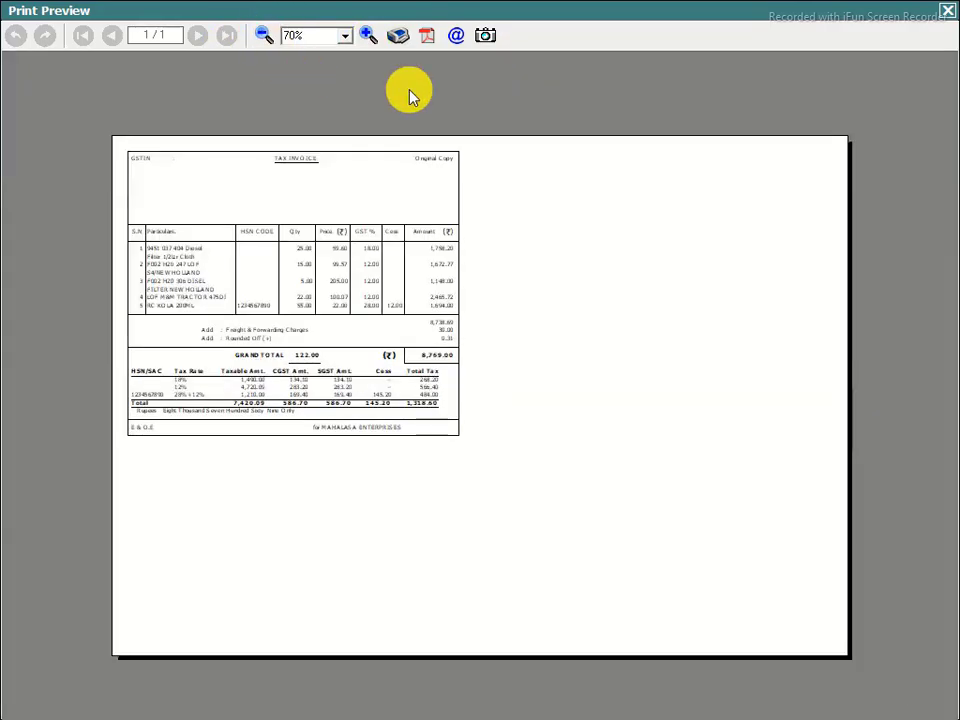
left_click(950, 15)
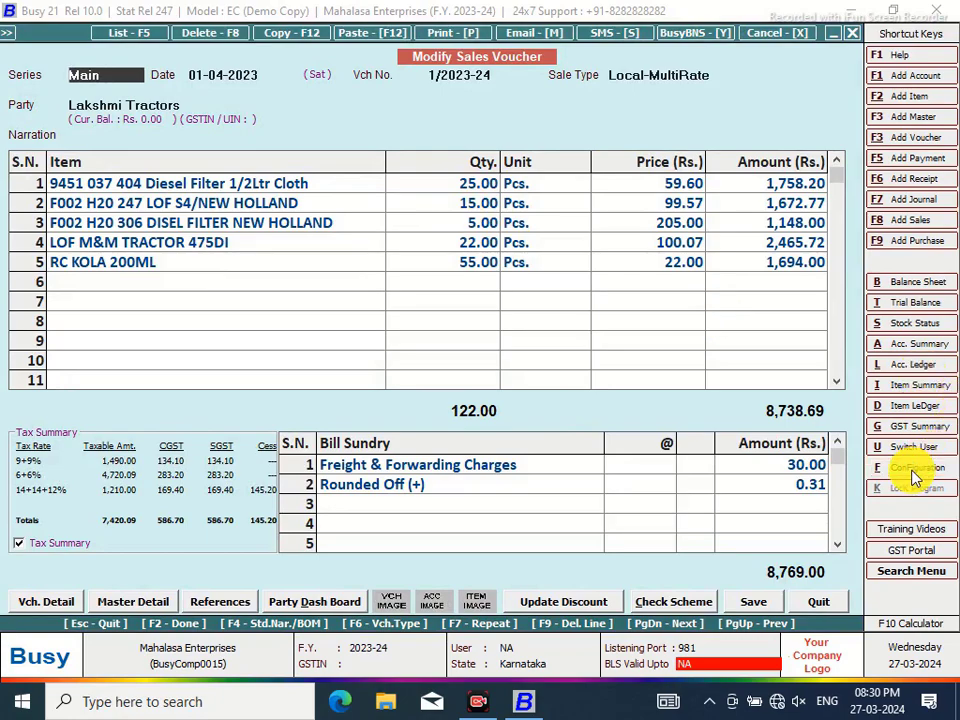
Turn on Use full body space in the MAHALASA NEW sales invoice page settings and save
left_click(917, 466)
left_click(242, 207)
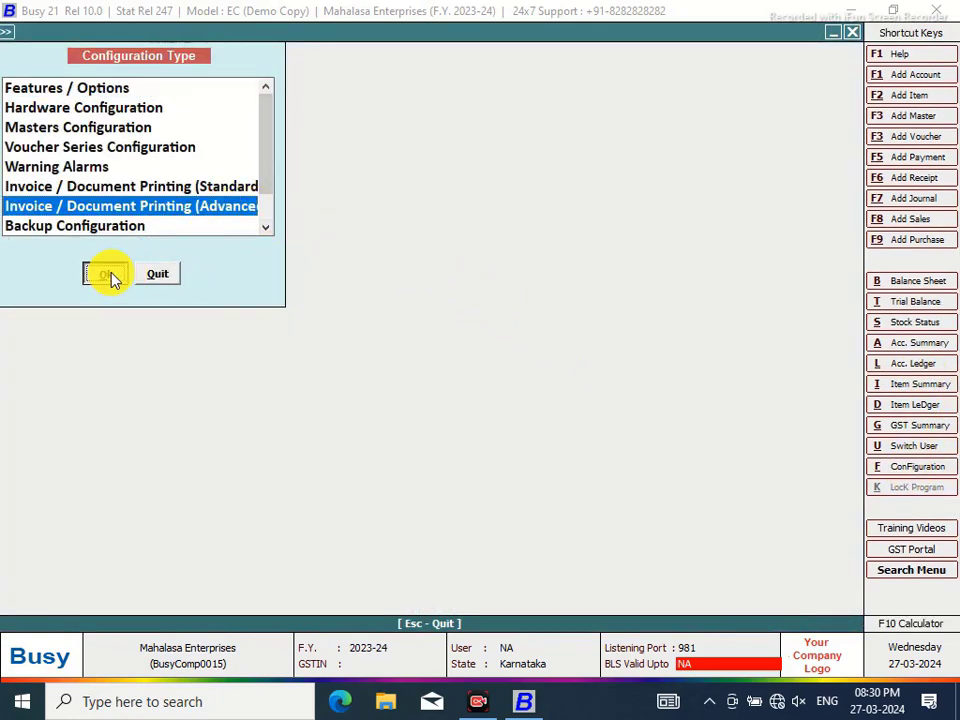
left_click(106, 273)
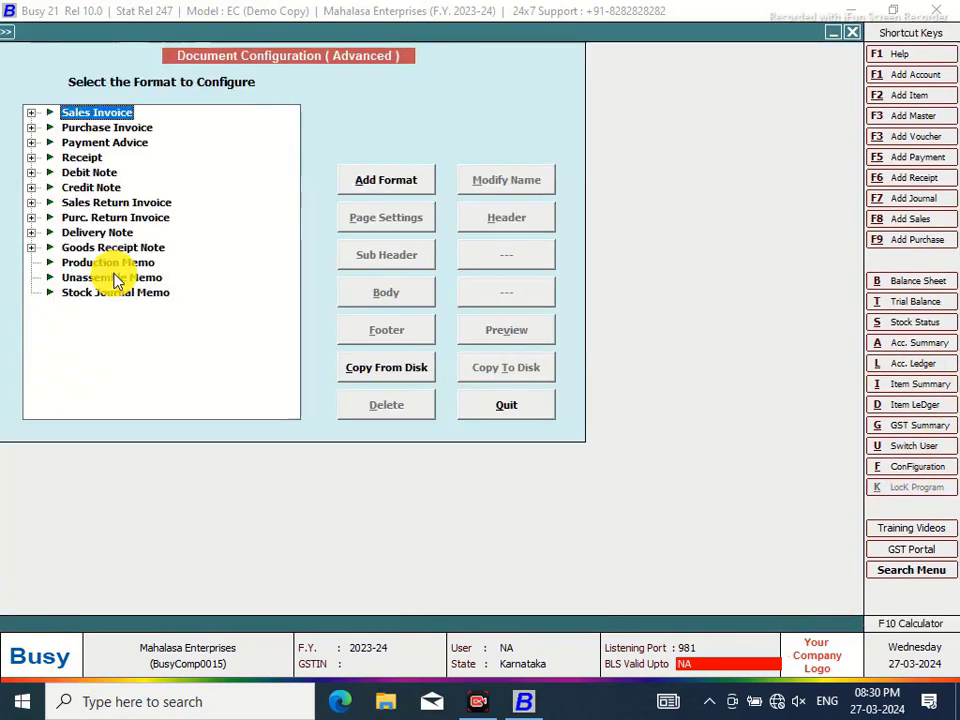
left_click(33, 114)
left_click(100, 127)
left_click(405, 217)
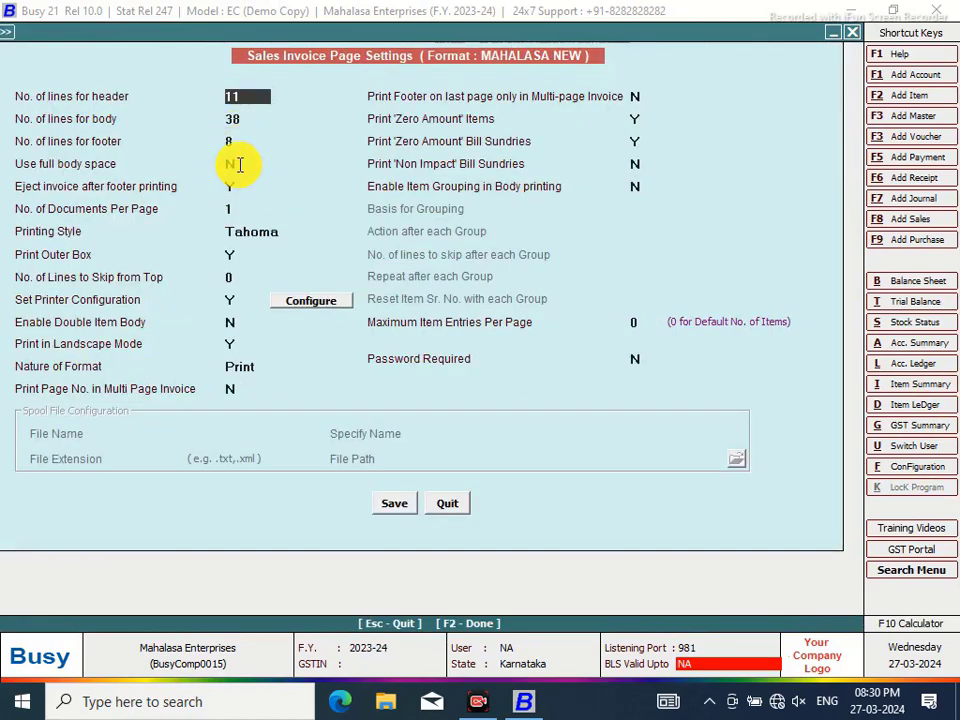
left_click(233, 163)
key("y")
left_click(393, 504)
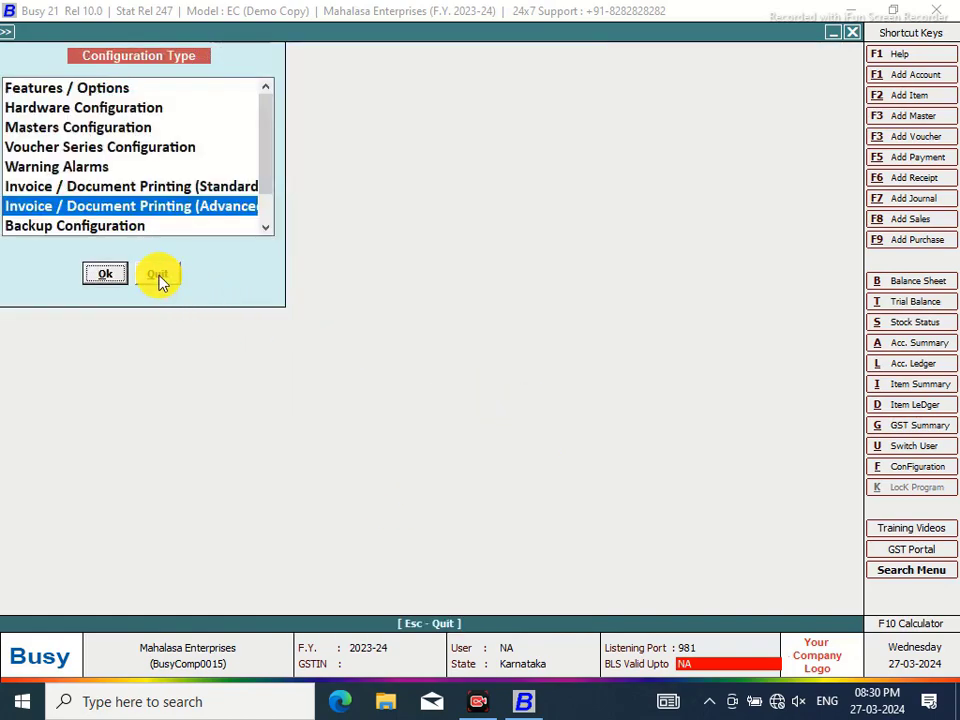
Preview the current voucher as a sales invoice in the MAHALASA NEW format
left_click(159, 278)
left_click(447, 38)
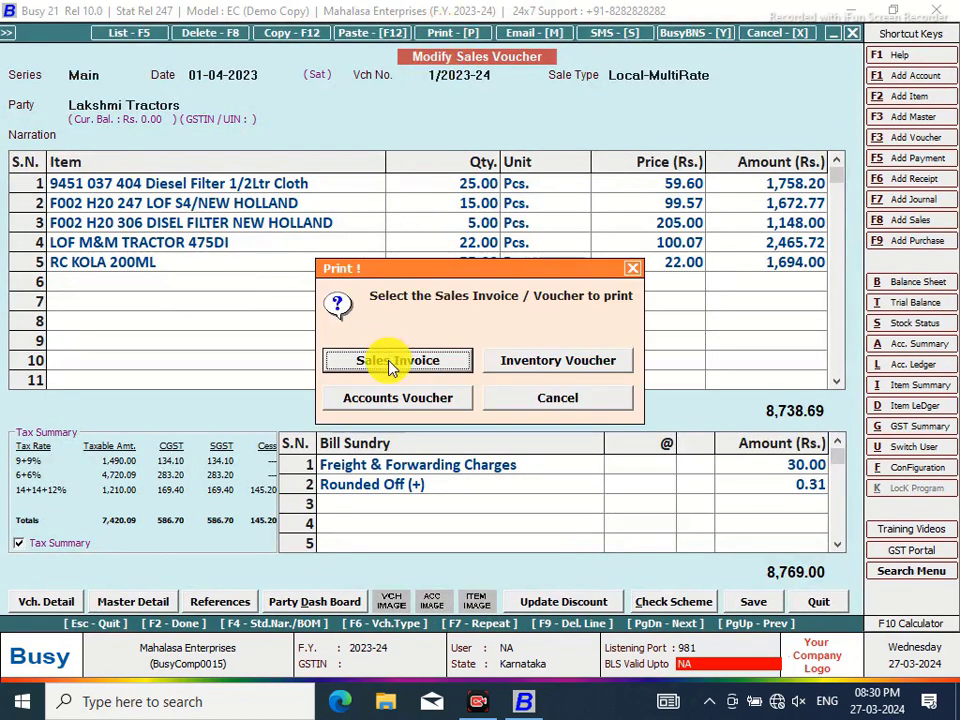
left_click(388, 360)
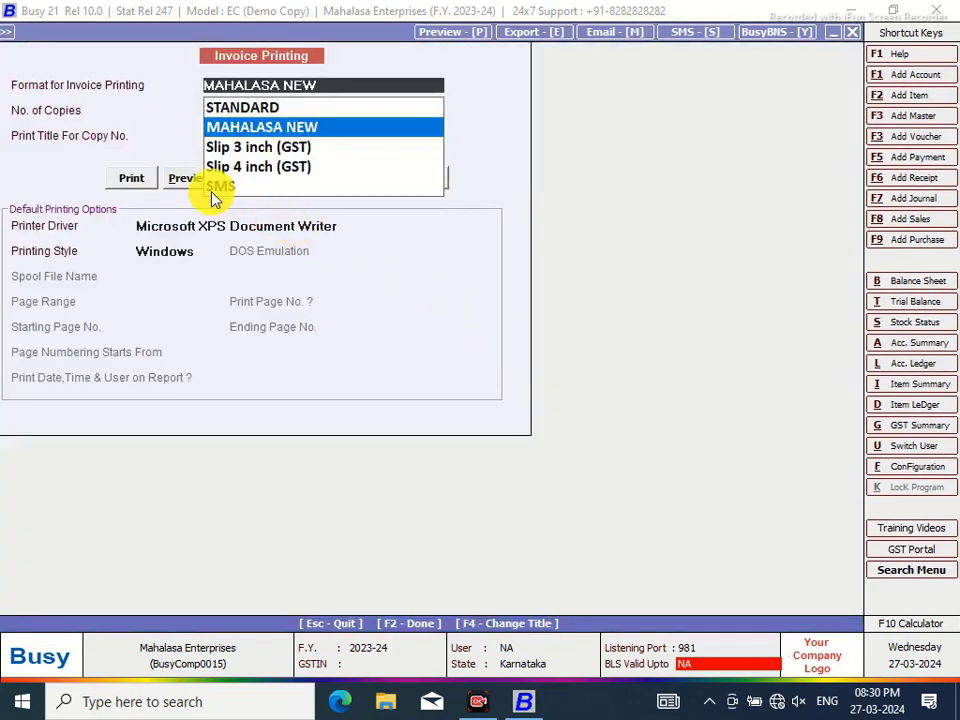
left_click(187, 180)
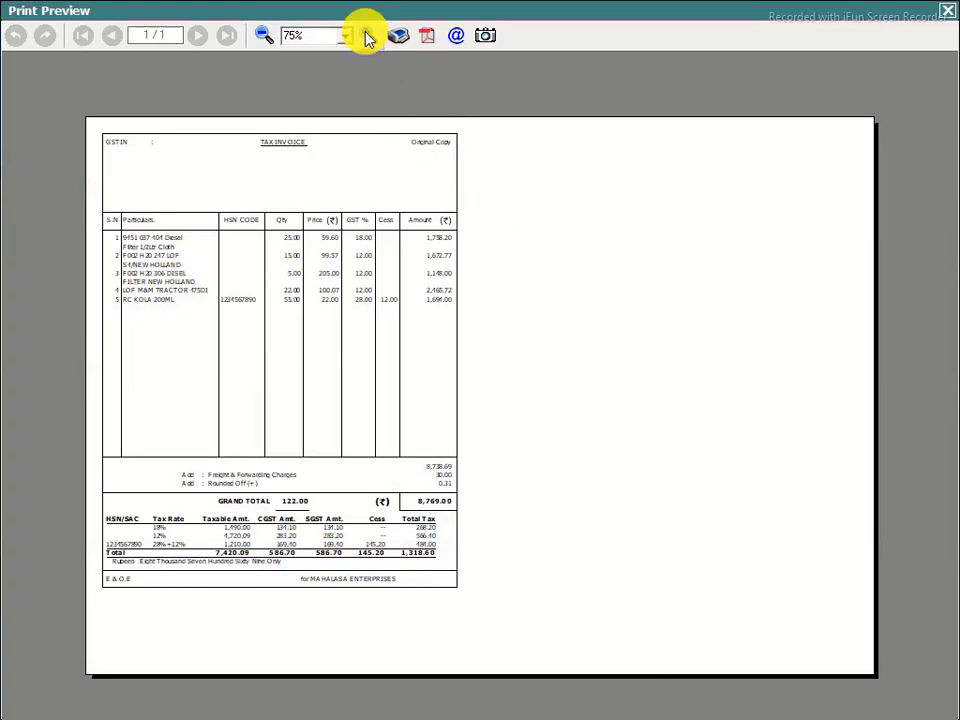
Zoom the invoice preview in and out between 70% and 90%, then close it for Configuration
left_click(368, 37)
left_click(368, 37)
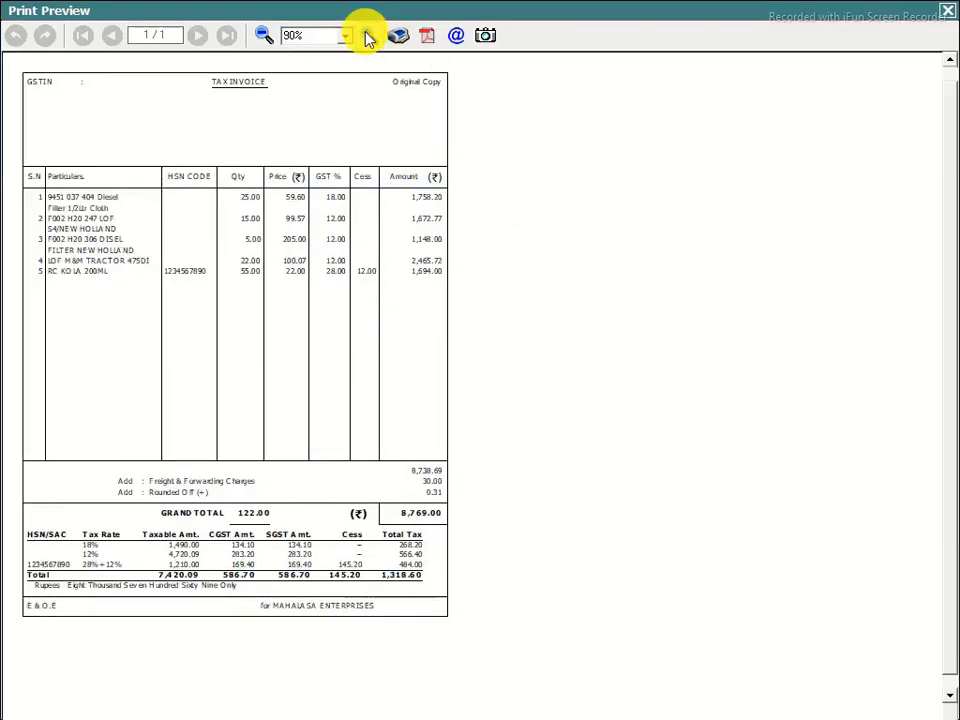
left_click(368, 37)
left_click(262, 37)
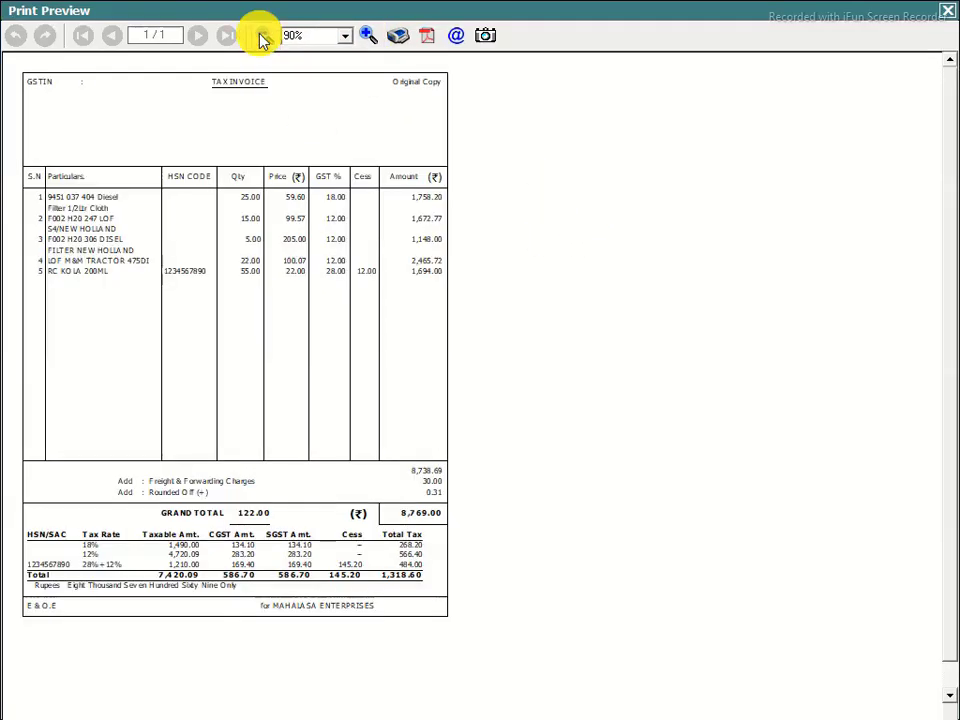
left_click(262, 37)
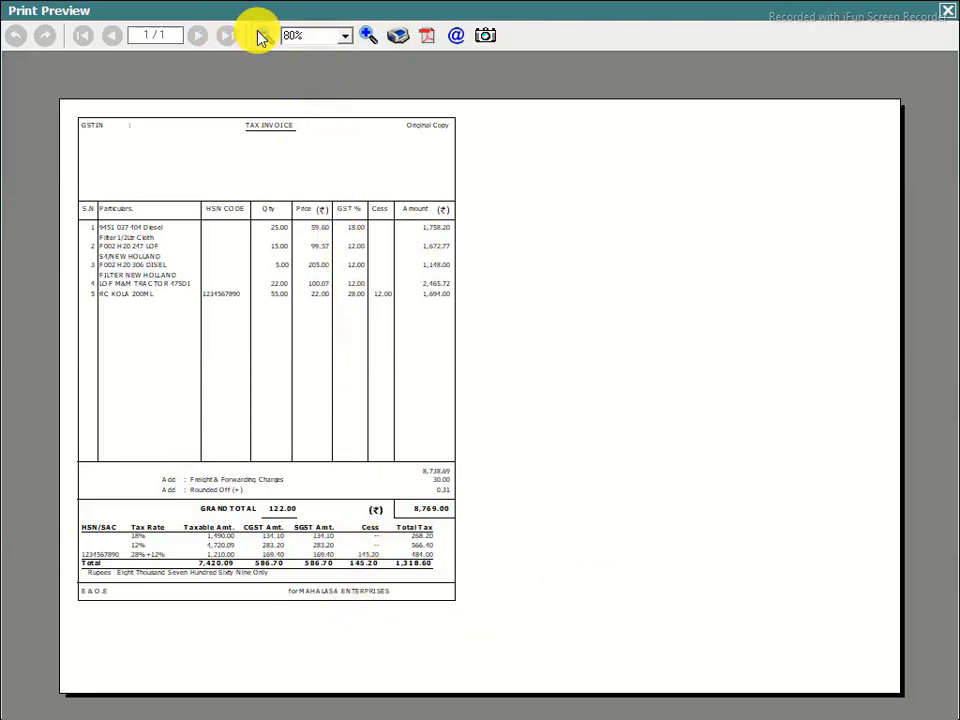
left_click(262, 37)
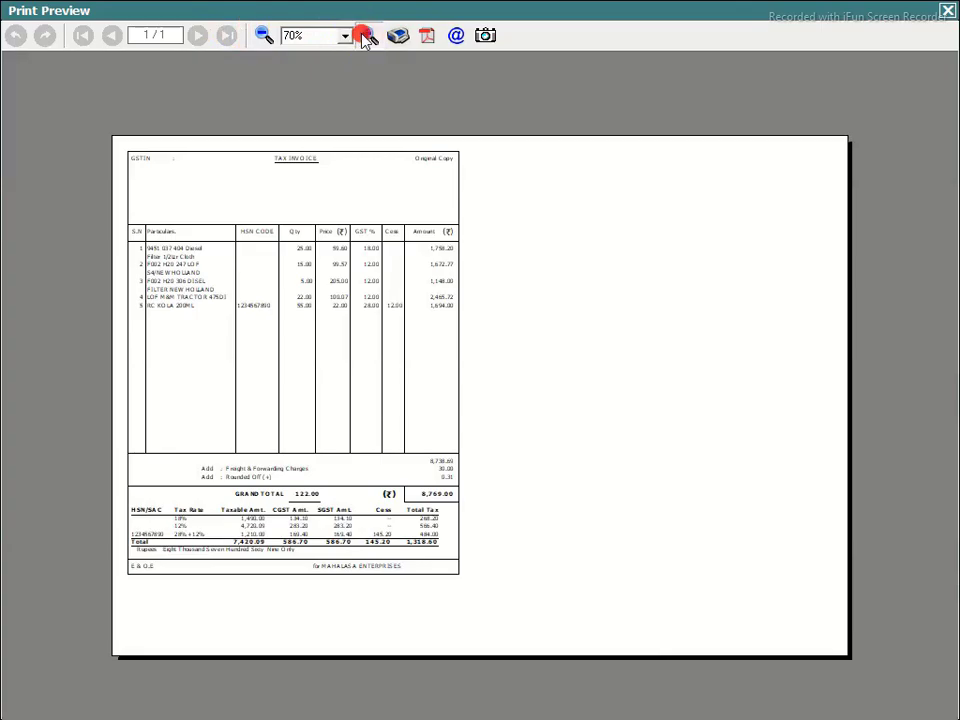
left_click(366, 36)
left_click(366, 36)
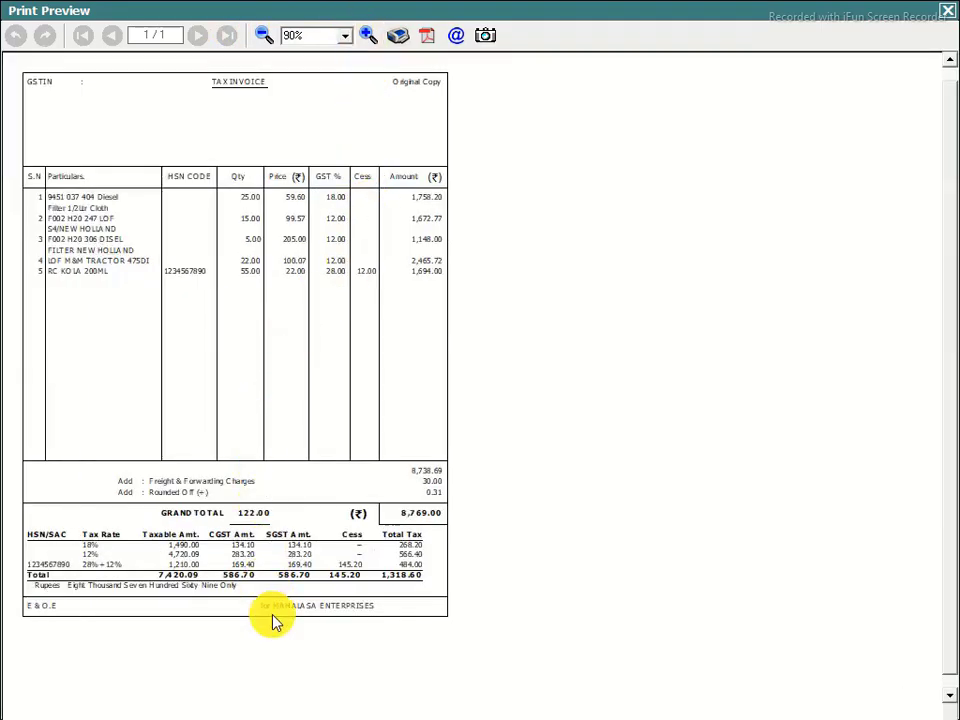
left_click(946, 13)
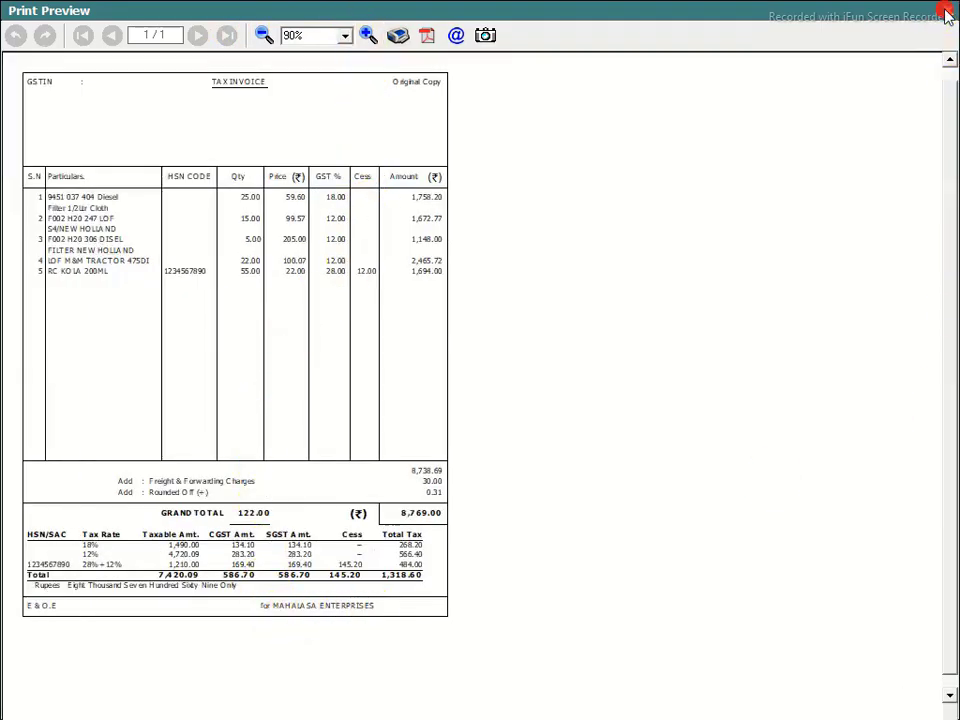
left_click(900, 467)
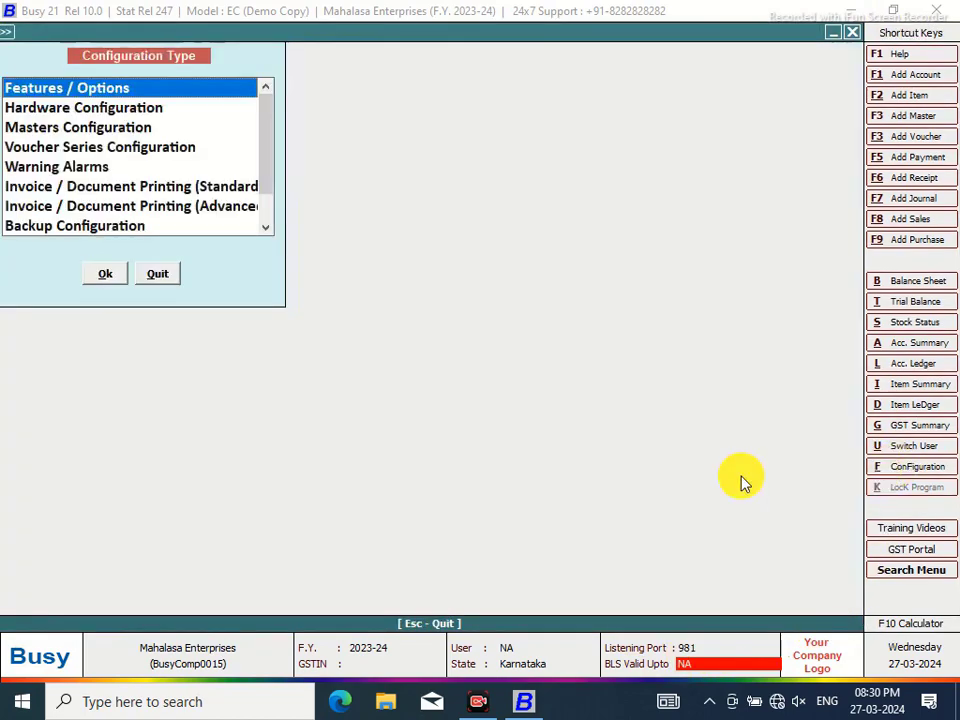
Under Invoice / Document Printing (Advanced), open the Footer script of Sales Invoice format MAHALASA NEW
left_click(200, 206)
left_click(104, 276)
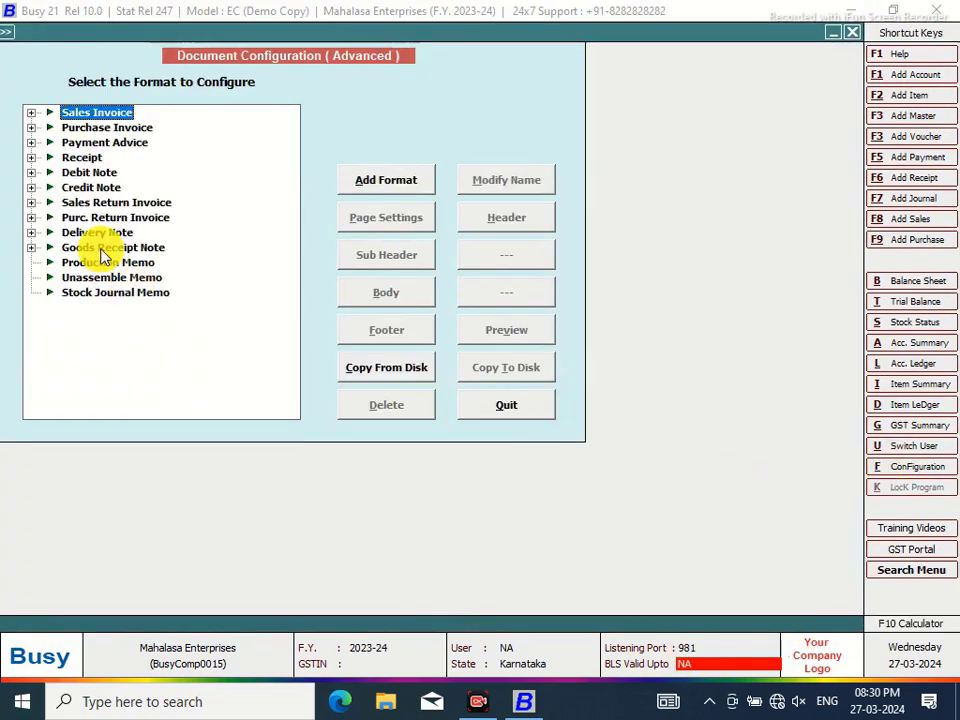
left_click(33, 114)
left_click(100, 128)
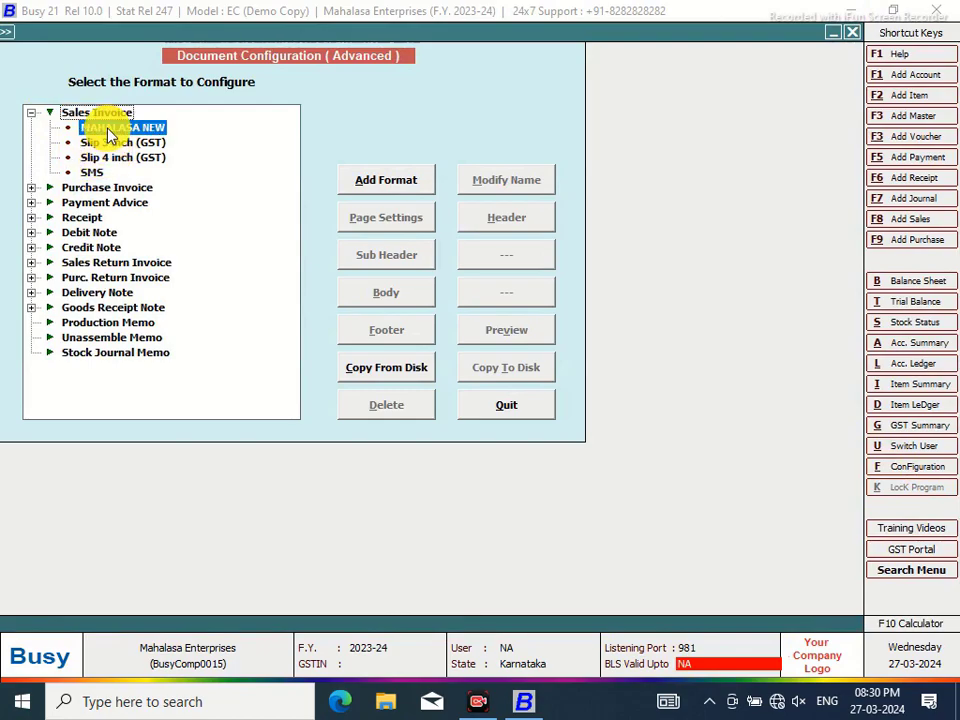
left_click(399, 328)
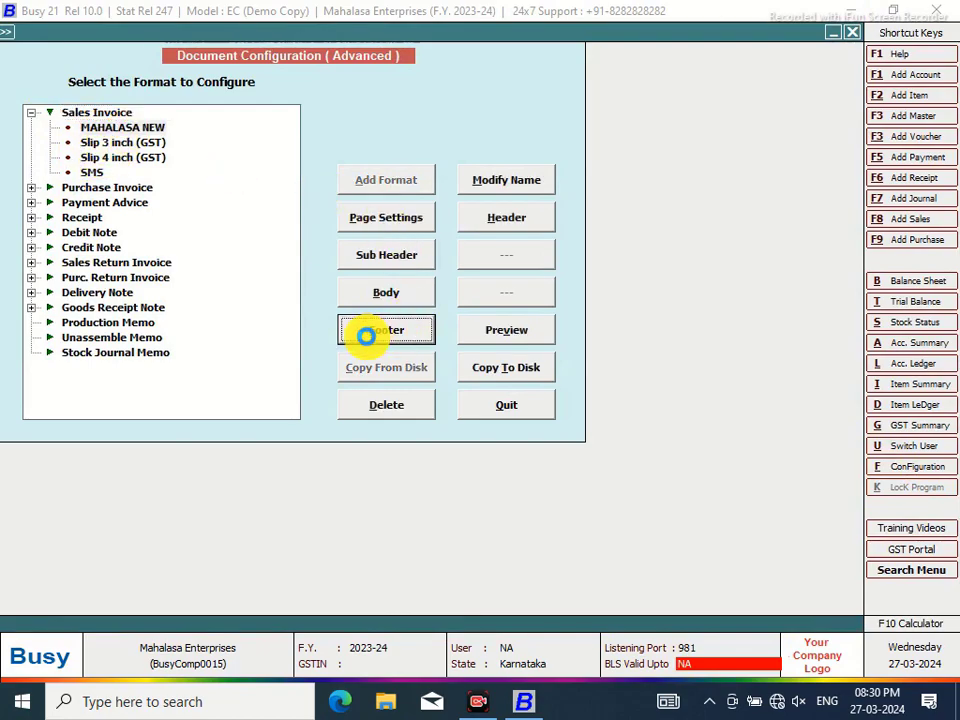
left_click(366, 336)
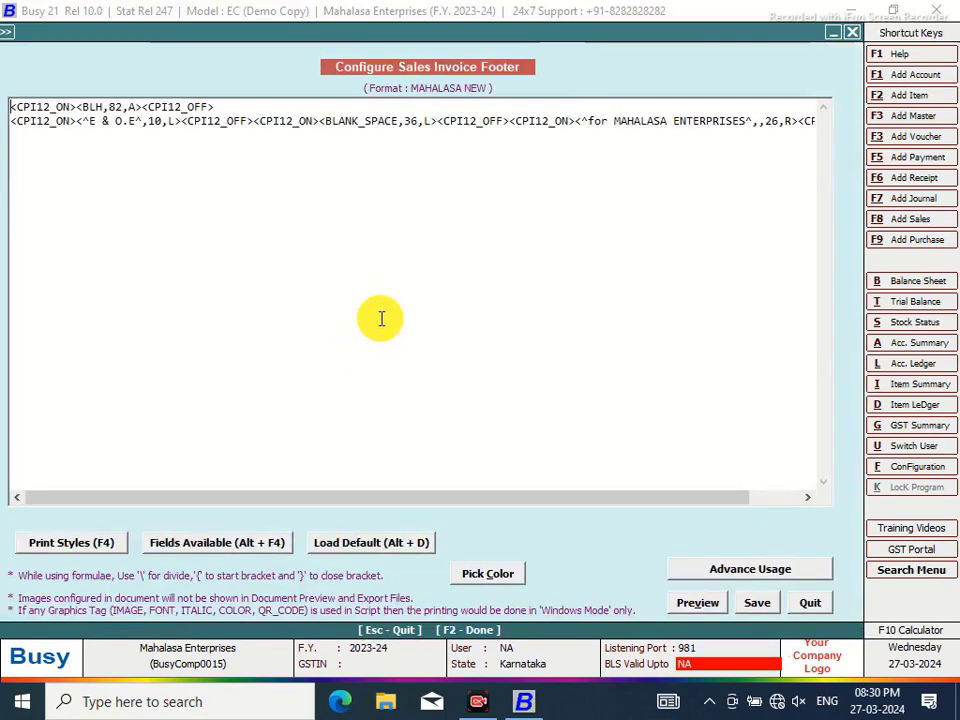
Start a third footer line holding CONDENSE_ON and CONDENSE_OFF print style tags
left_click(19, 121)
left_click_drag(176, 498, 482, 504)
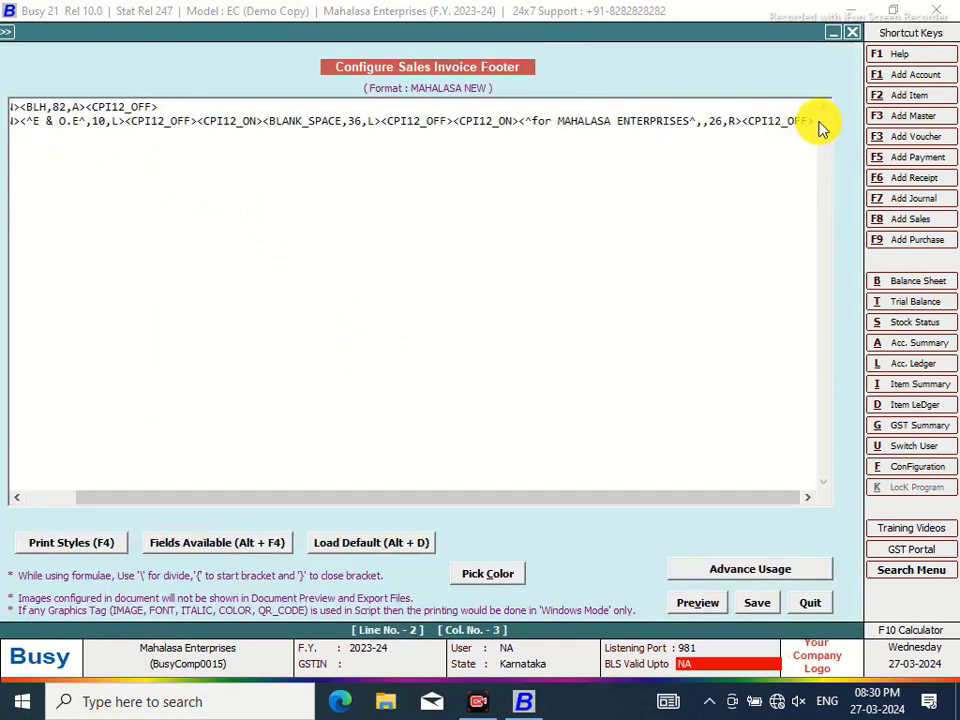
left_click_drag(813, 121, 827, 176)
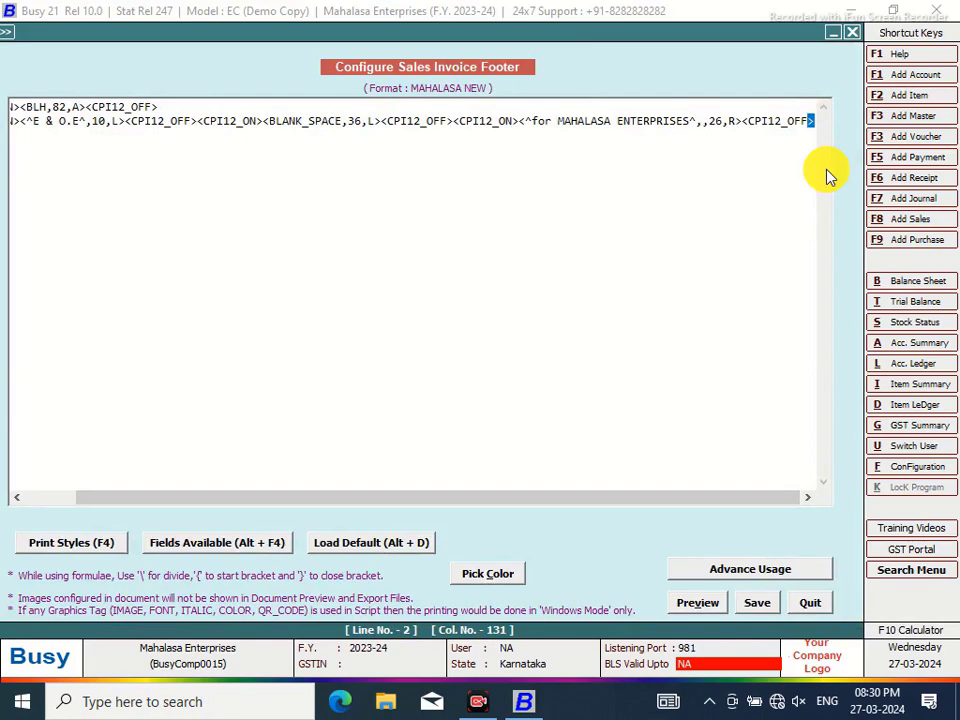
left_click(814, 122)
key("Return")
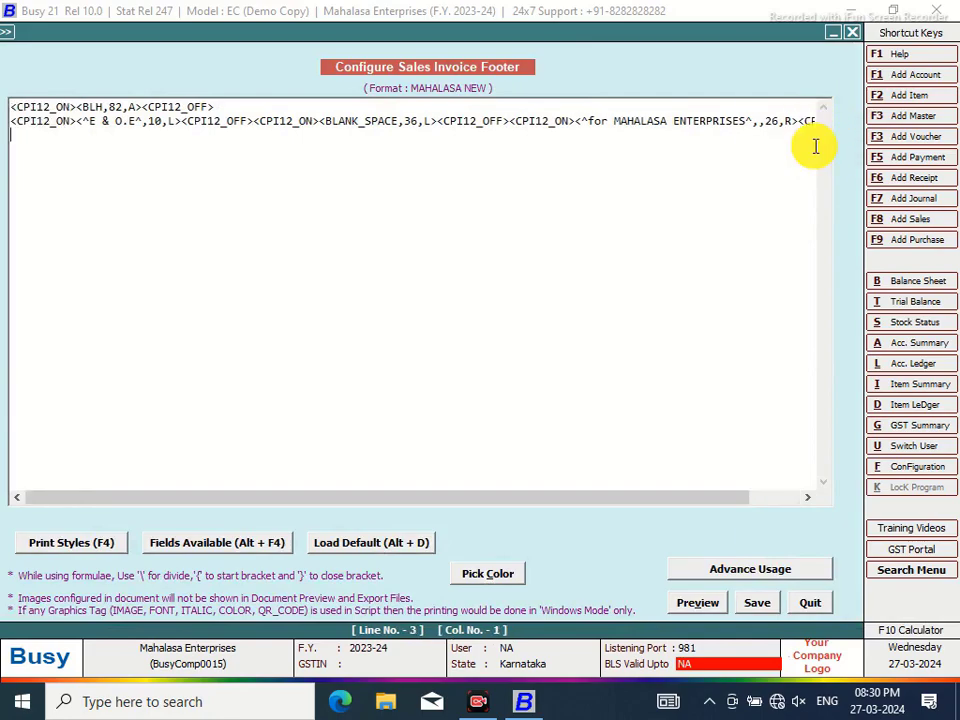
key("F4")
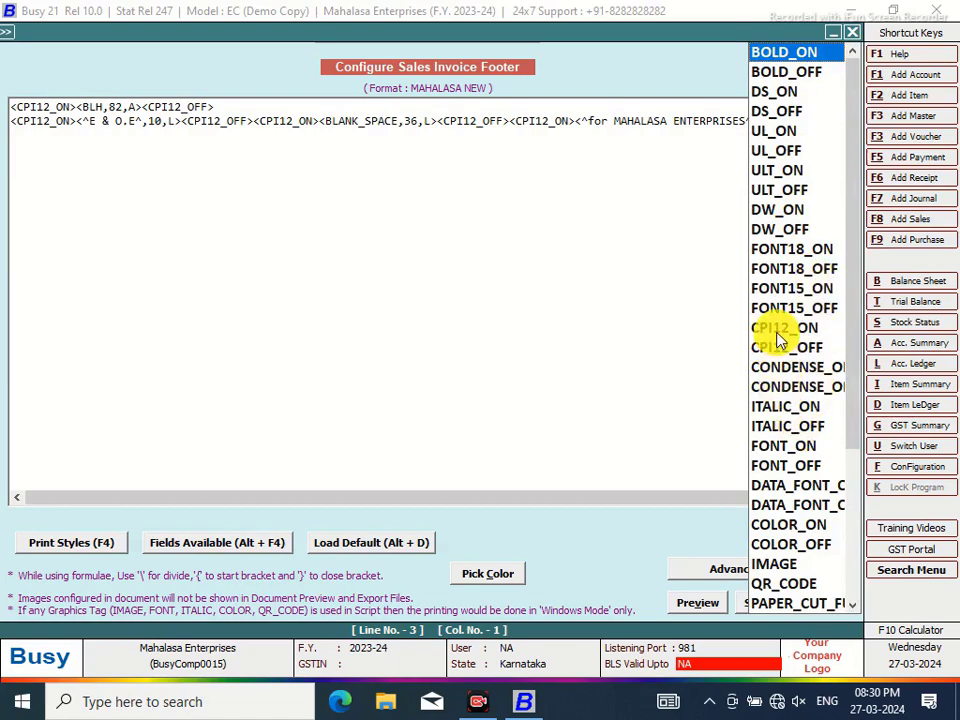
left_click(770, 370)
double_click(770, 370)
key("F4")
left_click(790, 390)
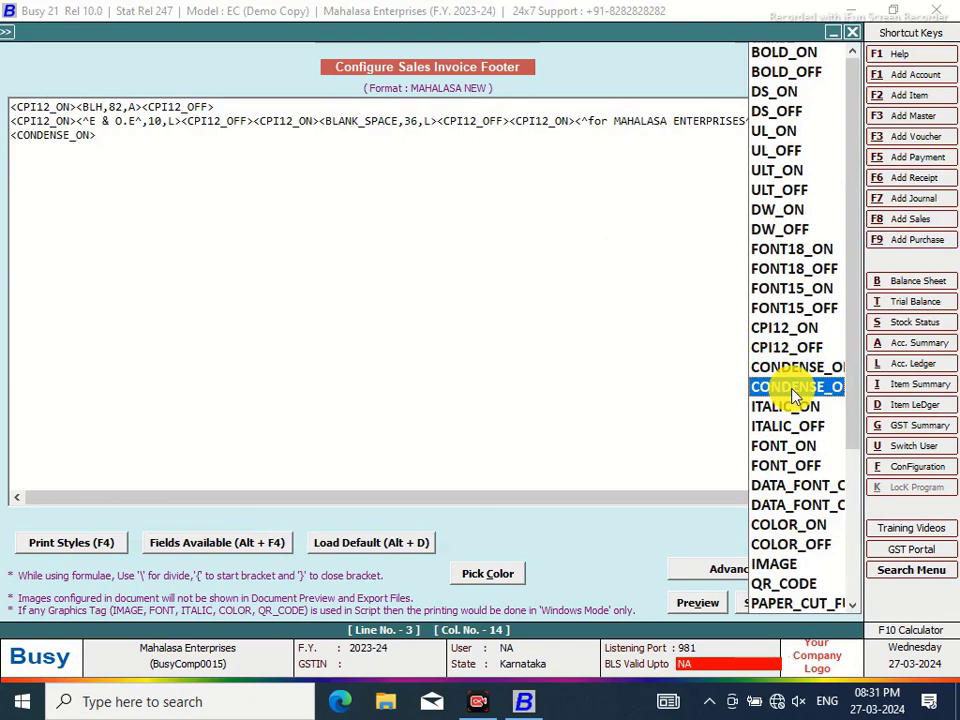
double_click(790, 390)
Enter ^Terms & Conditions^ between the condense tags, 18 wide and left-aligned
left_click(99, 140)
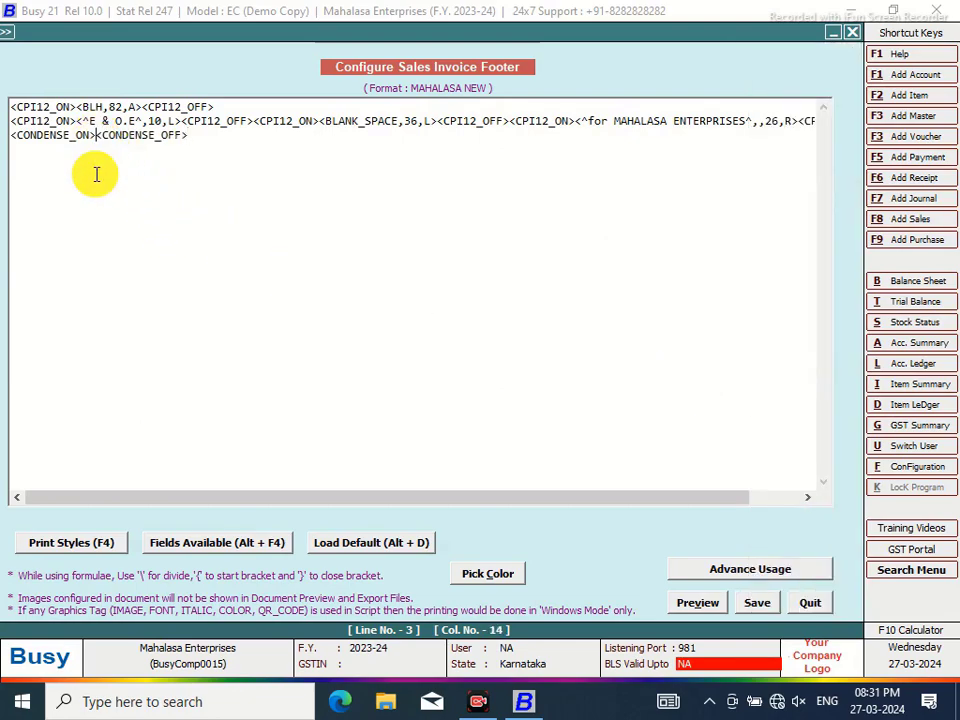
type("<")
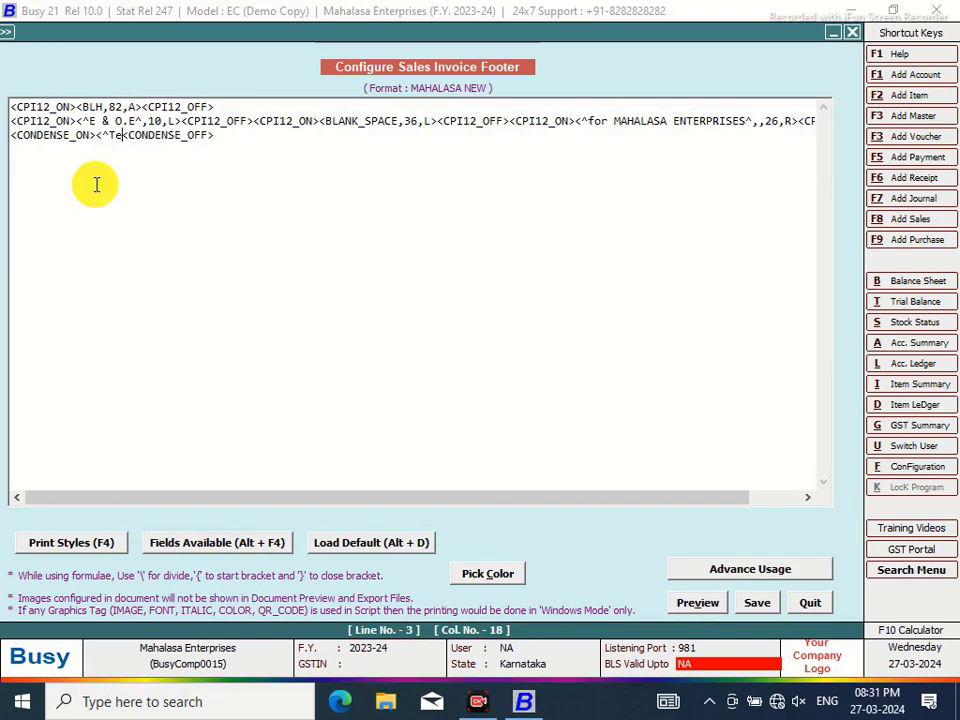
type("^Terms & Conditions^,")
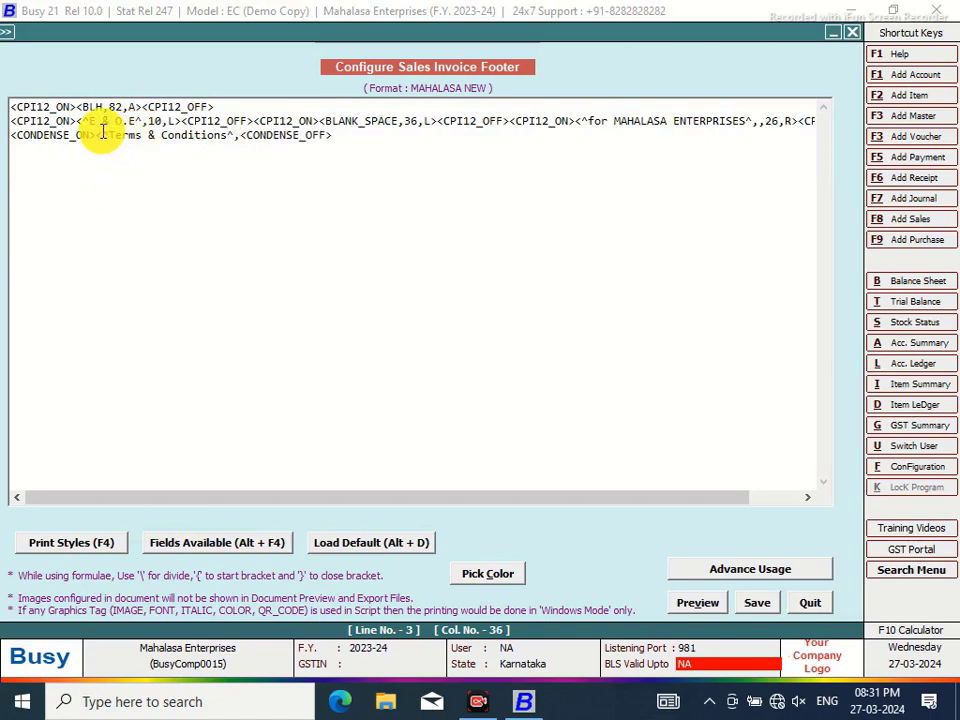
left_click(109, 135)
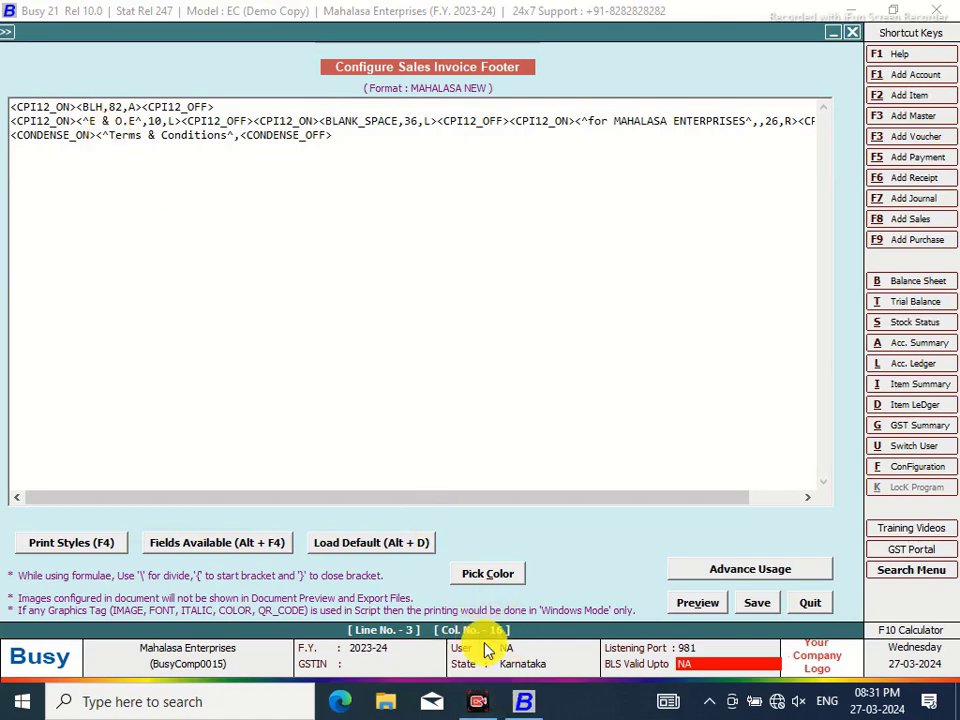
left_click(241, 136)
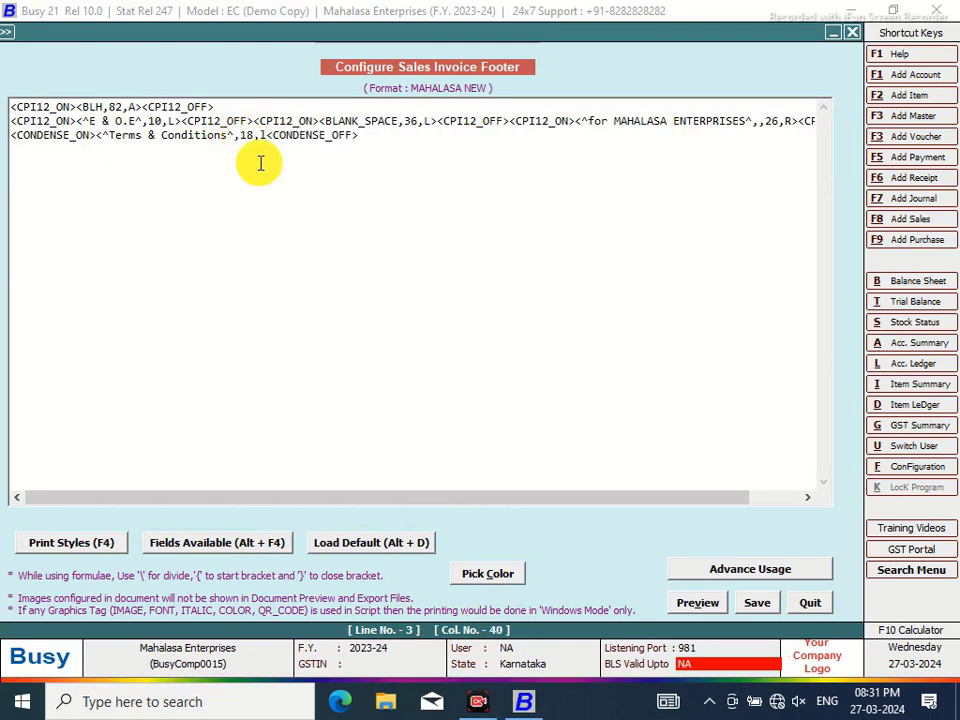
left_click(97, 136)
Wrap the Terms & Conditions text in ULT_ON and ULT_OFF underline tags
key("F4")
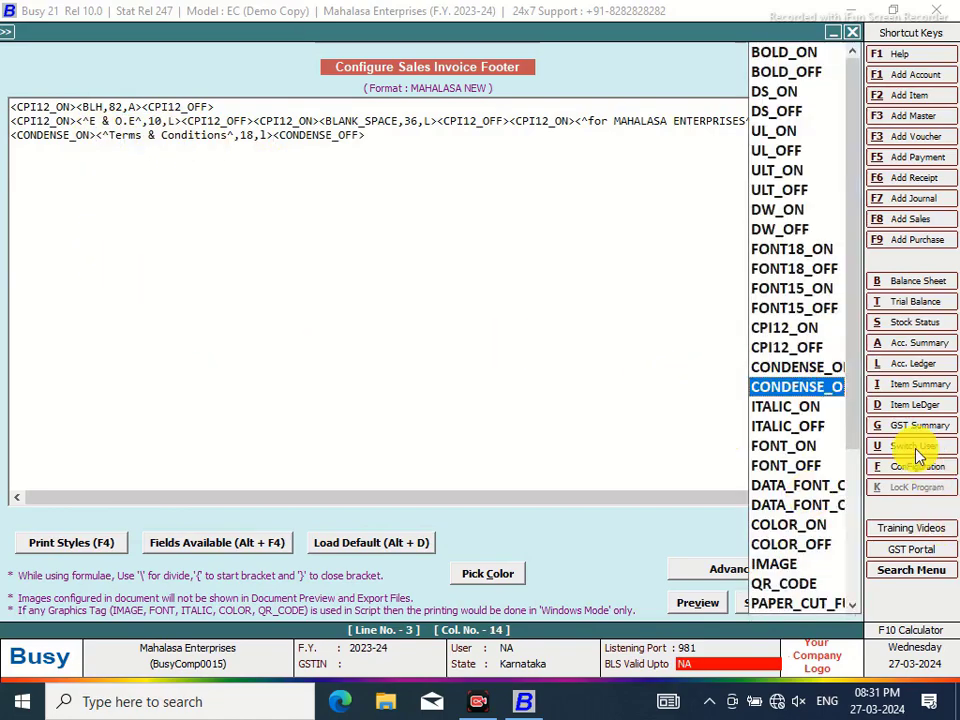
left_click(767, 174)
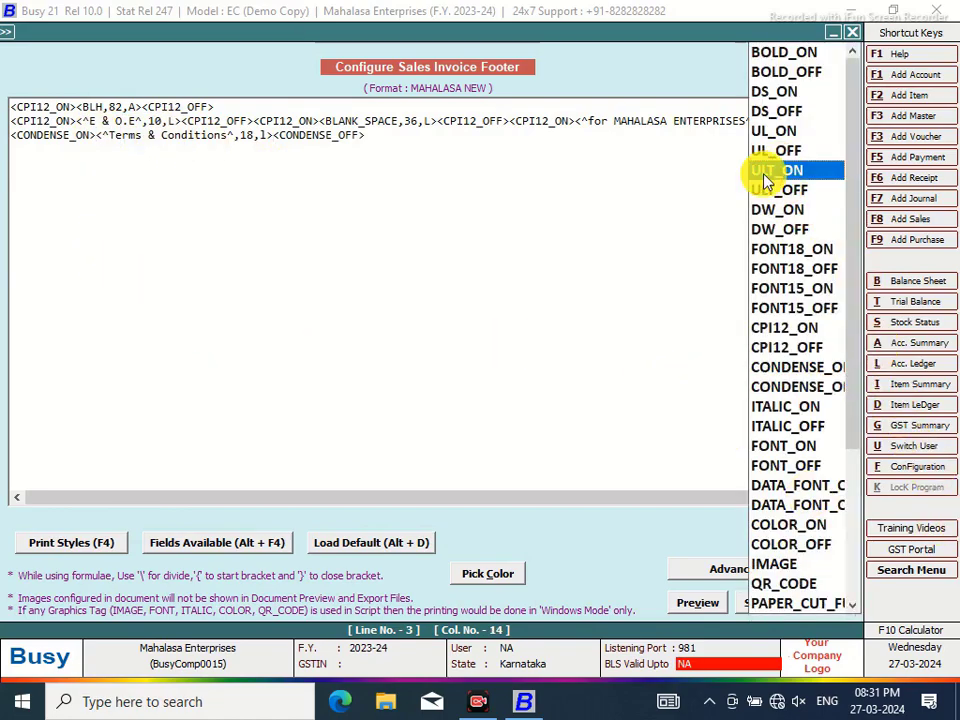
double_click(767, 174)
left_click(326, 135)
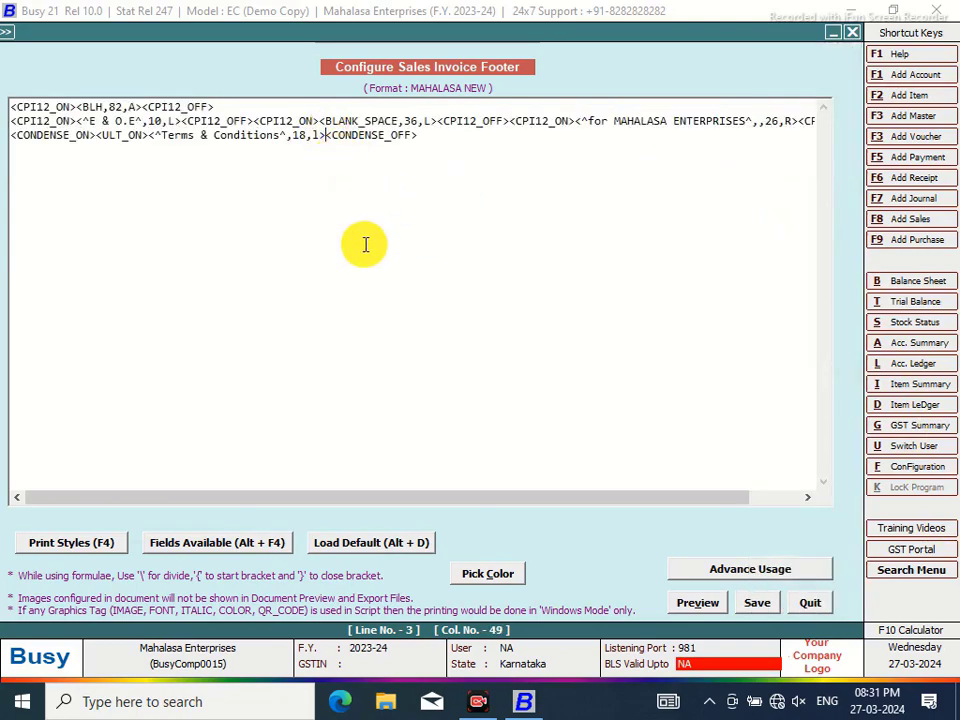
key("F4")
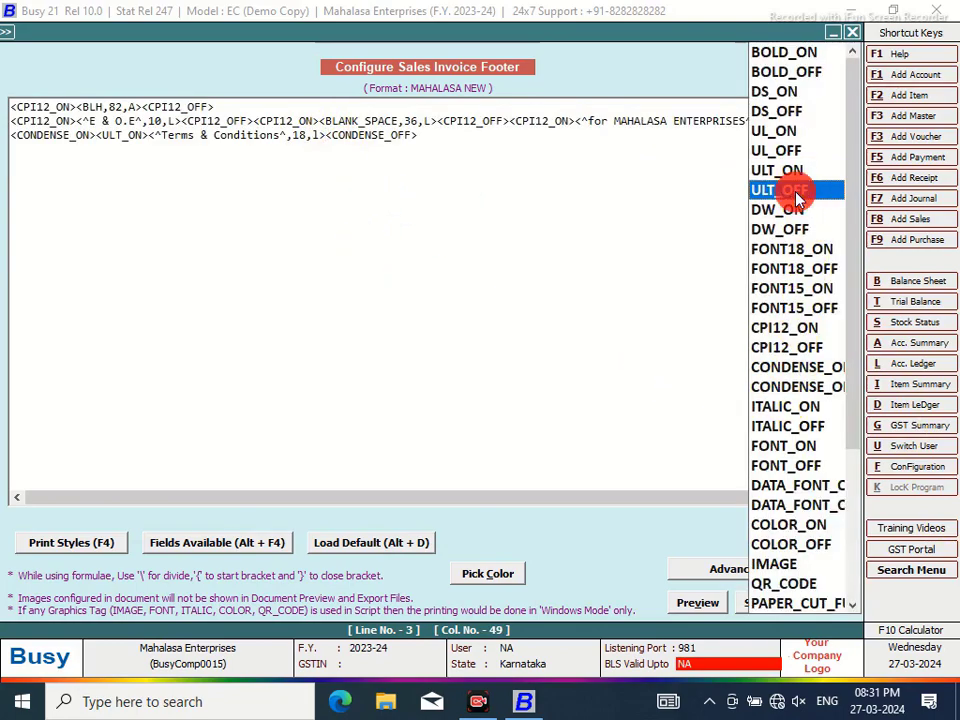
double_click(797, 192)
Add a fourth footer line containing empty CPI12_ON and CPI12_OFF tags
left_click(490, 135)
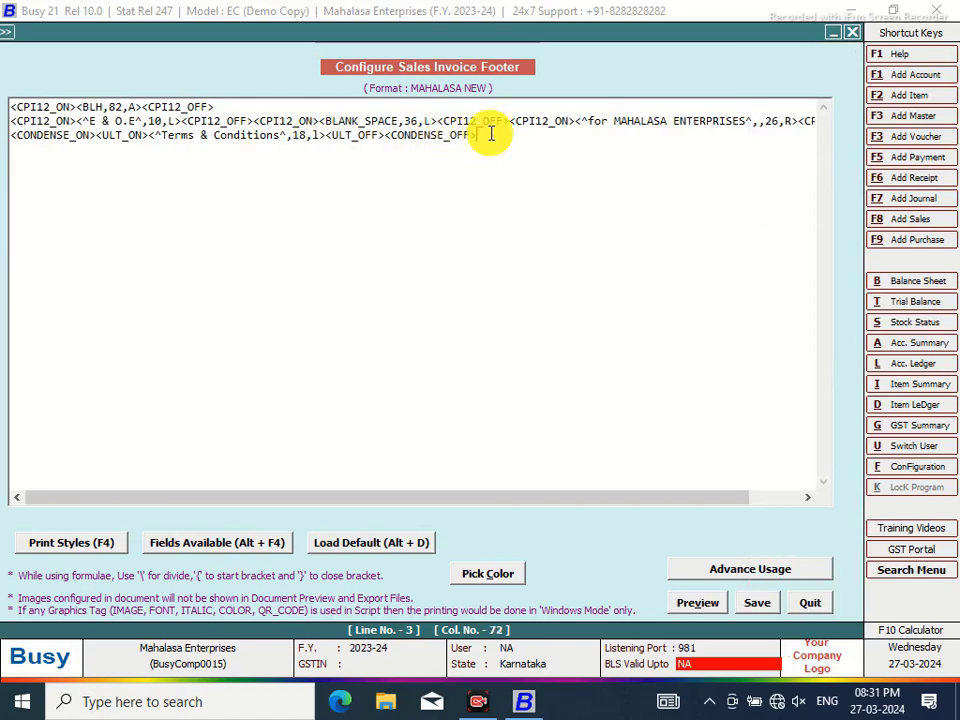
key("Return")
key("F4")
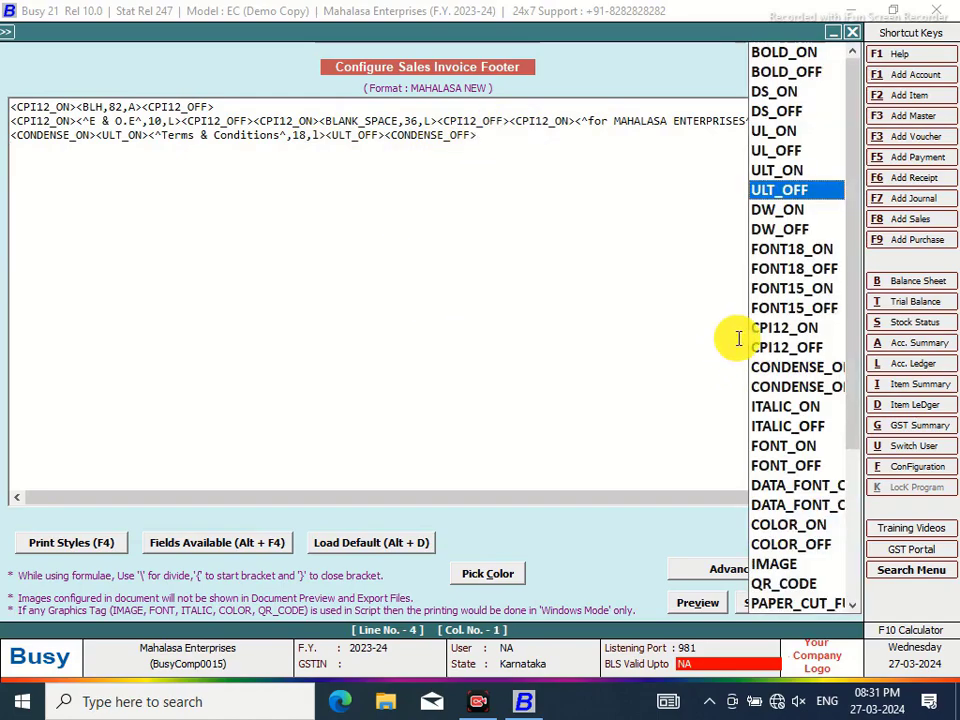
double_click(760, 340)
key("F4")
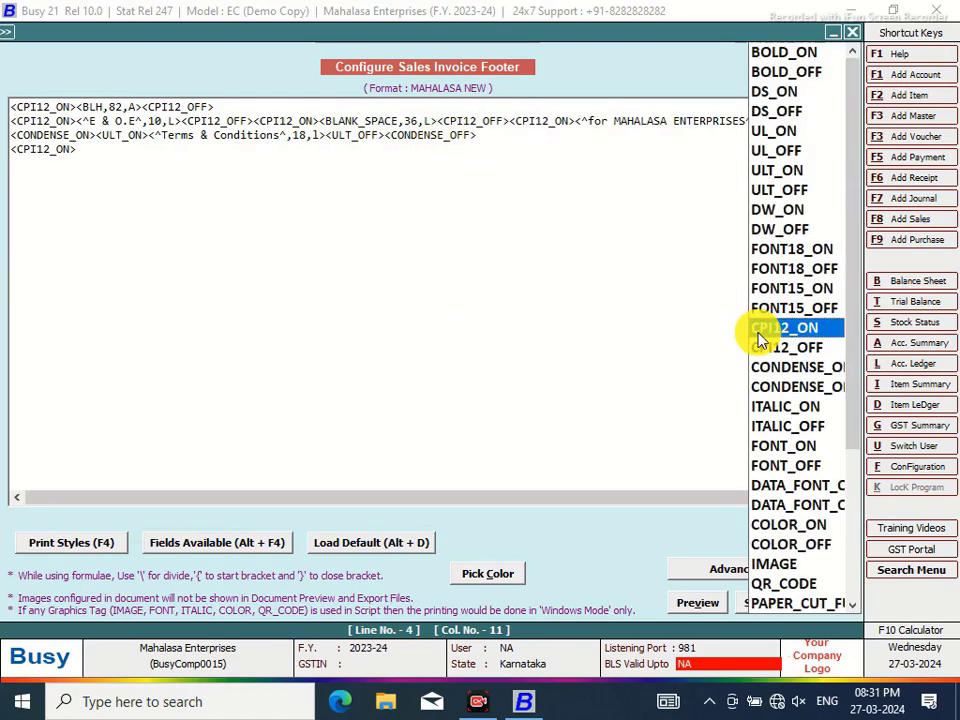
double_click(768, 348)
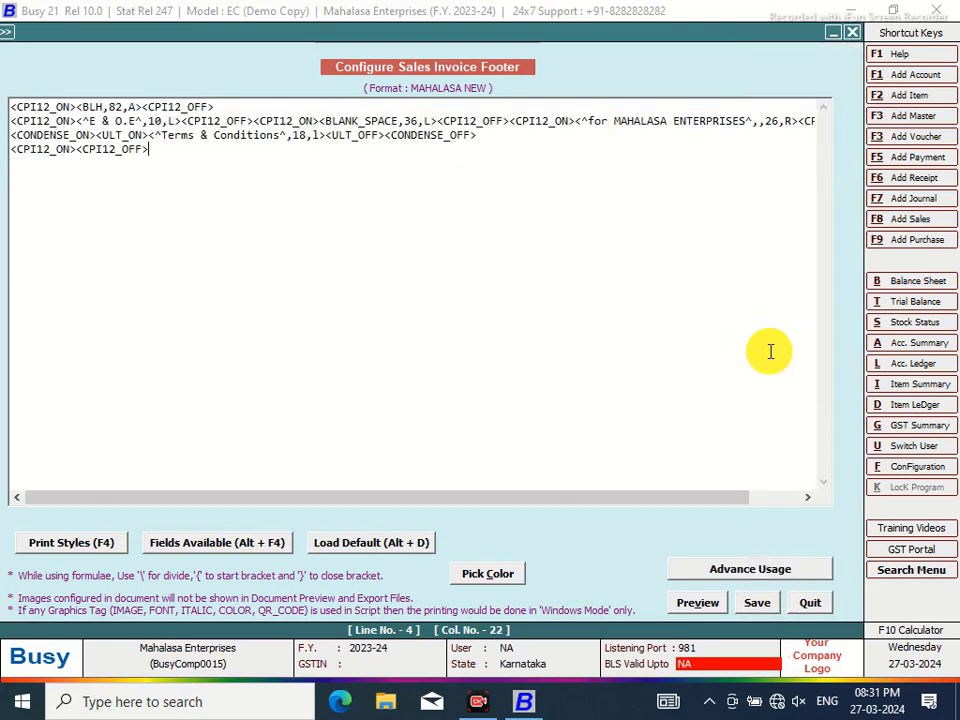
left_click(79, 149)
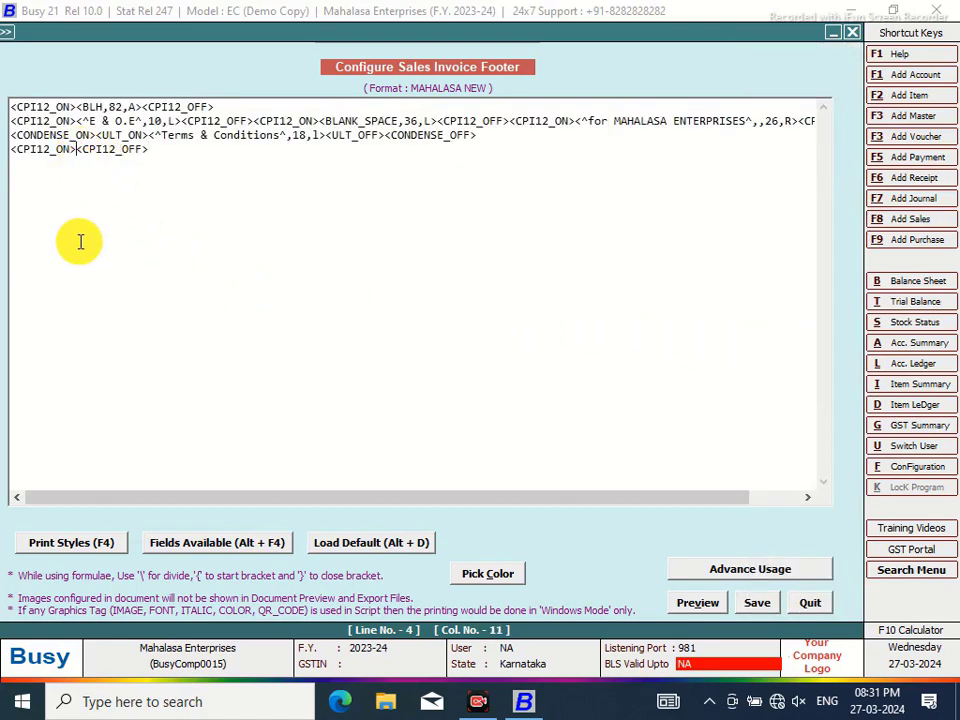
key("alt+F4")
Insert a 70-wide text field on line 4 reading '1.Goods Once Sold Cannot be taken back or Exchanged'
double_click(618, 447)
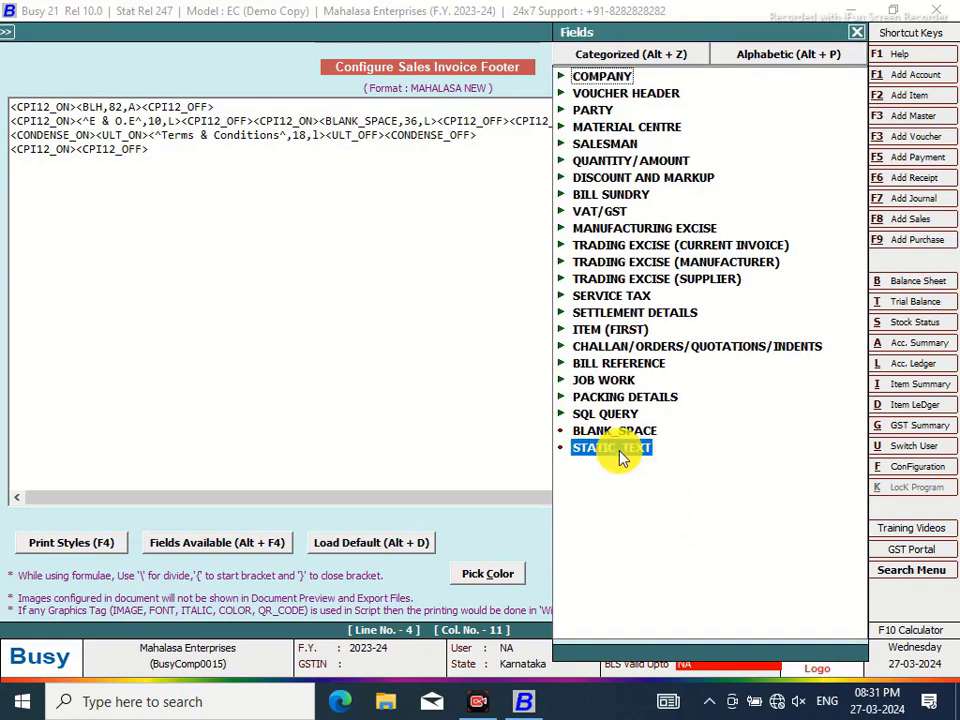
left_click(202, 149)
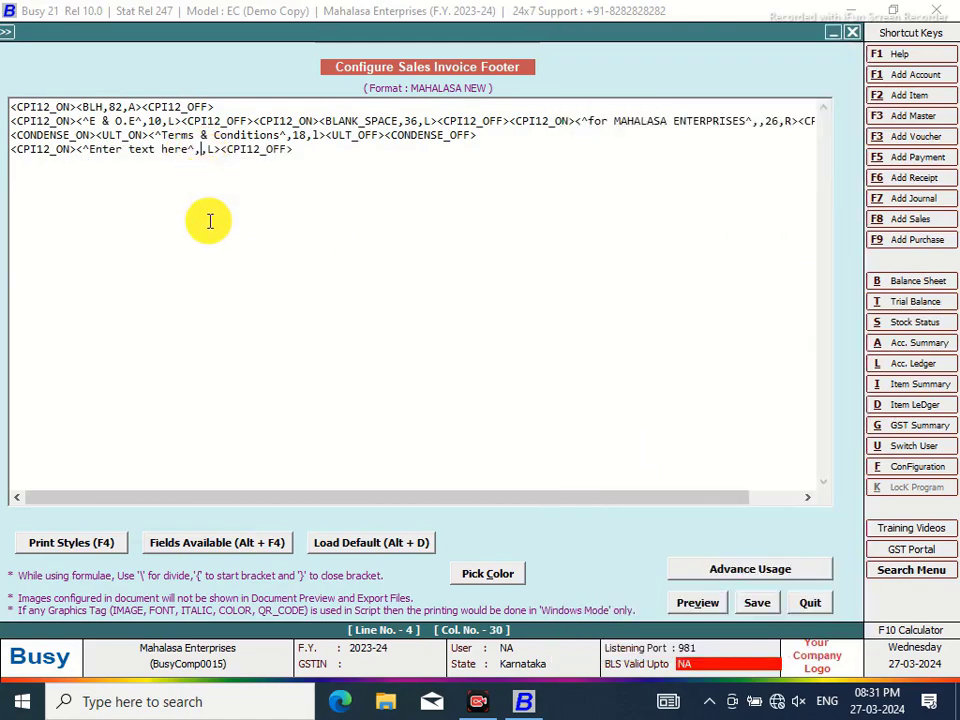
type("70")
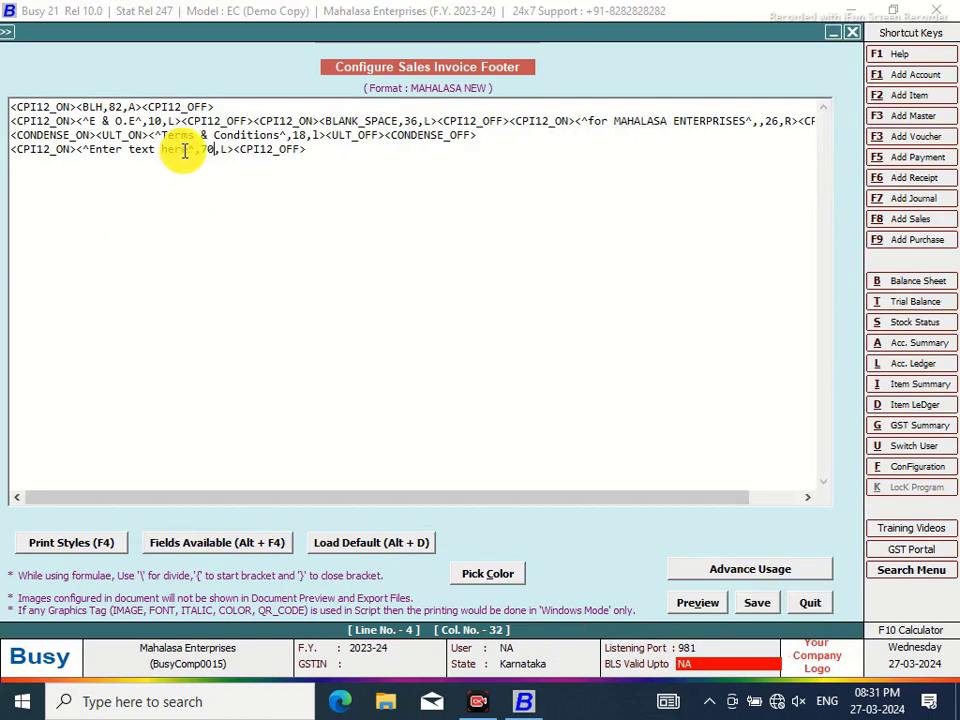
left_click(188, 149)
key("BackSpace")
key("BackSpace")
key("BackSpace")
key("BackSpace")
key("BackSpace")
key("BackSpace")
key("BackSpace")
key("BackSpace")
key("BackSpace")
key("BackSpace")
key("BackSpace")
key("BackSpace")
key("BackSpace")
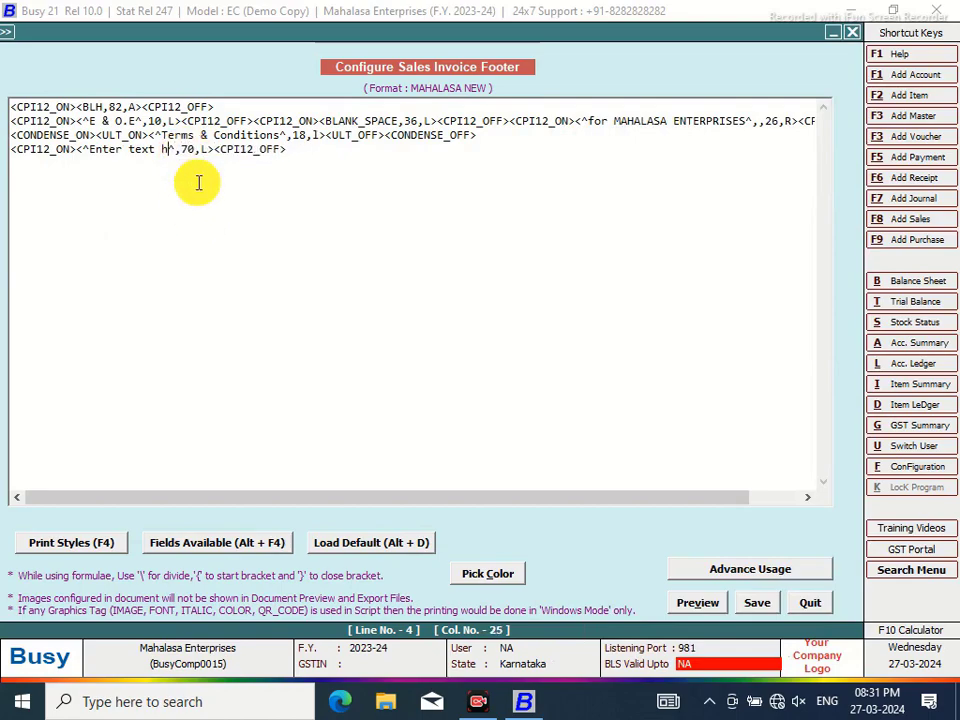
key("BackSpace")
key("BackSpace")
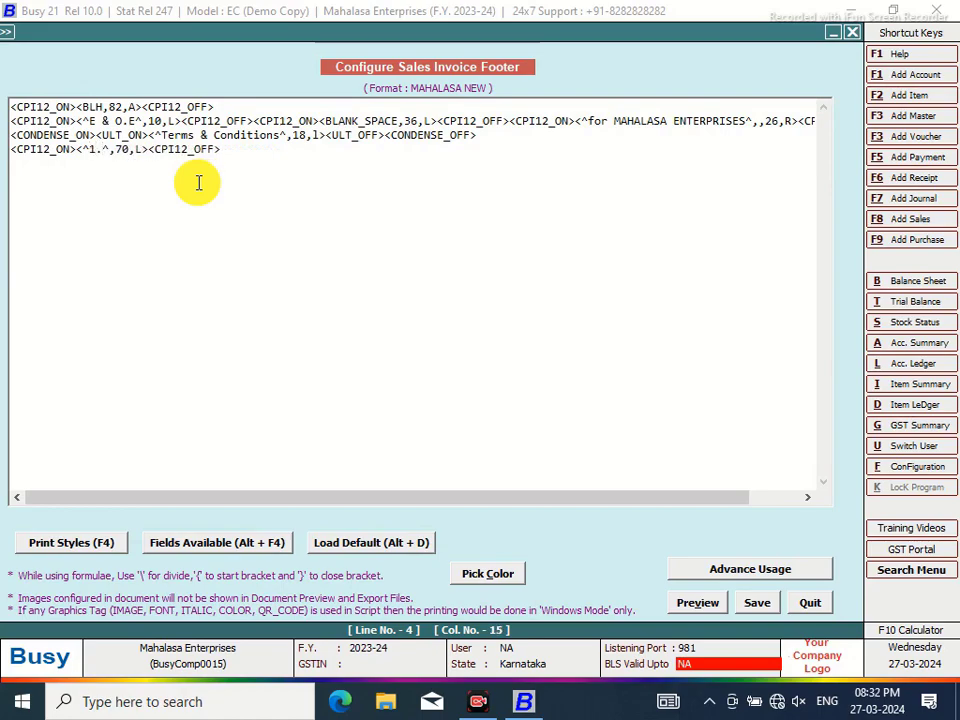
type("1.Goods Once ")
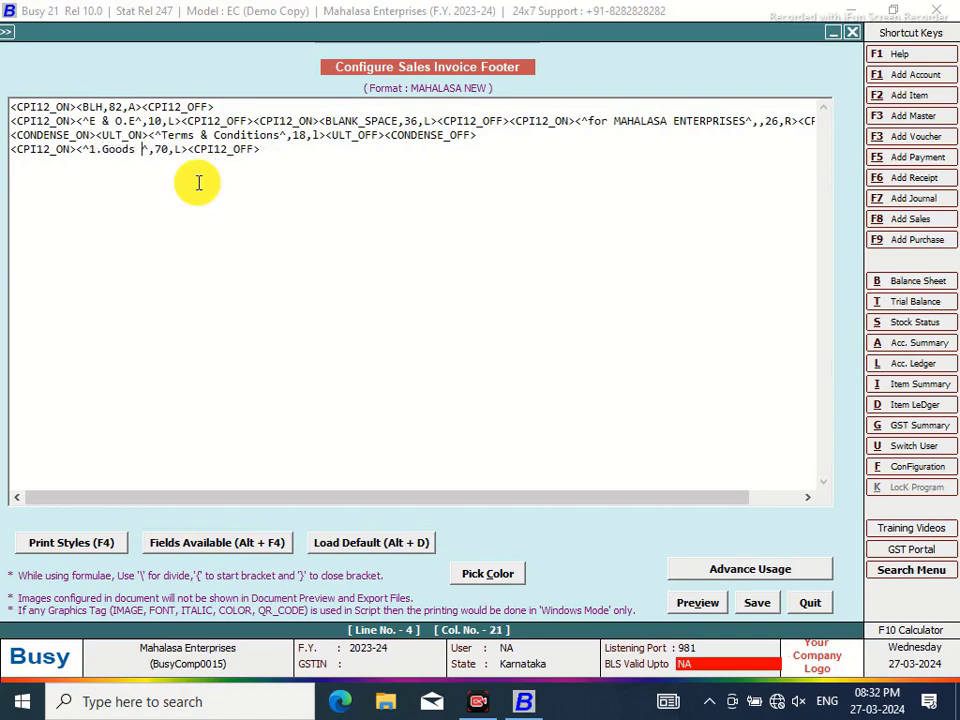
type("Sold ")
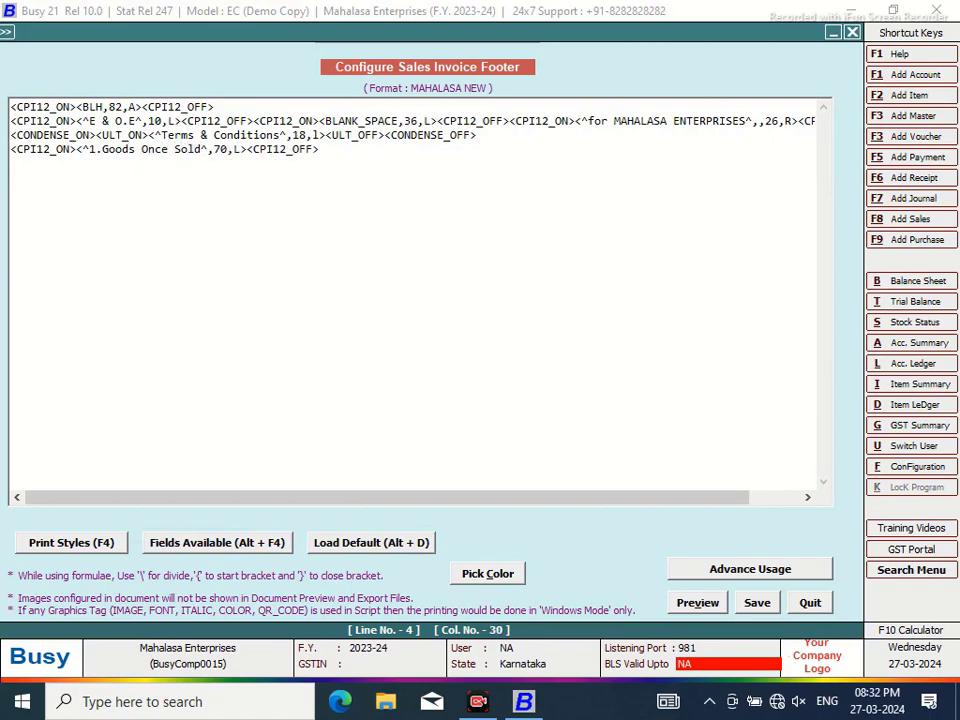
type("Cannot")
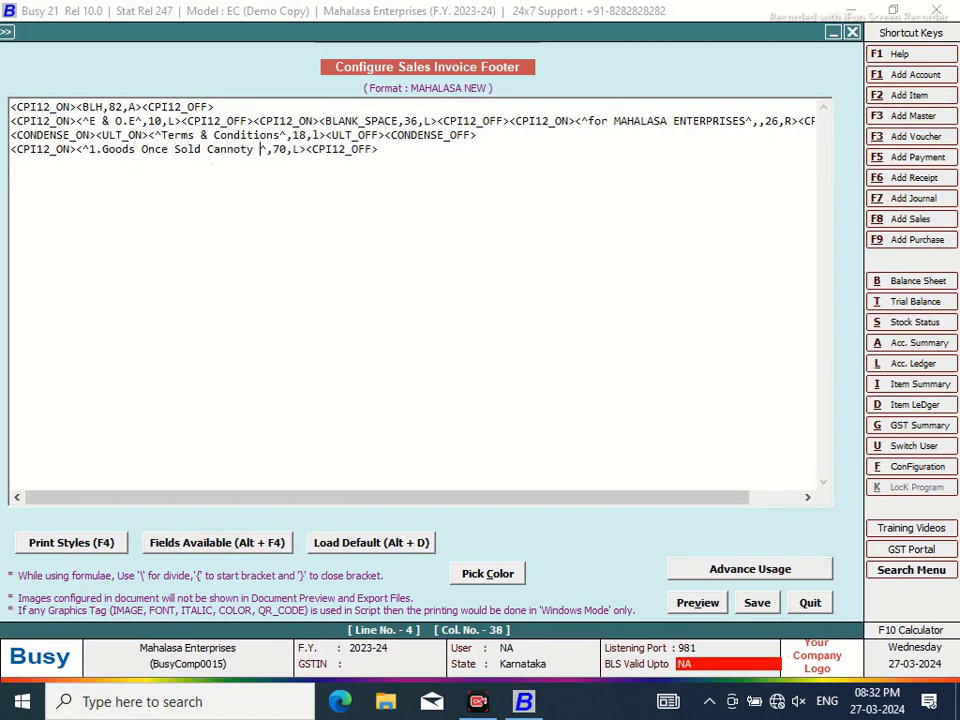
type(" be taken")
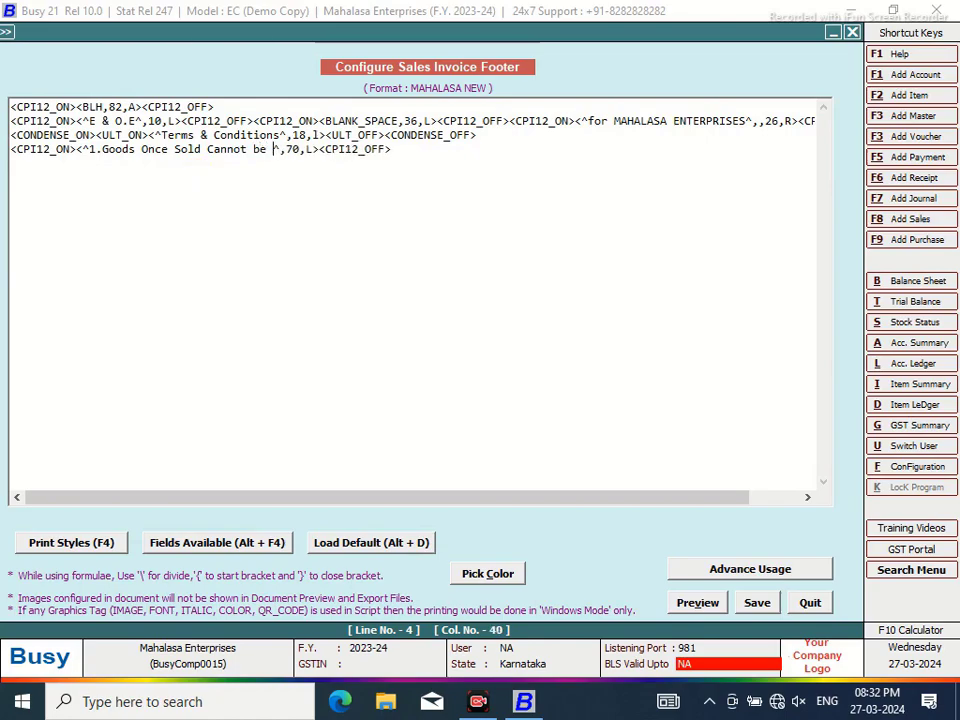
type(" ba")
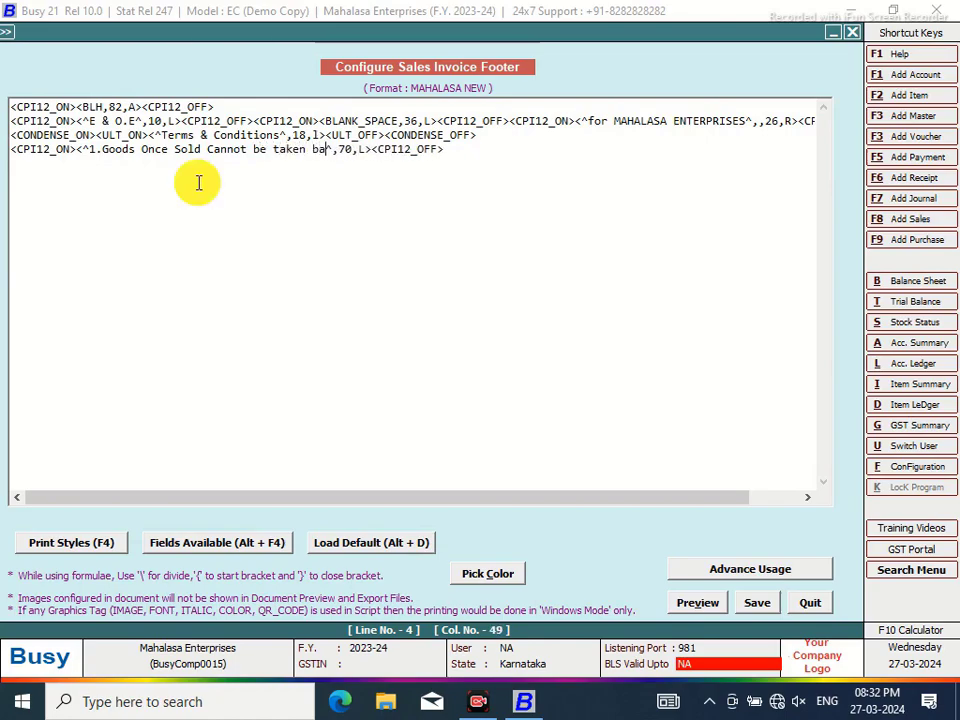
type("ck or Exch")
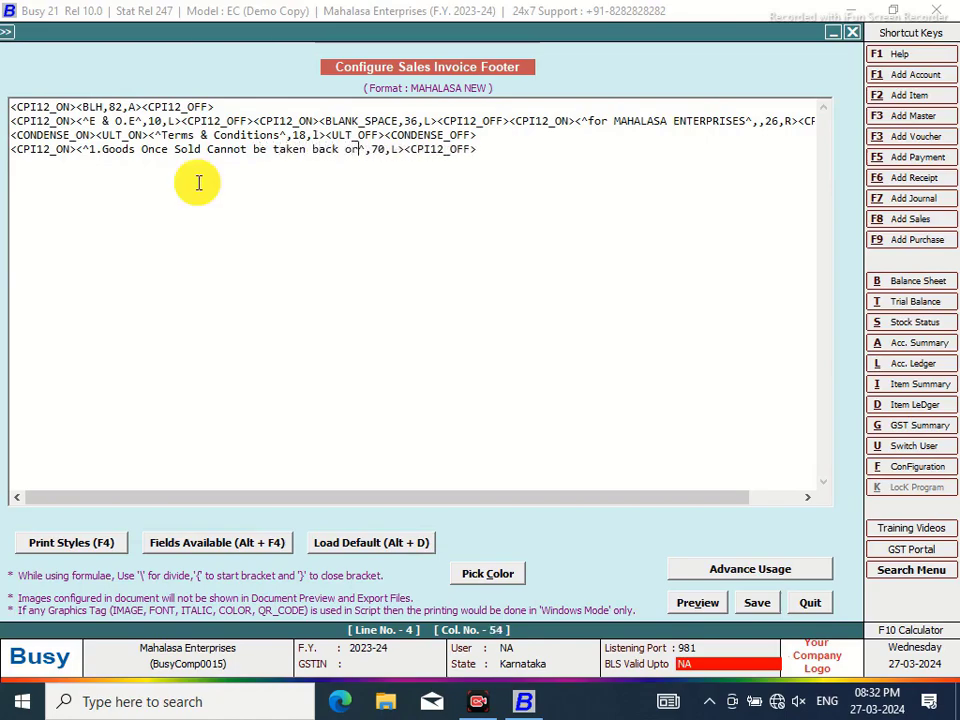
type("anged.")
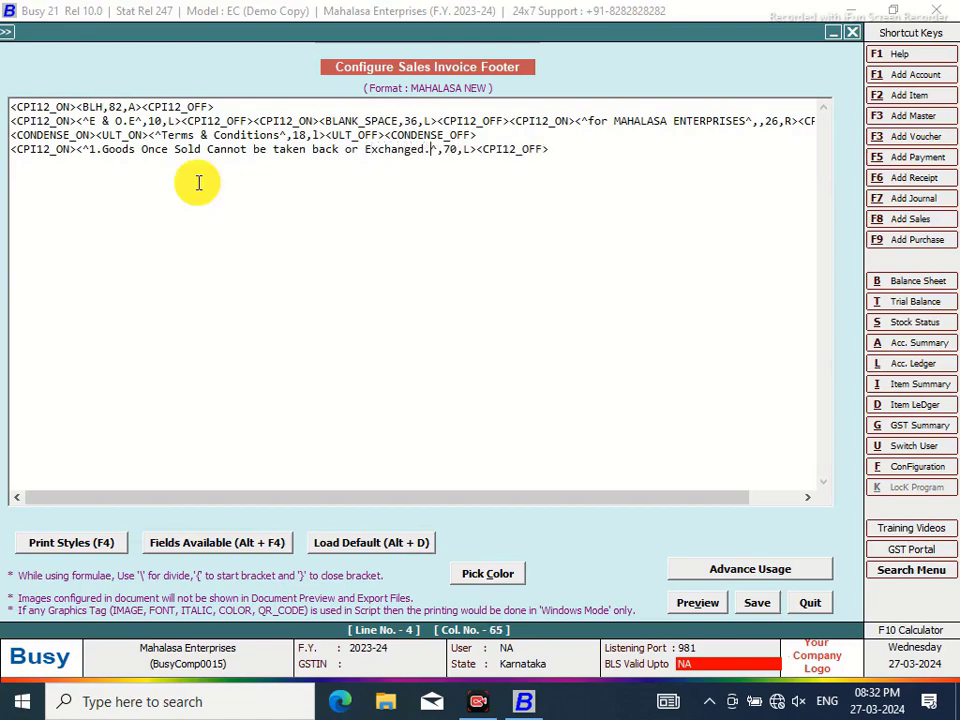
Copy the first terms line and paste it as a new fifth line
left_click_drag(560, 149, 2, 170)
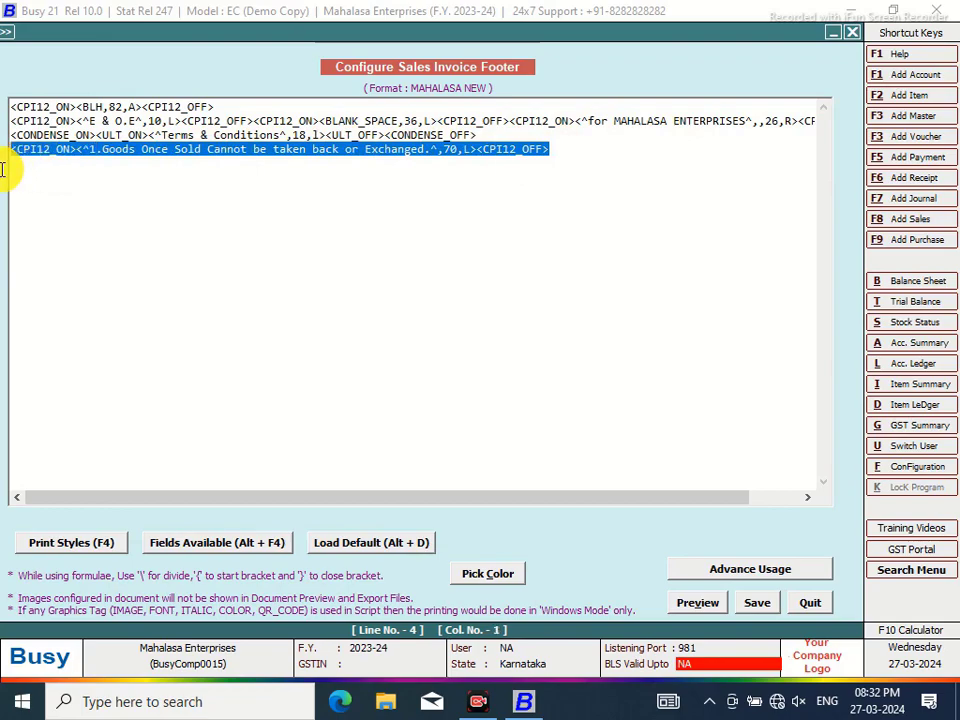
right_click(52, 164)
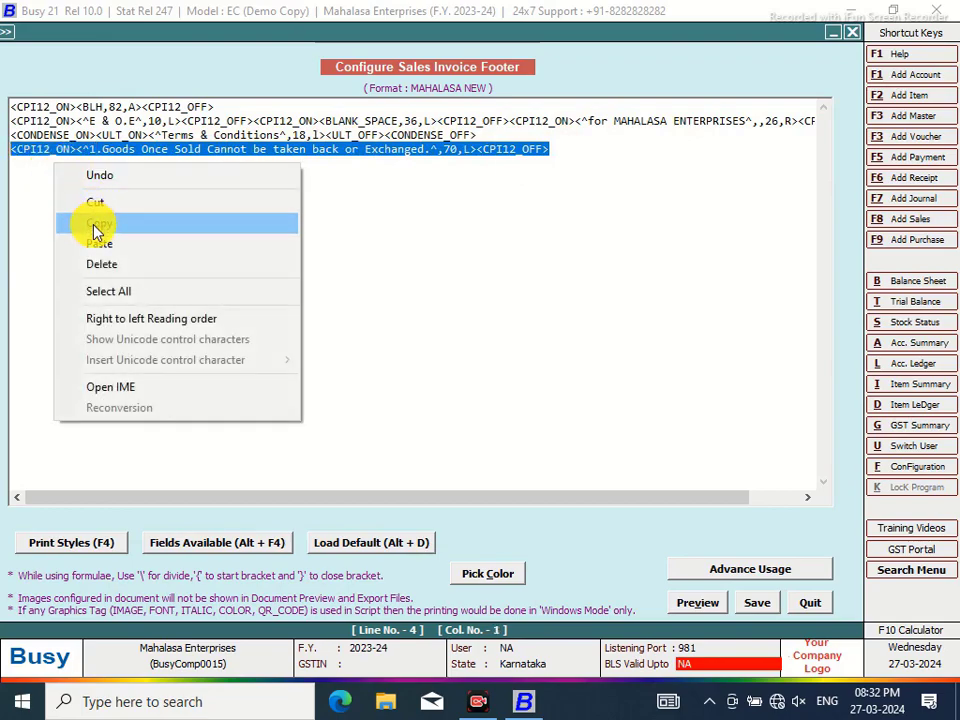
left_click(94, 223)
left_click(559, 152)
key("Return")
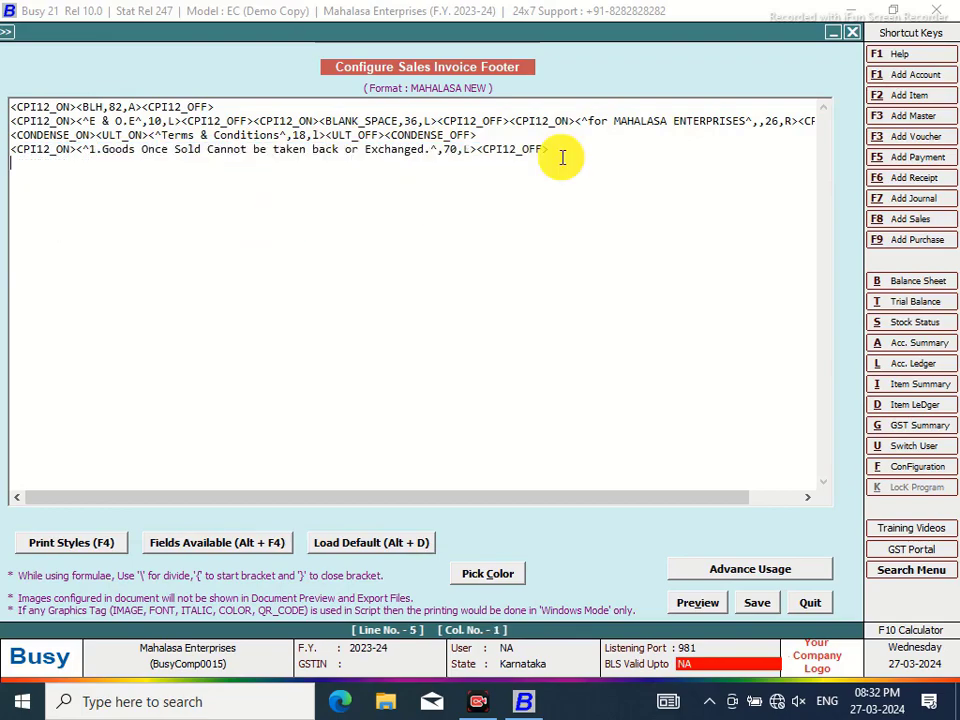
key("ctrl+v")
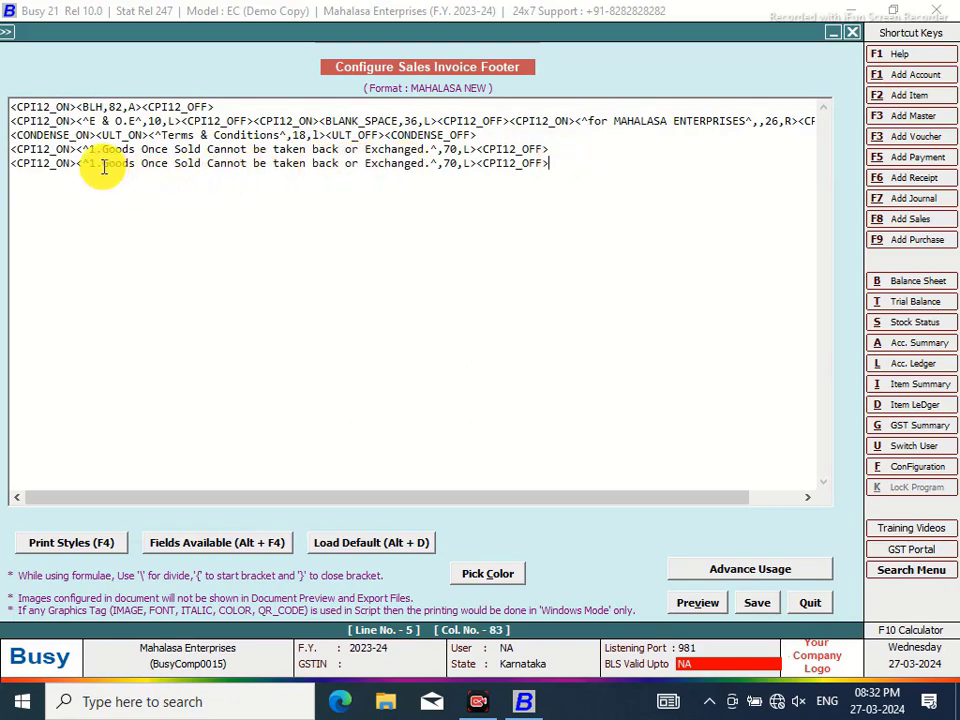
Change the copied line to read '2.Subject to Thirthahalli Jurisdiction'
left_click(95, 163)
key("BackSpace")
type("2")
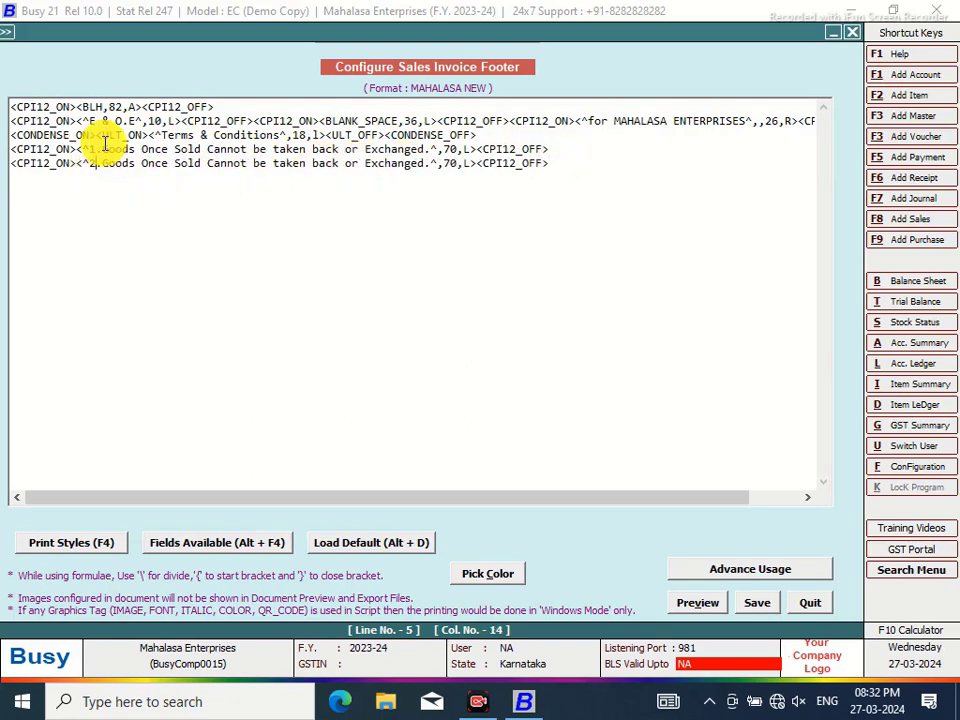
left_click_drag(424, 163, 105, 160)
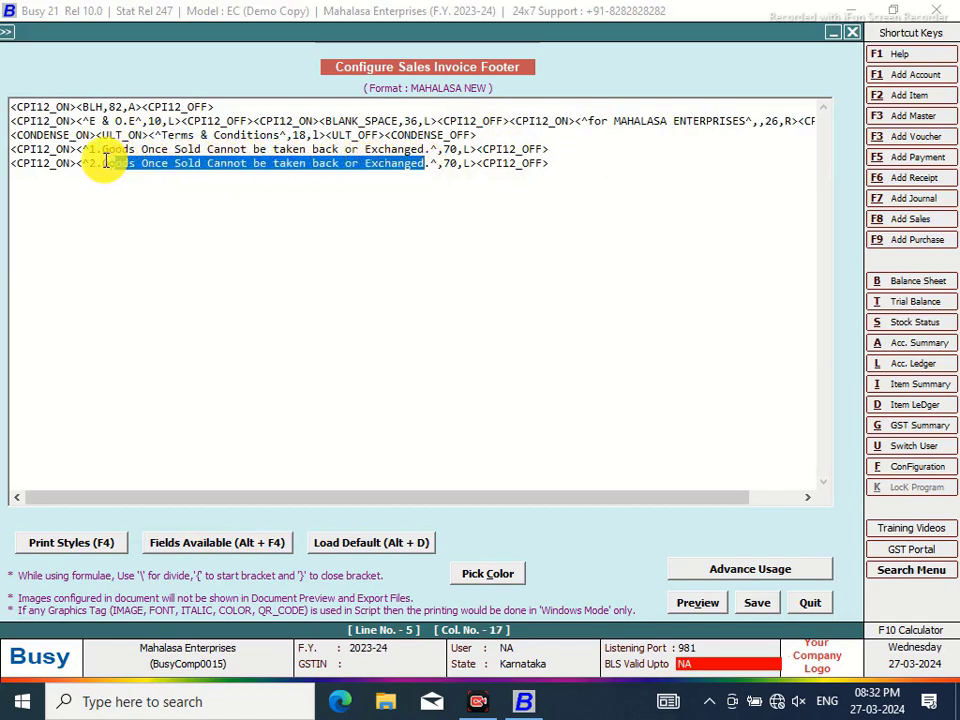
key("BackSpace")
type("Subject to Thirthahalli Jurisdiction")
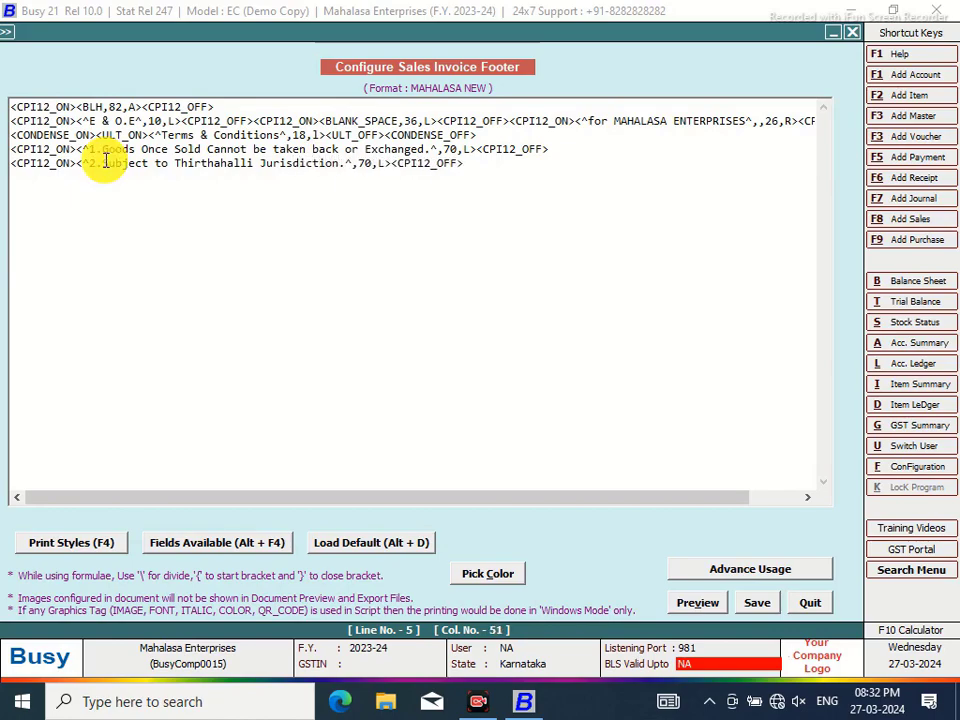
left_click(493, 168)
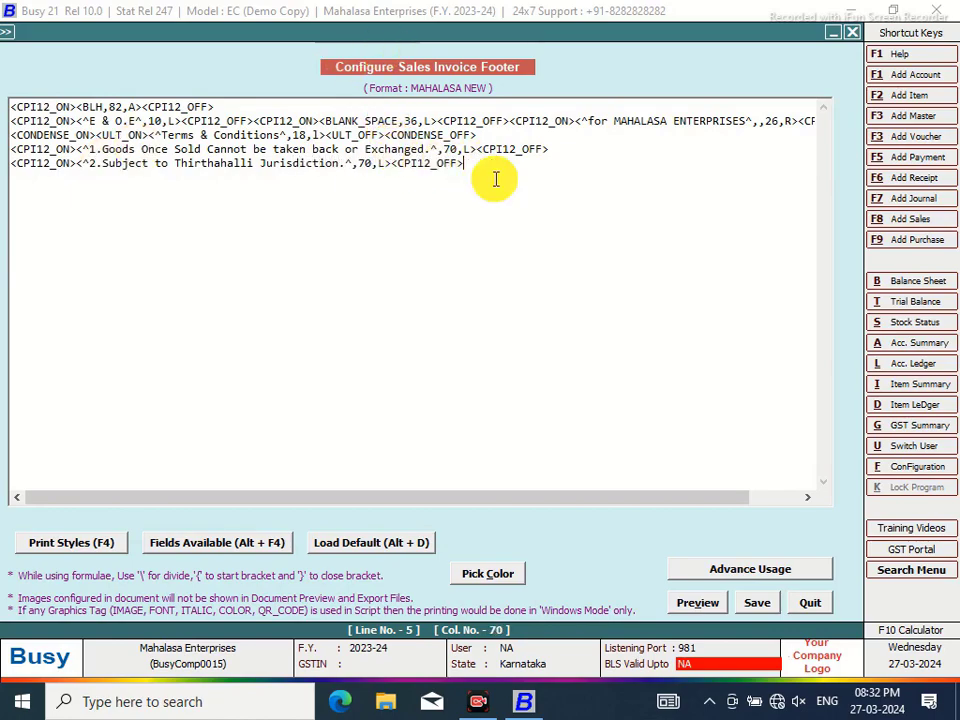
Add a sixth footer line with ^Authorised Signatory^ text between CPI12_ON and CPI12_OFF tags
key("Return")
key("less")
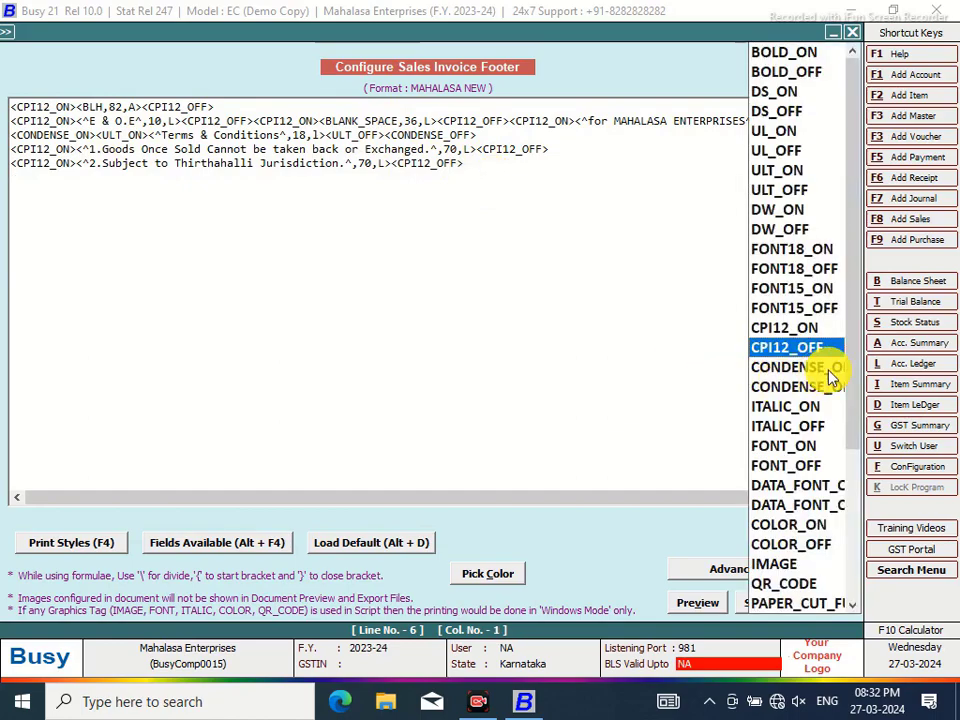
left_click(766, 328)
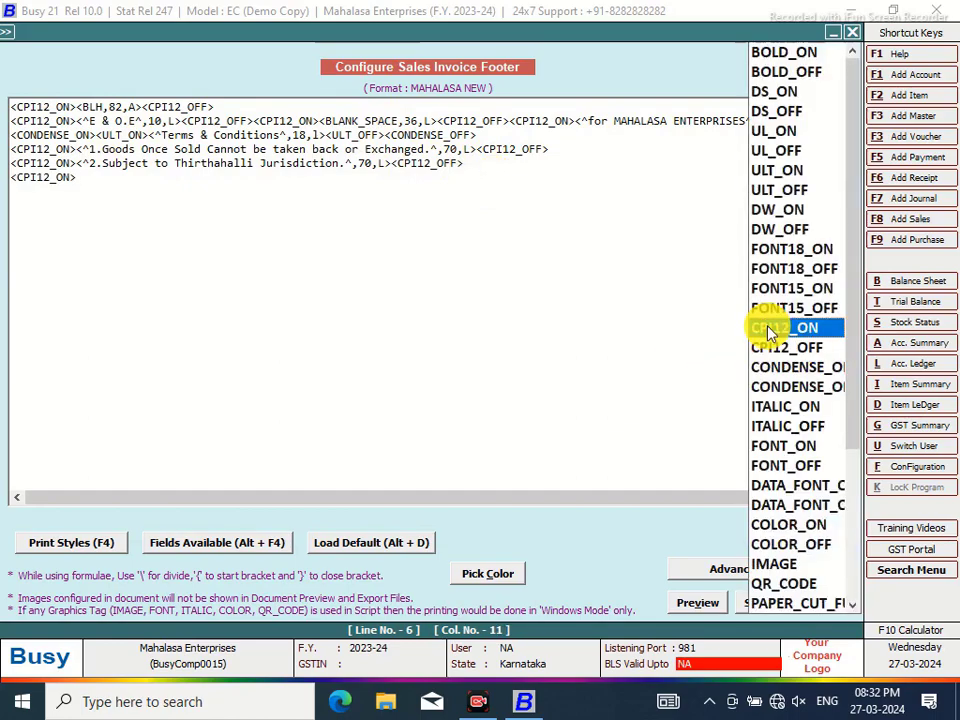
left_click(786, 350)
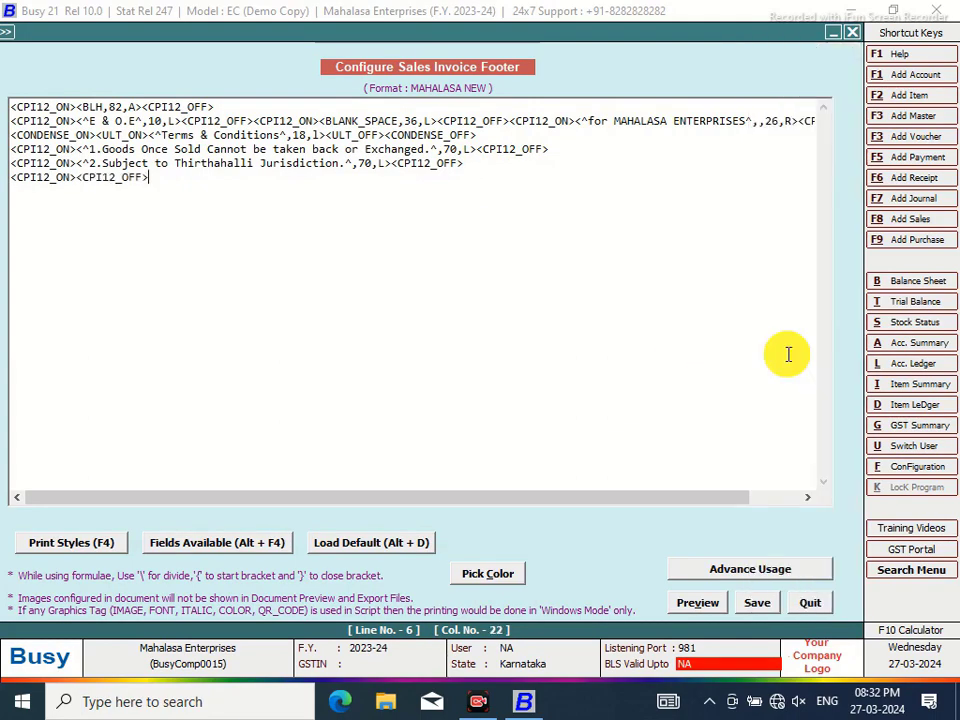
left_click(74, 178)
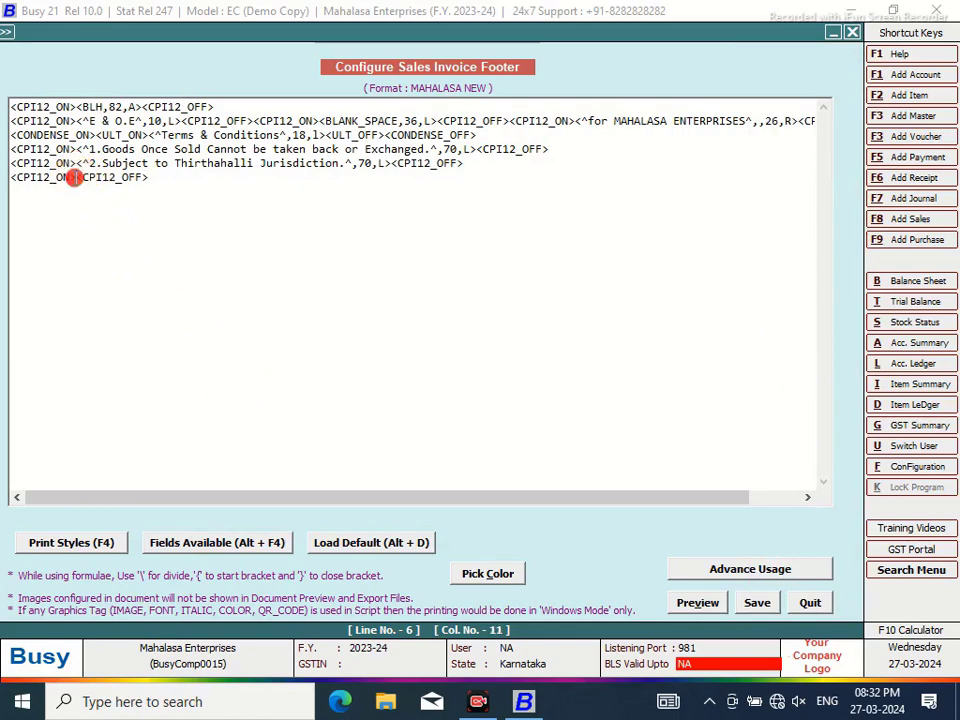
type("<")
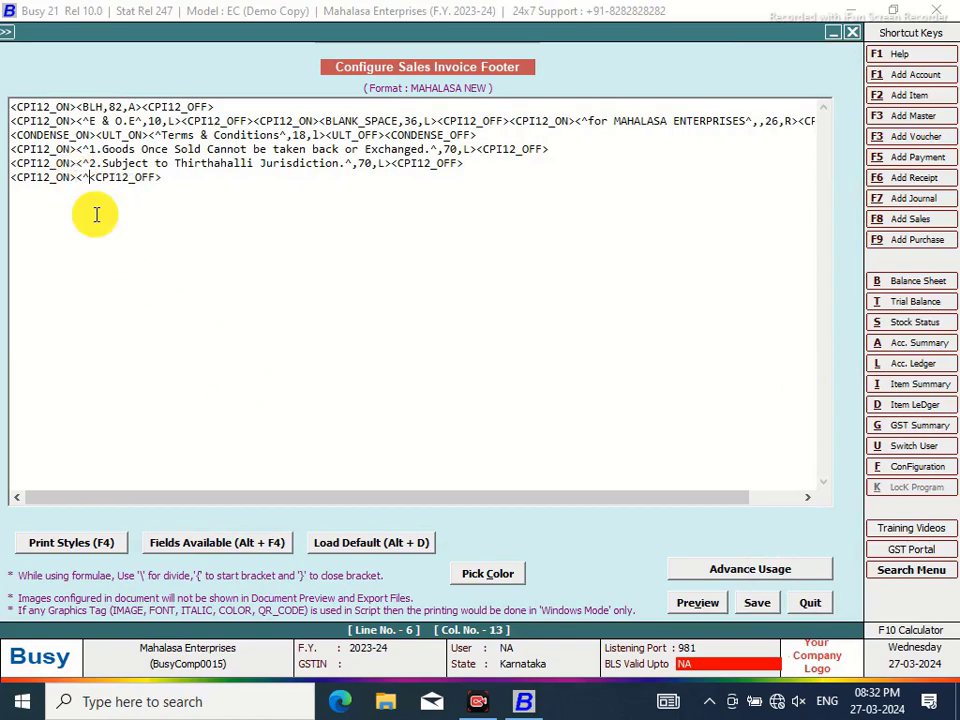
type("^a")
key("BackSpace")
type("Authorised S")
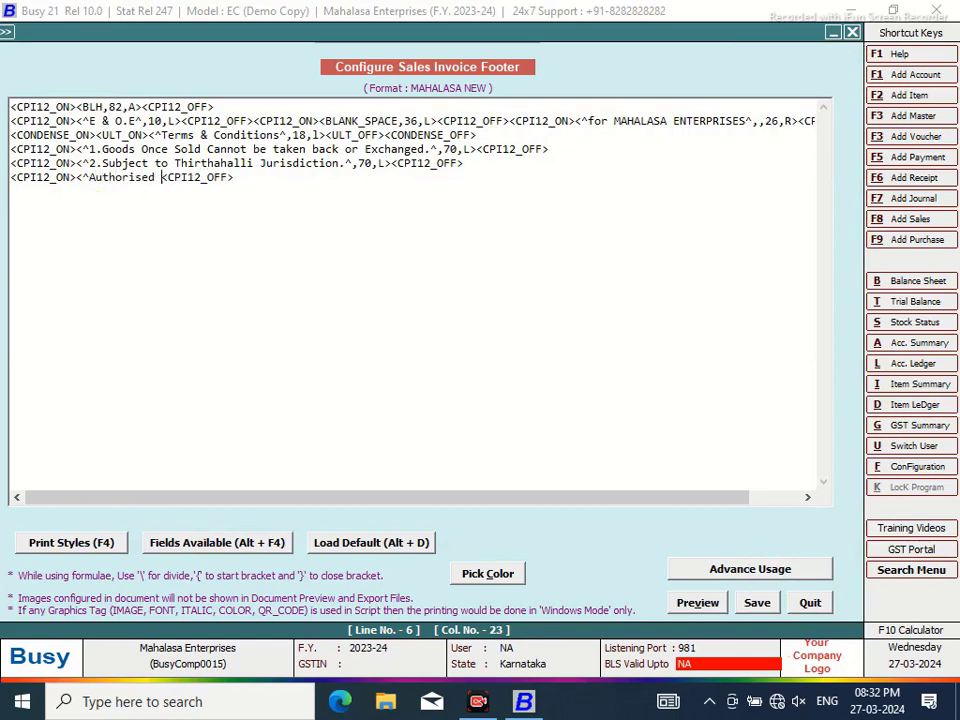
type("ignatory^")
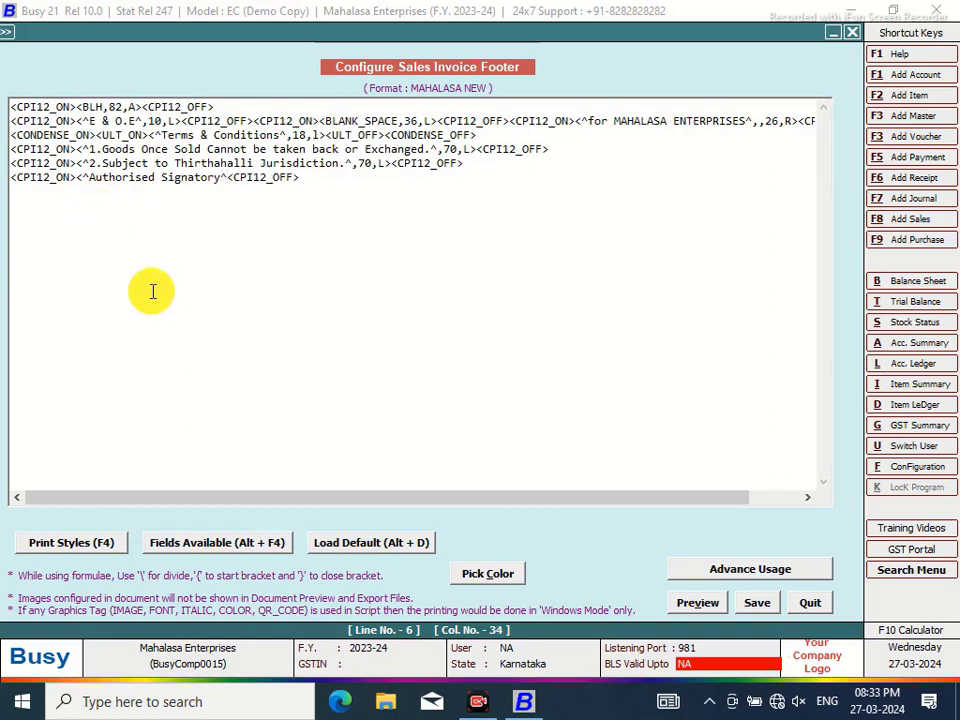
Check line 2's width of 26 and calculate 82 minus 26 for the blank space
left_click(767, 122)
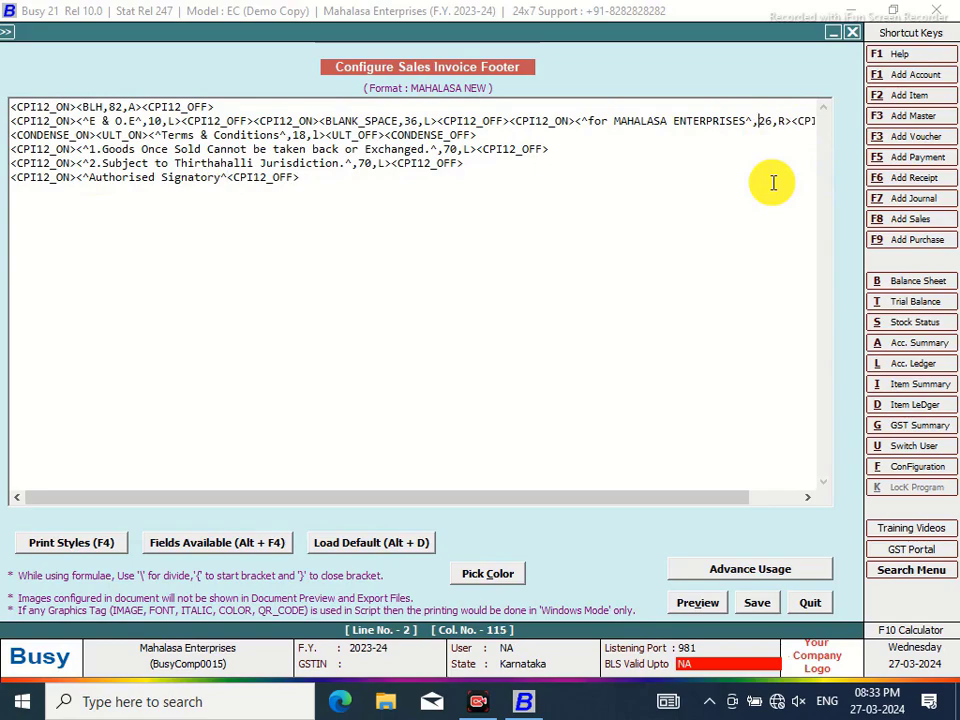
left_click(229, 180)
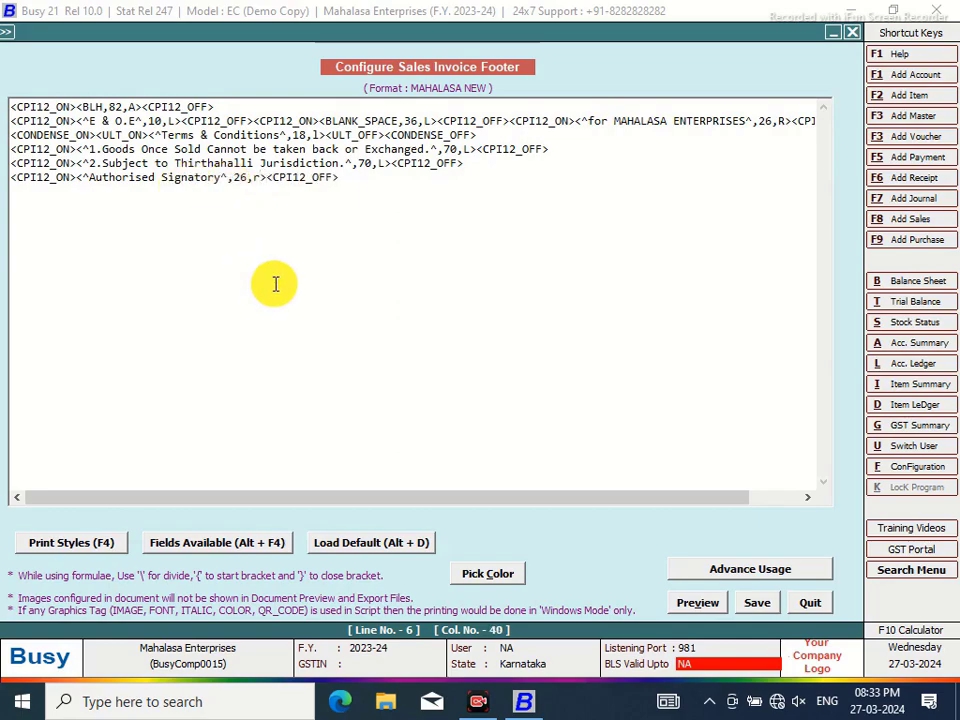
left_click(898, 632)
left_click(279, 320)
left_click(284, 396)
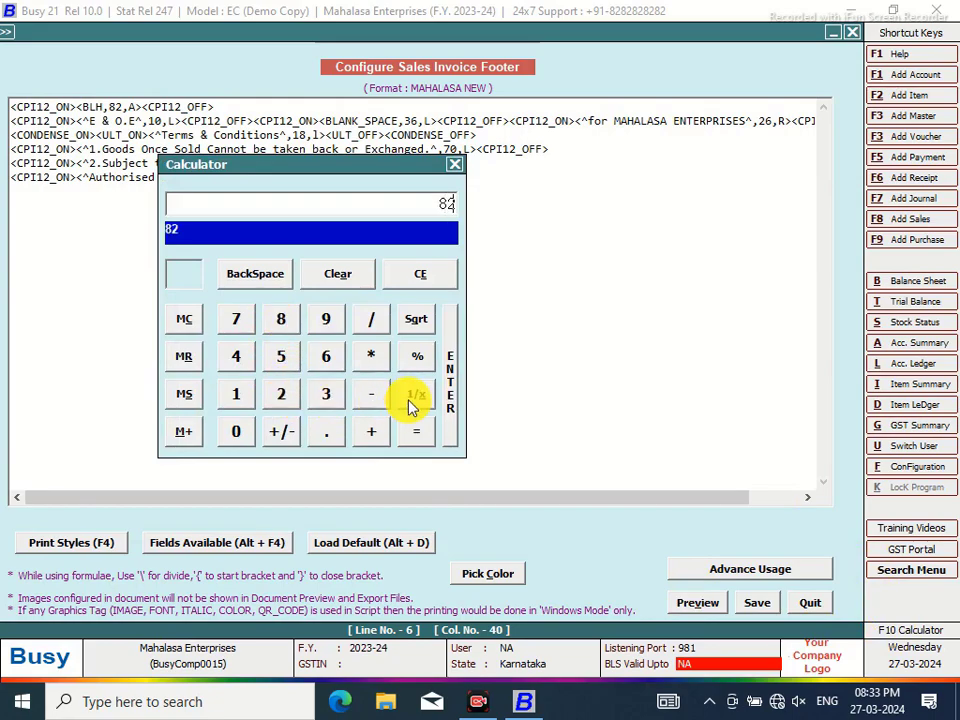
left_click(373, 394)
left_click(281, 395)
left_click(336, 360)
left_click(454, 164)
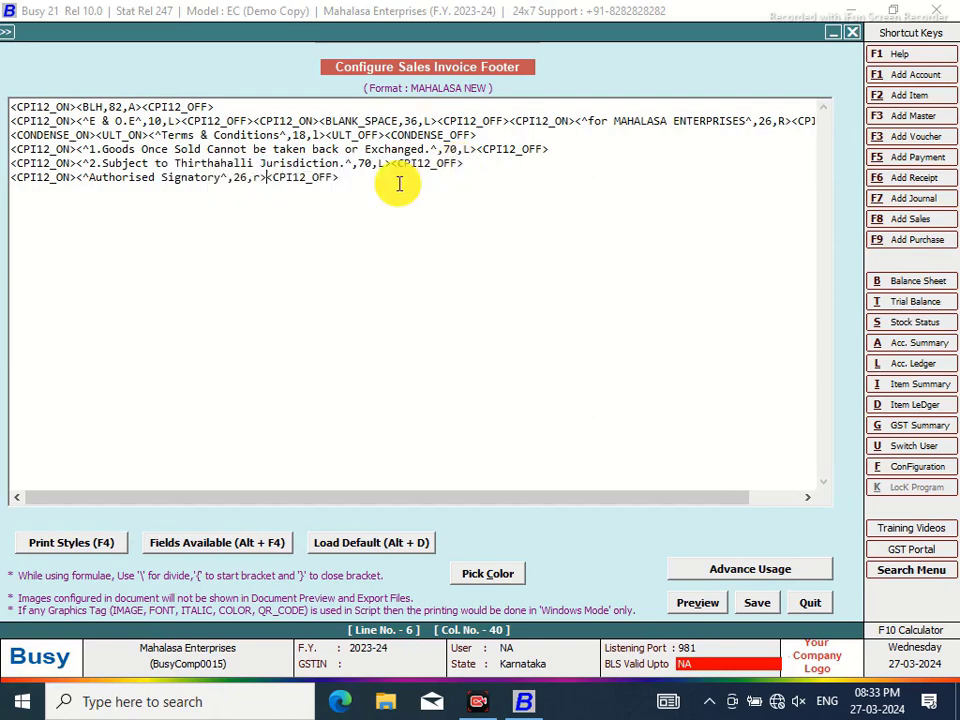
Insert a 56-wide blank space field before Authorised Signatory on line 6
left_click(80, 179)
key("alt+F4")
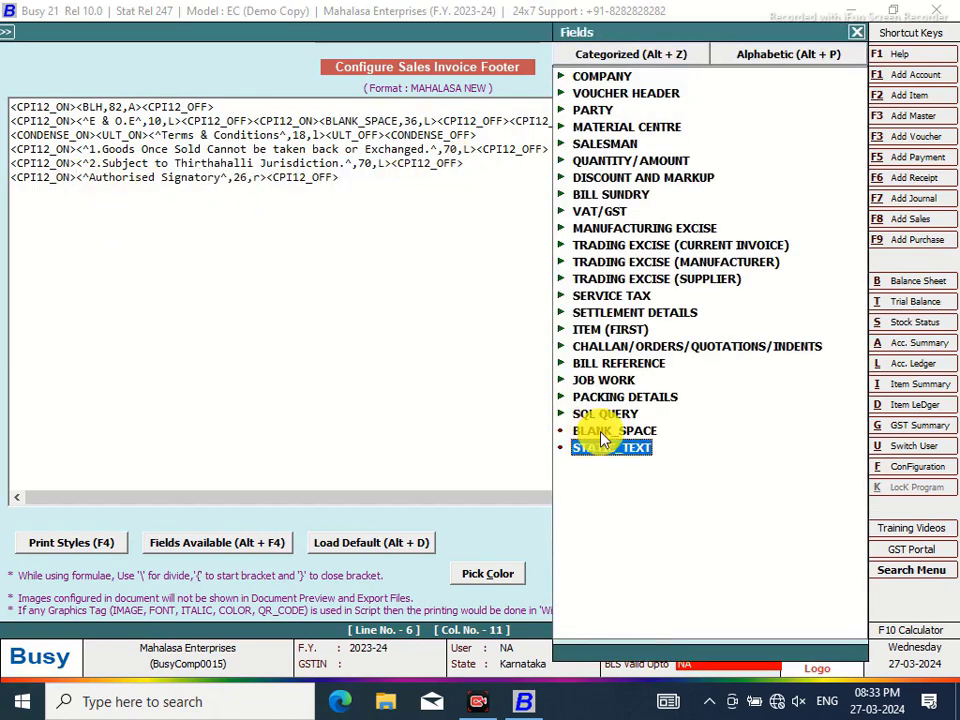
double_click(601, 431)
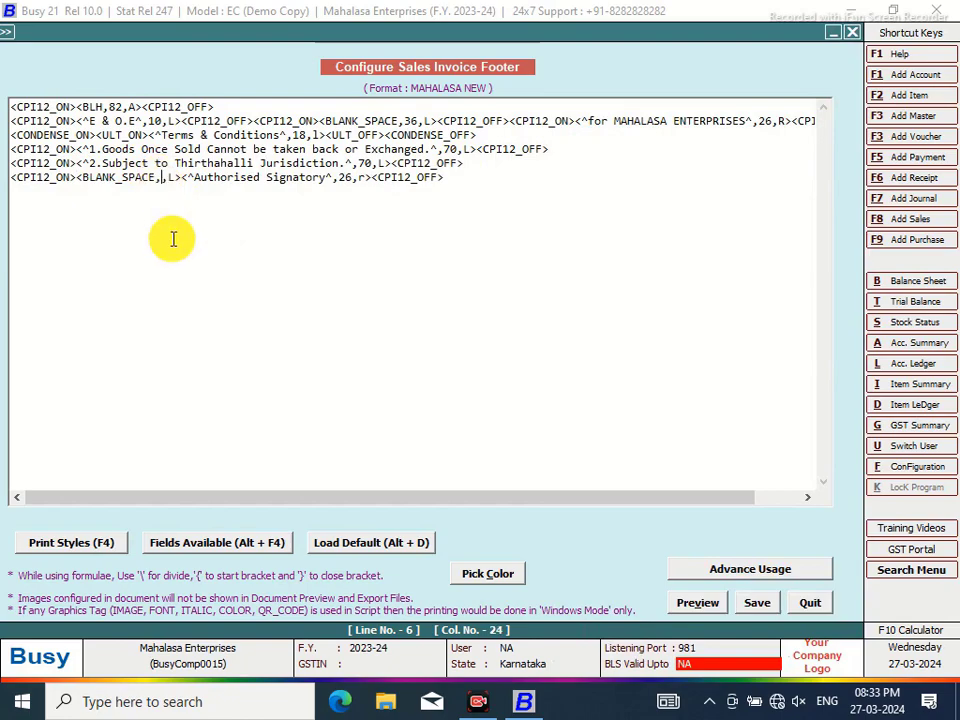
type("56")
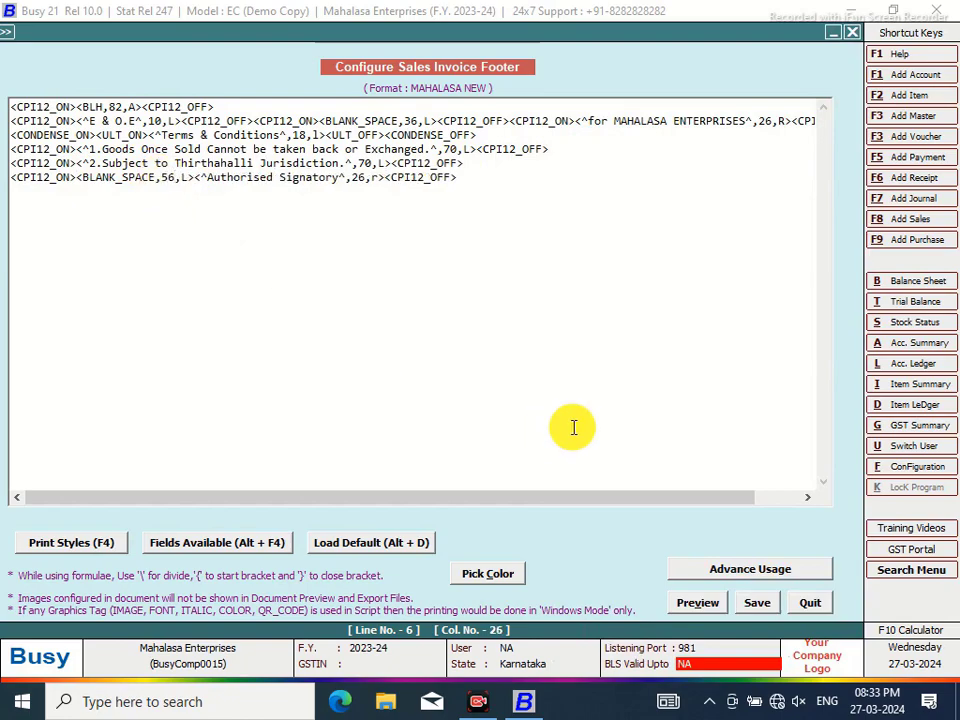
Save the edited MAHALASA NEW footer and quit the configuration windows
left_click(757, 605)
left_click(506, 412)
left_click(158, 275)
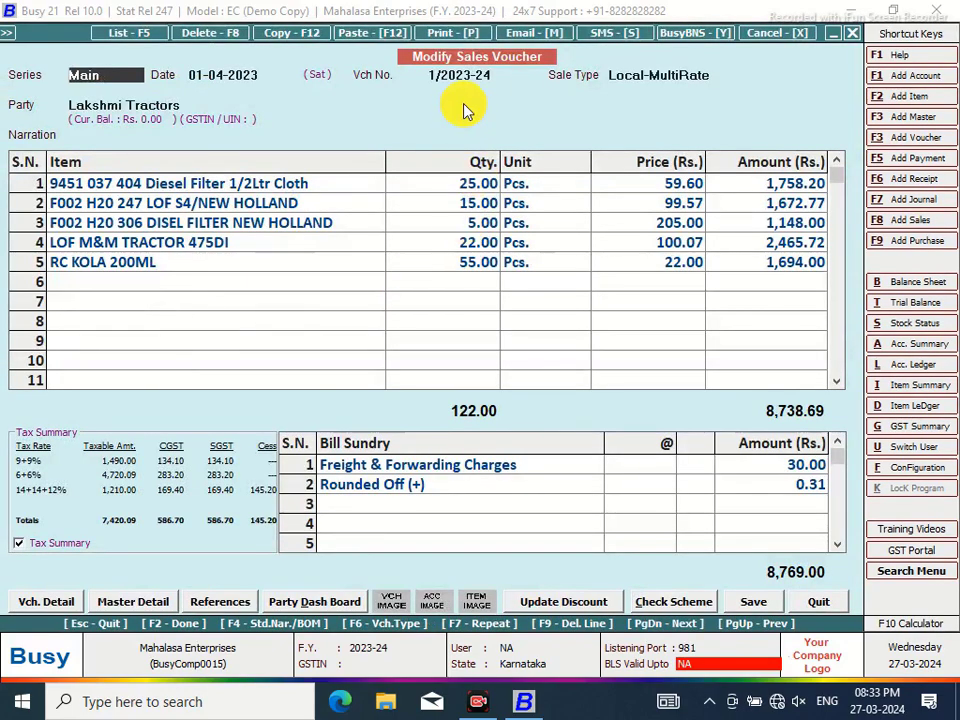
Preview the sales invoice in MAHALASA NEW, enlarging it to check the footer, then close it
left_click(451, 33)
left_click(424, 362)
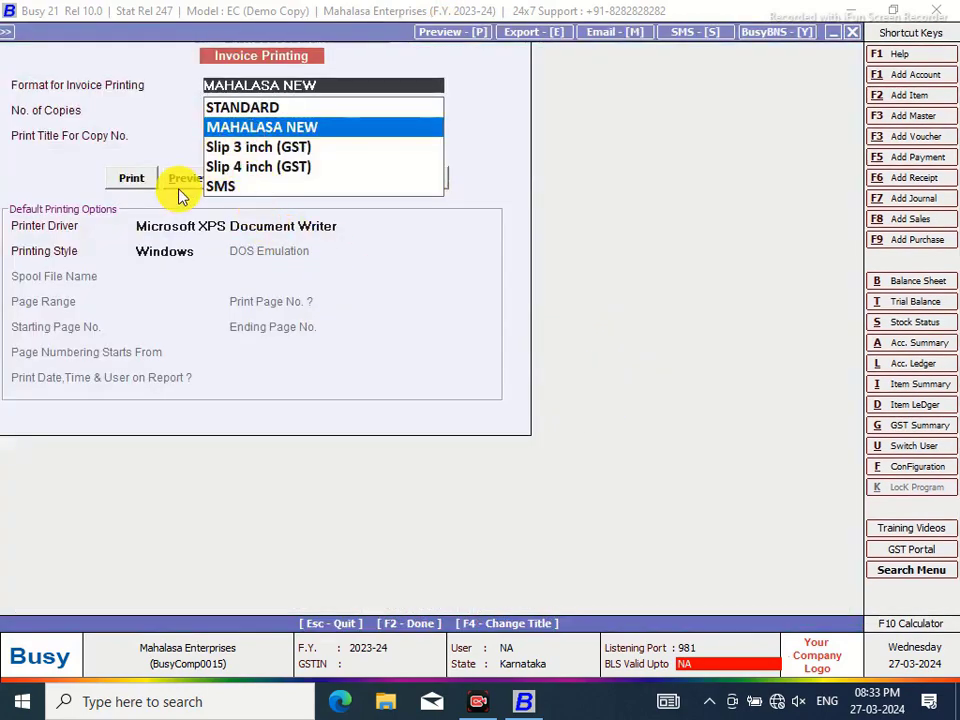
left_click(184, 185)
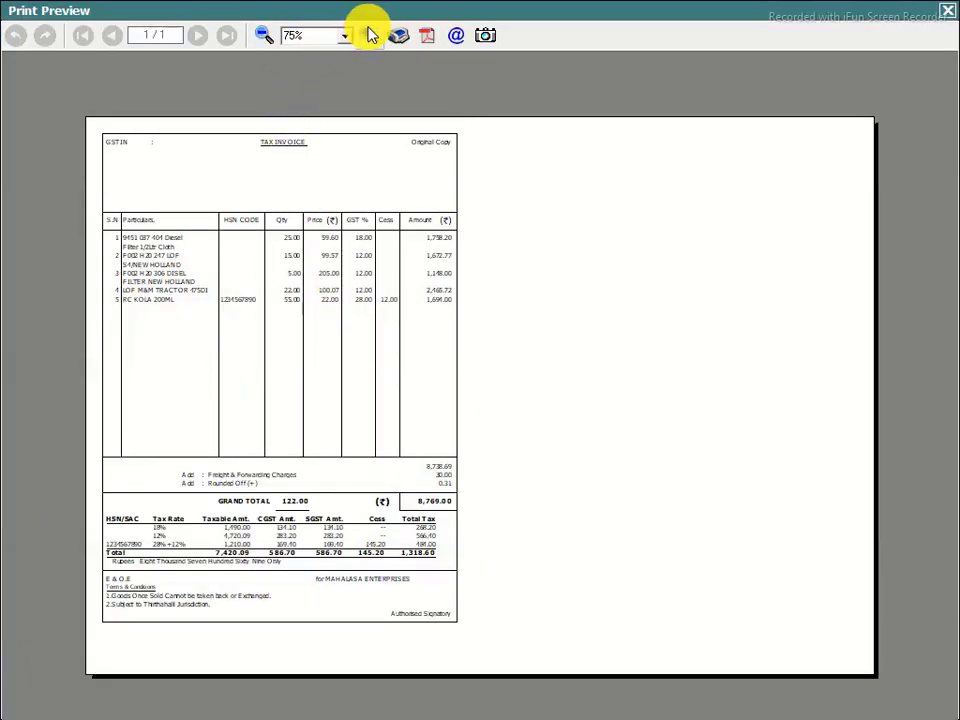
left_click(369, 35)
left_click(369, 35)
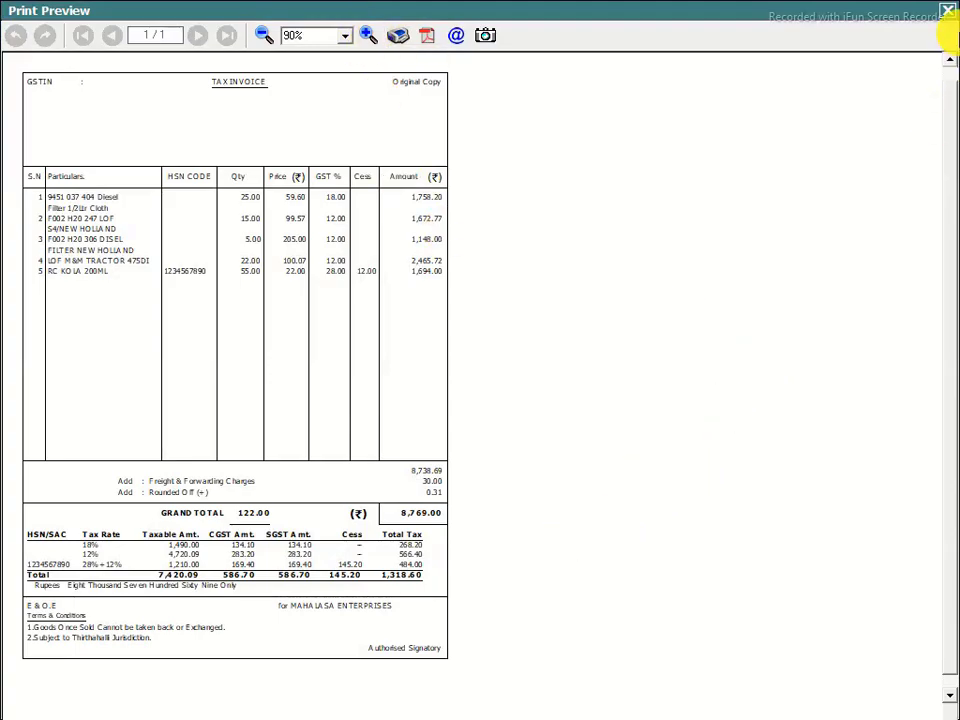
left_click(948, 14)
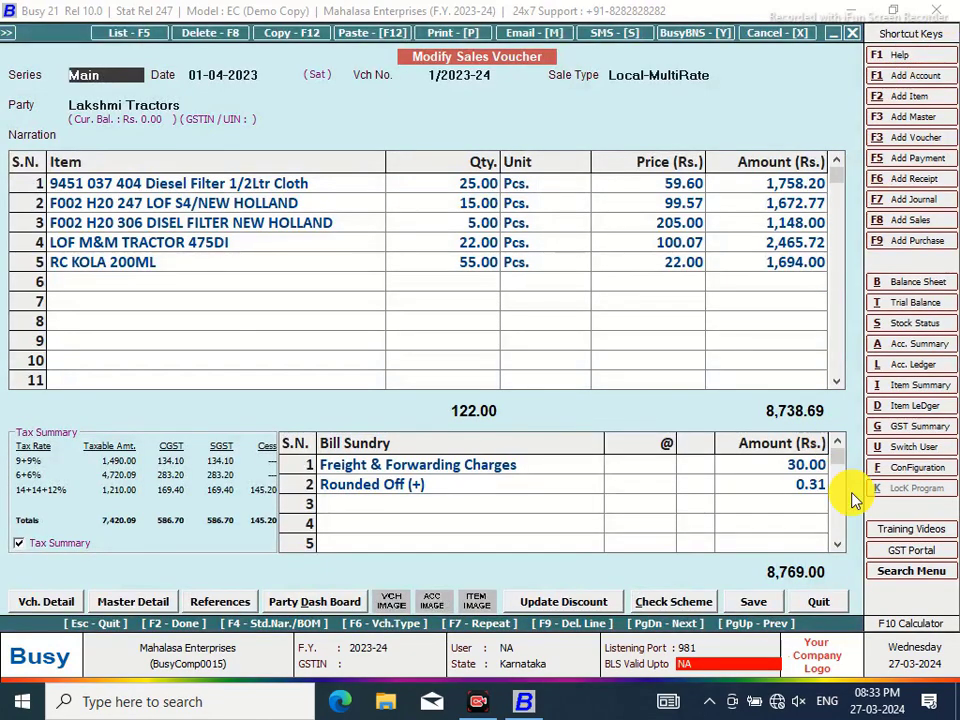
left_click(909, 467)
Reopen the MAHALASA NEW sales invoice footer script at its second line
left_click(150, 206)
left_click(105, 276)
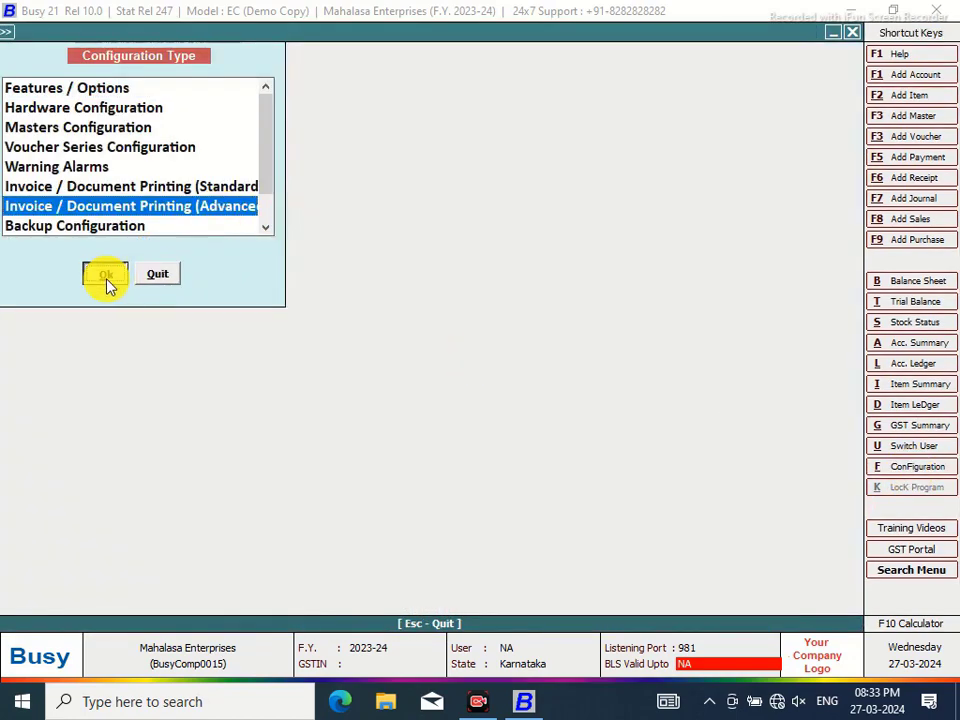
left_click(31, 113)
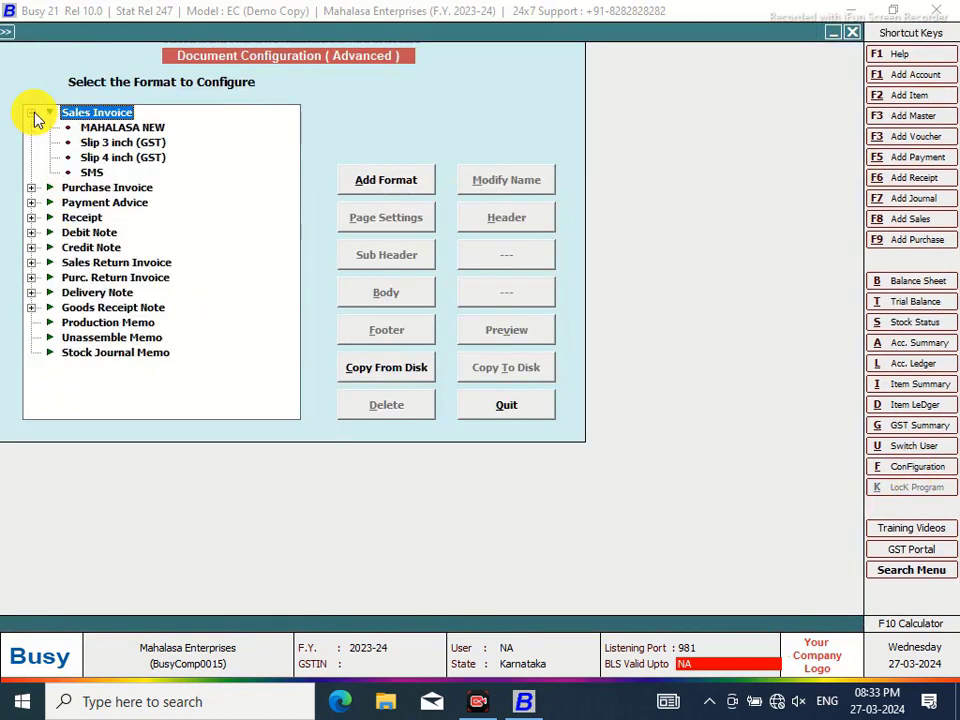
left_click(110, 128)
left_click(405, 330)
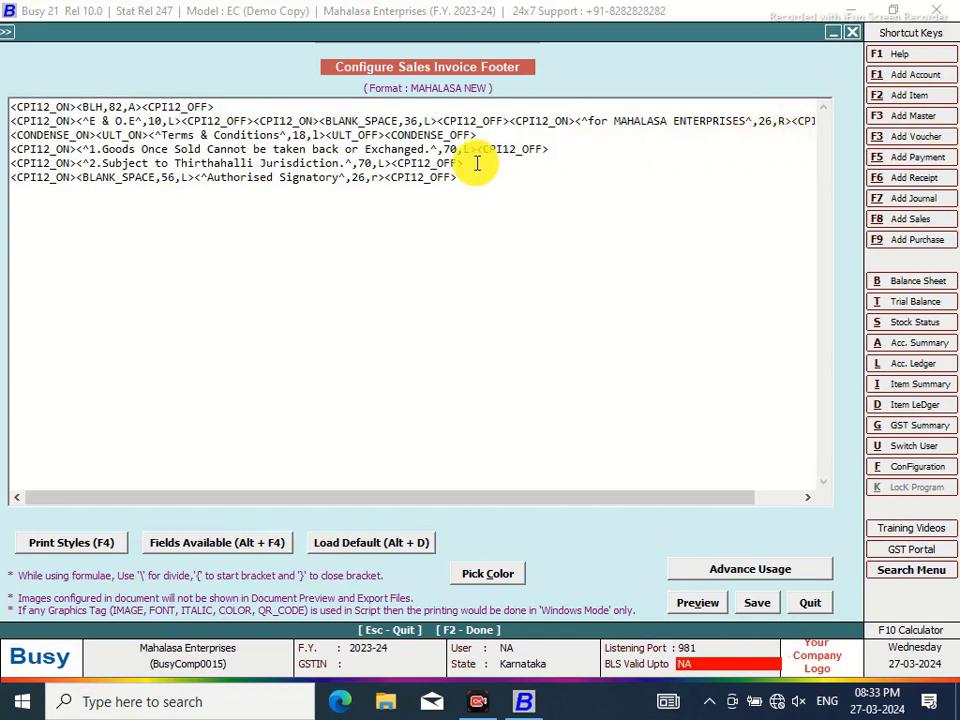
left_click_drag(456, 497, 510, 497)
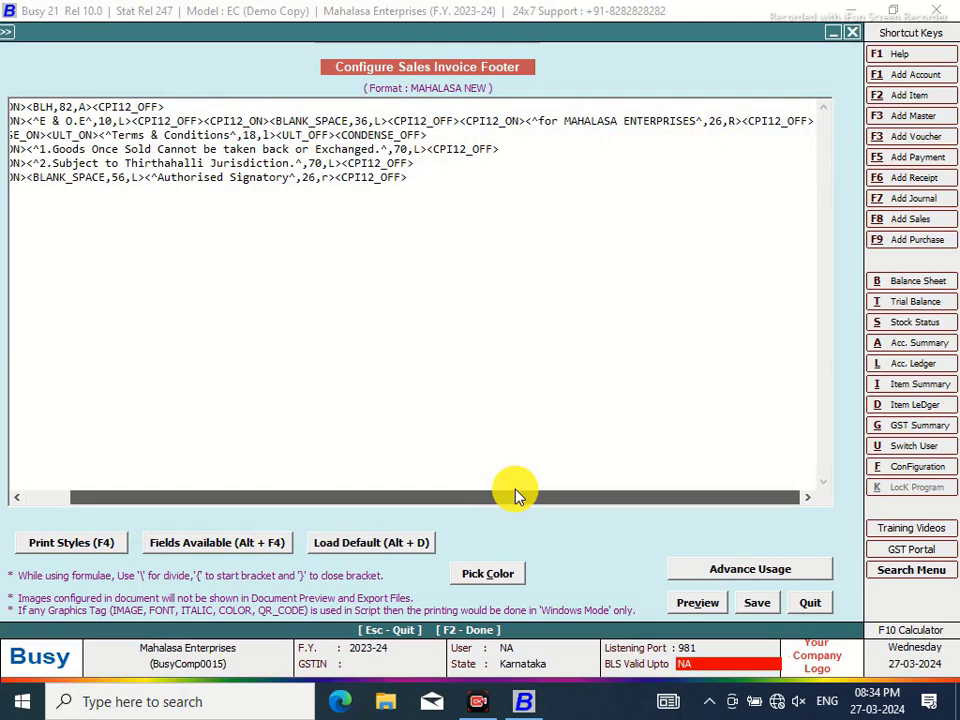
left_click_drag(516, 497, 471, 489)
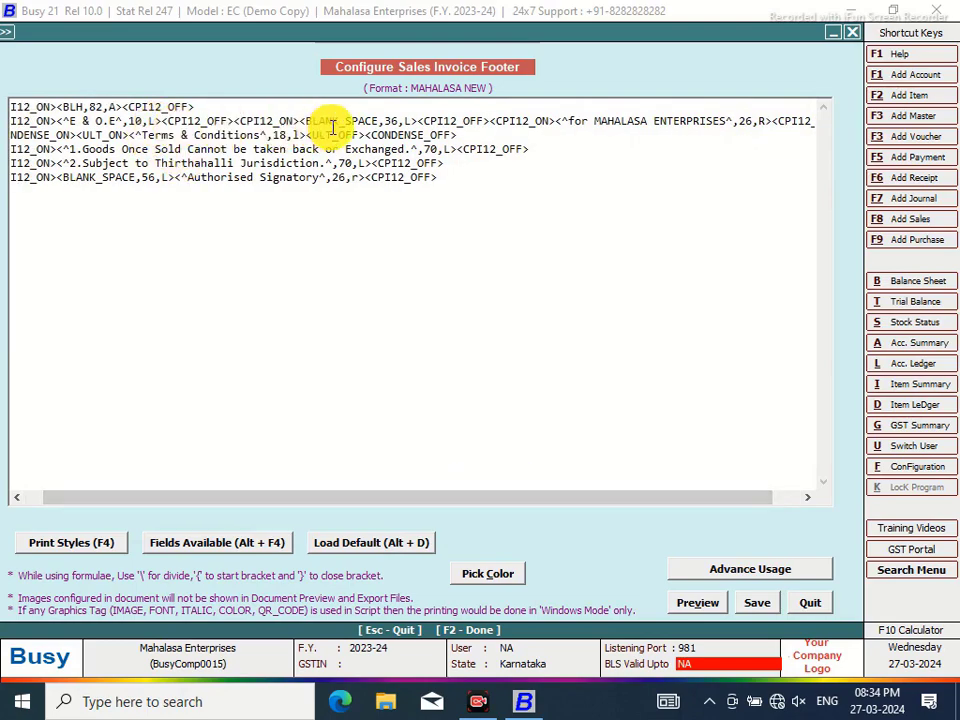
left_click(417, 121)
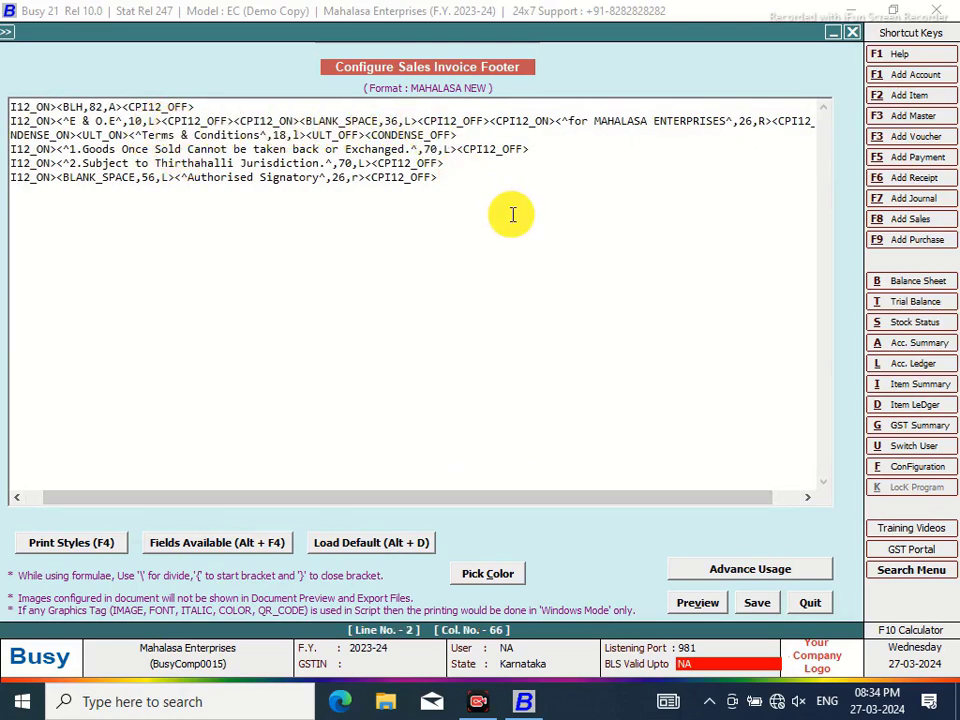
Calculate 46 plus 26 to get 72 in the calculator
left_click(895, 637)
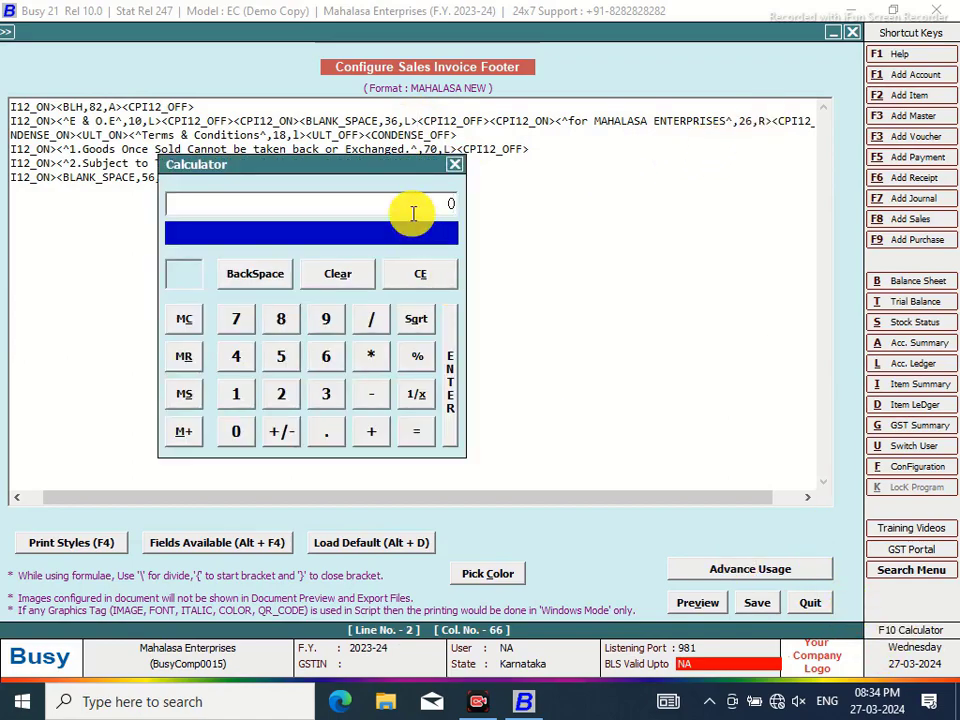
left_click(238, 362)
left_click(333, 364)
left_click(373, 433)
left_click(281, 394)
left_click(330, 356)
left_click(418, 440)
left_click(454, 164)
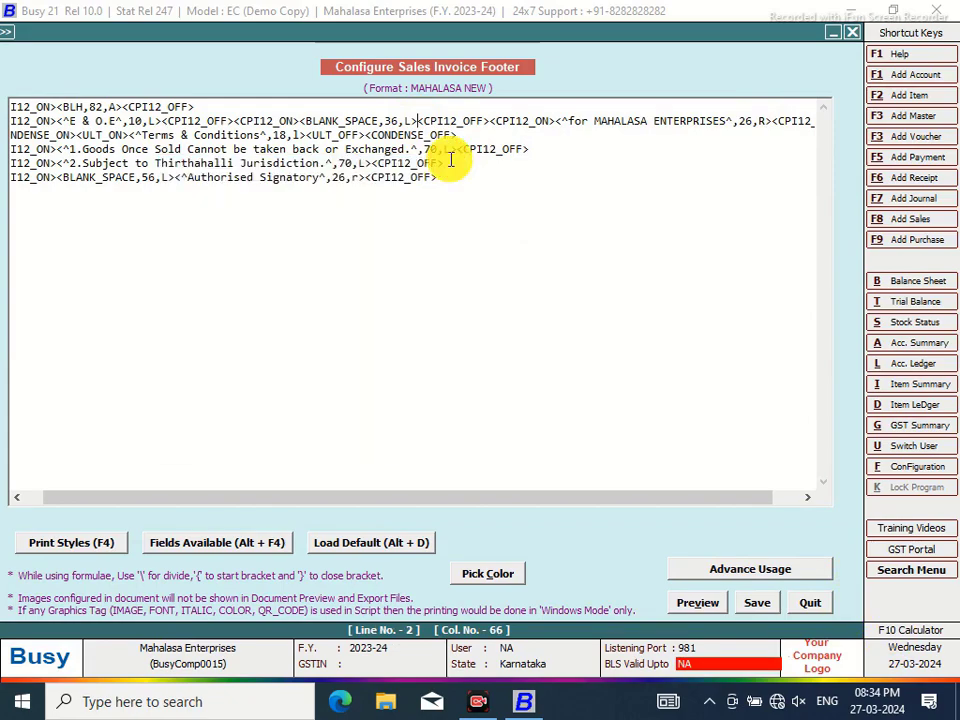
Change line 2's blank space from 36 to 46, then save and quit
left_click(391, 121)
key("BackSpace")
type("4")
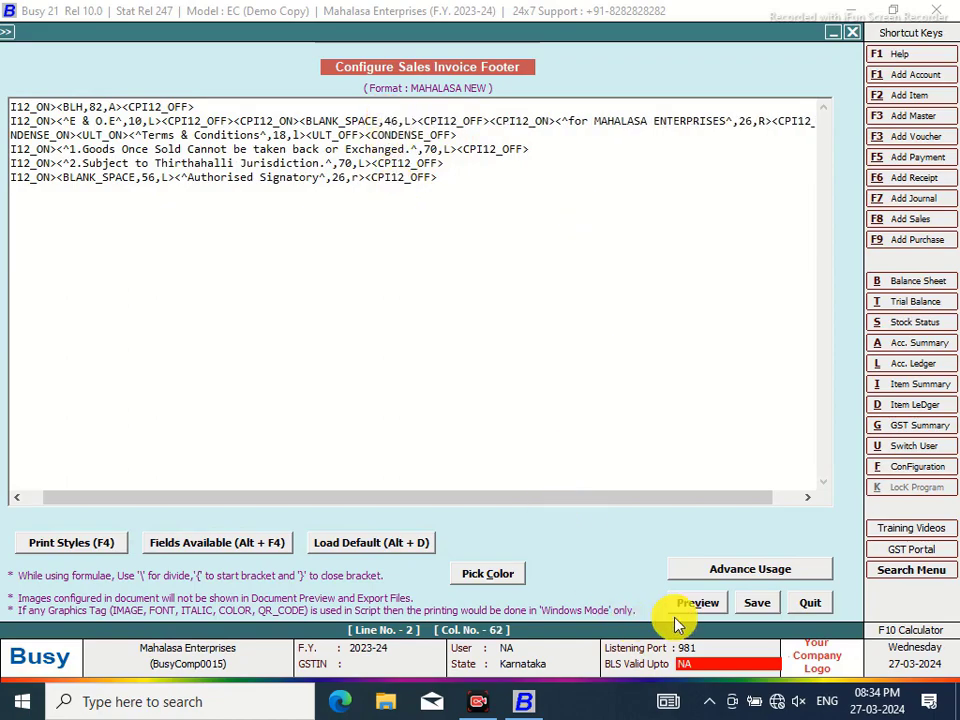
left_click(755, 603)
left_click(540, 415)
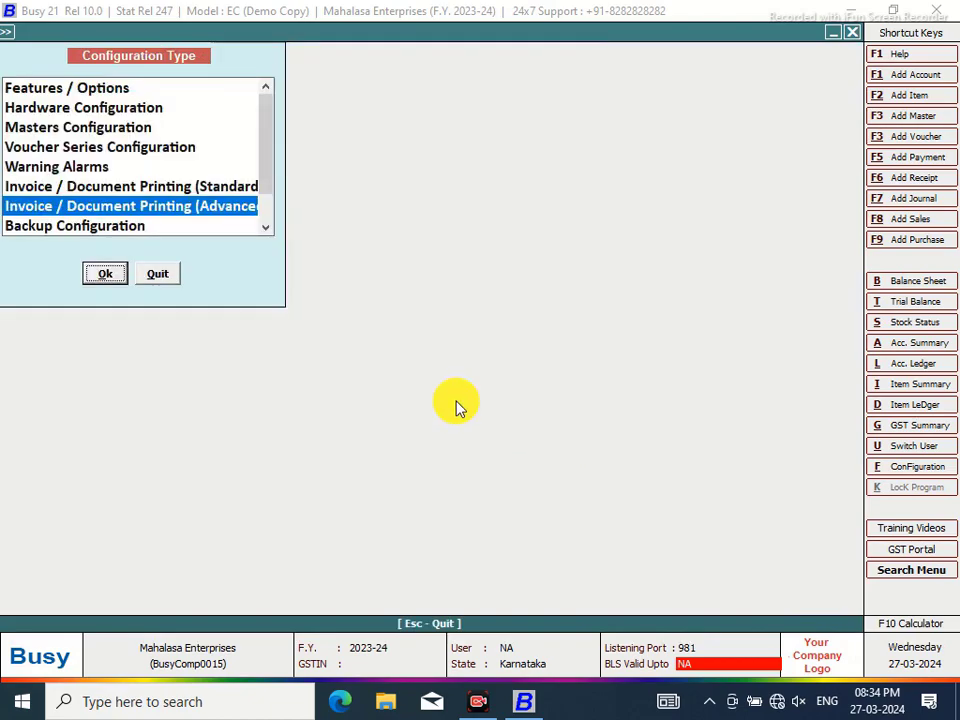
left_click(162, 272)
left_click(445, 36)
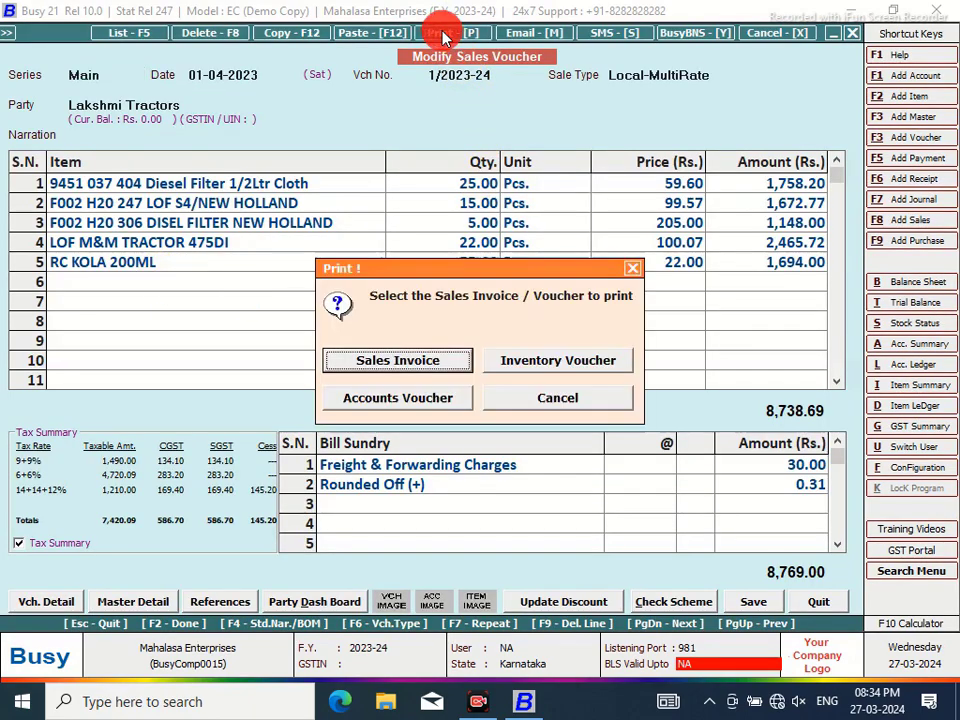
left_click(440, 360)
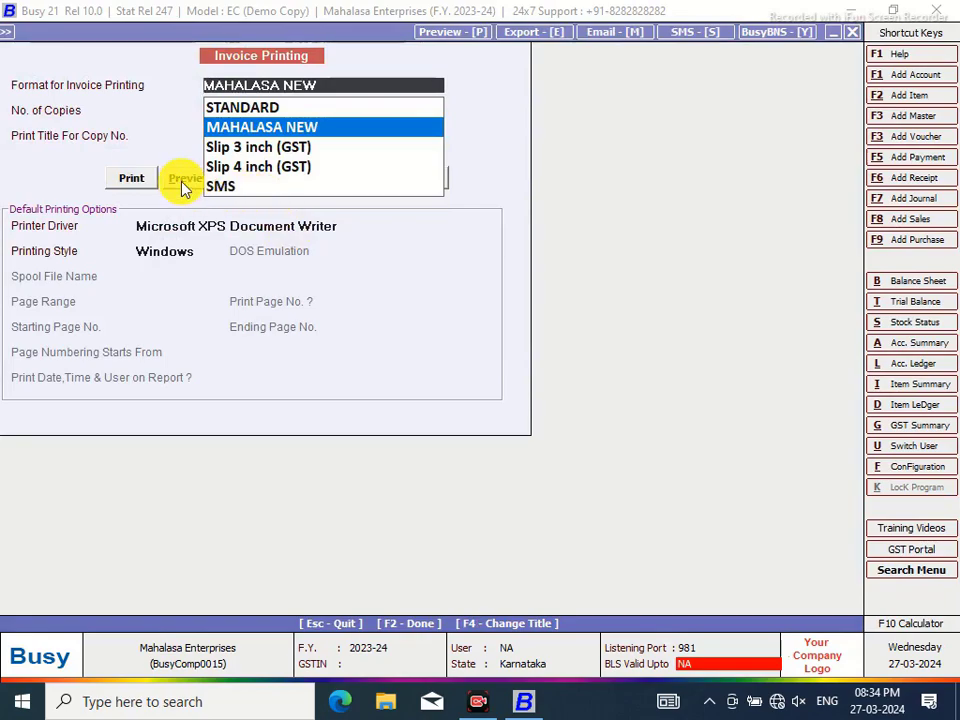
left_click(184, 184)
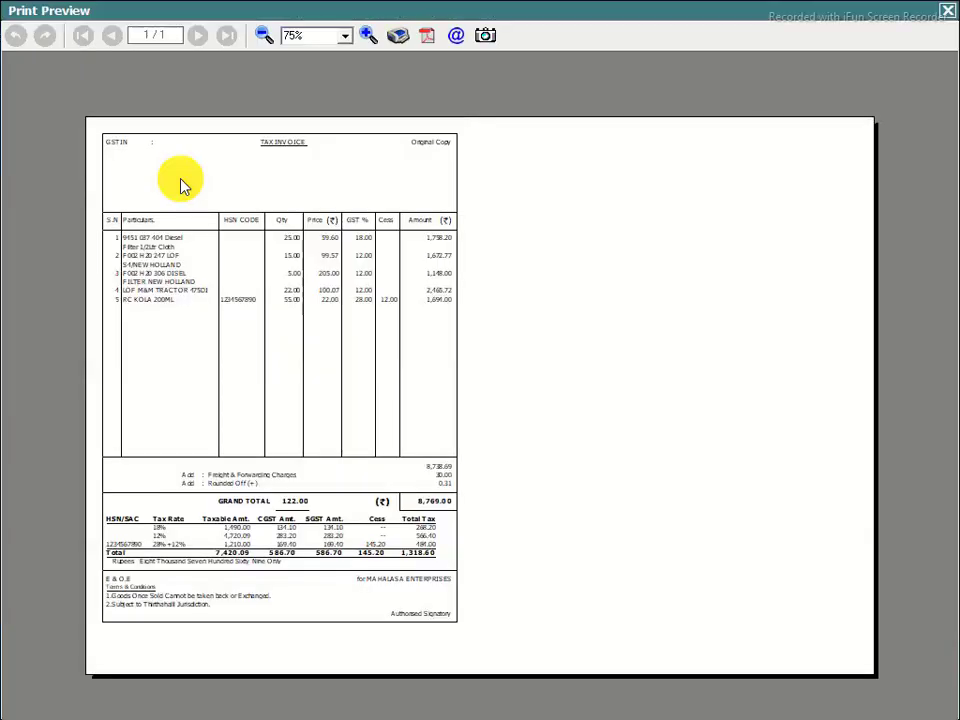
left_click(366, 35)
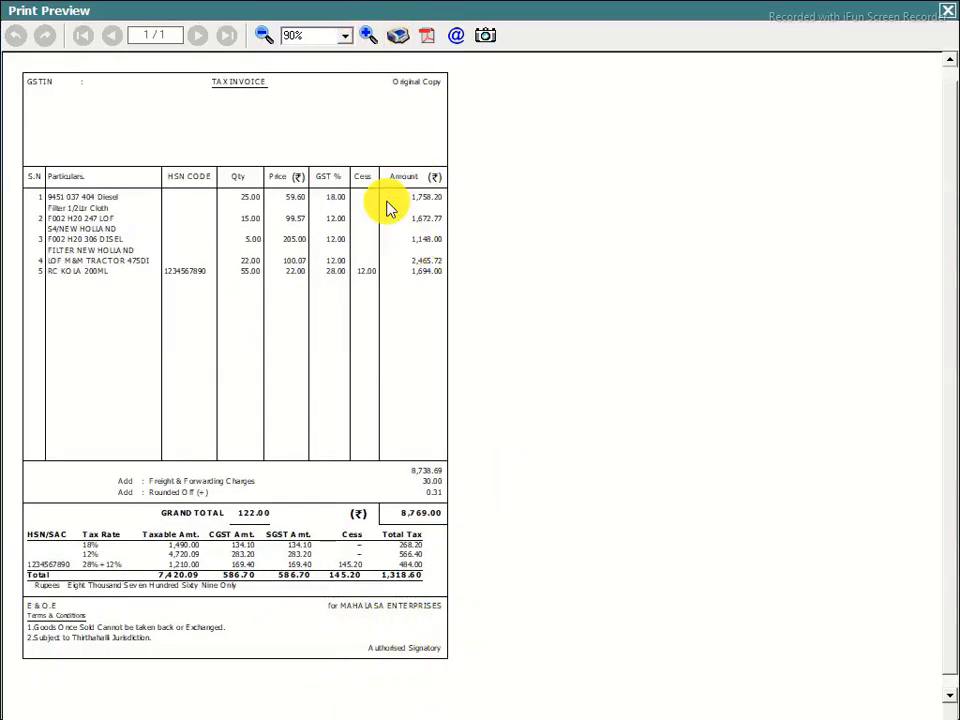
left_click(366, 36)
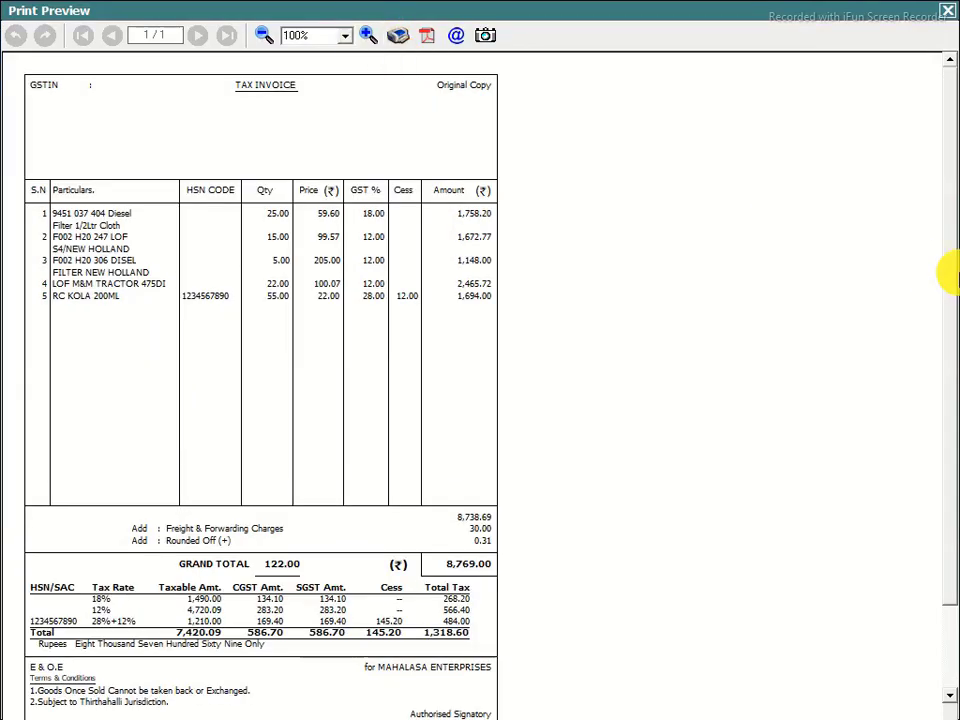
left_click_drag(945, 189, 945, 321)
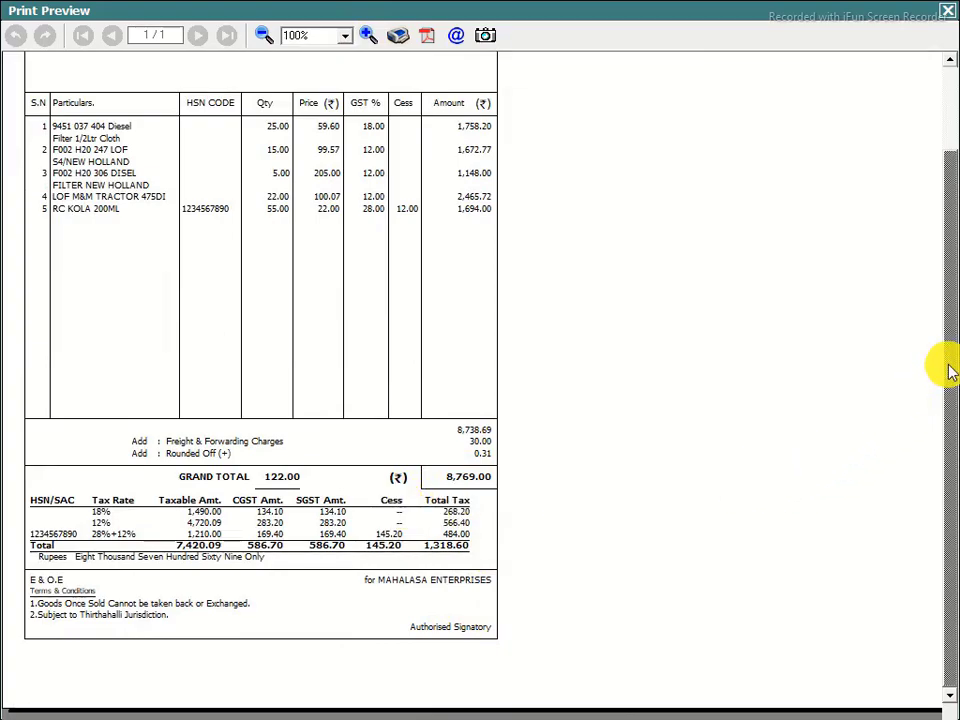
scroll(935, 335, "up", 1)
scroll(935, 335, "up", 3)
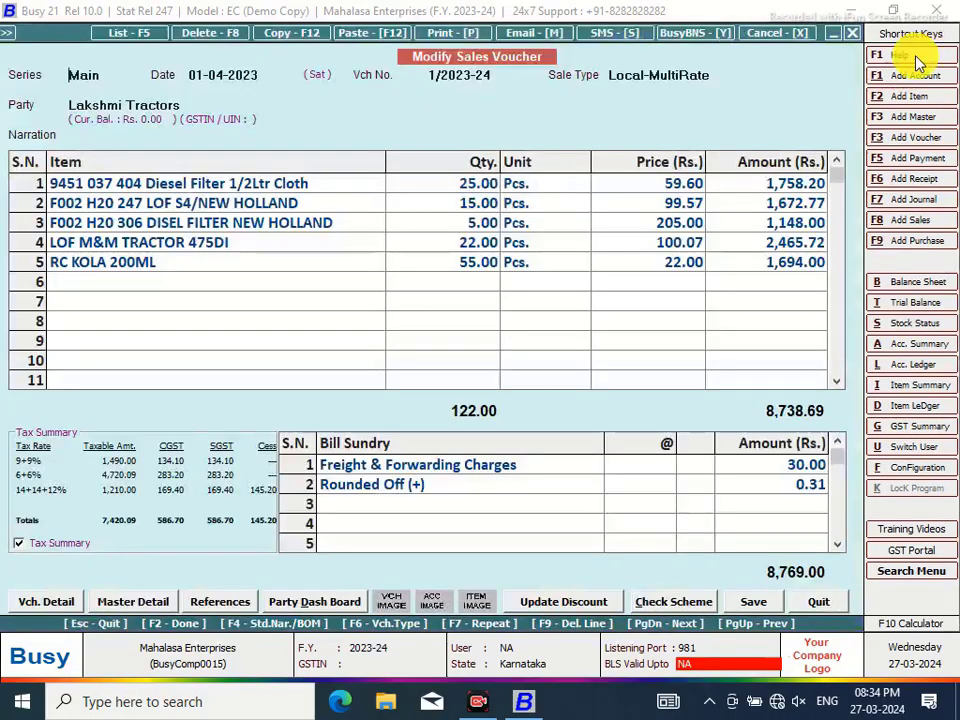
left_click(946, 11)
left_click(905, 470)
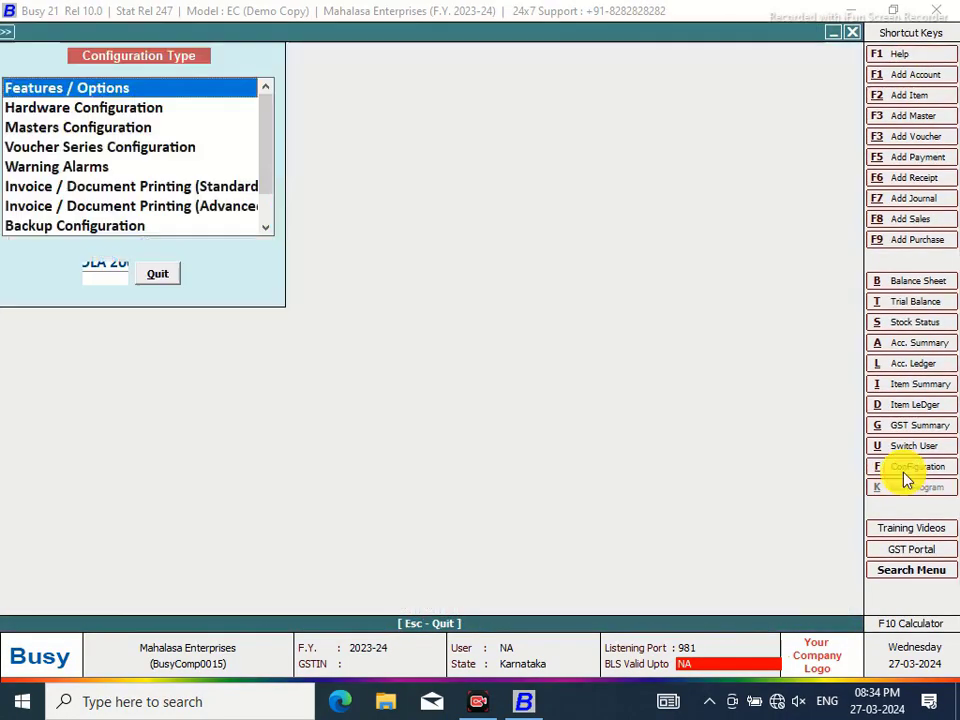
left_click(175, 210)
left_click(98, 274)
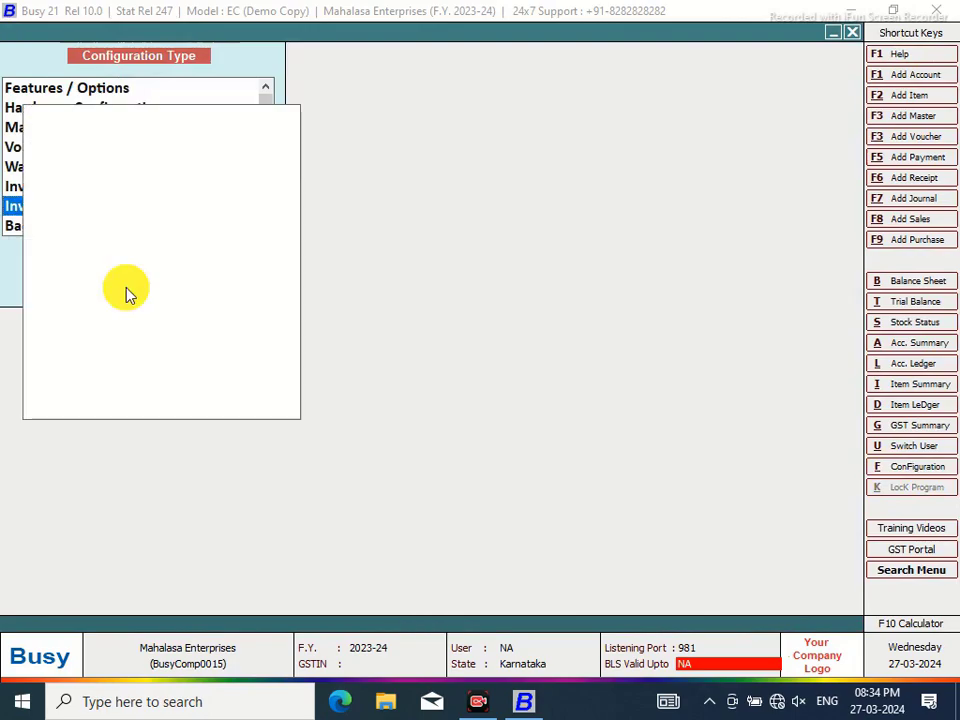
left_click(29, 114)
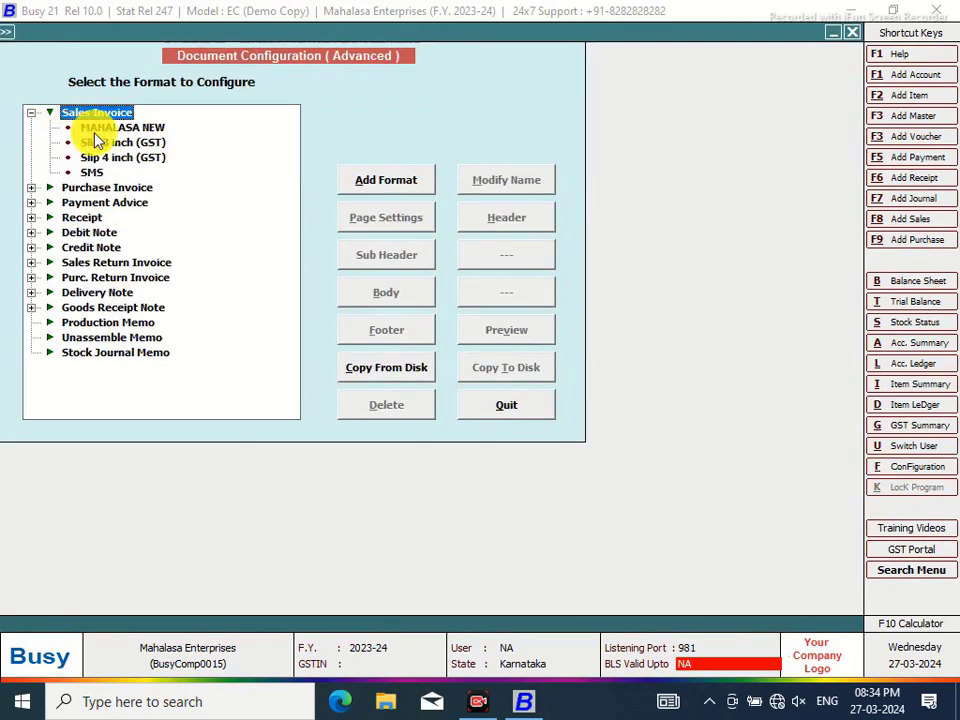
left_click(96, 130)
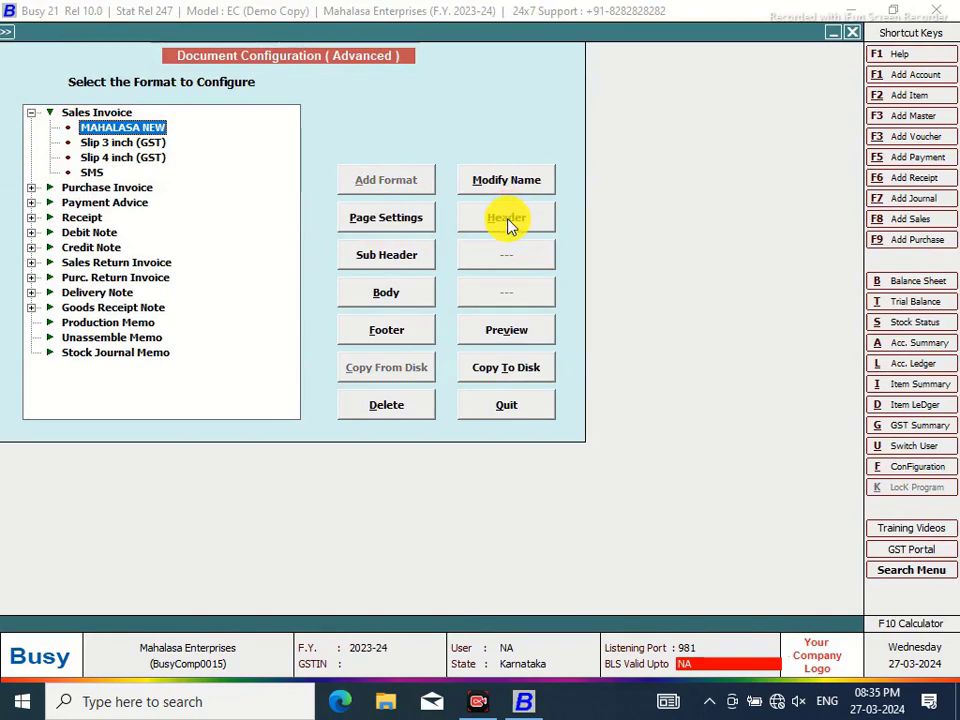
left_click(498, 332)
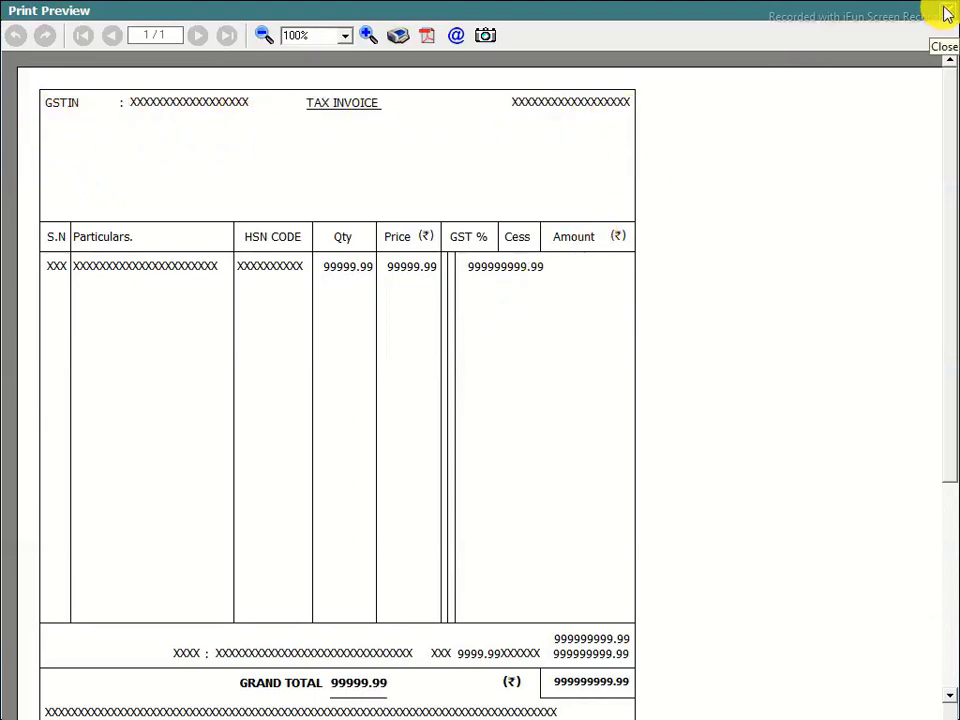
left_click(947, 14)
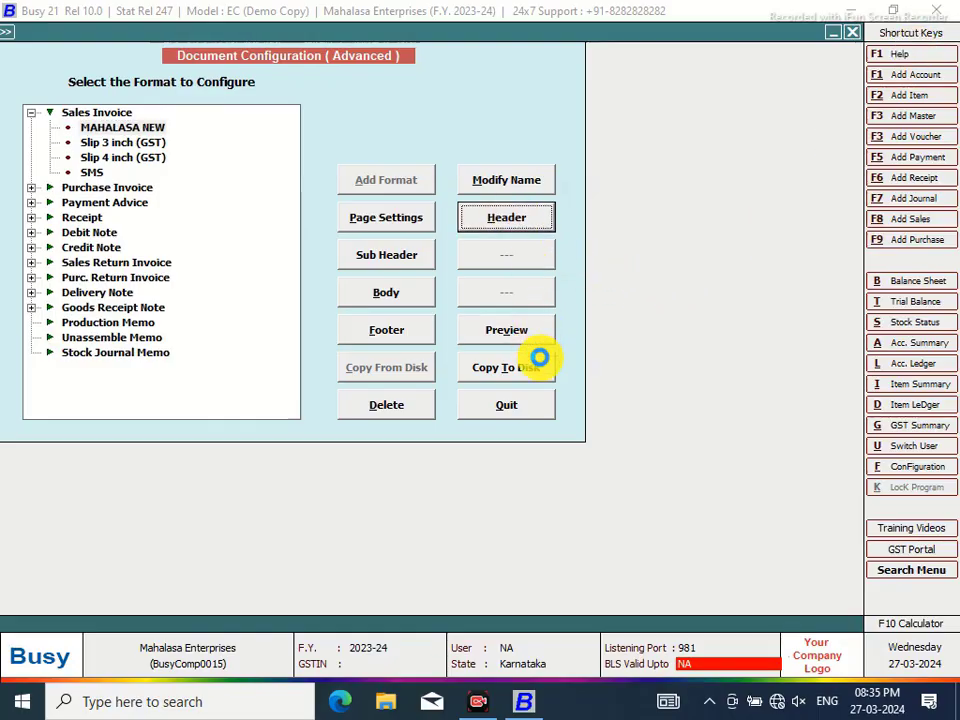
Copy the BLH,82 horizontal-line row from header line 9 and paste it onto line 2
key("Return")
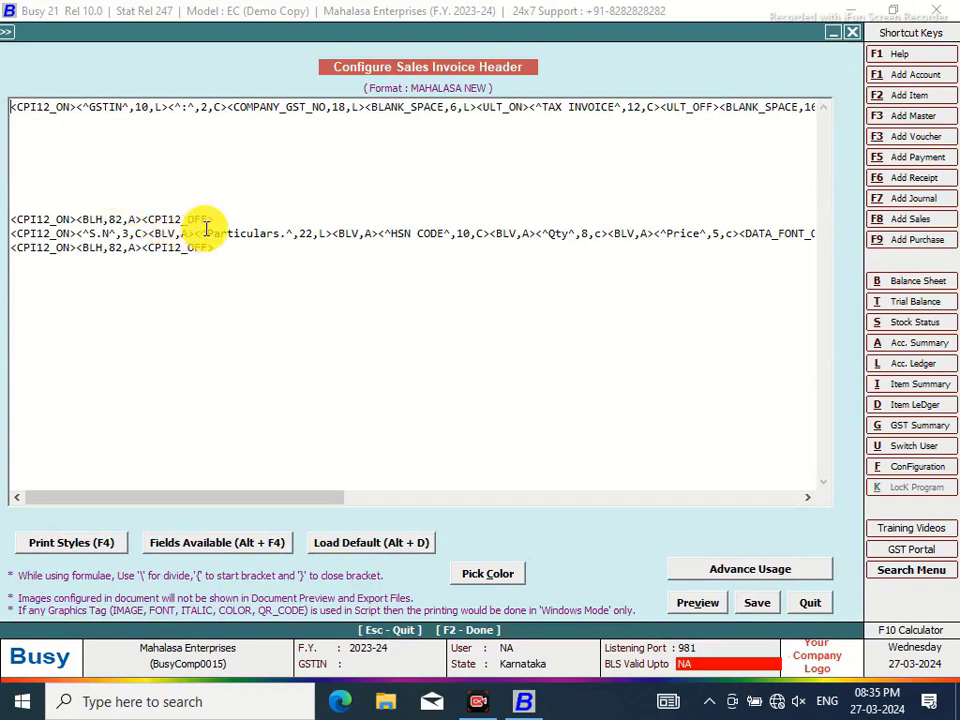
left_click(223, 214)
left_click(11, 219, "shift")
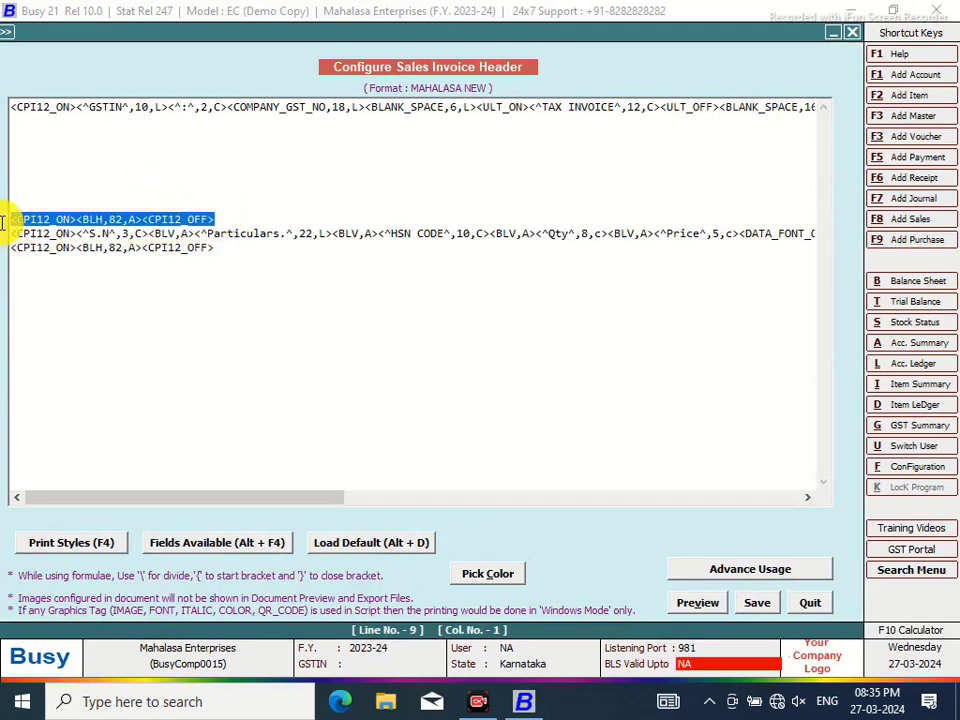
right_click(57, 219)
left_click(100, 281)
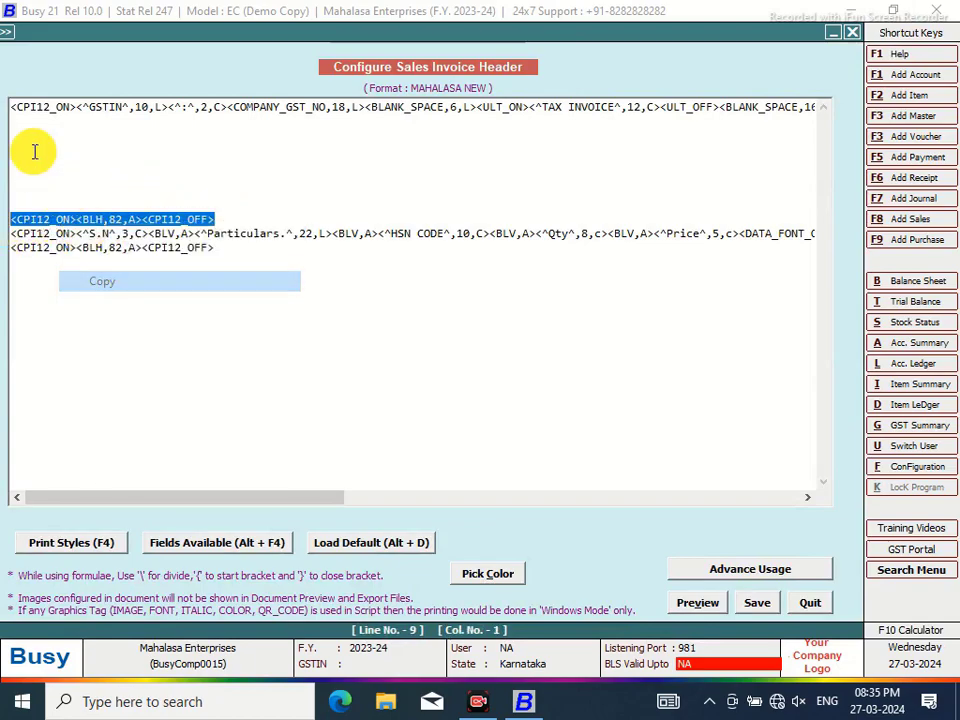
left_click(19, 116)
right_click(19, 116)
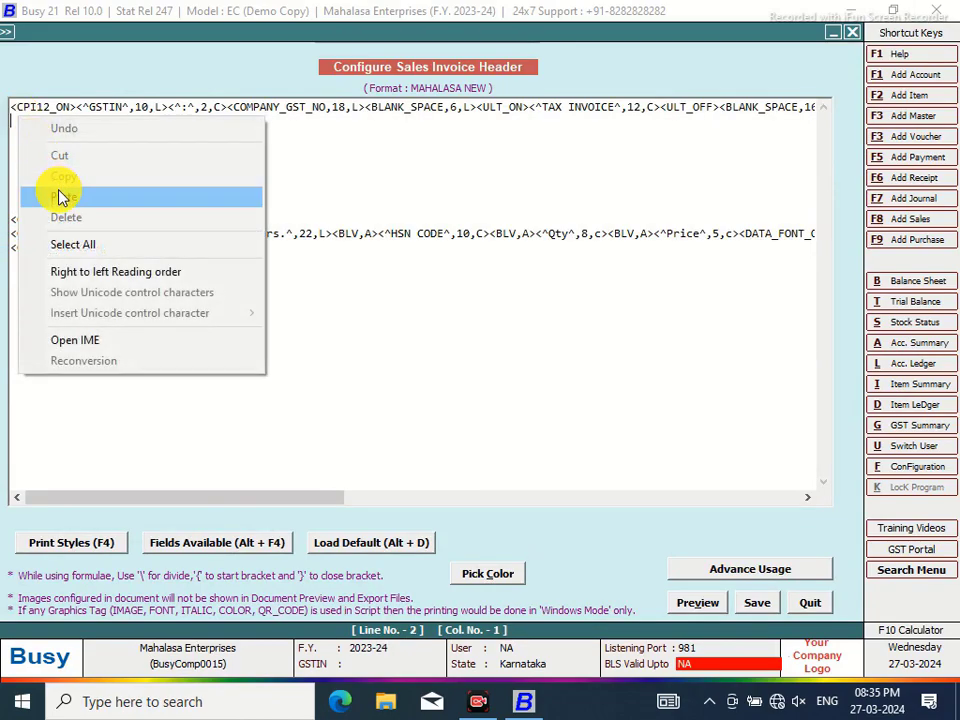
left_click(62, 190)
Preview the header with the new rule, then return to the script at line 3
left_click(695, 602)
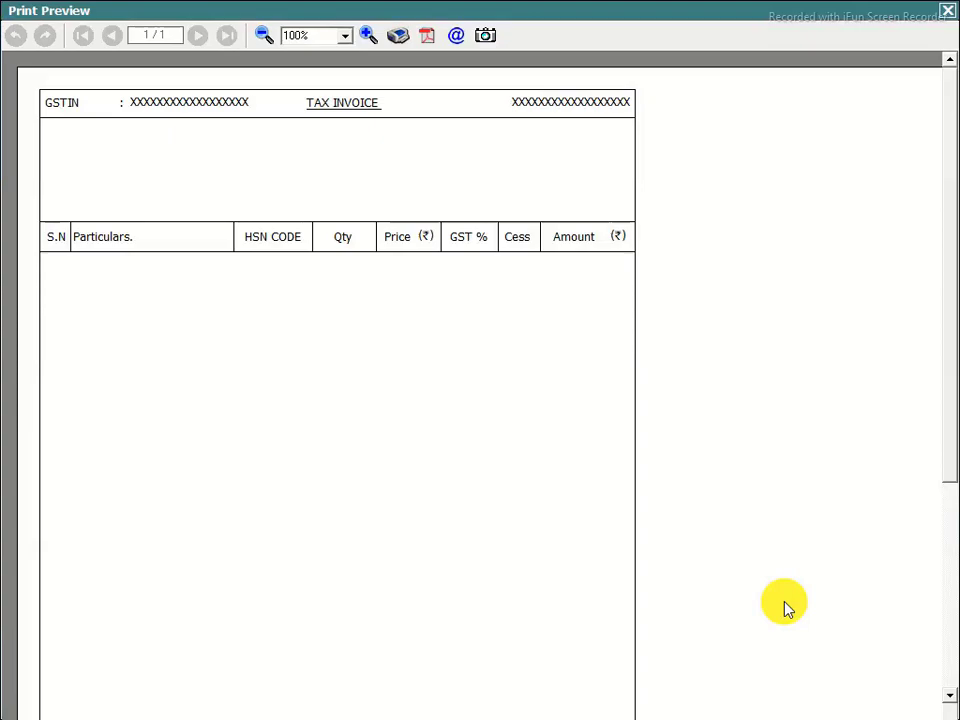
left_click(948, 14)
left_click(18, 134)
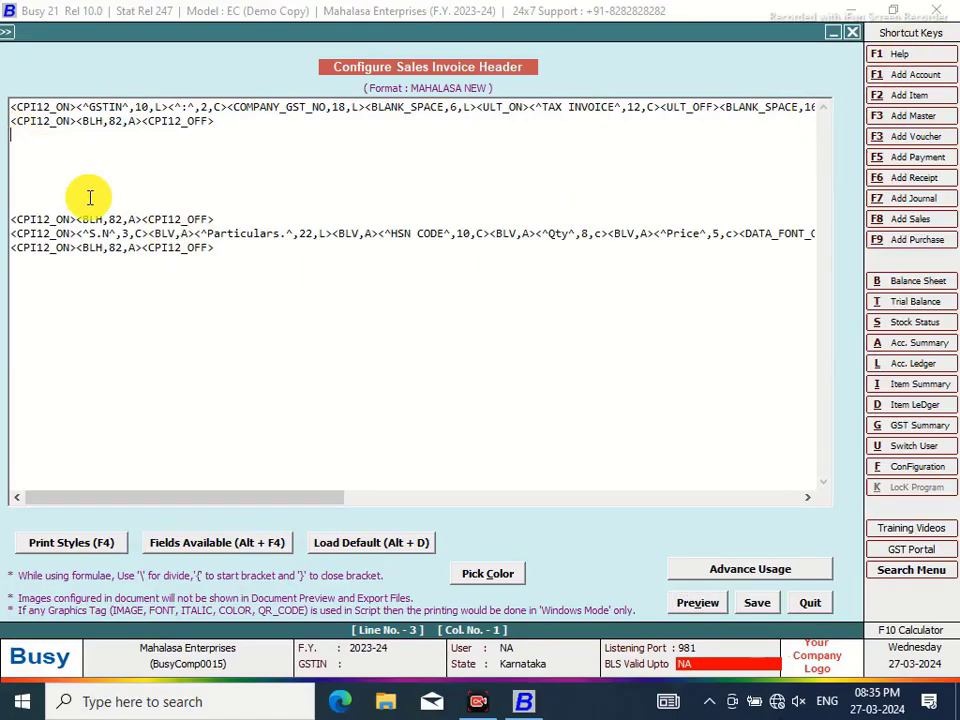
Put CPI12_ON and CPI12_OFF tags on line 3 with a <BLV vertical line between them
key("F4")
left_click(771, 328)
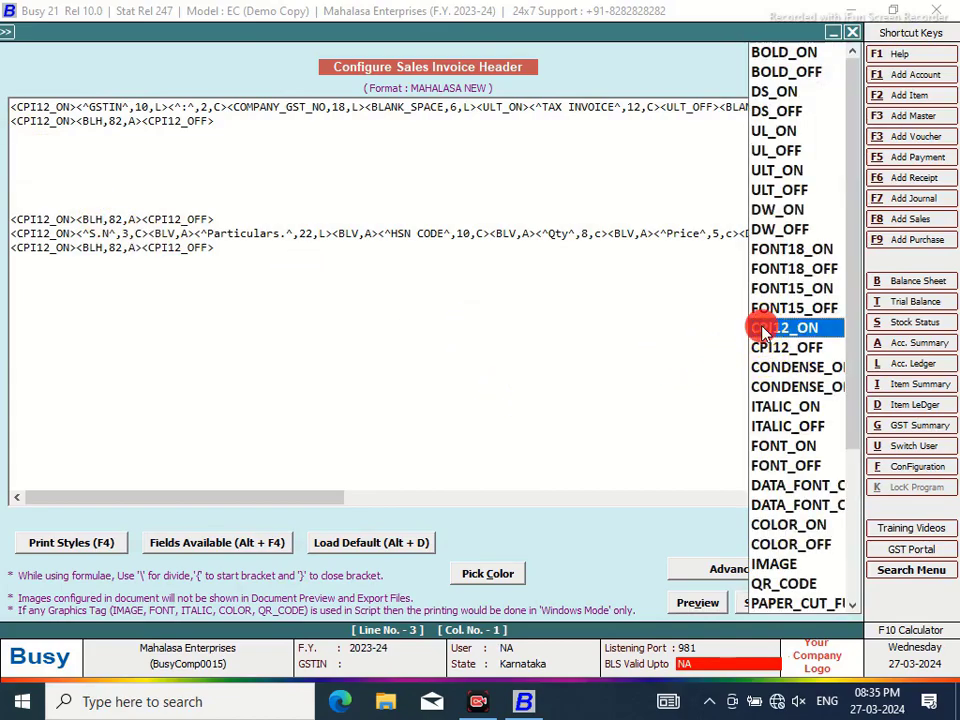
double_click(762, 328)
key("F4")
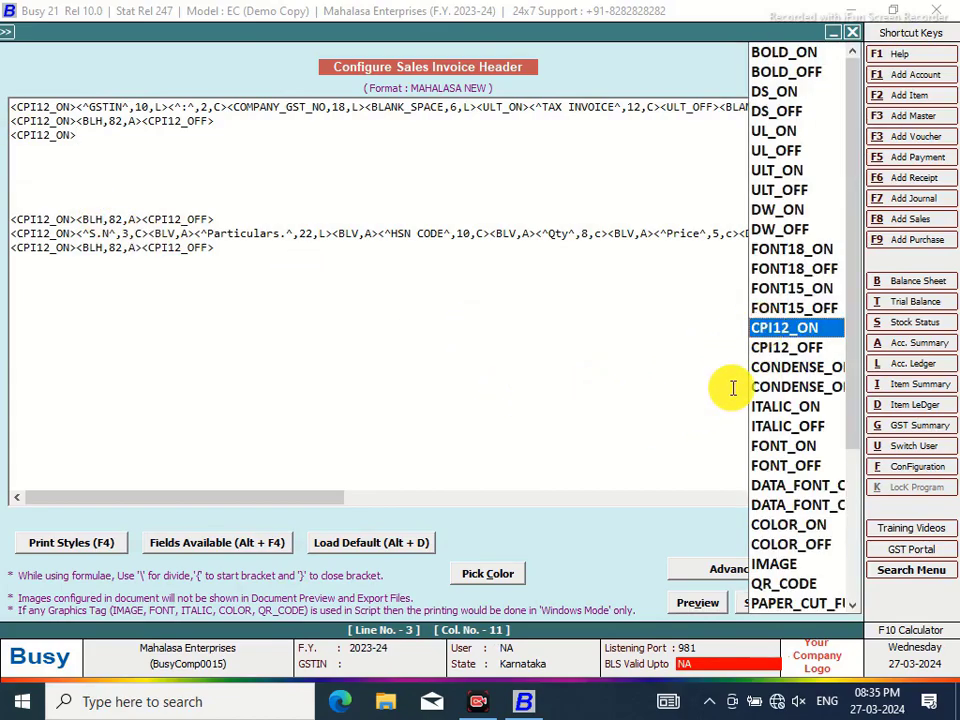
left_click(767, 346)
double_click(767, 346)
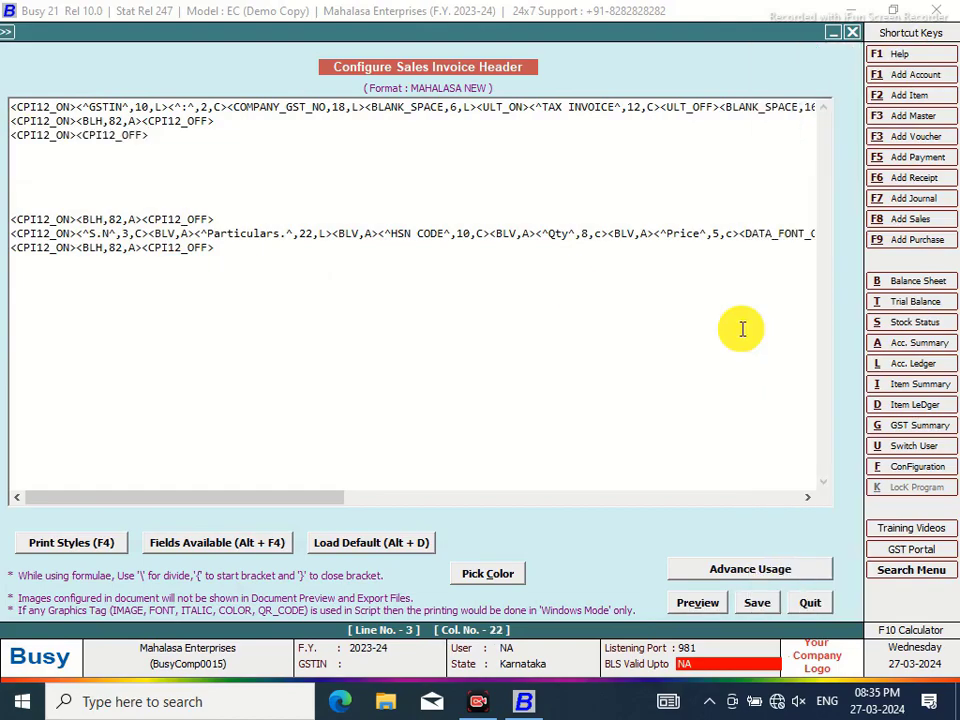
left_click(77, 134)
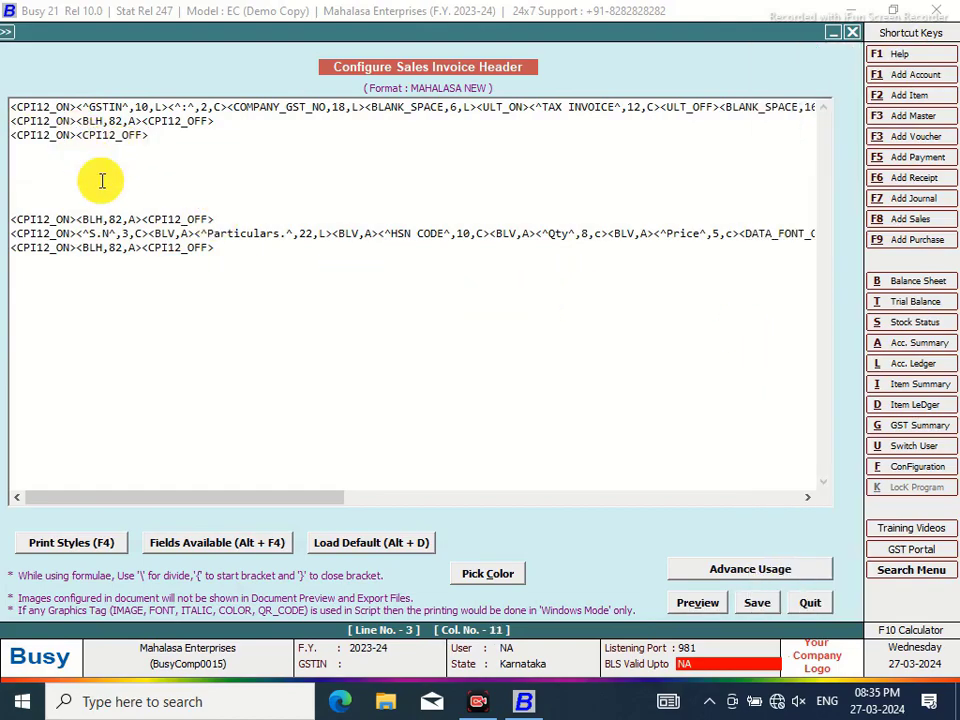
type("<BLV,A")
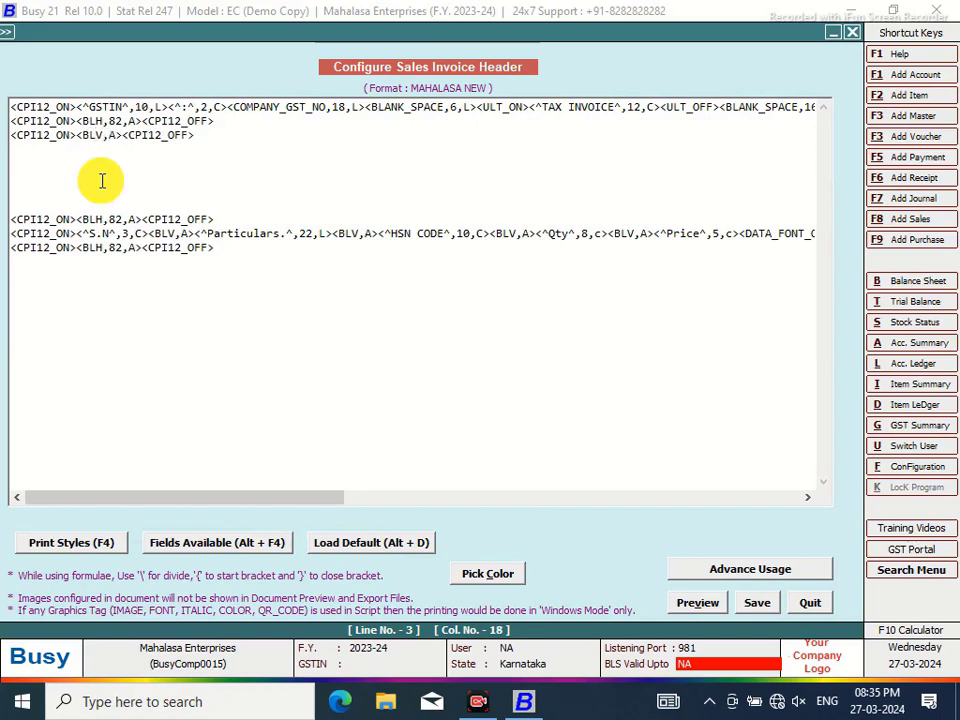
Insert a 41-wide BLANK_SPACE field before the vertical line on line 3
left_click(77, 134)
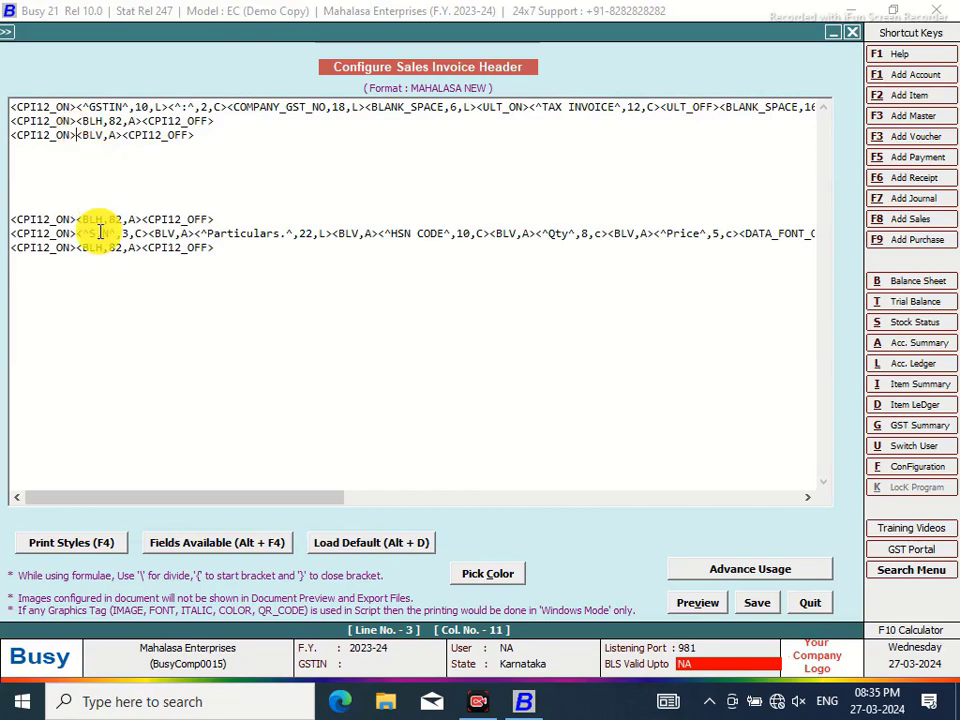
key("alt+F4")
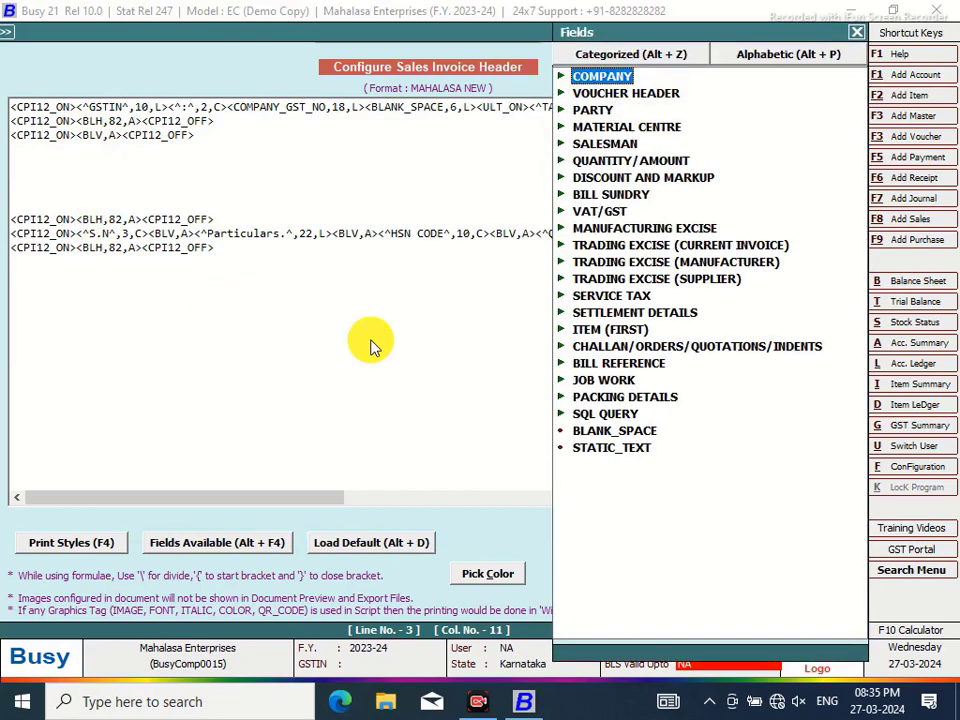
double_click(608, 432)
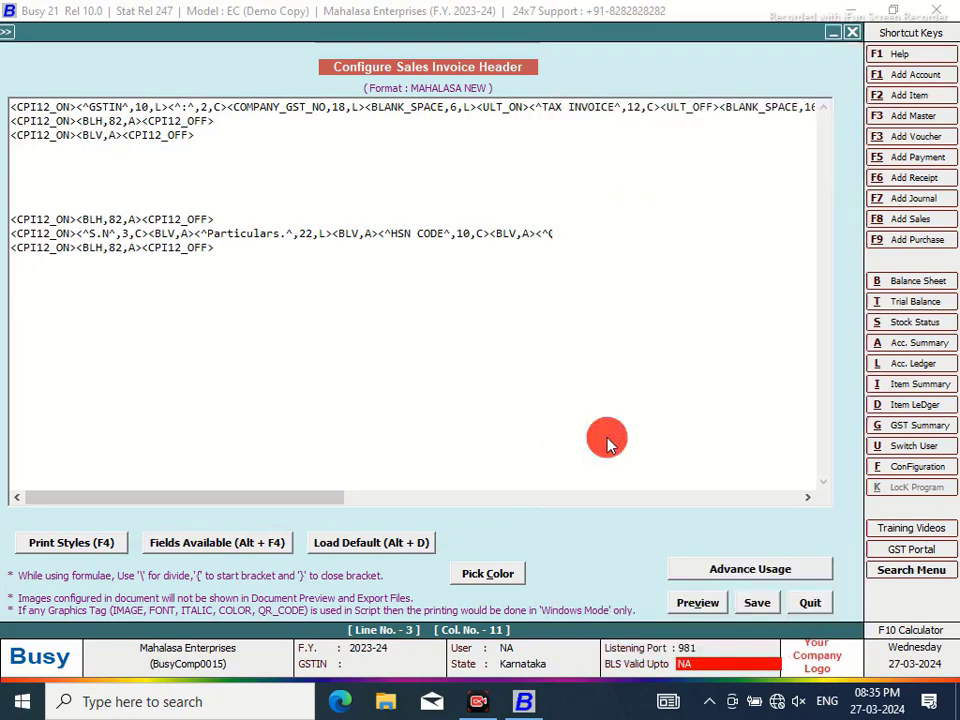
left_click(161, 136)
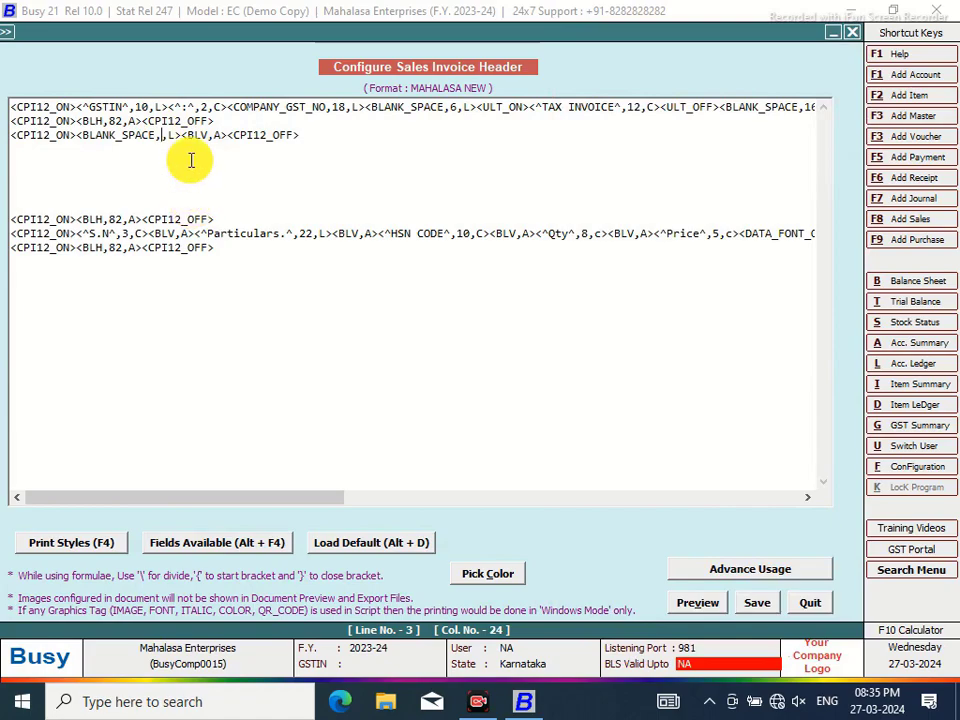
type("40")
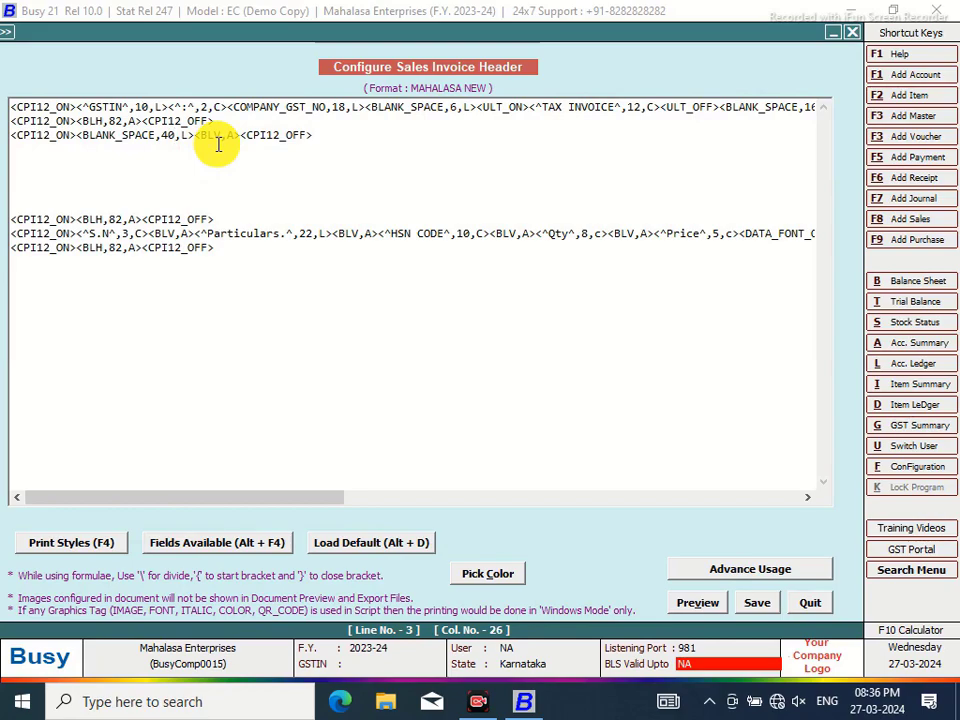
key("BackSpace")
type("1")
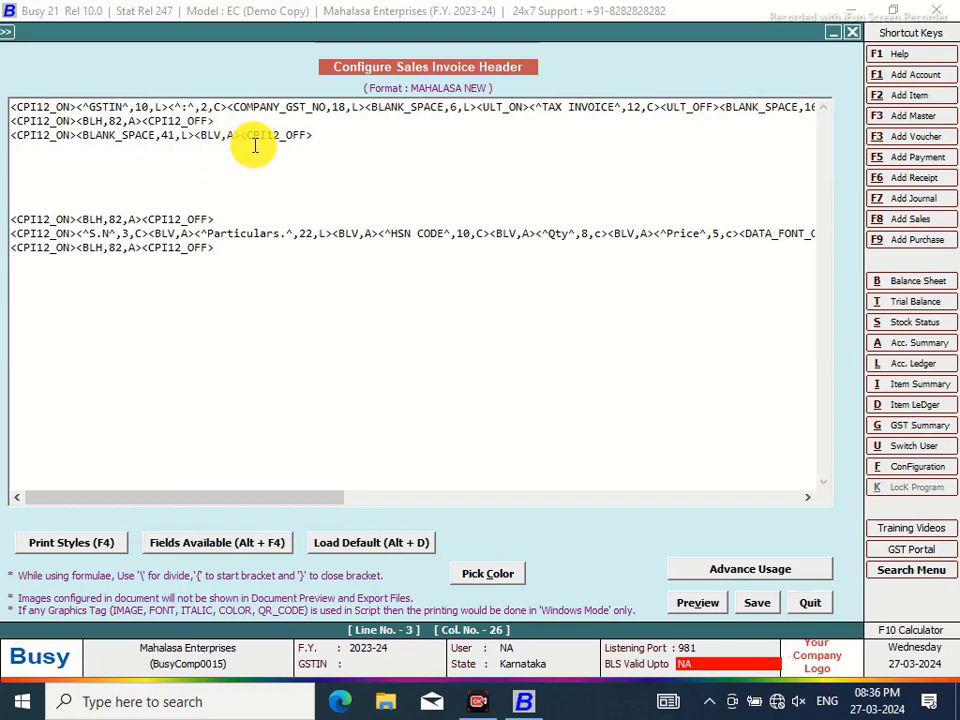
Add a second BLANK_SPACE field, 40 wide, after the vertical line
left_click(241, 134)
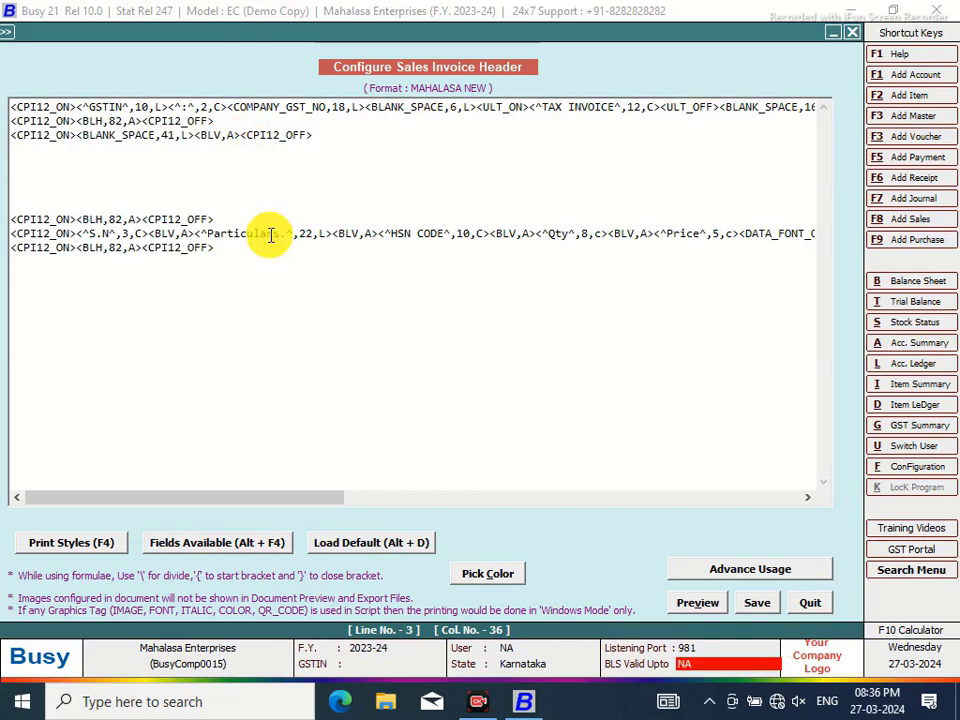
key("alt+F4")
double_click(620, 432)
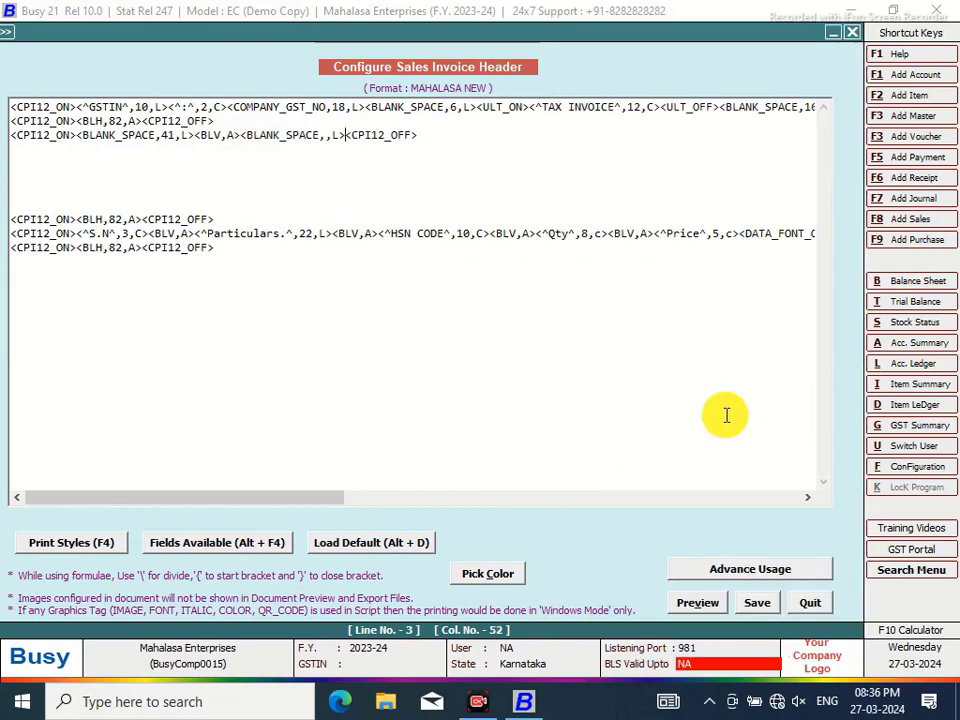
left_click(326, 135)
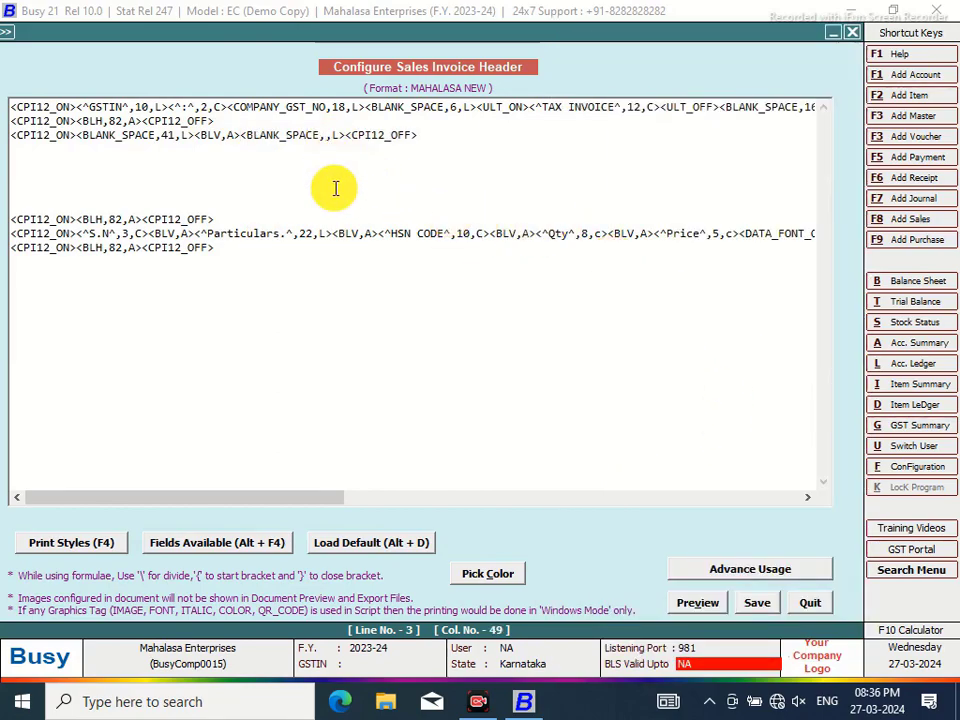
type("40,R><QTY_GRAND_TOTAL,8.")
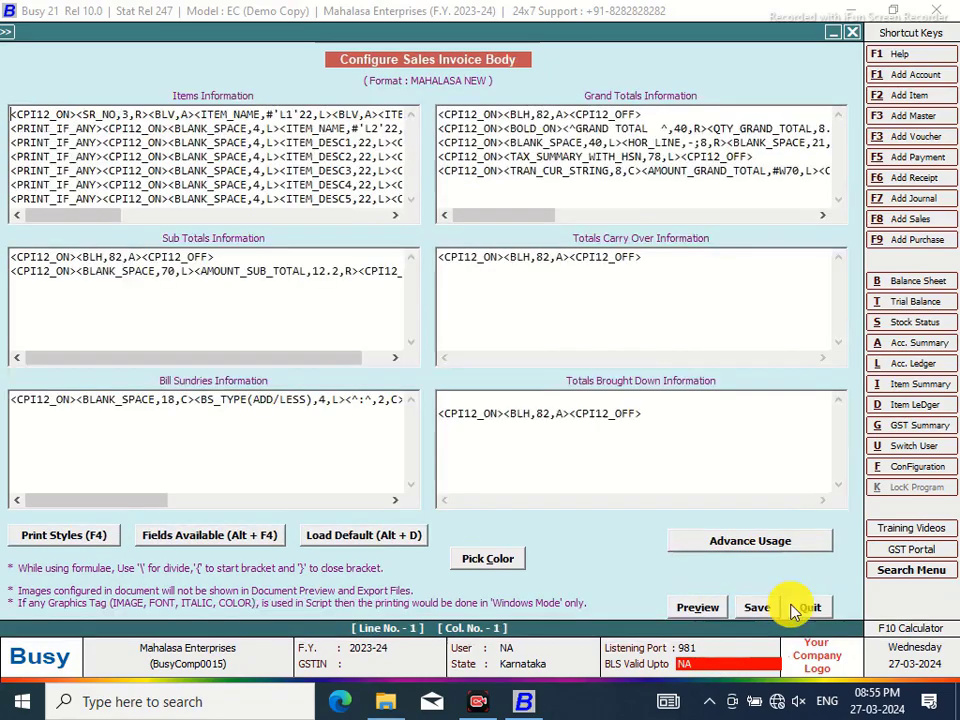
Close the configuration screens and preview the sales invoice in the MAHALASA NEW format
left_click(808, 610)
left_click(503, 410)
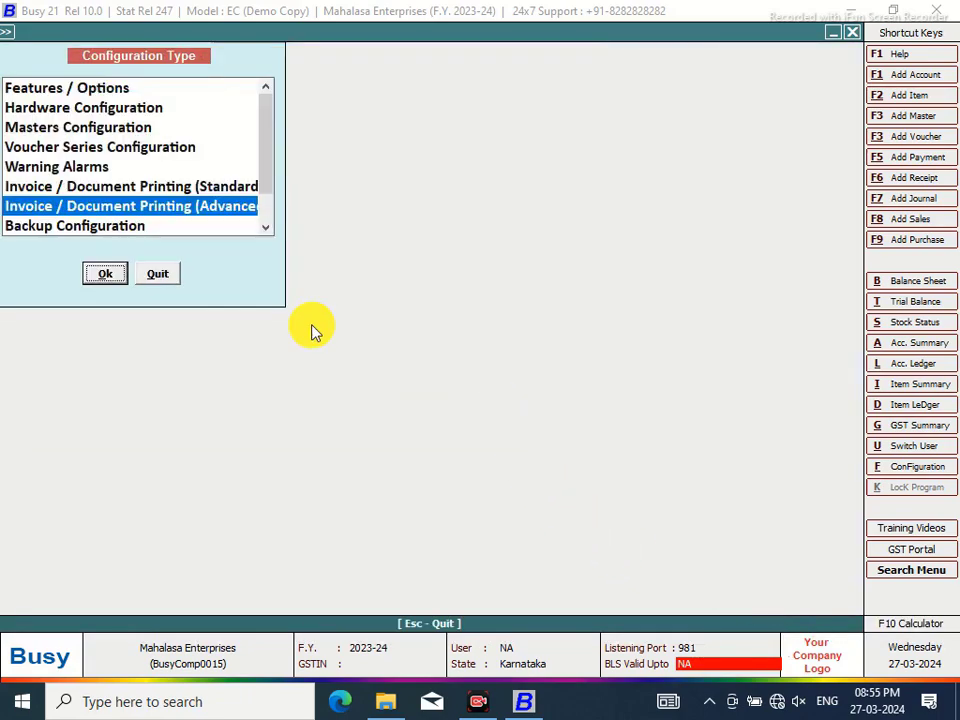
left_click(160, 275)
left_click(440, 32)
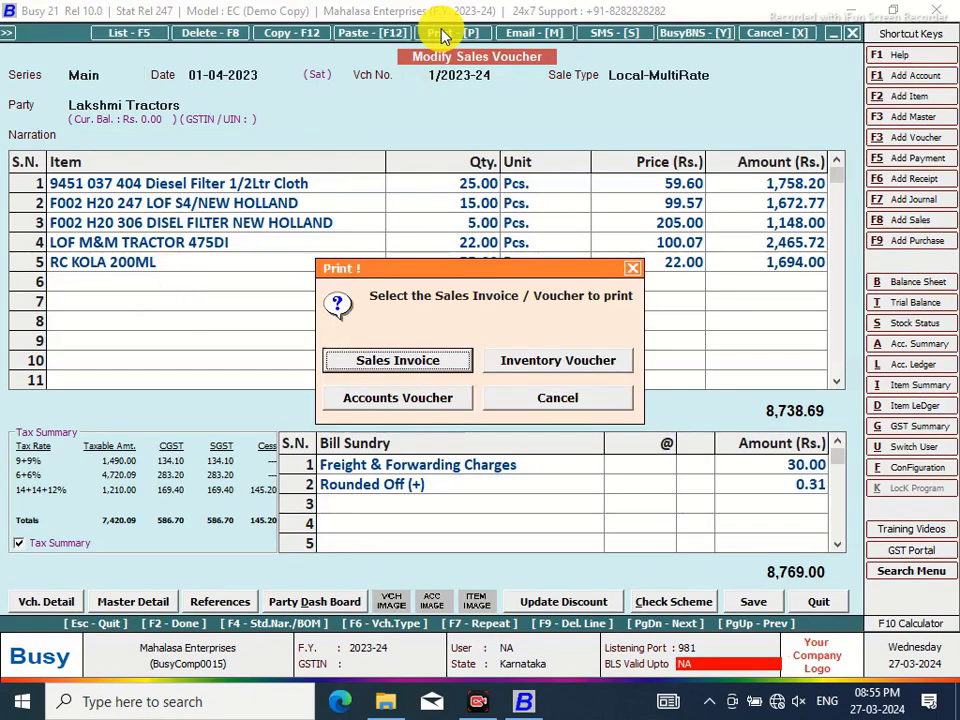
left_click(420, 361)
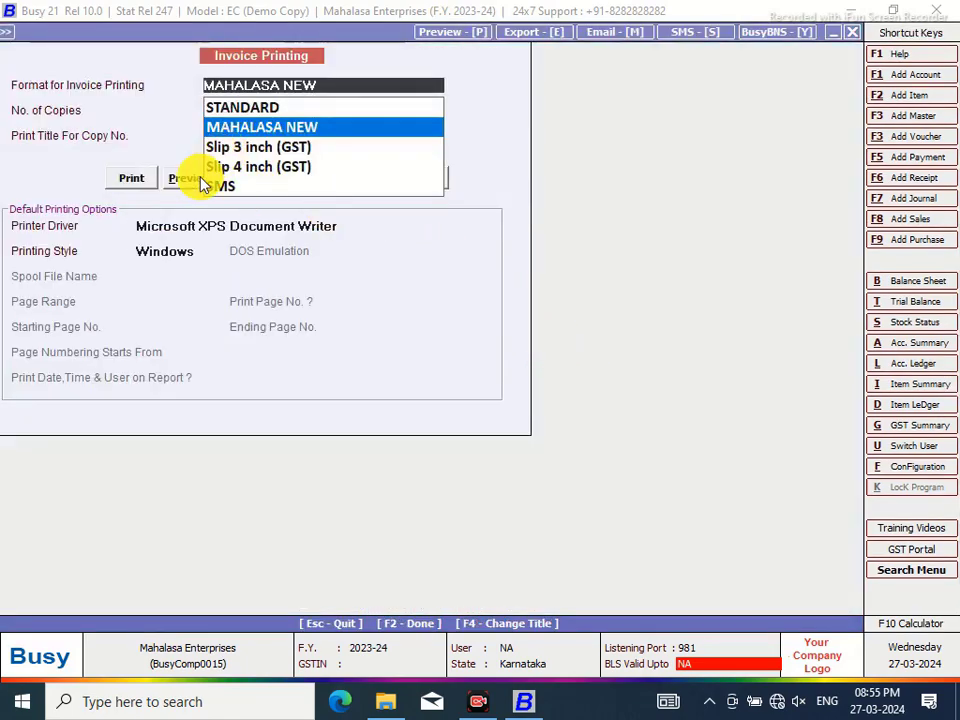
left_click(180, 182)
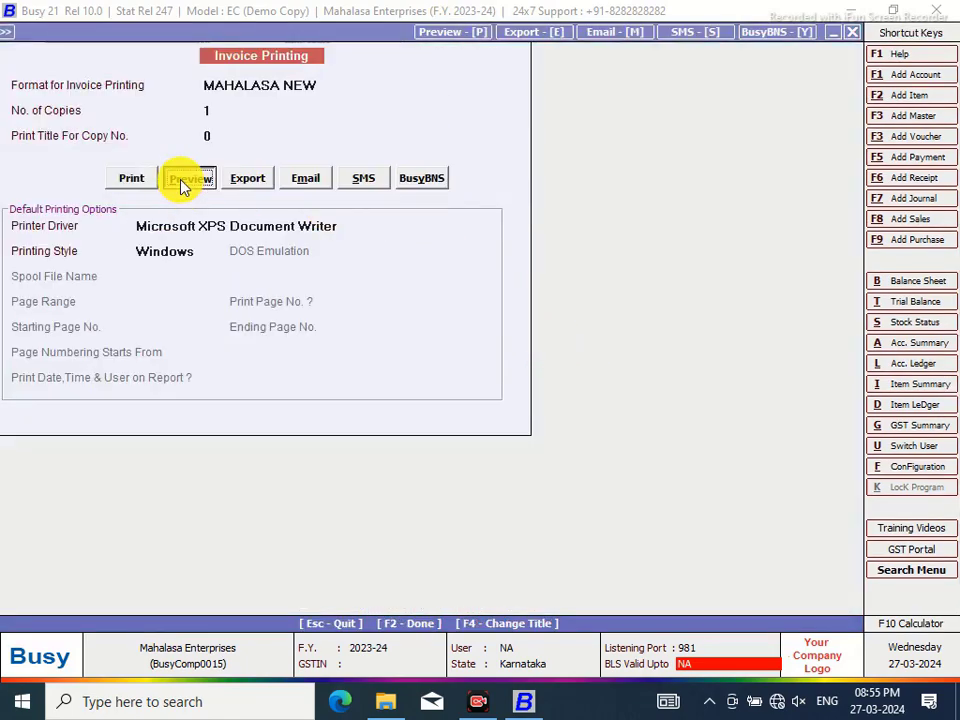
left_click(183, 184)
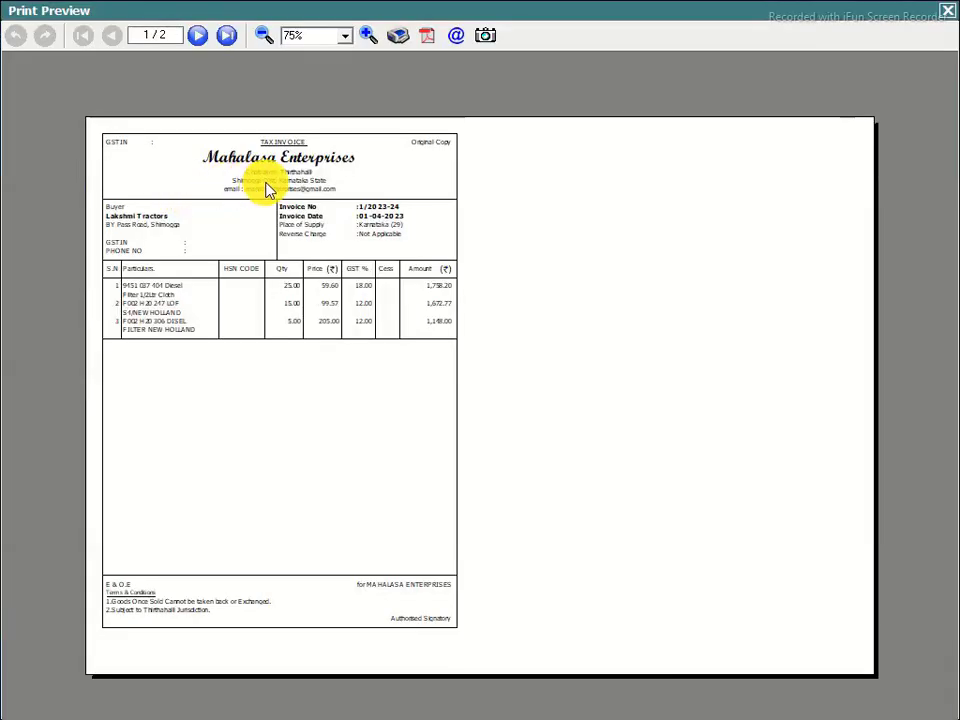
Look at page 2, then return to page 1 and zoom in to 170%
left_click(200, 38)
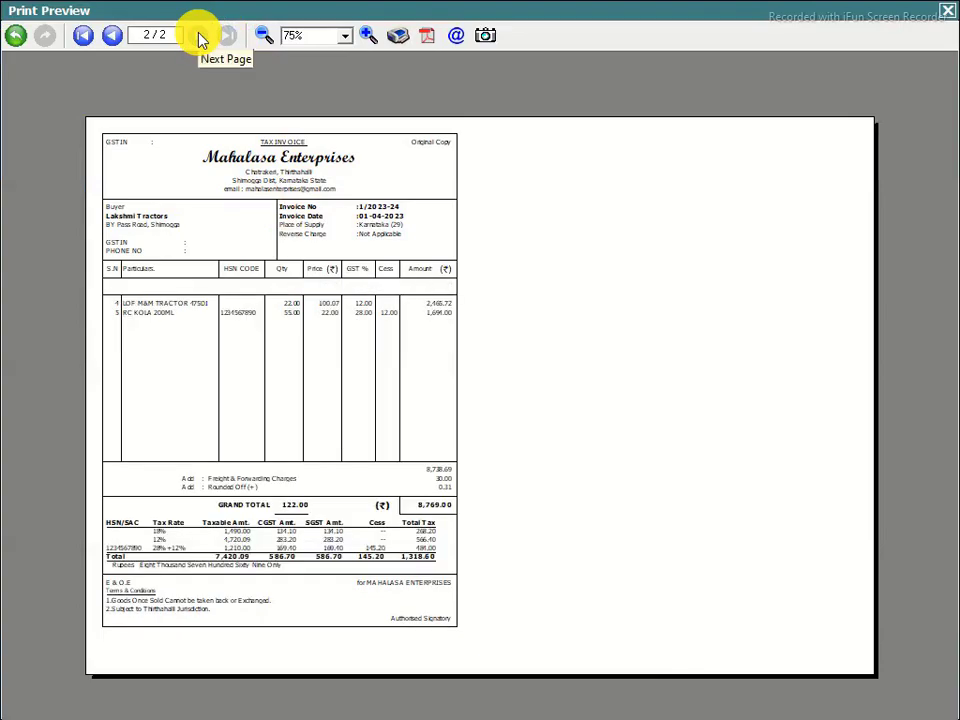
left_click(78, 37)
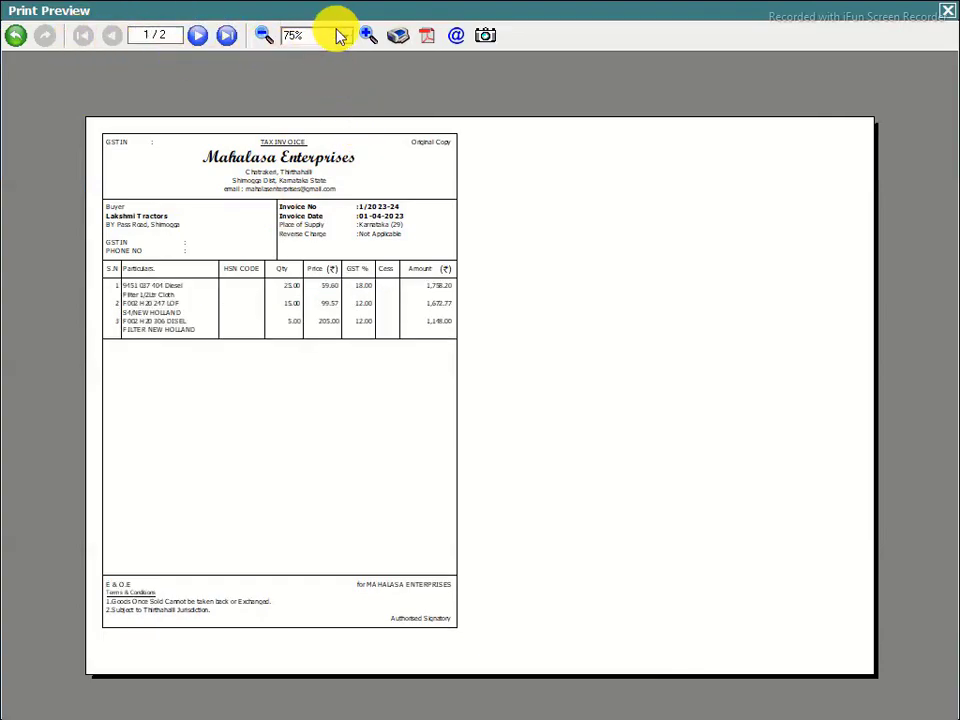
left_click(366, 37)
left_click(366, 37)
left_click(366, 37)
left_click(366, 37)
left_click(366, 37)
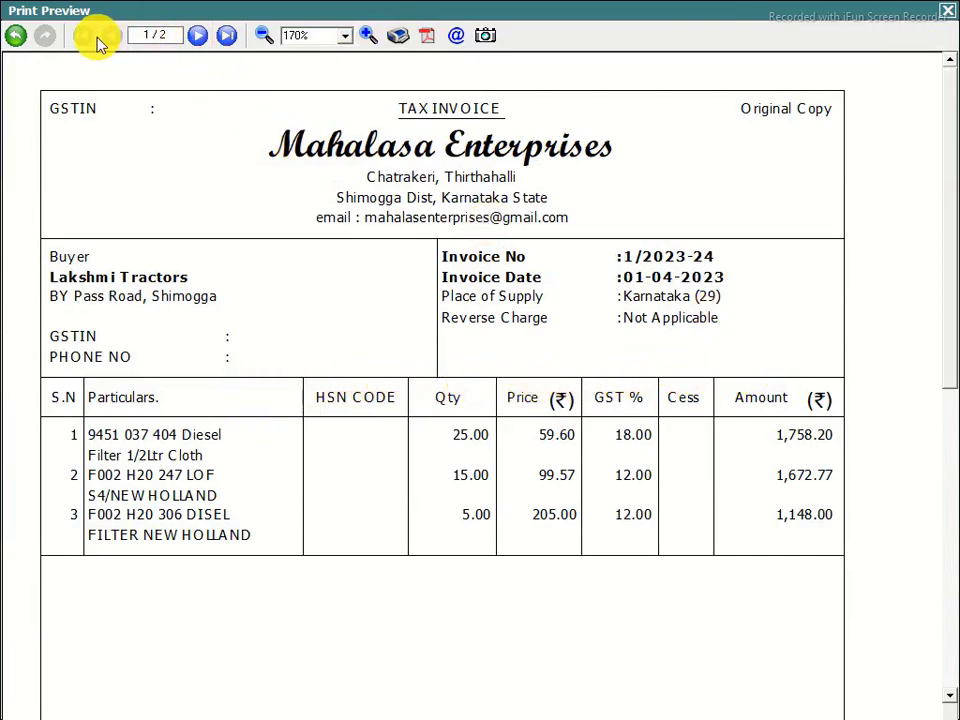
Zoom the preview back out to 110% and close it, returning to the voucher
left_click(263, 36)
left_click(263, 36)
left_click(263, 36)
left_click(263, 36)
left_click(263, 37)
left_click(263, 37)
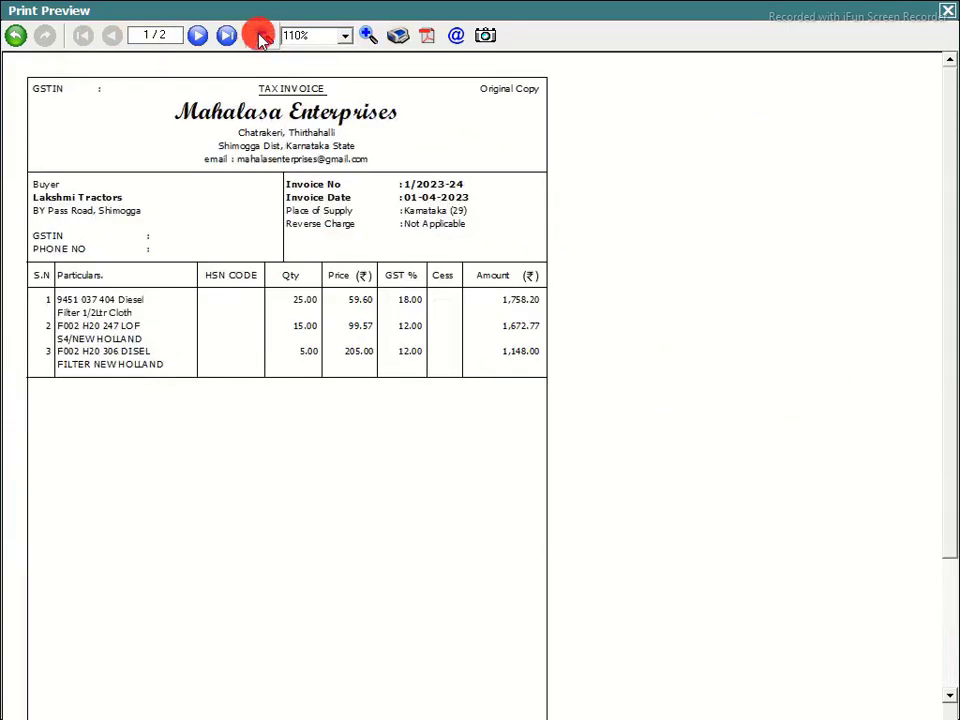
left_click(947, 13)
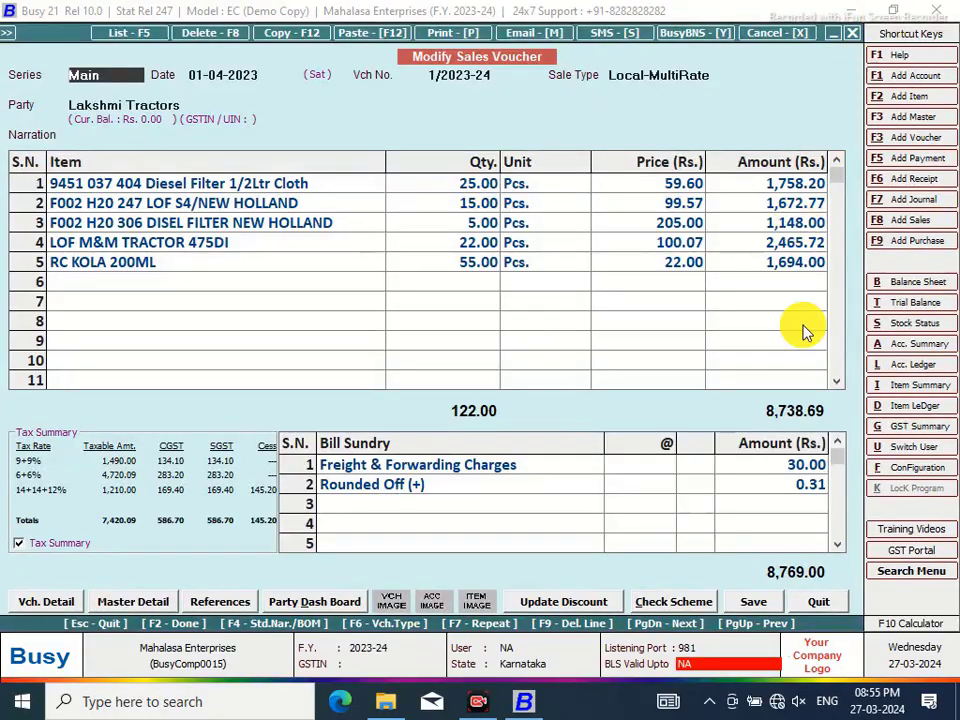
Review MAHALASA NEW page settings, leaving password protection off, then save and exit configuration
left_click(917, 470)
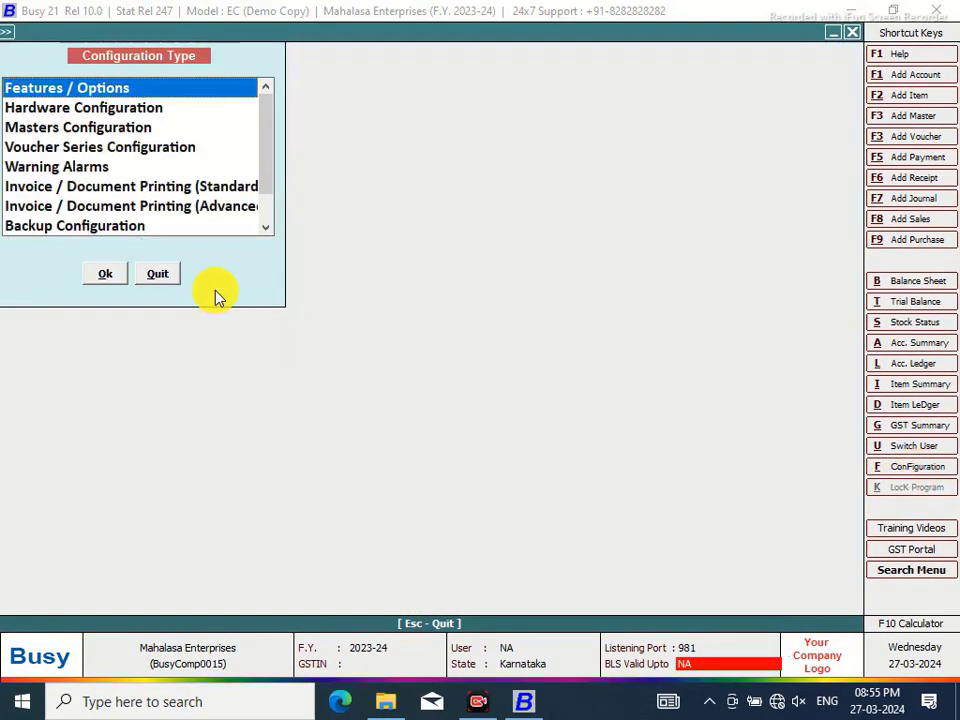
left_click(207, 210)
left_click(112, 273)
left_click(33, 114)
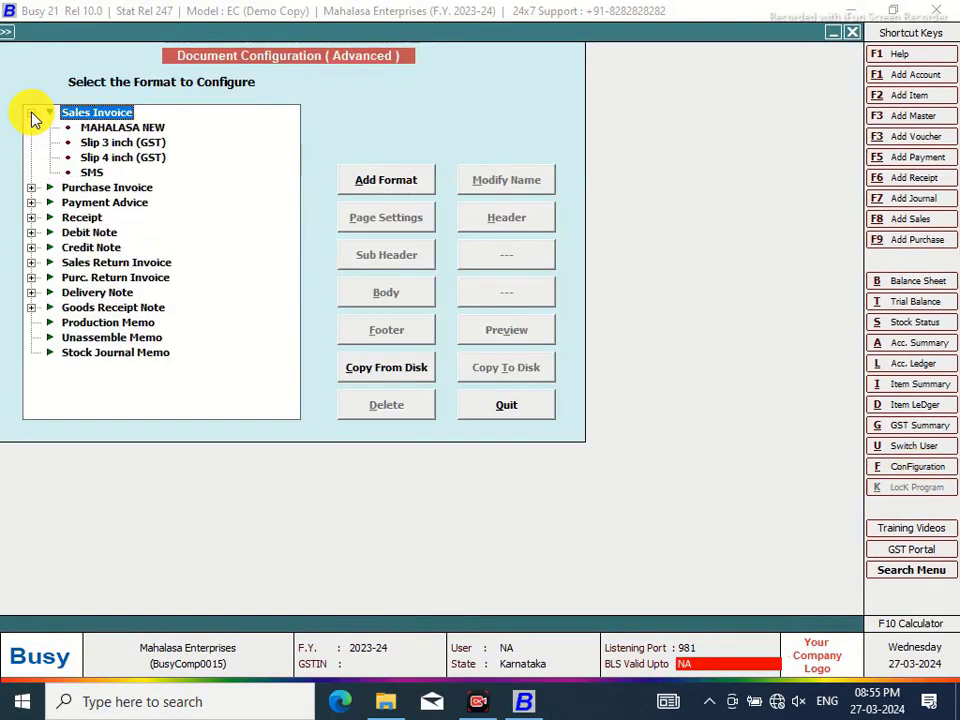
left_click(100, 128)
left_click(393, 220)
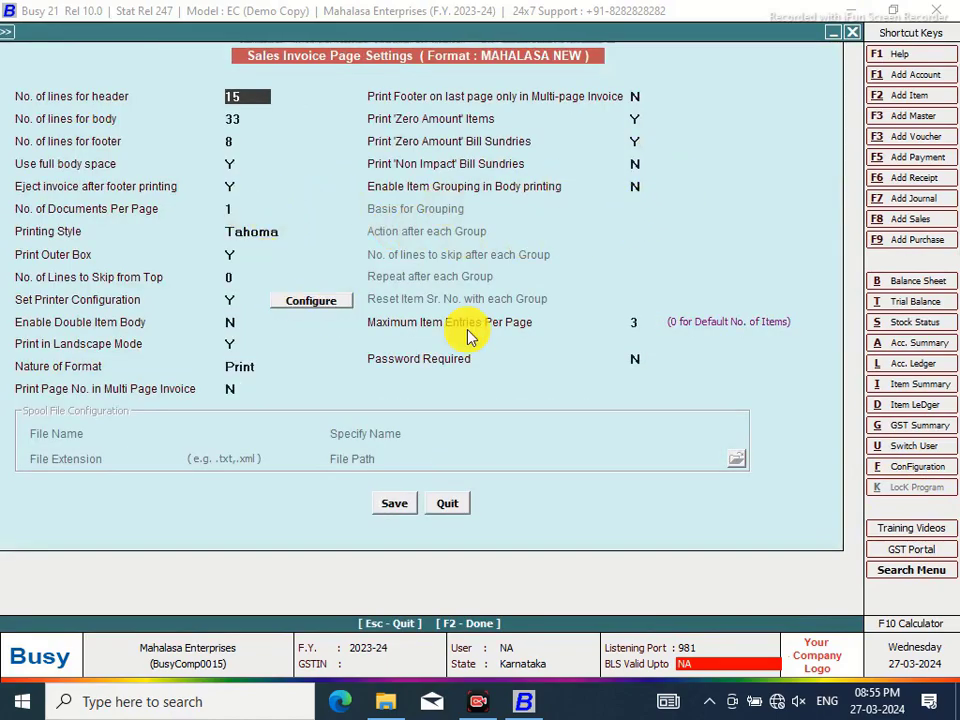
left_click(641, 318)
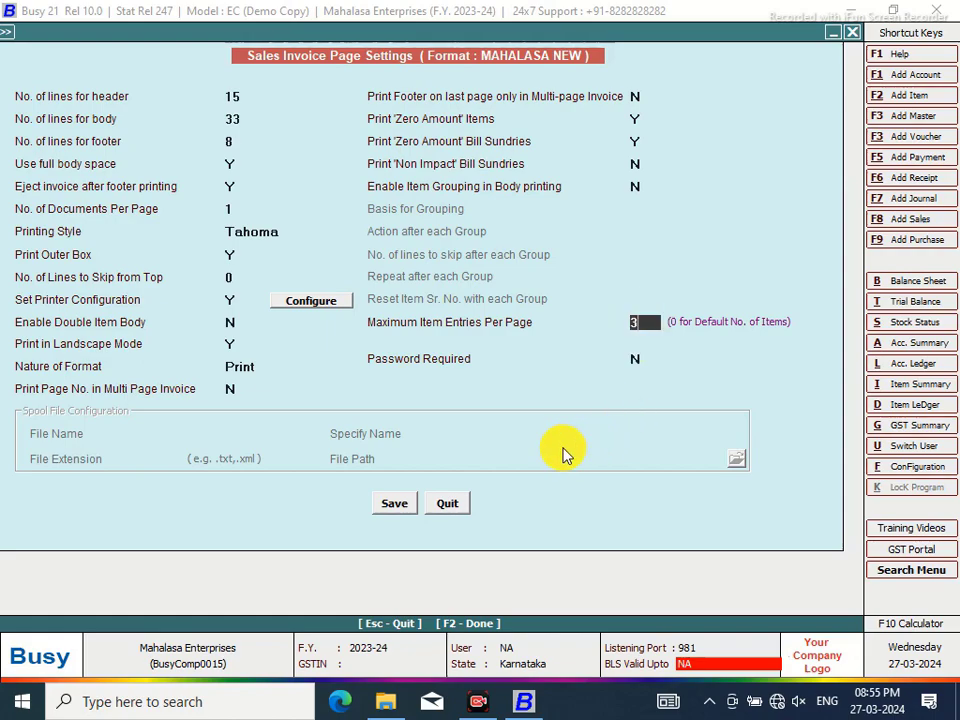
left_click(638, 358)
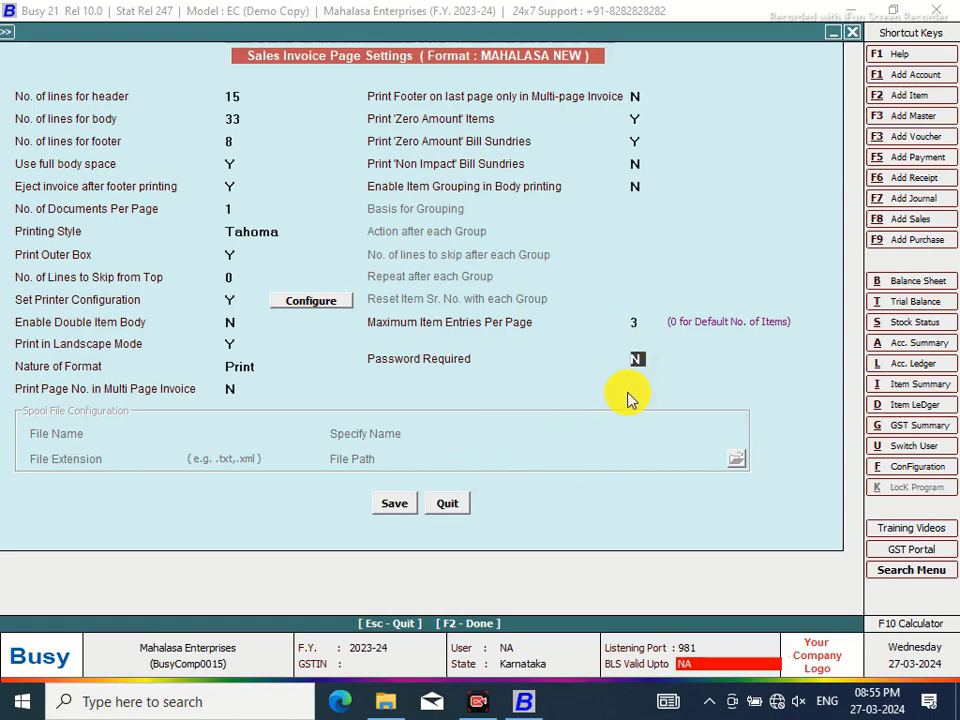
key("y")
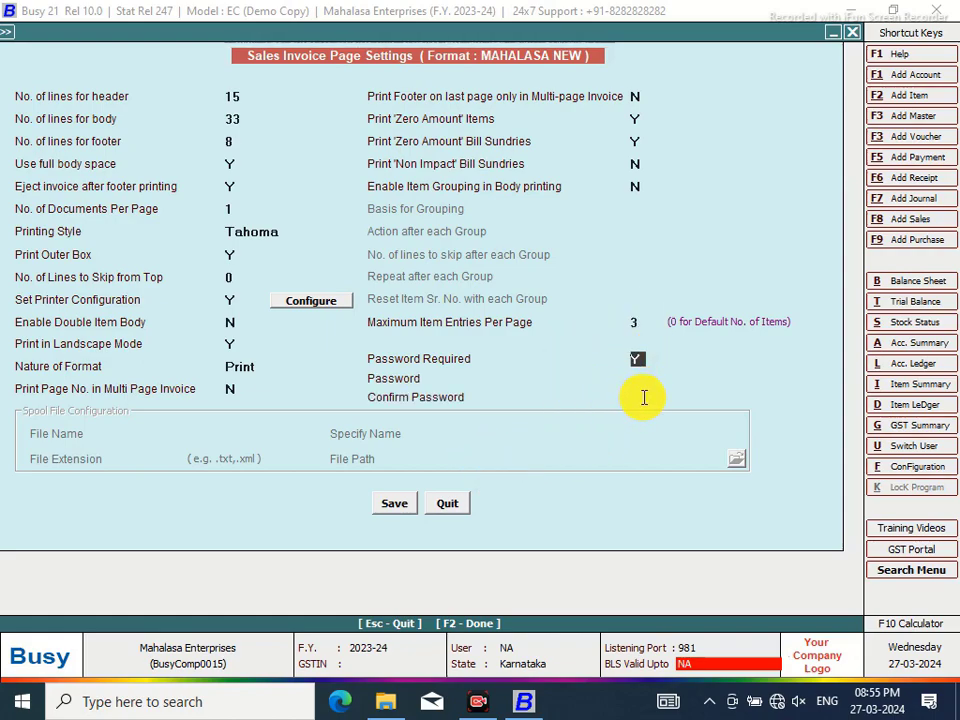
key("n")
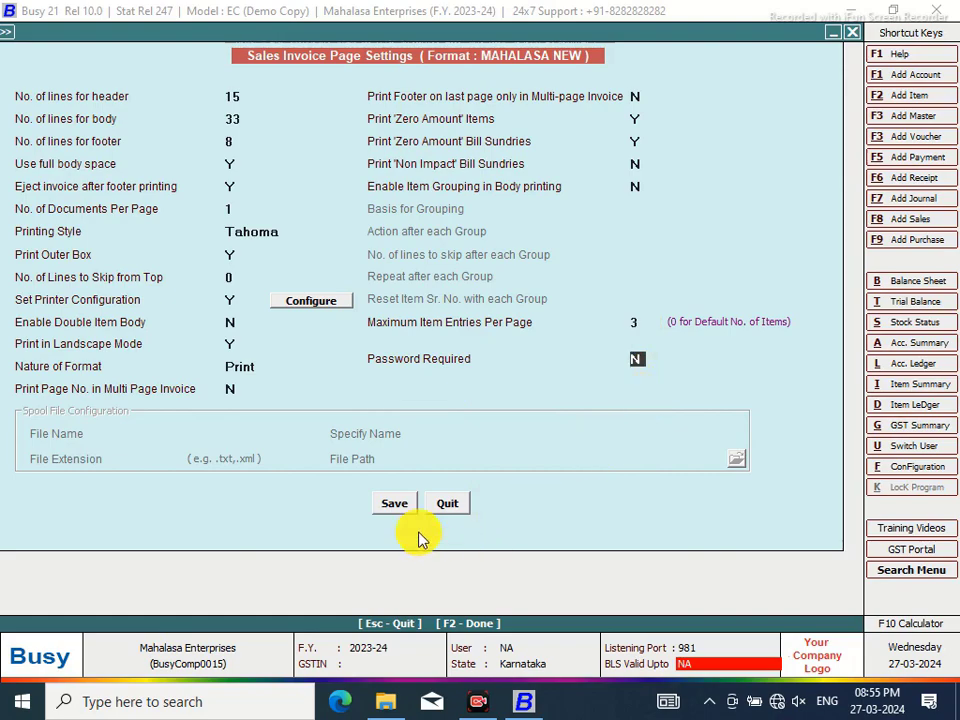
left_click(394, 503)
left_click(518, 418)
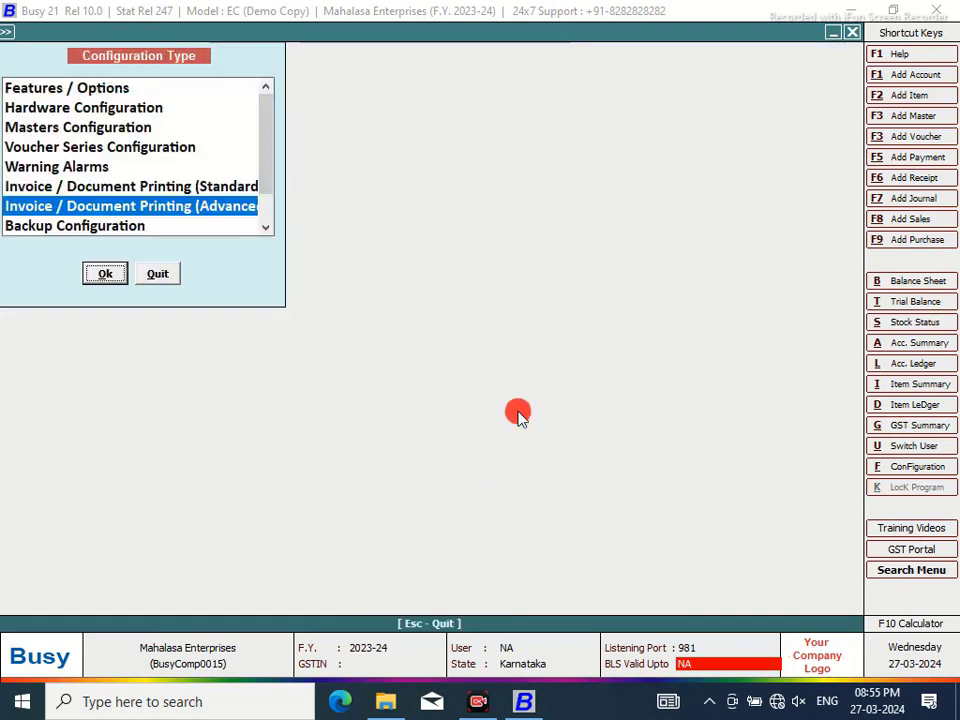
left_click(158, 274)
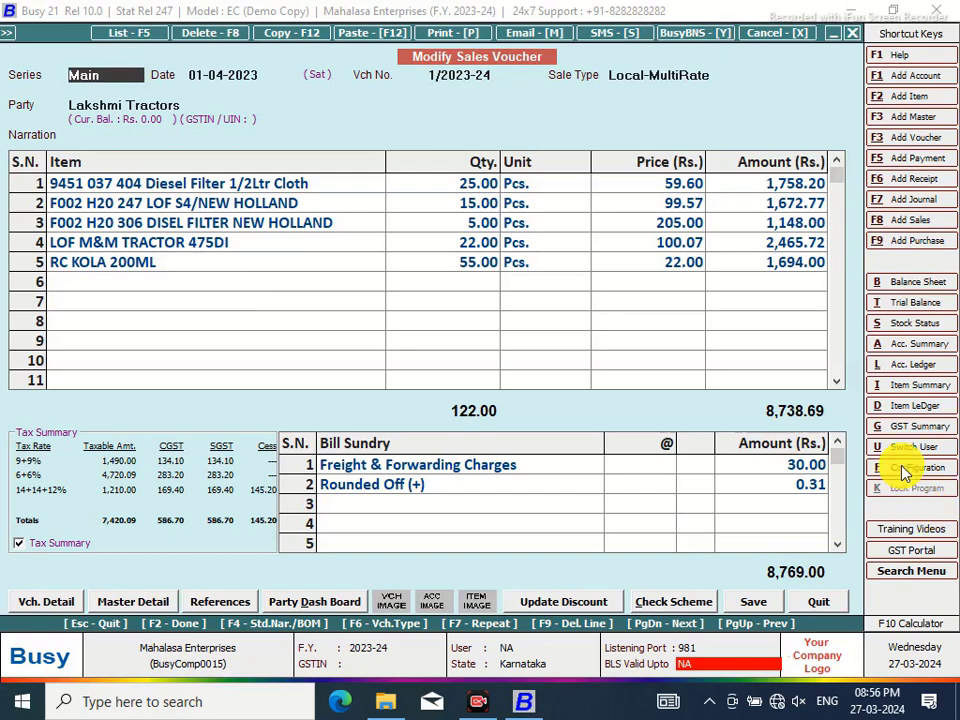
Reopen advanced printing configuration and open the MAHALASA NEW body layout at the Totals Carry Over line
left_click(905, 467)
left_click(222, 207)
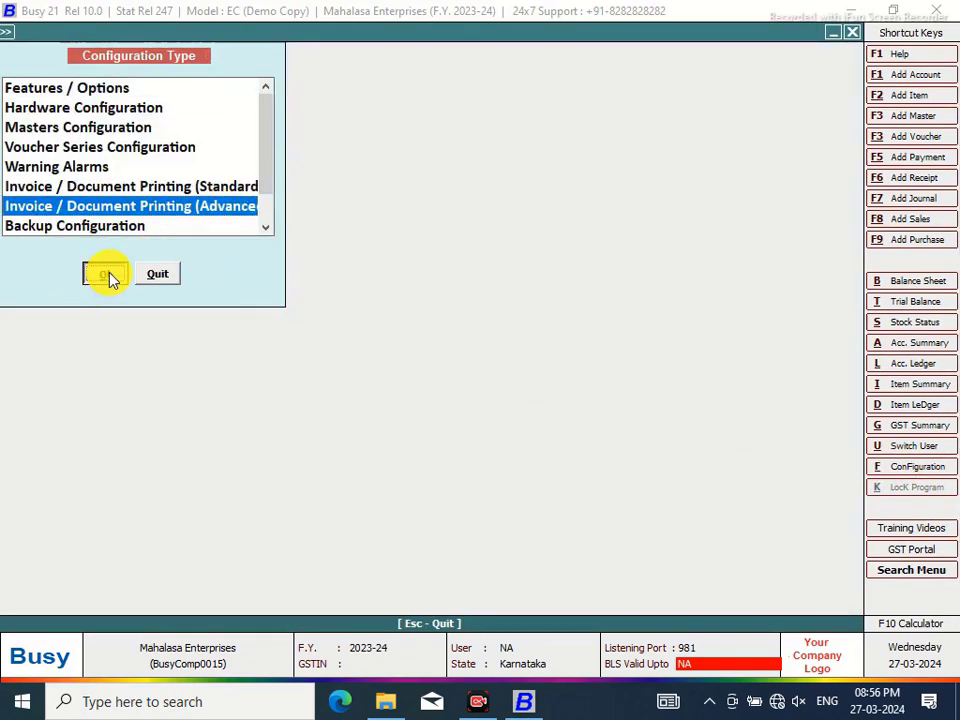
left_click(106, 274)
left_click(31, 112)
left_click(100, 128)
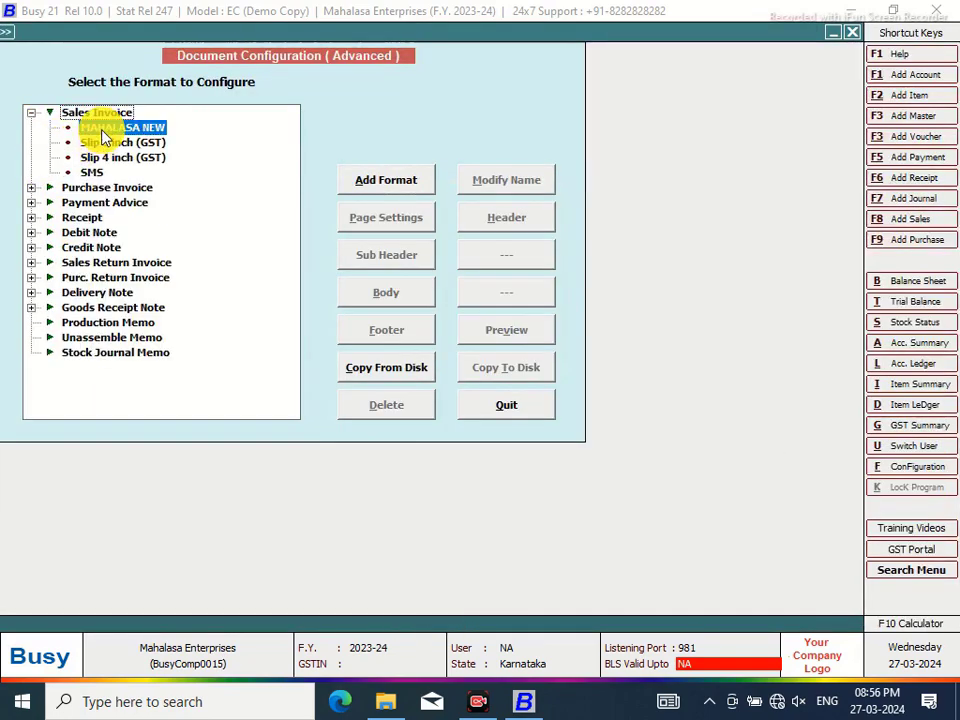
left_click(383, 294)
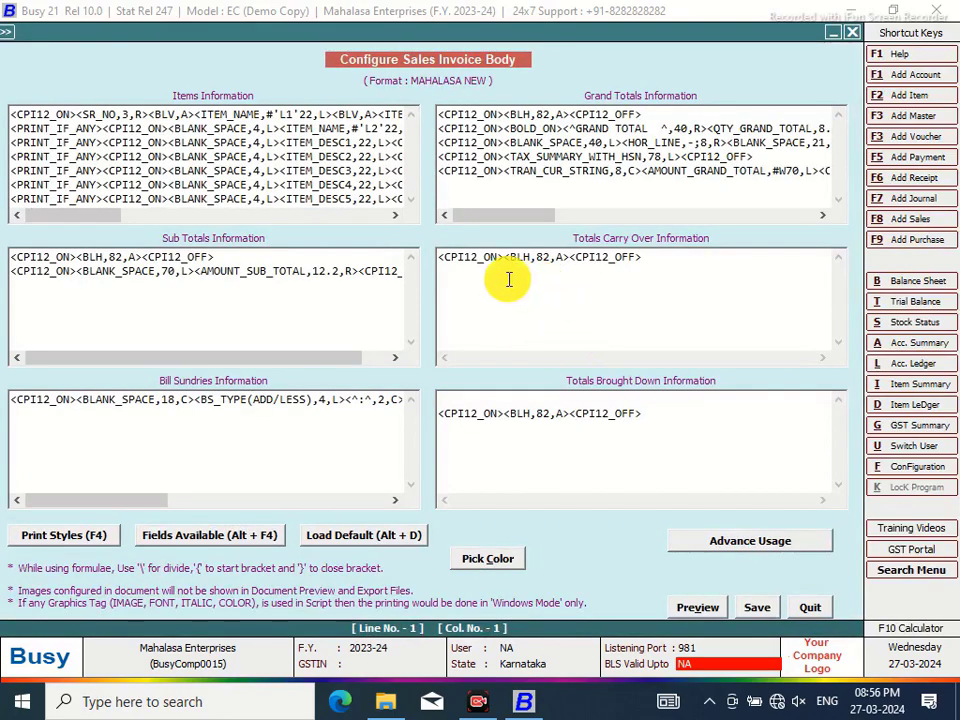
left_click(649, 258)
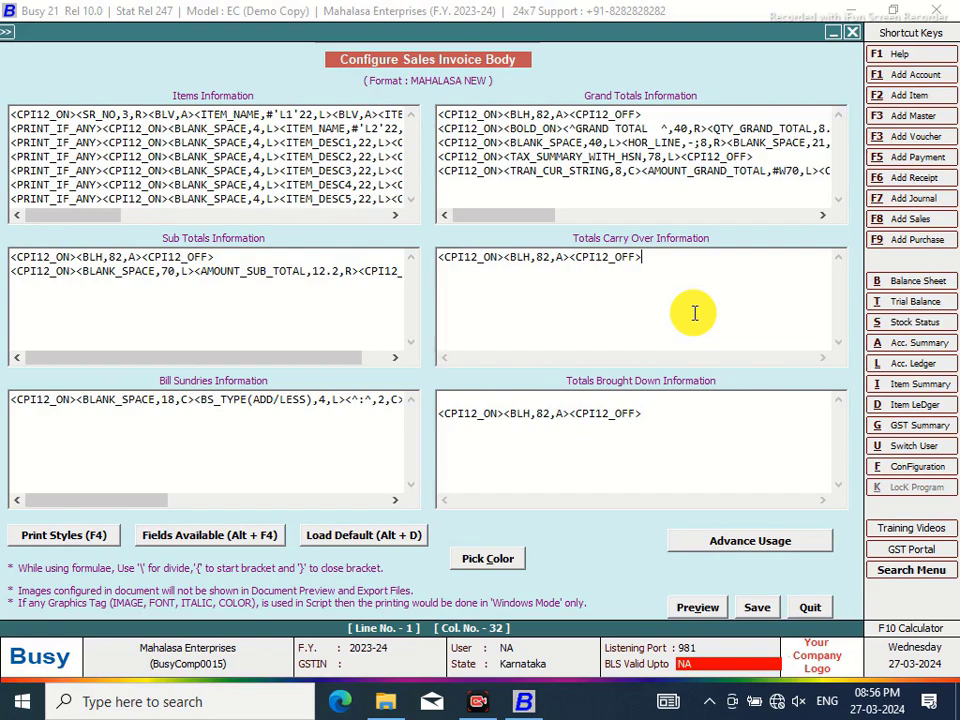
Start a second Totals Carry Over line wrapped in CPI12_ON and CPI12_OFF tags
key("Return")
key("F4")
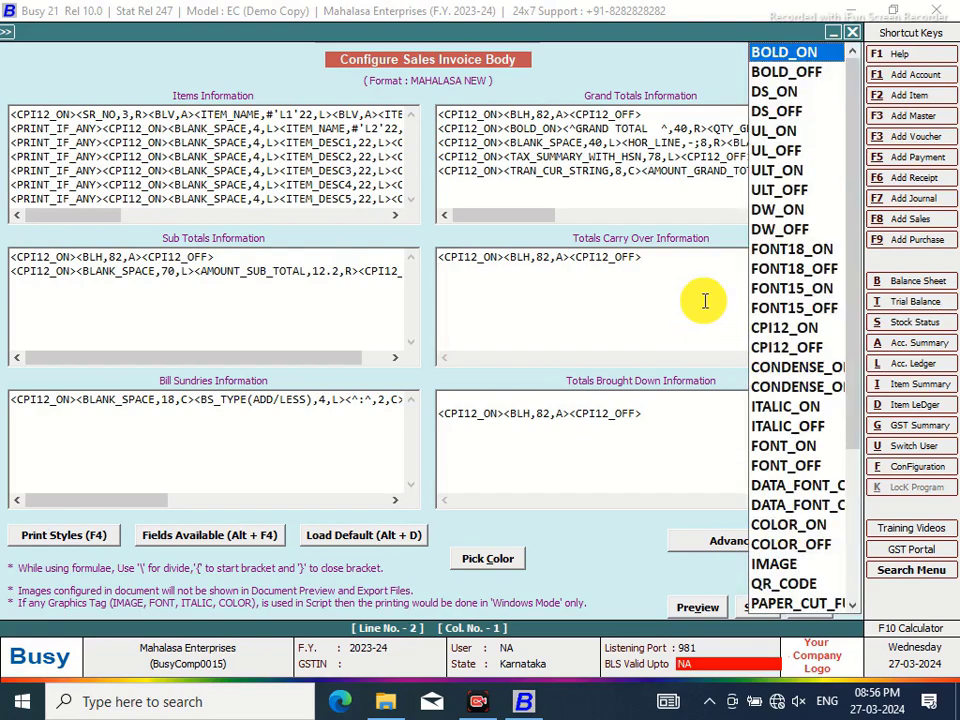
double_click(765, 337)
key("F4")
double_click(798, 352)
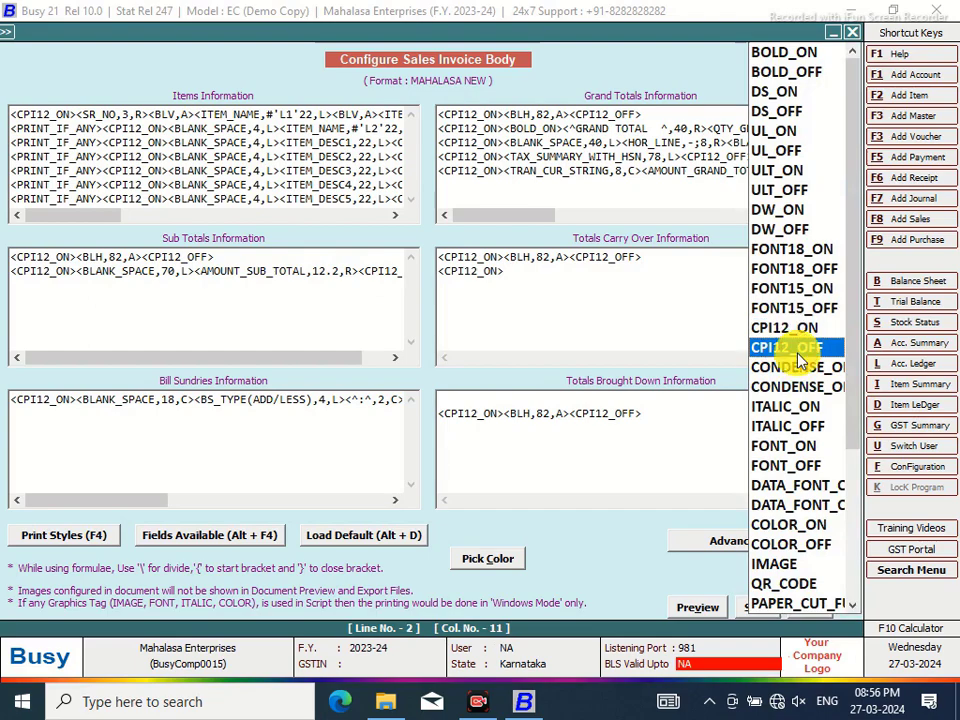
Insert the AMOUNT_TOTAL field on the new carry-over line
left_click(500, 270)
key("alt+F4")
left_click(598, 93)
double_click(600, 93)
double_click(705, 135)
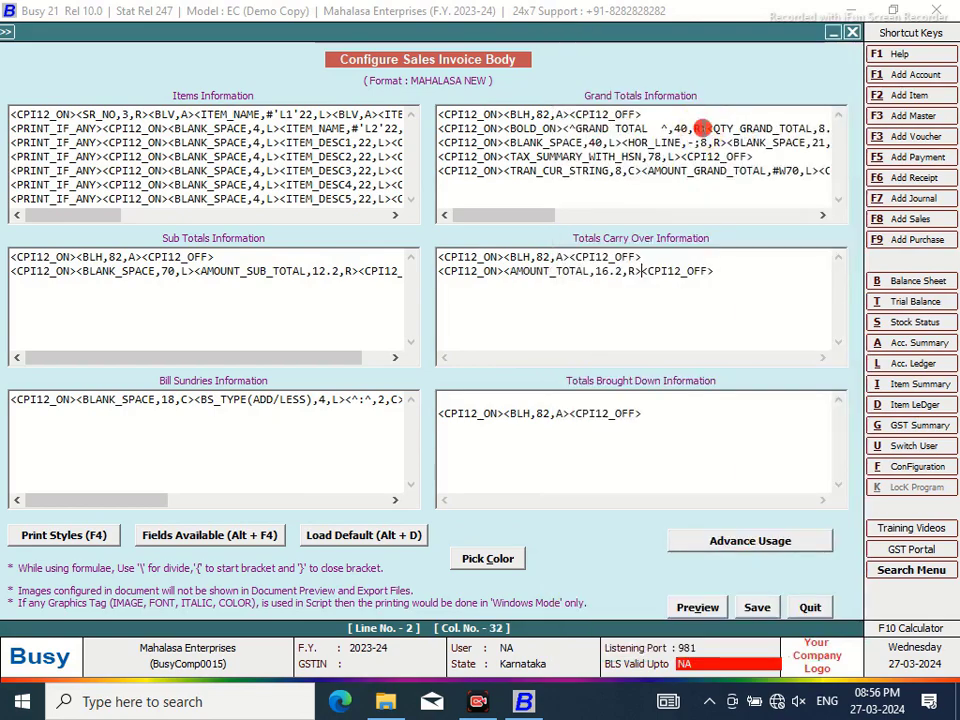
left_click(609, 271)
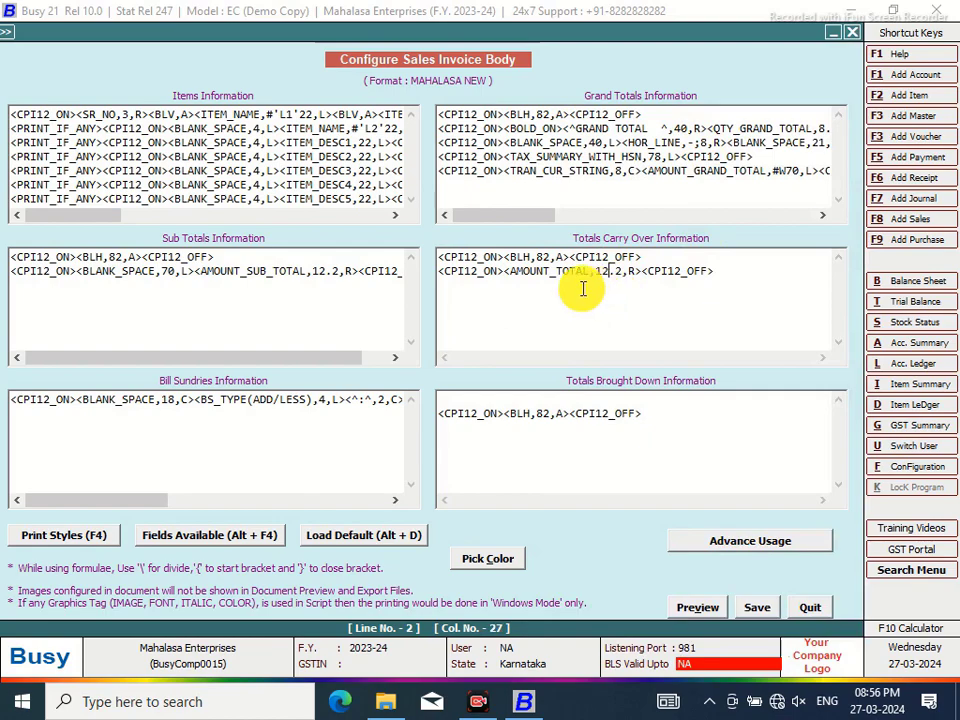
Add a 70-wide BLANK_SPACE before the amount total
left_click(503, 271)
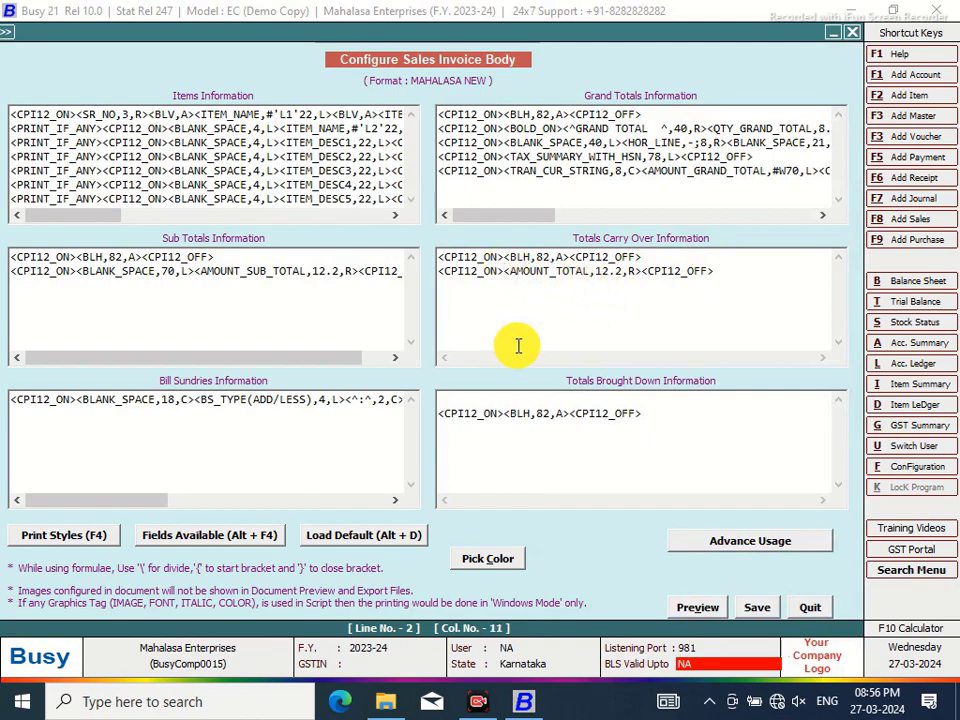
key("alt+F4")
double_click(605, 481)
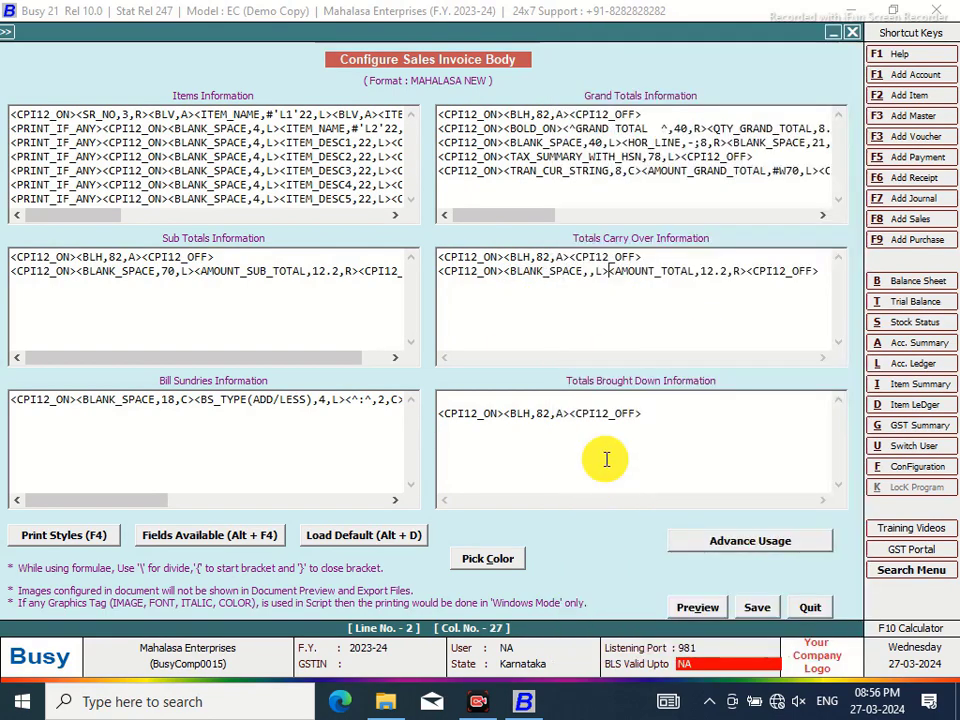
left_click(590, 277)
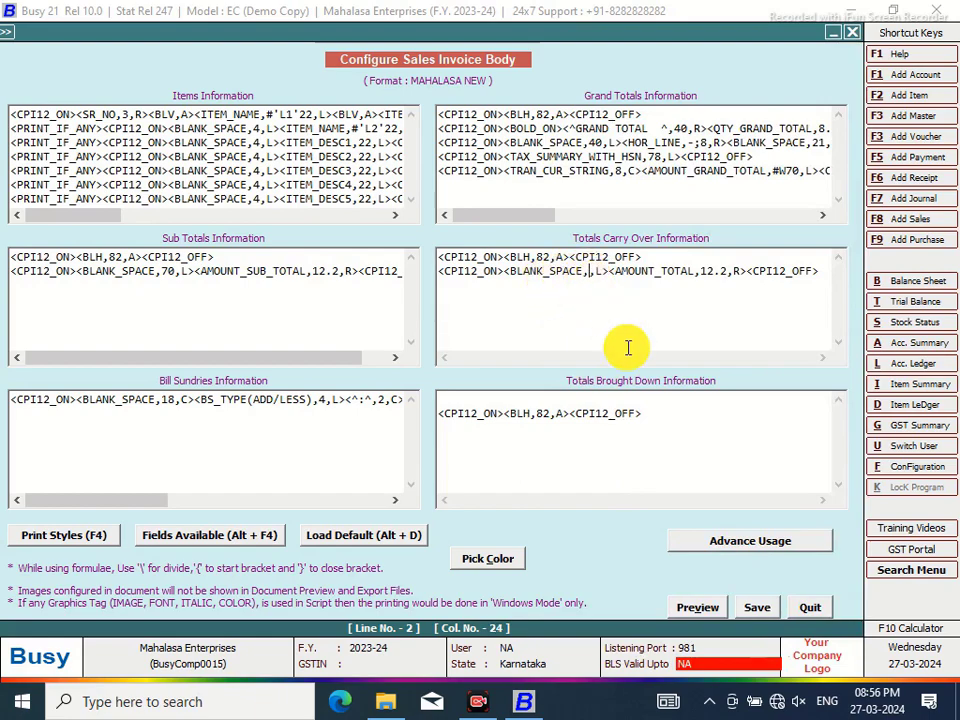
type("70")
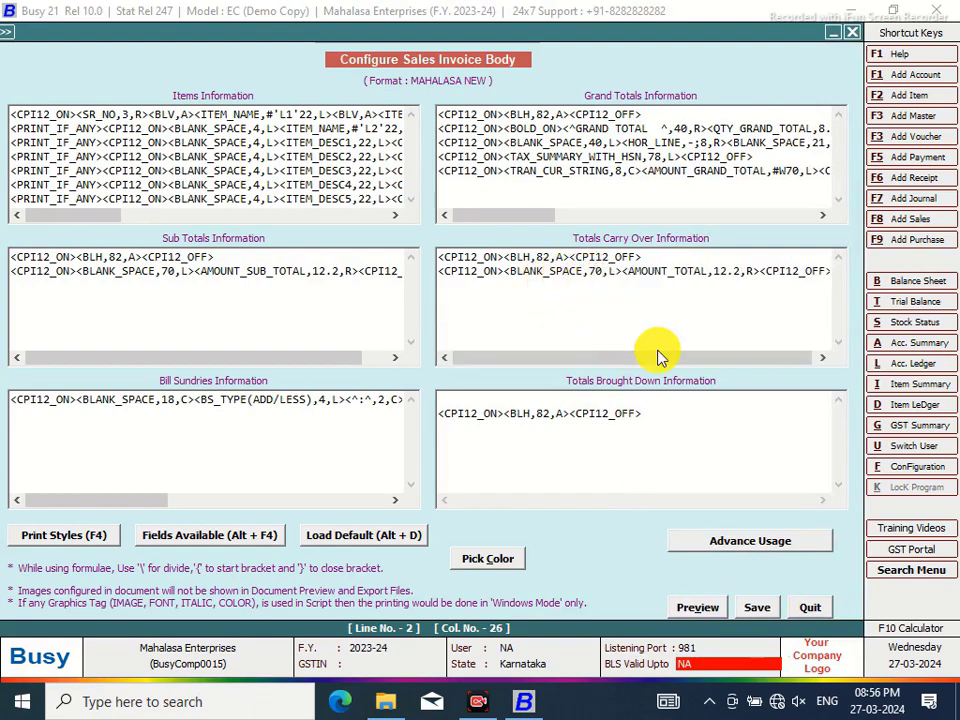
Insert a leading 40-wide BLANK_SPACE and trim the following space from 70 to 30
left_click(505, 271)
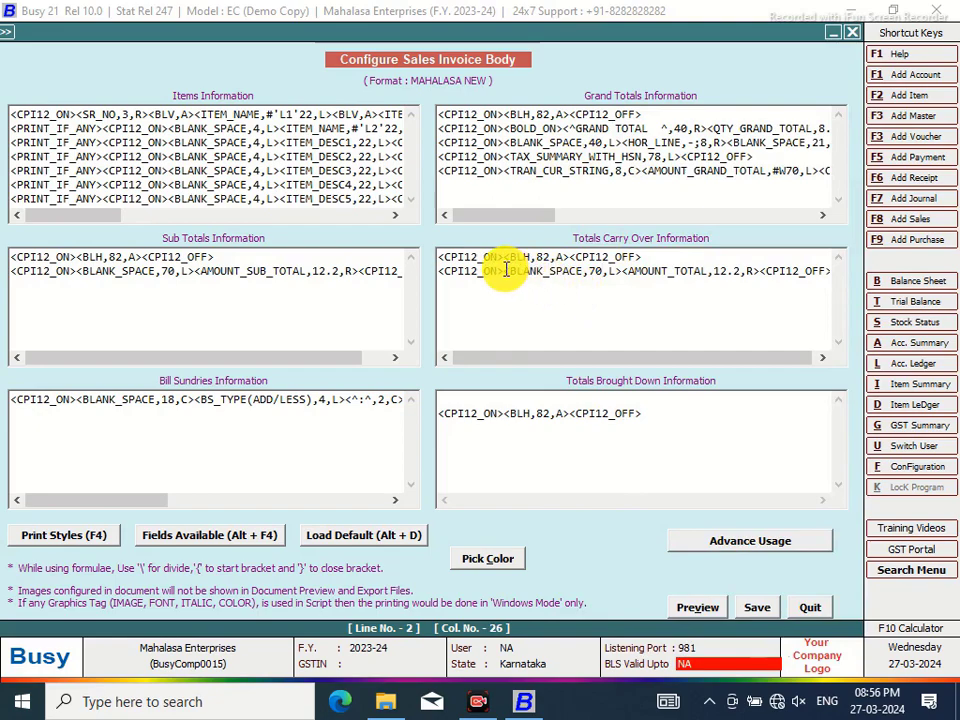
key("alt+F4")
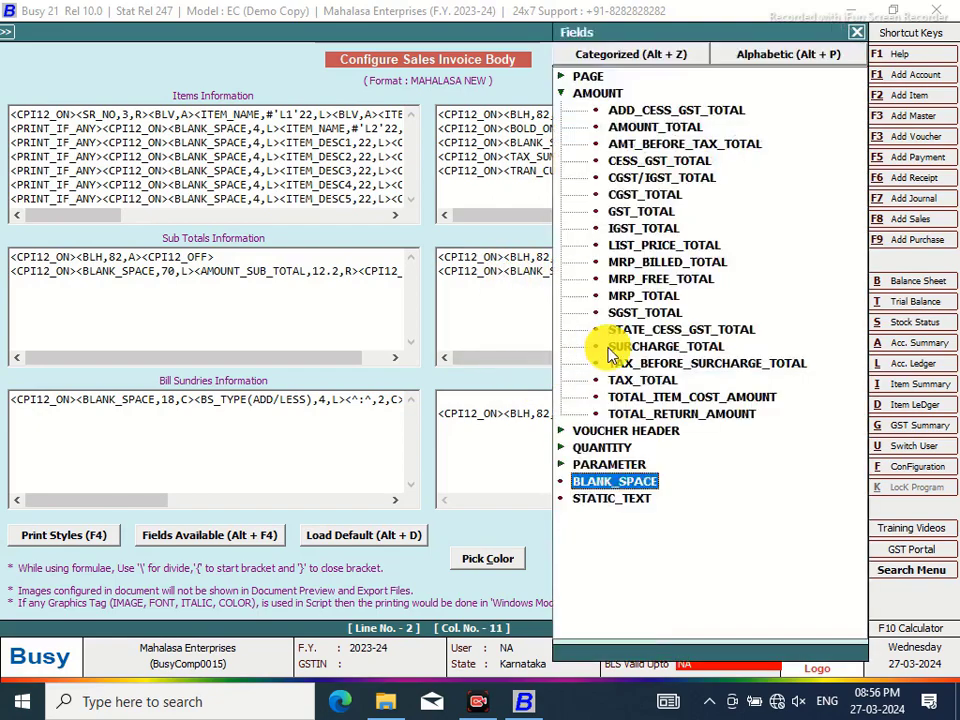
double_click(636, 486)
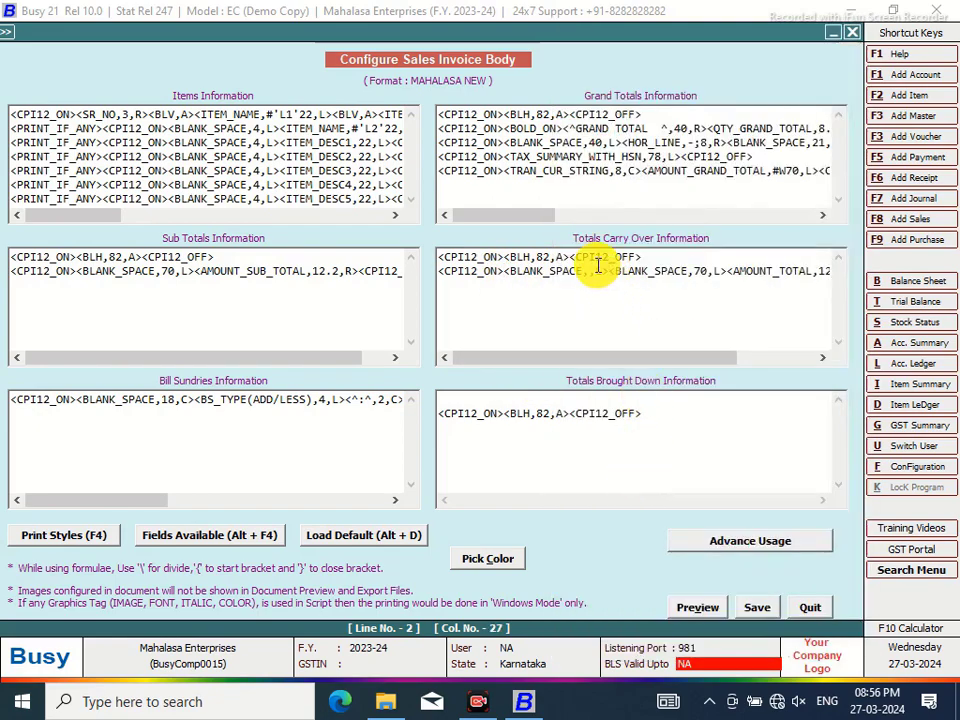
left_click(592, 271)
type("40")
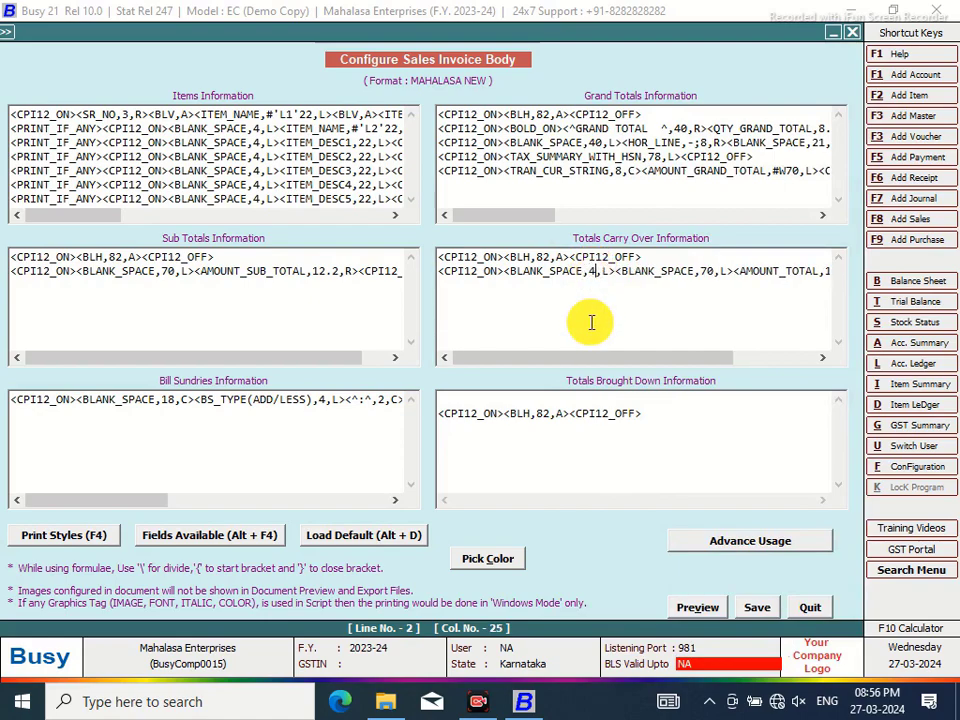
key("Right")
key("Right")
key("Right")
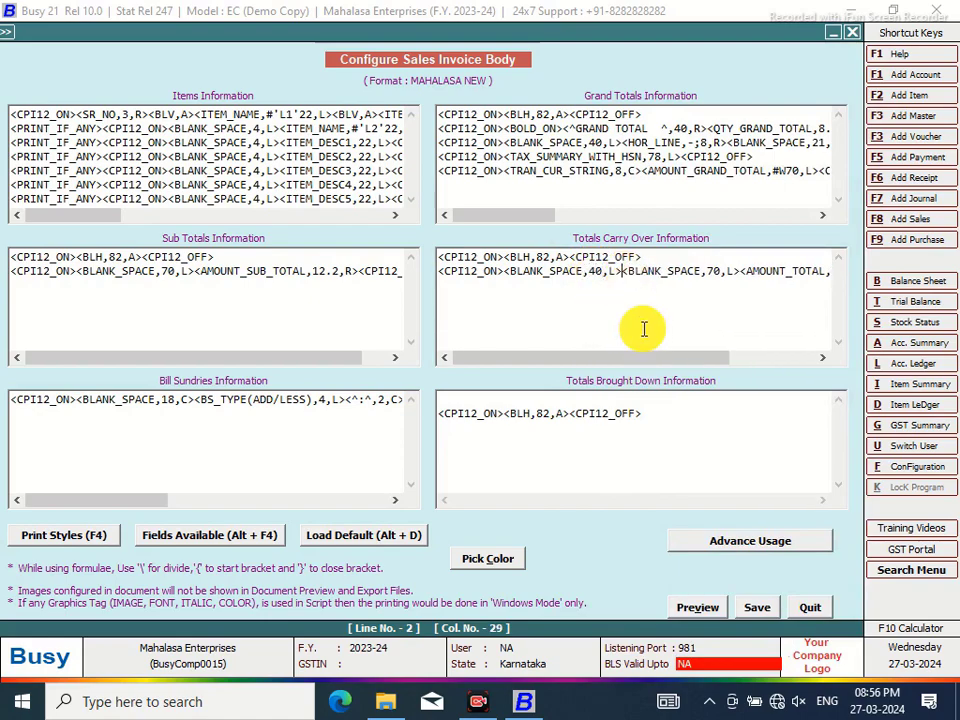
left_click(722, 271)
key("BackSpace")
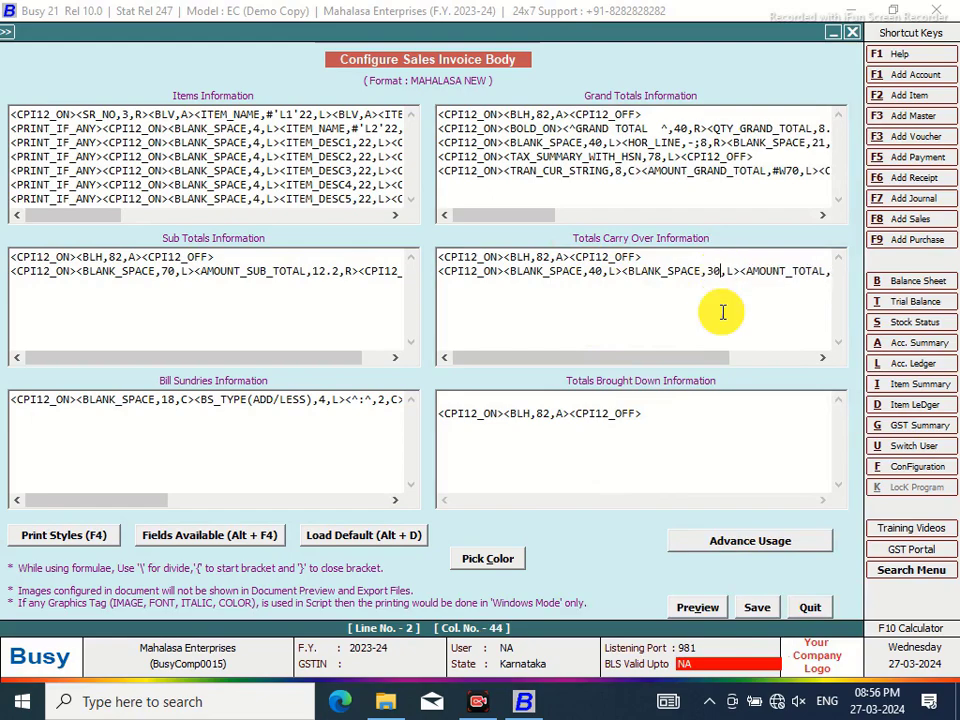
left_click(622, 270)
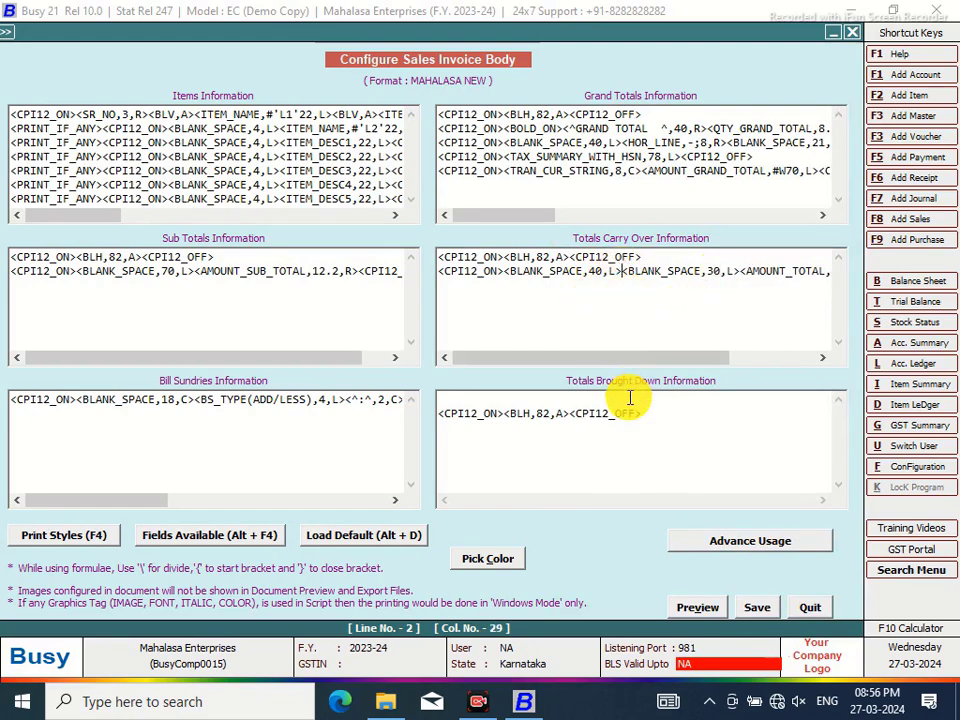
Insert the QTY_TOTAL field and change its width from 16.2 to 8.2
key("alt+F4")
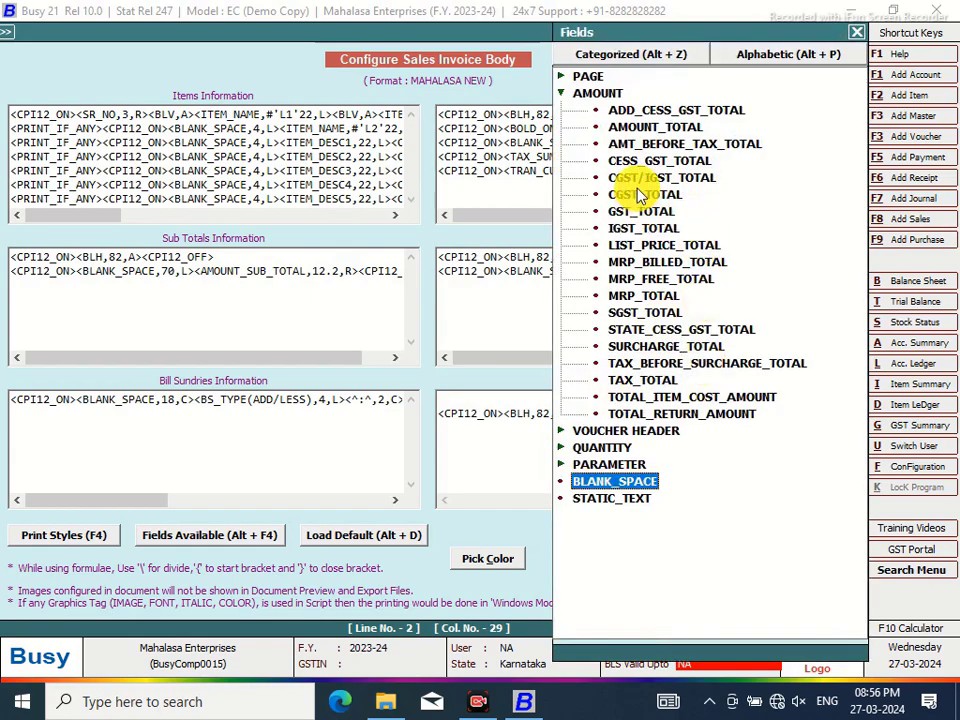
double_click(563, 92)
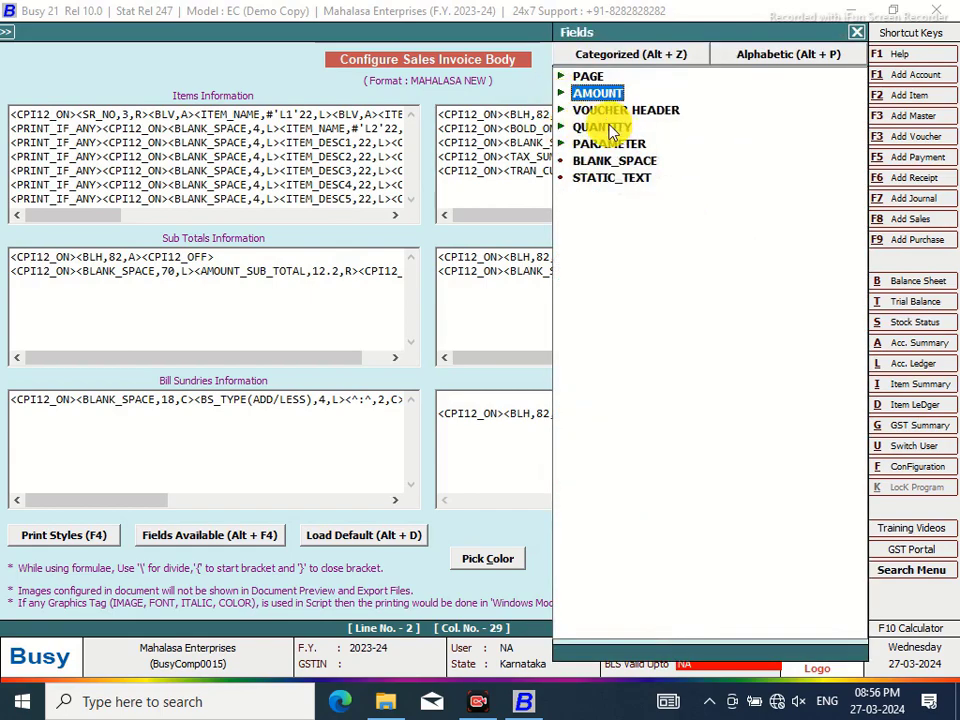
double_click(606, 127)
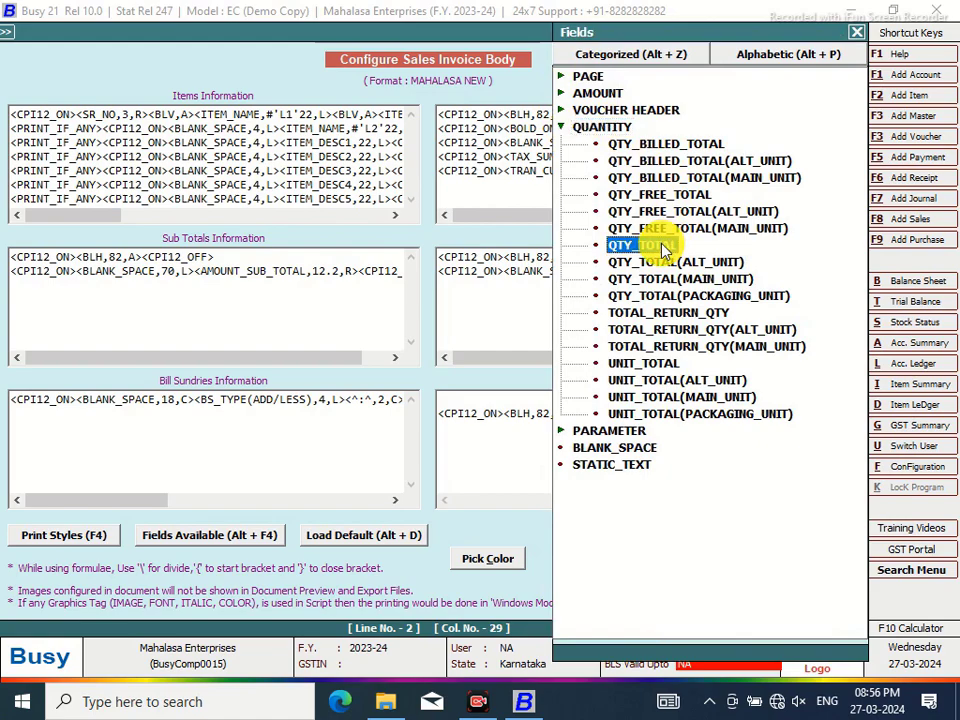
double_click(655, 245)
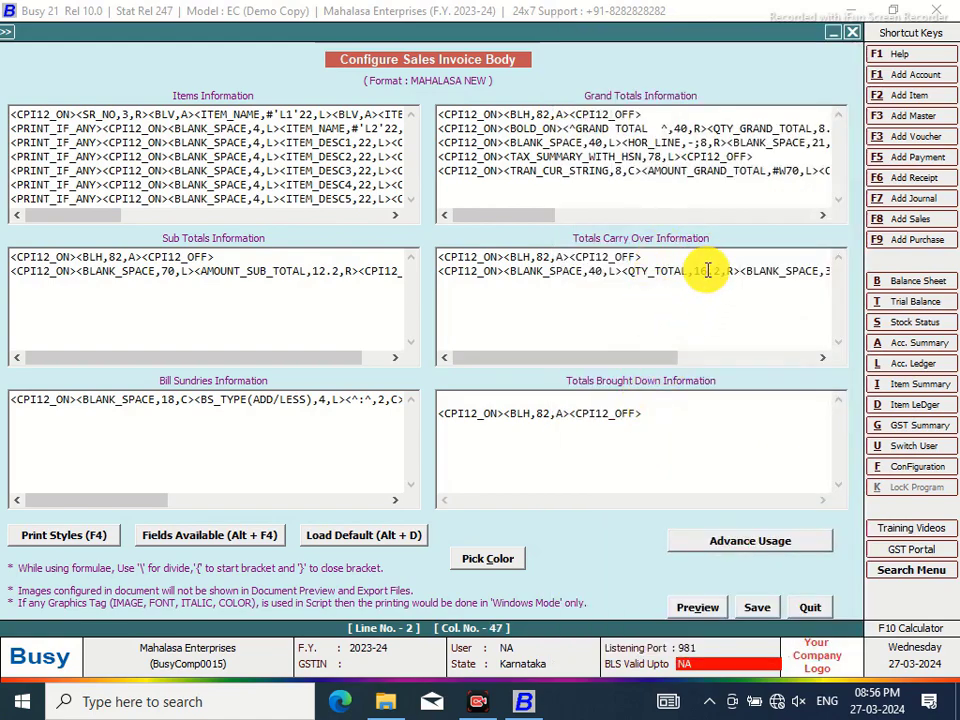
left_click(708, 271)
double_click(710, 285)
key("BackSpace")
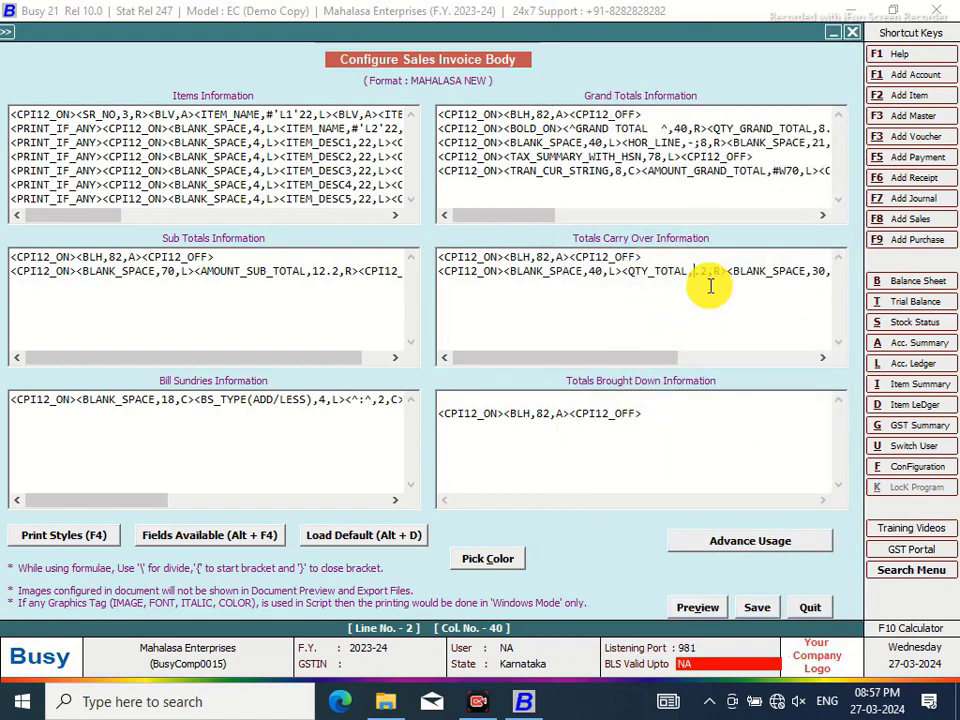
type("8")
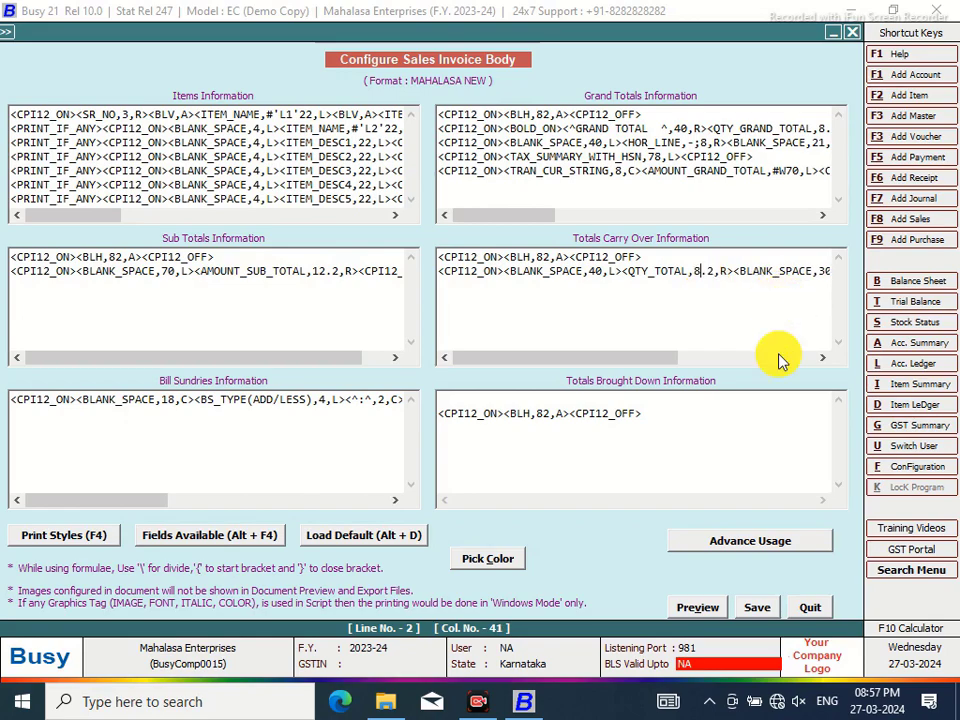
left_click_drag(666, 360, 724, 356)
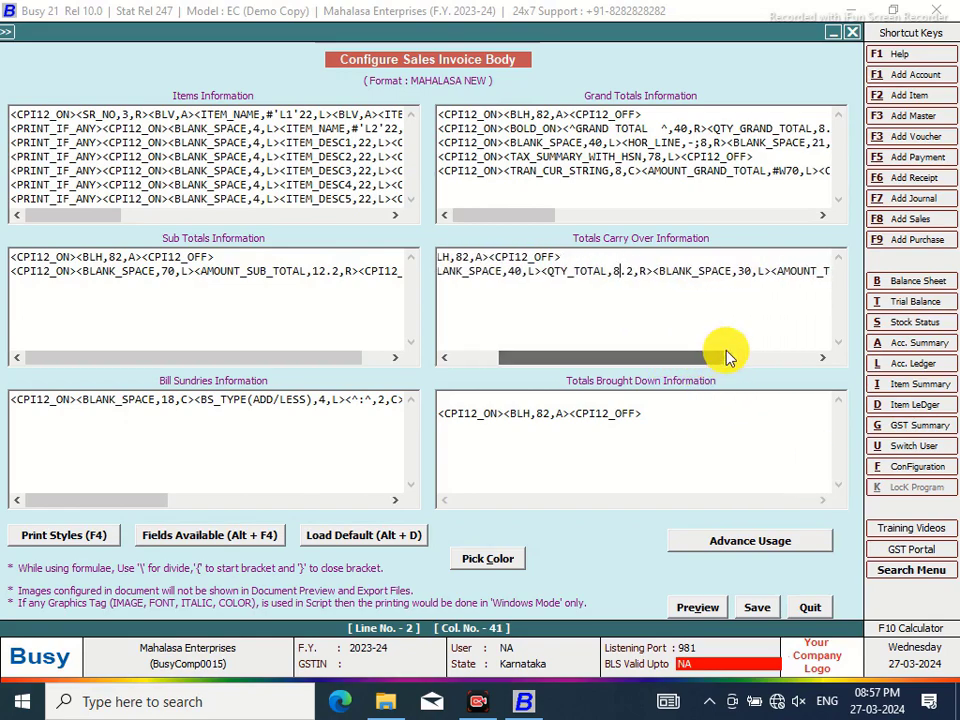
left_click(752, 270)
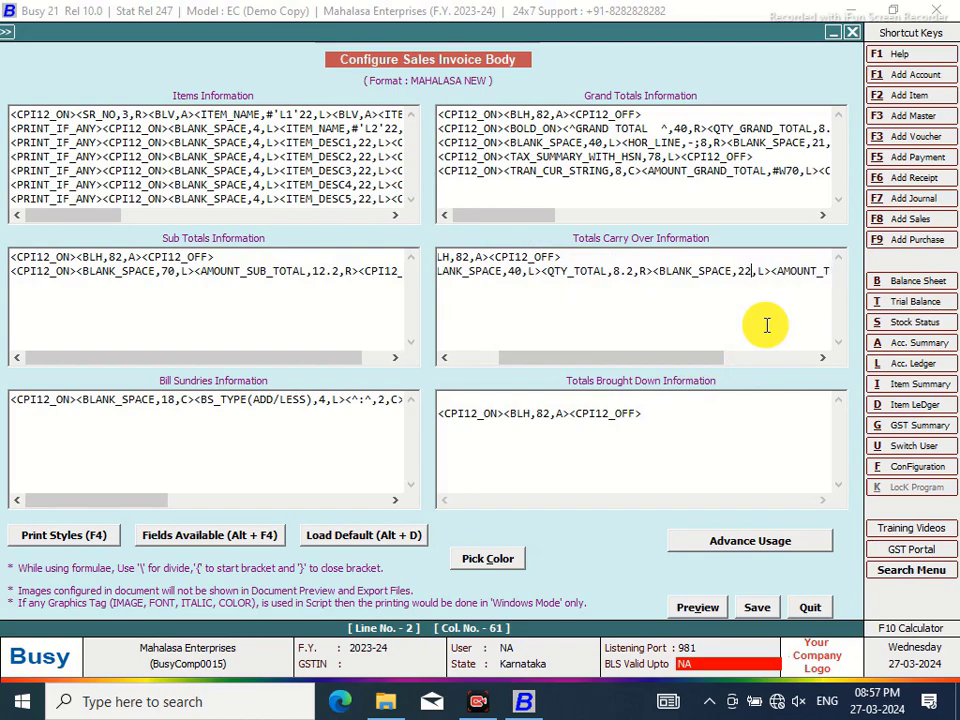
Add a 4-wide BLANK_SPACE before QTY_TOTAL and reduce the leading space from 40 to 36
left_click(540, 270)
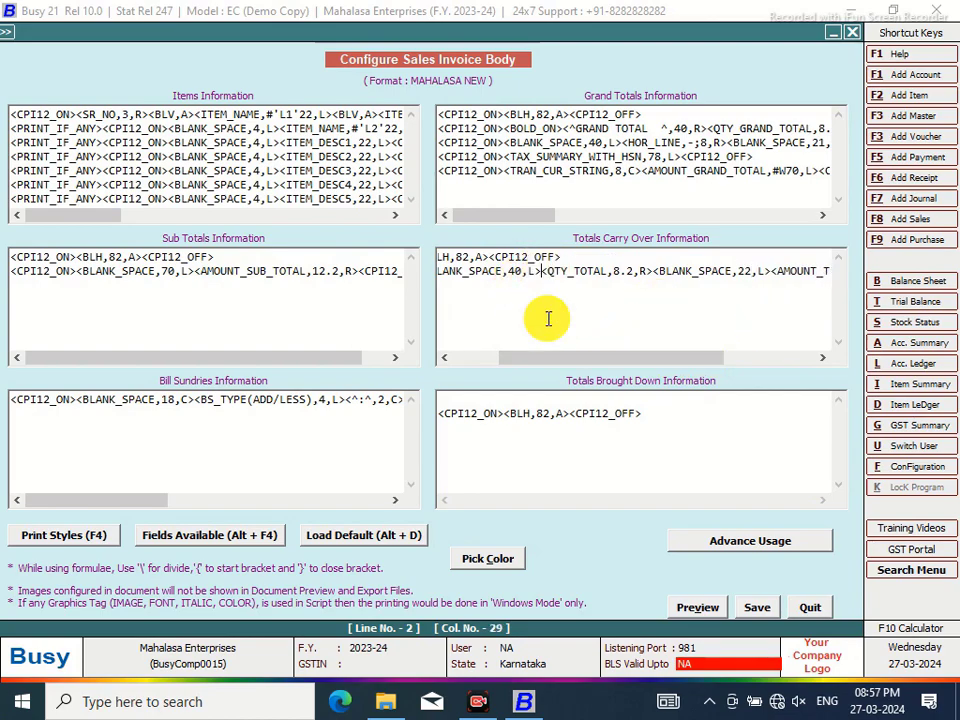
key("alt+F4")
left_click(620, 450)
double_click(620, 450)
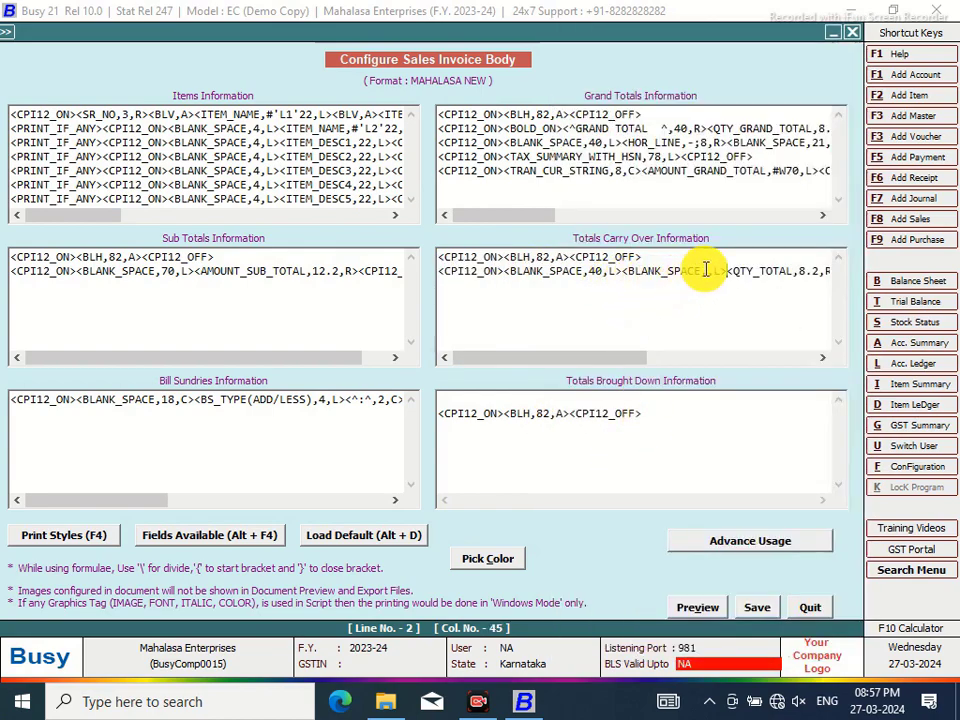
left_click(707, 270)
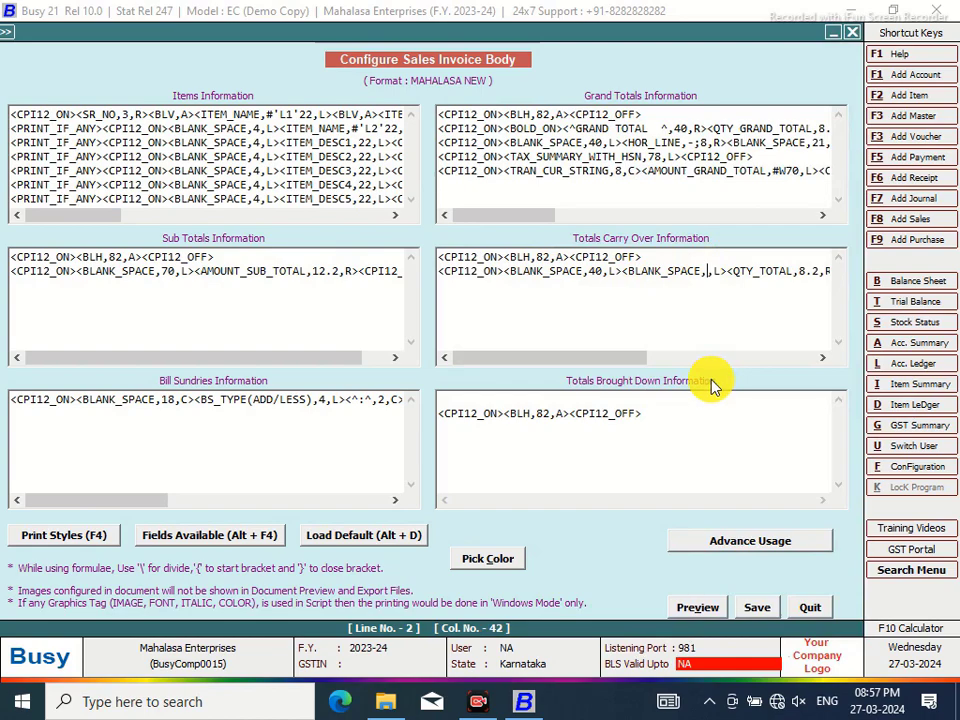
type("4,")
left_click(603, 270)
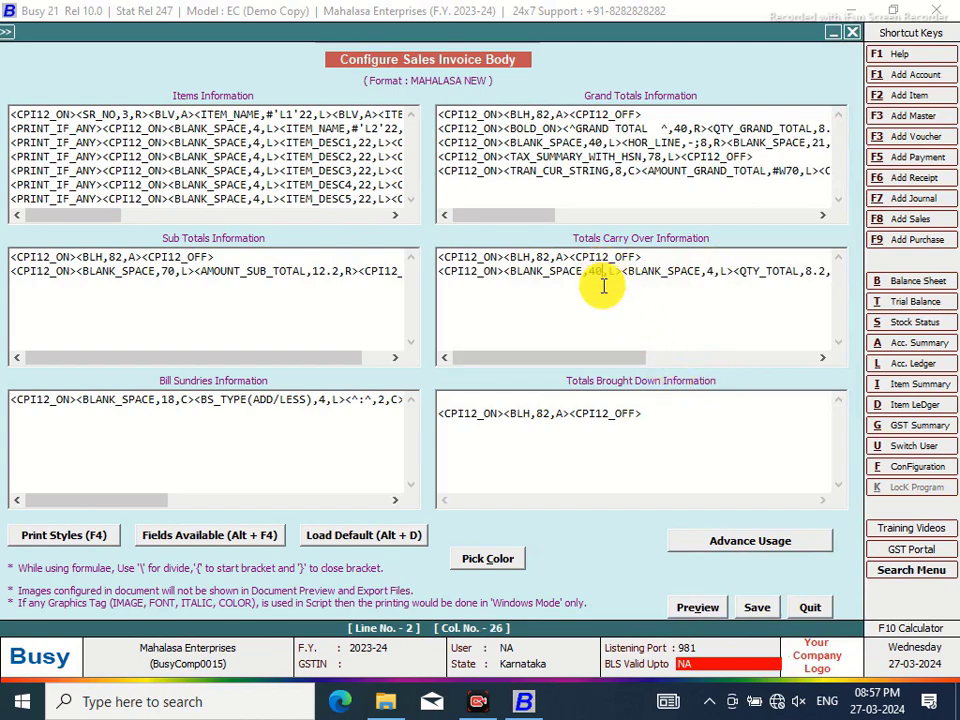
key("BackSpace")
key("BackSpace")
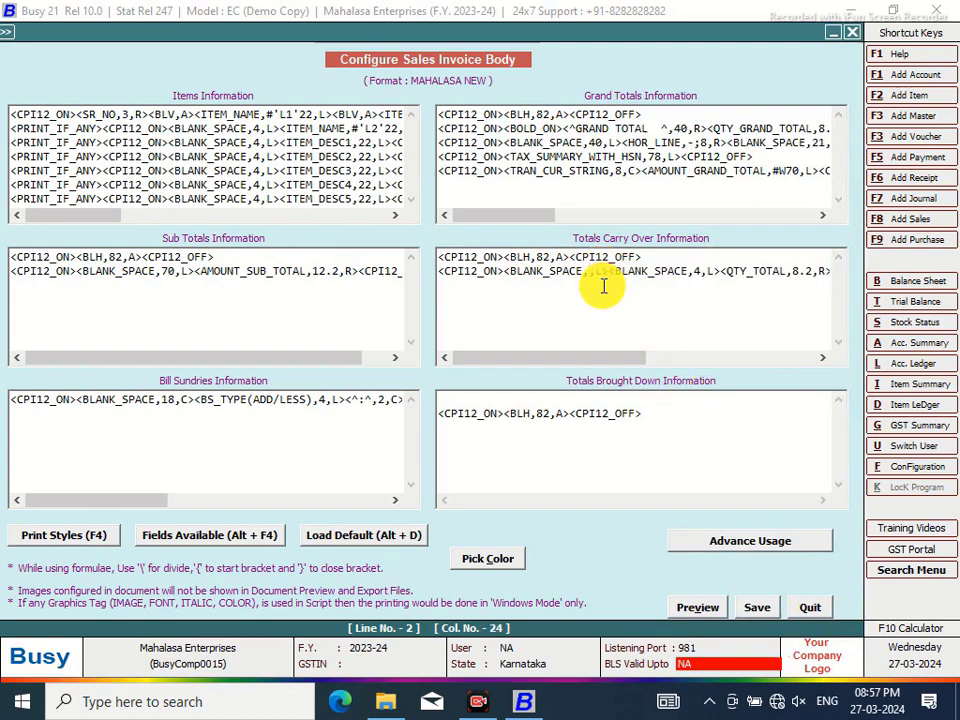
type("36")
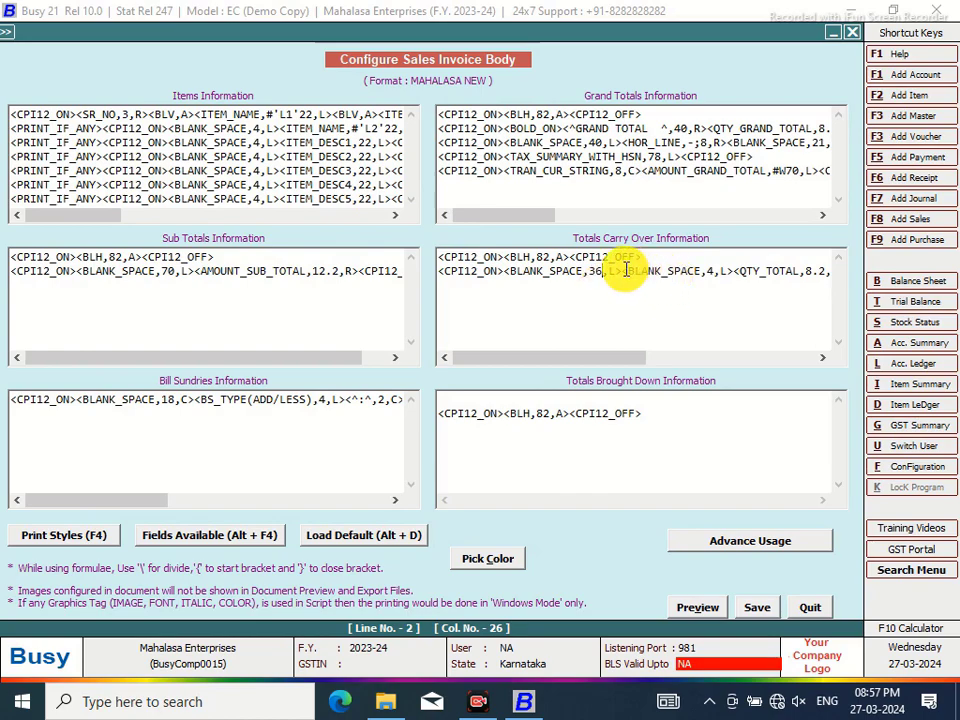
left_click(623, 269)
Insert the NEXT_PAGE_NO field and shorten the leading blank space from 36 to 30
key("alt+F4")
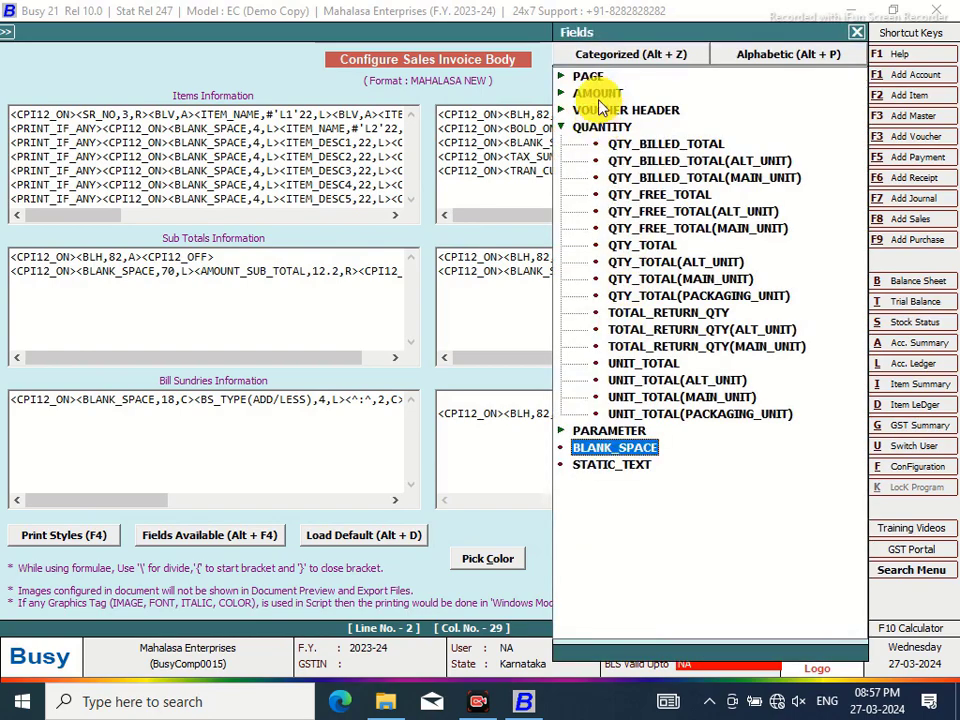
double_click(590, 76)
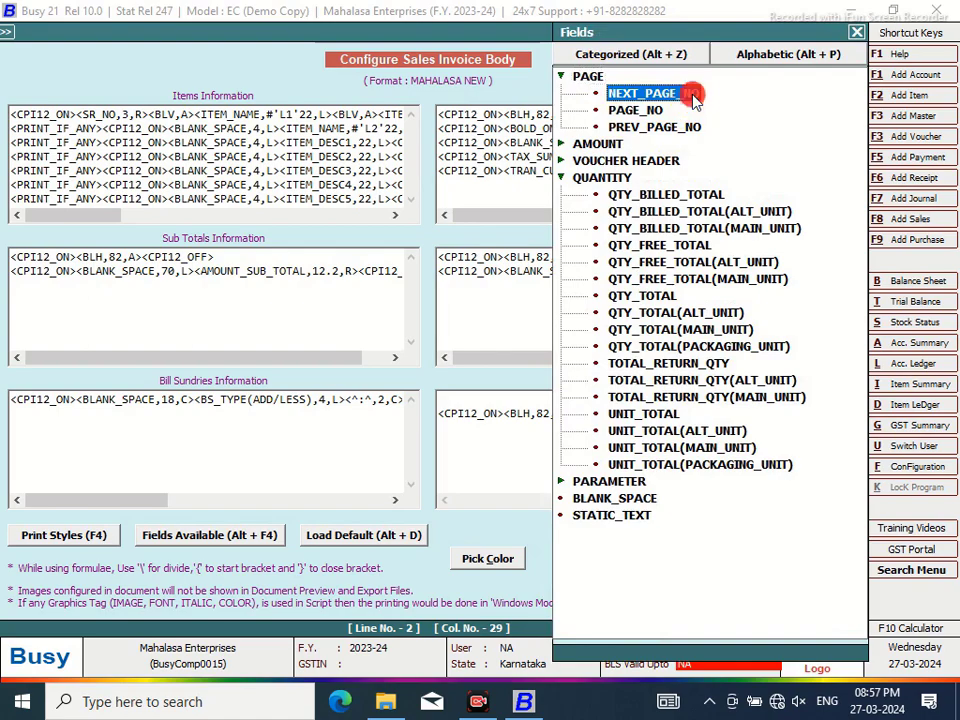
double_click(692, 94)
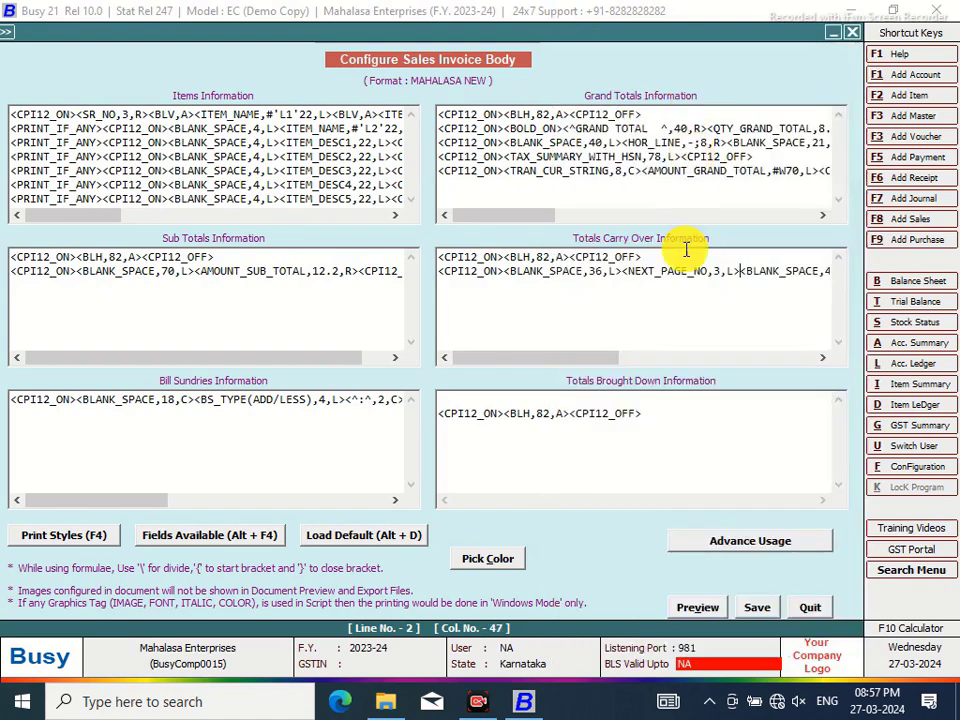
left_click(604, 270)
key("BackSpace")
type("0")
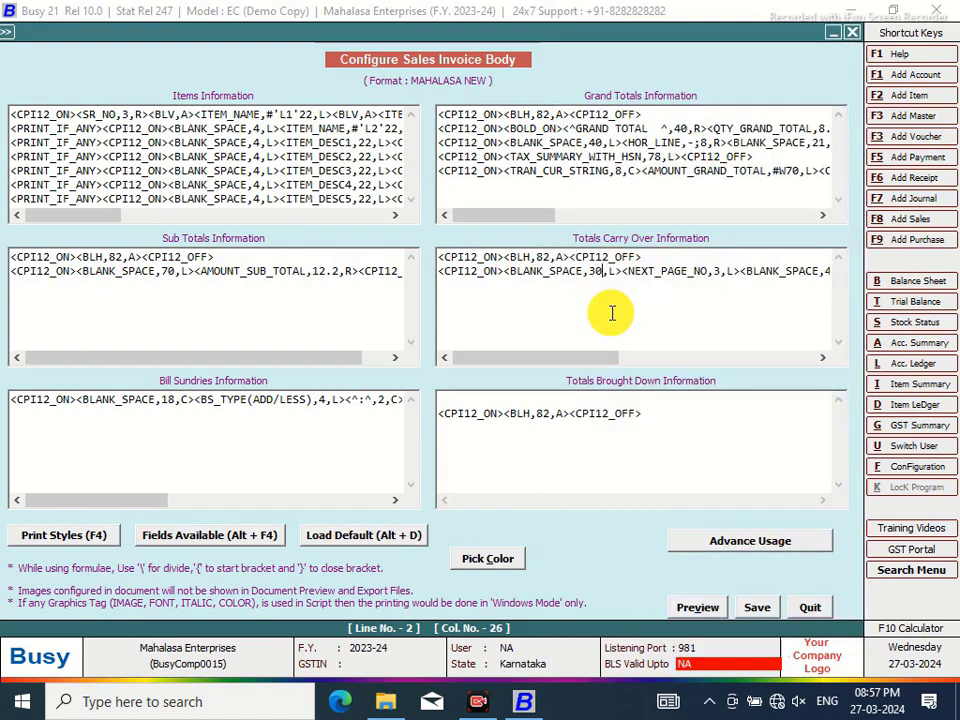
Add centred 3-wide ':' text before NEXT_PAGE_NO and wrap the leading BLANK_SPACE in ^ characters
left_click(622, 271)
type("^:")
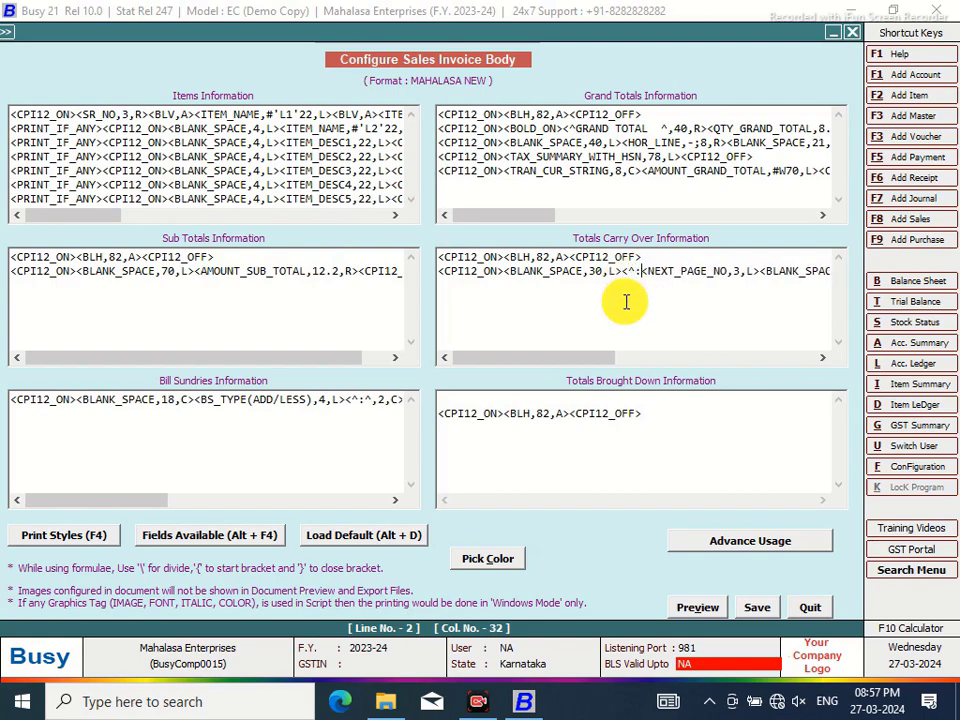
type("^,3,C")
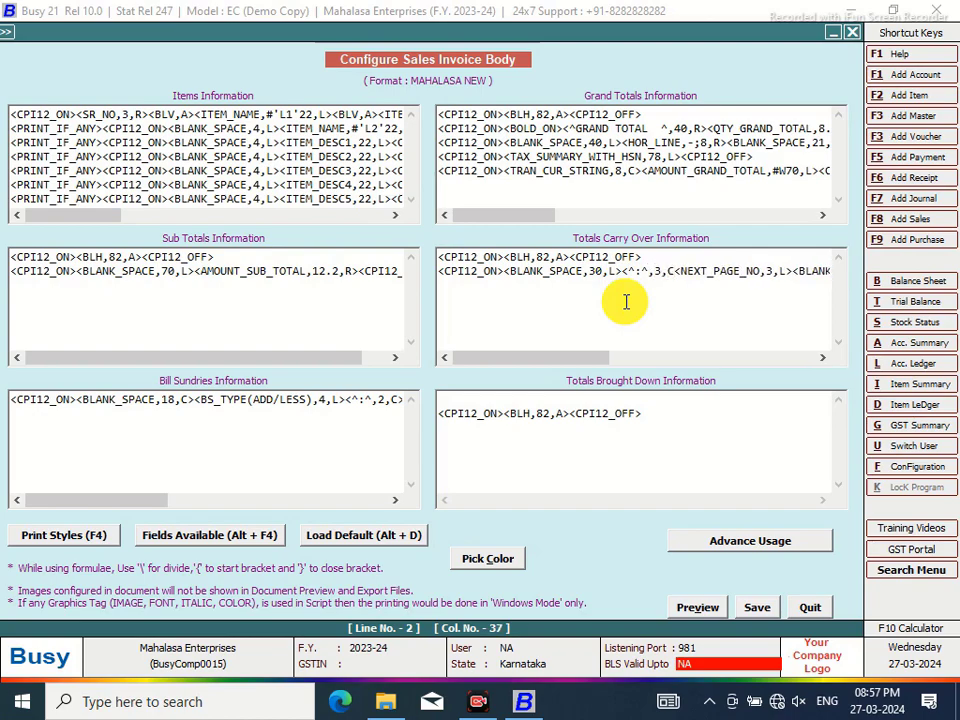
type(">")
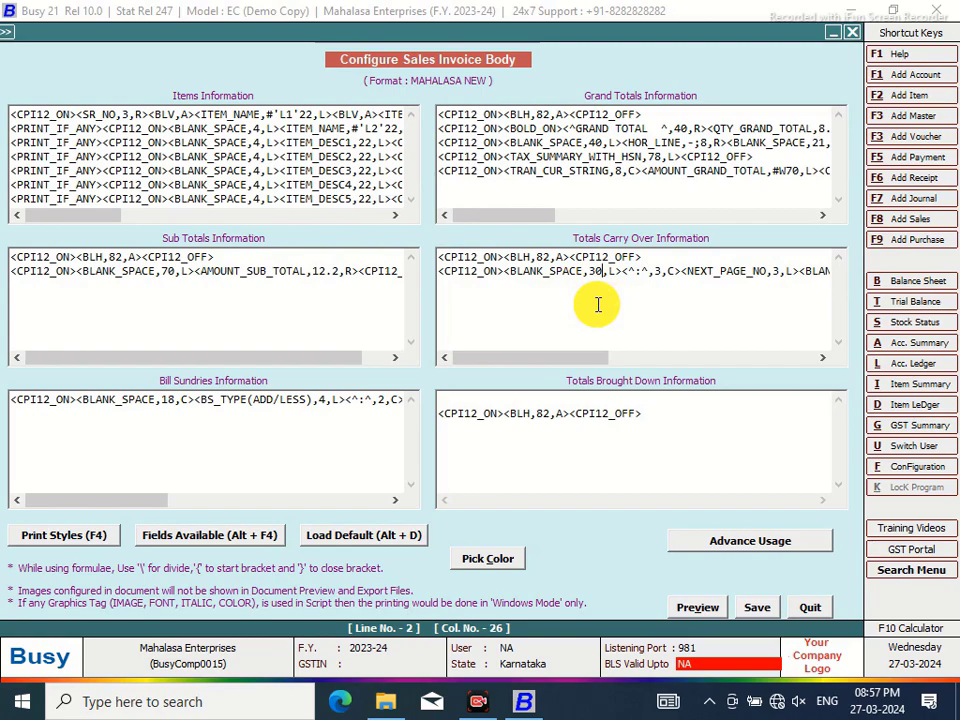
left_click(510, 272)
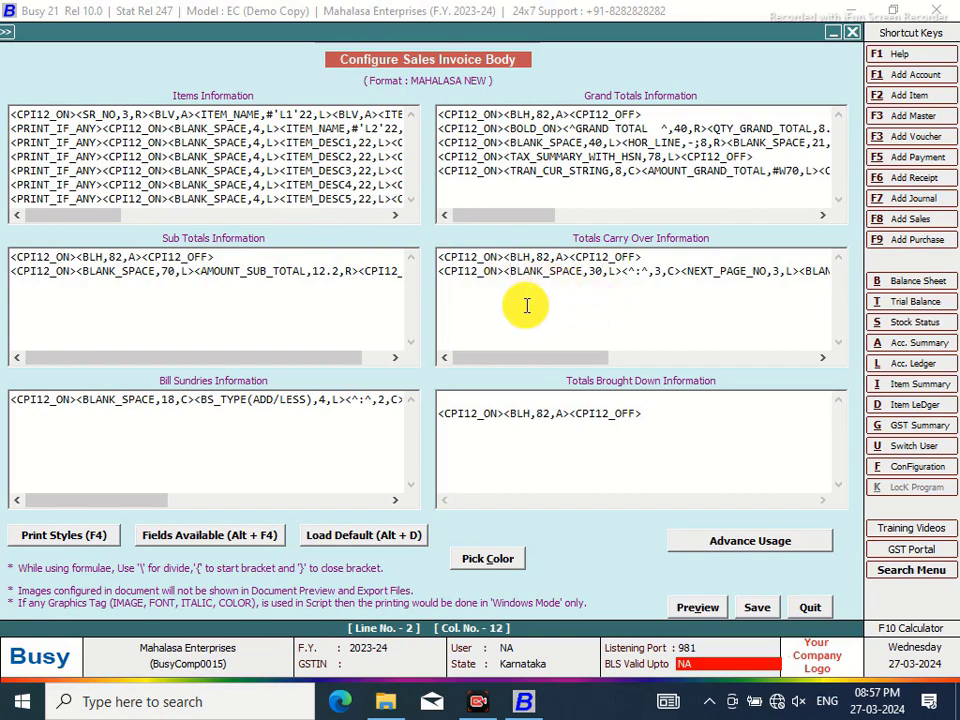
type("^")
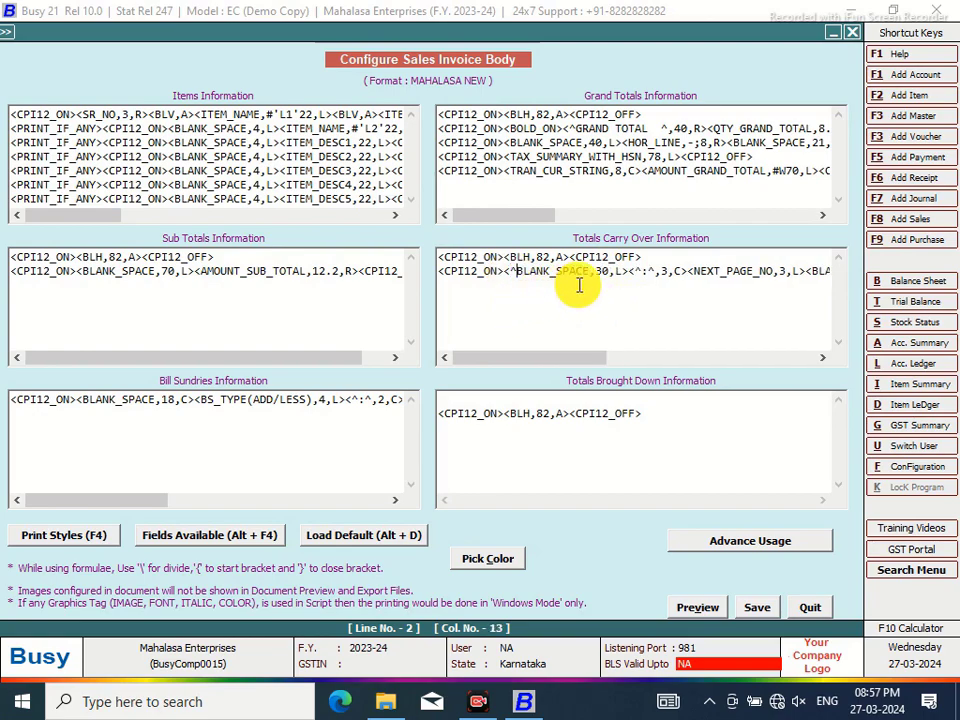
left_click(590, 272)
type("^")
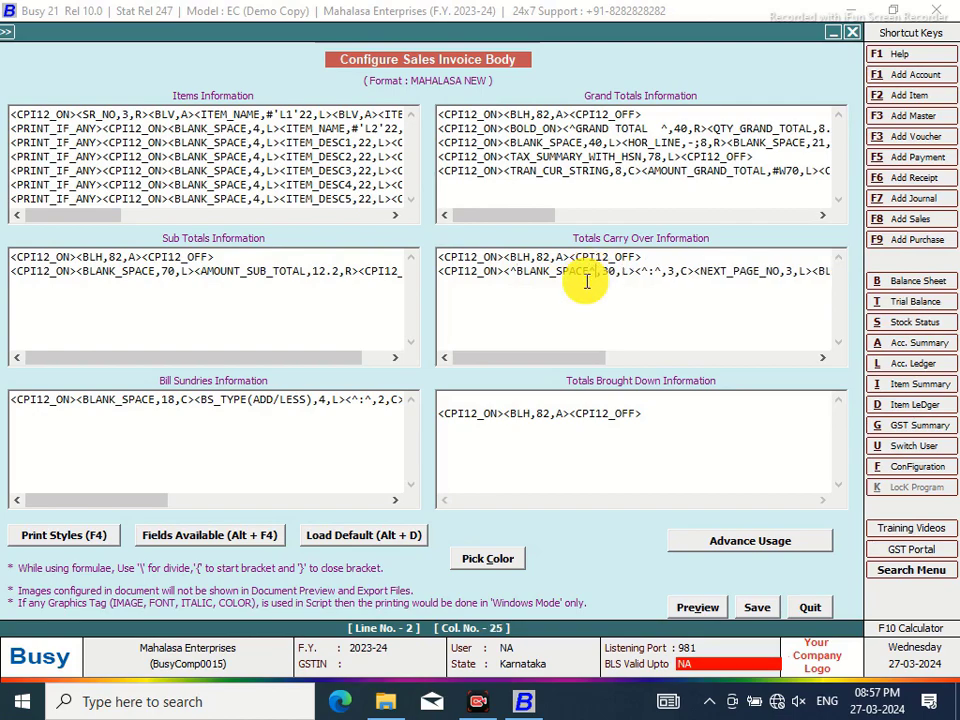
Replace the BLANK_SPACE in line 2 with the right-aligned label 'Total C/O to Page No'
left_click(822, 358)
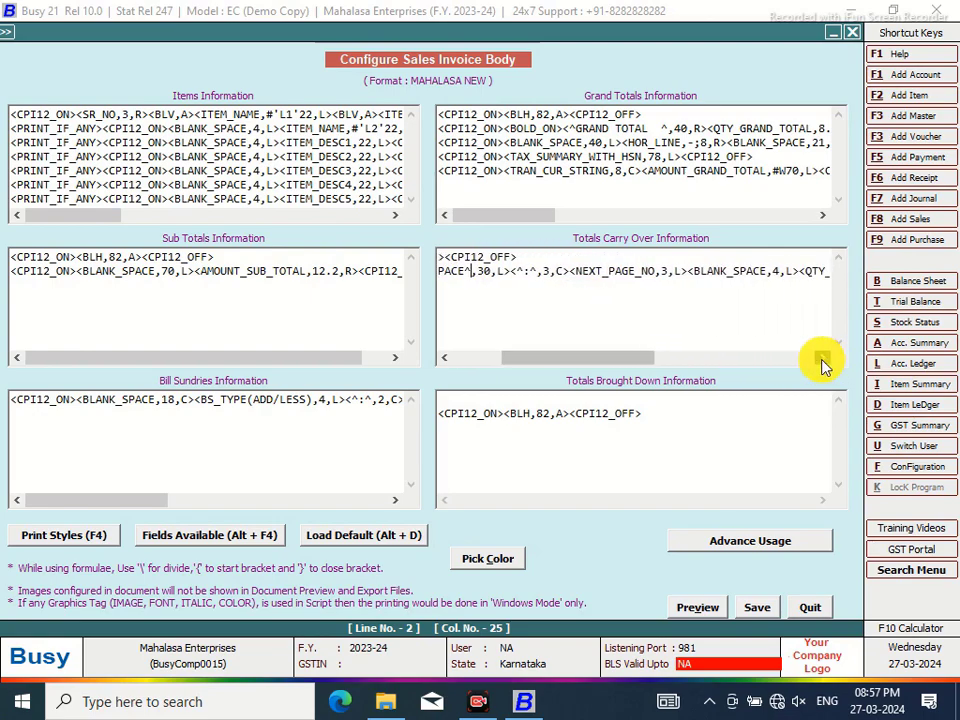
left_click(822, 358)
left_click(822, 358)
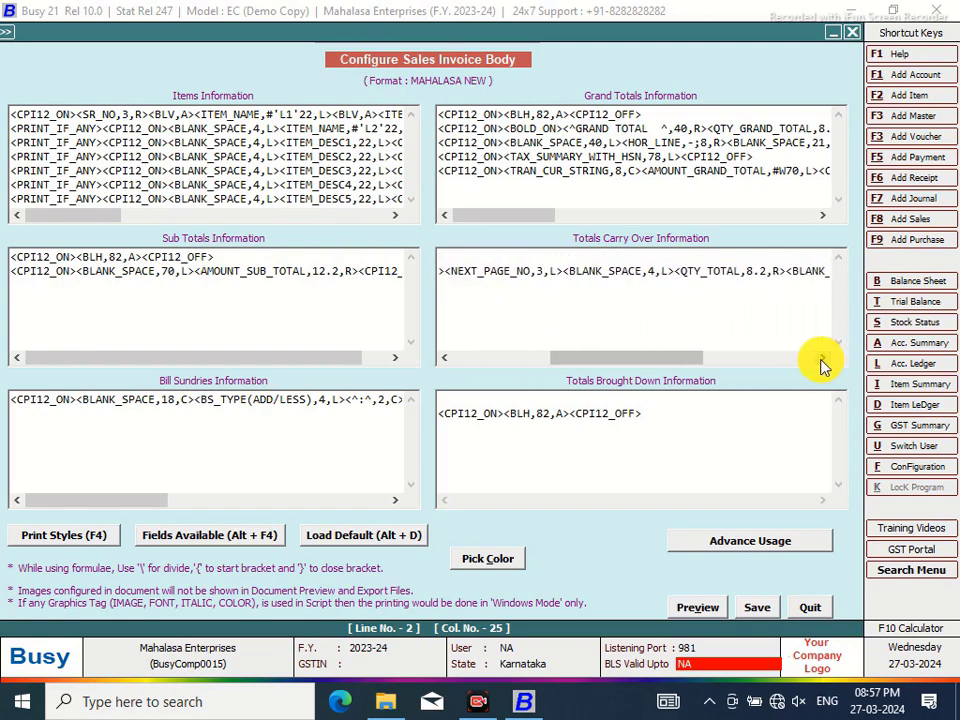
left_click_drag(634, 362, 521, 362)
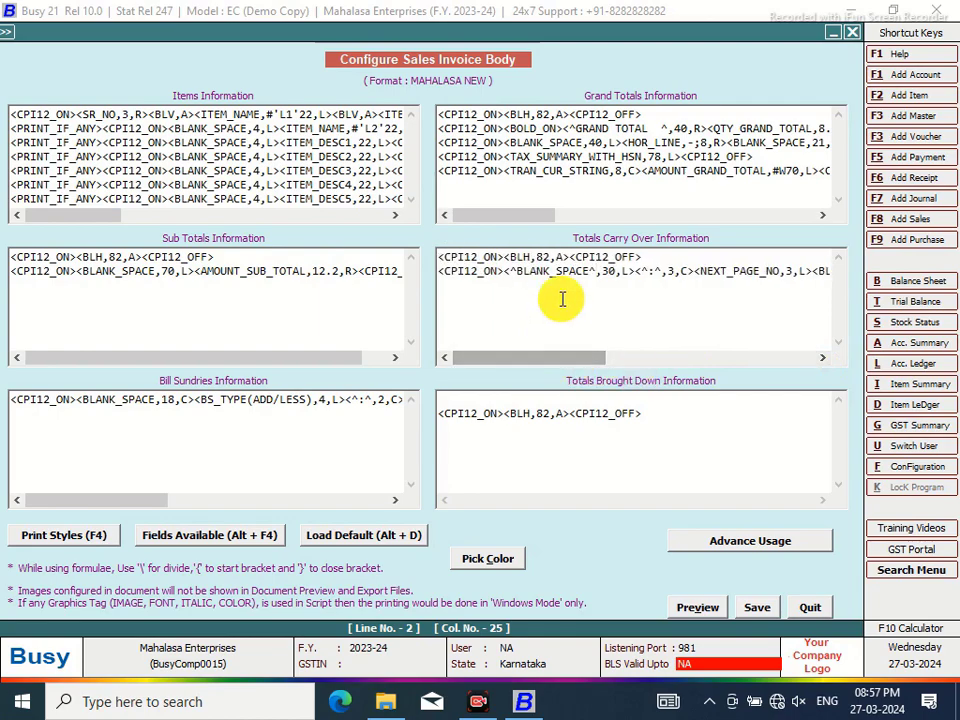
left_click(592, 270)
key("BackSpace")
key("BackSpace")
key("BackSpace")
key("BackSpace")
key("BackSpace")
key("BackSpace")
key("BackSpace")
key("BackSpace")
key("BackSpace")
key("BackSpace")
key("BackSpace")
type("Totyal")
key("BackSpace")
key("BackSpace")
key("BackSpace")
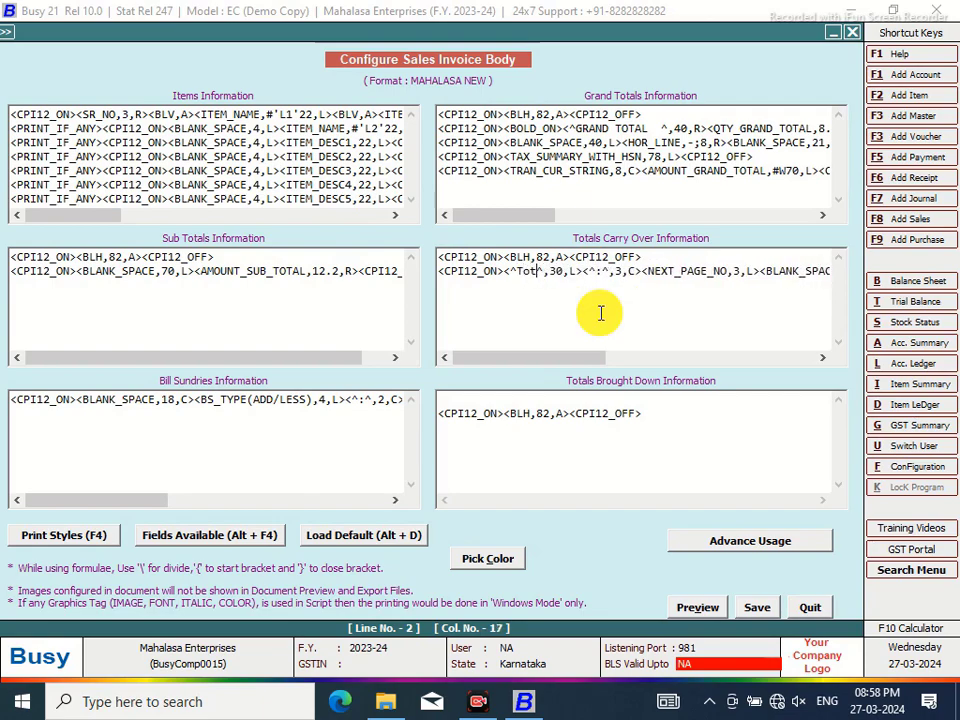
type("al C/O to ")
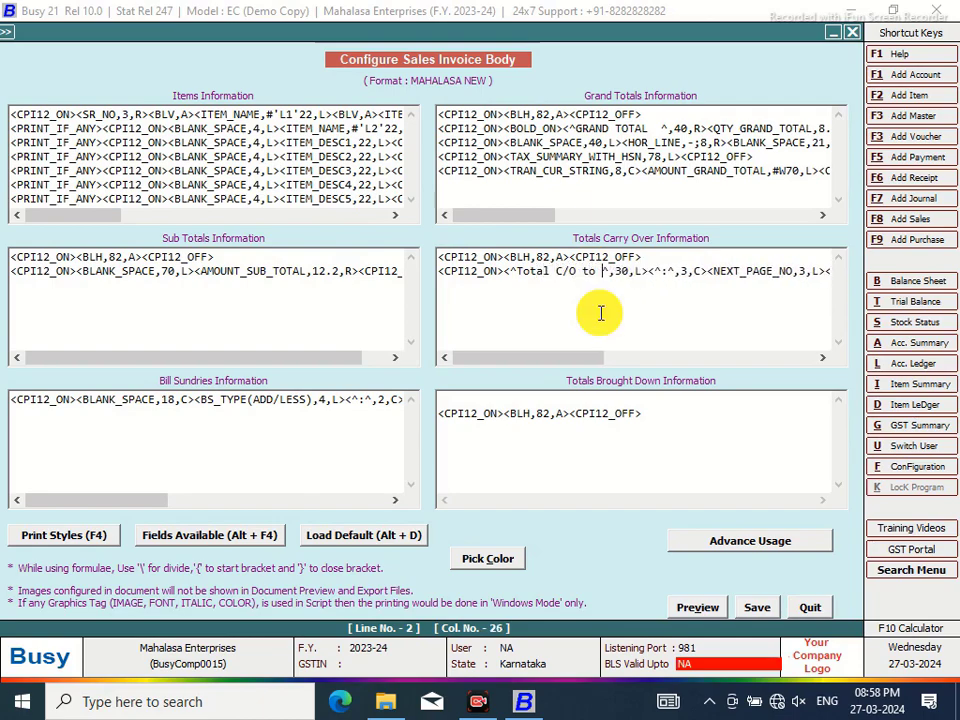
type("Patge")
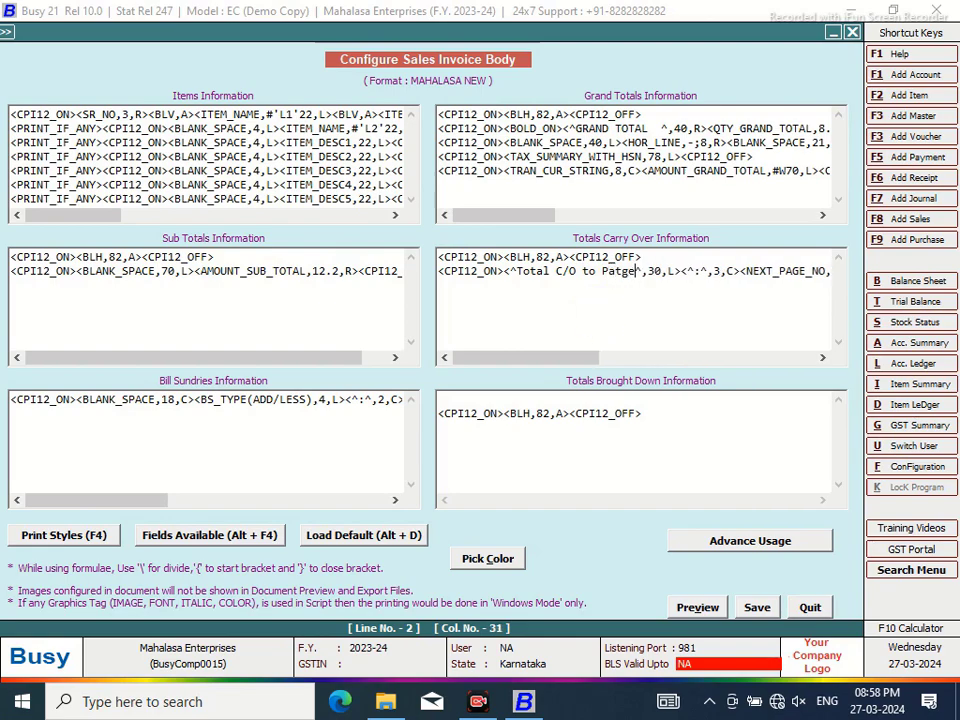
key("BackSpace")
key("BackSpace")
key("BackSpace")
type("ge ")
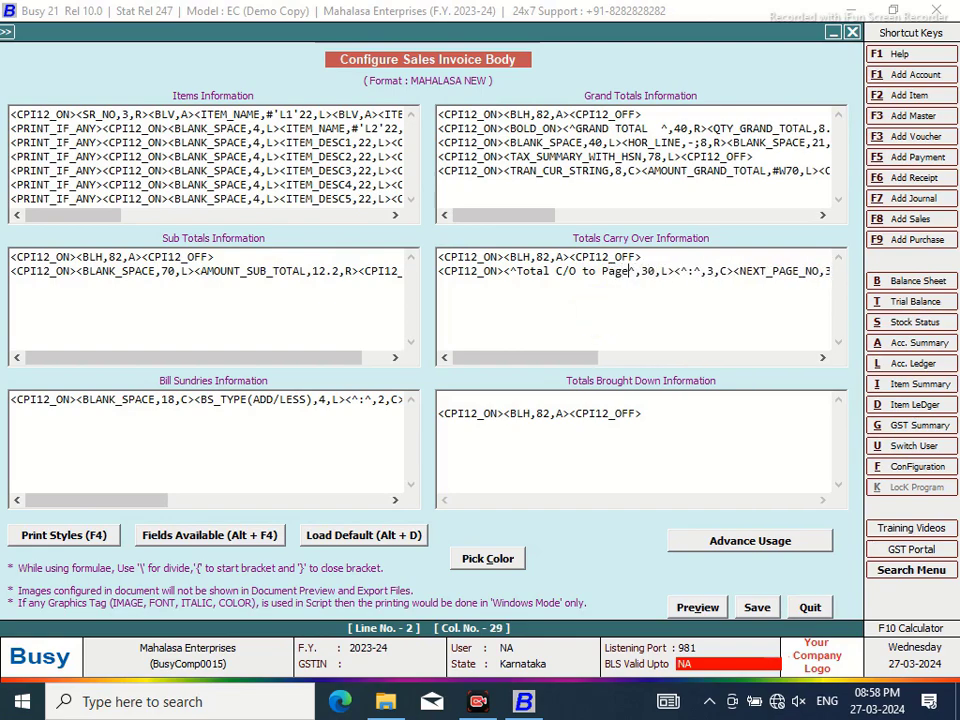
type("No")
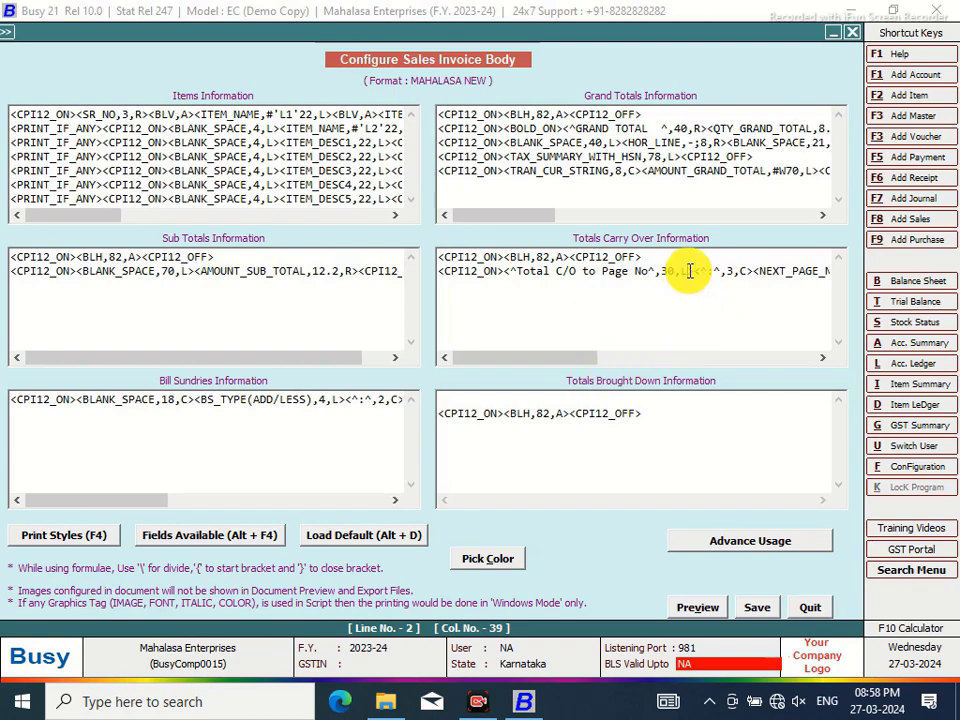
key("BackSpace")
type("R")
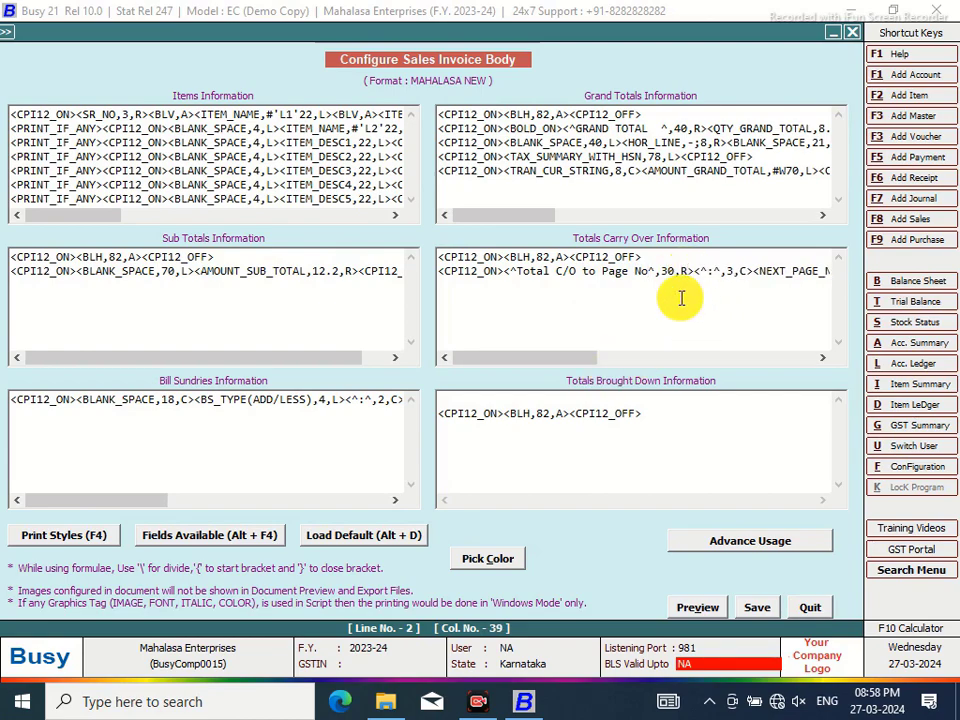
Wrap the BLANK_SPACE after the label in ^ characters
left_click(652, 271)
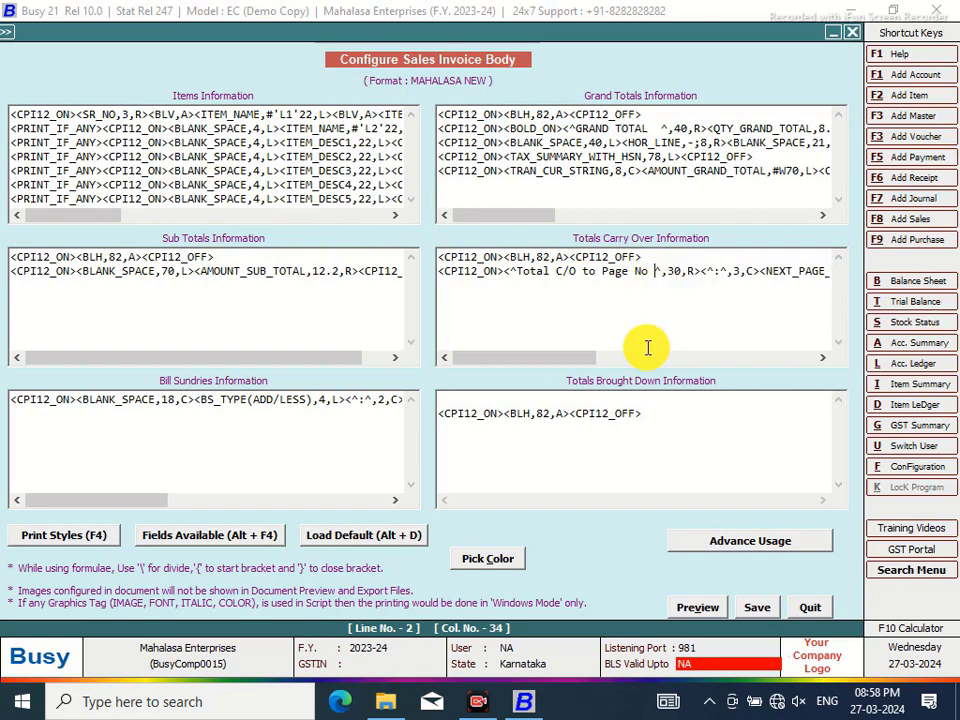
left_click_drag(583, 360, 799, 336)
left_click(508, 271)
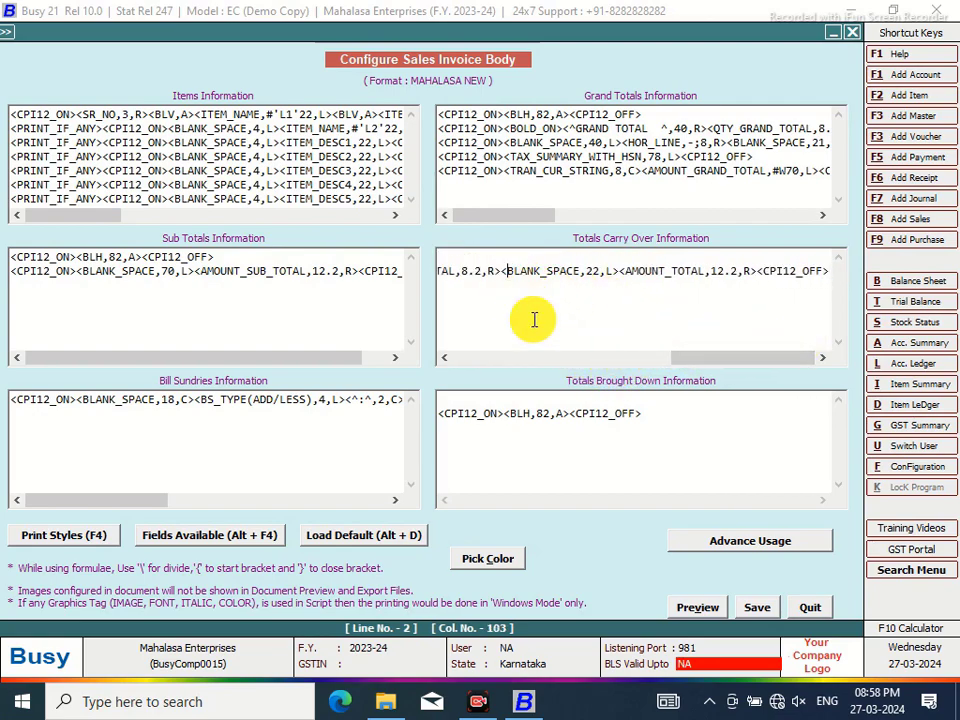
type("^")
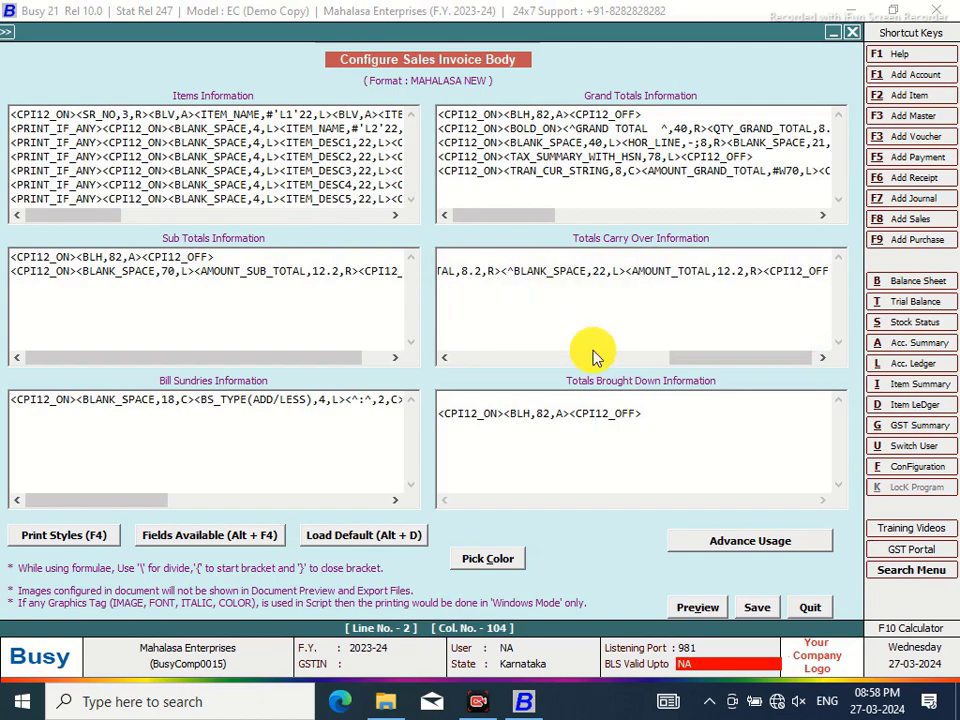
left_click(586, 272)
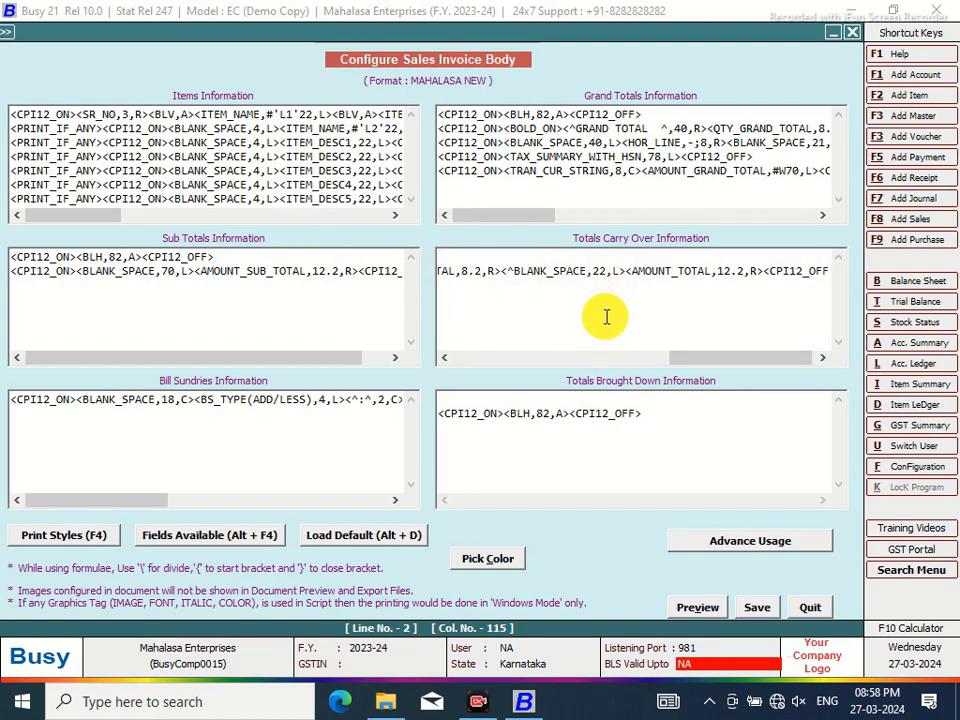
type("^")
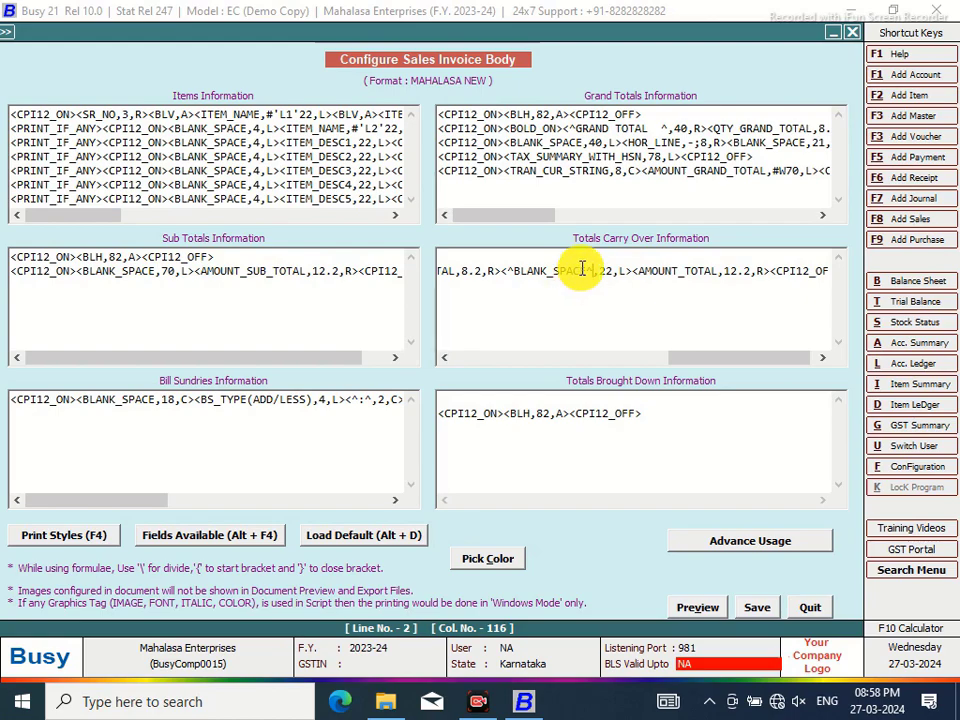
key("BackSpace")
key("BackSpace")
key("BackSpace")
key("BackSpace")
key("BackSpace")
key("BackSpace")
key("BackSpace")
key("BackSpace")
key("BackSpace")
key("BackSpace")
key("BackSpace")
key("BackSpace")
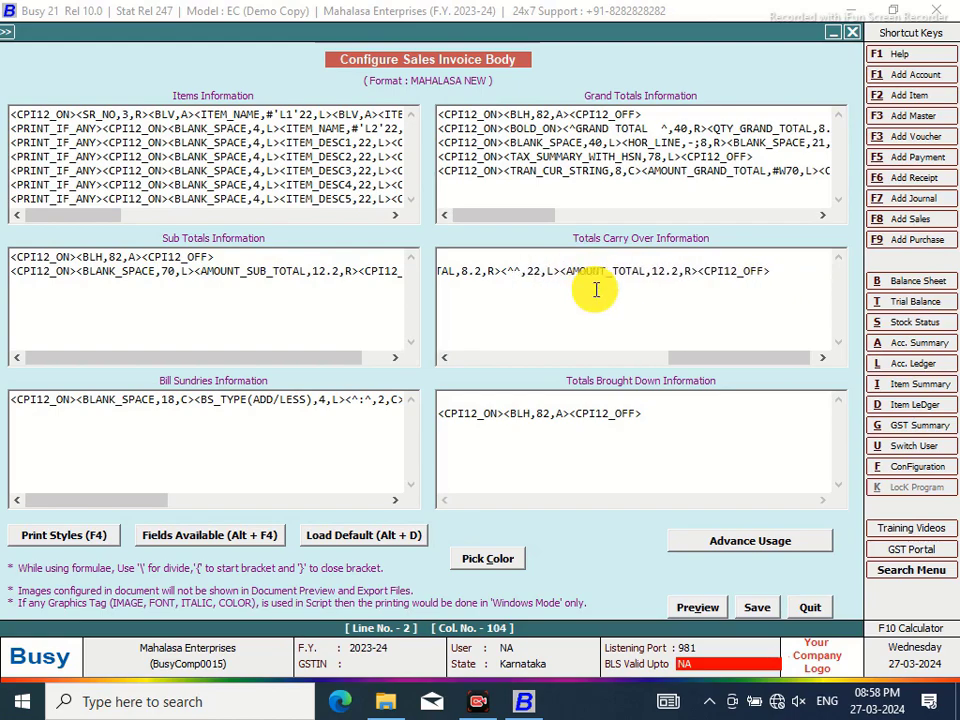
Add the 'Amount C/O' label, right-aligned, with its width changed from 22 to 20
type("Amount")
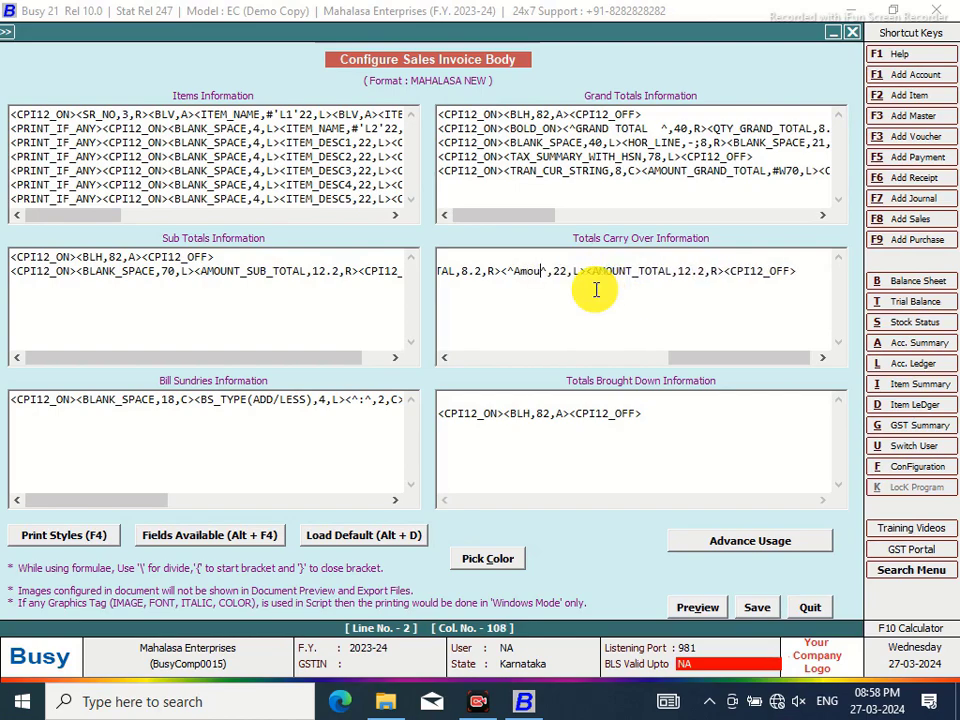
type(" C")
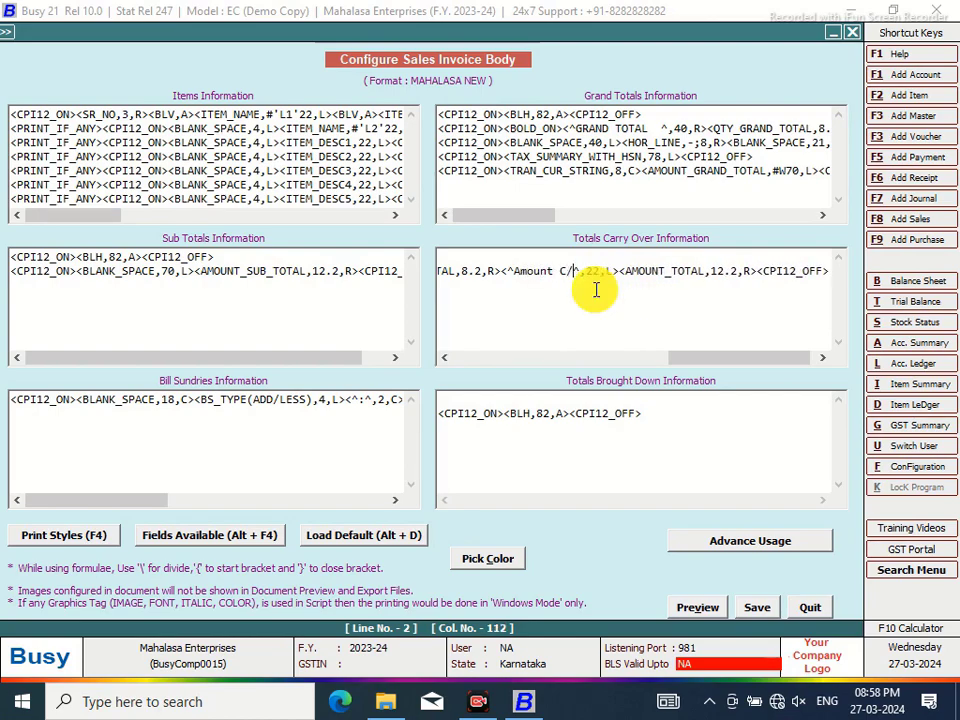
type("/O")
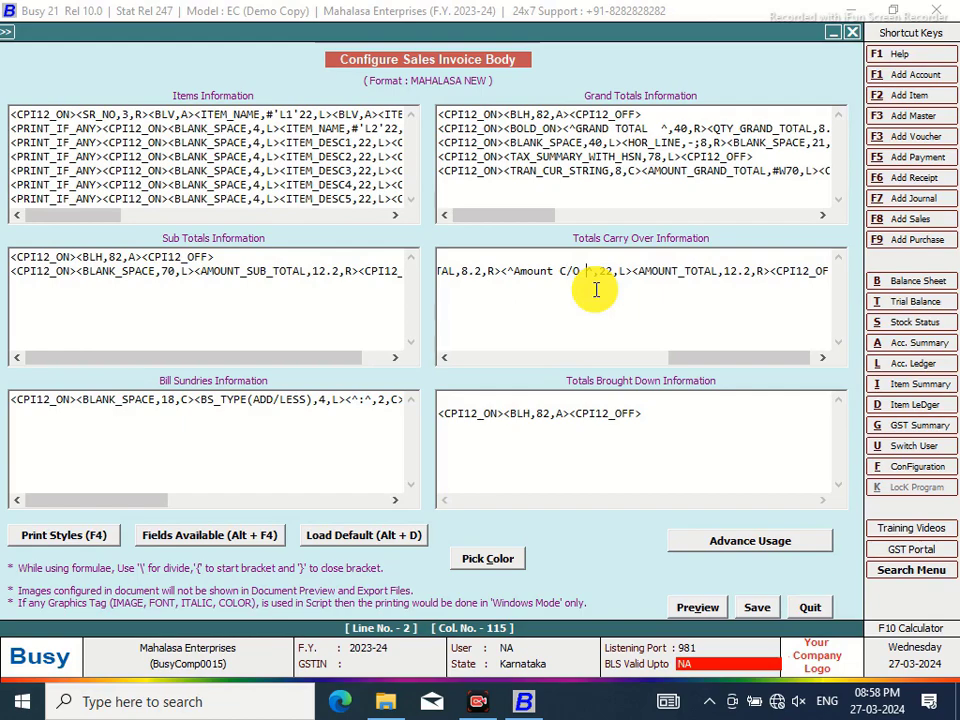
left_click_drag(599, 290, 624, 270)
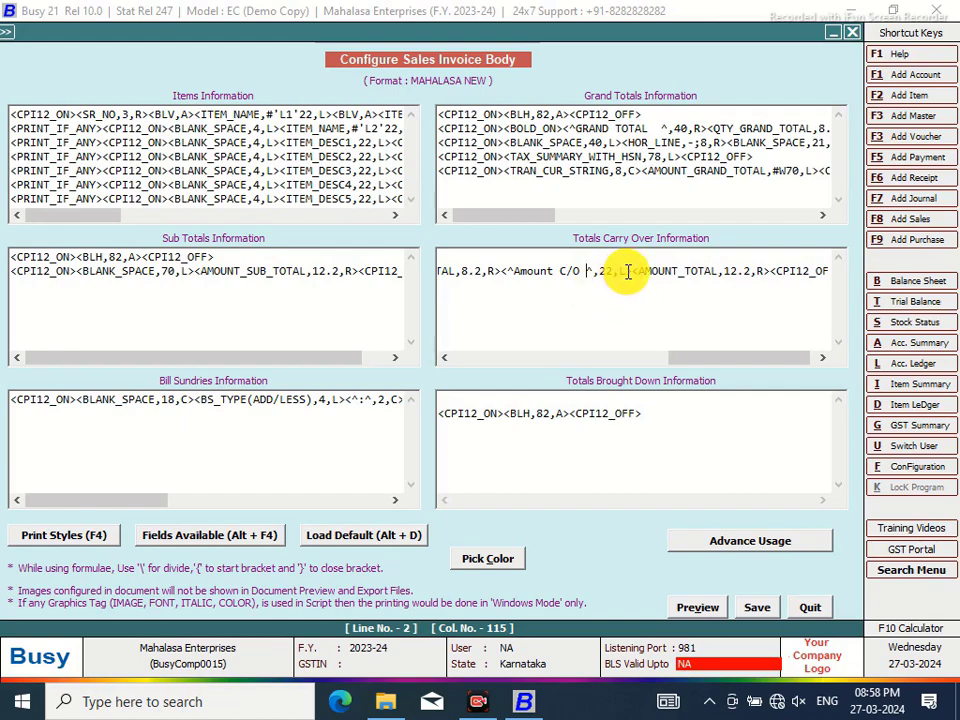
left_click(630, 272)
key("BackSpace")
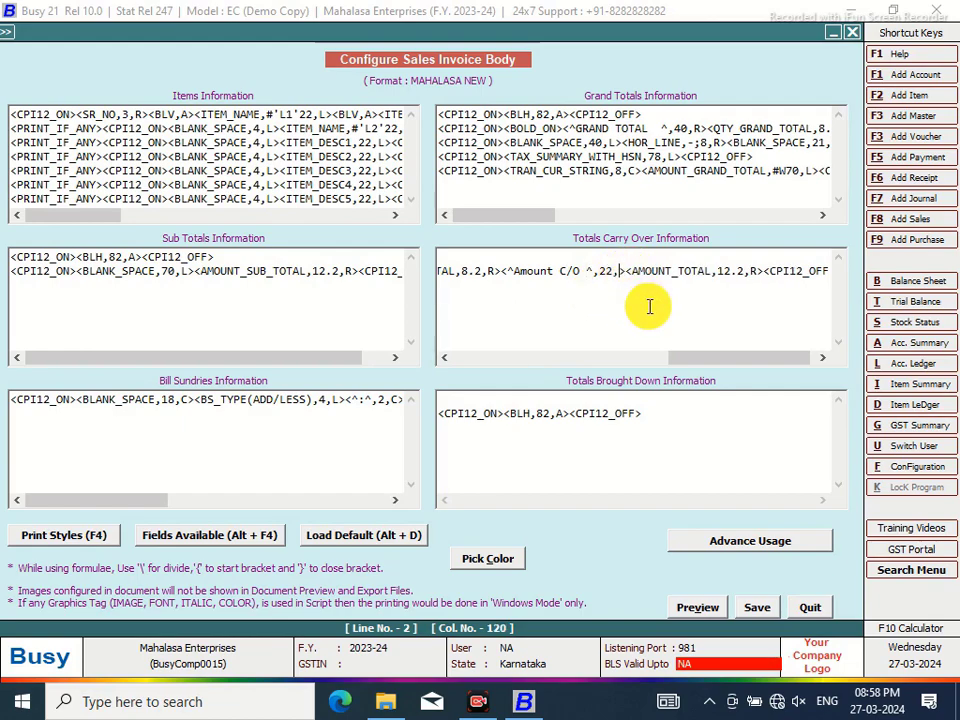
type("R")
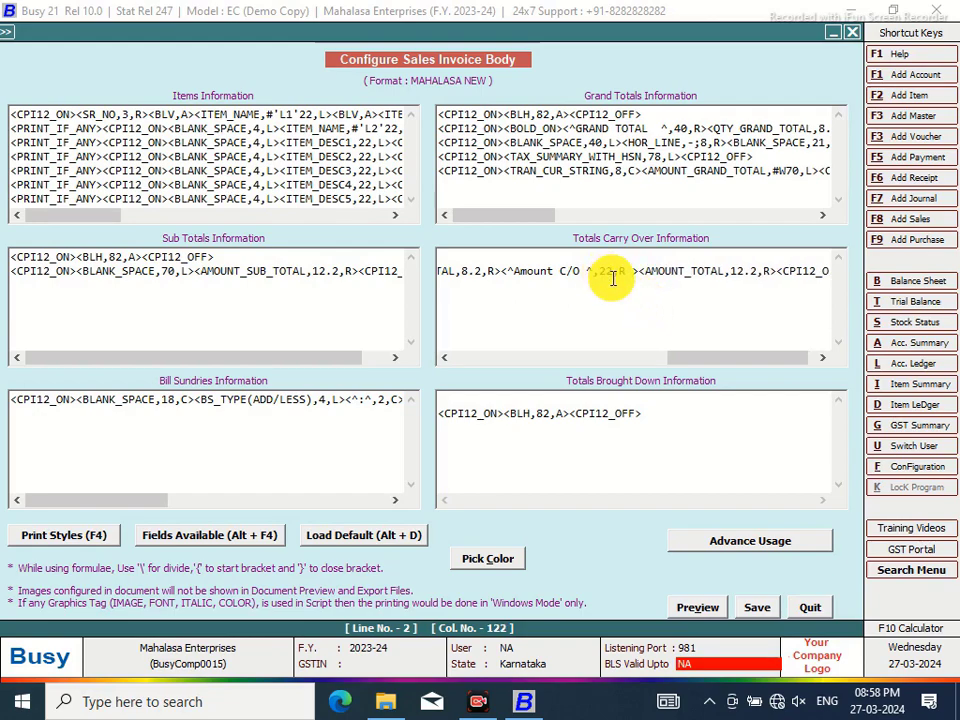
left_click(611, 270)
key("BackSpace")
type("0")
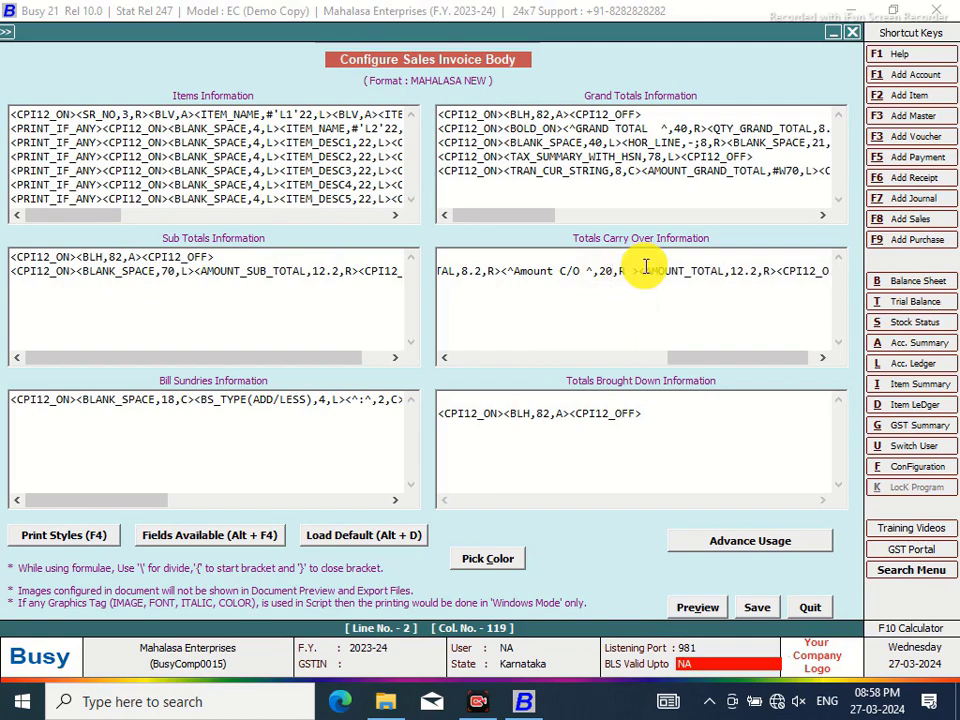
Insert a BLANK_SPACE field from the Fields list (Alt+F4) before AMOUNT_TOTAL
left_click(642, 270)
key("alt+F4")
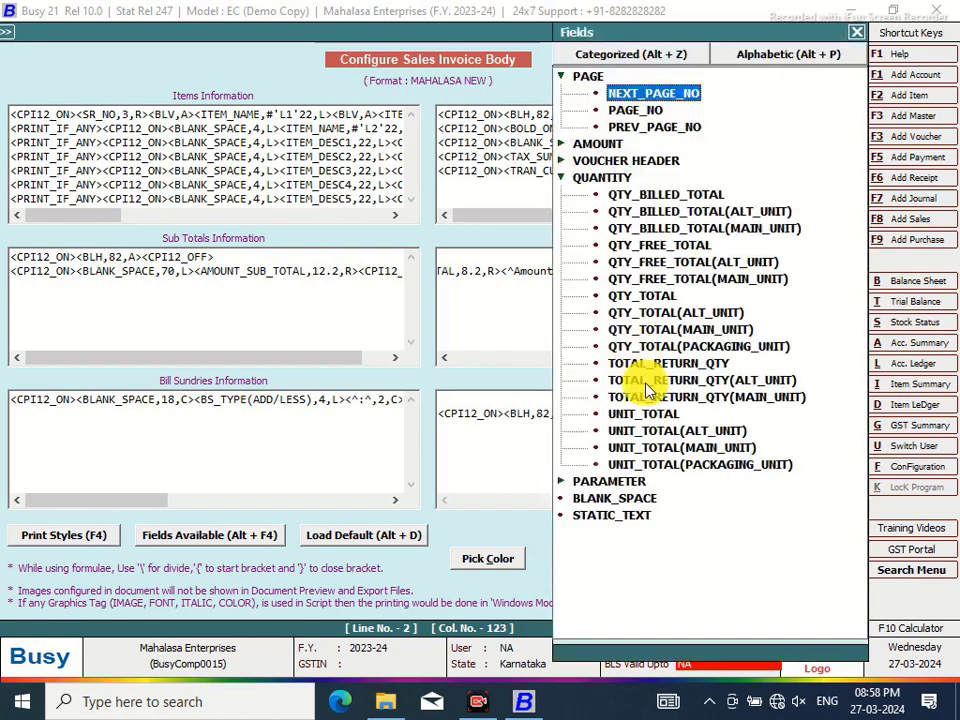
double_click(625, 505)
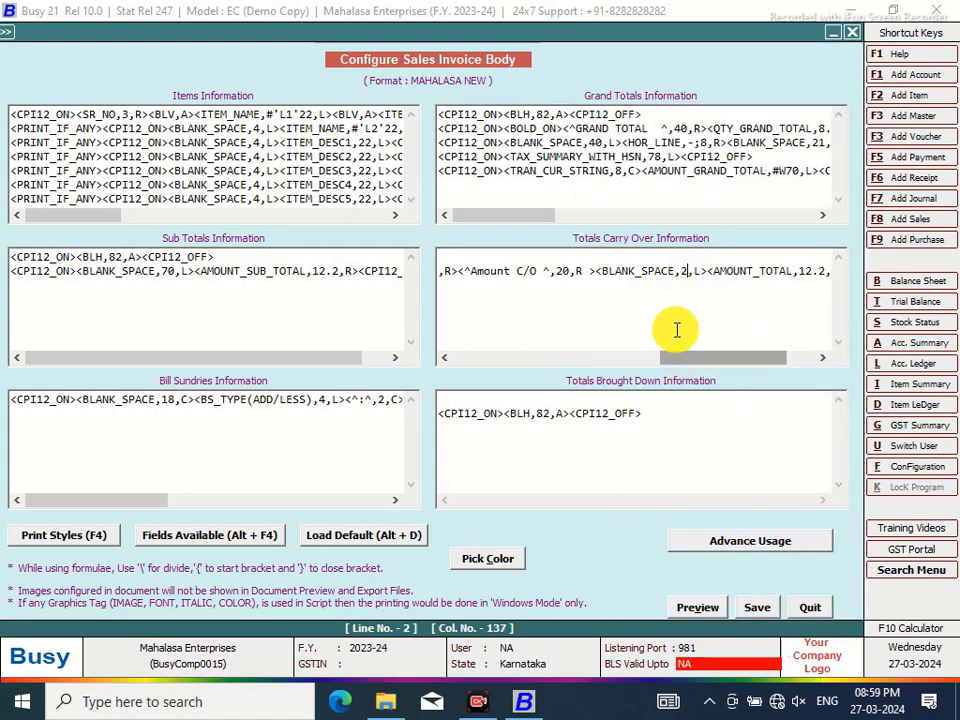
left_click_drag(696, 366, 452, 376)
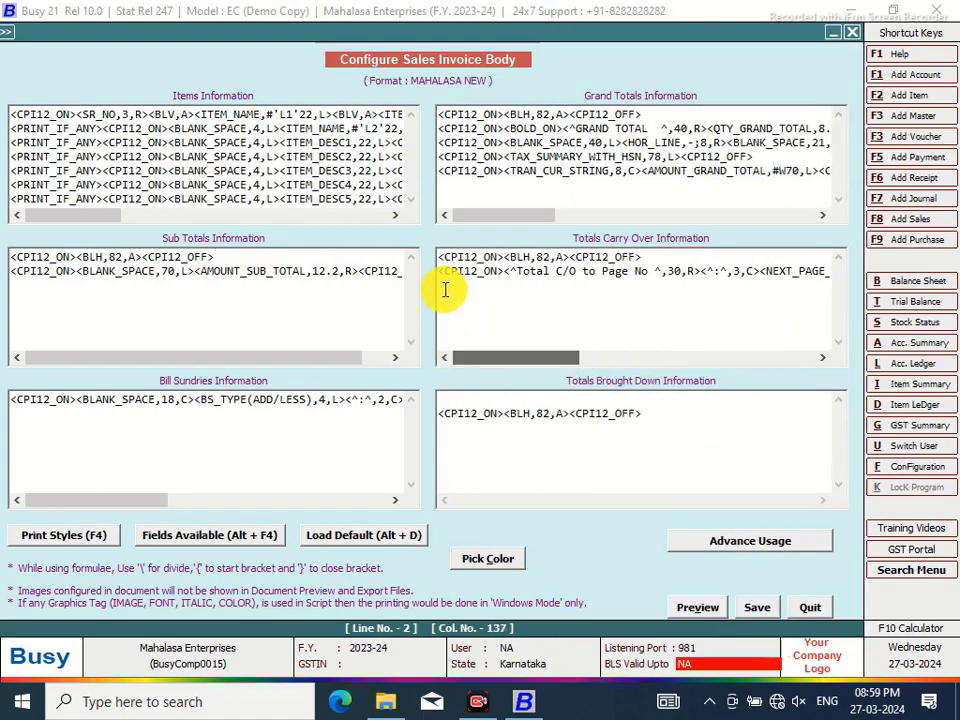
left_click_drag(441, 272, 878, 274)
Copy the finished carry-over line into the Totals Brought Down box
right_click(795, 272)
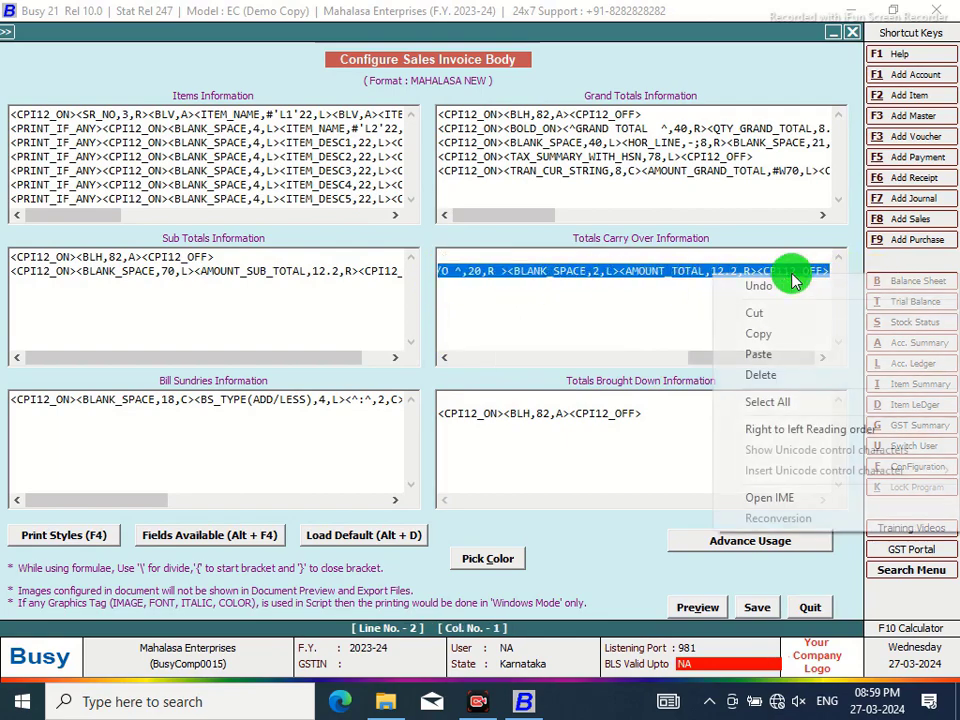
left_click(770, 338)
left_click(481, 398)
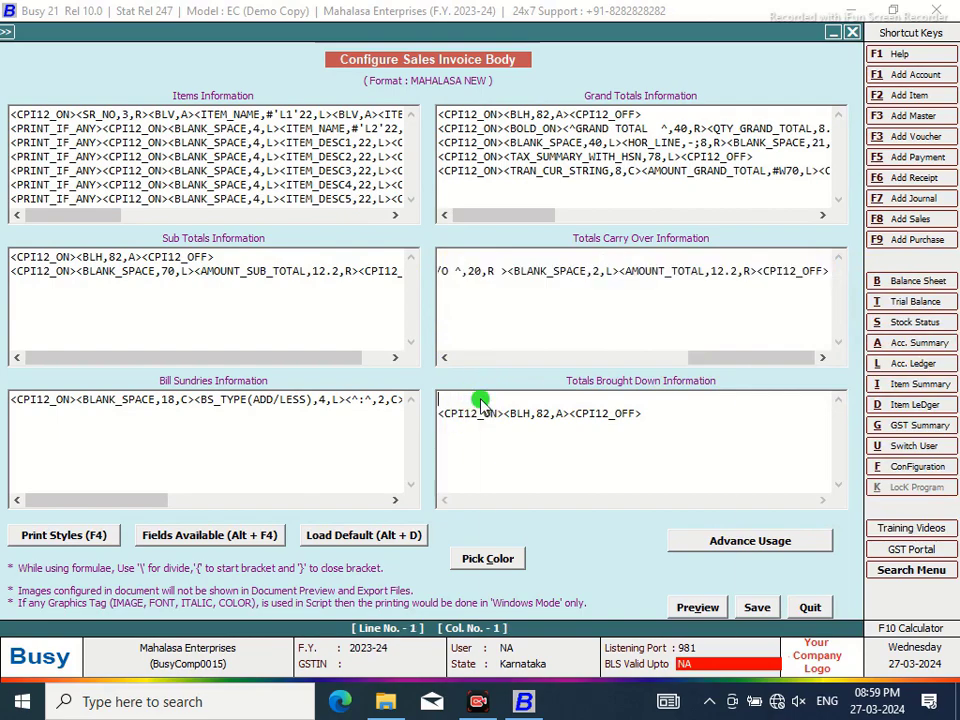
right_click(484, 401)
left_click(511, 481)
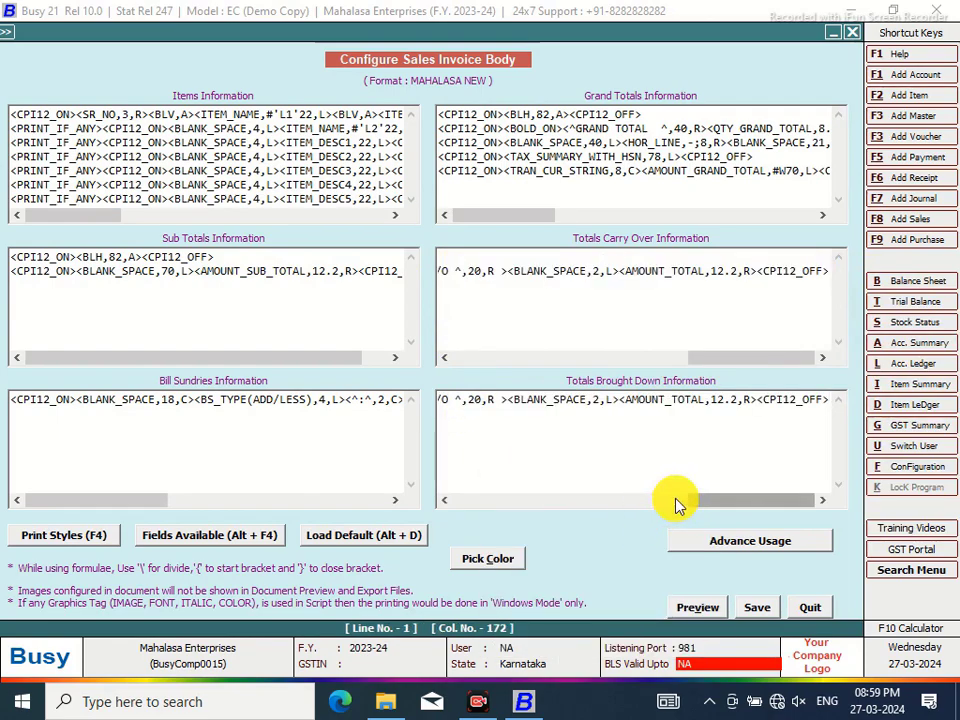
left_click_drag(675, 504, 443, 503)
Change the brought-down label to 'Total B/f from Page No'
left_click(576, 400)
key("BackSpace")
key("BackSpace")
key("BackSpace")
type("by")
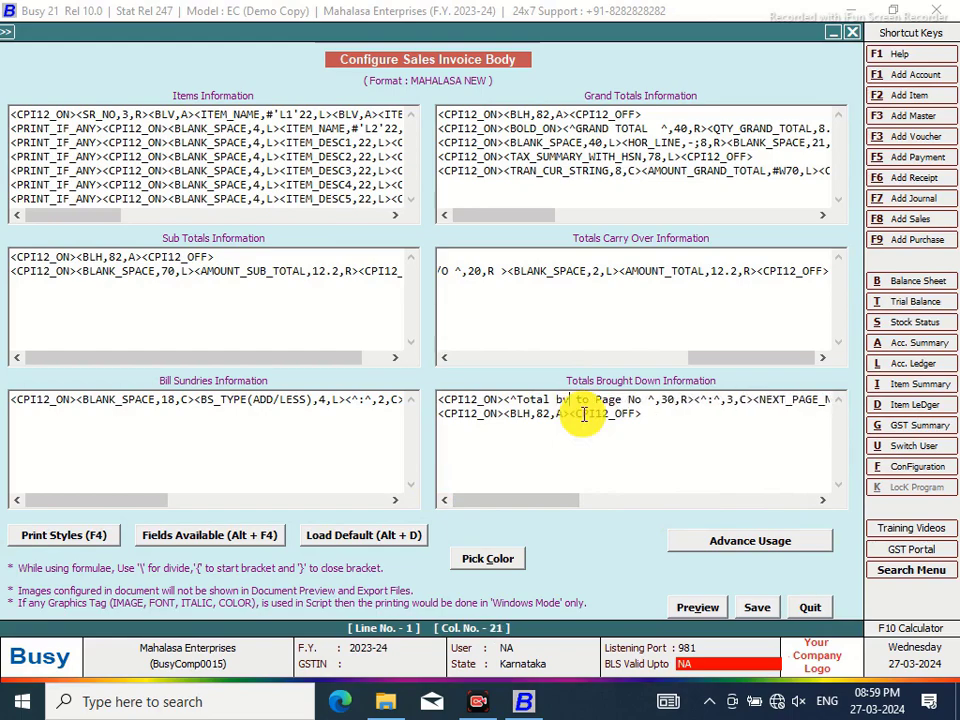
key("BackSpace")
key("BackSpace")
type("b")
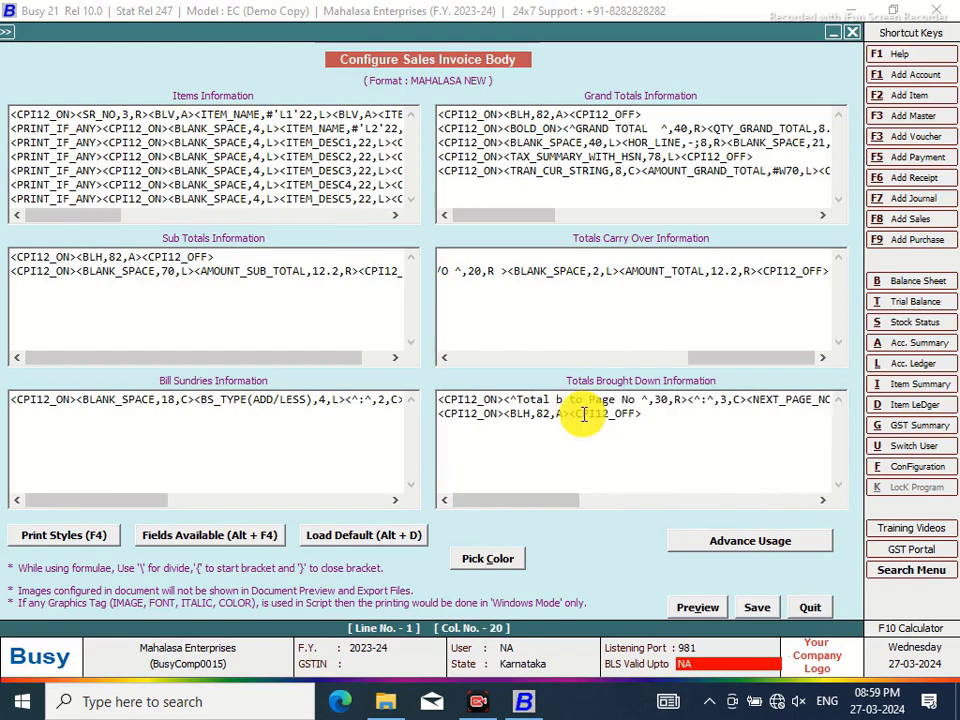
key("BackSpace")
type("B/f ")
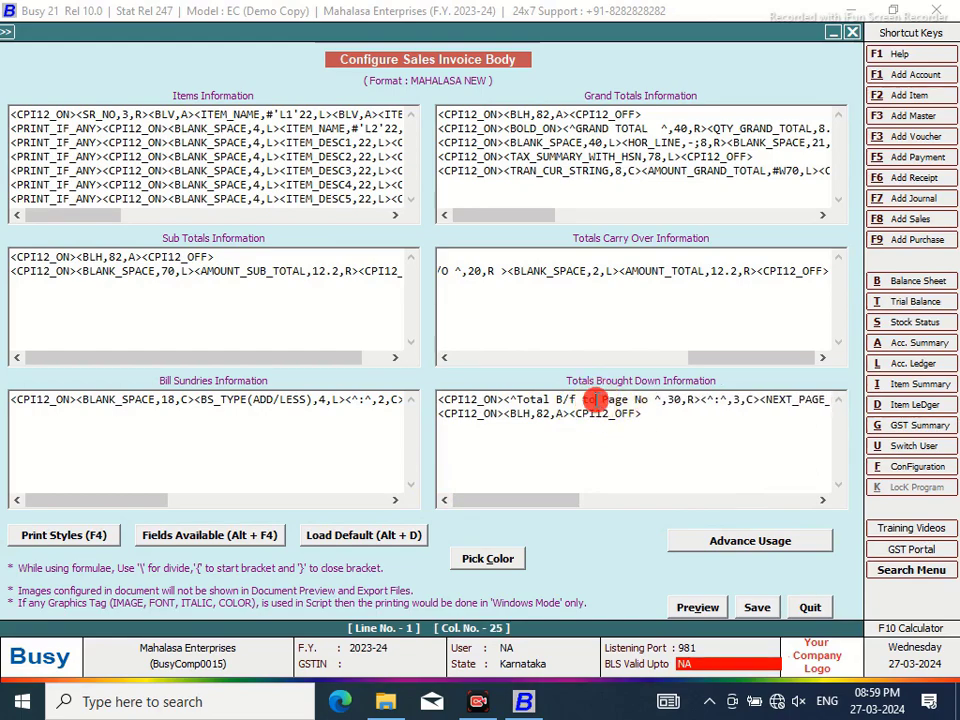
type("from")
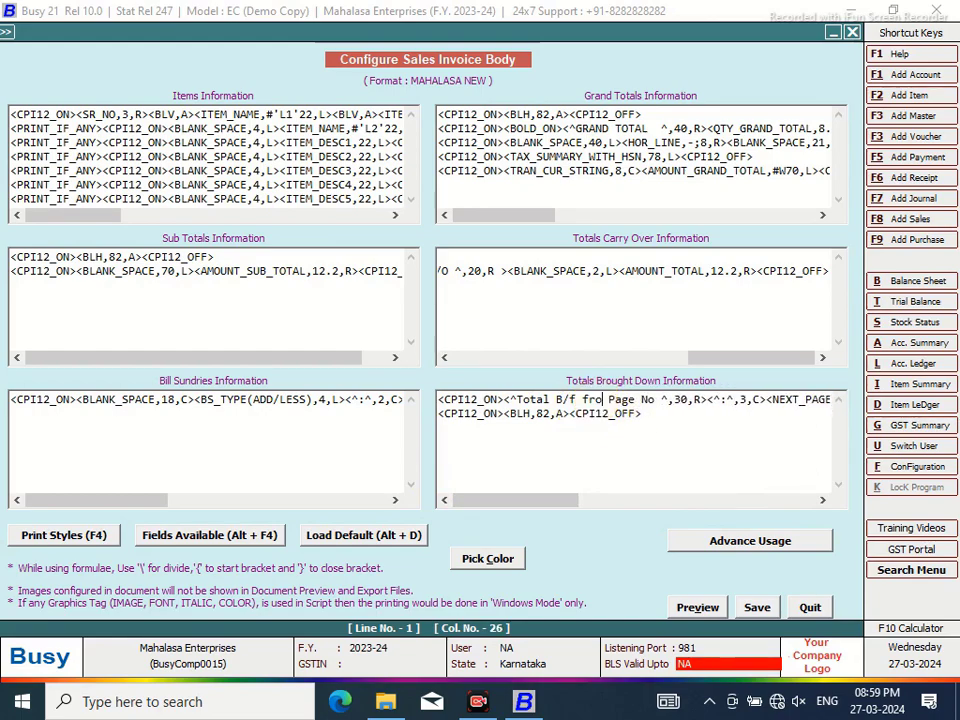
left_click_drag(561, 504, 602, 501)
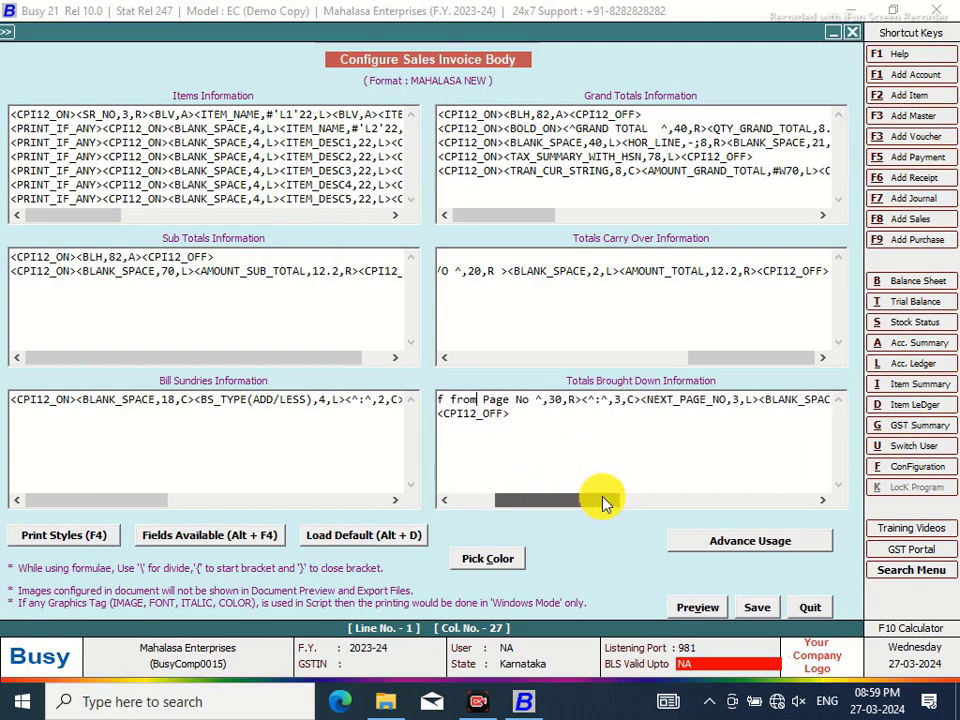
Replace the NEXT_PAGE_NO field with PAGE > PREV_PAGE_NO
left_click_drag(759, 399, 643, 402)
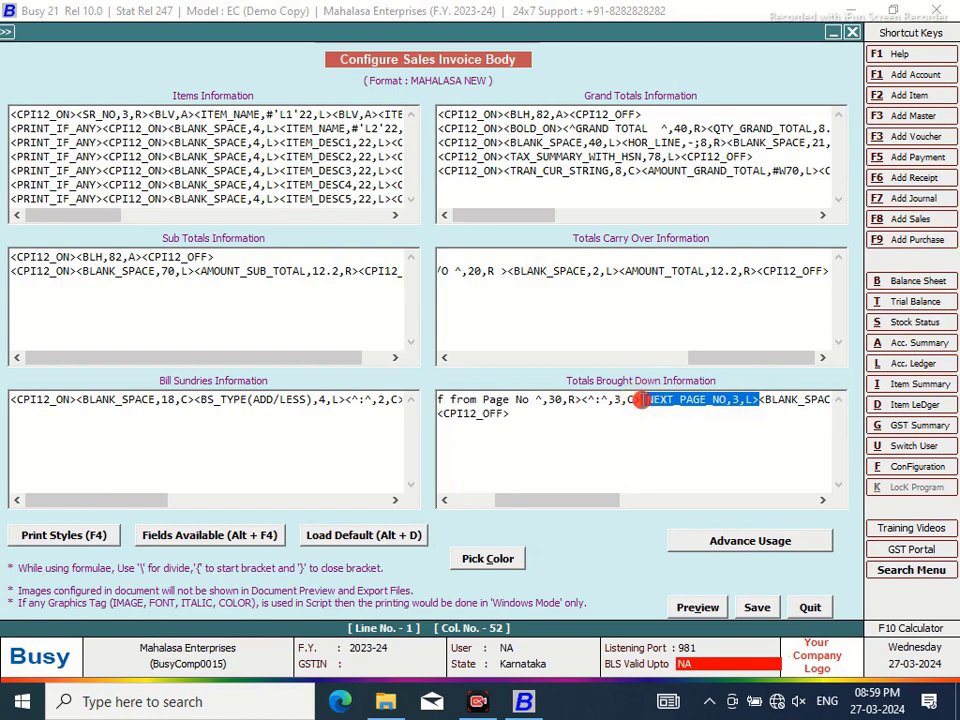
key("Delete")
key("alt+F4")
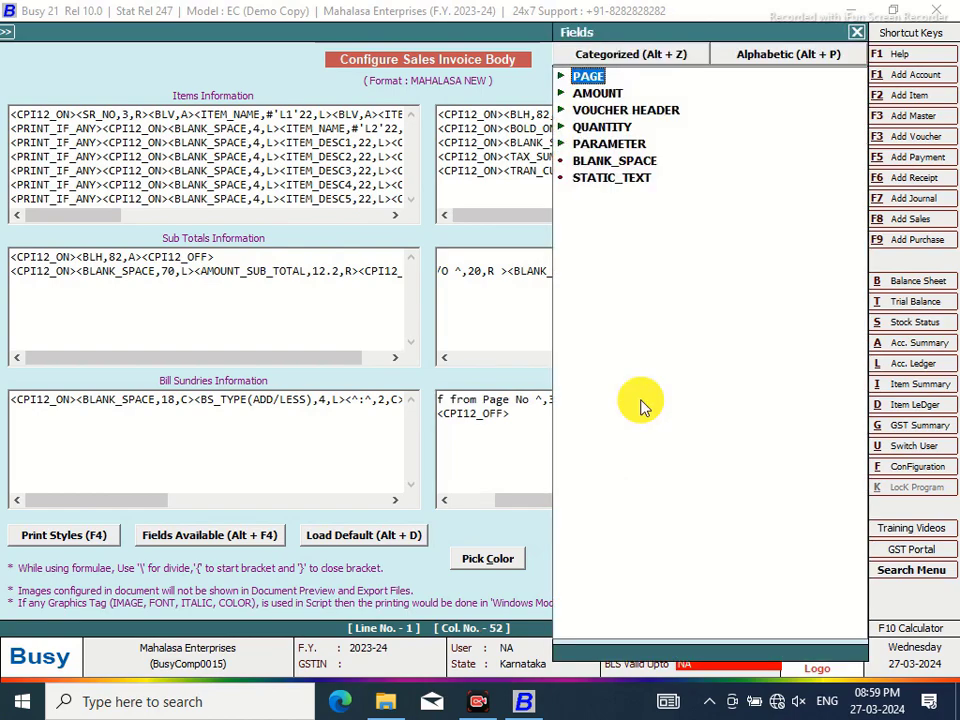
left_click(589, 77)
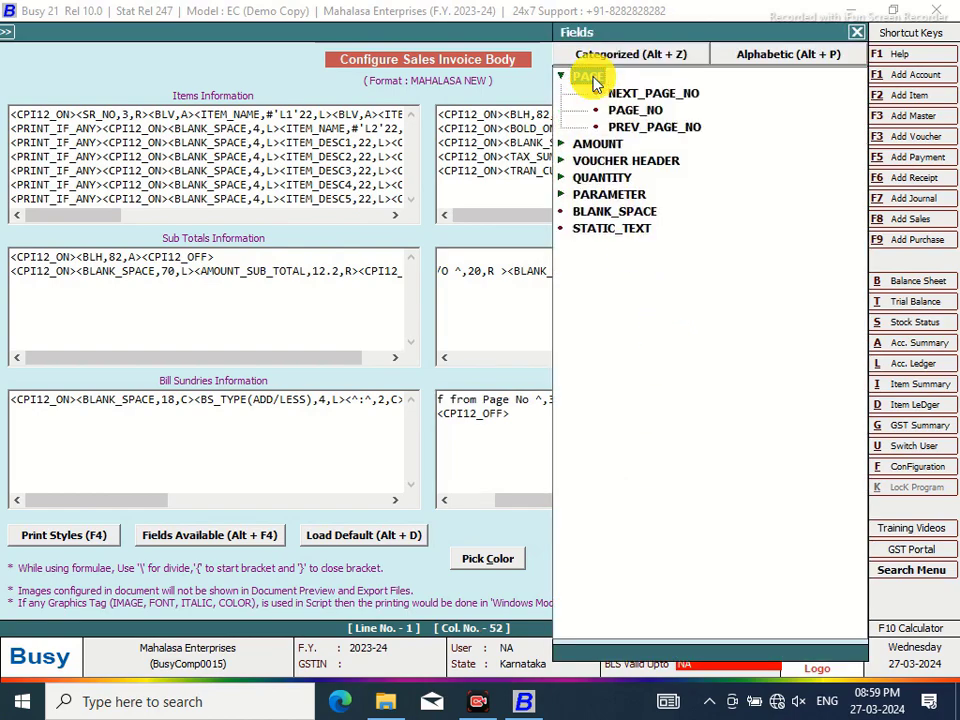
double_click(640, 128)
left_click_drag(614, 503, 750, 497)
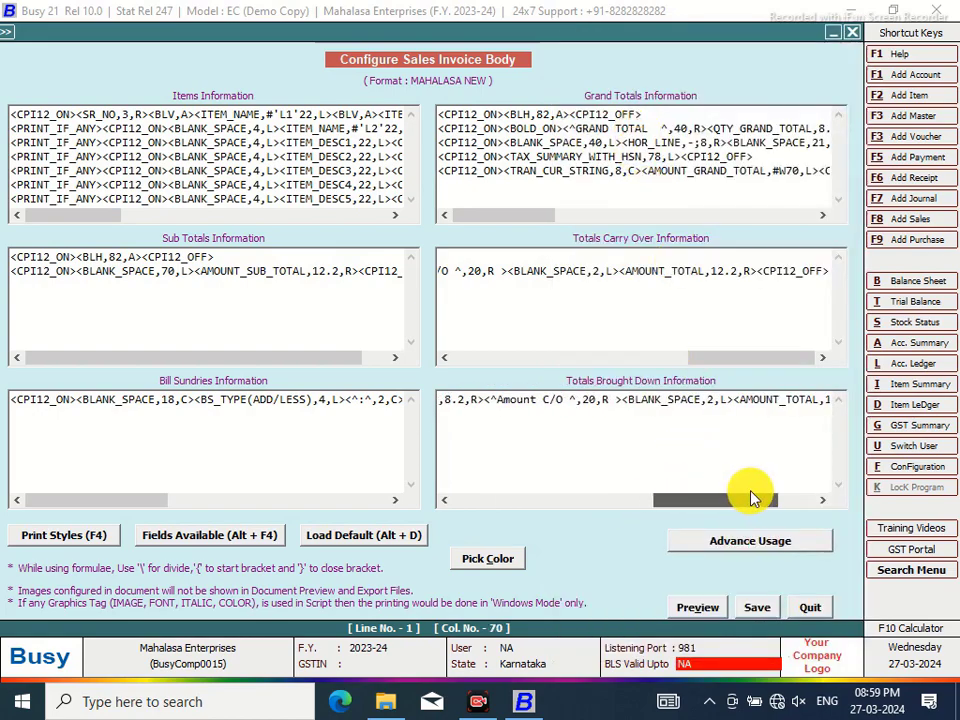
Relabel 'Amount C/O' as 'Amount B/f'
left_click(546, 398)
key("Delete")
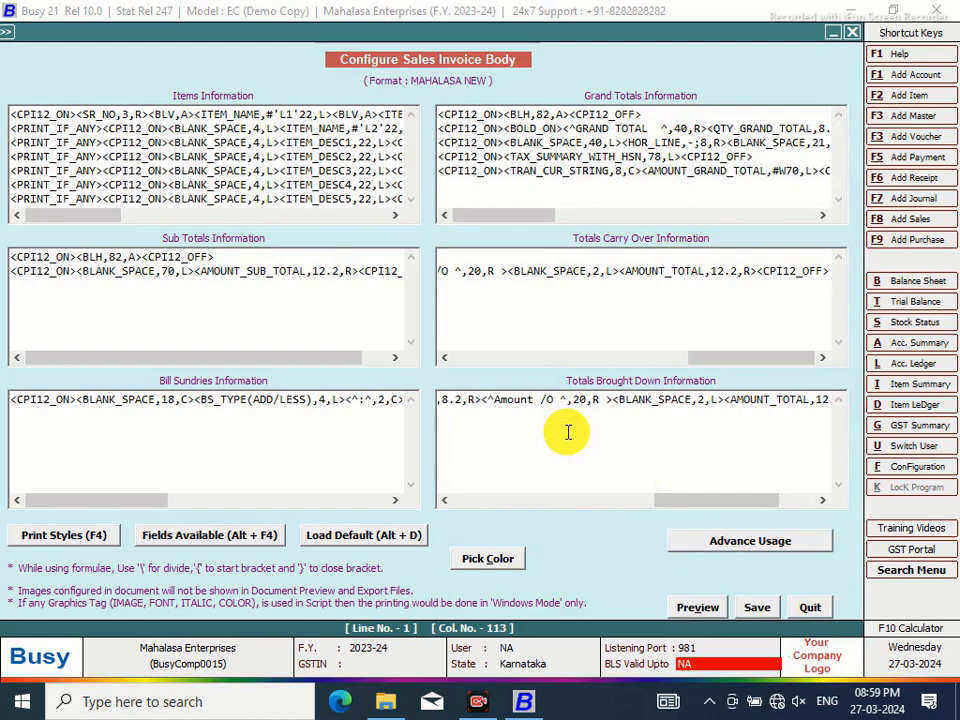
type("B")
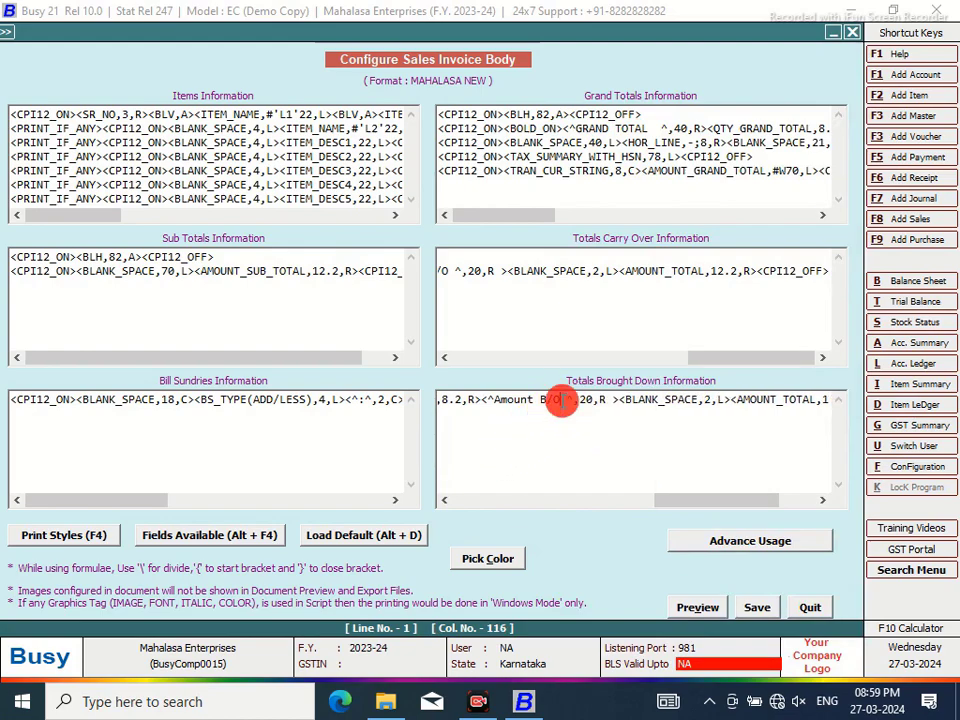
key("BackSpace")
type("F")
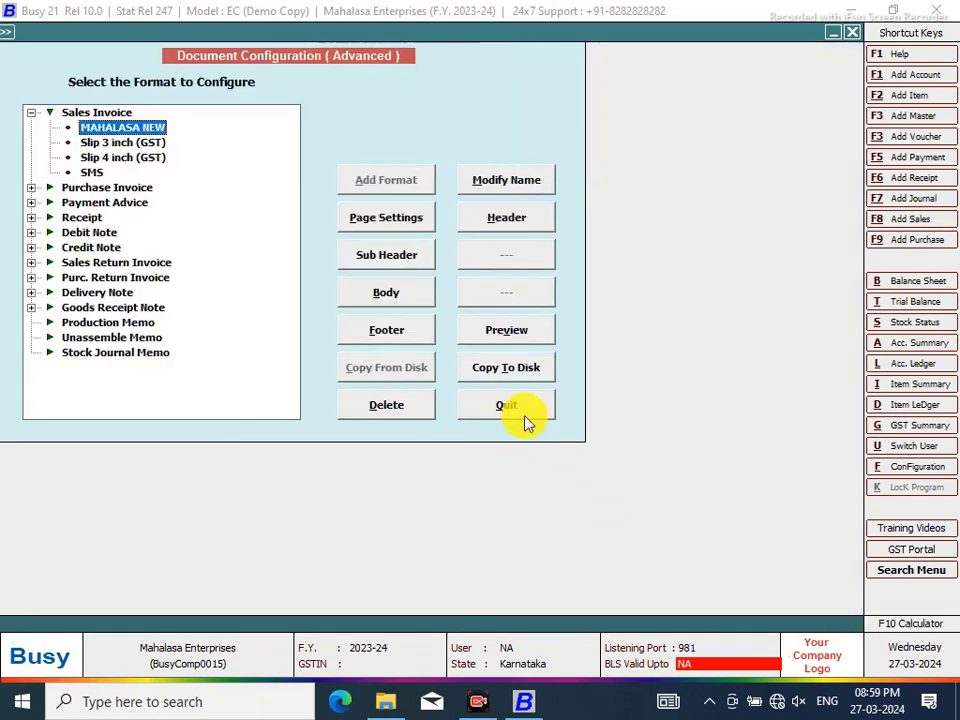
Leave the configuration and open a print preview of the Sales Invoice
left_click(520, 412)
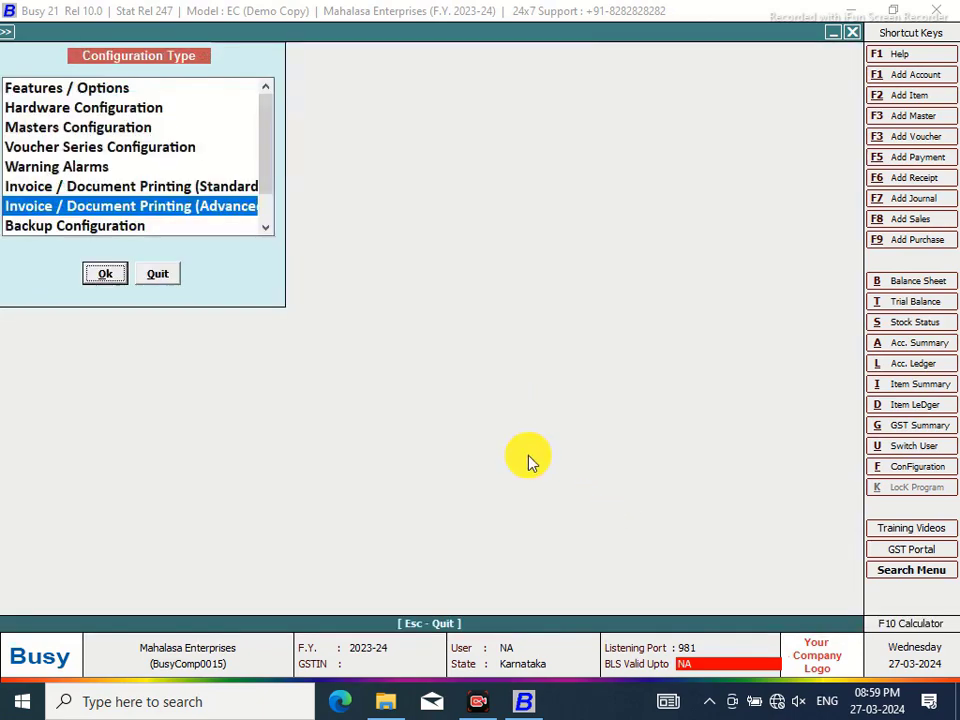
left_click(169, 280)
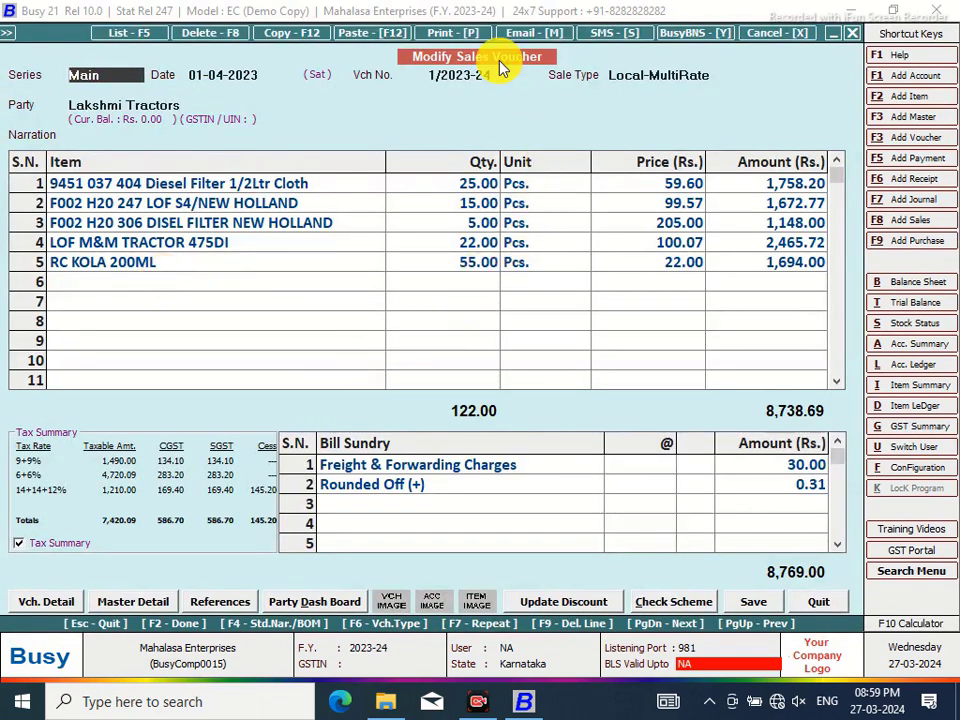
left_click(463, 37)
left_click(434, 361)
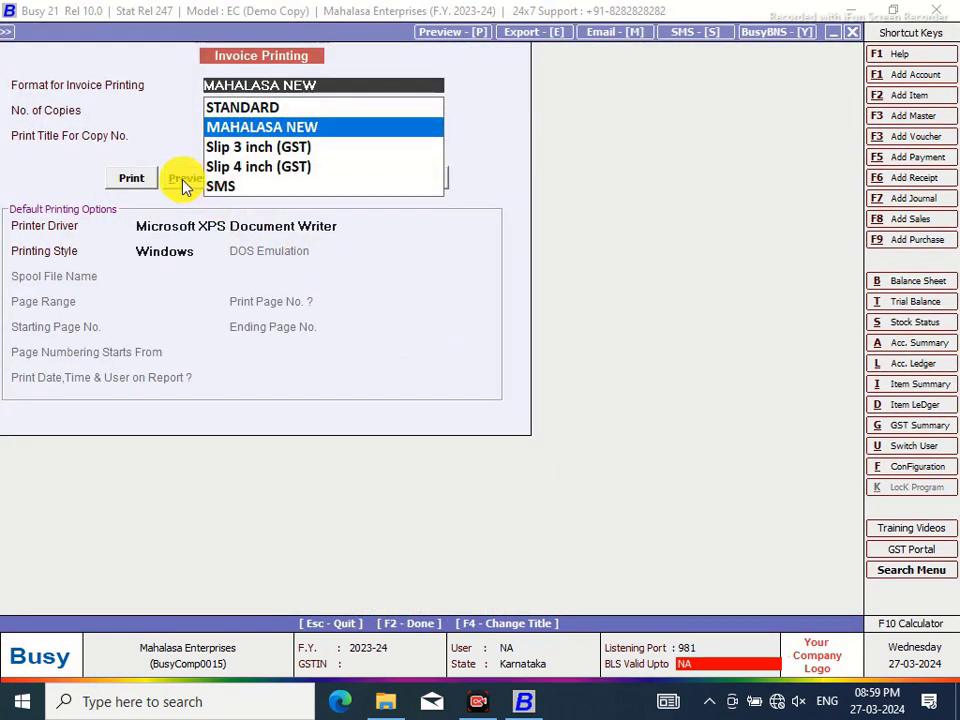
left_click(182, 178)
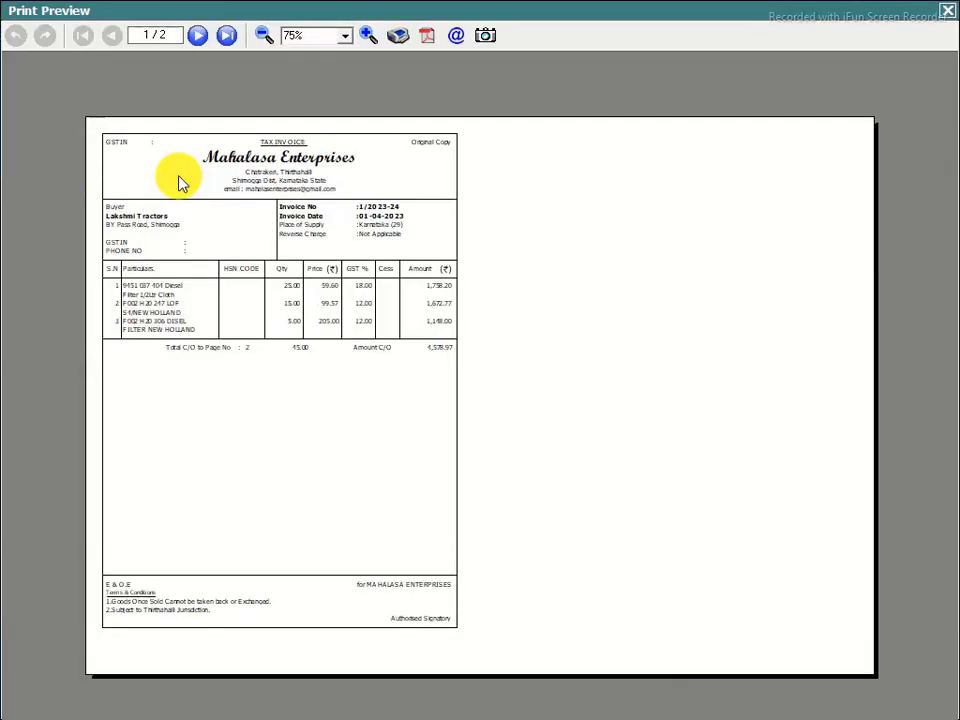
Zoom the preview to 140% to check the 'Total C/O to Page No' line, then close it
left_click(368, 35)
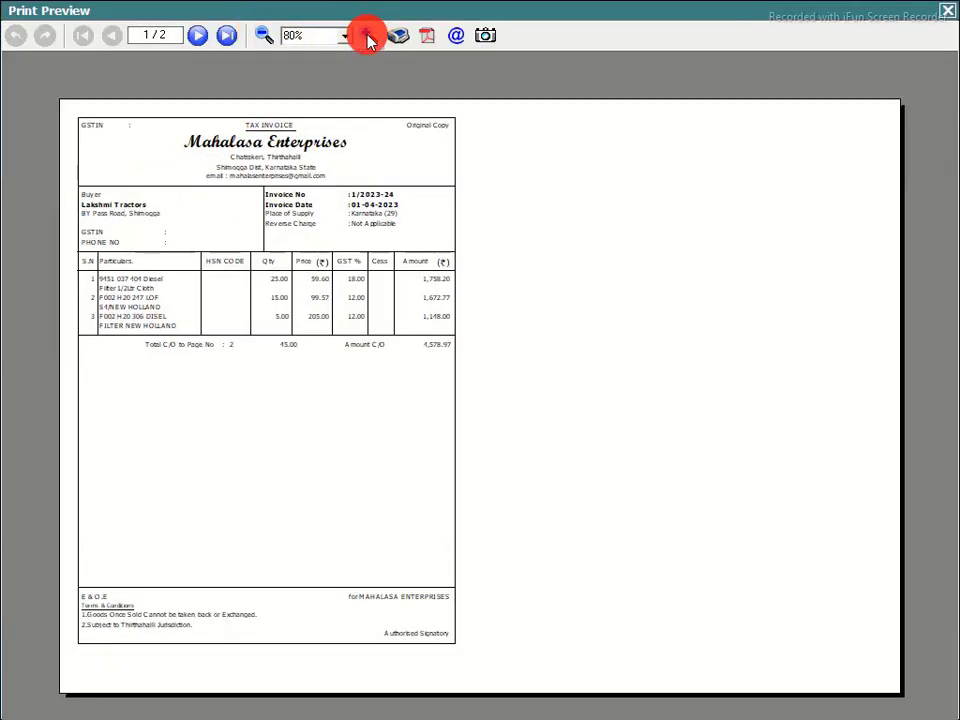
left_click(368, 35)
left_click(368, 36)
left_click(368, 36)
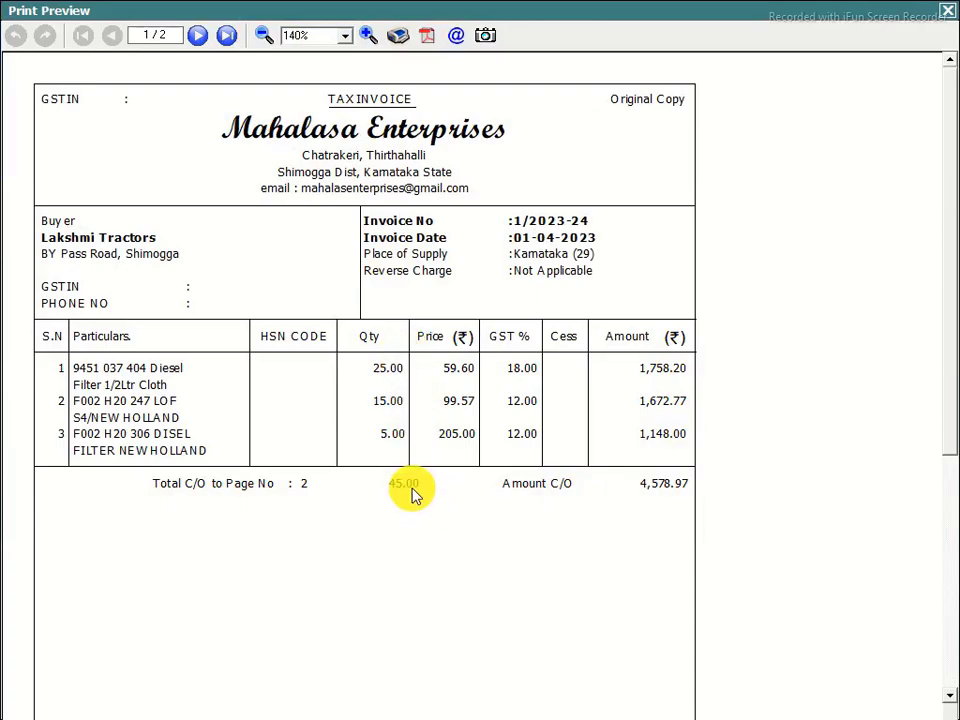
left_click(948, 17)
Reopen Configuration > Invoice / Document Printing (Advanced)
left_click(900, 474)
left_click(225, 214)
left_click(105, 272)
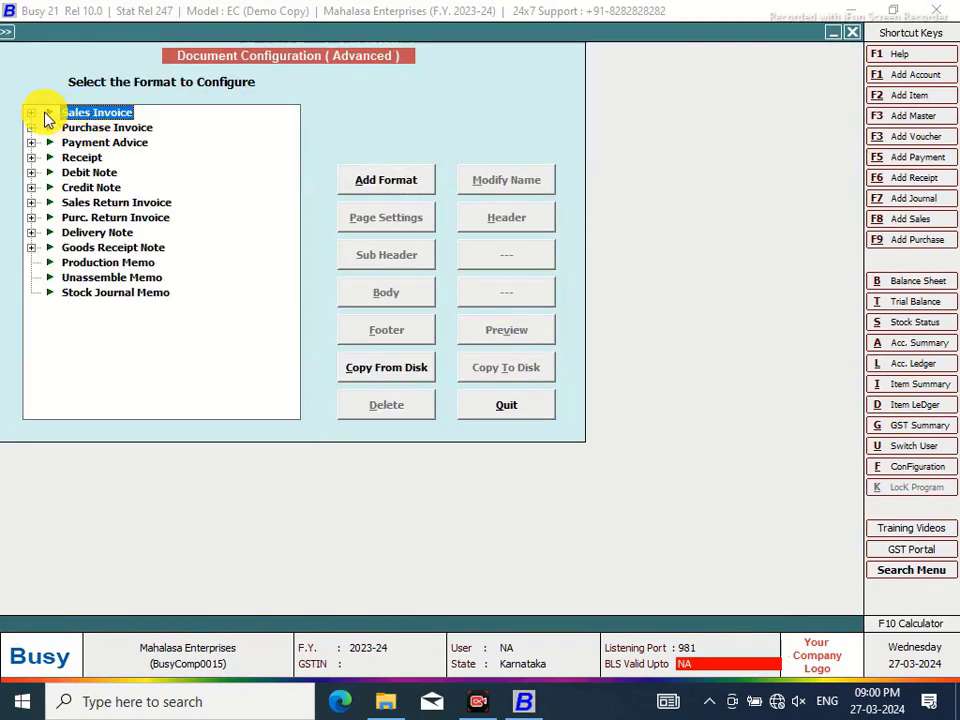
Open the MAHALASA NEW body layout and change the Amount C/O width from 20 to 21
left_click(31, 113)
left_click(92, 128)
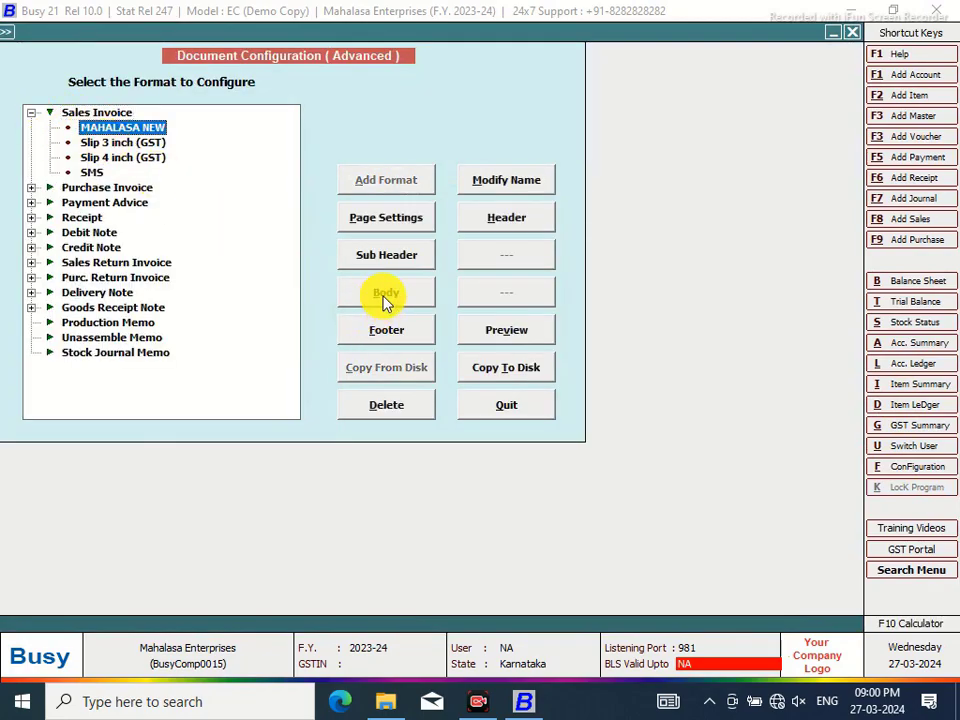
left_click(383, 294)
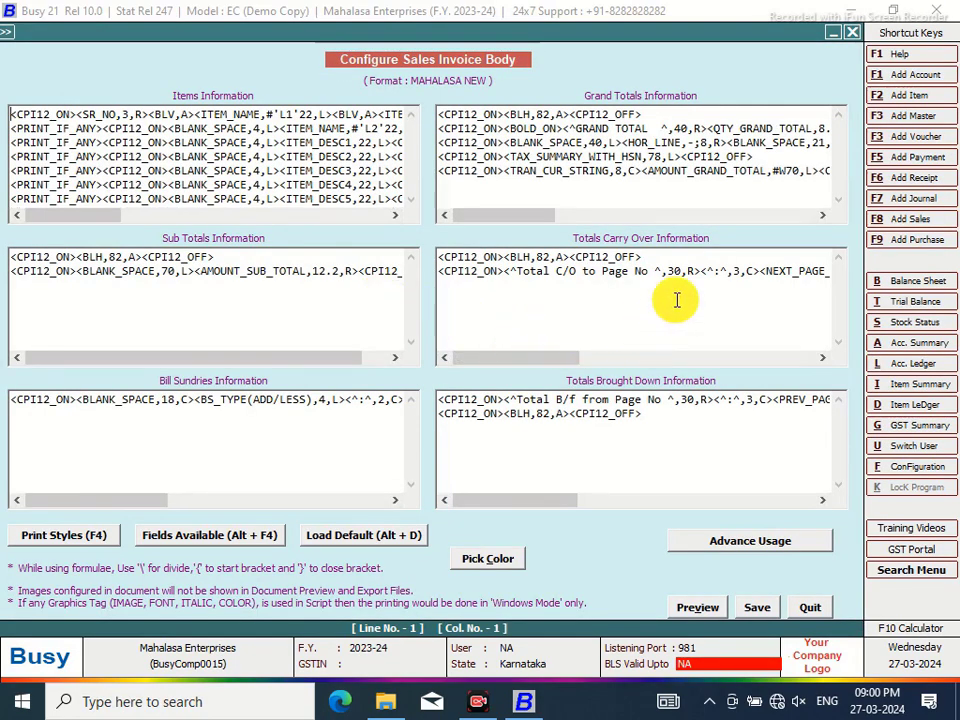
left_click_drag(551, 360, 643, 360)
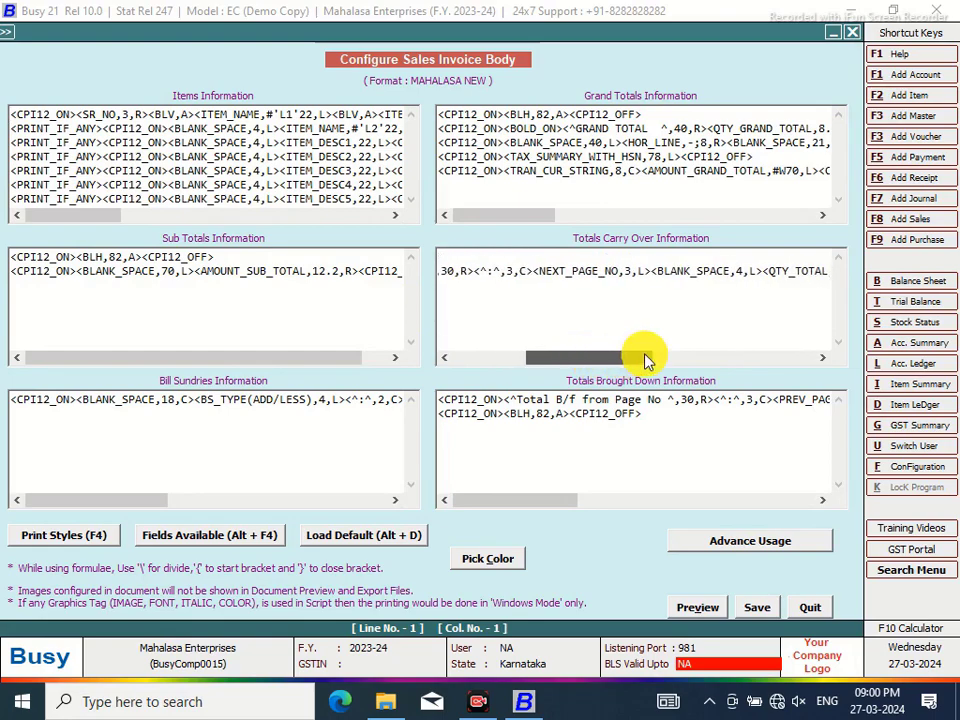
left_click(724, 270)
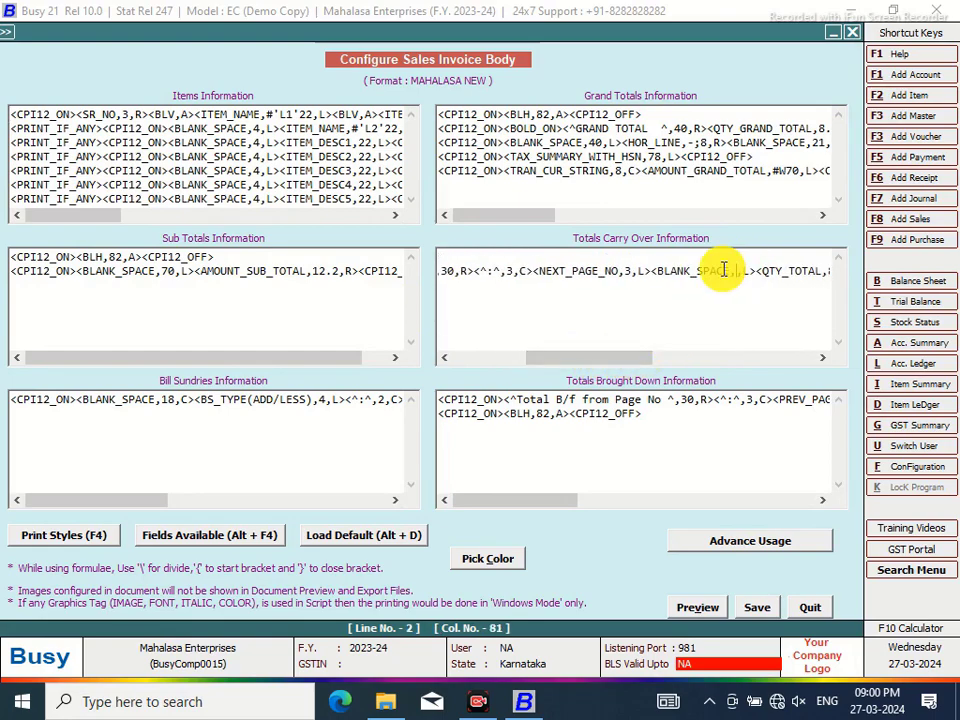
left_click_drag(617, 366, 689, 364)
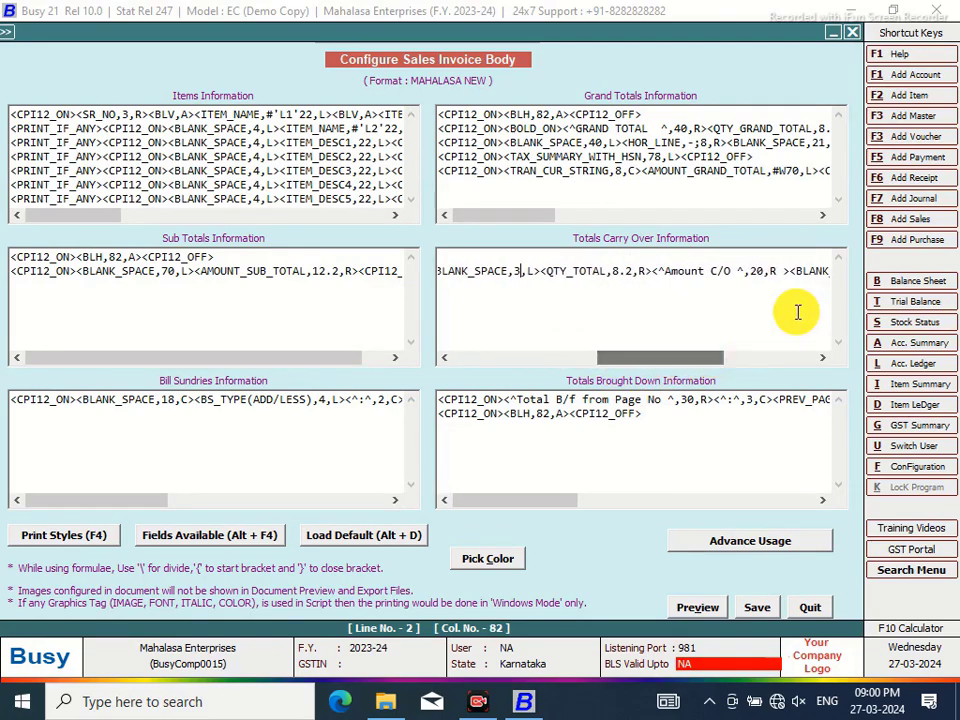
left_click(767, 270)
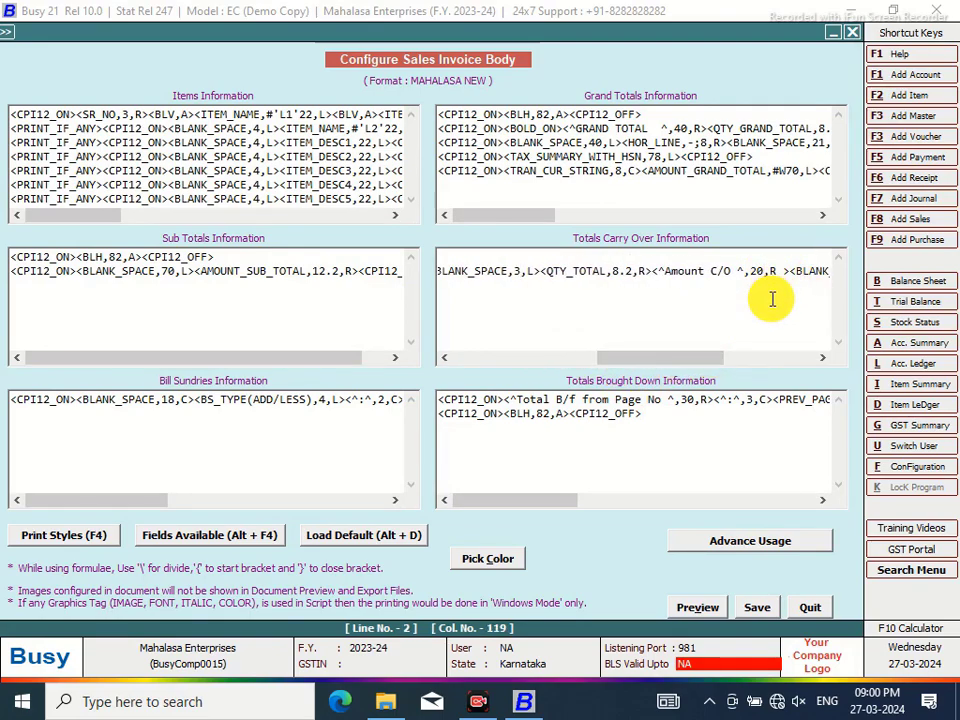
type("1")
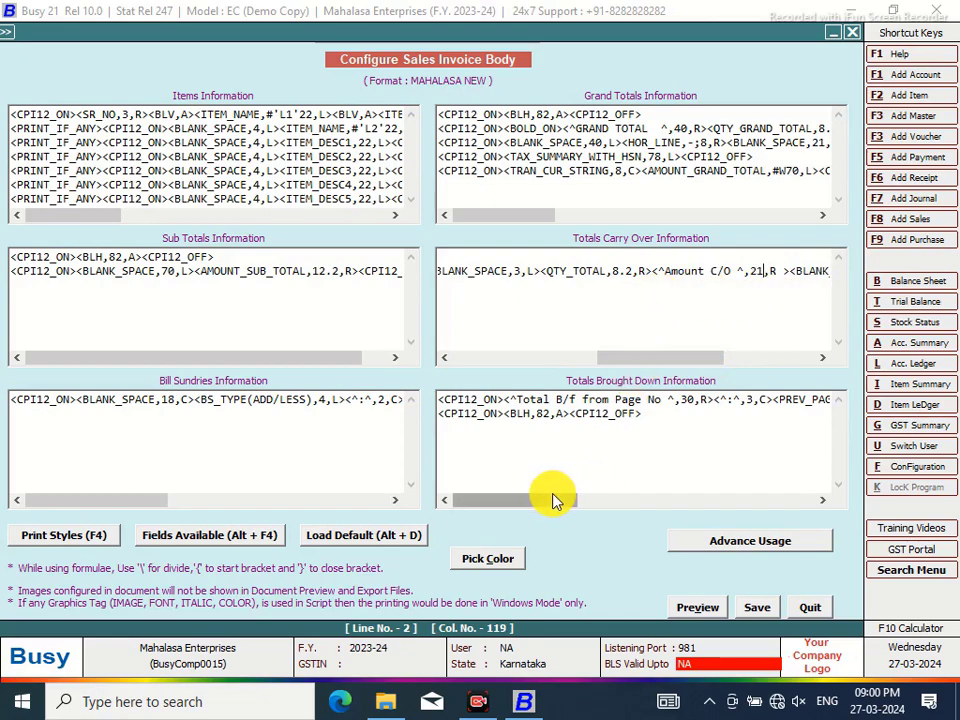
Change the Amount B/f width from 20 to 21 and save the body layout
left_click_drag(557, 500, 615, 495)
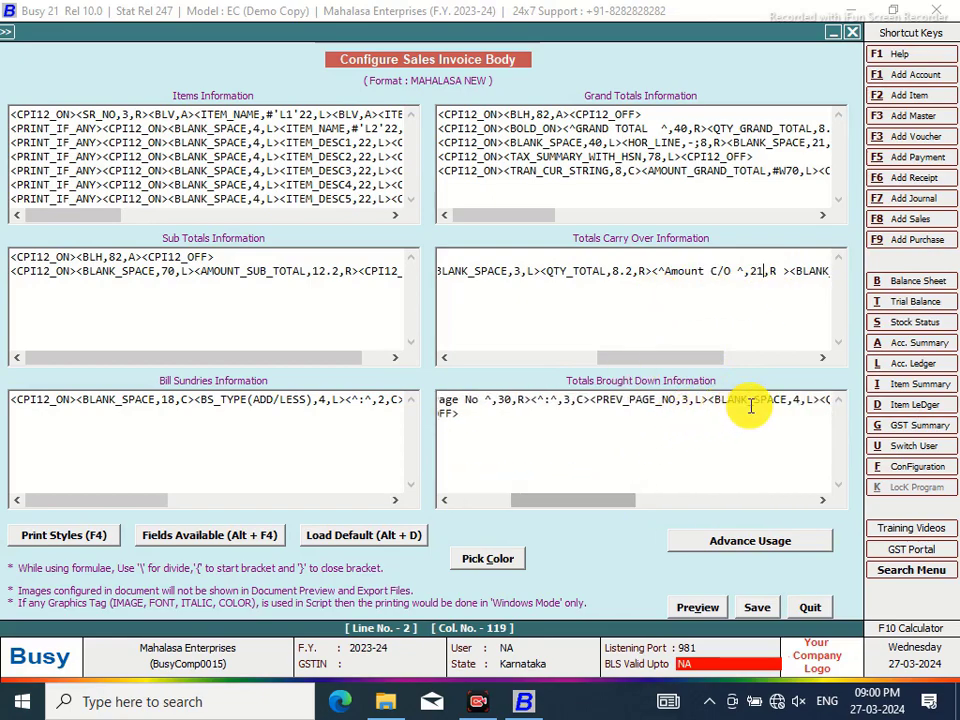
left_click(799, 400)
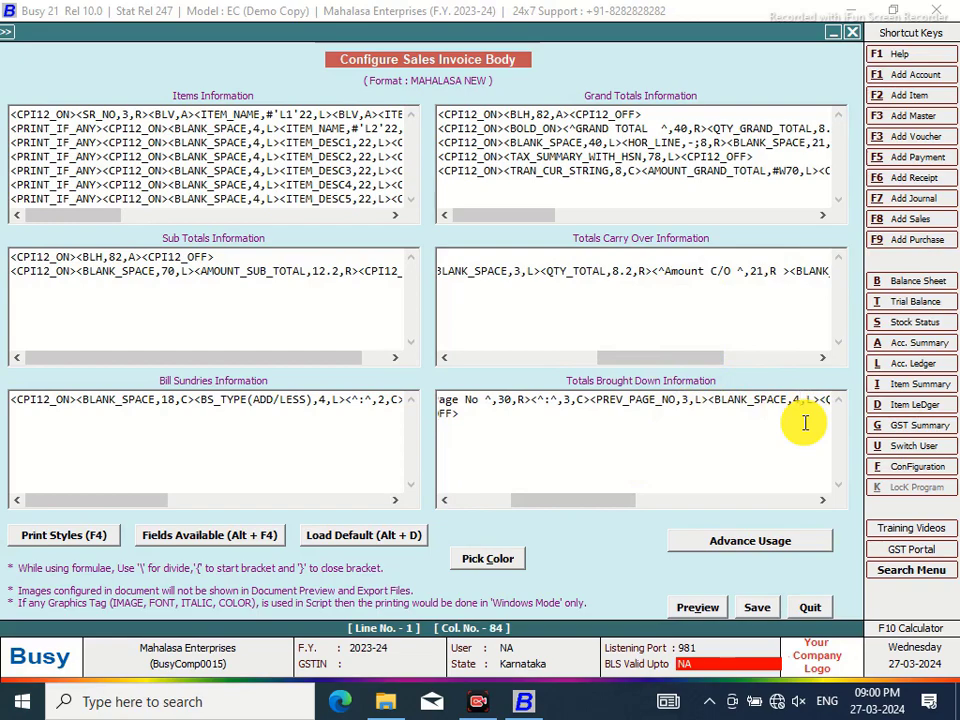
left_click_drag(594, 505, 763, 484)
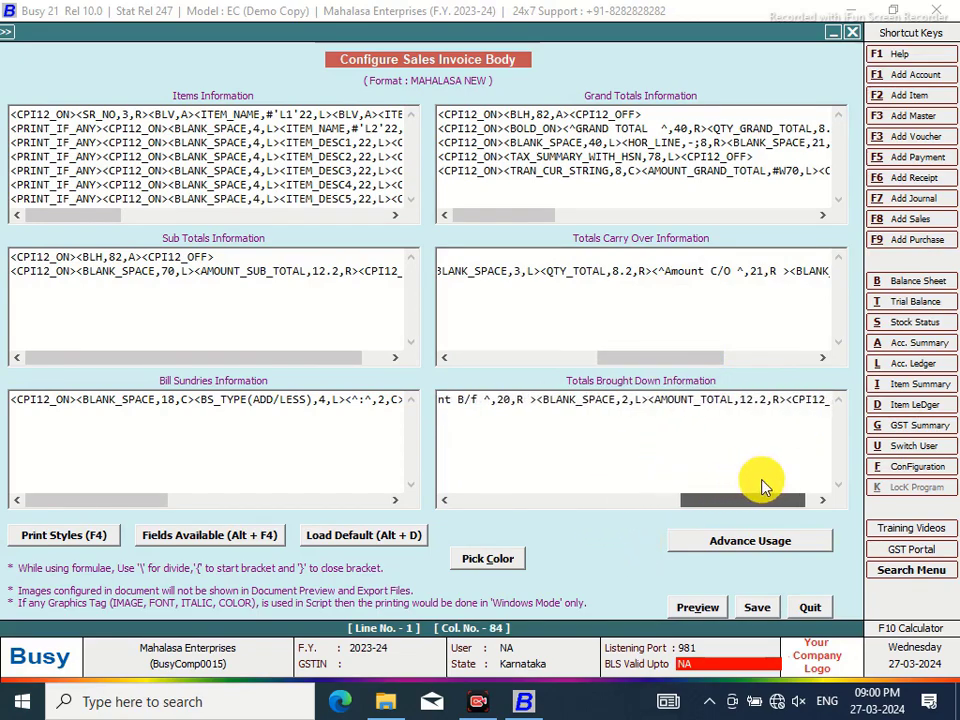
left_click(510, 400)
key("BackSpace")
type("1")
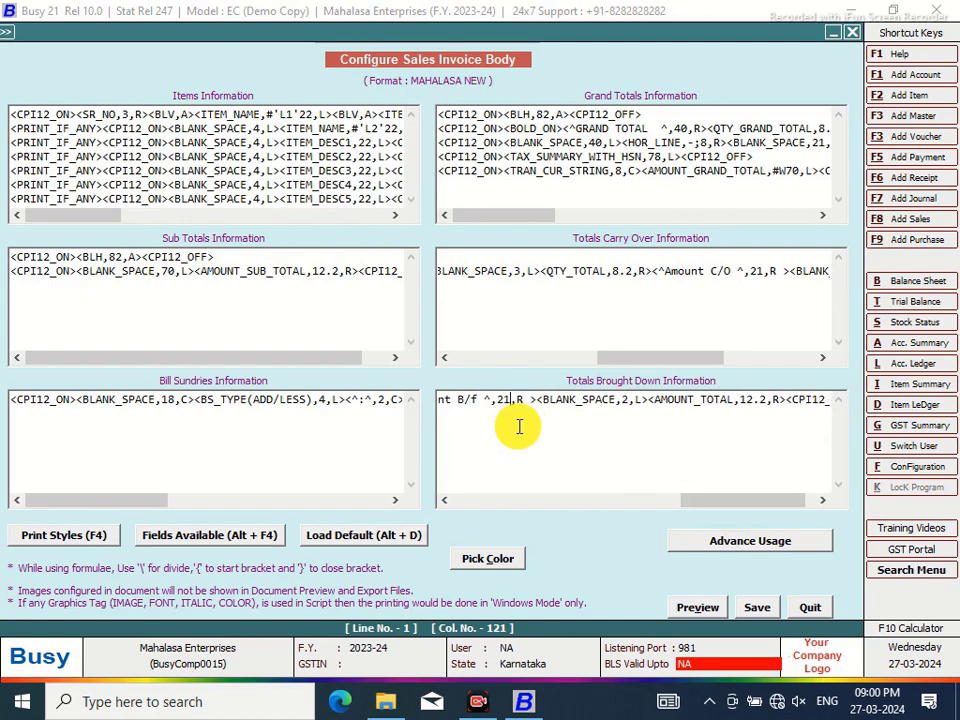
left_click(770, 612)
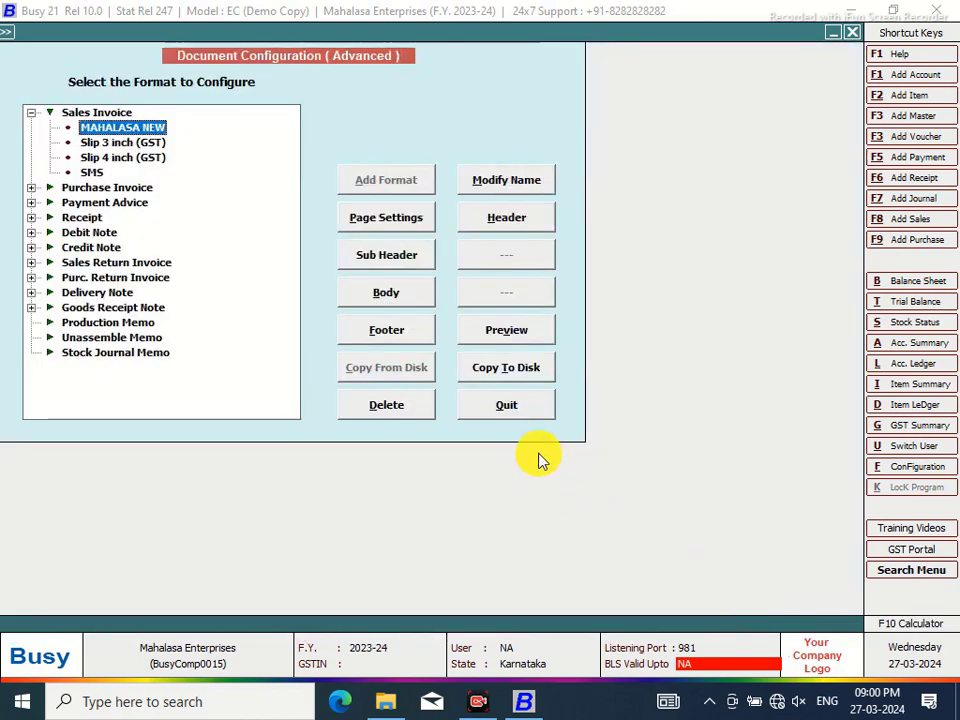
Set Use full body space to N in MAHALASA NEW Page Settings and save
key("Escape")
left_click(141, 277)
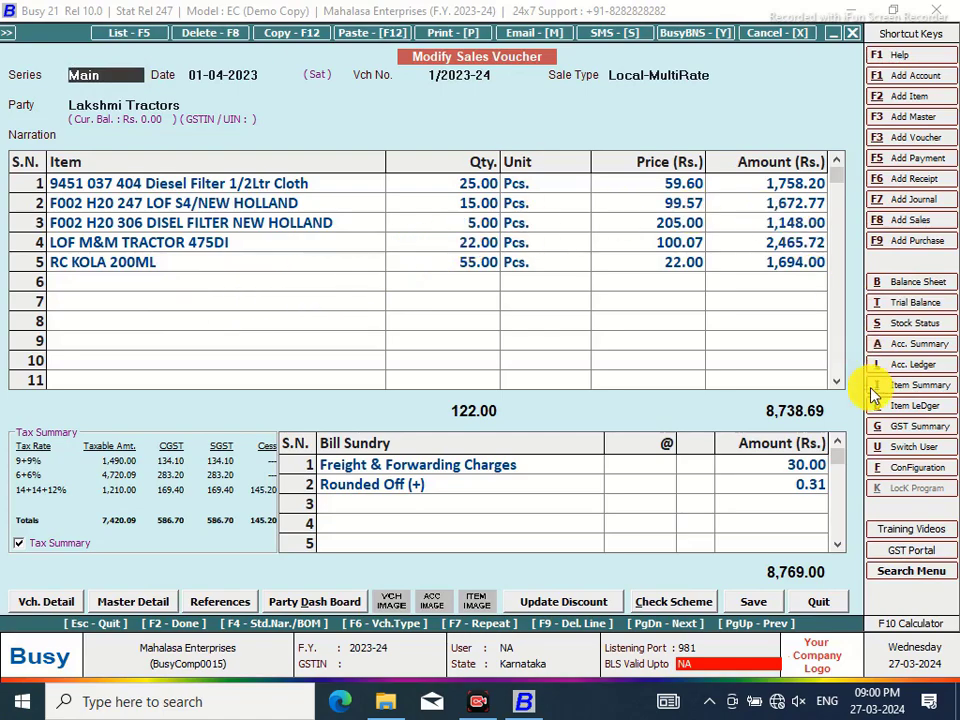
left_click(914, 467)
left_click(170, 208)
left_click(106, 273)
left_click(34, 114)
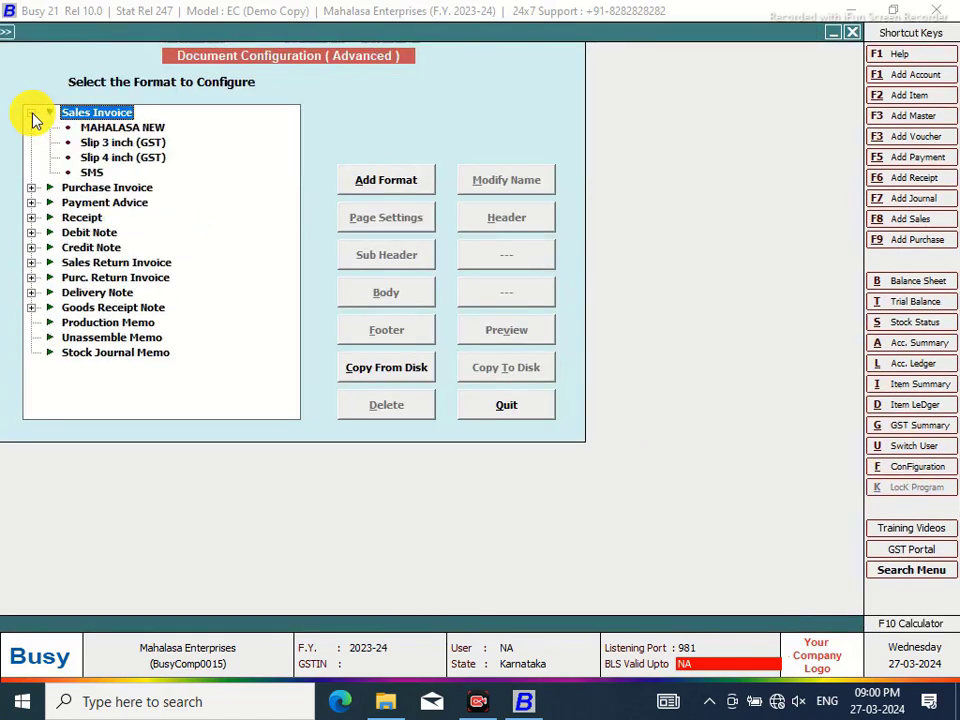
left_click(120, 128)
left_click(388, 225)
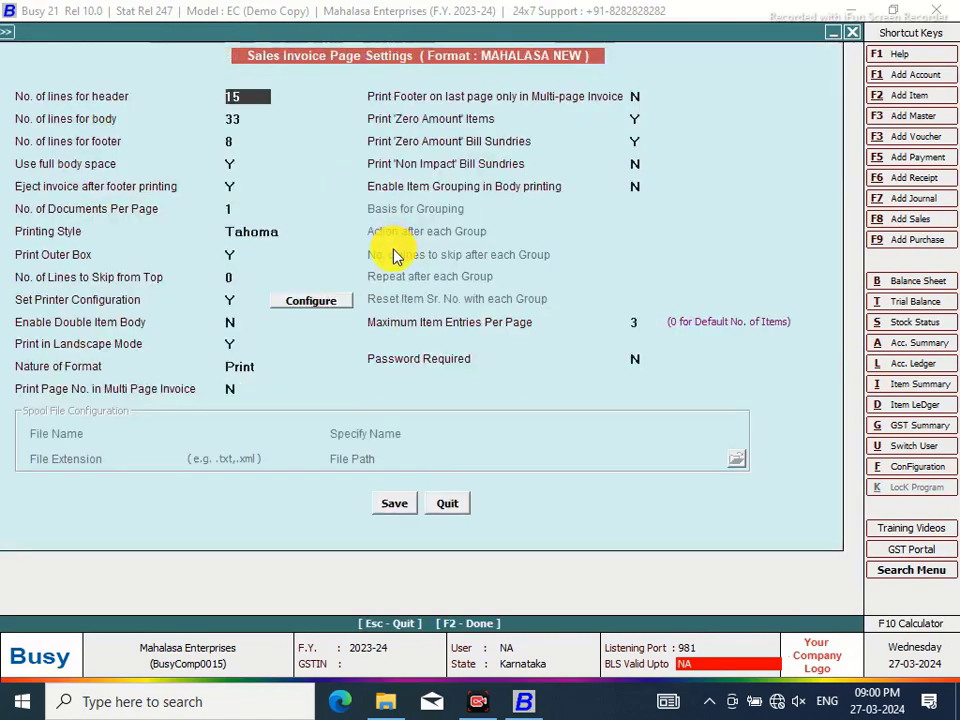
left_click(239, 163)
key("n")
left_click(390, 501)
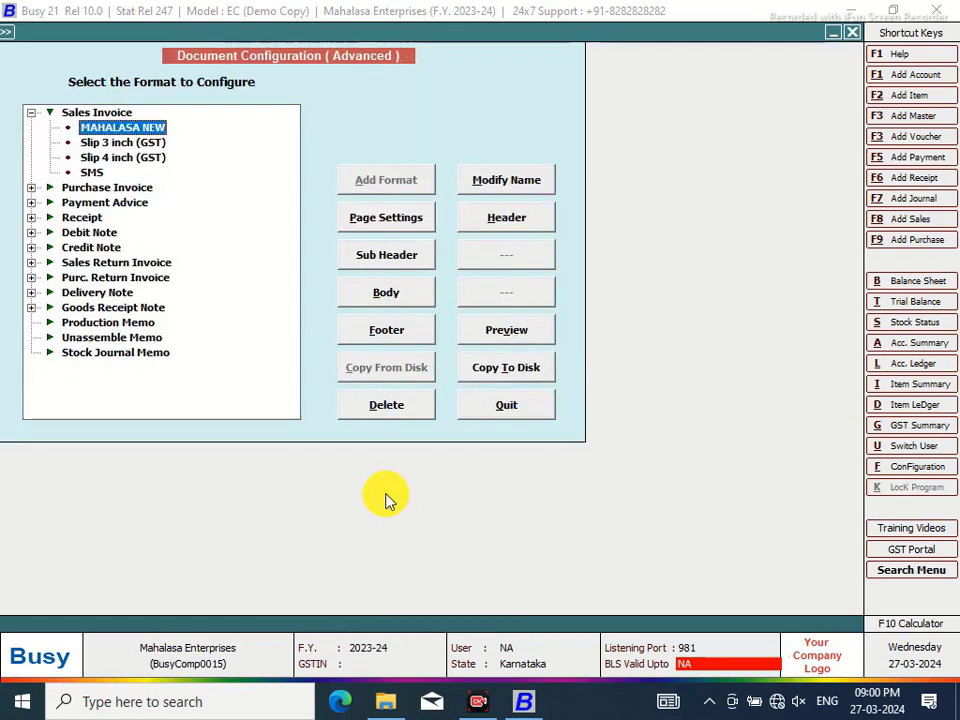
left_click(519, 401)
Preview the sales invoice zoomed in, showing 'Total C/O to Page No : 2' and 'Amount C/O 4,578.97'
left_click(165, 277)
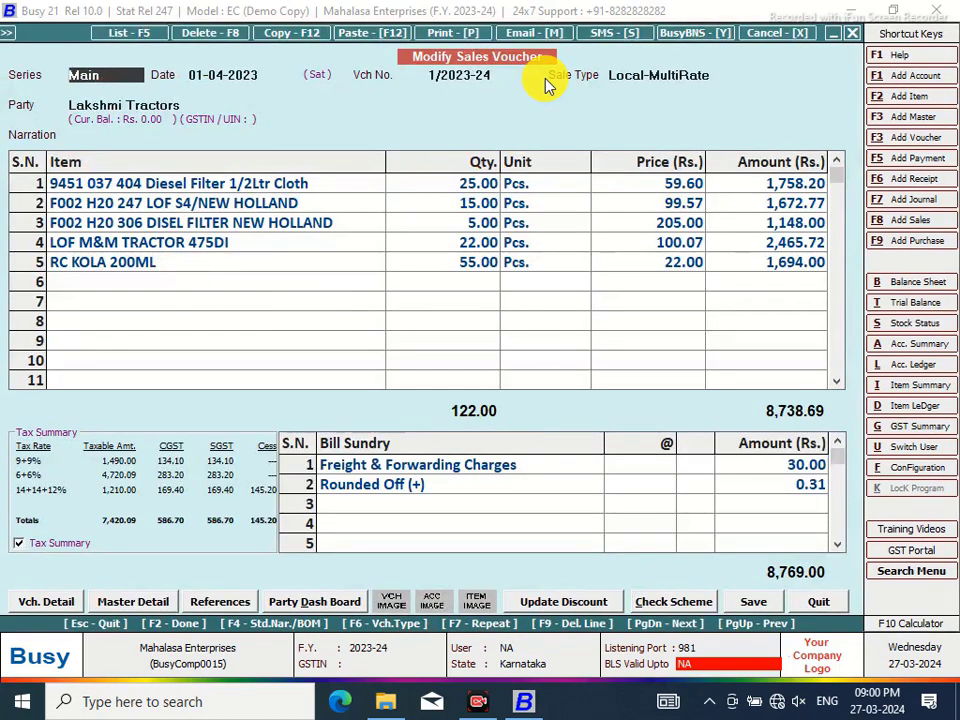
left_click(454, 34)
left_click(418, 362)
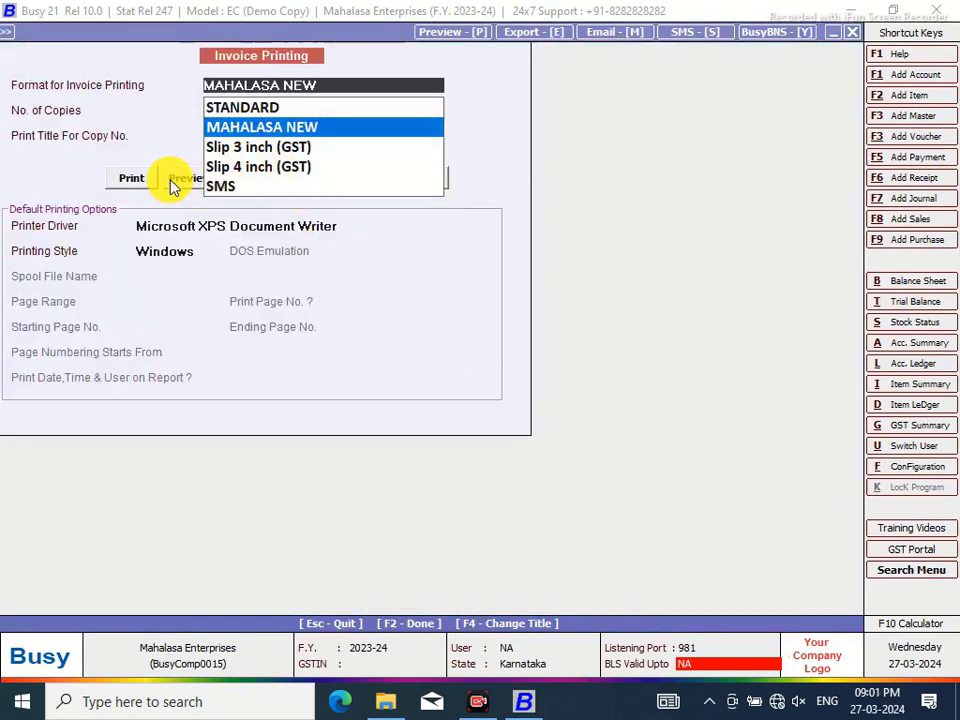
left_click(178, 181)
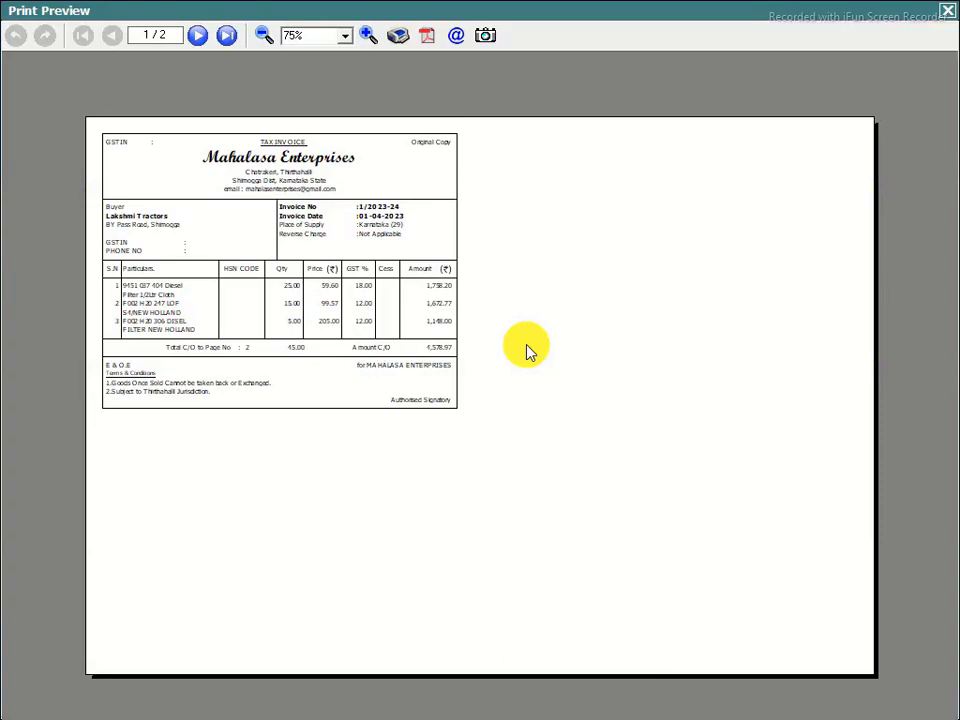
left_click(368, 36)
left_click(369, 36)
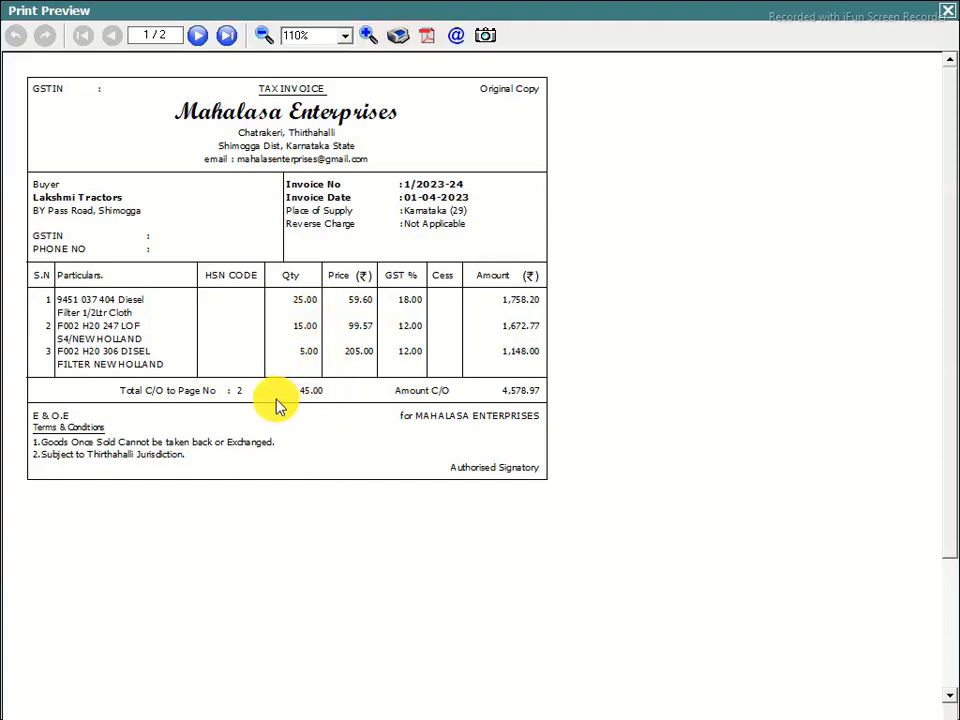
left_click(950, 15)
Reopen Invoice / Document Printing (Advanced) configuration
left_click(905, 478)
left_click(231, 163)
left_click(116, 272)
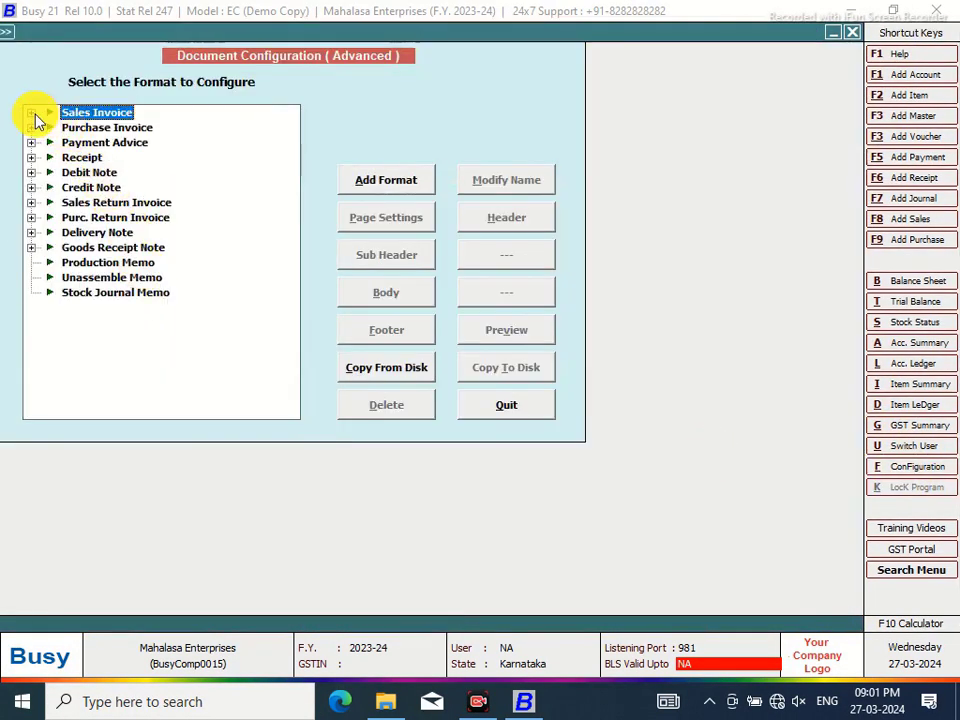
In the MAHALASA NEW body, change the Totals Carry Over label width from 21 to 22
left_click(31, 112)
left_click(100, 127)
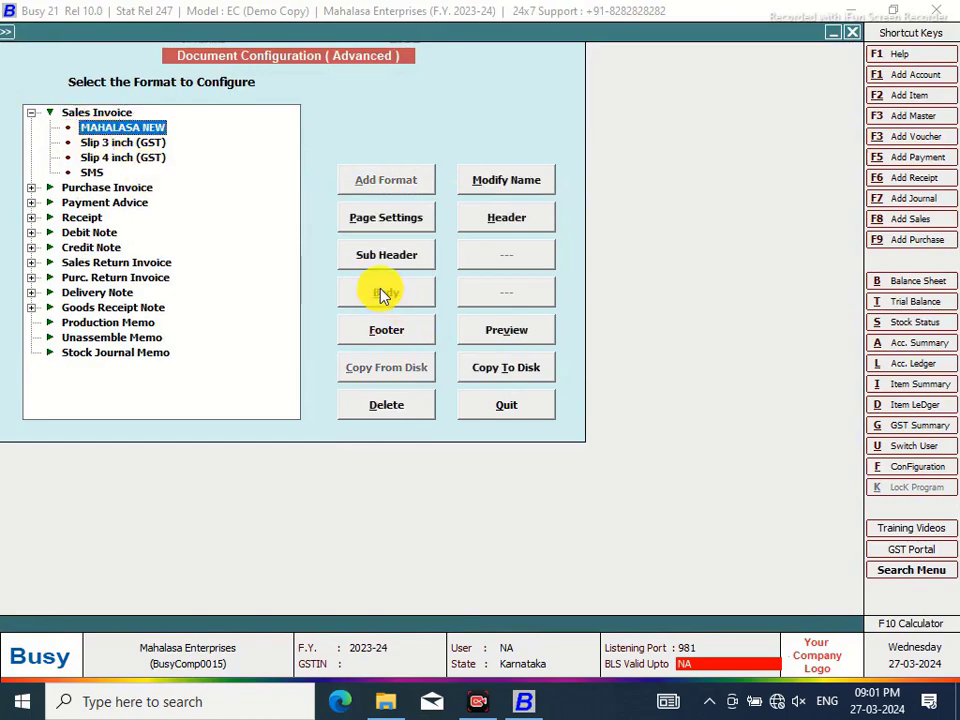
left_click(381, 290)
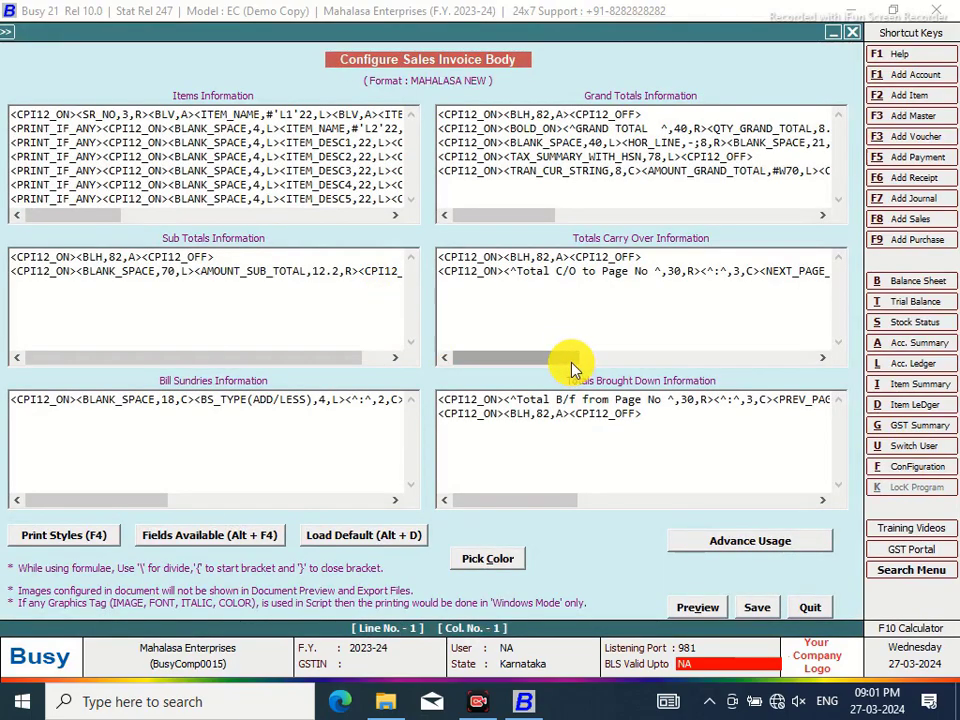
left_click_drag(571, 364, 662, 358)
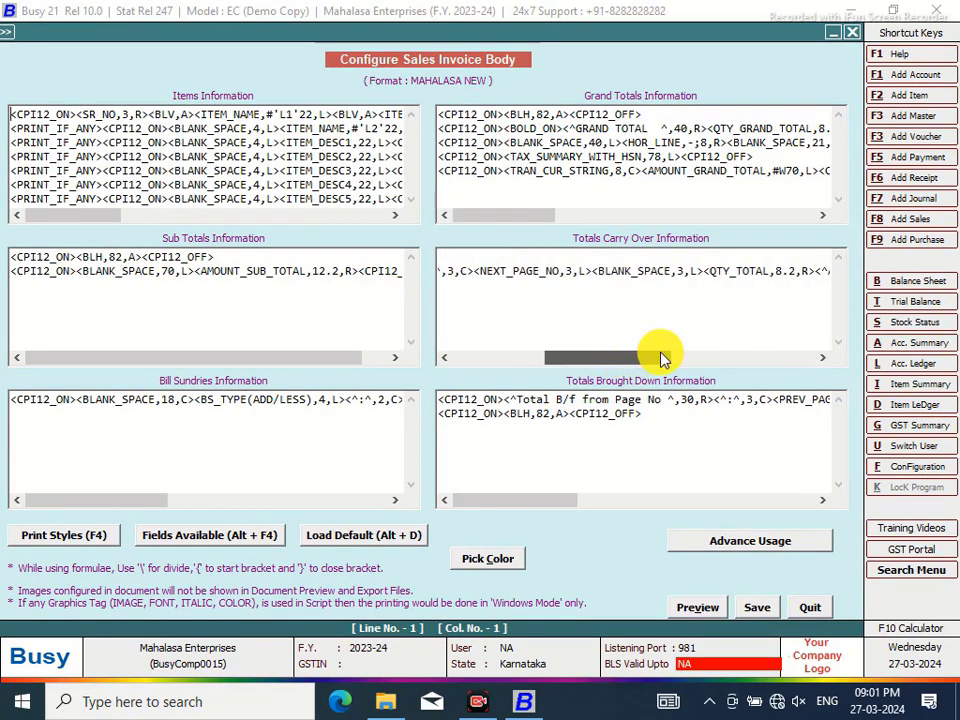
left_click(677, 274)
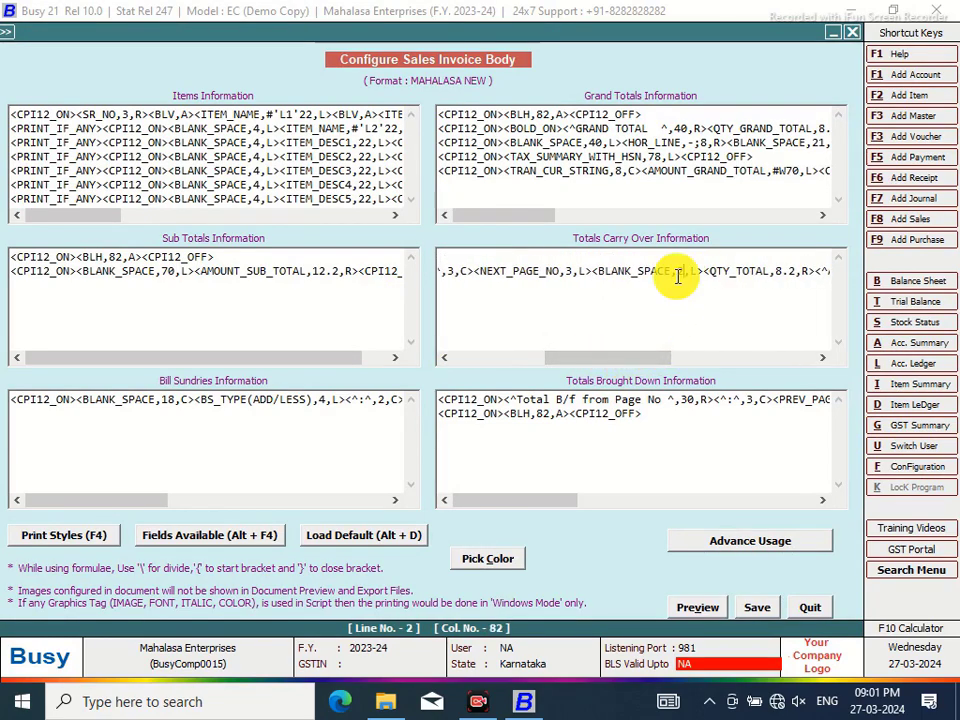
left_click_drag(654, 358, 797, 358)
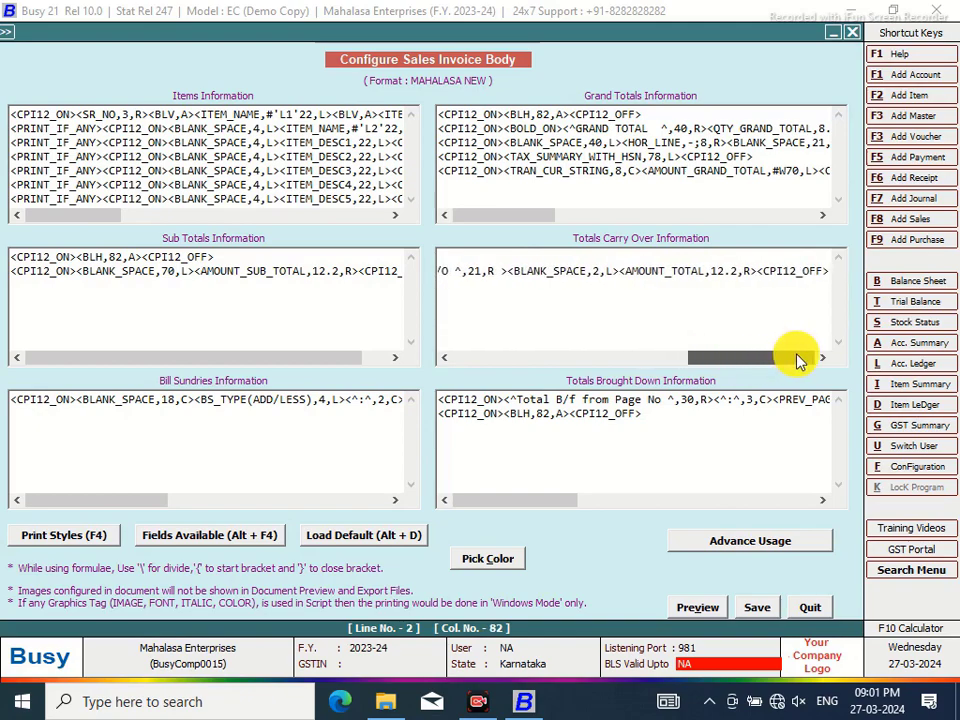
left_click(484, 272)
key("BackSpace")
type("2")
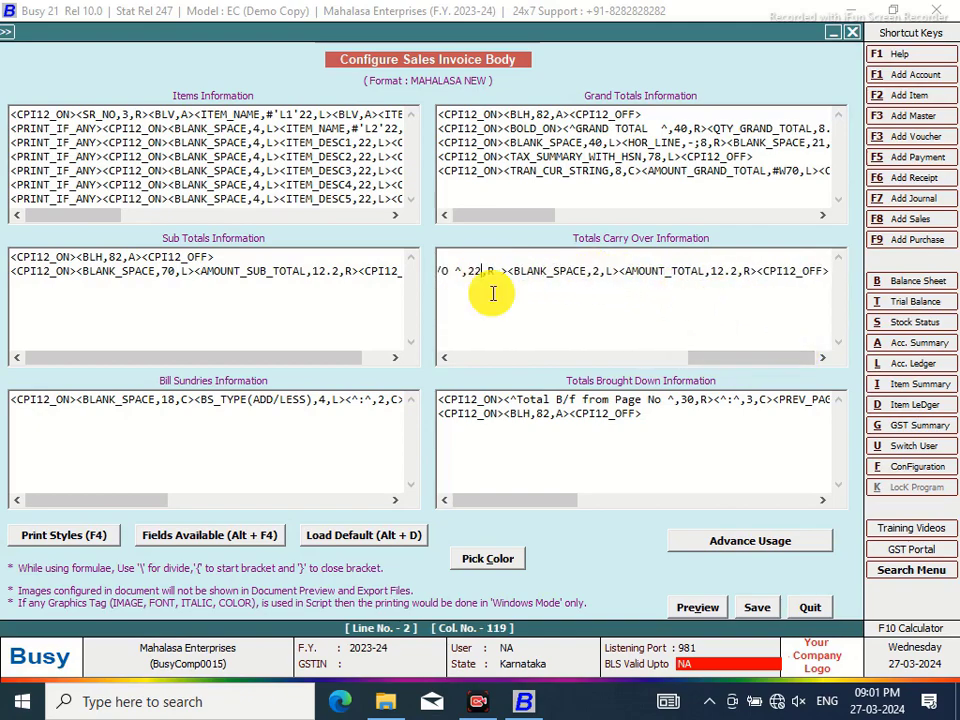
Change the Totals Brought Down label width from 21 to 22, save and quit
left_click_drag(545, 497, 666, 452)
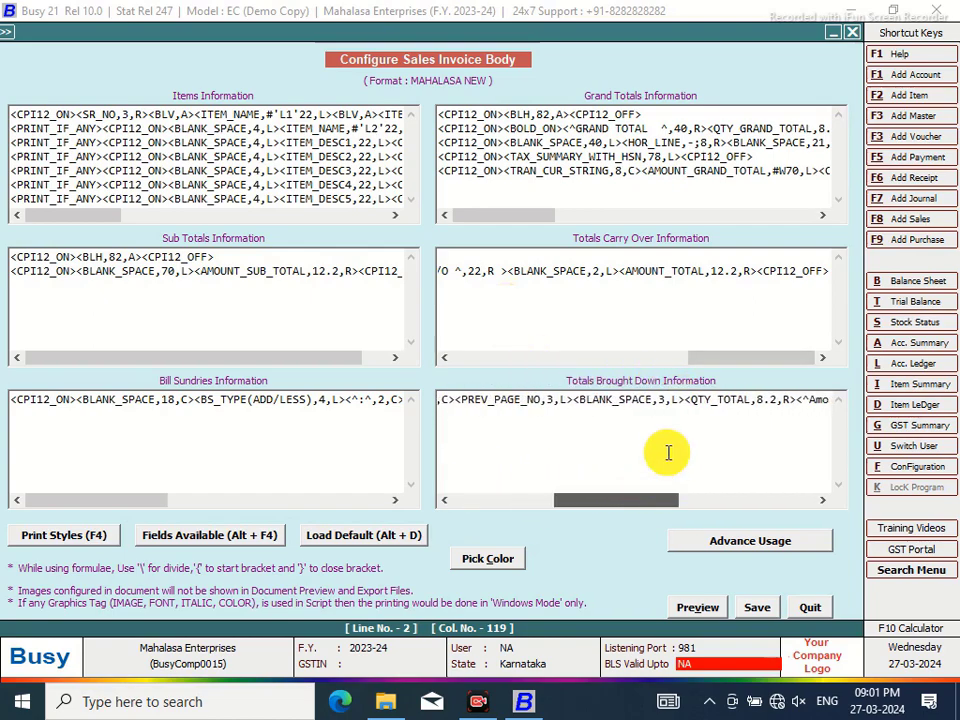
left_click(667, 399)
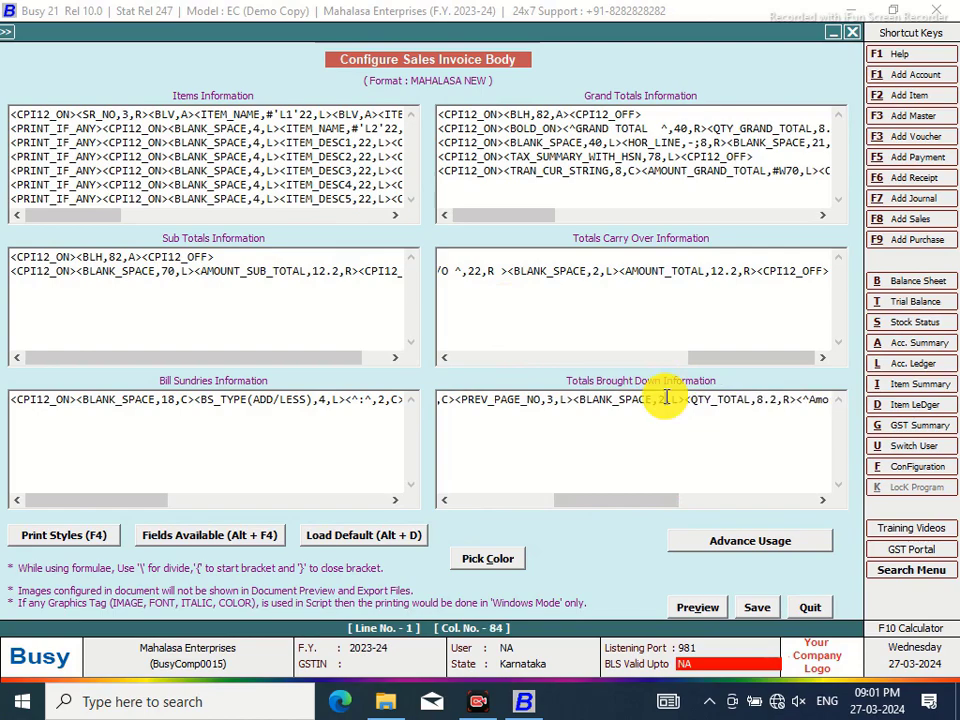
left_click_drag(630, 508, 765, 499)
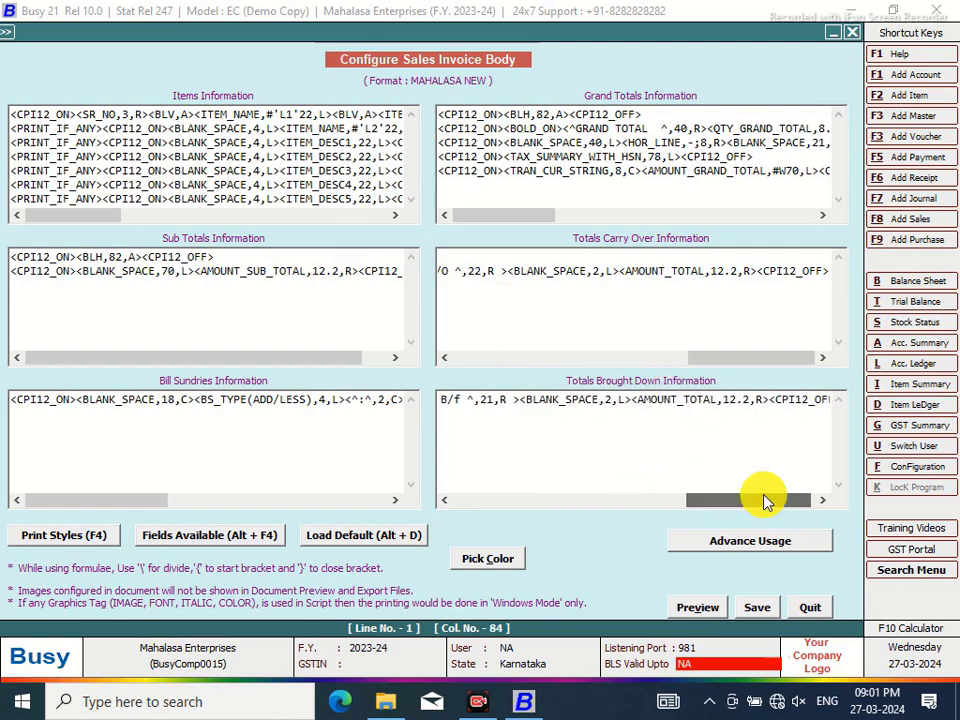
double_click(489, 399)
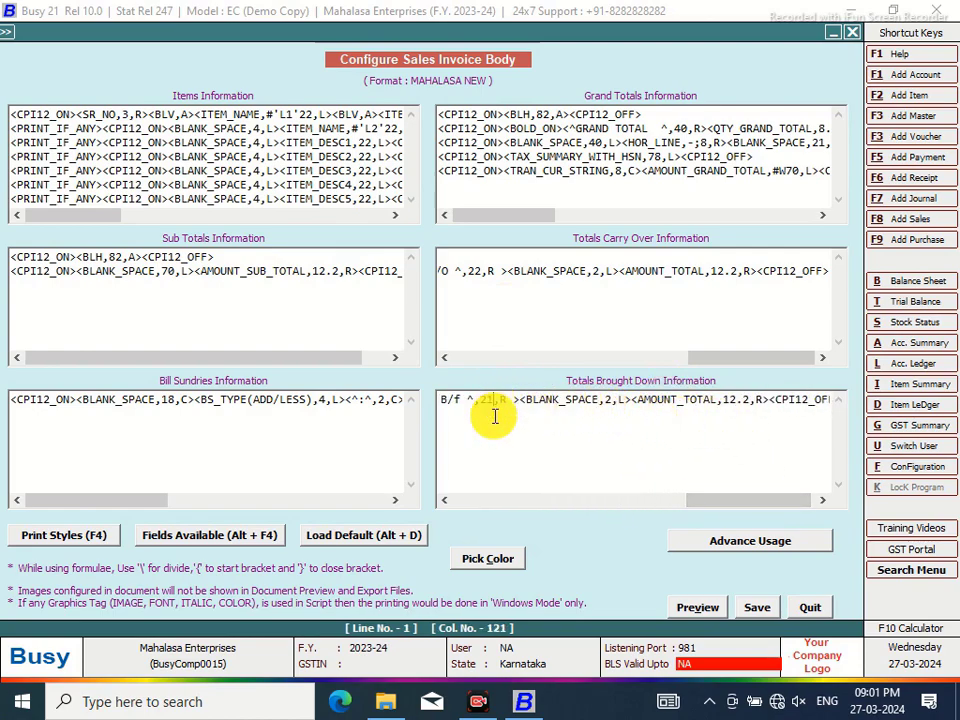
type("22")
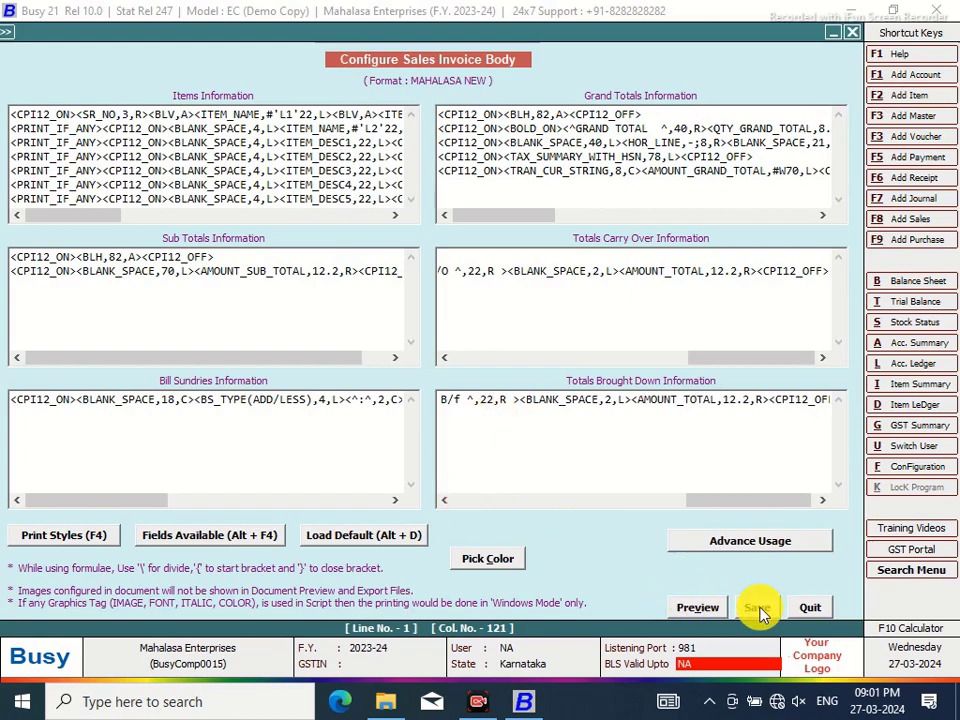
left_click(767, 608)
left_click(525, 412)
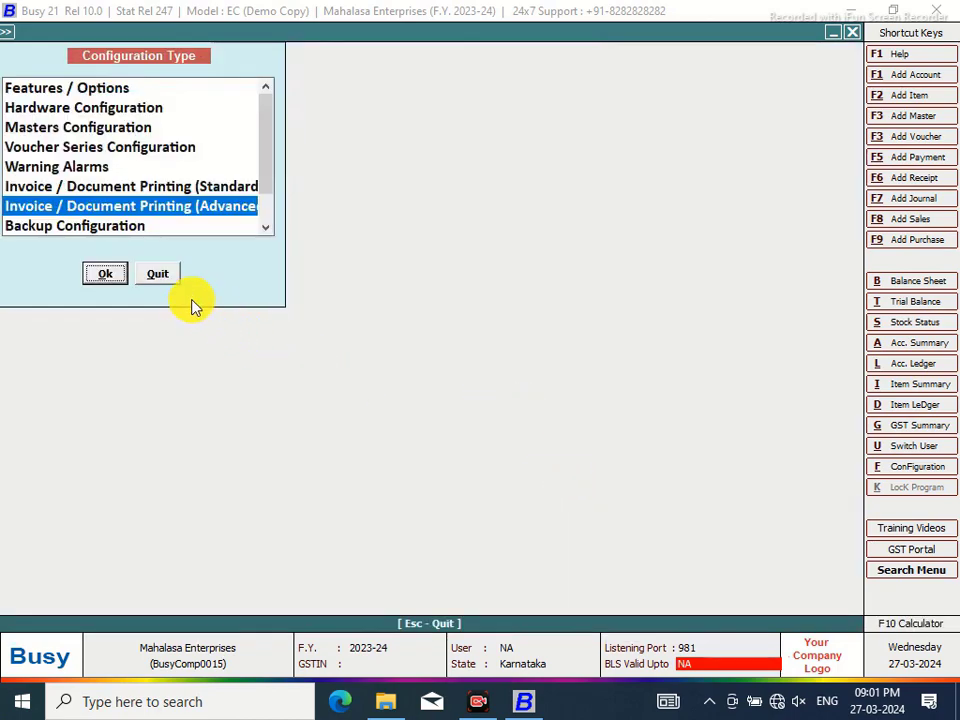
left_click(163, 276)
Preview the sales invoice at 130%, checking both pages including 'Total B/f from Page No : 1'
left_click(432, 37)
left_click(440, 360)
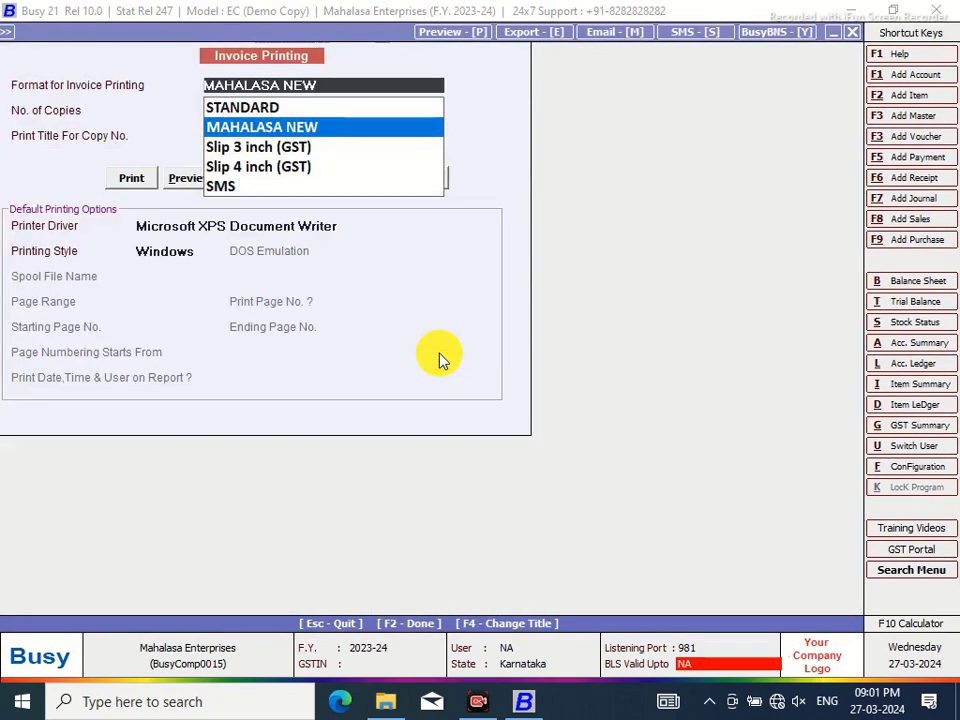
left_click(174, 181)
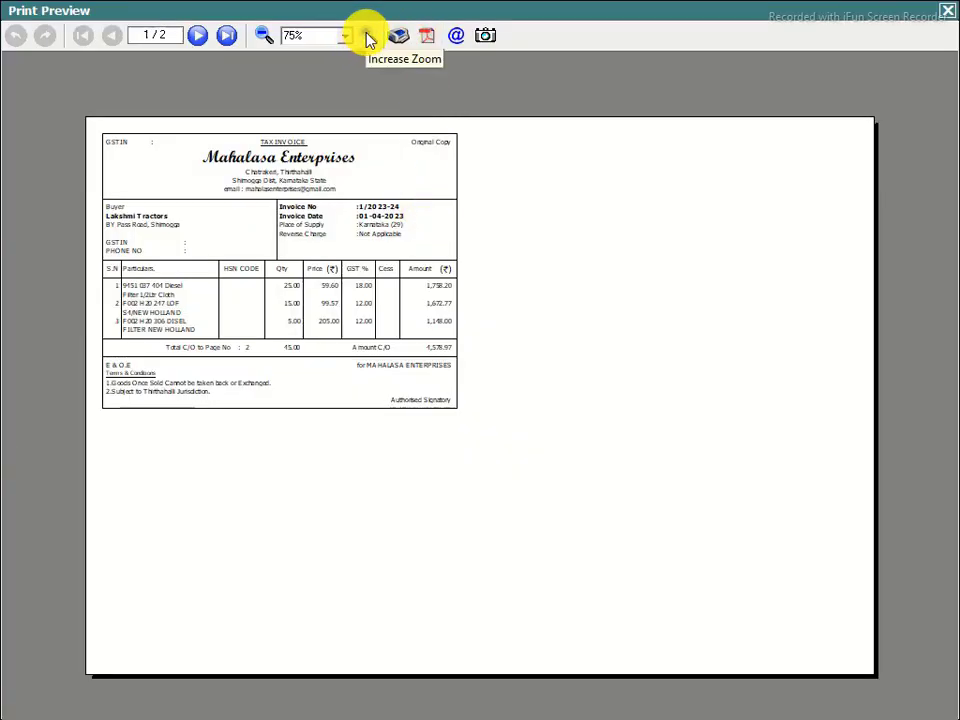
left_click(367, 37)
left_click(367, 37)
left_click(367, 37)
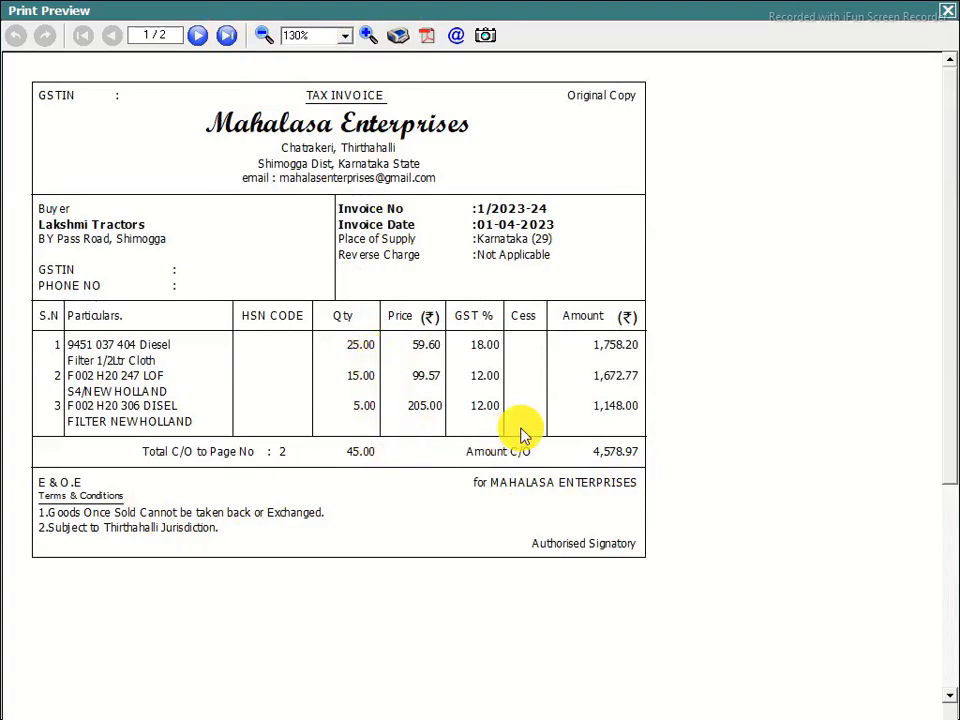
left_click(197, 35)
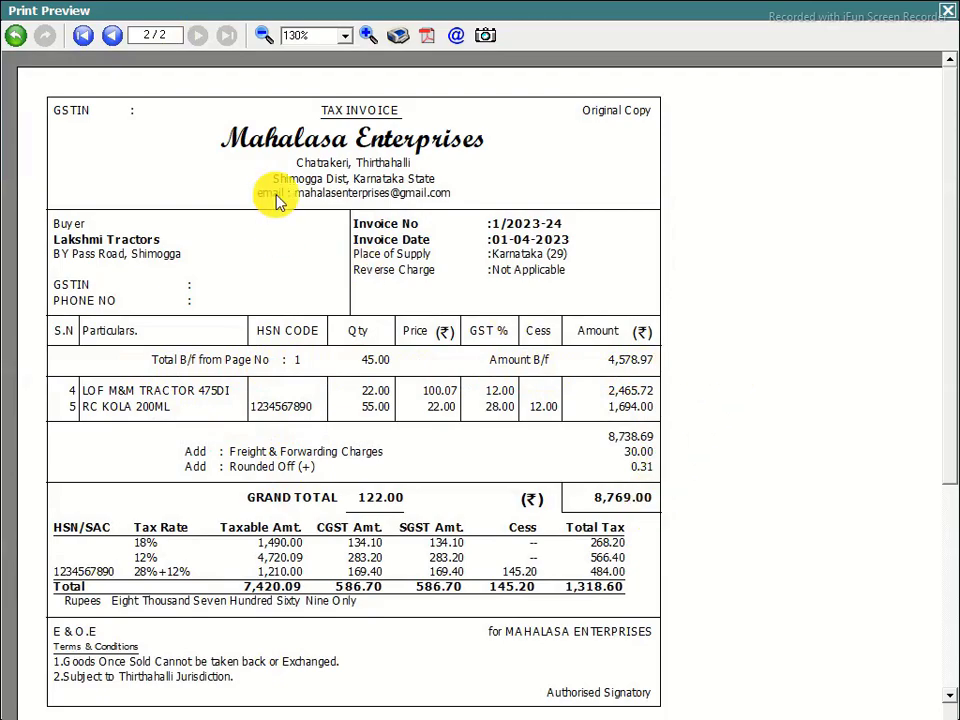
left_click(83, 38)
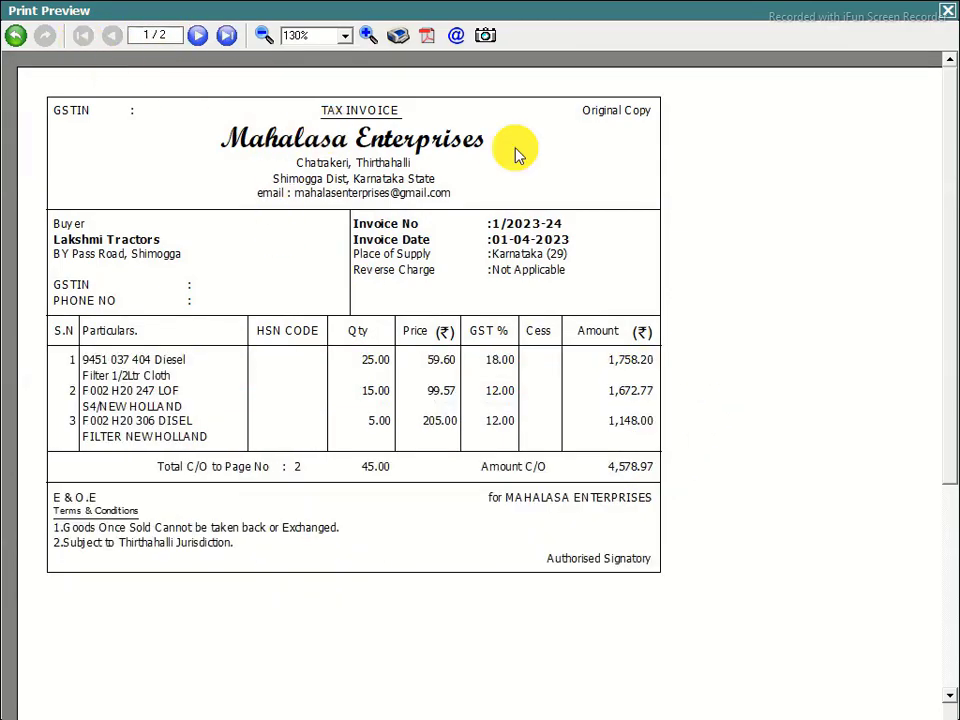
left_click(945, 12)
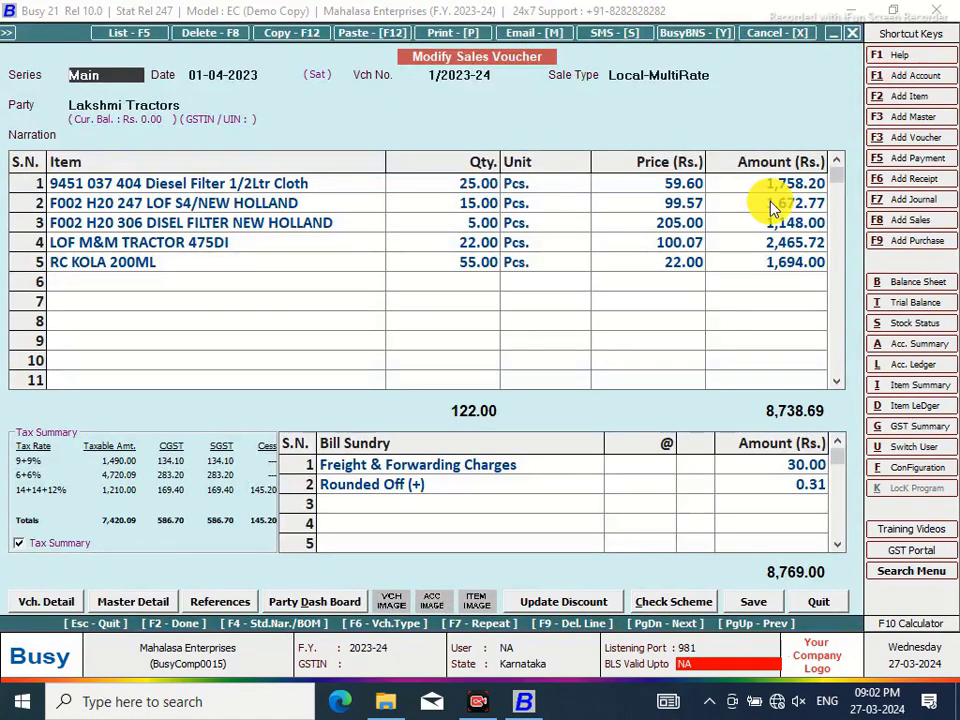
Open the page settings of the MAHALASA NEW sales invoice format
left_click(917, 467)
left_click(224, 211)
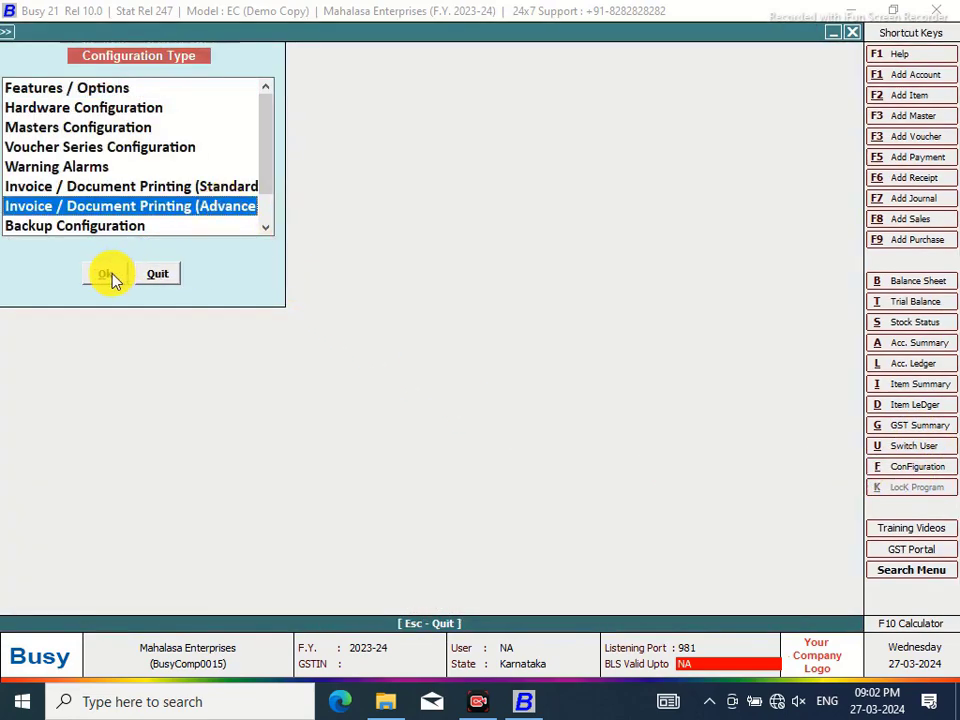
left_click(105, 274)
left_click(31, 114)
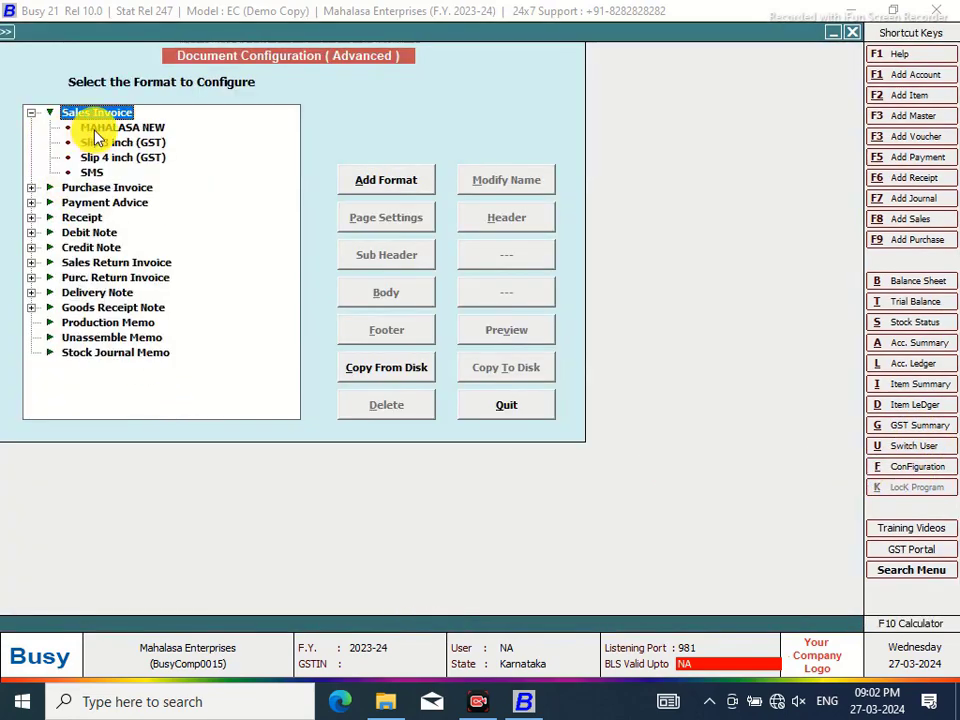
left_click(98, 127)
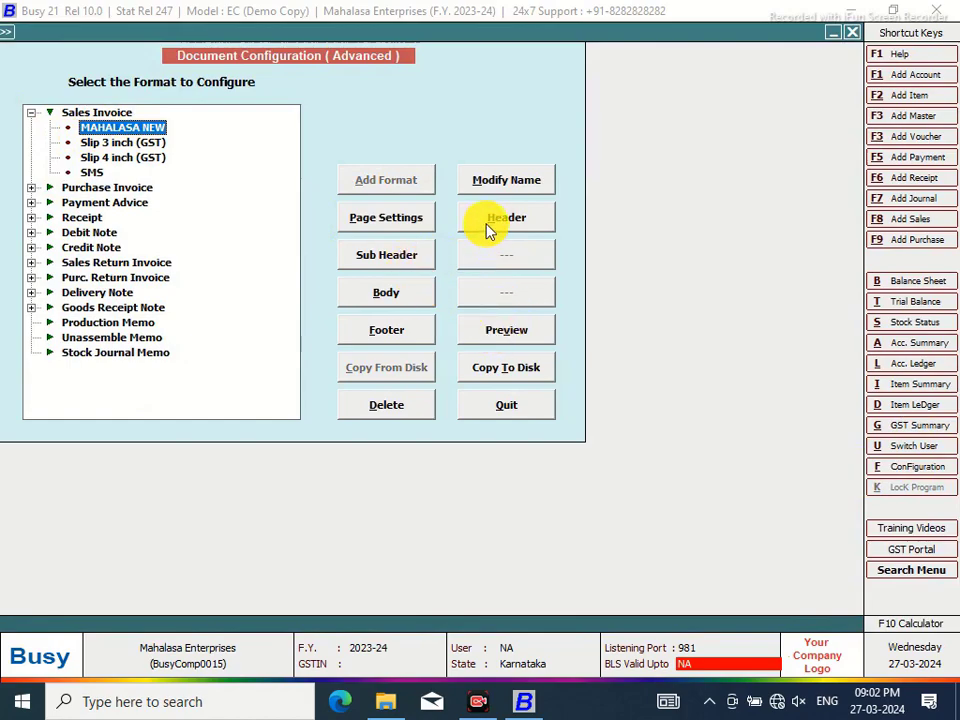
left_click(406, 230)
Set maximum item entries per page to 0 and Use full body space to Y, then save
left_click(643, 321)
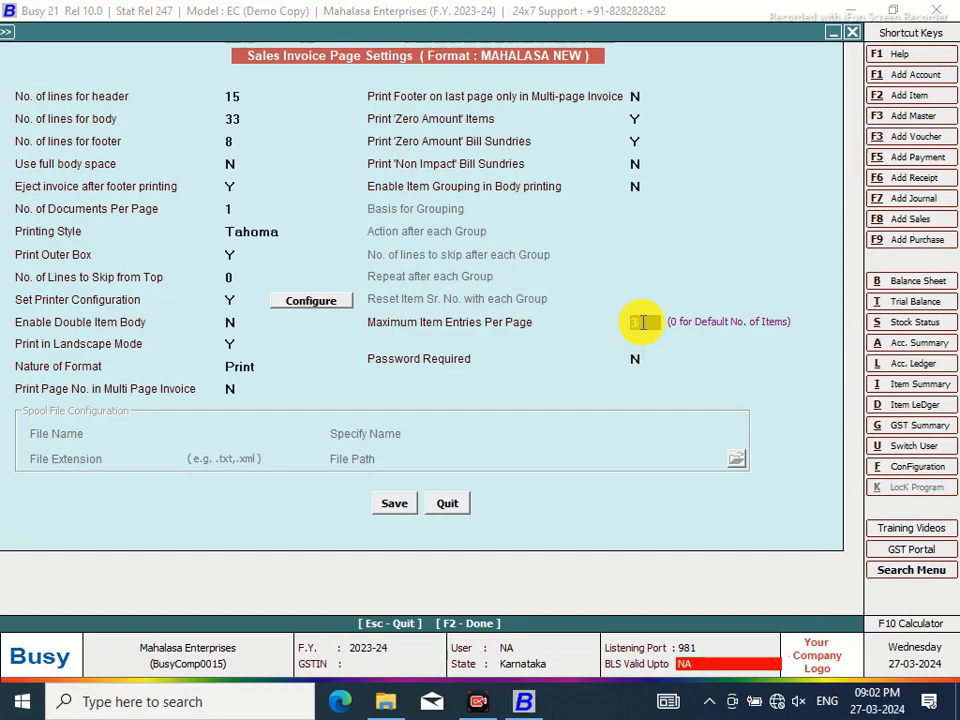
type("0")
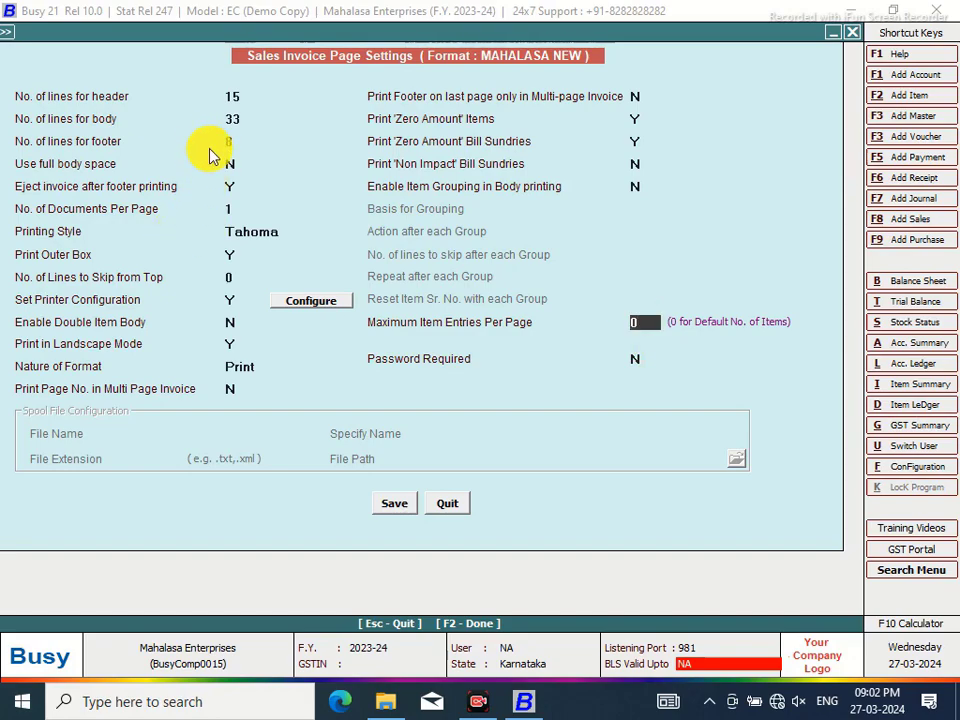
left_click(231, 164)
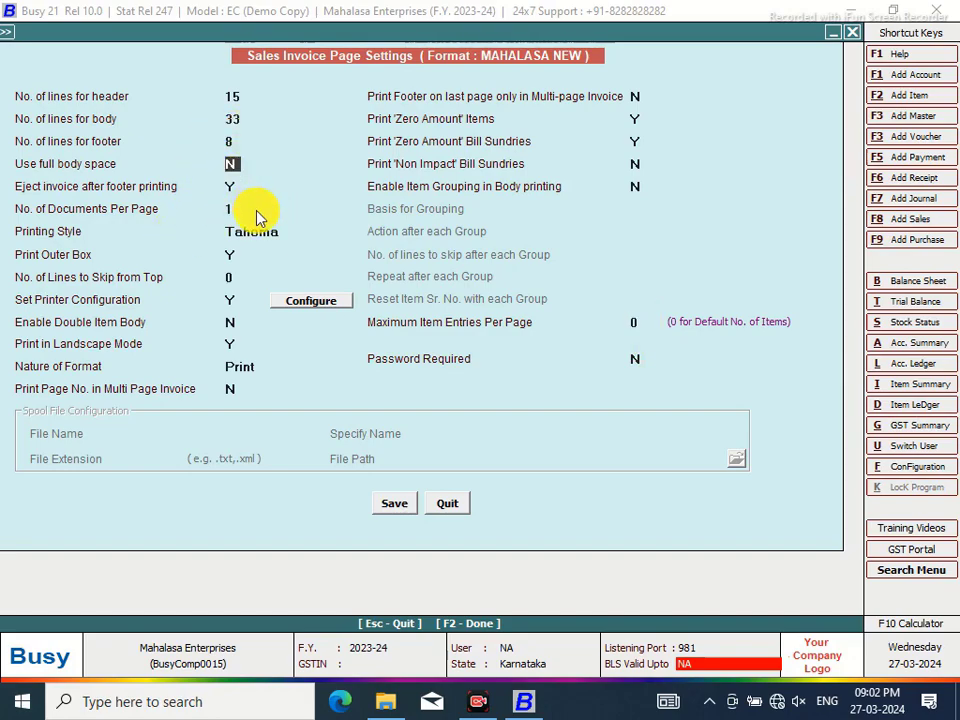
type("Y")
left_click(400, 504)
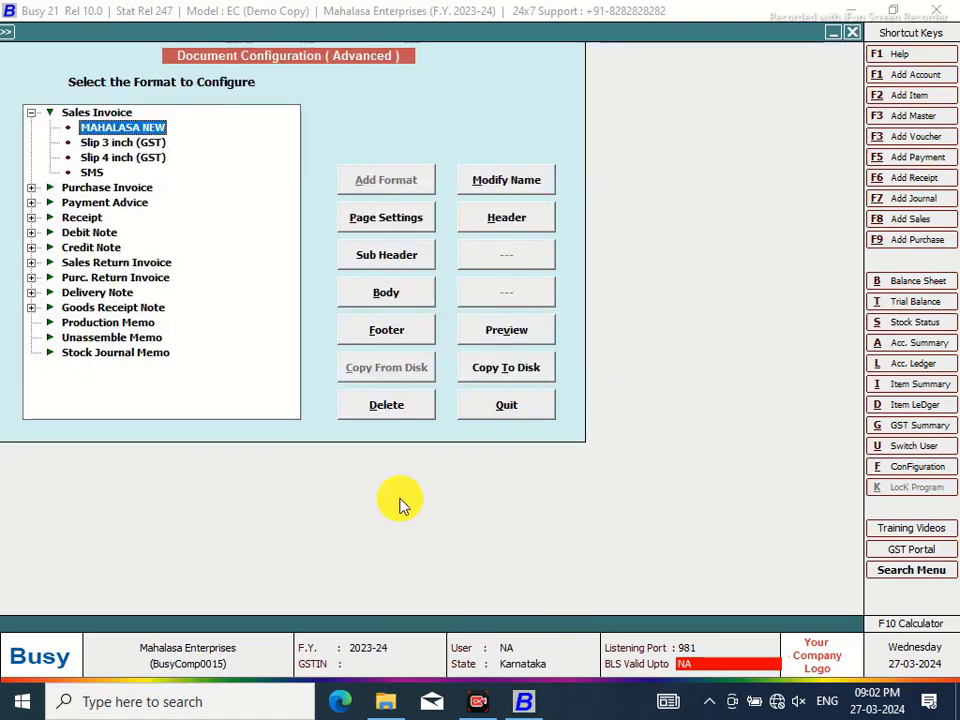
left_click(508, 405)
left_click(165, 272)
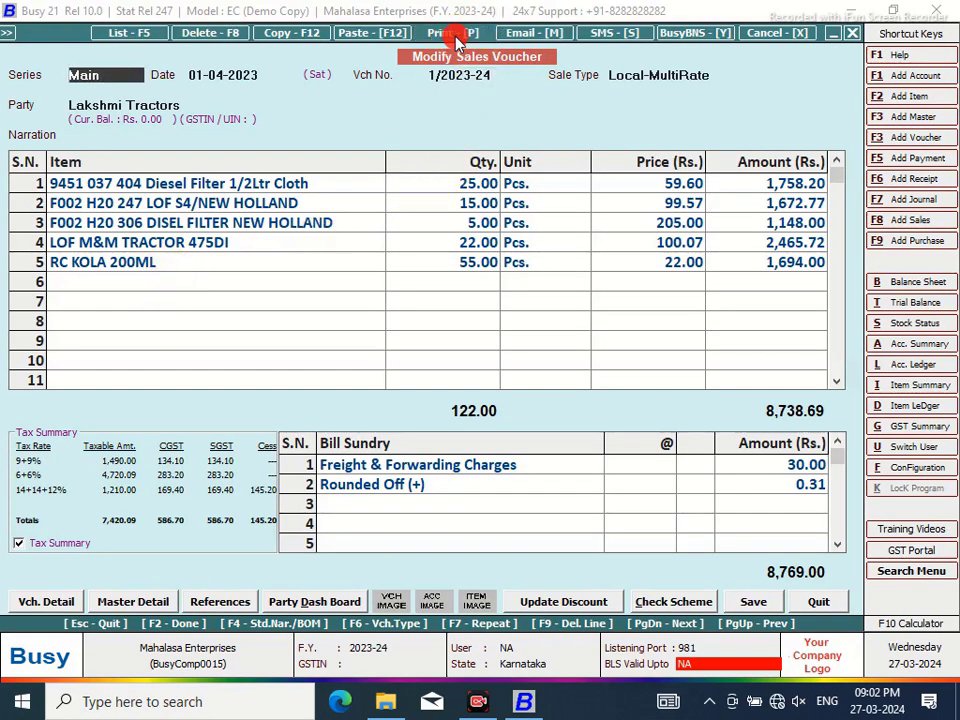
Print-preview voucher 1/2023-24 as a Sales Invoice, then set the preview zoom to 90%
left_click(455, 40)
left_click(454, 369)
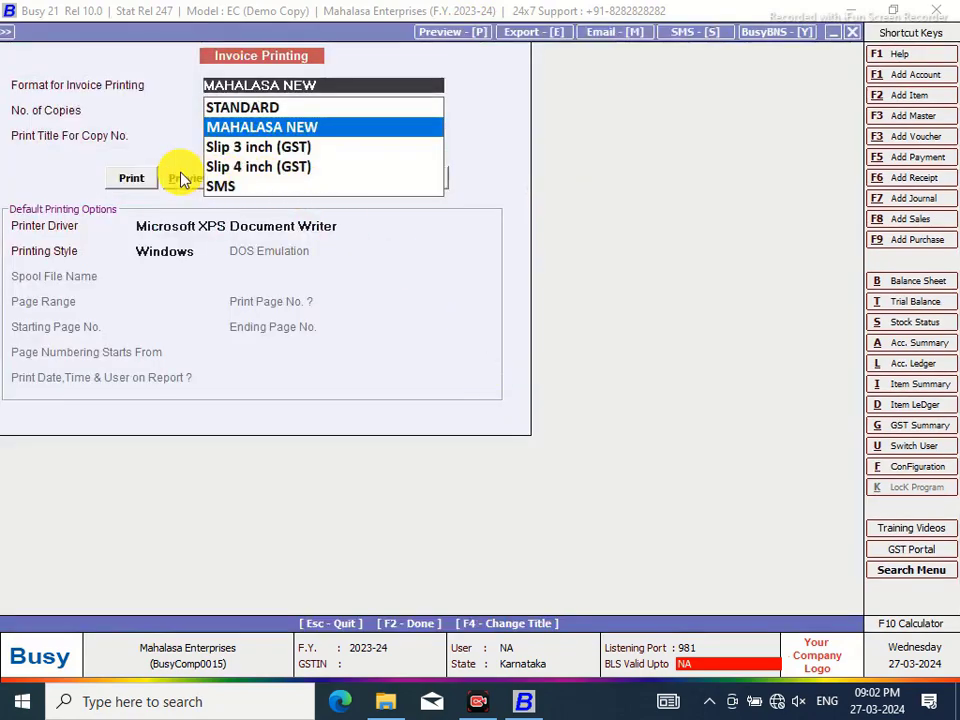
left_click(183, 179)
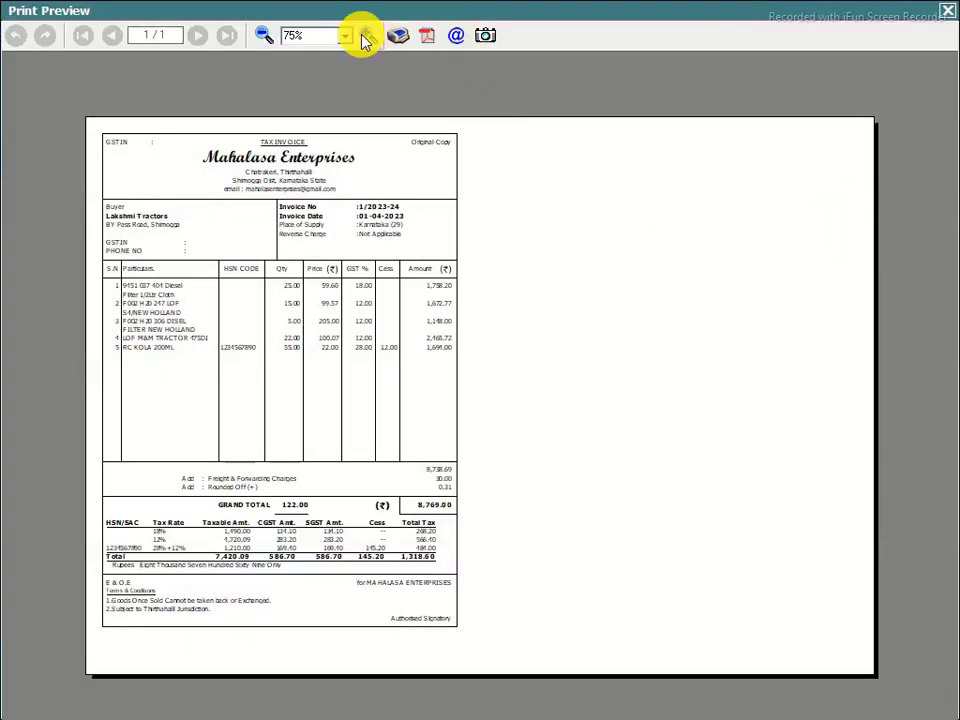
left_click(364, 37)
left_click(364, 37)
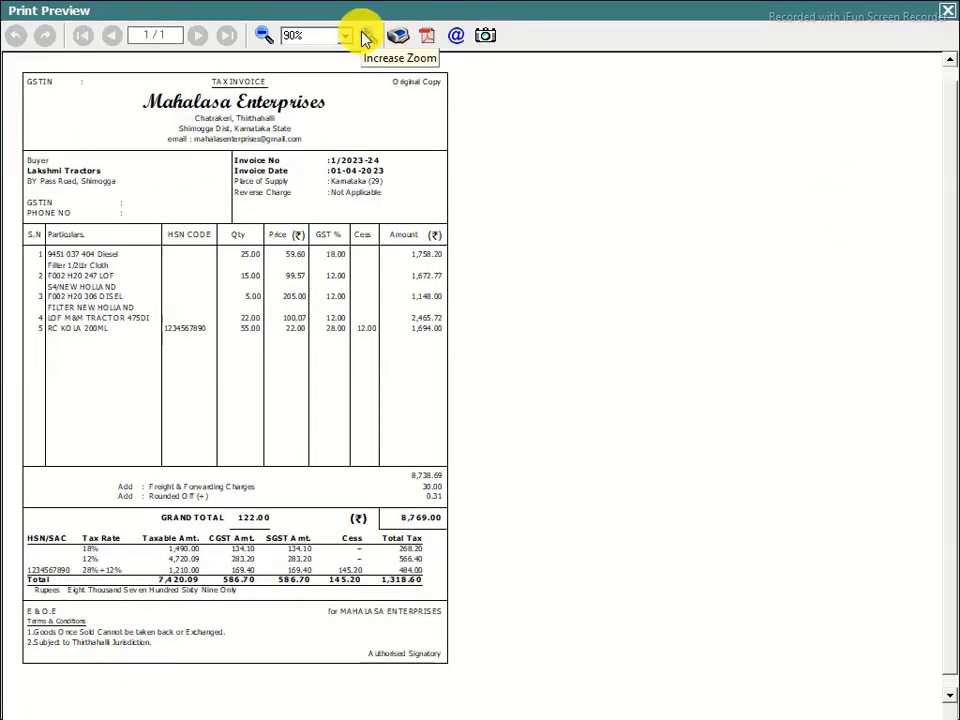
left_click(364, 37)
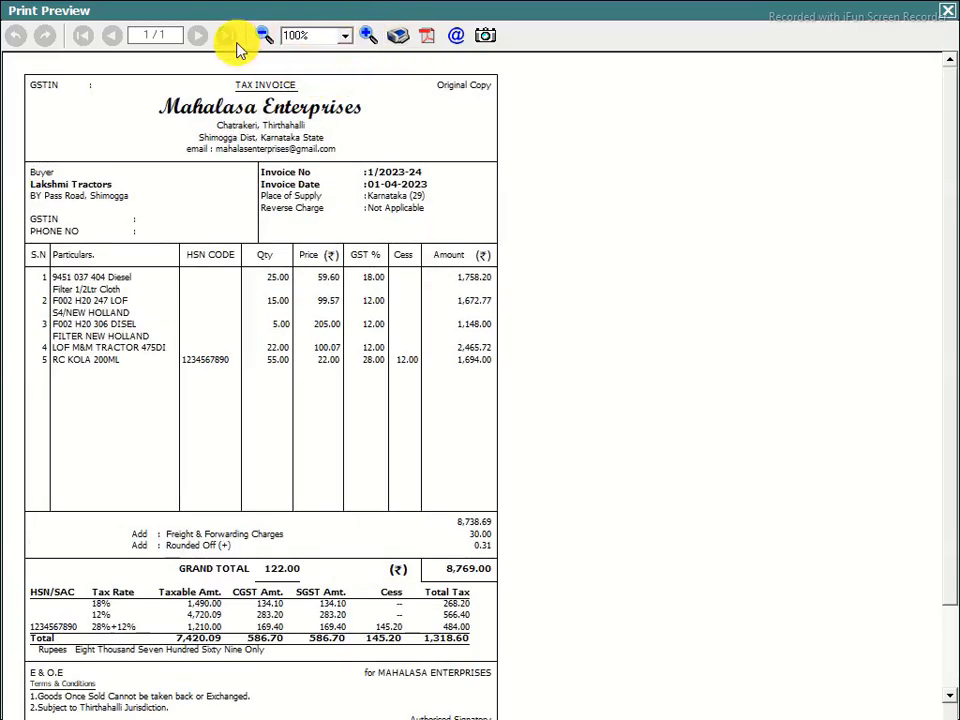
left_click(262, 37)
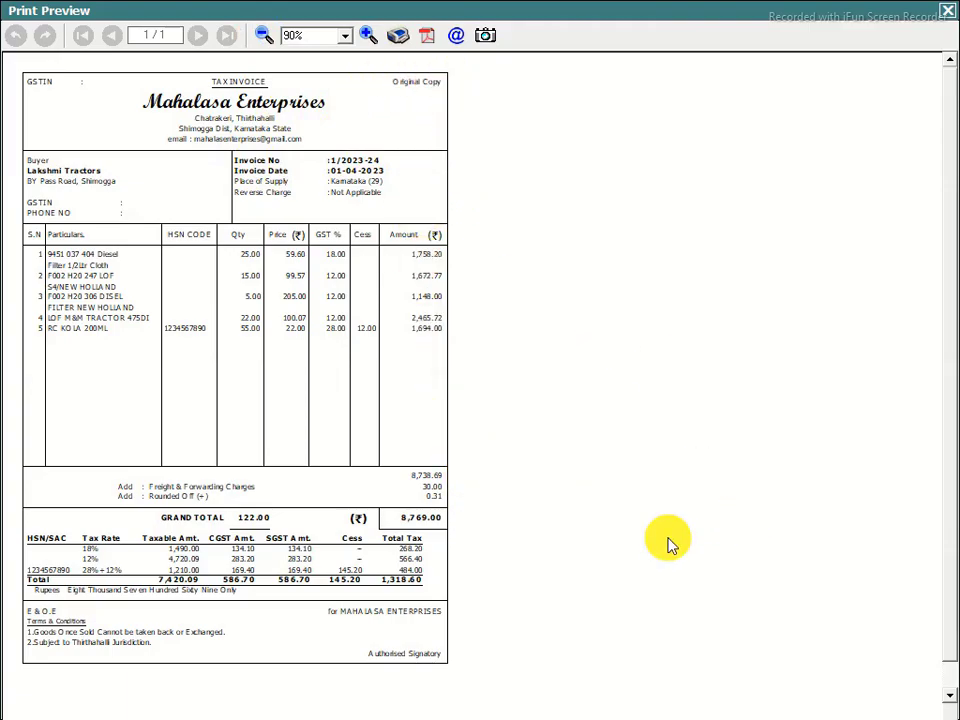
left_click(709, 659)
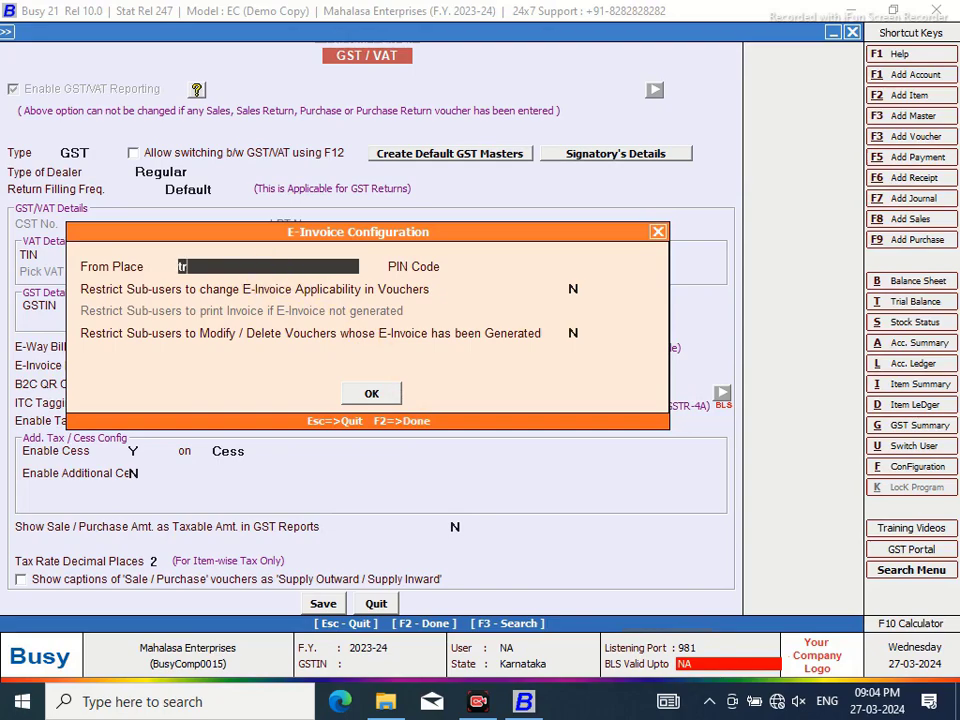
Enter THIRTHAHALLI as the From Place, add the PIN code, and accept the e-invoice configuration
key("BackSpace")
key("BackSpace")
type("THIRTHAHALLI")
key("Return")
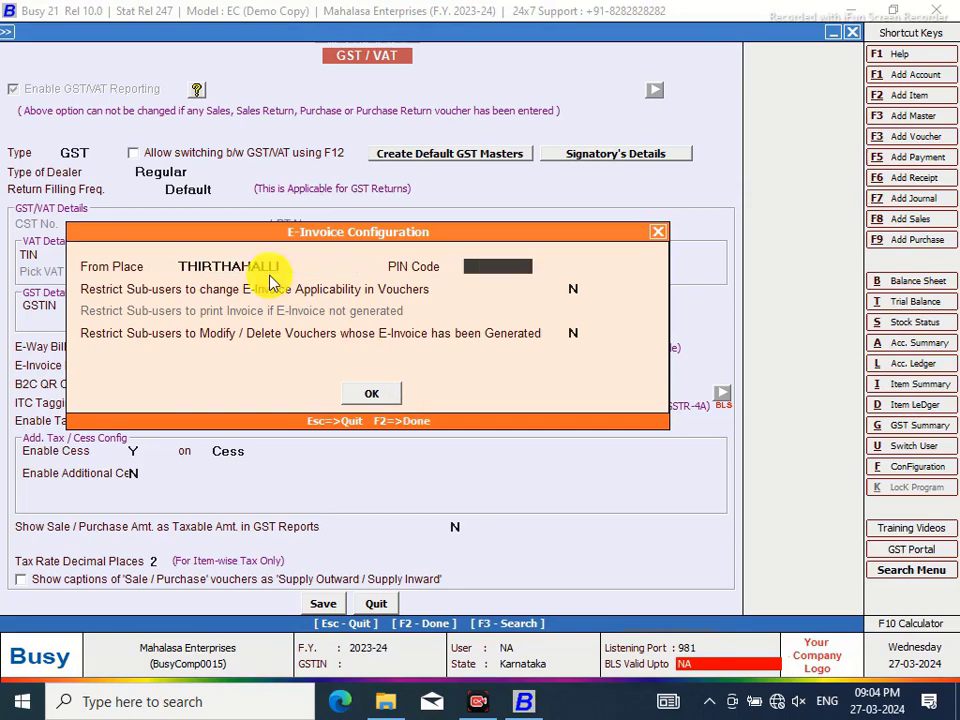
type("577432")
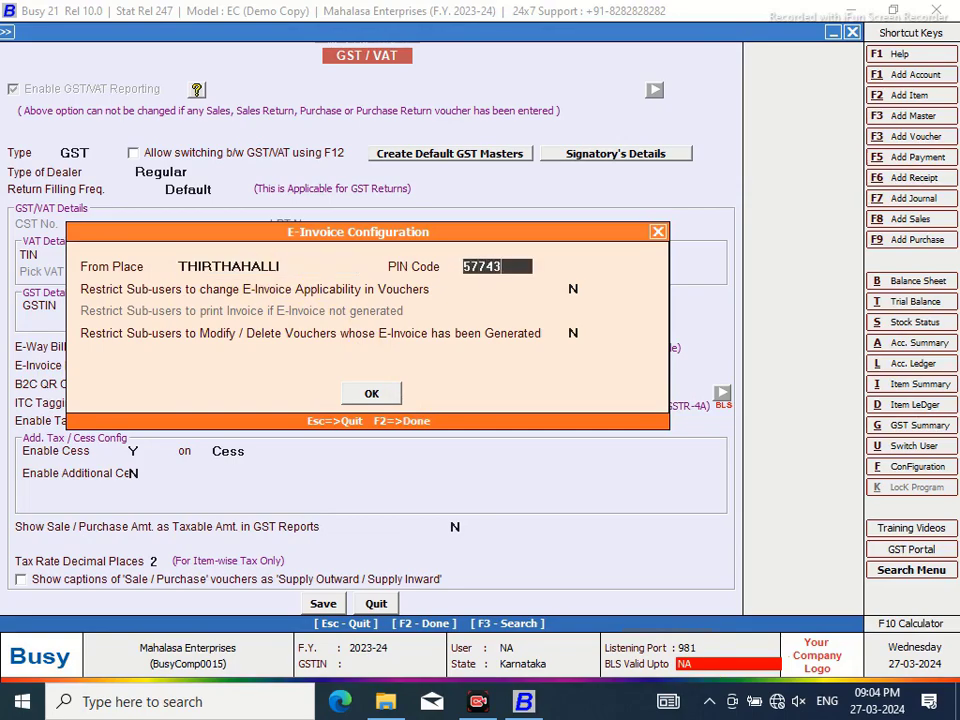
key("Return")
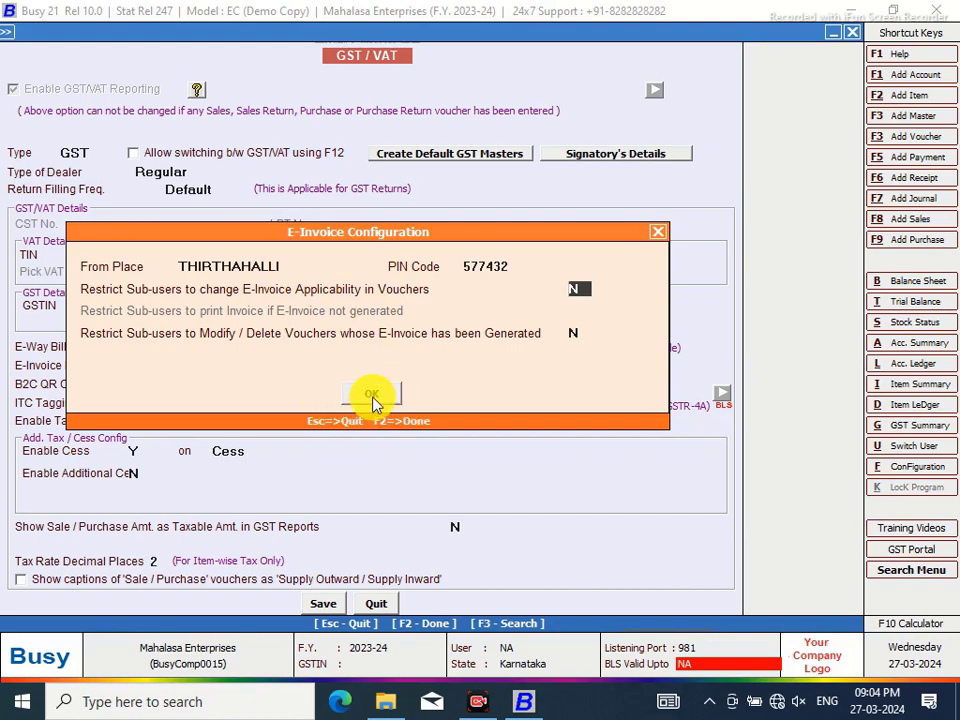
key("Return")
key("Return")
key("Return")
key("Return")
key("Return")
key("Return")
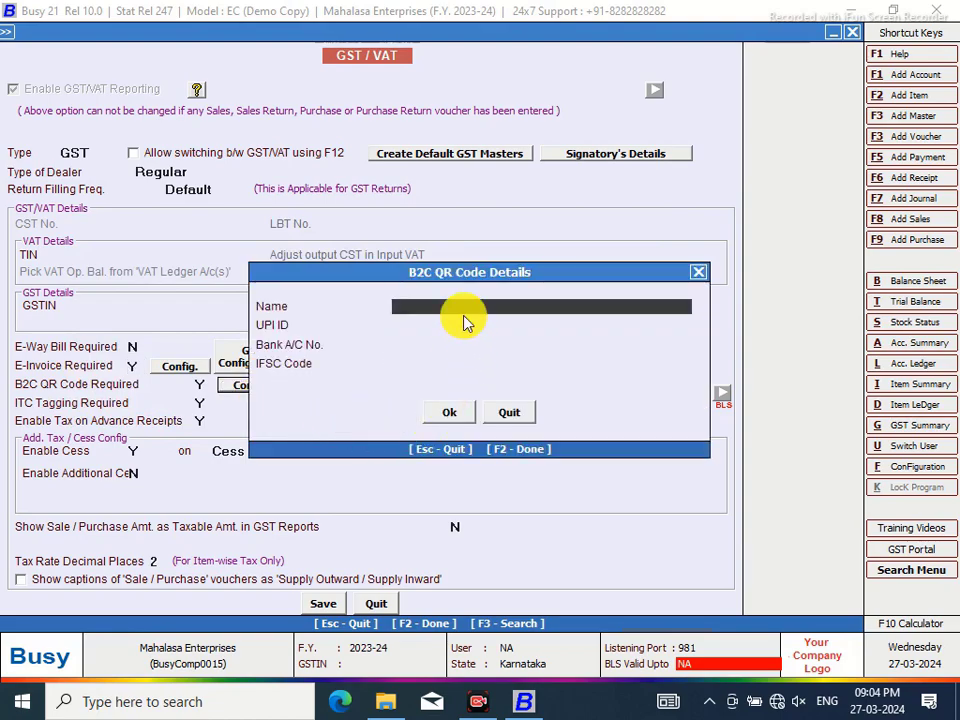
Enter the payee name, UPI ID, bank account number and the start of the IFSC code
type("Mahalasa Enterprises")
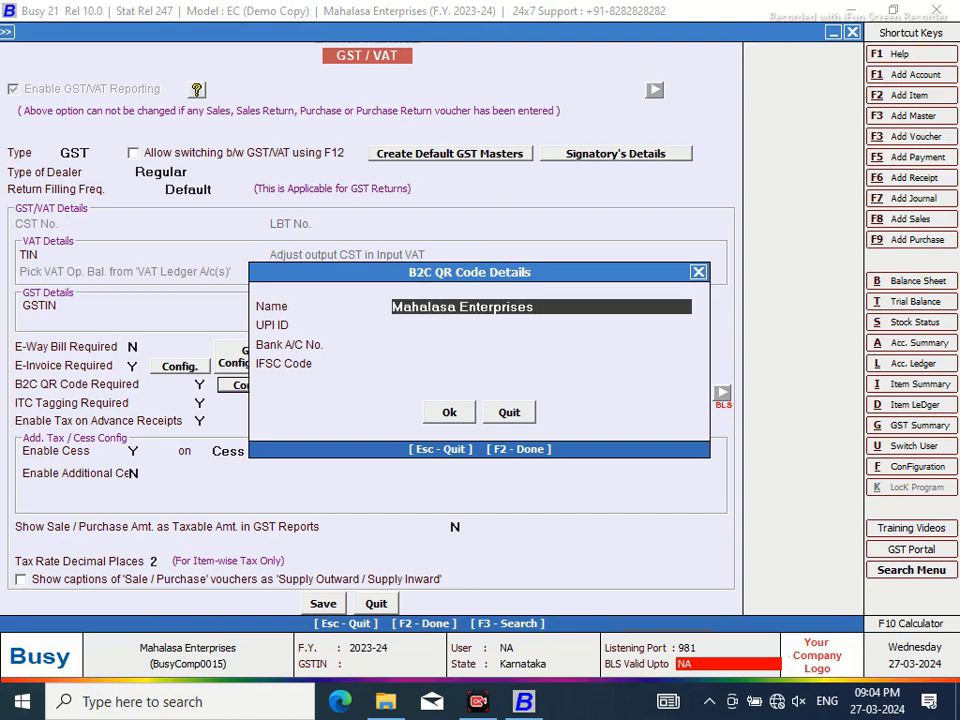
key("Return")
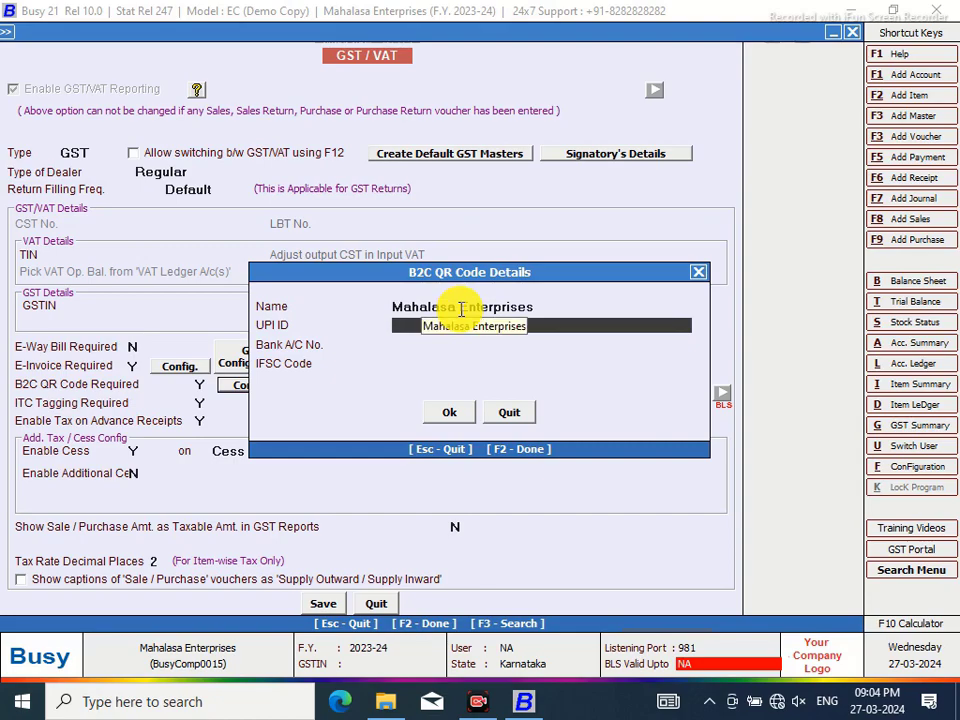
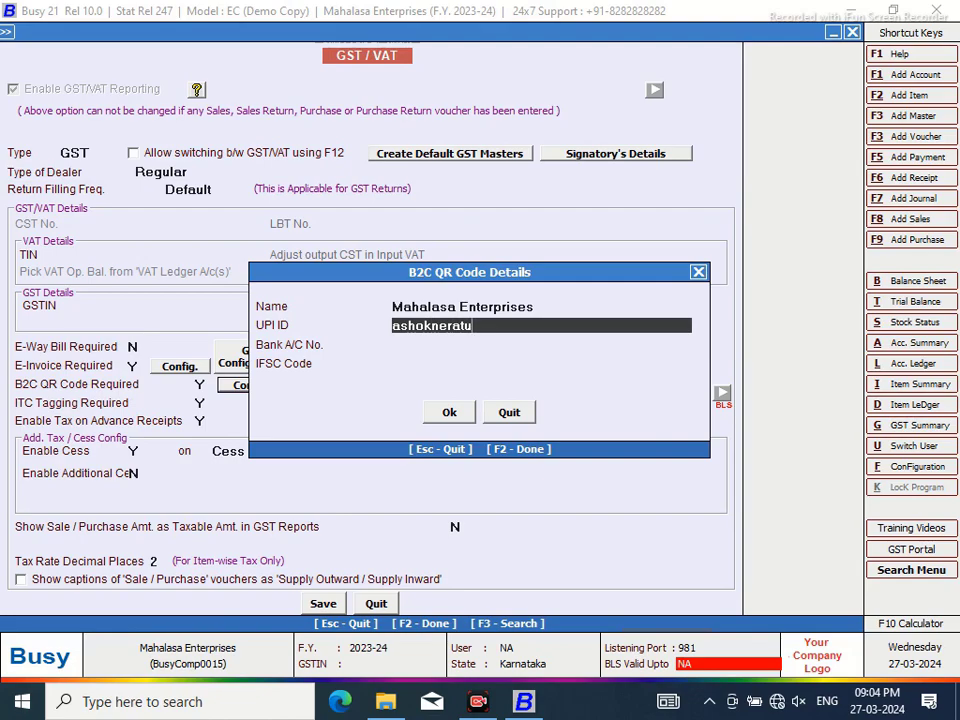
key("Return")
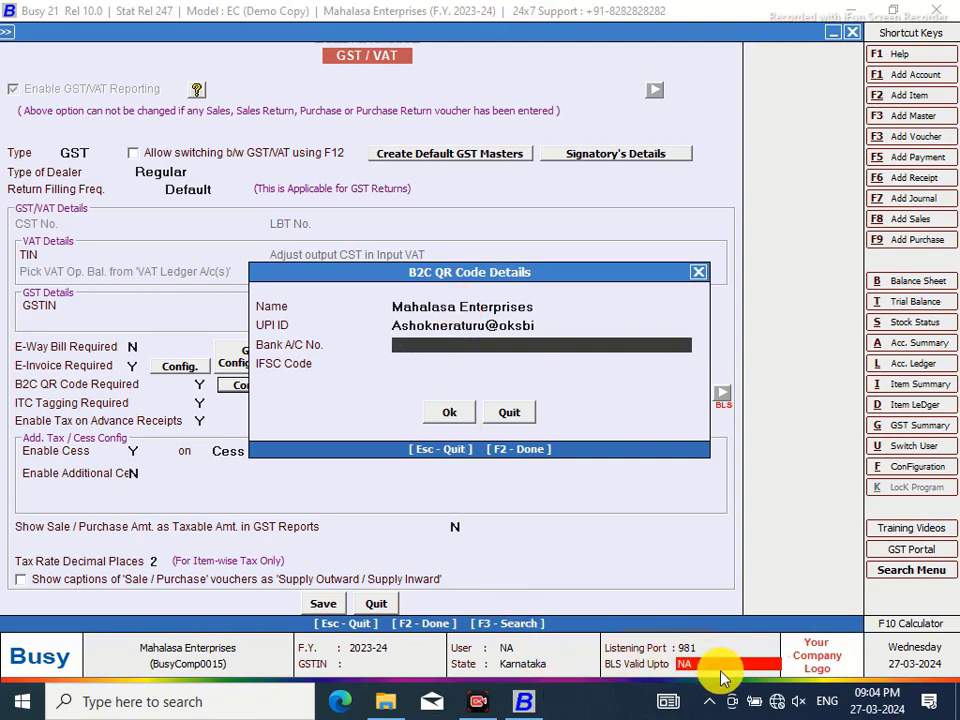
left_click(424, 345)
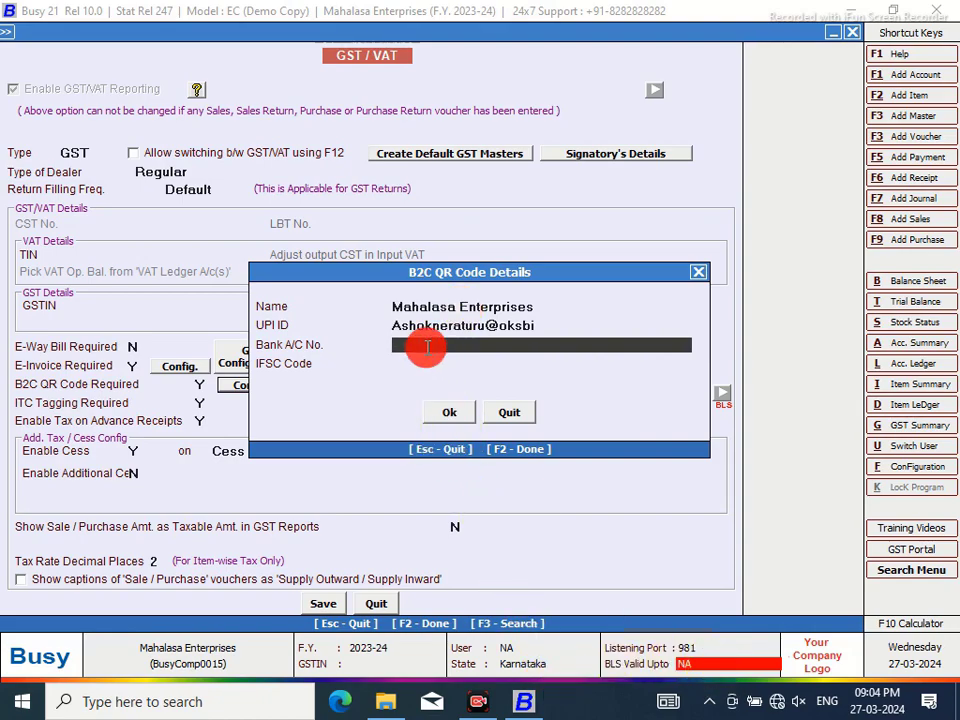
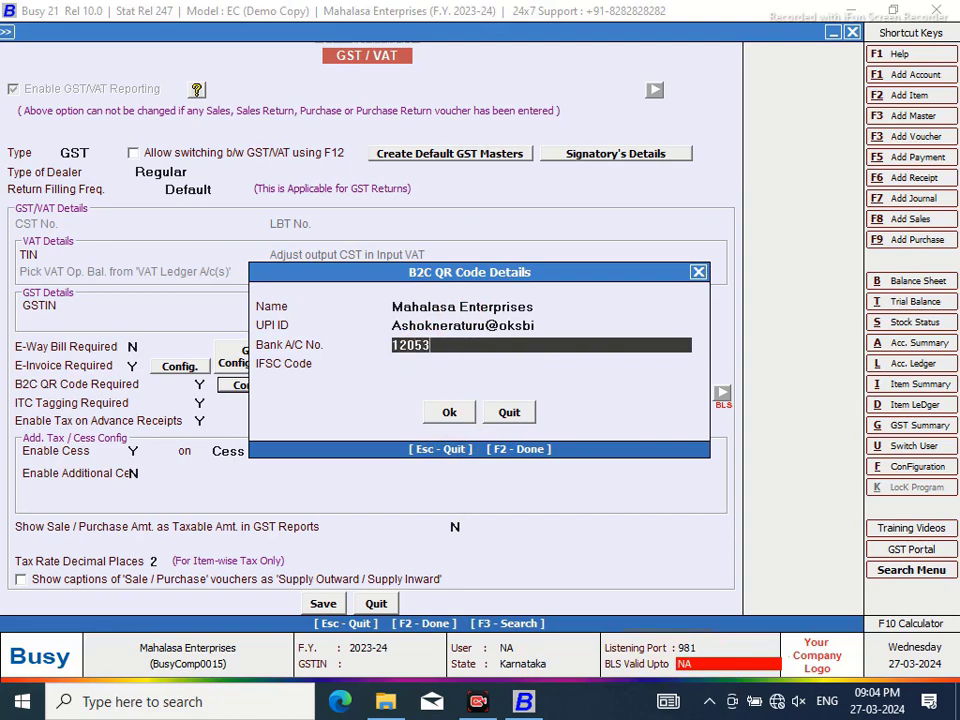
key("Return")
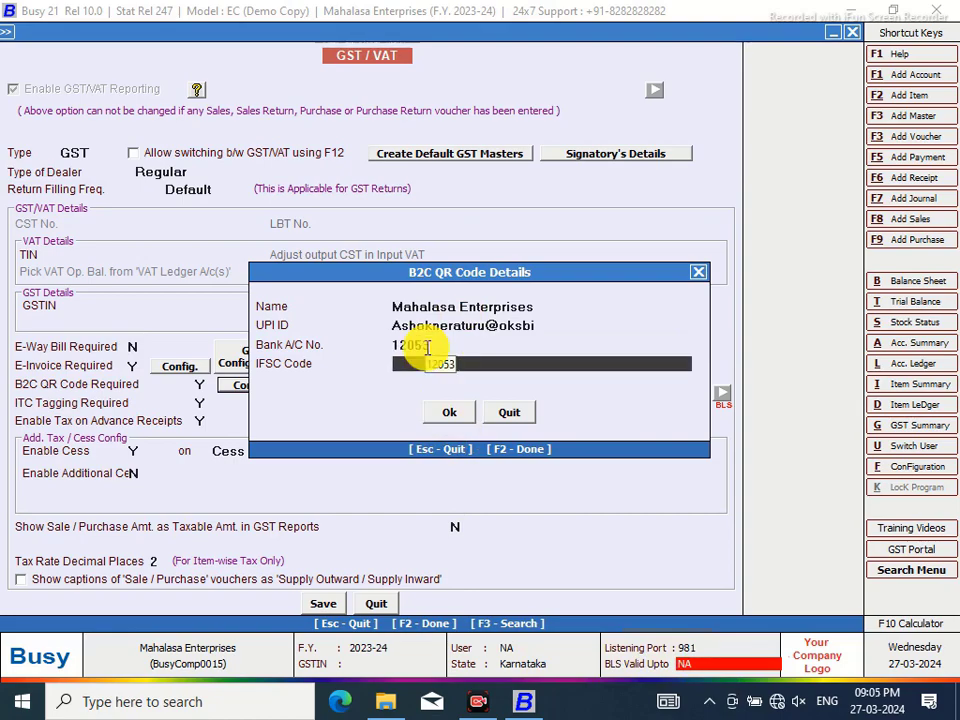
key("BackSpace")
key("BackSpace")
key("BackSpace")
key("BackSpace")
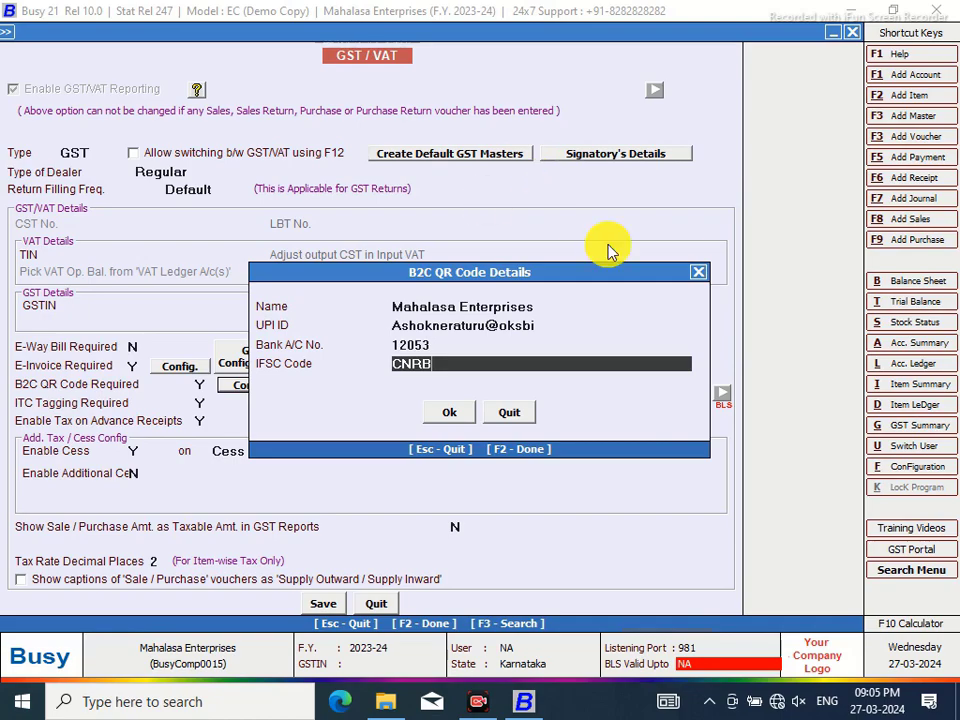
Correct the bank account number and replace the payee name with the account holder's name
left_click(425, 344)
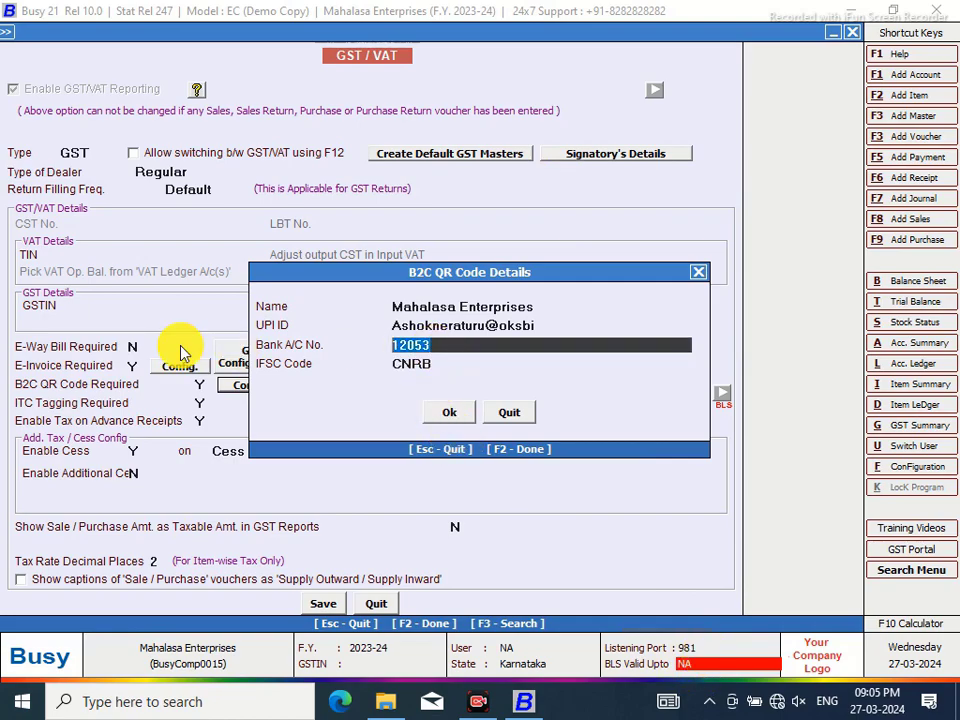
key("BackSpace")
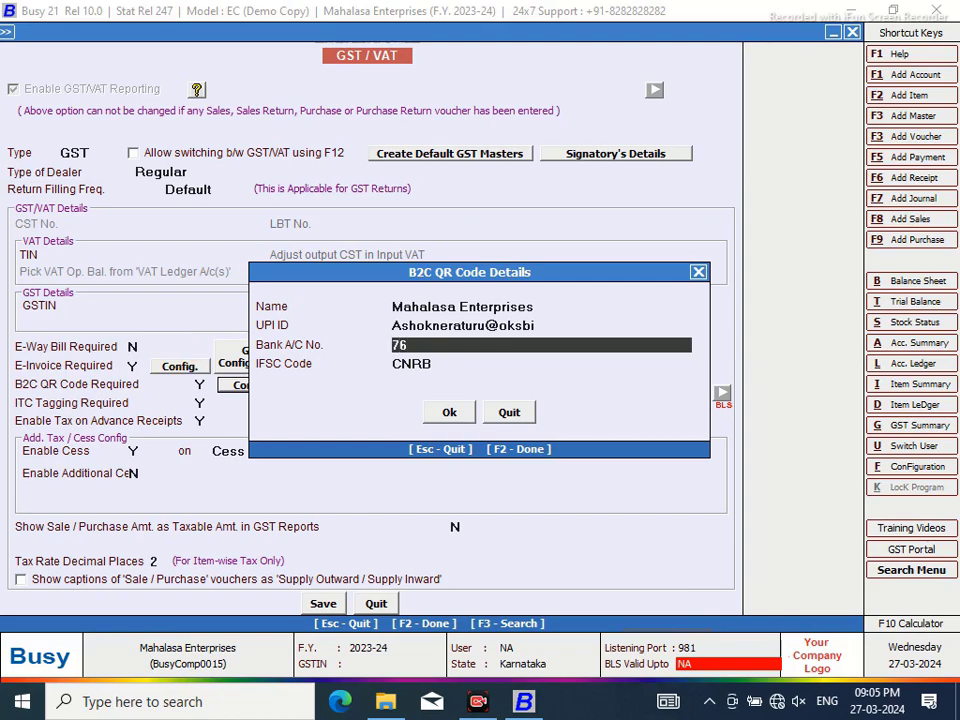
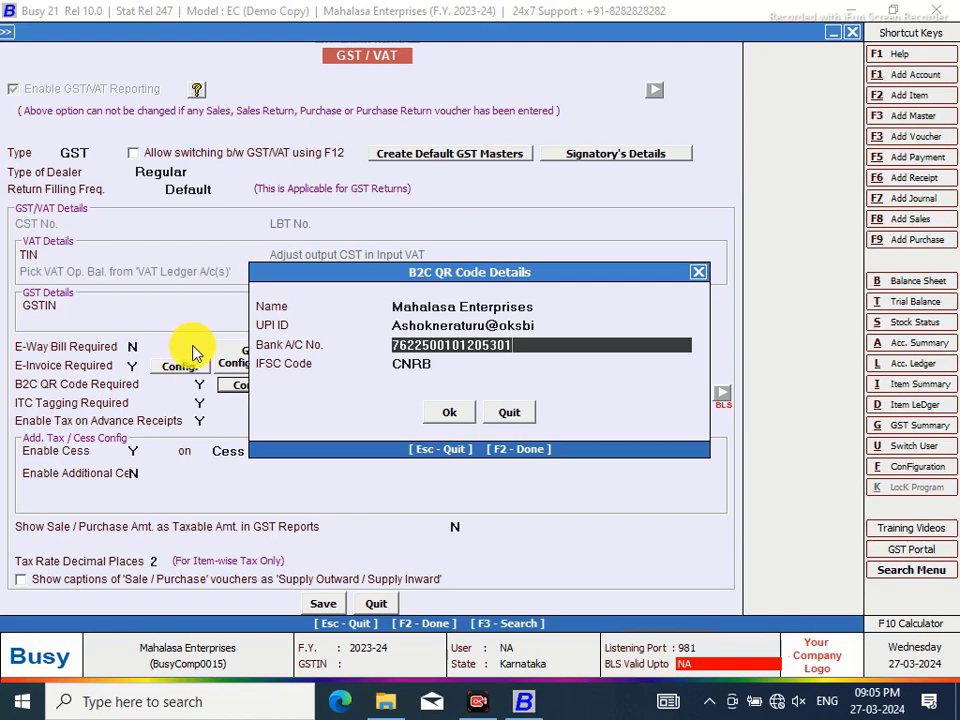
left_click(548, 308)
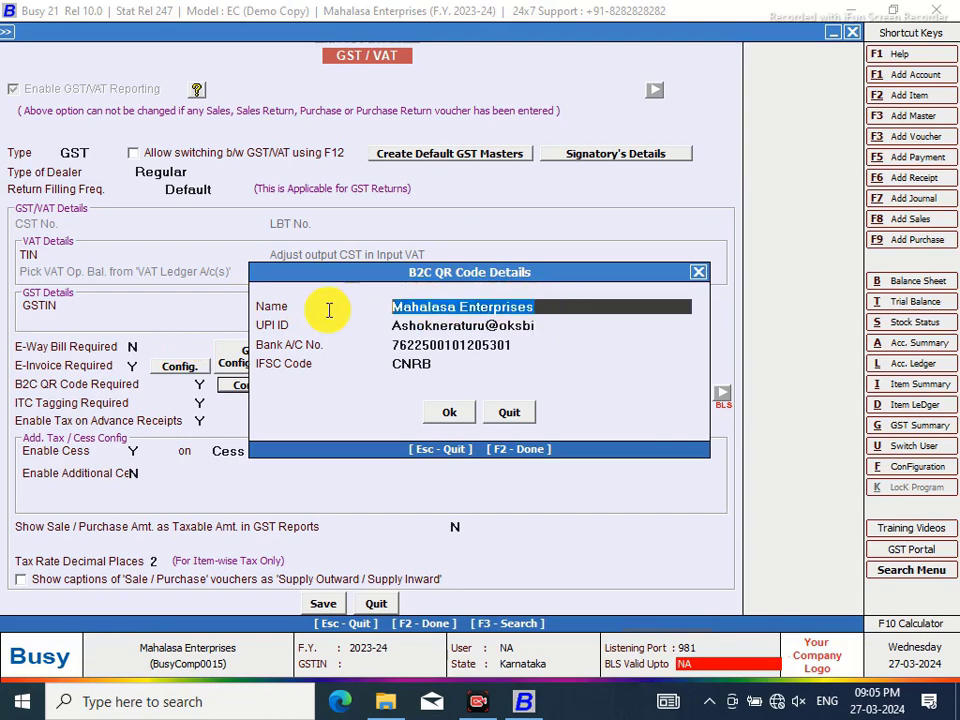
key("BackSpace")
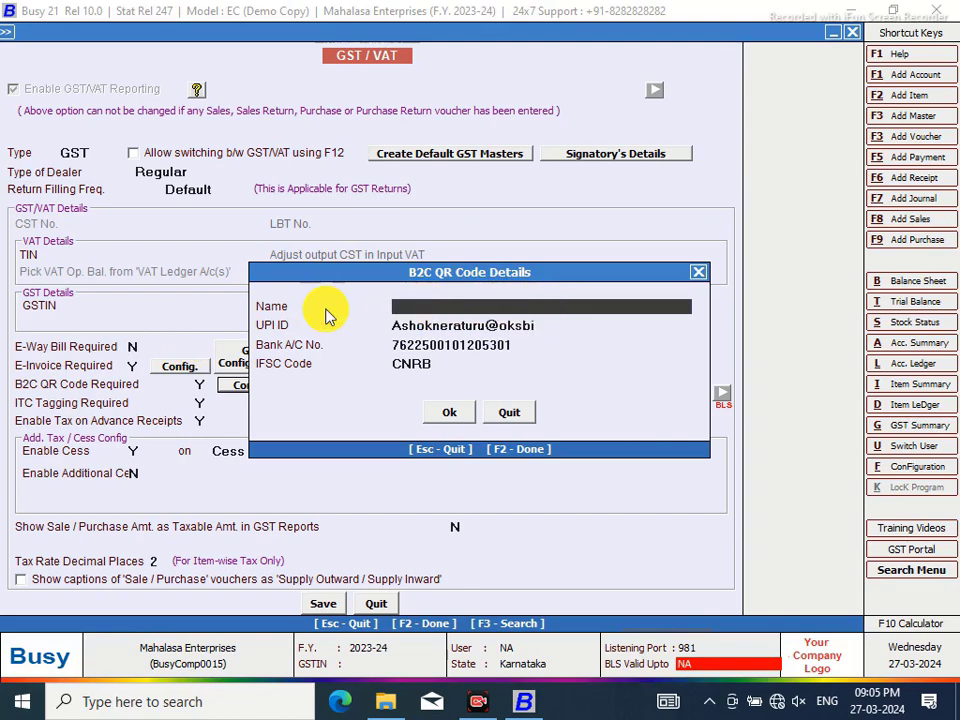
type("ASHOK H V")
Correct the IFSC code, accept the QR details, and save the GST/VAT settings despite the warning
left_click(456, 364)
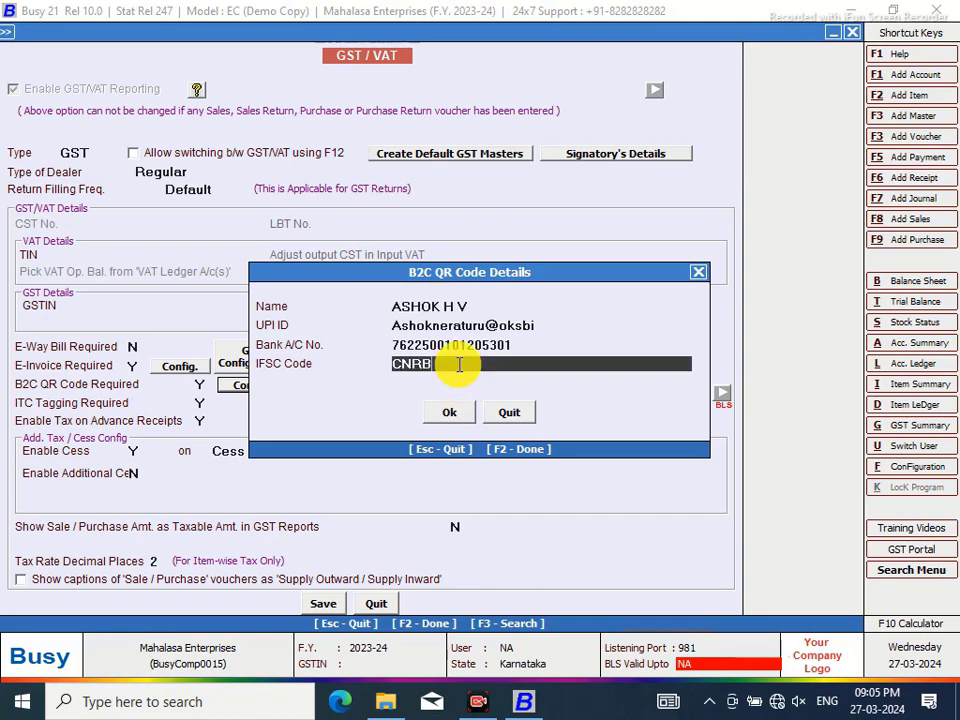
key("BackSpace")
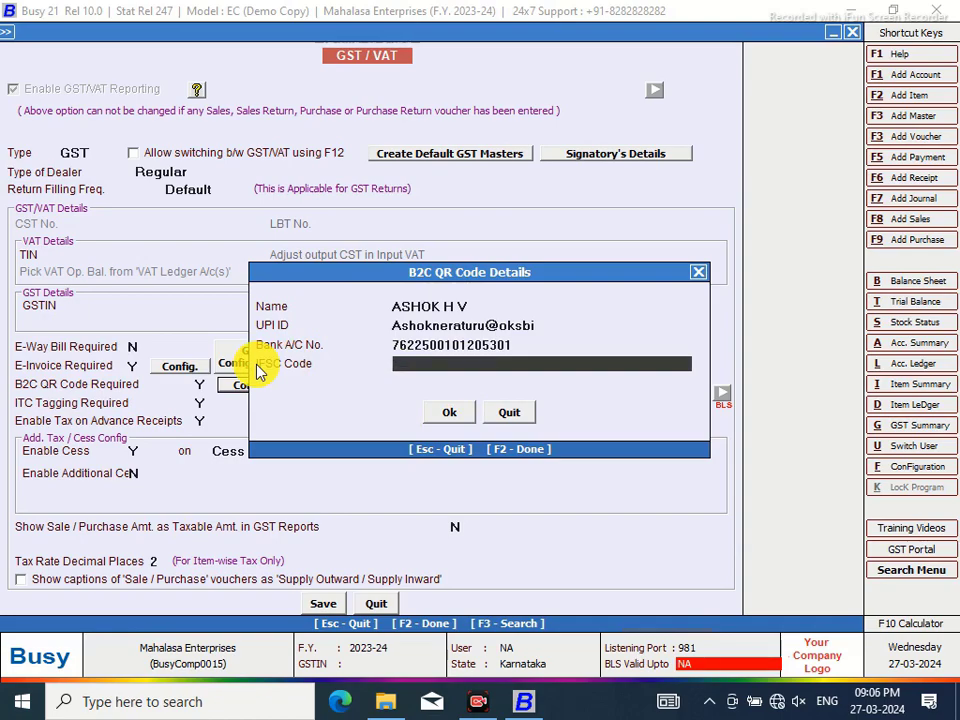
type("KAR")
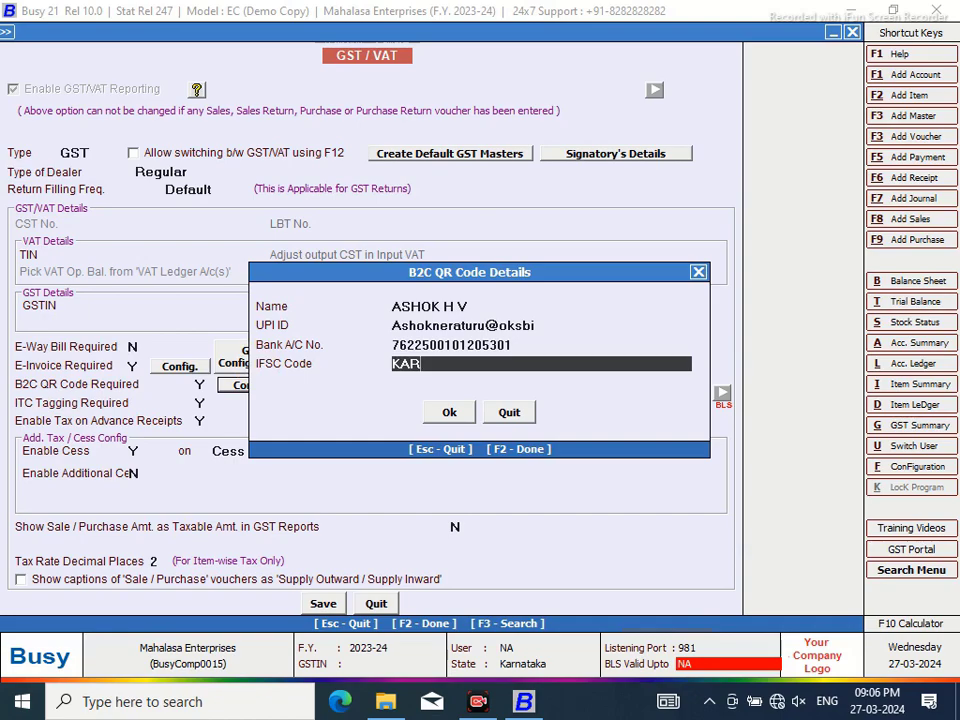
type("B0000762")
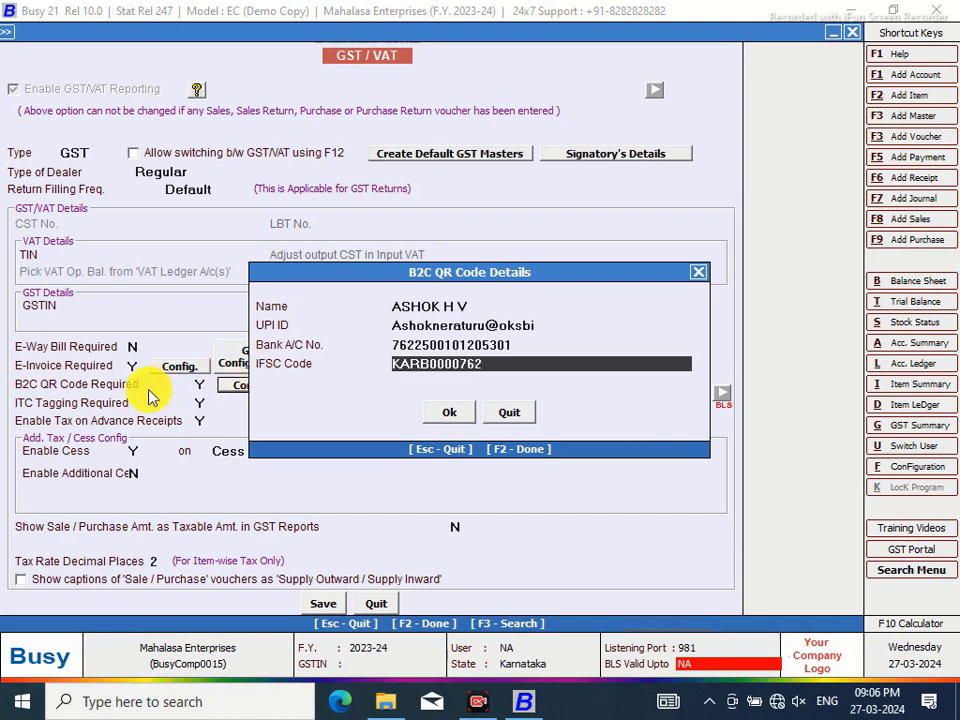
left_click(441, 418)
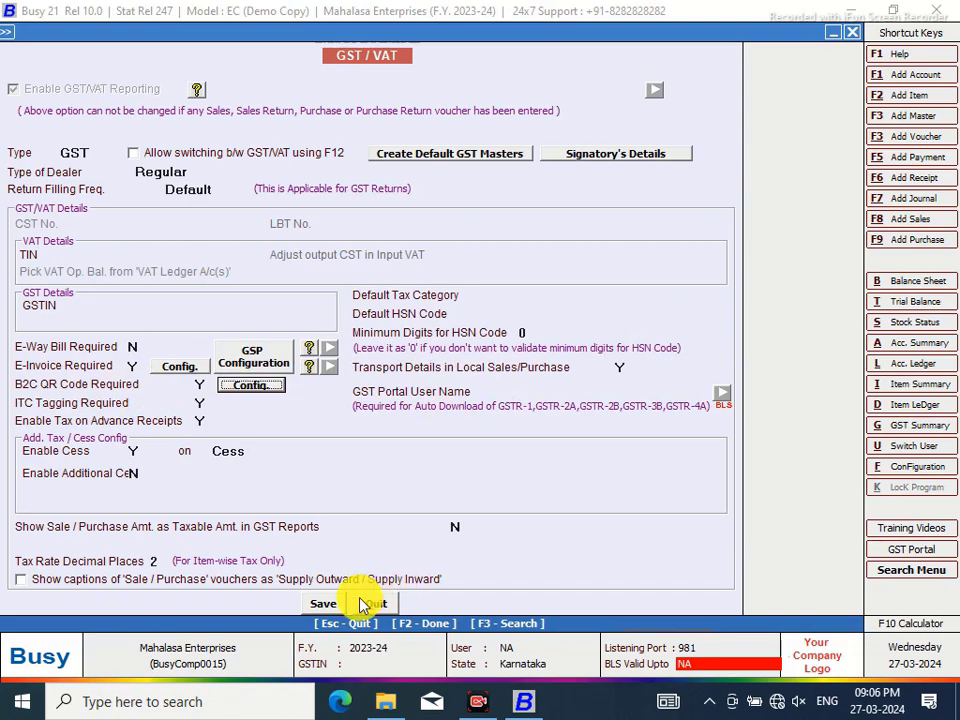
left_click(326, 604)
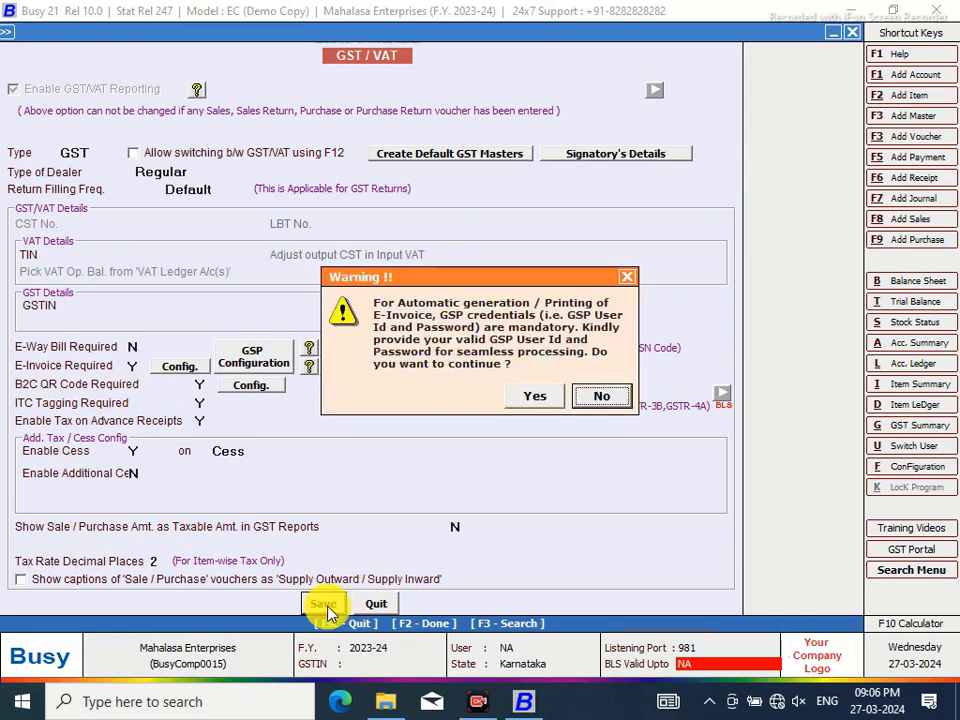
left_click(532, 398)
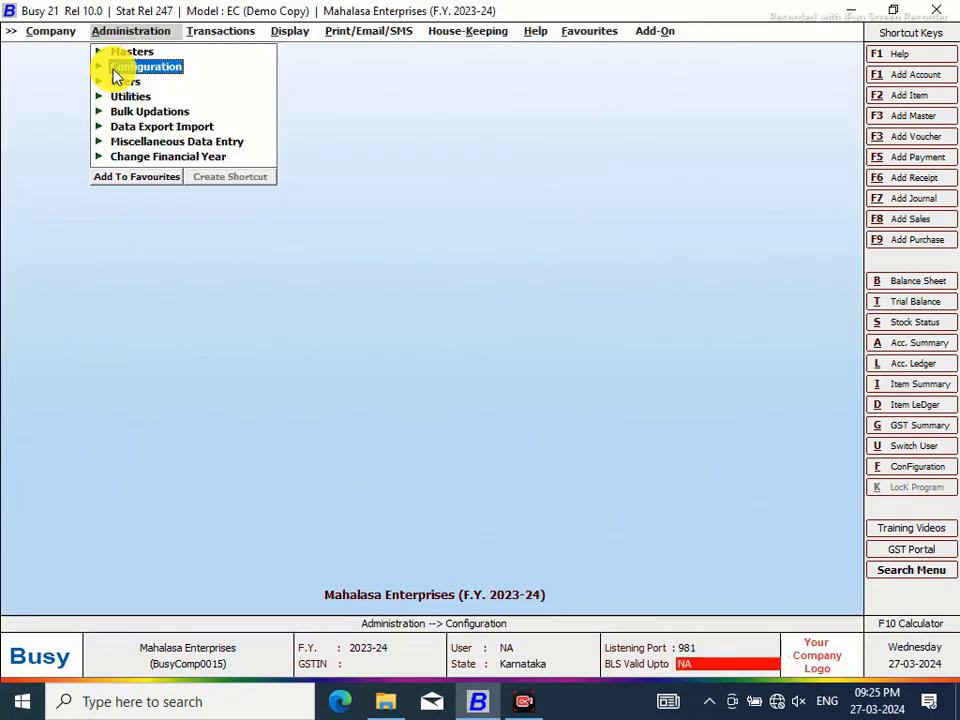
Set E-Invoice Required to Y in the GST/VAT features and confirm its configuration
left_click(107, 66)
left_click(190, 70)
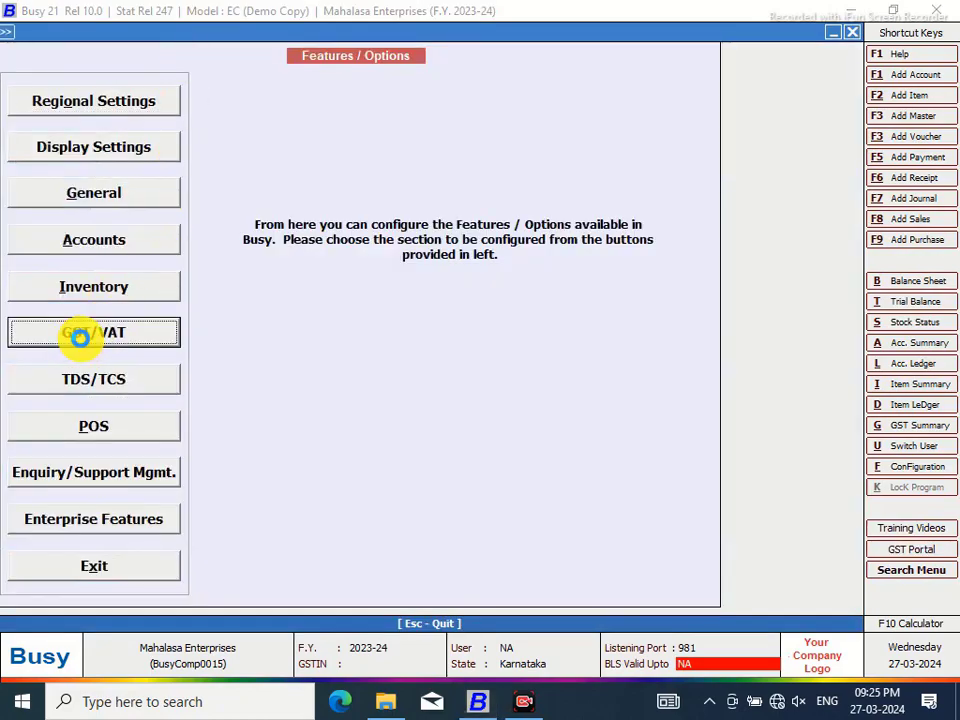
left_click(96, 348)
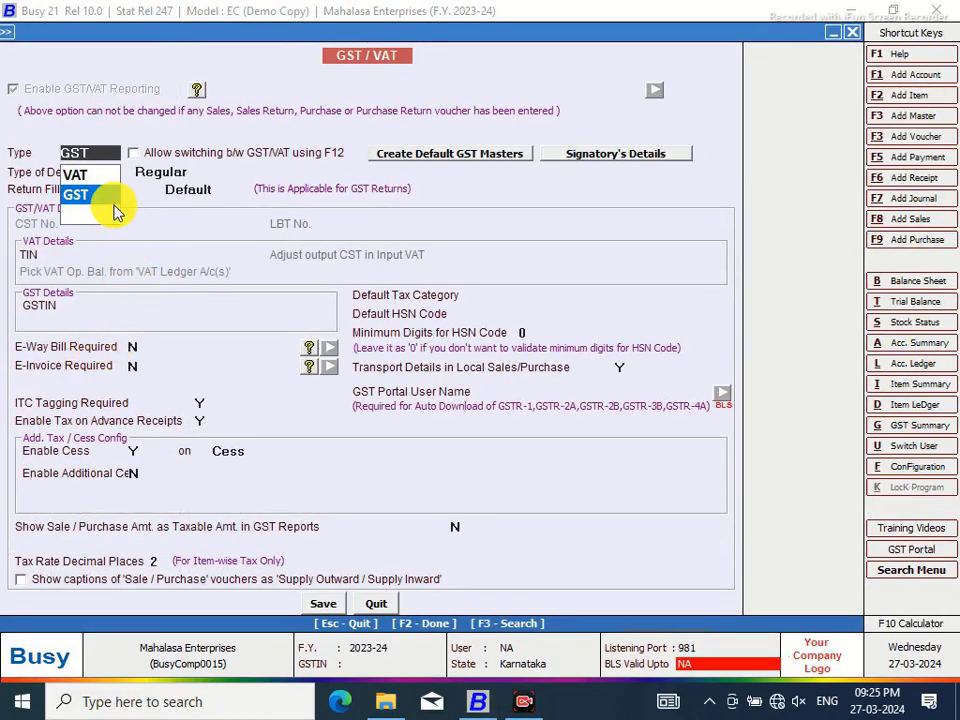
left_click(88, 195)
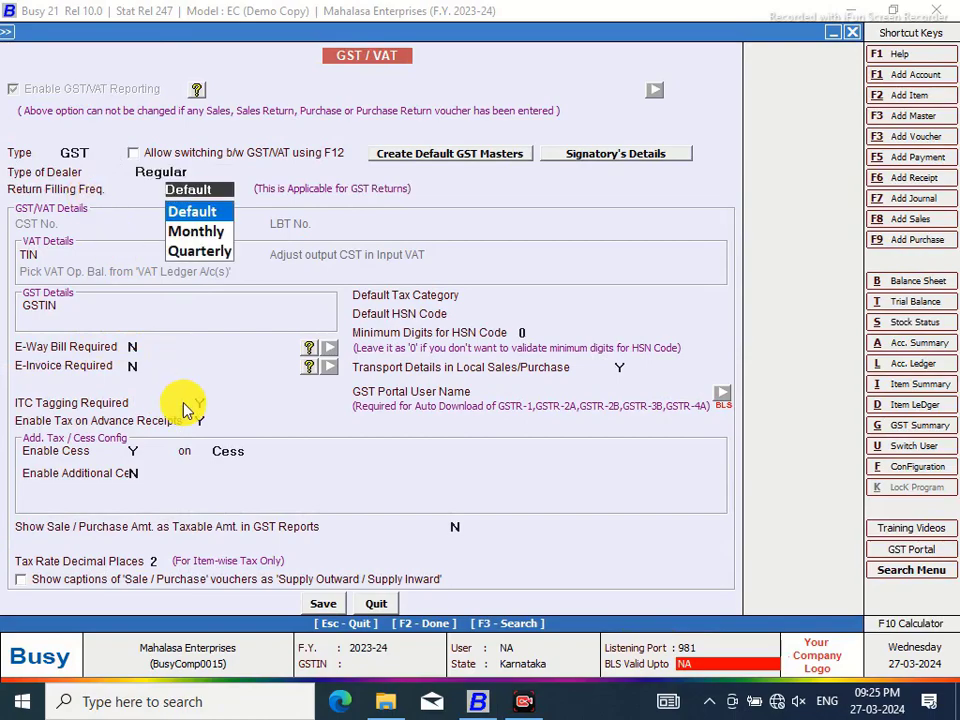
left_click(133, 366)
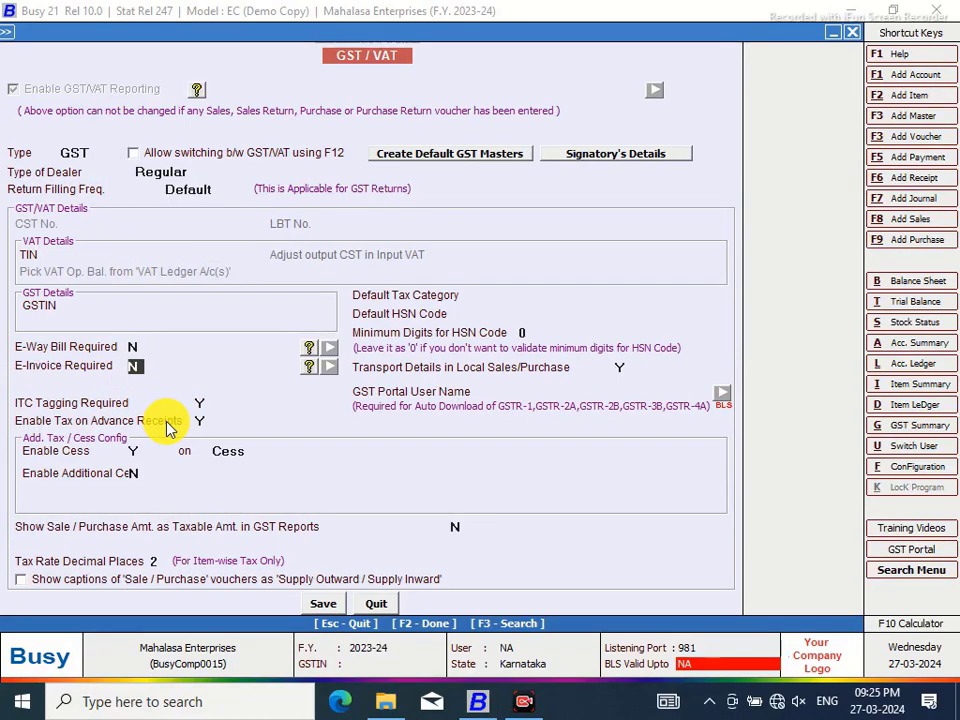
key("y")
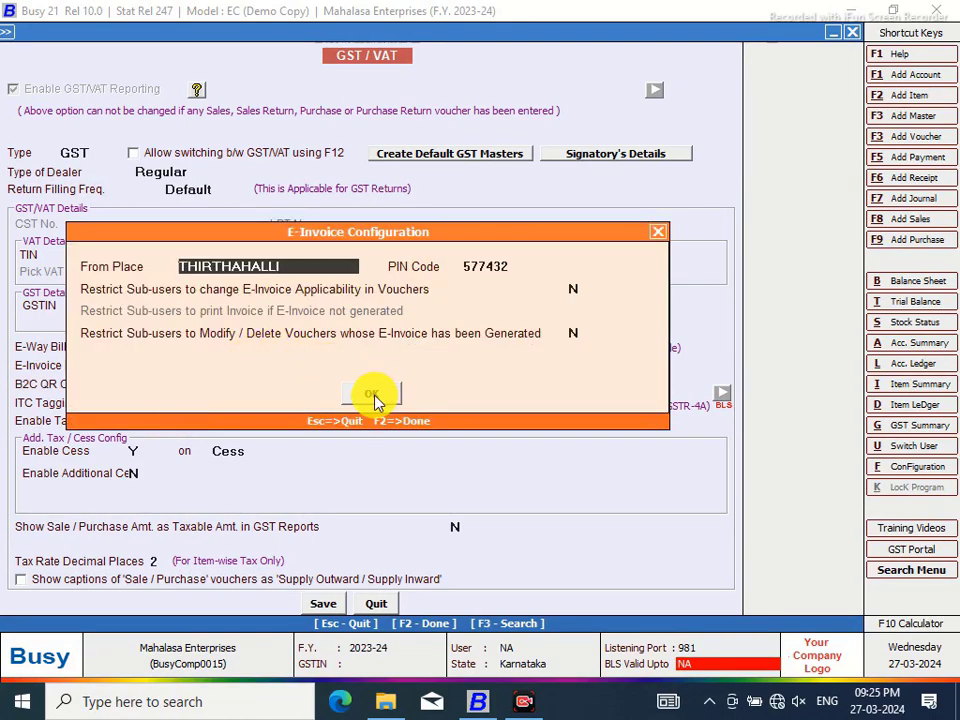
left_click(376, 396)
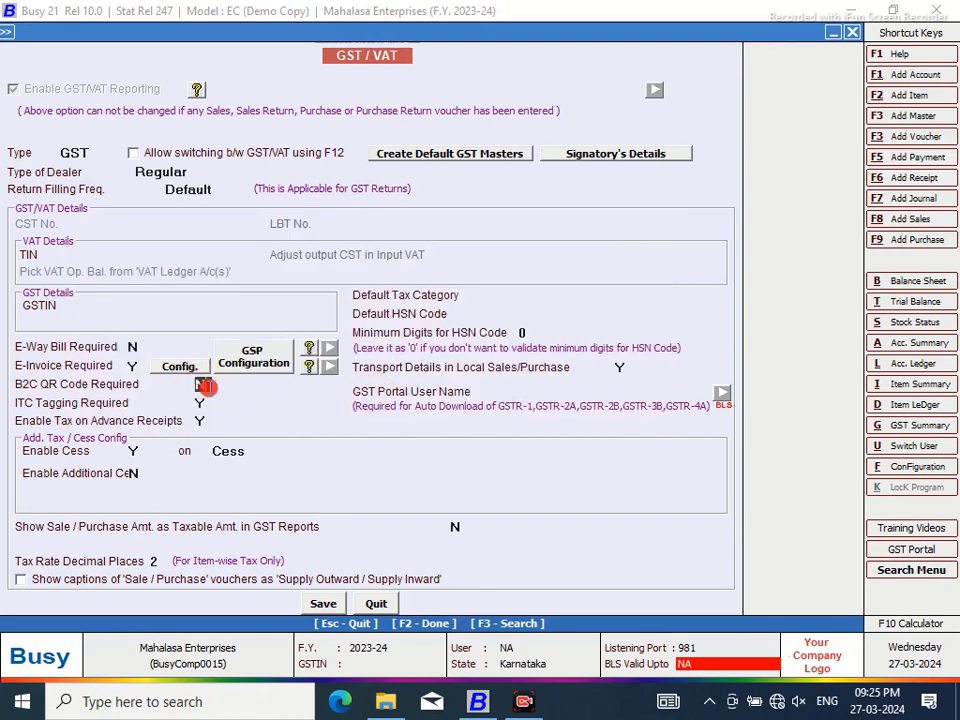
Set B2C QR Code to Y, confirm its payment details, and save the GST settings
key("y")
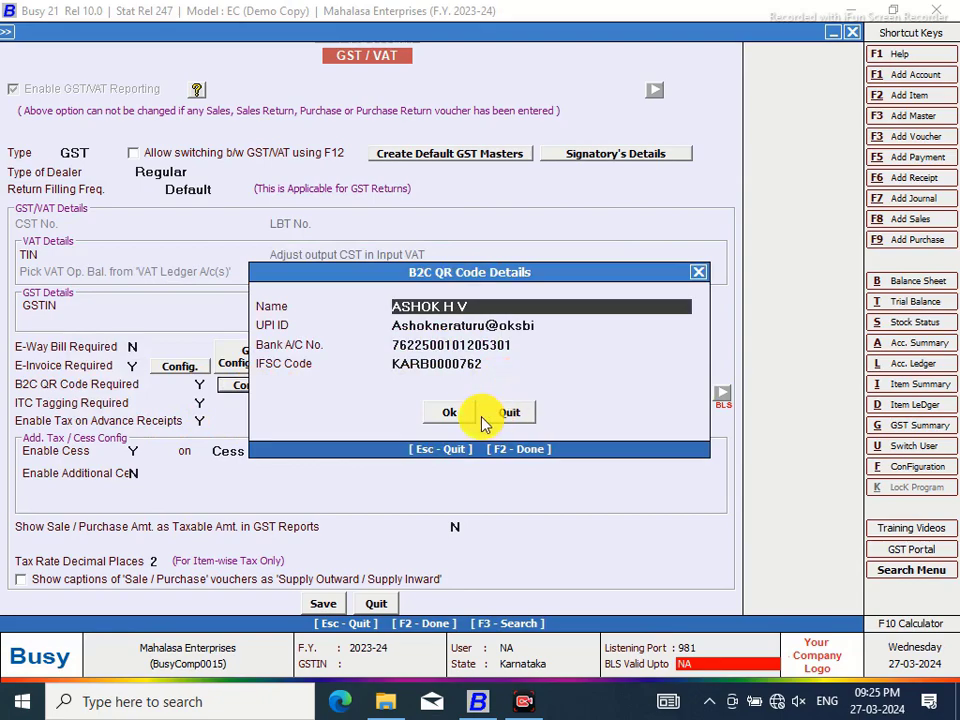
left_click(447, 416)
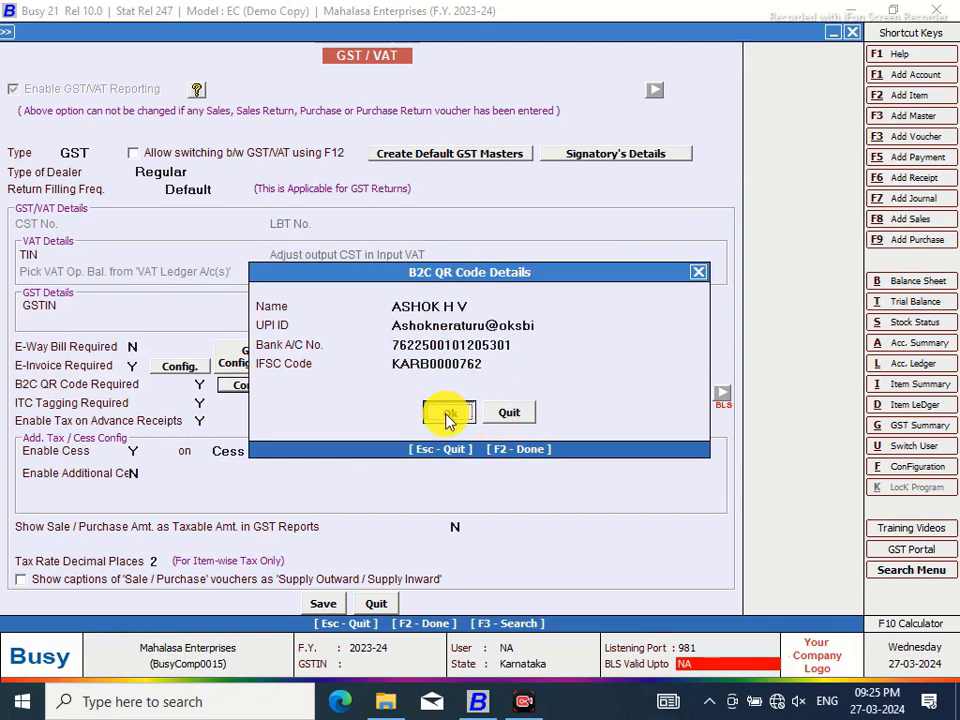
left_click(447, 416)
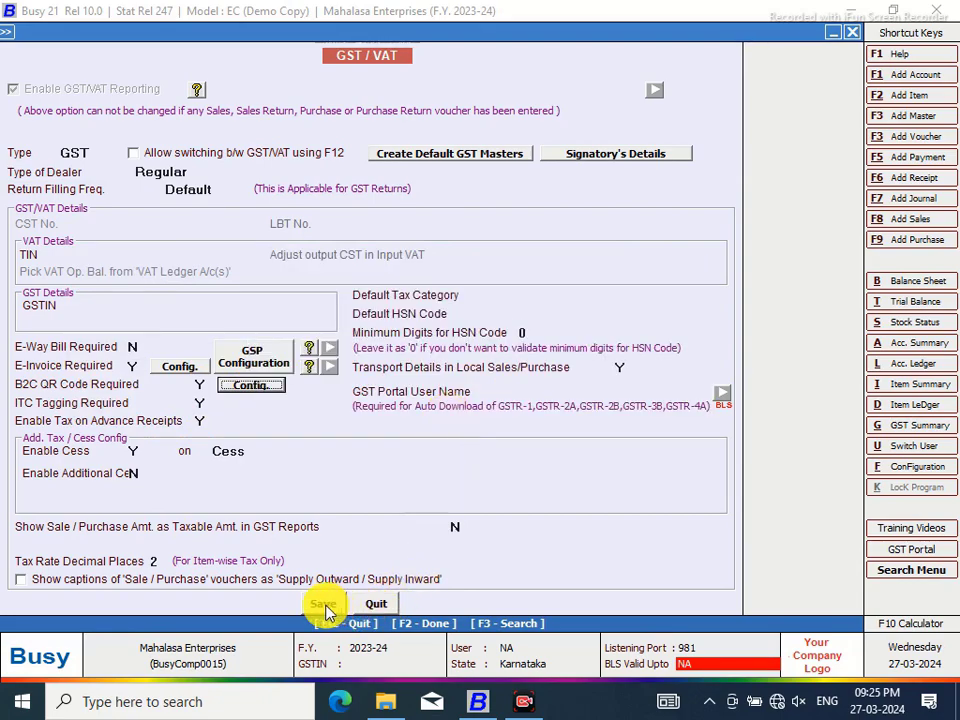
left_click(251, 385)
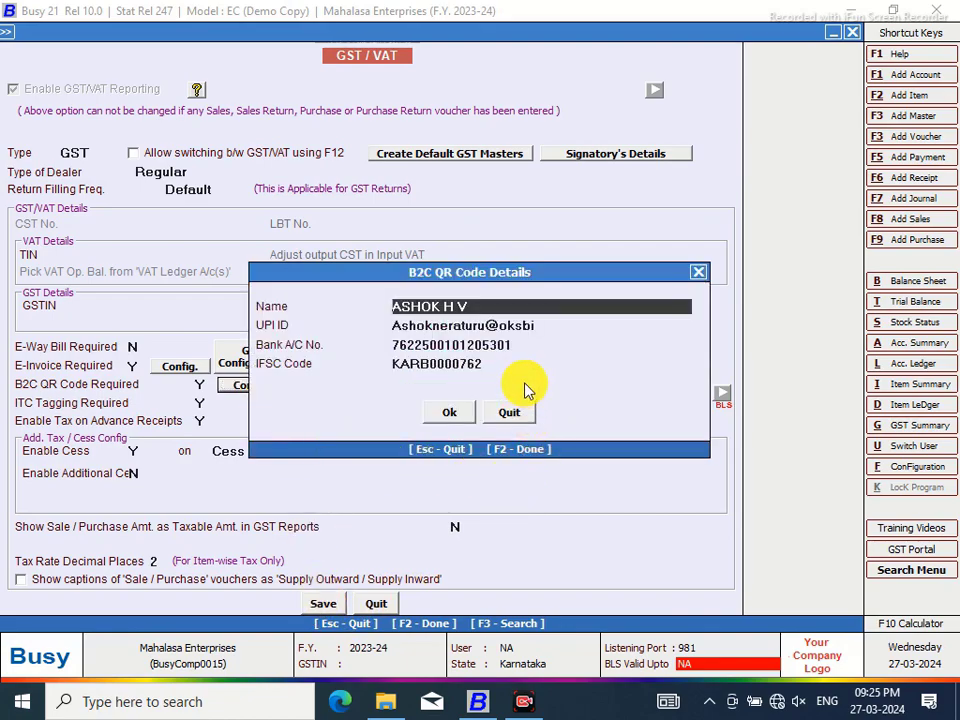
left_click(462, 417)
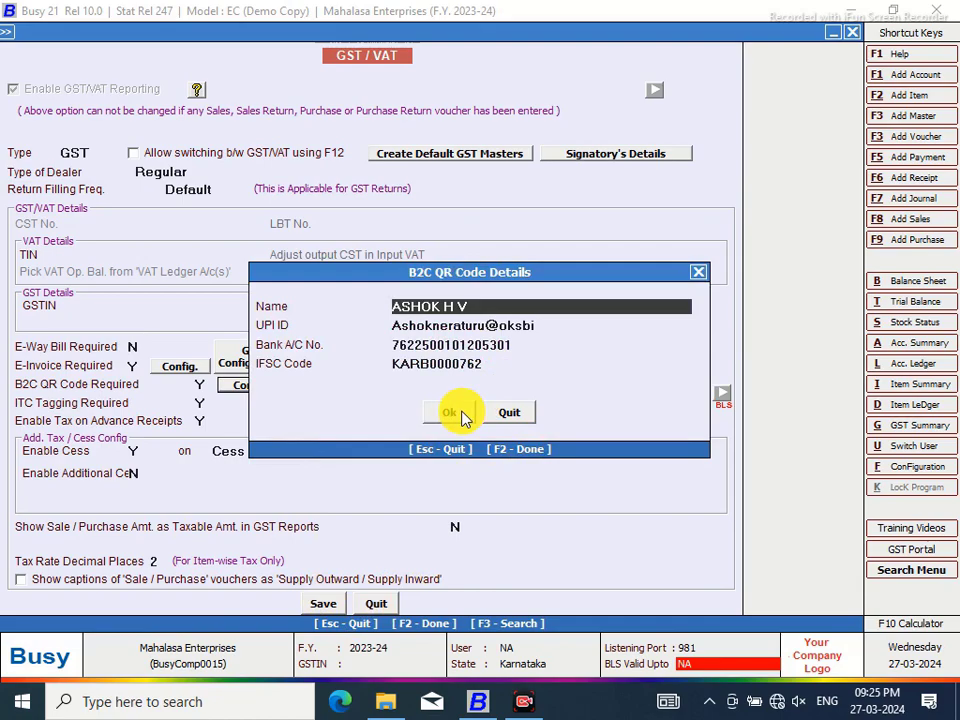
left_click(440, 420)
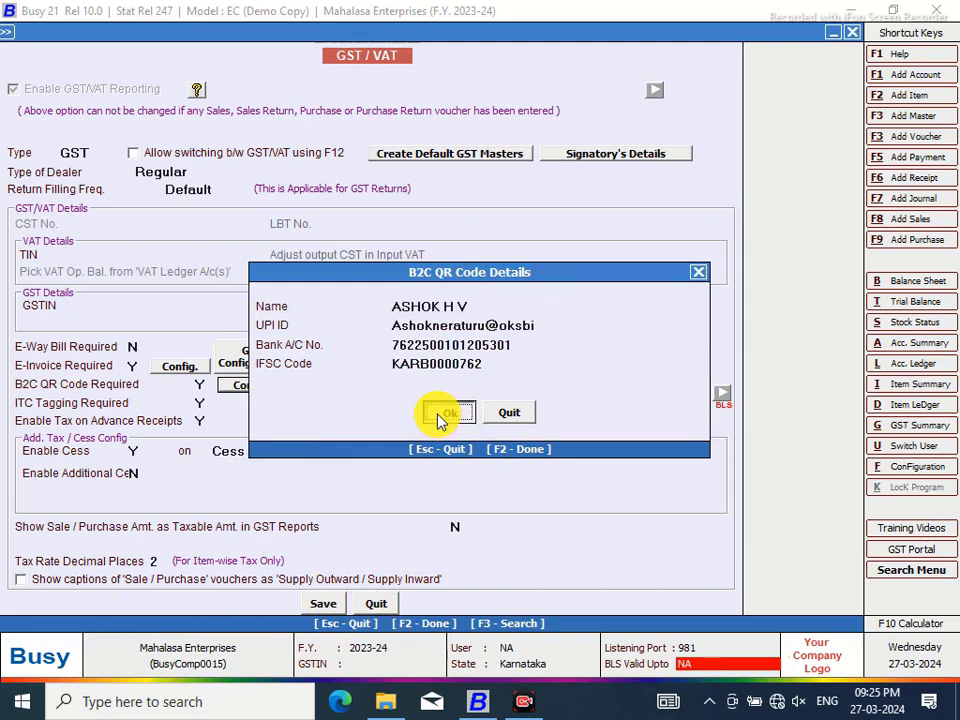
left_click(322, 606)
left_click(540, 396)
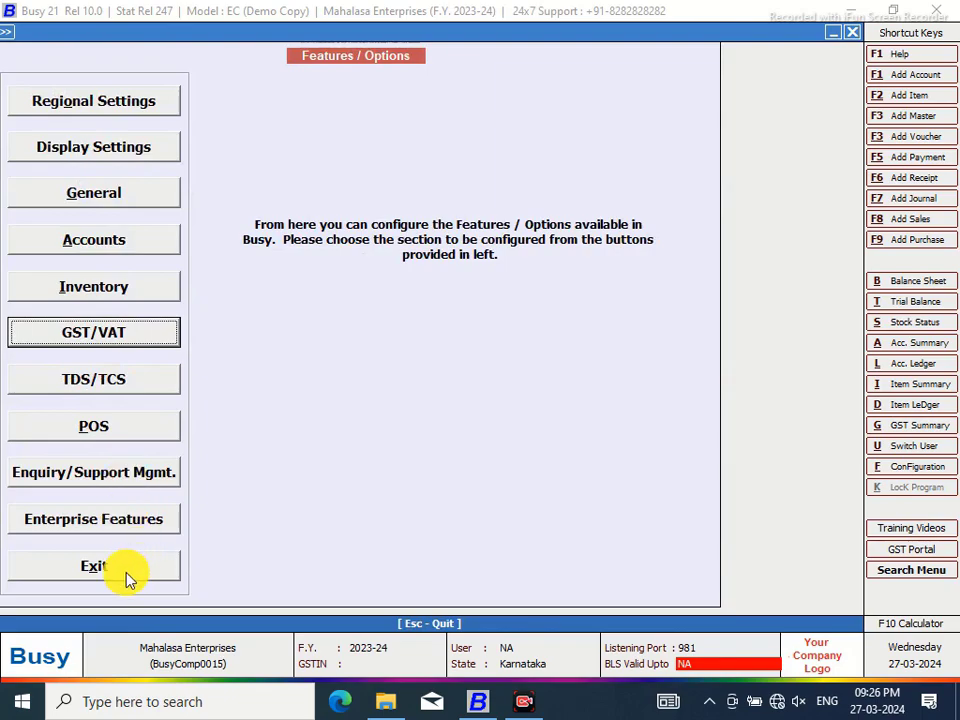
Open the header script of the MAHALASA NEW sales invoice format in advanced document configuration
left_click(128, 580)
left_click(224, 228)
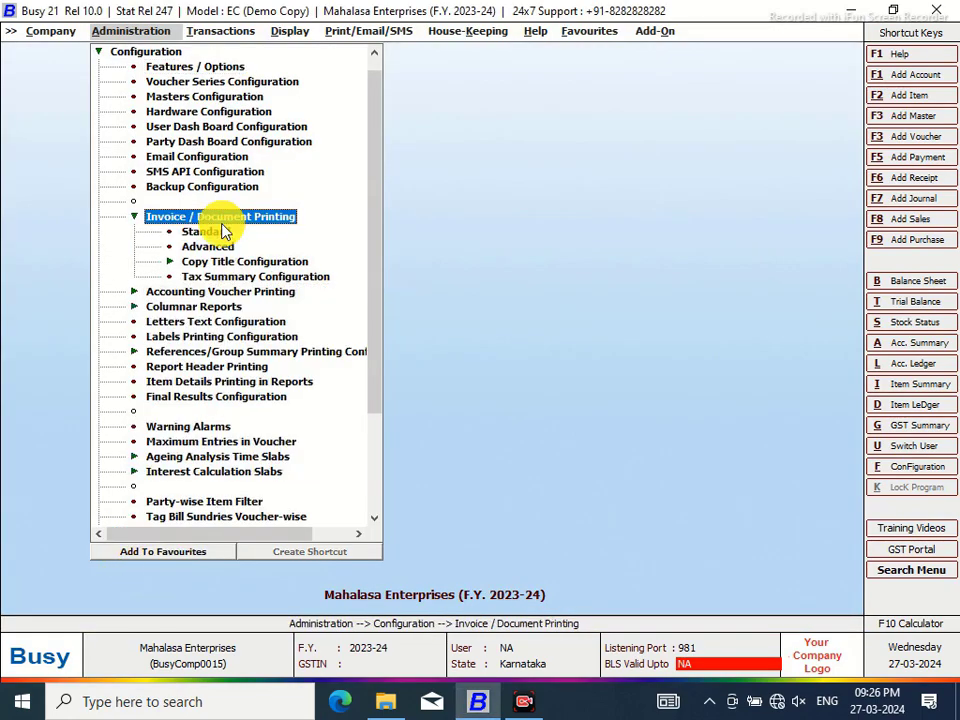
left_click(210, 232)
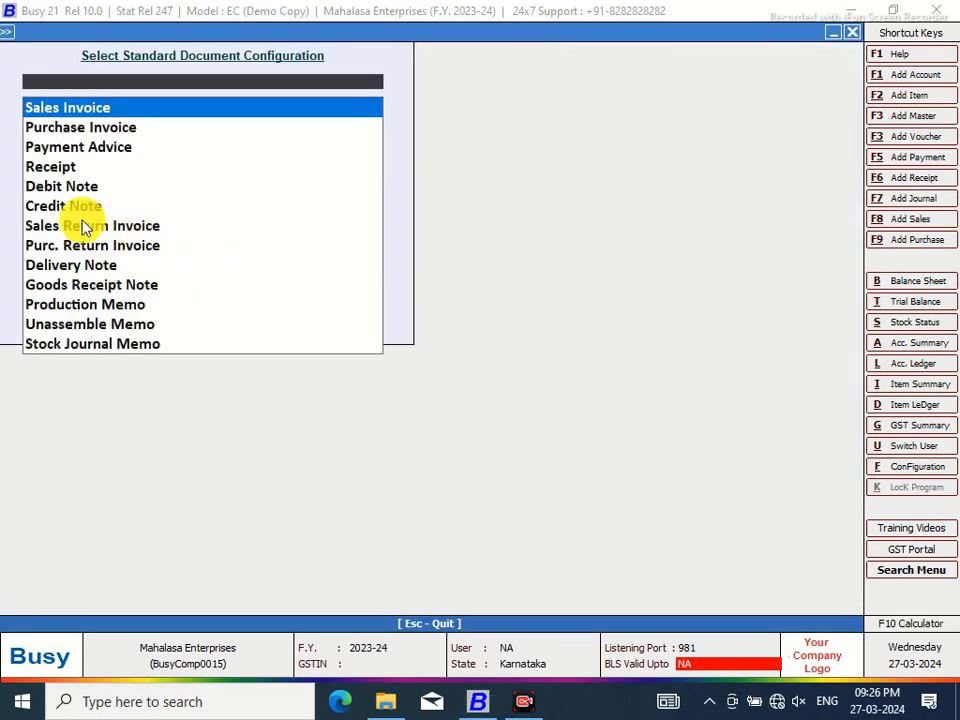
left_click(854, 35)
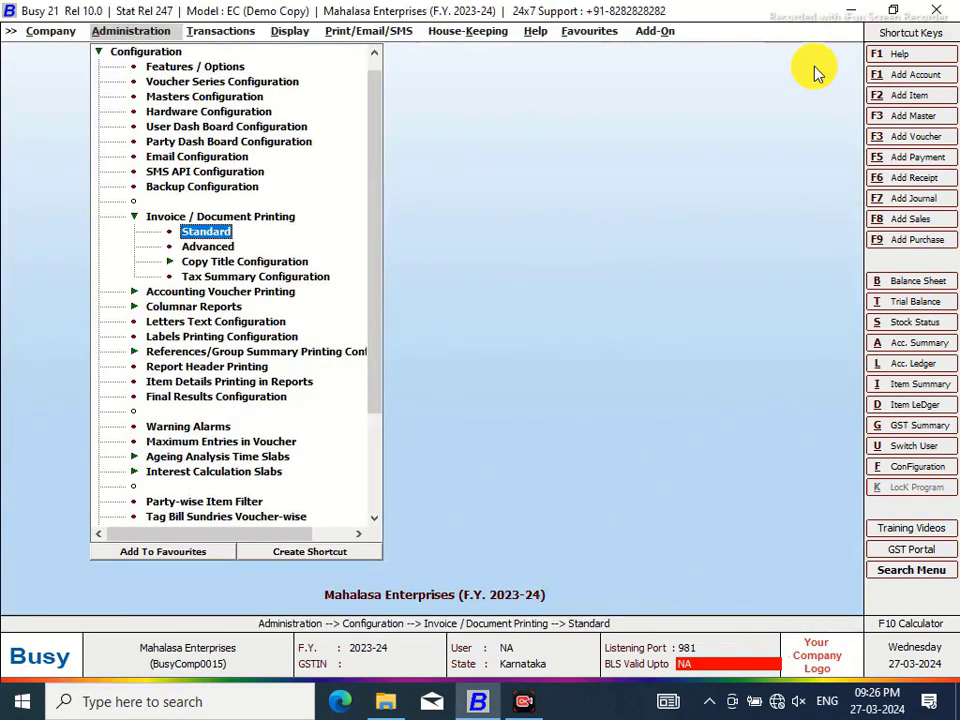
left_click(227, 248)
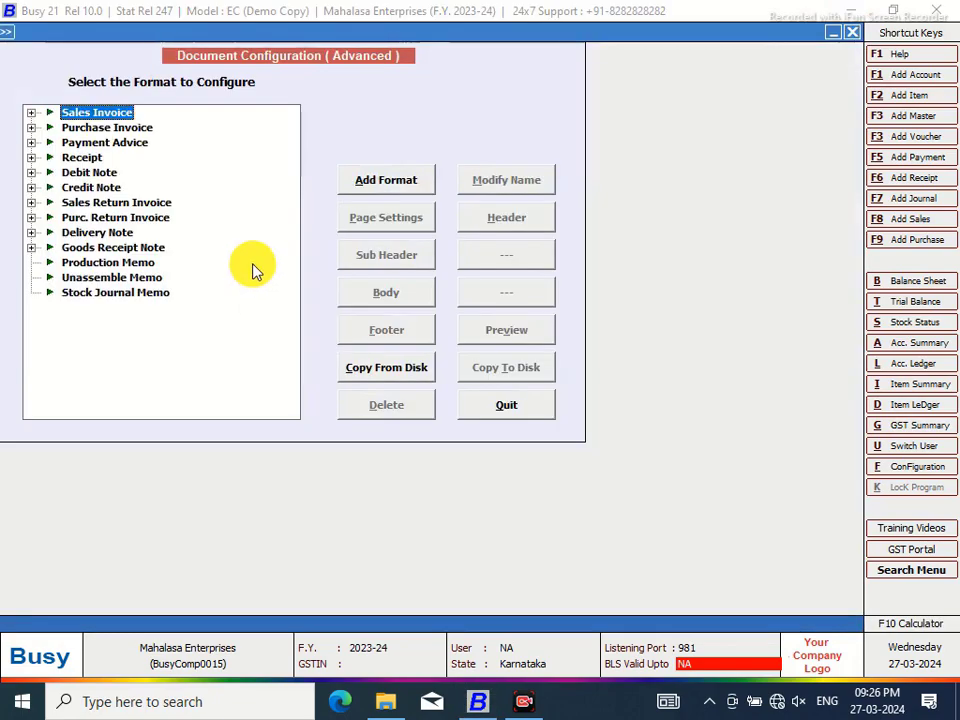
left_click(36, 117)
left_click(85, 127)
left_click(491, 219)
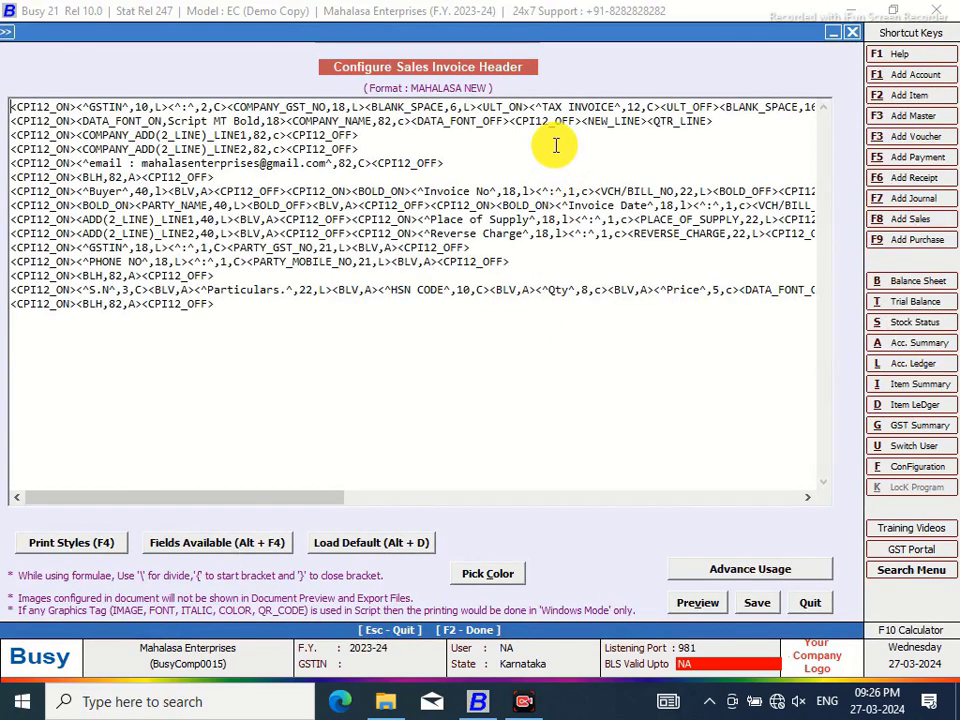
Cut <INVOICE_COPY_TYPE,18,R> and paste it ahead of the BLANK_SPACE,16 field
left_click_drag(325, 498, 436, 492)
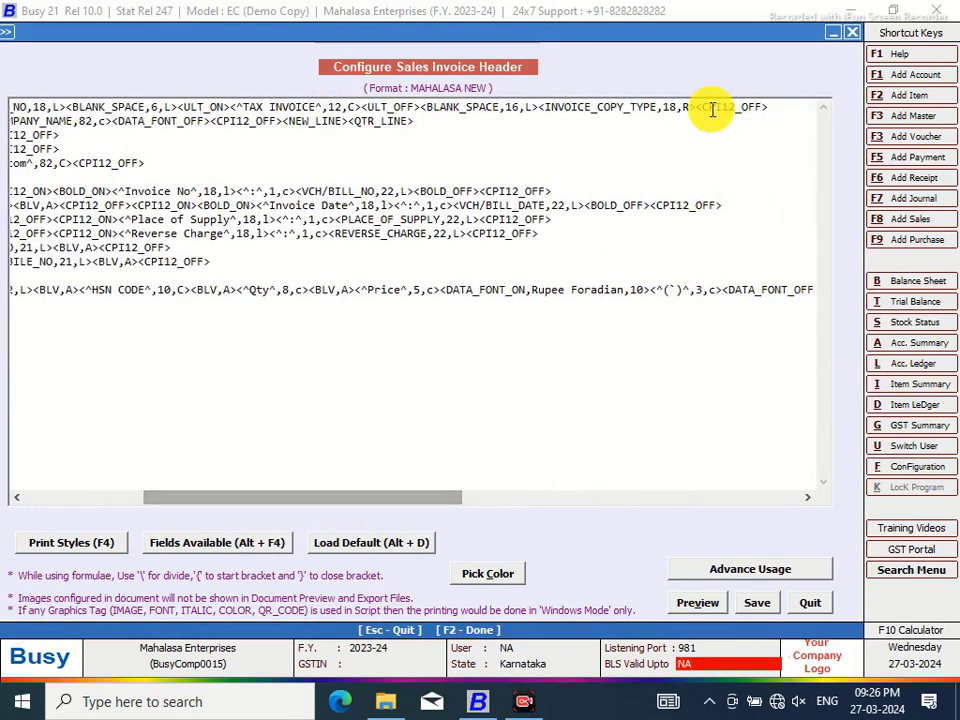
left_click_drag(698, 107, 546, 110)
right_click(554, 112)
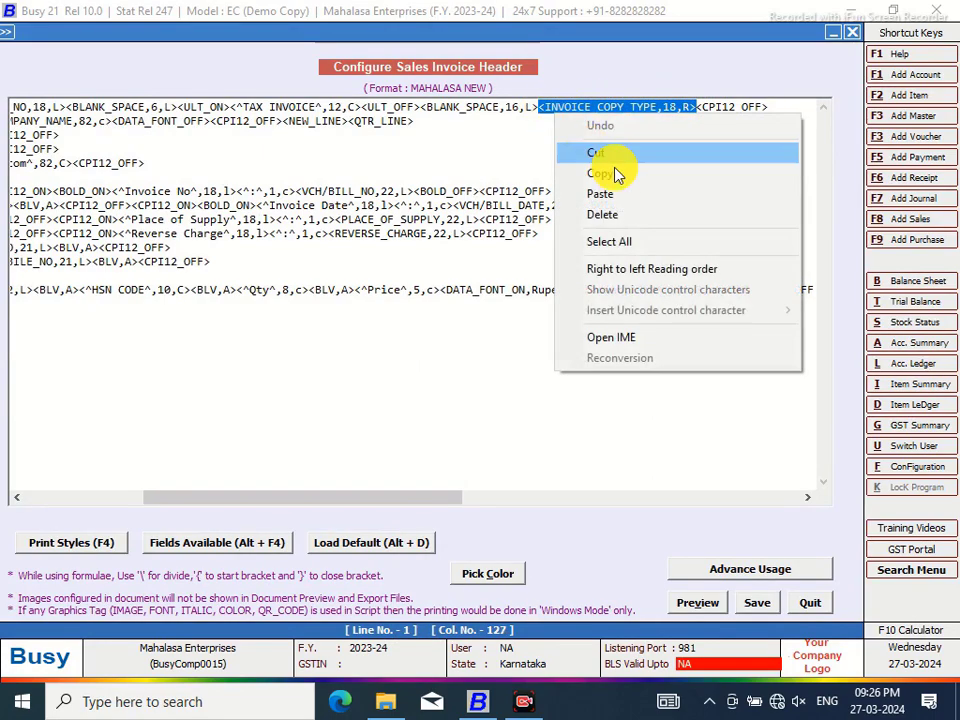
left_click(600, 153)
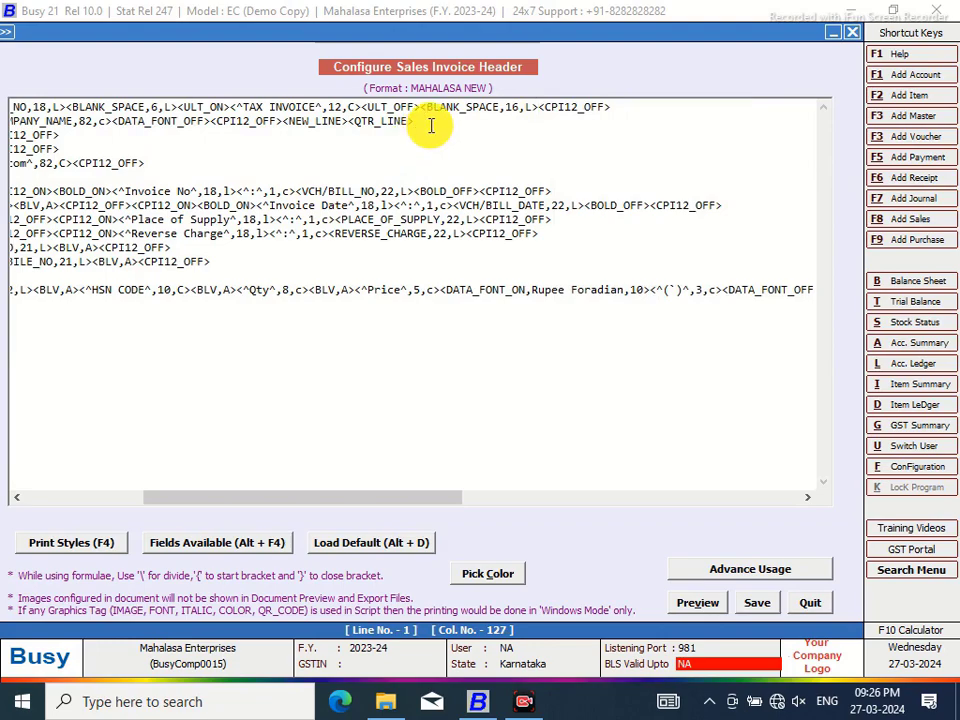
left_click(424, 110)
right_click(424, 110)
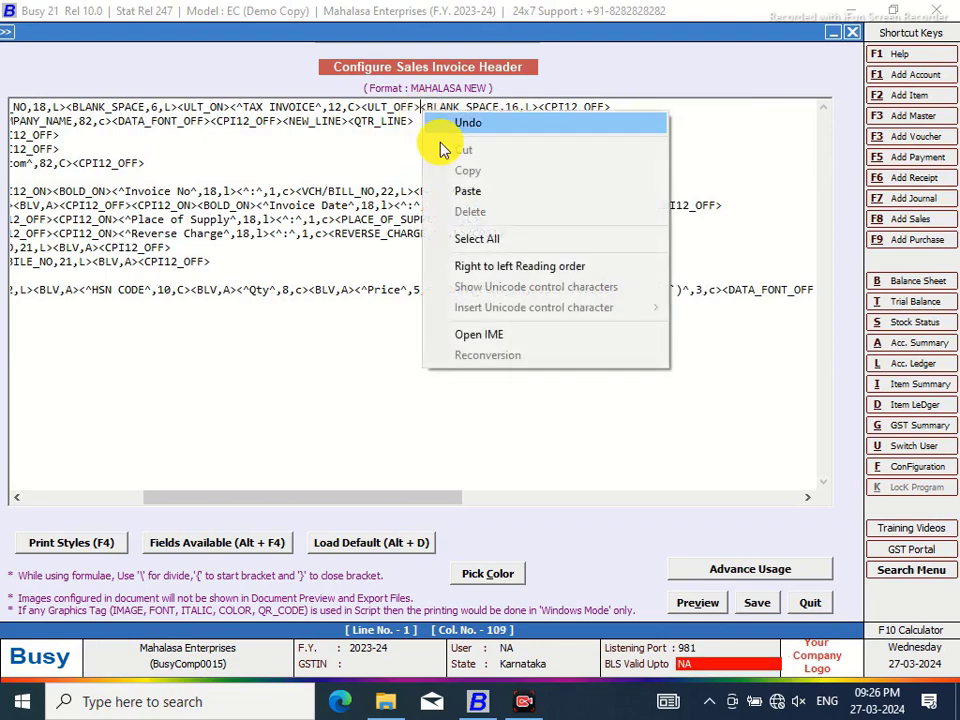
left_click(467, 189)
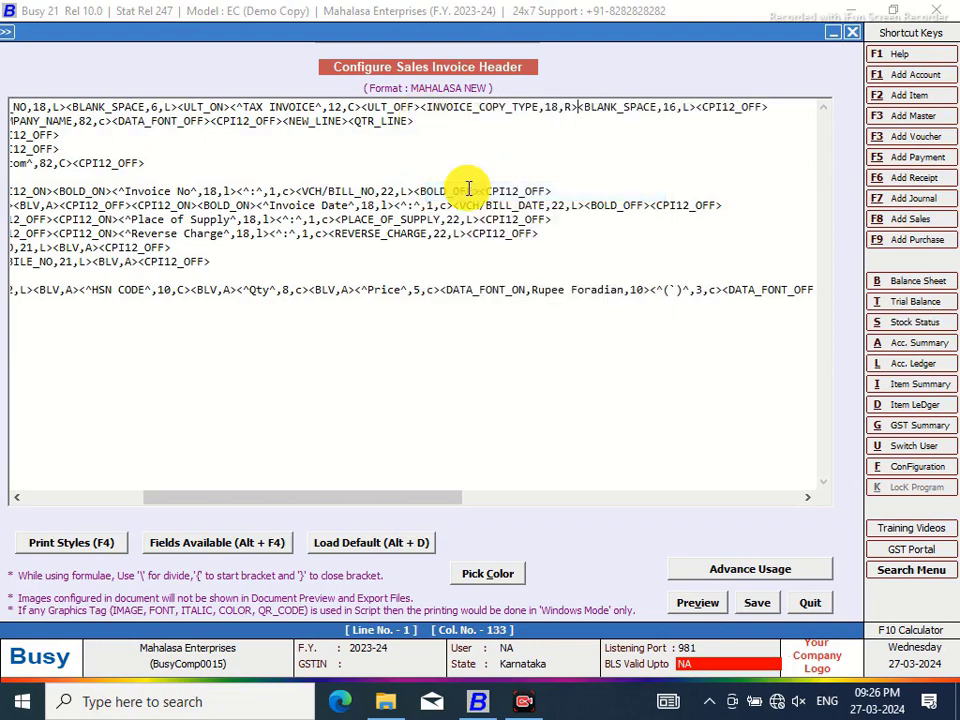
Preview the current header layout, then reopen the MAHALASA NEW header script
left_click(697, 604)
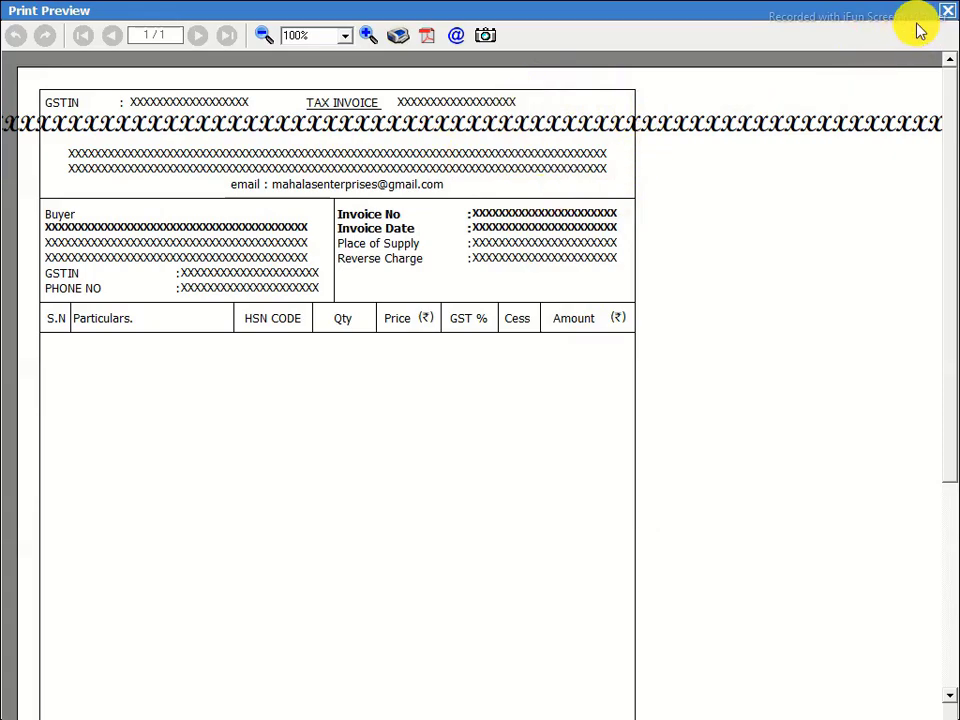
left_click(948, 17)
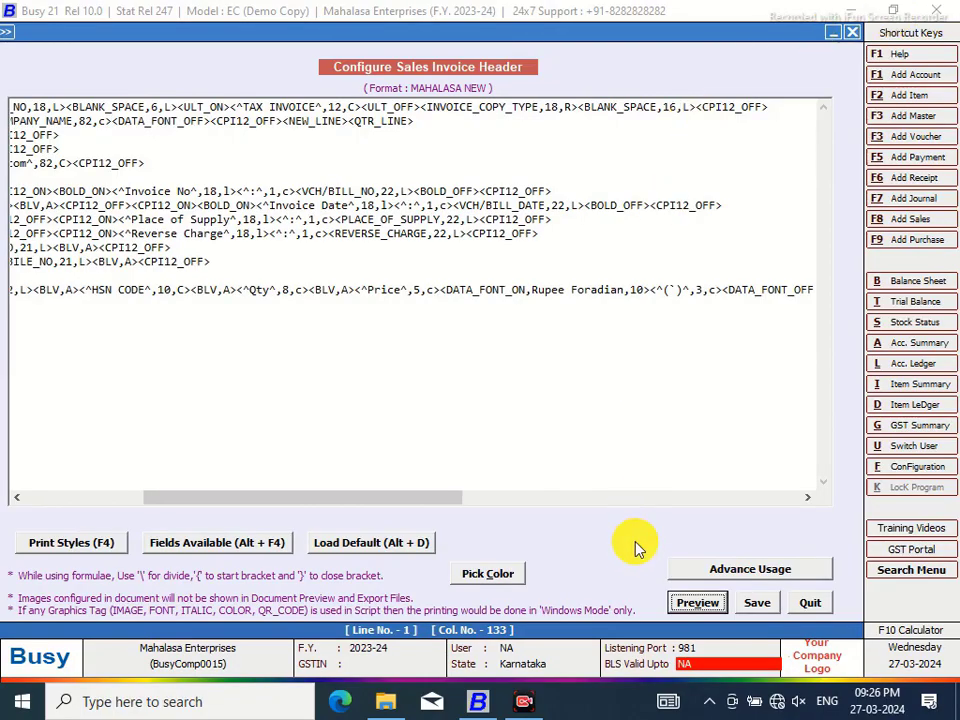
left_click(757, 606)
left_click(507, 219)
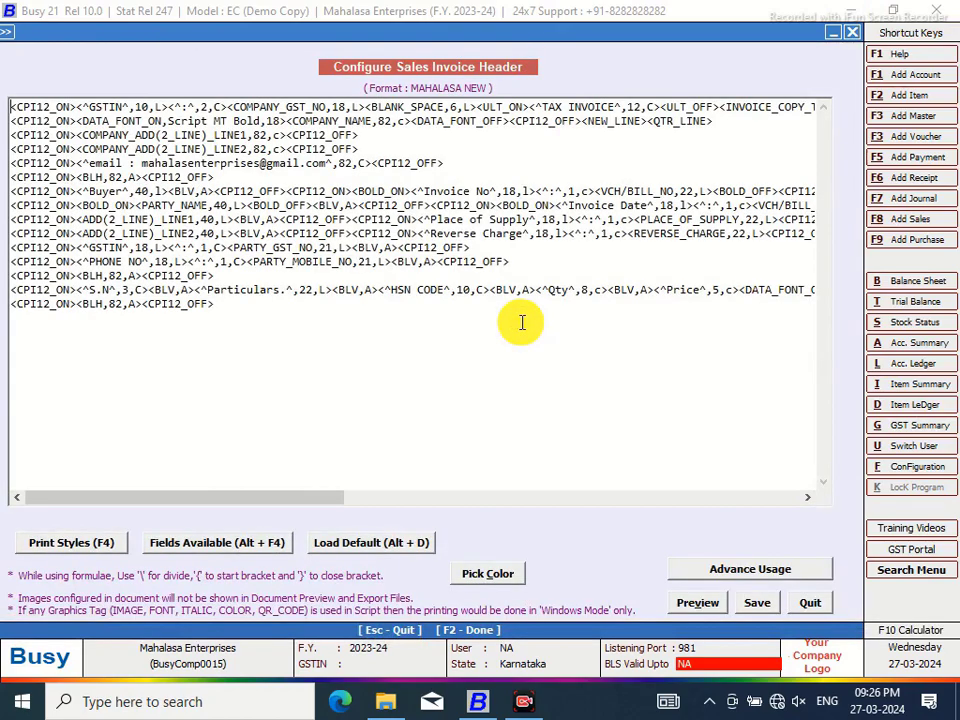
Insert EINVOICE_QRCODE,#'QRC:1.25' after the copy type field and save the format
left_click_drag(274, 500, 454, 510)
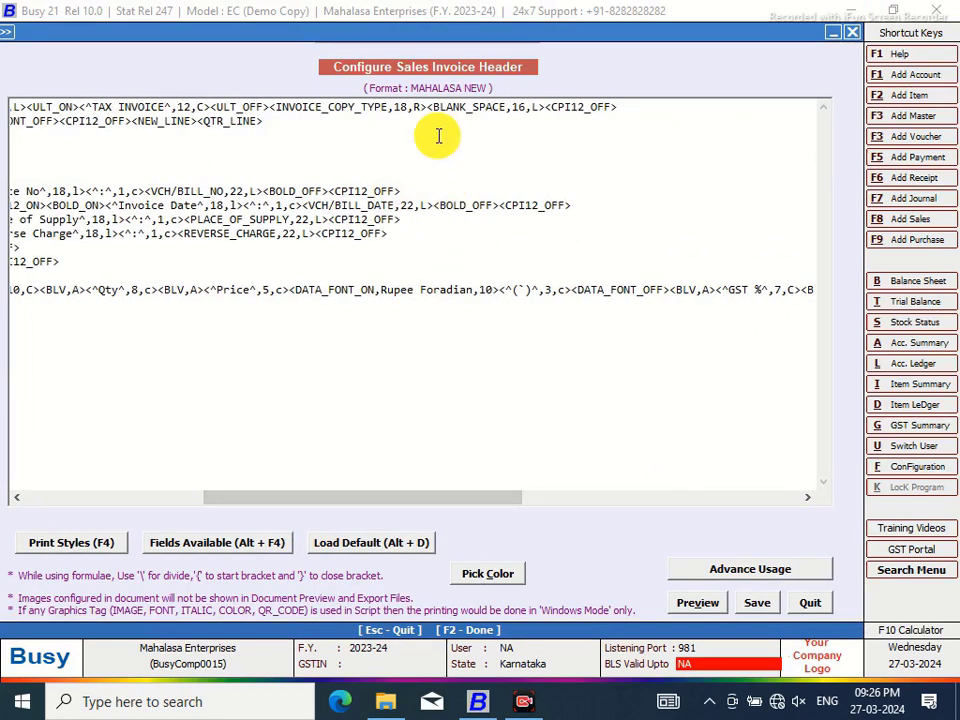
left_click(431, 106)
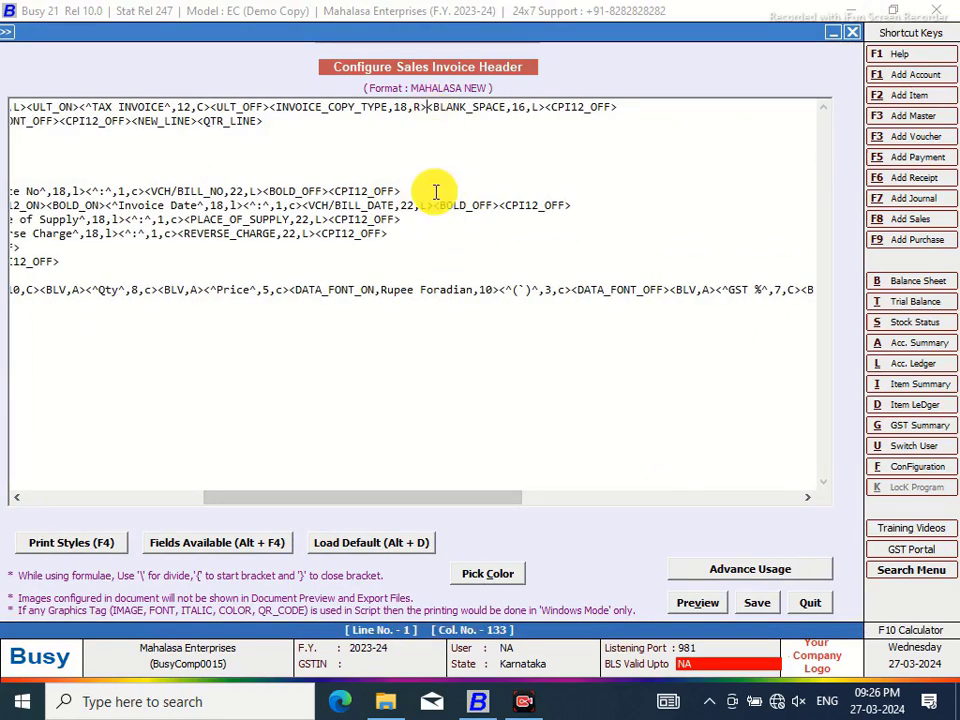
key("alt+F4")
left_click(606, 213)
double_click(606, 216)
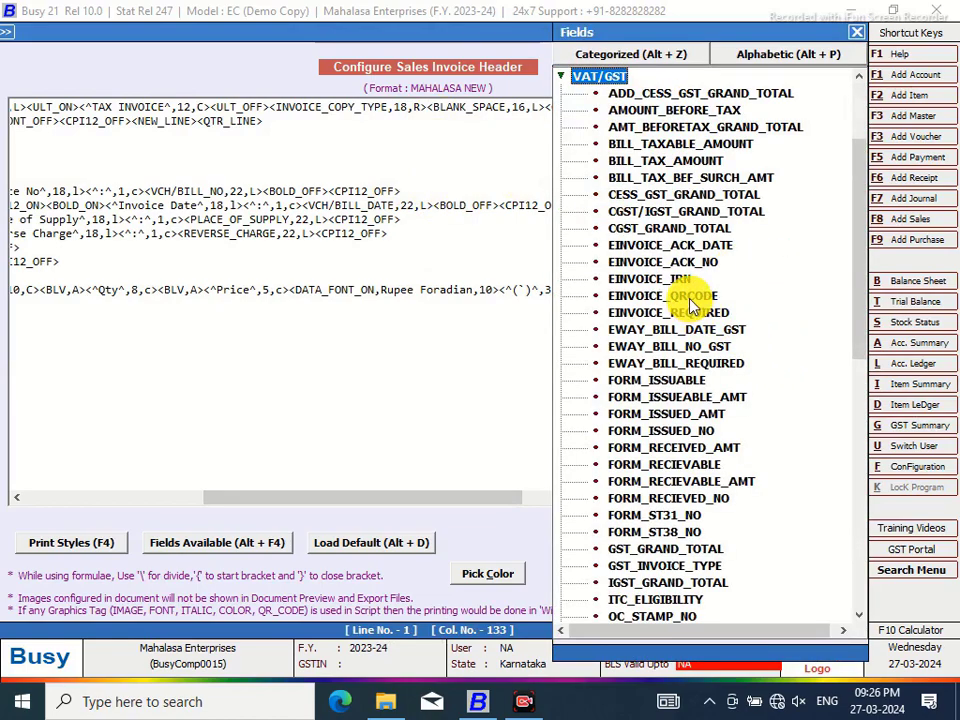
double_click(665, 295)
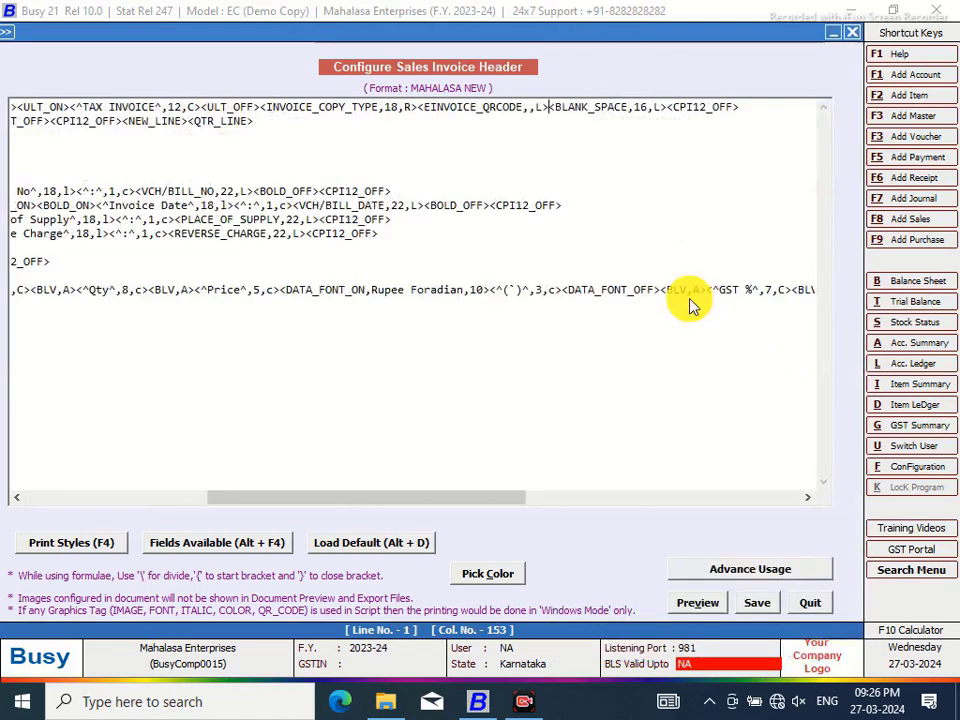
left_click(523, 111)
type(",")
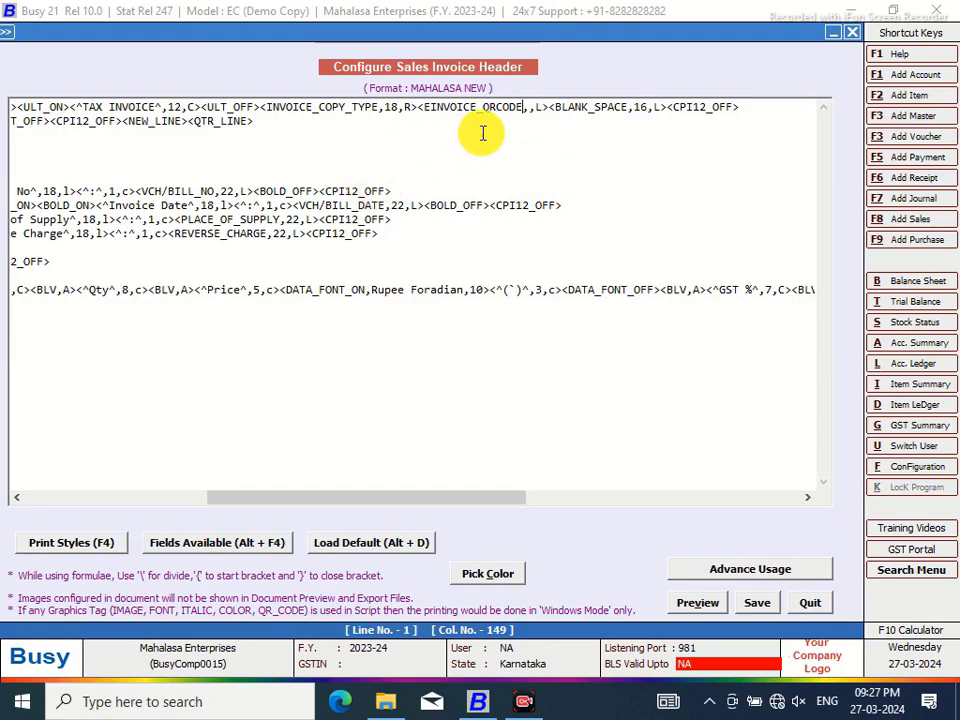
left_click(531, 106)
key("BackSpace")
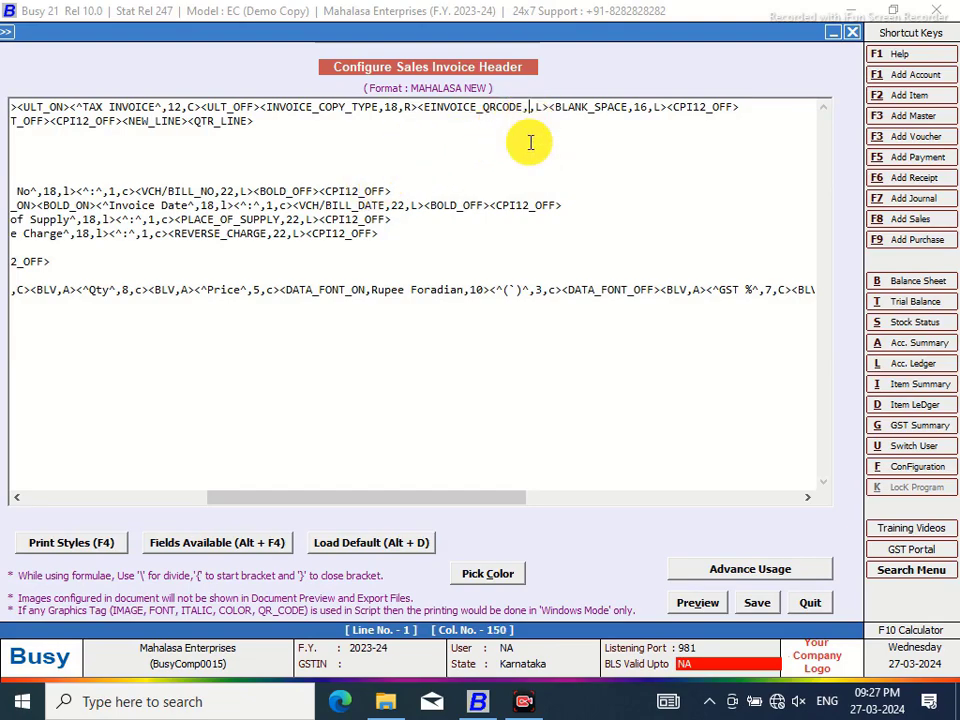
type("#")
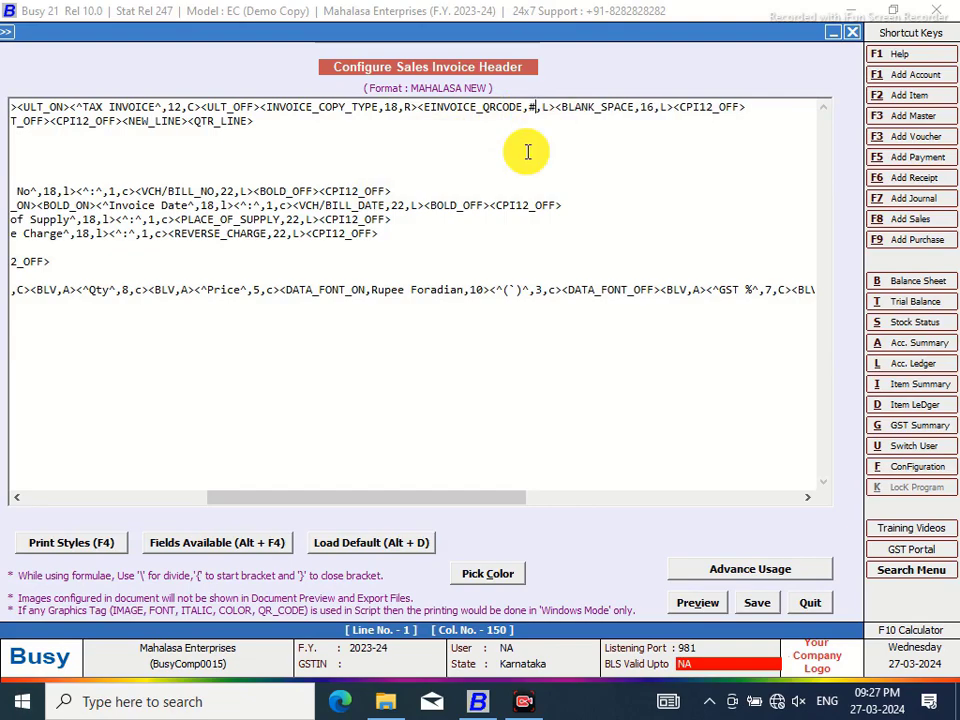
type("'QRC")
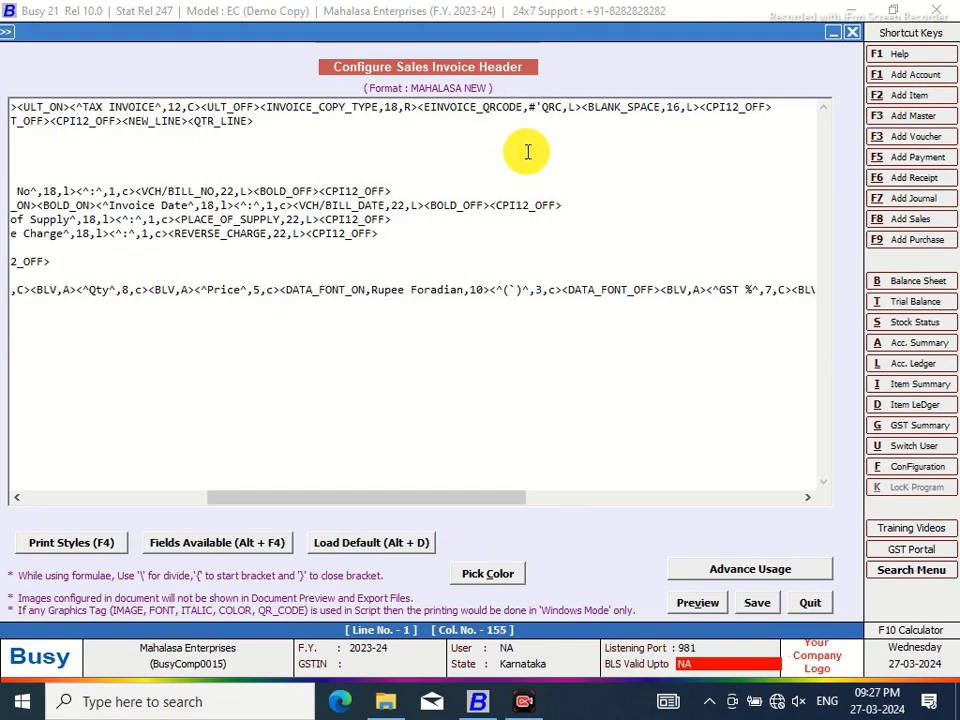
type(":1.25")
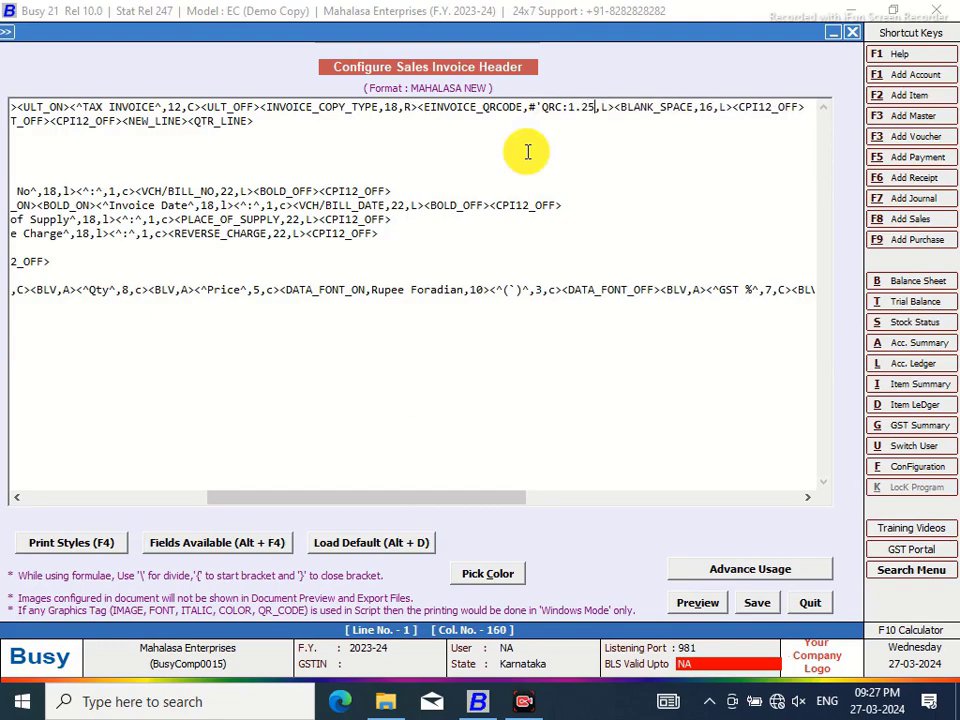
type("'")
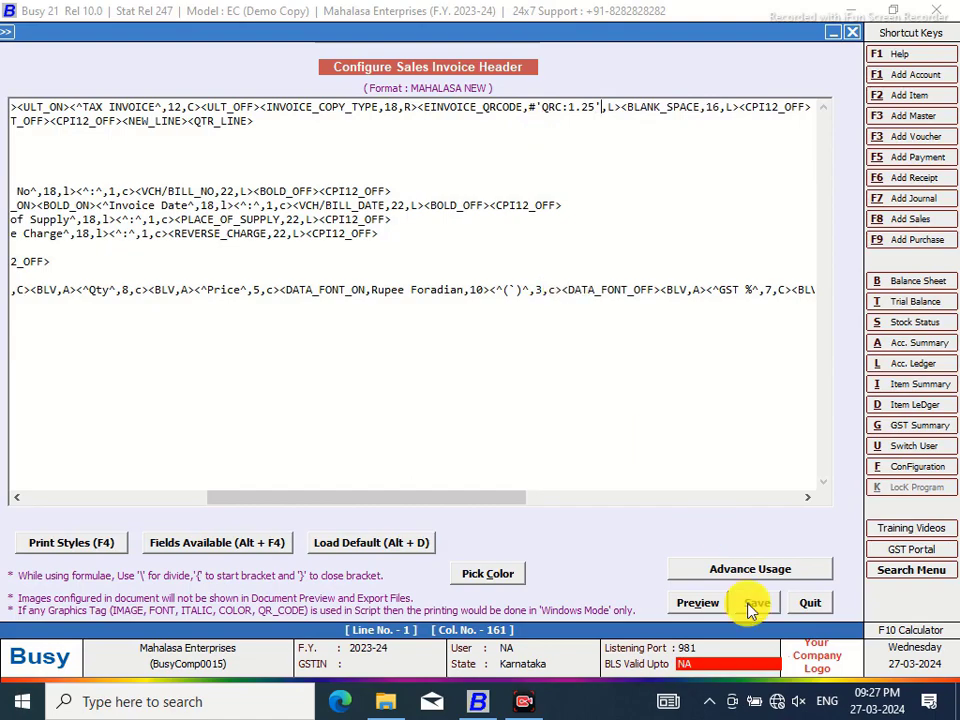
left_click(752, 605)
left_click(517, 405)
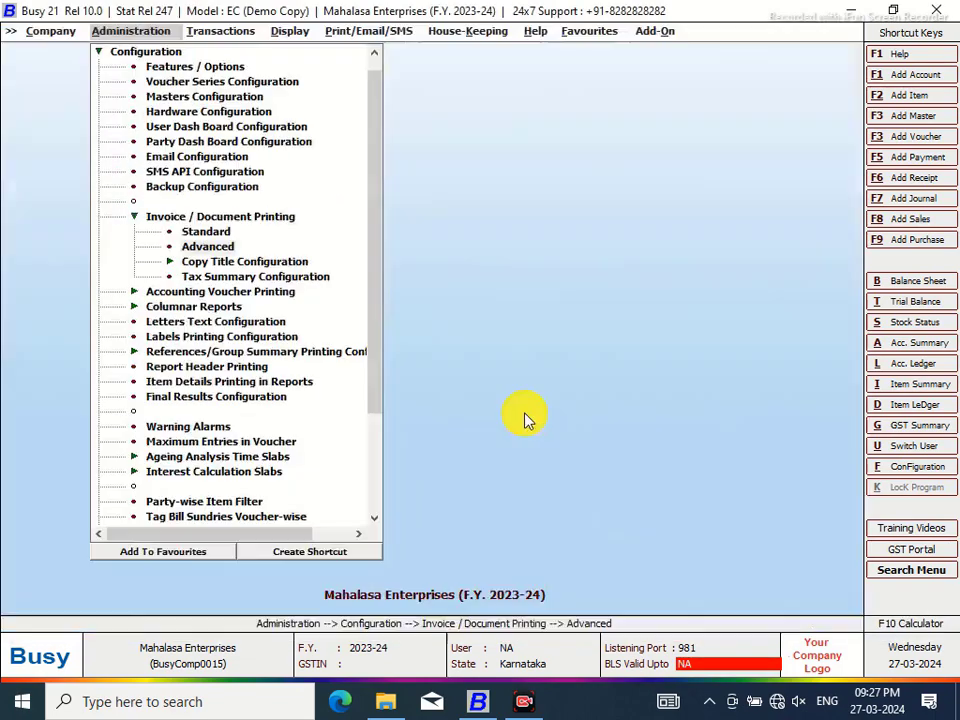
Open Main series sales voucher 1/2023-24 for modification
left_click(220, 31)
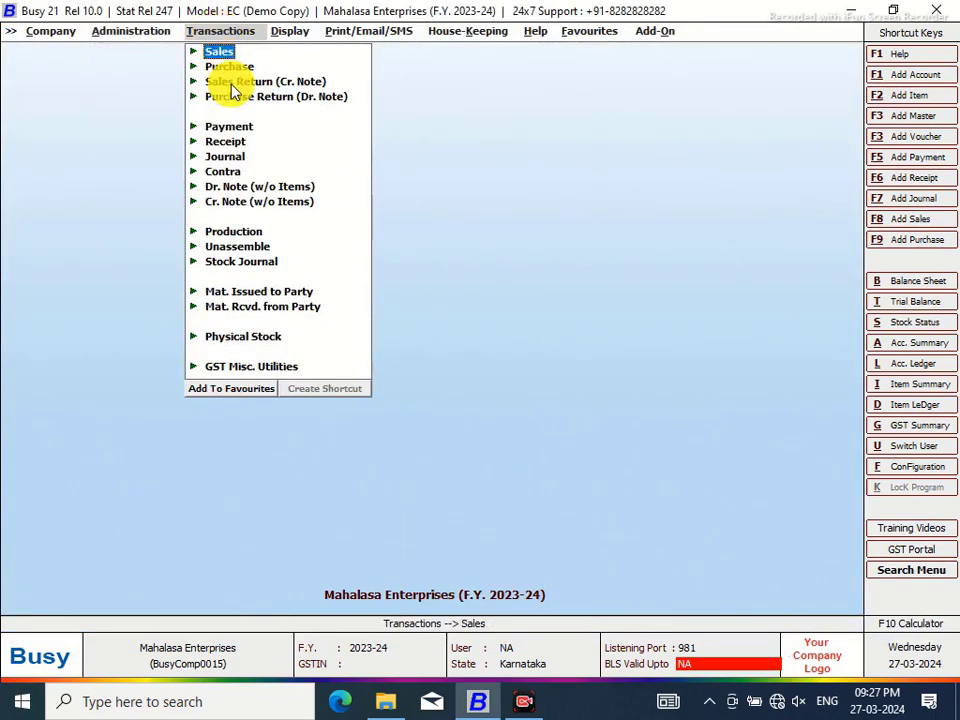
left_click(222, 53)
left_click(256, 84)
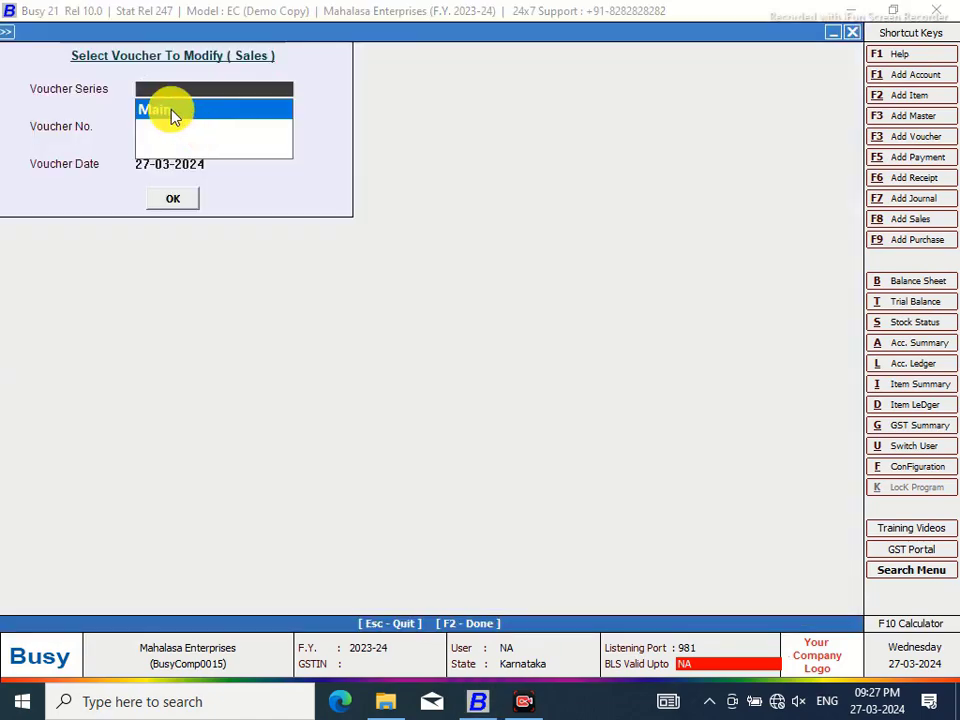
left_click(176, 112)
left_click(175, 203)
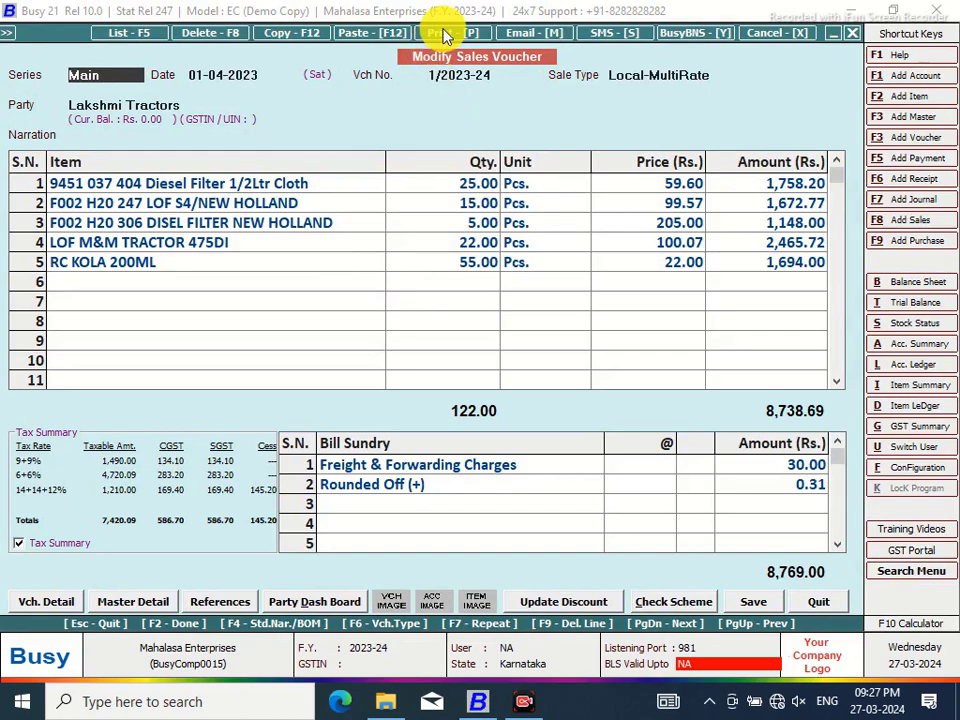
Preview invoice 1/2023-24 in MAHALASA NEW, zooming to 120% and back to 100%
left_click(440, 32)
left_click(421, 368)
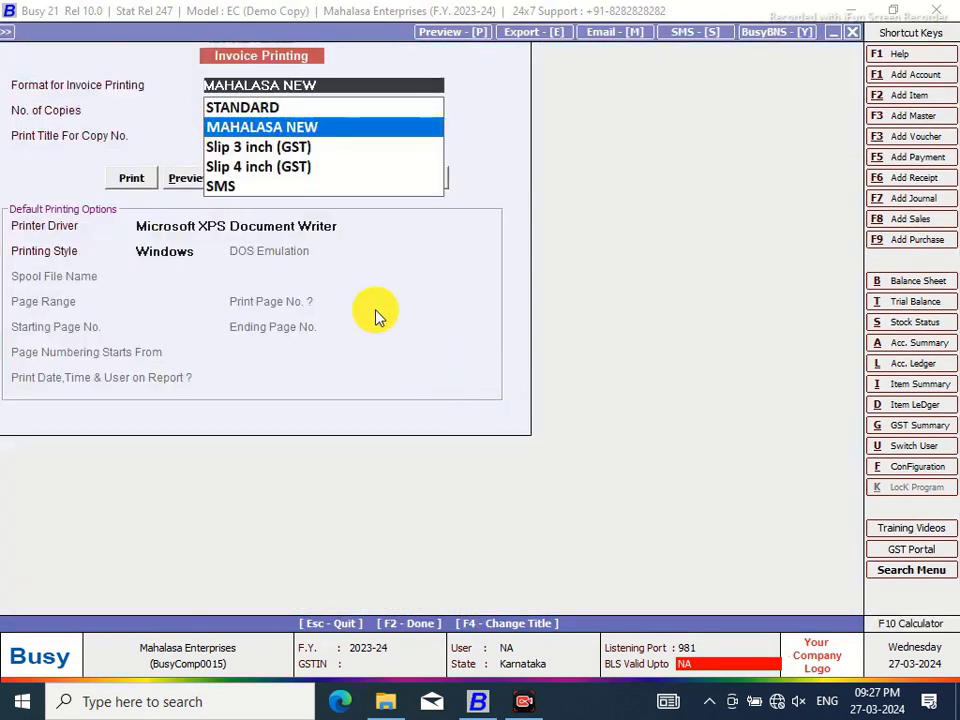
left_click(184, 179)
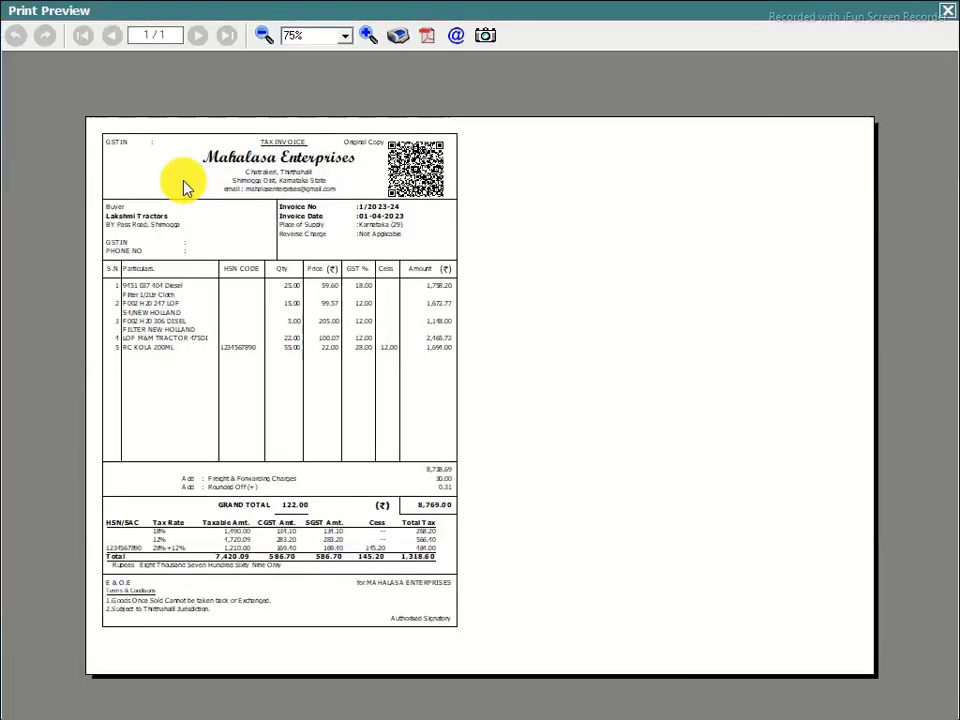
left_click(368, 36)
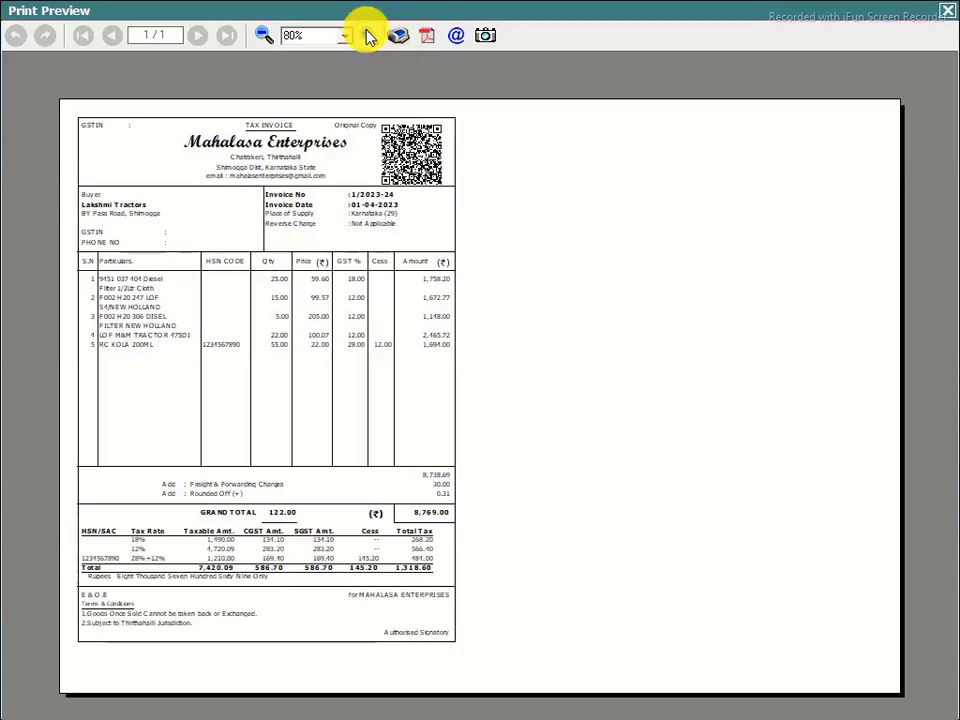
left_click(368, 36)
left_click(368, 36)
left_click(368, 36)
left_click(368, 36)
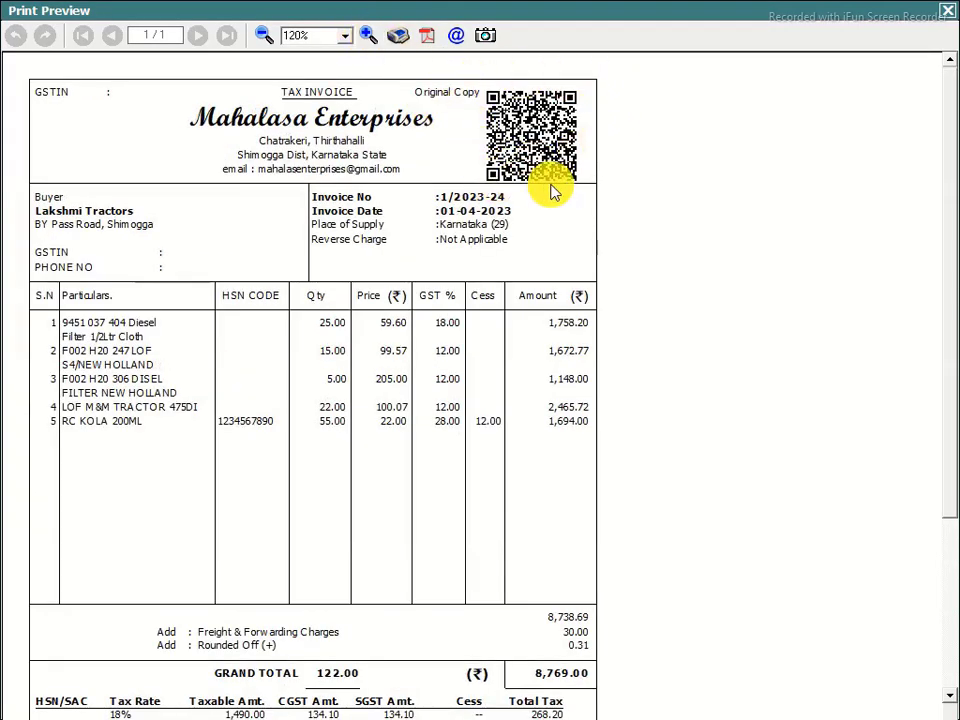
left_click(263, 35)
left_click(263, 35)
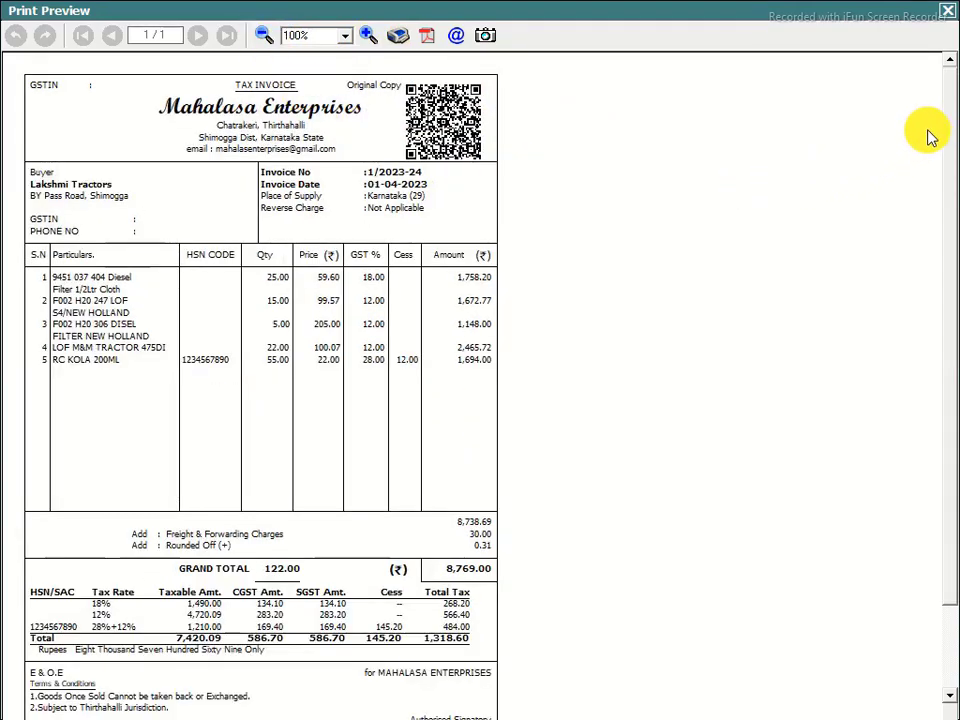
Magnify the preview to 140% to inspect the header QR code, then zoom out and close it
scroll(948, 110, "down", 2)
scroll(958, 180, "up", 3)
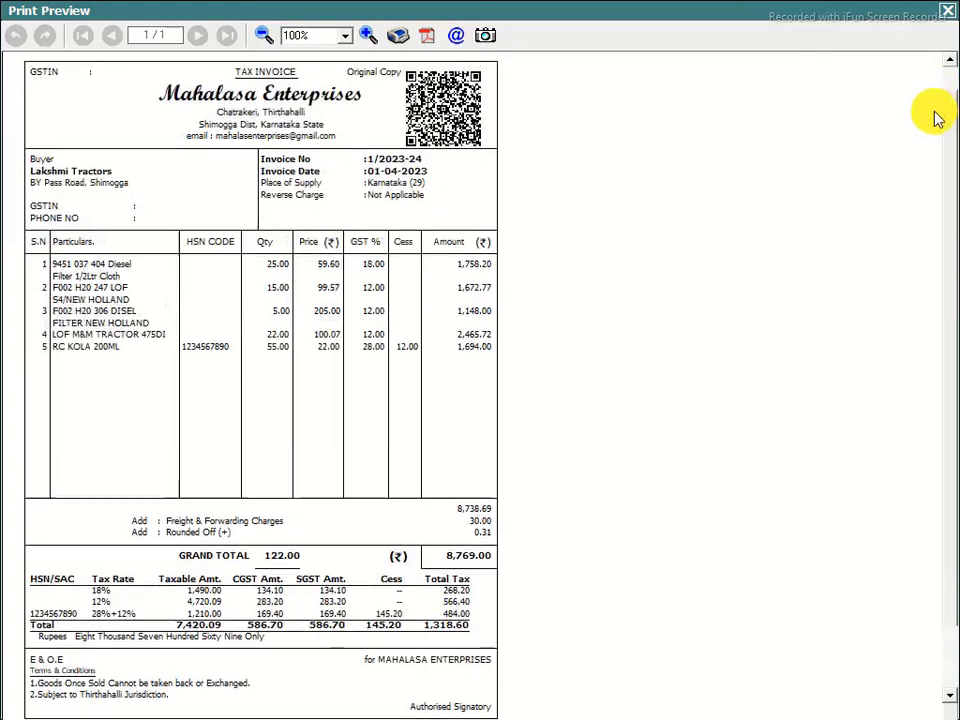
left_click(367, 36)
left_click(367, 36)
left_click(366, 36)
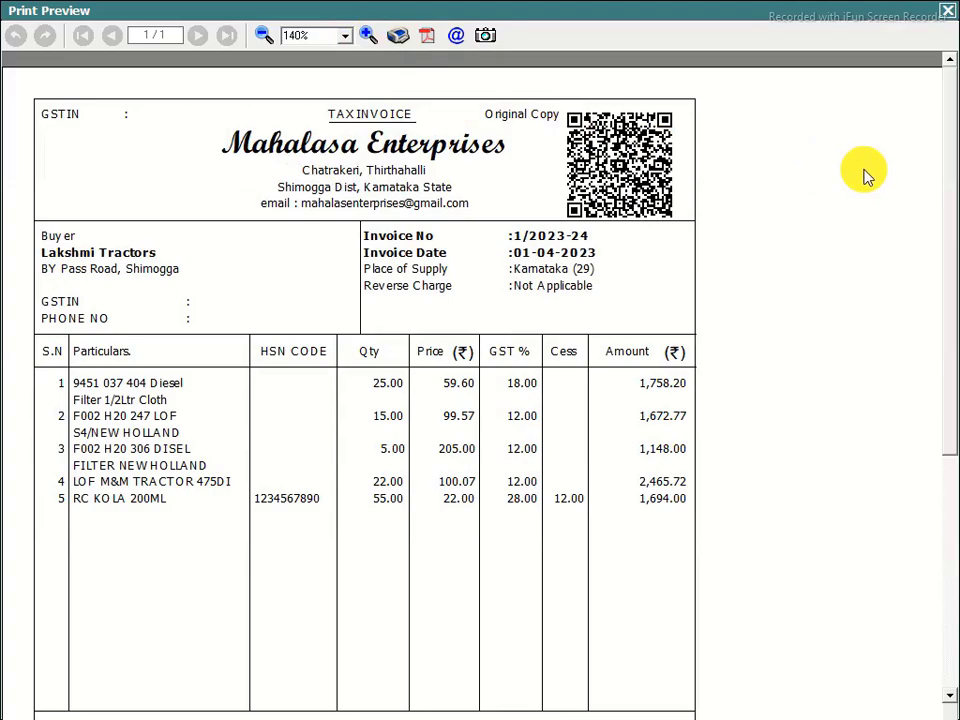
left_click_drag(945, 92, 917, 30)
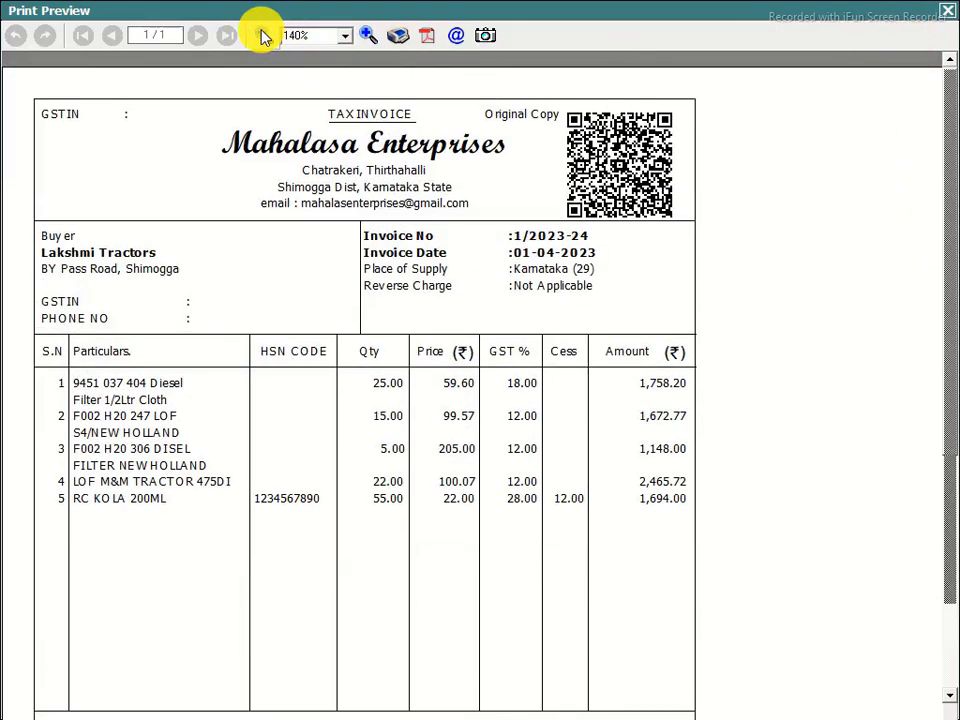
left_click(263, 36)
left_click(263, 36)
left_click(263, 36)
left_click(263, 36)
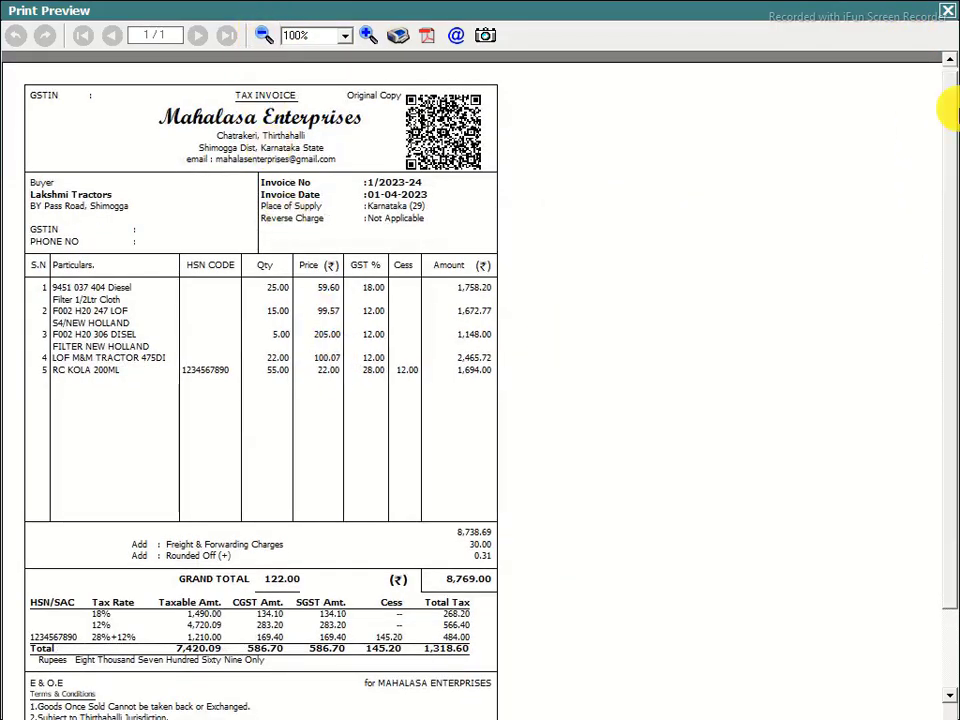
left_click(948, 12)
Open the MAHALASA NEW sales invoice header script in advanced document configuration
left_click(912, 468)
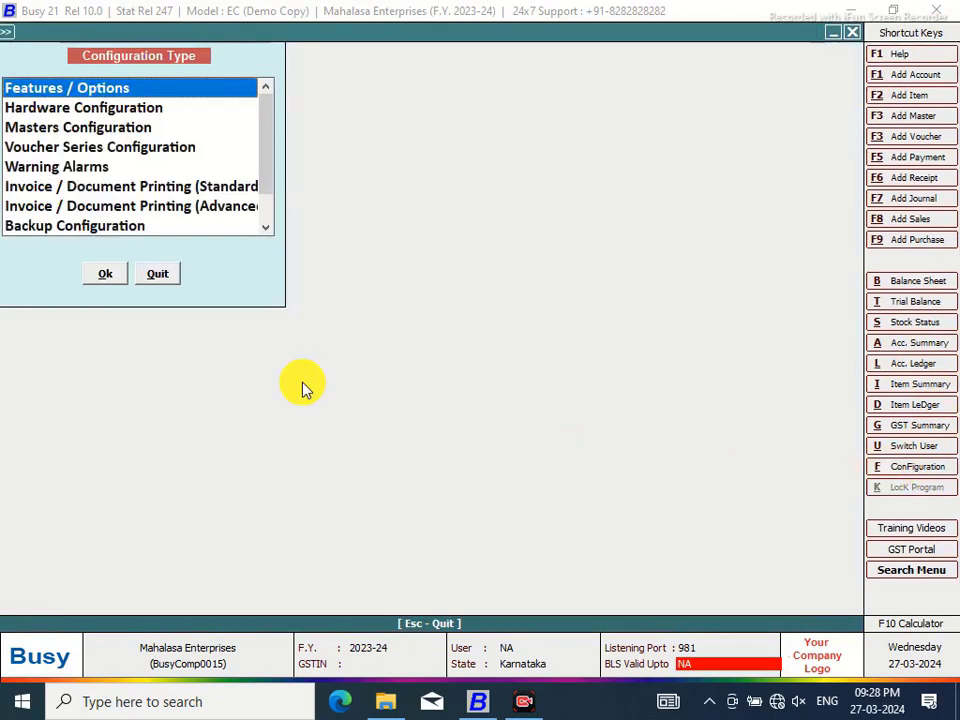
left_click(218, 212)
left_click(106, 274)
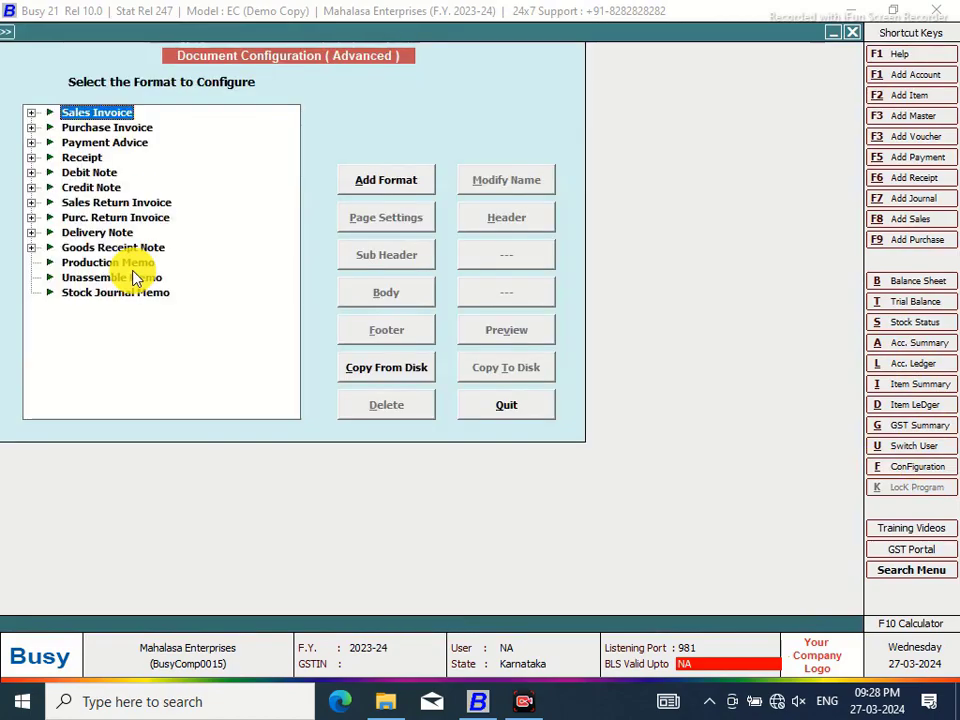
left_click(31, 112)
left_click(103, 130)
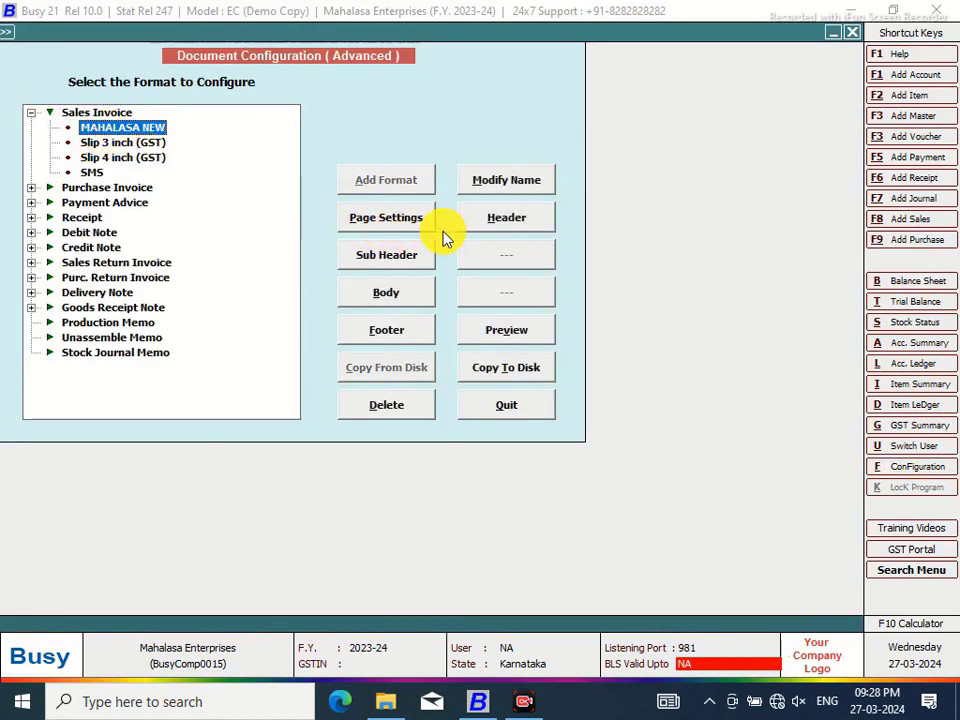
left_click(500, 217)
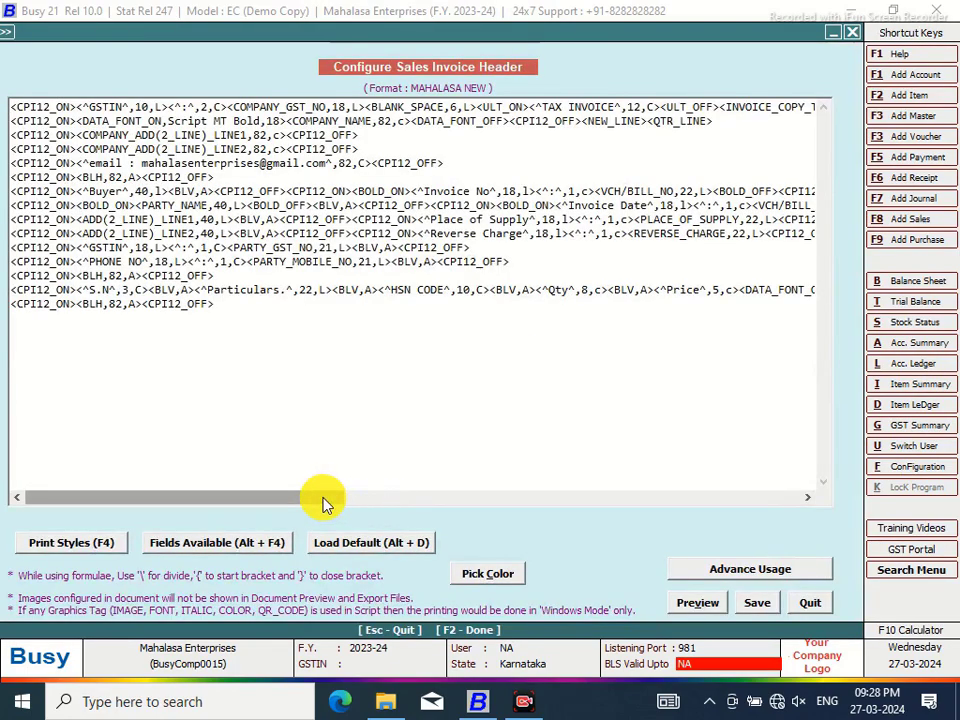
Change the QR code size from QRC:1.25 to QRC:1.7 and save the header
left_click_drag(321, 504, 492, 503)
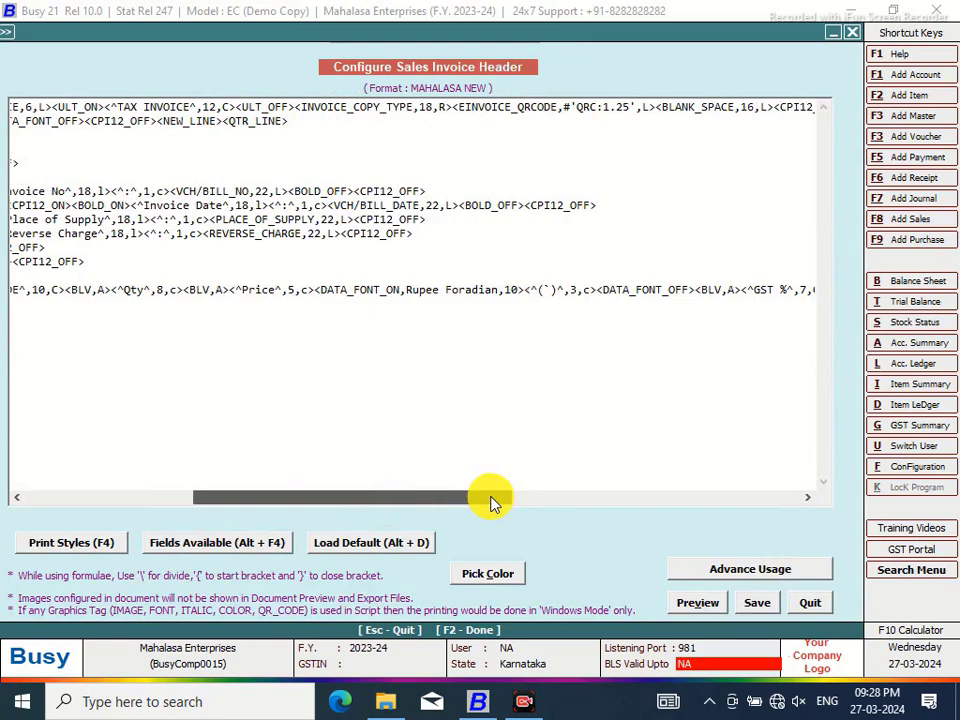
left_click(457, 108)
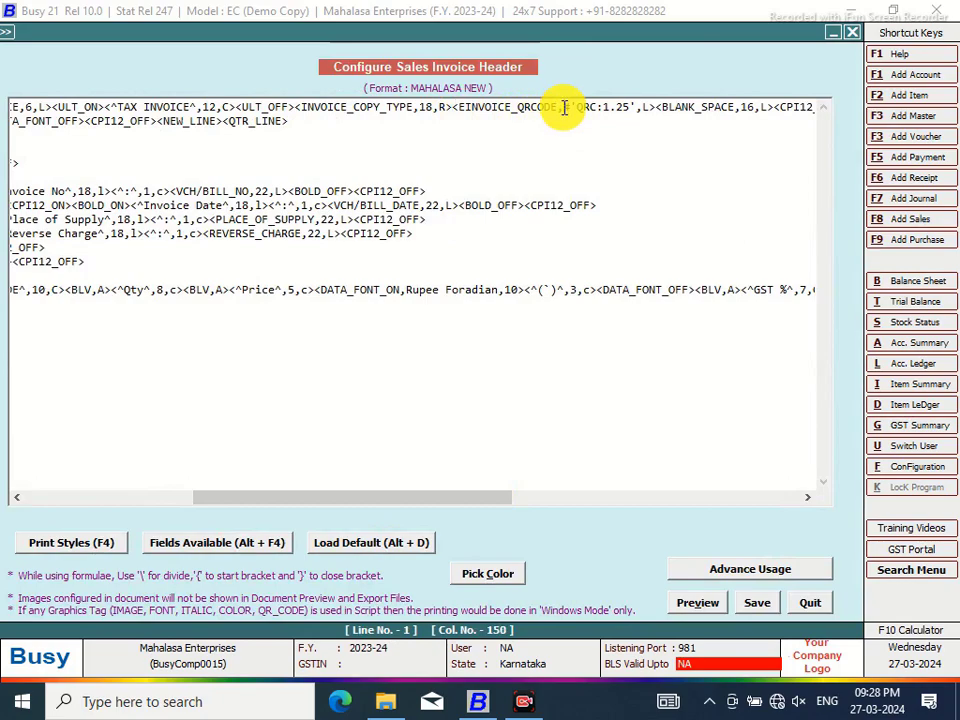
left_click(557, 108)
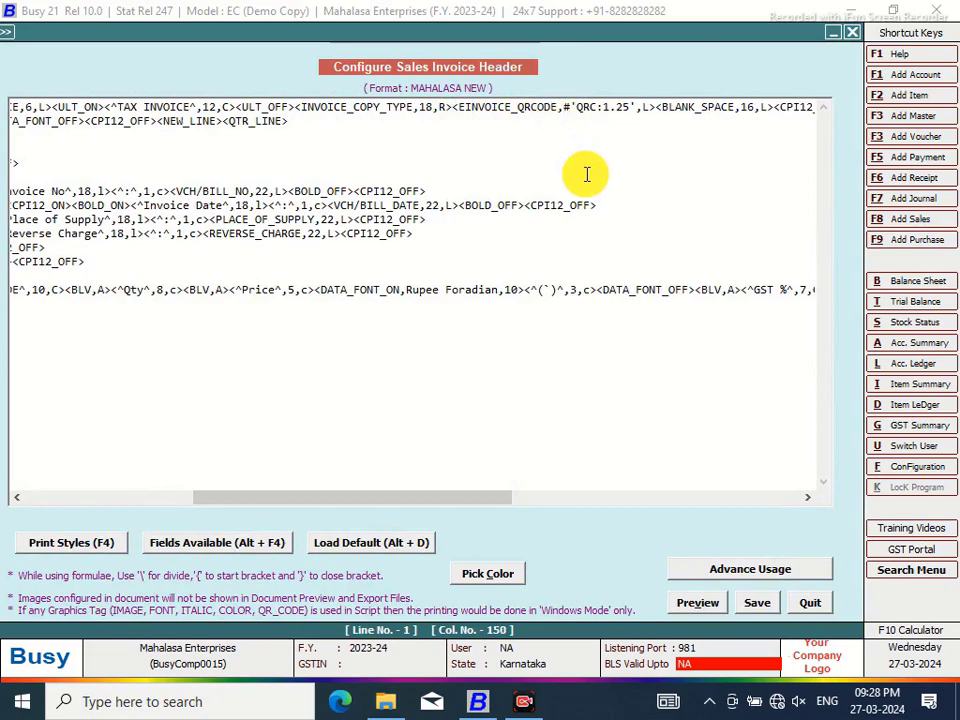
left_click(630, 106)
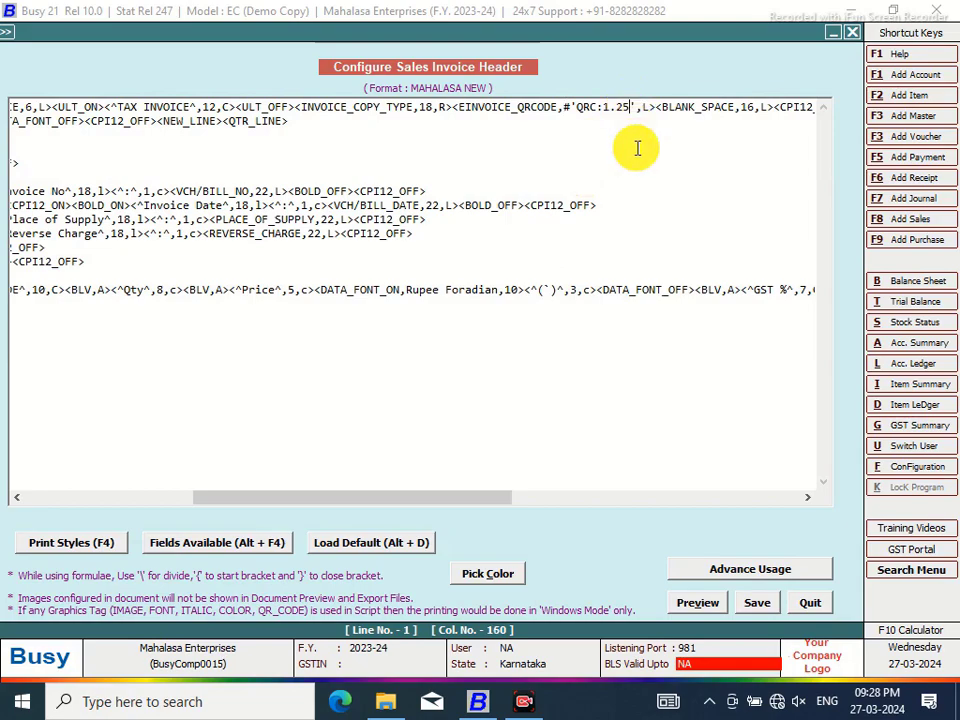
key("BackSpace")
key("BackSpace")
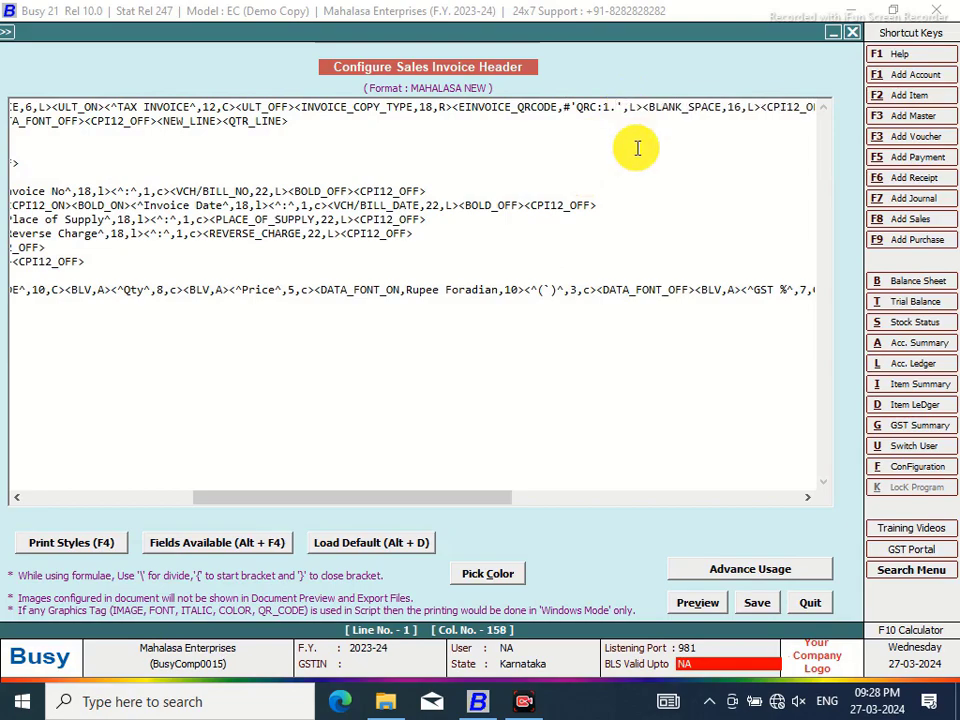
type("7")
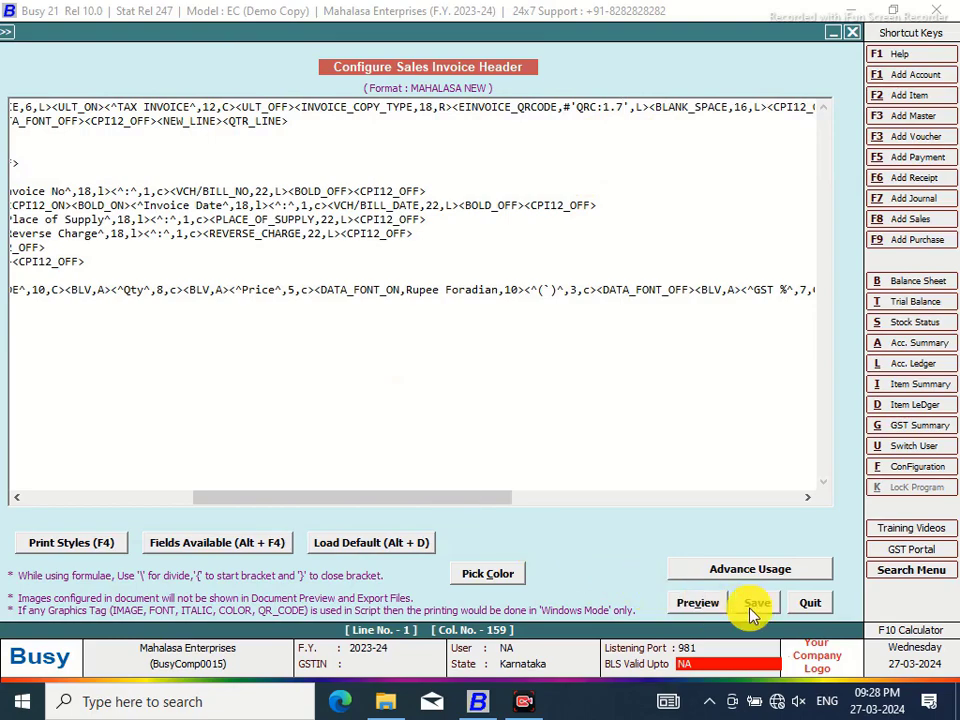
left_click(755, 604)
left_click(500, 412)
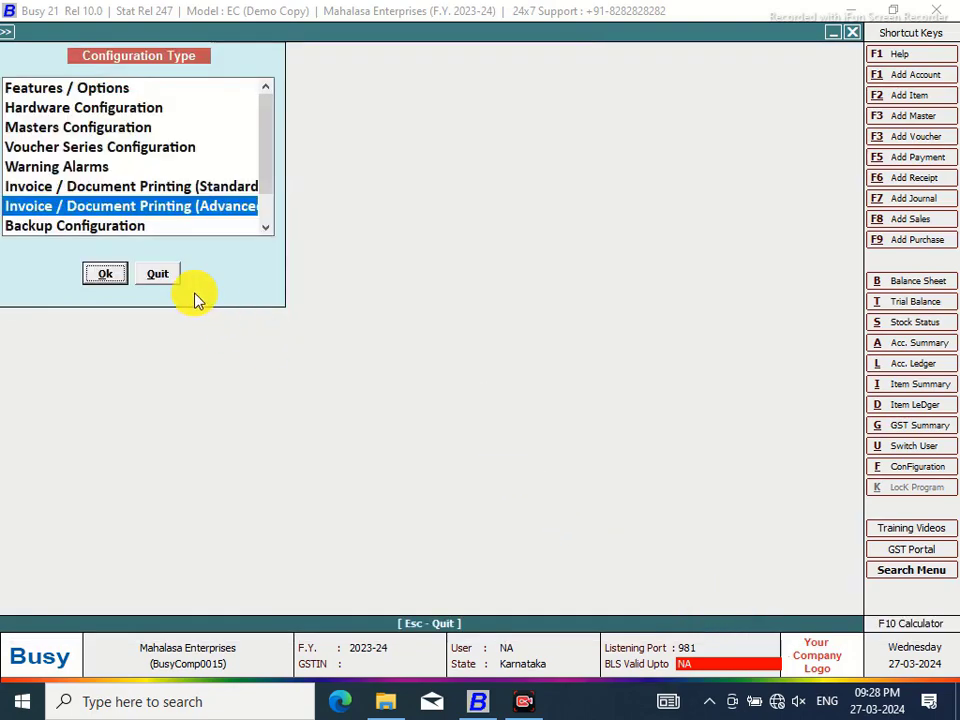
Preview the sales invoice again in MAHALASA NEW format, then close the preview
left_click(158, 273)
left_click(445, 37)
left_click(456, 369)
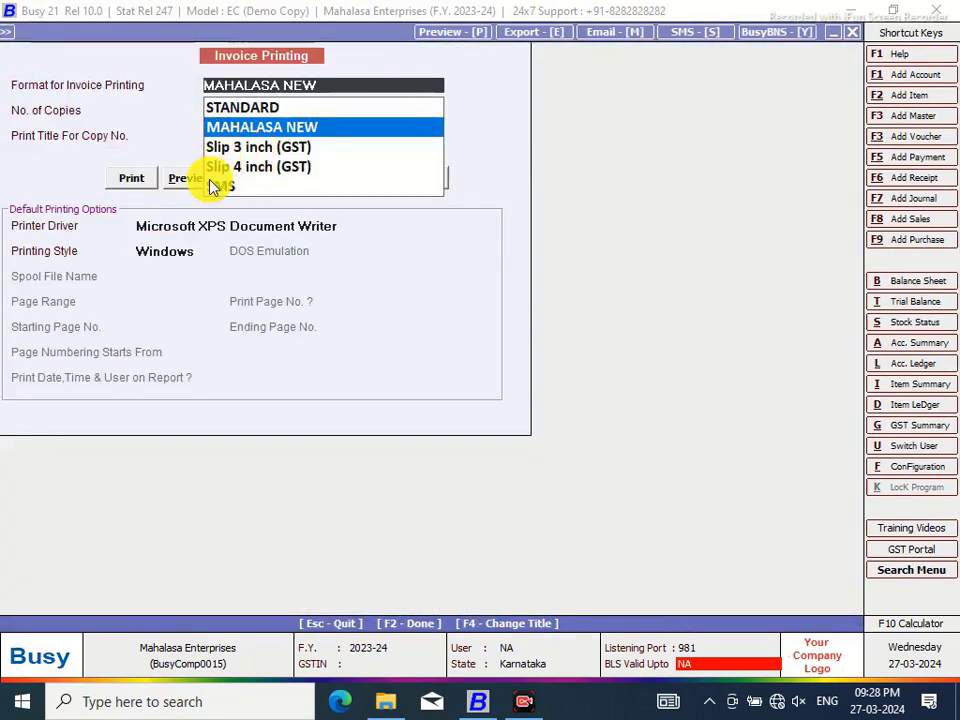
left_click(191, 183)
left_click(187, 175)
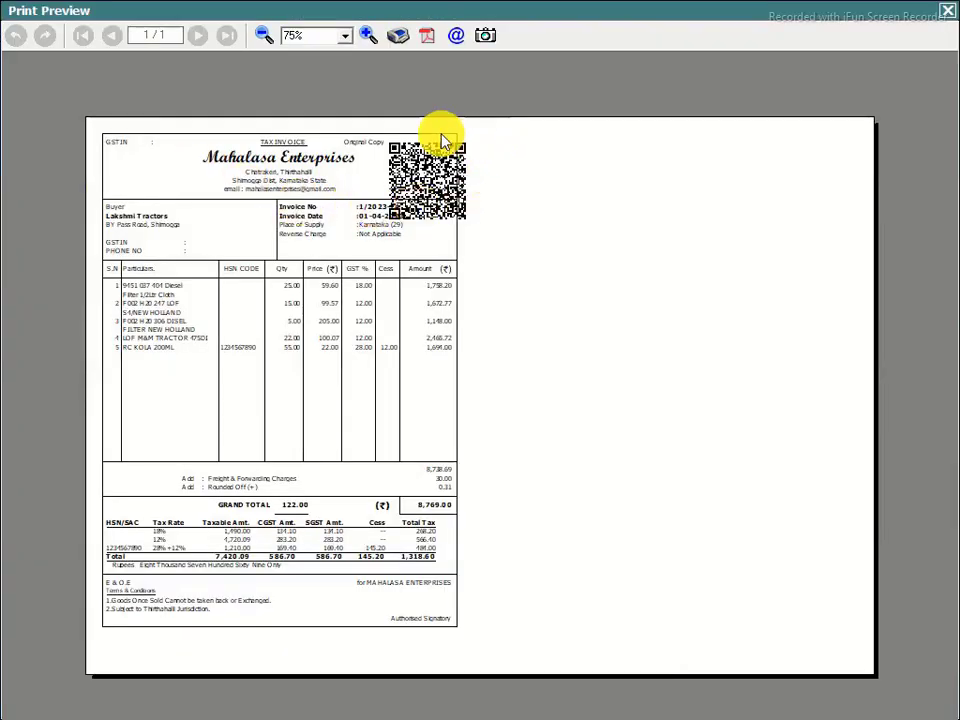
left_click(947, 11)
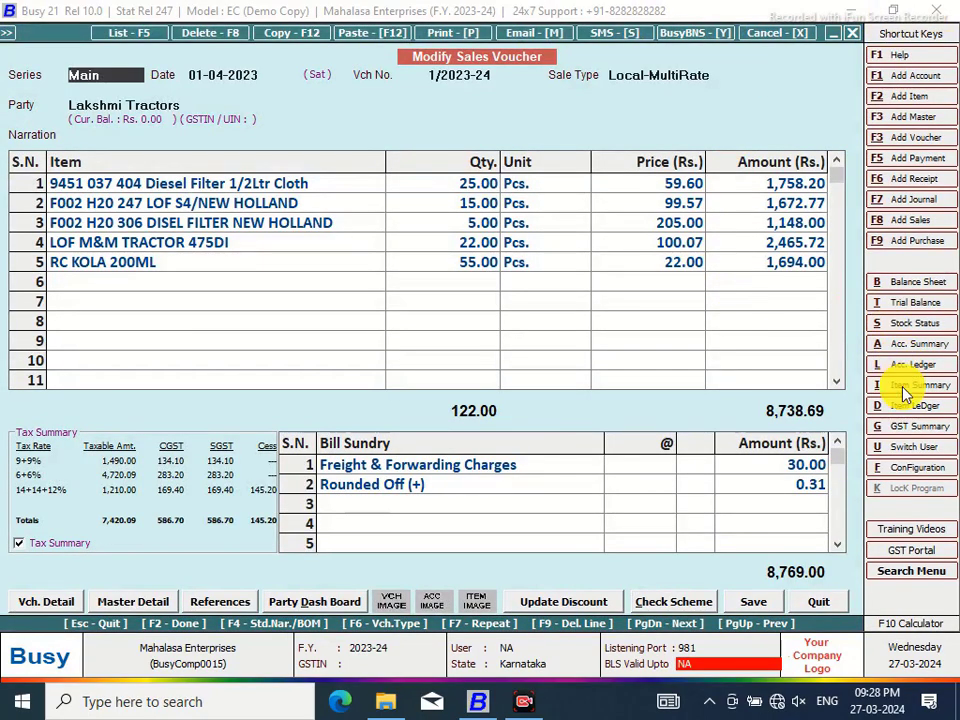
Open the header script of the MAHALASA NEW sales invoice format in advanced printing configuration
left_click(903, 470)
left_click(225, 205)
left_click(111, 272)
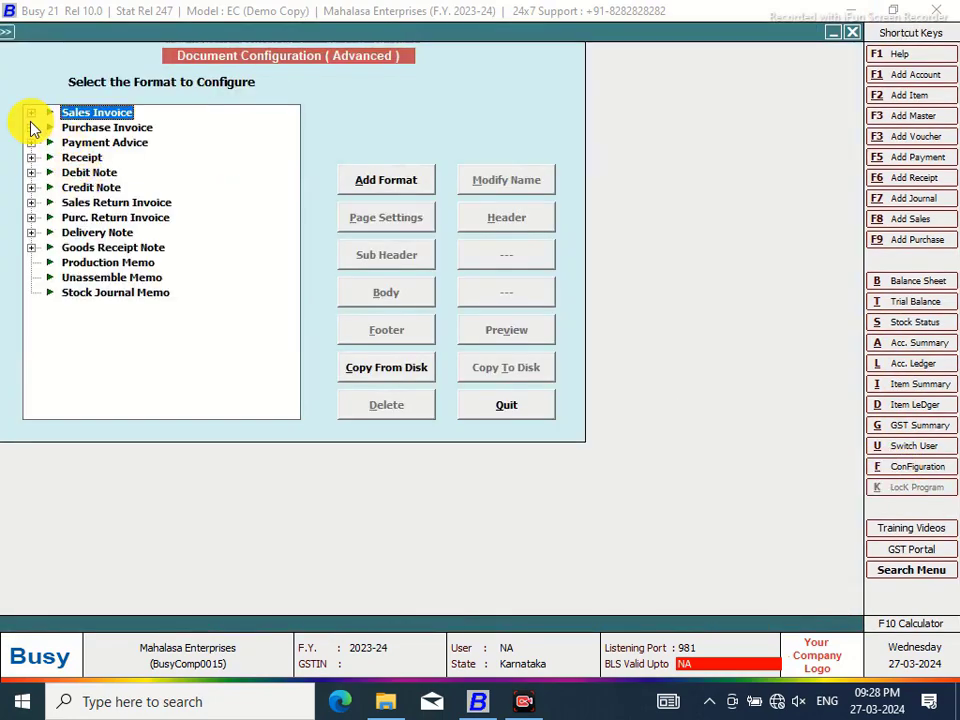
left_click(31, 112)
left_click(100, 127)
left_click(494, 218)
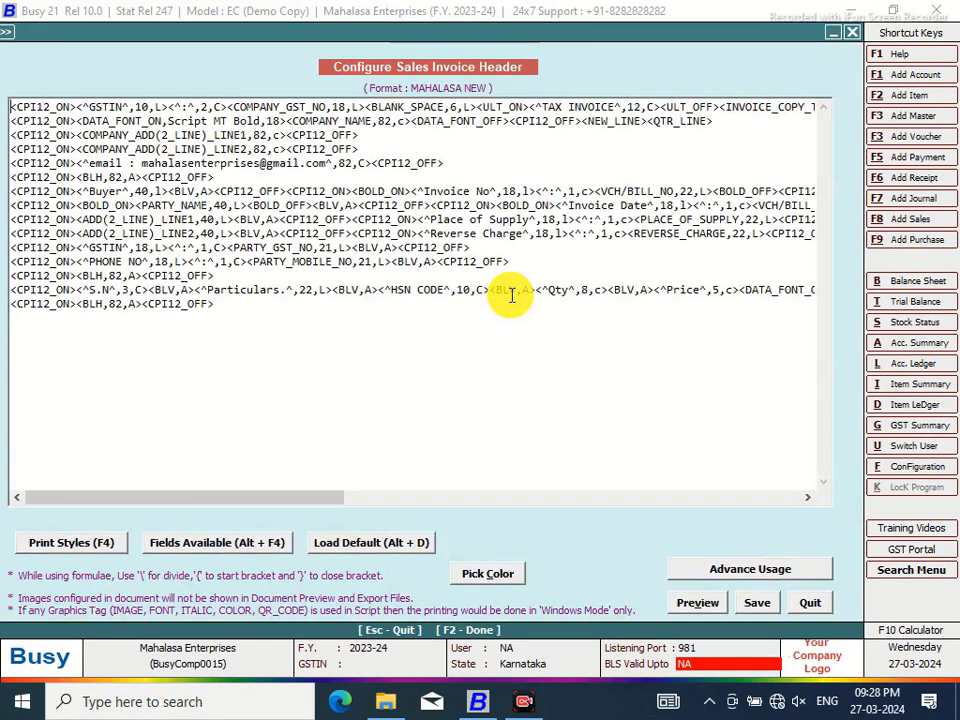
Change the QR code scale from QRC:1.7 to QRC:1.25, save, and leave configuration
left_click_drag(360, 506, 602, 499)
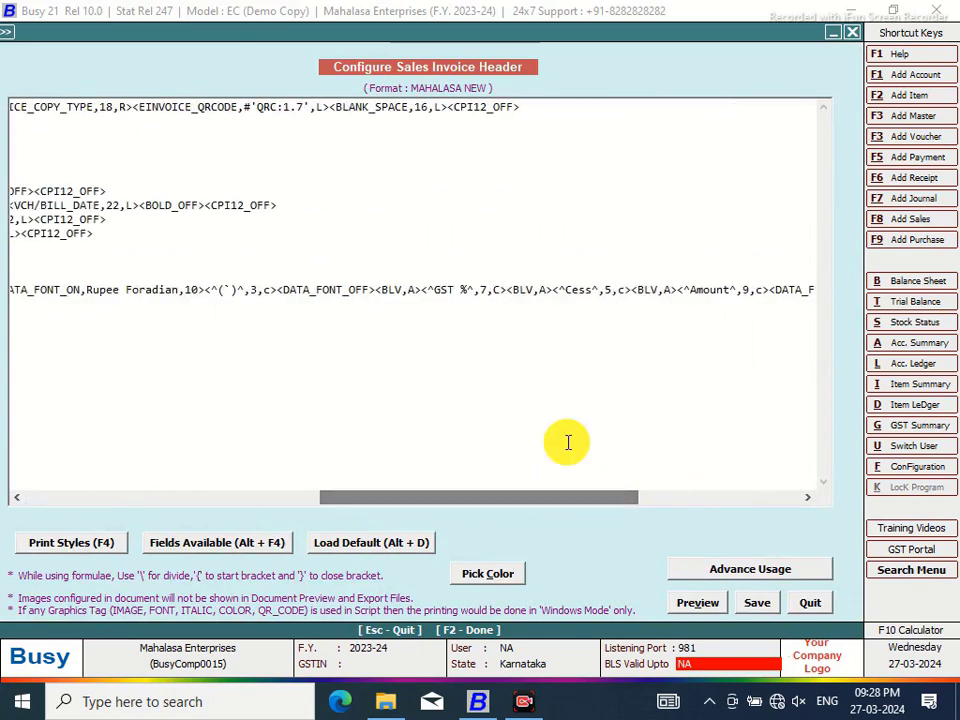
left_click(306, 107)
key("BackSpace")
type("25")
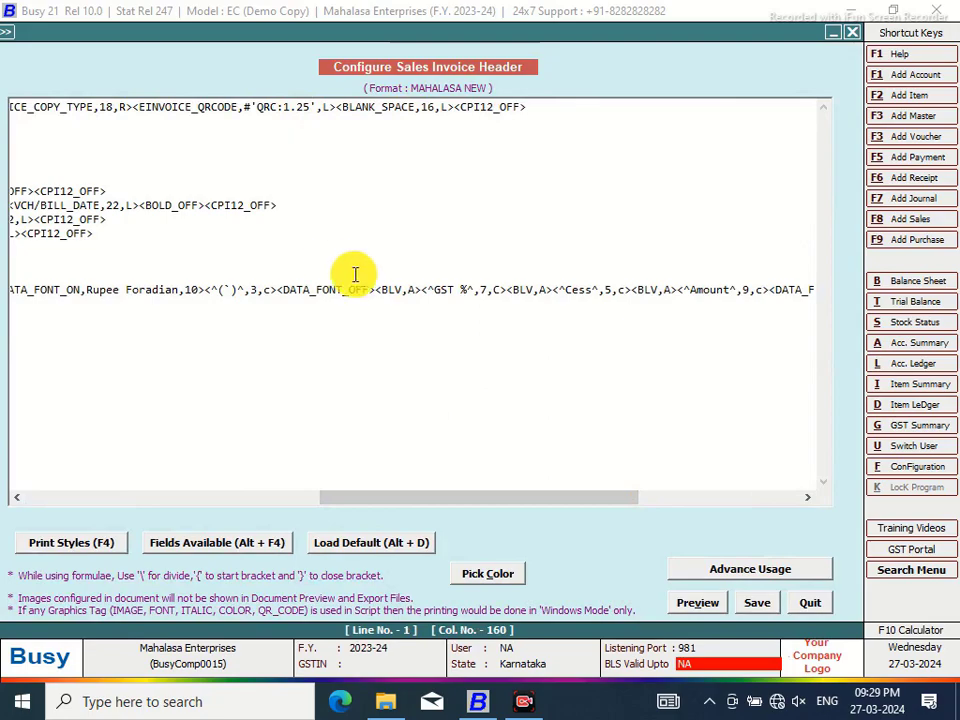
left_click(757, 605)
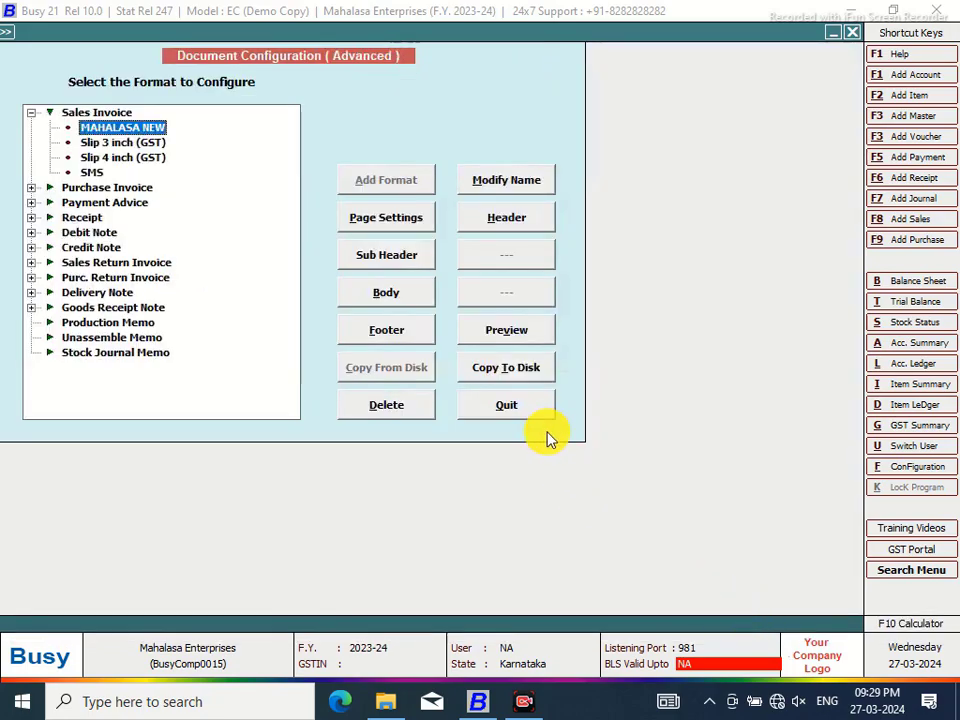
left_click(518, 411)
left_click(160, 275)
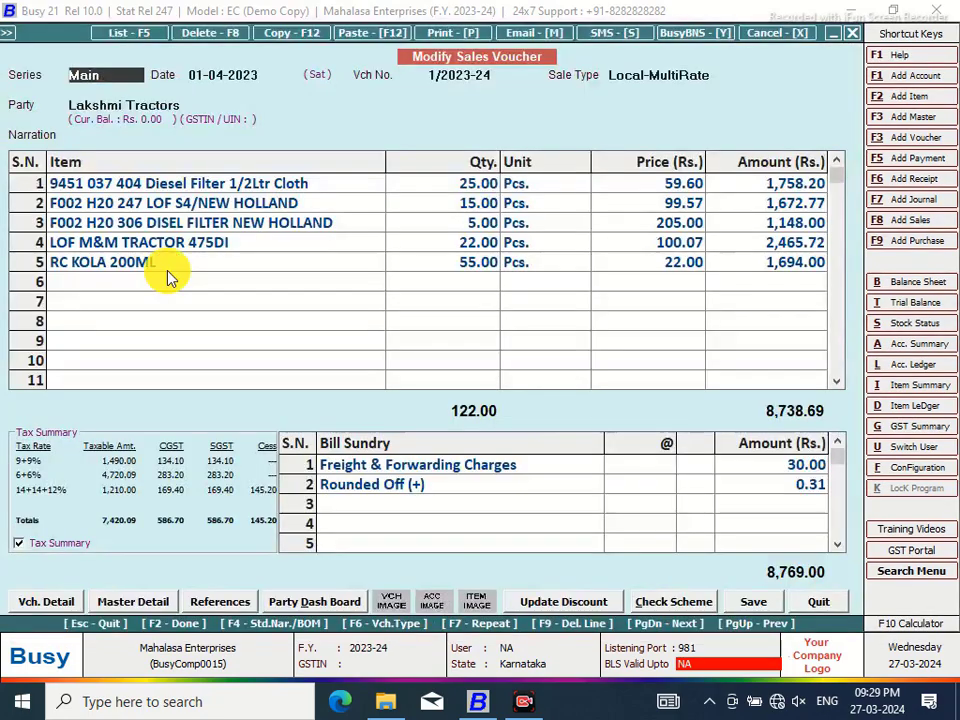
Preview the MAHALASA NEW invoice at 130% zoom to check the smaller QR code
left_click(453, 33)
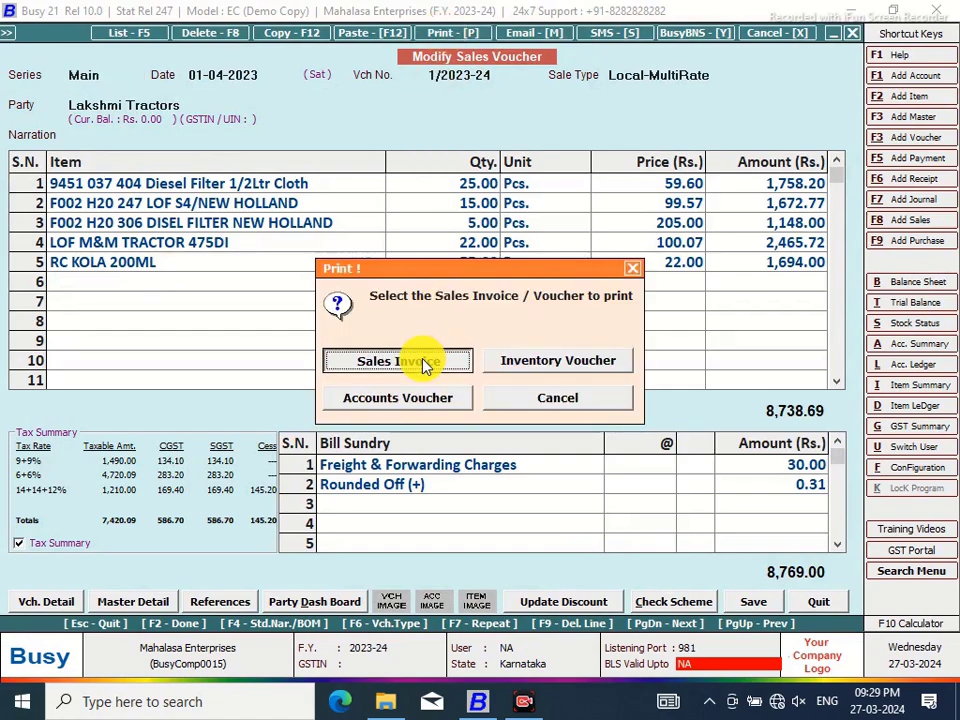
left_click(429, 362)
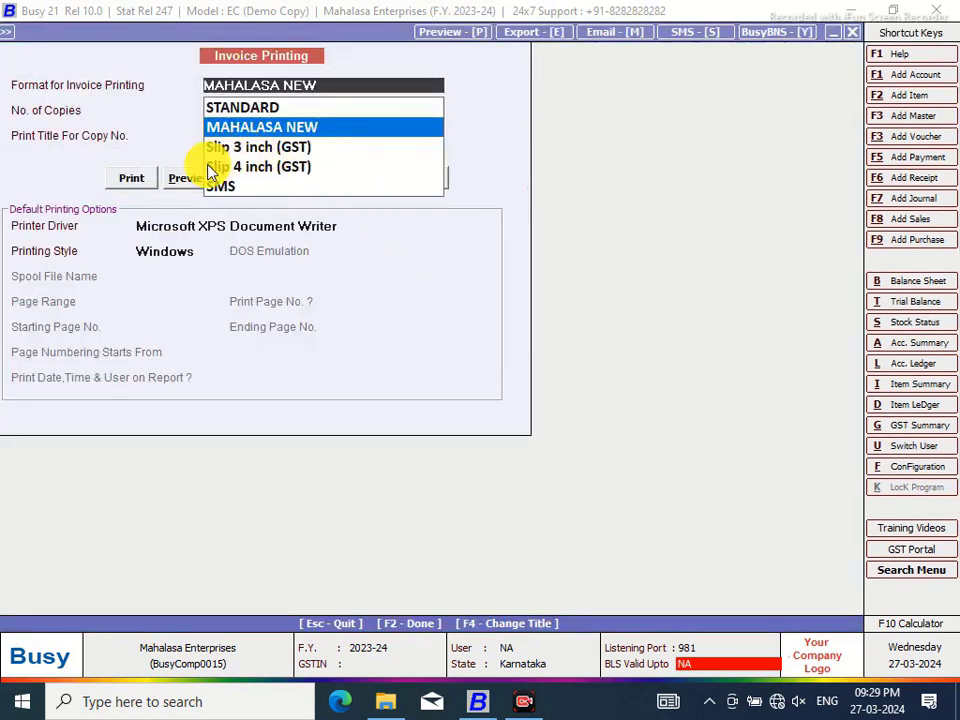
left_click(190, 177)
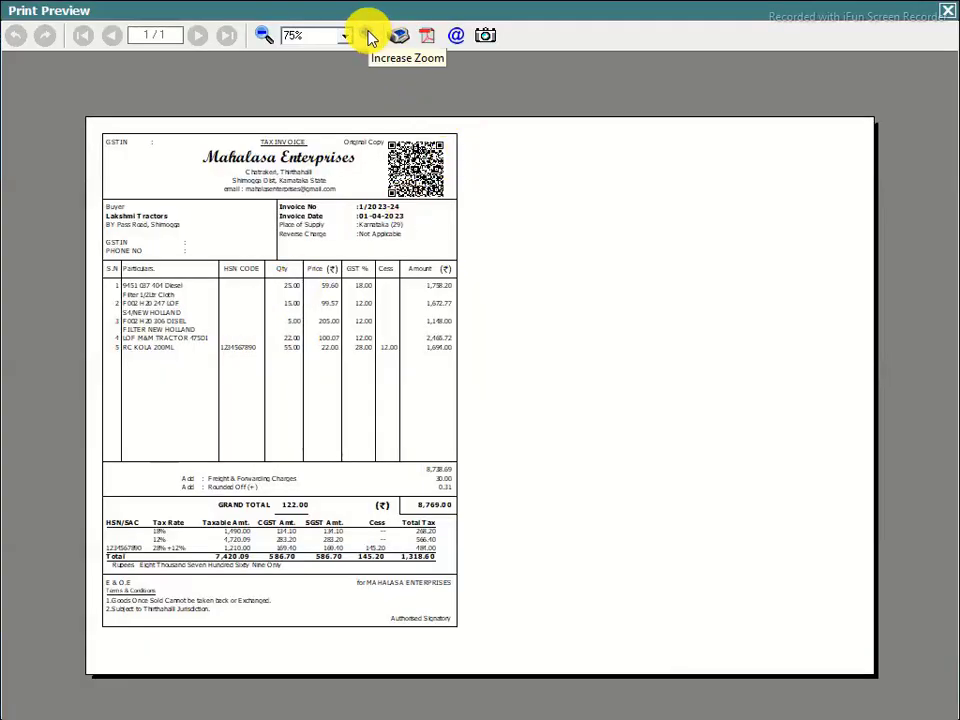
left_click(368, 35)
left_click(368, 35)
left_click(368, 35)
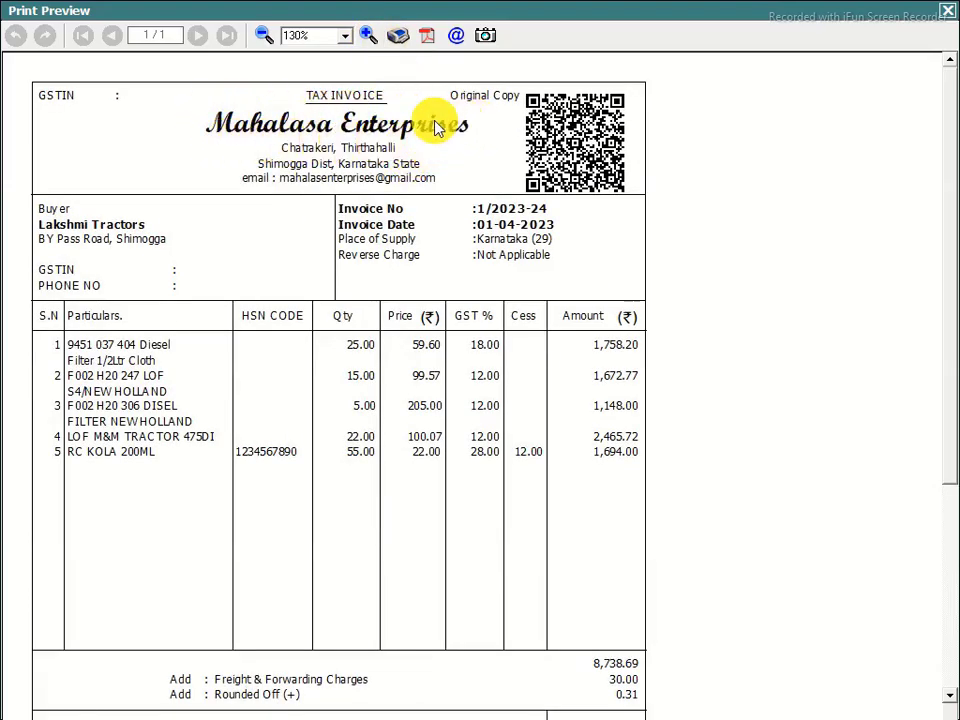
left_click(947, 11)
left_click(921, 467)
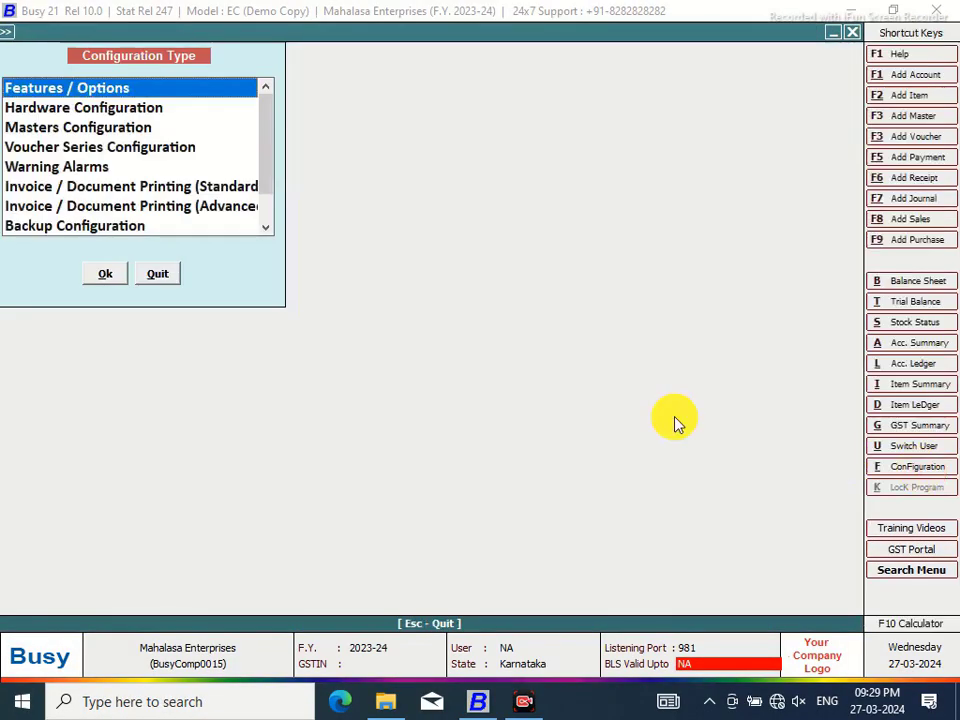
Open the MAHALASA NEW sales invoice header script in advanced document configuration
left_click(229, 213)
left_click(105, 277)
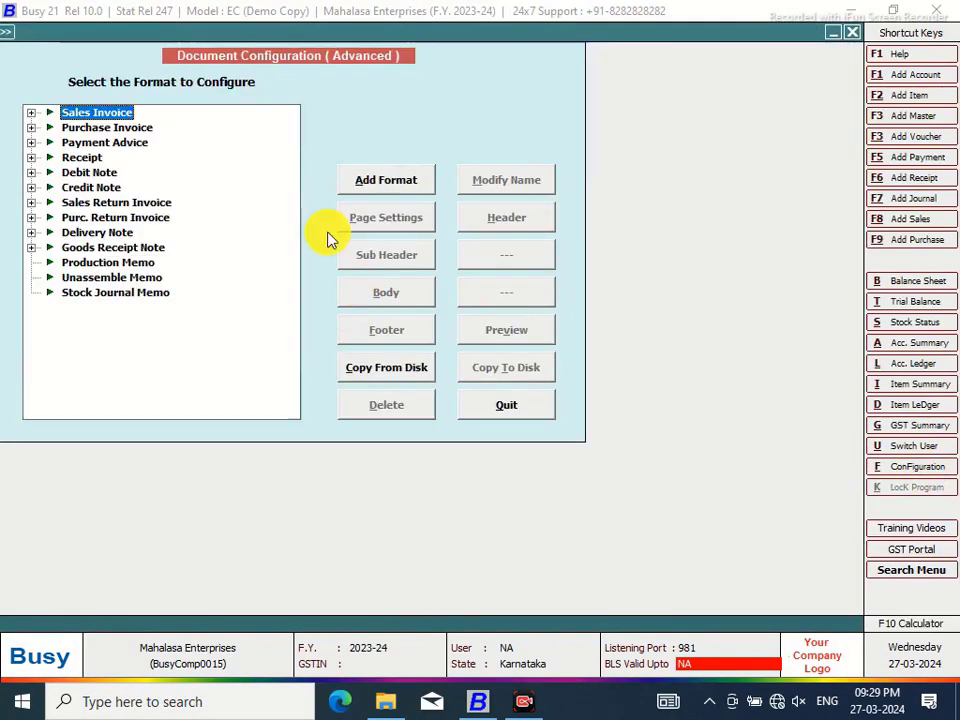
left_click(32, 114)
left_click(72, 130)
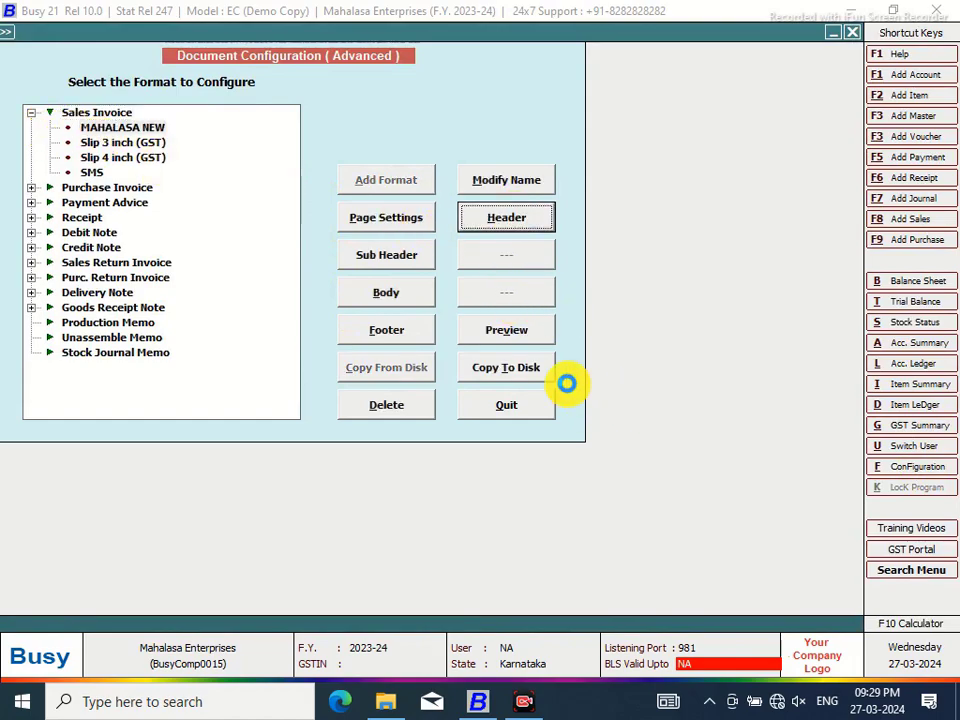
key("Return")
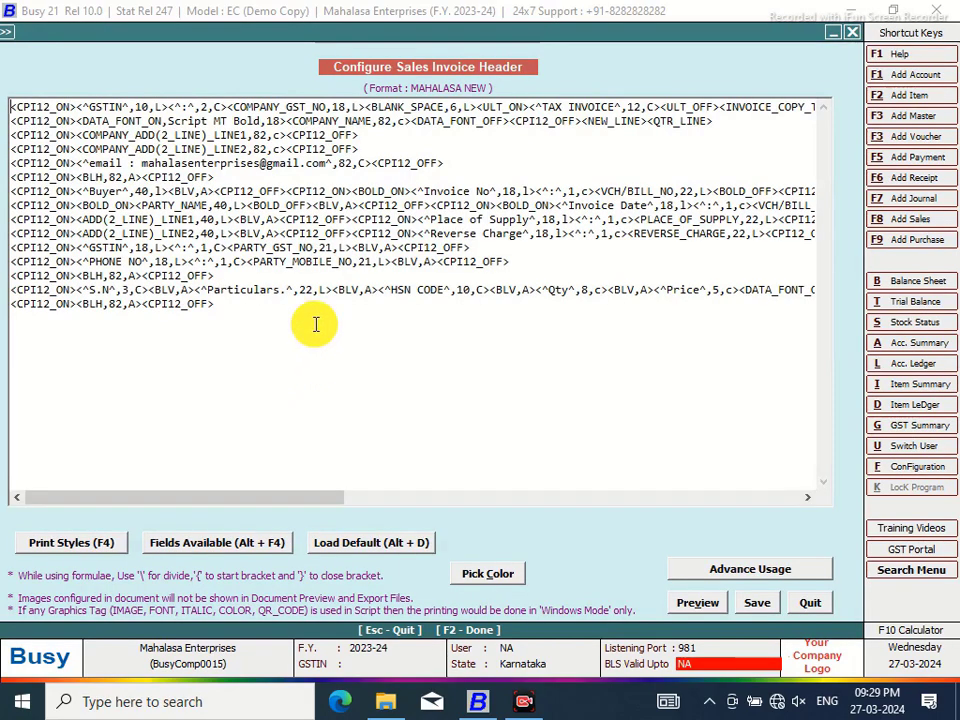
Insert <COLOR_ON,0> before and <COLOR_OFF> after COMPANY_NAME from the F4 print styles list
left_click(287, 119)
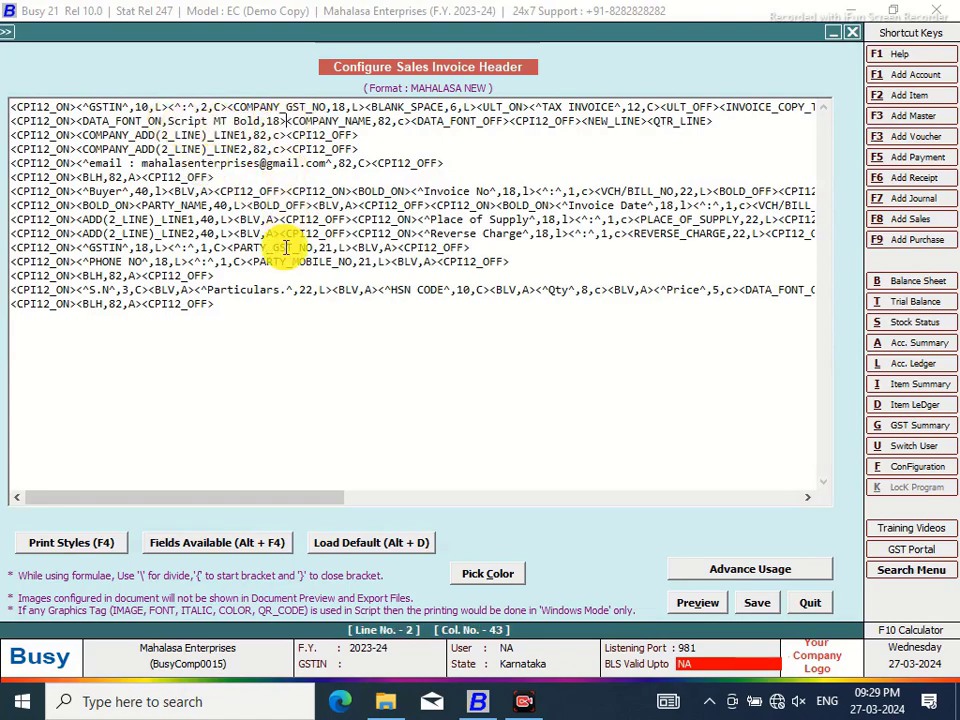
key("F4")
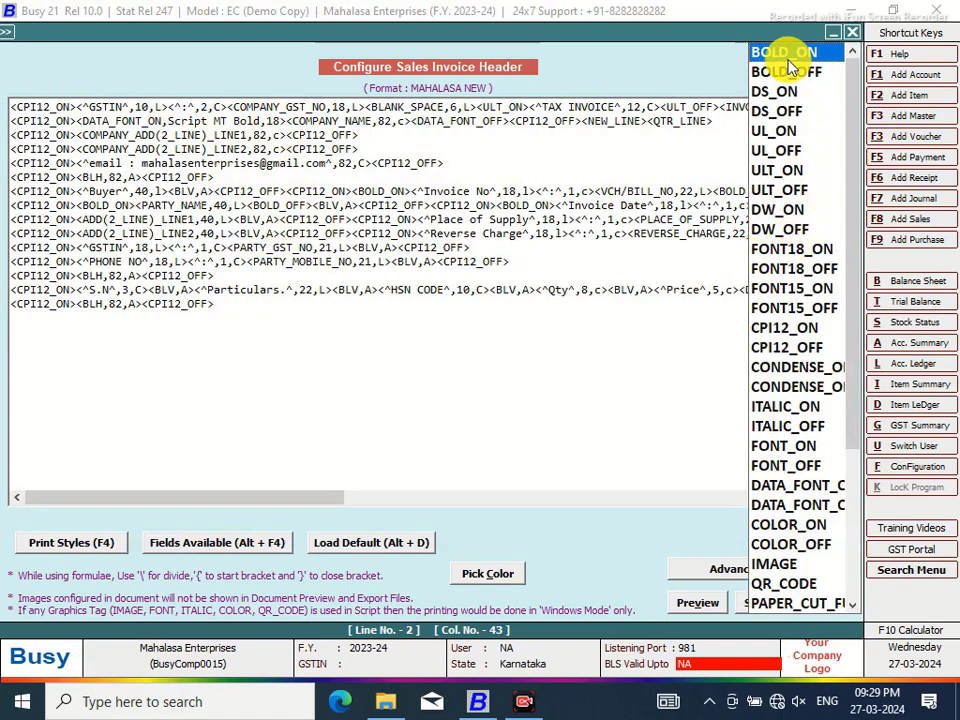
left_click(764, 526)
double_click(764, 526)
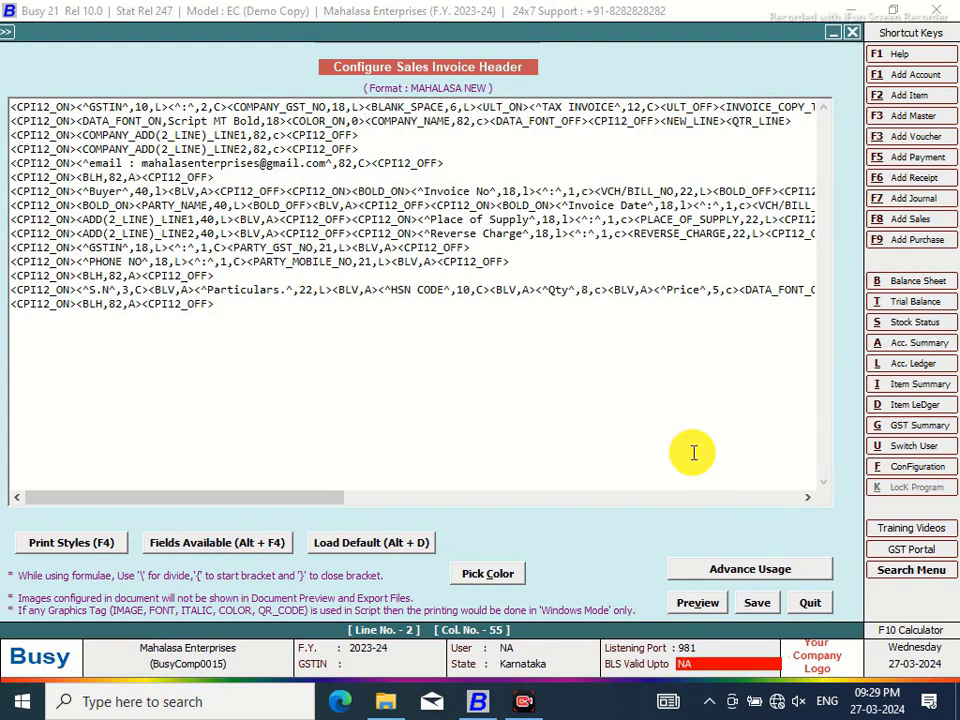
left_click(491, 120)
key("F4")
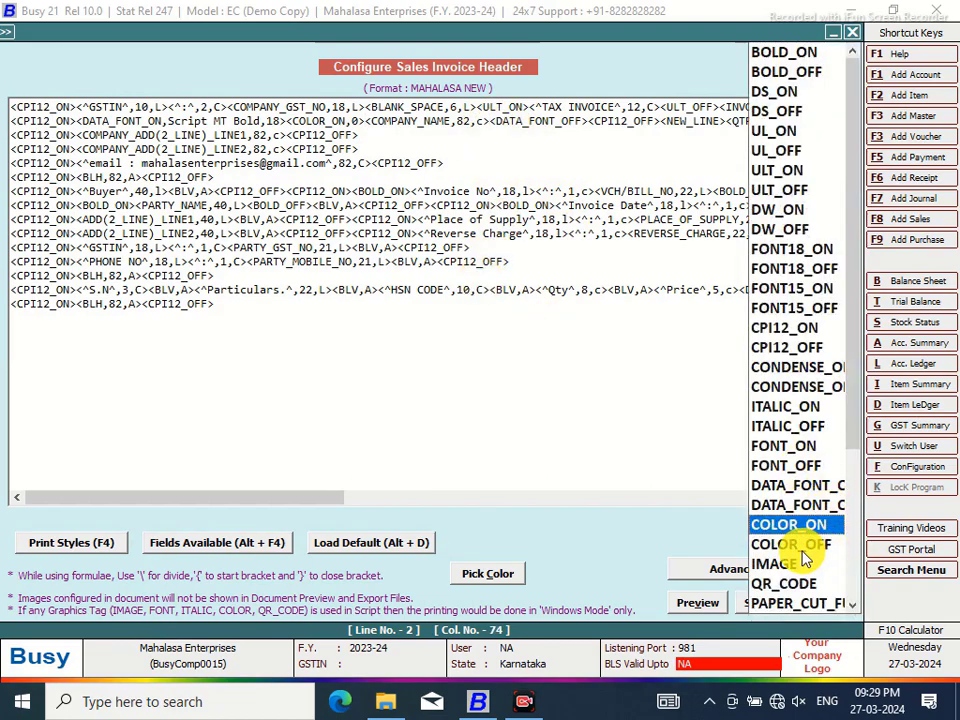
left_click(800, 546)
double_click(796, 545)
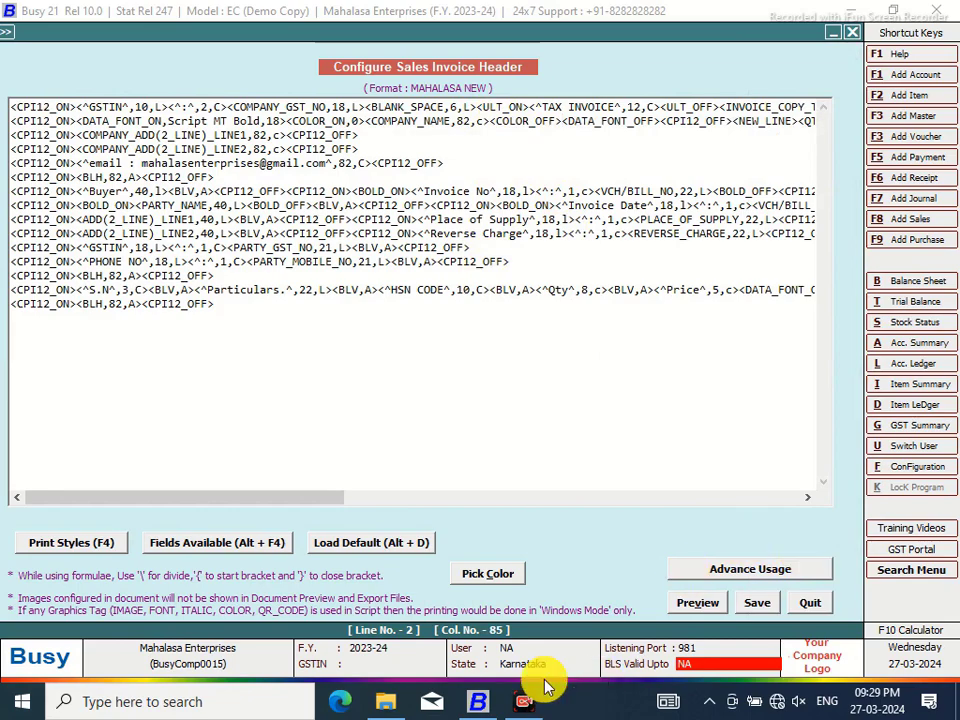
left_click(497, 576)
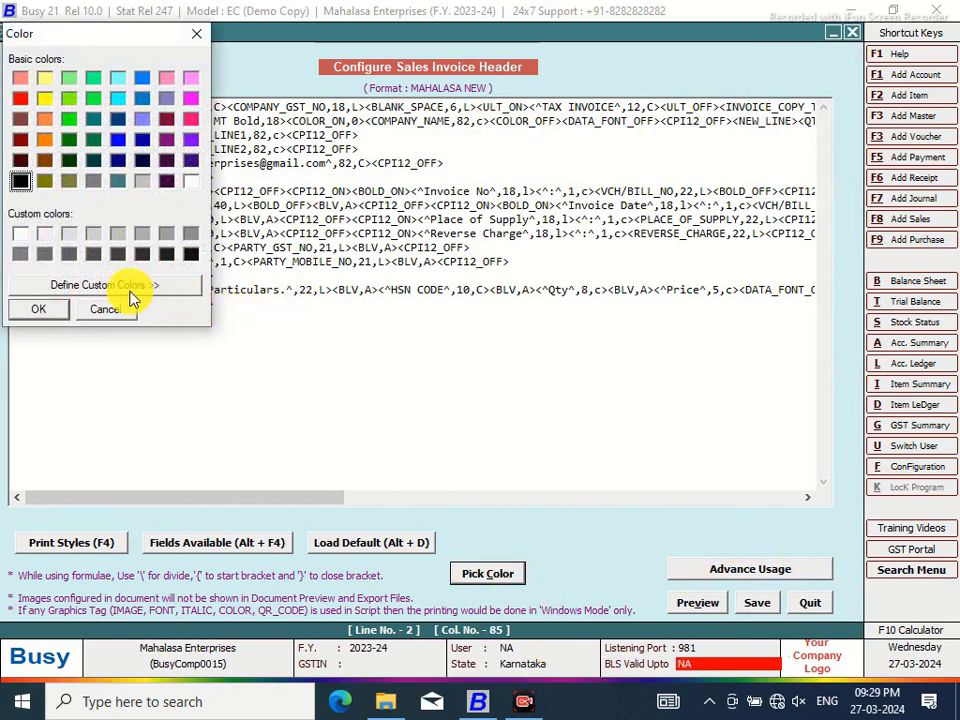
Mix a dark green (Red 21, Green 111, Blue 72), add it to custom colours, and confirm
left_click(138, 289)
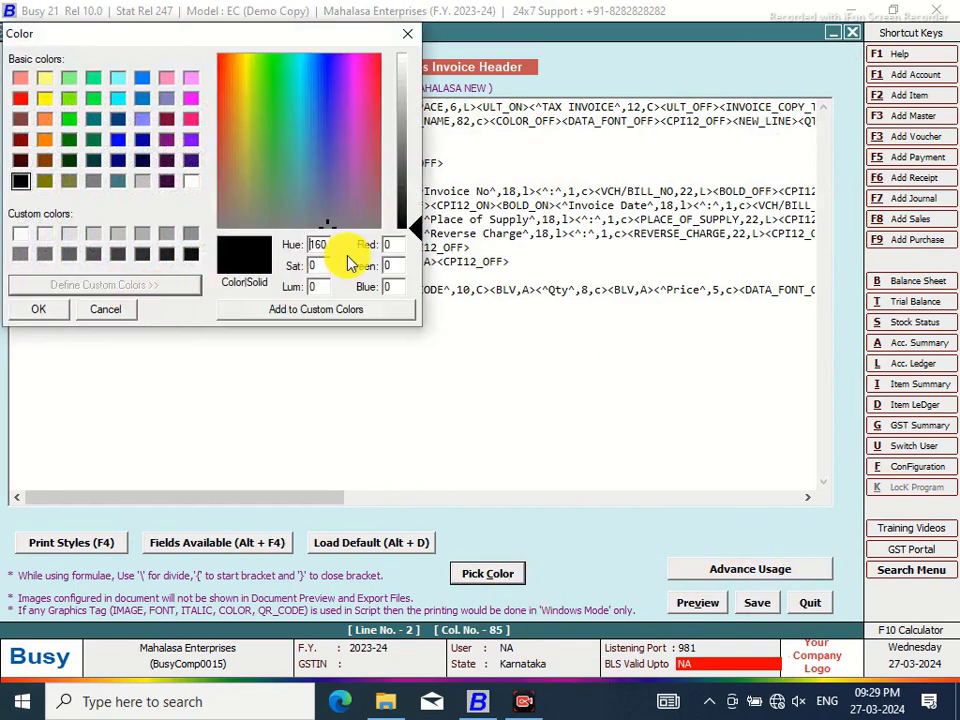
left_click(316, 180)
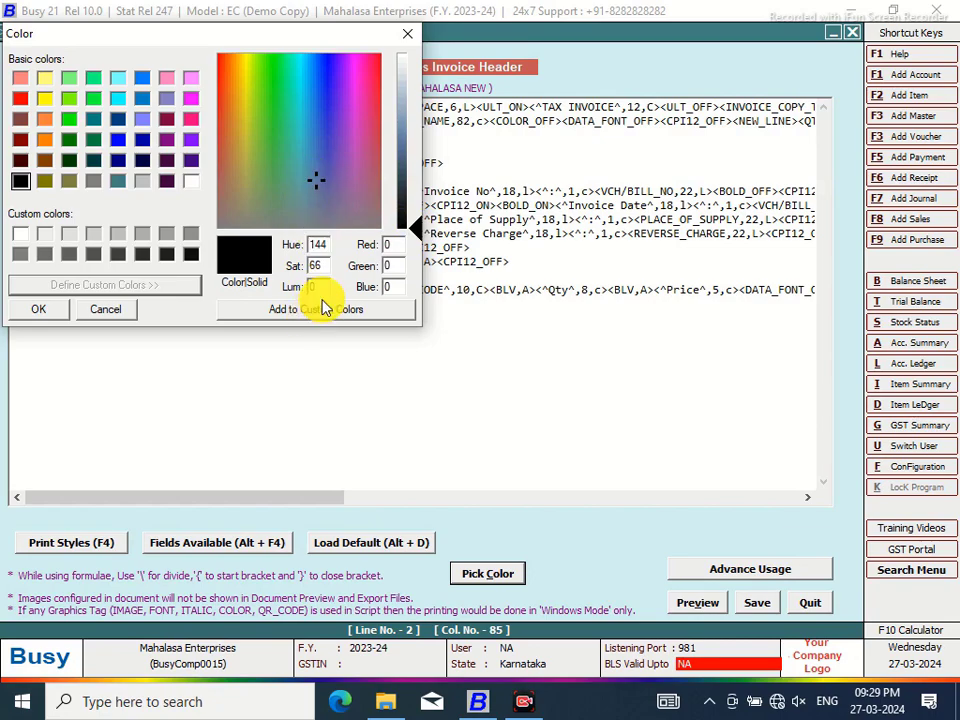
left_click(409, 128)
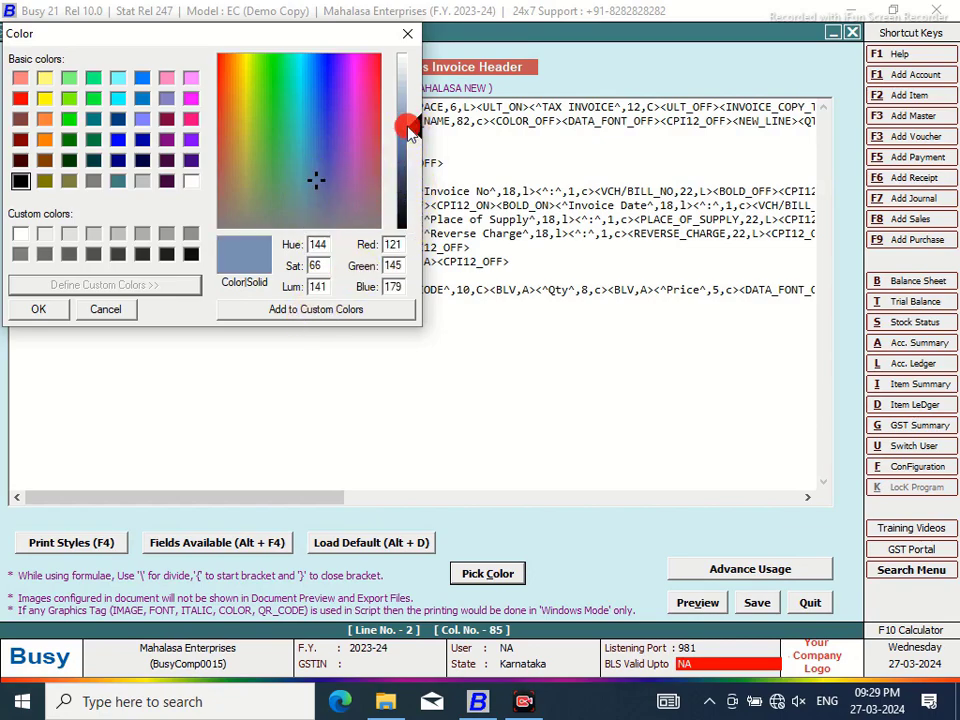
left_click(331, 79)
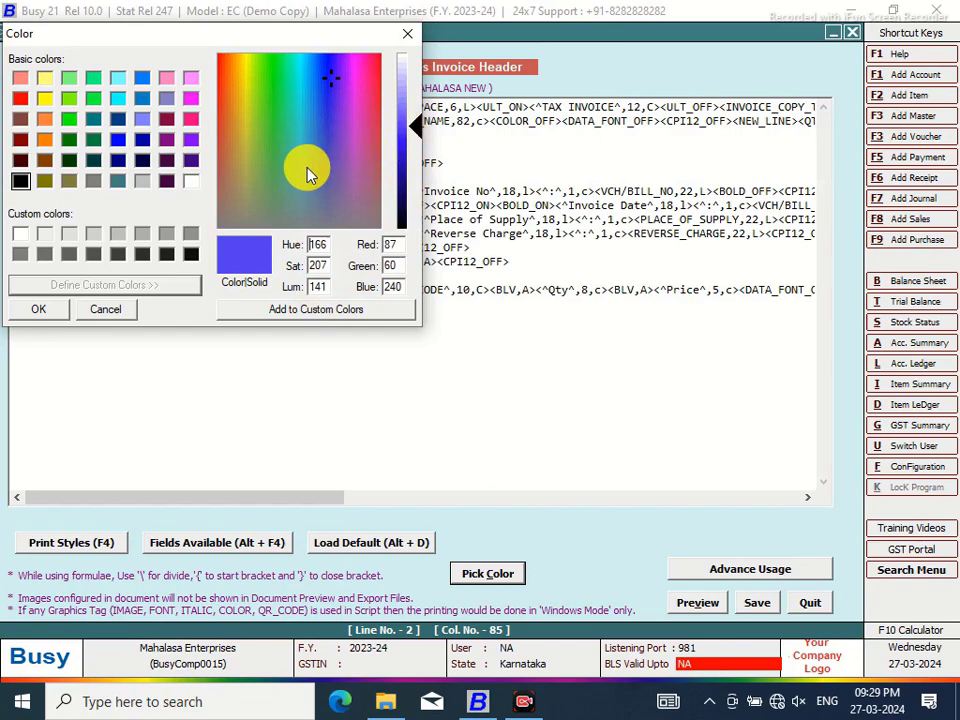
left_click(372, 80)
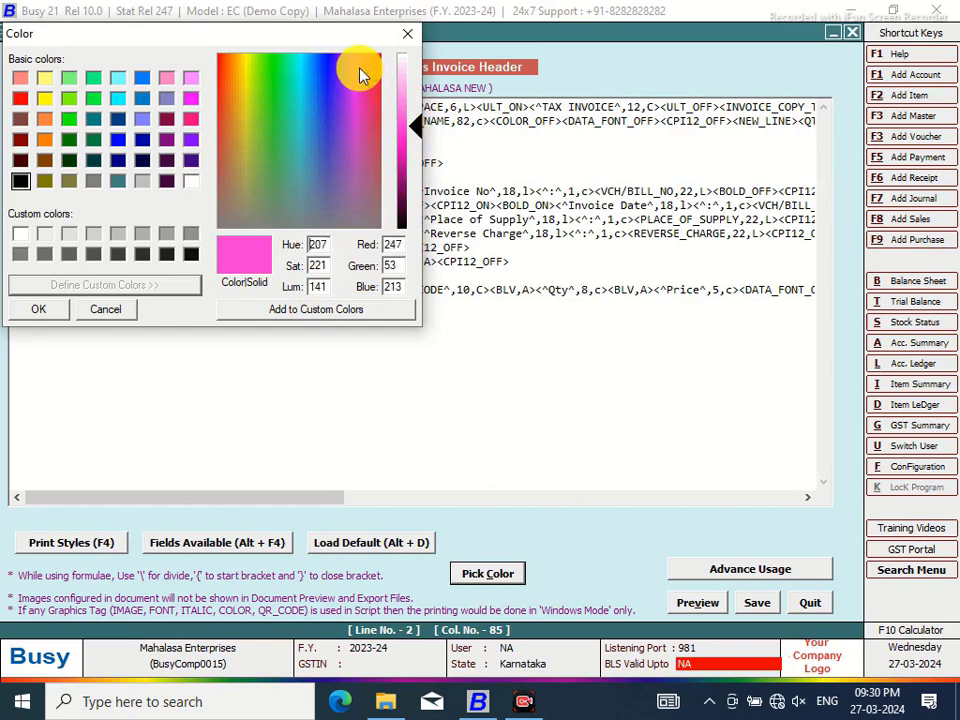
left_click(359, 67)
left_click(407, 150)
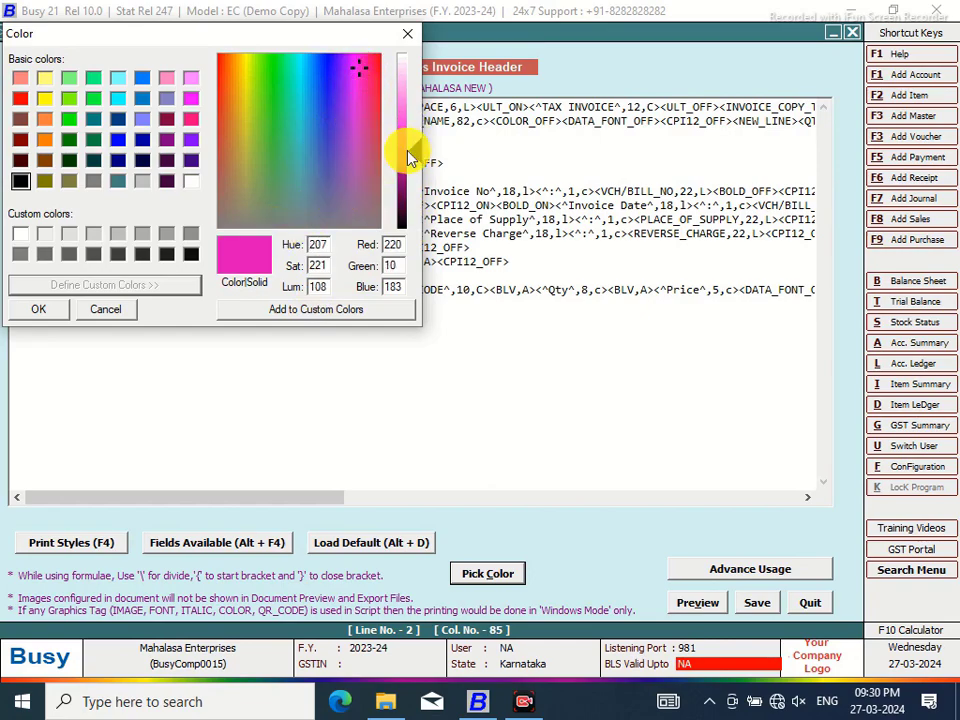
left_click(407, 190)
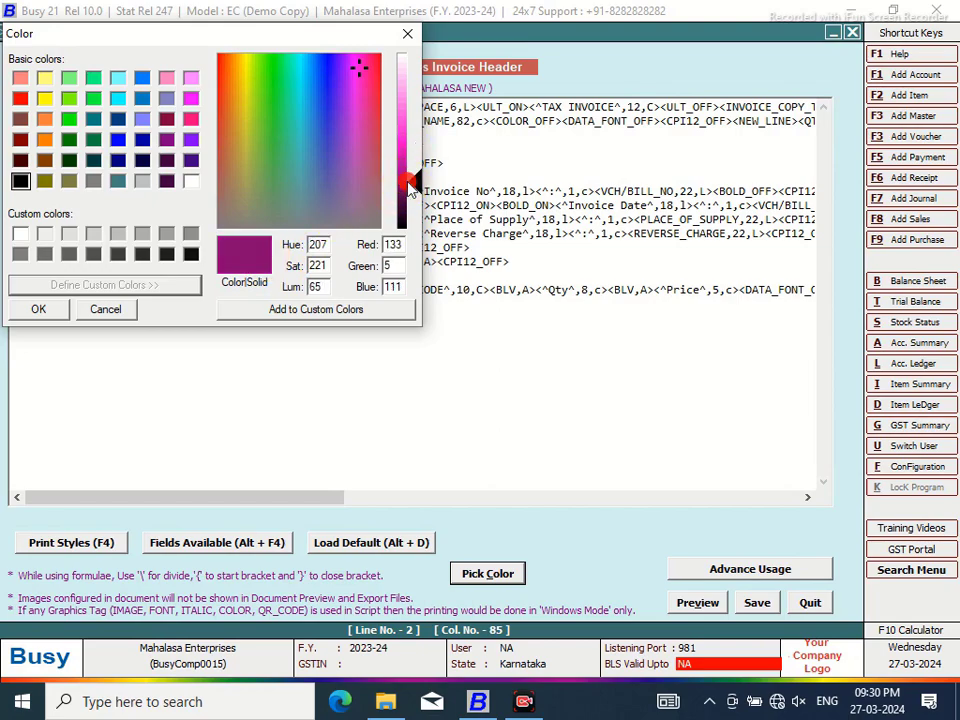
left_click(230, 89)
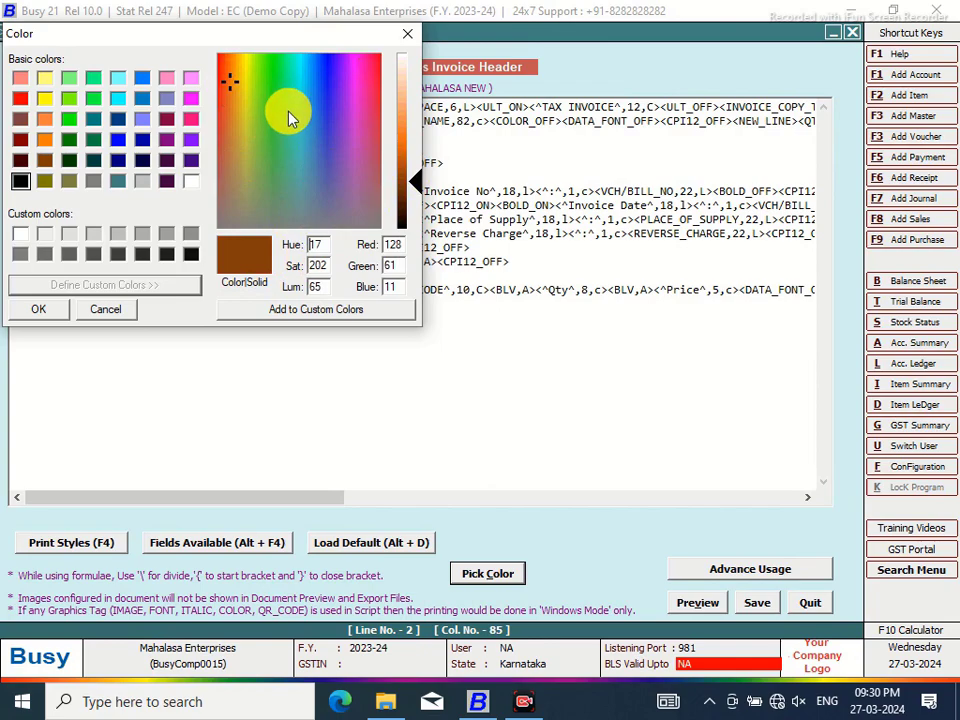
left_click(407, 193)
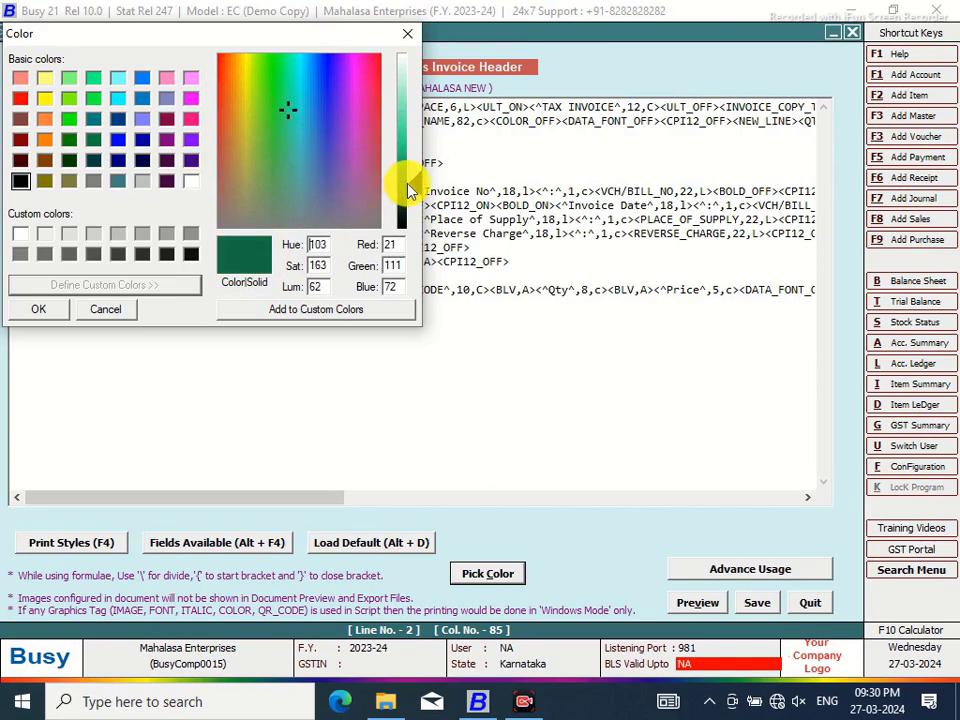
left_click(264, 311)
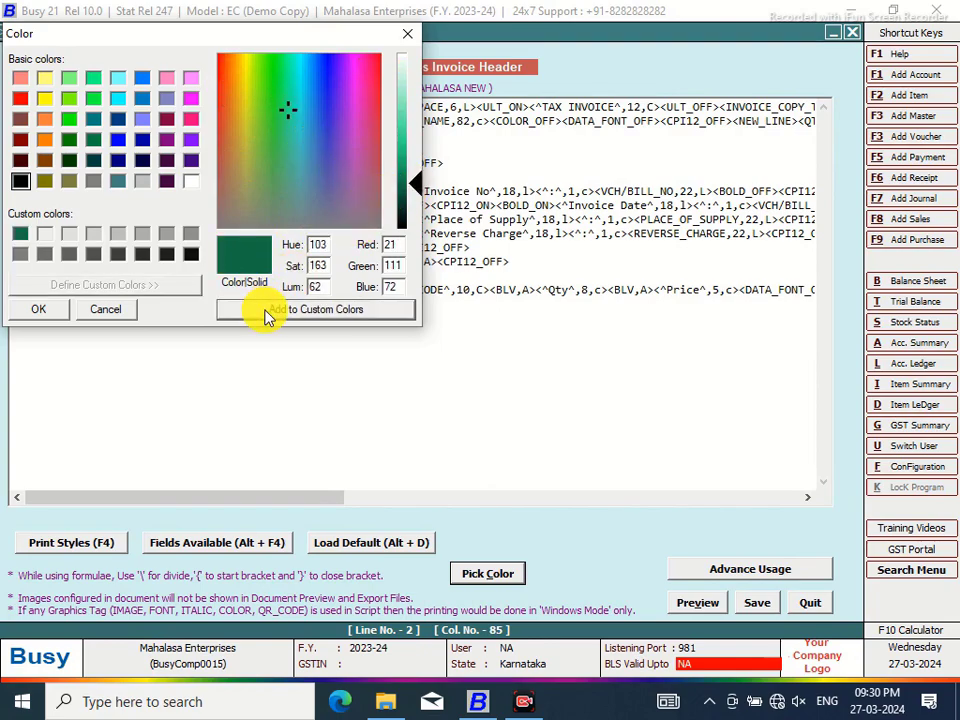
left_click(48, 312)
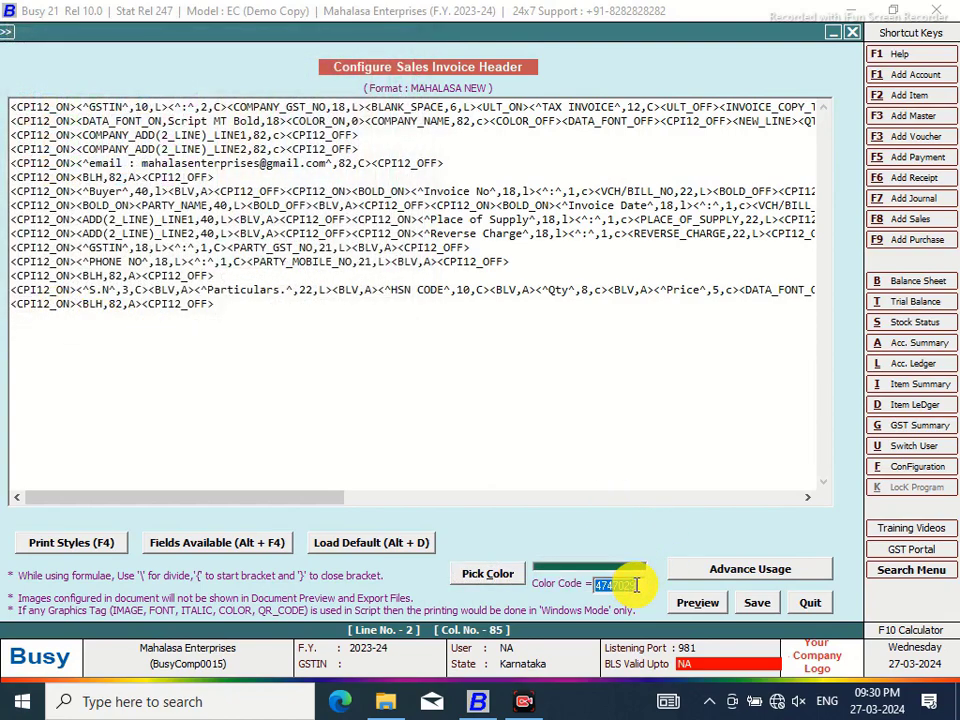
Replace the 0 after COLOR_ON with colour code 4747029 and attempt to save
left_click_drag(636, 585, 553, 583)
right_click(604, 584)
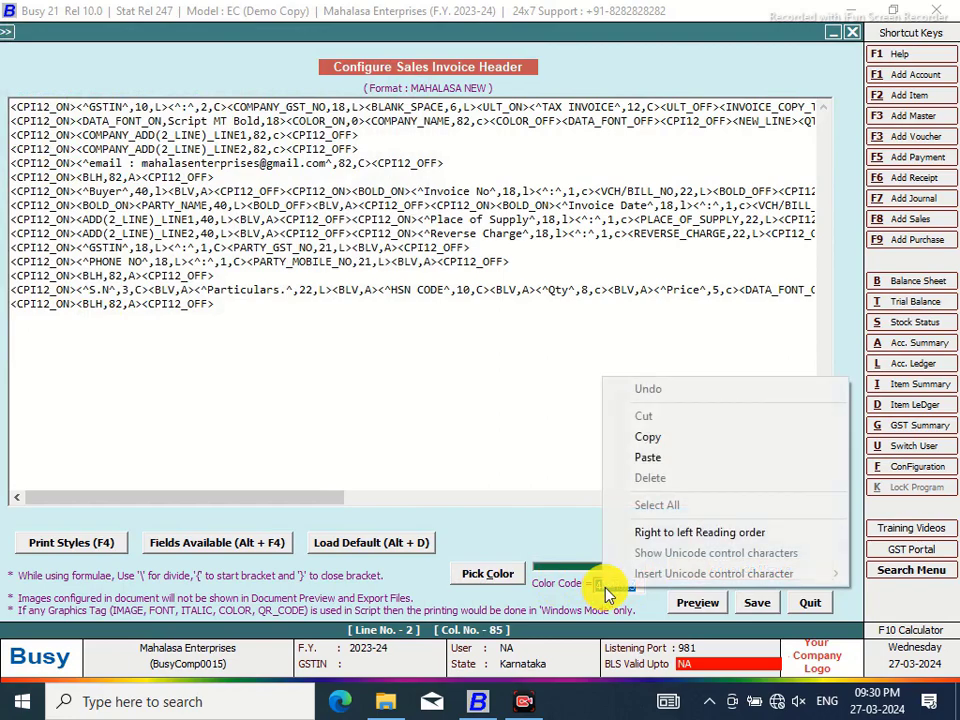
left_click(650, 443)
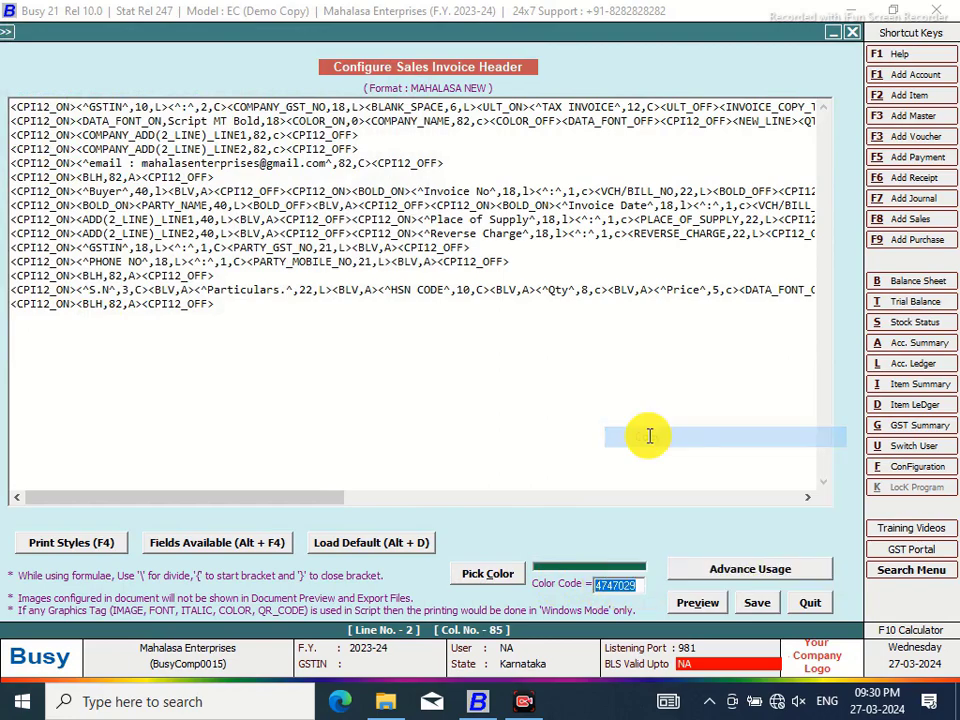
left_click(355, 120)
key("BackSpace")
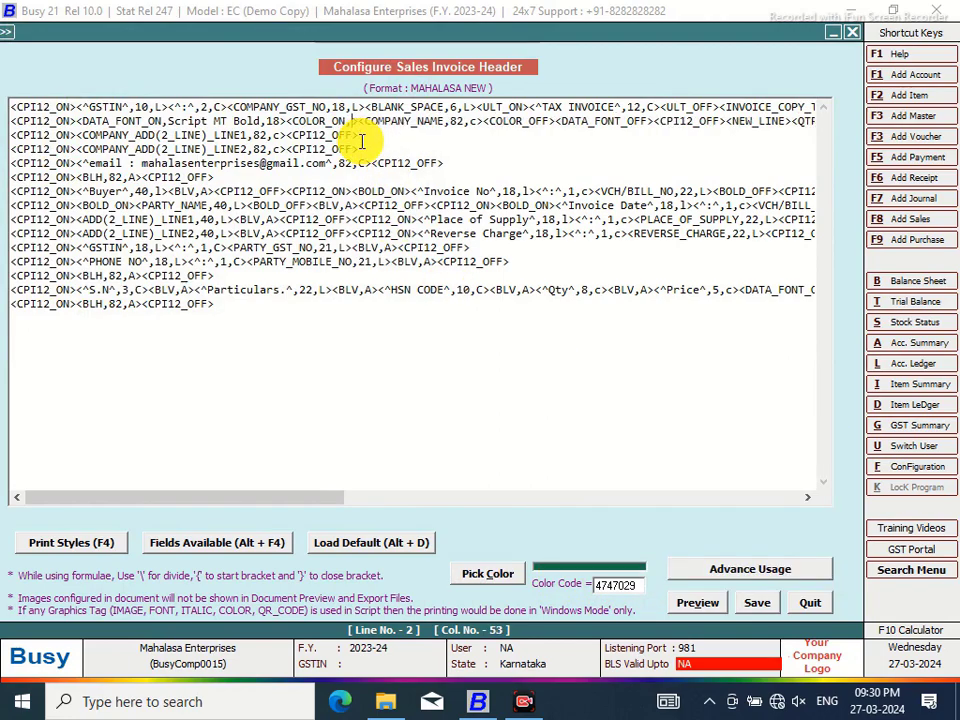
key("ctrl+v")
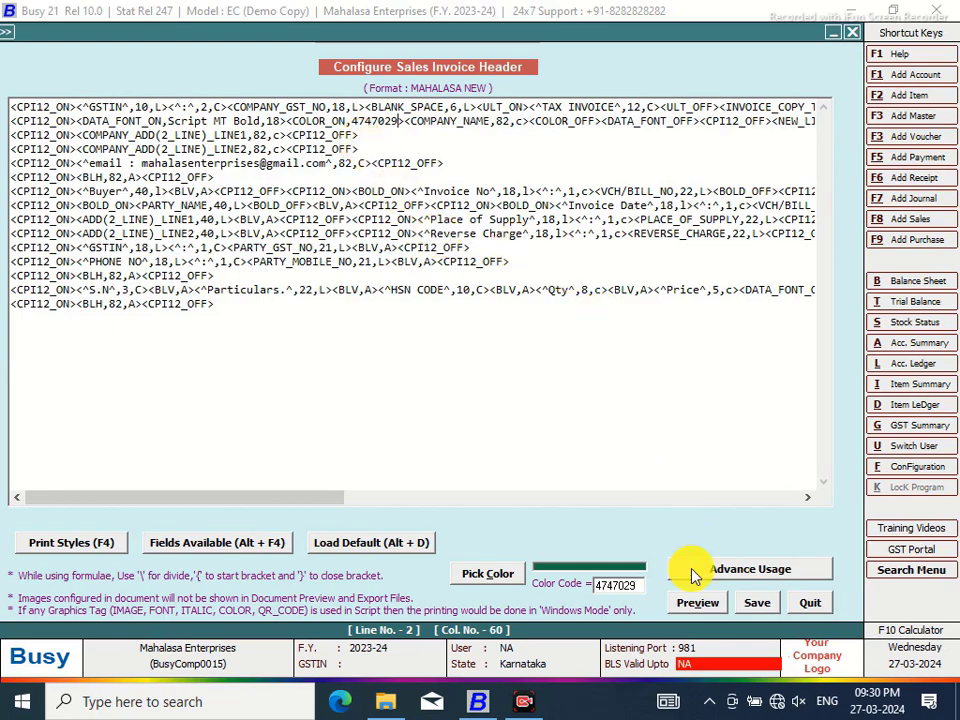
left_click(757, 603)
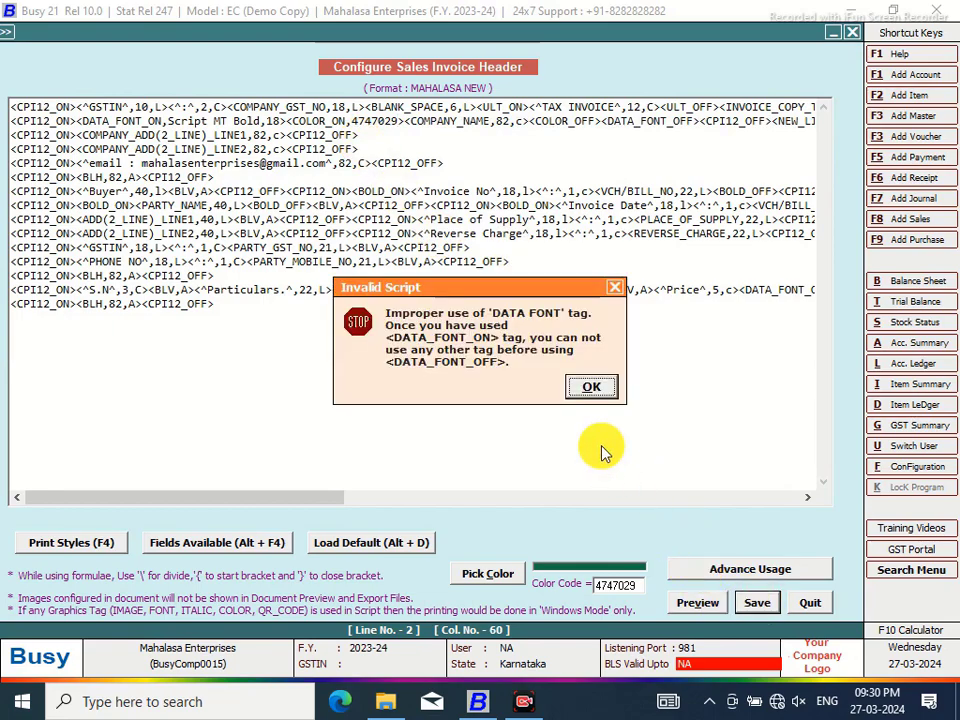
left_click(602, 394)
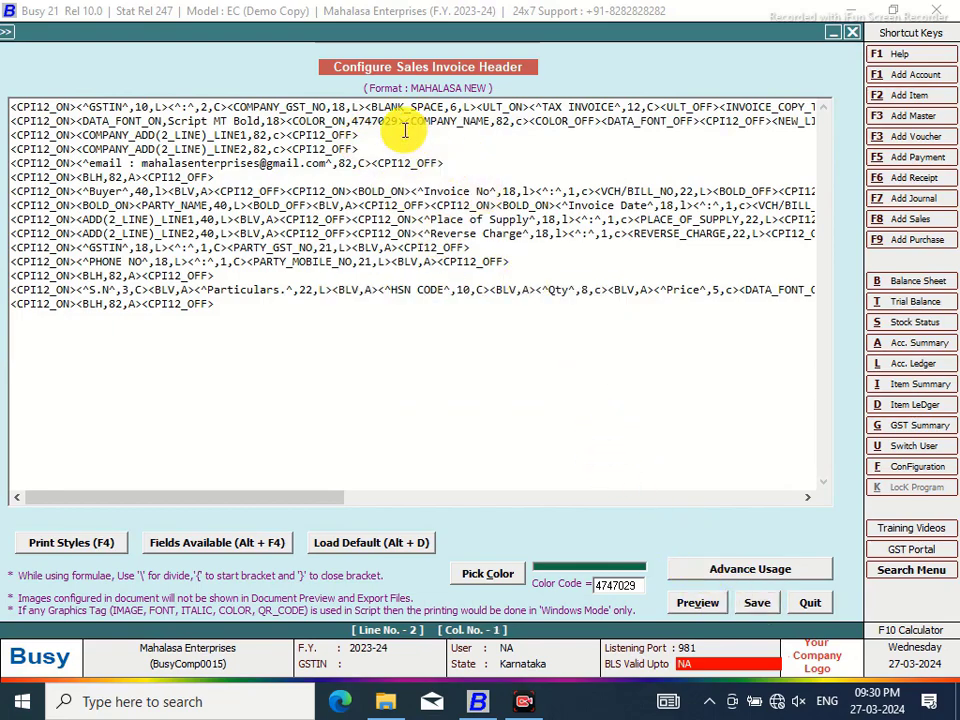
Move the <COLOR_ON,4747029> tag in front of DATA_FONT_ON and test with a preview
left_click_drag(405, 121, 287, 120)
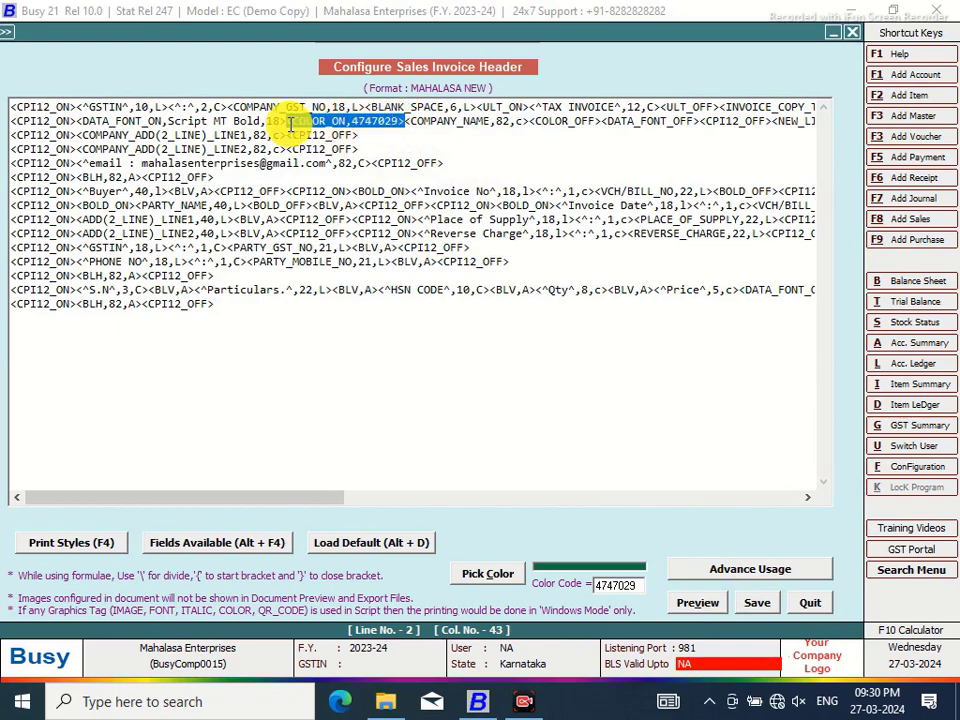
right_click(290, 122)
left_click(332, 161)
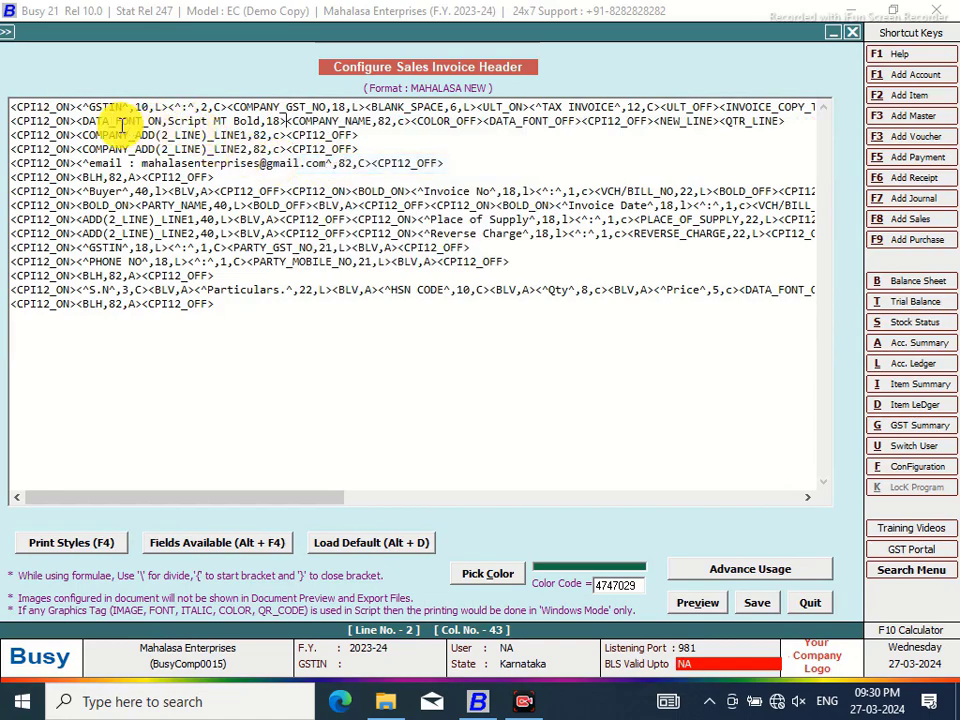
left_click(78, 121)
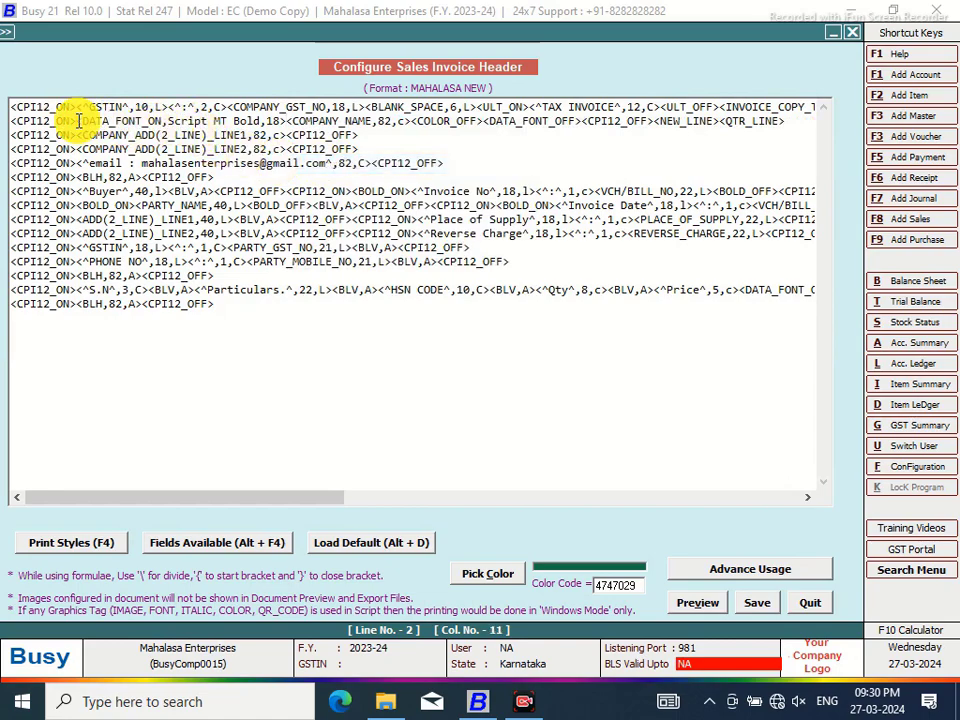
right_click(78, 121)
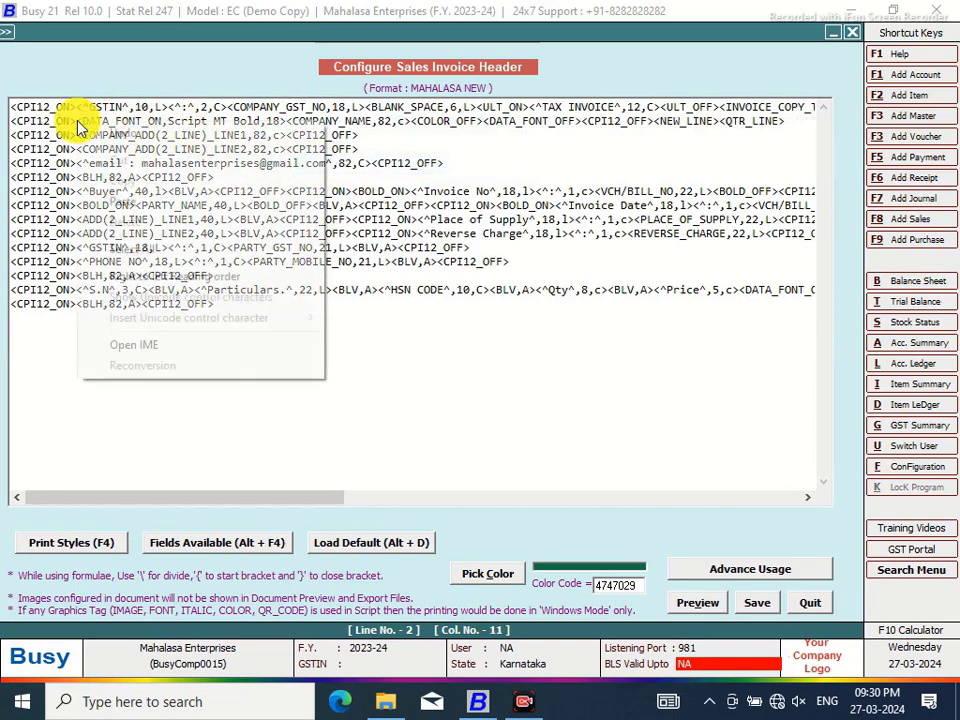
left_click(111, 203)
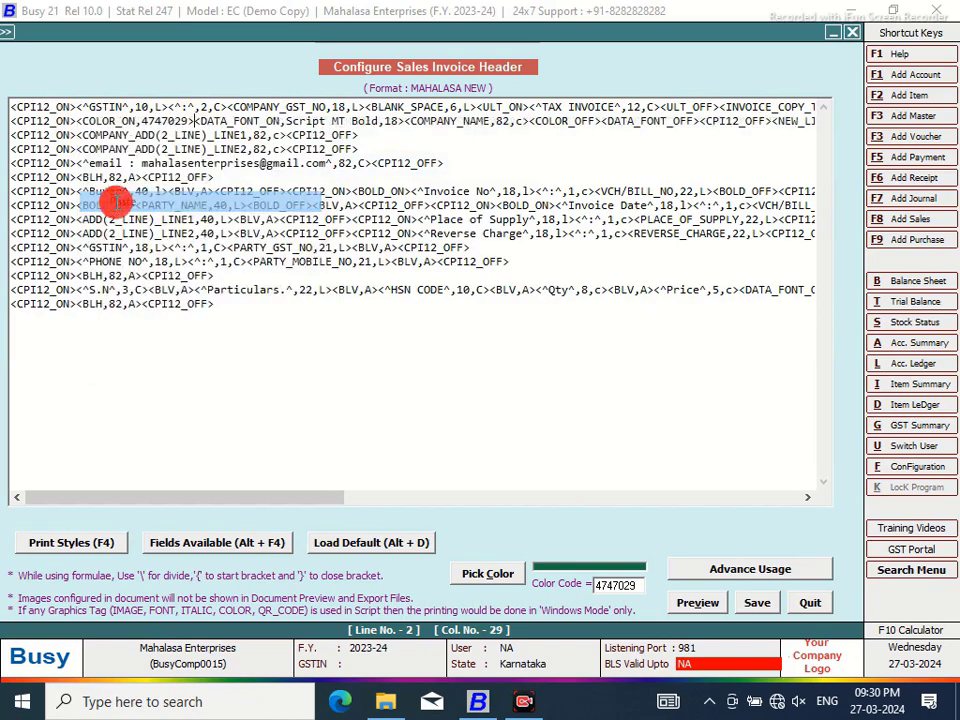
left_click(706, 613)
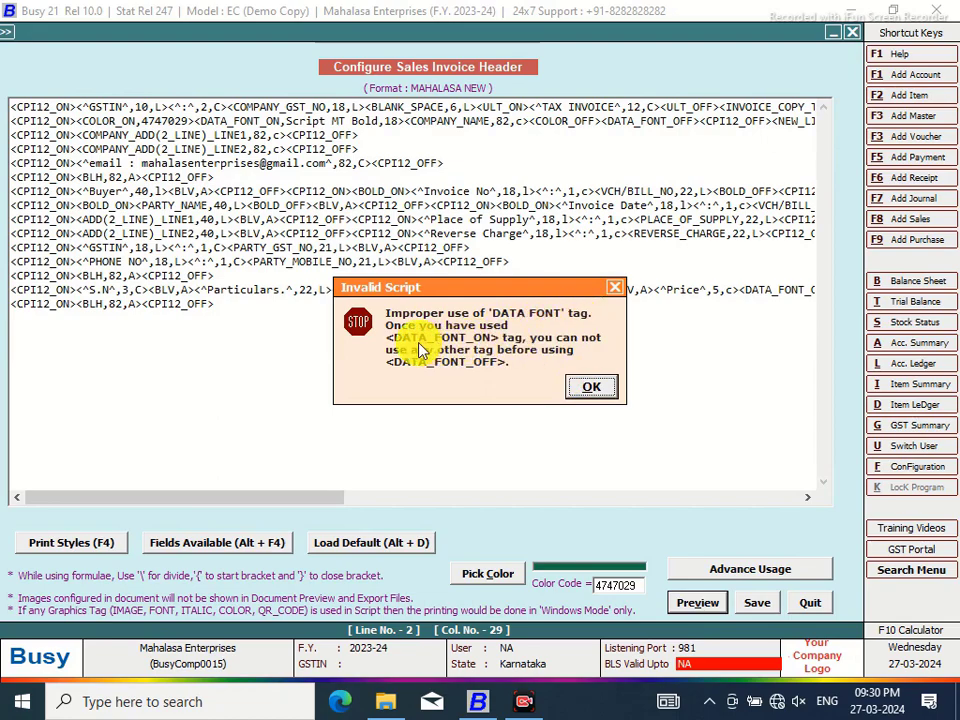
left_click(590, 390)
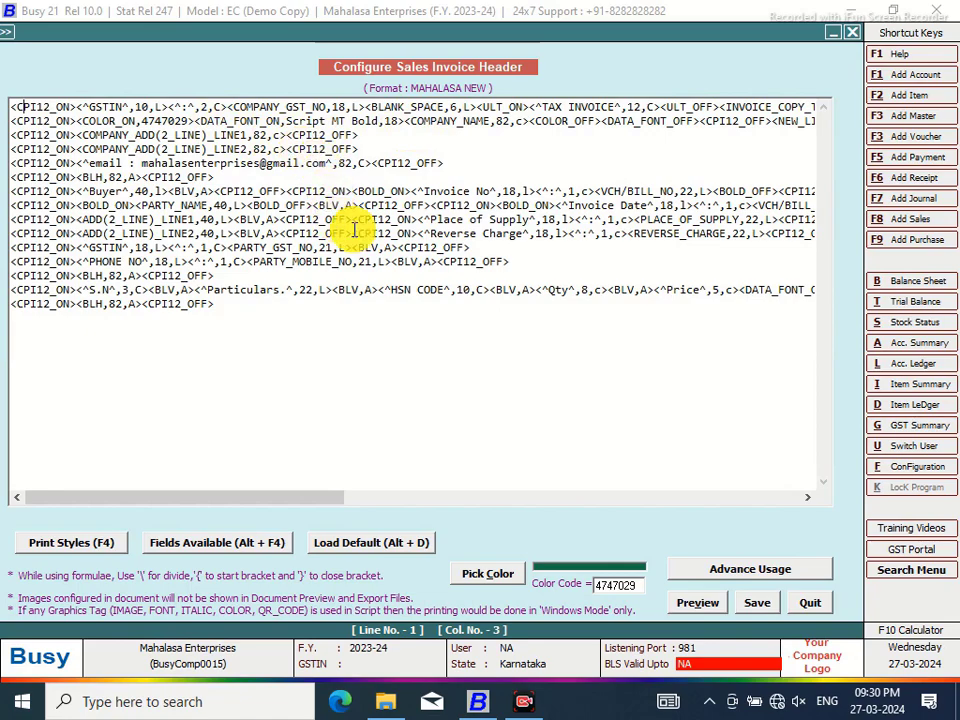
Move the COLOR_OFF tag after DATA_FONT_OFF and save the header script
left_click_drag(603, 119, 535, 119)
right_click(540, 124)
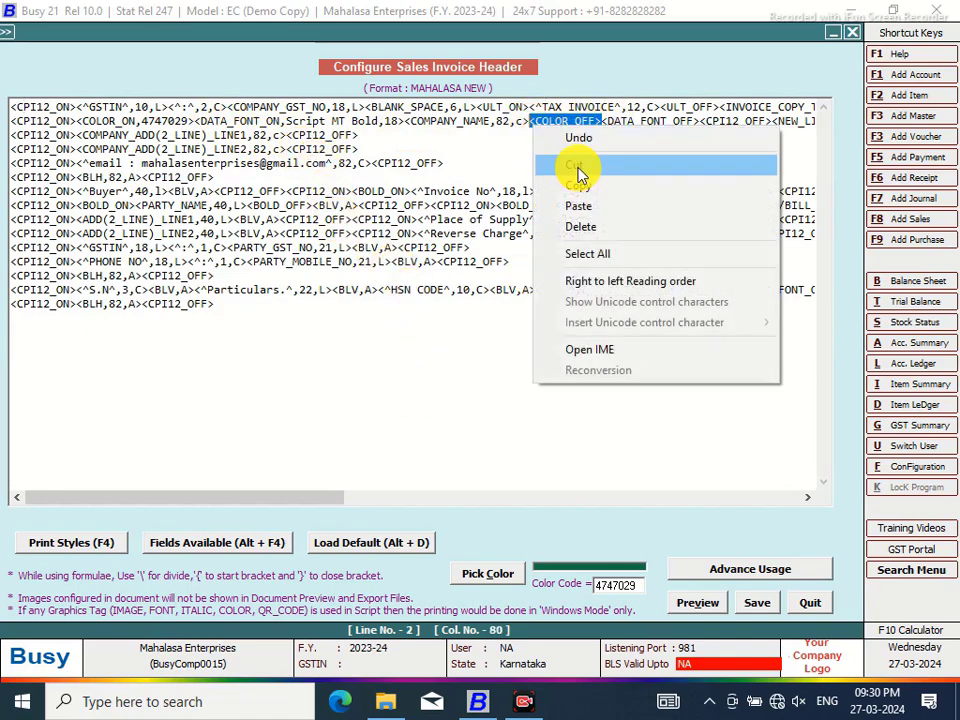
left_click(578, 165)
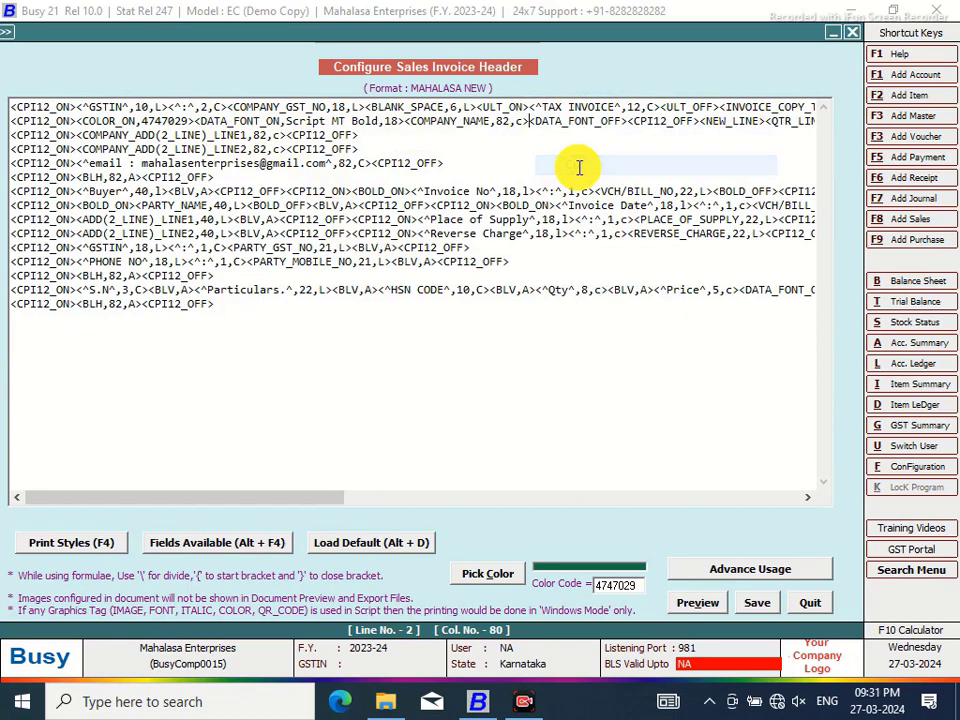
right_click(628, 118)
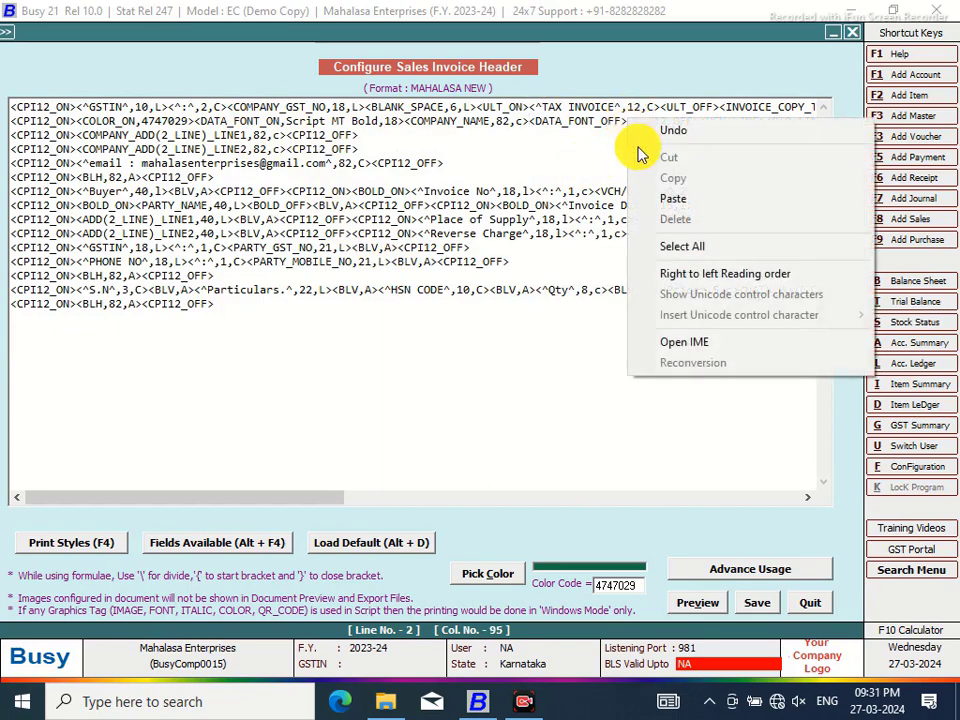
left_click(671, 199)
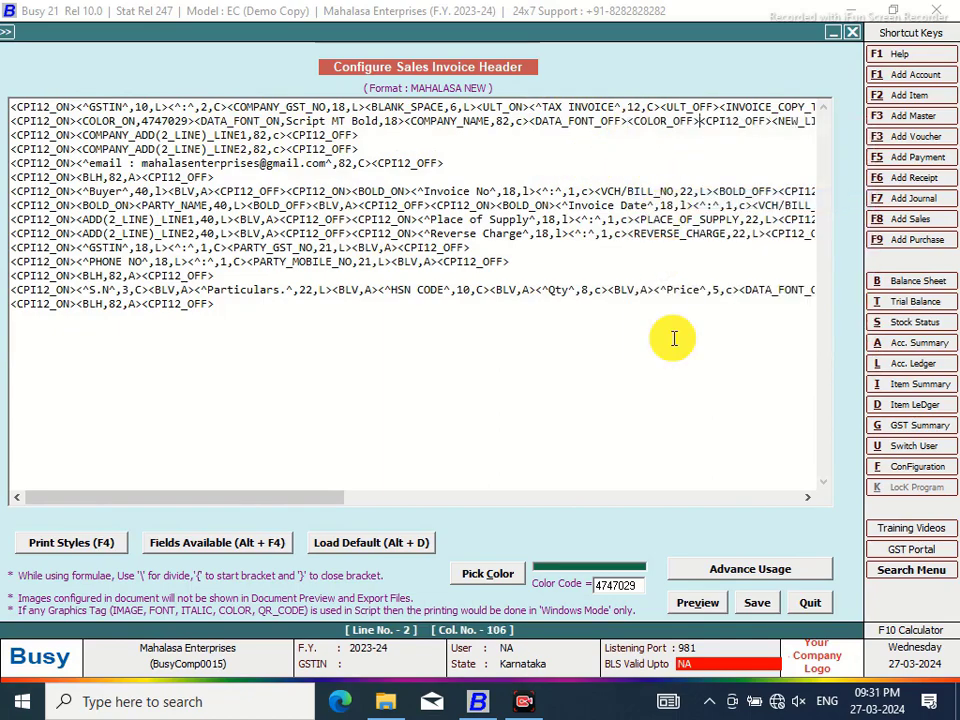
left_click(757, 606)
Leave configuration and preview the sales invoice in MAHALASA NEW format
left_click(503, 410)
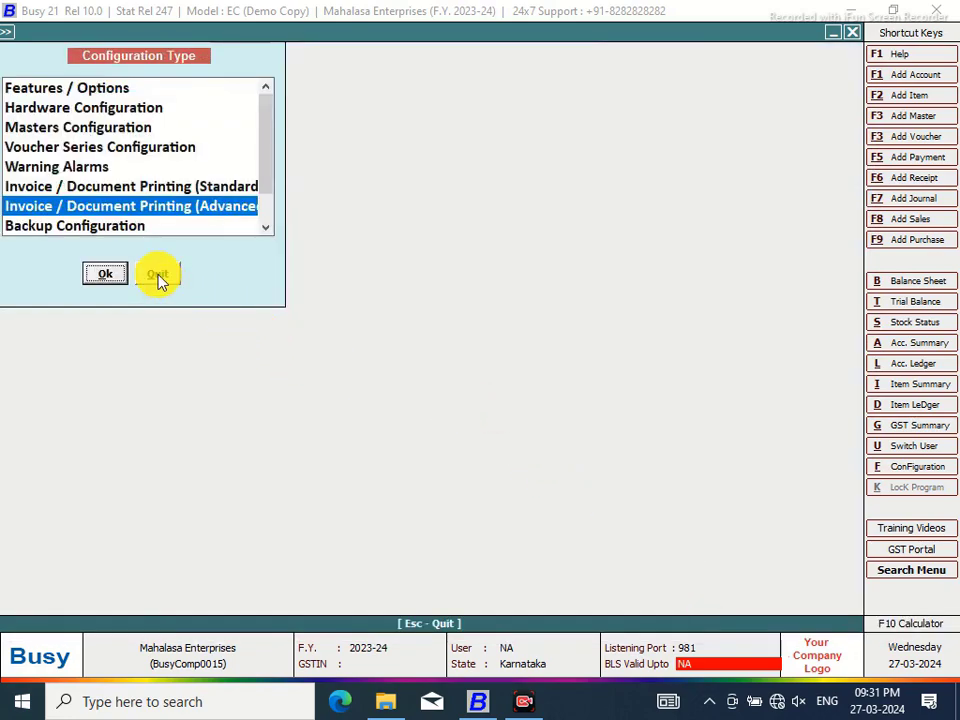
left_click(159, 276)
left_click(437, 34)
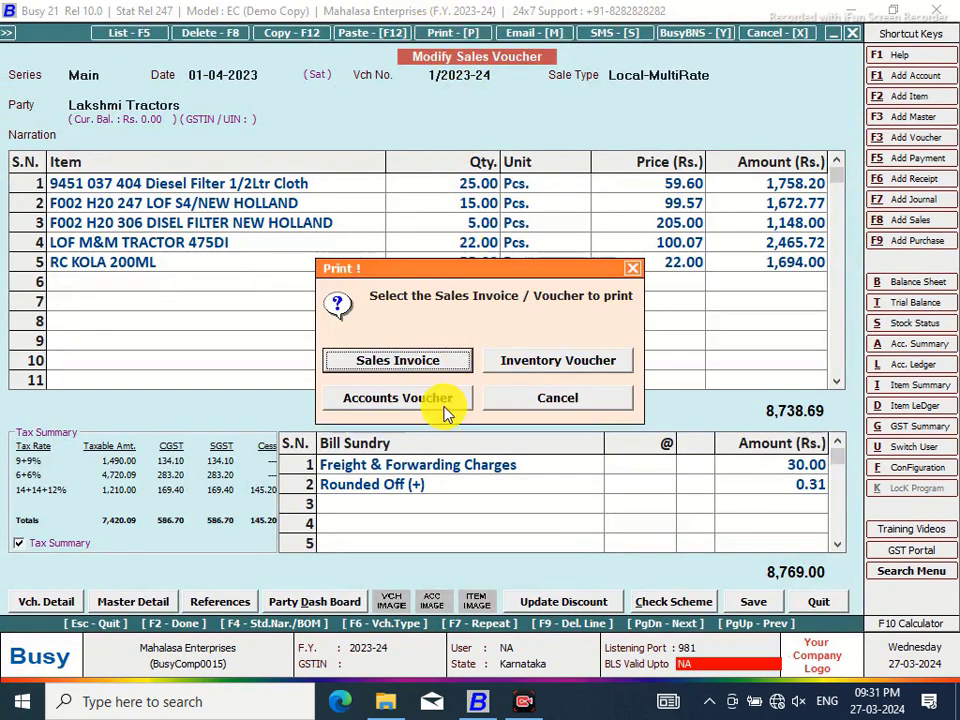
left_click(565, 394)
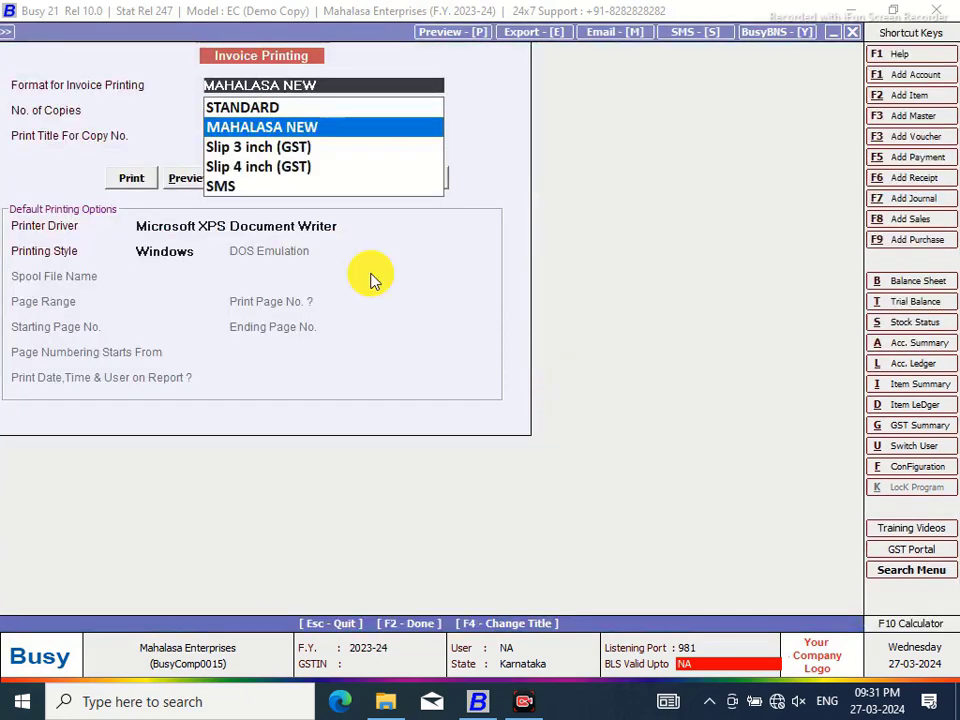
left_click(189, 178)
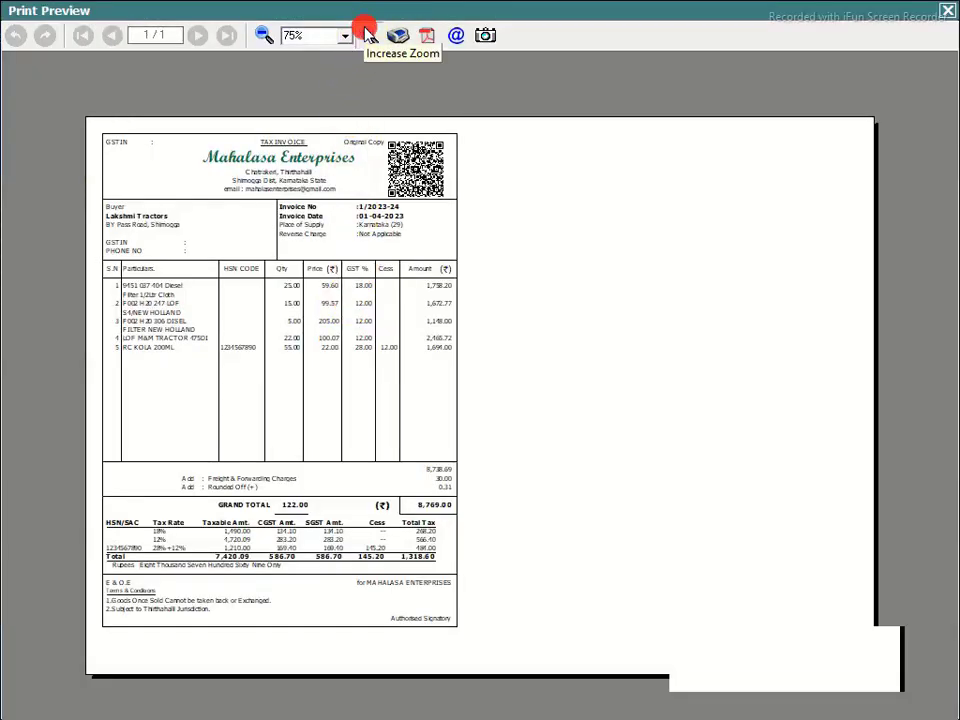
Zoom the preview to 130% and back to 100% to check the green company name, then close it
left_click(368, 33)
left_click(368, 33)
left_click(368, 33)
left_click(368, 33)
left_click(368, 33)
left_click(368, 33)
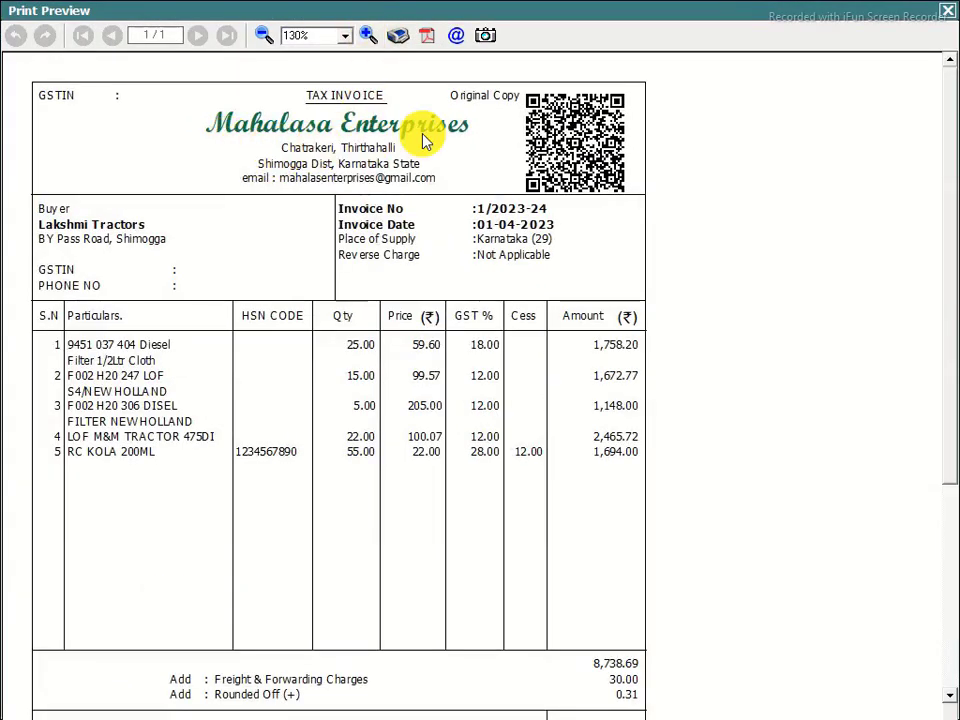
left_click(260, 36)
left_click(260, 36)
left_click(260, 36)
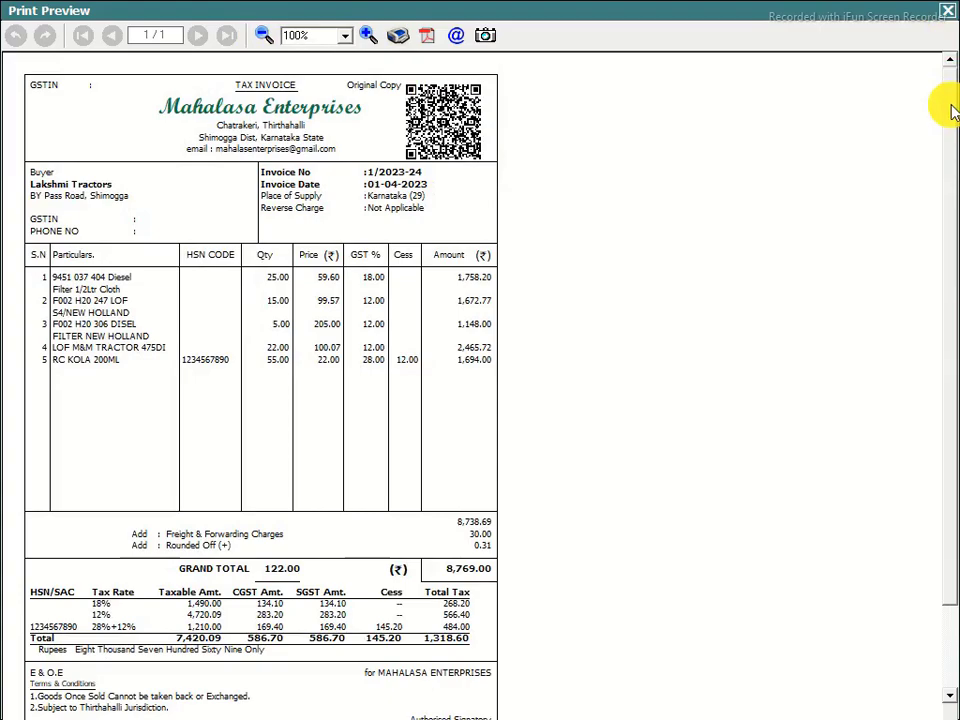
left_click_drag(952, 113, 954, 214)
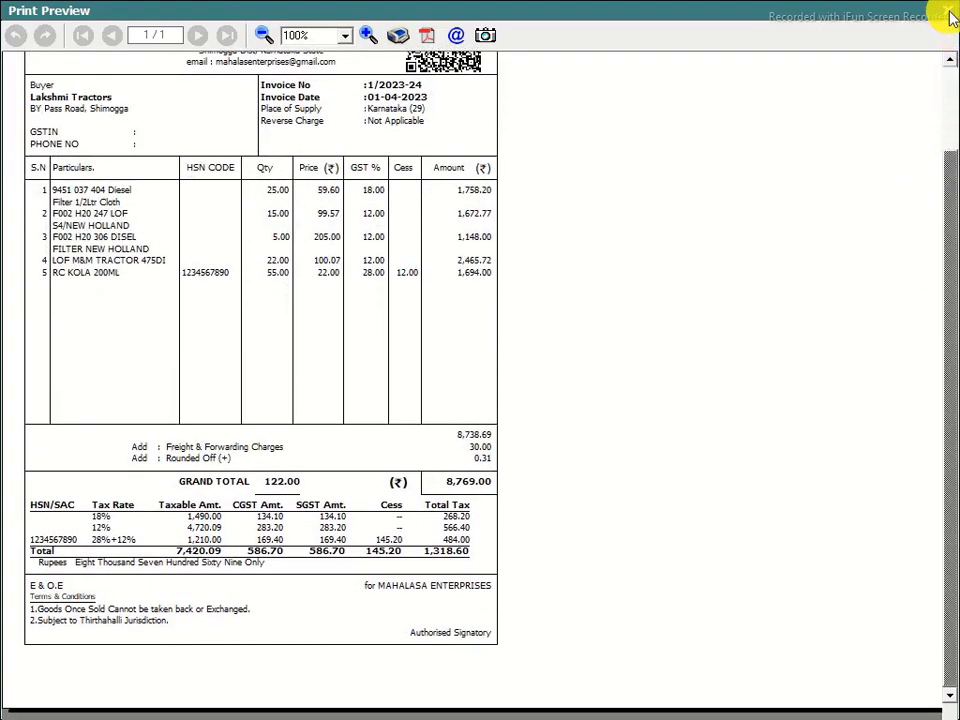
left_click(950, 16)
Close the sales voucher back to voucher selection and briefly open the Windows Start menu
key("Escape")
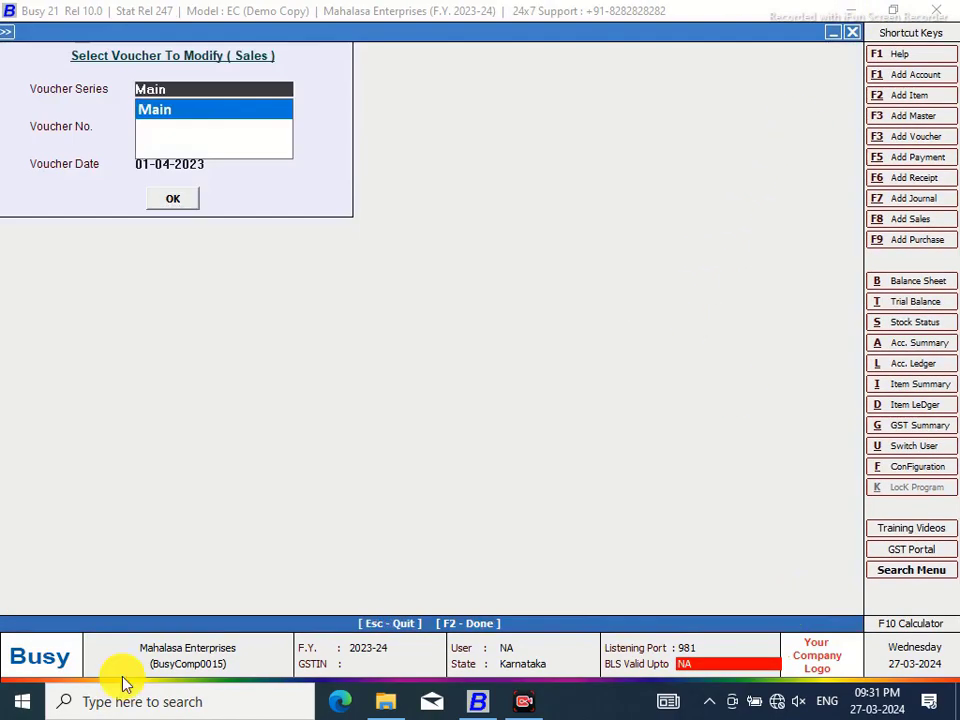
left_click(17, 701)
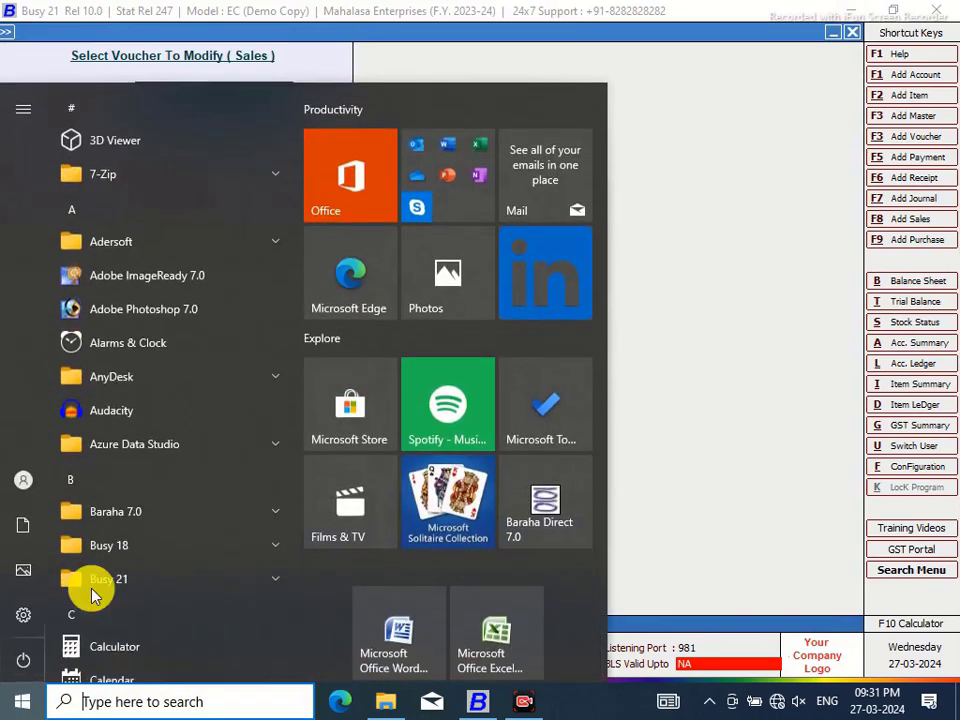
left_click(735, 298)
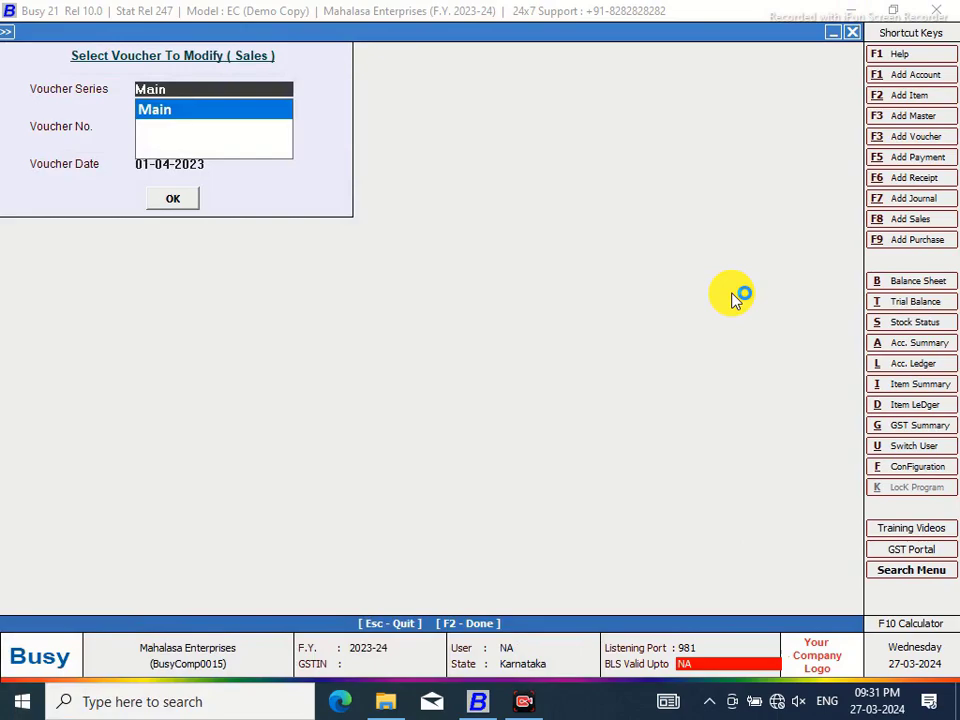
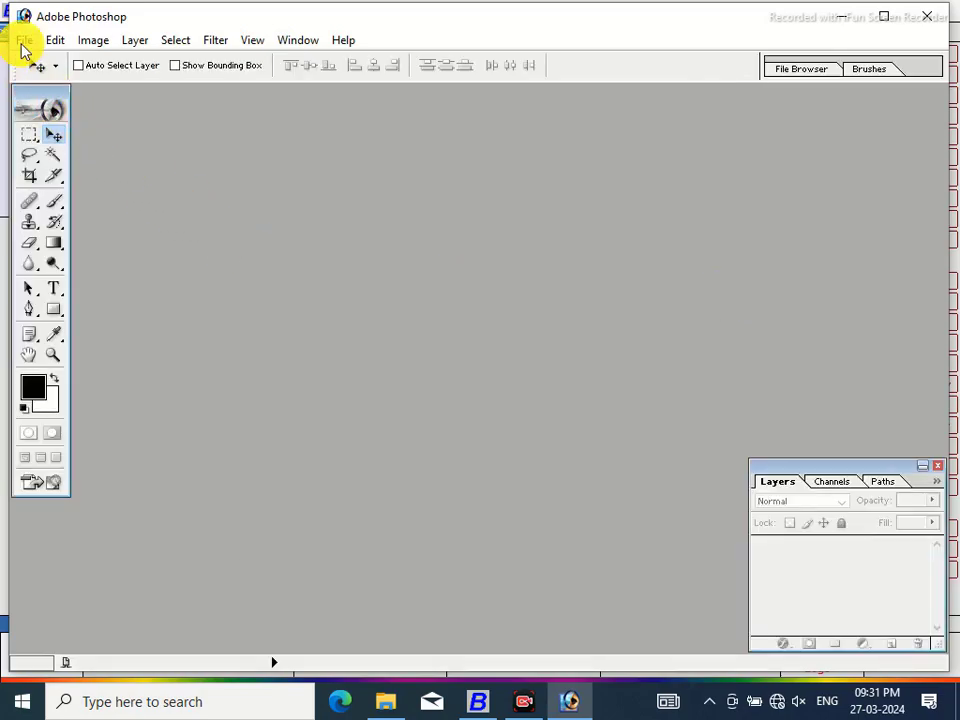
Start opening an image and browse to the D drive folder on F:, shown as large thumbnails
left_click(24, 45)
left_click(36, 75)
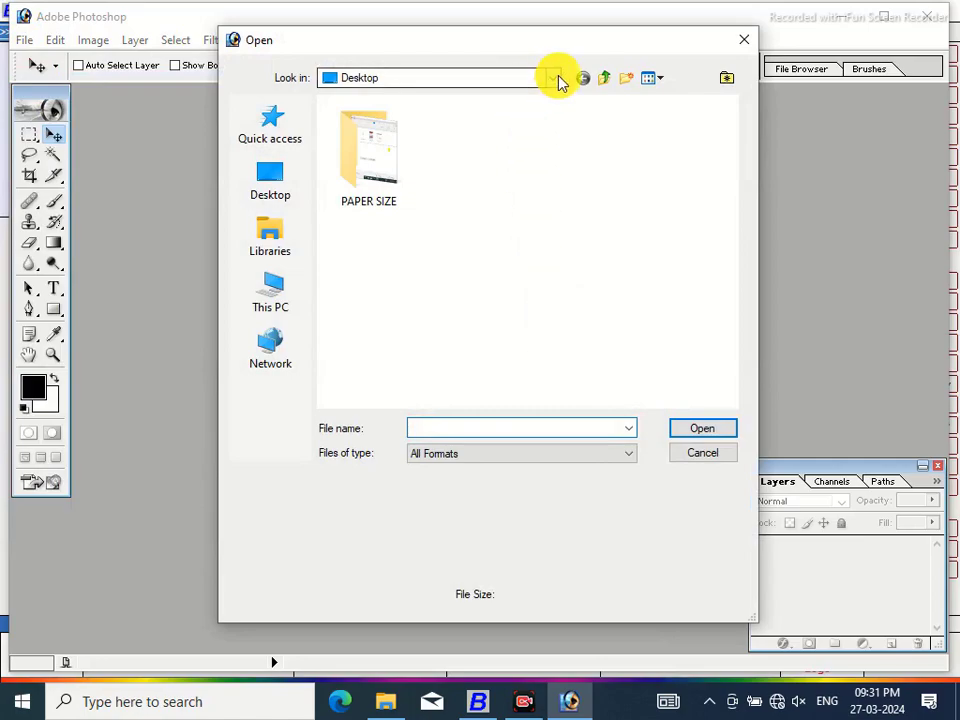
left_click(556, 79)
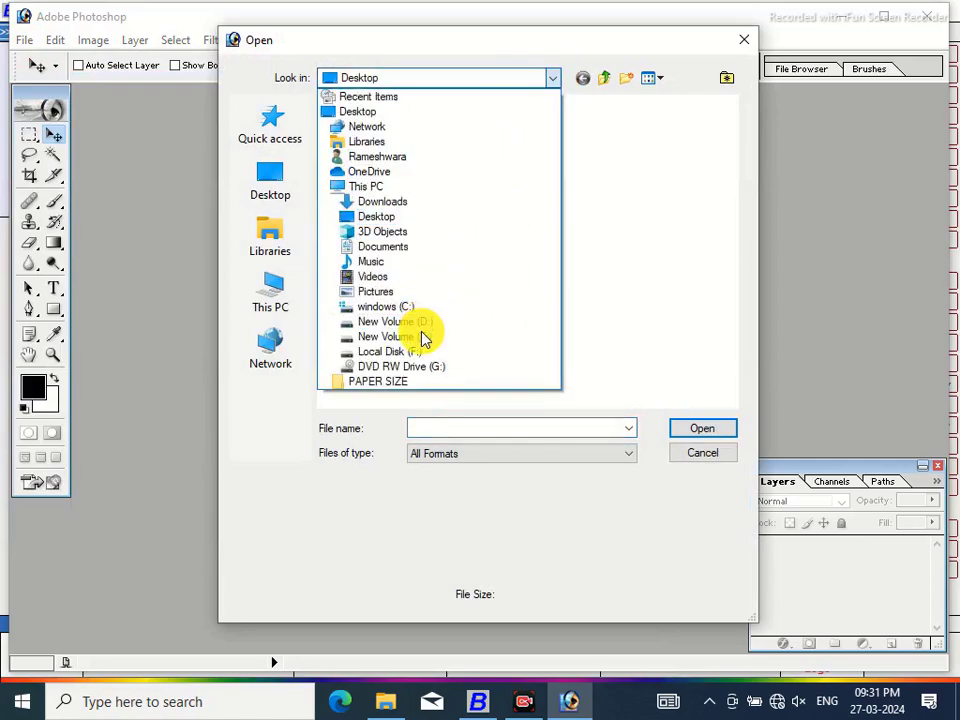
left_click(411, 353)
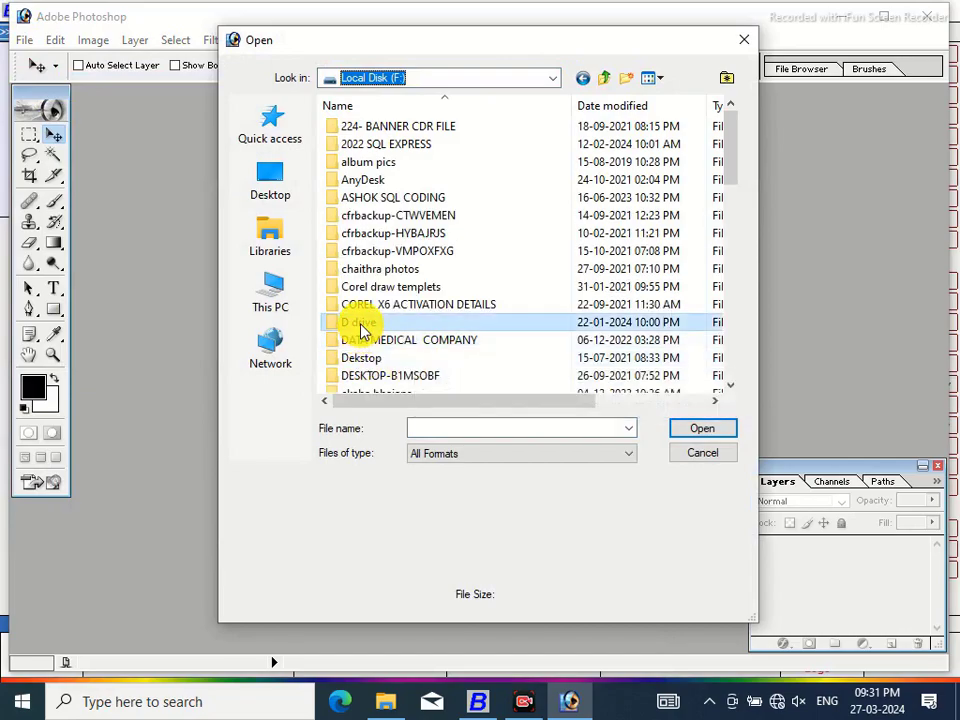
double_click(361, 322)
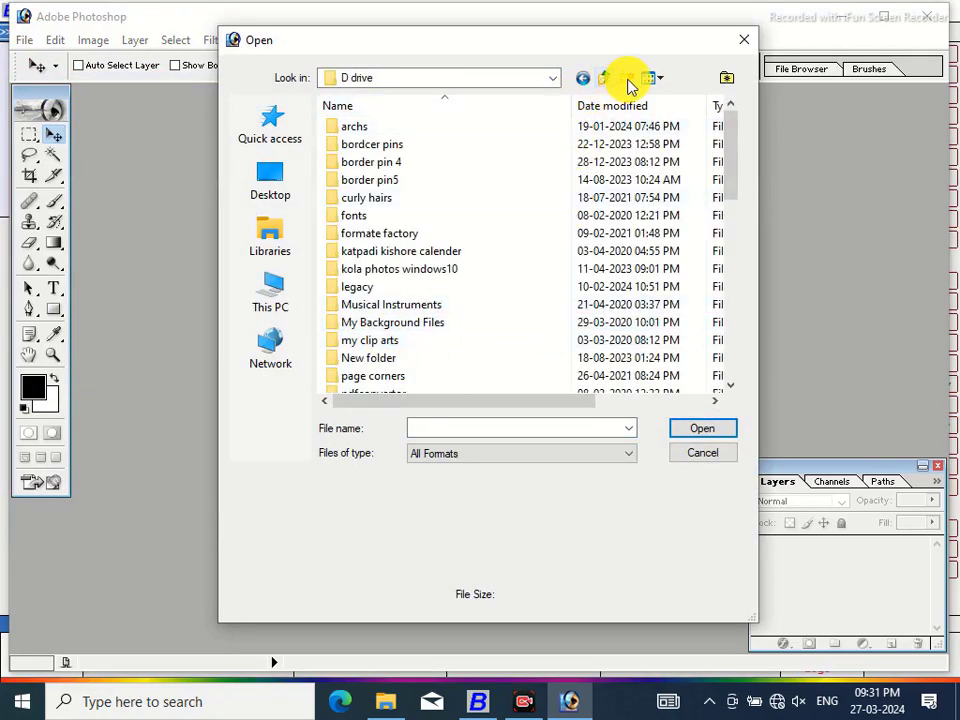
left_click(659, 78)
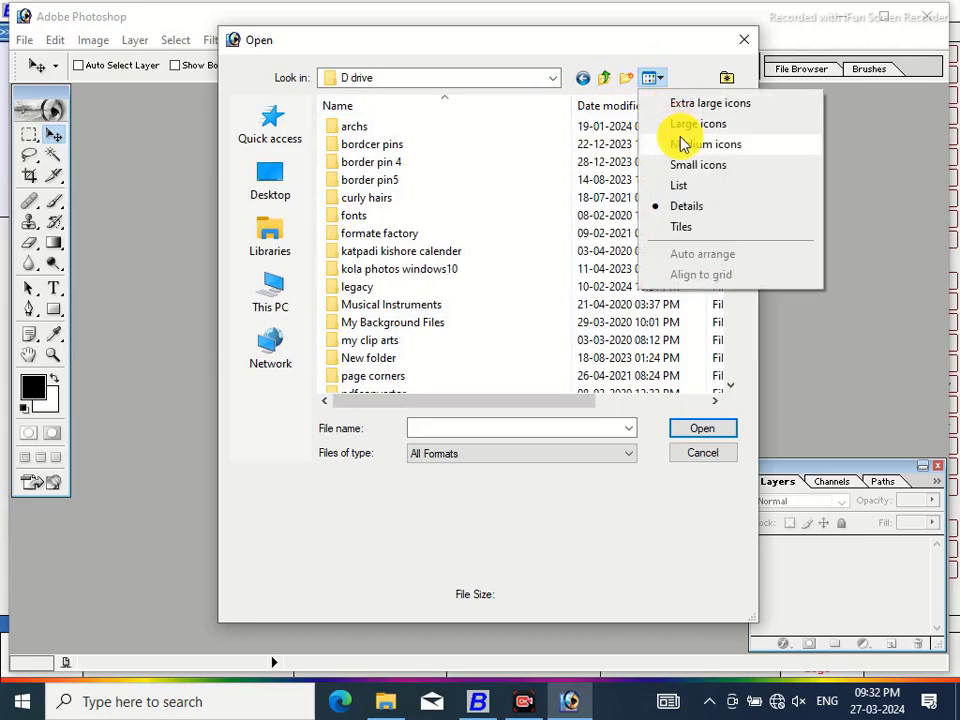
left_click(681, 146)
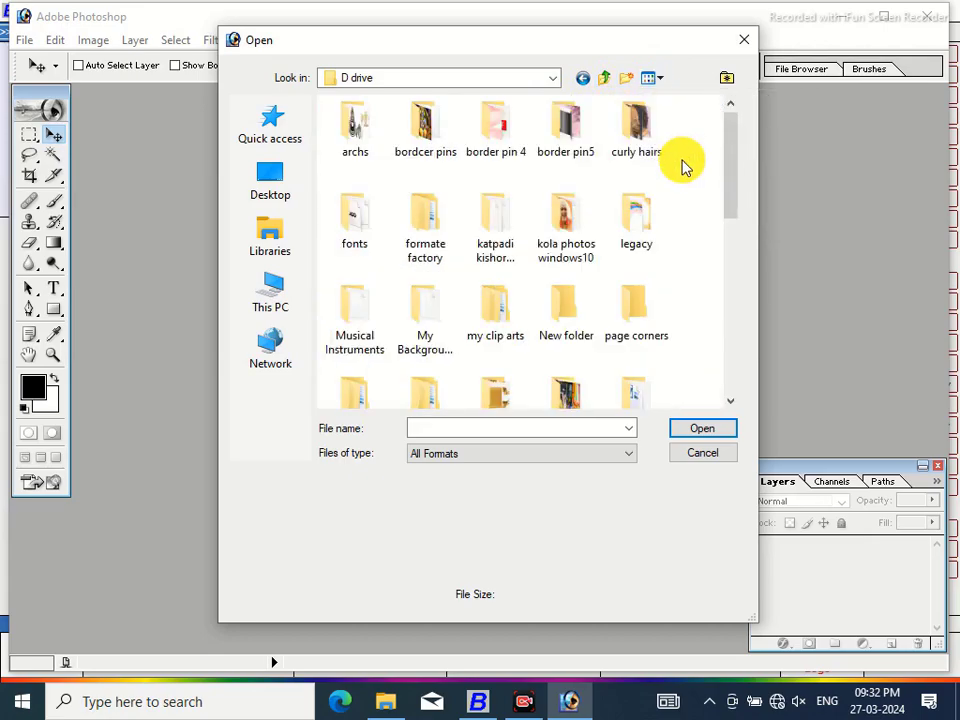
left_click(662, 79)
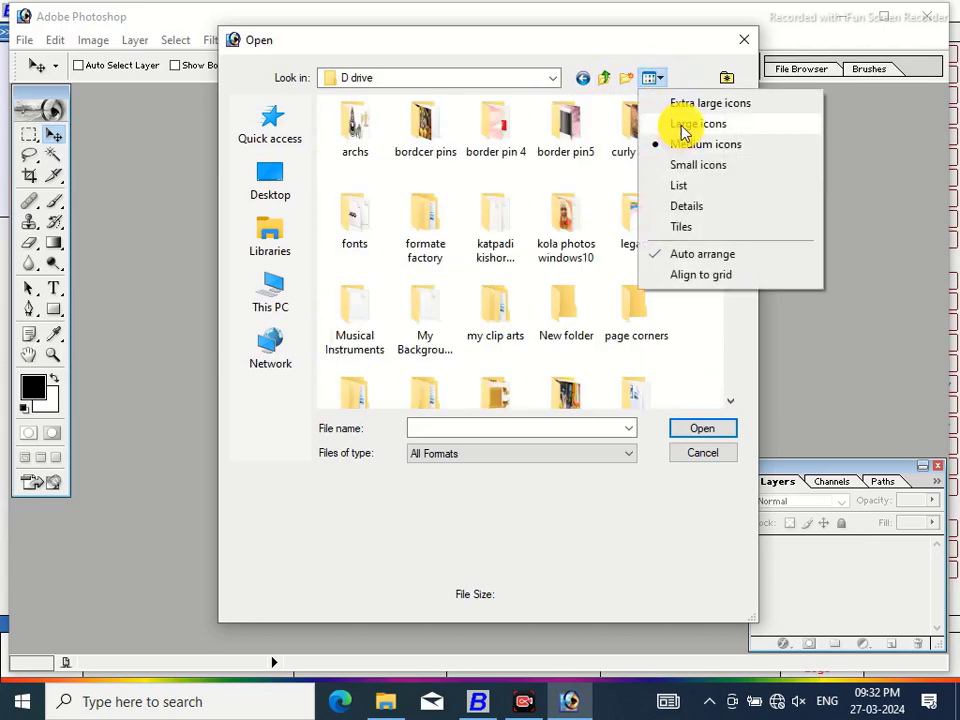
left_click(681, 128)
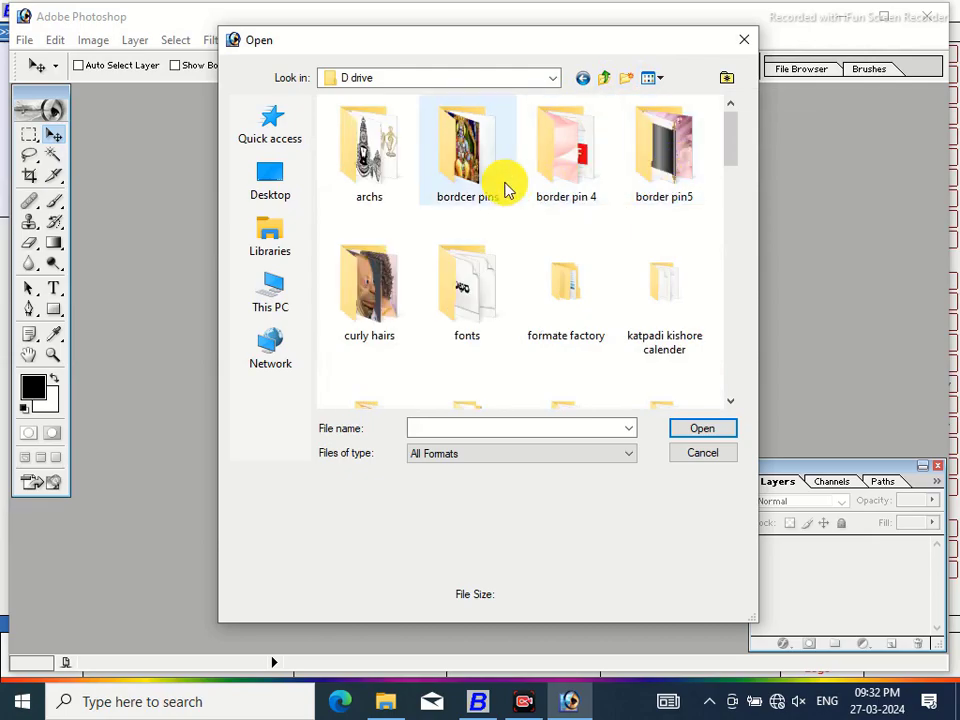
Open the bordcer pins folder and choose the 53K Rama-and-Sita picture to open
left_click(467, 167)
double_click(467, 167)
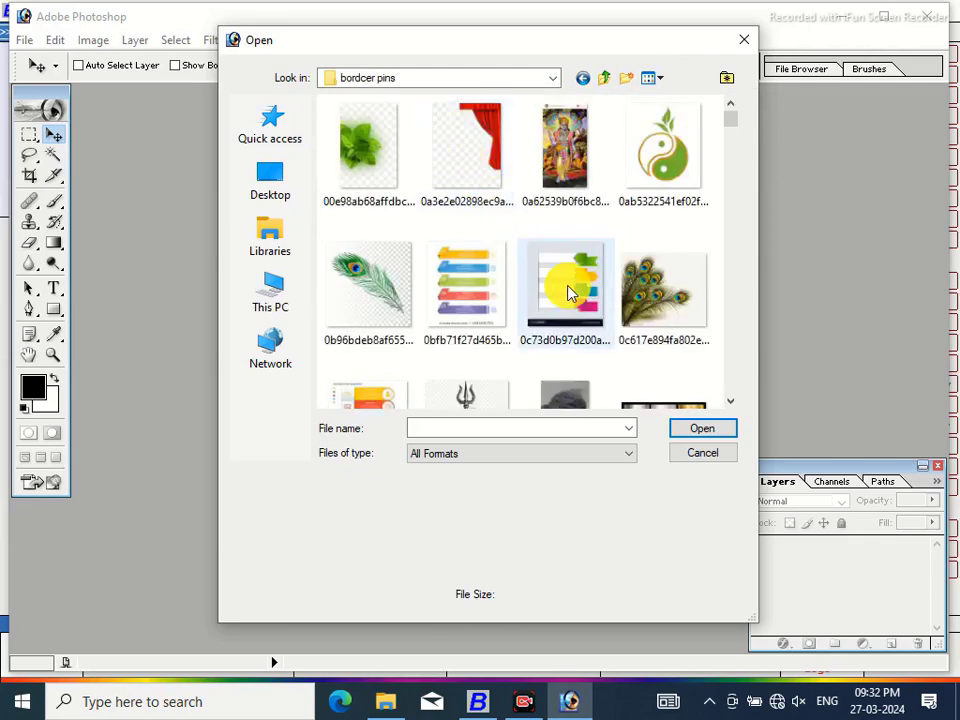
left_click(731, 401)
left_click(731, 401)
left_click_drag(731, 401, 731, 401)
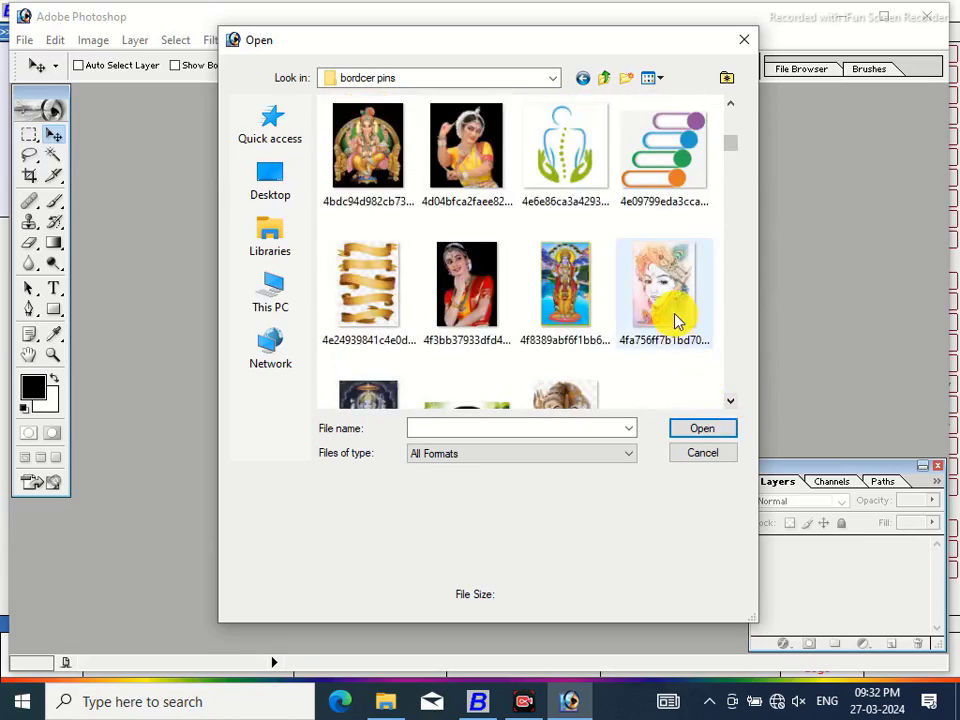
left_click(733, 402)
left_click(733, 402)
left_click(733, 402)
left_click(733, 402)
left_click(733, 402)
left_click(733, 402)
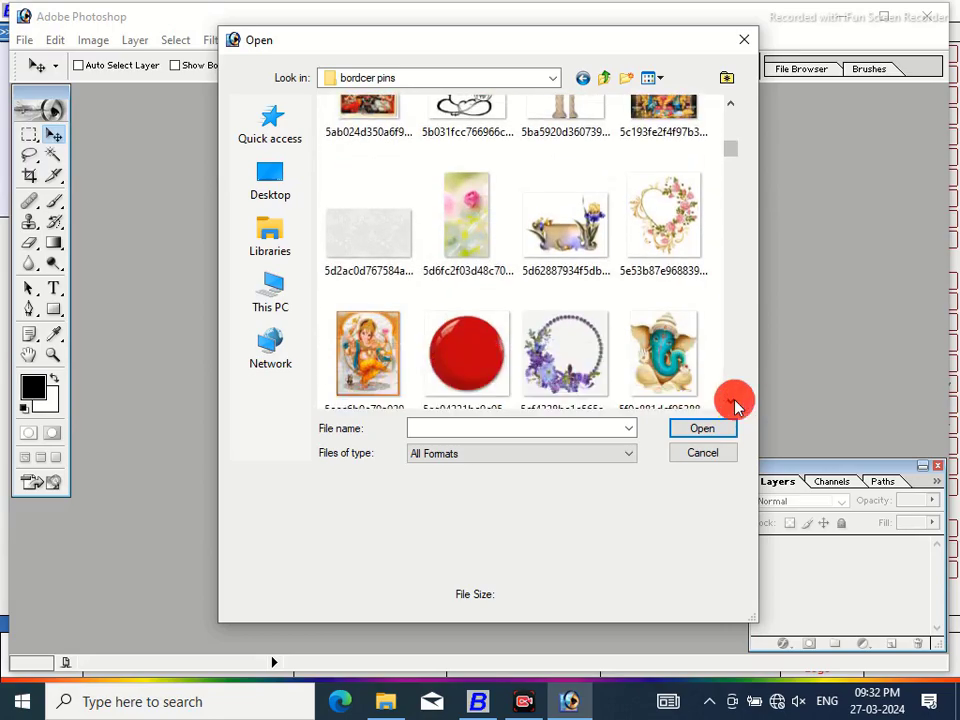
left_click(733, 402)
left_click(733, 402)
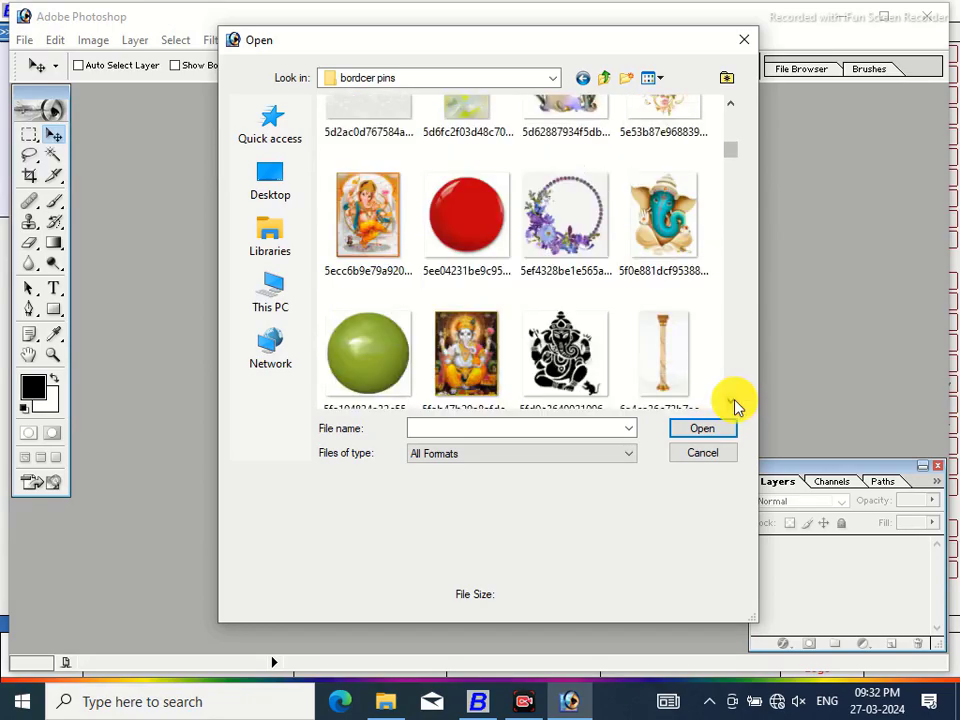
left_click(733, 402)
left_click(733, 402)
left_click(733, 402)
left_click(733, 402)
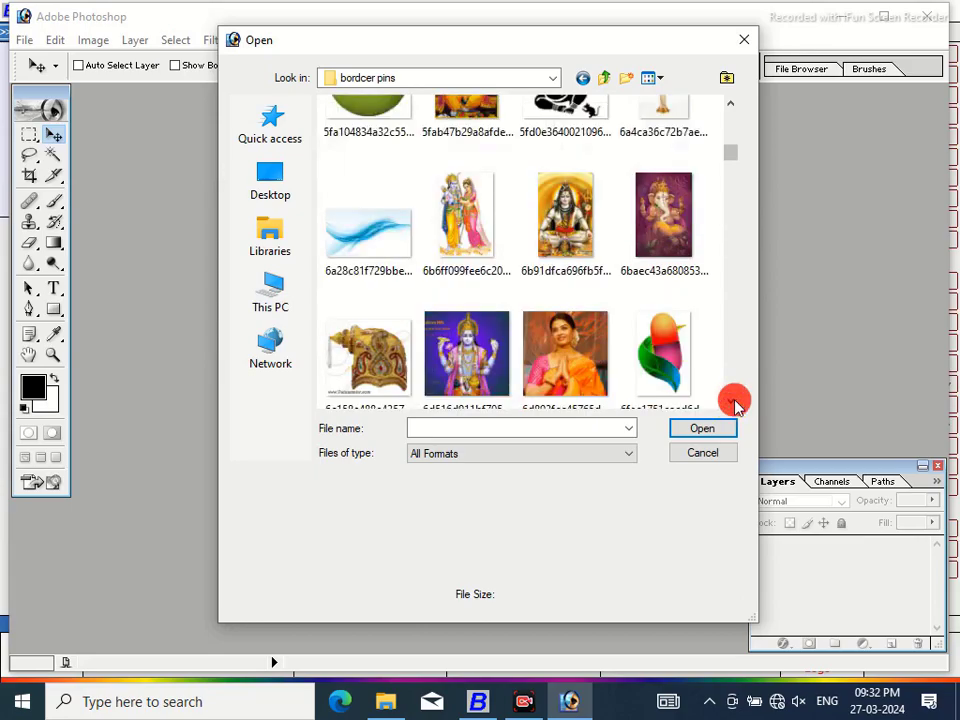
left_click(466, 215)
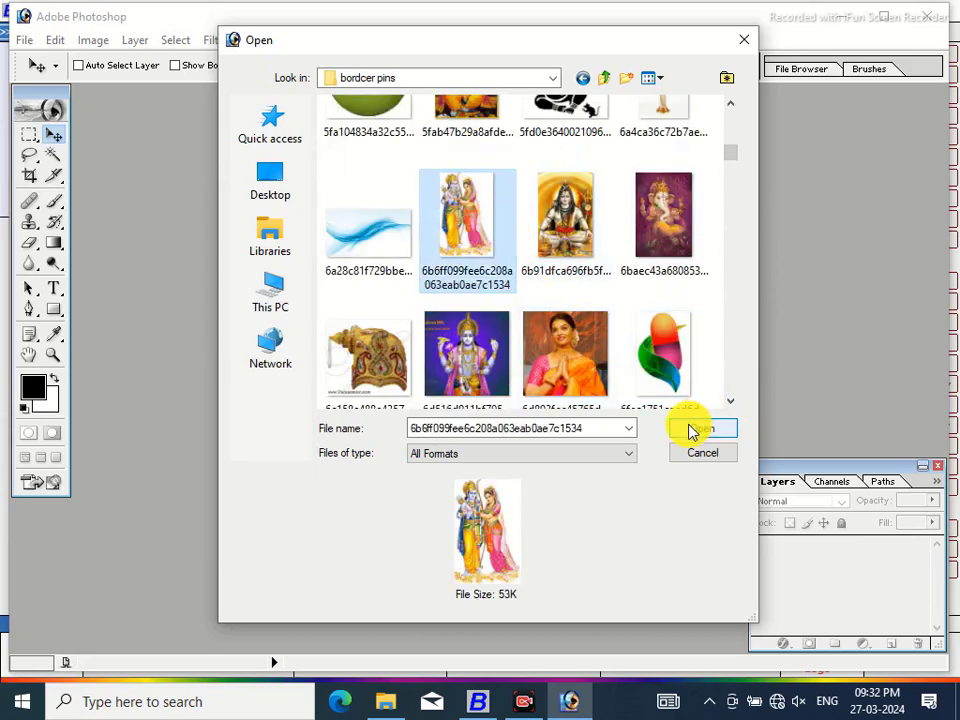
left_click(700, 428)
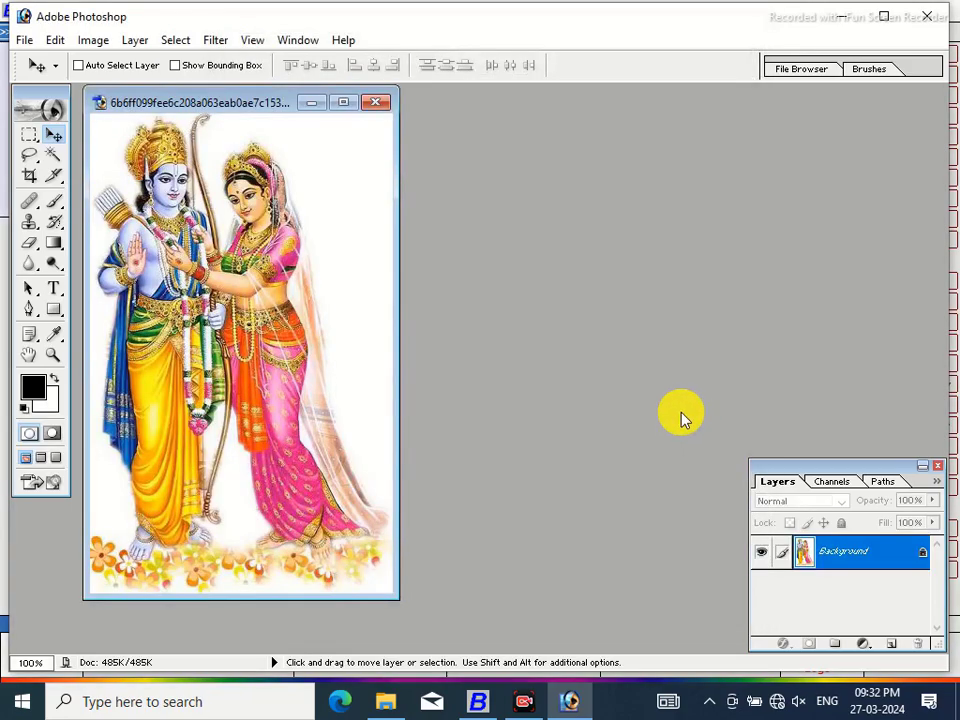
Convert the locked Background layer into an editable Layer 0
key("F7")
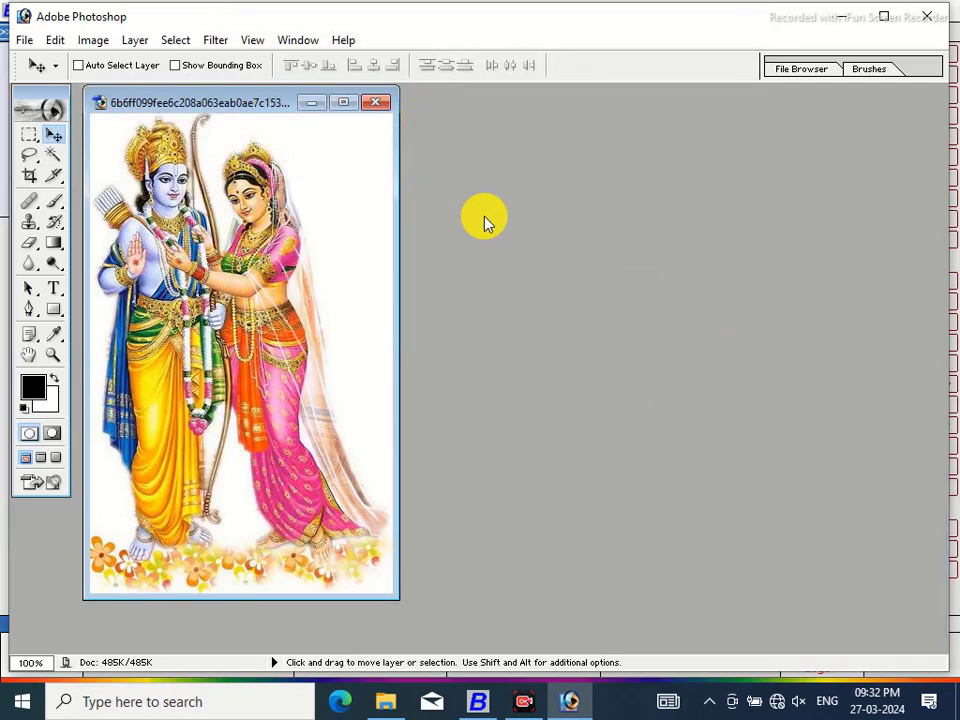
key("F7")
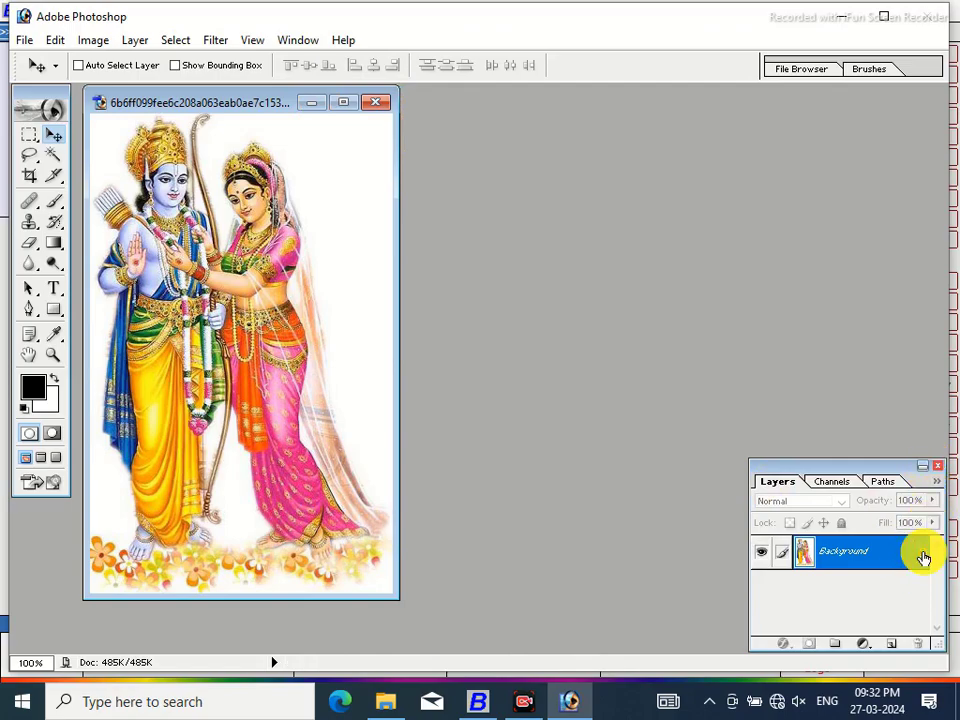
double_click(923, 558)
left_click(598, 327)
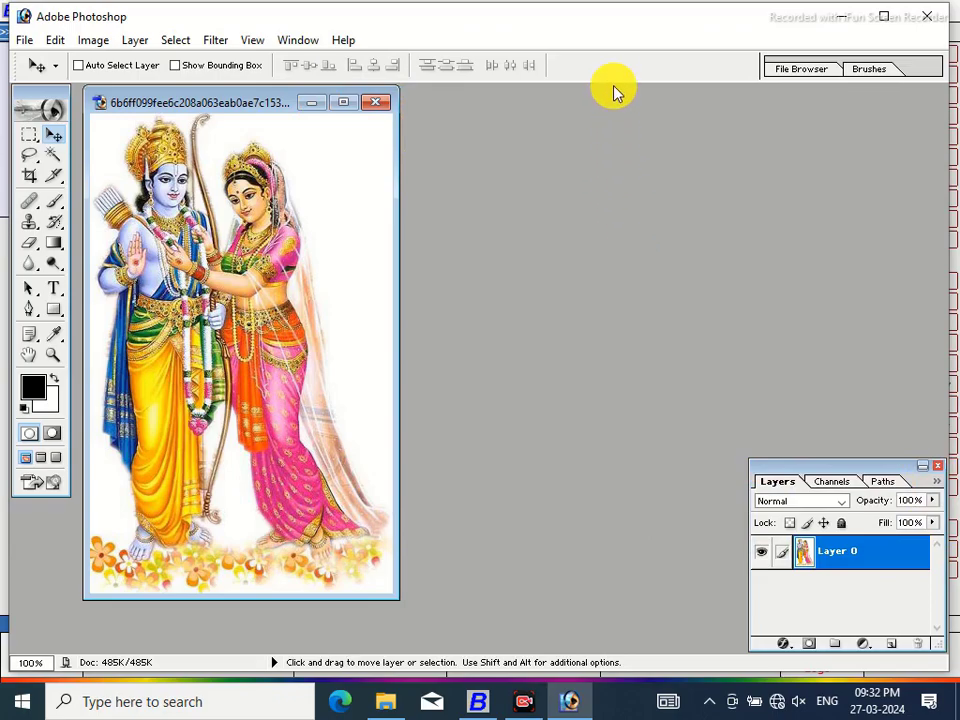
left_click_drag(614, 92, 616, 95)
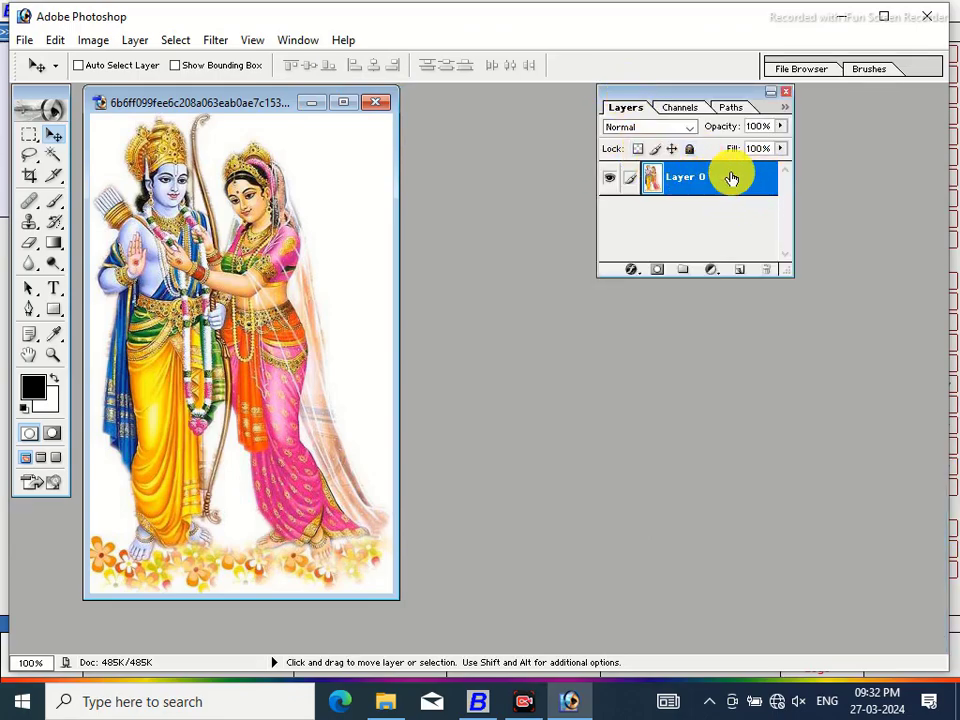
Lower the layer opacity to about 45% and flatten the image onto white
left_click(781, 128)
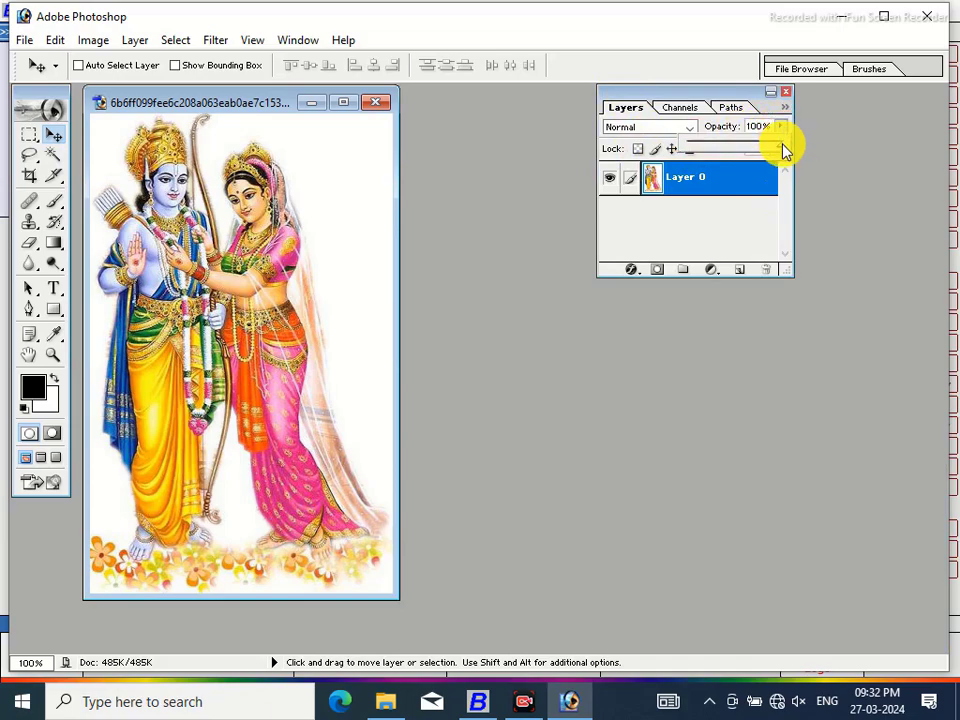
left_click_drag(735, 157, 724, 152)
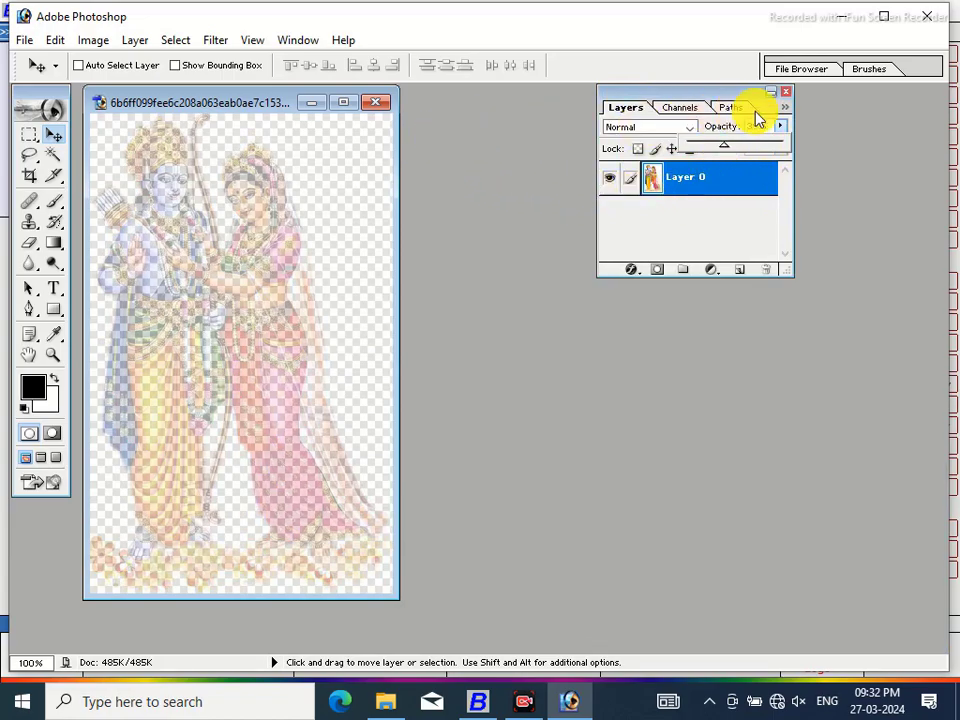
left_click(788, 97)
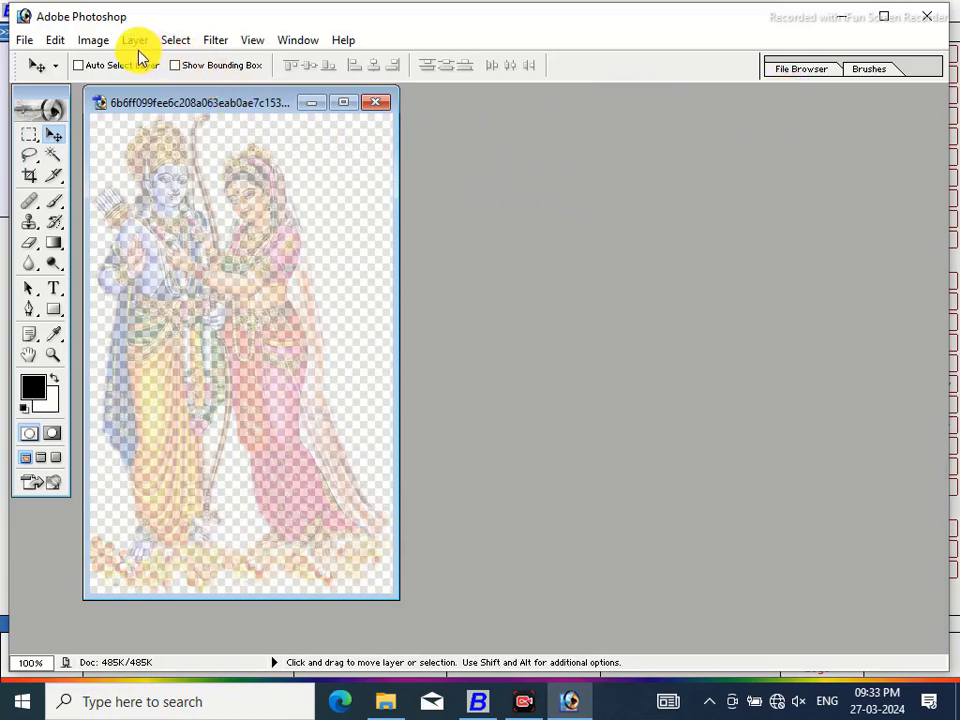
left_click(136, 41)
left_click(196, 618)
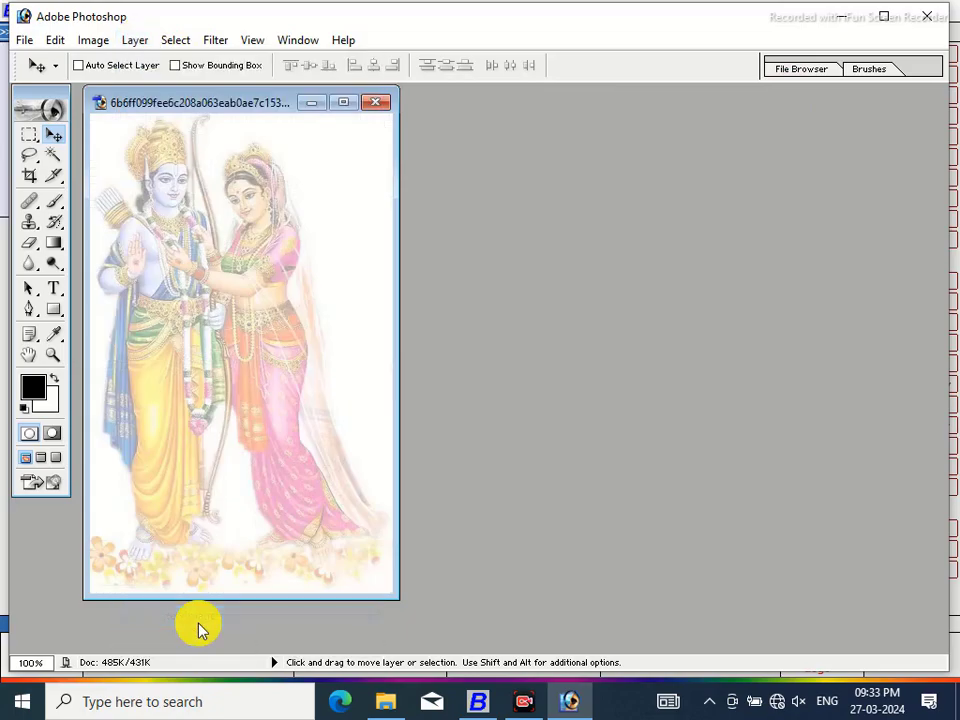
left_click(25, 42)
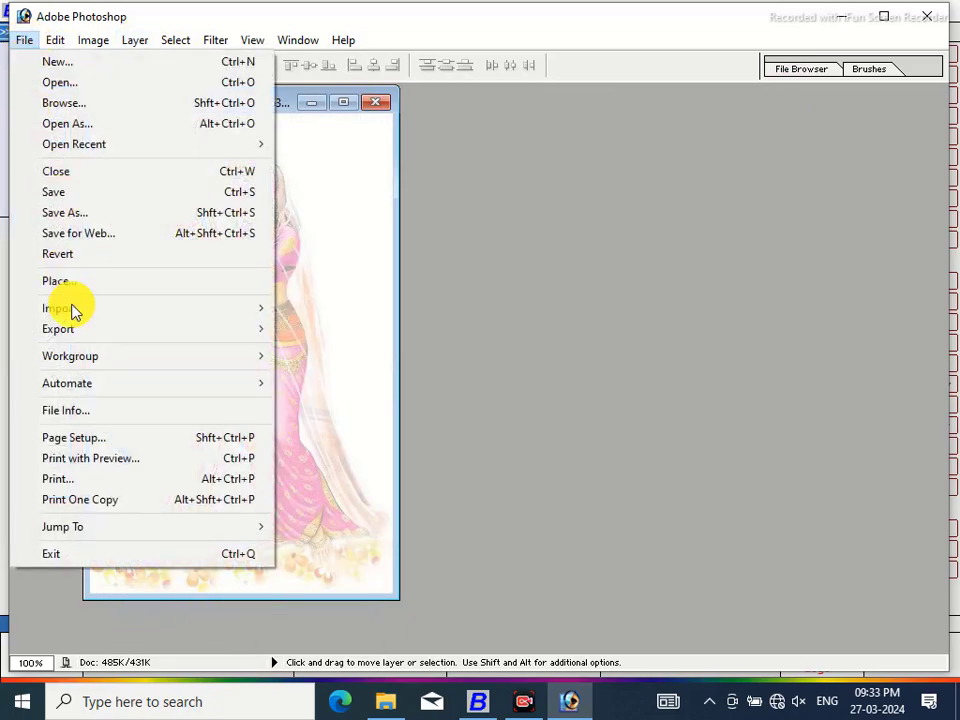
Save the faded picture on the D drive as a maximum-quality JPEG named RAM
left_click(60, 215)
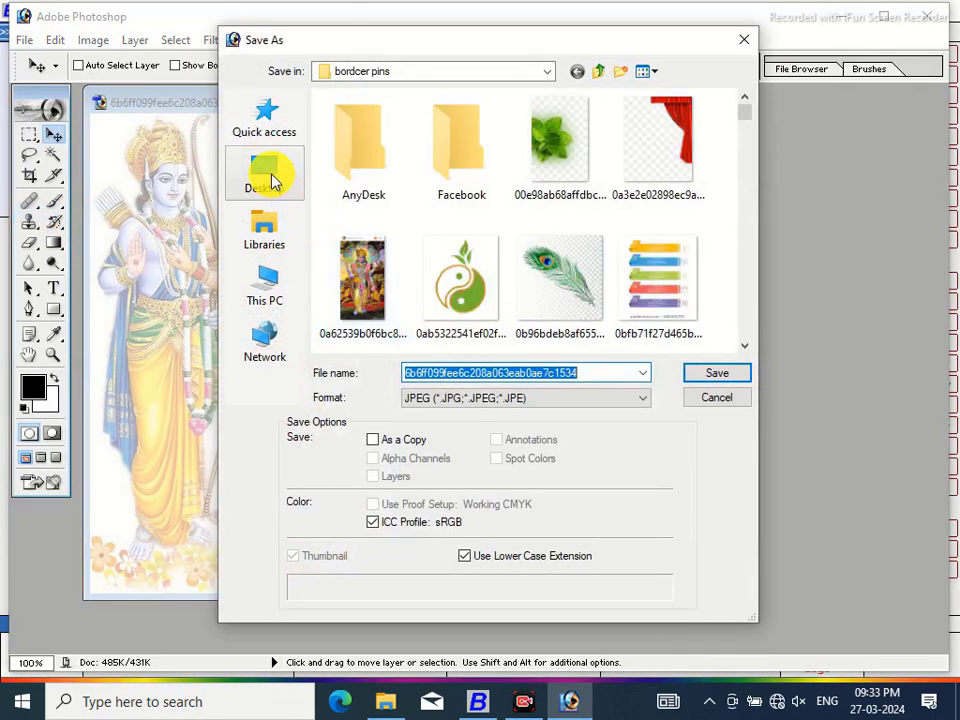
left_click(272, 287)
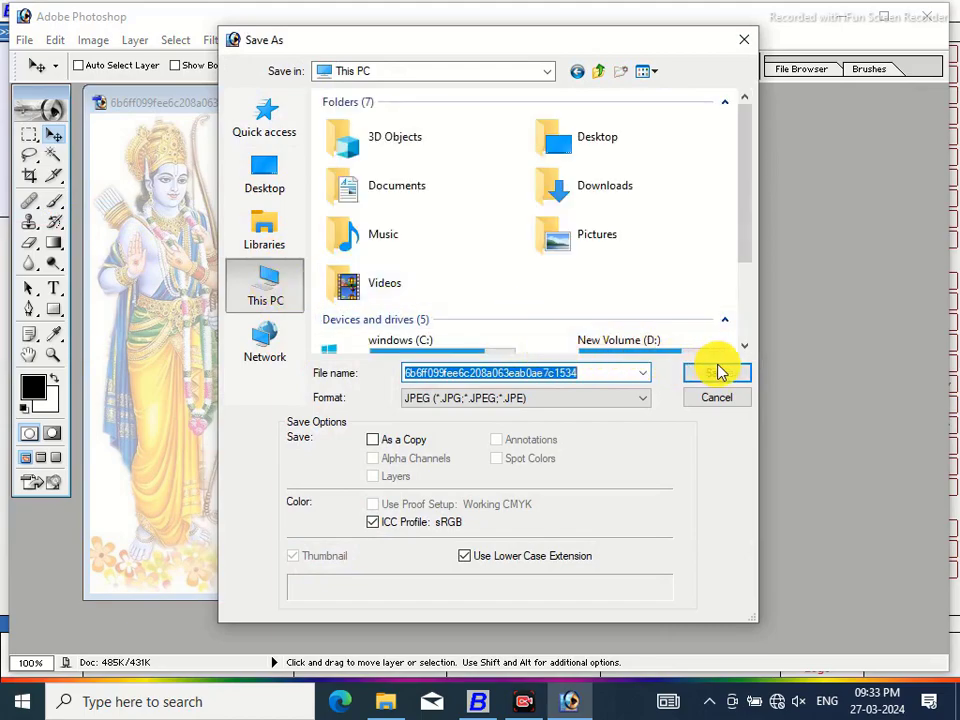
left_click_drag(748, 240, 752, 282)
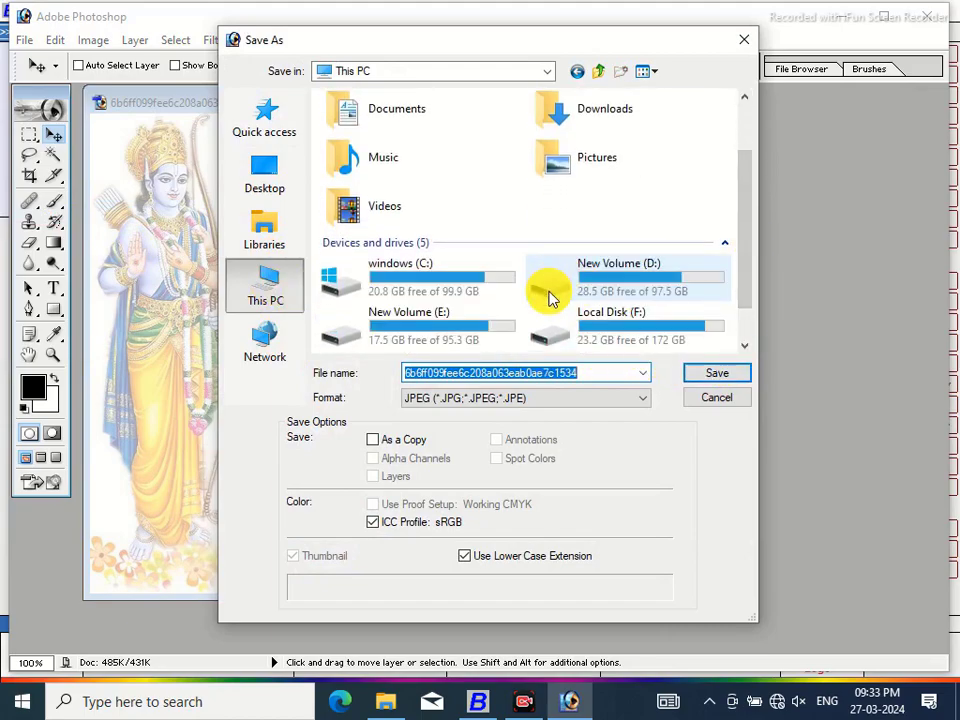
double_click(549, 297)
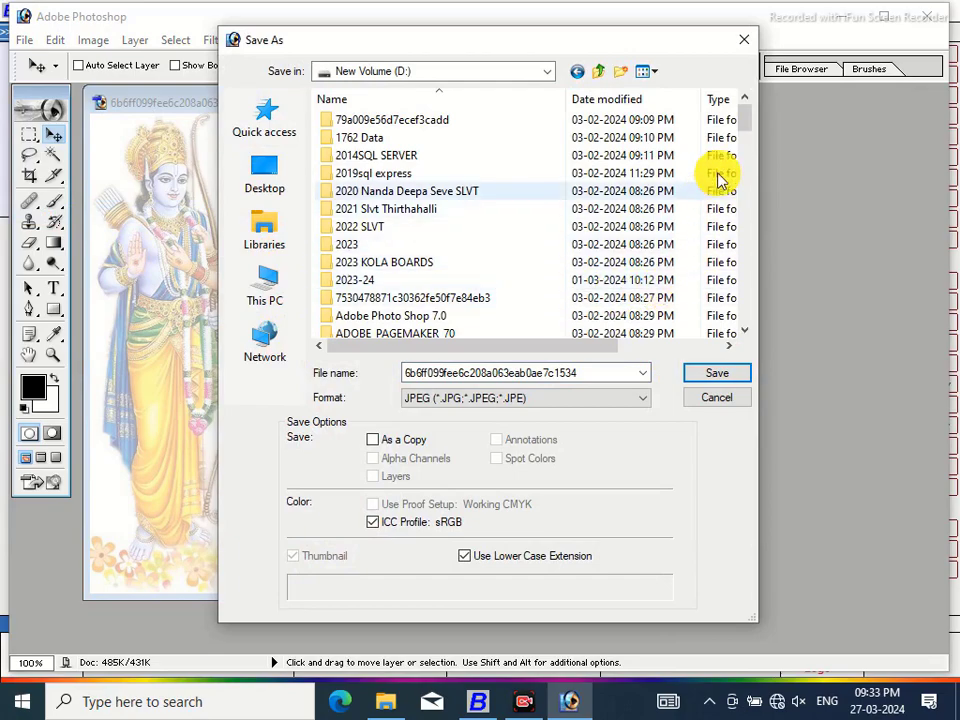
left_click_drag(744, 118, 752, 160)
left_click(339, 208)
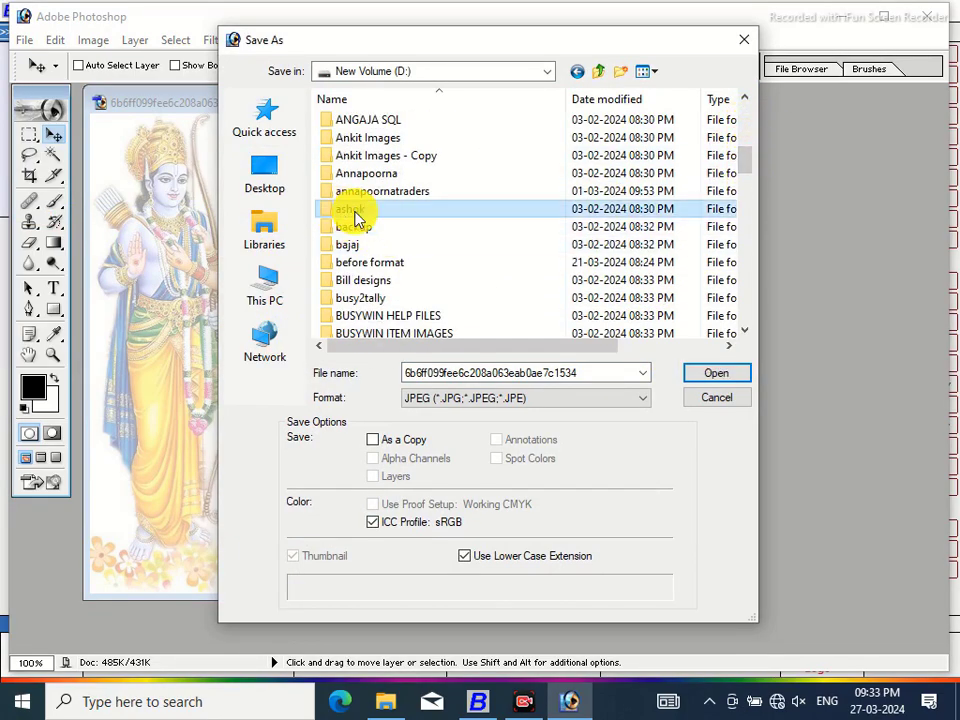
double_click(595, 376)
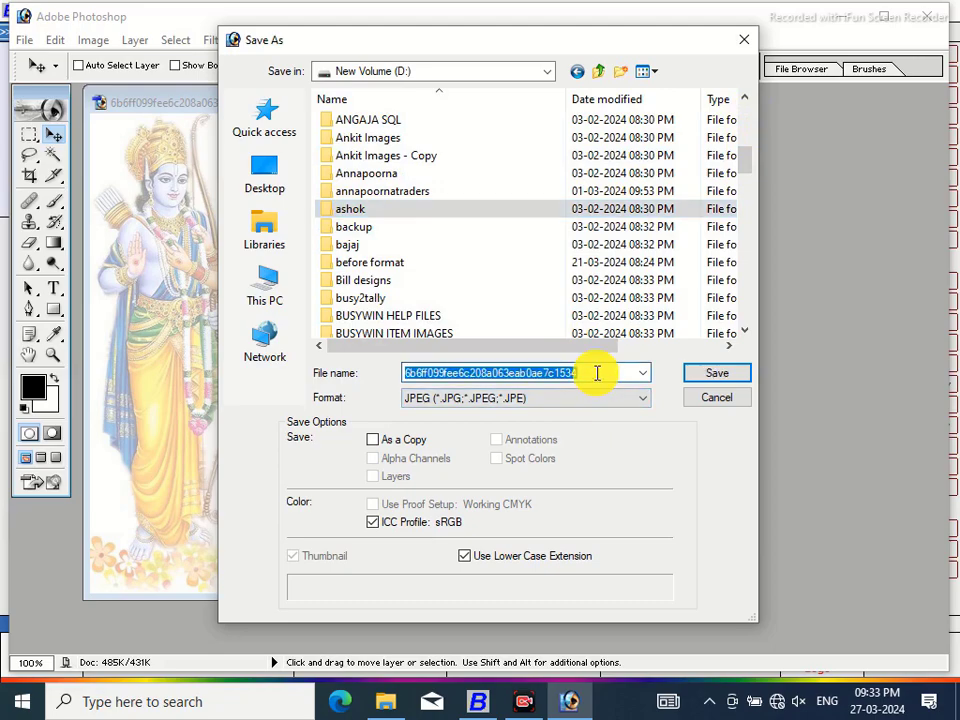
type("RAM SITH")
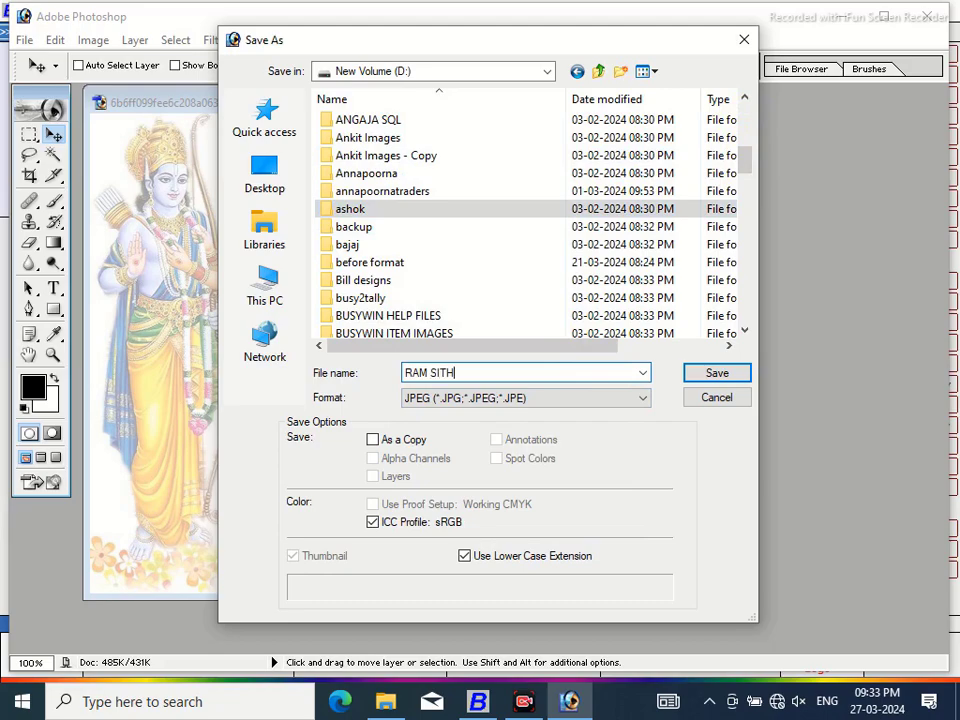
left_click(711, 375)
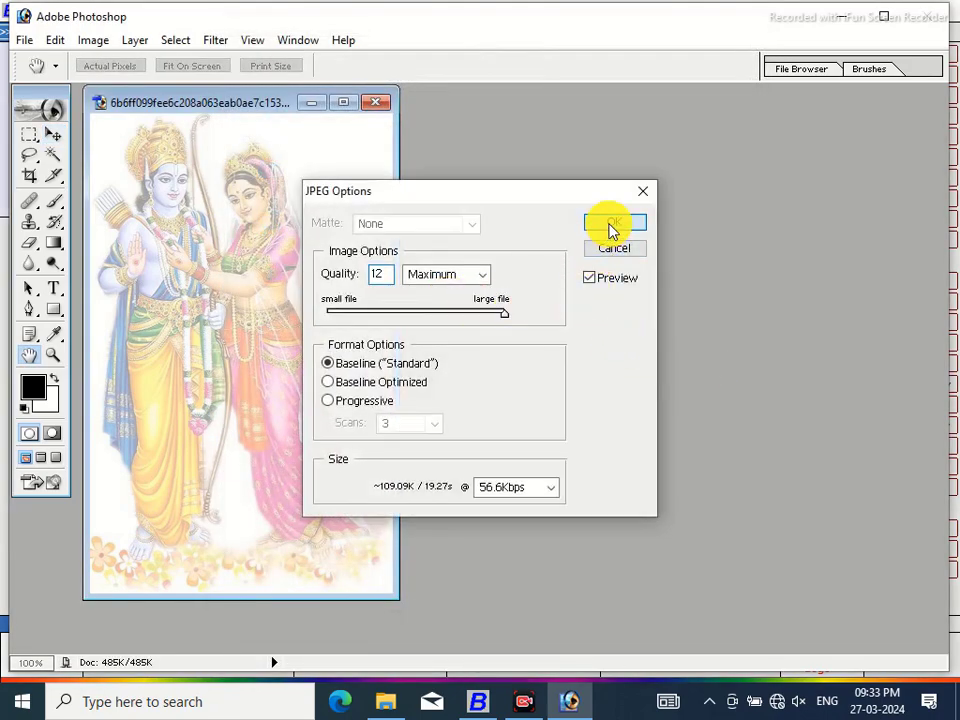
left_click(613, 224)
Close the saved image and exit Photoshop
left_click(378, 106)
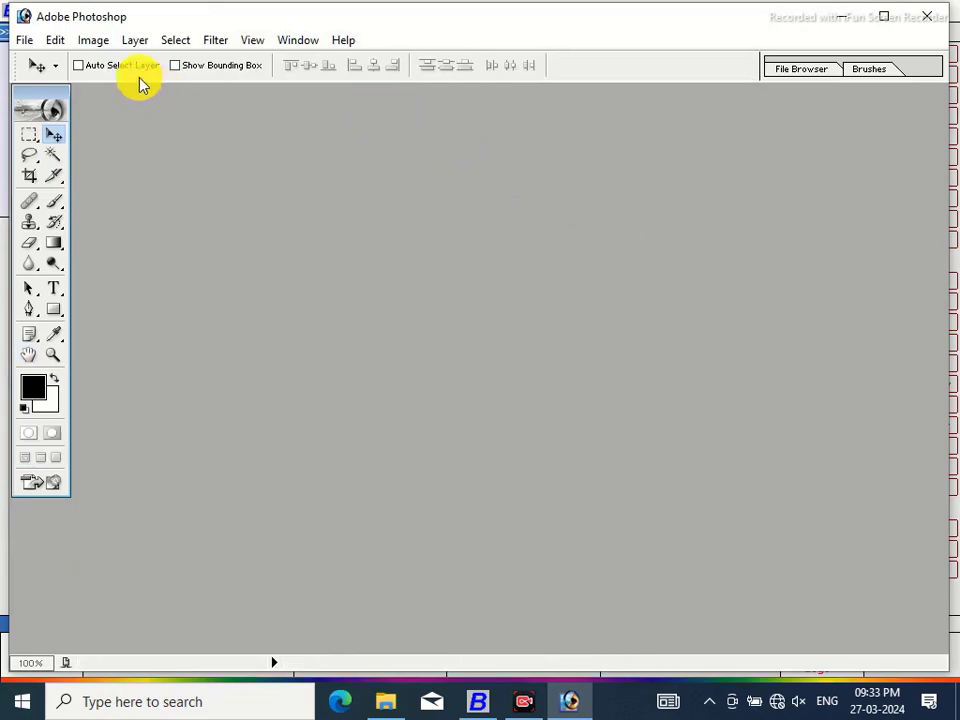
left_click(26, 40)
left_click(46, 560)
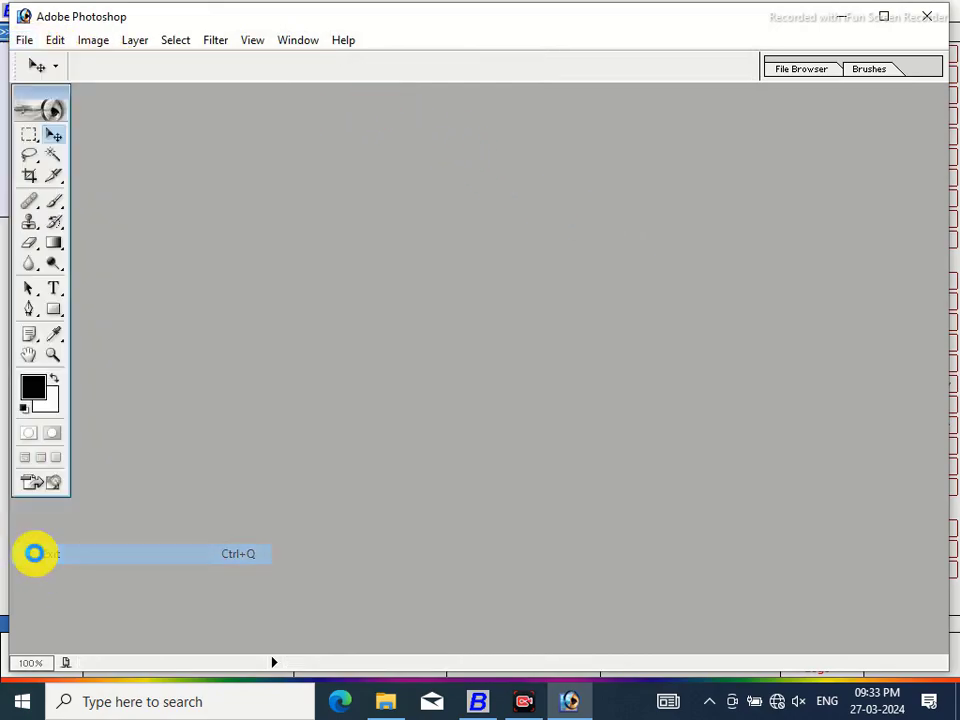
Dismiss the voucher selection dialog and minimise all windows to show the desktop
left_click(853, 35)
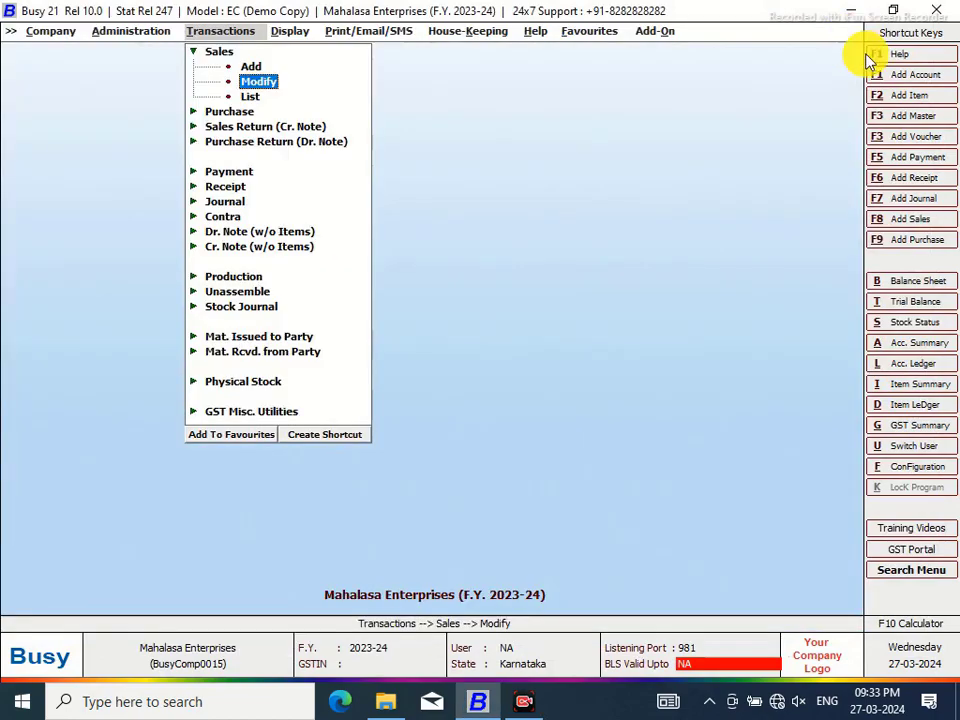
right_click(560, 704)
left_click(535, 245)
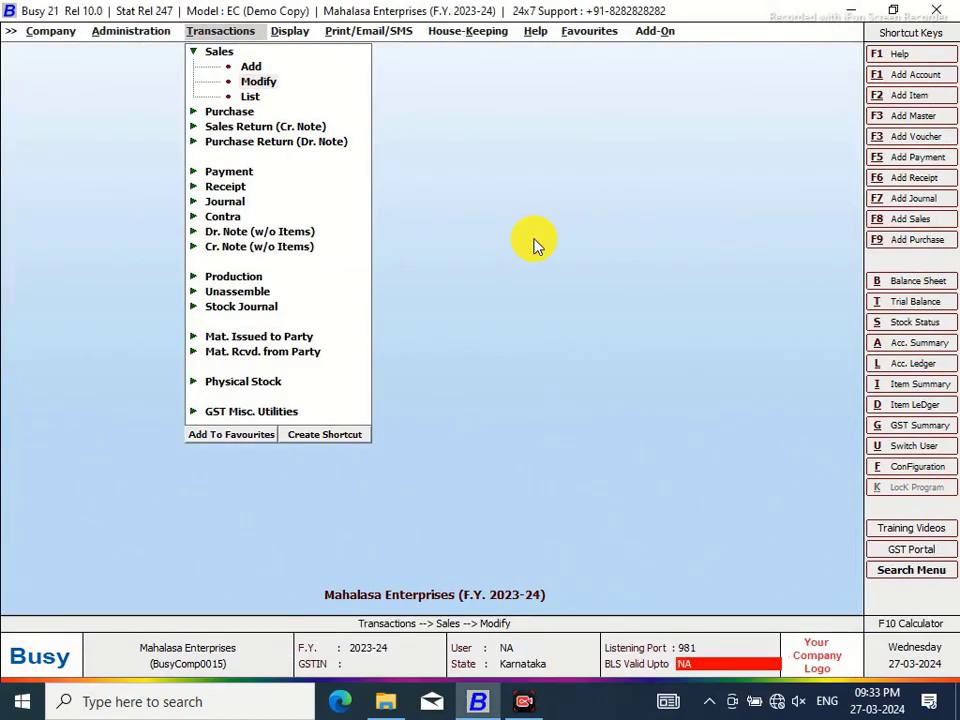
right_click(591, 709)
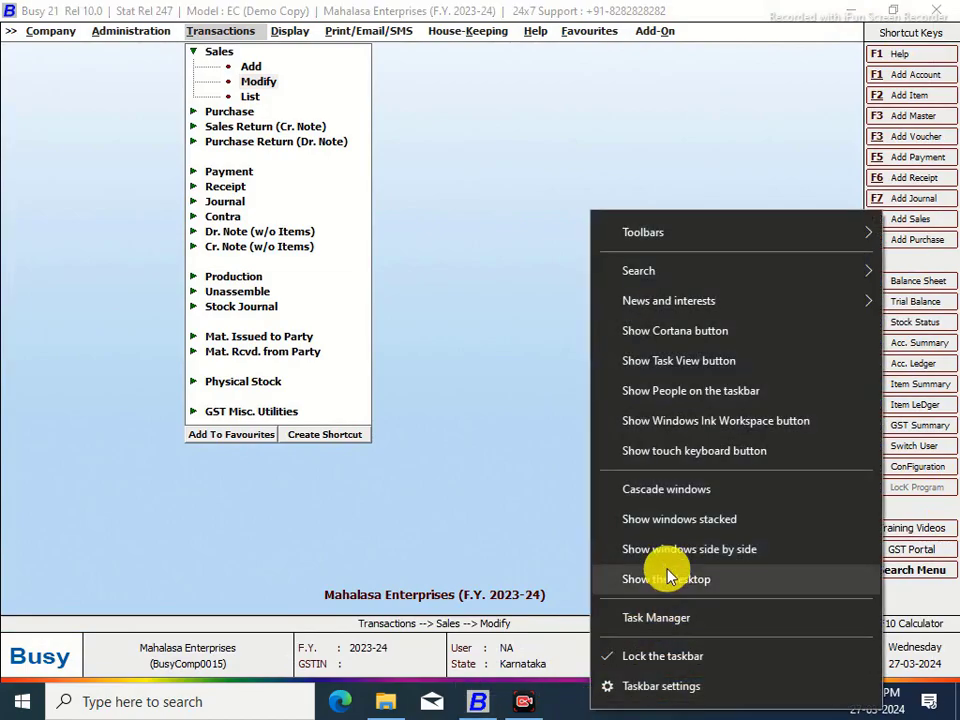
left_click(660, 590)
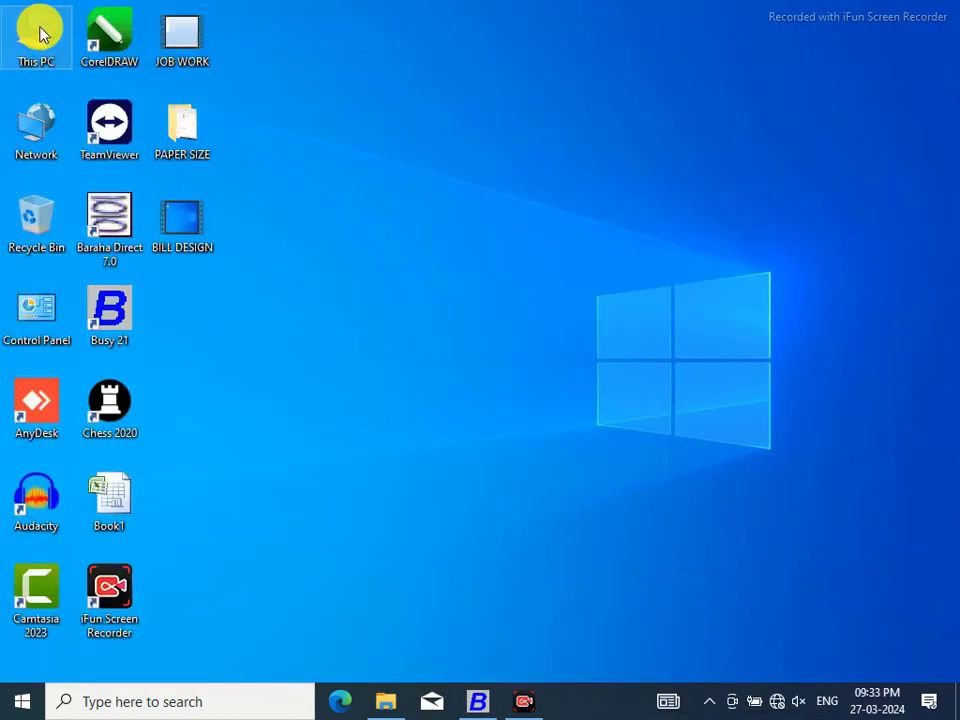
Check the pictures in D:\ashok, then close Explorer
key("Return")
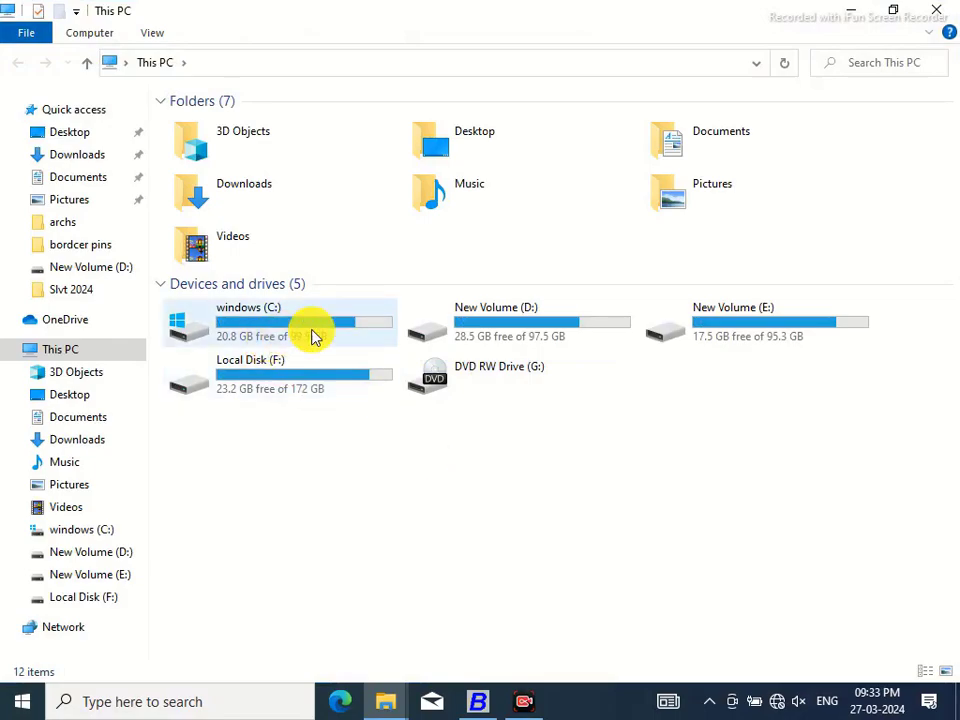
double_click(460, 336)
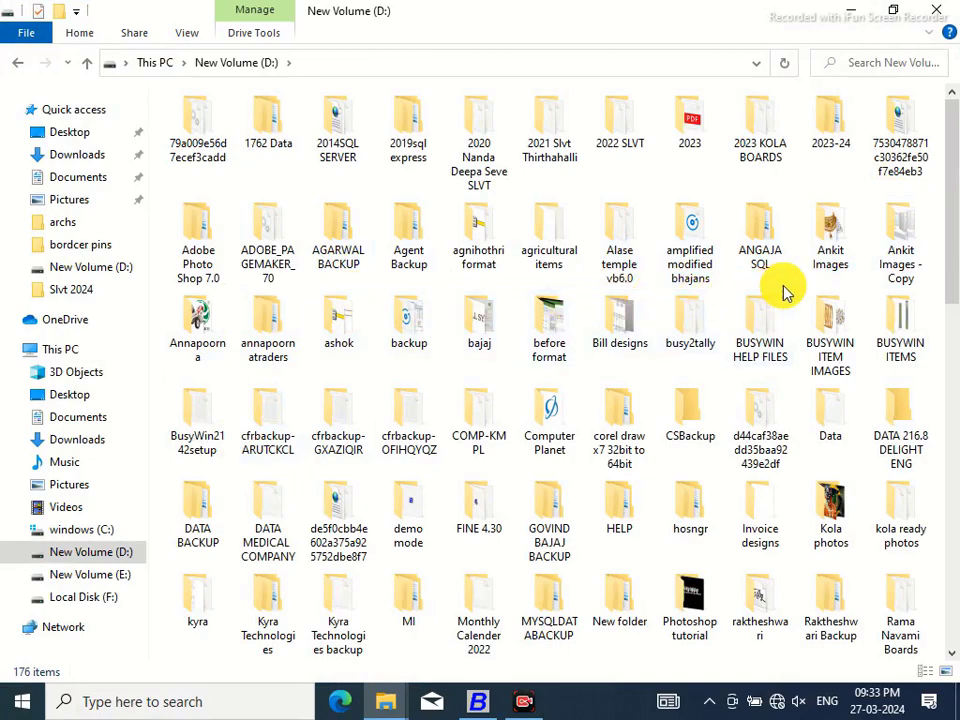
left_click(341, 328)
double_click(341, 328)
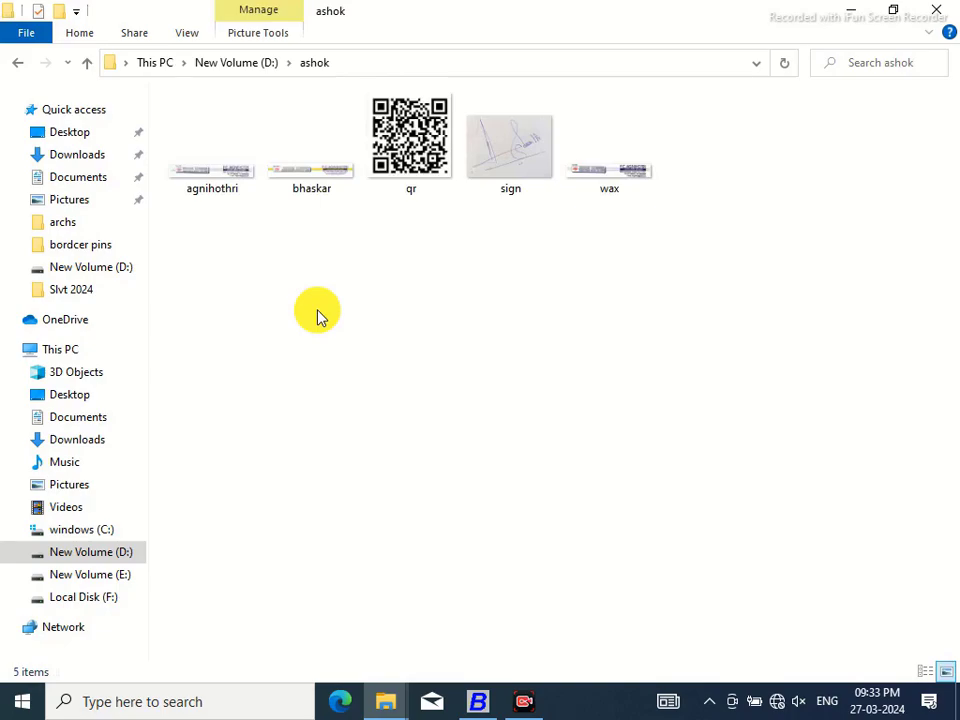
left_click(938, 12)
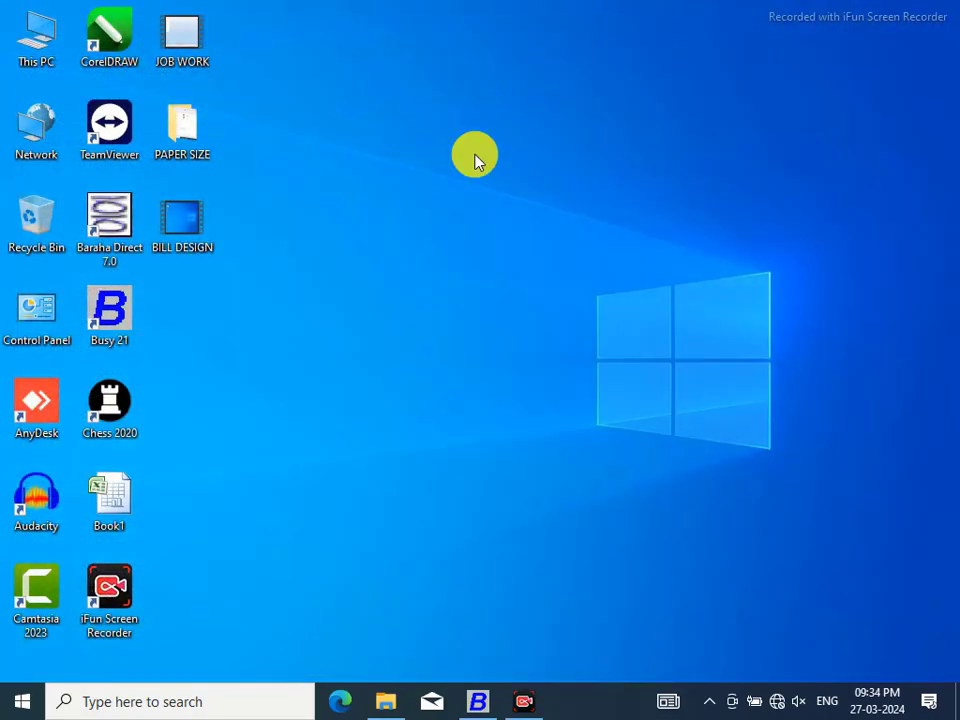
Browse F:\D drive\archs\AnyDesk and look over its deity image files
double_click(42, 37)
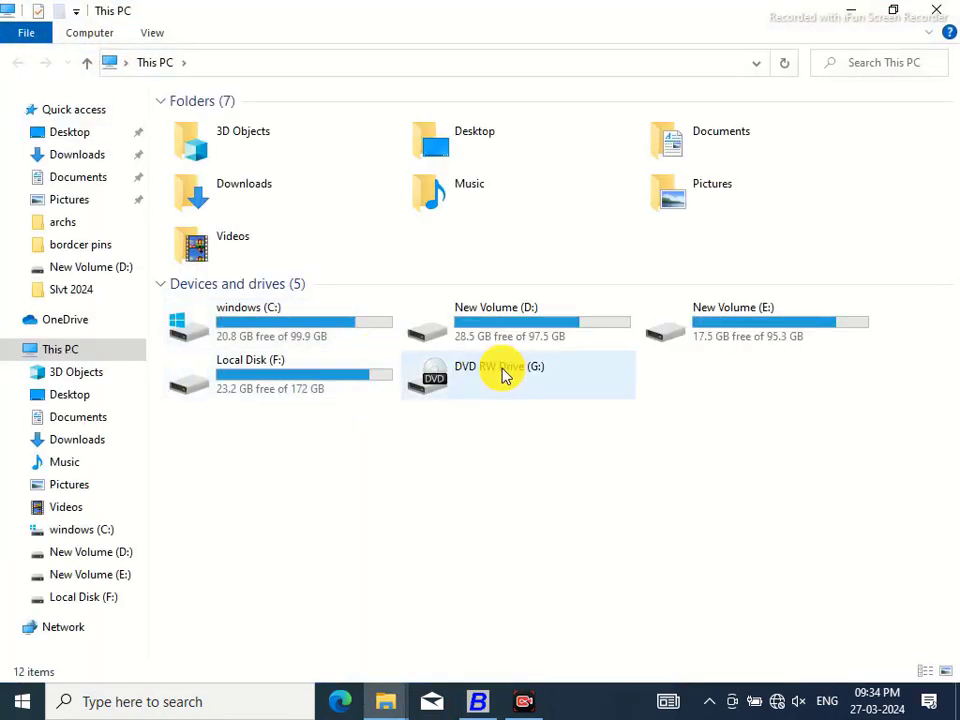
double_click(362, 381)
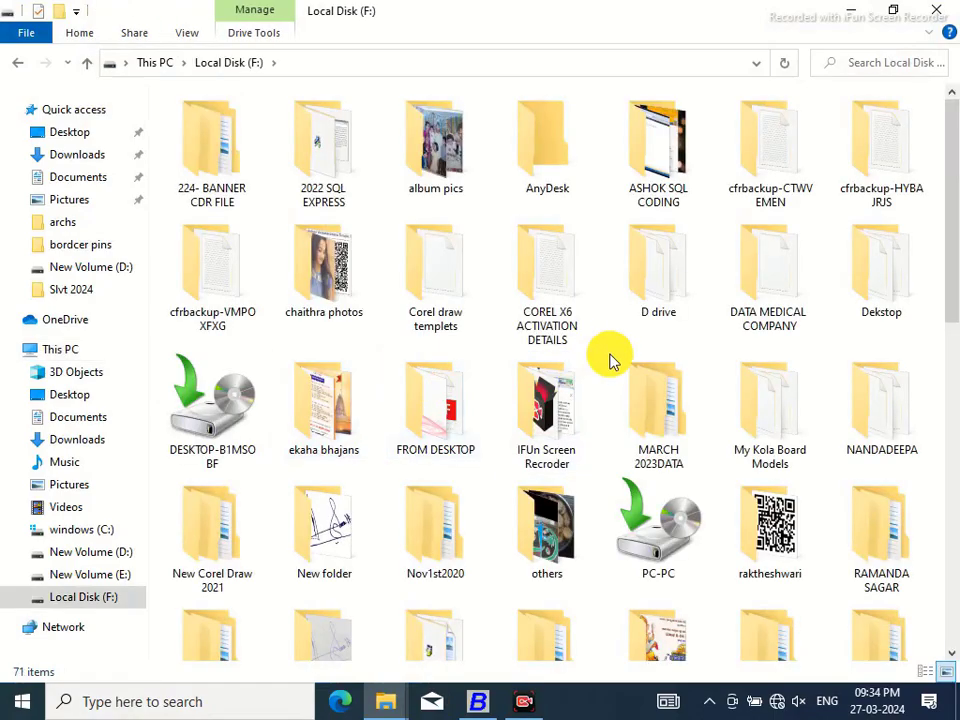
double_click(670, 292)
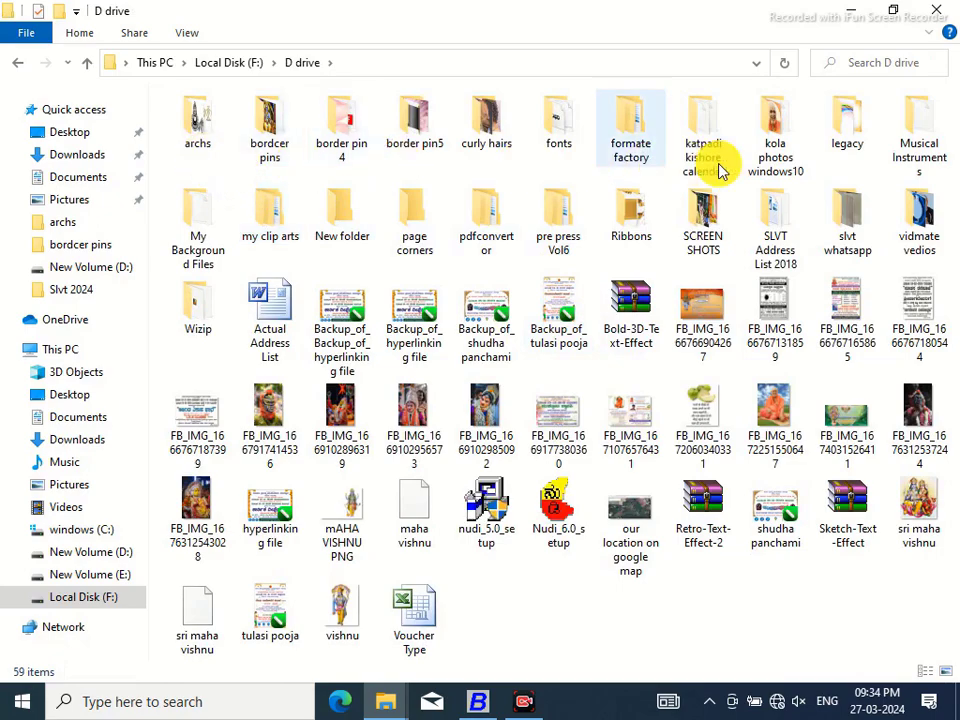
left_click(196, 124)
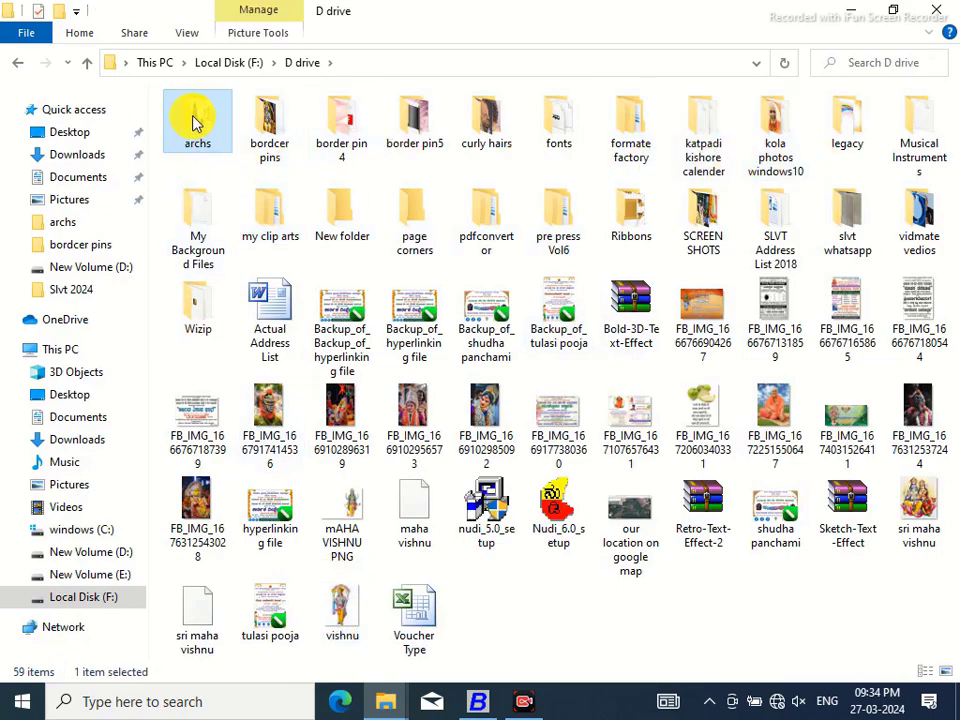
double_click(194, 121)
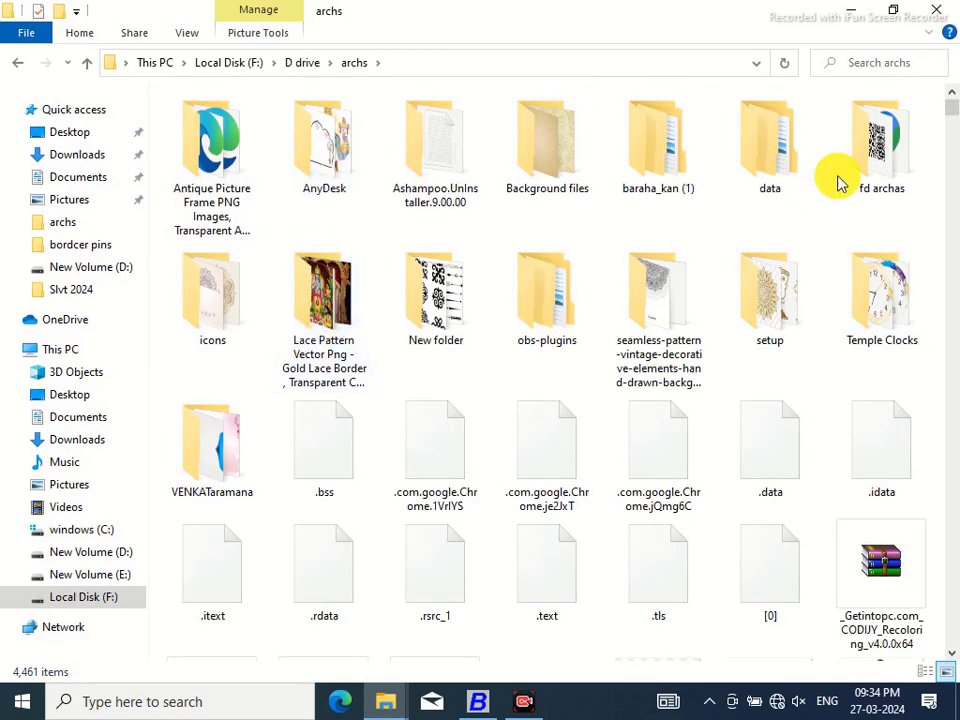
scroll(949, 111, "down", 5)
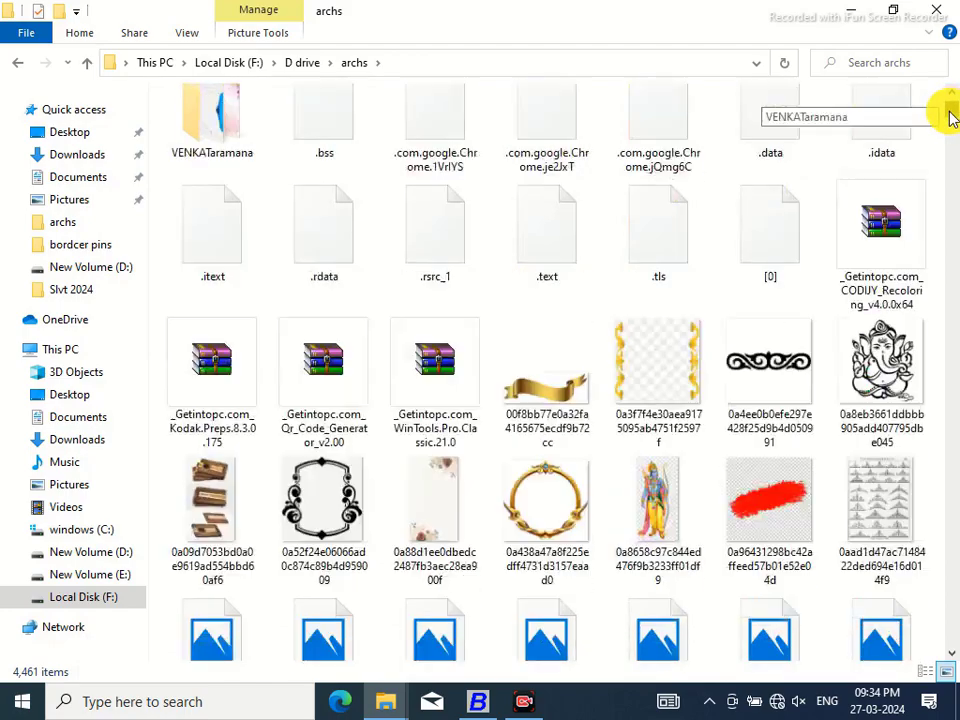
left_click_drag(952, 118, 935, 93)
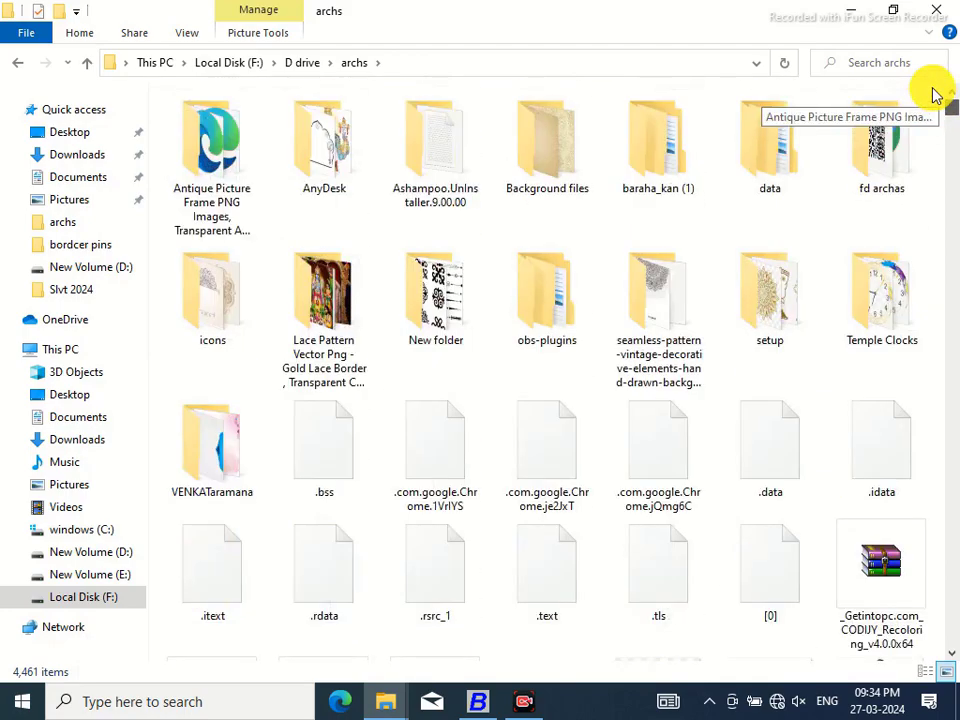
double_click(338, 162)
left_click_drag(952, 140, 930, 364)
left_click(548, 468)
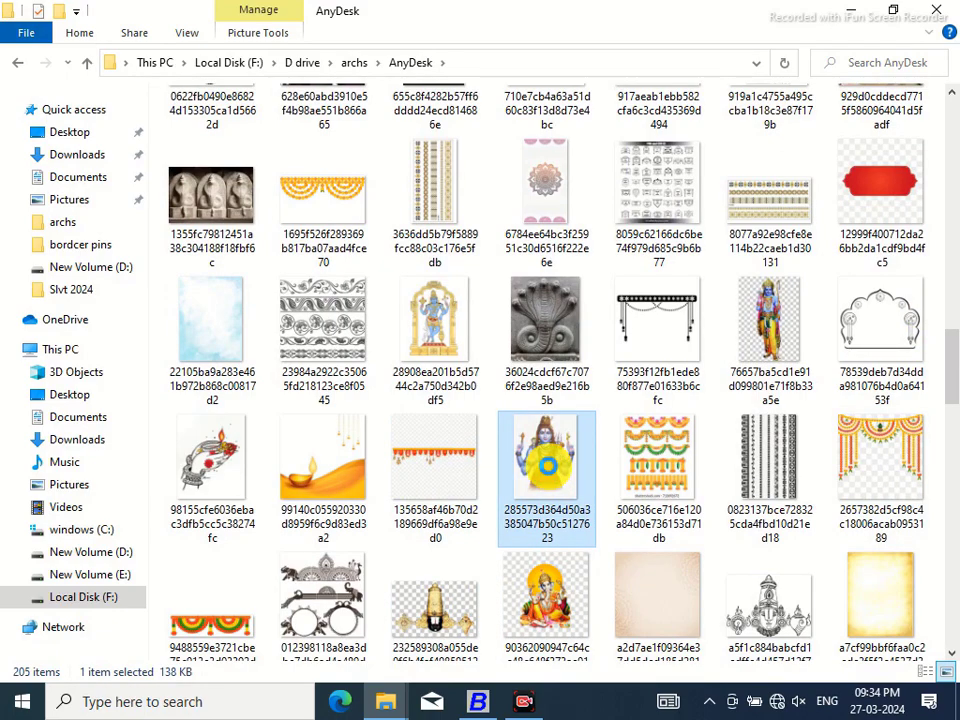
right_click(548, 475)
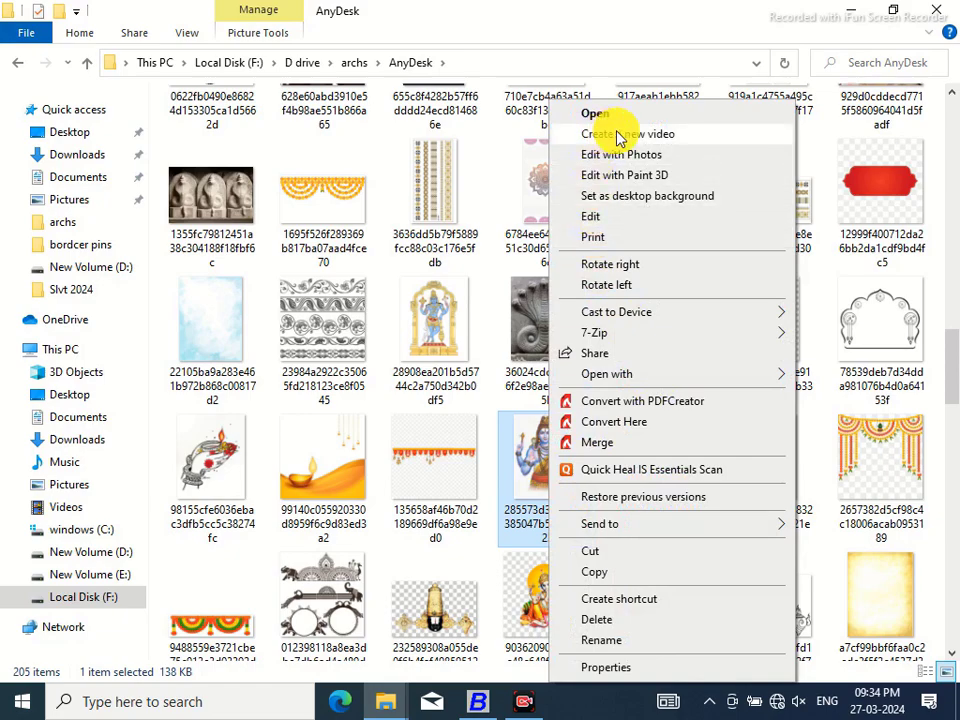
mouse_move(596, 375)
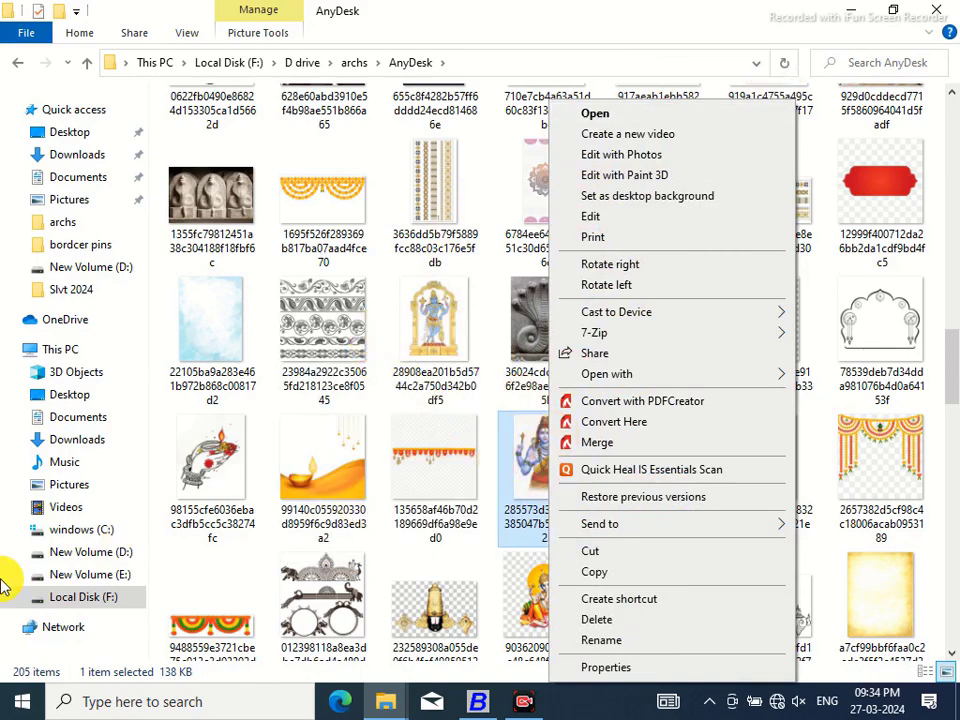
Look through the D drive, Documents and Pictures folders, then close Explorer
left_click(100, 553)
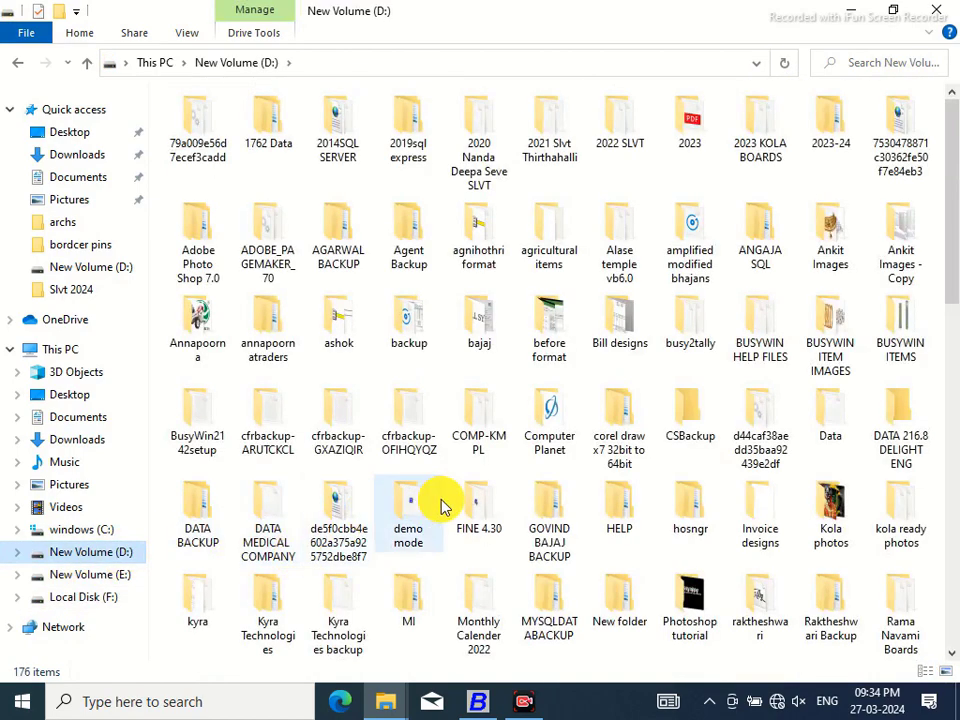
left_click_drag(943, 231, 920, 560)
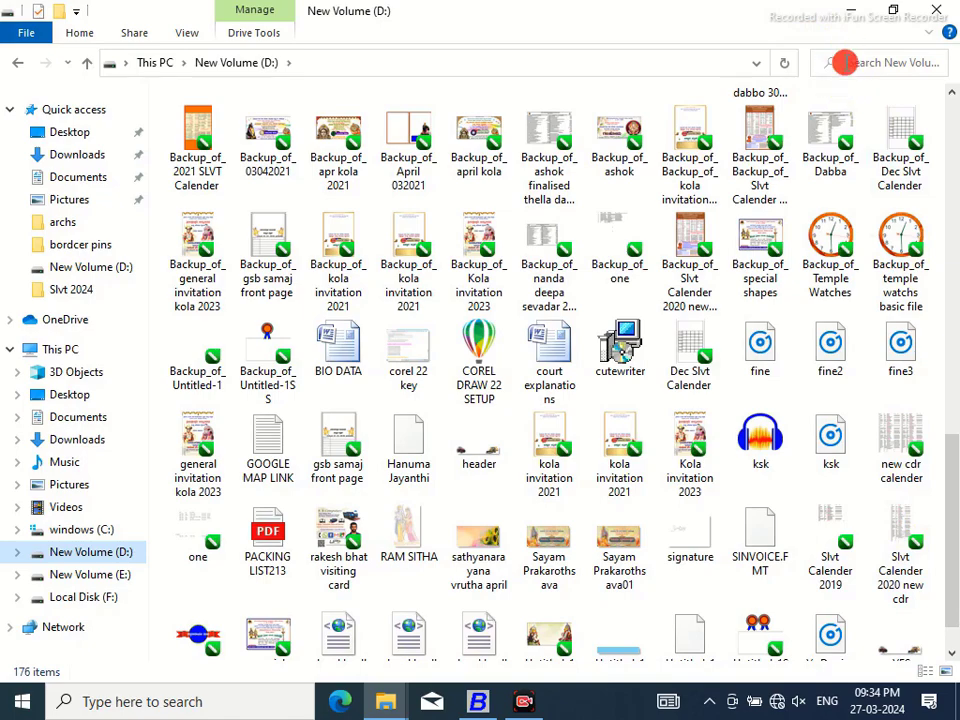
left_click(845, 66)
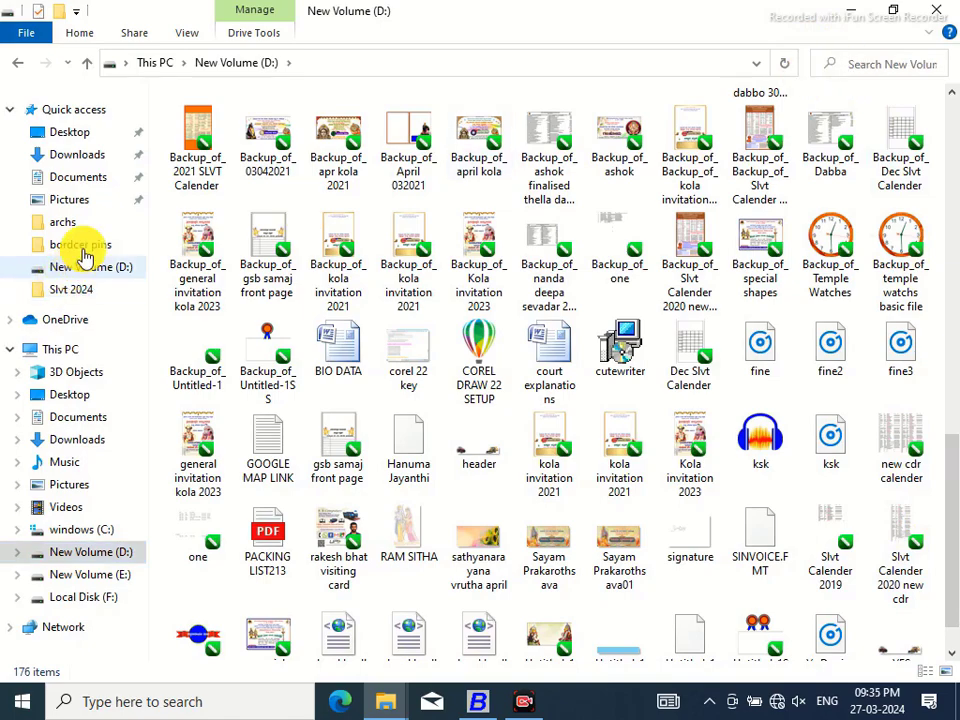
left_click(66, 185)
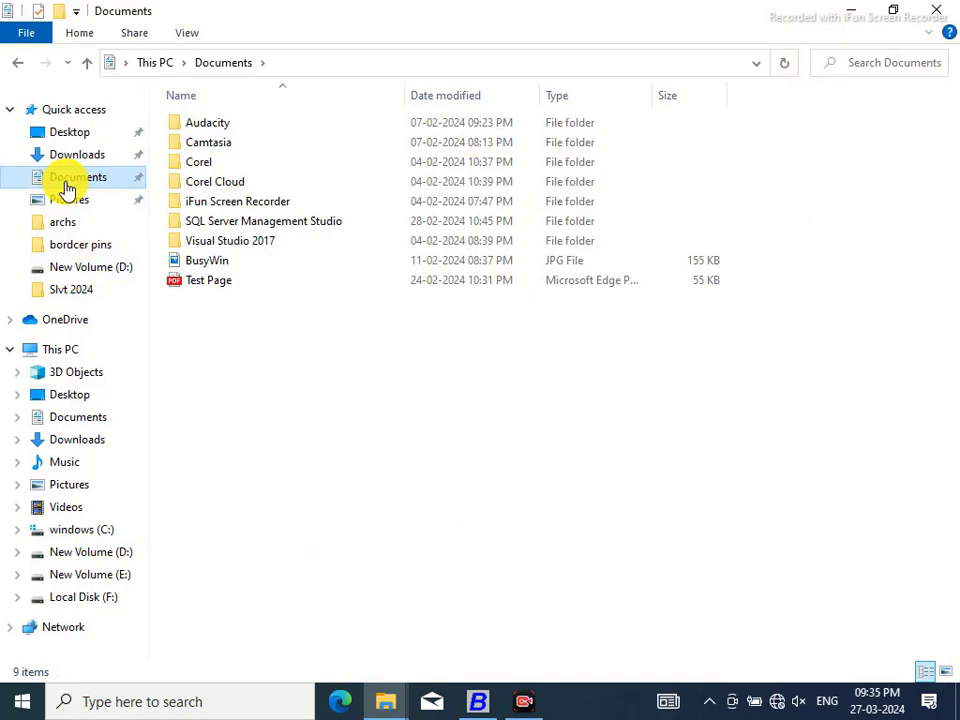
left_click(69, 208)
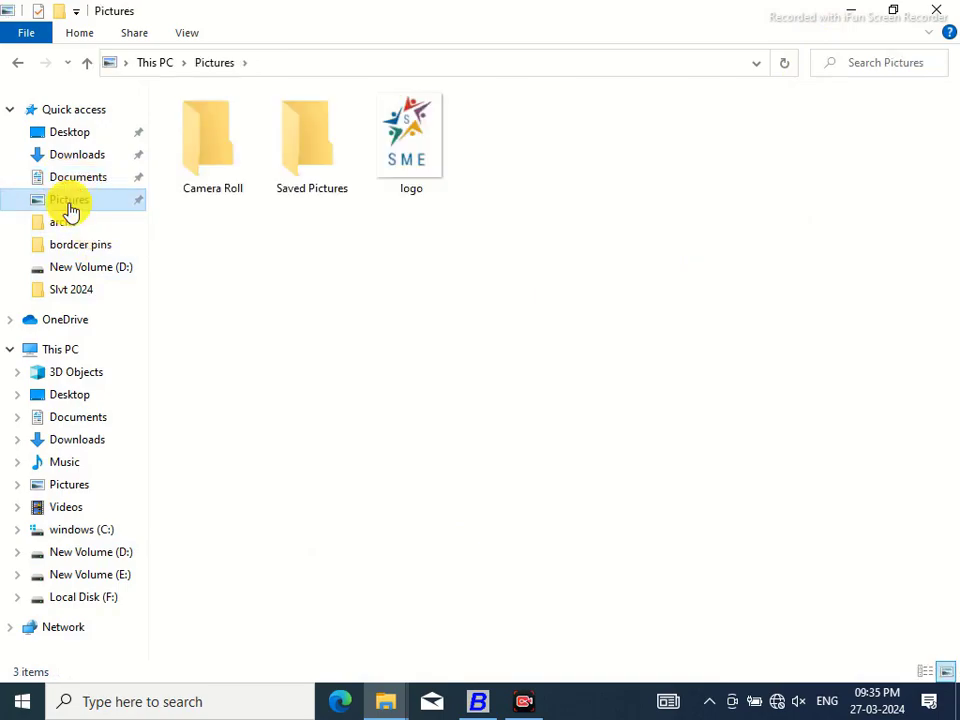
left_click(937, 14)
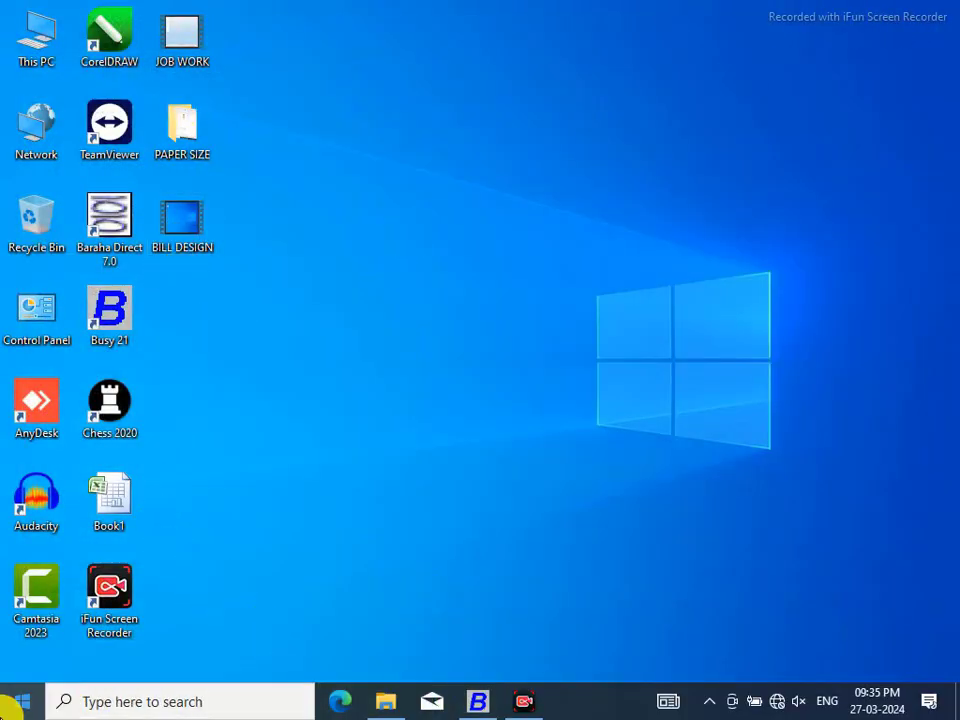
Launch Adobe Photoshop 7.0 and reopen RAM SITHA.jpg from the recent files
left_click(22, 708)
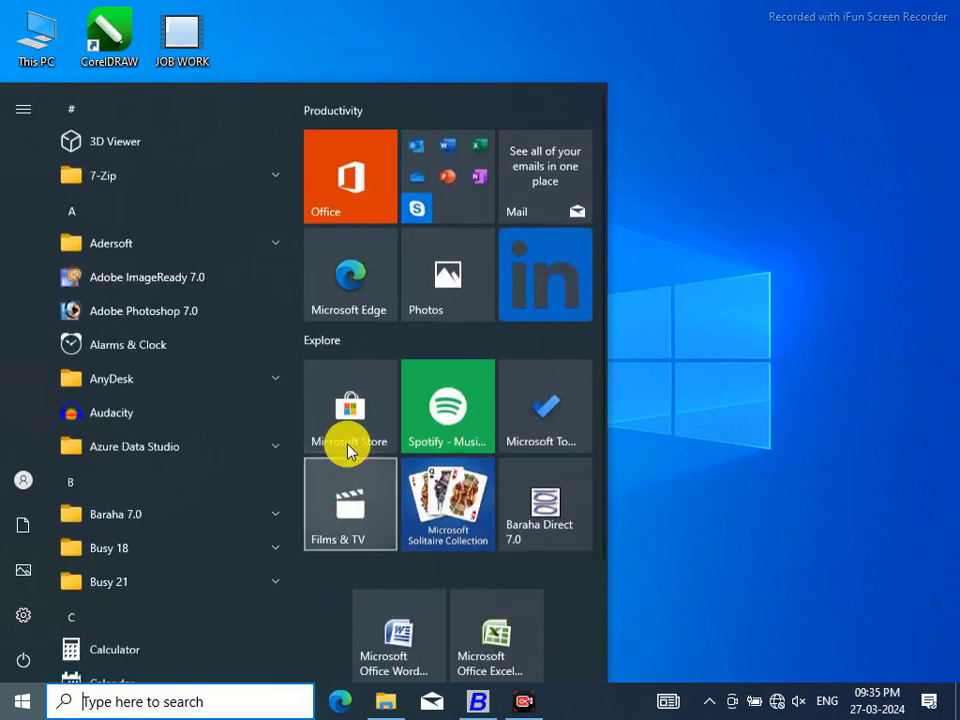
left_click(122, 312)
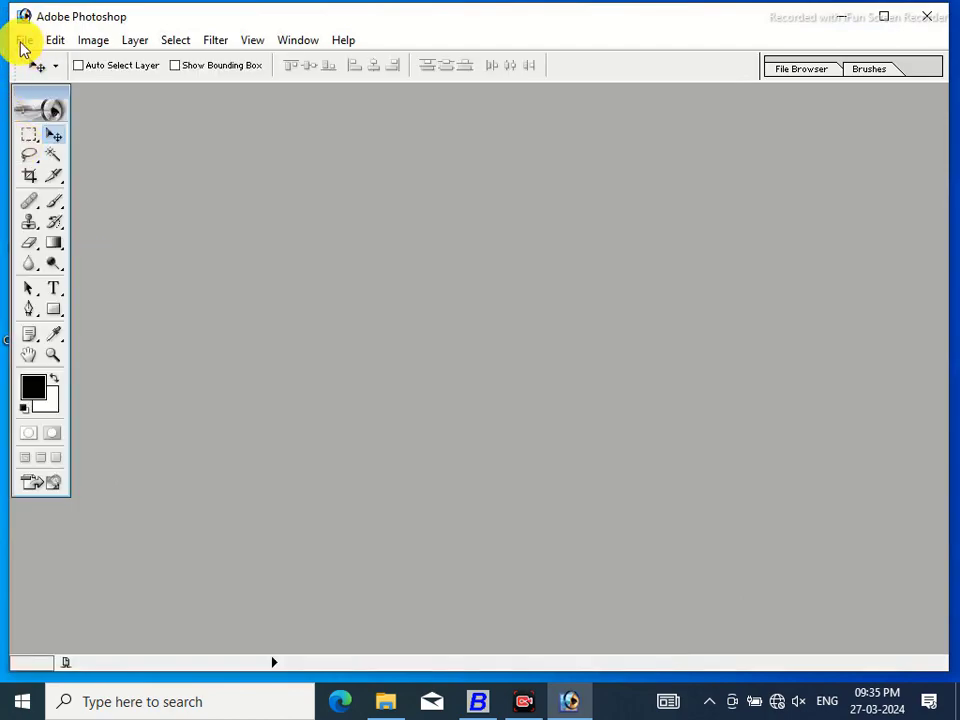
left_click(22, 42)
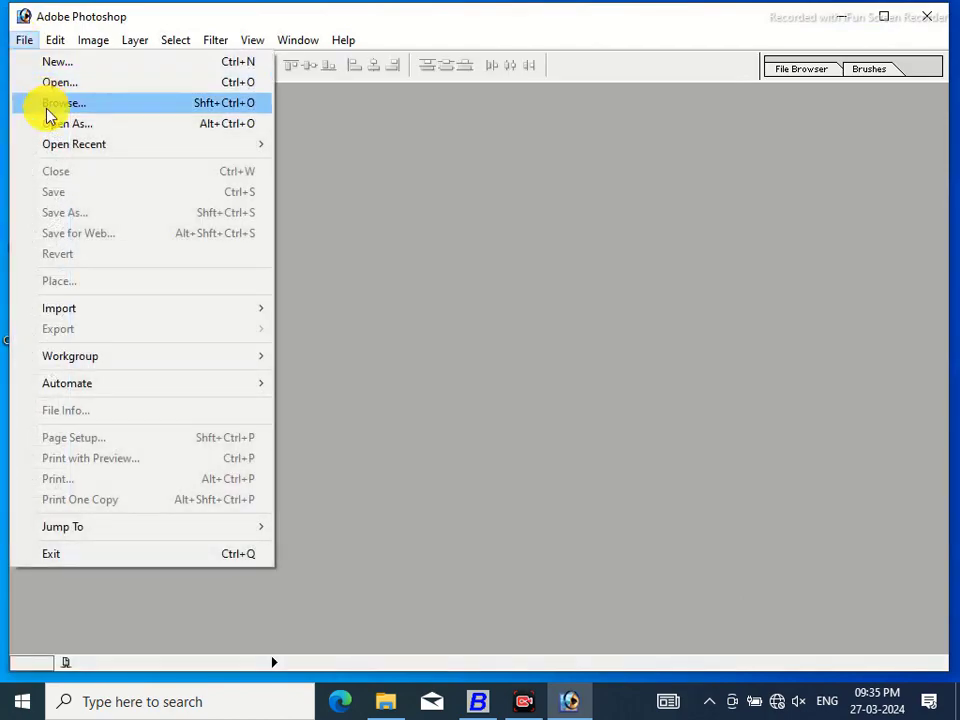
mouse_move(54, 145)
left_click(335, 146)
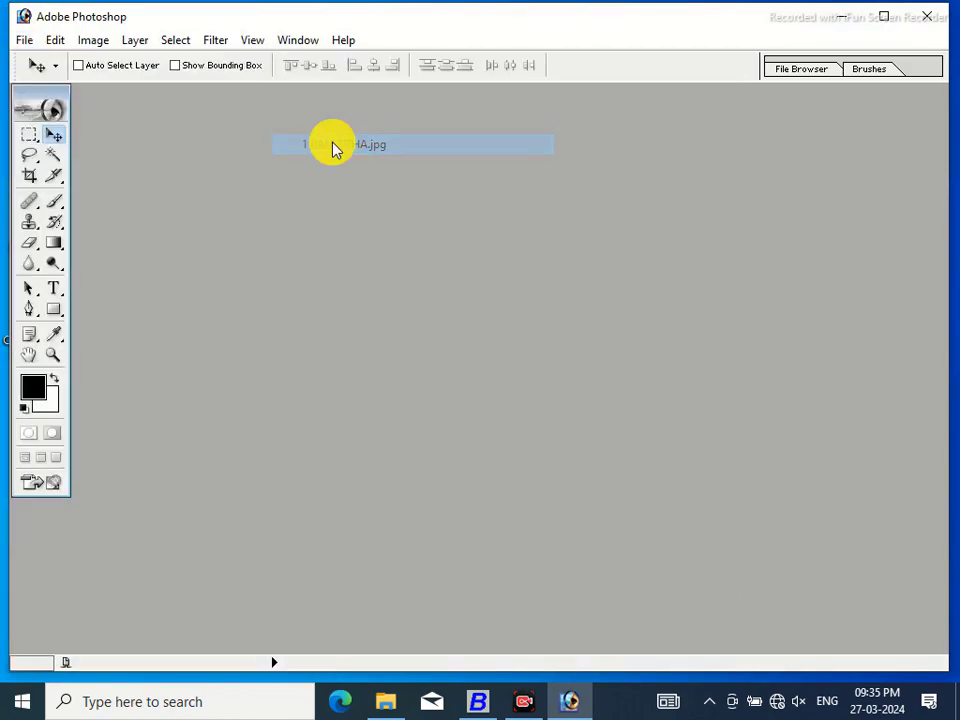
Save the image as a JPEG into the ashok folder, accept the JPEG options, and close it
left_click(24, 41)
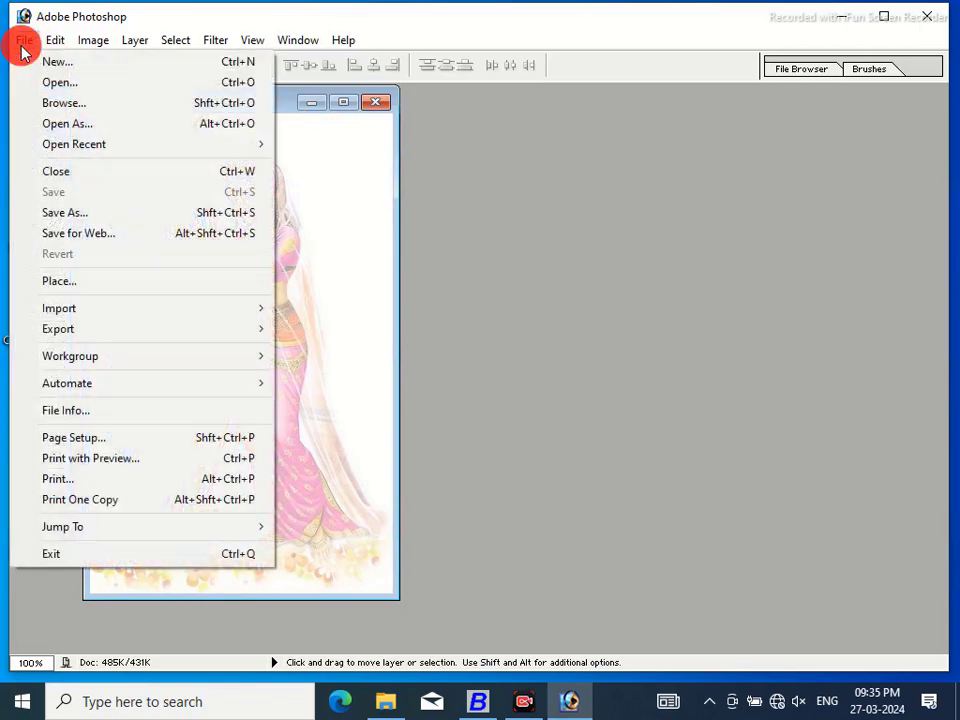
left_click(66, 214)
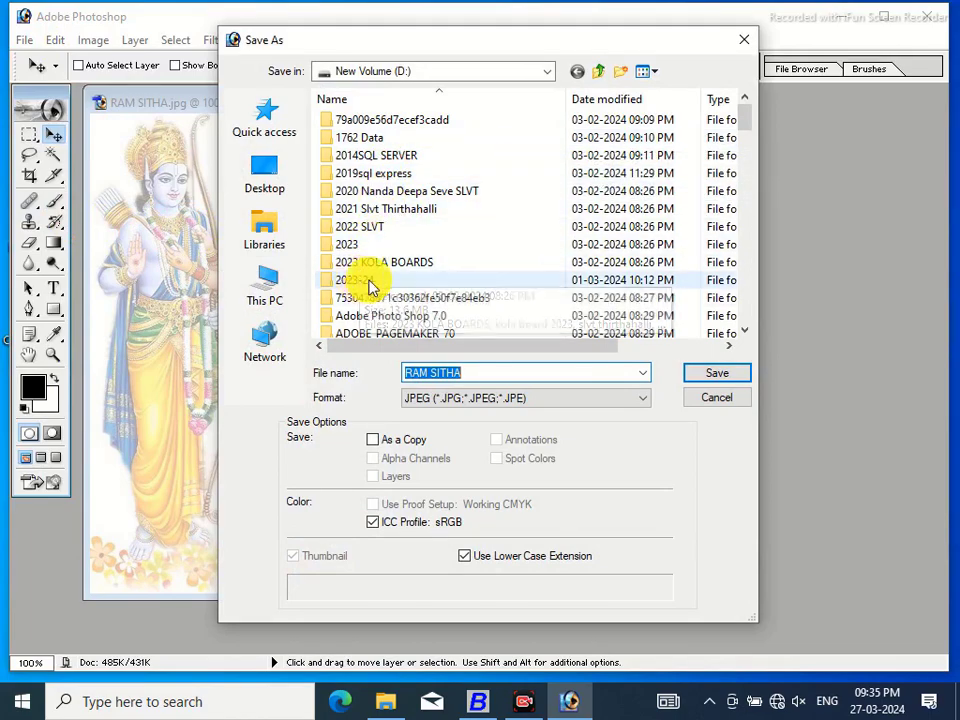
left_click(745, 336)
left_click(745, 336)
left_click(745, 336)
left_click(745, 336)
left_click(745, 336)
left_click(745, 336)
left_click(745, 336)
left_click(745, 336)
left_click(745, 336)
left_click(745, 336)
left_click(745, 336)
left_click(745, 336)
left_click(745, 336)
left_click(349, 315)
left_click(712, 377)
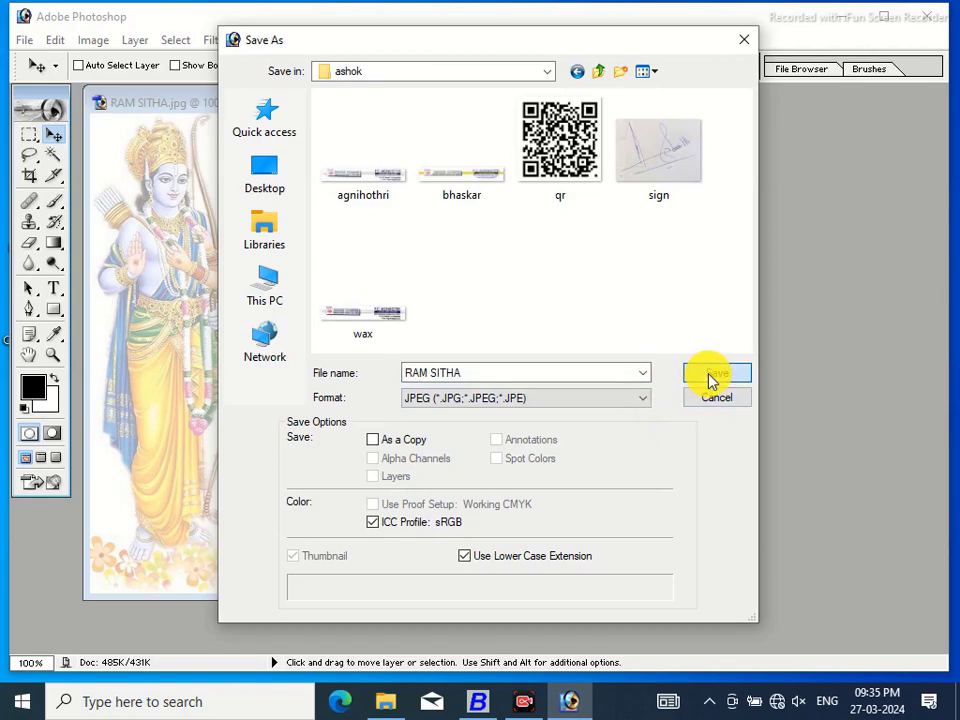
left_click(711, 376)
left_click(616, 224)
key("v")
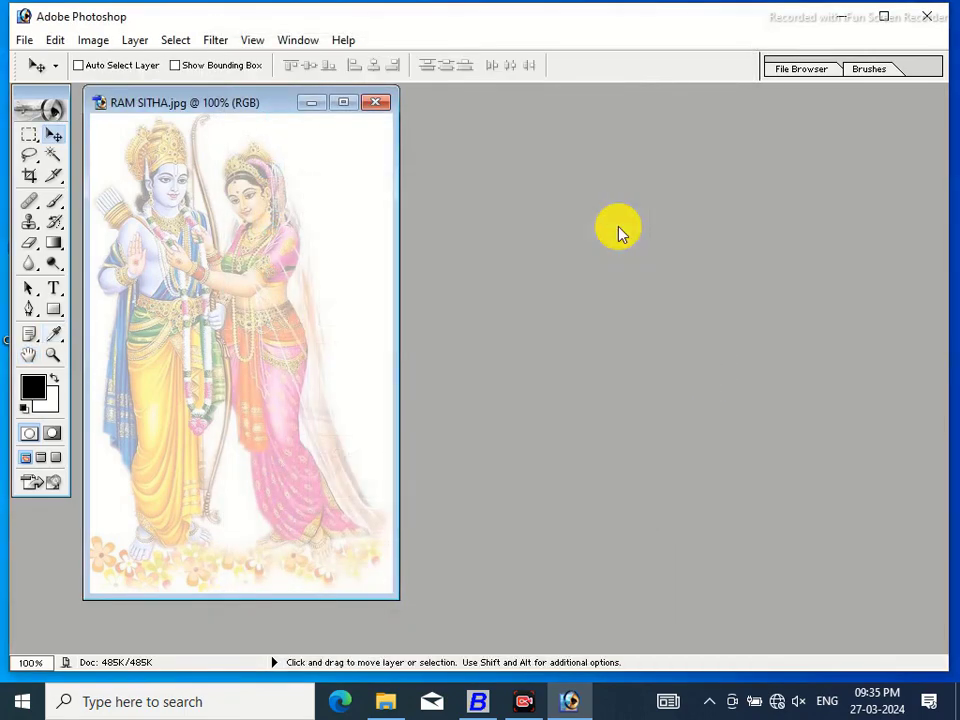
left_click(375, 102)
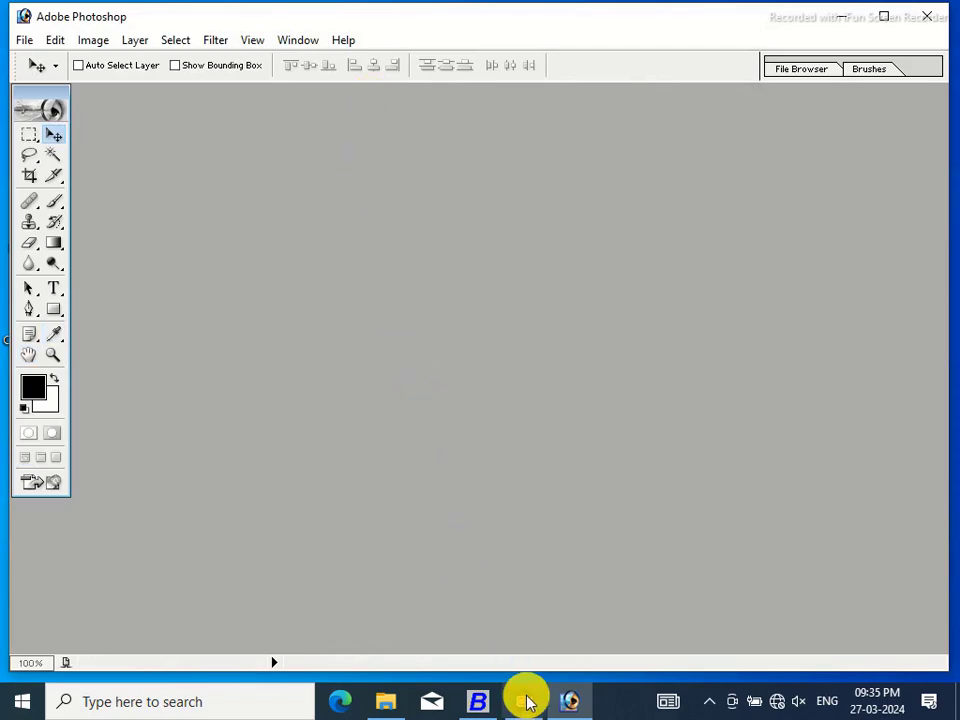
Exit Photoshop and minimise everything to show the desktop
left_click(22, 45)
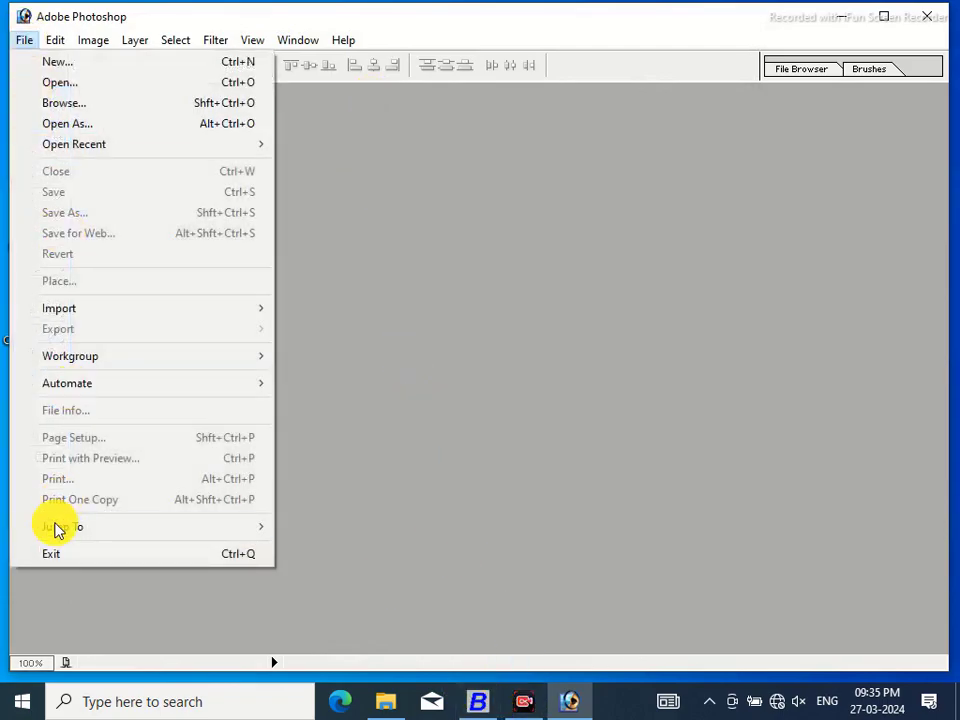
left_click(47, 556)
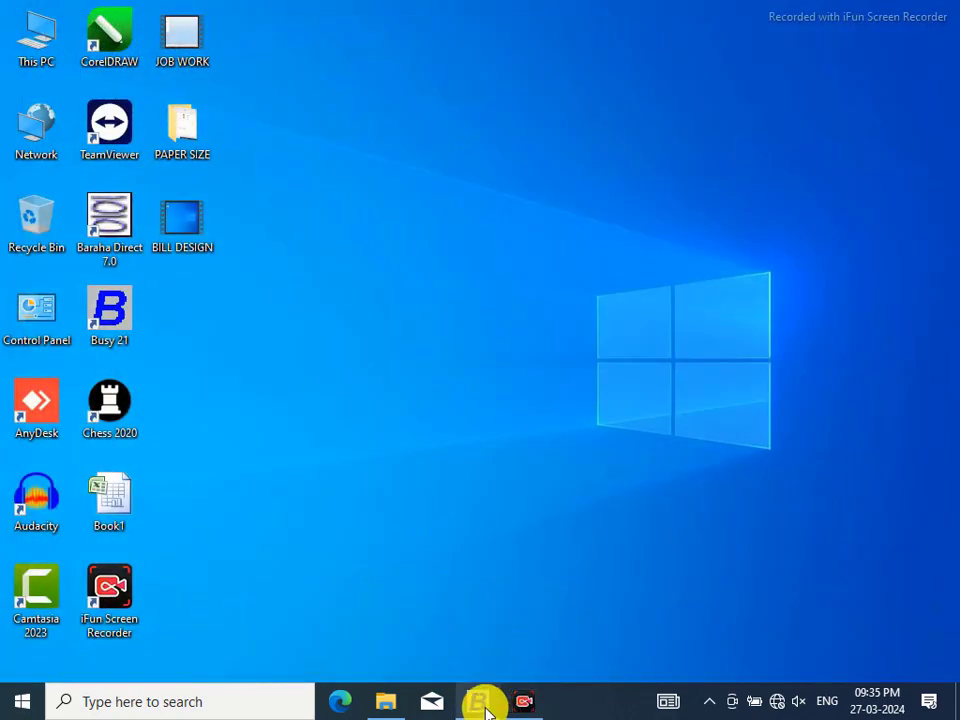
right_click(600, 706)
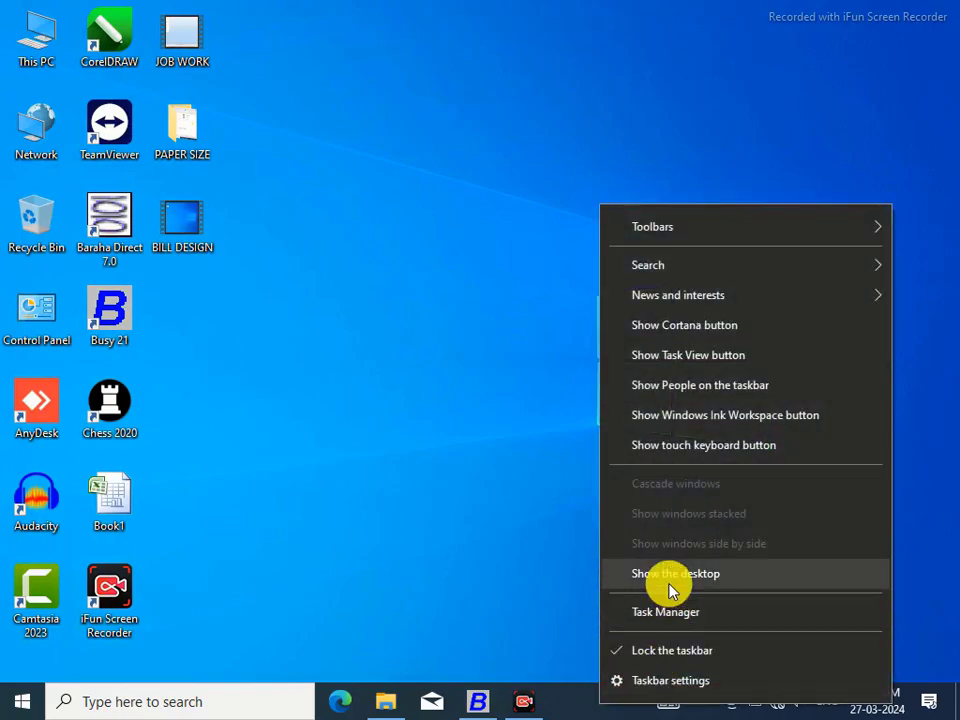
left_click(670, 576)
Open the ashok folder on the New Volume (D:) drive via This PC
left_click(52, 38)
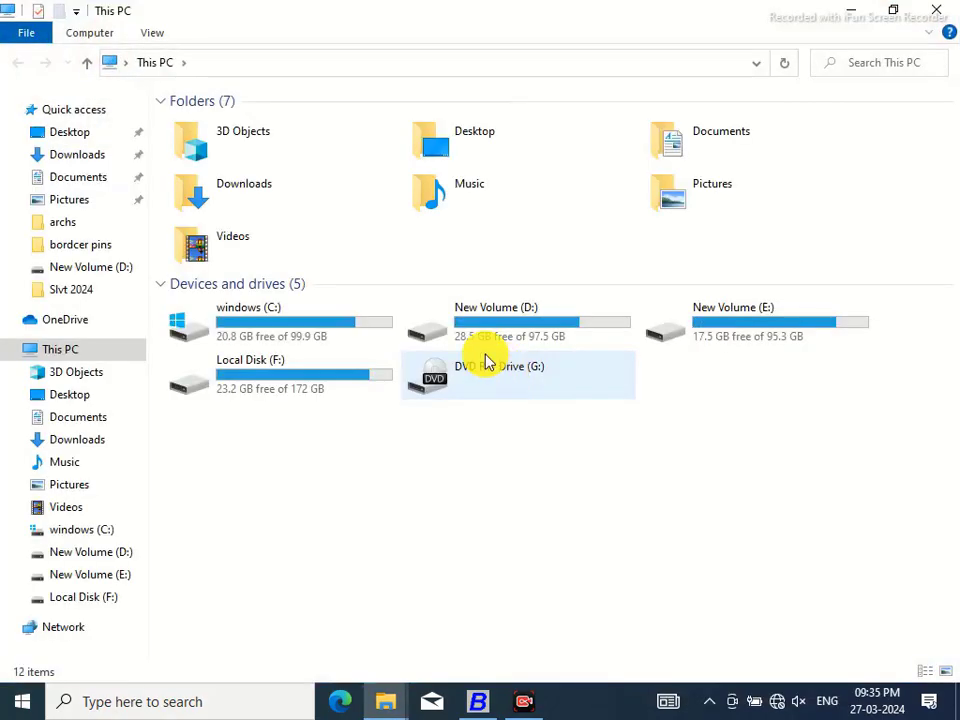
left_click(462, 340)
double_click(462, 340)
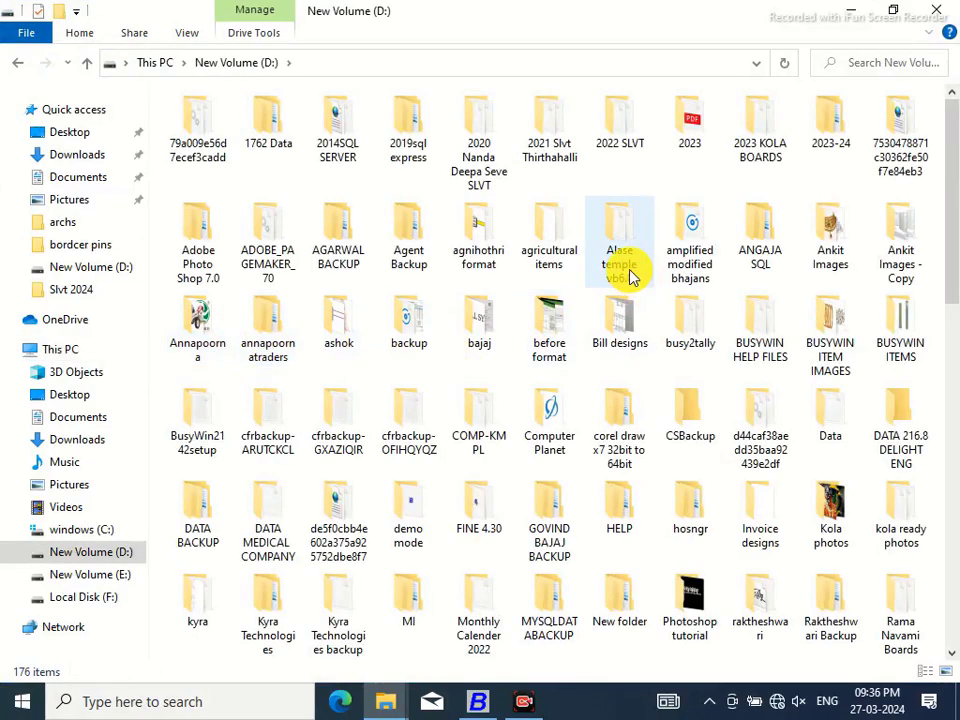
double_click(345, 326)
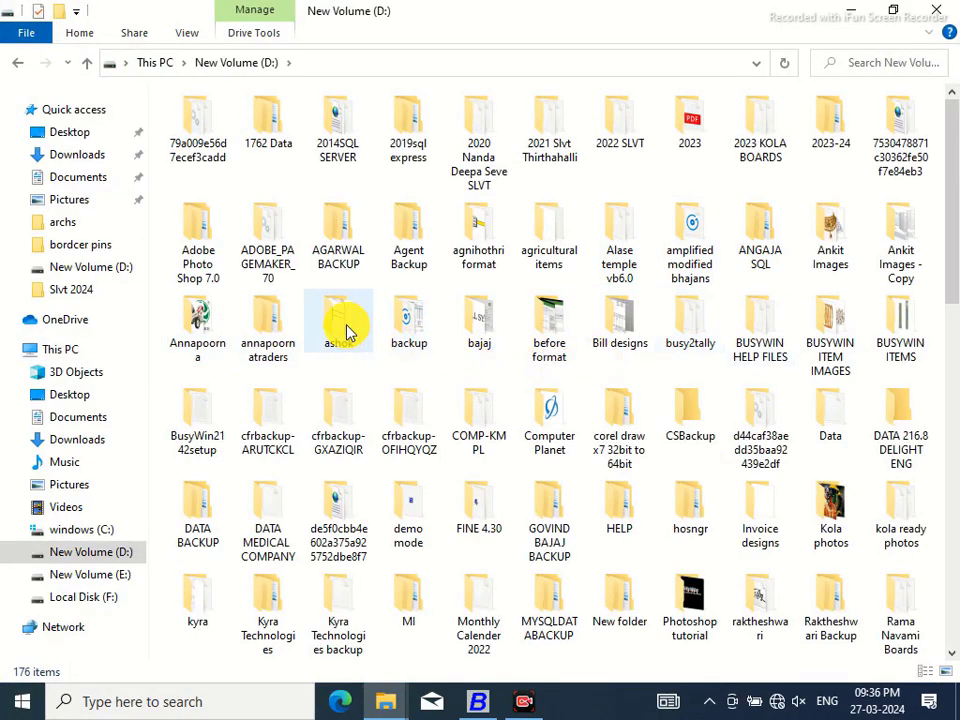
Copy the object name D:\ashok\RAM SITHA.jpg from the file's Properties, then close Explorer
left_click(514, 176)
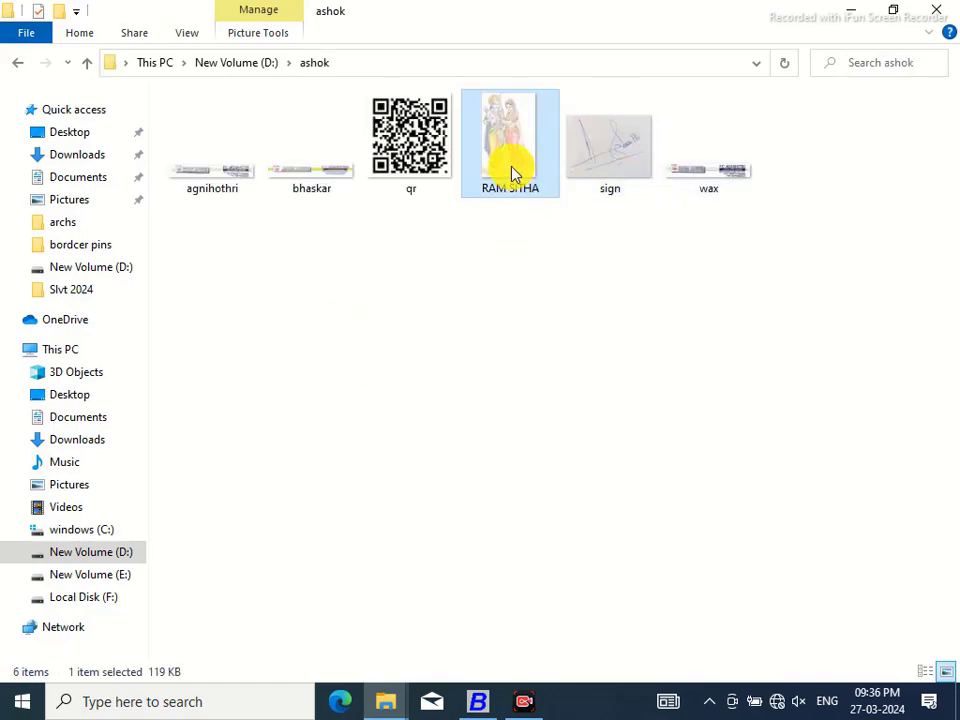
right_click(514, 176)
left_click(570, 668)
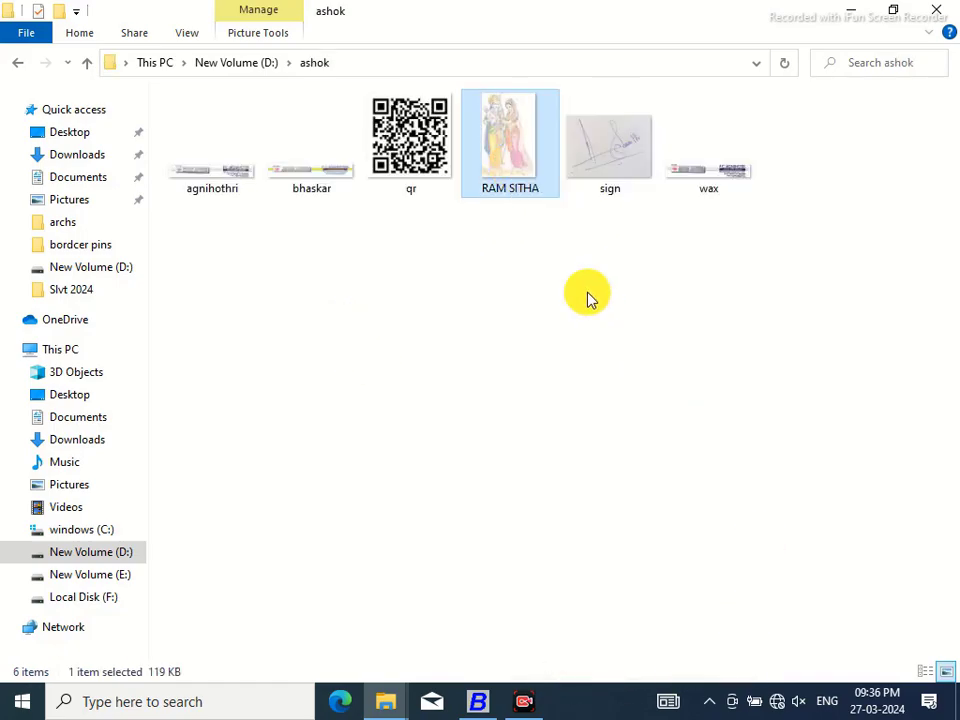
left_click(598, 214)
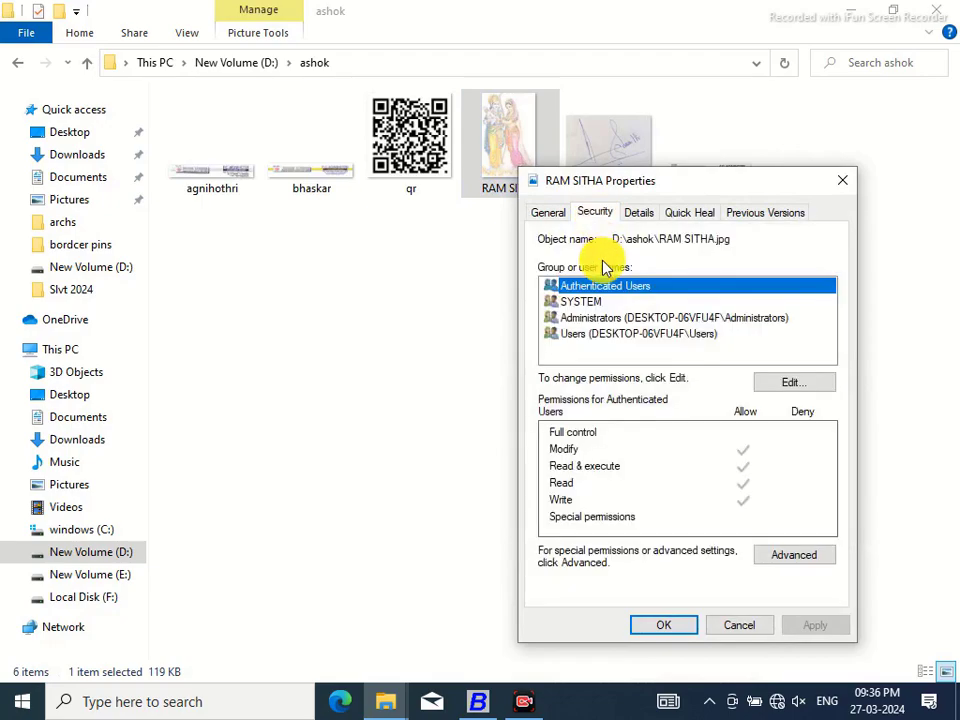
left_click_drag(618, 238, 737, 238)
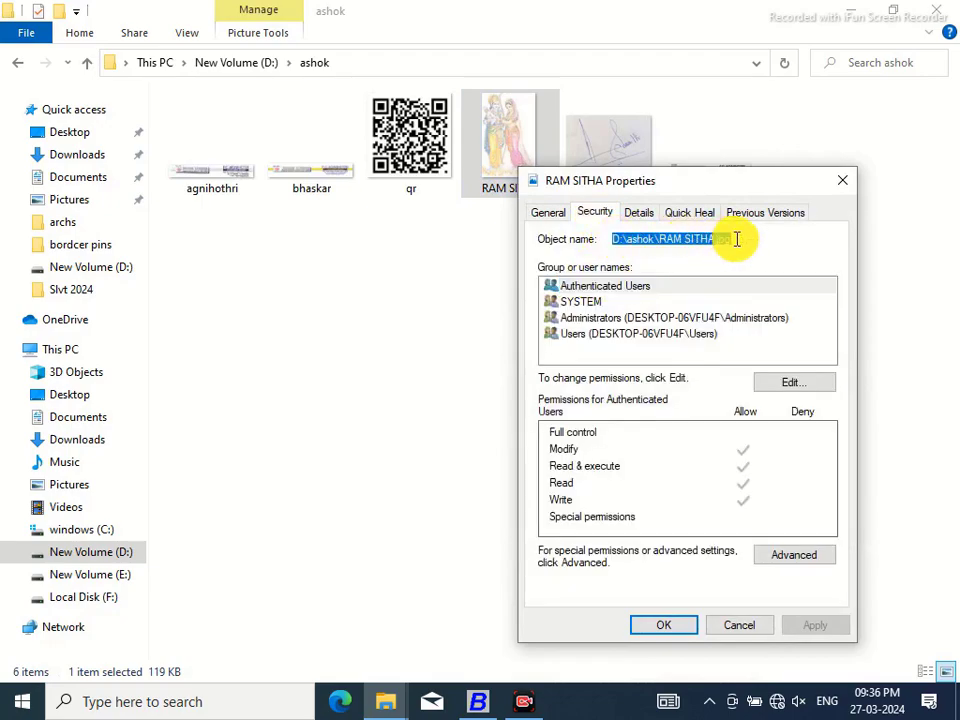
right_click(677, 242)
left_click(720, 301)
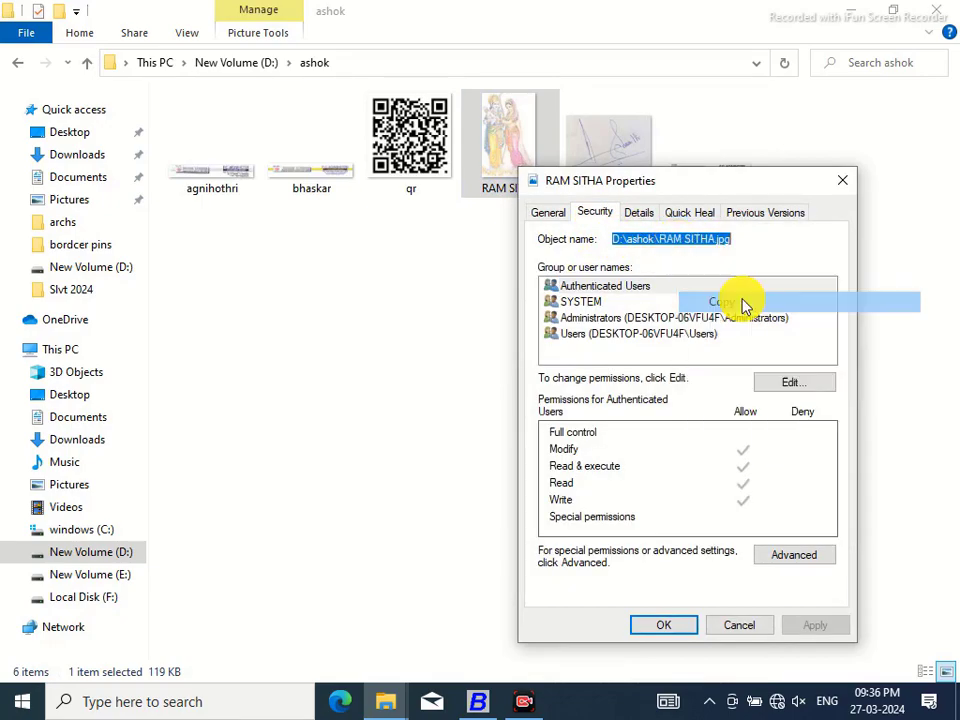
left_click(842, 181)
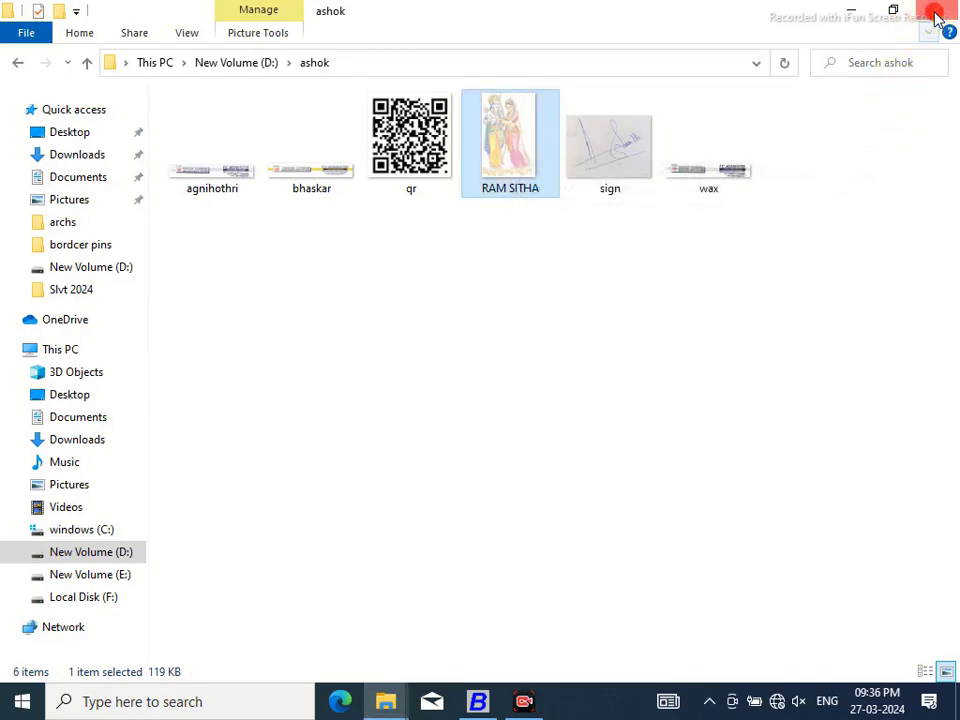
left_click(937, 14)
Open the header script of the MAHALASA NEW sales invoice format in Advanced configuration
left_click(477, 701)
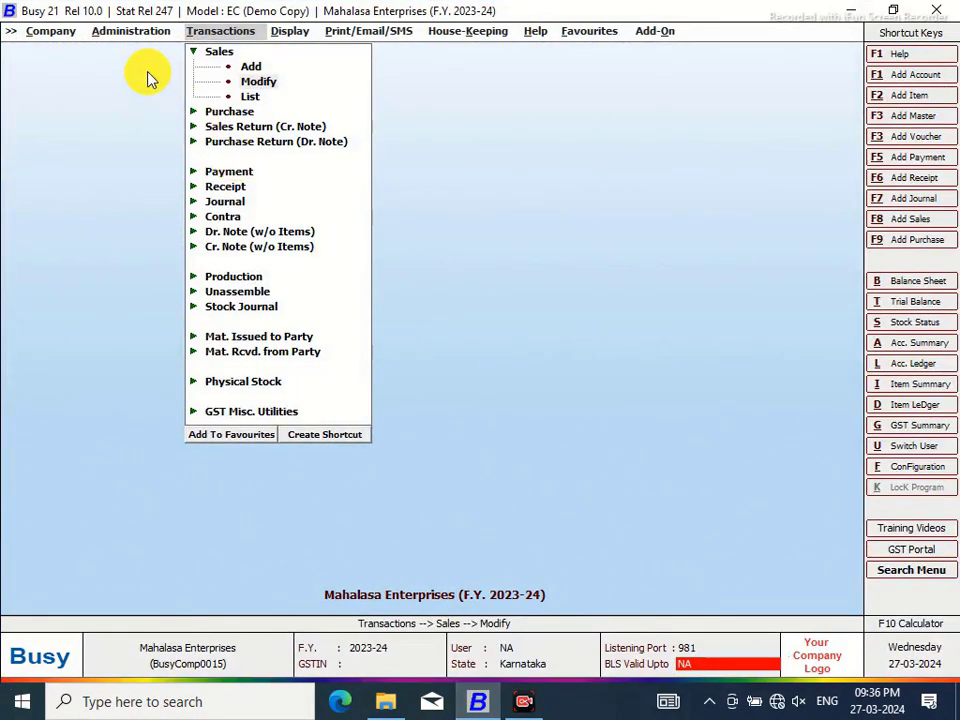
left_click(124, 32)
left_click(220, 250)
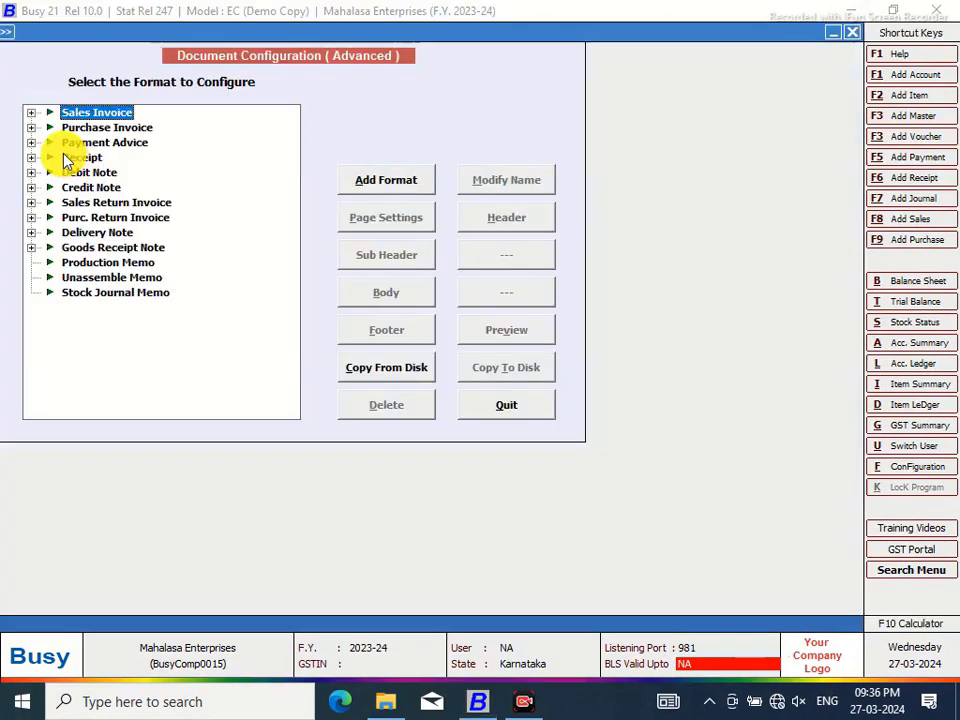
left_click(31, 112)
left_click(90, 129)
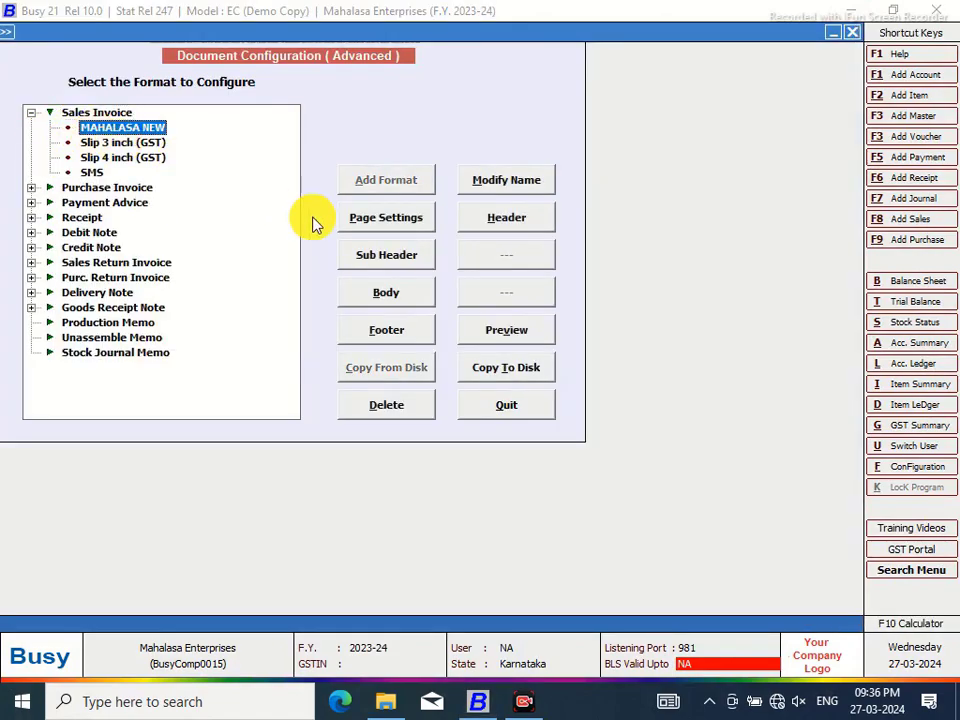
left_click(492, 222)
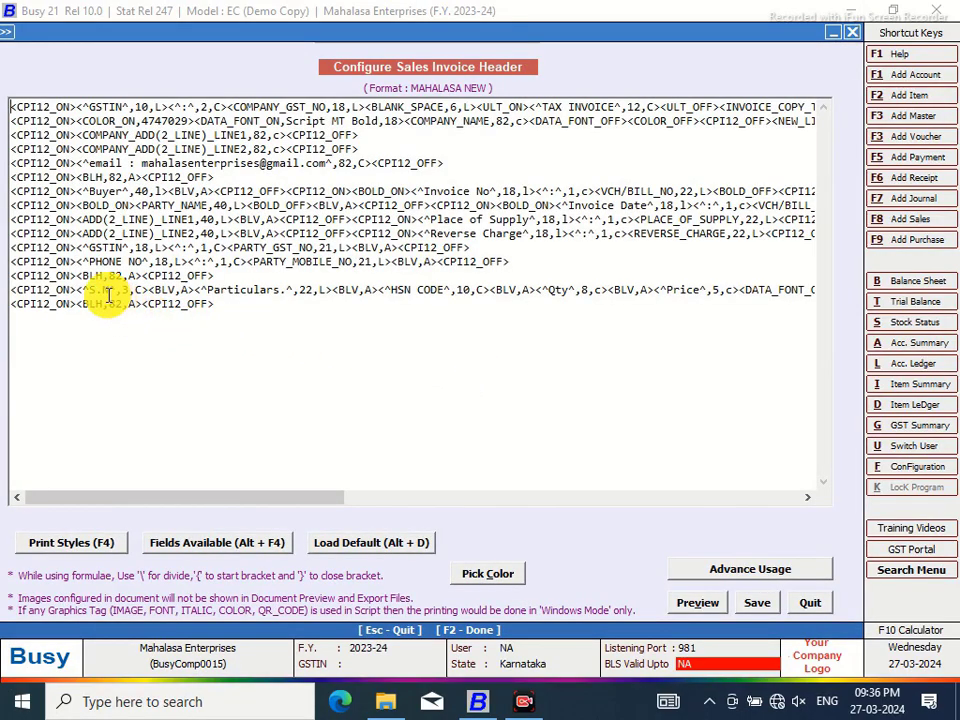
Insert an IMAGE tag before S.N on line 14 pointing to D:\ashok\RAM SITHA.jpg
left_click(80, 290)
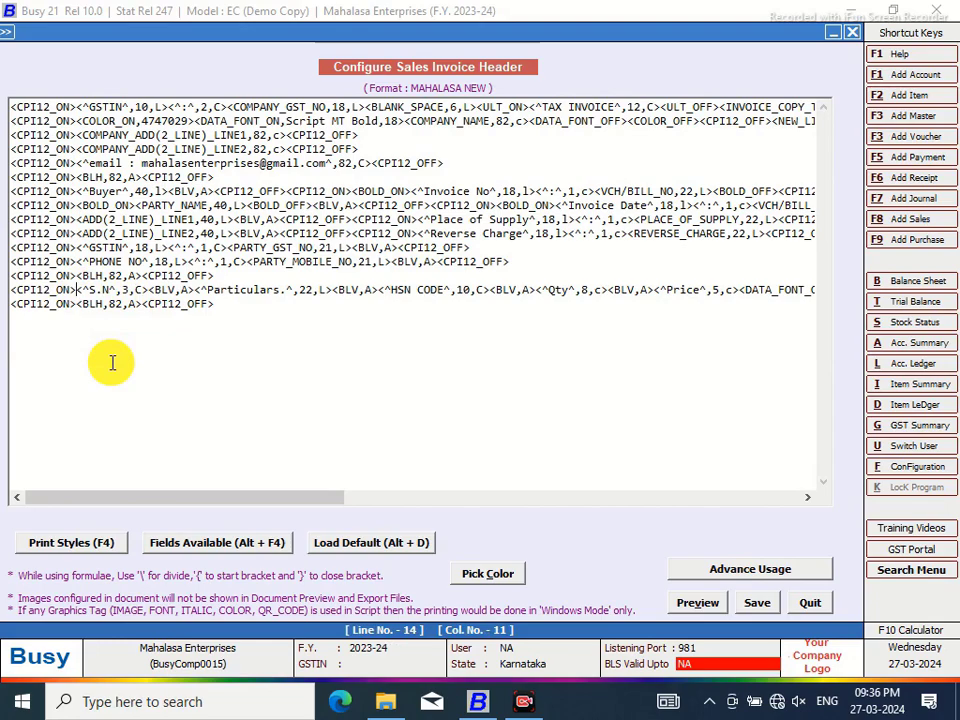
key("less")
left_click(785, 569)
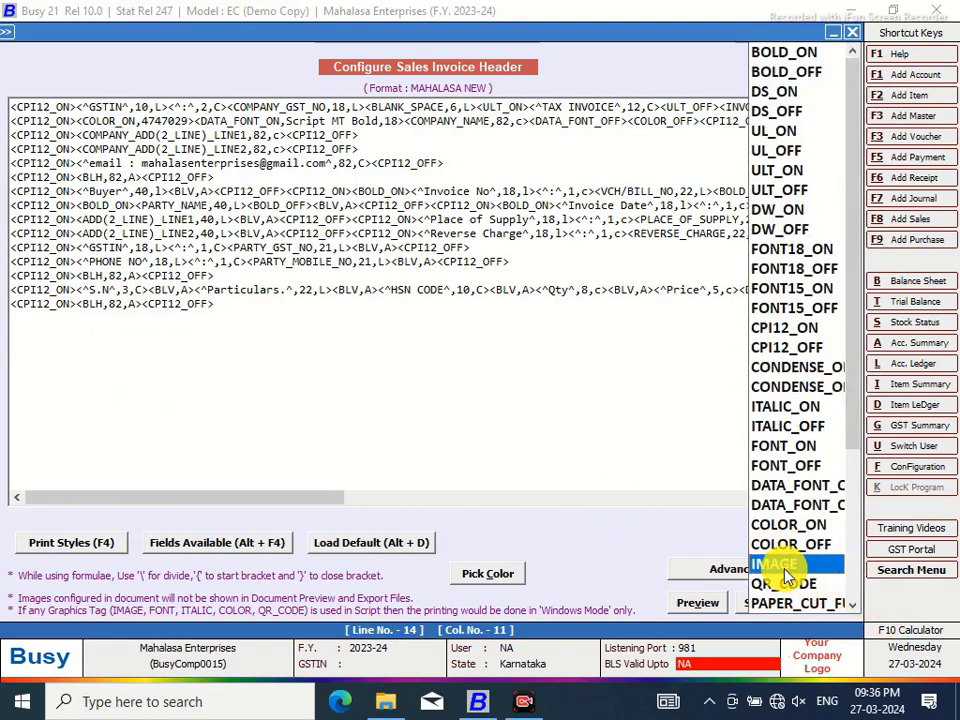
left_click(785, 575)
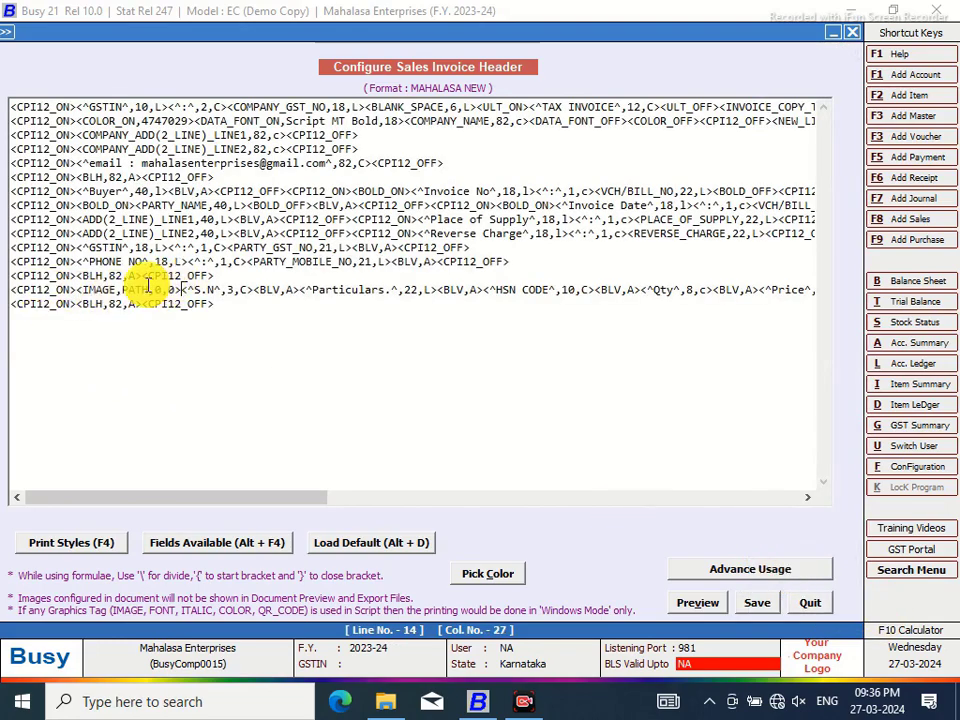
left_click_drag(152, 289, 131, 289)
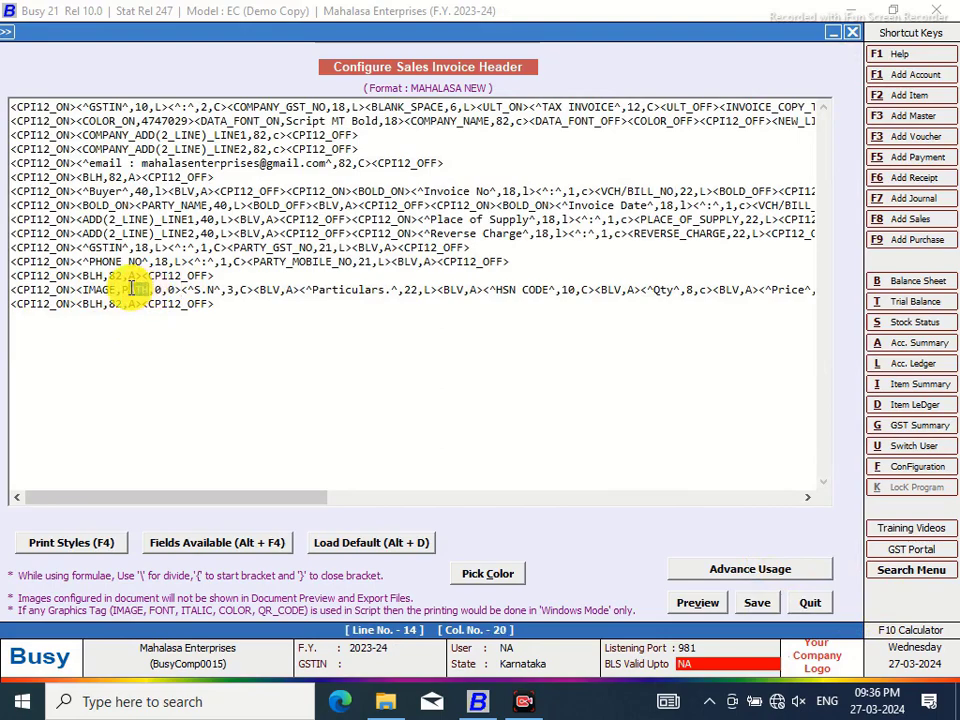
right_click(131, 293)
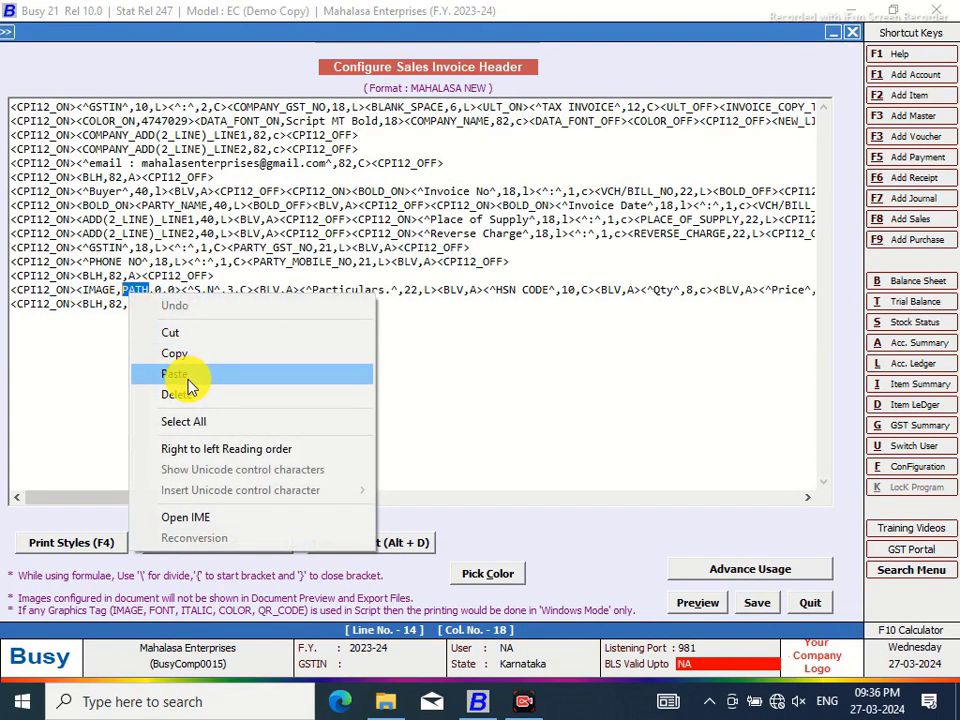
left_click(189, 381)
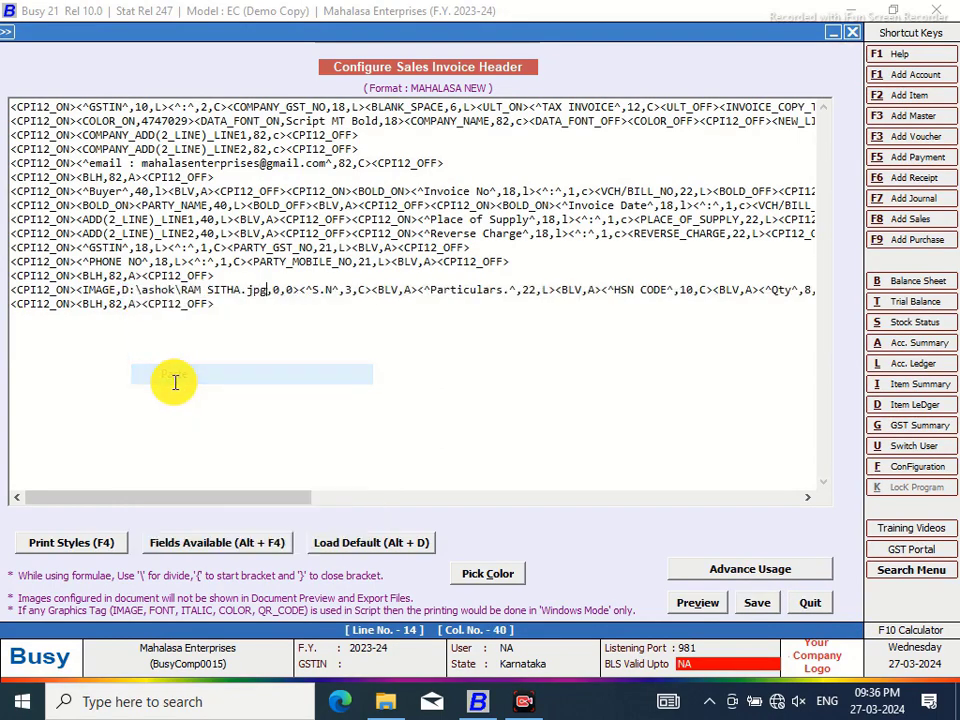
Change the image tag's two 0 values to 8 and 6
left_click(281, 289)
key("BackSpace")
type("8")
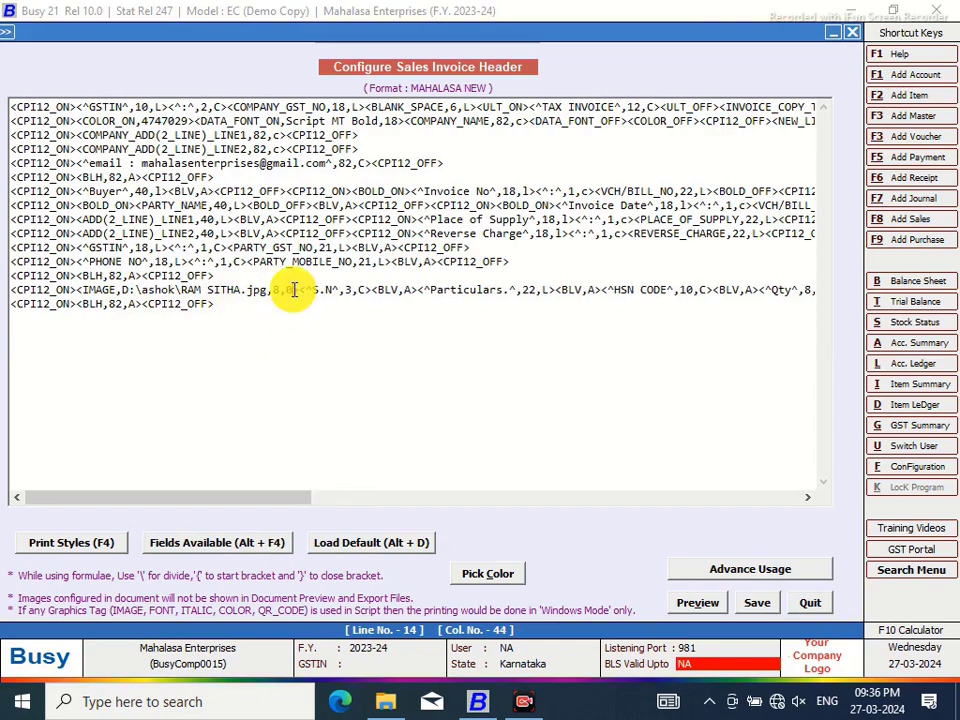
key("BackSpace")
type("6")
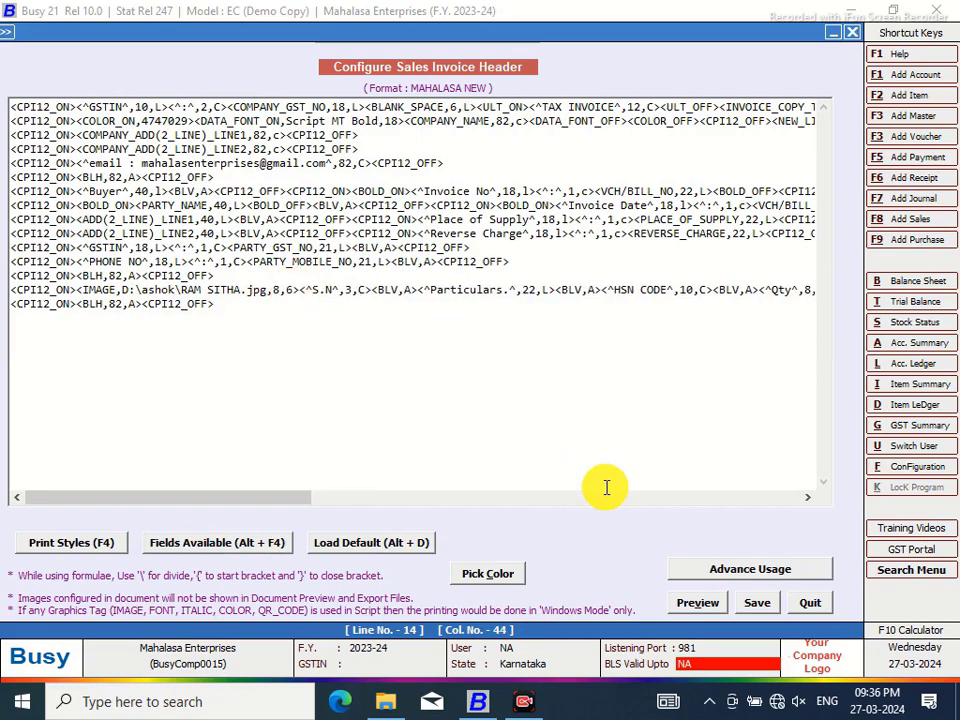
Save the header changes and reopen the saved Main-series sales voucher for modification
left_click(759, 604)
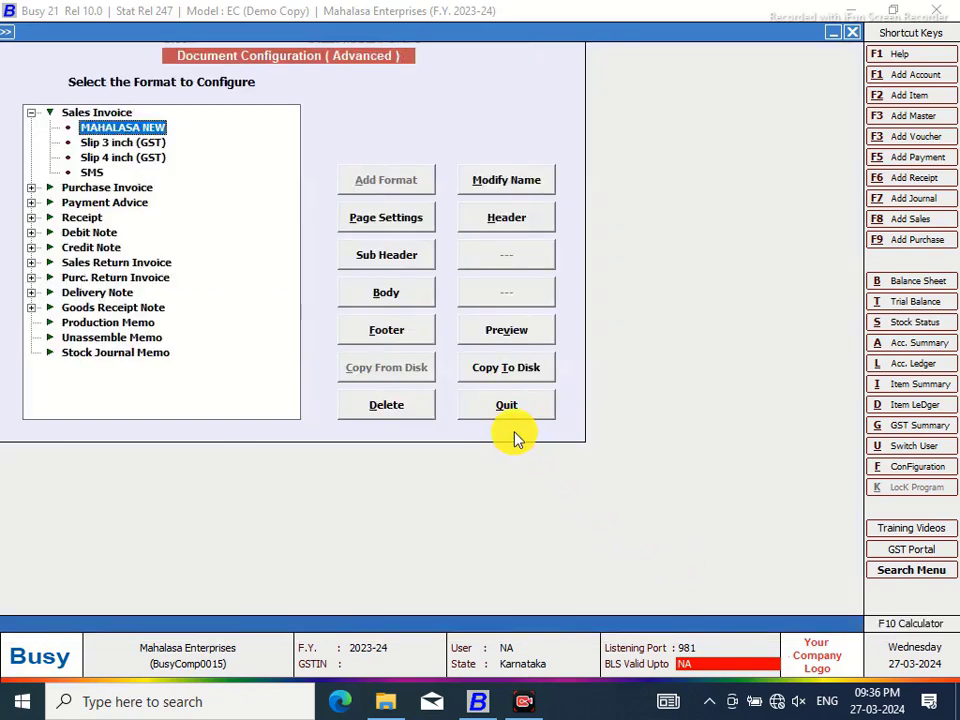
left_click(514, 437)
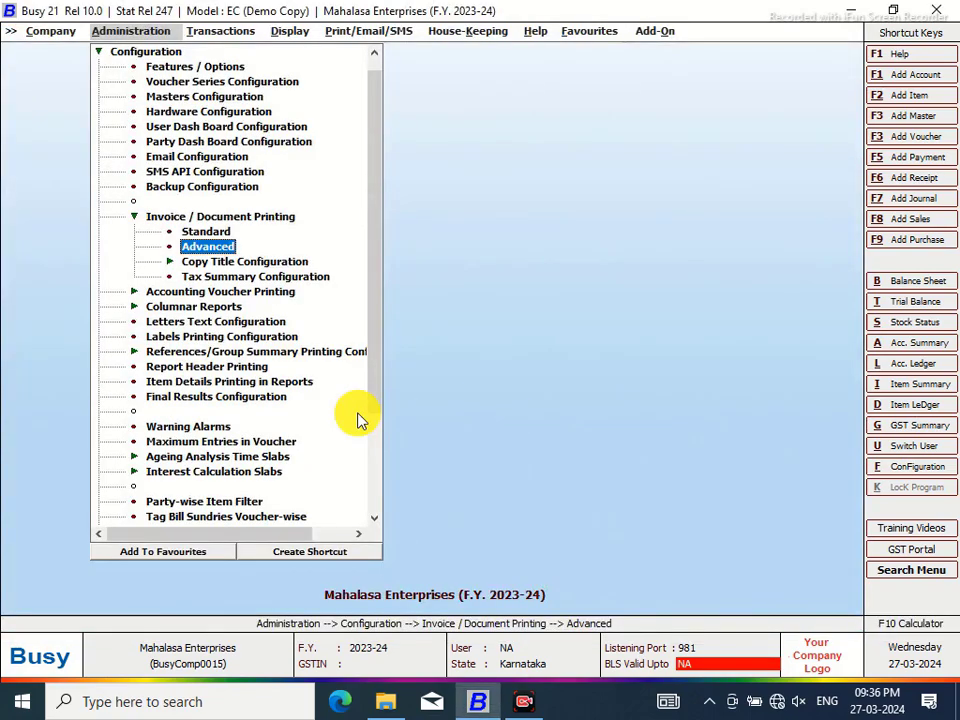
left_click(212, 32)
left_click(257, 81)
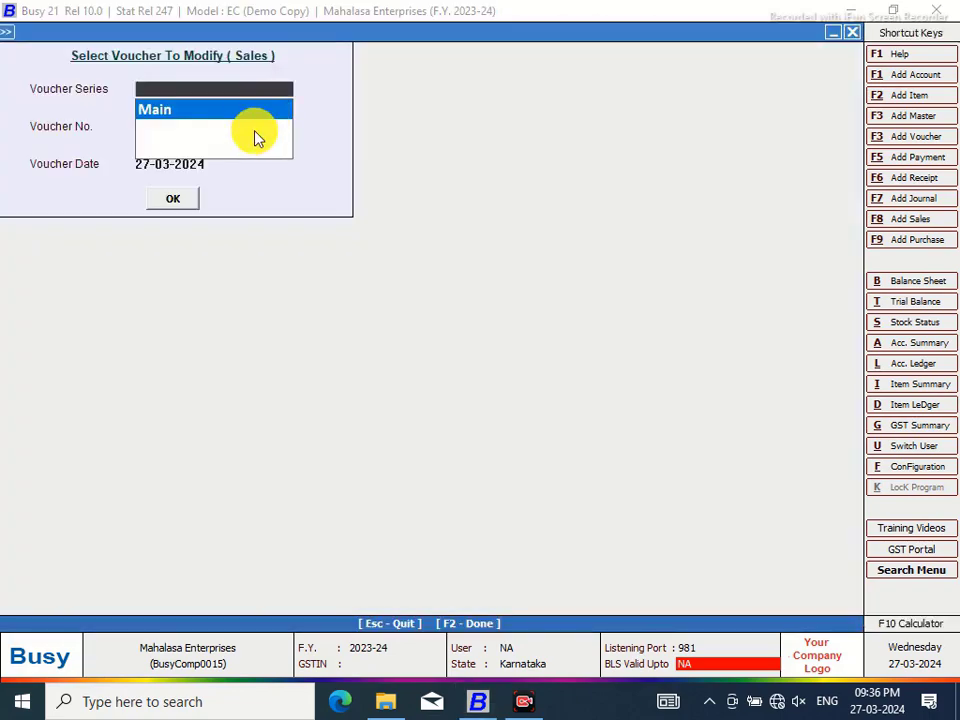
left_click(187, 111)
key("Return")
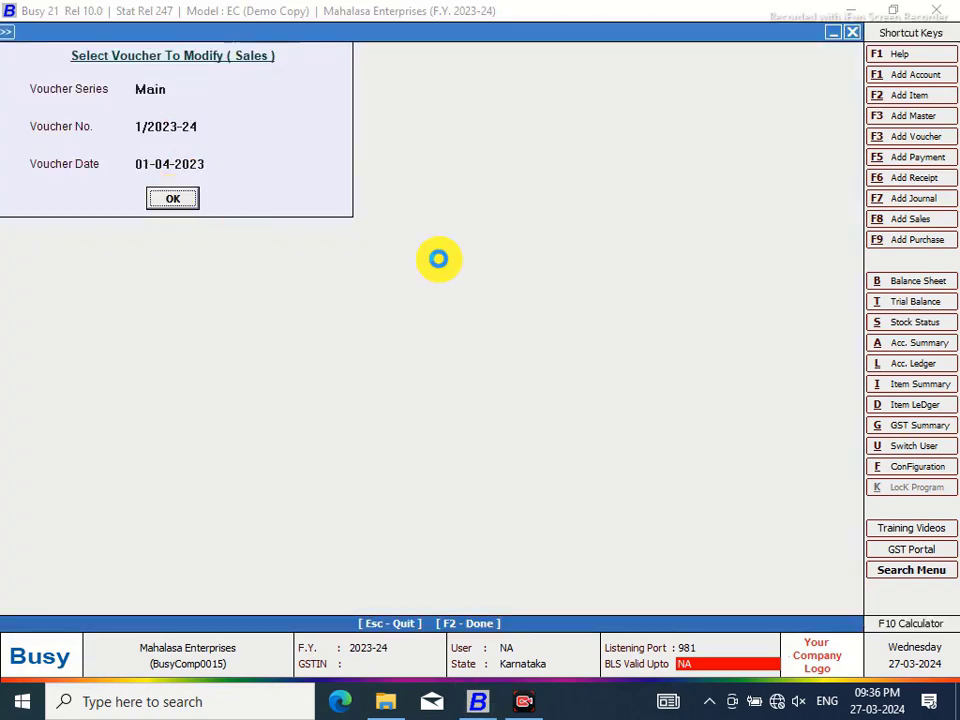
key("Return")
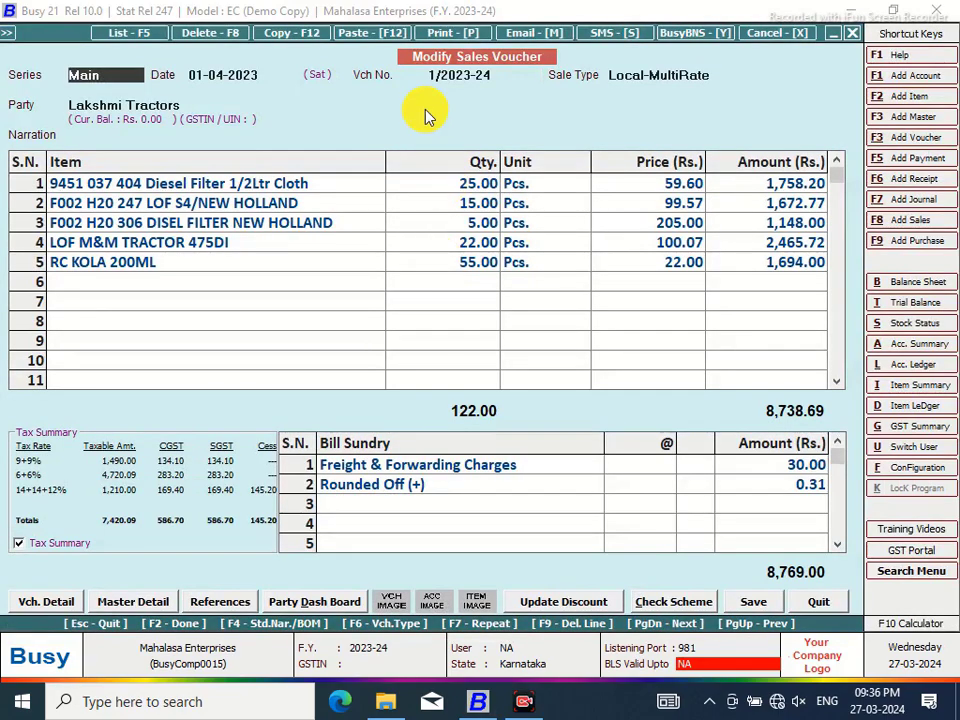
Preview the sales invoice in MAHALASA NEW format to check the background image
left_click(437, 34)
left_click(446, 366)
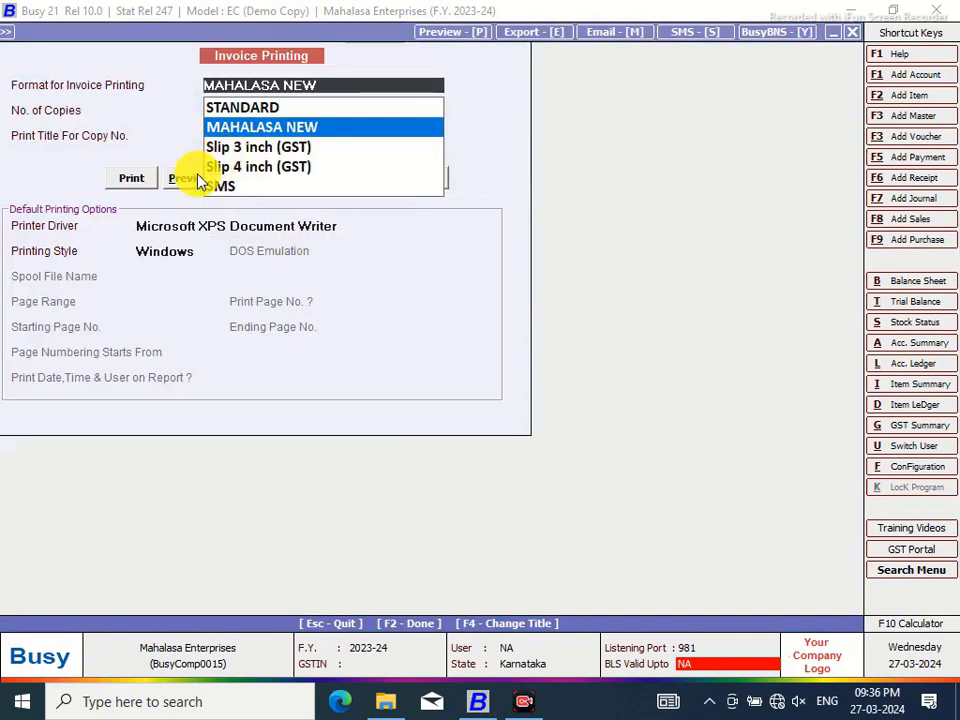
key("Return")
left_click(186, 178)
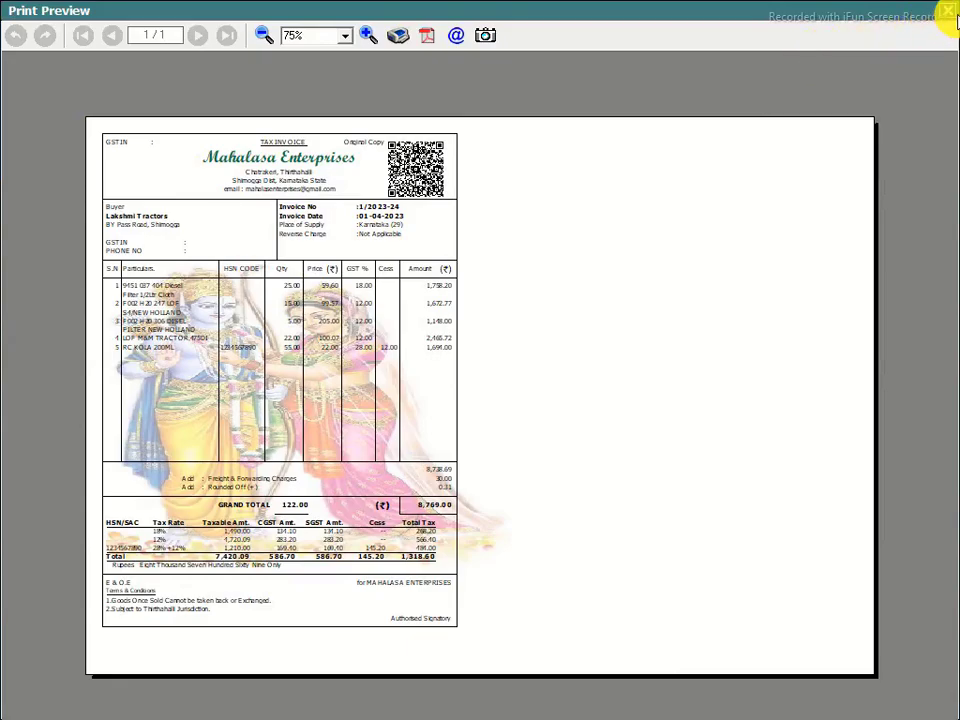
left_click(950, 15)
left_click(903, 467)
Change the MAHALASA NEW header image width from 8 to 6 and save the format
left_click(189, 206)
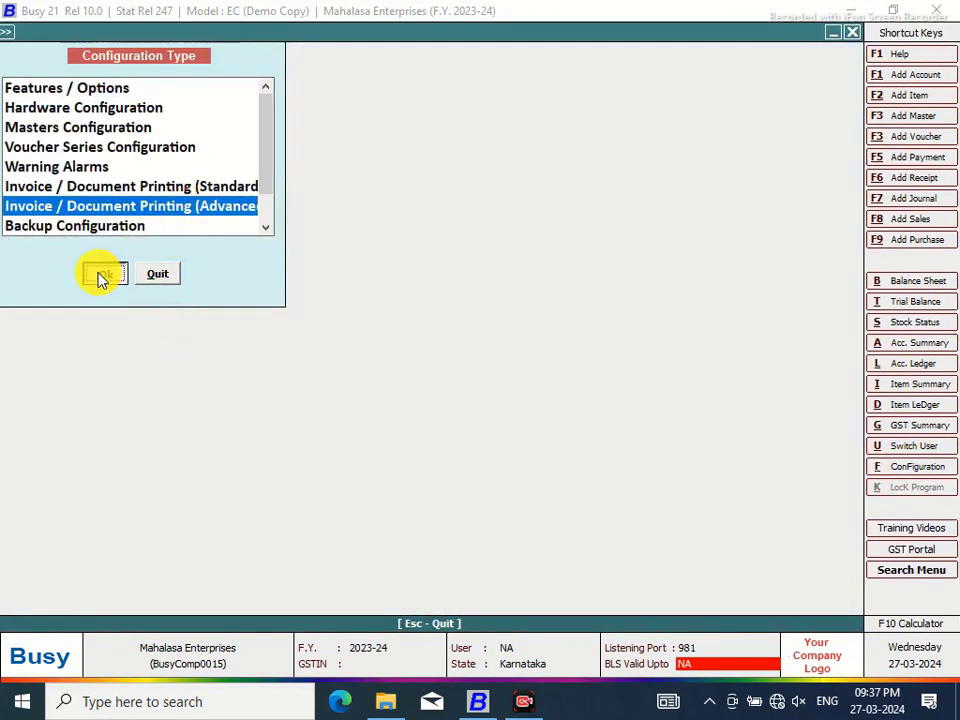
left_click(101, 273)
left_click(31, 112)
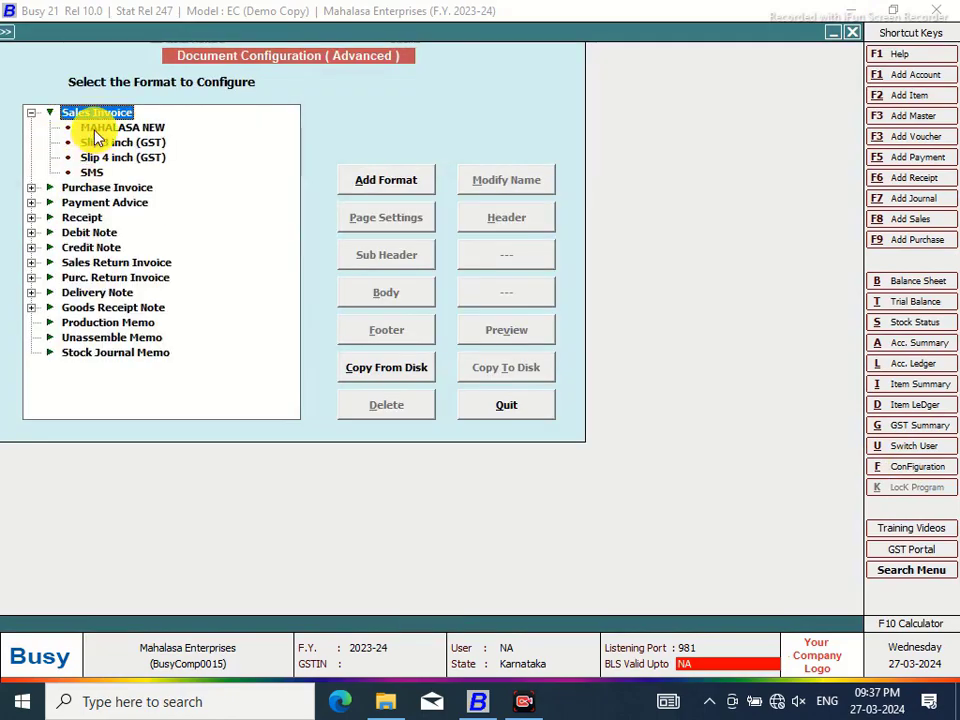
left_click(100, 128)
left_click(493, 220)
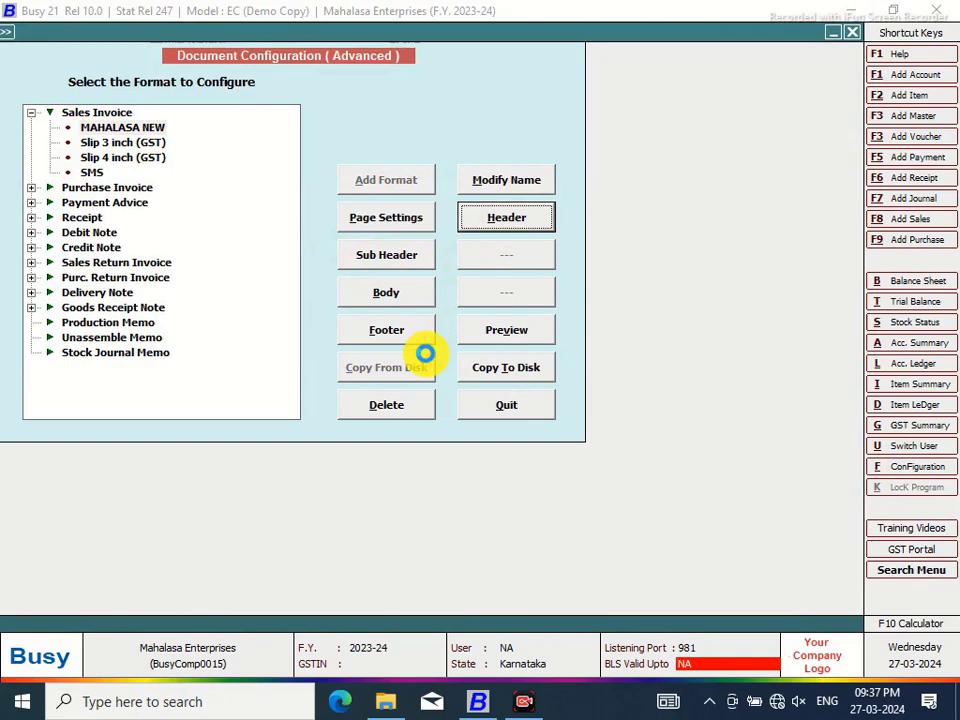
key("Return")
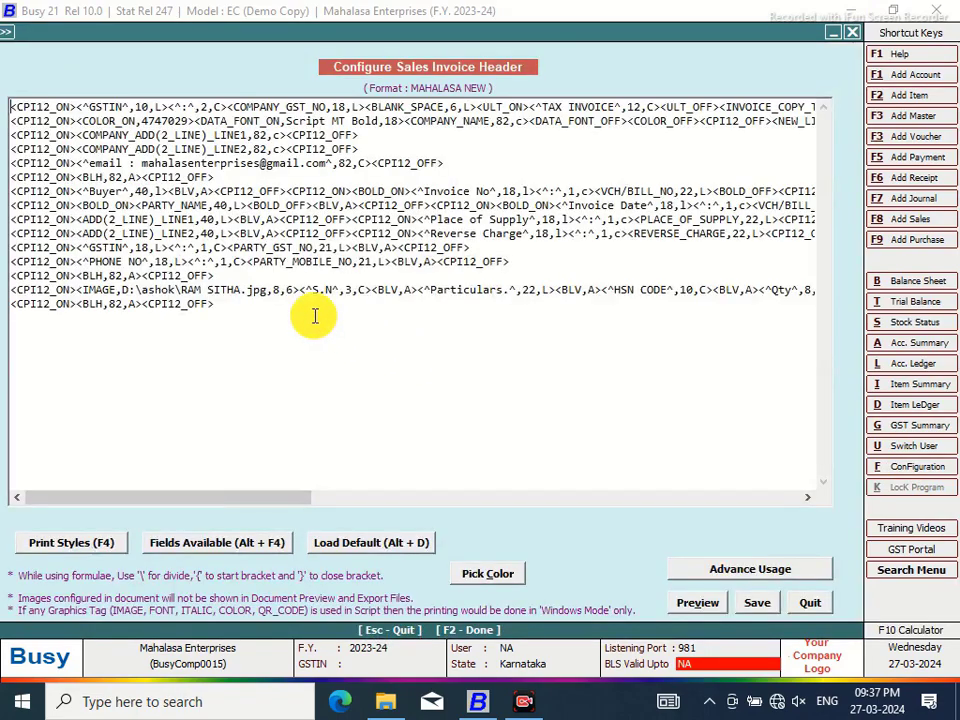
left_click(284, 289)
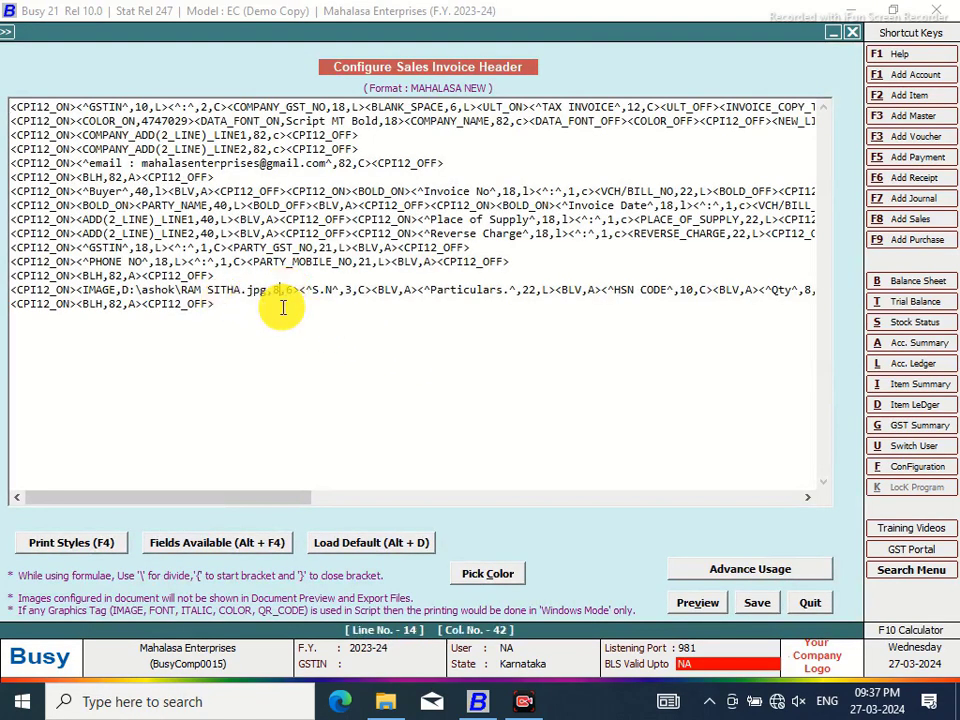
key("BackSpace")
type("6")
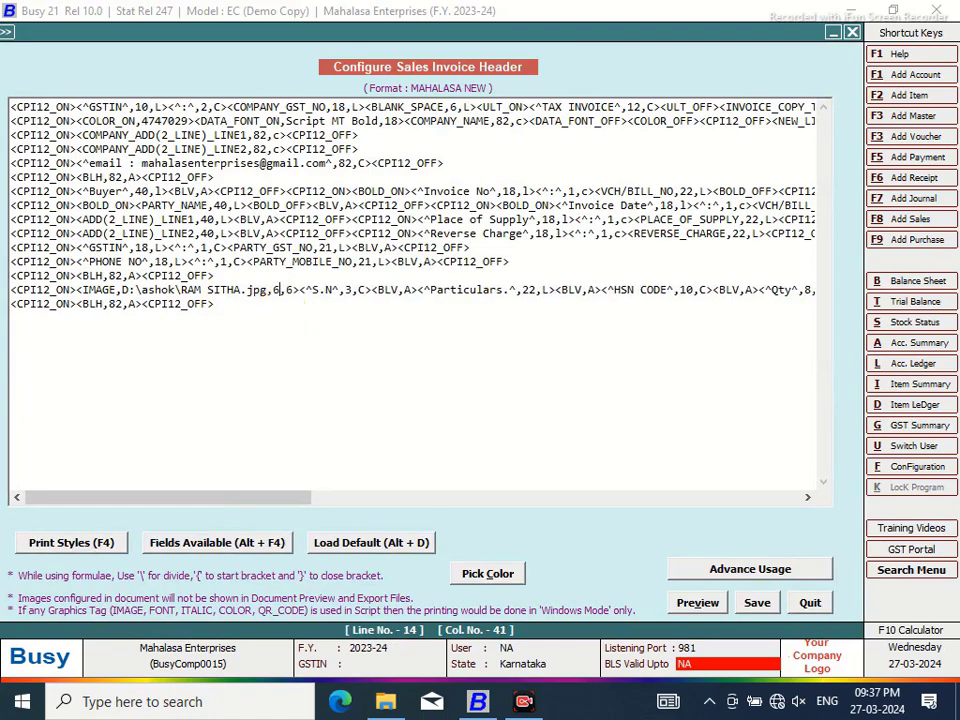
left_click(757, 603)
left_click(523, 416)
left_click(184, 278)
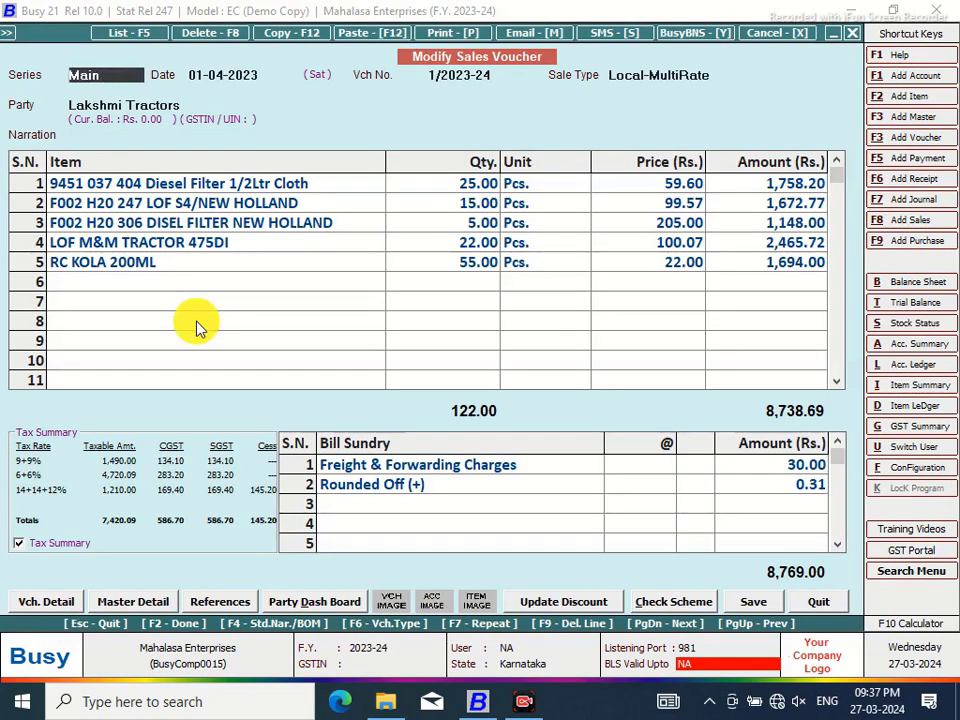
Reduce the header image width further from 6 to 4, giving size 4,6, and save
left_click(913, 469)
left_click(197, 206)
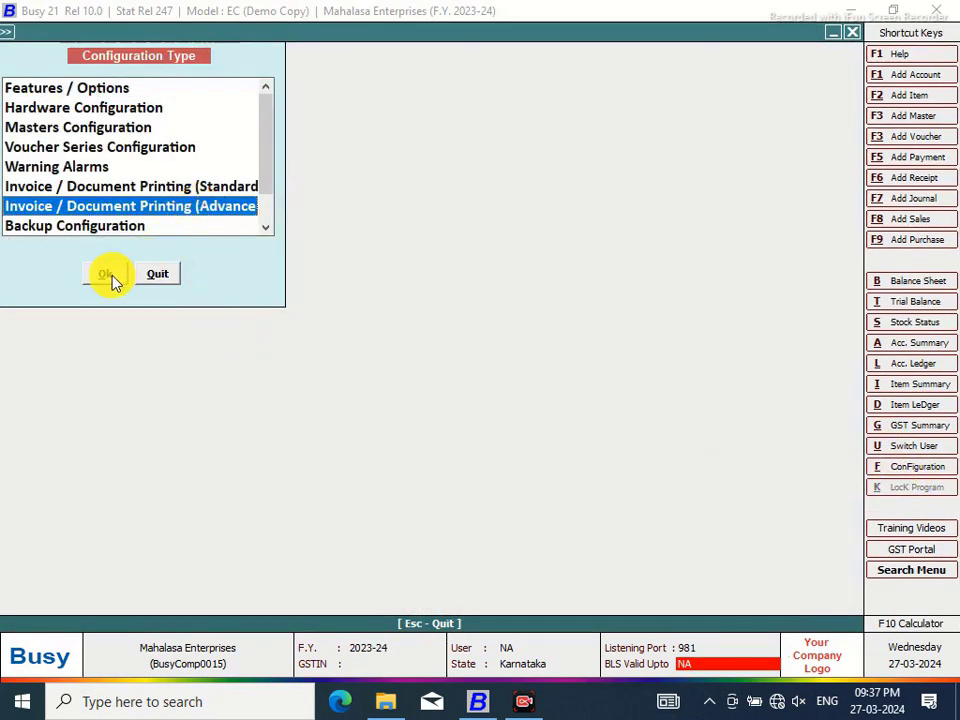
left_click(105, 274)
left_click(31, 113)
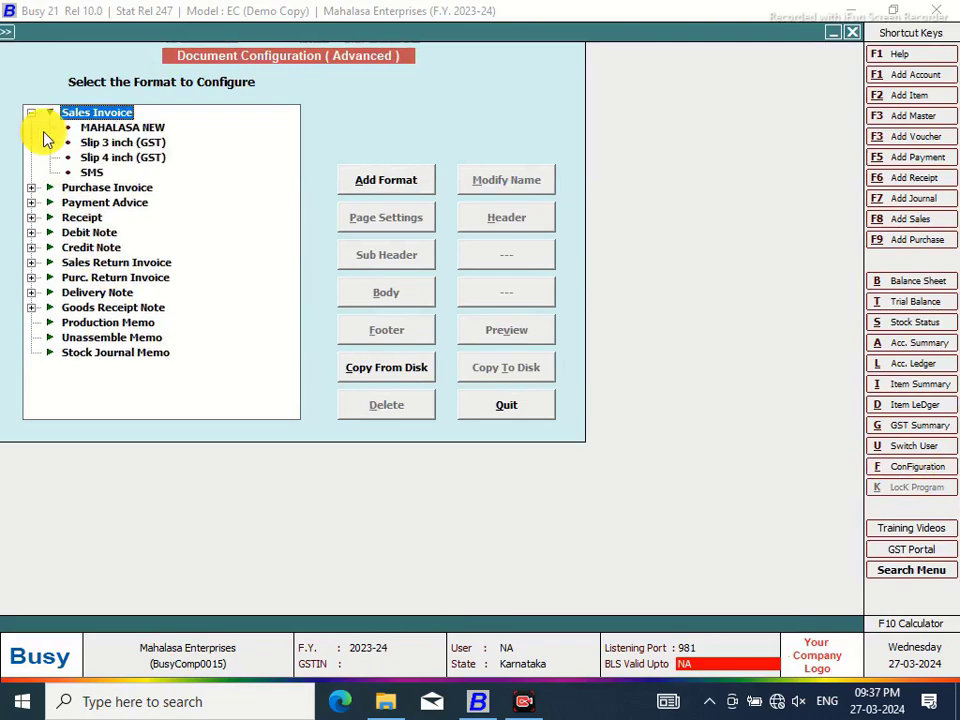
left_click(110, 127)
left_click(490, 224)
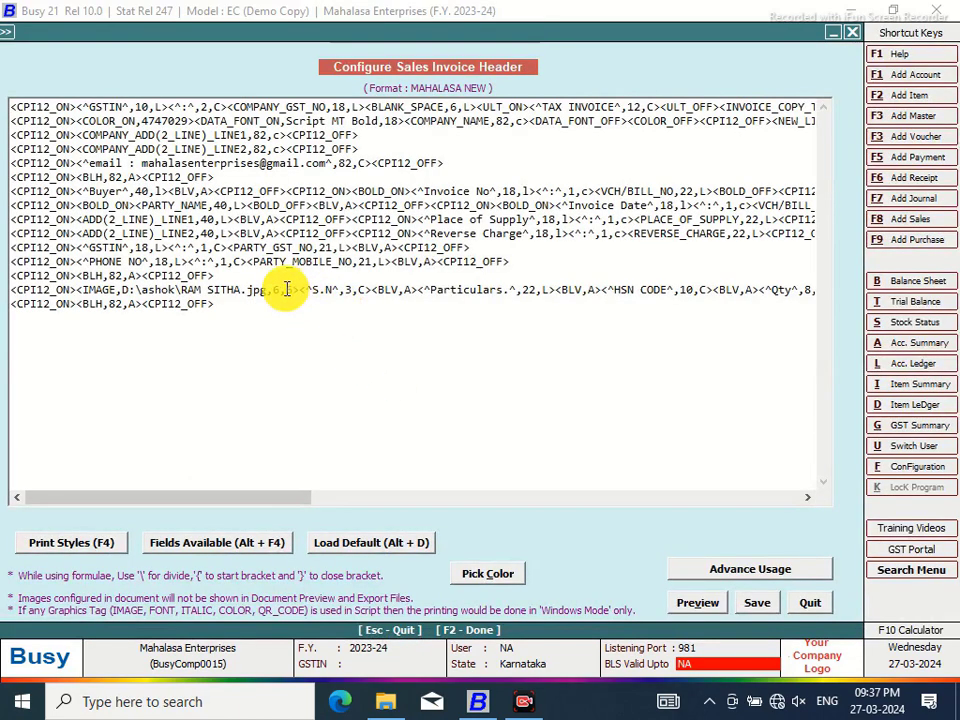
key("BackSpace")
type("4")
left_click(764, 607)
left_click(514, 420)
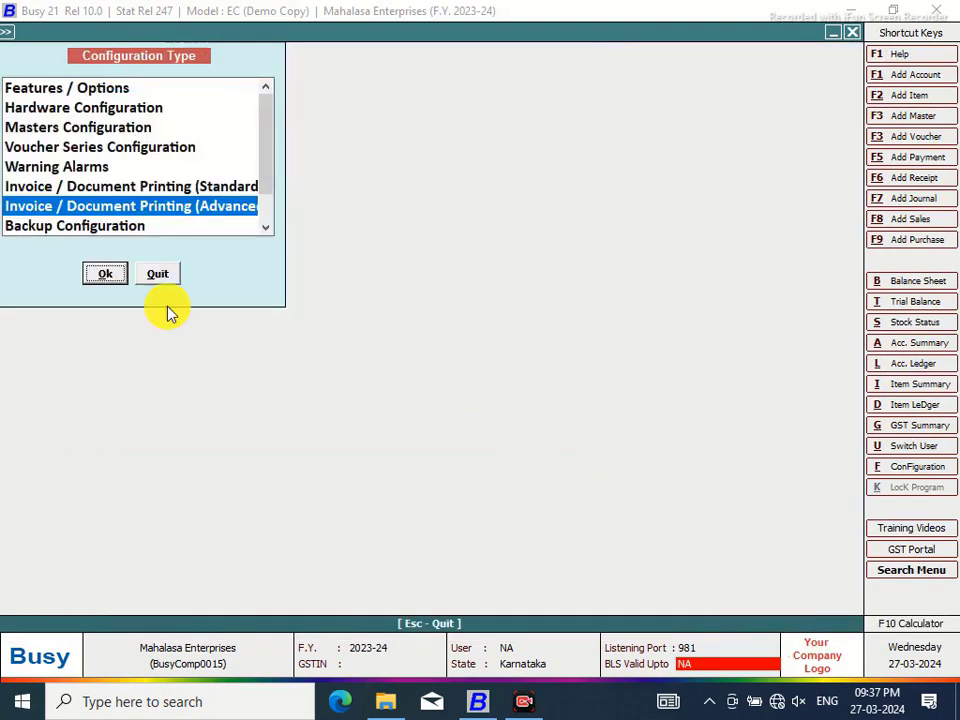
left_click(158, 273)
left_click(445, 44)
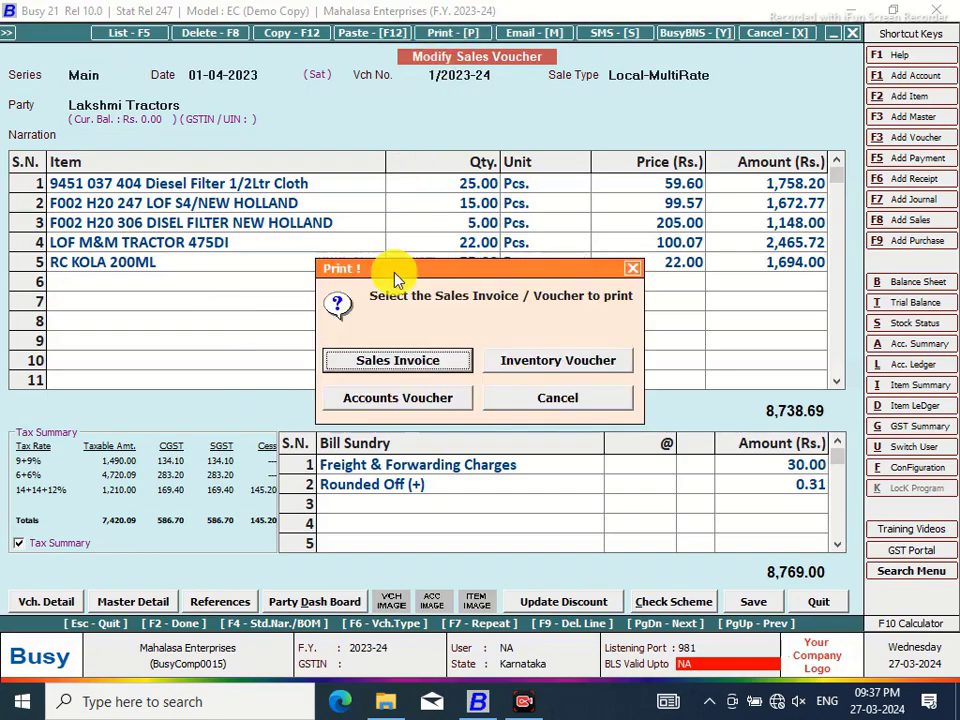
left_click(558, 392)
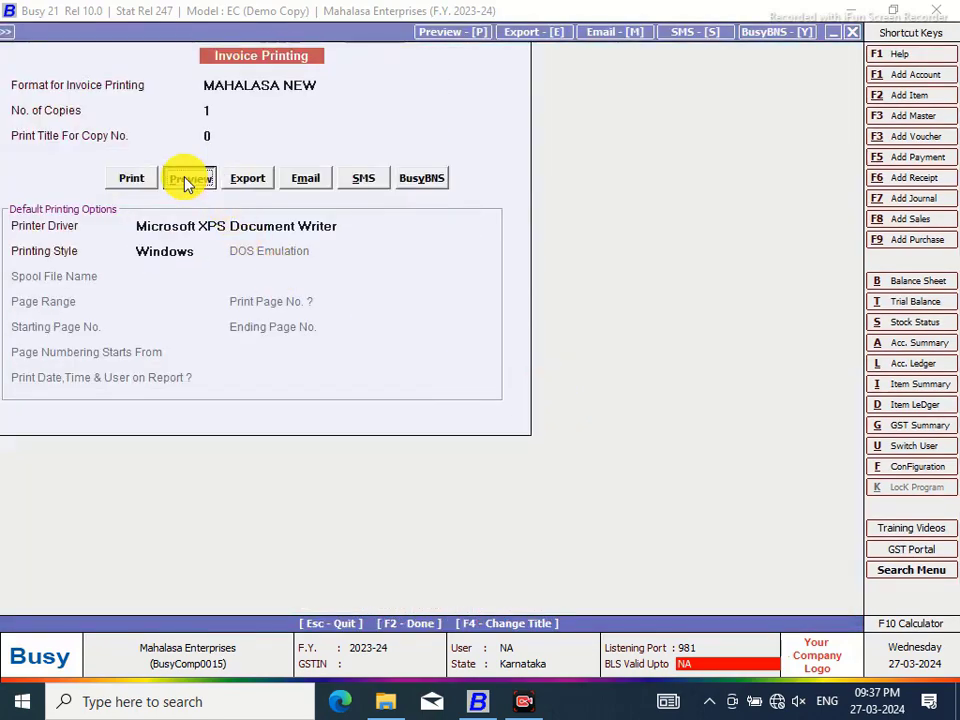
left_click(183, 176)
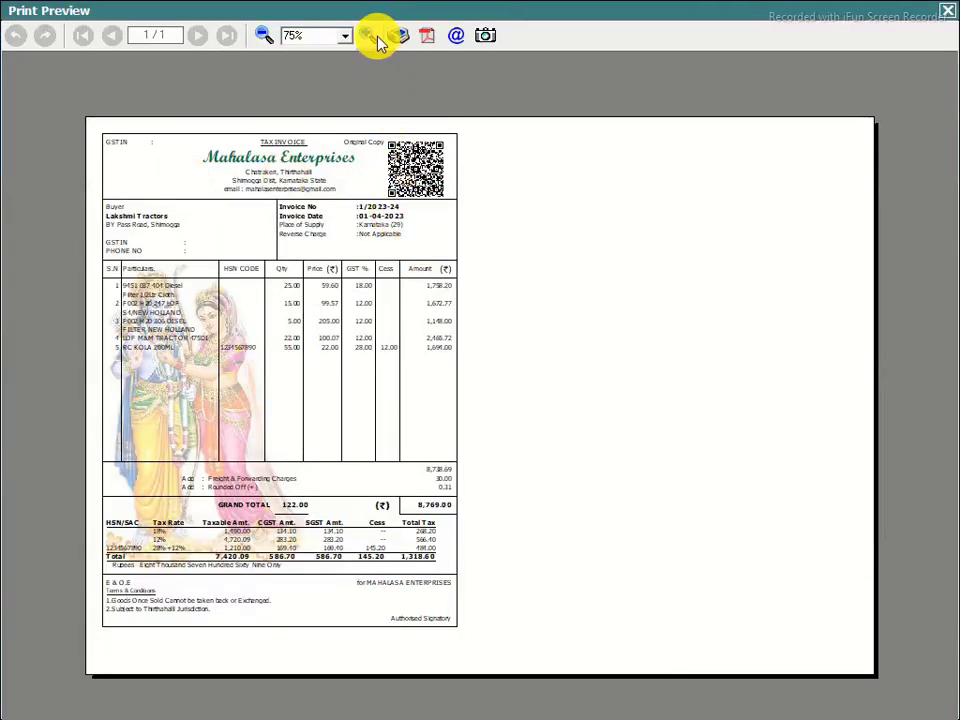
left_click(368, 37)
left_click(368, 37)
left_click(368, 37)
left_click(367, 38)
left_click_drag(943, 122, 939, 234)
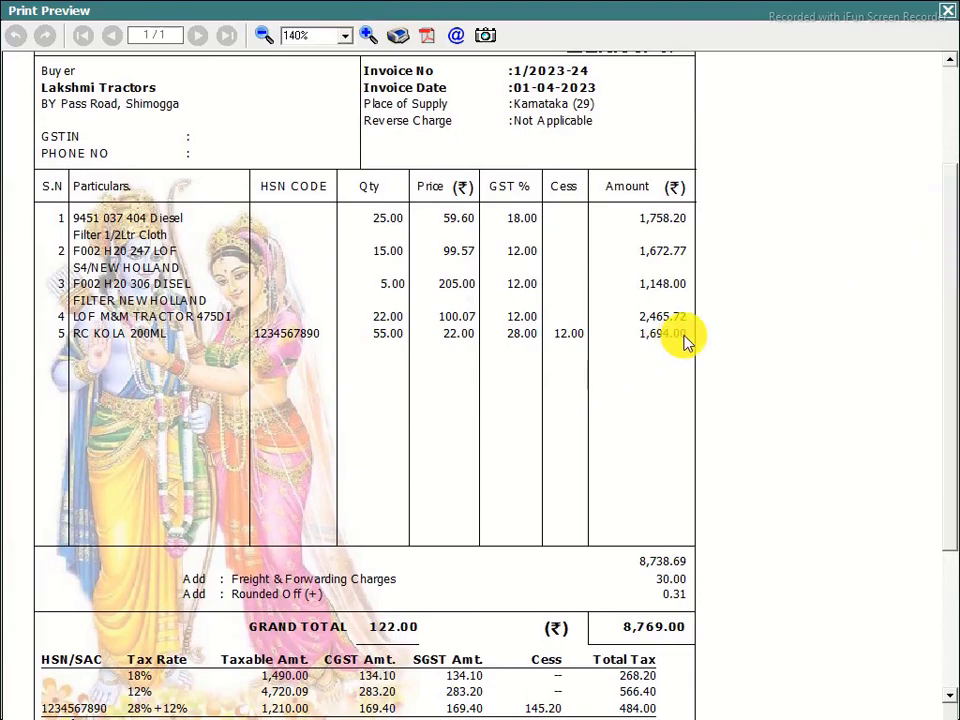
left_click(264, 36)
left_click(264, 36)
left_click(264, 36)
left_click(264, 36)
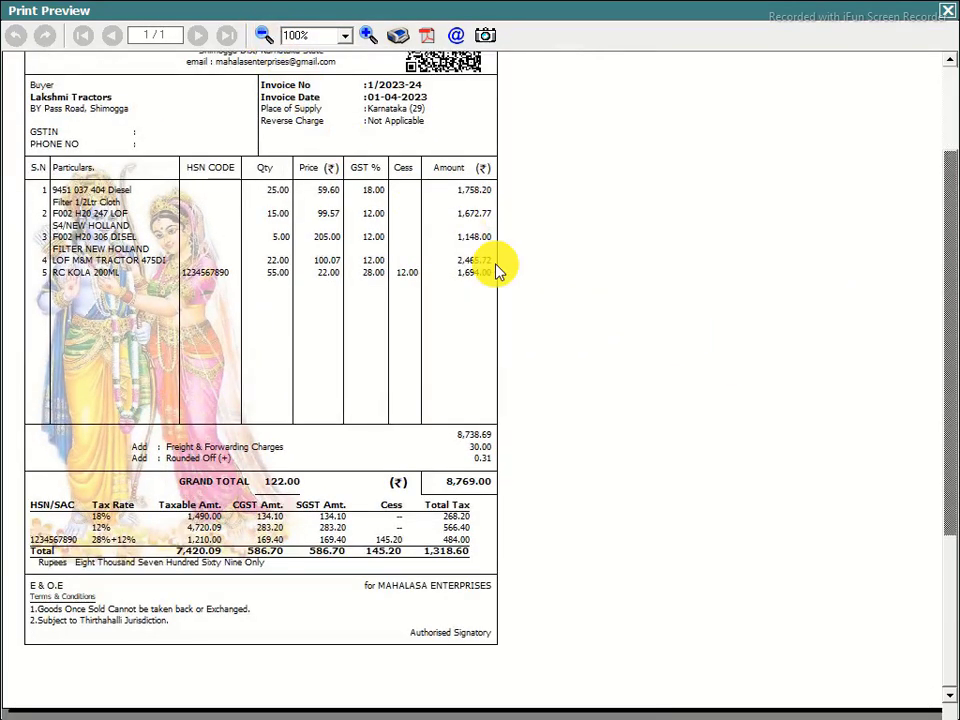
left_click(947, 11)
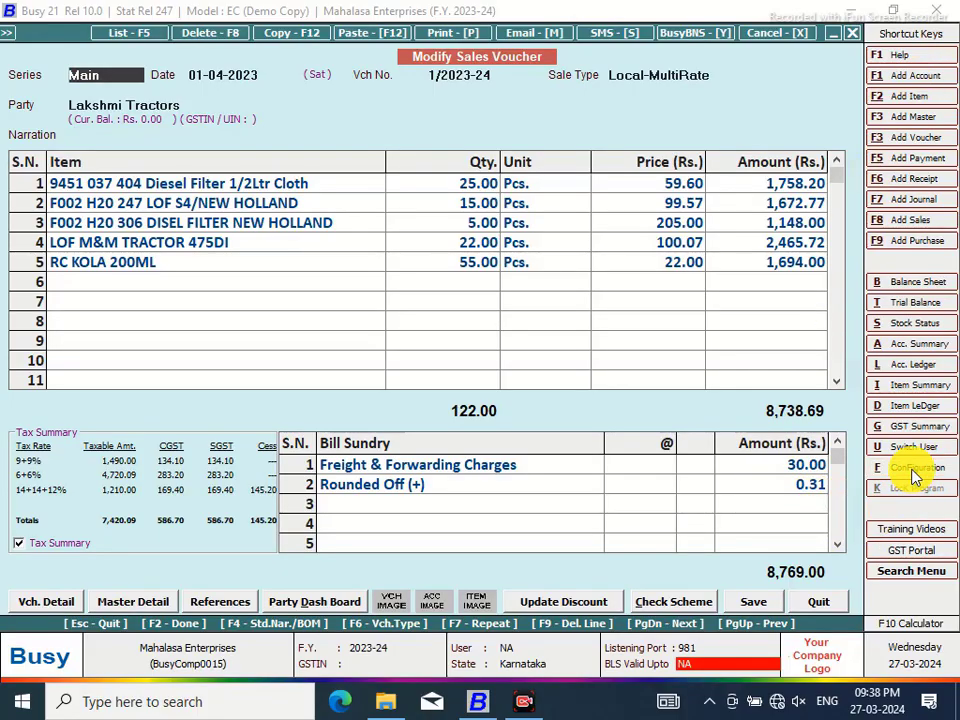
Open the MAHALASA NEW header script in the advanced invoice printing configuration
left_click(912, 470)
left_click(180, 207)
left_click(106, 276)
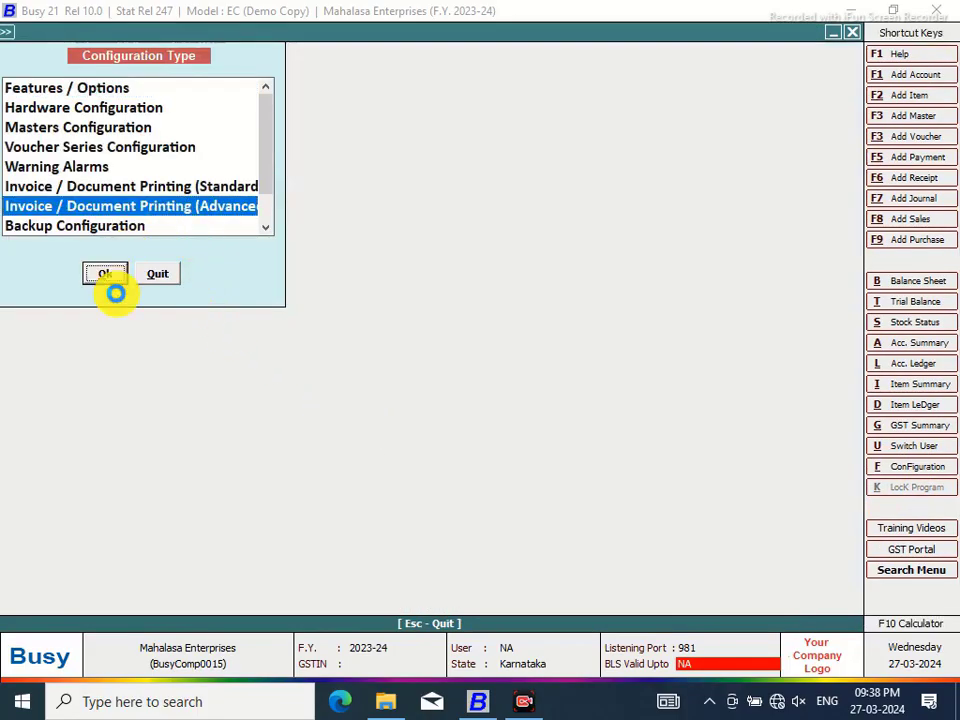
left_click(31, 113)
left_click(115, 128)
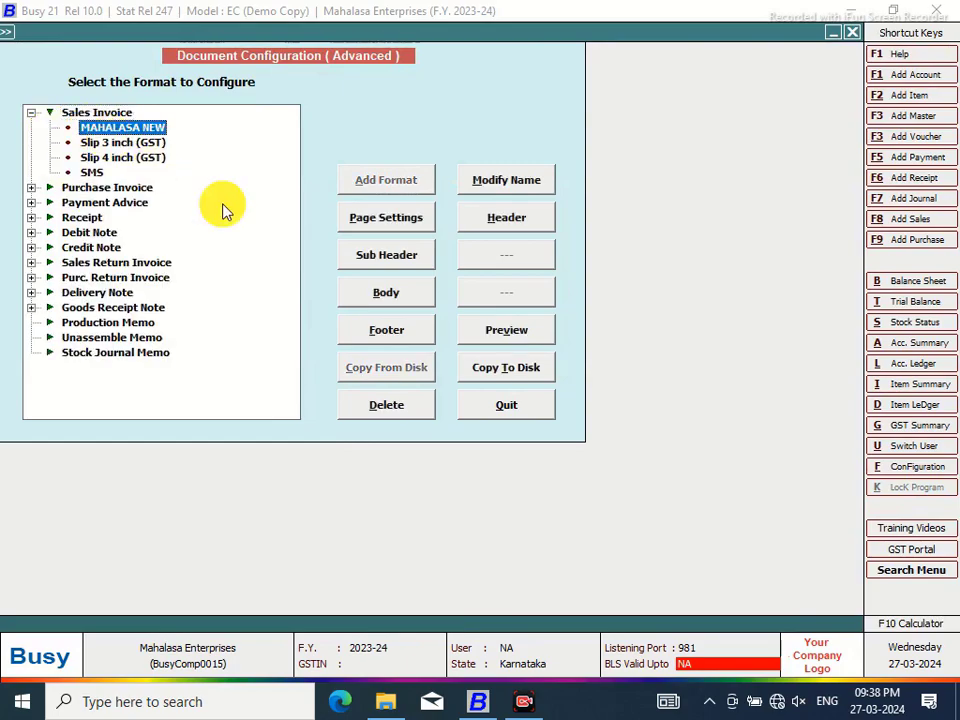
left_click(503, 222)
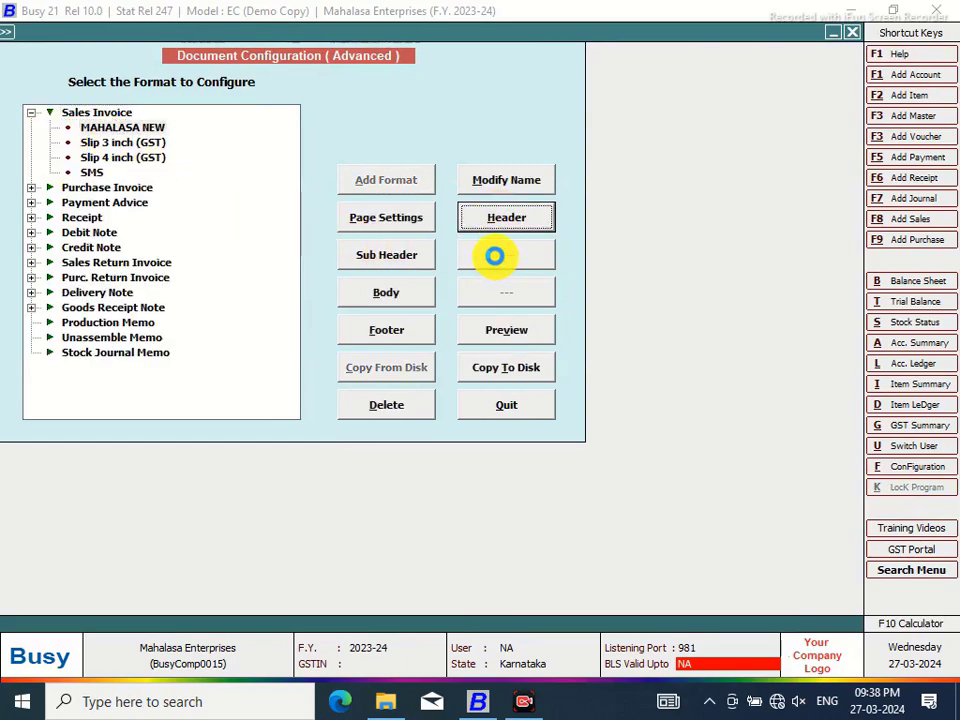
left_click(496, 254)
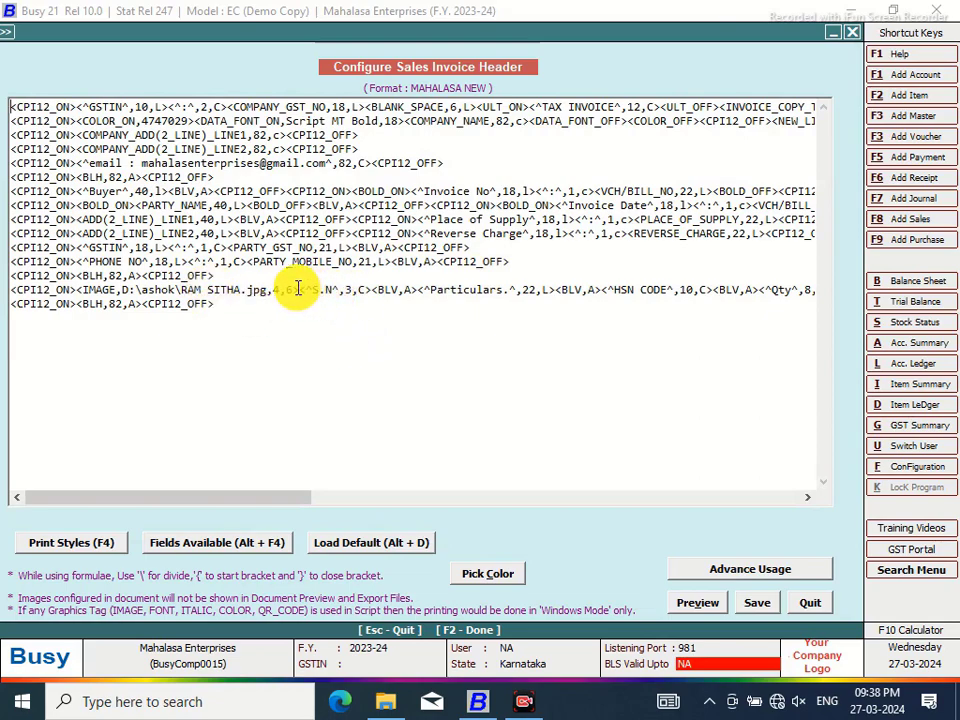
Cut the IMAGE tag and paste it after the Particulars heading, before HSN CODE, then save
left_click_drag(299, 289, 78, 292)
right_click(100, 292)
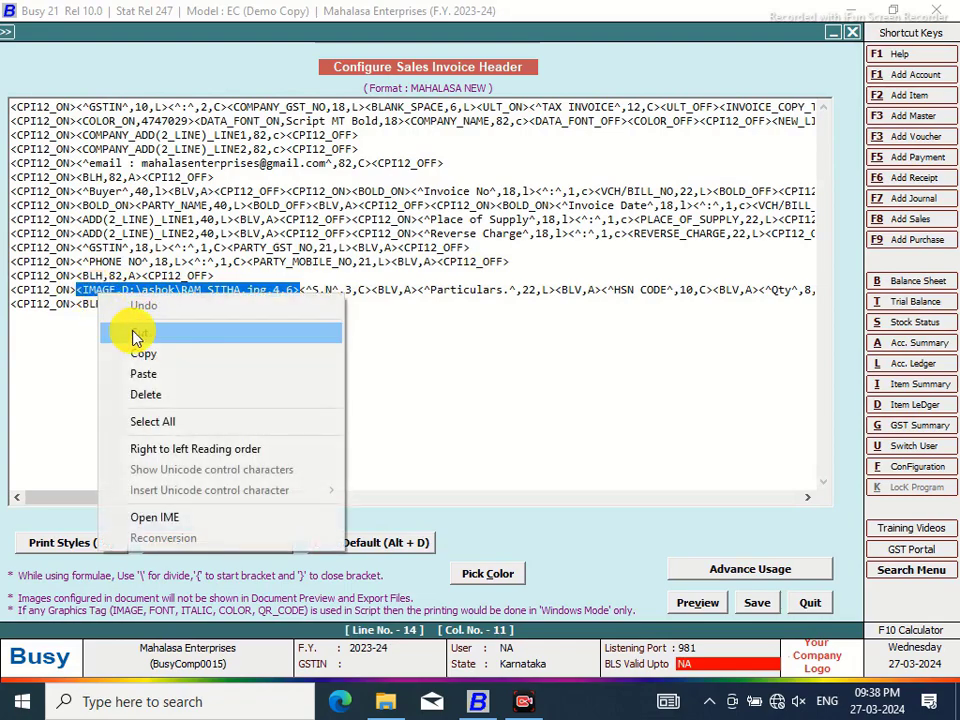
left_click(135, 331)
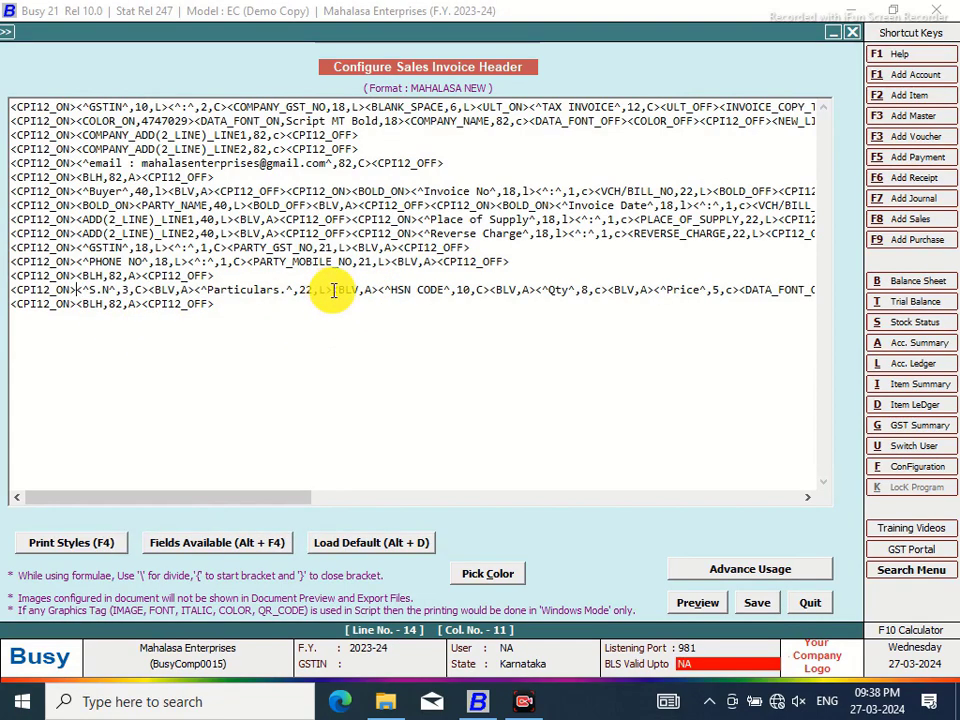
right_click(333, 290)
left_click(369, 370)
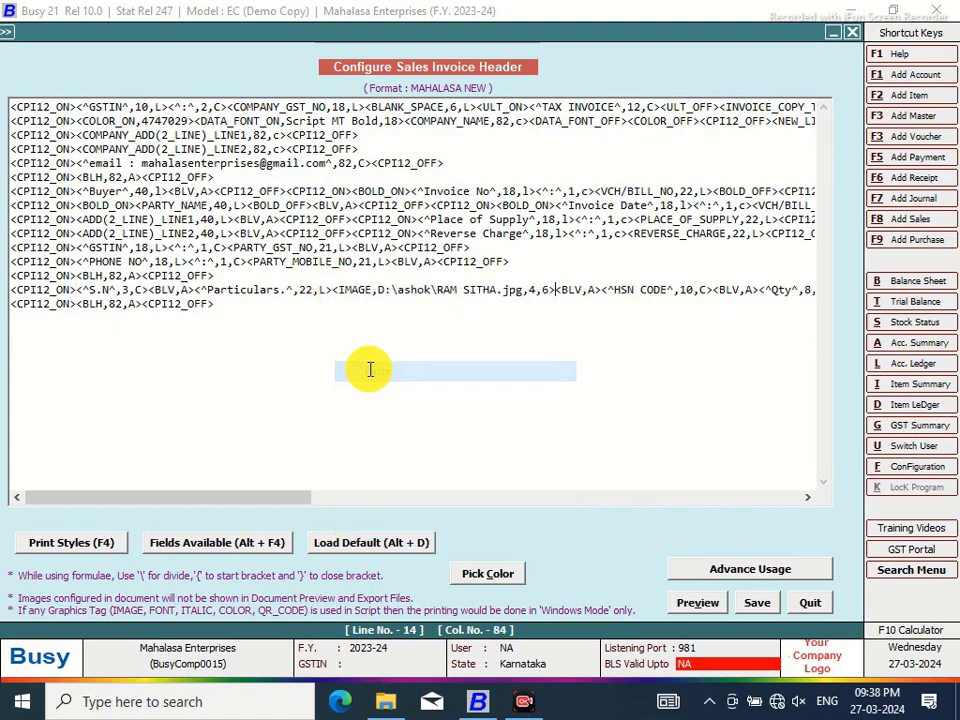
left_click(757, 603)
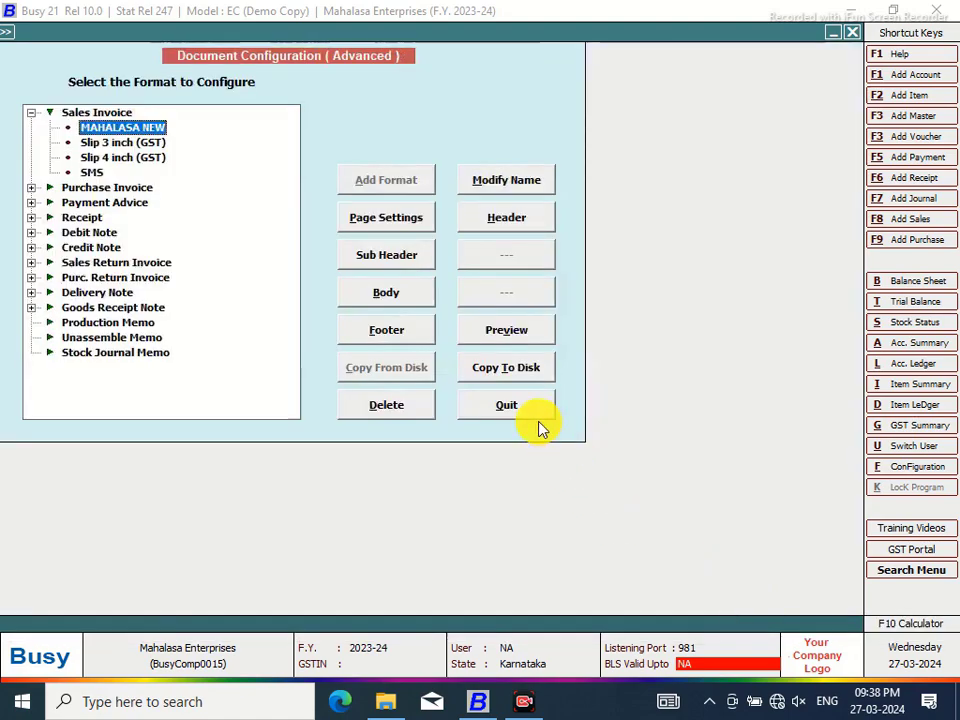
left_click(536, 414)
left_click(157, 276)
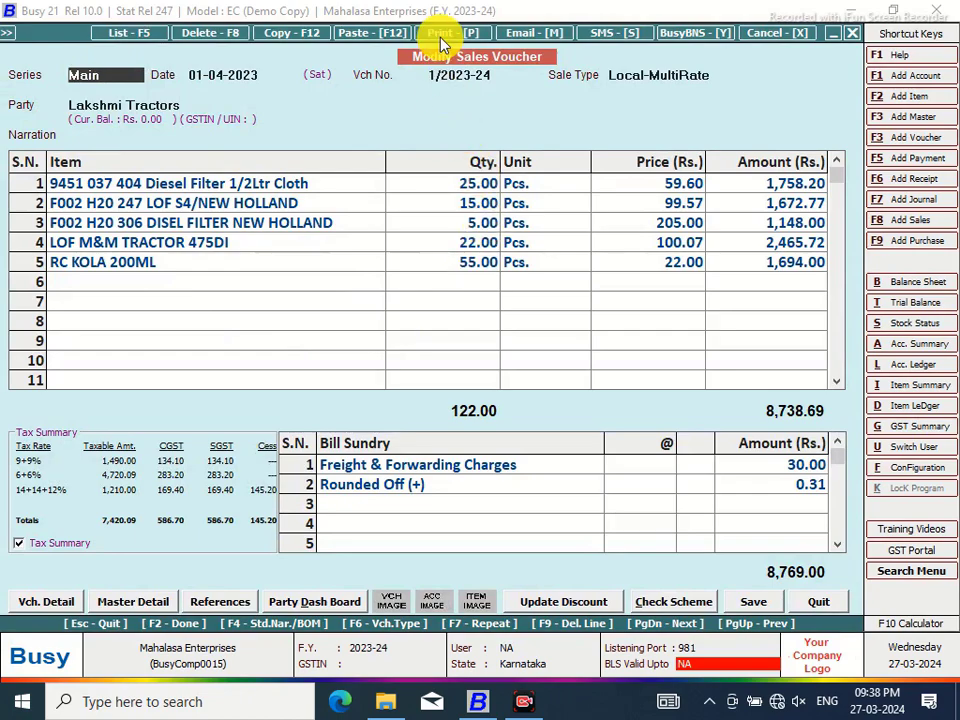
Preview invoice 1/2023-24 as a Sales Invoice, enlarged, to check the moved background picture
left_click(441, 37)
left_click(439, 364)
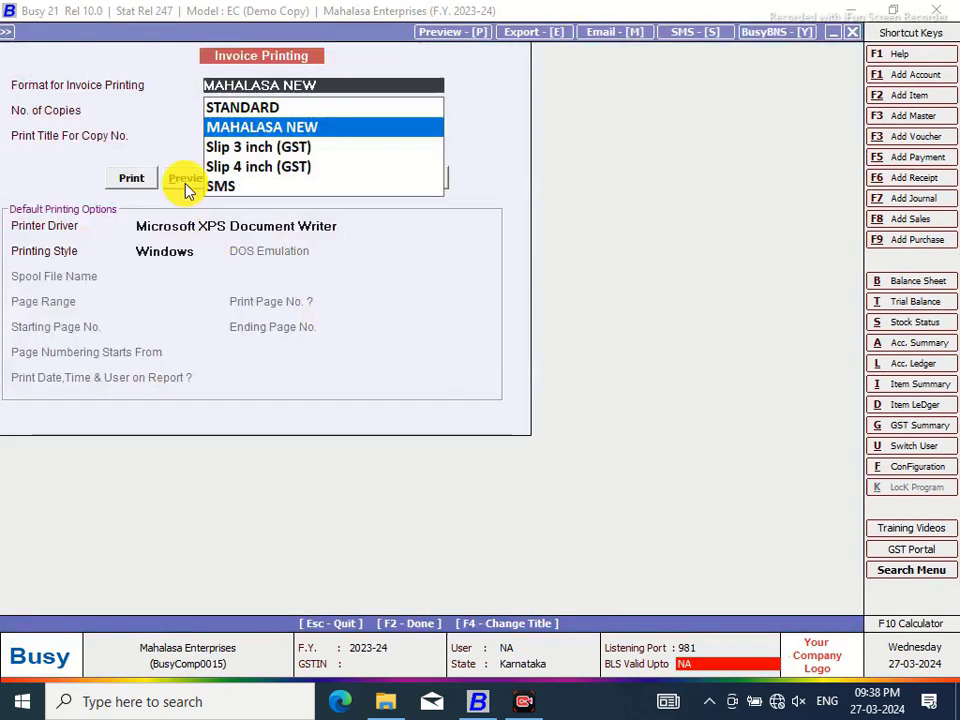
left_click(185, 180)
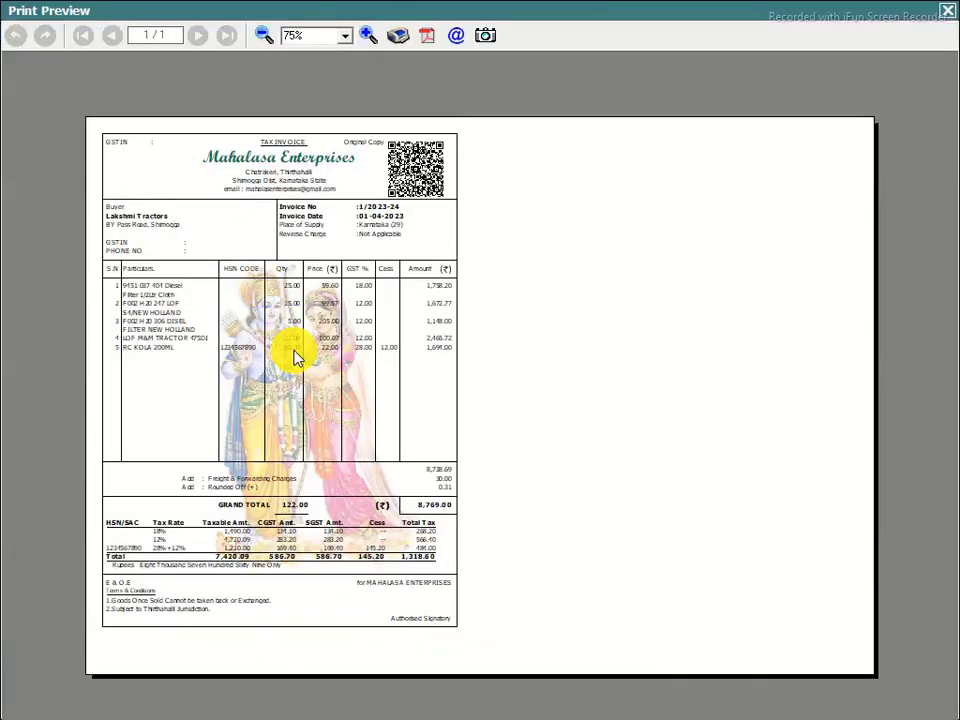
left_click(368, 36)
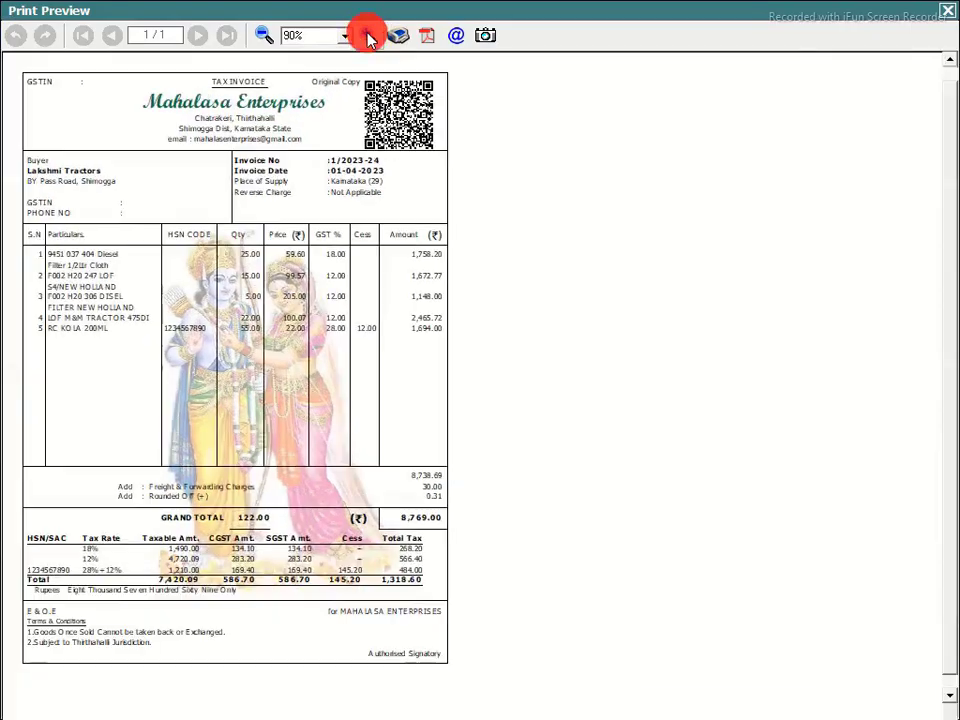
left_click(368, 36)
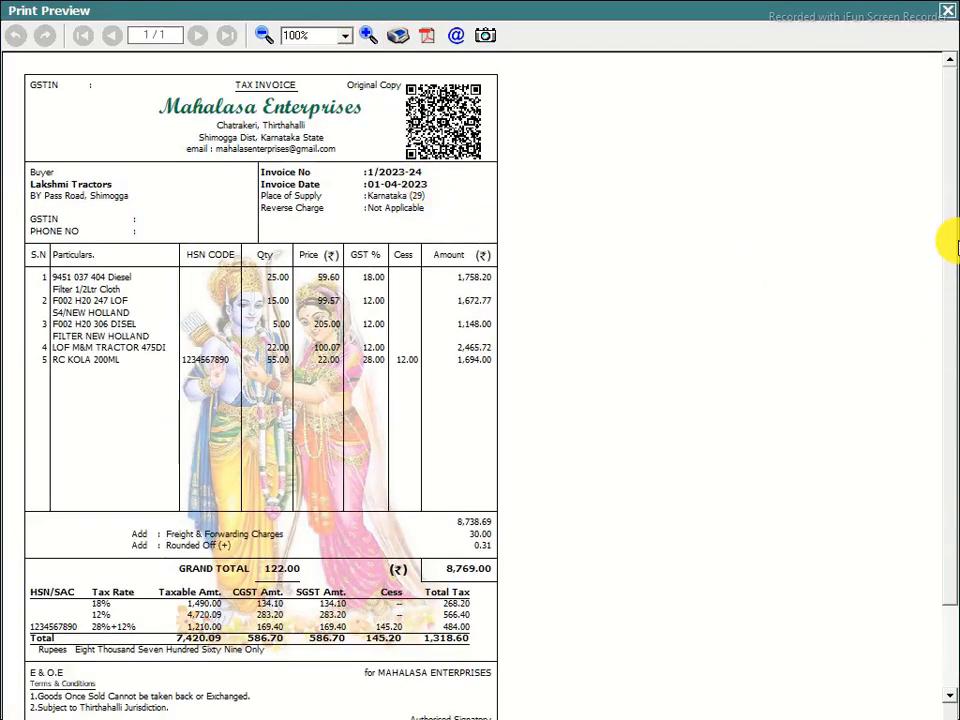
left_click_drag(953, 199, 931, 279)
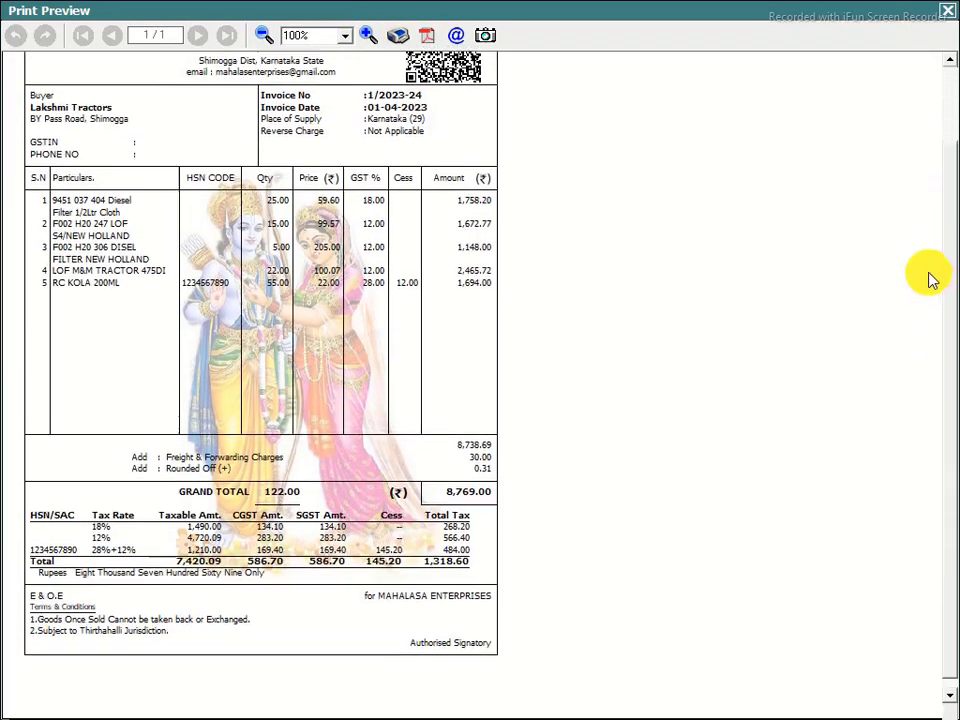
Close the invoice preview and sales voucher, returning to the Administration menu
left_click(948, 14)
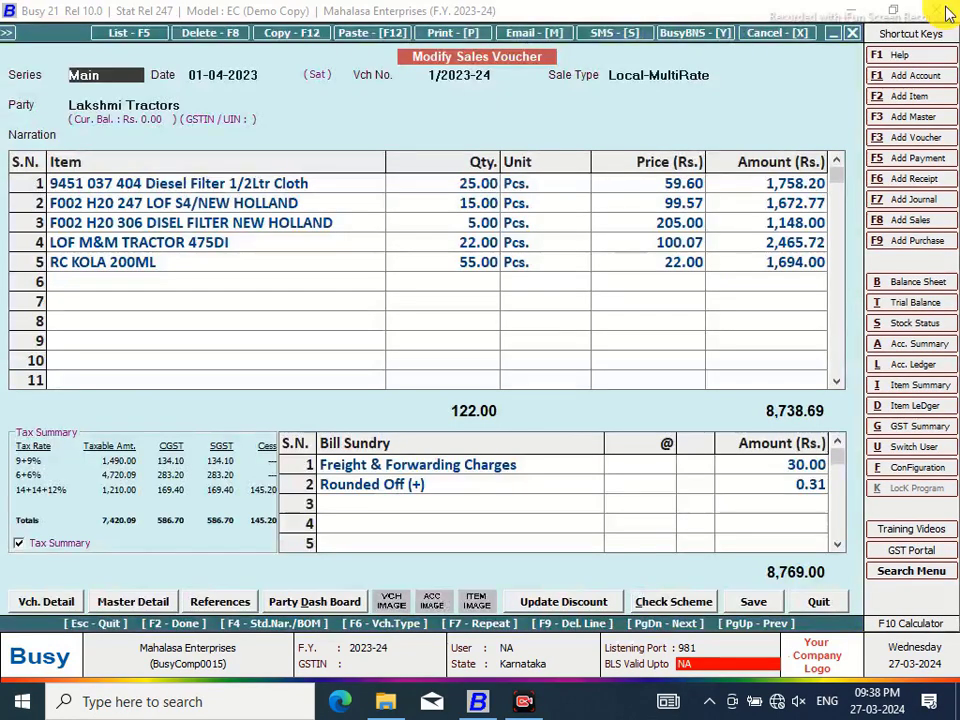
key("Escape")
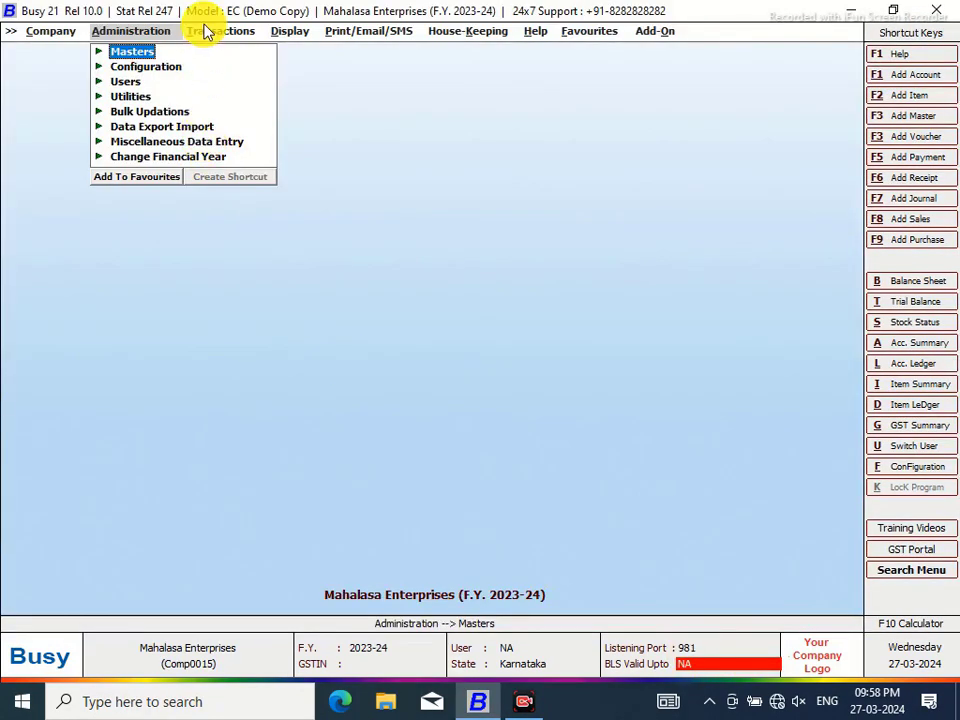
left_click(208, 31)
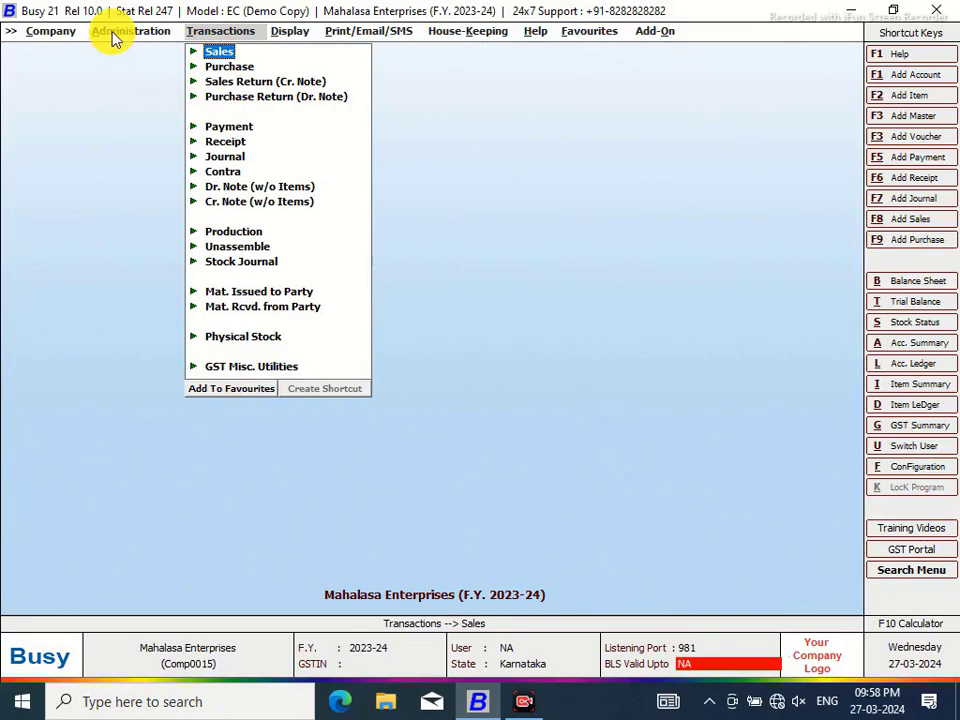
left_click(115, 31)
Open the MAHALASA NEW footer script, then minimise Busy to show the desktop
left_click(158, 70)
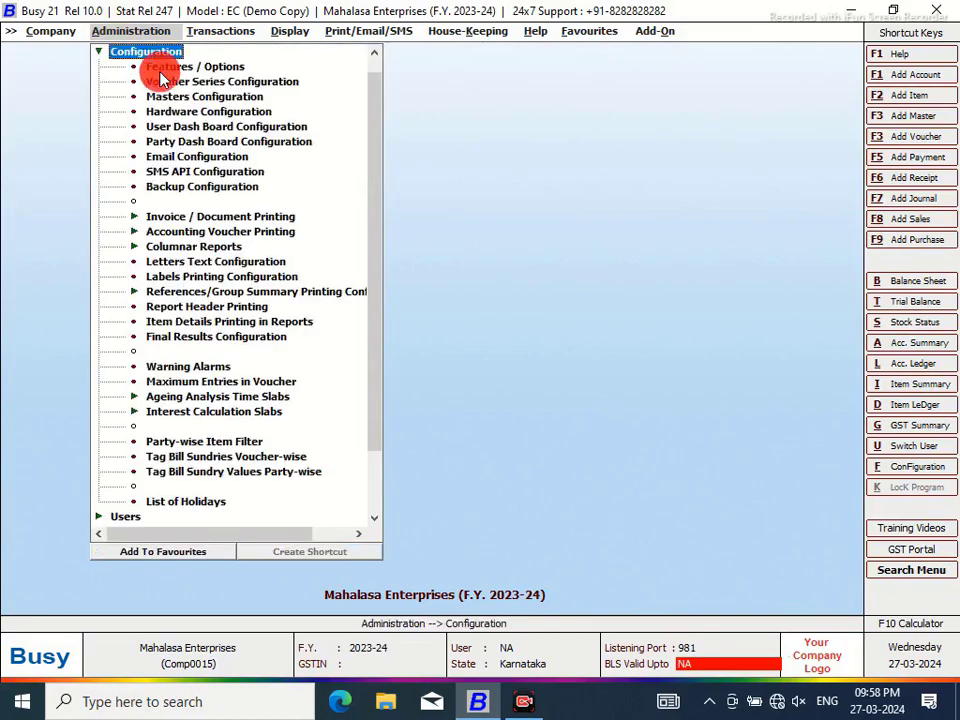
left_click(192, 218)
left_click(190, 246)
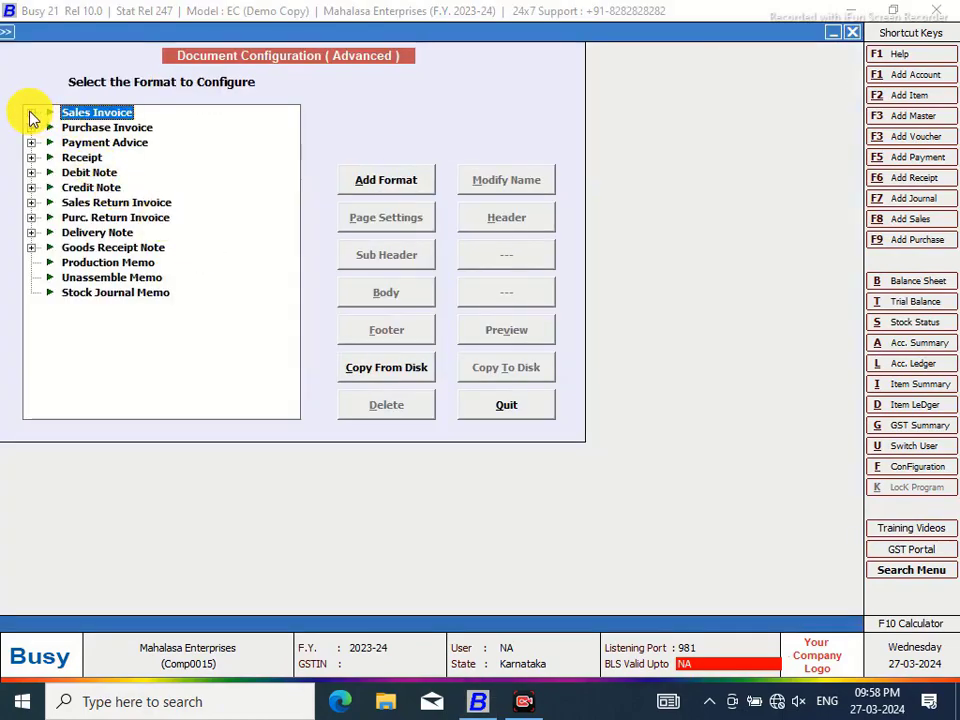
left_click(32, 115)
left_click(118, 128)
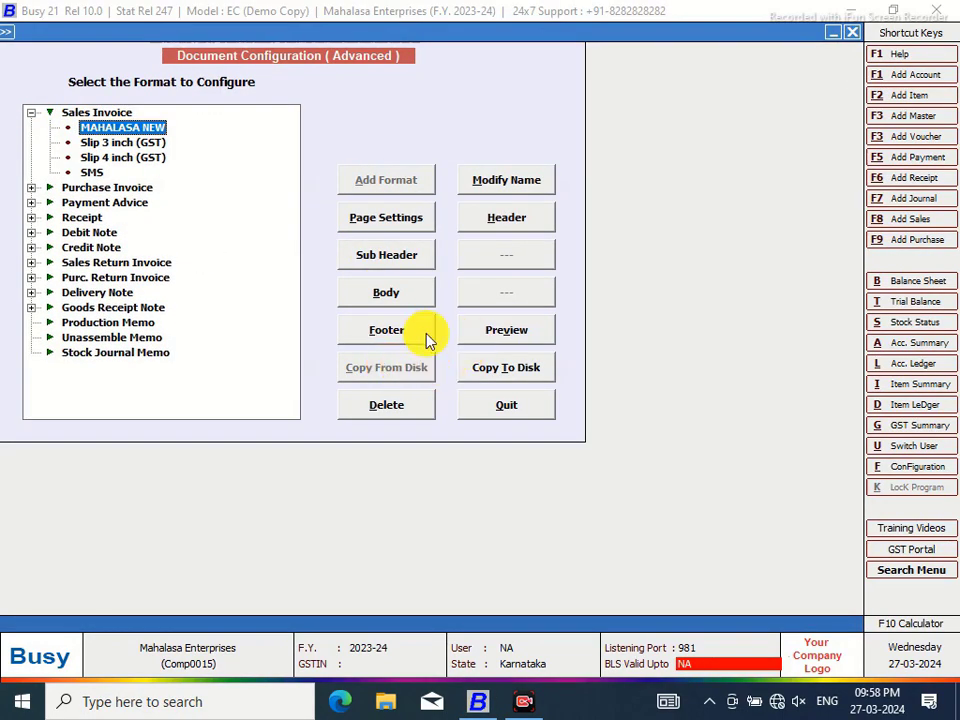
left_click(399, 332)
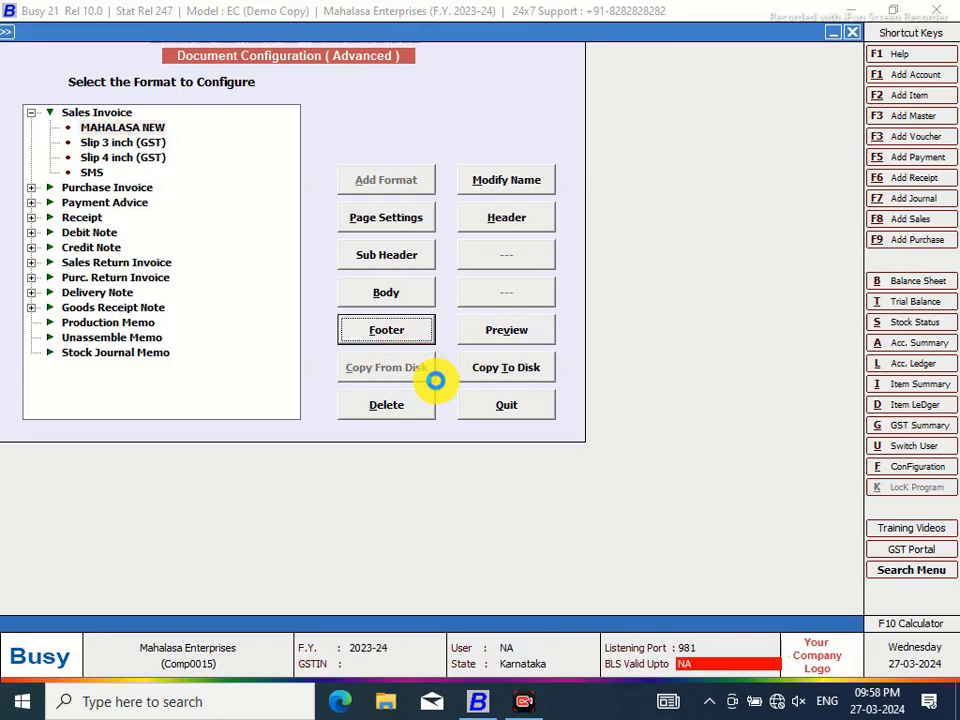
right_click(572, 712)
left_click(645, 585)
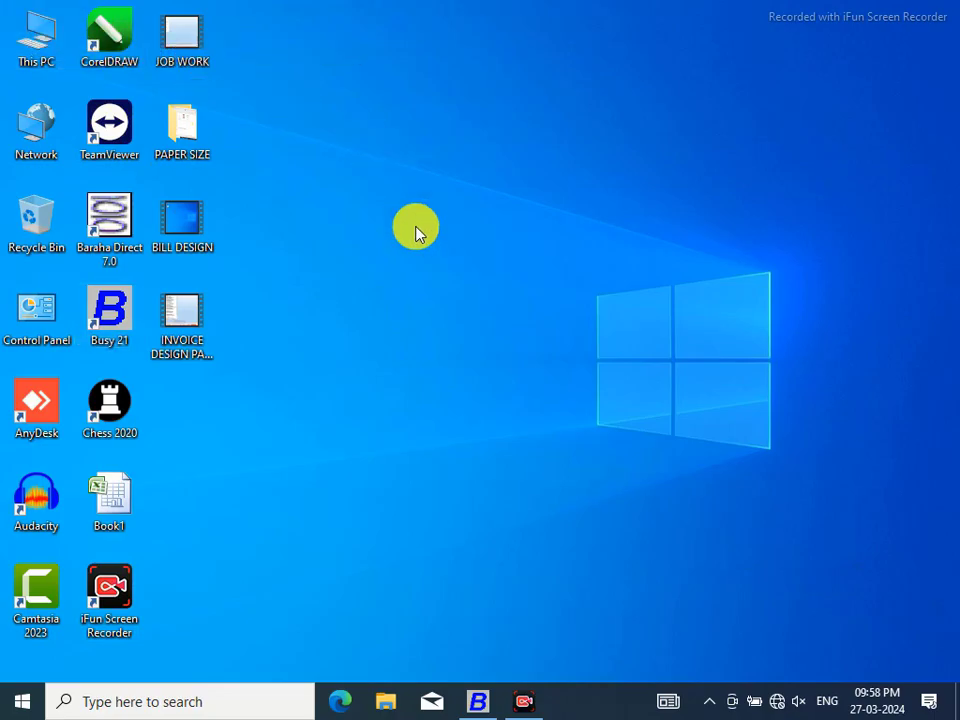
Browse File Explorer to F:\New folder and select the signature image
key("super+e")
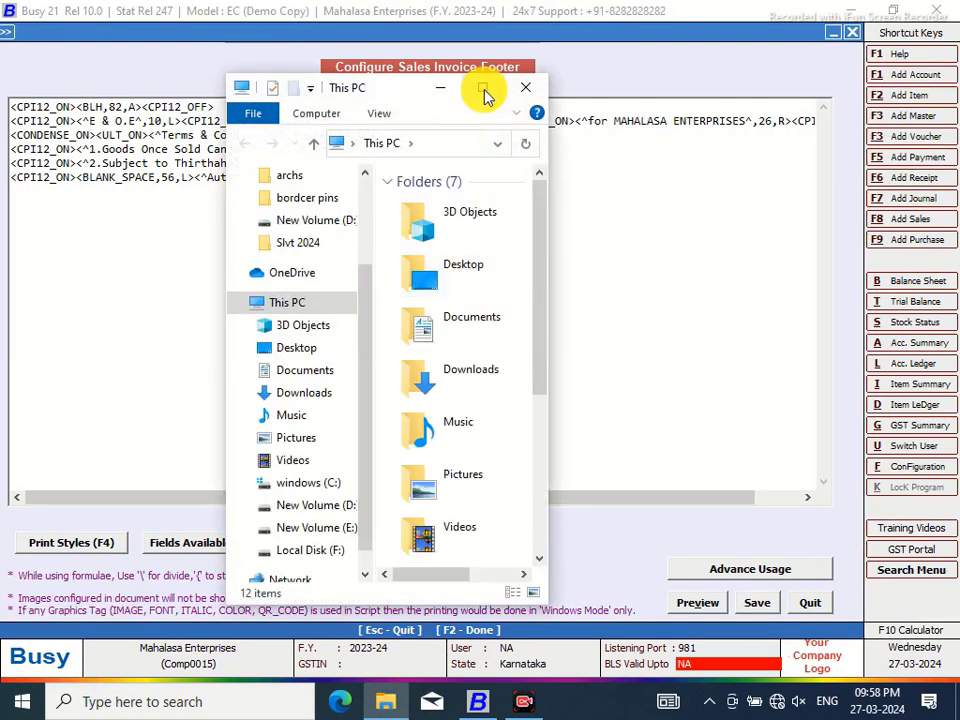
left_click(483, 89)
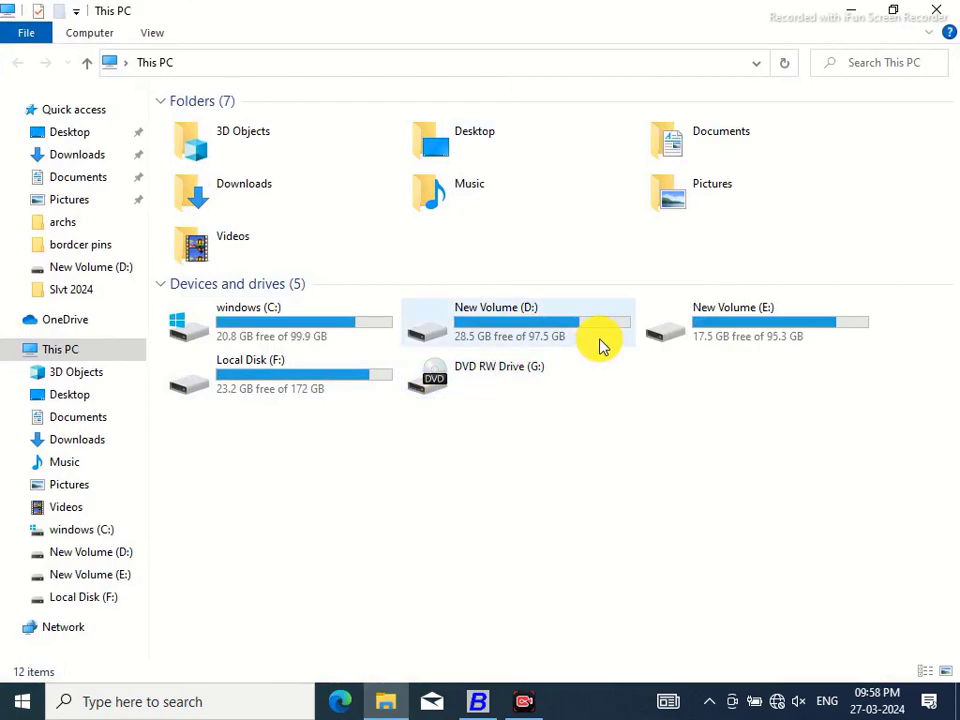
double_click(585, 330)
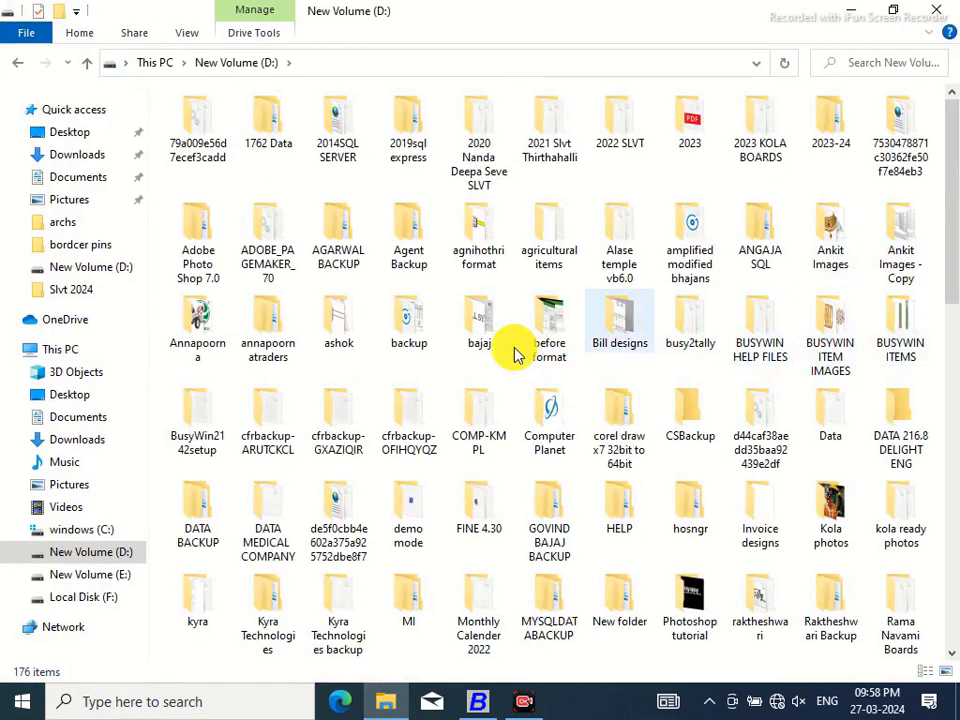
double_click(338, 318)
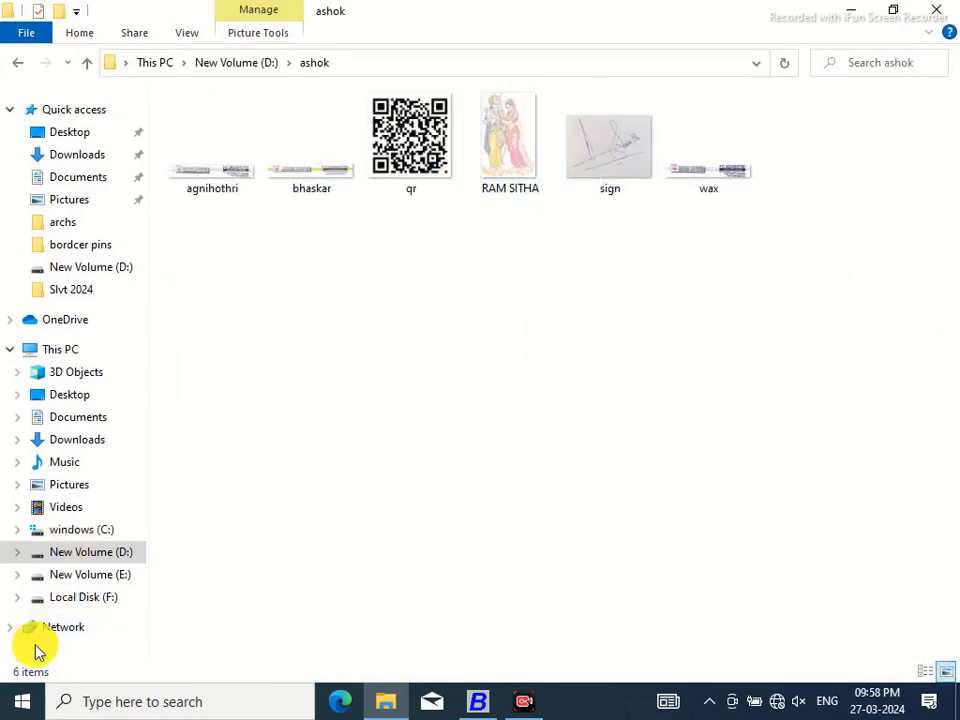
left_click(92, 600)
double_click(324, 530)
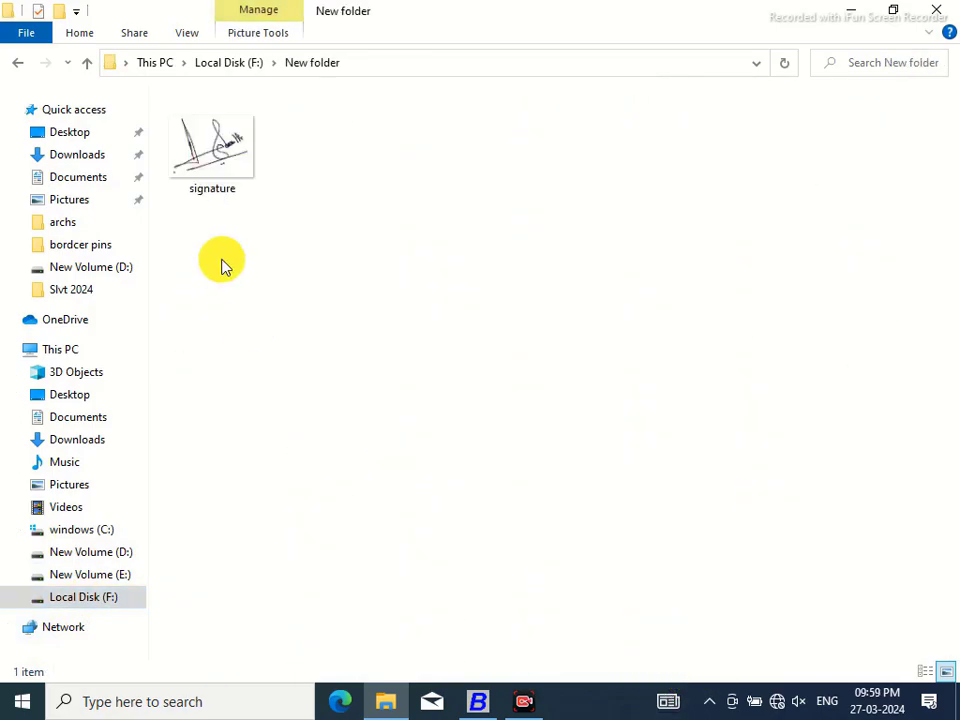
left_click(212, 170)
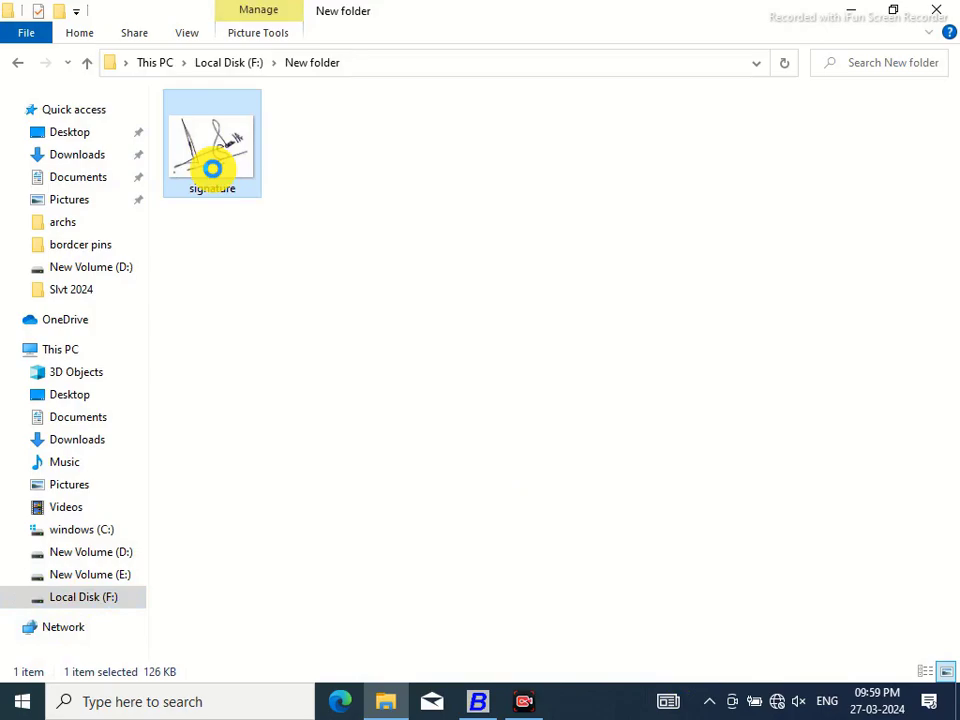
Copy the signature image's full path from its Security properties, then close Explorer
right_click(212, 170)
left_click(279, 668)
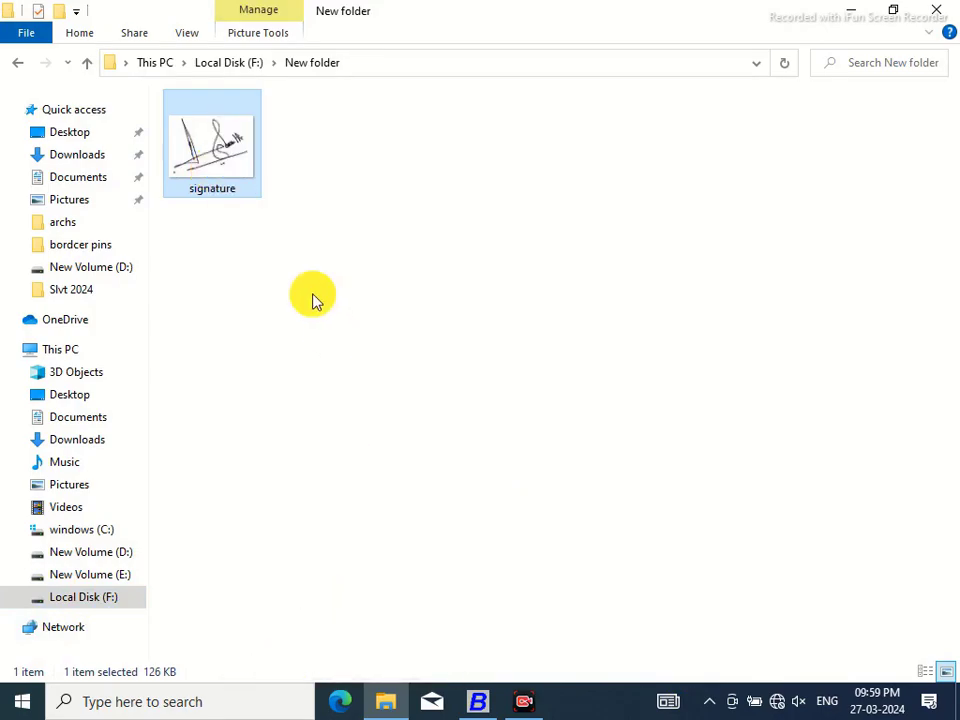
left_click(296, 218)
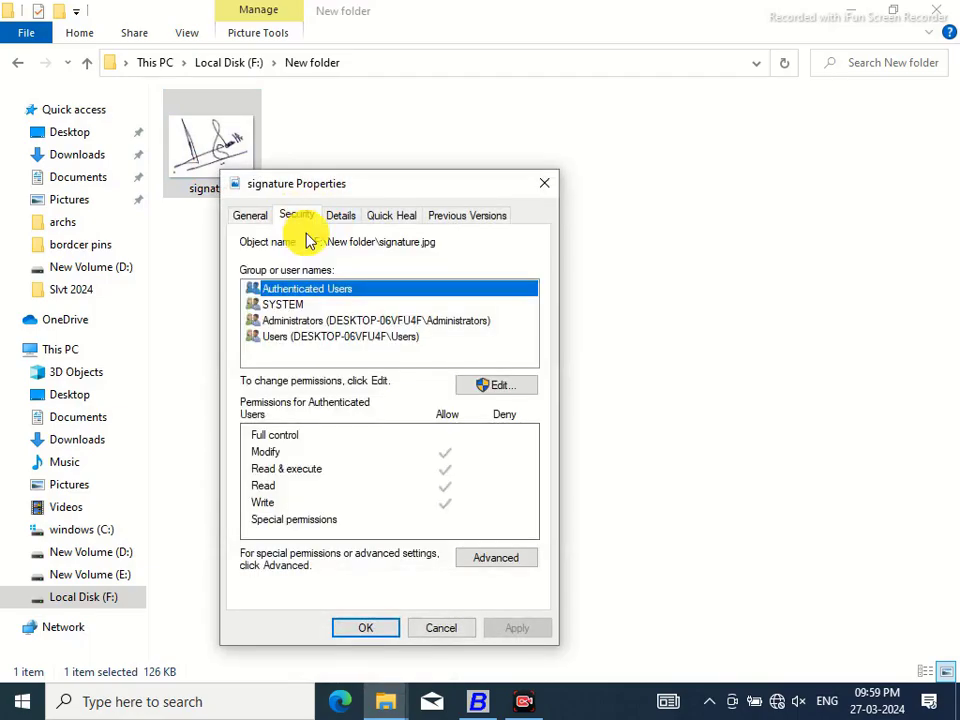
left_click_drag(315, 240, 437, 244)
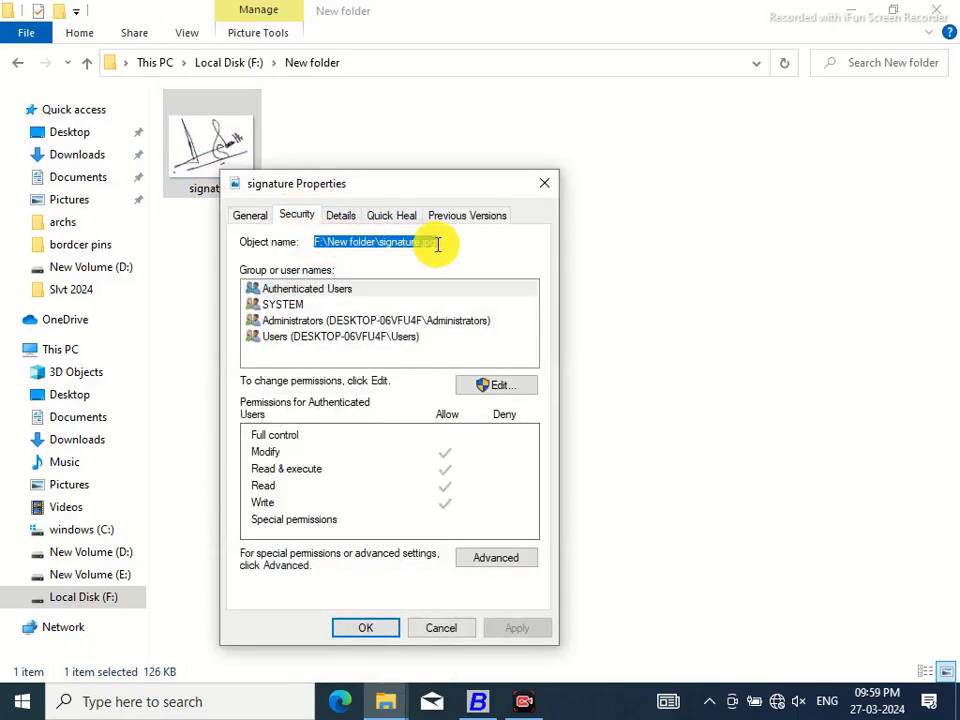
right_click(456, 245)
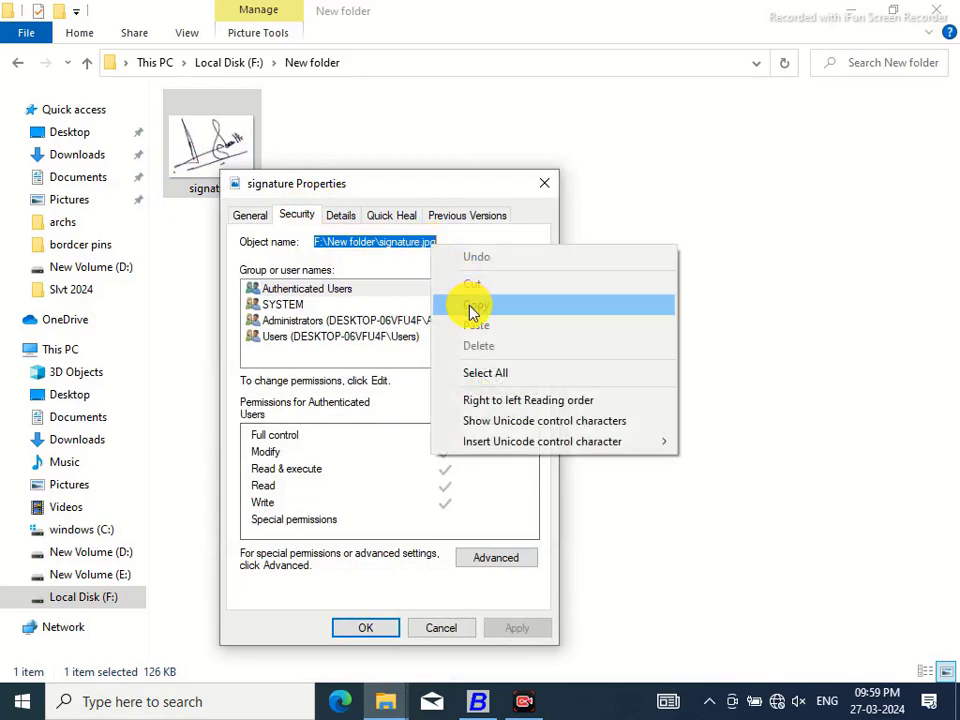
left_click(467, 302)
left_click(442, 630)
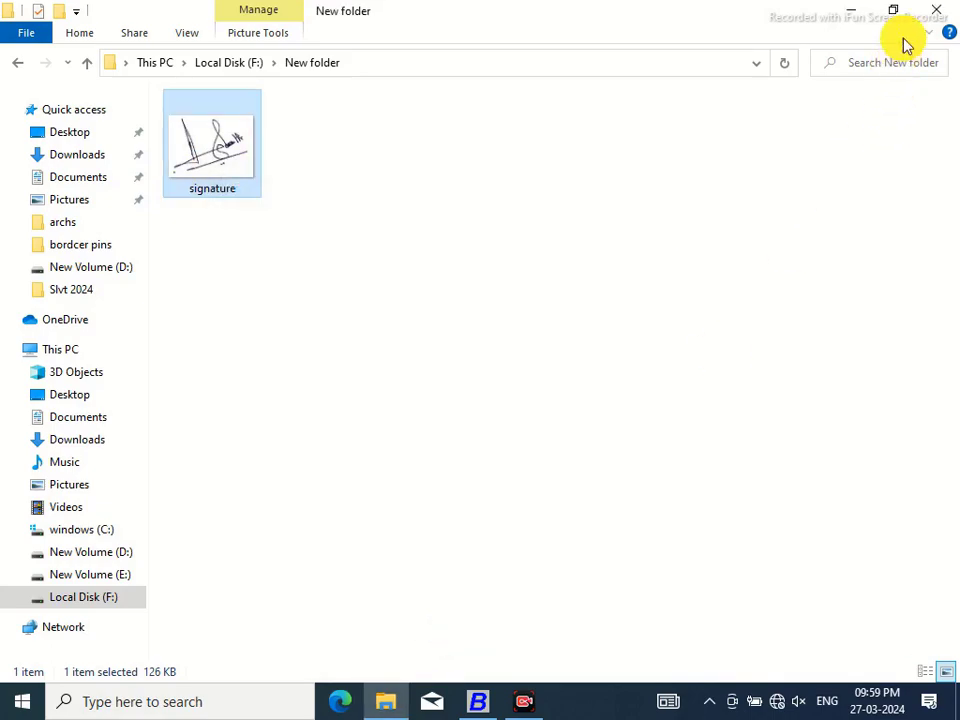
left_click(937, 17)
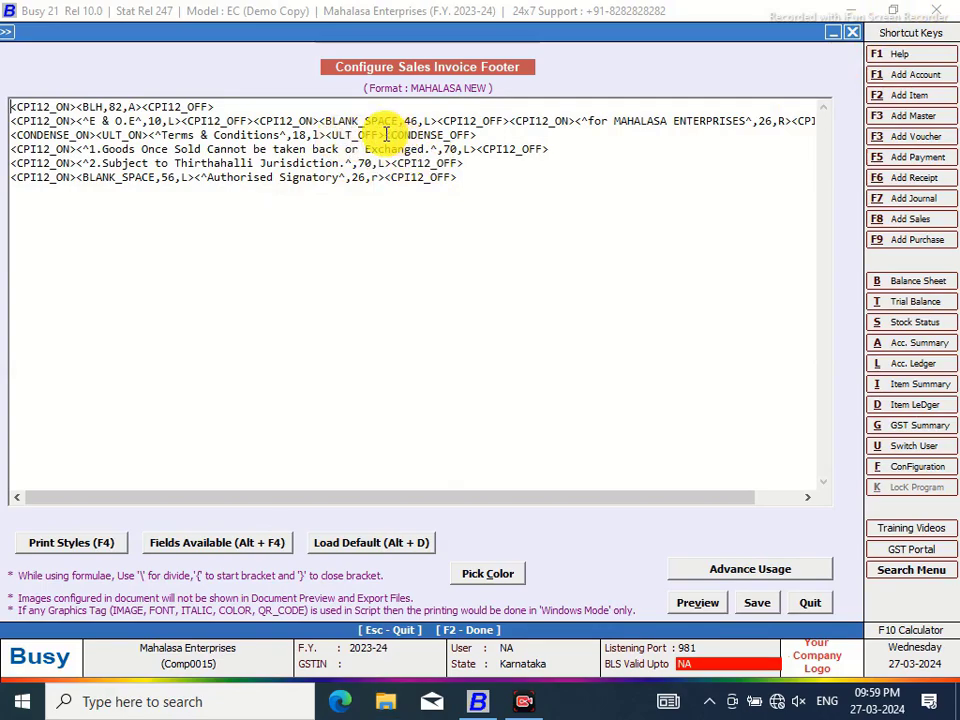
Insert an IMAGE tag on the Exchanged terms line, then delete the misplaced tag
left_click(478, 149)
key("ctrl+space")
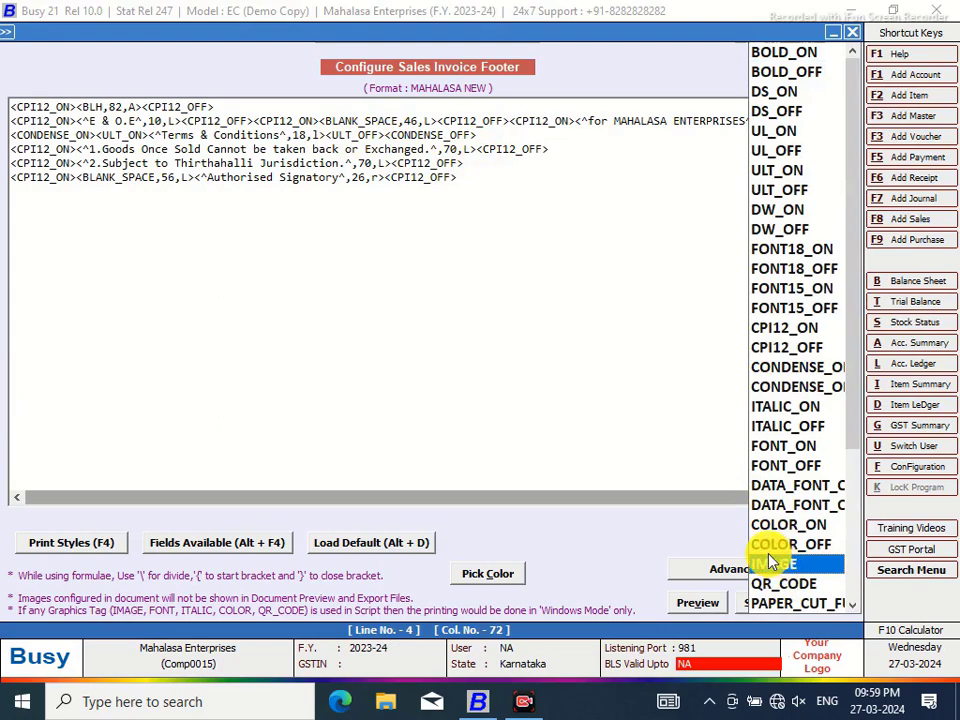
double_click(784, 568)
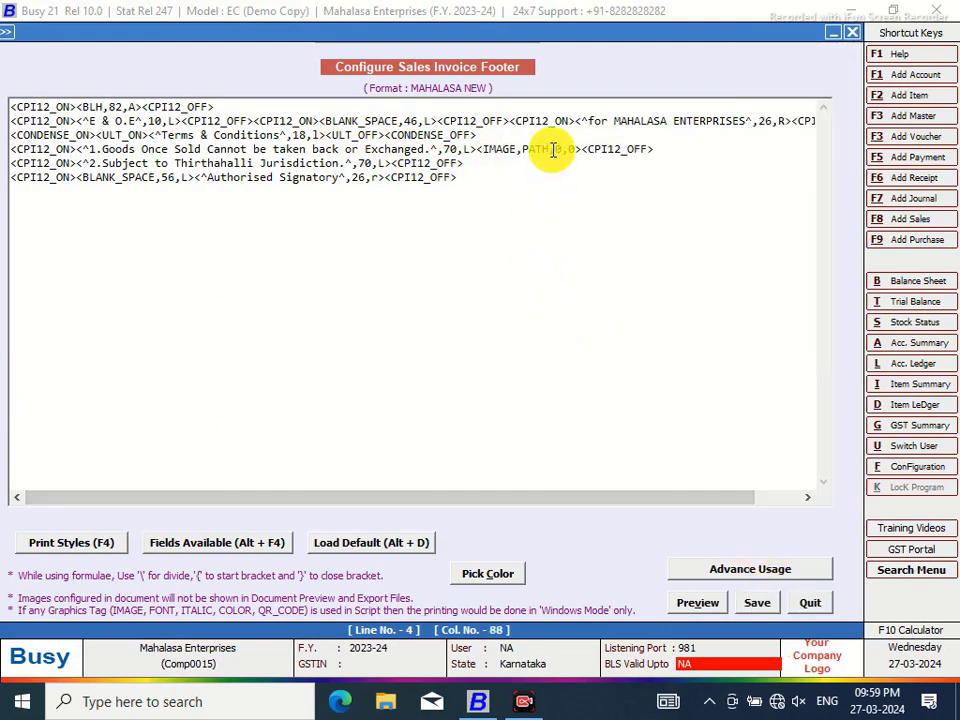
left_click_drag(553, 149, 540, 149)
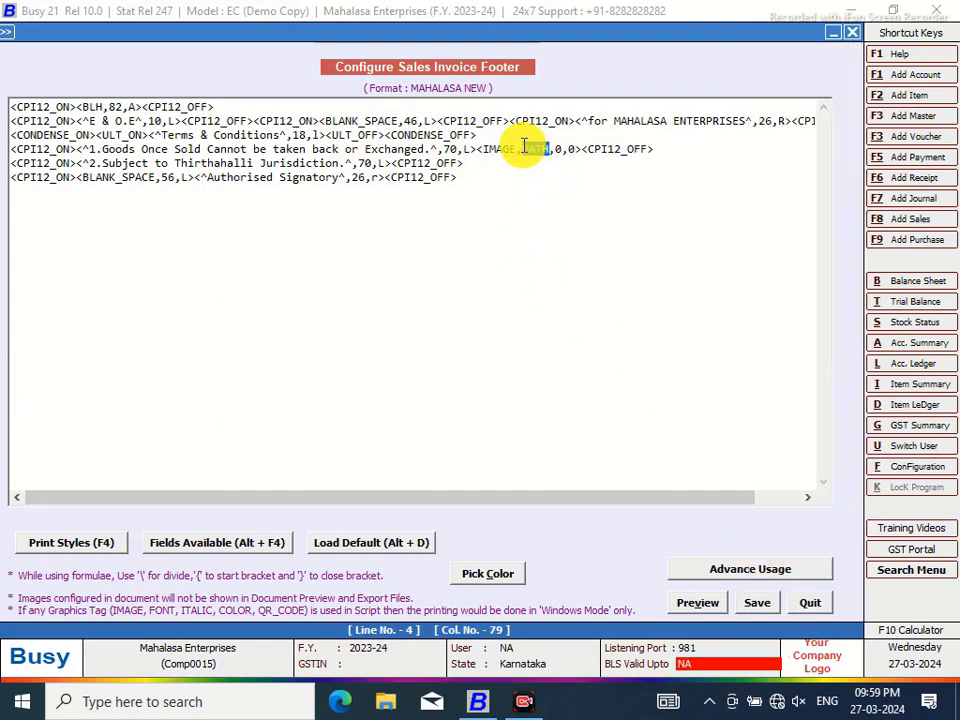
right_click(532, 153)
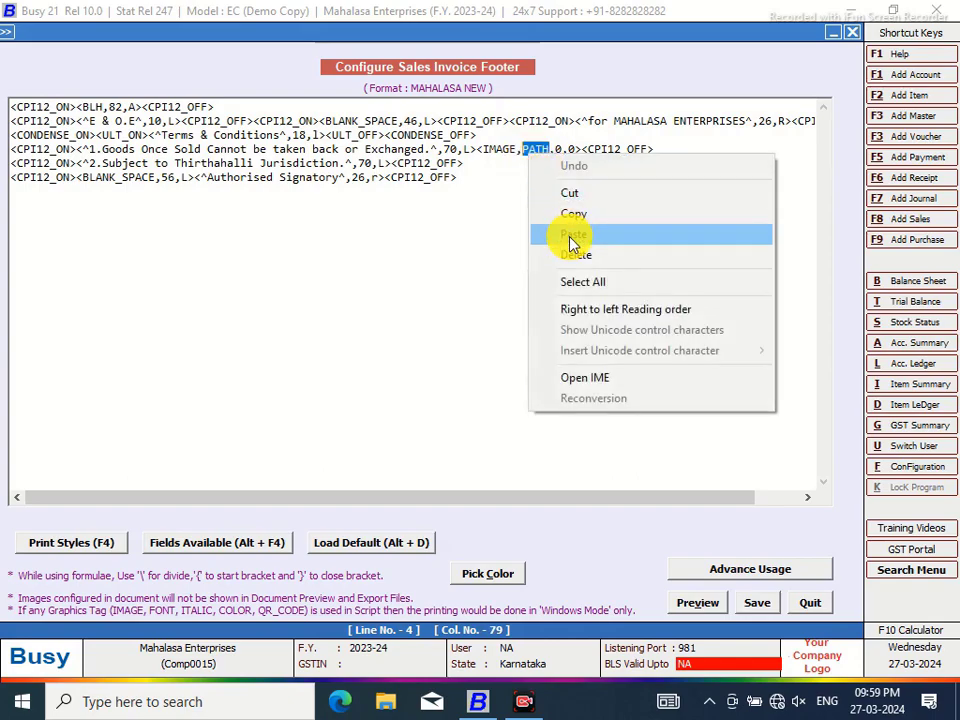
left_click(696, 156)
left_click_drag(696, 150, 477, 149)
key("Delete")
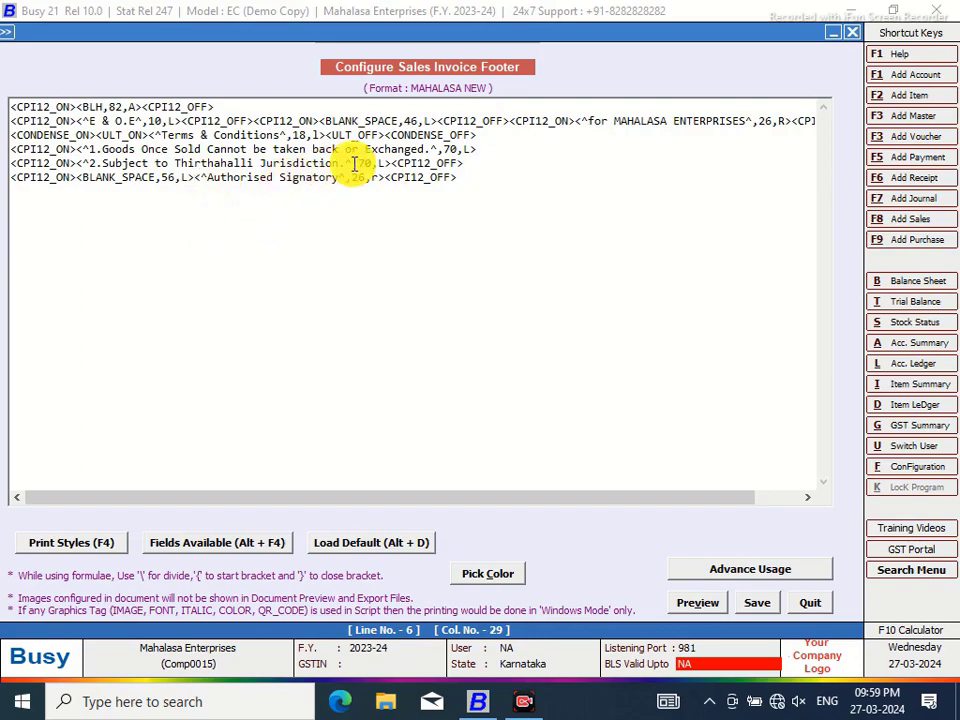
Add the F:\New folder\signature.jpg IMAGE tag to the Jurisdiction line at 1.25,1.00 and save
left_click(391, 163)
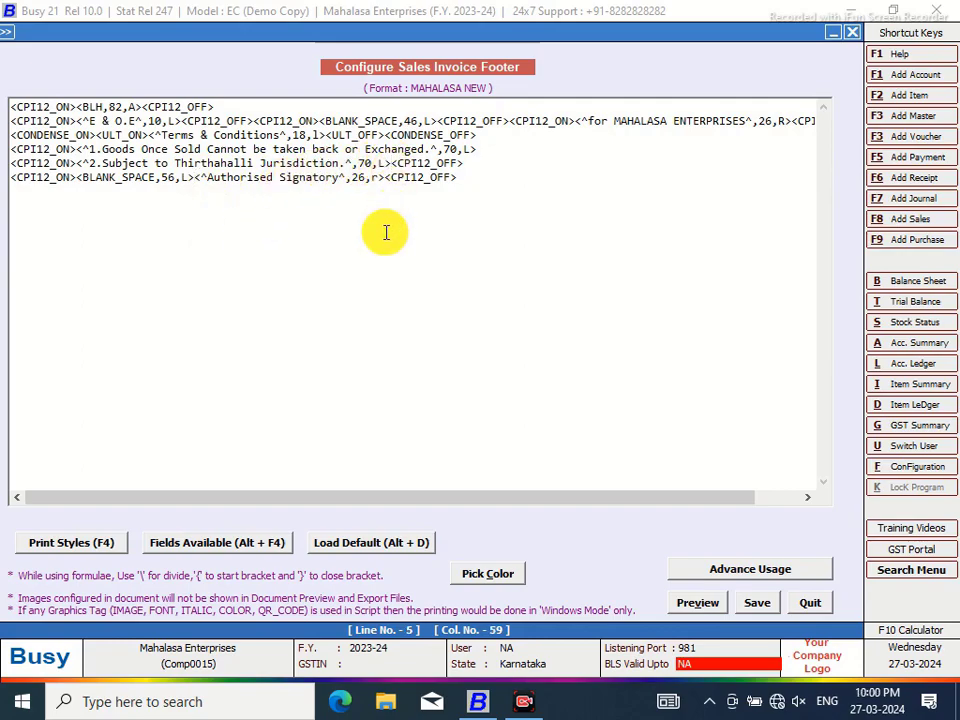
key("F4")
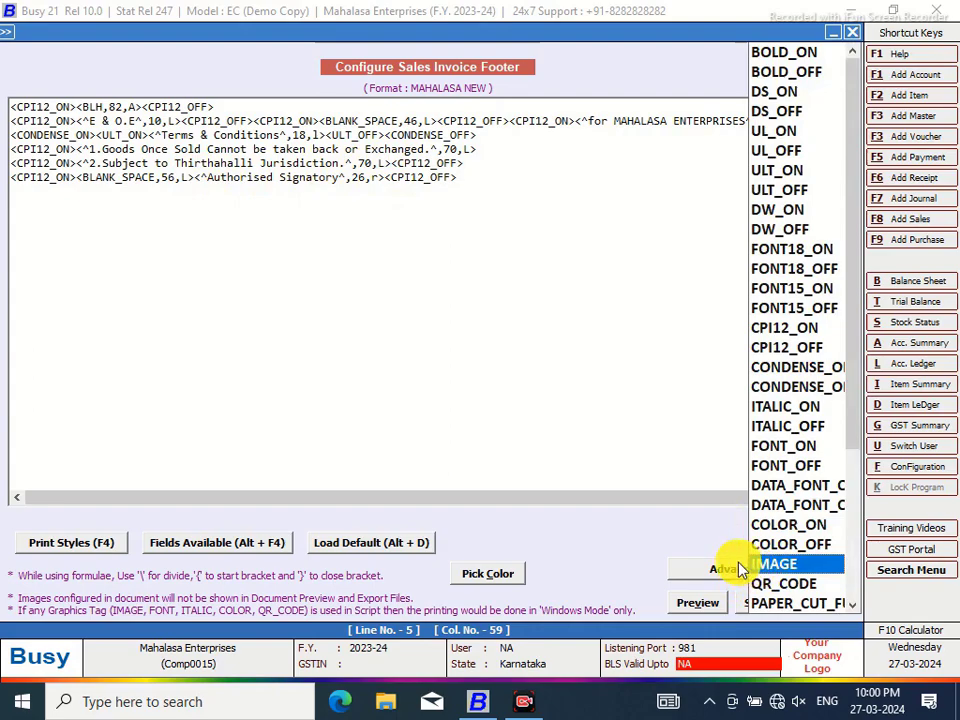
left_click(742, 566)
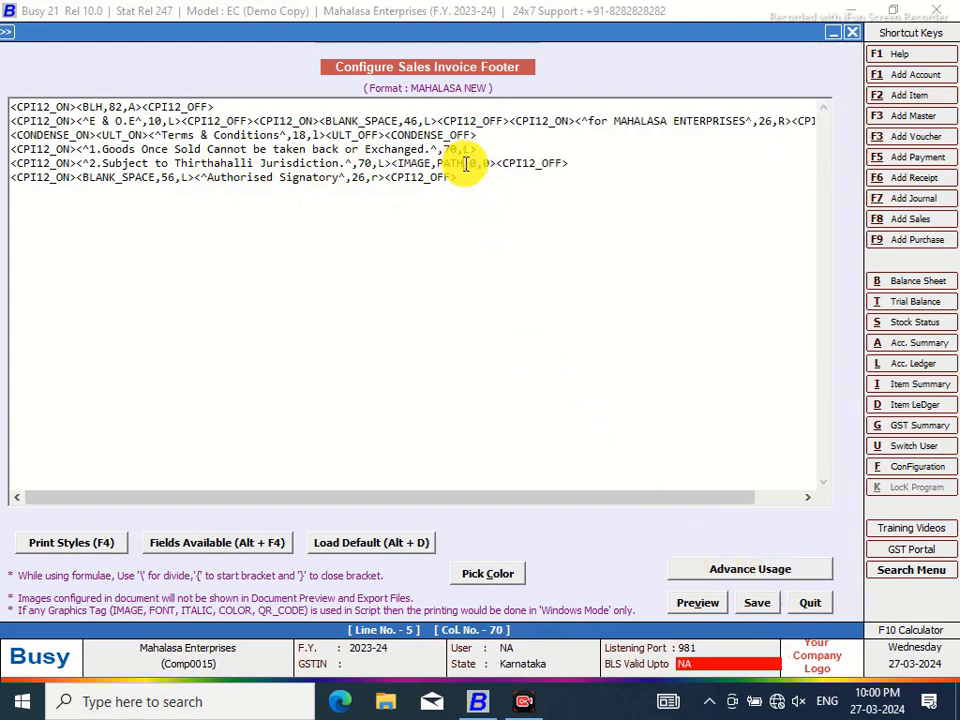
left_click_drag(465, 163, 452, 163)
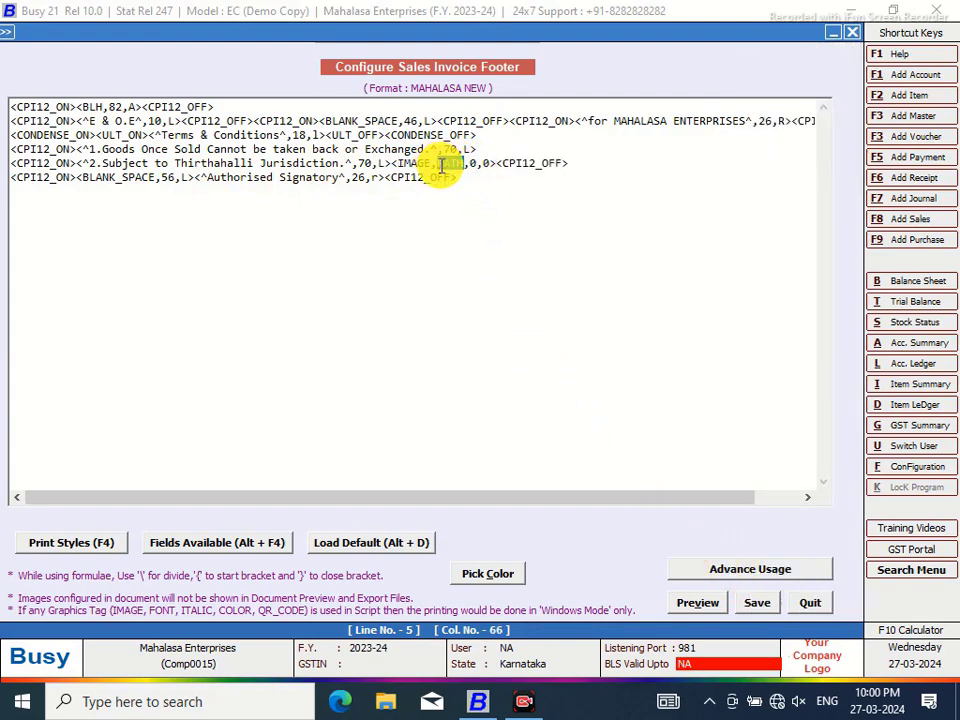
right_click(441, 166)
left_click(478, 252)
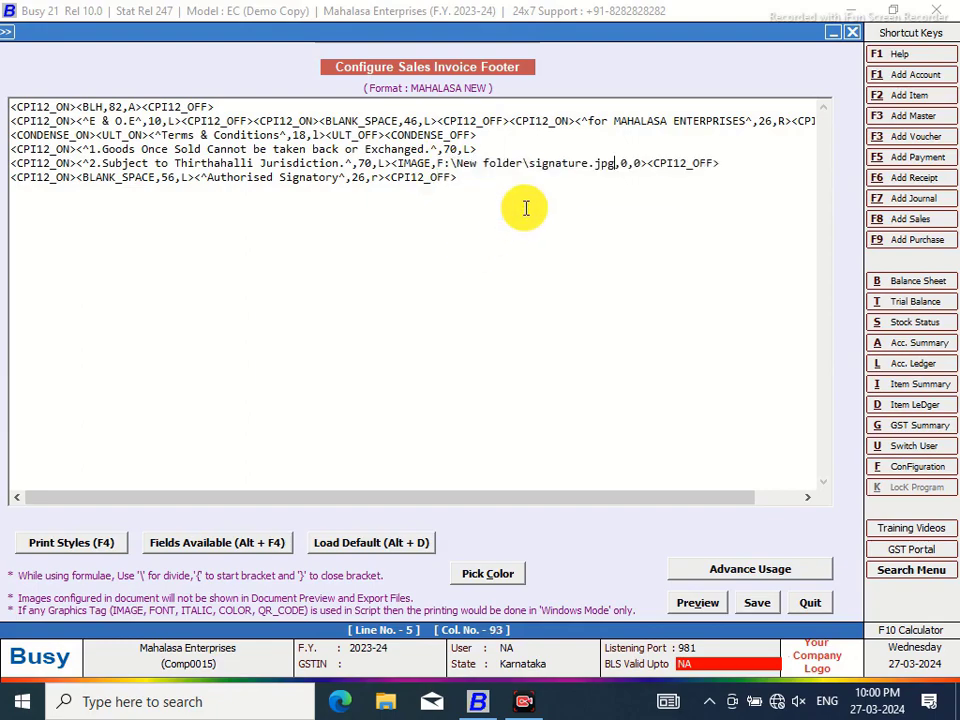
left_click(627, 164)
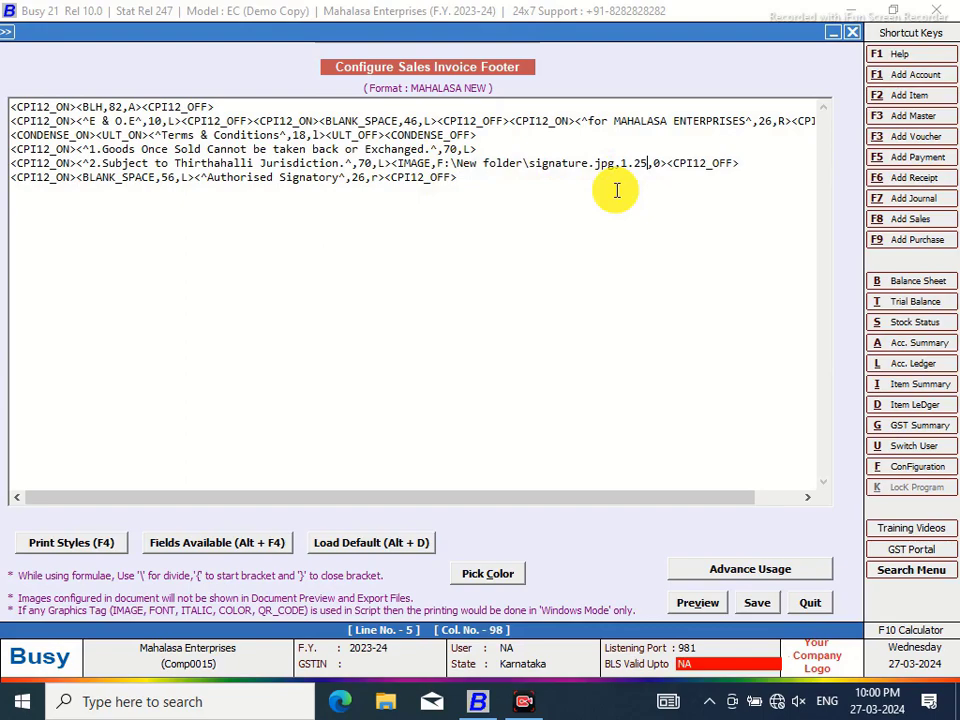
left_click(654, 164)
type("1.")
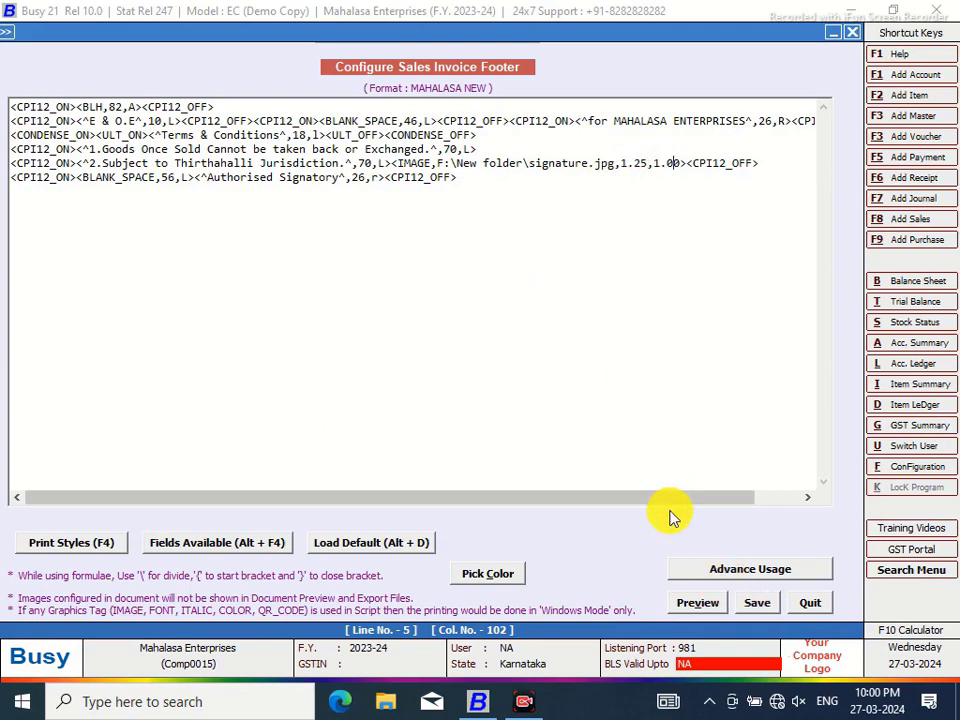
left_click(757, 603)
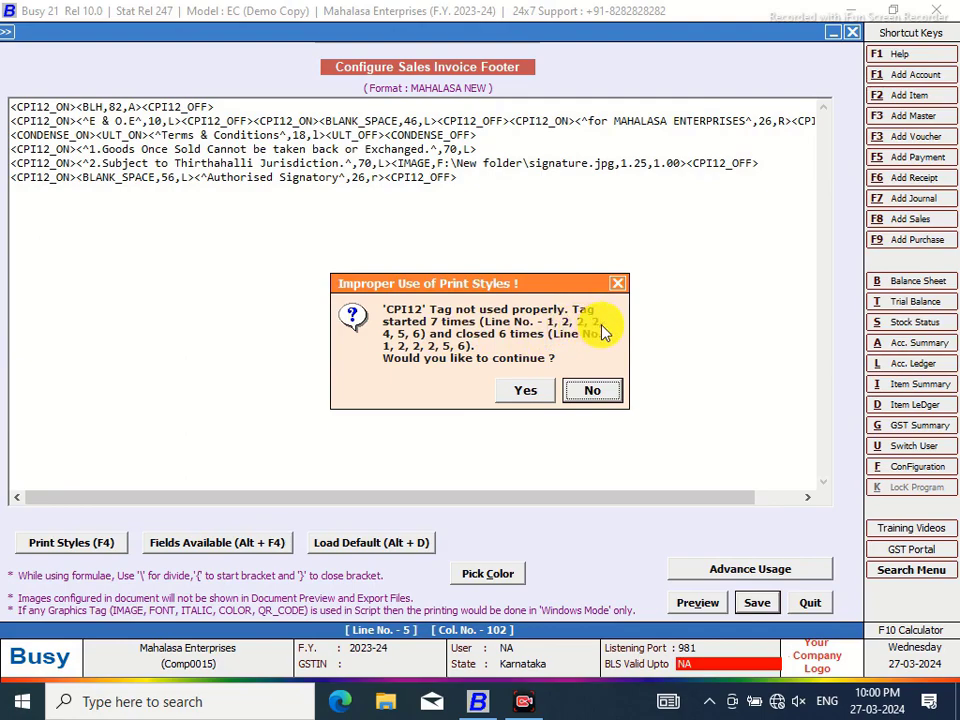
Decline the warning, append CPI12_OFF to footer line 4, and save the format
left_click(580, 390)
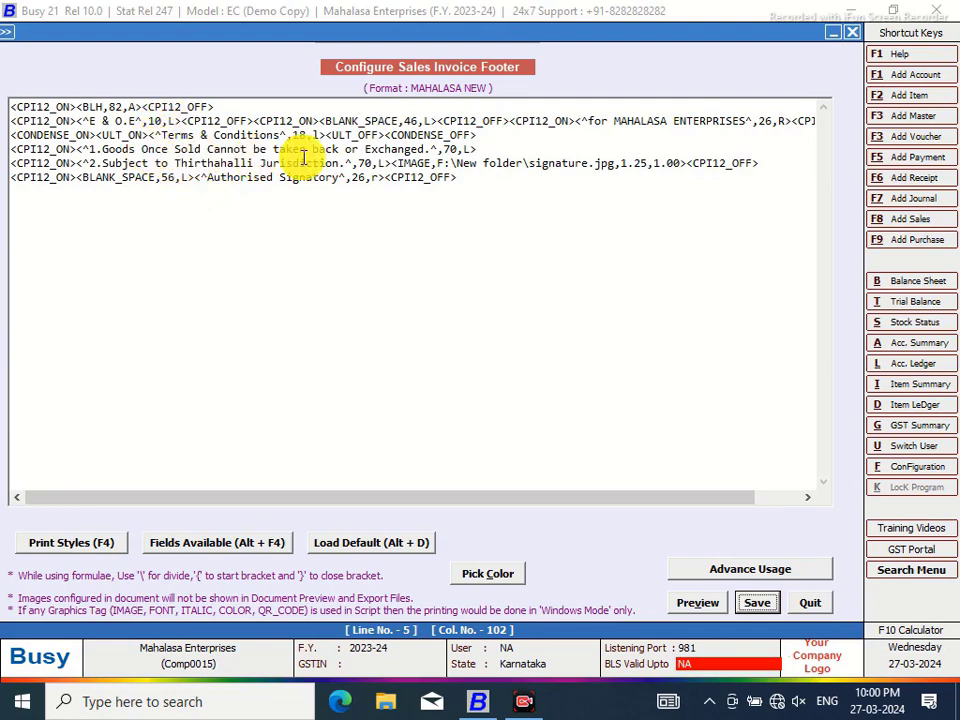
left_click(482, 150)
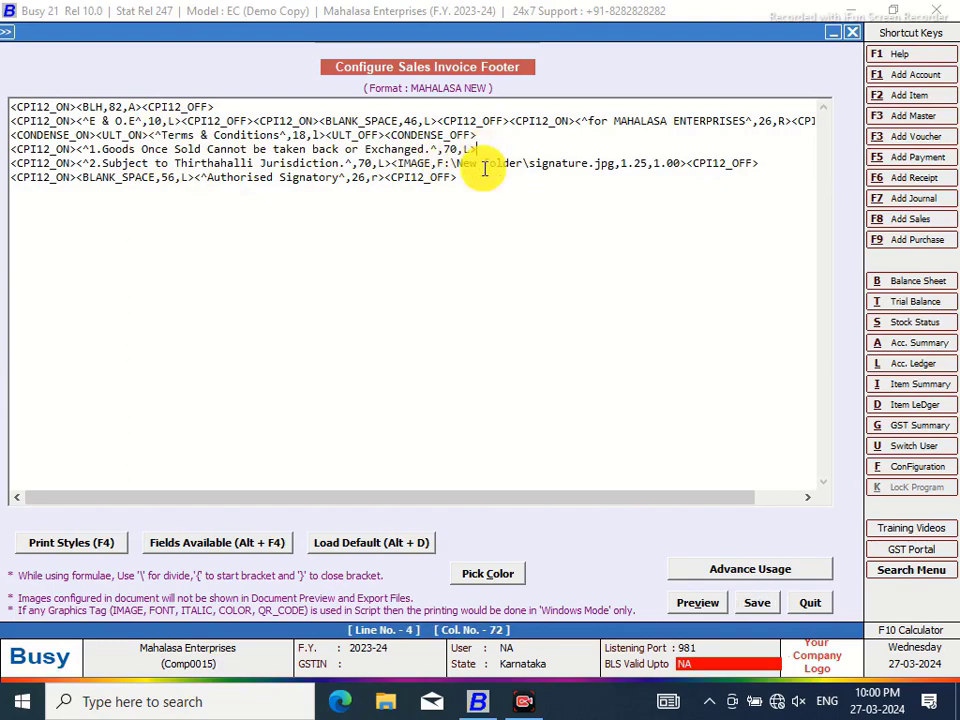
key("ctrl+space")
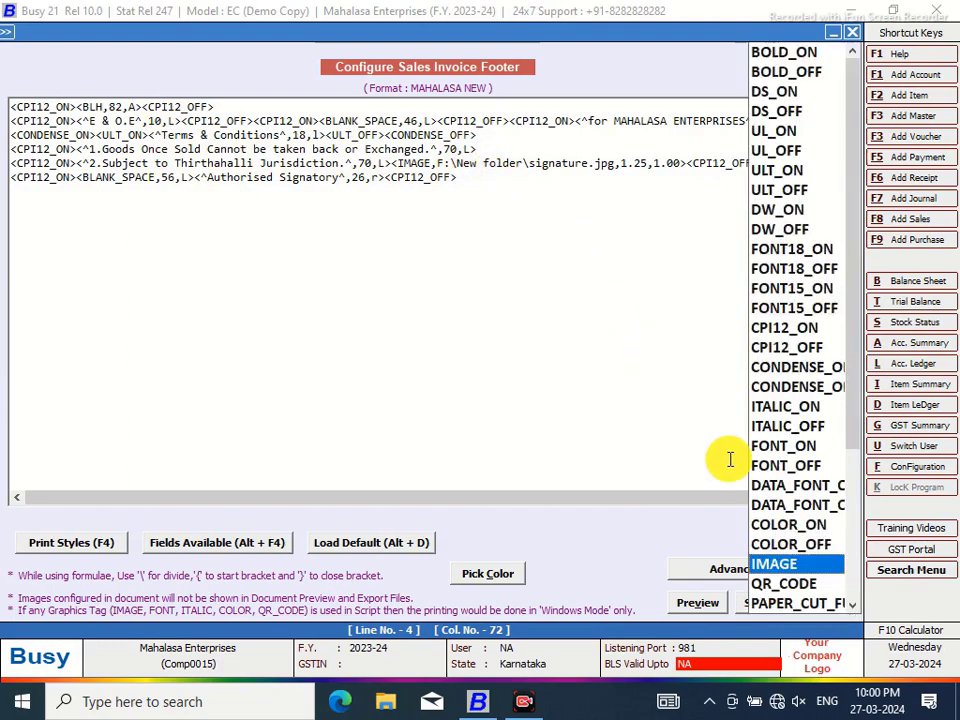
left_click(801, 354)
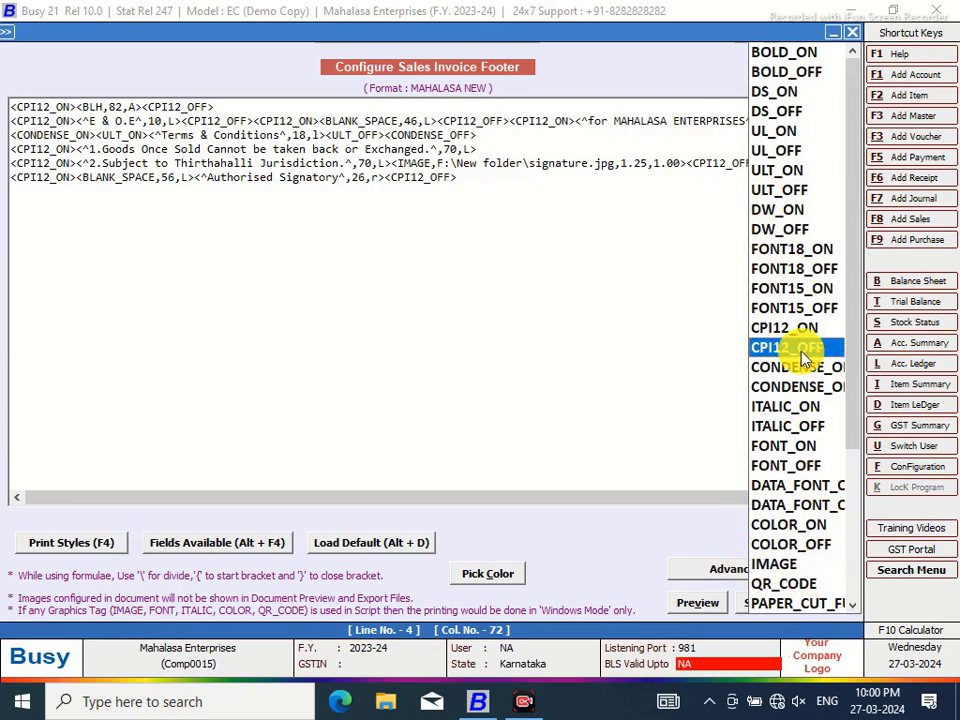
double_click(757, 345)
left_click(760, 603)
left_click(519, 403)
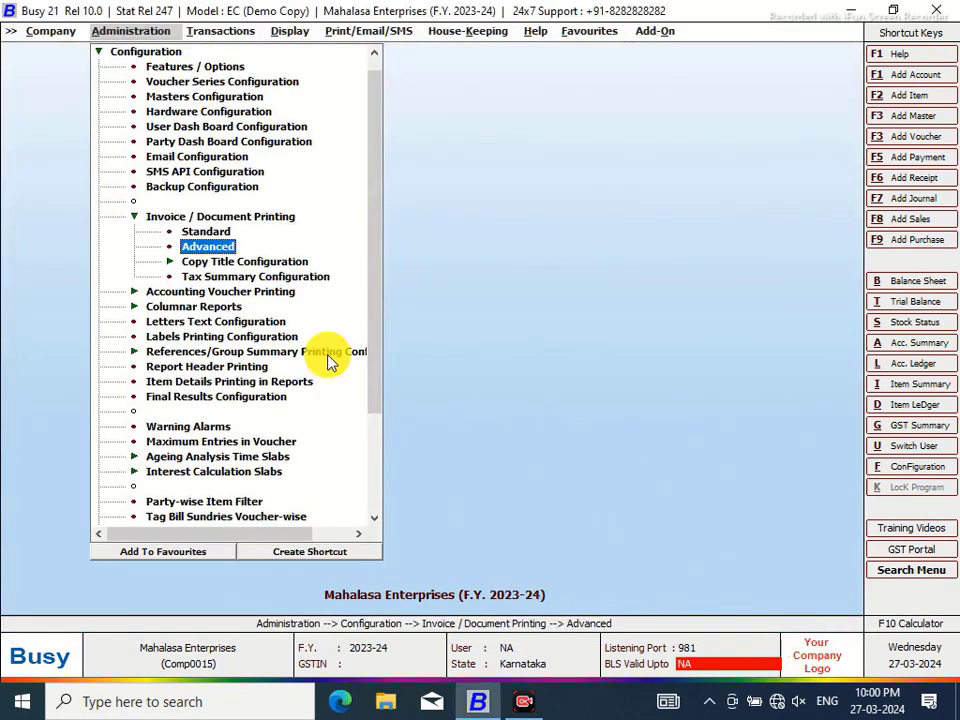
Open sales voucher 1/2023-24 from the Main series for modification
left_click(215, 31)
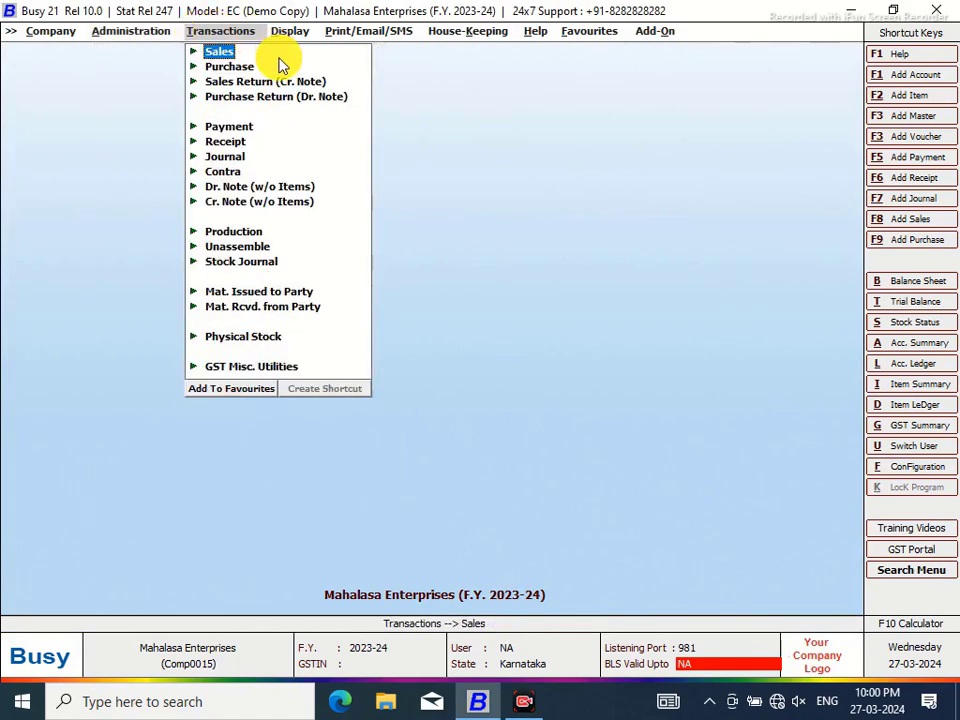
left_click(222, 53)
left_click(255, 81)
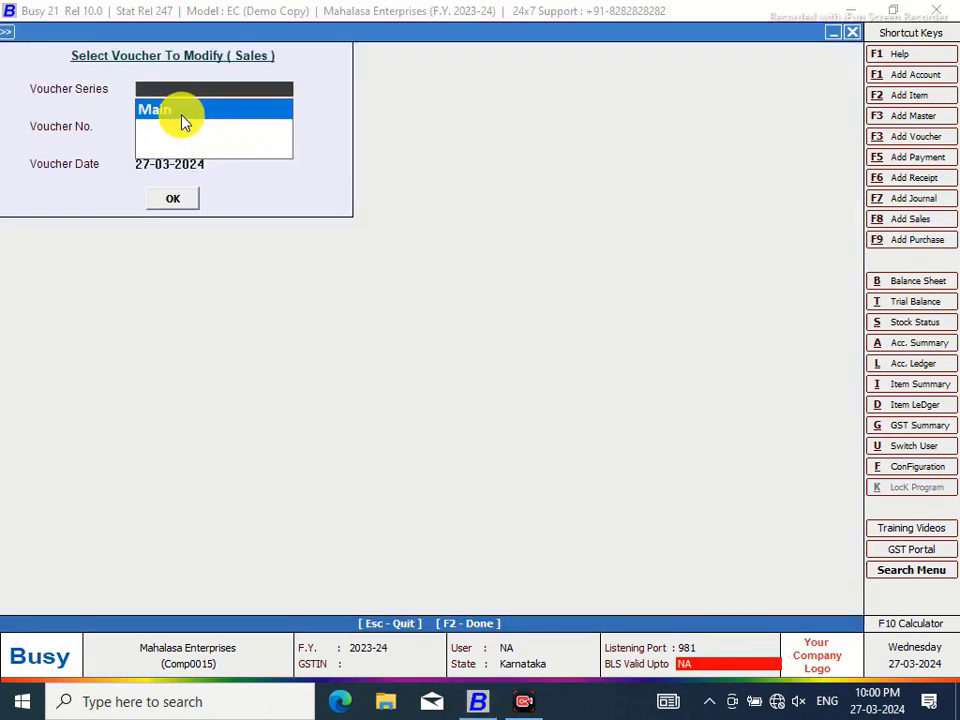
left_click(178, 116)
left_click(172, 200)
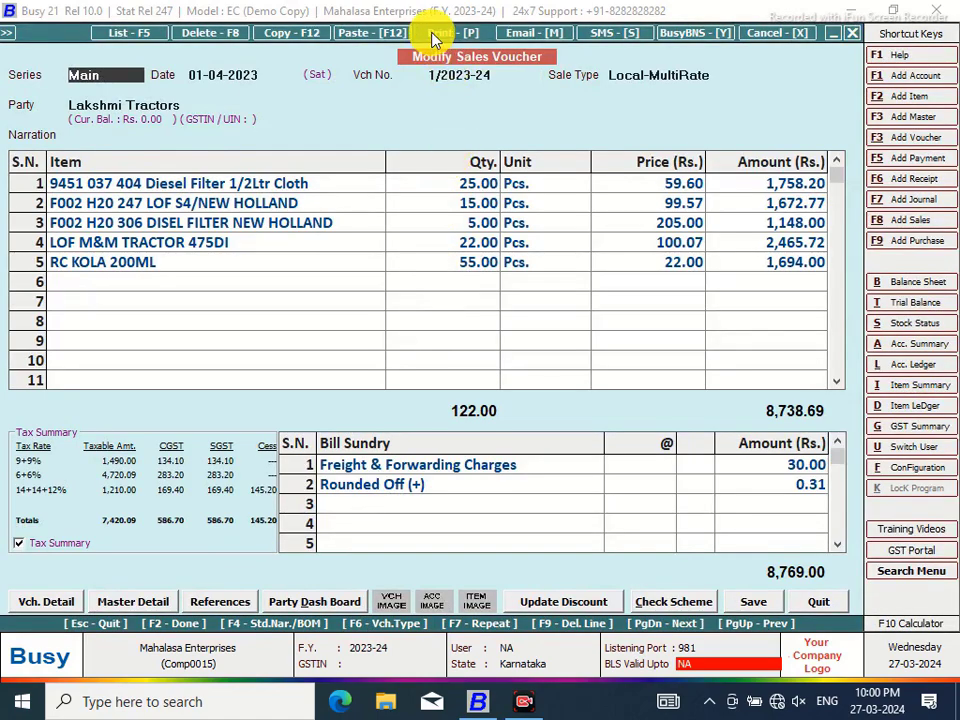
Preview the invoice at 100% to check the signature beside Authorised Signatory
left_click(432, 38)
left_click(418, 364)
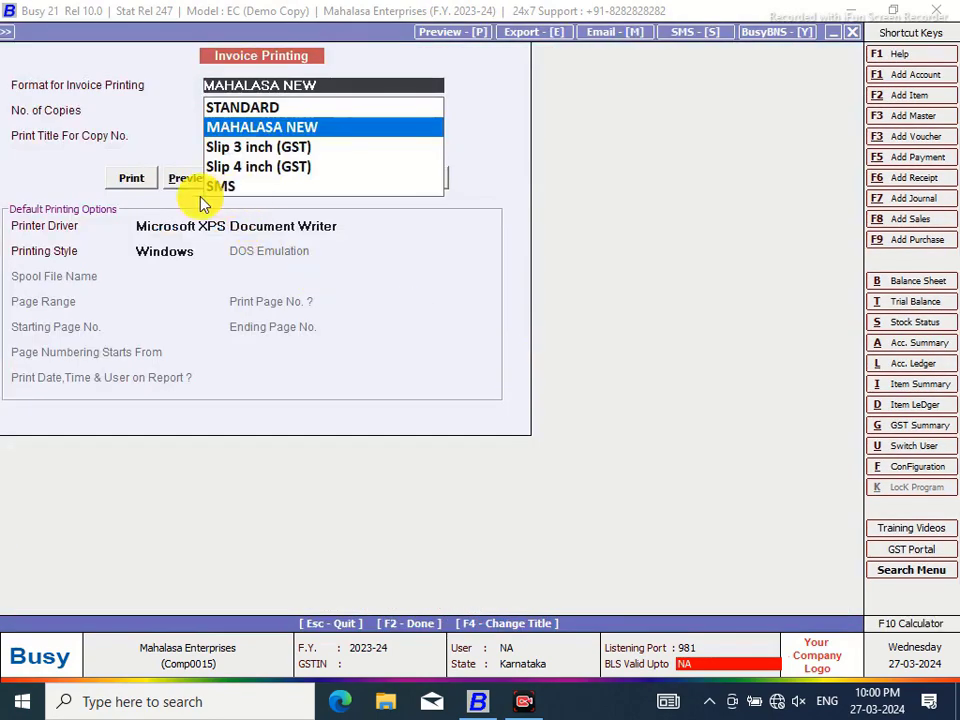
left_click(187, 179)
left_click(185, 181)
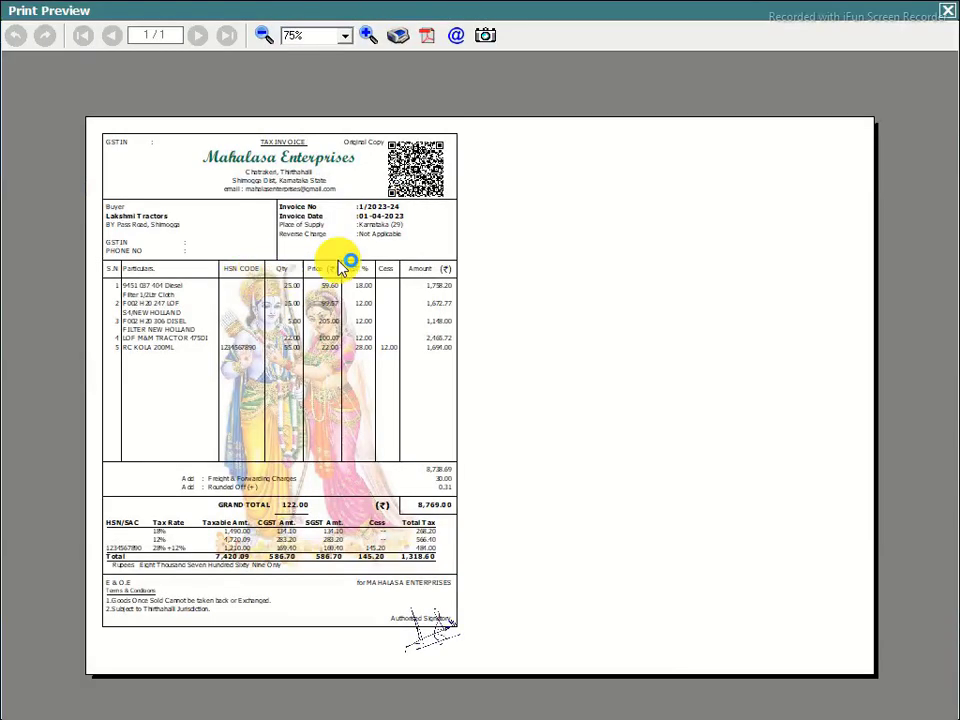
left_click(368, 35)
left_click(368, 35)
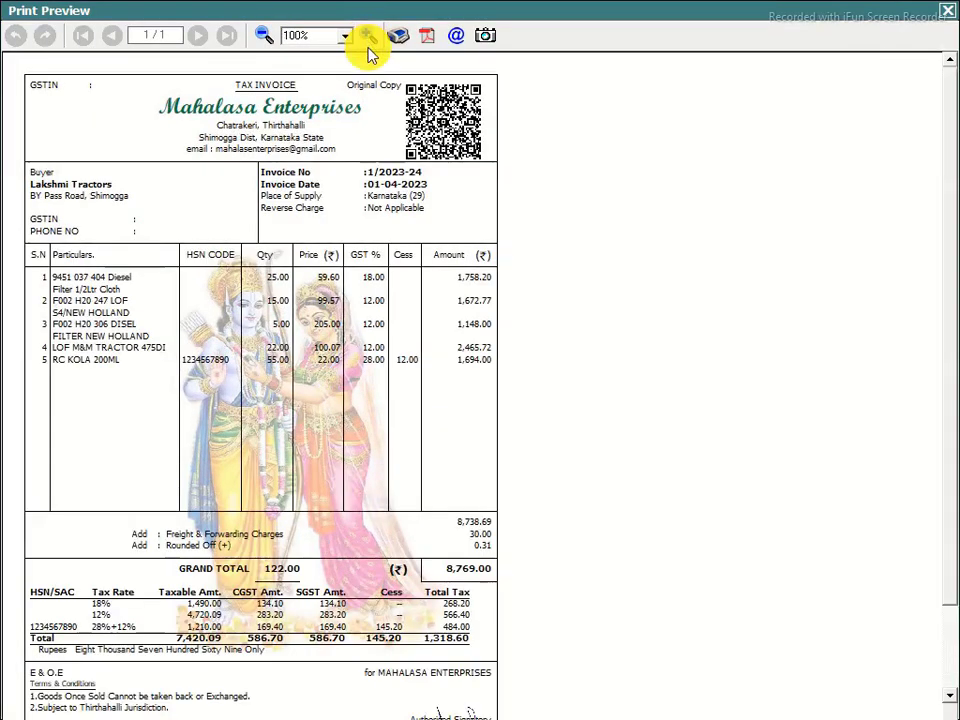
left_click_drag(950, 100, 956, 236)
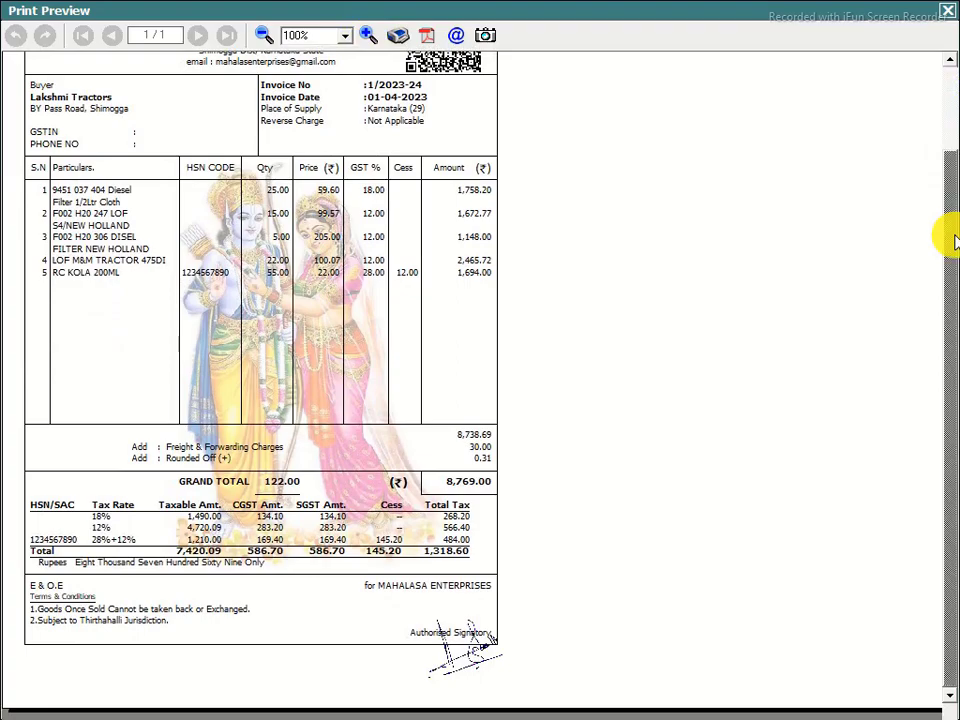
left_click(945, 11)
Open the MAHALASA NEW footer script in the advanced invoice printing configuration
left_click(917, 467)
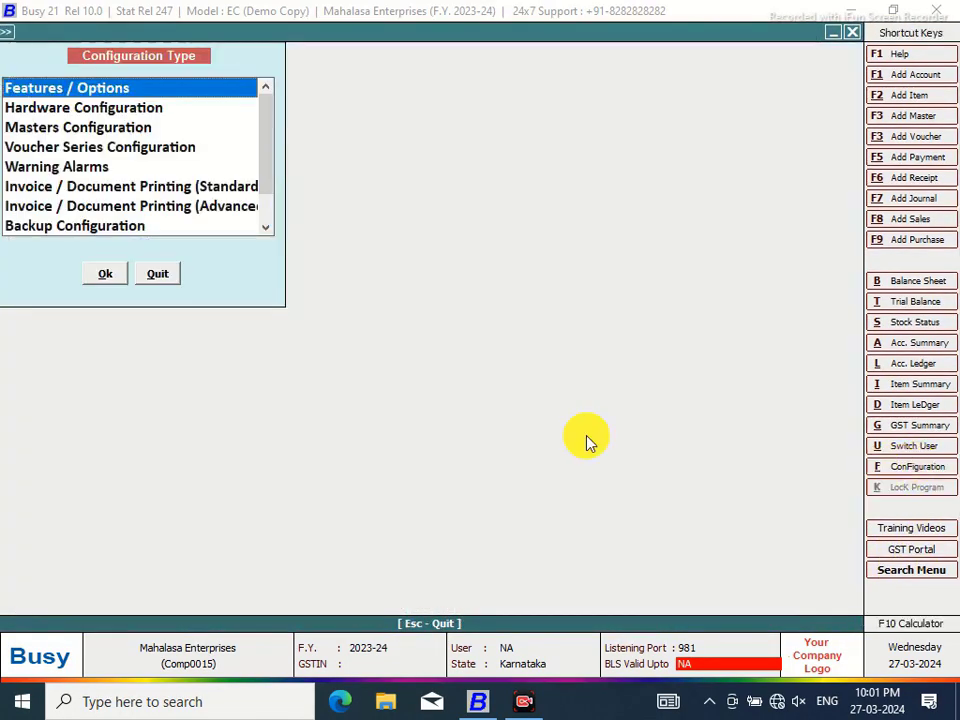
left_click(210, 206)
left_click(102, 276)
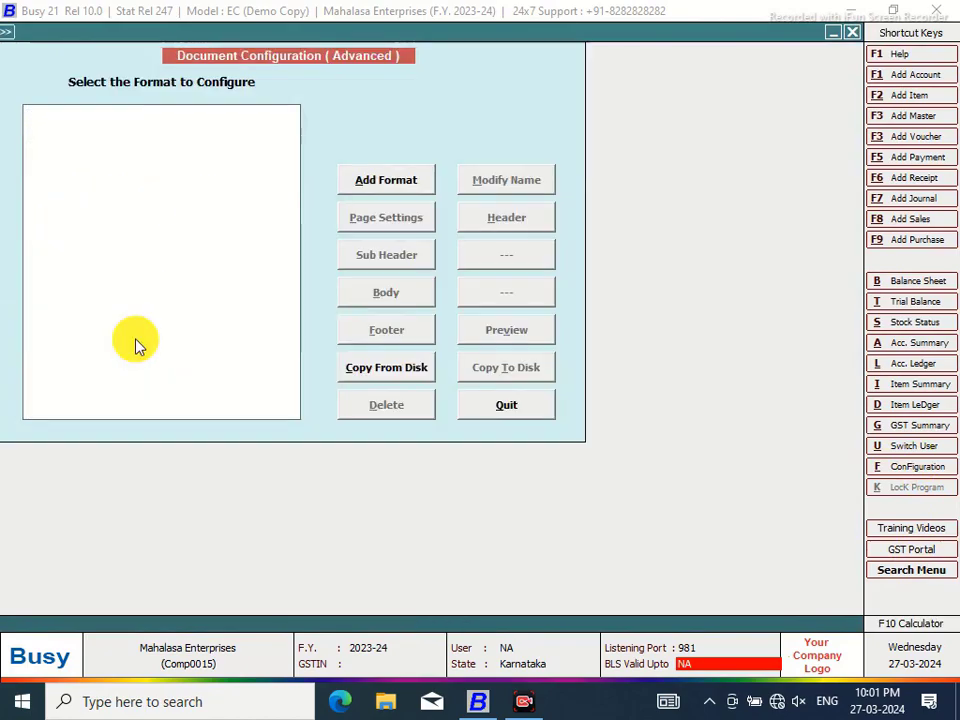
left_click(31, 113)
left_click(100, 127)
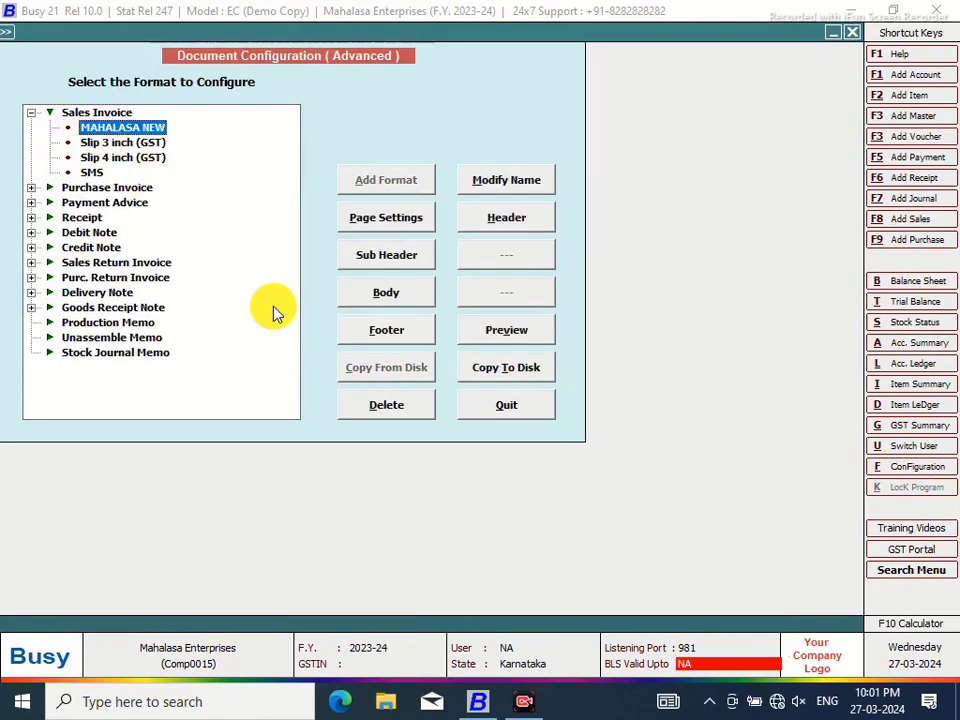
left_click(396, 331)
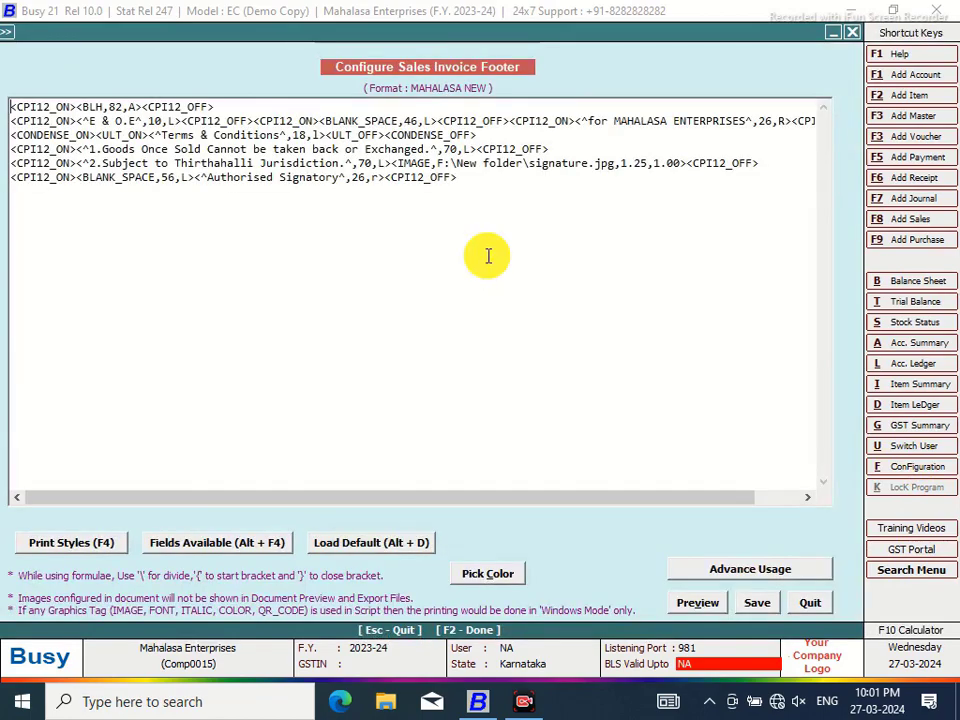
Move the signature IMAGE tag from line 5 to after the Exchanged text on line 4 and preview
mouse_move(686, 163)
left_mouse_down()
mouse_move(399, 176)
mouse_move(395, 163)
mouse_move(690, 161)
left_mouse_up()
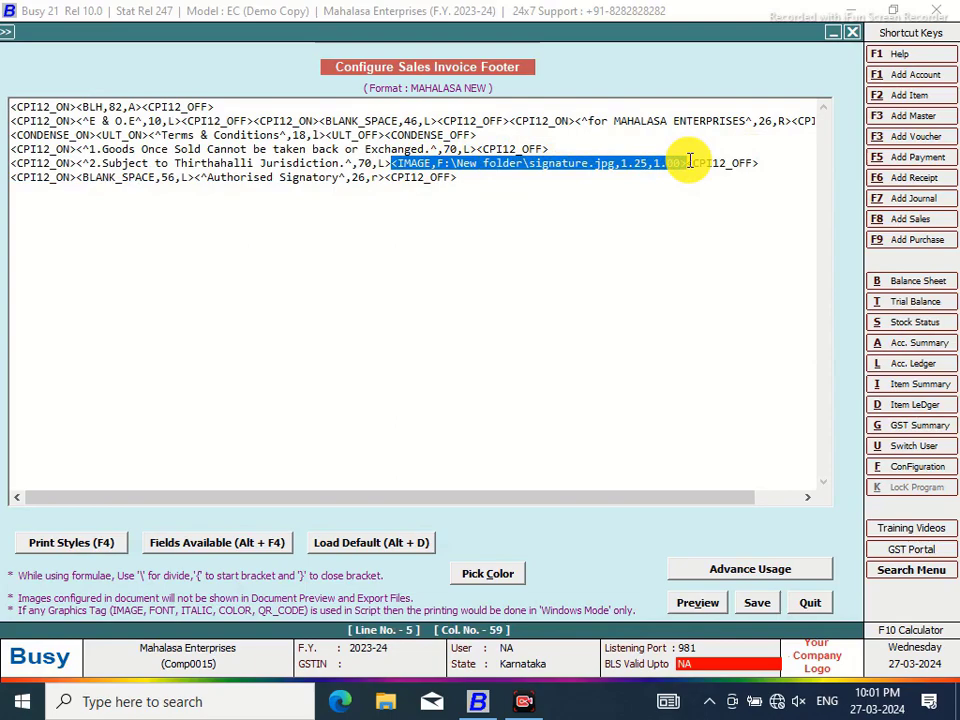
right_click(650, 170)
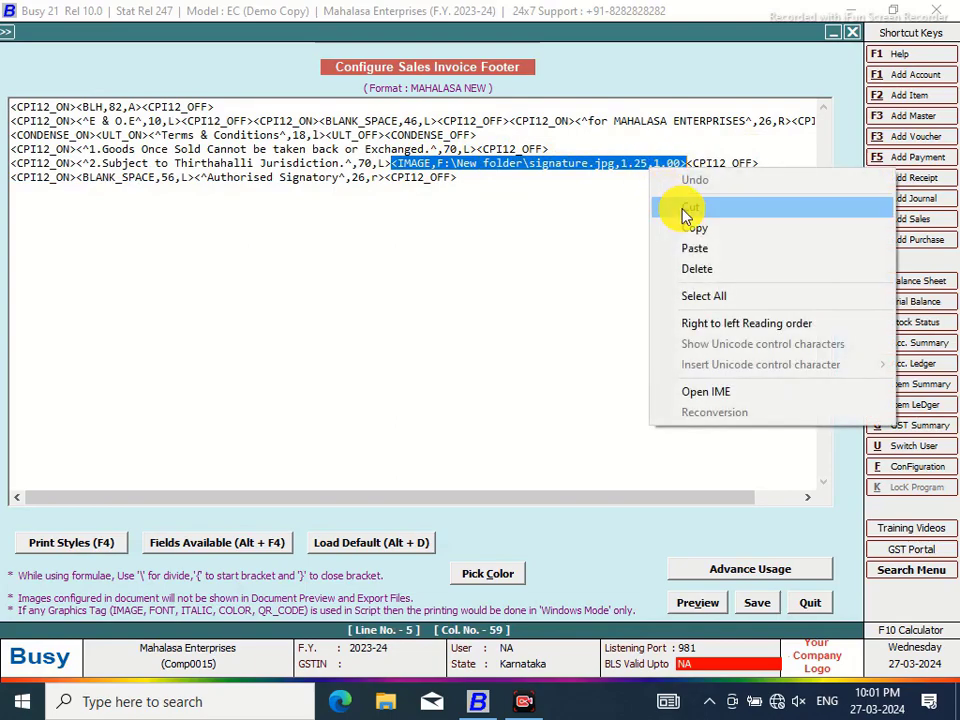
left_click(686, 209)
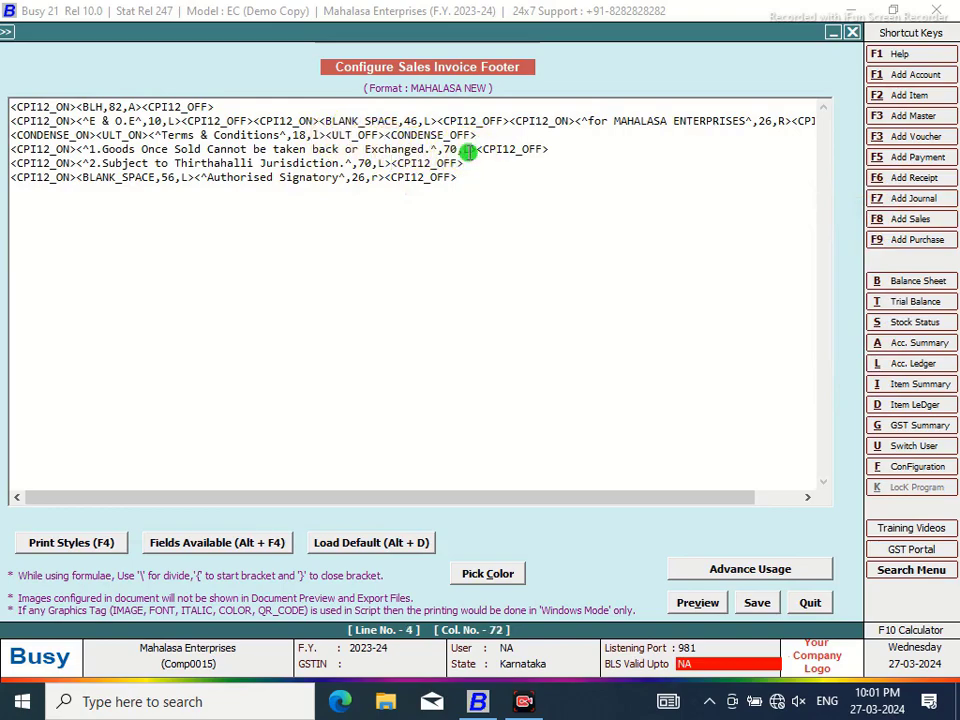
right_click(478, 150)
left_click(508, 236)
left_click(685, 604)
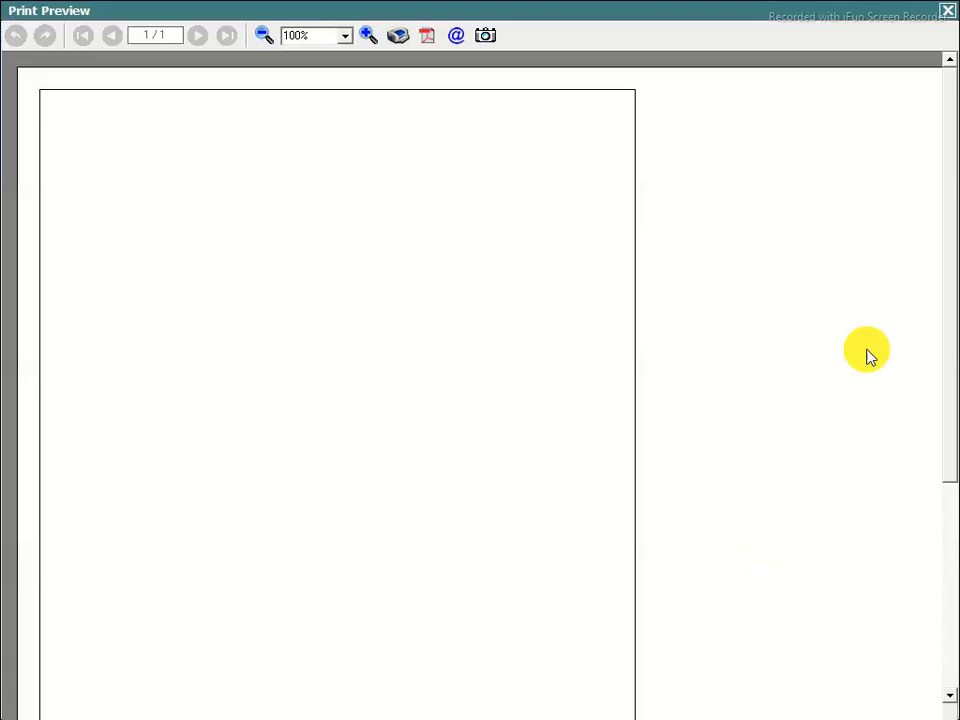
left_click_drag(949, 101, 948, 338)
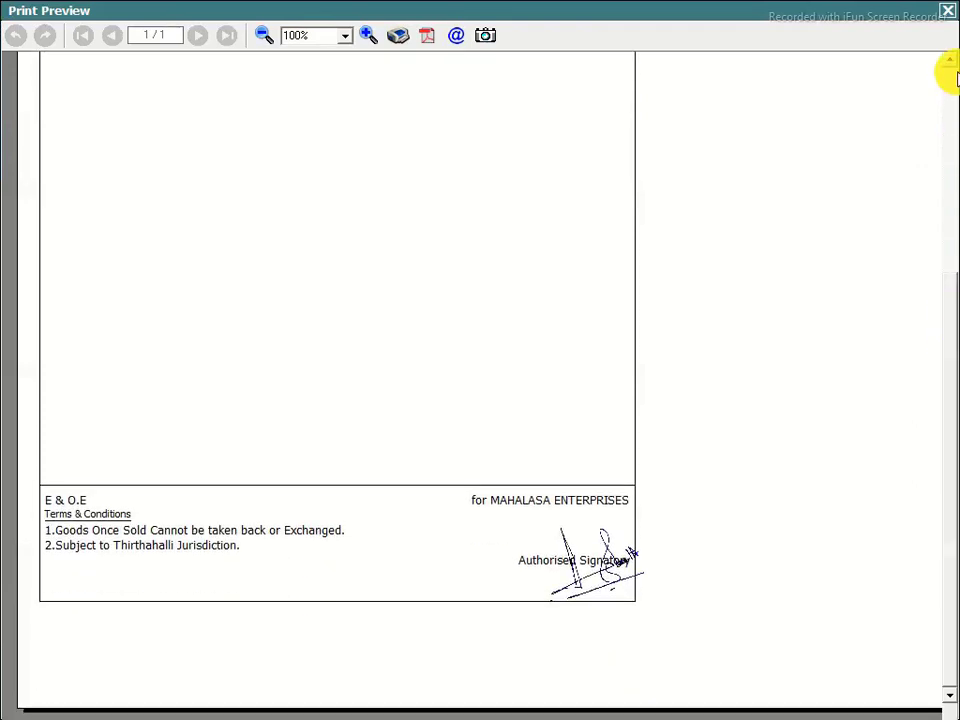
left_click(946, 11)
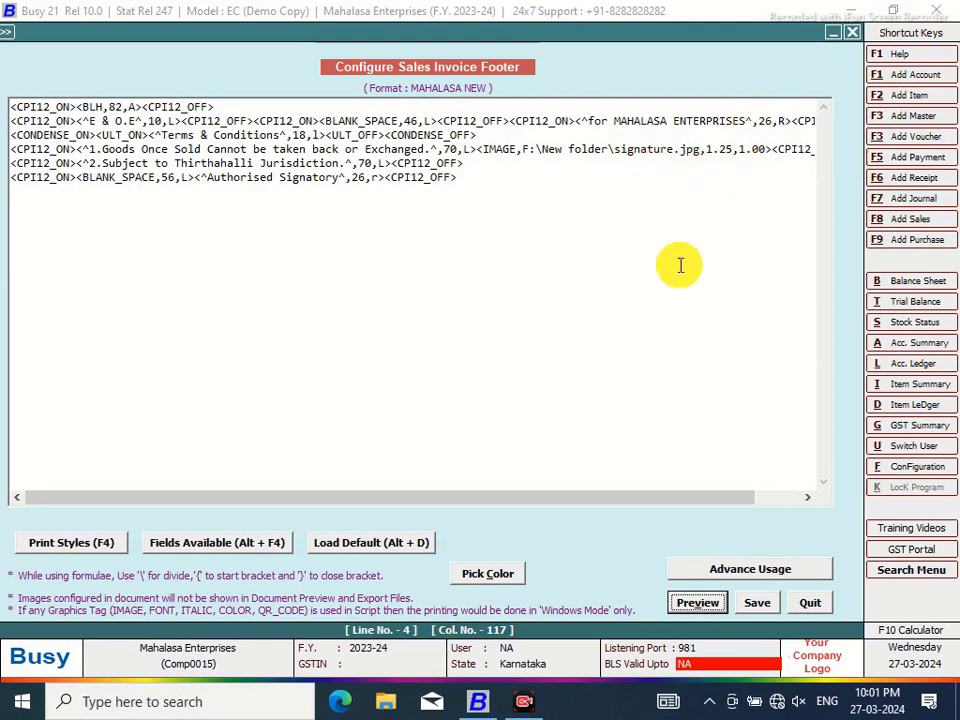
Cut and paste the signature IMAGE tag on footer line 4, then check the footer preview
left_click_drag(557, 500, 617, 503)
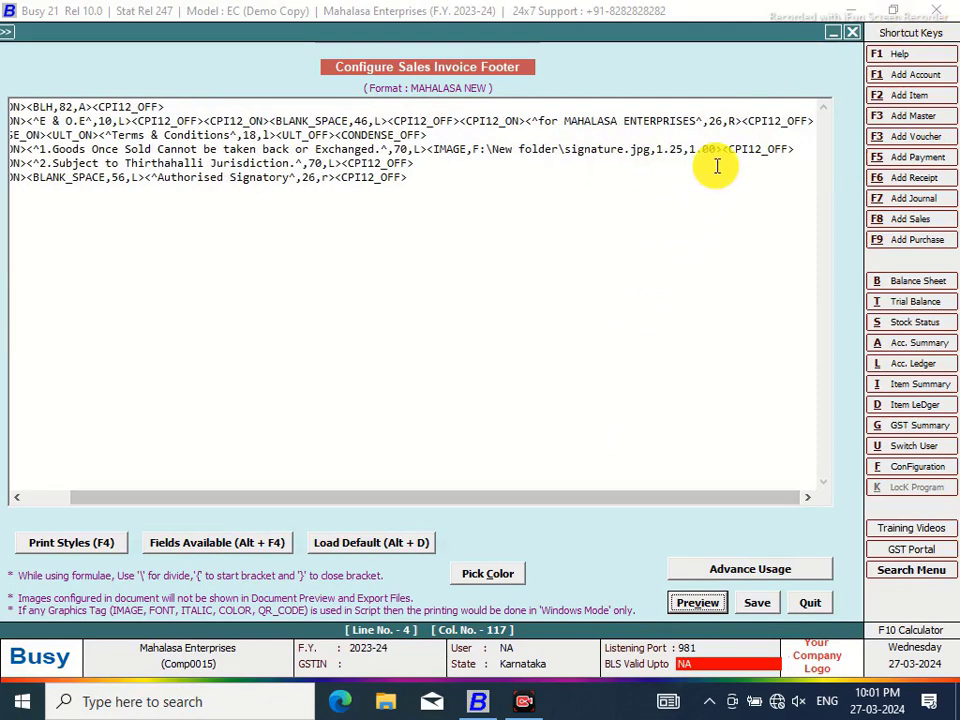
left_click_drag(719, 148, 432, 152)
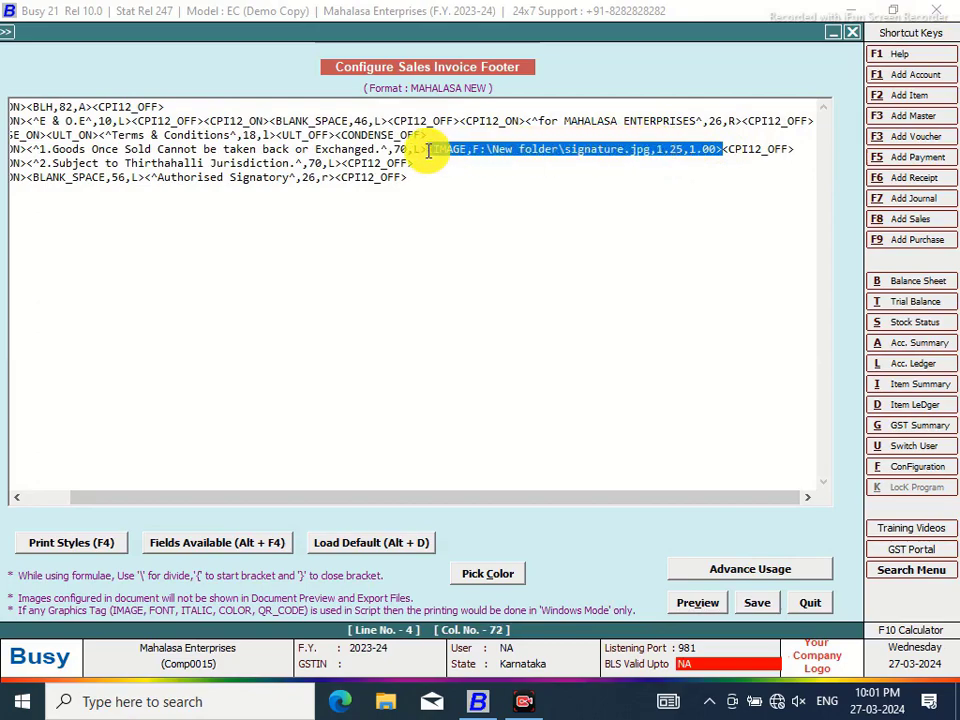
right_click(433, 160)
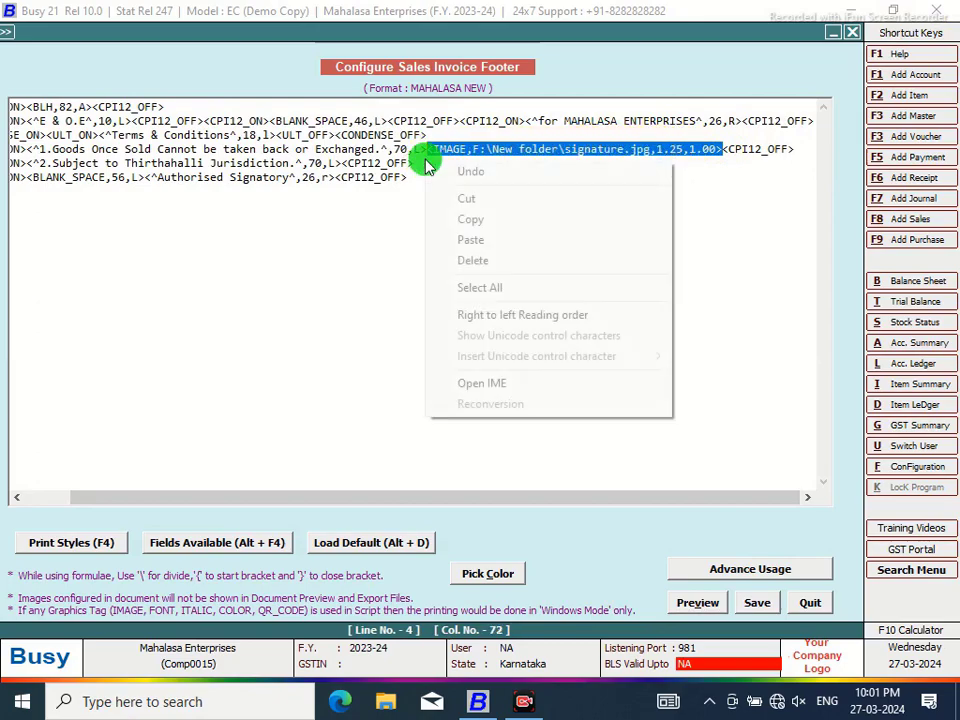
left_click(465, 201)
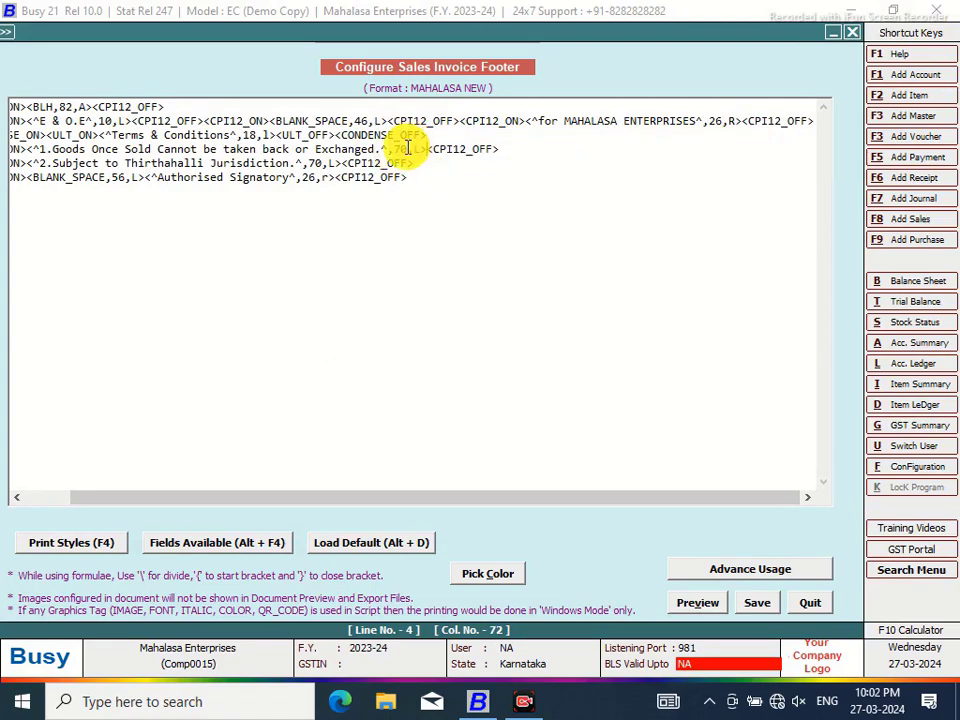
key("Left")
key("Left")
key("Left")
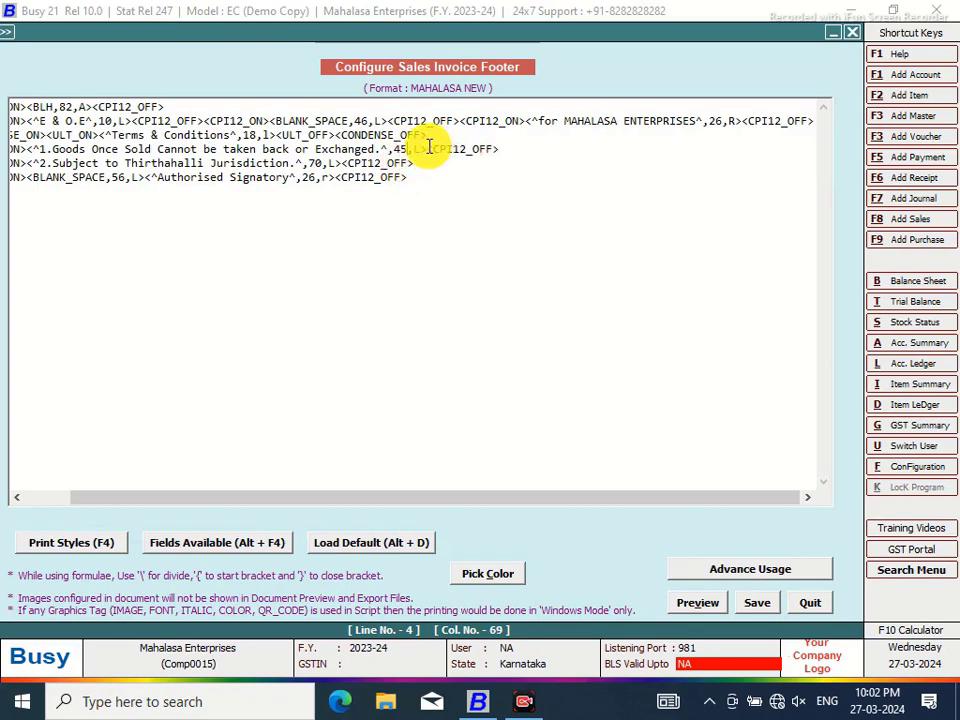
right_click(446, 147)
left_click(467, 227)
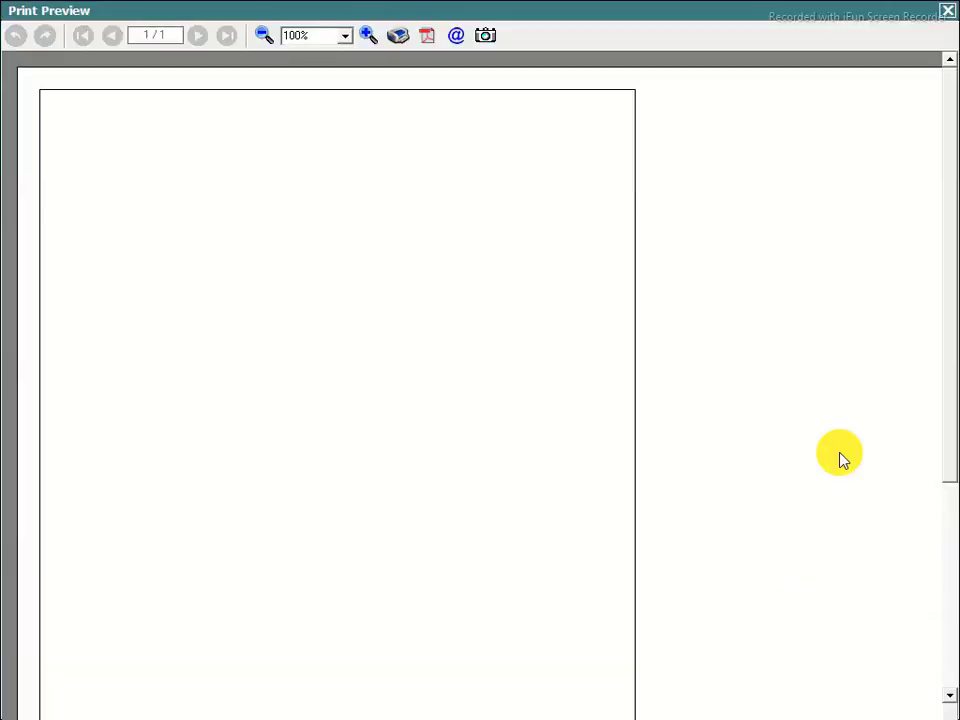
mouse_move(945, 176)
left_mouse_down()
mouse_move(948, 383)
mouse_move(952, 351)
left_mouse_up()
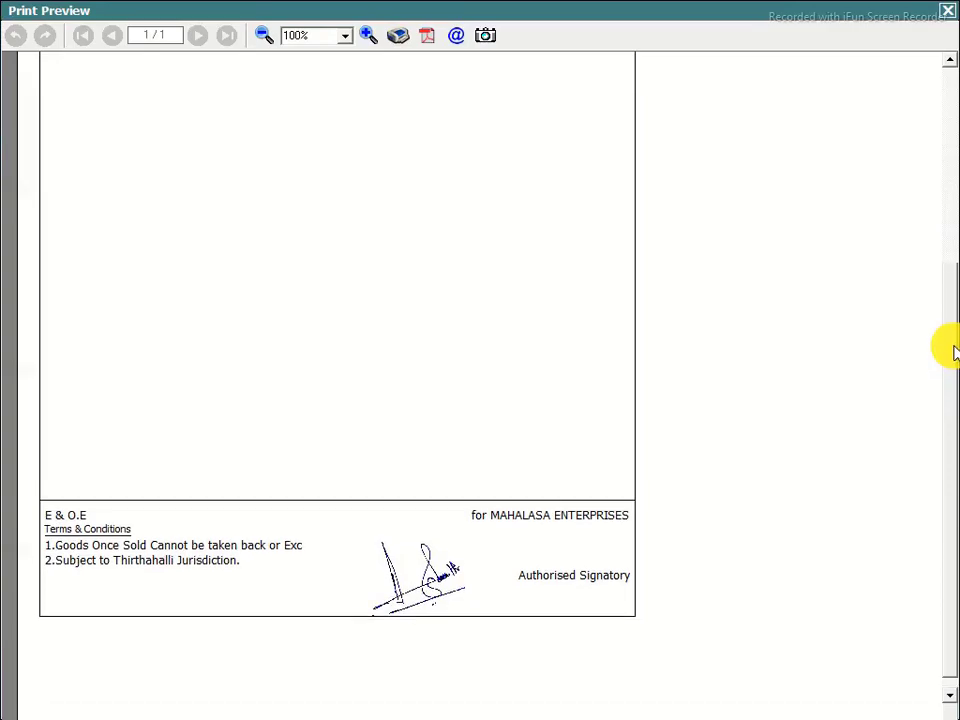
left_click(948, 17)
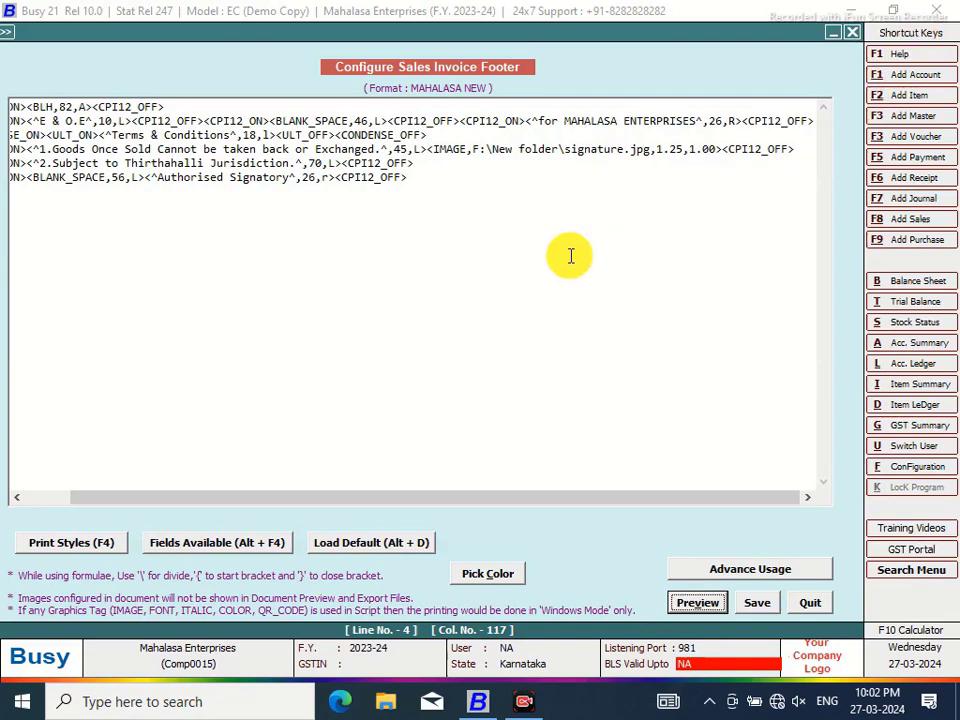
Add a blank line after the Jurisdiction line, change the signature position 45 to 55, and preview
left_click(418, 161)
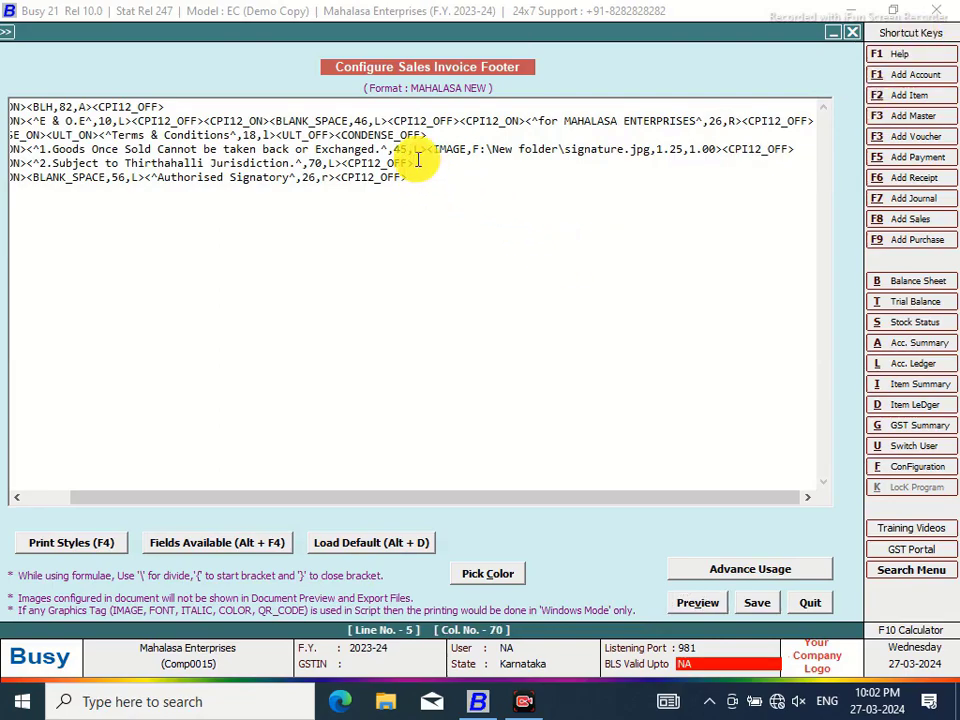
key("Return")
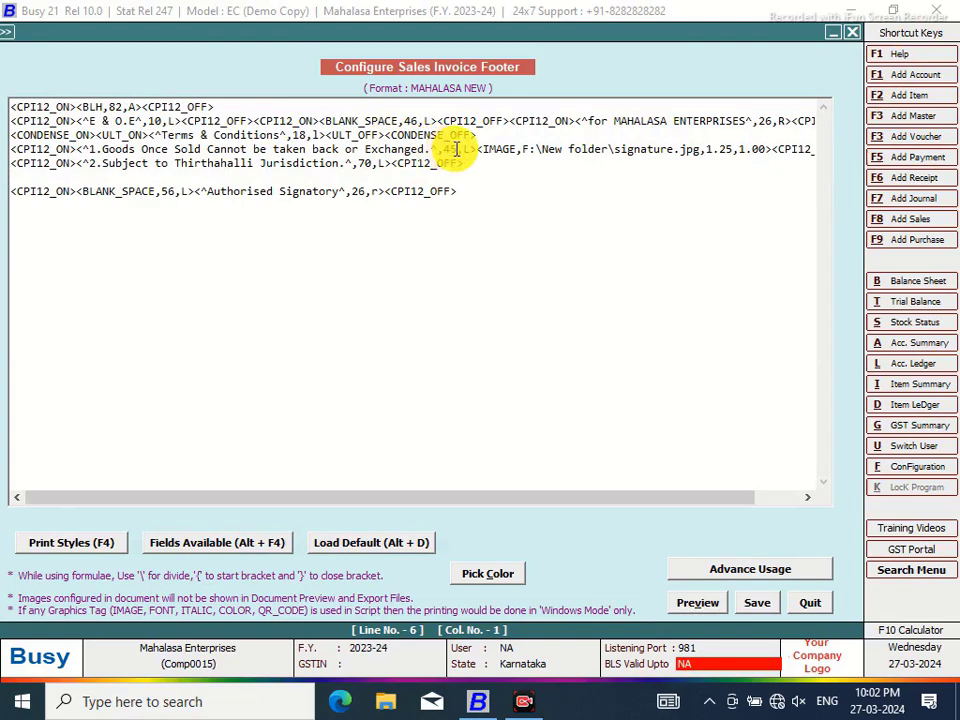
left_click(449, 148)
key("BackSpace")
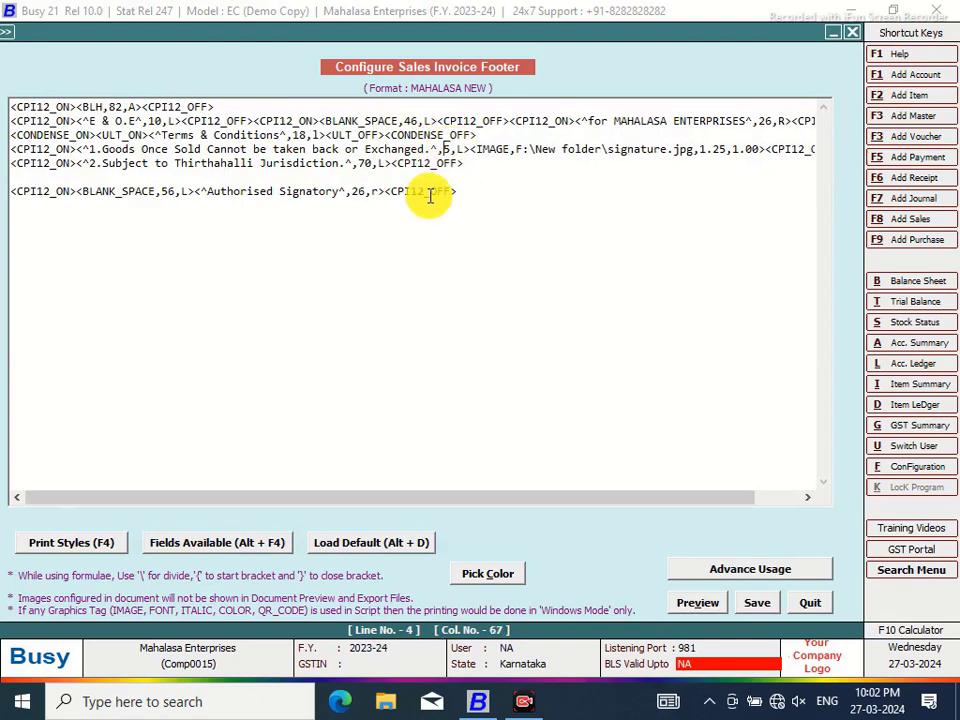
type("5")
left_click(688, 602)
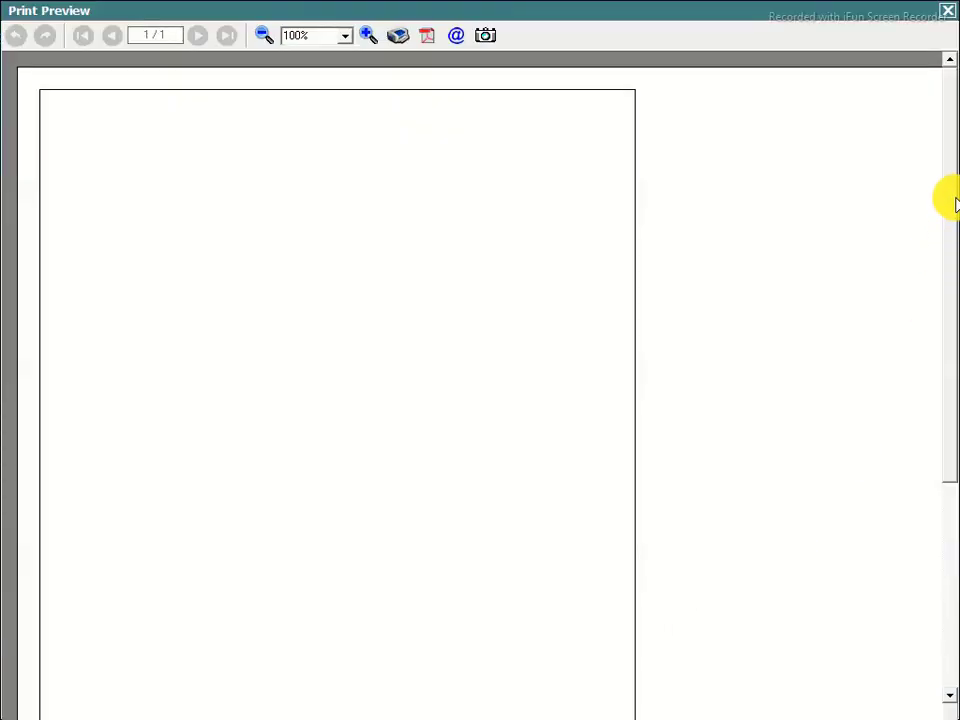
left_click_drag(950, 172, 949, 392)
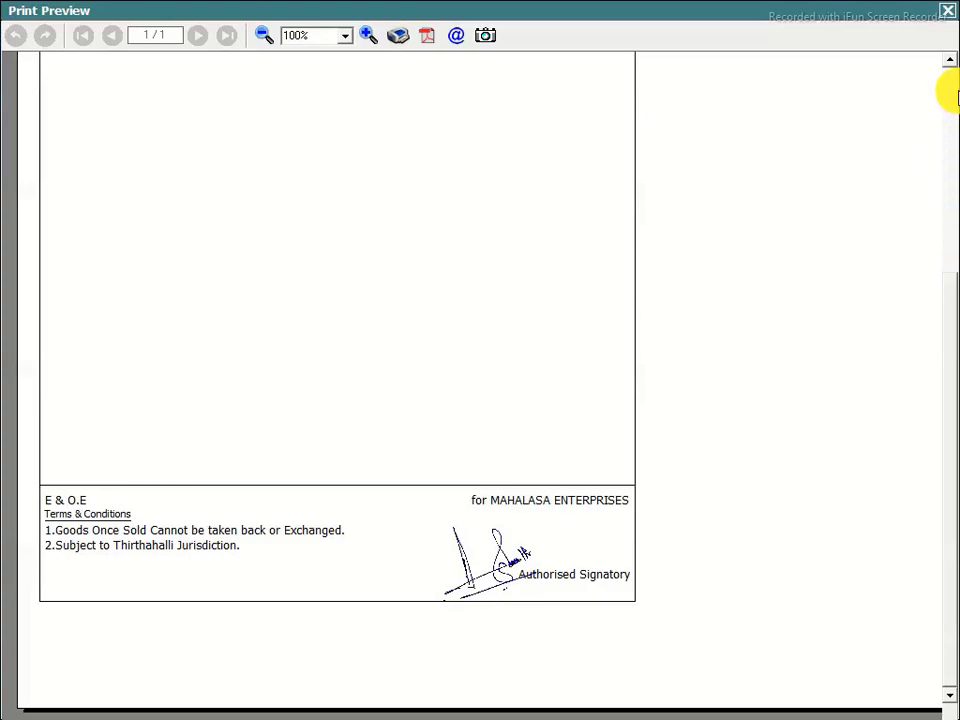
left_click(948, 14)
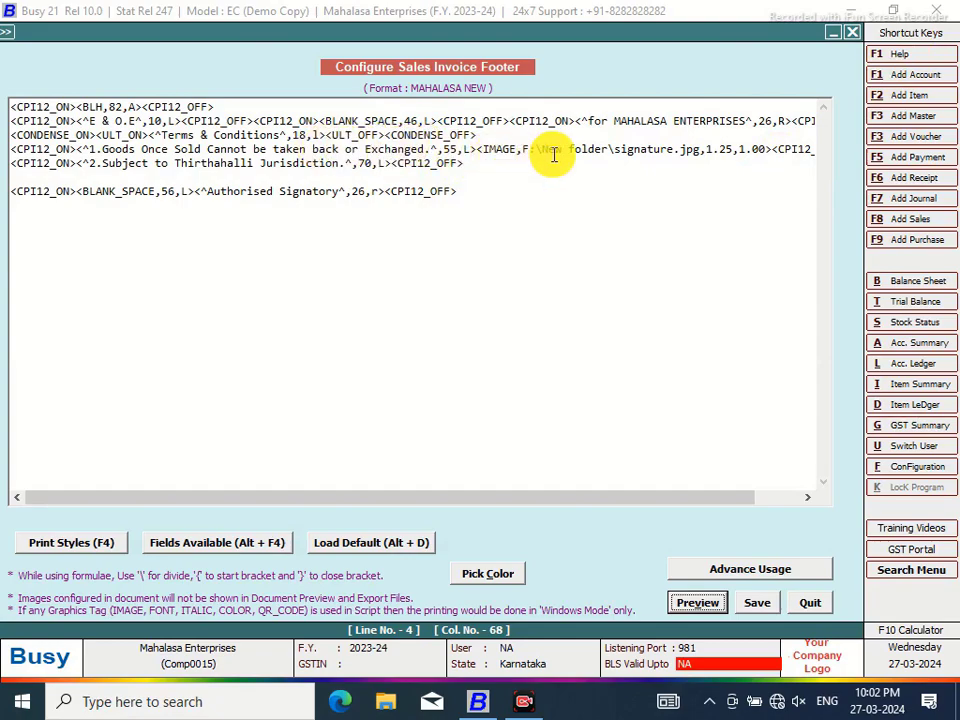
Change the signature's second size value to 2 and preview the footer
left_click_drag(478, 149, 670, 150)
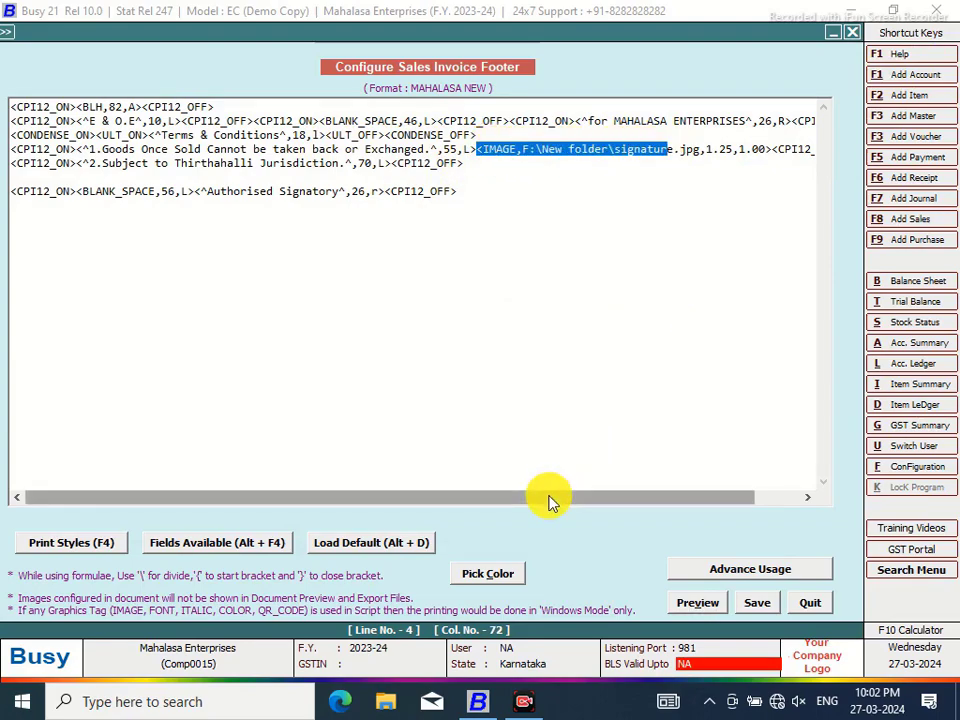
left_click_drag(549, 498, 698, 500)
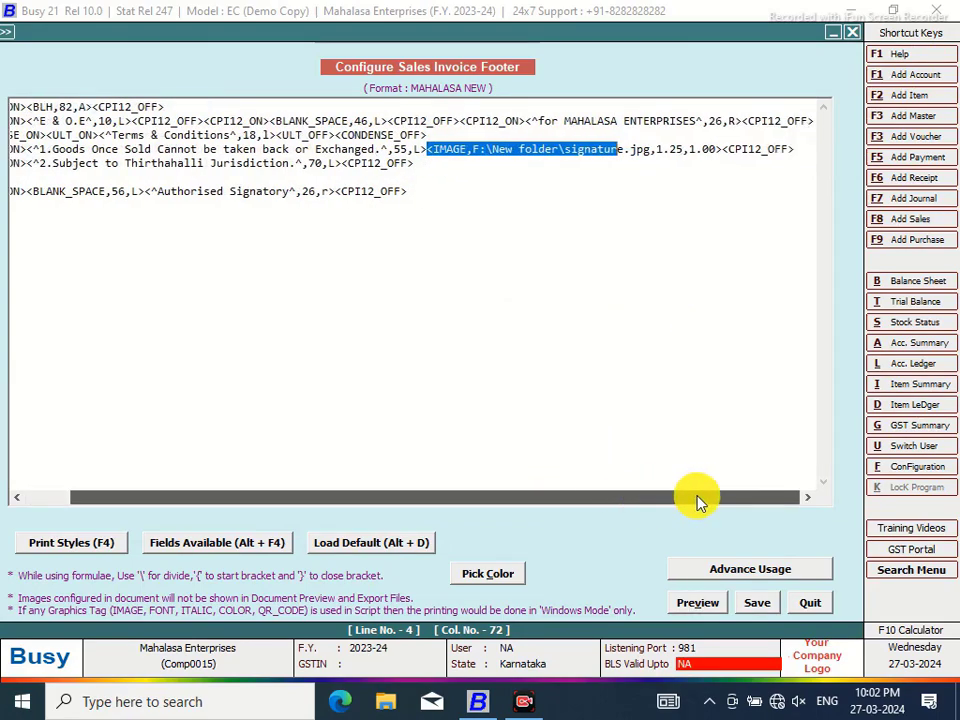
left_click(672, 149)
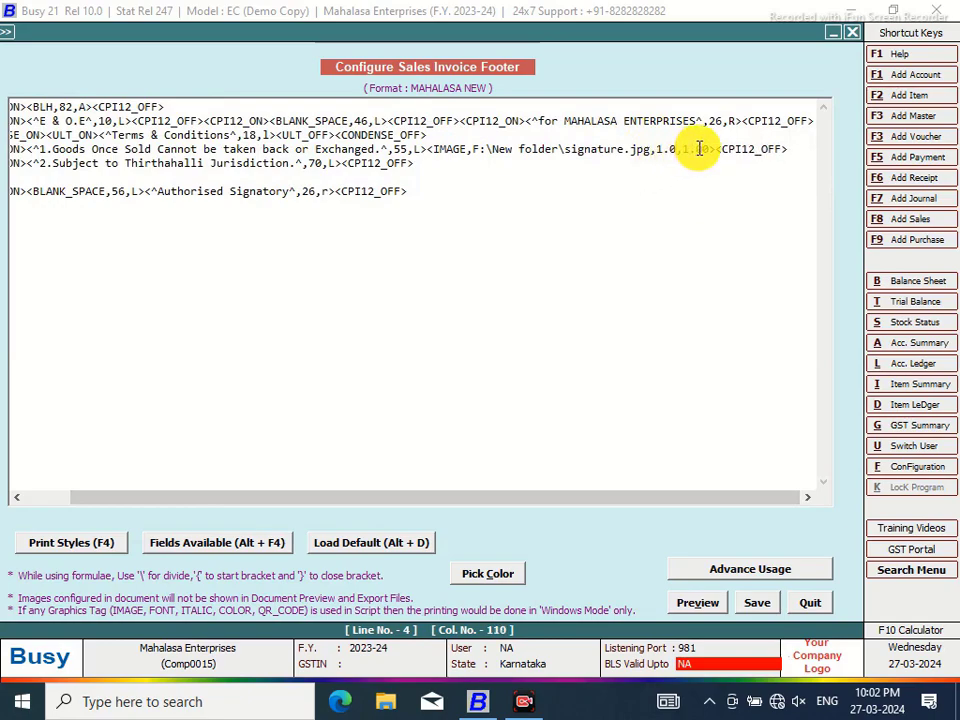
left_click(696, 149)
type("20")
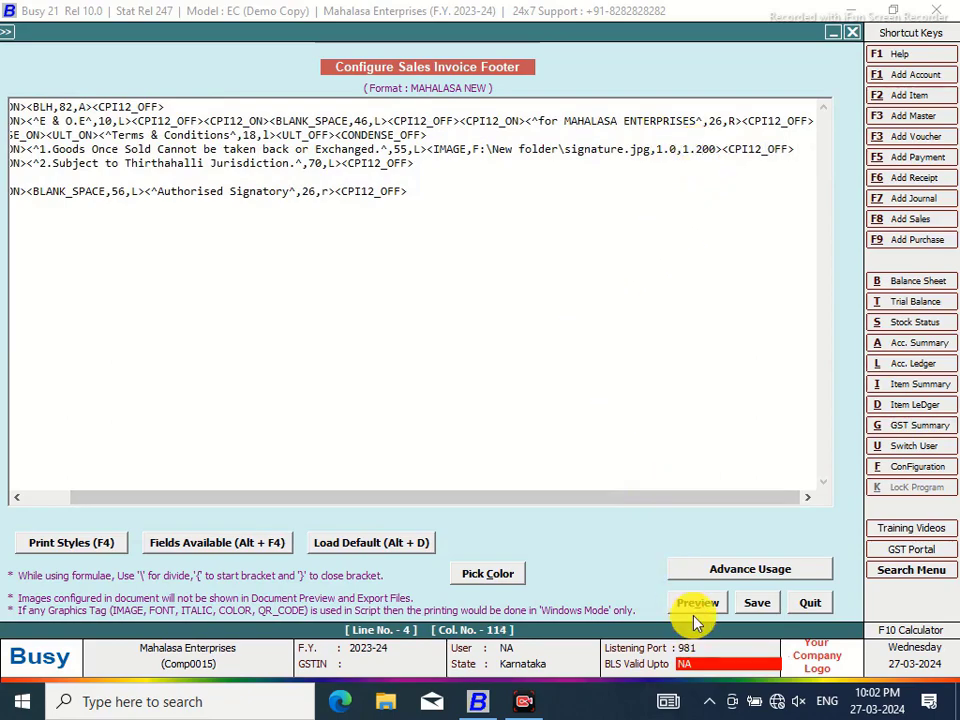
left_click(690, 603)
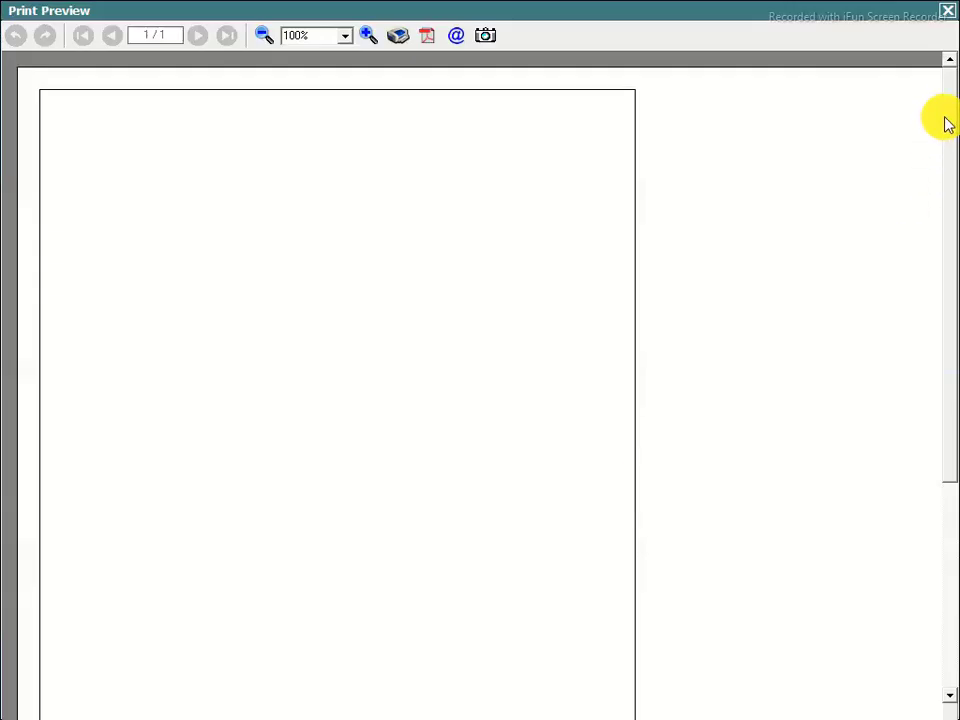
left_click_drag(948, 108, 948, 362)
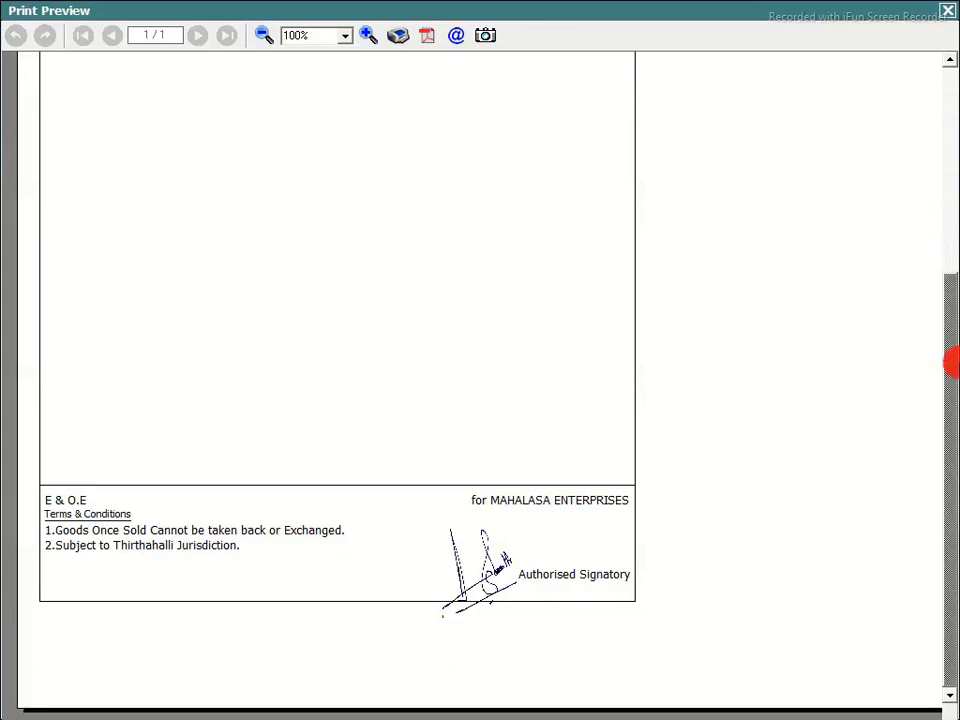
left_click(947, 10)
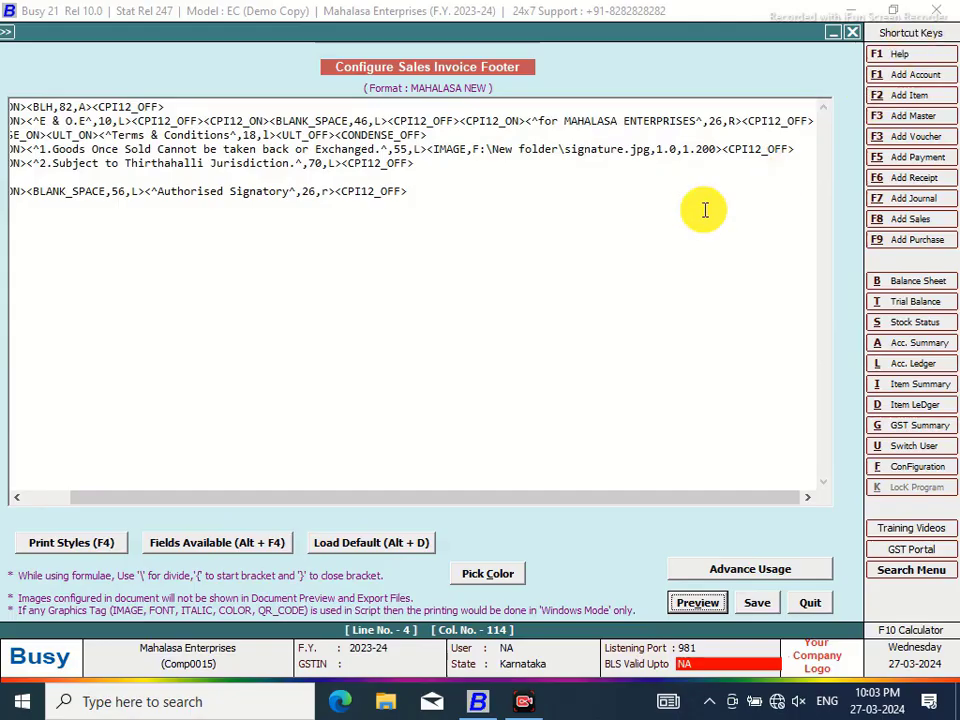
Revise the signature size values, entering 3, 0 and 7, and preview the footer
left_click(671, 149)
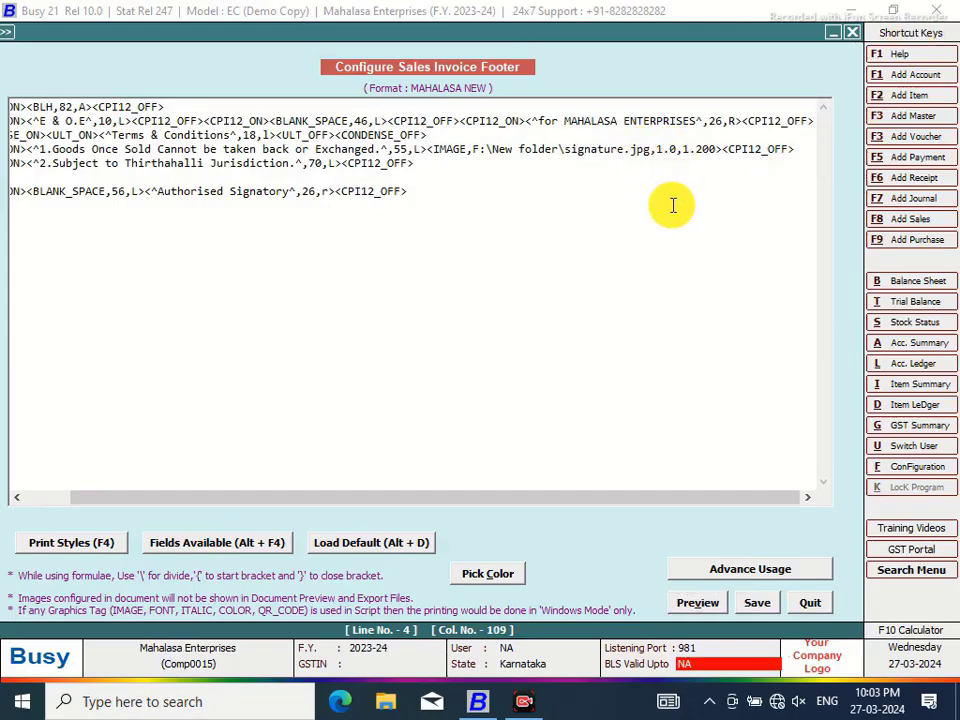
type("3")
left_click(690, 149)
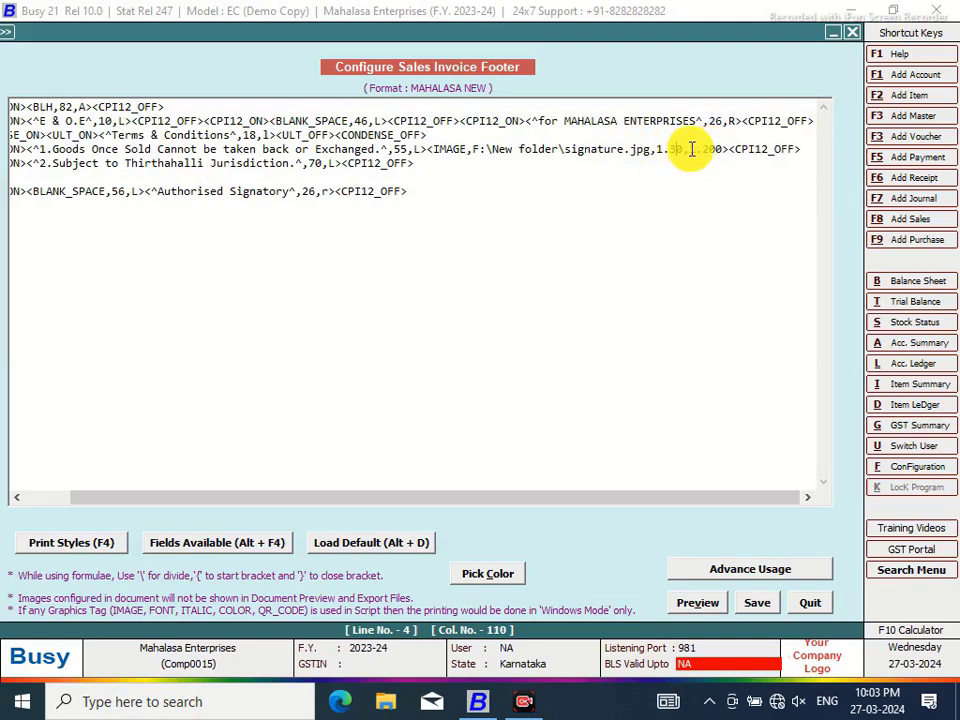
type("0")
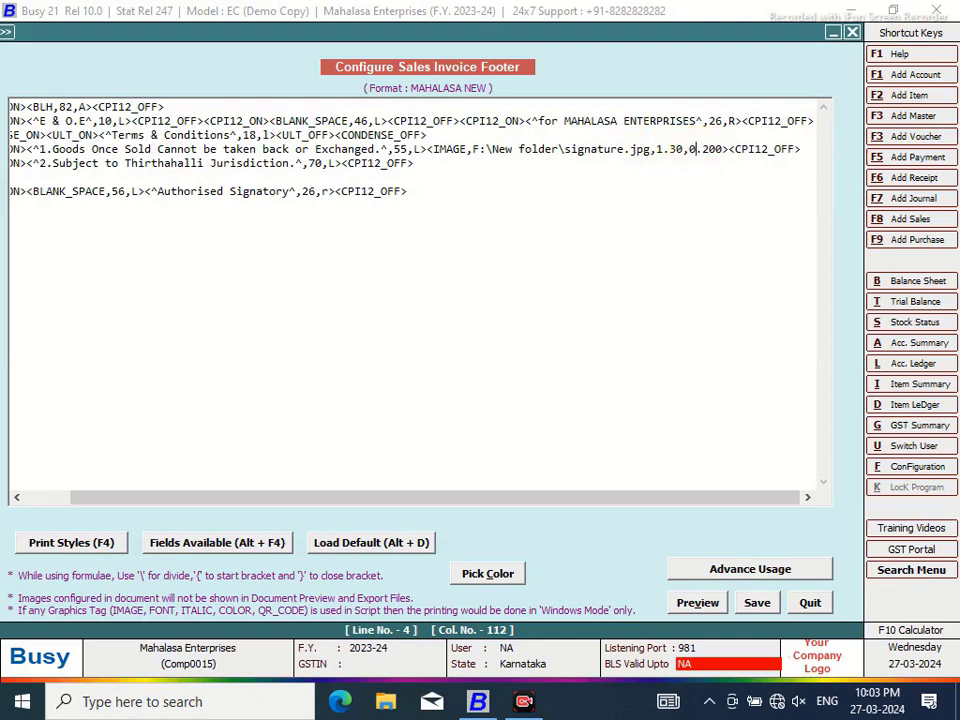
left_click(714, 149)
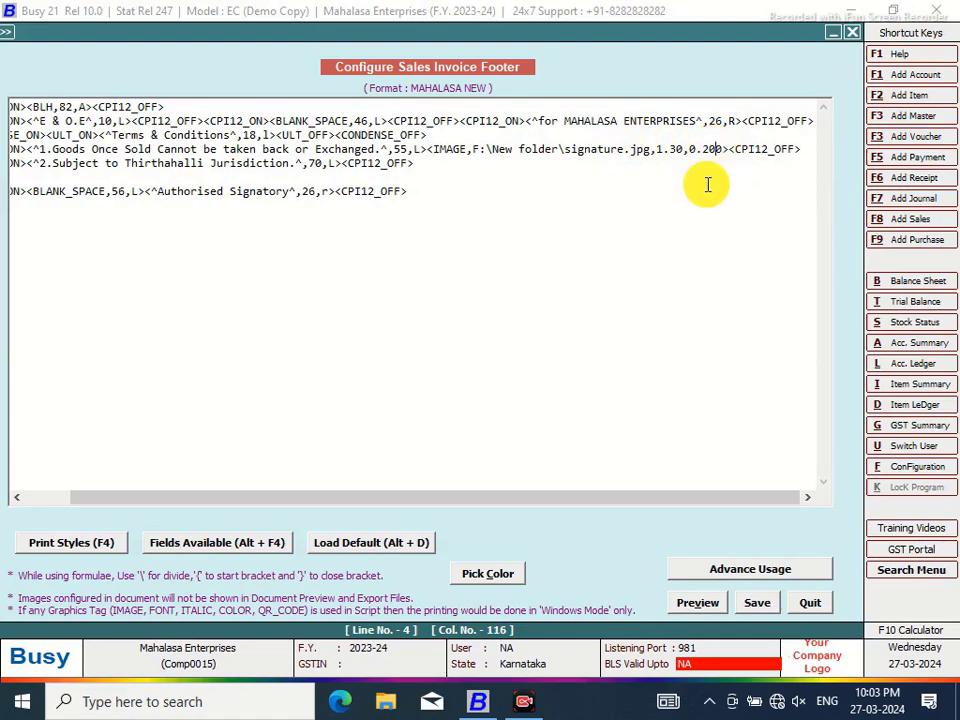
type("7")
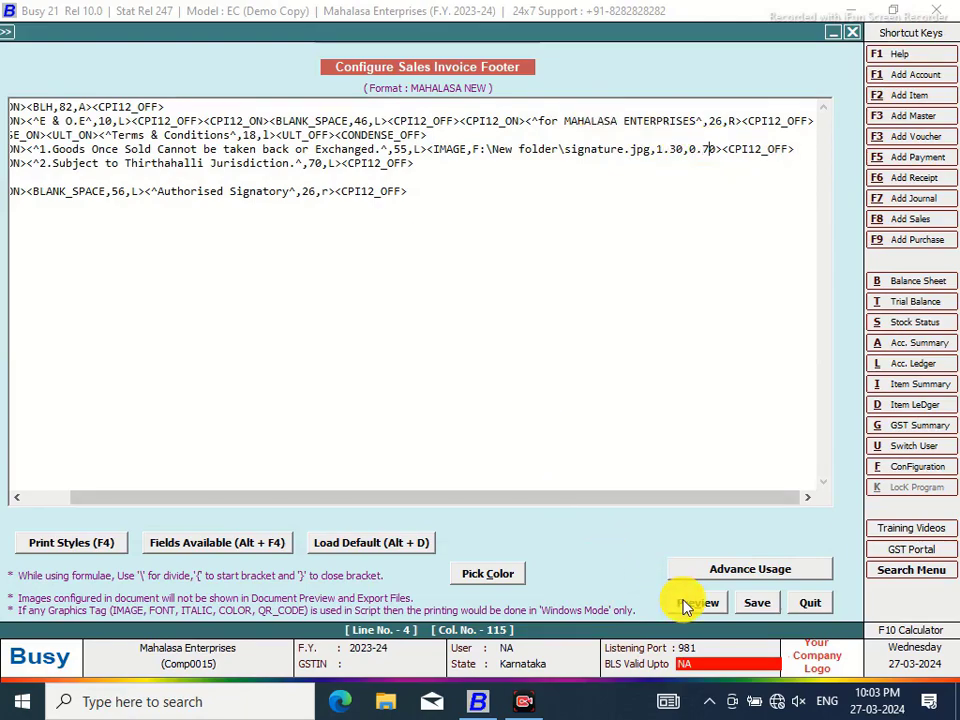
left_click(683, 600)
left_click_drag(949, 135, 939, 326)
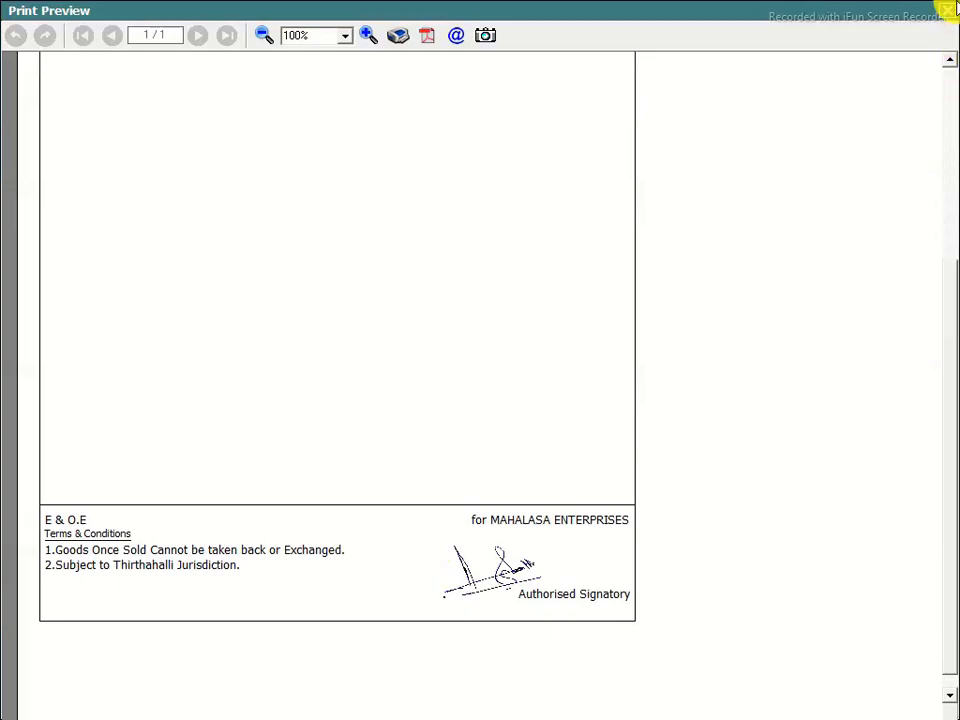
left_click(947, 10)
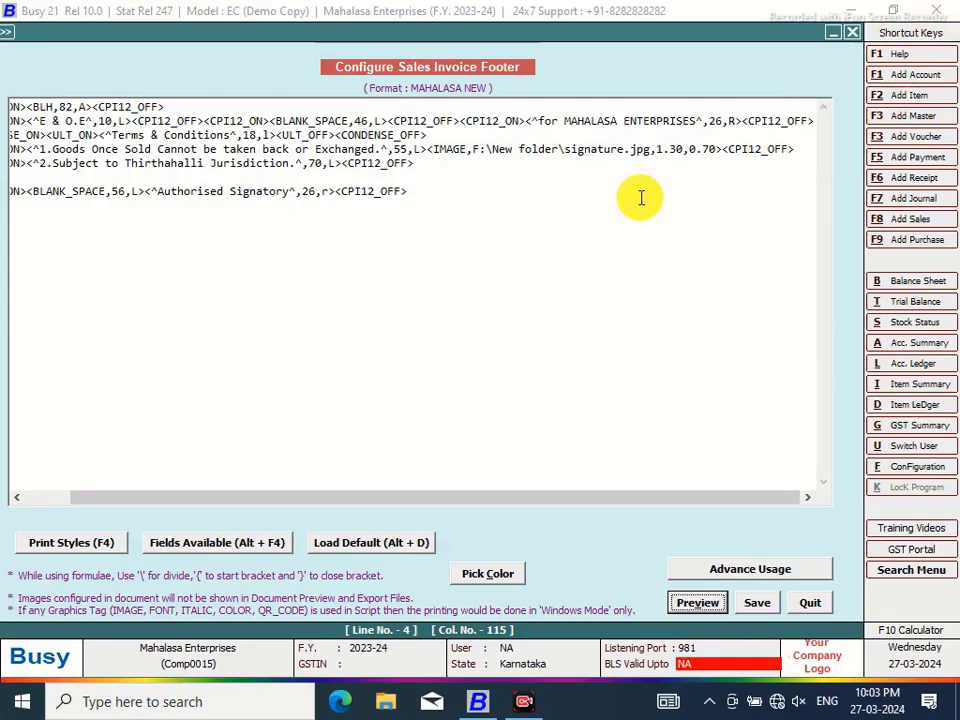
Shift the signature position value from 55 to 65 and preview the footer
left_click(397, 149)
key("BackSpace")
type("6")
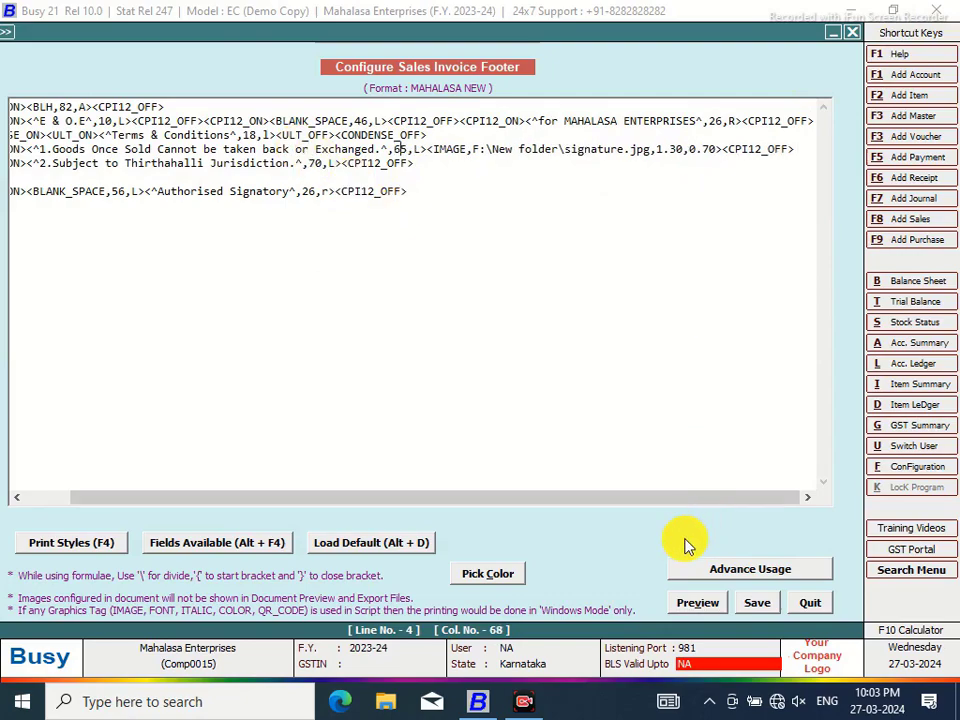
left_click(680, 603)
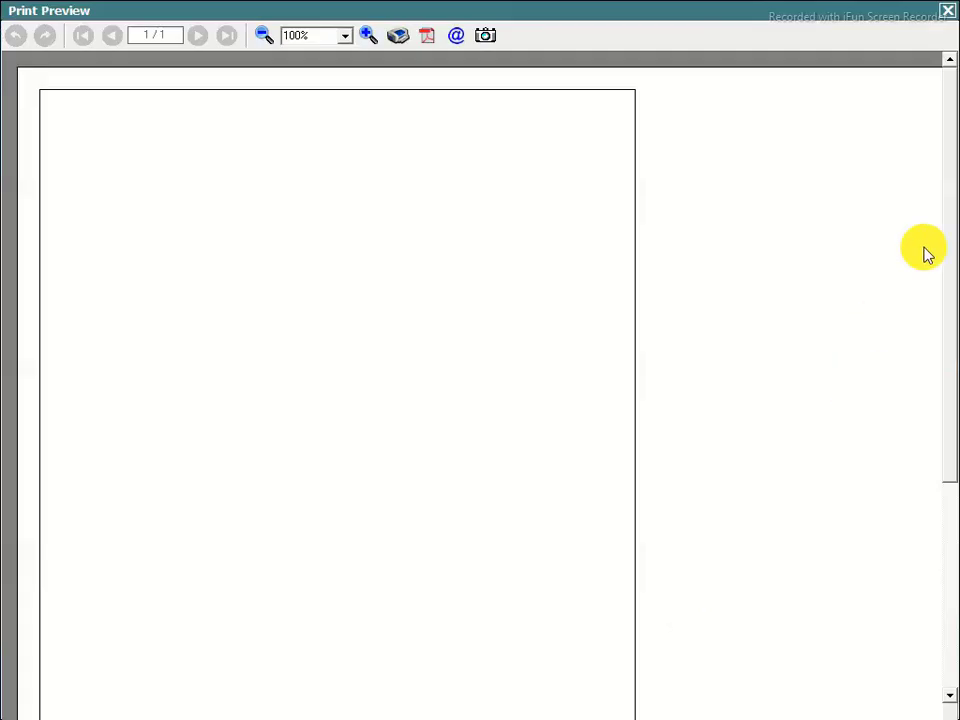
left_click_drag(949, 167, 950, 392)
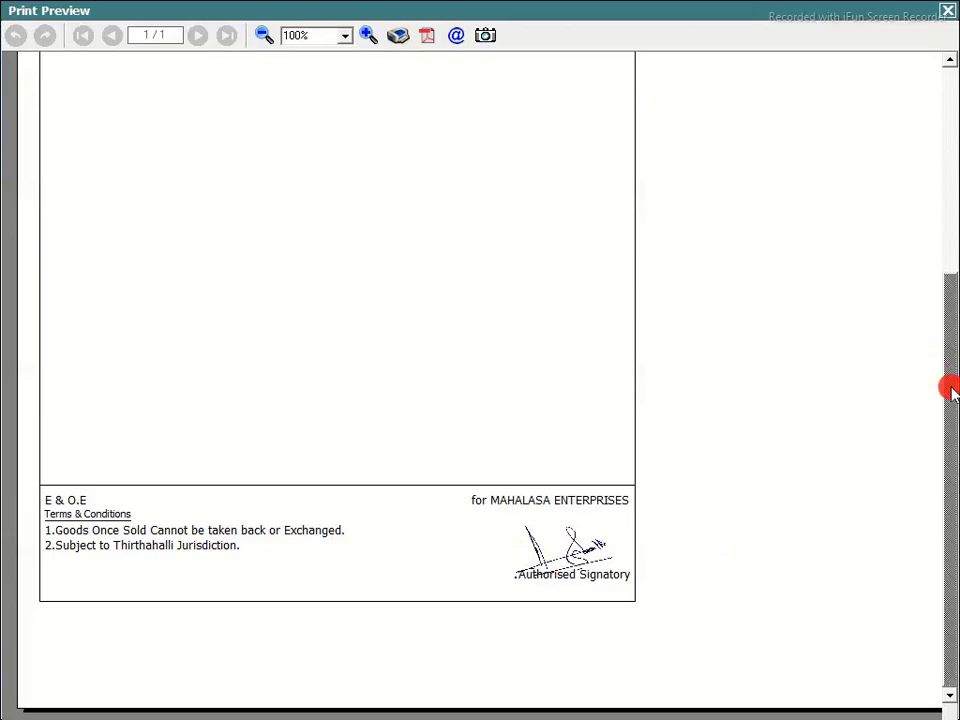
left_click(945, 11)
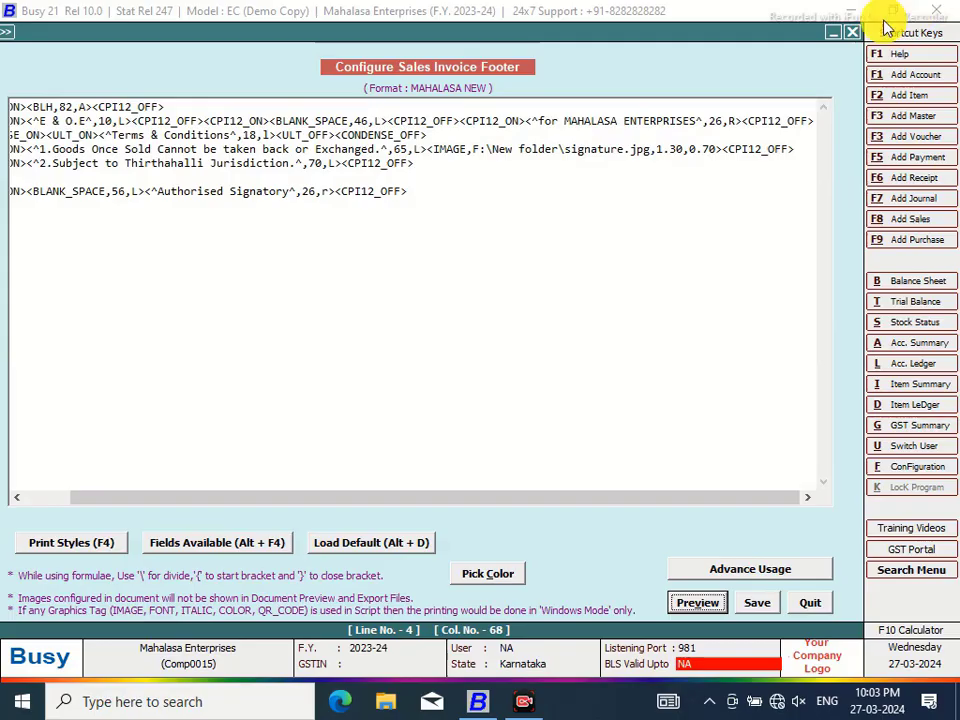
Save the footer configuration and exit the configuration screens
left_click(752, 604)
left_click(512, 405)
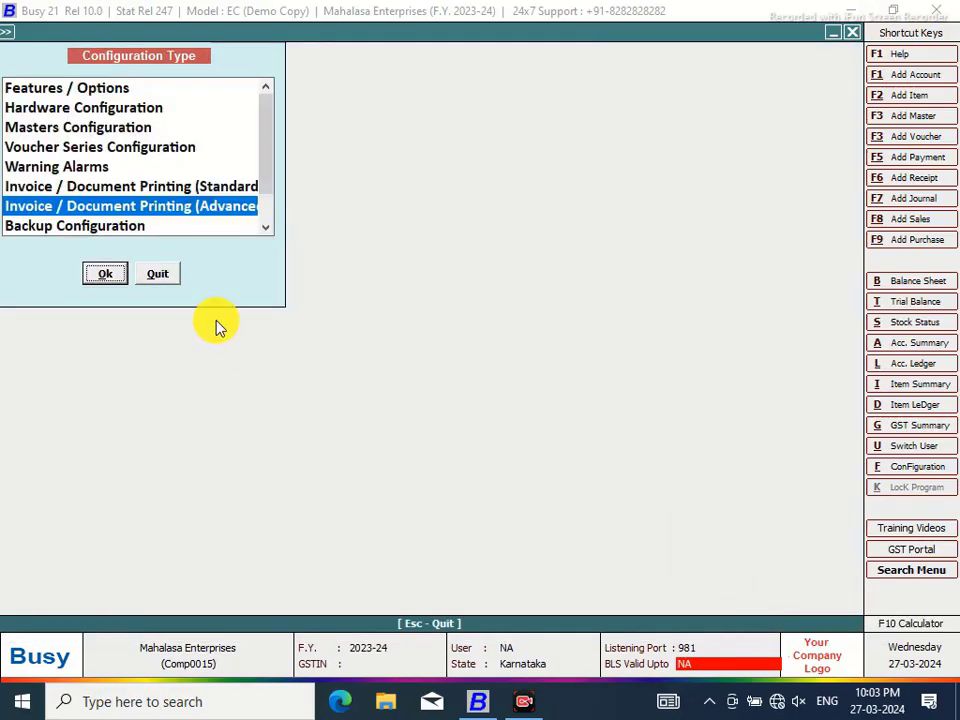
left_click(160, 274)
Preview the voucher as a MAHALASA NEW sales invoice zoomed in, then close it and quit the voucher
left_click(437, 30)
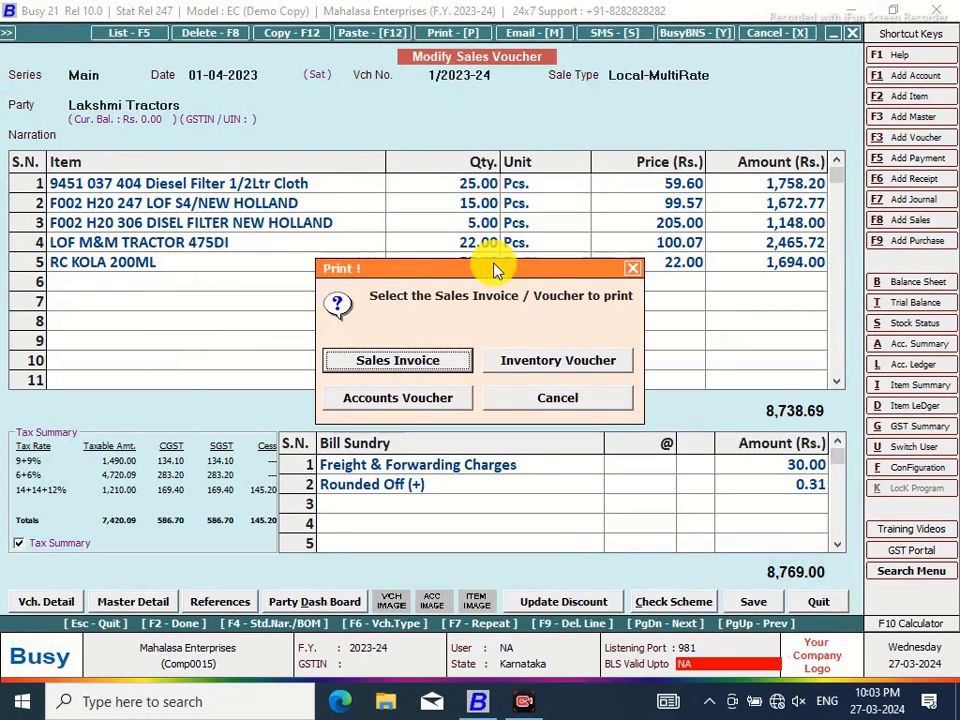
left_click(446, 368)
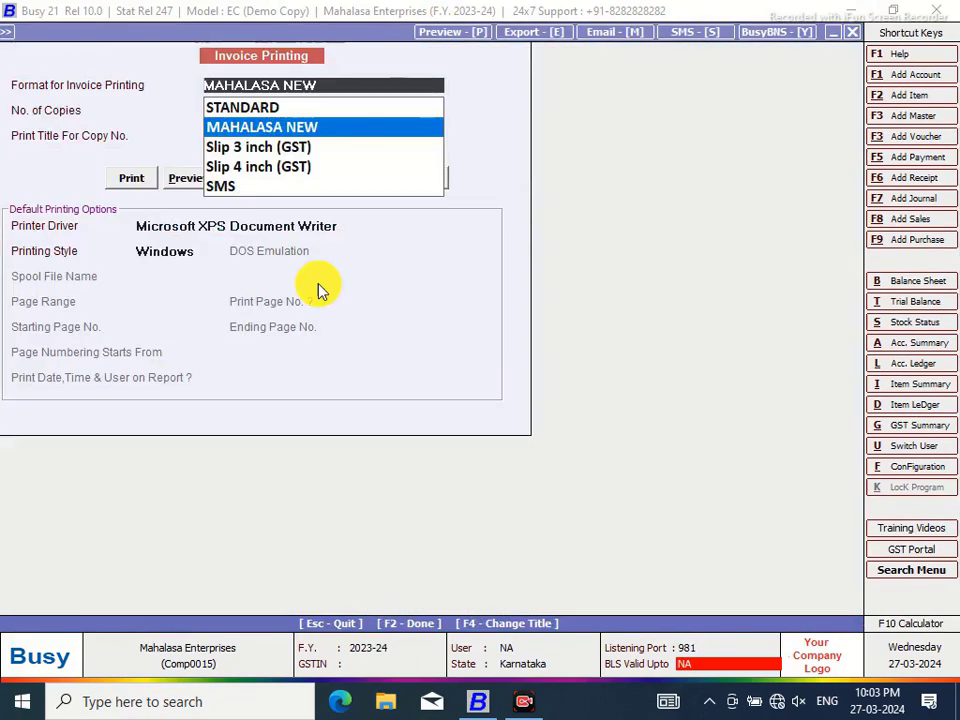
left_click(189, 182)
left_click(187, 178)
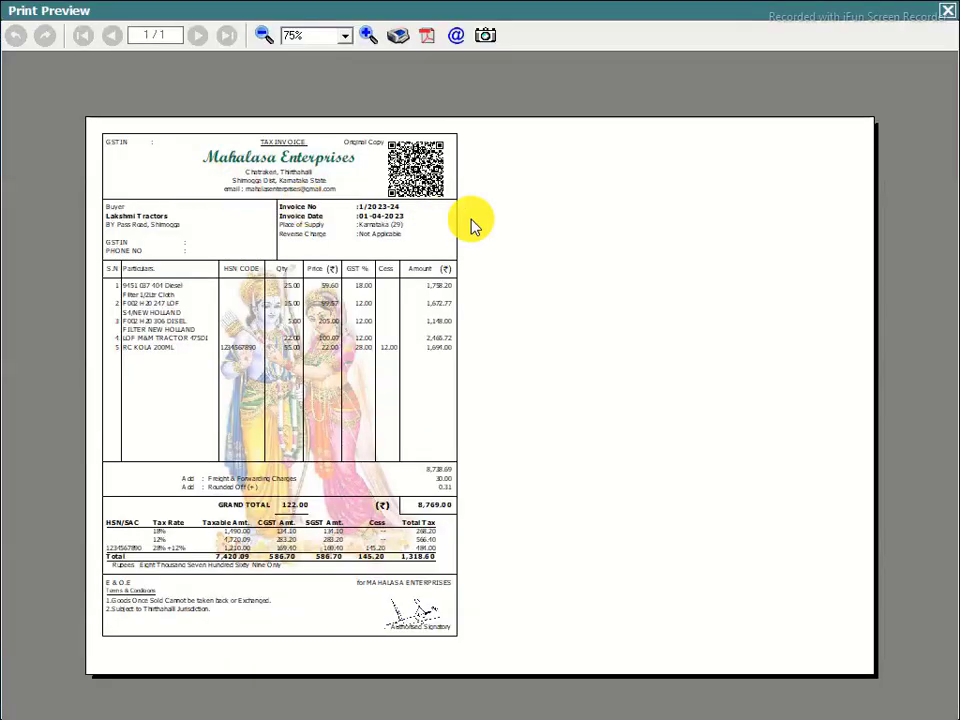
left_click(370, 37)
left_click(370, 37)
left_click_drag(949, 111, 946, 330)
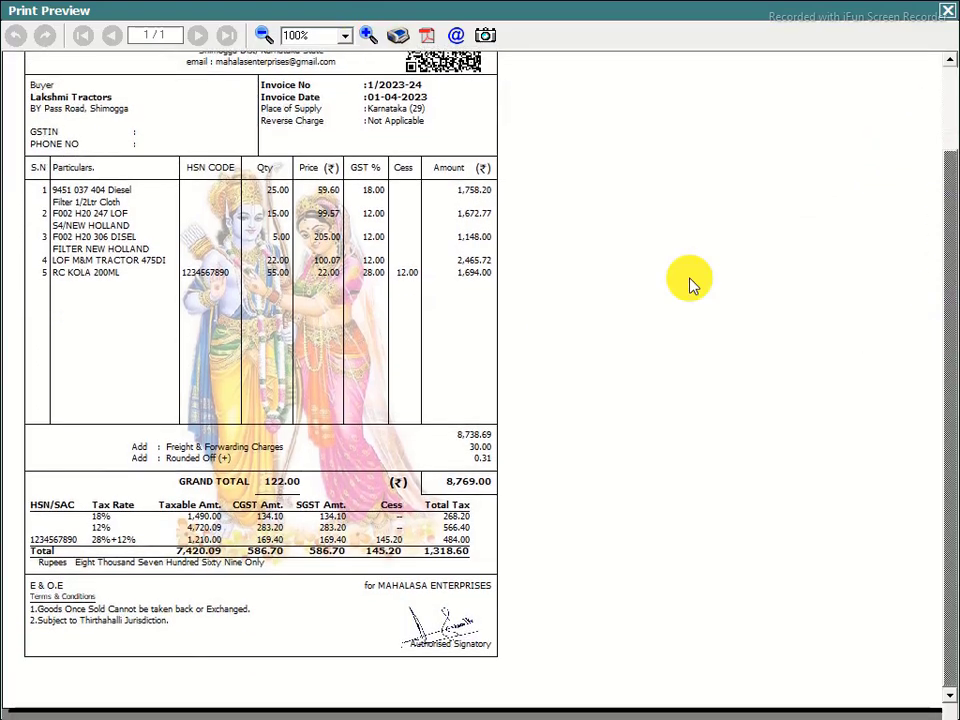
left_click(368, 36)
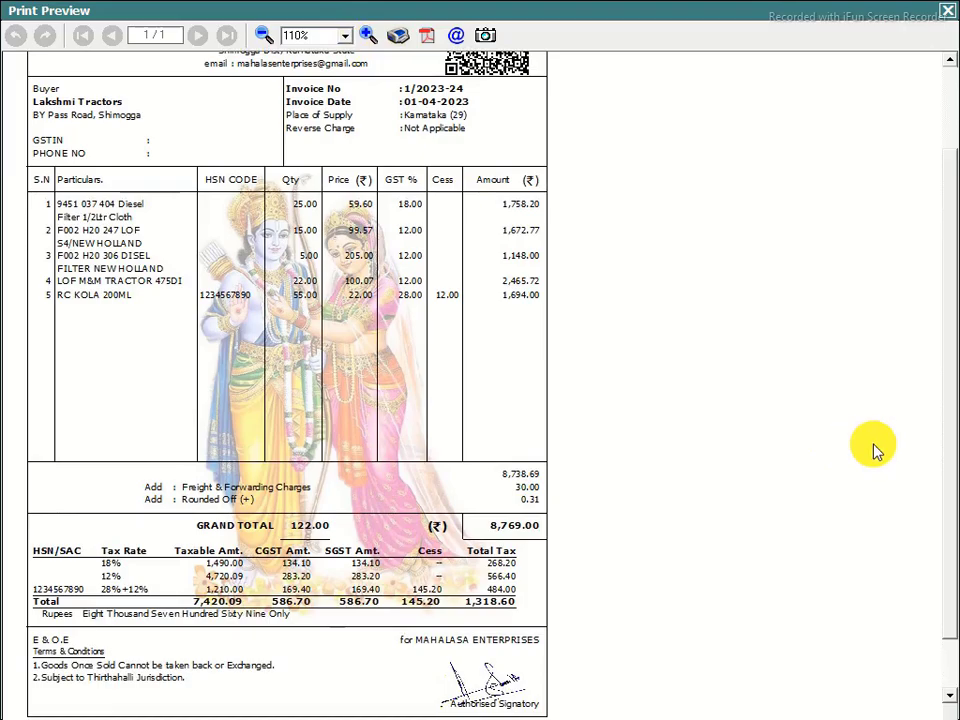
left_click_drag(940, 262, 940, 326)
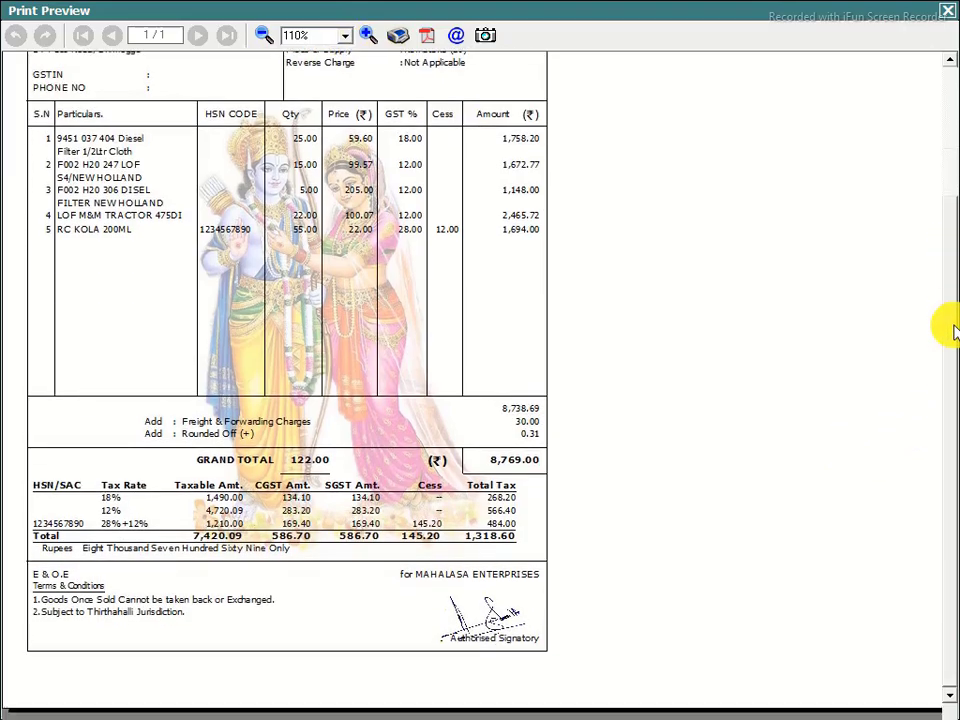
left_click(369, 36)
left_click(369, 36)
left_click(369, 36)
left_click(369, 36)
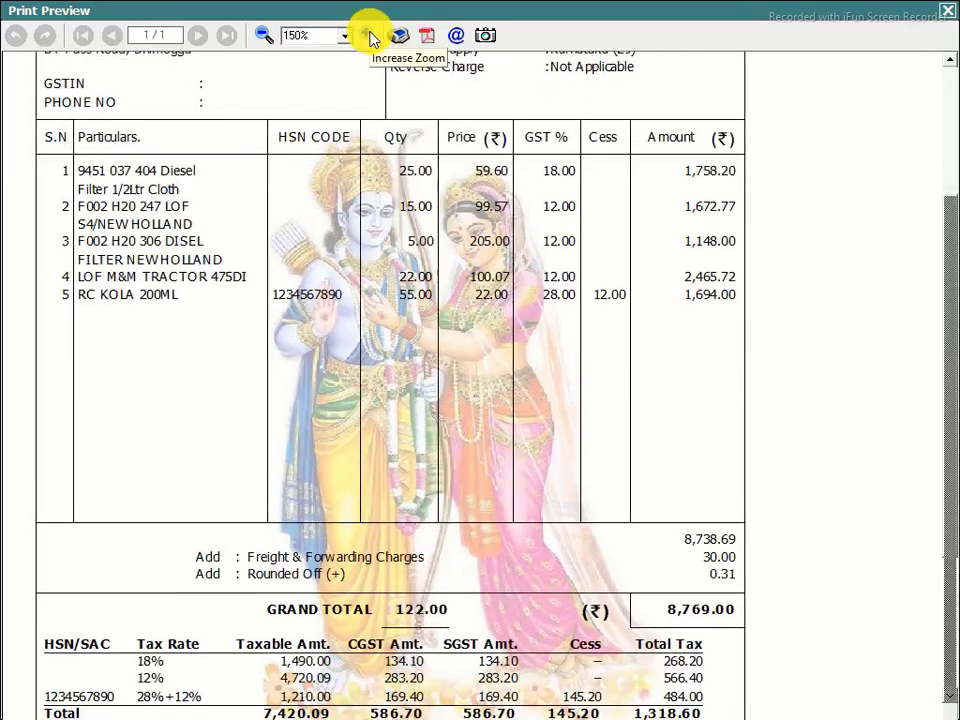
left_click(369, 36)
left_click_drag(952, 238, 950, 436)
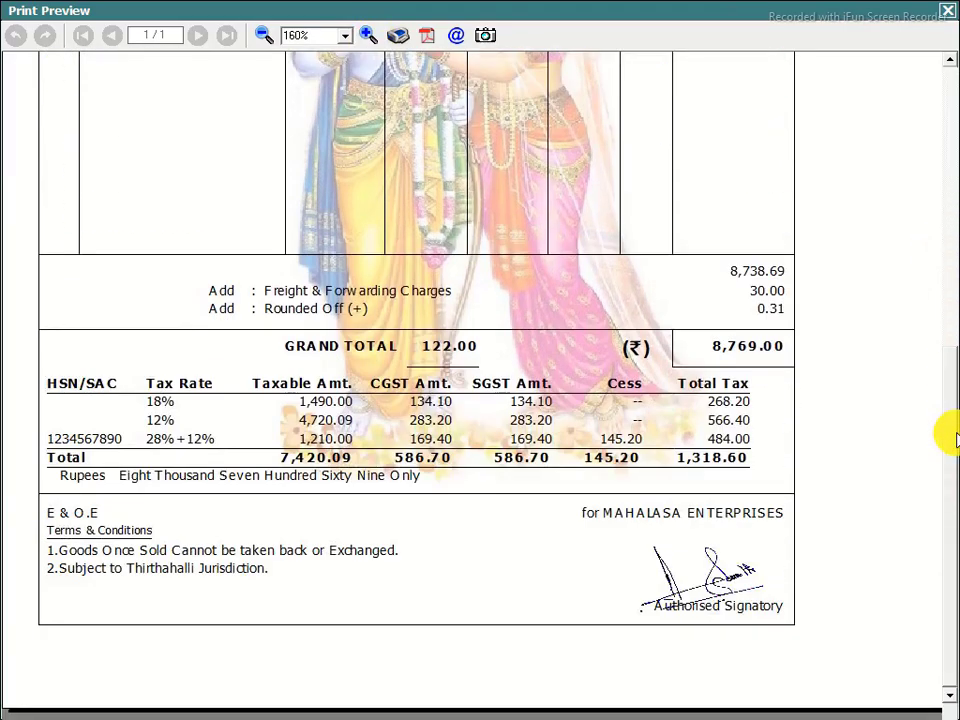
left_click_drag(952, 420, 904, 159)
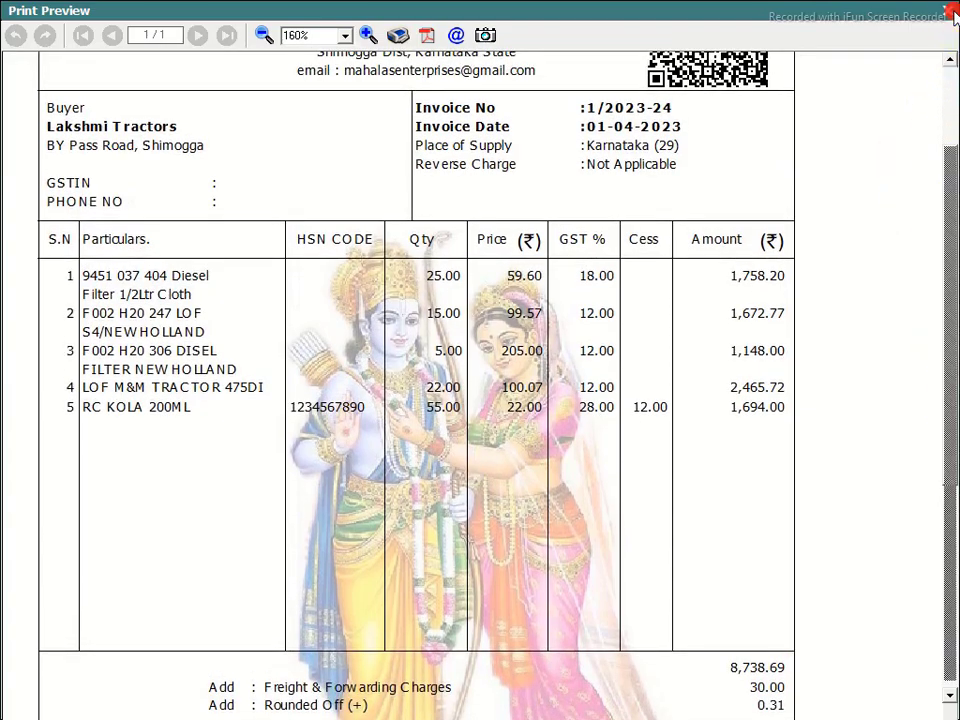
left_click(947, 10)
left_click(812, 603)
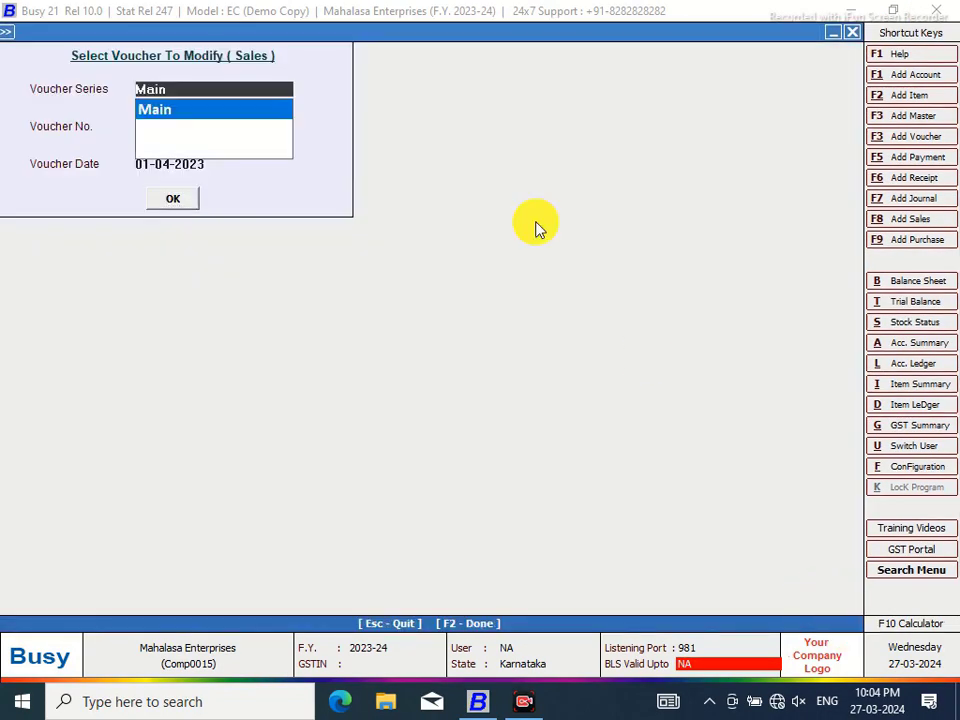
Delete the background IMAGE tag from the MAHALASA NEW header script and save it
left_click(853, 40)
left_click(110, 30)
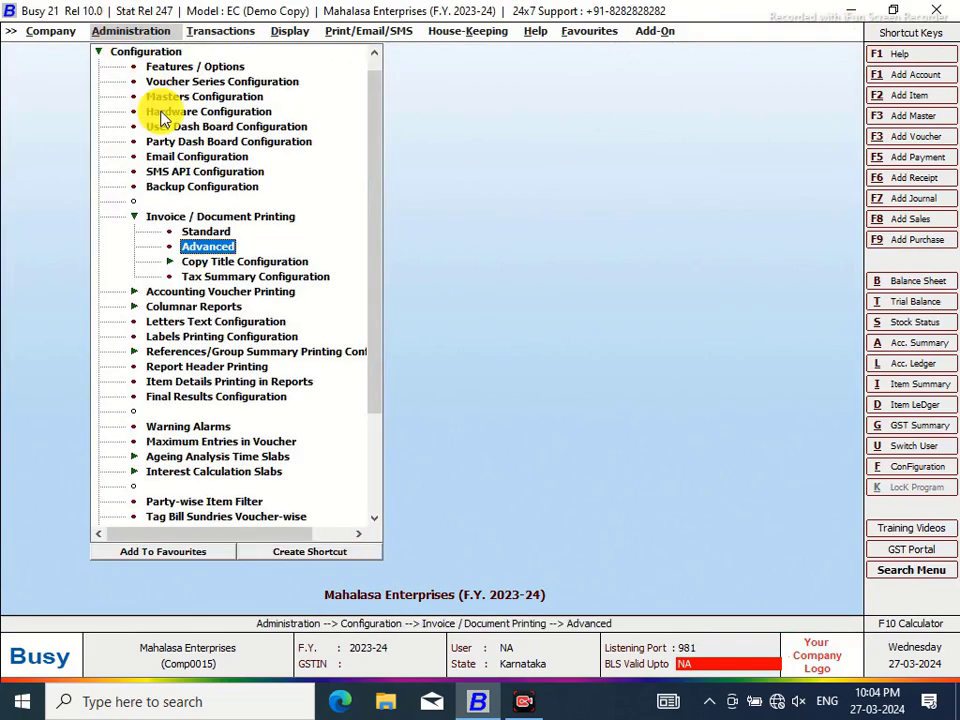
left_click(188, 245)
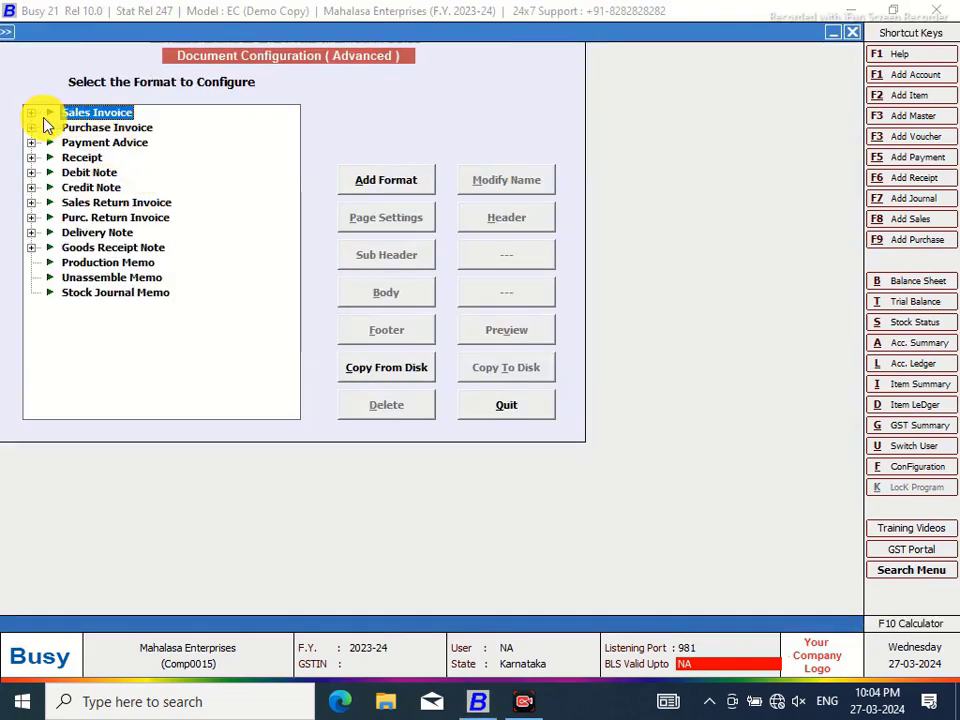
left_click(31, 112)
left_click(88, 129)
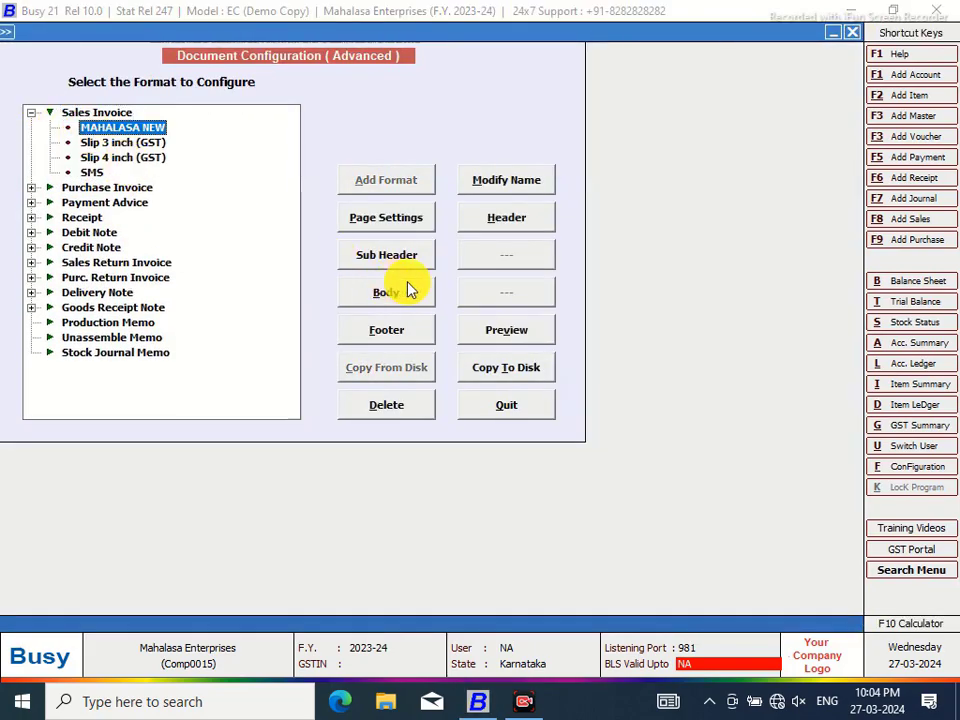
left_click(506, 217)
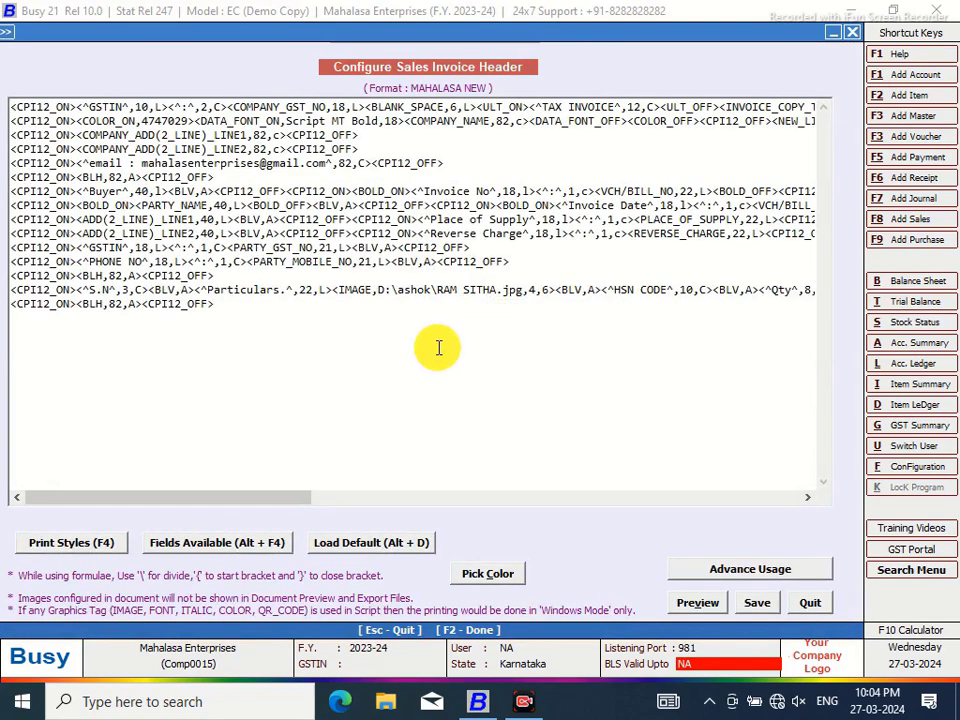
left_click_drag(556, 290, 342, 290)
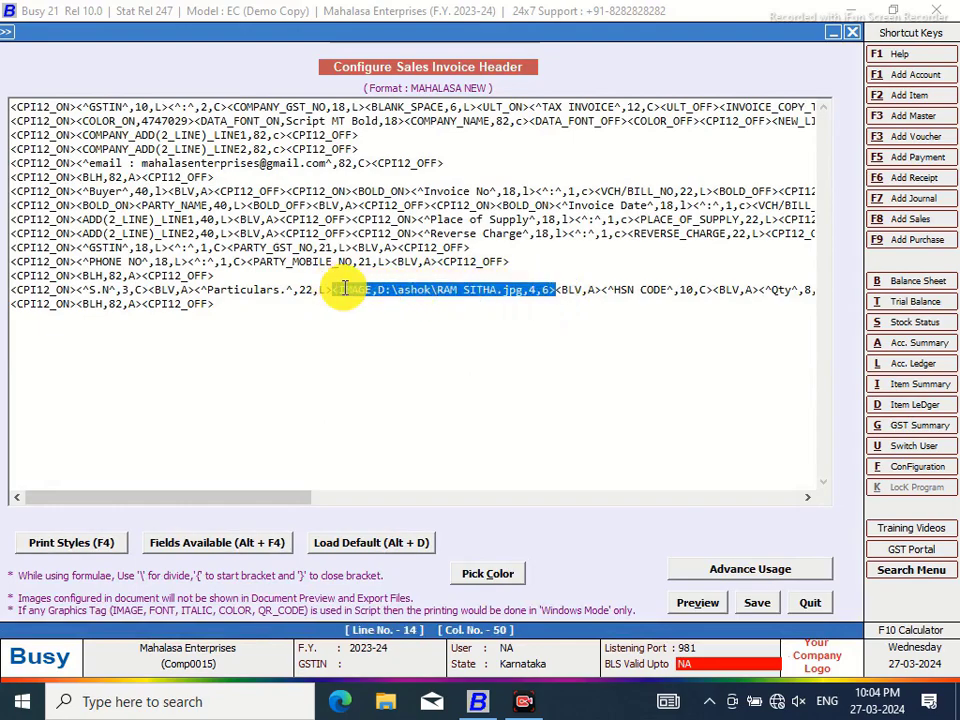
key("Delete")
left_click(758, 604)
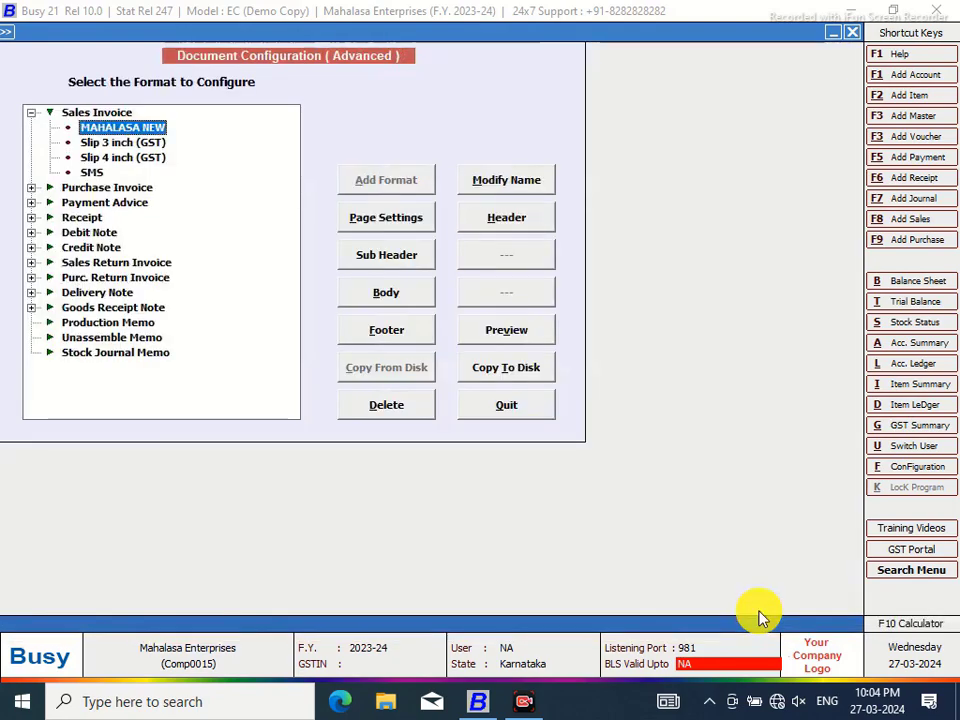
left_click(510, 407)
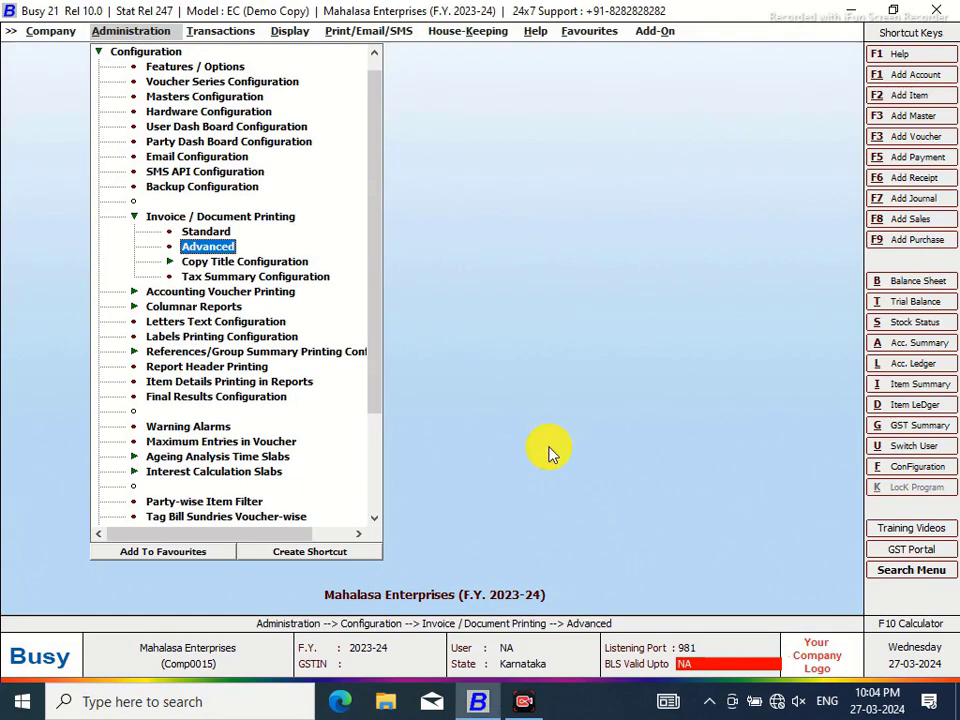
Open sales voucher 1/2023-24 in the Main series for modification
left_click(216, 31)
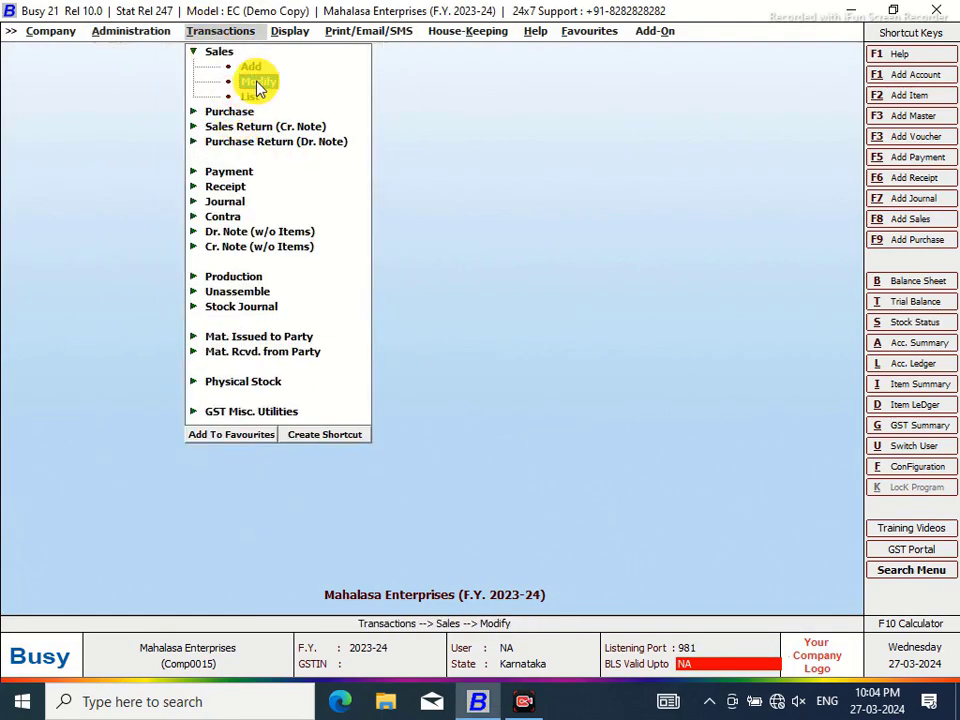
left_click(257, 81)
left_click(190, 108)
key("Return")
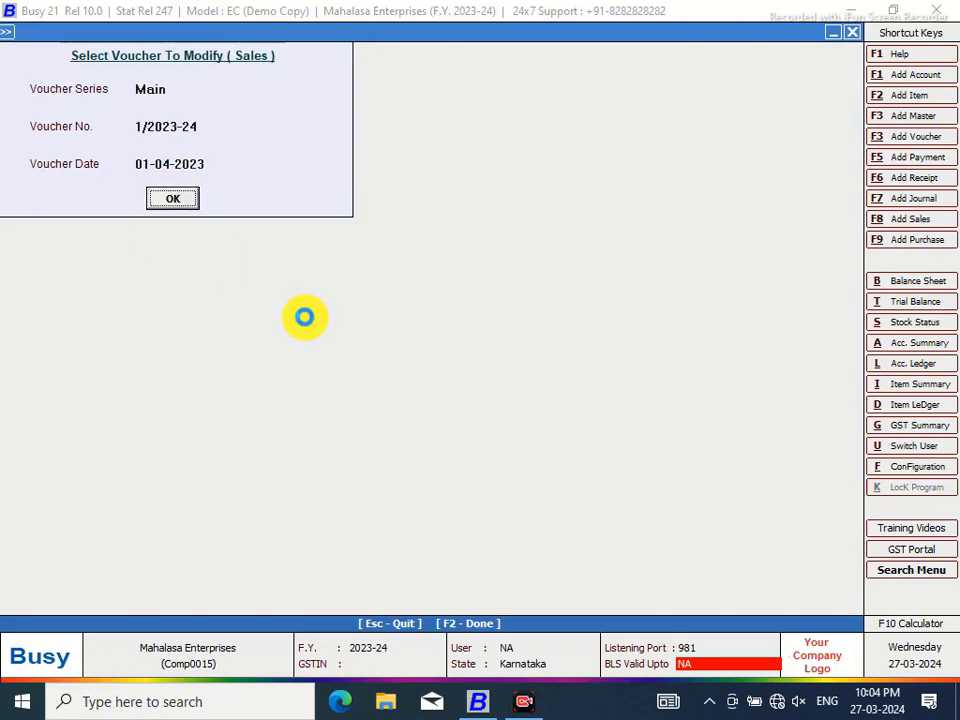
key("Return")
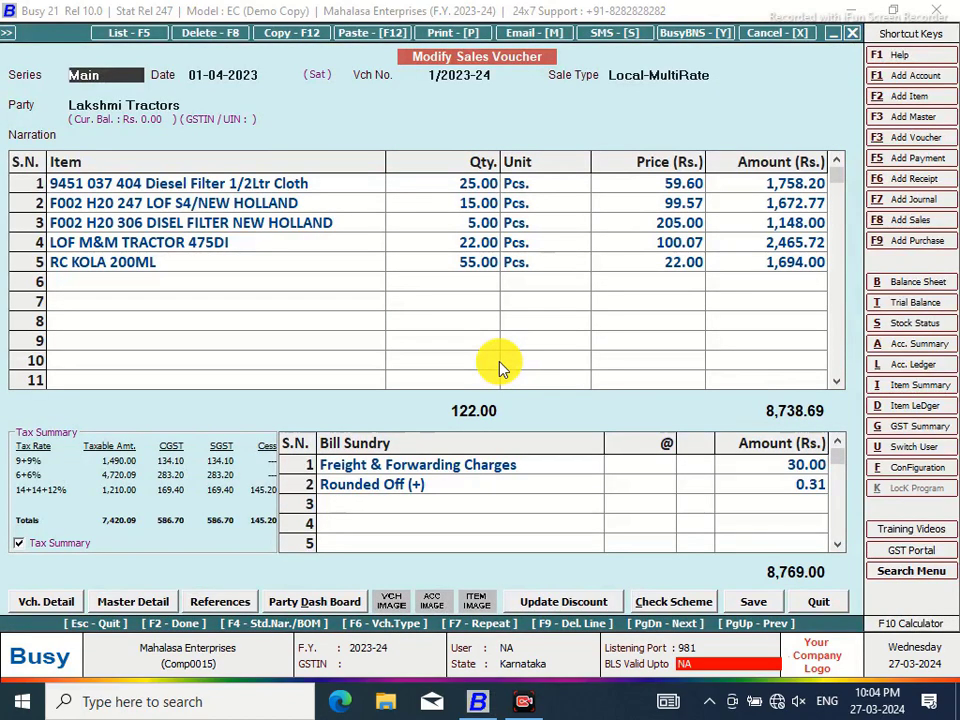
Preview the voucher as a MAHALASA NEW sales invoice, zoomed in, to confirm the background is gone
left_click(440, 36)
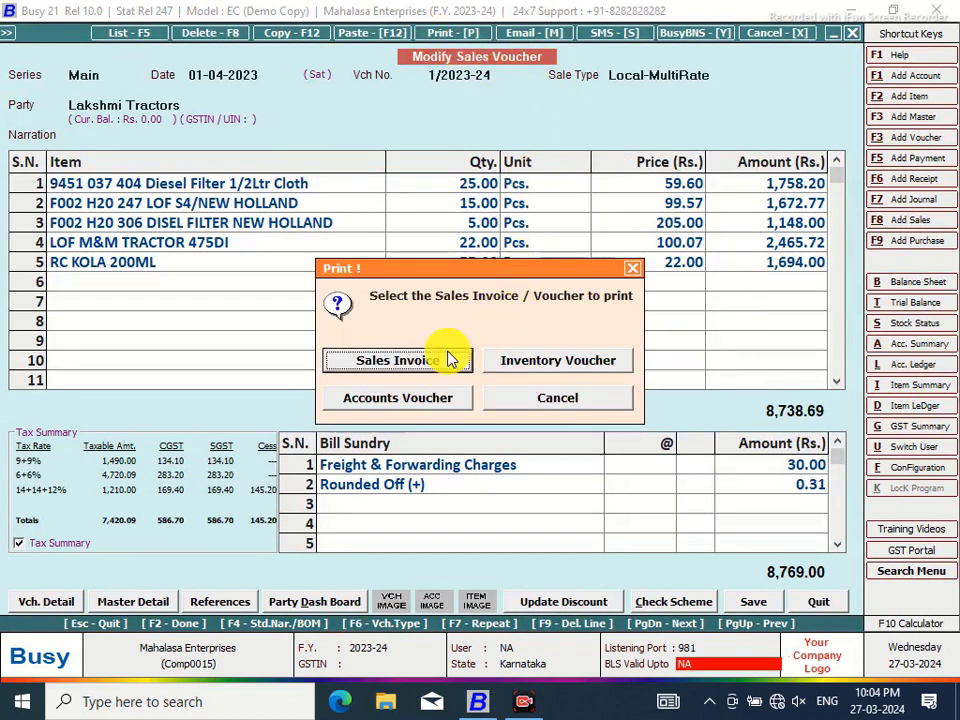
left_click(448, 358)
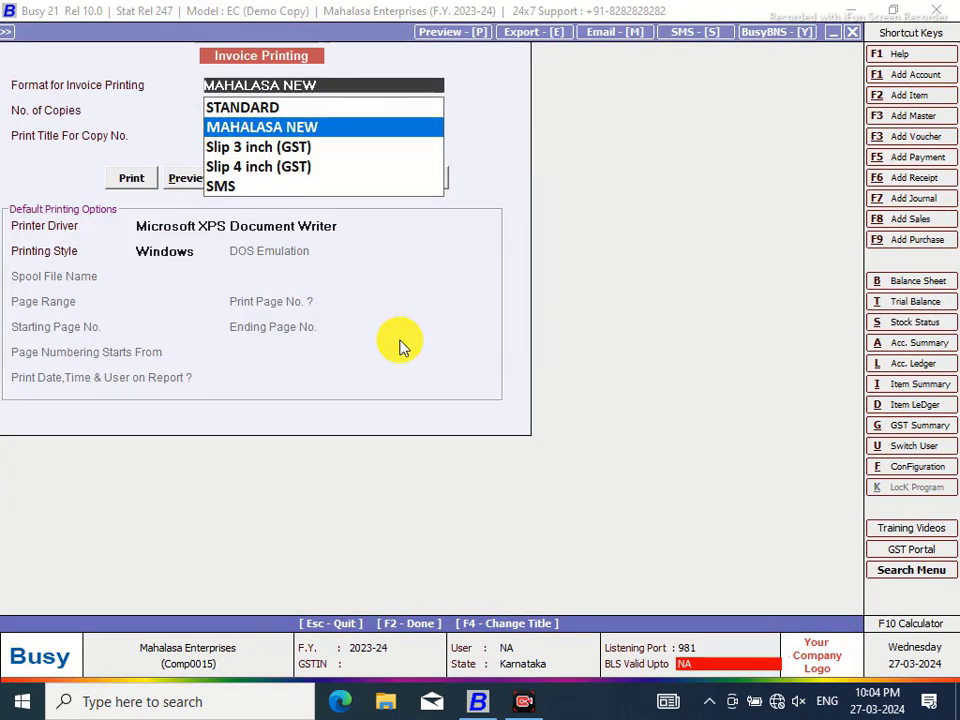
left_click(178, 183)
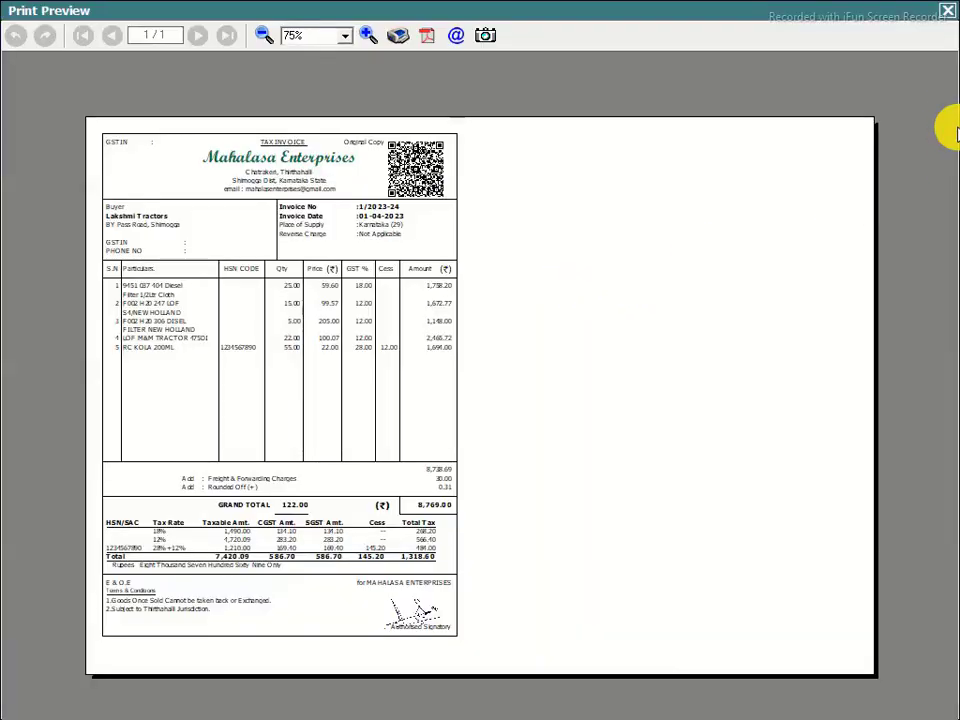
left_click(368, 36)
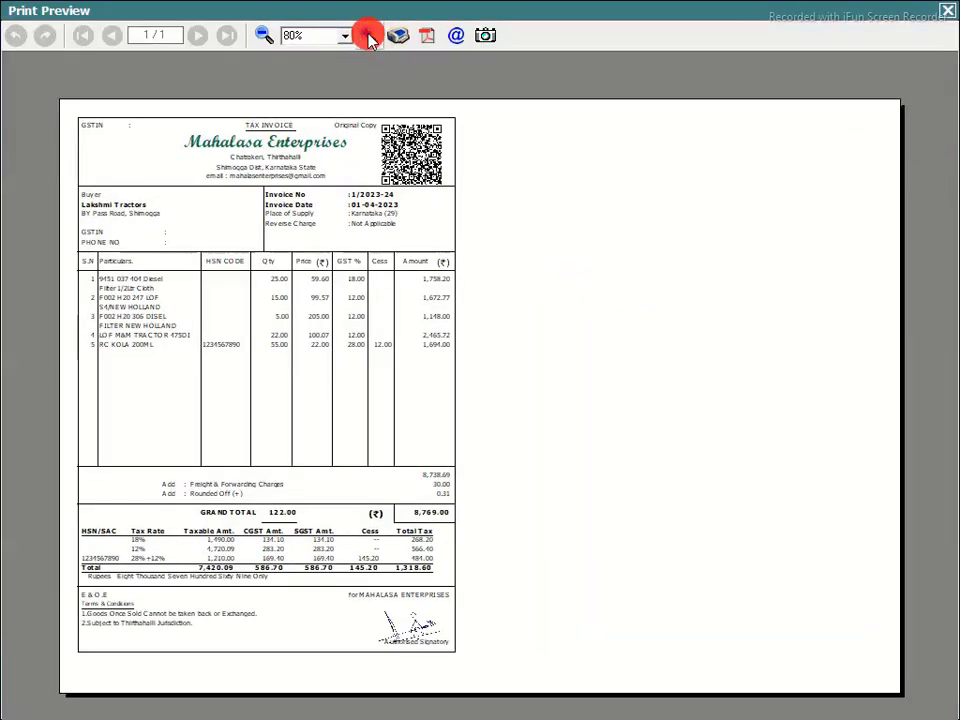
left_click(368, 36)
left_click(368, 36)
mouse_move(944, 118)
left_mouse_down()
mouse_move(948, 210)
mouse_move(945, 111)
left_mouse_up()
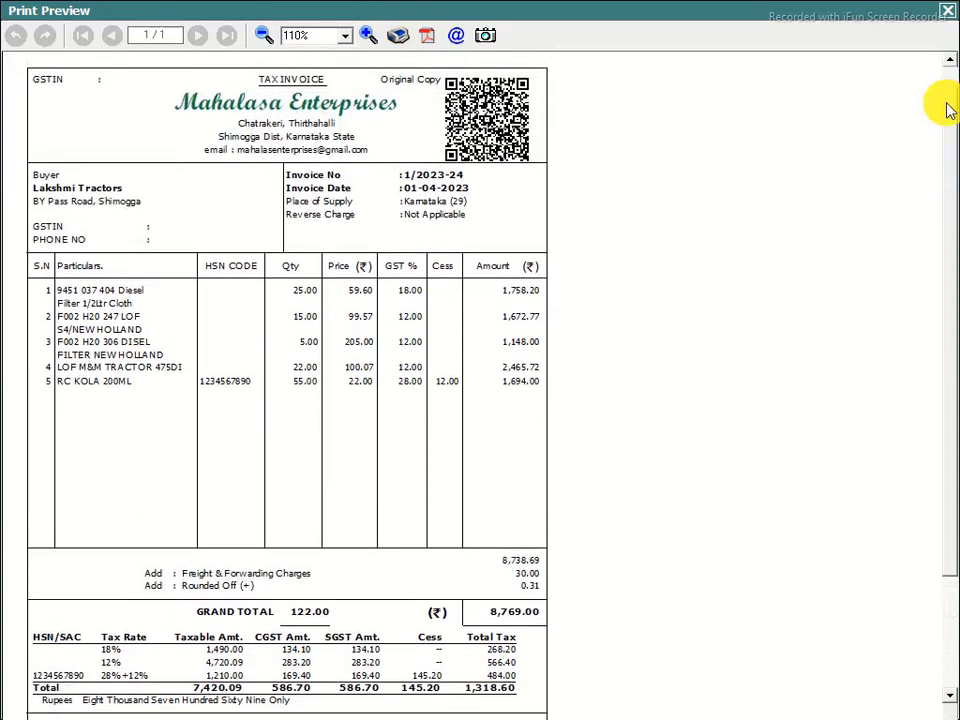
left_click(946, 11)
left_click(900, 474)
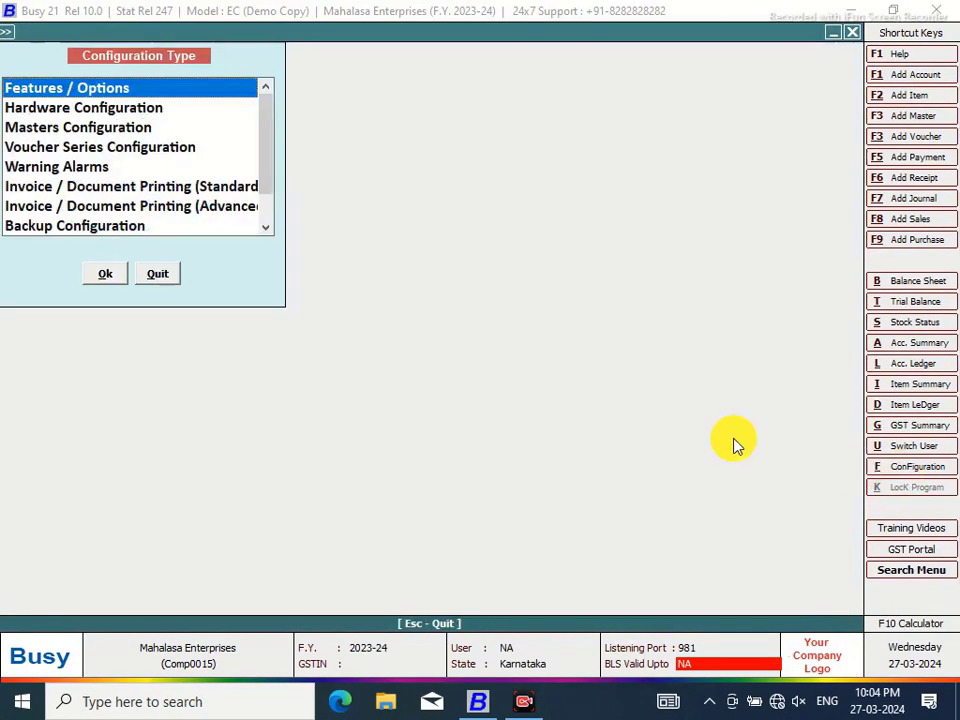
Delete the company name's COLOR_ON and COLOR_OFF tags from the MAHALASA NEW header and save
left_click(181, 206)
left_click(106, 276)
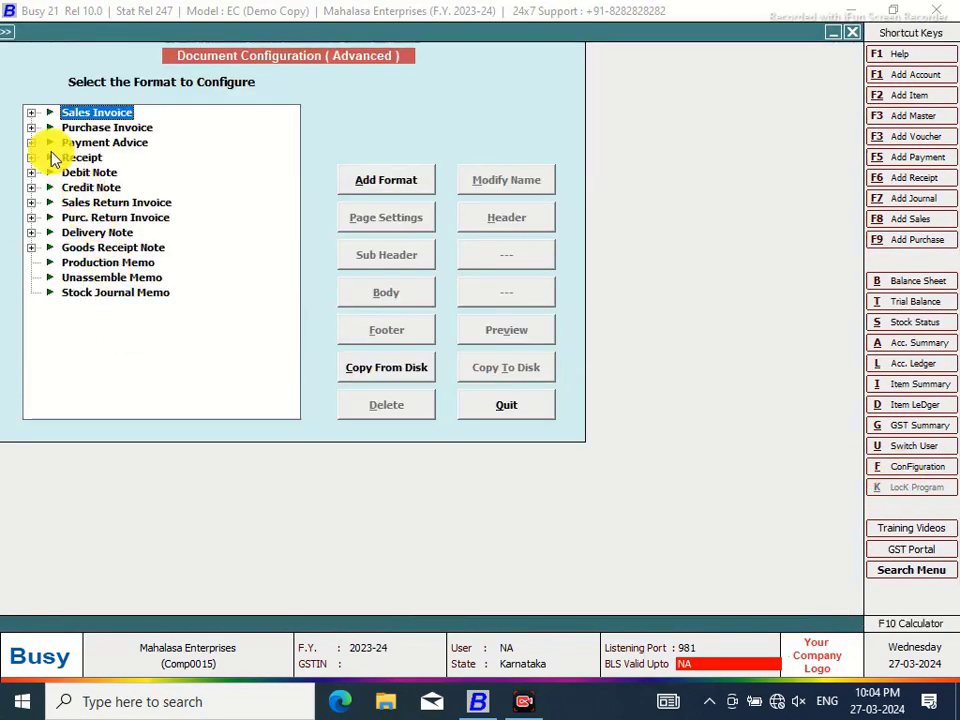
left_click(31, 113)
left_click(90, 128)
left_click(512, 219)
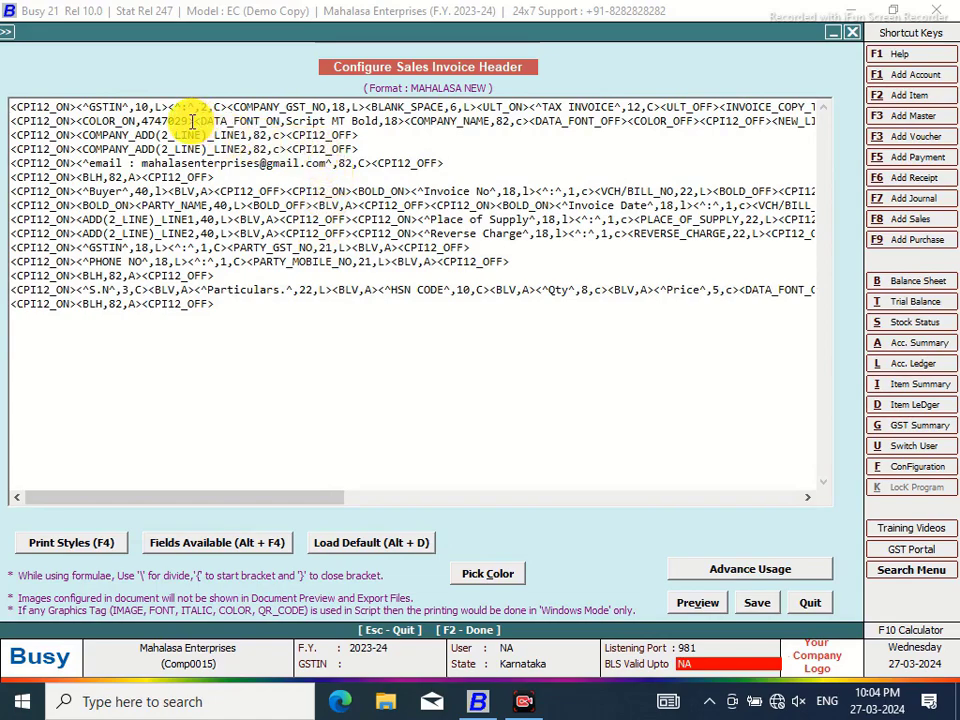
left_click_drag(197, 121, 80, 121)
key("Delete")
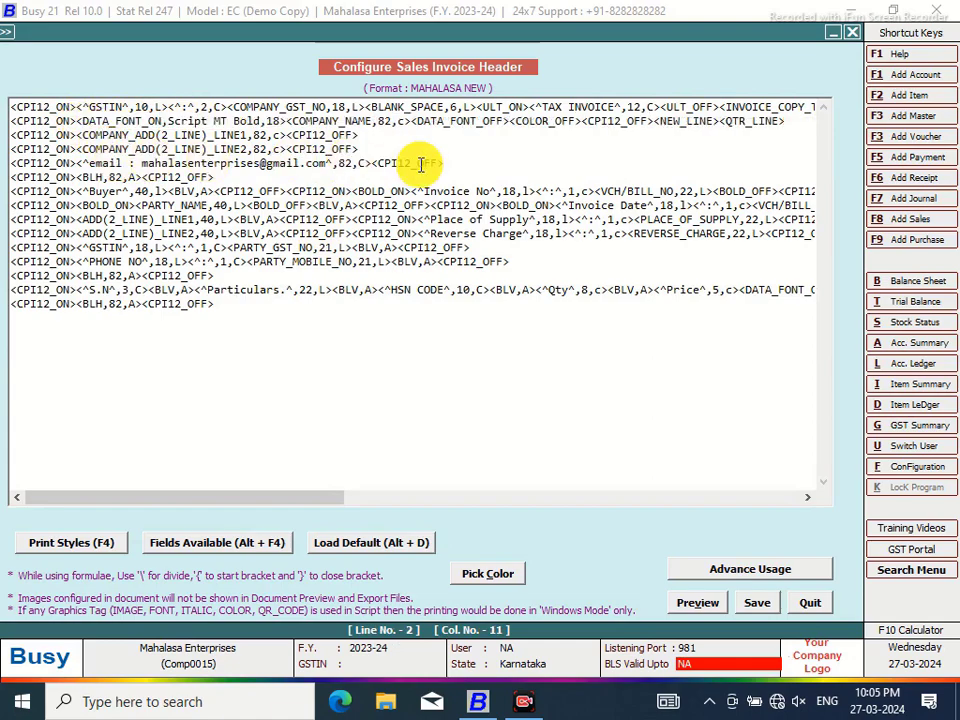
left_click_drag(585, 120, 515, 121)
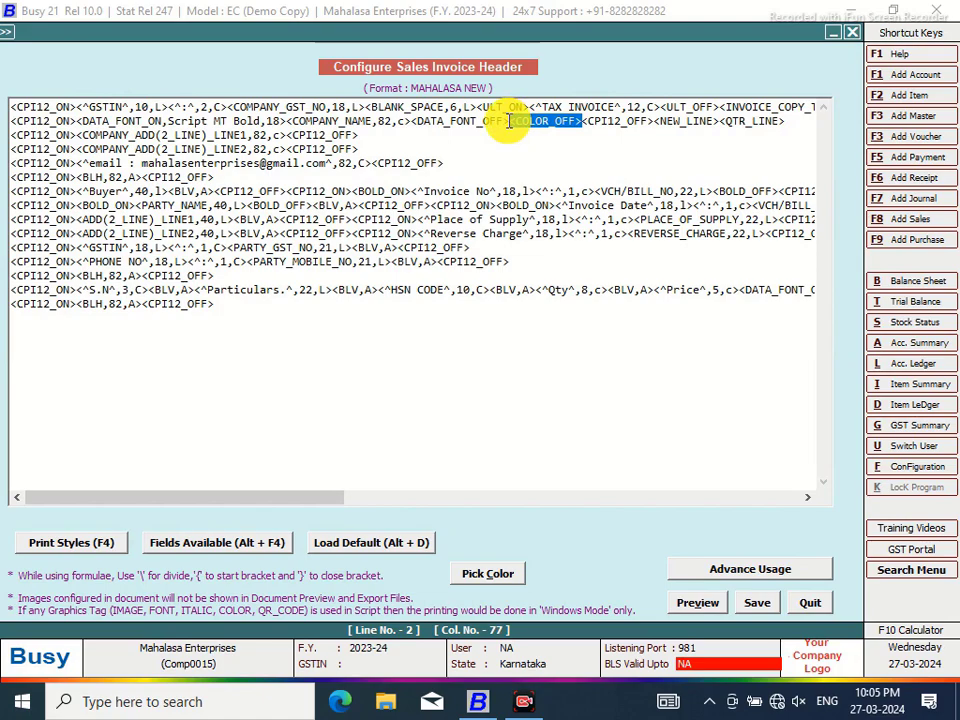
key("Delete")
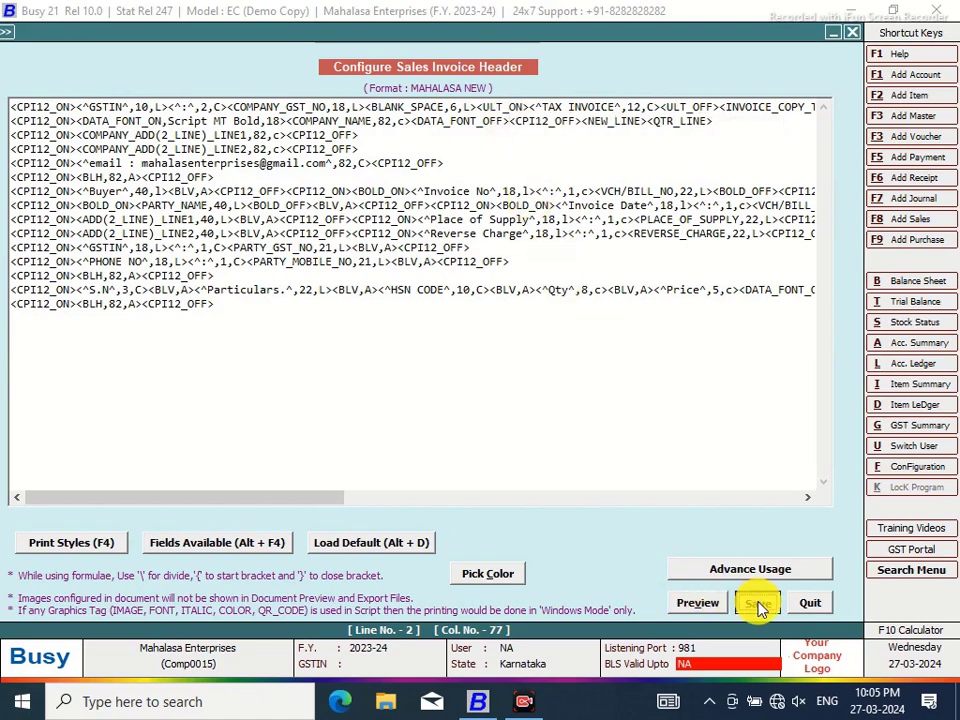
left_click(760, 605)
left_click(506, 407)
left_click(158, 276)
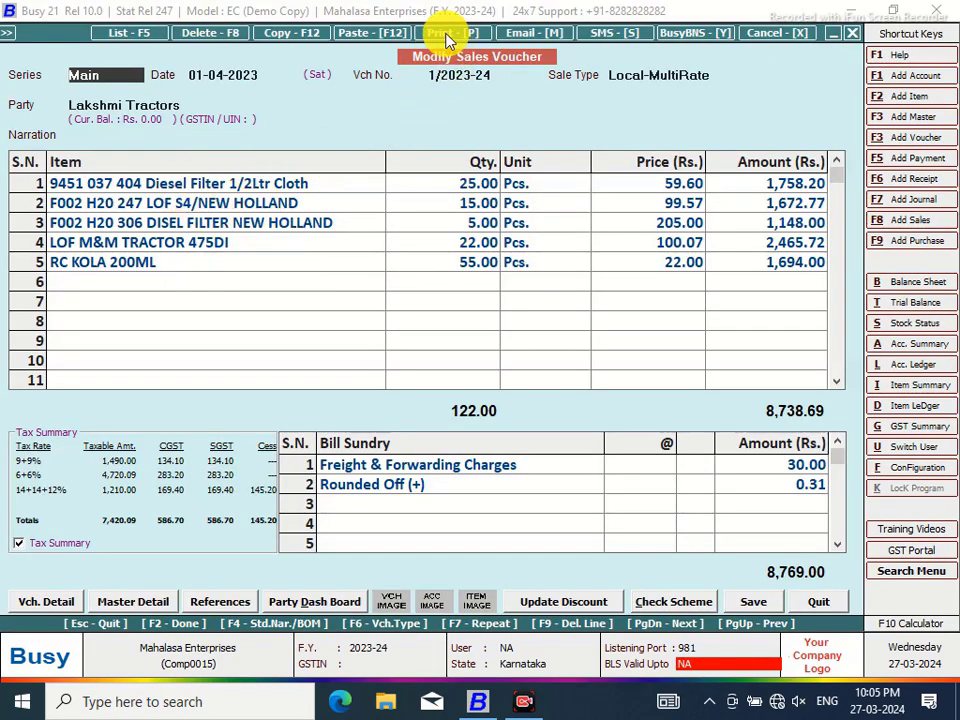
Preview the invoice with the updated MAHALASA NEW format, zoomed in
left_click(446, 32)
left_click(546, 391)
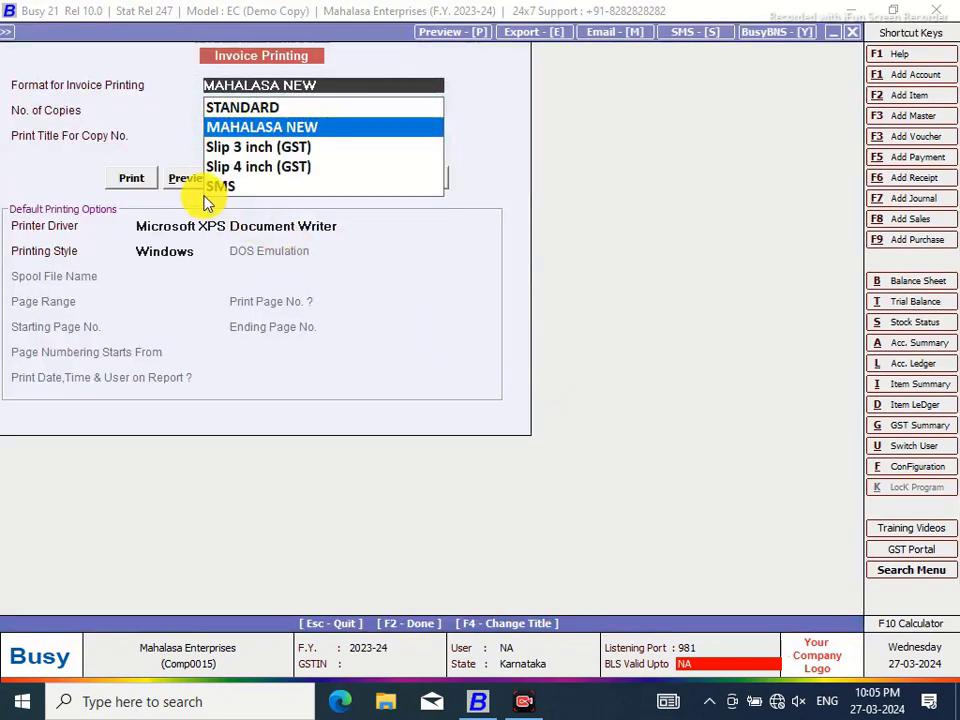
left_click(180, 184)
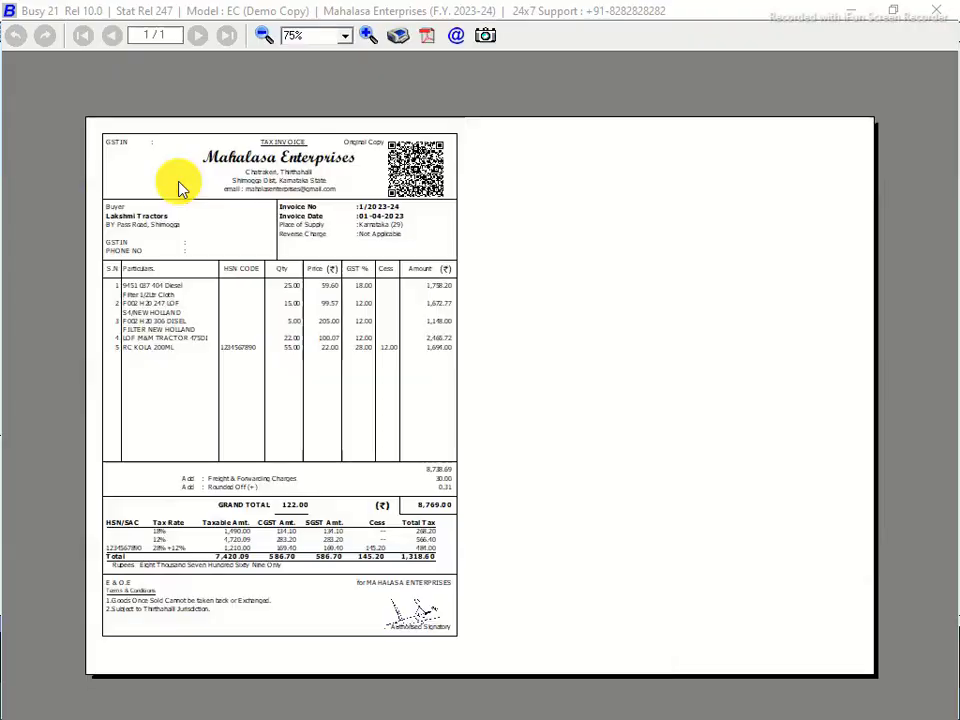
left_click(368, 36)
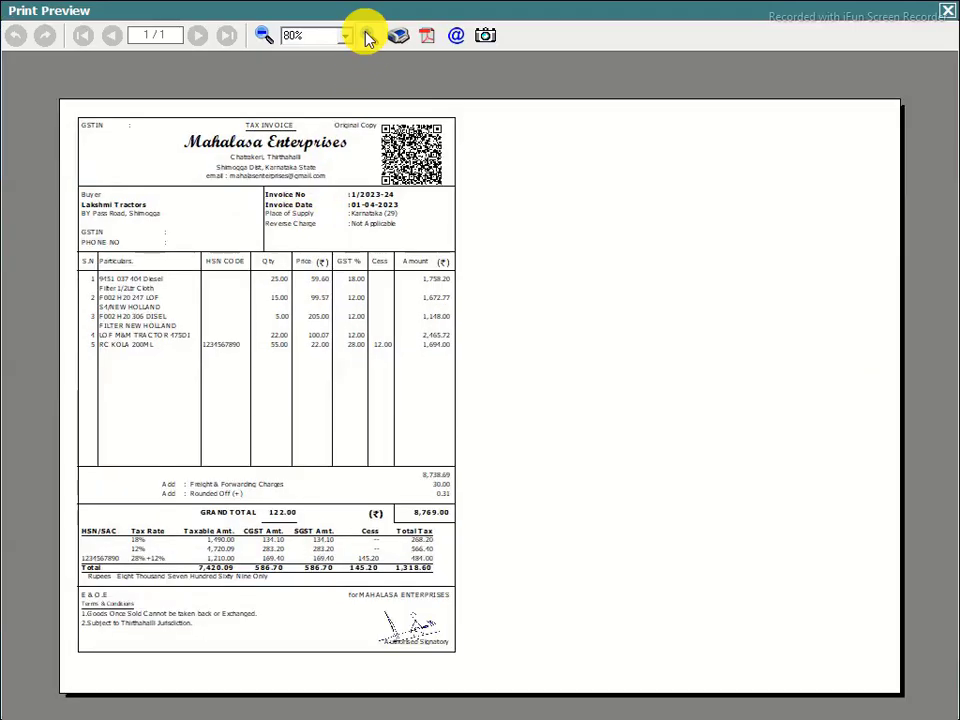
left_click(368, 36)
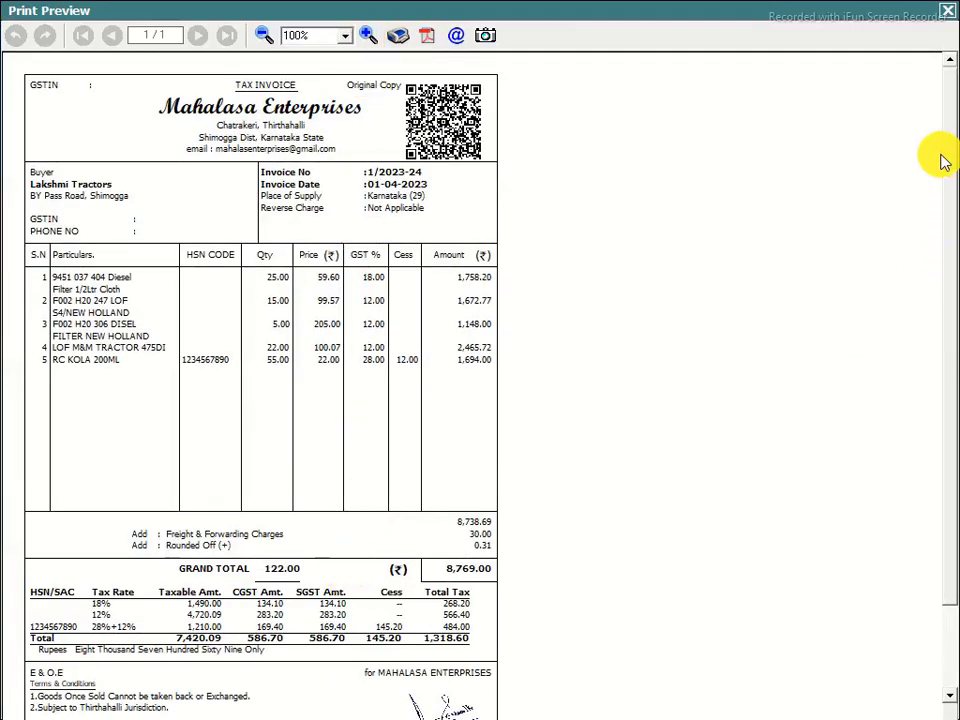
left_click_drag(943, 122, 943, 81)
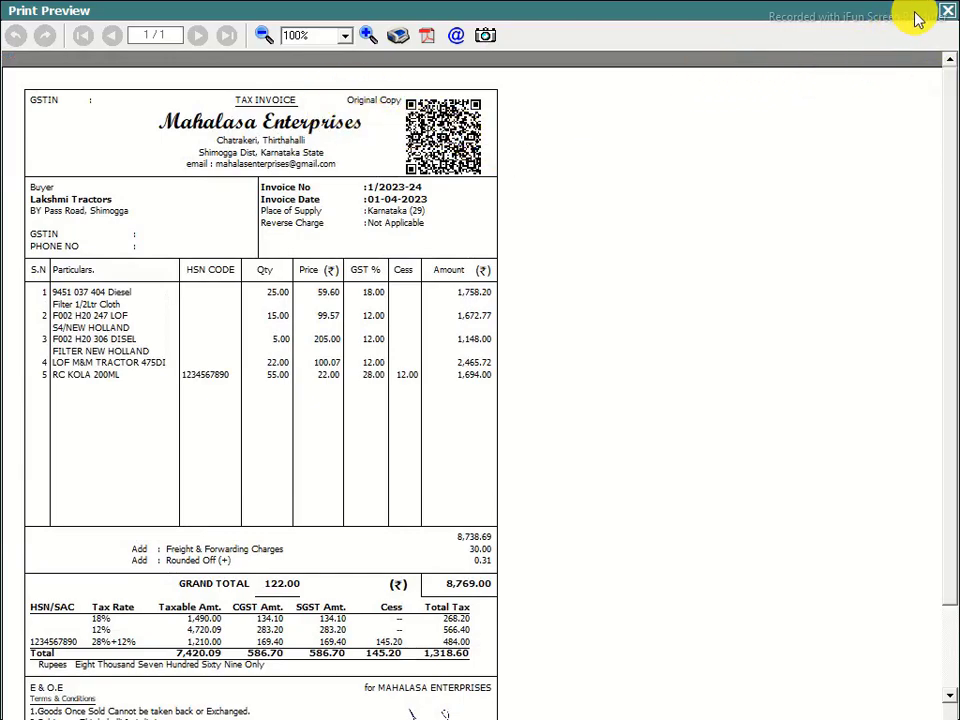
left_click(946, 11)
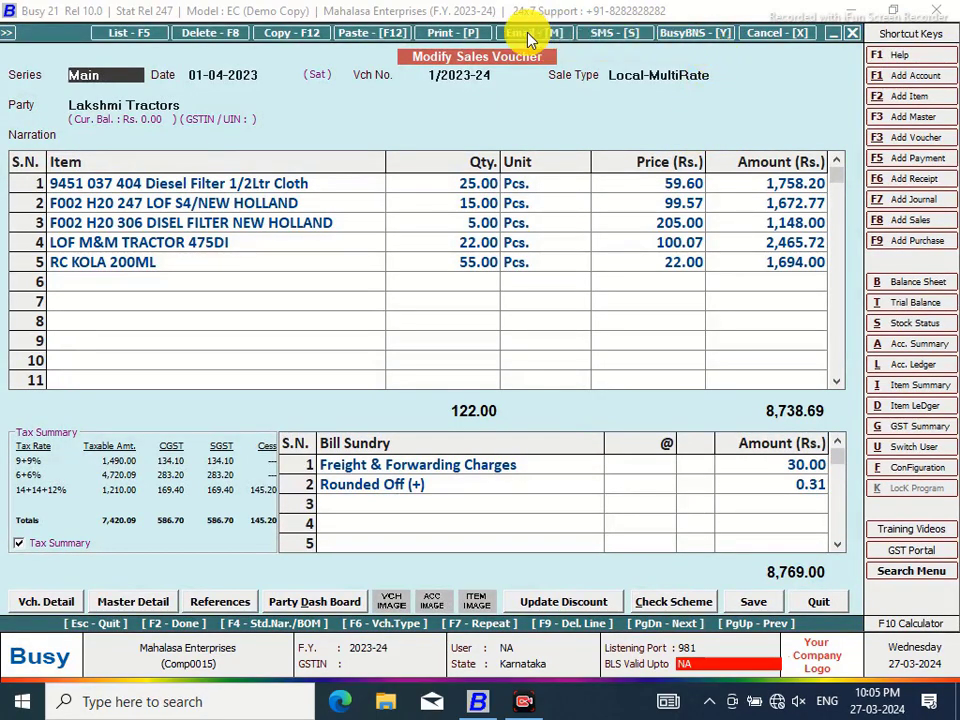
Print the voucher as a sales invoice using the MAHALASA NEW format
left_click(440, 33)
left_click(428, 358)
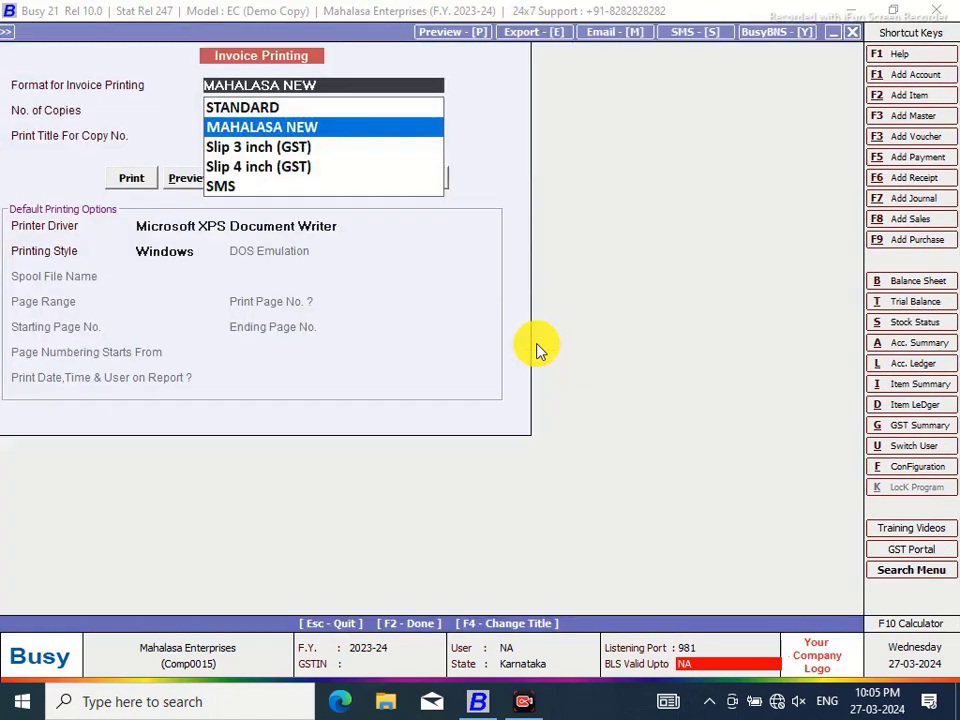
key("Return")
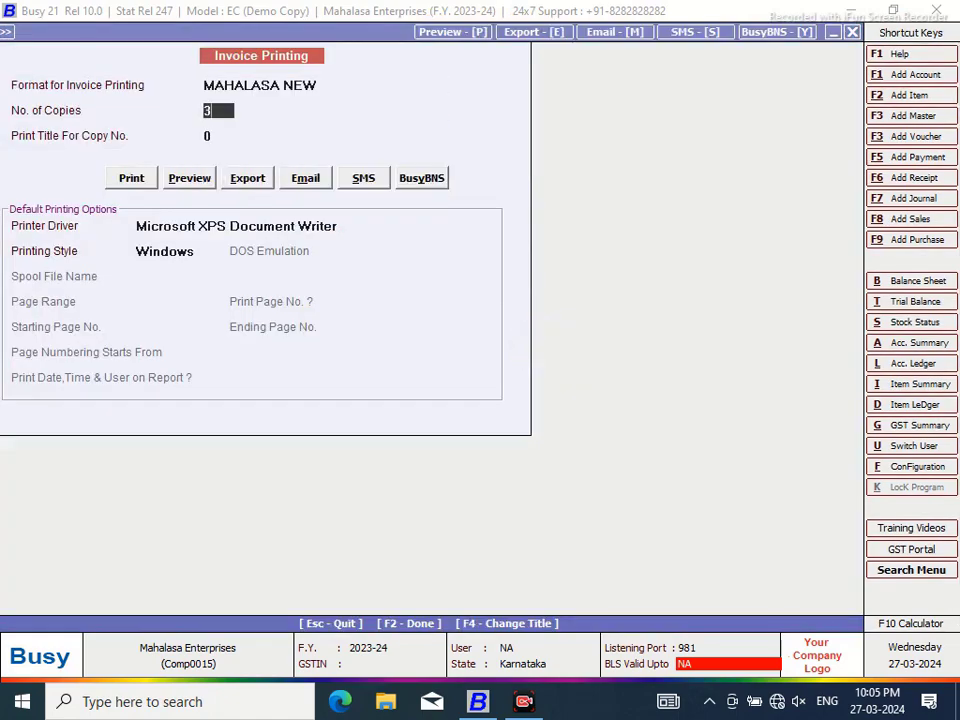
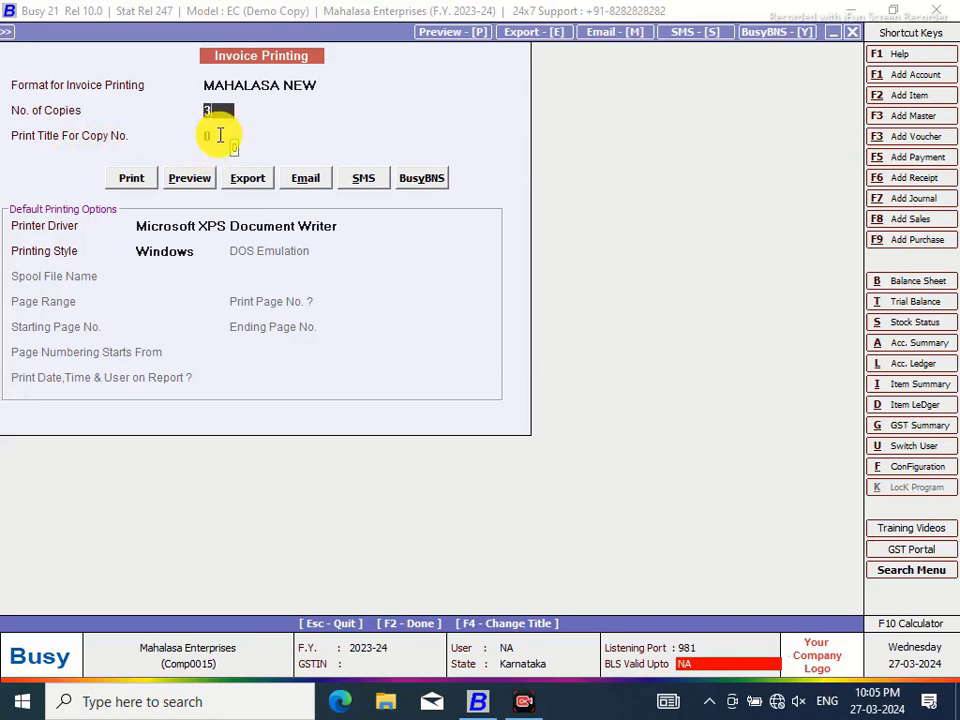
Preview the invoice and page through the Triplicate, Original and Duplicate copies at 90% zoom
left_click(183, 181)
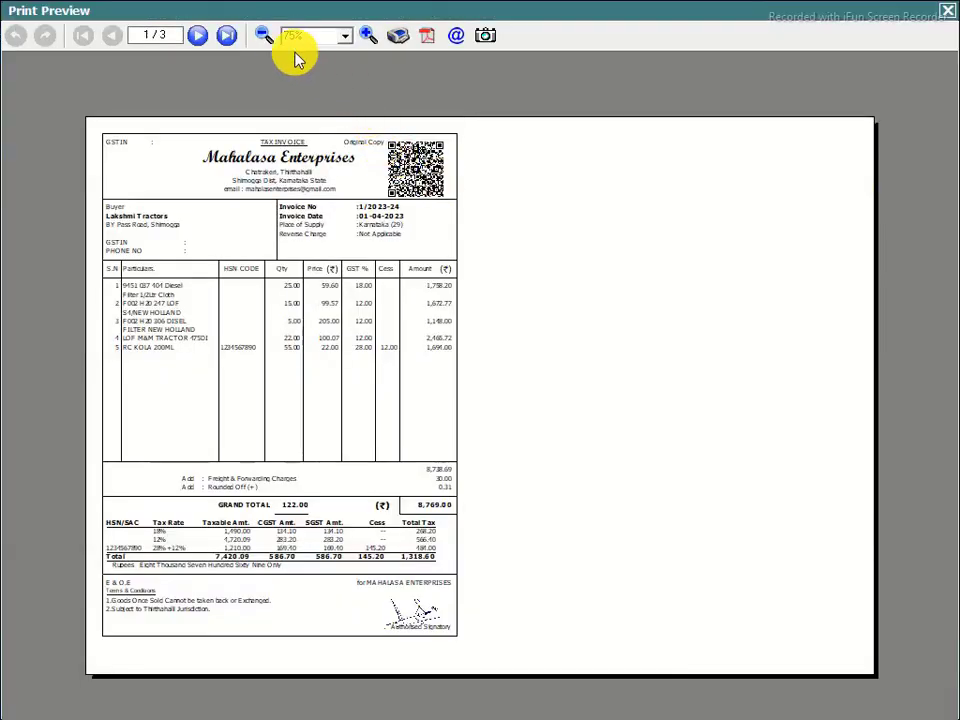
left_click(230, 38)
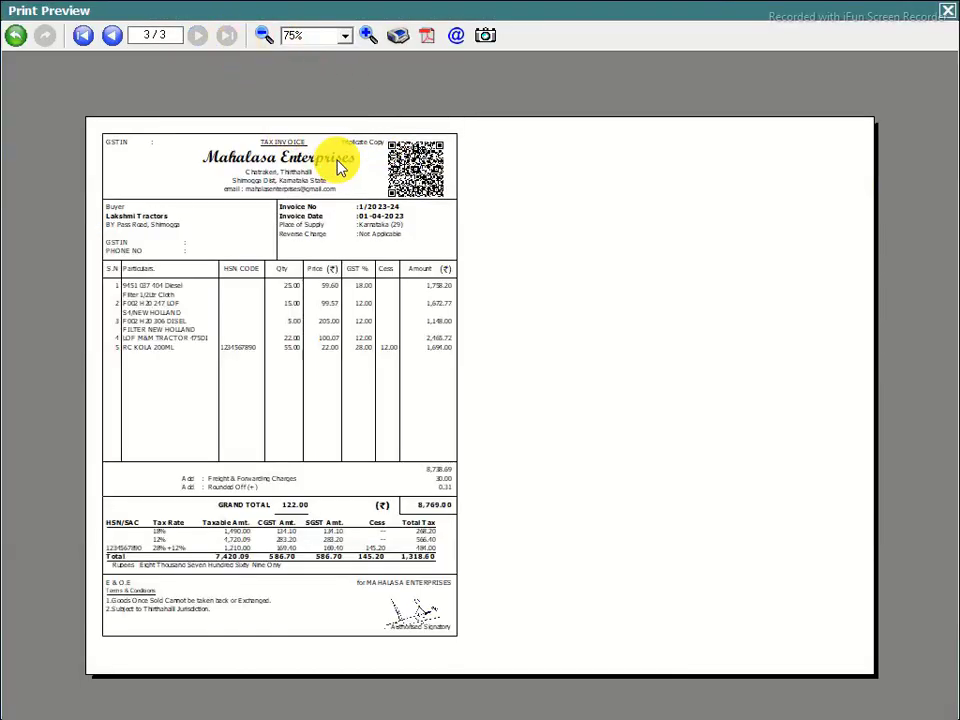
left_click(368, 36)
left_click(368, 36)
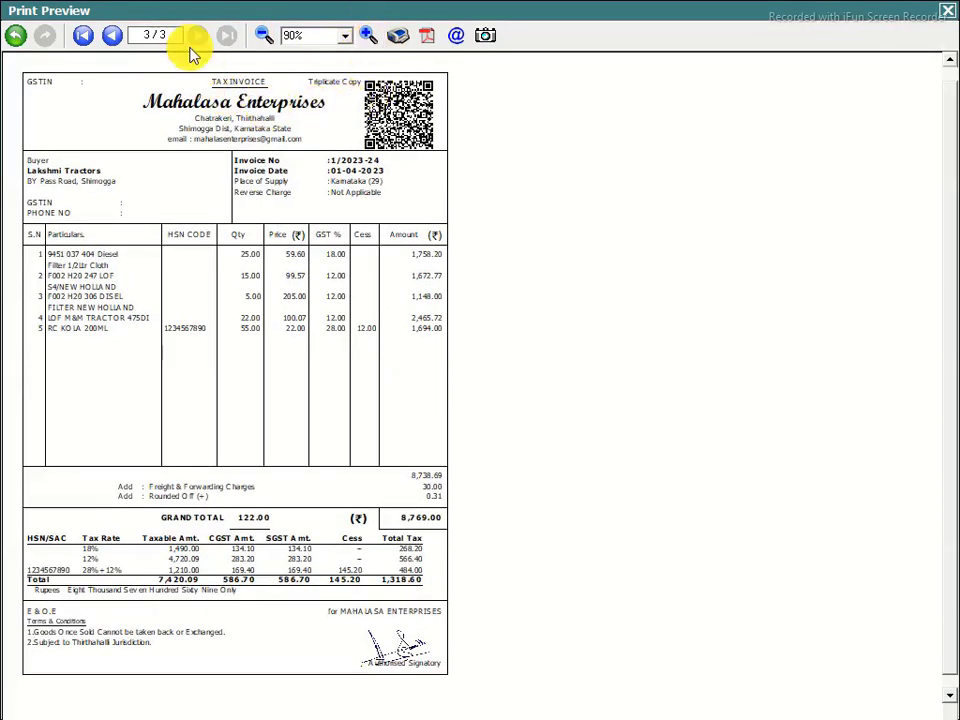
left_click(83, 37)
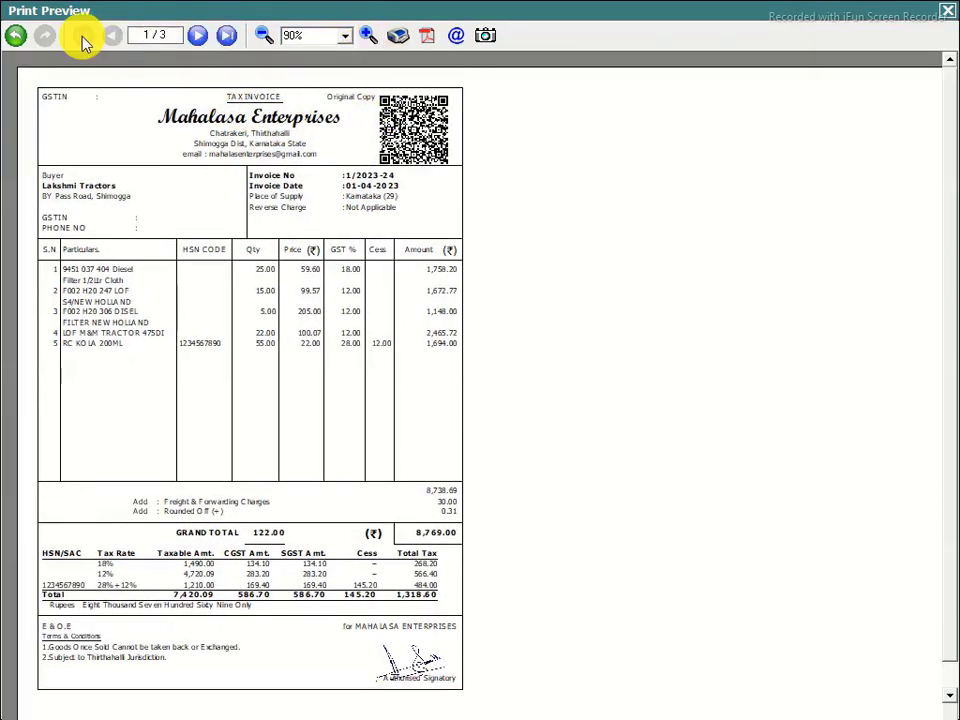
left_click(196, 37)
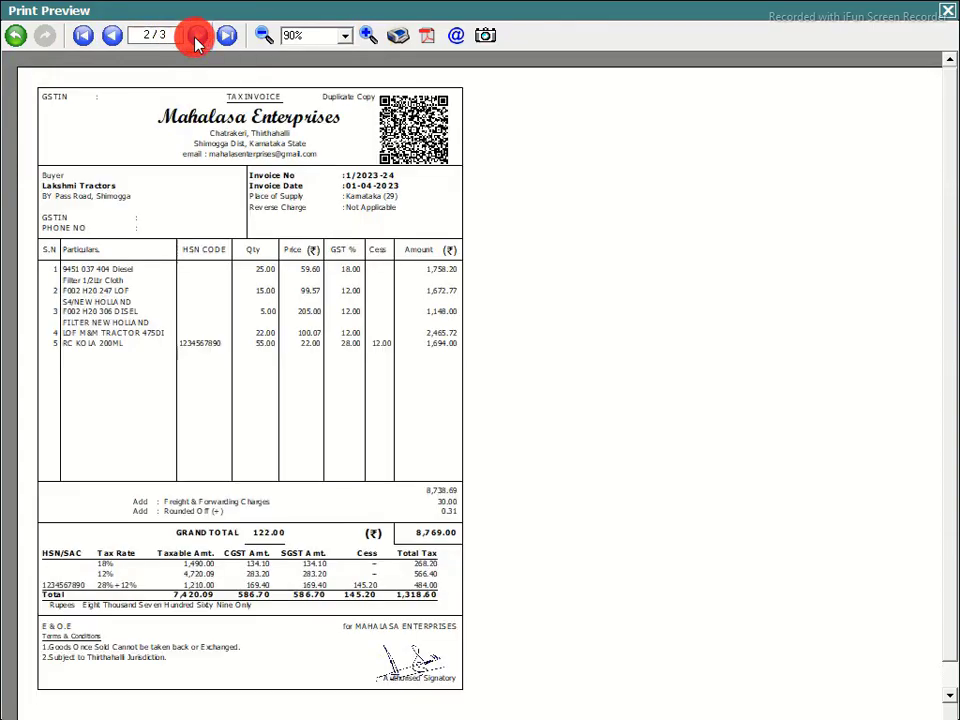
Zoom the preview to 140%, view the Triplicate copy, then close the preview
left_click(367, 36)
left_click(367, 36)
left_click(367, 36)
left_click(367, 36)
left_click(367, 36)
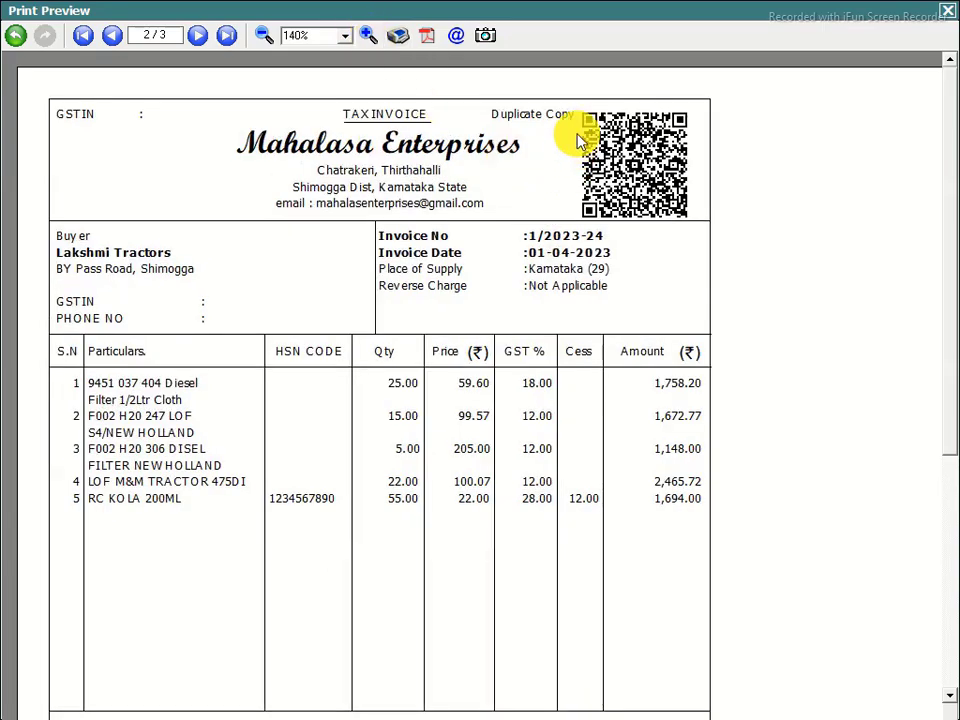
left_click(226, 36)
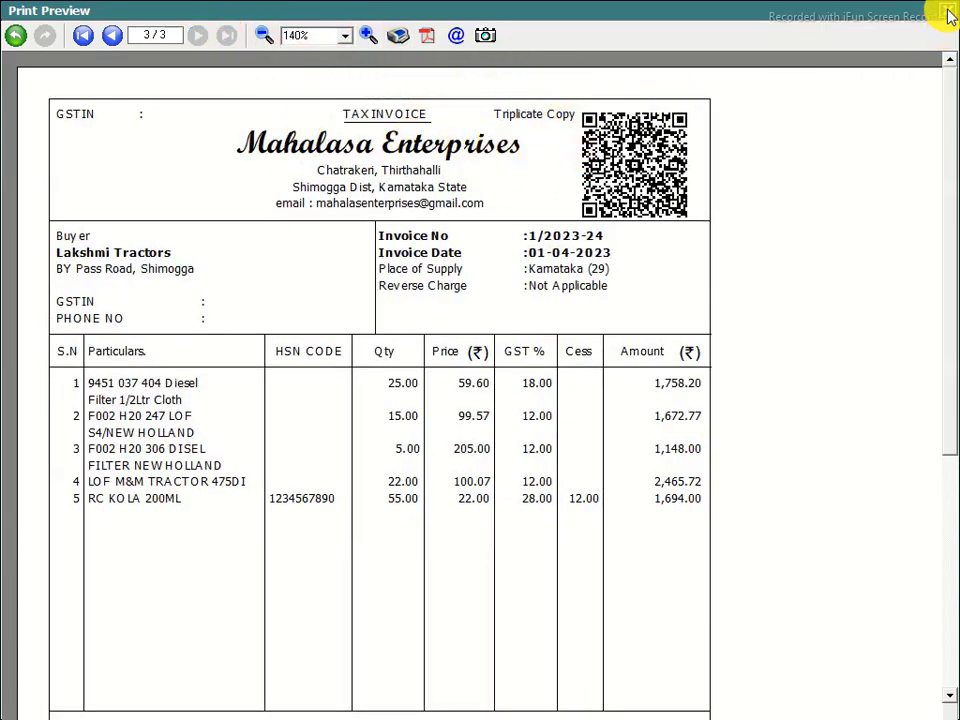
left_click(946, 10)
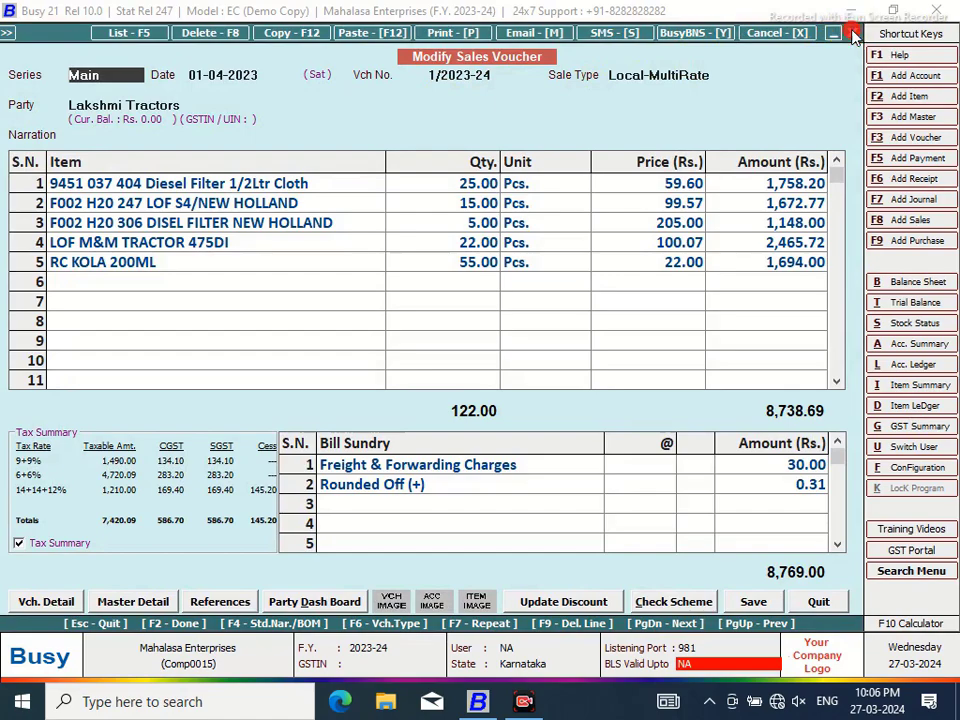
left_click(852, 32)
left_click(218, 121)
key("Return")
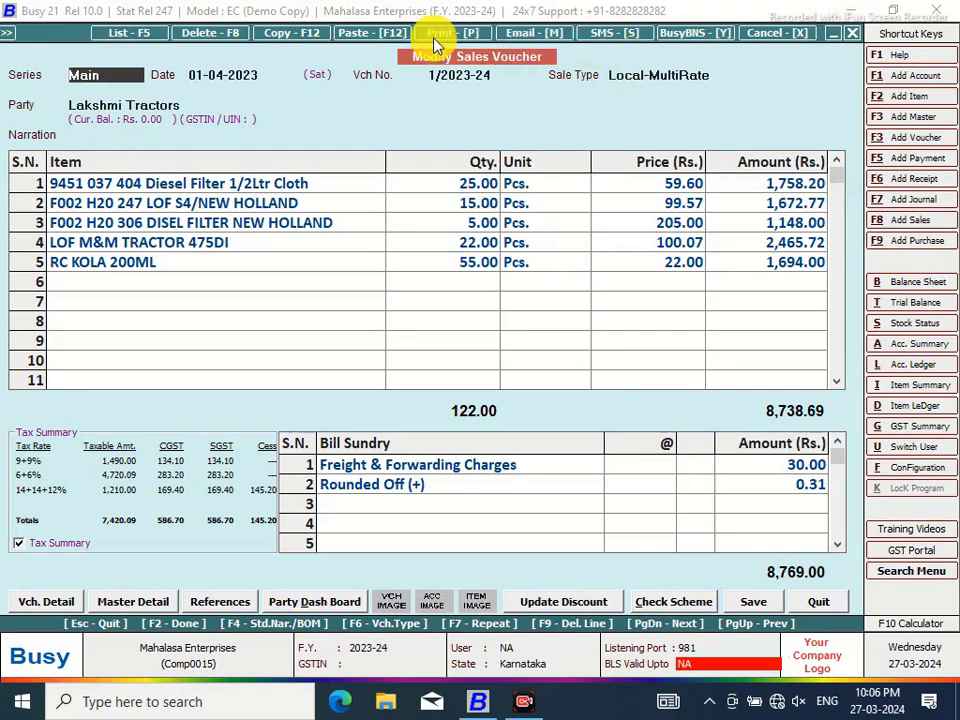
left_click(435, 36)
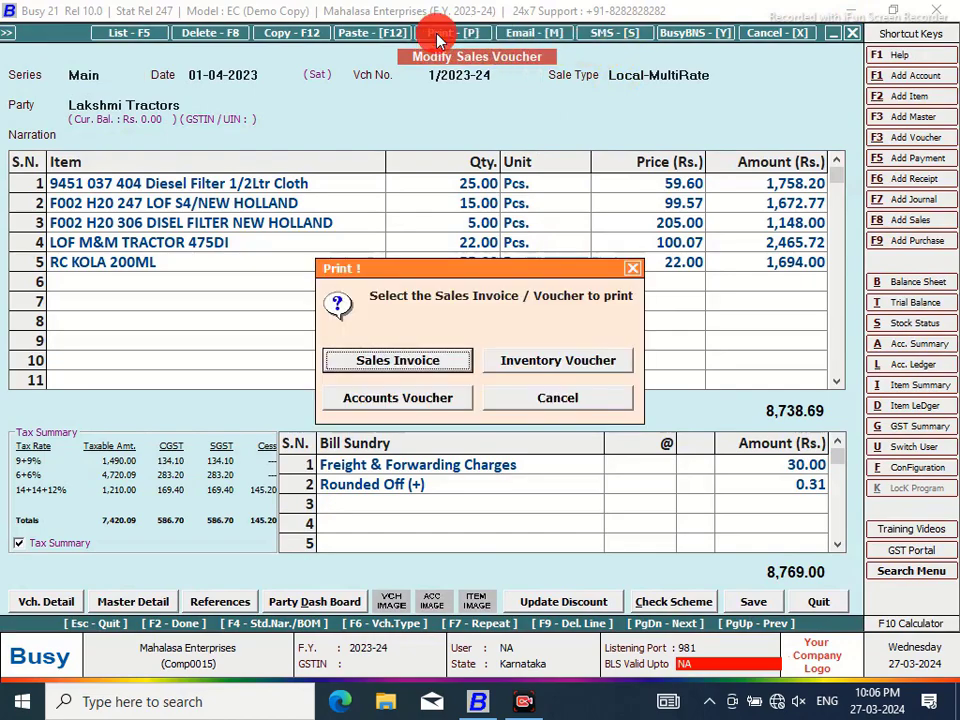
left_click(437, 358)
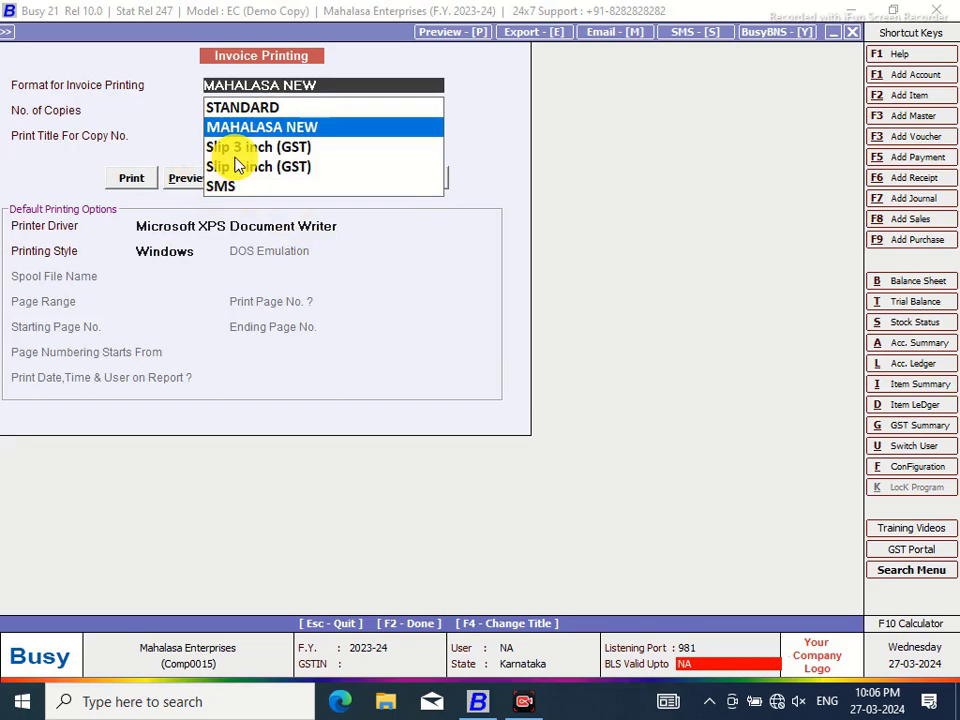
key("Return")
type("2")
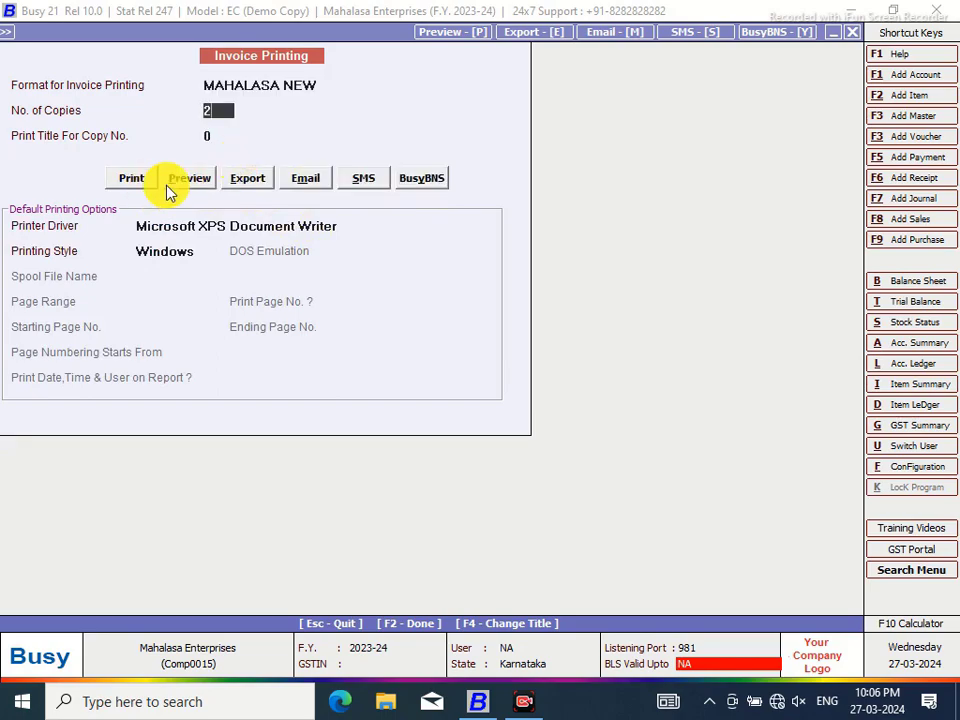
left_click(228, 134)
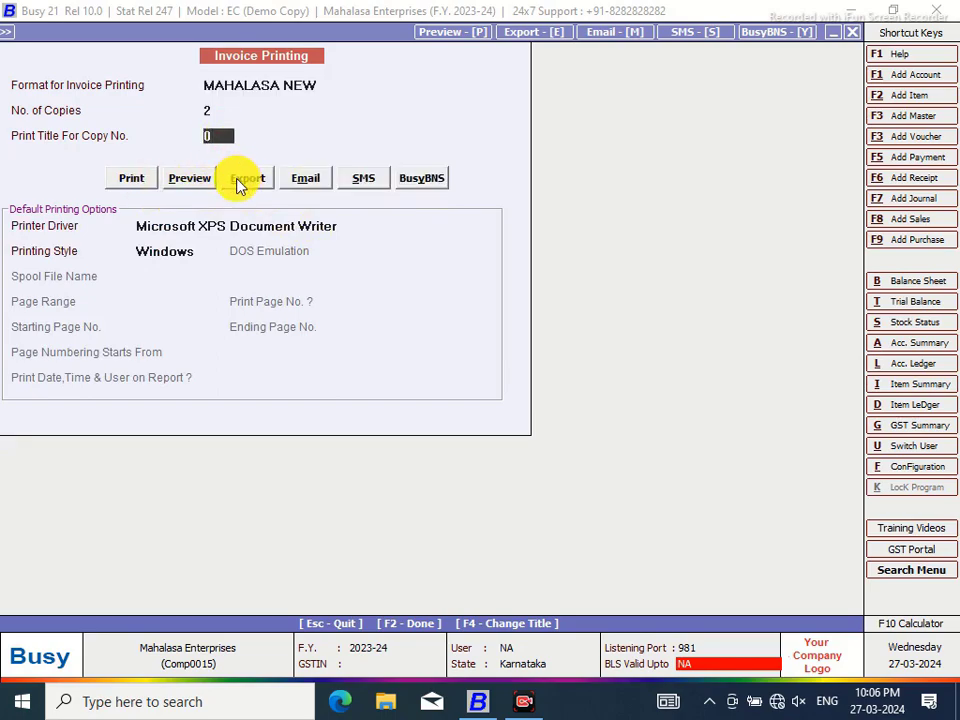
type("1")
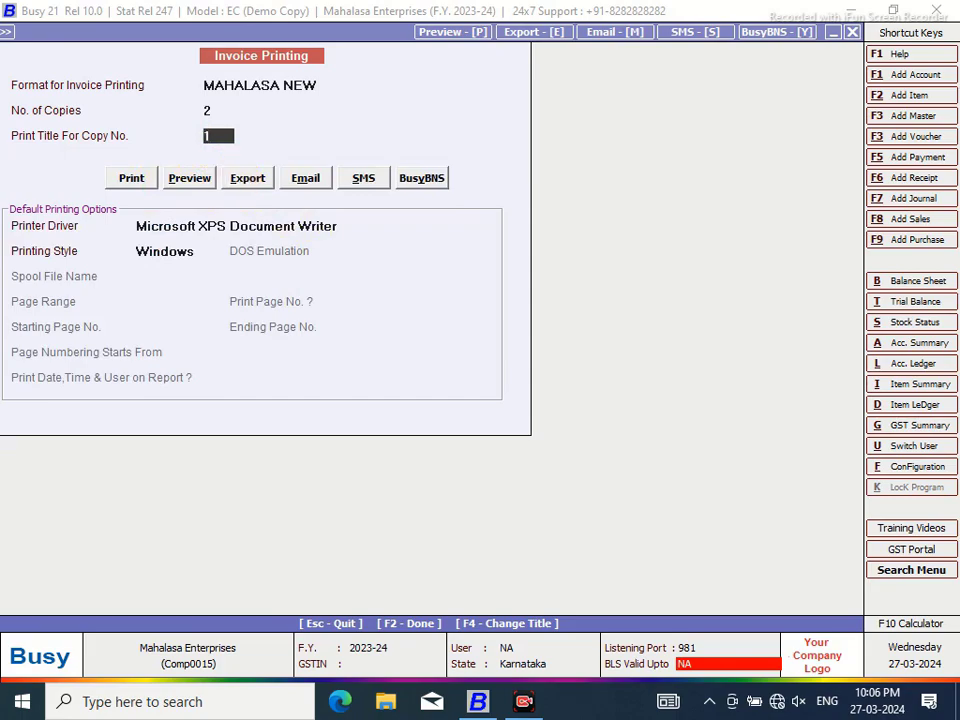
left_click(184, 186)
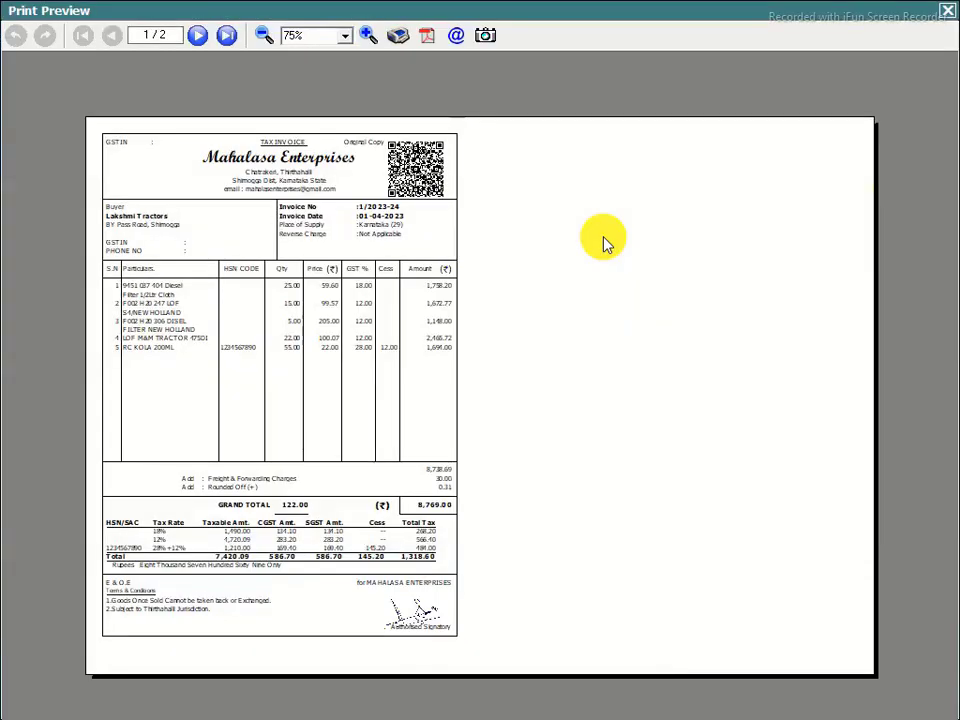
left_click(372, 35)
left_click(372, 35)
left_click(372, 35)
left_click(372, 35)
left_click(372, 35)
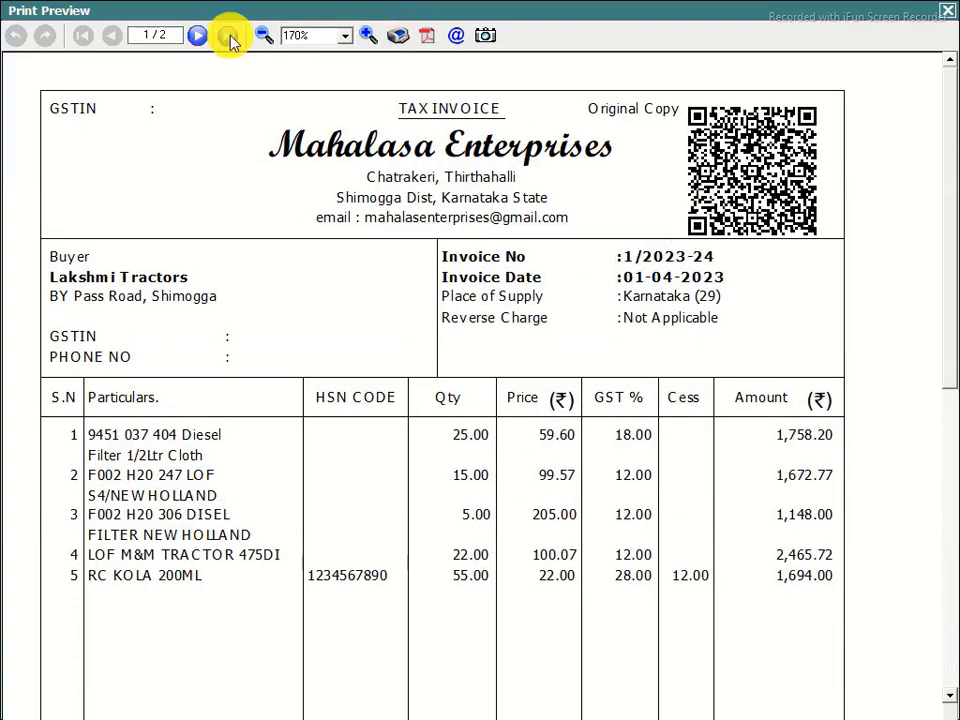
left_click(226, 35)
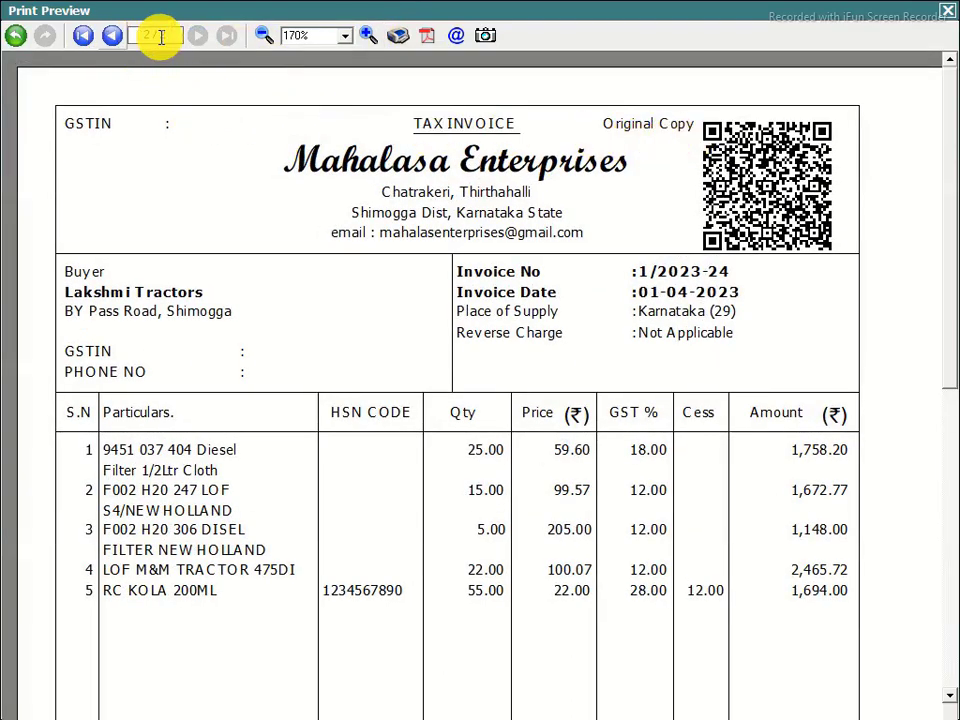
left_click(110, 37)
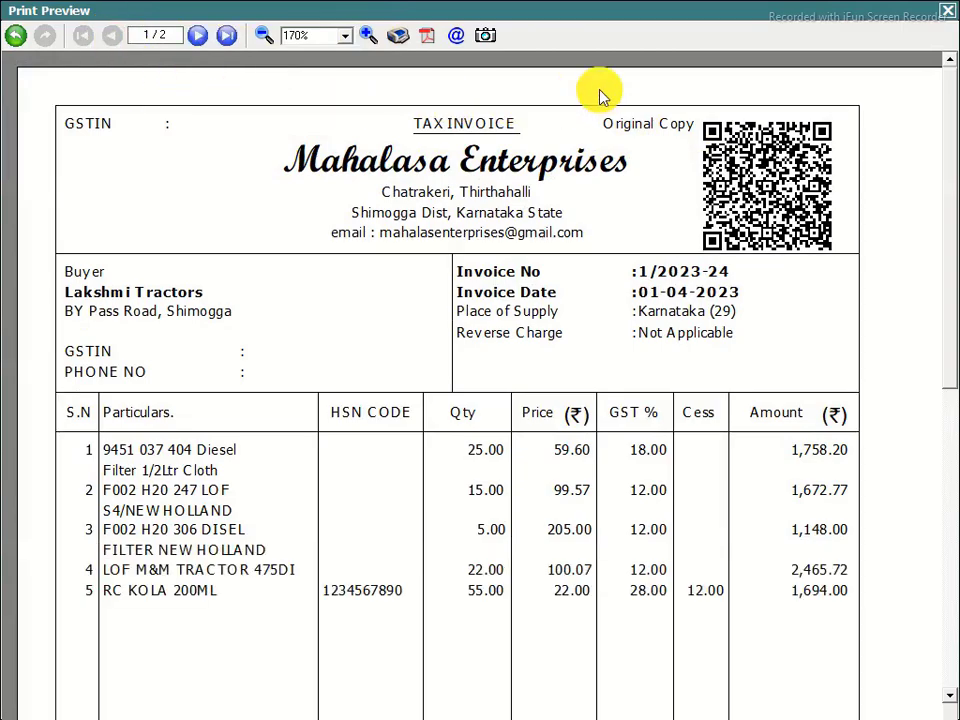
left_click(226, 37)
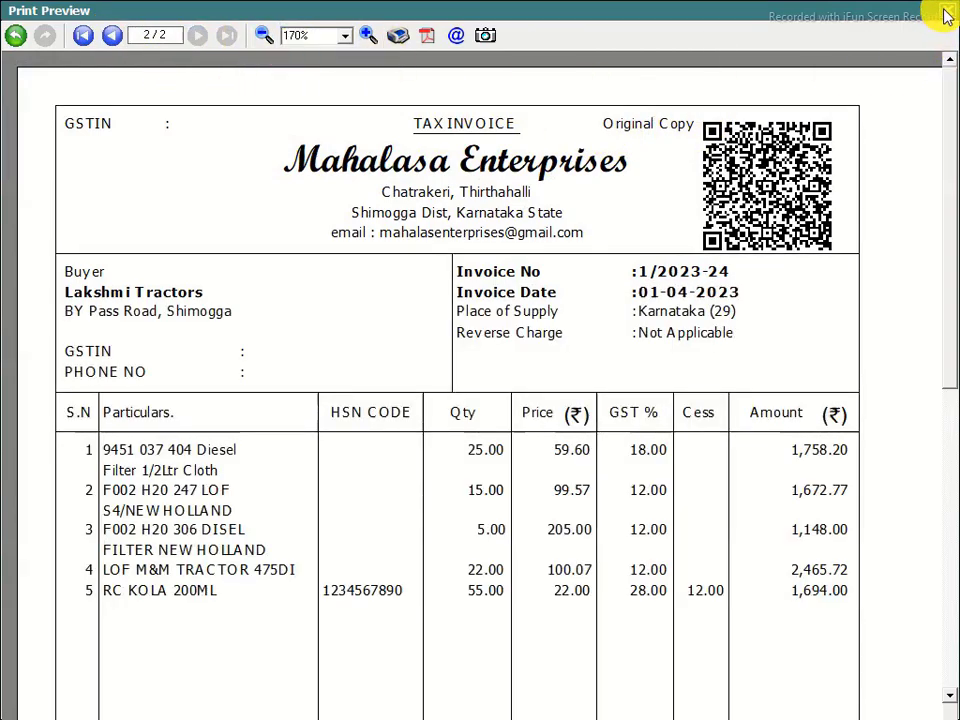
left_click(946, 15)
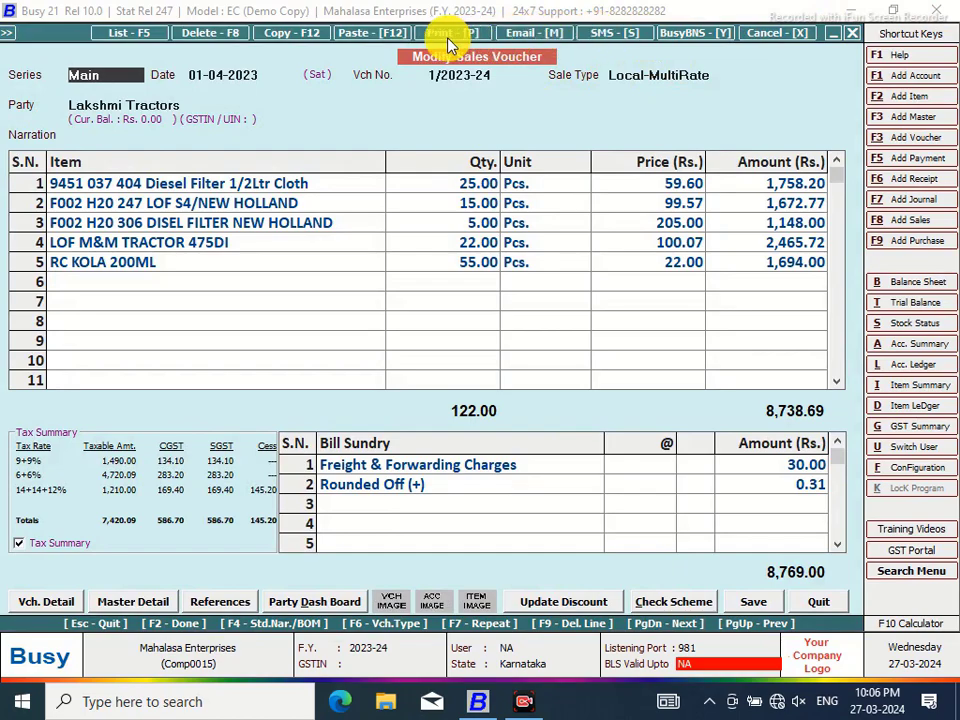
left_click(447, 37)
left_click(450, 359)
key("Return")
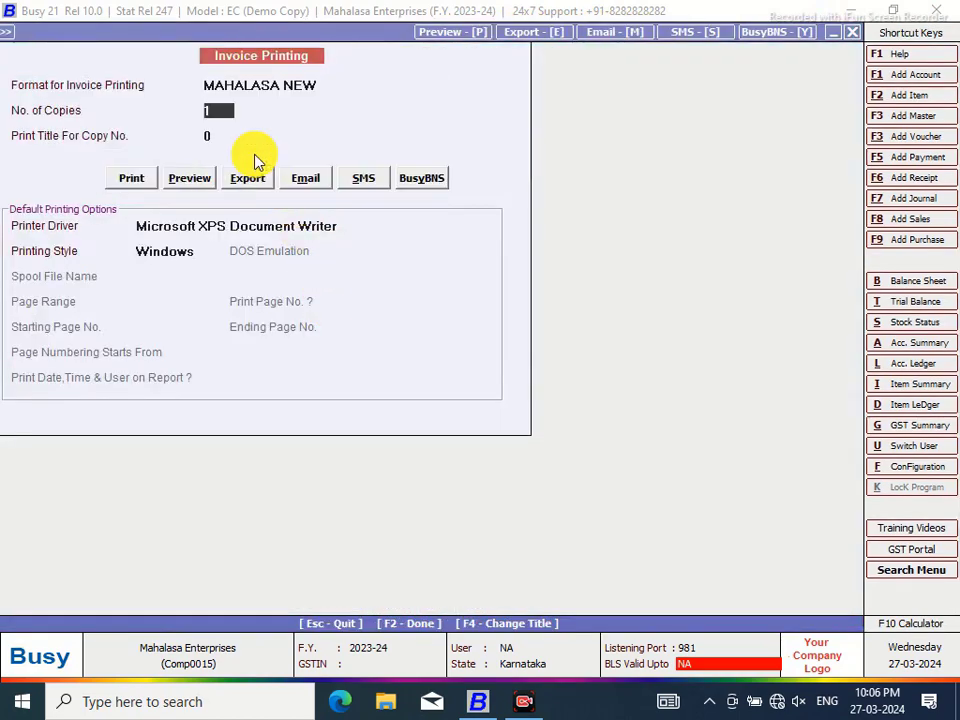
type("2")
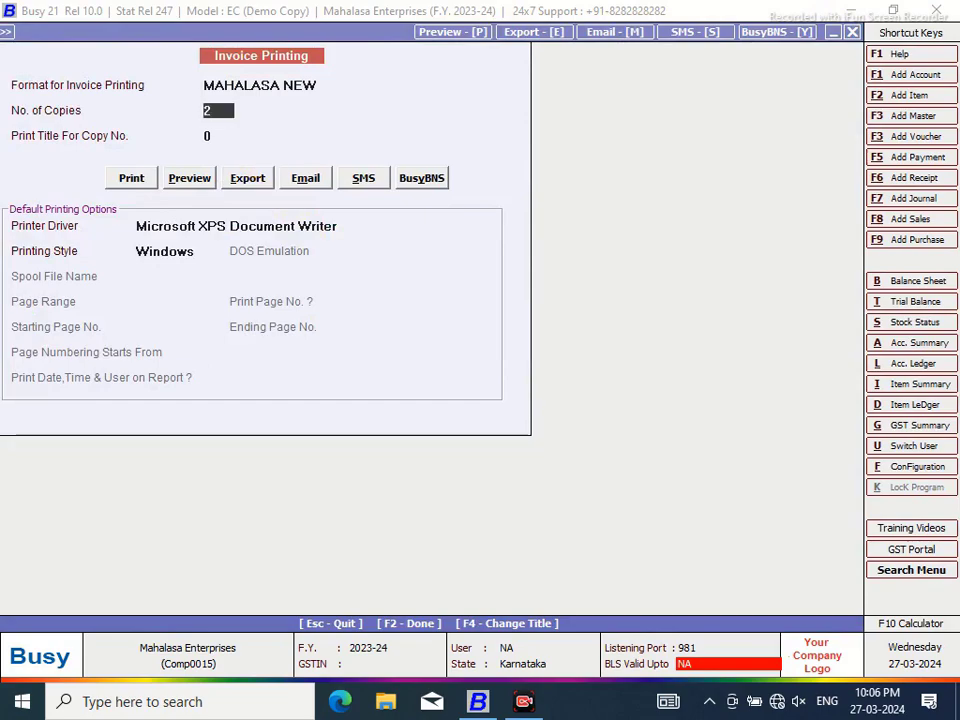
key("Return")
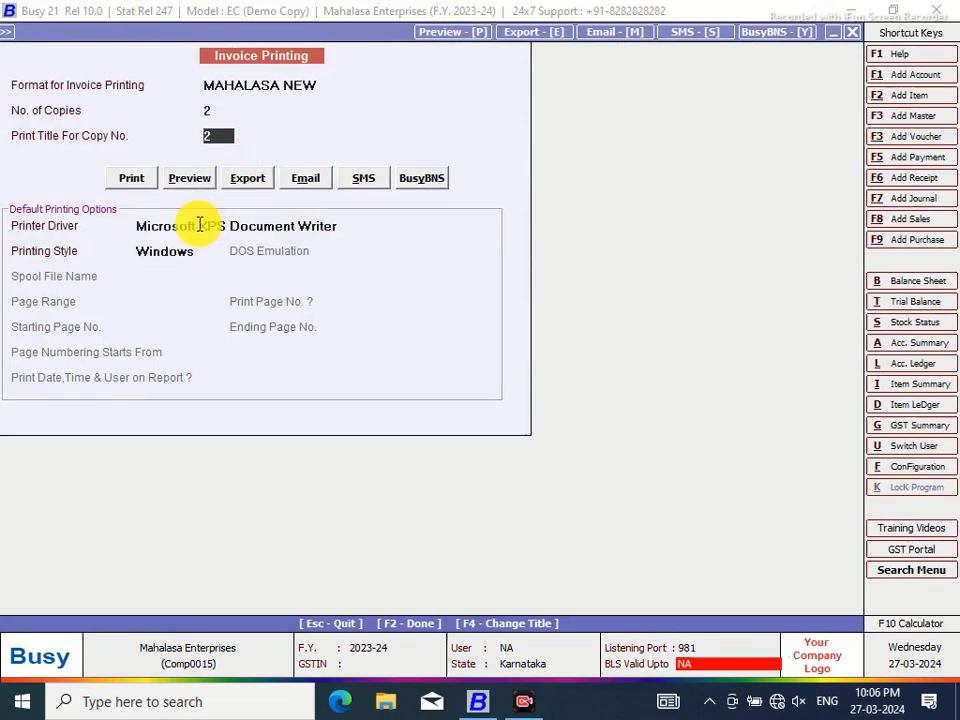
left_click(179, 176)
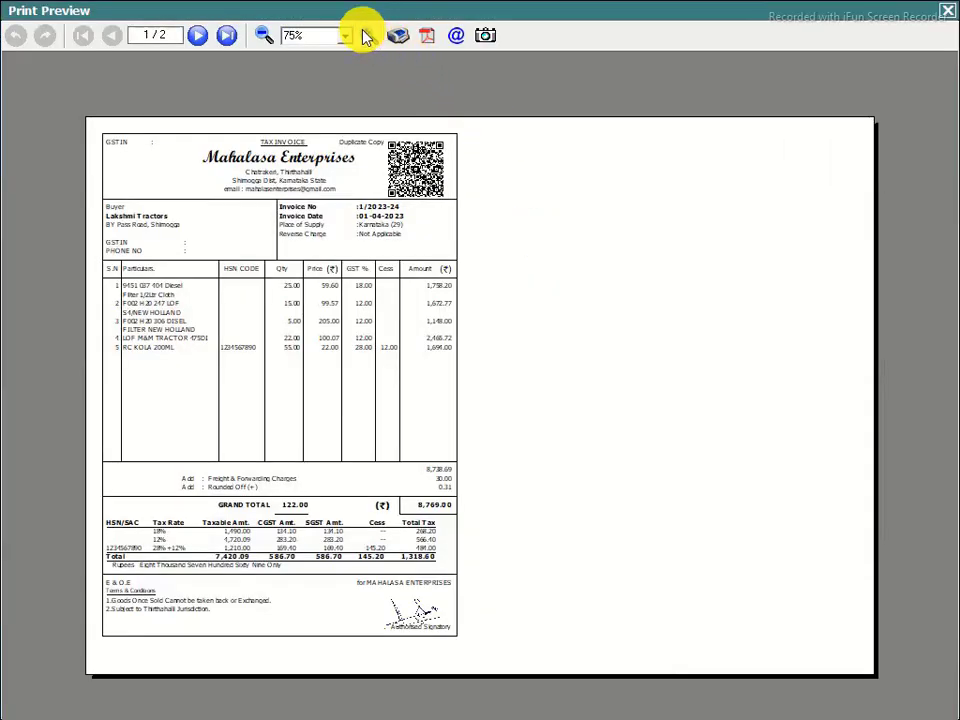
left_click(369, 35)
left_click(368, 35)
left_click(368, 35)
left_click(368, 35)
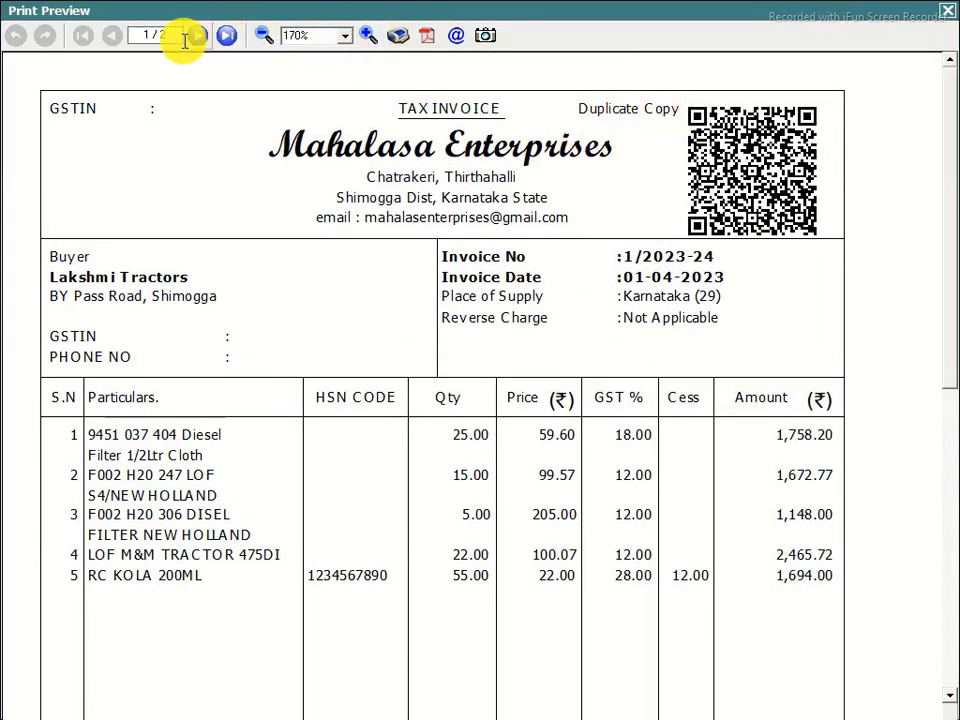
left_click(228, 36)
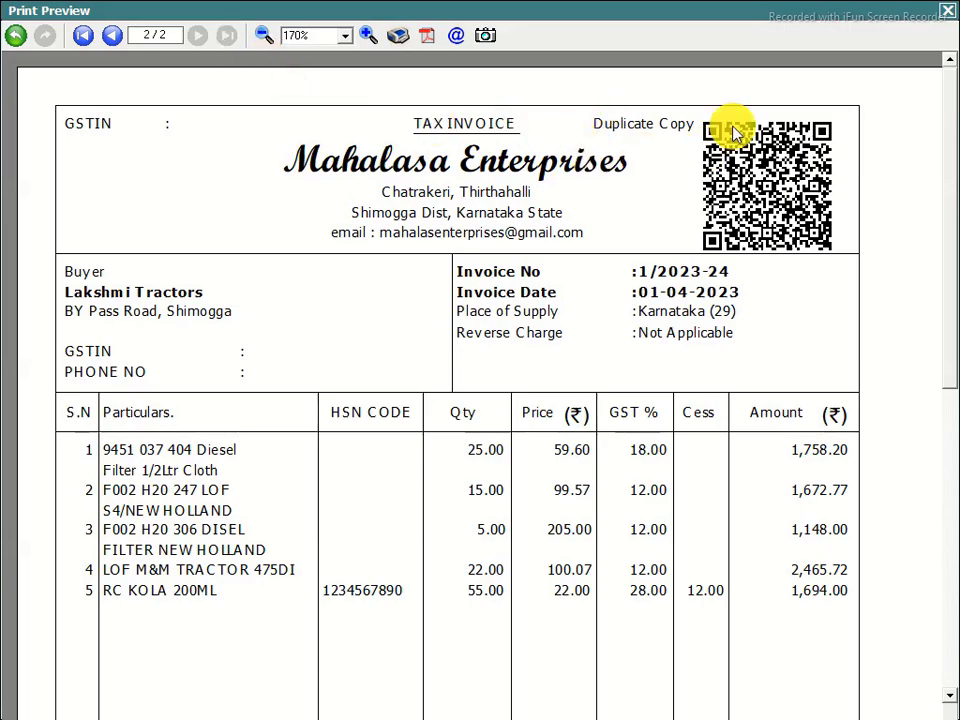
left_click(947, 11)
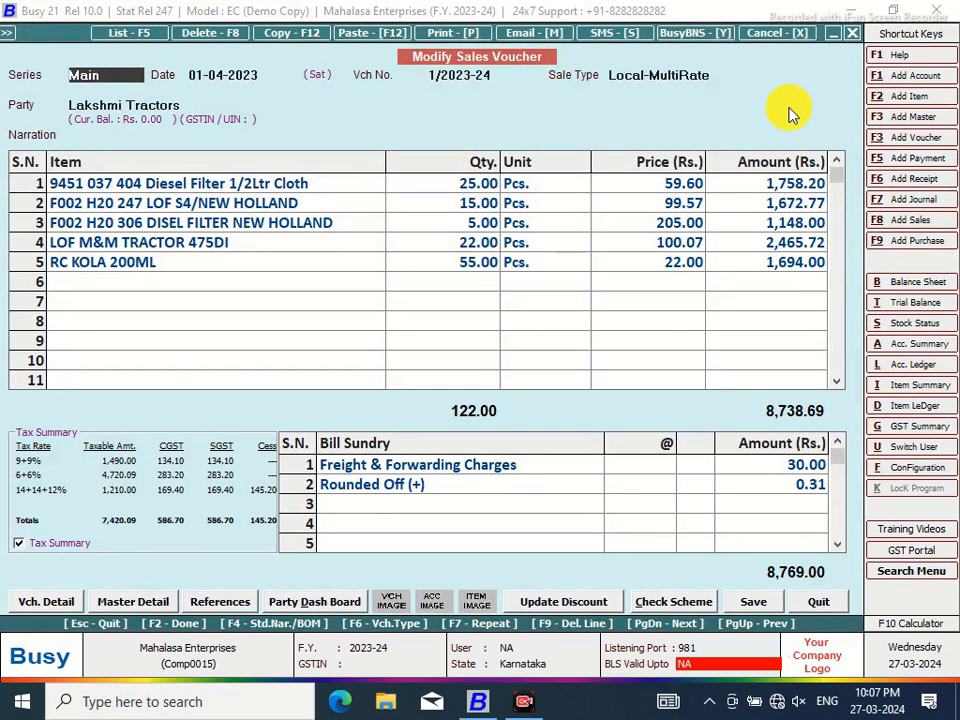
Leave the sales voucher, abandoning the blank new-item form and closing voucher selection
left_click(161, 280)
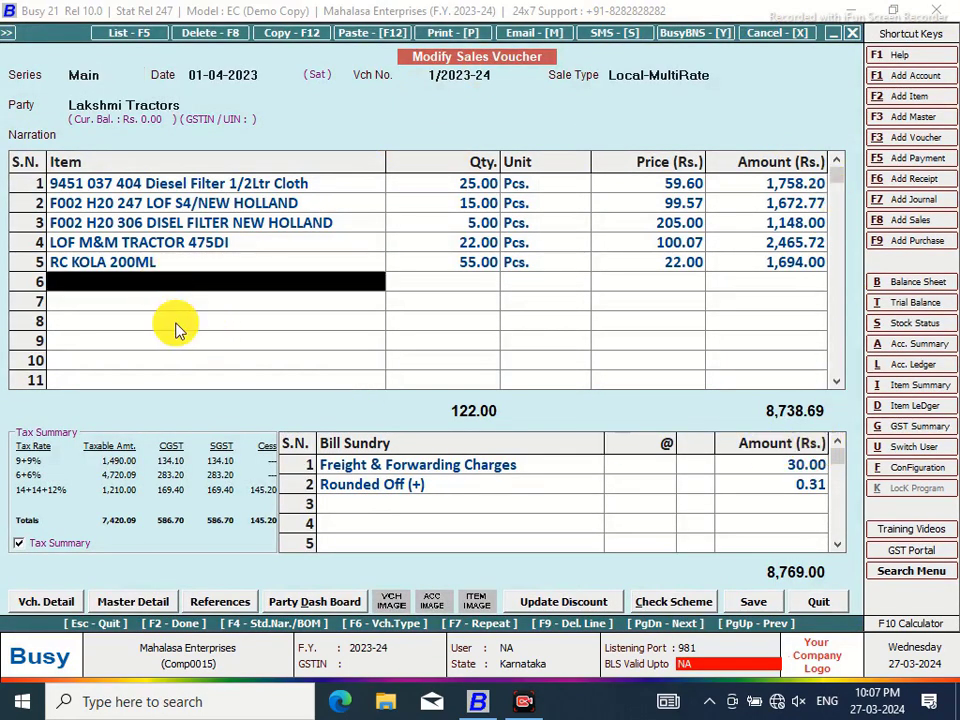
key("F2")
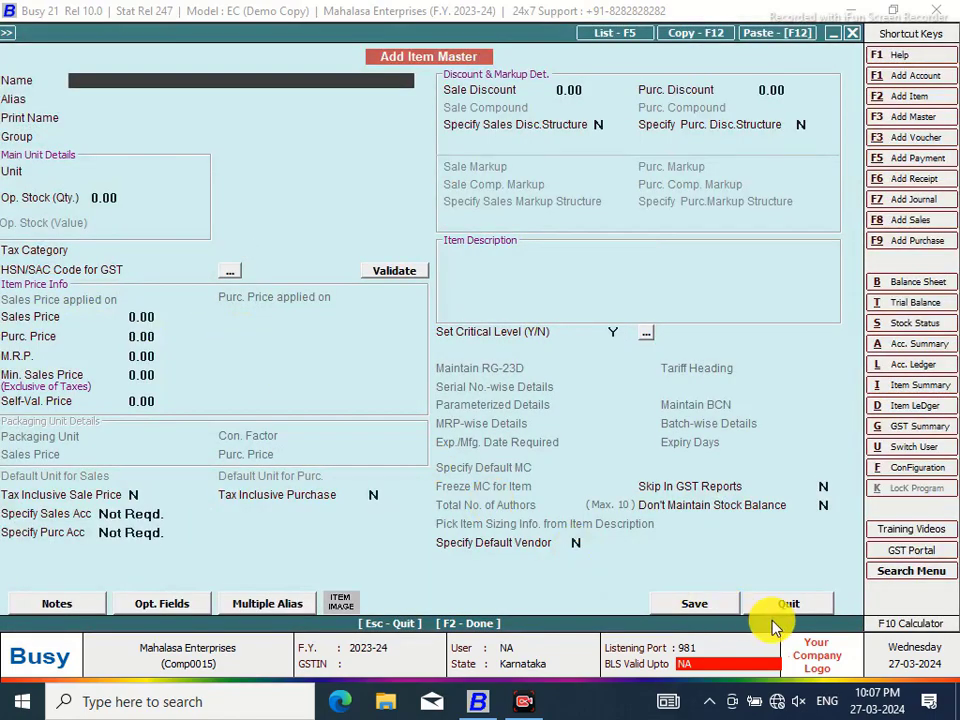
left_click(788, 605)
left_click(818, 603)
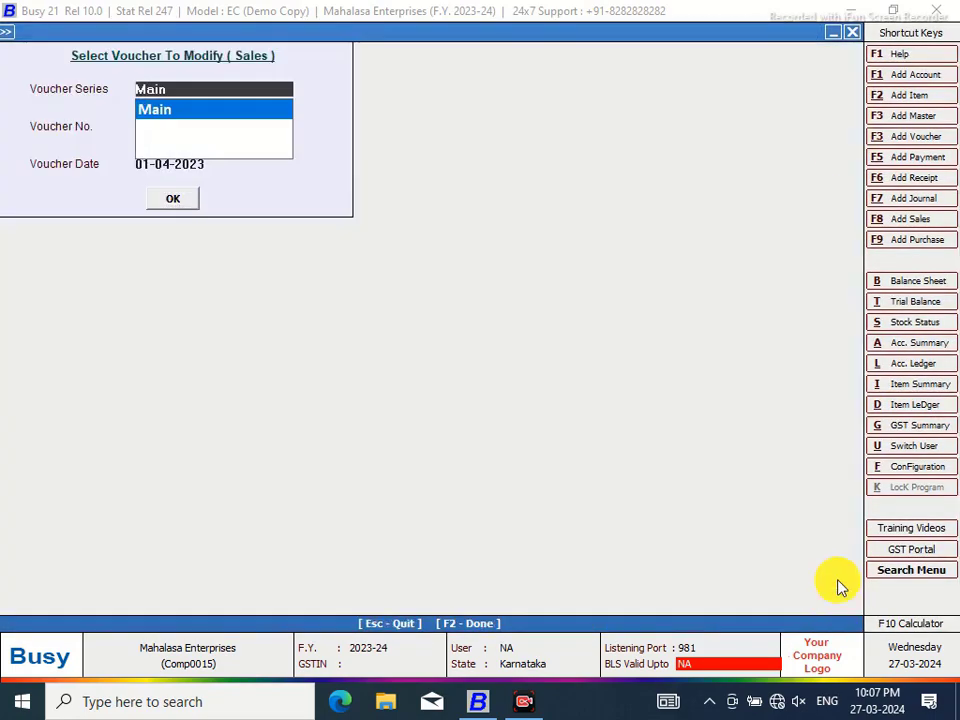
left_click(852, 33)
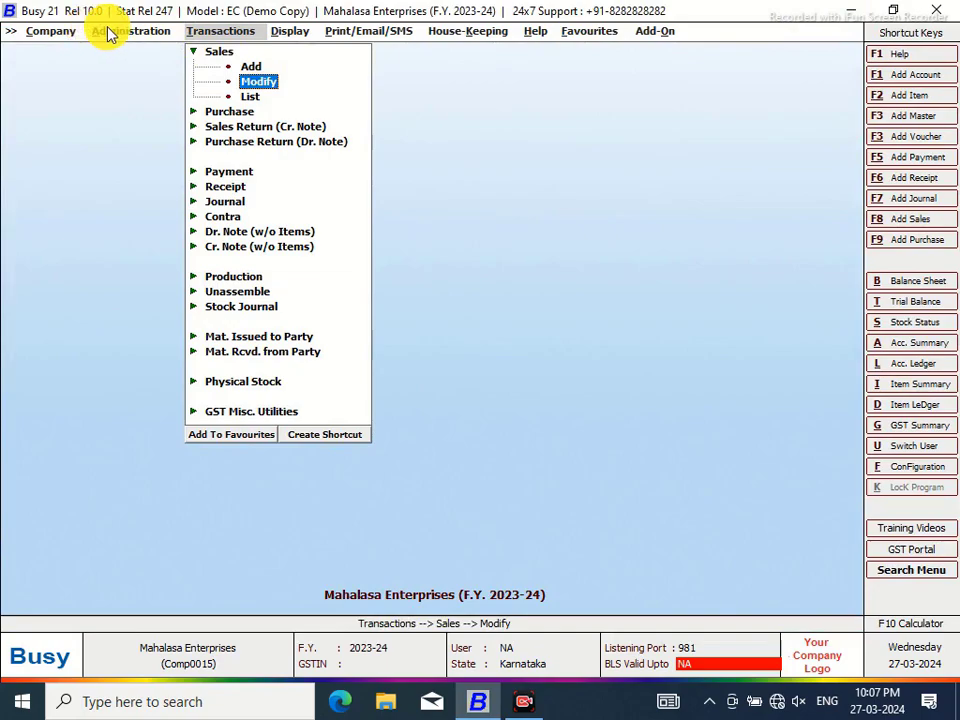
Enable Second Language Support in General options with Hindi (India) at font 12, and save
left_click(112, 34)
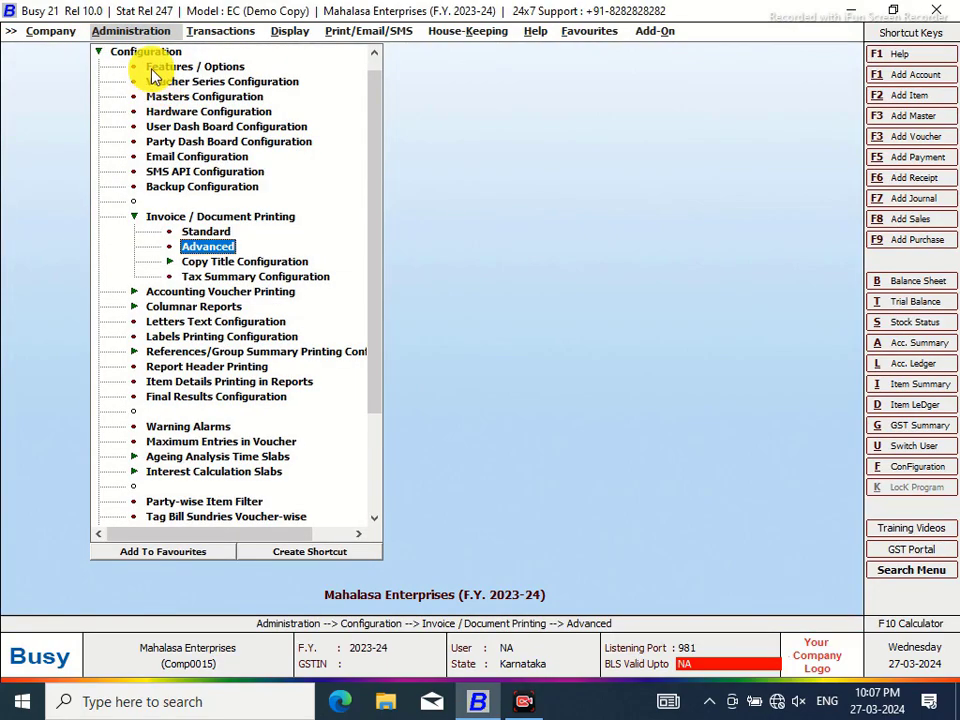
left_click(152, 72)
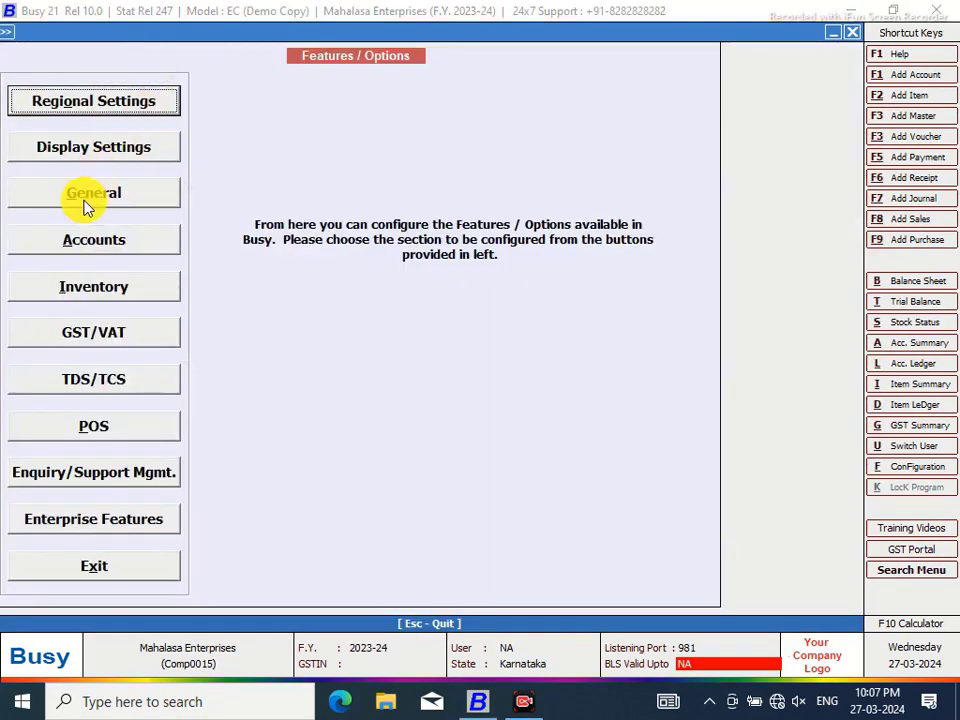
left_click(81, 198)
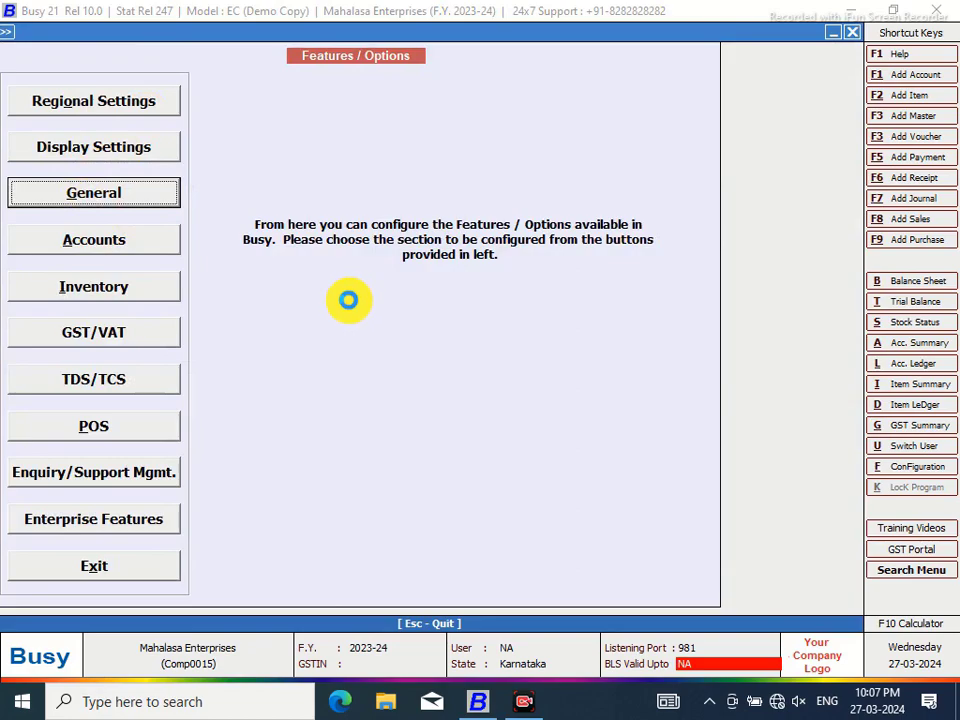
key("Return")
left_click(797, 84)
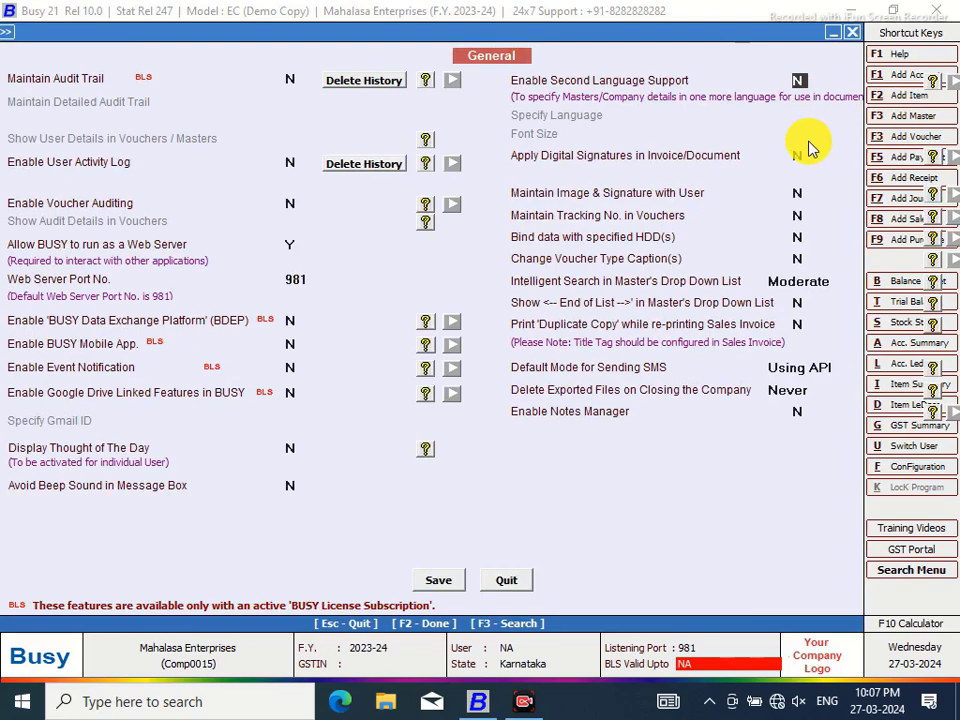
key("y")
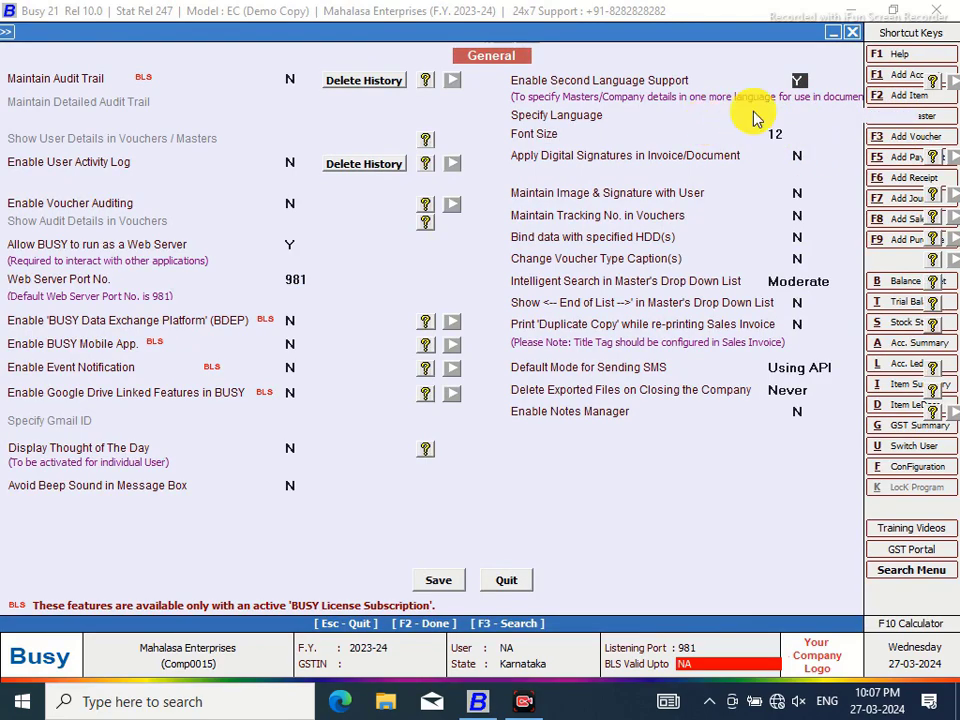
key("Return")
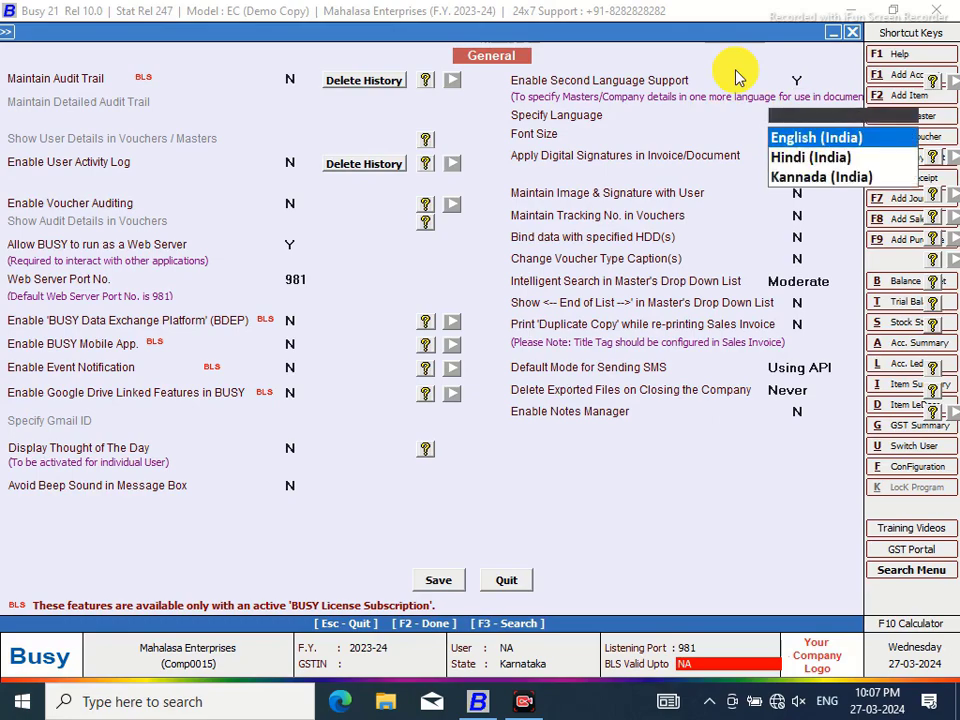
key("Down")
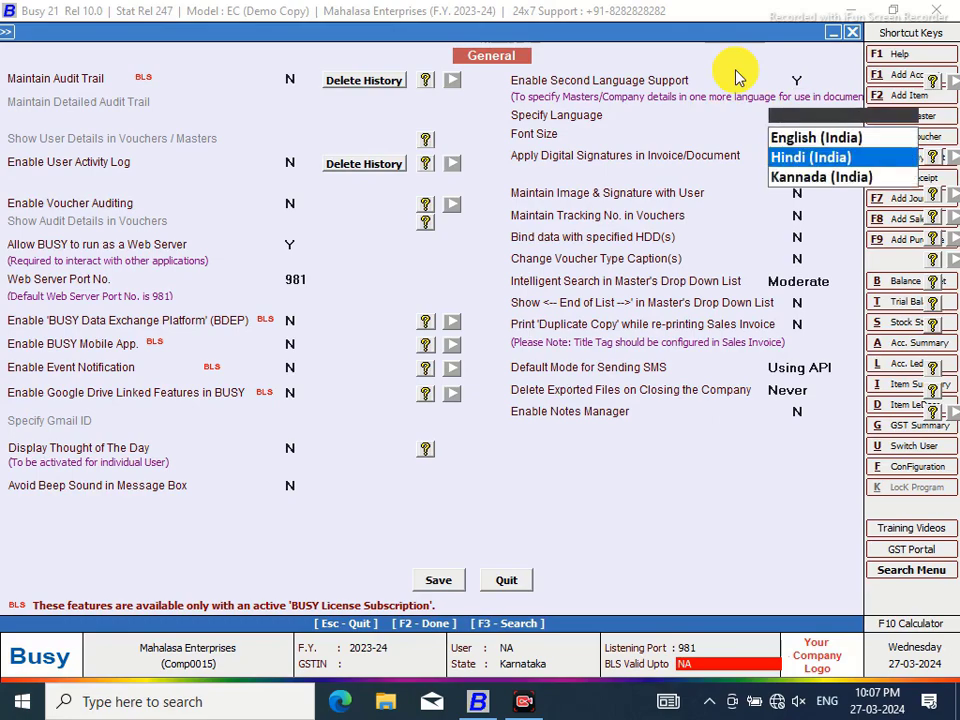
key("Return")
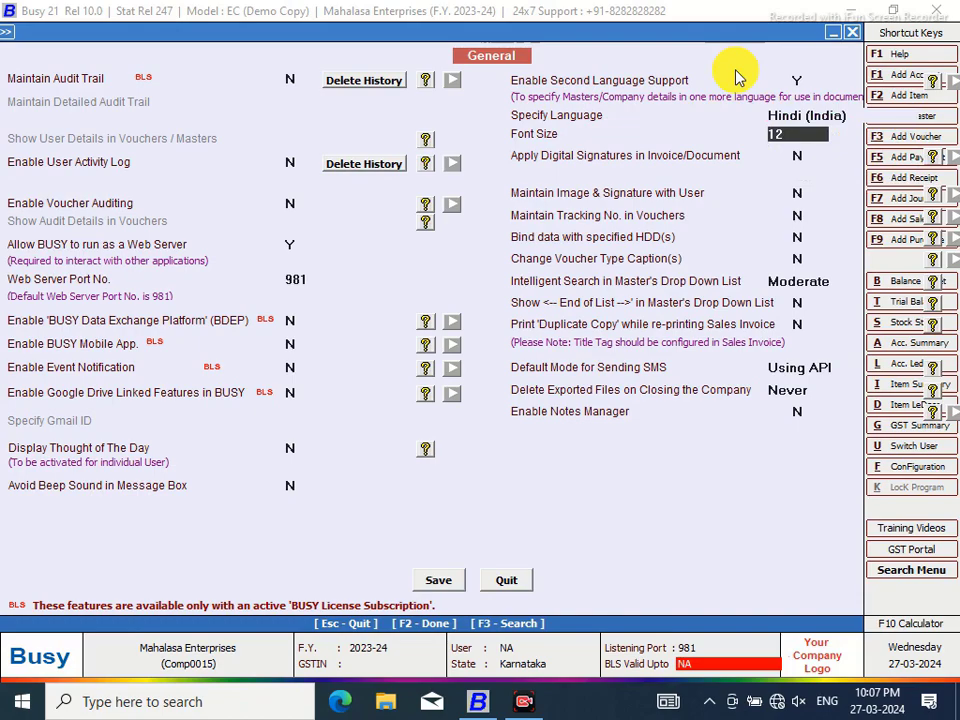
left_click(439, 580)
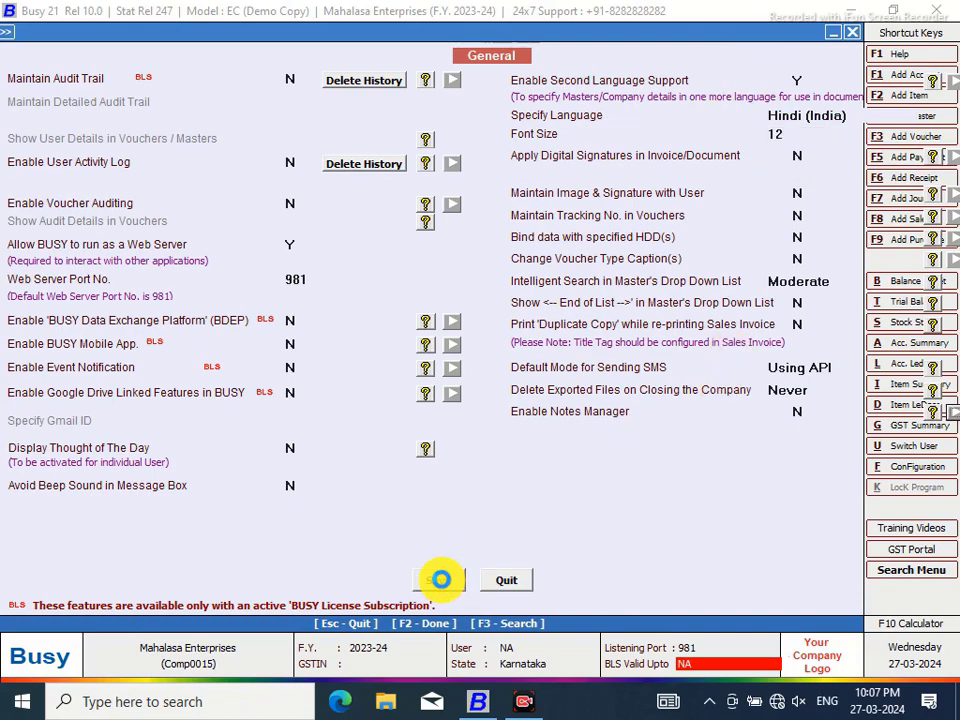
Open Main-series sales voucher 1/2023-24 for modification and start a new item line
left_click(165, 572)
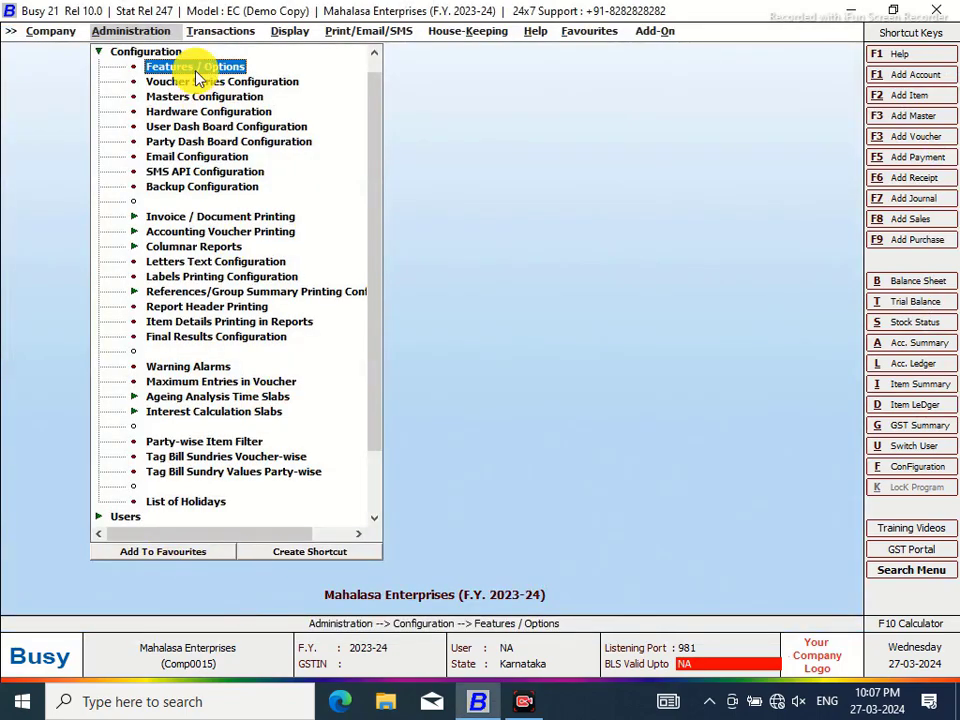
left_click(201, 31)
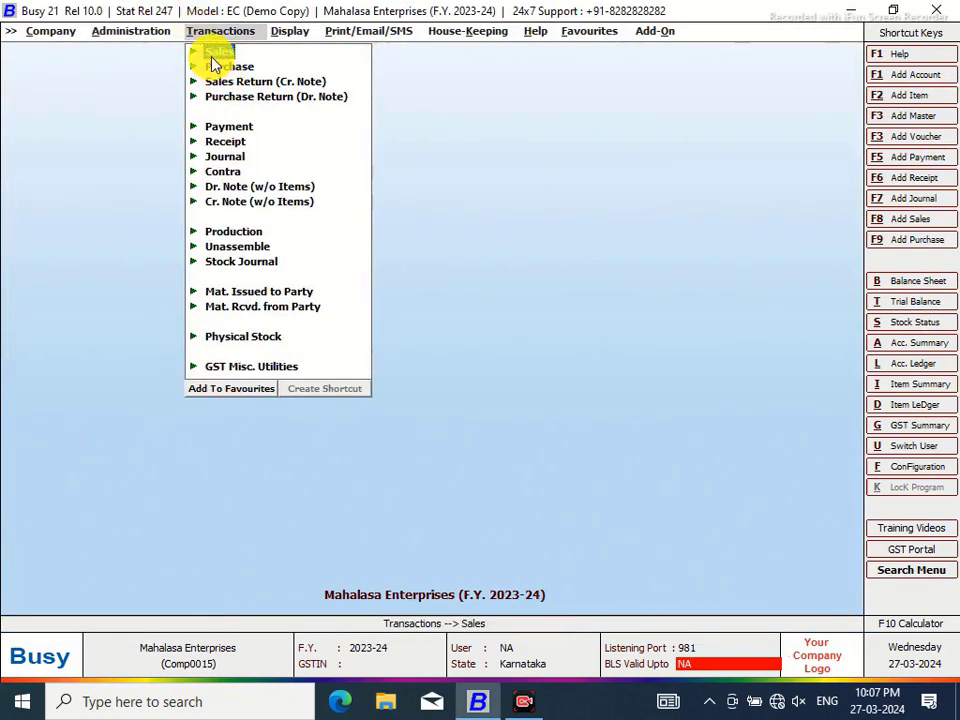
left_click(215, 55)
left_click(252, 91)
key("Return")
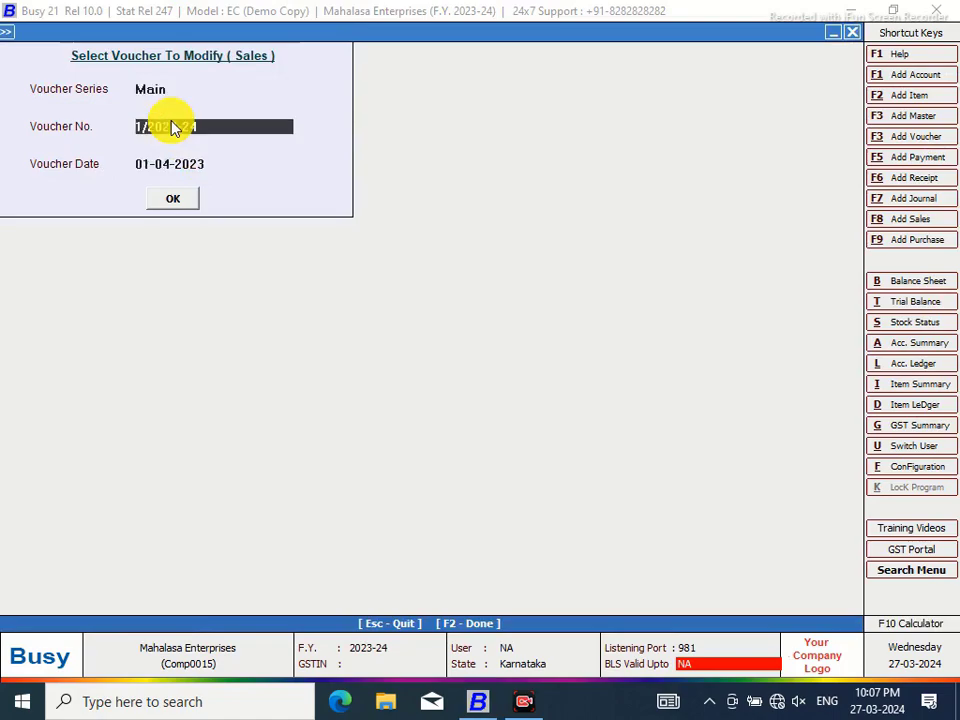
left_click(173, 198)
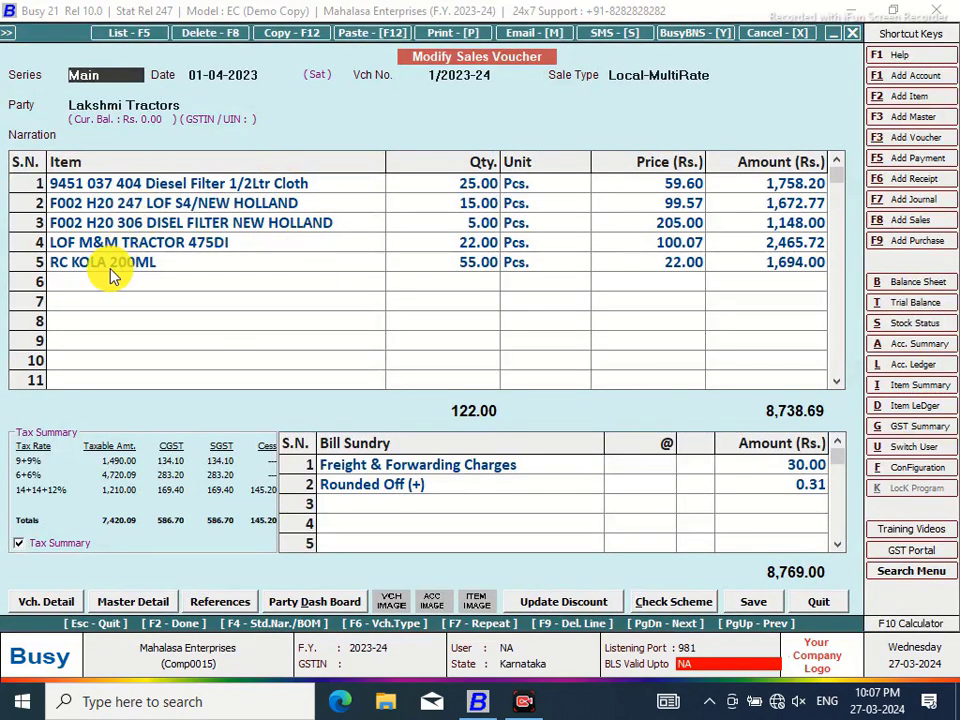
left_click(100, 284)
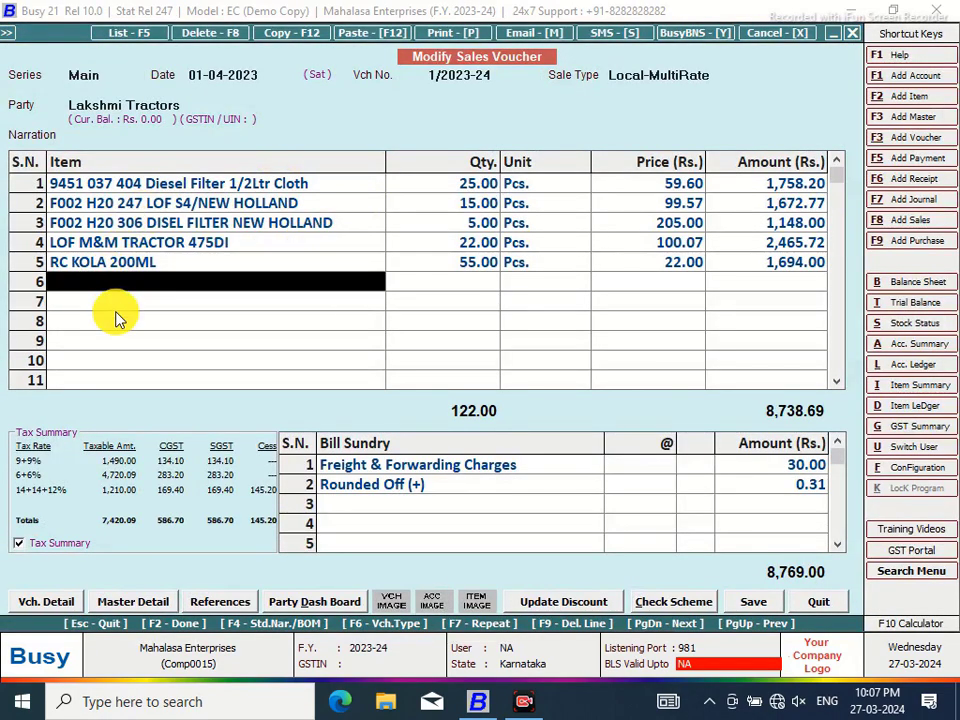
left_click(146, 321)
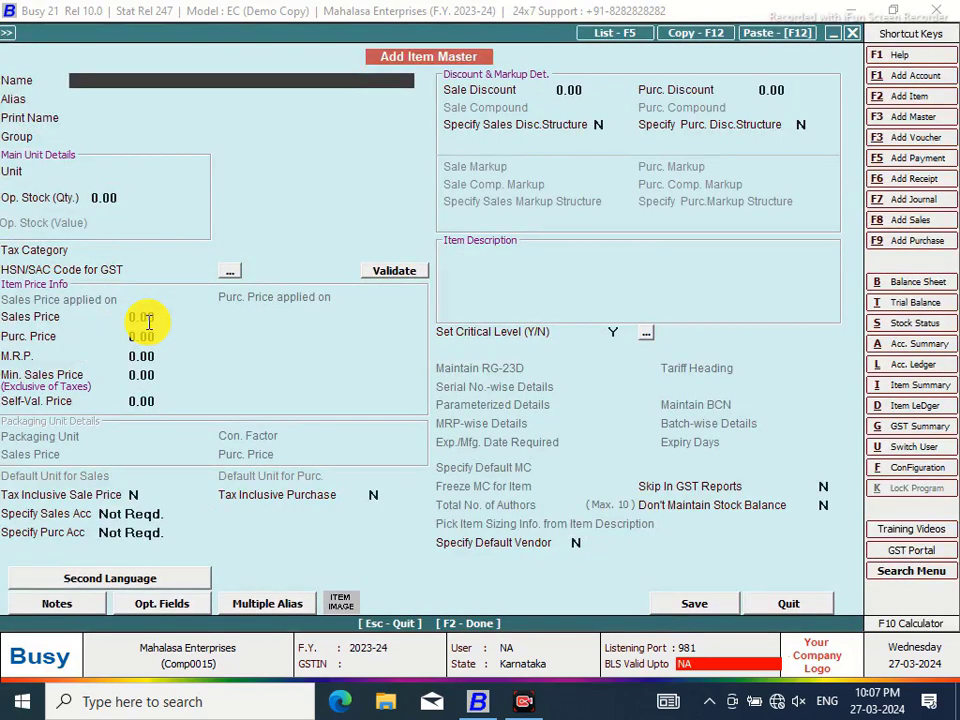
Create item TOMATO in group General, unit Kgs., with opening stock 10 worth 200
type("TOMATO")
key("Return")
key("Return")
key("Return")
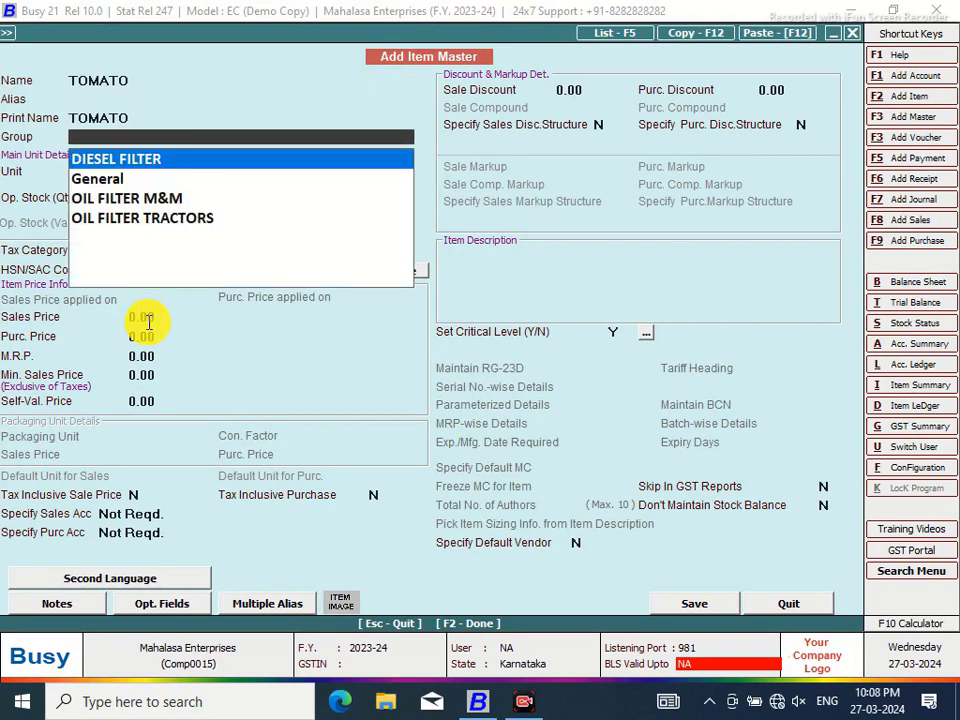
key("Down")
key("Return")
type("K")
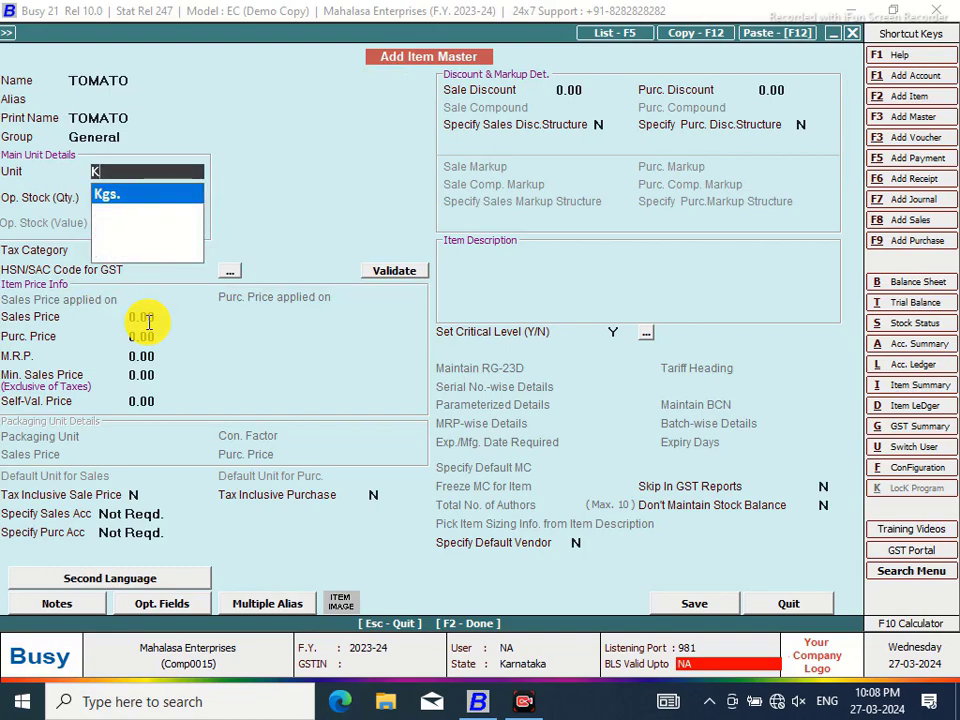
key("Return")
type("10")
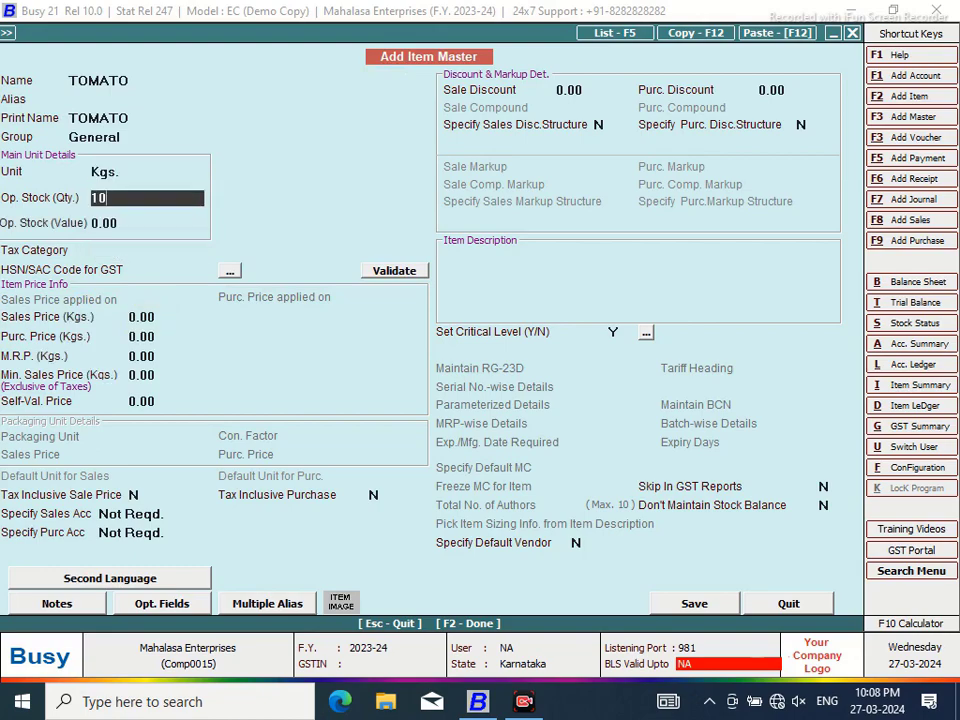
key("Return")
type("2")
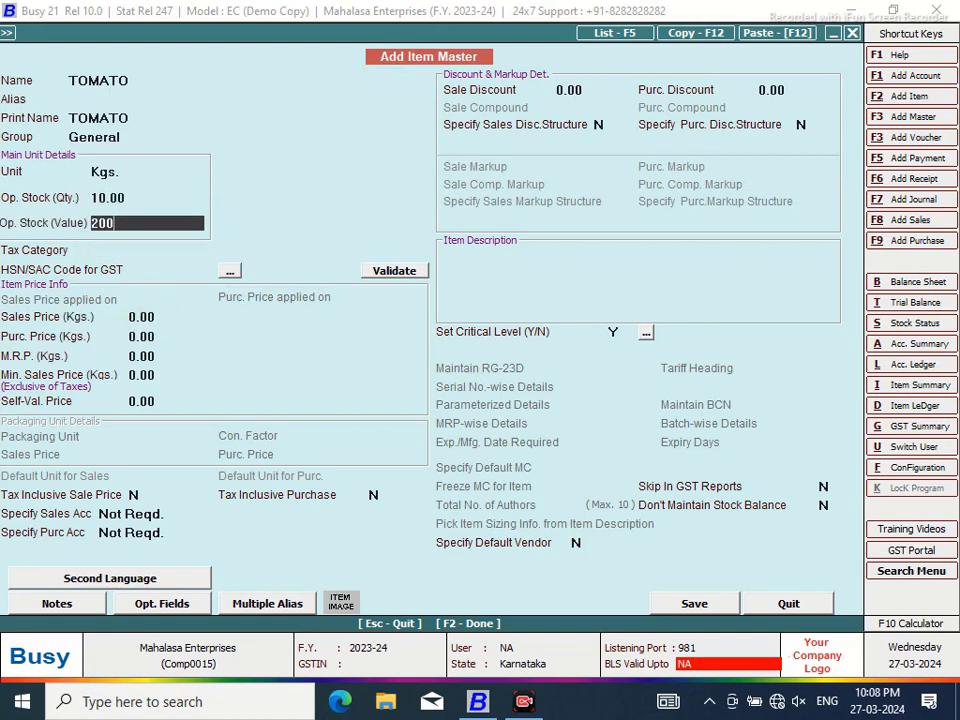
type("00")
key("Return")
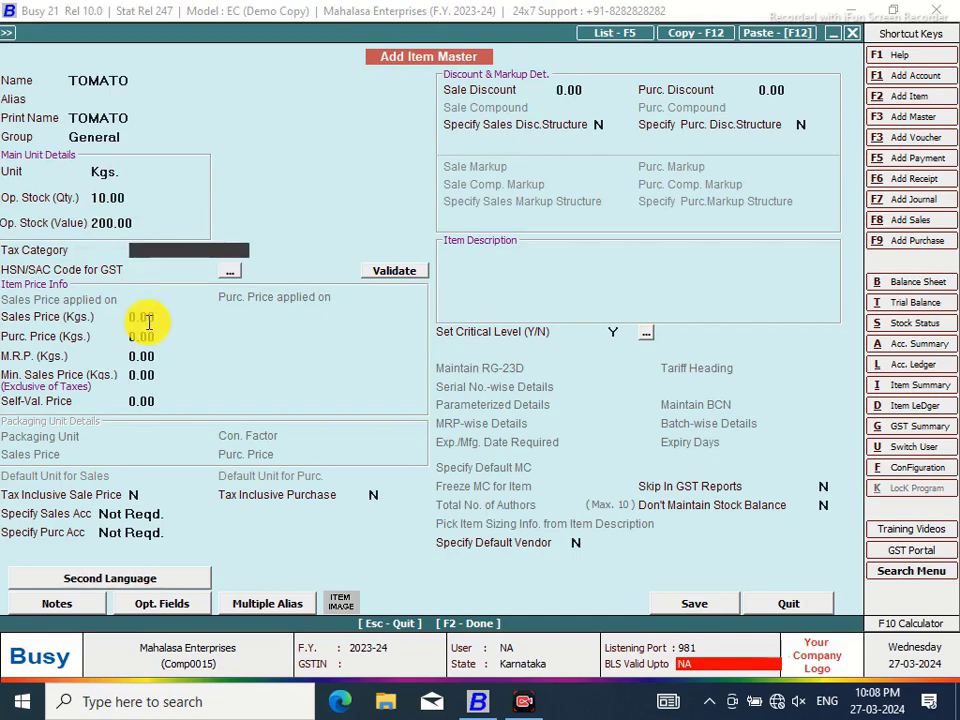
Set TOMATO's tax category to Exempt and sales price 25, then open its second-language details
type("E")
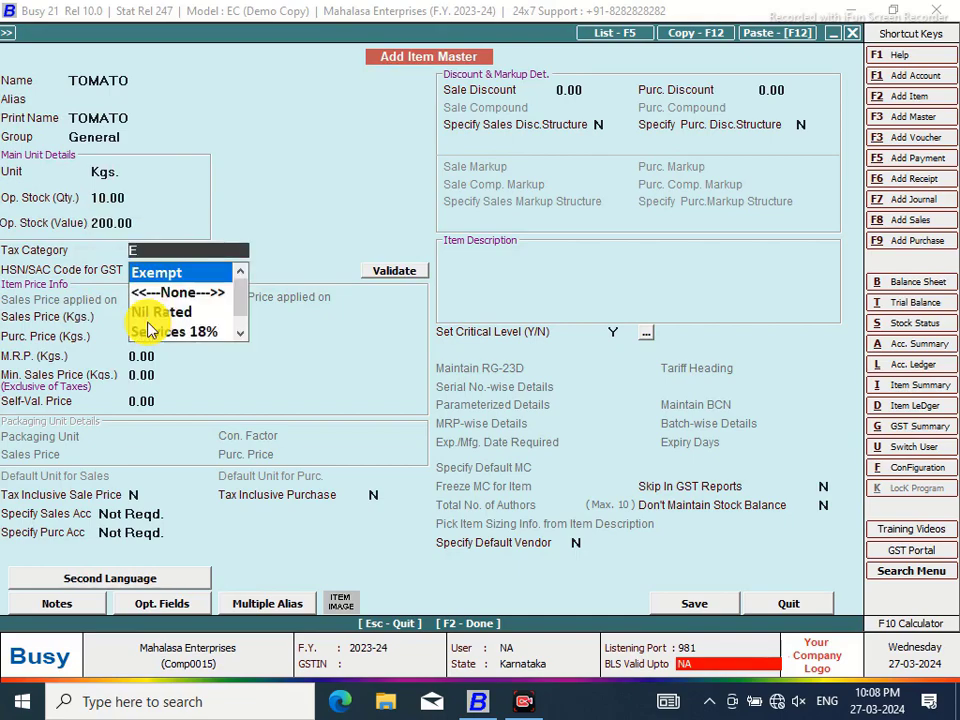
key("Return")
key("Return")
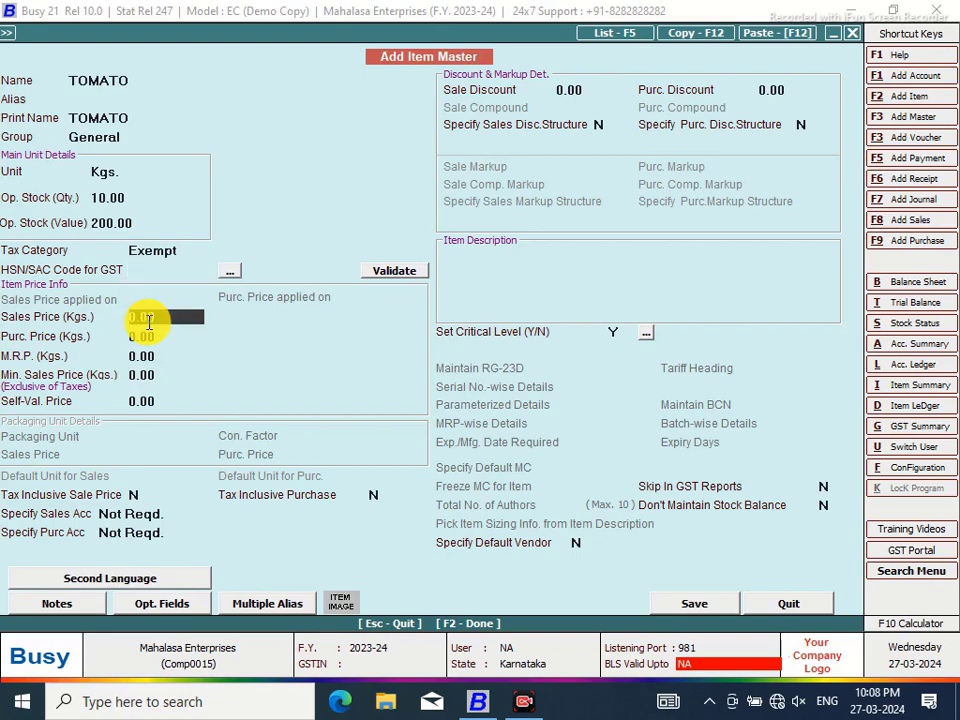
type("25")
key("Return")
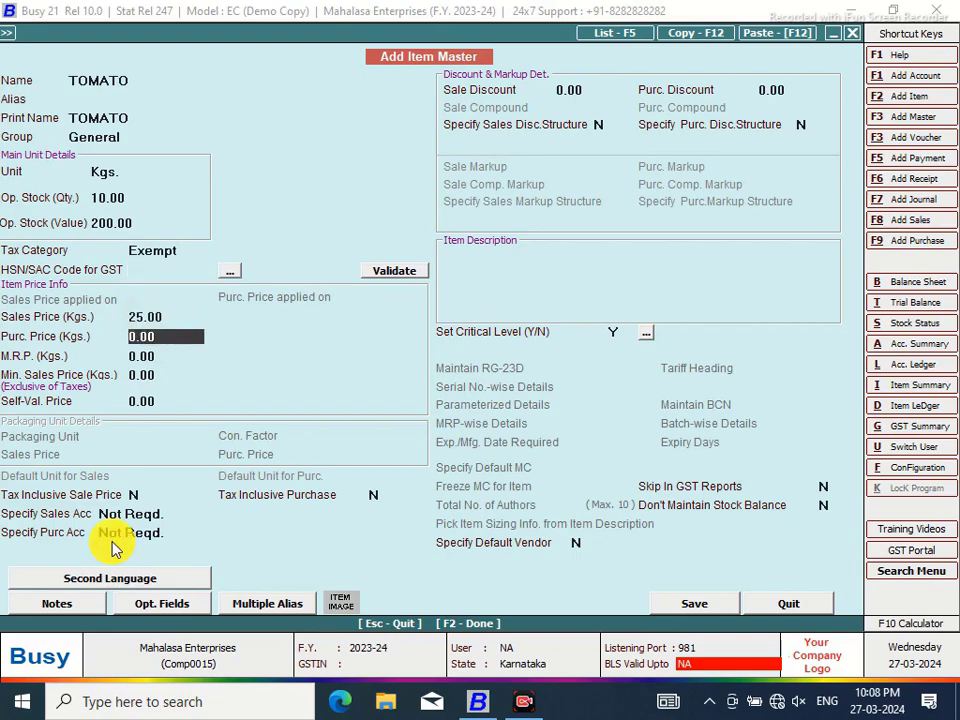
left_click(133, 579)
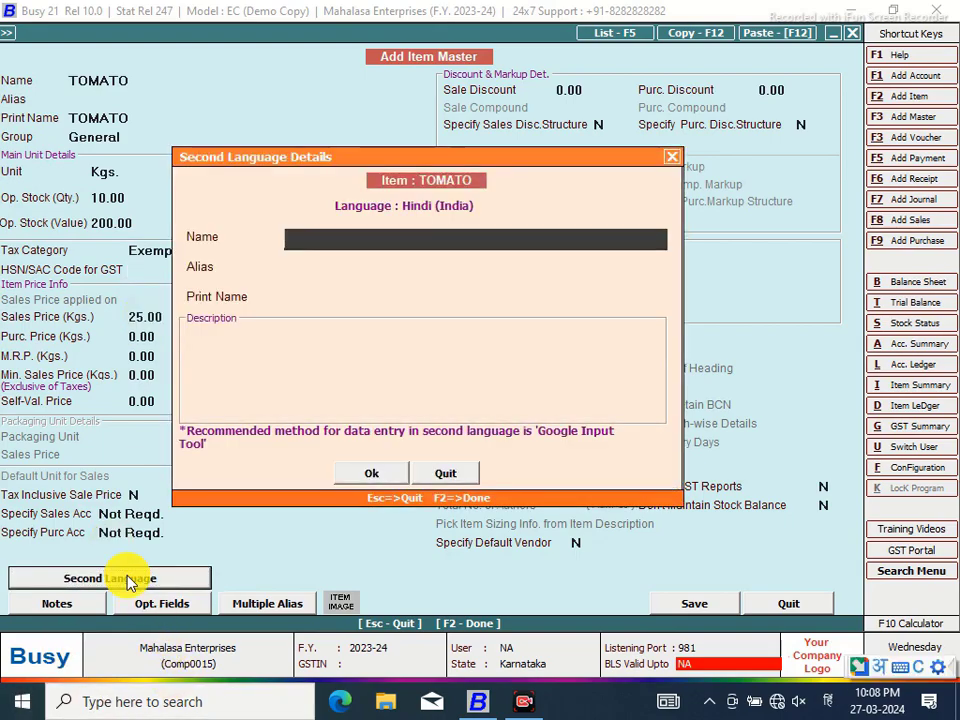
Close the Hindi details and correct the item name to Parle G Biscuit Rs10/-
left_click(673, 158)
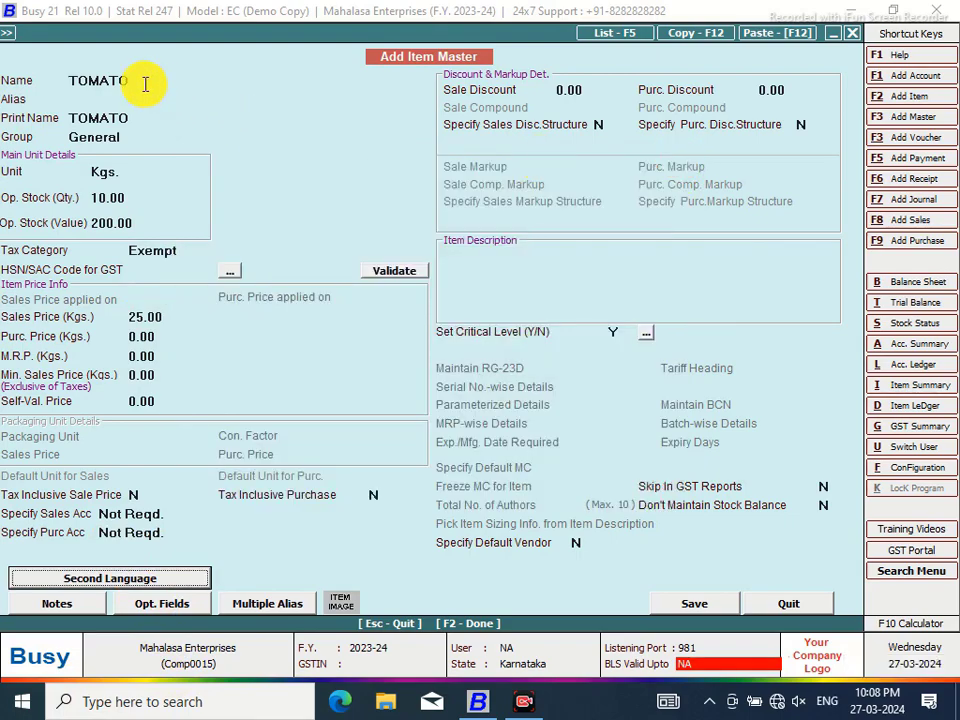
type("RS")
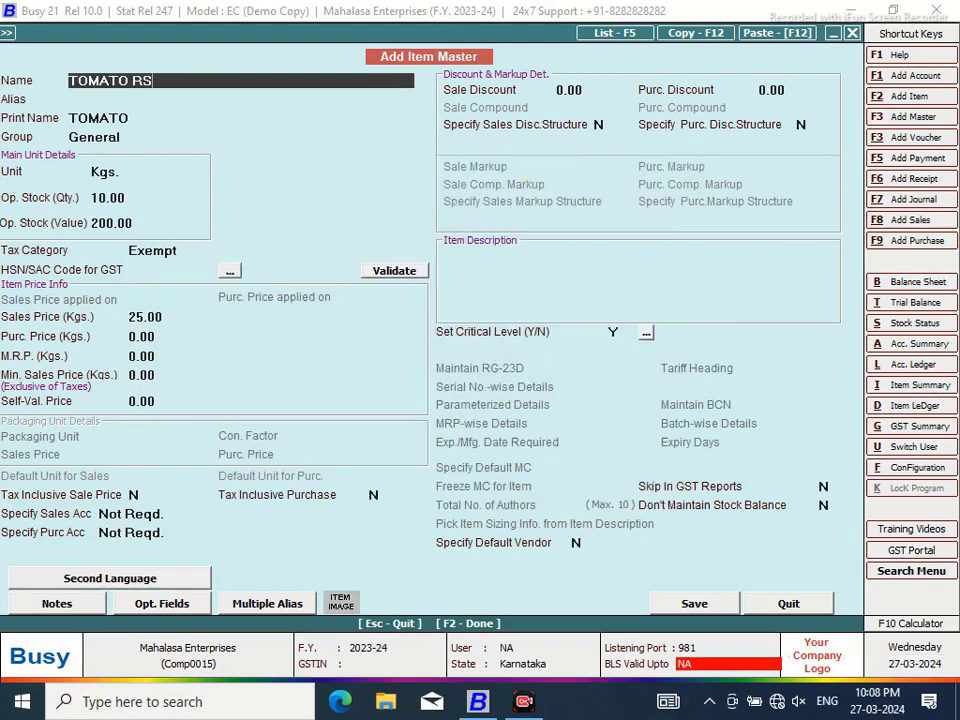
type(" 20")
key("BackSpace")
key("BackSpace")
key("BackSpace")
key("BackSpace")
key("BackSpace")
key("BackSpace")
key("BackSpace")
key("BackSpace")
key("BackSpace")
key("BackSpace")
key("BackSpace")
key("BackSpace")
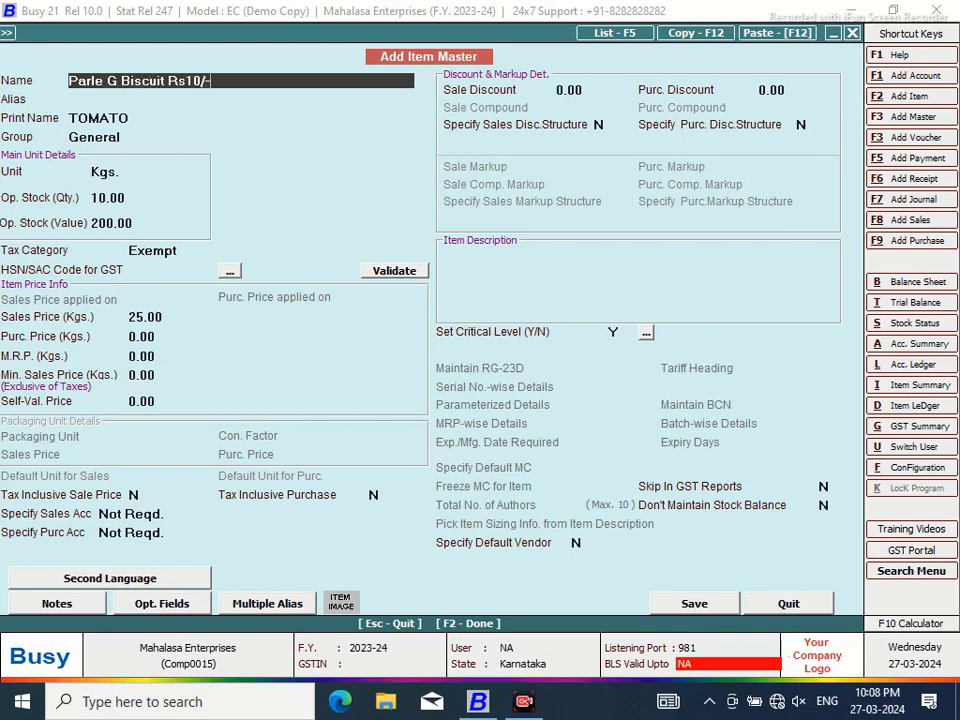
key("Return")
key("Return")
key("Return")
key("Return")
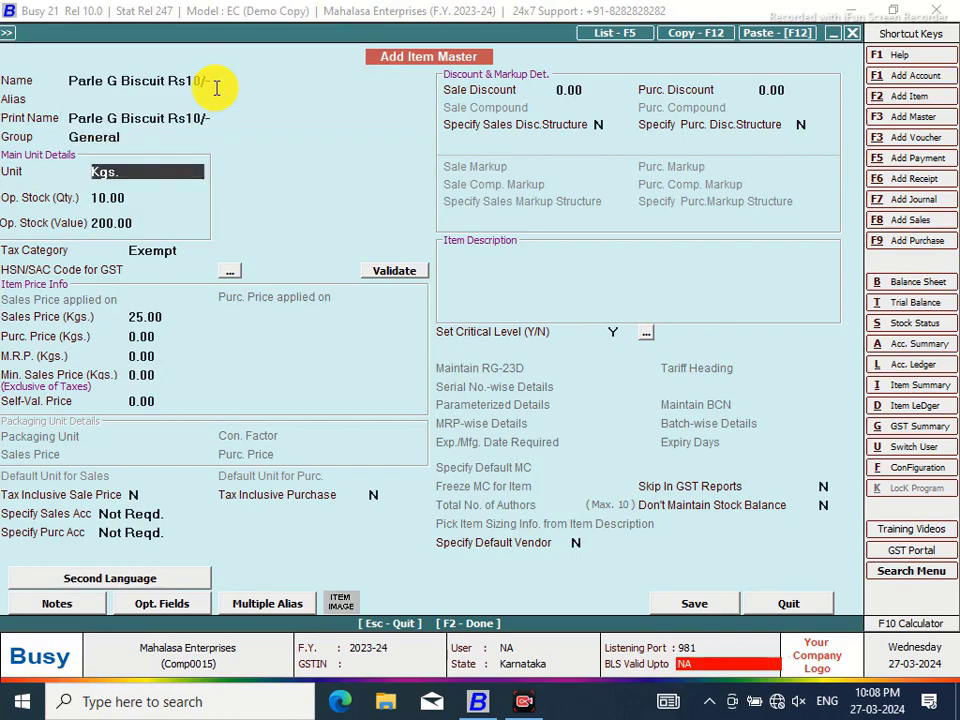
Set unit to Pcs. with opening stock 10 worth 80.00, then open the second-language details
type("p")
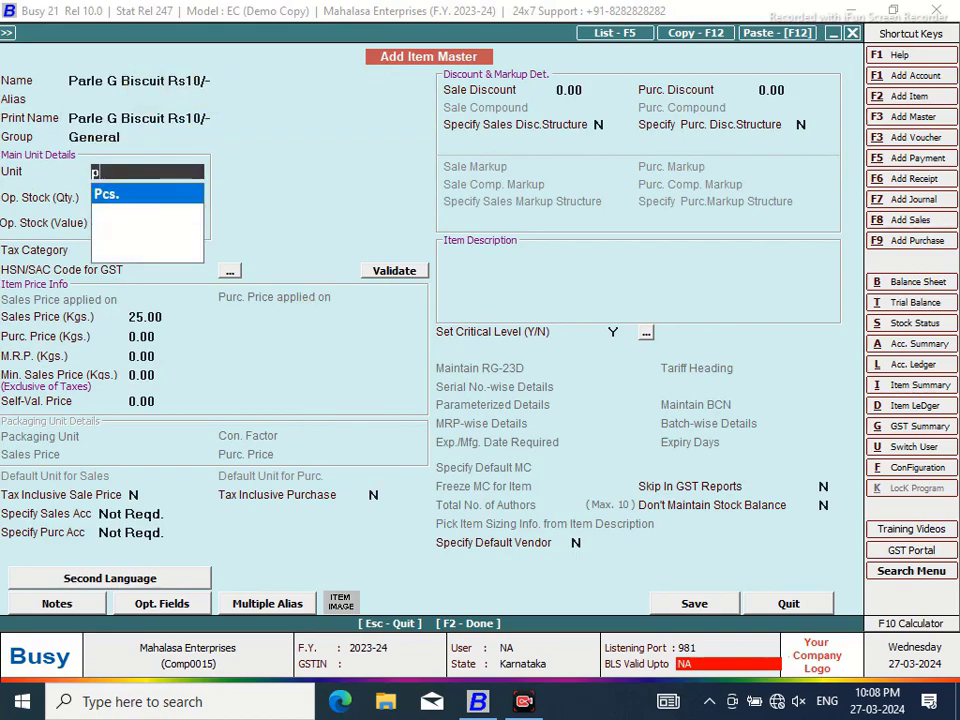
key("Return")
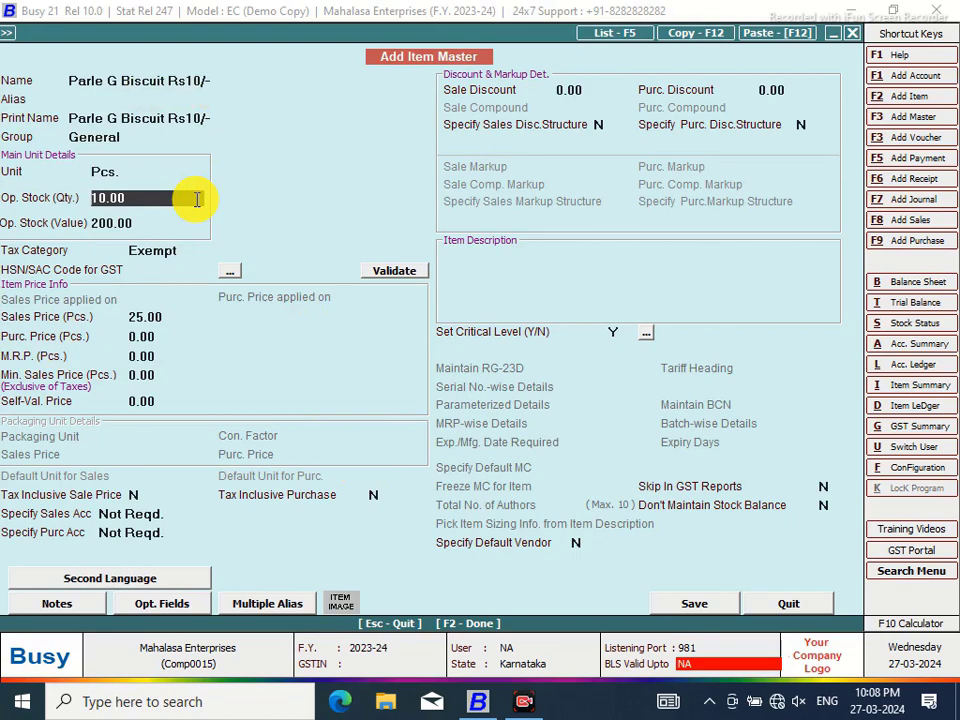
key("Return")
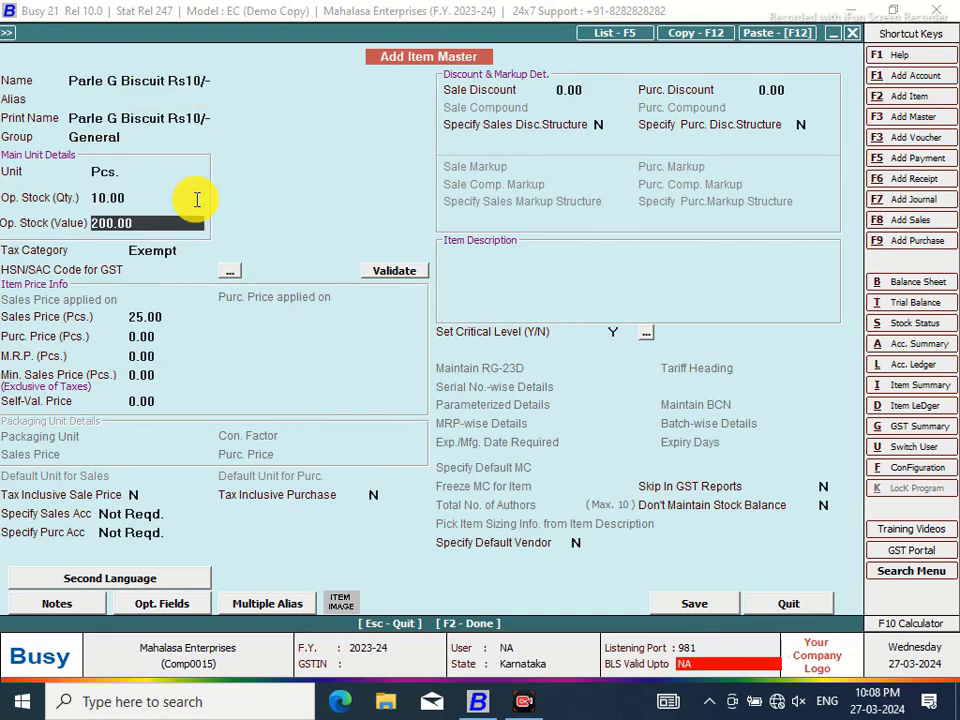
type("100")
key("Return")
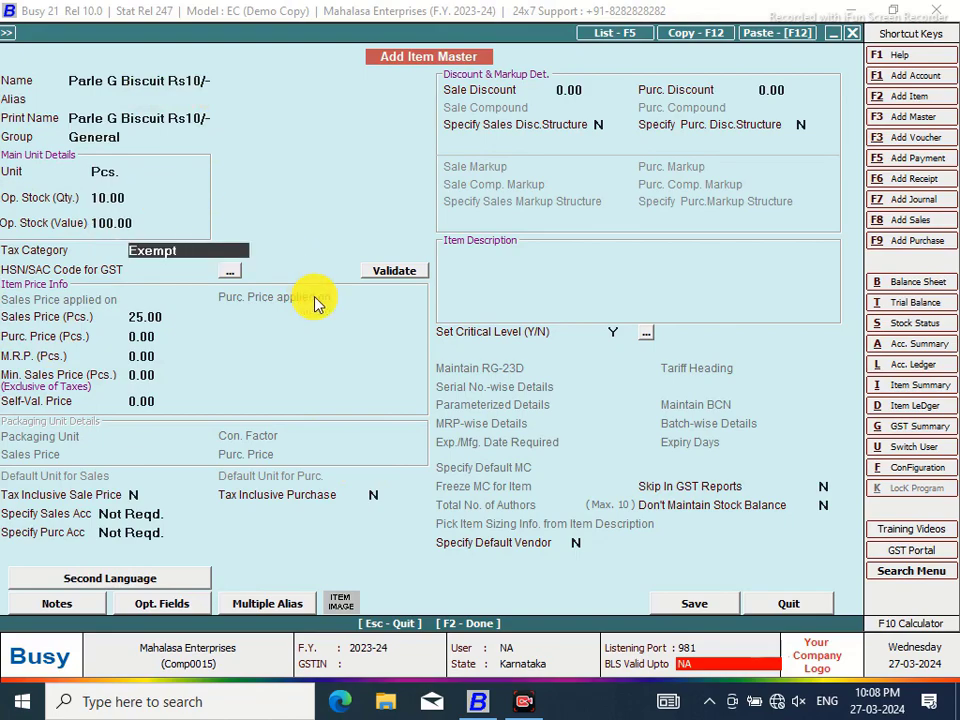
left_click(159, 316)
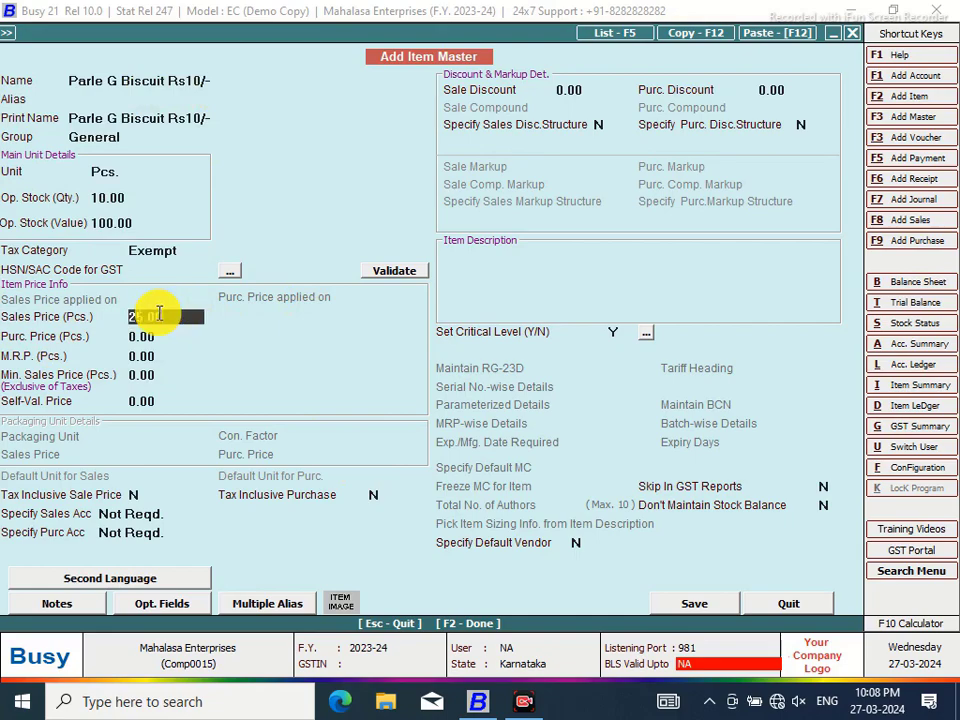
left_click(144, 200)
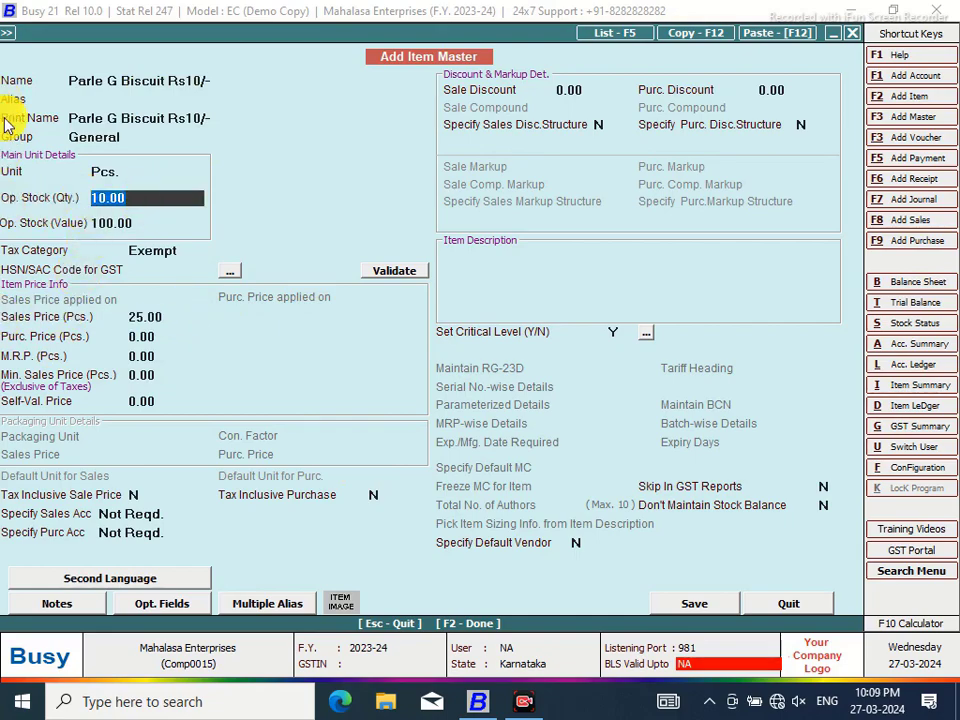
key("Return")
type("80")
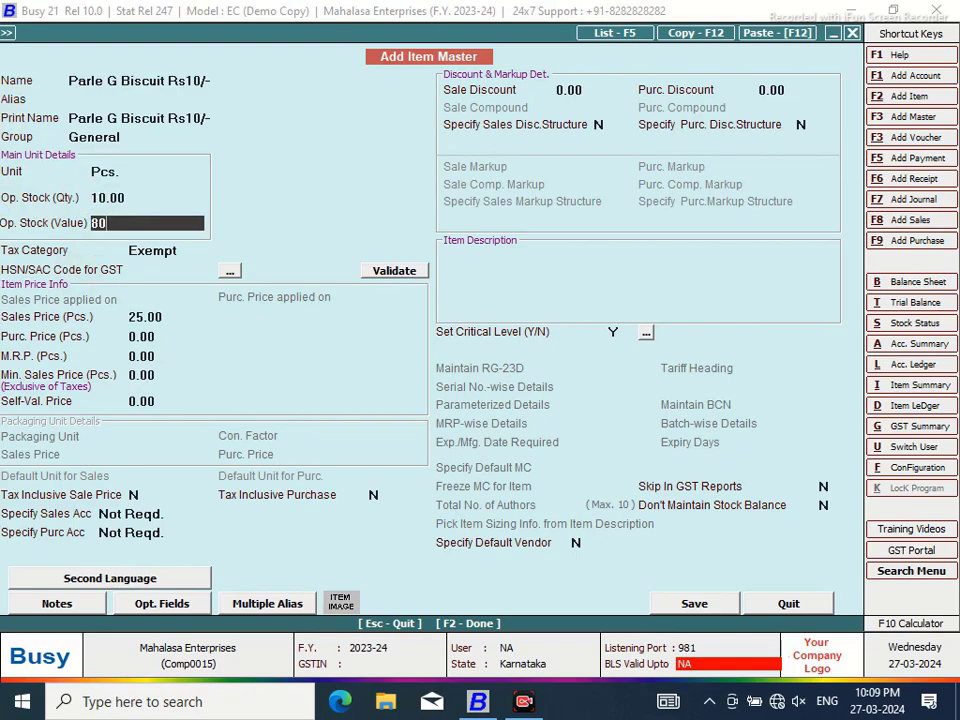
key("Return")
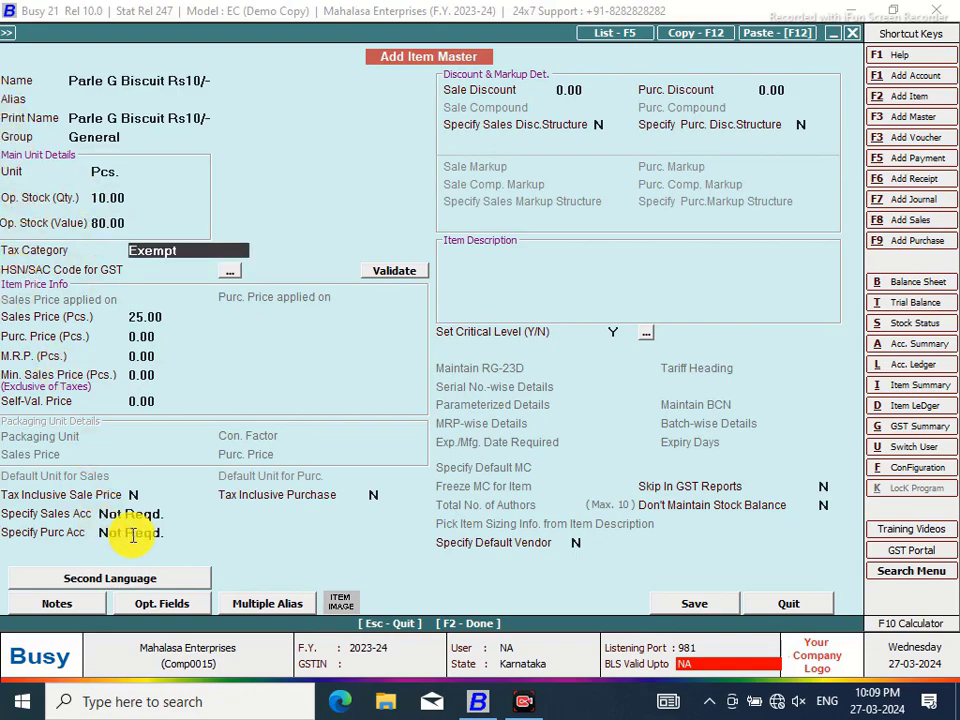
left_click(130, 580)
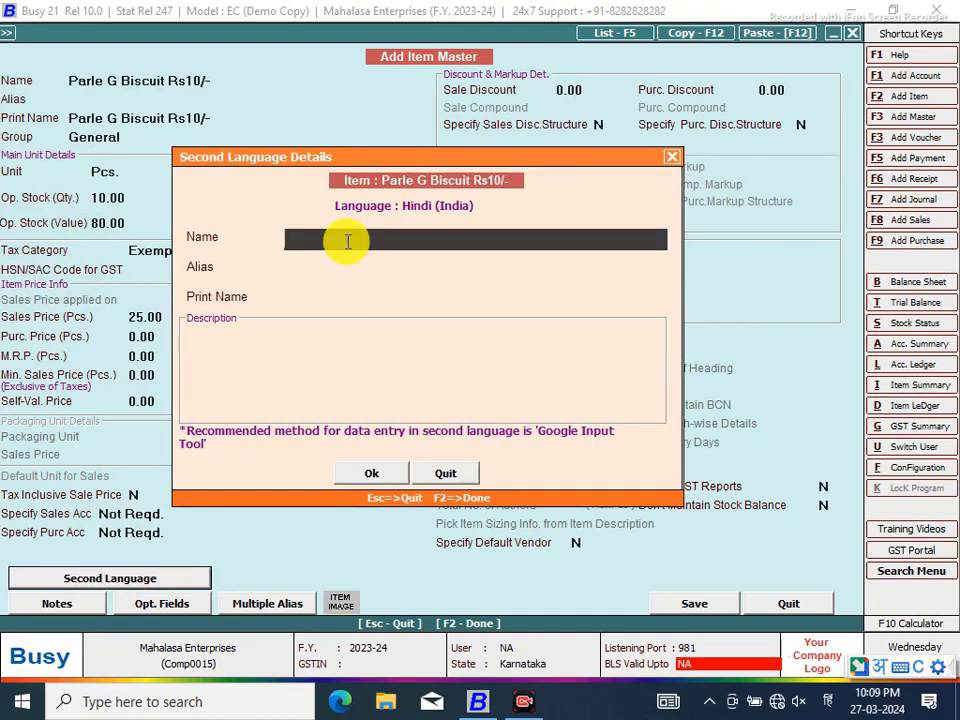
Type the Hindi name परले जी बिस्कुट using transliteration
type("पर्लेग")
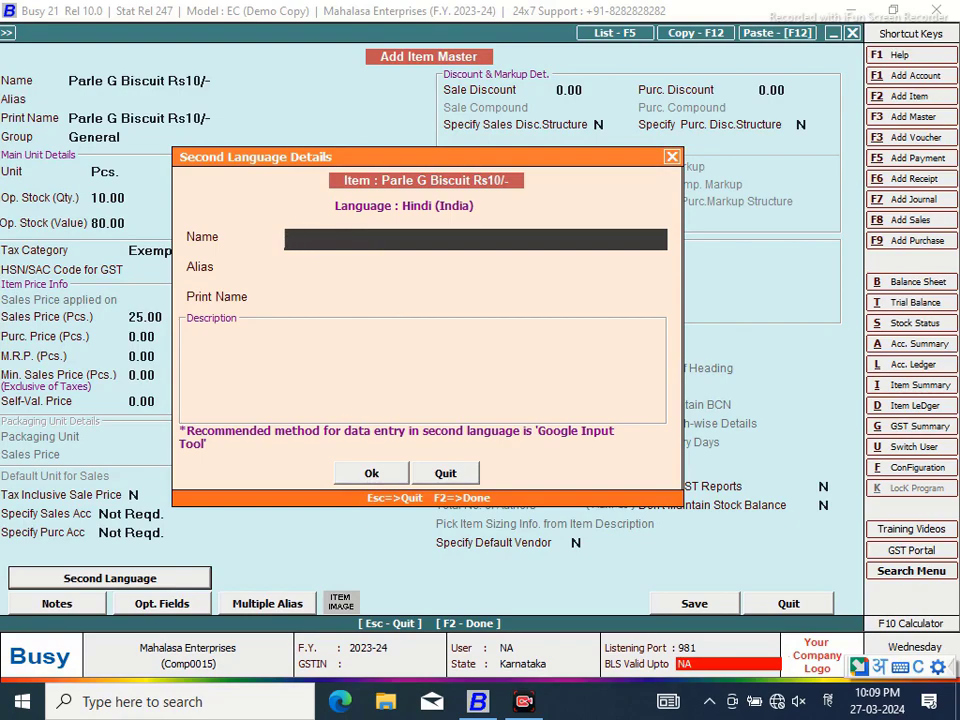
type("parleg")
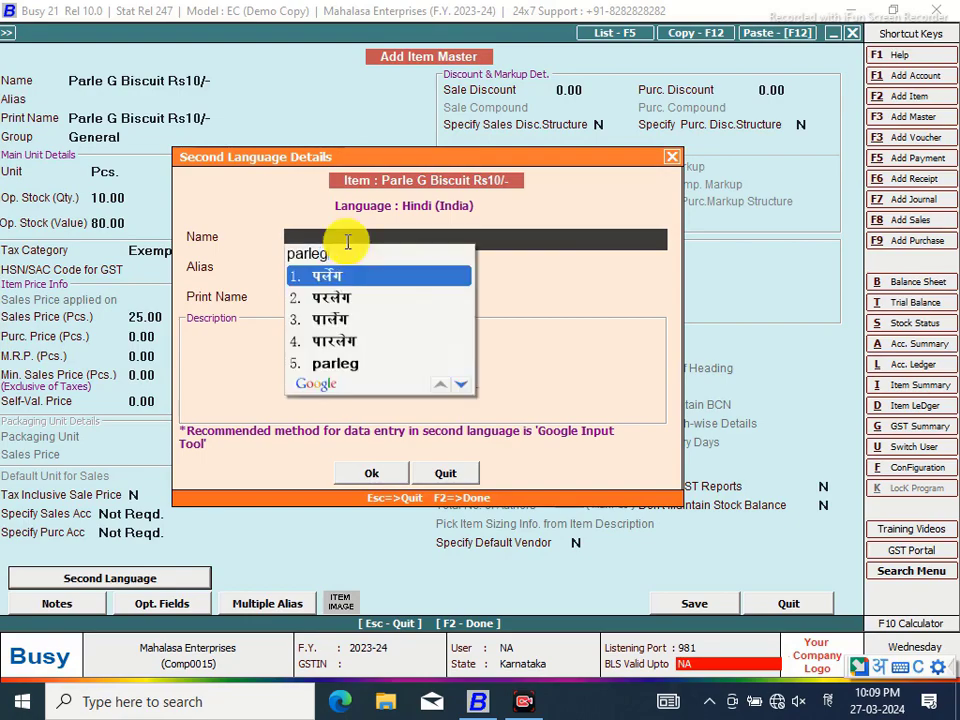
key("BackSpace")
key("space")
type("jk")
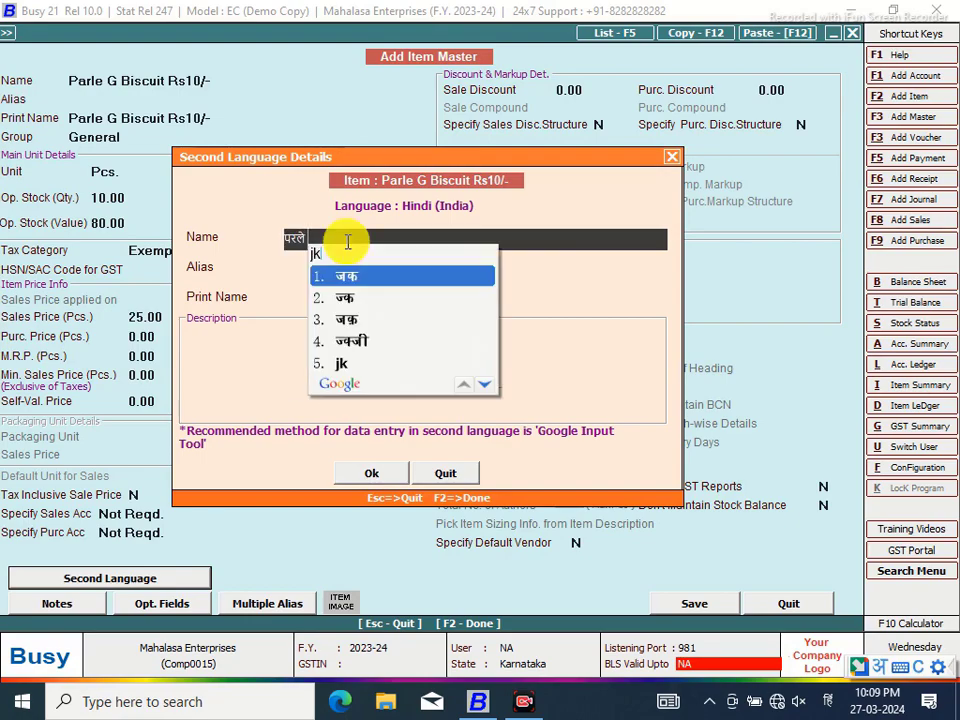
key("BackSpace")
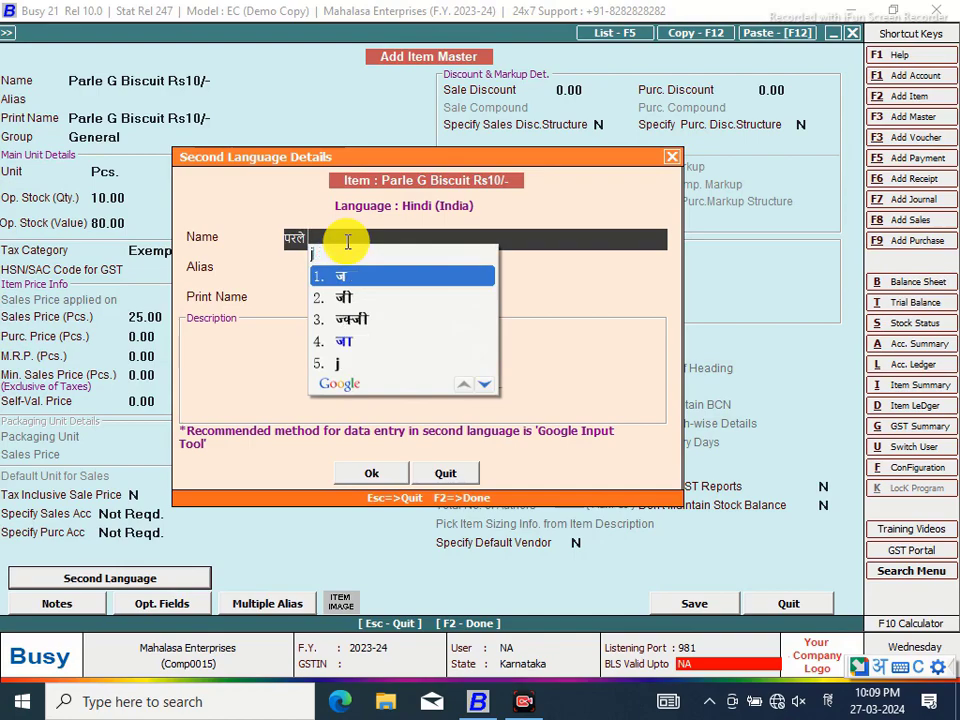
key("Down")
key("space")
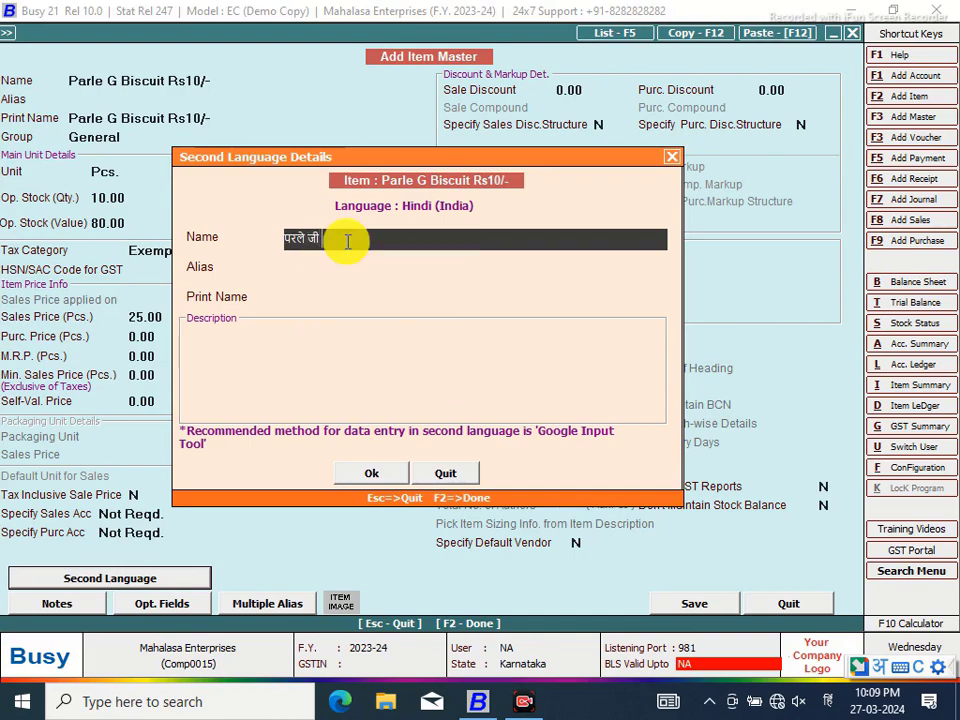
type("biscuit")
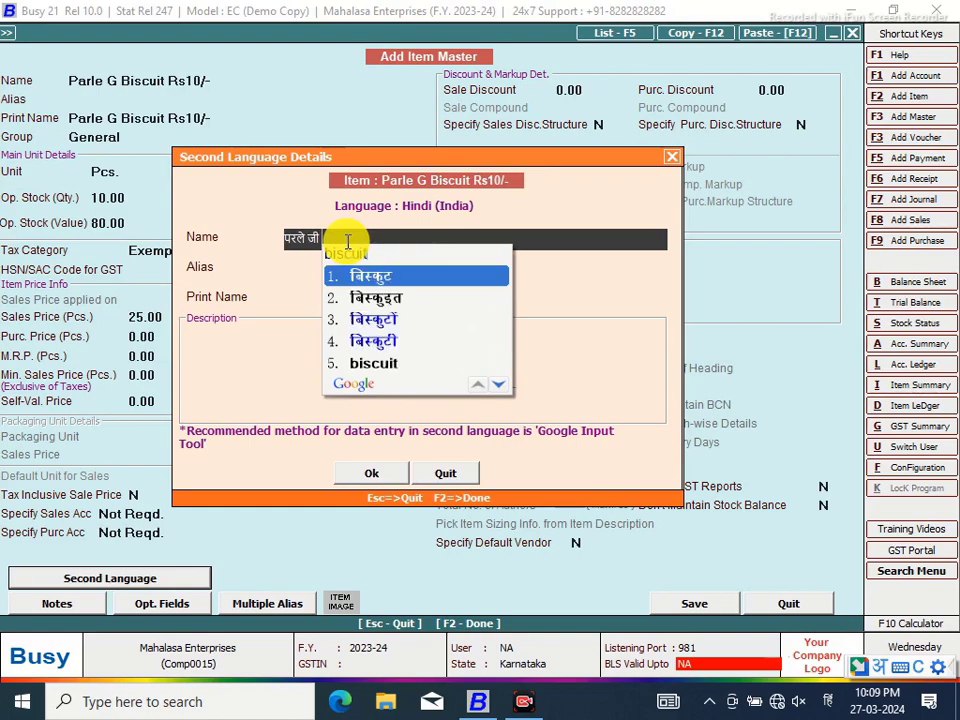
key("space")
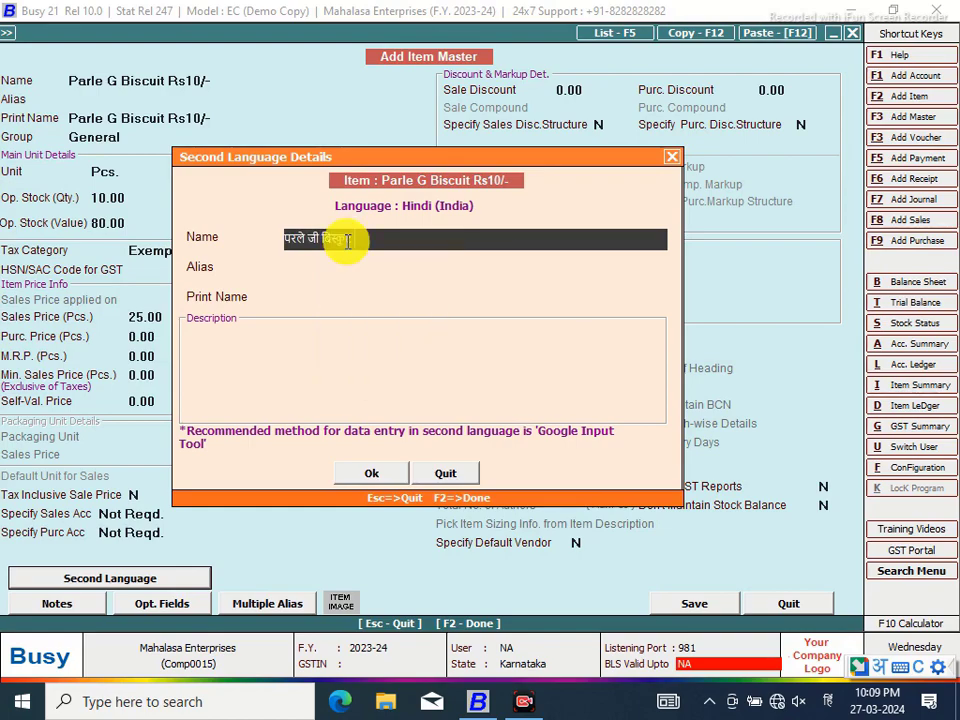
Complete the Hindi name with Latin Rs10/-, filling the print name as well
type("10")
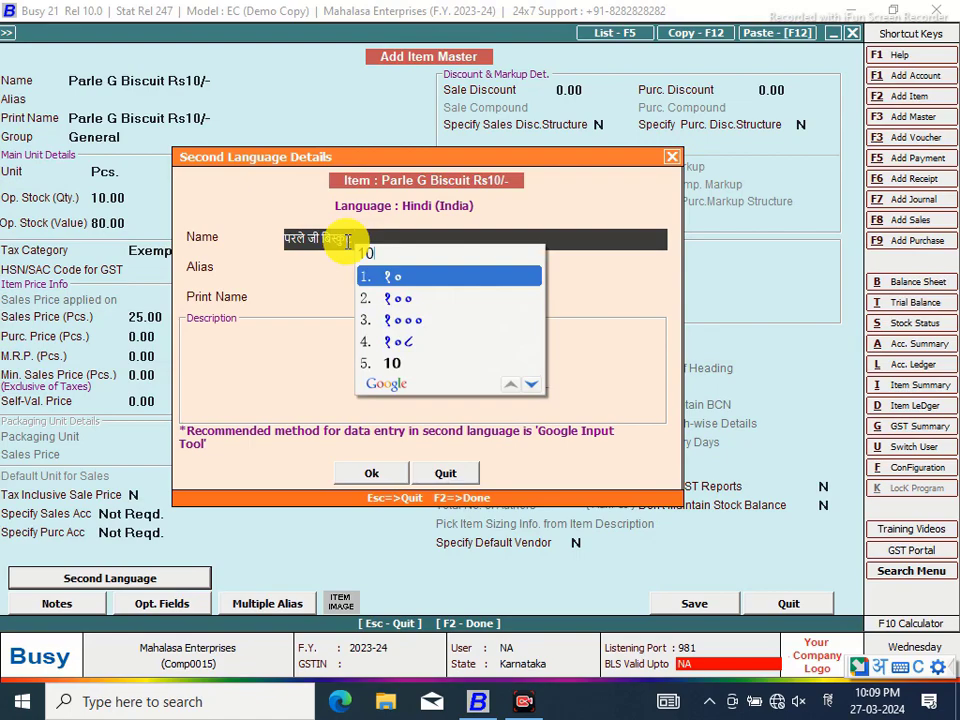
key("Down")
key("Down")
key("Down")
key("Down")
key("Return")
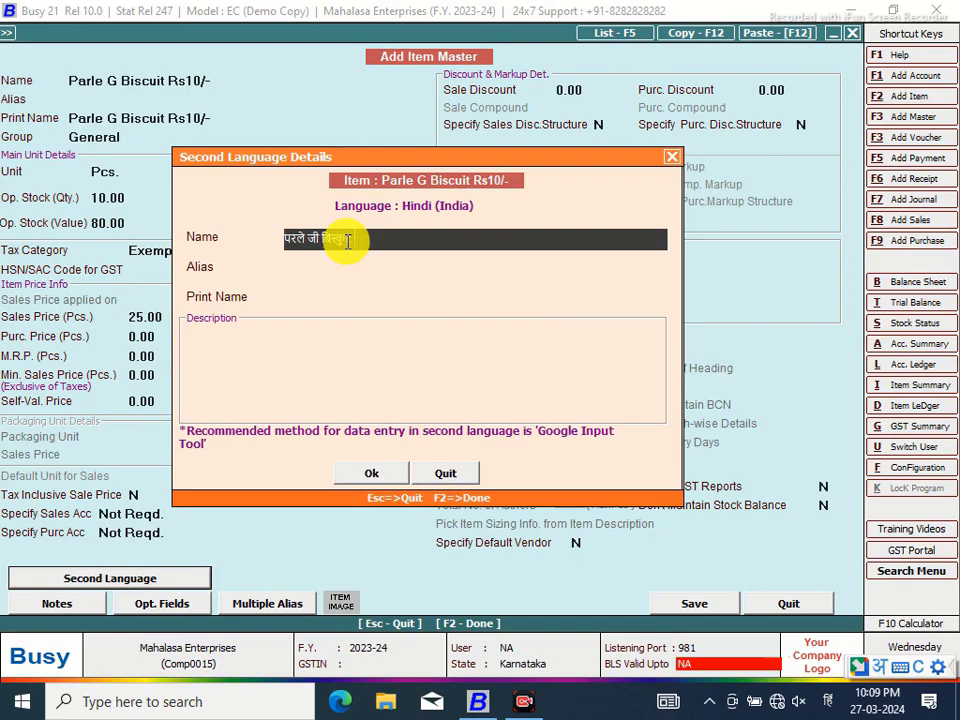
type("Rs")
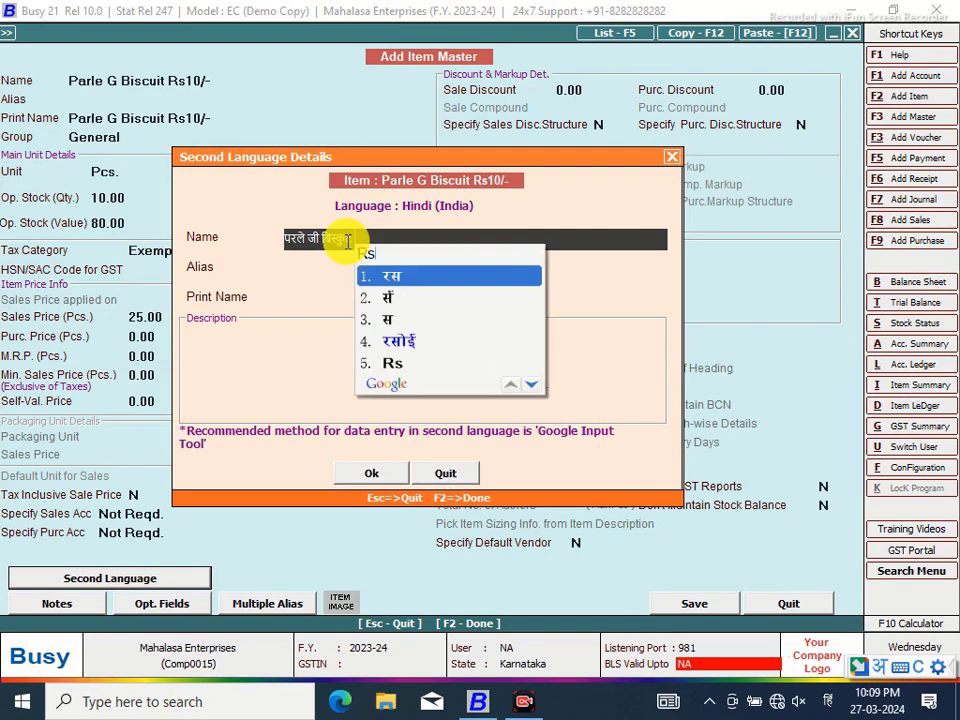
key("Down")
key("Down")
key("Down")
key("Down")
key("Return")
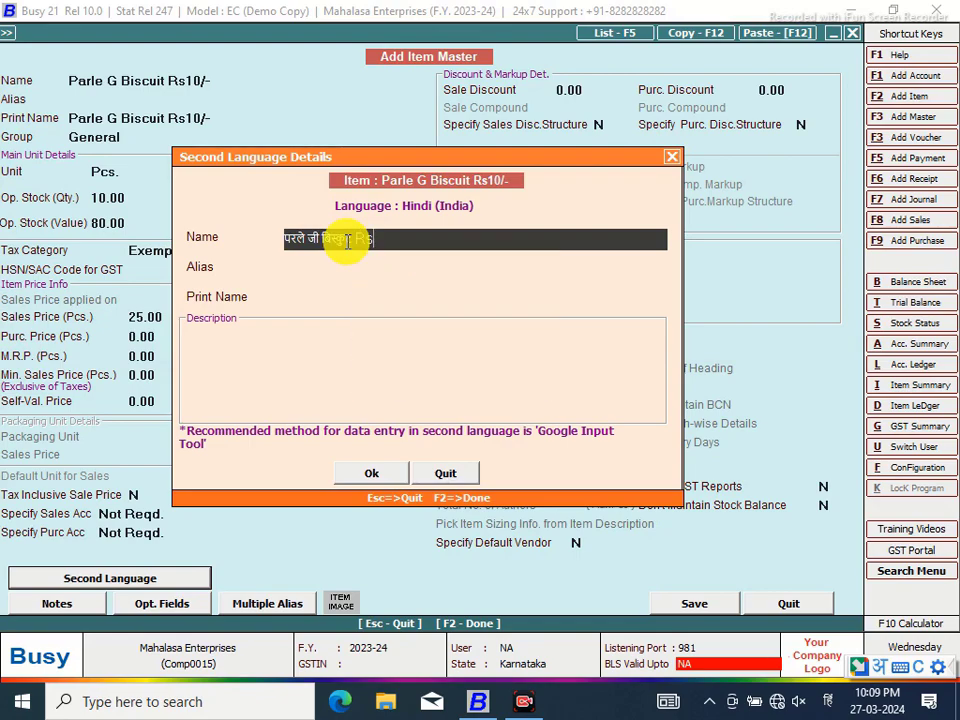
type("10")
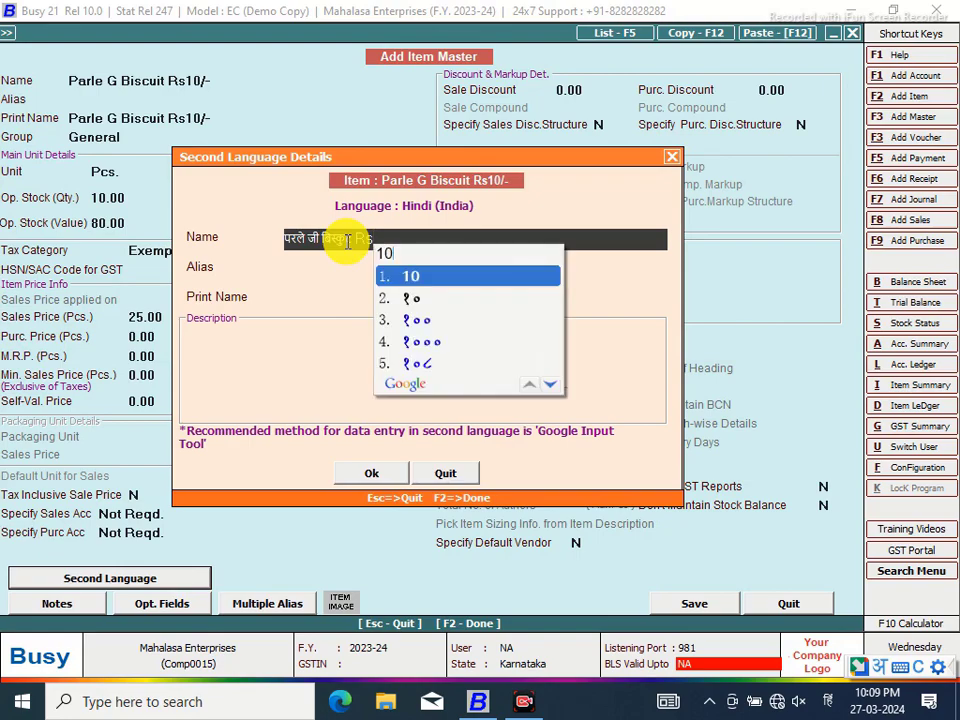
type("/-")
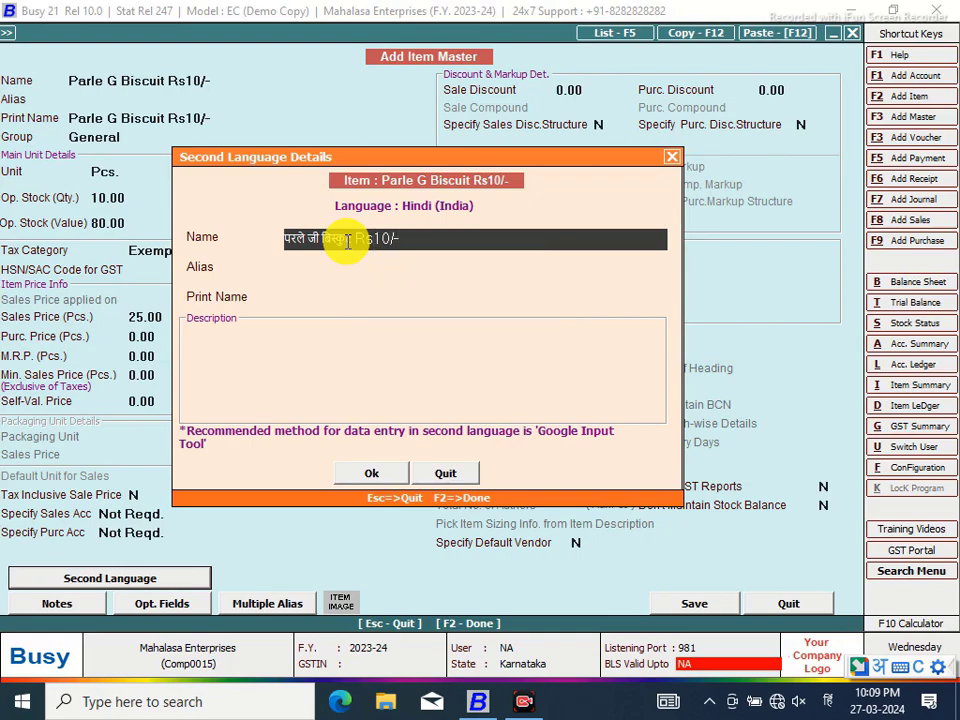
key("Return")
Confirm the Hindi details and save the item without an HSN/SAC code
left_click(371, 474)
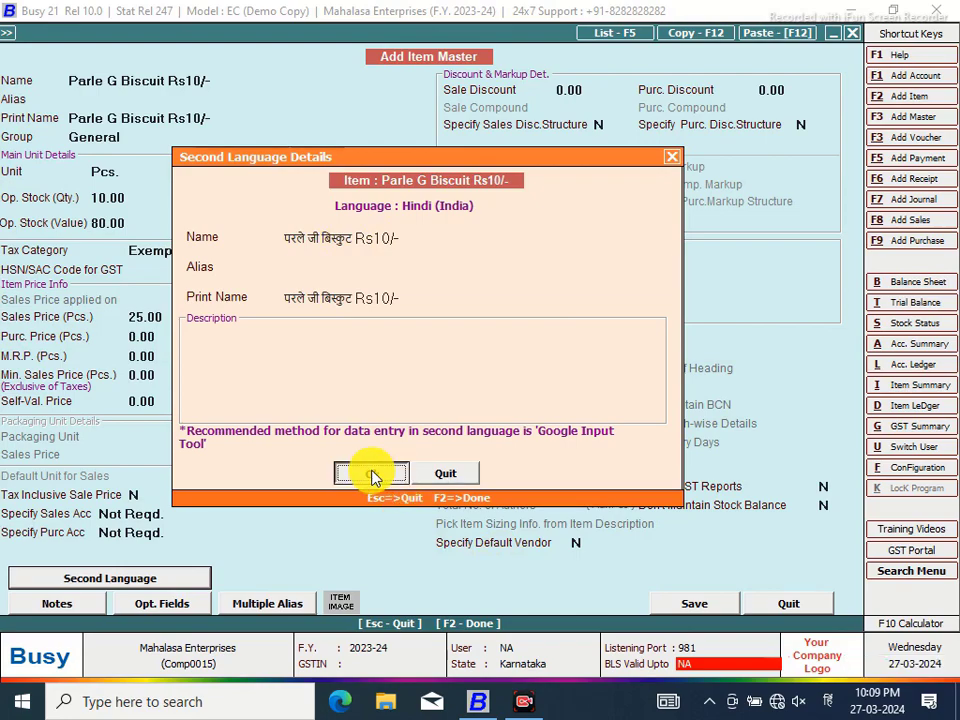
left_click(700, 608)
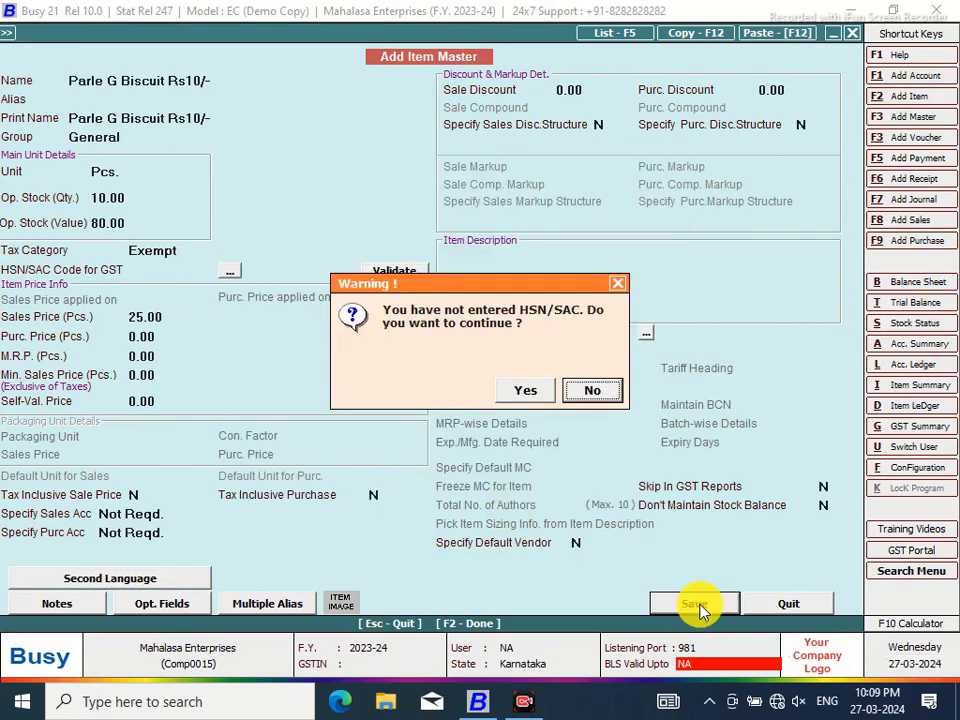
left_click(527, 389)
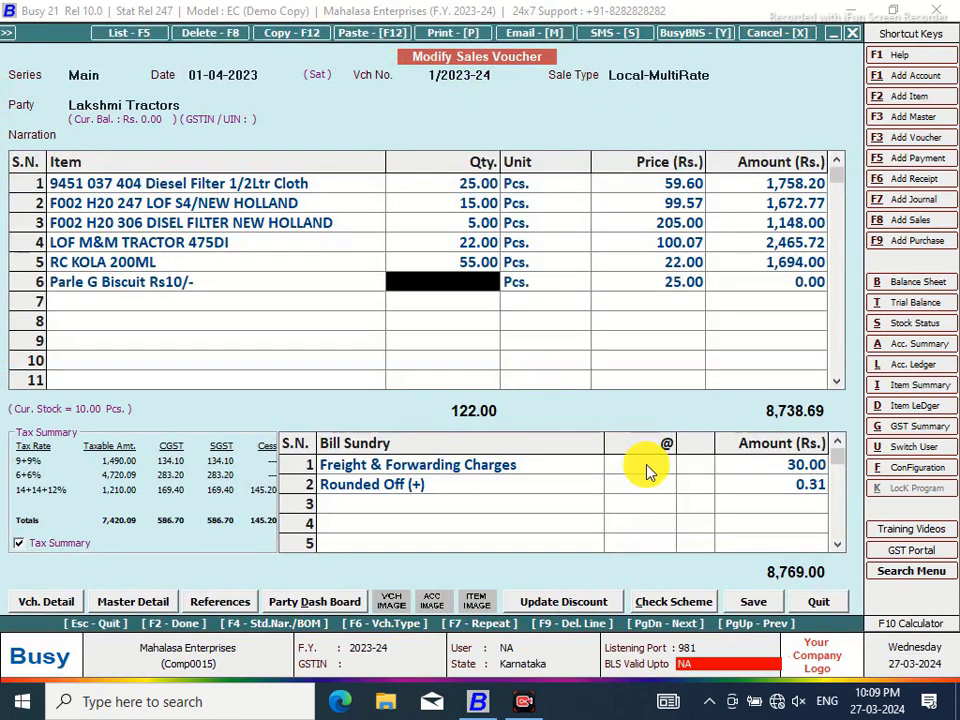
Enter quantity 10 and price 10.00 per piece for the biscuit row
type("10")
key("Return")
key("Return")
key("Return")
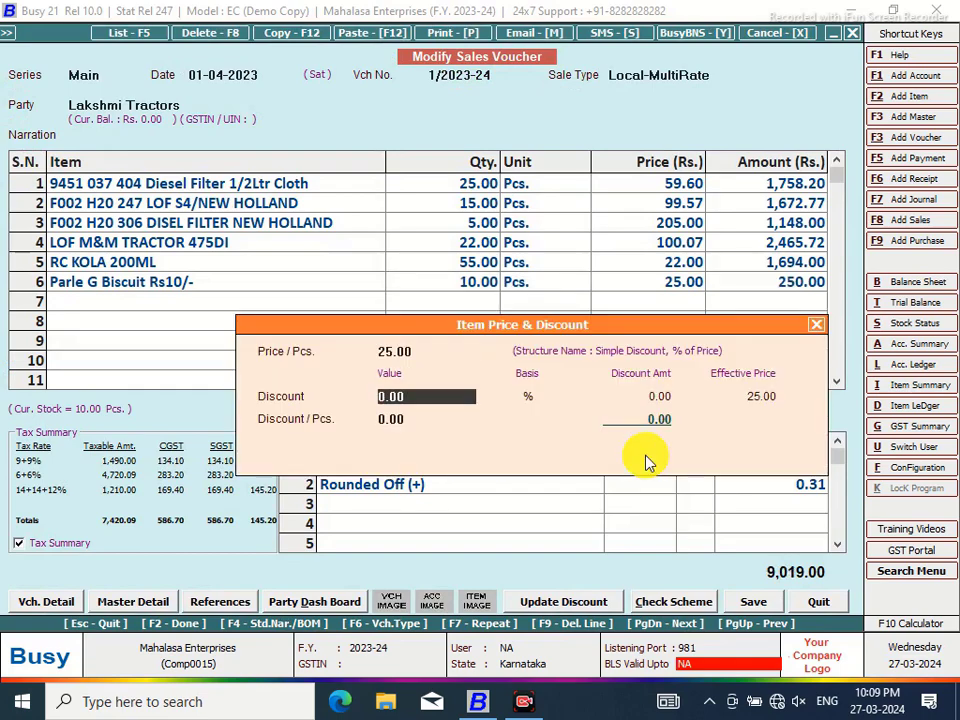
key("Up")
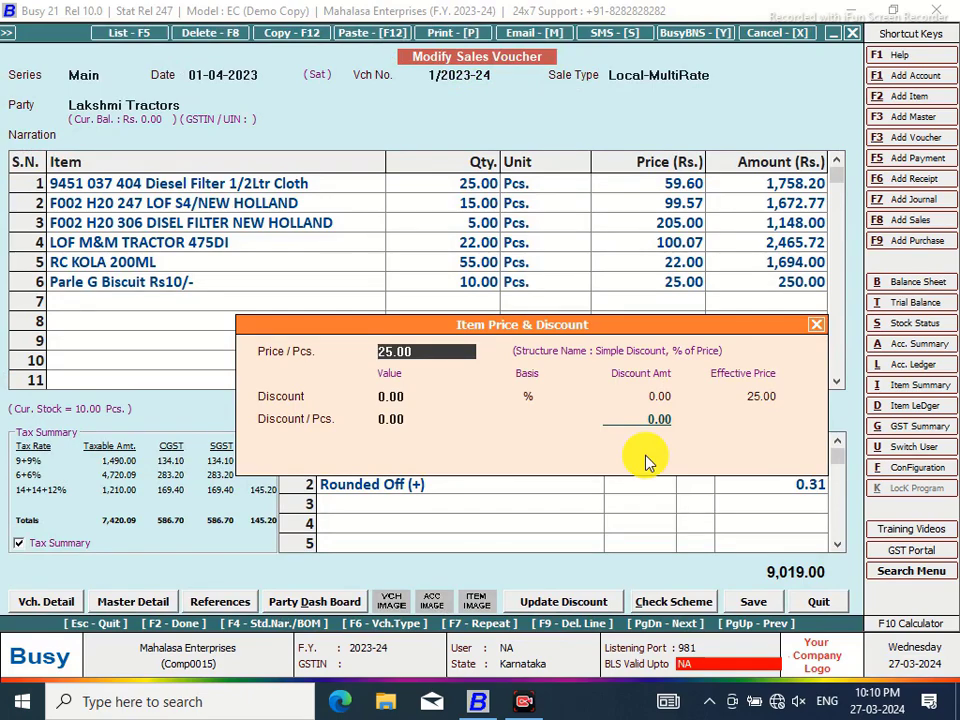
type("10")
key("Return")
key("Return")
key("Return")
key("Return")
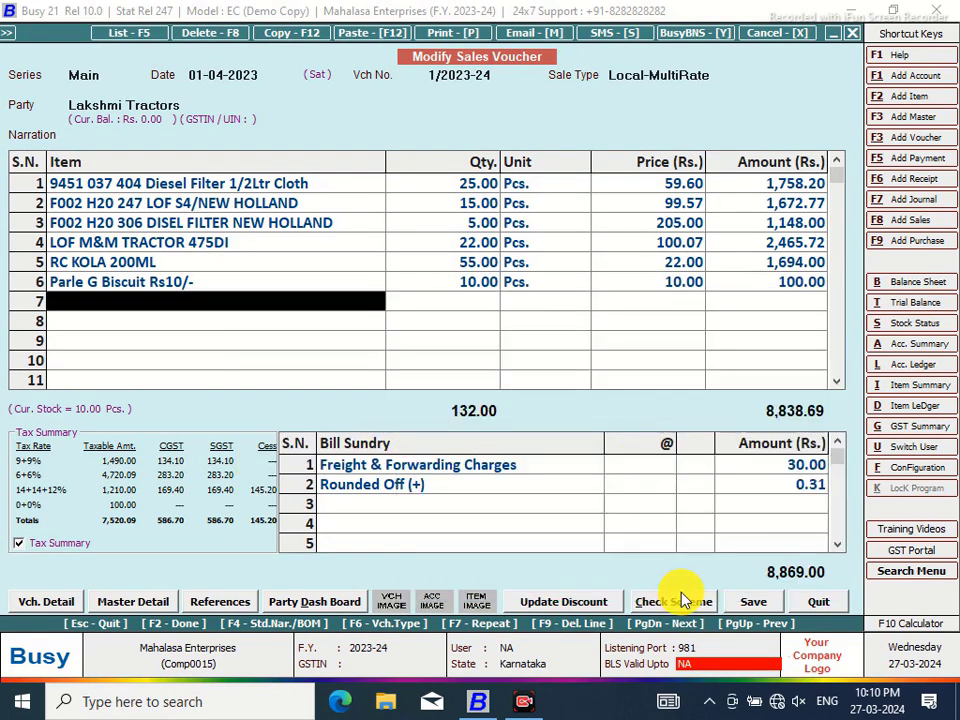
Save the voucher past the cess warning and bill-by-bill adjustment, skipping printing
left_click(750, 601)
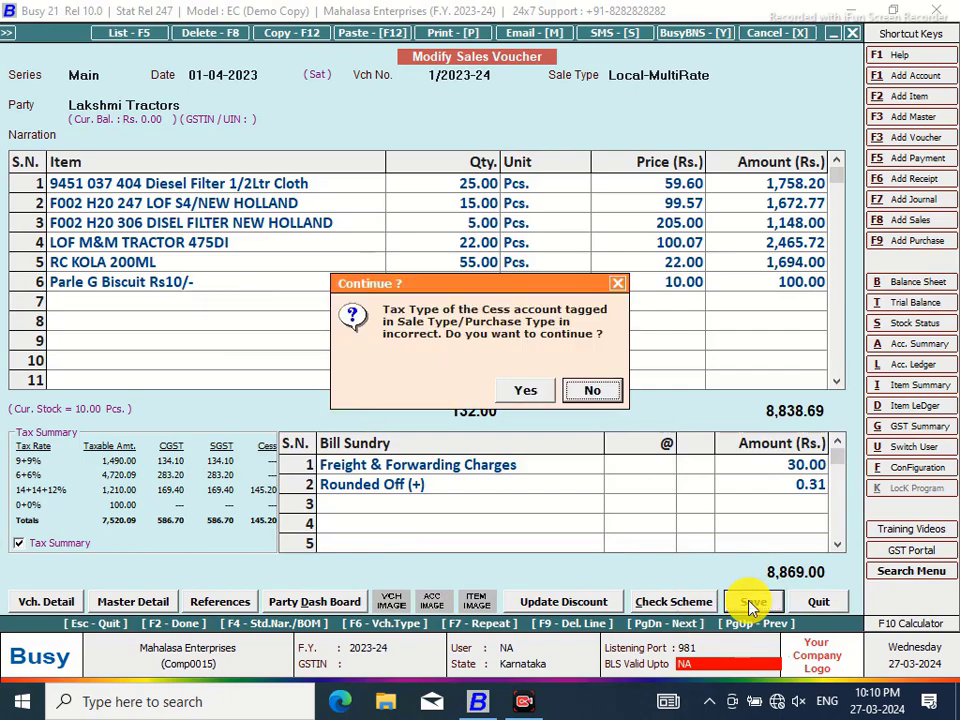
left_click(522, 390)
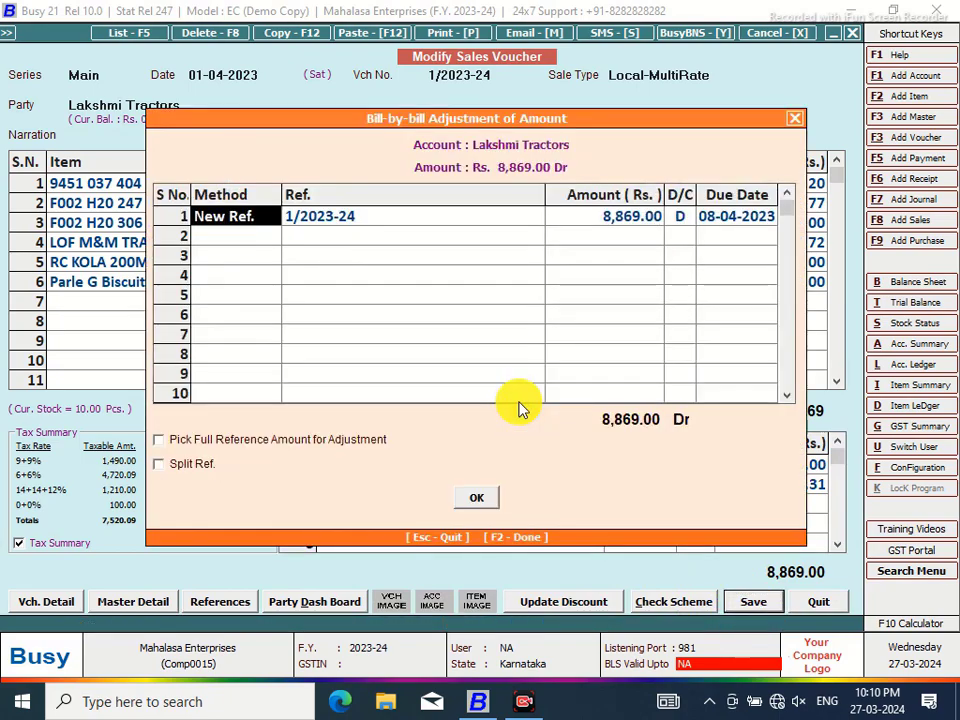
left_click(476, 497)
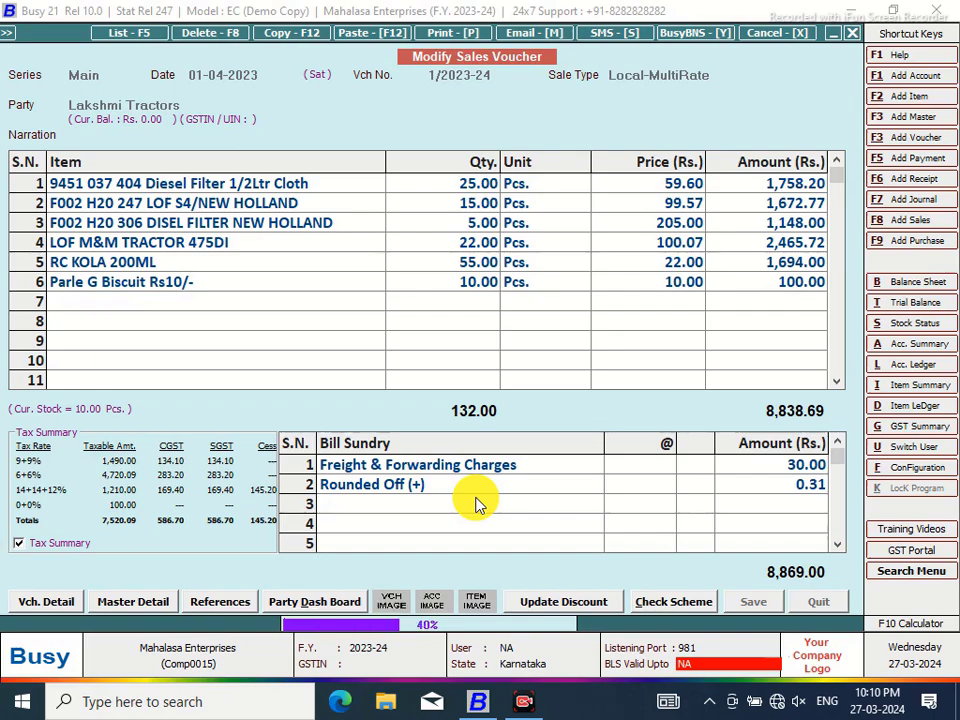
left_click(593, 391)
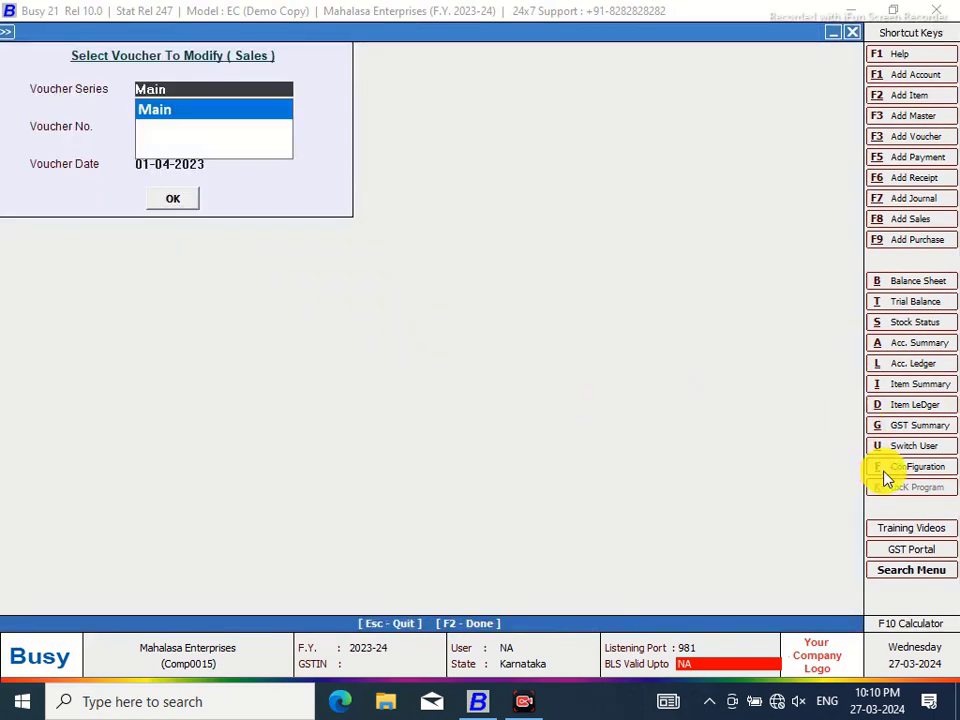
left_click(912, 467)
left_click(230, 208)
left_click(105, 273)
left_click(31, 113)
left_click(100, 127)
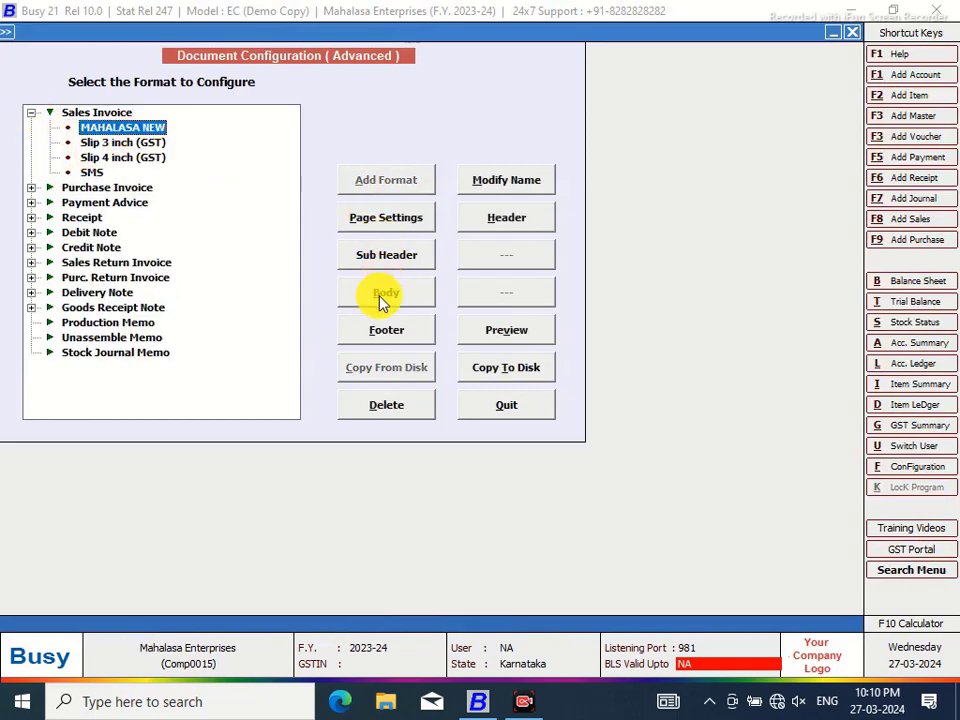
left_click(382, 298)
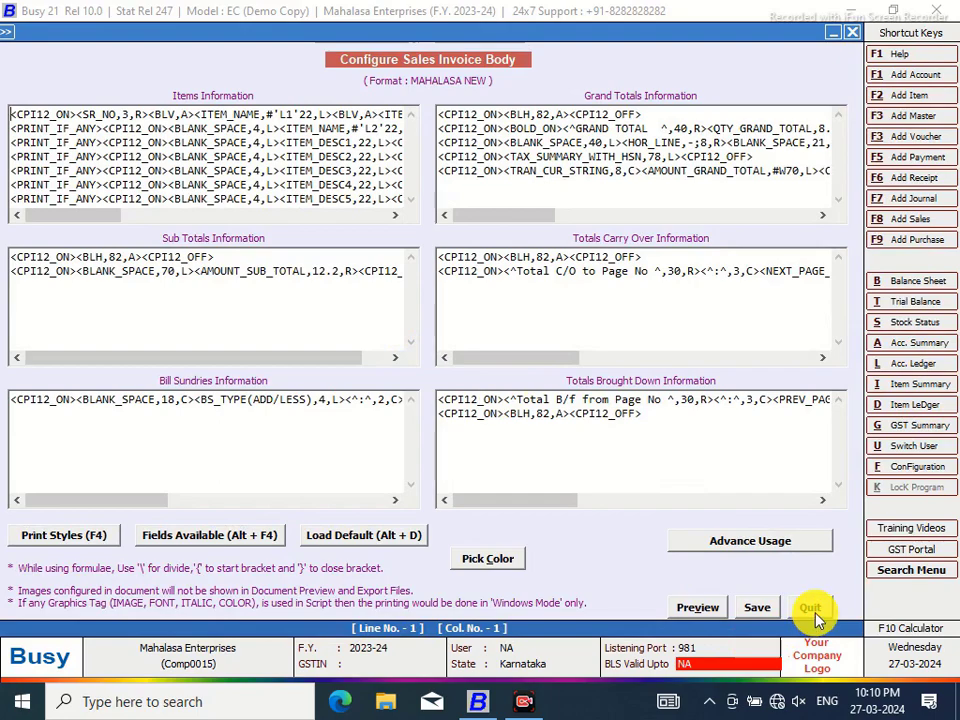
left_click(810, 607)
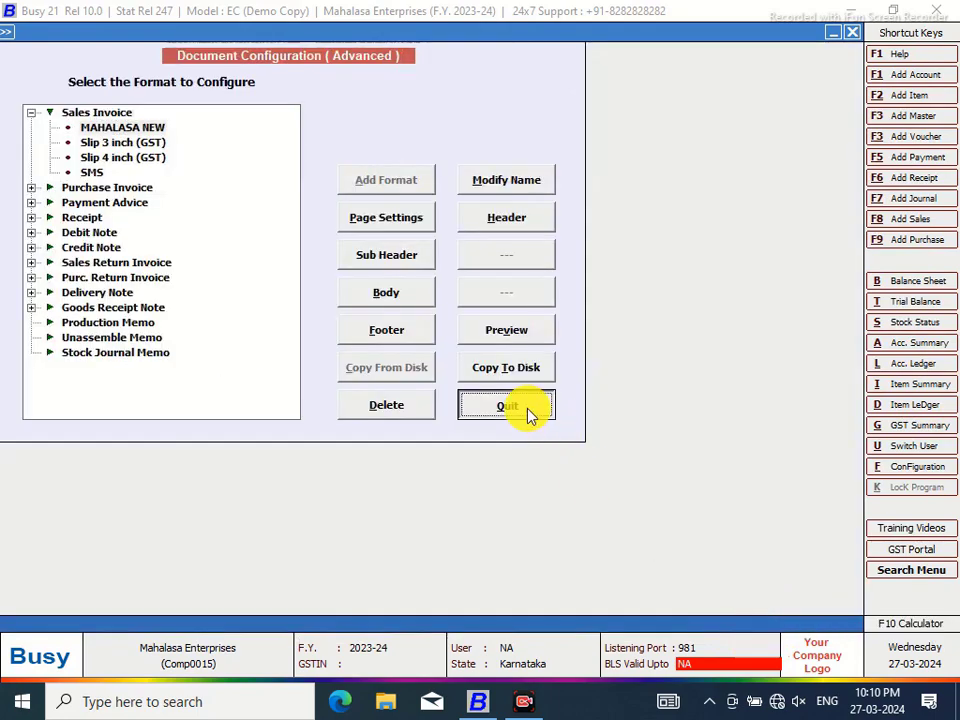
left_click(515, 410)
left_click(158, 274)
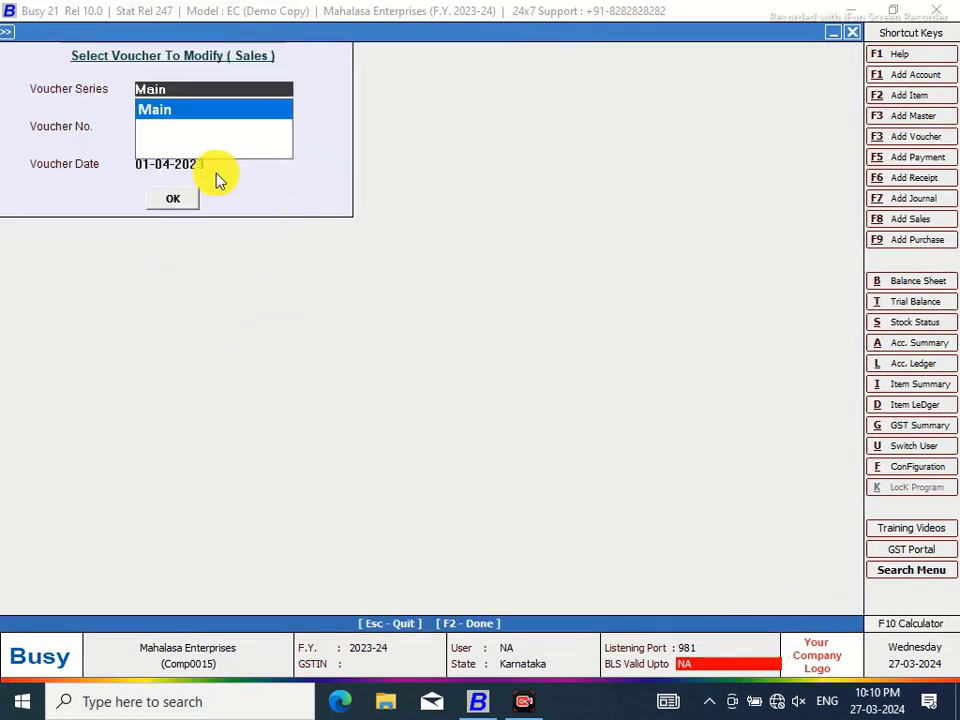
Load voucher 1/2023-24, preview it as a MAHALASA NEW sales invoice at 150%, then close it
left_click(172, 198)
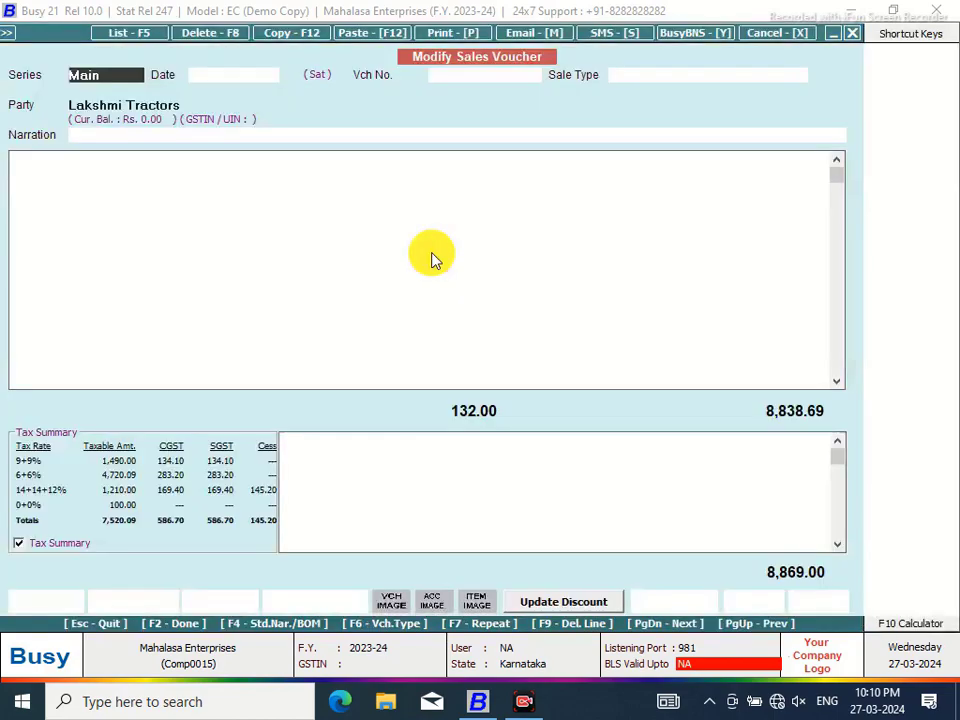
left_click(430, 34)
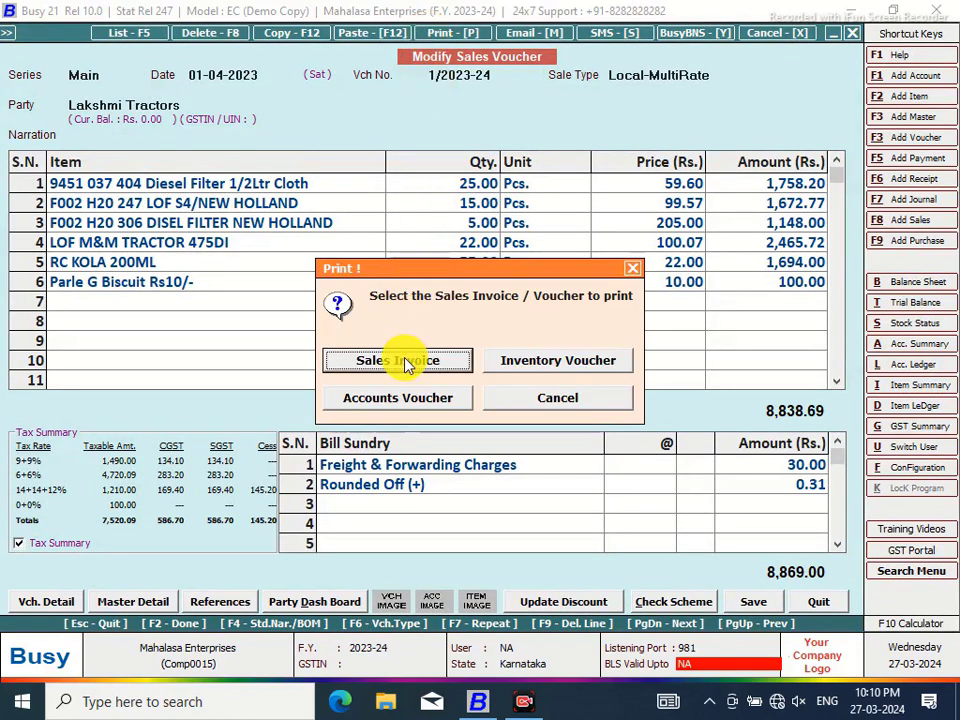
left_click(400, 362)
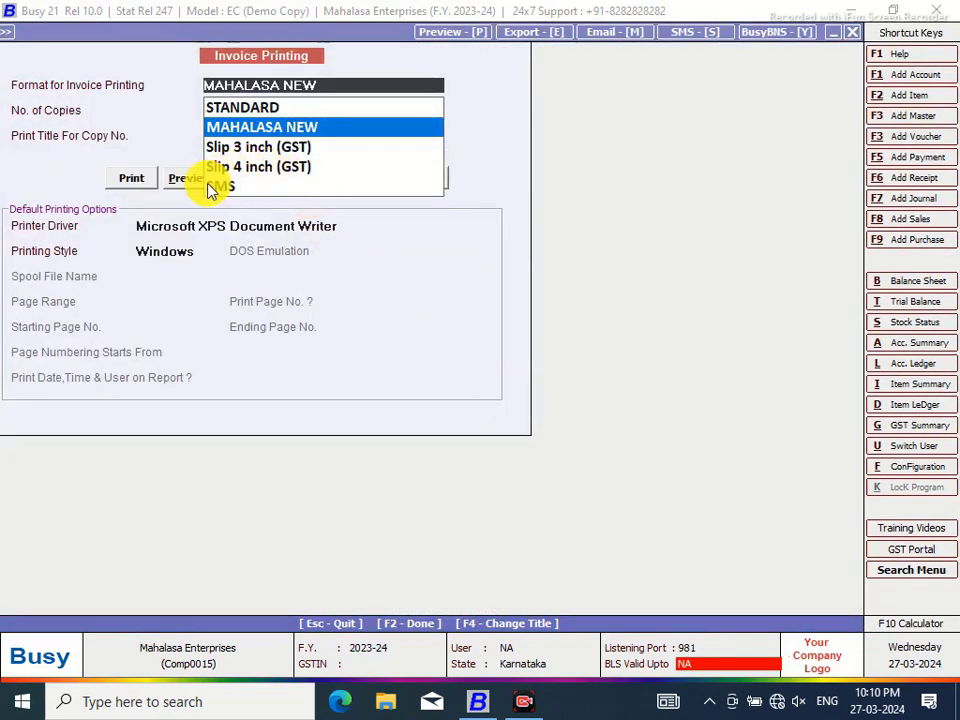
left_click(182, 178)
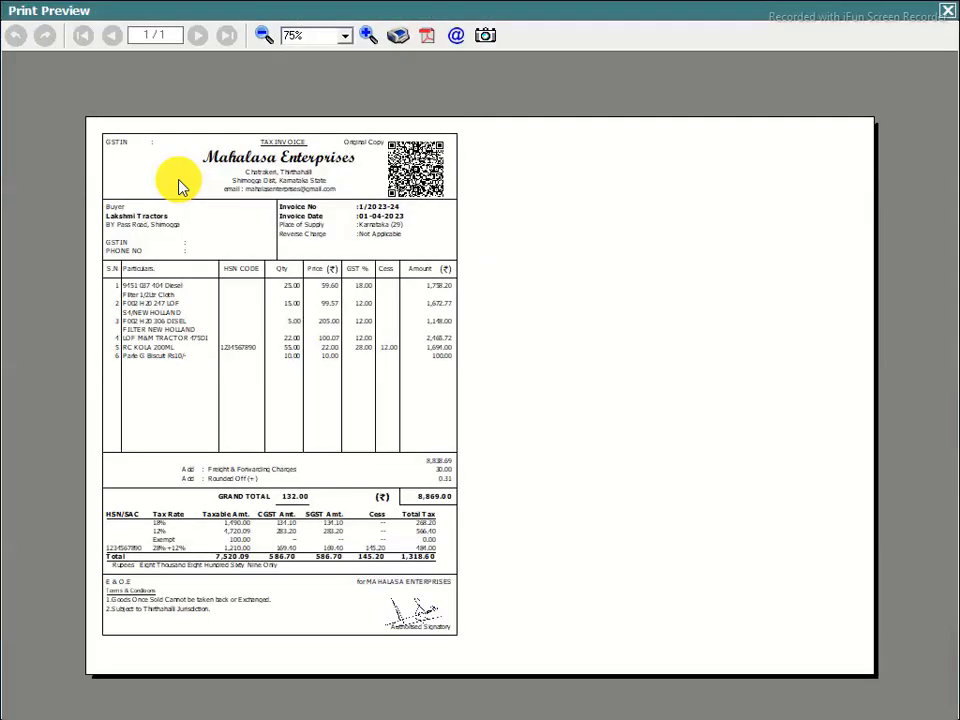
left_click(368, 35)
left_click(368, 35)
left_click(368, 35)
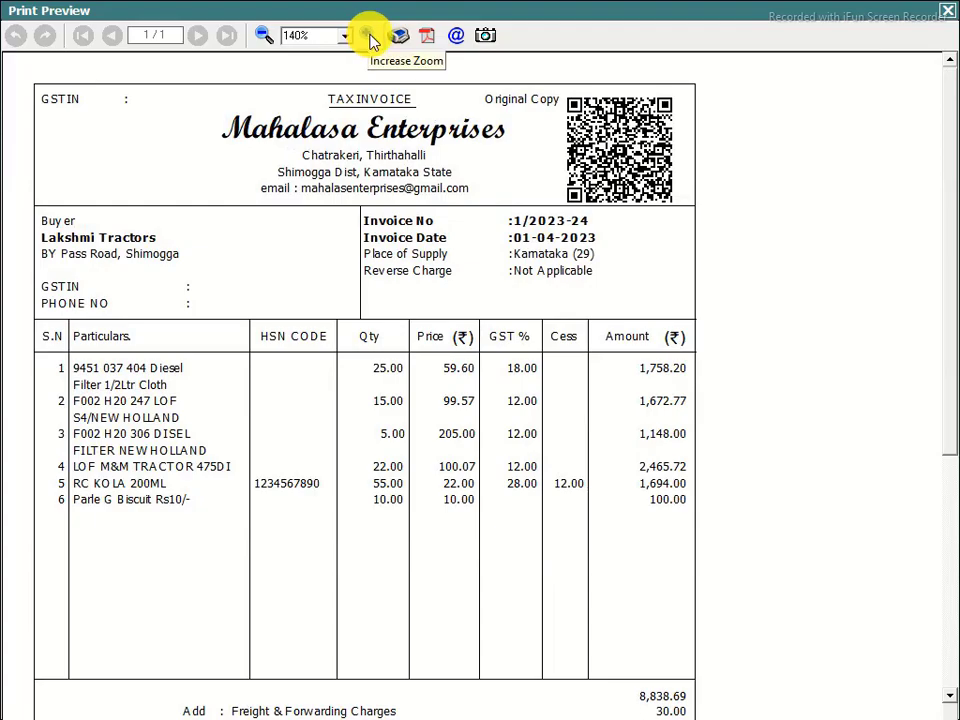
left_click(369, 36)
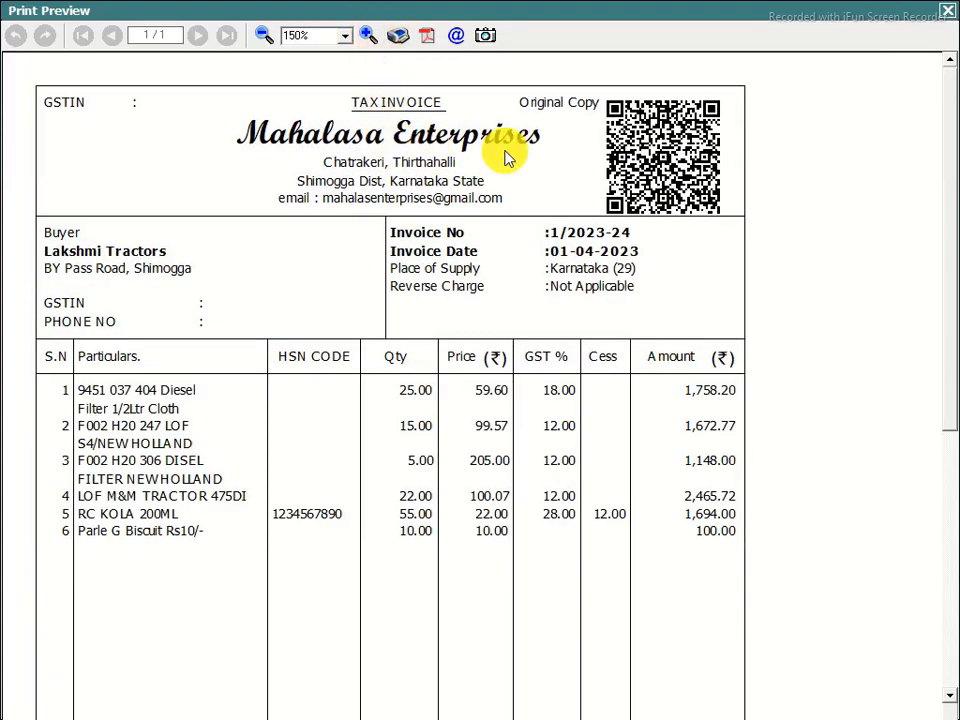
left_click(947, 10)
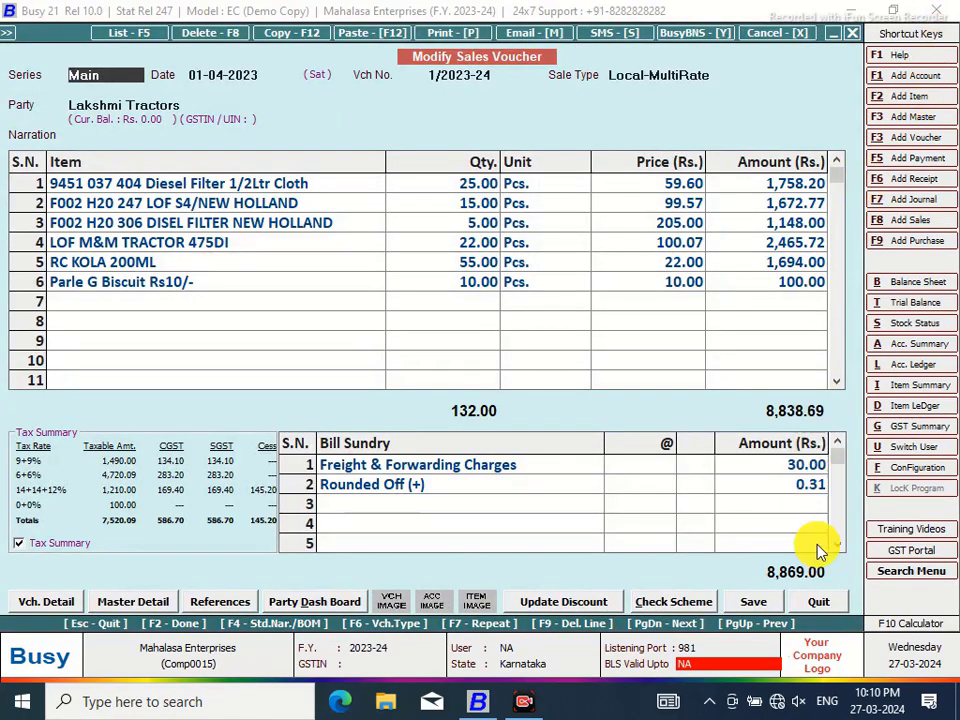
Exit the voucher and open the Slip 4 inch (GST) sales invoice body in Advanced invoice printing
key("Escape")
left_click(852, 36)
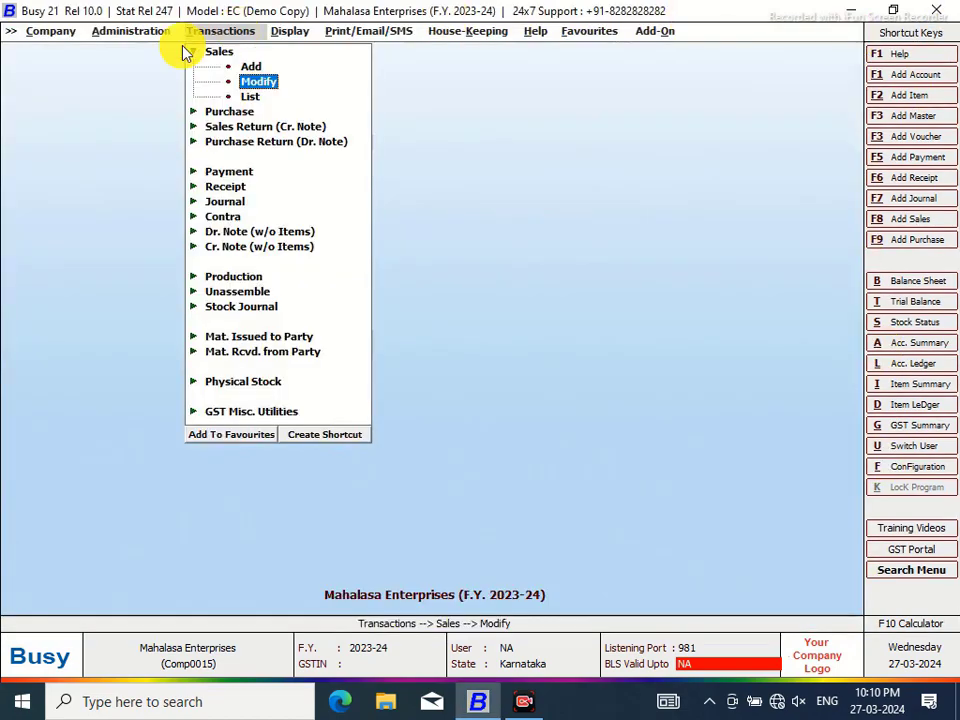
left_click(114, 34)
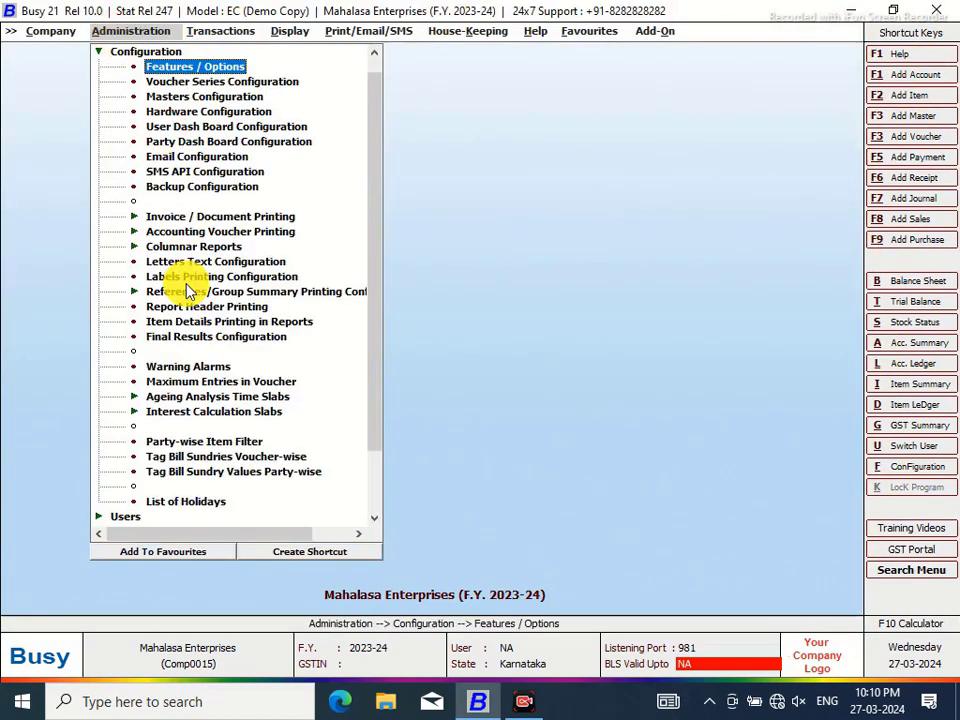
double_click(165, 218)
left_click(201, 246)
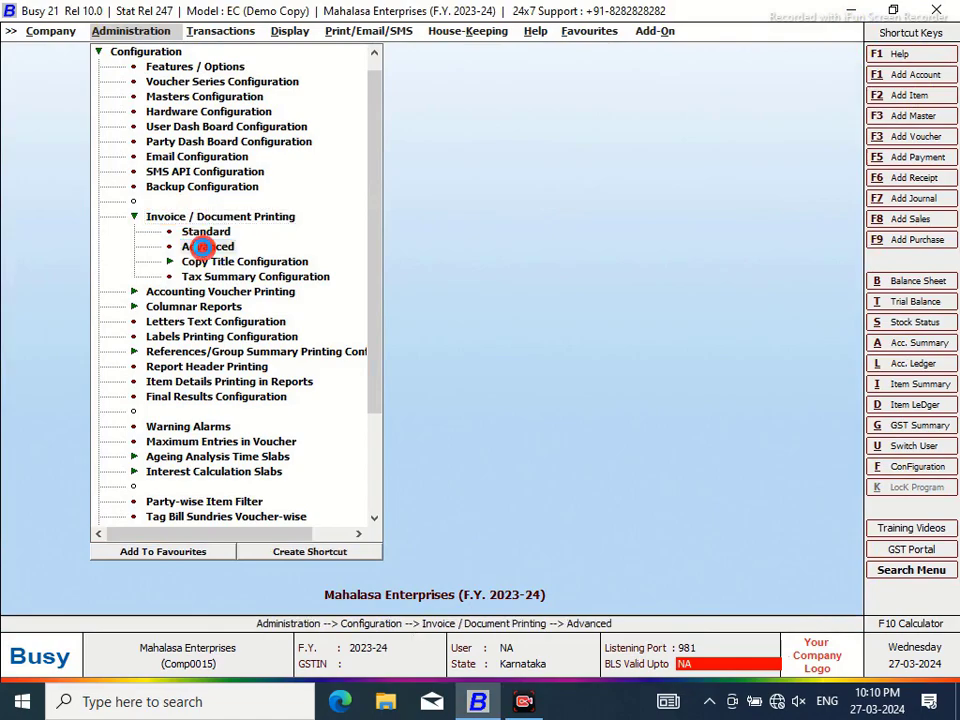
left_click(32, 112)
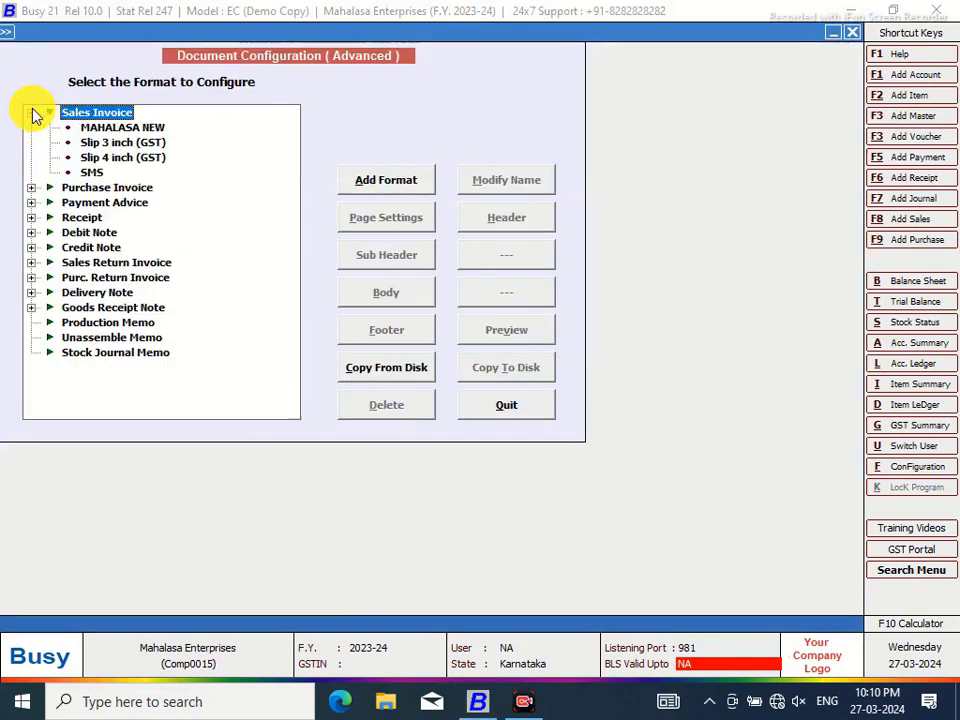
left_click(122, 157)
left_click(390, 295)
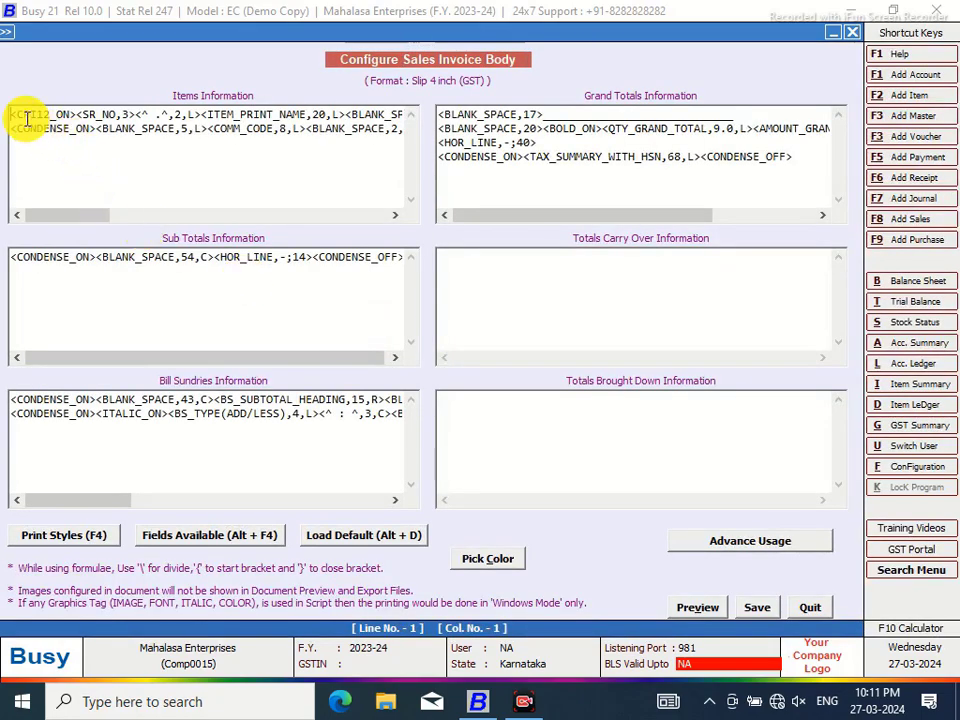
Replace the Items Information text with a <CPI12_ON><CPI12_OFF> tag pair
left_click_drag(17, 111, 435, 107)
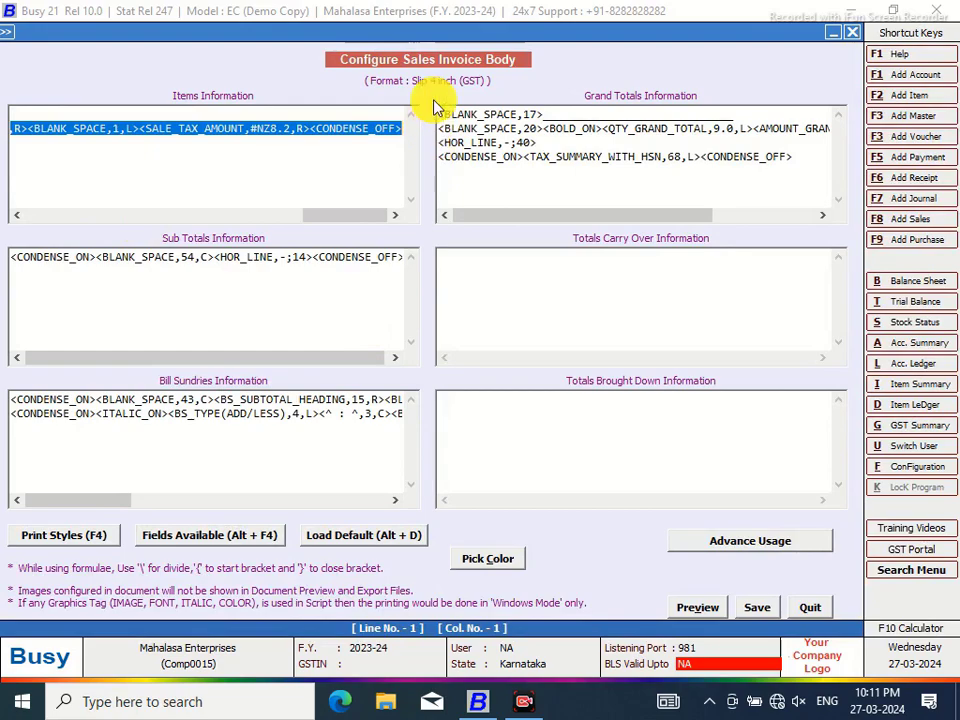
key("Delete")
key("alt+F4")
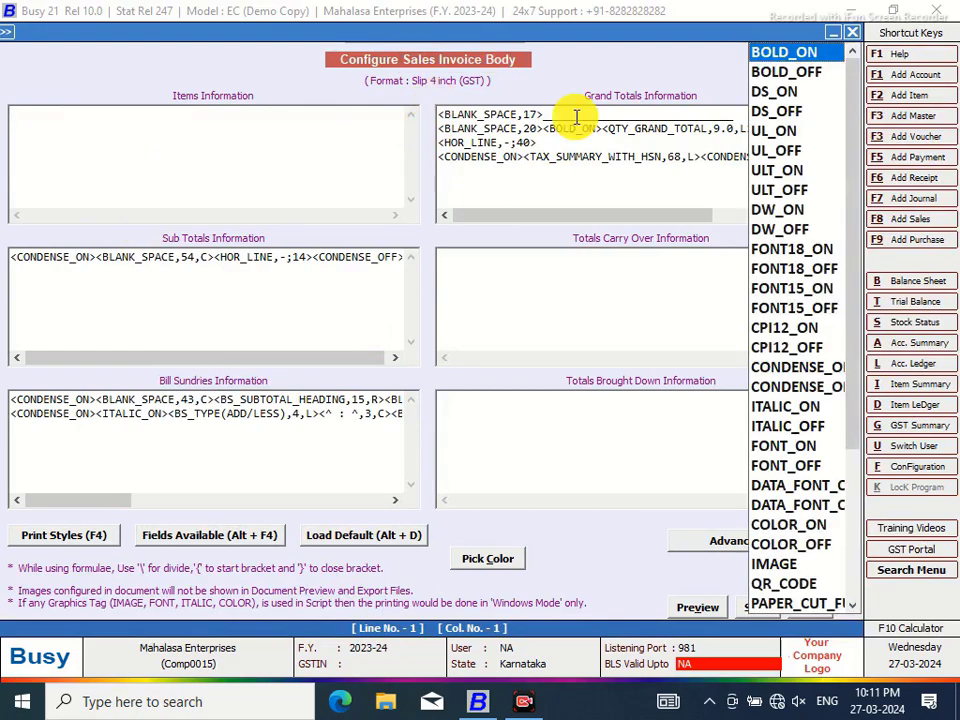
left_click(768, 318)
key("alt+F4")
left_click(771, 350)
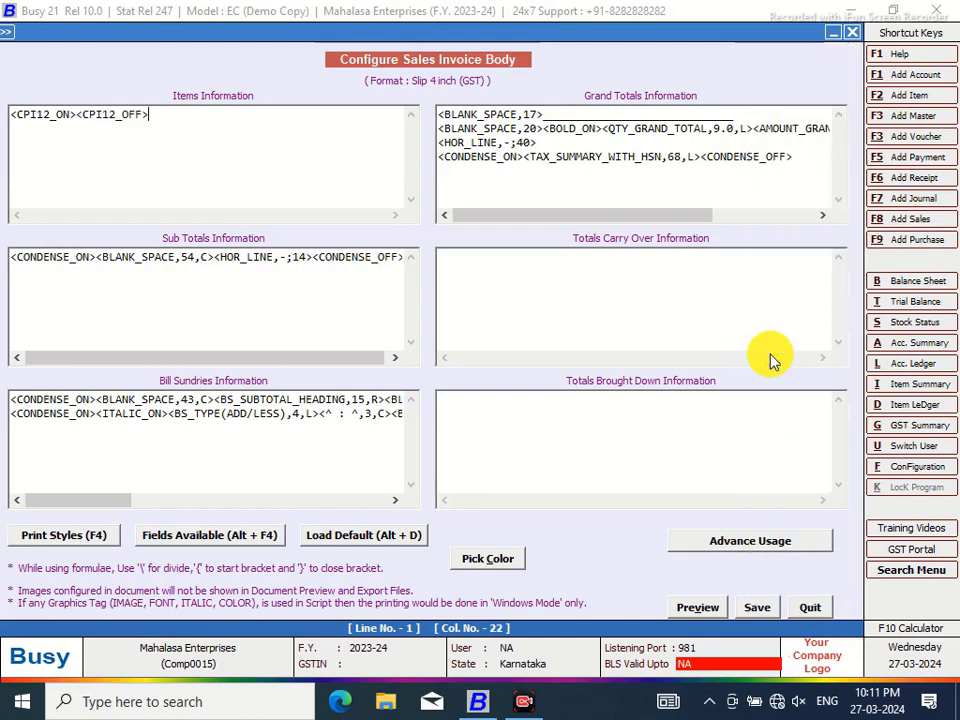
left_click(79, 110)
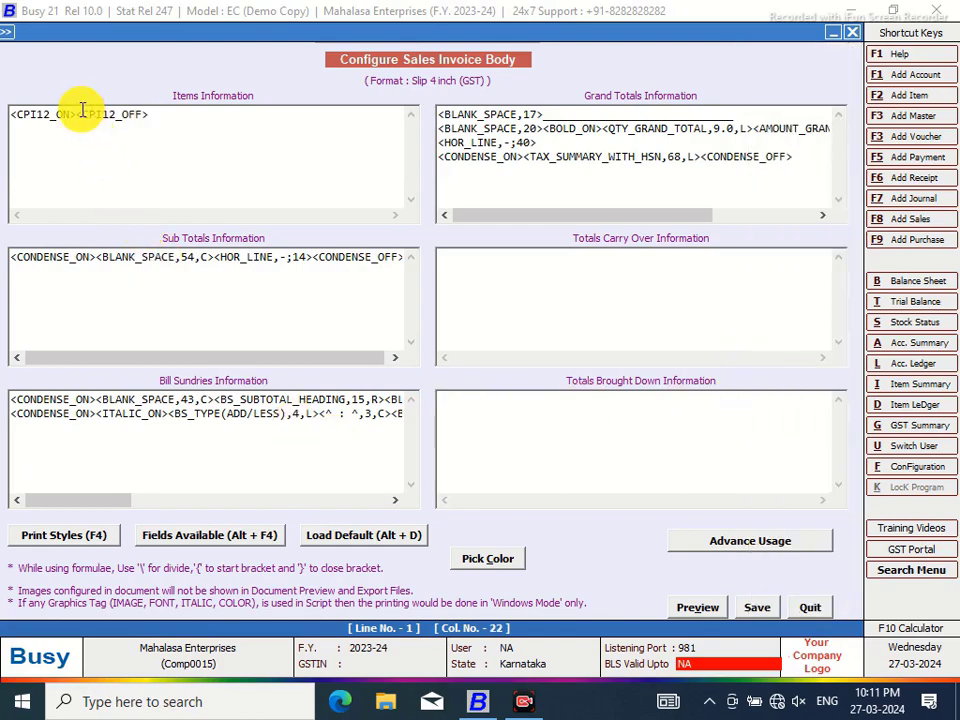
key("alt+F4")
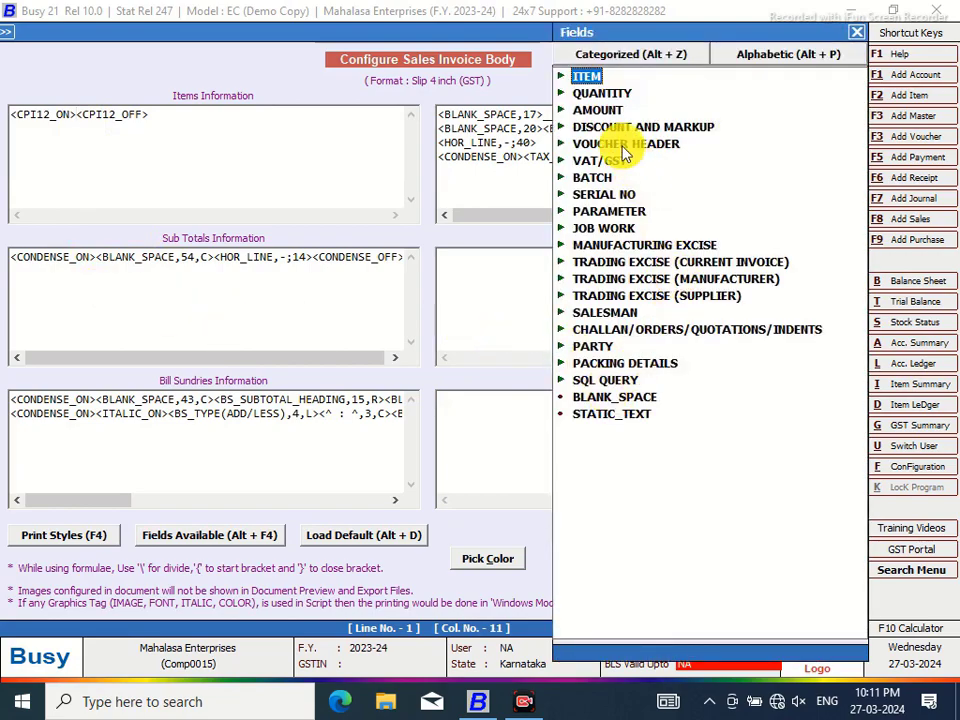
Insert the ITEM_NAME field between the CPI12 tags on line one
double_click(580, 77)
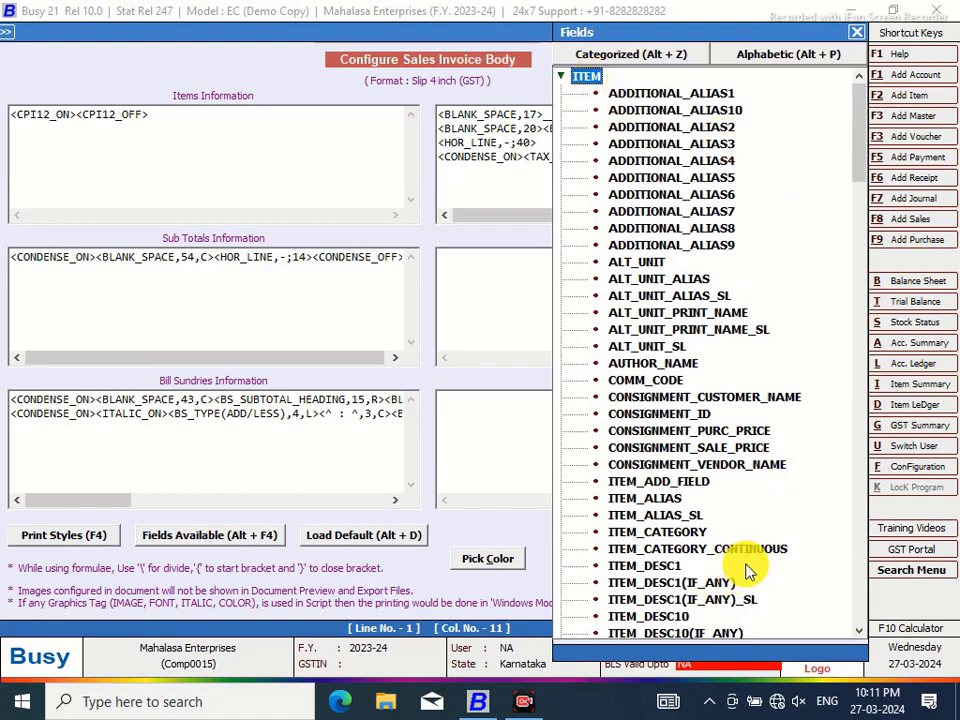
left_click(857, 632)
left_click(860, 634)
left_click(860, 634)
left_click(860, 634)
left_click_drag(860, 634, 860, 636)
left_click(664, 499)
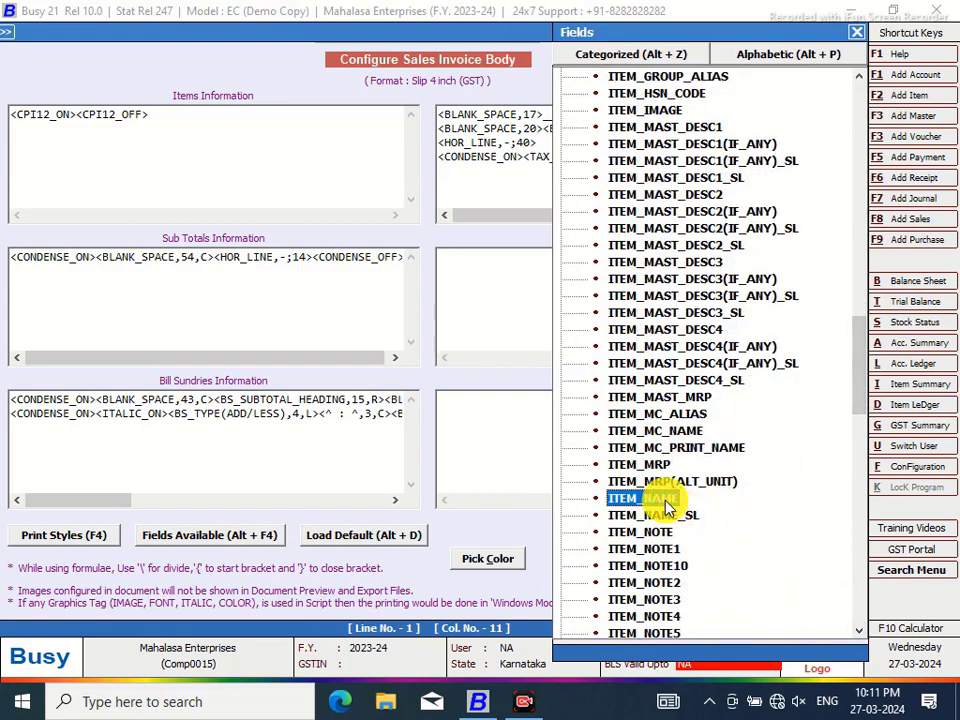
double_click(668, 500)
Copy the line to a second line and swap its field for ITEM_NAME_SL
left_click_drag(257, 114, 7, 112)
right_click(56, 122)
left_click(92, 181)
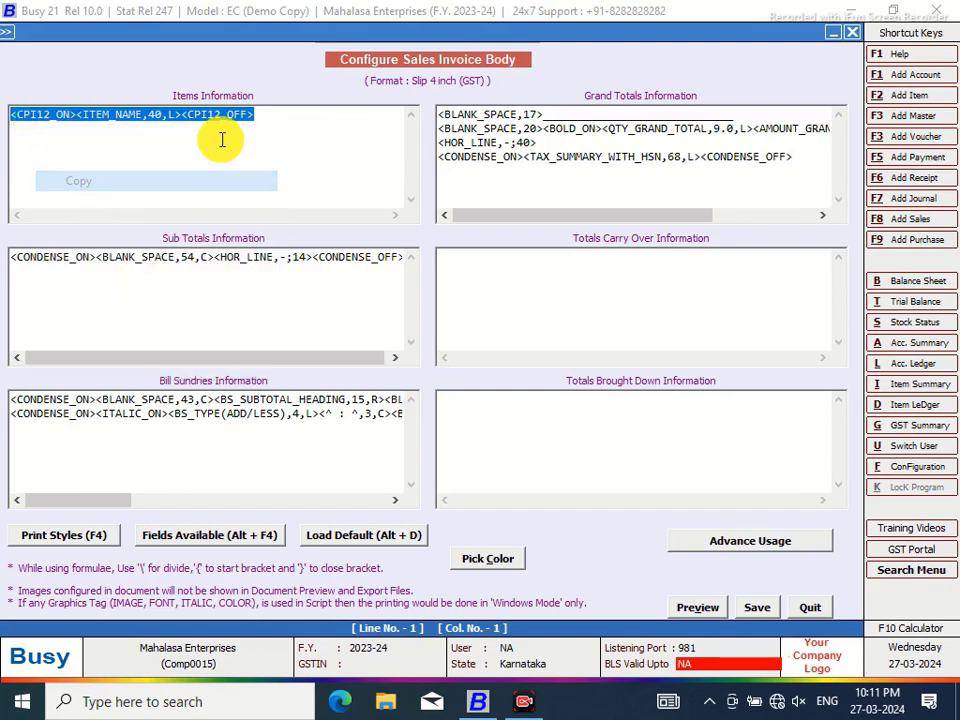
left_click(261, 118)
key("Return")
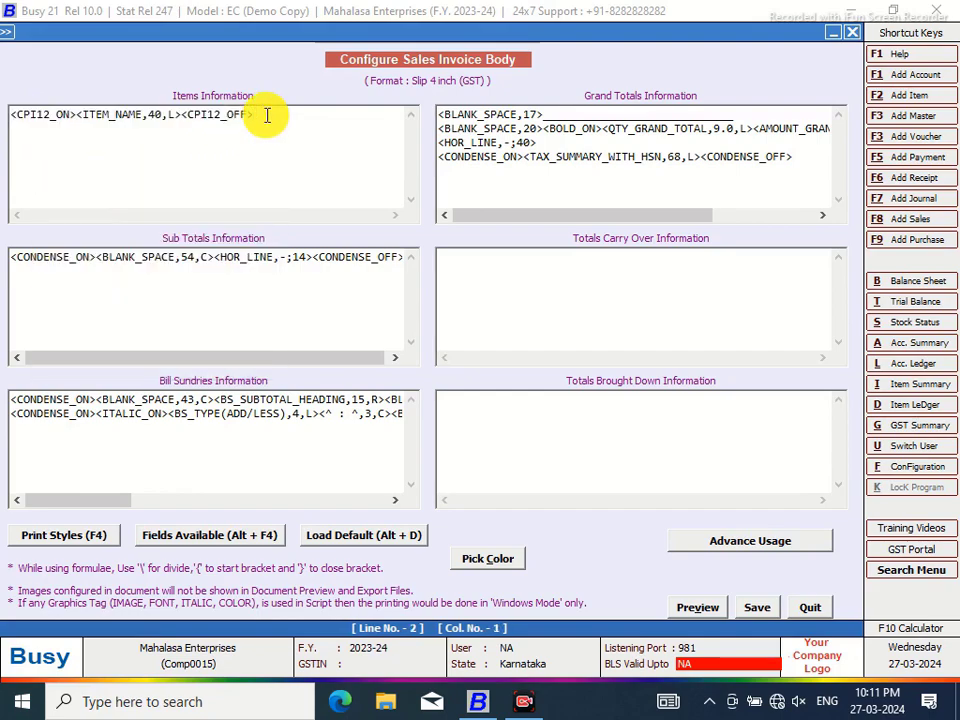
key("ctrl+v")
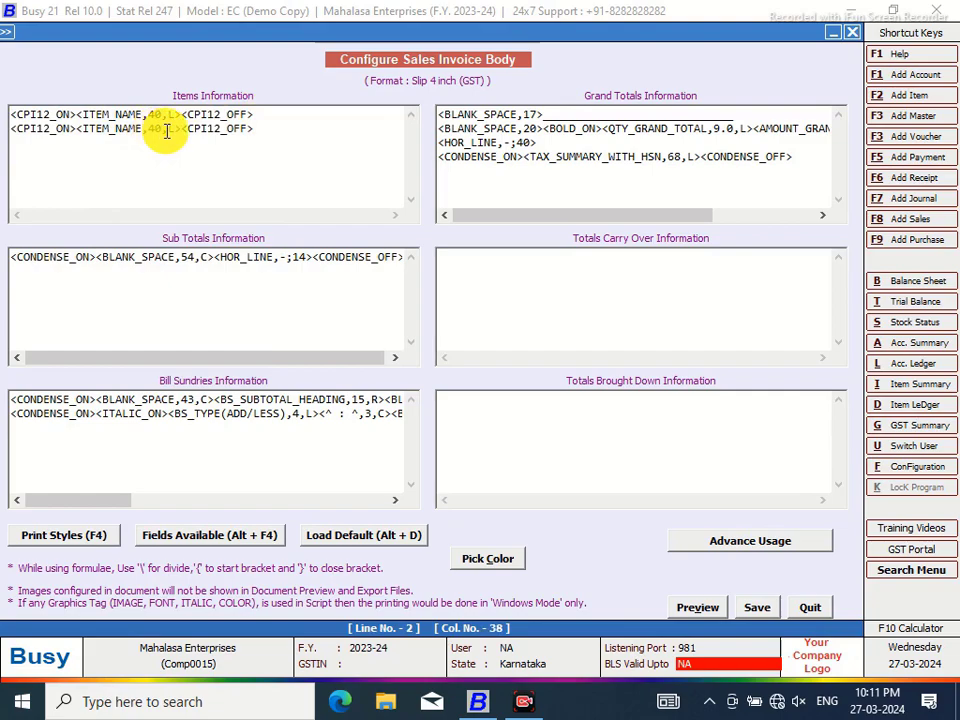
left_click_drag(181, 128, 79, 128)
key("Delete")
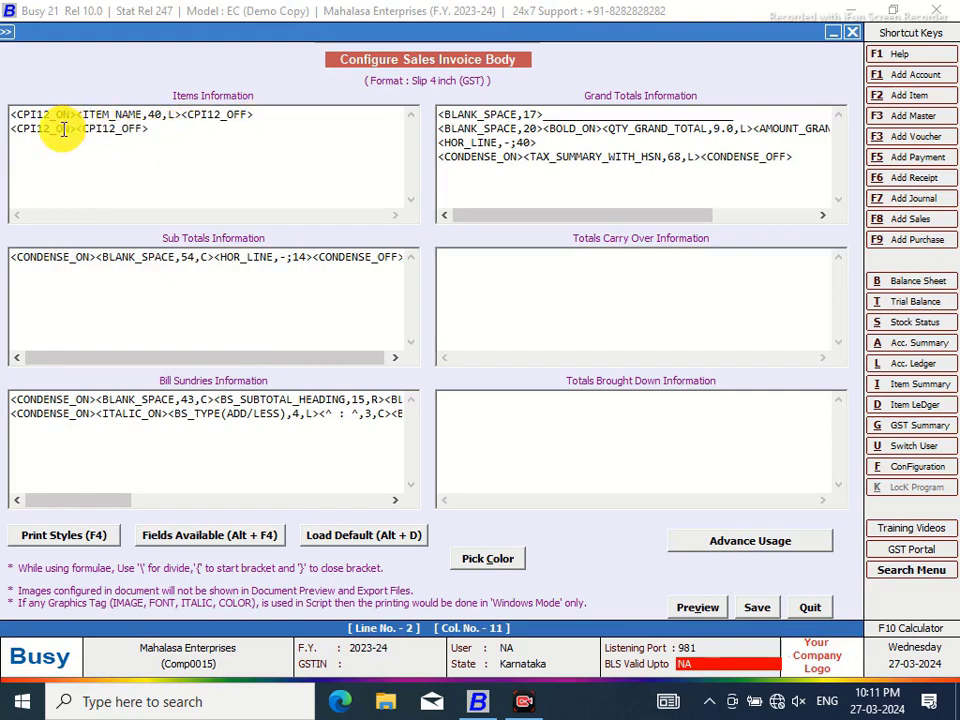
key("alt+F4")
double_click(686, 515)
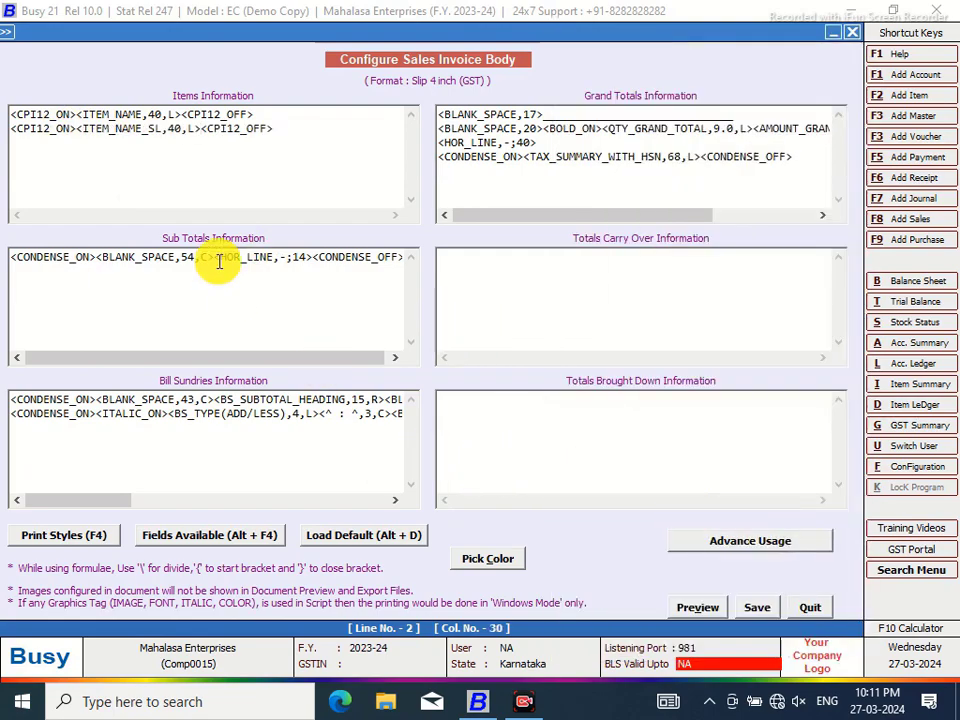
Add #SL to the ITEM_NAME field on line one and save the body layout
left_click(149, 114)
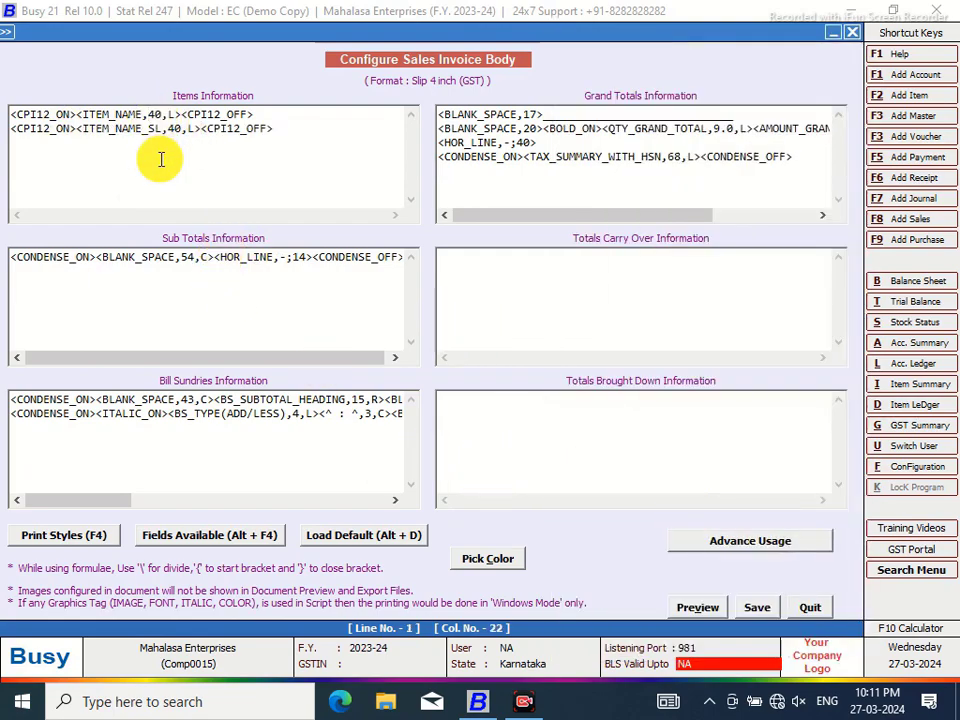
type("#")
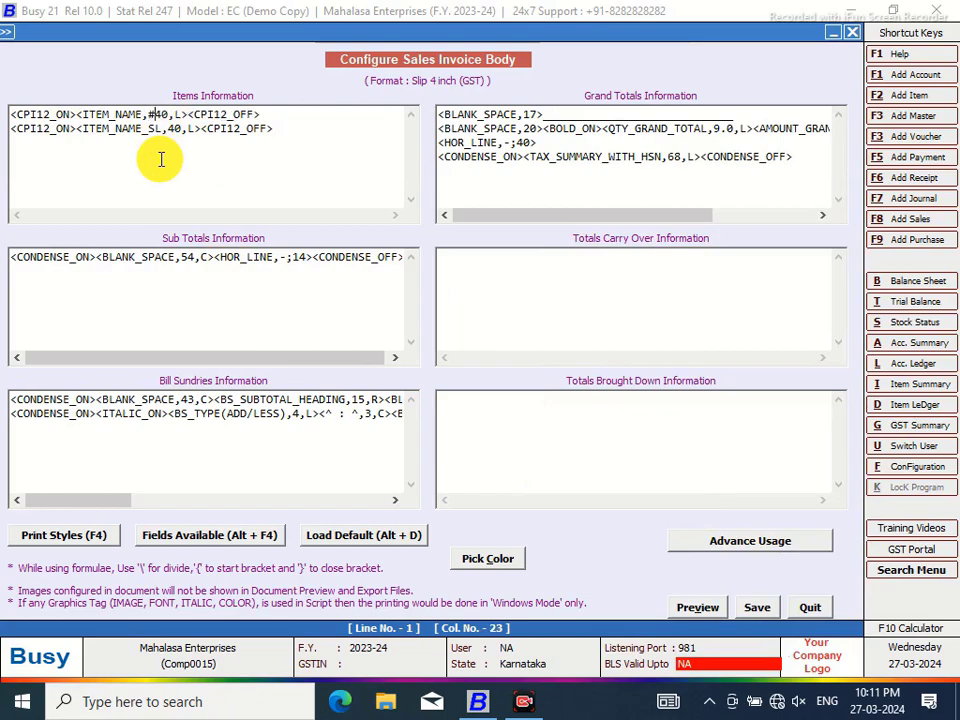
type("SL")
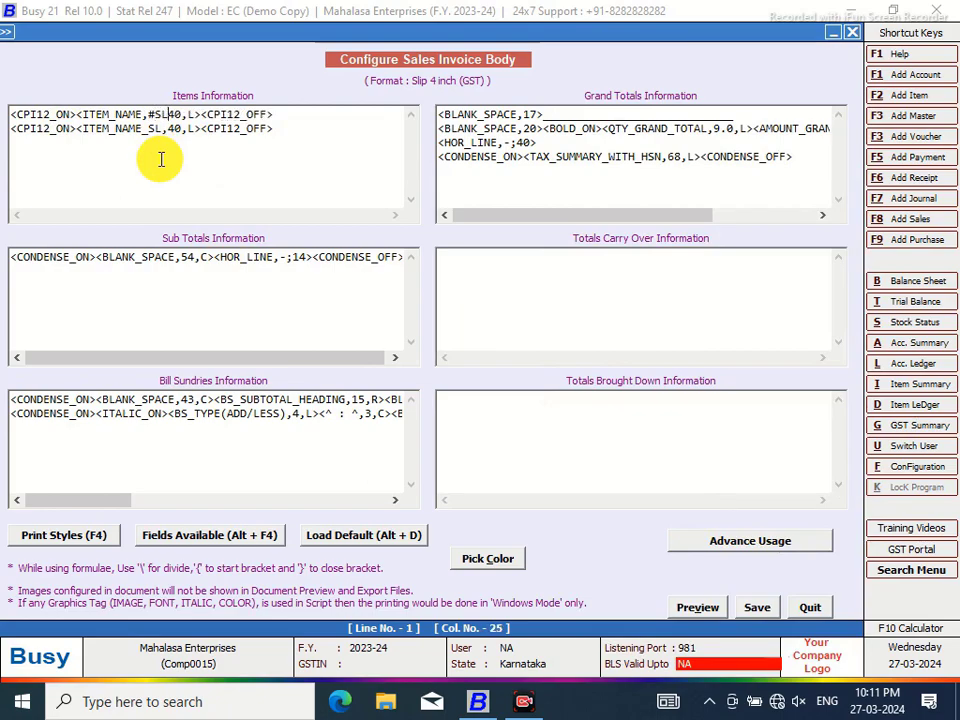
left_click(758, 610)
Leave the configuration and open Main-series sales voucher 1/2023-24 for modification
left_click(520, 410)
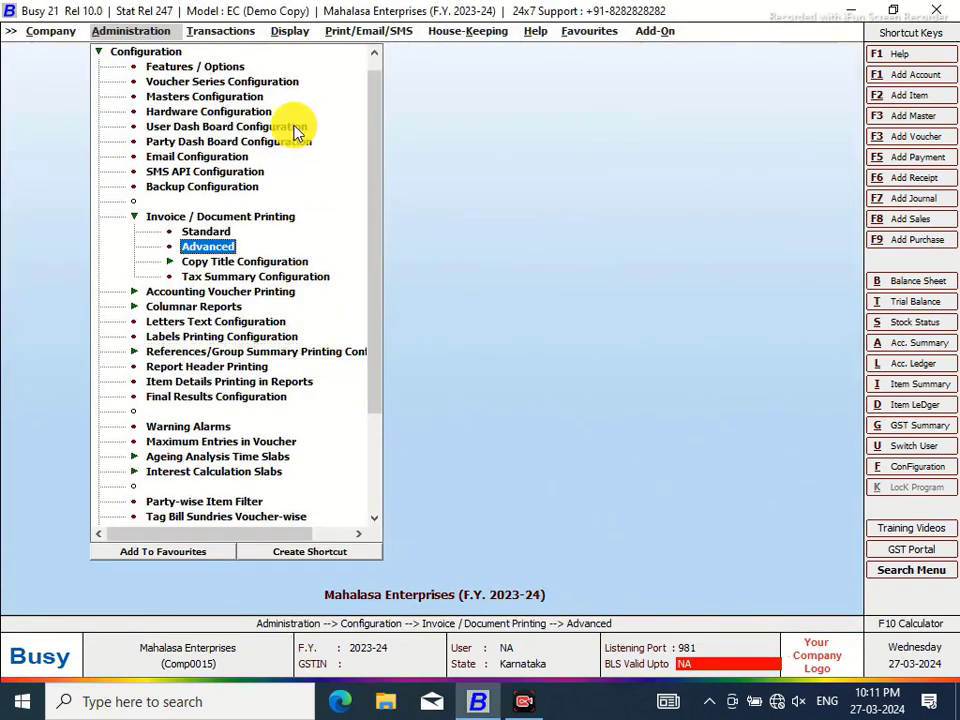
left_click(215, 33)
left_click(253, 80)
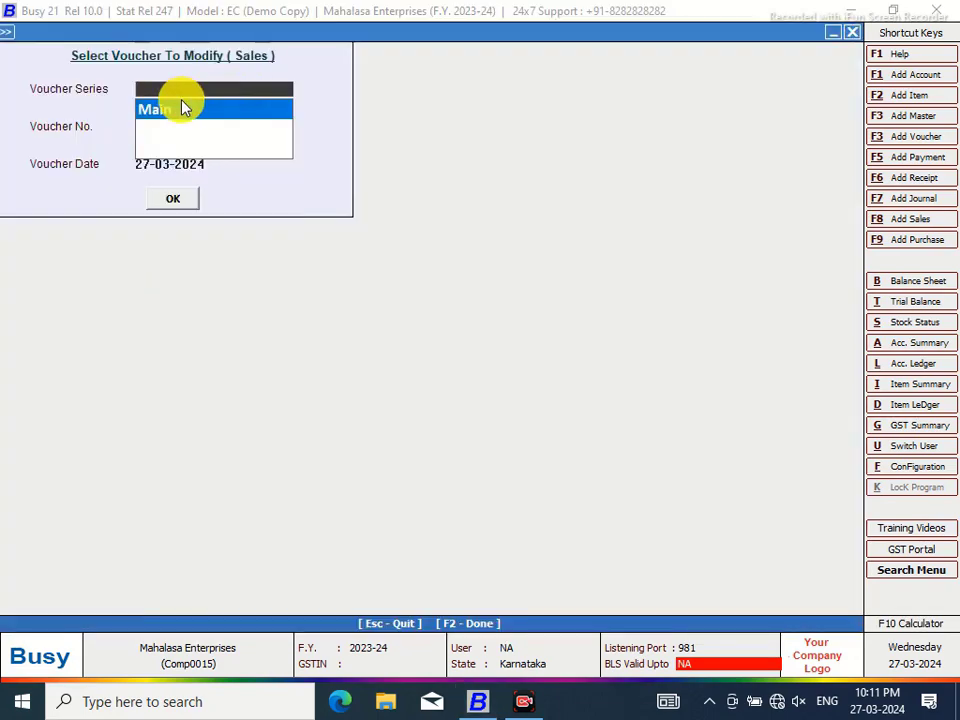
left_click(175, 107)
key("Return")
key("Return")
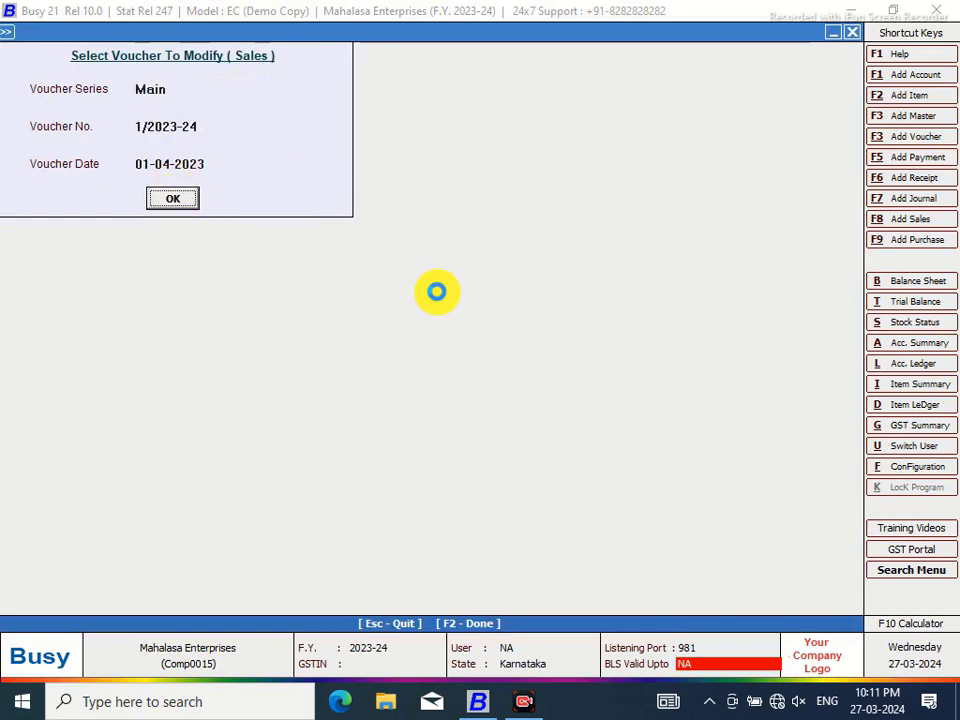
key("Return")
Preview the voucher as a zoomed Slip 4 inch (GST) sales invoice, then bring up configuration types
left_click(440, 32)
key("Return")
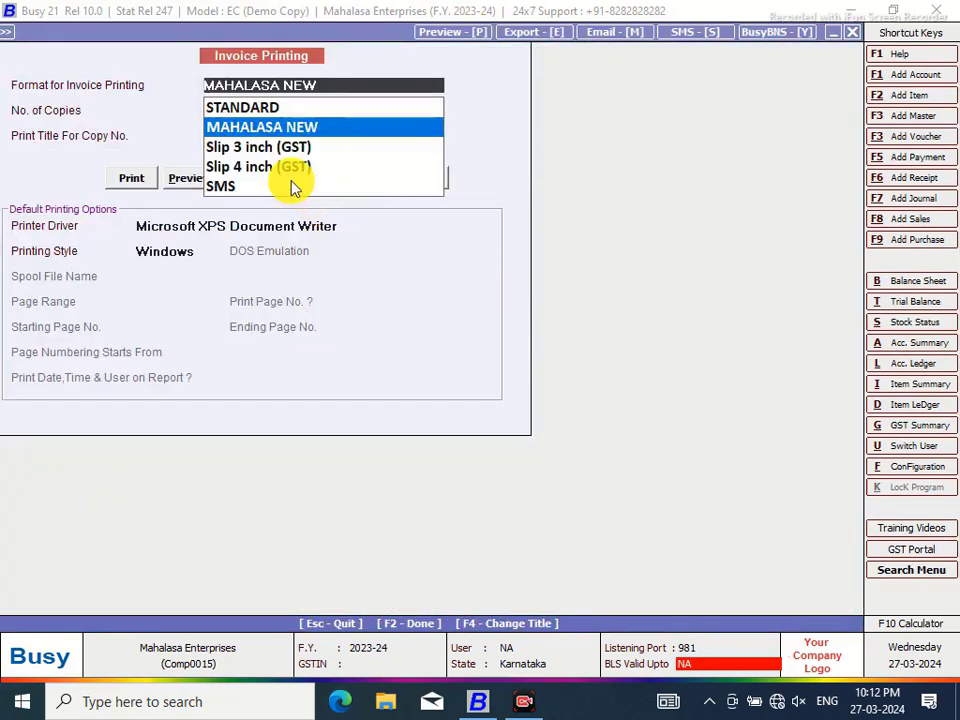
left_click(246, 168)
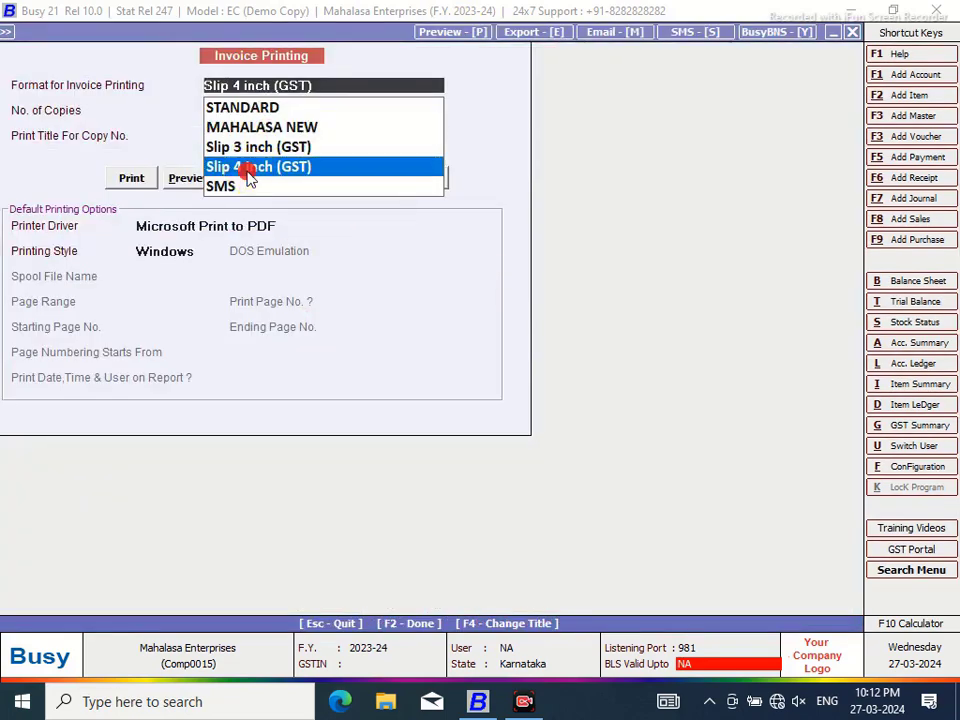
left_click(180, 178)
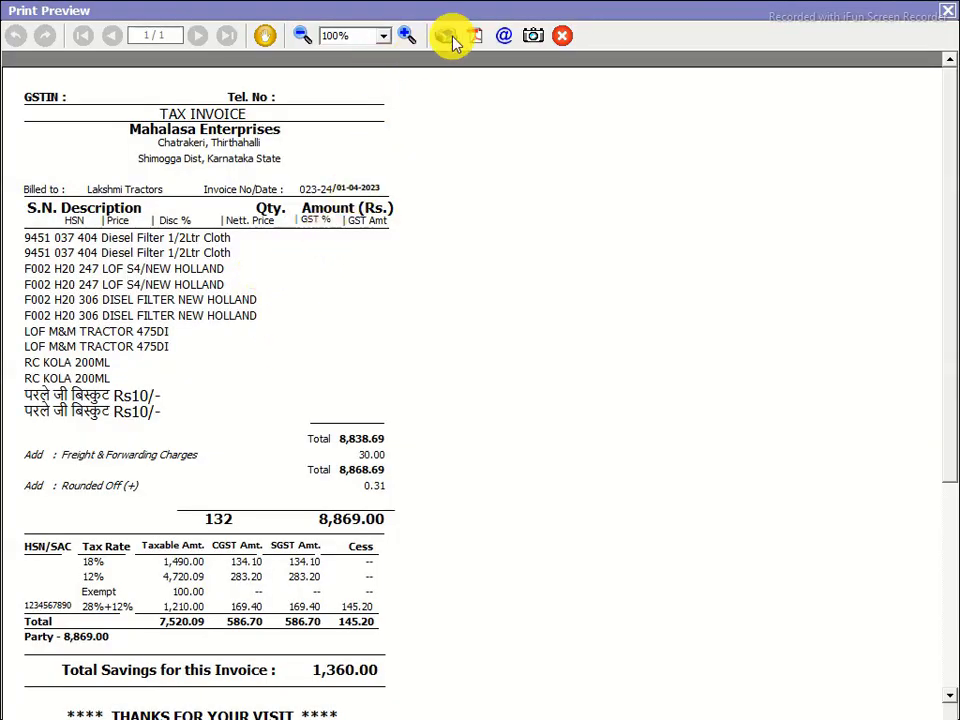
left_click(407, 37)
left_click(408, 36)
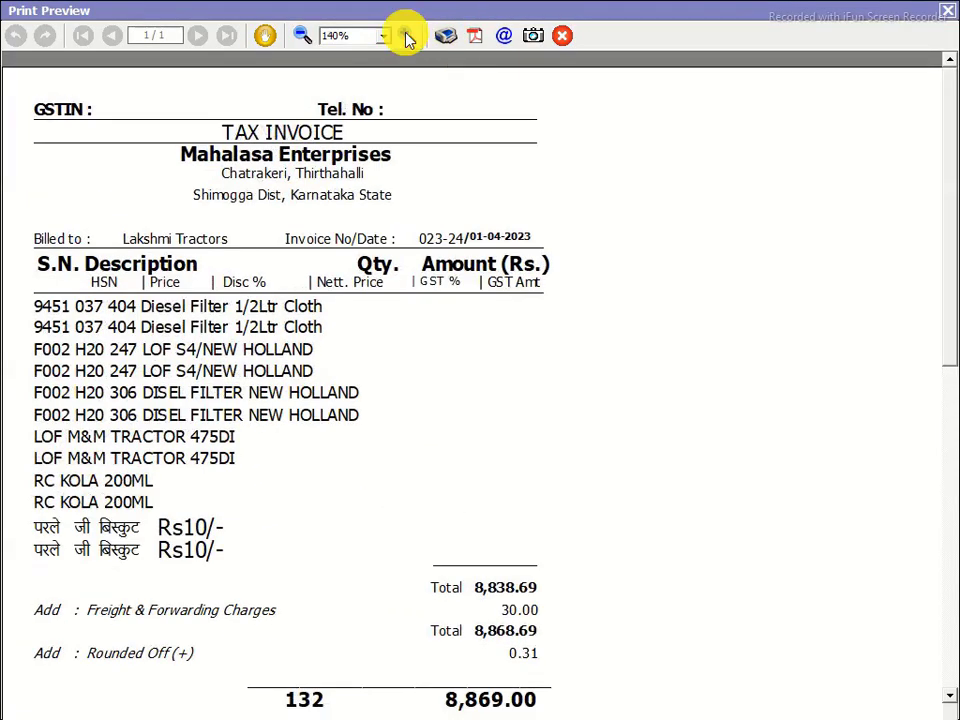
left_click(408, 36)
scroll(950, 185, "down", 5)
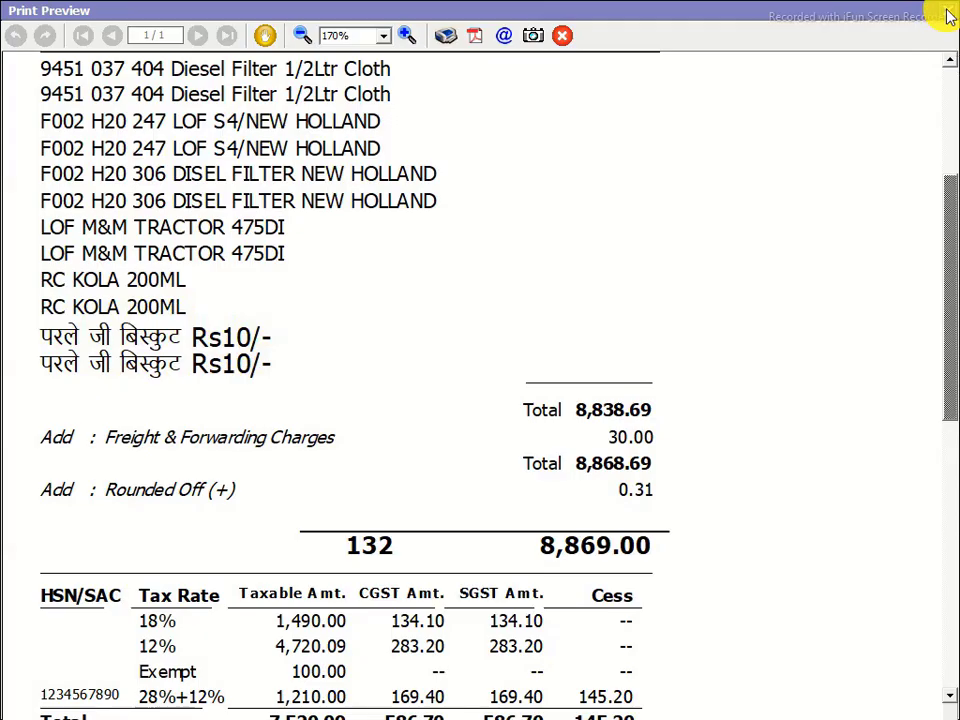
left_click(948, 12)
left_click(922, 474)
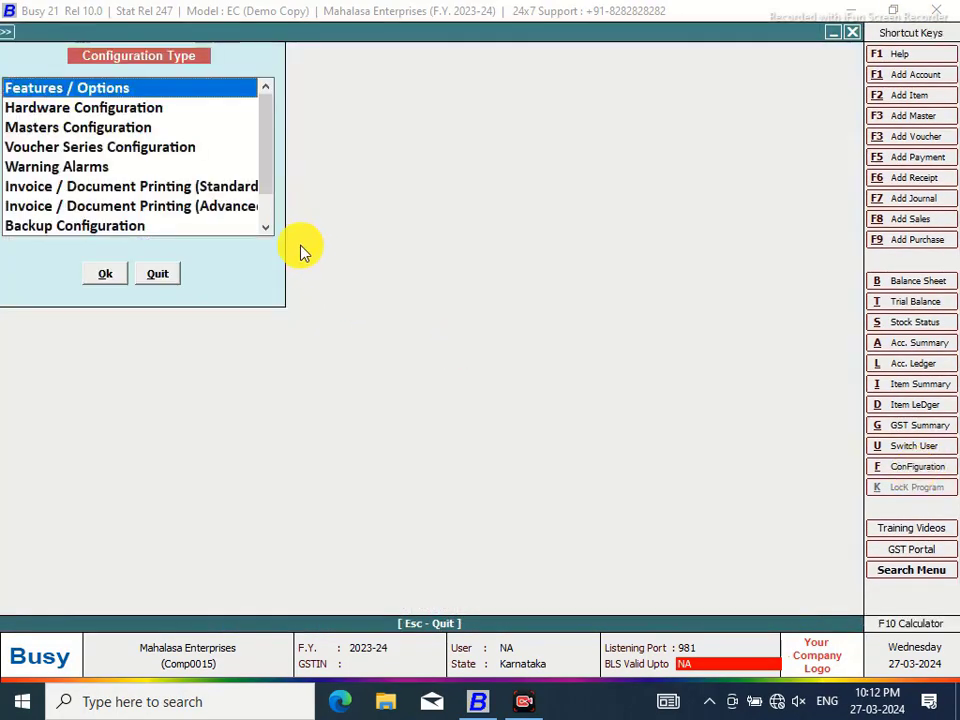
Delete #SL from line one of the Slip 4 inch (GST) body, leaving <ITEM_NAME,40,L>, and save
left_click(247, 207)
left_click(103, 276)
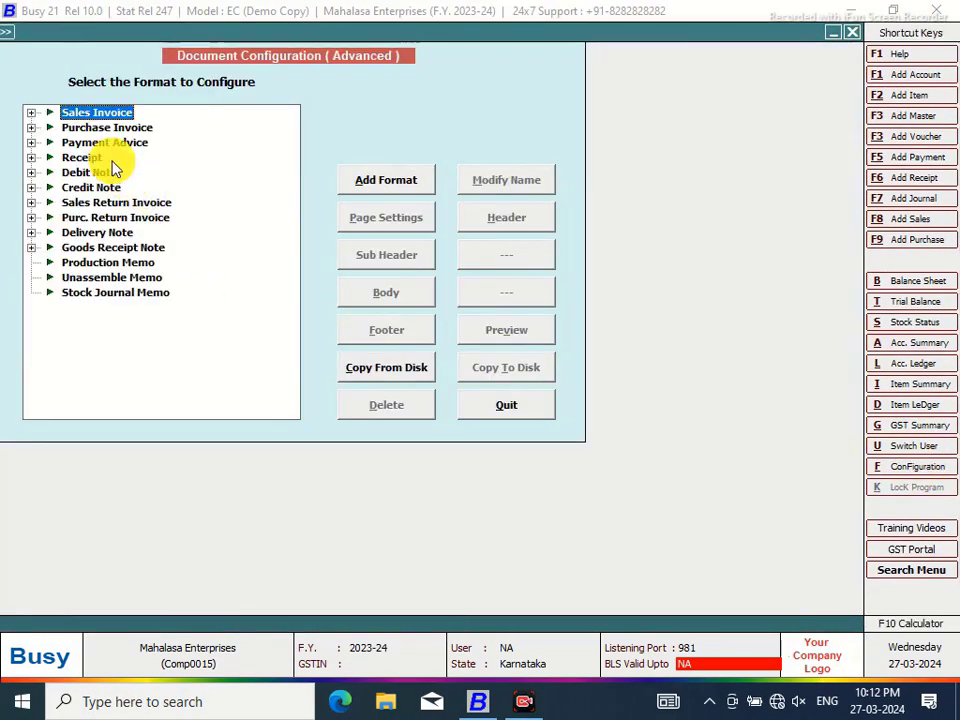
left_click(33, 112)
left_click(112, 131)
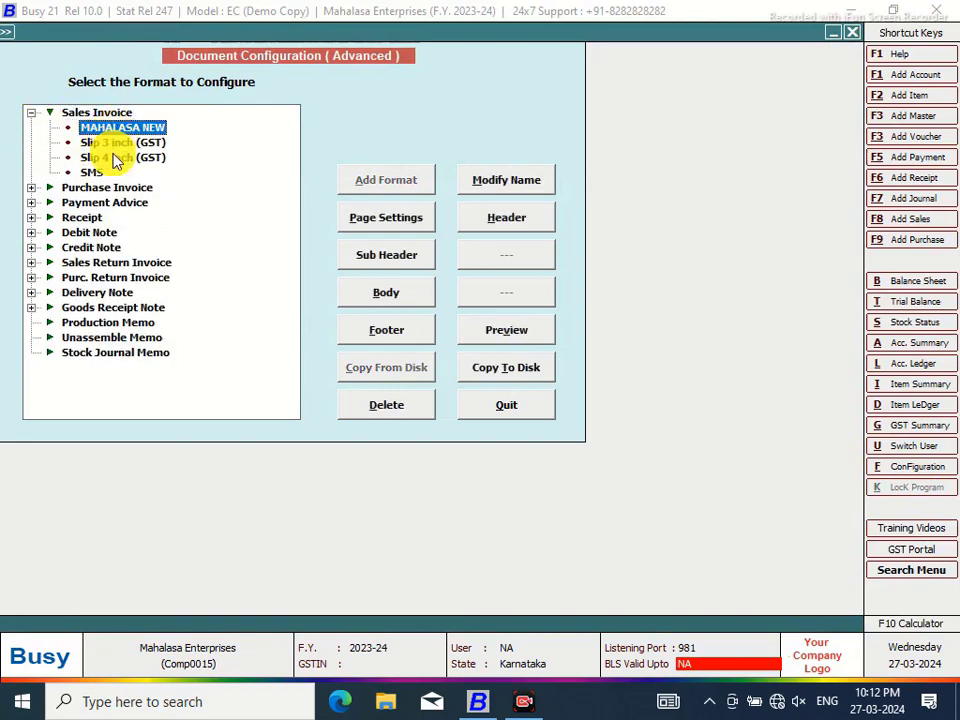
left_click(105, 157)
left_click(403, 299)
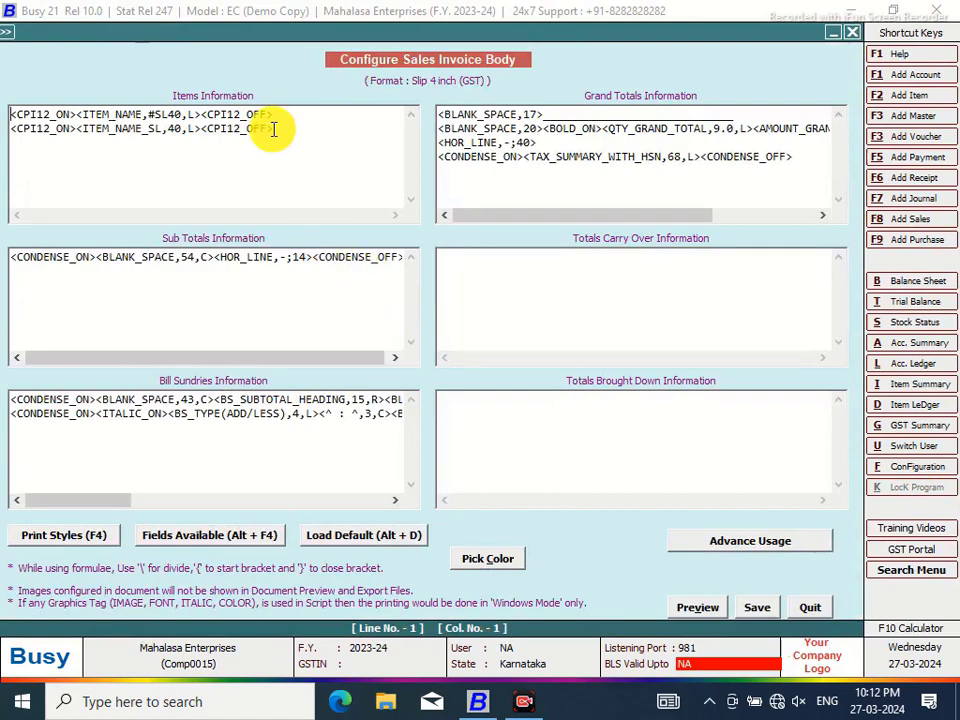
left_click(170, 116)
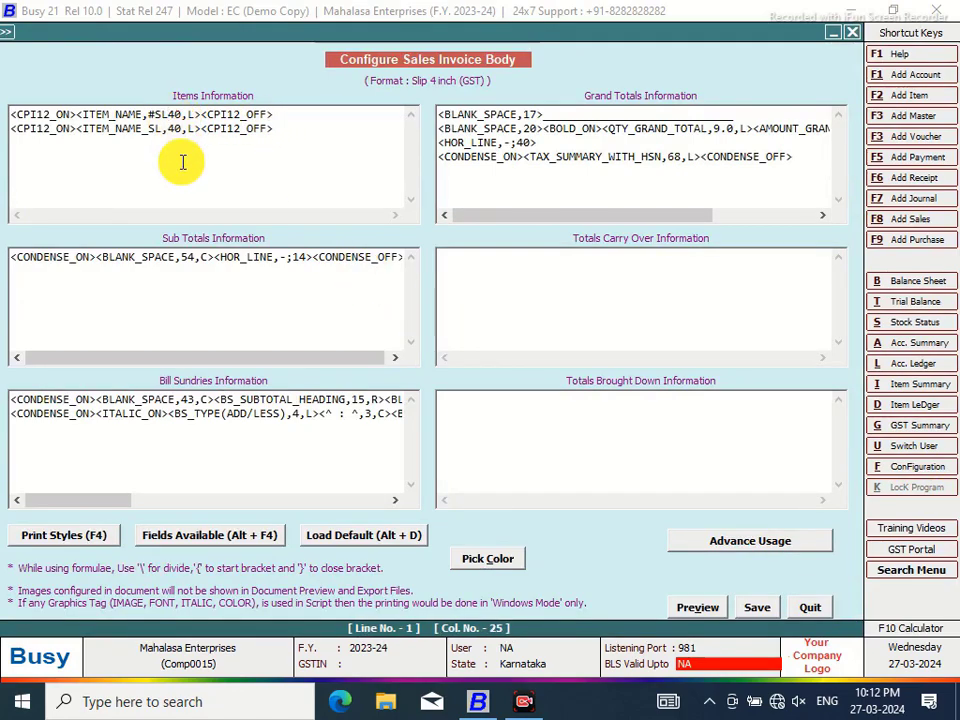
left_click(751, 612)
left_click(510, 407)
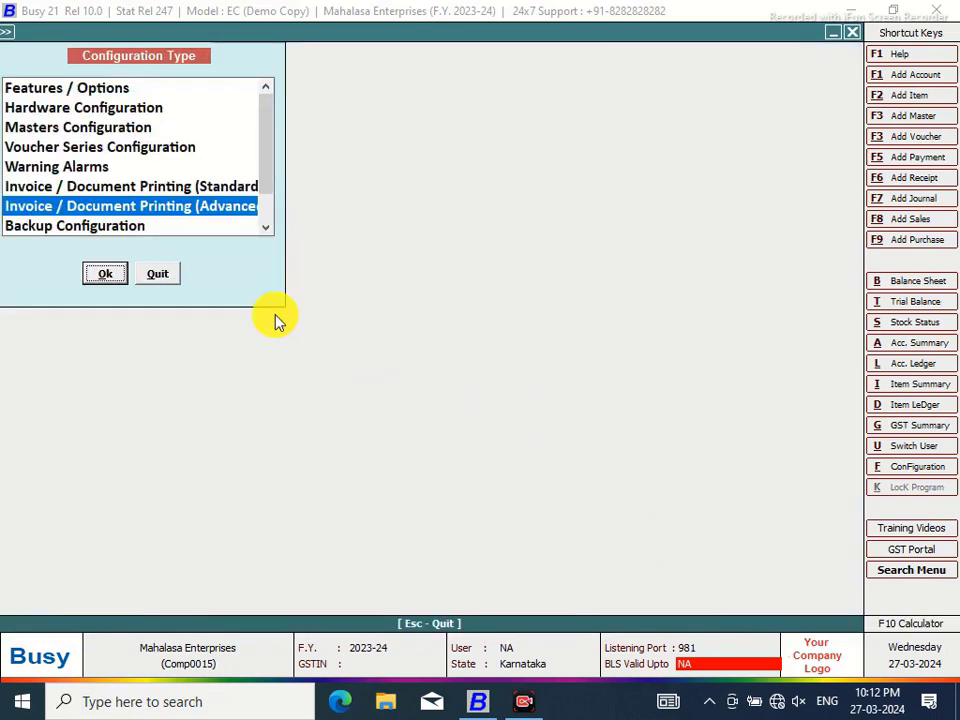
Preview the sales invoice in the MAHALASA NEW format and close it
left_click(158, 275)
left_click(445, 33)
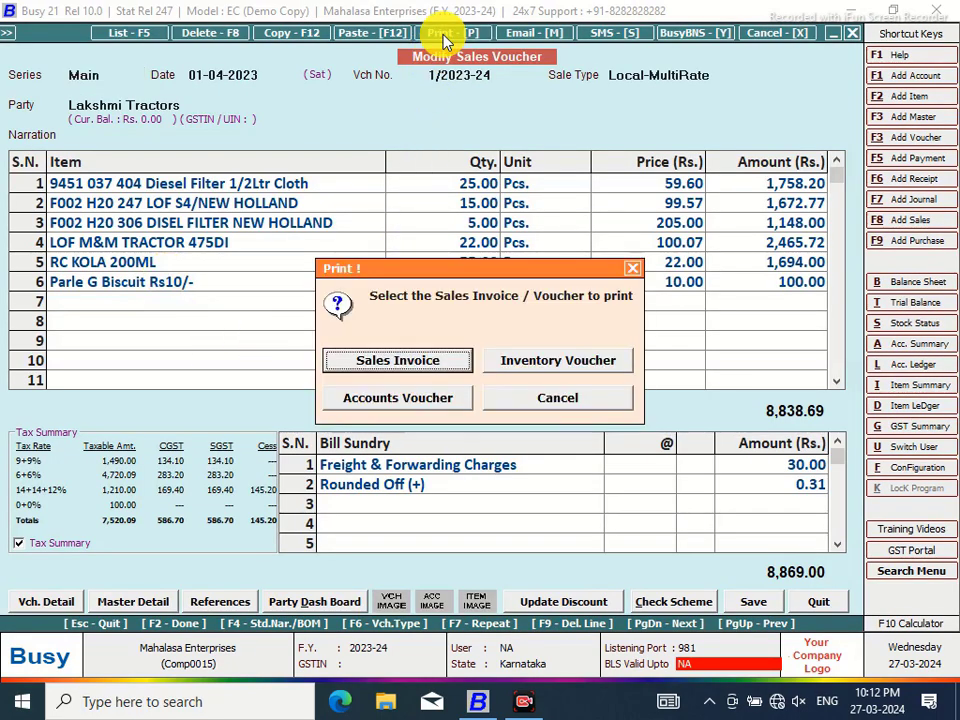
left_click(395, 370)
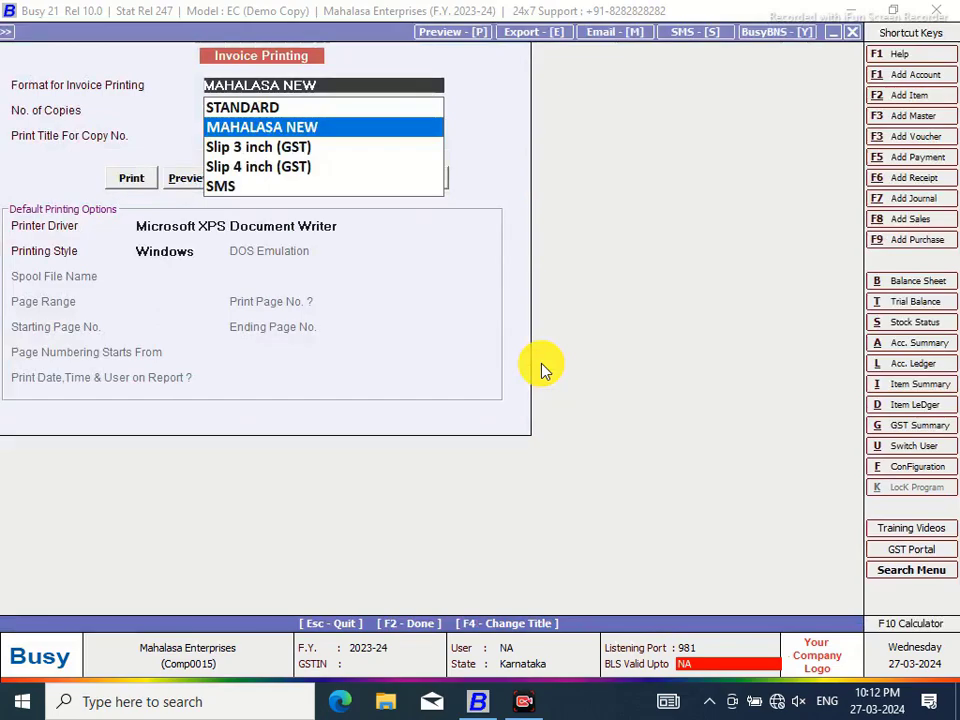
left_click(180, 179)
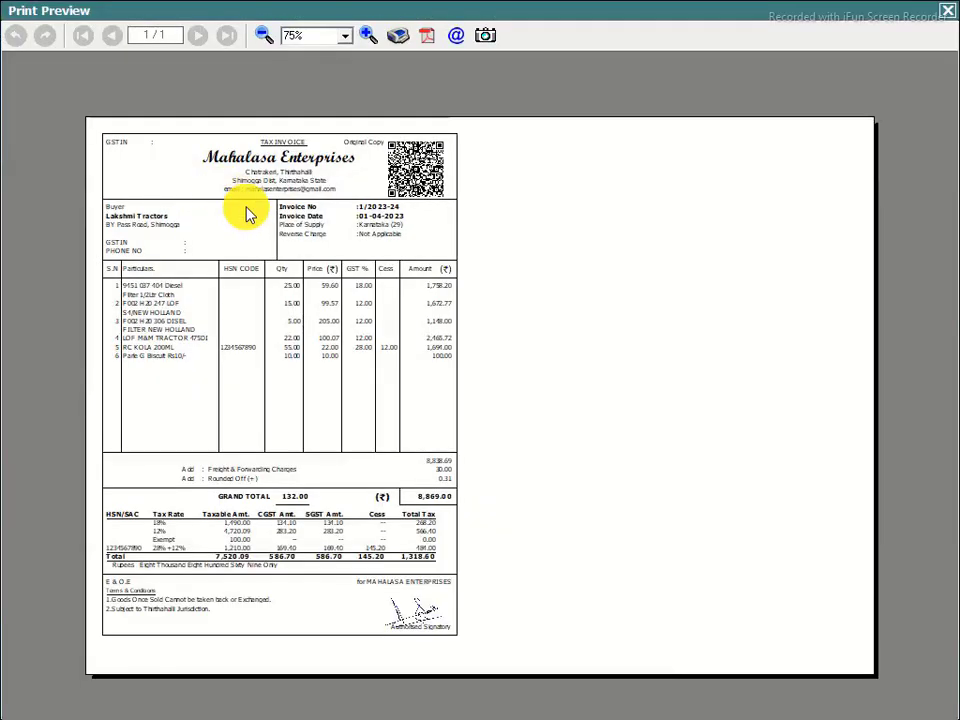
left_click(948, 18)
Preview the sales invoice in Slip 4 inch (GST) format, zoomed in three steps, then close it
left_click(447, 37)
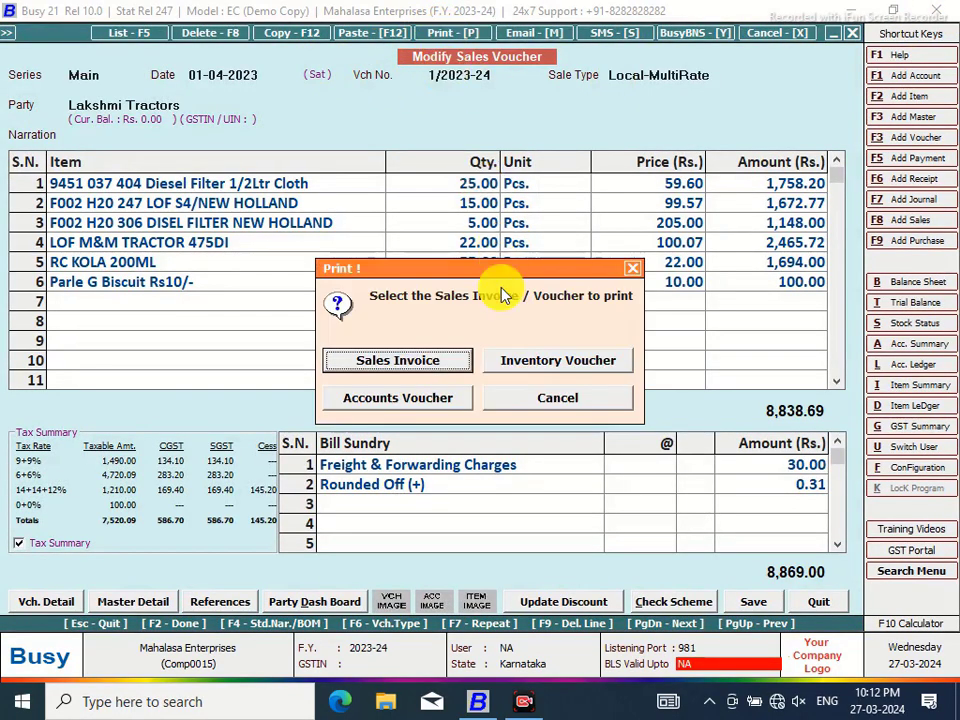
left_click(437, 366)
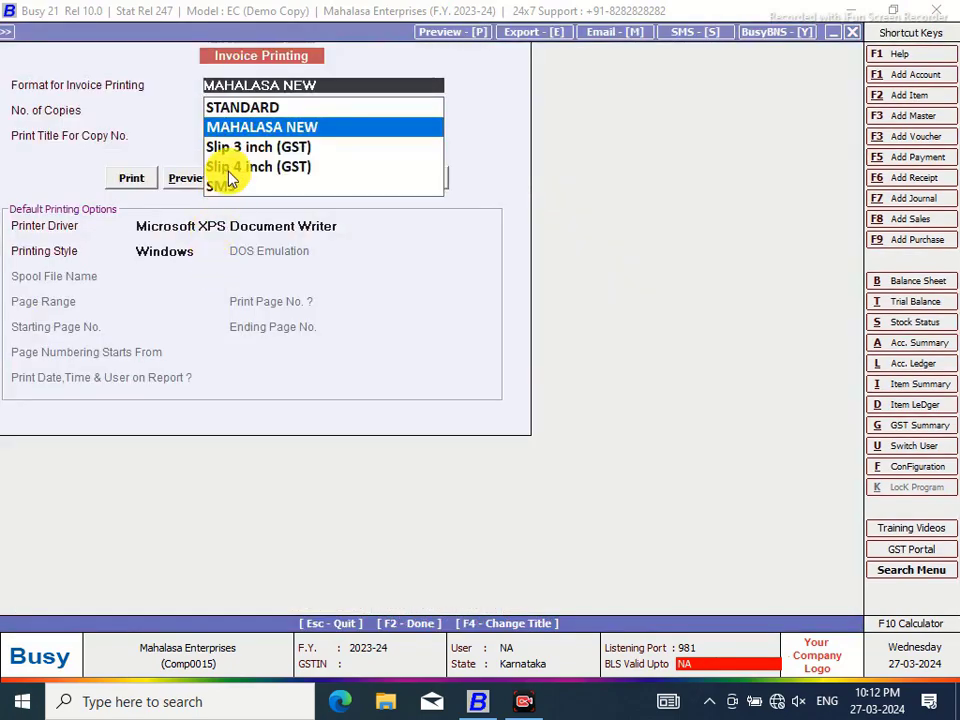
left_click(229, 168)
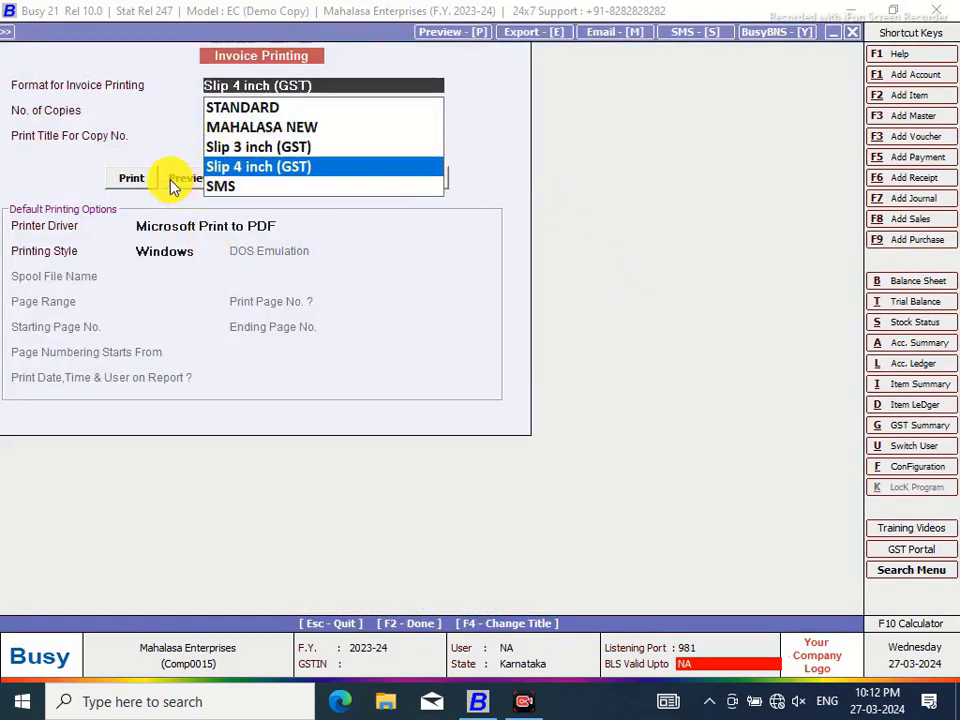
left_click(173, 183)
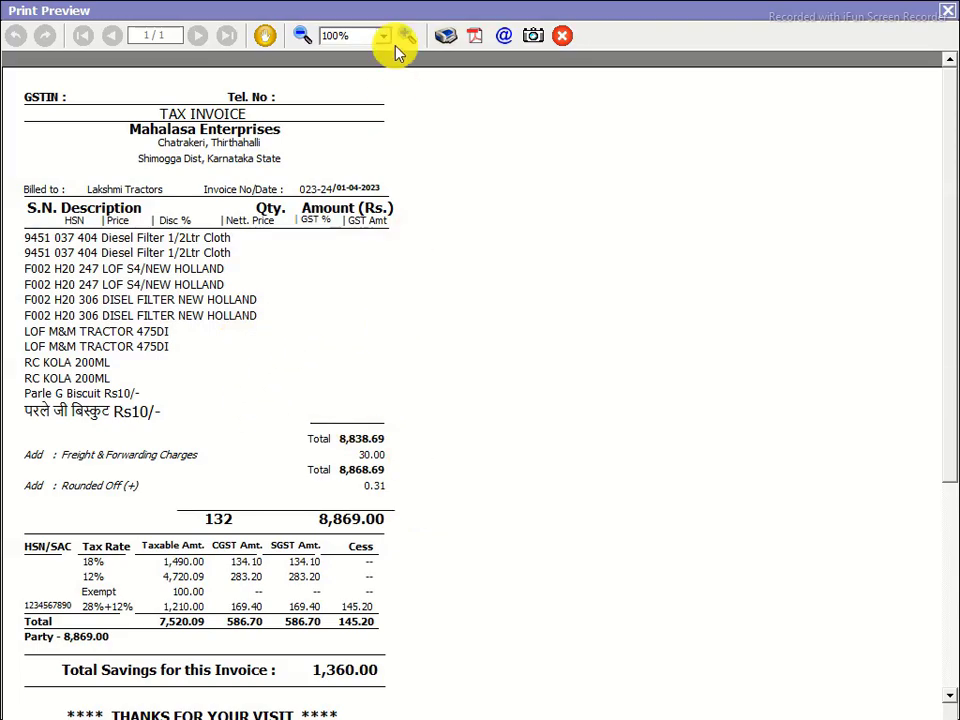
left_click(406, 35)
left_click(406, 35)
left_click(406, 35)
left_click(406, 35)
left_click(406, 35)
left_click(406, 35)
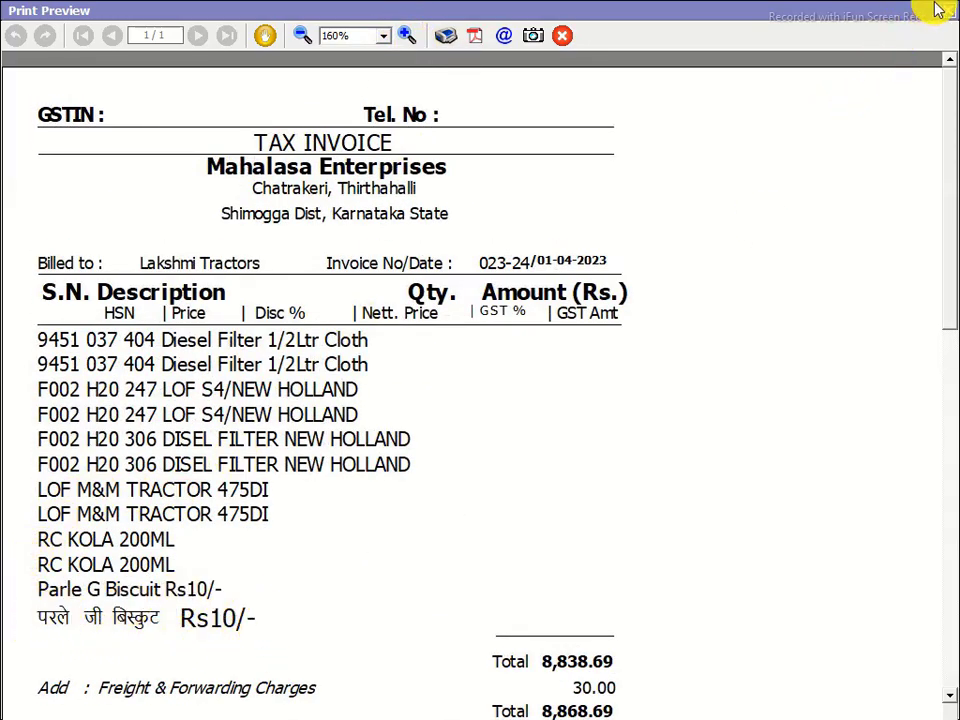
left_click(950, 13)
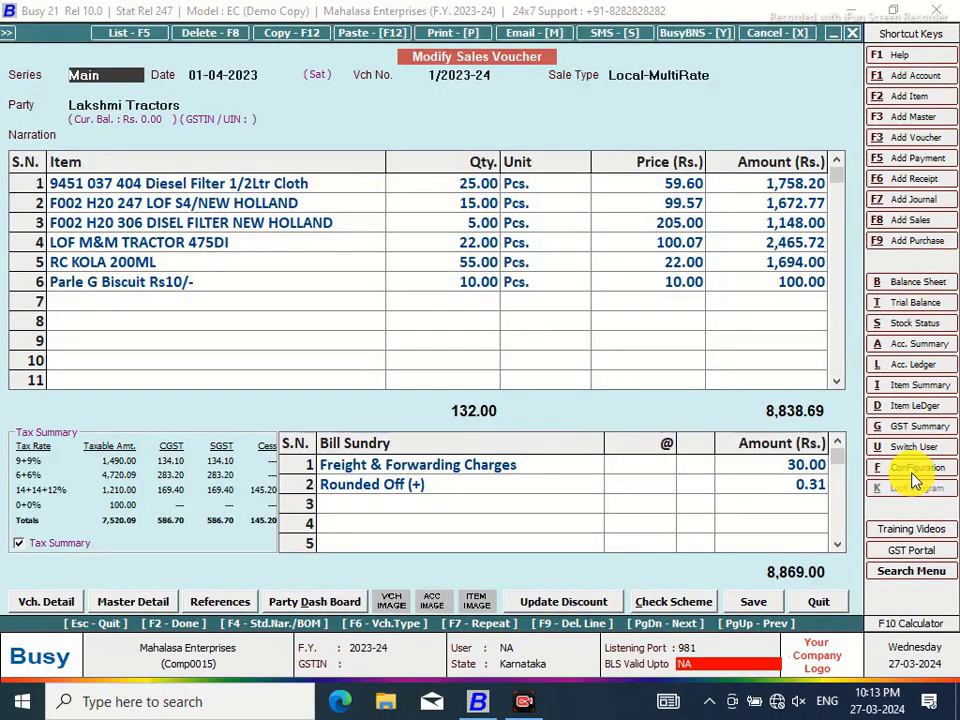
Open the Slip 4 inch (GST) sales invoice body layout in advanced document printing configuration
left_click(913, 470)
left_click(130, 206)
left_click(107, 276)
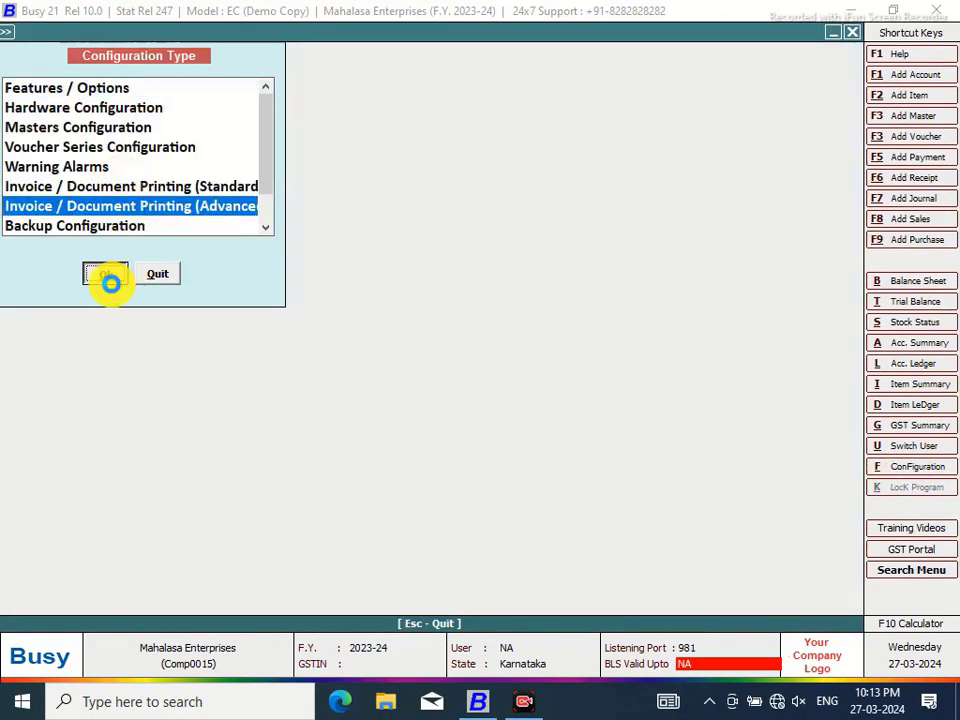
left_click(33, 114)
left_click(110, 158)
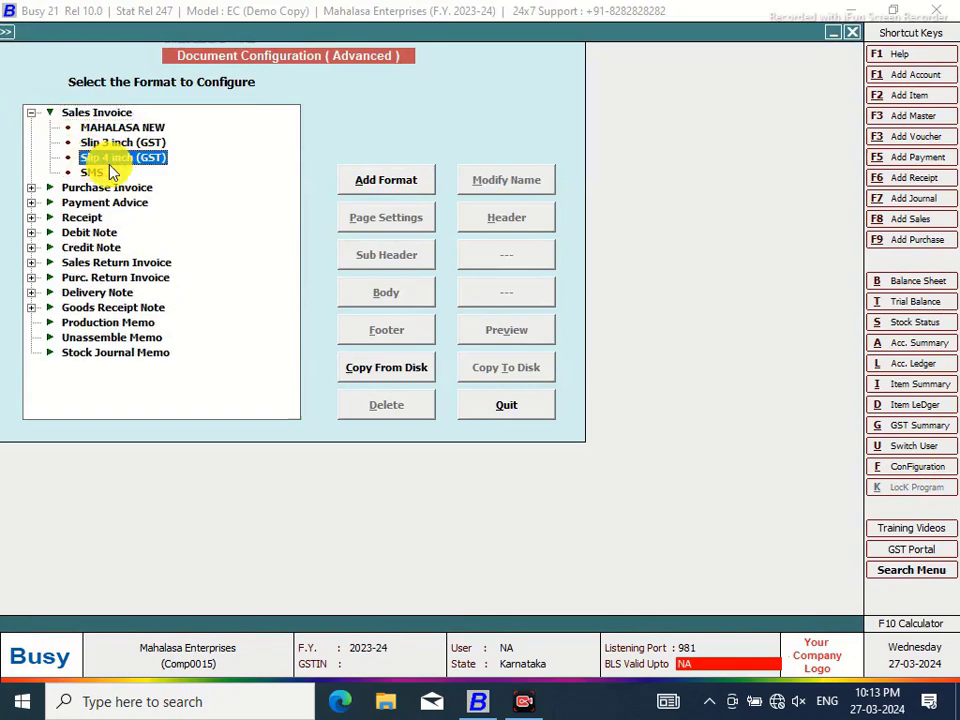
left_click(396, 302)
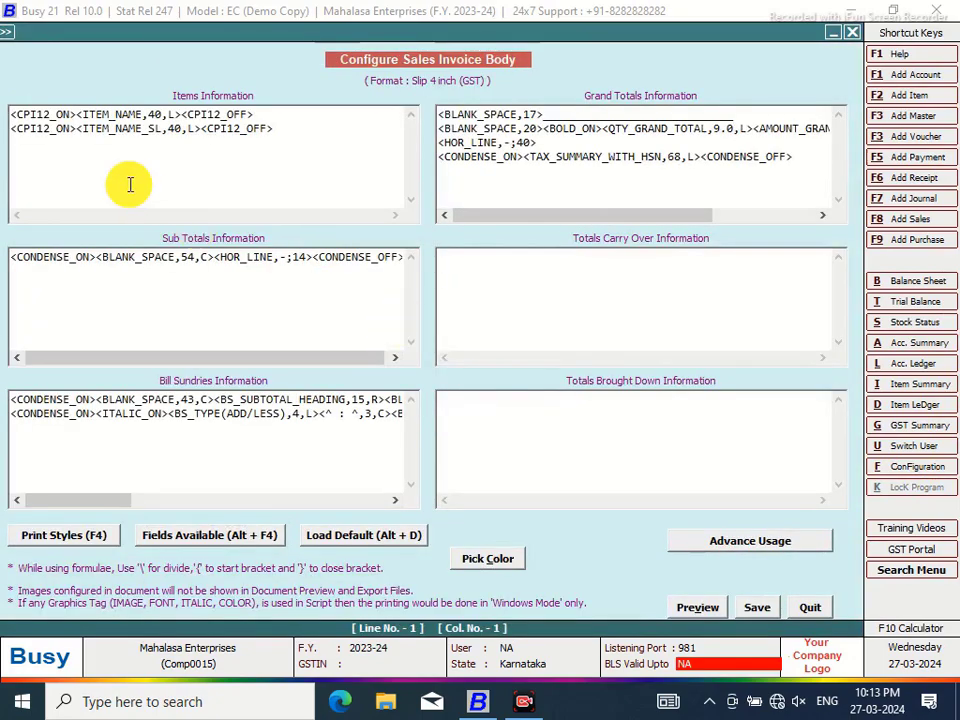
Wrap ITEM_NAME_SL on line two in DATA_FONT_ON,Courier New,10 and DATA_FONT_OFF print-style tags
left_click(78, 128)
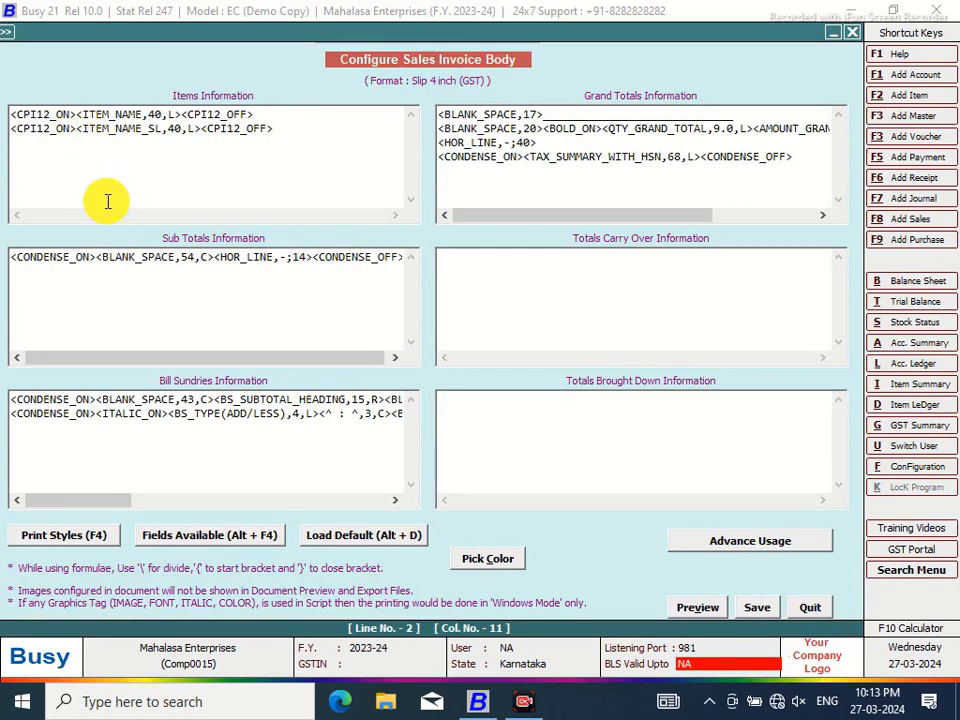
key("F4")
left_click(790, 488)
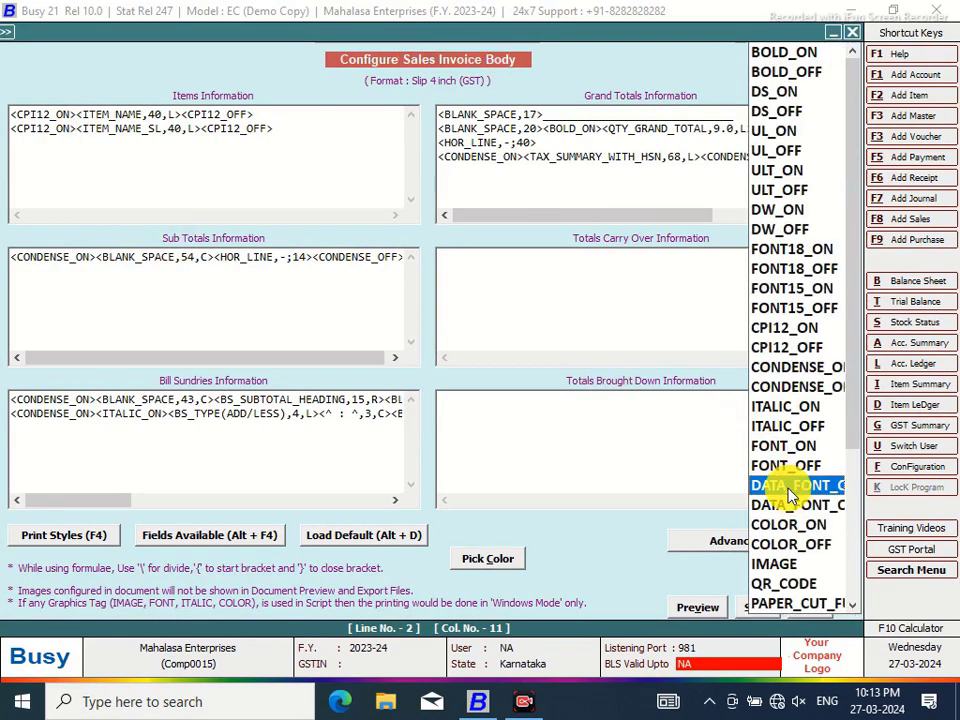
double_click(790, 488)
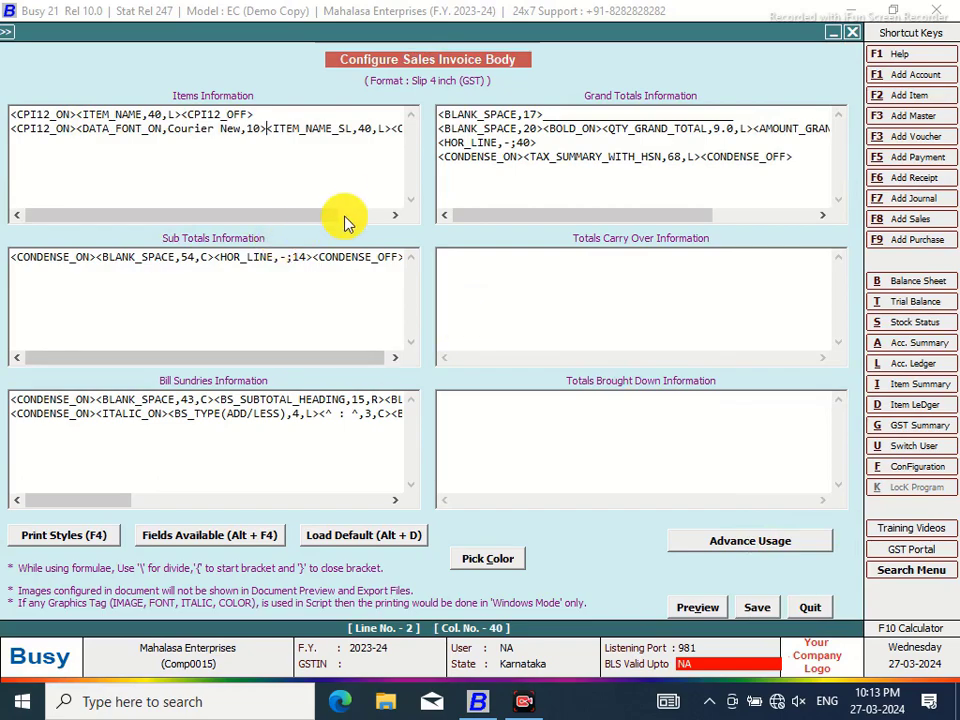
key("F4")
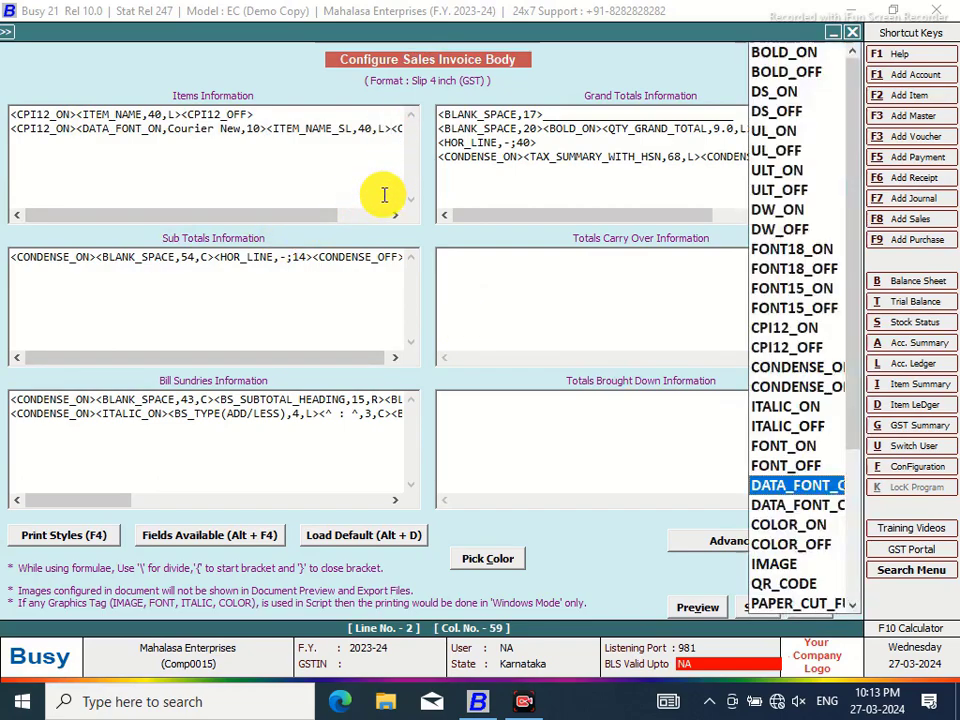
double_click(789, 517)
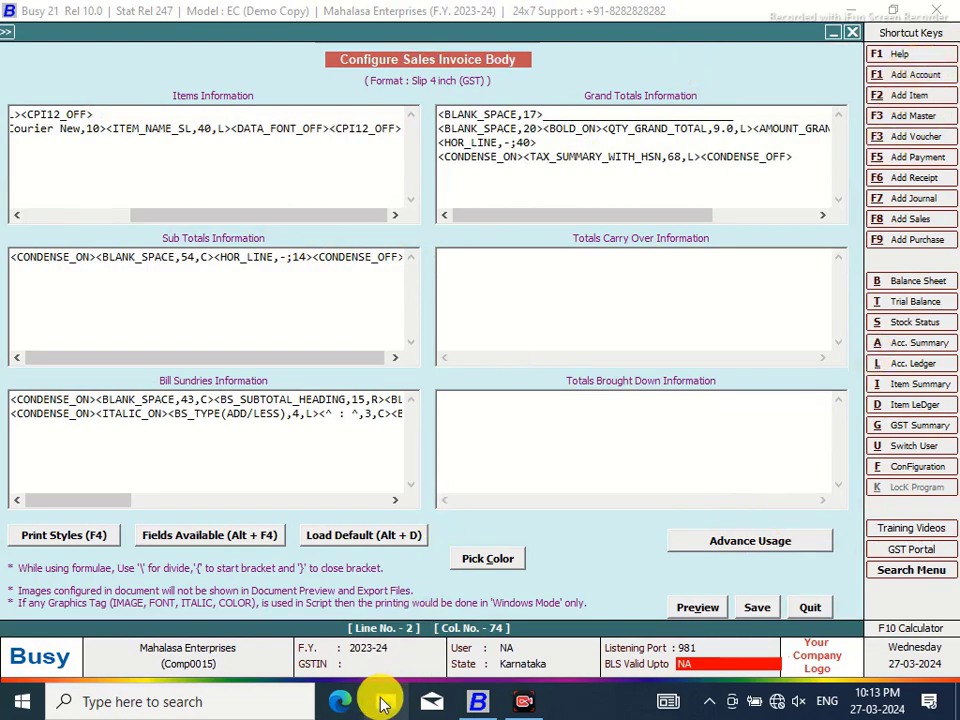
left_click(384, 701)
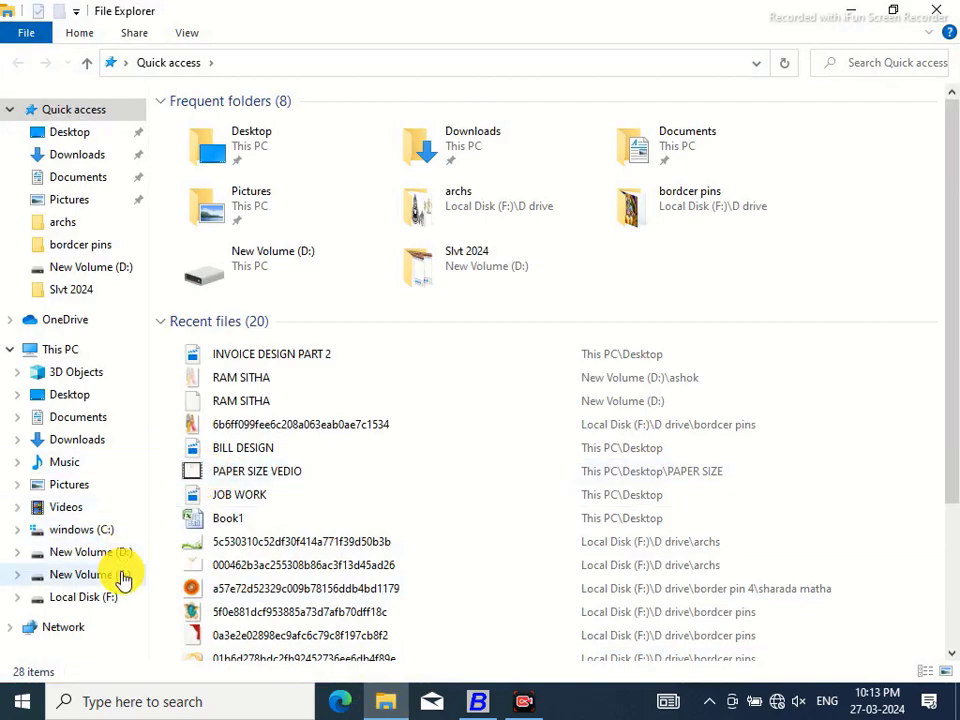
Browse C:\Windows\Fonts down to the BRH fonts such as BRH Kalidasa, then return to Busy
left_click(102, 533)
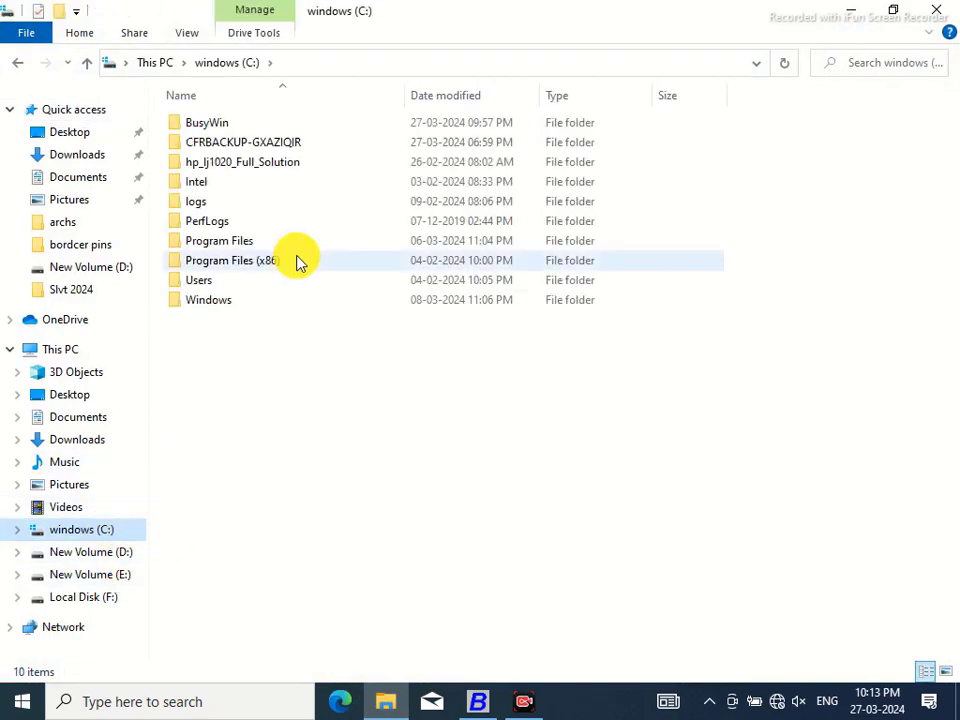
double_click(205, 303)
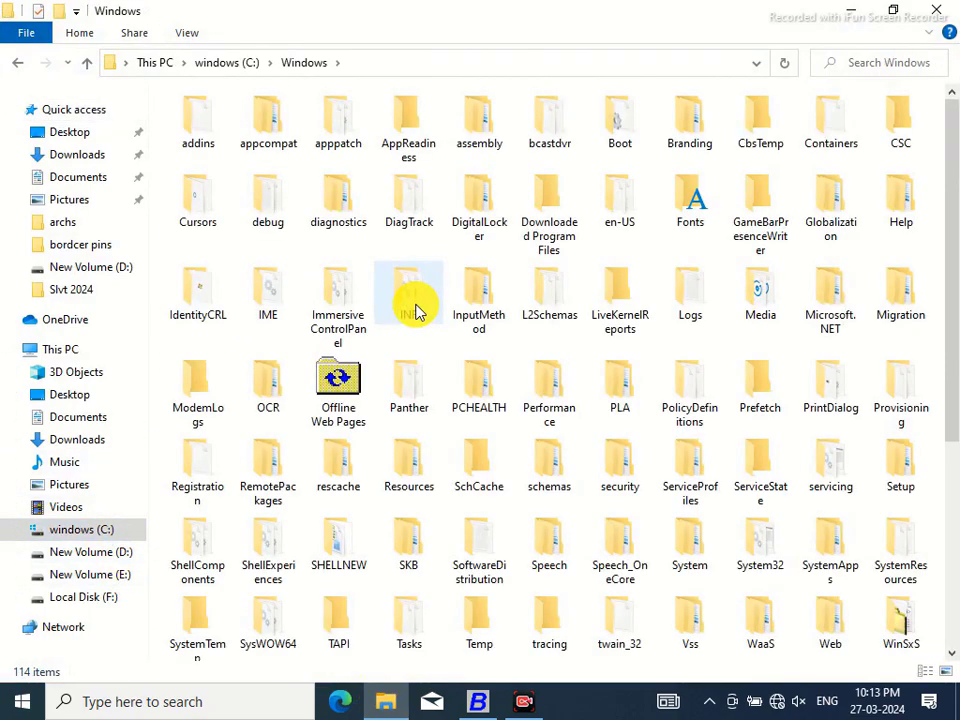
double_click(694, 210)
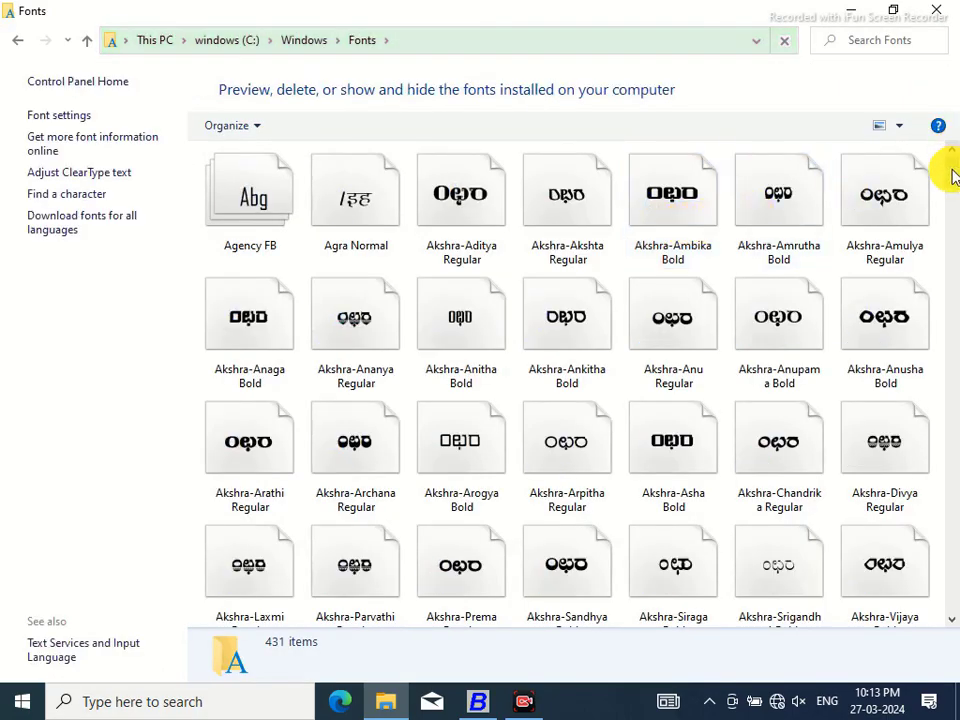
left_click_drag(952, 175, 949, 220)
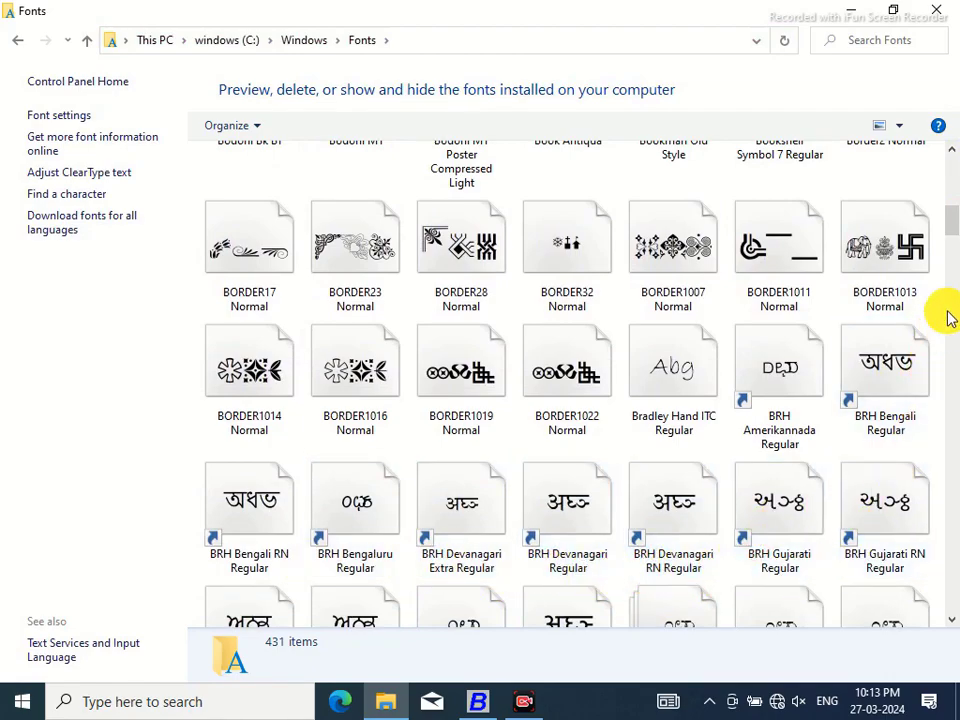
left_click_drag(949, 214, 952, 230)
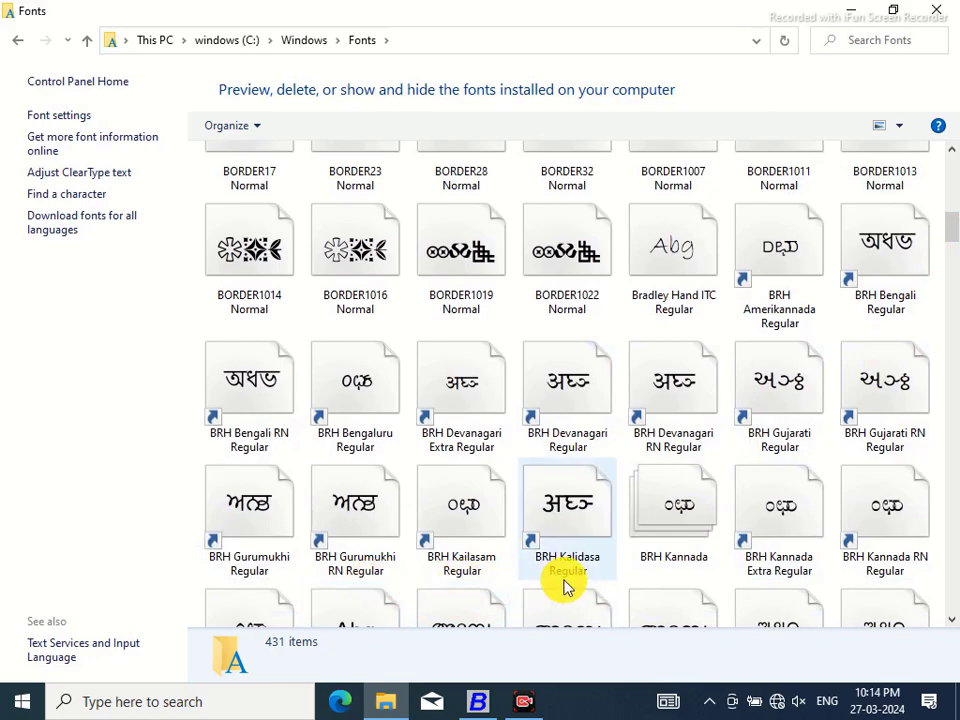
left_click(479, 700)
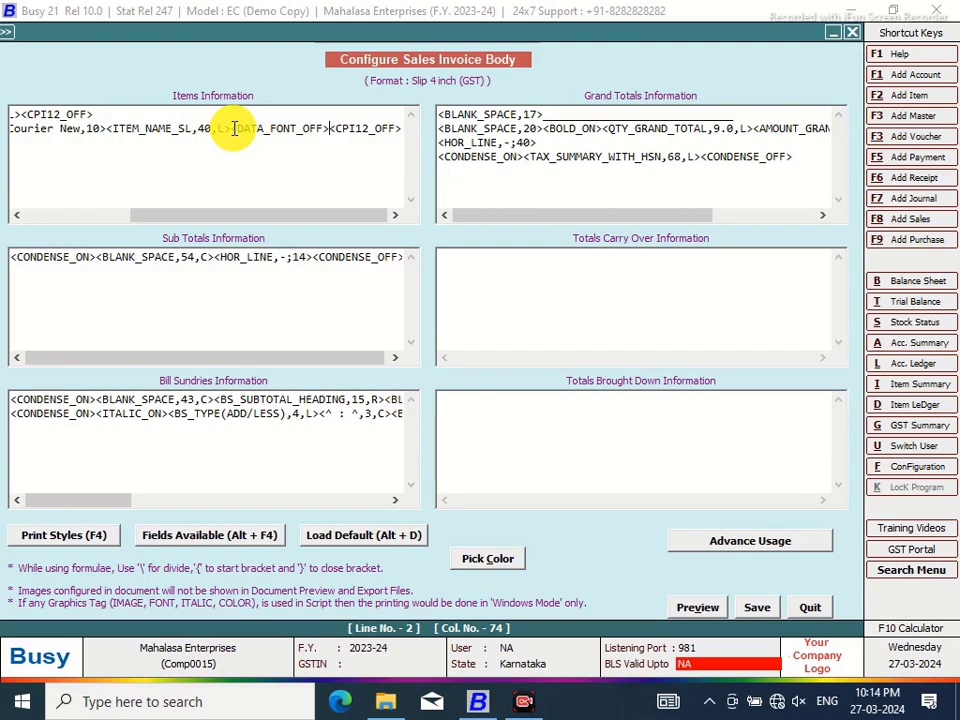
Change line two's data font from Courier New,10 to BRH KALIDASA,18 and save the body layout
left_click_drag(236, 214, 92, 220)
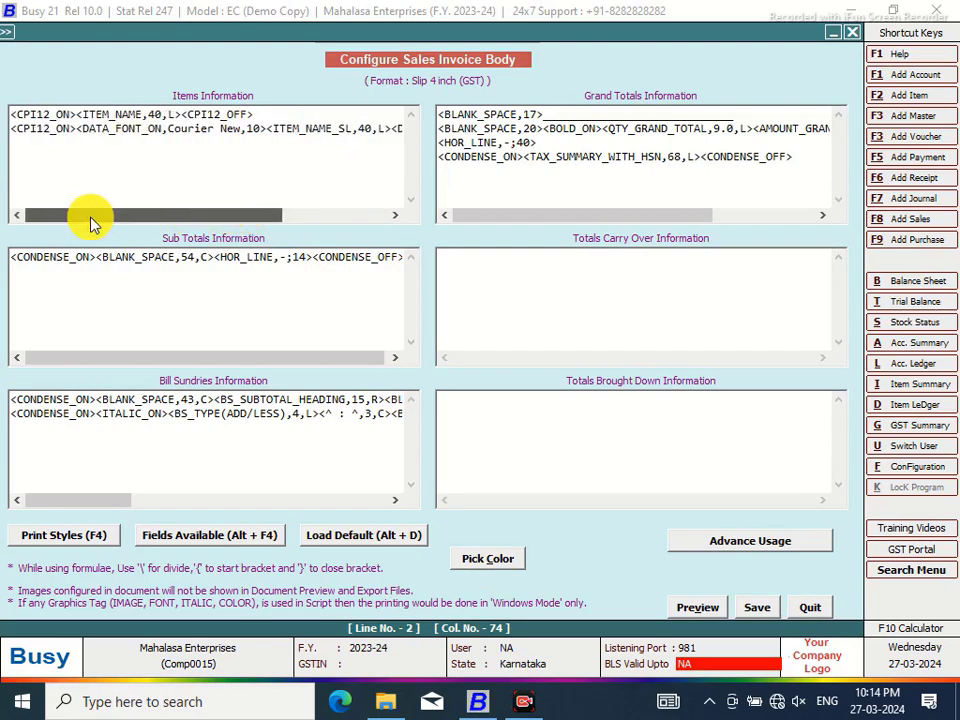
left_click_drag(163, 214, 107, 214)
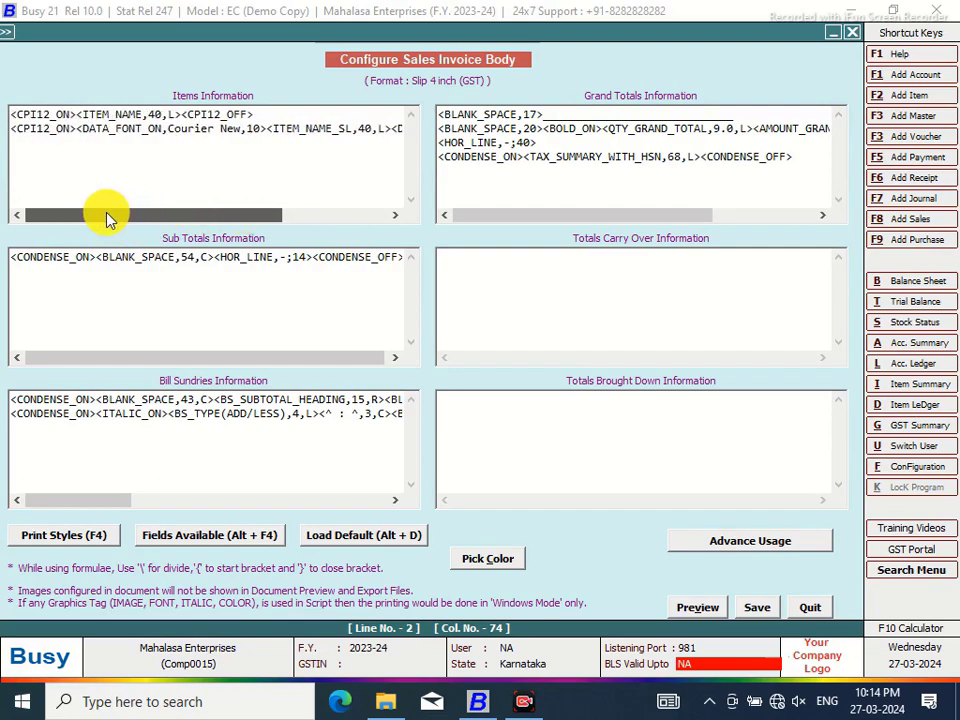
left_click(243, 128)
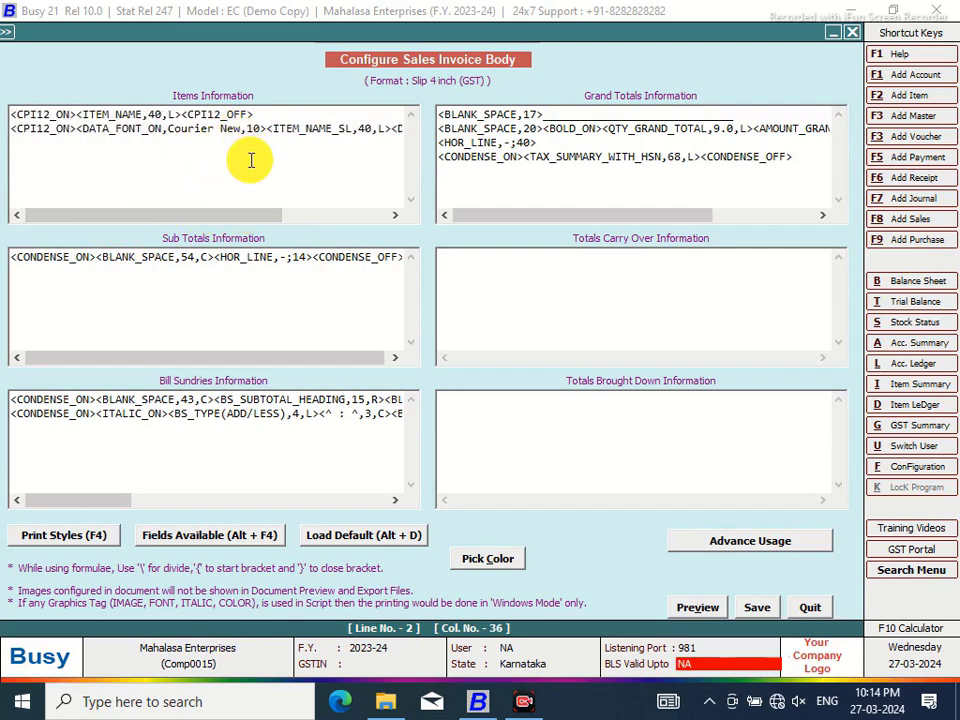
key("BackSpace")
key("BackSpace")
key("BackSpace")
key("BackSpace")
key("BackSpace")
key("BackSpace")
key("BackSpace")
key("BackSpace")
key("BackSpace")
key("BackSpace")
key("BackSpace")
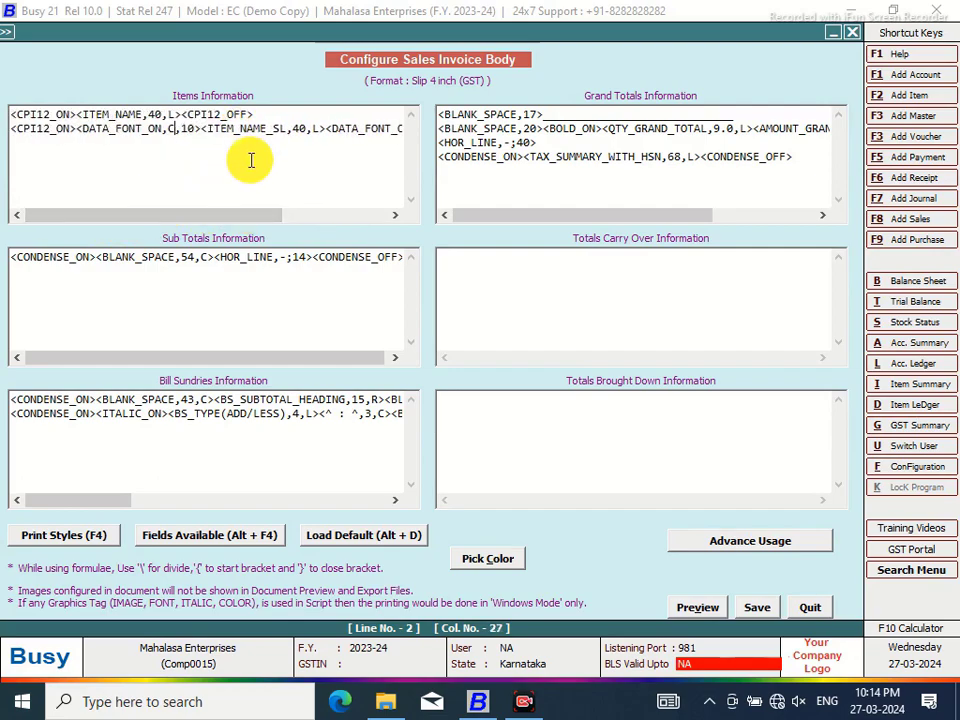
type("BRH KALIDASA")
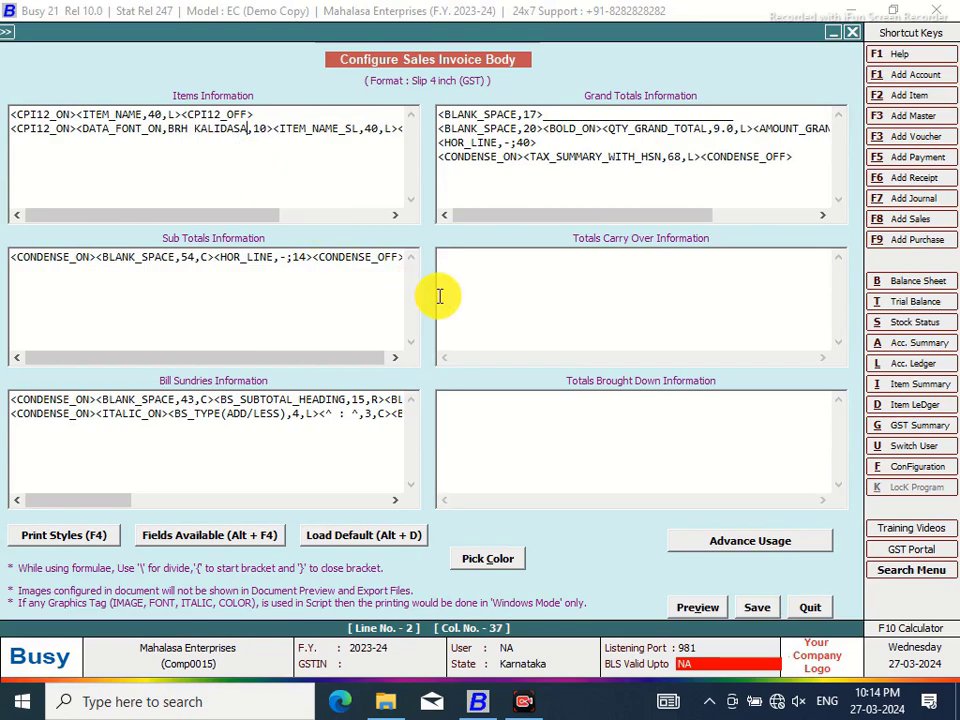
double_click(268, 128)
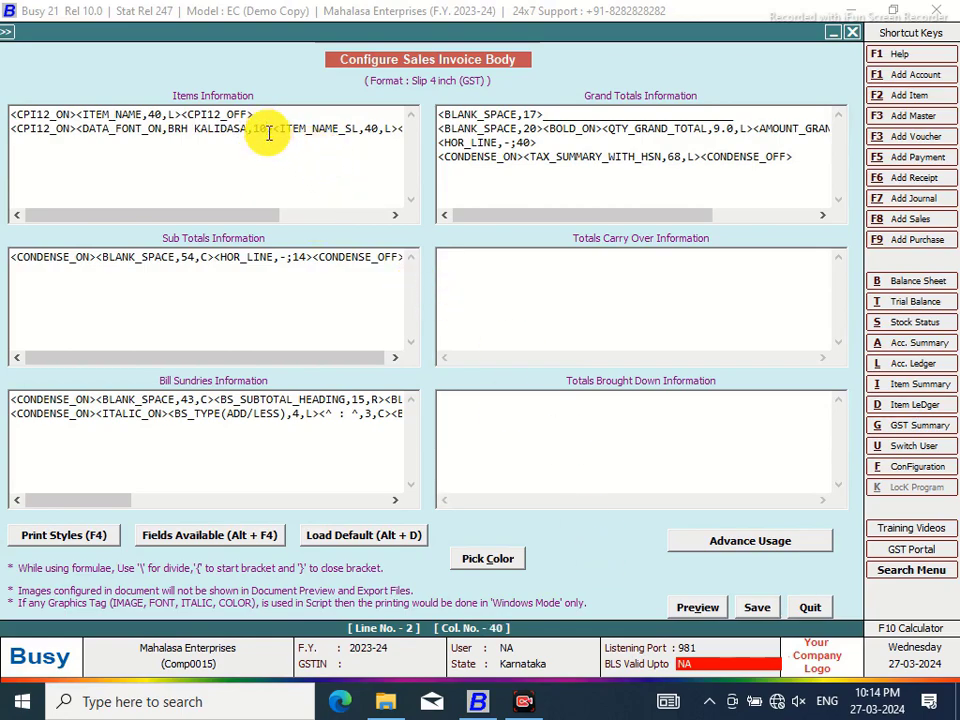
left_click(745, 610)
Preview the Slip 4 inch (GST) invoice at 110%, second item lines in BRH Kalidasa Devanagari
left_click(474, 407)
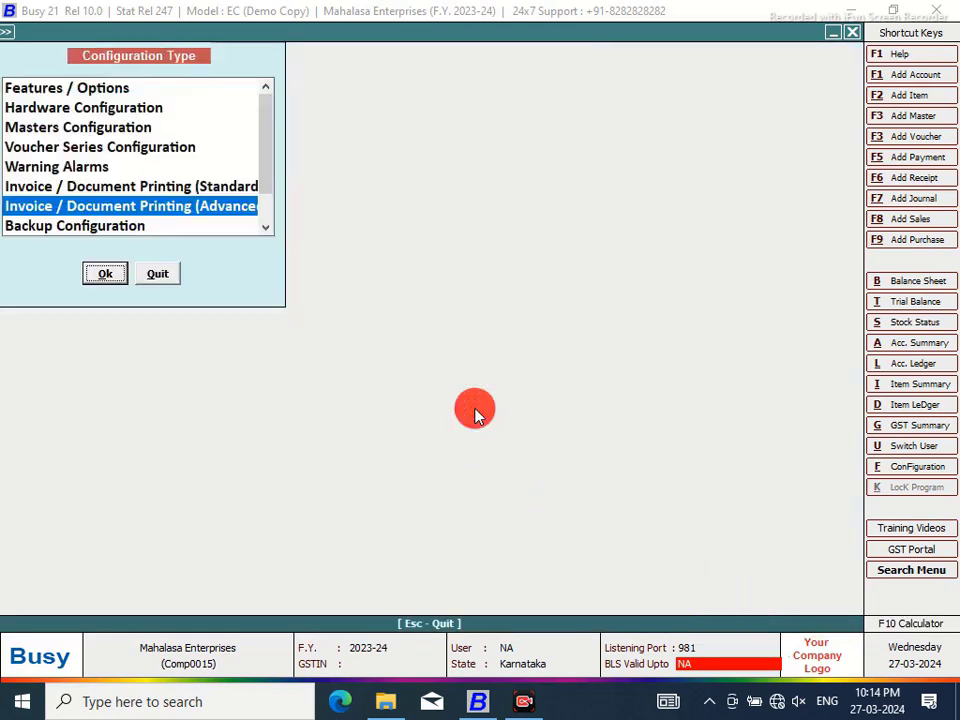
left_click(155, 274)
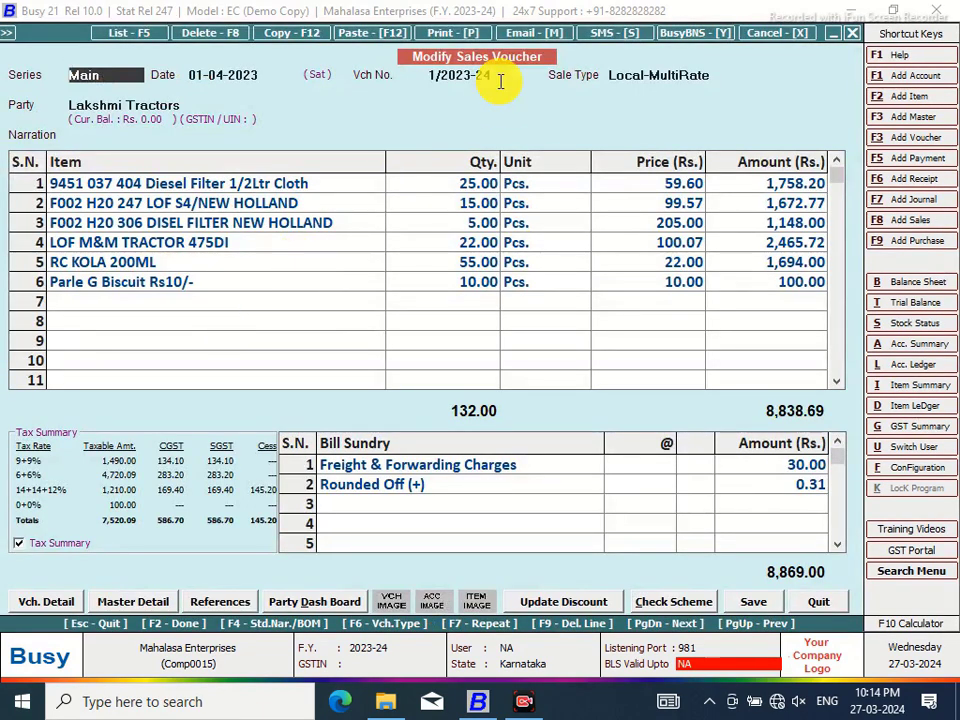
left_click(443, 36)
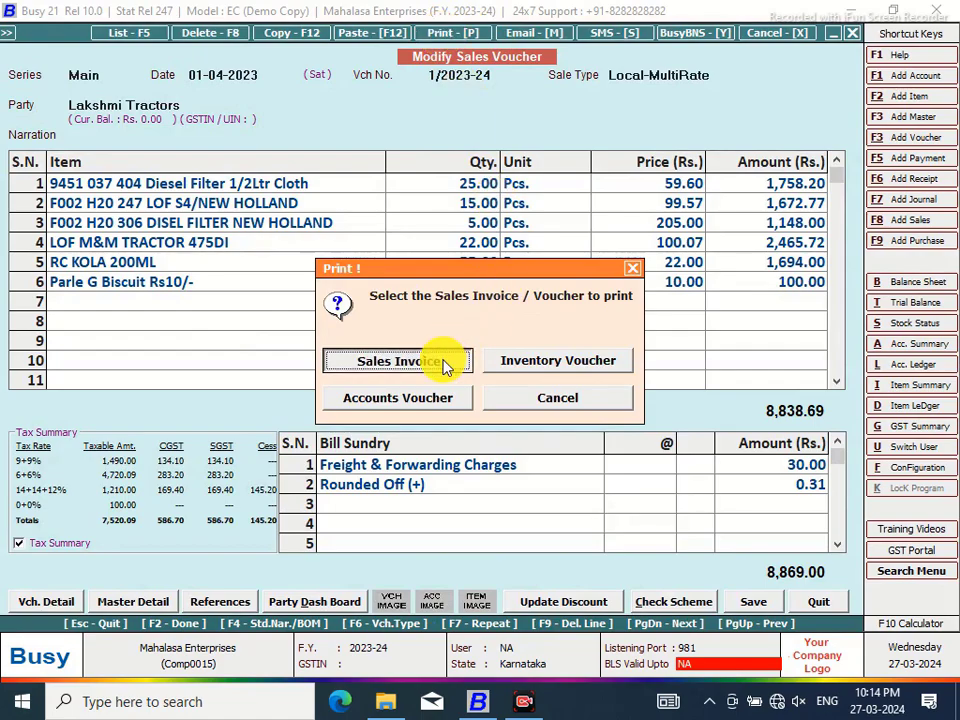
left_click(439, 362)
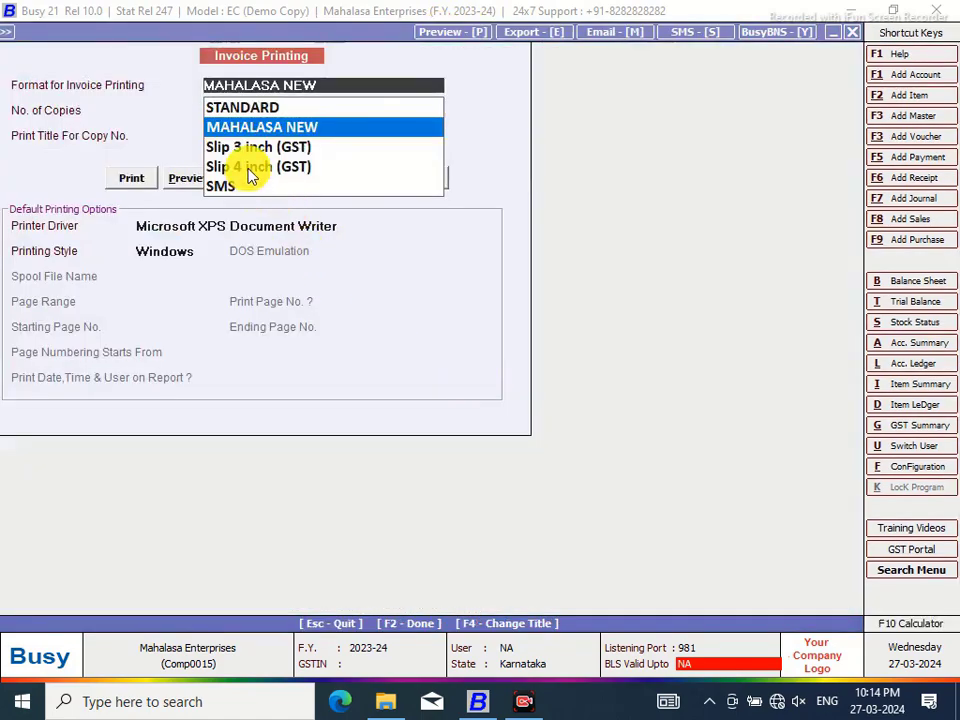
left_click(247, 165)
left_click(190, 179)
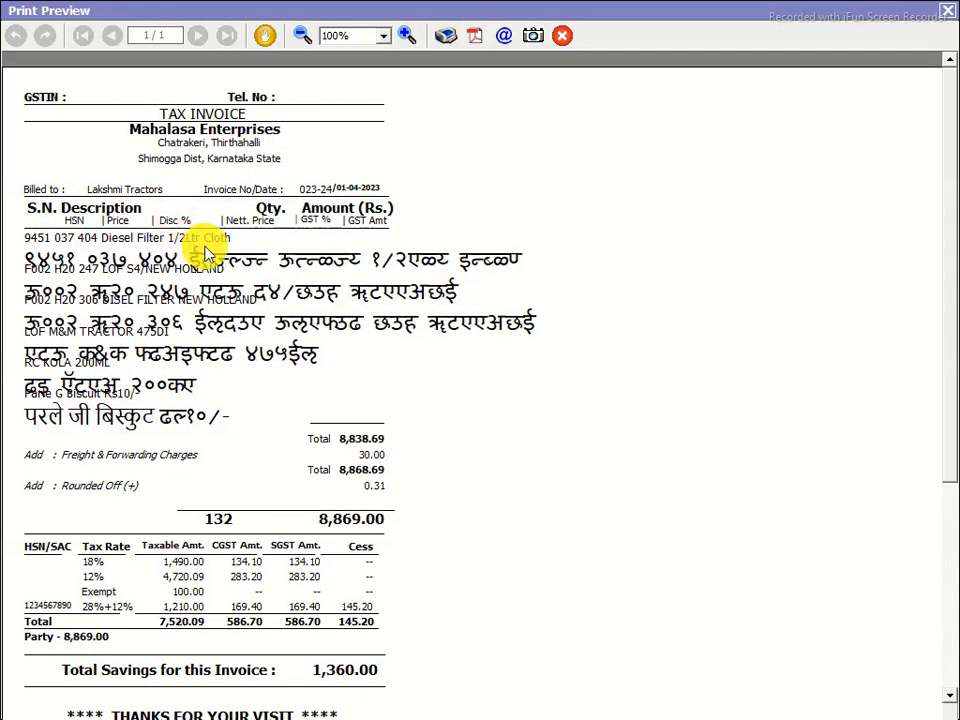
left_click(406, 37)
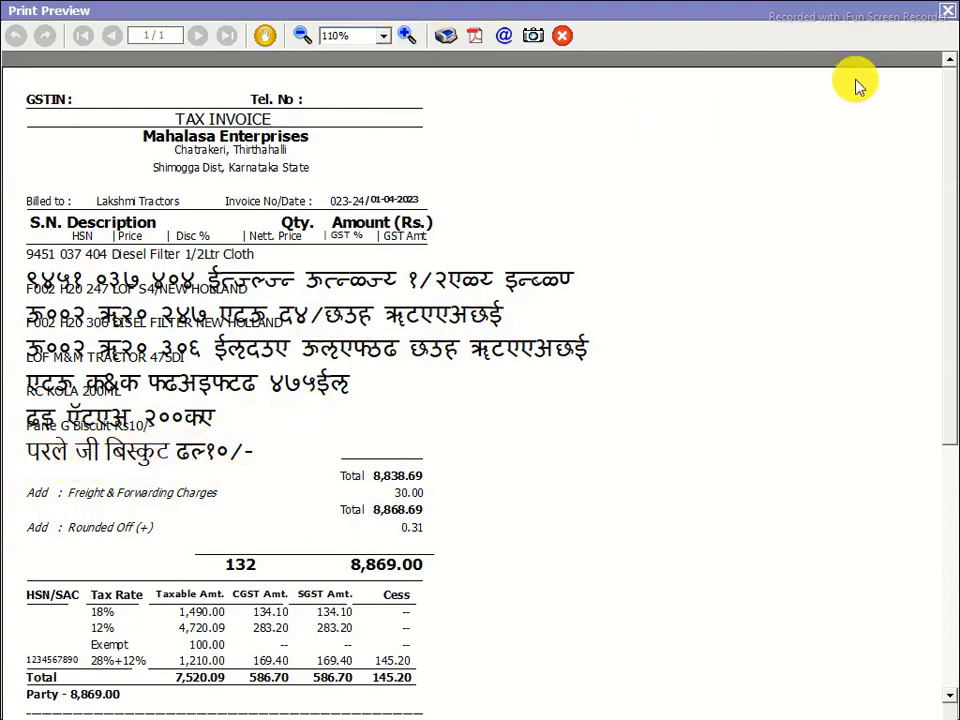
left_click(948, 16)
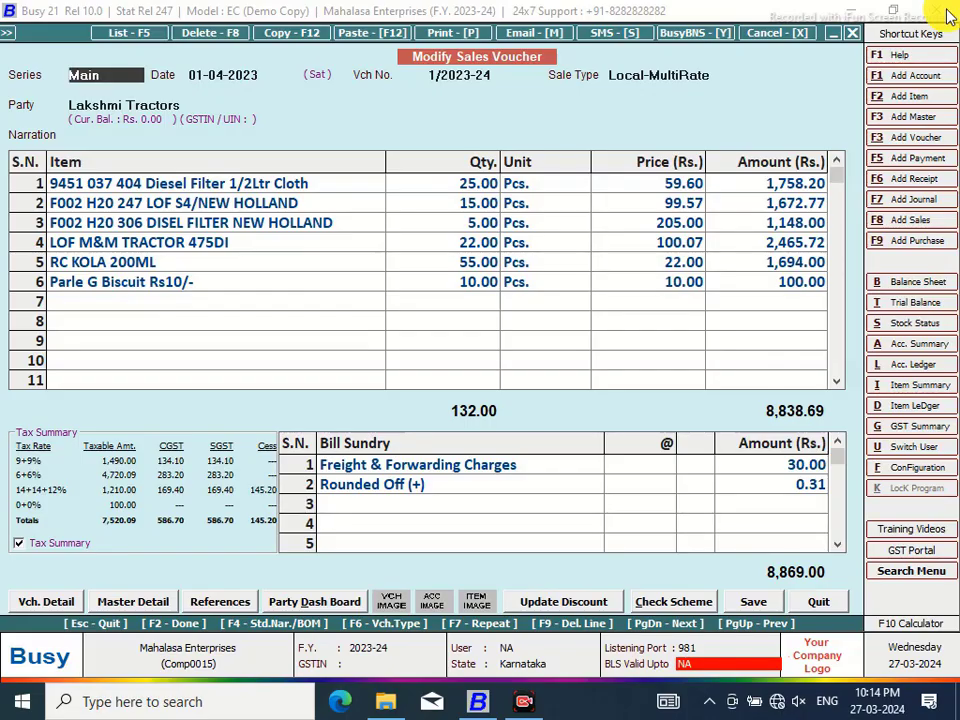
Open the Slip 4 inch (GST) sales invoice body layout in advanced document configuration
left_click(901, 476)
left_click(234, 208)
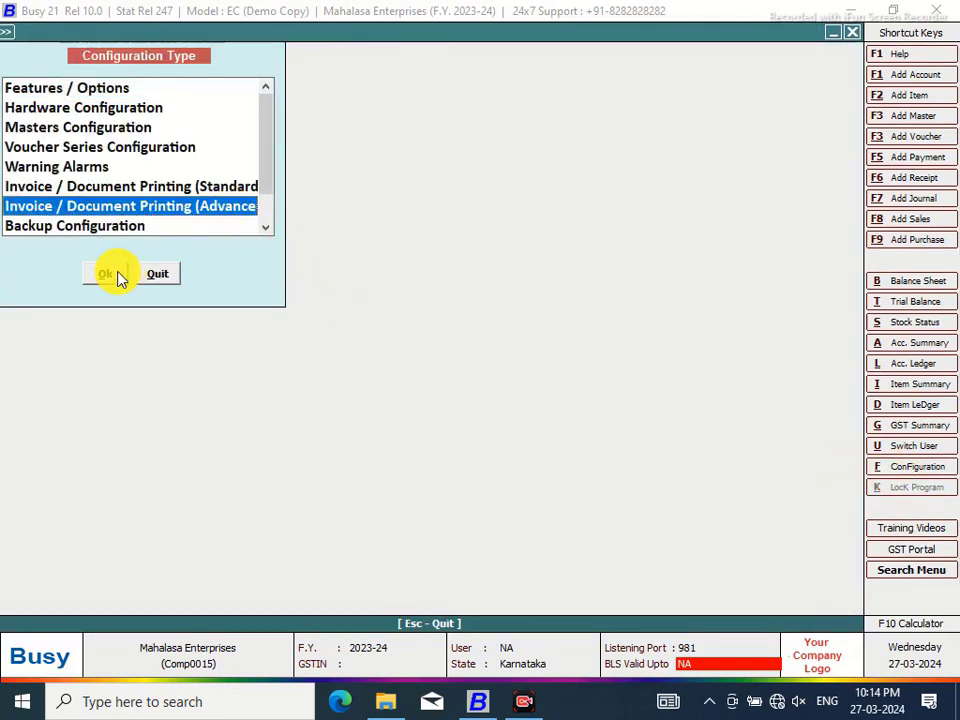
left_click(117, 277)
left_click(32, 113)
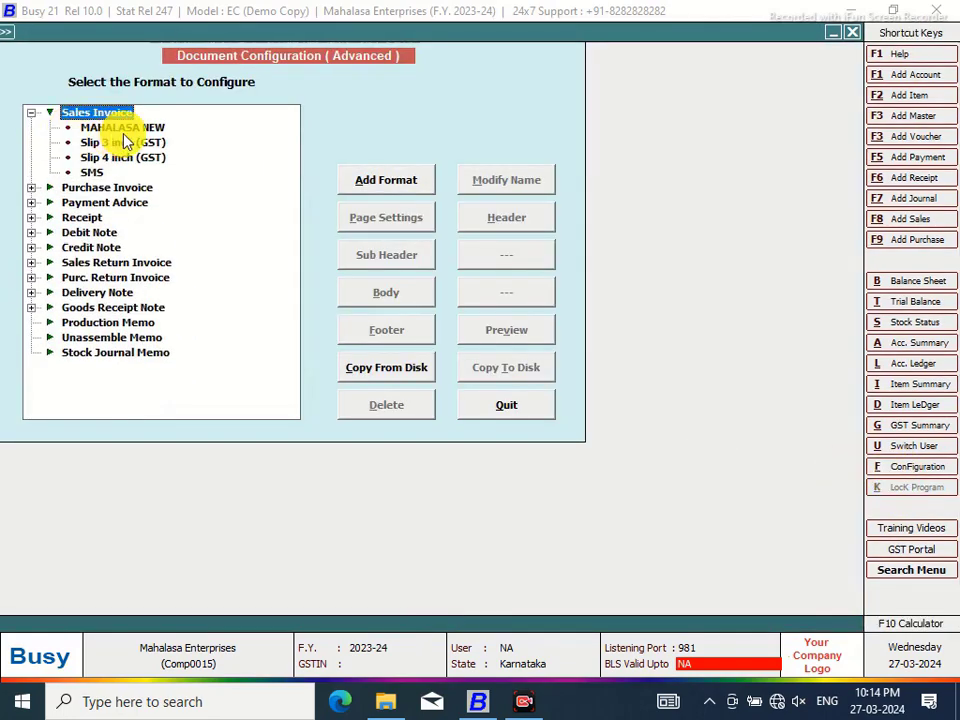
left_click(110, 158)
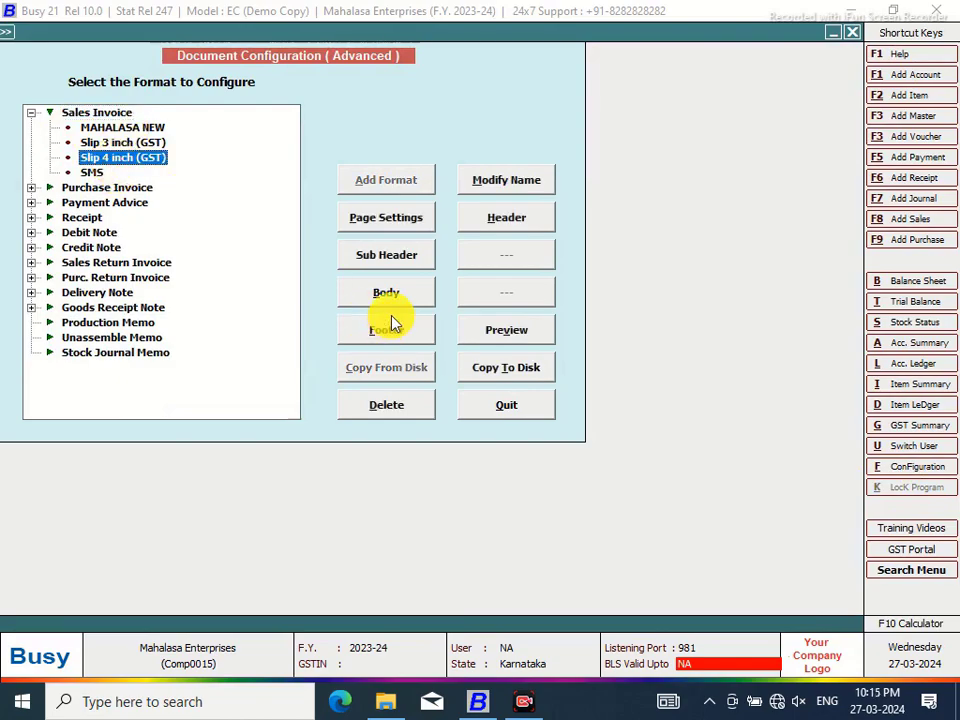
left_click(392, 295)
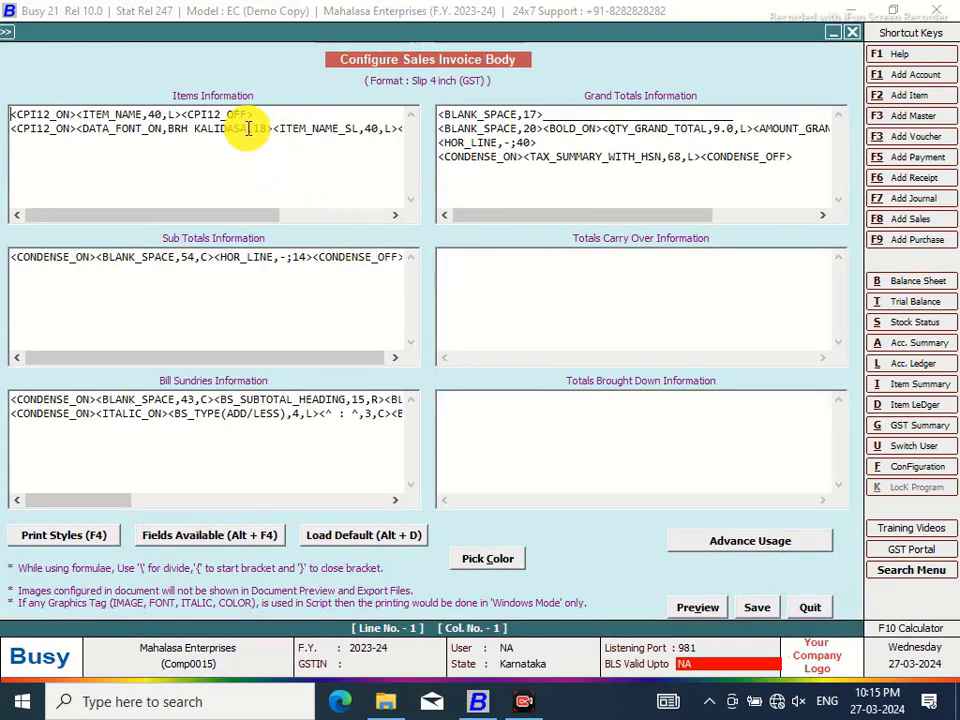
Replace line two's BRH KALIDASA font name with Kruti Dev 40 and move to its size
left_click(248, 128)
key("BackSpace")
key("BackSpace")
key("BackSpace")
key("BackSpace")
key("BackSpace")
key("BackSpace")
key("BackSpace")
key("BackSpace")
key("BackSpace")
key("BackSpace")
key("BackSpace")
key("BackSpace")
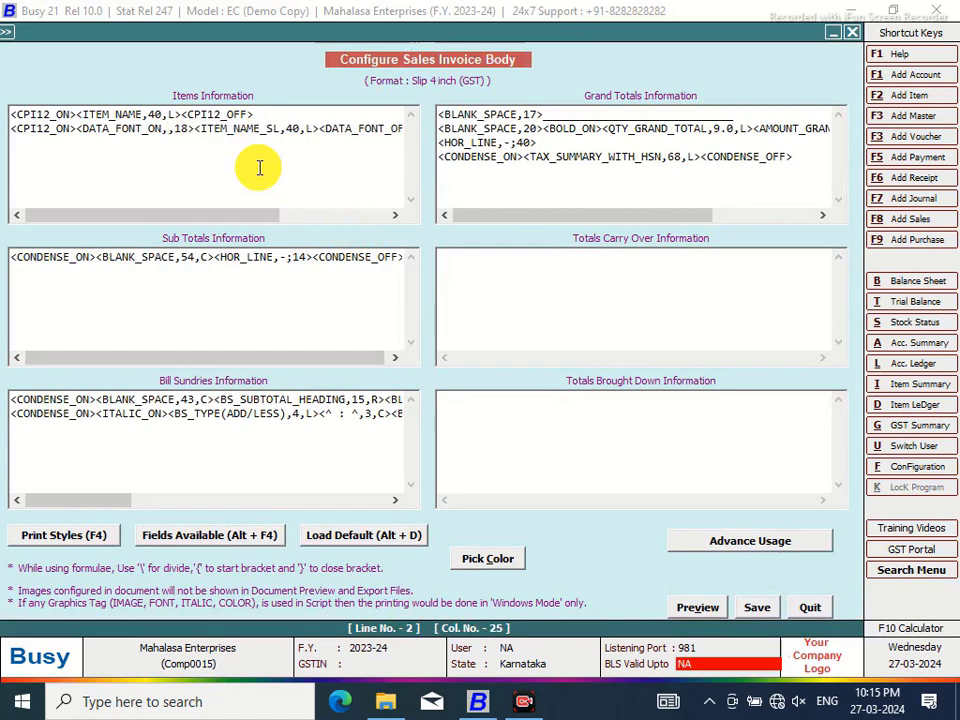
type("Kruti ")
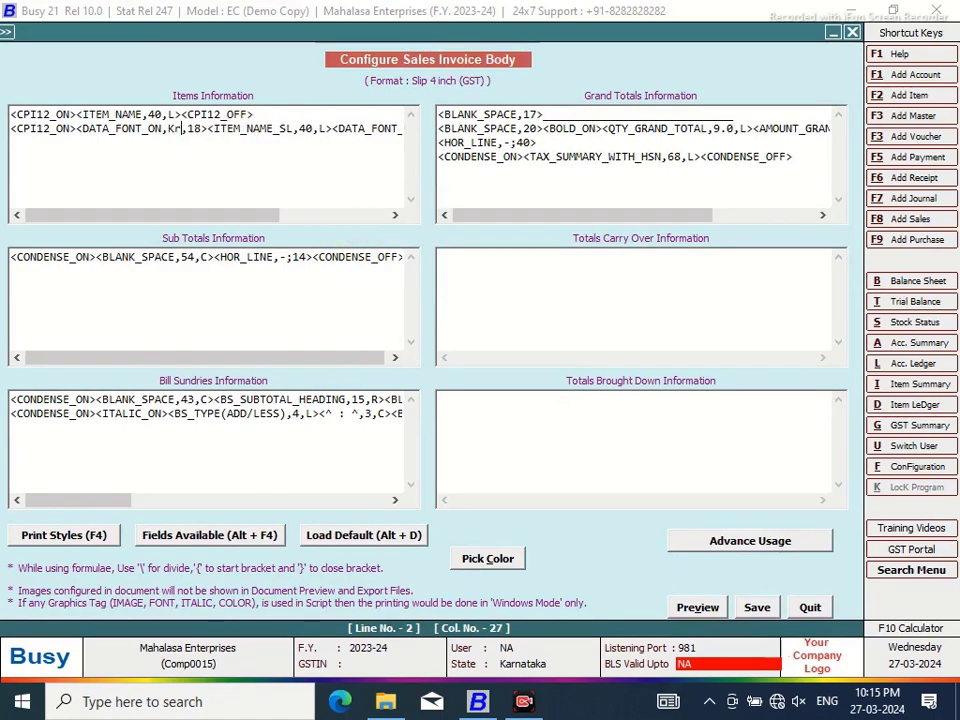
type("Dev 40")
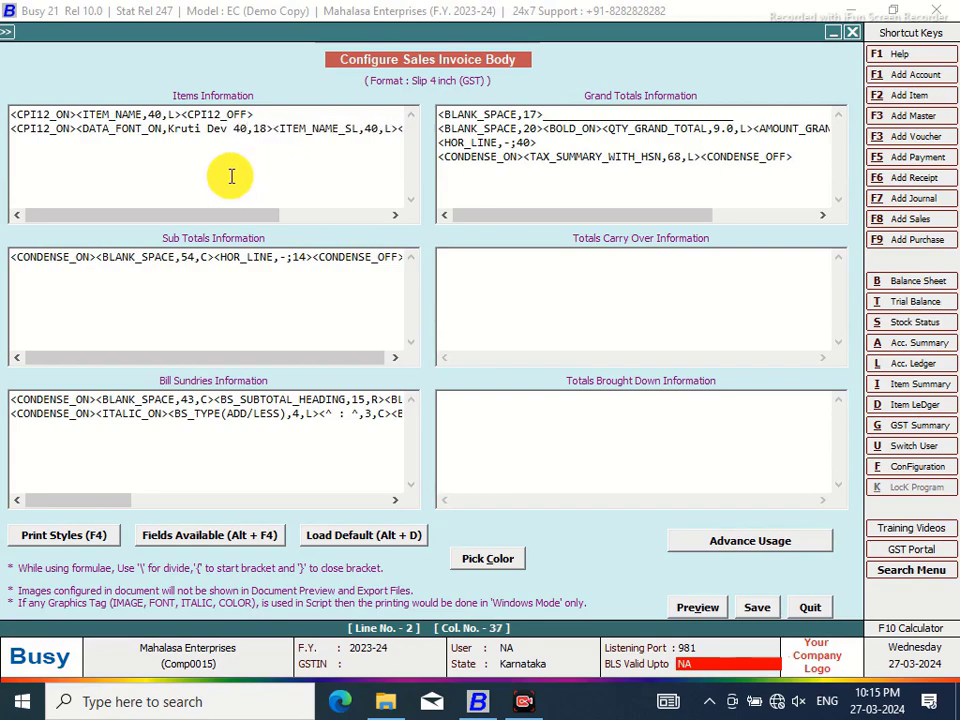
left_click(264, 128)
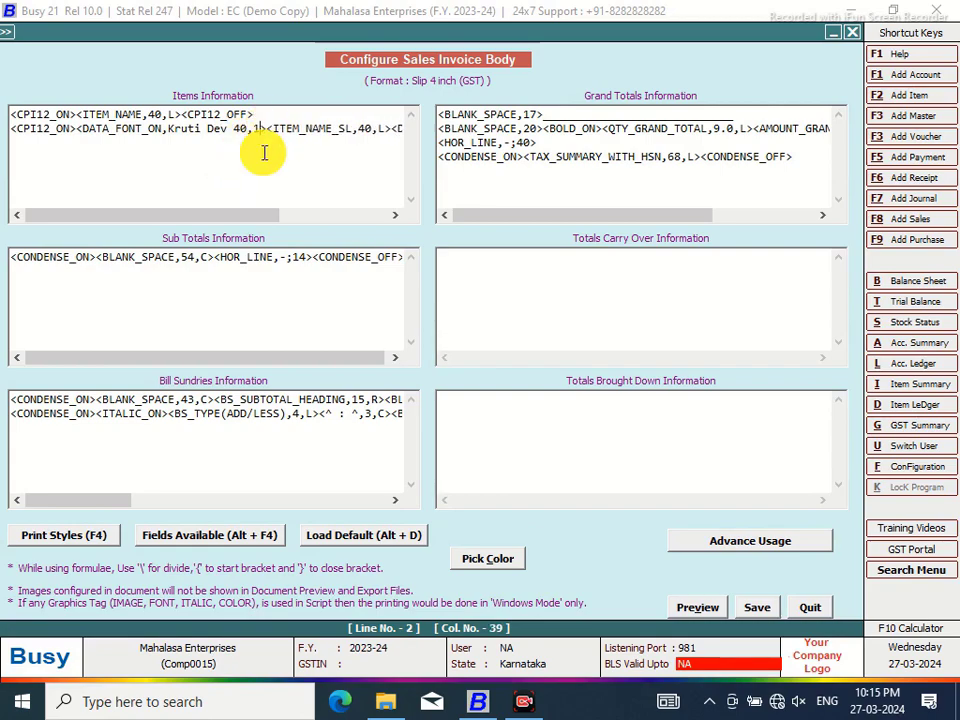
Save the Kruti Dev body layout and exit the configuration screens
left_click(752, 610)
left_click(514, 418)
left_click(160, 275)
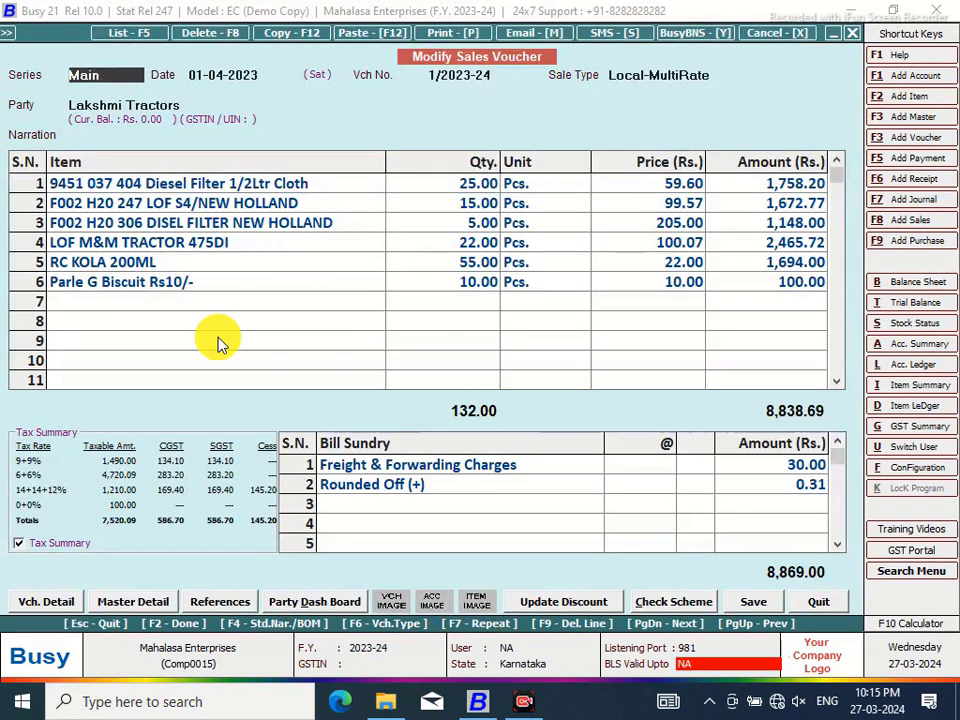
Preview the sales invoice in Slip 4 inch (GST) format, magnified to check the larger second item lines
left_click(437, 34)
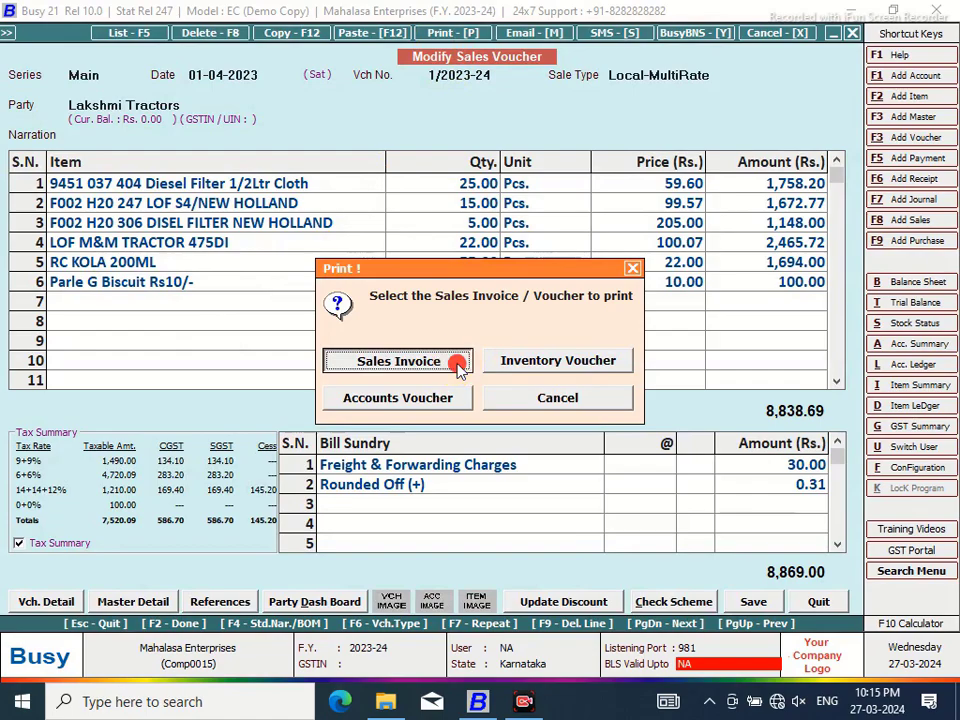
left_click(456, 362)
key("alt+p")
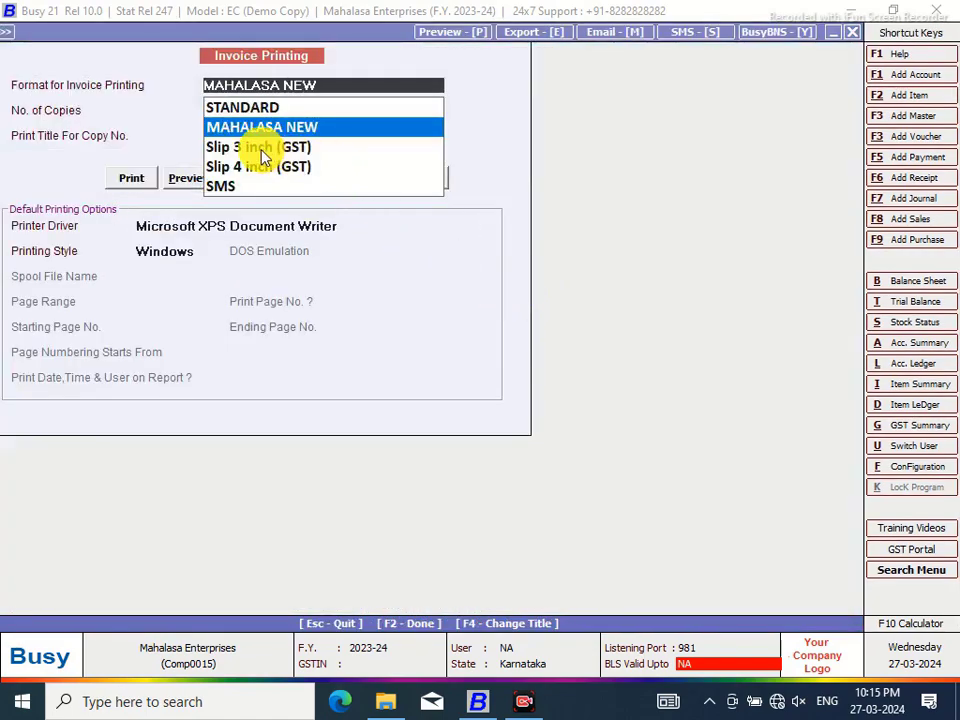
left_click(250, 172)
left_click(184, 179)
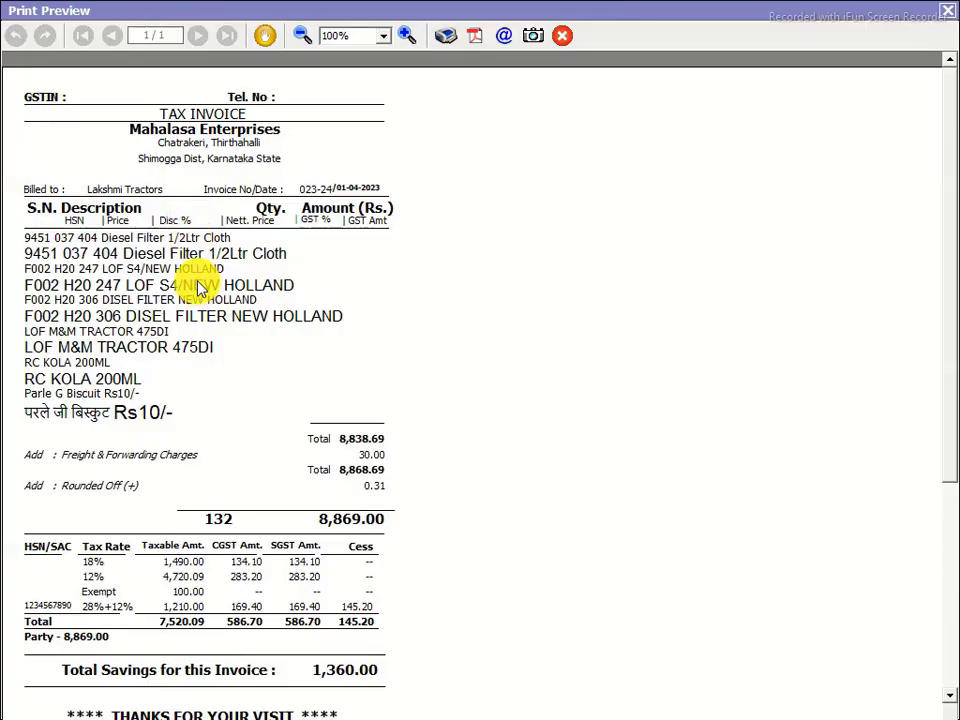
left_click(407, 35)
left_click(407, 35)
left_click(407, 35)
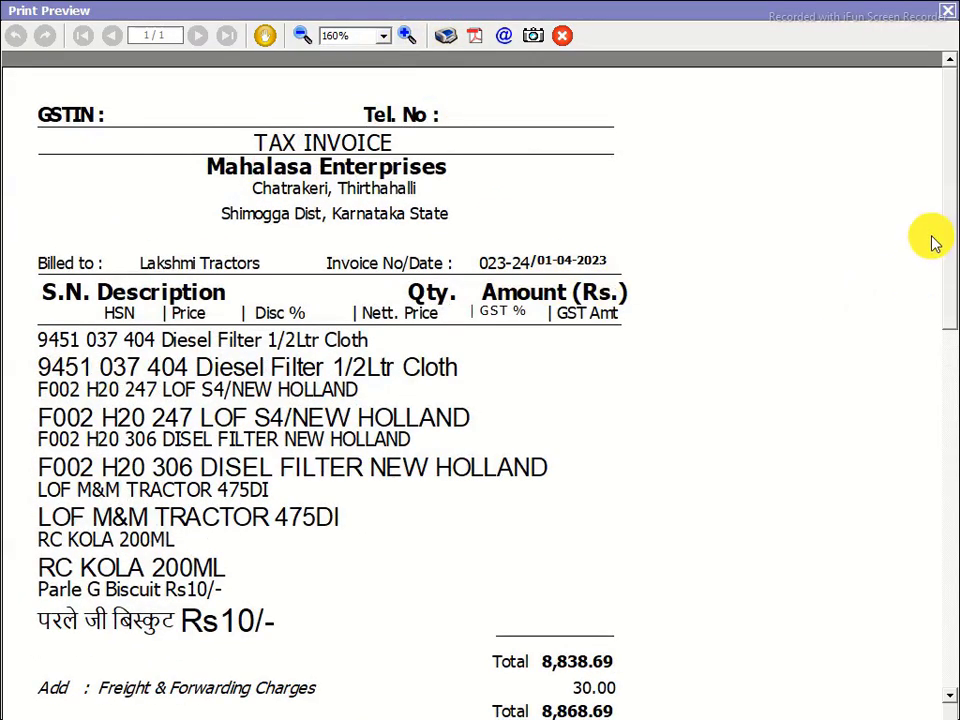
scroll(945, 251, "down", 6)
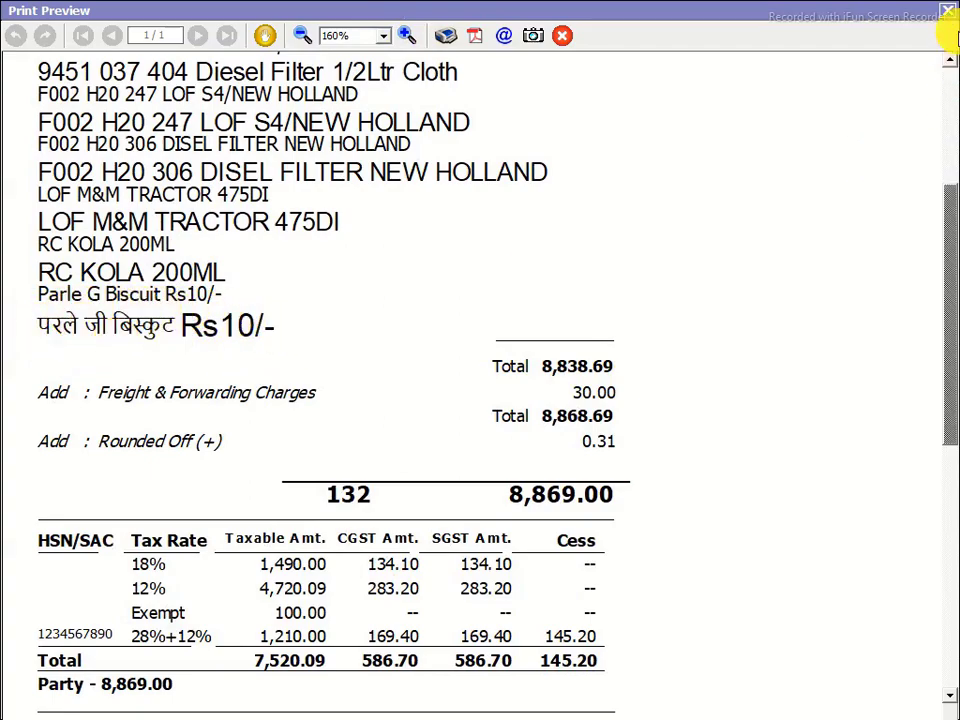
left_click(948, 15)
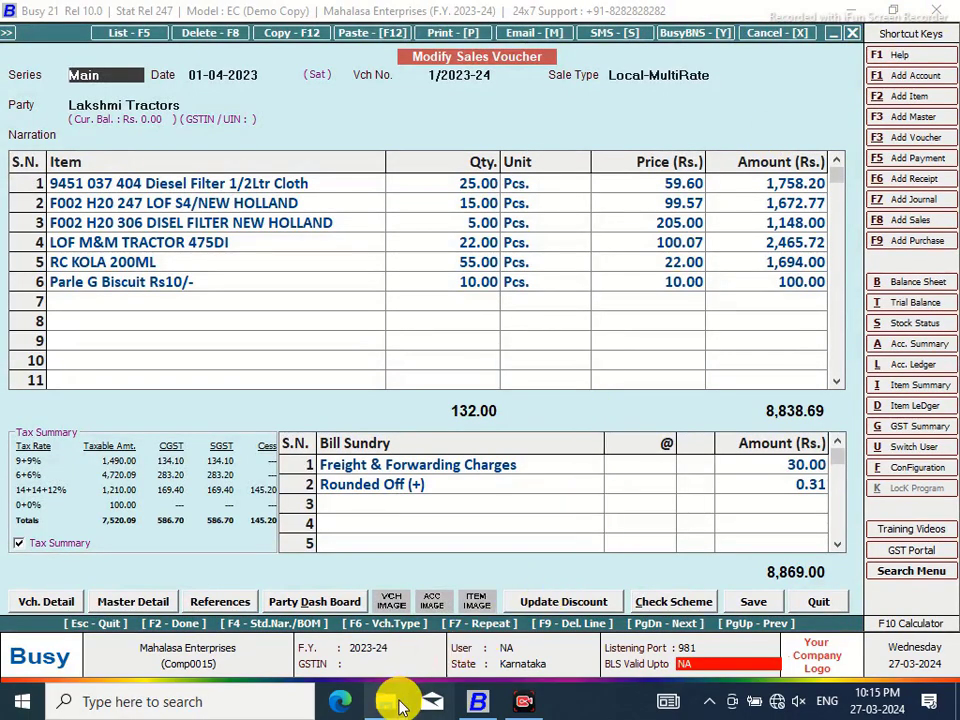
Select the Slip 4 inch (GST) format and check the BRH font names in Windows Fonts
left_click(910, 470)
left_click(237, 208)
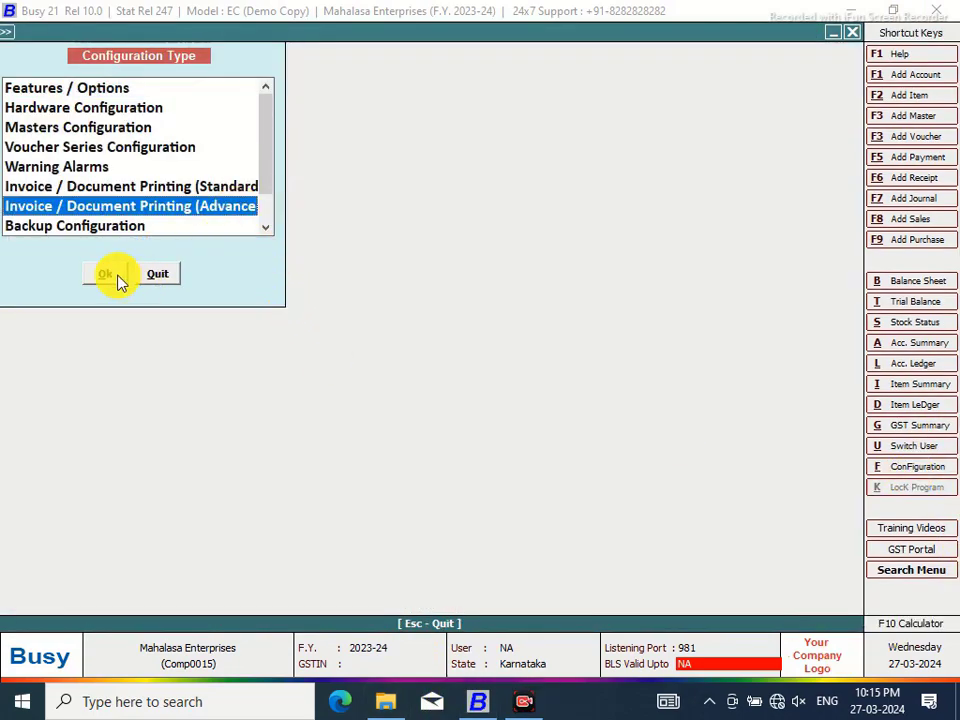
left_click(106, 274)
left_click(31, 113)
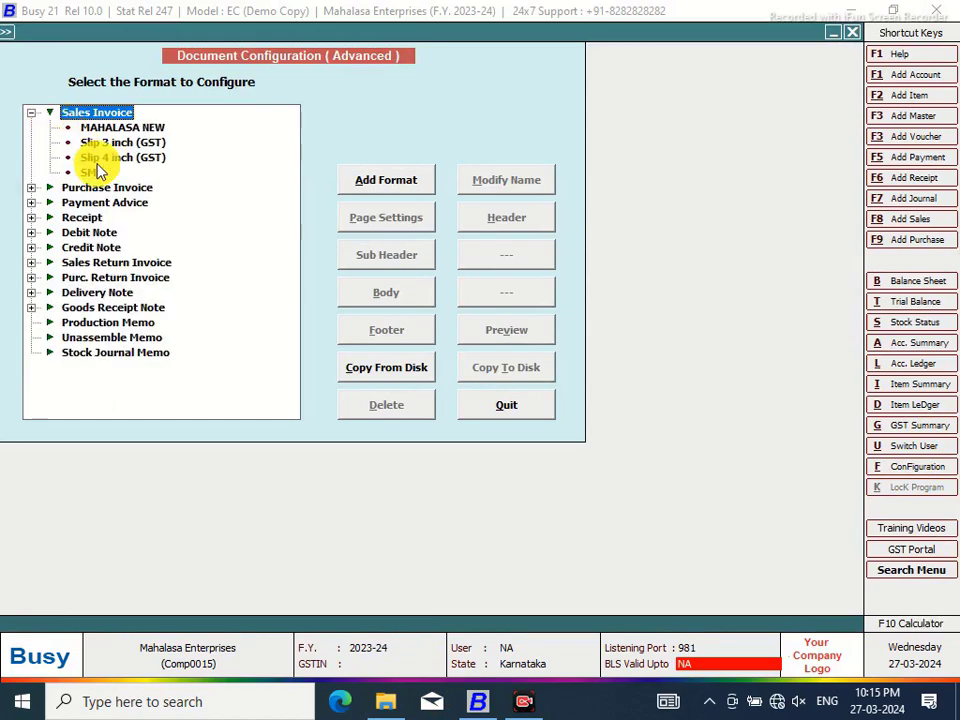
left_click(110, 158)
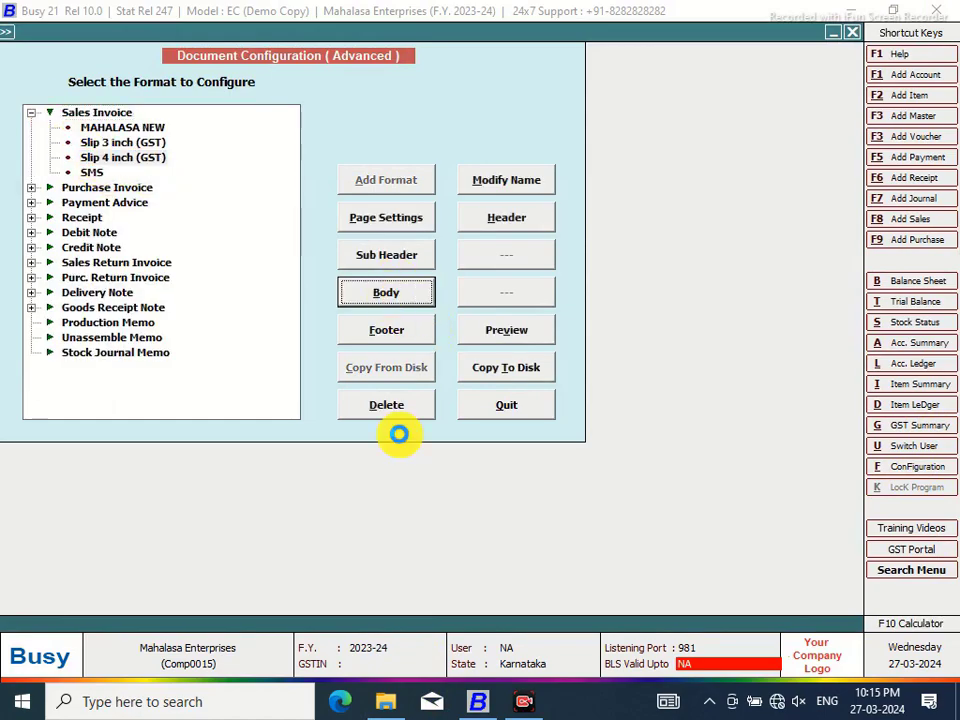
left_click(384, 700)
mouse_move(952, 230)
left_mouse_down()
mouse_move(950, 240)
mouse_move(951, 229)
left_mouse_up()
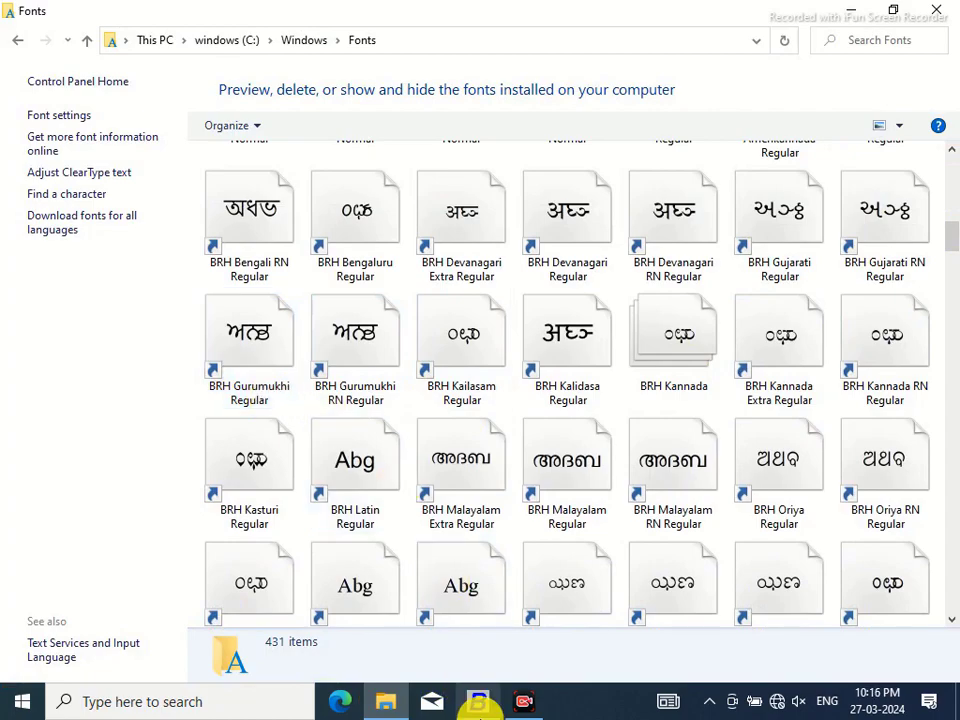
left_click(480, 700)
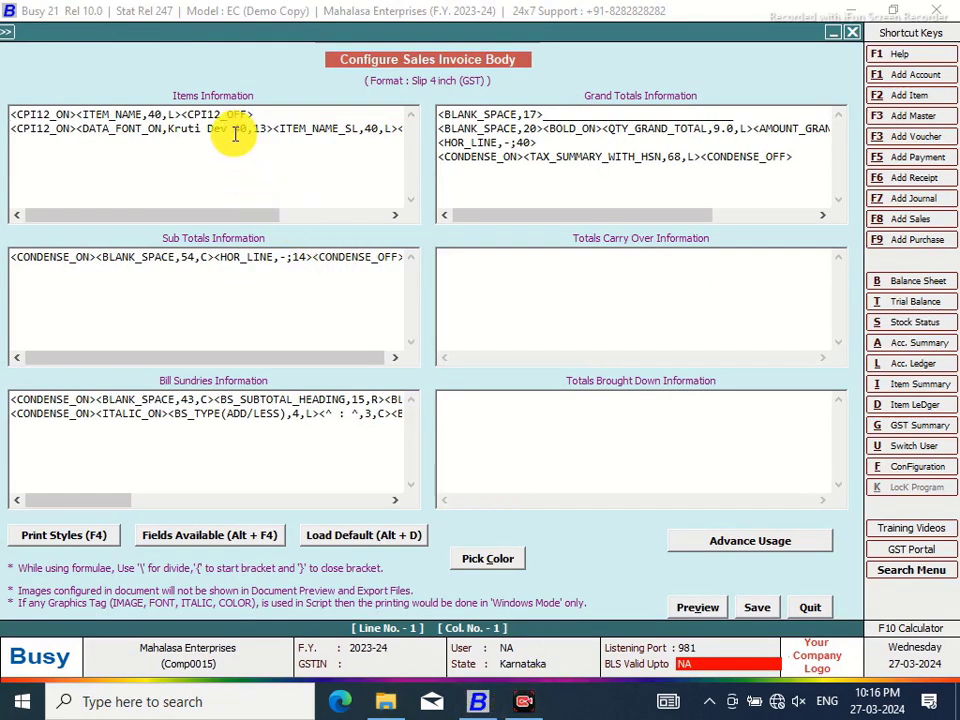
Replace Kruti Dev 40,13 with BRH GURUMUKHI,30 on line two and save the body layout
left_click_drag(247, 128, 170, 128)
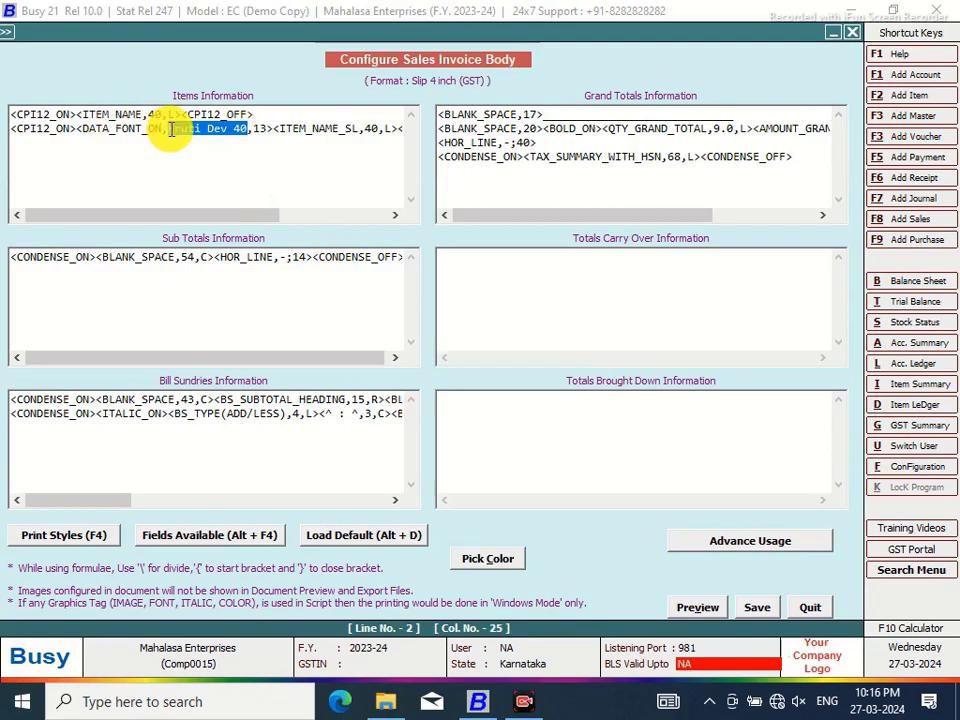
key("Delete")
type("BRH GURUM")
type("UKHI")
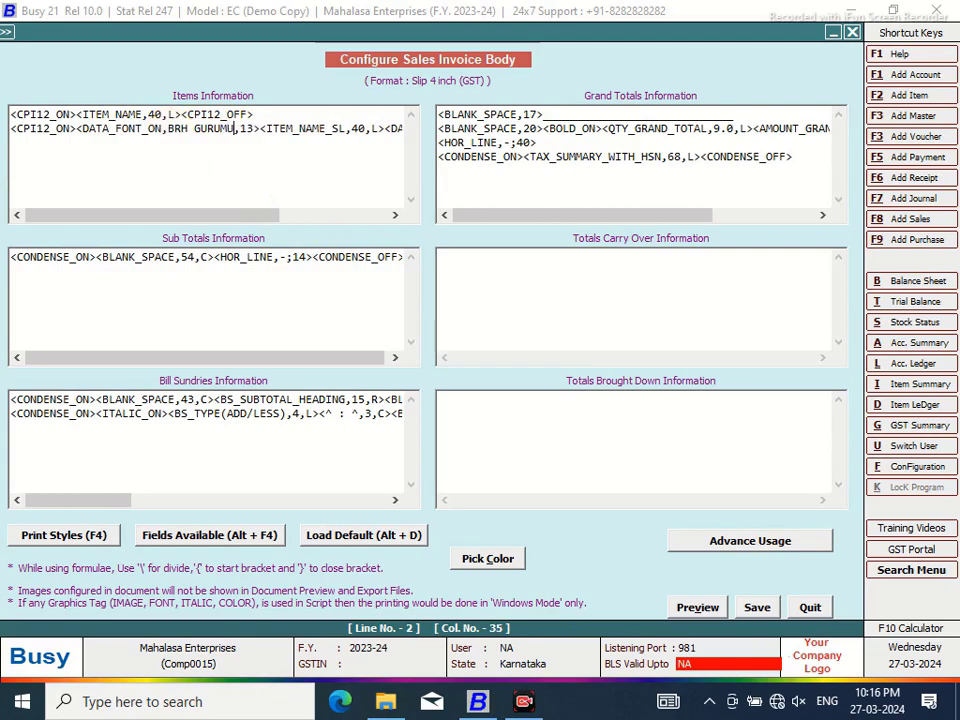
left_click(265, 128)
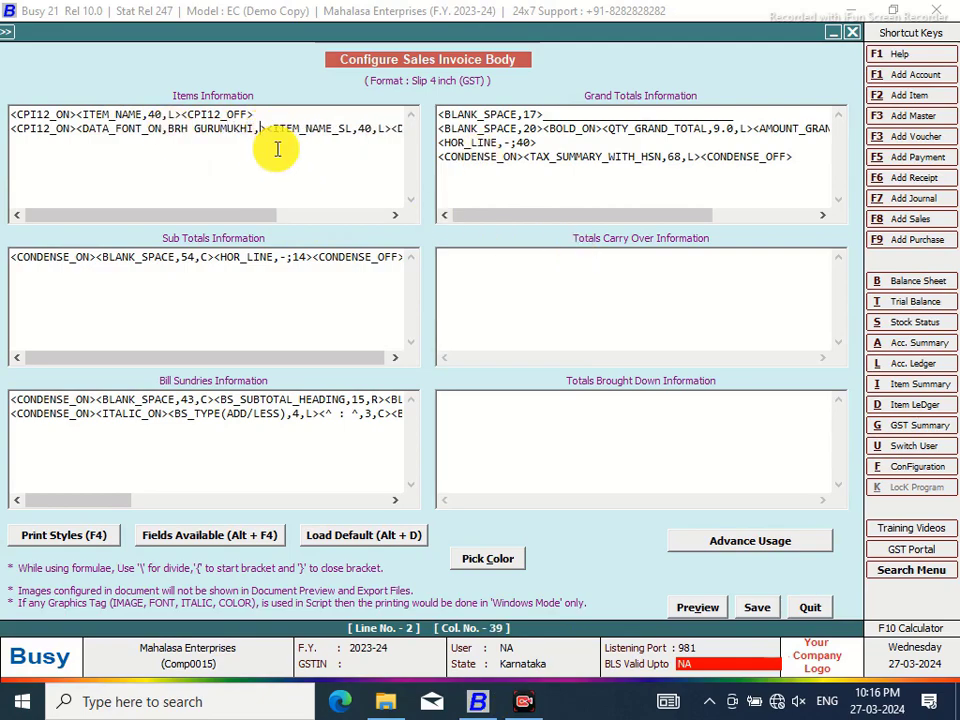
type("30>")
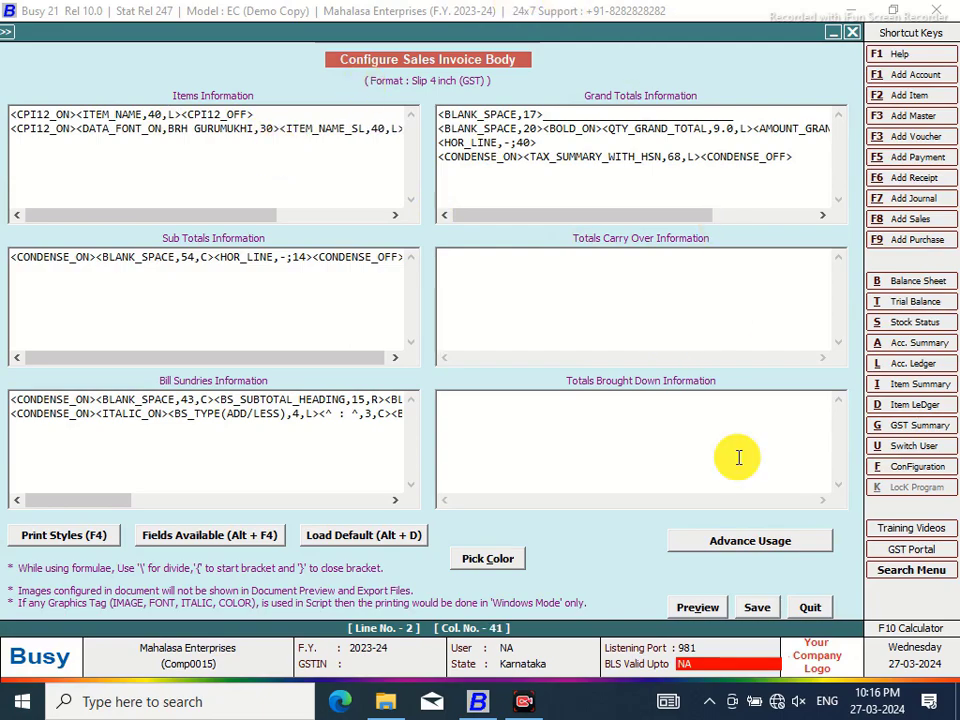
left_click(757, 612)
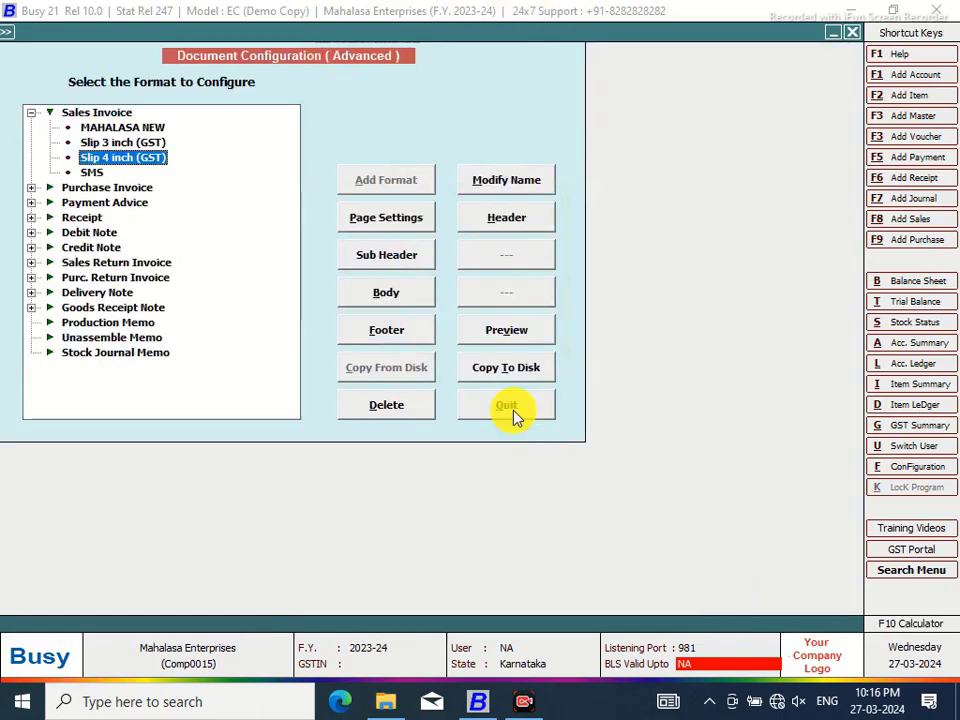
Leave the configuration dialogs, preview the Sales Invoice in Slip 4 inch (GST) format, then close the preview
left_click(508, 407)
left_click(152, 275)
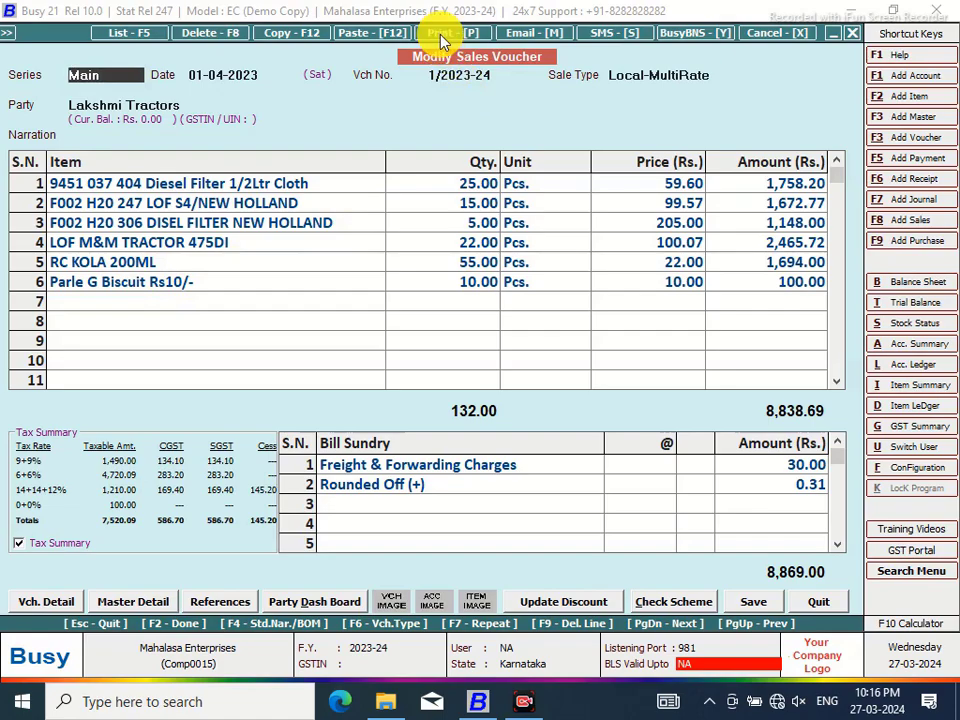
left_click(443, 35)
left_click(409, 375)
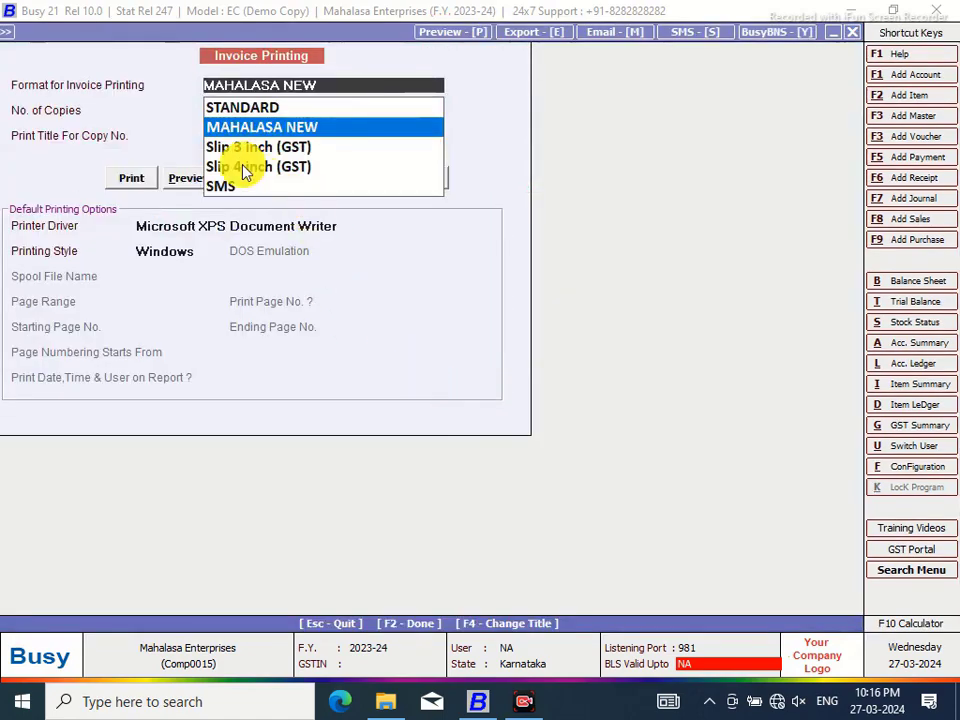
left_click(243, 170)
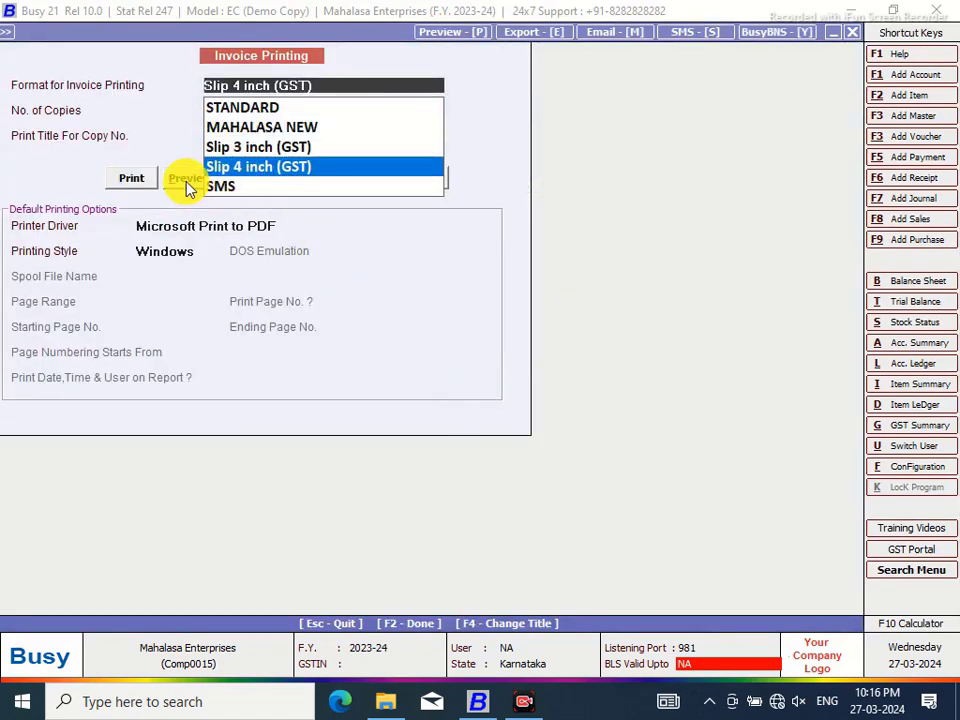
left_click(184, 179)
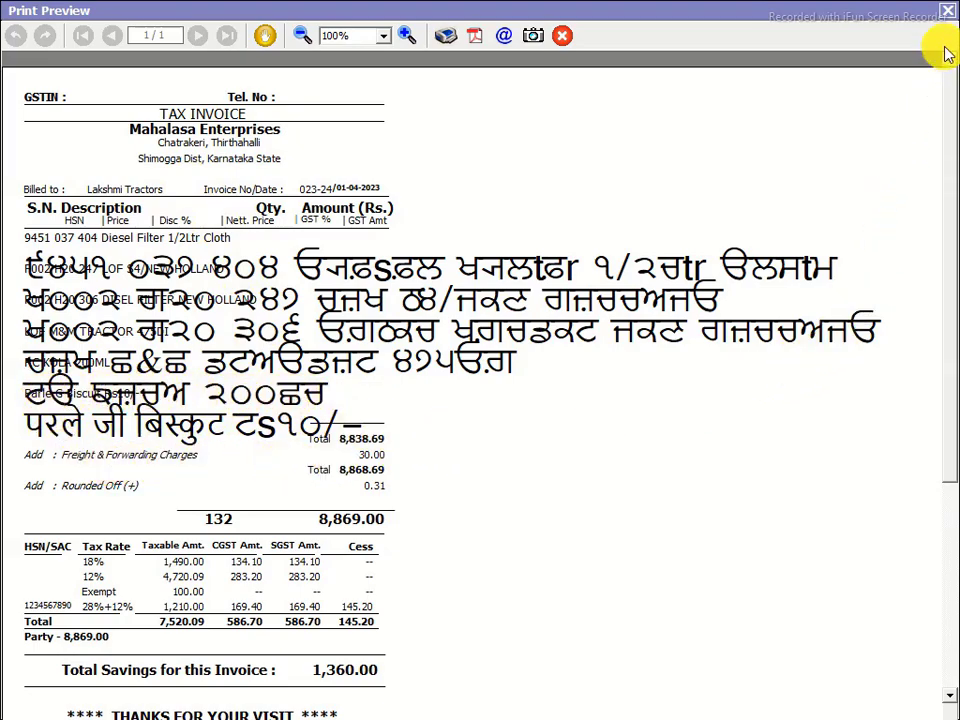
left_click(950, 14)
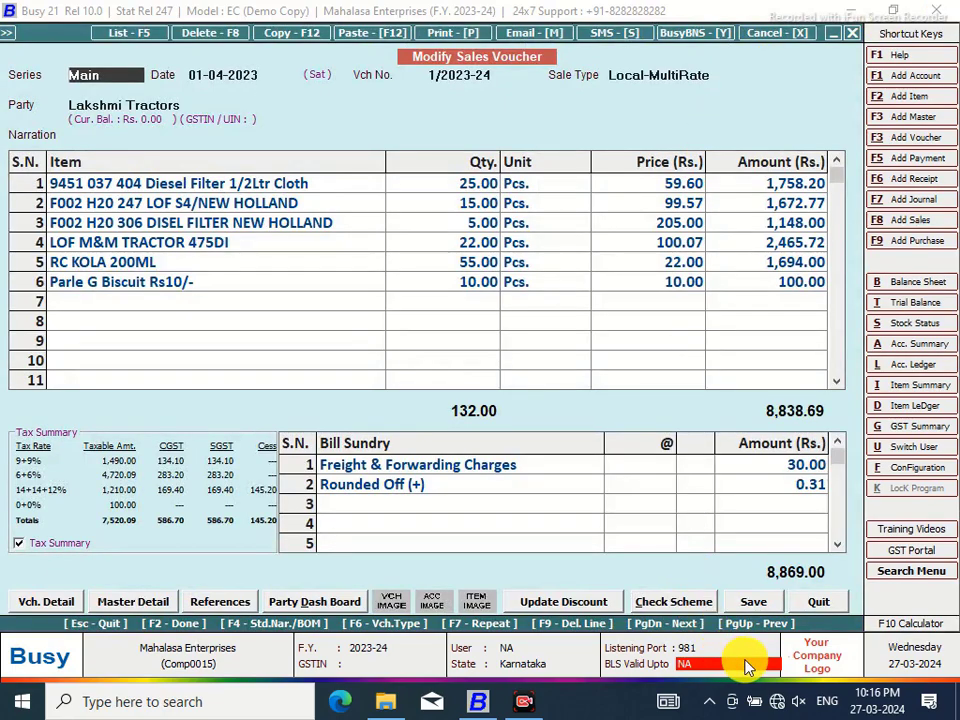